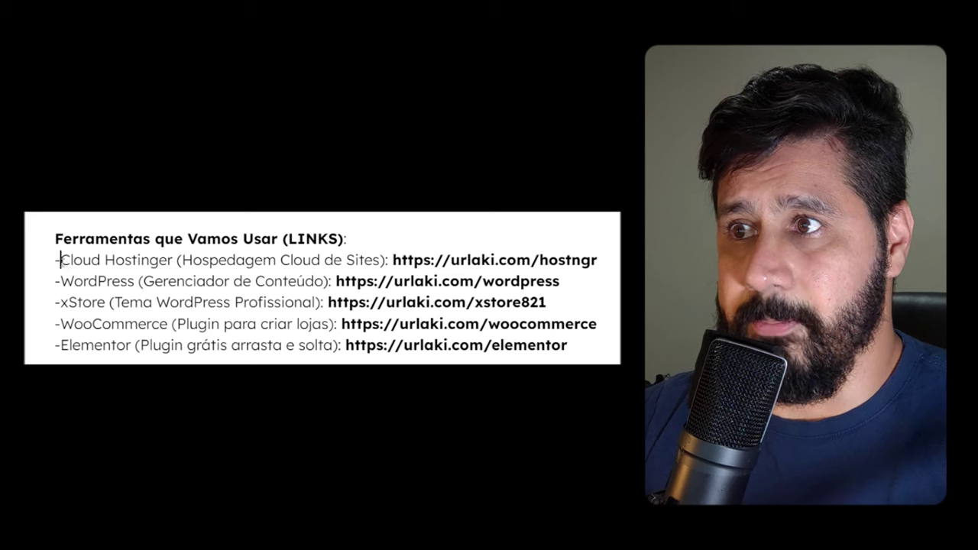
Highlight the WordPress, xStore, WooCommerce and Elementor descriptions in the tools list in turn.
left_click_drag(60, 280, 329, 280)
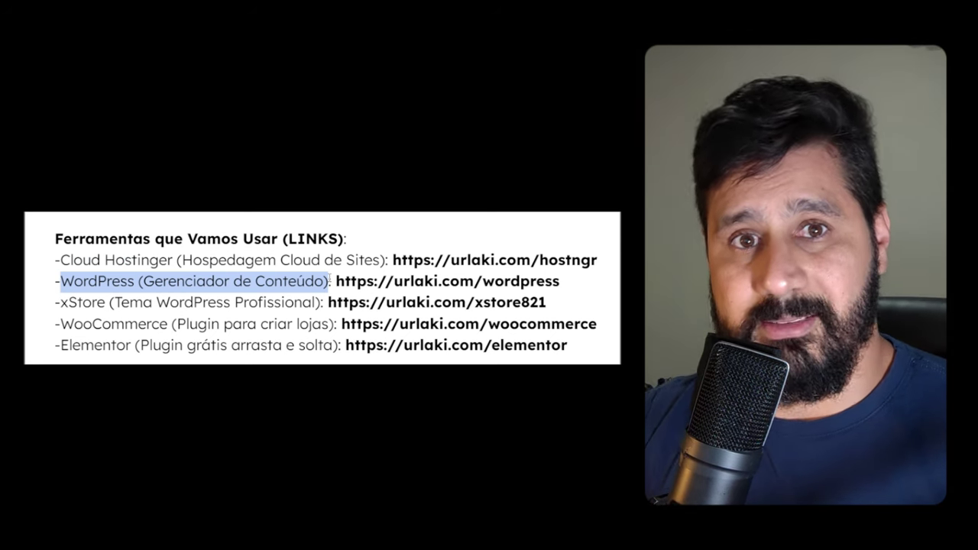
left_click_drag(59, 303, 324, 304)
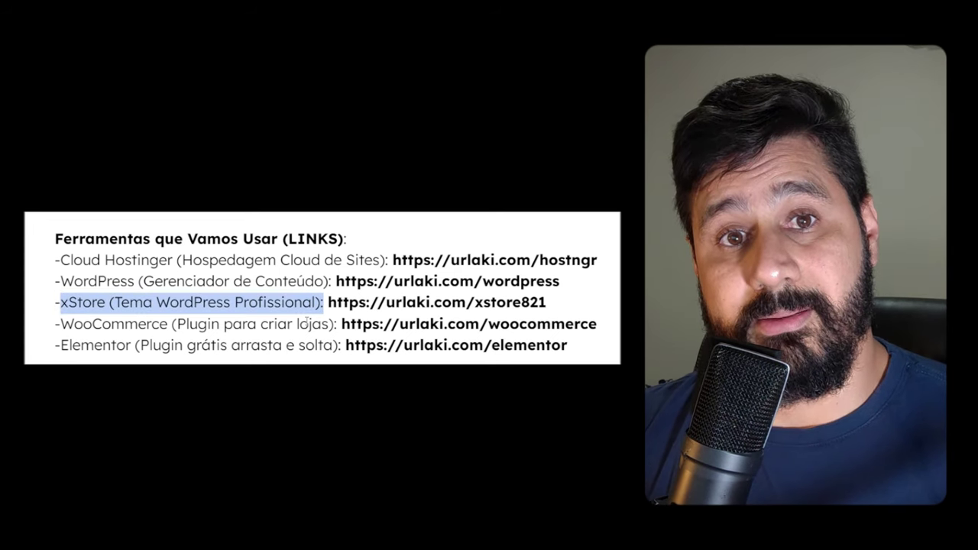
left_click(168, 324)
left_click_drag(59, 324, 336, 324)
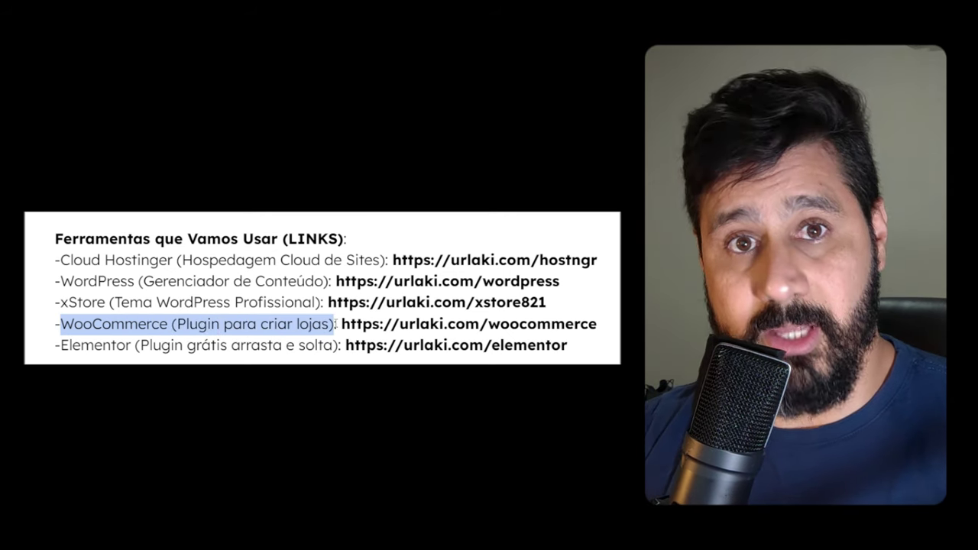
left_click(335, 324)
left_click_drag(60, 345, 344, 346)
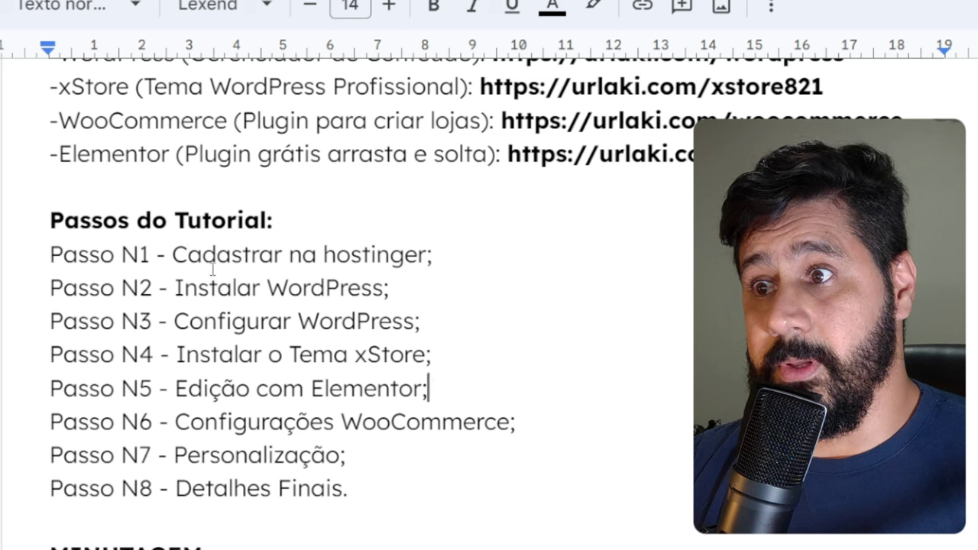
left_click_drag(187, 260, 426, 261)
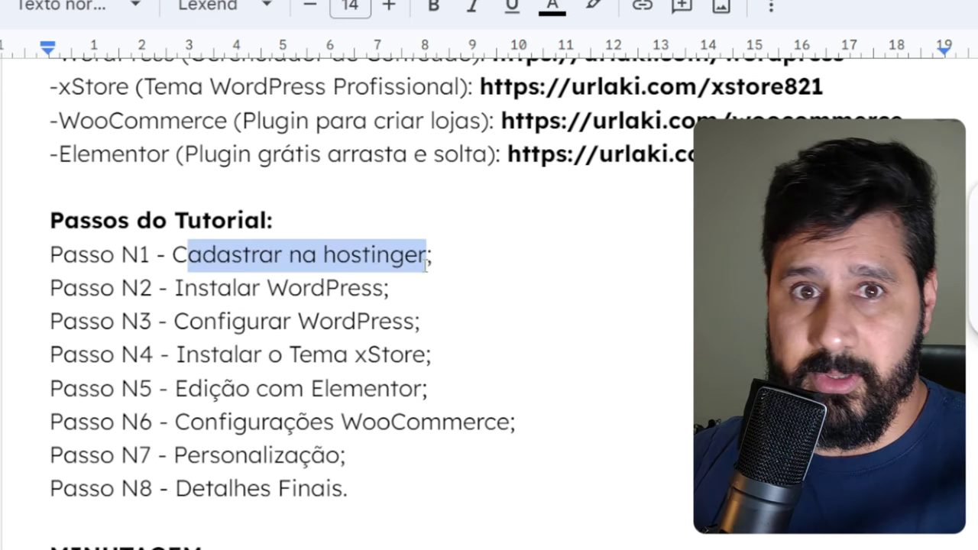
left_click_drag(174, 289, 409, 290)
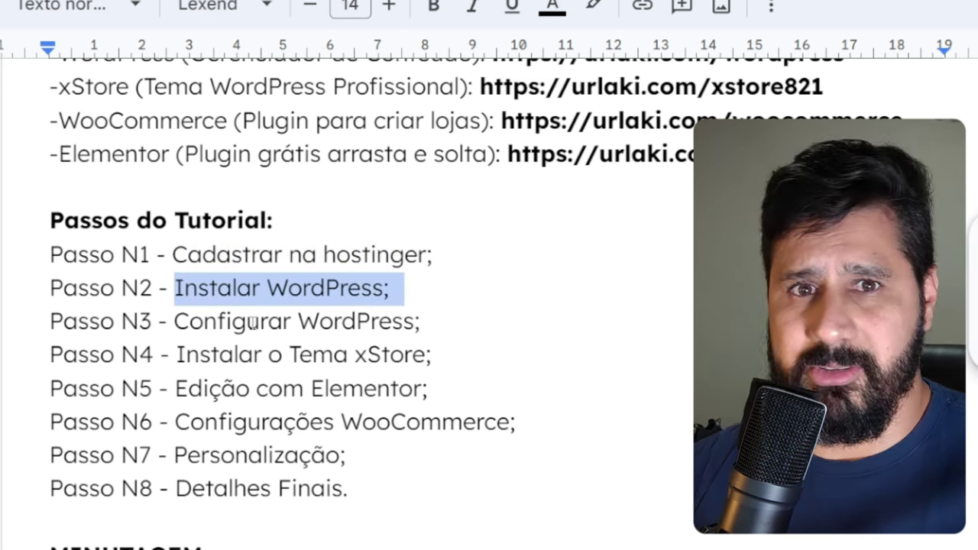
left_click_drag(175, 321, 422, 324)
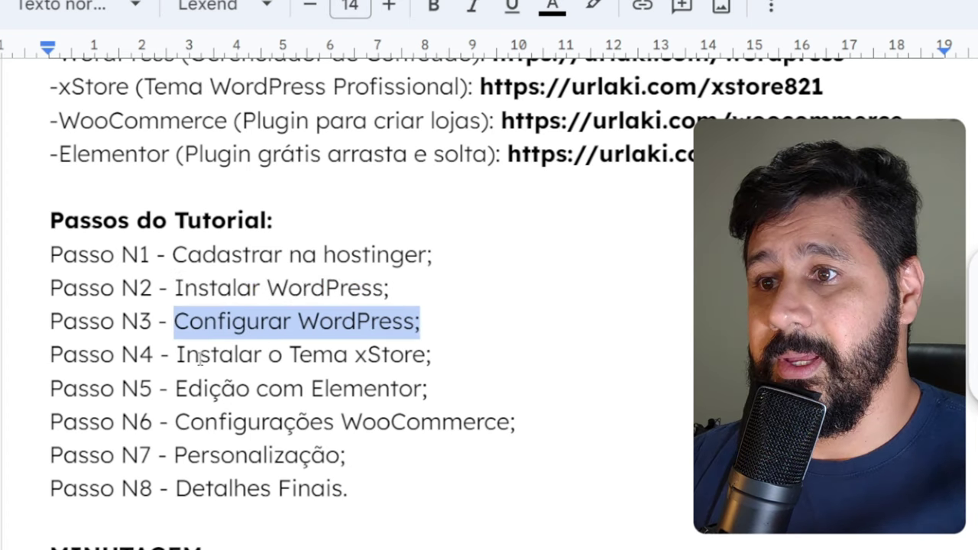
left_click_drag(177, 355, 433, 356)
left_click_drag(176, 390, 442, 390)
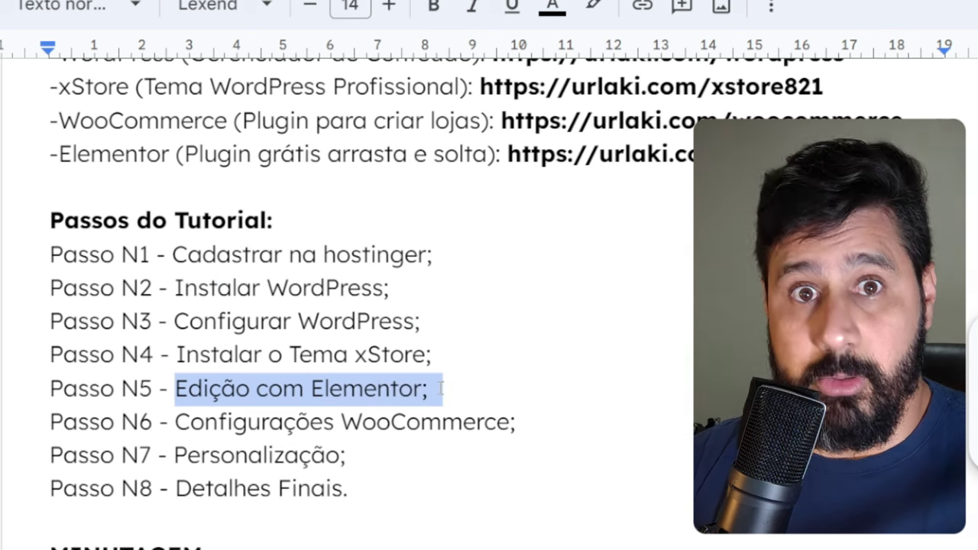
left_click_drag(177, 422, 516, 427)
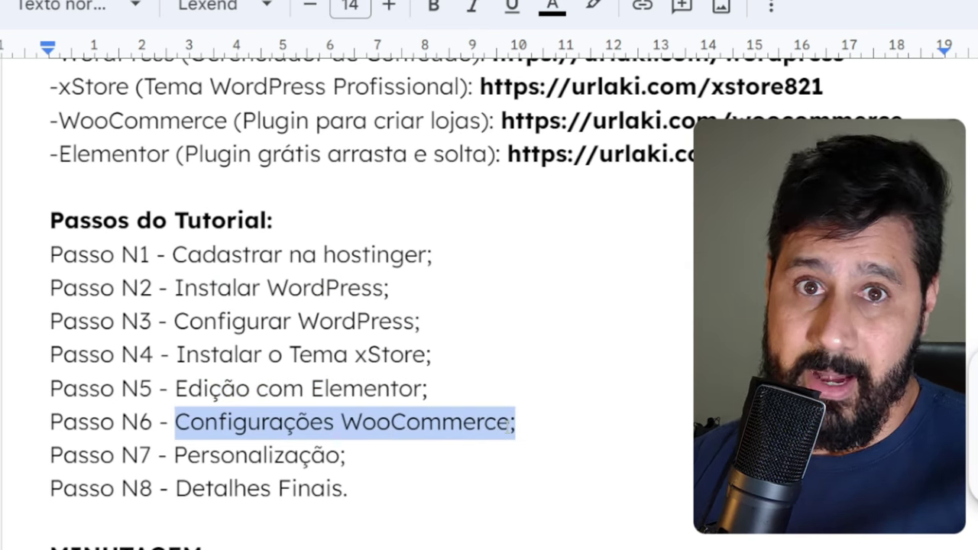
left_click_drag(175, 456, 293, 457)
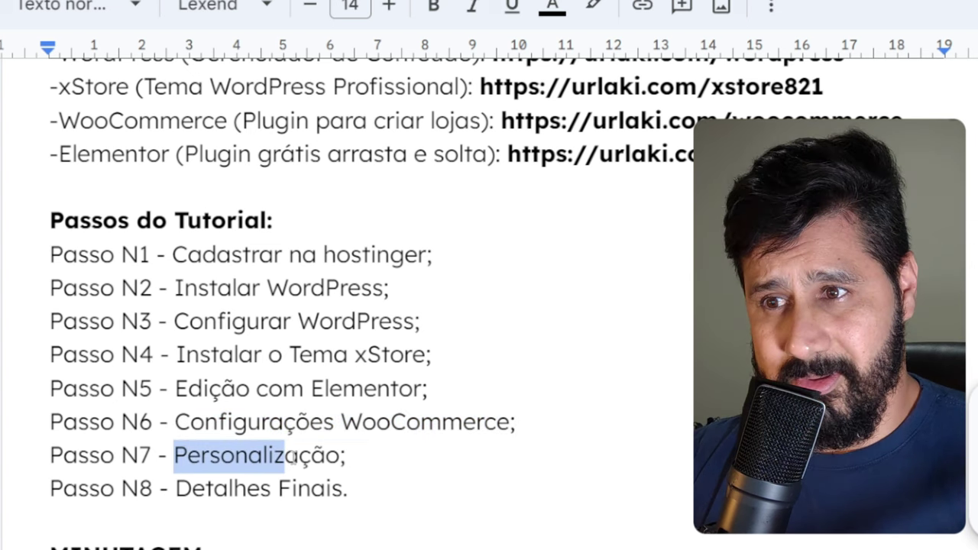
left_click(225, 489)
left_click_drag(175, 489, 349, 490)
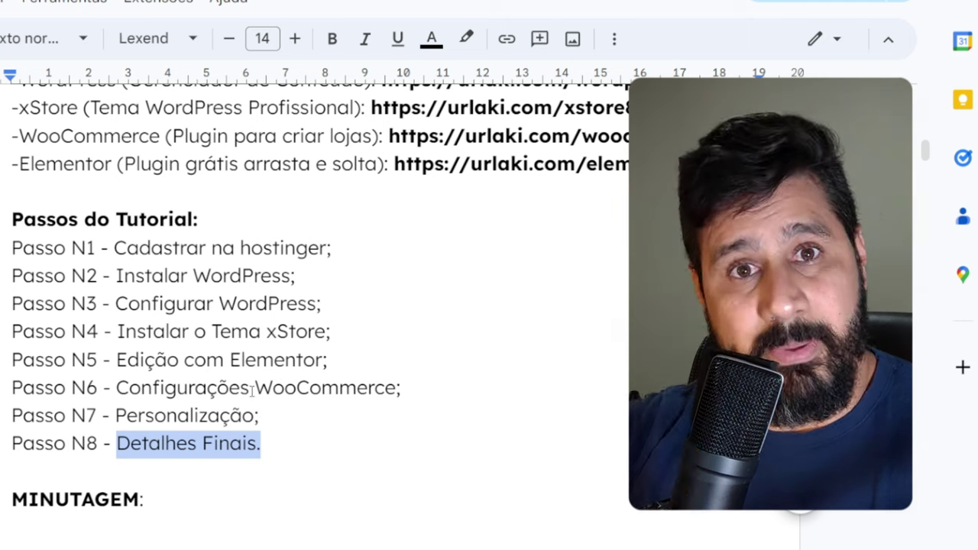
left_click_drag(114, 248, 277, 447)
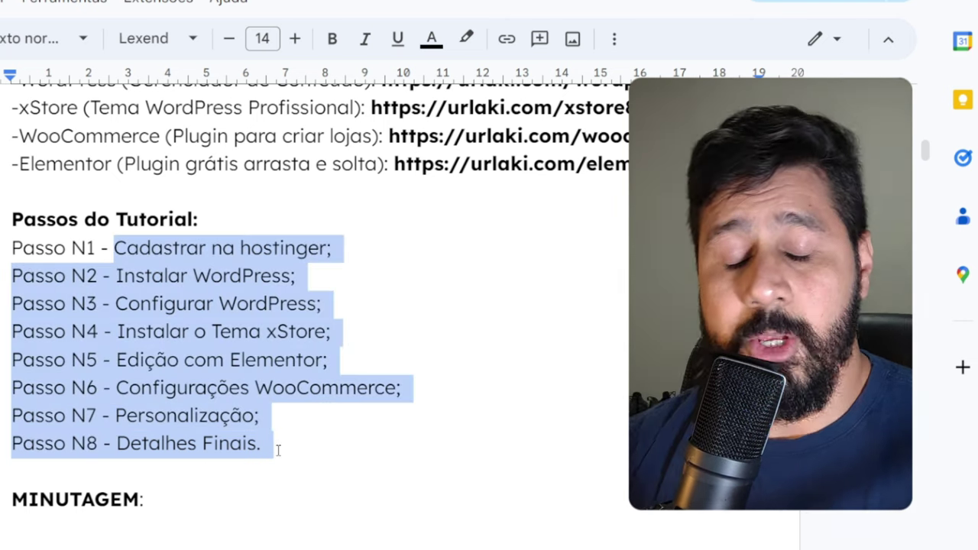
left_click(280, 422)
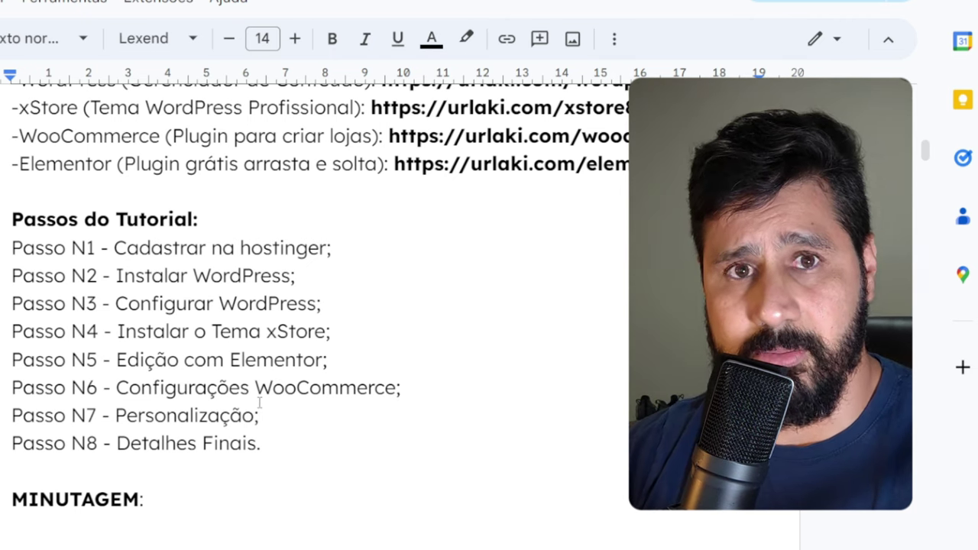
left_click(260, 403)
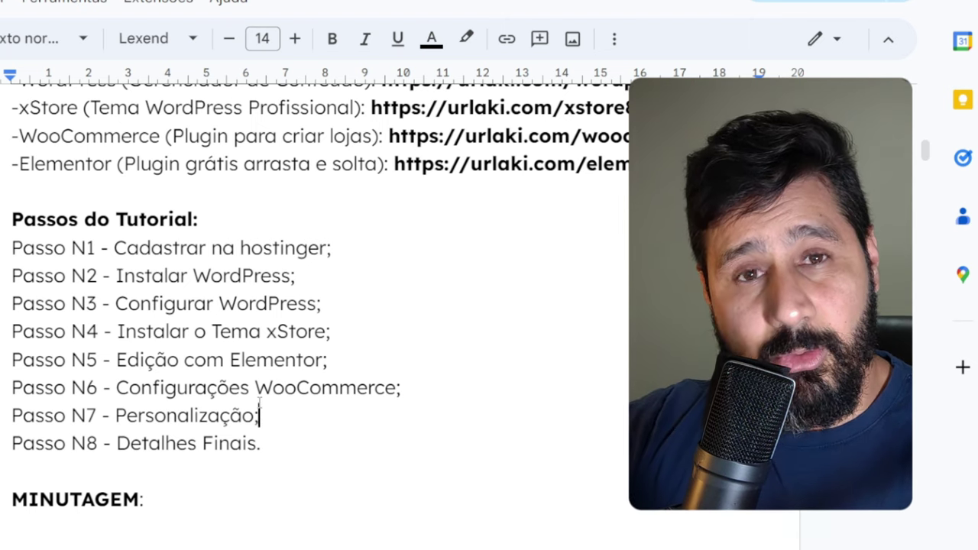
Return to 'Ferramentas que Vamos Usar' and highlight the five tool lines with their urlaki.com links.
scroll(204, 319, "up", 3)
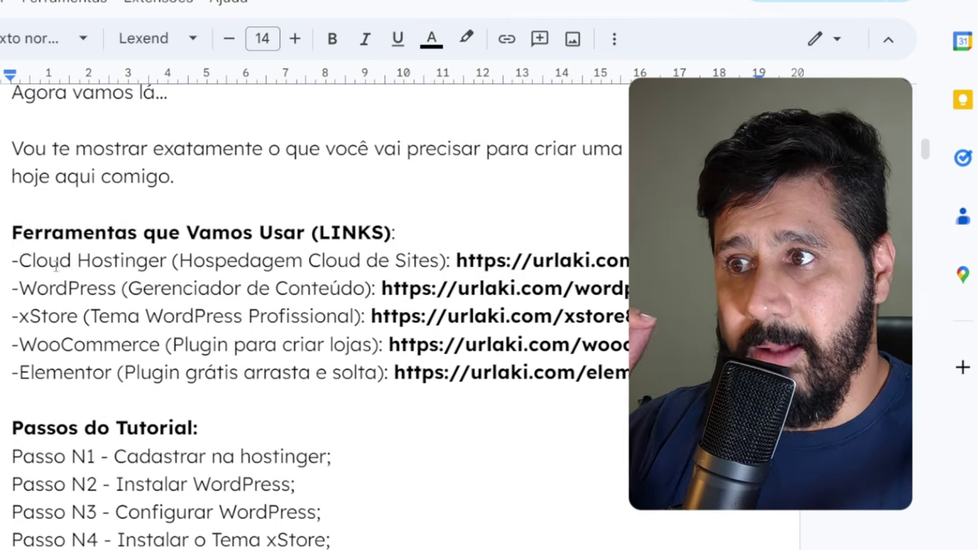
left_click_drag(23, 232, 431, 352)
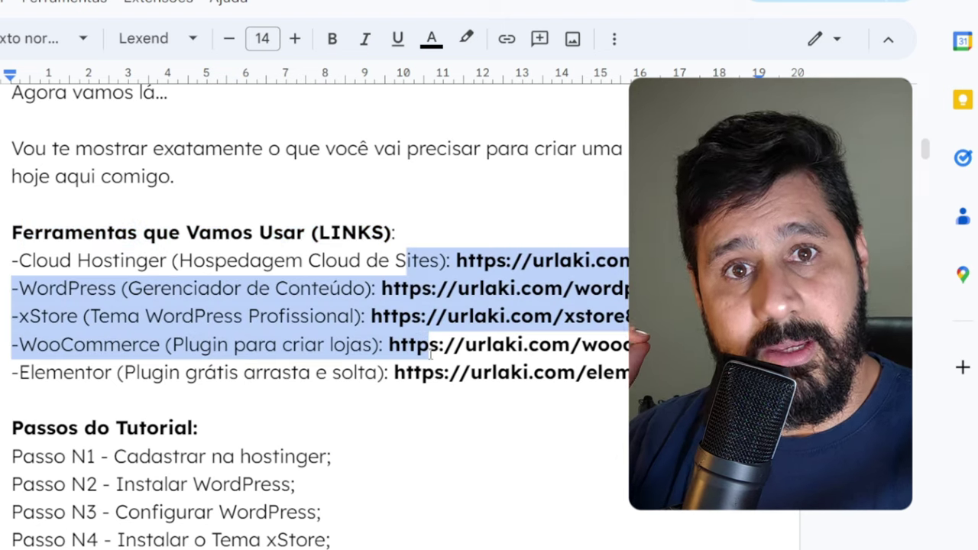
left_click(395, 372)
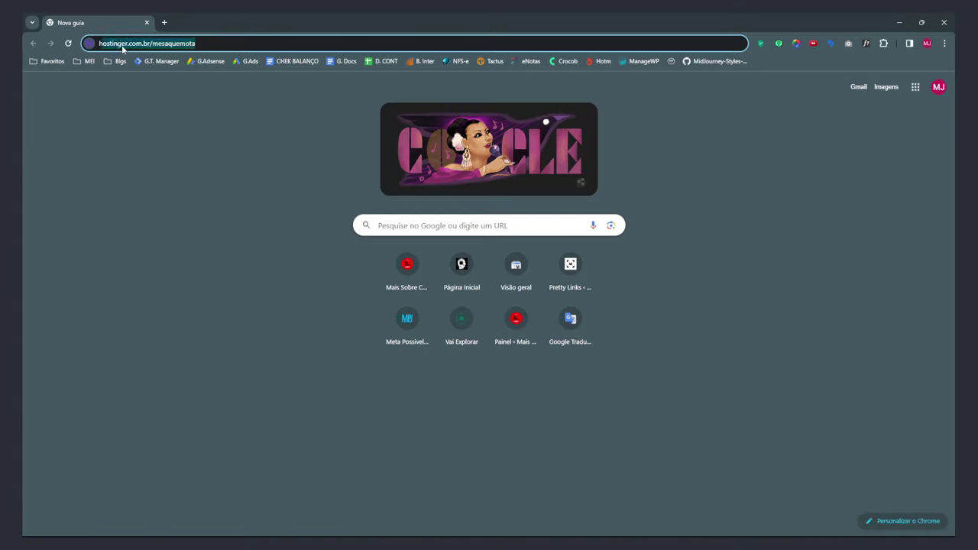
Load the Hostinger affiliate link hostinger.com.br/mesaquemota in the new tab.
left_click(123, 43)
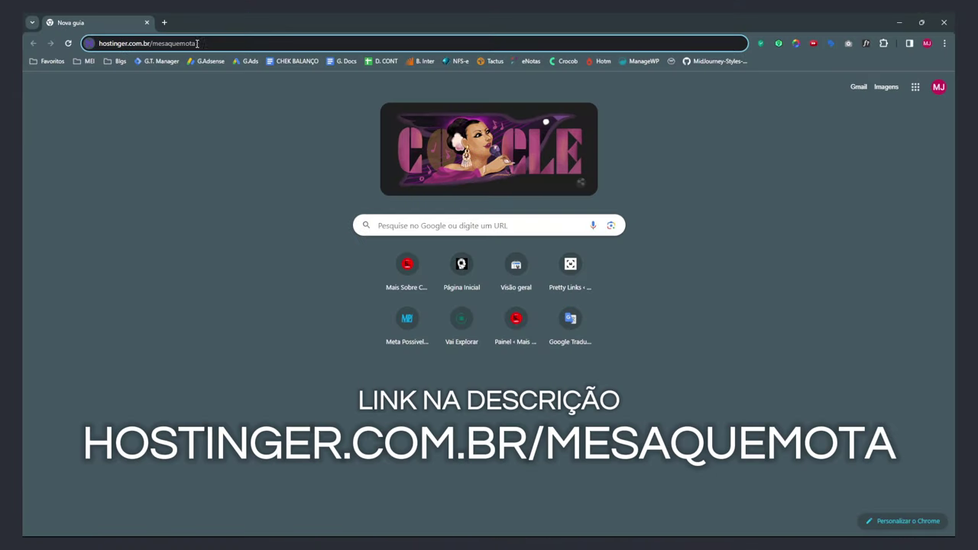
key("Return")
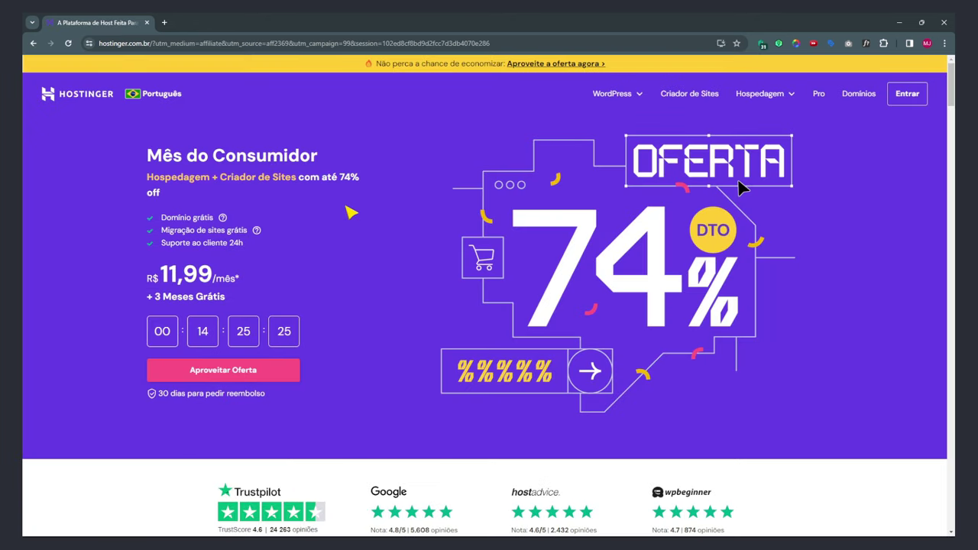
Highlight the R$ 11,99 offer price, then scroll to the plan cards and highlight Cloud Startup.
left_click_drag(161, 275, 217, 279)
left_click(299, 274)
scroll(344, 191, "down", 8)
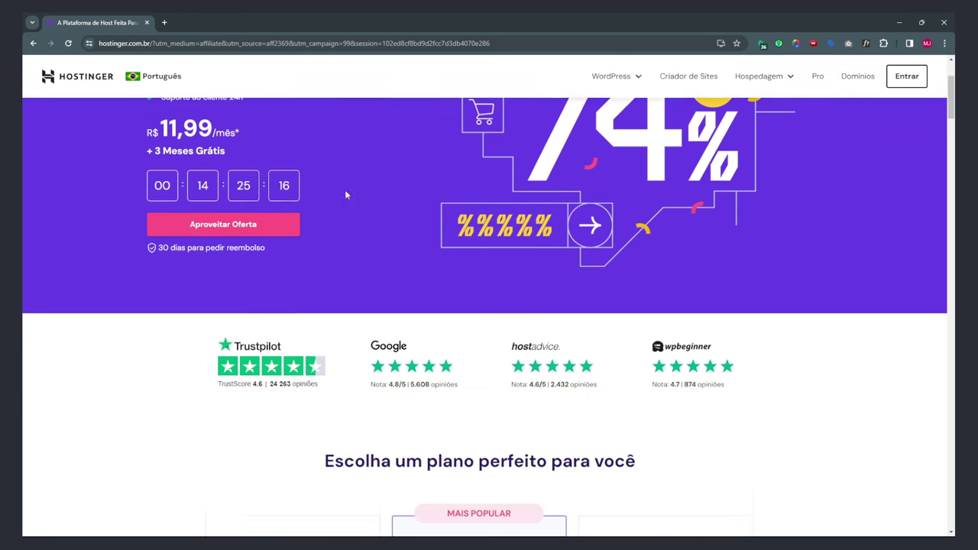
scroll(388, 303, "down", 15)
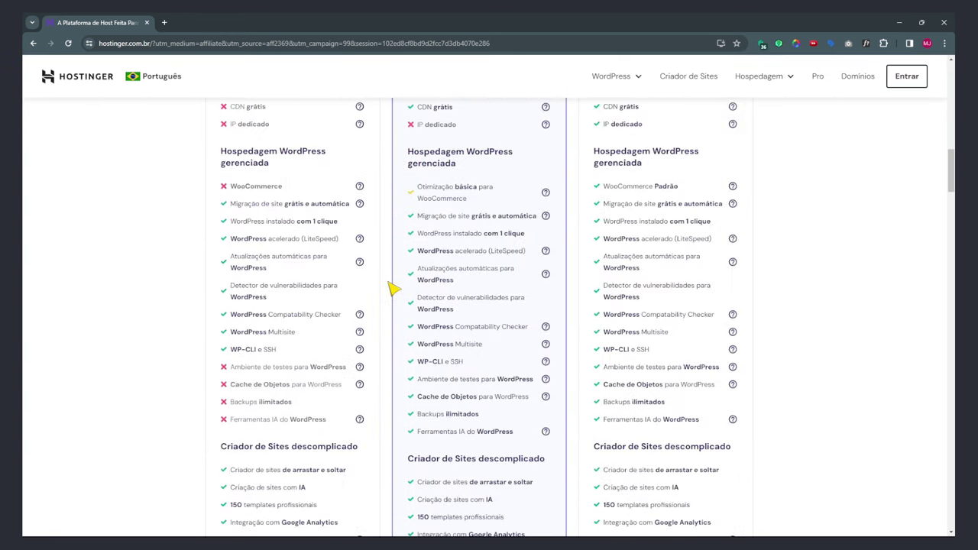
scroll(410, 302, "down", 10)
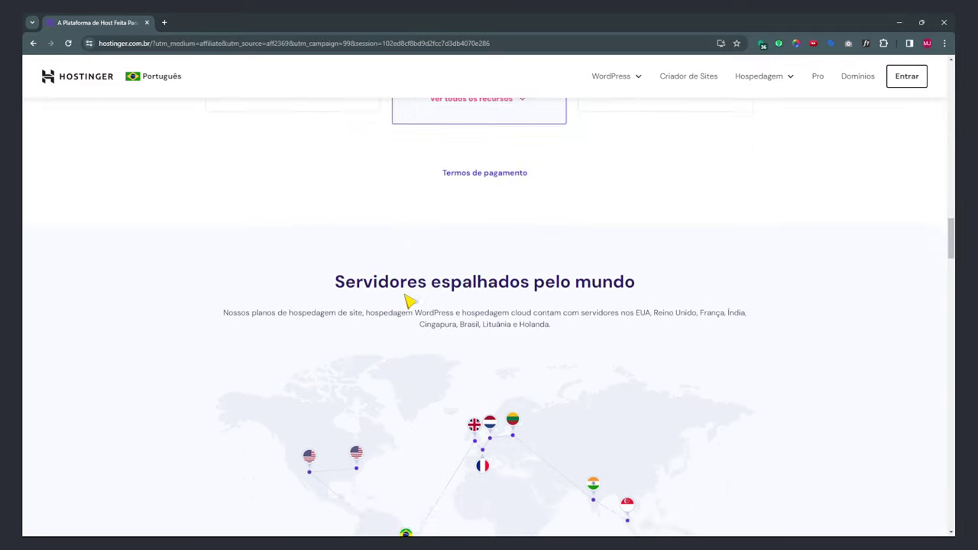
scroll(845, 329, "down", 15)
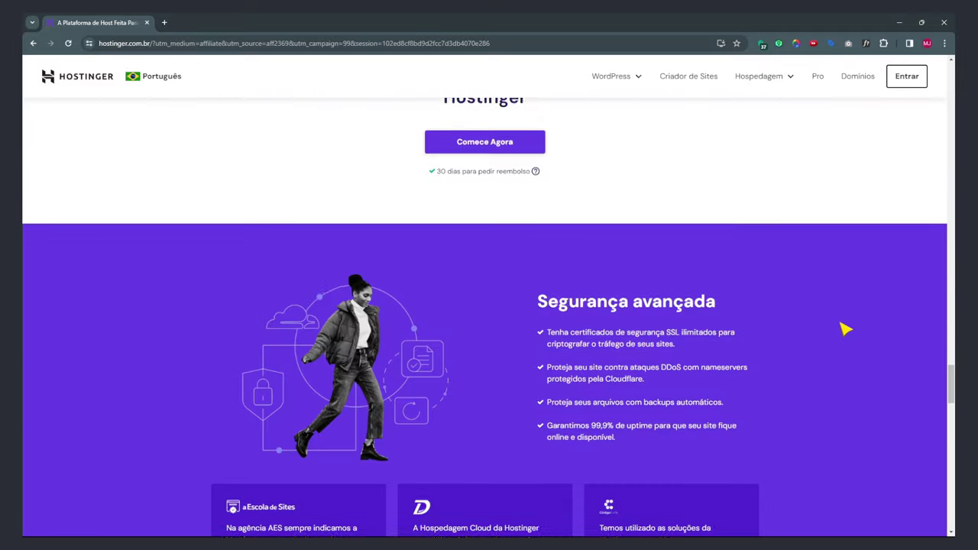
scroll(845, 330, "up", 14)
scroll(737, 177, "up", 20)
scroll(792, 299, "down", 8)
scroll(631, 191, "up", 1)
left_click_drag(626, 190, 714, 196)
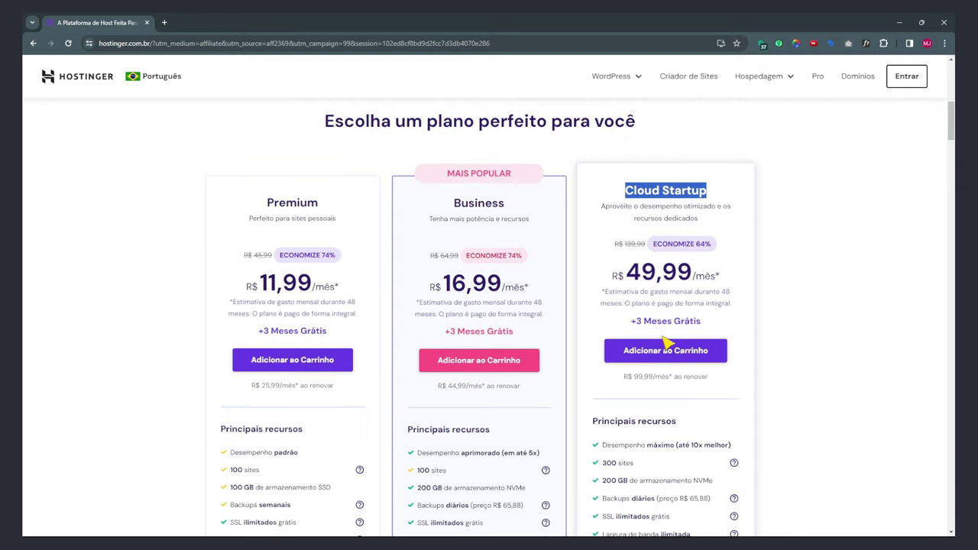
Highlight Cloud Startup's features: dedicated IP, free domain, free e-mail, unlimited SSL, 200 GB NVMe.
scroll(662, 350, "down", 3)
scroll(633, 298, "down", 2)
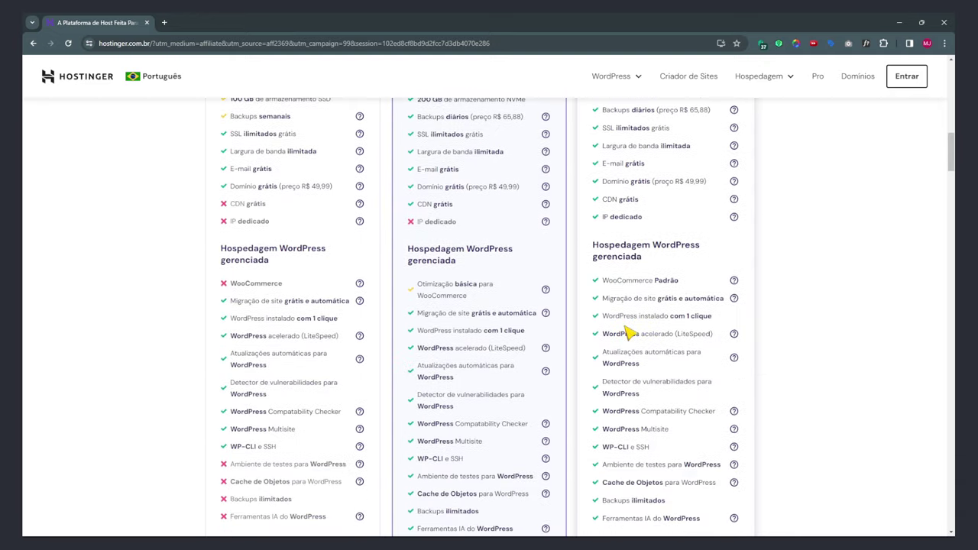
scroll(627, 329, "up", 1)
left_click_drag(602, 297, 646, 319)
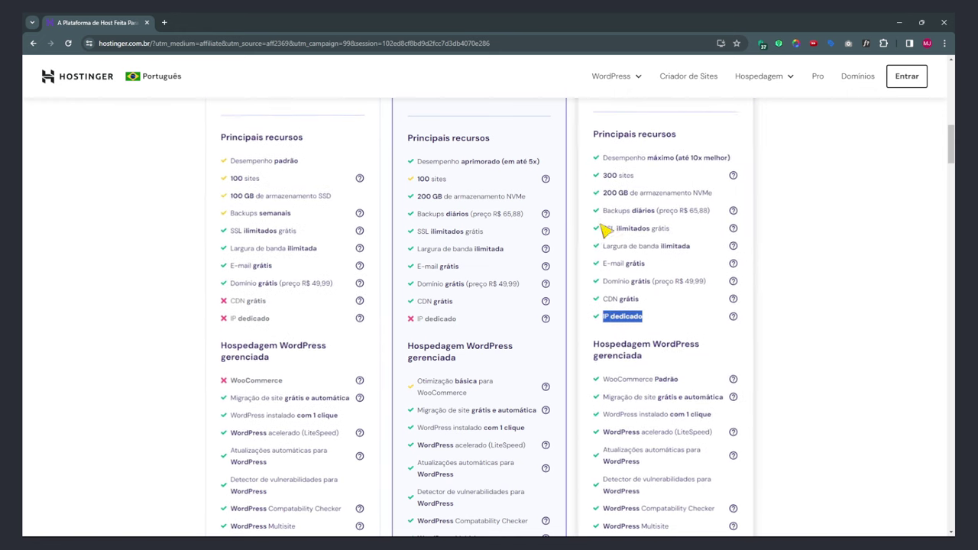
left_click_drag(603, 278, 707, 284)
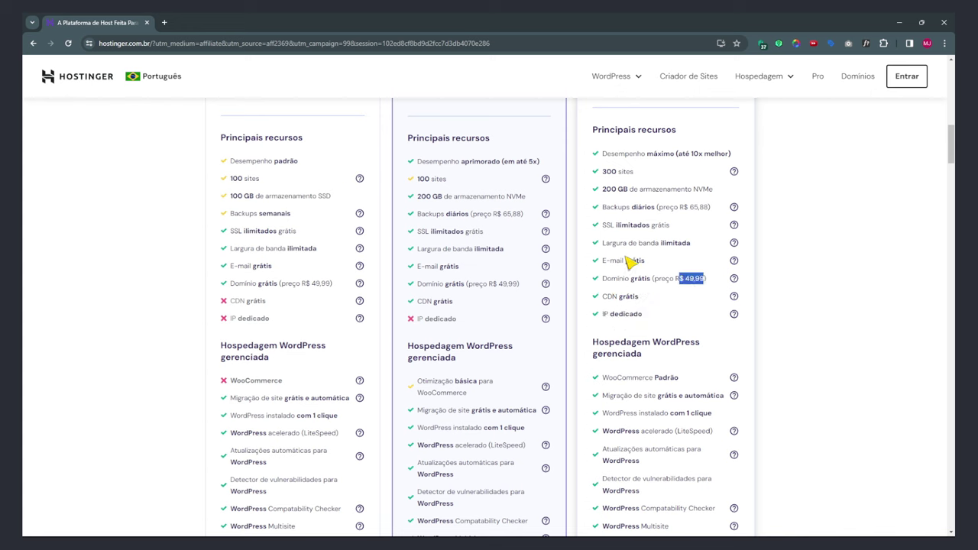
left_click_drag(603, 260, 646, 264)
left_click_drag(603, 225, 672, 233)
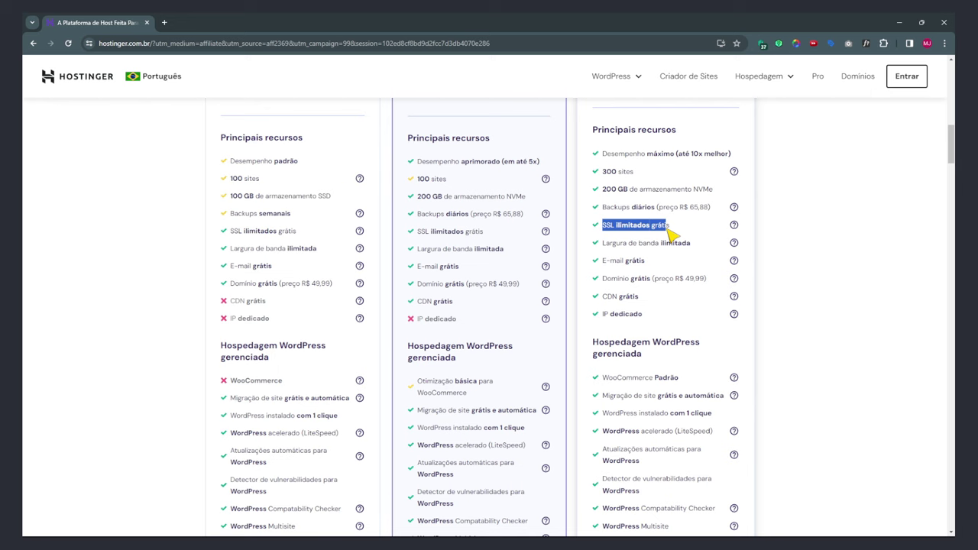
left_click(608, 212)
left_click_drag(603, 189, 634, 173)
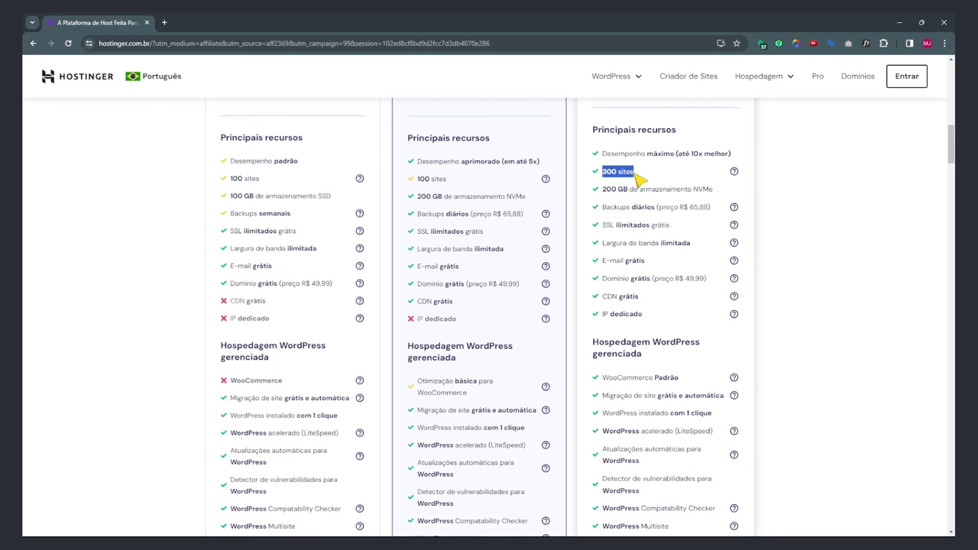
Add the R$49,99 per month plan to the cart.
scroll(633, 174, "up", 2)
left_click_drag(607, 306, 733, 307)
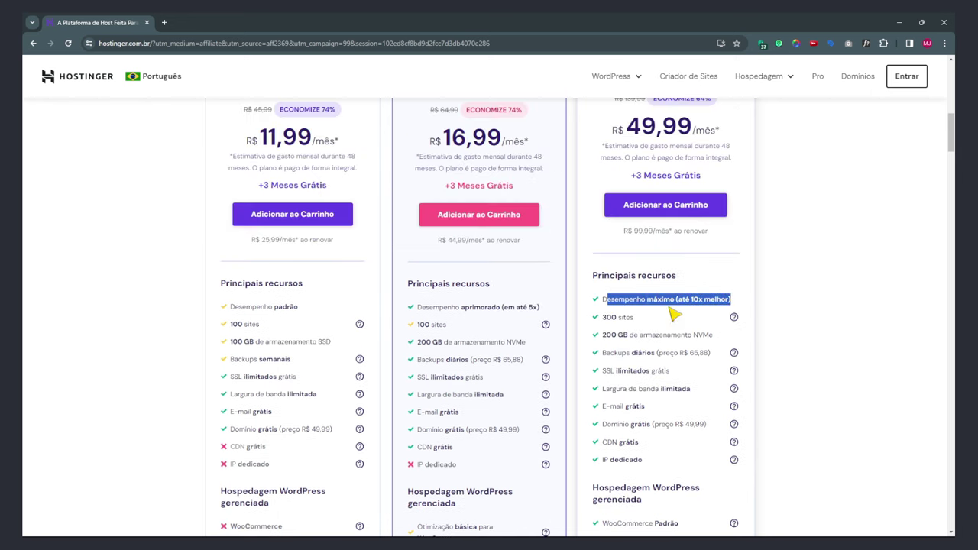
left_click(646, 214)
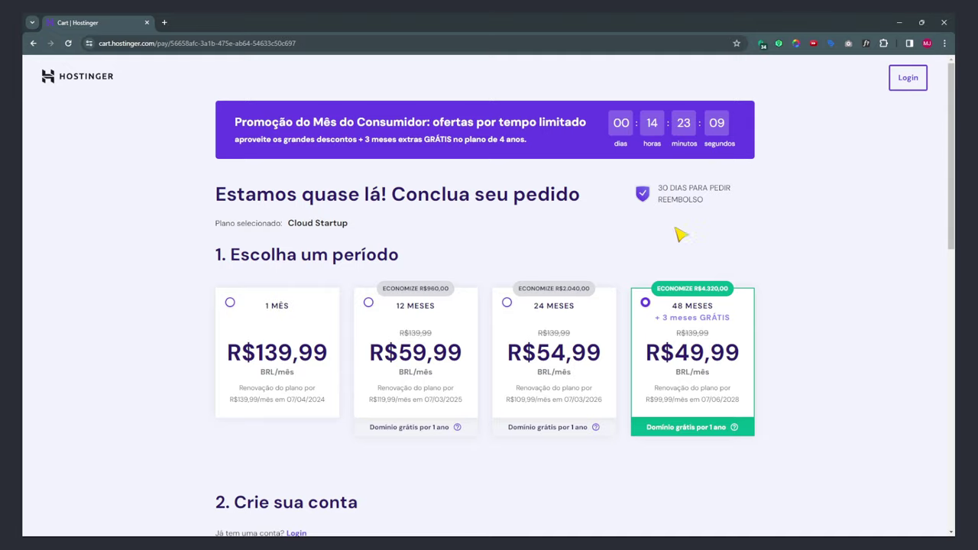
Review the cart, highlighting Cloud Startup, the 48-month period, 3 free months and the free domain.
left_click_drag(228, 255, 444, 262)
left_click(461, 250)
left_click_drag(288, 227, 358, 235)
left_click(811, 246)
scroll(764, 283, "down", 2)
left_click_drag(675, 214, 682, 215)
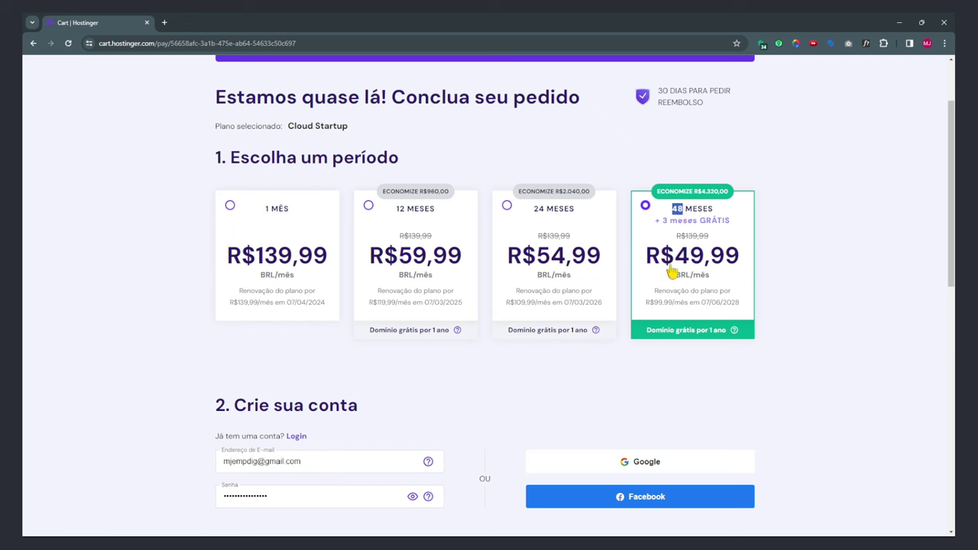
left_click_drag(664, 224, 802, 266)
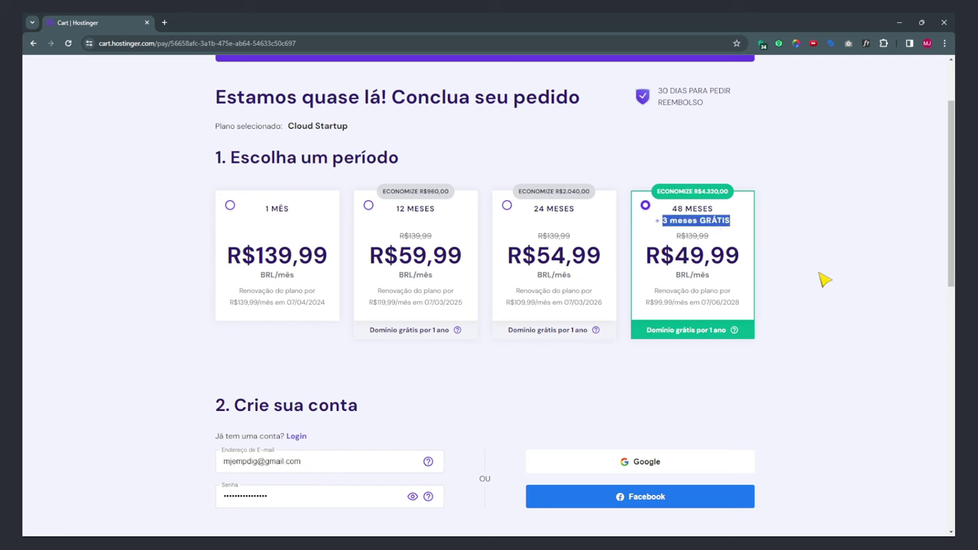
left_click(806, 269)
left_click_drag(647, 330, 734, 332)
left_click(793, 388)
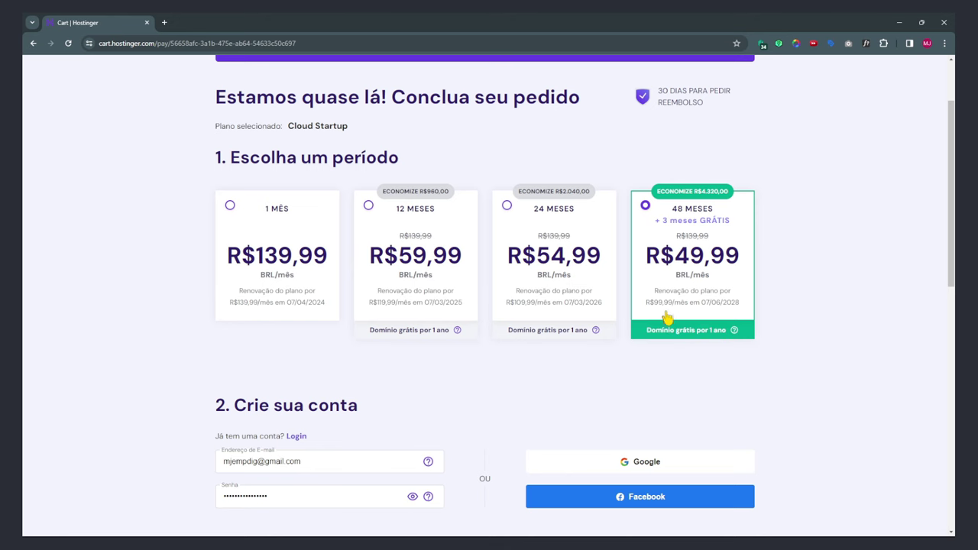
Apply the discount coupon MESAQUE to the Cloud Startup order.
scroll(809, 330, "down", 3)
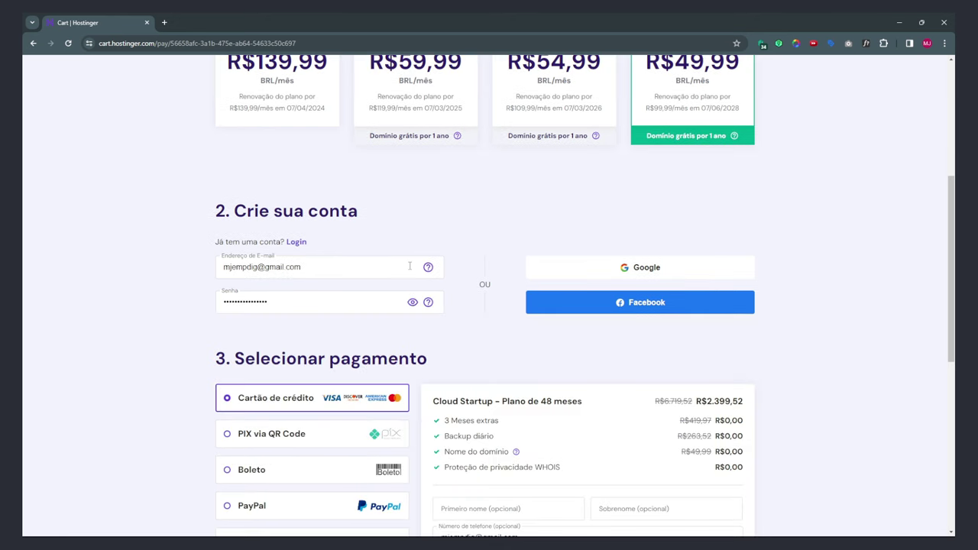
left_click_drag(203, 221, 399, 240)
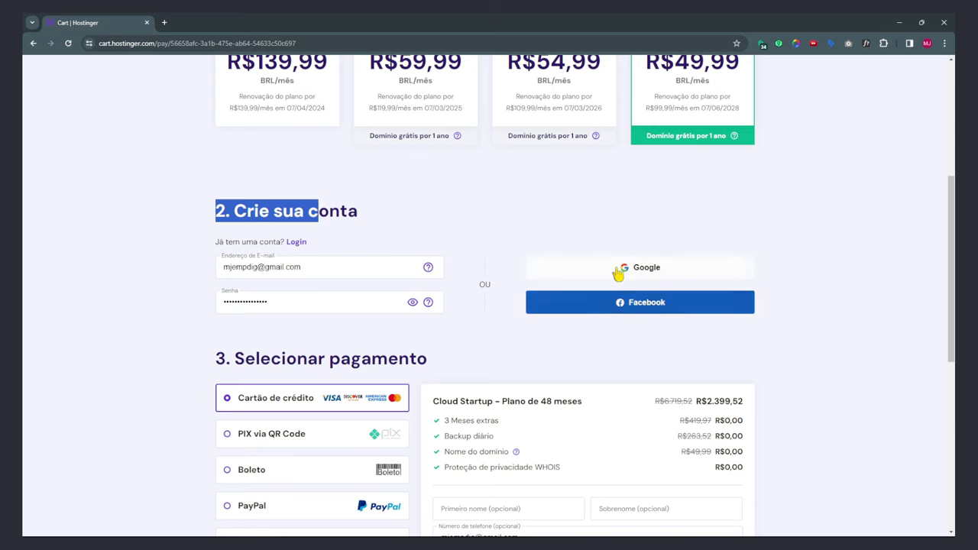
scroll(573, 304, "down", 3)
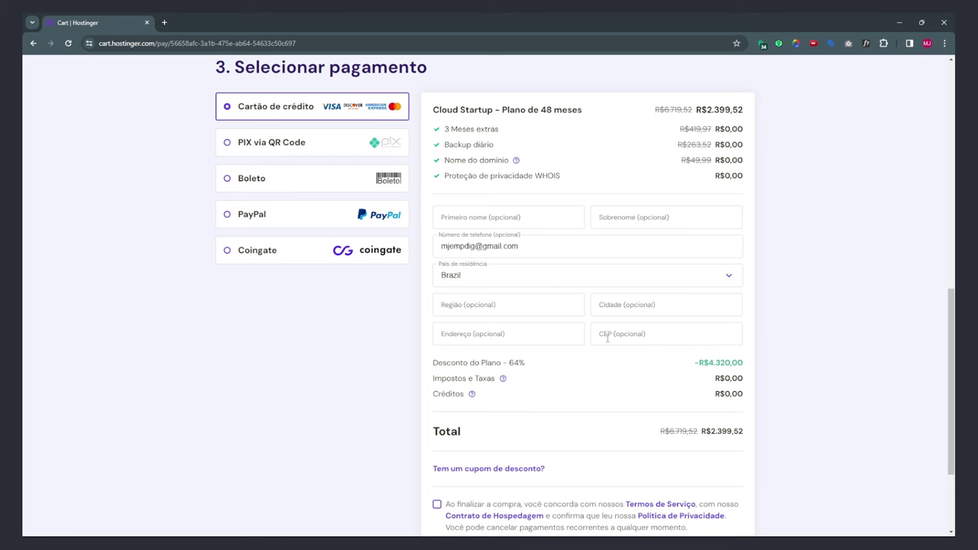
scroll(607, 337, "down", 2)
left_click(465, 333)
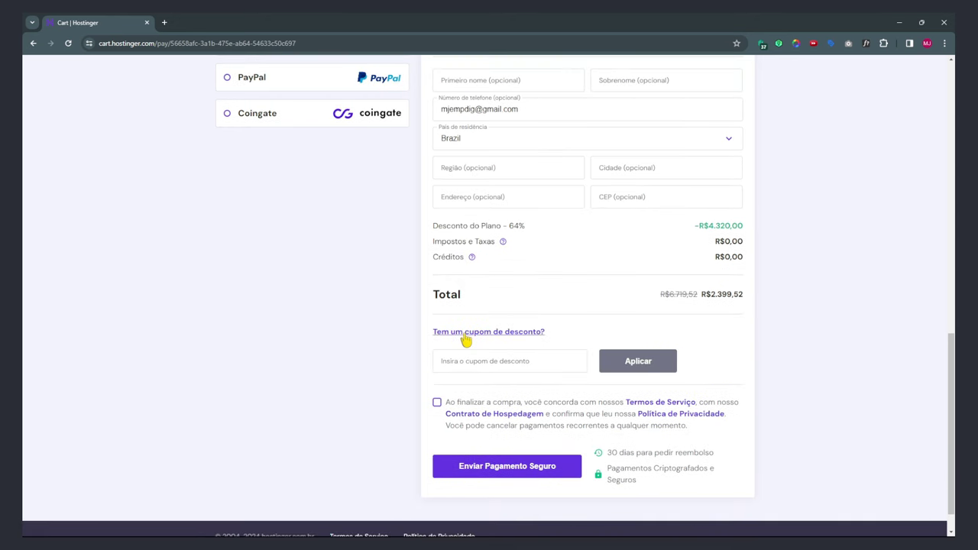
left_click(470, 361)
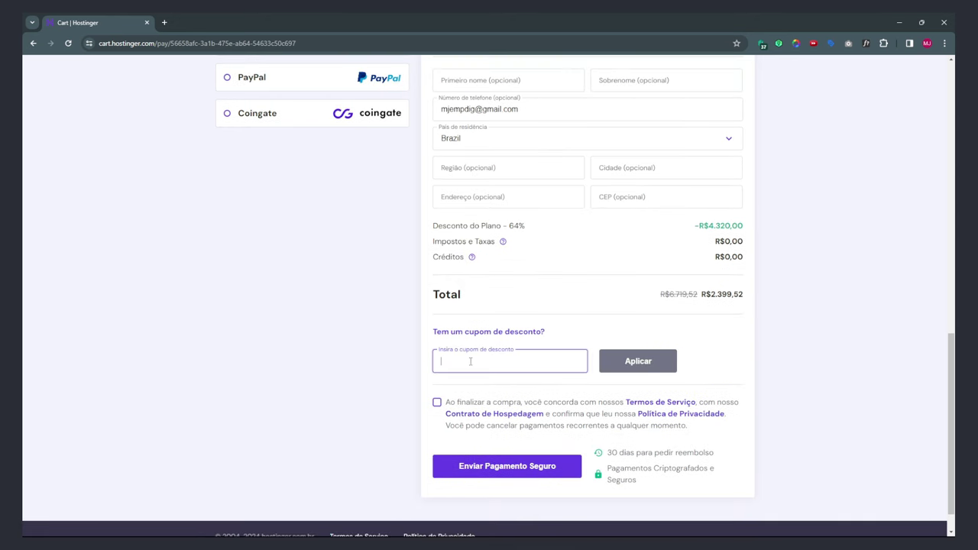
type("MESAQUEMOTA")
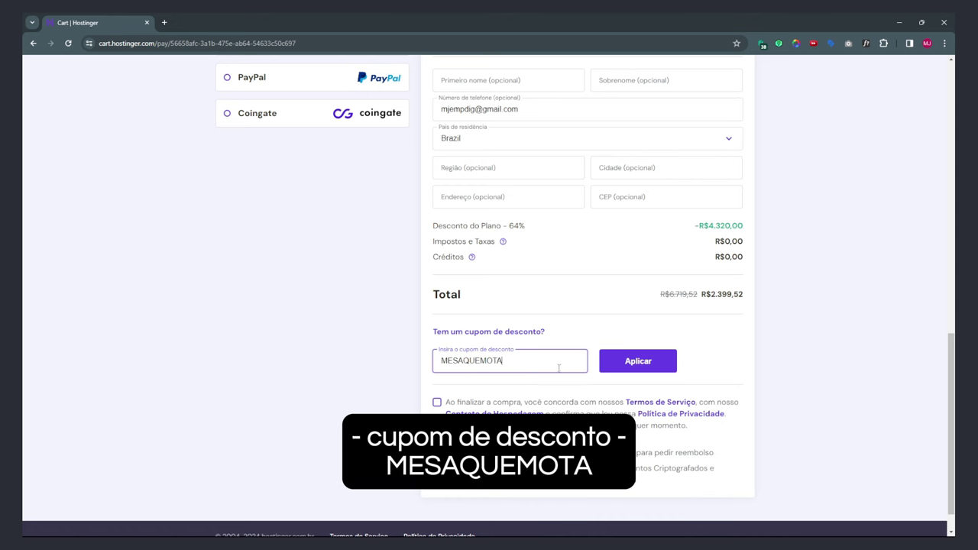
left_click(649, 363)
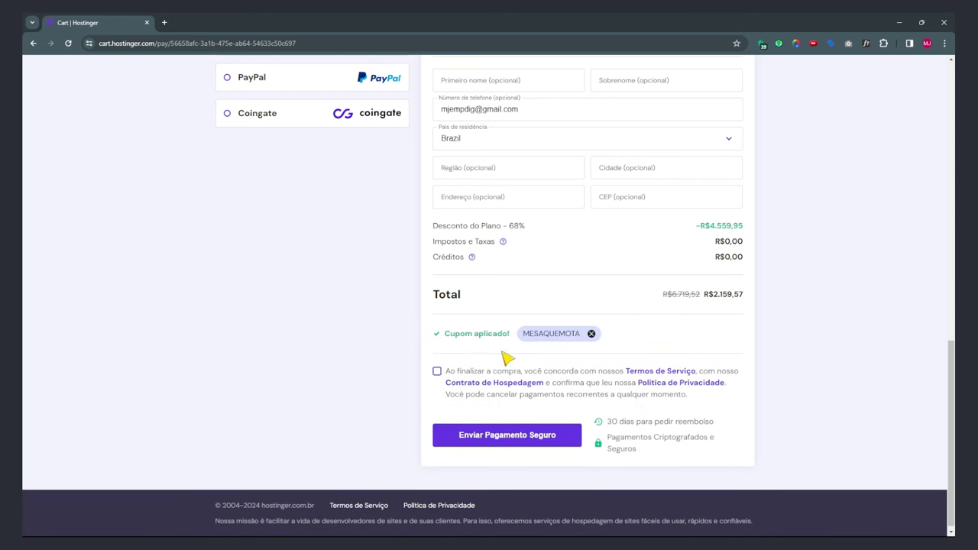
Confirm the coupon was applied, accept the terms of service, and open a new tab.
left_click_drag(440, 336, 515, 346)
left_click(437, 372)
scroll(426, 356, "up", 3)
scroll(524, 343, "down", 3)
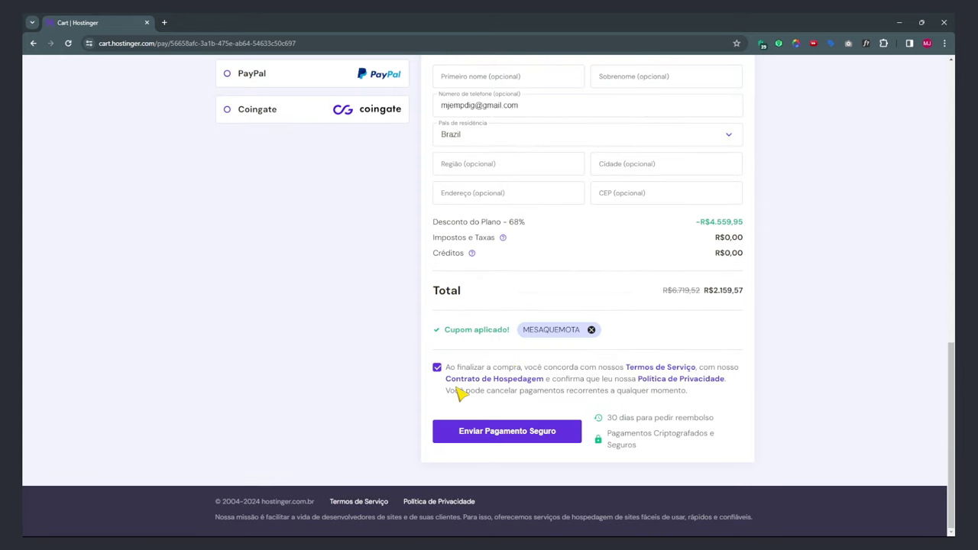
scroll(463, 382, "up", 5)
scroll(466, 364, "up", 5)
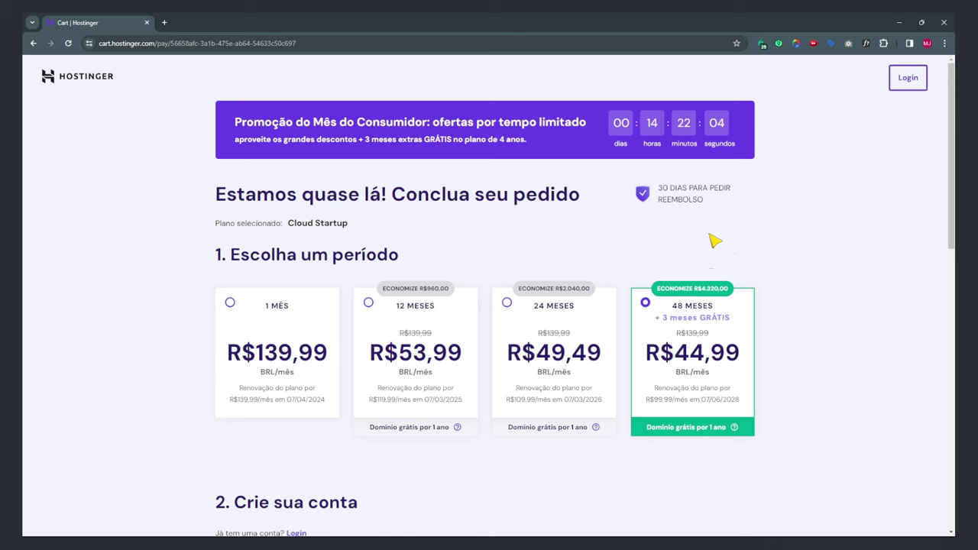
left_click(165, 22)
Load hostinger.com.br/mesaquemota and sign in with the saved account.
type("hostinger.com.br/mesaquemota")
key("Return")
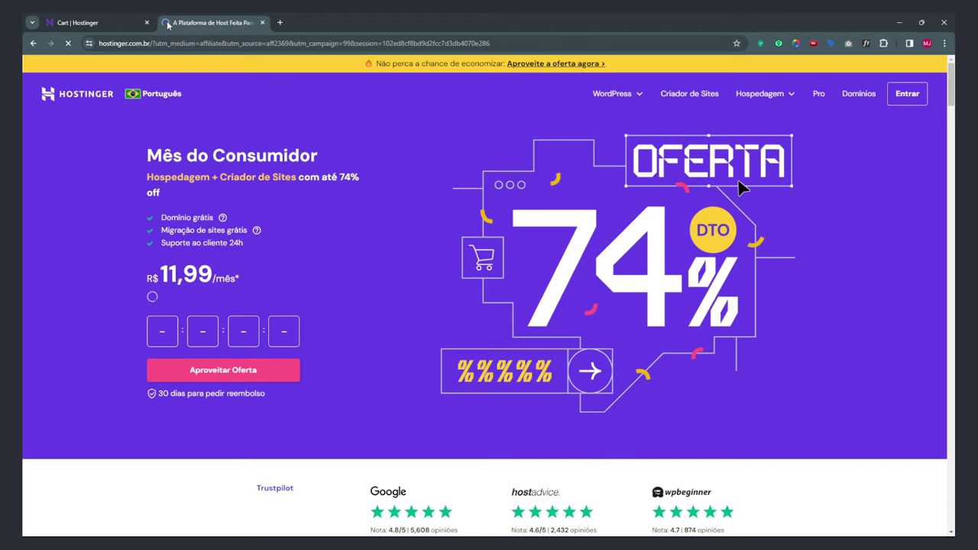
left_click(905, 96)
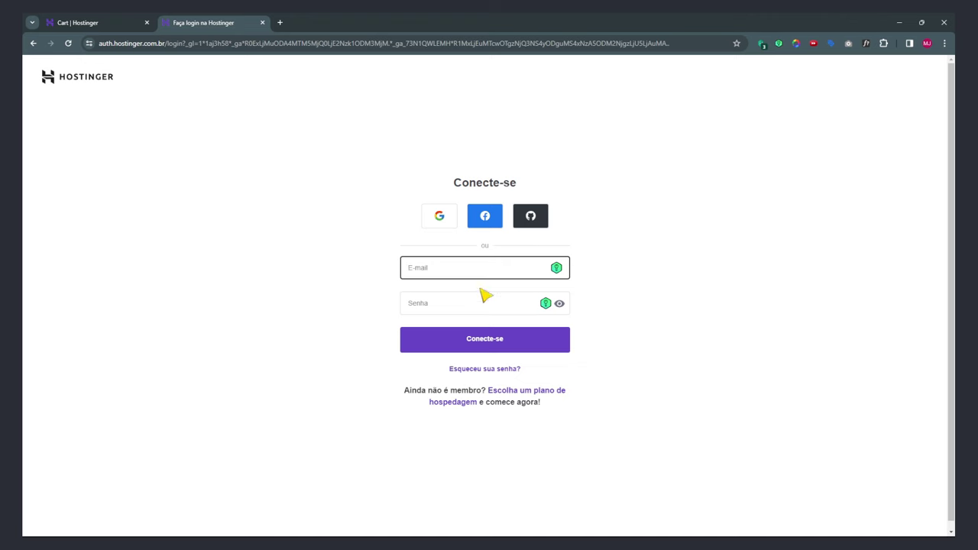
left_click(556, 269)
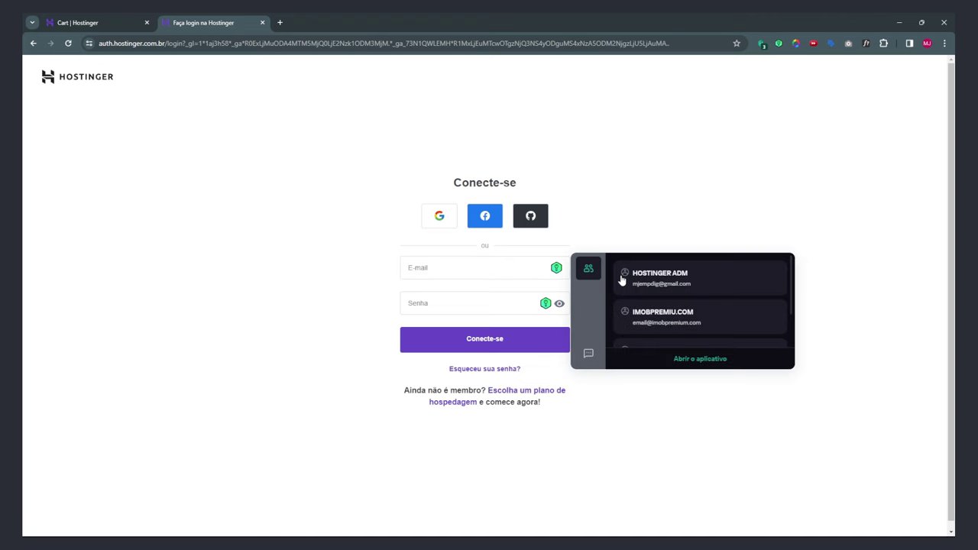
left_click(650, 284)
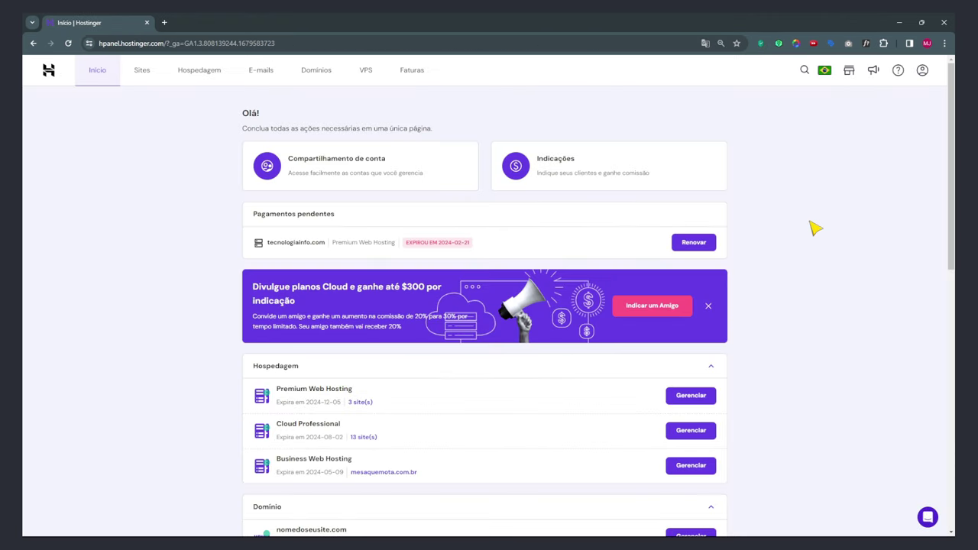
Show the account's list of websites in hPanel.
scroll(201, 203, "down", 4)
scroll(201, 204, "up", 4)
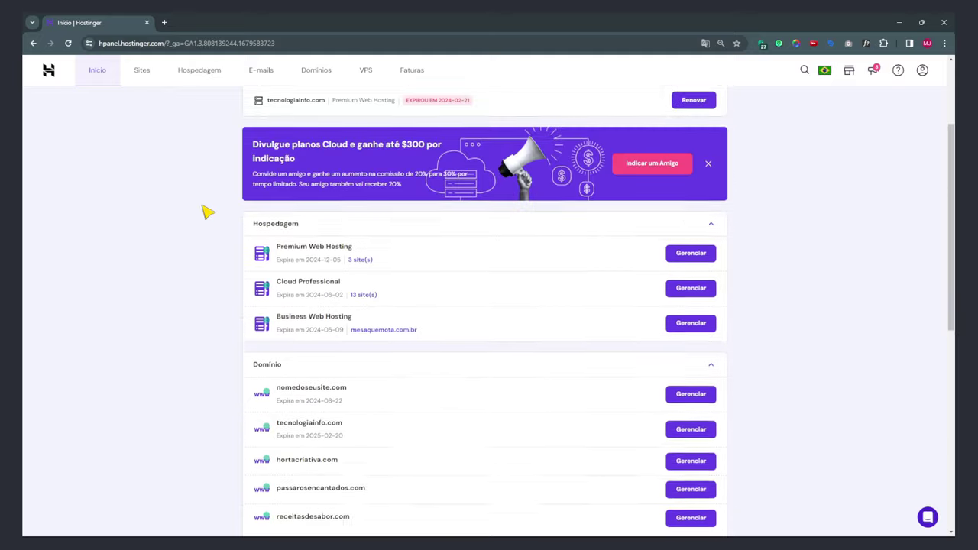
left_click(146, 75)
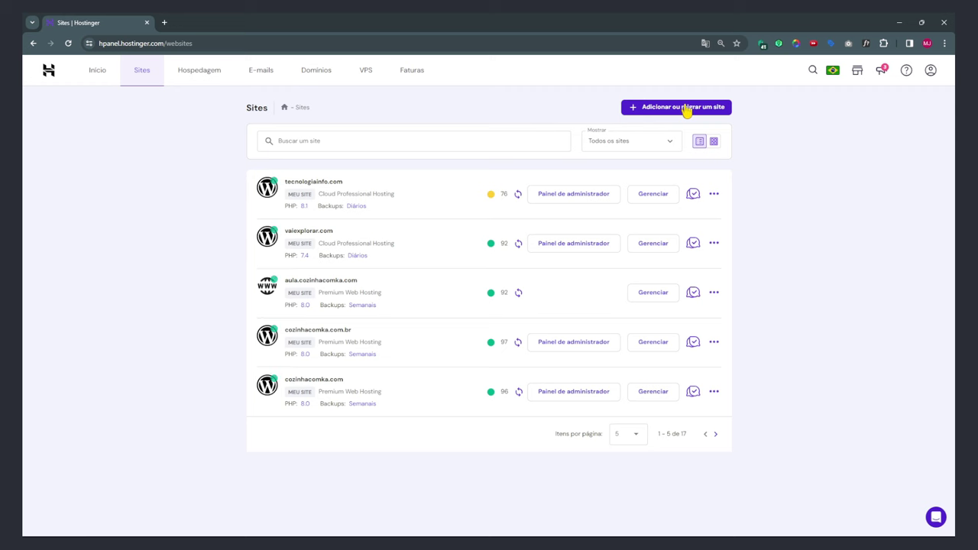
Add a new website on the Cloud Professional Hosting plan for hortacriativa.com.
left_click(485, 496)
left_click(669, 112)
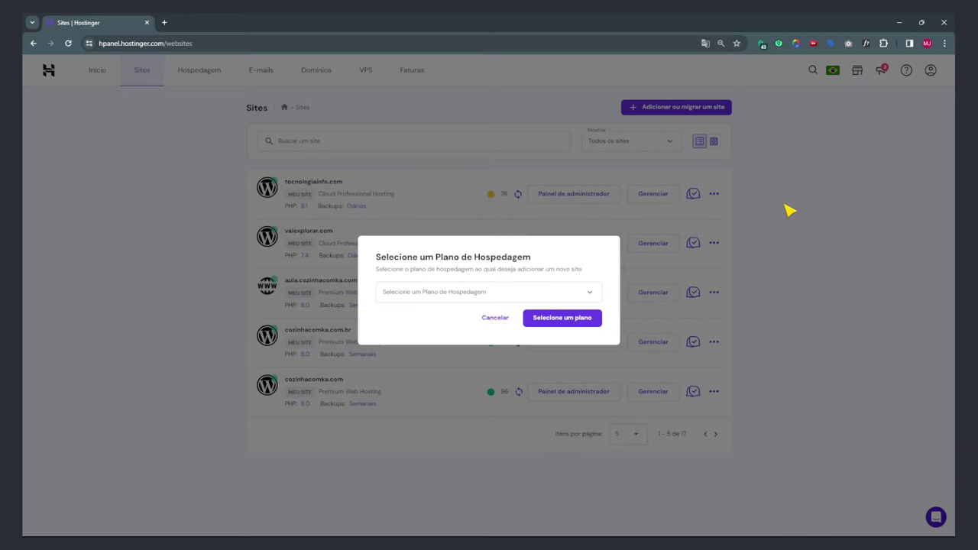
left_click(455, 298)
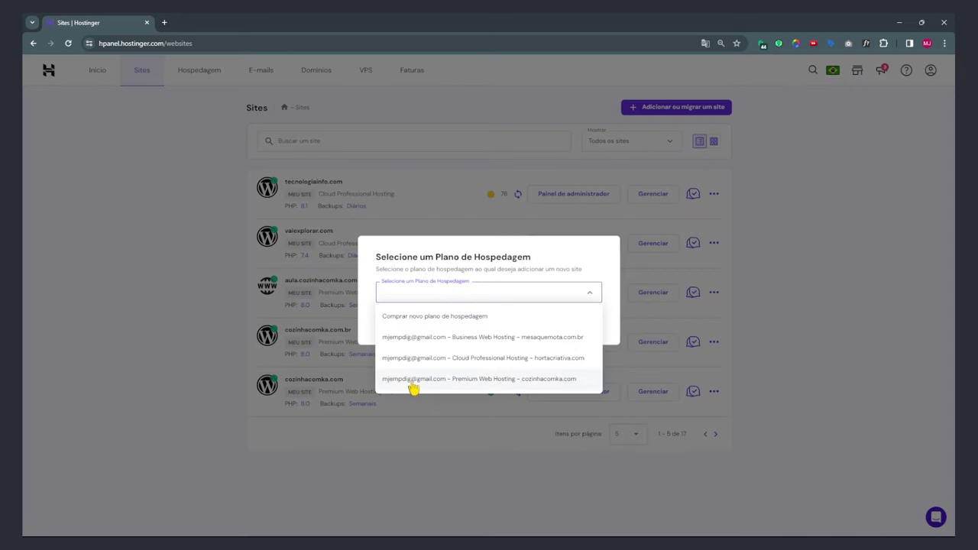
left_click(477, 359)
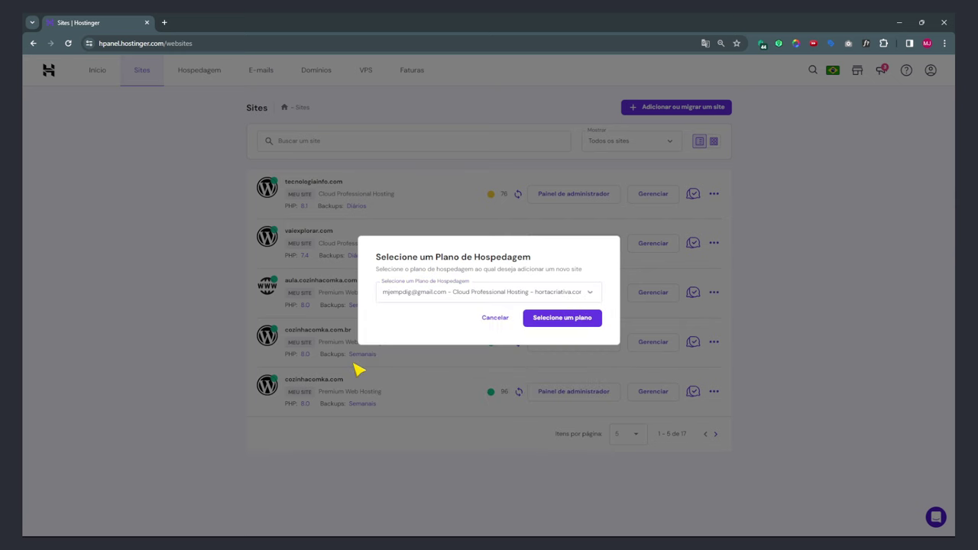
left_click(545, 319)
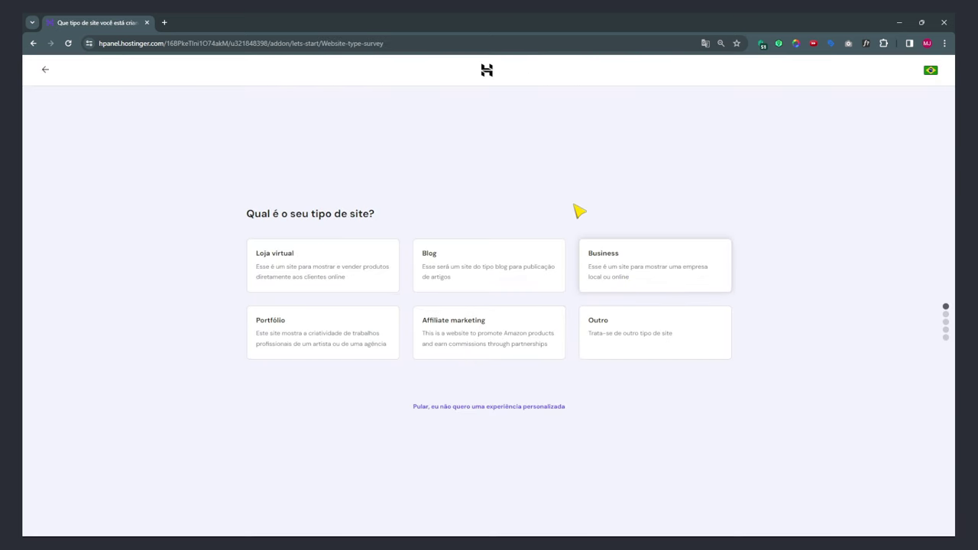
Skip the survey, build from scratch, and use the existing domain loja.nomedoseusite.com.
left_click(441, 415)
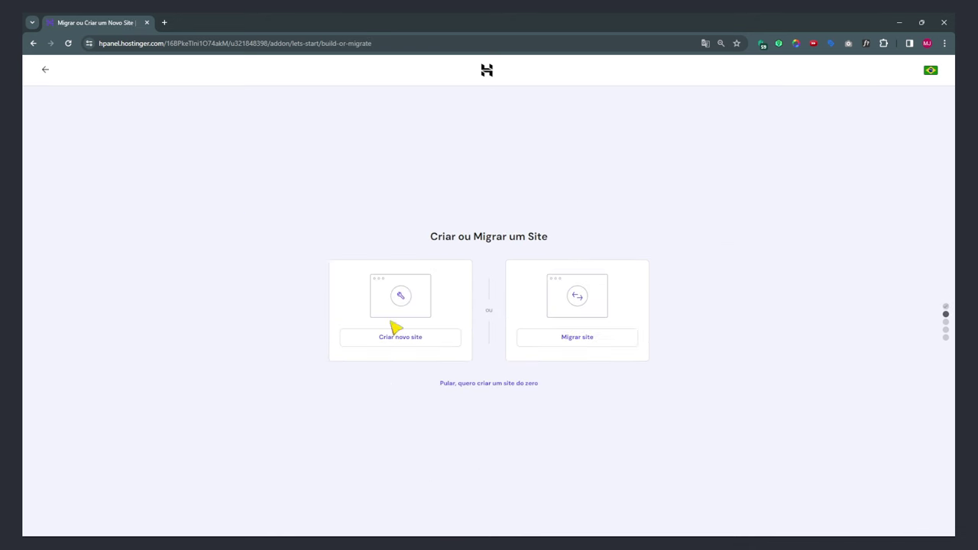
left_click(509, 390)
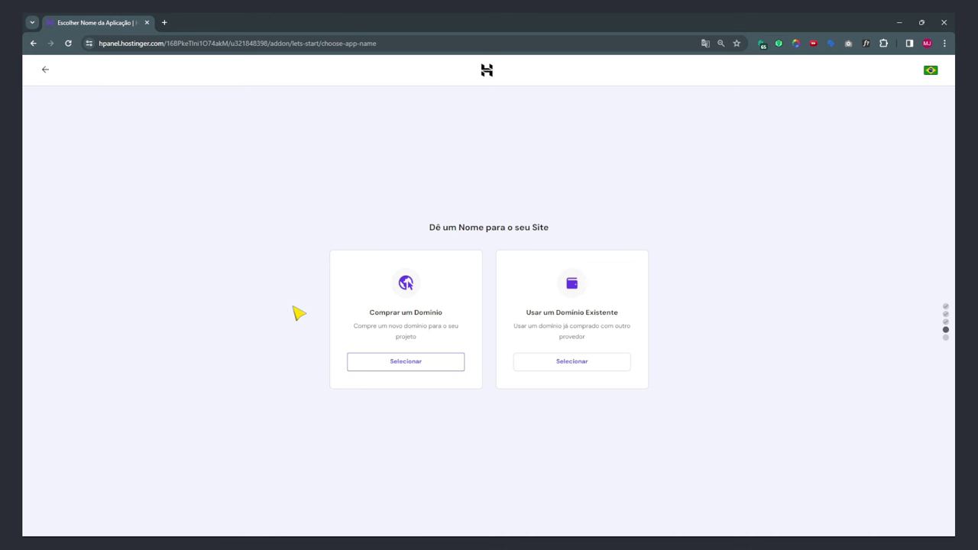
left_click(550, 365)
left_click(417, 396)
type("loja.nomedoseusite.com")
left_click(481, 354)
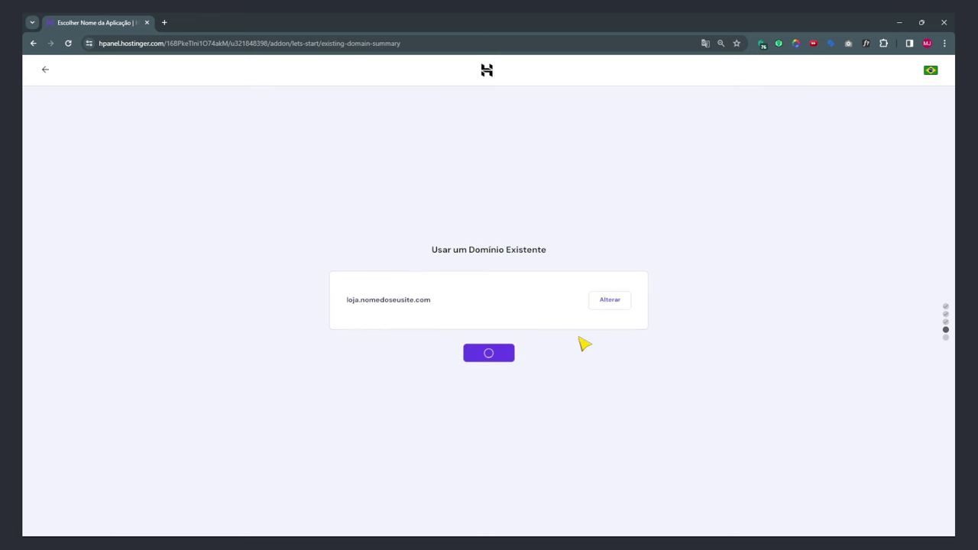
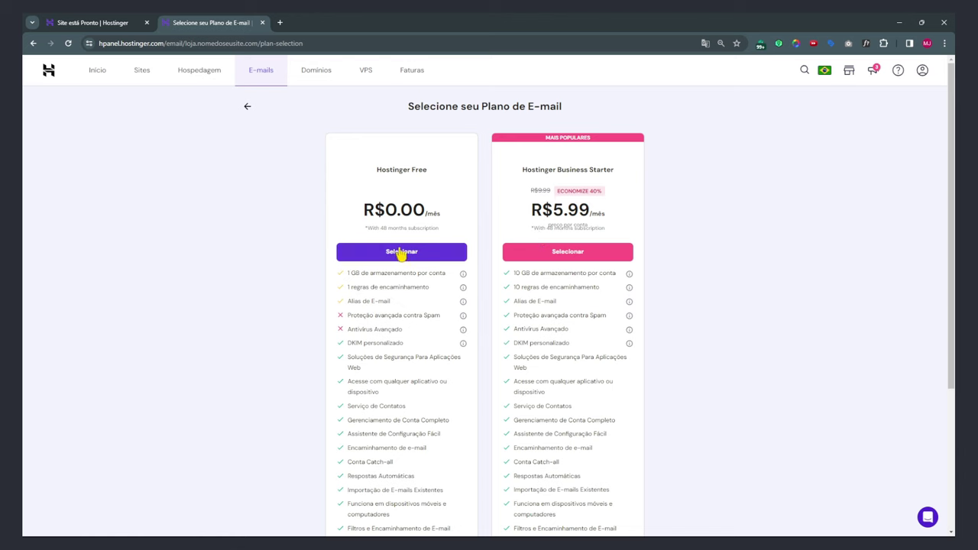
On the free plan, create the mailbox 'contato' with the account password.
left_click(404, 253)
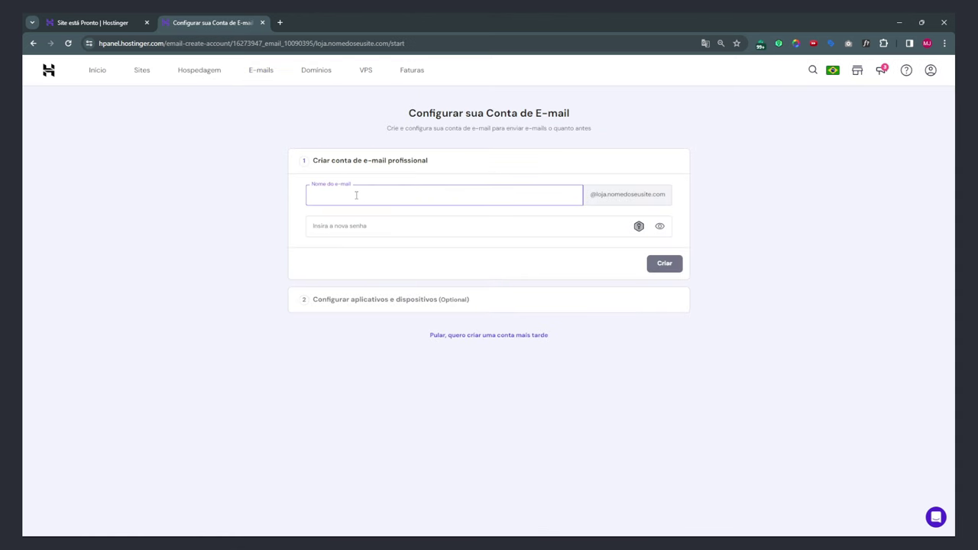
type("contato")
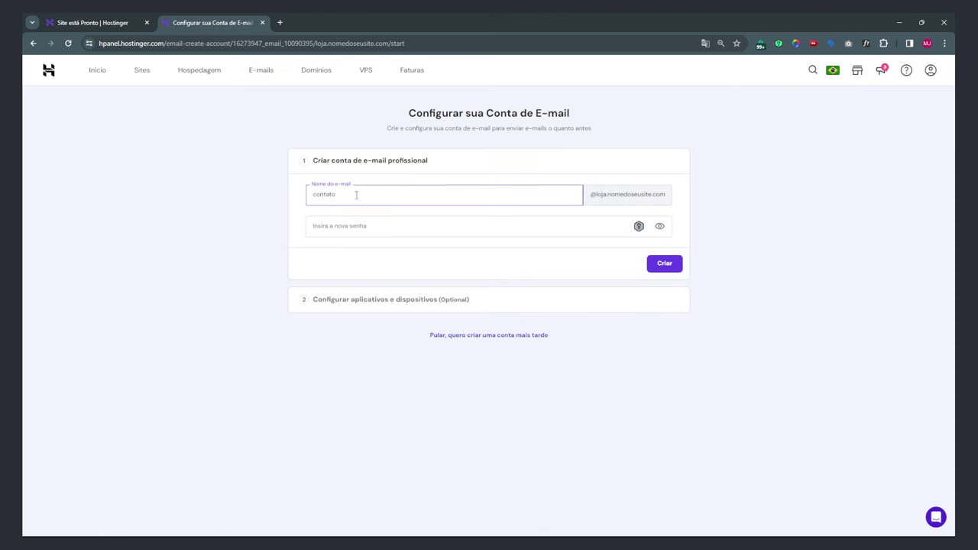
left_click_drag(590, 195, 667, 199)
left_click(733, 236)
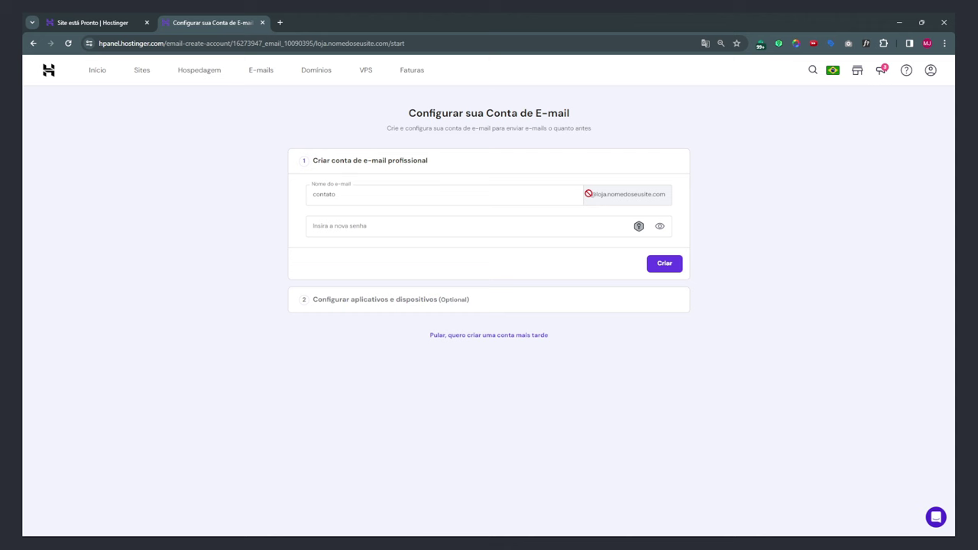
left_click_drag(597, 194, 676, 200)
left_click(611, 310)
left_click(379, 222)
key("ctrl+v")
left_click(673, 310)
Skip the app setup, sort the accounts by address, and open the new mailbox's webmail.
left_click_drag(774, 112, 874, 114)
left_click(712, 293)
left_click(463, 321)
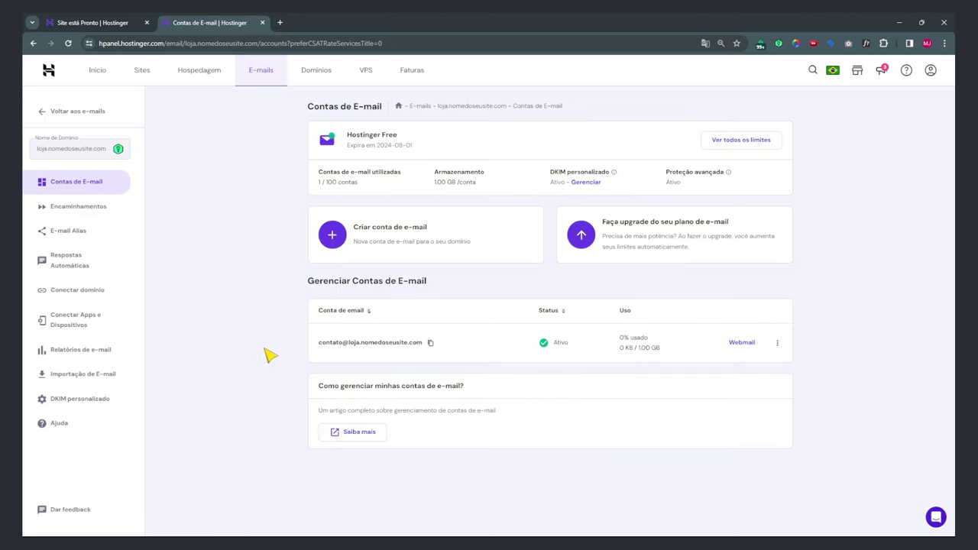
left_click(322, 311)
left_click(261, 71)
Log into the new mailbox's webmail, check its empty inbox, and go back to the accounts tab.
left_click(739, 345)
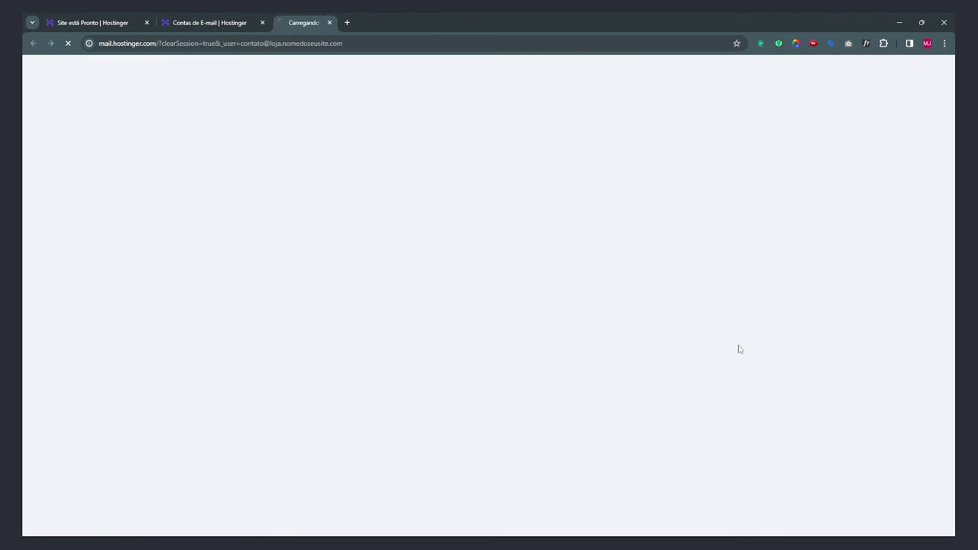
key("ctrl+v")
left_click(873, 312)
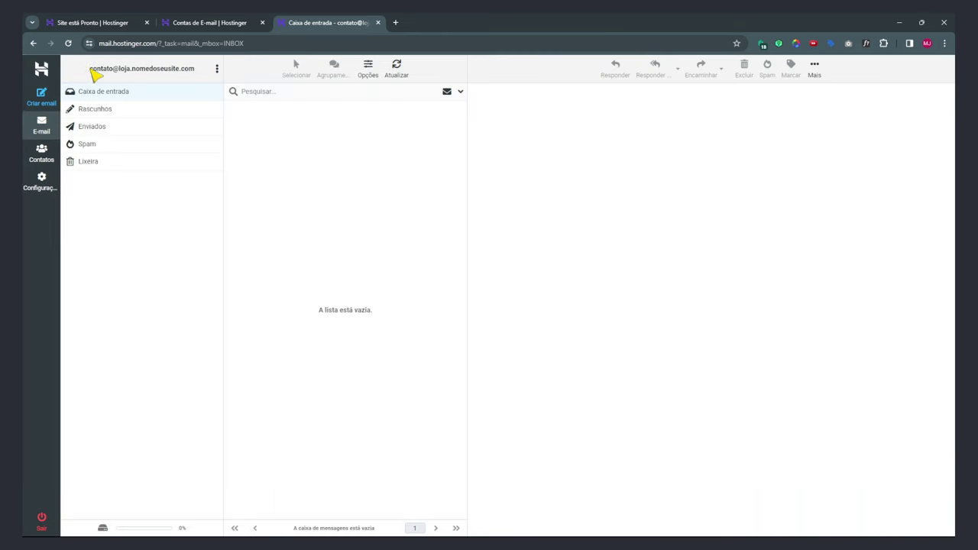
left_click_drag(91, 68, 196, 72)
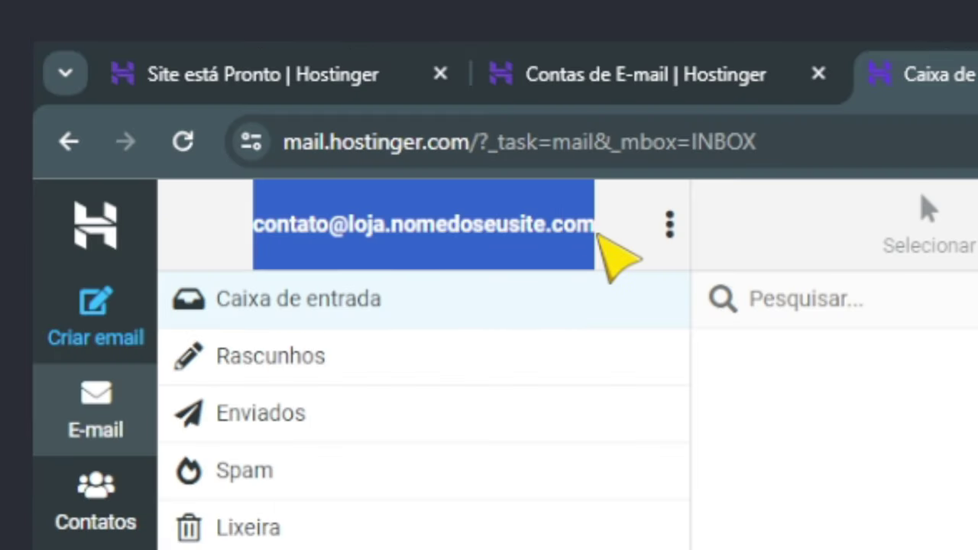
left_click(619, 256)
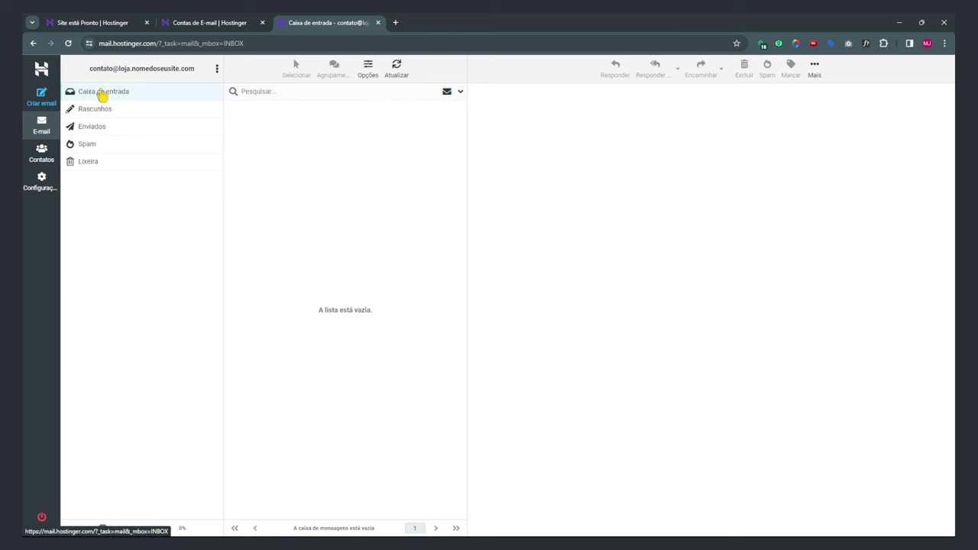
left_click(192, 23)
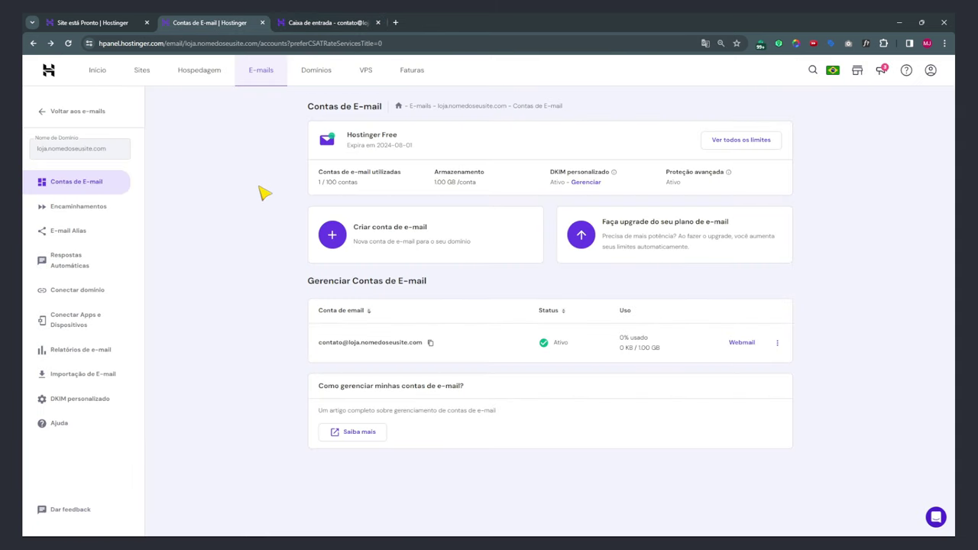
Open the loja.nomedoseusite.com site's control panel and glance at its default live page.
left_click(145, 74)
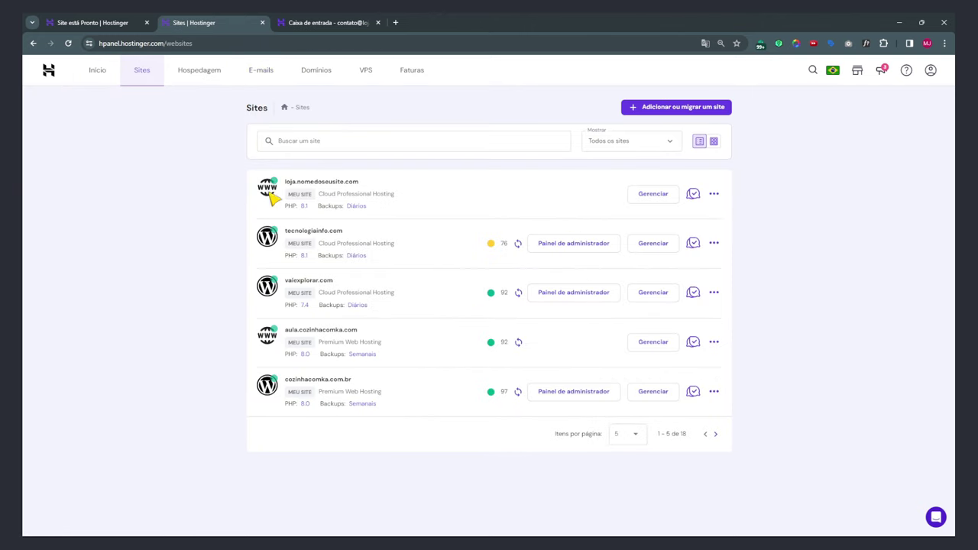
left_click_drag(284, 184, 365, 186)
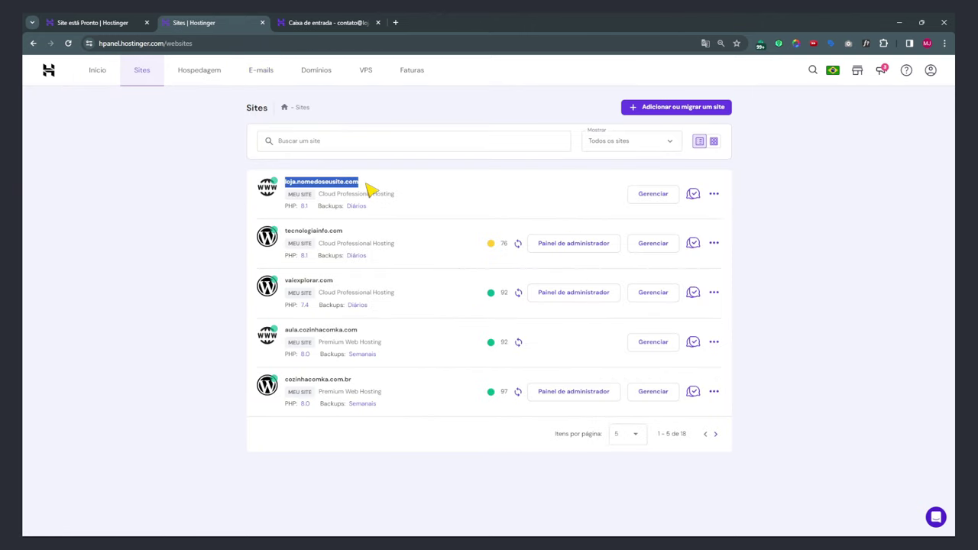
left_click(652, 194)
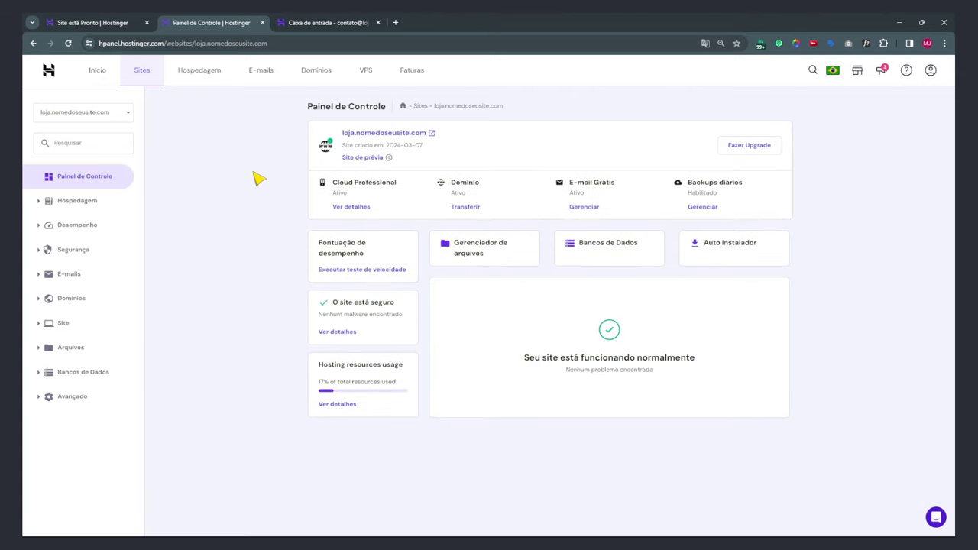
left_click(383, 133)
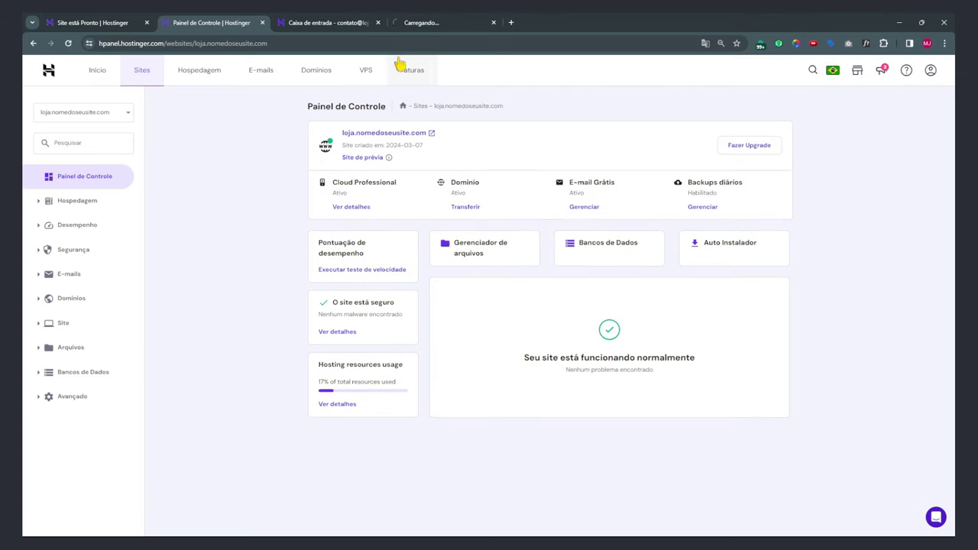
left_click(441, 23)
left_click(103, 44)
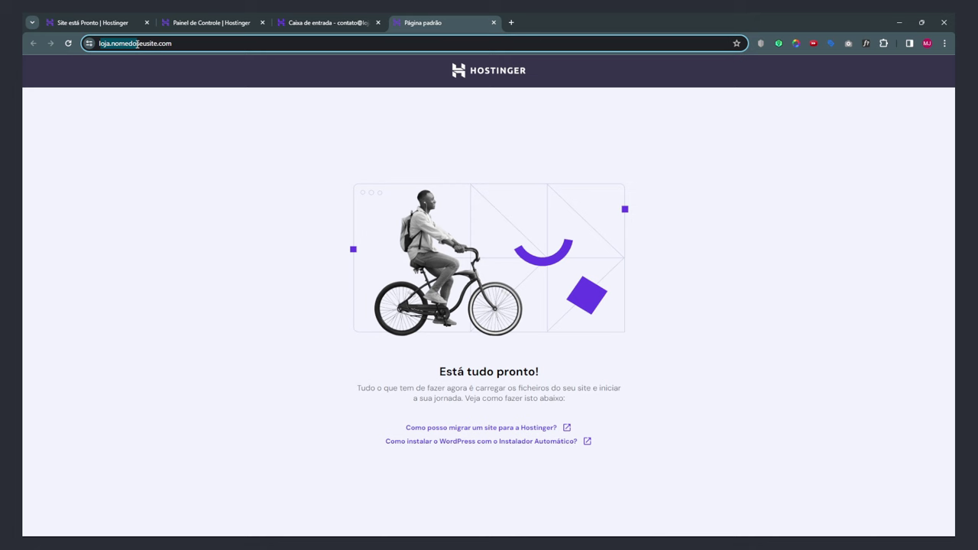
left_click(494, 22)
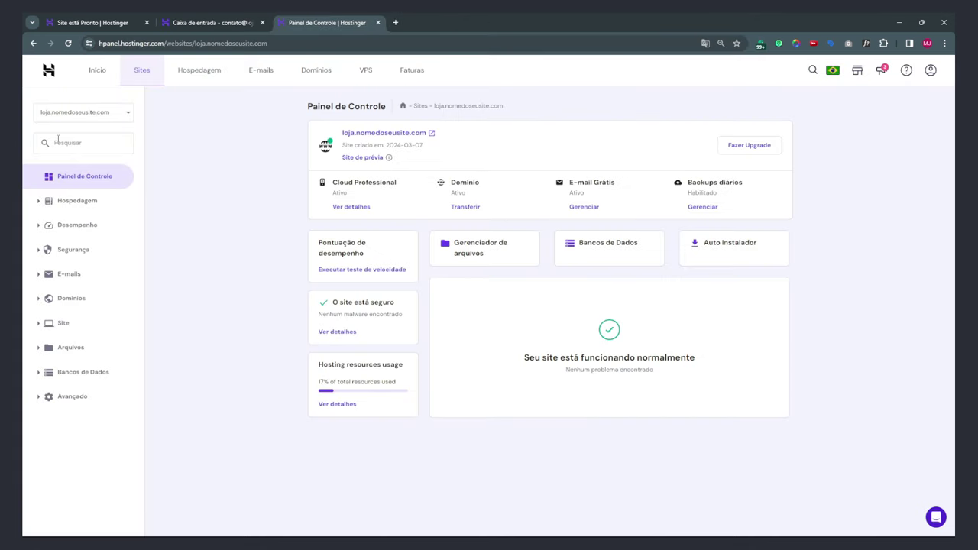
Search the panel sections for 'auto' and open the Auto Instalador.
left_click(73, 144)
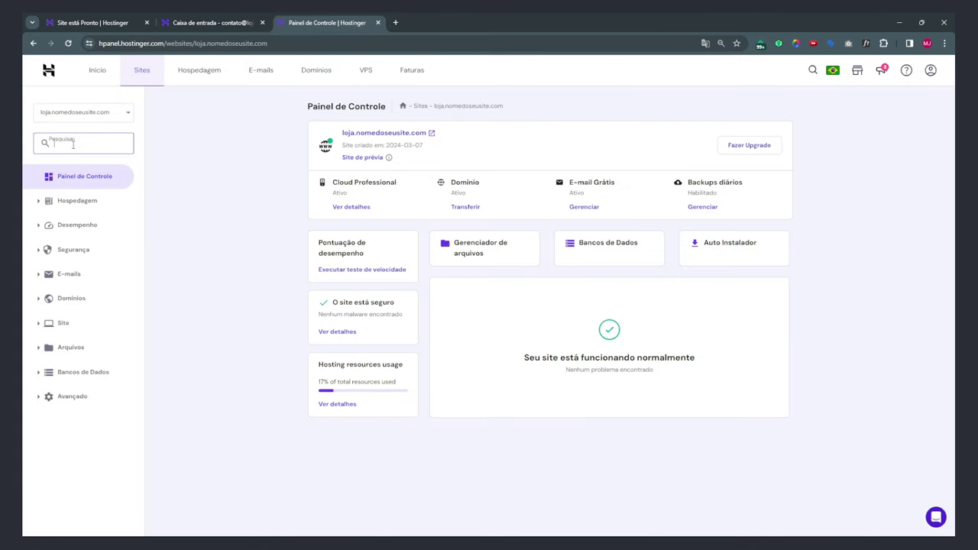
type("auto")
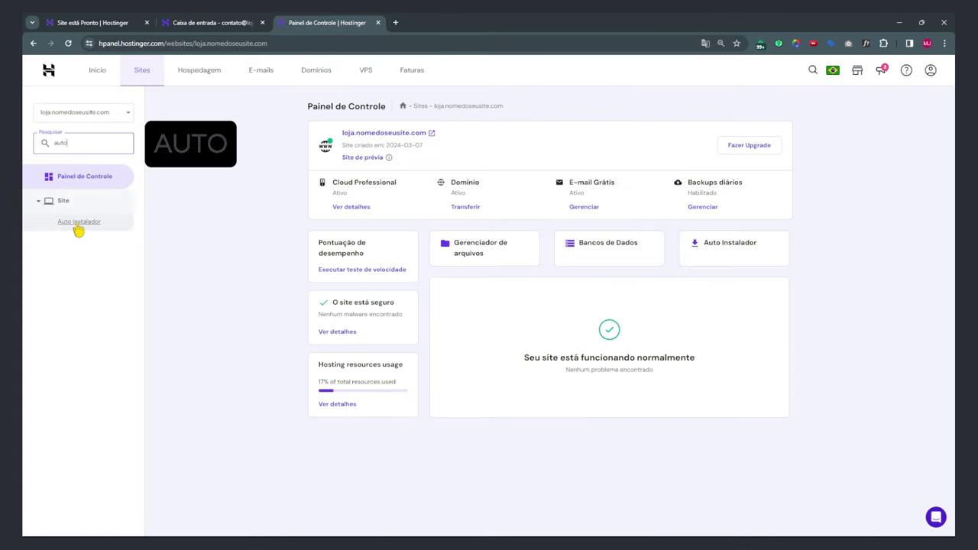
left_click(77, 223)
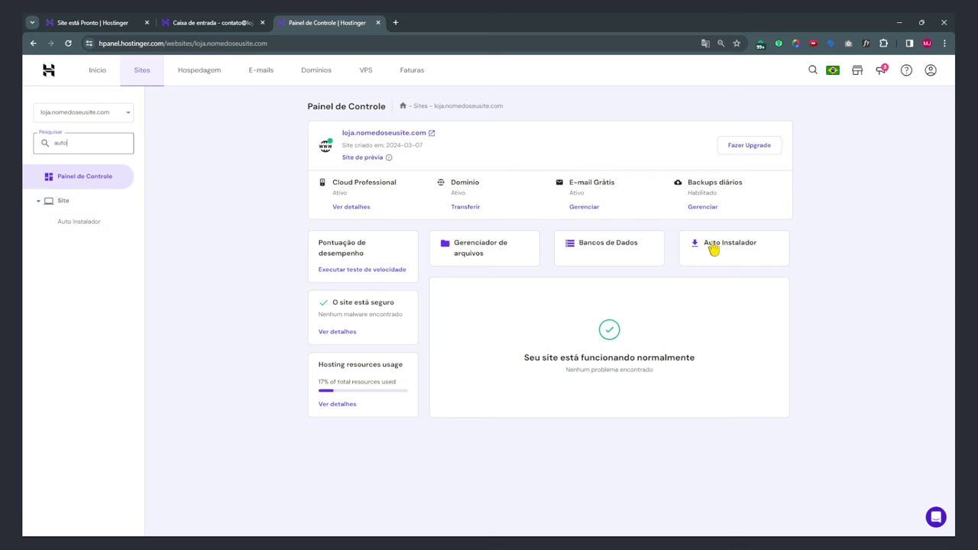
left_click(92, 224)
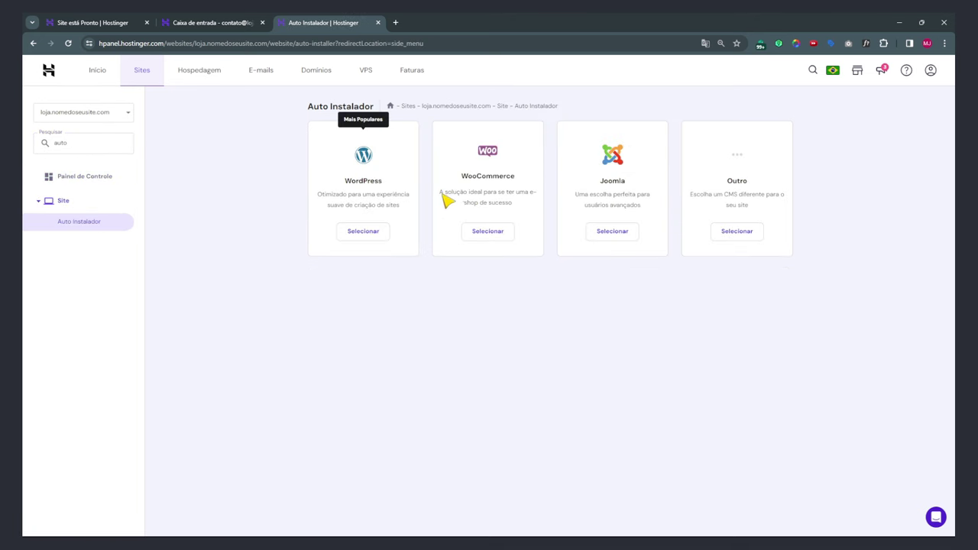
Choose the WooCommerce install and title the site 'Loja ModaFem'.
left_click_drag(440, 193, 540, 215)
left_click(489, 237)
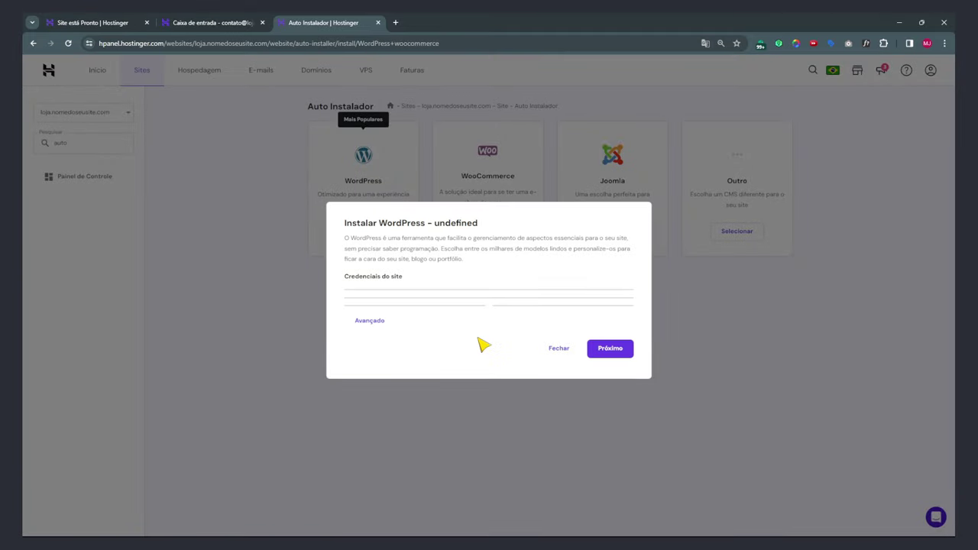
left_click(398, 272)
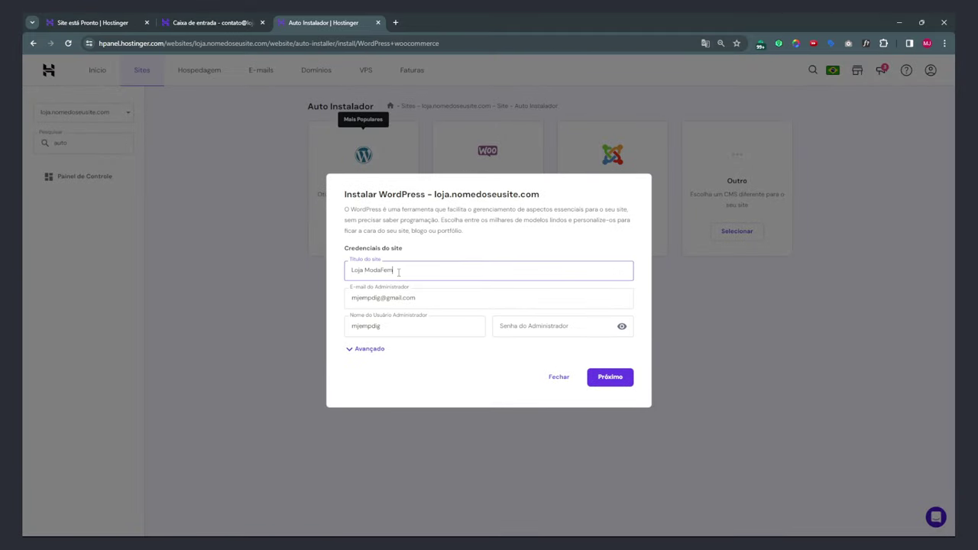
type("Loja ModaFem")
Copy the store mailbox address from webmail into the admin e-mail field.
key("ctrl+shift+Tab")
left_click_drag(195, 71, 90, 68)
key("ctrl+c")
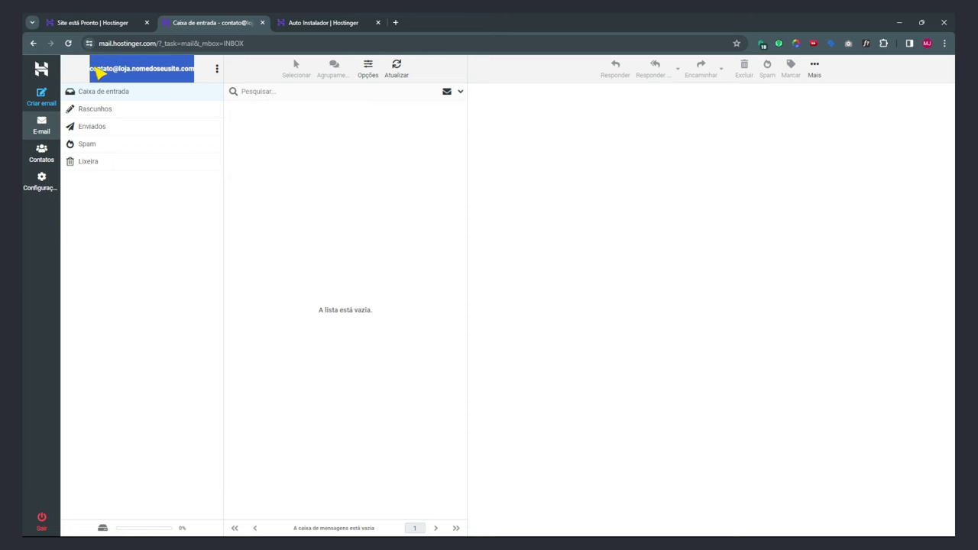
left_click(299, 25)
left_click(420, 298)
key("ctrl+a")
key("ctrl+v")
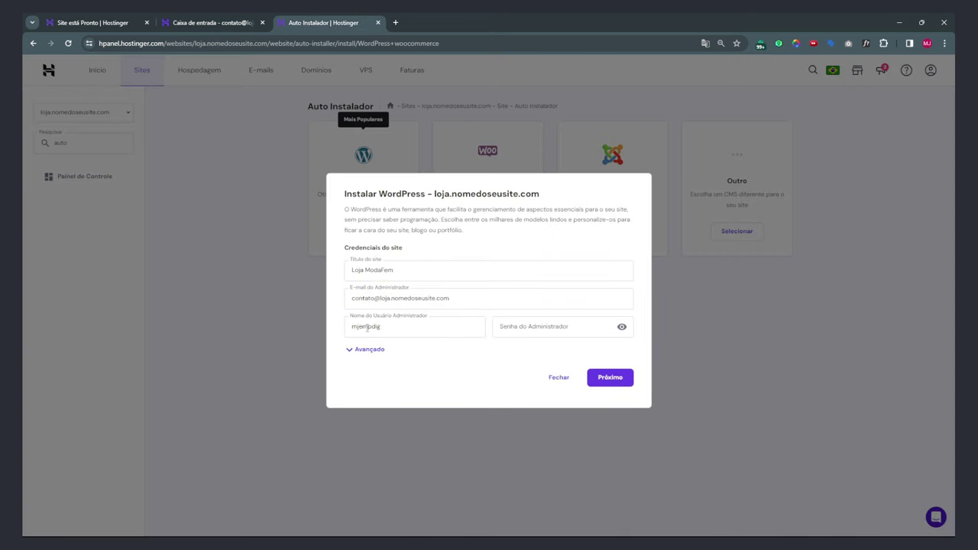
left_click_drag(373, 298, 450, 296)
left_click(432, 299)
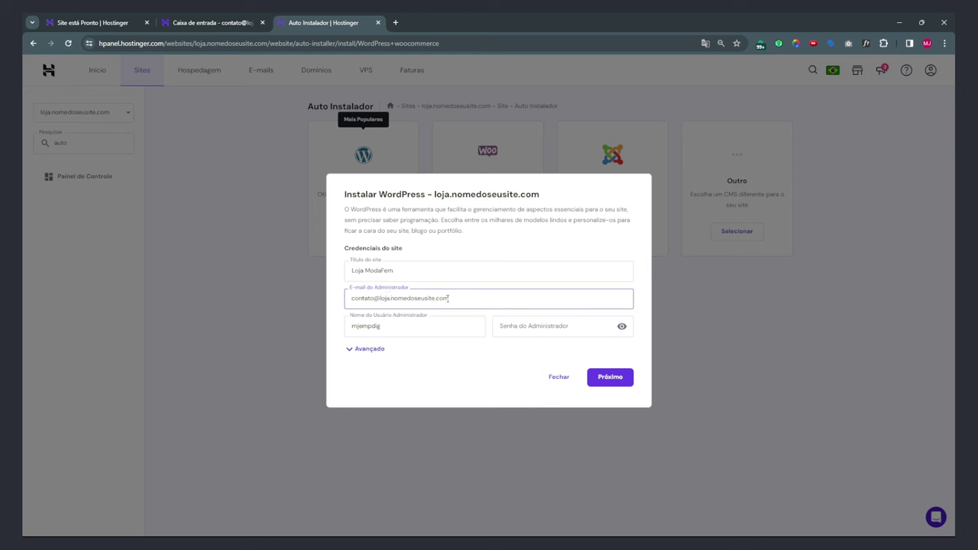
left_click_drag(449, 299, 341, 298)
Set the admin username to 'lojamodafem' with a strong admin password.
left_click_drag(381, 326, 354, 326)
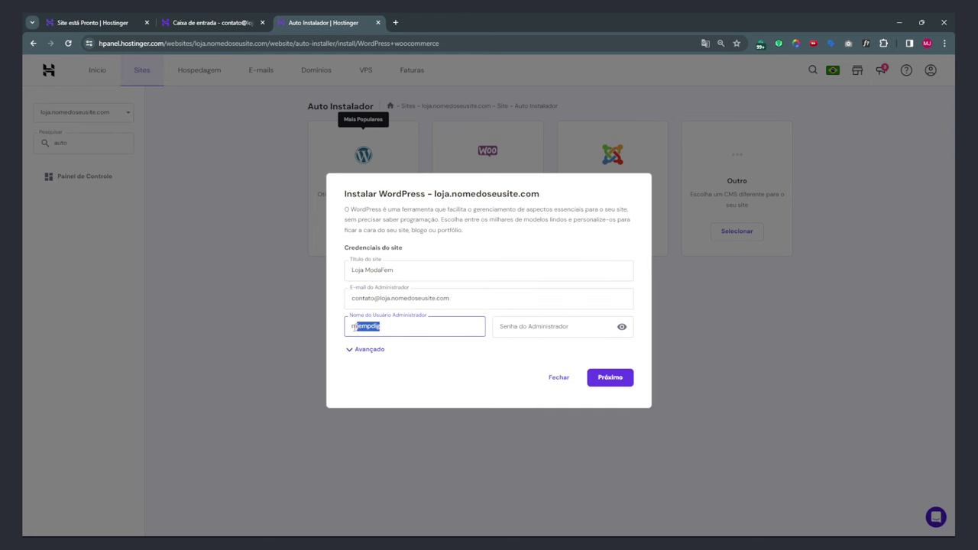
type("lojamodafem")
left_click(535, 328)
key("ctrl+v")
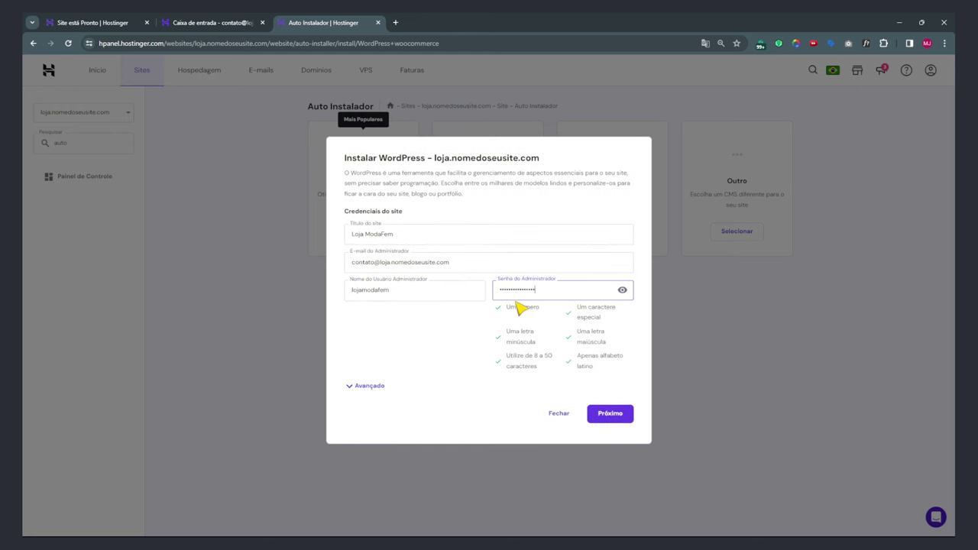
Choose Portuguese (Brazil) as the site language and start the WordPress installation.
left_click(369, 386)
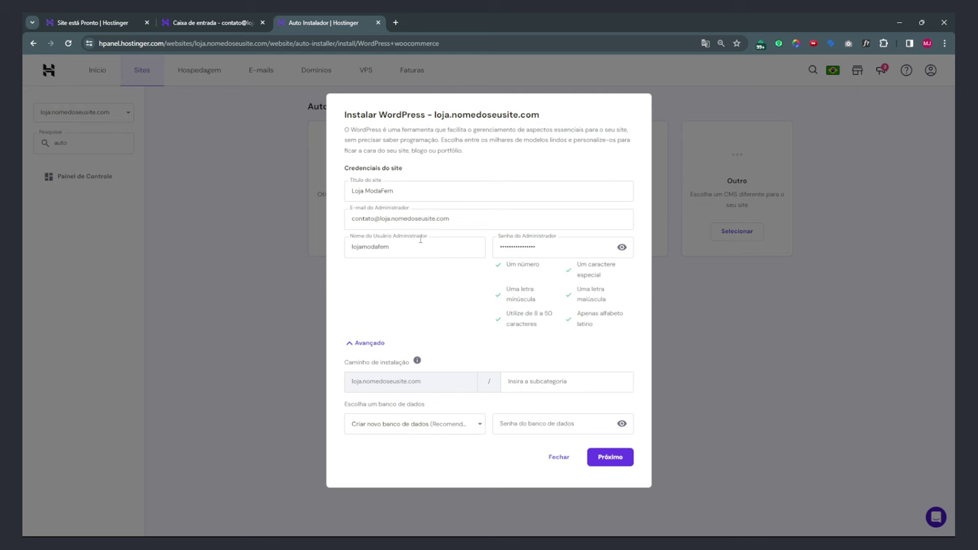
left_click(611, 457)
left_click(541, 265)
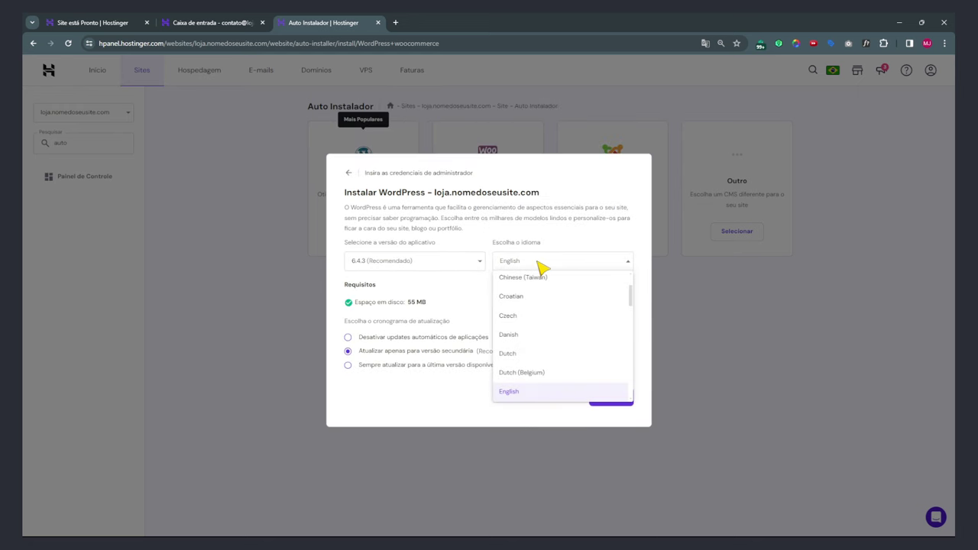
type("port")
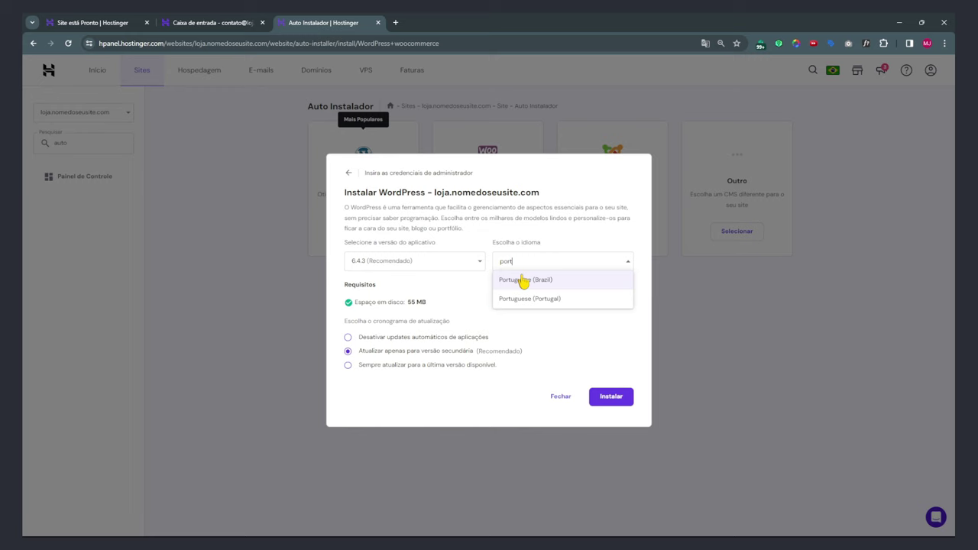
left_click(525, 280)
left_click(609, 398)
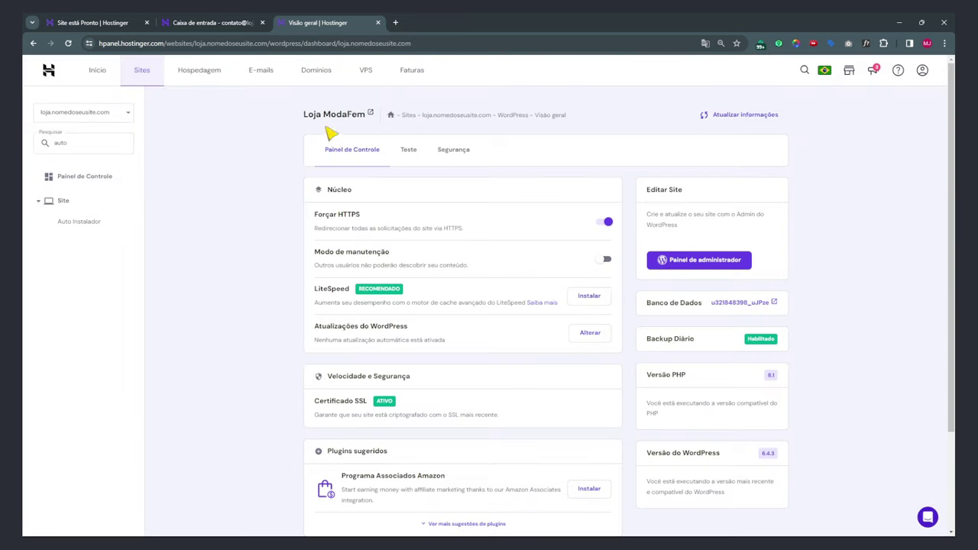
Open the live Loja ModaFem storefront in a new tab and scroll through it.
left_click(321, 124)
left_click(335, 117)
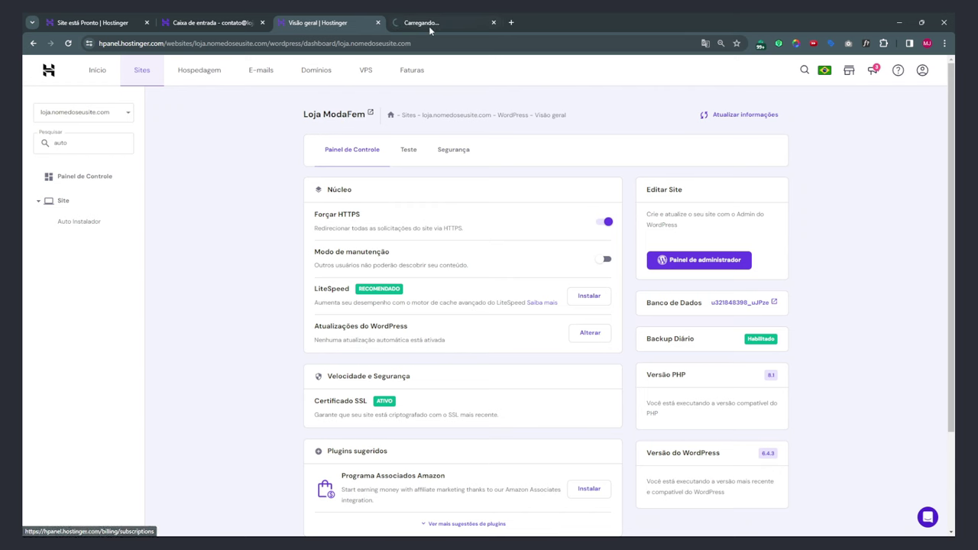
left_click(429, 26)
scroll(372, 245, "down", 20)
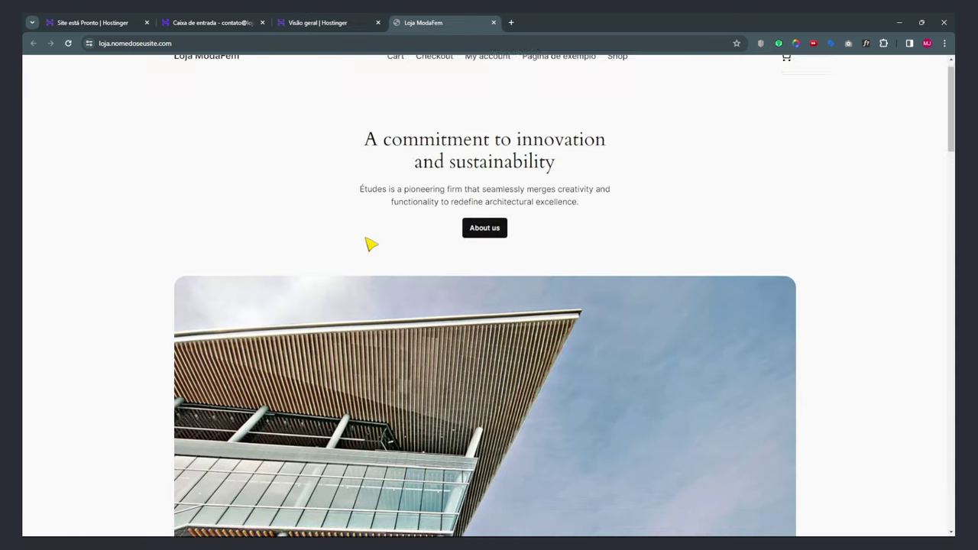
scroll(627, 321, "down", 5)
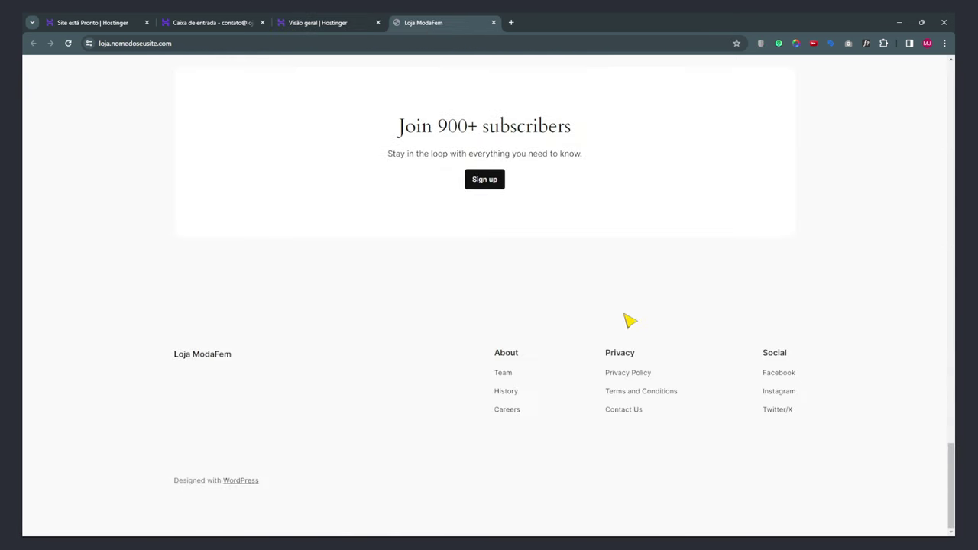
scroll(848, 276, "up", 20)
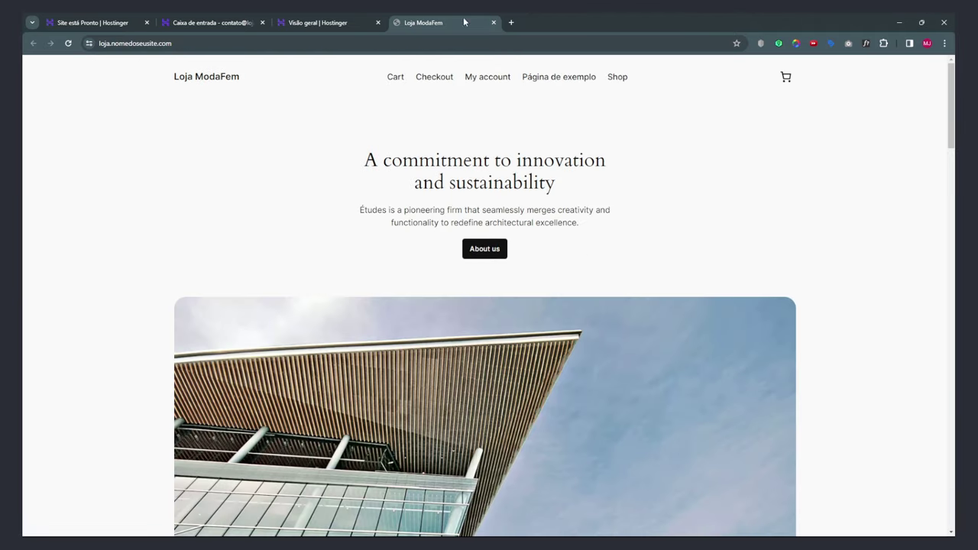
Close the storefront tab and open the site's /wp-admin login page in a new tab.
left_click(493, 24)
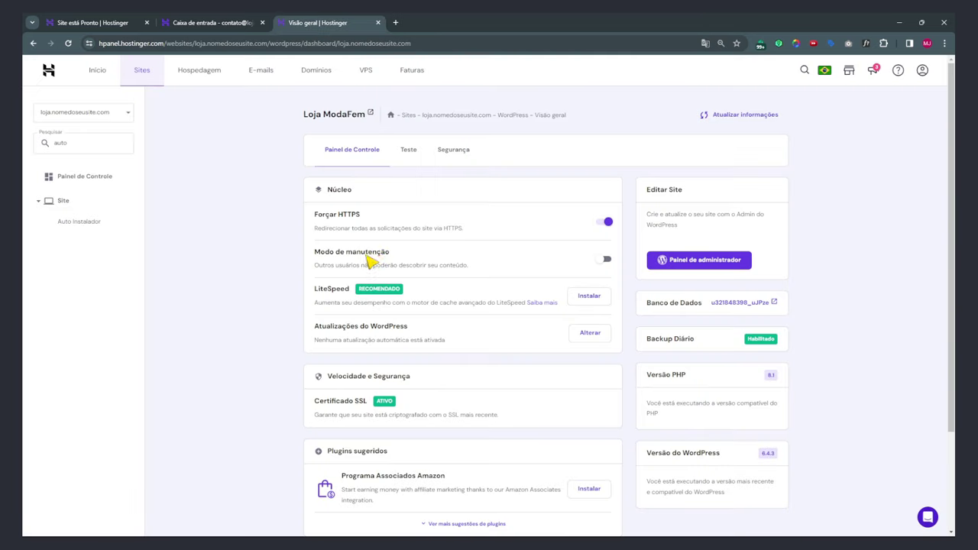
scroll(408, 255, "down", 2)
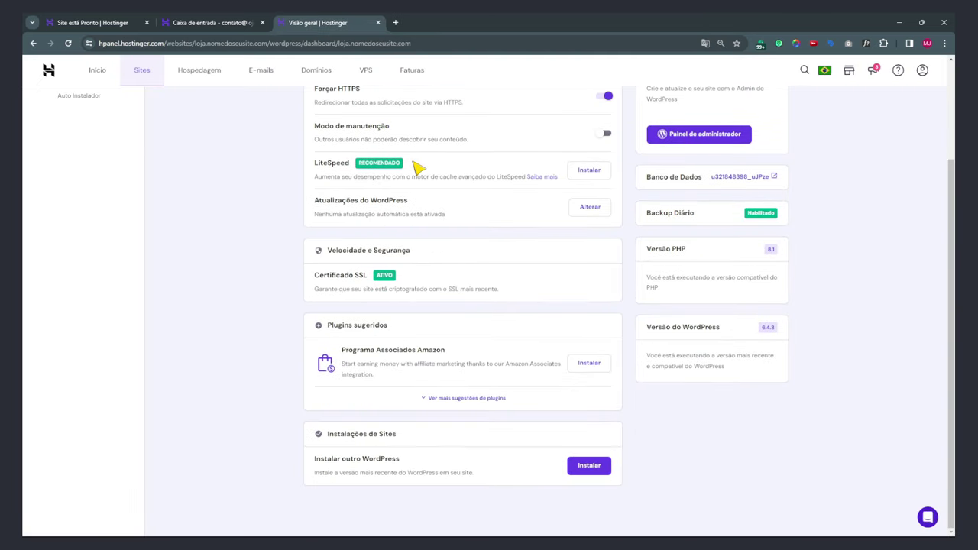
scroll(449, 213, "up", 3)
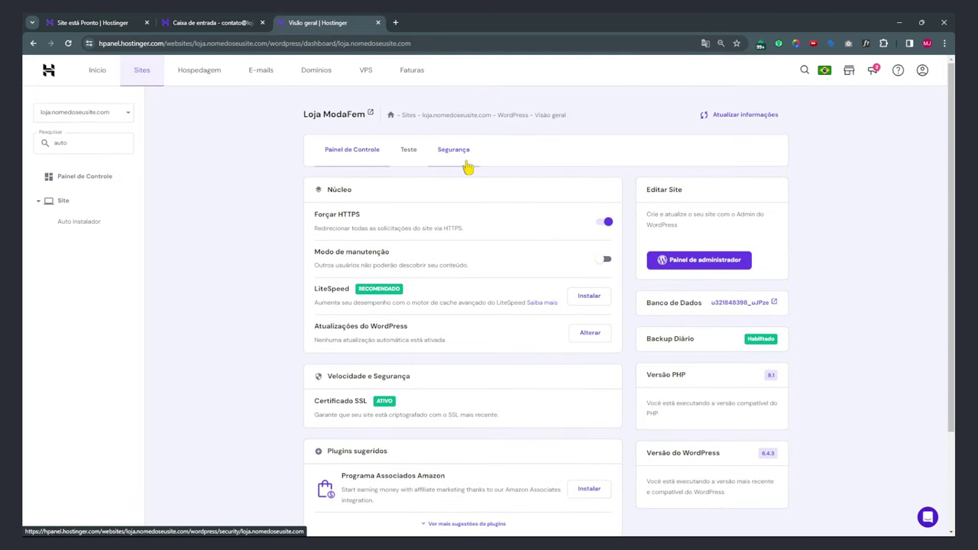
left_click(677, 261)
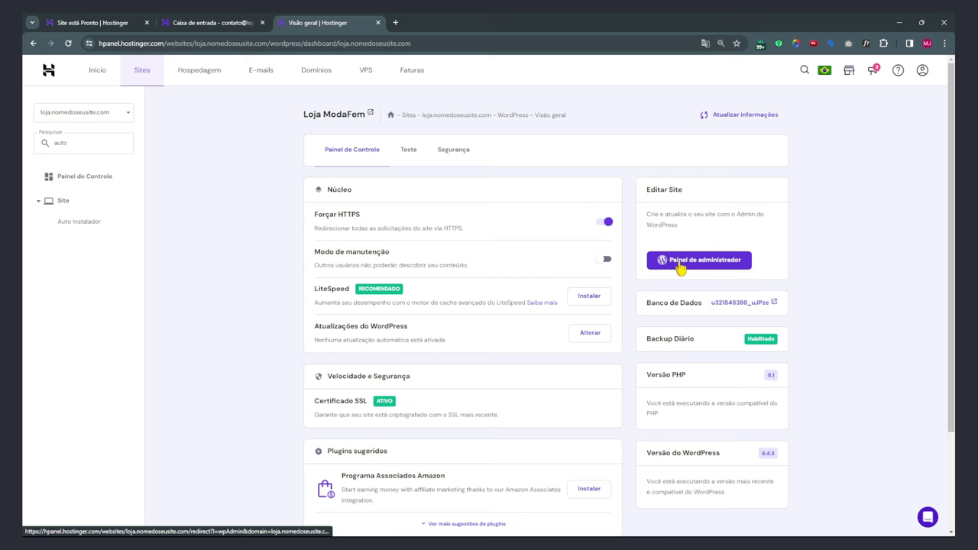
left_click(692, 266)
left_click(351, 114)
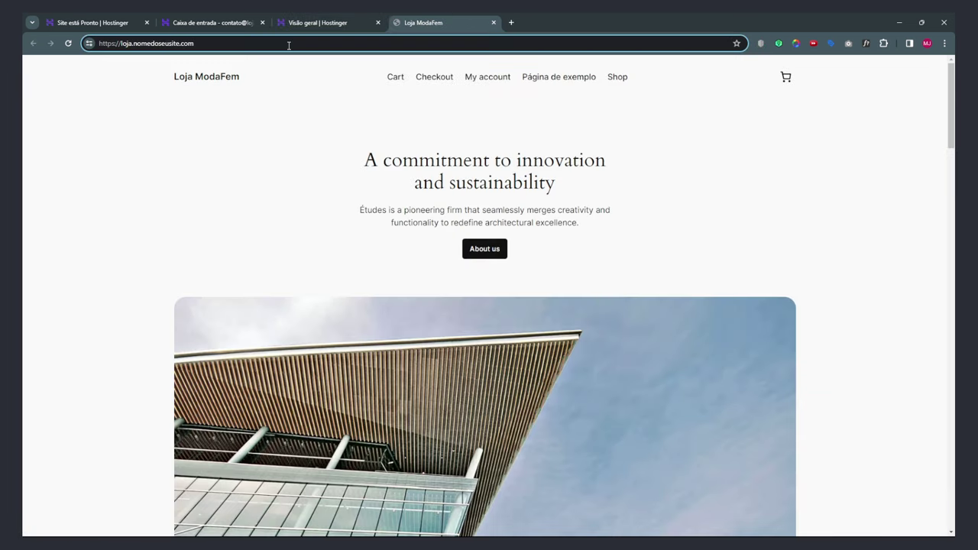
type("/wp-admin")
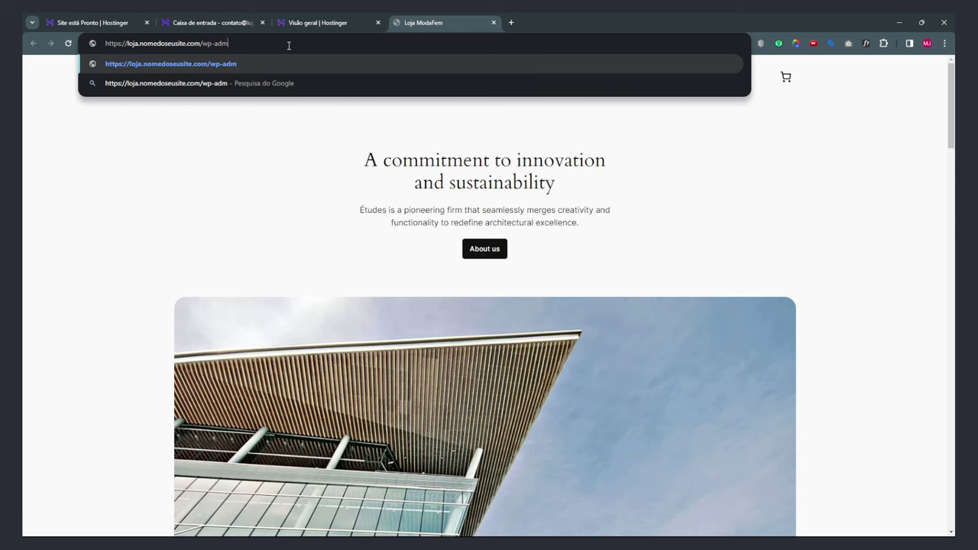
key("Return")
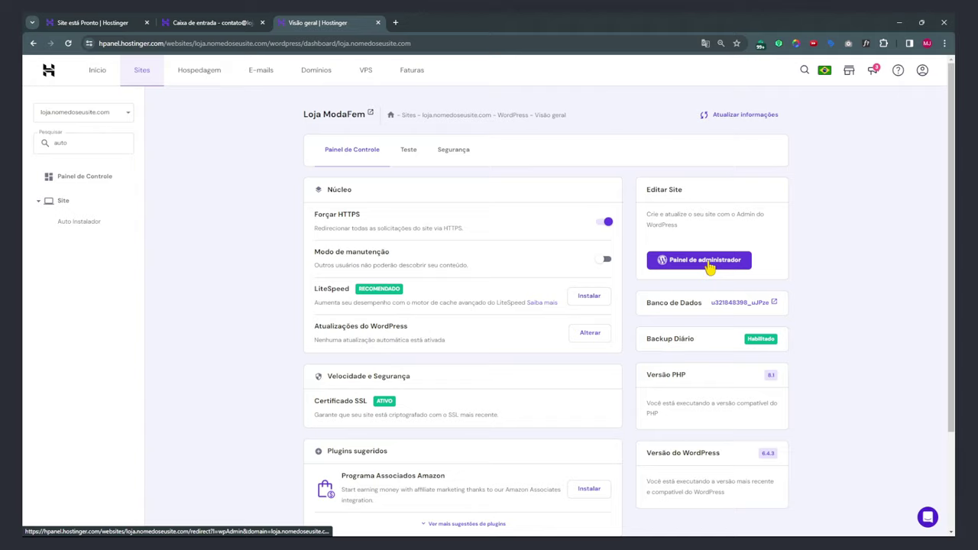
left_click(707, 262)
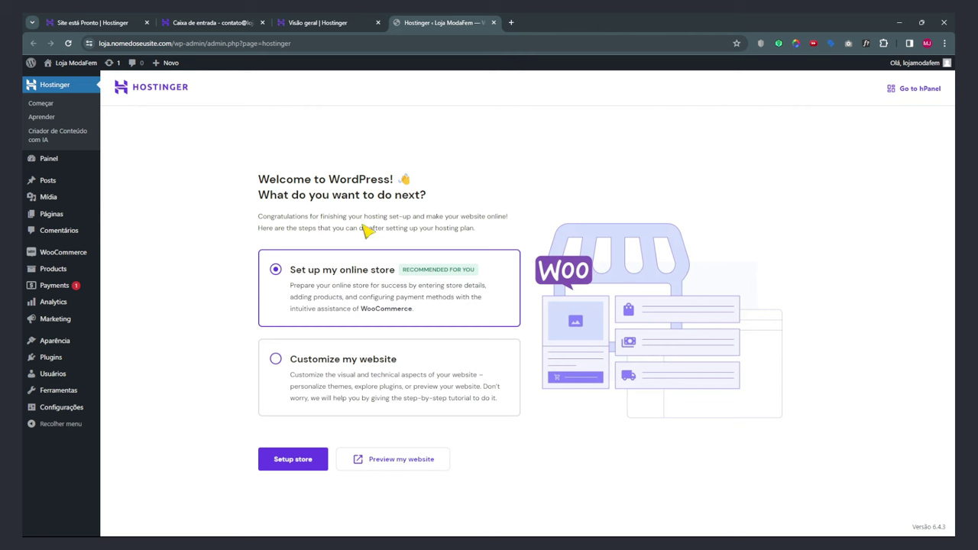
Show Hostinger's welcome page from the wp-admin sidebar.
left_click(55, 87)
Preview the store, visiting checkout, My account, Página de exemplo, Shop, Cart and the cart drawer.
left_click(412, 461)
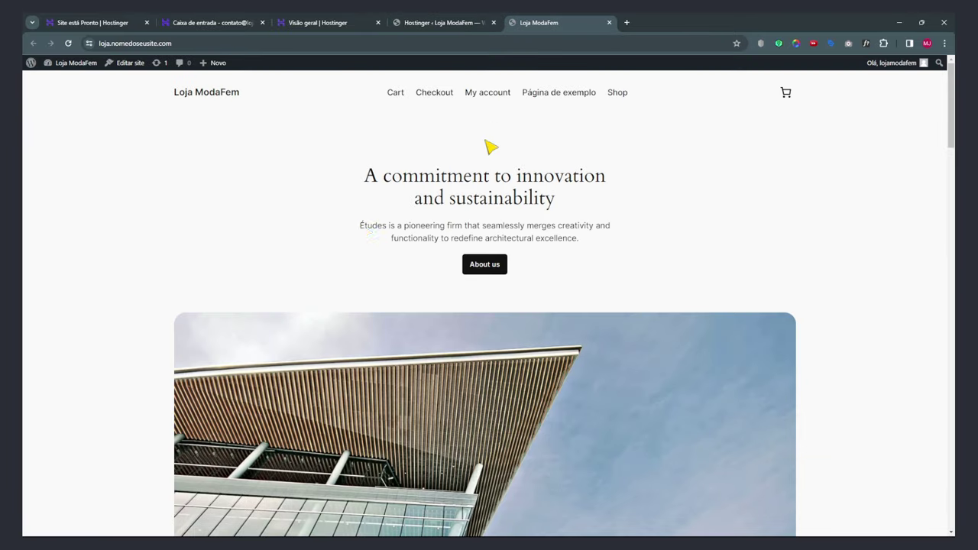
left_click(439, 96)
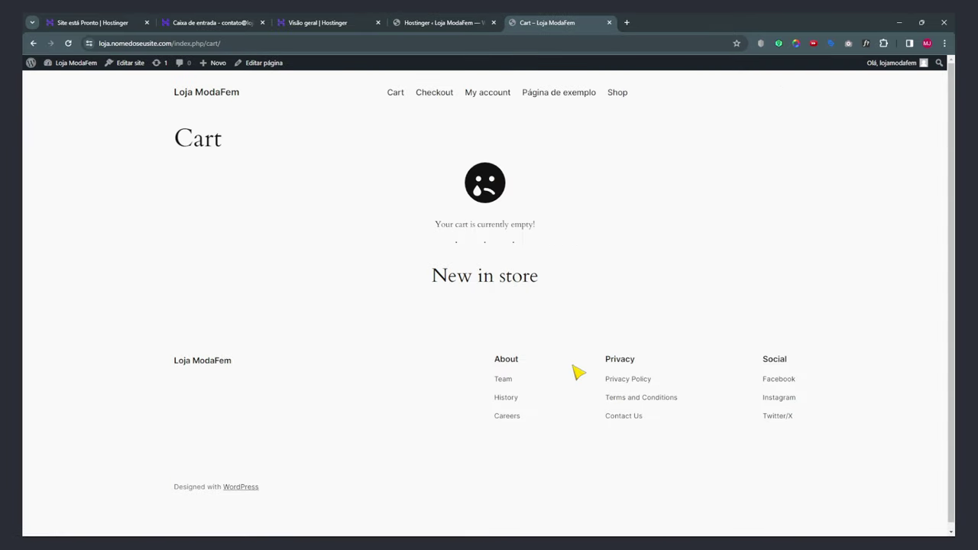
left_click(469, 103)
left_click(551, 103)
left_click(611, 100)
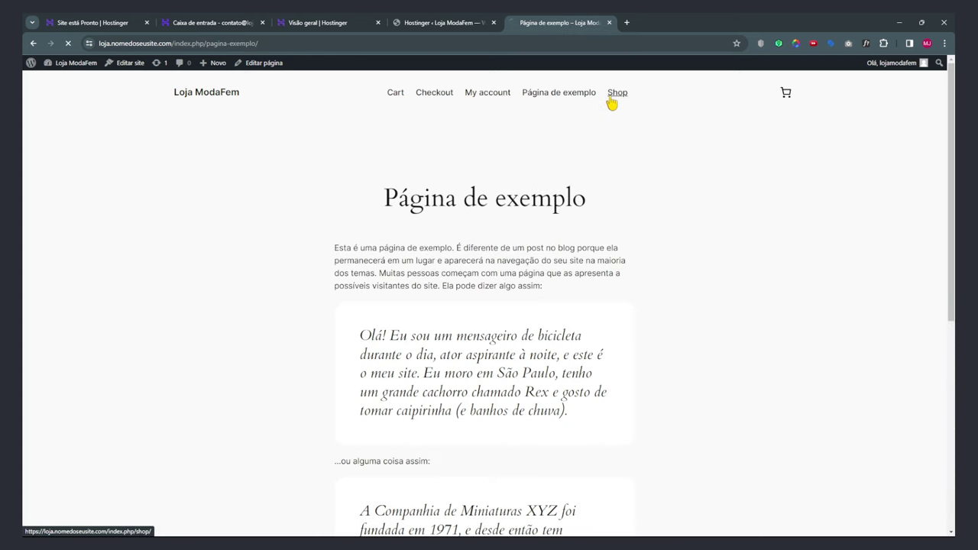
left_click(399, 94)
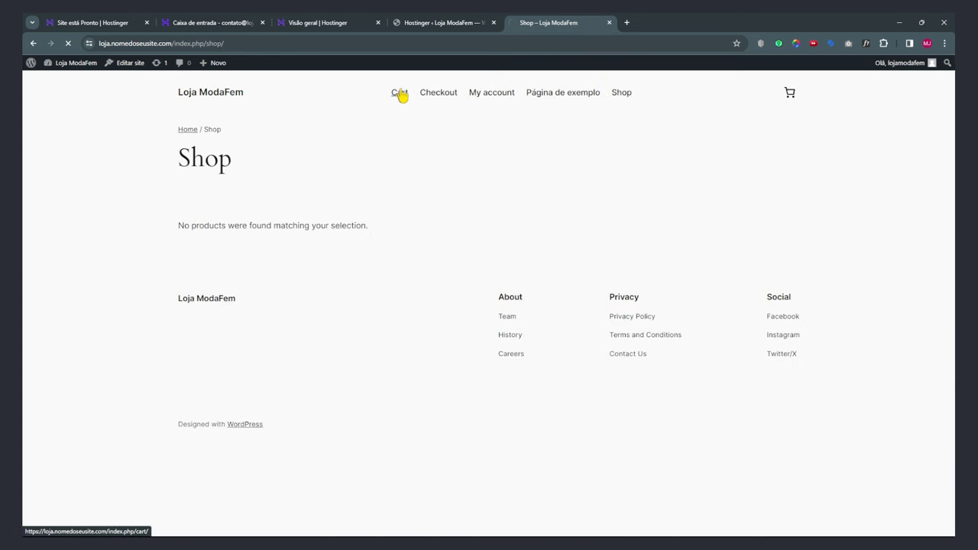
left_click(547, 97)
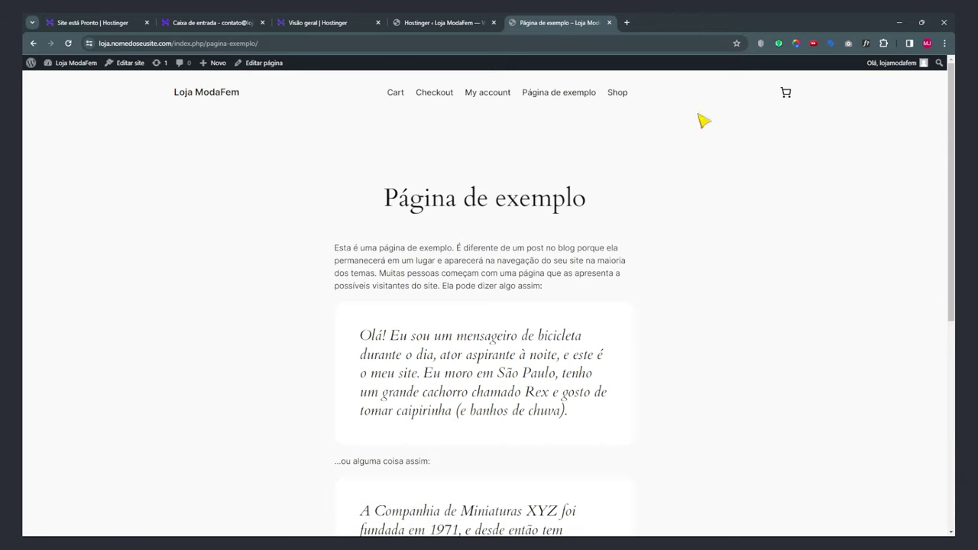
left_click(786, 95)
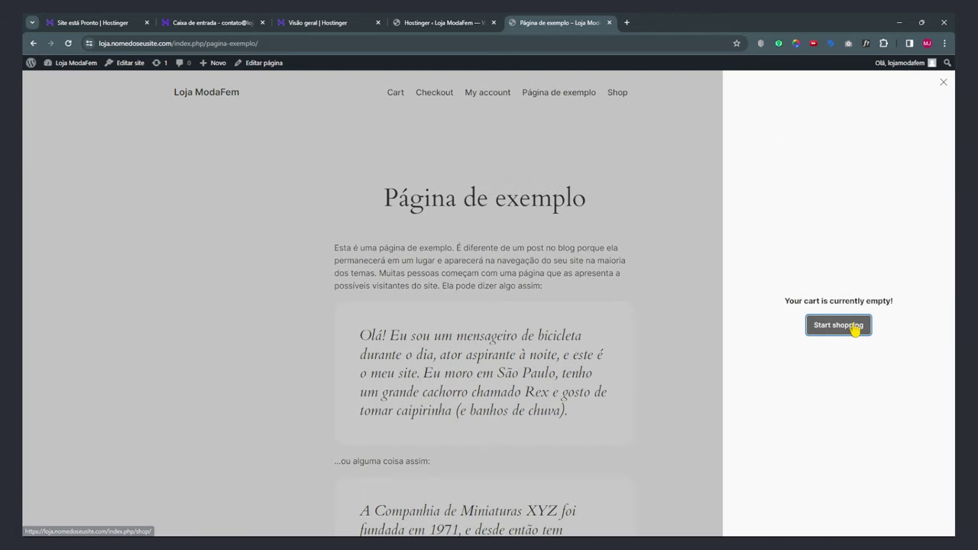
left_click(945, 84)
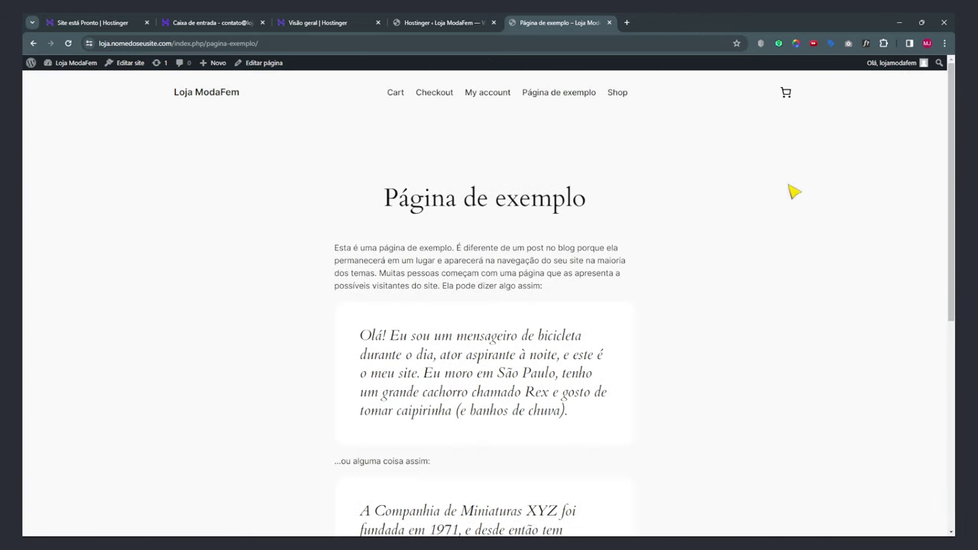
left_click(454, 23)
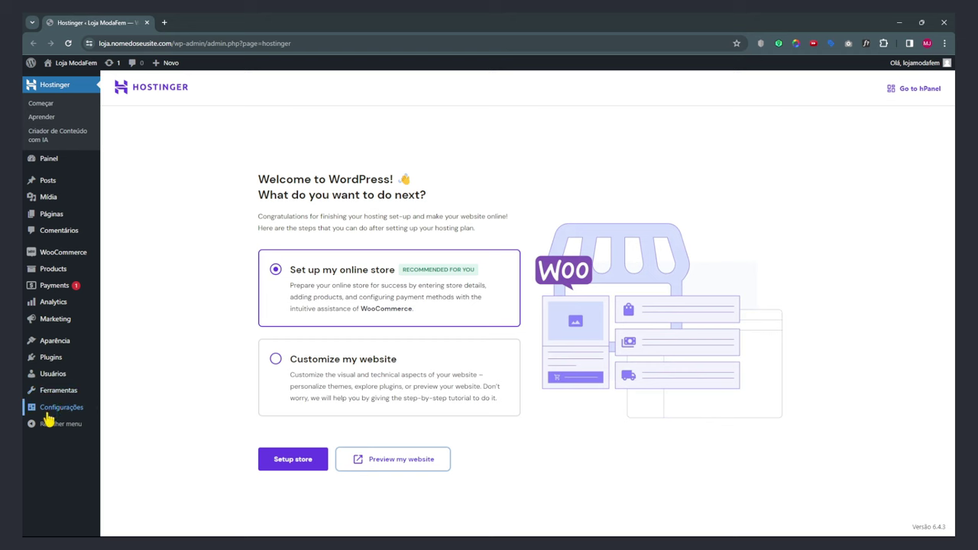
In Configurações > Geral, enter the tagline 'Loja com produtos de moda e beleza feminina' and save.
mouse_move(57, 413)
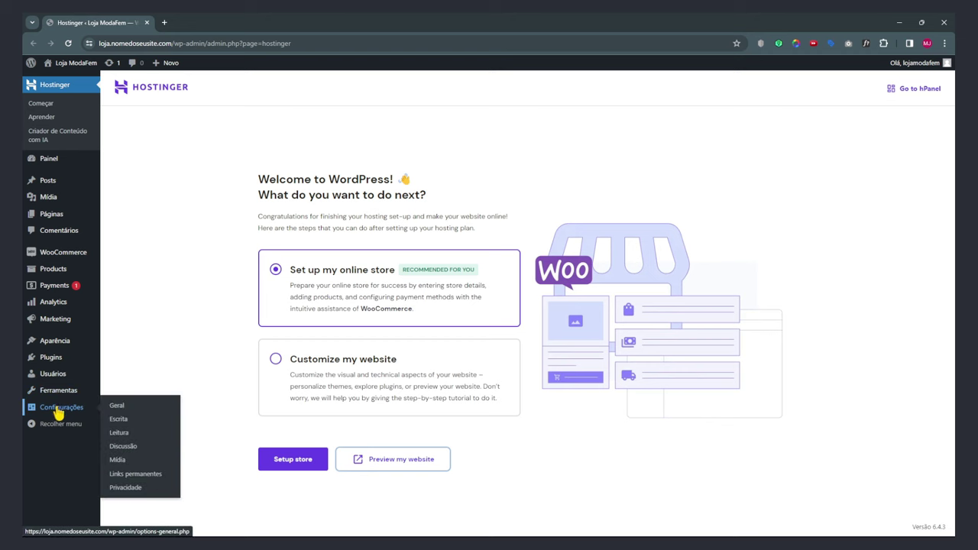
left_click(117, 406)
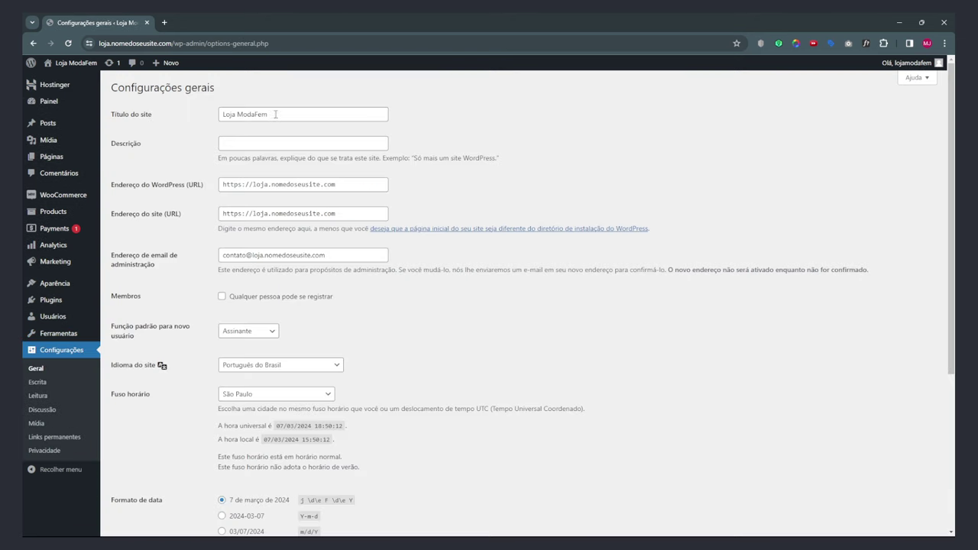
left_click_drag(275, 114, 222, 116)
left_click(255, 143)
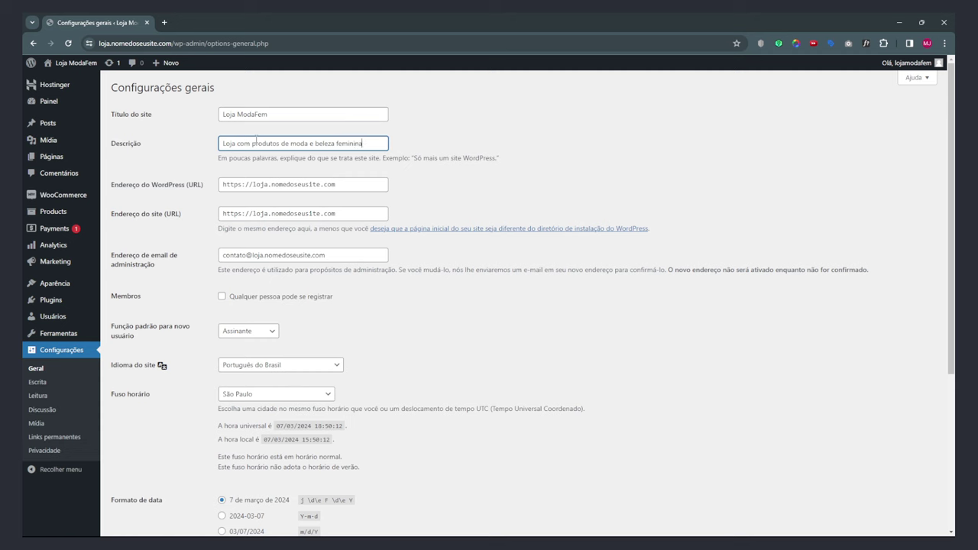
left_click_drag(194, 161, 108, 152)
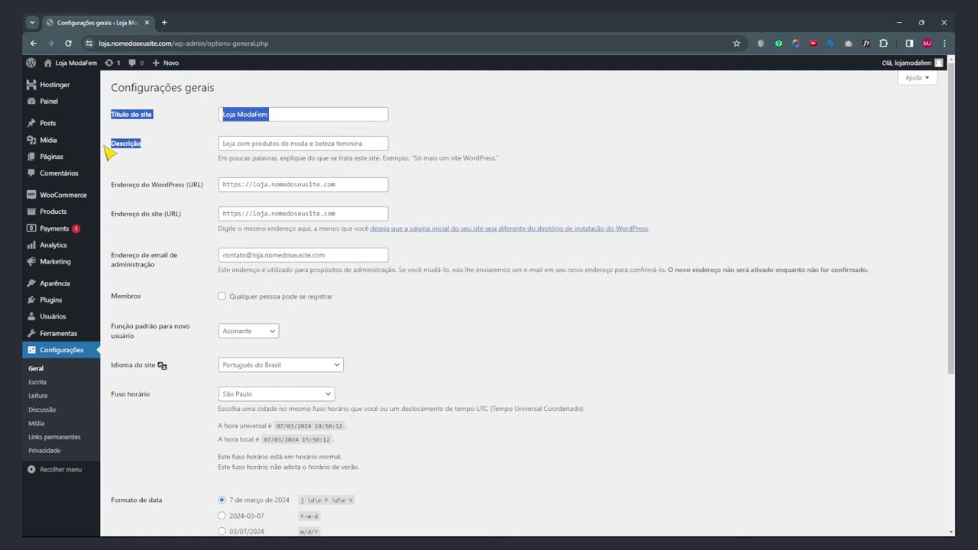
left_click(252, 143)
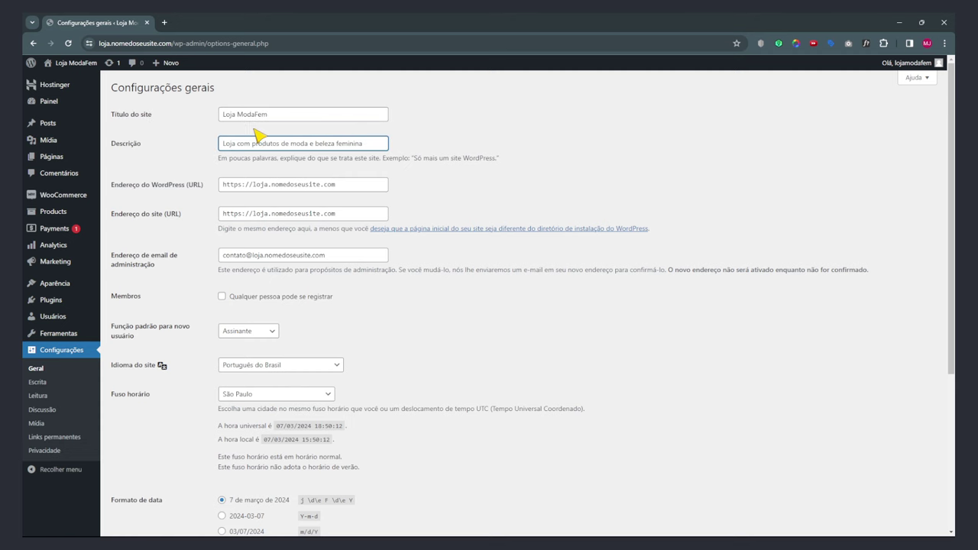
scroll(303, 258, "down", 3)
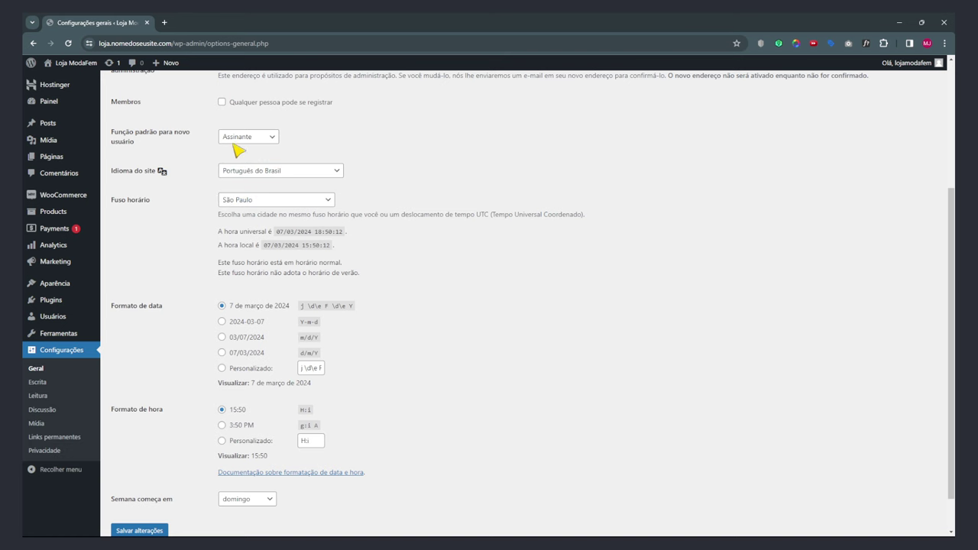
scroll(233, 158, "up", 1)
scroll(454, 242, "down", 2)
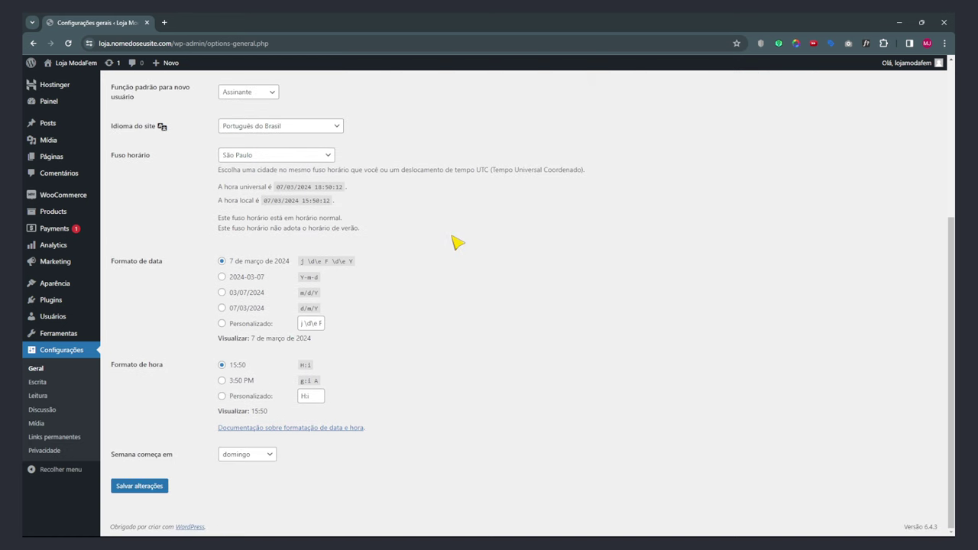
left_click(142, 485)
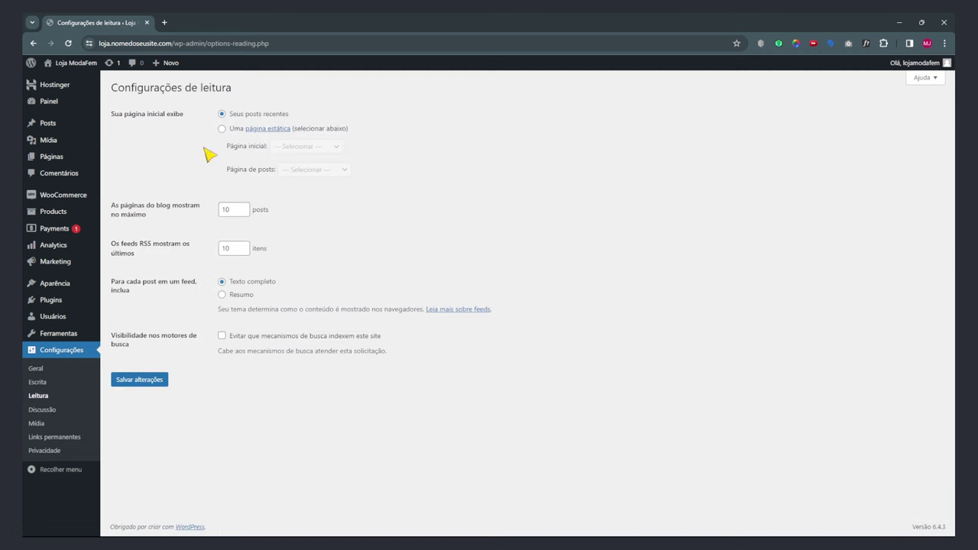
Discourage search engine indexing, set permalinks to Nome do post, save both, then open WooPayments.
left_click(222, 336)
left_click(139, 380)
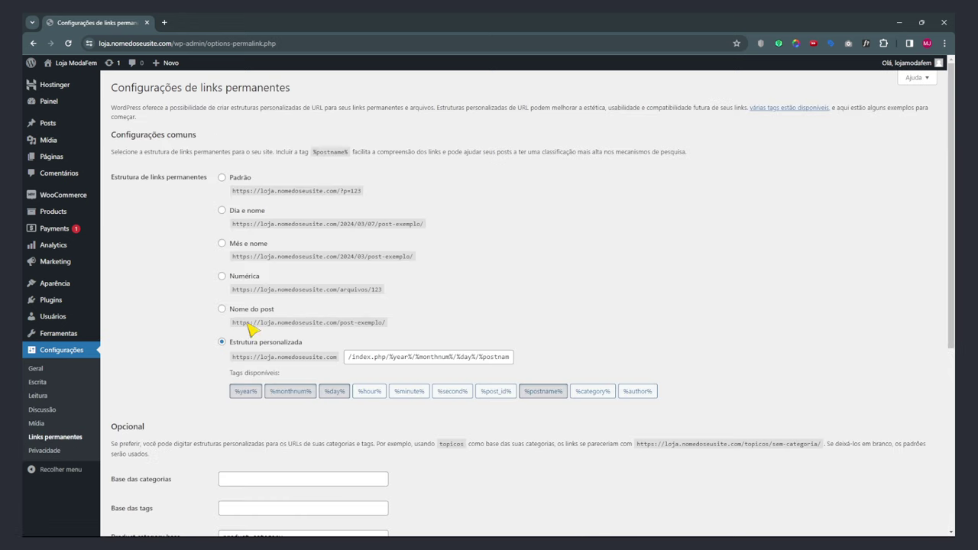
left_click(246, 315)
scroll(192, 385, "down", 4)
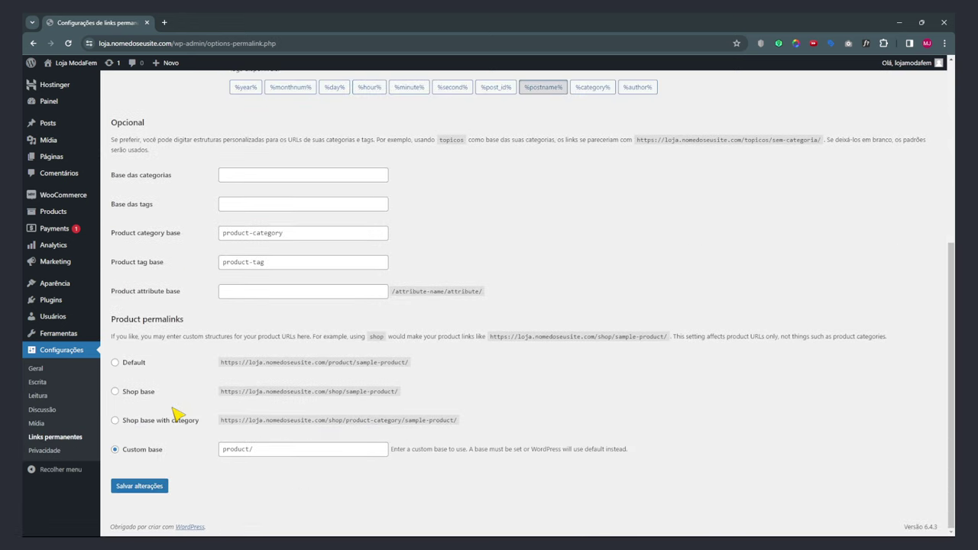
left_click(247, 452)
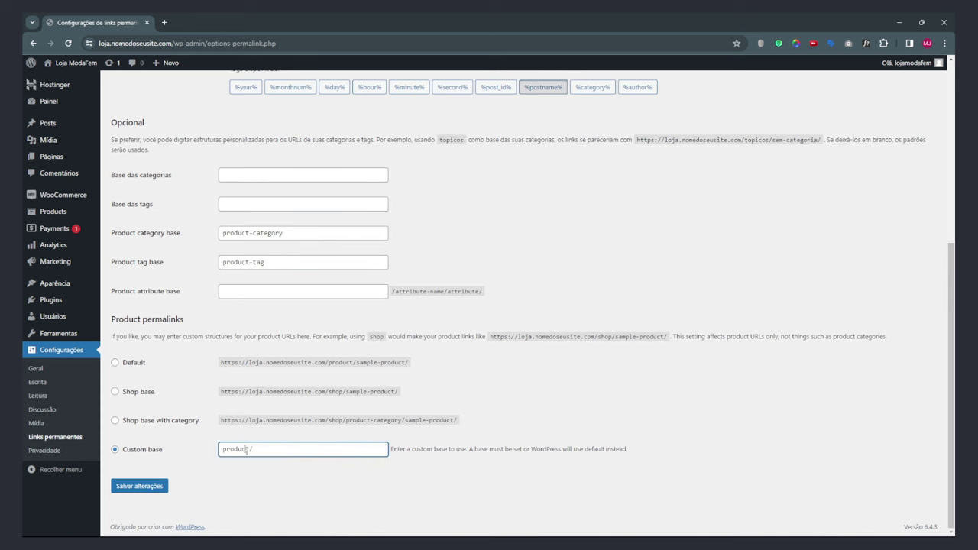
left_click(152, 486)
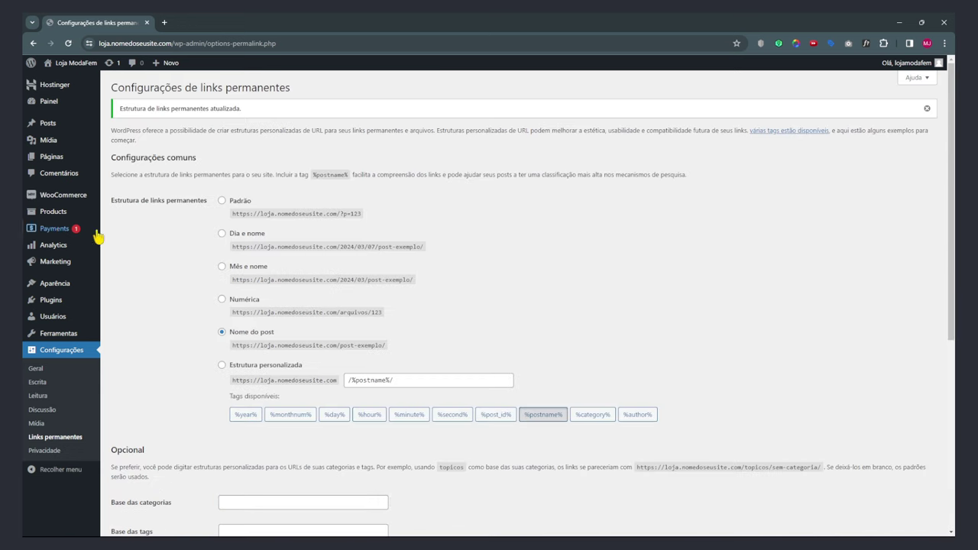
left_click(54, 230)
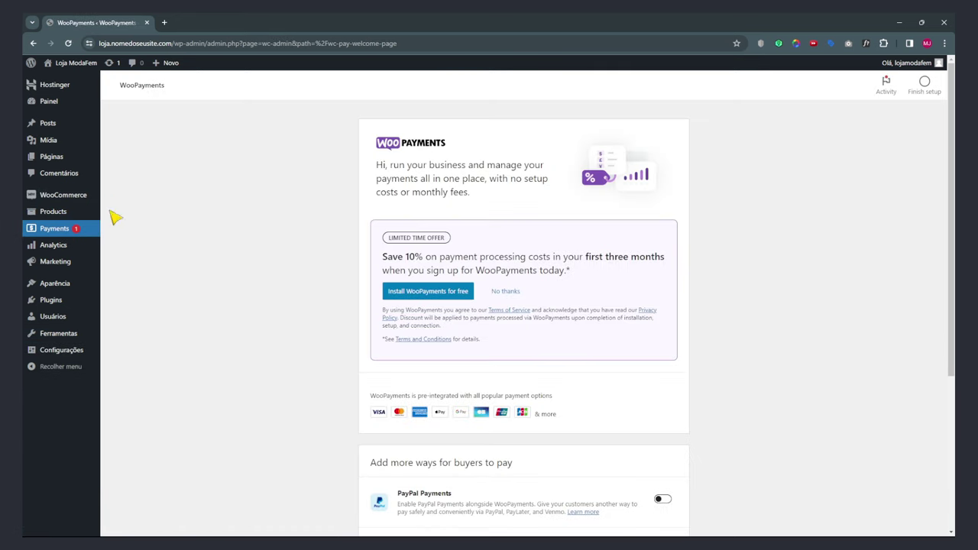
middle_click(57, 66)
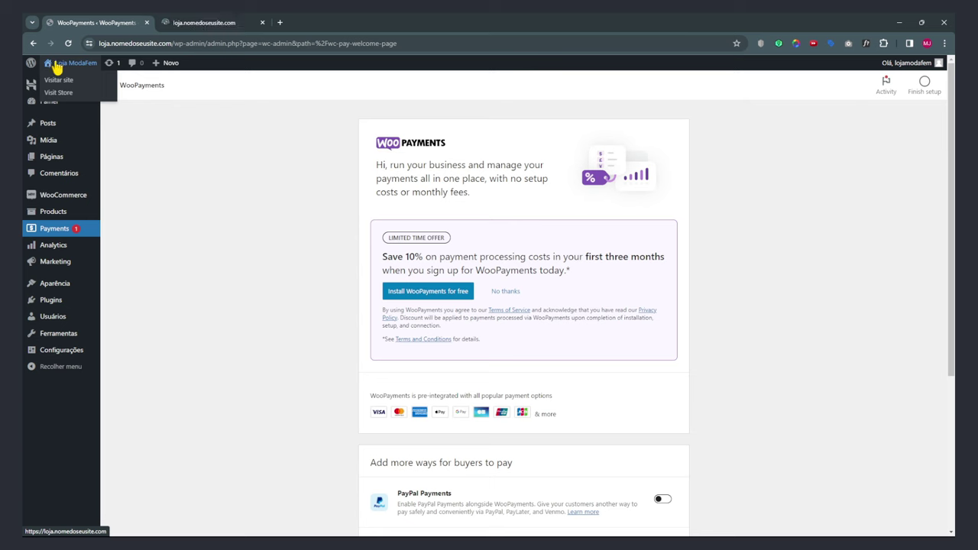
left_click(214, 23)
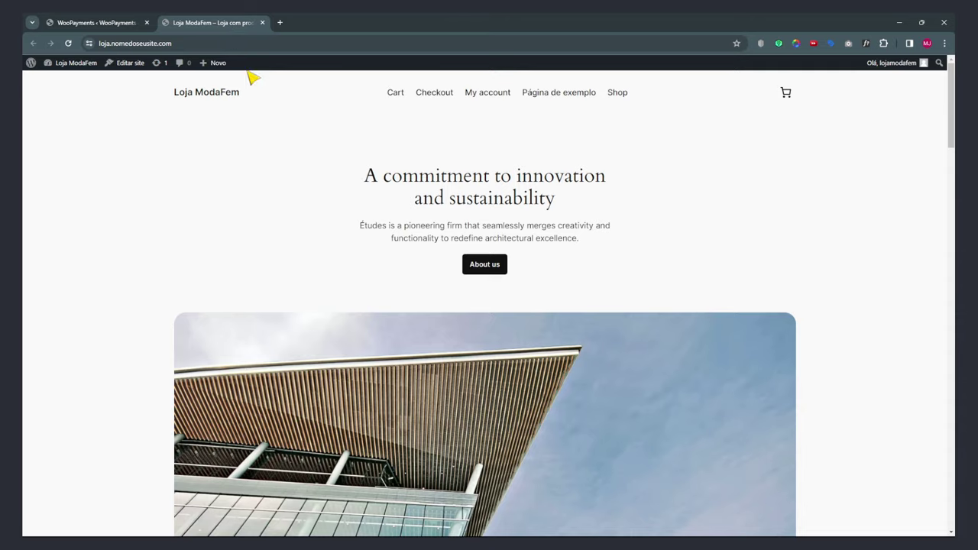
scroll(547, 367, "down", 10)
scroll(559, 375, "up", 1)
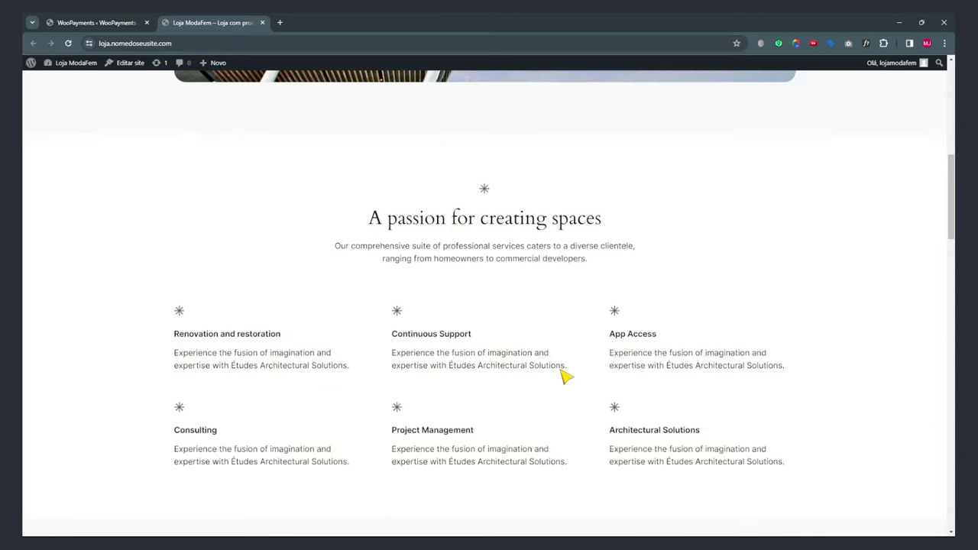
left_click(95, 23)
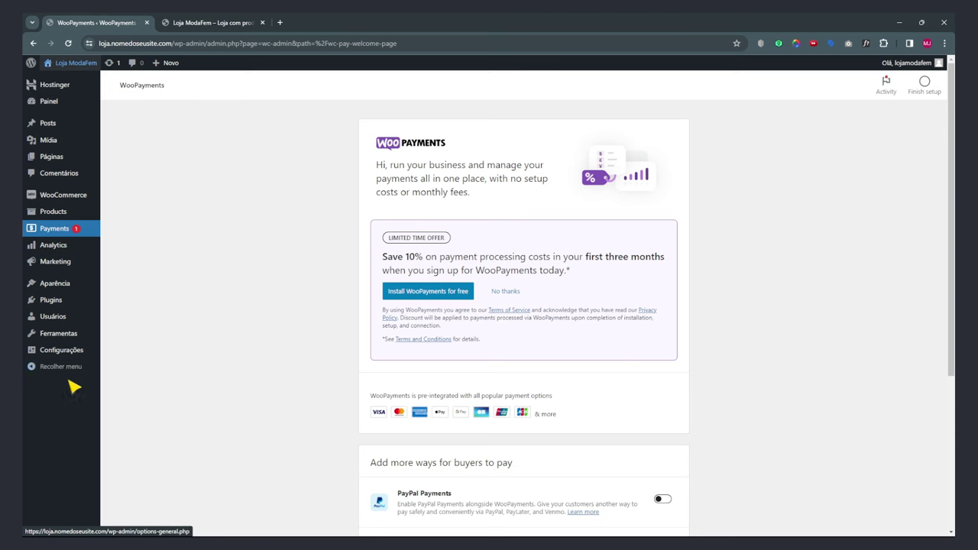
Open the administrator's Perfil page from the Usuários list and look over its settings.
mouse_move(52, 356)
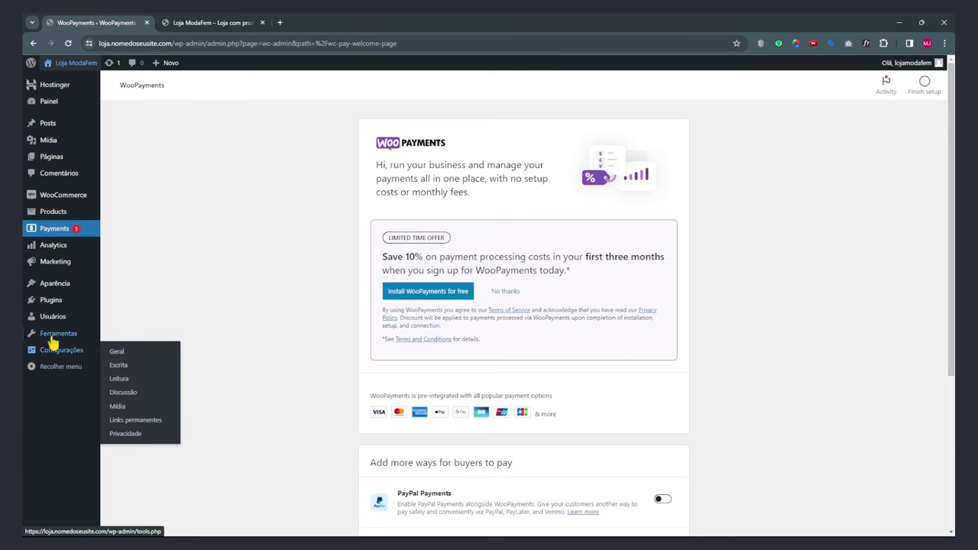
left_click(55, 318)
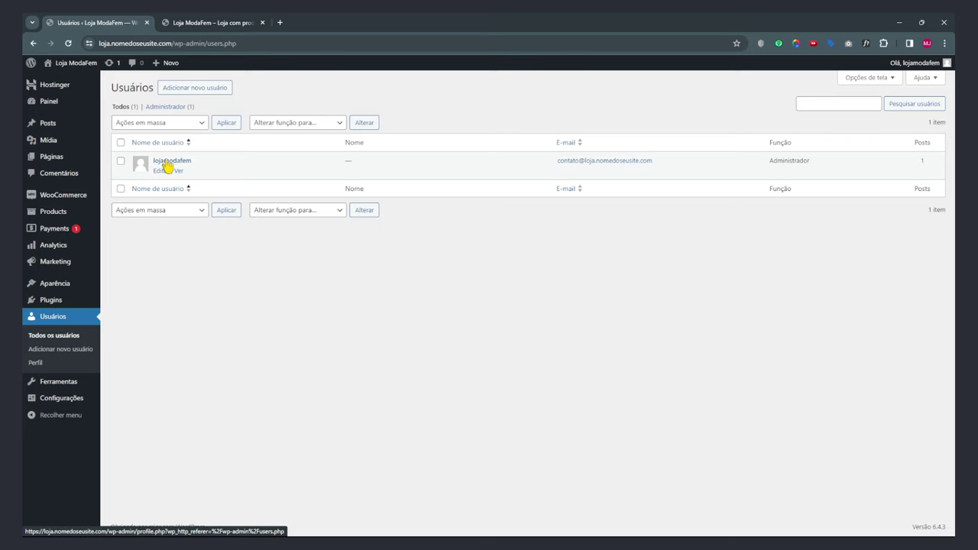
left_click(167, 165)
scroll(394, 357, "down", 20)
scroll(394, 357, "up", 8)
scroll(393, 310, "down", 2)
scroll(394, 310, "down", 10)
scroll(393, 338, "up", 20)
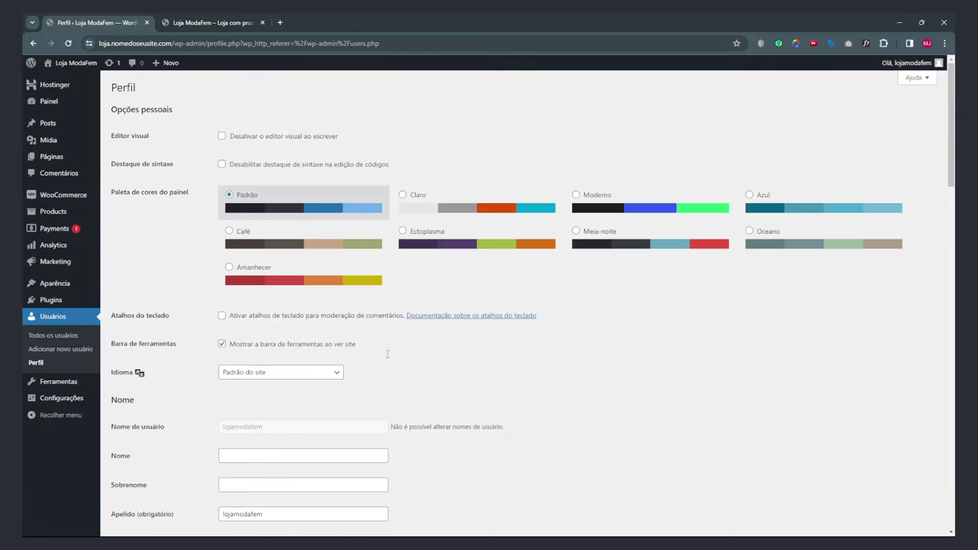
mouse_move(49, 303)
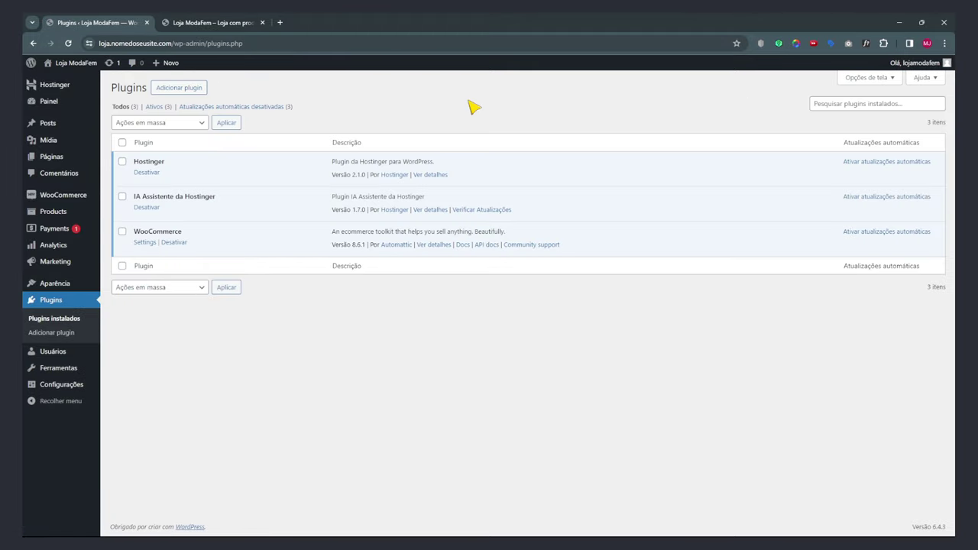
Highlight WooCommerce on the Plugins page, then view the installed themes under Aparência > Temas.
left_click_drag(183, 232, 135, 232)
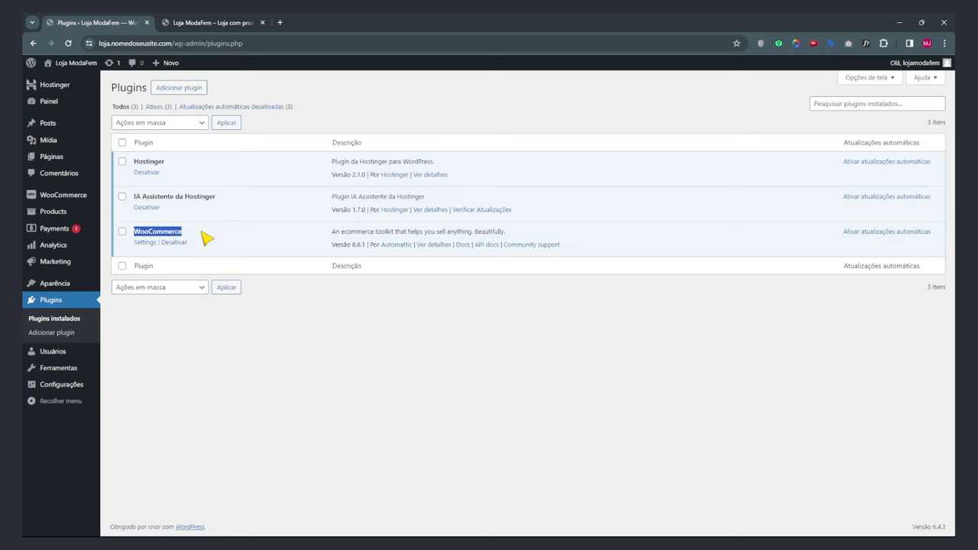
left_click(60, 284)
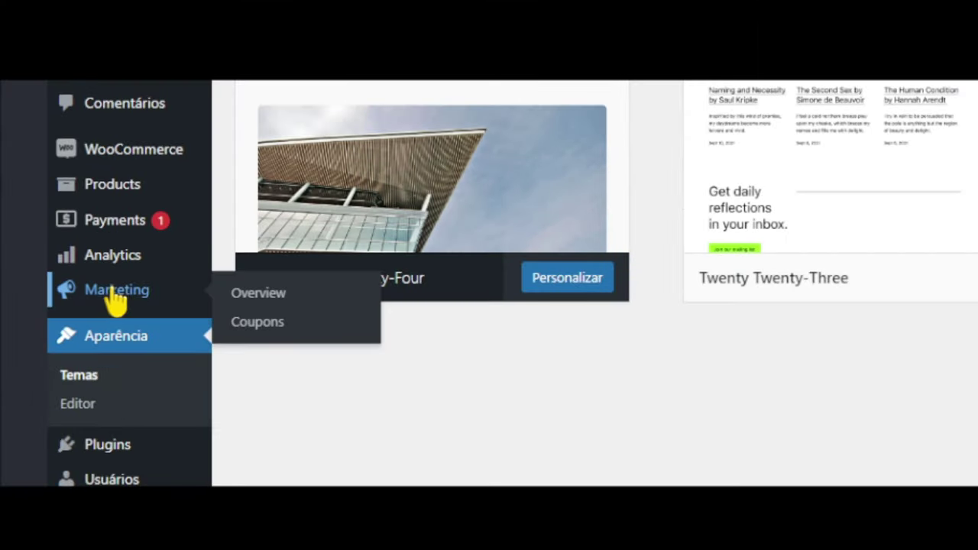
Browse the admin sidebar sections, ending on the Biblioteca de mídia page.
mouse_move(51, 246)
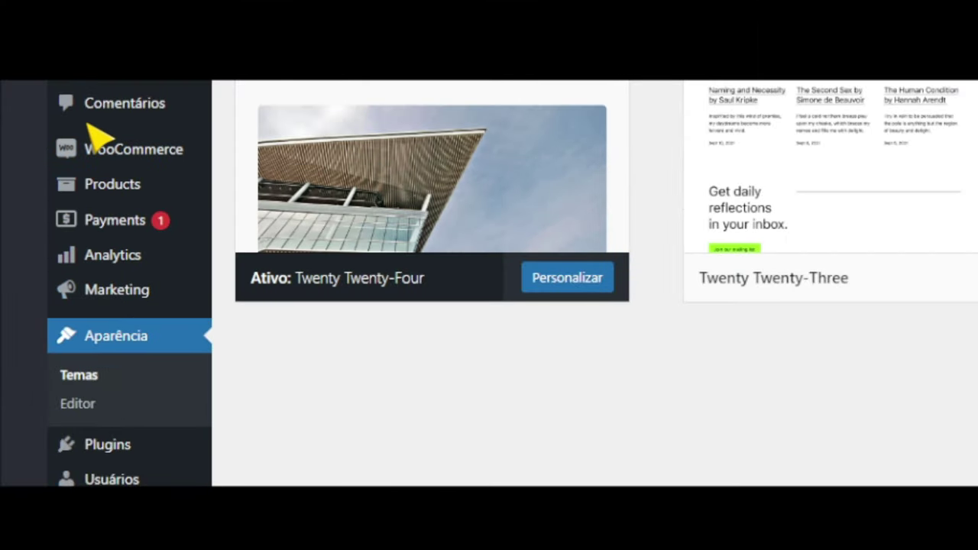
mouse_move(93, 151)
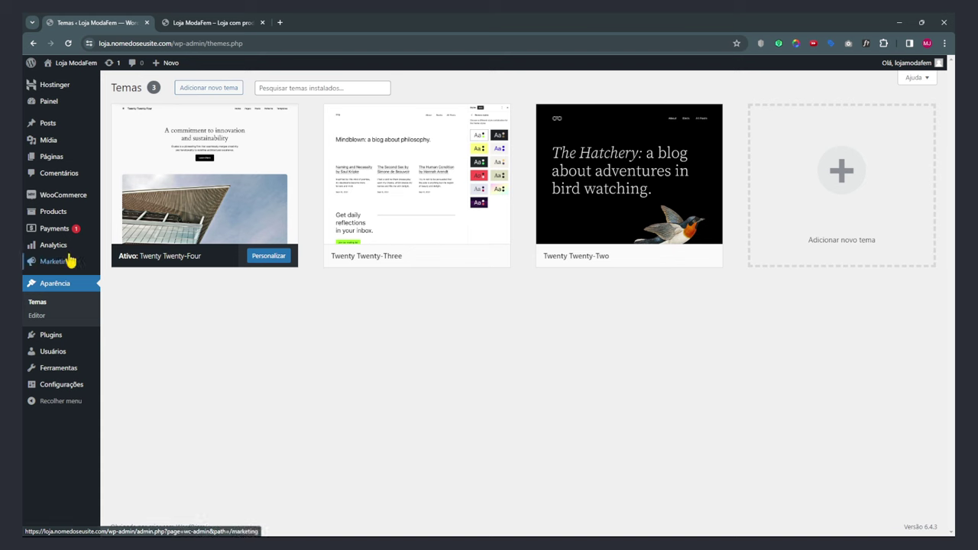
mouse_move(113, 289)
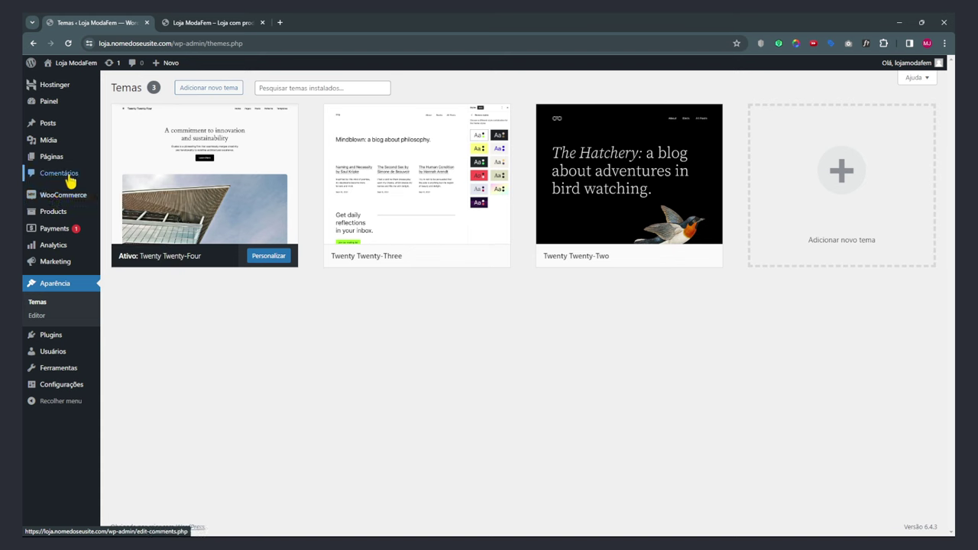
mouse_move(52, 161)
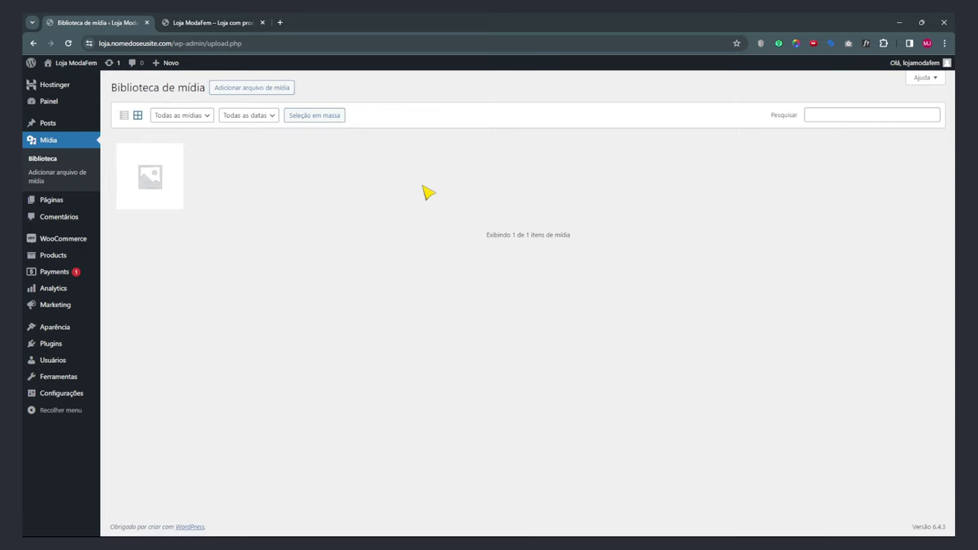
Look at the Posts list, then return to the Painel dashboard home.
left_click(51, 126)
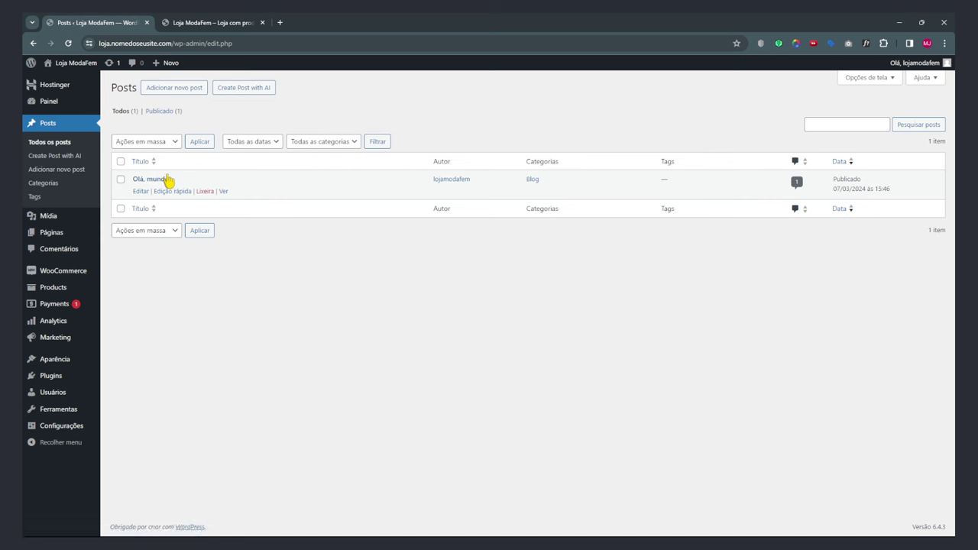
mouse_move(48, 107)
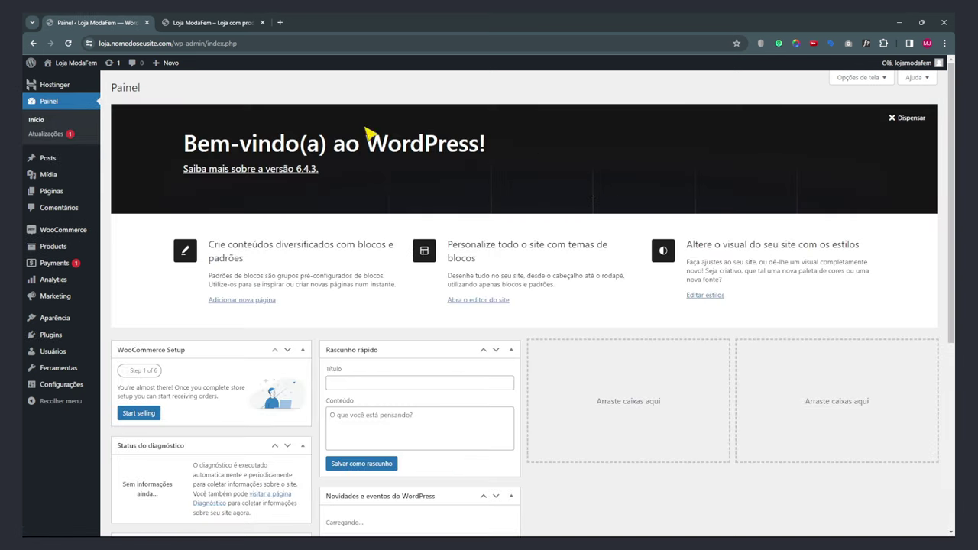
Rearrange dashboard widgets, moving Agora to column 4 and Atividade to column 2.
scroll(287, 347, "down", 2)
scroll(328, 367, "down", 3)
scroll(392, 343, "up", 2)
left_click_drag(392, 323, 601, 183)
left_click_drag(234, 373, 745, 207)
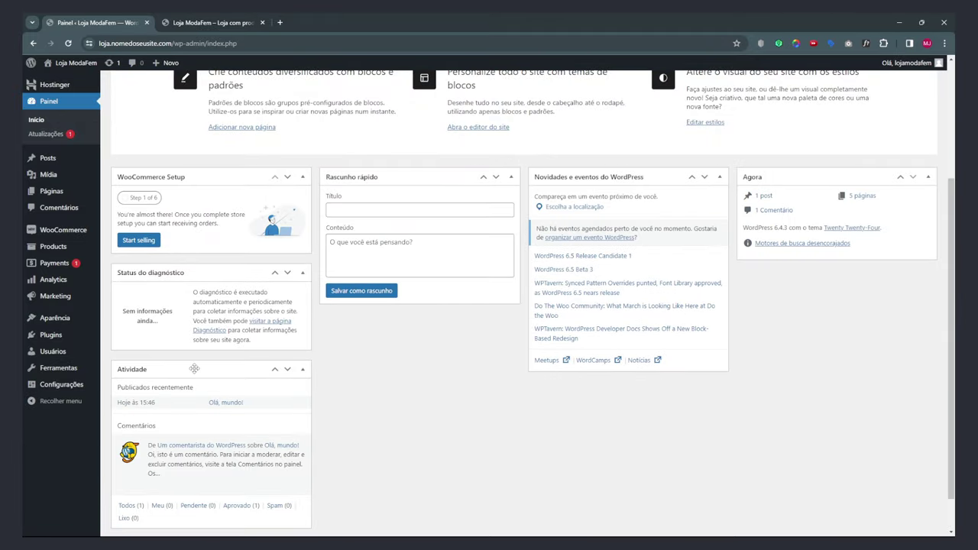
left_click_drag(196, 368, 326, 295)
scroll(252, 336, "up", 3)
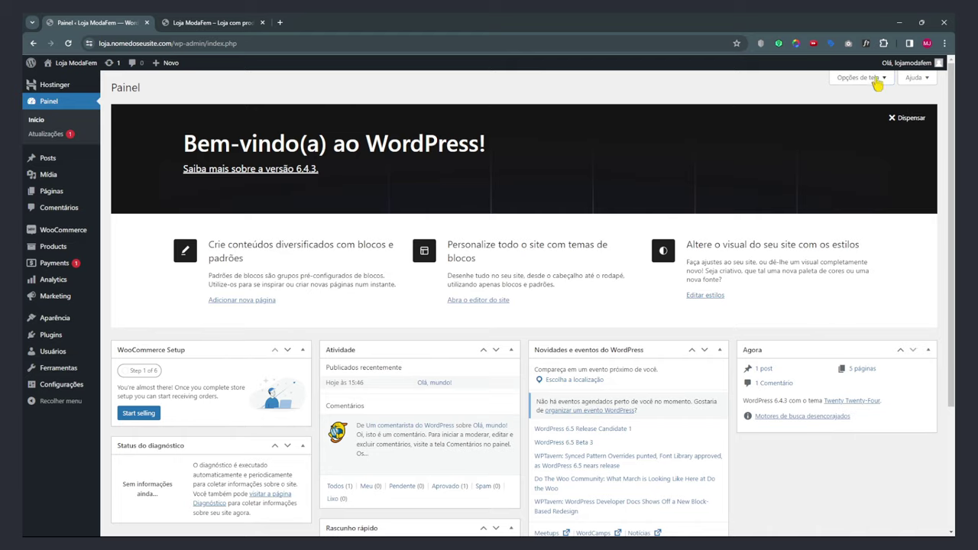
Hide WooCommerce Setup, Atividade, Rascunho rápido, Novidades and Bem-vindo, and place Agora beside the status box.
left_click(854, 91)
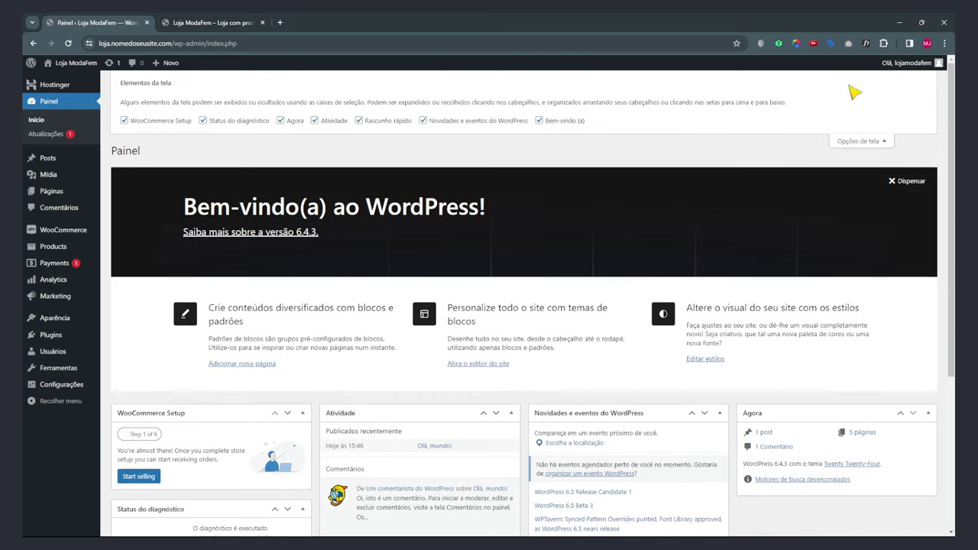
left_click(149, 125)
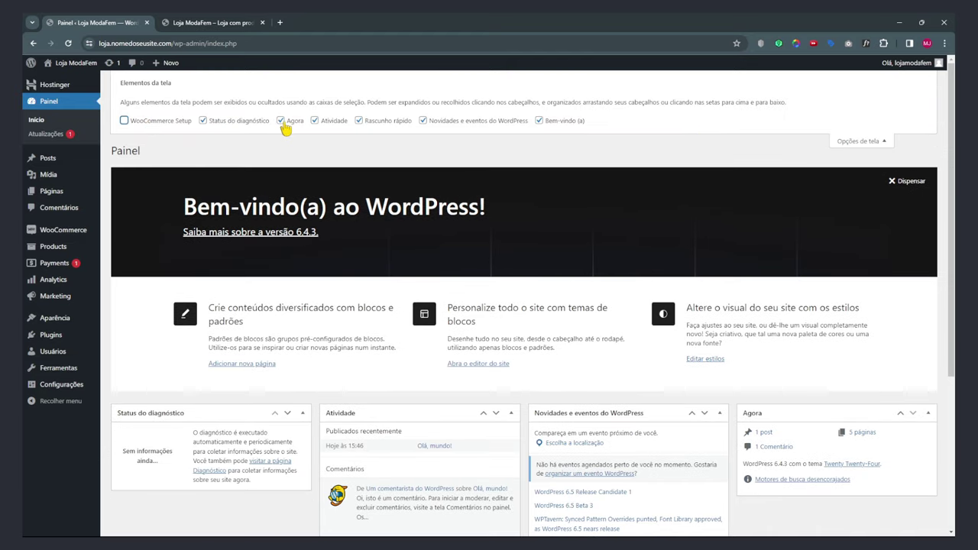
left_click(317, 122)
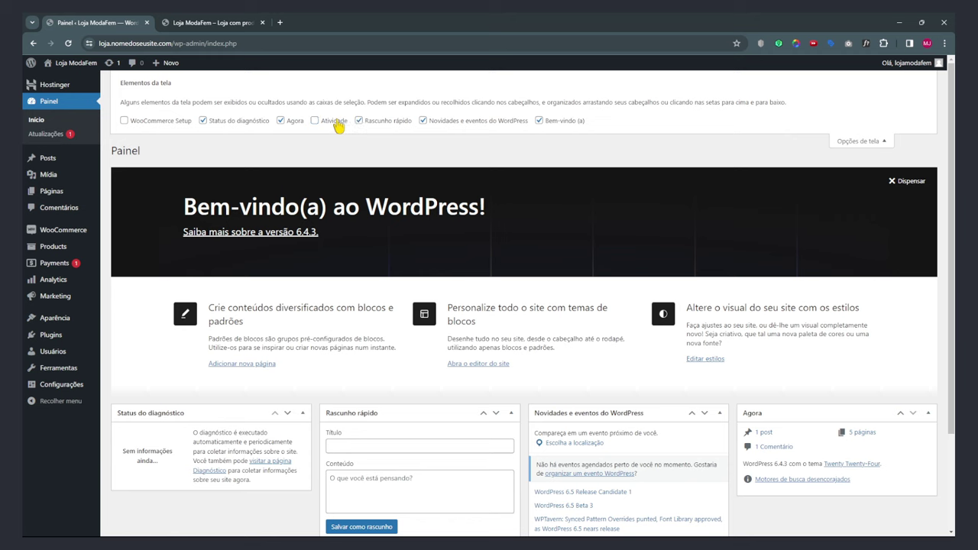
left_click(380, 123)
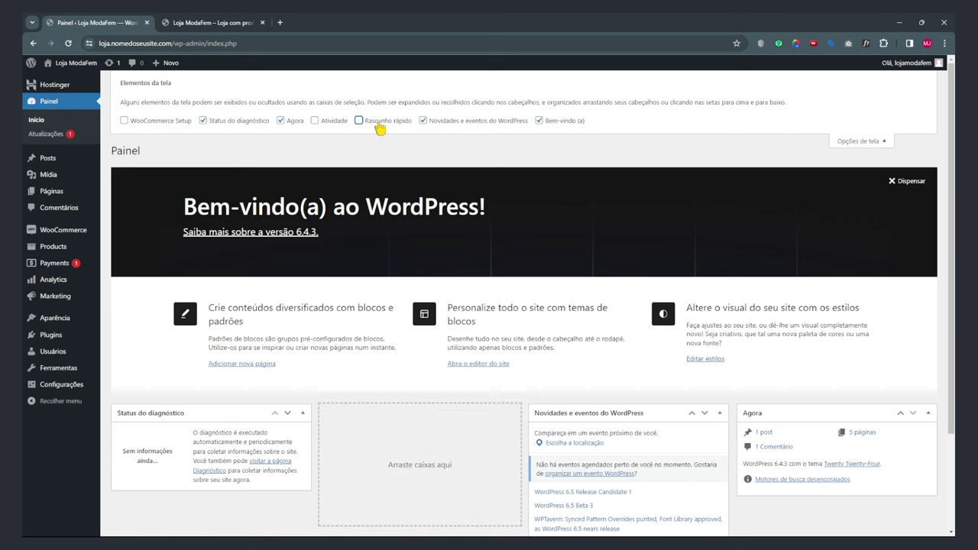
left_click(434, 123)
left_click(536, 123)
left_click(871, 143)
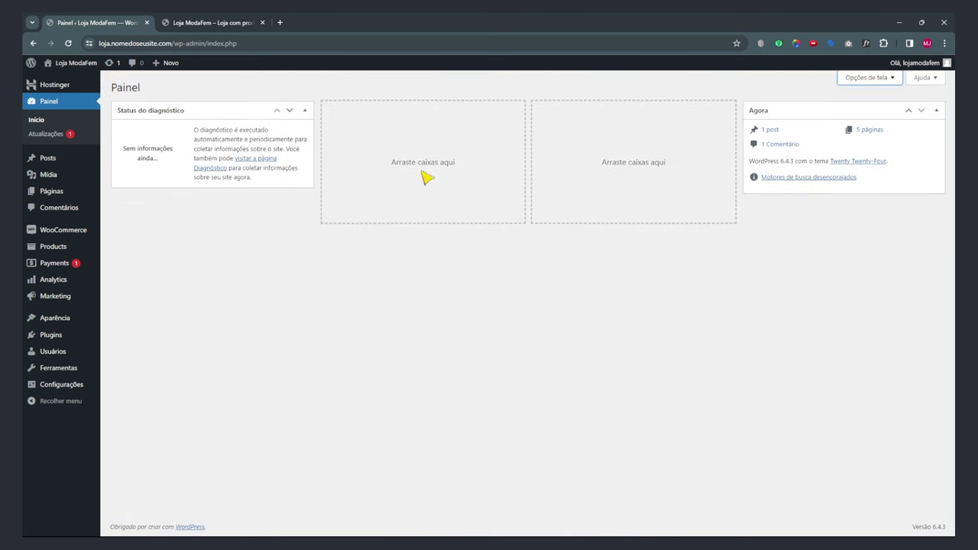
left_click_drag(794, 123, 344, 128)
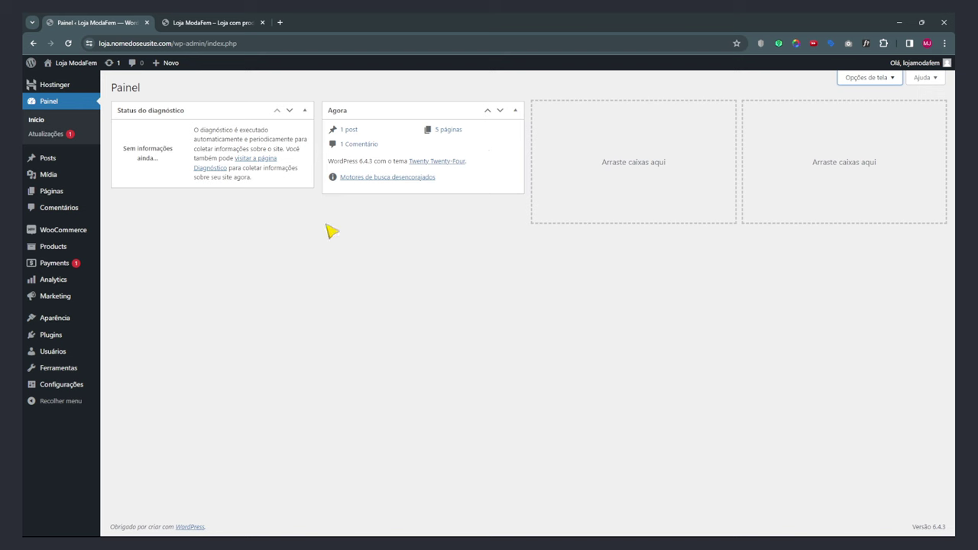
Run Atualizar traduções from Painel > Atualizações and highlight the WooCommerce pt_BR result.
left_click(47, 135)
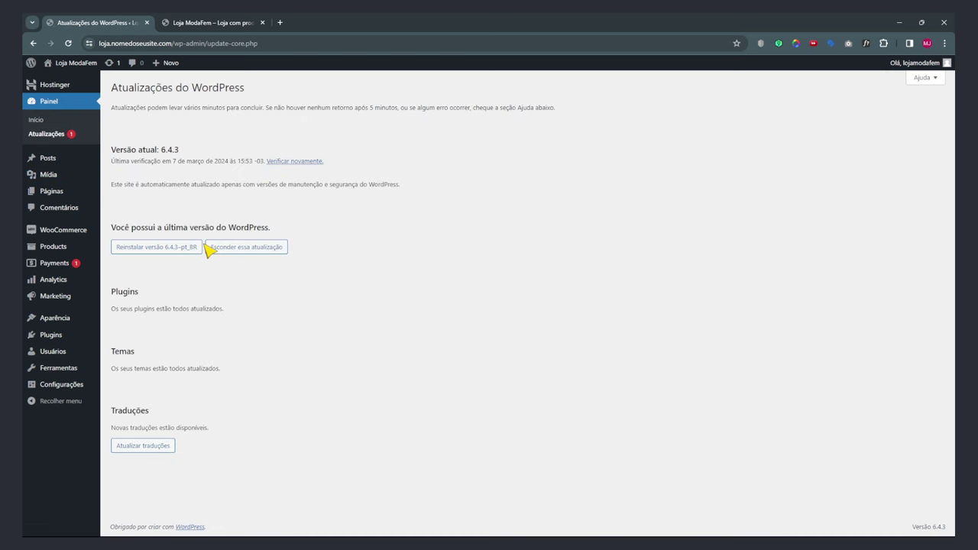
left_click(138, 449)
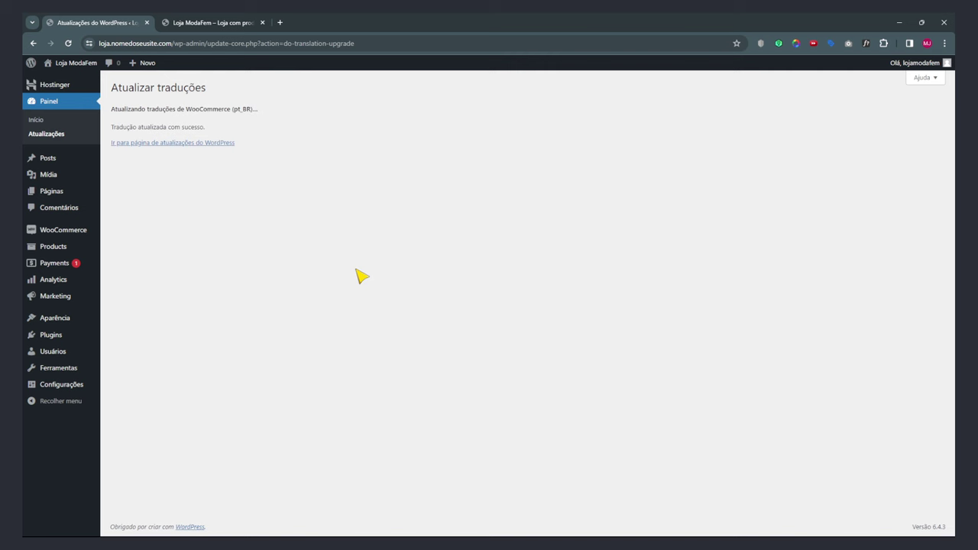
left_click_drag(188, 110, 236, 113)
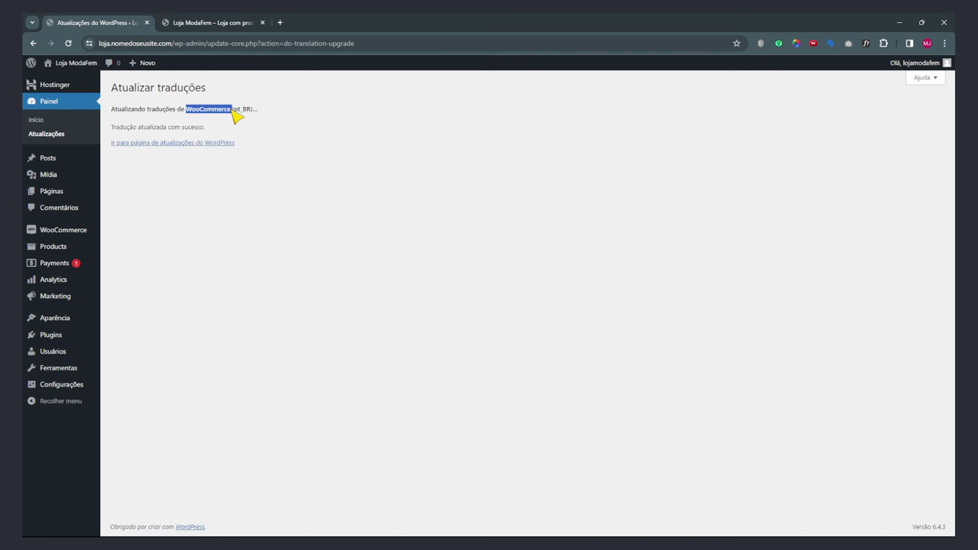
Trash all seven pages with Ações em massa > Mover para lixeira, then view the storefront.
left_click(54, 191)
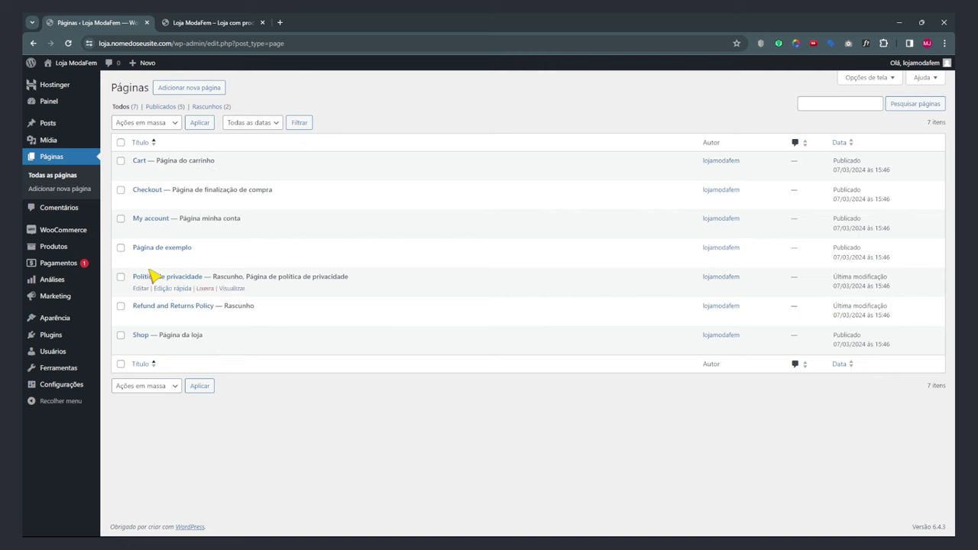
left_click(121, 143)
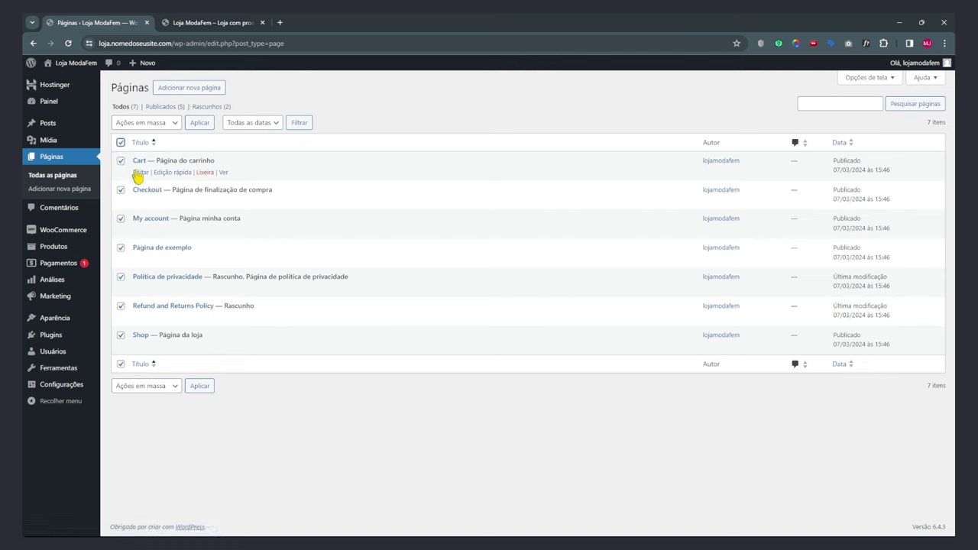
left_click(142, 386)
left_click(136, 419)
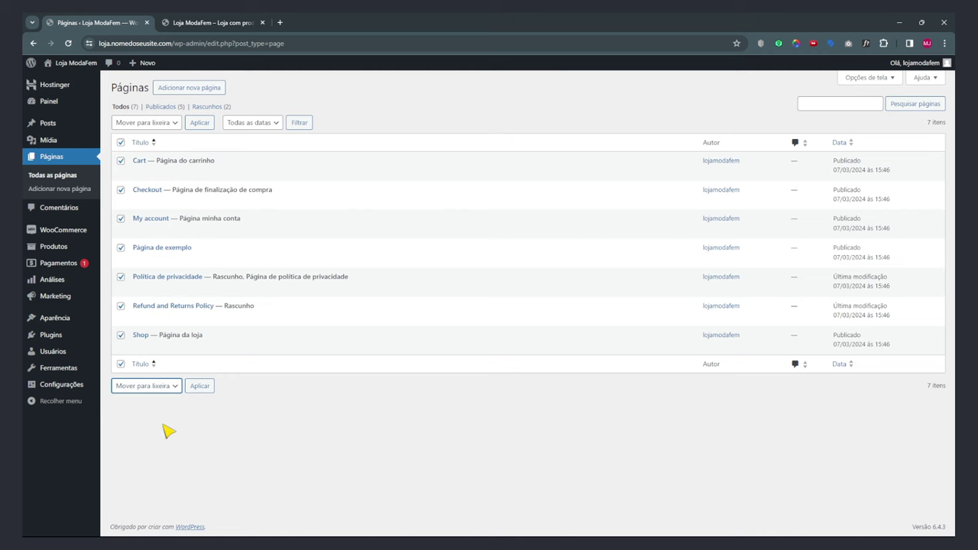
left_click(199, 386)
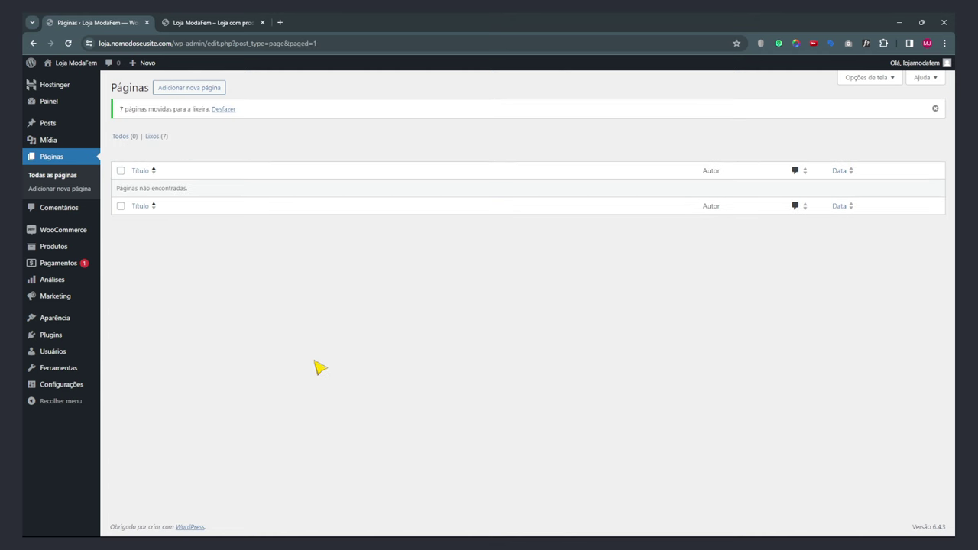
left_click(75, 63)
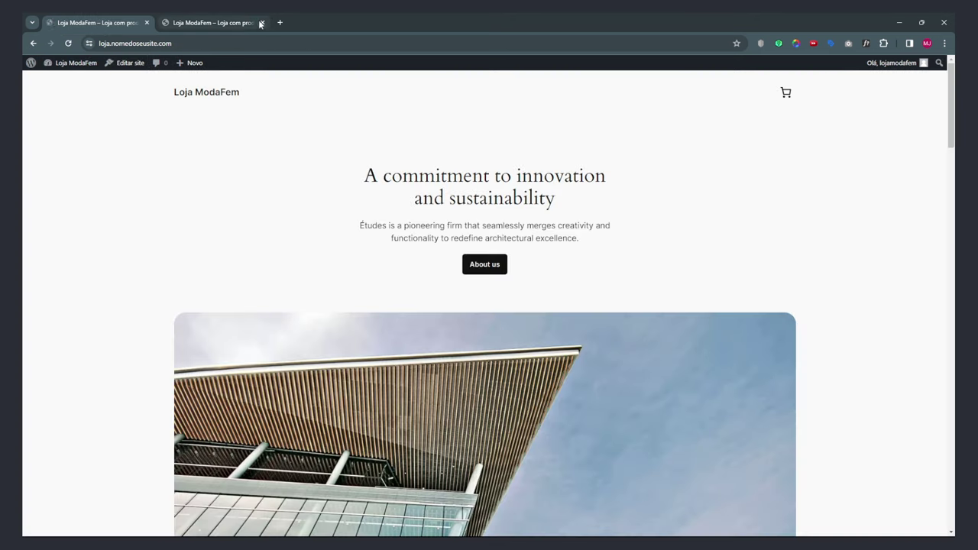
Close the duplicate storefront tab, check the empty cart, and go to the Painel dashboard.
left_click(262, 22)
left_click(787, 93)
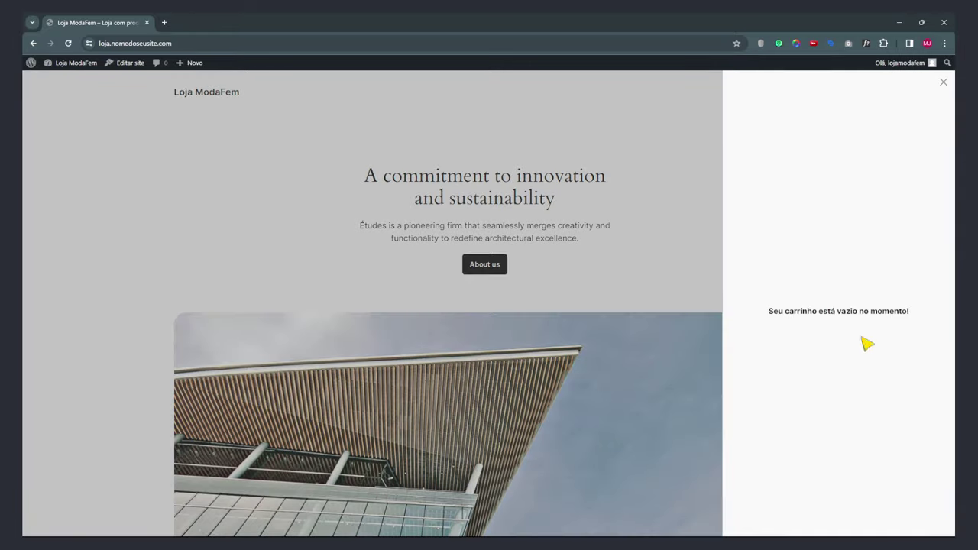
left_click(625, 151)
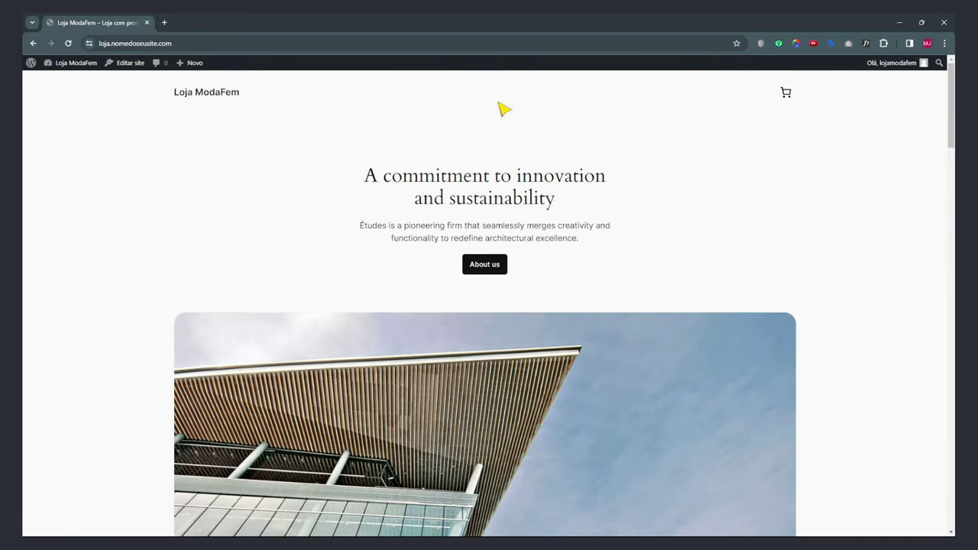
left_click(61, 63)
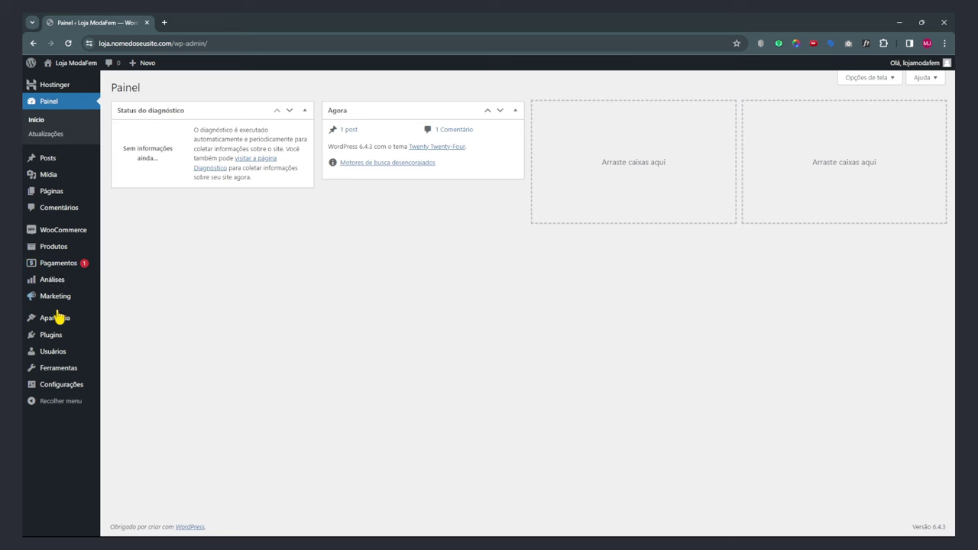
mouse_move(59, 320)
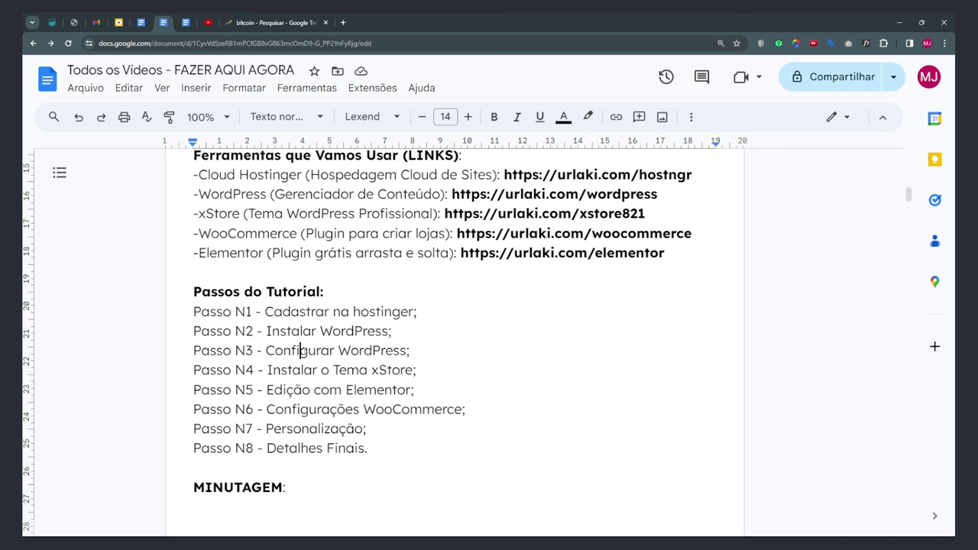
Highlight the Cadastrar na hostinger, Instalar WordPress and Configurar WordPress steps in the tutorial doc.
left_click_drag(266, 352, 417, 350)
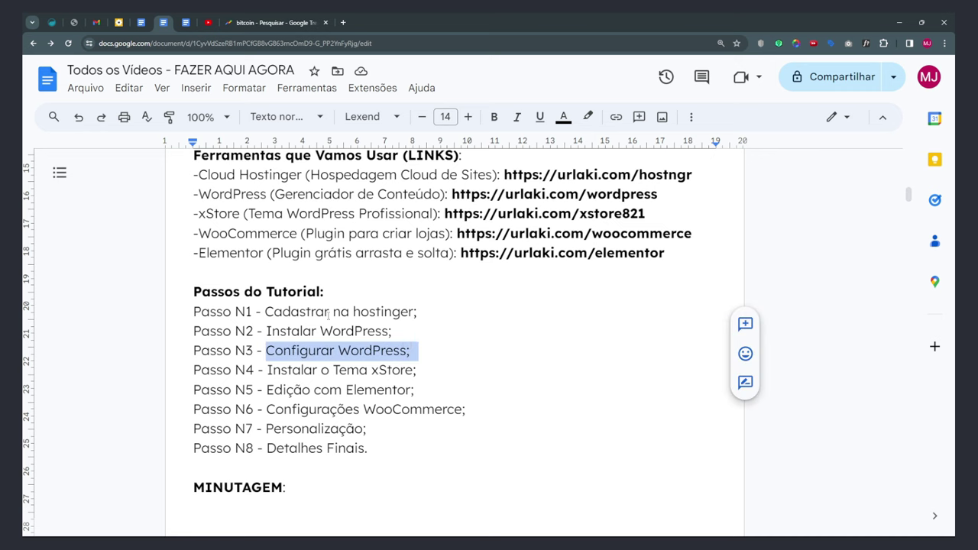
left_click_drag(266, 312, 413, 312)
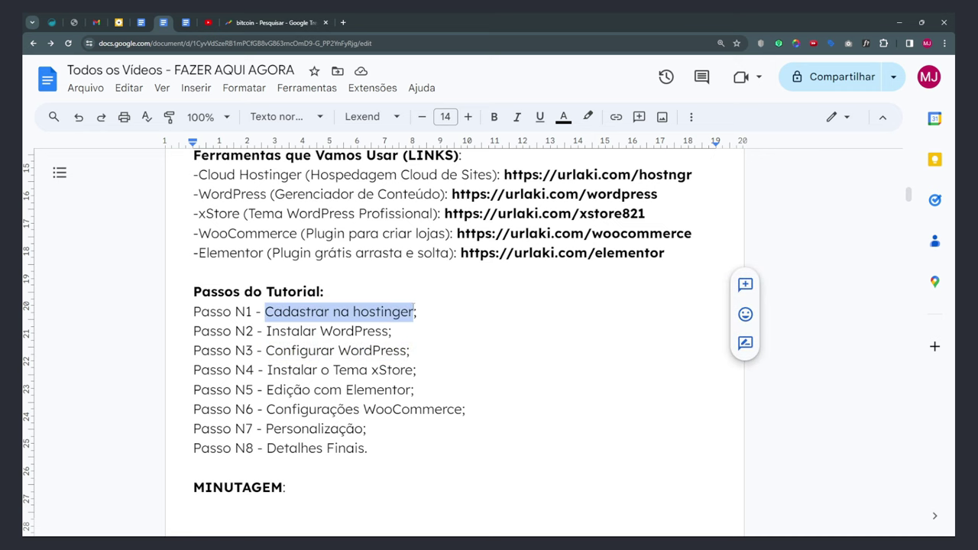
left_click_drag(267, 331, 392, 331)
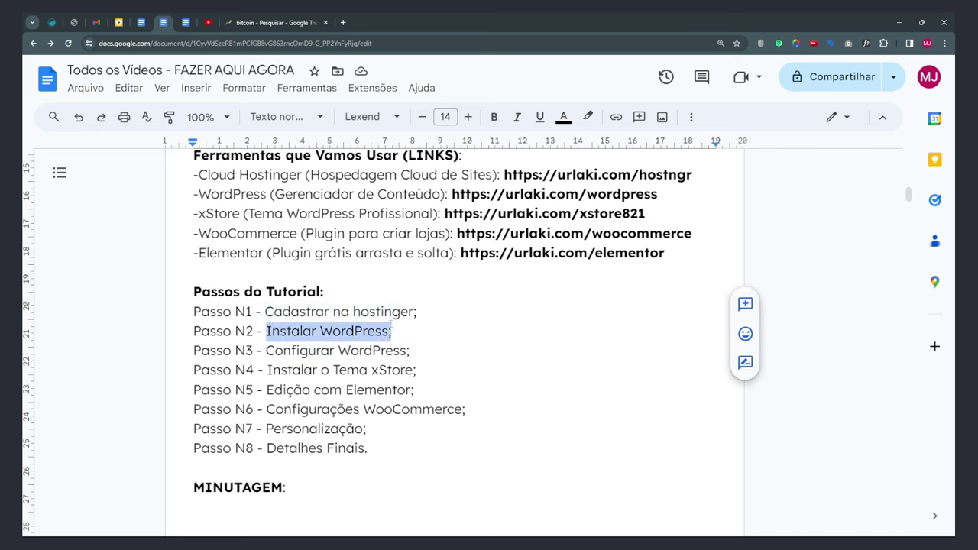
left_click_drag(266, 350, 406, 351)
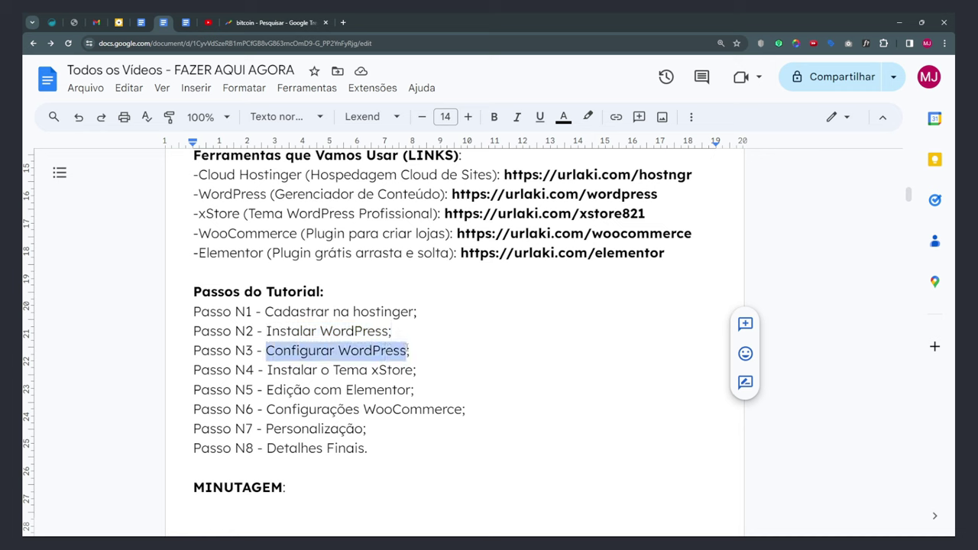
left_click(350, 350)
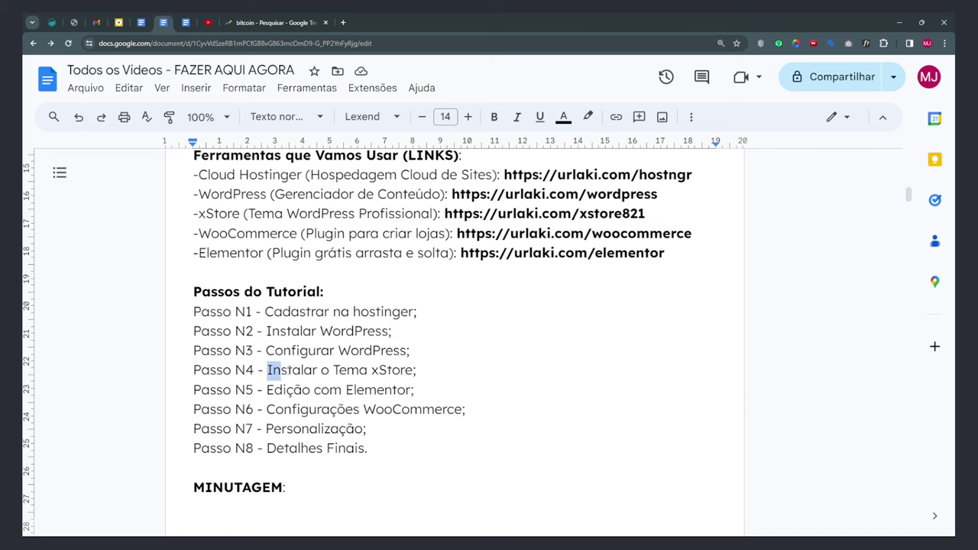
Highlight step N4 Instalar o Tema xStore and the word xStore, then reopen the storefront.
left_click_drag(268, 369, 408, 367)
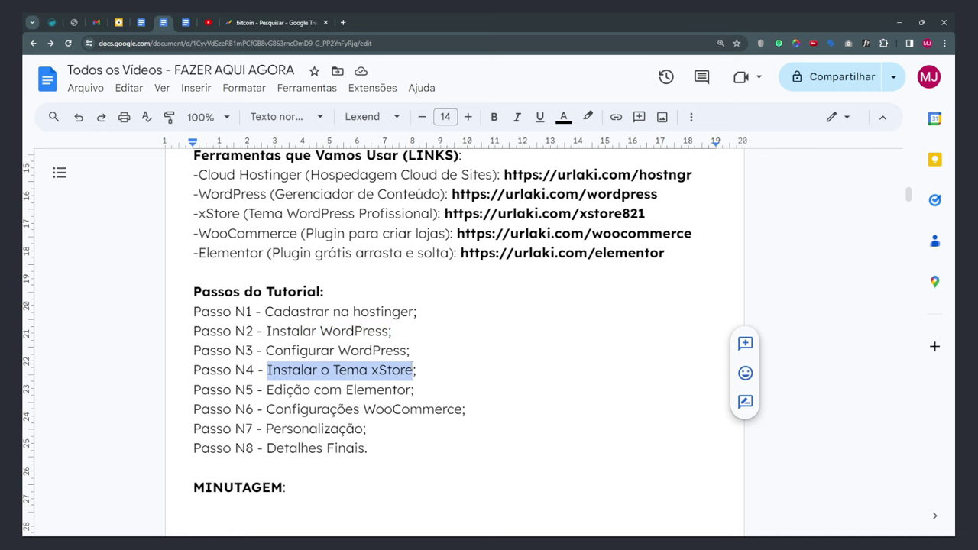
left_click(391, 371)
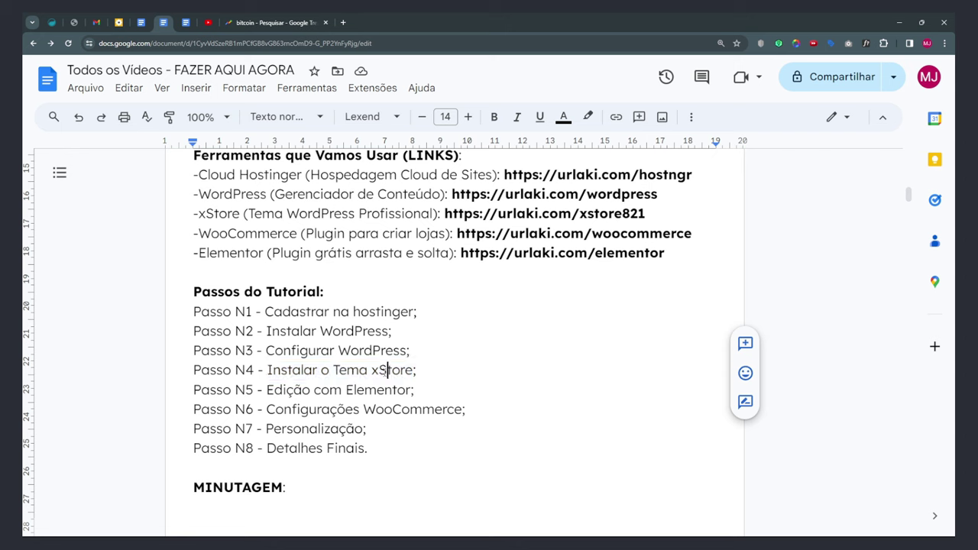
double_click(382, 370)
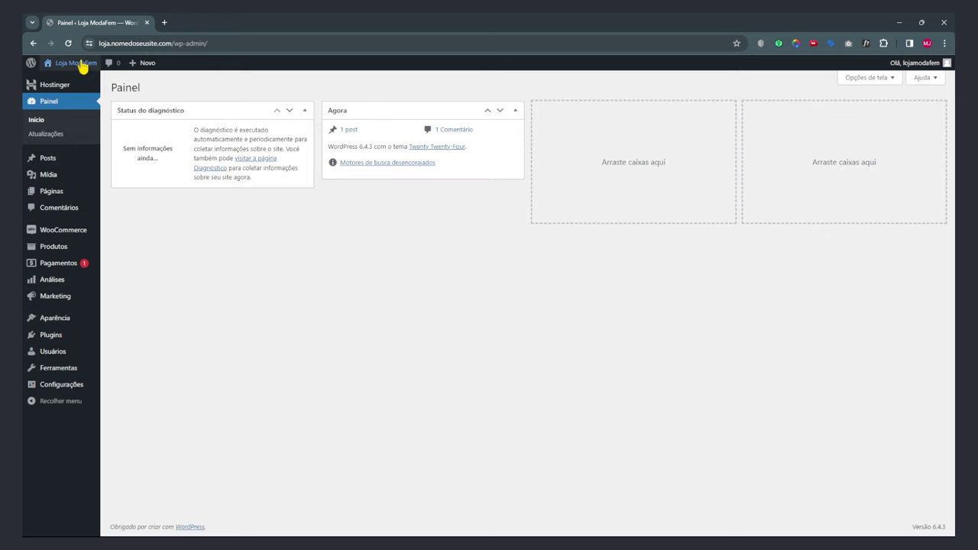
left_click(81, 64)
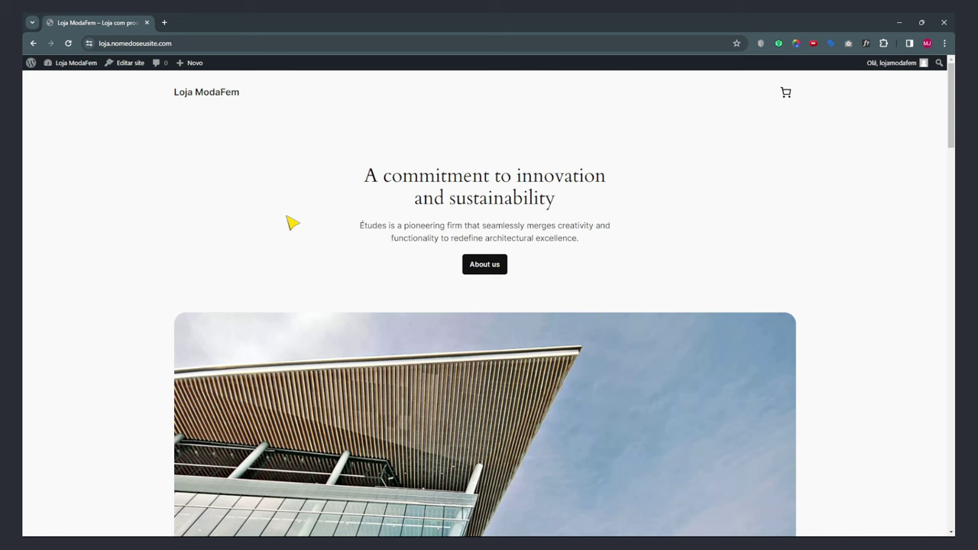
Load the urlaki.com/xstore821 short link in a new tab, reaching the XStore ThemeForest page.
left_click(163, 22)
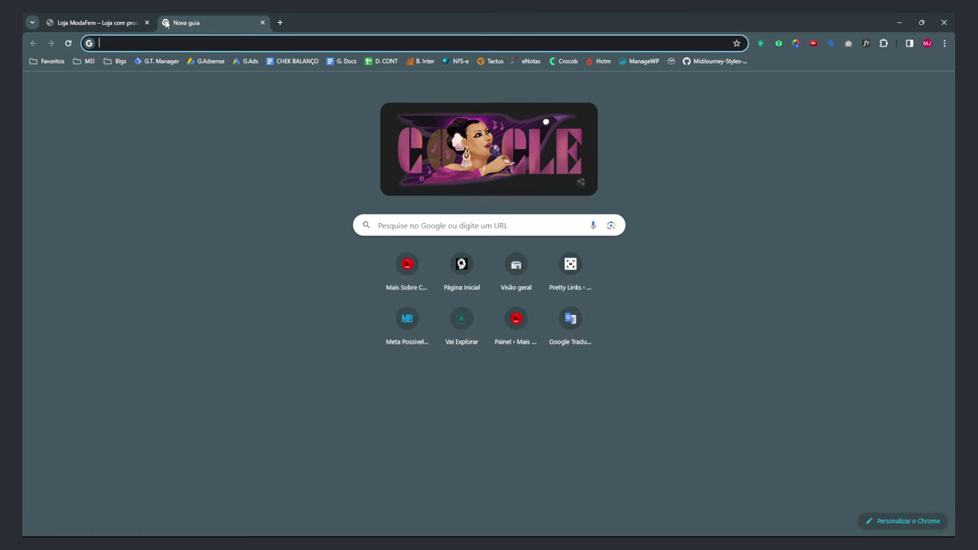
type("urlaki.com/wp-admin/edit.php?post_type=pretty-")
key("Delete")
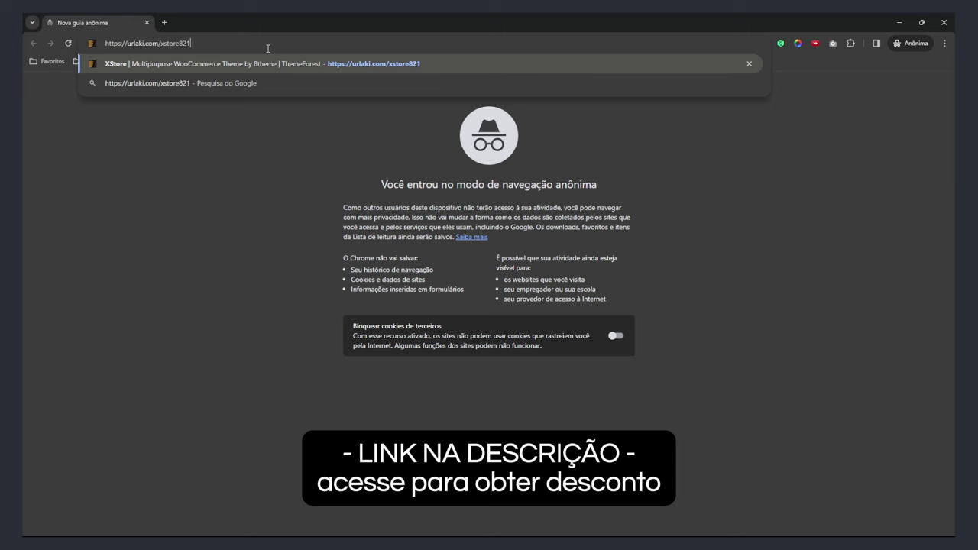
key("Return")
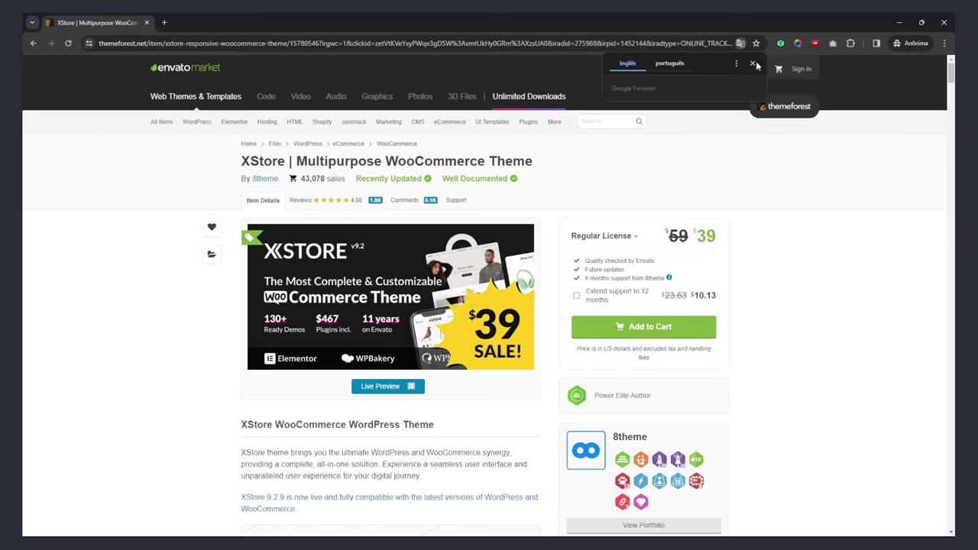
Dismiss the translation offer and highlight the discounted $39 XStore price.
left_click(754, 64)
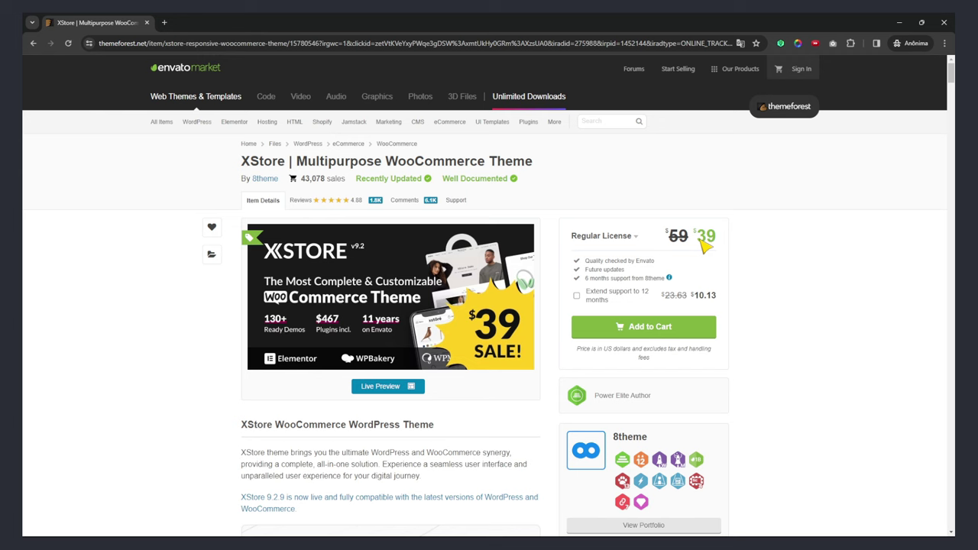
left_click_drag(698, 237, 716, 241)
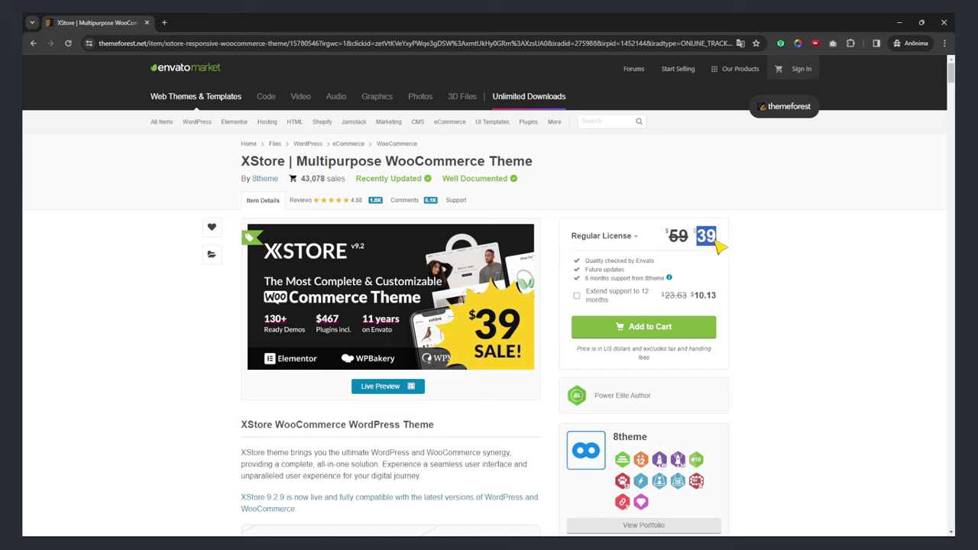
left_click(755, 246)
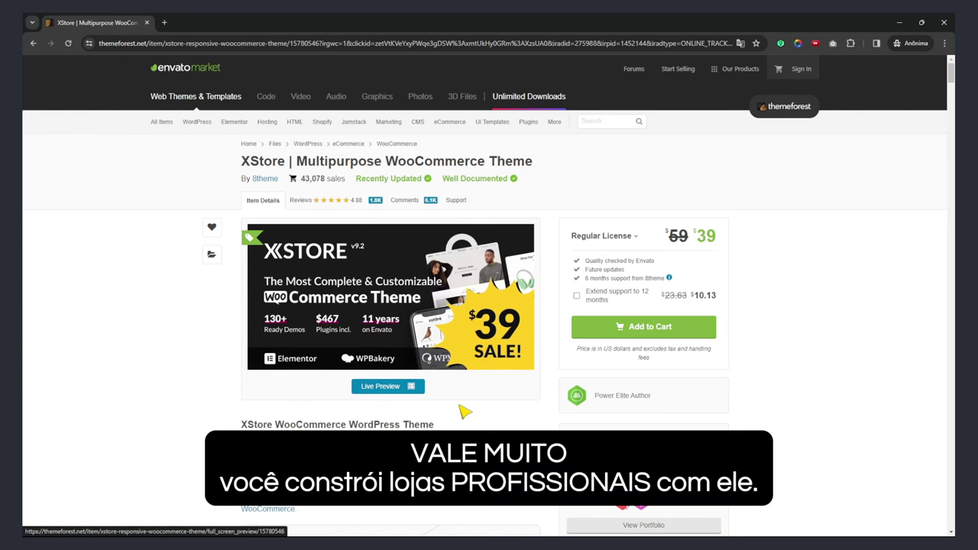
Scroll down through the XStore item page to review its details.
scroll(142, 372, "down", 4)
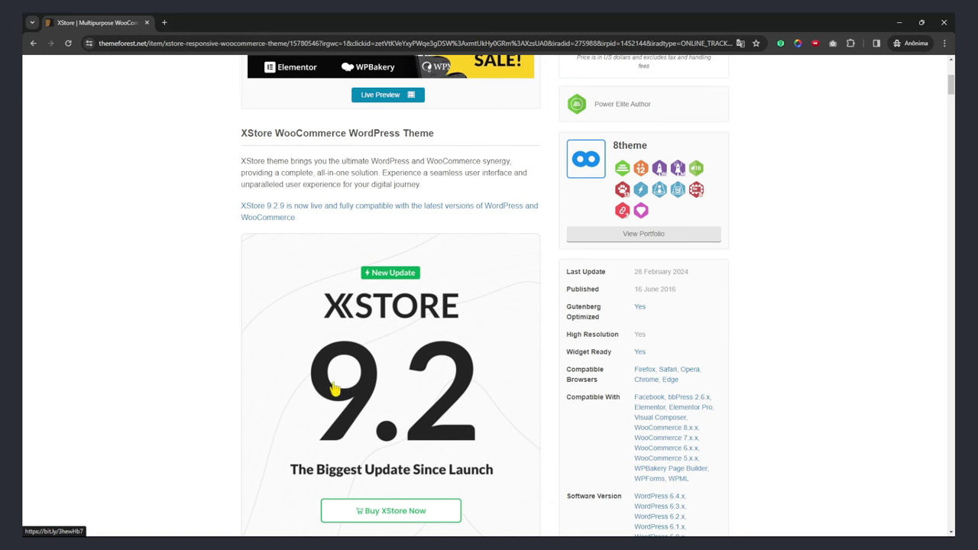
scroll(377, 368, "down", 6)
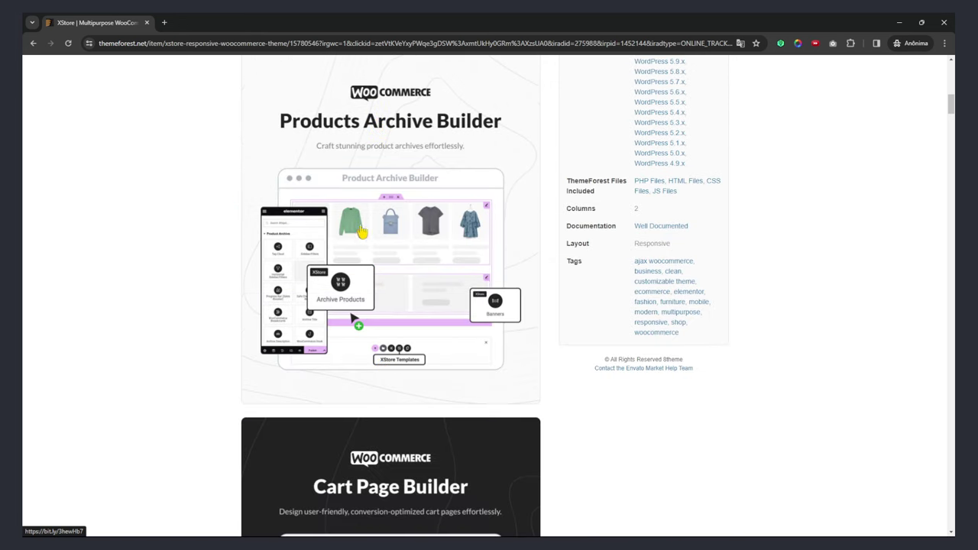
scroll(419, 238, "down", 10)
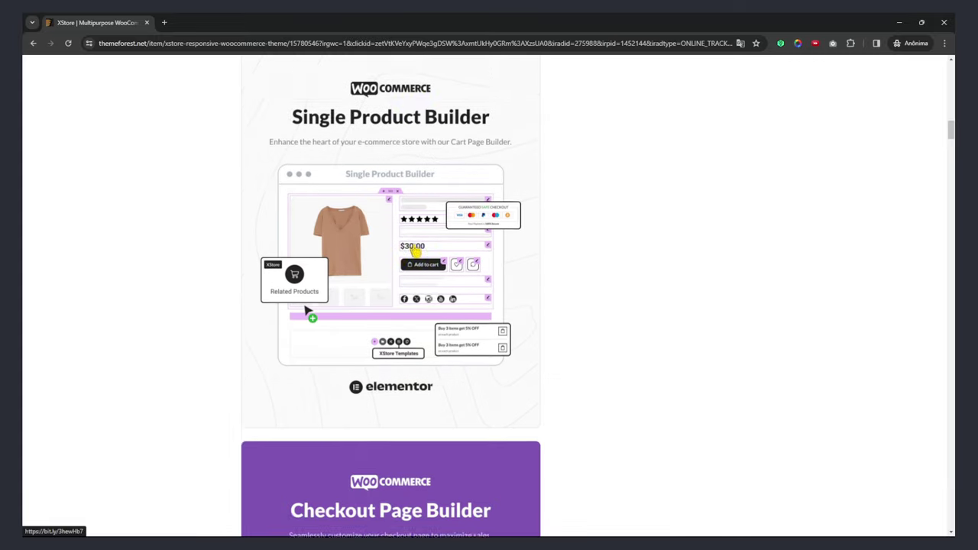
scroll(417, 256, "down", 13)
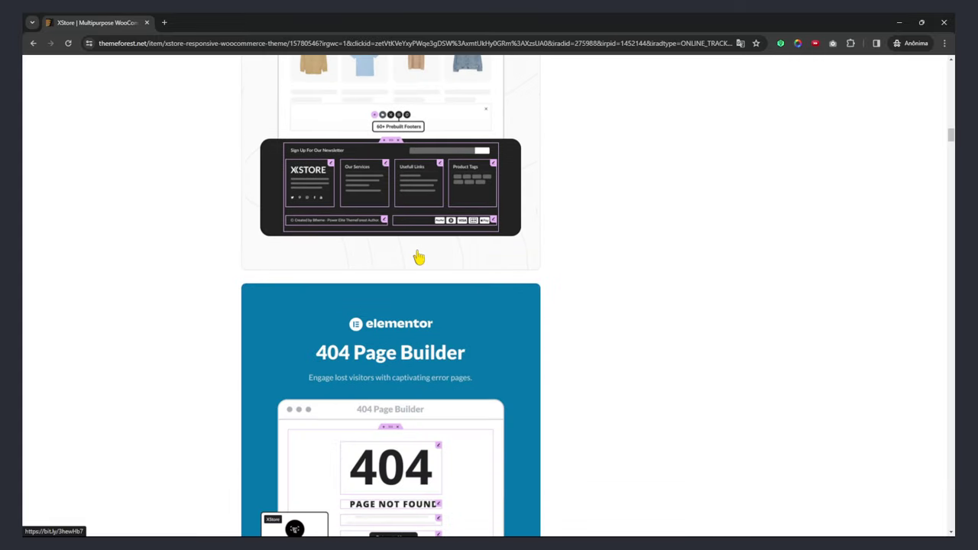
scroll(419, 258, "down", 5)
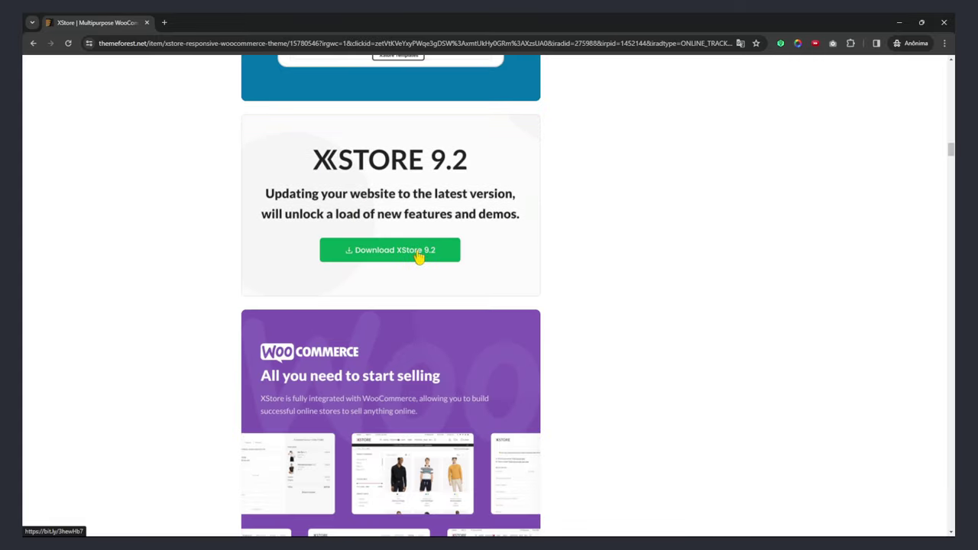
scroll(419, 259, "down", 1)
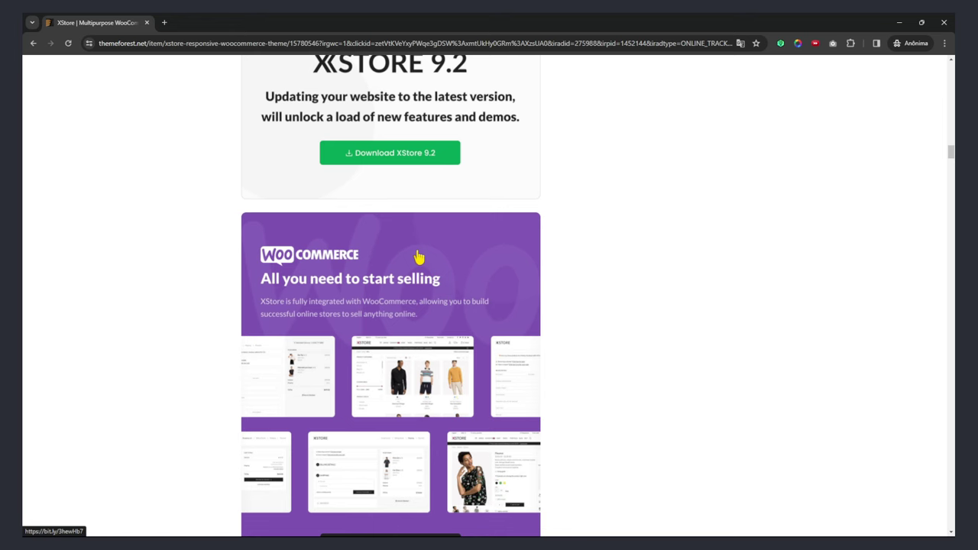
scroll(419, 258, "down", 8)
scroll(418, 258, "down", 4)
scroll(419, 259, "down", 13)
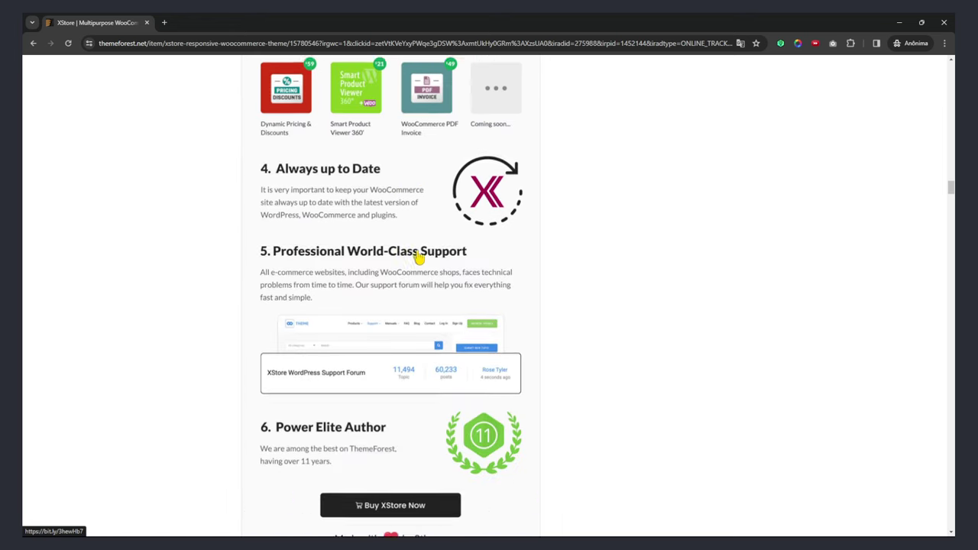
scroll(419, 259, "down", 15)
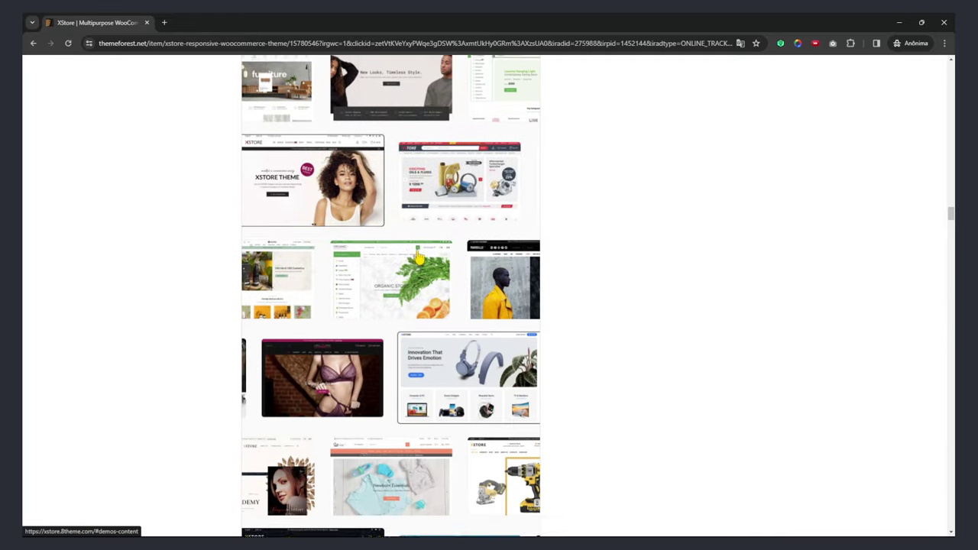
scroll(419, 259, "down", 14)
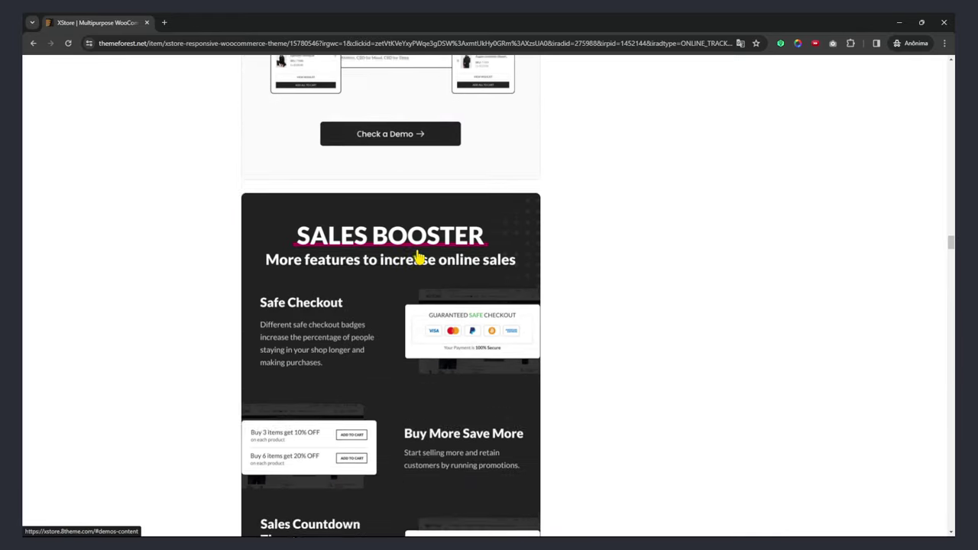
scroll(418, 258, "down", 12)
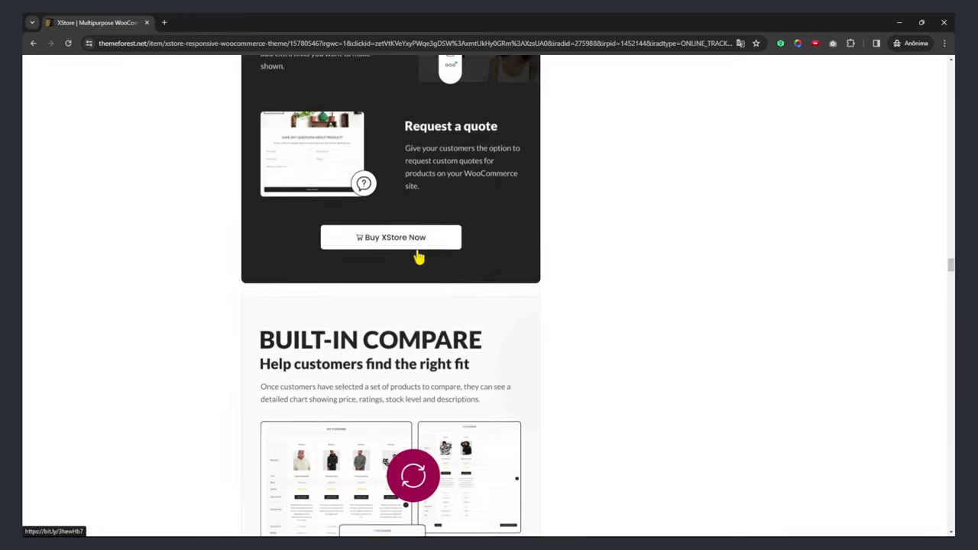
scroll(195, 320, "down", 5)
Return to the top of the page and open the XStore live preview.
key("Home")
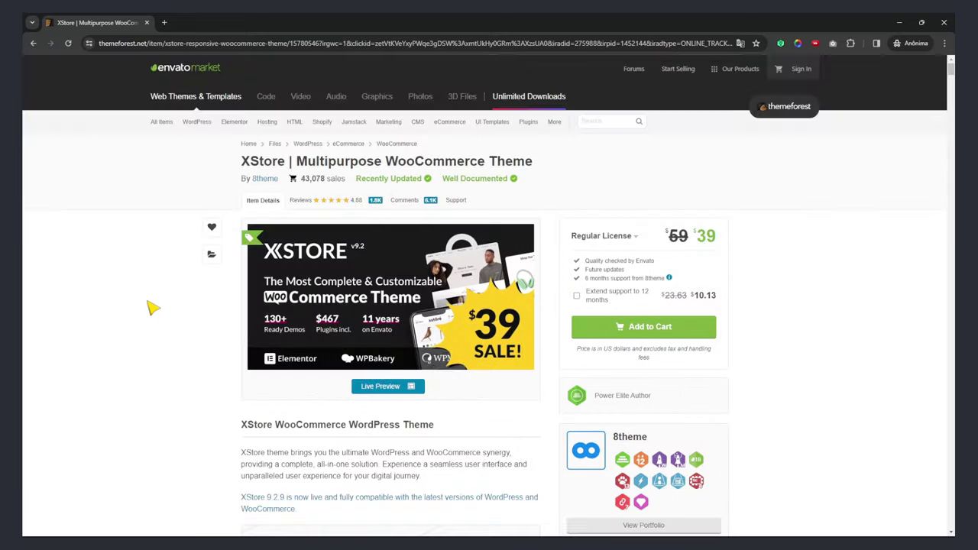
scroll(153, 307, "down", 2)
left_click(379, 241)
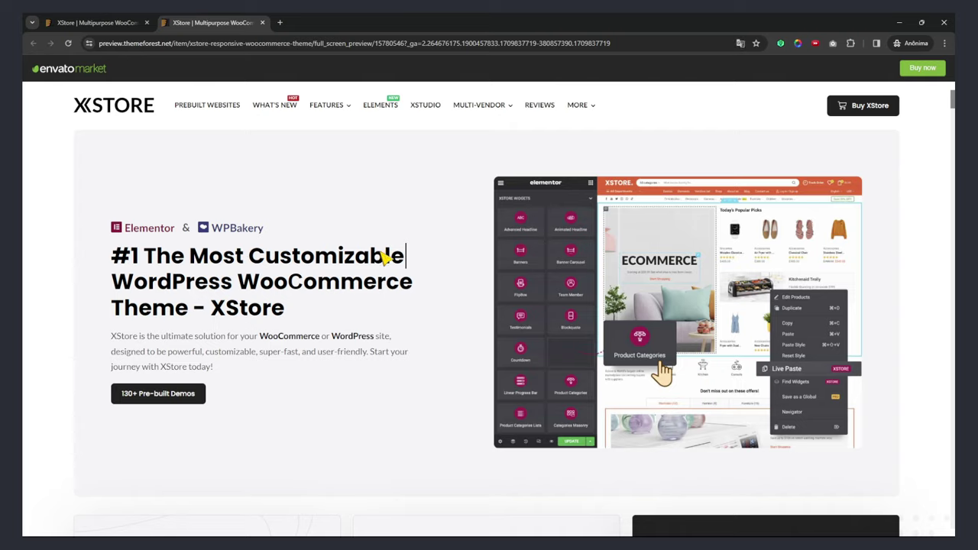
scroll(585, 208, "down", 1)
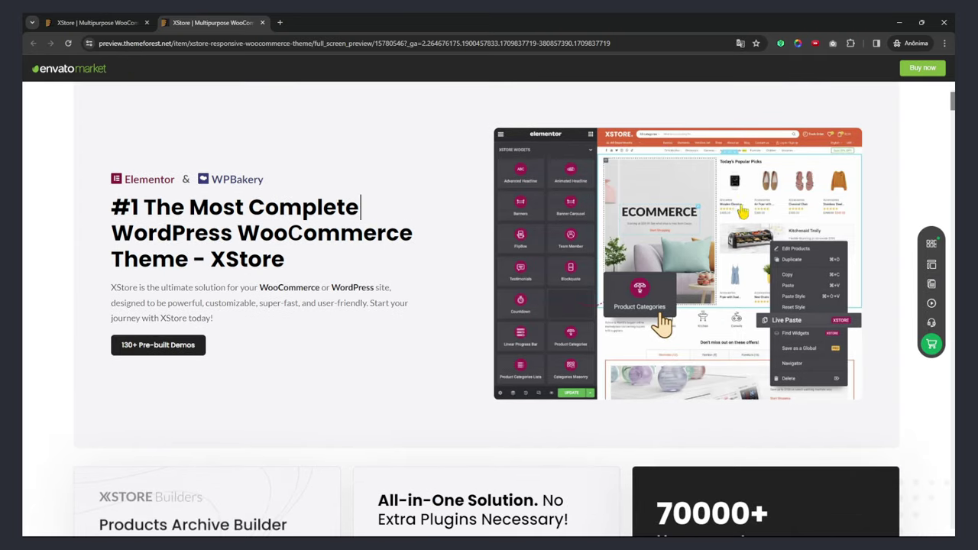
scroll(340, 221, "down", 3)
scroll(339, 232, "down", 7)
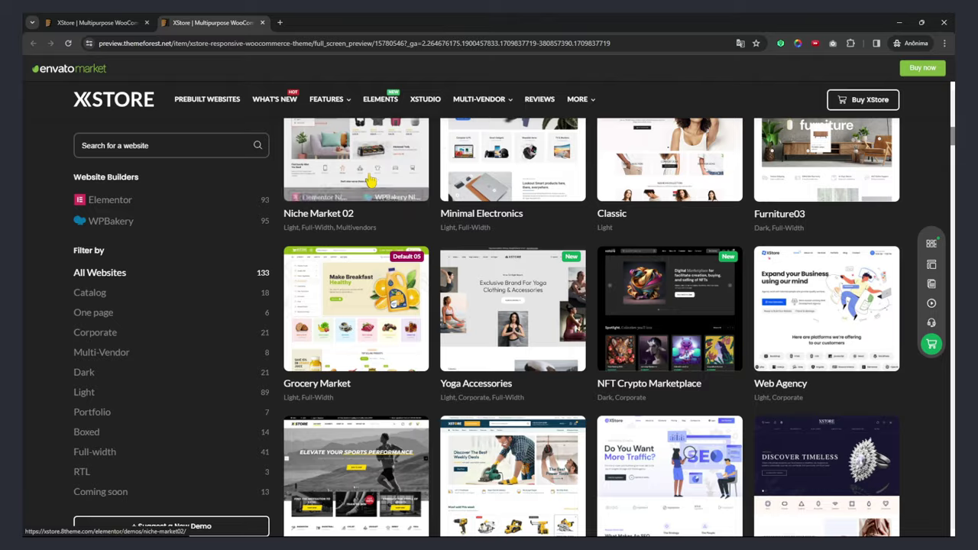
scroll(580, 252, "up", 2)
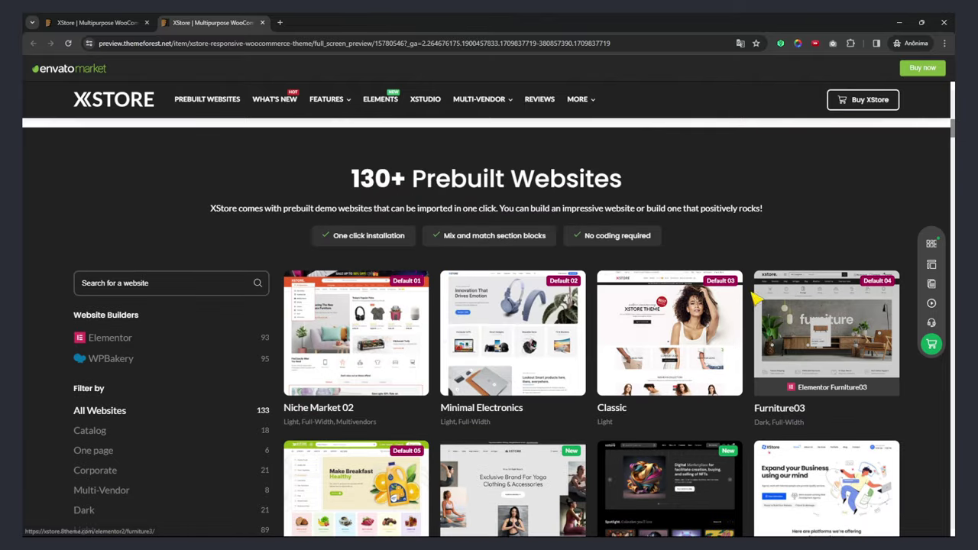
scroll(825, 167, "down", 3)
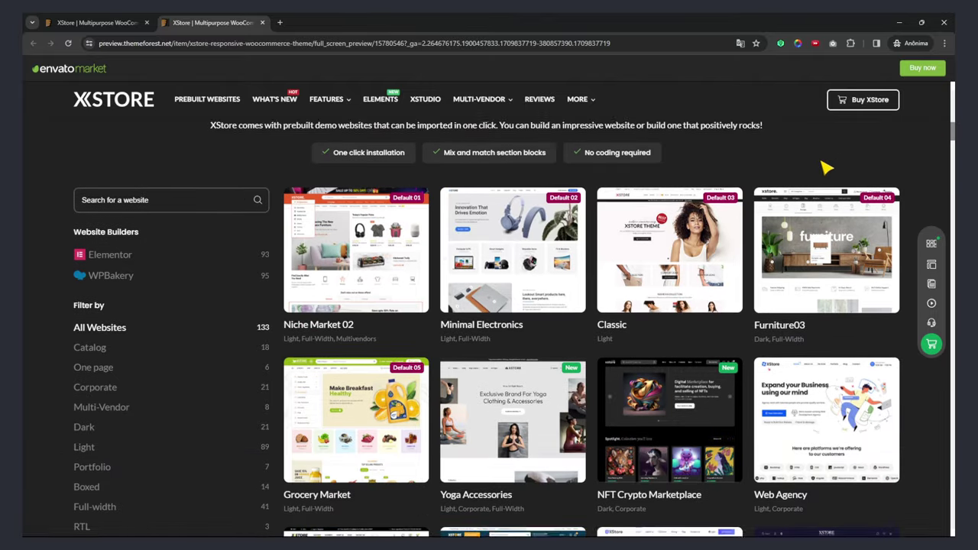
scroll(773, 327, "down", 1)
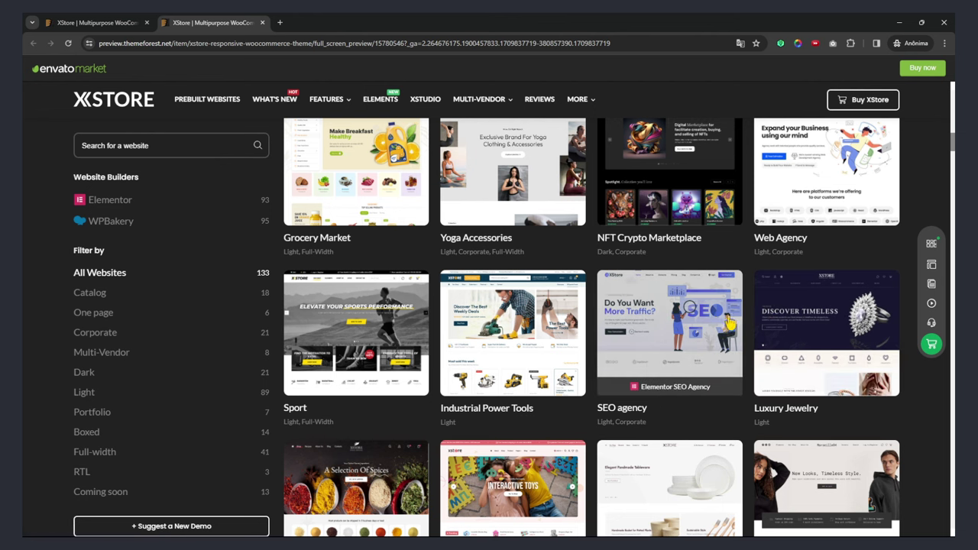
scroll(690, 312, "down", 4)
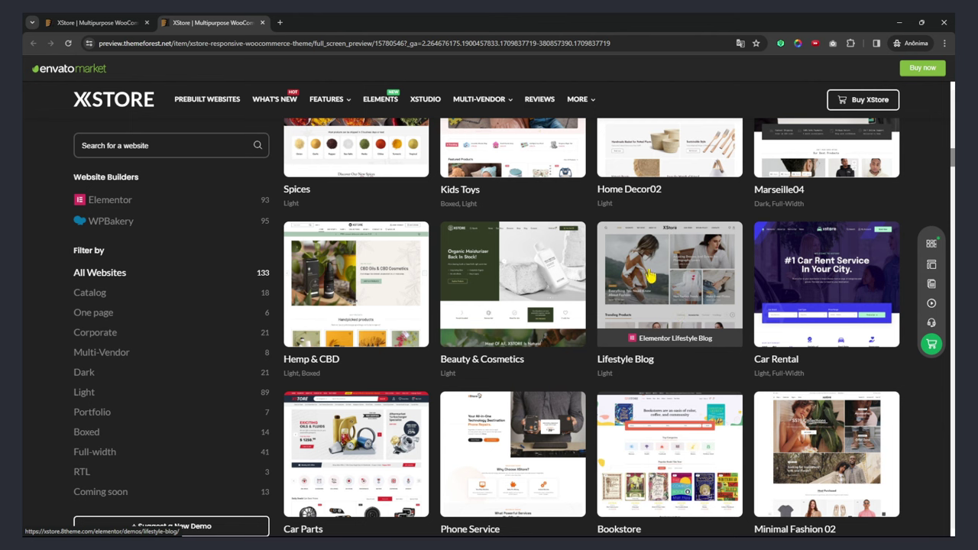
scroll(656, 306, "down", 3)
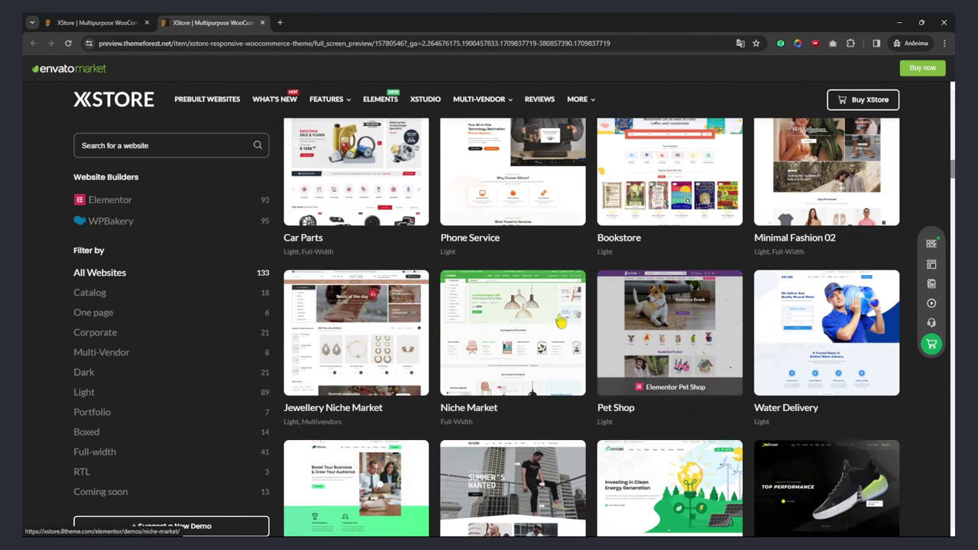
scroll(535, 312, "down", 3)
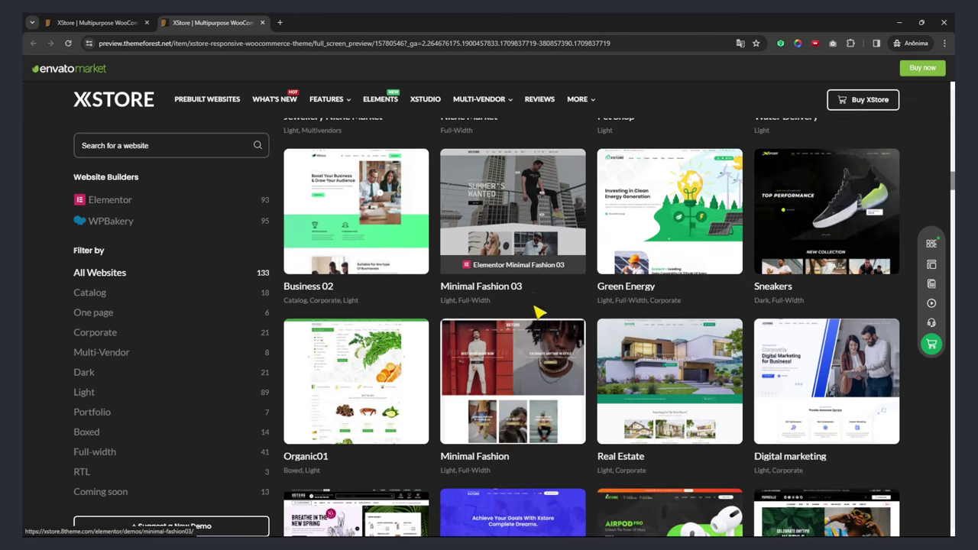
scroll(537, 312, "down", 2)
scroll(535, 312, "up", 5)
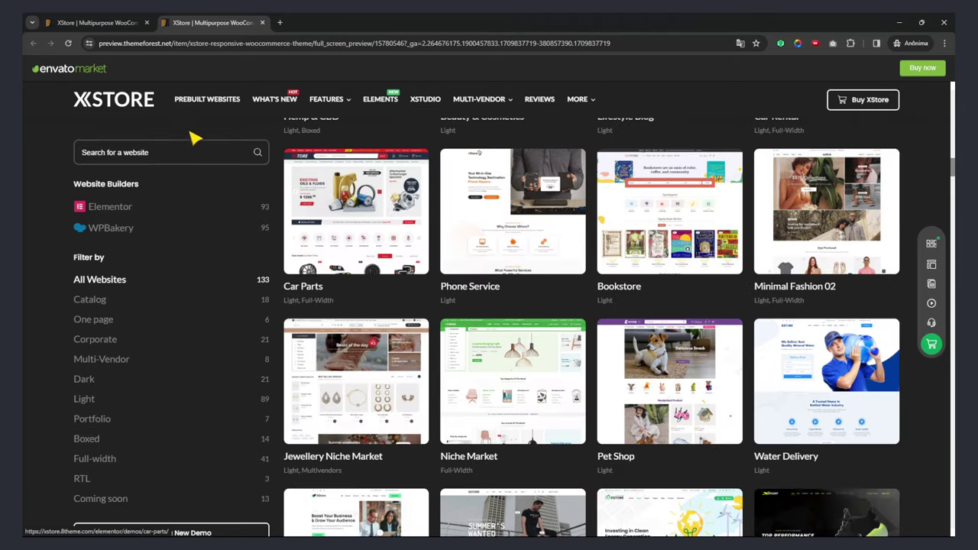
Search the prebuilt demos for 'fashion', browse the results and open Minimal Fashion 02.
left_click(141, 153)
type("fashio")
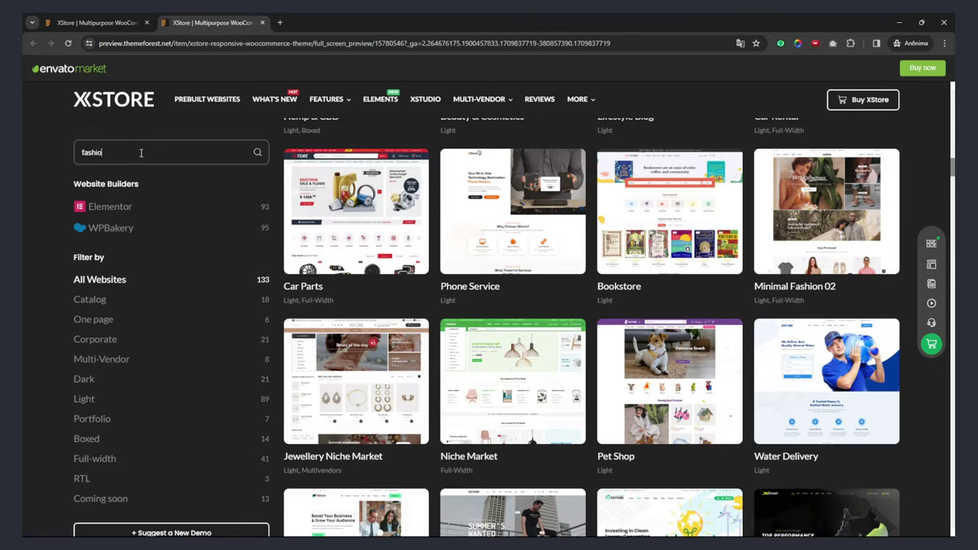
type("n")
scroll(336, 305, "down", 2)
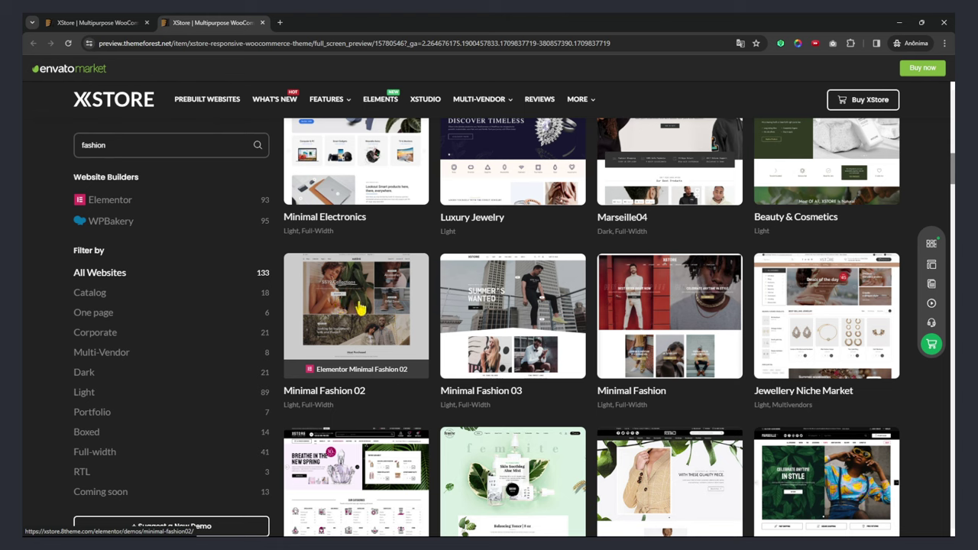
scroll(775, 249, "down", 3)
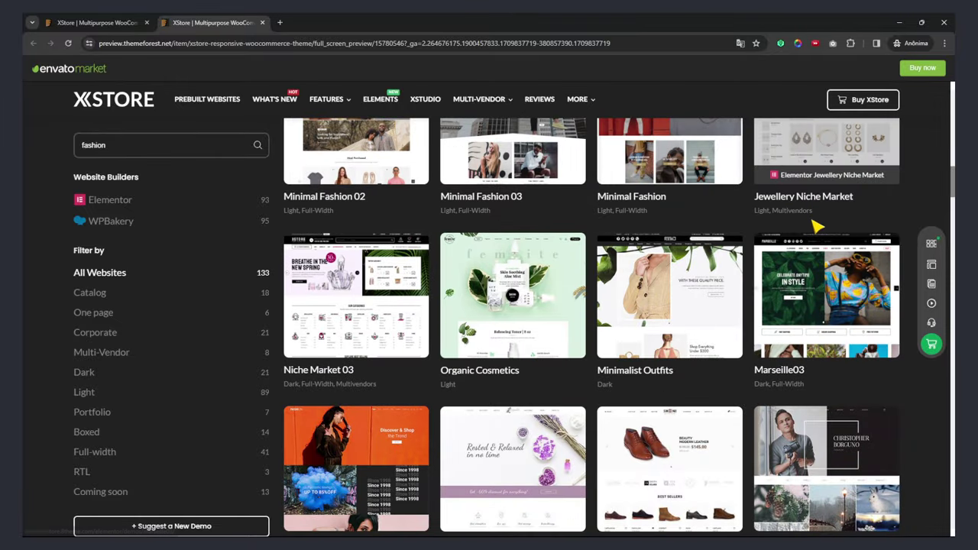
scroll(806, 227, "down", 3)
scroll(807, 226, "down", 2)
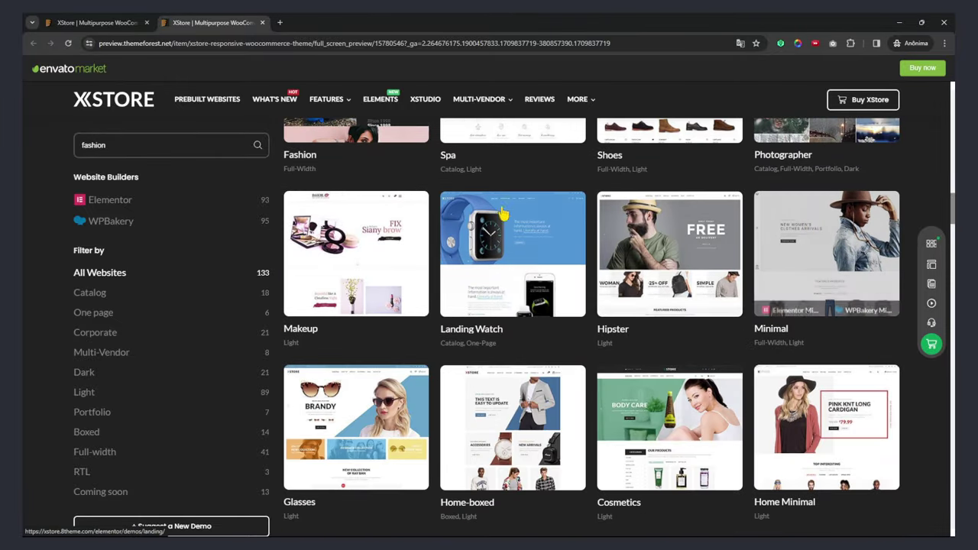
scroll(576, 274, "down", 3)
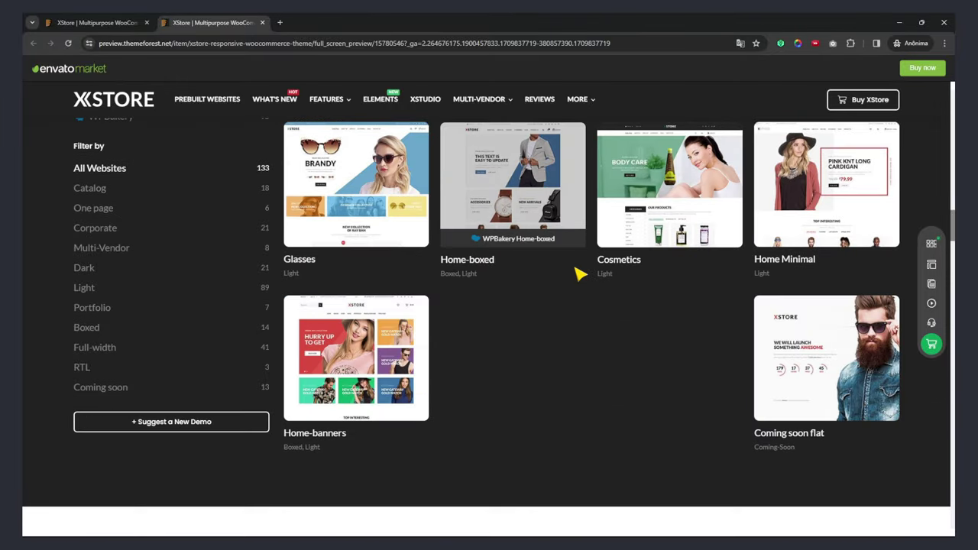
scroll(579, 274, "up", 7)
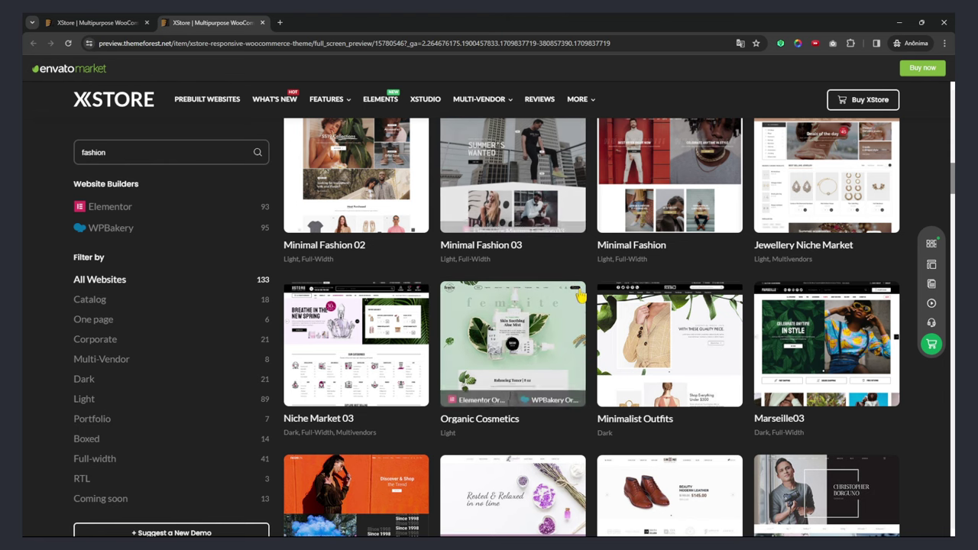
scroll(604, 283, "up", 2)
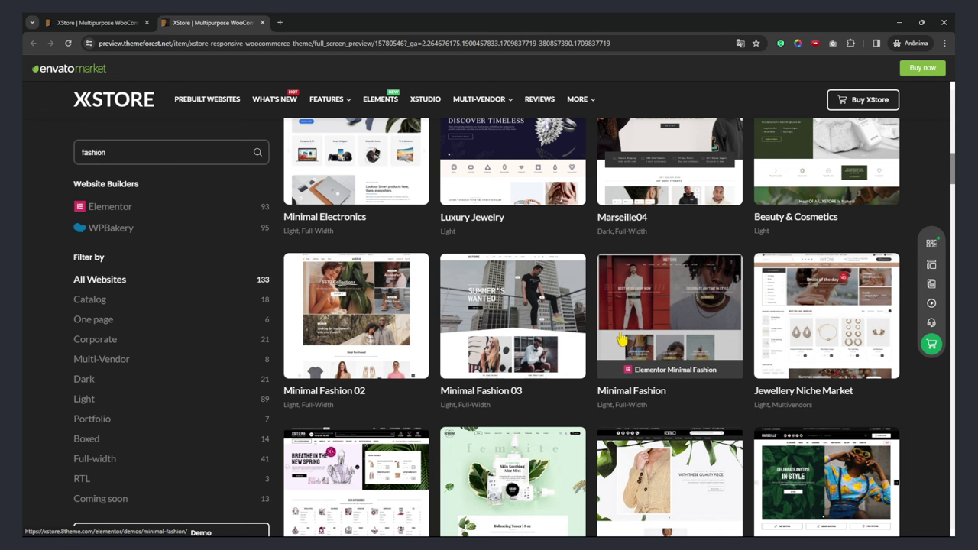
left_click(354, 309)
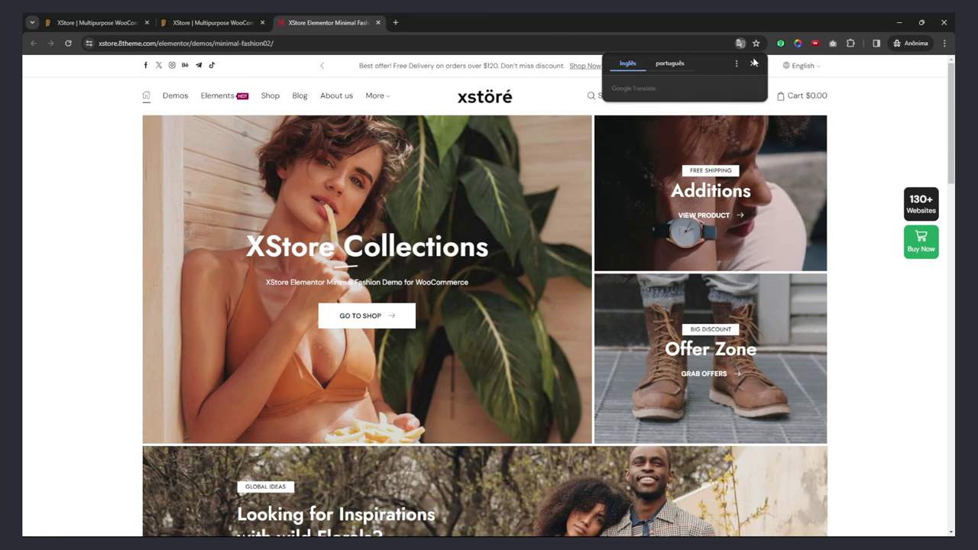
Dismiss the Google Translate bubble and scroll the Minimal Fashion 02 home page to the footer and back.
left_click(429, 185)
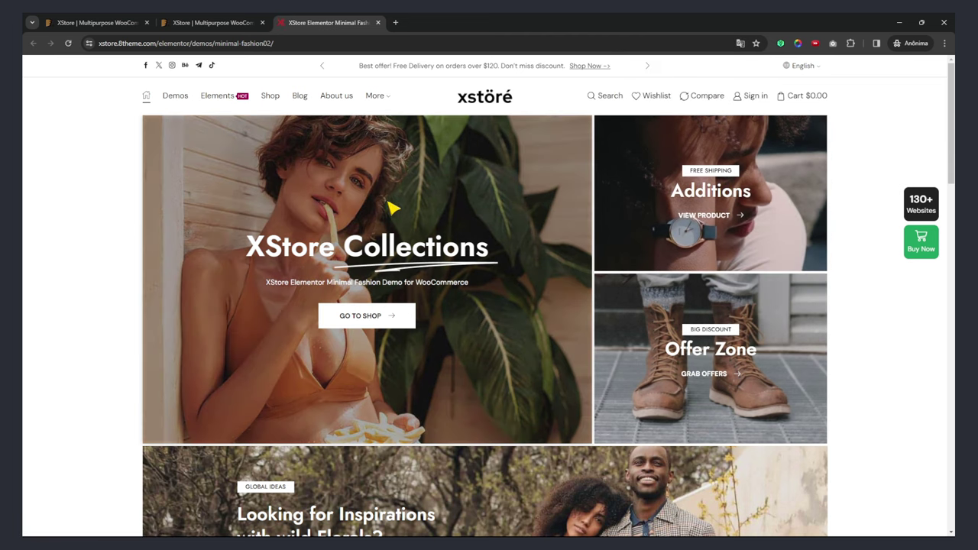
scroll(458, 313, "down", 3)
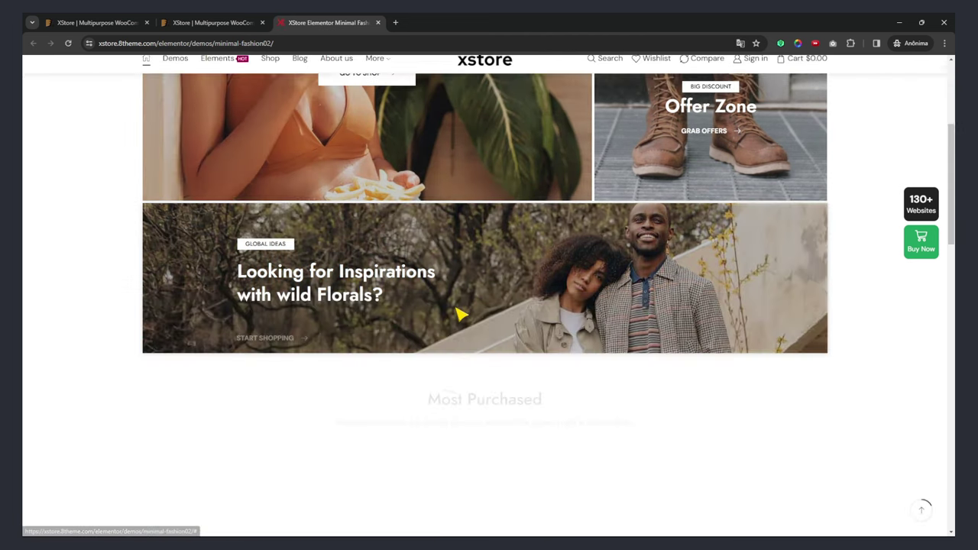
scroll(458, 313, "down", 5)
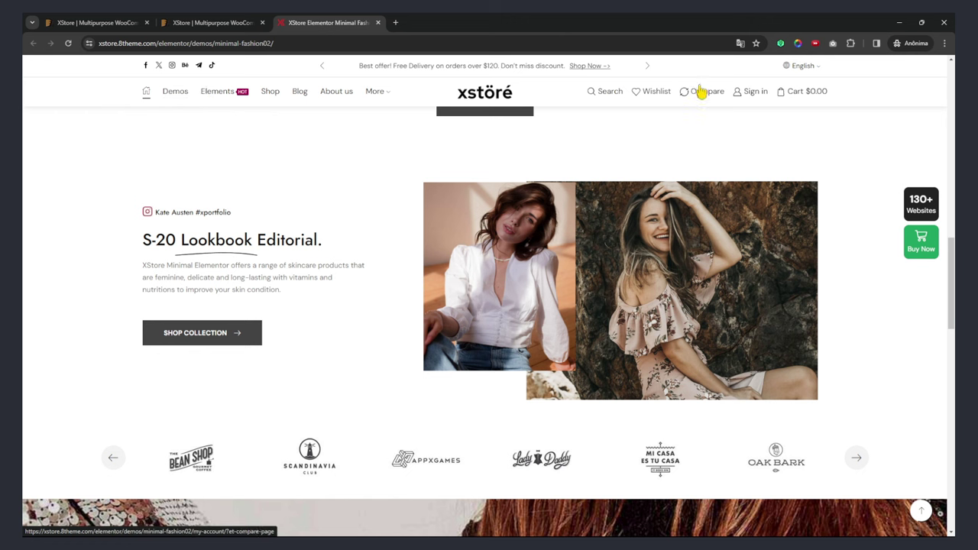
scroll(319, 277, "down", 10)
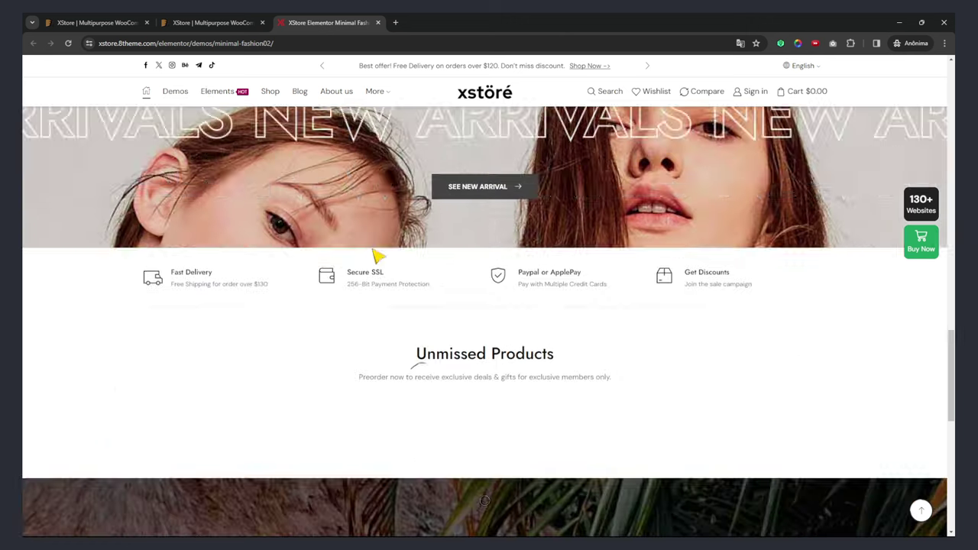
scroll(382, 275, "down", 10)
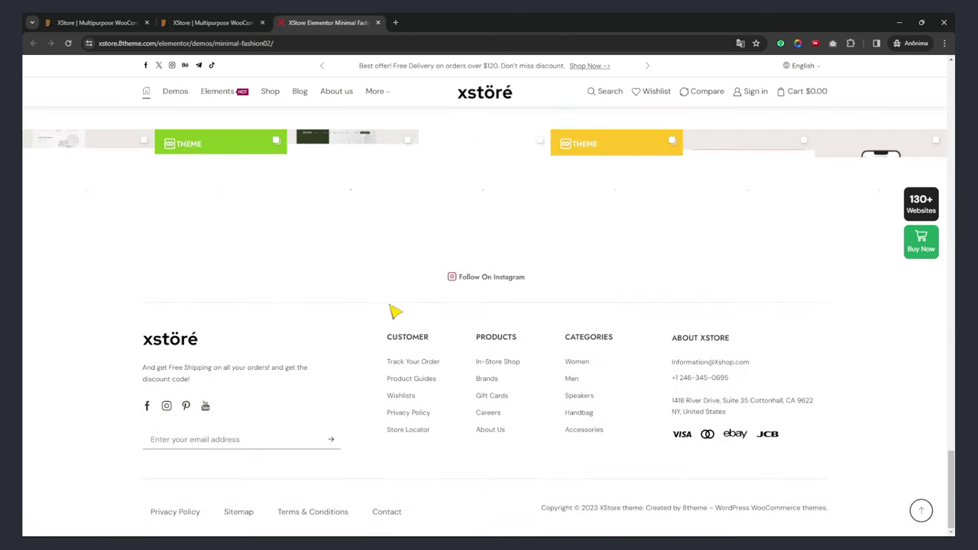
scroll(396, 312, "up", 20)
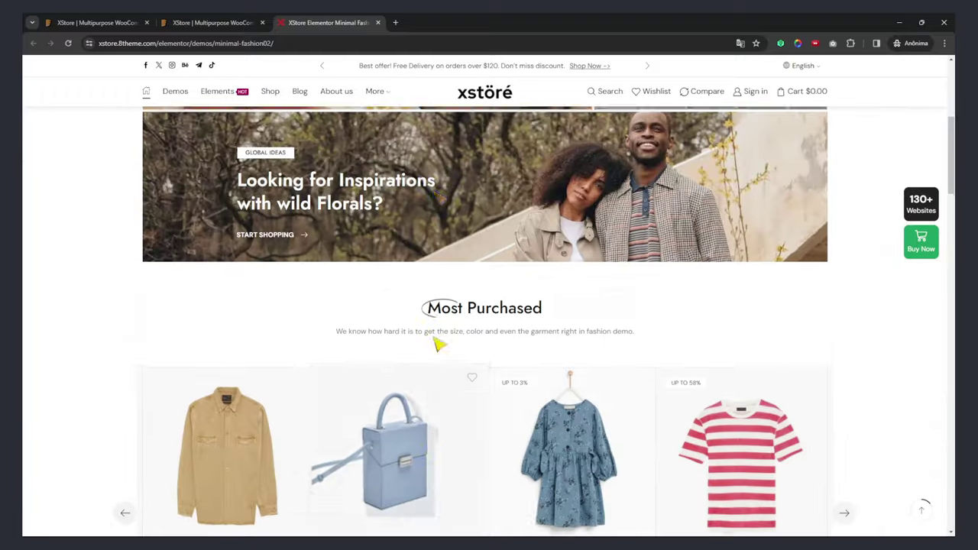
scroll(440, 343, "down", 6)
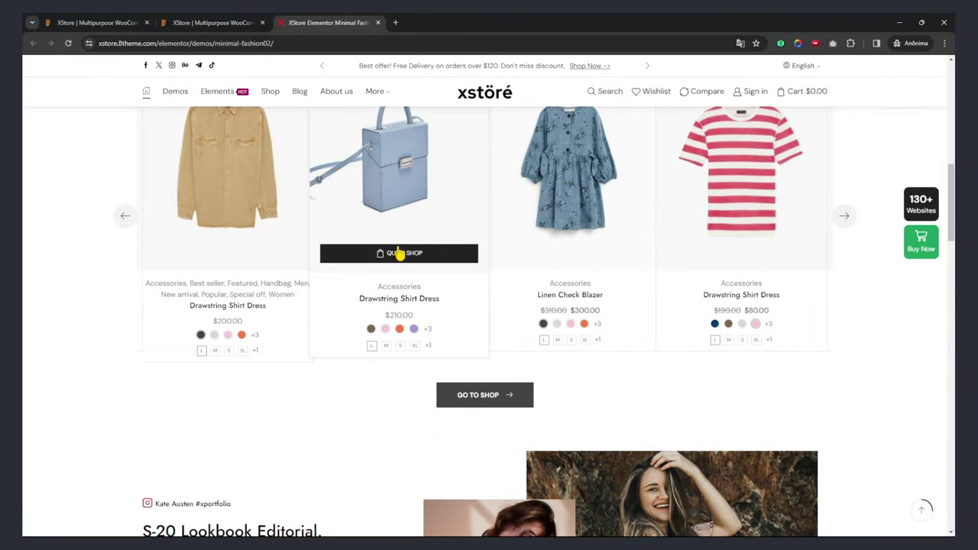
Quick-view the blue bag from Most Purchased, then close the quick view.
left_click(405, 254)
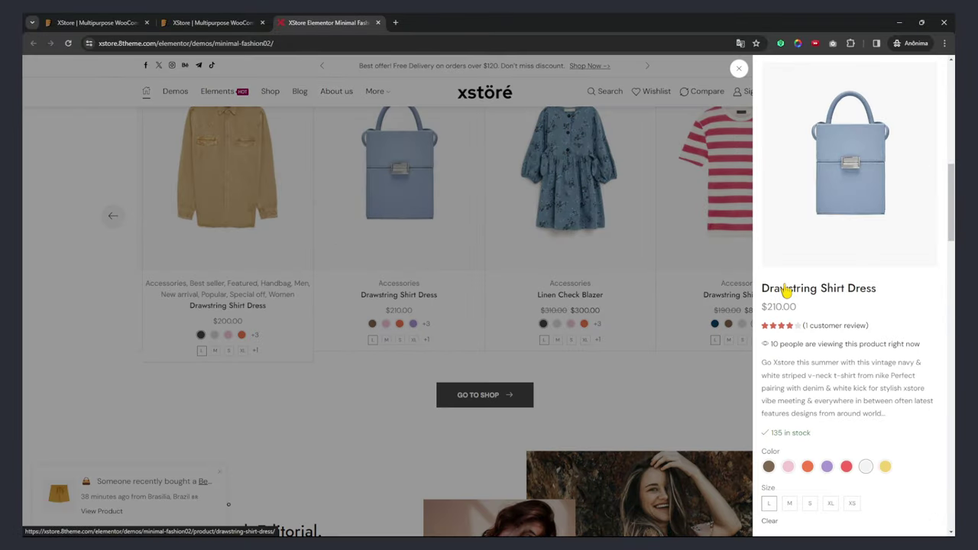
scroll(787, 290, "down", 3)
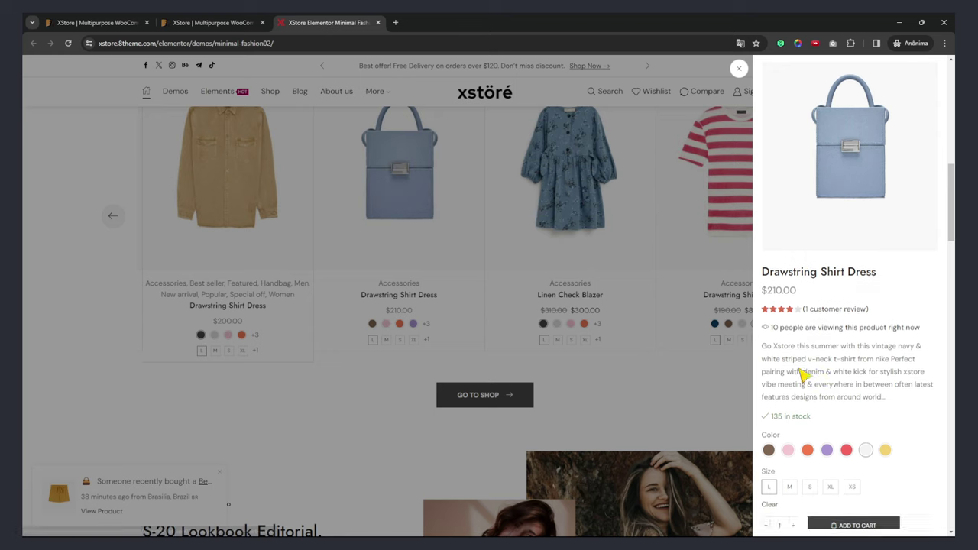
scroll(825, 263, "up", 3)
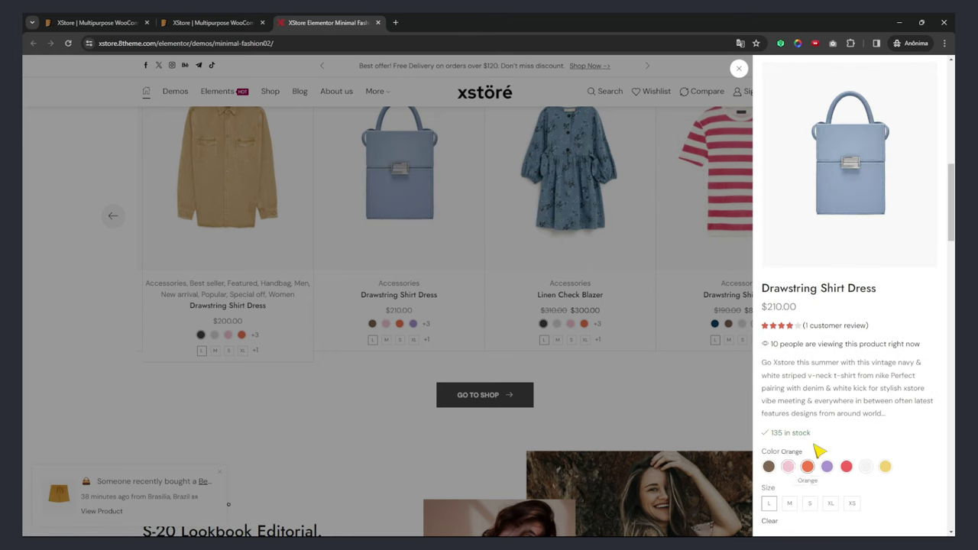
scroll(819, 341, "down", 2)
scroll(840, 305, "up", 2)
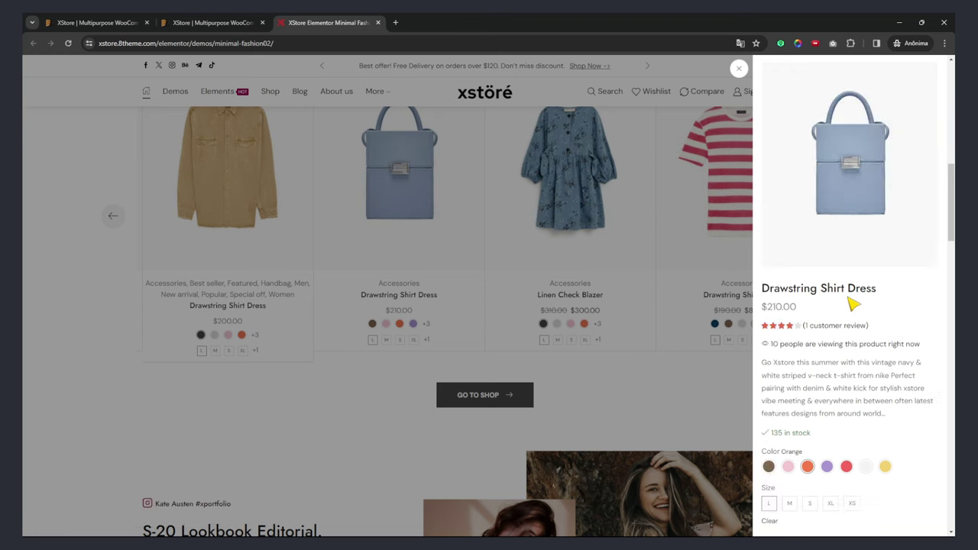
scroll(851, 313, "down", 3)
left_click(282, 424)
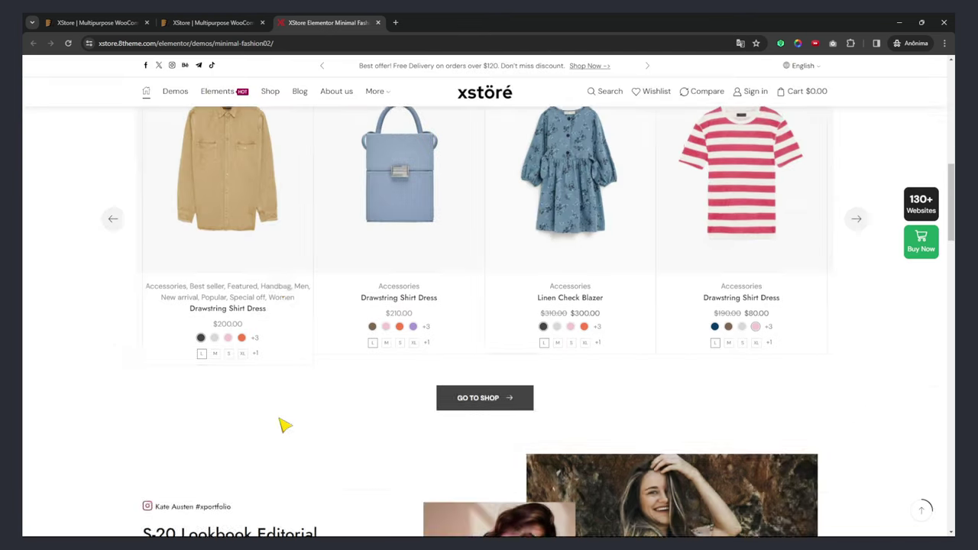
Open the empty product comparison list, close it, and return to the carousel.
scroll(283, 426, "up", 2)
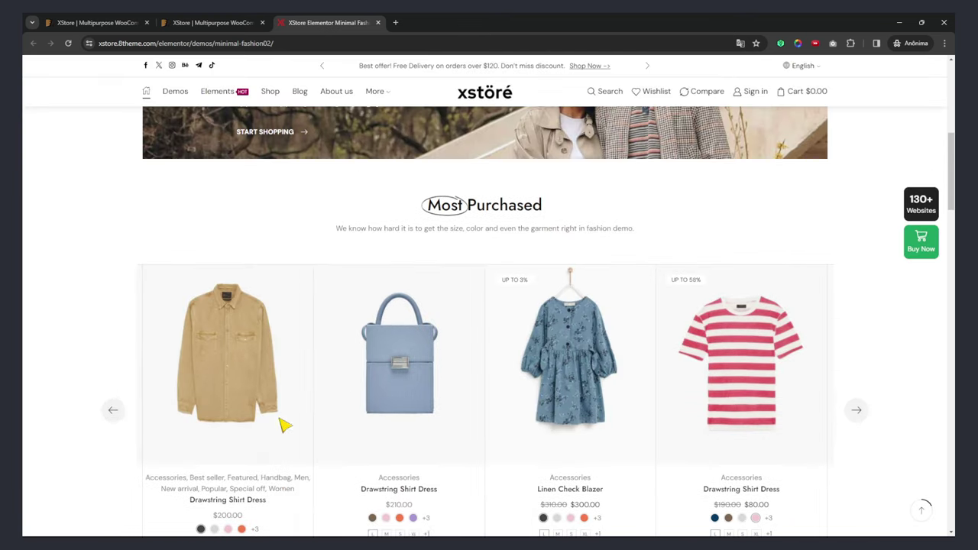
left_click(701, 91)
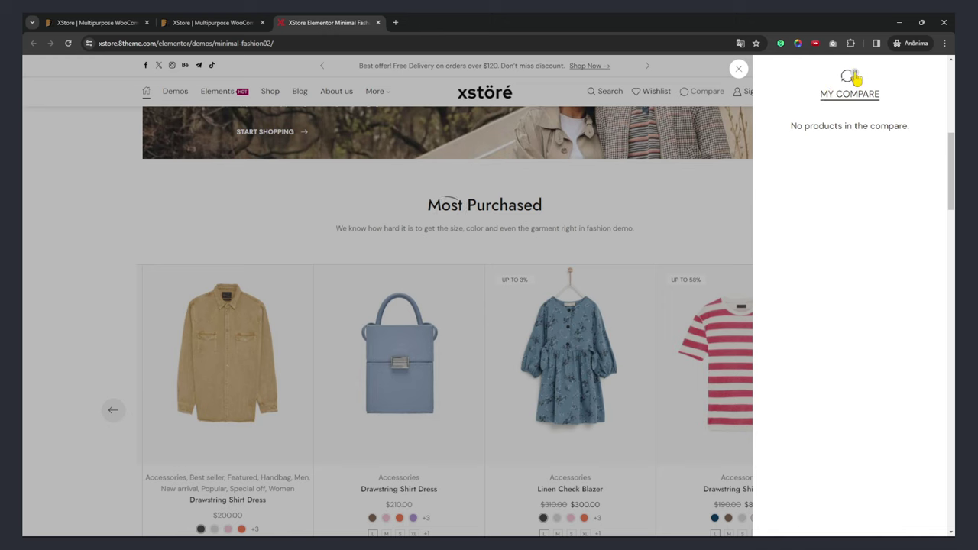
left_click(563, 323)
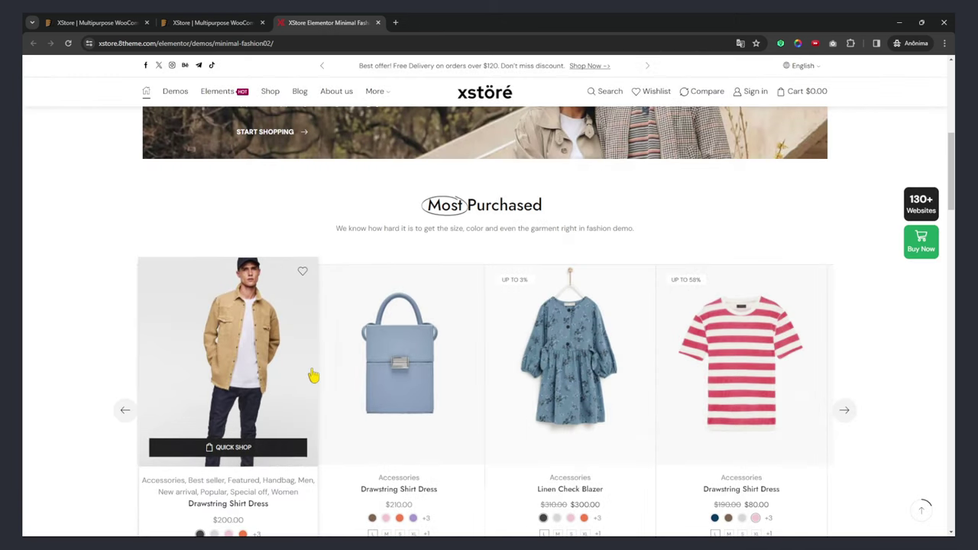
scroll(309, 366, "down", 1)
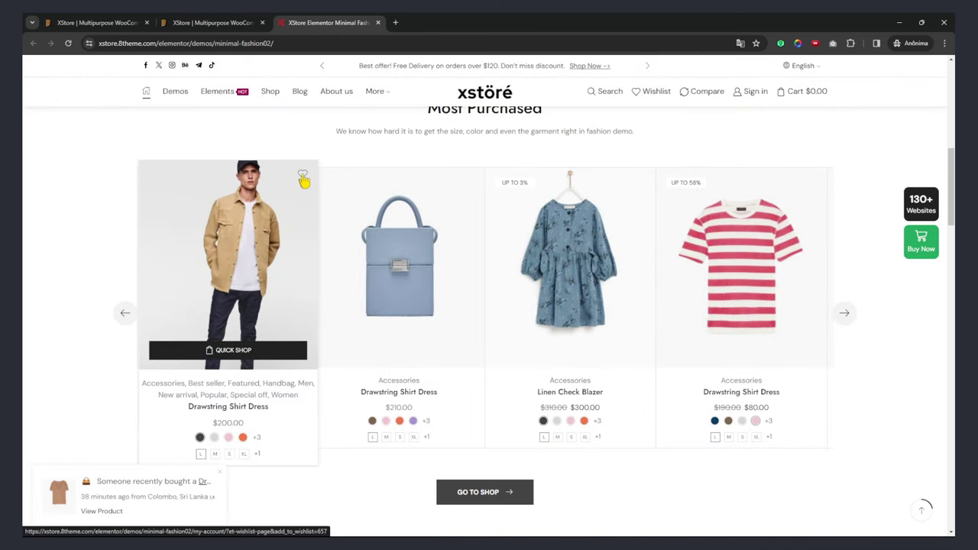
Open the $200 Drawstring Shirt Dress, add it to the cart and go to checkout.
left_click(255, 239)
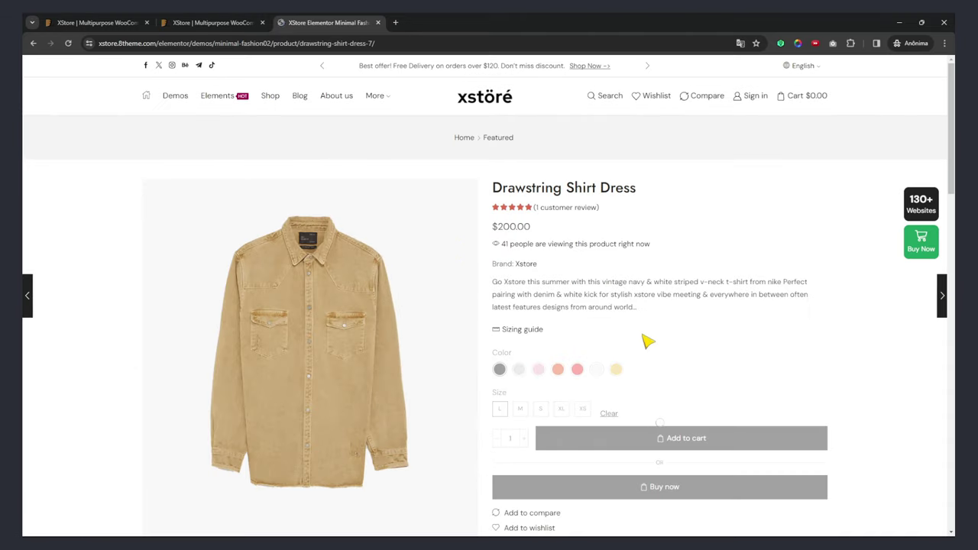
scroll(688, 290, "down", 1)
scroll(696, 222, "down", 1)
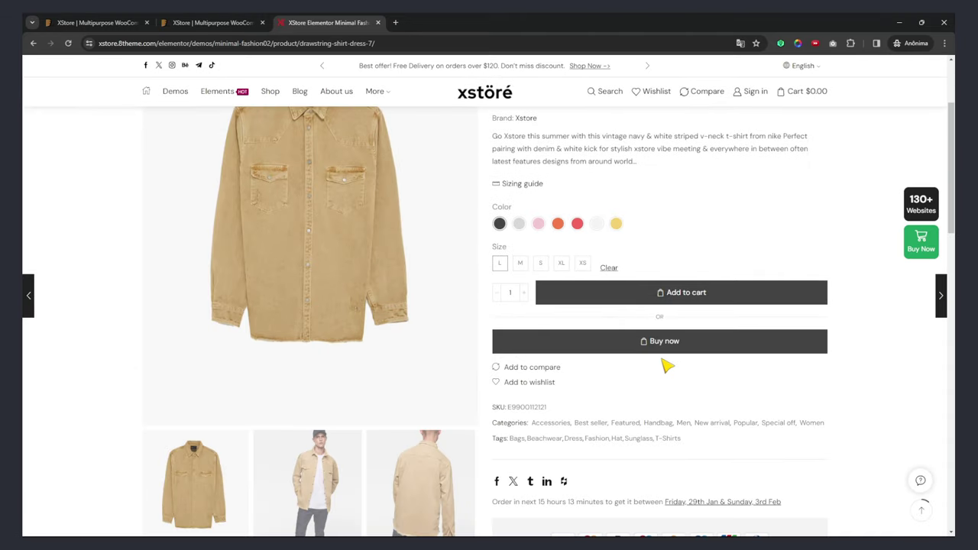
scroll(659, 348, "down", 3)
scroll(661, 346, "up", 4)
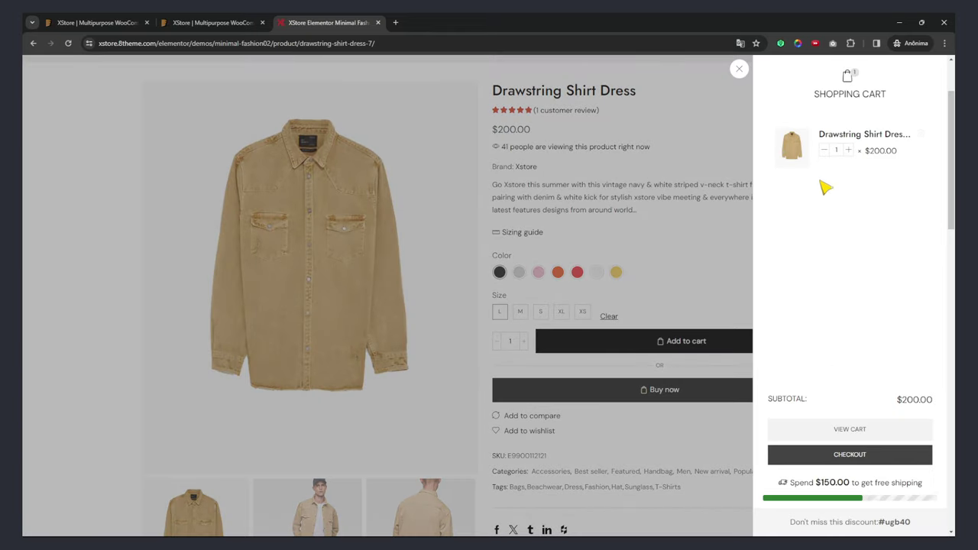
scroll(838, 456, "down", 5)
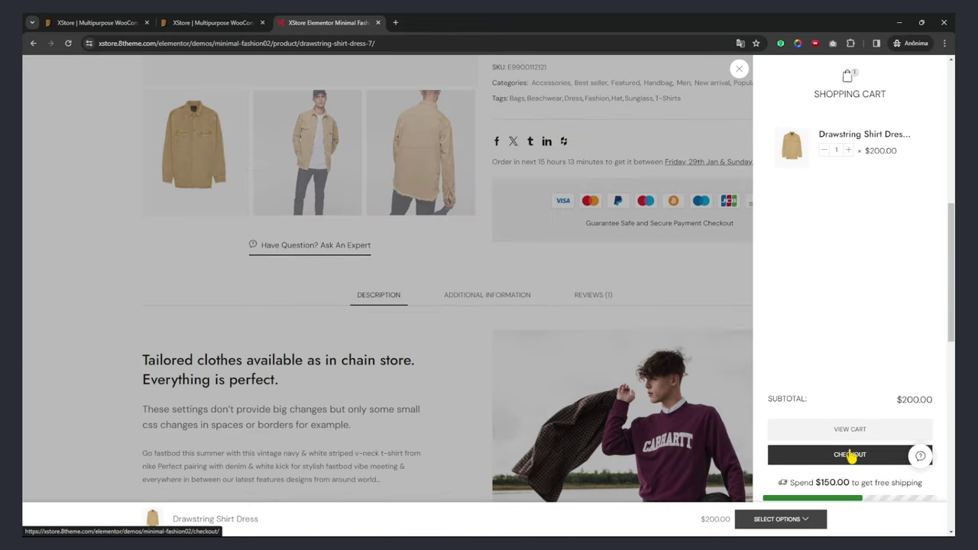
left_click(843, 454)
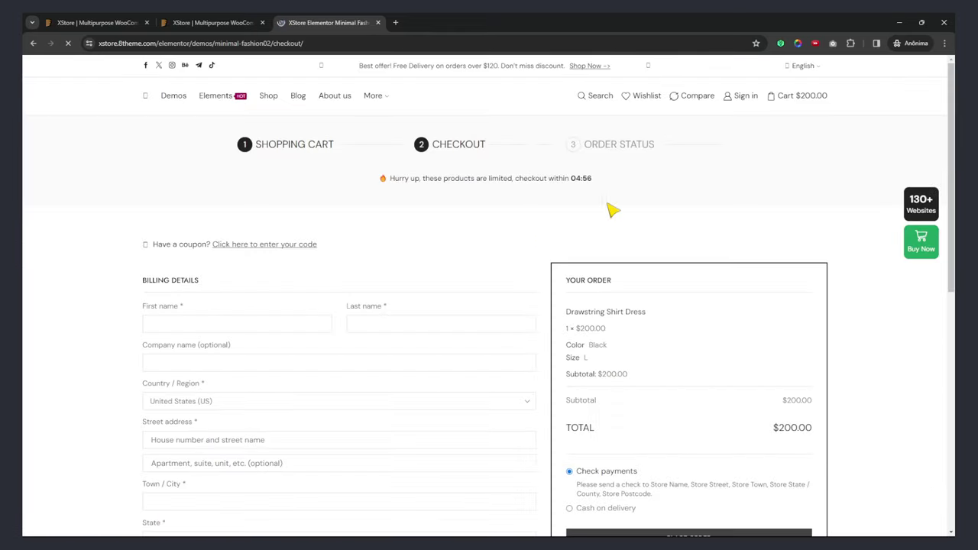
Look over the checkout, go back to the dress page, then return to the ThemeForest tab.
scroll(349, 310, "down", 6)
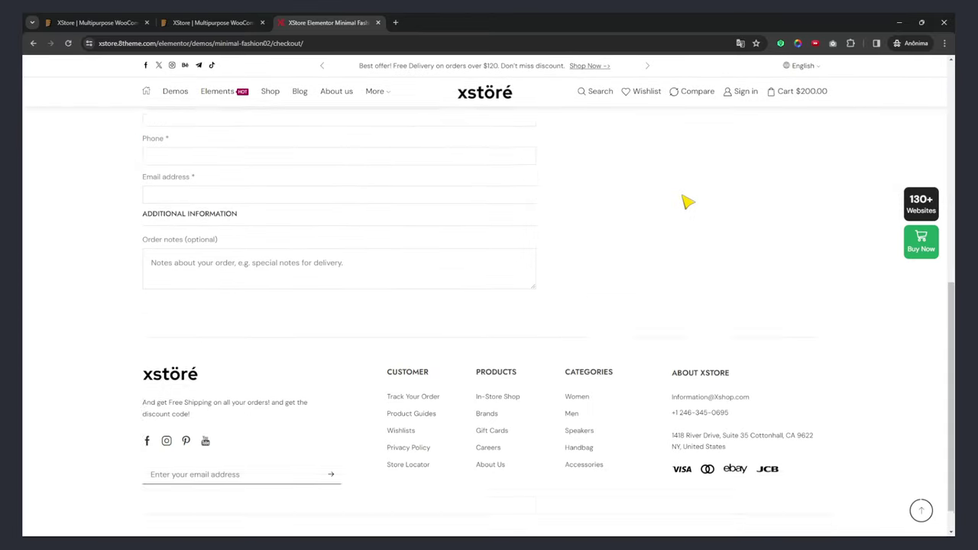
scroll(692, 202, "up", 10)
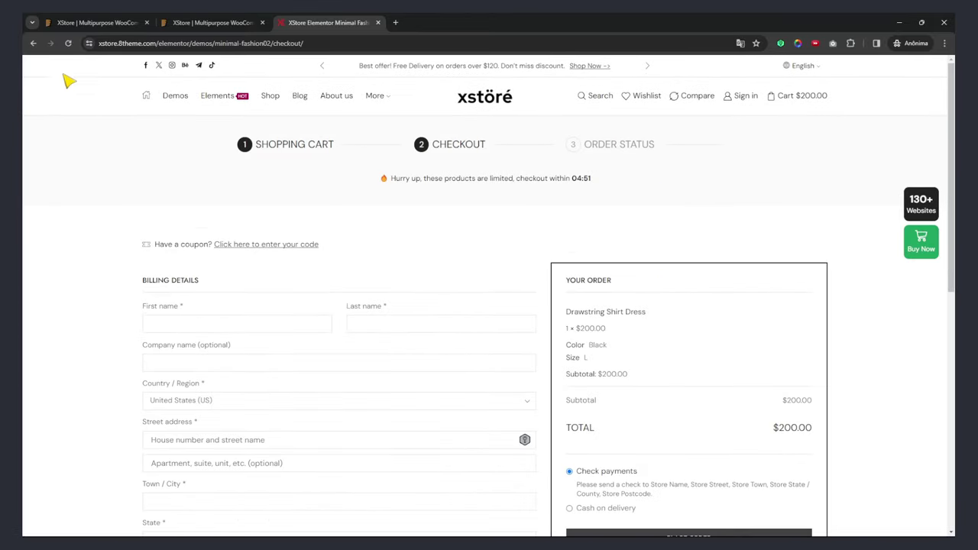
left_click(33, 43)
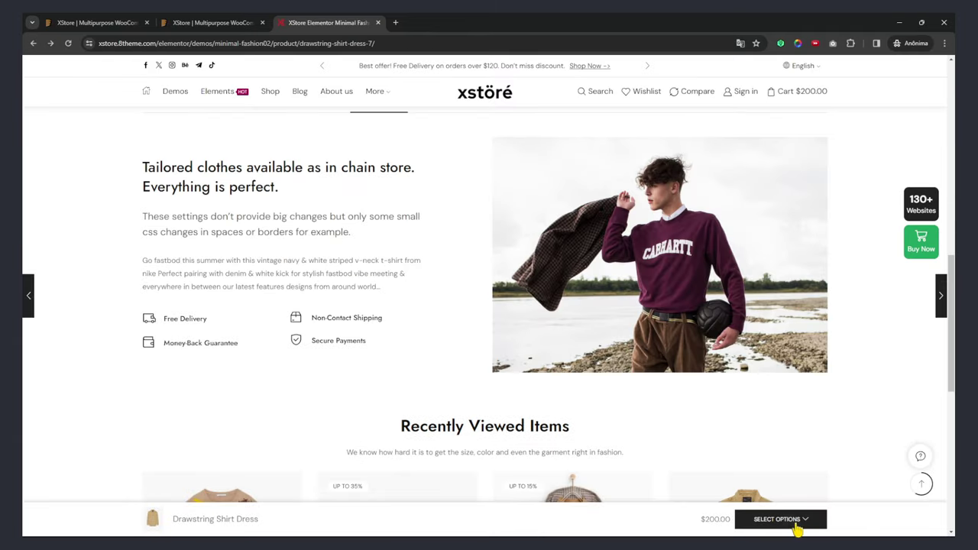
scroll(520, 327, "down", 5)
scroll(521, 329, "up", 8)
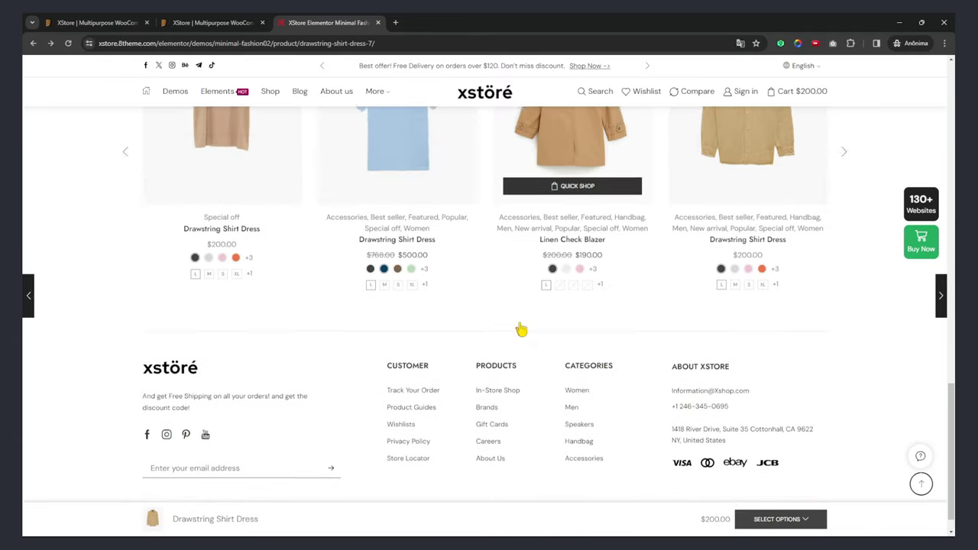
scroll(521, 329, "up", 5)
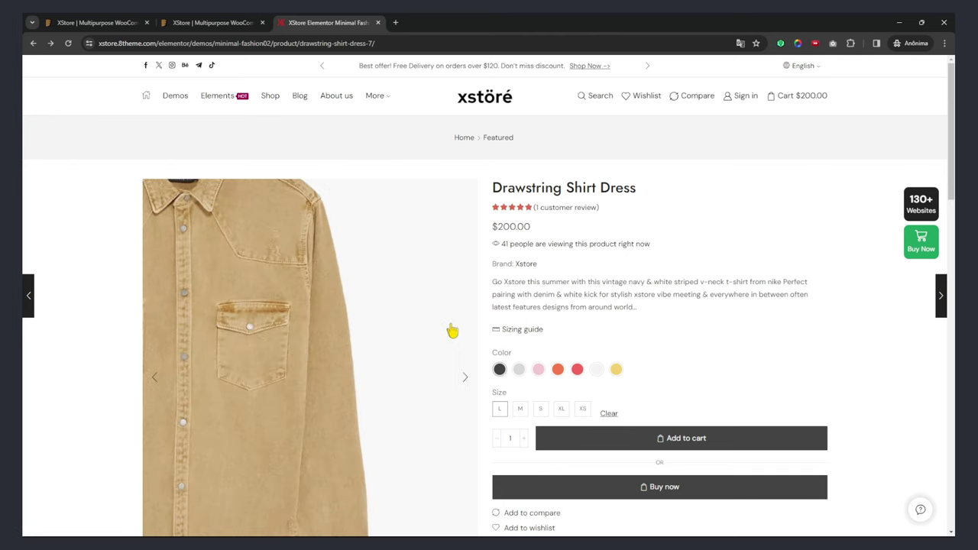
left_click(91, 22)
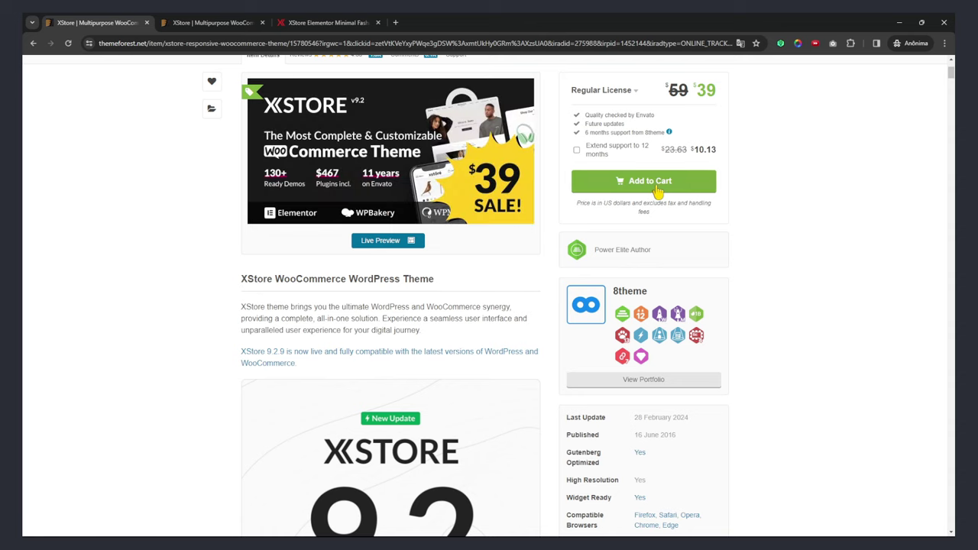
Add the $39 XStore theme to the cart, view the create-account checkout, and close the incognito window.
left_click(655, 188)
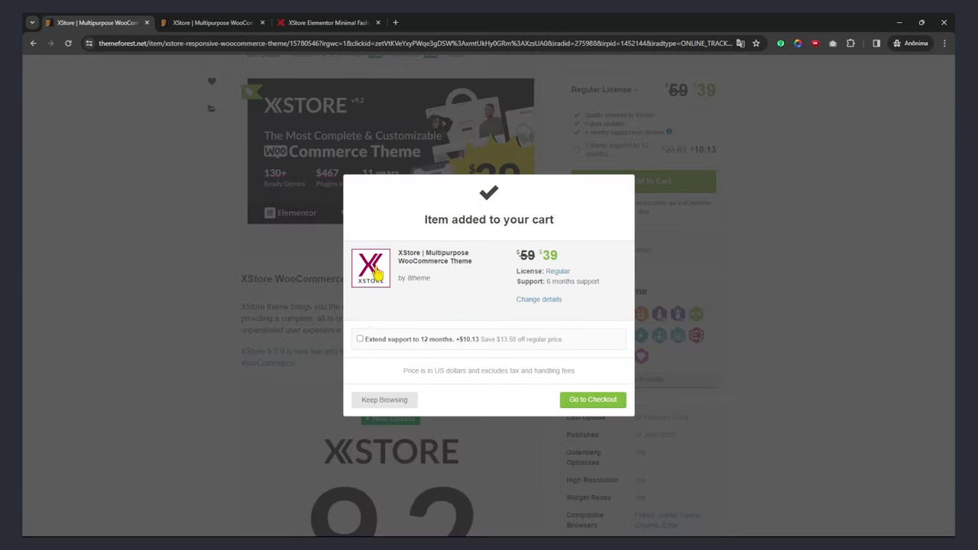
left_click(595, 403)
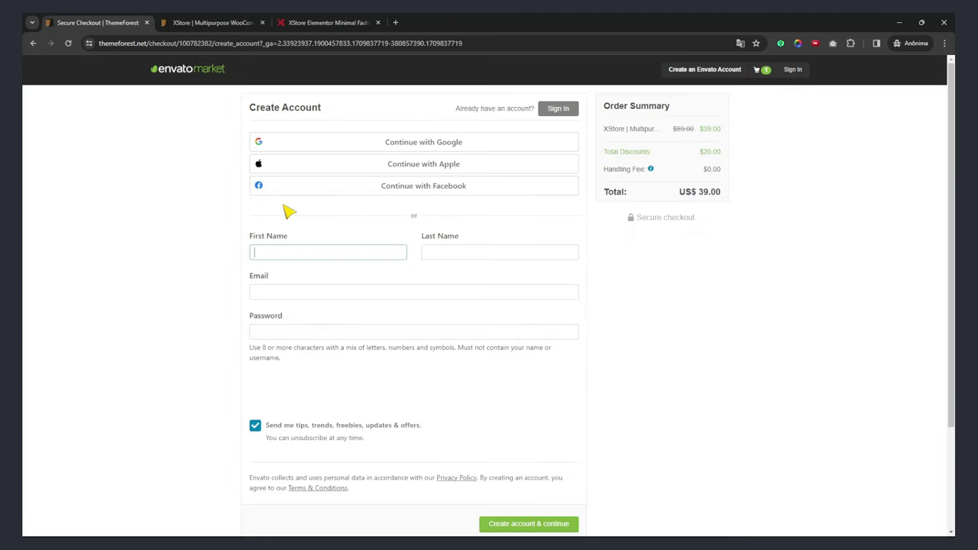
scroll(535, 251, "down", 2)
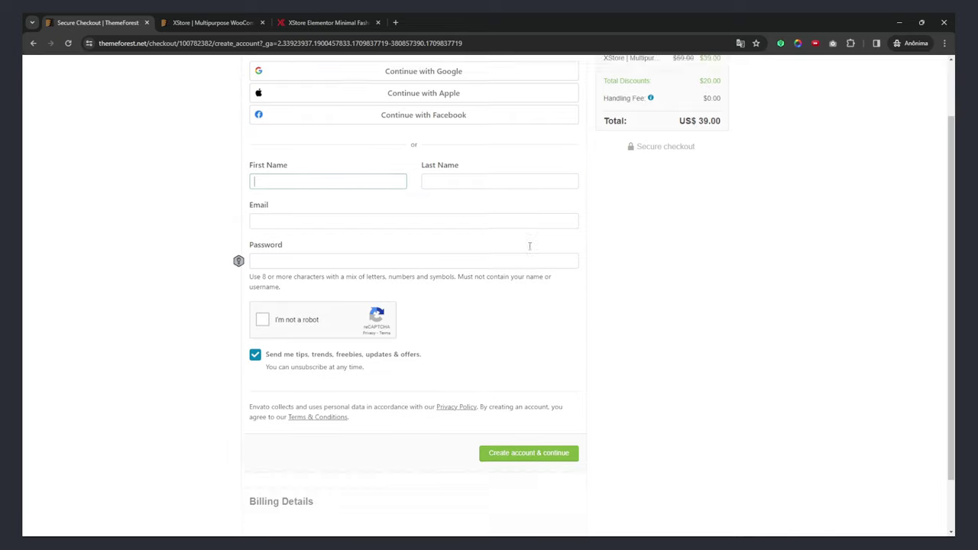
scroll(538, 282, "up", 2)
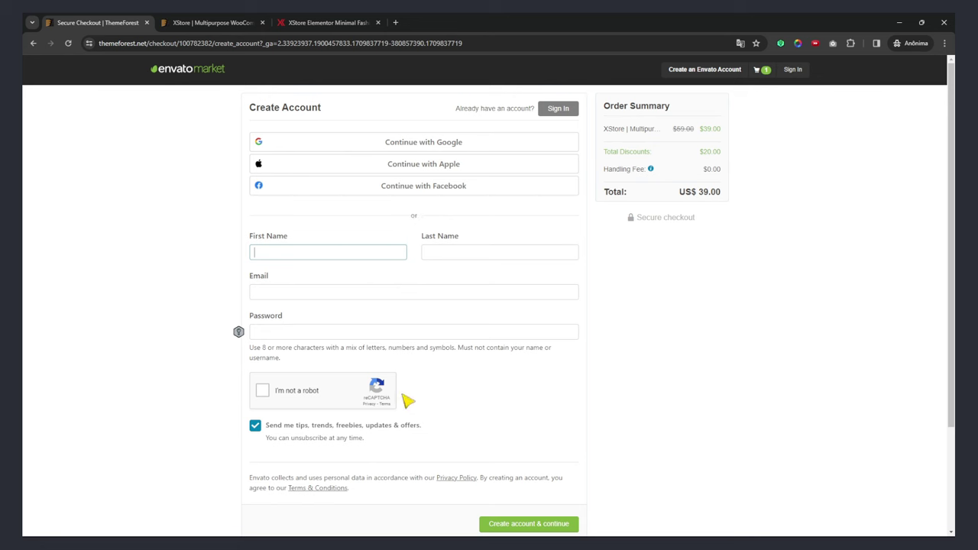
left_click(945, 22)
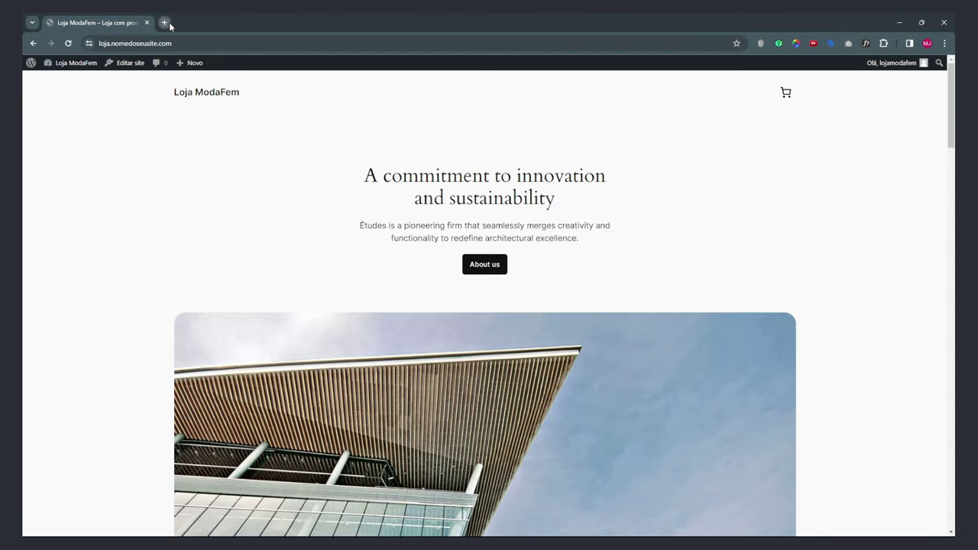
In a new tab, open ThemeForest Downloads and show the XStore theme's download options.
left_click(164, 22)
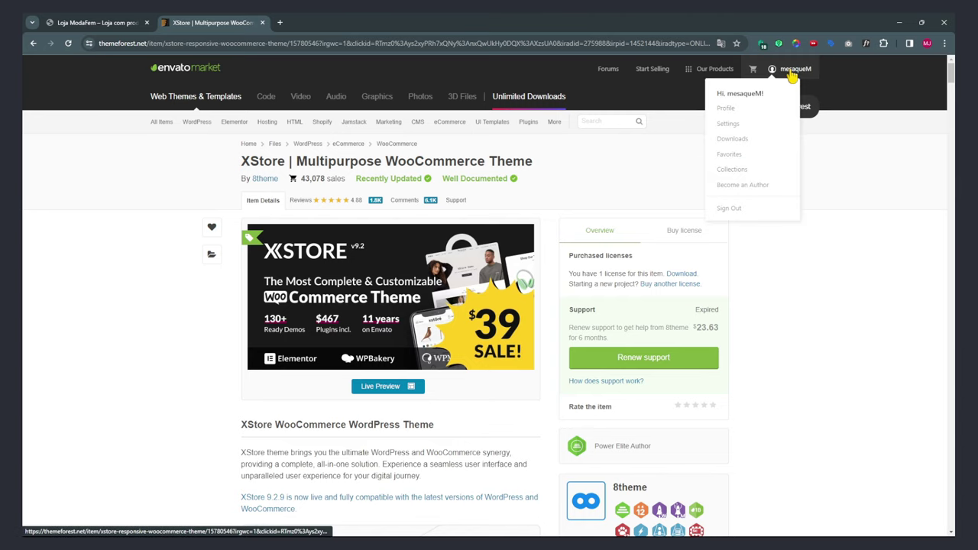
left_click(732, 140)
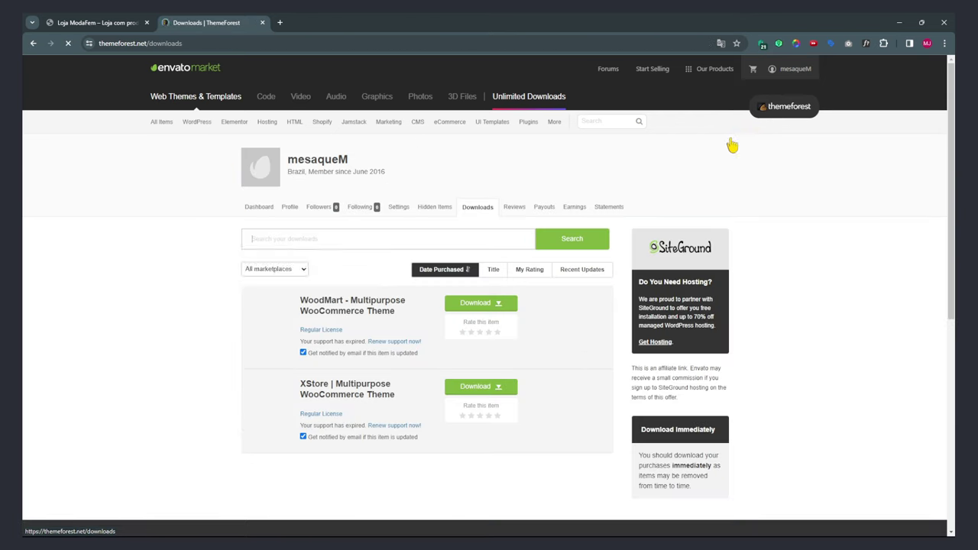
left_click(501, 391)
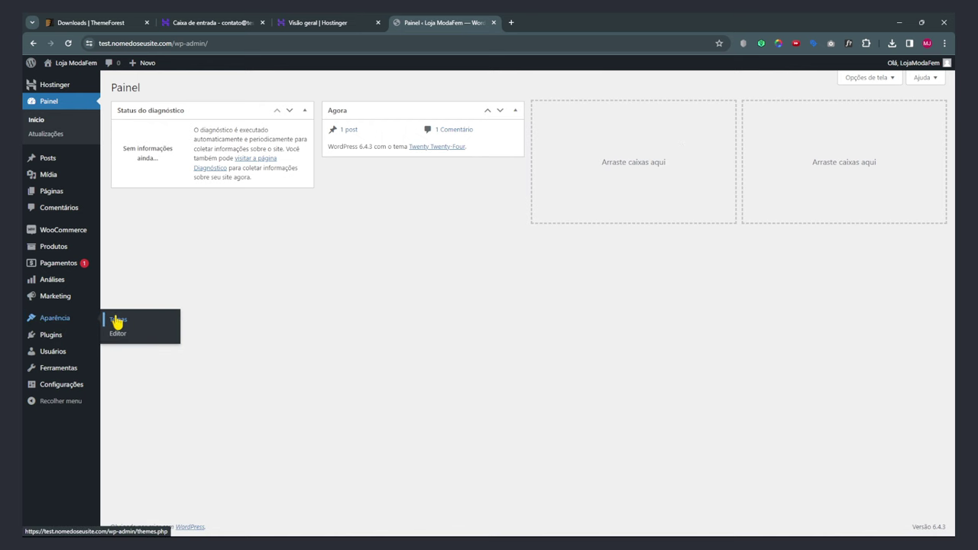
Open the Themes page and look at the active Twenty Twenty-Four theme's details.
left_click(116, 321)
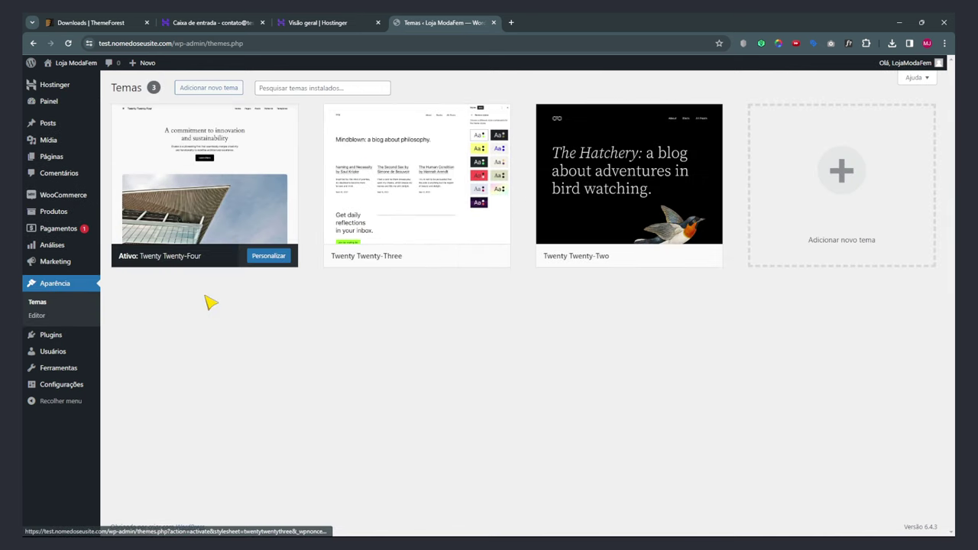
double_click(131, 257)
left_click(928, 109)
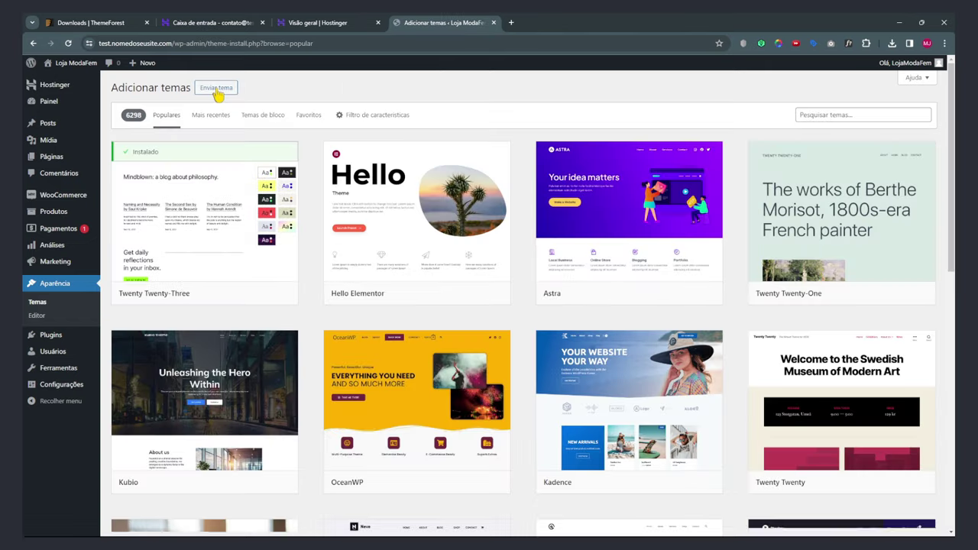
scroll(672, 392, "down", 8)
scroll(673, 392, "up", 9)
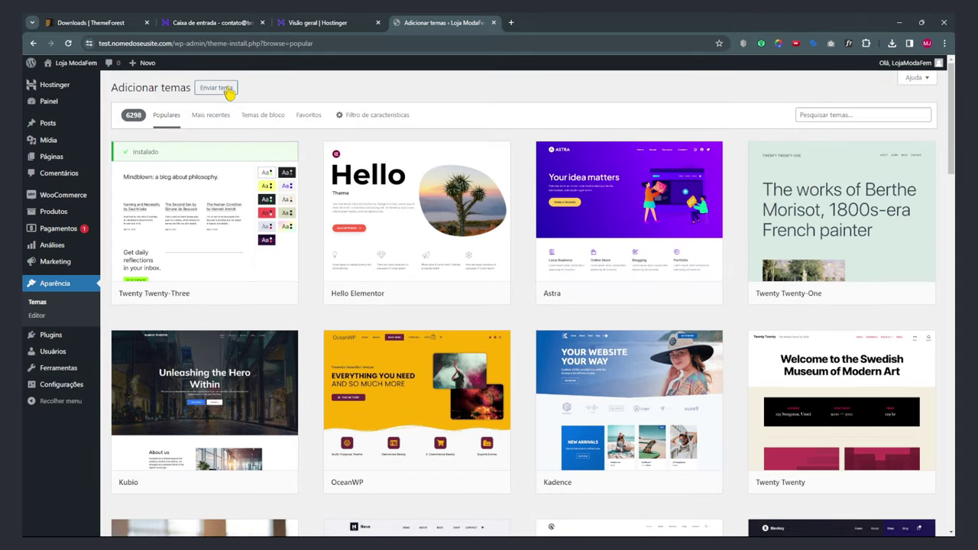
Drop the downloaded XStore zip onto the theme upload form and install it.
left_click(228, 90)
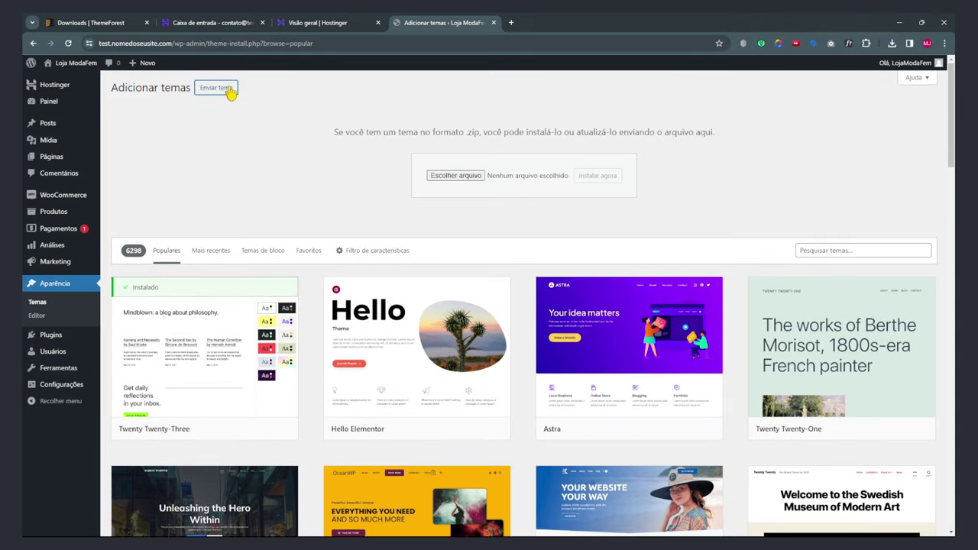
left_click(451, 177)
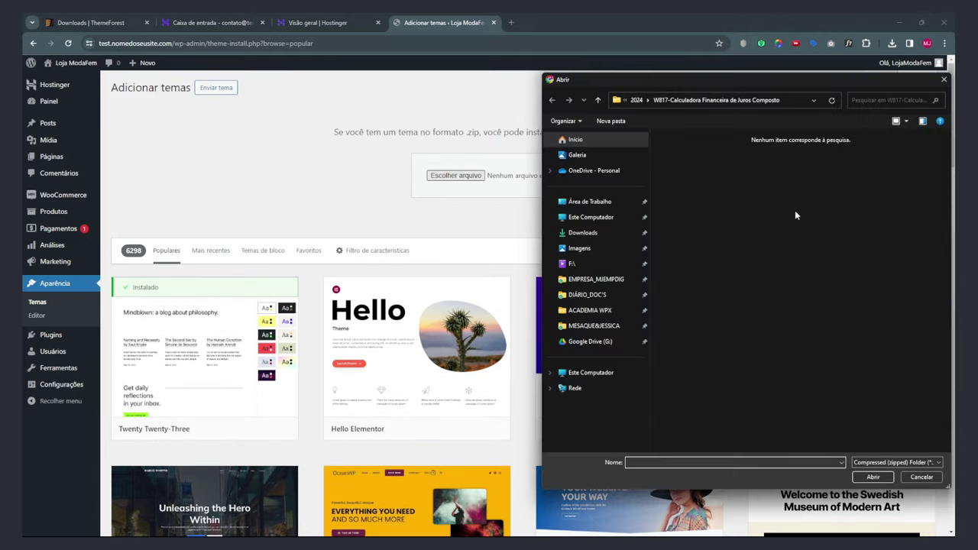
left_click(943, 79)
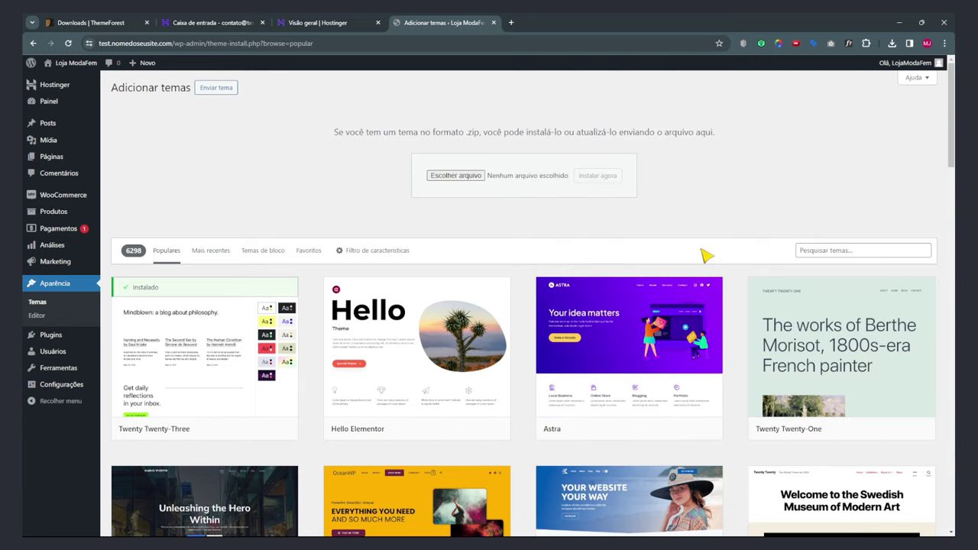
left_click(892, 43)
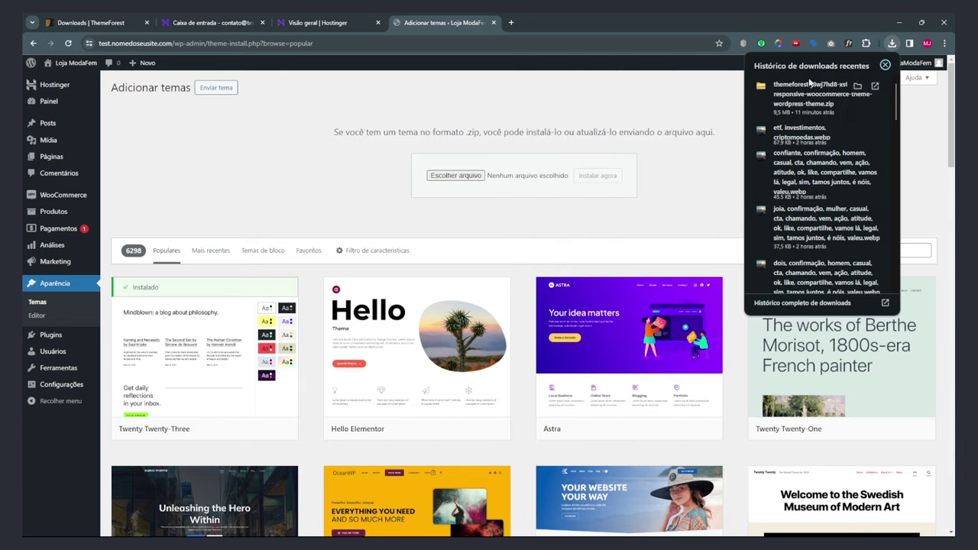
left_click_drag(801, 98, 458, 179)
left_click(600, 176)
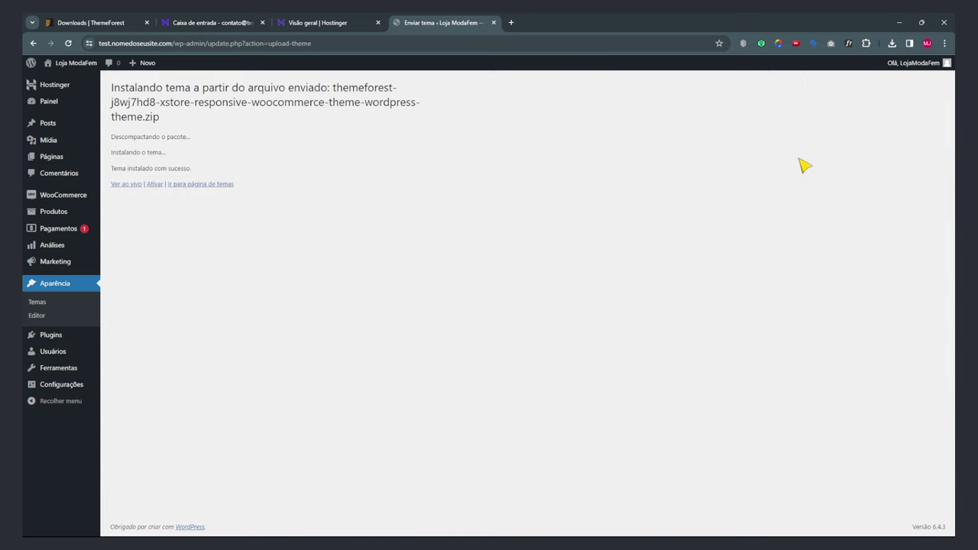
Activate the newly installed XStore theme.
left_click_drag(127, 168, 200, 173)
left_click(152, 186)
left_click(152, 186)
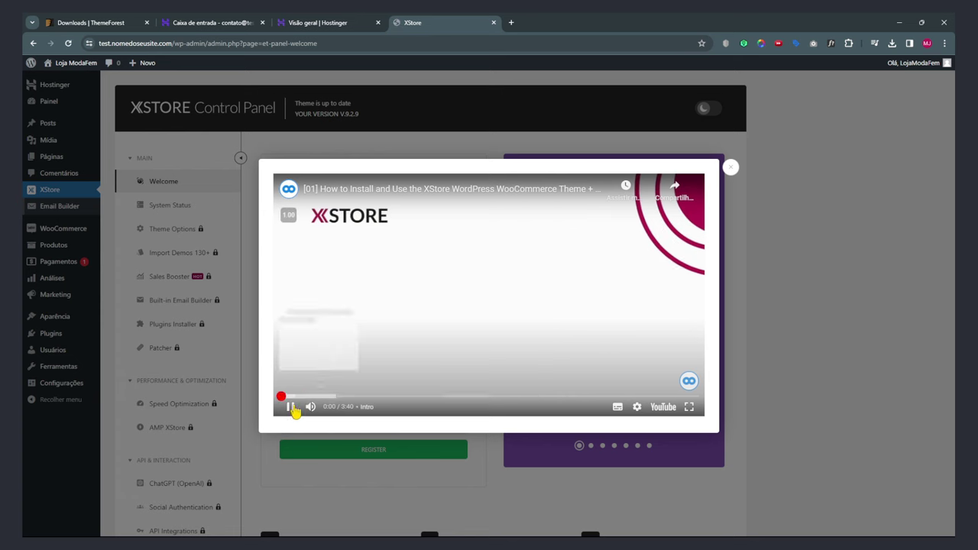
Pause the XStore welcome video, check further tutorials, and close the video popup.
left_click(293, 410)
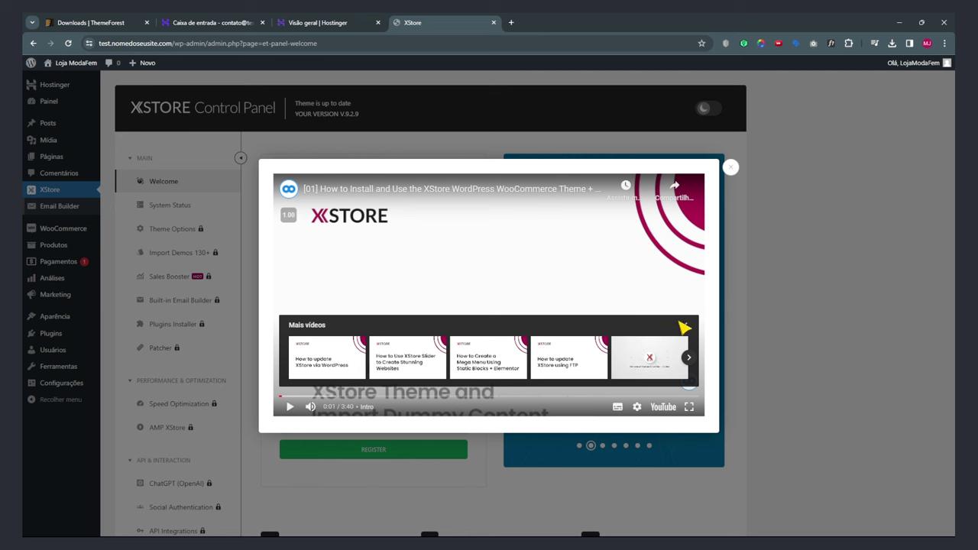
left_click(689, 363)
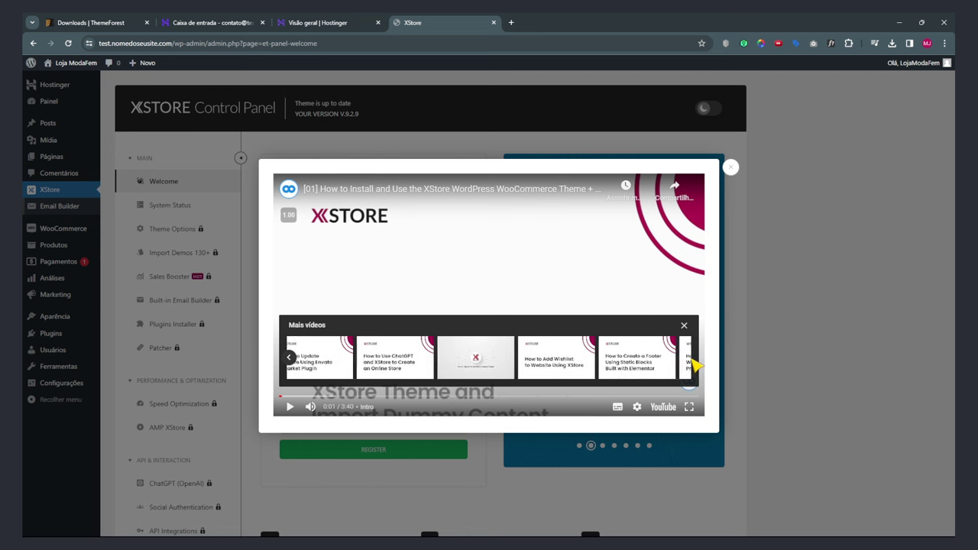
left_click(732, 168)
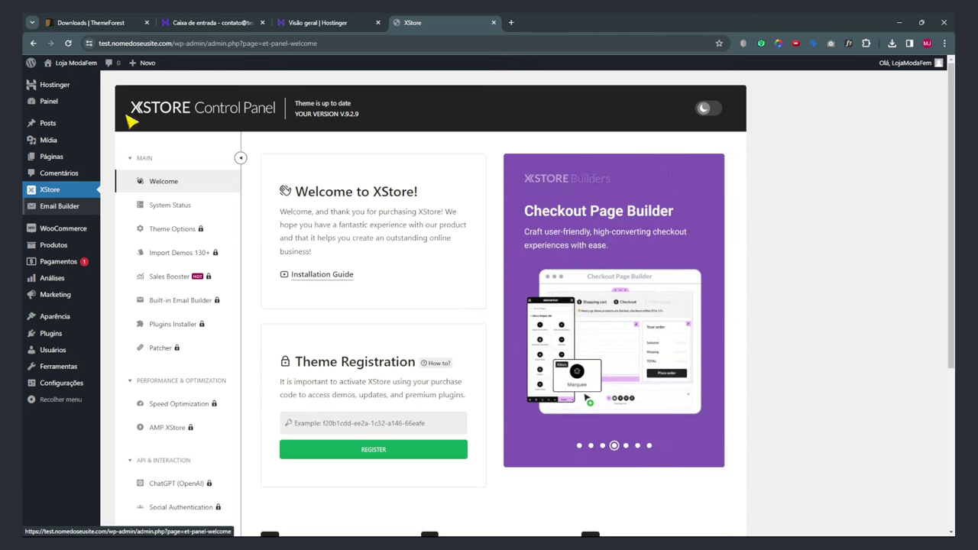
mouse_move(54, 86)
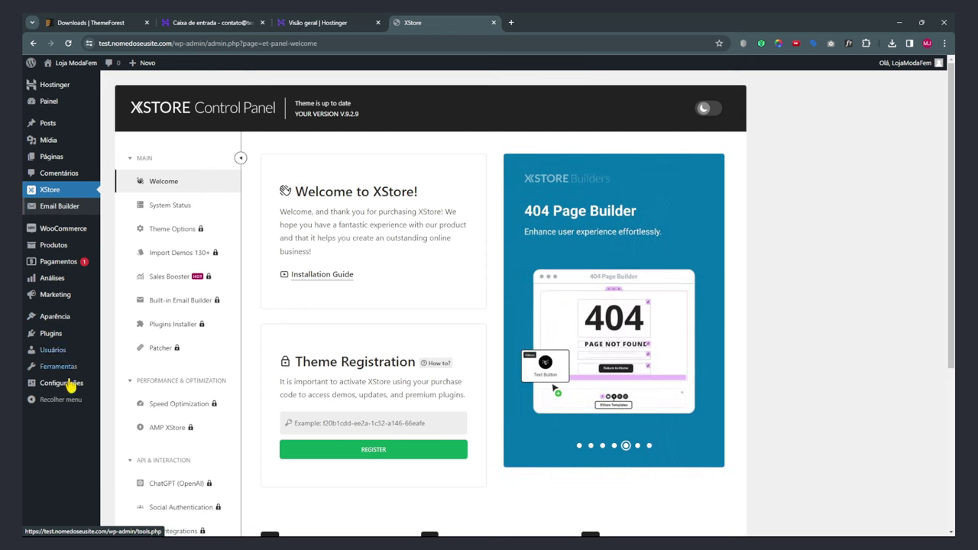
left_click(49, 197)
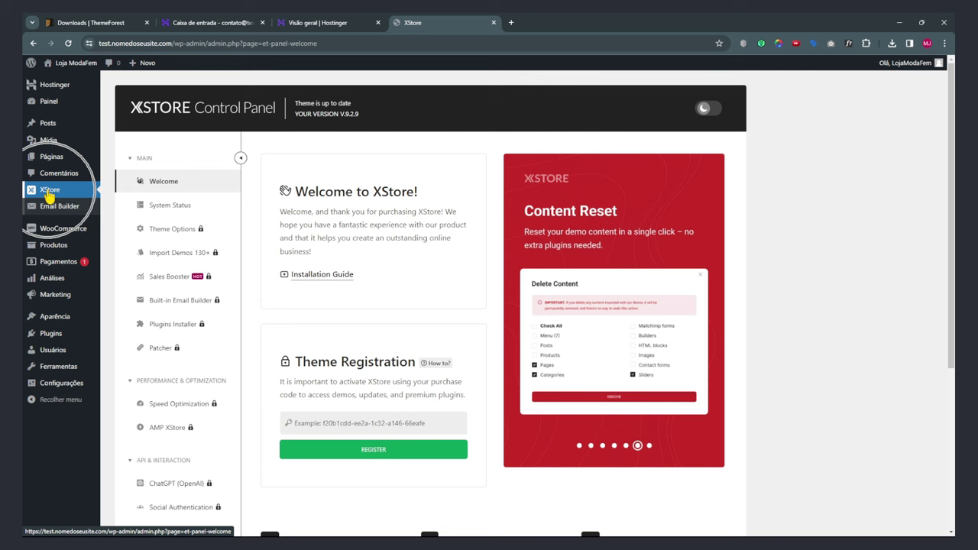
Collapse the MAIN, Performance & Optimization, API & Interaction and Maintenance & Help sections.
left_click(131, 161)
left_click(130, 159)
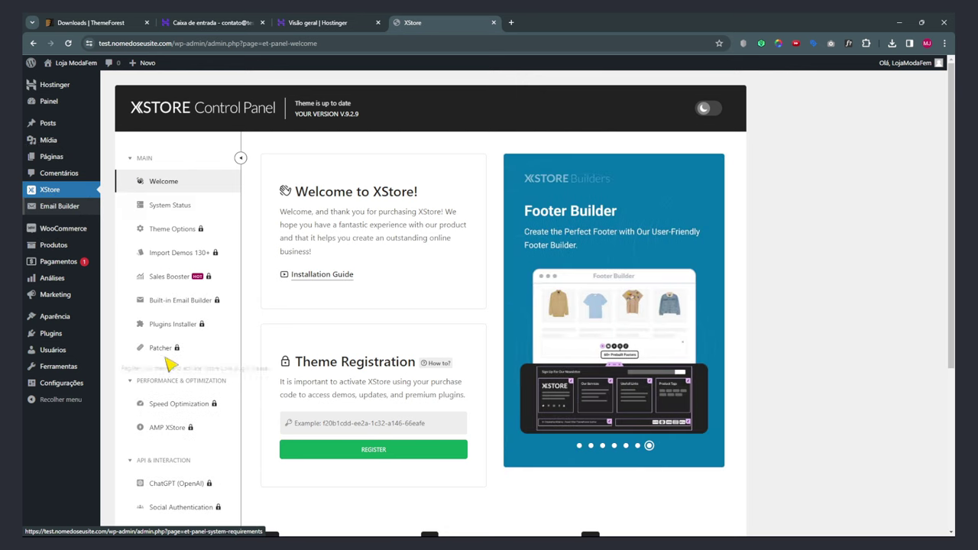
scroll(170, 365, "down", 1)
left_click(131, 111)
left_click(131, 138)
left_click(132, 136)
left_click(131, 137)
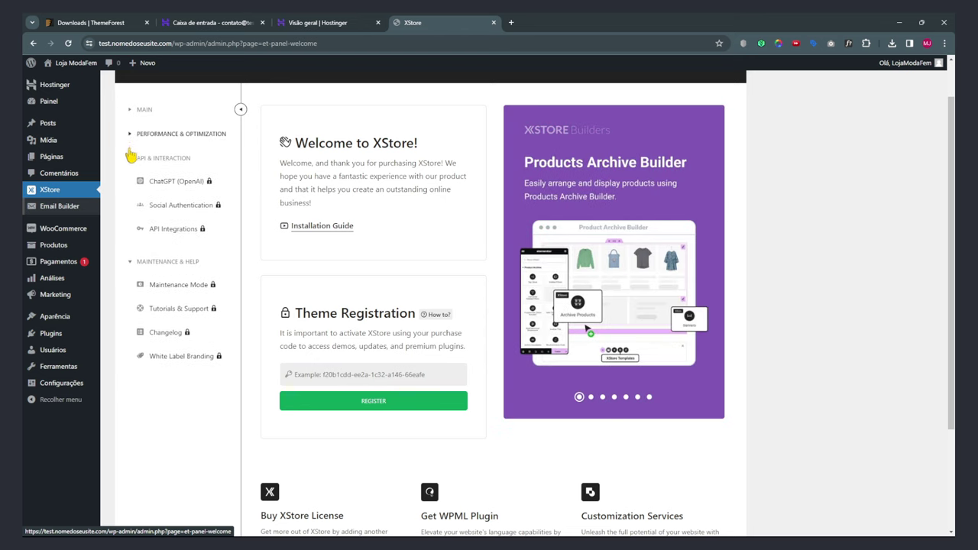
left_click(131, 159)
left_click(130, 184)
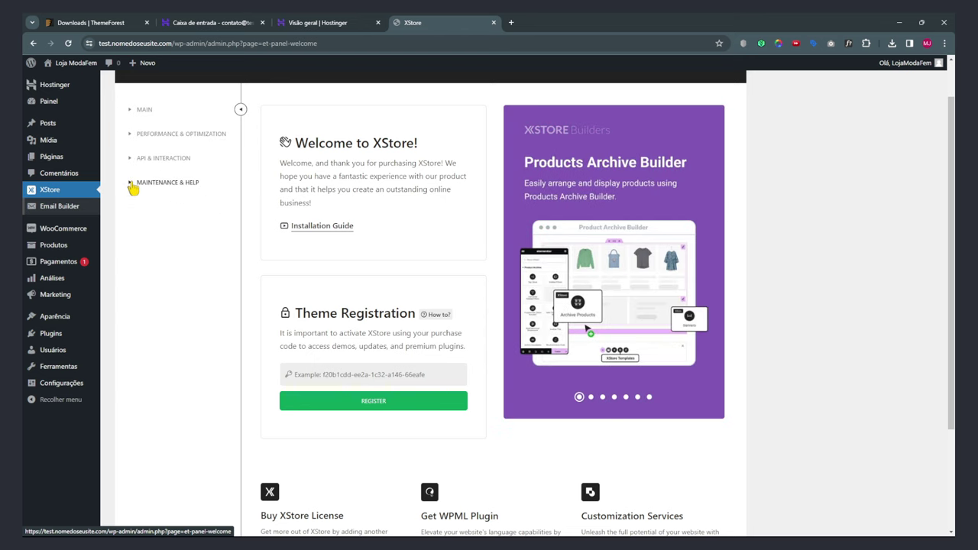
Focus the theme purchase code field, then switch to the ThemeForest downloads tab.
left_click_drag(300, 321, 419, 321)
left_click(364, 373)
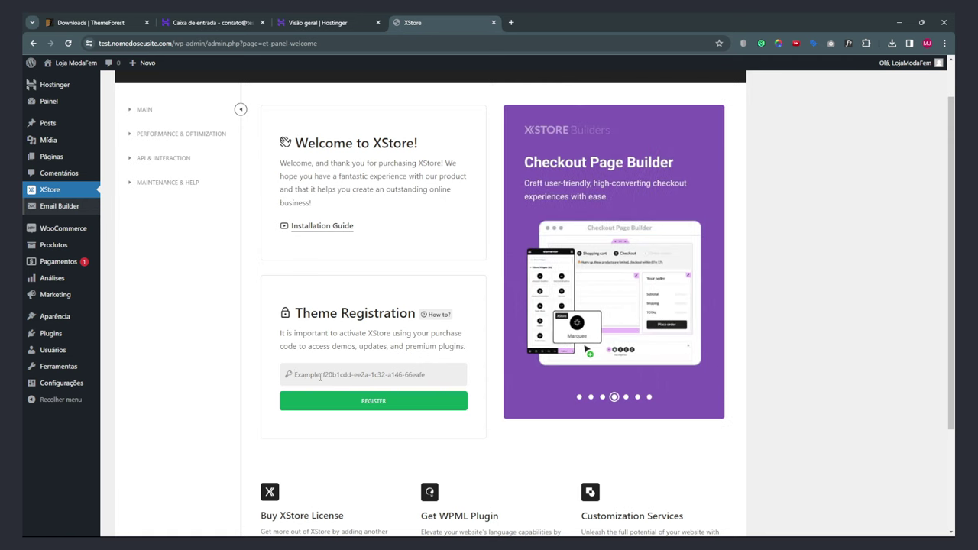
key("ctrl+1")
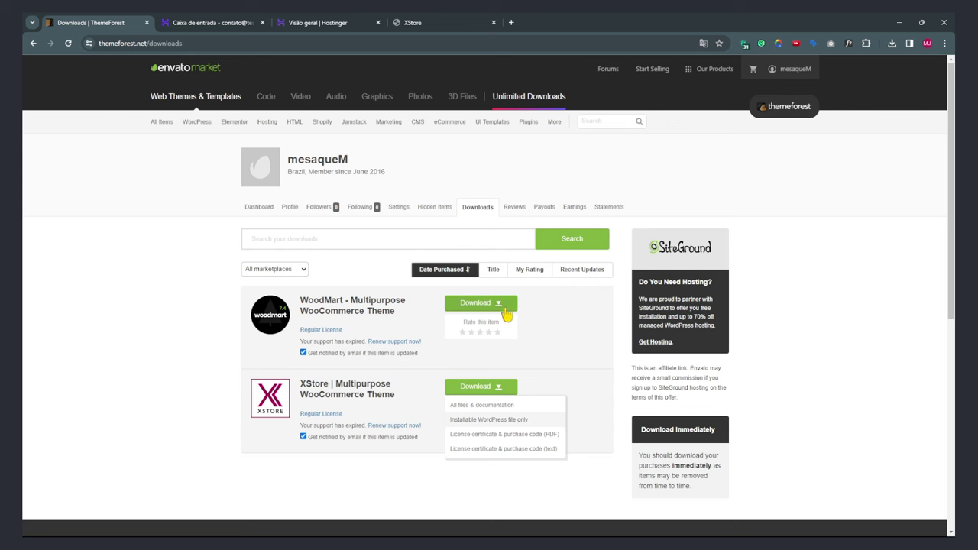
Download the XStore license certificate text, select its purchase code line, and return to the XStore tab.
left_click(510, 451)
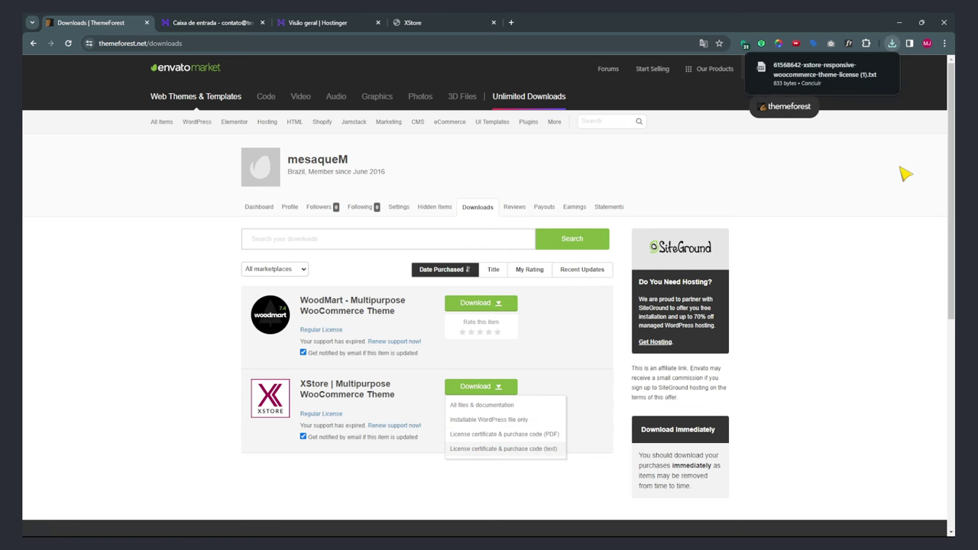
left_click(828, 74)
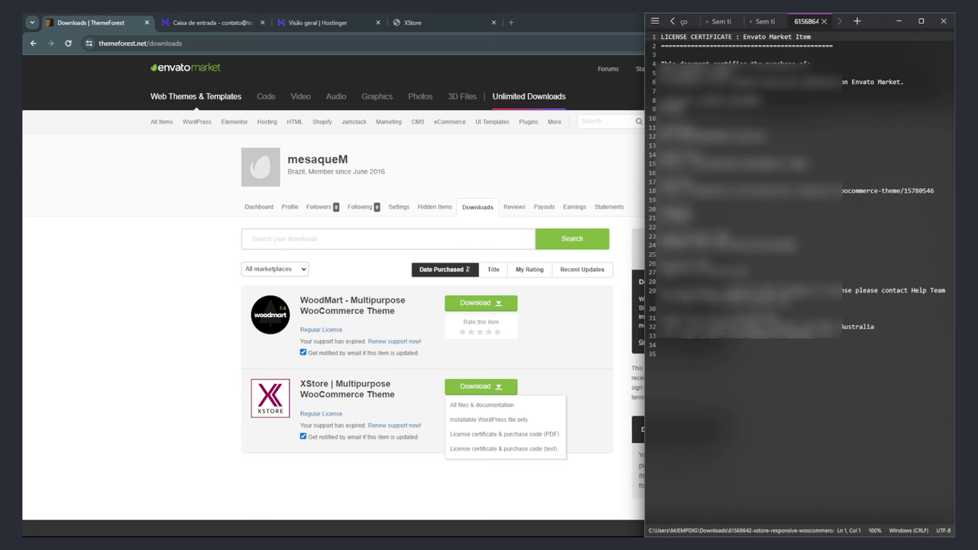
triple_click(726, 244)
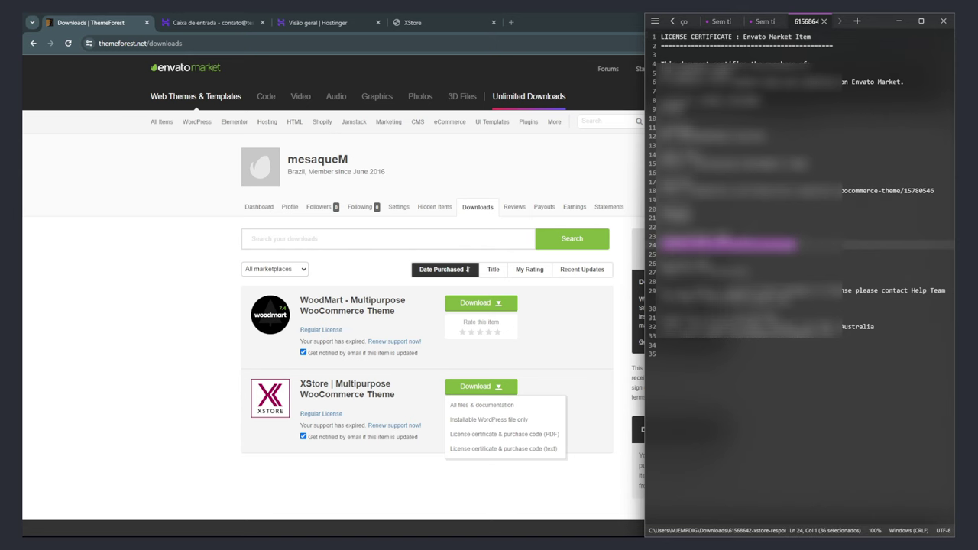
left_click(185, 282)
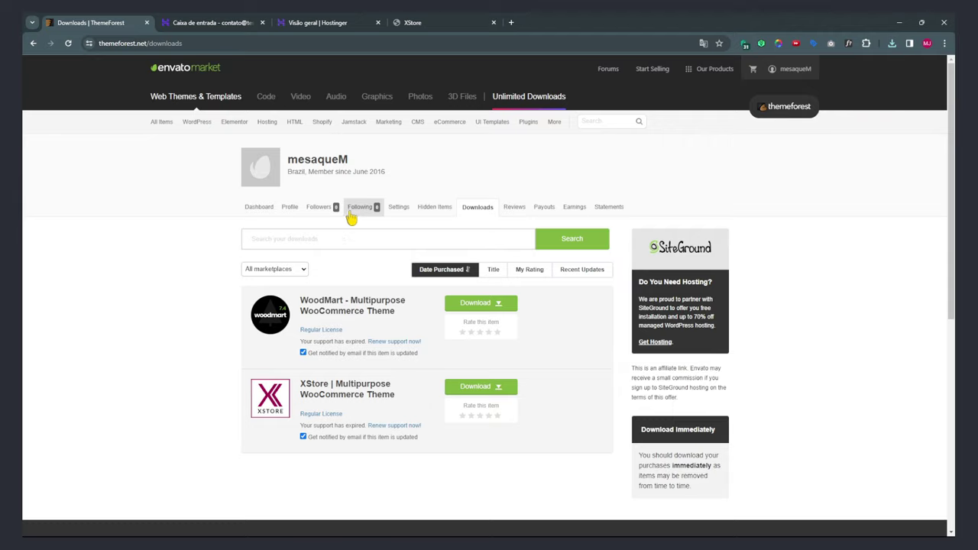
key("ctrl+4")
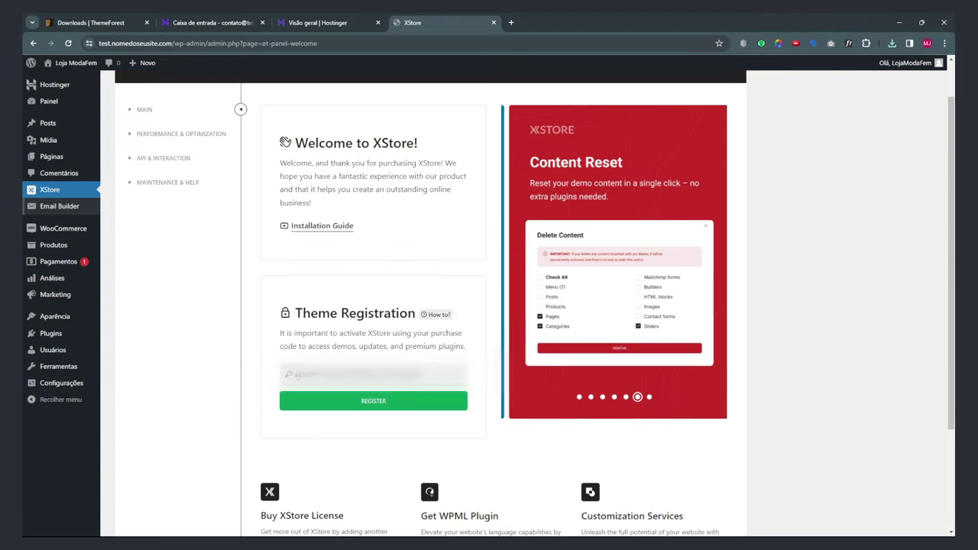
Register XStore as a staging website, accept all three guidelines, and go to Import Demos.
left_click(366, 403)
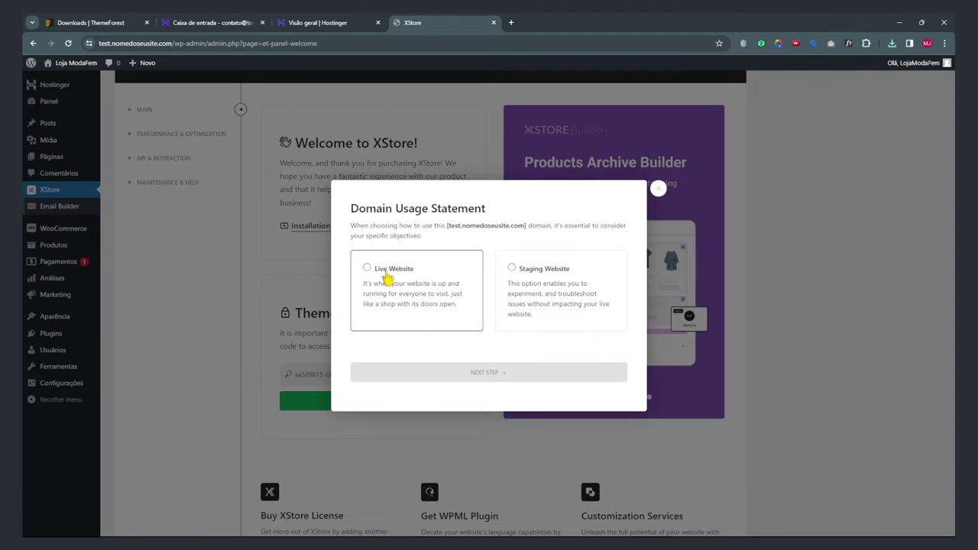
left_click(555, 282)
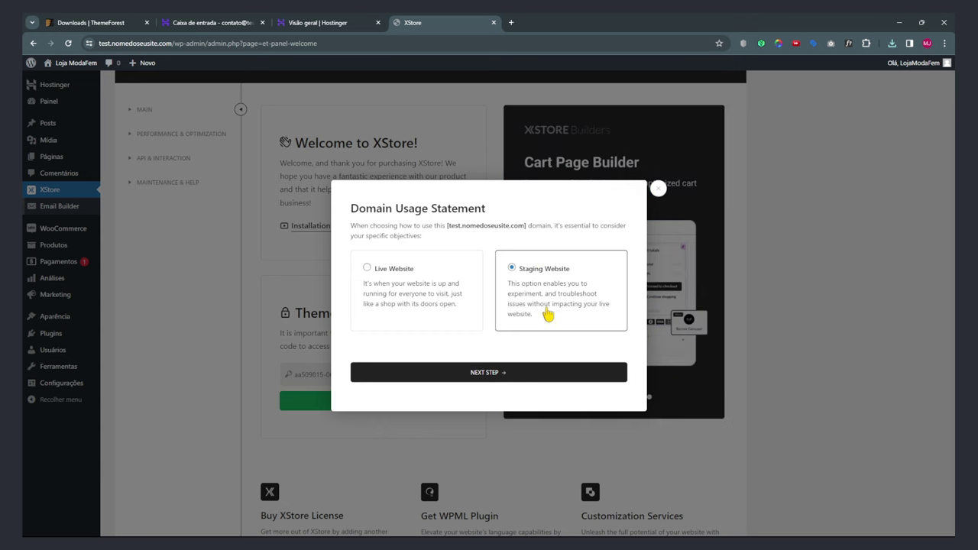
left_click(481, 374)
left_click(372, 225)
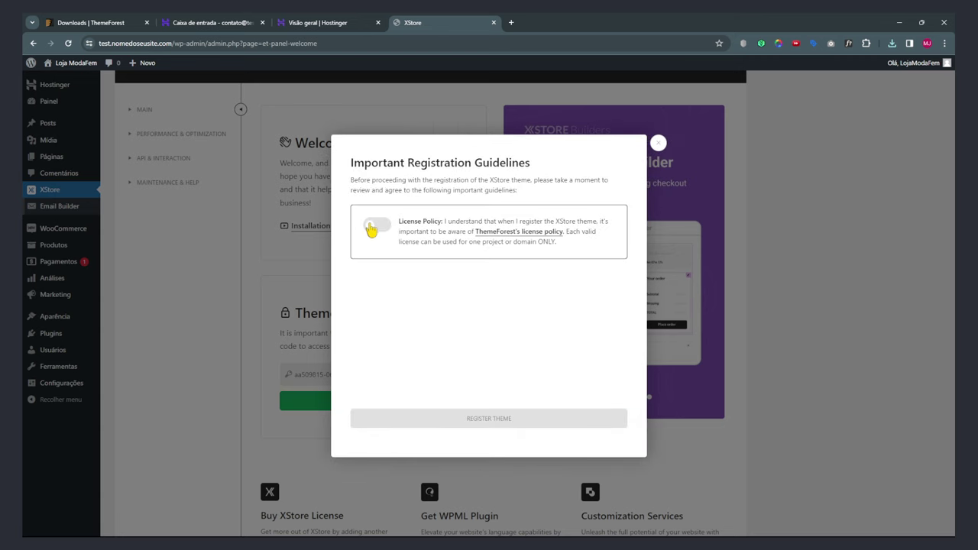
left_click(375, 285)
left_click(376, 349)
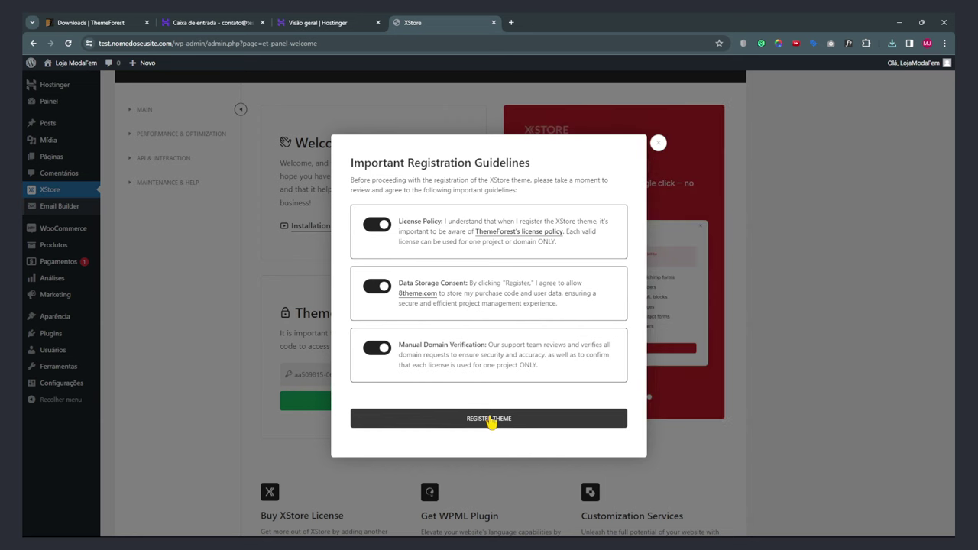
left_click(516, 420)
left_click_drag(347, 230, 513, 233)
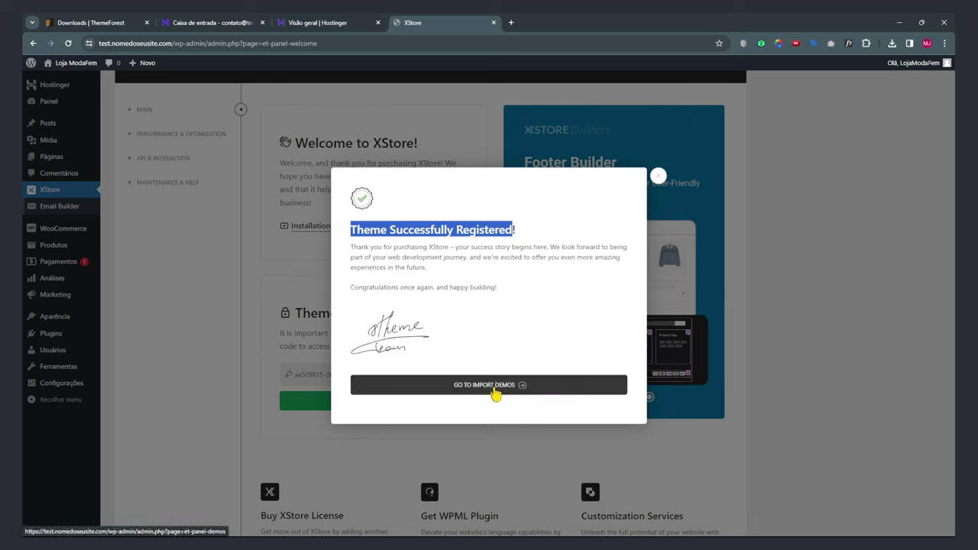
left_click(471, 387)
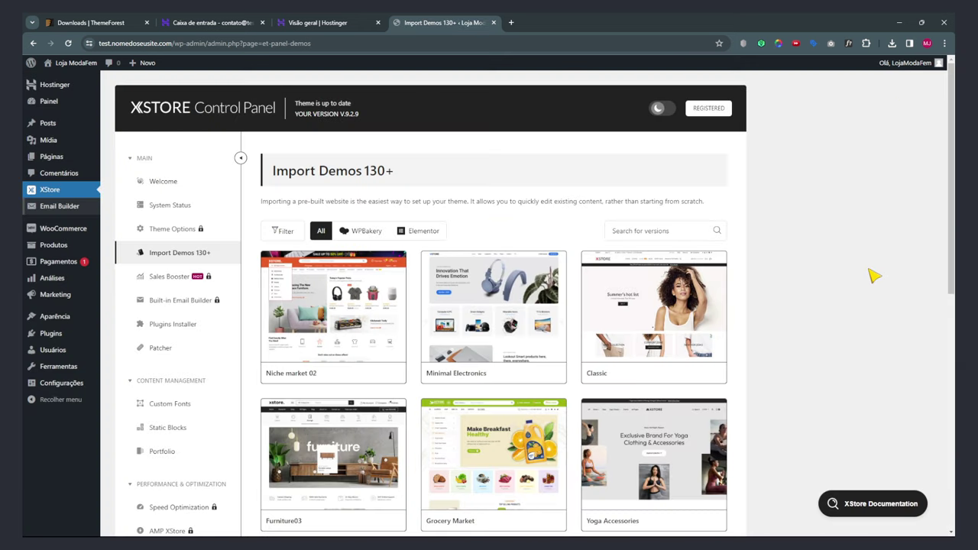
mouse_move(561, 305)
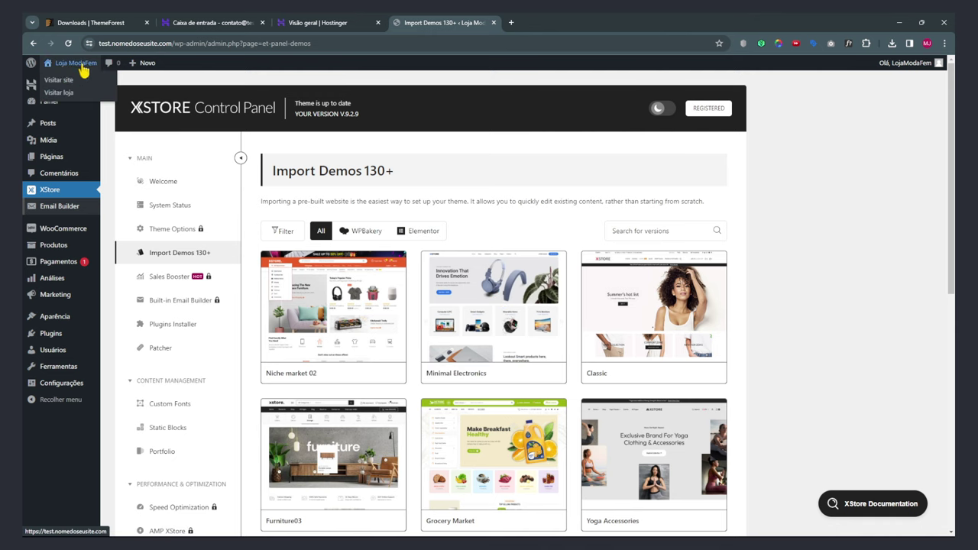
left_click(61, 79)
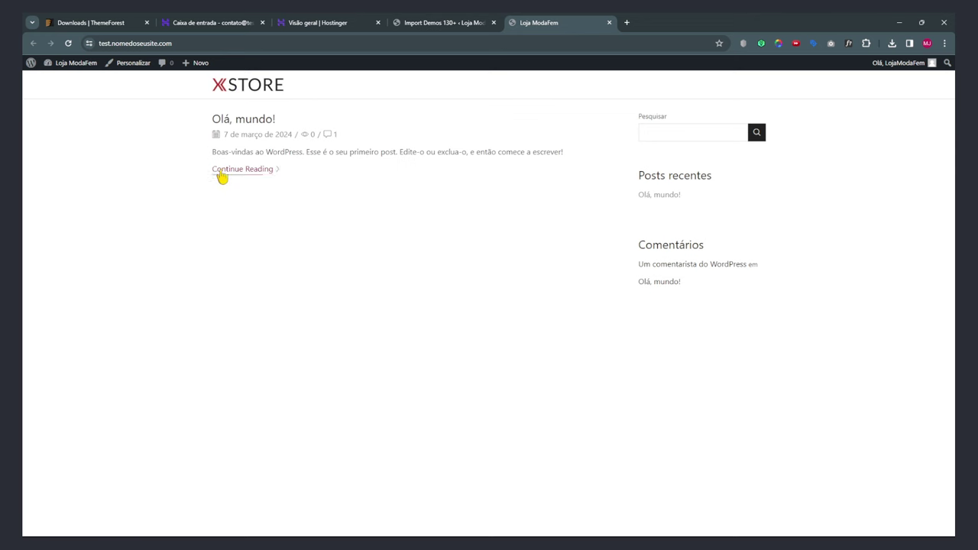
left_click(609, 22)
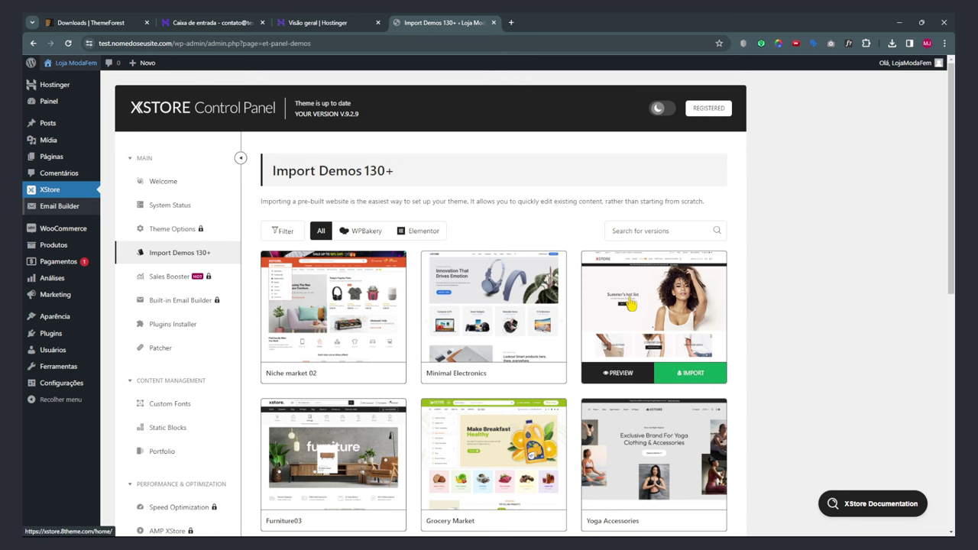
left_click(634, 233)
Search the demo gallery for 'fashio' to list the four fashion demos.
type("fas")
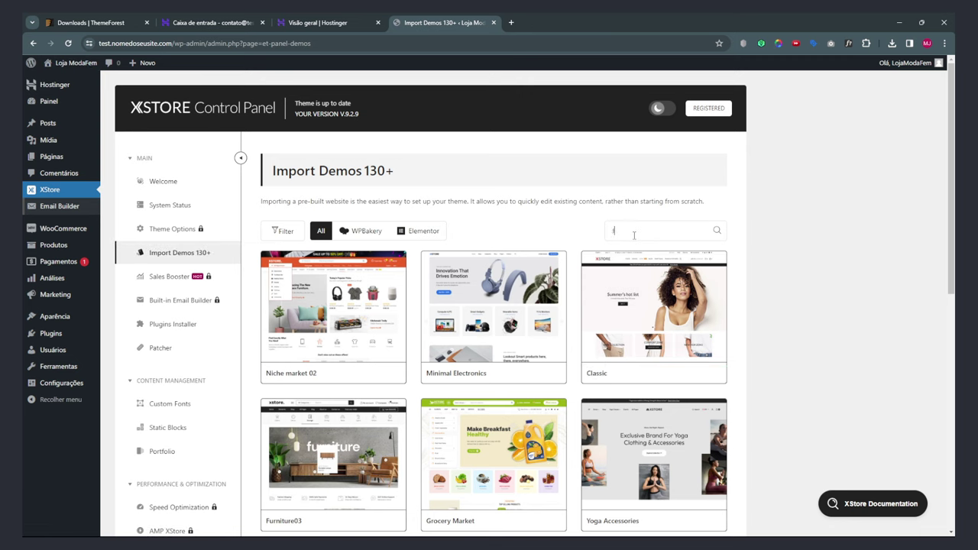
type("hio")
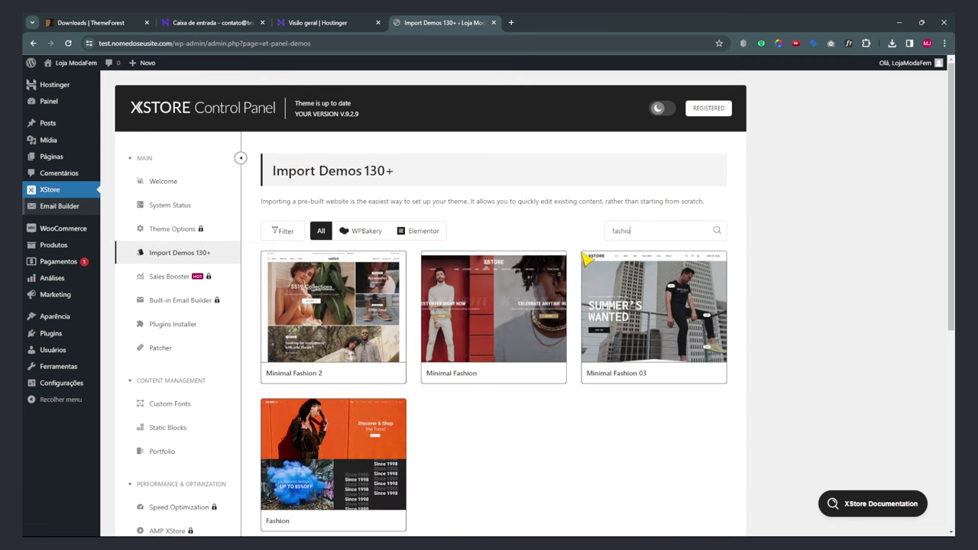
mouse_move(351, 314)
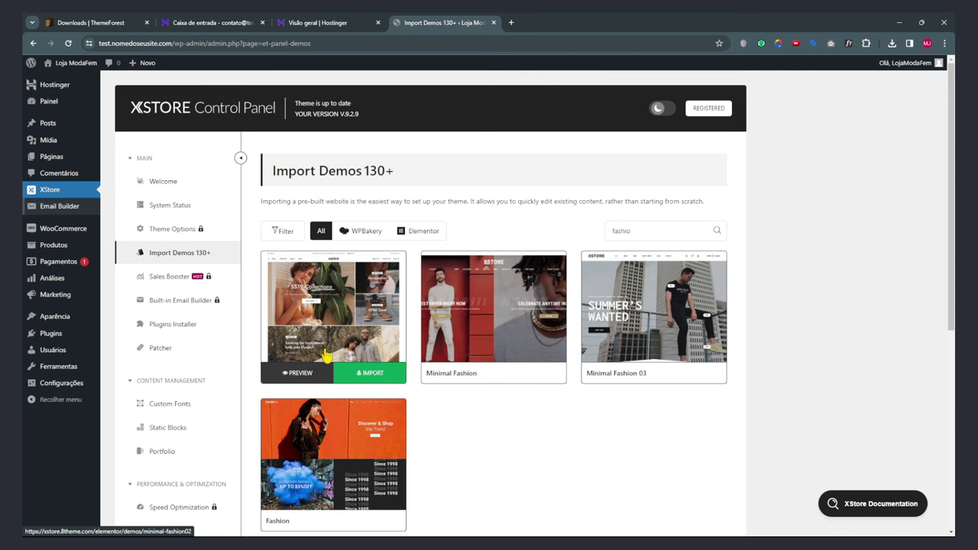
Start the Minimal Fashion 2 import wizard and skip the child theme step.
left_click(374, 380)
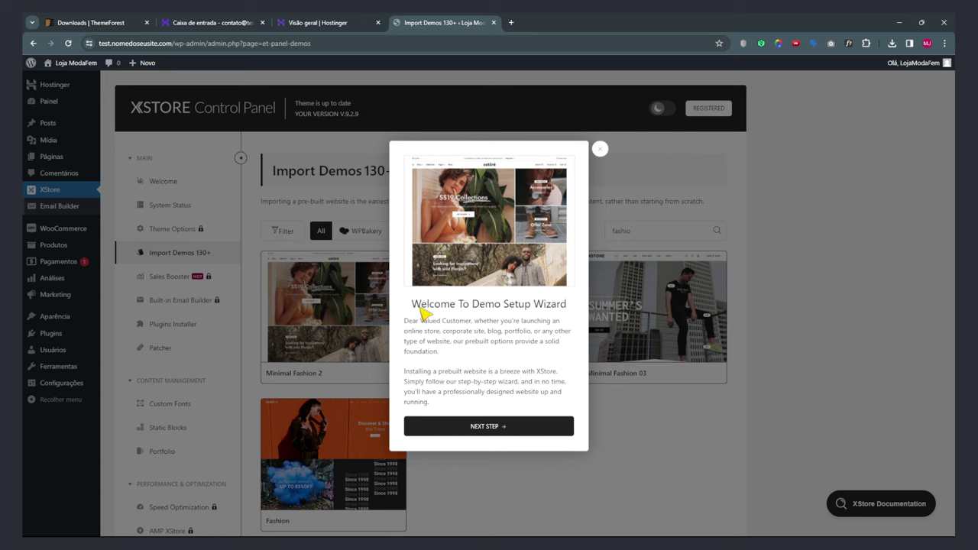
double_click(551, 304)
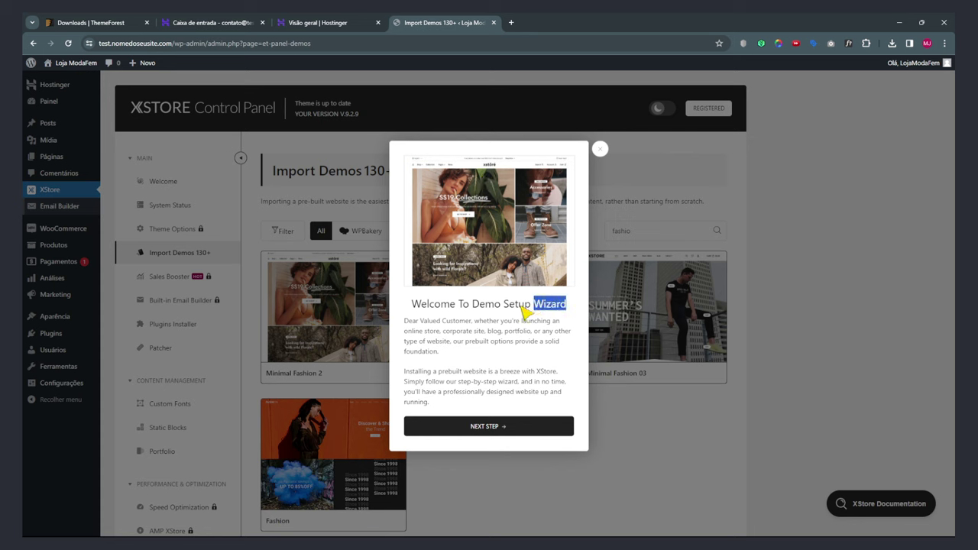
left_click(490, 428)
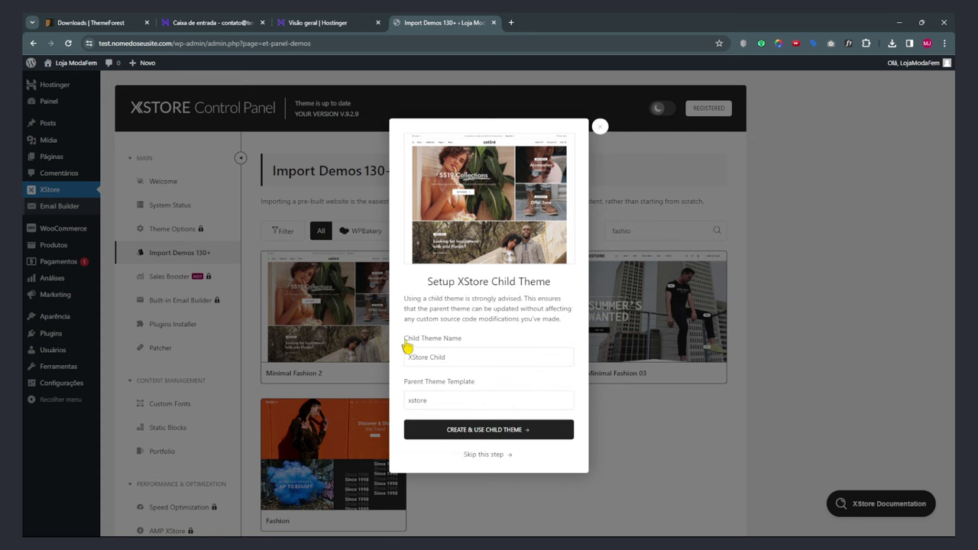
left_click_drag(406, 343, 484, 344)
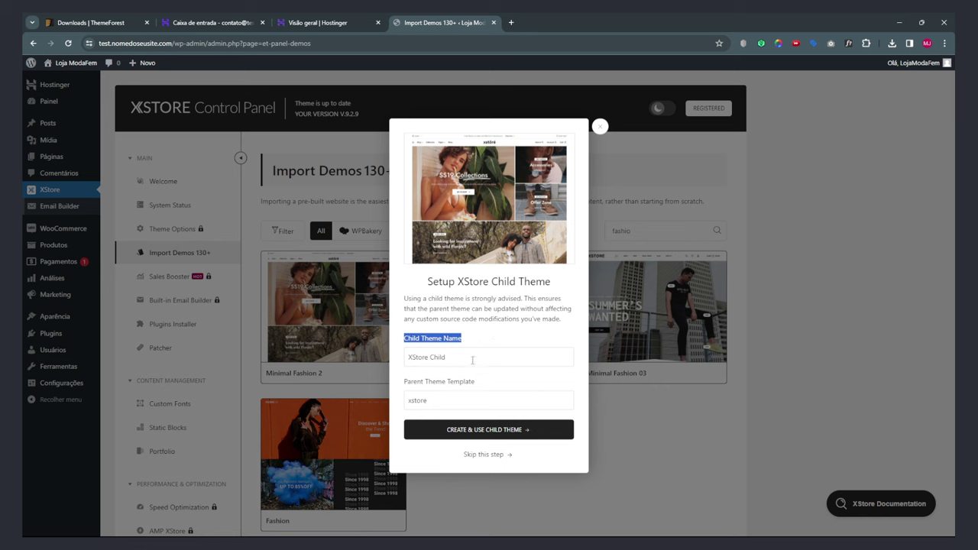
left_click(483, 455)
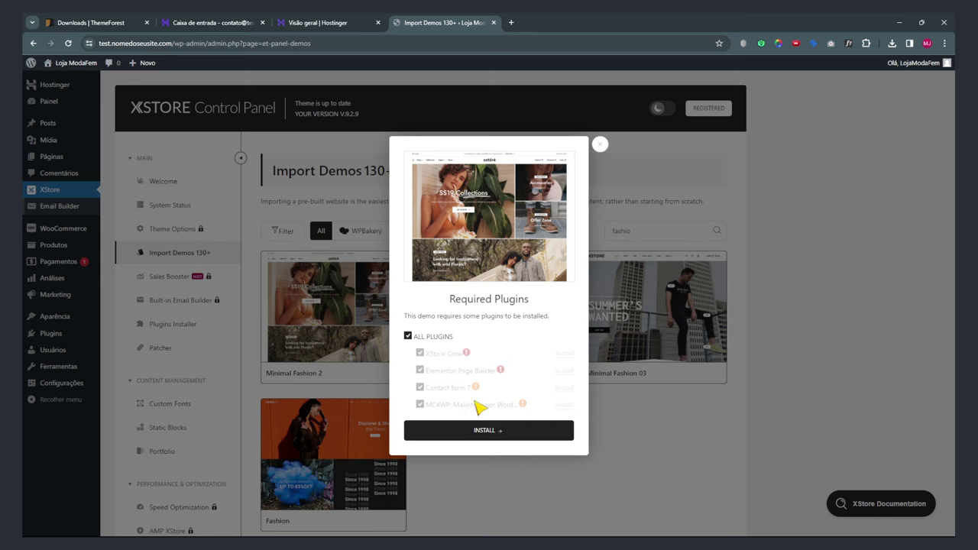
Install the required plugins and review Content Configuration with Full demo-site content checked.
left_click(493, 434)
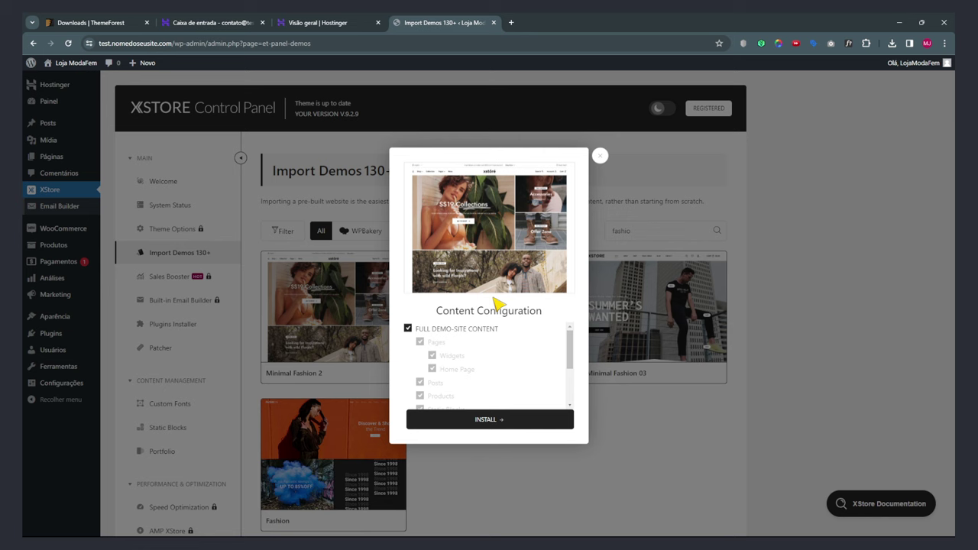
scroll(525, 353, "down", 5)
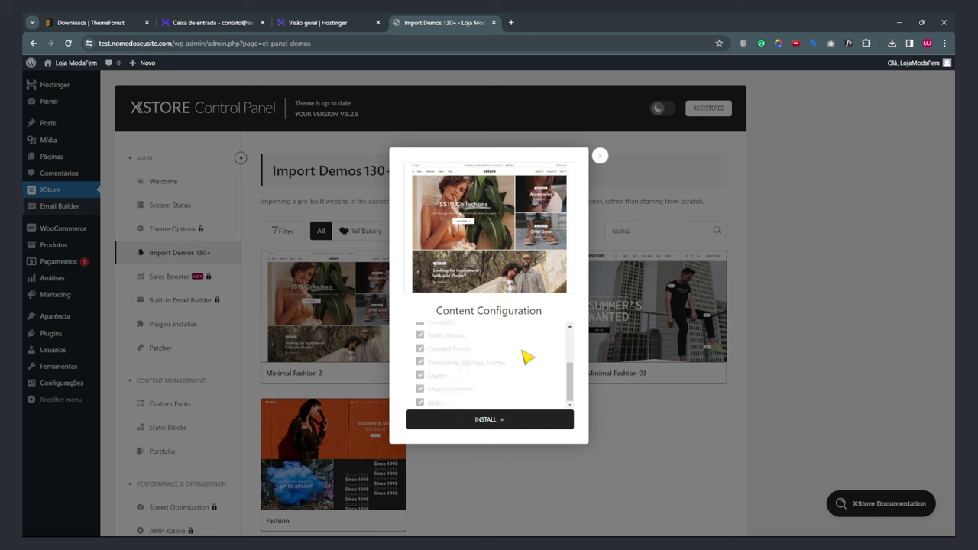
scroll(524, 371, "up", 5)
scroll(524, 375, "down", 5)
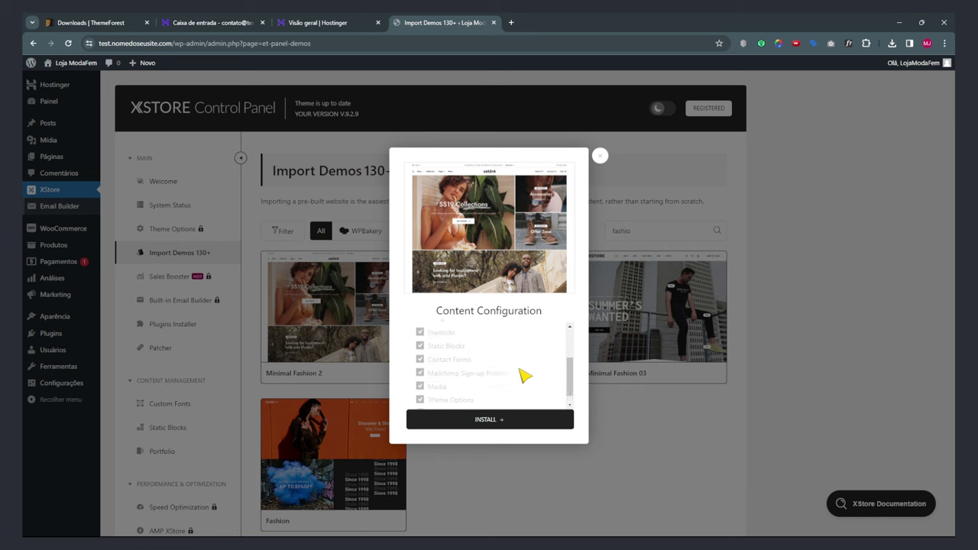
scroll(443, 339, "up", 5)
scroll(443, 336, "down", 5)
scroll(454, 367, "up", 5)
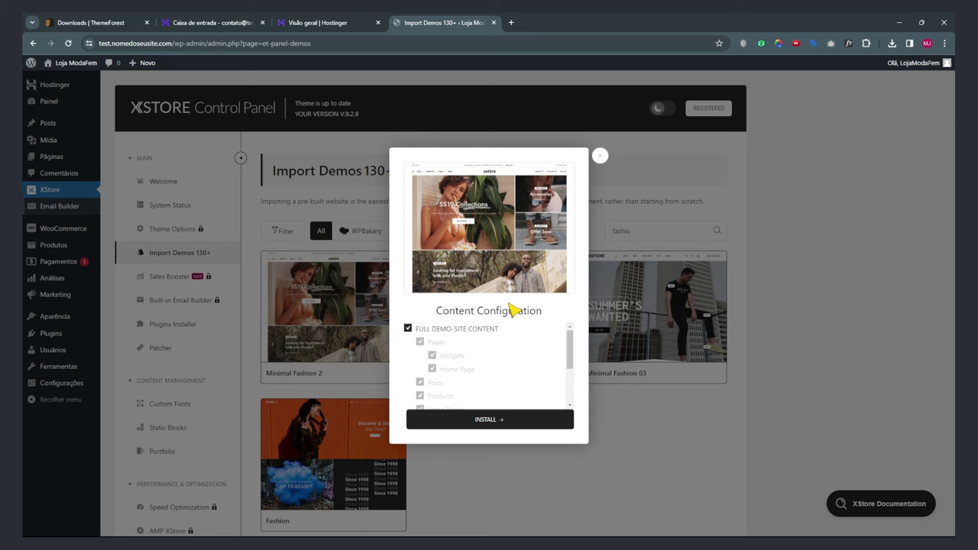
Install the demo content and check the resulting 'media not installed' error.
left_click(490, 421)
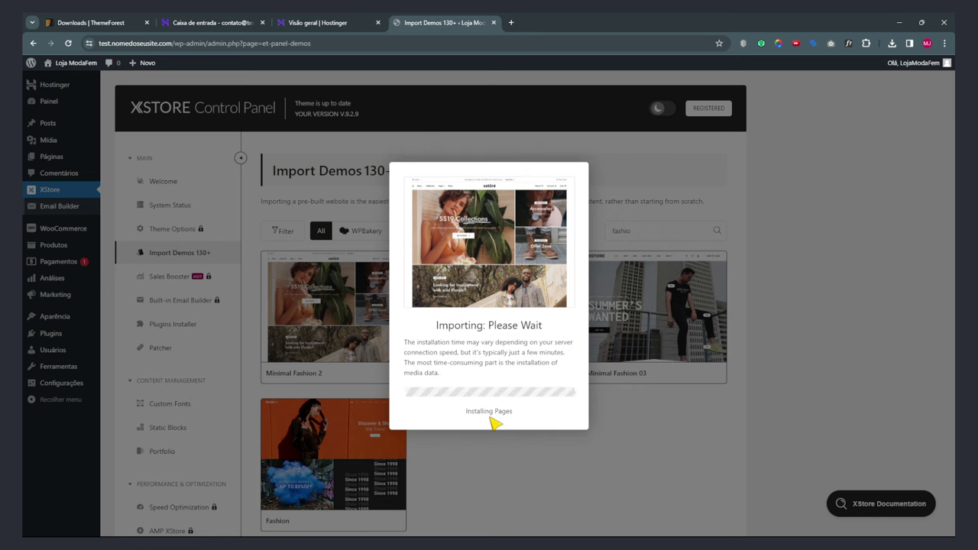
left_click_drag(436, 336, 489, 329)
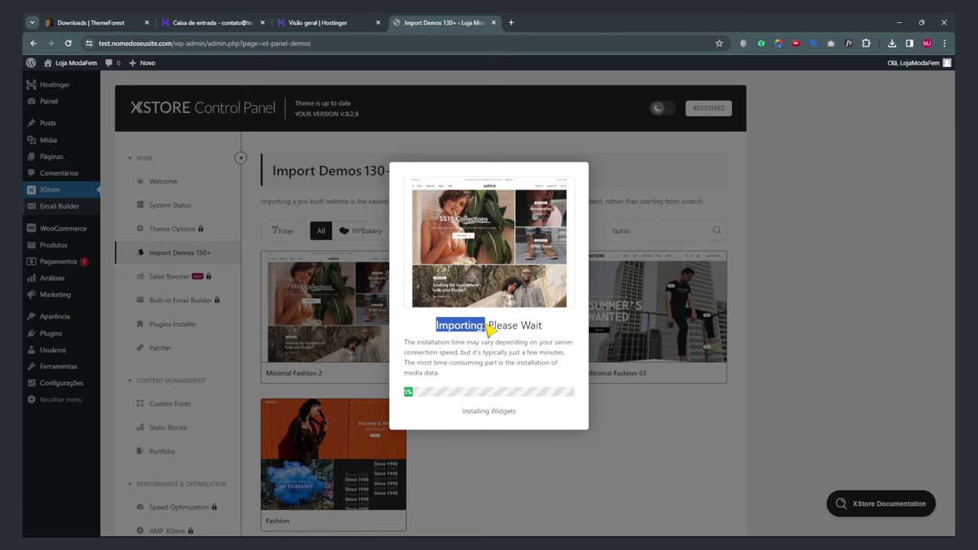
left_click(475, 326)
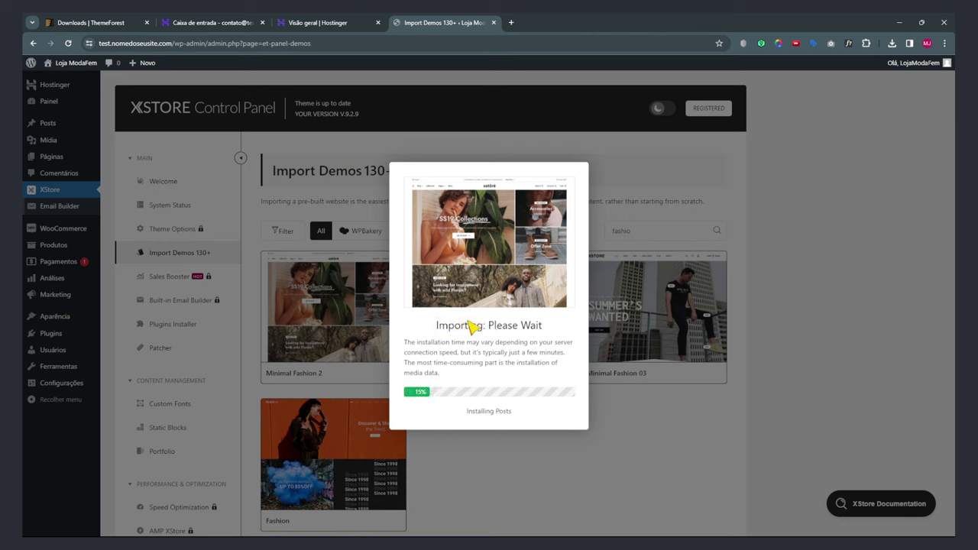
left_click_drag(438, 330, 484, 330)
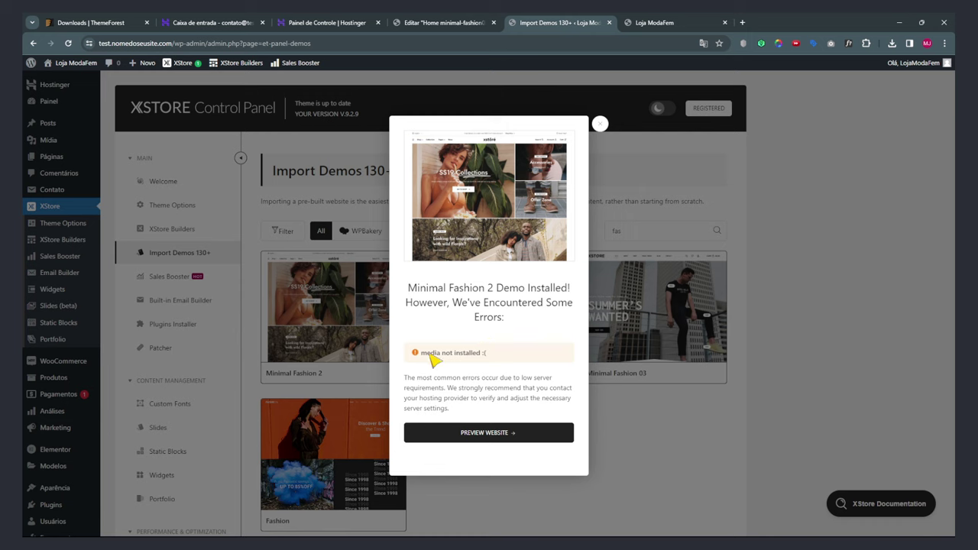
left_click_drag(421, 353, 467, 358)
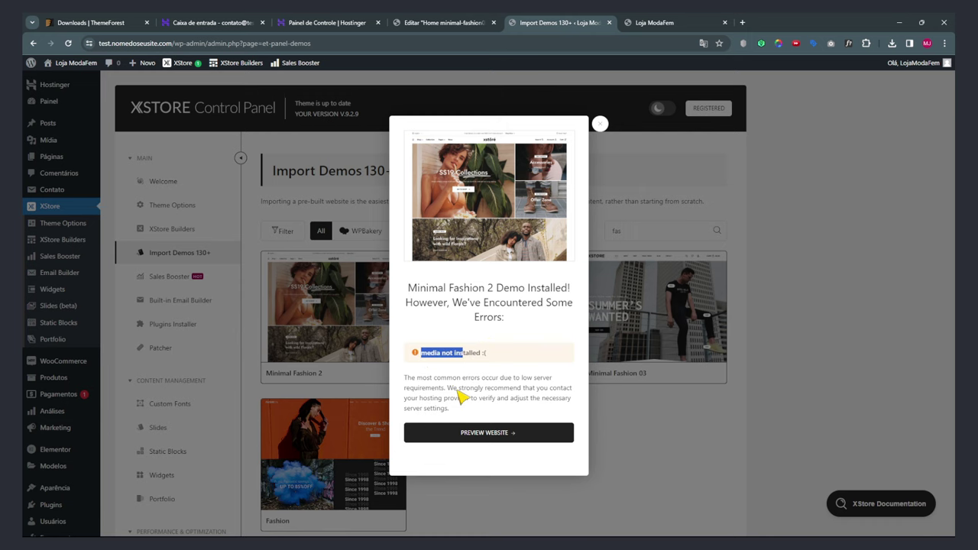
Preview the imported website in a new tab, then recheck the media error notice.
left_click(491, 434)
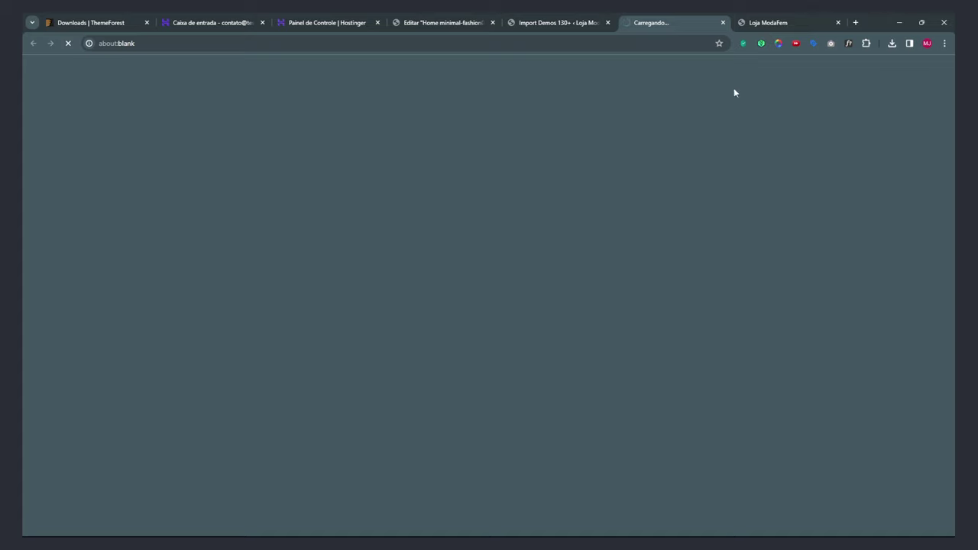
scroll(367, 405, "down", 5)
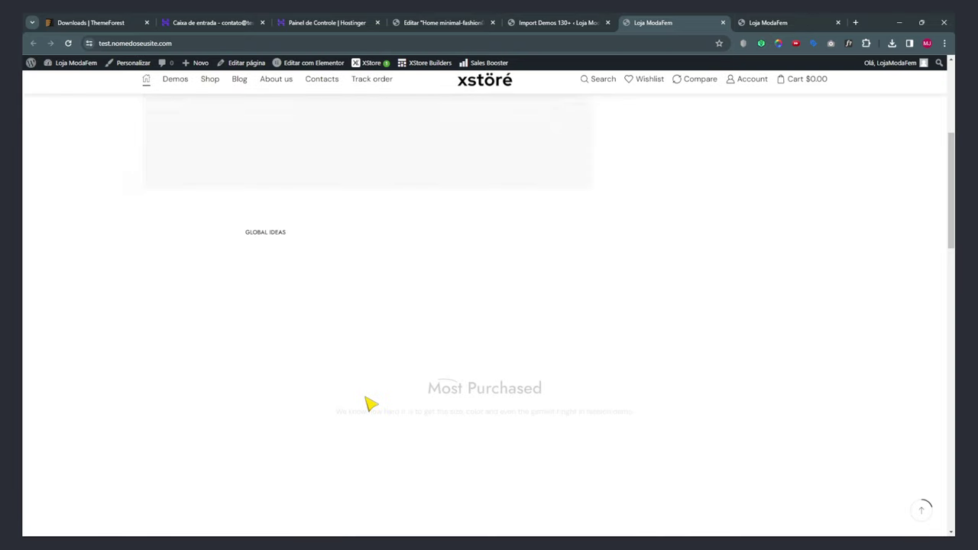
scroll(502, 345, "down", 5)
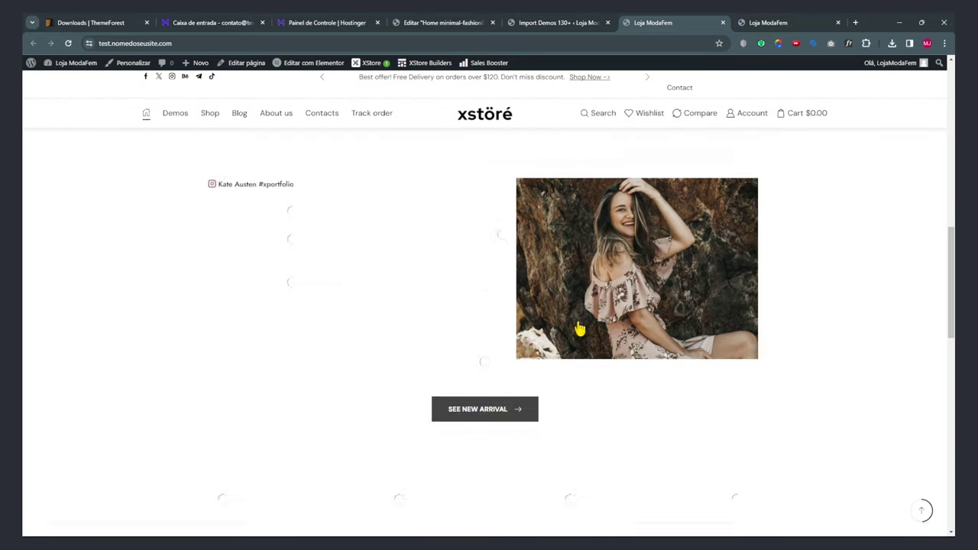
scroll(578, 329, "up", 10)
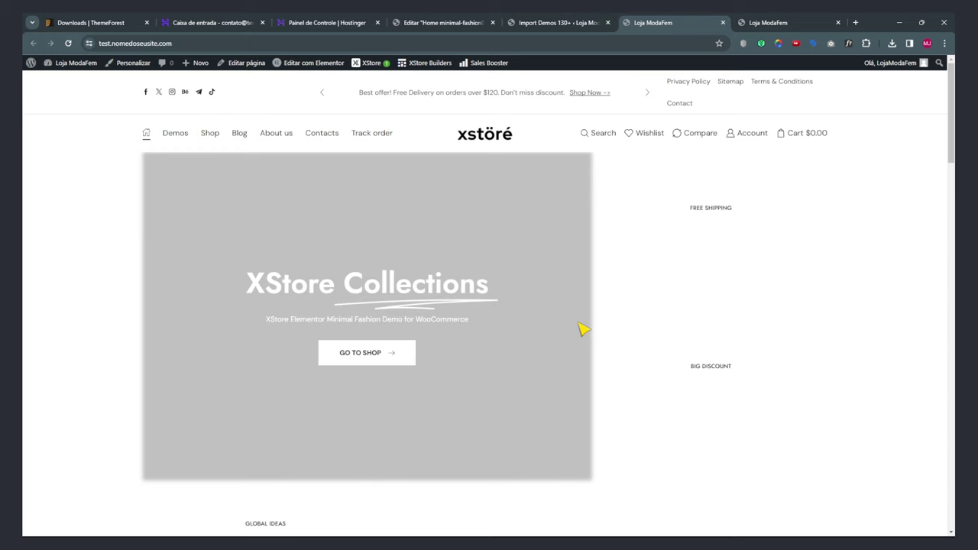
key("ctrl+shift+Tab")
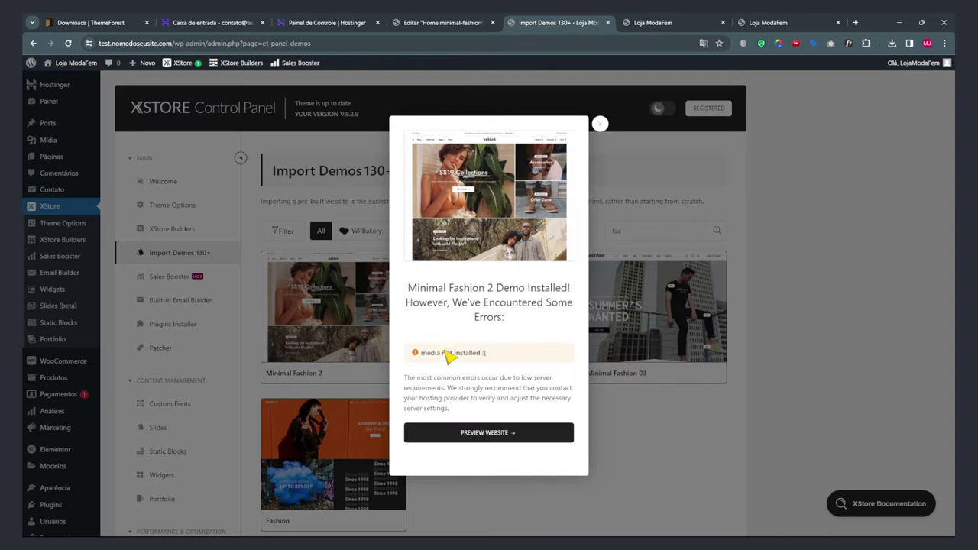
left_click_drag(421, 355, 441, 356)
left_click(458, 353)
Scroll through the storefront home page sections down to the footer.
left_click(620, 21)
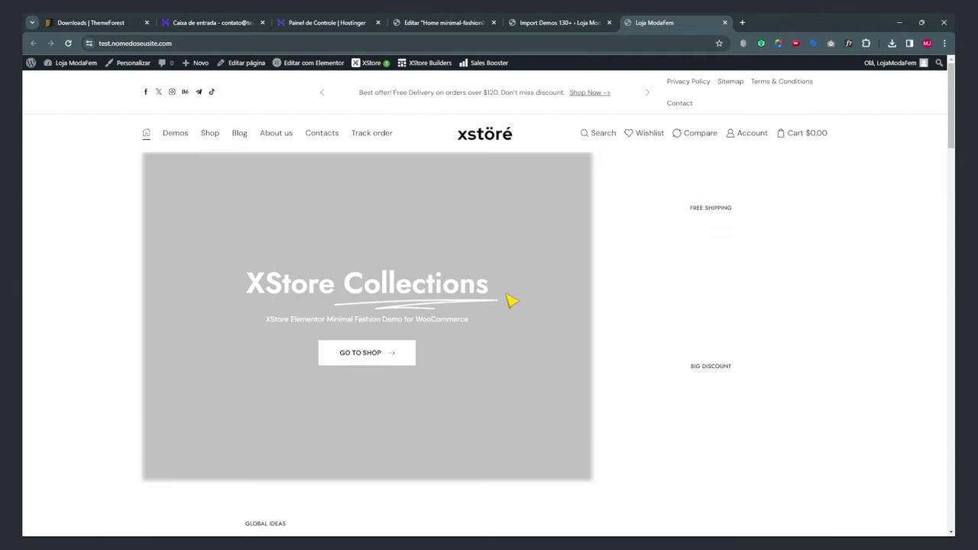
scroll(464, 339, "down", 7)
scroll(362, 203, "up", 7)
scroll(703, 325, "down", 4)
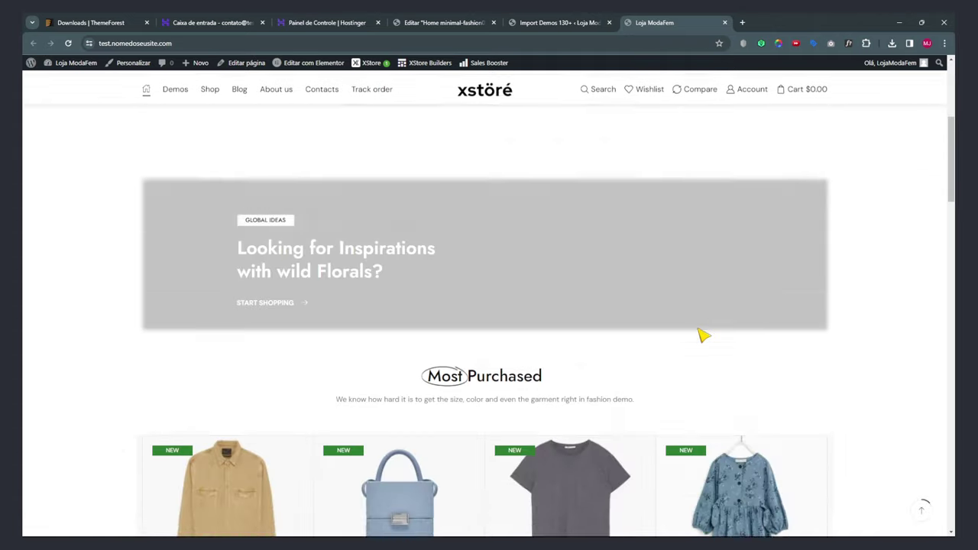
scroll(703, 336, "down", 15)
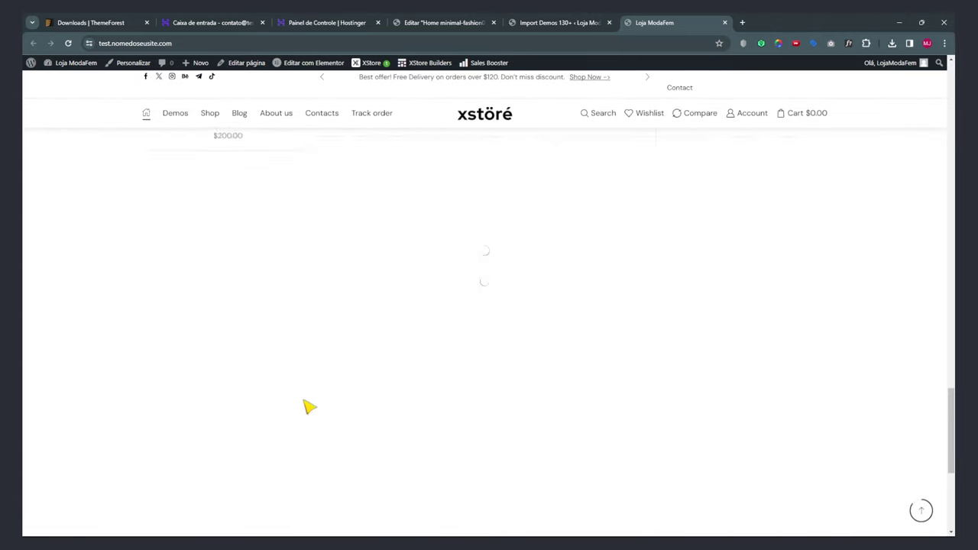
scroll(677, 419, "down", 5)
scroll(363, 398, "up", 8)
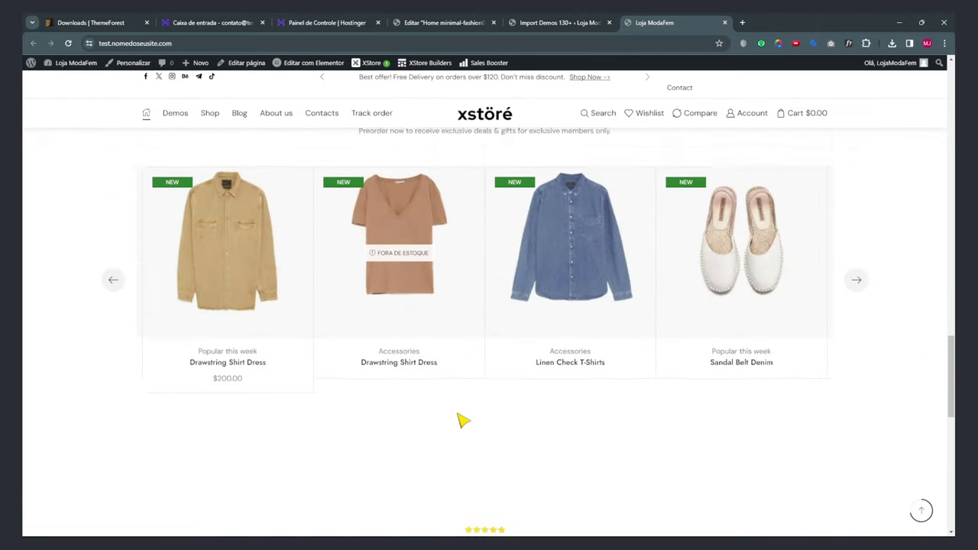
scroll(464, 419, "down", 6)
scroll(382, 450, "up", 20)
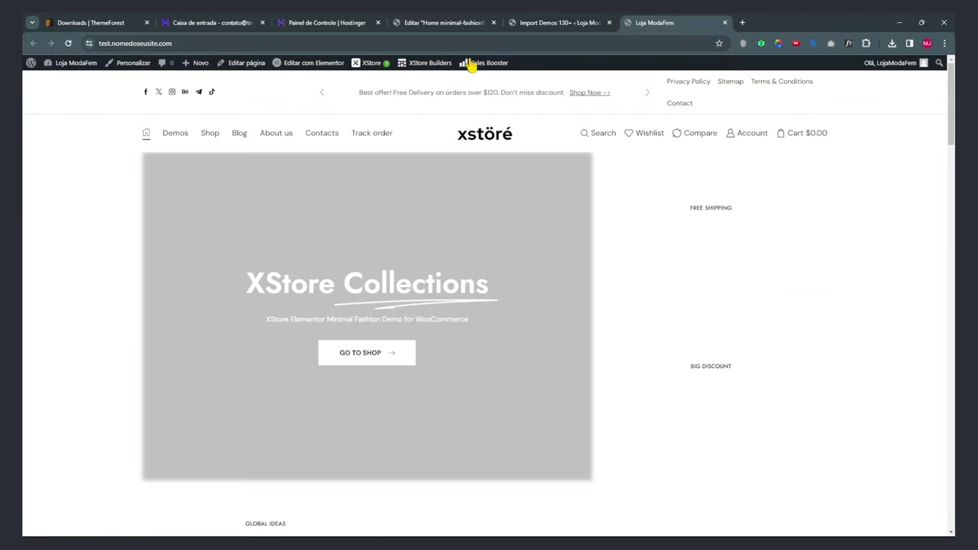
Launch 'Editar com Elementor' for the home page, close the demo-error popup, and return to the editor.
left_click(319, 68)
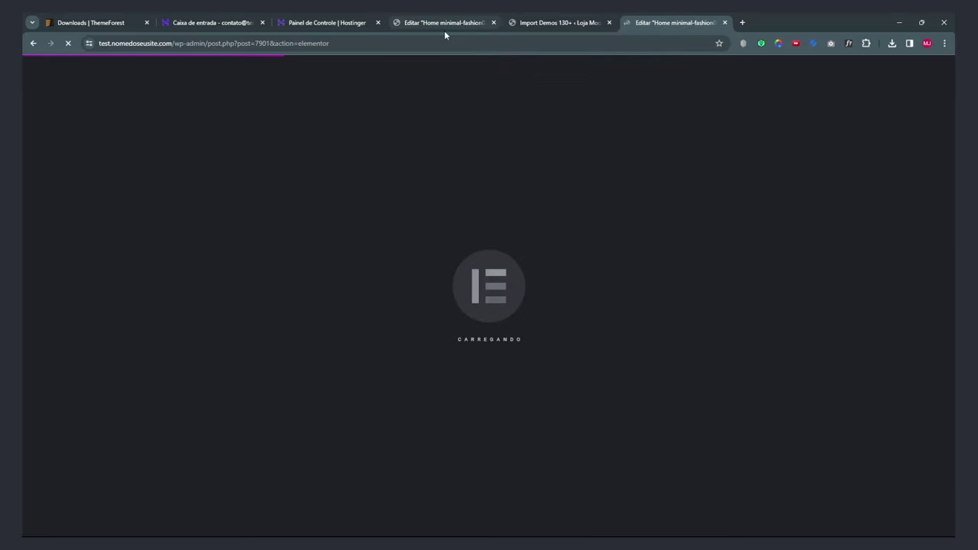
left_click(563, 23)
left_click(597, 123)
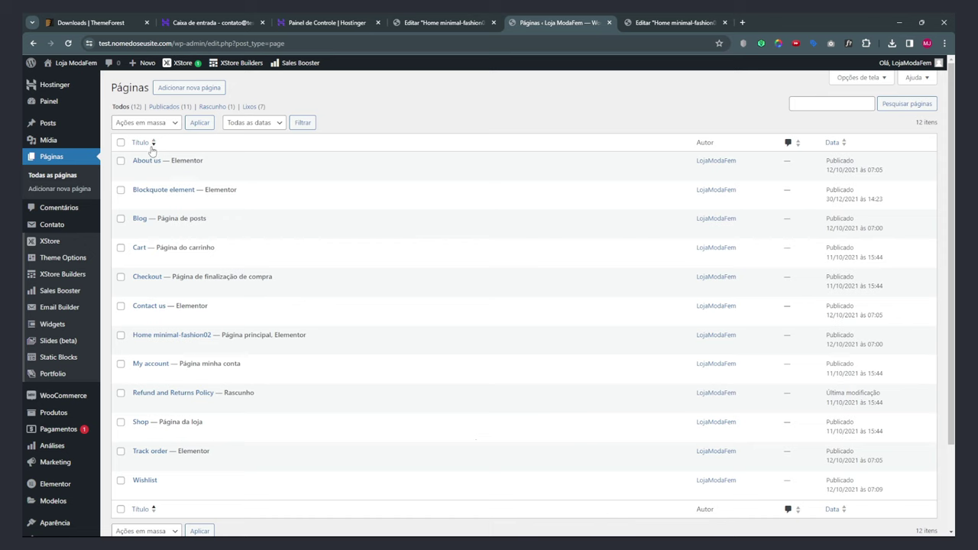
scroll(153, 459, "down", 2)
scroll(124, 485, "up", 2)
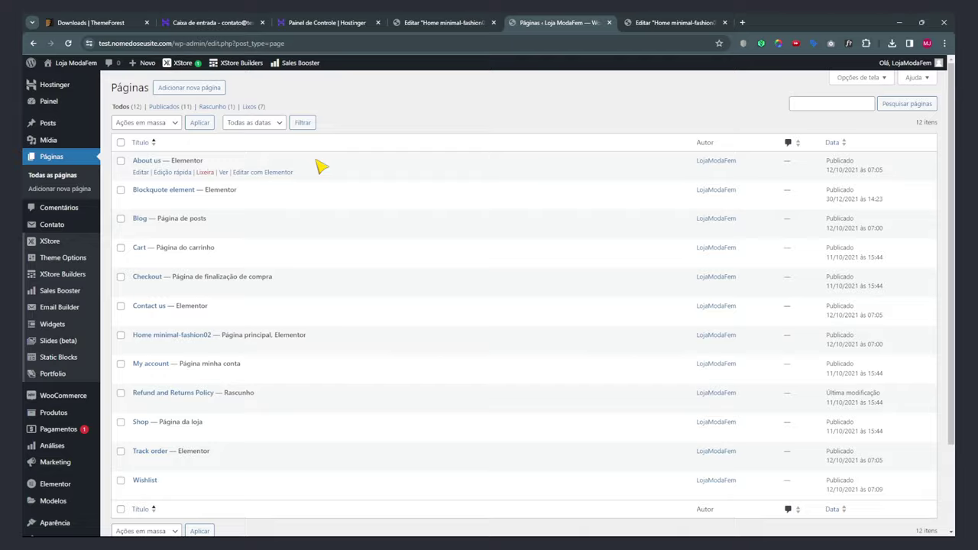
left_click(647, 25)
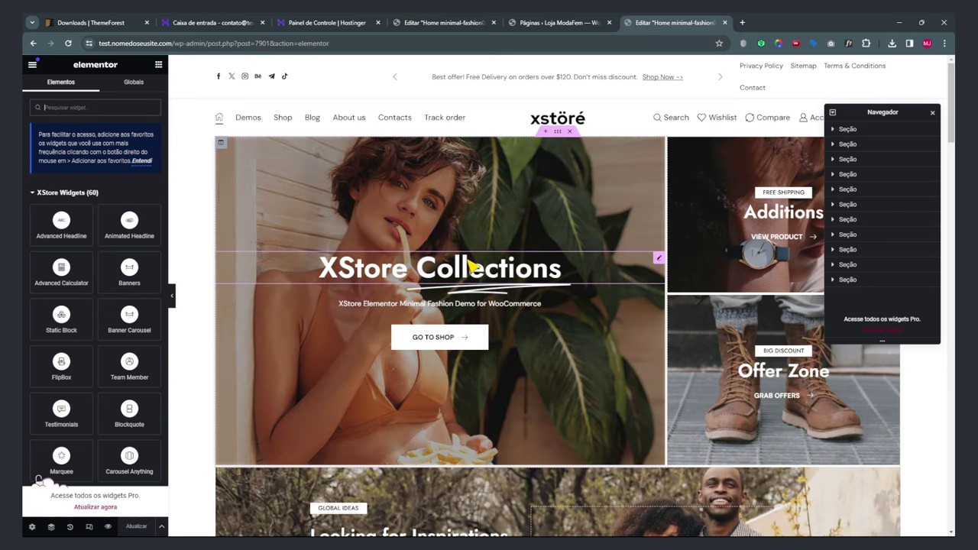
Dismiss the Elementor AI notice, close the duplicate tab, and collapse XStore Widgets (60).
scroll(454, 382, "down", 10)
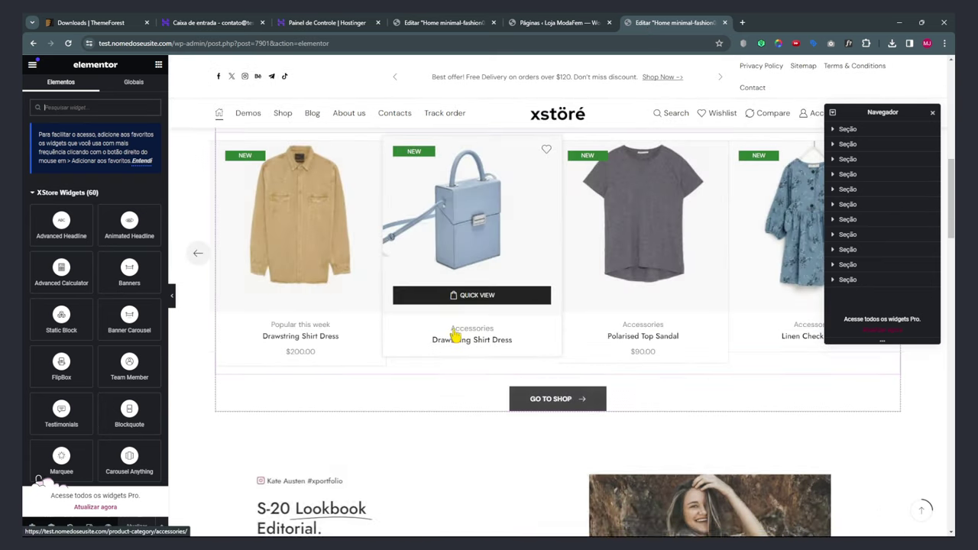
scroll(456, 336, "up", 10)
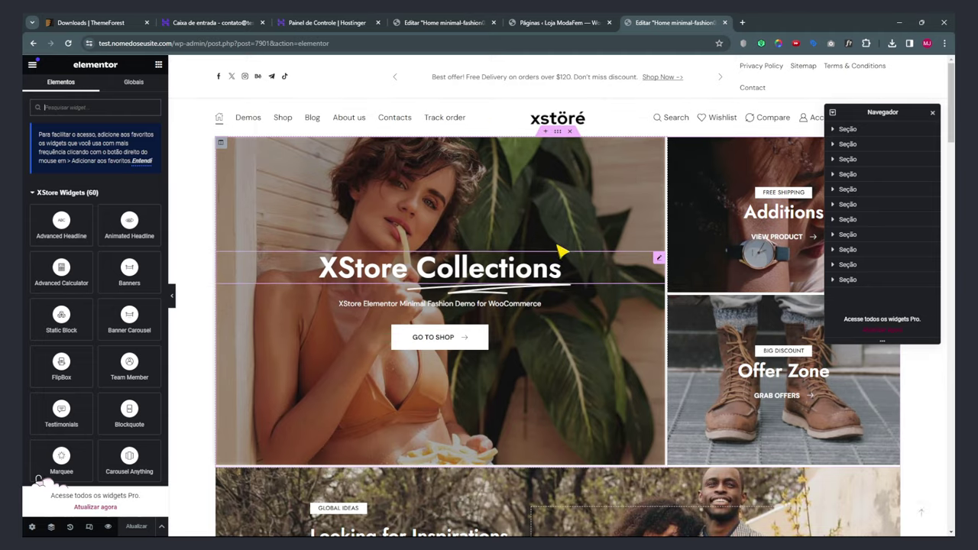
left_click(443, 22)
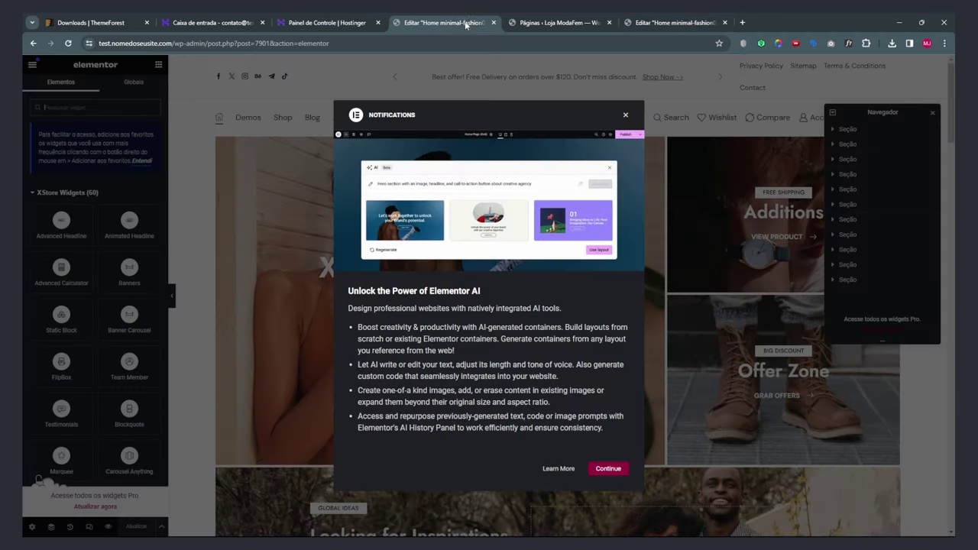
left_click(606, 469)
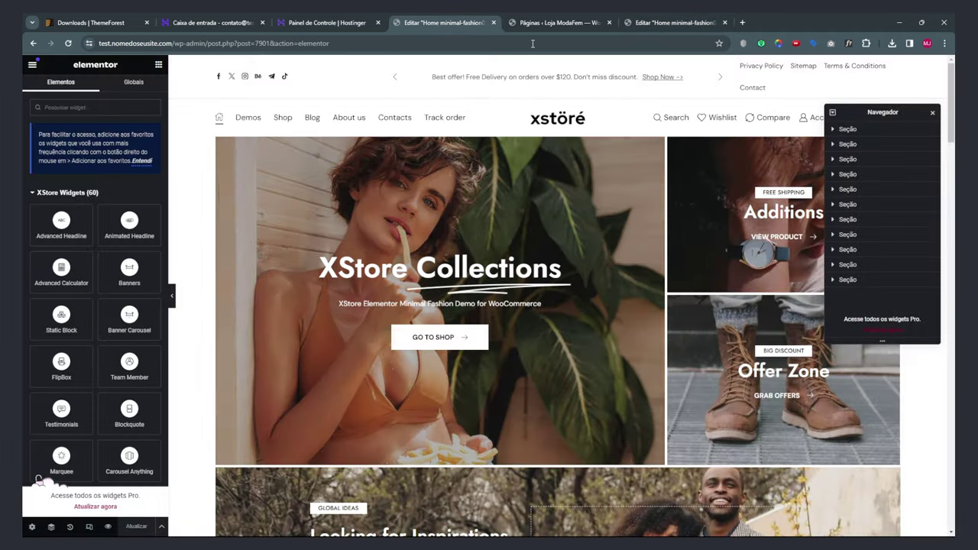
key("ctrl+w")
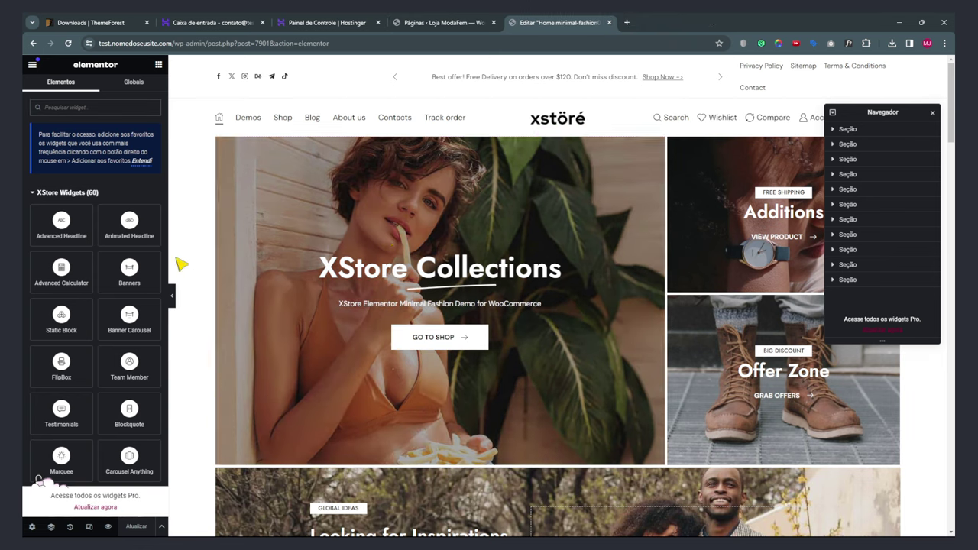
left_click(35, 194)
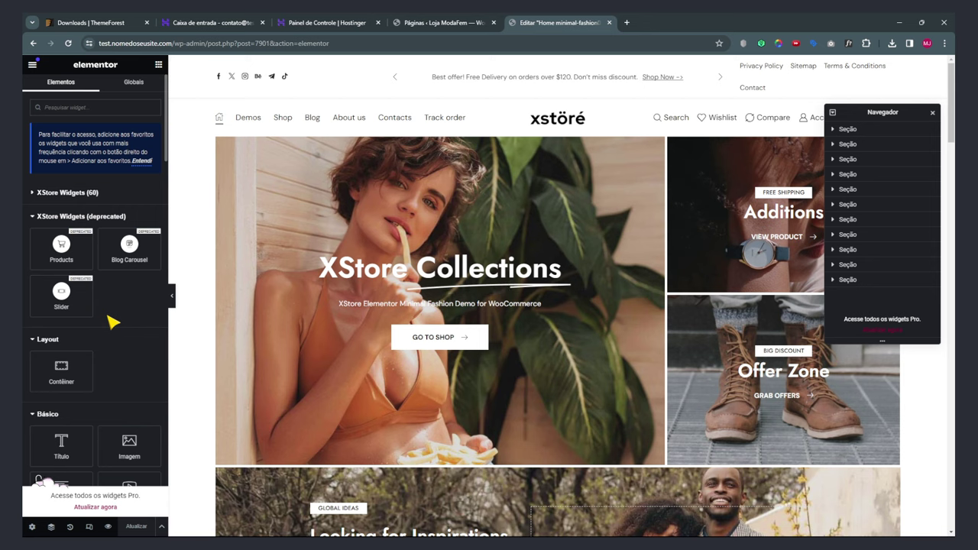
Check the Plugins page listing seven active plugins, including Elementor, WooCommerce and XStore Core, then return to the homepage editor.
left_click(33, 67)
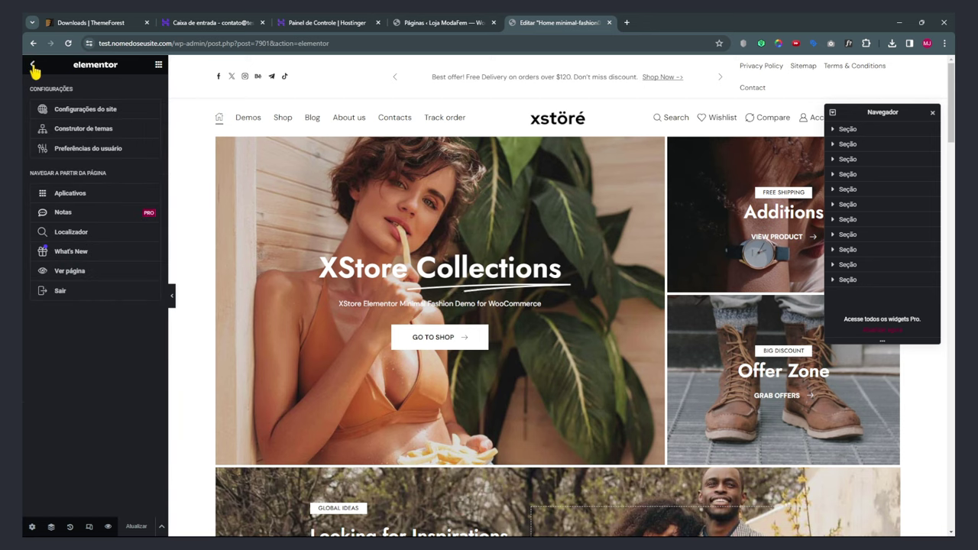
left_click(411, 23)
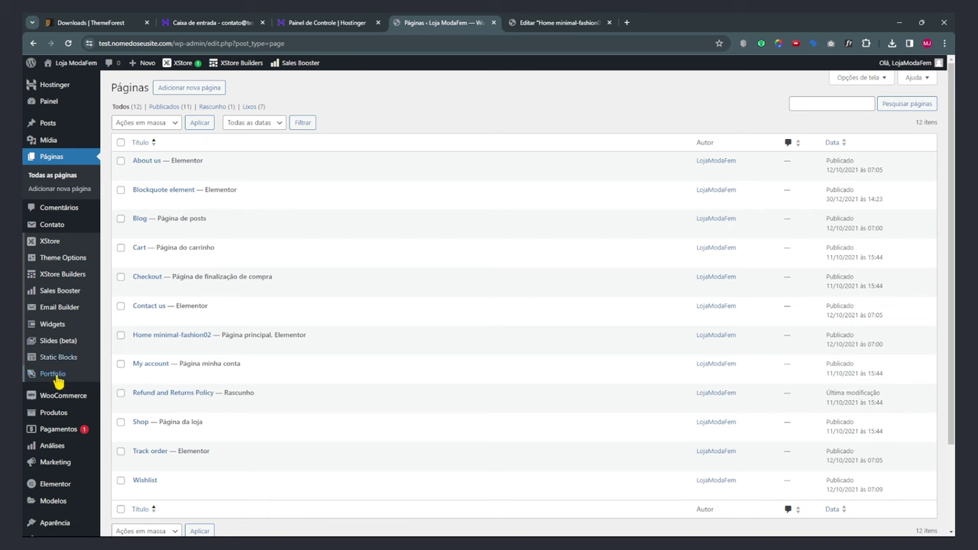
scroll(67, 483, "down", 1)
left_click(50, 491)
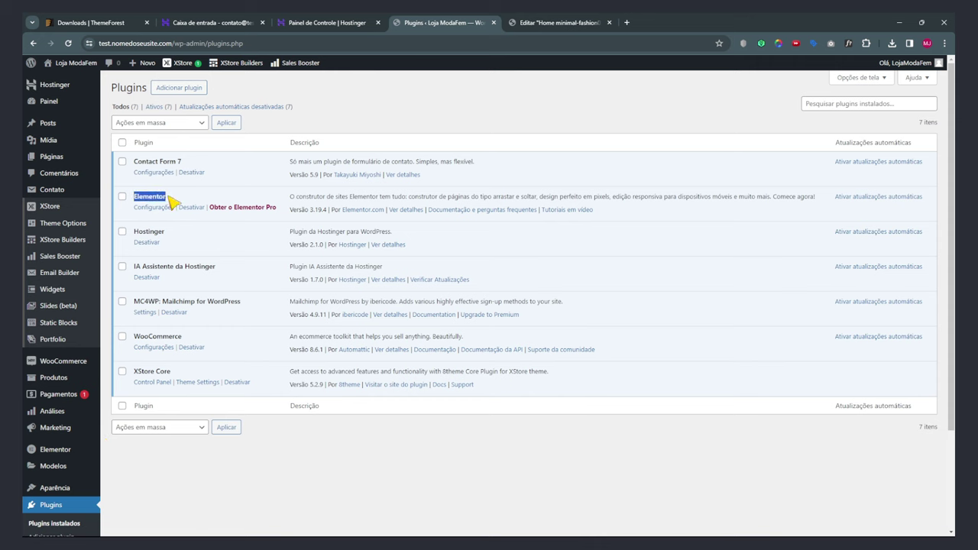
left_click(557, 23)
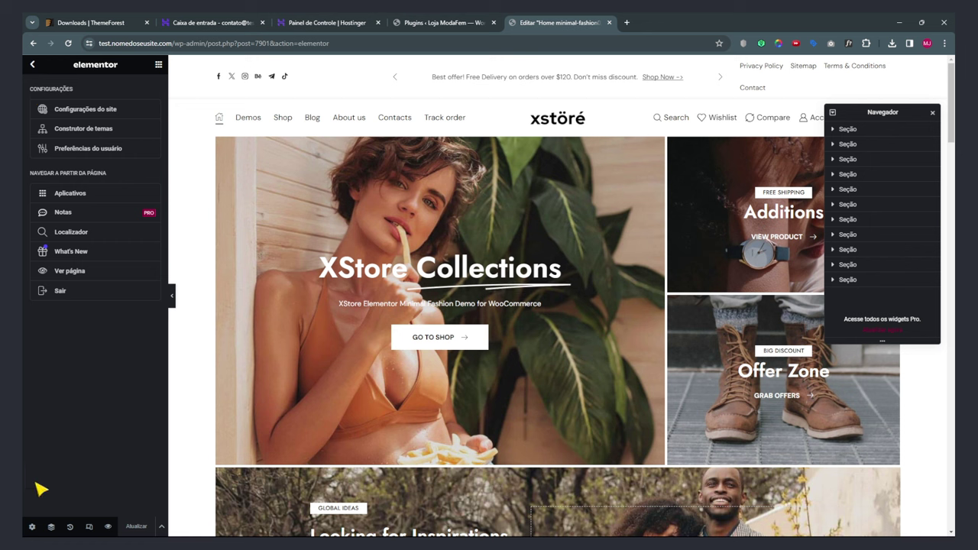
In the Navigator, inspect the hero's first column and its Animated Headline, Título and Text Button widgets.
left_click_drag(884, 113, 468, 229)
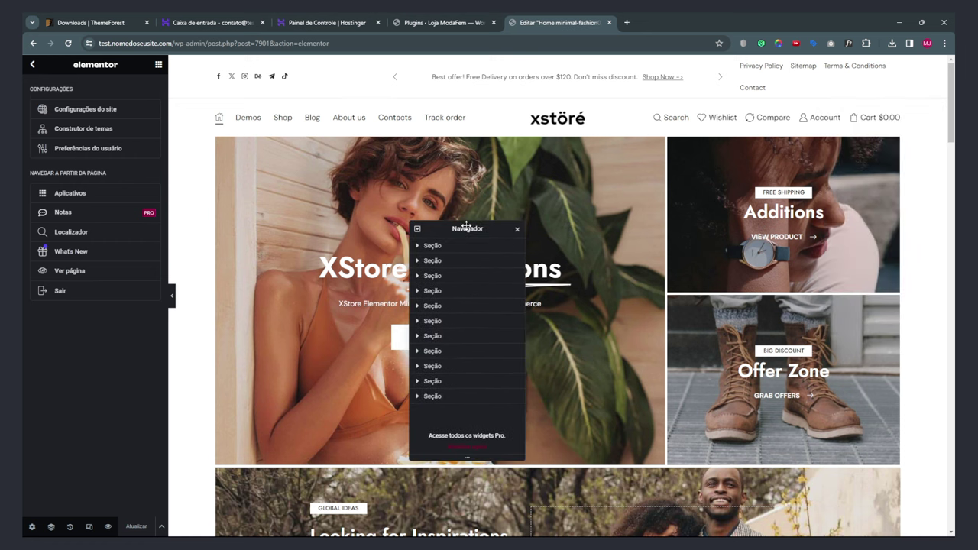
left_click(418, 246)
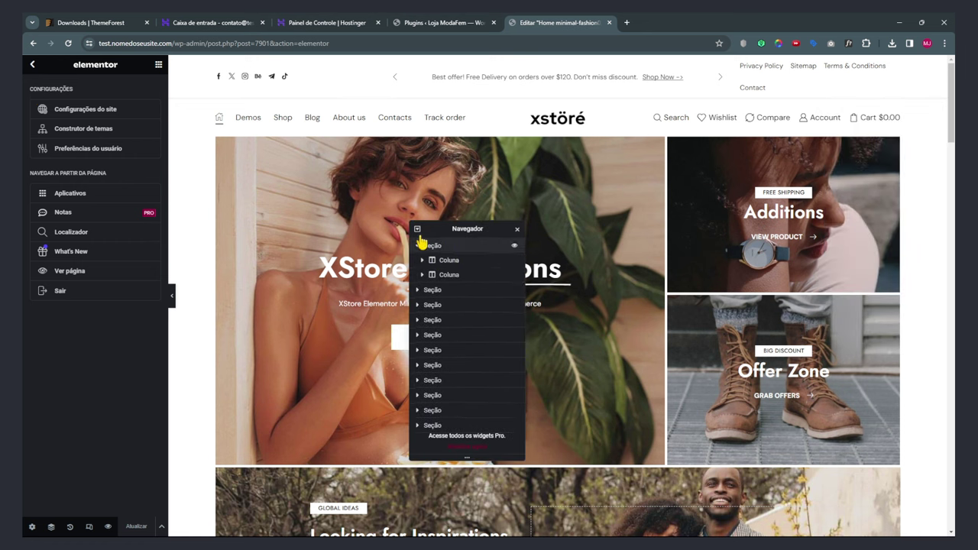
left_click(425, 261)
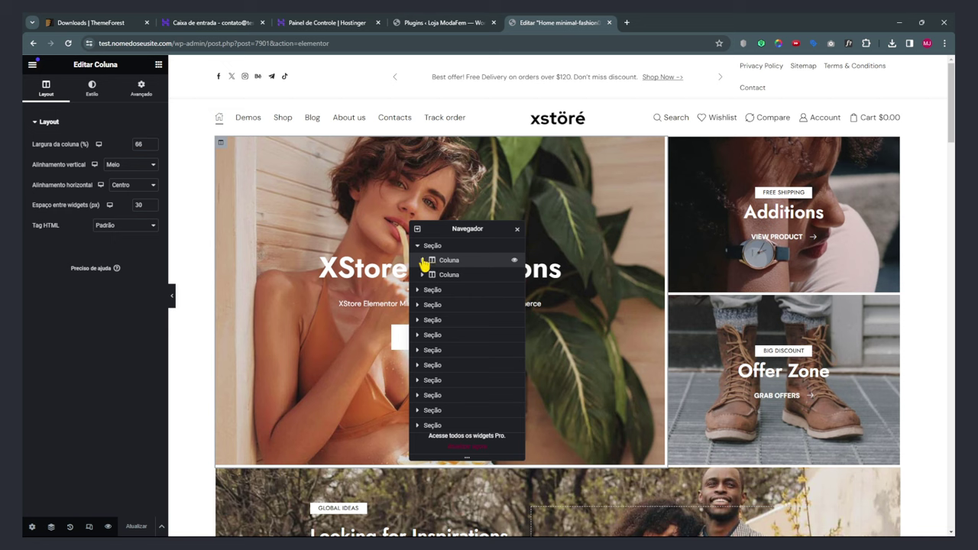
left_click(422, 261)
left_click(461, 275)
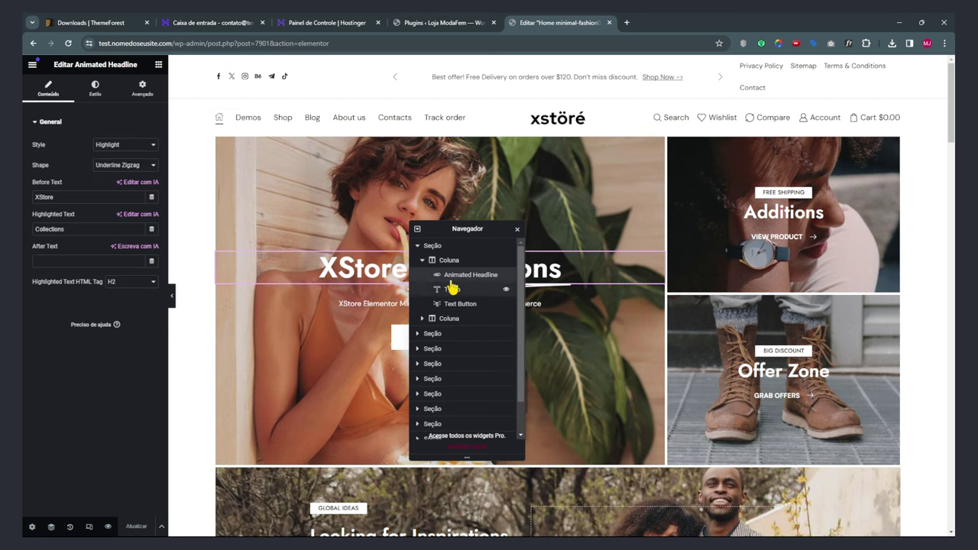
left_click(451, 288)
left_click(458, 304)
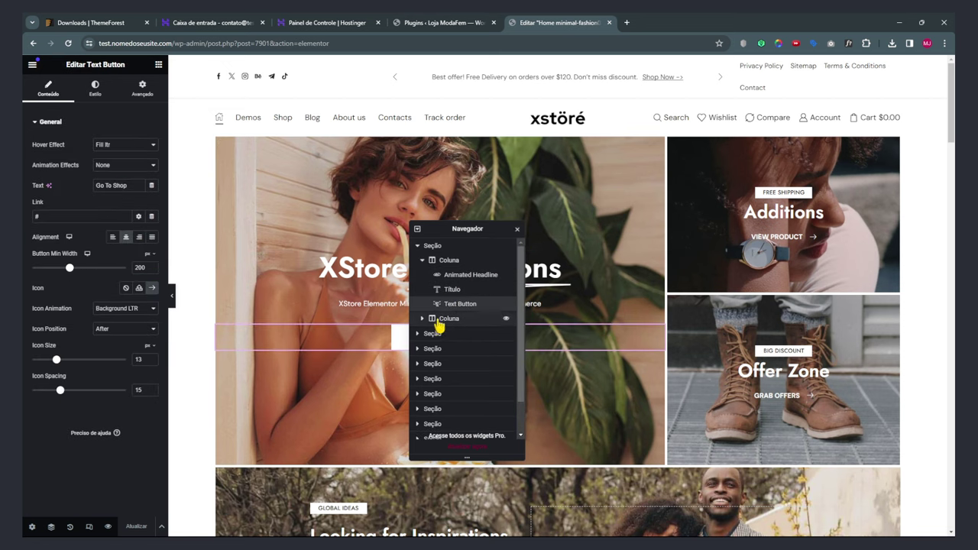
left_click(517, 229)
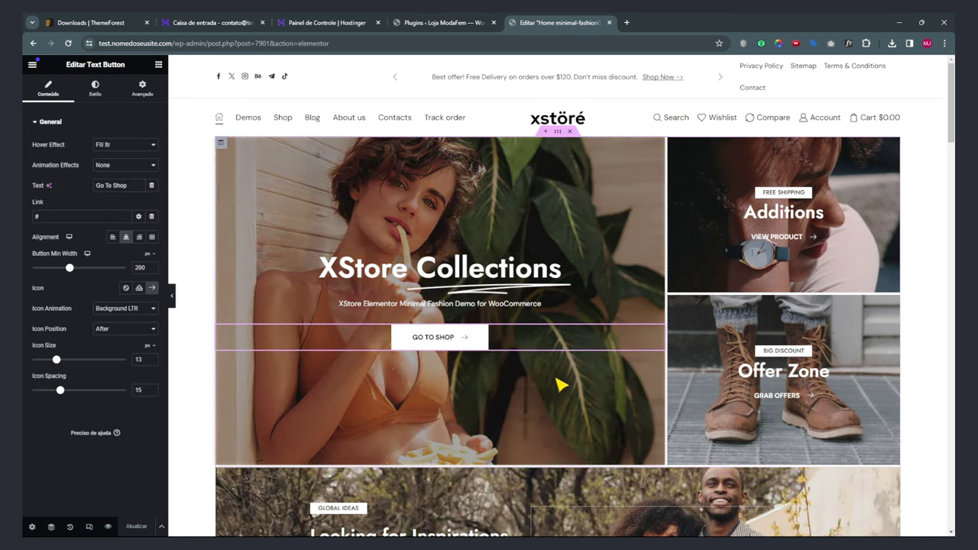
Open the hero section's Editar Seção settings, showing its boxed 1410 width.
scroll(637, 403, "down", 10)
scroll(637, 404, "up", 10)
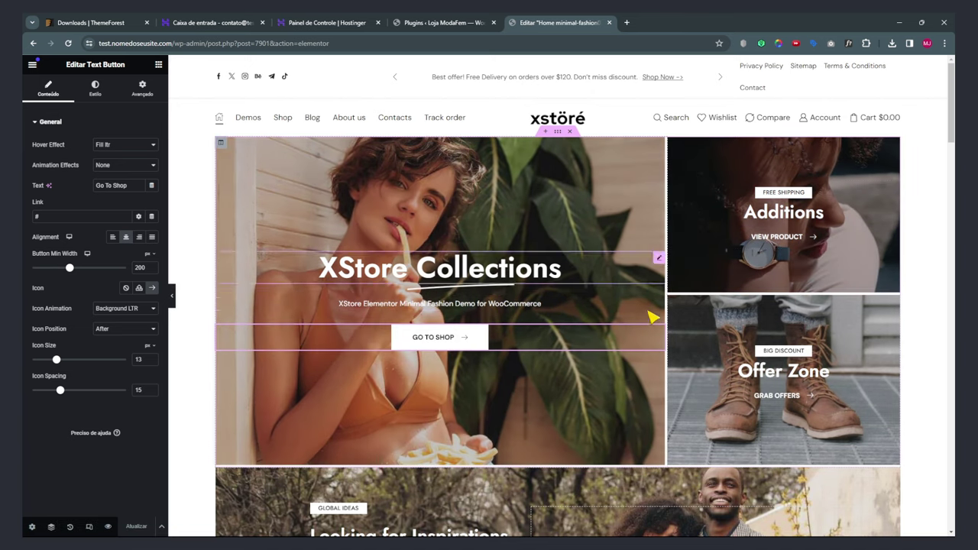
scroll(650, 279, "down", 4)
scroll(603, 123, "up", 4)
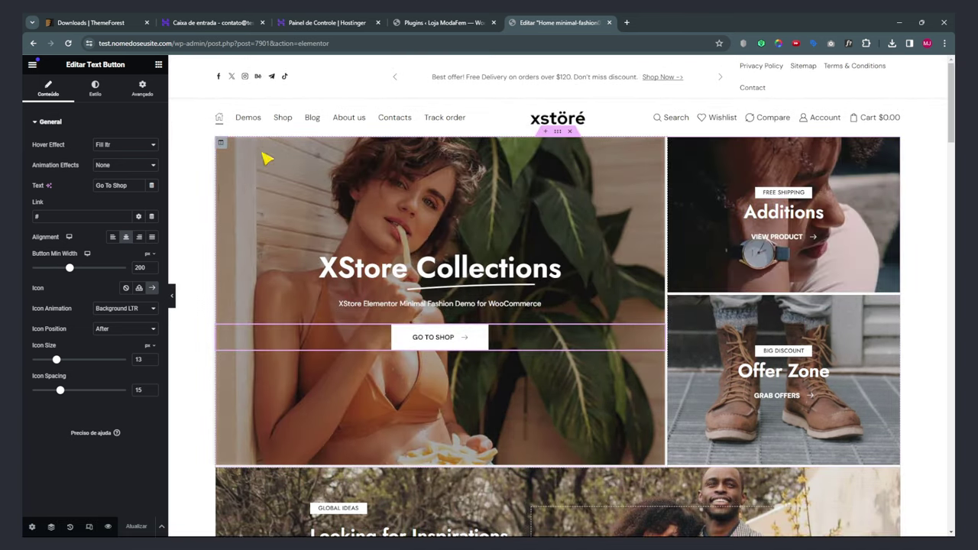
right_click(560, 134)
left_click(585, 145)
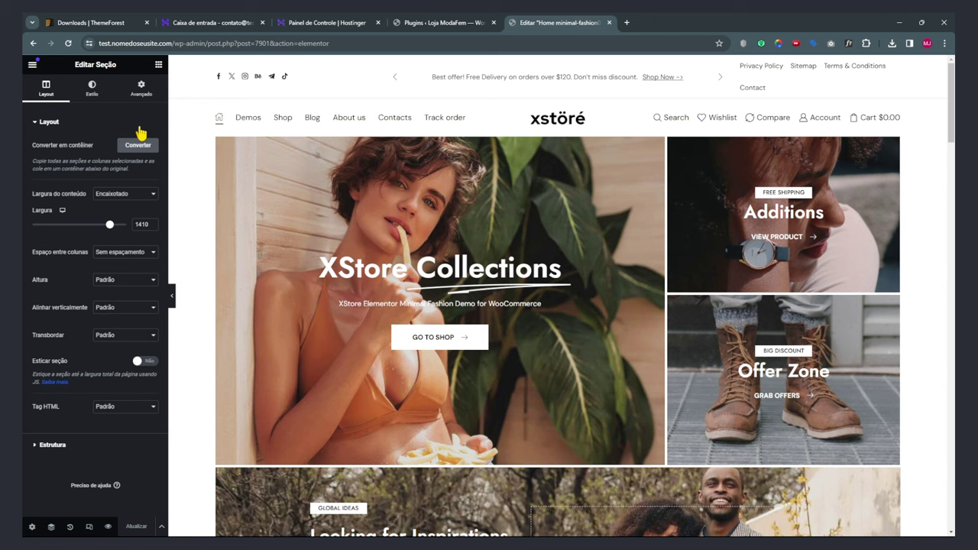
Open YouTube in a new tab and search for 'mesaque mota - elementor'.
left_click(626, 23)
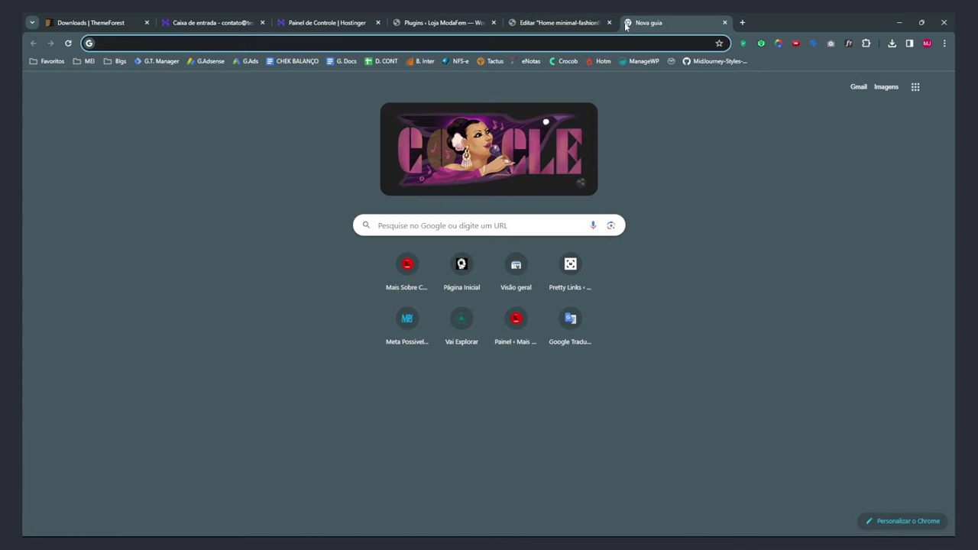
type("y")
key("Return")
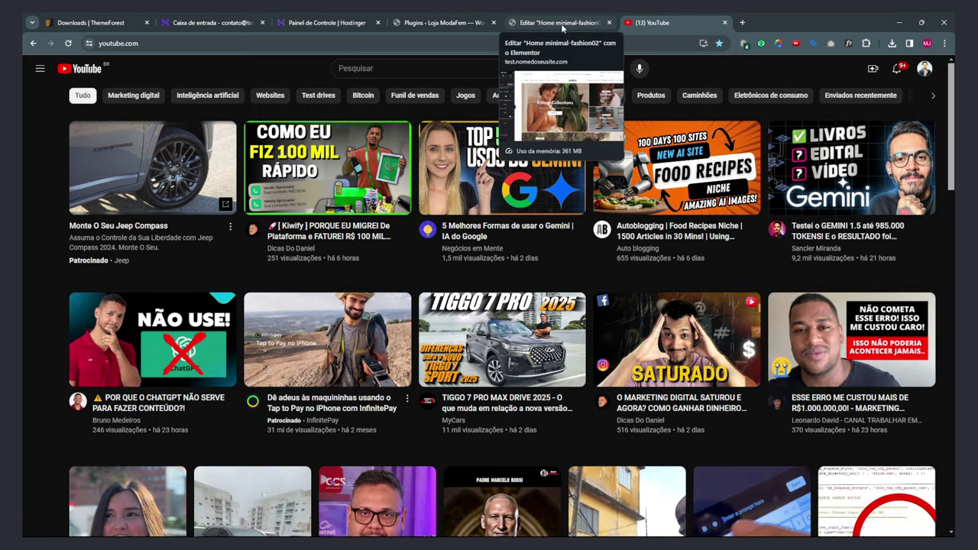
left_click(426, 70)
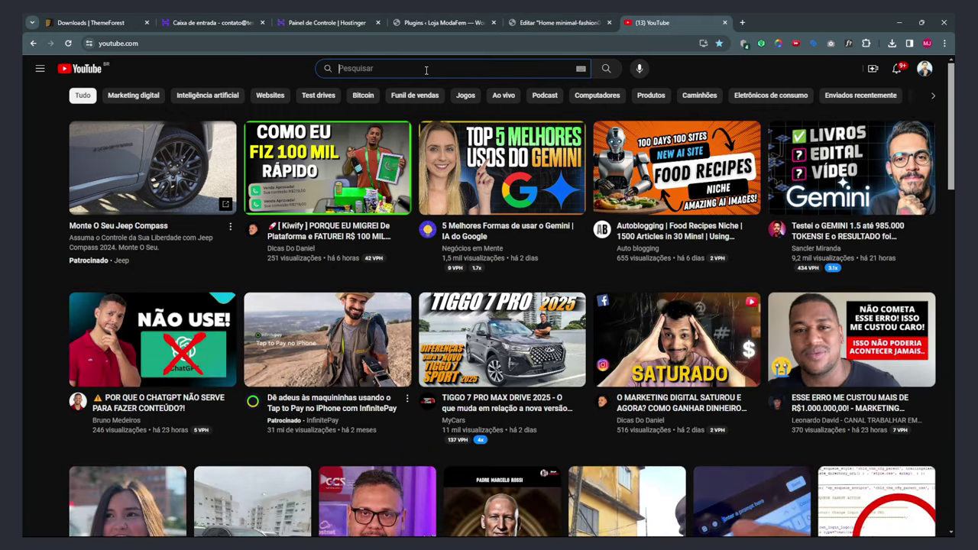
type("mesaque mota")
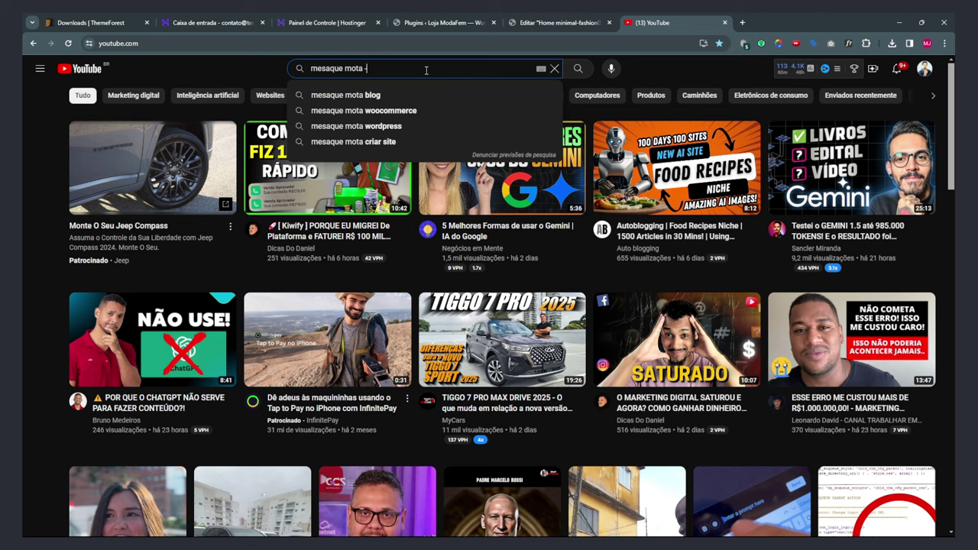
type(" - elementor")
key("Return")
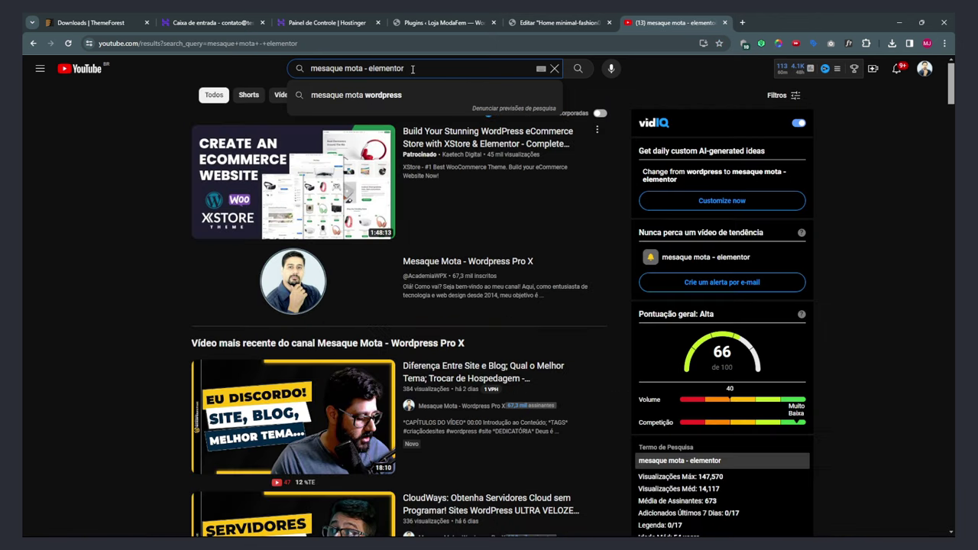
Refine the search with 'completo' for a complete tutorial, then return to the homepage editor.
type("completo")
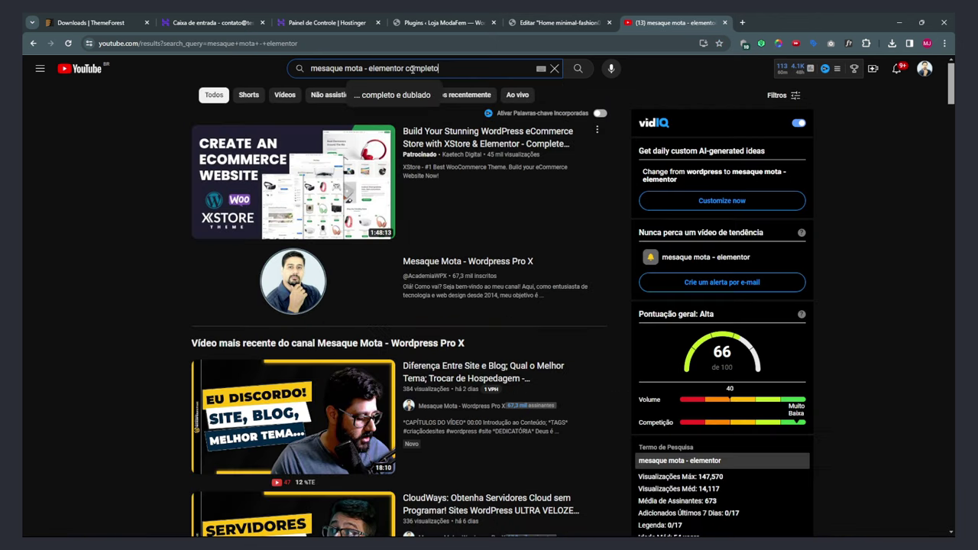
key("Return")
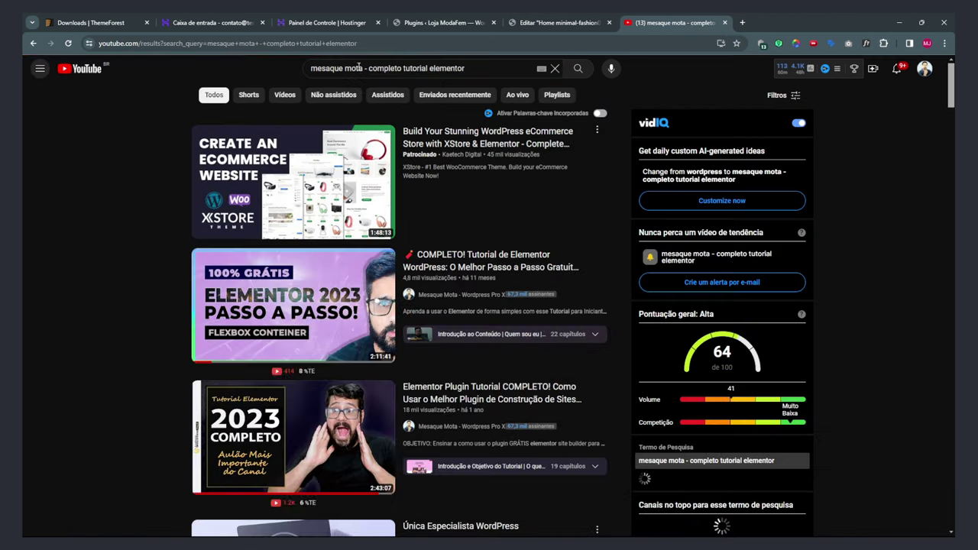
left_click_drag(366, 68, 456, 68)
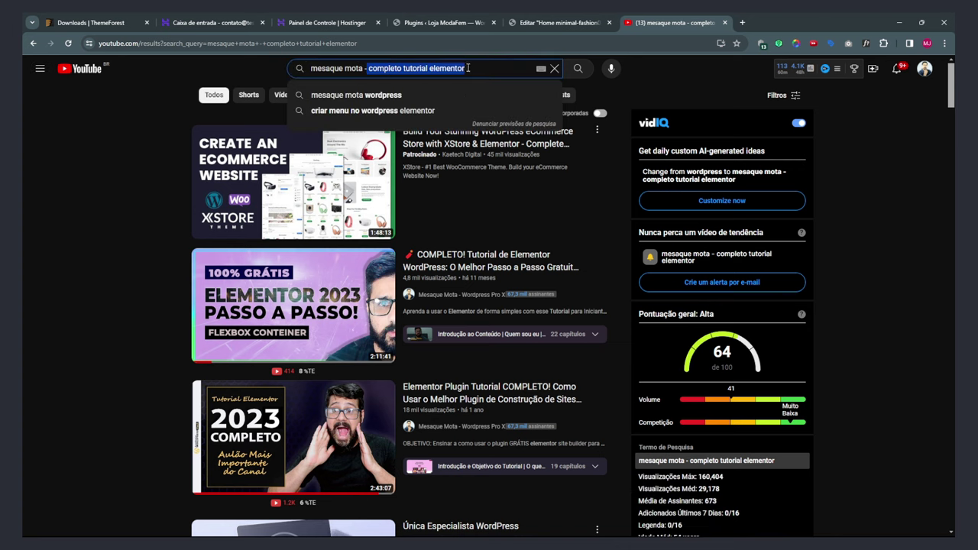
mouse_move(454, 260)
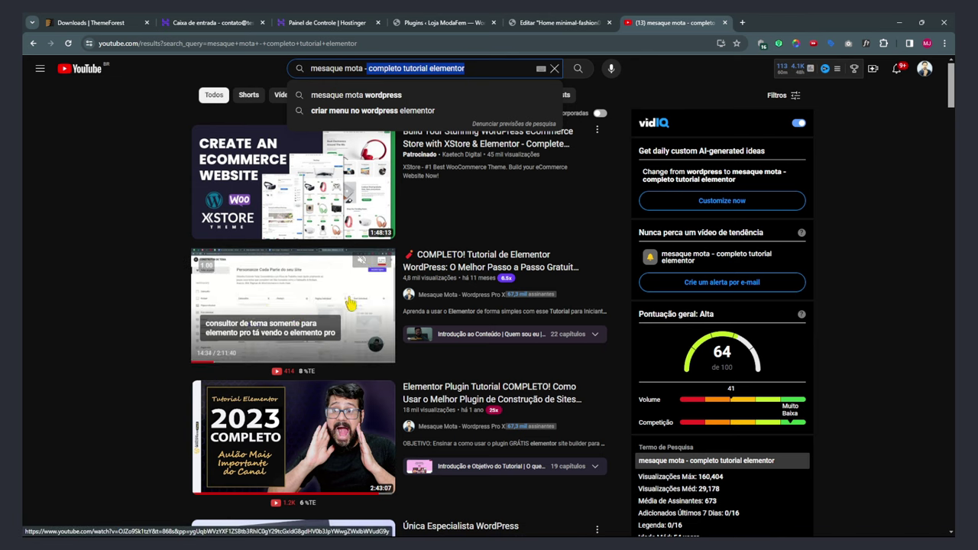
left_click(71, 318)
left_click(560, 22)
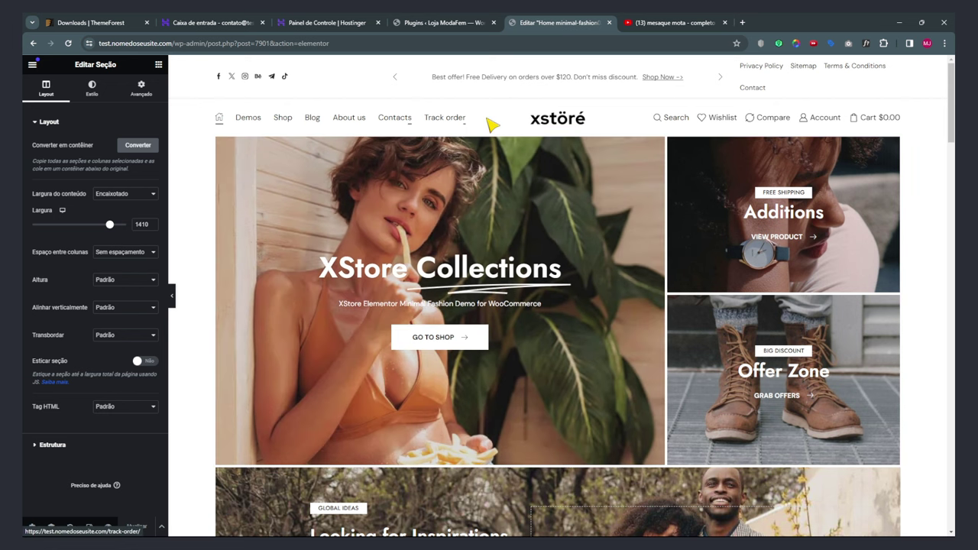
mouse_move(559, 136)
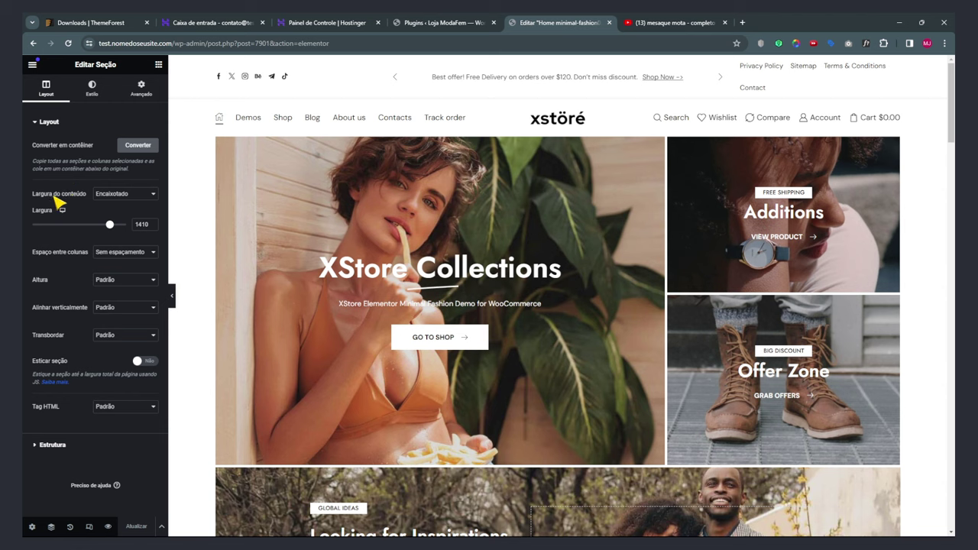
left_click_drag(109, 226, 85, 225)
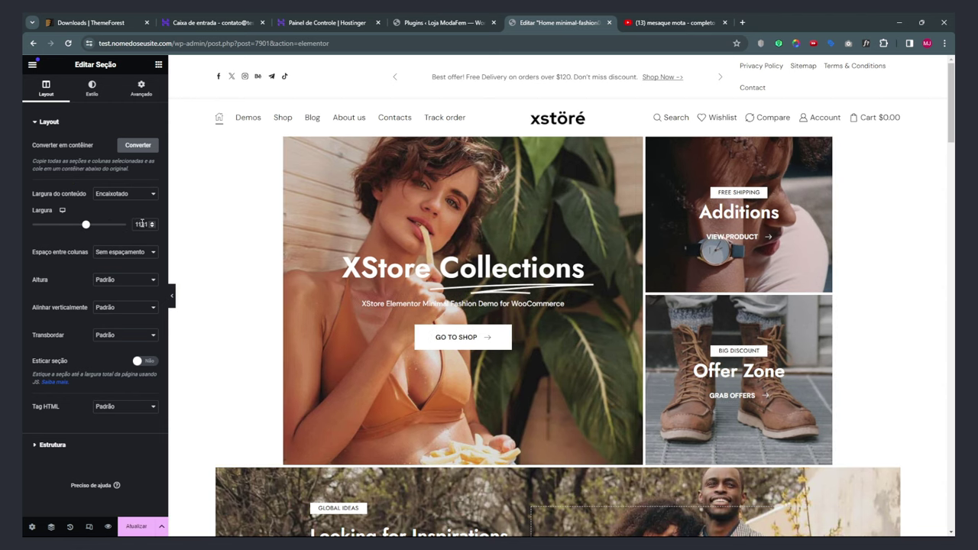
key("ctrl+z")
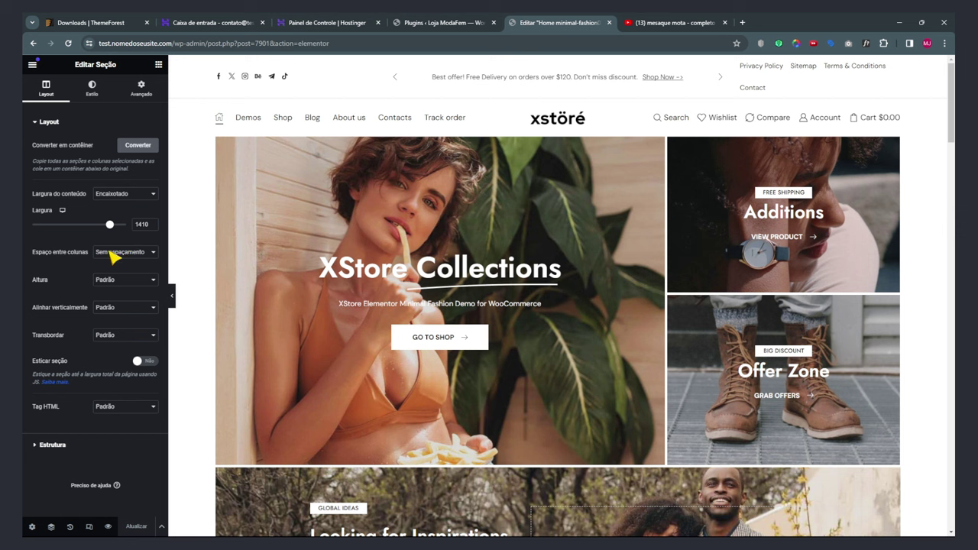
left_click(105, 252)
left_click(115, 293)
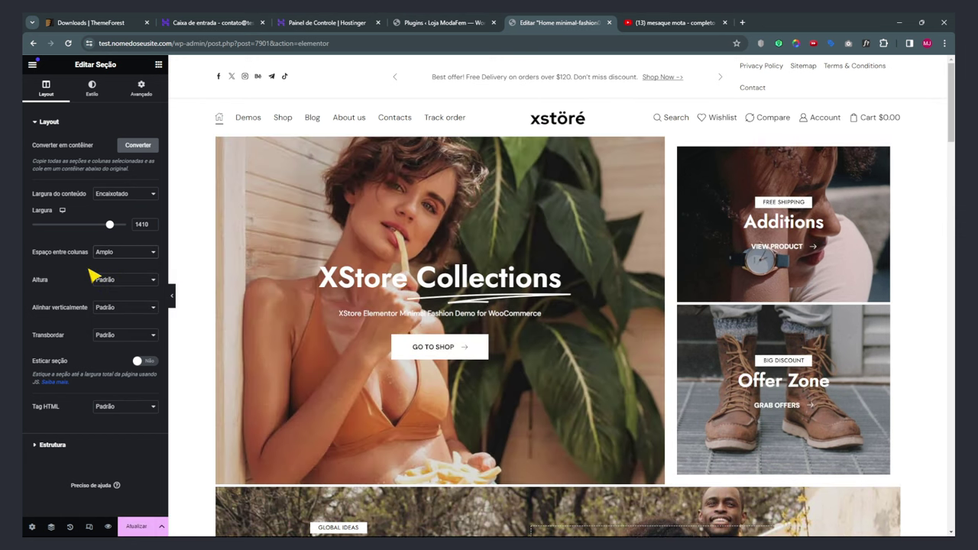
left_click(103, 253)
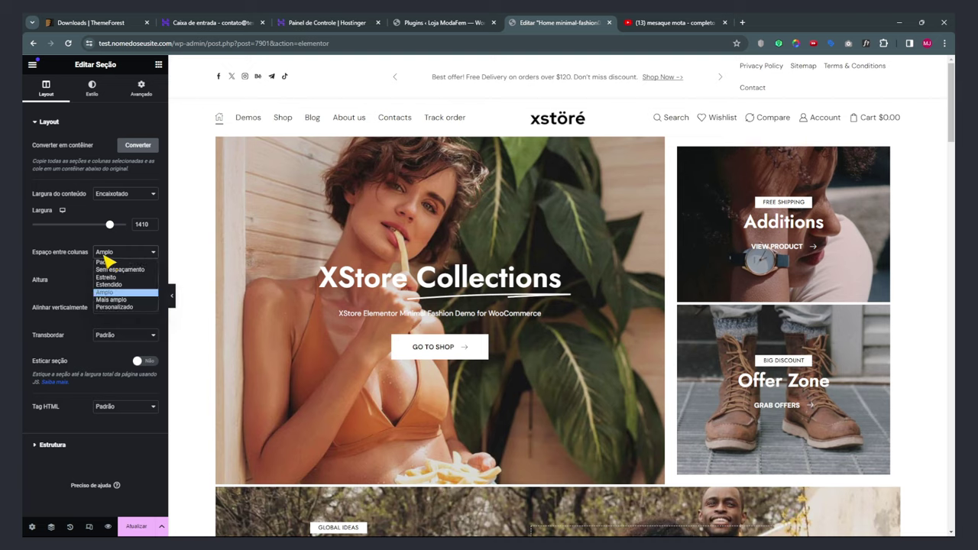
left_click(116, 263)
left_click(122, 252)
left_click(125, 272)
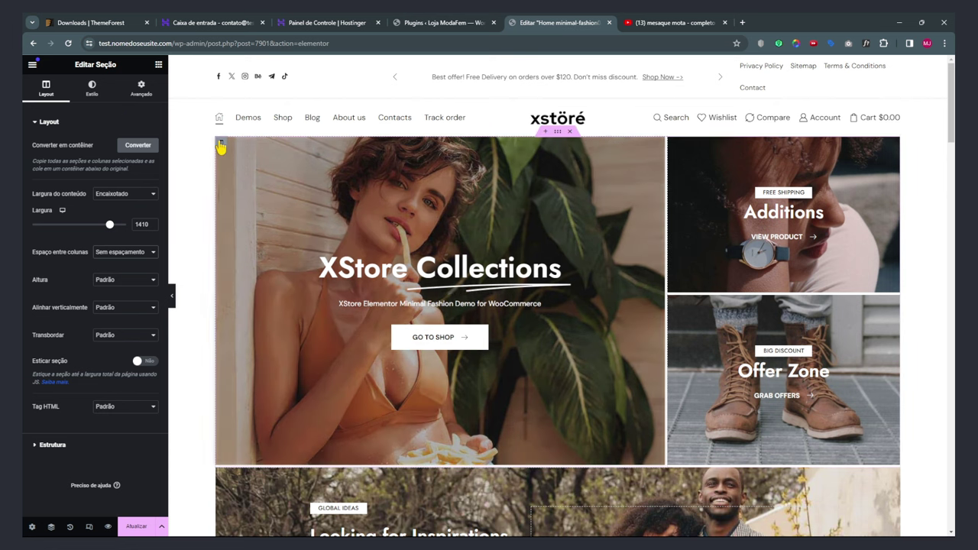
Set the hero's first column background to the red-lips, blue-eyeshadow portrait from the media library.
left_click(51, 527)
left_click_drag(439, 228, 896, 113)
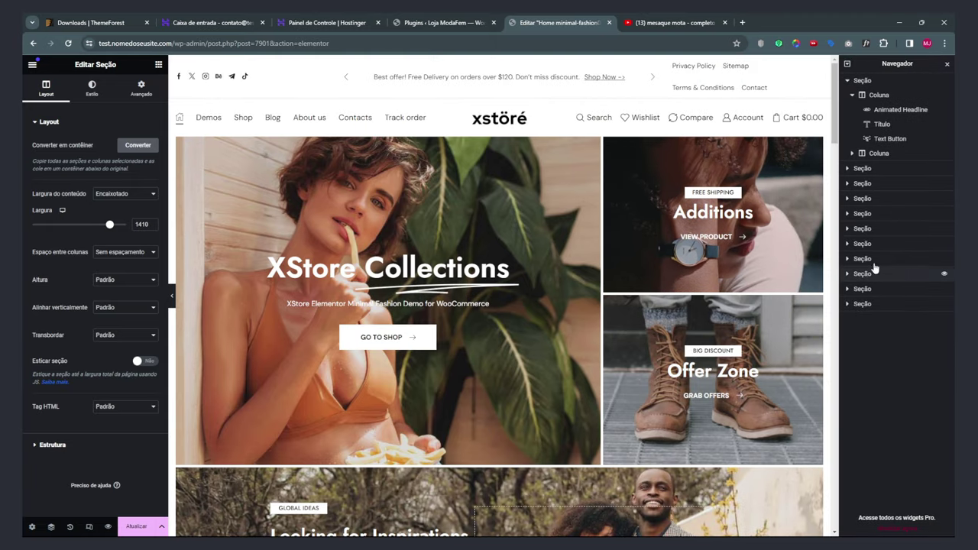
left_click(881, 96)
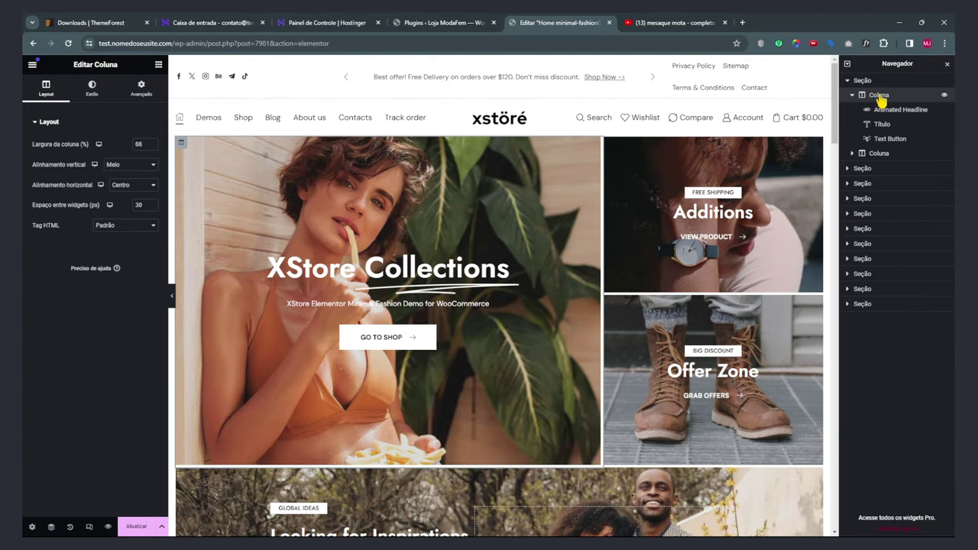
left_click(92, 88)
left_click(87, 232)
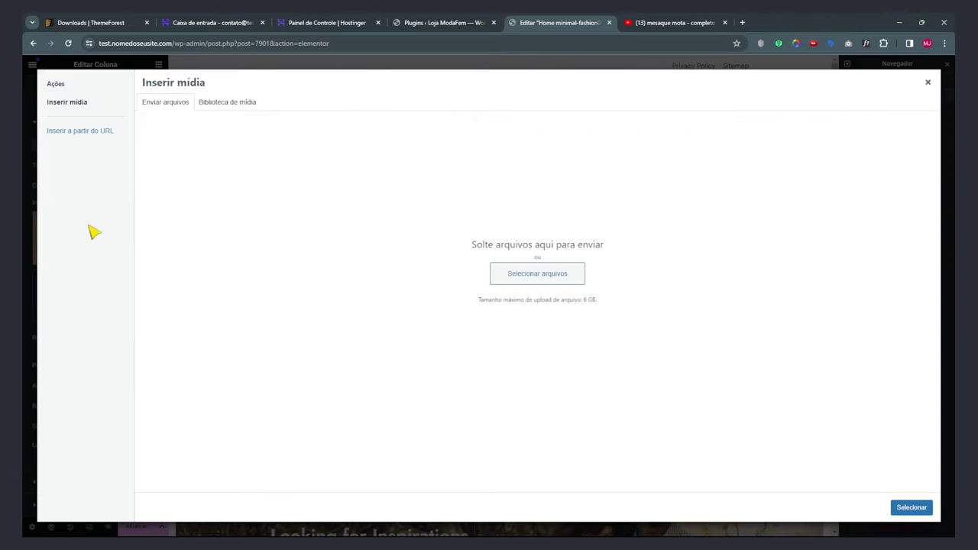
left_click(222, 105)
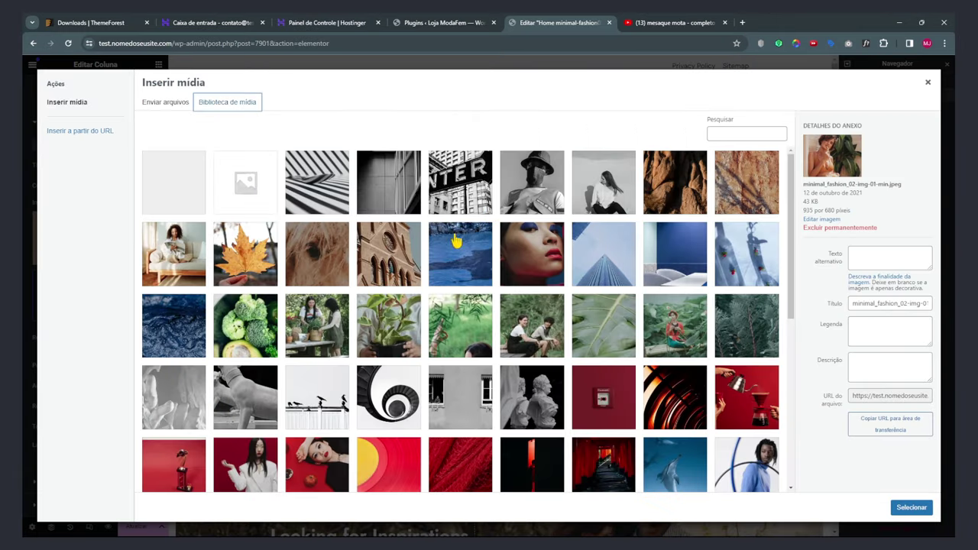
left_click(533, 266)
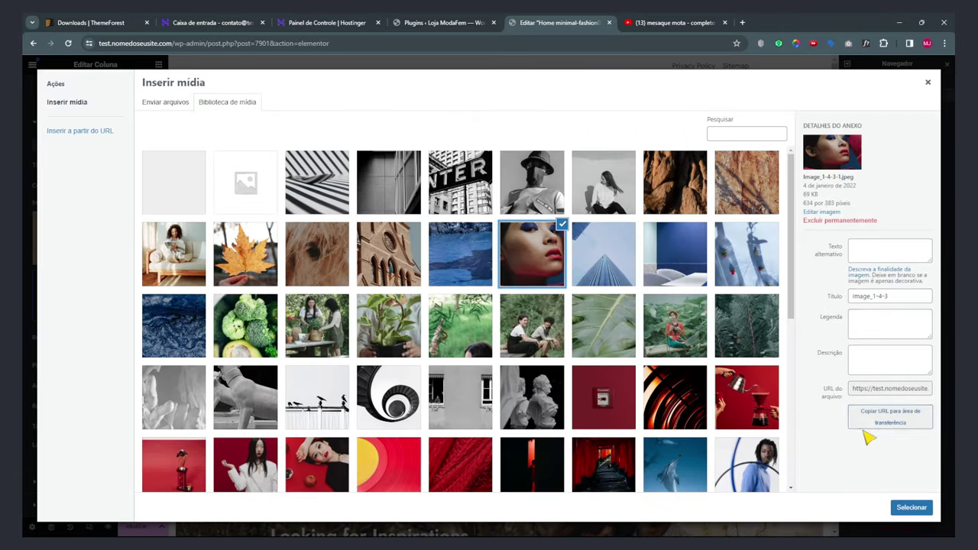
left_click(909, 508)
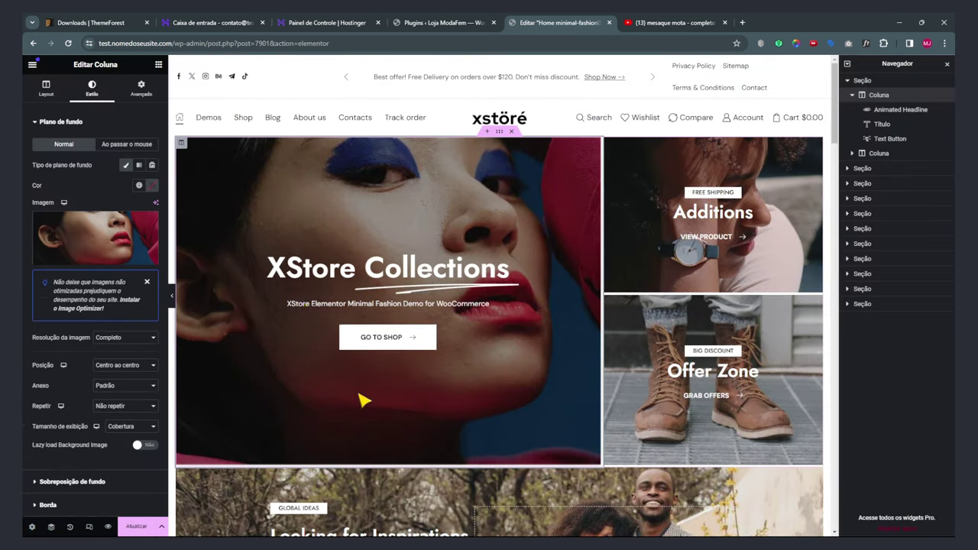
Change the Animated Headline to 'ModaFem Coleção' and remove the extra after-text words.
left_click(424, 271)
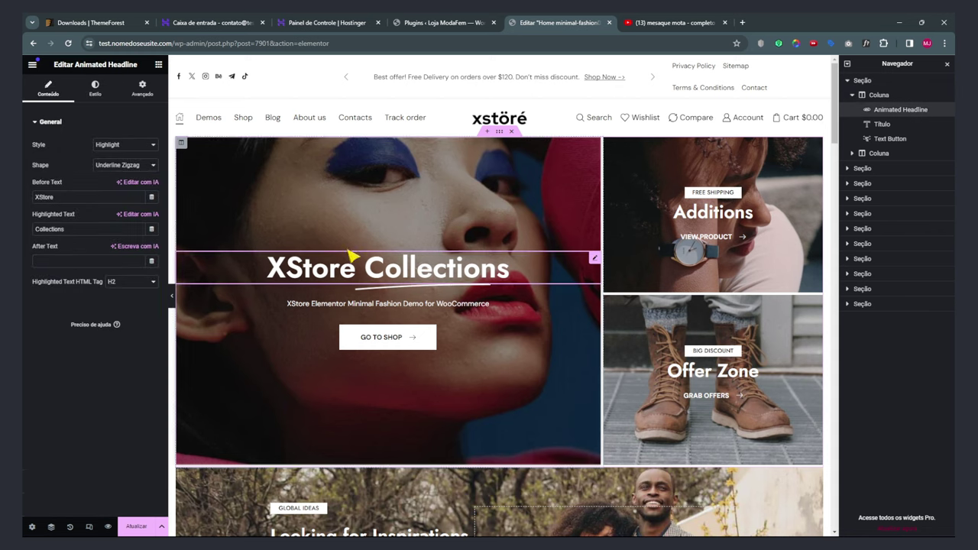
left_click_drag(56, 197, 31, 202)
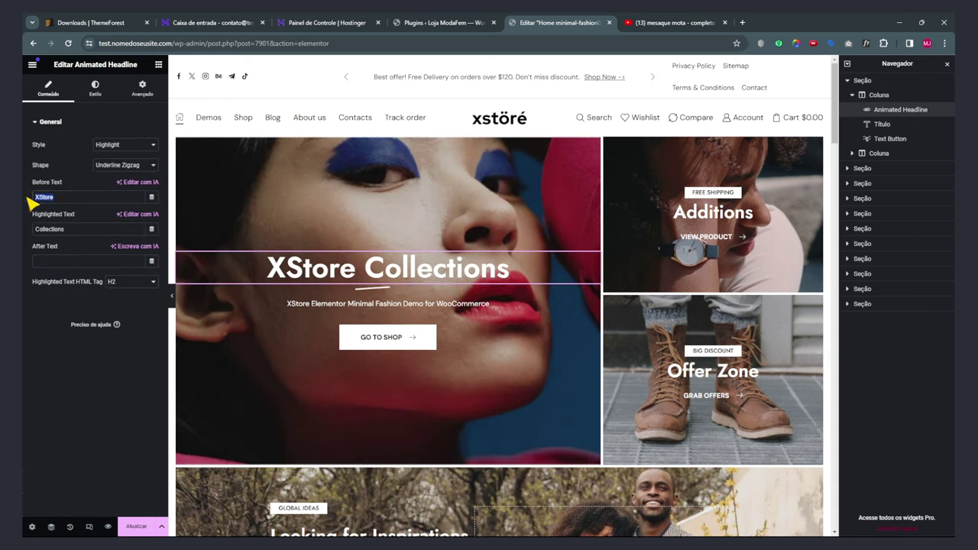
type("ModaFem")
left_click_drag(67, 233, 29, 226)
type("Coleção")
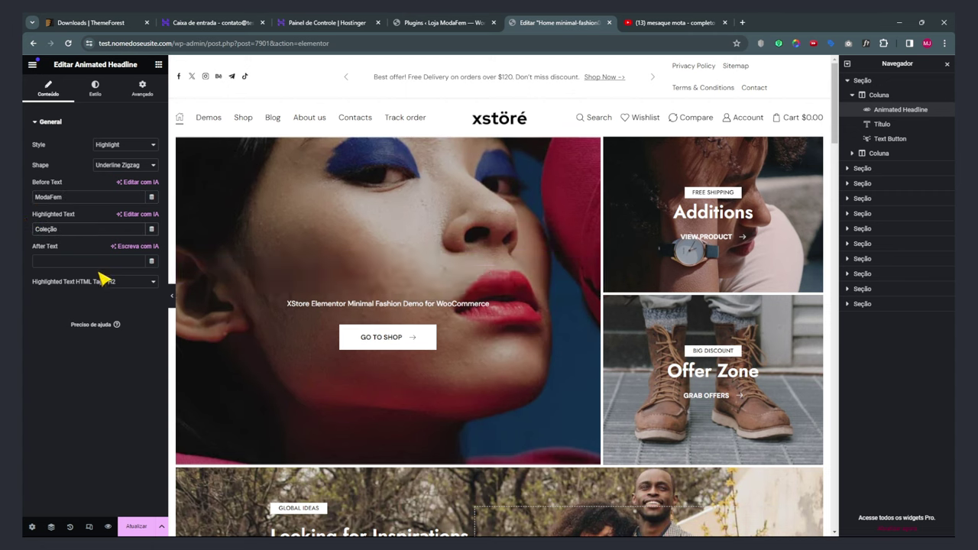
type("utra coisa")
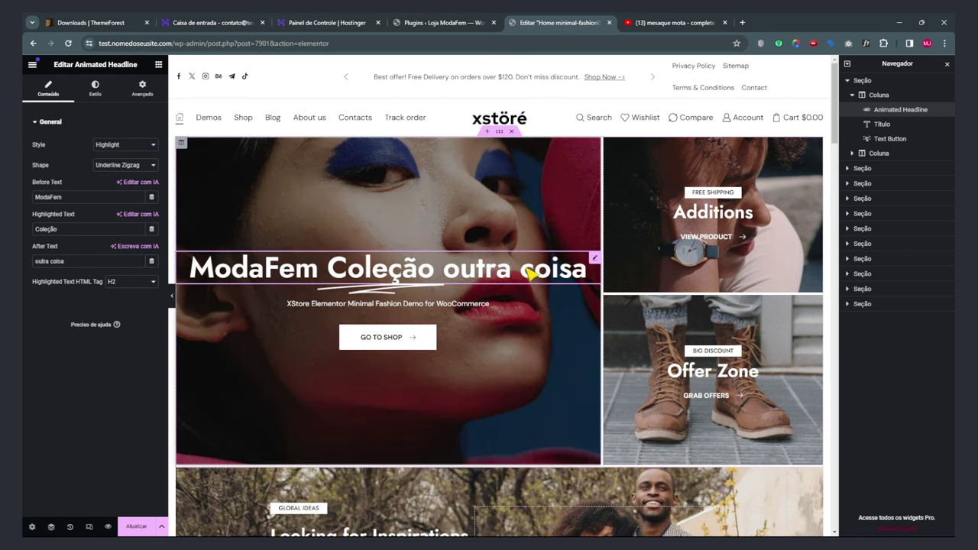
double_click(59, 229)
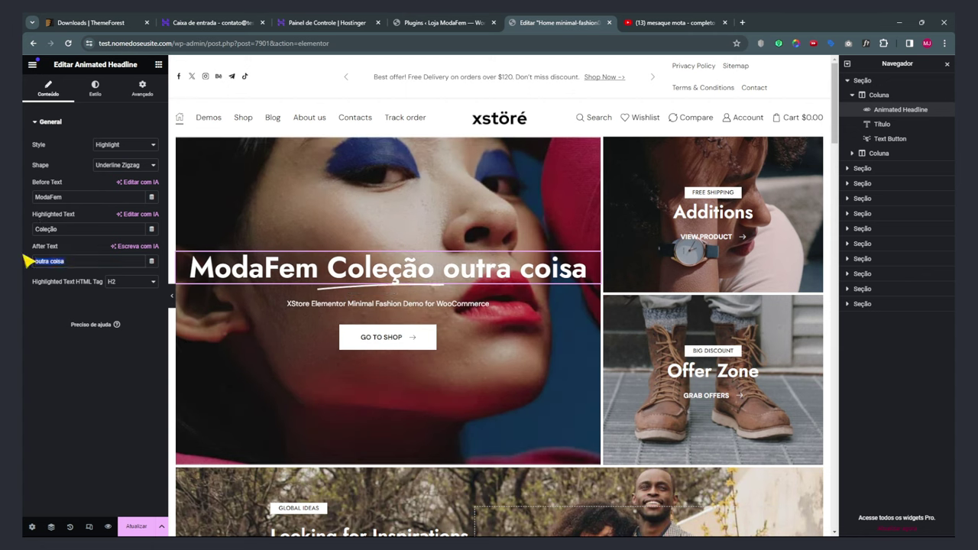
key("BackSpace")
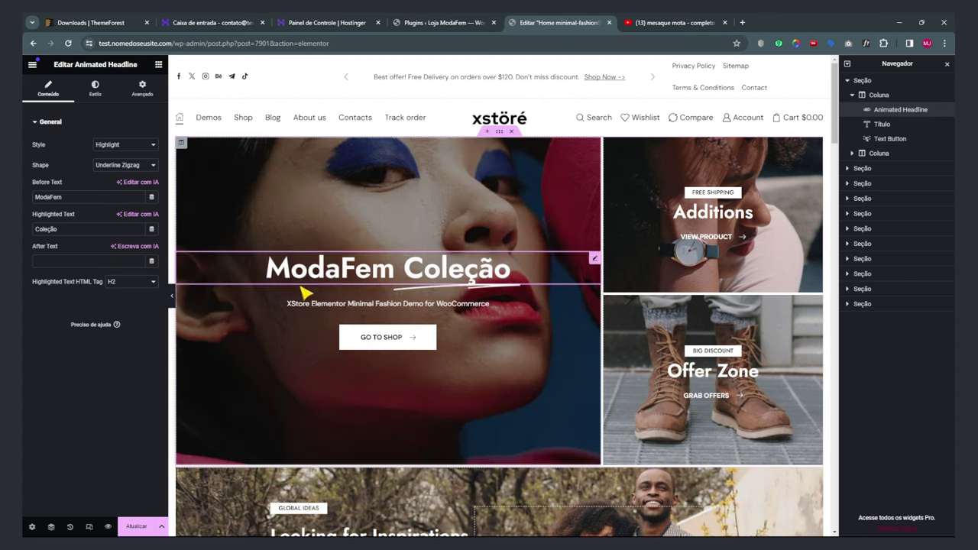
Replace the subtitle text with 'Roupas e moda feminia para você f…'.
left_click(346, 305)
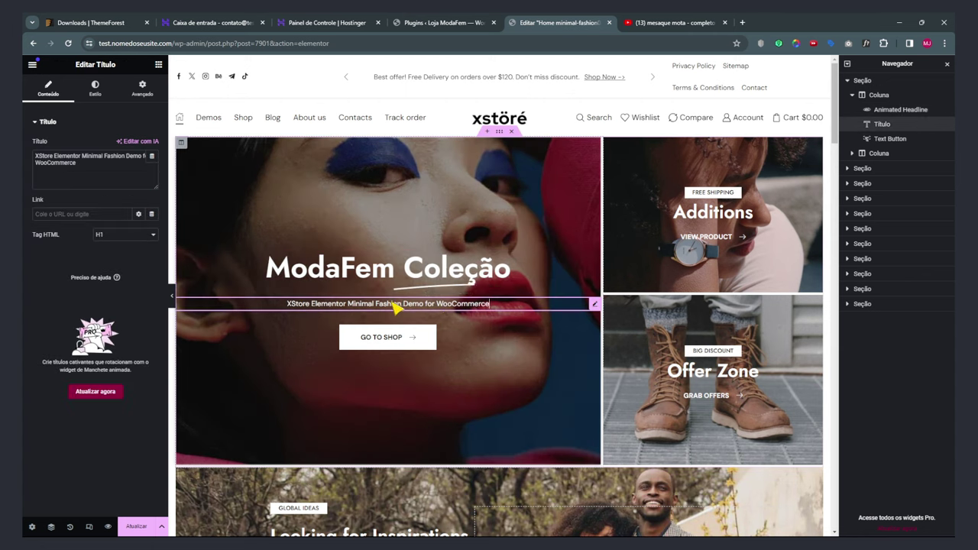
left_click_drag(76, 162, 34, 155)
type("Roupas e moda fe")
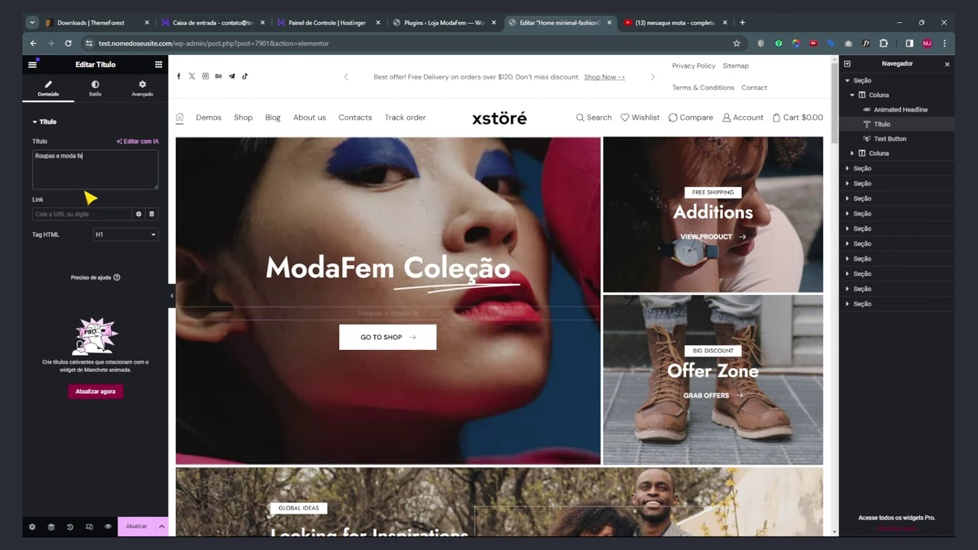
type("minia para você")
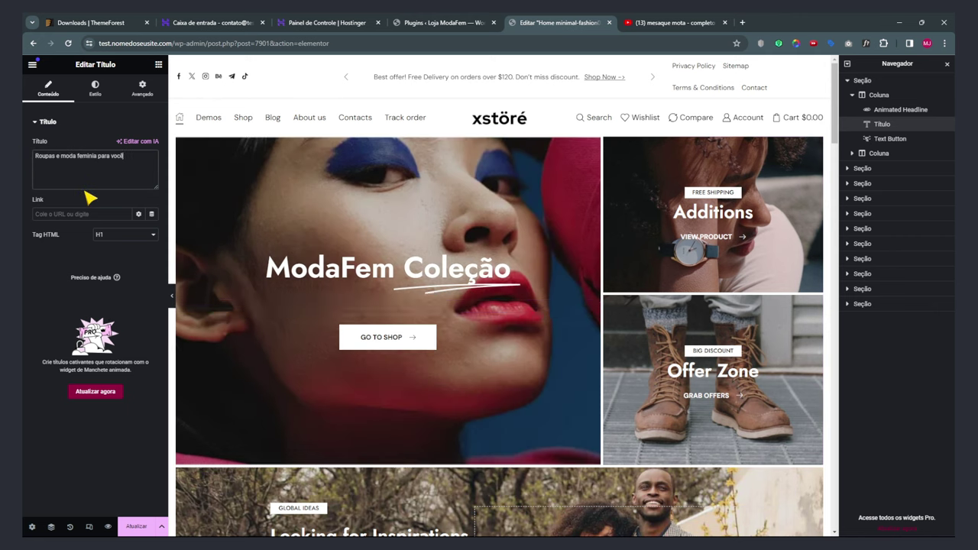
type(" ficar na moda")
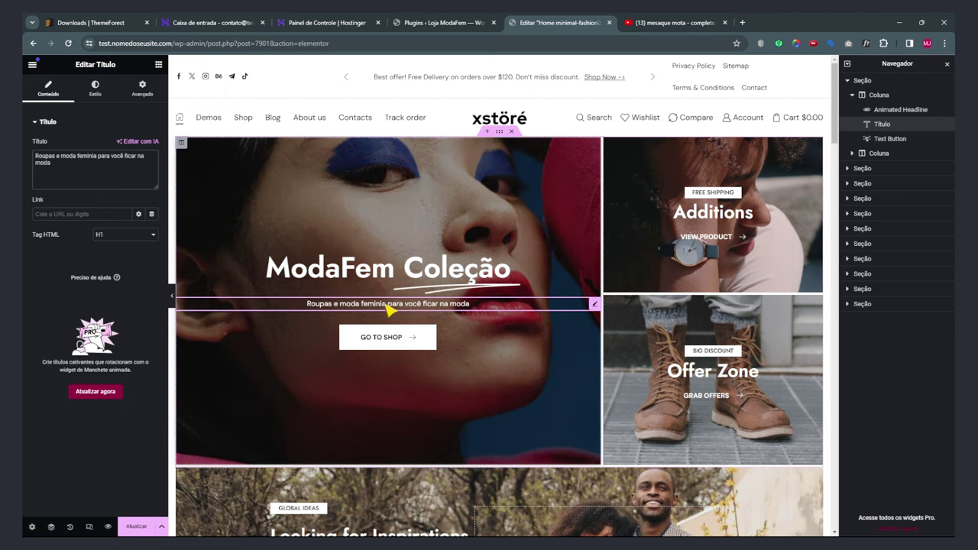
Give the Go To Shop button a Fill rtl hover effect and no animation.
left_click(416, 343)
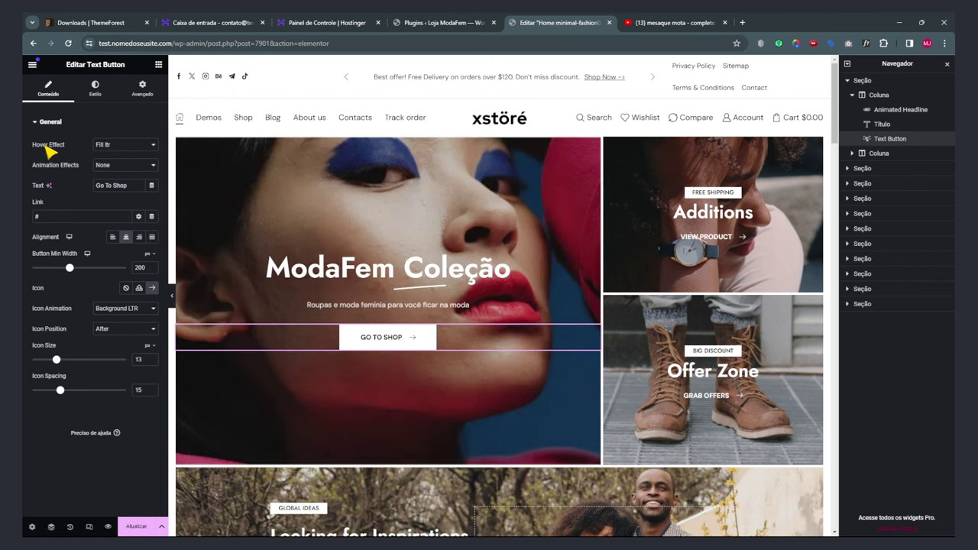
left_click(122, 144)
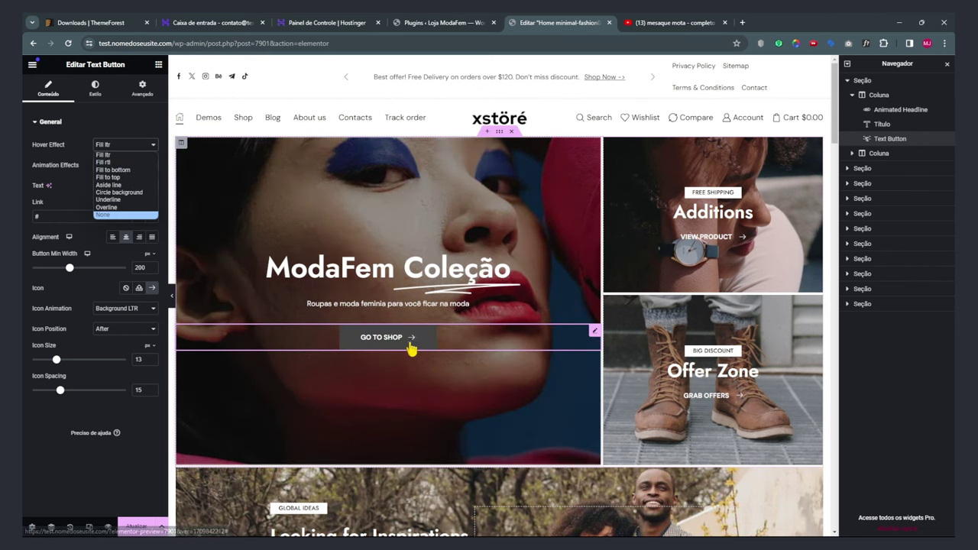
left_click(112, 179)
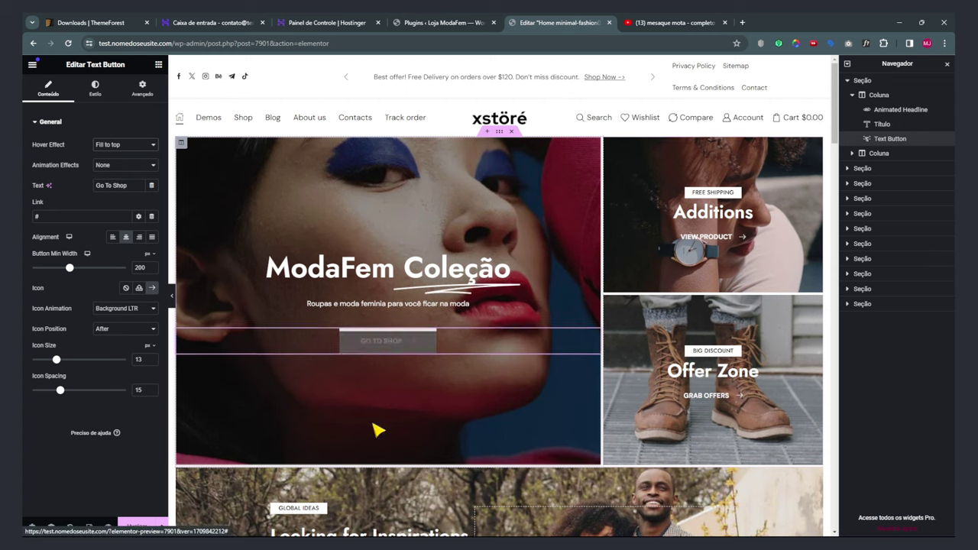
left_click(136, 144)
left_click(106, 208)
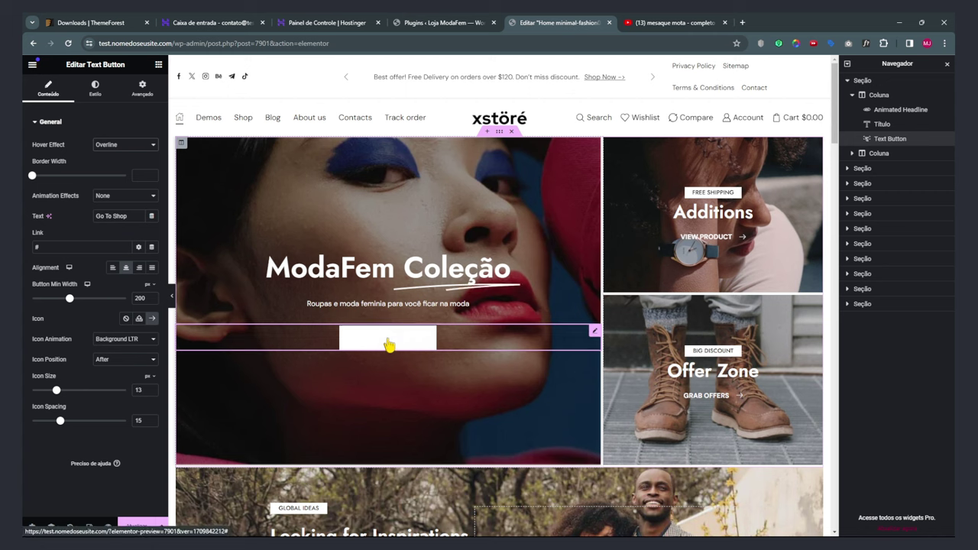
left_click(122, 144)
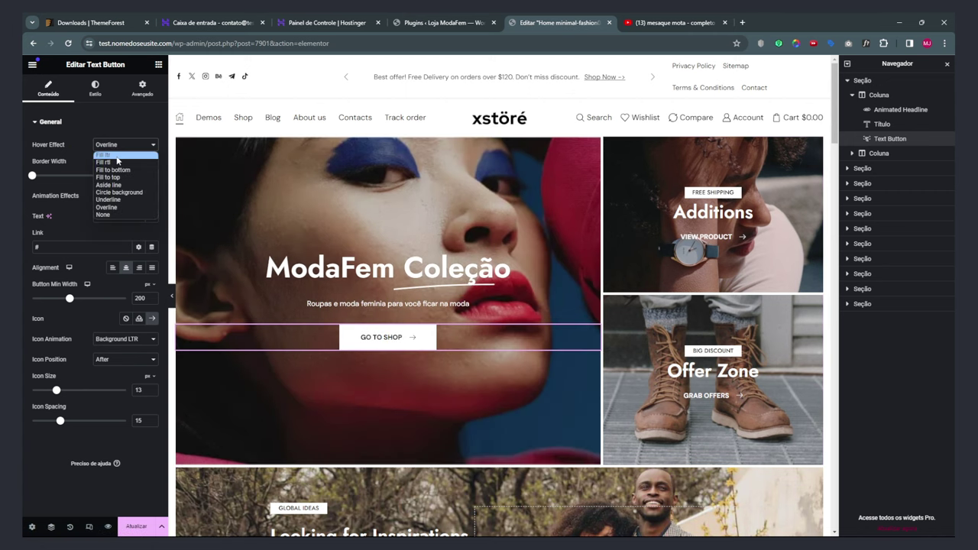
left_click(114, 161)
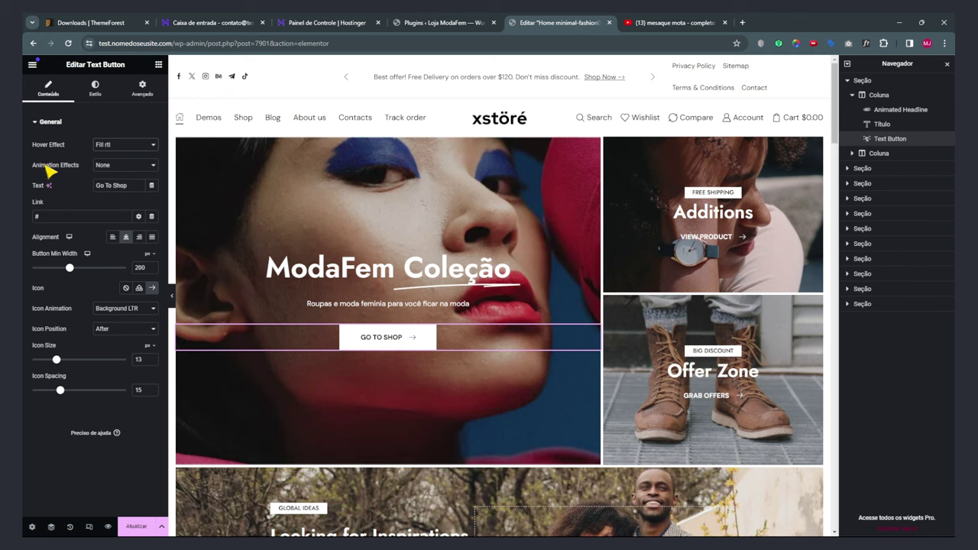
left_click(130, 165)
left_click(103, 182)
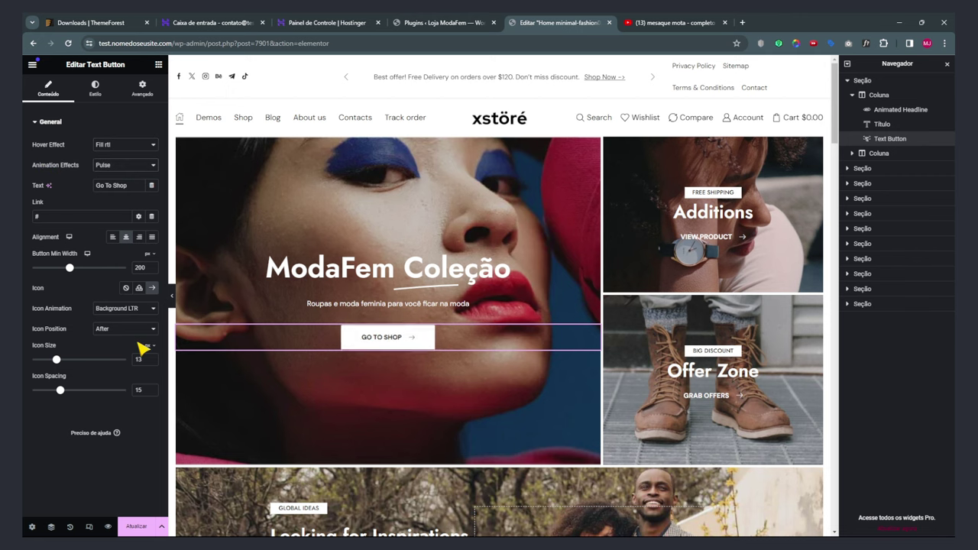
left_click(111, 165)
left_click(103, 198)
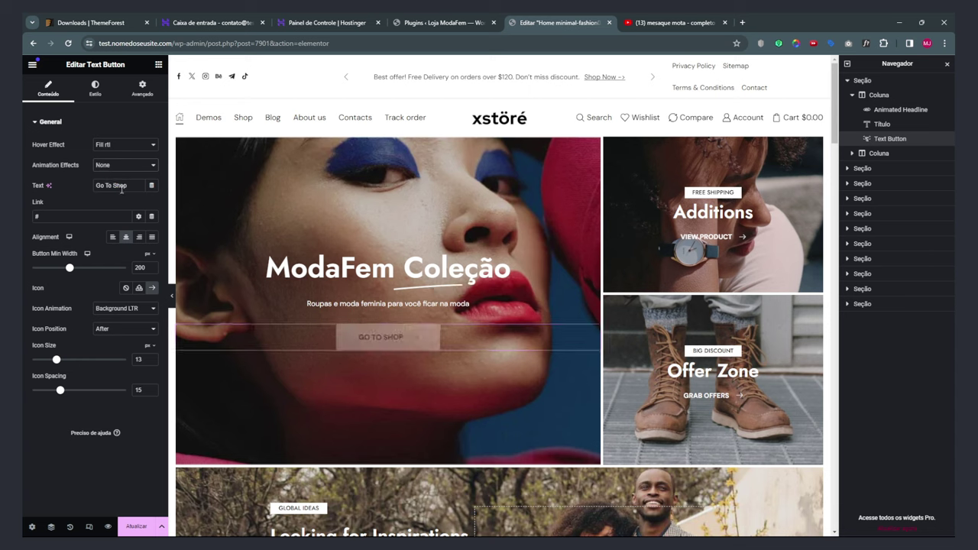
Relabel the button 'Ir a Loja' and delete its # placeholder link.
left_click_drag(129, 185, 80, 184)
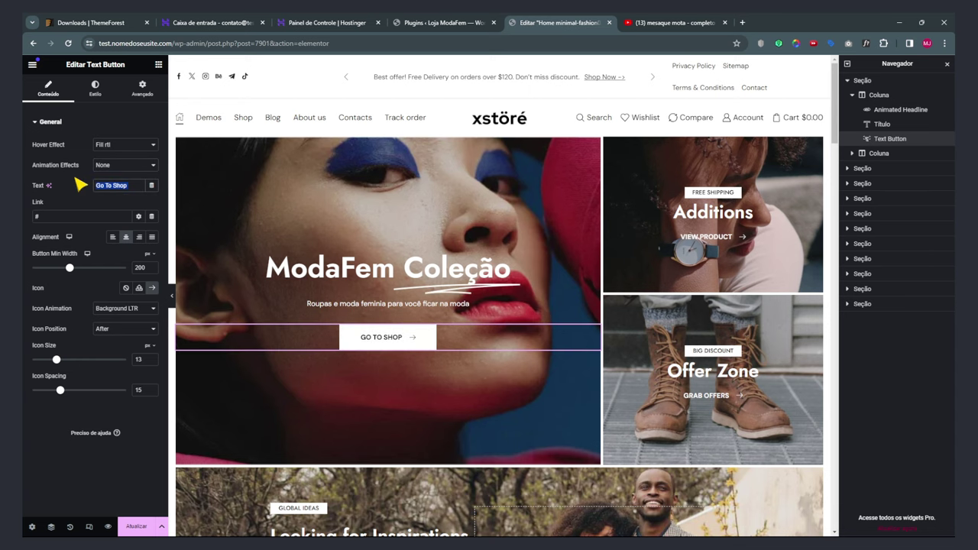
key("BackSpace")
type("Ir a Loja")
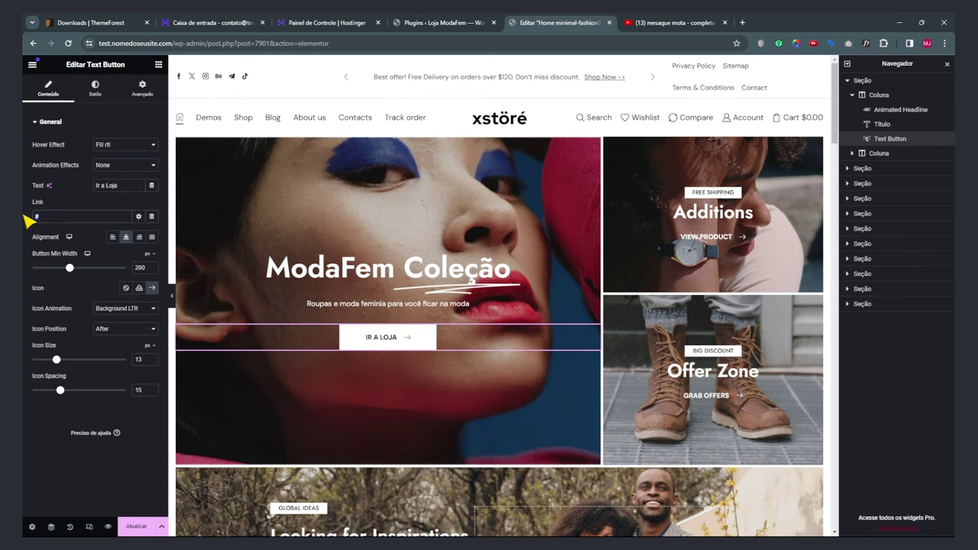
key("BackSpace")
Quick-edit the Shop page title to 'loja', save it, and copy the page's link address.
left_click(443, 22)
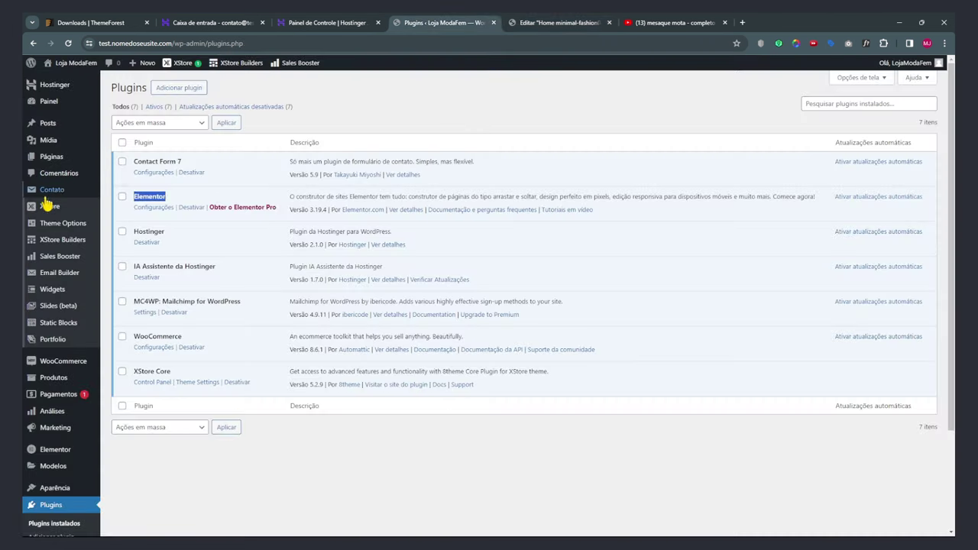
left_click(56, 156)
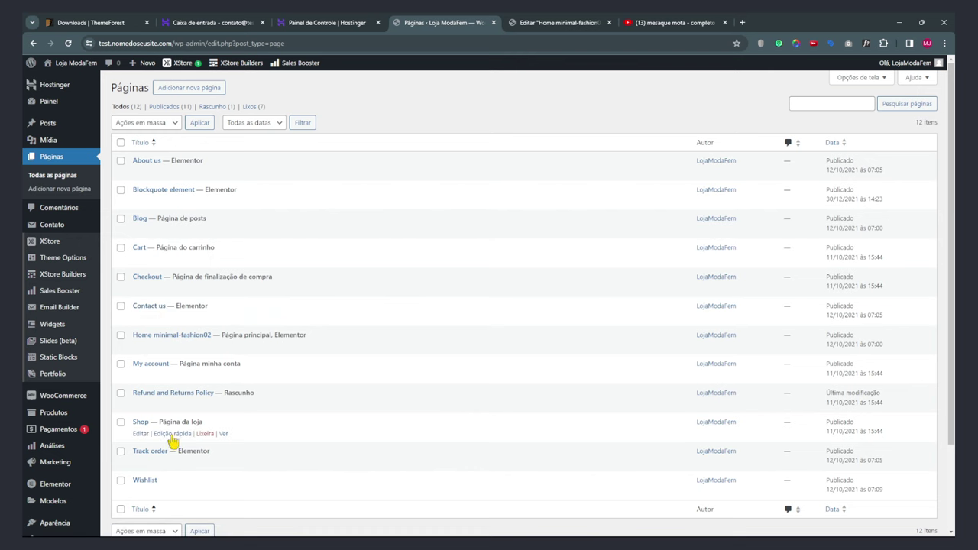
left_click(163, 434)
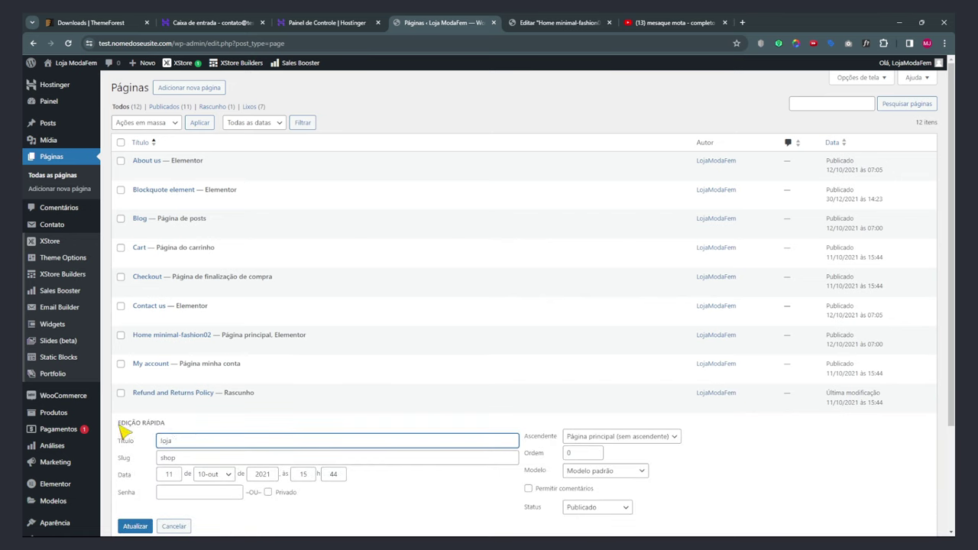
left_click(135, 525)
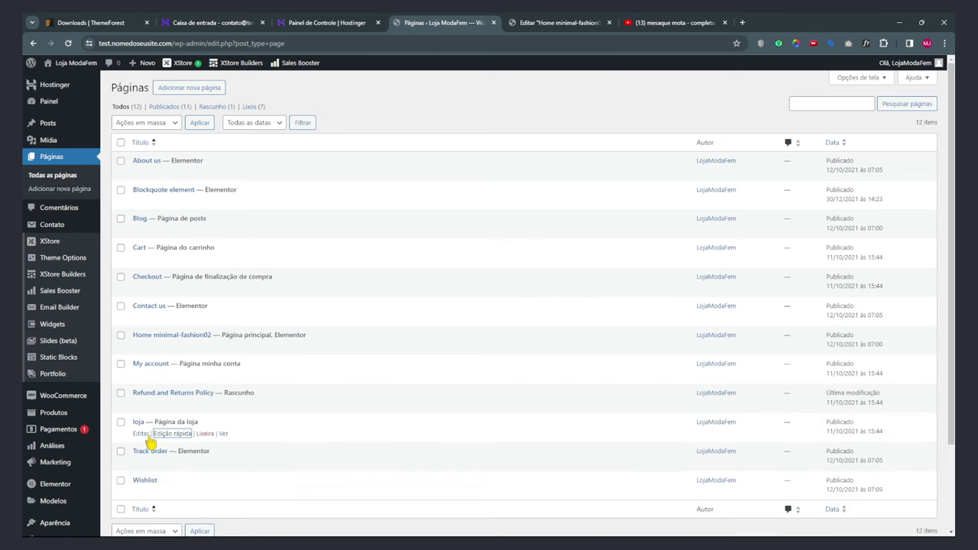
right_click(223, 434)
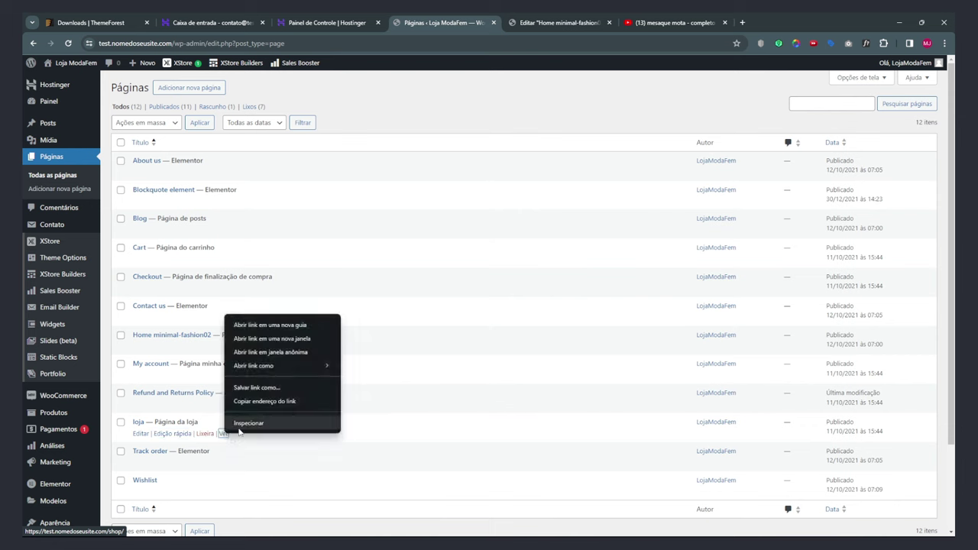
left_click(246, 405)
Paste the loja page address as the button's link and adjust its minimum width.
left_click(558, 22)
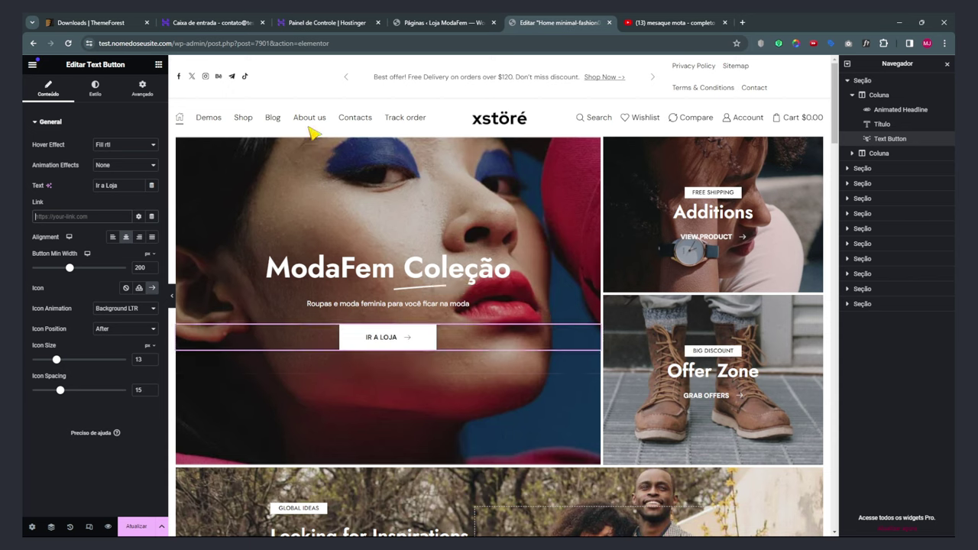
left_click(82, 217)
type("https://test.nomedoseusite.com/shop/")
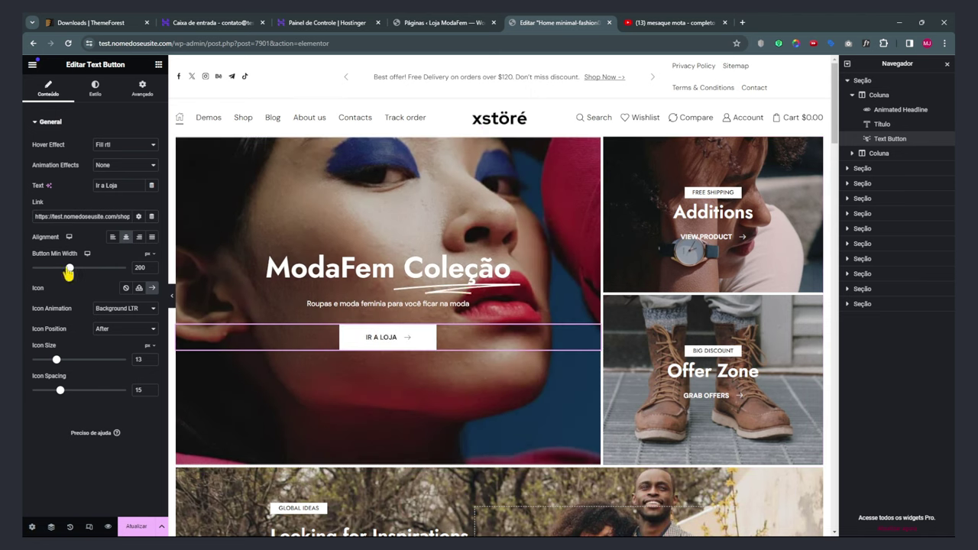
mouse_move(83, 274)
left_mouse_down()
mouse_move(92, 270)
mouse_move(62, 268)
mouse_move(92, 269)
left_mouse_up()
In the button's hover style, set the Hover Animation Color to green.
left_click(95, 88)
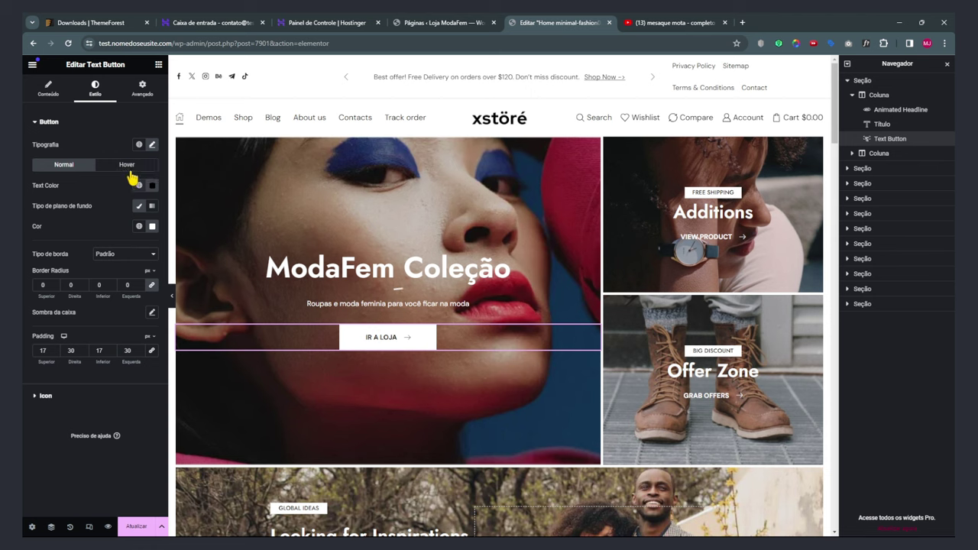
left_click(127, 166)
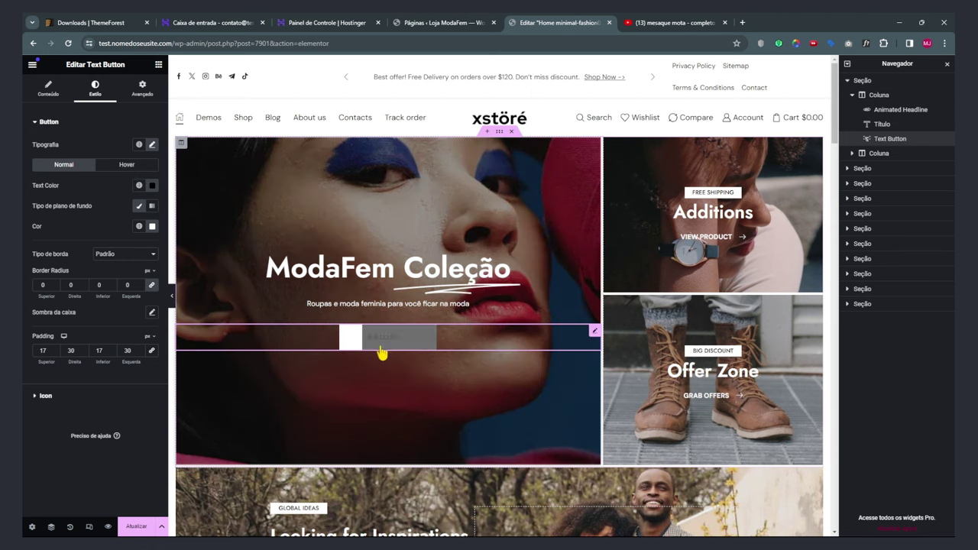
left_click(127, 167)
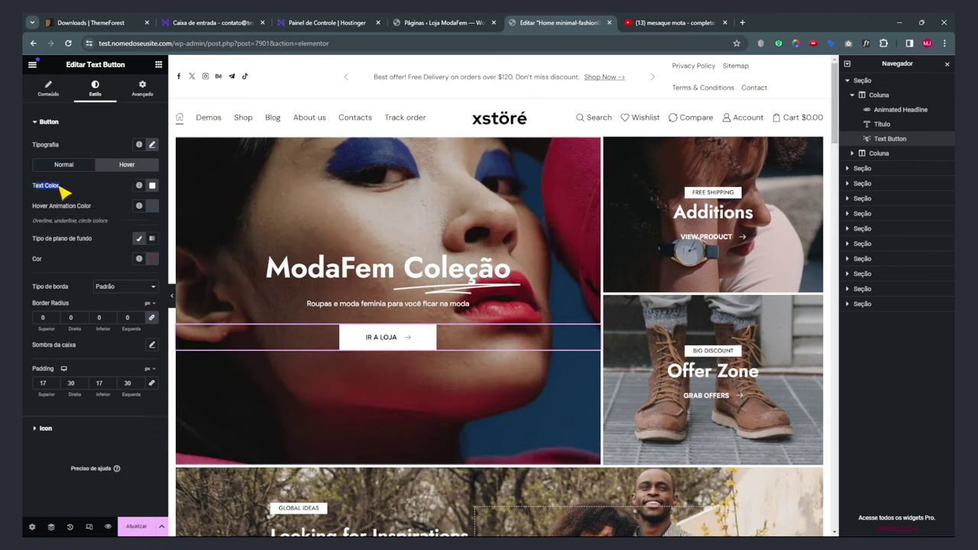
left_click_drag(33, 211, 76, 207)
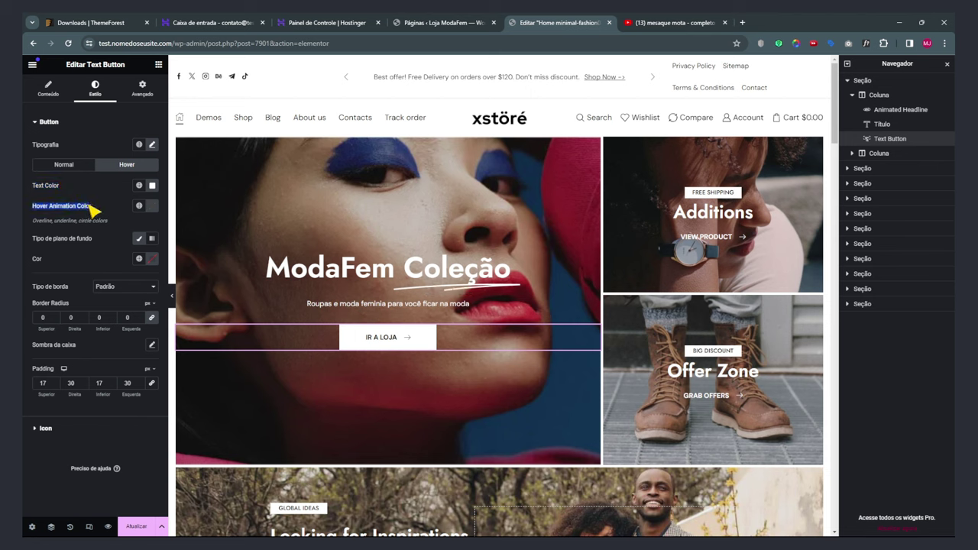
left_click_drag(32, 240, 92, 239)
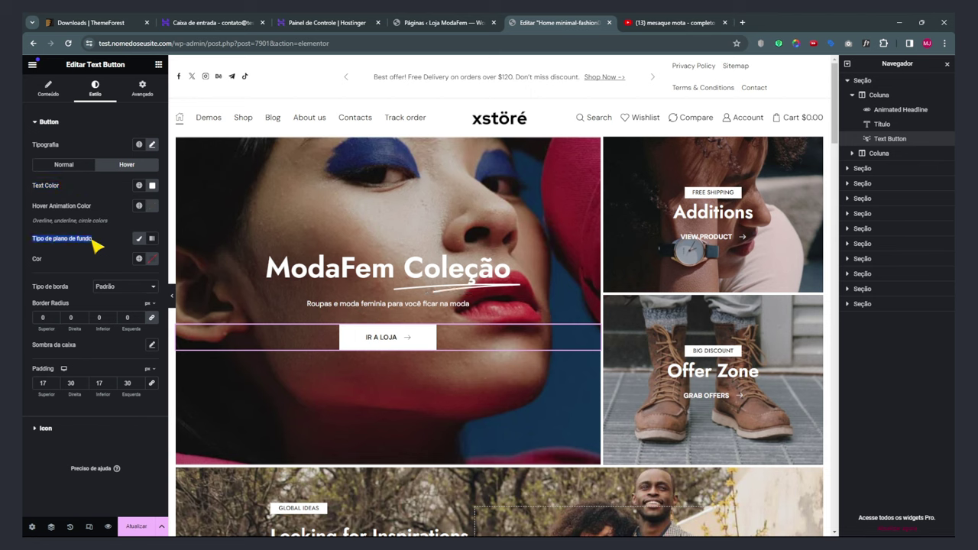
left_click(152, 205)
left_click(189, 260)
left_click(204, 263)
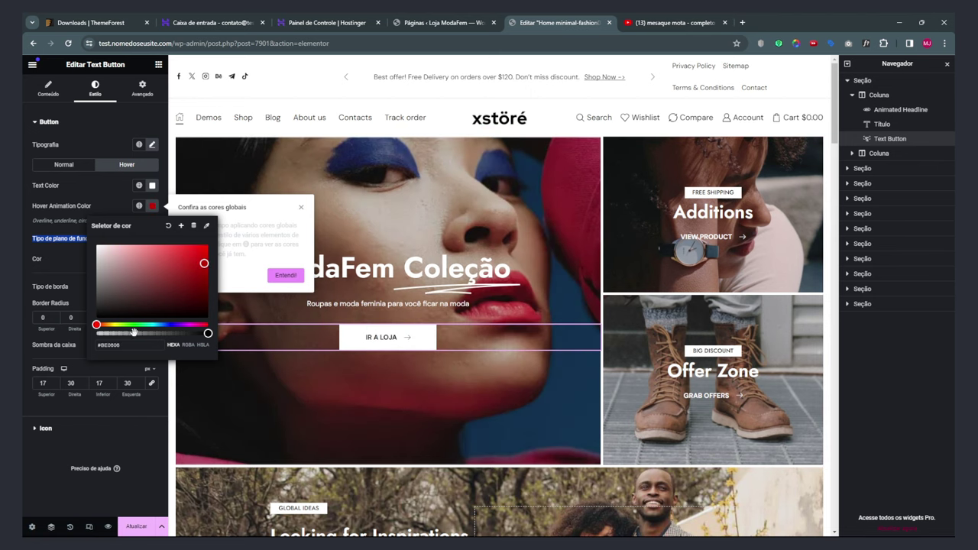
left_click(137, 324)
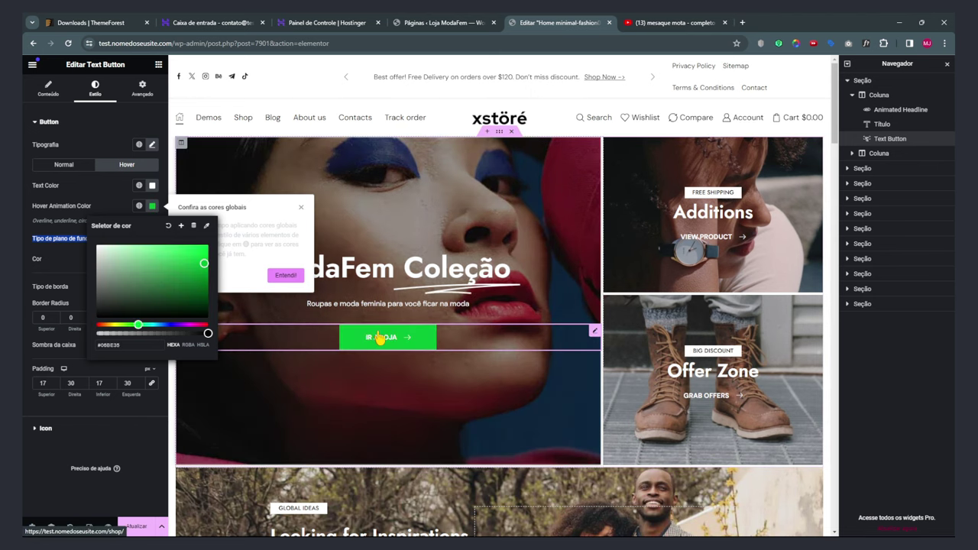
left_click(40, 466)
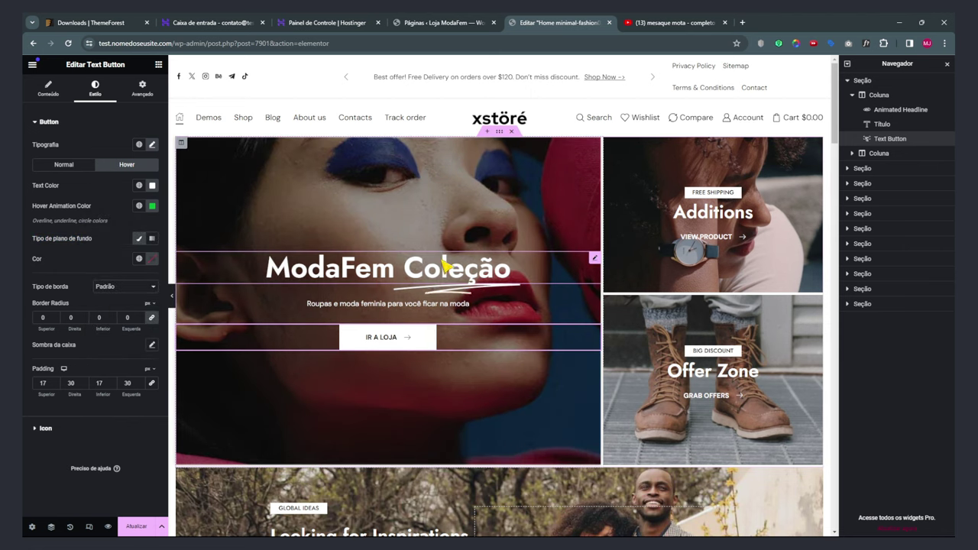
Scroll down to the Looking for Inspirations banner and select its section.
scroll(449, 293, "down", 15)
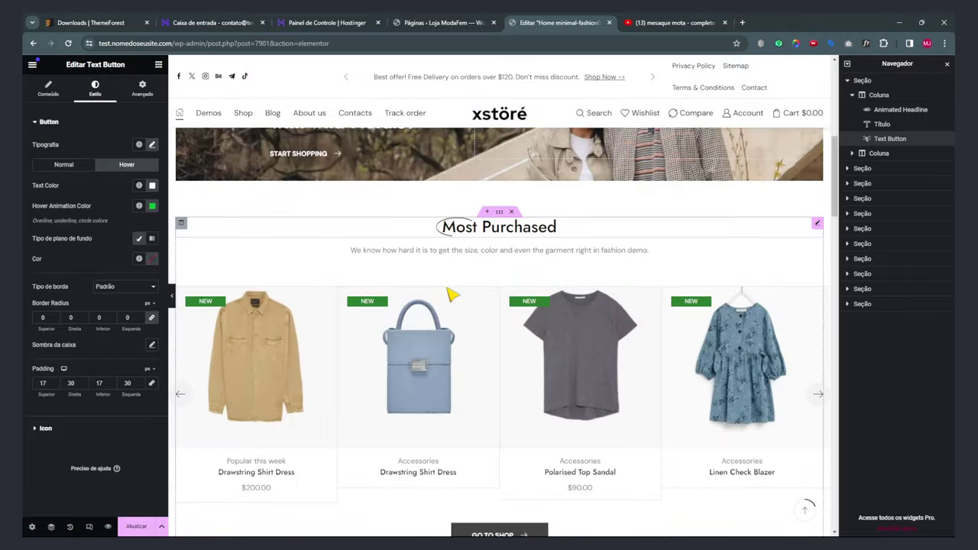
scroll(450, 293, "down", 15)
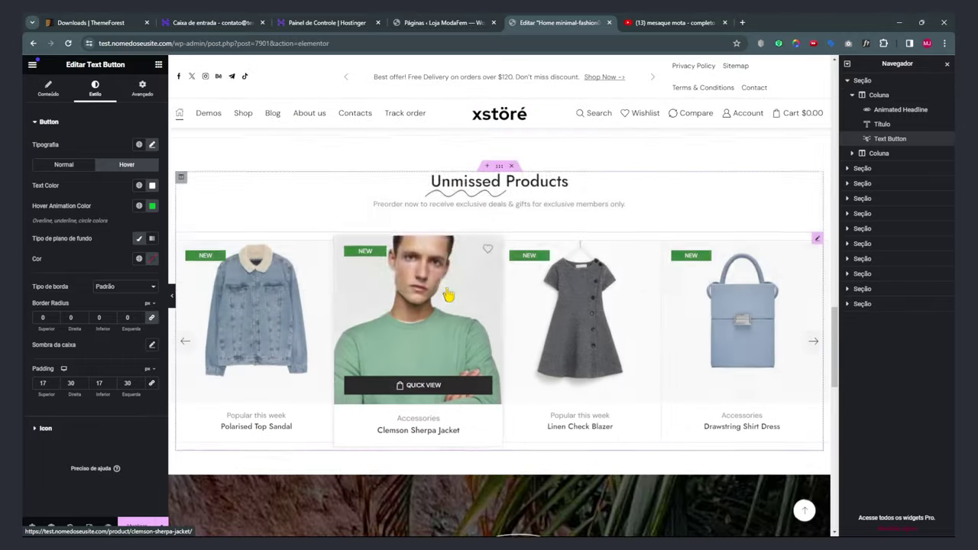
scroll(451, 297, "down", 2)
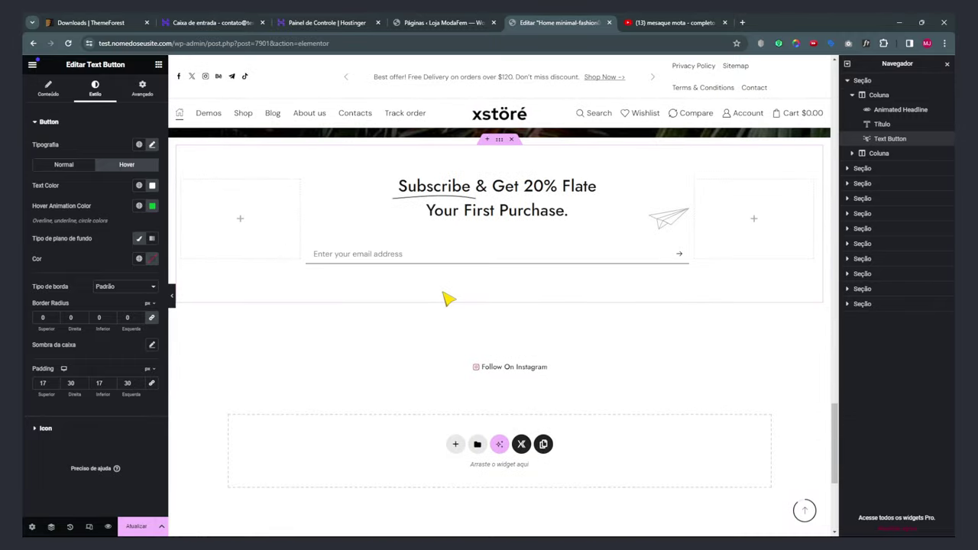
scroll(449, 300, "up", 20)
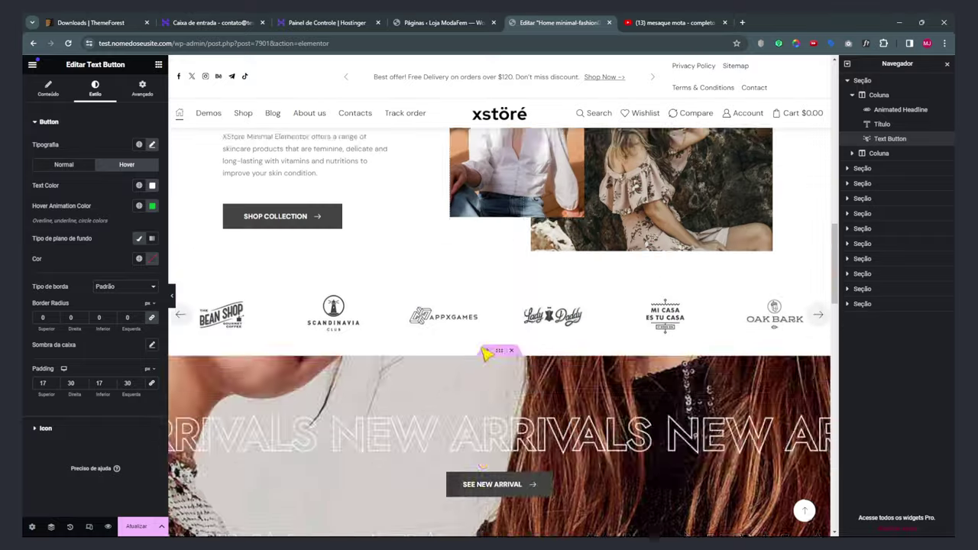
scroll(486, 353, "down", 4)
scroll(415, 366, "up", 3)
scroll(382, 323, "down", 2)
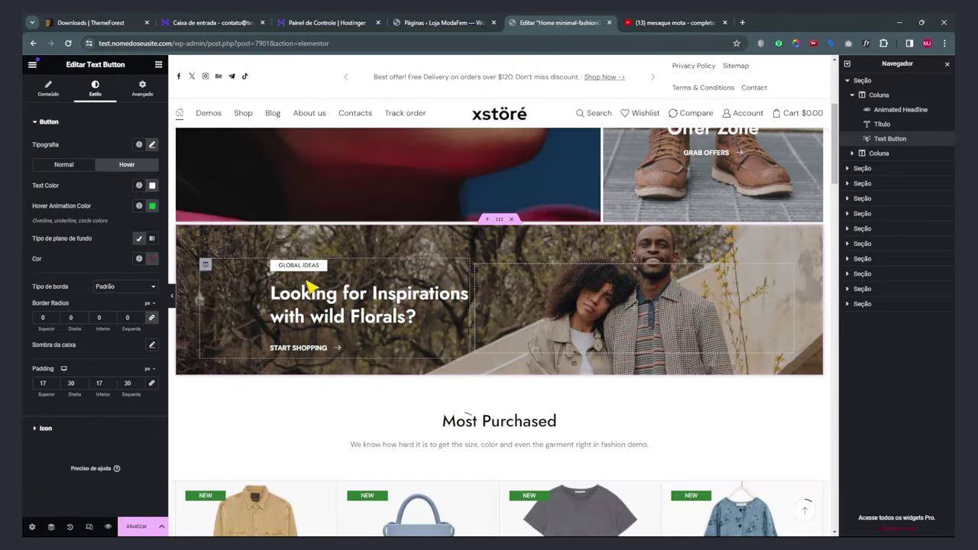
left_click(499, 220)
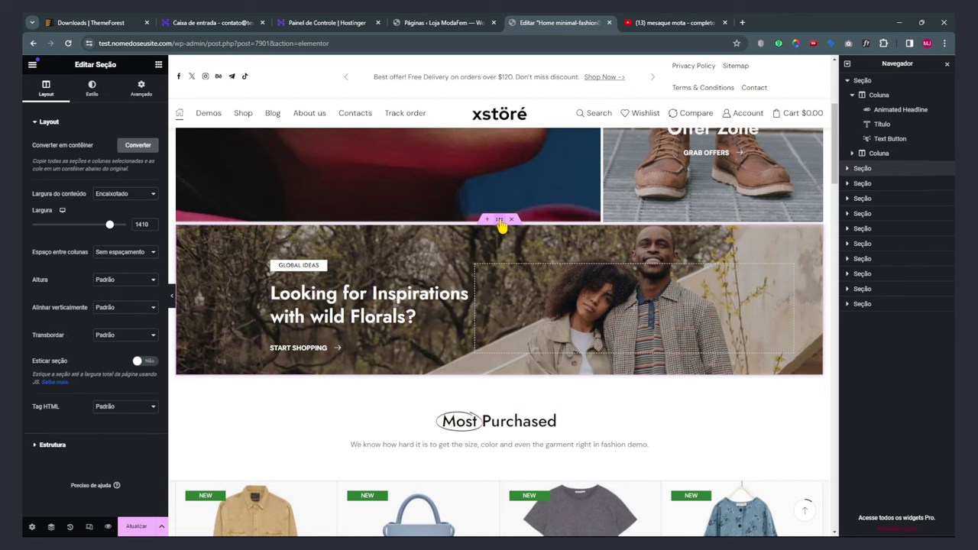
Inspect the banner's two columns in the Navigator, then open the section's Estilo background settings.
left_click(849, 168)
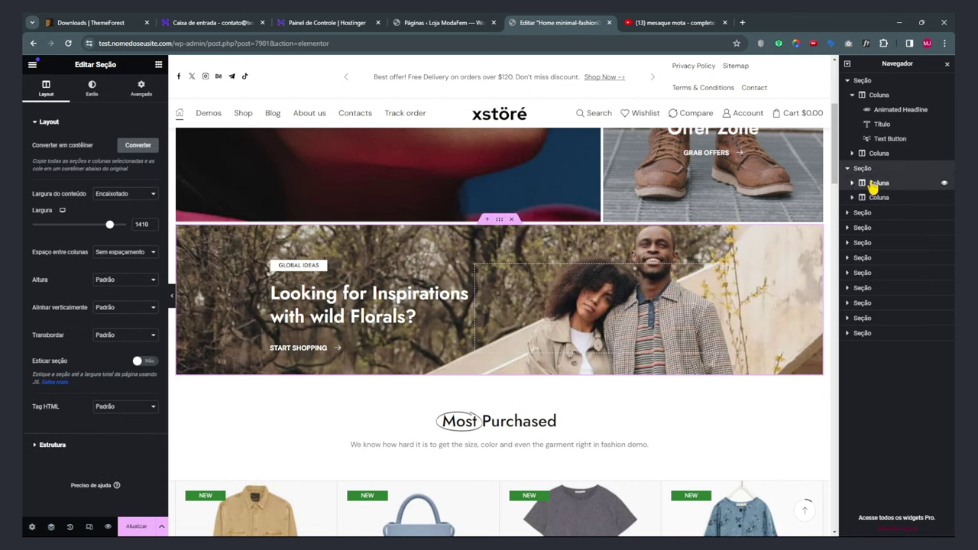
left_click(875, 183)
left_click(880, 197)
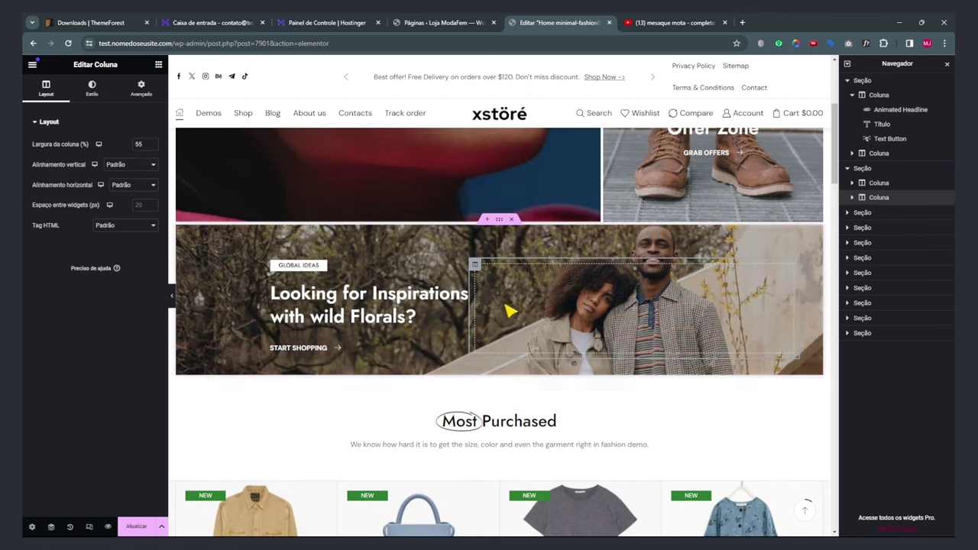
left_click(865, 170)
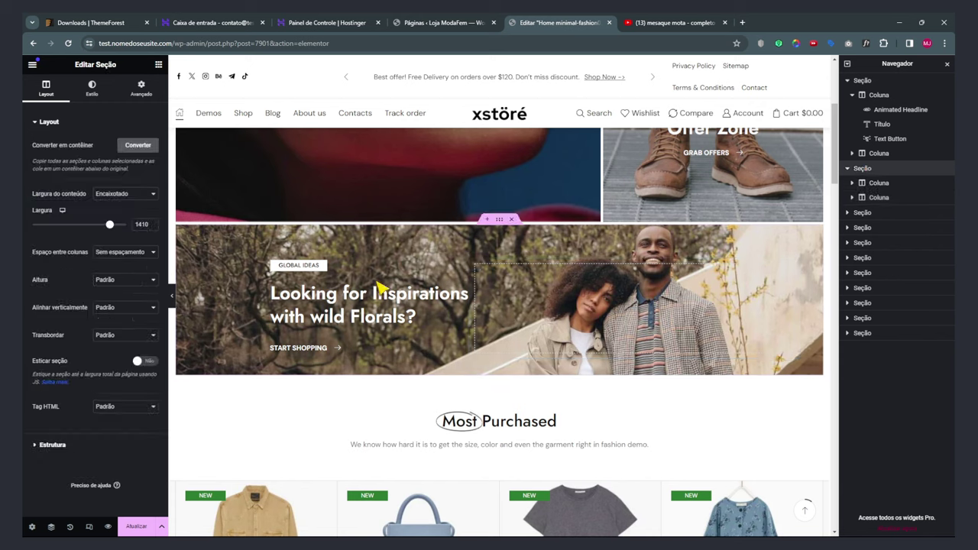
left_click(91, 87)
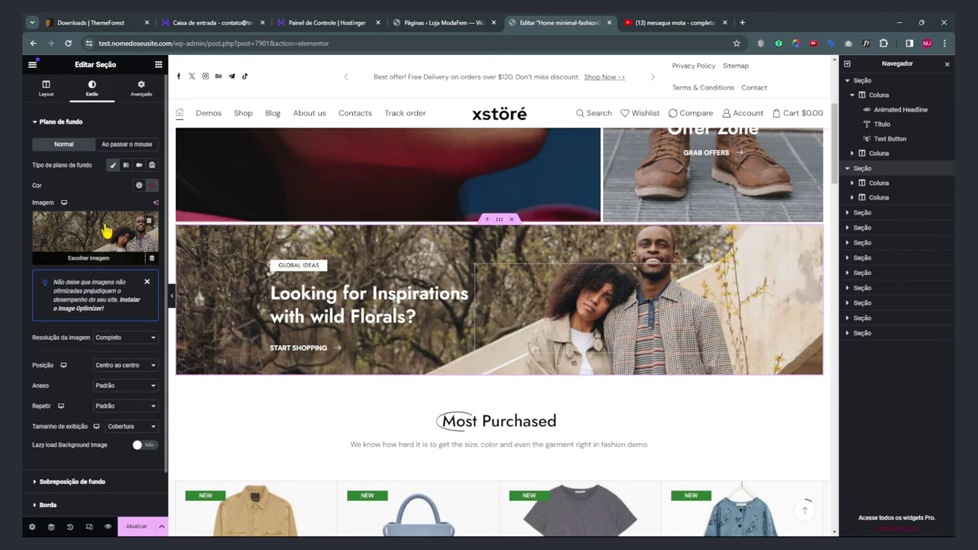
Replace the banner background with the blue water photo from the media library.
left_click(107, 232)
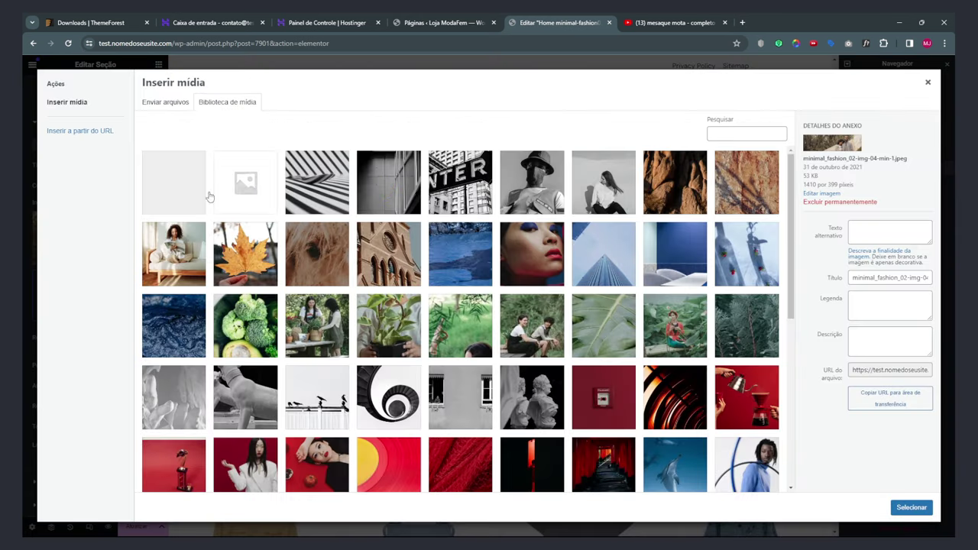
left_click(193, 270)
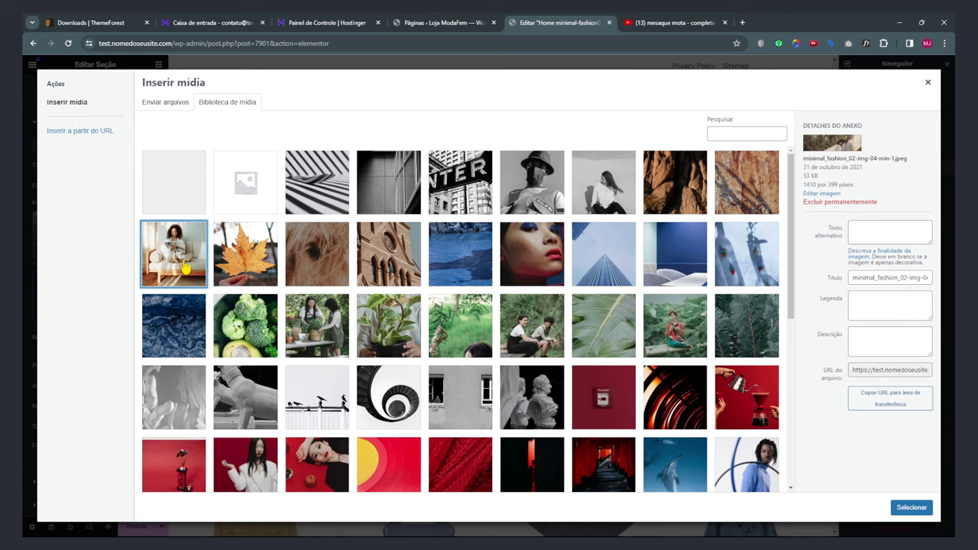
left_click(925, 507)
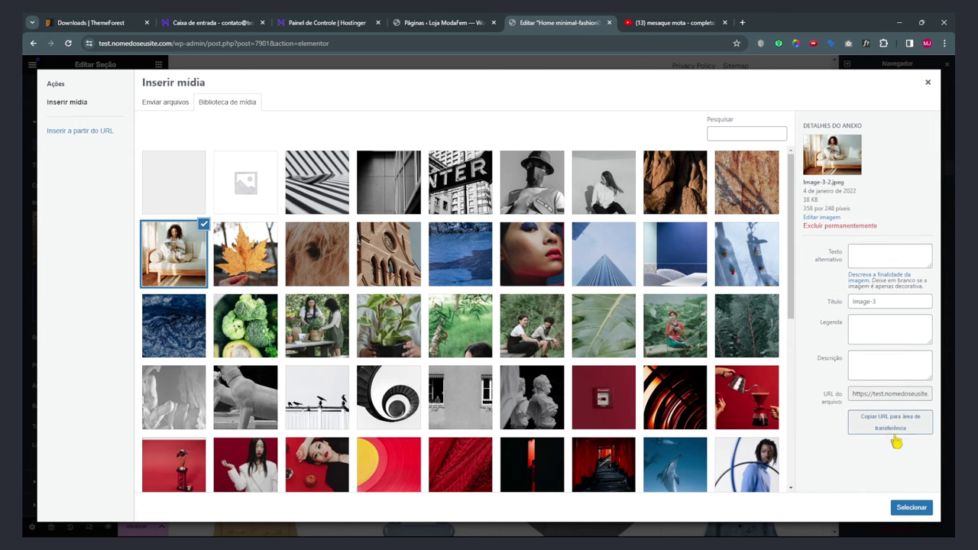
left_click(904, 514)
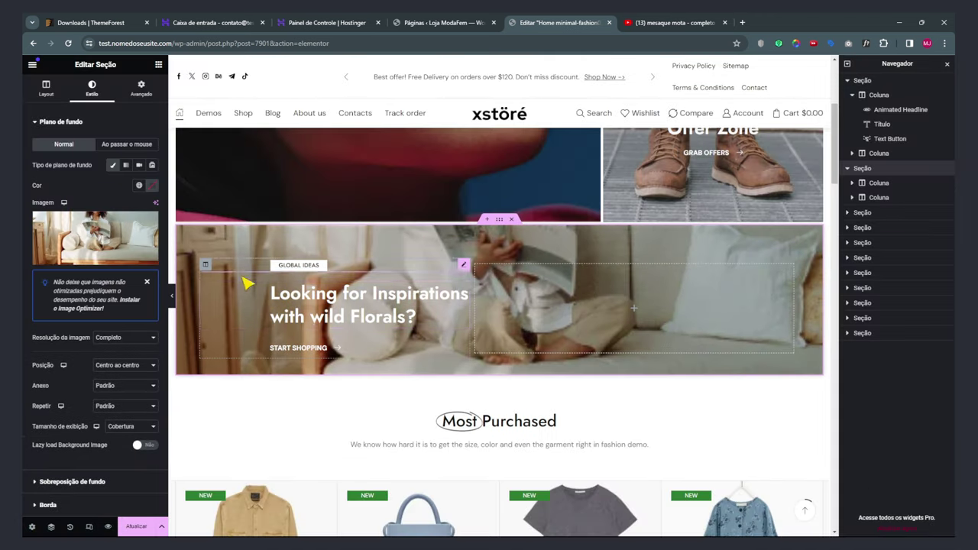
left_click(122, 235)
left_click(460, 255)
left_click(912, 508)
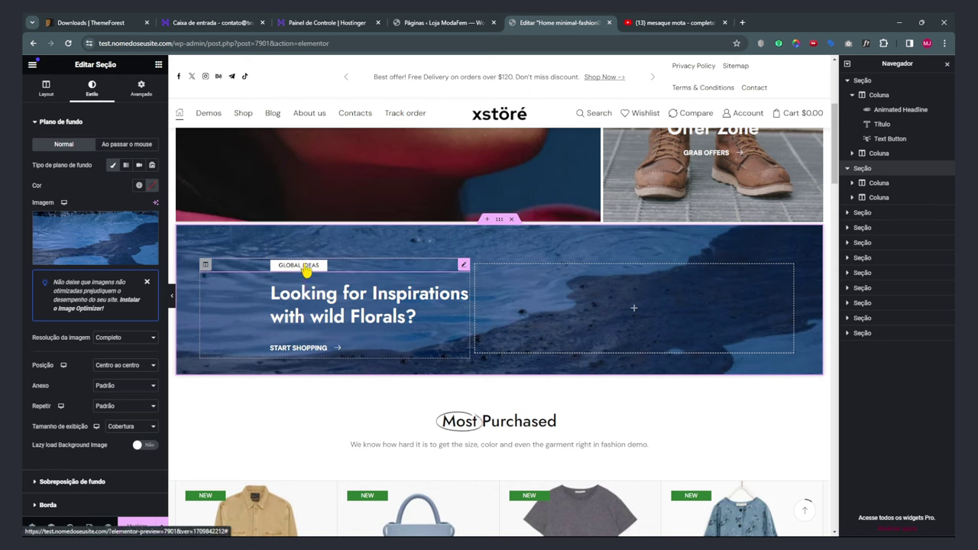
Select the GLOBAL IDEAS button's placeholder # link, then go to the WordPress pages list.
left_click(302, 266)
left_click_drag(85, 220, 30, 217)
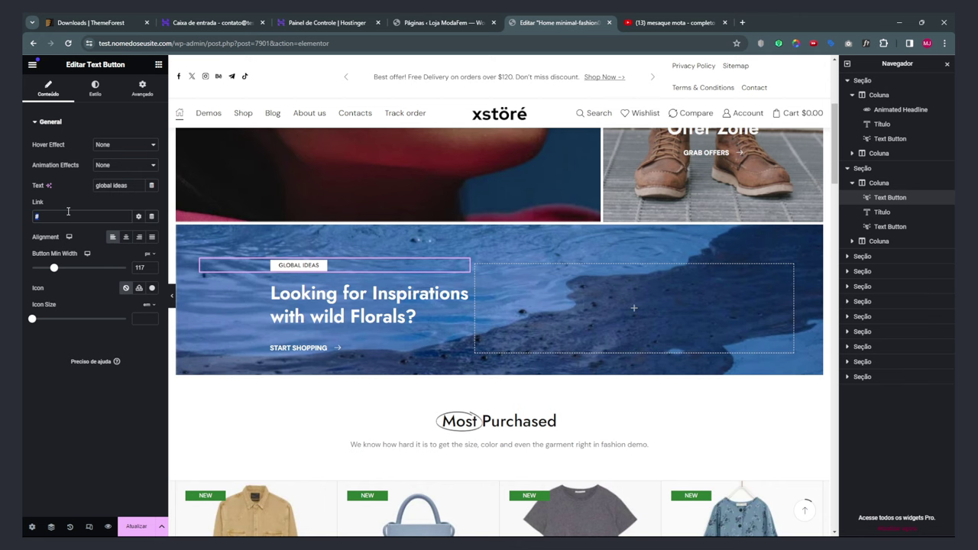
left_click(473, 28)
Copy the Handbag product category's link from Produtos > Categorias and return to the Elementor tab.
mouse_move(61, 401)
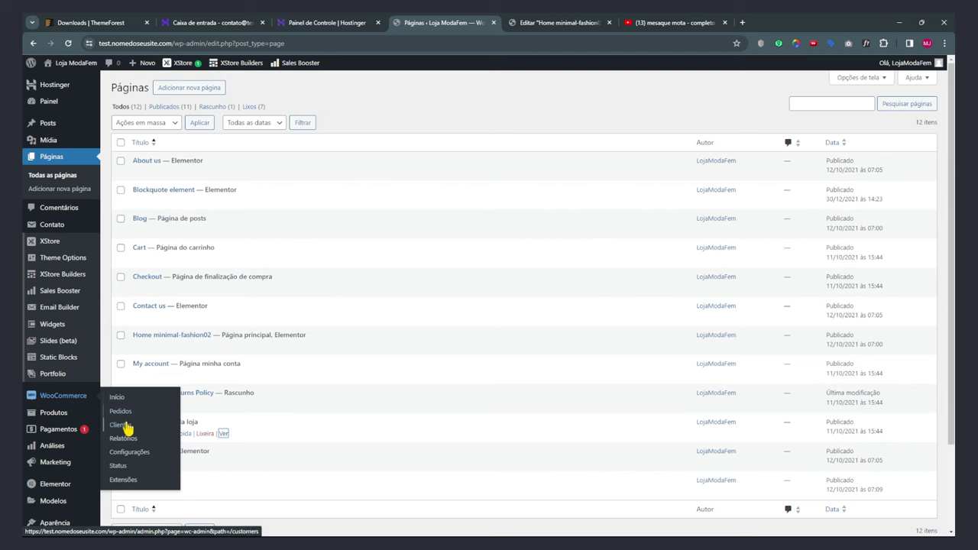
mouse_move(48, 416)
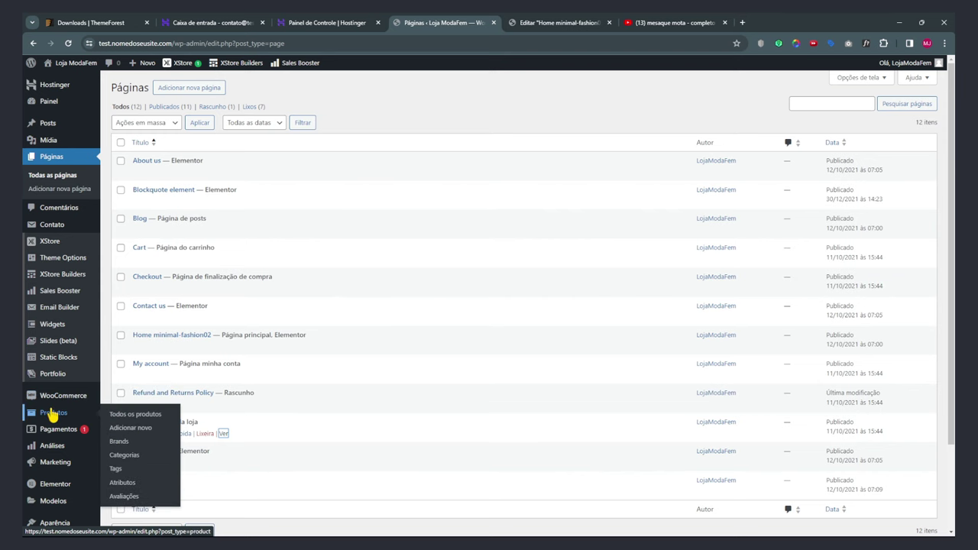
left_click(52, 413)
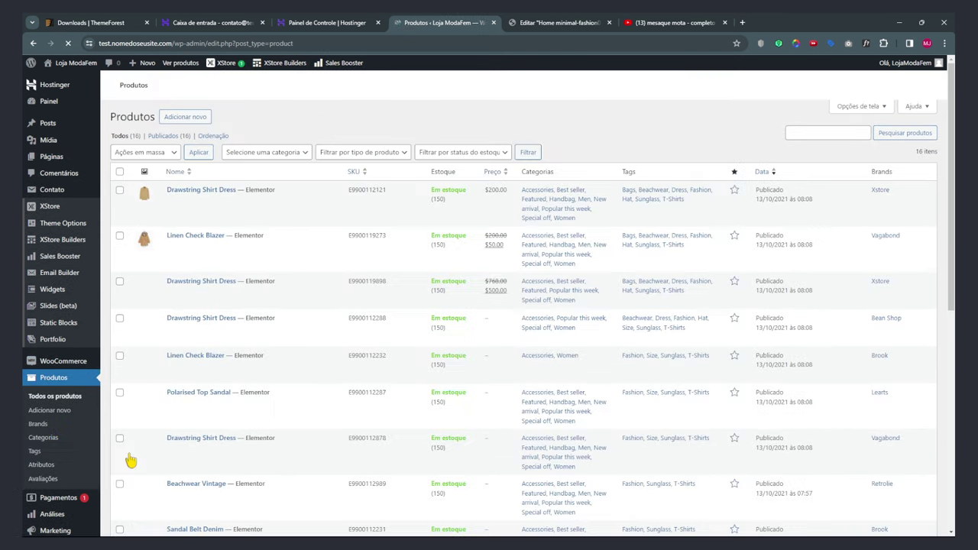
mouse_move(146, 445)
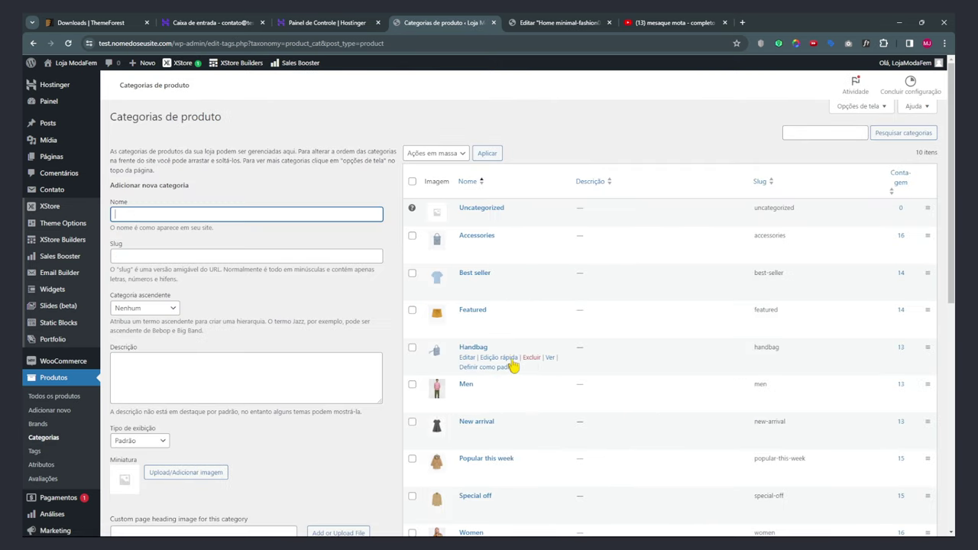
right_click(552, 357)
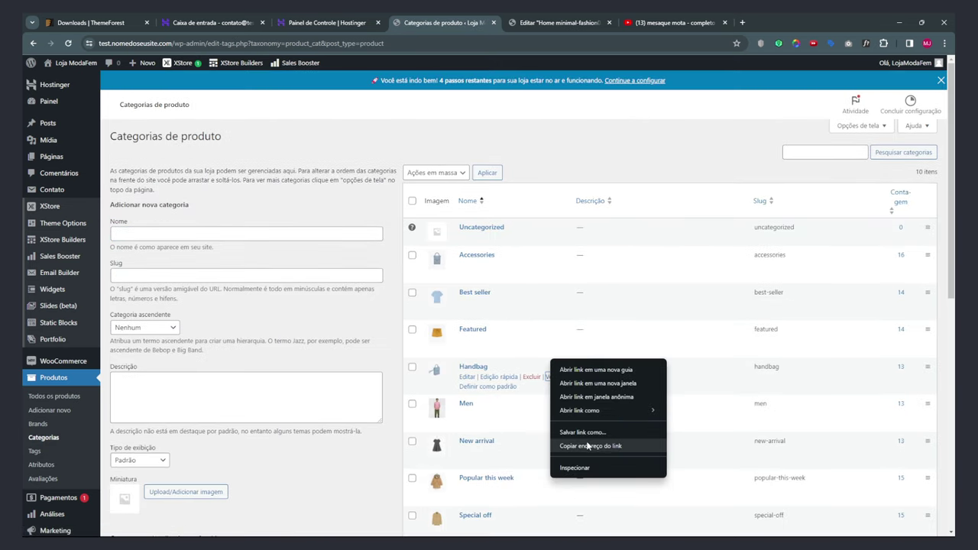
left_click(590, 447)
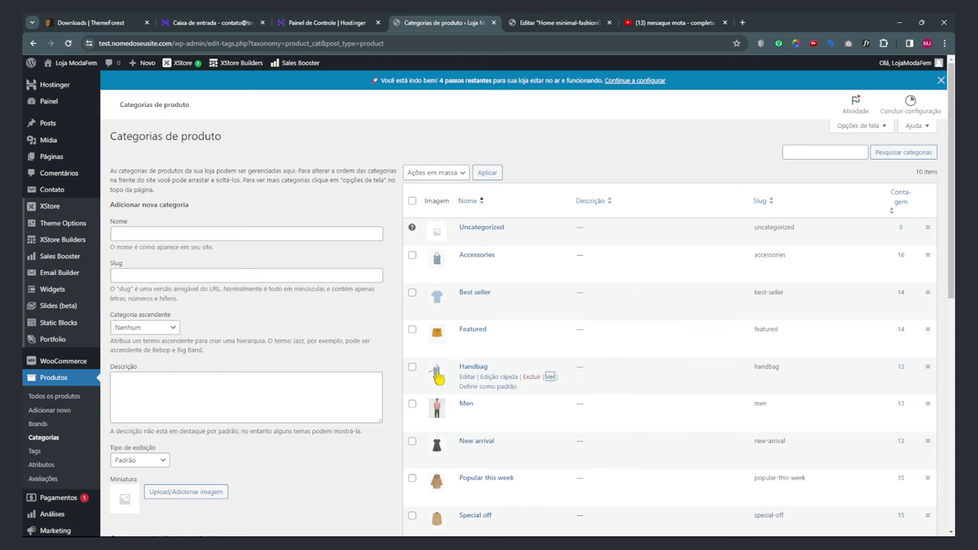
left_click(558, 22)
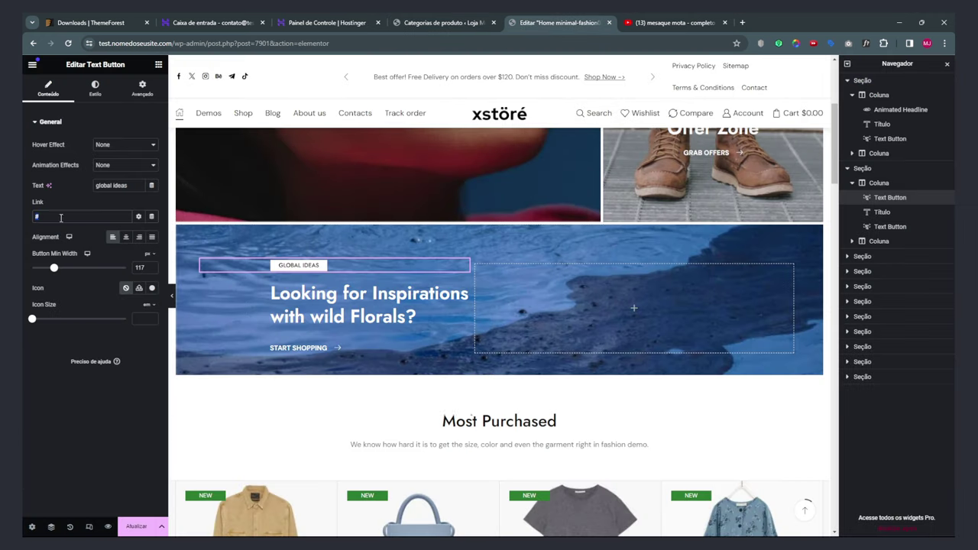
Paste the Handbag category link and change the banner label to BOLSAS.
type("https://test.nomedoseusite.com/product-category/handbag/")
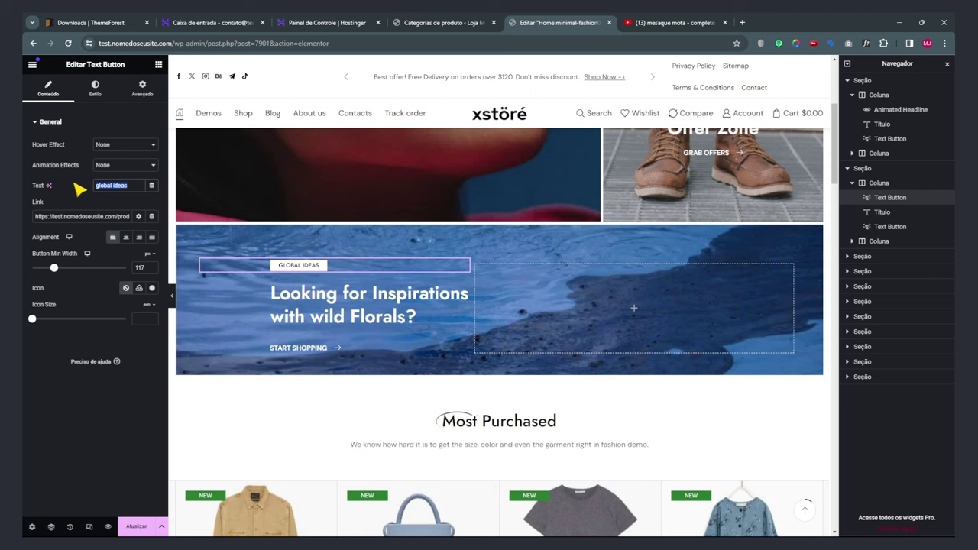
type("bolsas")
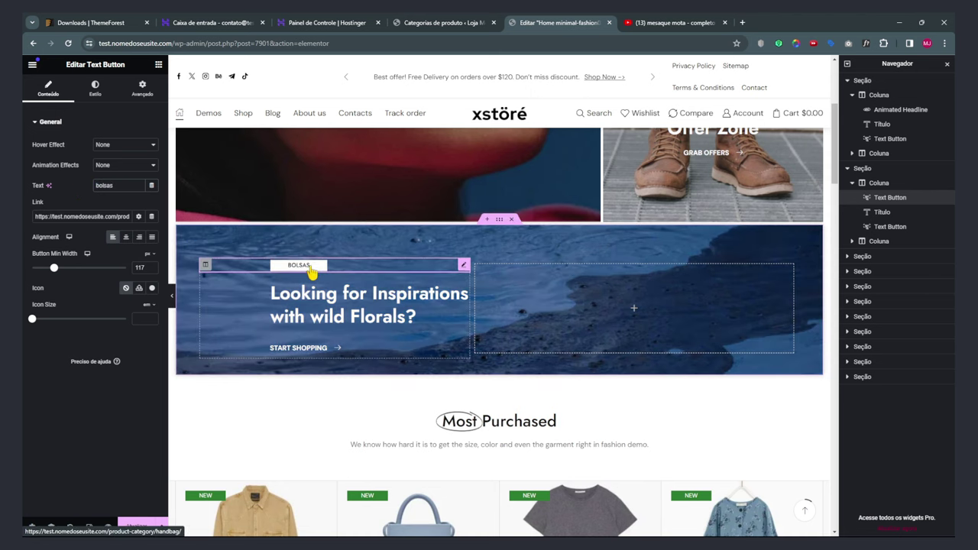
left_click(310, 316)
left_click_drag(82, 164, 33, 154)
Link the Start Shopping button to the /shop page and relabel it LOJA.
left_click(287, 356)
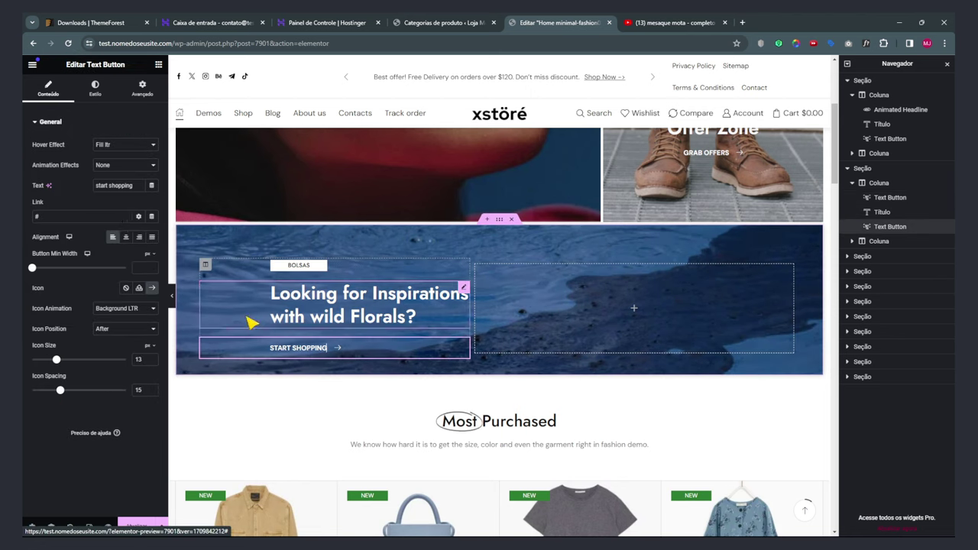
left_click_drag(55, 217, 27, 227)
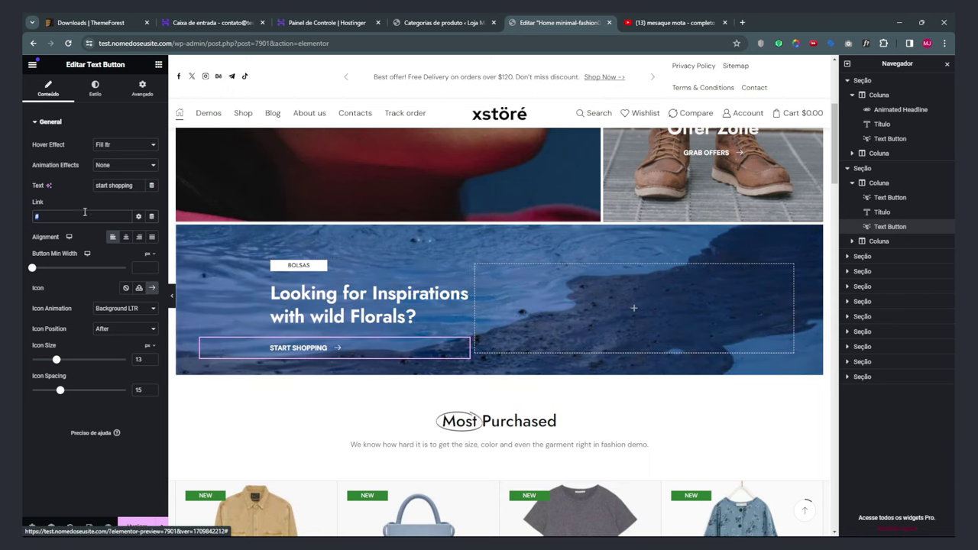
type("loj")
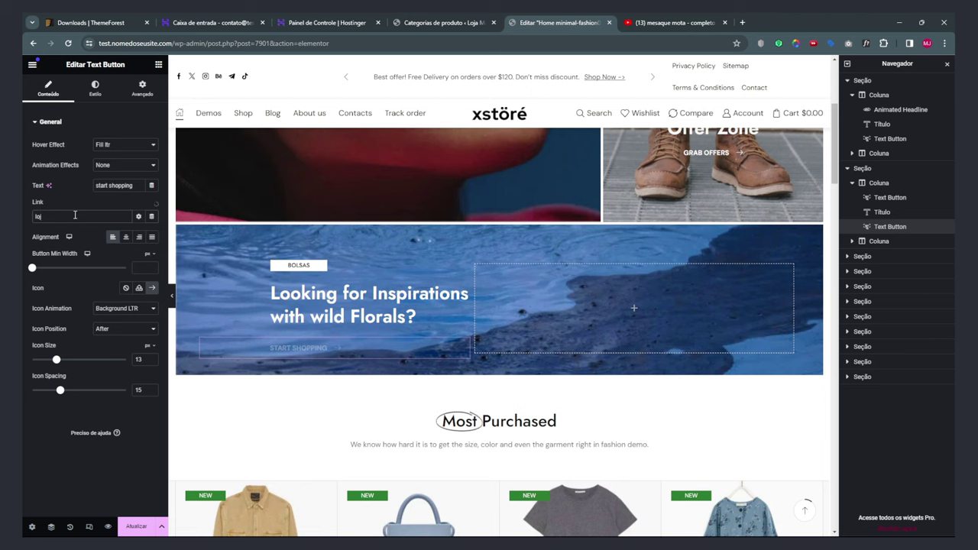
left_click(45, 233)
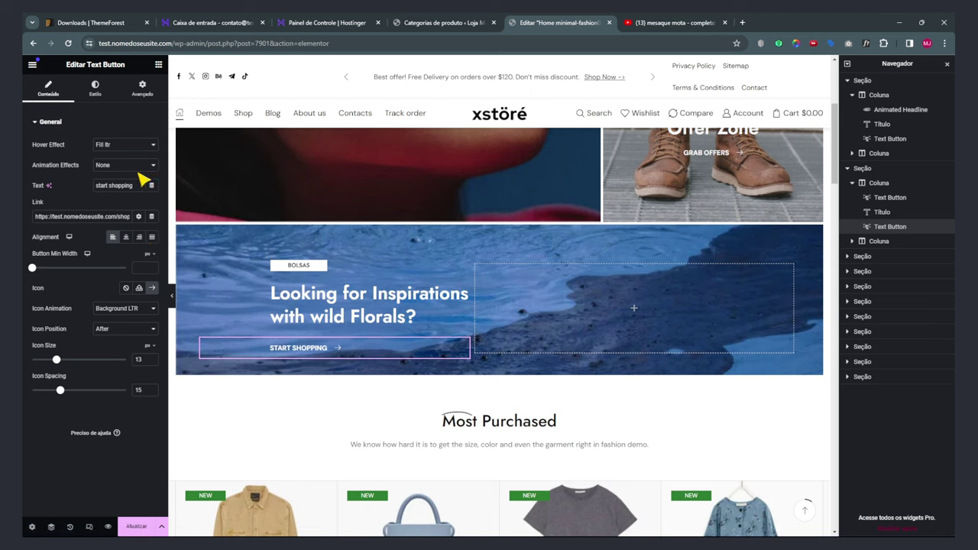
type("loja")
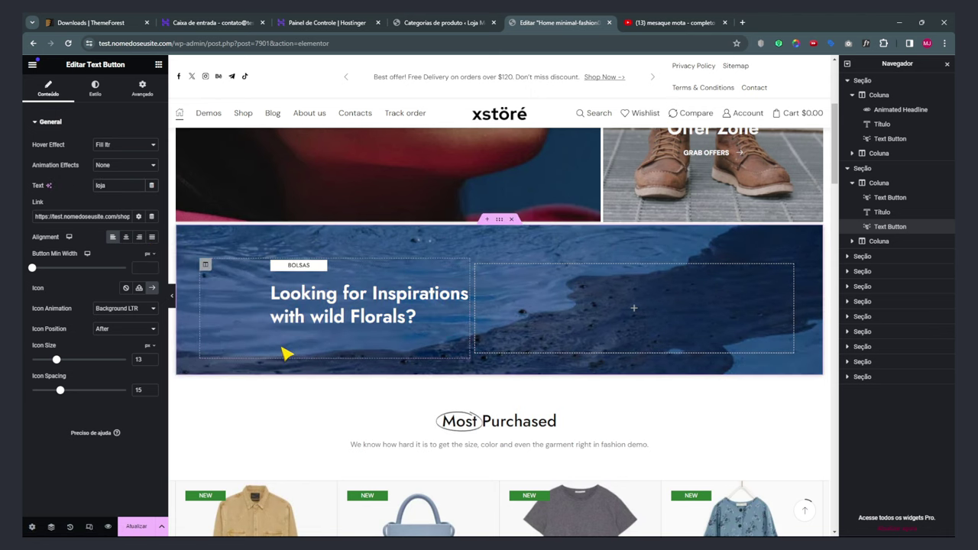
scroll(428, 367, "down", 3)
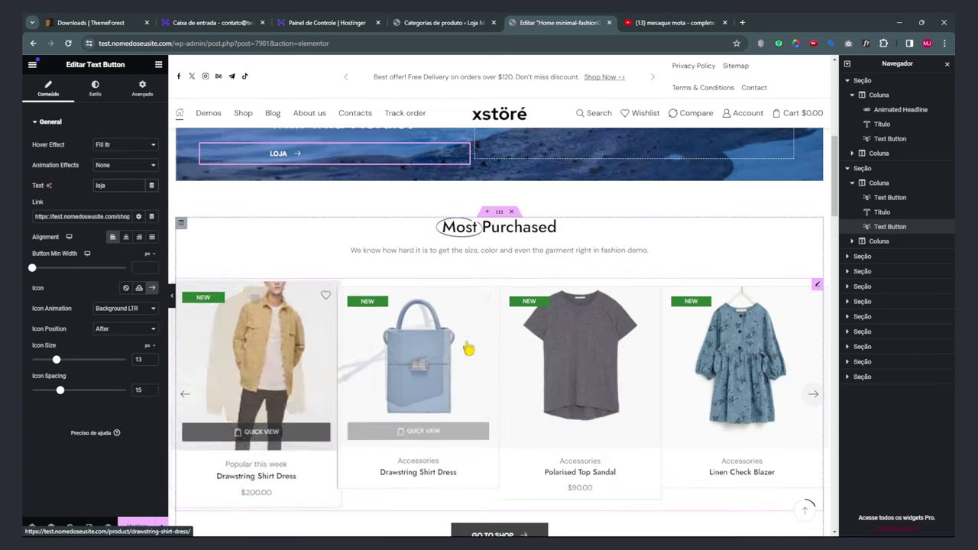
Collapse the first two sections in the Navigator outline and locate the Most Purchased section.
scroll(343, 369, "down", 2)
scroll(506, 240, "up", 3)
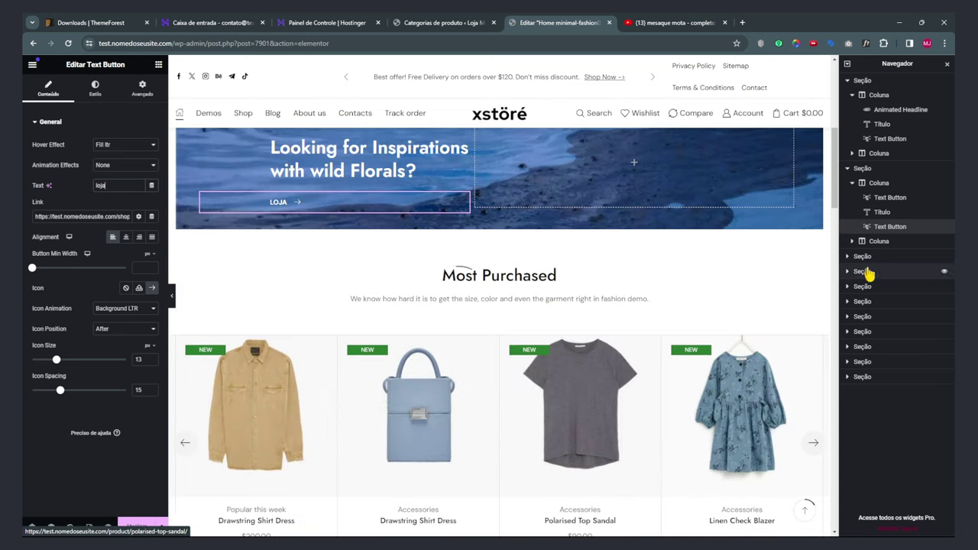
left_click(847, 168)
left_click(852, 95)
left_click(847, 80)
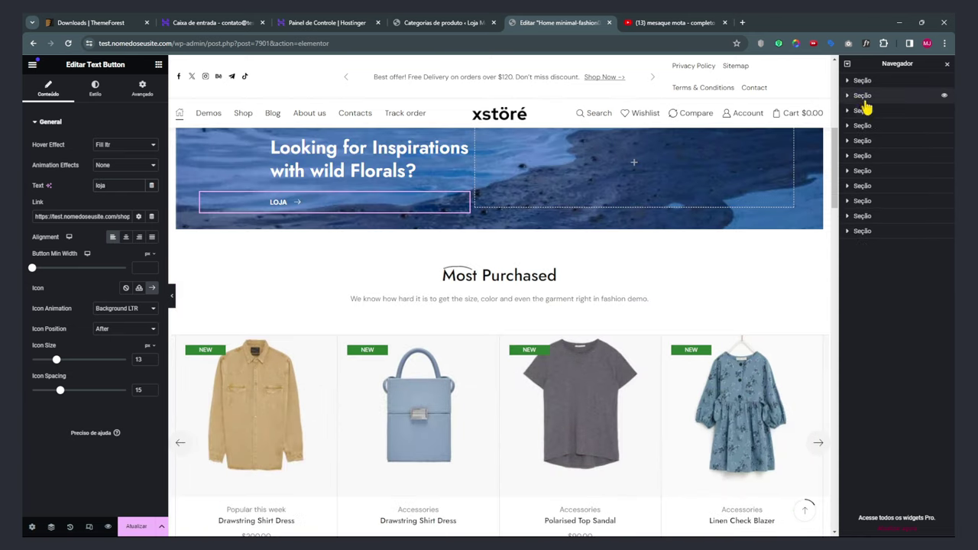
left_click(865, 111)
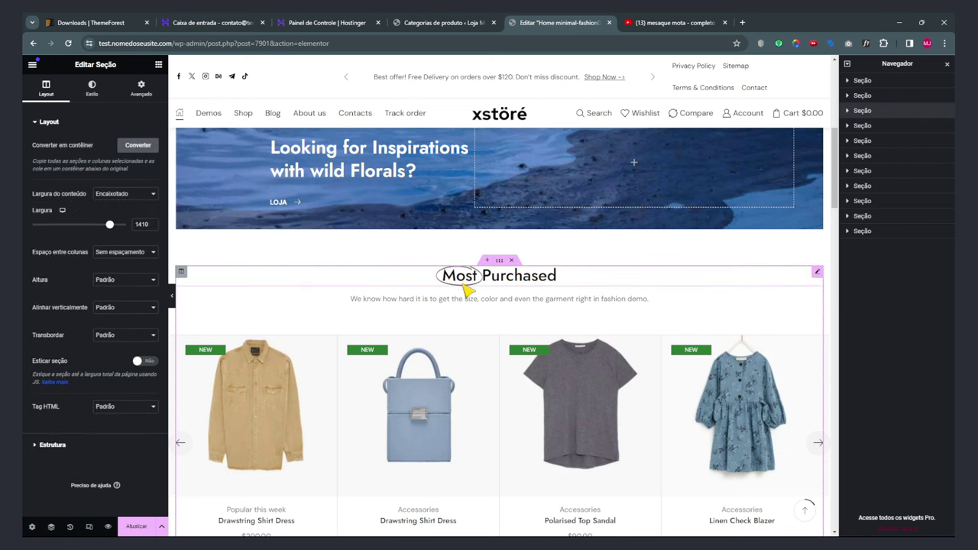
left_click(862, 126)
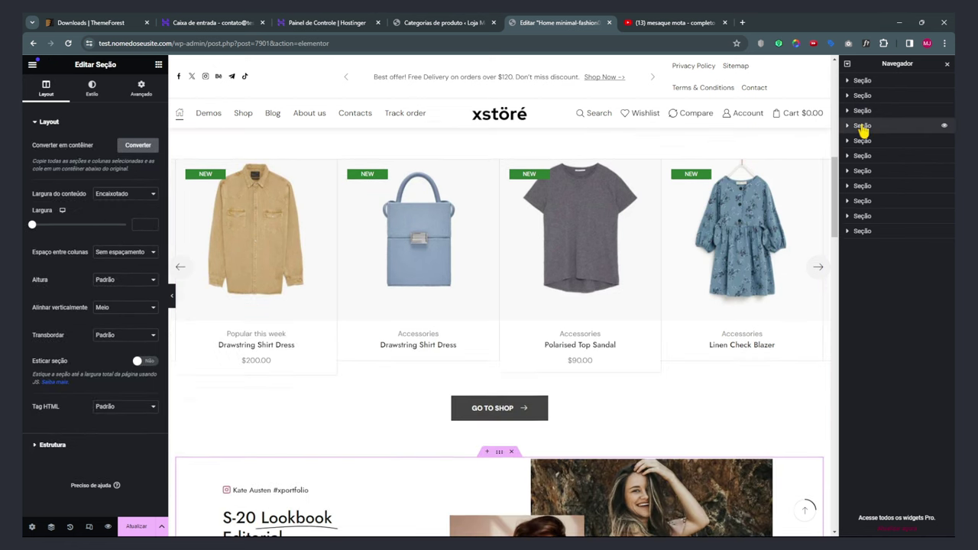
Expand the Most Purchased section and its column, then select its Products widget.
scroll(463, 368, "up", 3)
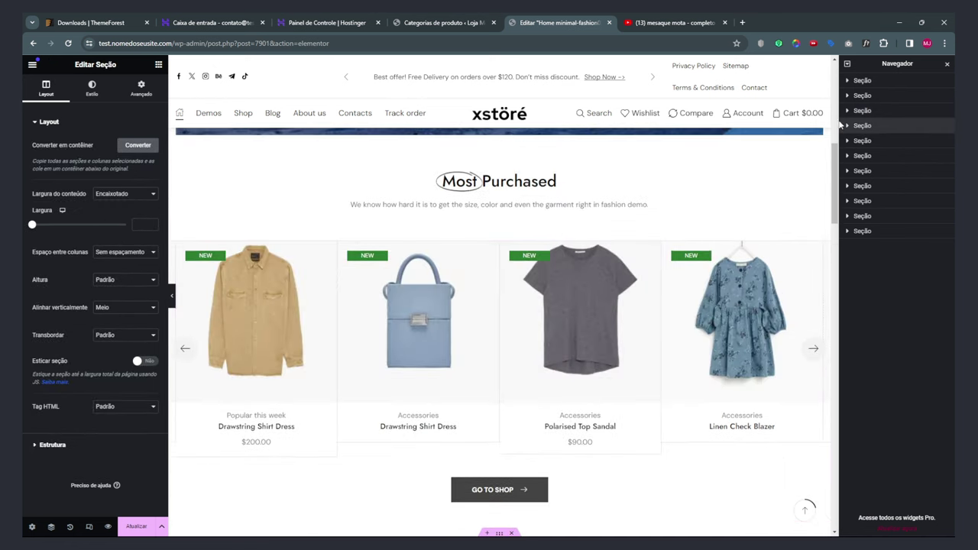
left_click(862, 111)
left_click(847, 111)
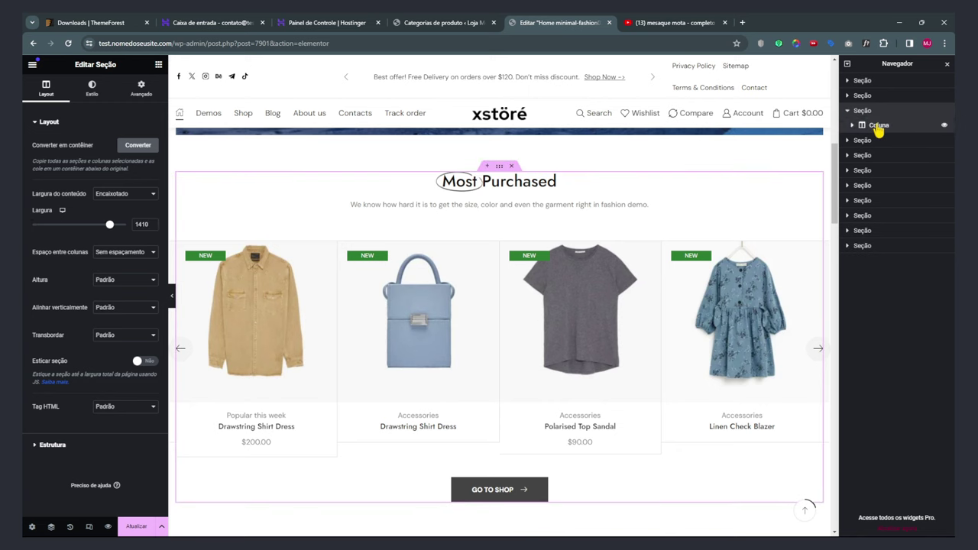
left_click(878, 126)
left_click(852, 125)
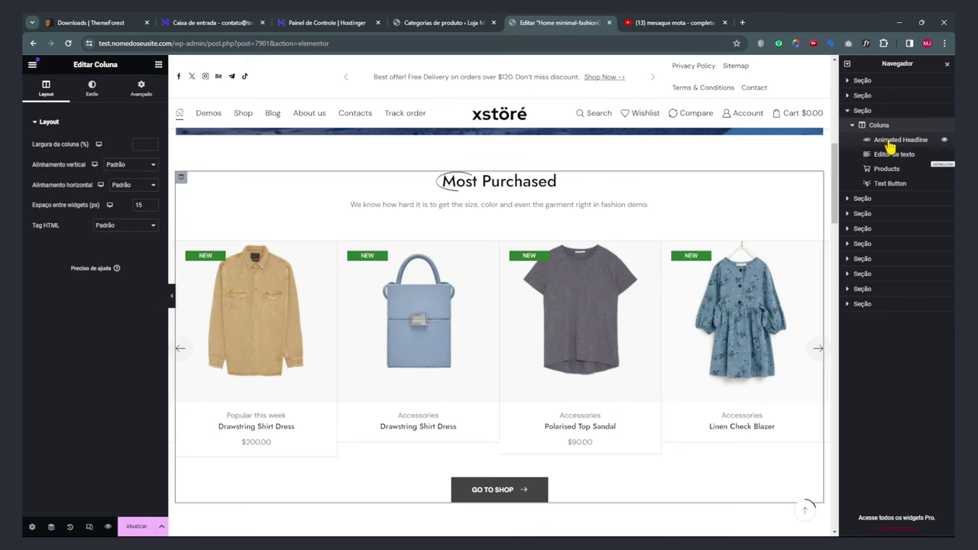
left_click(892, 142)
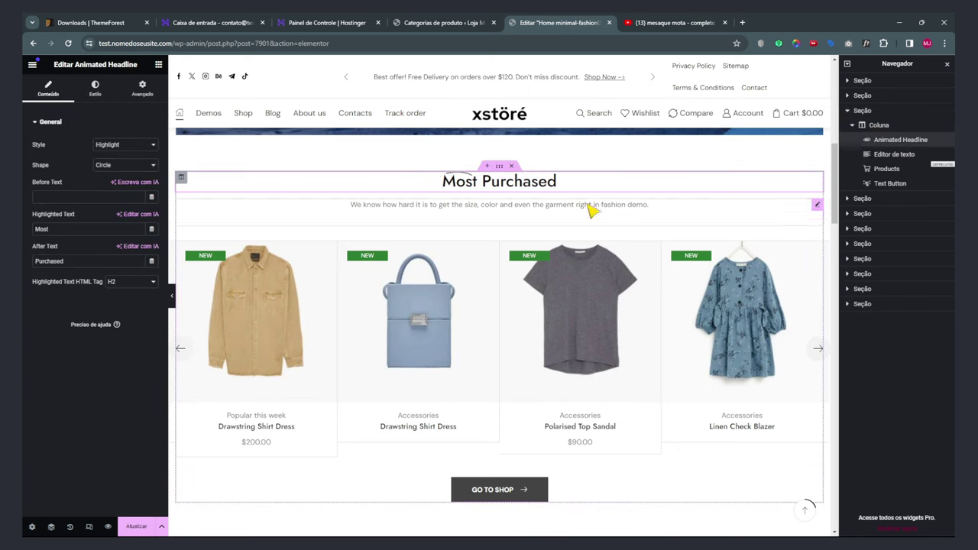
left_click(878, 155)
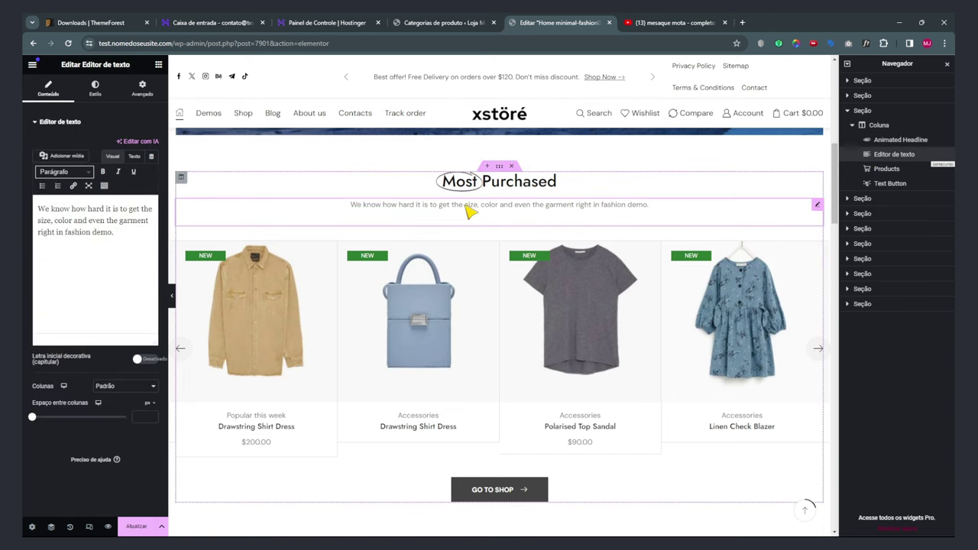
left_click_drag(128, 239, 31, 205)
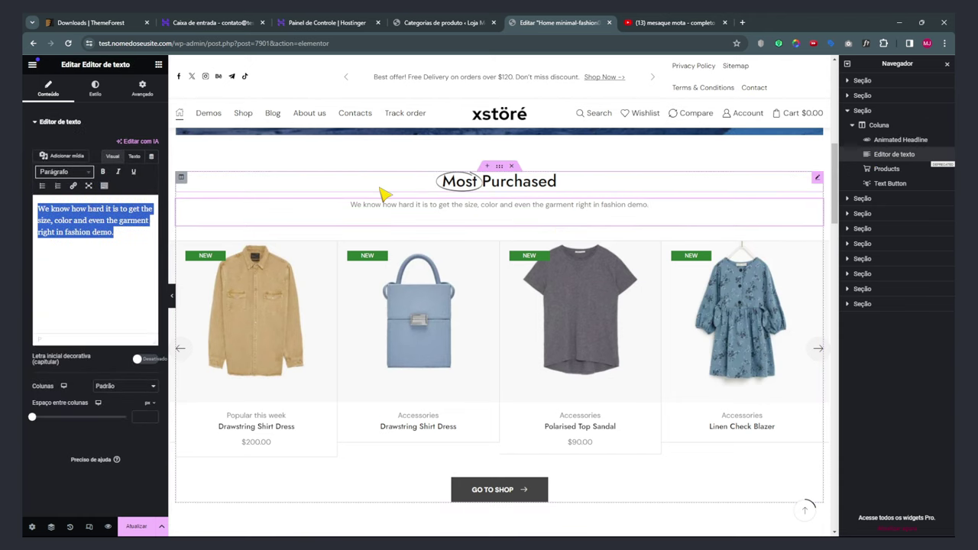
left_click(888, 168)
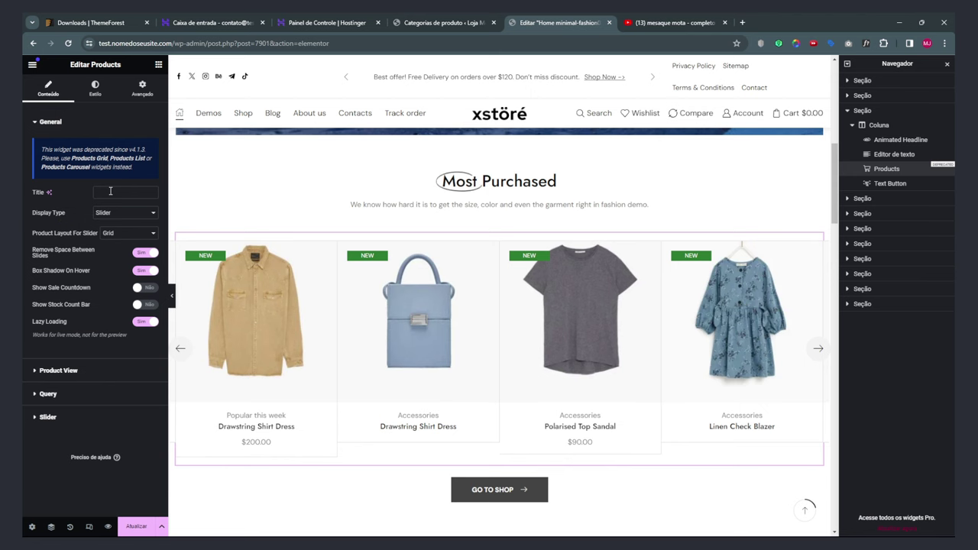
Remove the test 'titulo' entry and move the product carousel back to its first cards.
type("titulo")
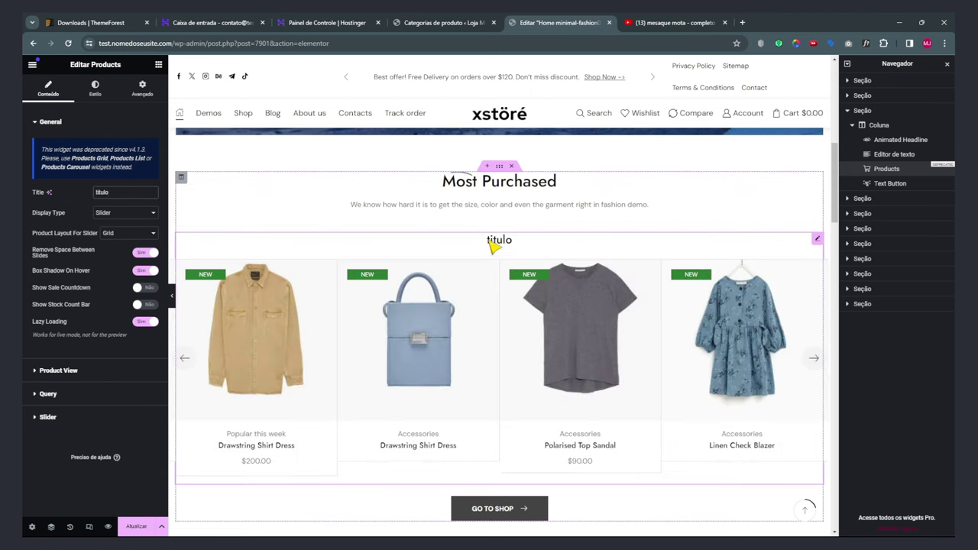
key("BackSpace")
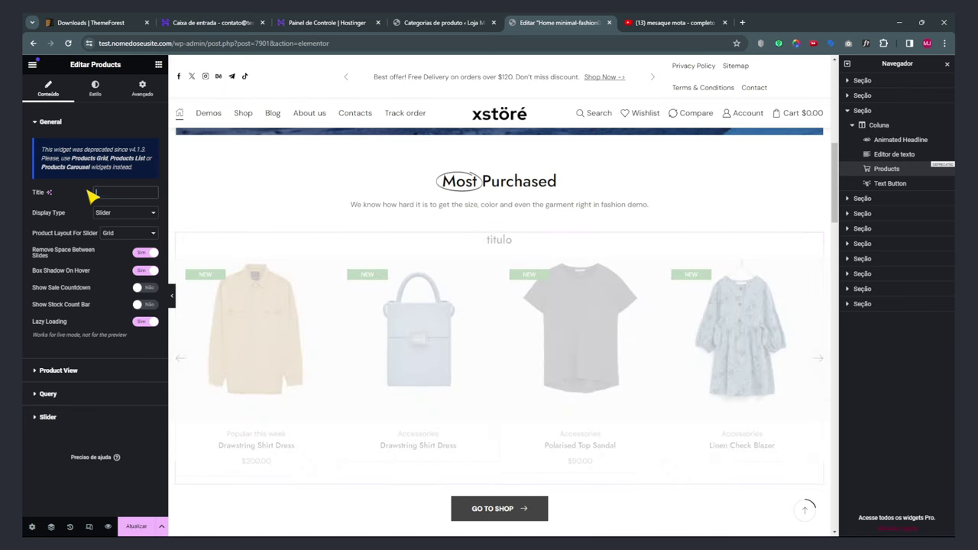
left_click(185, 349)
left_click(185, 349)
left_click(185, 349)
left_click(185, 349)
left_click(185, 349)
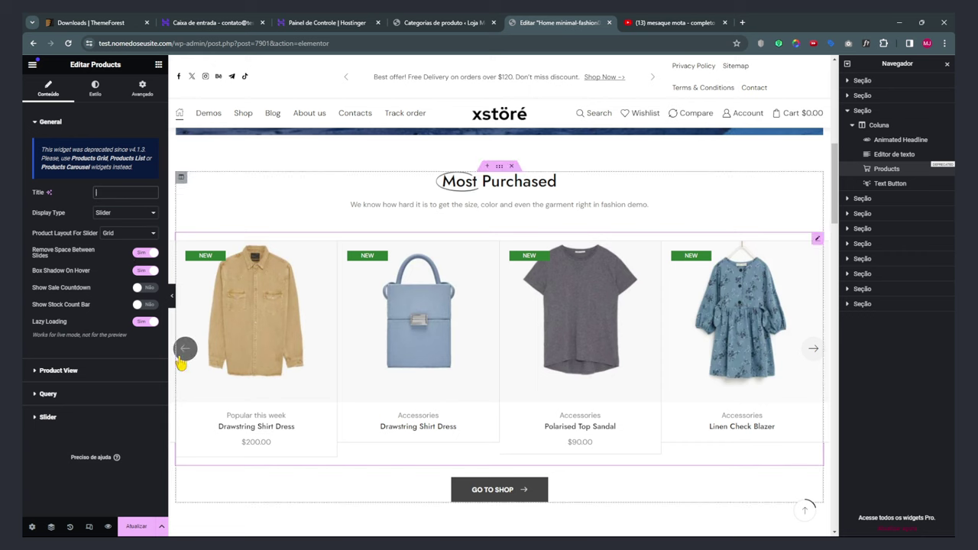
Try Grid and List display types for the products, then revert to Slider.
left_click(108, 214)
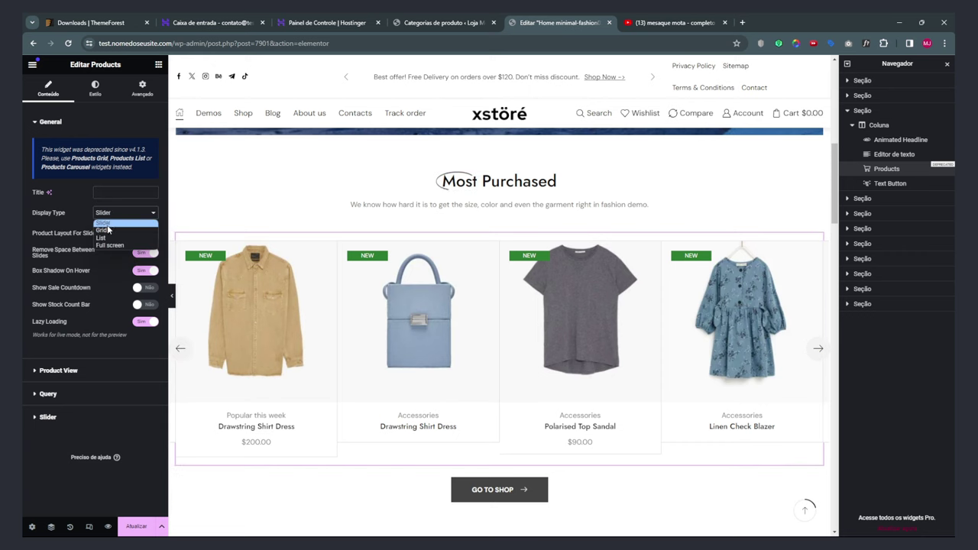
left_click(113, 234)
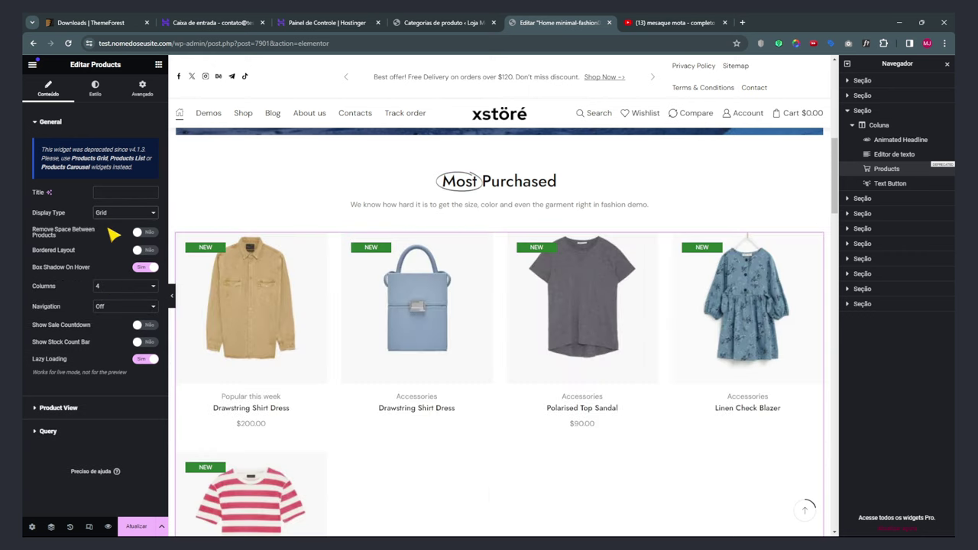
scroll(343, 404, "down", 3)
scroll(203, 283, "up", 4)
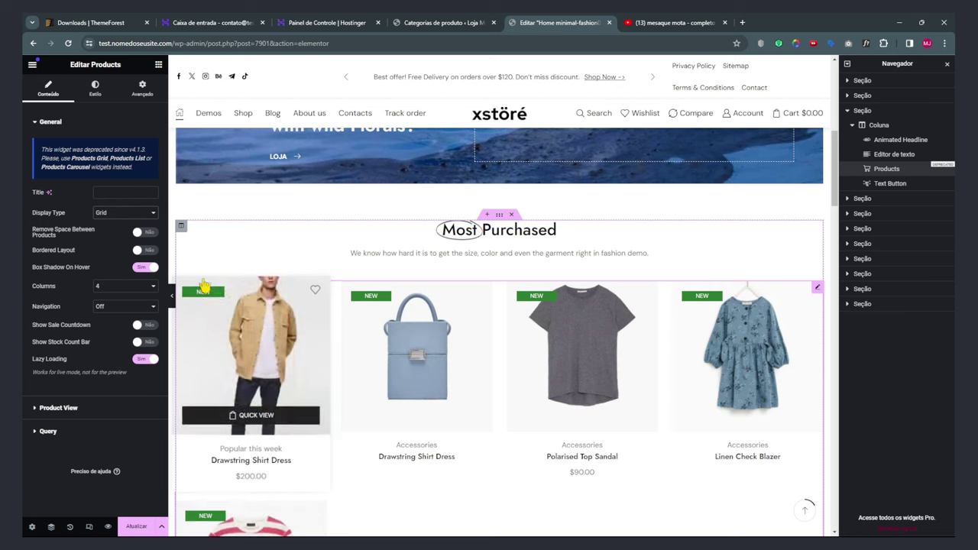
left_click(138, 214)
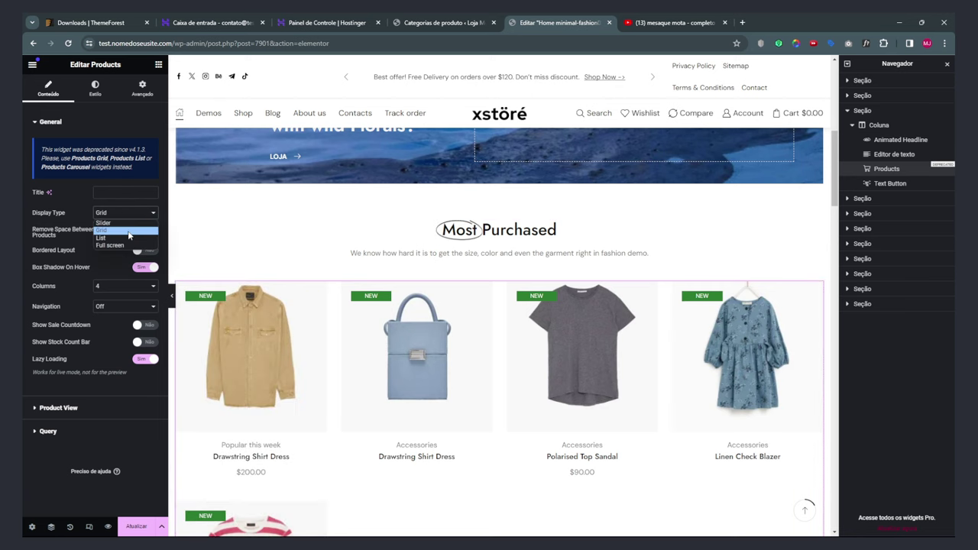
left_click(128, 238)
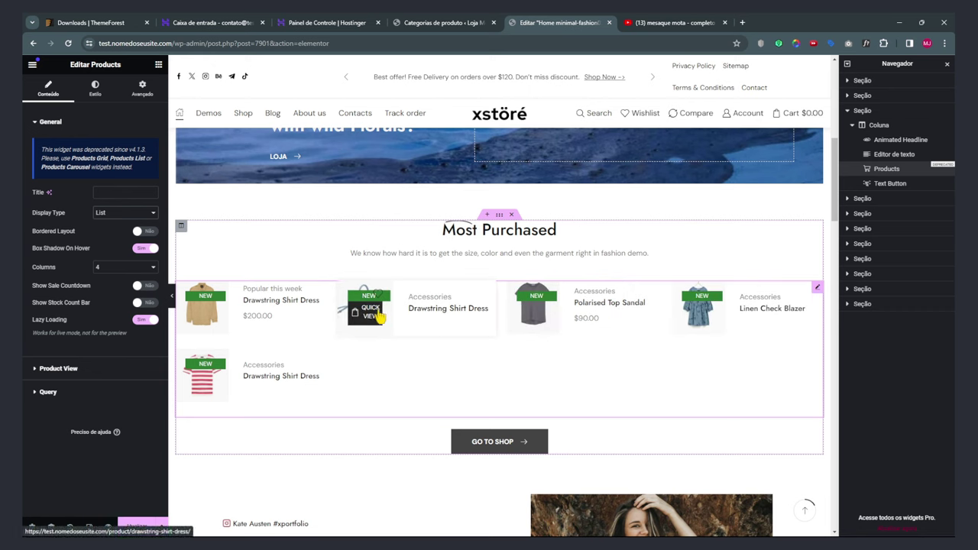
left_click(109, 213)
left_click(107, 222)
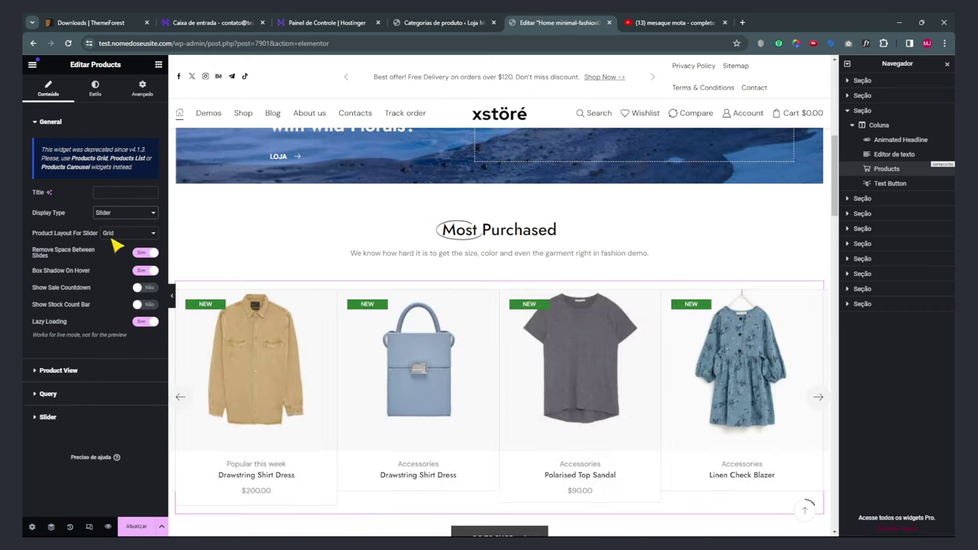
Try List layout for the slider cards, revert to Grid, and expand Product View.
left_click(129, 234)
left_click(115, 253)
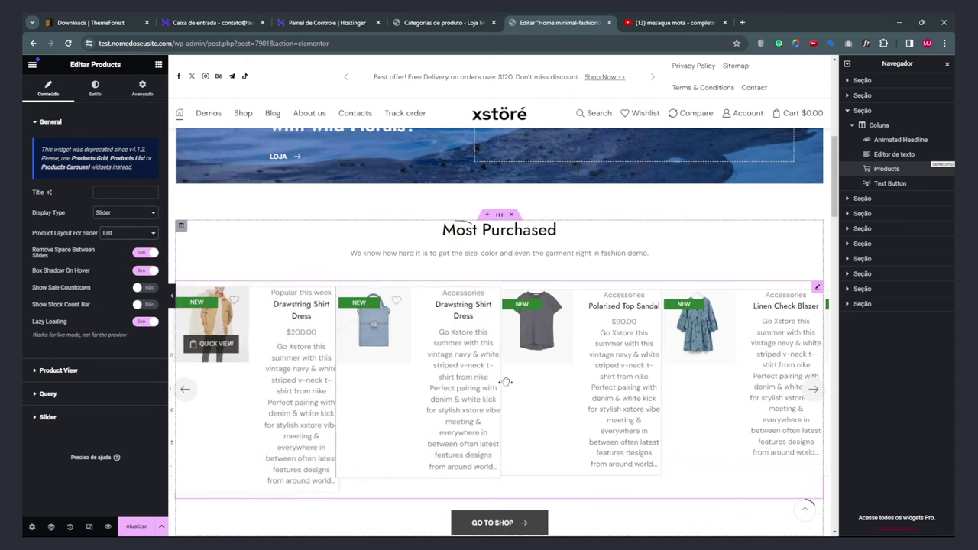
left_click(123, 235)
left_click(111, 243)
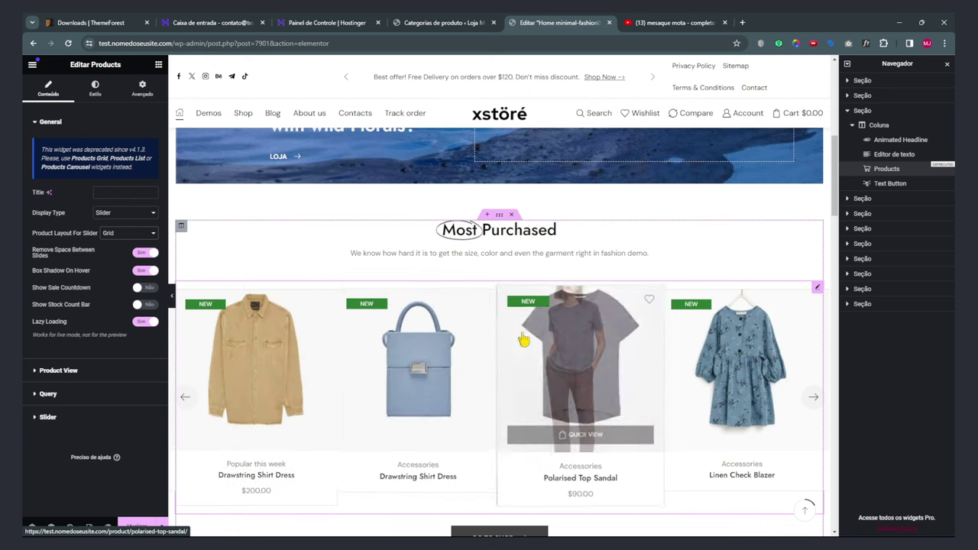
left_click(48, 371)
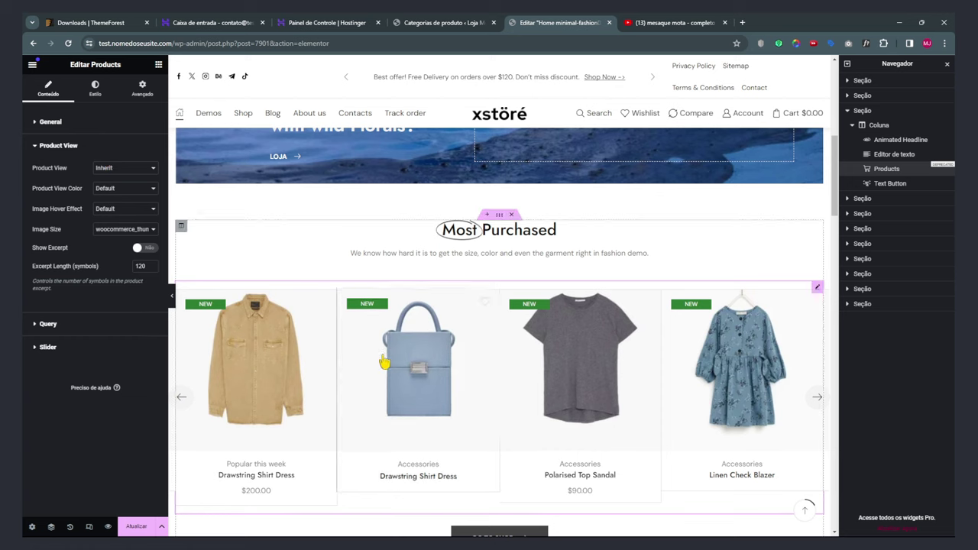
Keep view colour Default; try Swap, Disable and Smart Carousel hover effects, settling on Default.
left_click(101, 188)
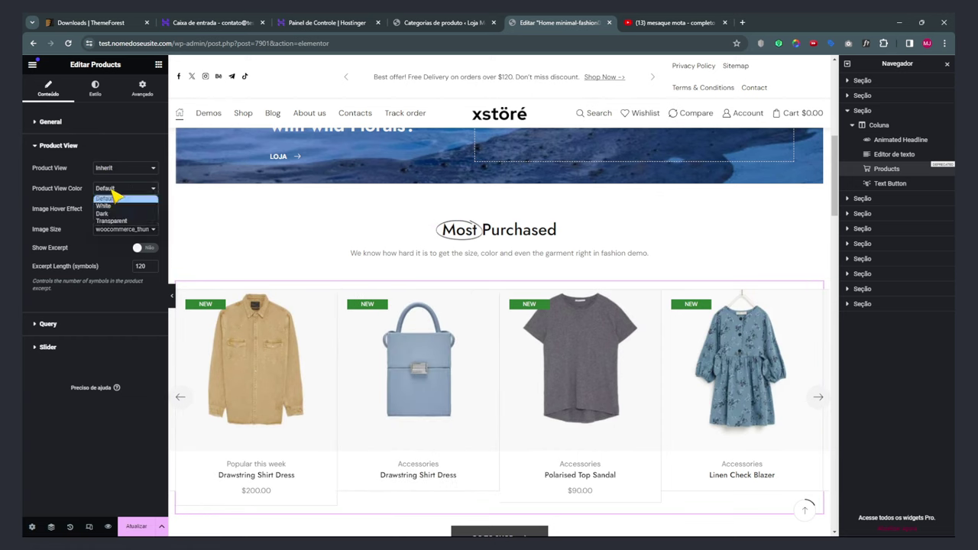
left_click(41, 217)
left_click(110, 211)
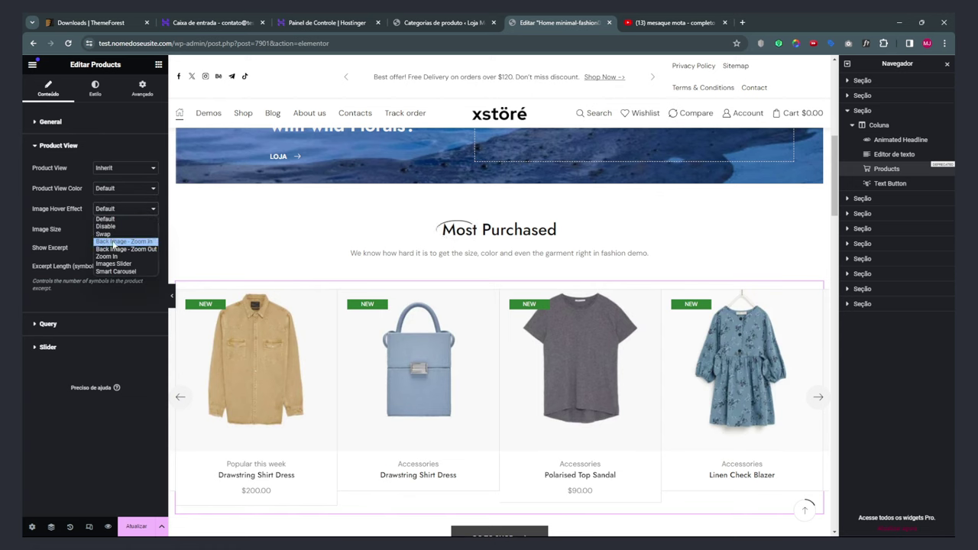
left_click(107, 233)
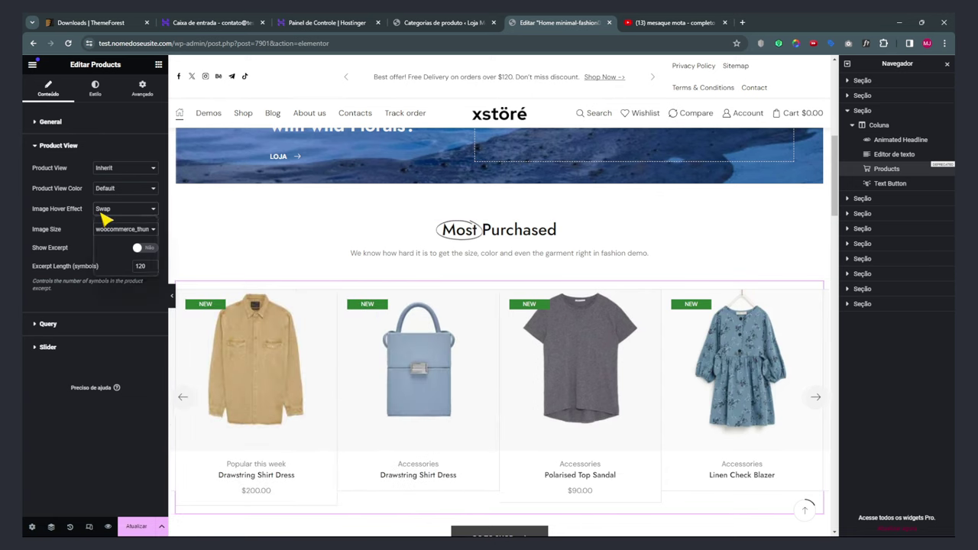
left_click(107, 210)
left_click(112, 227)
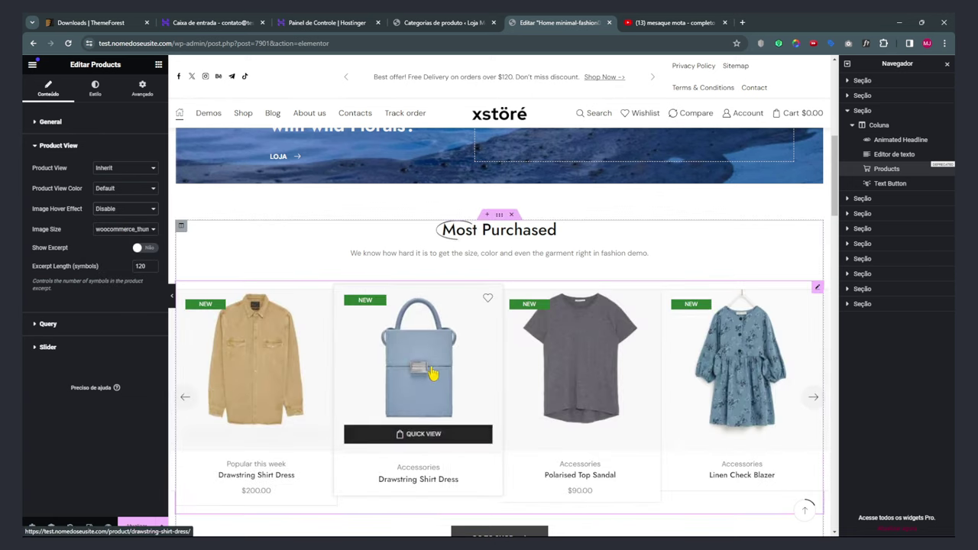
left_click(120, 210)
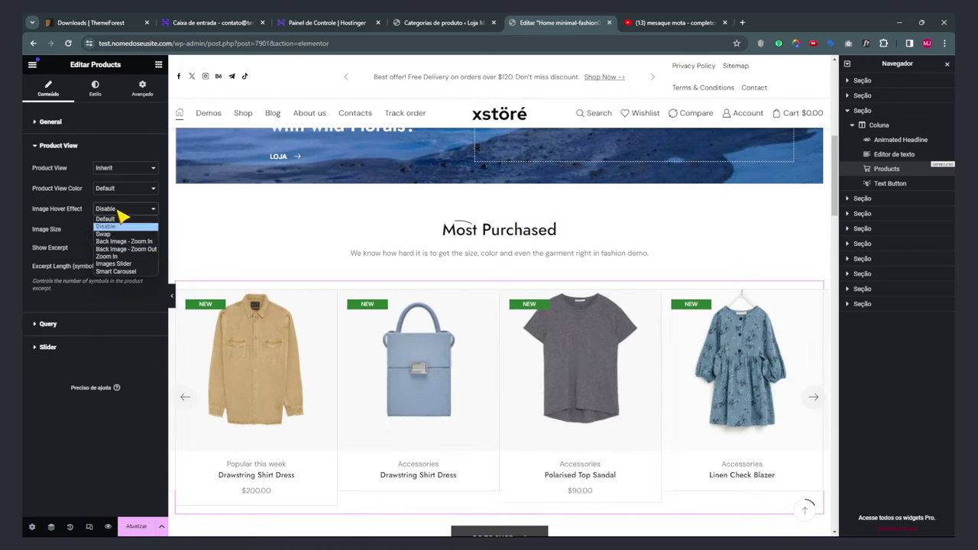
left_click(117, 273)
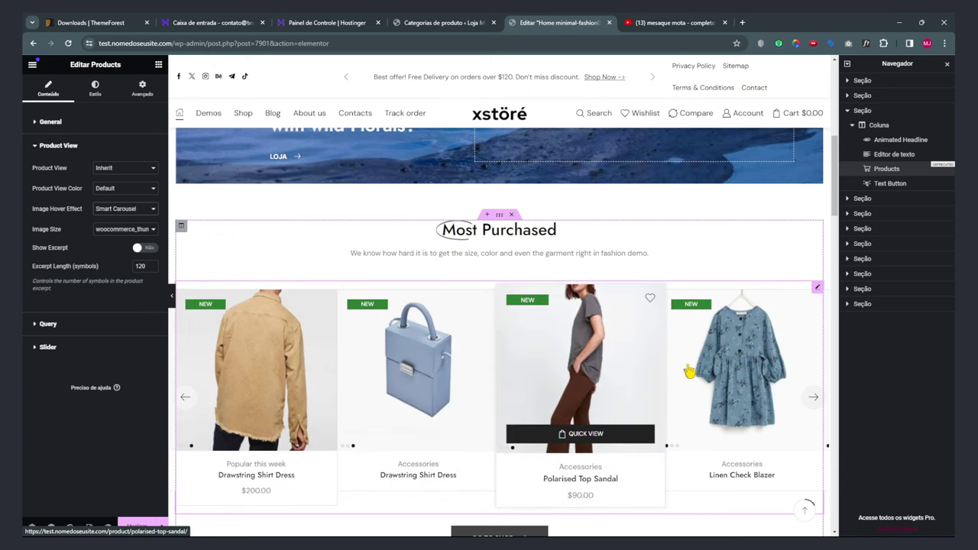
left_click(149, 210)
left_click(107, 220)
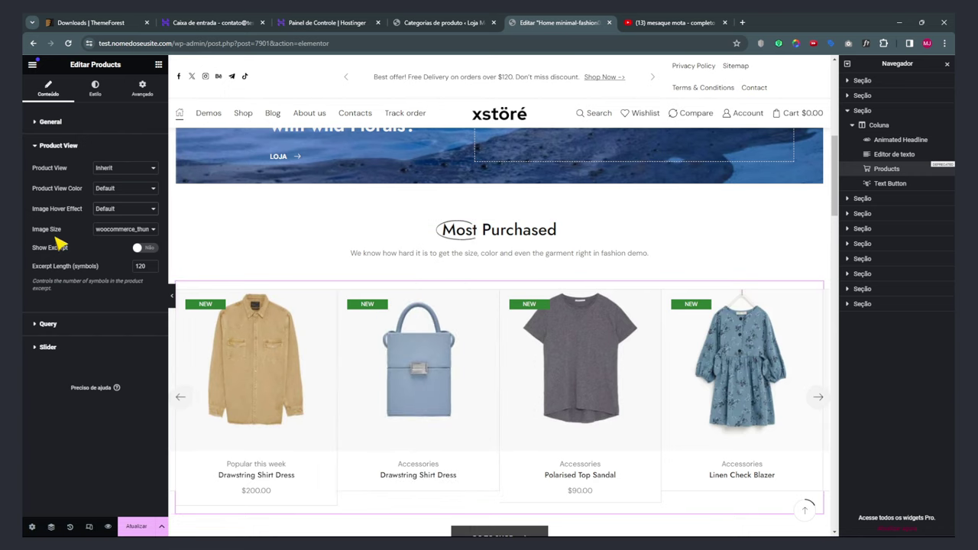
Keep the woocommerce_thumbnail image size for the product images.
left_click(113, 235)
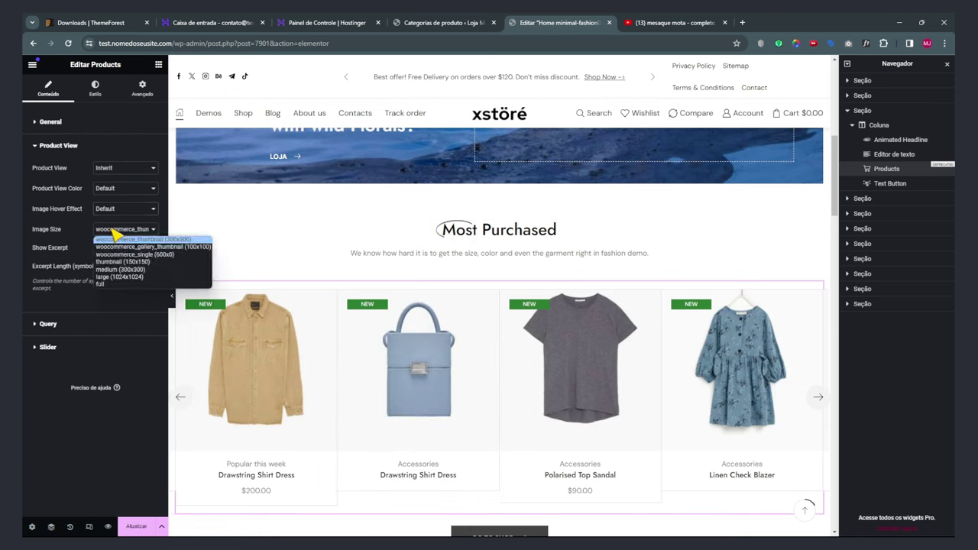
left_click(102, 465)
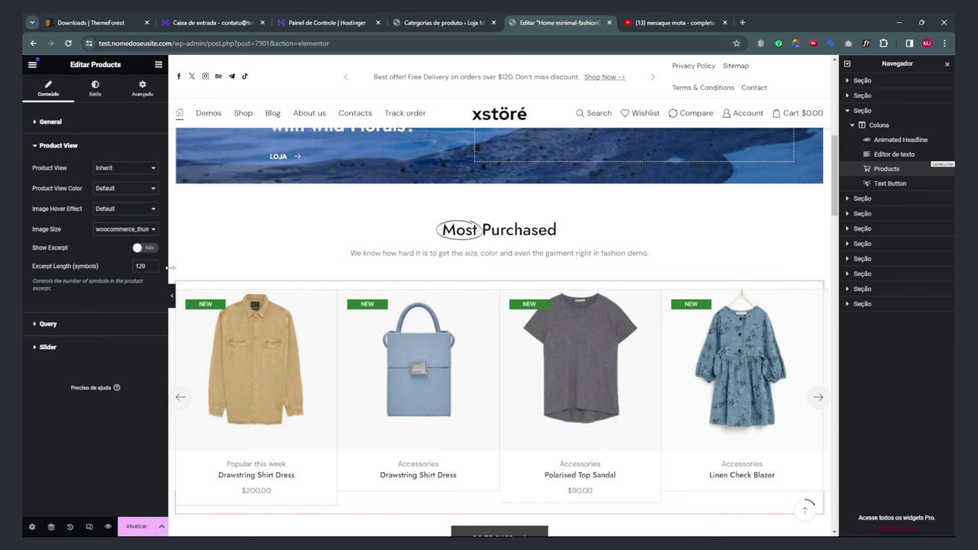
scroll(252, 359, "down", 1)
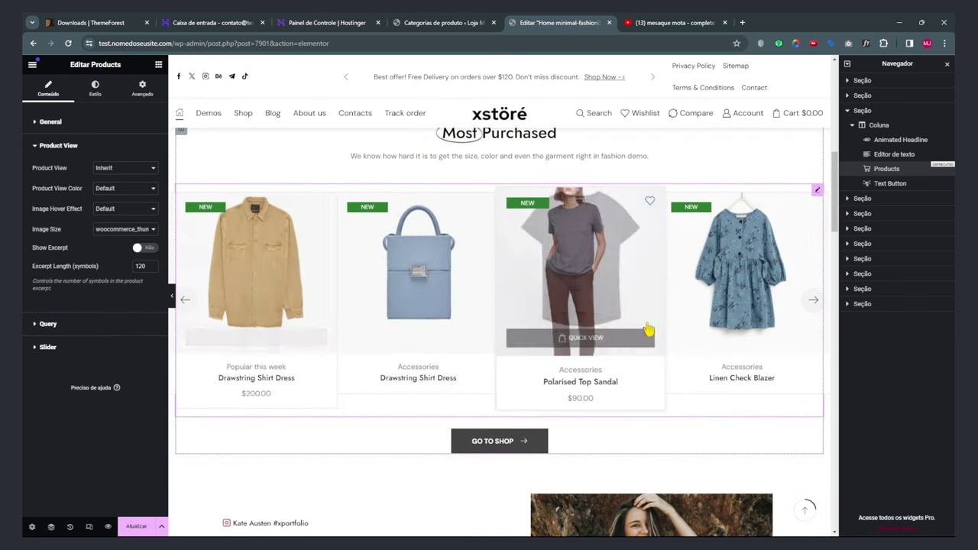
scroll(351, 304, "down", 3)
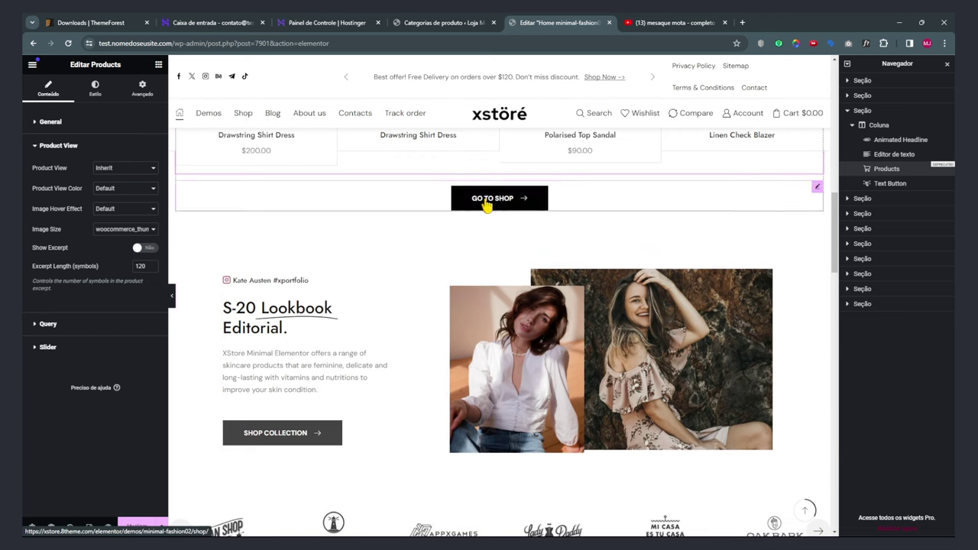
Select the GO TO SHOP button and replace its link with the loja page suggestion.
left_click(457, 203)
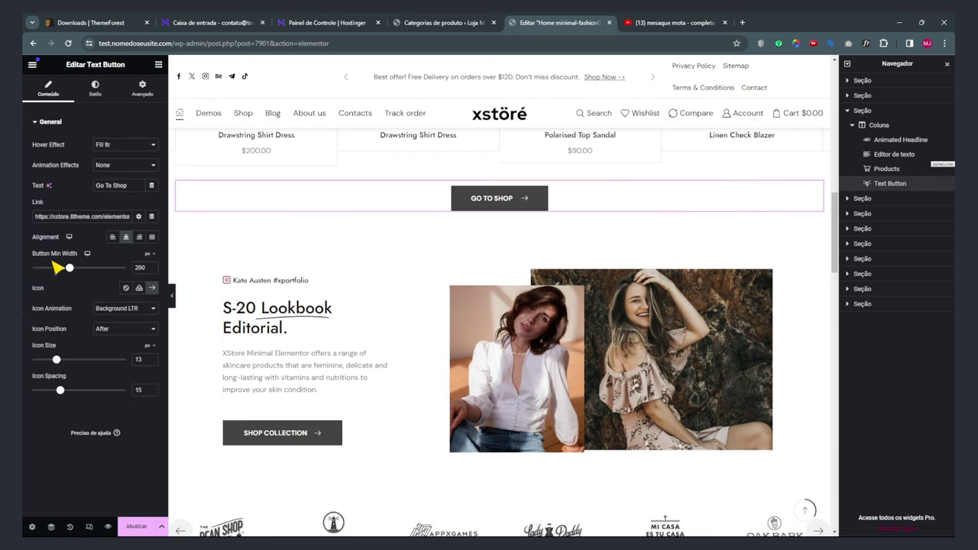
triple_click(38, 218)
type("loja")
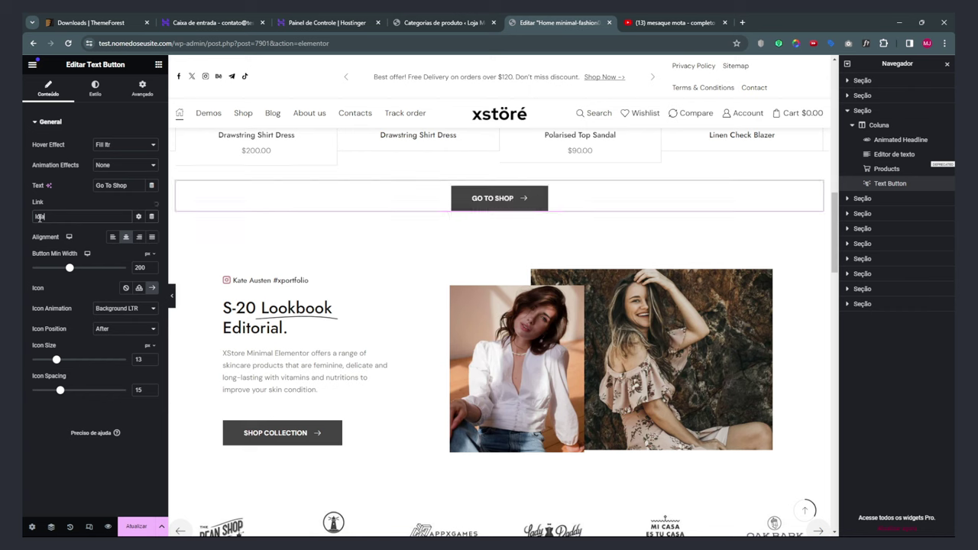
left_click(42, 238)
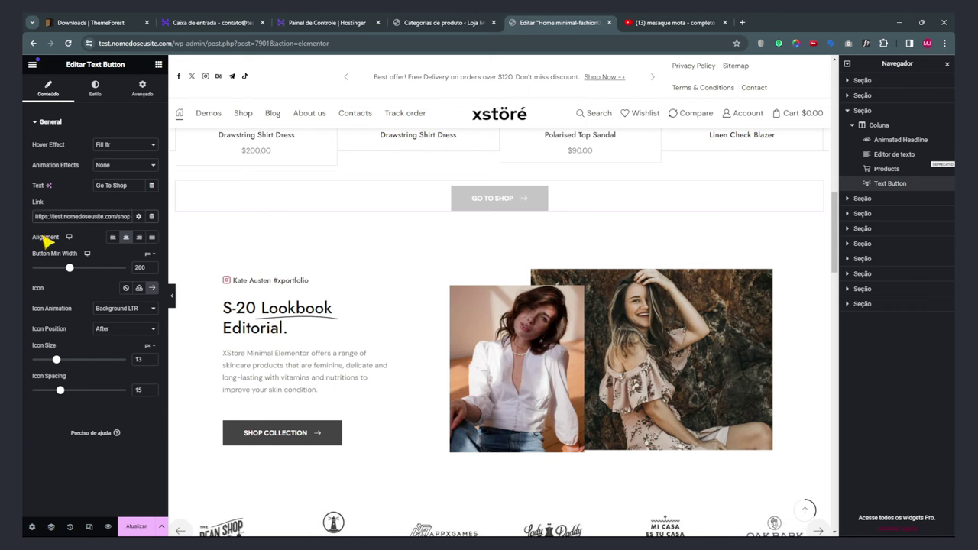
triple_click(60, 216)
type("l")
type("op")
Look up the loja page under Páginas > Todas as páginas, then retype loja in the Link field.
left_click(427, 23)
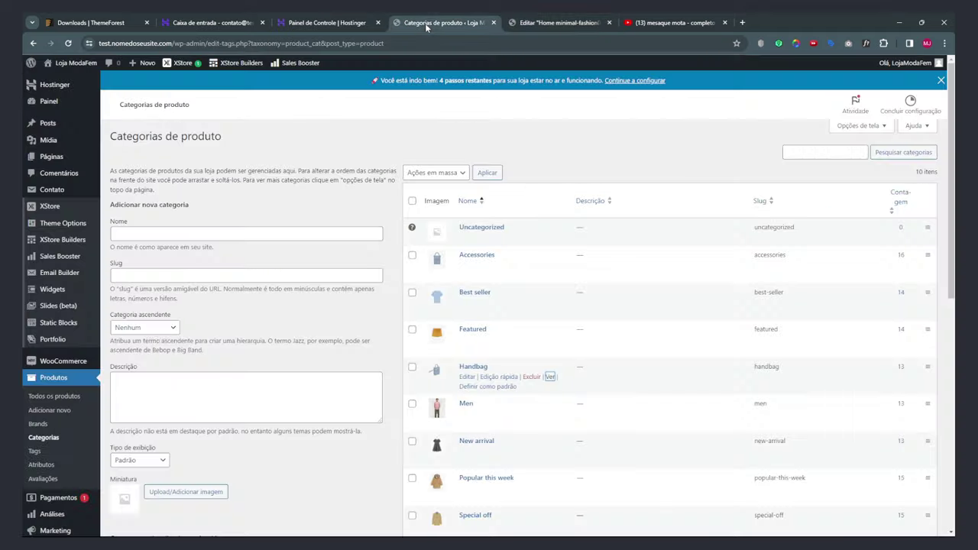
left_click(60, 162)
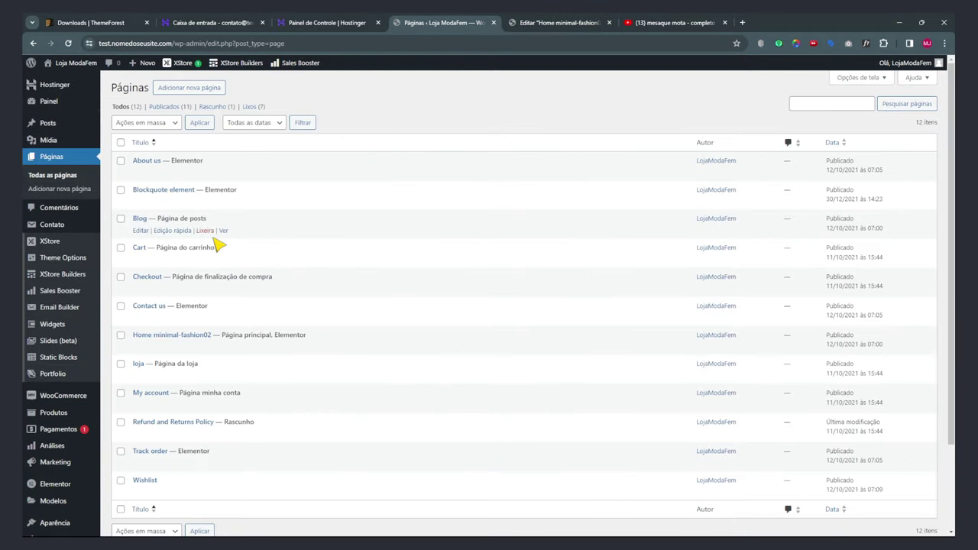
right_click(225, 232)
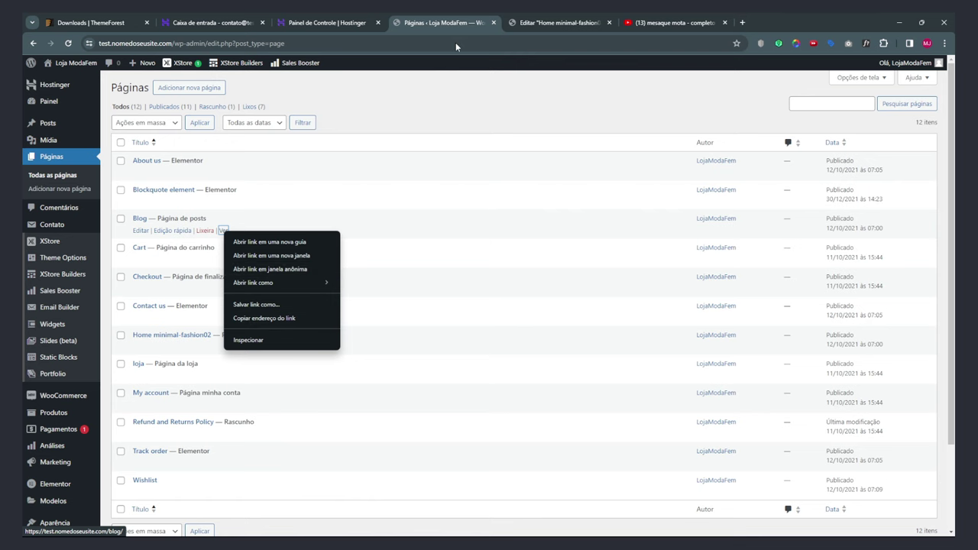
left_click(527, 24)
left_click(533, 24)
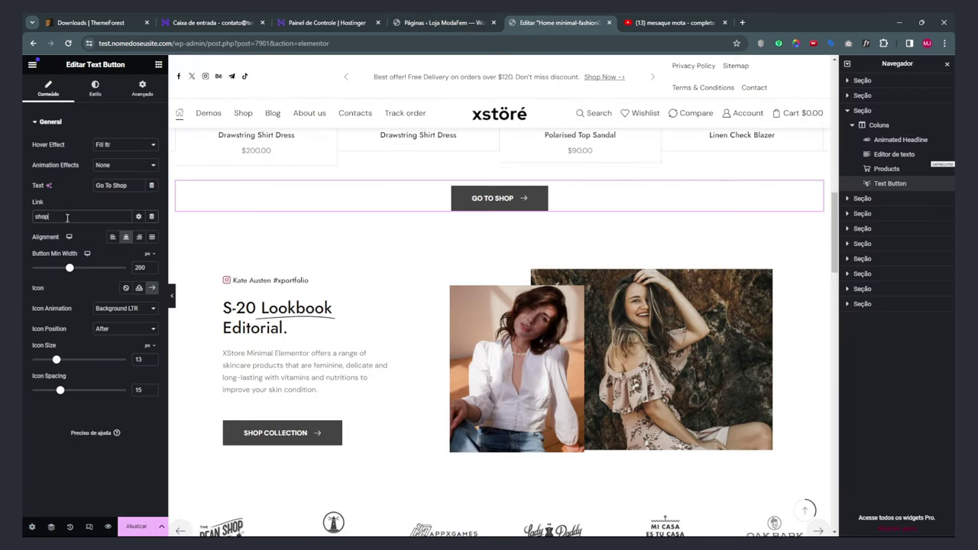
key("ctrl+a")
type("loja")
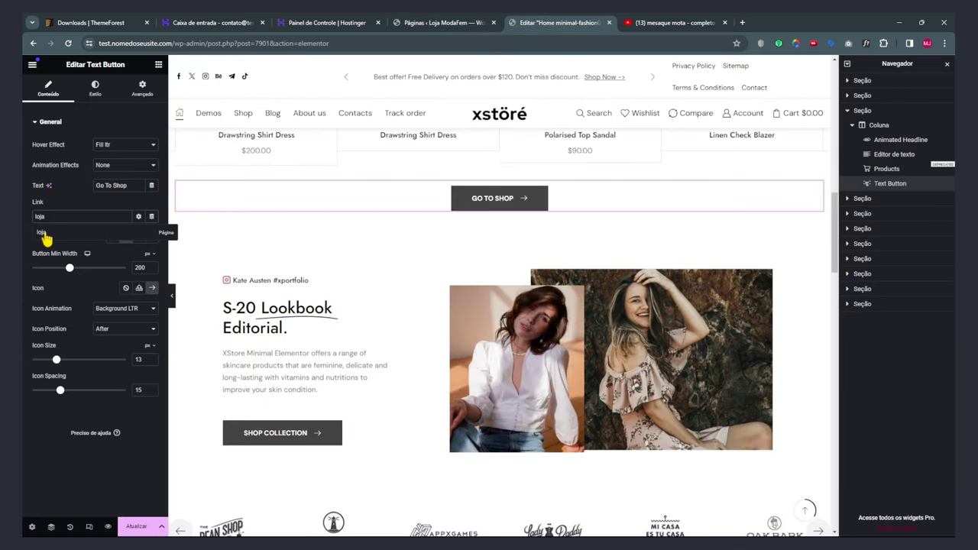
Link GO TO SHOP to the loja page, then select the Lookbook's SHOP COLLECTION button.
left_click(44, 235)
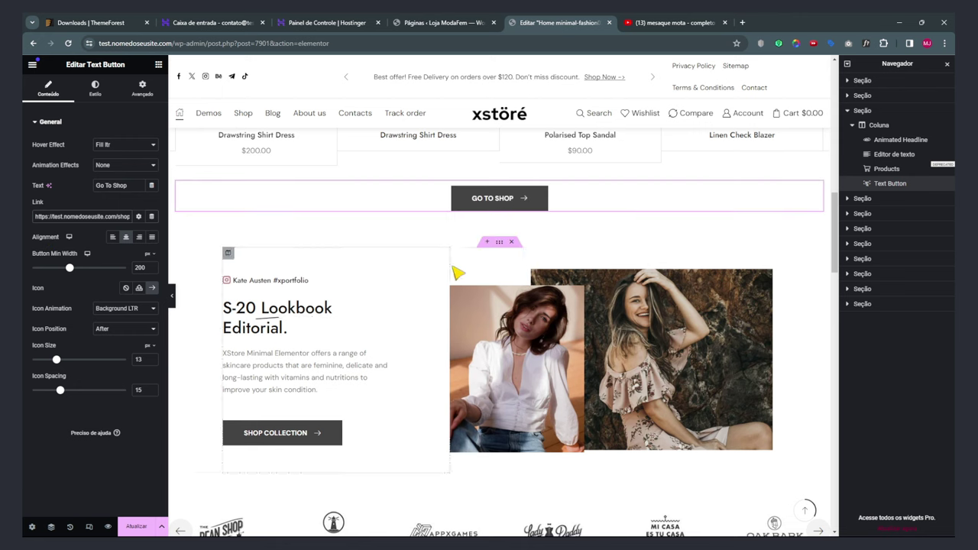
scroll(252, 214, "down", 2)
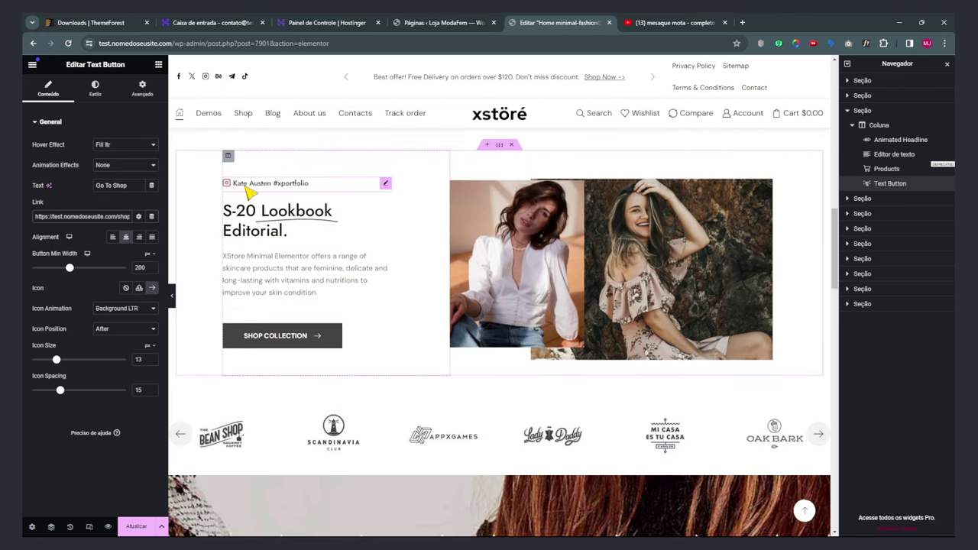
left_click(229, 184)
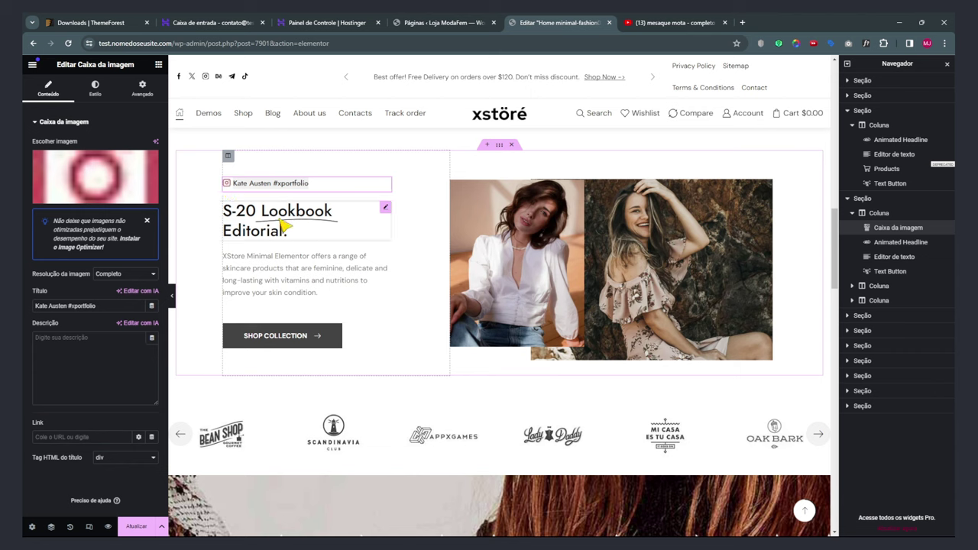
left_click(314, 187)
left_click(263, 219)
left_click(256, 279)
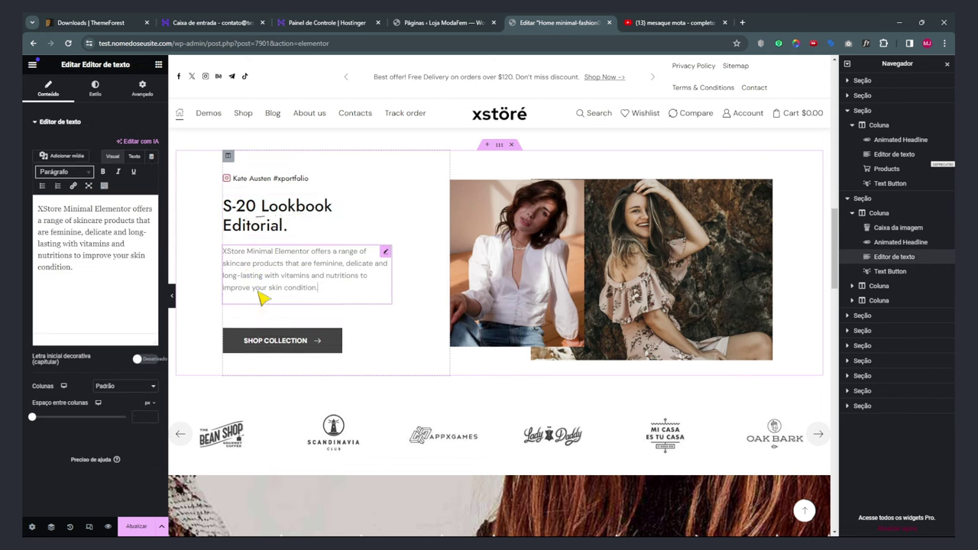
left_click(263, 342)
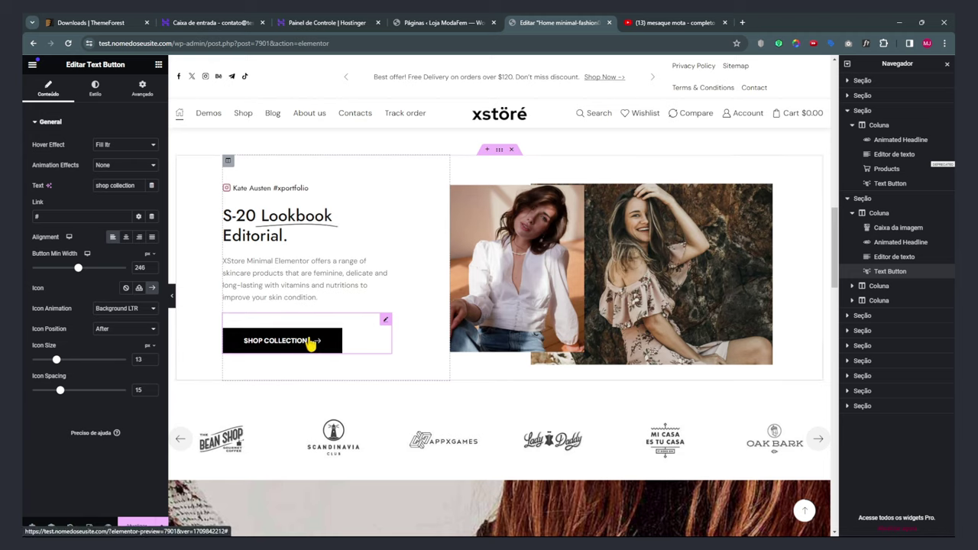
Delete the brand logos carousel section and save the homepage edits.
scroll(353, 308, "down", 3)
scroll(354, 308, "down", 3)
scroll(352, 349, "up", 3)
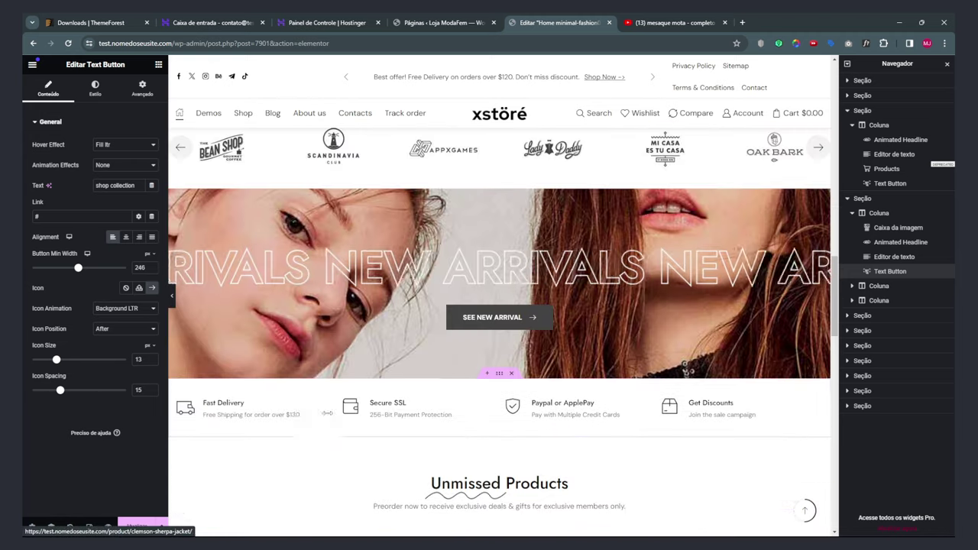
scroll(374, 387, "down", 1)
scroll(375, 389, "up", 5)
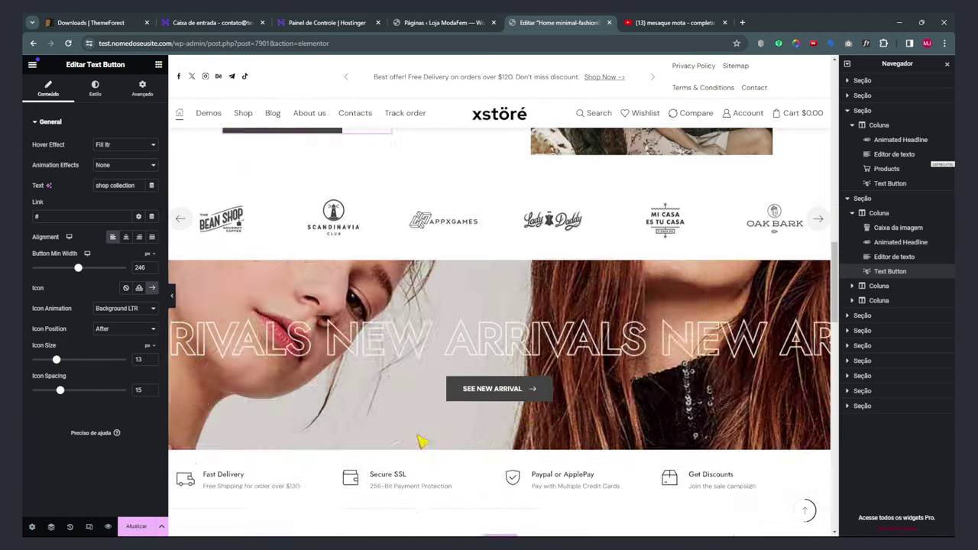
scroll(374, 395, "down", 1)
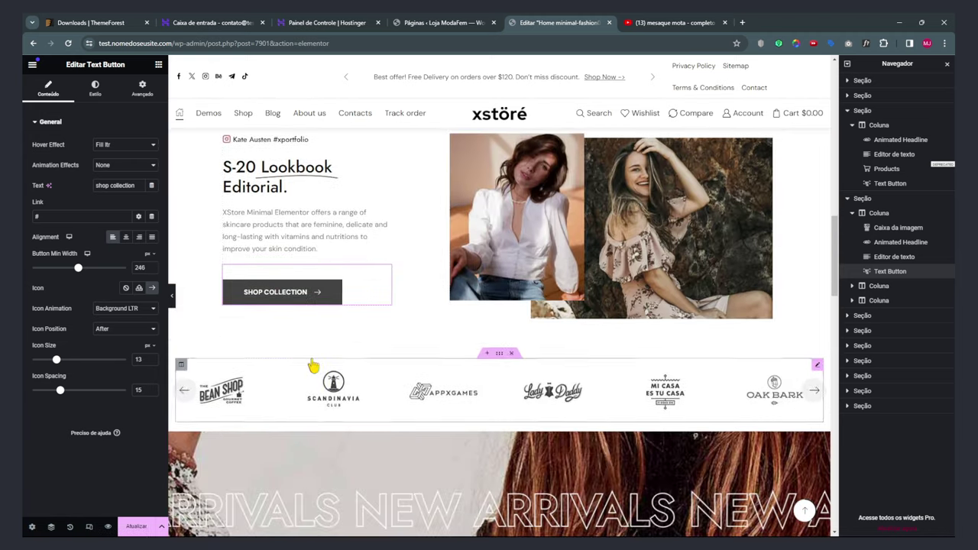
left_click(511, 354)
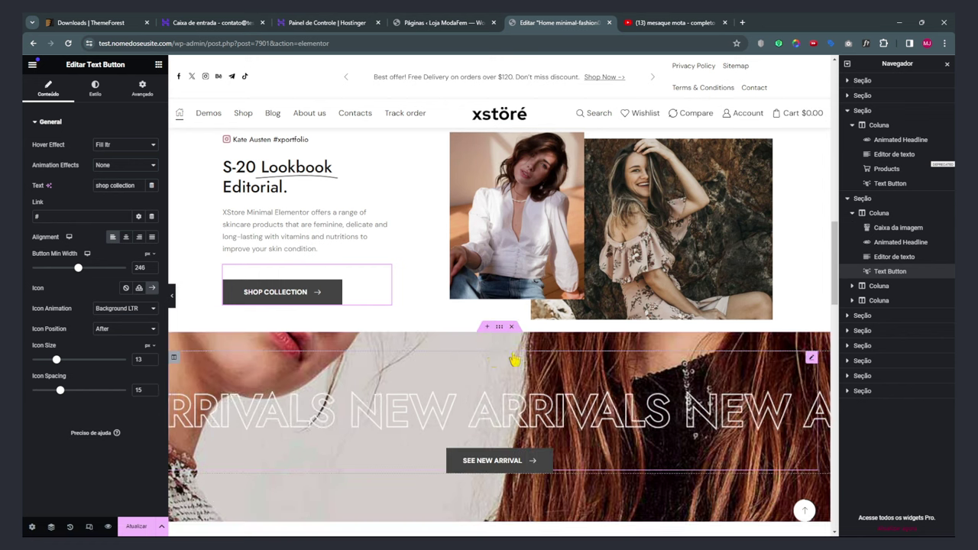
scroll(491, 370, "down", 15)
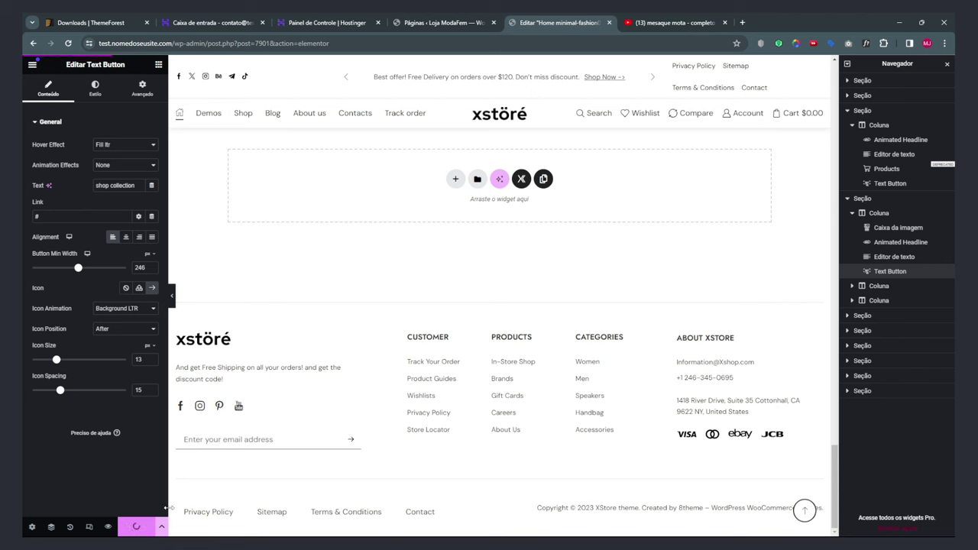
left_click(32, 65)
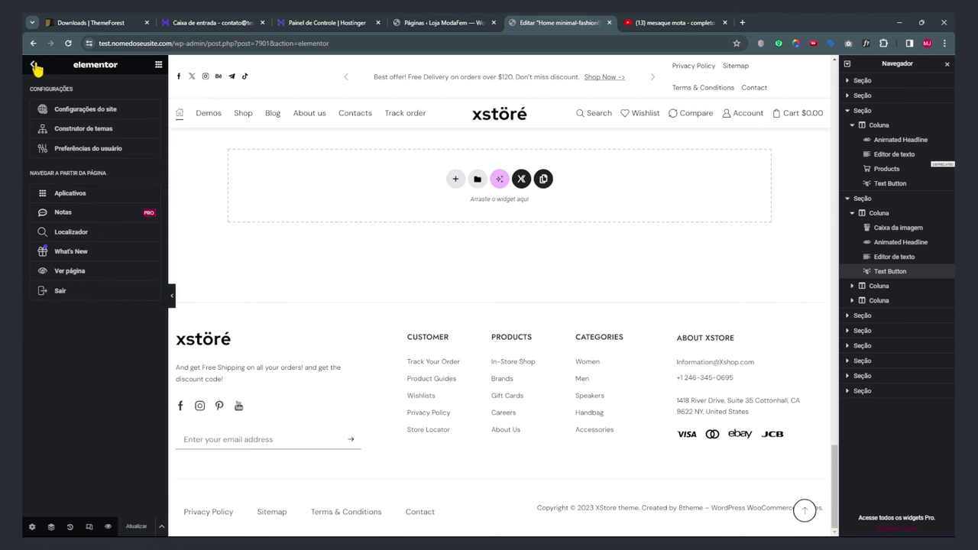
View the live homepage, looking over the ModaFem Coleção banner and its Additions and Offer Zone tiles.
left_click(70, 273)
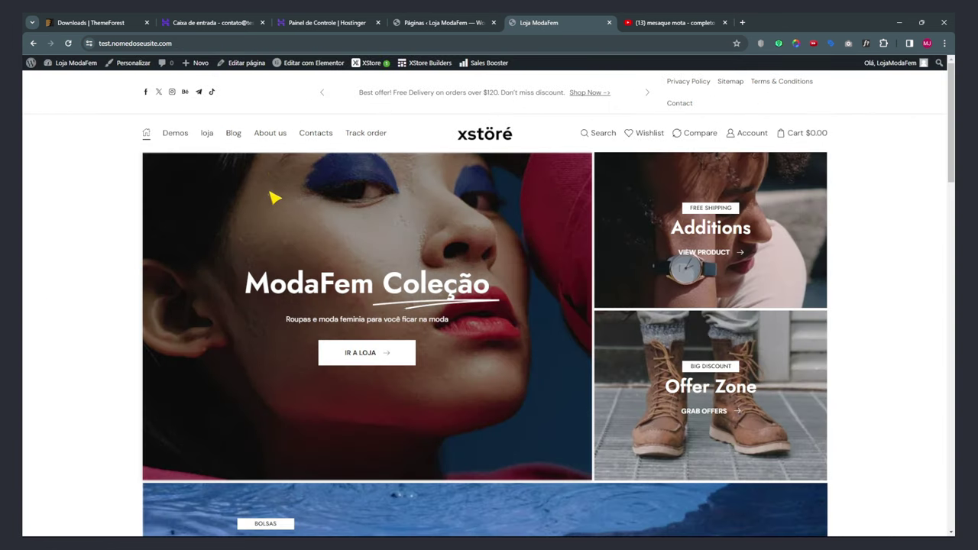
scroll(745, 253, "down", 6)
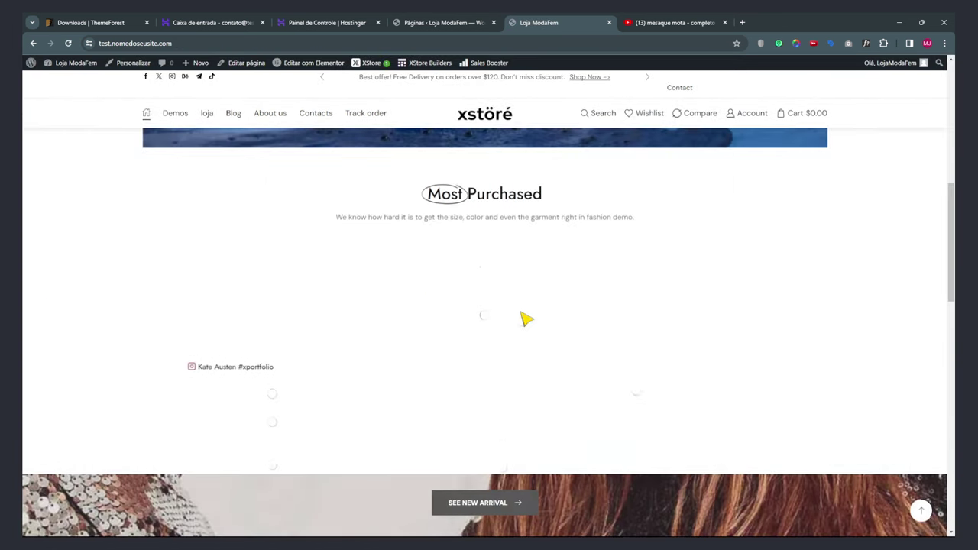
scroll(648, 321, "down", 8)
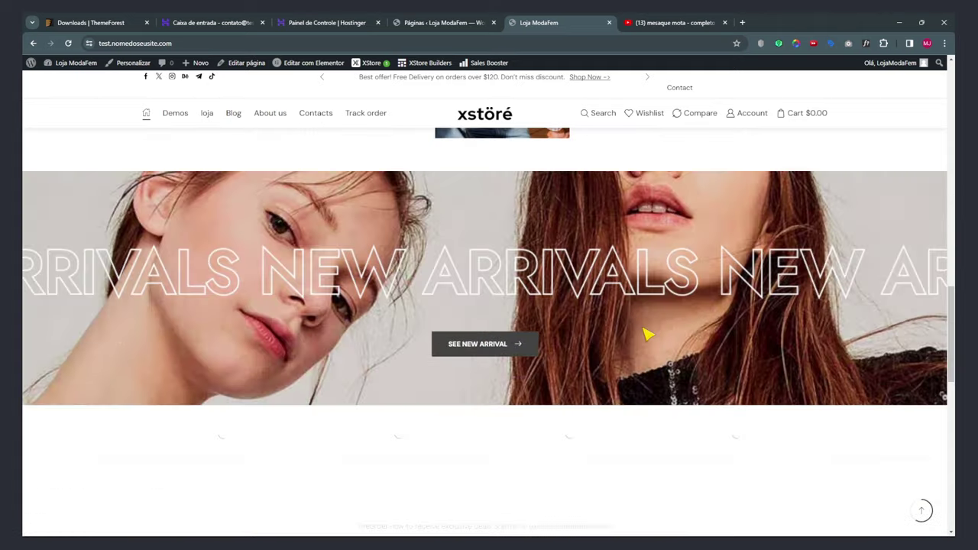
scroll(646, 328, "down", 3)
scroll(644, 328, "up", 5)
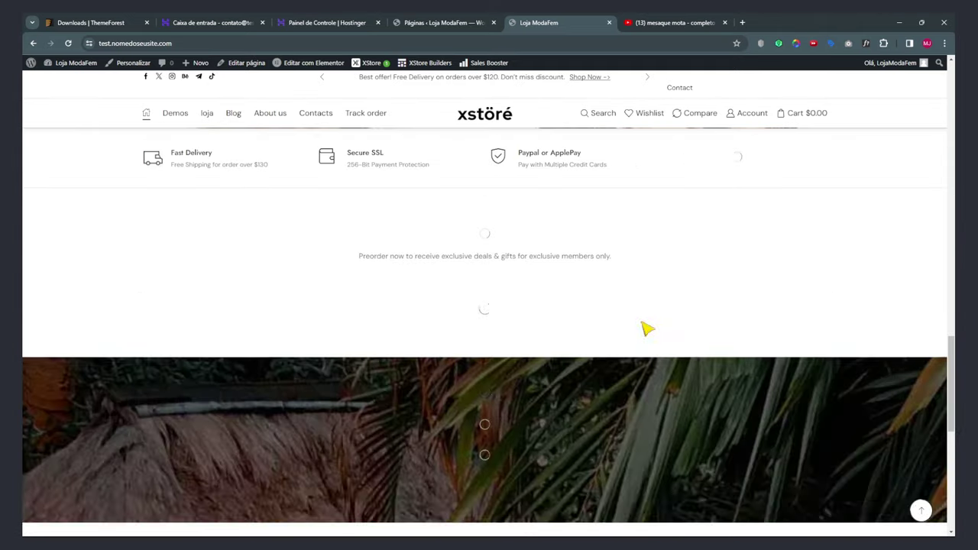
scroll(639, 343, "up", 10)
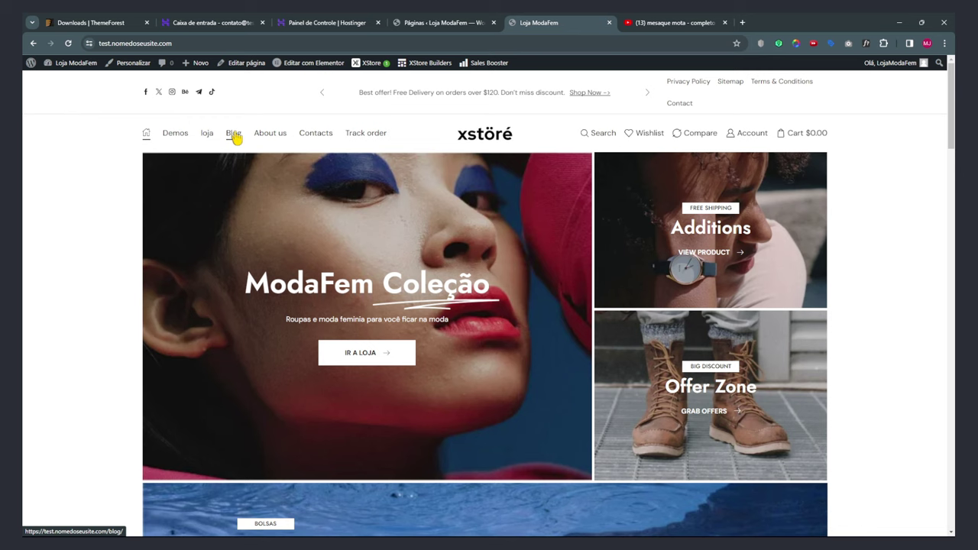
Open the Contact us page in Elementor and inspect the vase image and Established In 1998 headline.
left_click(317, 134)
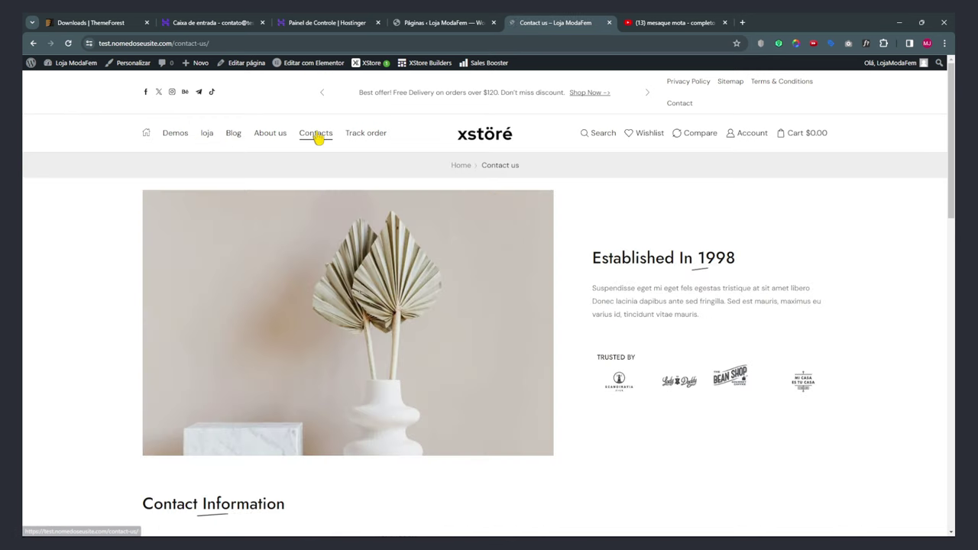
left_click(313, 63)
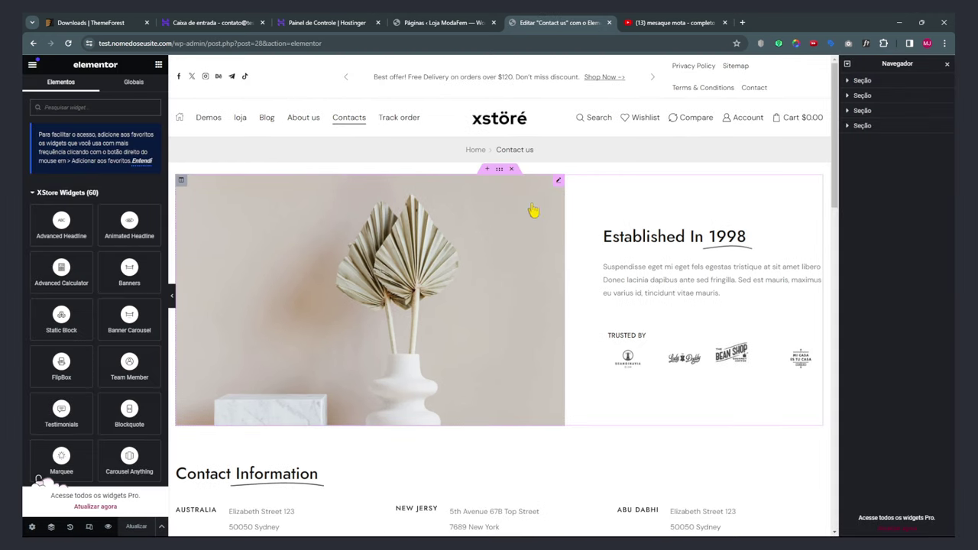
left_click(558, 182)
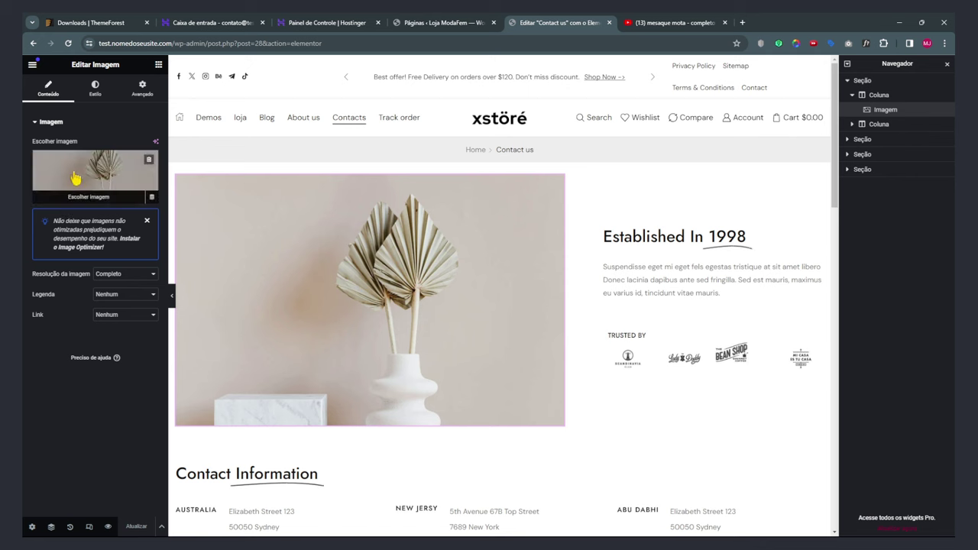
left_click(666, 242)
Inspect the trusted-by logos and the Australia, New Jersey and Abu Dhabi contact boxes.
left_click(663, 276)
left_click(638, 353)
scroll(644, 355, "down", 3)
left_click(291, 343)
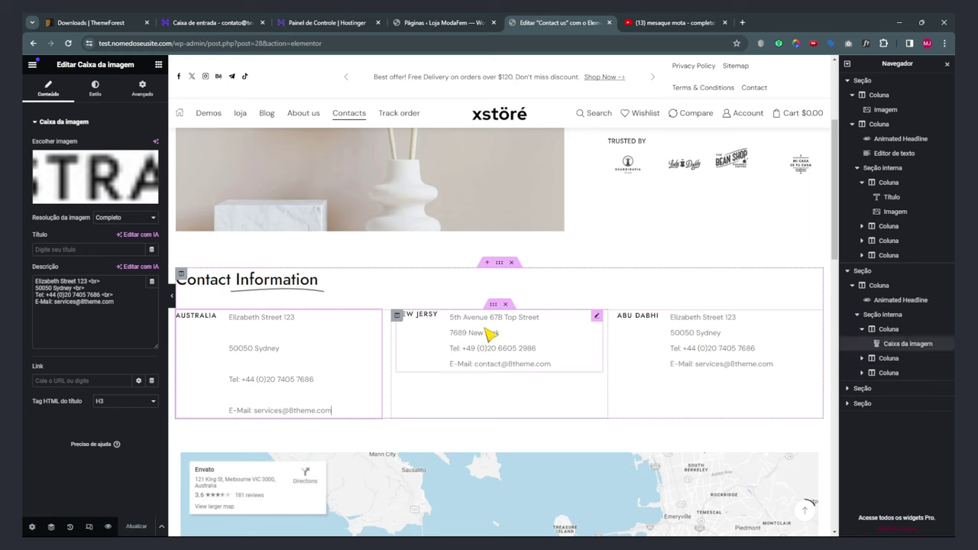
left_click(496, 337)
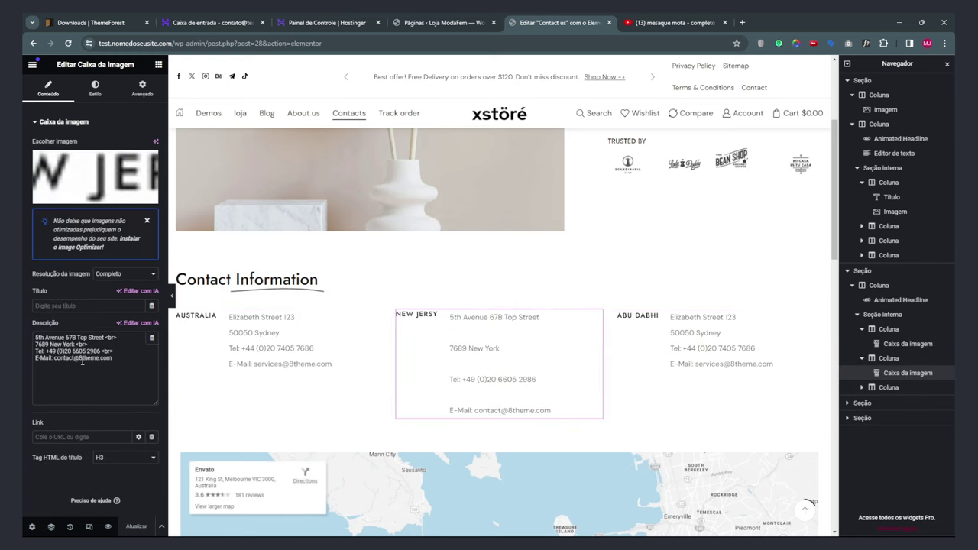
left_click(146, 220)
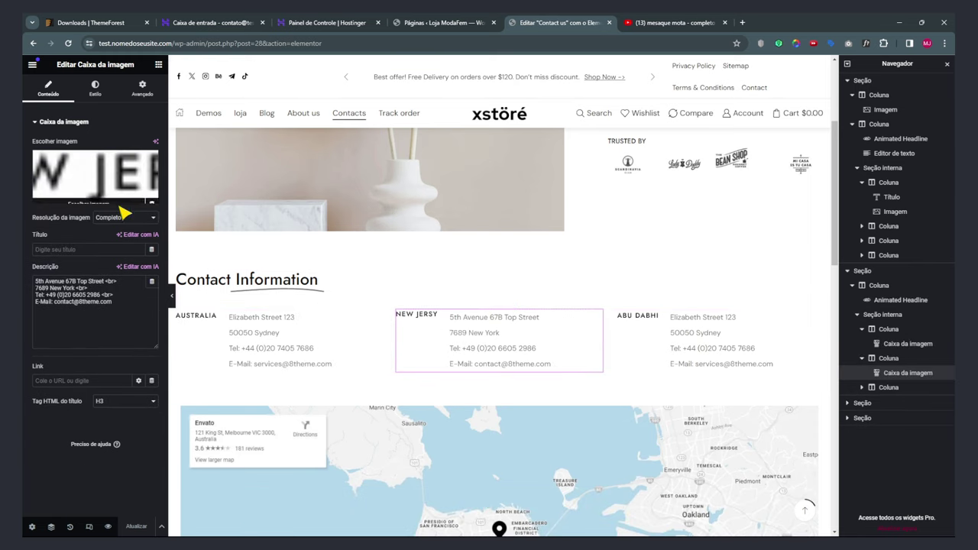
key("ctrl+a")
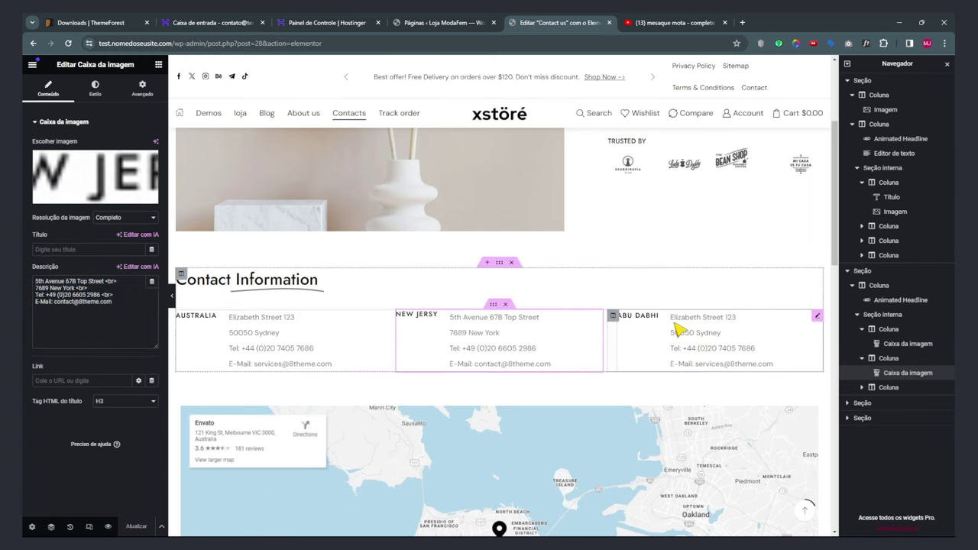
left_click(646, 325)
left_click_drag(114, 302, 43, 276)
Leave the editor via Ver página to view the live Contact us page.
scroll(578, 420, "down", 10)
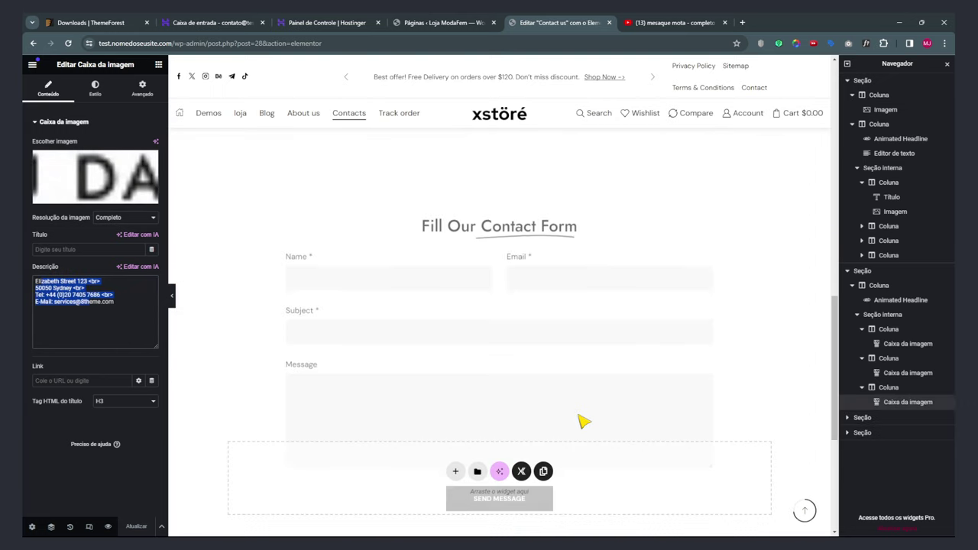
scroll(582, 416, "up", 10)
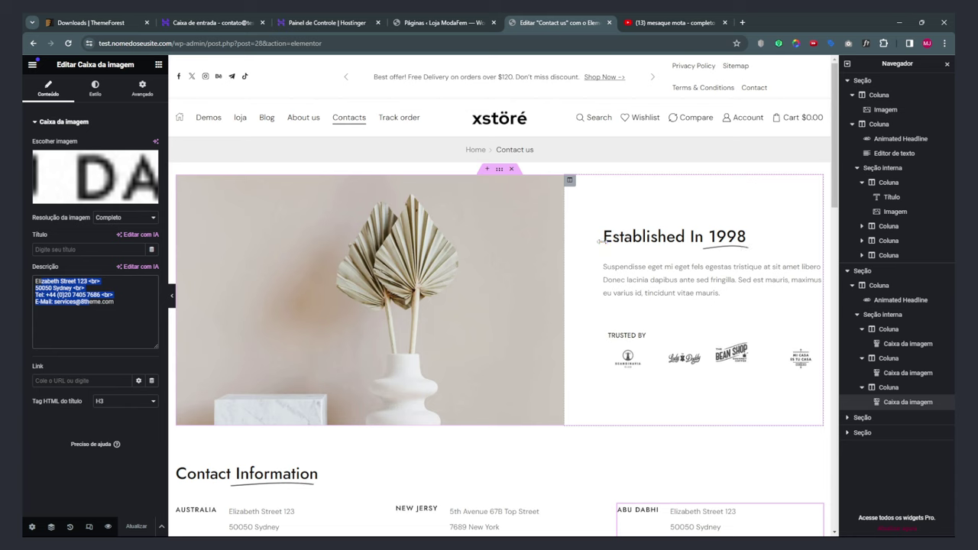
scroll(642, 382, "down", 10)
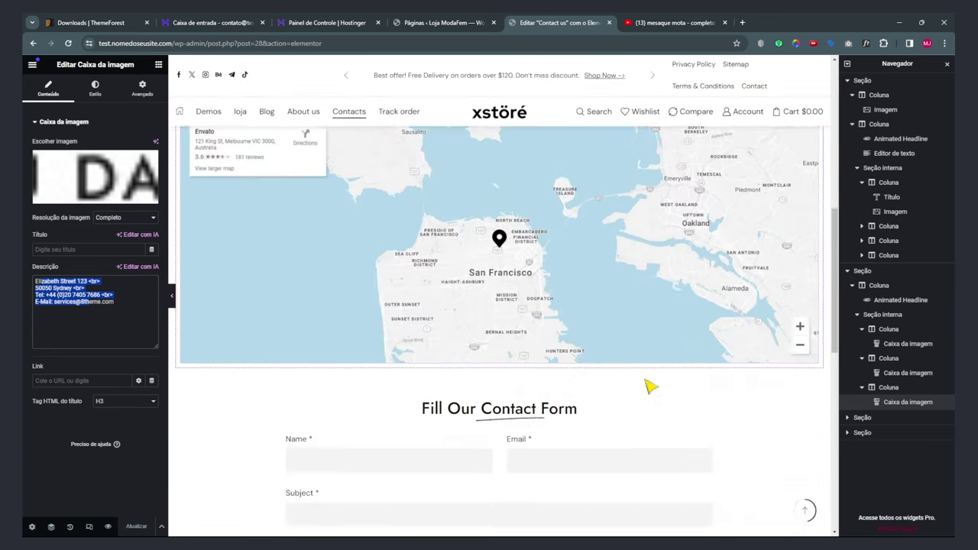
scroll(648, 434, "up", 12)
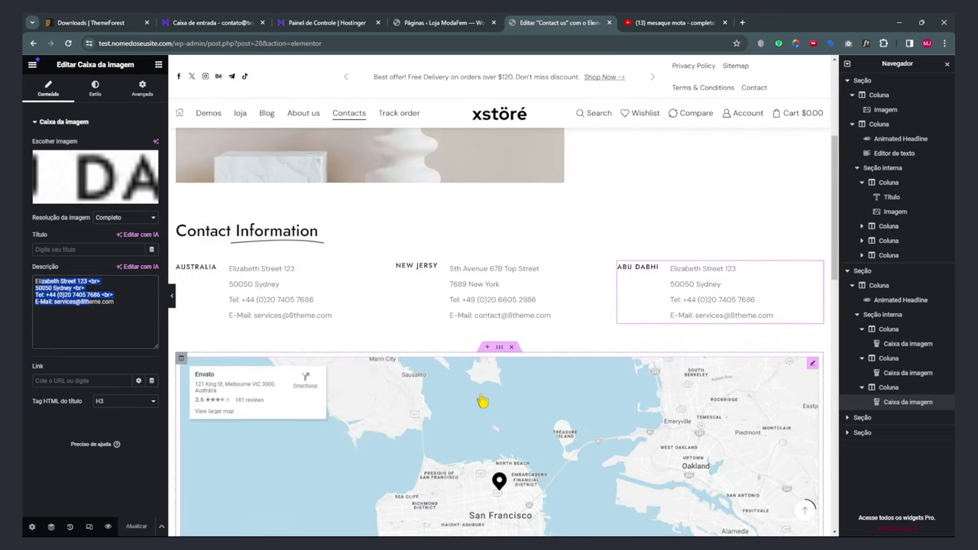
scroll(427, 359, "up", 1)
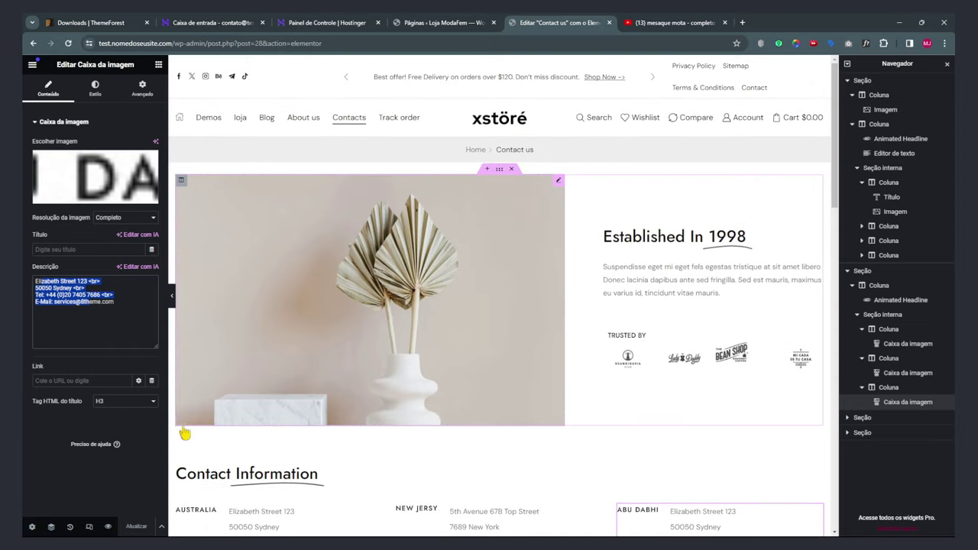
left_click(34, 67)
left_click(92, 271)
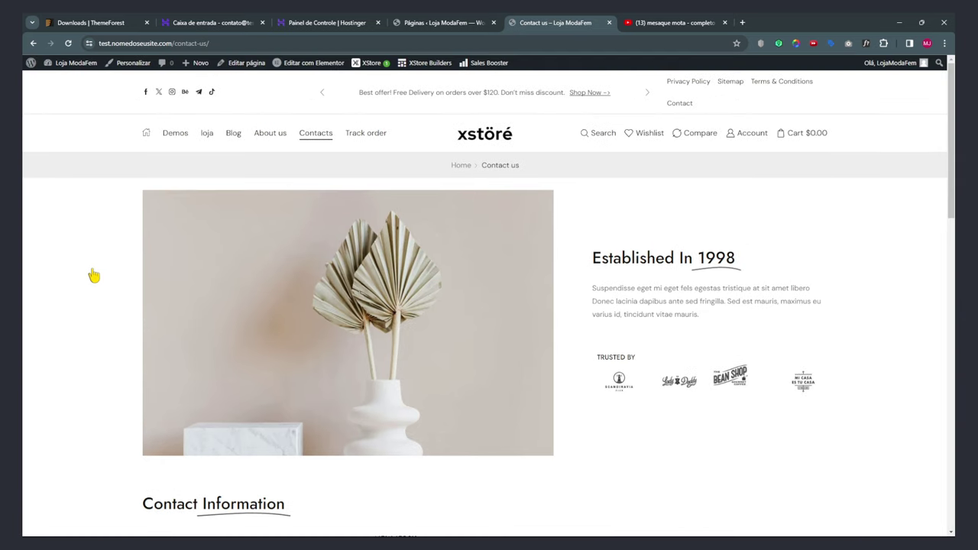
Hide the Visão geral do Elementor and XStore Overview boxes via the dashboard's Opções de tela.
key("alt+Tab")
mouse_move(74, 70)
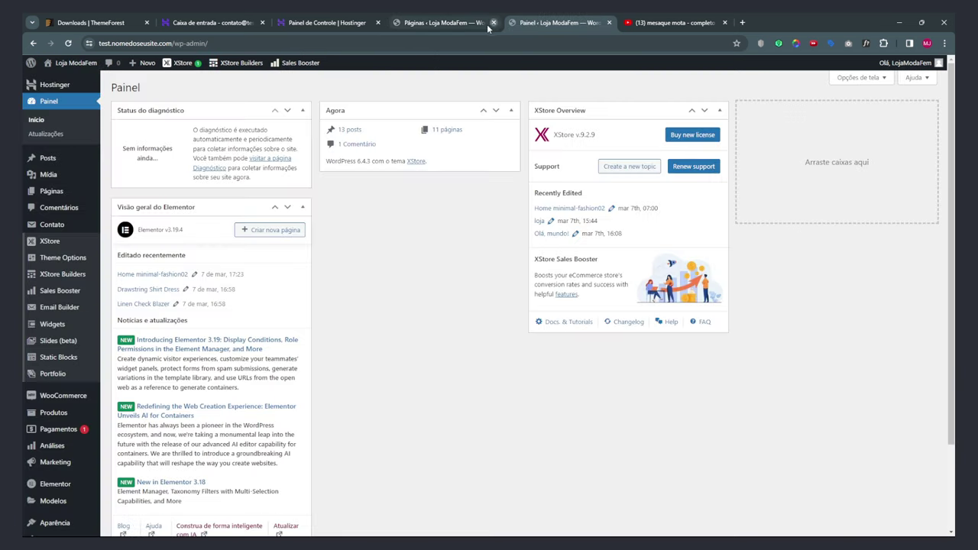
left_click(493, 22)
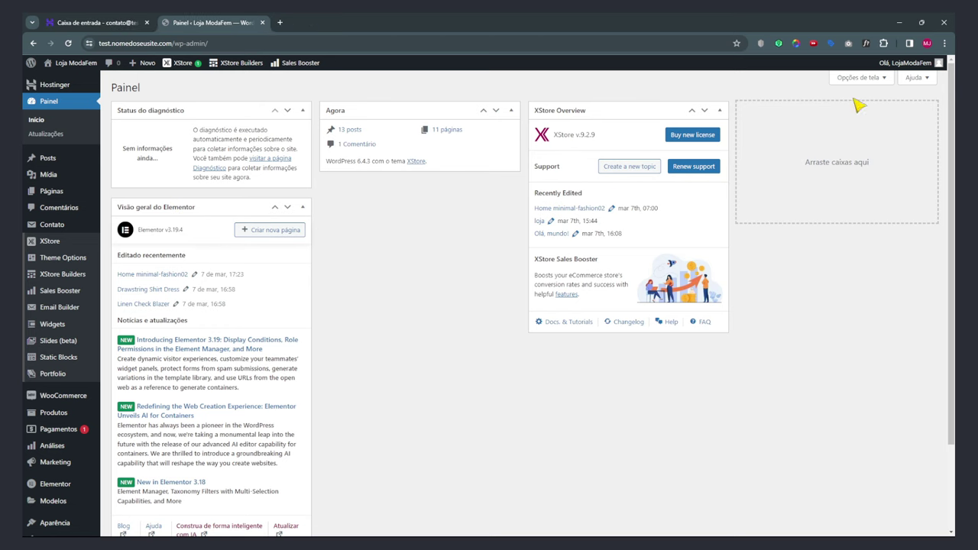
left_click(871, 79)
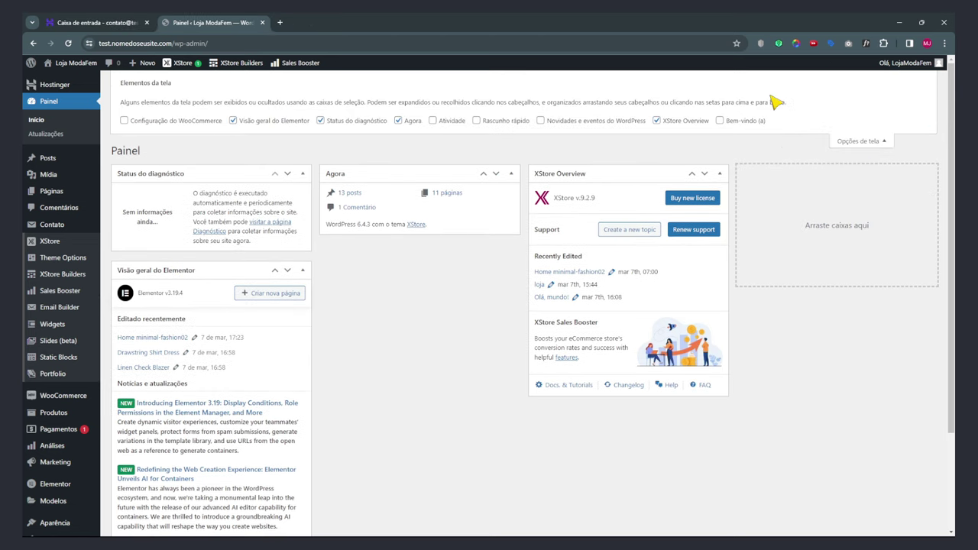
left_click(260, 123)
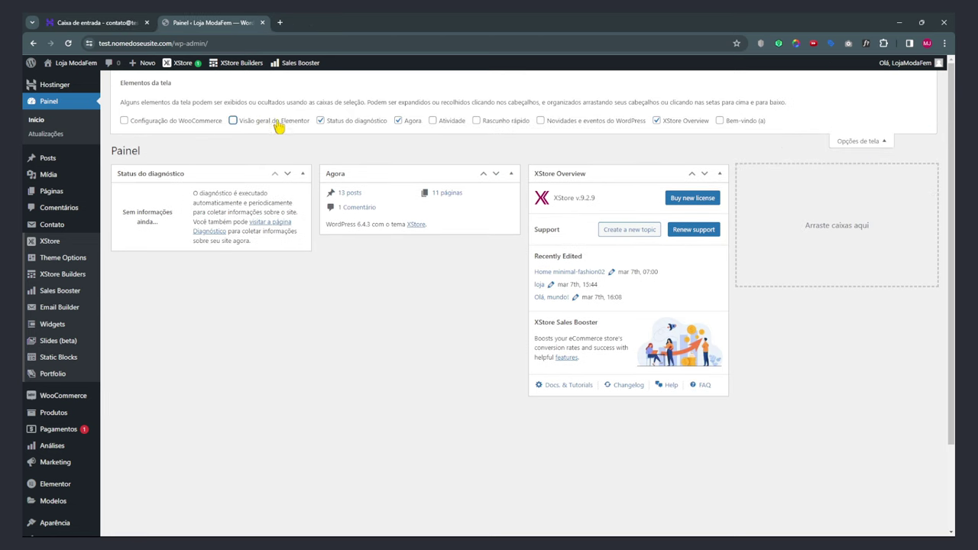
left_click(674, 124)
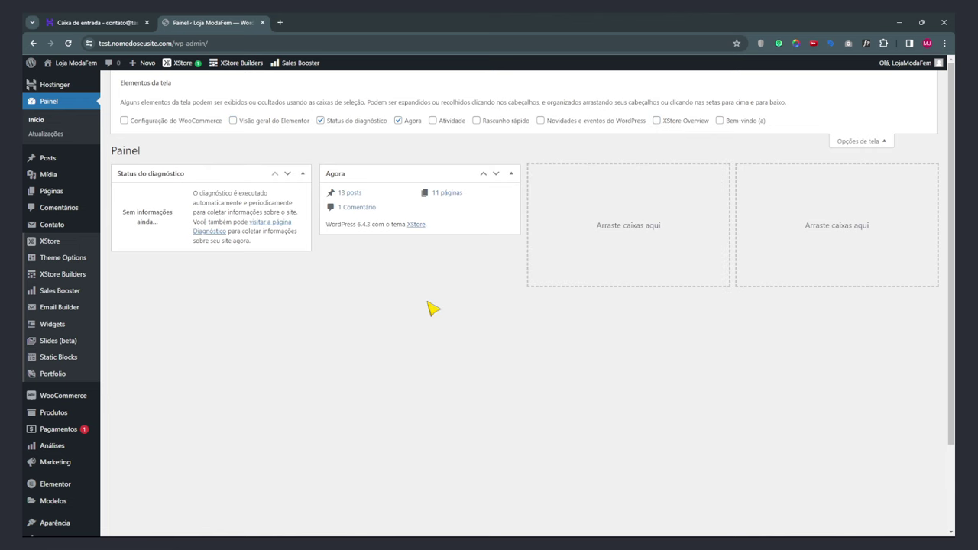
left_click(864, 142)
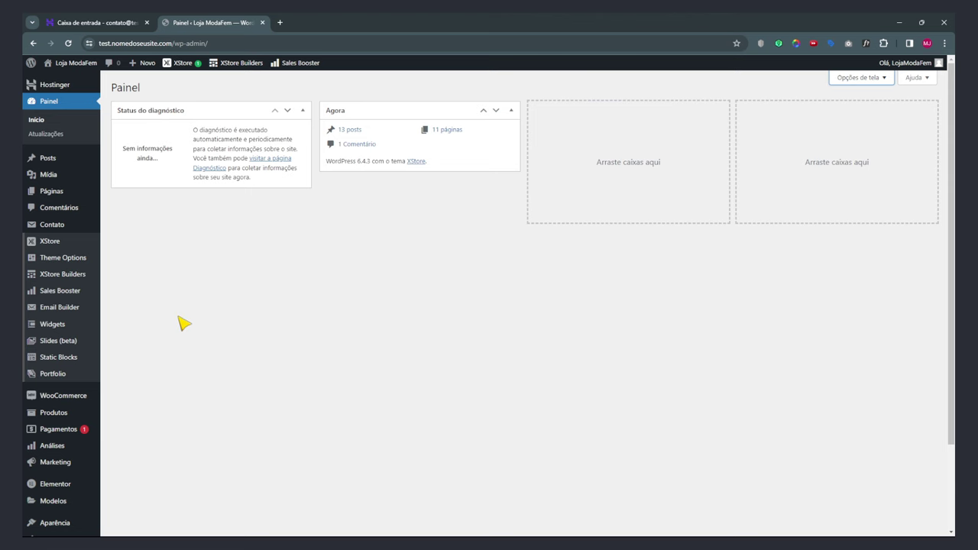
Clear the highlight on the WooCommerce step in the tutorial outline, then return to WordPress.
scroll(181, 323, "down", 1)
mouse_move(43, 315)
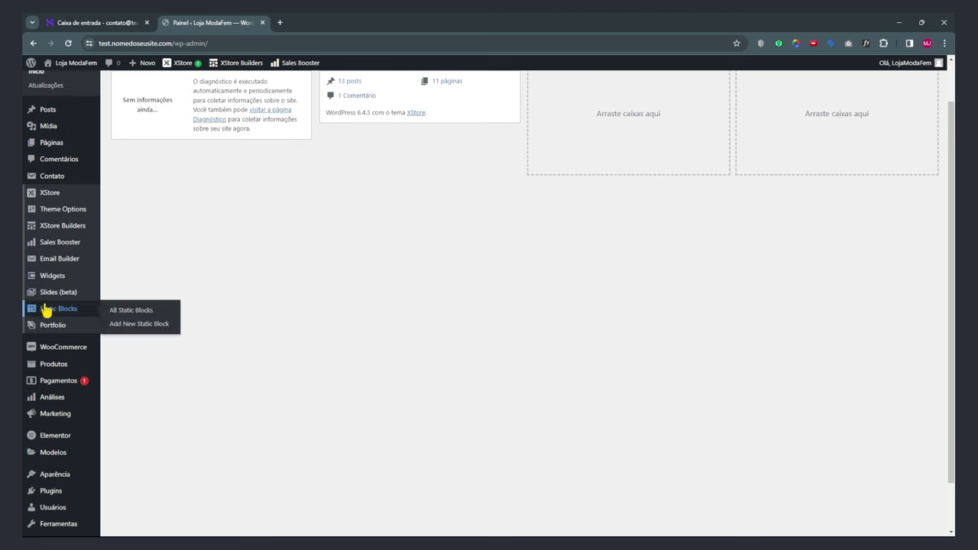
mouse_move(52, 205)
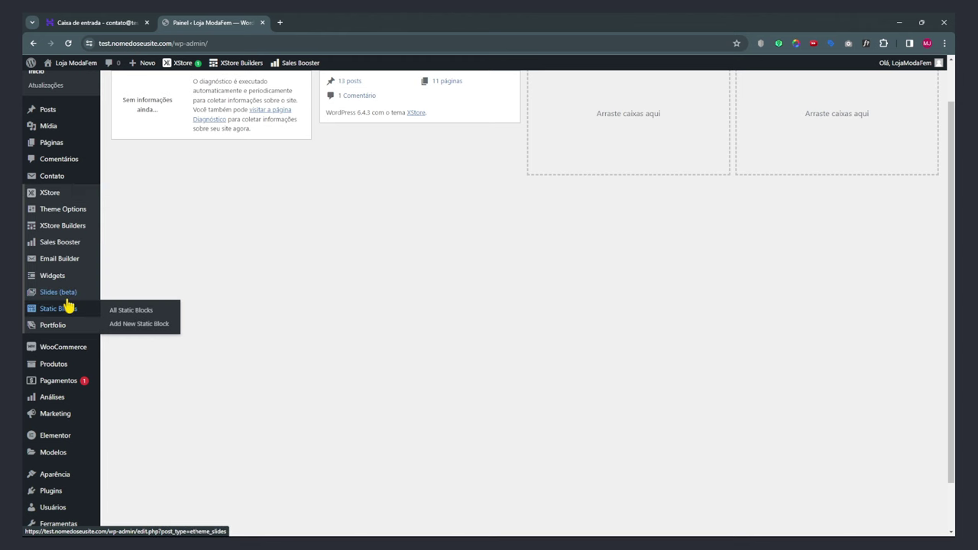
key("alt+Tab")
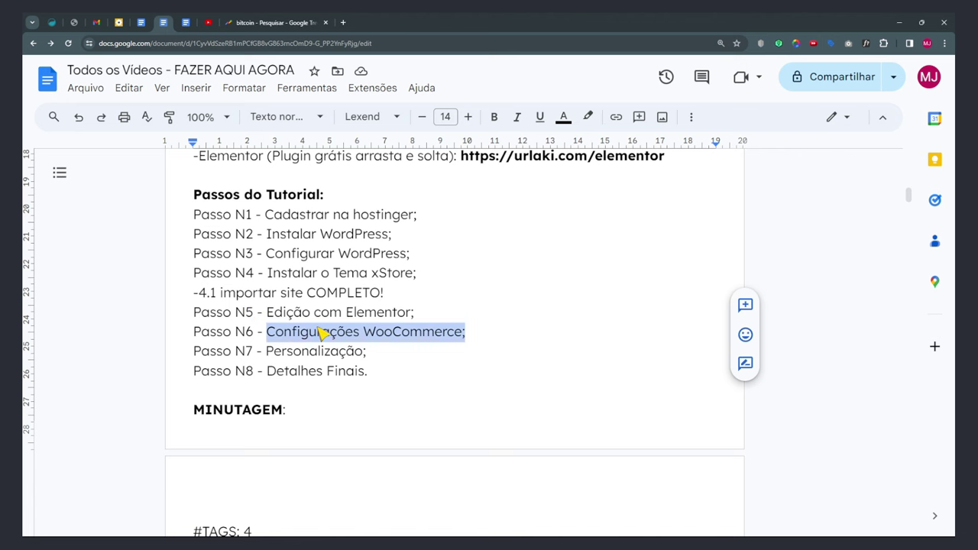
left_click(320, 332)
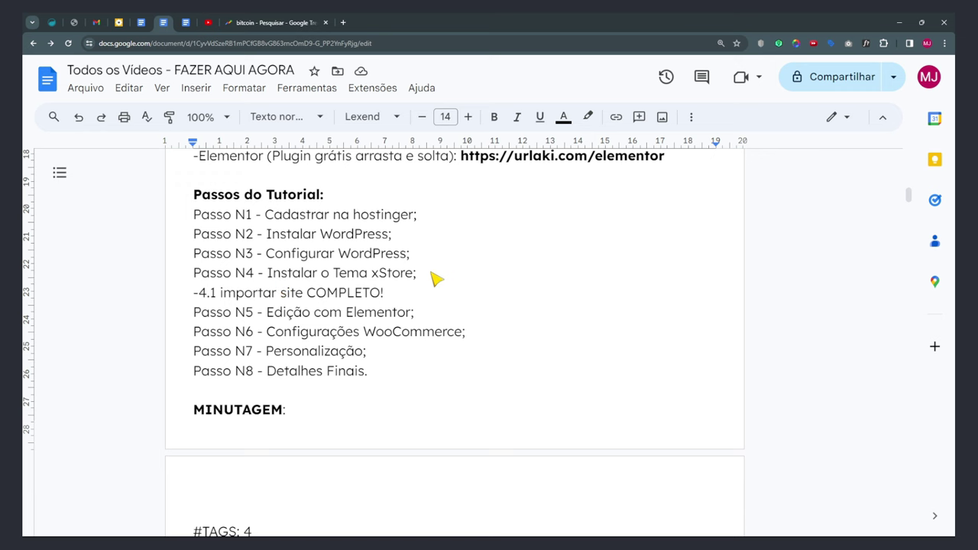
key("alt+Tab")
Launch the WooCommerce setup wizard from the admin sidebar to reach Welcome to Woo!
scroll(424, 284, "up", 1)
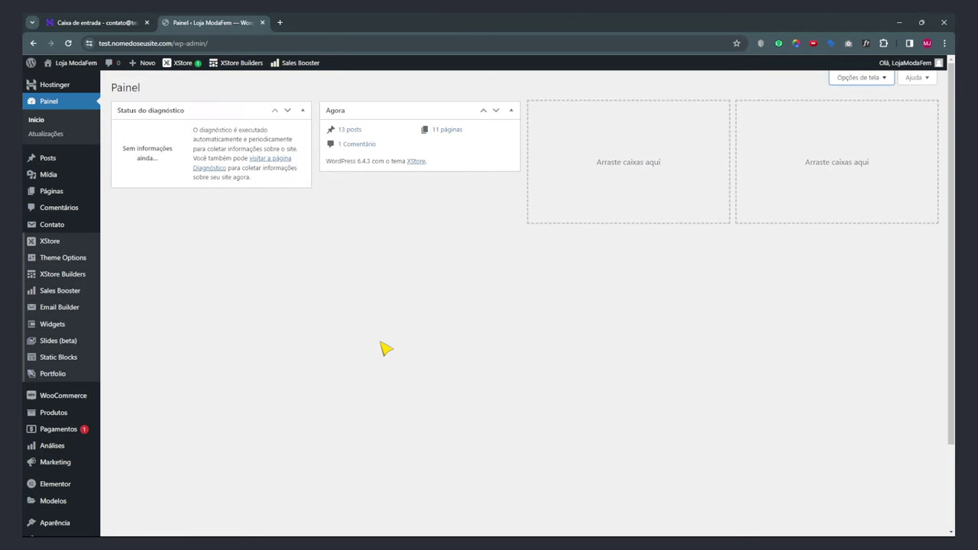
scroll(258, 285, "down", 2)
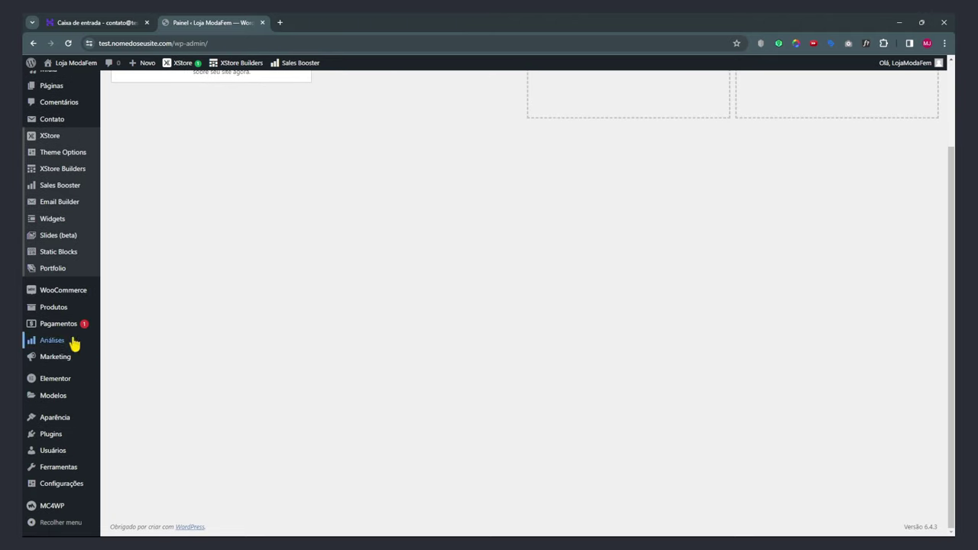
mouse_move(56, 296)
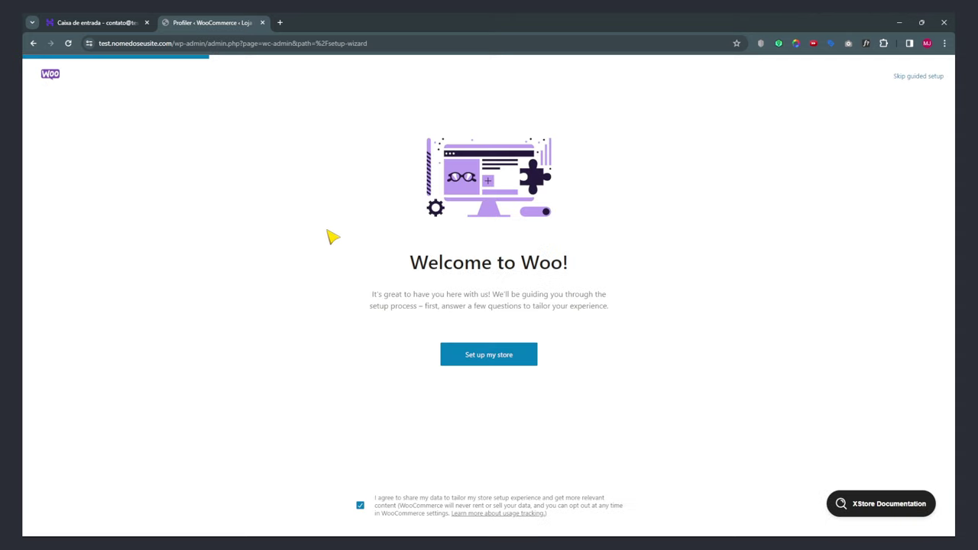
Start the setup as 'Estou apenas começando meus negócios' and open the industry list for Loja ModaFem.
left_click(496, 356)
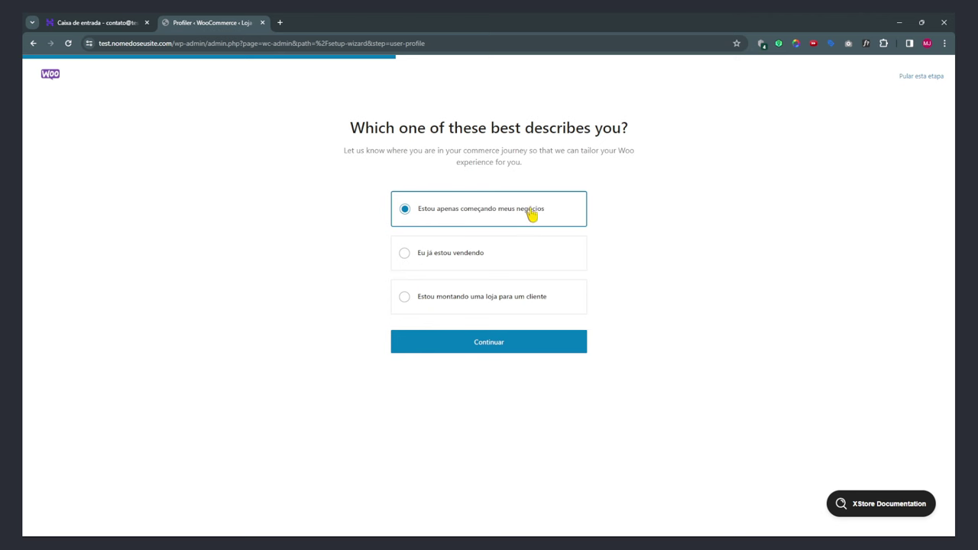
left_click(512, 341)
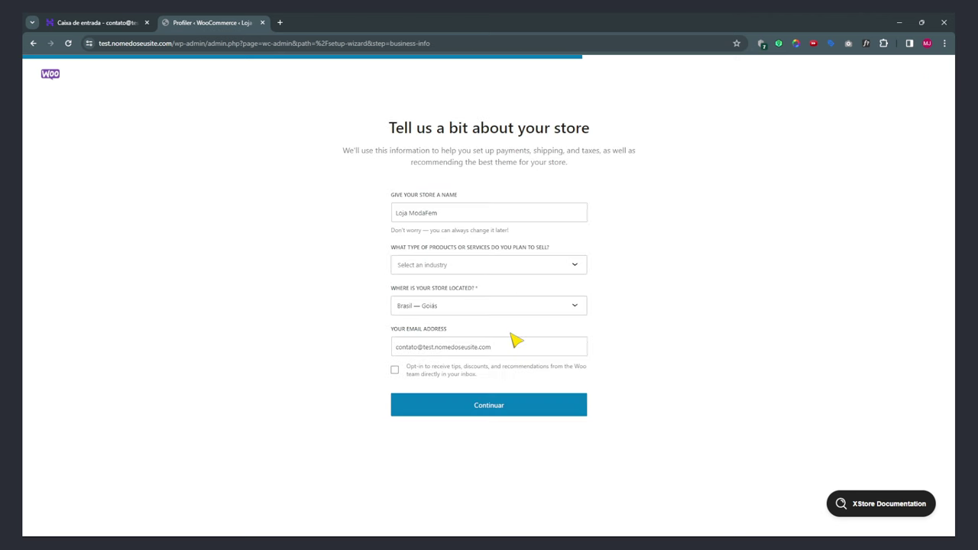
left_click(437, 219)
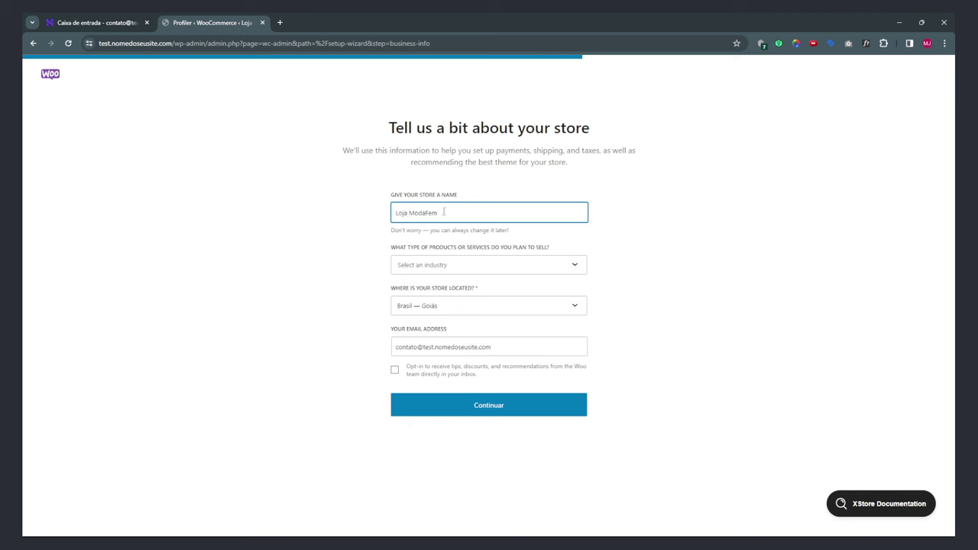
left_click(422, 267)
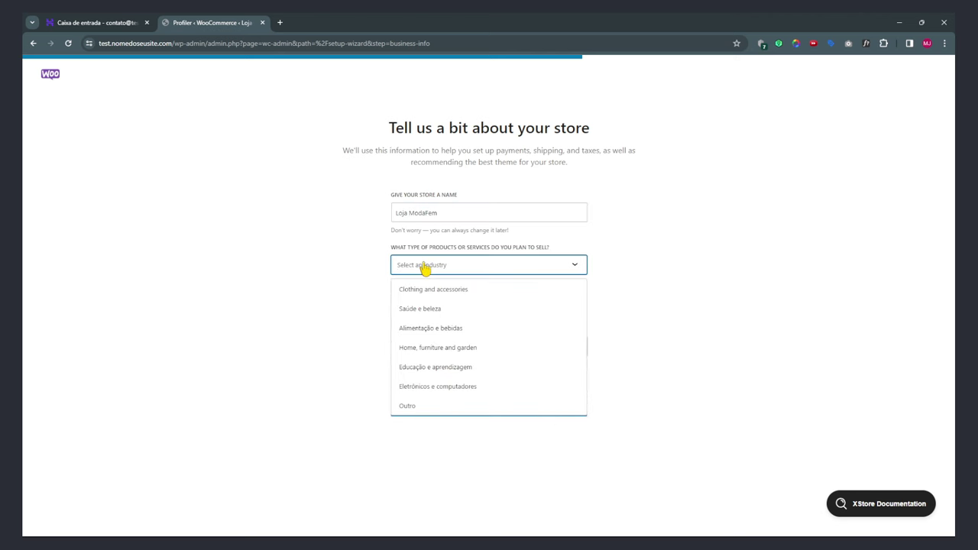
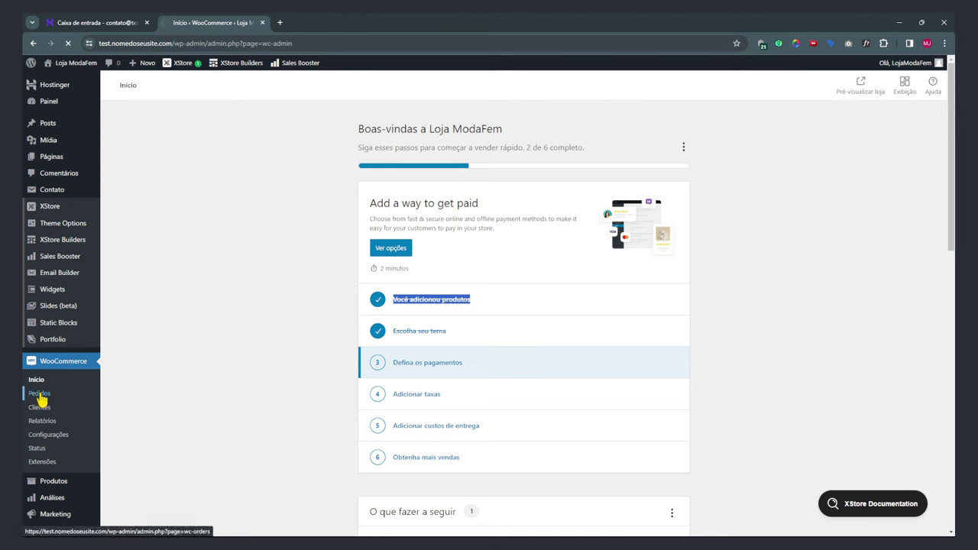
Look over the store's orders list and the still-empty customers list.
left_click(39, 393)
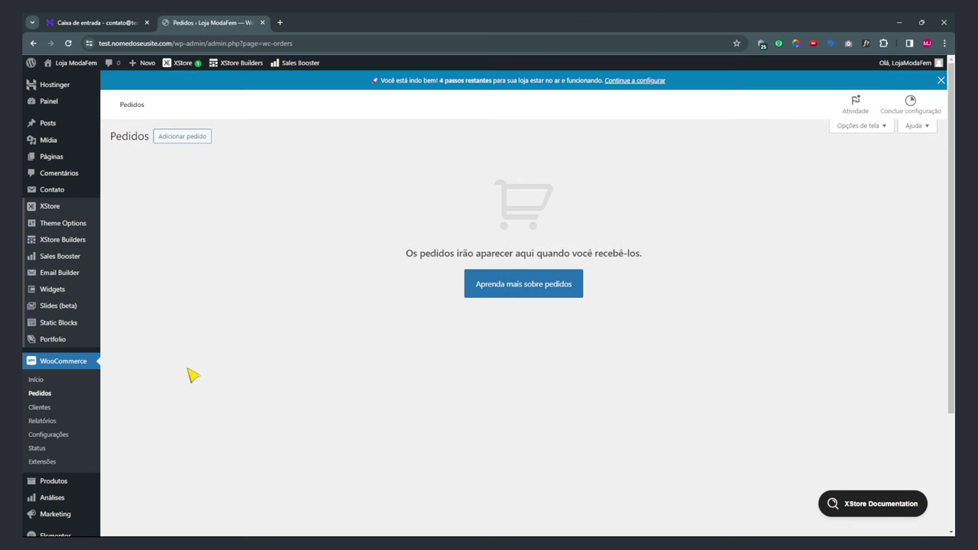
left_click(39, 410)
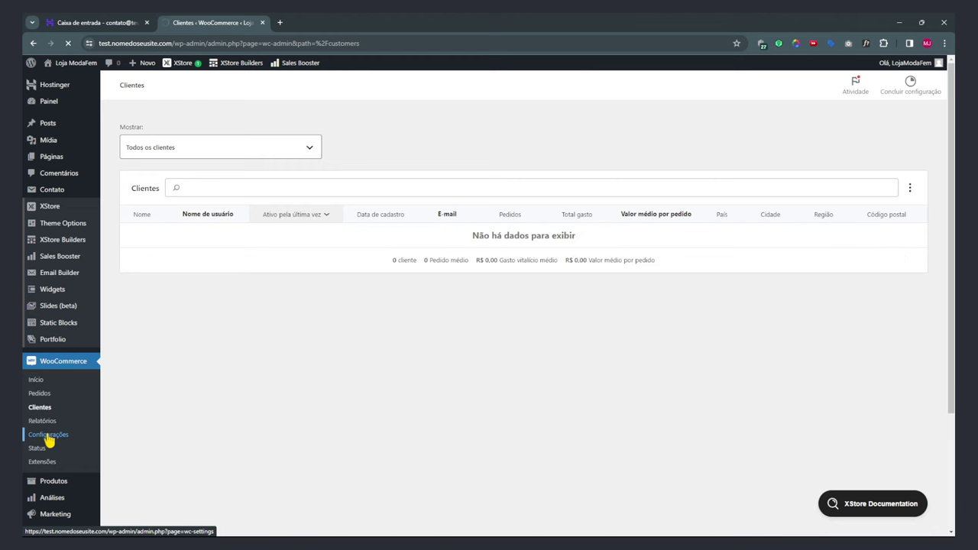
left_click(36, 449)
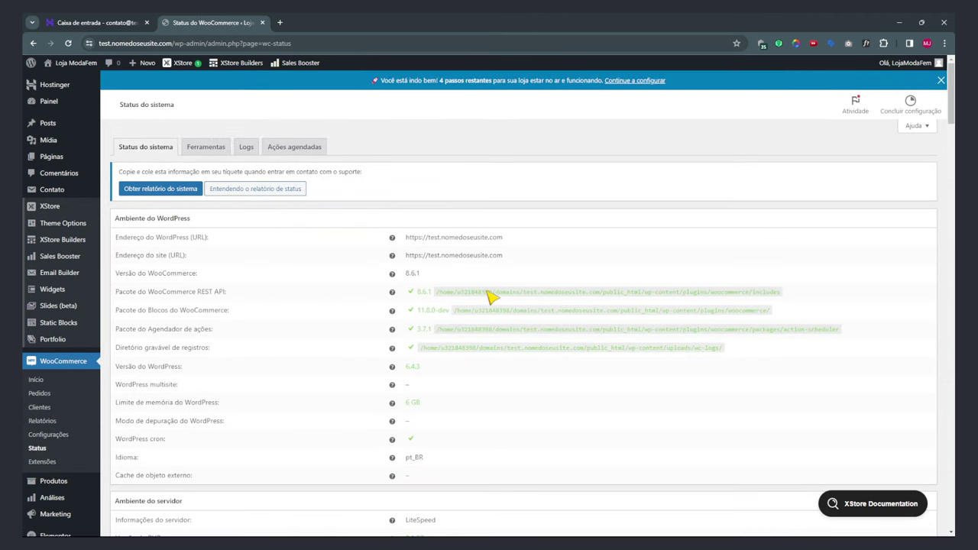
Scroll through the system status report, noting the undefined terms and conditions page warning.
scroll(489, 296, "down", 5)
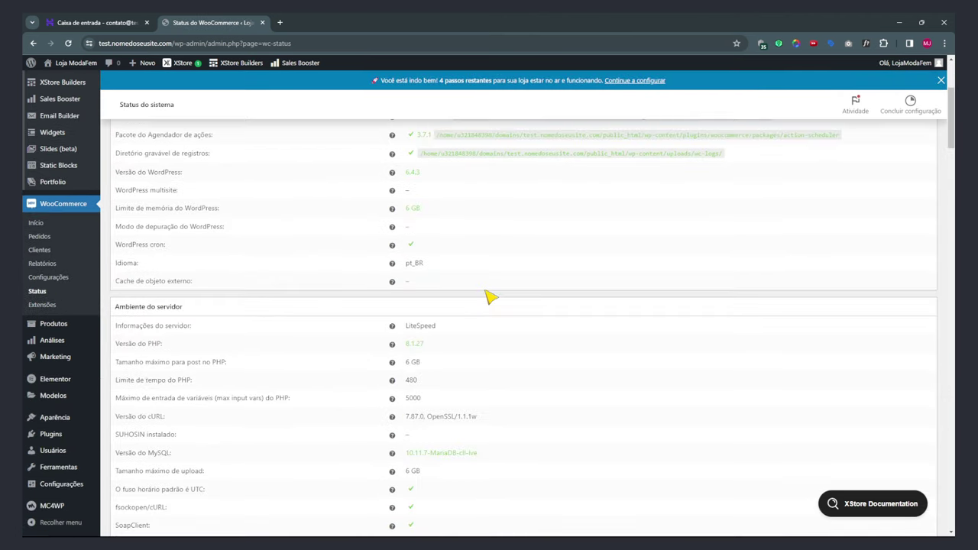
scroll(491, 297, "down", 13)
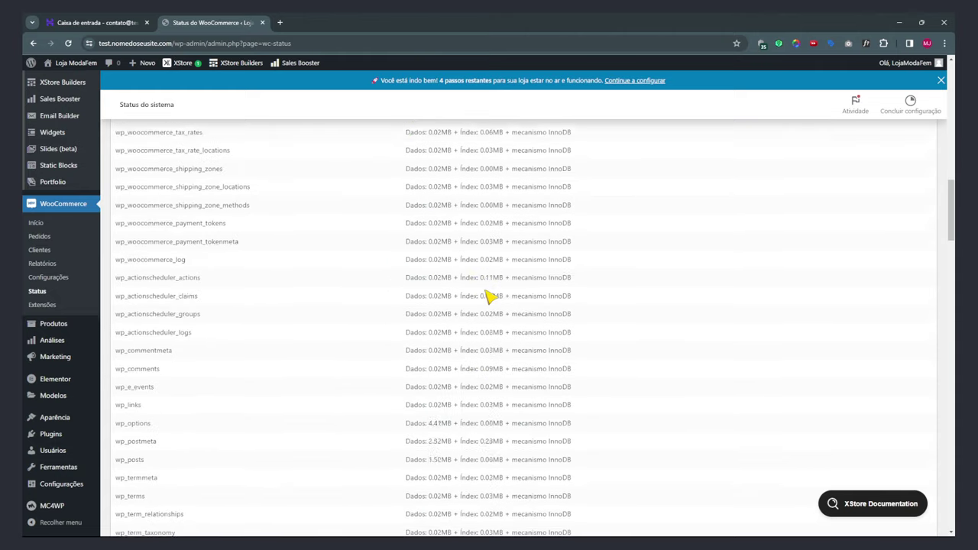
scroll(489, 297, "down", 15)
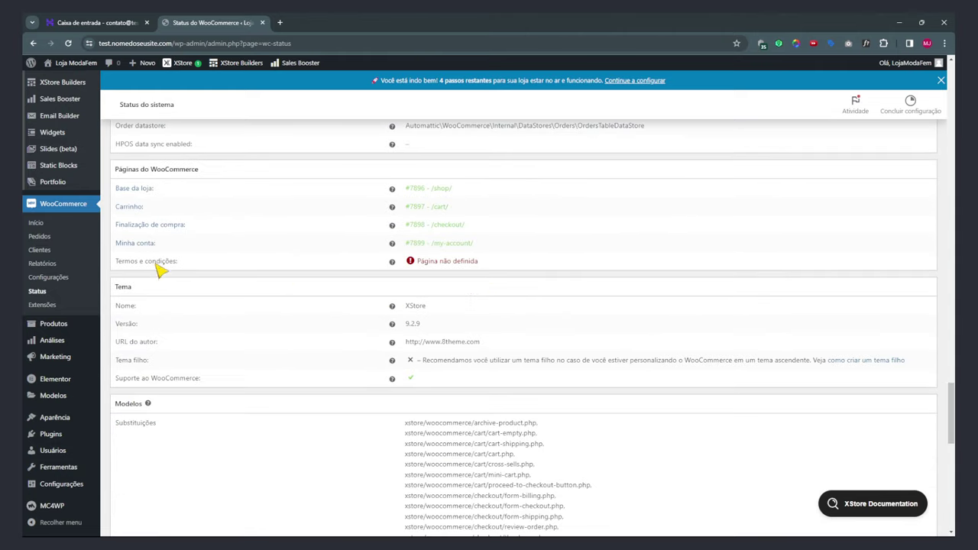
left_click_drag(417, 261, 501, 262)
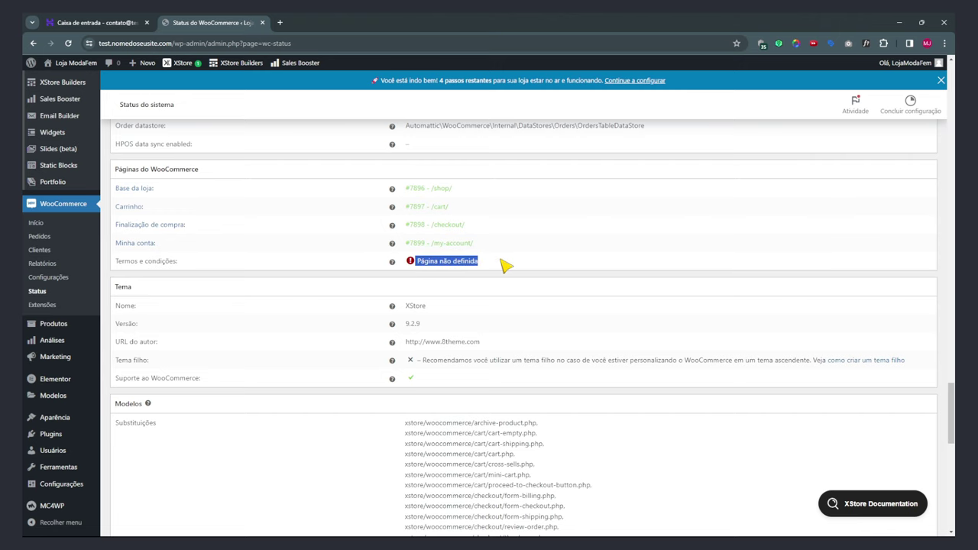
scroll(483, 287, "down", 20)
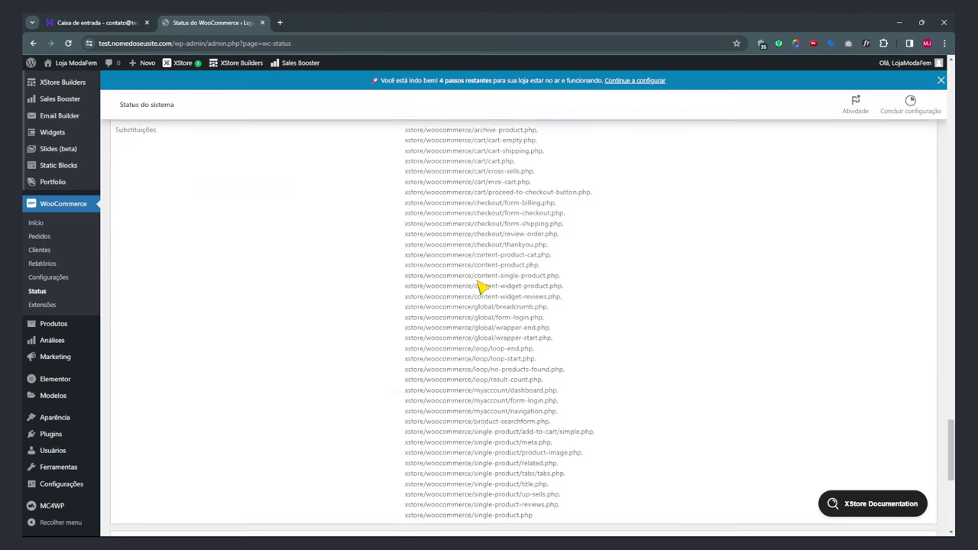
scroll(483, 287, "up", 20)
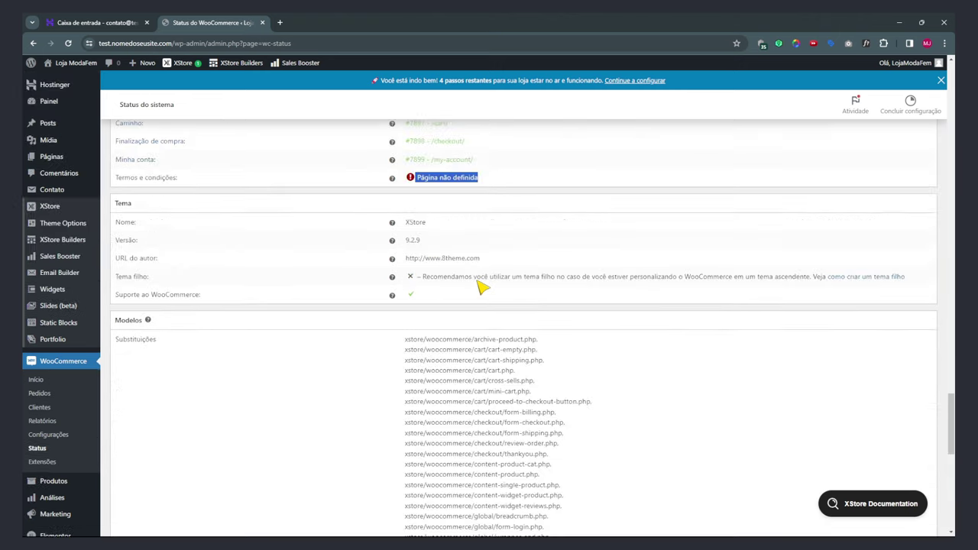
scroll(480, 285, "up", 20)
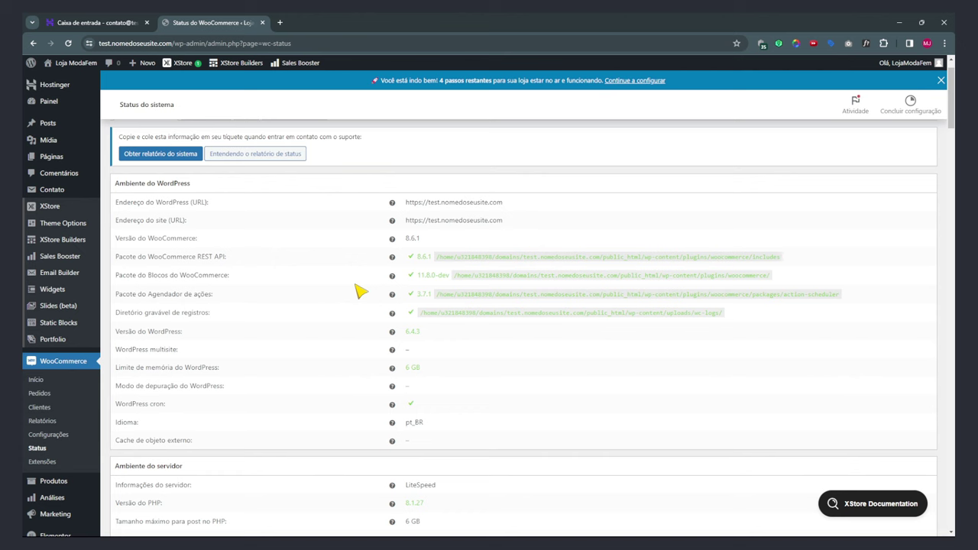
left_click(49, 436)
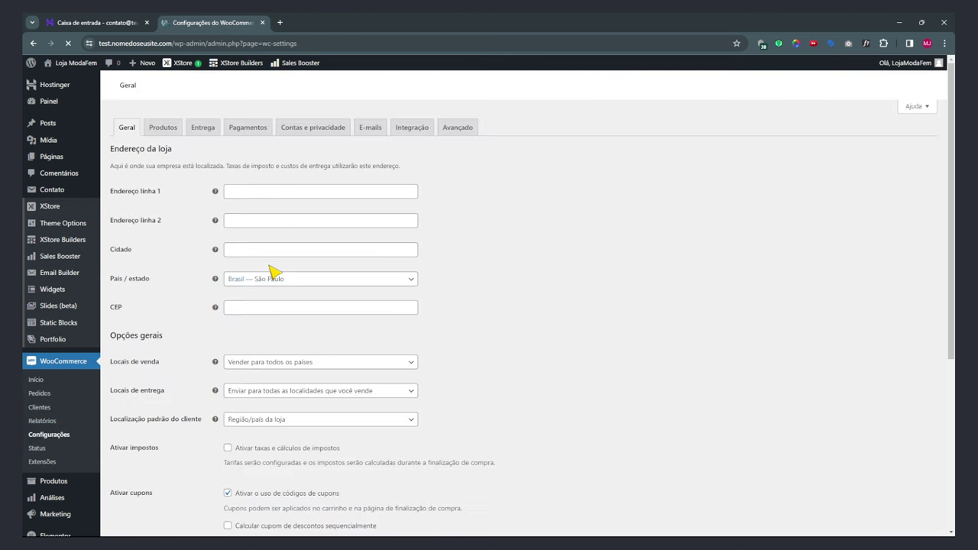
Start the store's first address line with 'Qd' and begin a search for 'cep são paulo capi'.
left_click(249, 208)
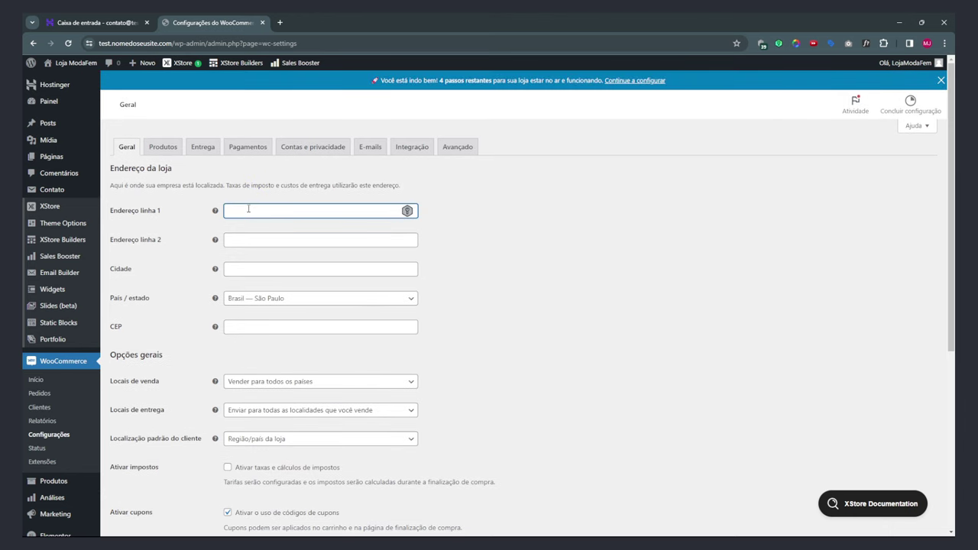
type("Qd")
left_click(280, 23)
type("cep s")
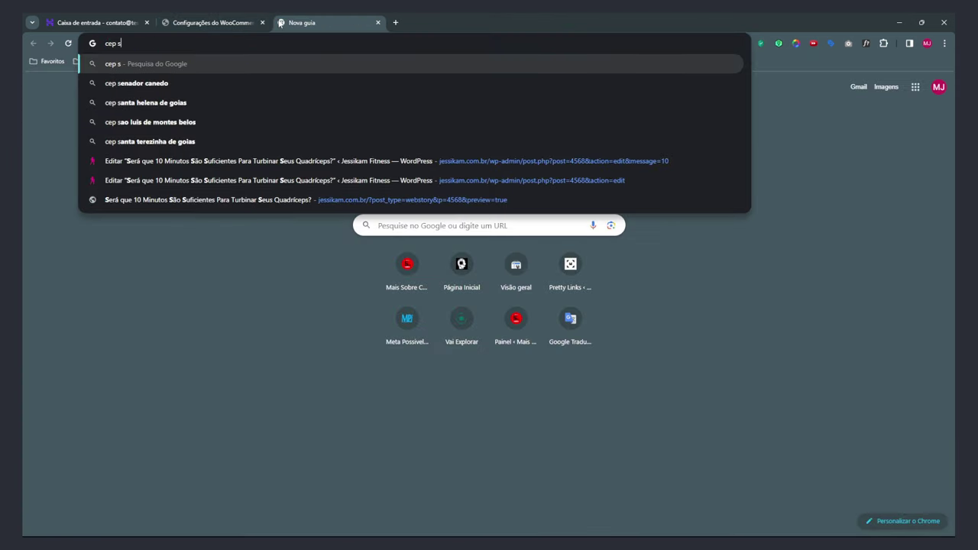
type("ão paulo capi")
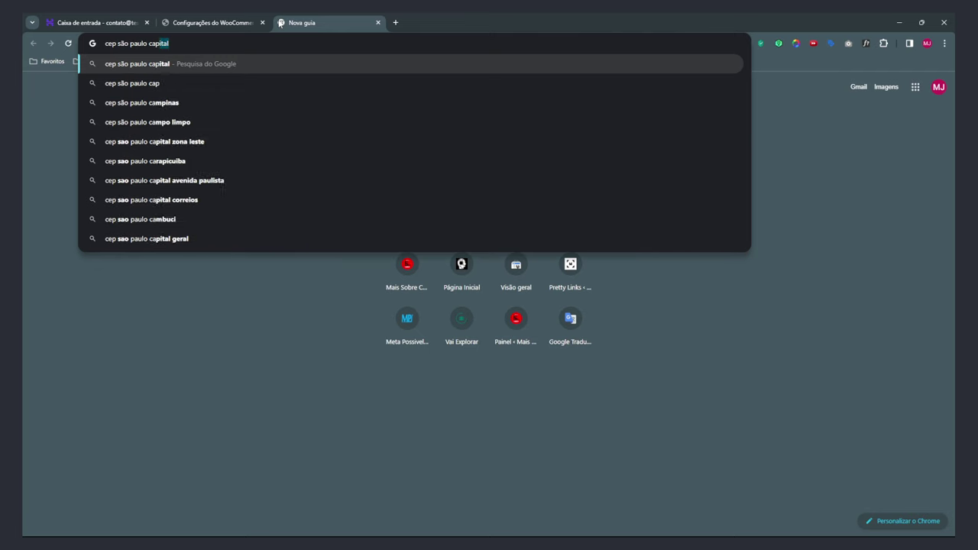
Search for São Paulo capital's CEP and copy 01153 000 from the result.
key("Return")
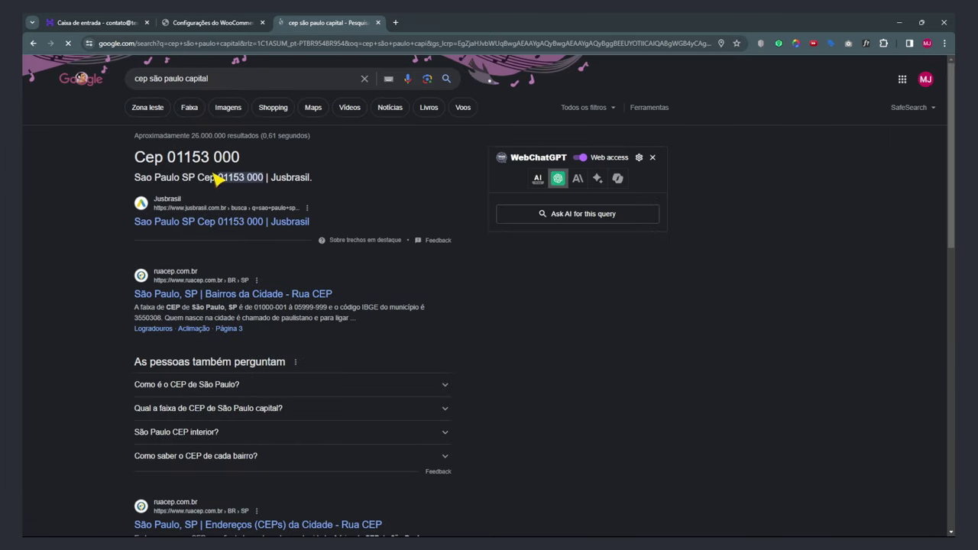
left_click_drag(170, 163, 246, 161)
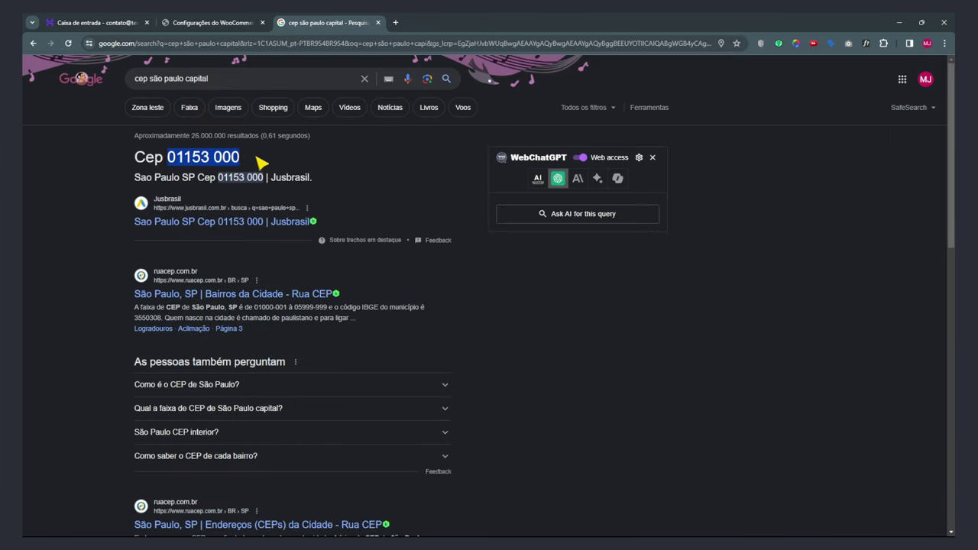
left_click(204, 155)
left_click_drag(252, 164, 172, 164)
key("ctrl+c")
left_click(197, 23)
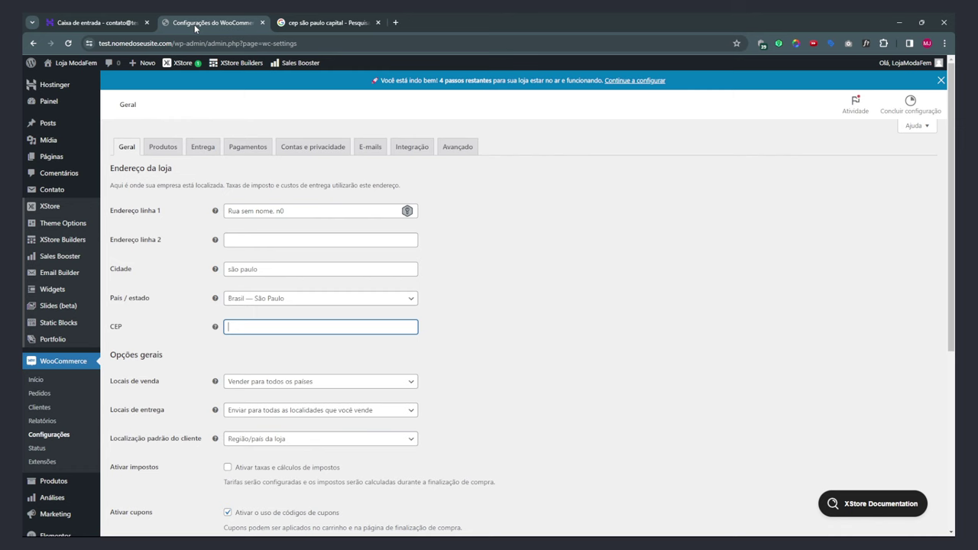
Paste 01153 000 into the store's CEP field.
left_click(293, 323)
key("ctrl+v")
left_click(501, 357)
left_click_drag(280, 325, 194, 289)
left_click(183, 356)
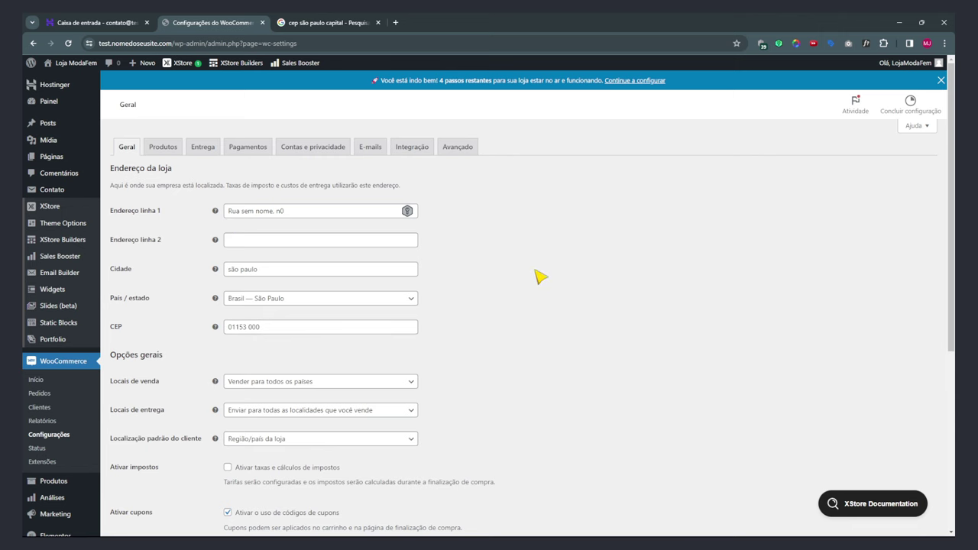
scroll(540, 277, "down", 3)
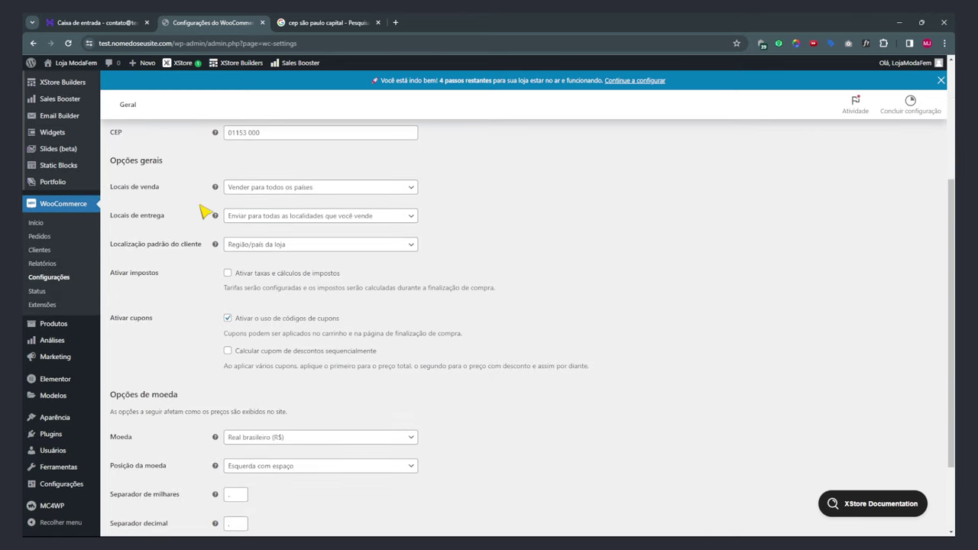
Set selling locations to specific countries with Brasil only.
left_click(244, 190)
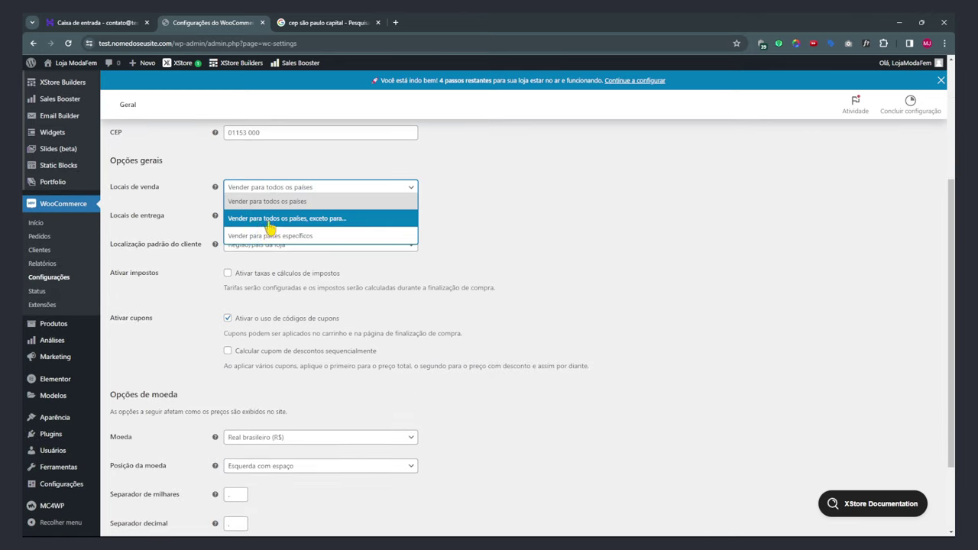
left_click(279, 239)
left_click(273, 218)
type("bars")
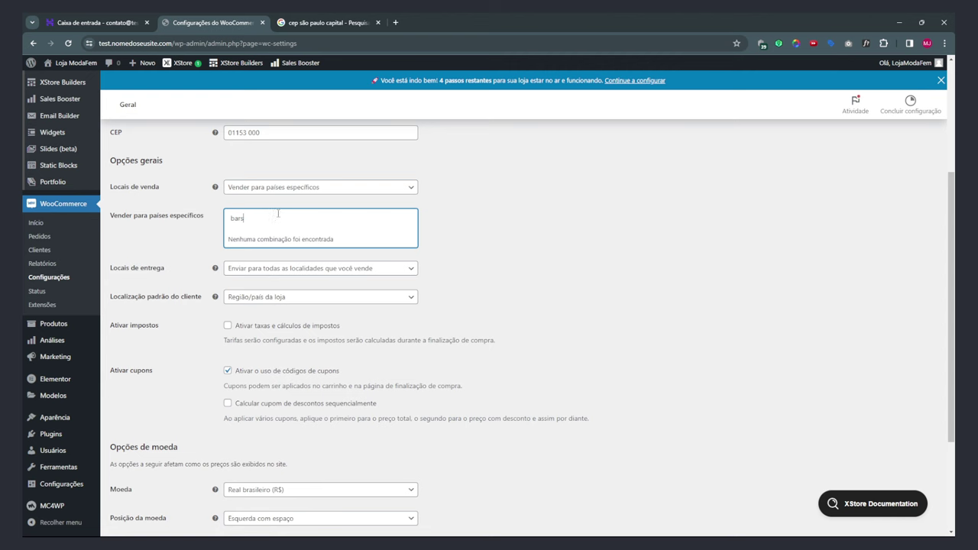
key("BackSpace")
key("BackSpace")
key("BackSpace")
key("BackSpace")
type("bras")
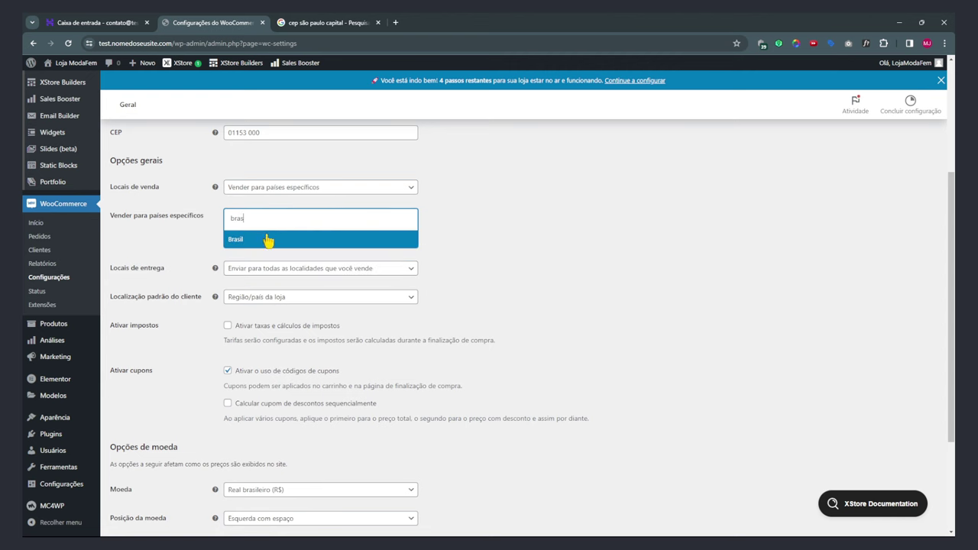
left_click(268, 240)
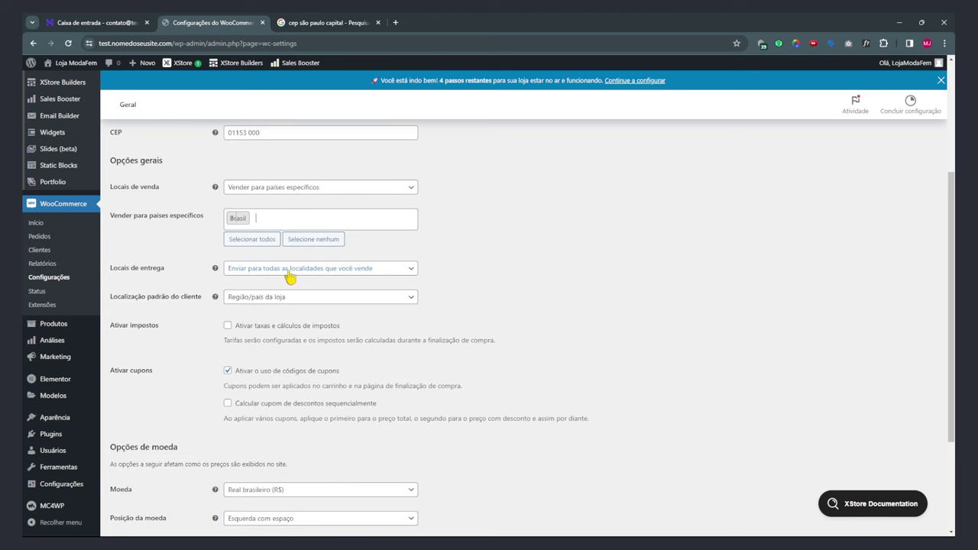
Restrict shipping locations to Brasil only and save the general settings.
left_click(322, 276)
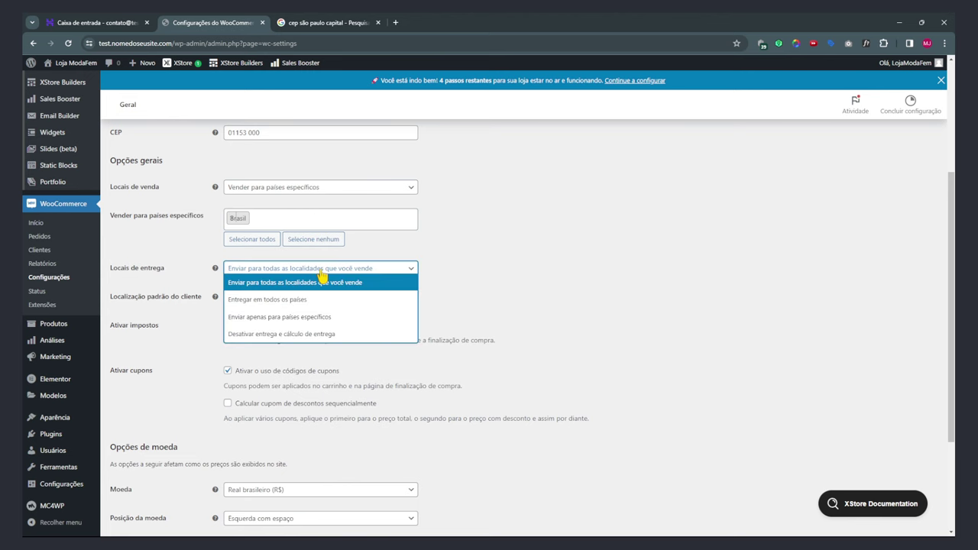
left_click(297, 317)
left_click(272, 300)
type("brta")
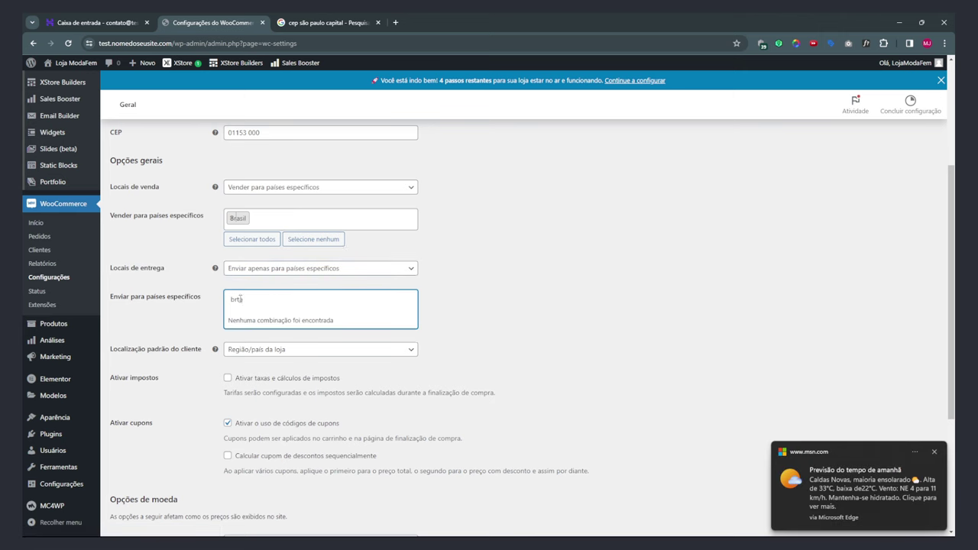
type("a")
key("BackSpace")
type("bras")
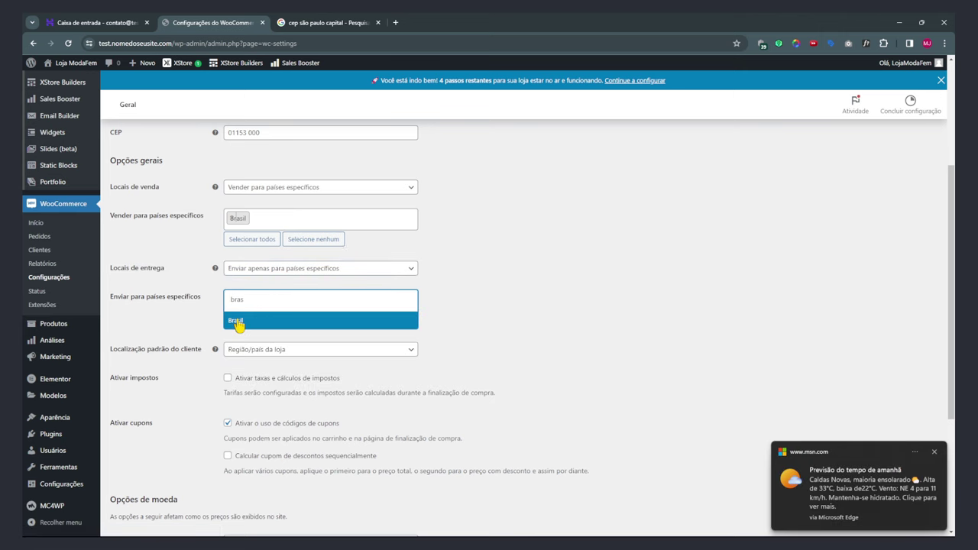
key("Return")
scroll(151, 330, "down", 1)
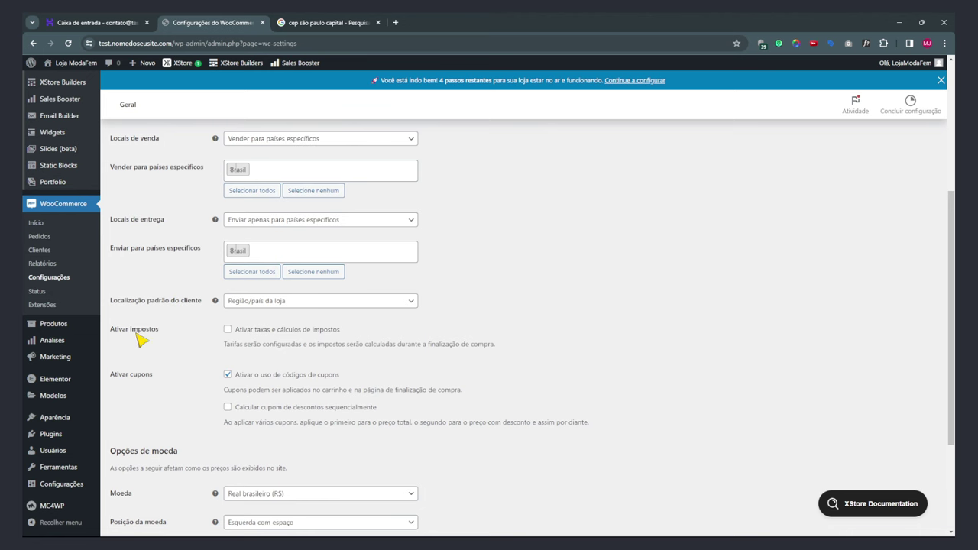
scroll(173, 338, "down", 2)
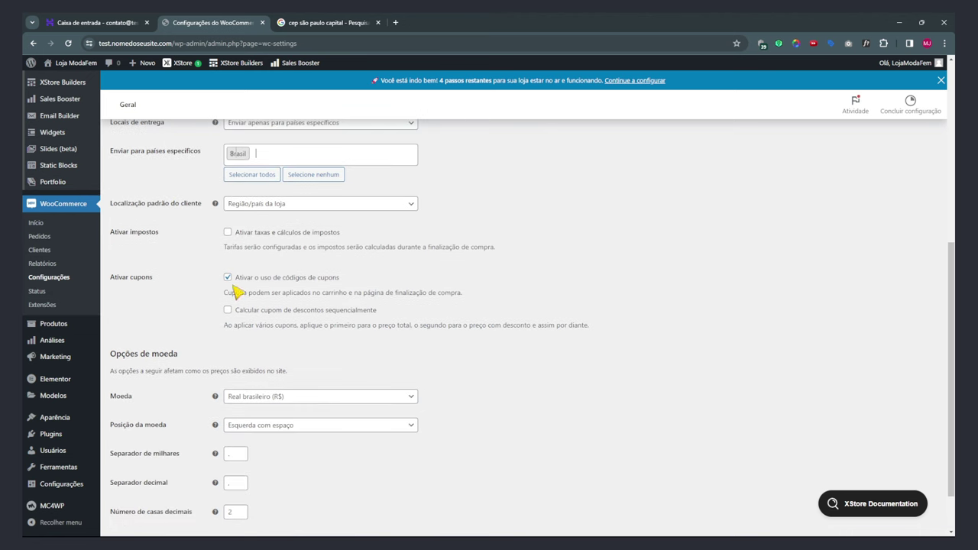
scroll(249, 279, "down", 1)
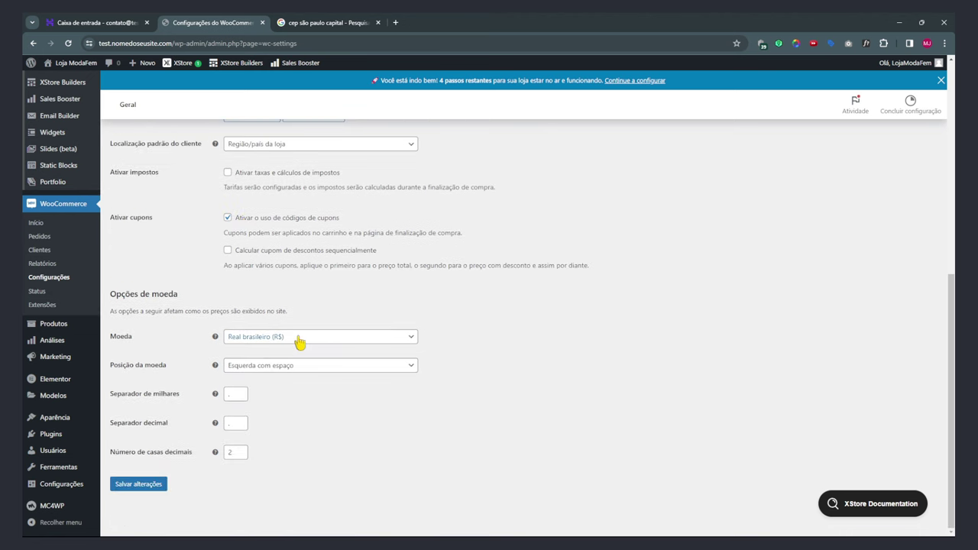
left_click(146, 484)
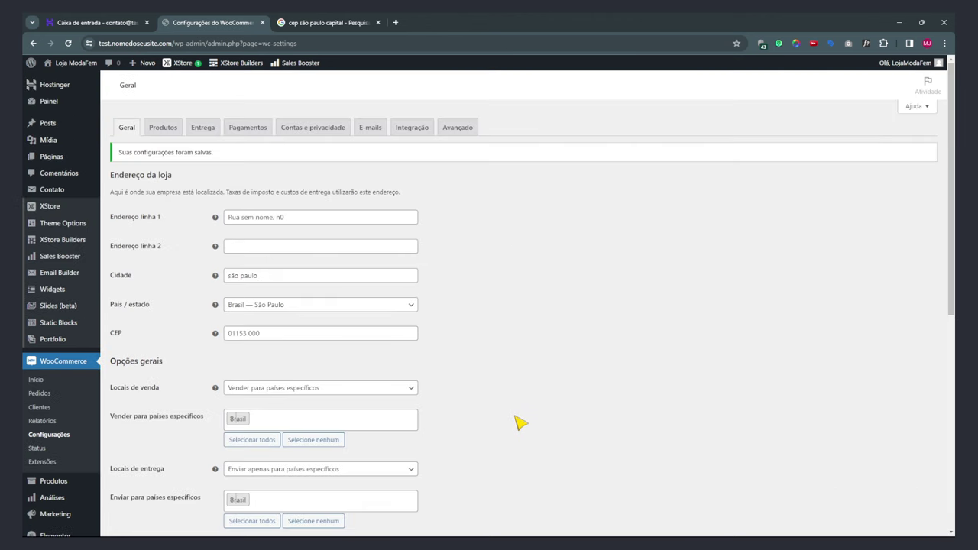
In the product settings, check the shop page options and keep loja selected.
left_click(163, 135)
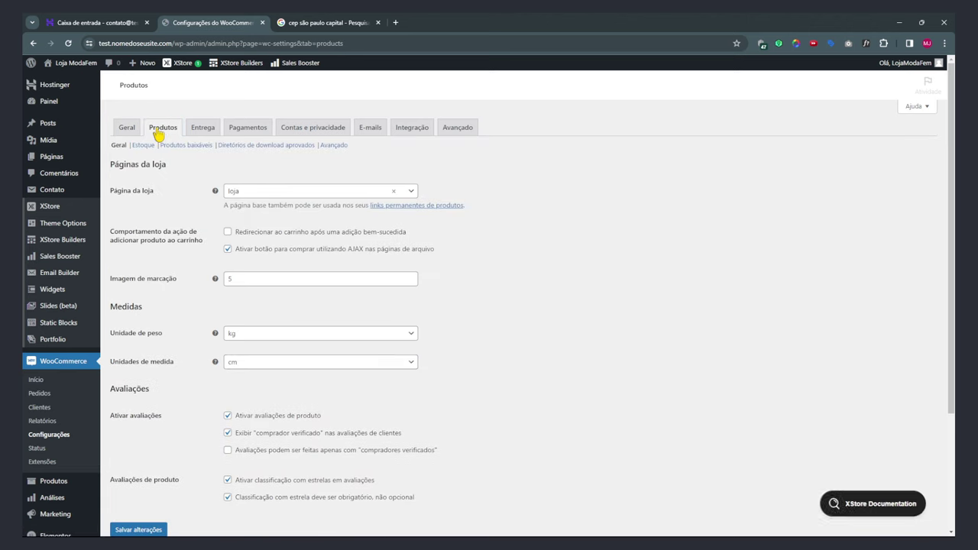
left_click_drag(110, 191, 153, 192)
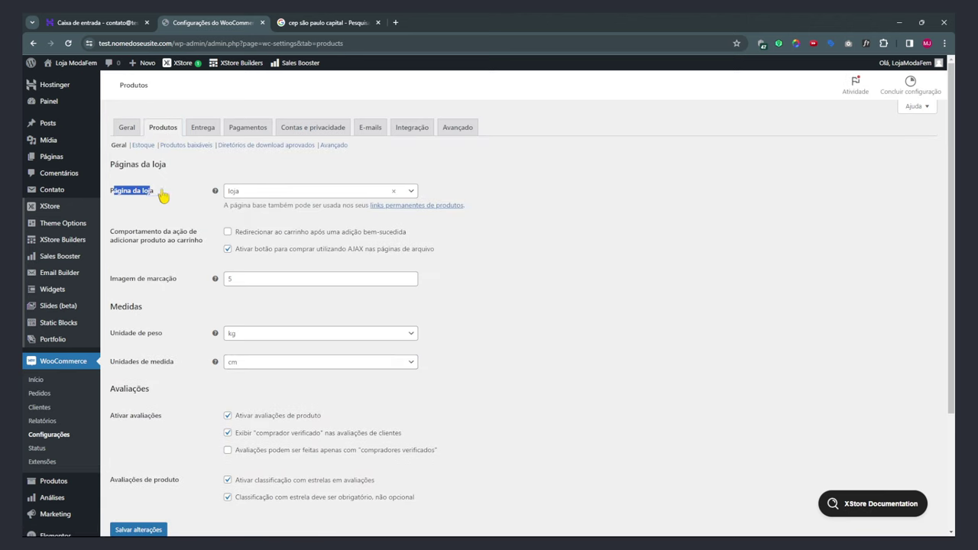
left_click(246, 211)
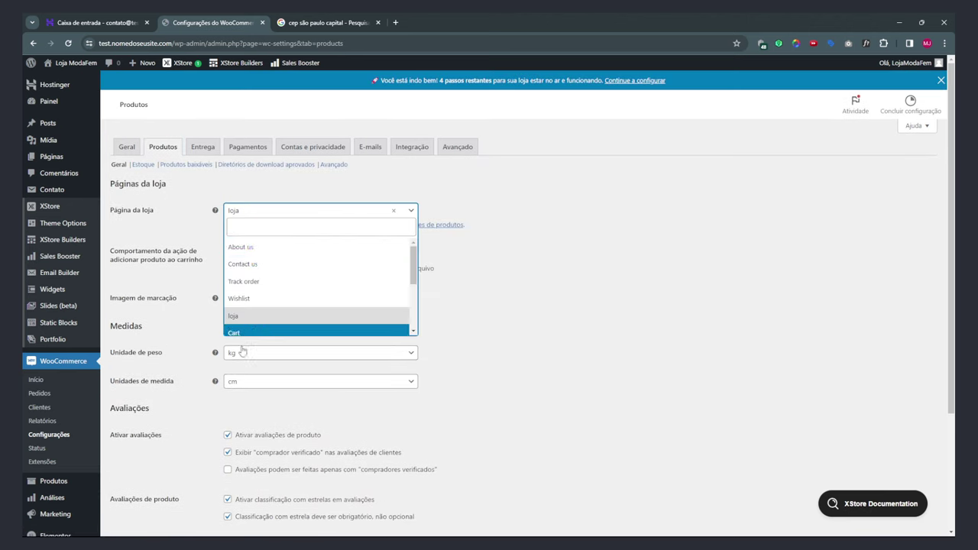
left_click(552, 294)
Quick Edit the loja page in a new pages tab, retitling it 'Loja'.
middle_click(62, 158)
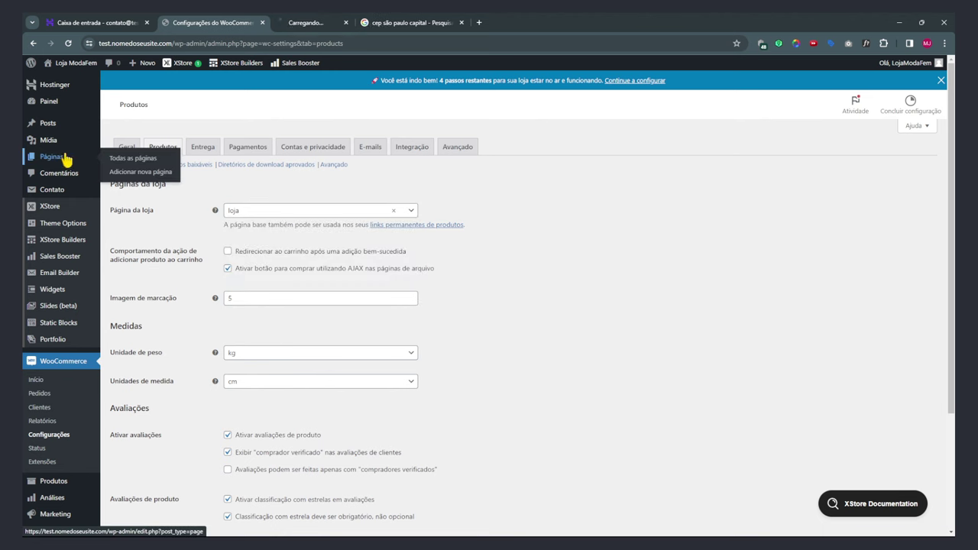
left_click(310, 24)
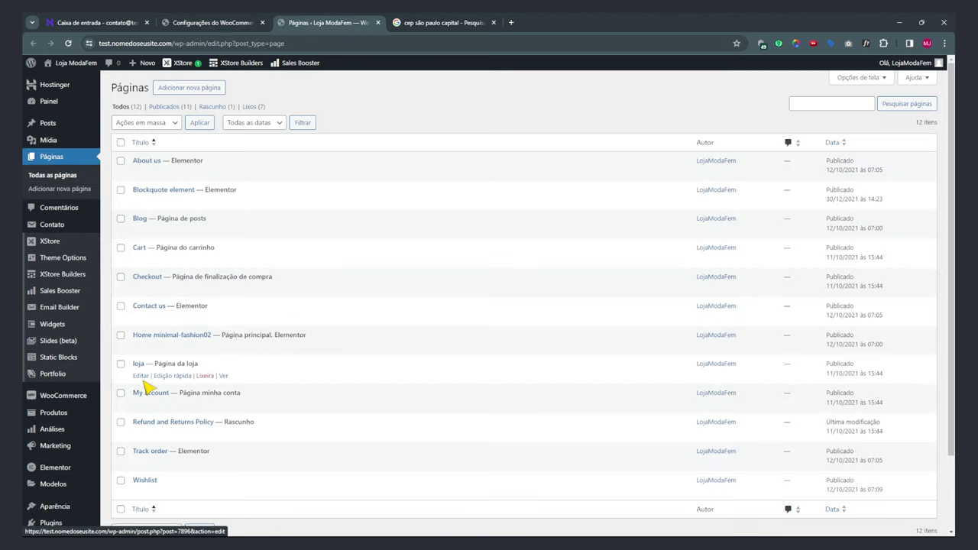
left_click(172, 376)
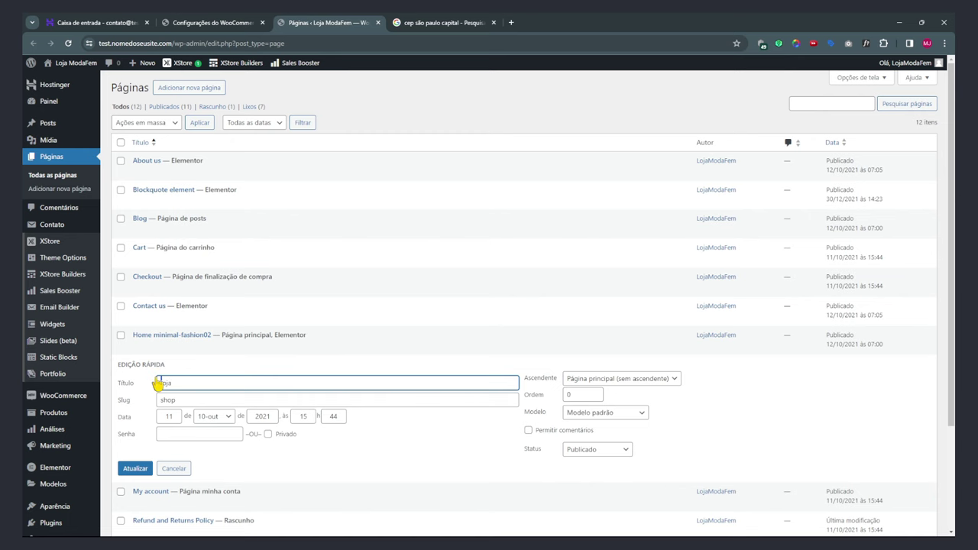
left_click(135, 468)
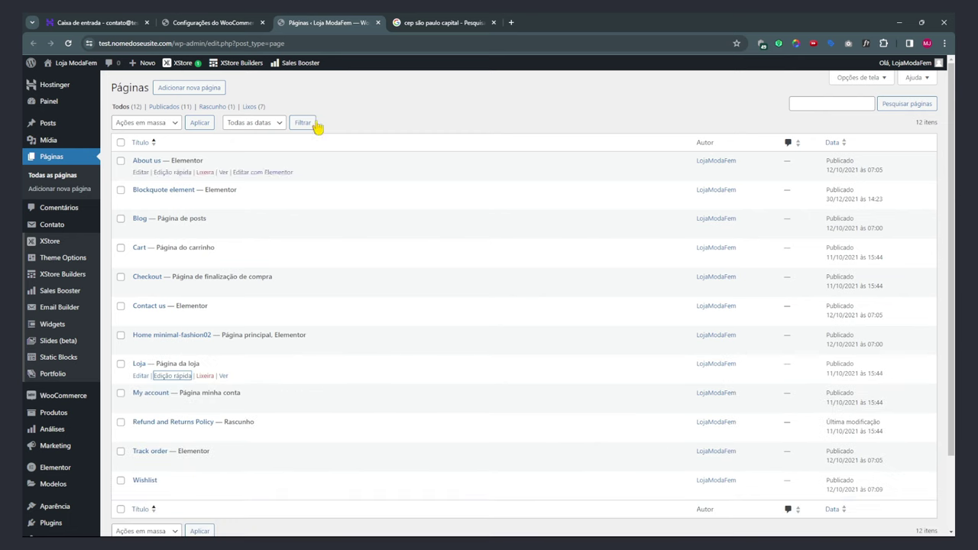
left_click(201, 23)
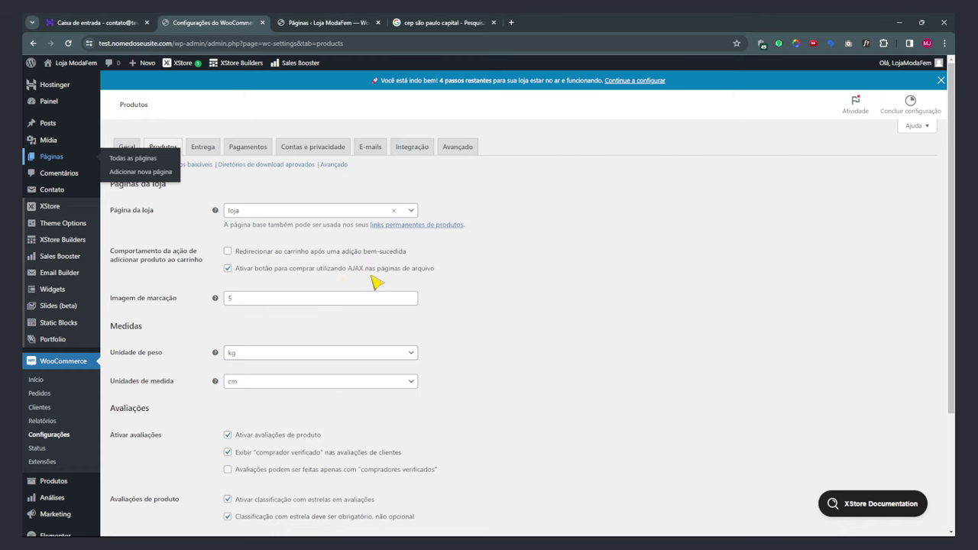
Save the product settings with Loja as the shop page.
scroll(257, 336, "down", 2)
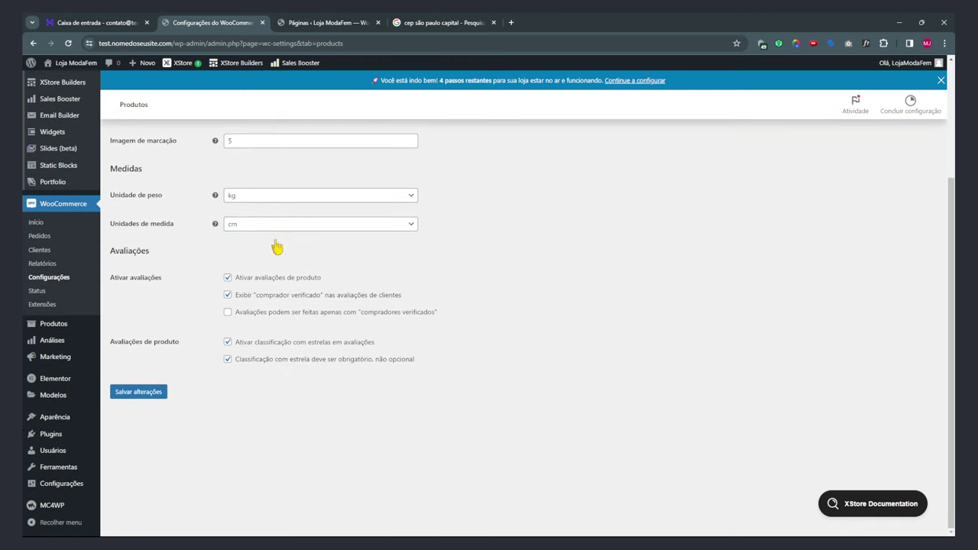
left_click(137, 392)
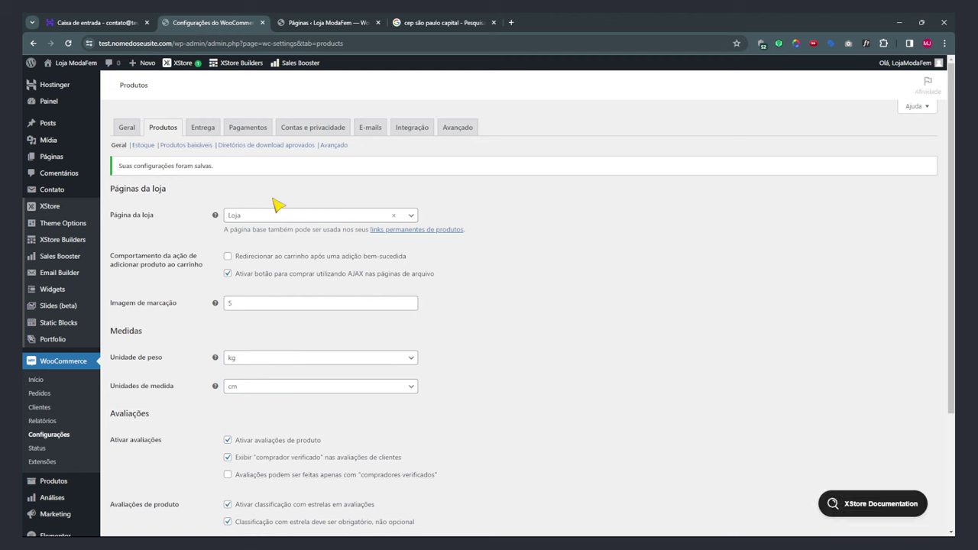
left_click(145, 147)
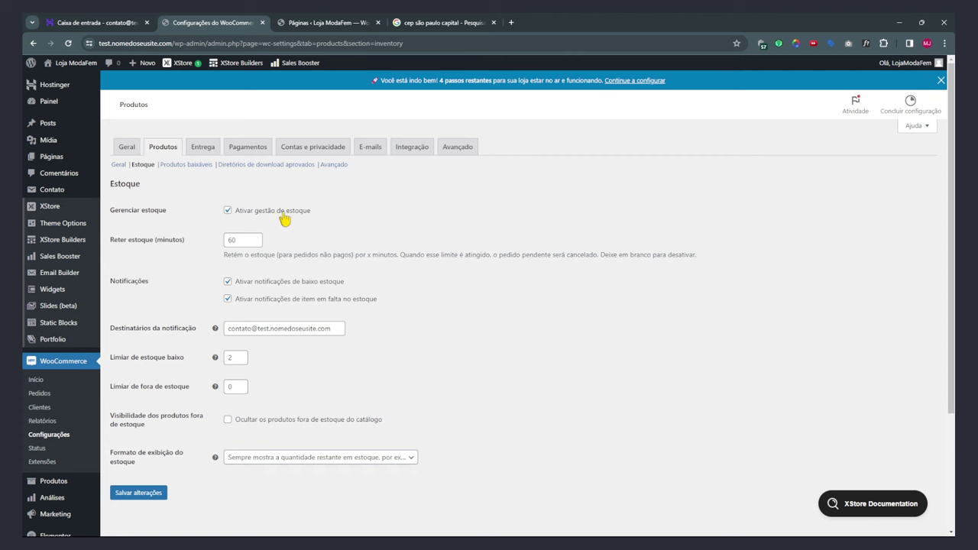
Review the 60-minute stock hold and the stock notification recipient address.
double_click(230, 240)
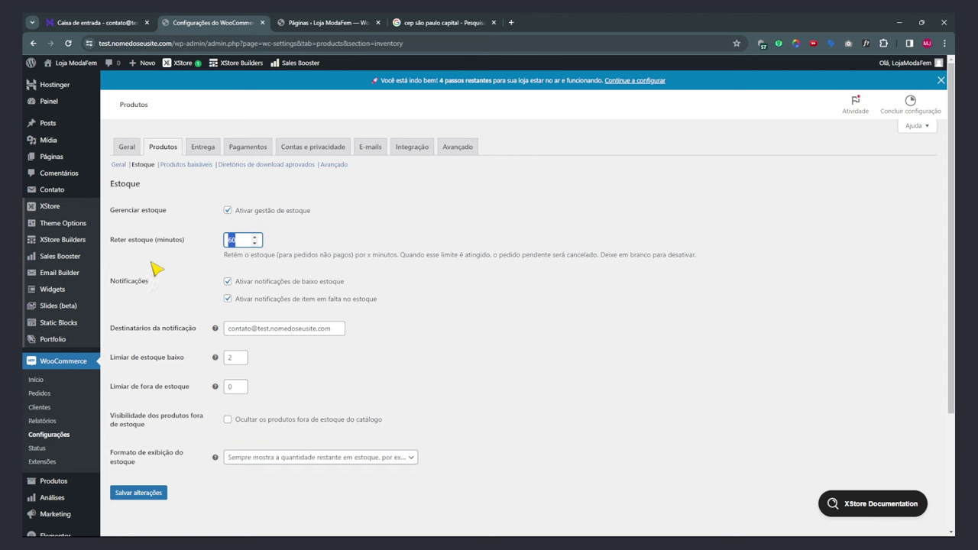
scroll(187, 264, "down", 2)
left_click_drag(238, 182, 327, 183)
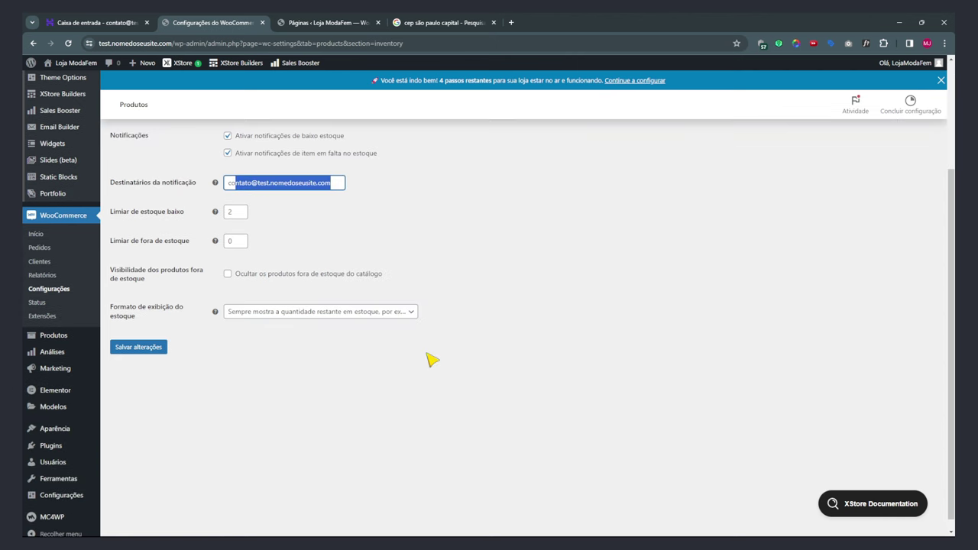
scroll(397, 351, "up", 2)
left_click(189, 166)
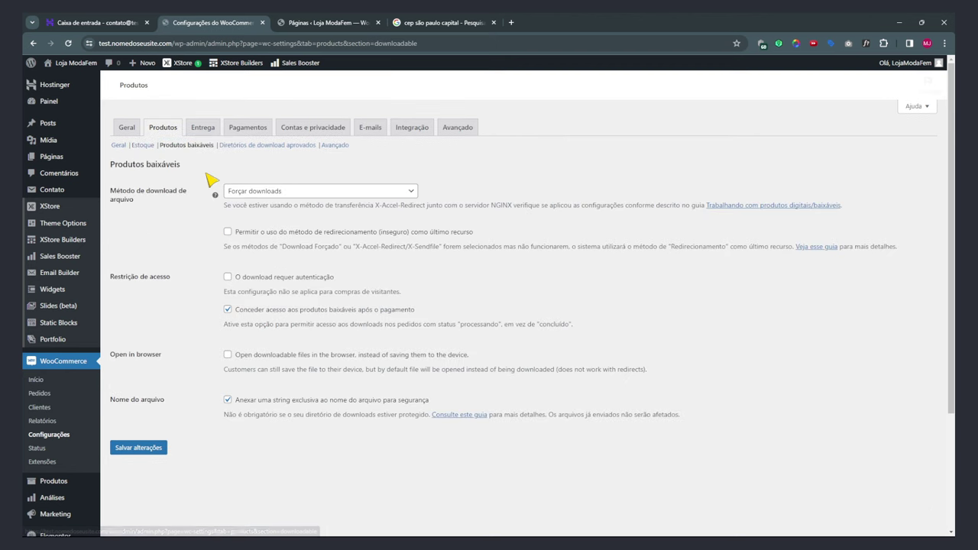
Browse the approved download directories and advanced product options.
left_click(248, 150)
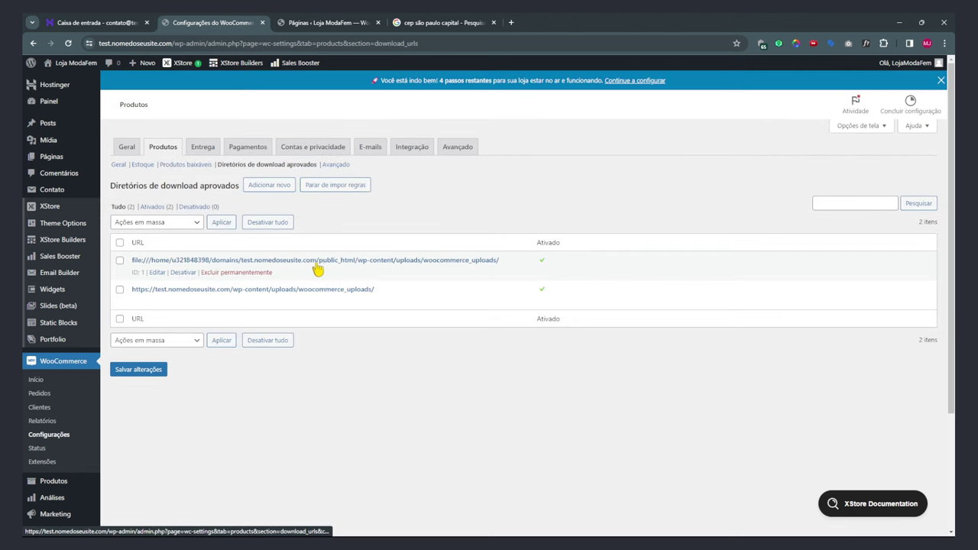
left_click(337, 165)
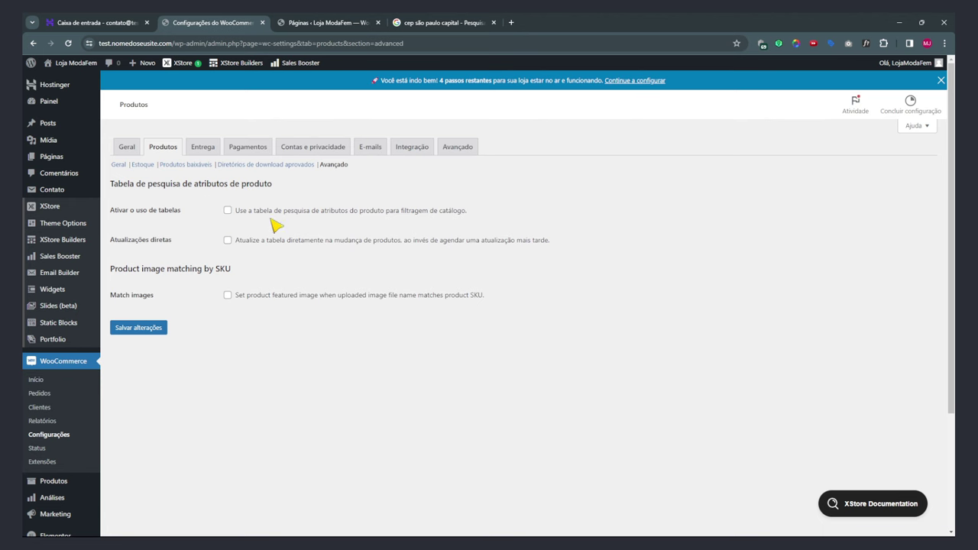
left_click(201, 148)
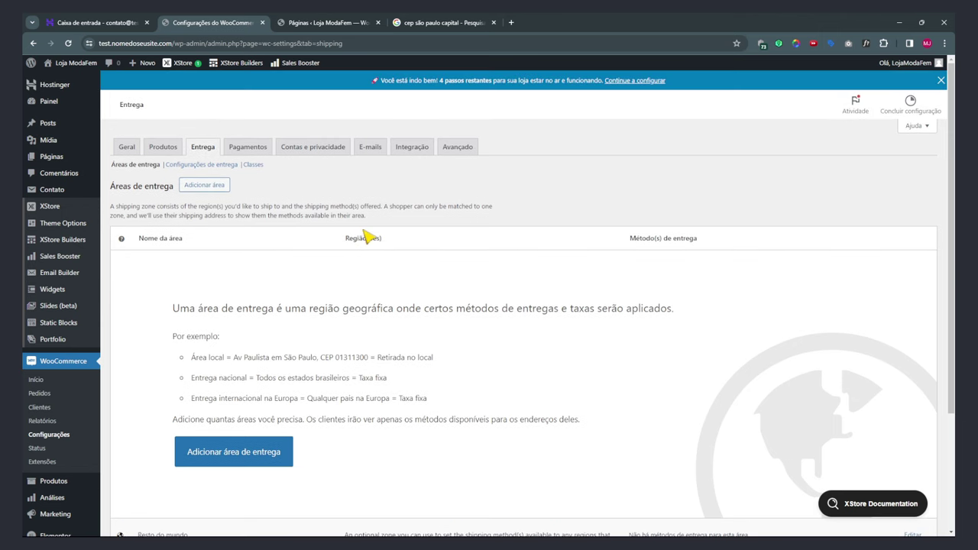
Create a new shipping zone named São Paulo.
scroll(333, 299, "down", 2)
scroll(334, 299, "up", 2)
scroll(555, 188, "down", 2)
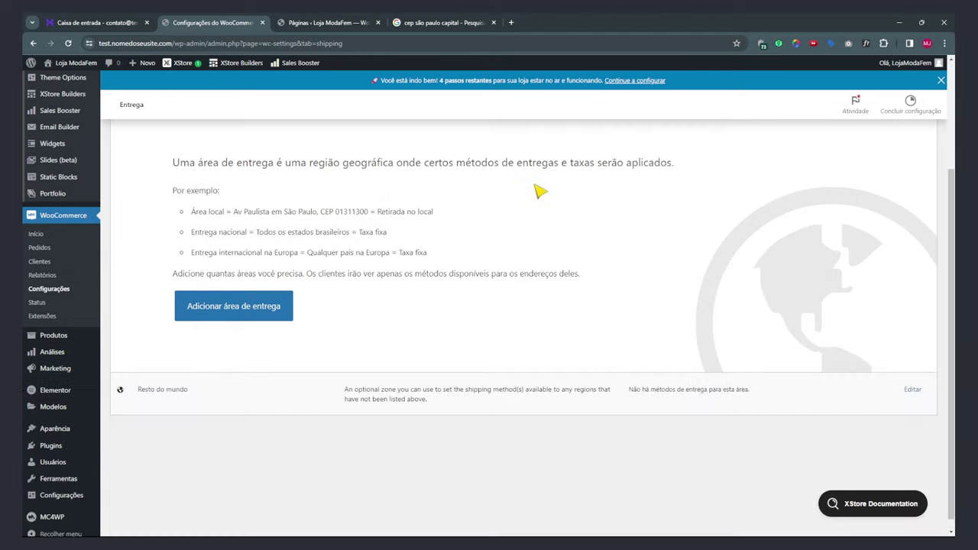
left_click(219, 310)
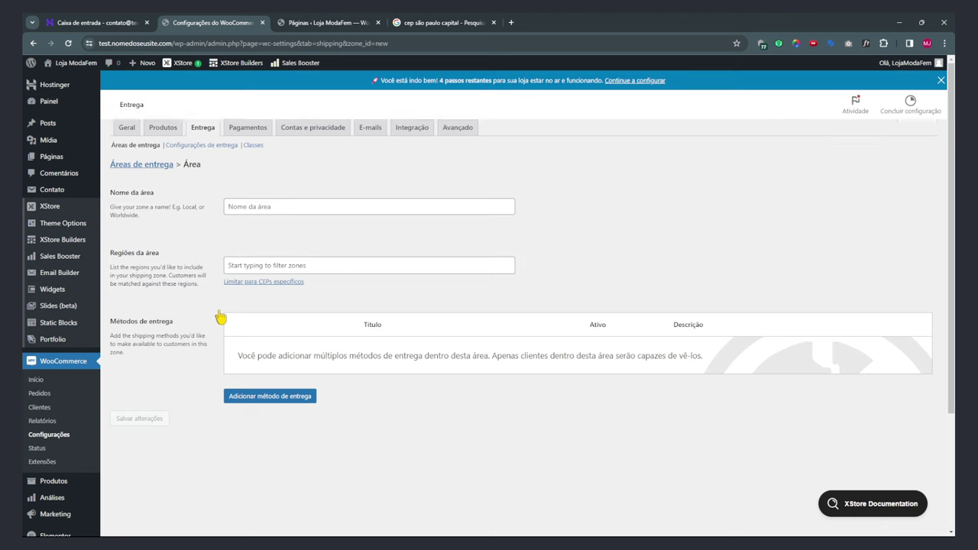
left_click(299, 229)
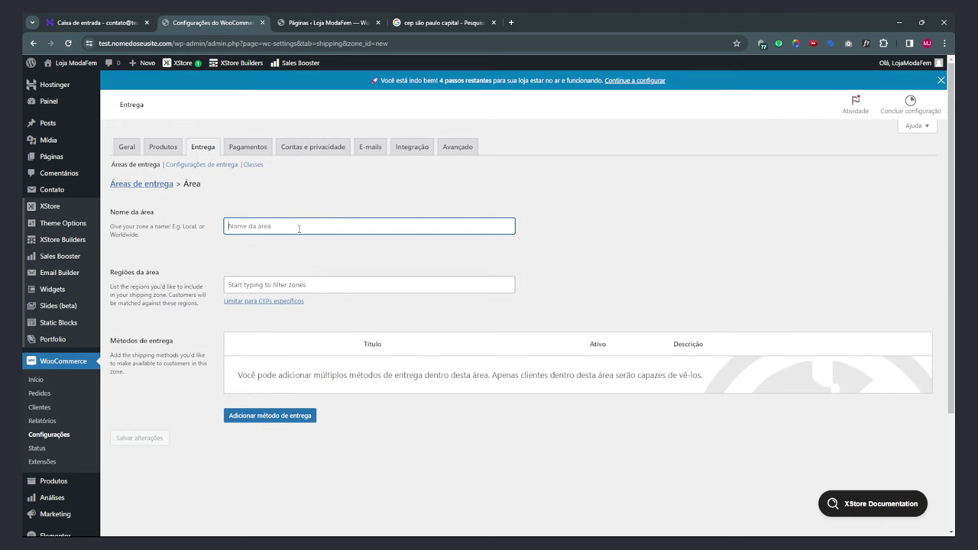
type("São Paulo")
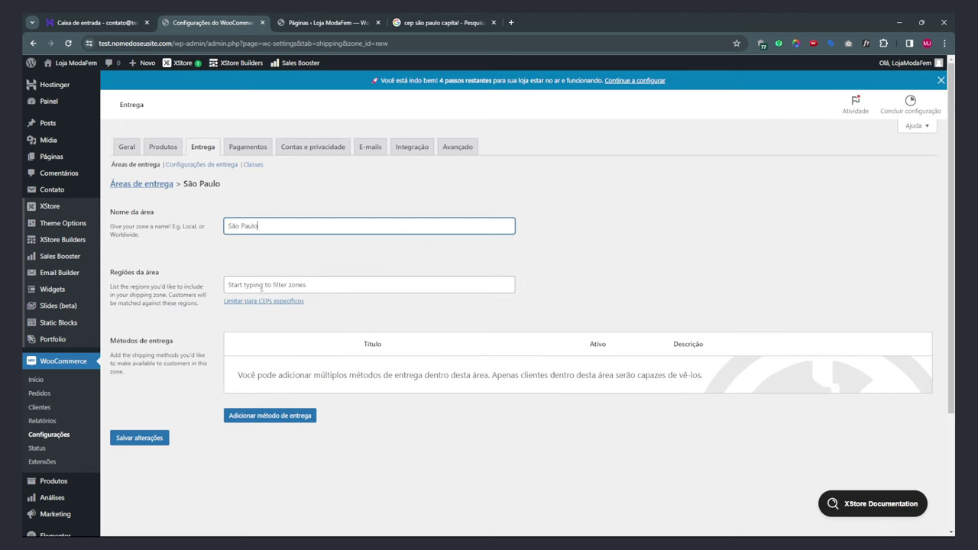
Give the zone the regions América do Sul, Brasil and São Paulo, and save it.
left_click(262, 287)
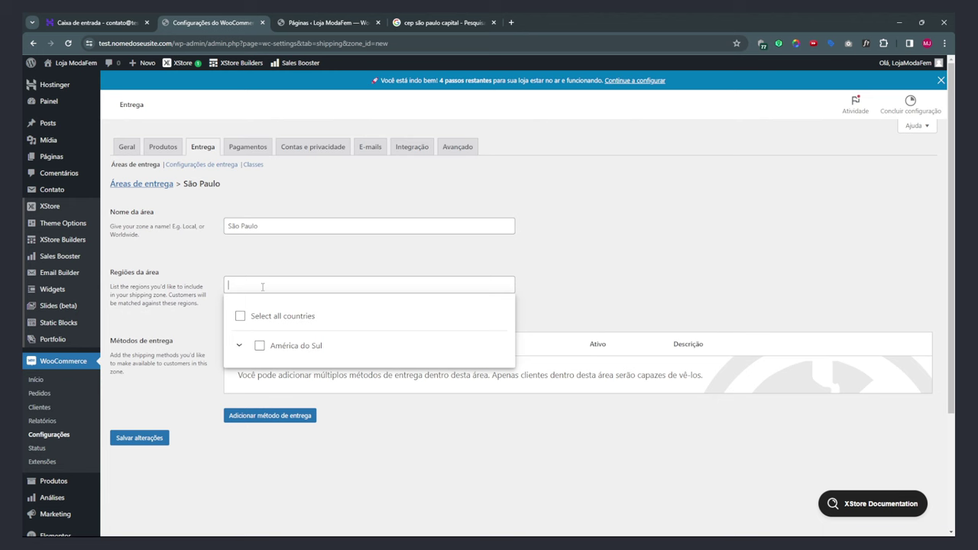
left_click(259, 347)
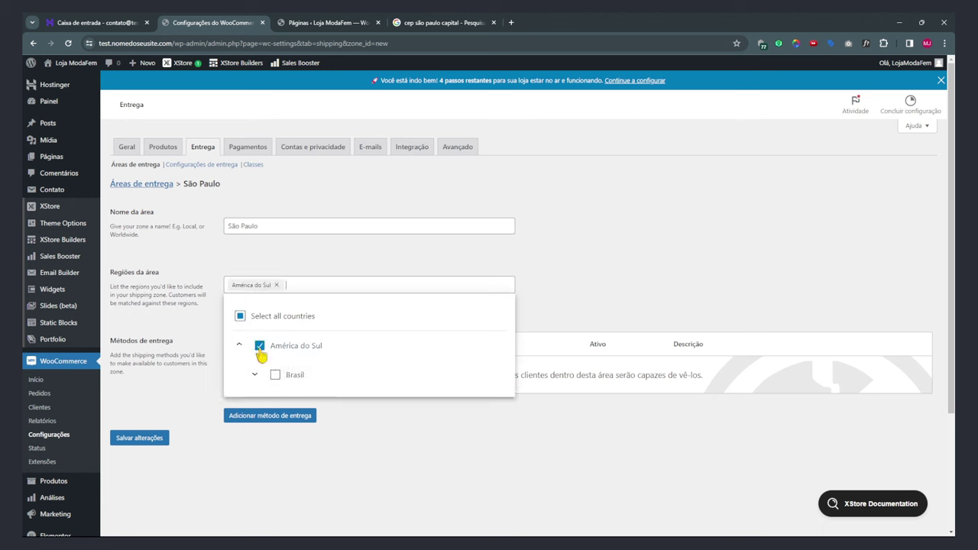
left_click(274, 374)
scroll(298, 375, "down", 3)
scroll(317, 386, "down", 3)
scroll(327, 424, "down", 5)
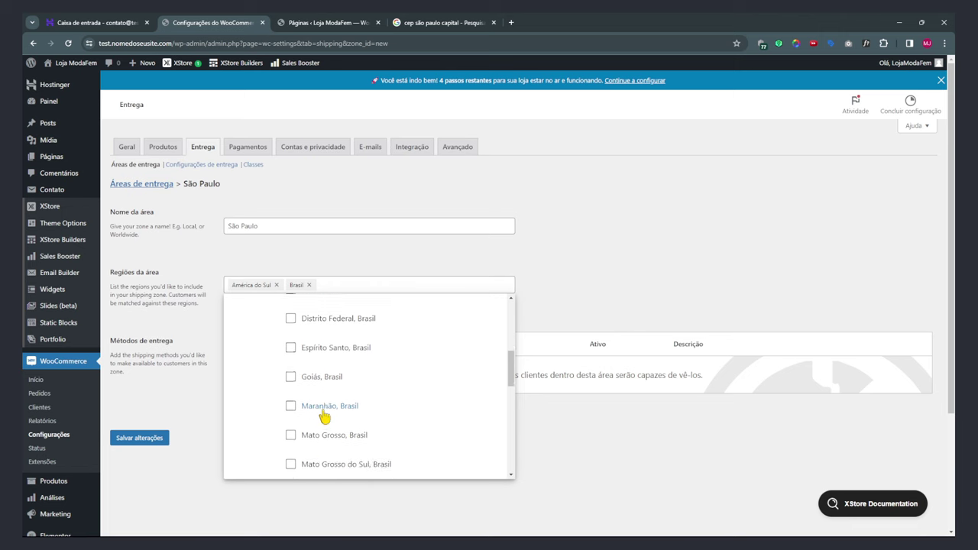
scroll(327, 415, "down", 4)
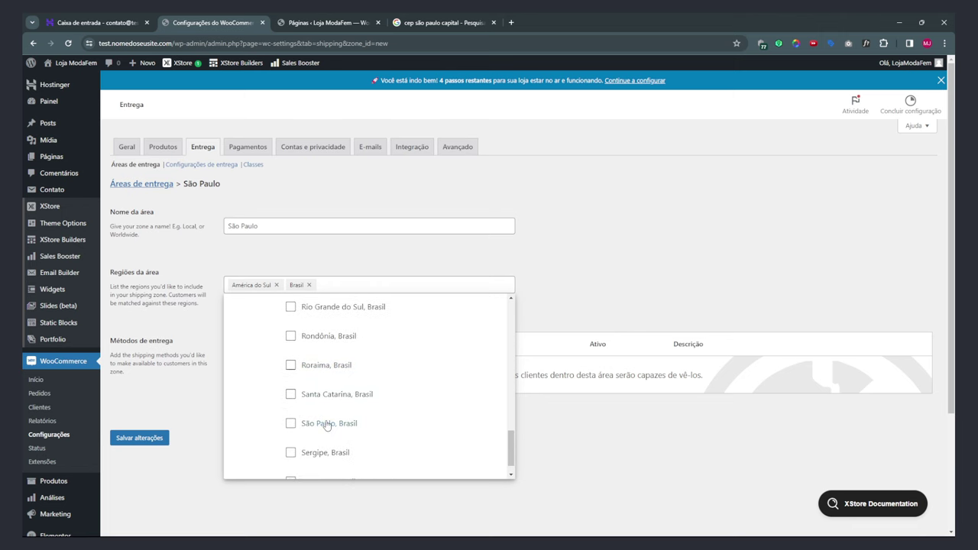
left_click(291, 424)
left_click(183, 482)
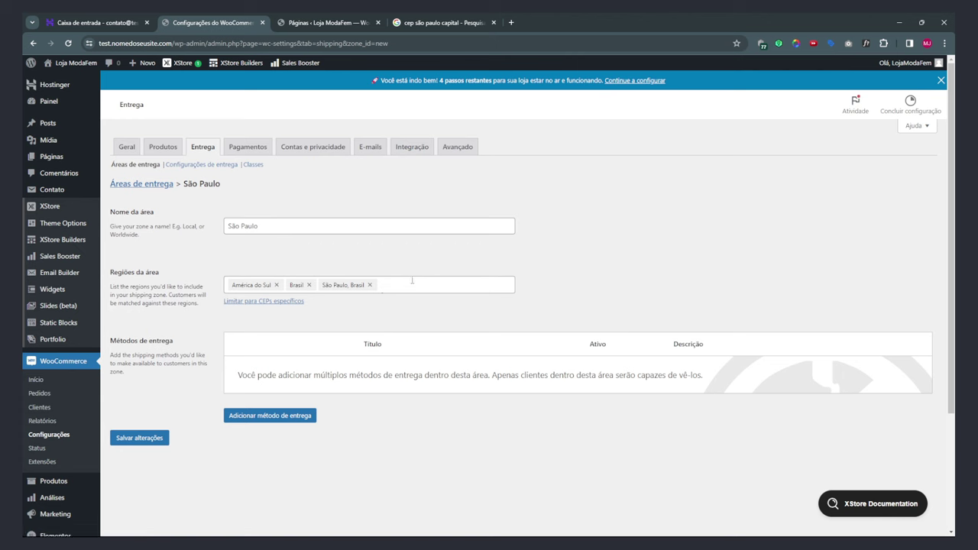
left_click(143, 442)
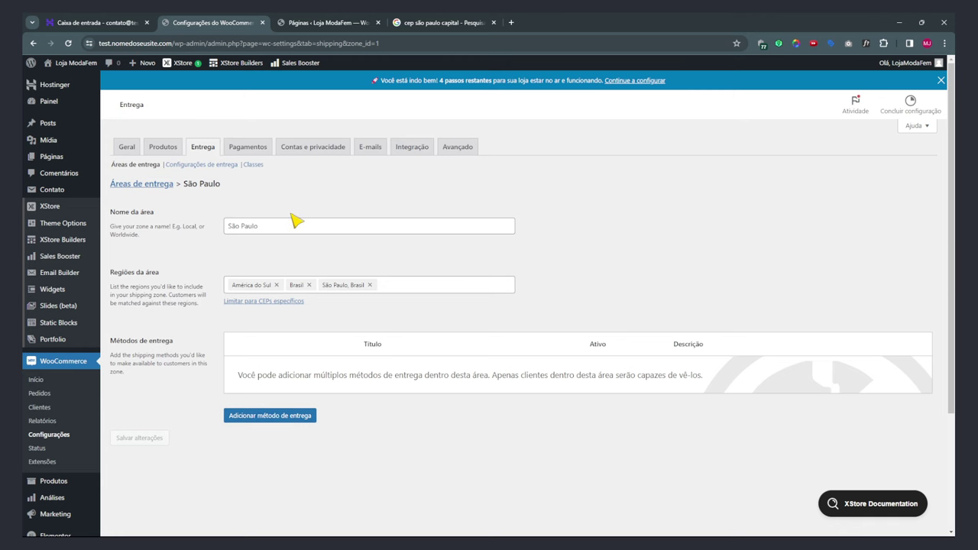
left_click(305, 418)
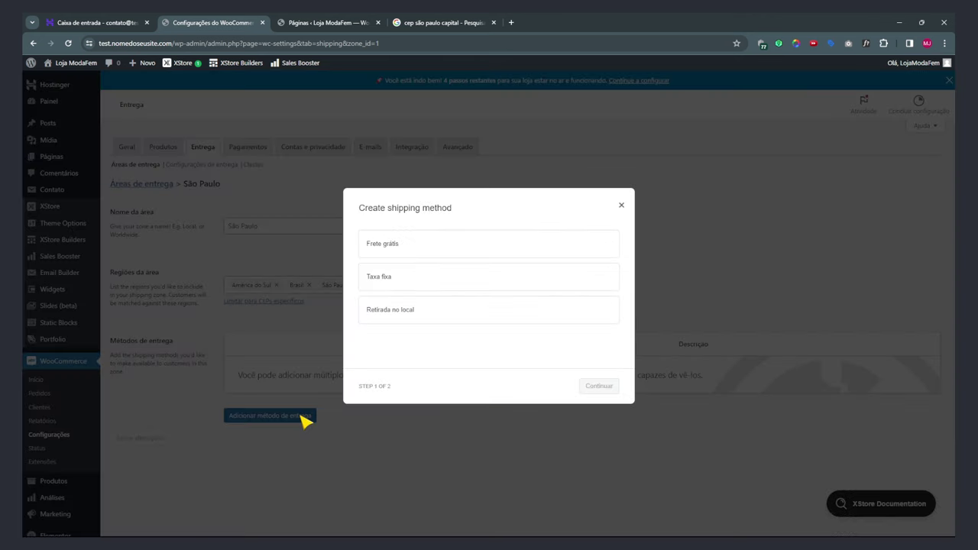
Create a Frete grátis method for São Paulo, keeping the 'No requirement' option.
left_click(390, 245)
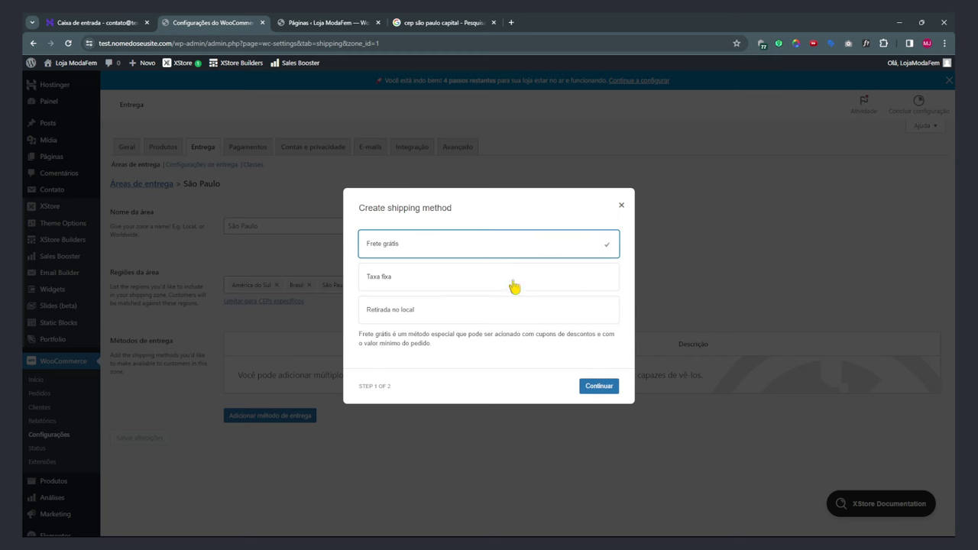
left_click(585, 386)
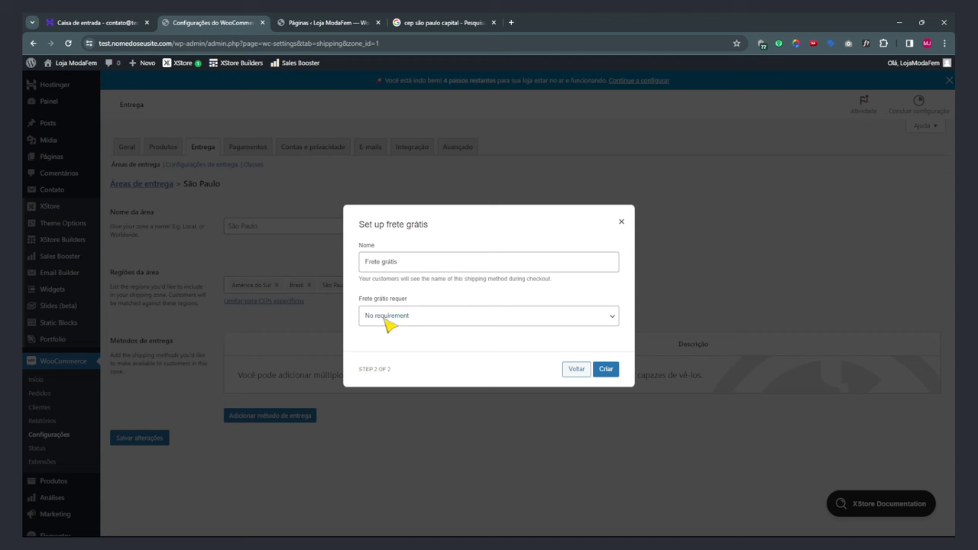
left_click_drag(360, 302, 410, 301)
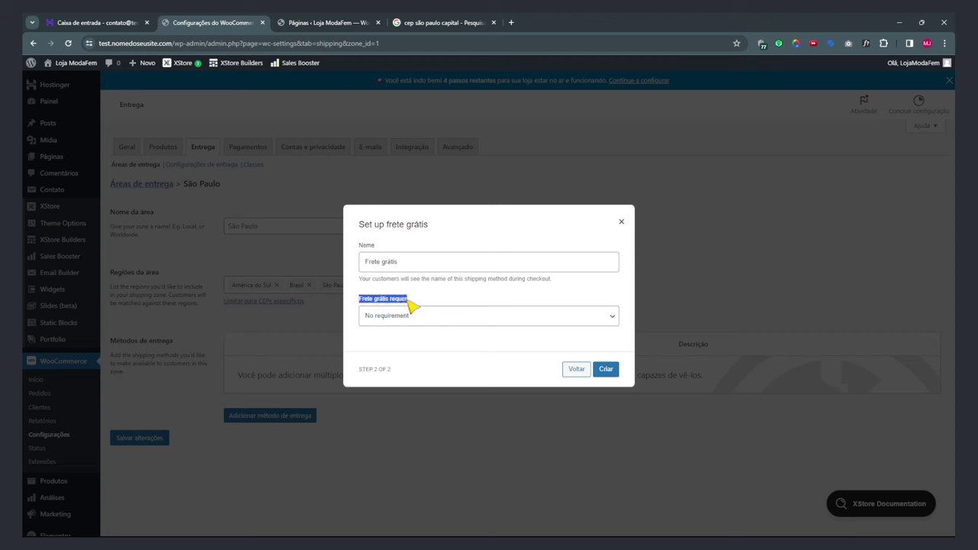
left_click(419, 314)
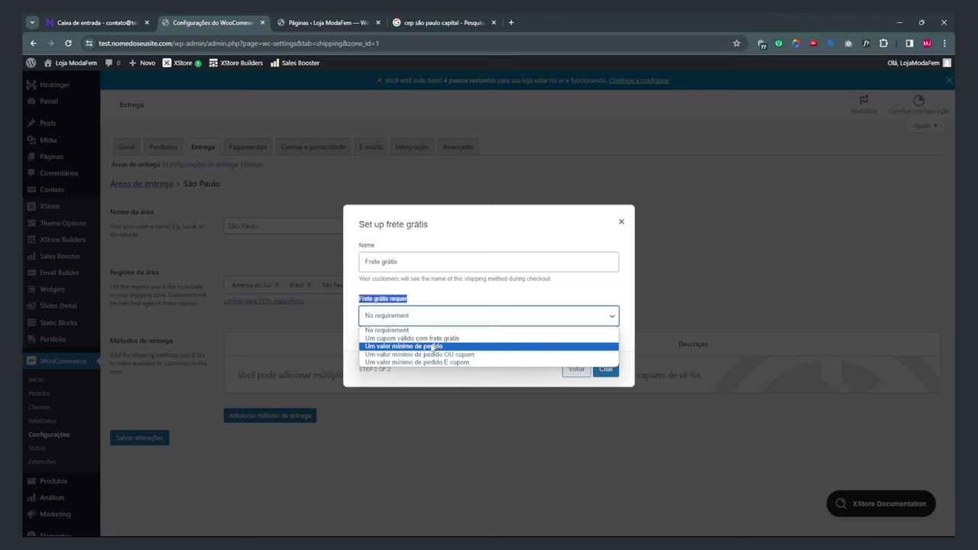
left_click(438, 303)
left_click(604, 370)
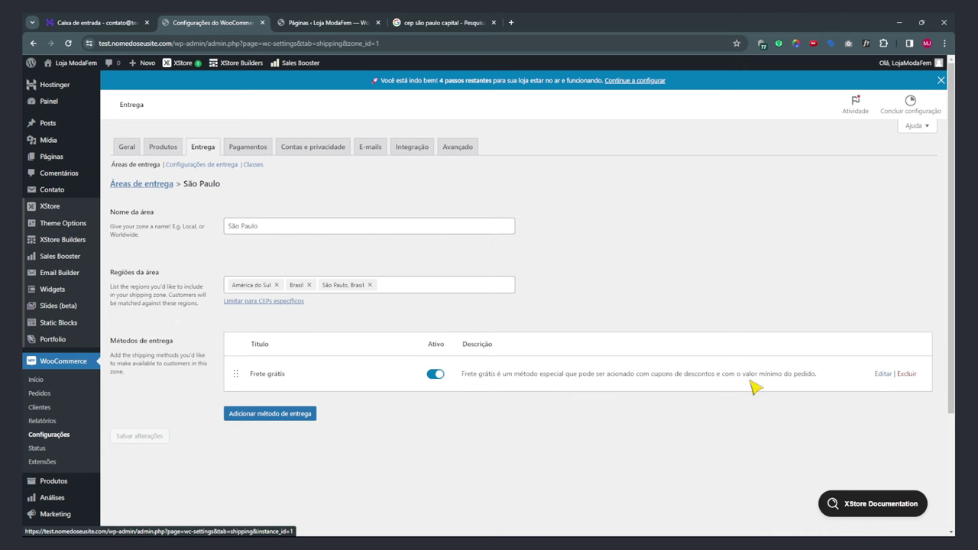
Open and dismiss the shipping method chooser, then go back to Áreas de entrega.
left_click(258, 417)
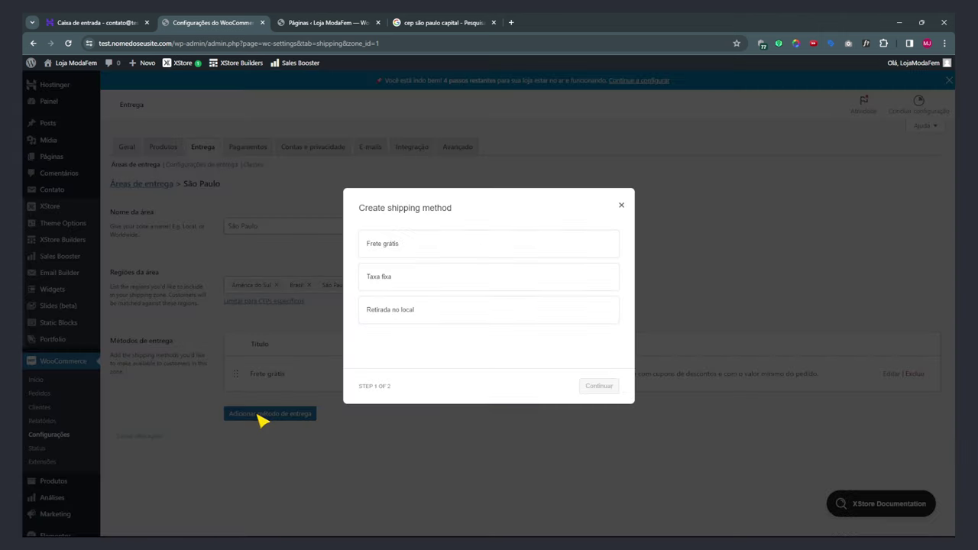
left_click(622, 206)
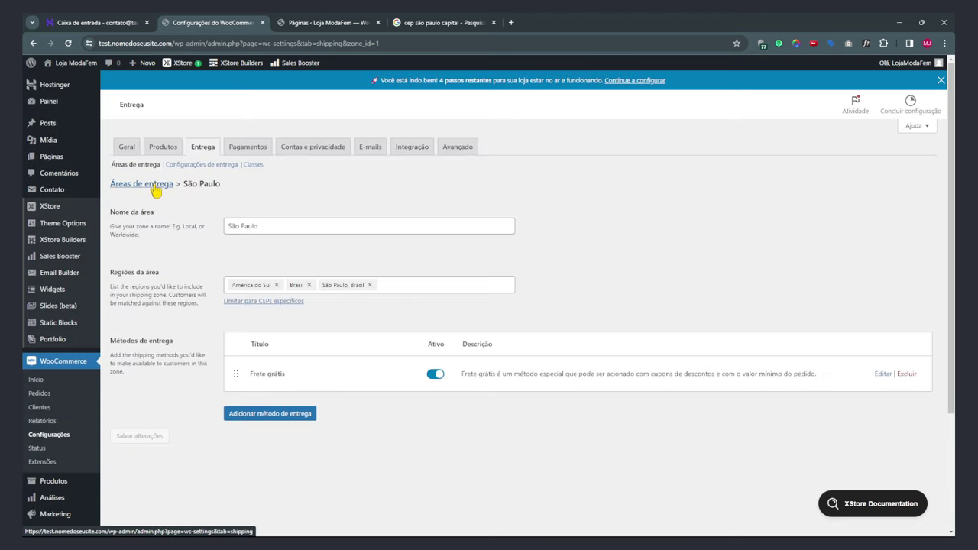
left_click(150, 186)
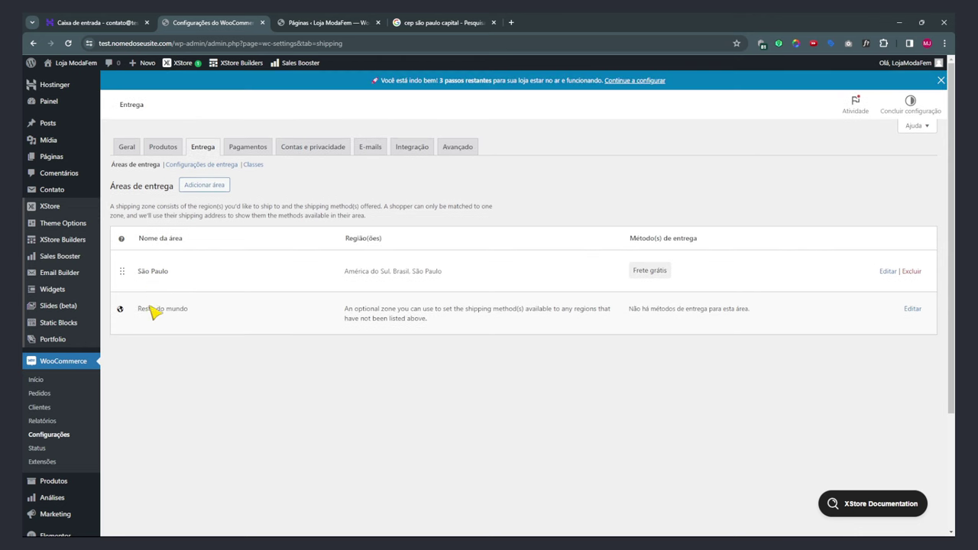
Create and save a shipping zone named País covering América do Sul > Brasil.
left_click(206, 184)
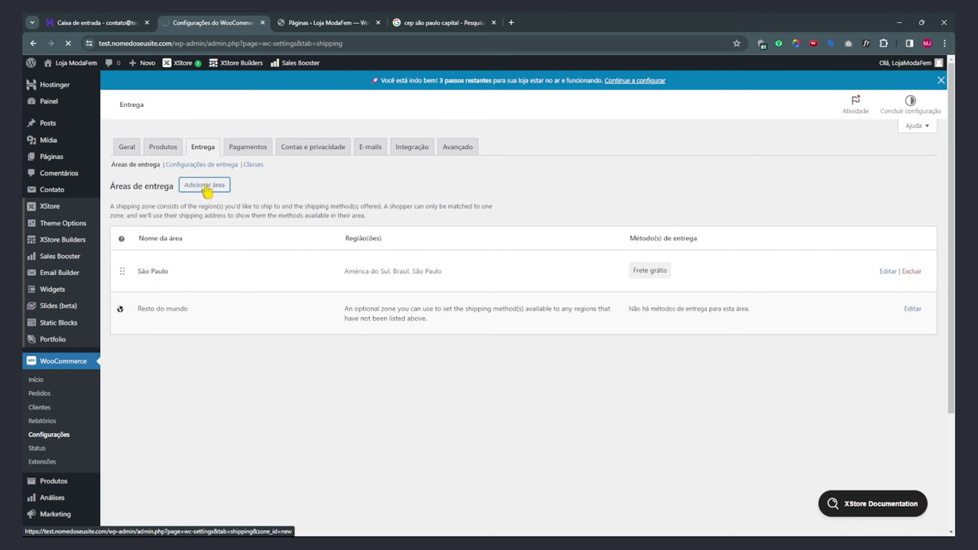
type("Pais")
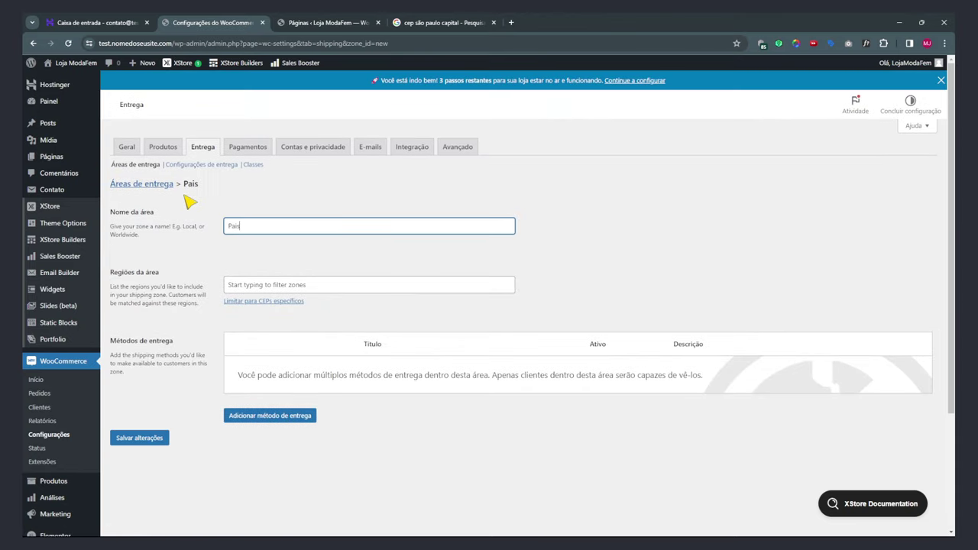
left_click(240, 285)
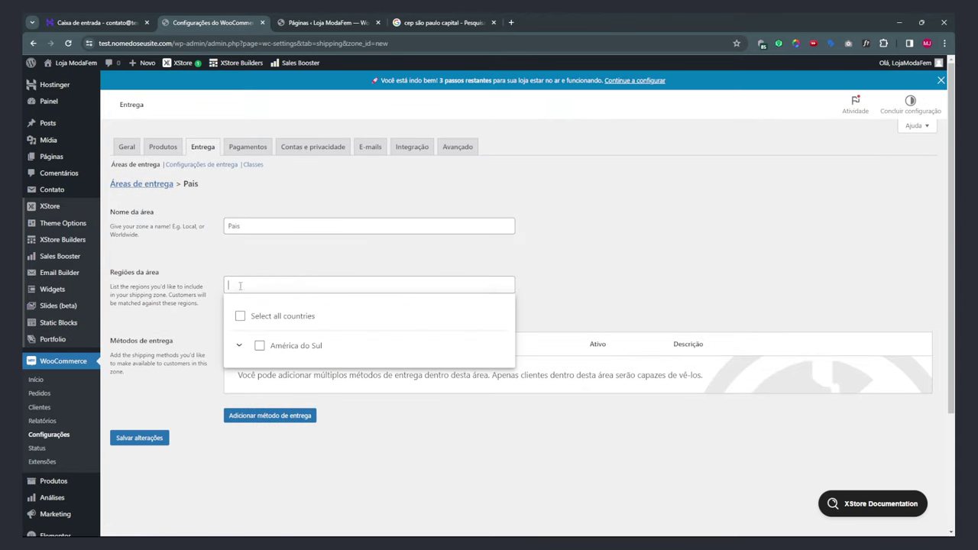
left_click(259, 346)
left_click(274, 374)
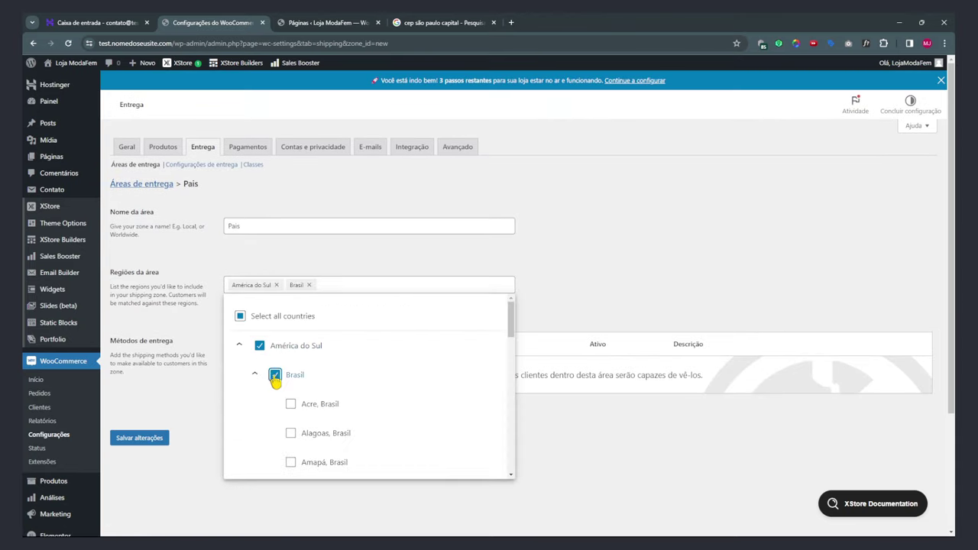
left_click(182, 395)
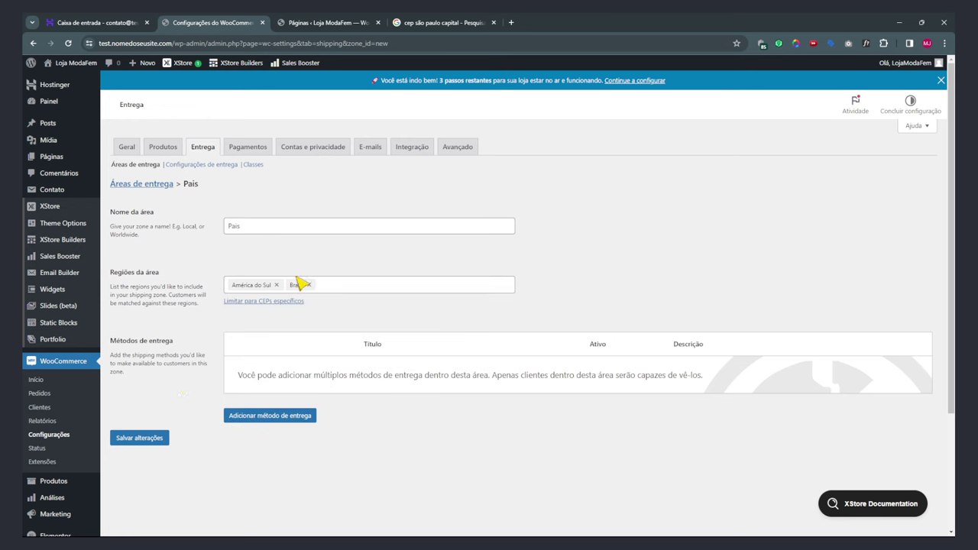
left_click(157, 439)
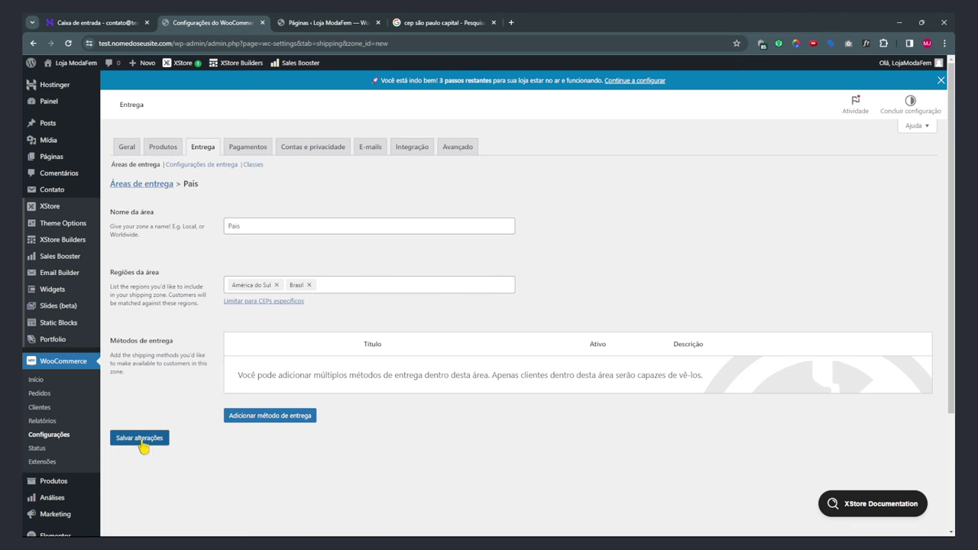
Give País a Taxa fixa of R$ 50,00 with tax status Nenhum, then open a new tab.
left_click(261, 418)
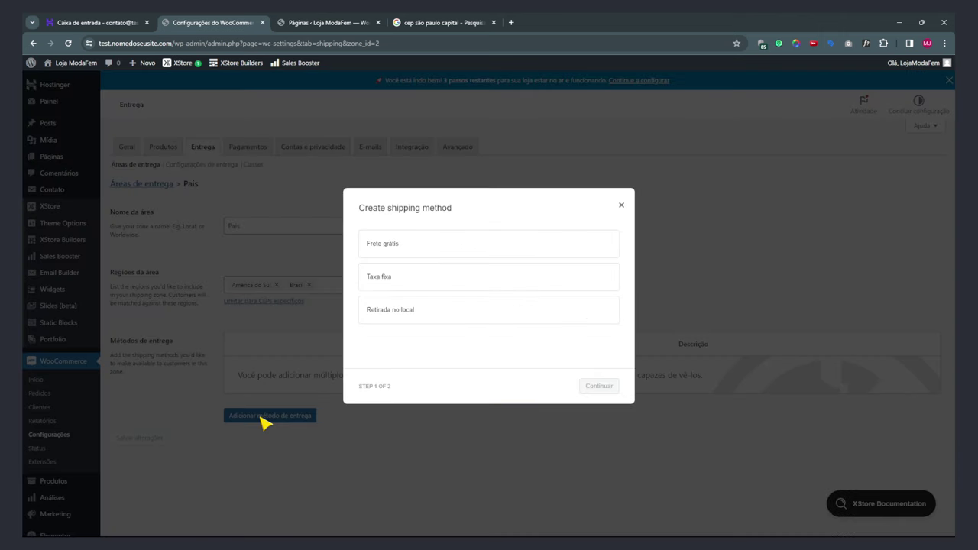
left_click(399, 282)
left_click(599, 386)
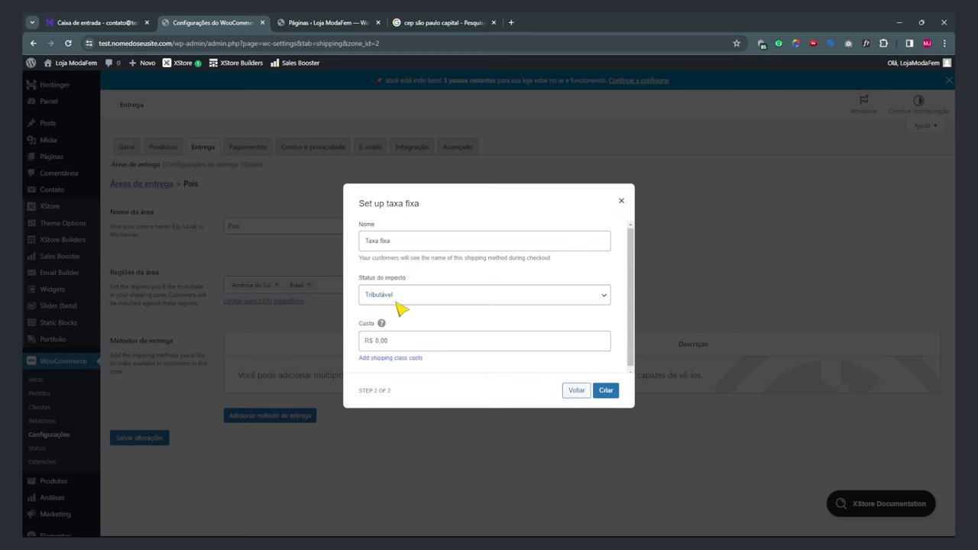
left_click(396, 342)
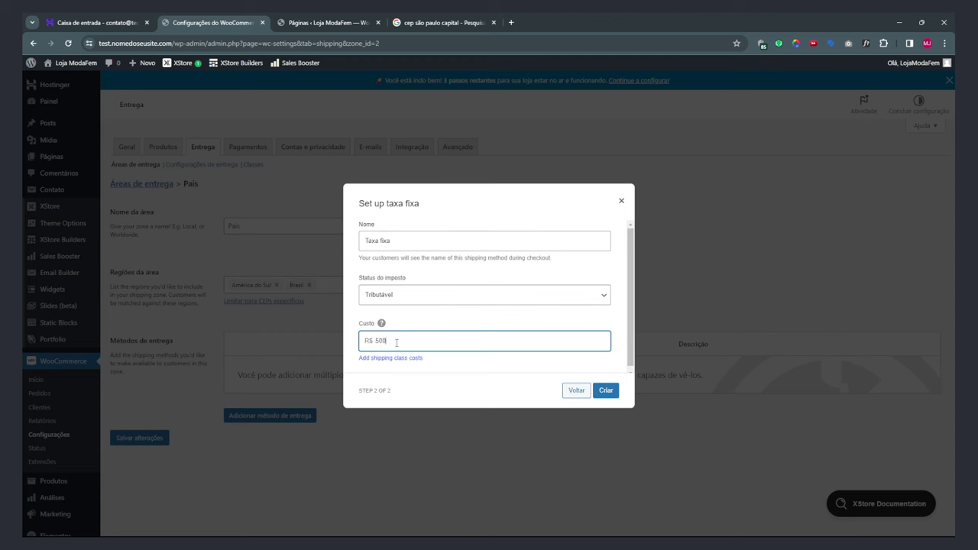
left_click(458, 398)
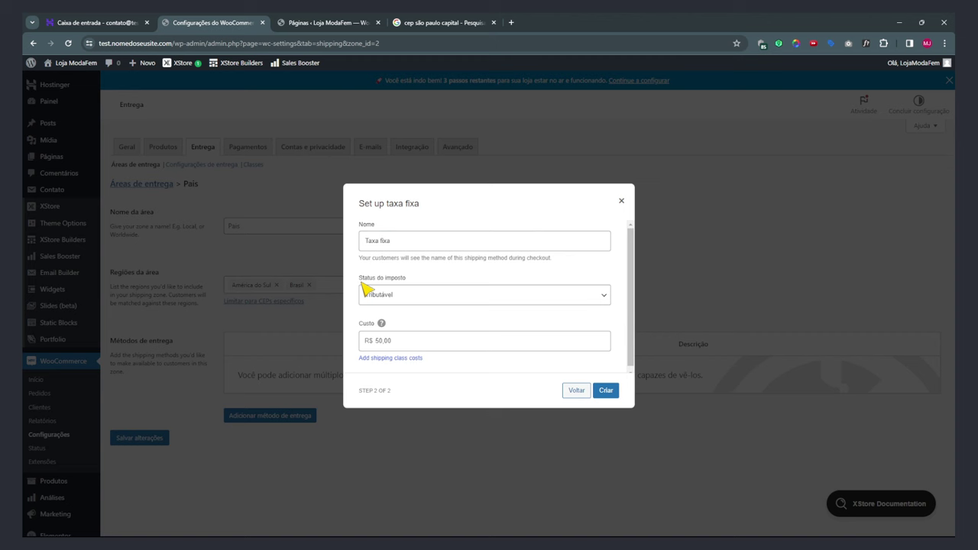
left_click(385, 298)
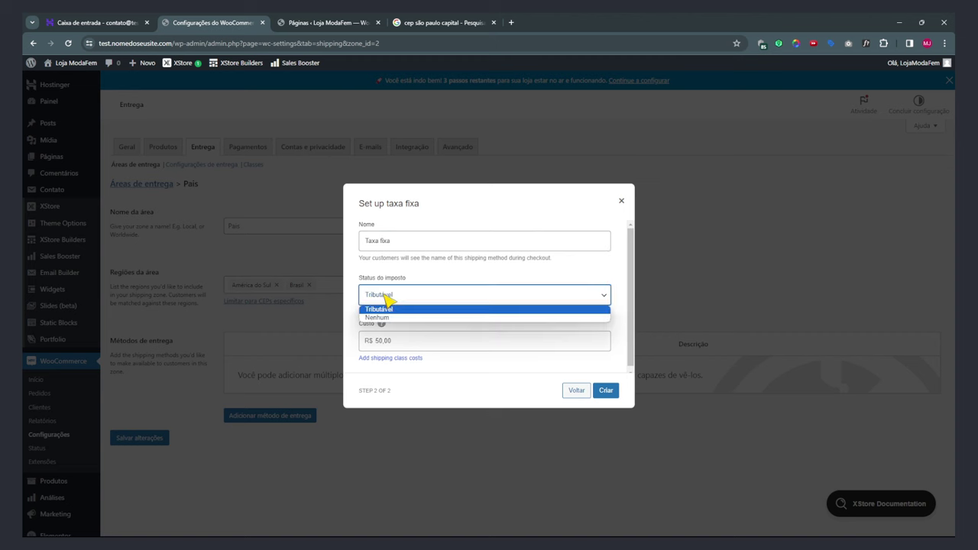
left_click(392, 323)
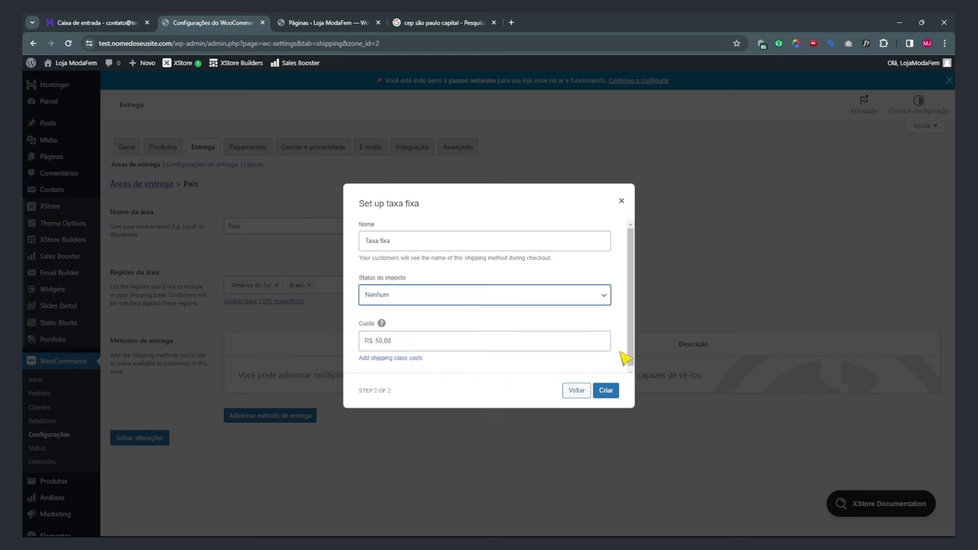
left_click(606, 391)
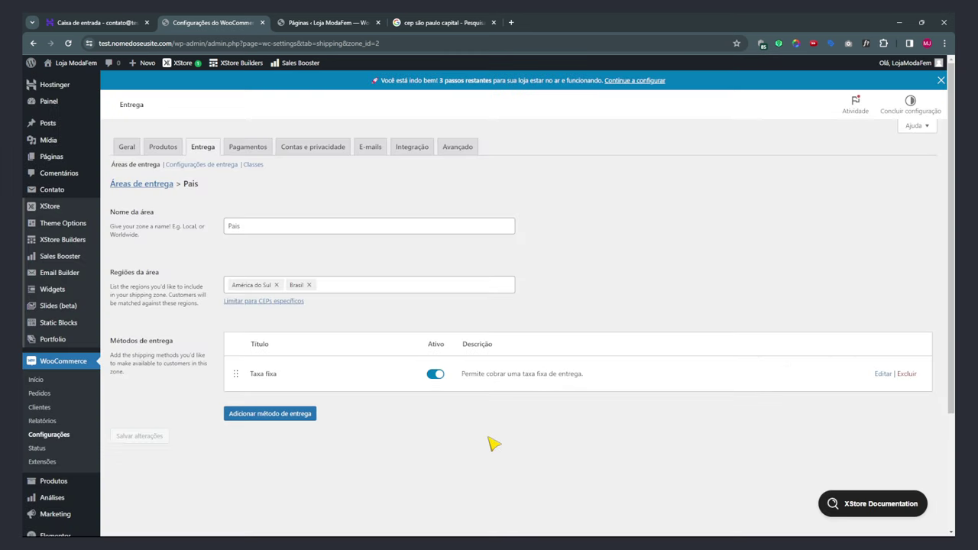
left_click(516, 25)
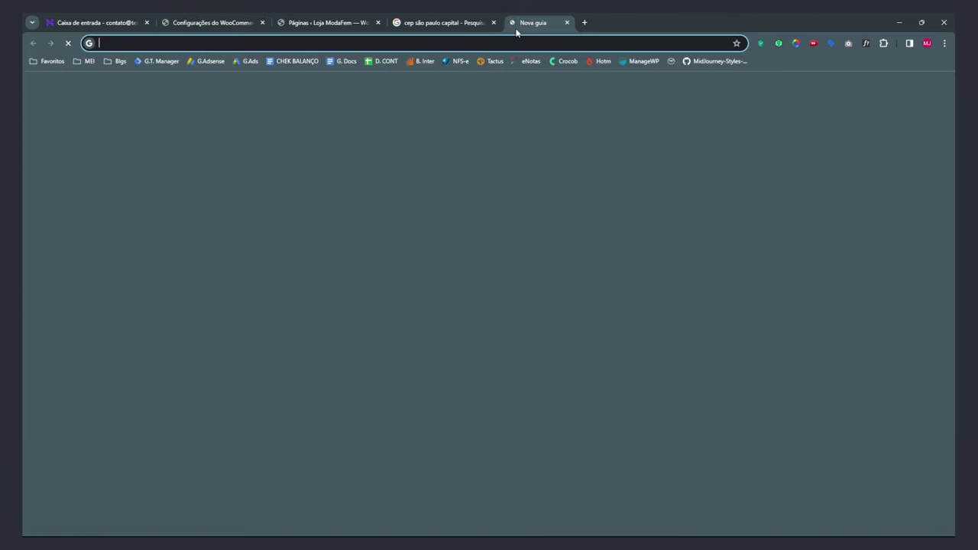
Search YouTube for 'mesaque mota | frete', then for mesaque mota WooCommerce.
type("youtube.com")
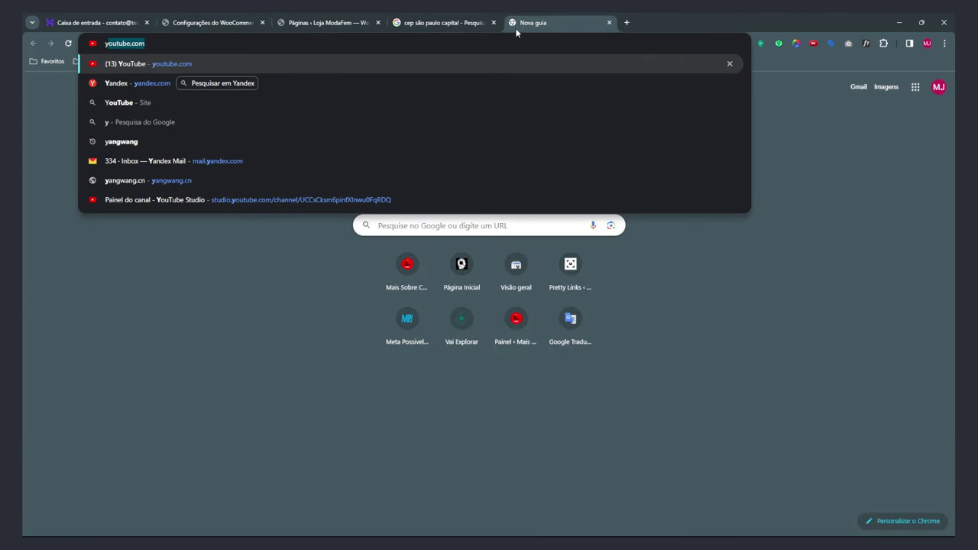
key("Return")
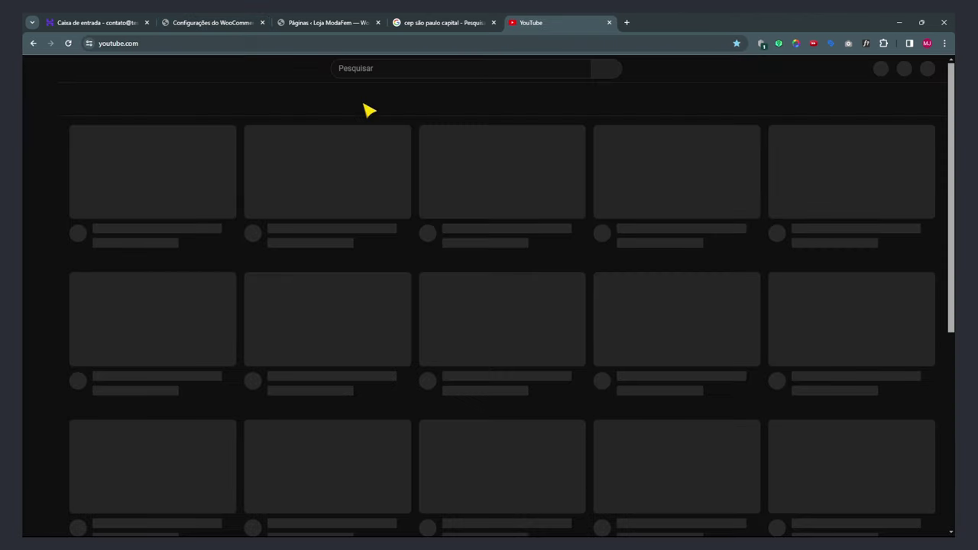
type("mesaqu")
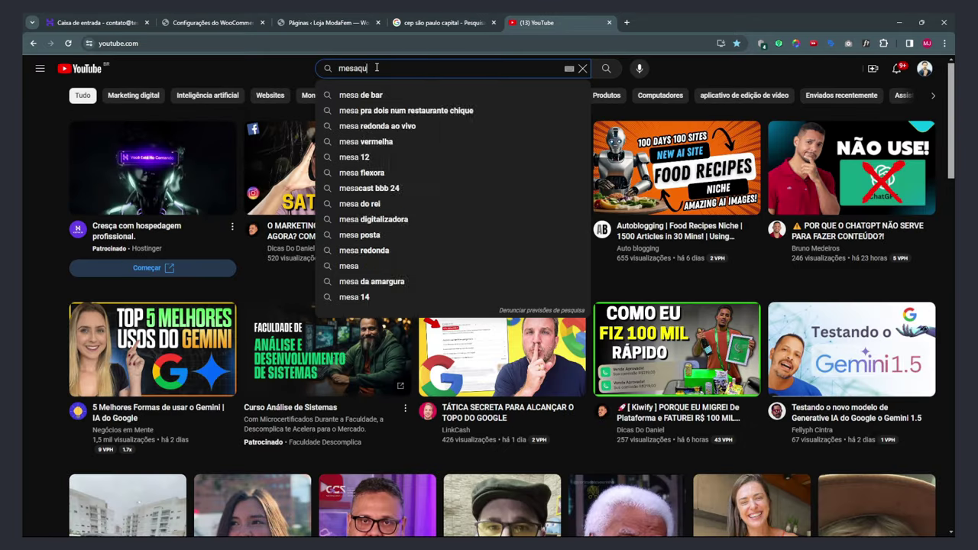
type("e mota")
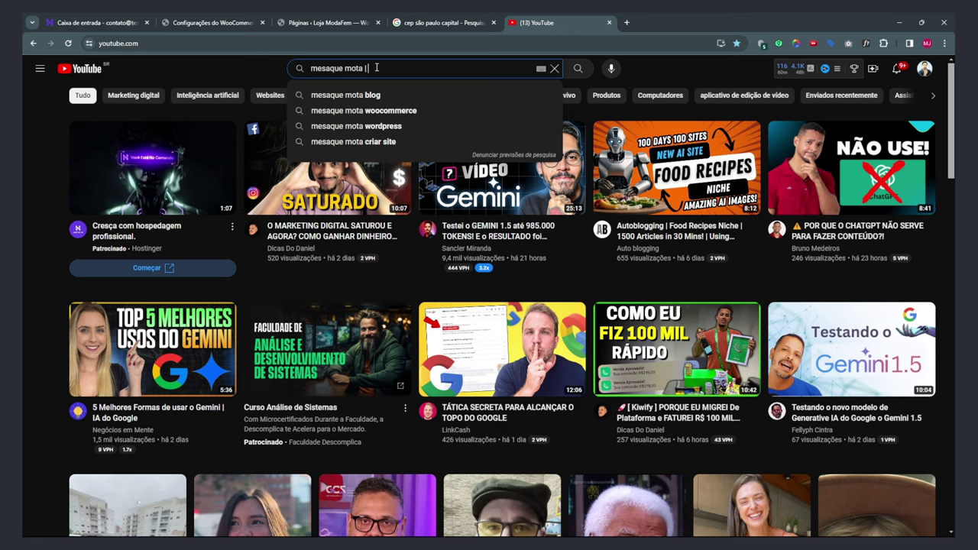
type(" | frete")
key("Return")
double_click(376, 68)
type("woo")
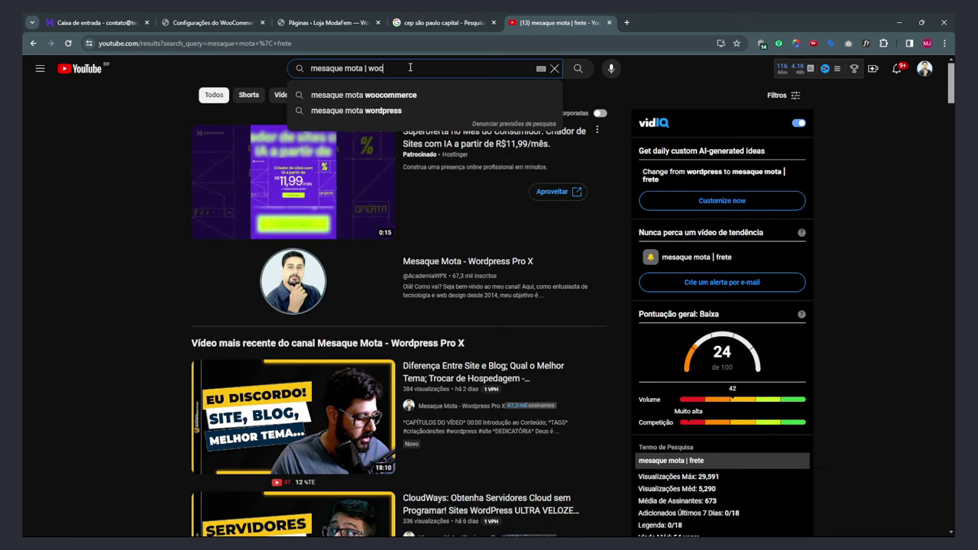
type("oommerce")
key("Return")
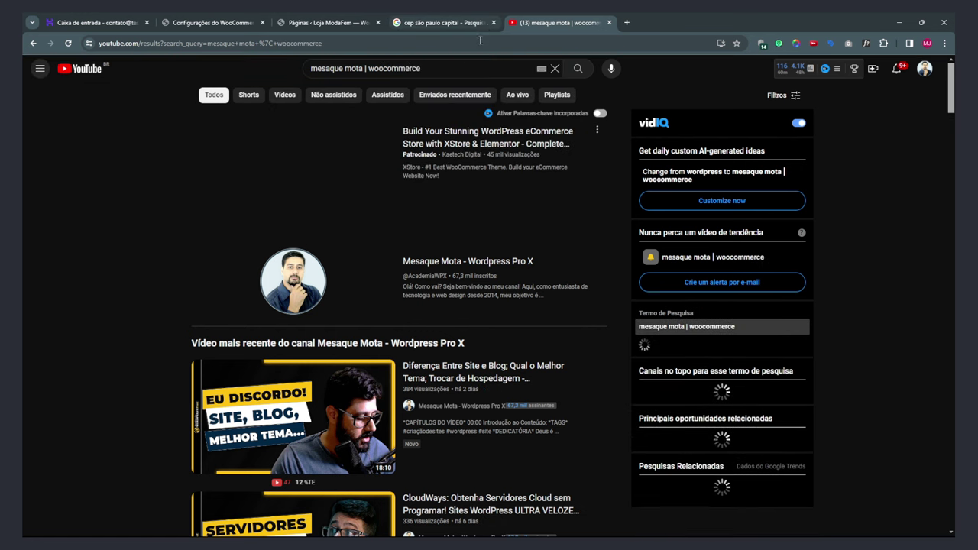
Open the 'Do Zero ao E-Commerce 100%' video from the search results.
scroll(476, 168, "down", 5)
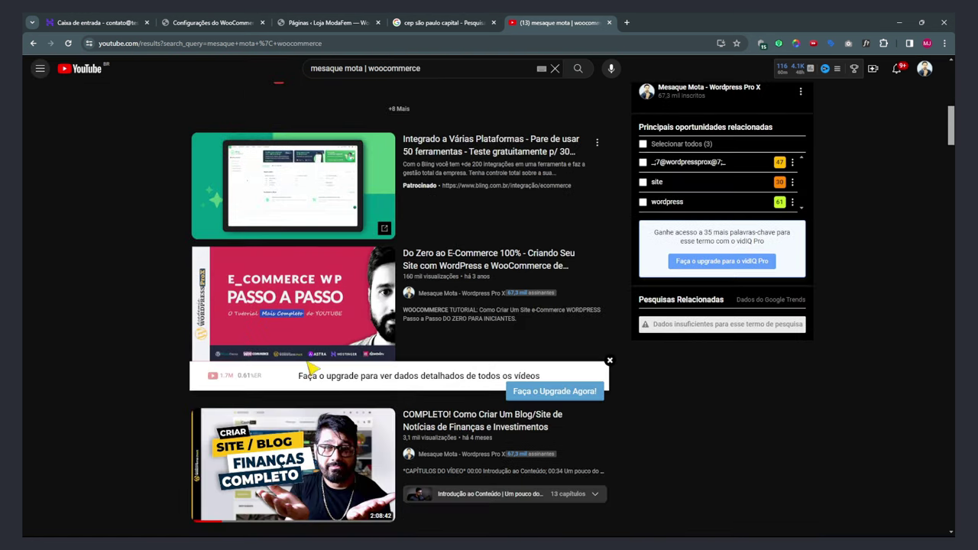
mouse_move(306, 292)
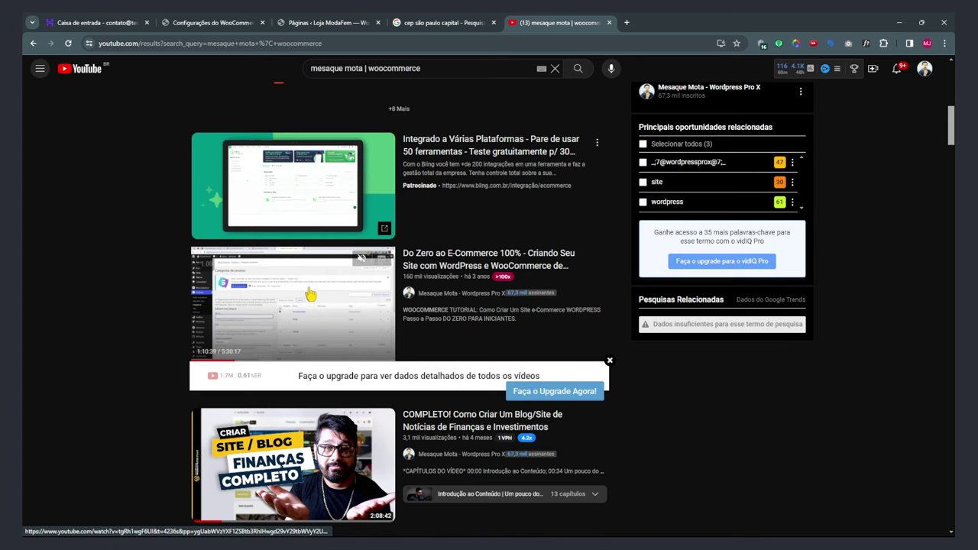
left_click(447, 263)
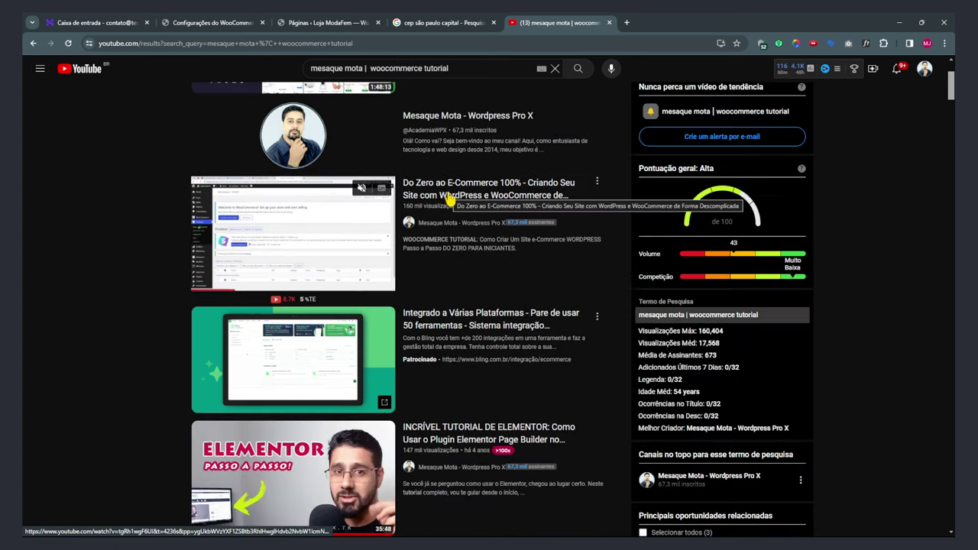
Expand the video description, highlight the WooCommerce chapters, and return to the store's settings tab.
scroll(323, 465, "down", 3)
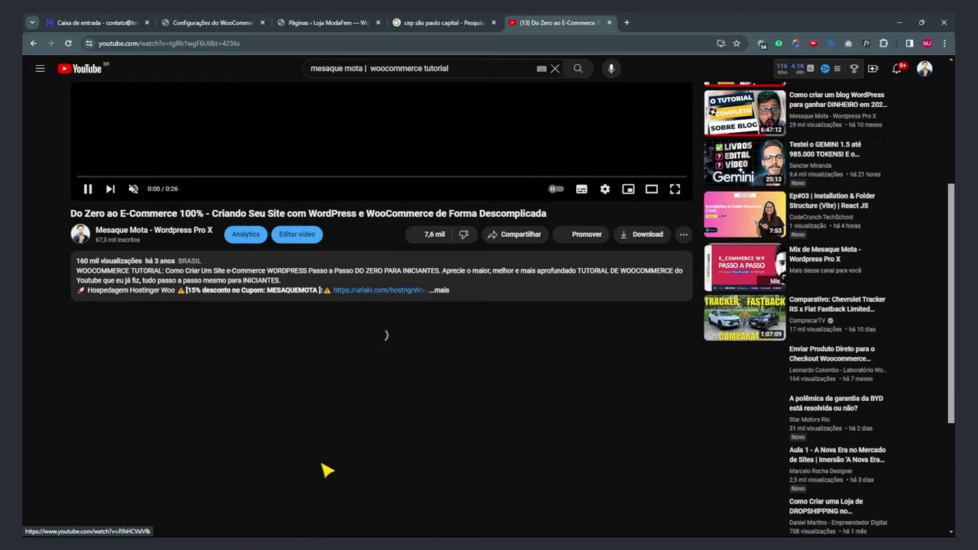
left_click(526, 290)
scroll(306, 419, "down", 2)
scroll(305, 419, "down", 1)
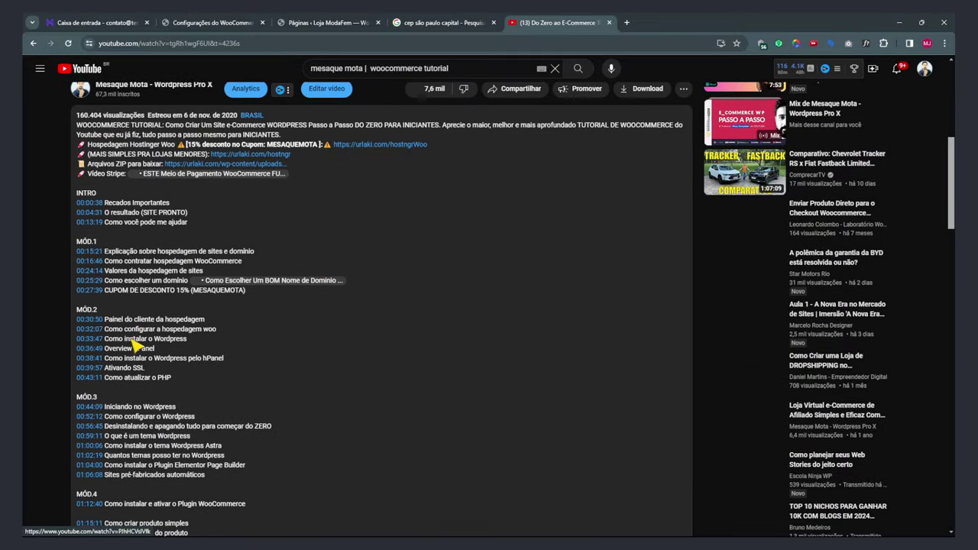
left_click_drag(124, 329, 187, 338)
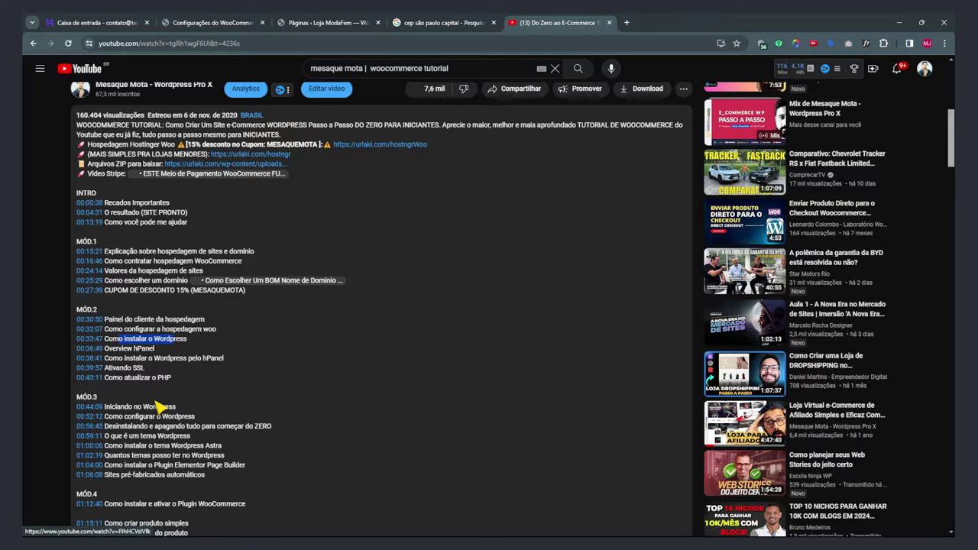
scroll(157, 407, "down", 2)
scroll(113, 344, "down", 5)
left_click_drag(77, 271, 165, 489)
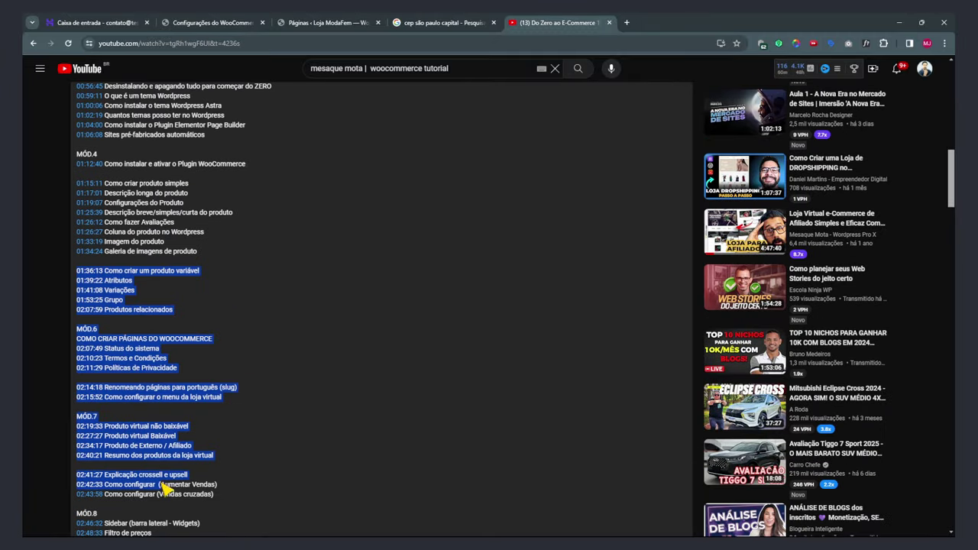
left_click(222, 24)
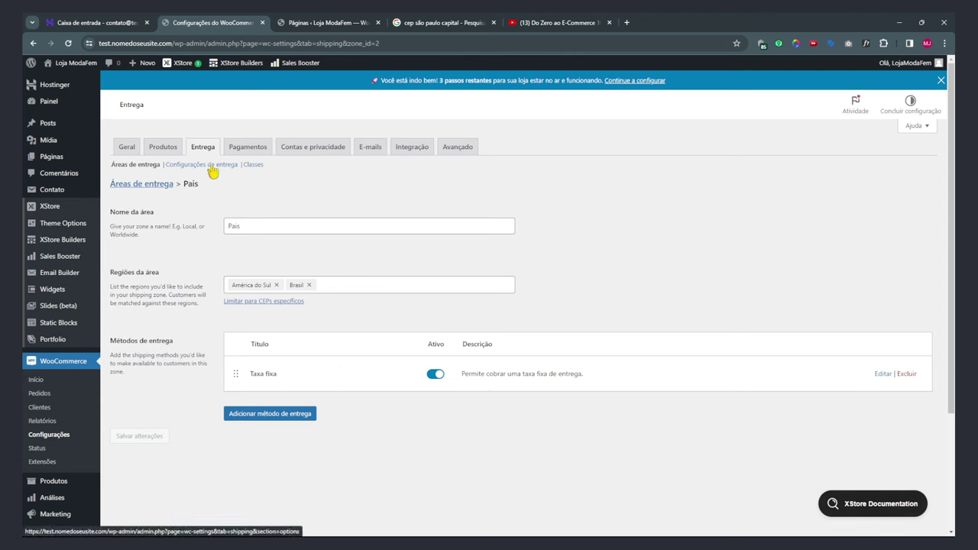
Go from País to Áreas de entrega, open Configurações de entrega, and pick billing-address destination.
left_click(132, 186)
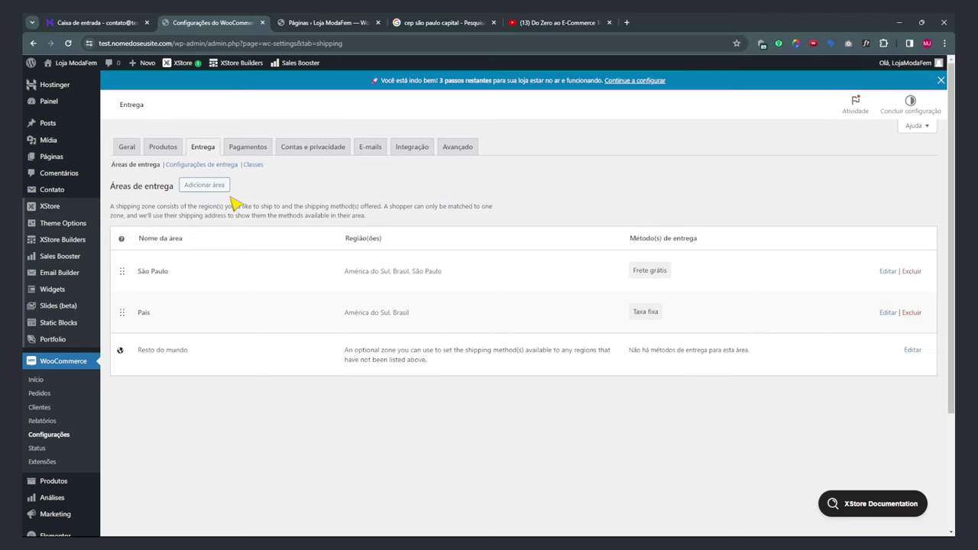
left_click(190, 168)
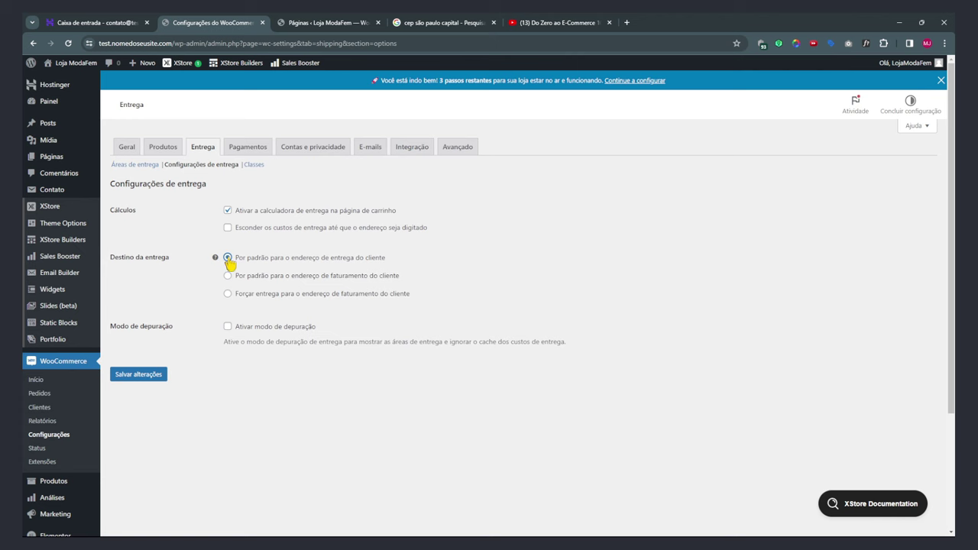
left_click(228, 275)
Look at the billing-address option and empty shipping classes, leave unsaved, and go to Pagamentos.
left_click_drag(239, 281, 403, 282)
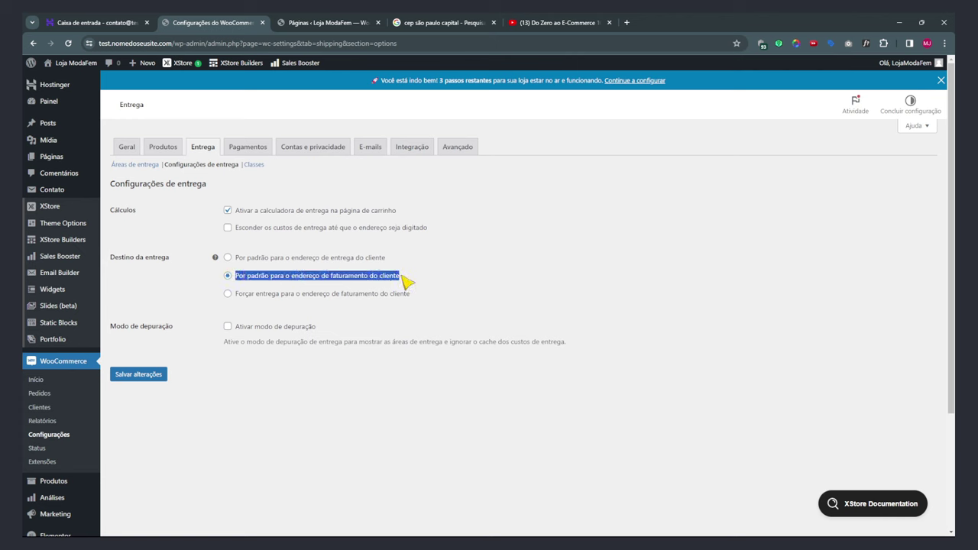
left_click(323, 420)
left_click(253, 165)
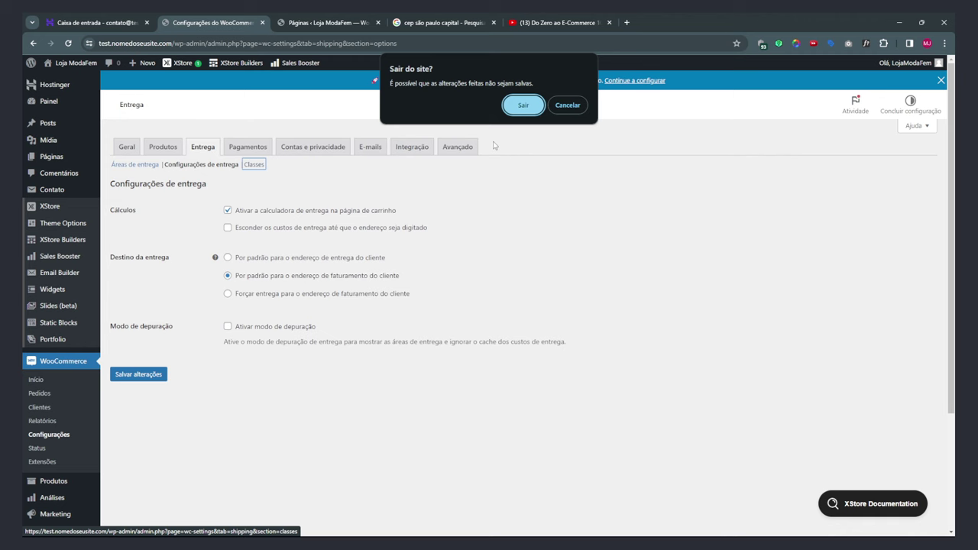
left_click(523, 107)
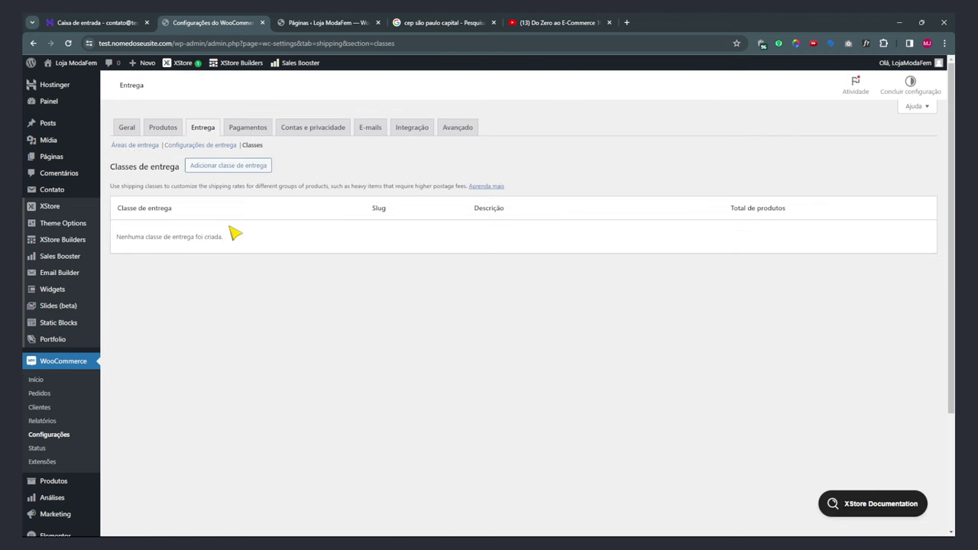
left_click(239, 148)
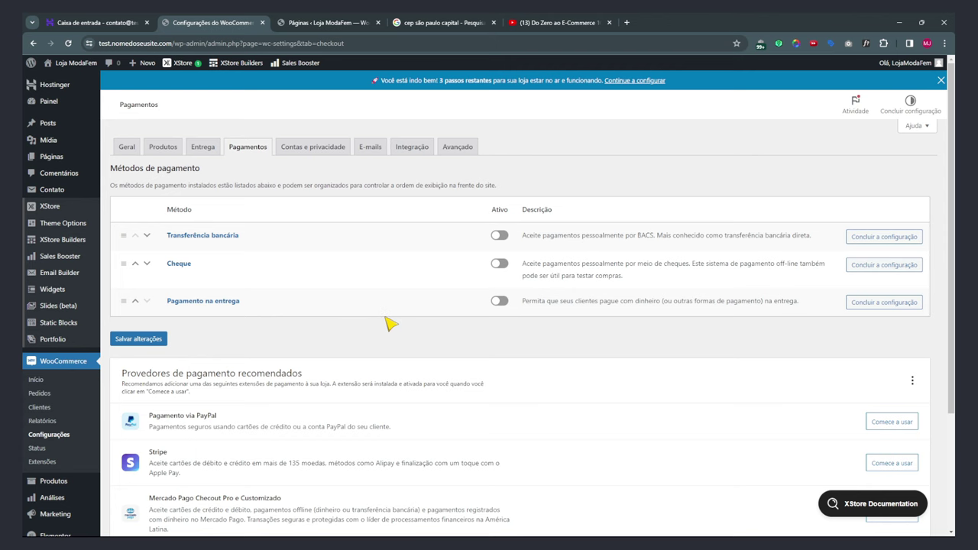
Review the recommended providers Mercado Pago, Stripe and Pagamento via PayPal.
scroll(390, 324, "down", 2)
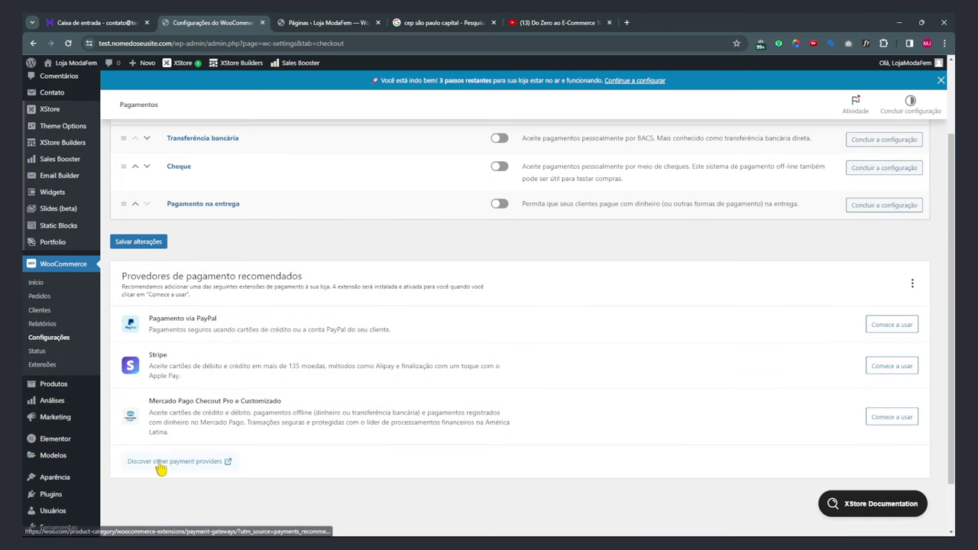
left_click_drag(283, 402, 149, 411)
left_click_drag(174, 355, 147, 356)
left_click_drag(221, 319, 148, 319)
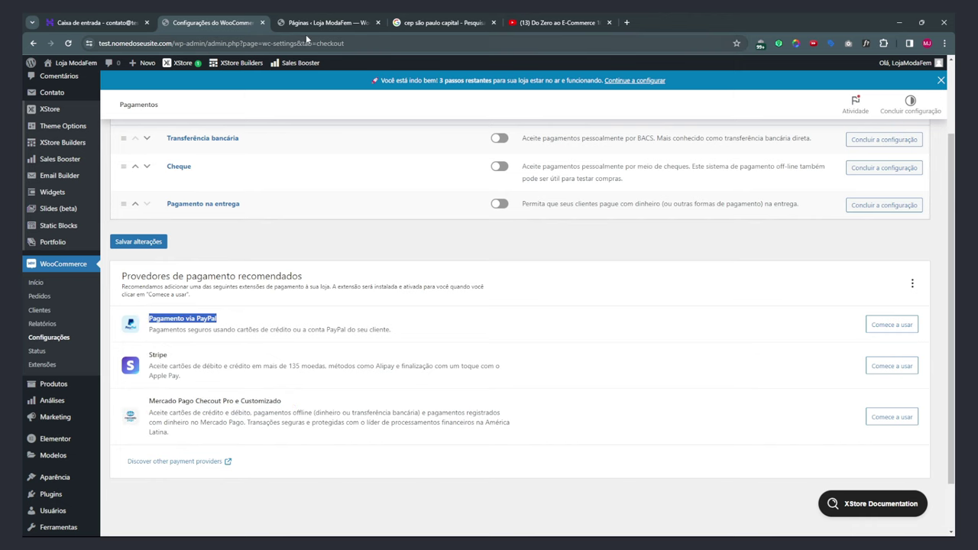
Check the tutorial video, then switch on the Ativo toggle for Transferência bancária.
left_click(548, 24)
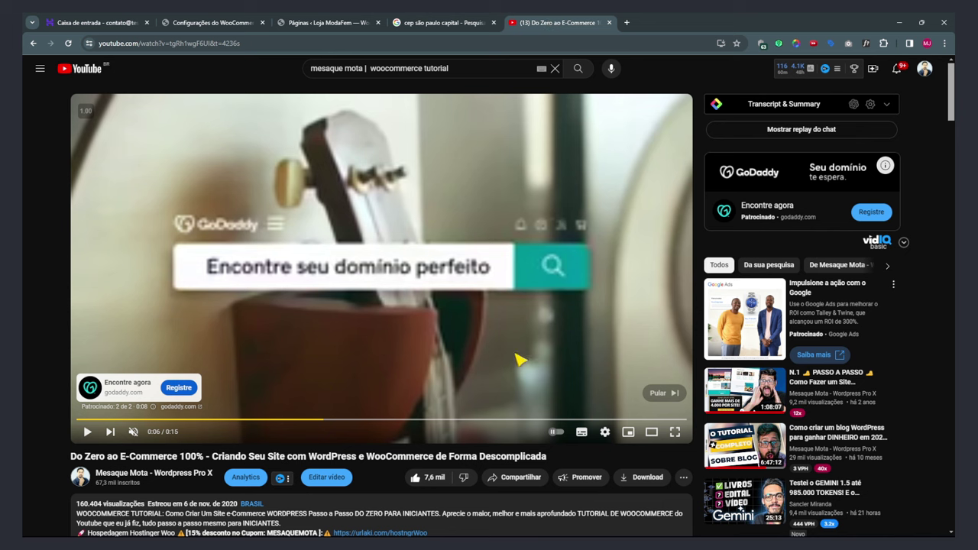
left_click(662, 394)
scroll(329, 329, "down", 2)
scroll(328, 329, "down", 4)
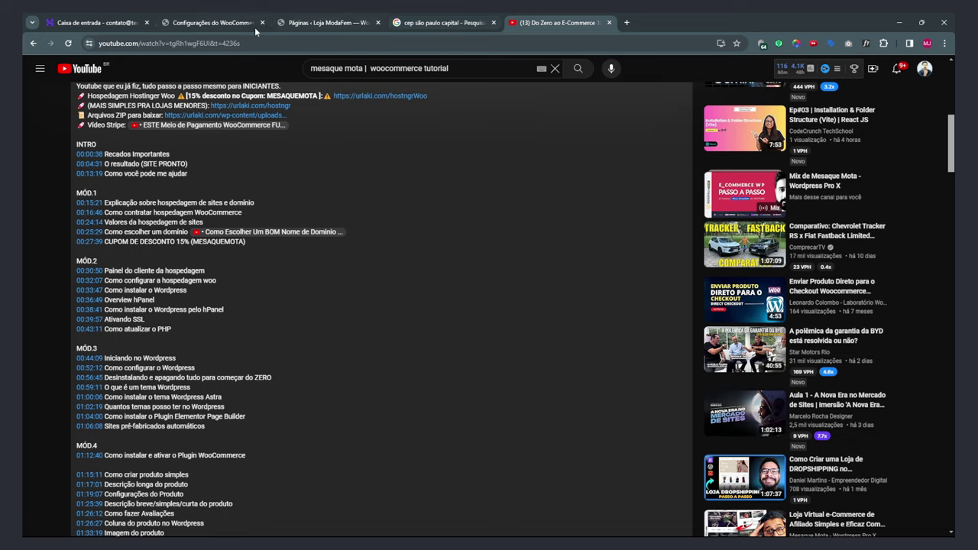
left_click(181, 24)
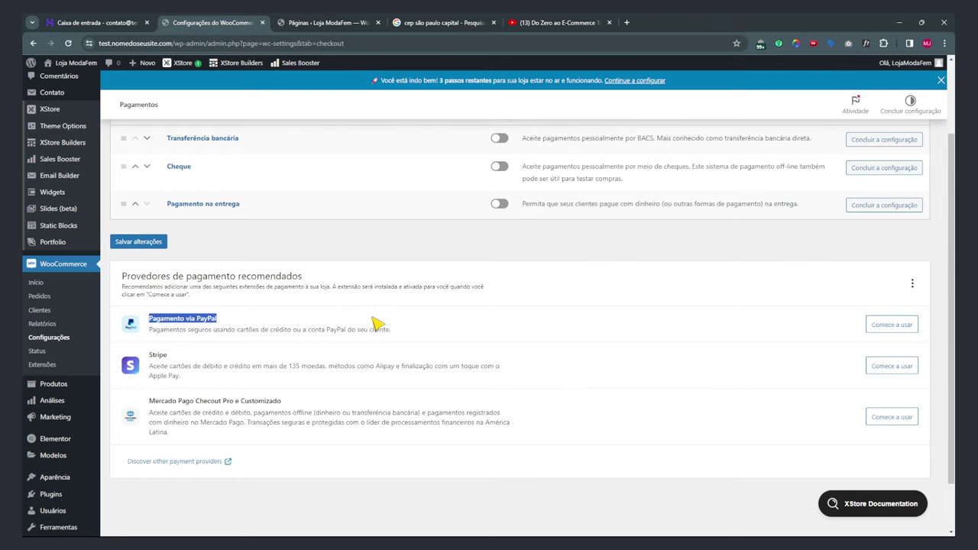
scroll(382, 323, "up", 2)
left_click(498, 237)
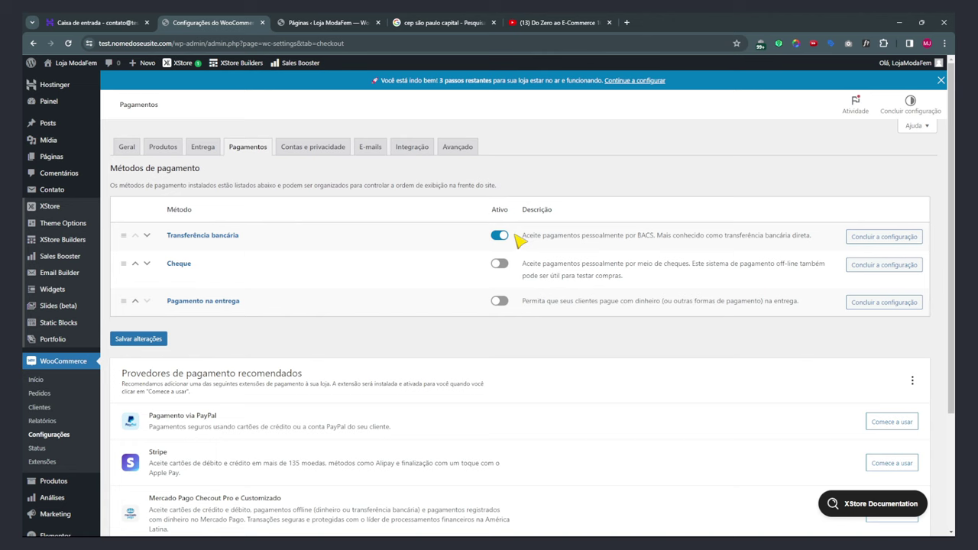
Save bank transfer instructions 'faça o deposito na conta abaixo' with the banco inter account details.
left_click(862, 240)
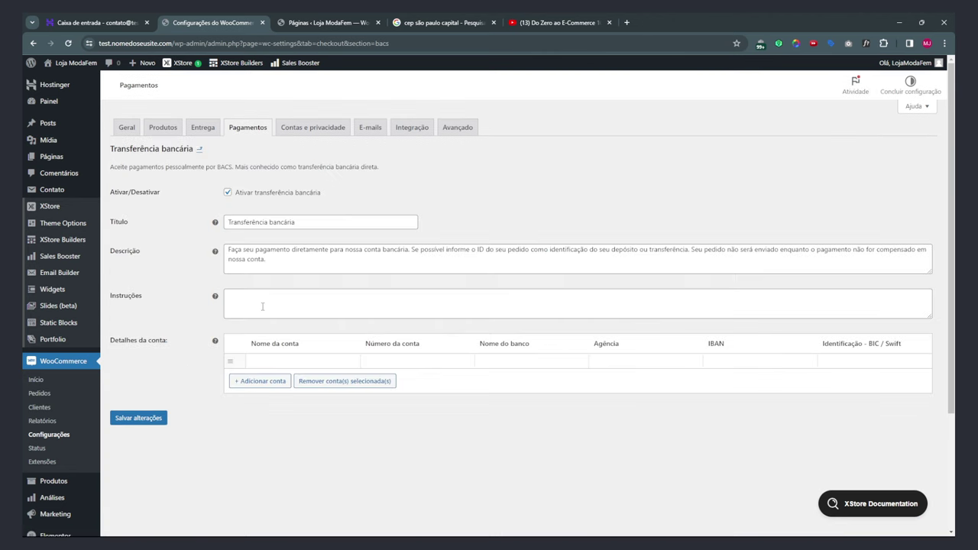
left_click(262, 305)
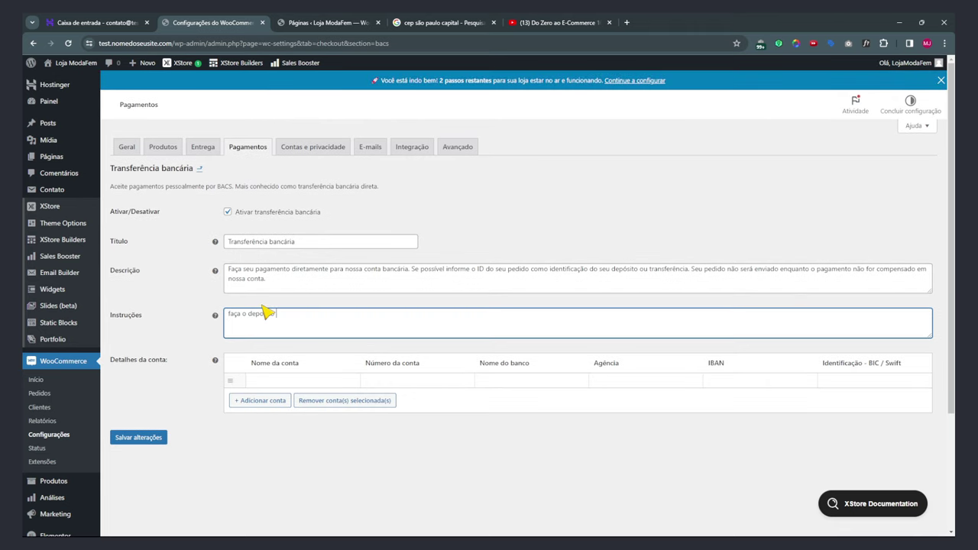
type("faça o deposito na conta abaixo")
left_click(308, 380)
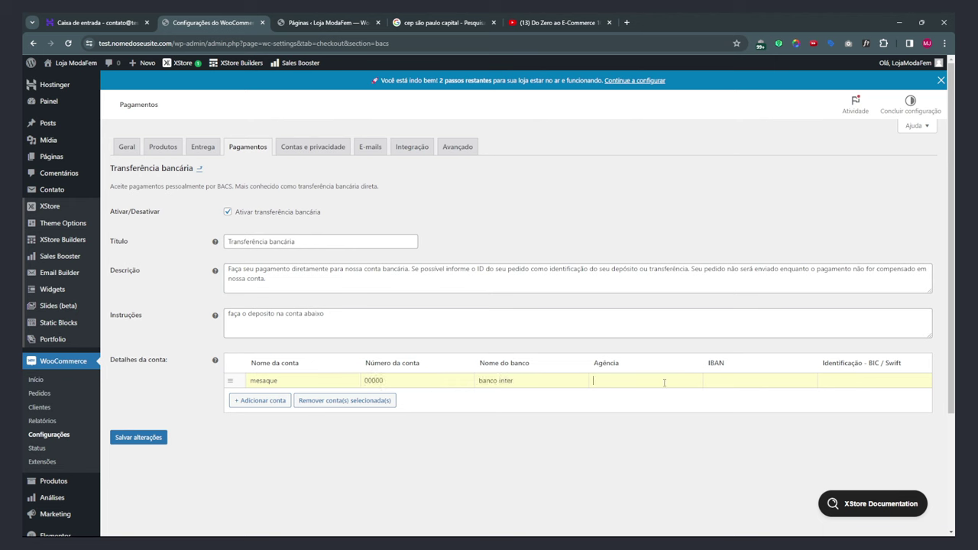
left_click(719, 381)
key("shift+Tab")
key("shift+Tab")
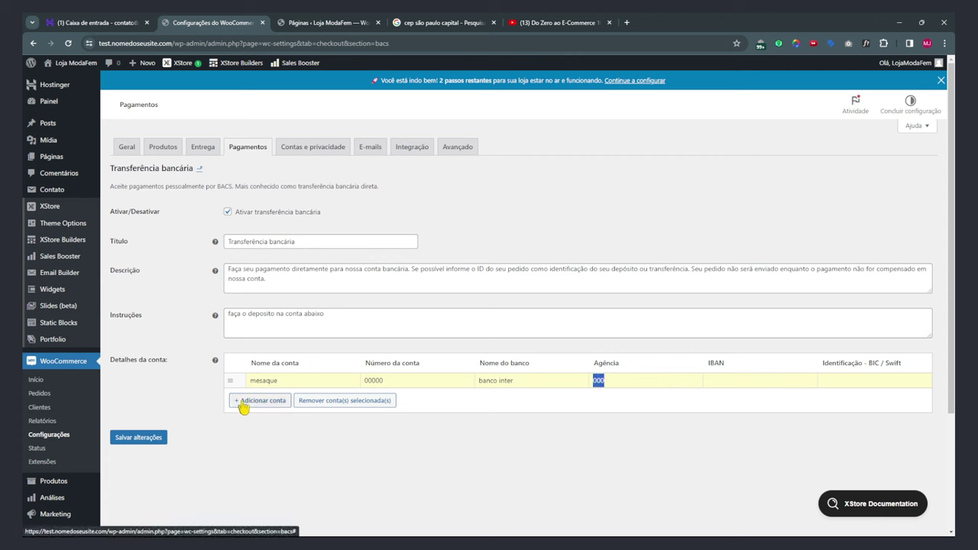
left_click(153, 438)
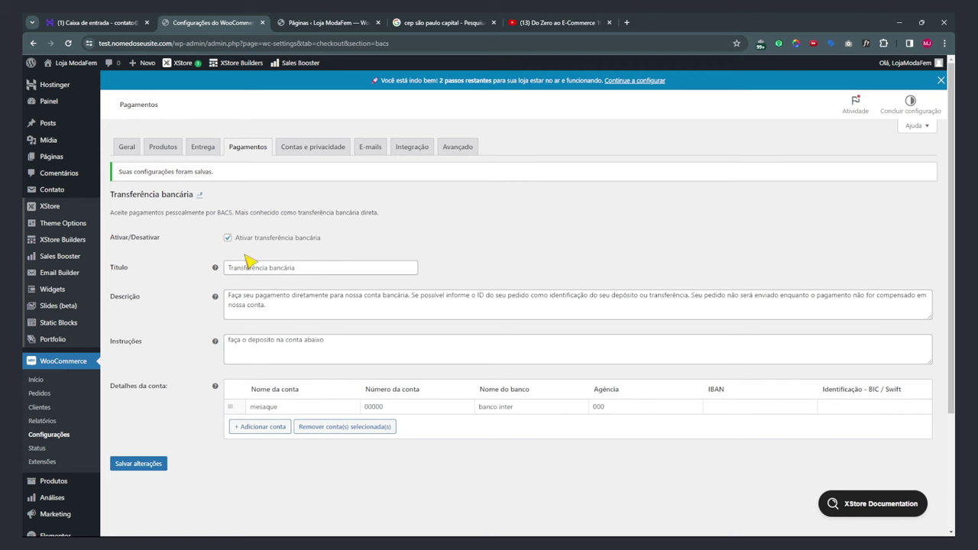
left_click(248, 146)
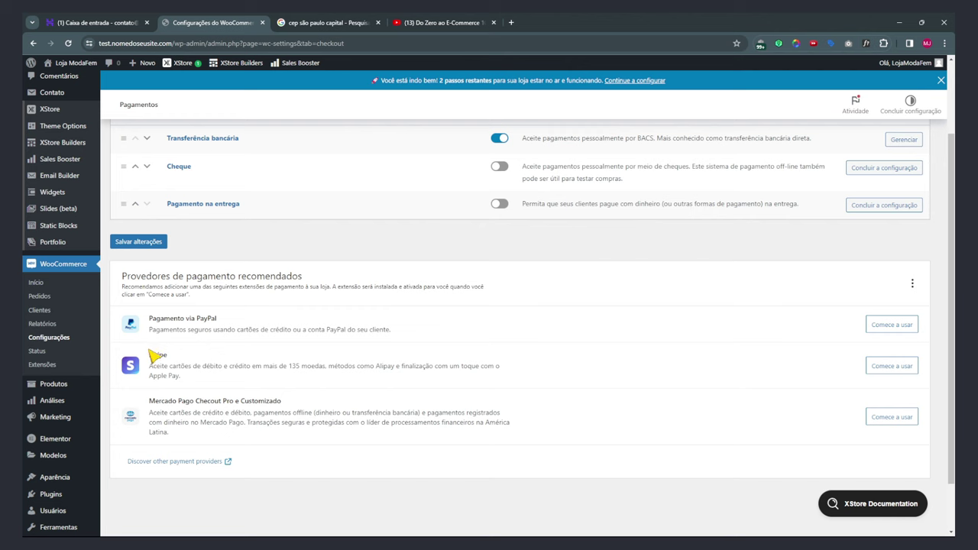
Start using Mercado Pago Checkout Pro e Customizado from the recommended payment providers.
left_click_drag(300, 405, 151, 407)
left_click(405, 419)
left_click(894, 420)
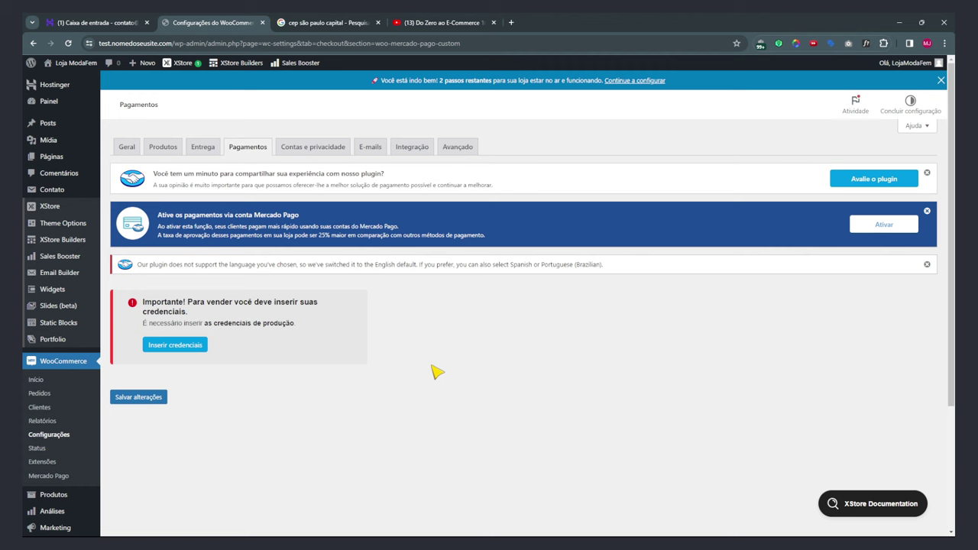
Open 'Inserir credenciais' and expand '1. Integre a loja com o Mercado Pago'.
left_click(160, 346)
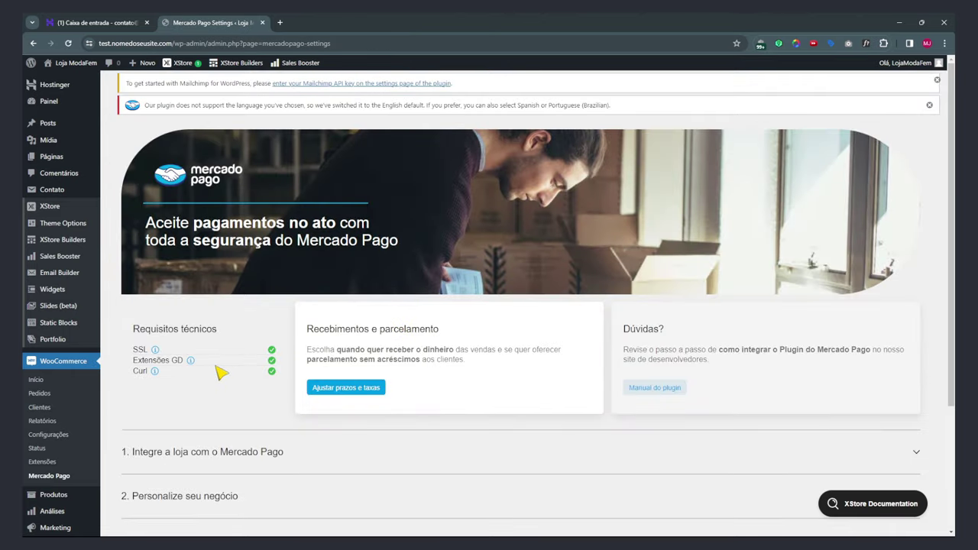
left_click_drag(273, 362, 273, 375)
left_click(461, 399)
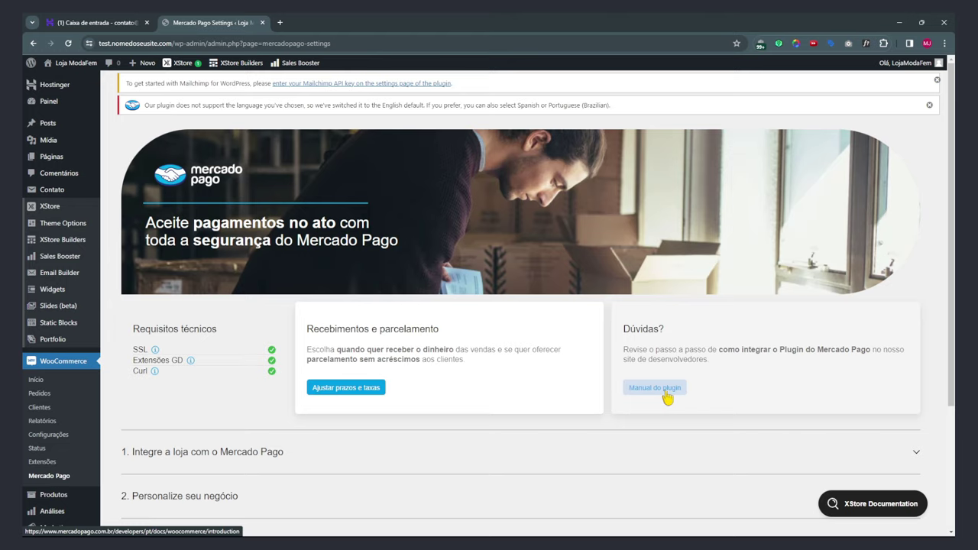
scroll(666, 397, "down", 3)
left_click(210, 282)
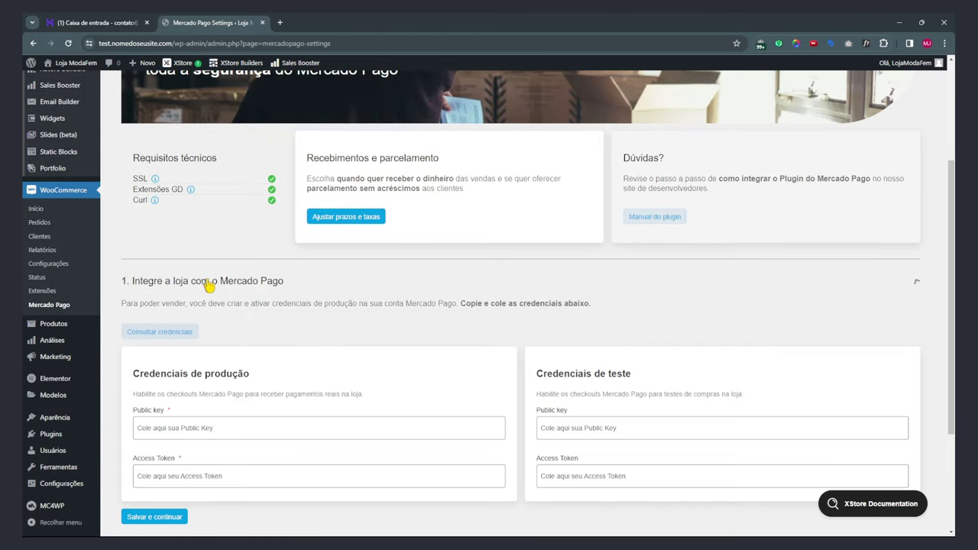
Review the empty Public key and Access Token fields for production and test credentials.
scroll(210, 283, "down", 2)
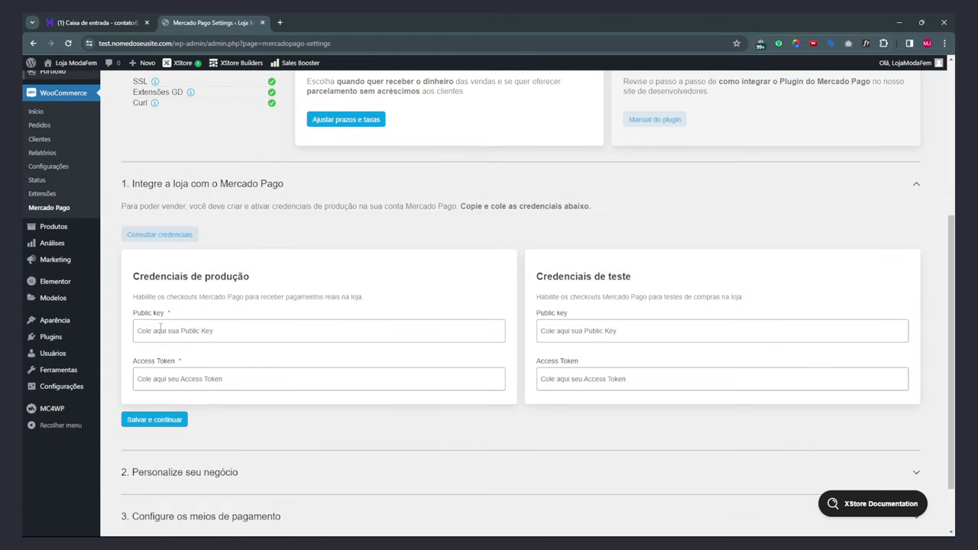
left_click_drag(136, 321, 182, 369)
left_click(246, 292)
left_click_drag(535, 280, 628, 282)
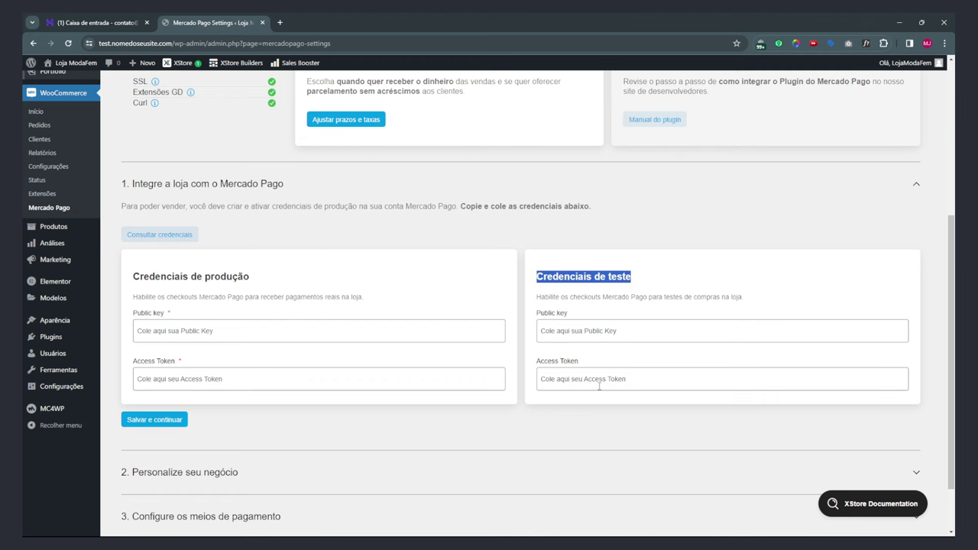
left_click(338, 271)
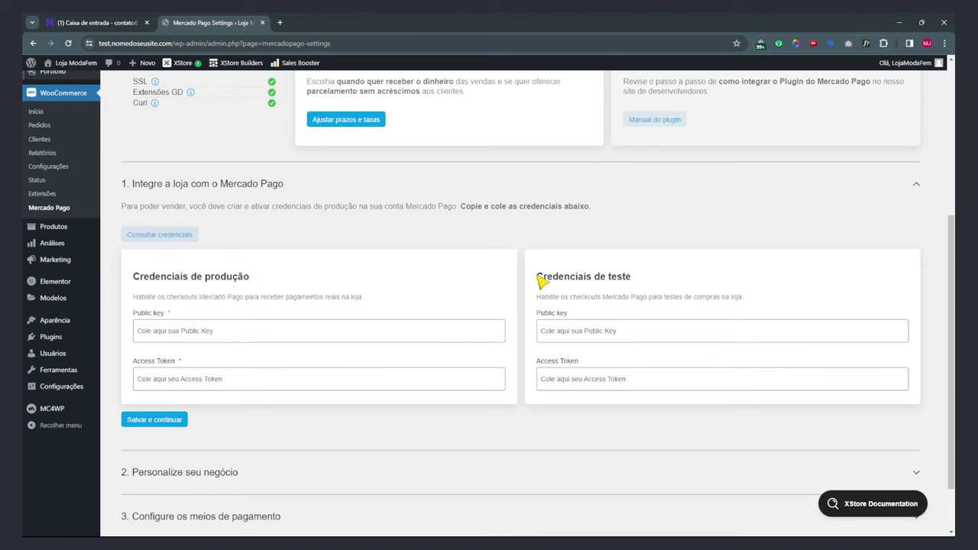
left_click_drag(537, 277, 648, 279)
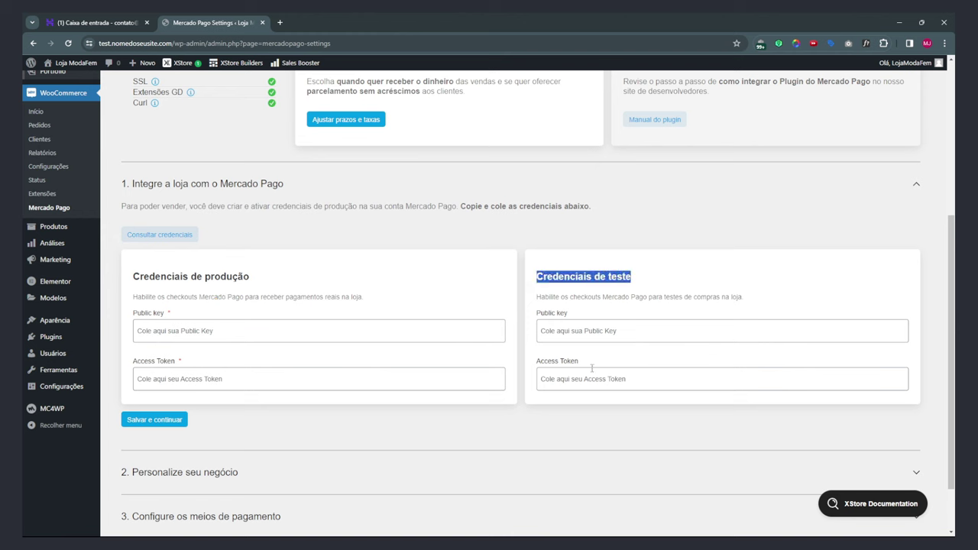
left_click(596, 294)
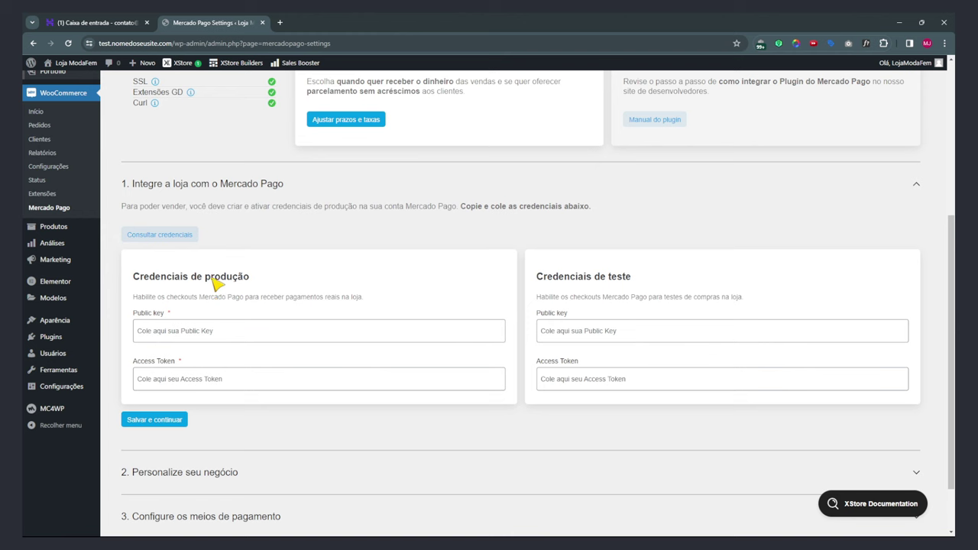
scroll(229, 367, "down", 1)
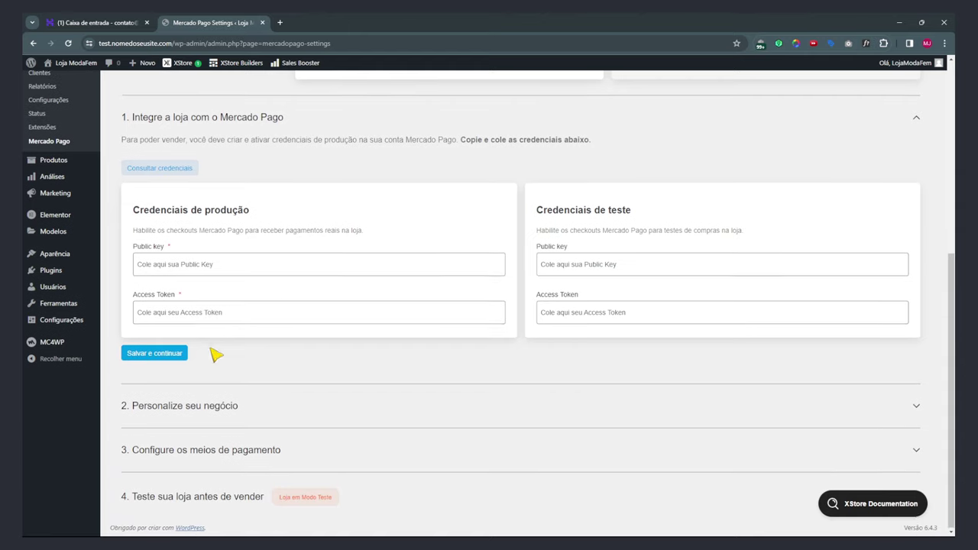
Expand the Personalize seu negócio step and the payment methods configuration section.
left_click(138, 405)
scroll(139, 407, "down", 3)
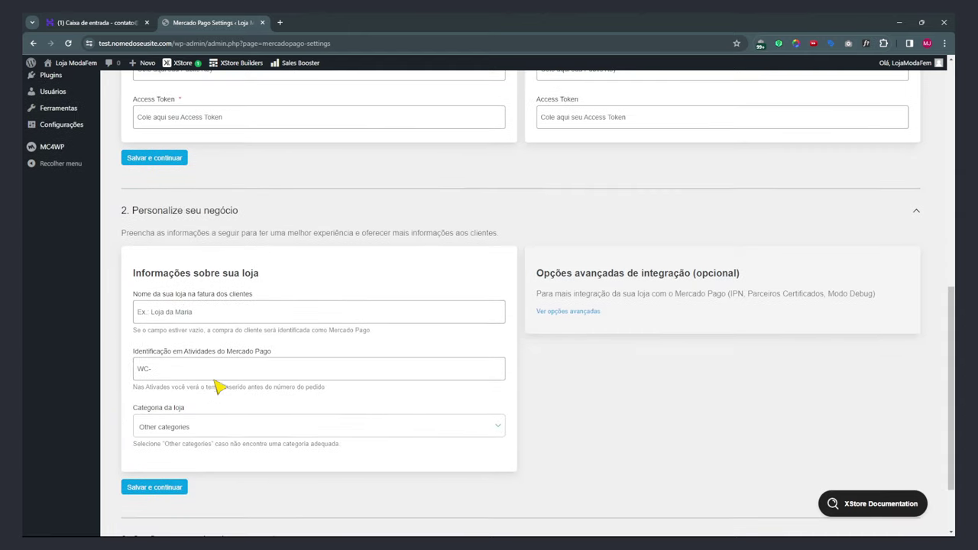
left_click(172, 312)
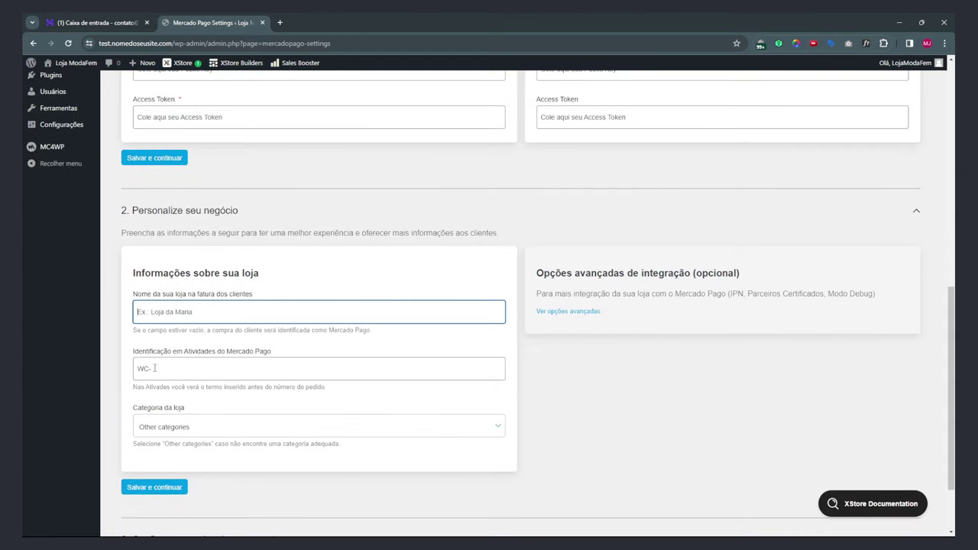
scroll(180, 344, "down", 2)
left_click(193, 451)
Expand the test-before-selling section and look over Mercado Pago's test and production modes.
scroll(271, 405, "down", 2)
scroll(273, 392, "down", 2)
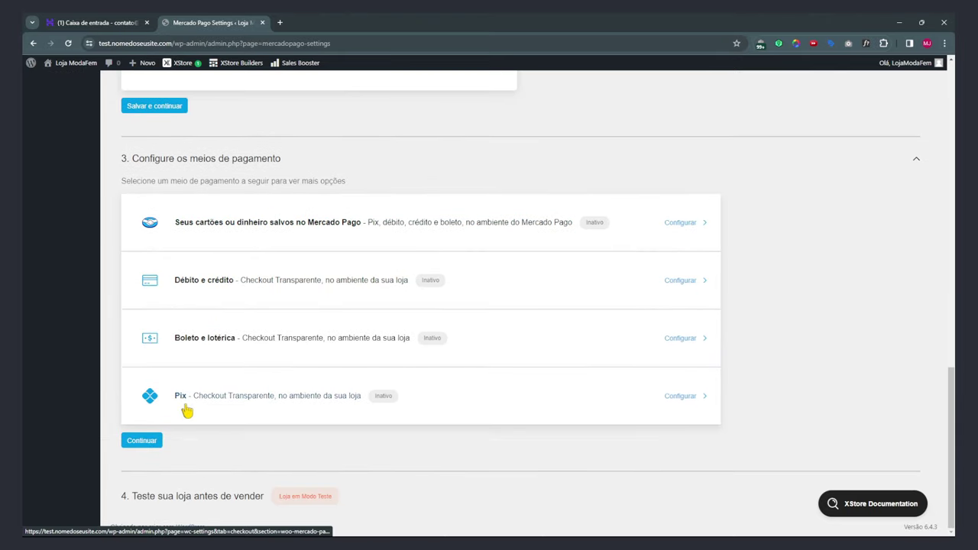
left_click(202, 497)
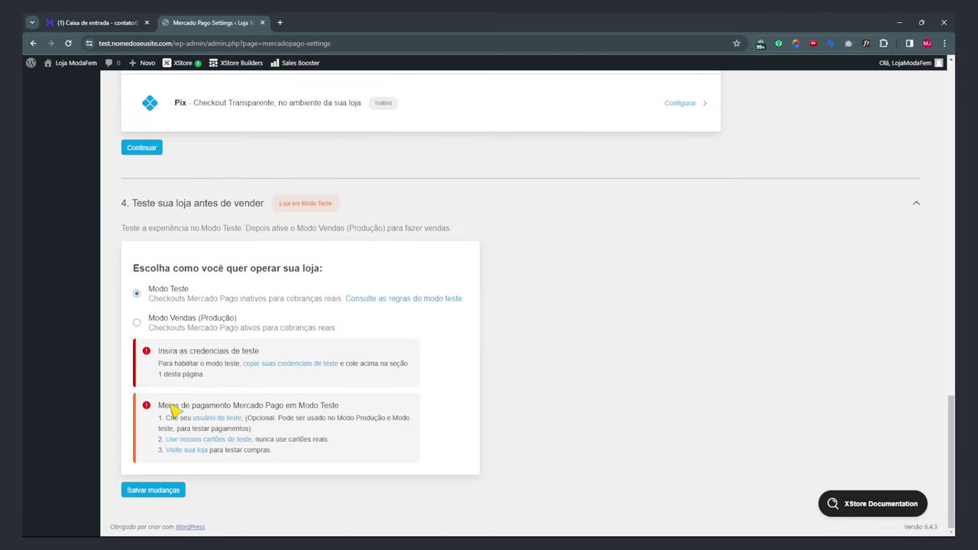
scroll(522, 373, "up", 20)
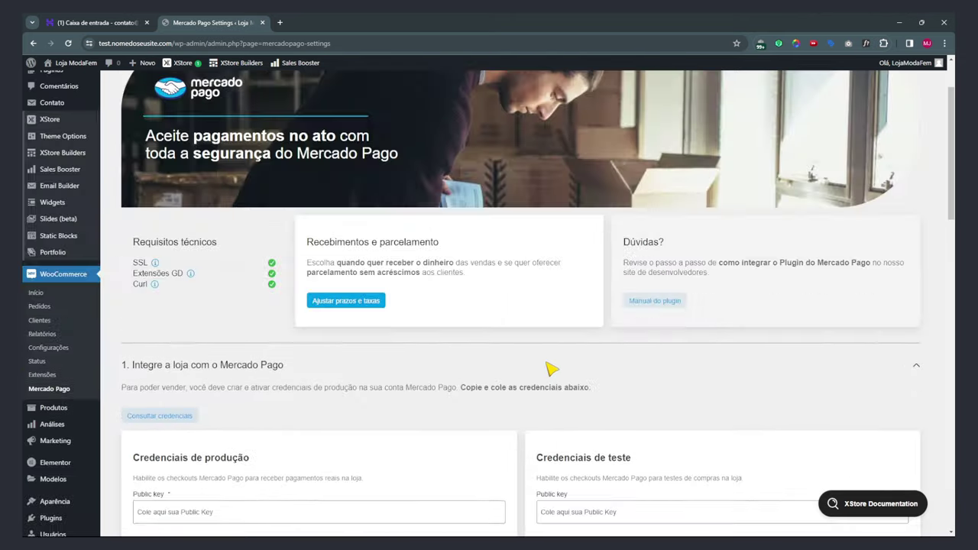
scroll(484, 426, "down", 2)
scroll(484, 426, "up", 2)
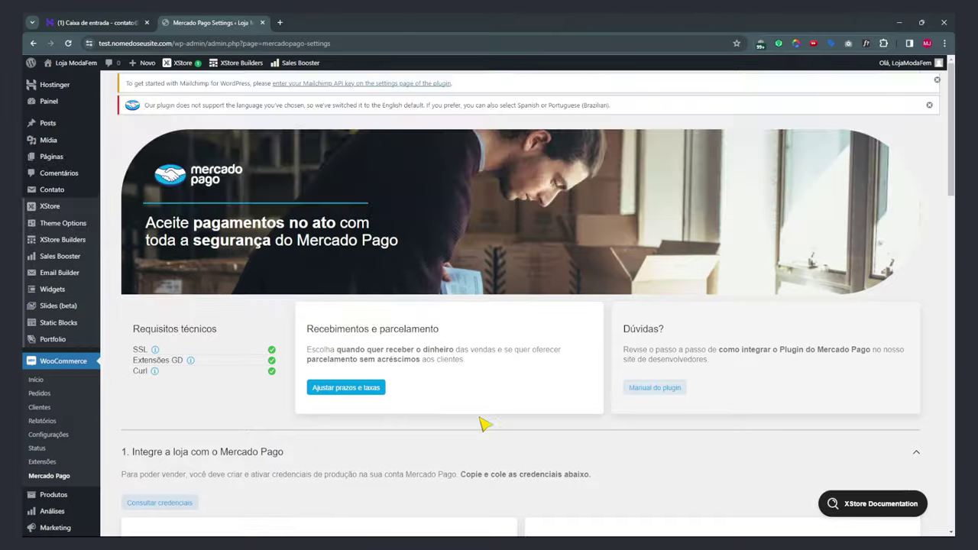
scroll(480, 409, "down", 8)
scroll(473, 392, "down", 5)
scroll(472, 392, "up", 10)
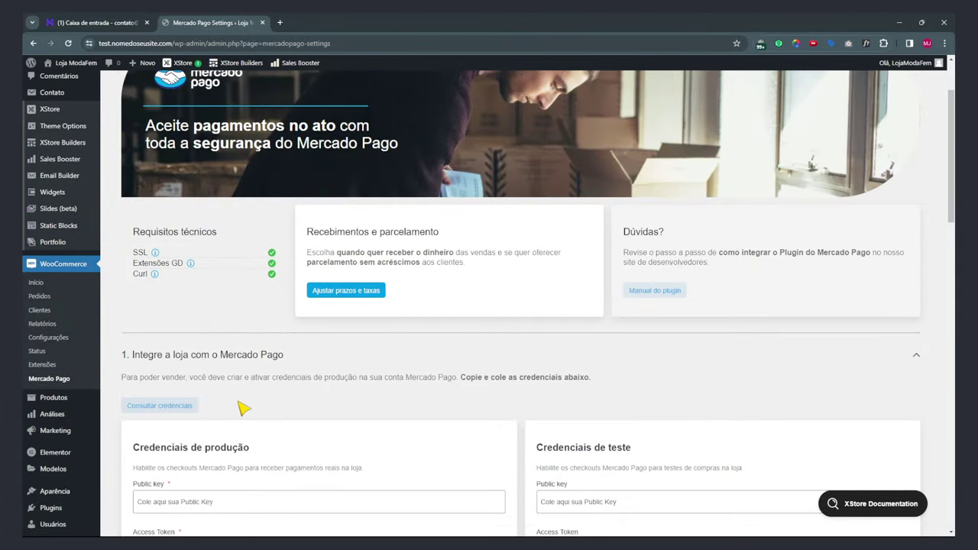
scroll(538, 417, "down", 2)
scroll(548, 416, "up", 4)
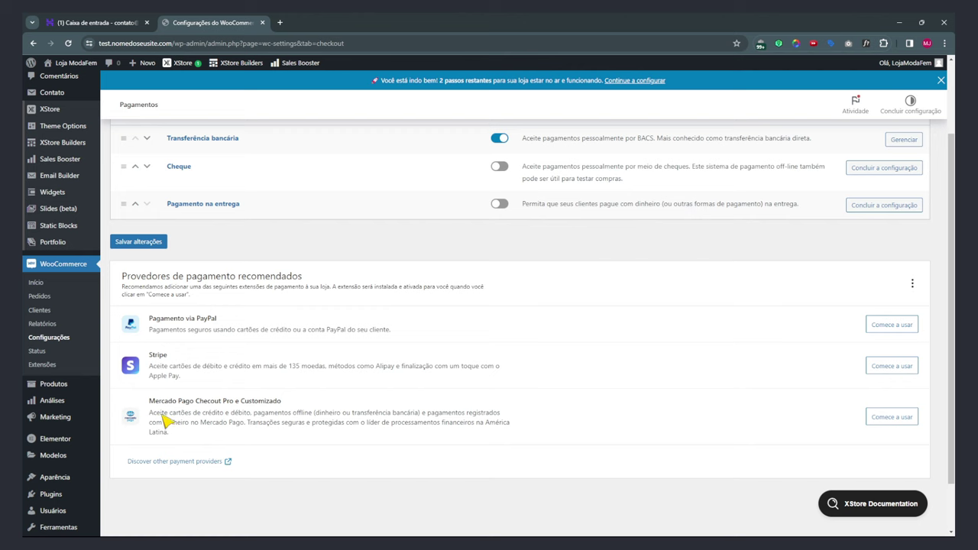
Highlight the PayPal, Stripe and Mercado Pago Checkout Pro provider titles, then open a blank browser tab.
double_click(152, 357)
double_click(214, 320)
left_click(246, 333)
left_click_drag(148, 319, 197, 321)
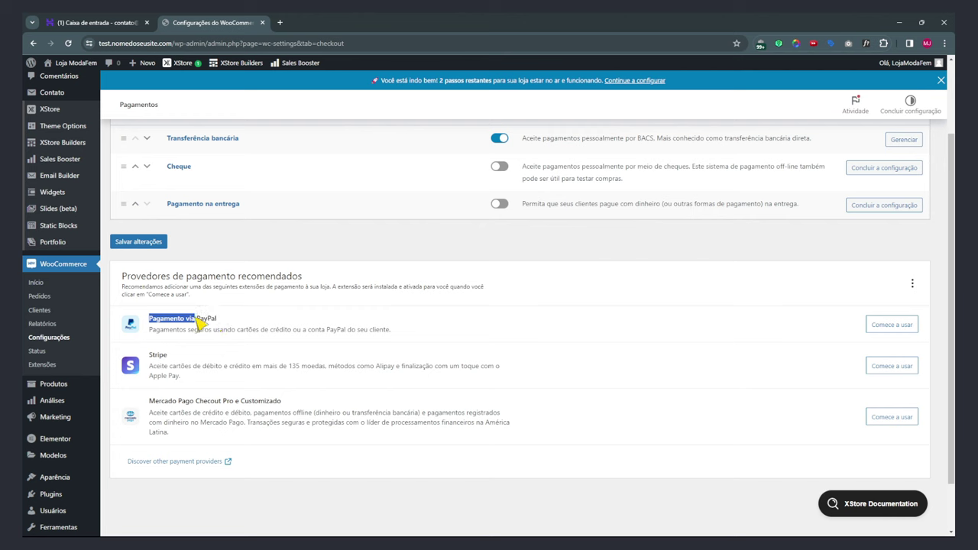
left_click_drag(149, 355, 169, 356)
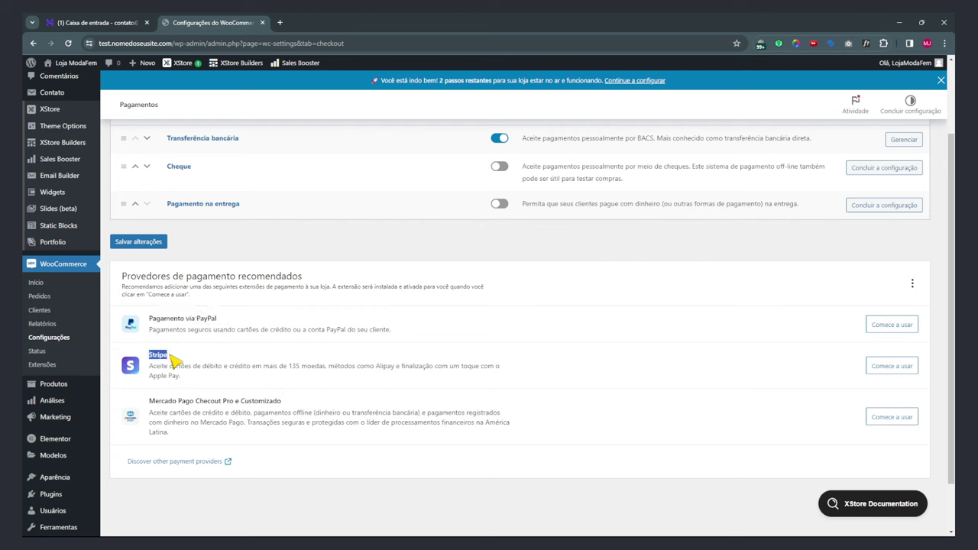
left_click_drag(150, 402, 278, 403)
left_click(280, 22)
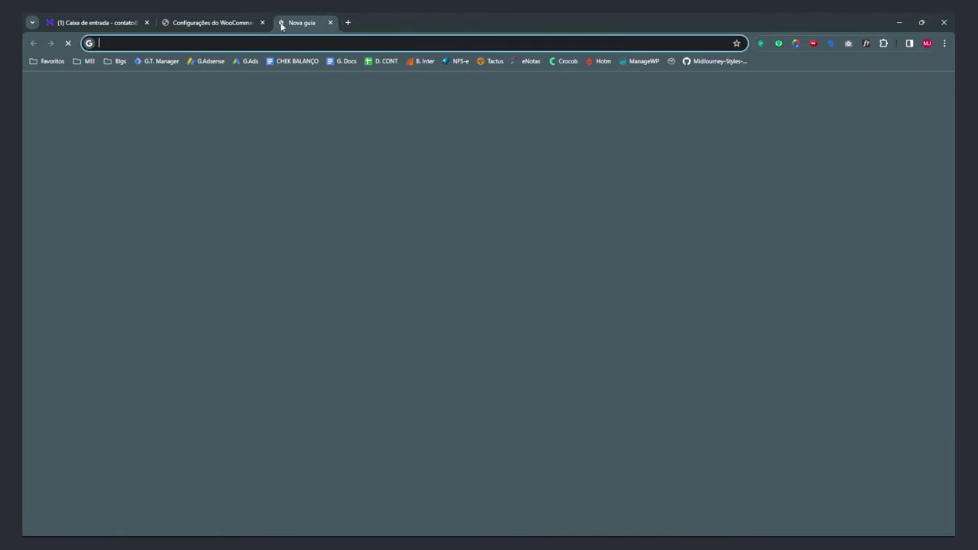
Load YouTube and search 'mesaque - stripe' for a Stripe WooCommerce tutorial, then return to WooCommerce.
type("youy")
key("Return")
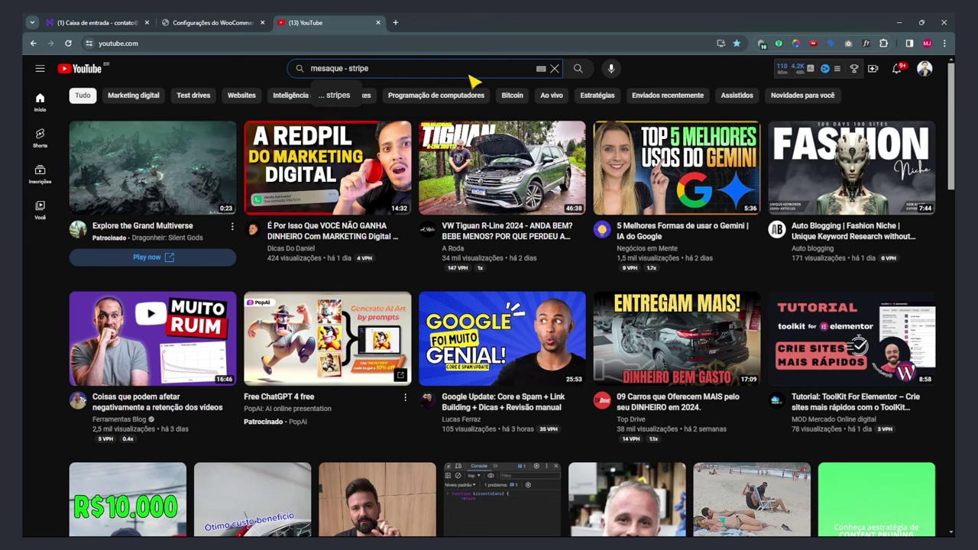
key("Return")
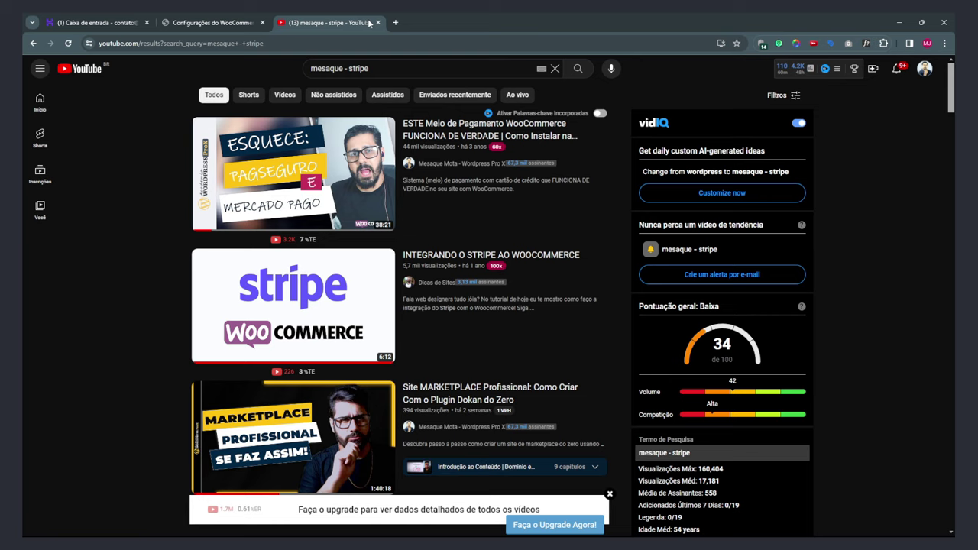
left_click(197, 22)
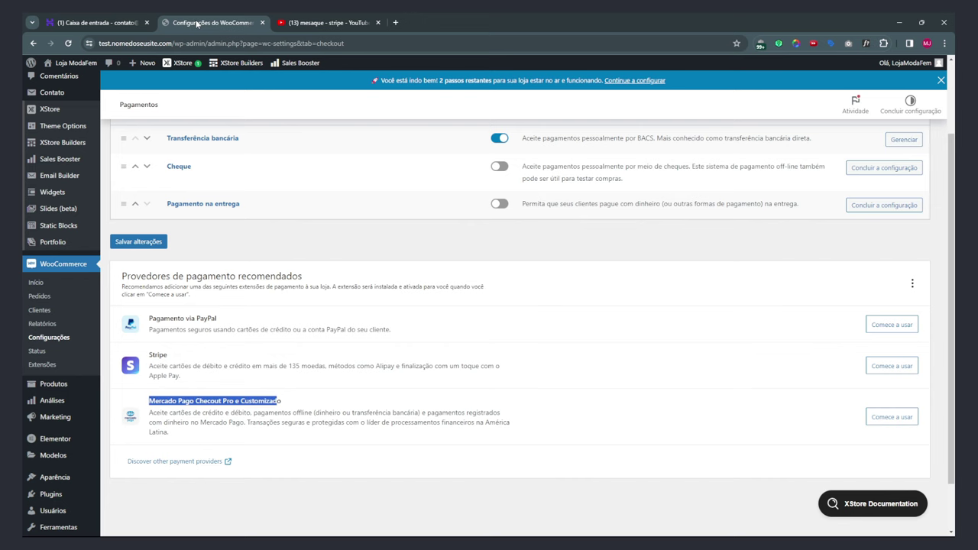
left_click(555, 431)
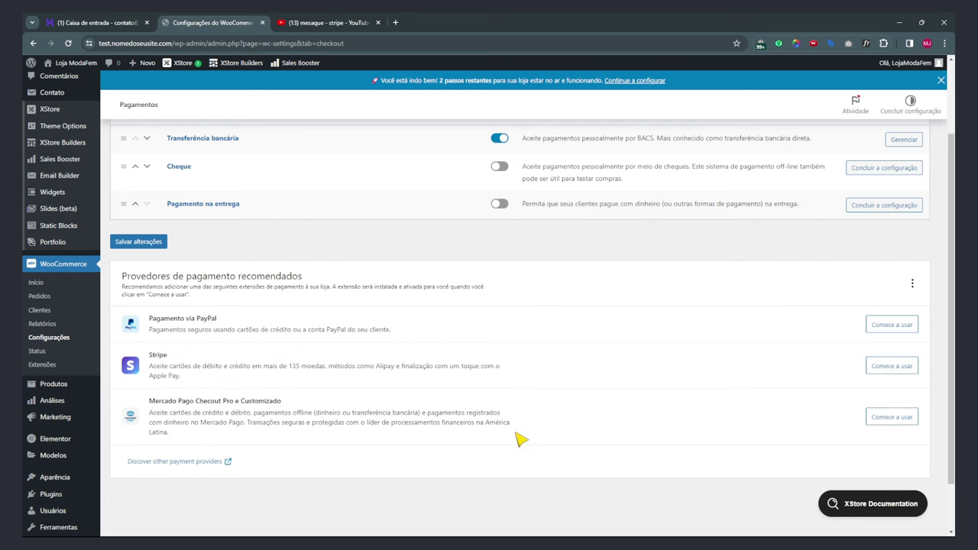
scroll(520, 436, "down", 1)
scroll(525, 441, "up", 2)
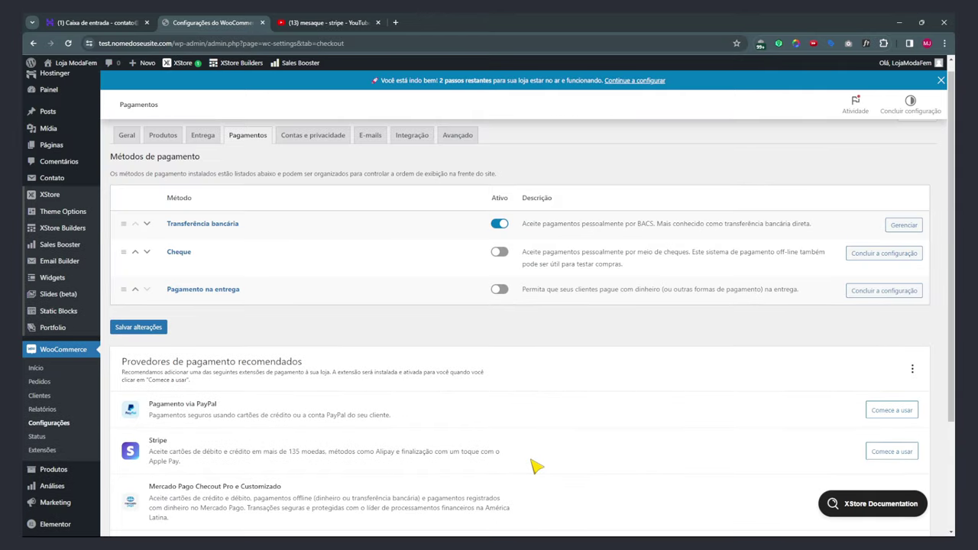
scroll(382, 424, "down", 1)
left_click_drag(149, 393, 172, 395)
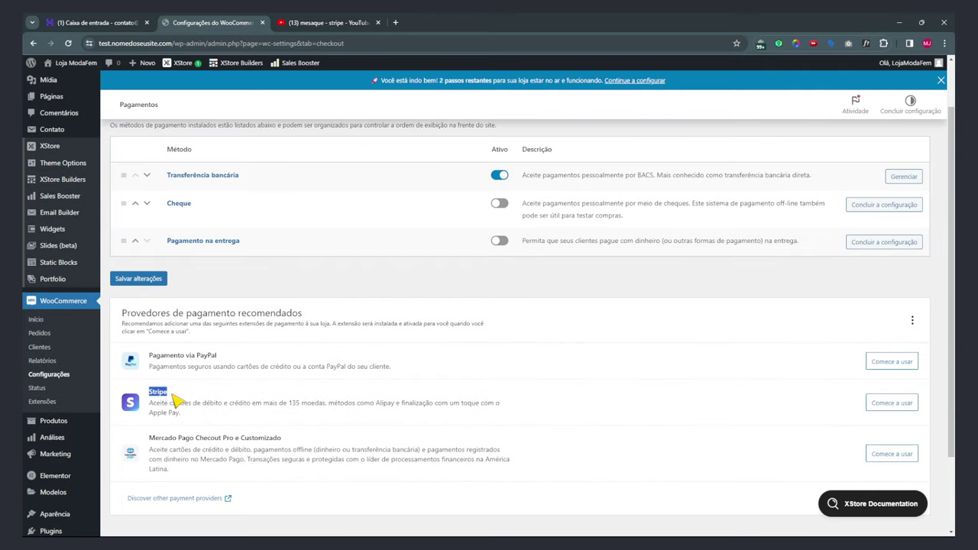
left_click_drag(150, 436, 219, 451)
left_click_drag(156, 356, 217, 356)
scroll(513, 376, "up", 1)
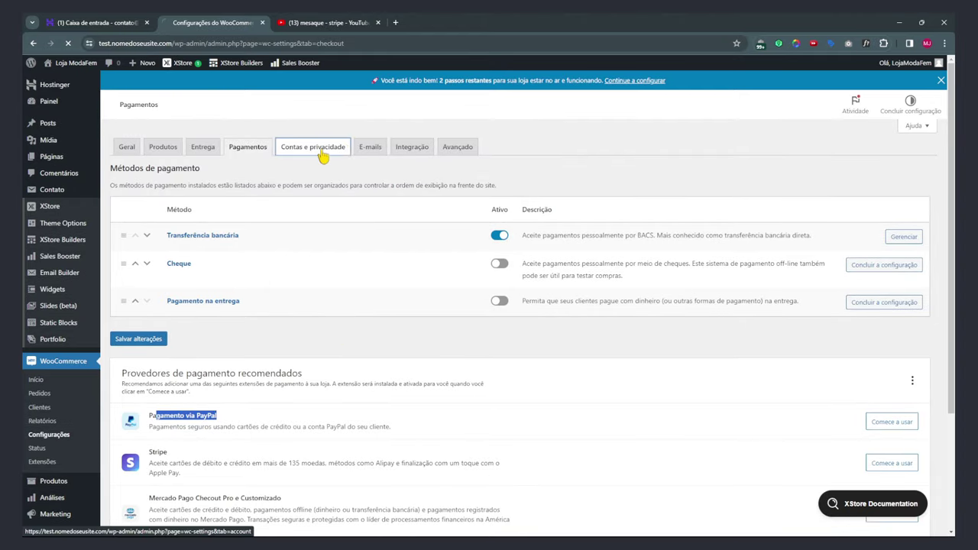
left_click(347, 151)
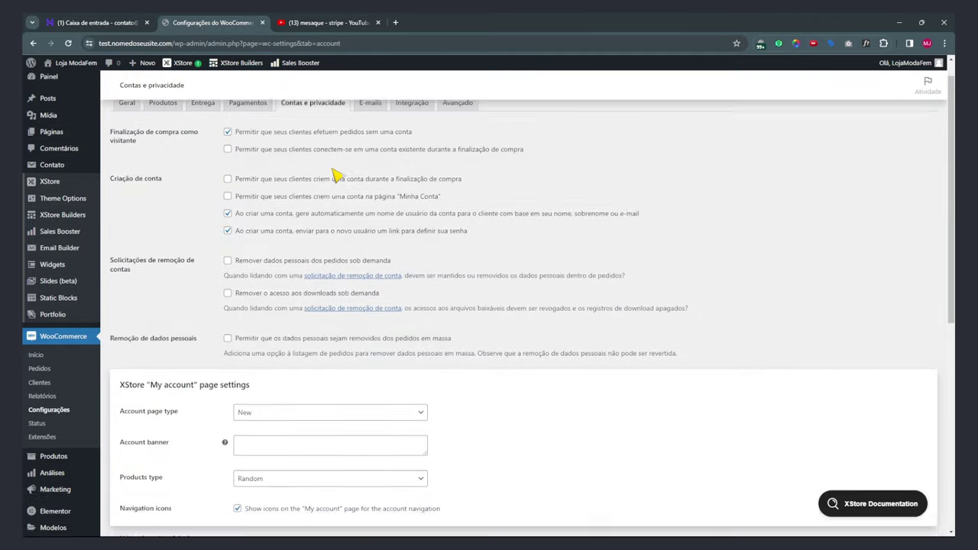
Review the XStore My account page settings, including the empty Account banner field.
scroll(399, 168, "down", 5)
scroll(437, 246, "up", 3)
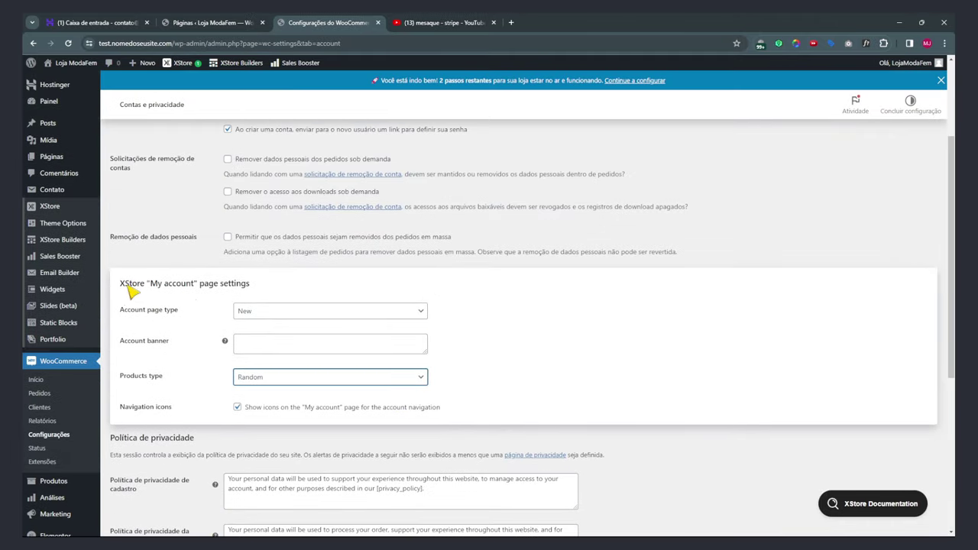
left_click_drag(150, 285, 197, 285)
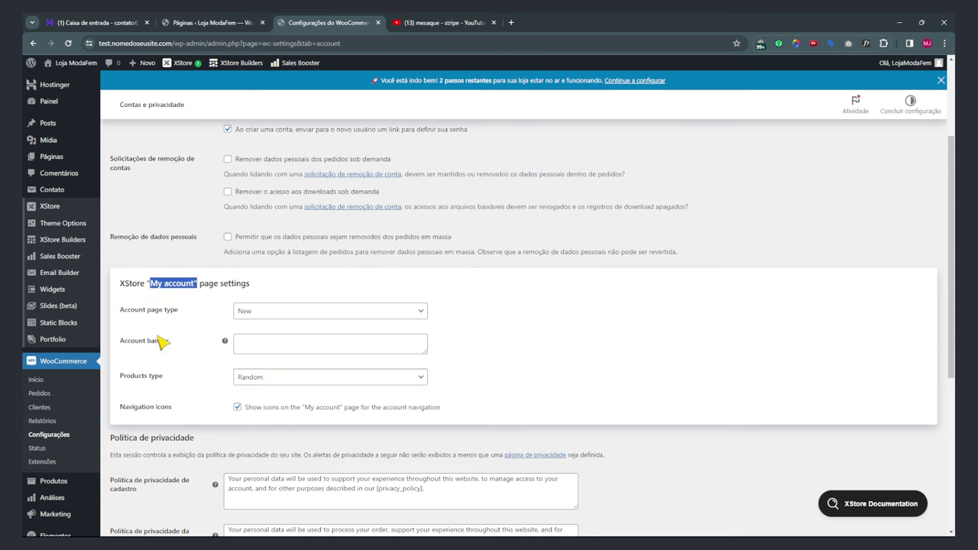
scroll(180, 343, "down", 2)
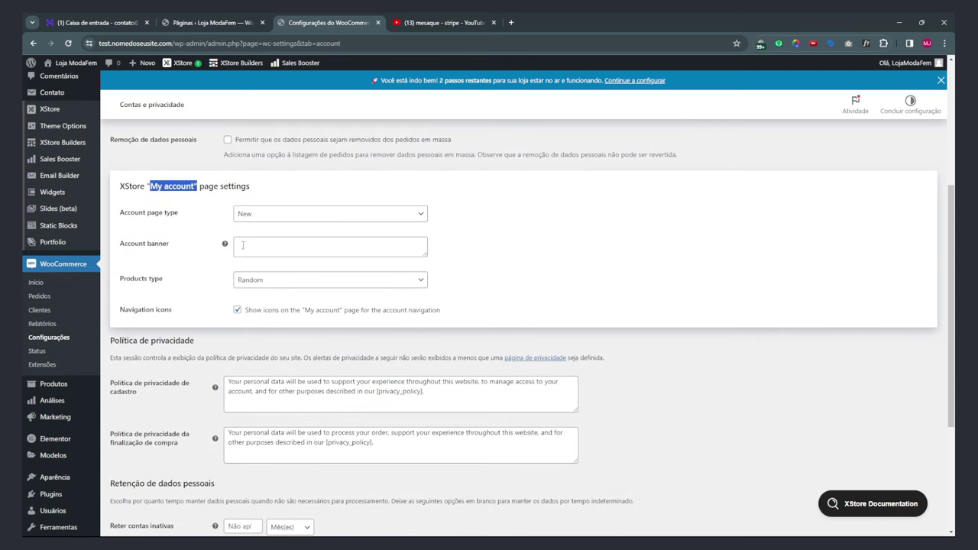
left_click(270, 244)
scroll(148, 349, "down", 2)
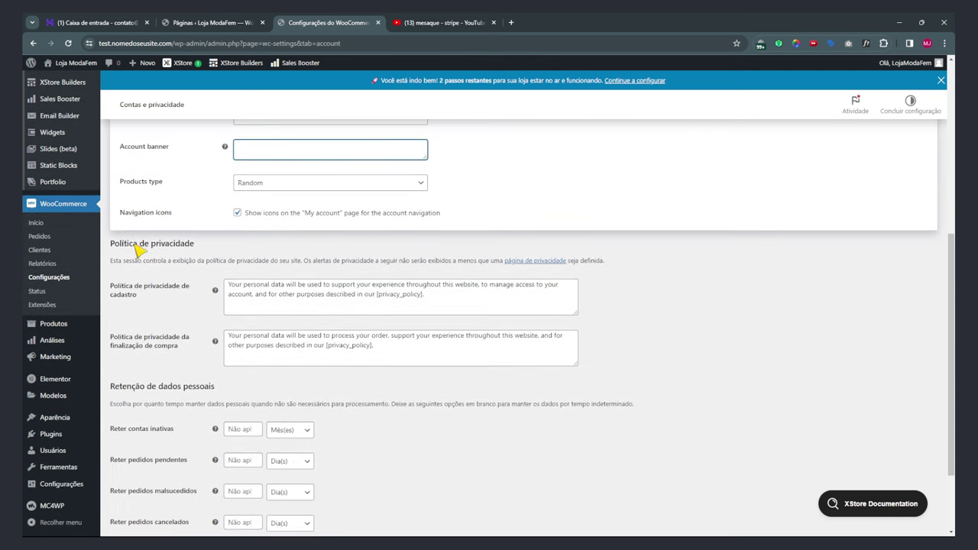
mouse_move(225, 147)
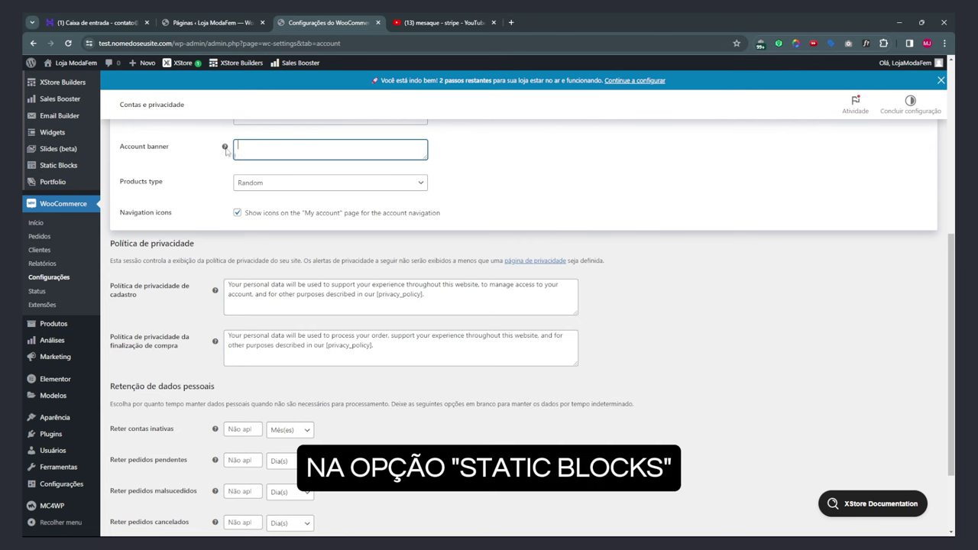
scroll(47, 272, "up", 3)
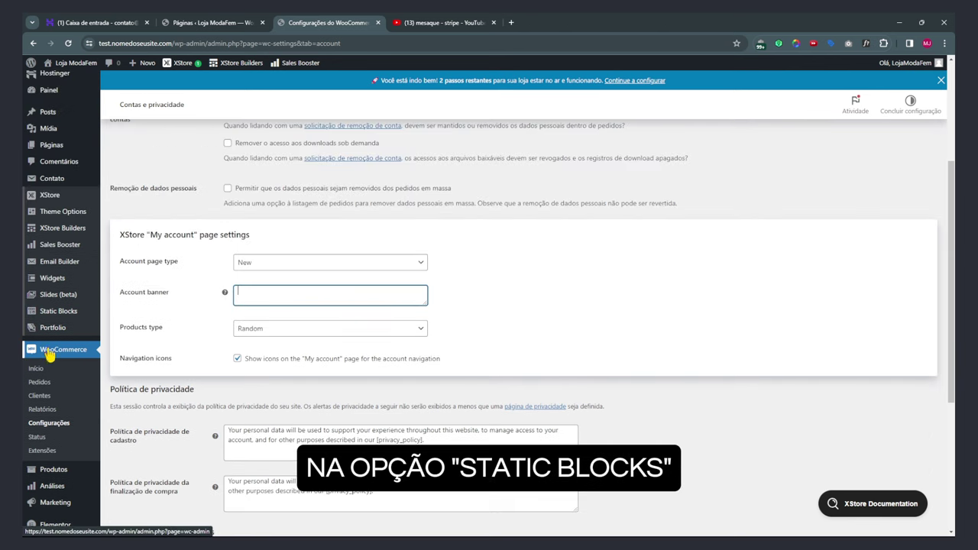
mouse_move(65, 219)
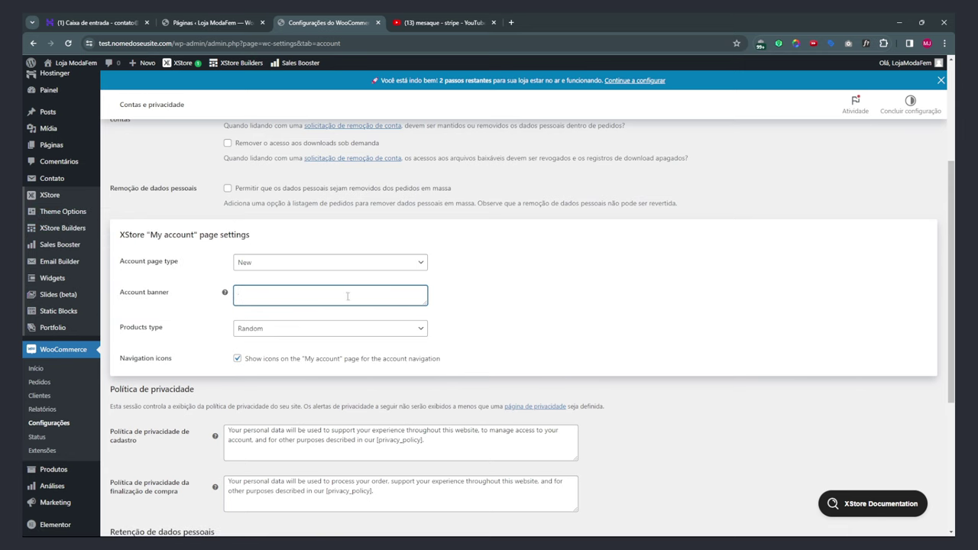
left_click(218, 22)
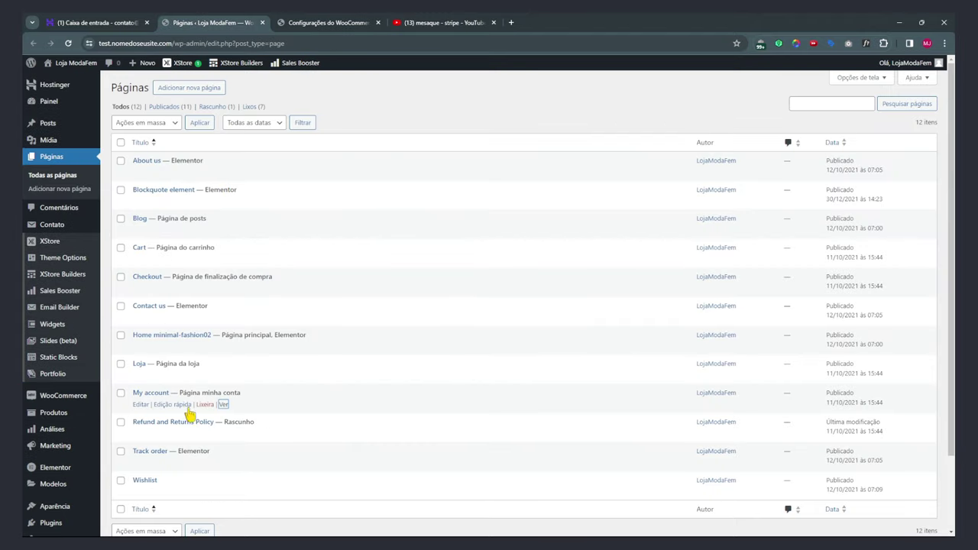
Open the store's My account page in a new tab and view its dashboard and orders sections.
middle_click(223, 405)
left_click(320, 24)
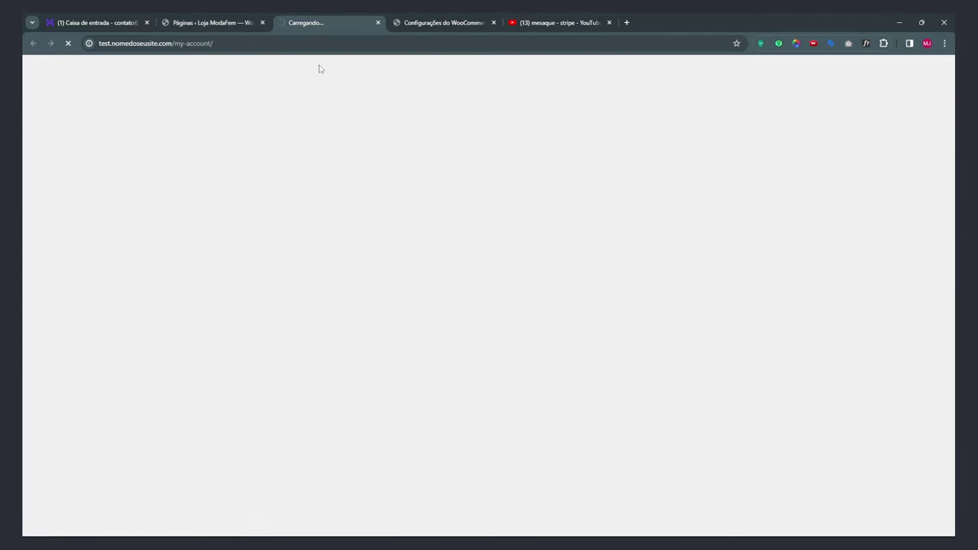
scroll(229, 230, "down", 2)
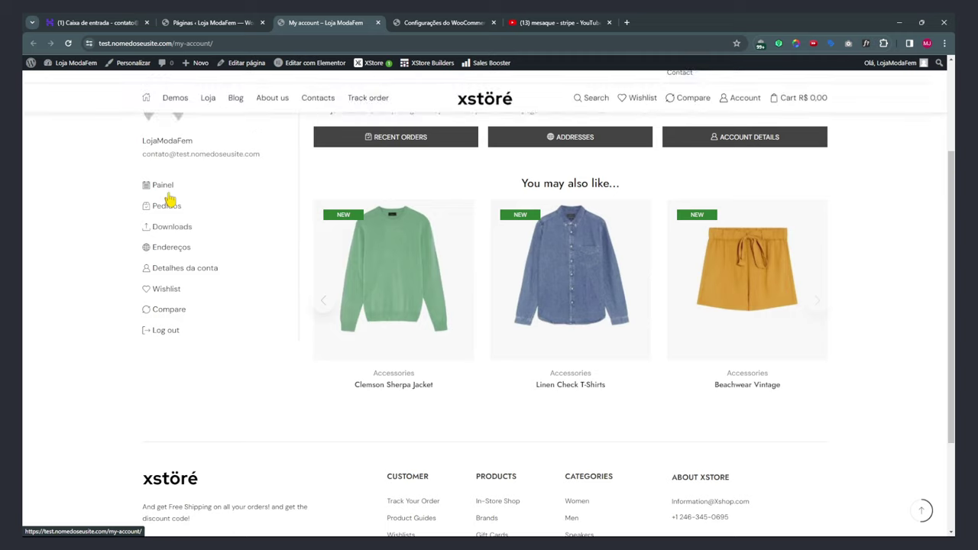
scroll(349, 262, "up", 3)
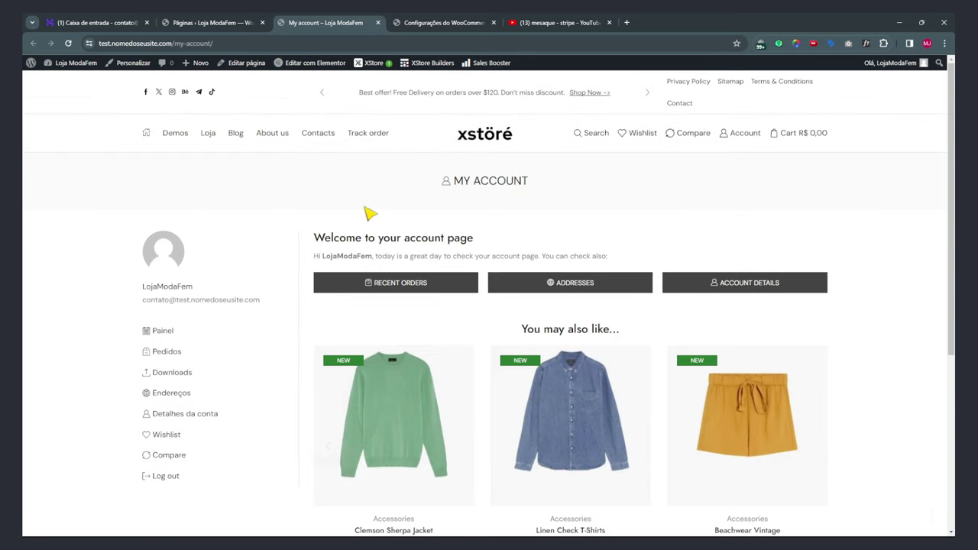
scroll(271, 203, "down", 3)
scroll(204, 264, "up", 1)
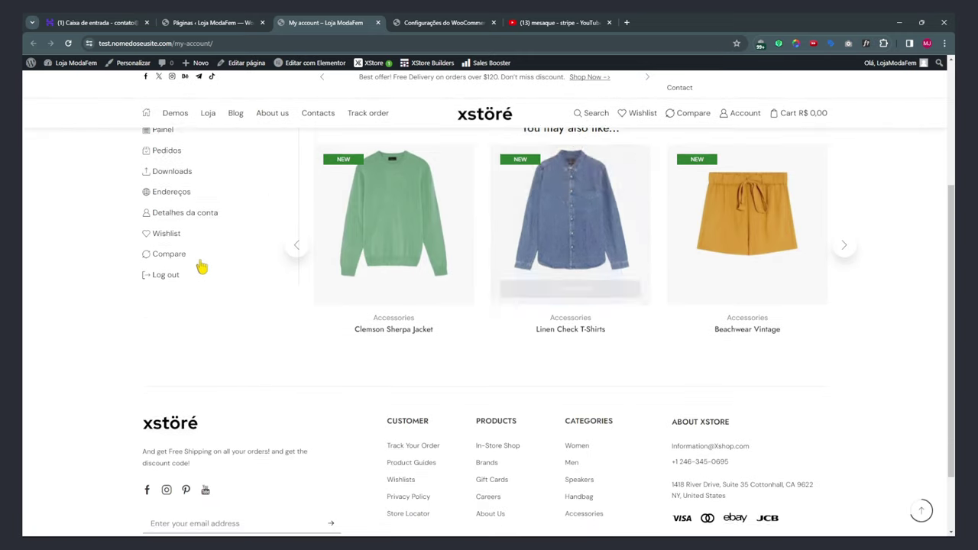
scroll(192, 266, "up", 1)
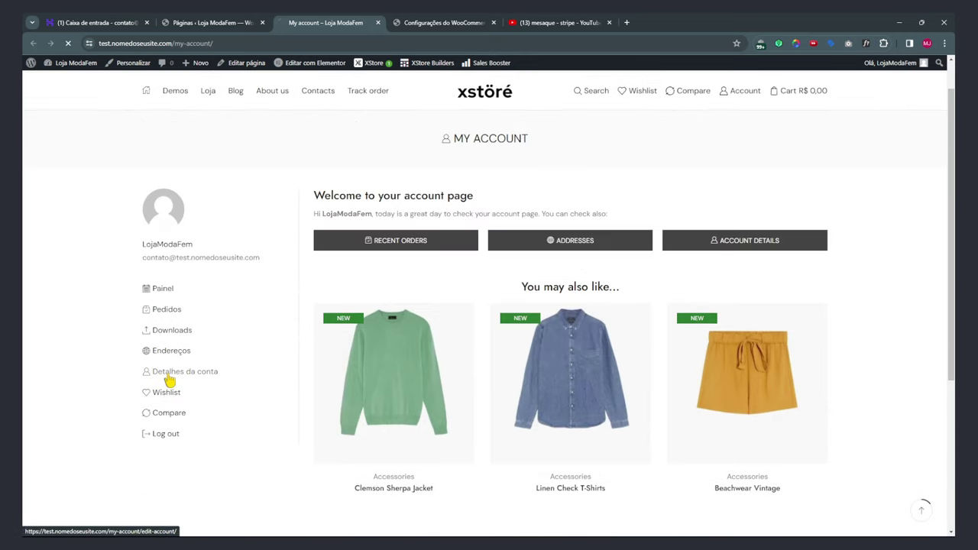
left_click(166, 331)
left_click(167, 352)
scroll(267, 377, "down", 3)
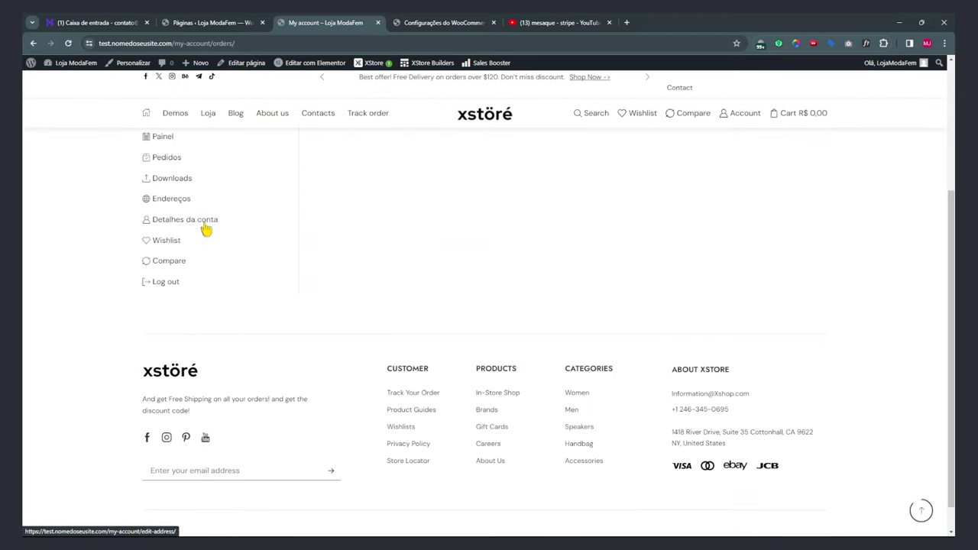
scroll(206, 229, "up", 3)
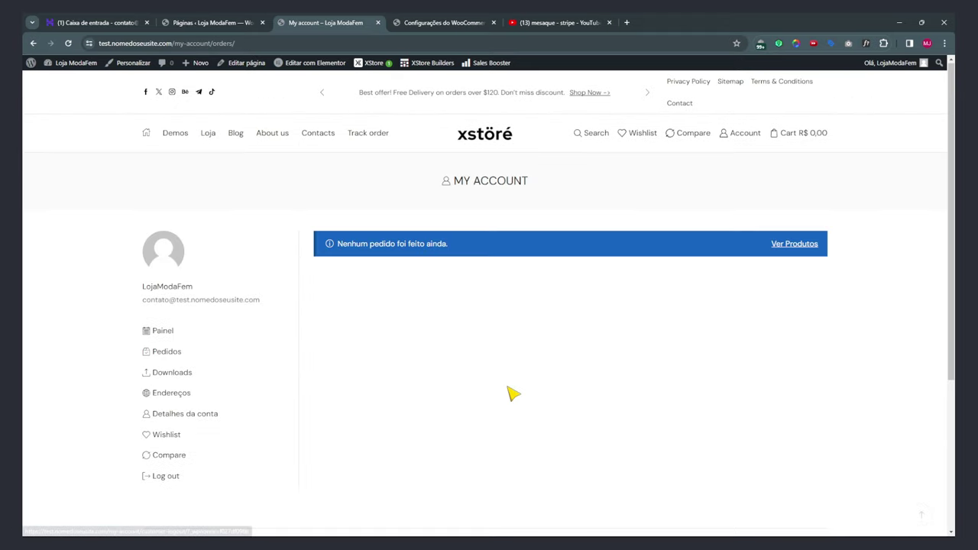
Close the My account tab and select the signup privacy policy text.
left_click(376, 23)
left_click(332, 250)
left_click_drag(464, 252, 226, 232)
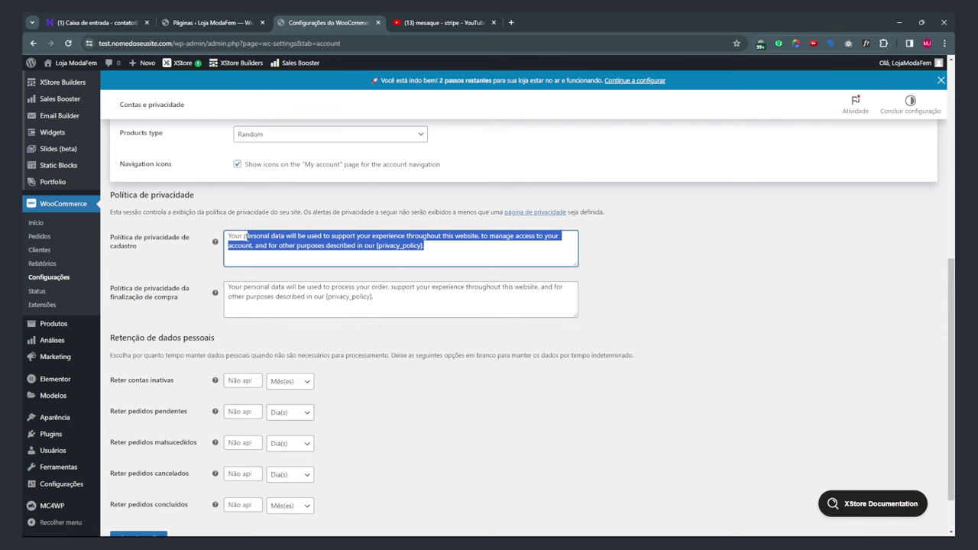
Select the checkout privacy policy text in Contas e privacidade.
left_click_drag(382, 299, 218, 279)
scroll(360, 366, "down", 2)
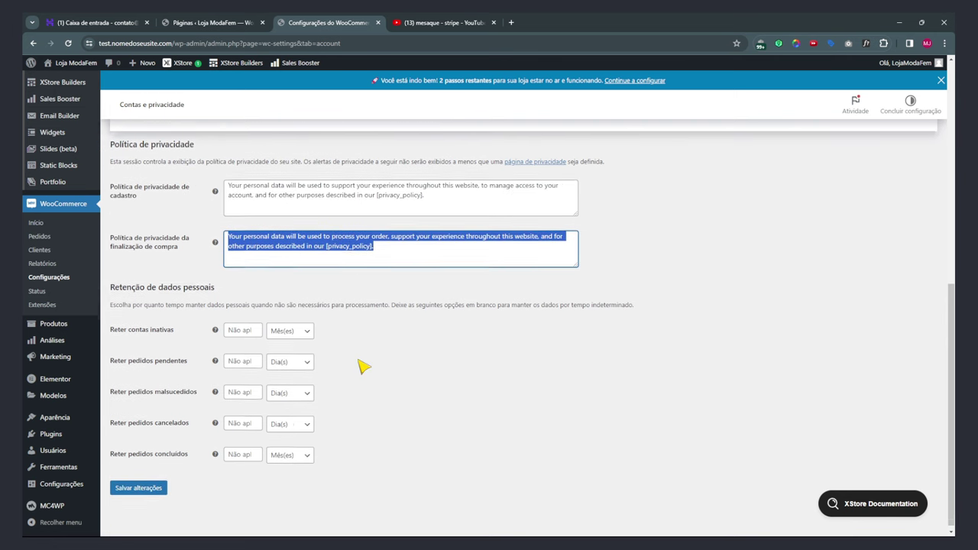
scroll(239, 417, "up", 5)
scroll(239, 416, "up", 1)
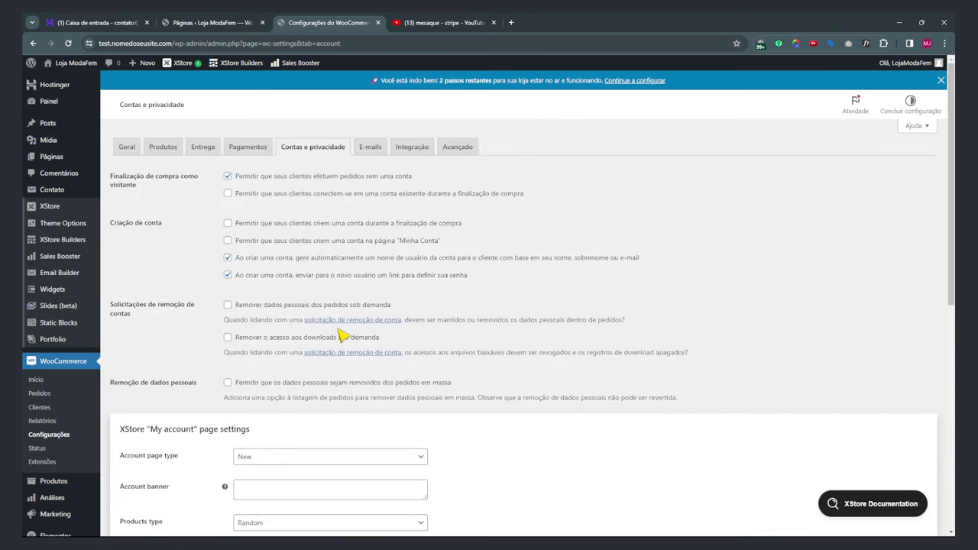
Visit the E-mails and Integração settings, leaving without saving, and land on Avançado.
left_click(372, 150)
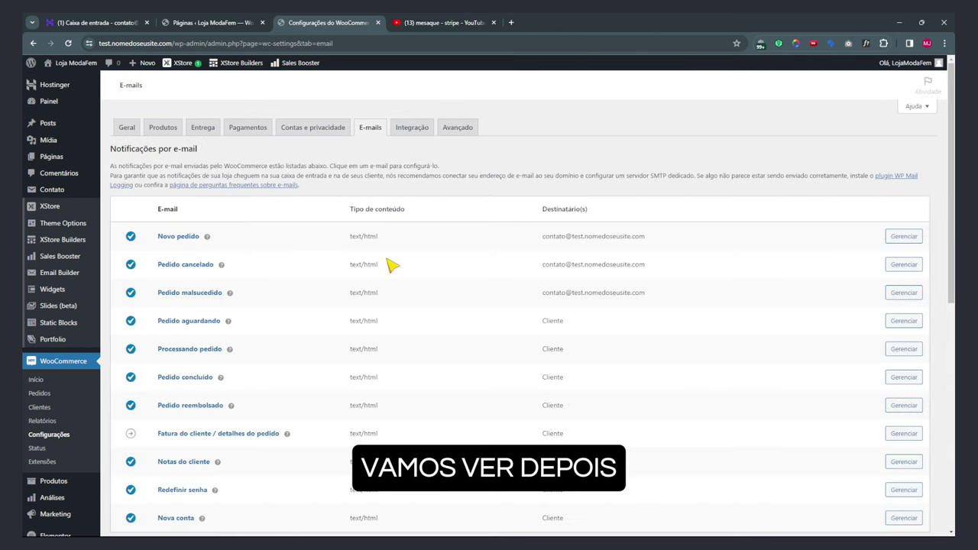
left_click(411, 128)
left_click(523, 106)
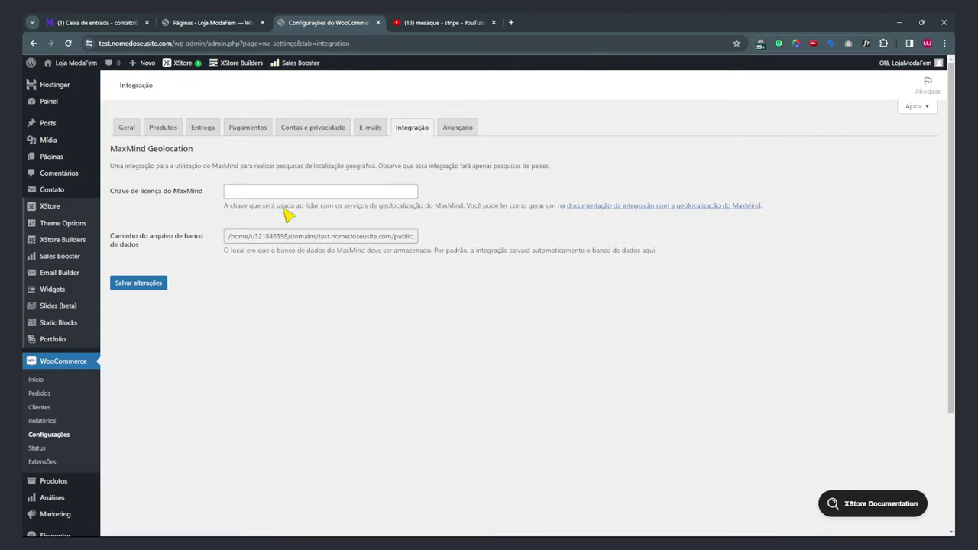
left_click(450, 132)
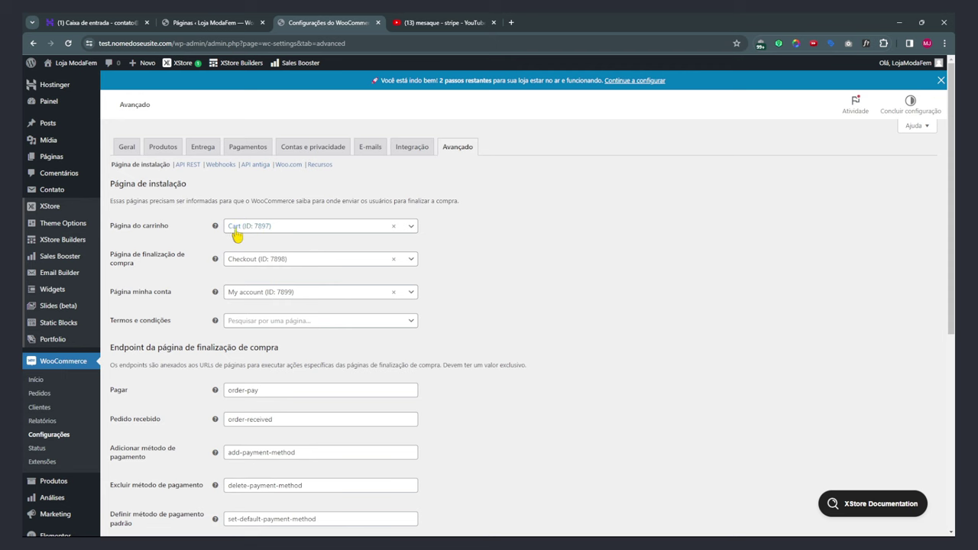
Quick-edit the Cart page in Páginas and rename it to 'carrinho'.
left_click(234, 22)
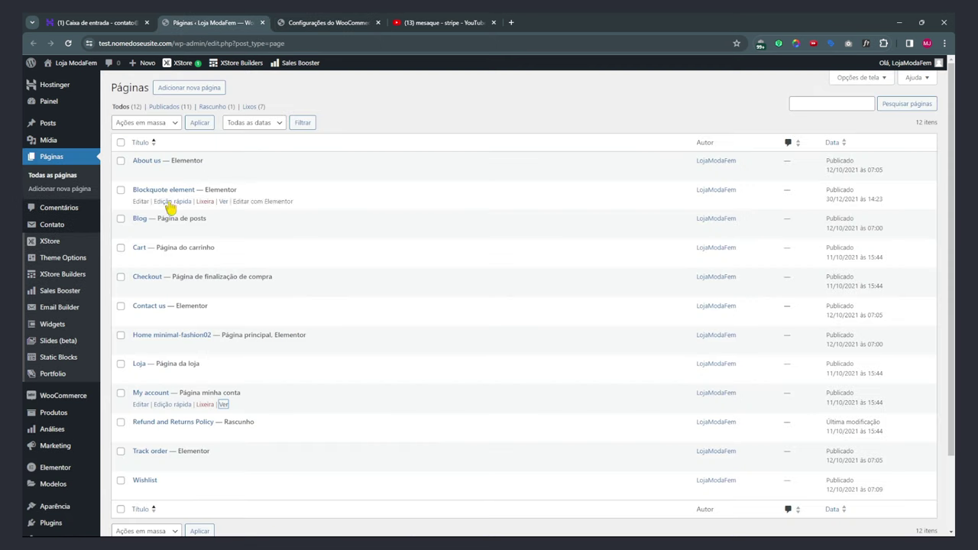
left_click(175, 261)
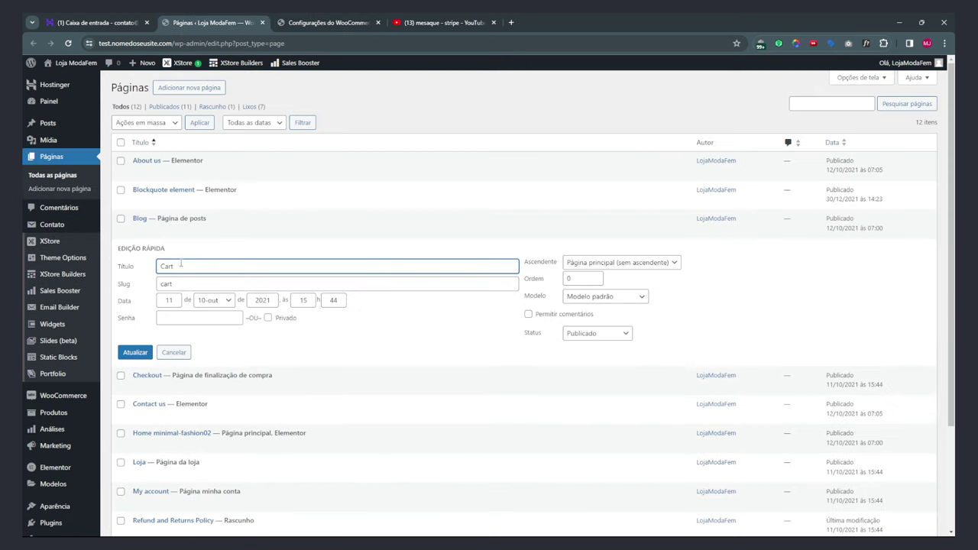
type("carrinho")
left_click(135, 352)
Reload the Avançado settings to show carrinho as the cart page and check the terms page picker.
left_click(329, 23)
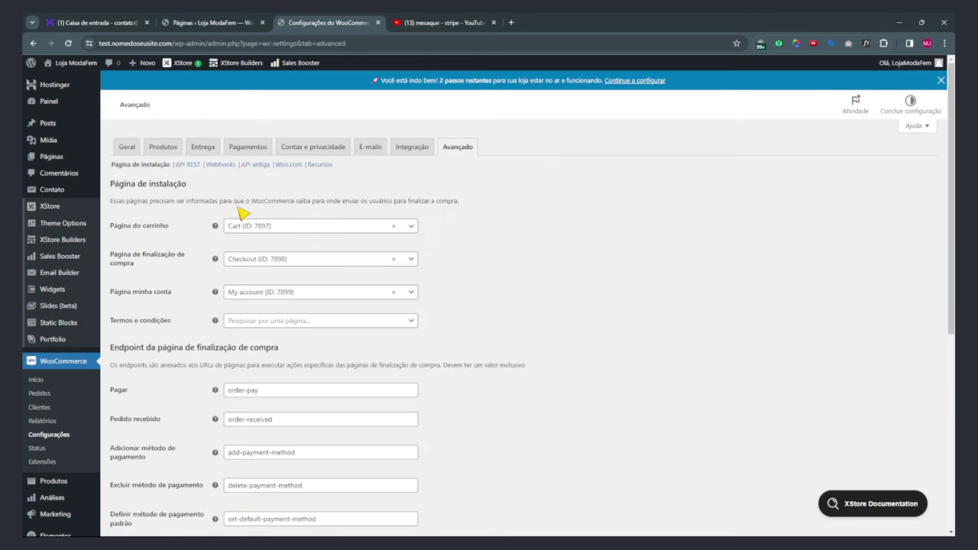
key("F5")
left_click(313, 322)
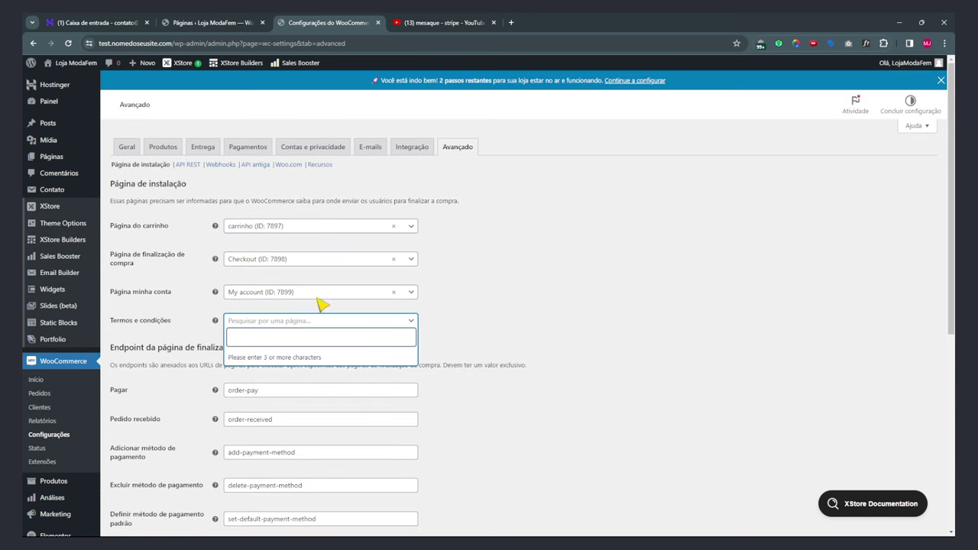
left_click(195, 23)
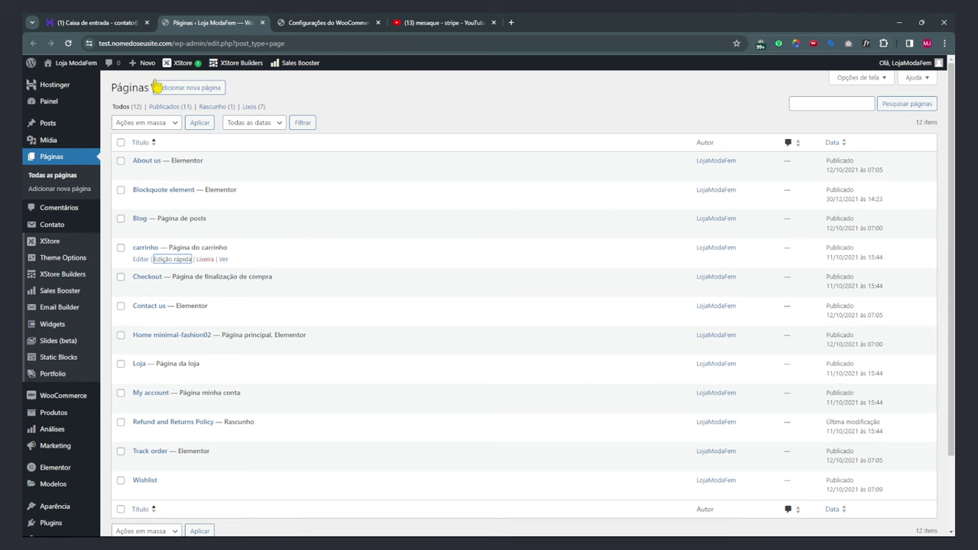
Create and publish a new empty page titled 'termos e condições'.
left_click(178, 87)
type("ter")
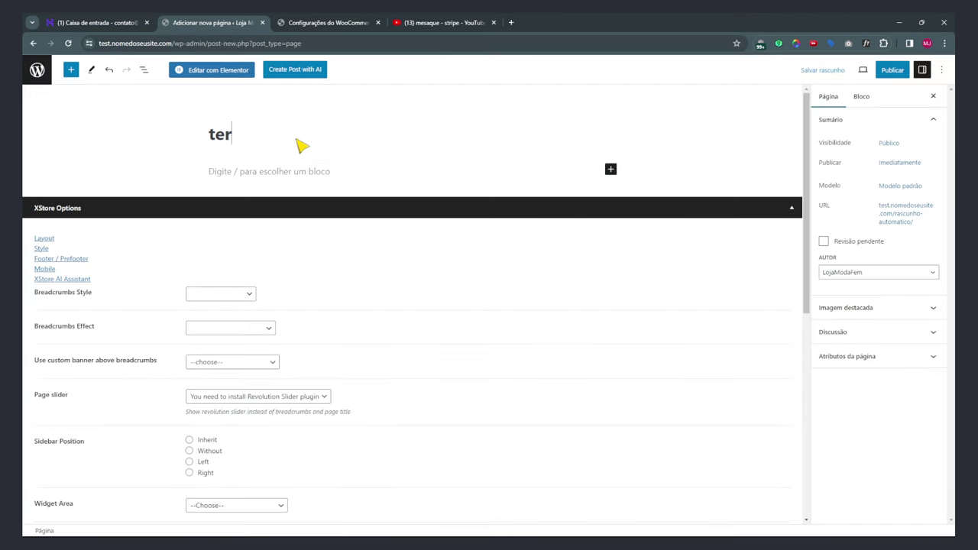
type("mo ")
type(" e condições")
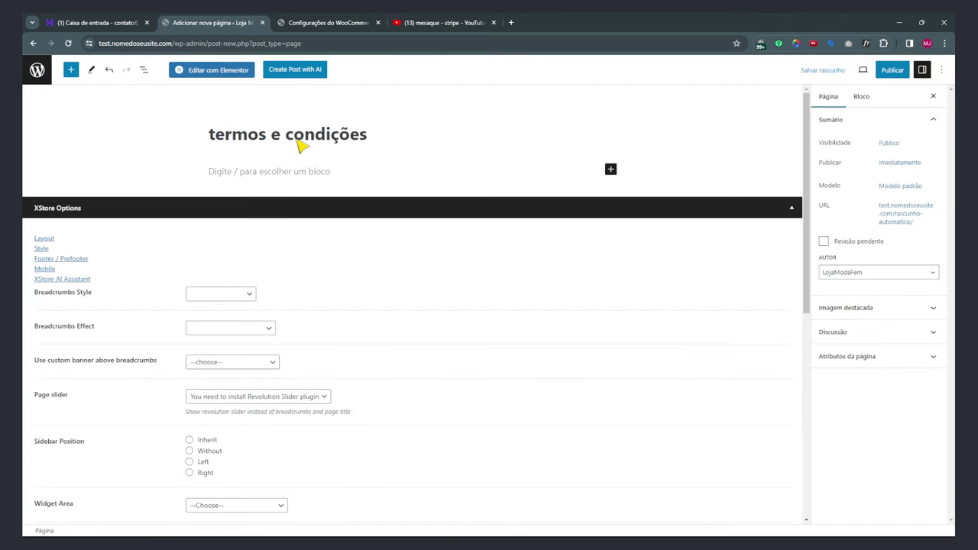
left_click(896, 69)
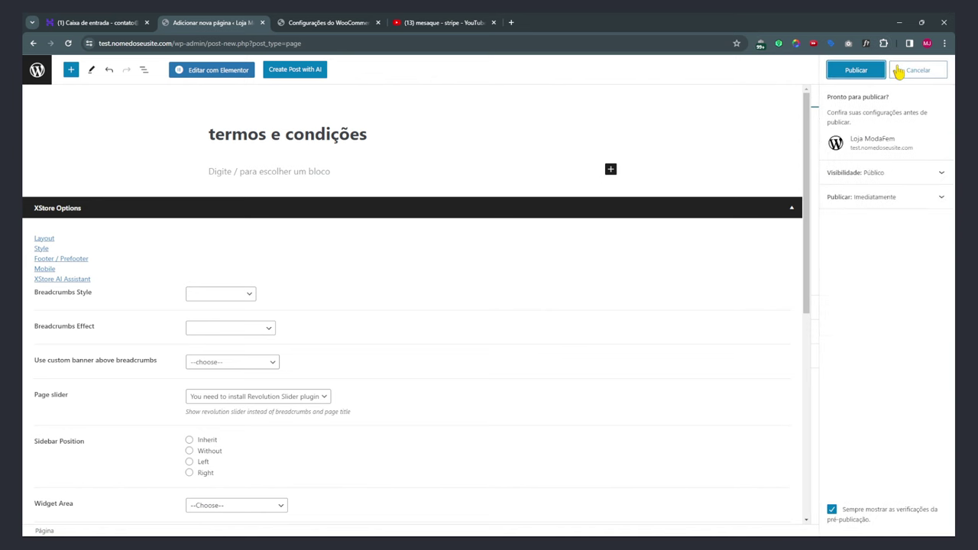
scroll(211, 366, "down", 4)
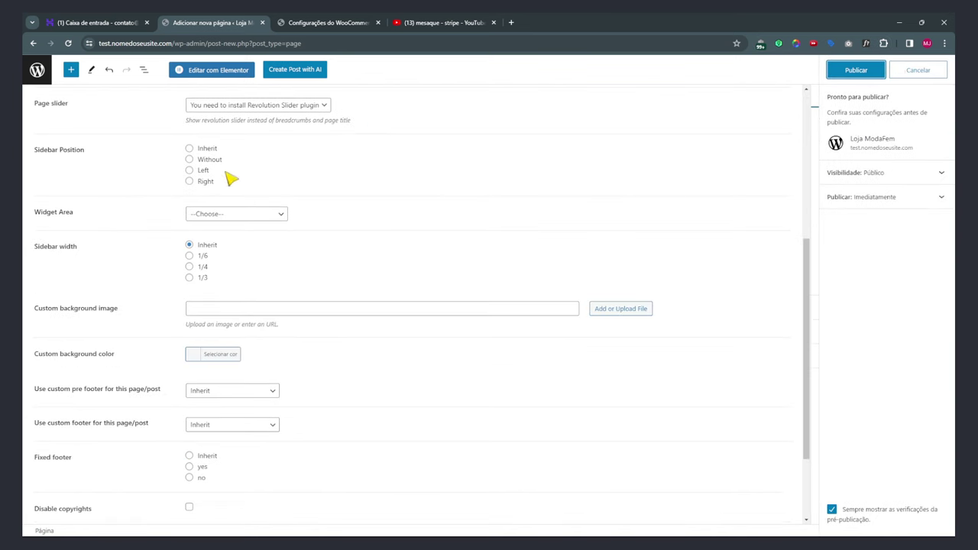
scroll(507, 242, "up", 4)
left_click(855, 71)
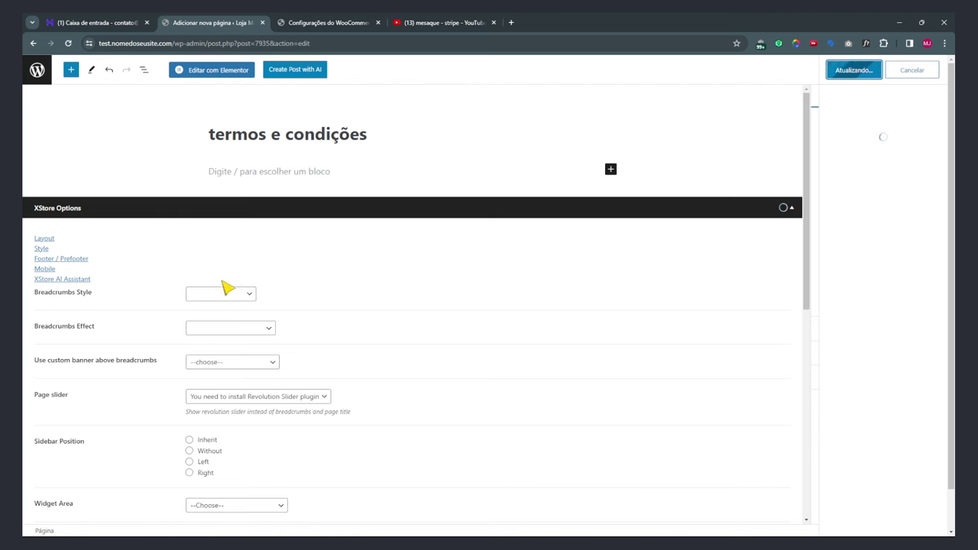
scroll(227, 349, "down", 4)
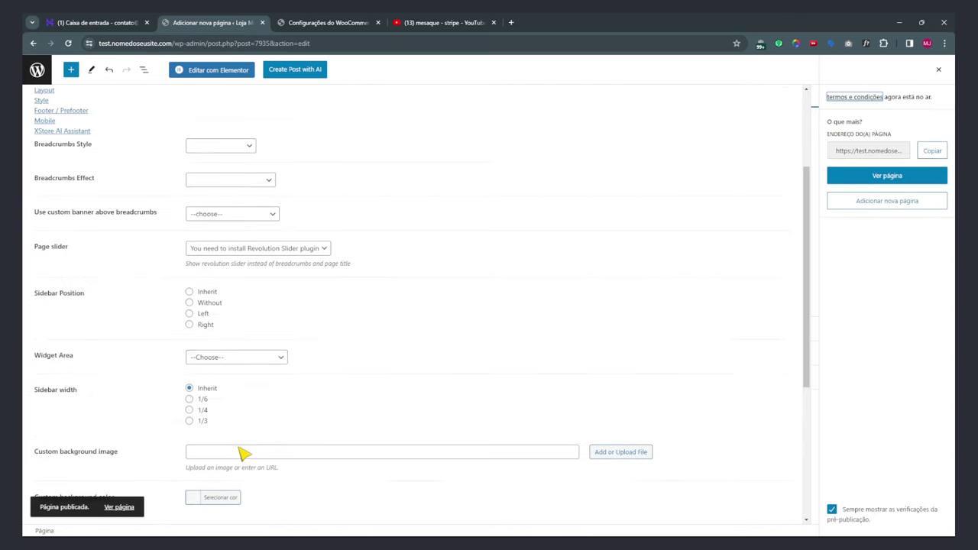
scroll(245, 454, "up", 4)
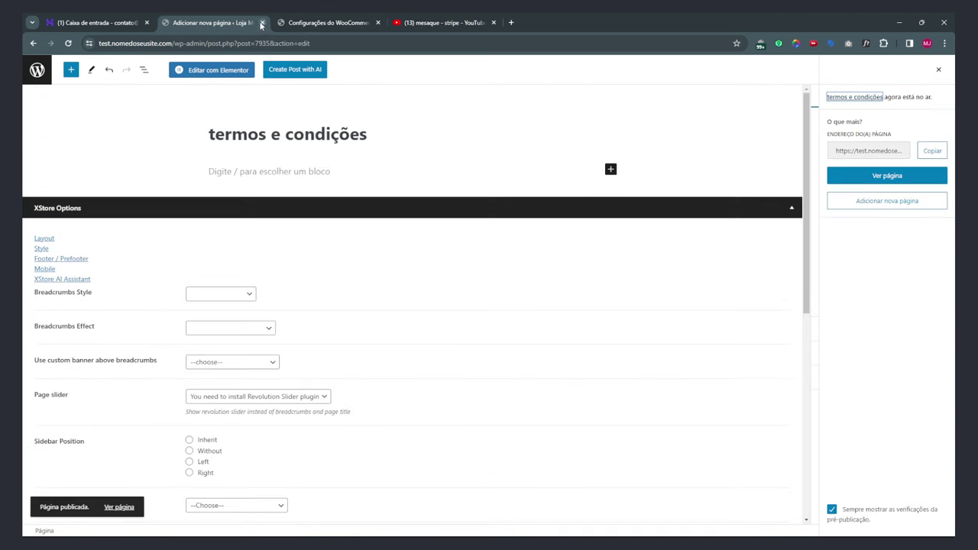
left_click(284, 22)
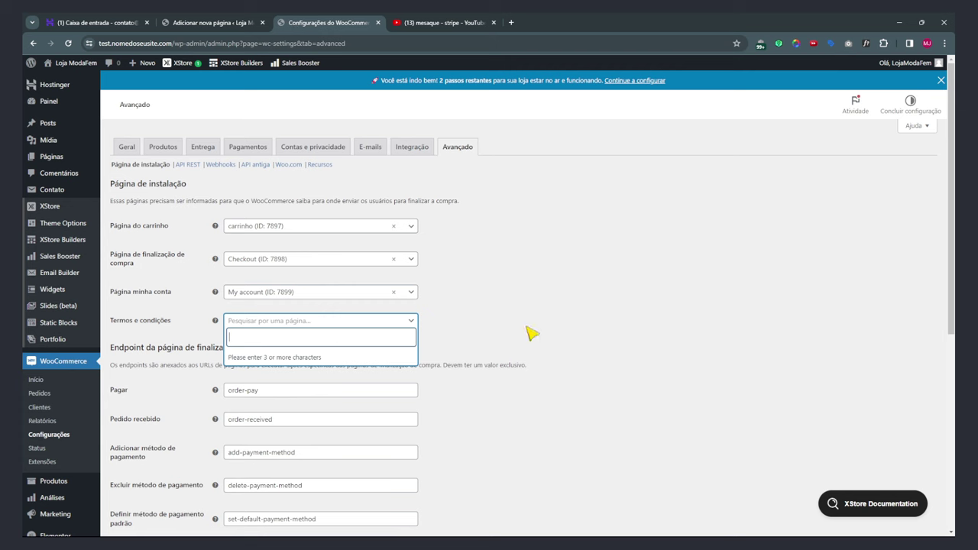
Set 'termos e condições (ID: 7935)' as the terms and conditions page and save the Avançado settings.
type("er")
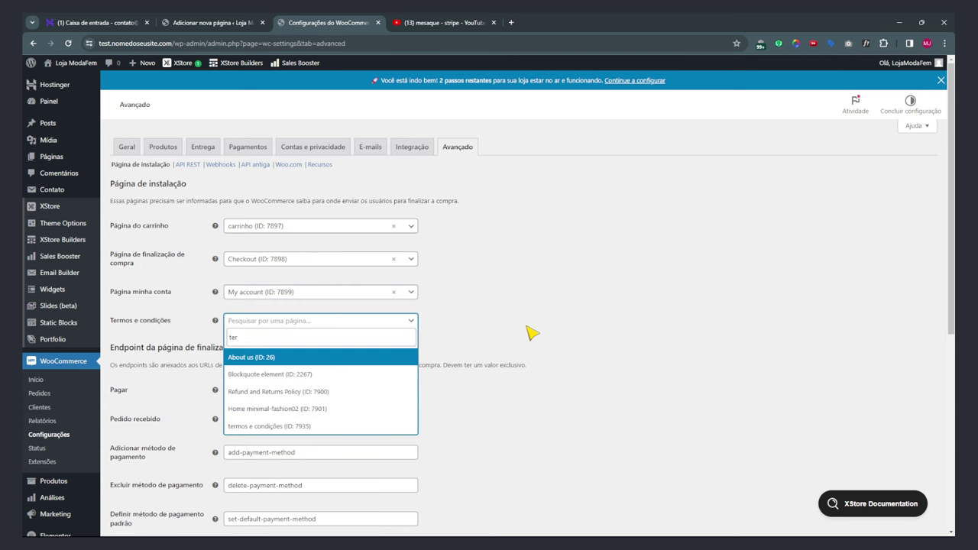
type("m")
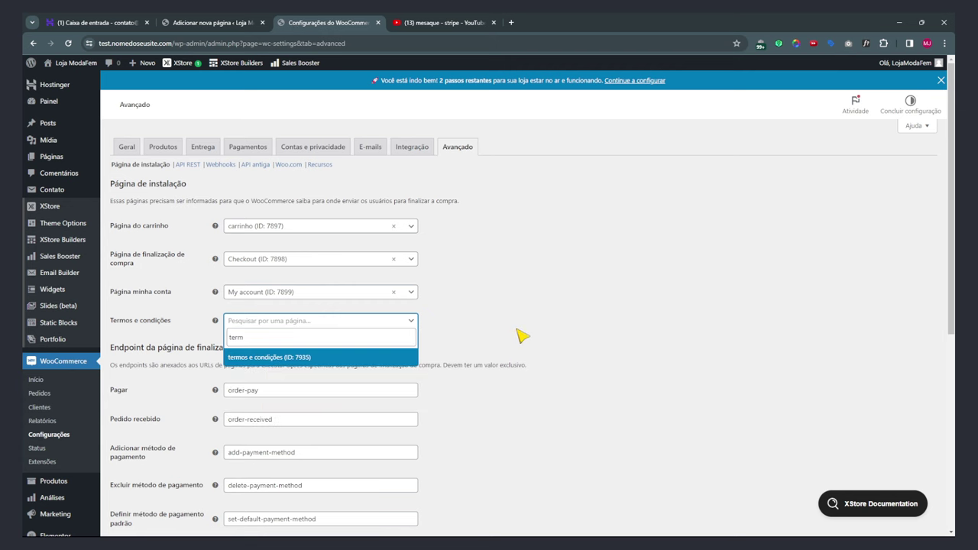
left_click(261, 363)
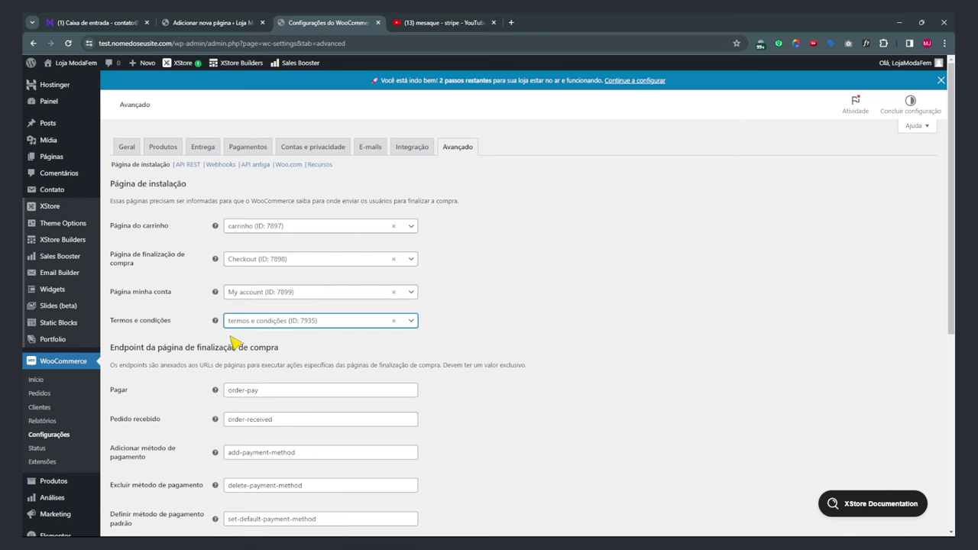
scroll(316, 372, "down", 5)
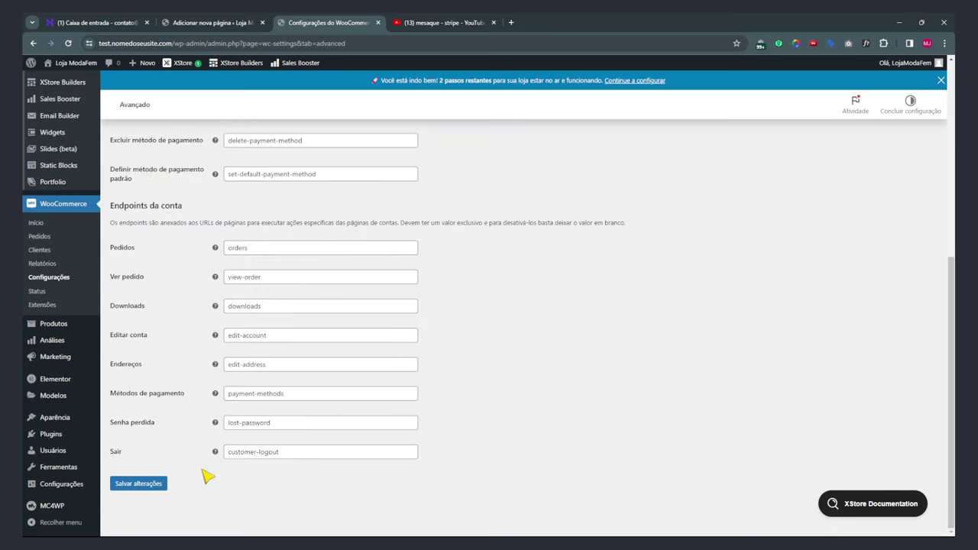
left_click(146, 485)
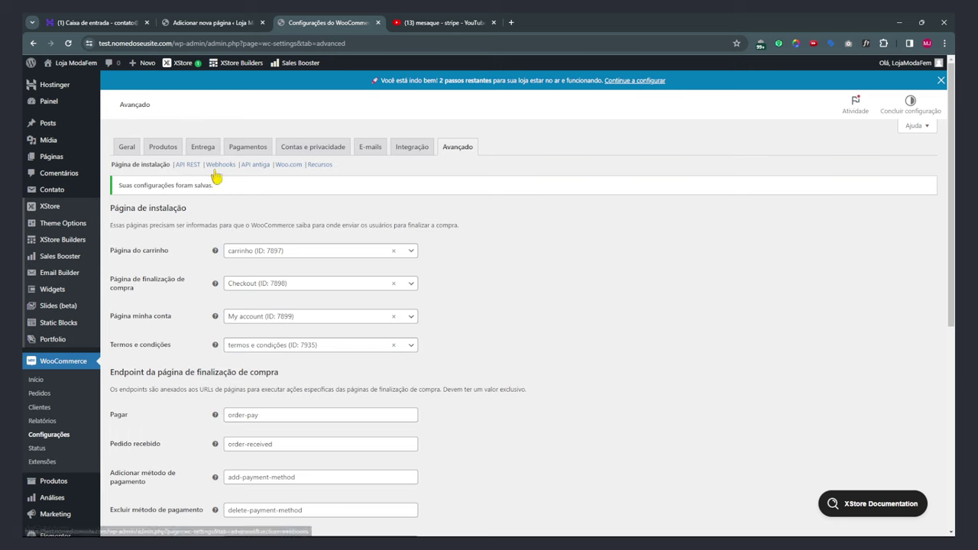
scroll(178, 256, "down", 1)
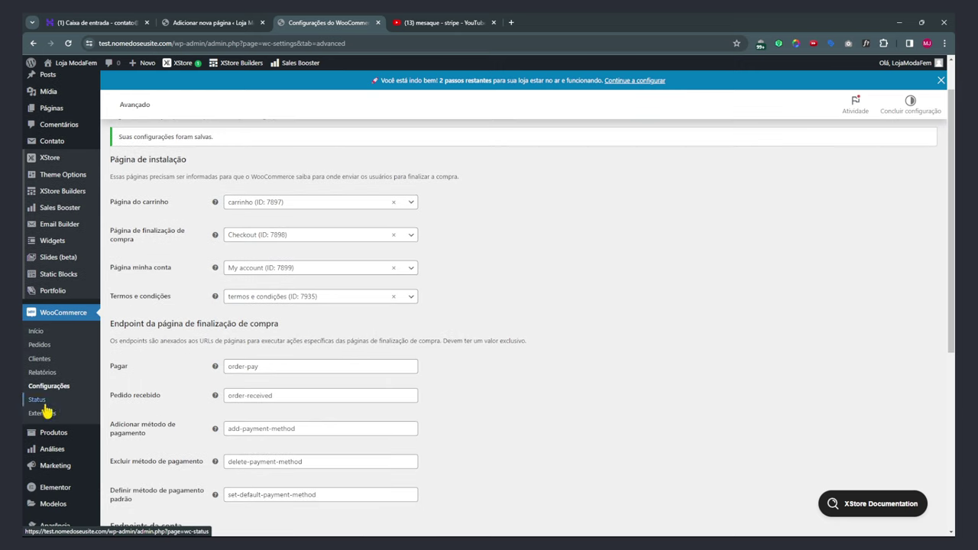
mouse_move(58, 438)
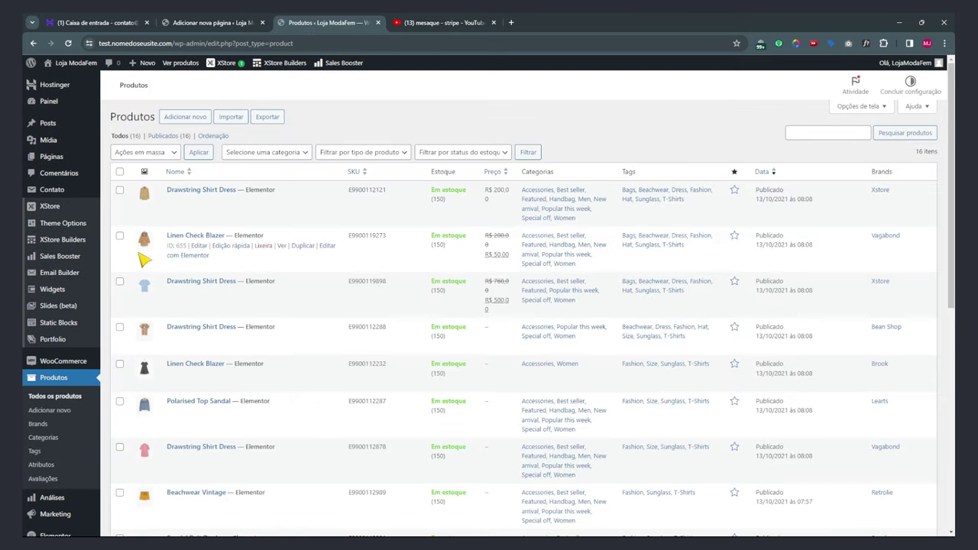
Browse the product list and its bulk actions, then open Drawstring Shirt Dress in Editar produto.
scroll(227, 255, "down", 6)
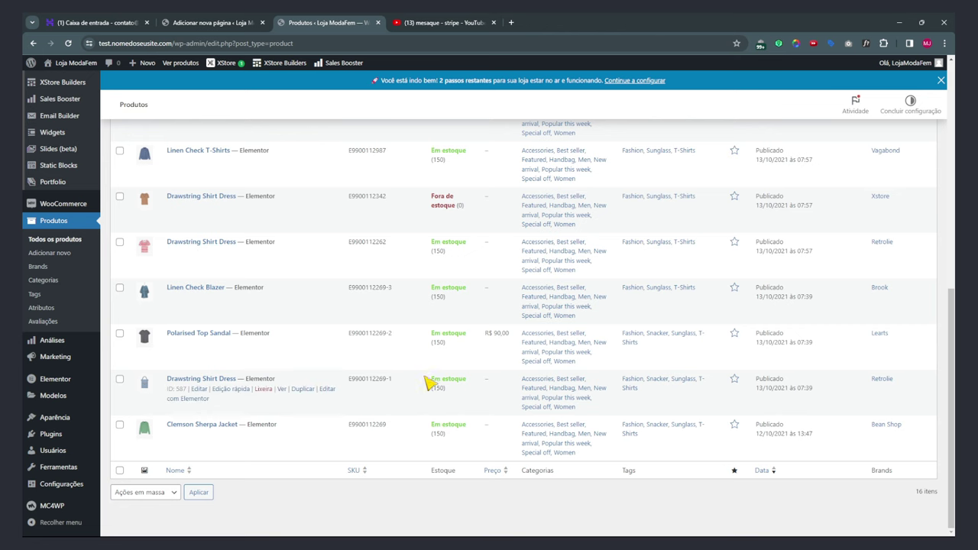
scroll(405, 273, "up", 8)
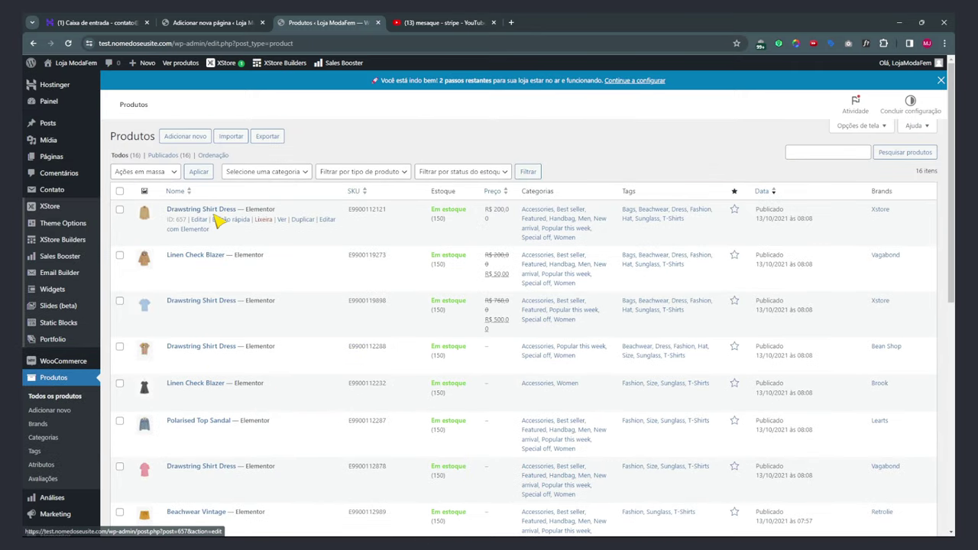
left_click(144, 171)
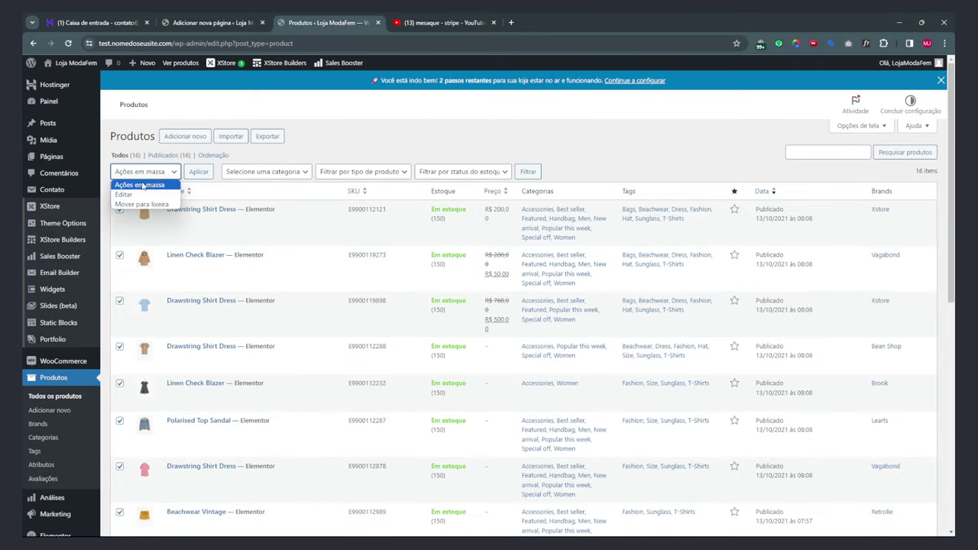
left_click(383, 148)
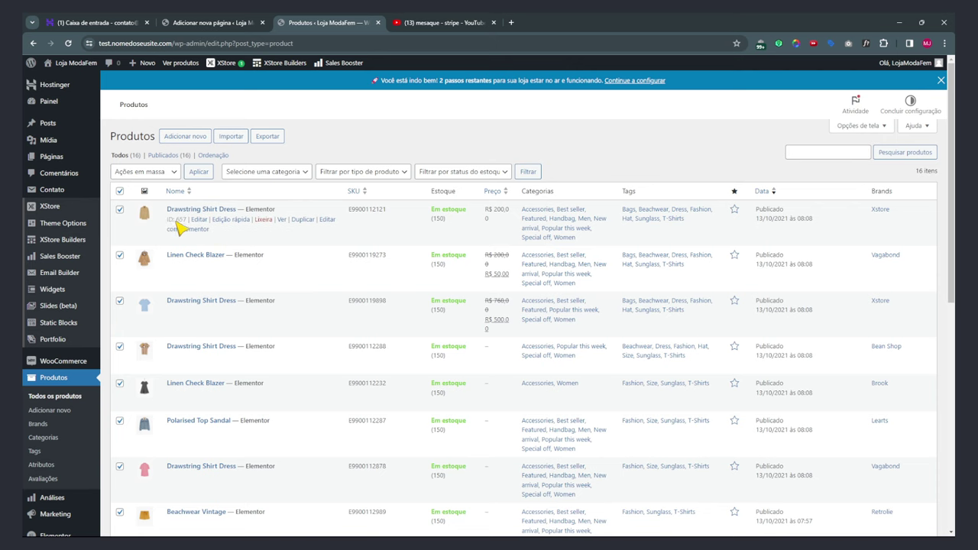
left_click(189, 213)
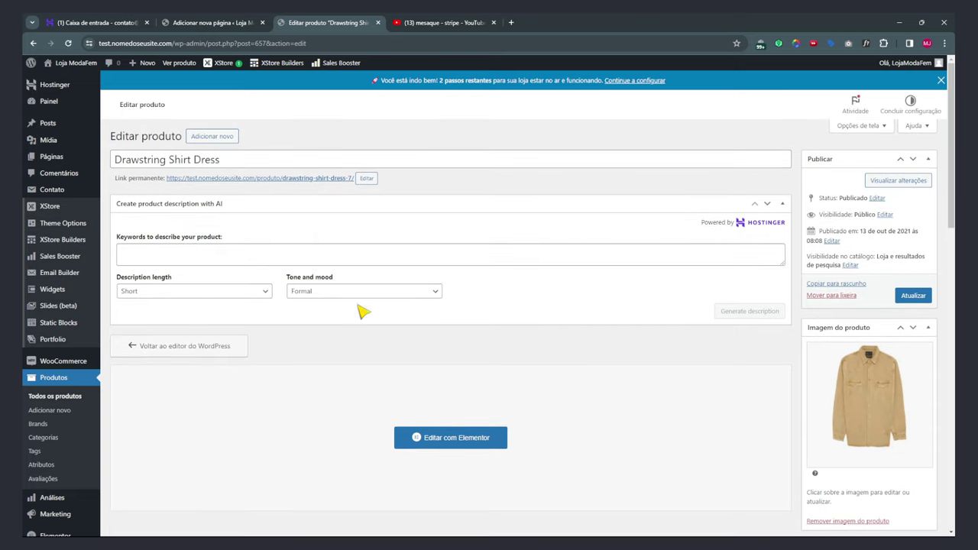
scroll(417, 364, "down", 3)
scroll(292, 345, "down", 2)
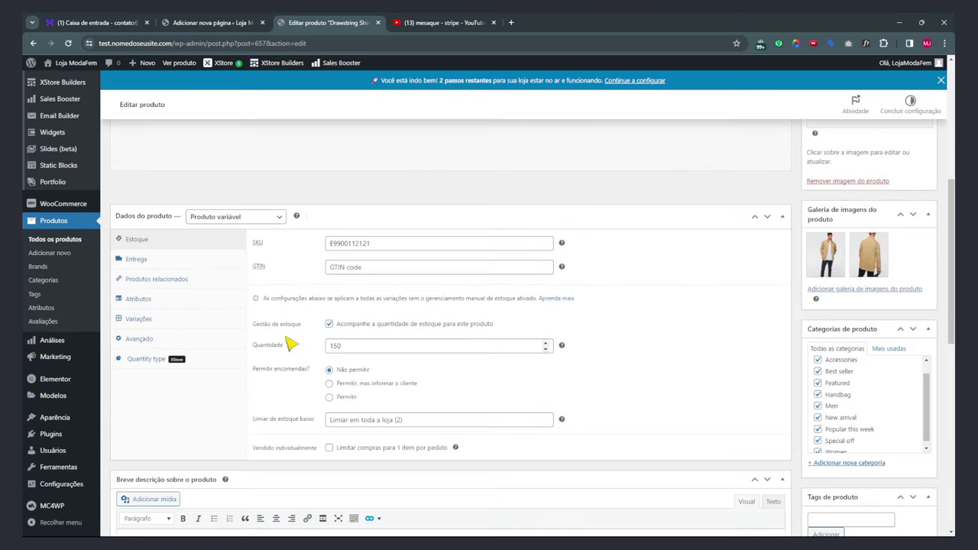
scroll(481, 295, "up", 3)
scroll(447, 343, "down", 3)
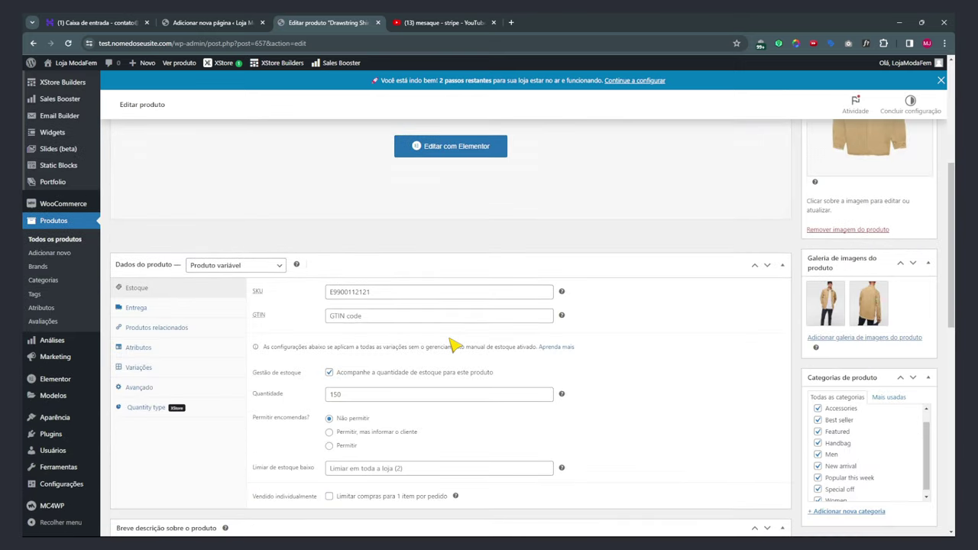
left_click(223, 267)
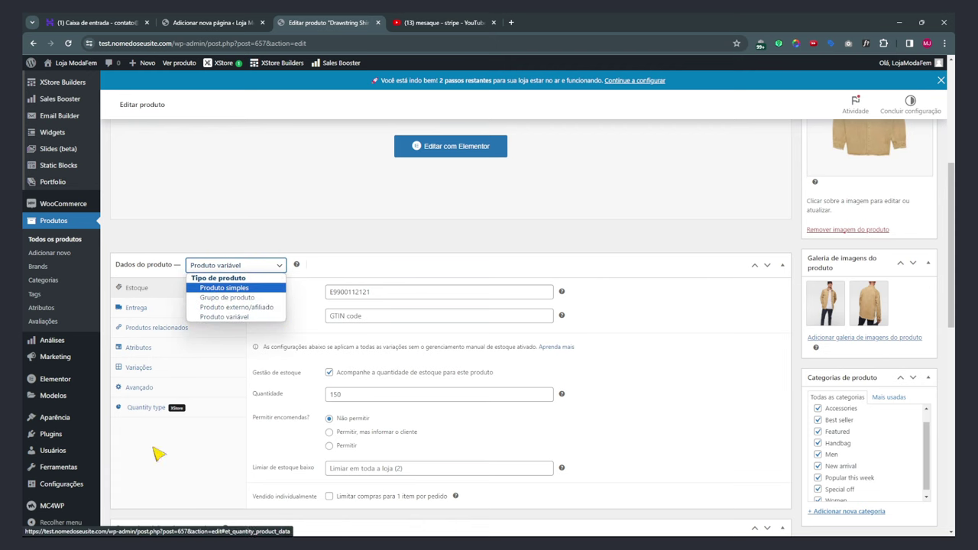
key("Escape")
left_click(370, 292)
left_click_drag(370, 292, 317, 291)
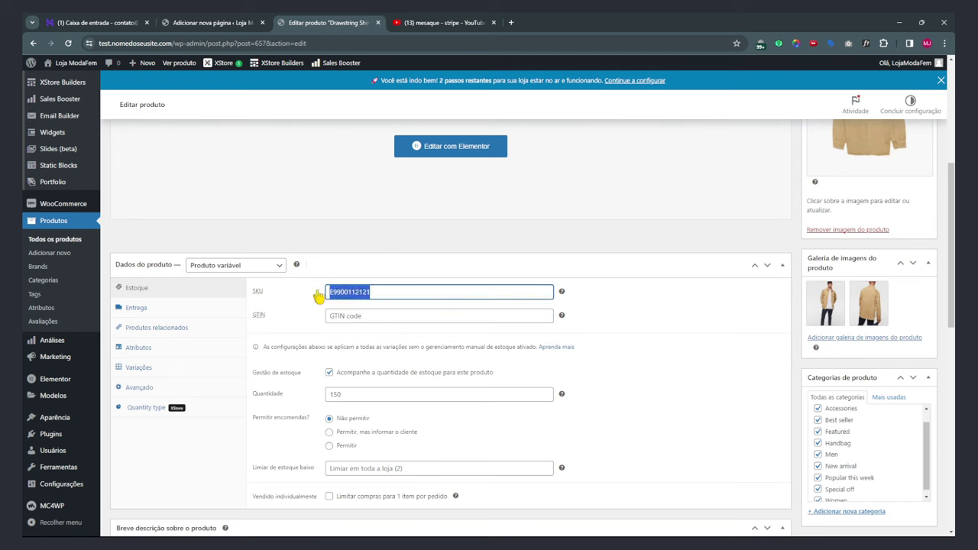
left_click(361, 315)
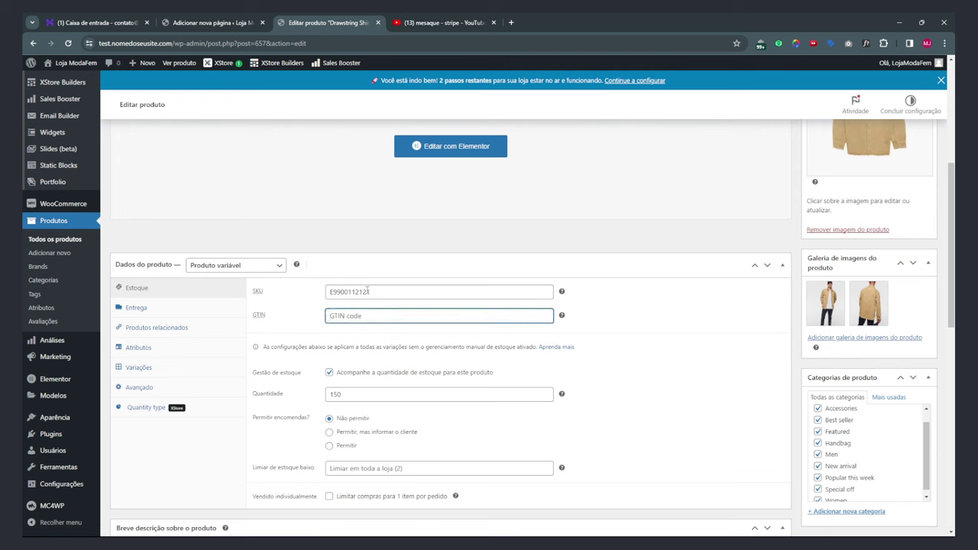
double_click(361, 292)
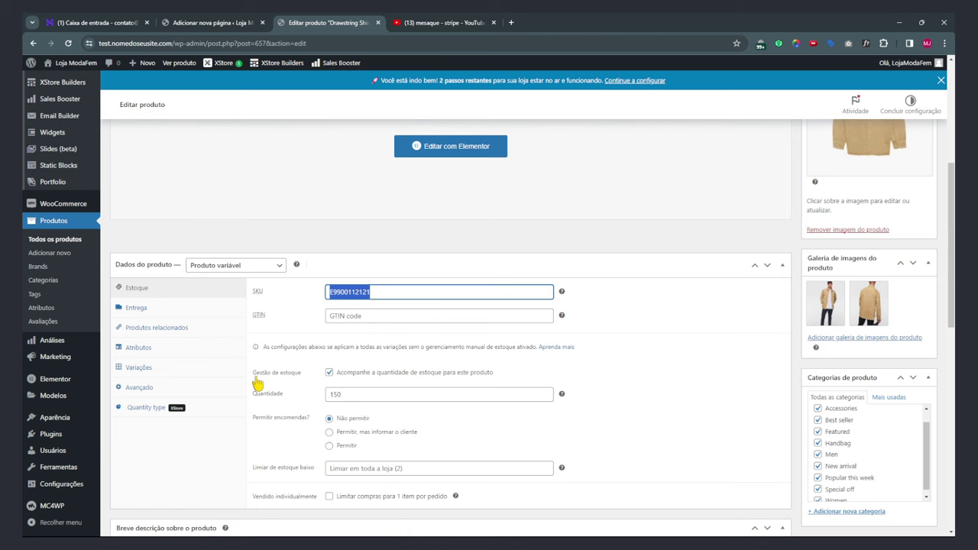
double_click(326, 395)
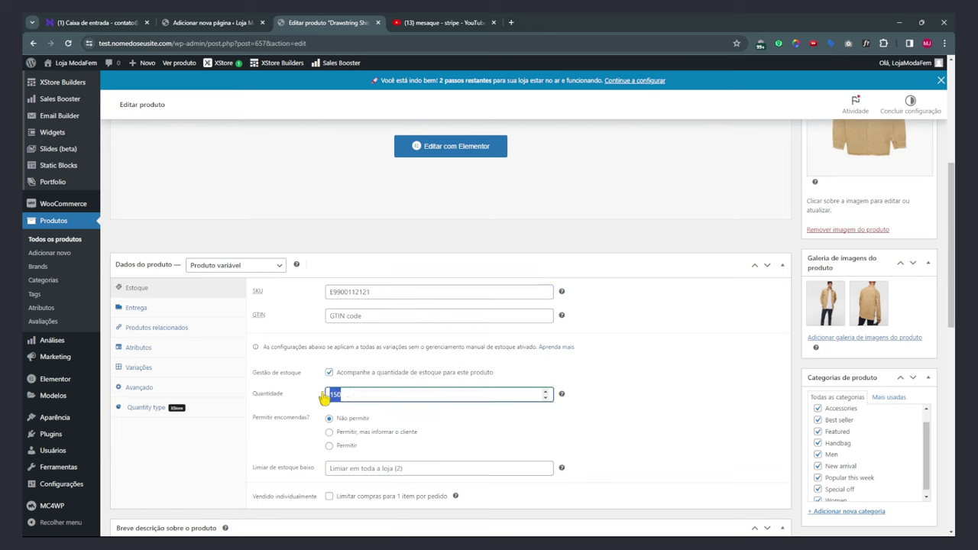
left_click_drag(344, 395, 321, 398)
scroll(359, 424, "down", 2)
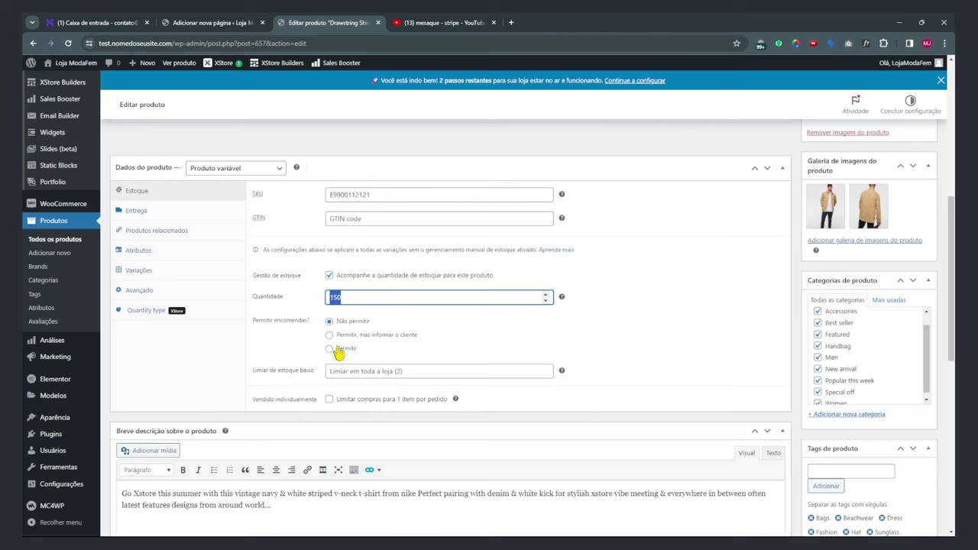
left_click_drag(344, 299, 289, 299)
left_click(380, 371)
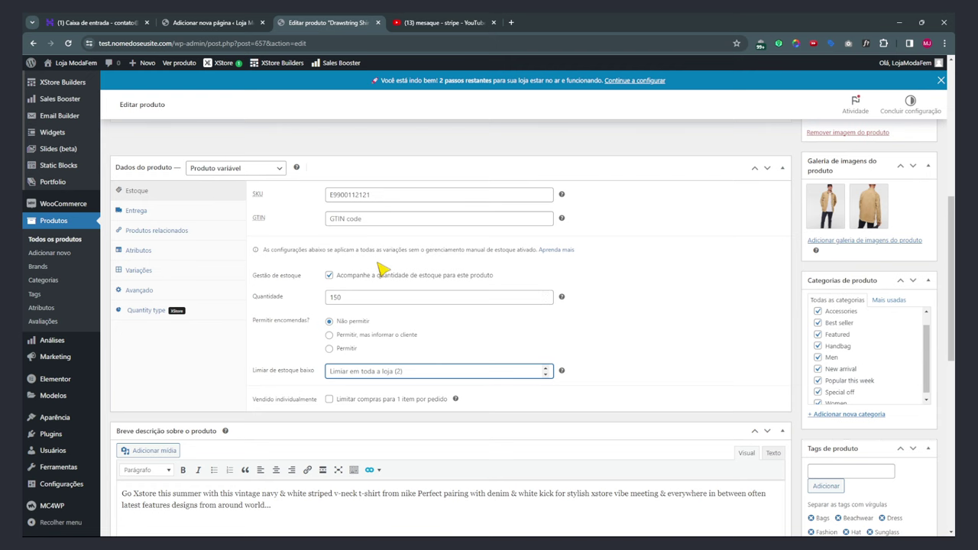
Look through the product's Entrega, Produtos relacionados, Atributos and Variações sections.
left_click(142, 216)
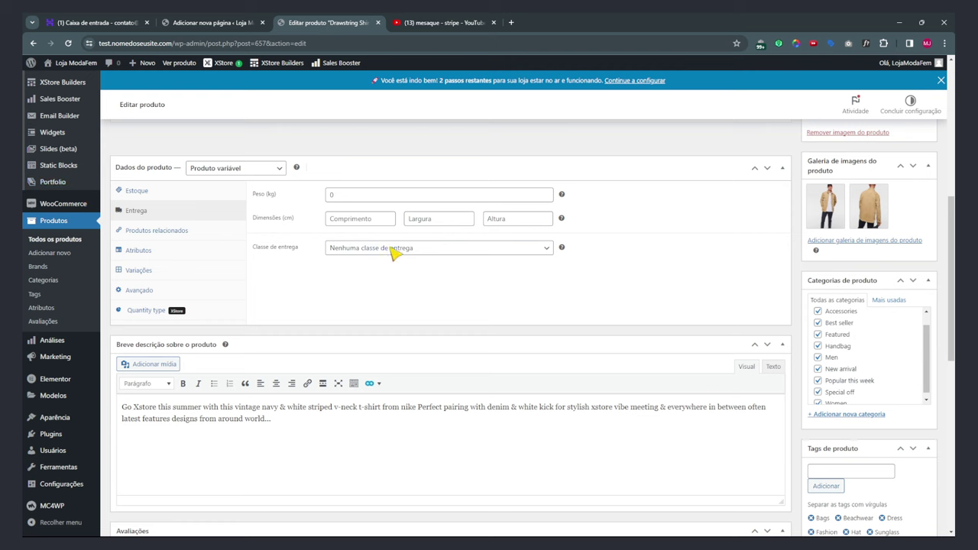
left_click(143, 231)
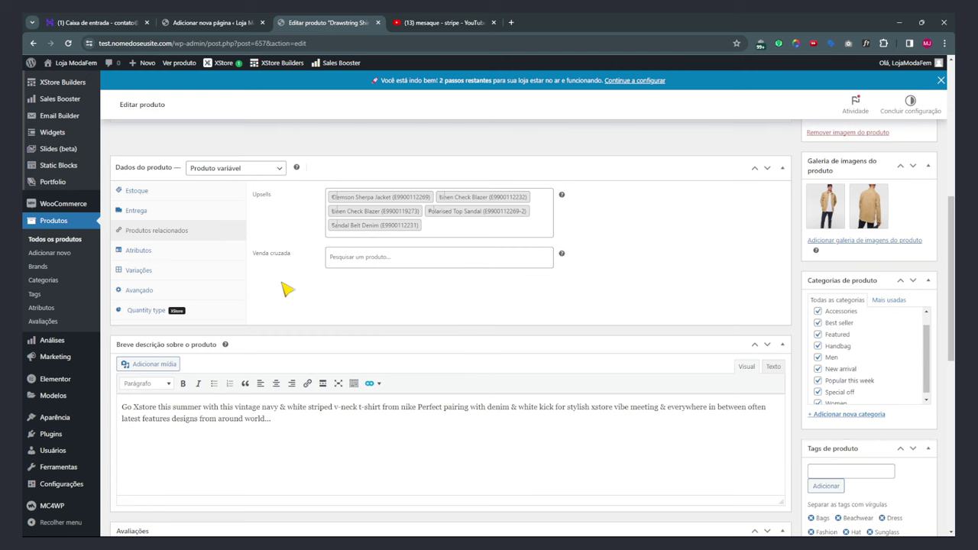
left_click(151, 257)
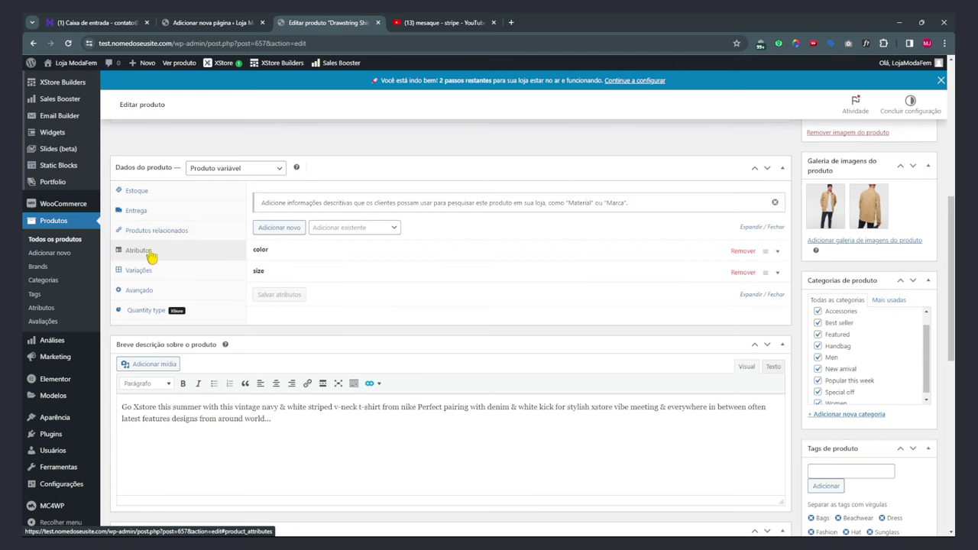
left_click(145, 271)
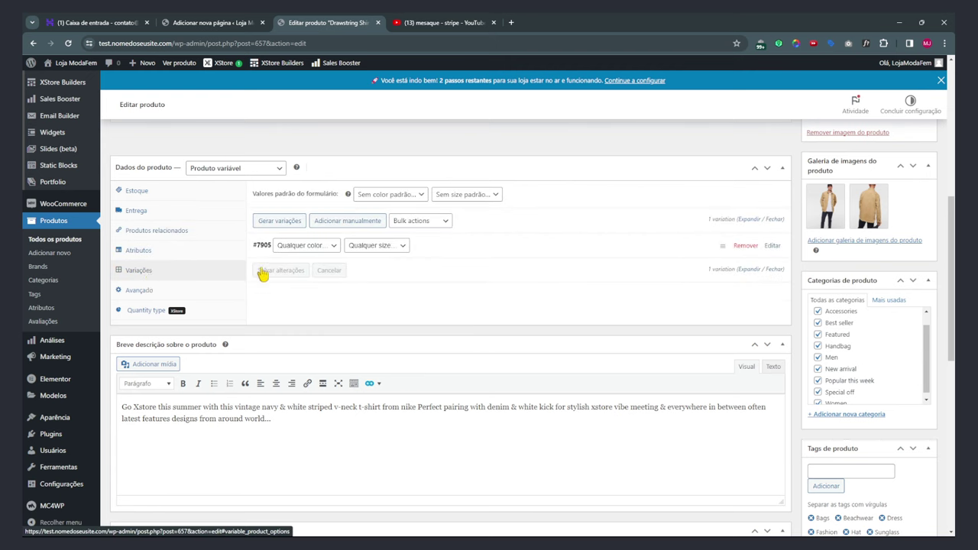
Inspect variation #7905's color, size and fields, then view the Avançado product settings.
left_click(313, 249)
left_click(374, 246)
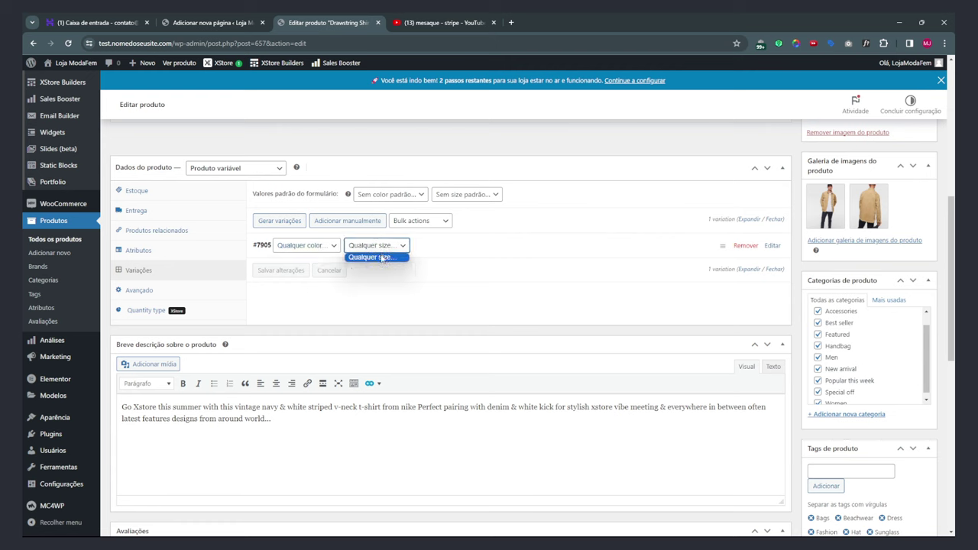
left_click(379, 258)
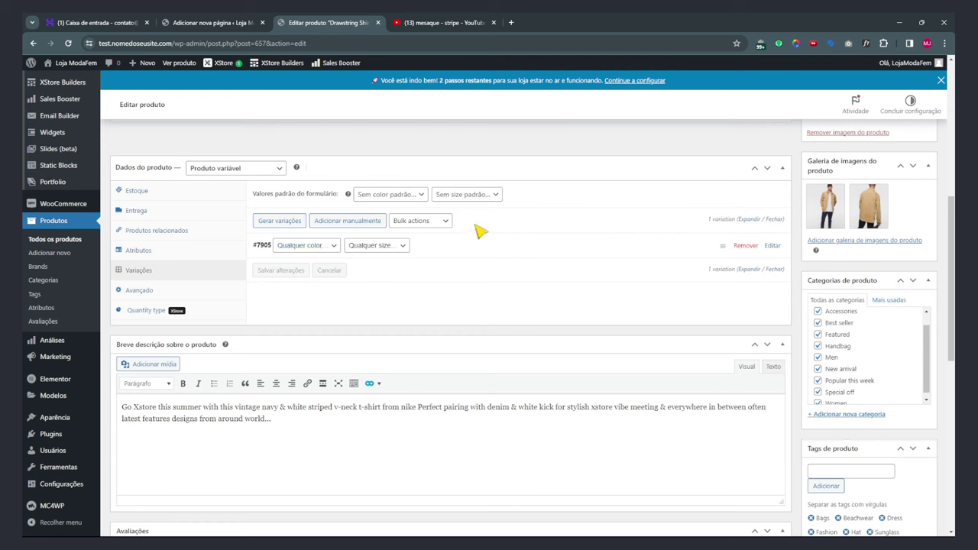
left_click(772, 246)
scroll(473, 348, "down", 10)
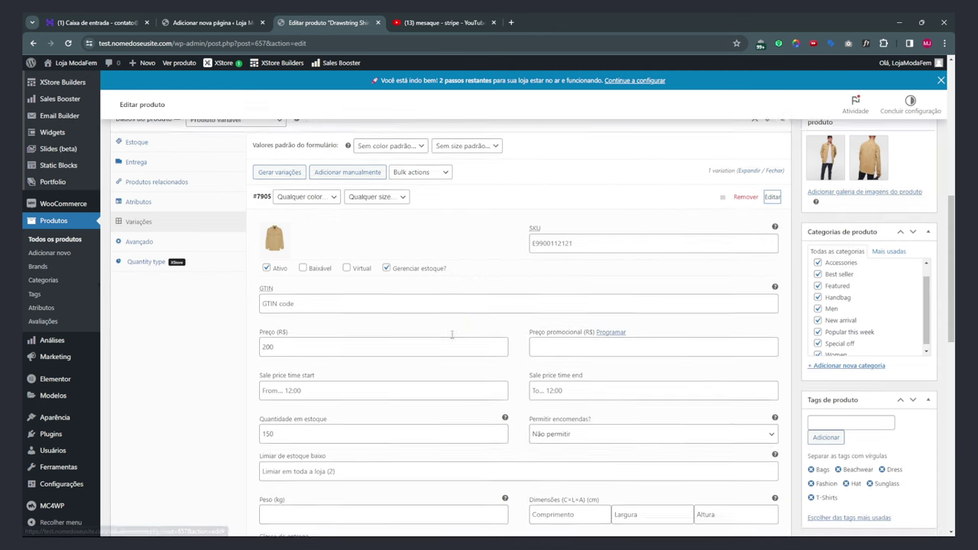
scroll(321, 313, "up", 10)
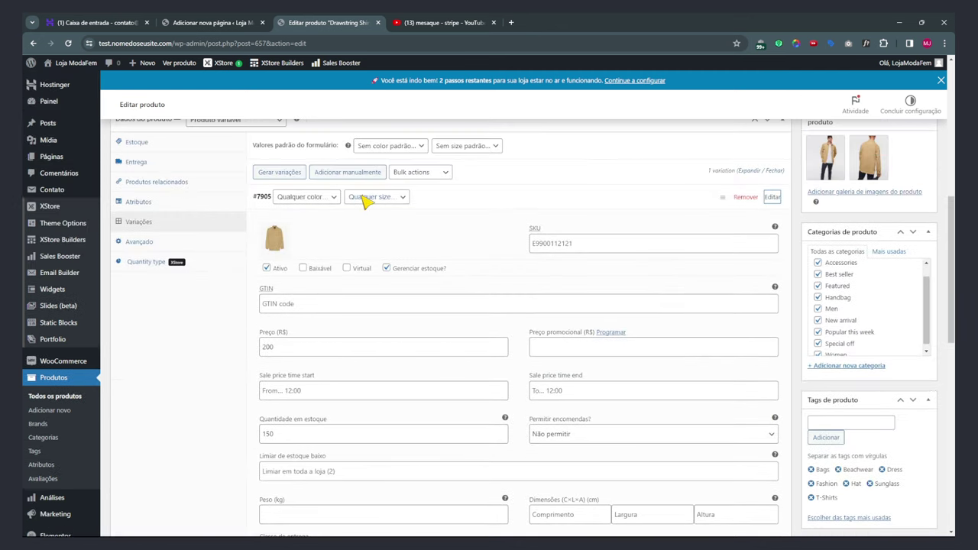
scroll(348, 289, "down", 3)
scroll(352, 287, "up", 3)
scroll(126, 356, "up", 1)
left_click(137, 340)
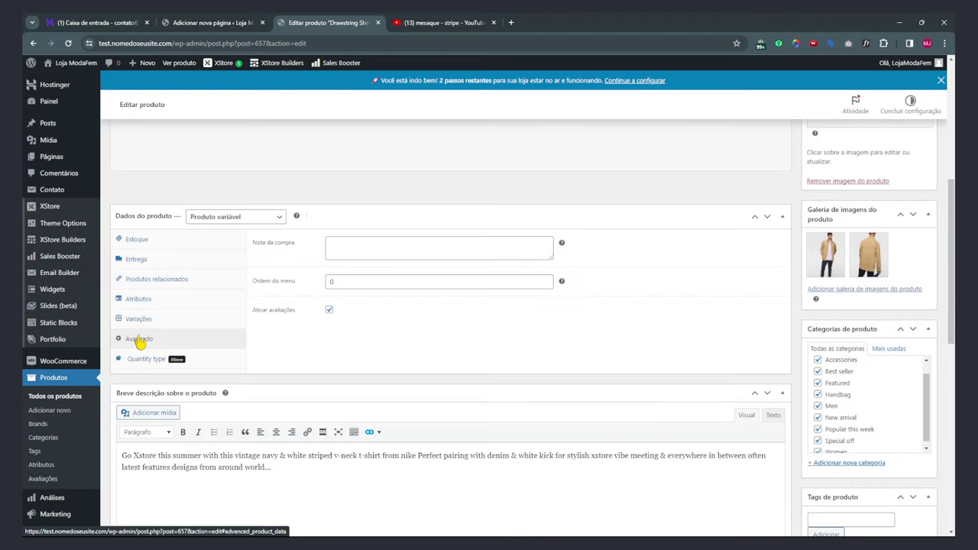
Show the Quantity type setting, try the Input and Select types, and leave it at Inherit.
left_click(334, 242)
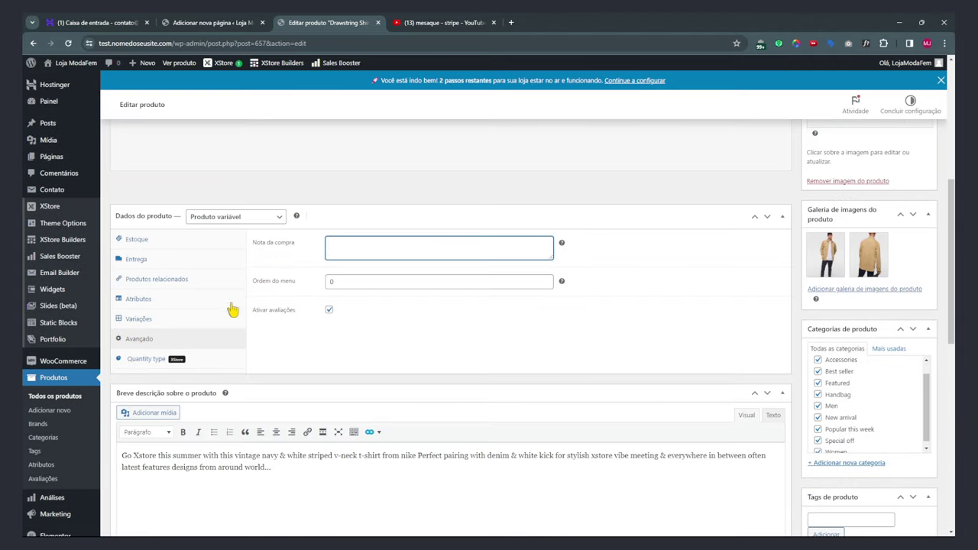
scroll(136, 347, "down", 2)
left_click(149, 262)
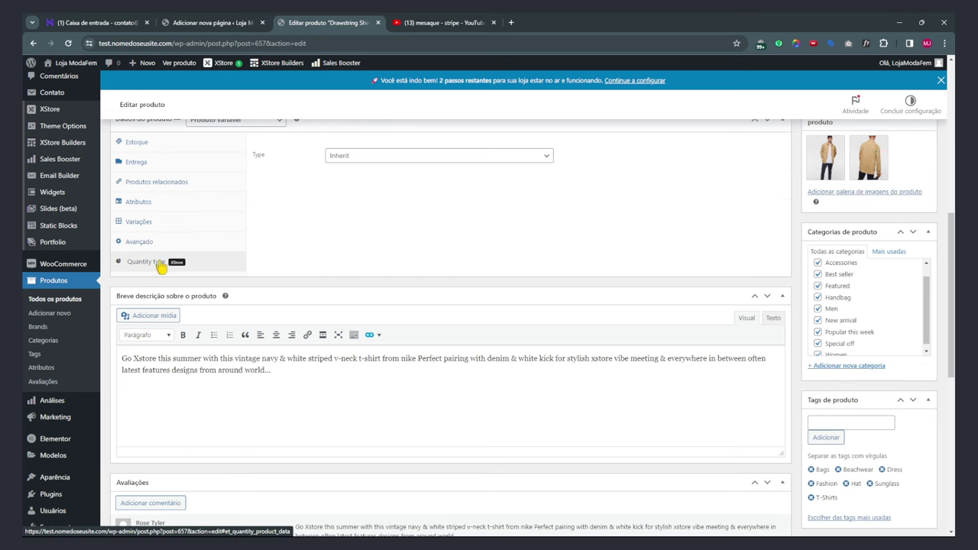
scroll(356, 255, "up", 3)
left_click(347, 305)
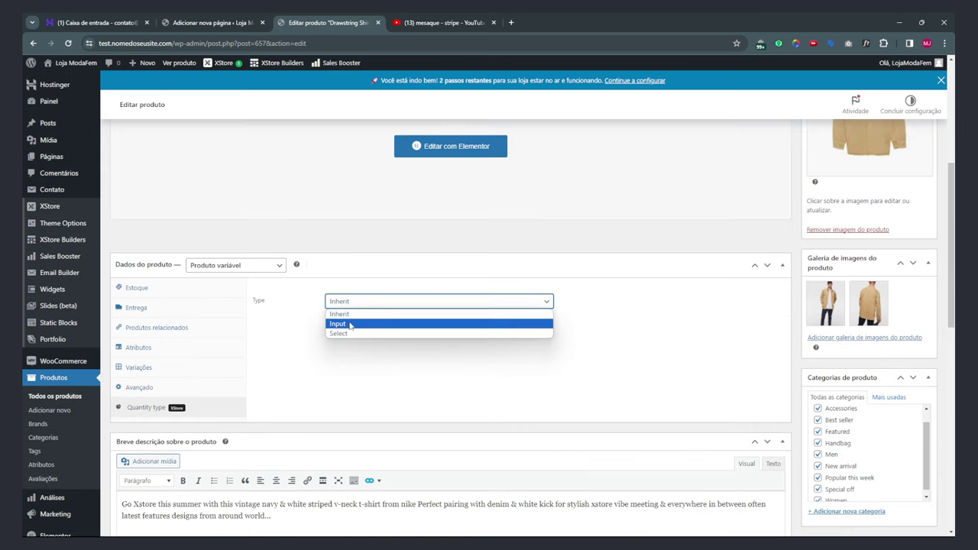
left_click(349, 325)
left_click(349, 304)
left_click(348, 333)
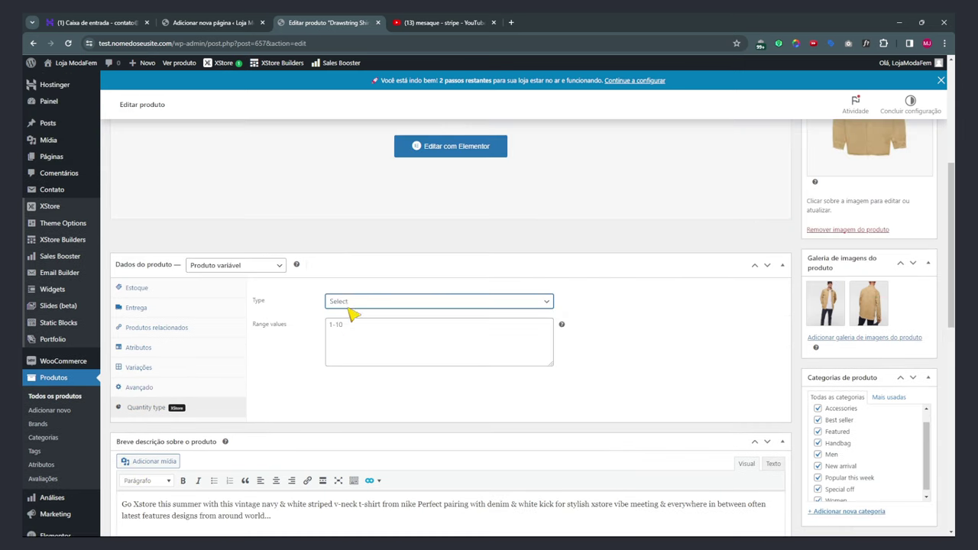
left_click(356, 303)
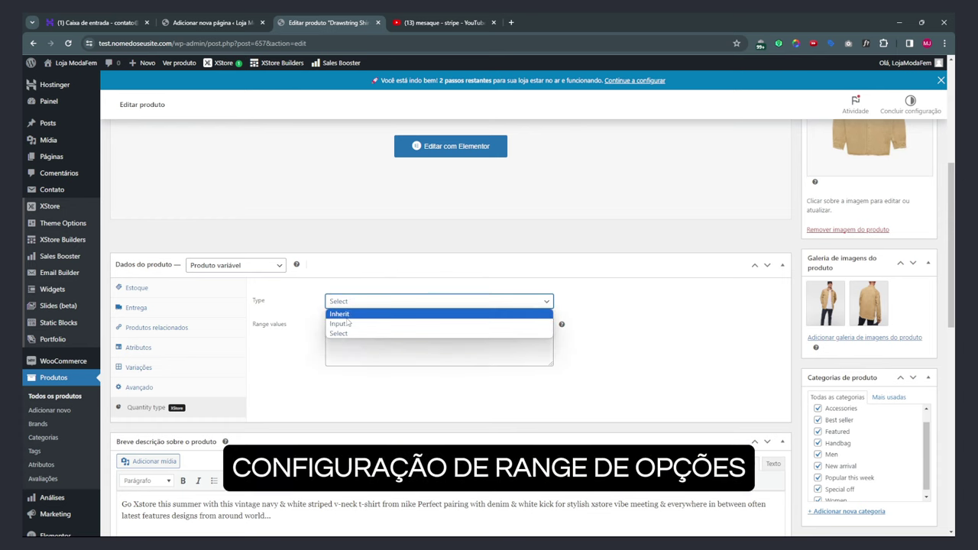
left_click(348, 324)
Review the short description and the XStore Sale countdown option, keeping it at Single.
scroll(336, 332, "down", 3)
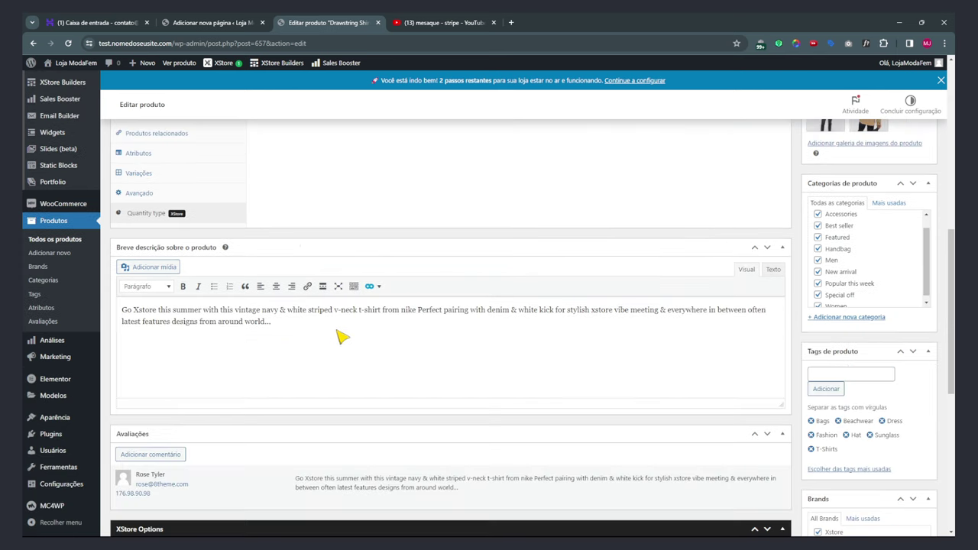
left_click_drag(272, 323, 120, 313)
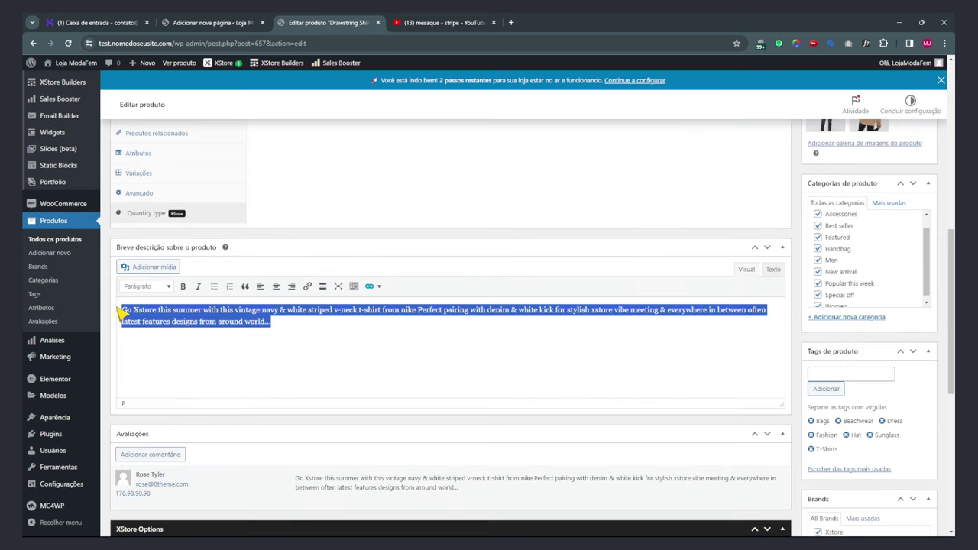
scroll(363, 350, "down", 3)
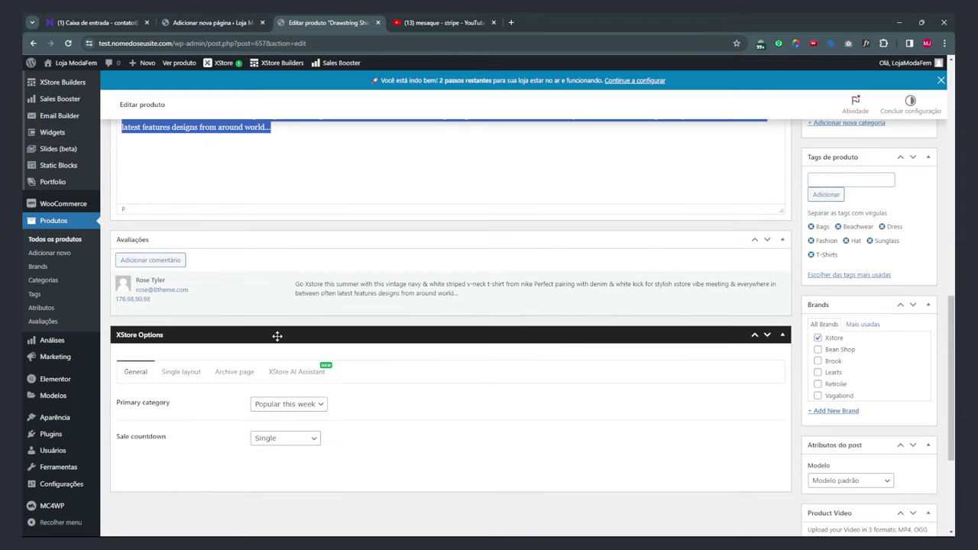
scroll(230, 352, "down", 2)
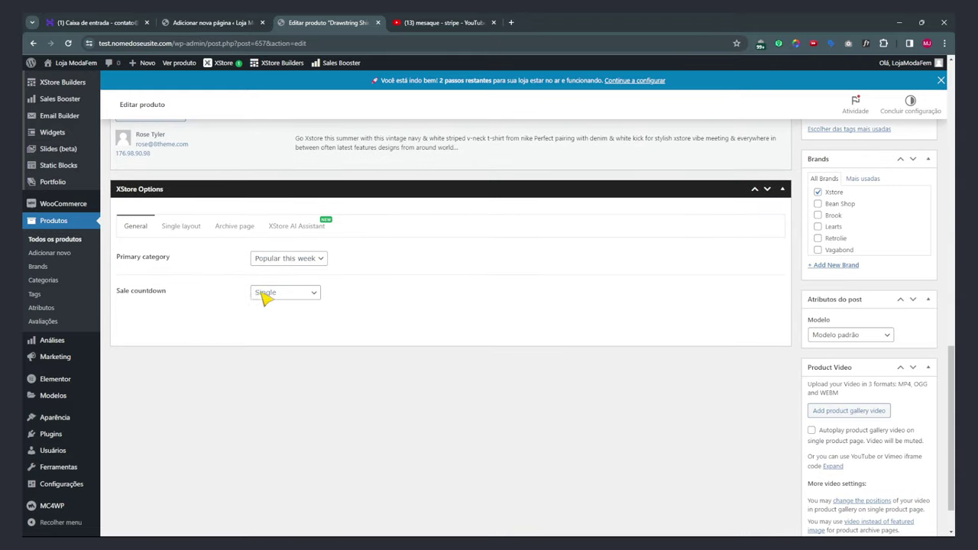
left_click(287, 296)
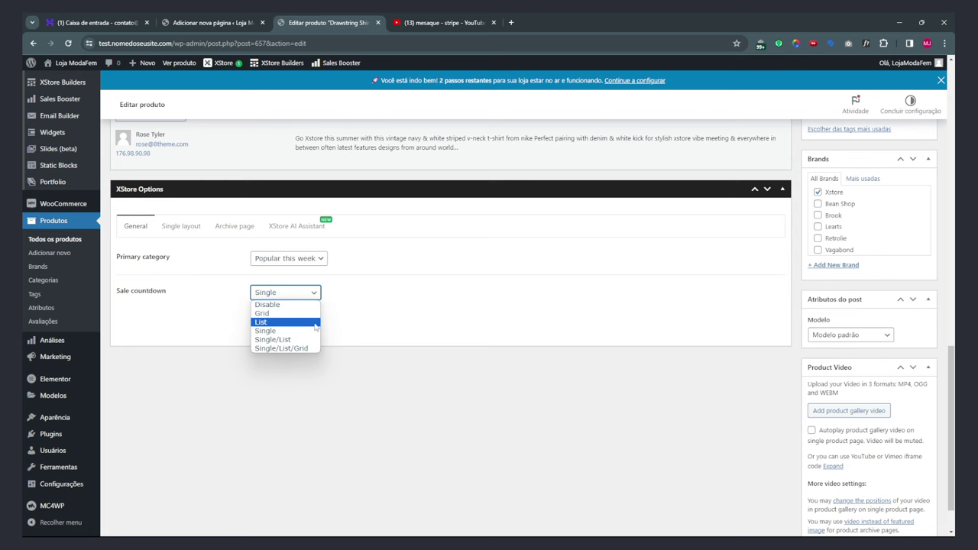
key("Escape")
scroll(781, 263, "up", 15)
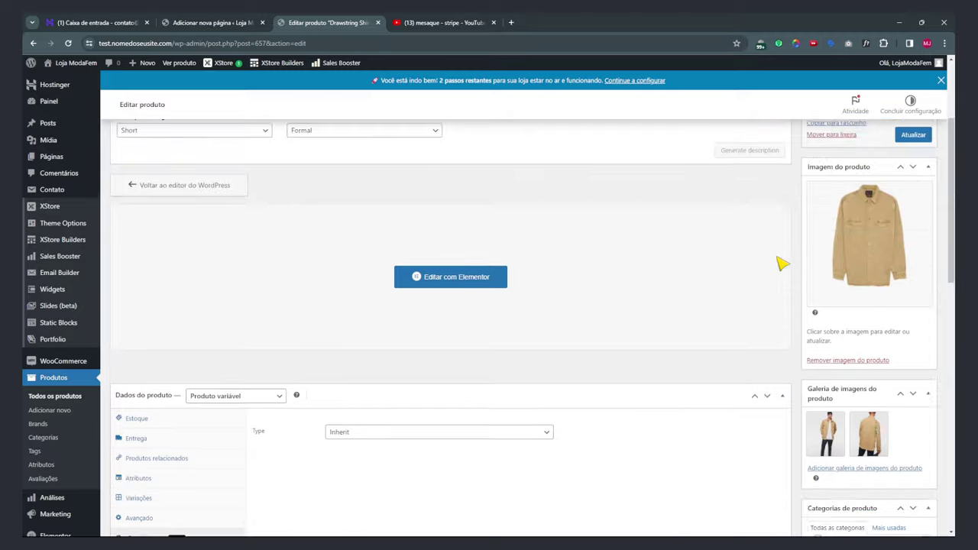
Collapse the Publicar and Imagem do produto boxes and open the Drawstring Shirt Dress permalink in a new tab.
scroll(759, 312, "down", 7)
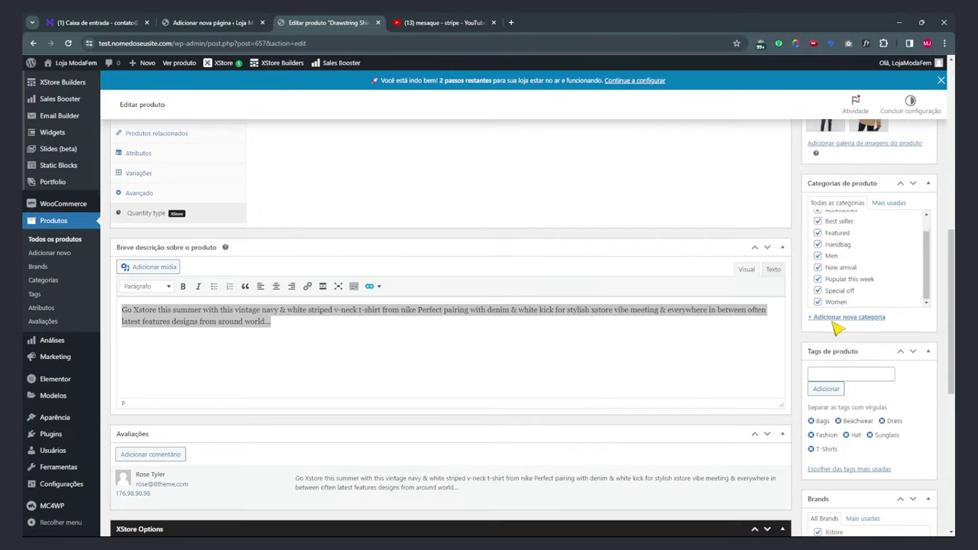
scroll(777, 389, "up", 2)
scroll(851, 191, "up", 7)
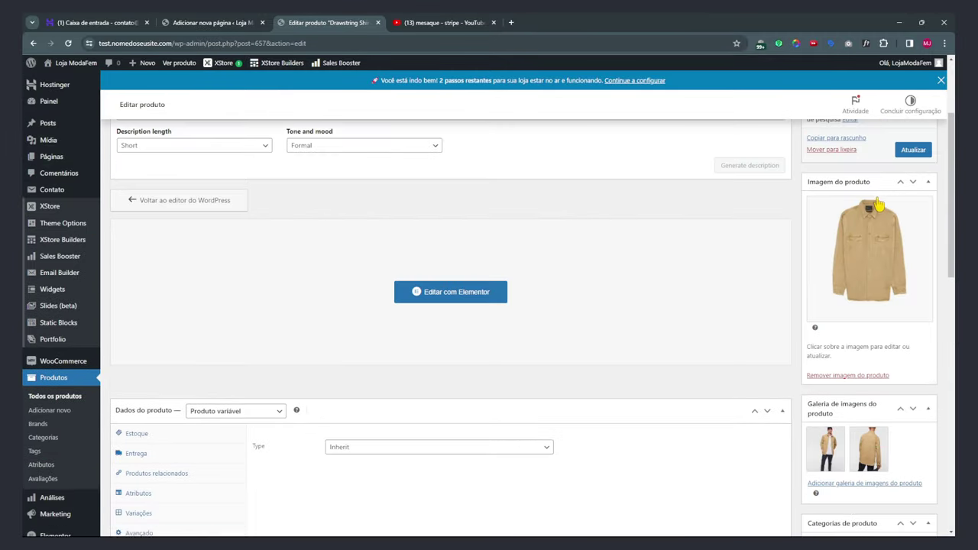
left_click(829, 160)
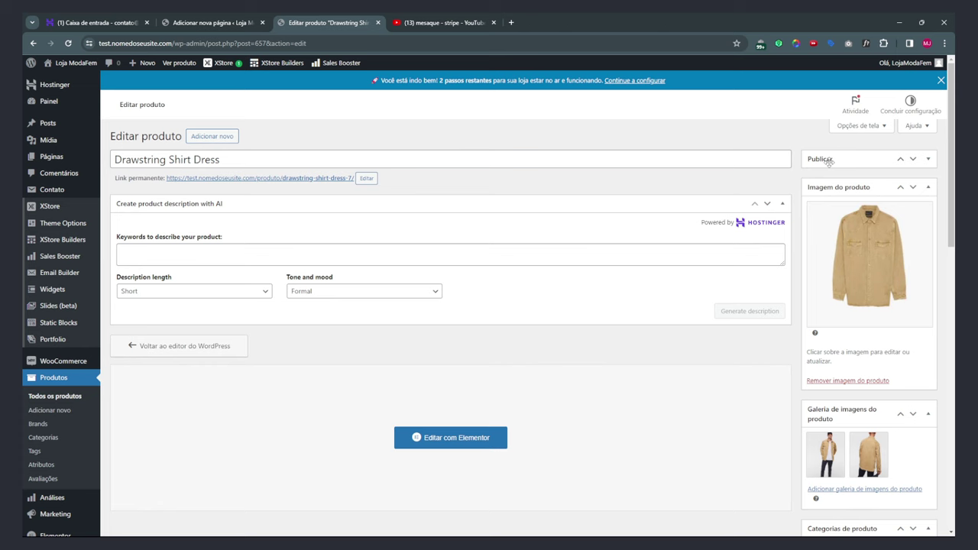
left_click(829, 183)
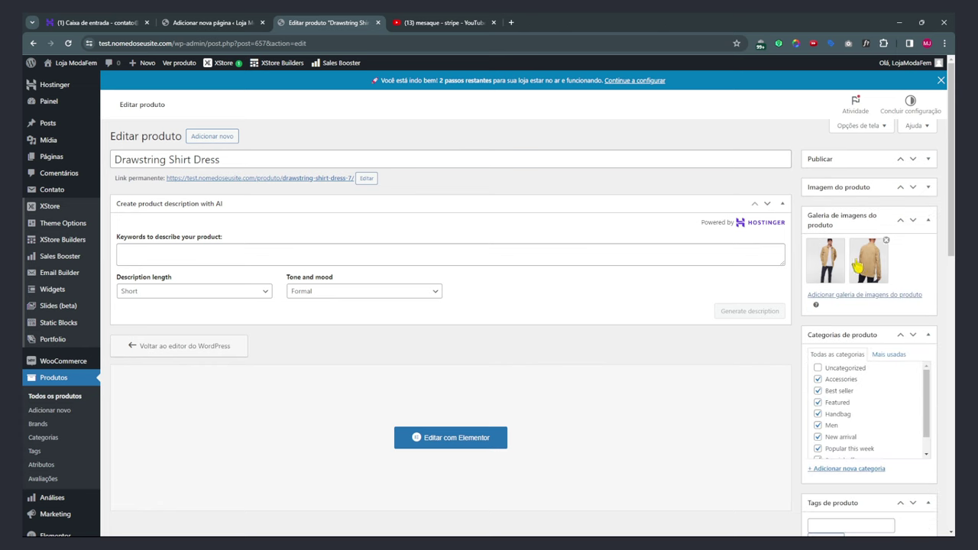
middle_click(334, 178)
left_click(609, 22)
View the live Drawstring Shirt Dress page, cycle its gallery to the back-view photo, then return to the editor.
left_click(450, 23)
scroll(343, 273, "down", 2)
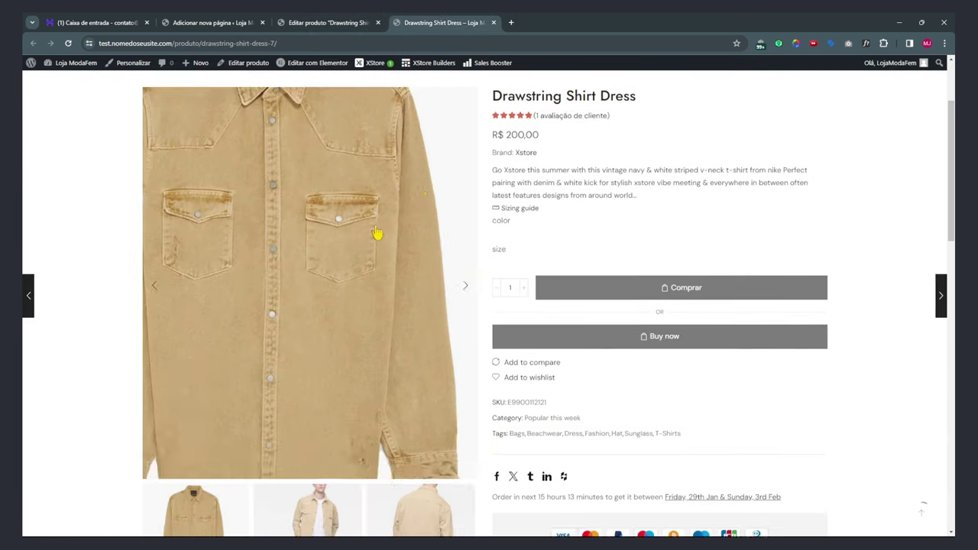
scroll(462, 279, "down", 3)
scroll(415, 328, "up", 2)
left_click(467, 226)
left_click(466, 224)
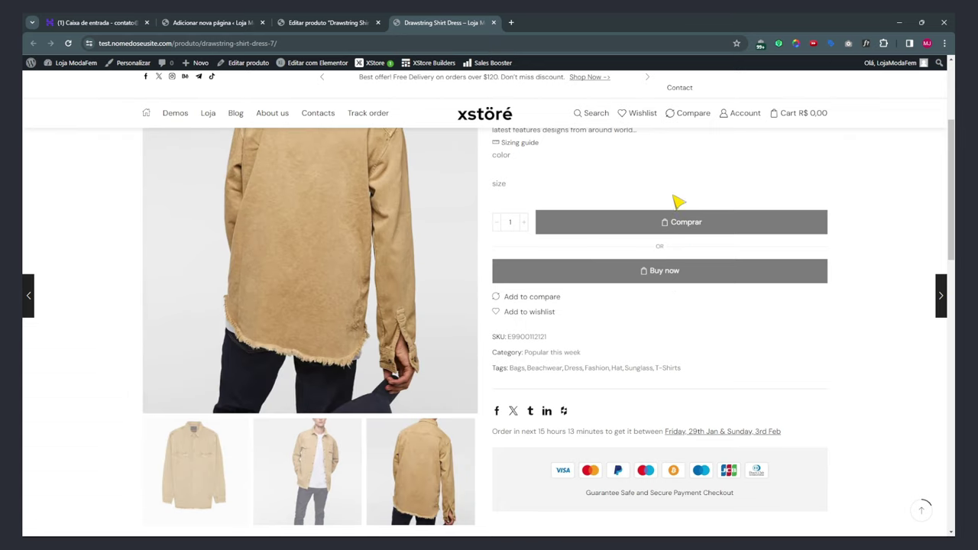
scroll(343, 343, "up", 3)
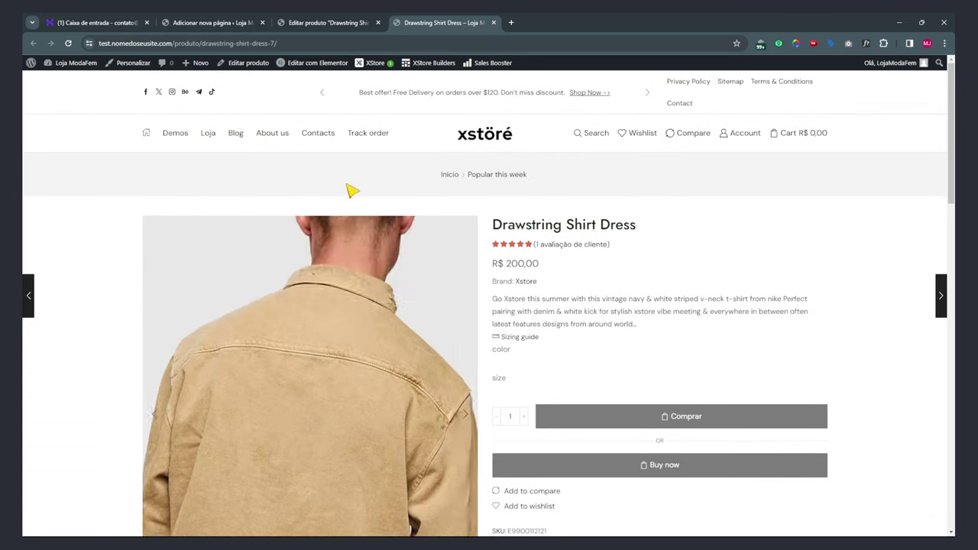
left_click(329, 22)
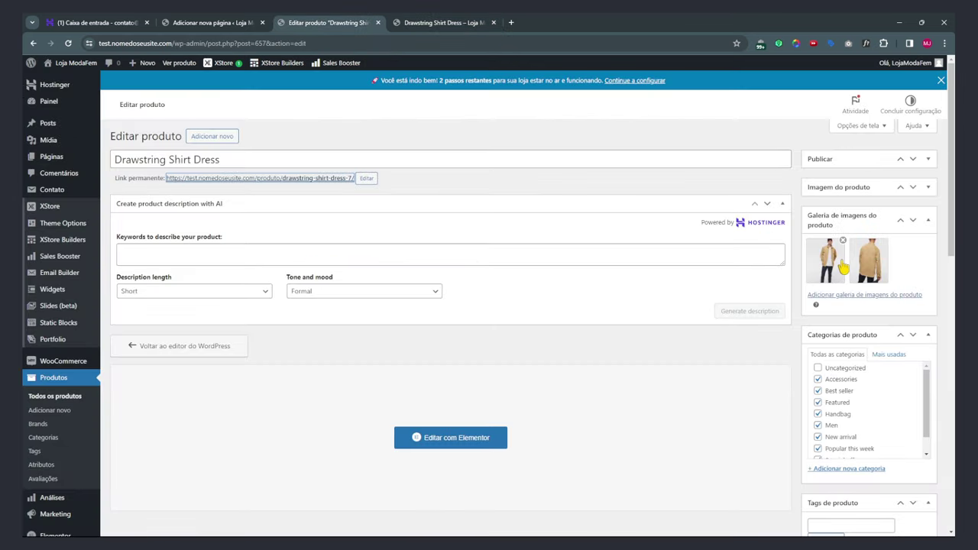
Collapse the product image, gallery, categories, tags, Brands and post attributes sidebar boxes.
left_click(834, 188)
left_click(843, 181)
left_click(843, 220)
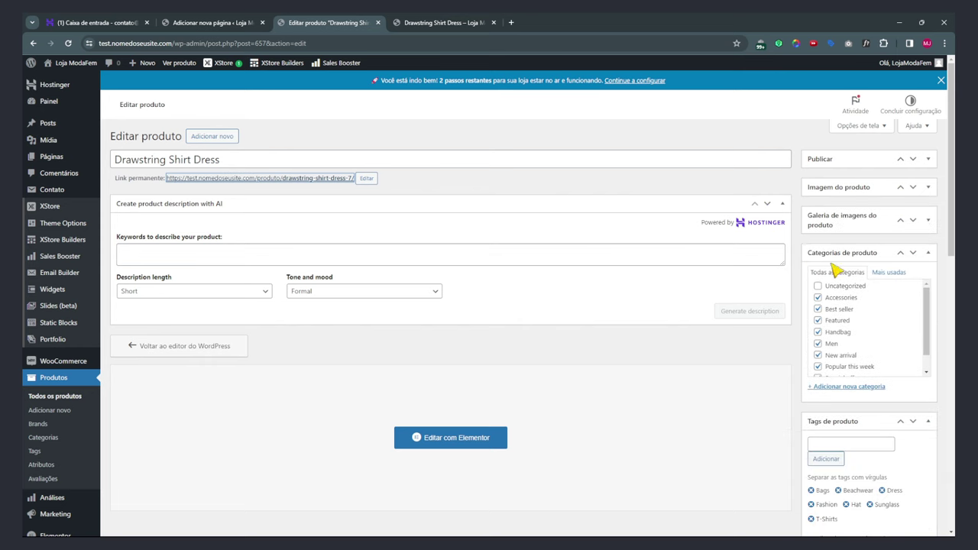
left_click(841, 252)
left_click(840, 281)
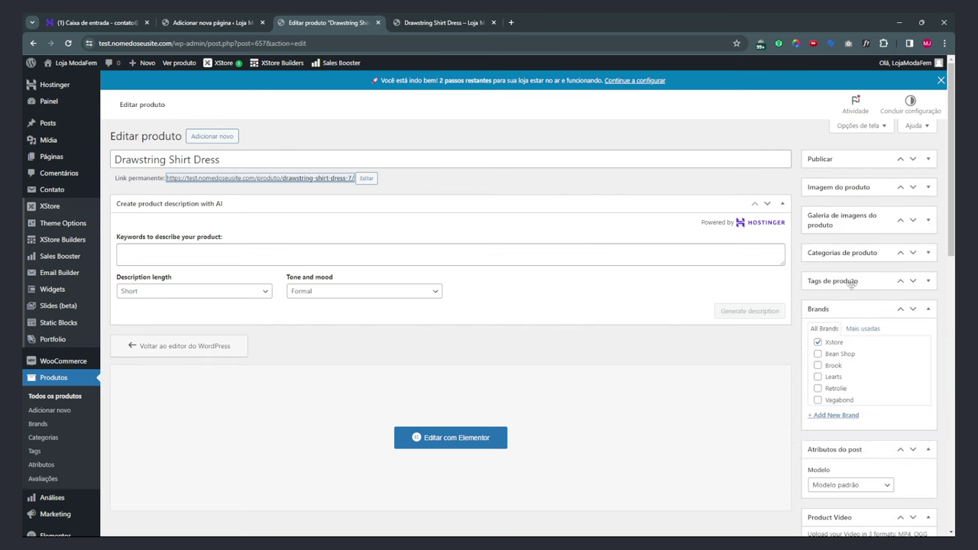
scroll(827, 208, "down", 2)
scroll(825, 252, "down", 2)
scroll(848, 281, "up", 2)
left_click(836, 271)
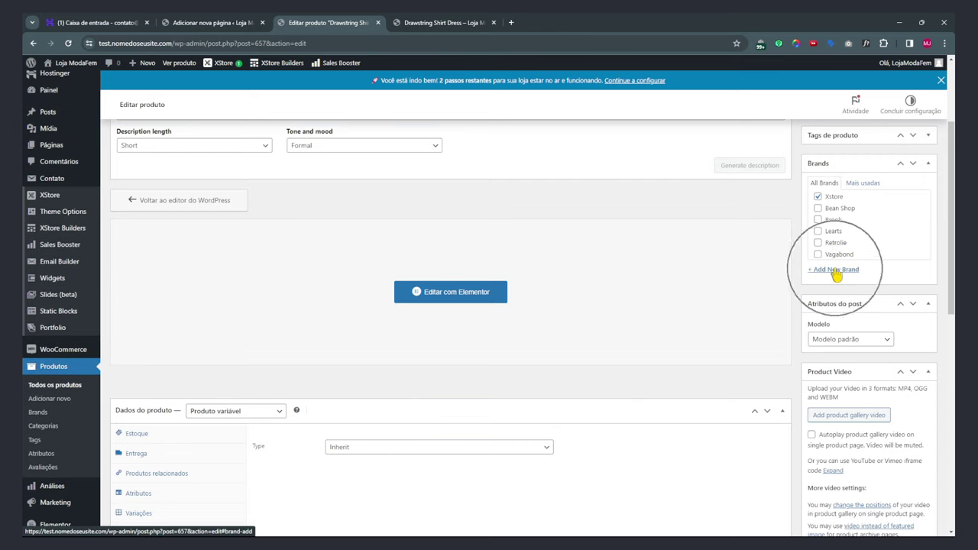
left_click(839, 163)
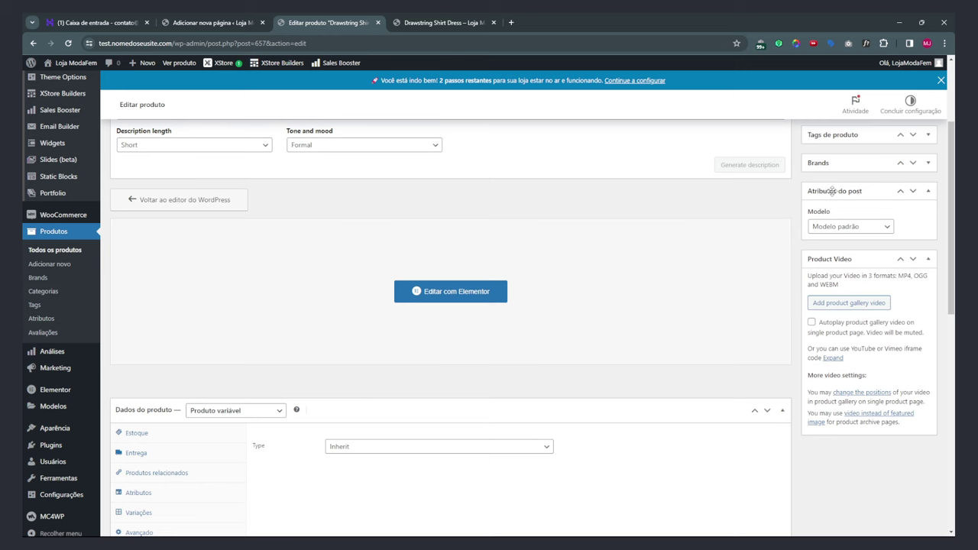
left_click(832, 191)
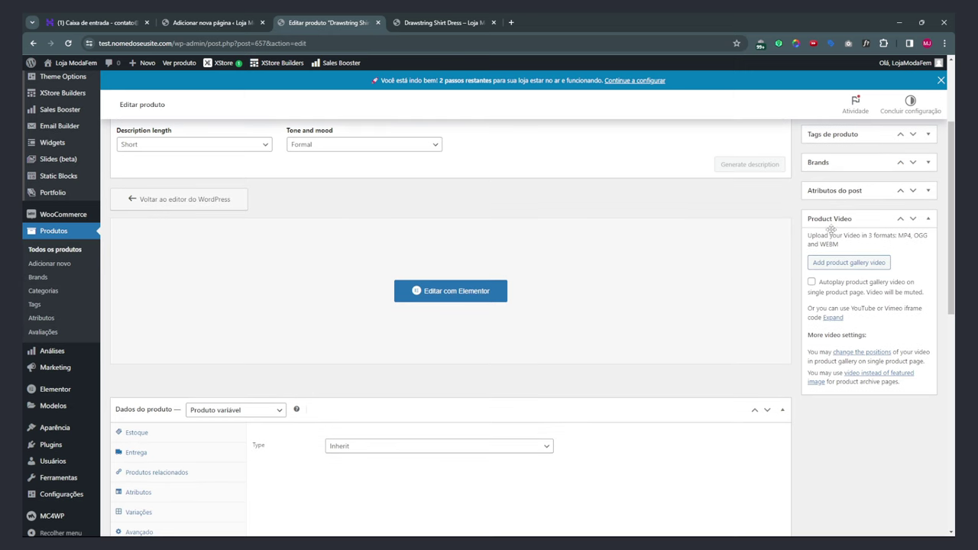
Open and dismiss the product gallery video picker without adding anything, then collapse the video box.
left_click(845, 267)
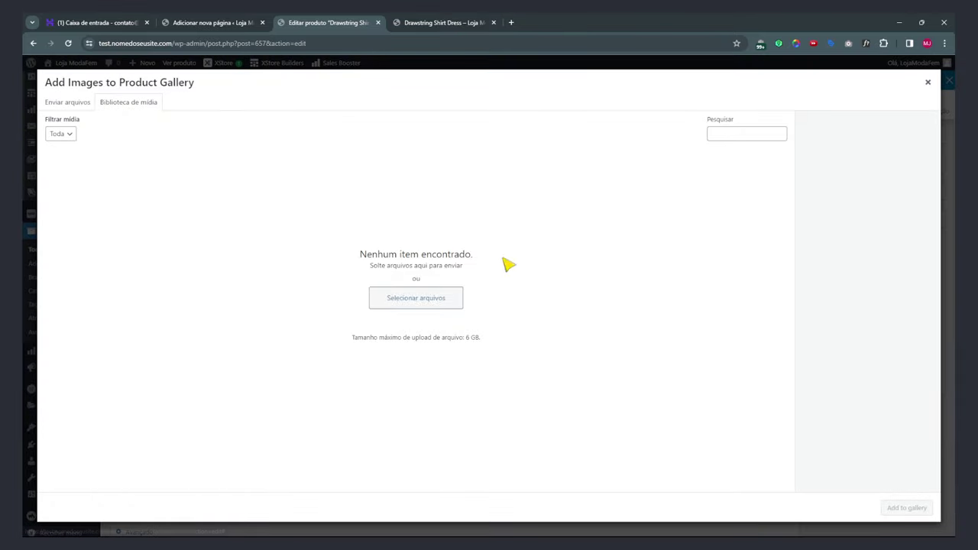
left_click(926, 84)
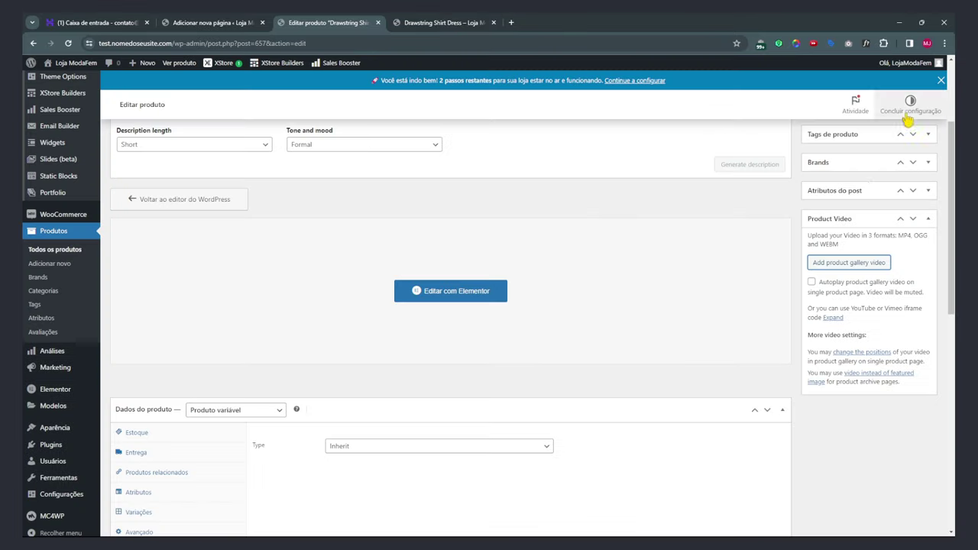
left_click(865, 220)
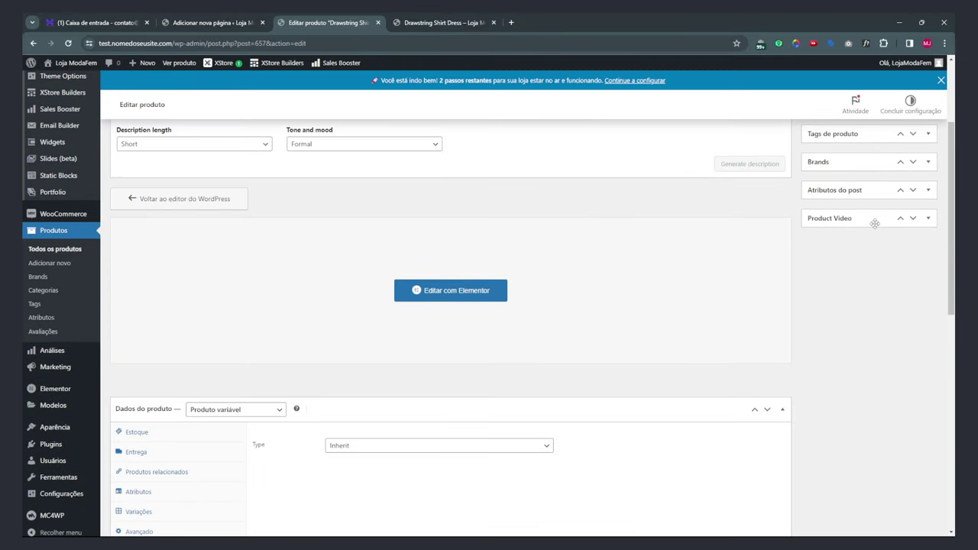
Check the description on the storefront page, then launch Editar com Elementor from the product editor.
scroll(826, 277, "down", 3)
scroll(825, 278, "up", 5)
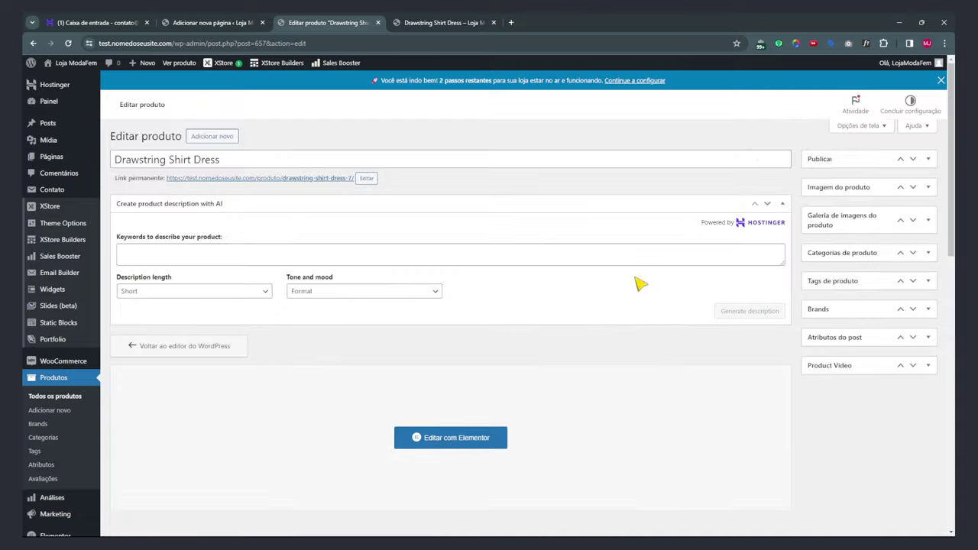
left_click(443, 22)
scroll(484, 236, "down", 10)
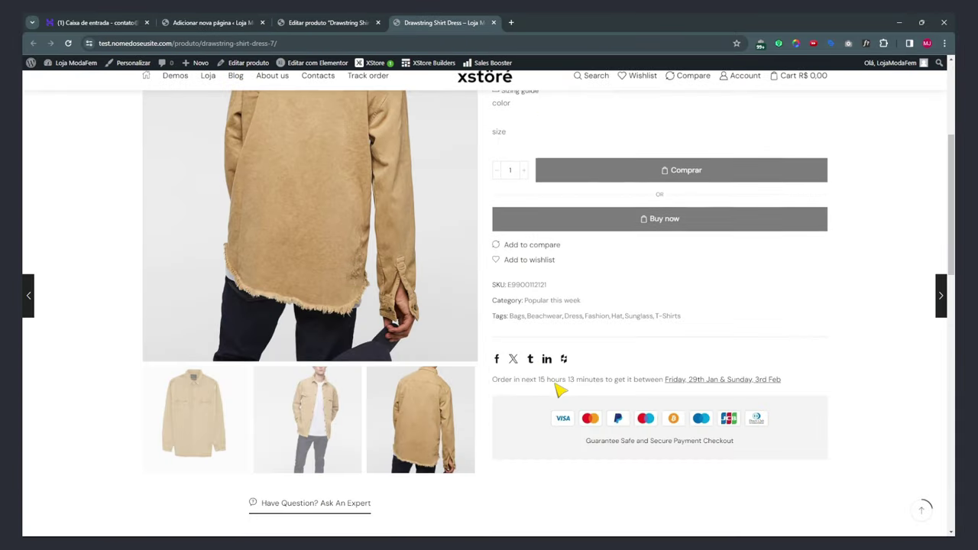
left_click(321, 25)
left_click(449, 433)
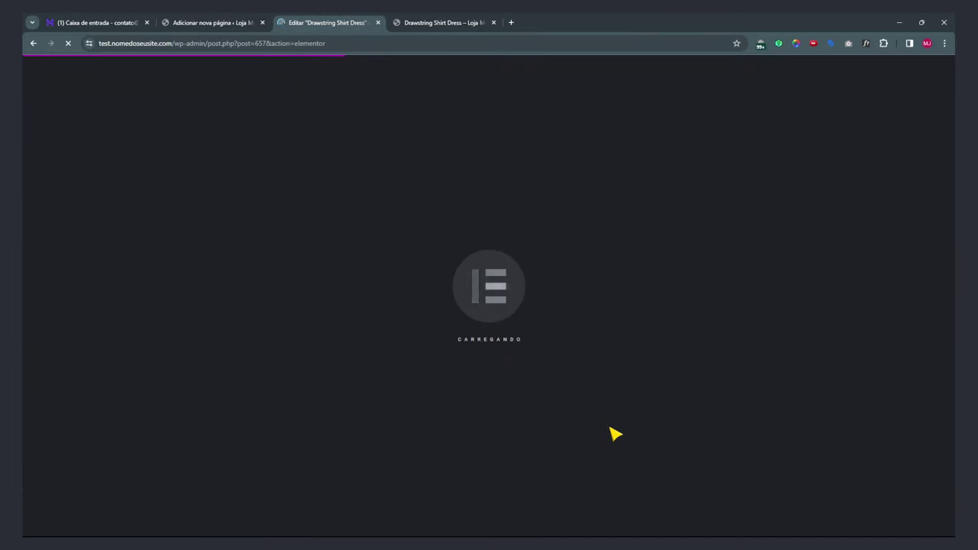
Inspect the description heading, paragraph, Money-Back Guarantee item, model photo and the whole description section.
scroll(563, 400, "down", 5)
scroll(550, 306, "down", 3)
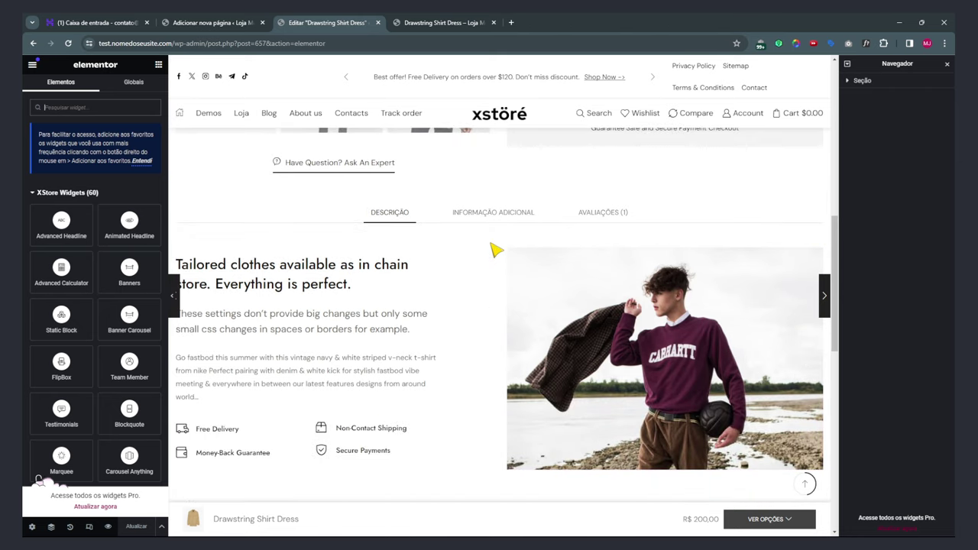
left_click(225, 275)
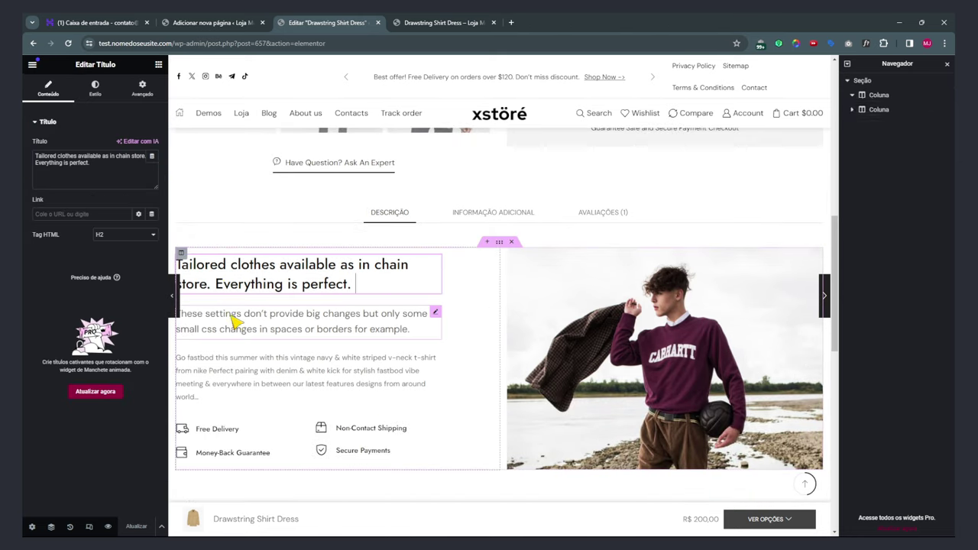
left_click(237, 325)
left_click_drag(240, 339, 249, 378)
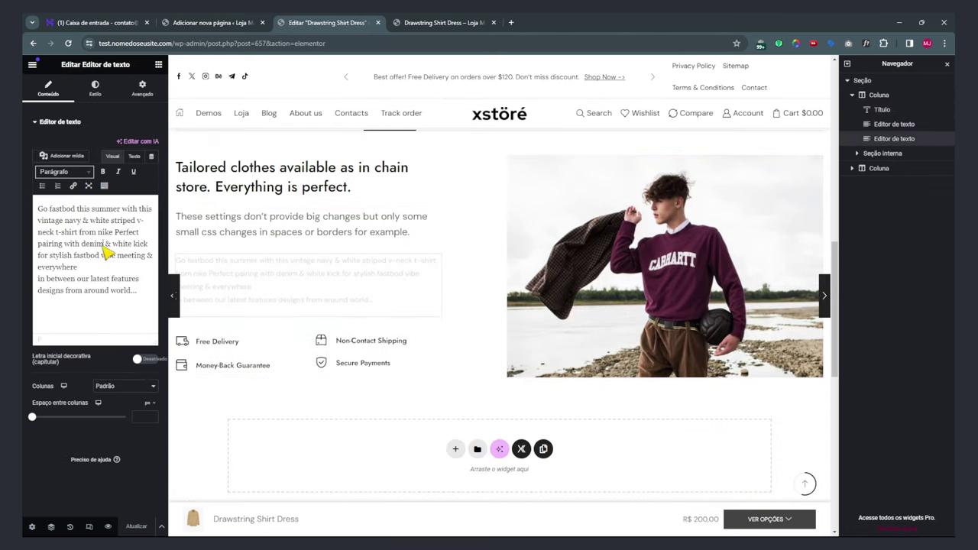
left_click_drag(38, 231, 82, 291)
left_click(231, 361)
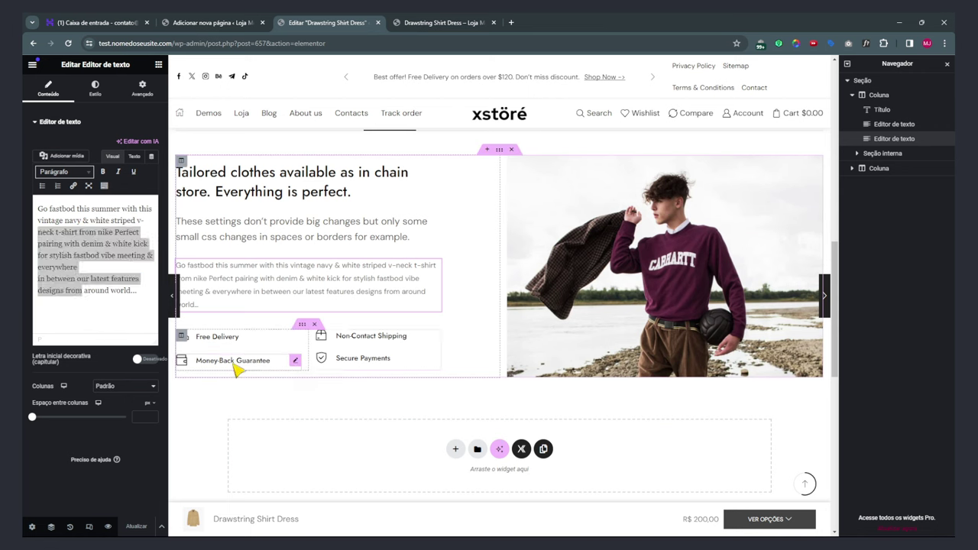
left_click(625, 275)
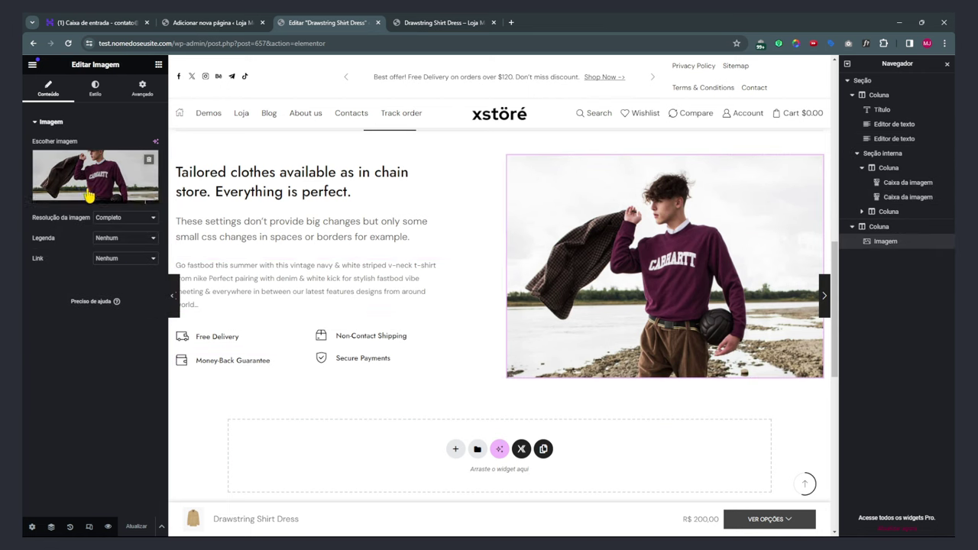
scroll(662, 445, "down", 3)
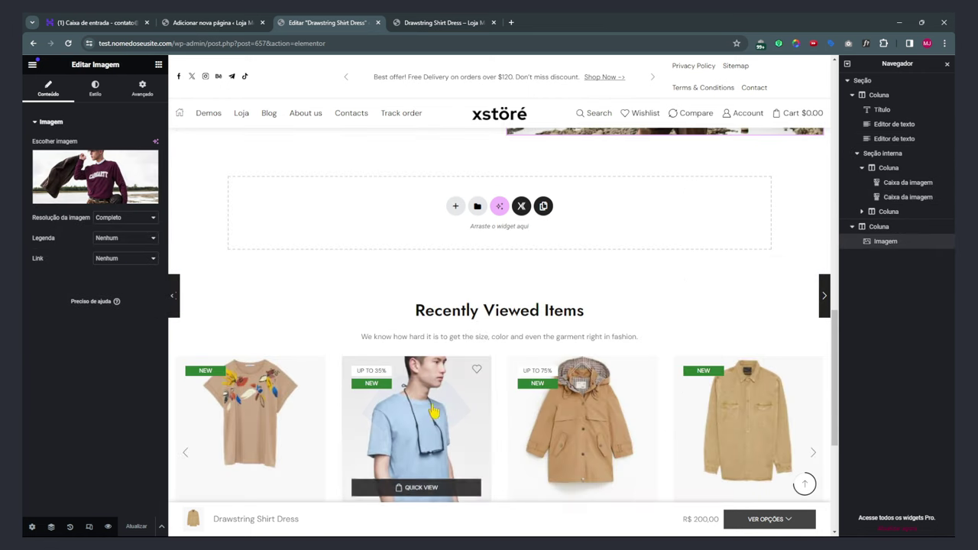
scroll(448, 413, "down", 3)
scroll(449, 409, "up", 5)
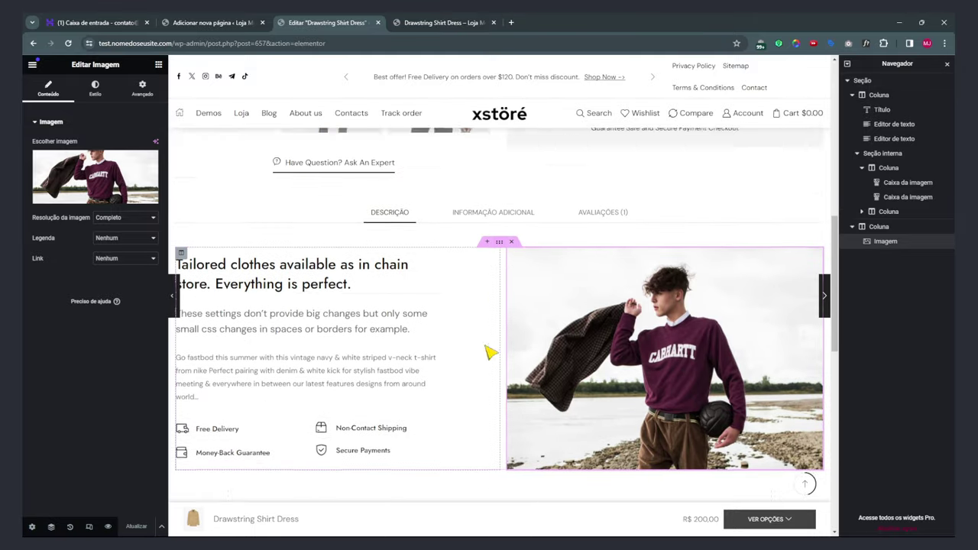
scroll(491, 349, "down", 1)
left_click(498, 199)
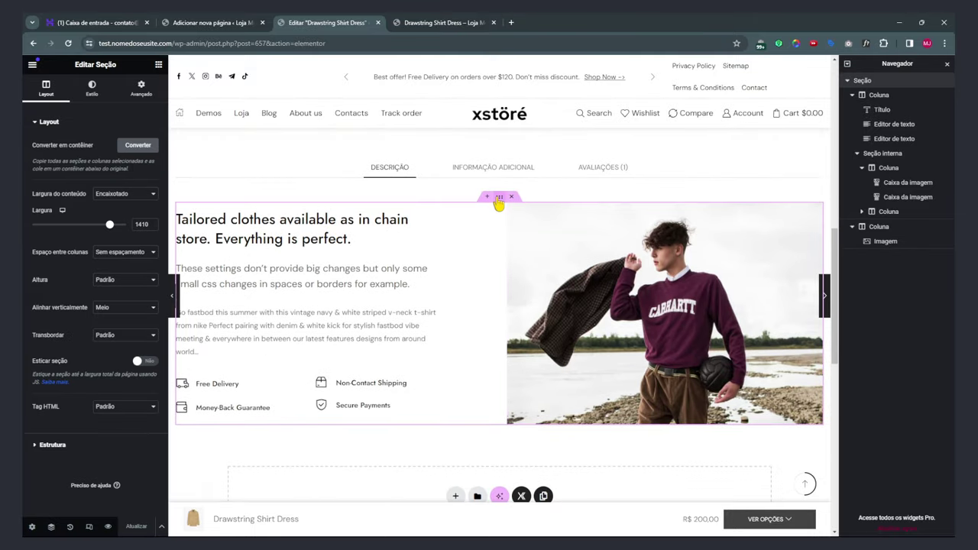
Exit Elementor without saving, choosing Este post as the return destination.
left_click(32, 64)
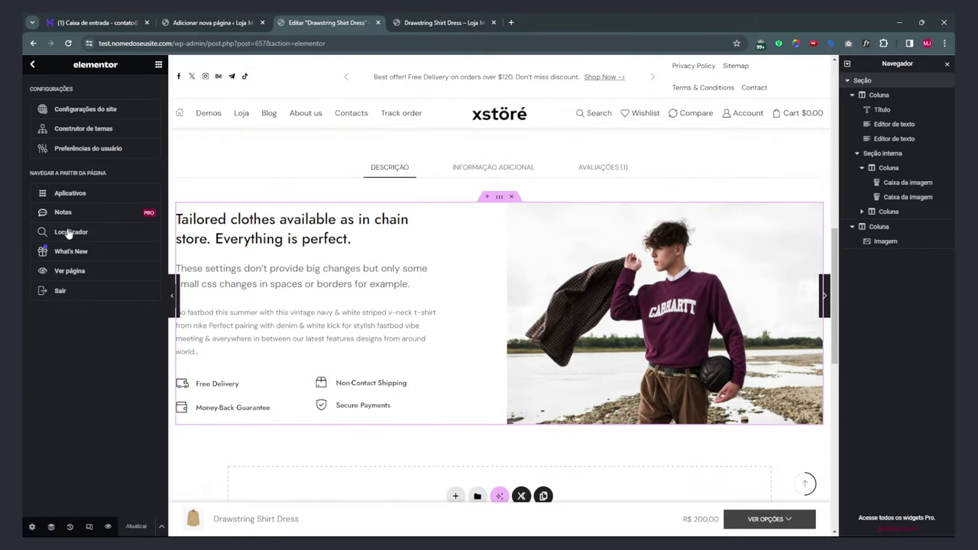
left_click(73, 293)
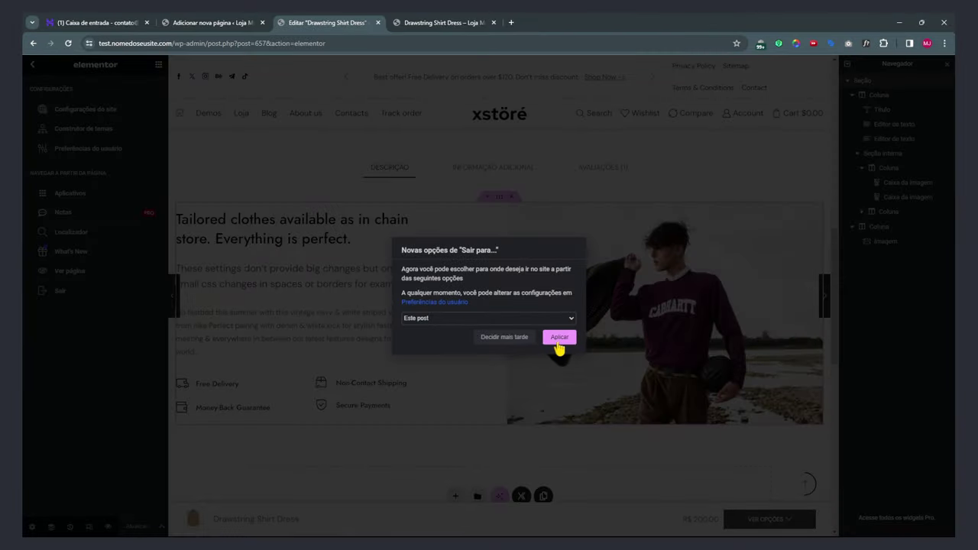
left_click(559, 339)
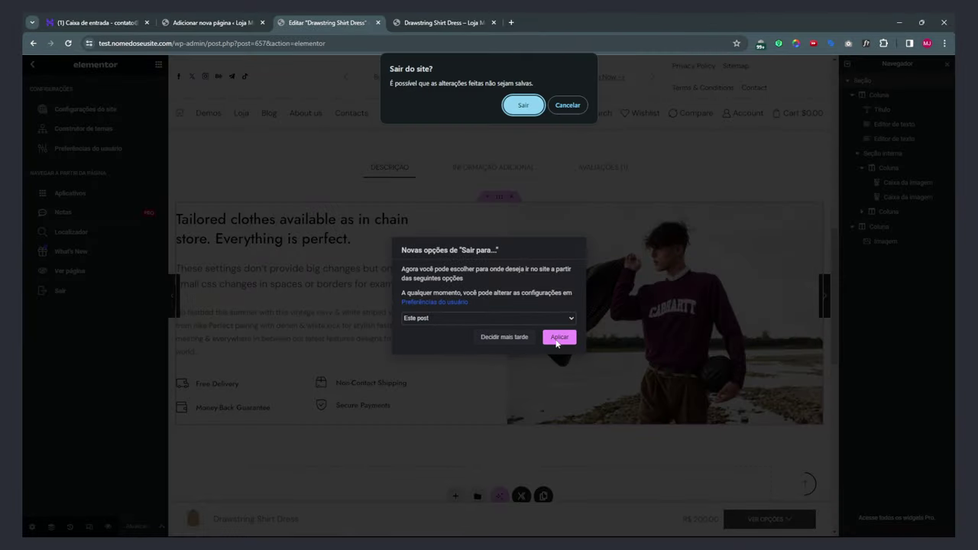
left_click(526, 108)
left_click(493, 22)
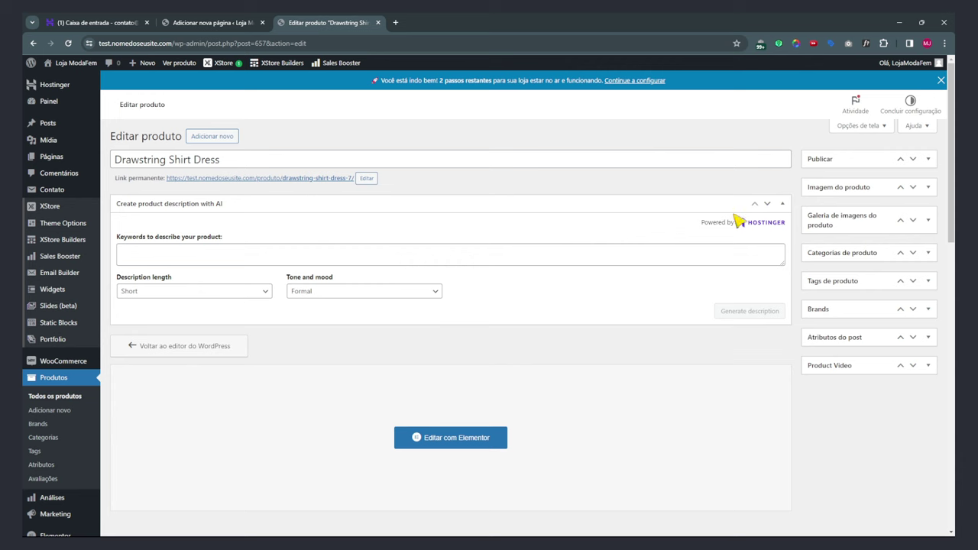
Review the AI panel's Keywords, Description length and Tone and mood options, then collapse the panel.
left_click(140, 248)
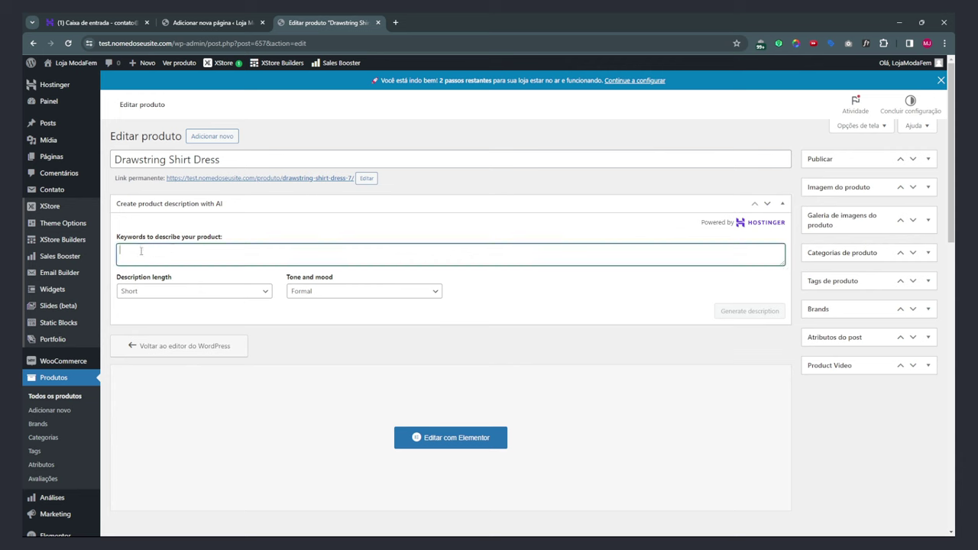
left_click(138, 294)
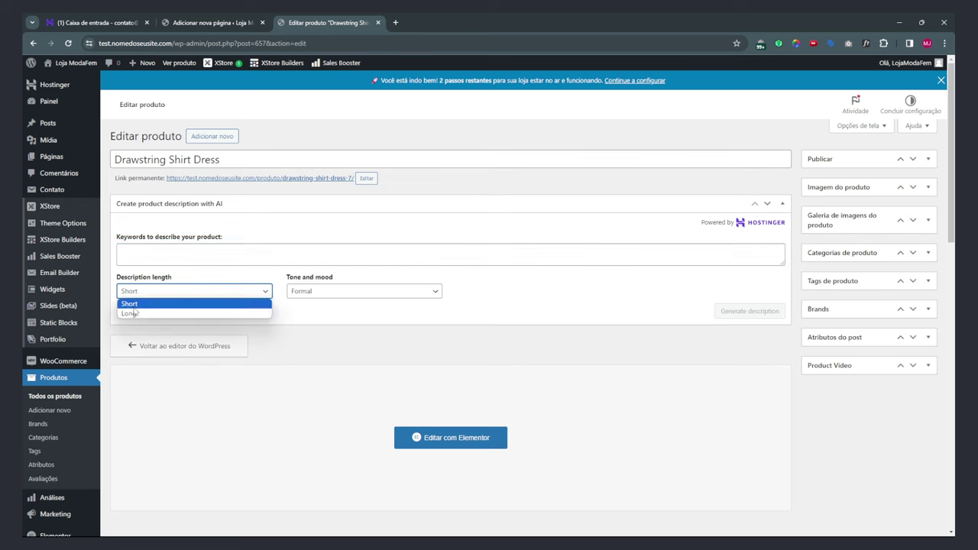
left_click(321, 291)
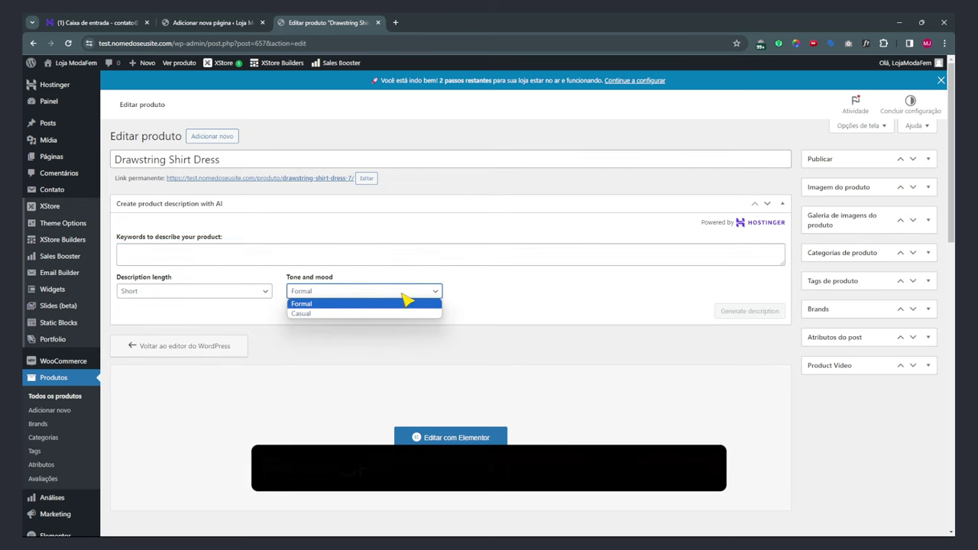
left_click(756, 208)
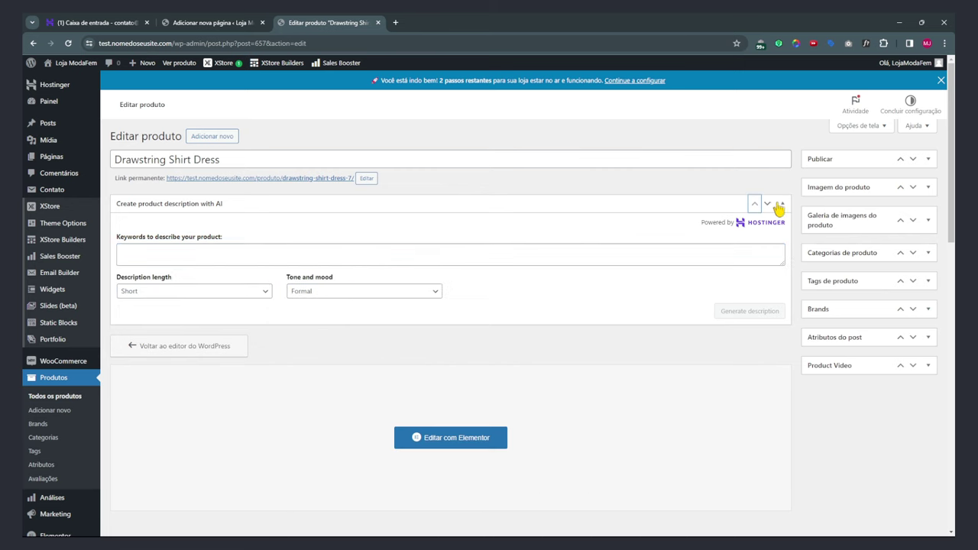
left_click(783, 204)
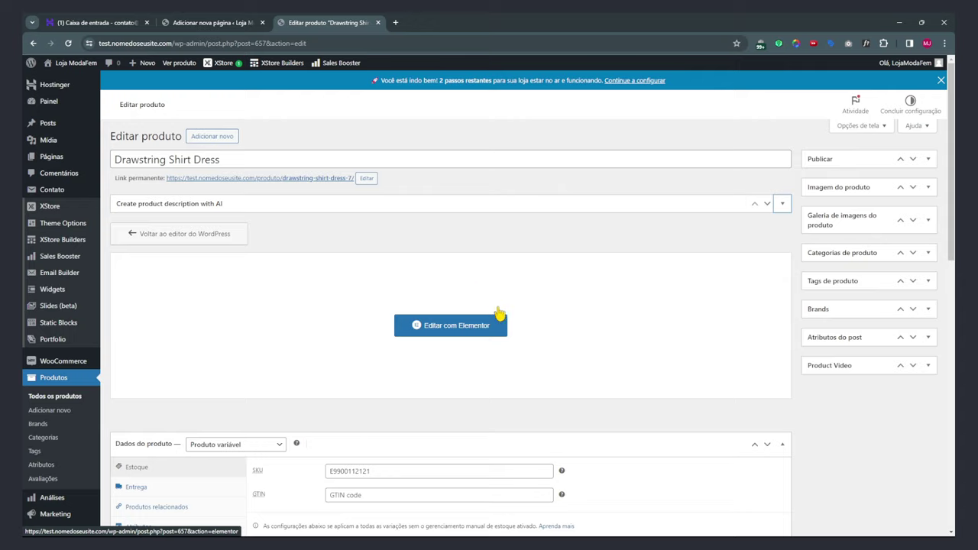
Scroll through the product page and start a new product with Adicionar novo.
scroll(772, 439, "down", 4)
scroll(781, 432, "down", 5)
scroll(781, 433, "up", 9)
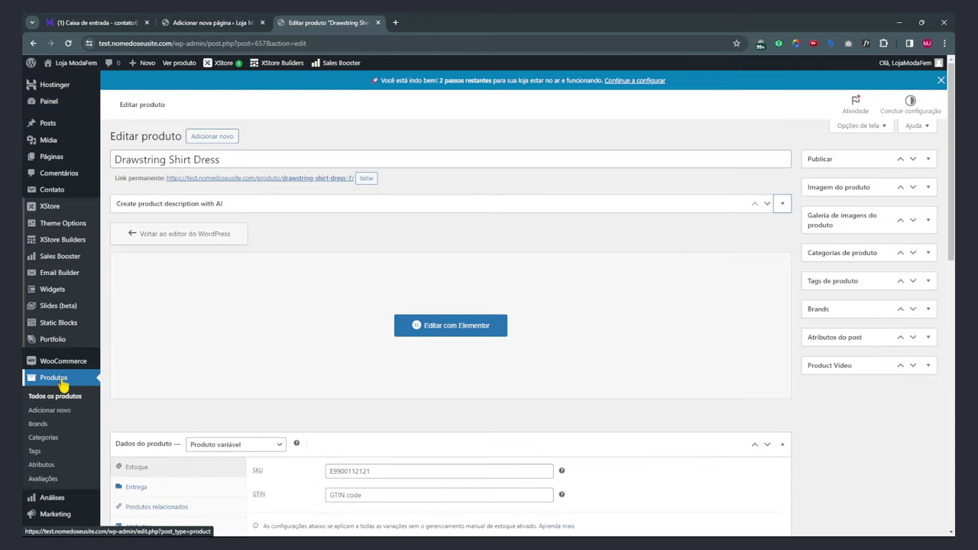
scroll(260, 409, "down", 2)
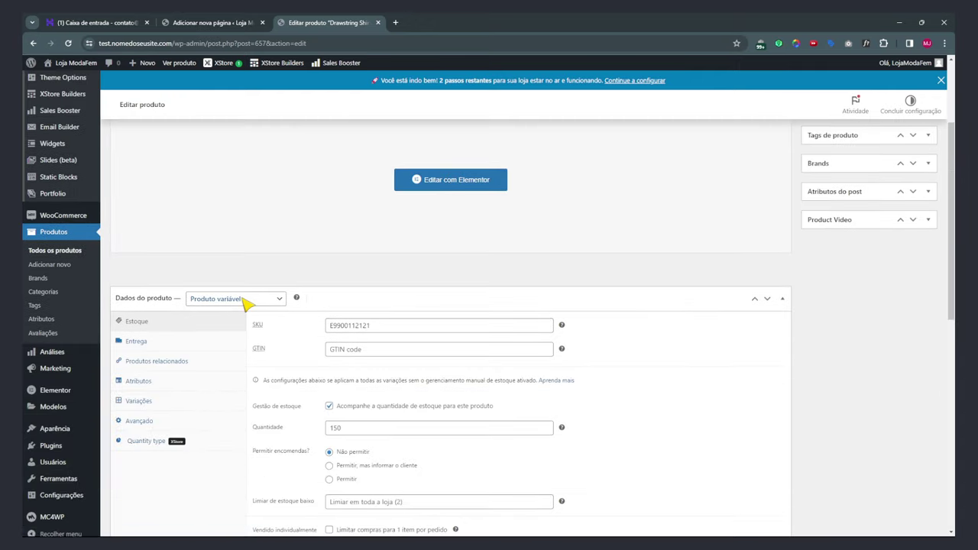
scroll(55, 256, "up", 3)
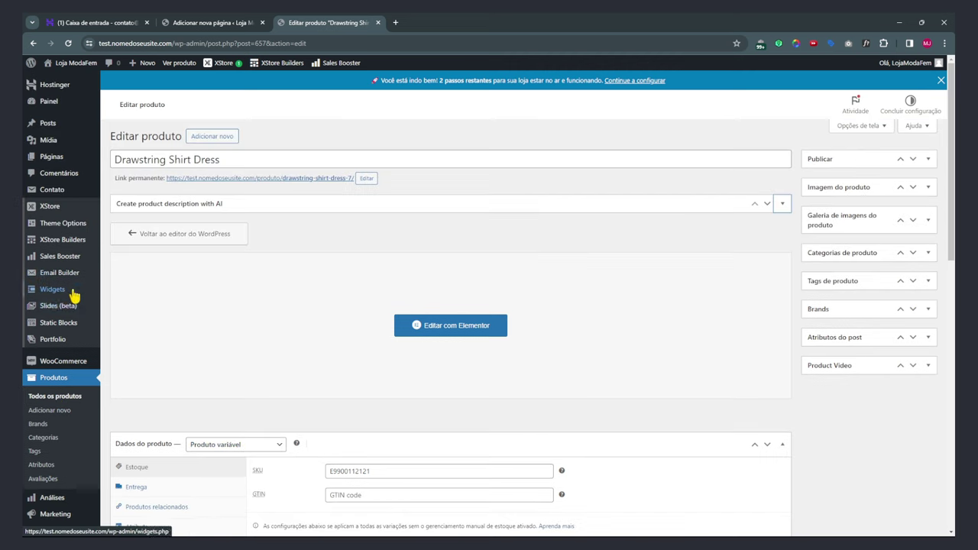
left_click(215, 138)
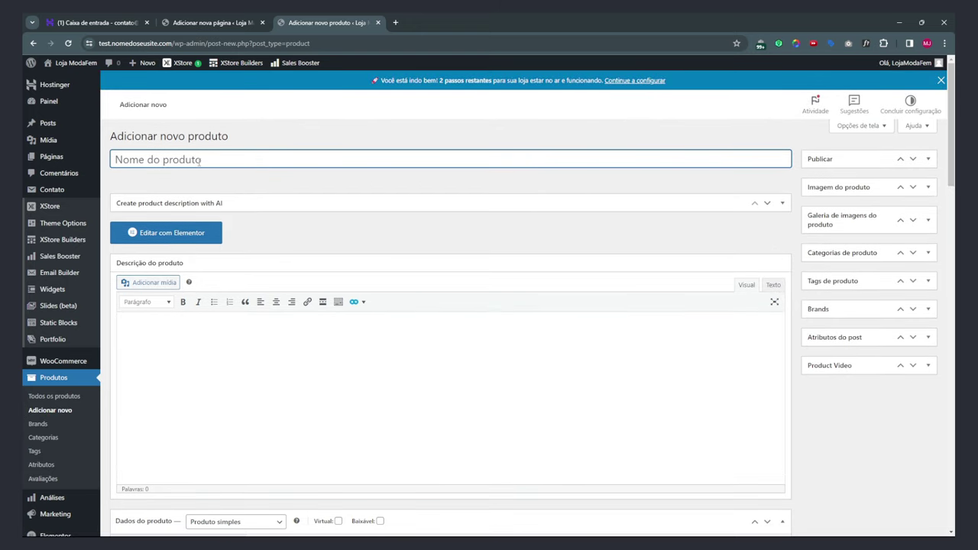
Title the new product 'titulo do produto' and enter 'boné feminino' as AI description keywords.
type("titulo do produto")
left_click(203, 376)
left_click(186, 204)
left_click(157, 253)
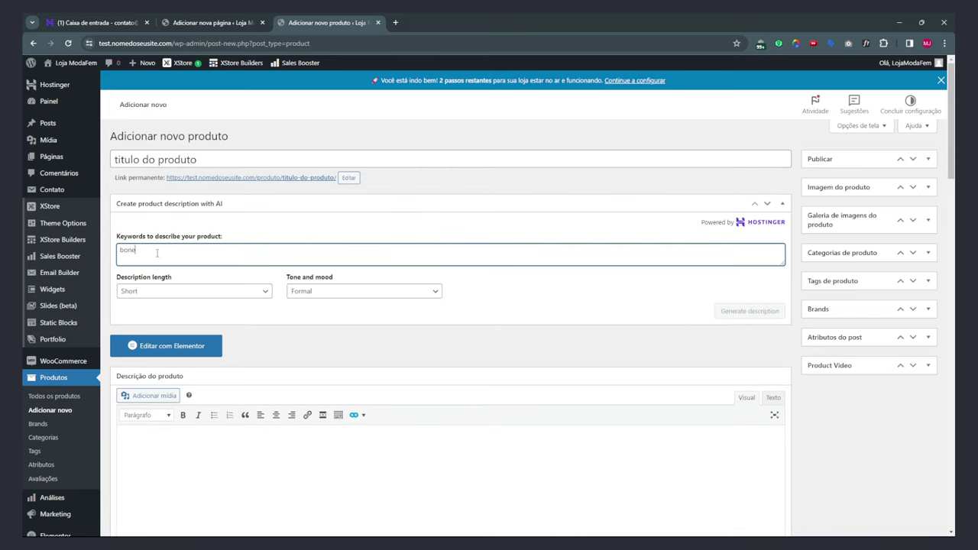
type("boné feminino")
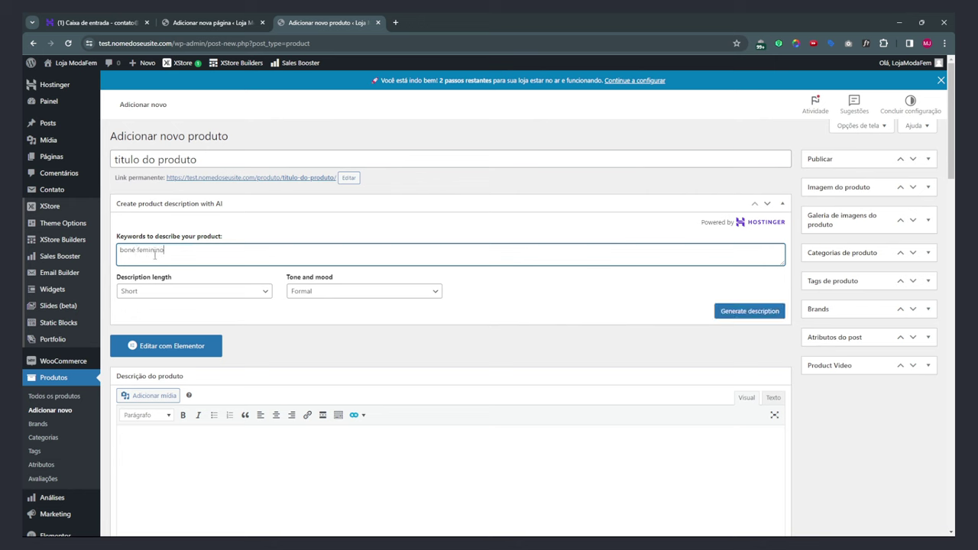
Set the AI tone to Casual and generate a Short description.
left_click(303, 295)
left_click(543, 310)
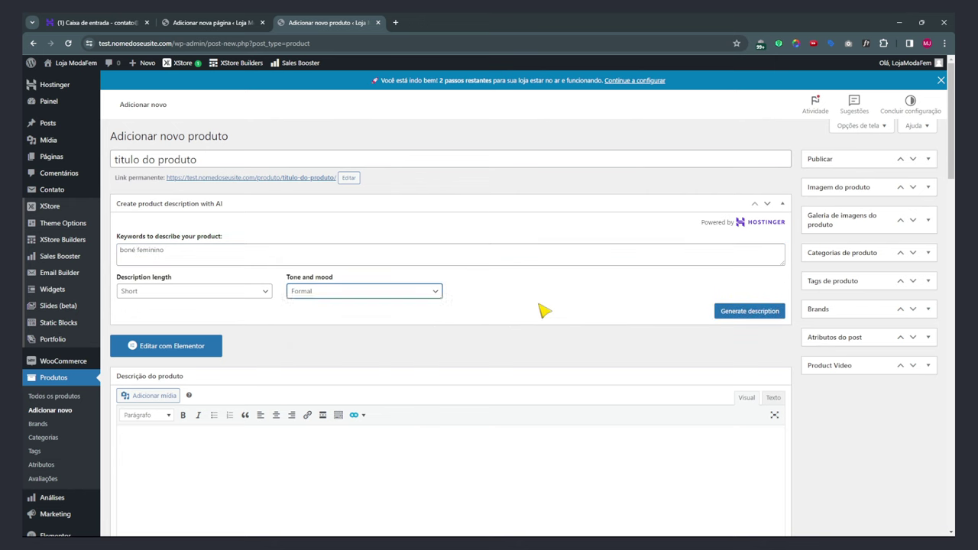
left_click(346, 295)
left_click(324, 313)
left_click(727, 313)
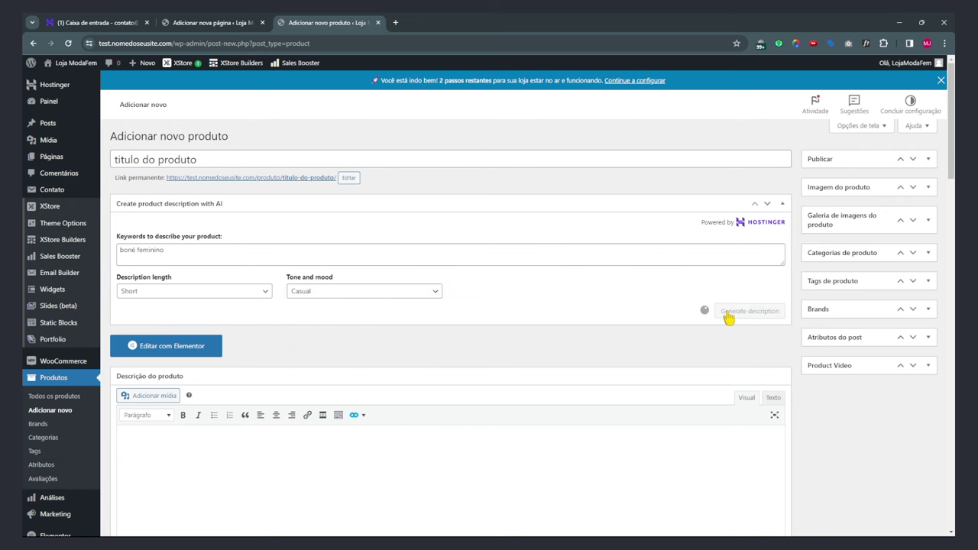
scroll(364, 397, "down", 3)
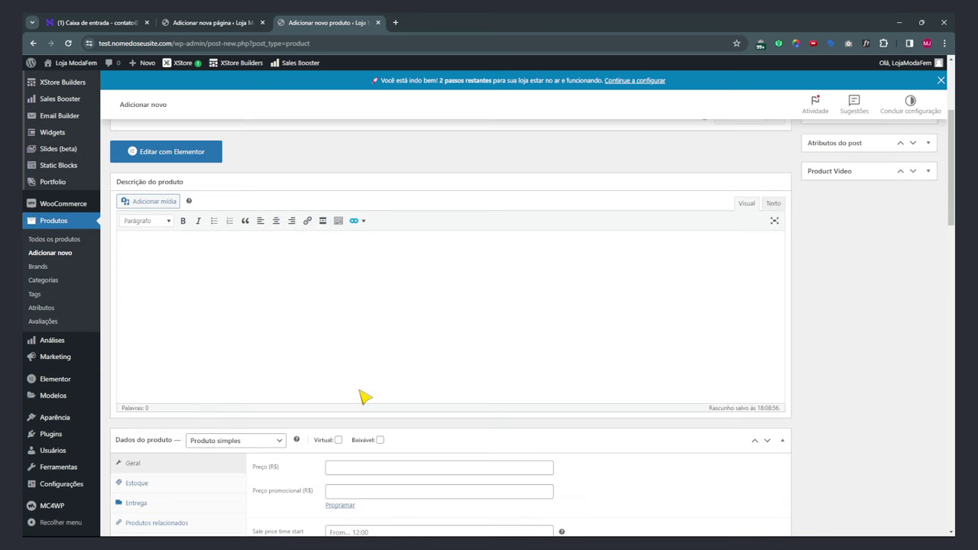
scroll(230, 382, "up", 3)
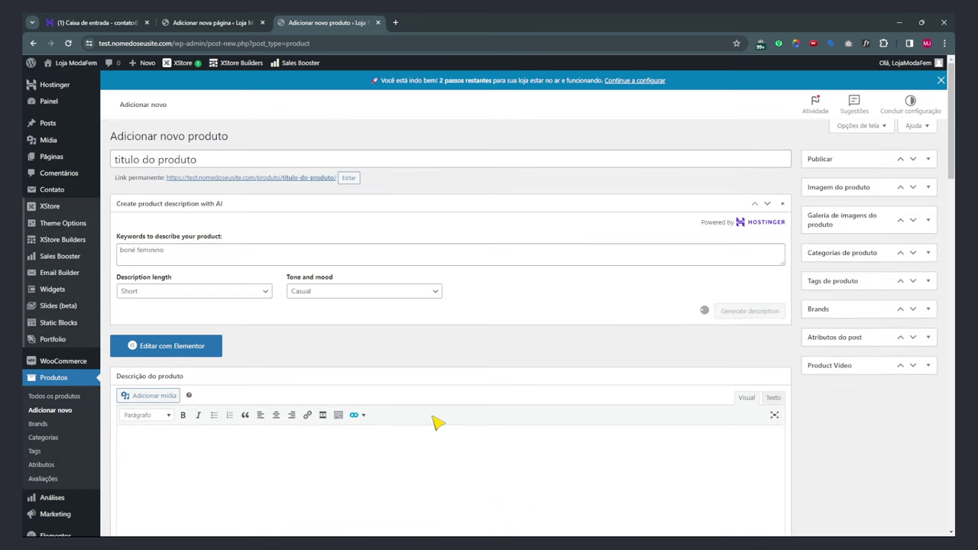
scroll(338, 382, "down", 3)
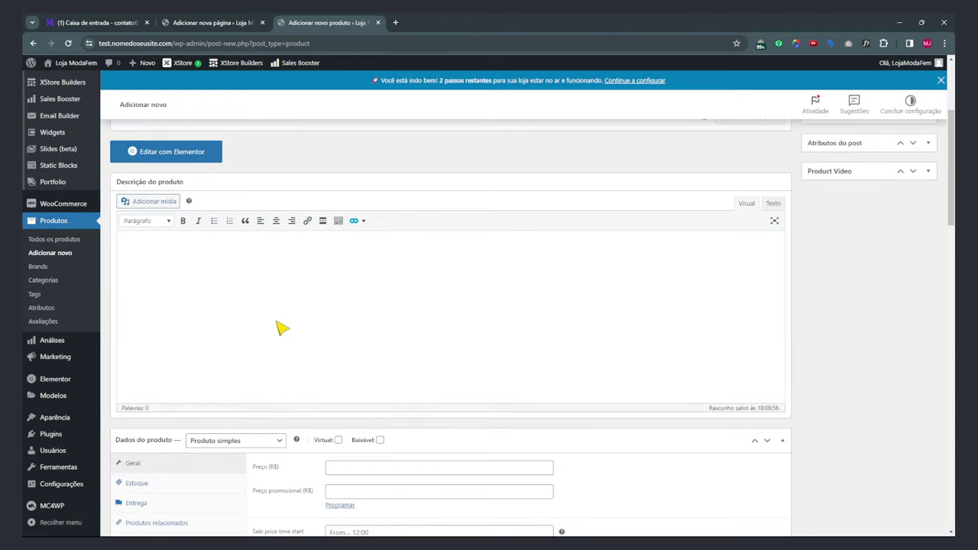
Paste the generated boné feminino text into the product description editor.
left_click(270, 320)
type("Se você está procurando por um acessório que combine estilo e proteção, o boné feminino é a escolha perfeita. Com designs modernos e femininos, esses bonés são ideais para as mulheres que querem se destacar com um toque de personalidade. Além de serem estilosos, os bonés femininos também oferecem proteção contra o sol. Com uma aba larga, eles ajudam a proteger o rosto e os olhos dos raios UV prejudiciais. Isso é especialmente importante nos dias ensolarados de verão, quando a exposição prolongada ao sol pode causar danos à pele. Disponíveis em uma variedade de cores e estampas, os bonés femininos são versáteis e podem ser combinados com diferentes looks. Seja para um dia de praia, um passeio no parque ou até mesmo para um estilo casual no dia a dia, esses bonés são perfeitos para adicionar um toque descolado ao seu visual. Feitos com materiais de alta qualidade, os bonés femininos são duráveis e confortáveis de usar. Com ajustes de tamanho, eles se adaptam perfeitamente à sua cabeça, proporcionando um encaixe seguro e confortável. Então, se você está procurando por um acessório que equilibre estilo e proteção, não deixe de investir em um boné feminino. Com ele, você estará pronta para enfrentar o dia com muito estilo e proteção.")
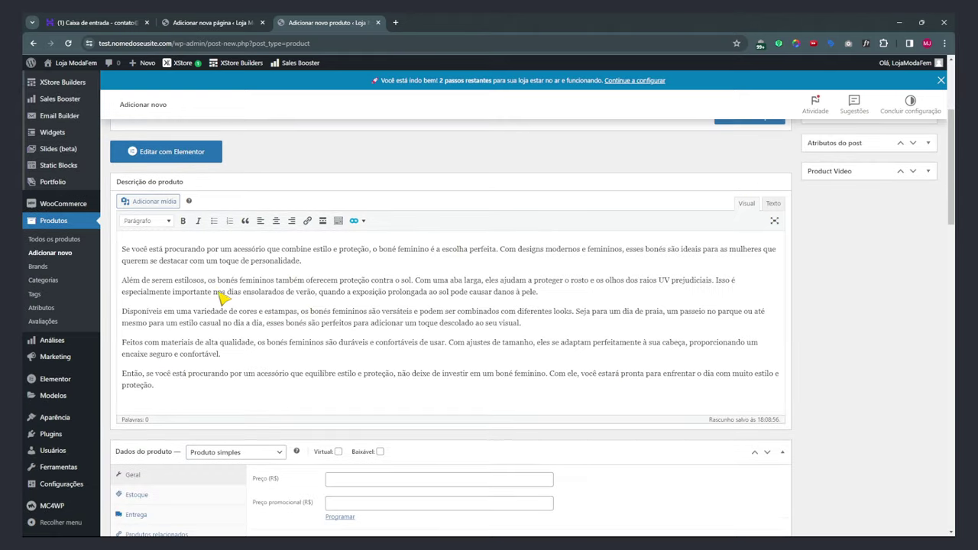
left_click_drag(124, 250, 265, 367)
left_click(263, 373)
left_click_drag(305, 280, 351, 374)
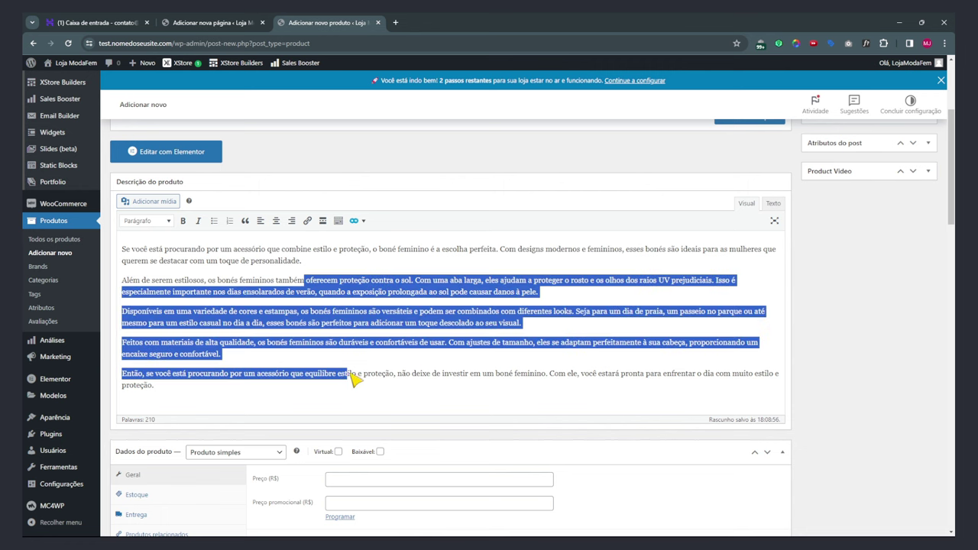
Copy the description's first paragraph into the short description box.
scroll(350, 375, "down", 5)
left_click(203, 321)
scroll(217, 316, "up", 5)
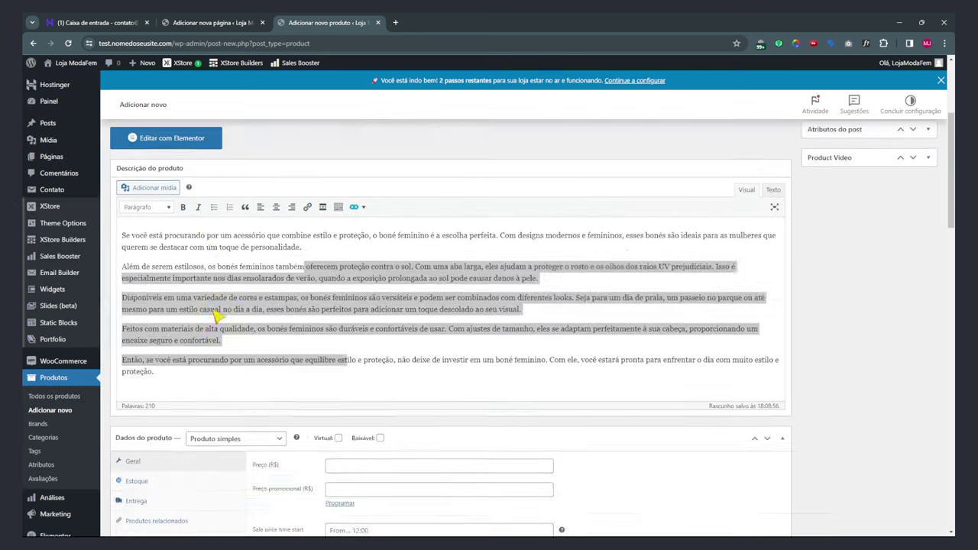
scroll(216, 315, "up", 2)
left_click(206, 298)
left_click_drag(315, 313, 122, 298)
key("ctrl+c")
scroll(130, 306, "down", 4)
left_click(181, 481)
key("ctrl+v")
scroll(175, 452, "down", 1)
scroll(160, 382, "up", 3)
Keep it a simple product with regular price 59.90 and sale price 49.90.
left_click(217, 309)
left_click(218, 311)
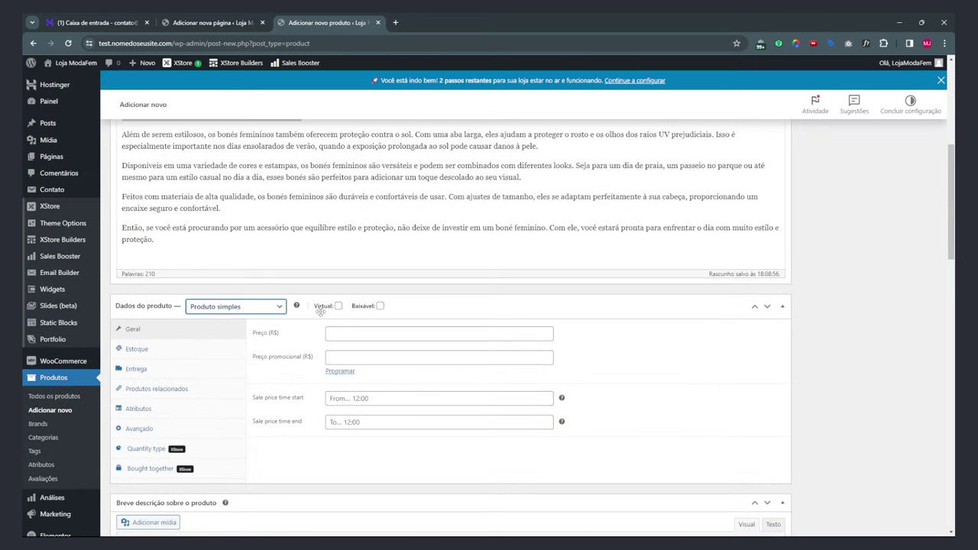
left_click(348, 337)
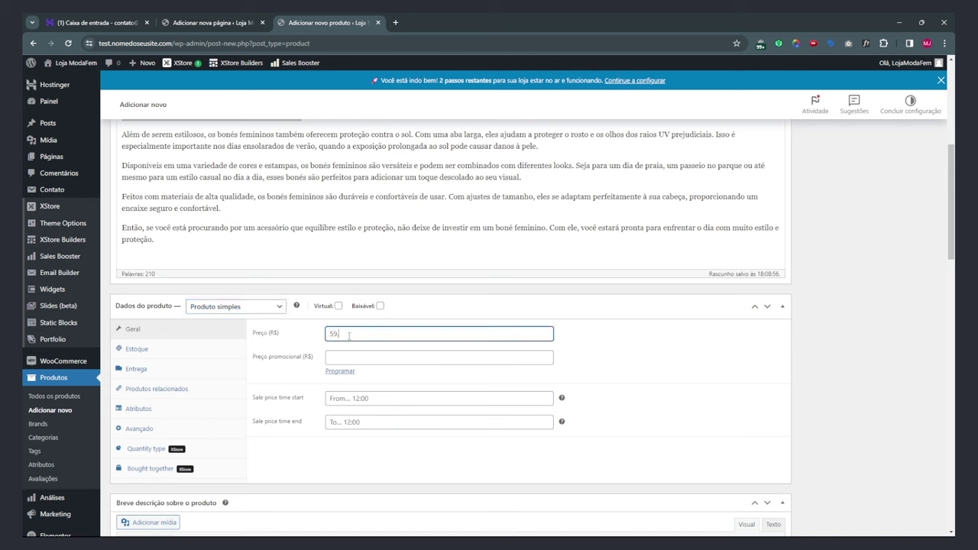
left_click(349, 354)
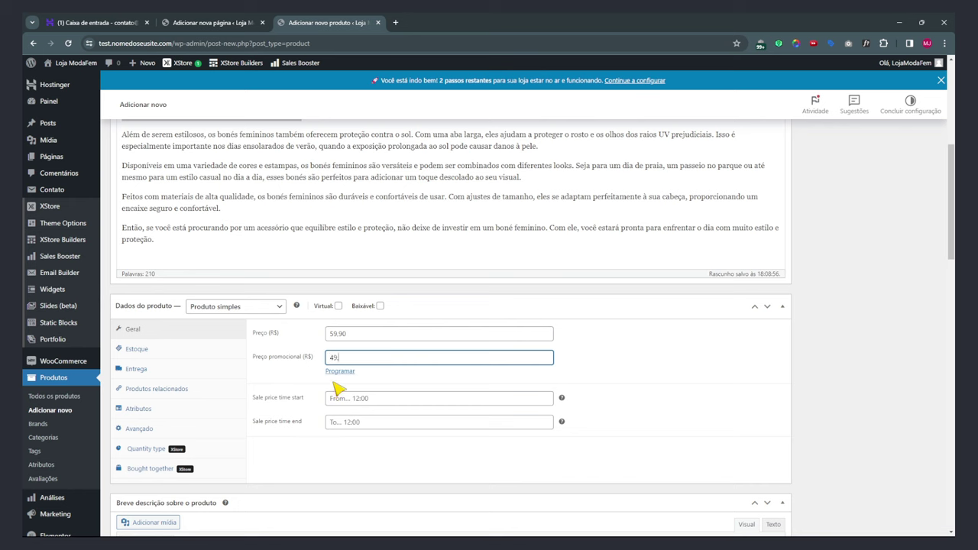
left_click(285, 411)
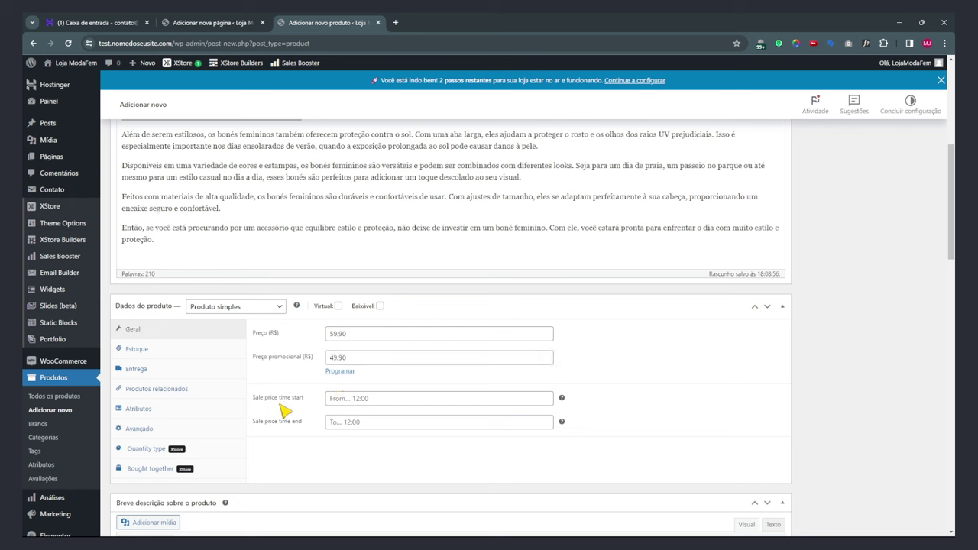
left_click(352, 399)
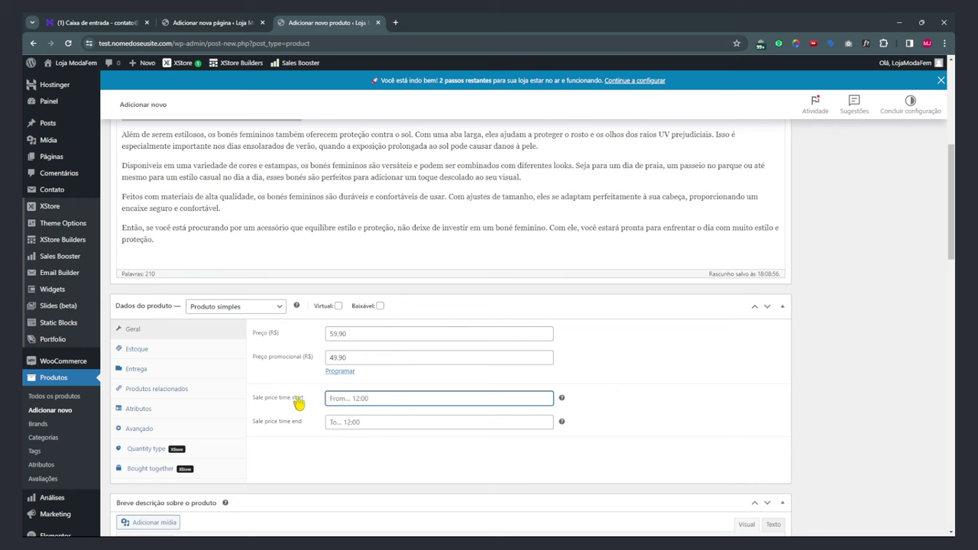
Enable stock management in the Estoque tab with a quantity of 100.
left_click(147, 355)
left_click(341, 334)
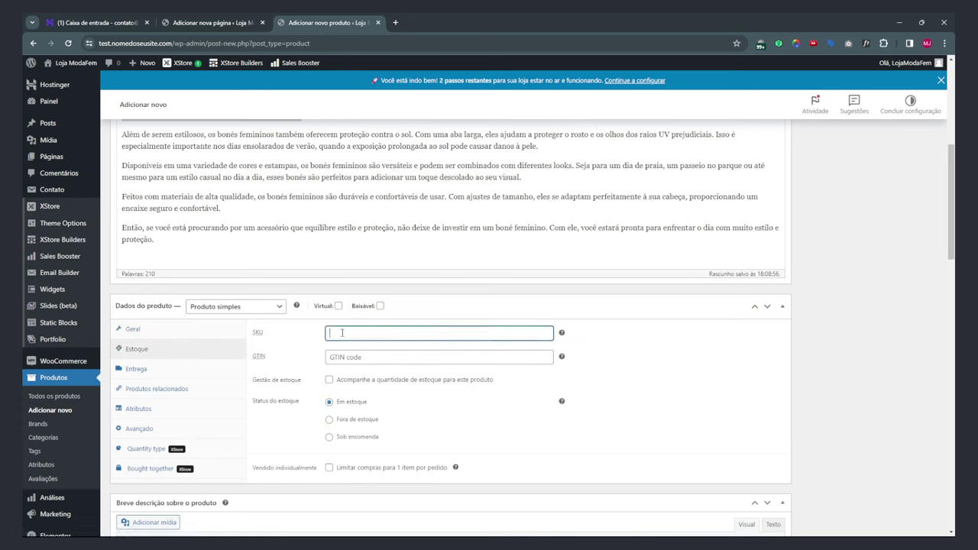
left_click(329, 380)
left_click(342, 403)
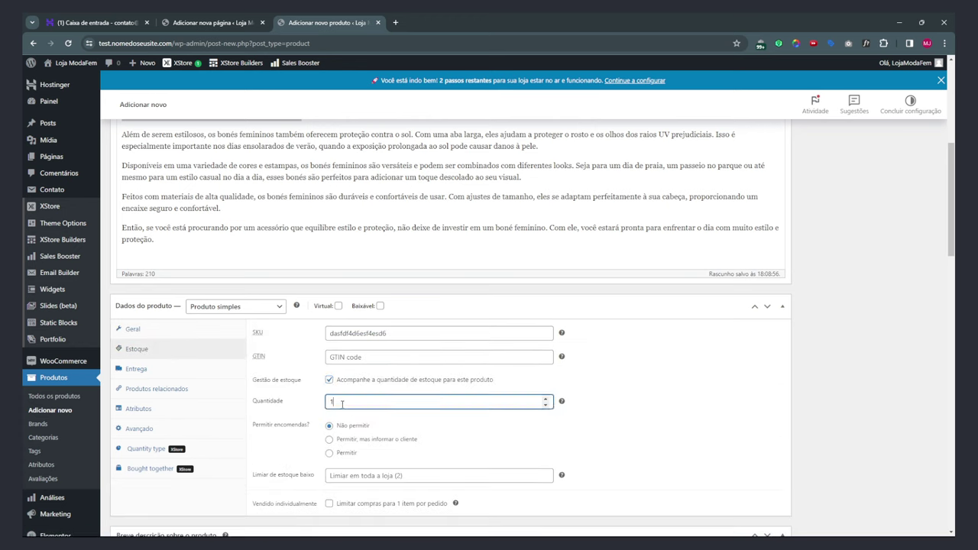
scroll(342, 428, "down", 2)
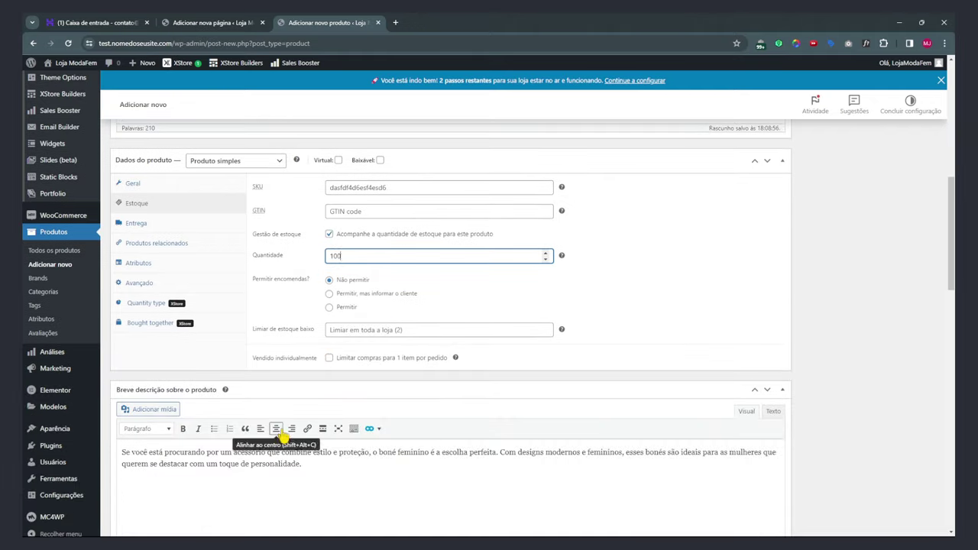
scroll(310, 369, "up", 2)
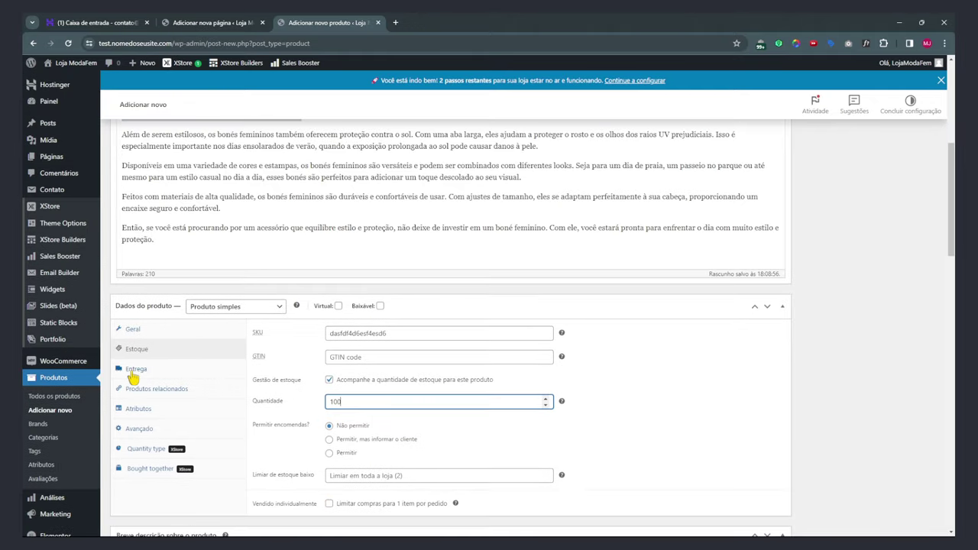
Set shipping weight to 2 kg and dimensions to 10×5×10 cm.
left_click(136, 373)
left_click(326, 334)
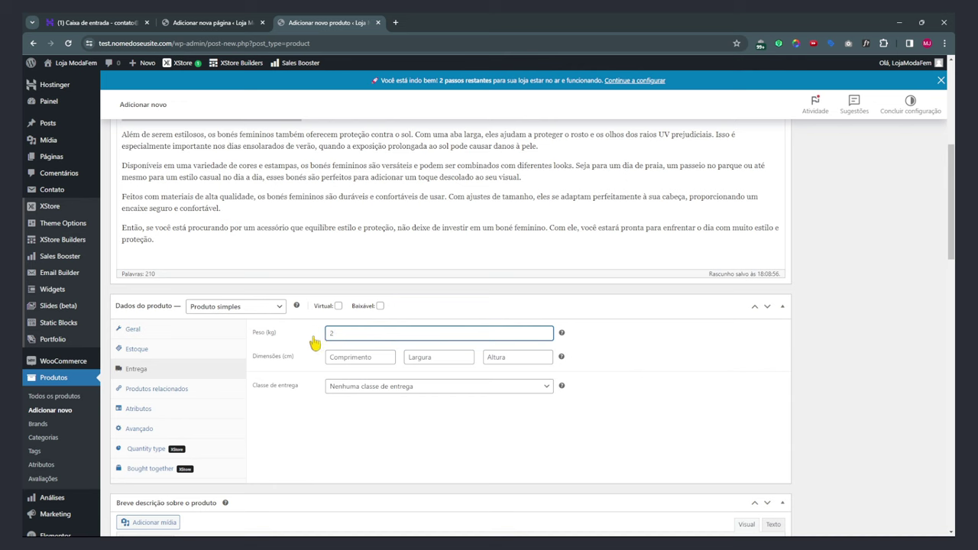
left_click(342, 357)
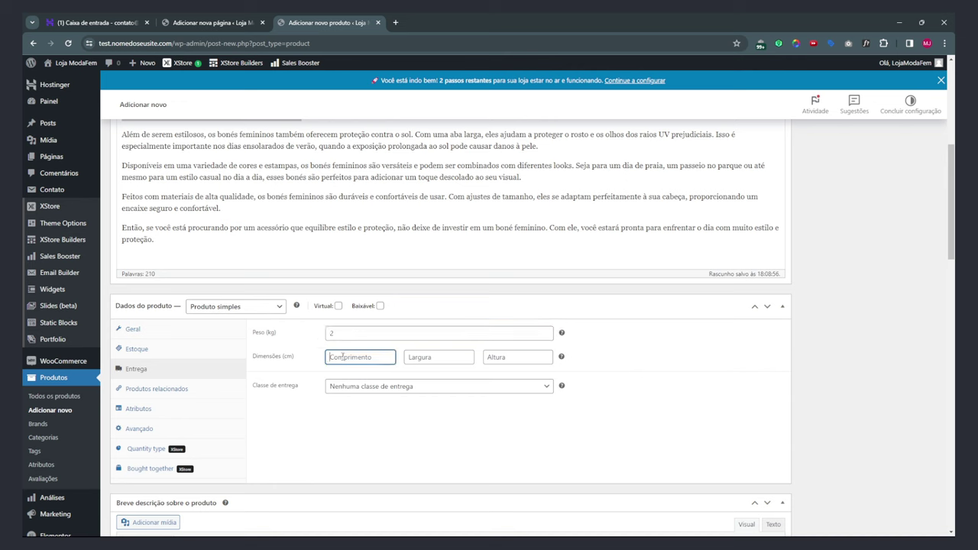
left_click(419, 358)
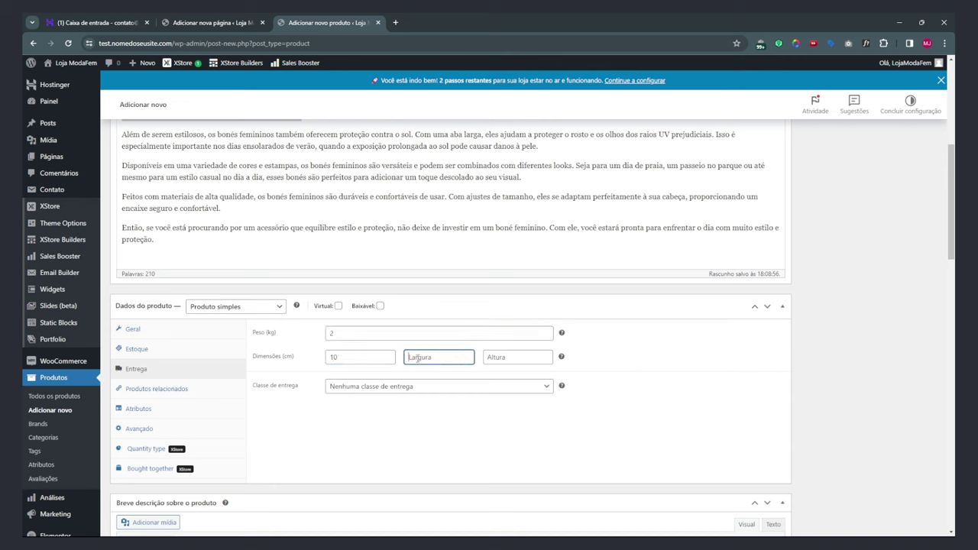
left_click(488, 357)
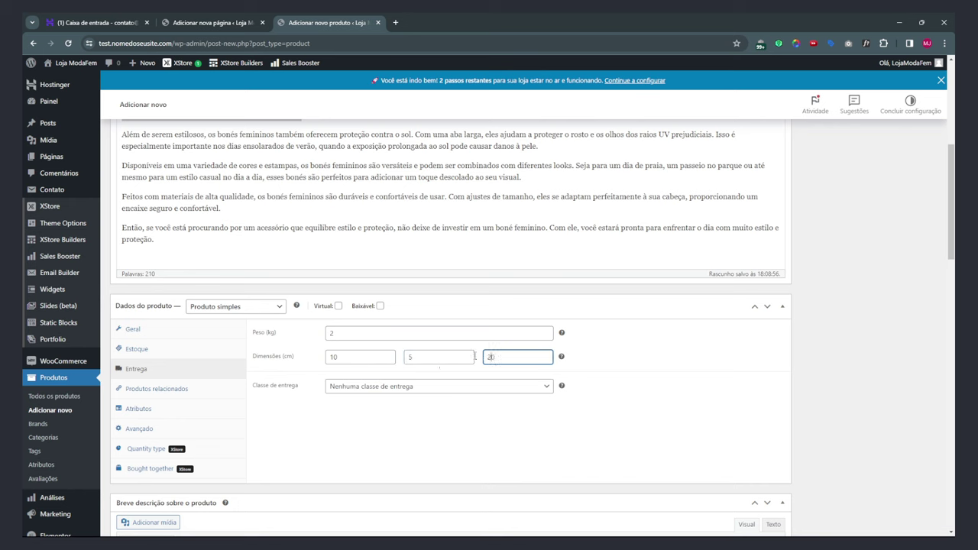
Add Polarised Top Sandal as an upsell under Produtos relacionados.
left_click(133, 394)
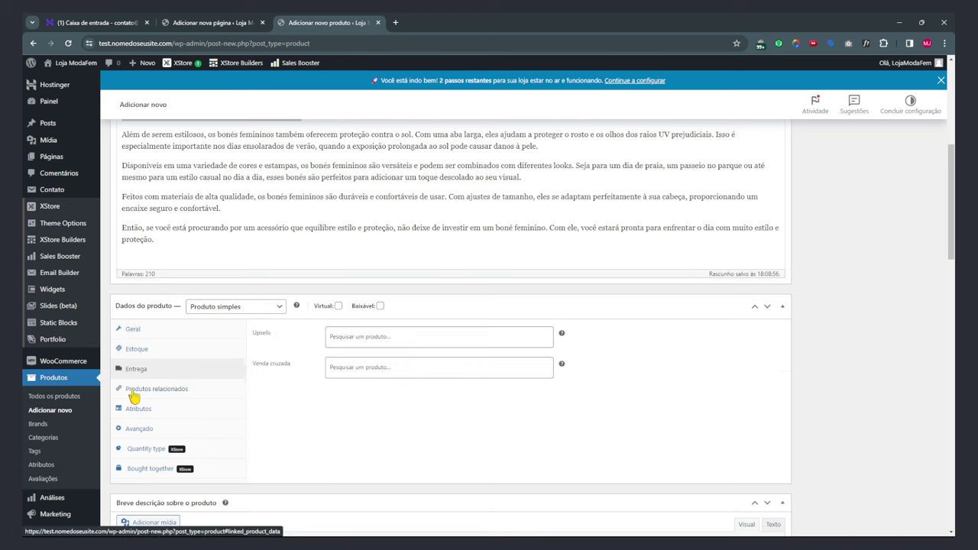
left_click(368, 338)
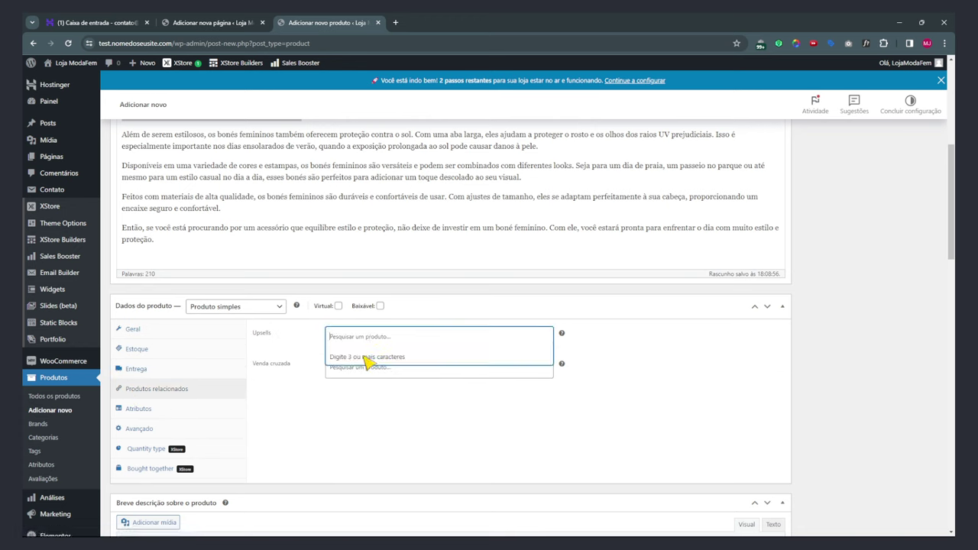
type("shir")
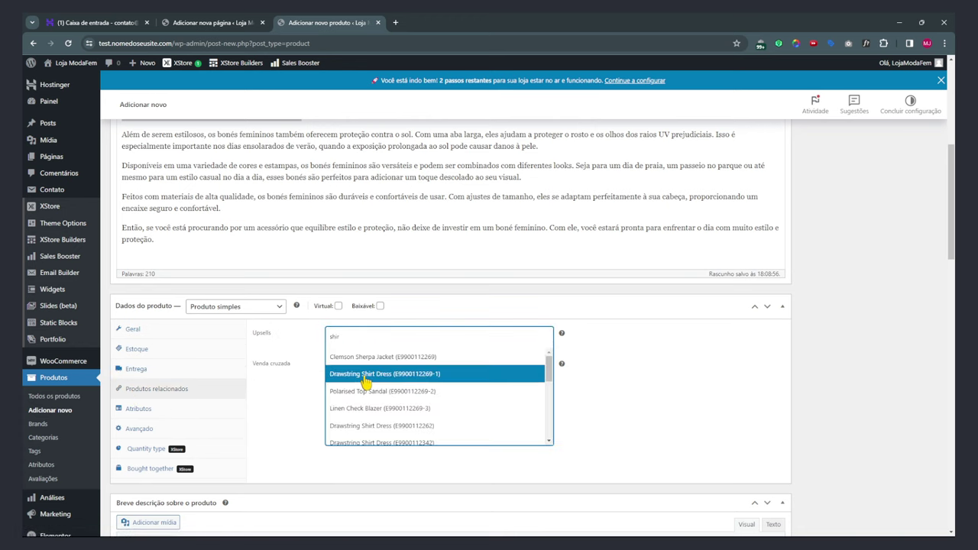
left_click(371, 392)
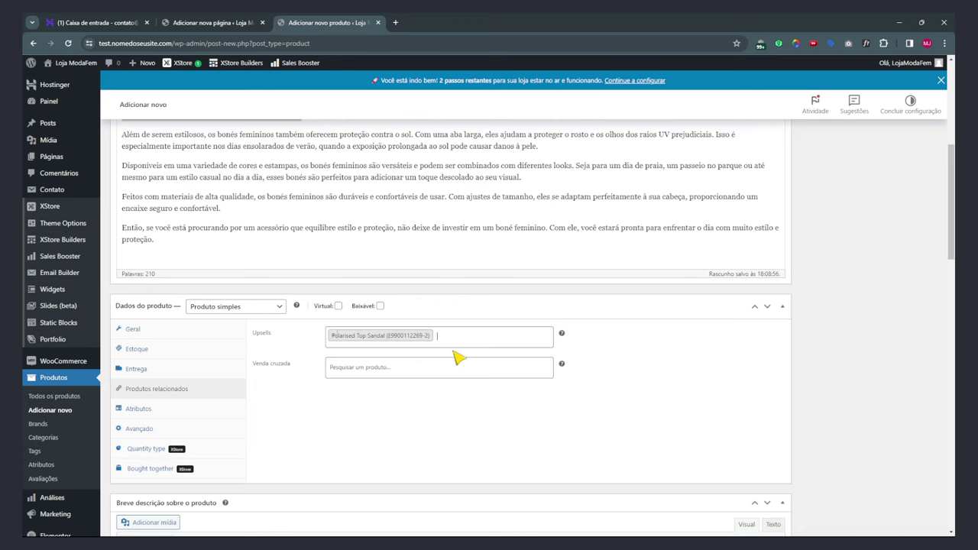
left_click(138, 410)
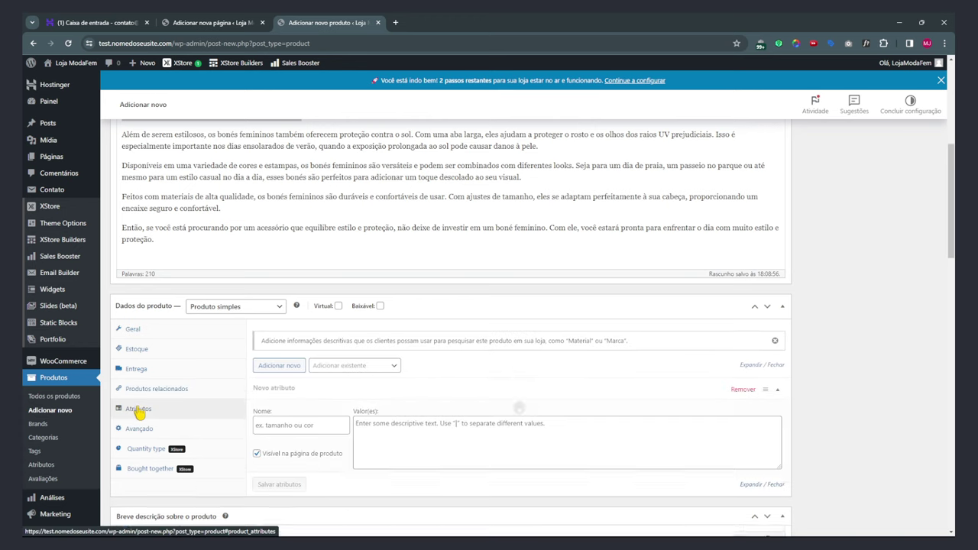
Save attribute 'cor' with values vermelho|azul|branco, visible on the product page.
left_click(141, 428)
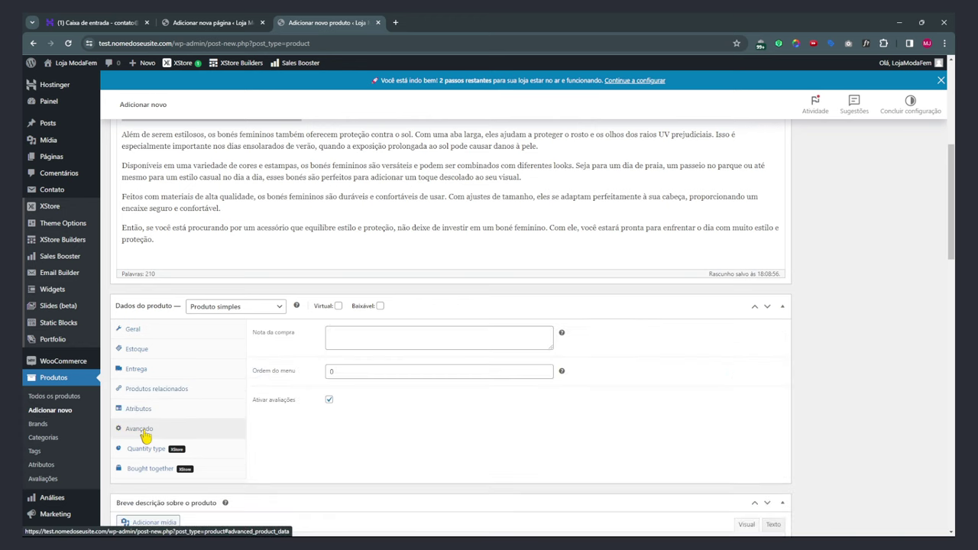
left_click(139, 411)
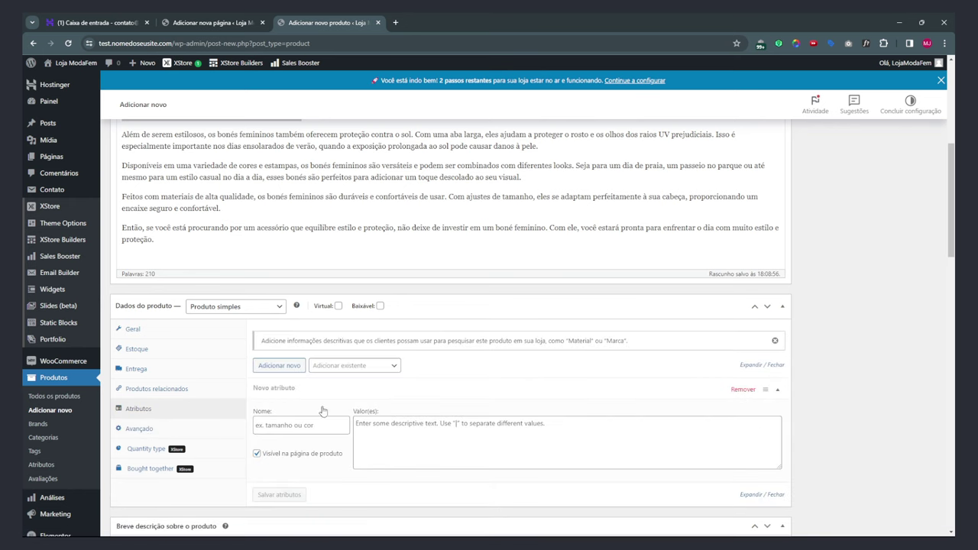
left_click(408, 449)
left_click(270, 426)
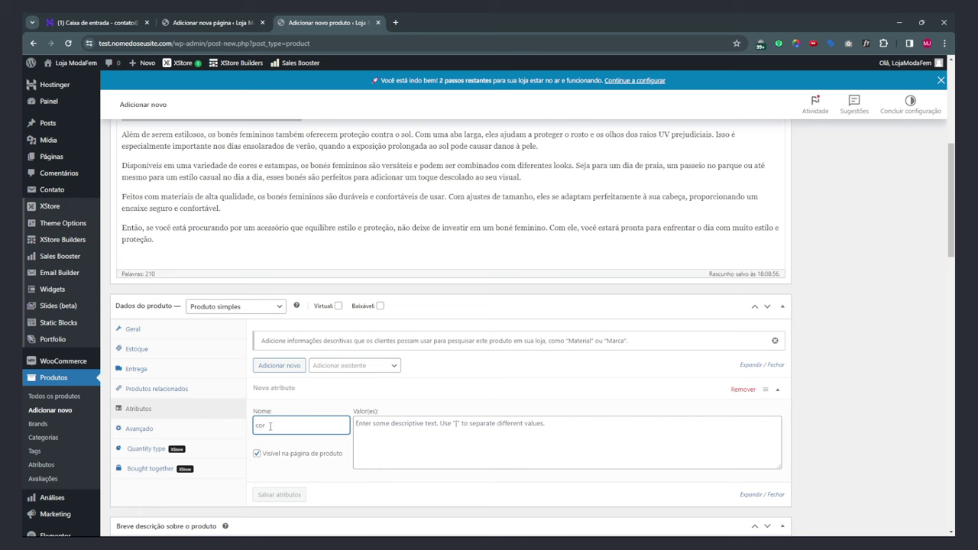
type("cor")
left_click(383, 450)
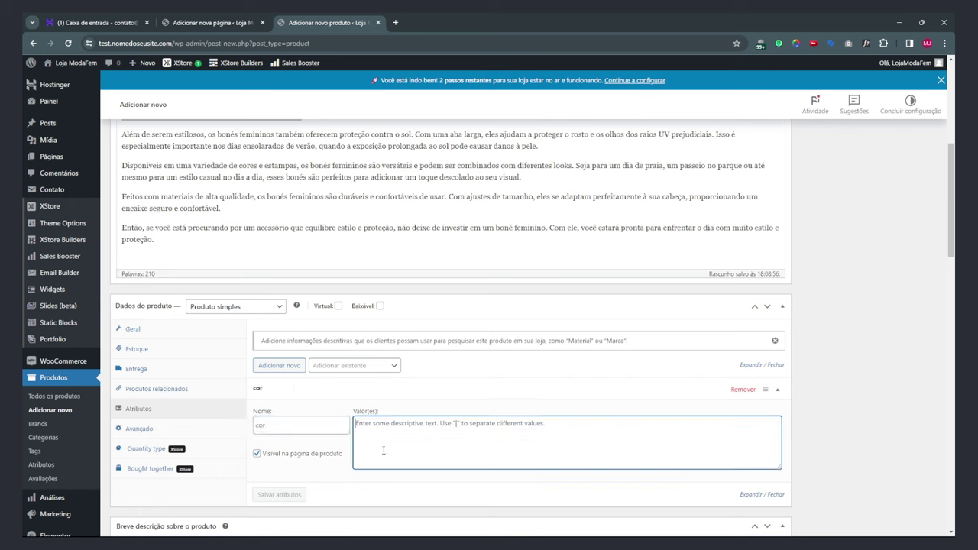
type("vermelho|azul|branco")
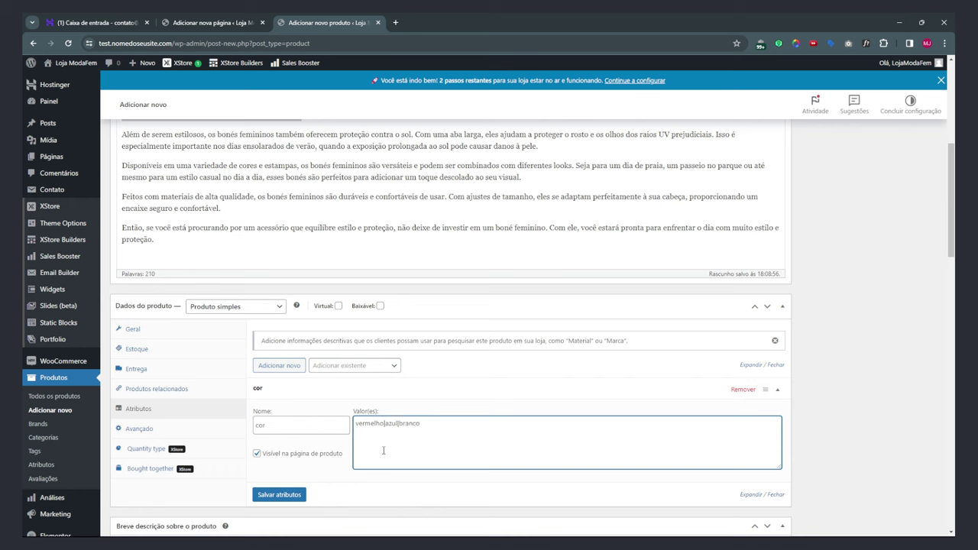
left_click(294, 496)
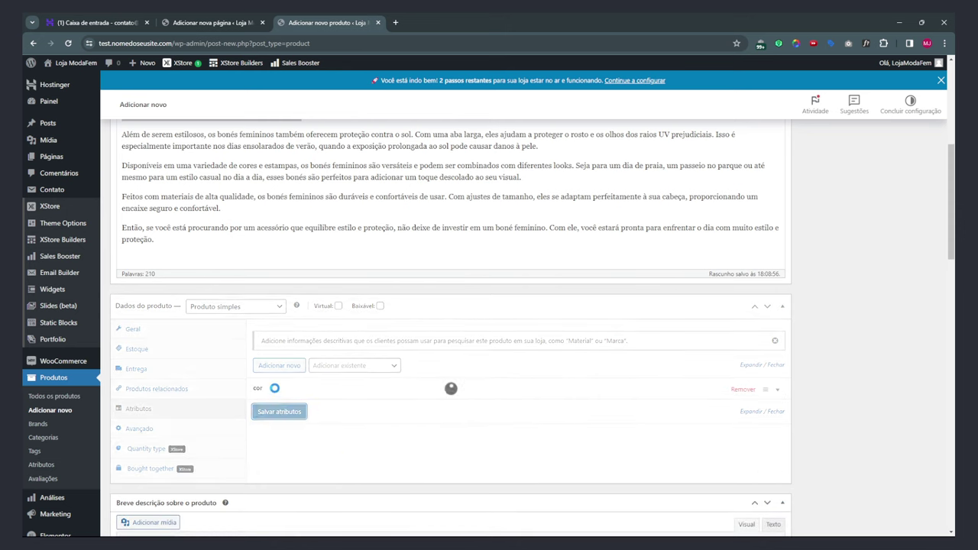
left_click(776, 390)
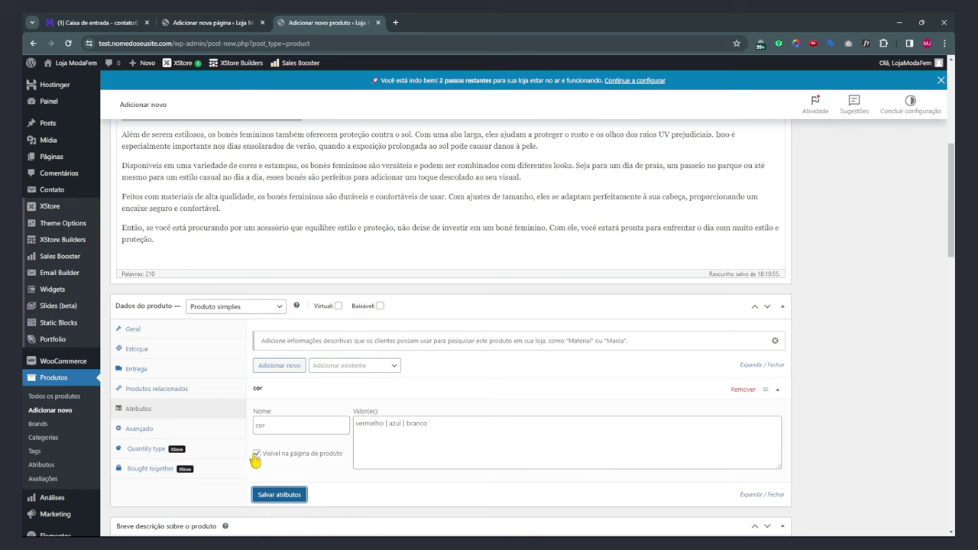
Review the advanced, quantity type and bought-together settings in Product data.
left_click(134, 430)
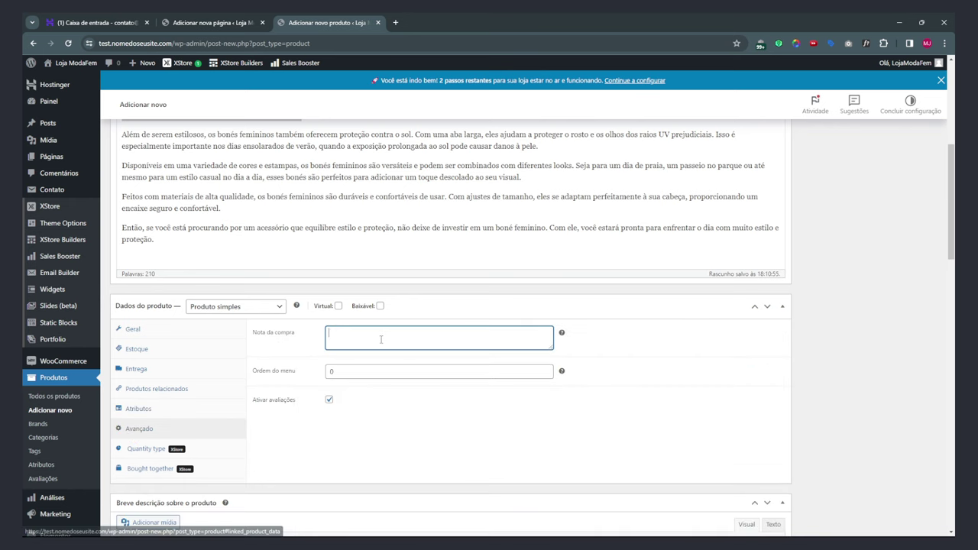
left_click(142, 452)
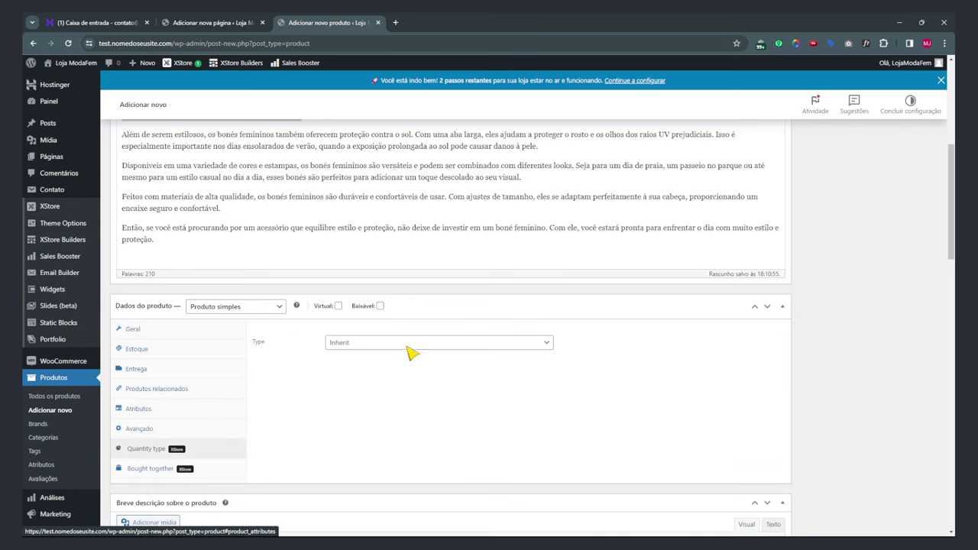
left_click(153, 475)
scroll(152, 476, "down", 2)
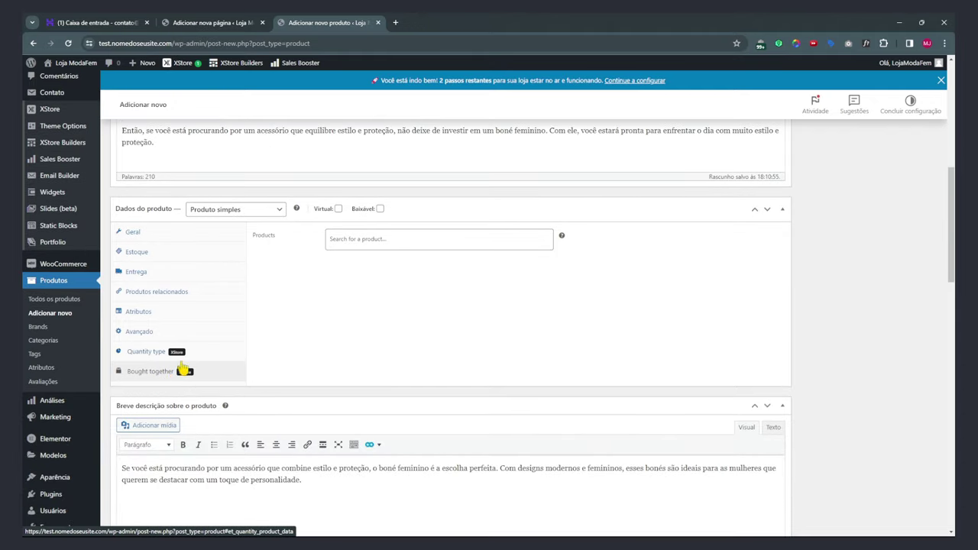
scroll(196, 382, "down", 6)
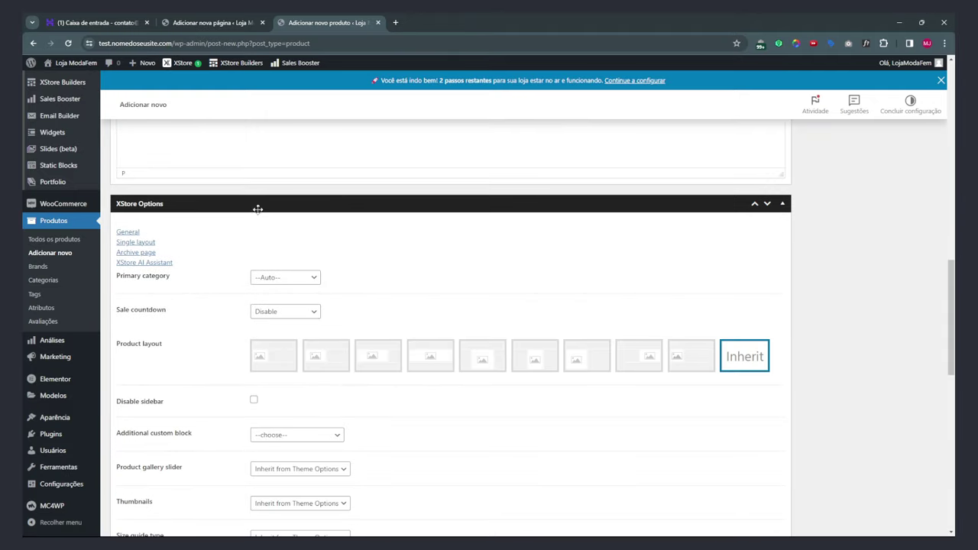
scroll(257, 208, "up", 10)
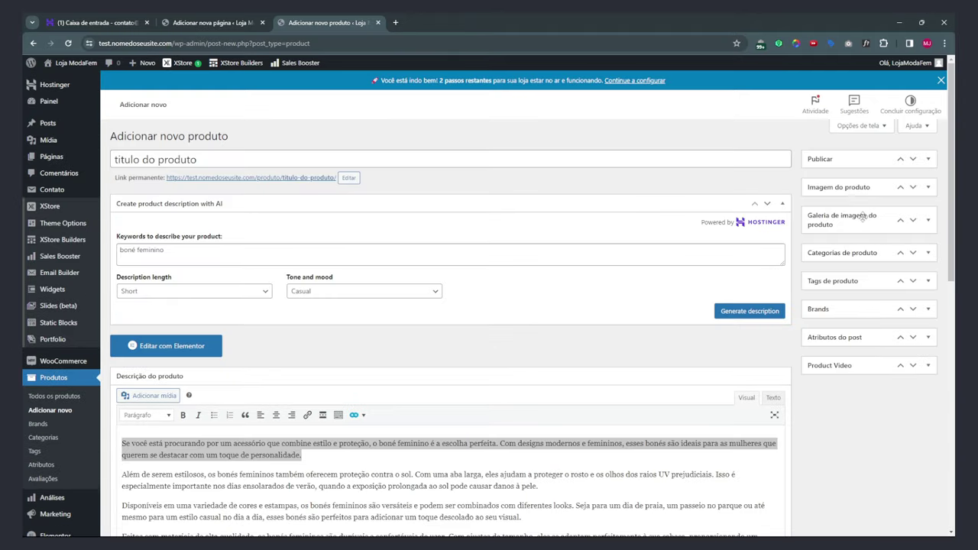
Set the photo of the man in a hat as the product image.
left_click(862, 216)
left_click(846, 186)
left_click(837, 206)
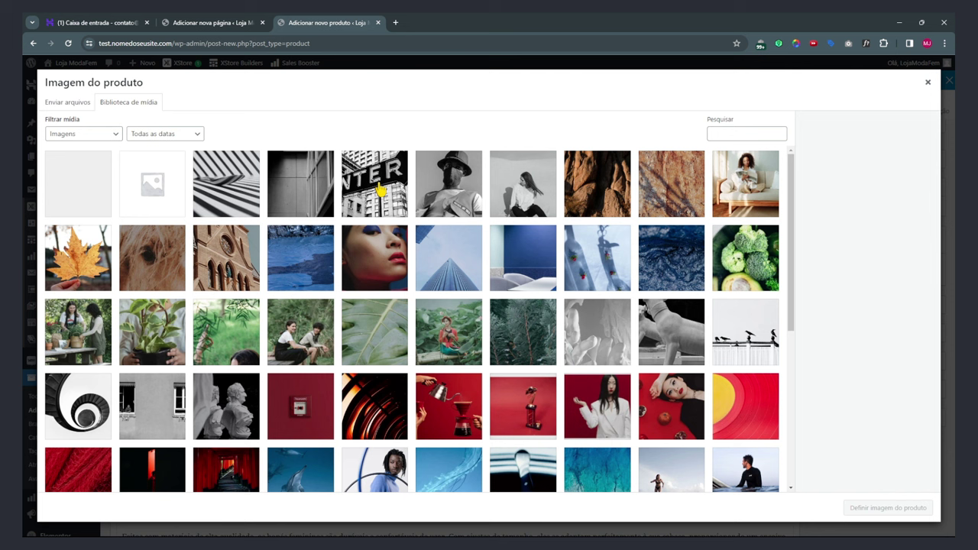
left_click(457, 194)
left_click(870, 510)
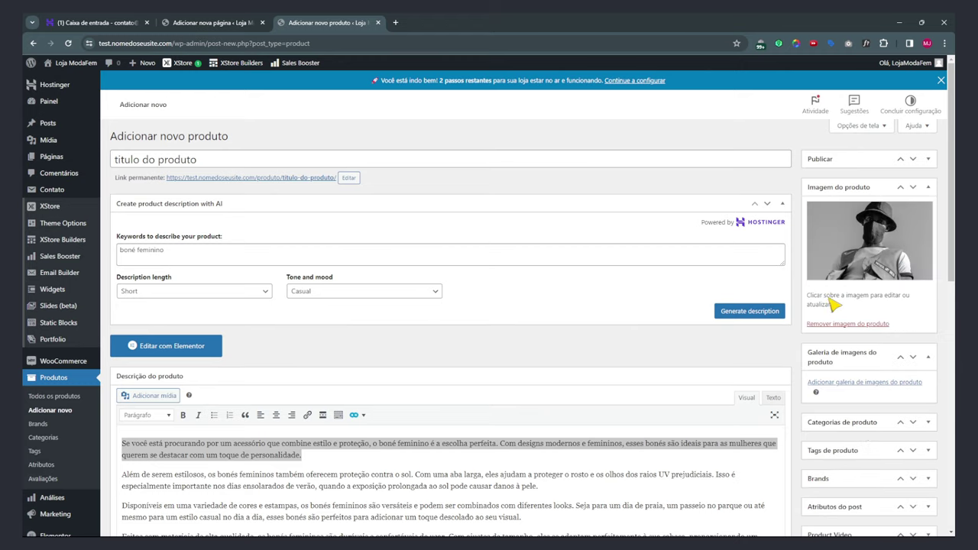
Add gallery images, including the purple-hair photo, then remove the woman-in-blue one.
left_click(833, 383)
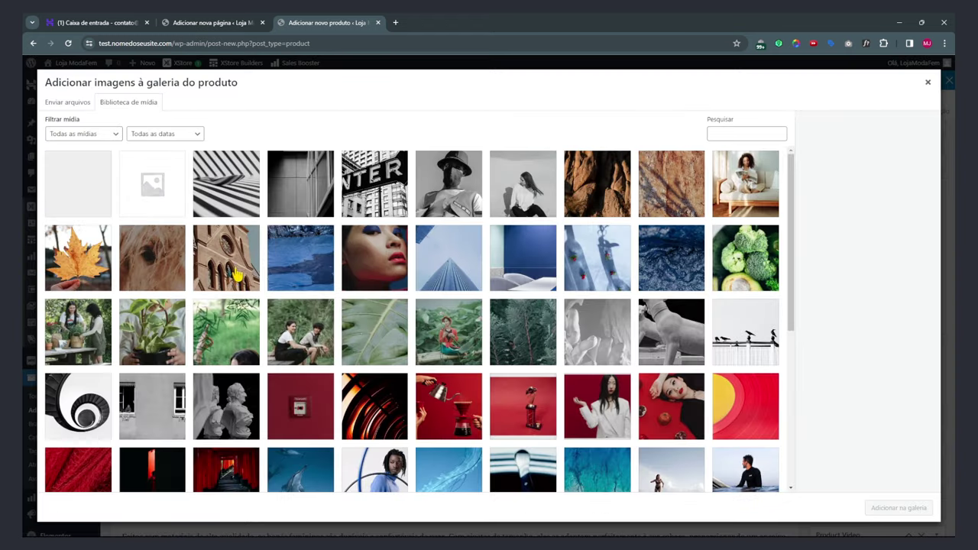
scroll(669, 260, "down", 3)
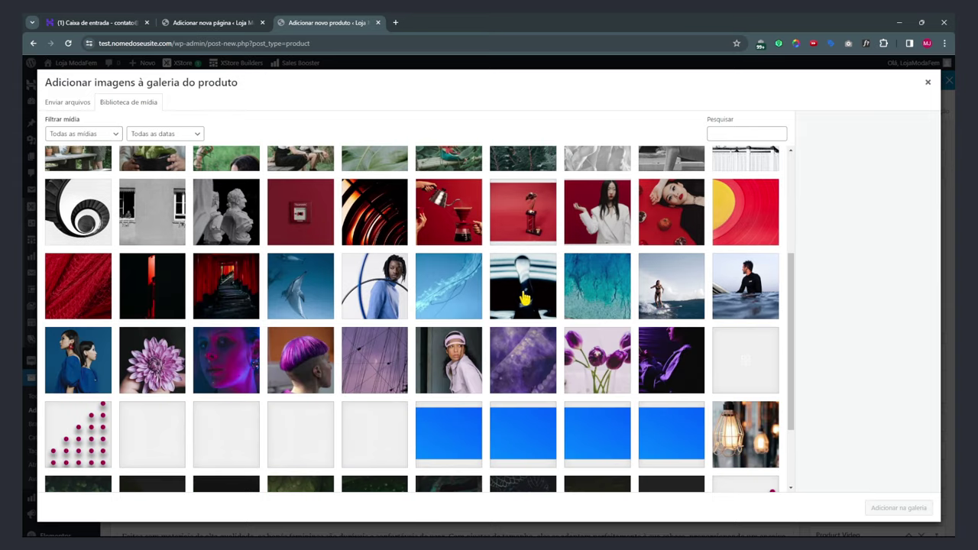
scroll(459, 364, "down", 2)
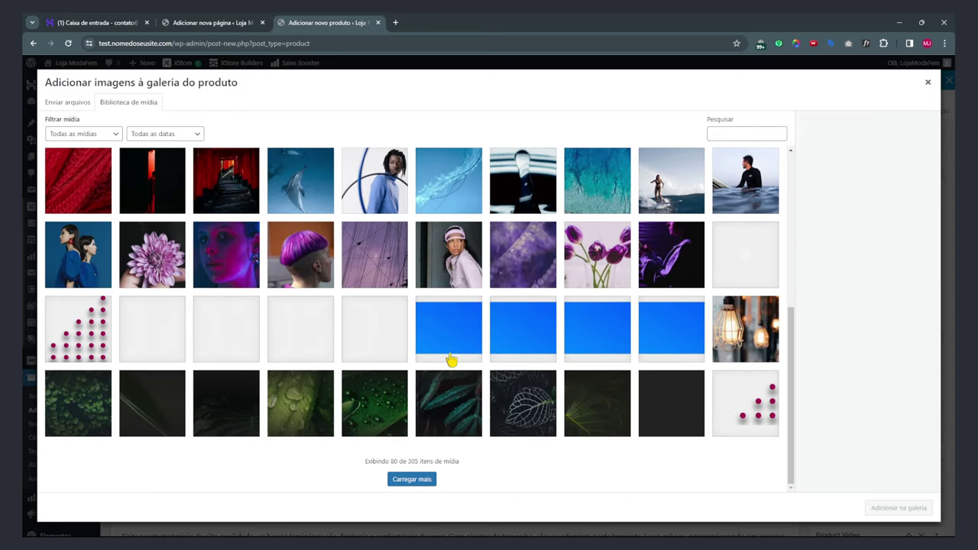
left_click(303, 262)
left_click(454, 265)
left_click(75, 253)
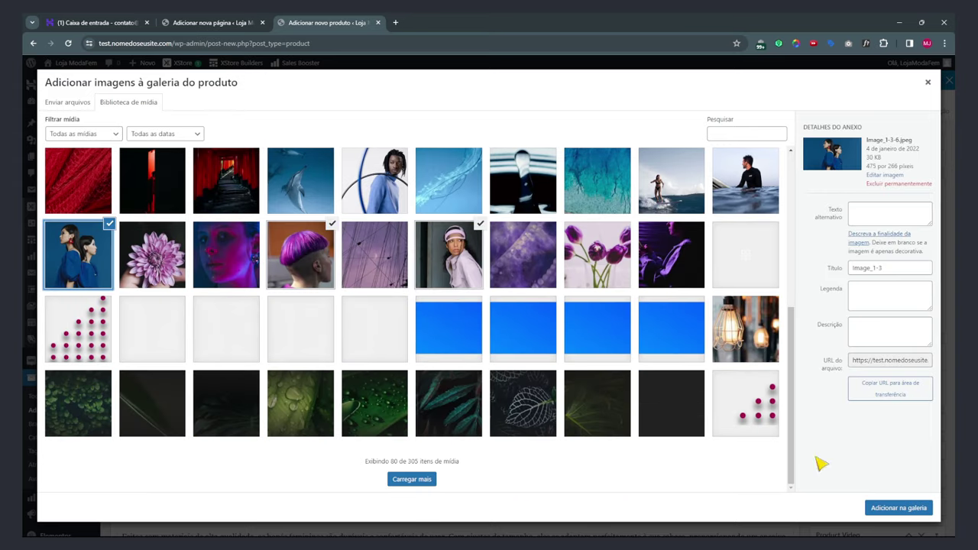
left_click(895, 508)
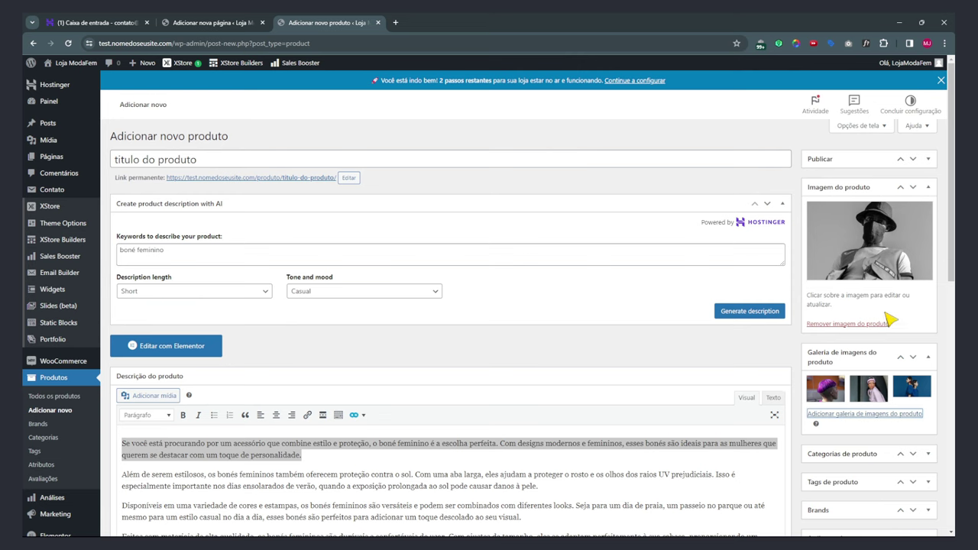
left_click(930, 378)
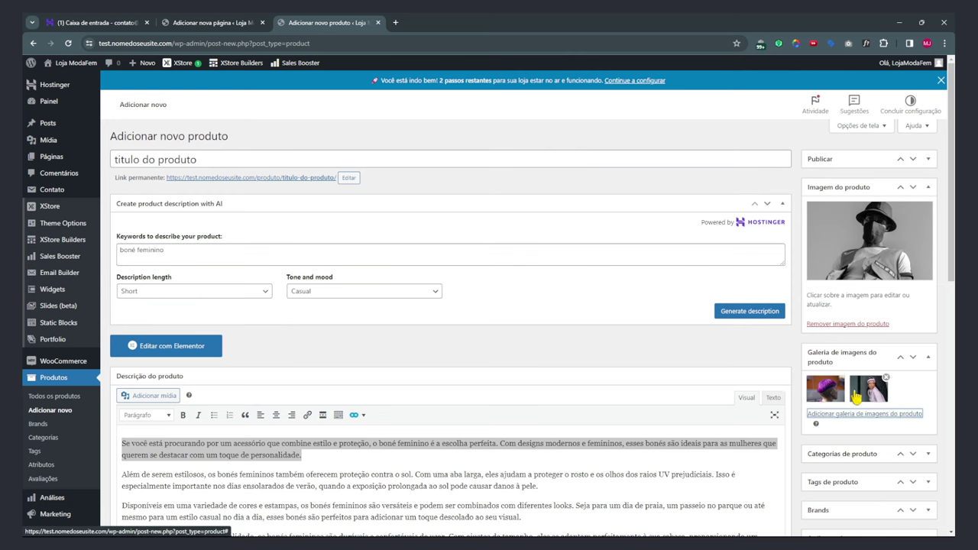
scroll(367, 363, "down", 1)
scroll(688, 242, "up", 1)
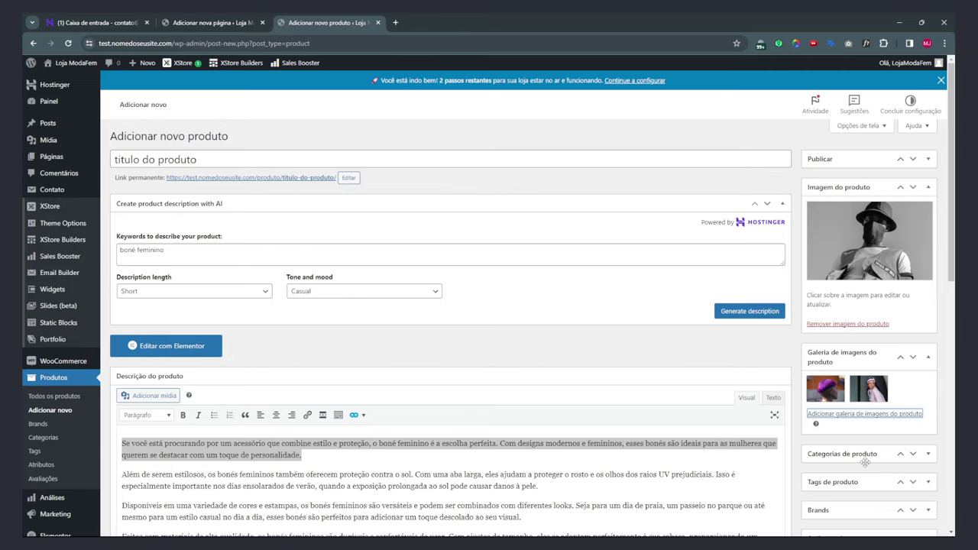
Assign the product categories, including Popular this week.
left_click(865, 454)
scroll(856, 428, "down", 4)
left_click(818, 373)
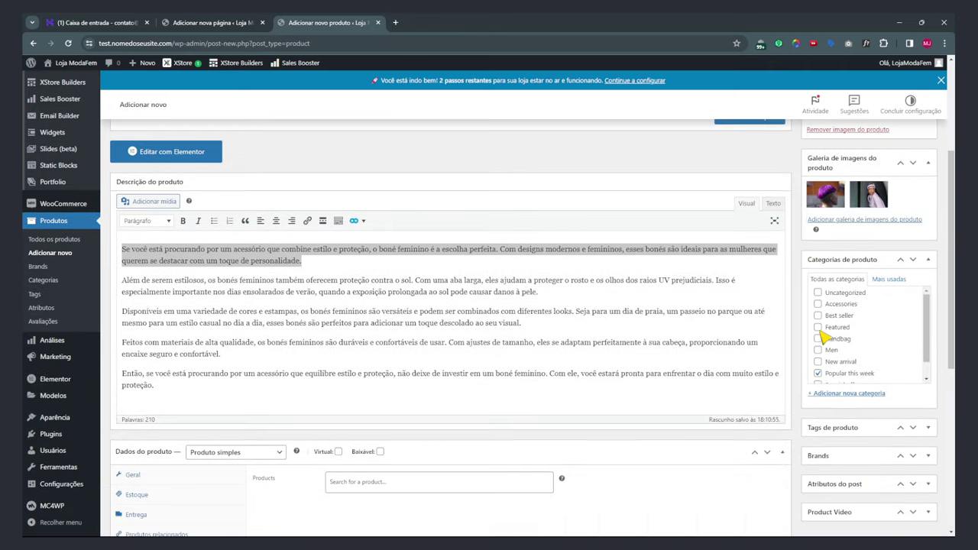
scroll(829, 342, "down", 1)
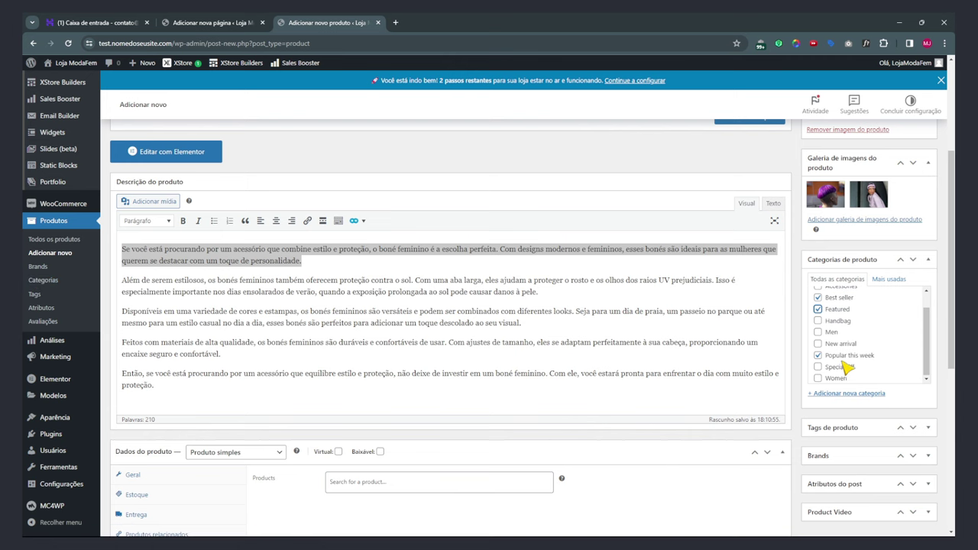
scroll(846, 368, "down", 2)
Tag the product Fashion, T-Shirts and Sunglass from the most-used tags.
left_click(835, 284)
left_click(831, 357)
left_click(835, 388)
left_click(886, 424)
left_click(833, 427)
scroll(871, 344, "down", 2)
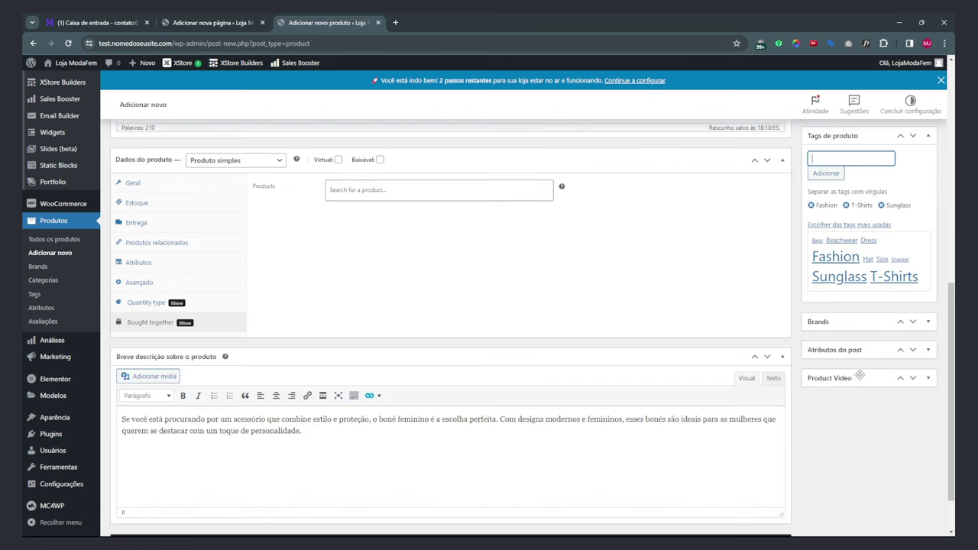
Set the product's brand to Brook.
left_click(822, 323)
left_click(818, 366)
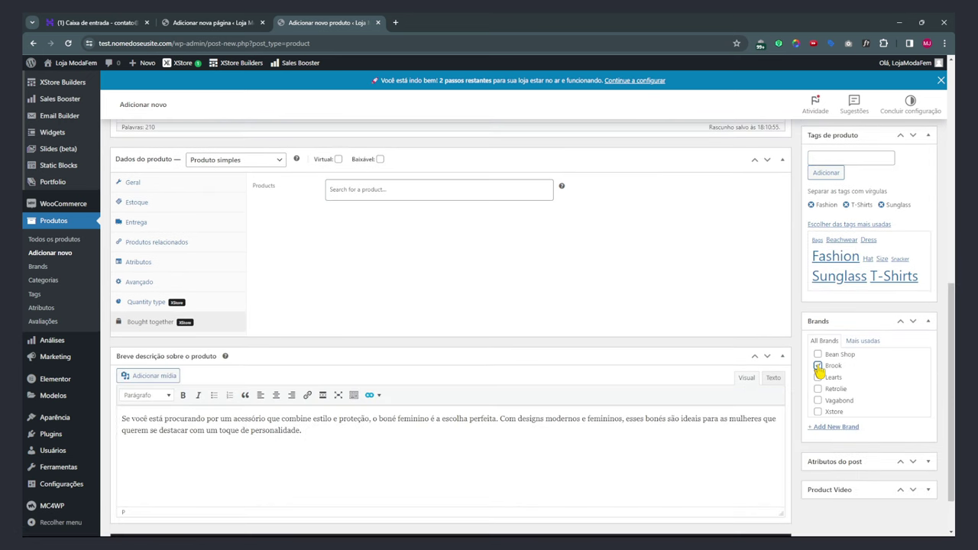
left_click(844, 321)
left_click(833, 349)
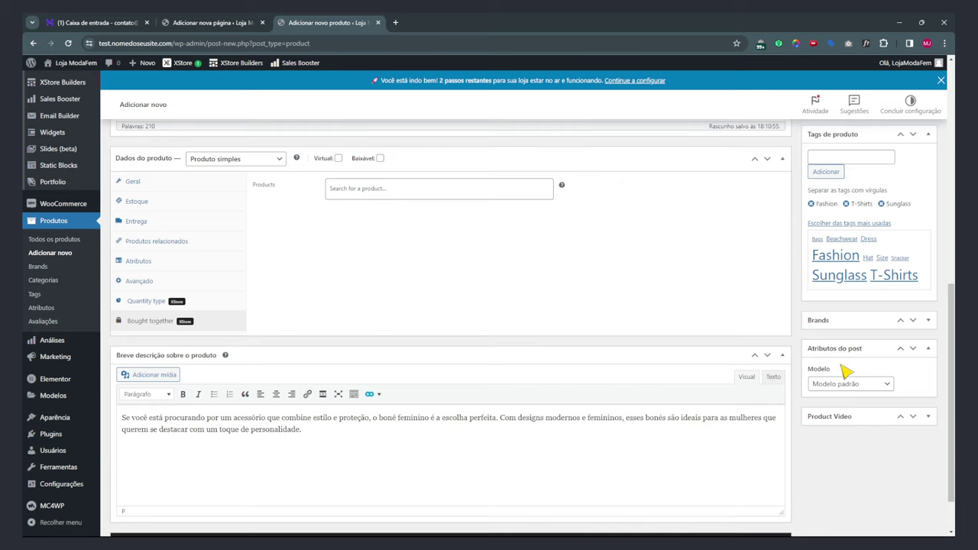
left_click(829, 416)
scroll(829, 398, "up", 20)
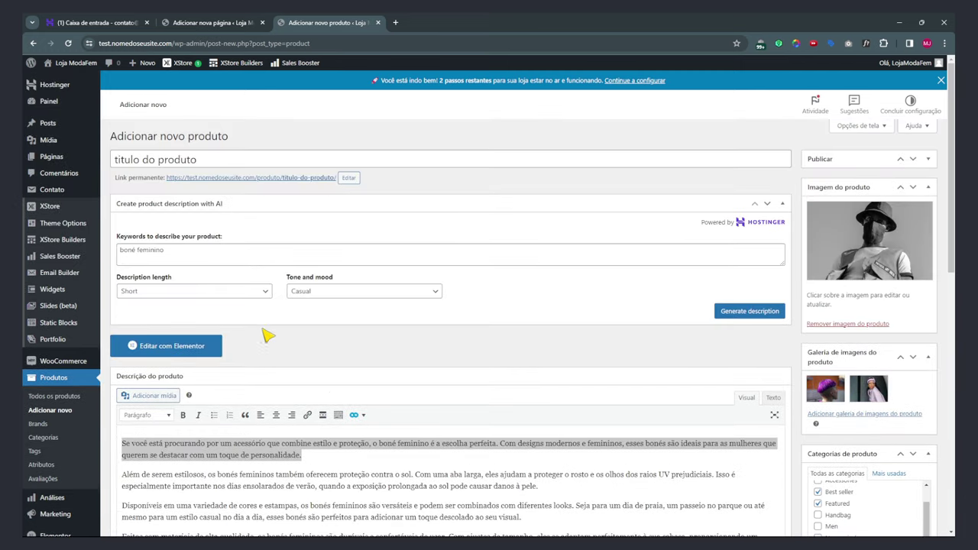
Publish the product and browse its gallery photos on the public product page.
left_click(865, 156)
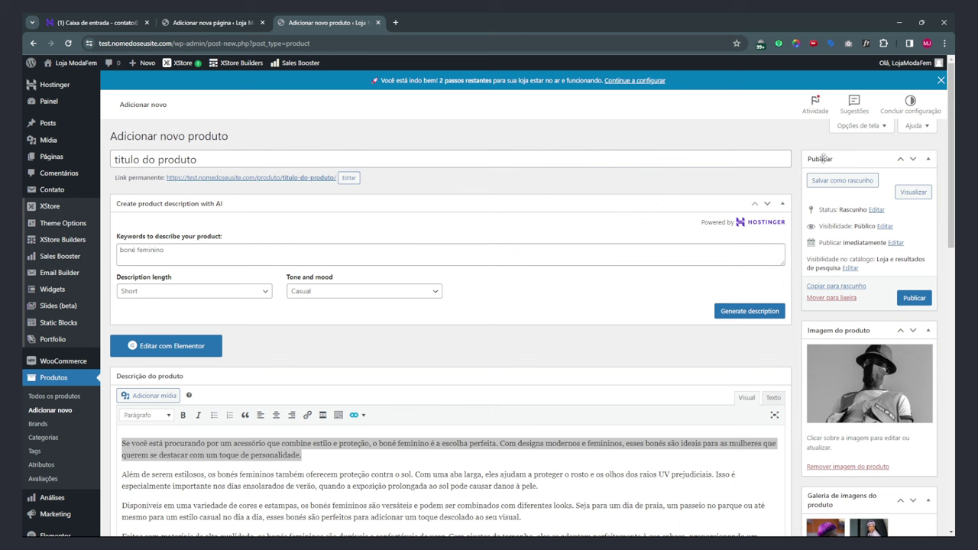
left_click(917, 298)
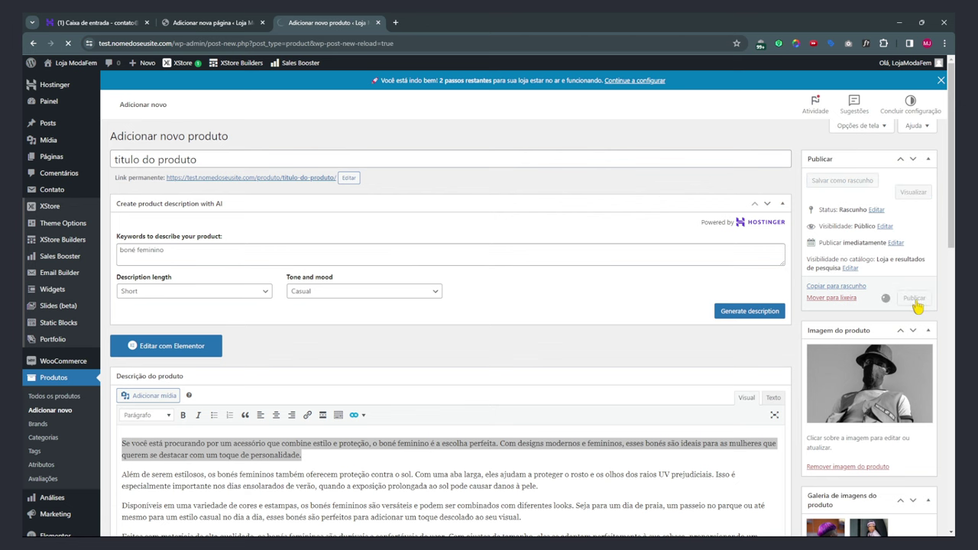
left_click(289, 221)
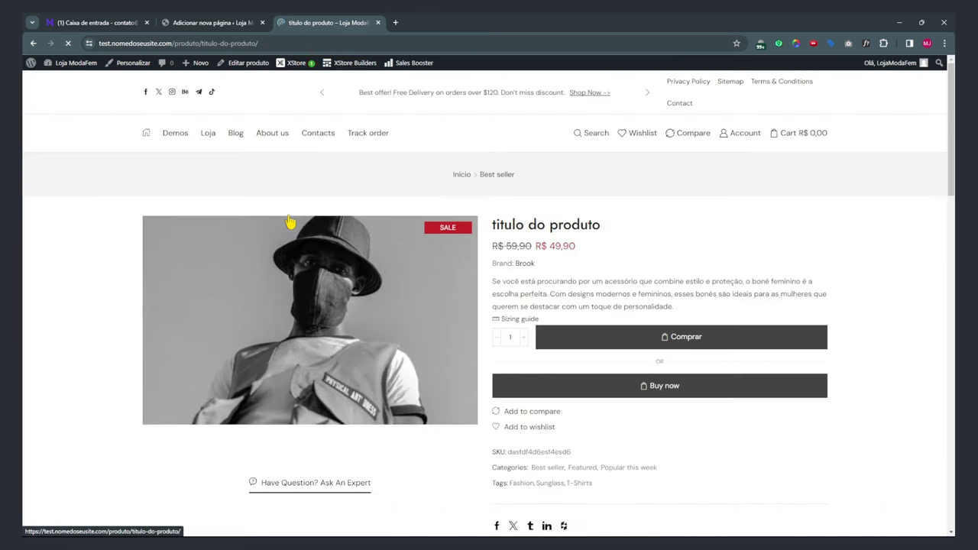
left_click(310, 462)
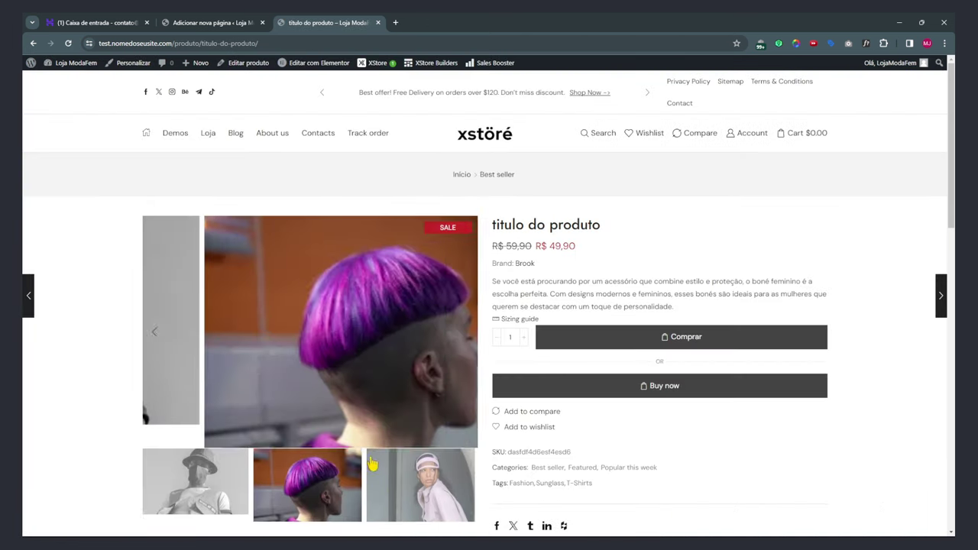
scroll(229, 428, "down", 2)
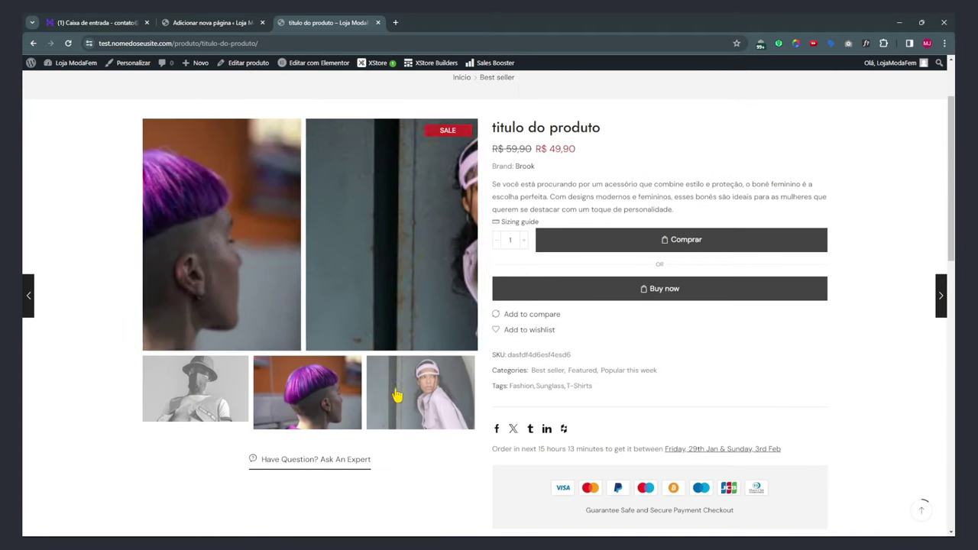
left_click(309, 394)
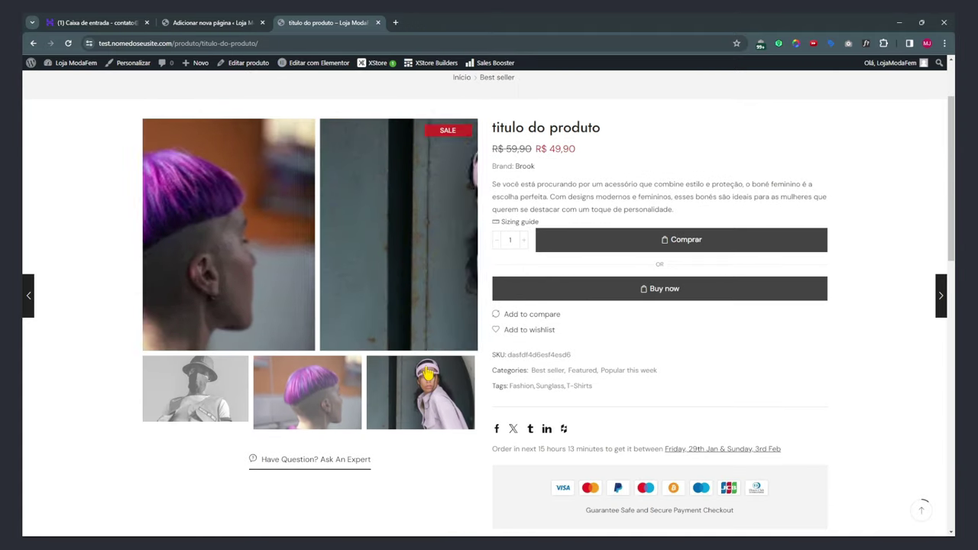
left_click(227, 387)
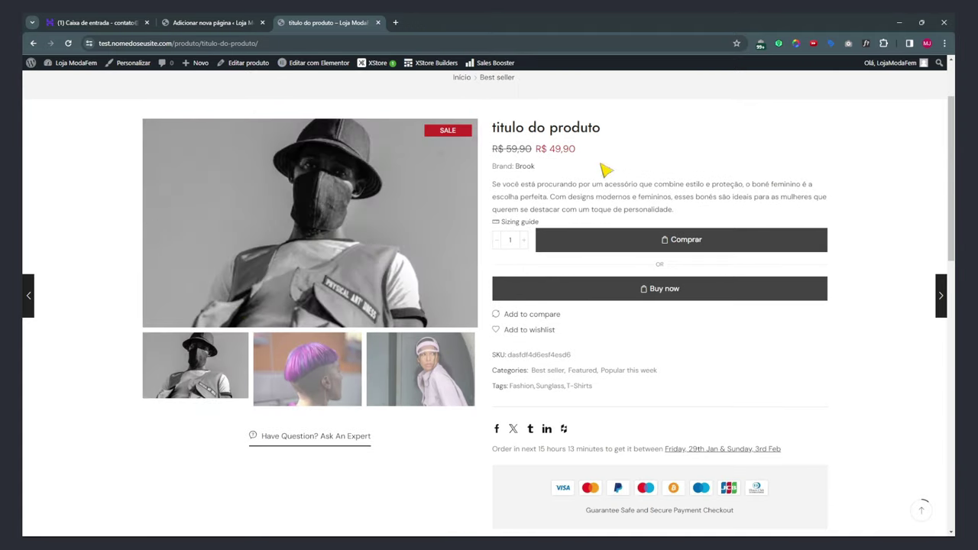
Buy 6 units immediately, reaching checkout at R$ 299,40.
double_click(523, 243)
left_click(847, 353)
scroll(680, 297, "down", 1)
scroll(680, 297, "down", 2)
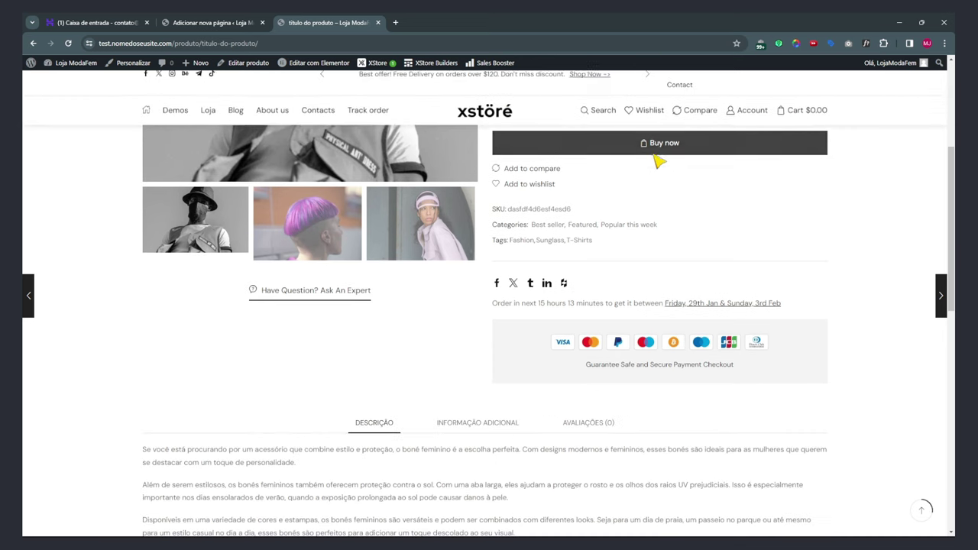
scroll(646, 144, "up", 1)
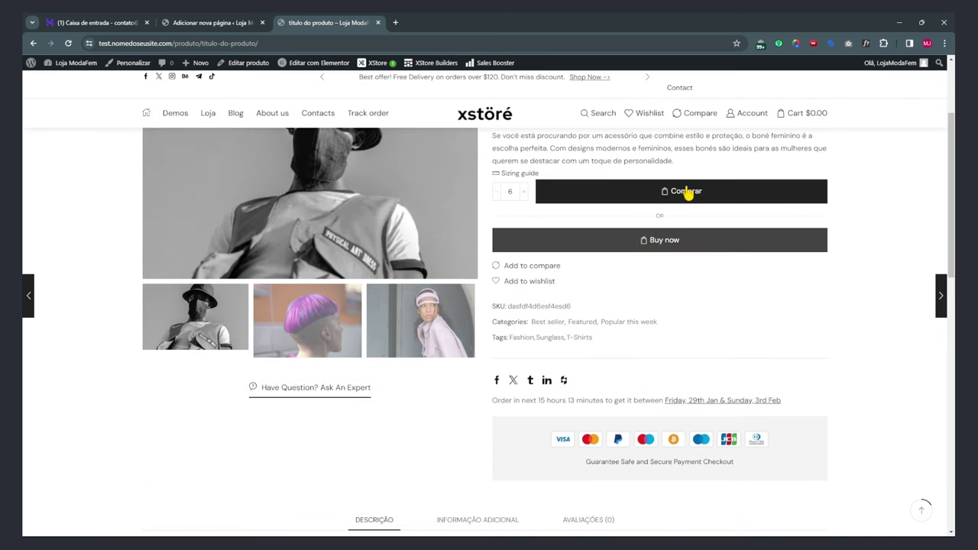
left_click(658, 249)
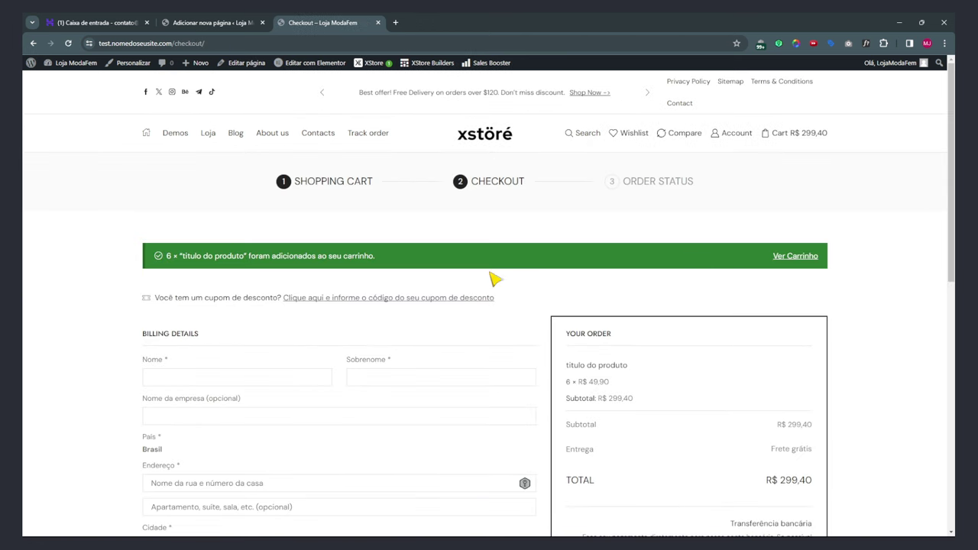
Show the Loja shop page sorted by newest products.
scroll(542, 277, "down", 3)
scroll(542, 277, "up", 3)
left_click(206, 137)
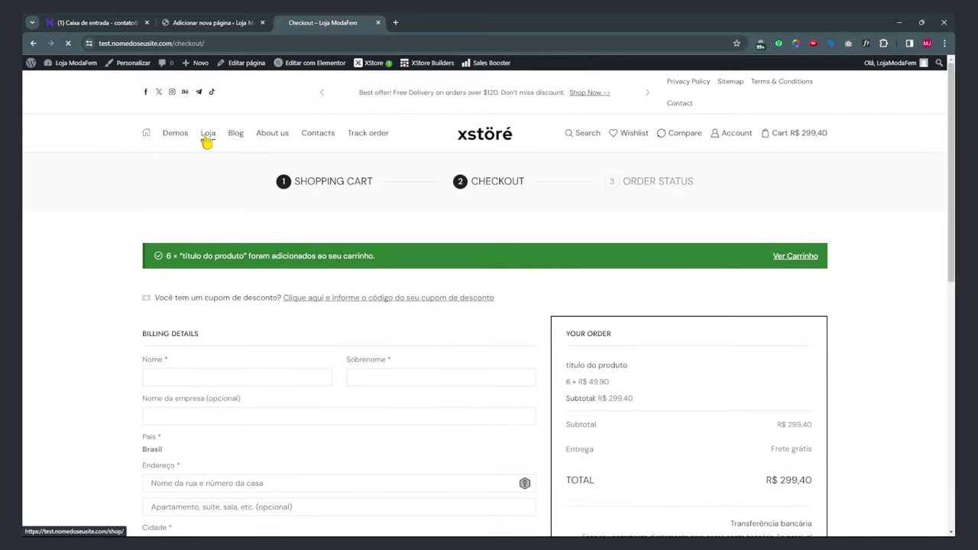
scroll(336, 352, "down", 3)
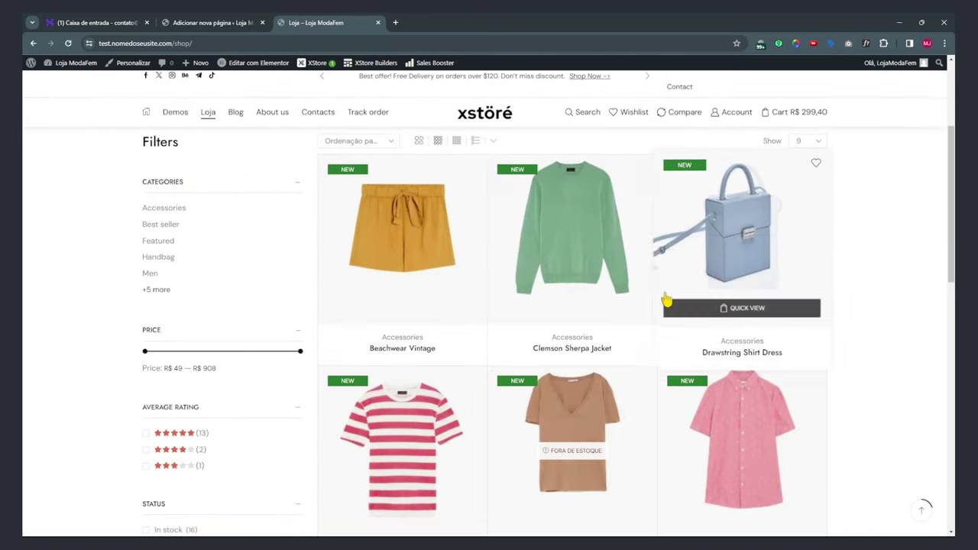
scroll(646, 279, "up", 3)
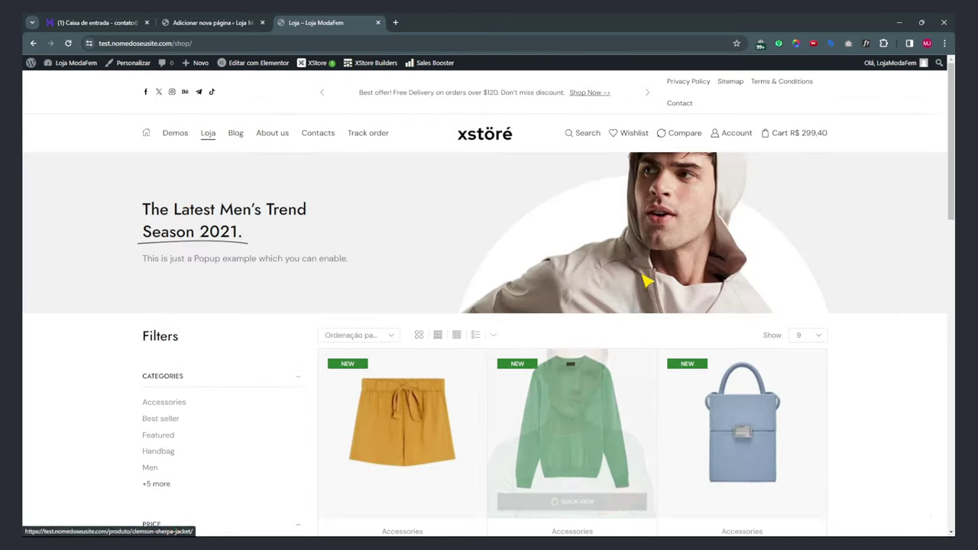
left_click(359, 334)
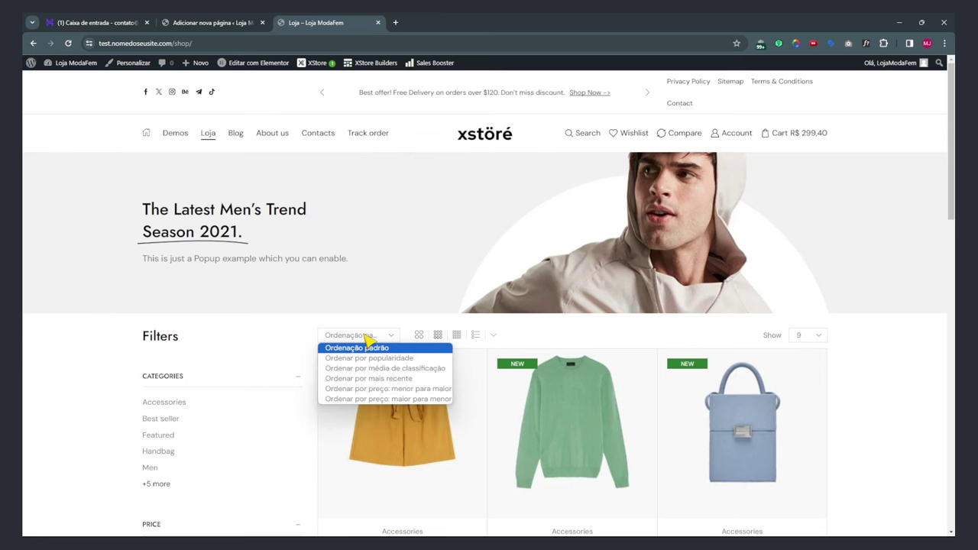
left_click(423, 379)
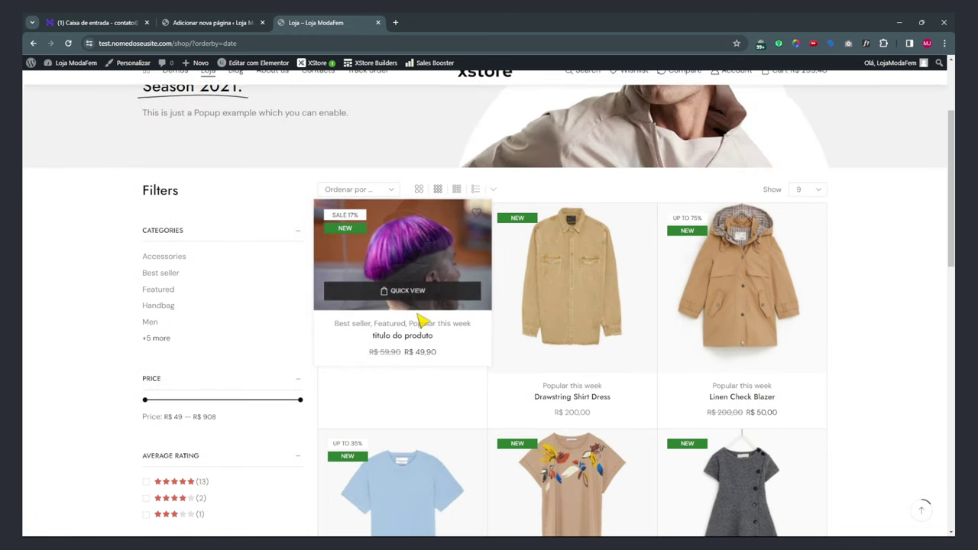
Preview the new R$ 49,90 product in Quick View, then close it.
left_click(404, 291)
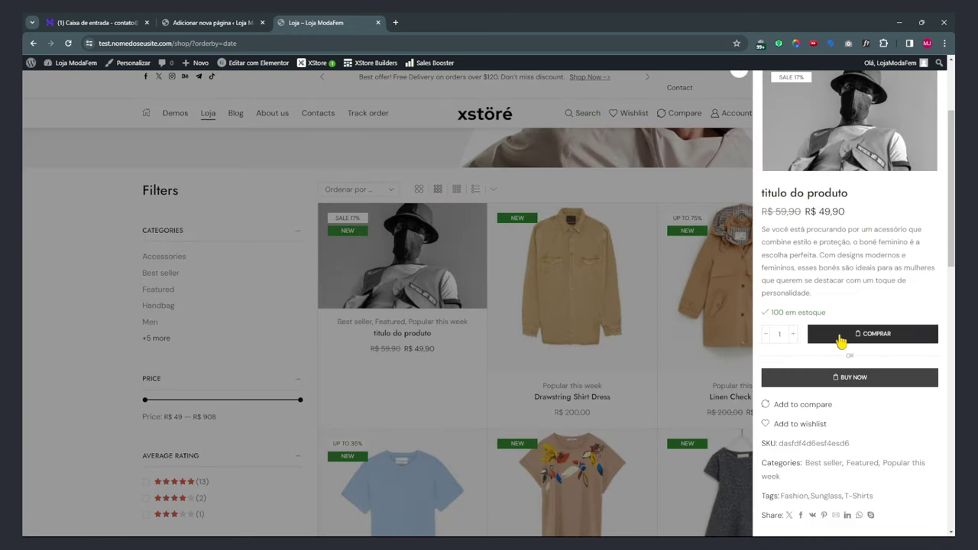
scroll(841, 344, "down", 1)
scroll(96, 301, "up", 2)
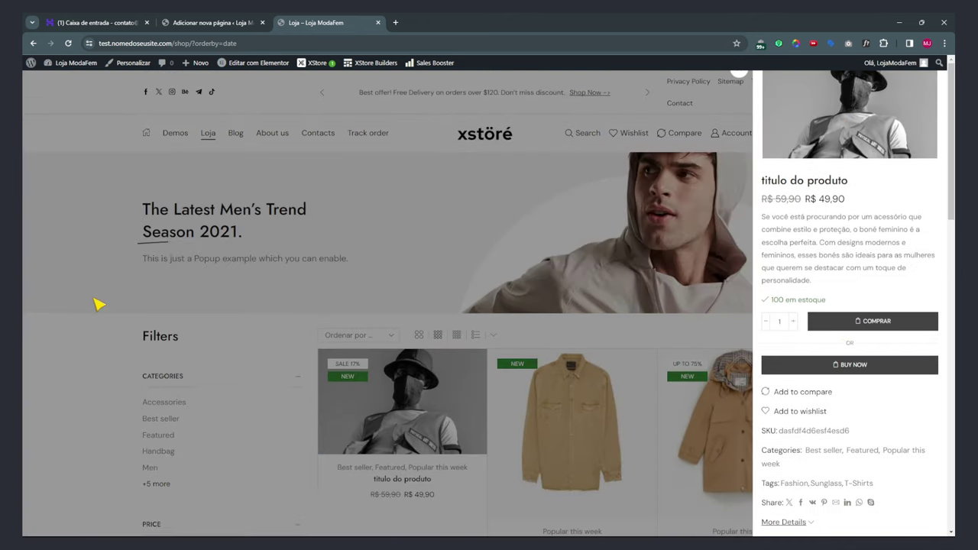
left_click(59, 334)
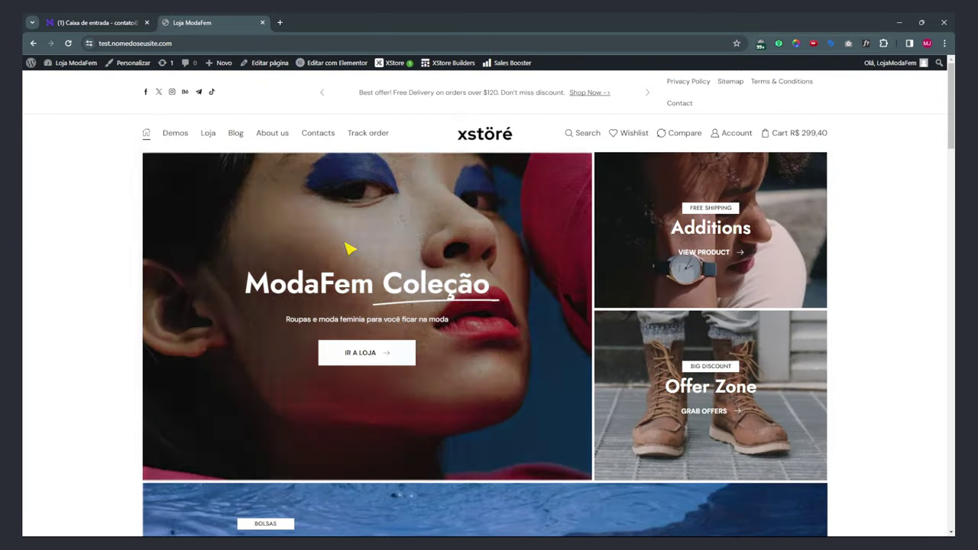
Open the Loja shop page from the homepage's IR A LOJA hero banner button.
left_click(339, 67)
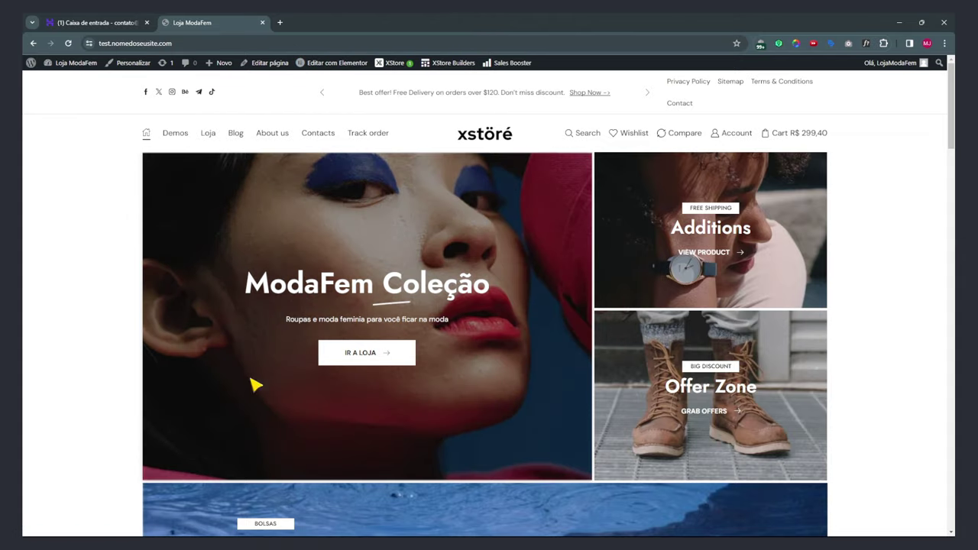
scroll(489, 294, "down", 15)
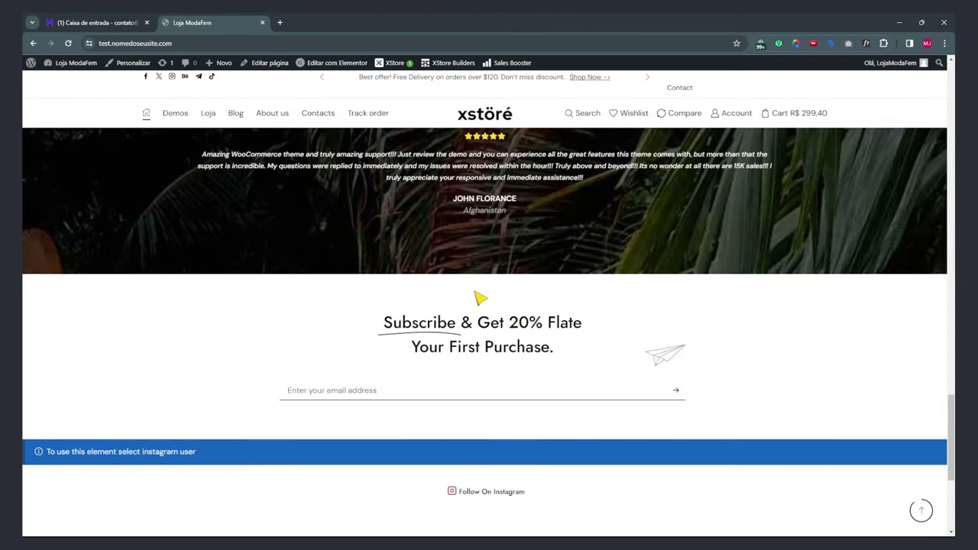
scroll(413, 269, "up", 8)
scroll(412, 269, "down", 10)
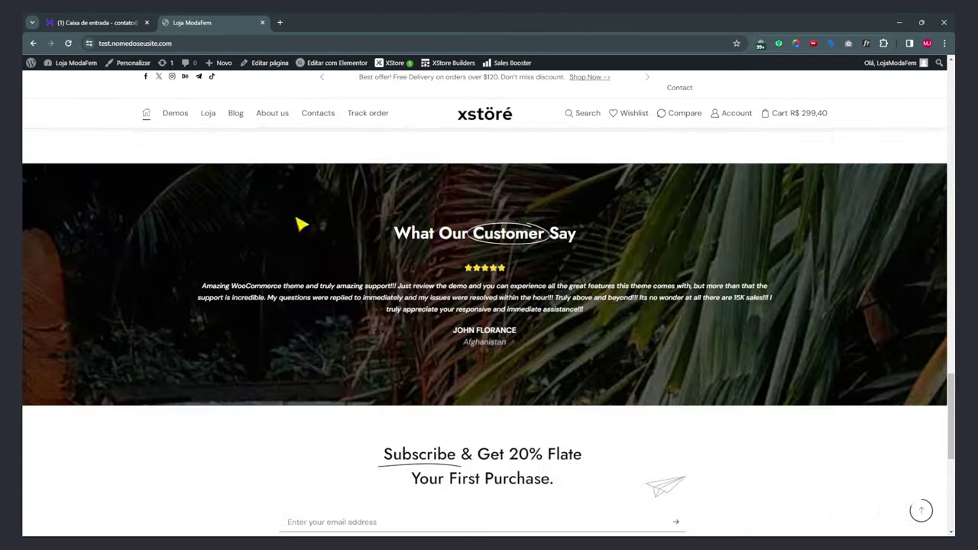
scroll(426, 286, "down", 5)
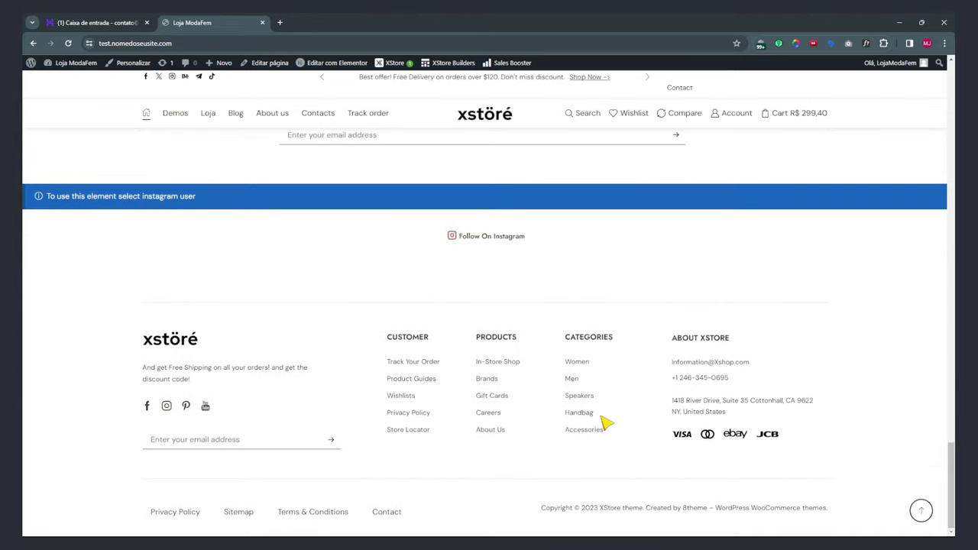
scroll(603, 422, "up", 20)
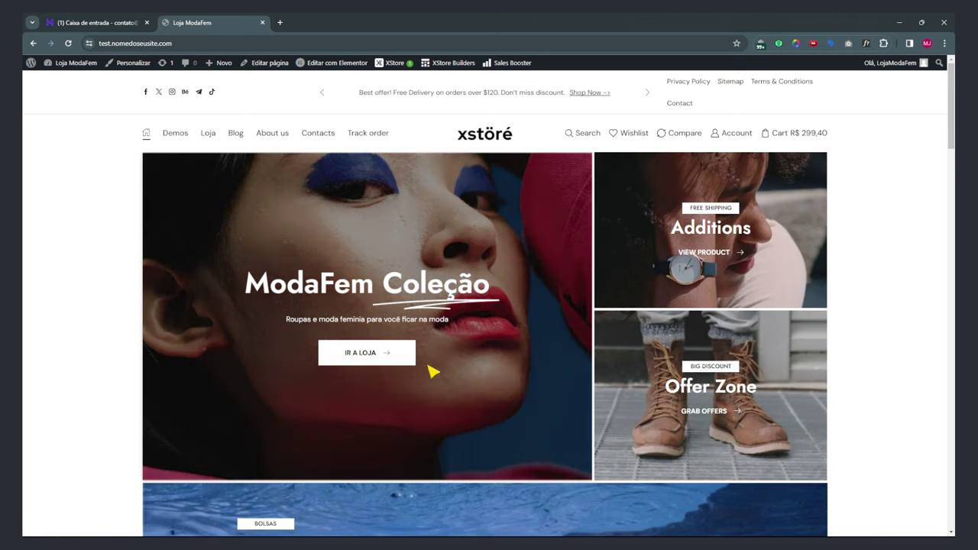
left_click(375, 354)
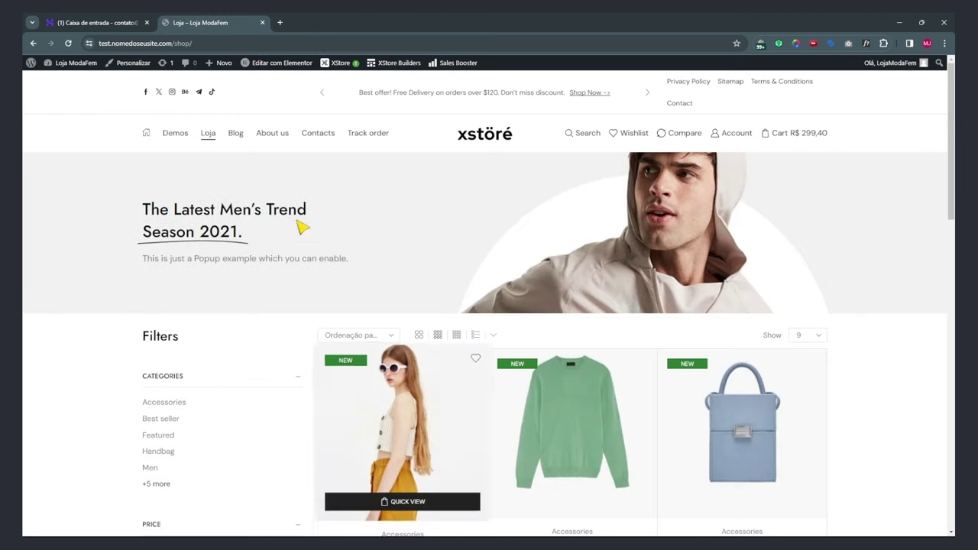
Filter the shop to prices up to R$ 405 and five-star ratings.
scroll(295, 350, "down", 3)
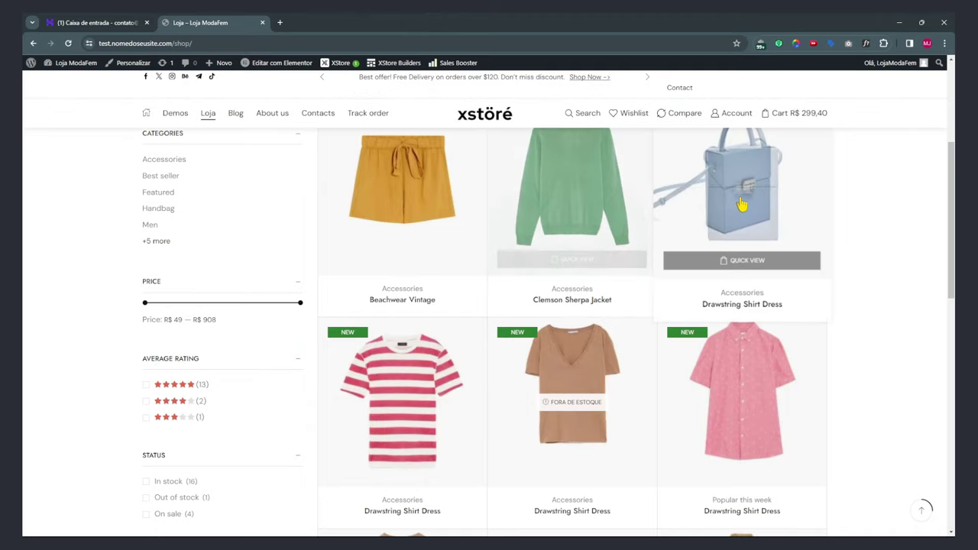
scroll(380, 391, "down", 8)
scroll(380, 391, "down", 2)
scroll(378, 391, "up", 7)
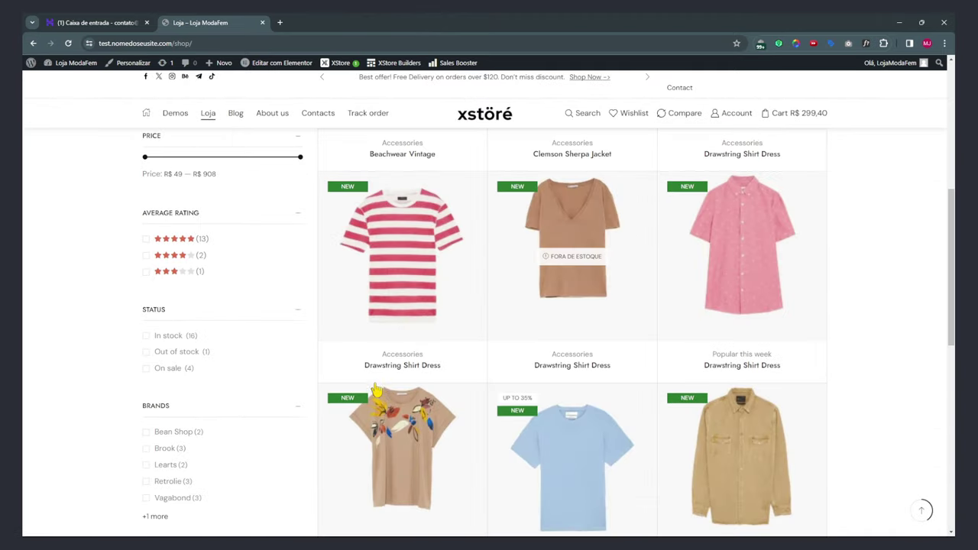
scroll(376, 392, "up", 2)
left_click_drag(298, 304, 208, 306)
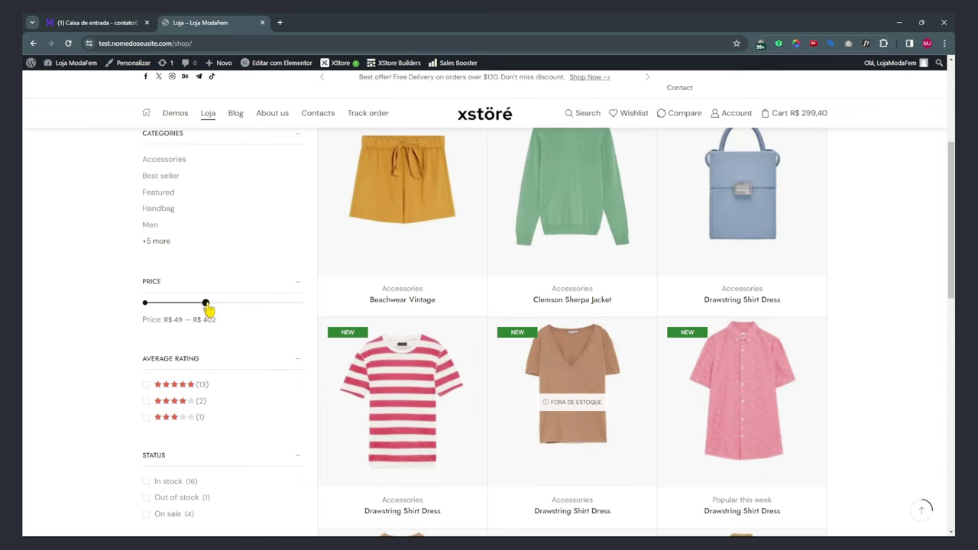
scroll(169, 359, "down", 1)
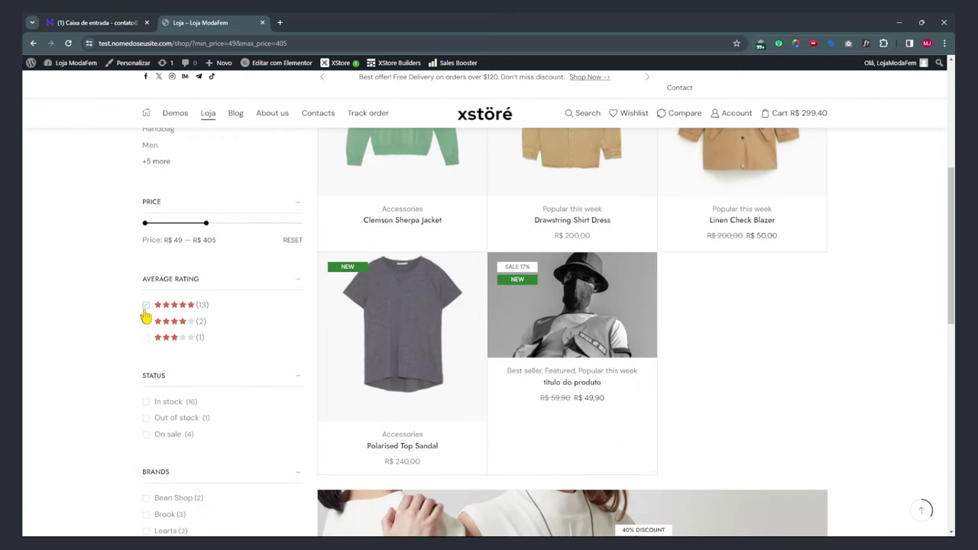
left_click(157, 304)
Browse the filtered results and view the cart: 6 × titulo do produto, R$ 299,40.
scroll(176, 318, "down", 1)
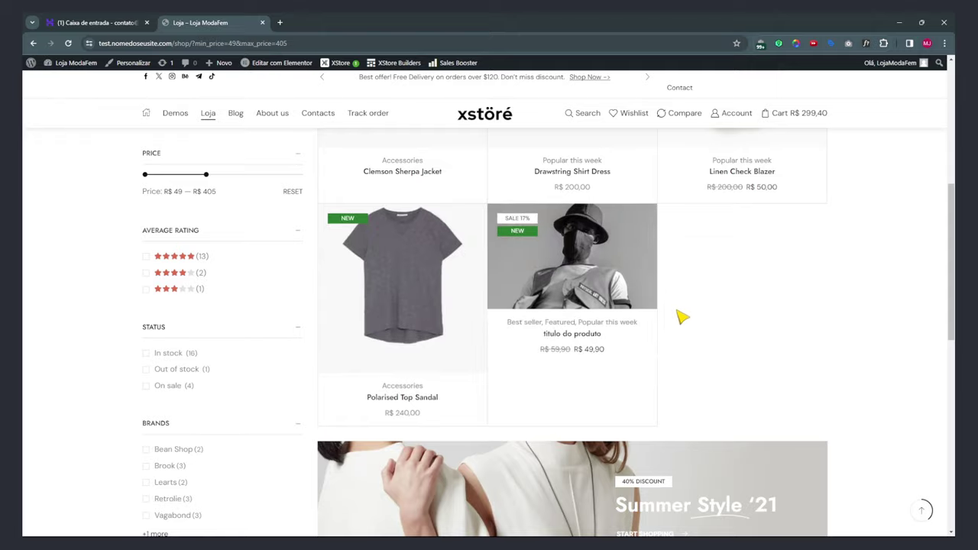
scroll(684, 306, "down", 4)
scroll(518, 249, "up", 2)
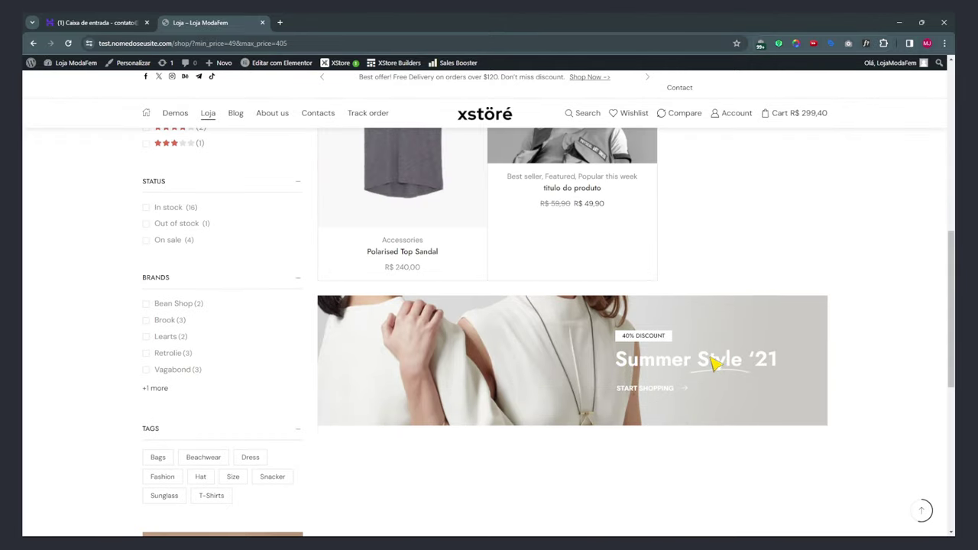
left_click_drag(691, 360, 807, 374)
mouse_move(286, 65)
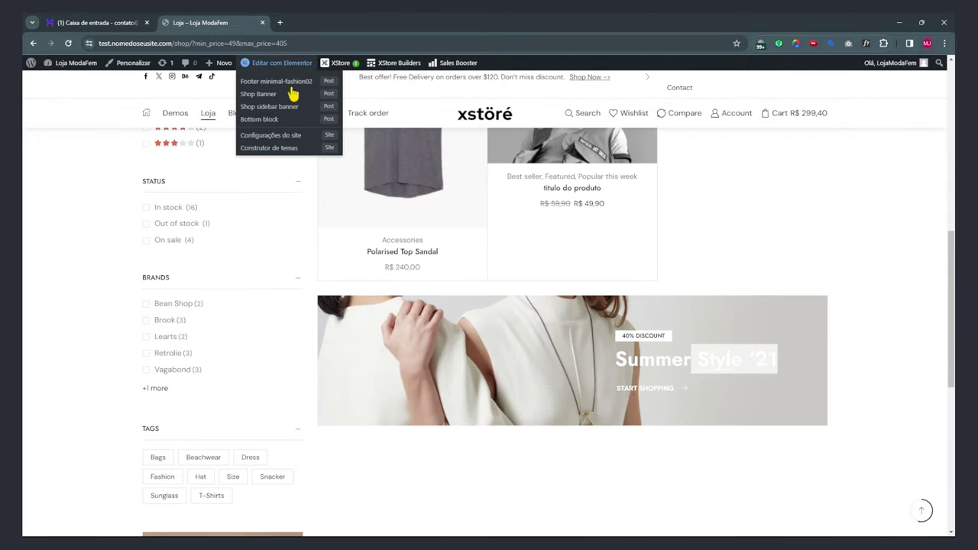
scroll(483, 375, "down", 3)
scroll(489, 374, "up", 2)
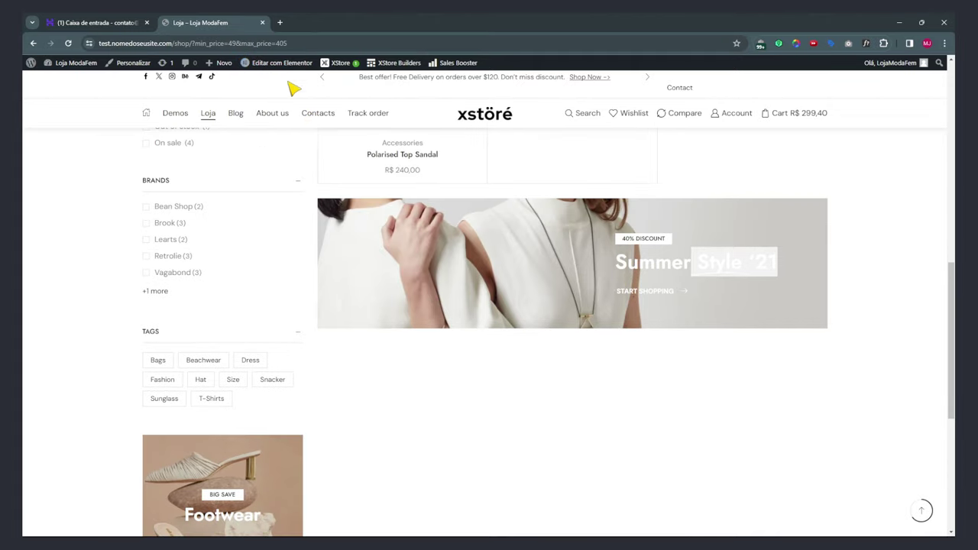
scroll(465, 339, "down", 5)
scroll(485, 353, "up", 4)
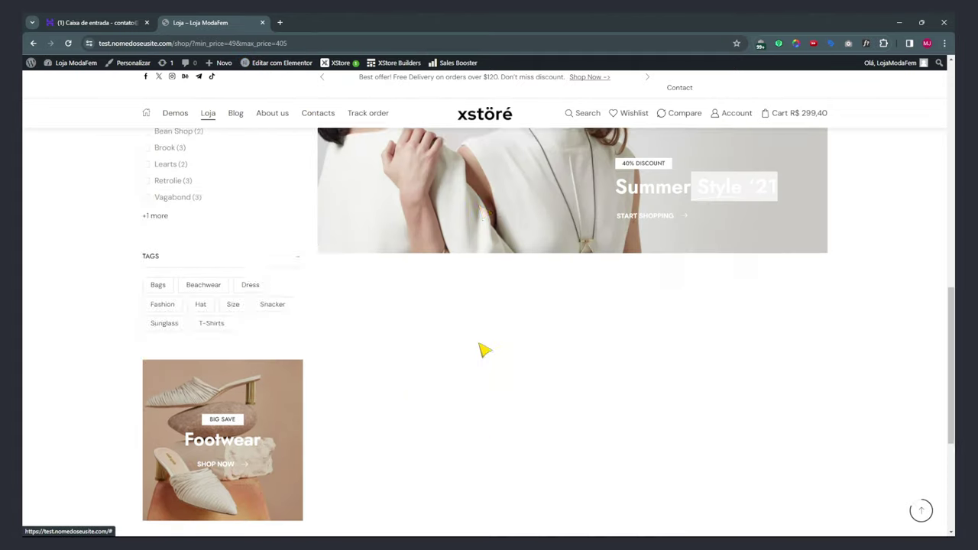
scroll(485, 350, "up", 10)
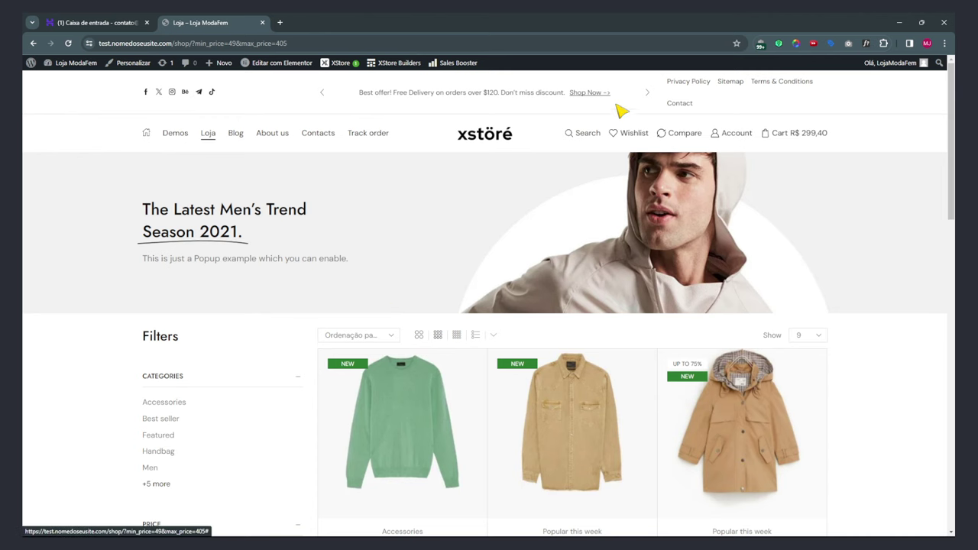
left_click(813, 135)
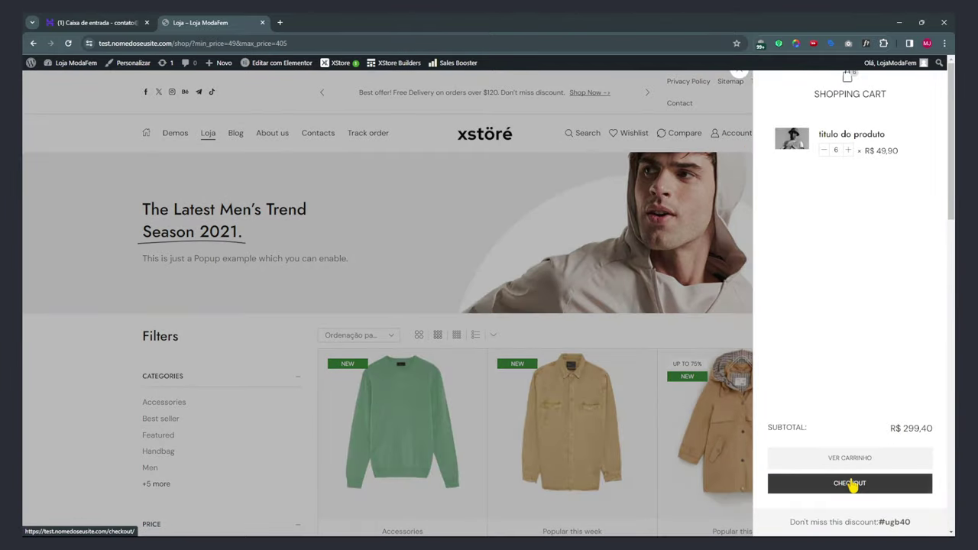
Close the cart and browse the Clemson Sherpa Jacket product photos.
left_click(412, 402)
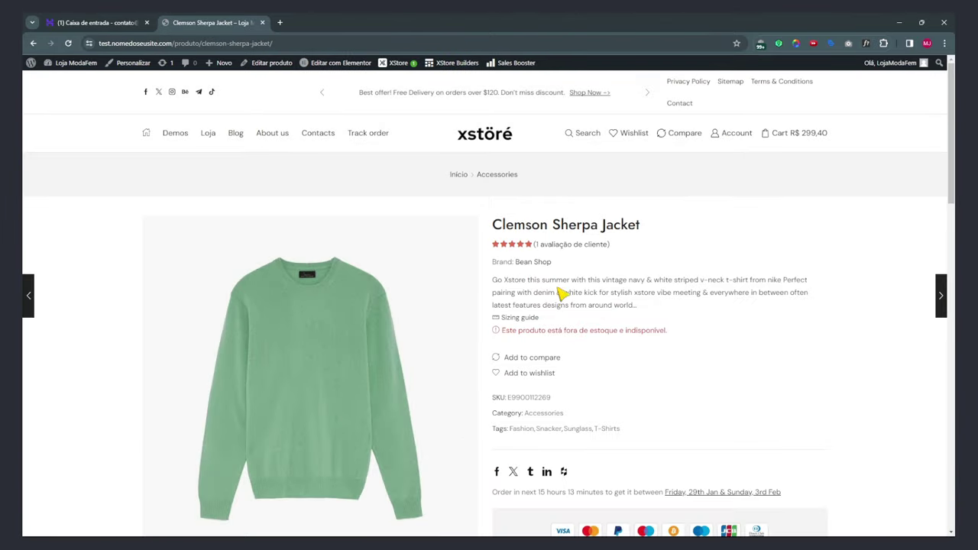
mouse_move(935, 304)
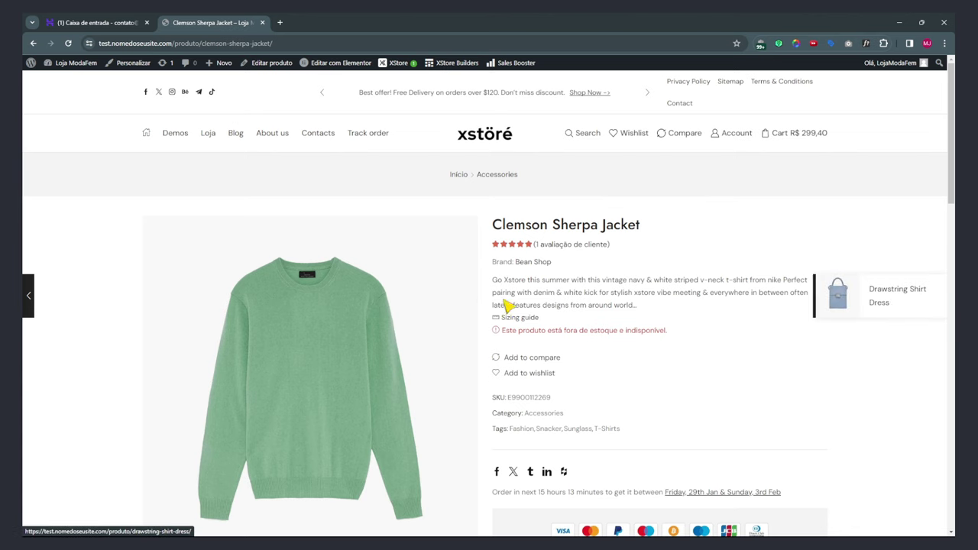
mouse_move(28, 298)
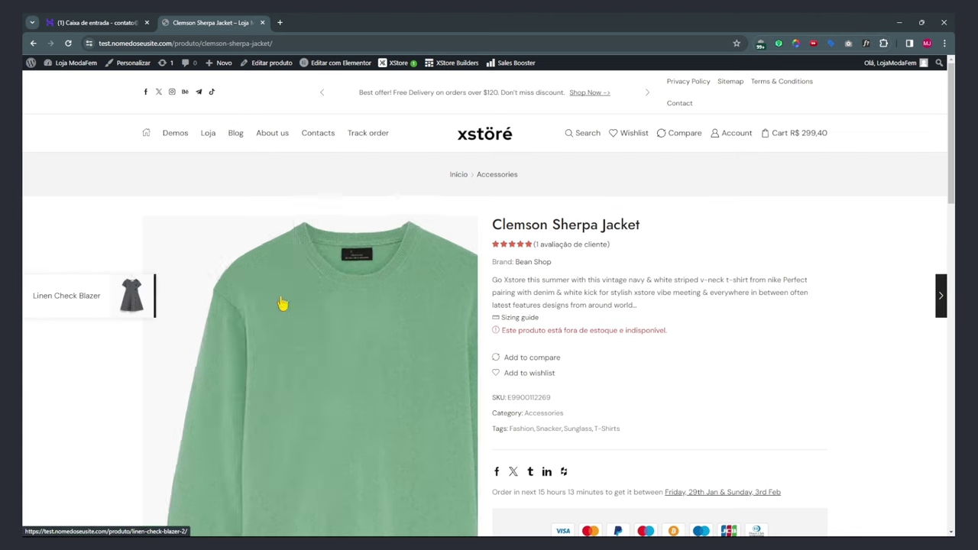
mouse_move(873, 301)
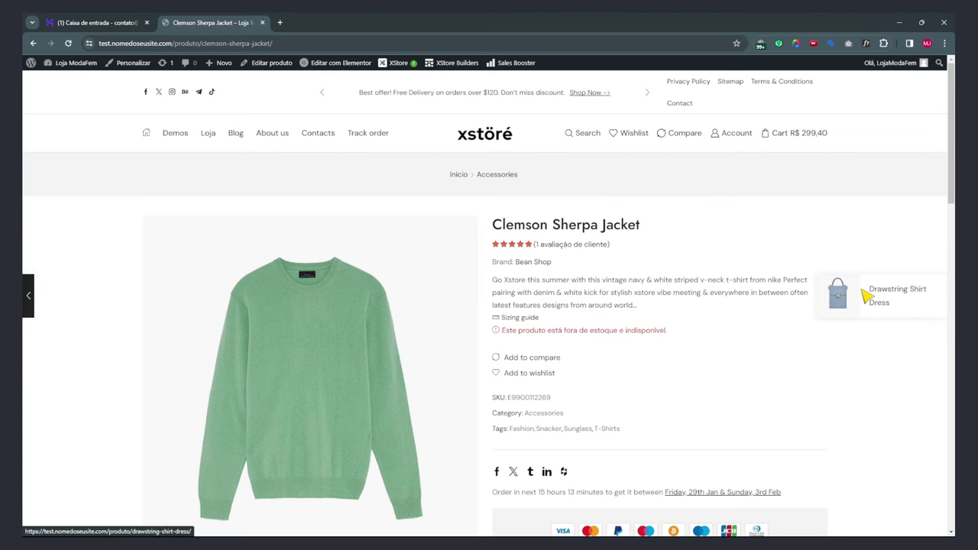
scroll(677, 343, "down", 3)
scroll(677, 336, "up", 3)
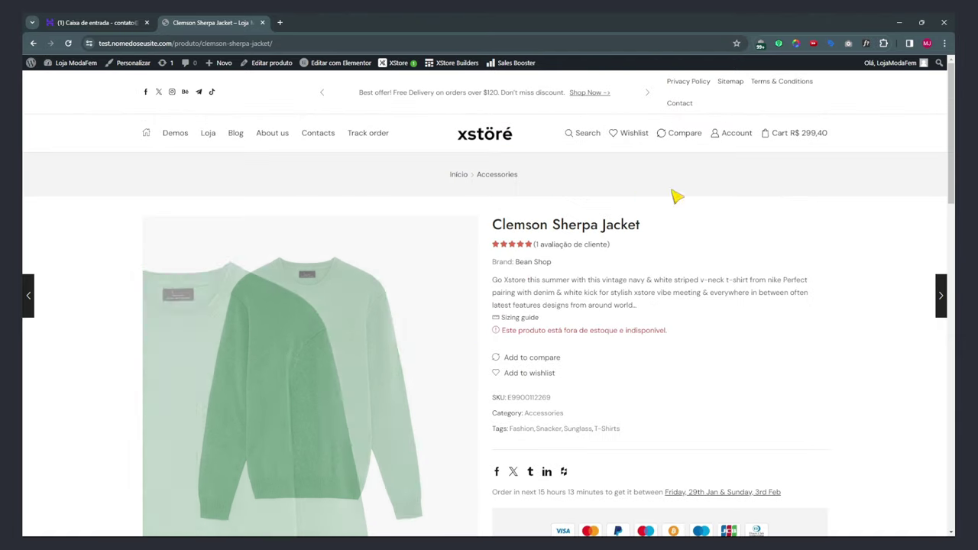
left_click(468, 419)
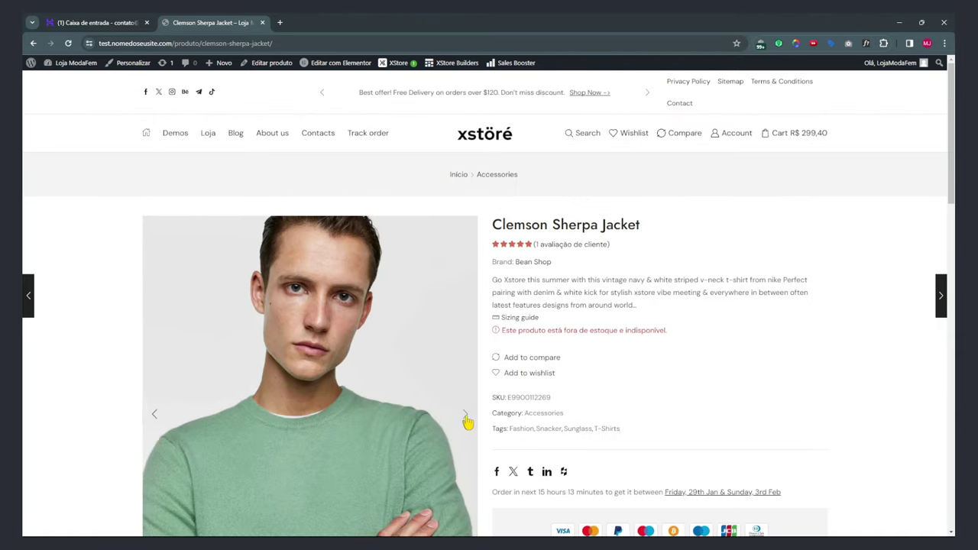
left_click(466, 421)
scroll(384, 185, "down", 3)
scroll(616, 380, "down", 3)
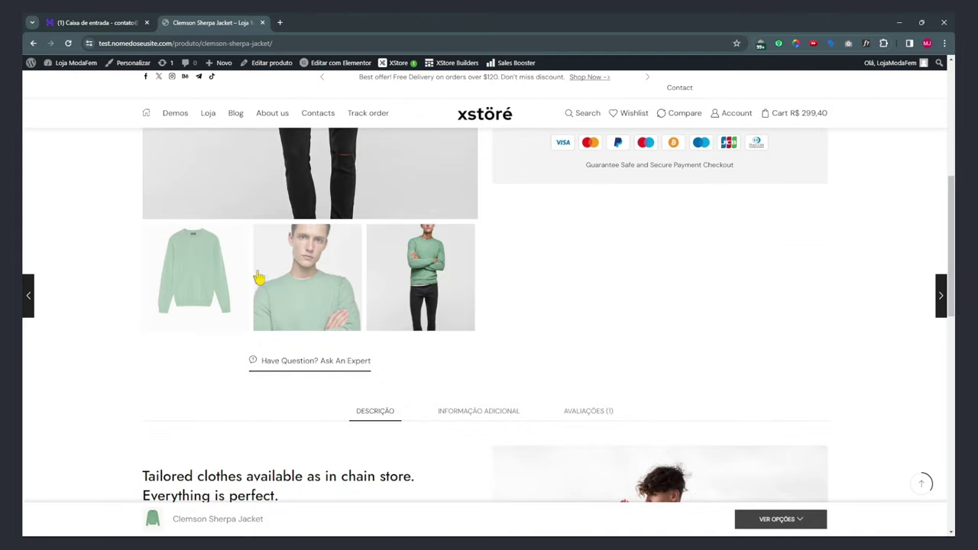
scroll(452, 226, "down", 3)
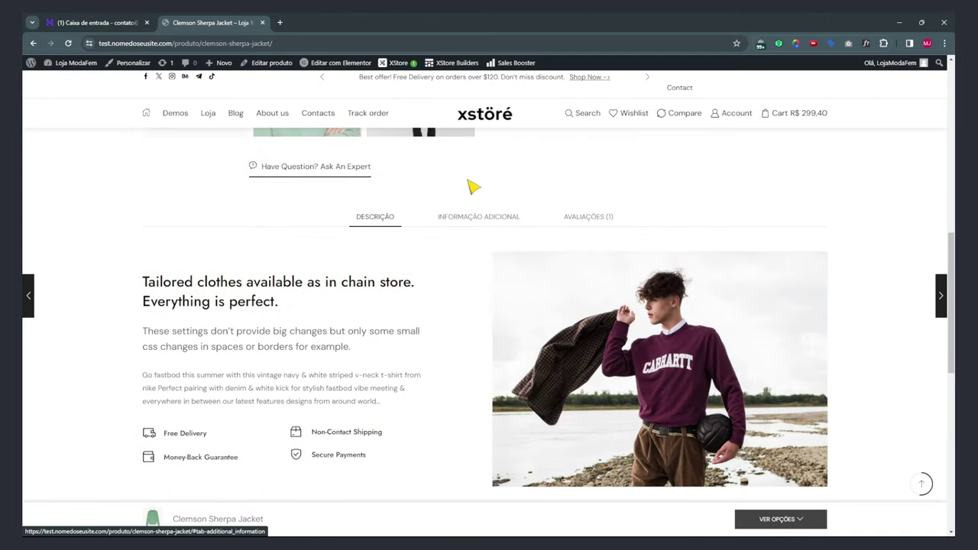
mouse_move(329, 67)
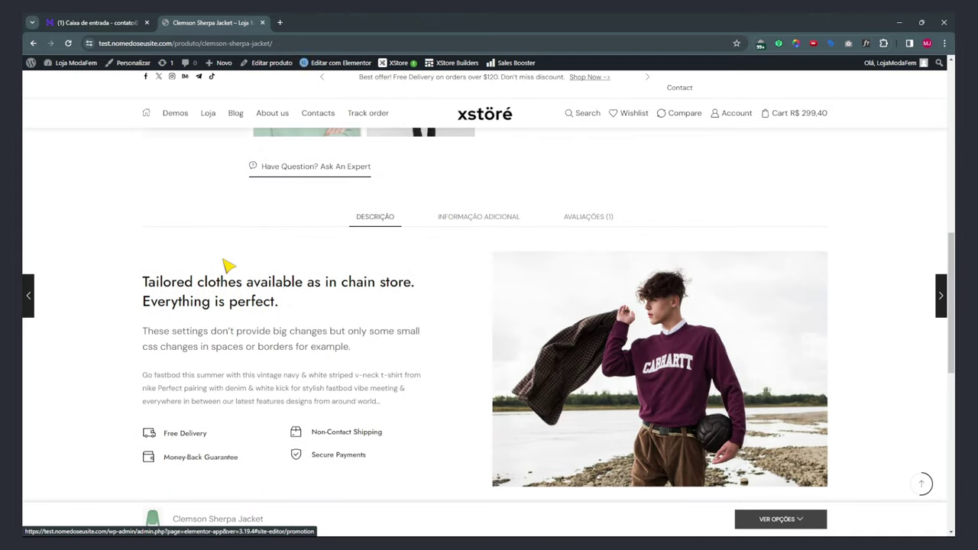
scroll(625, 446, "down", 3)
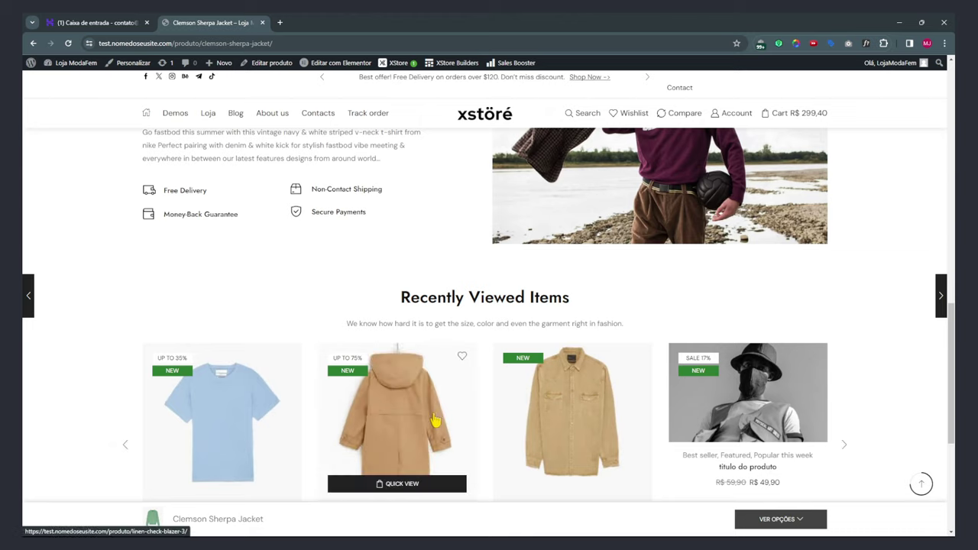
scroll(609, 467, "up", 4)
scroll(609, 469, "up", 5)
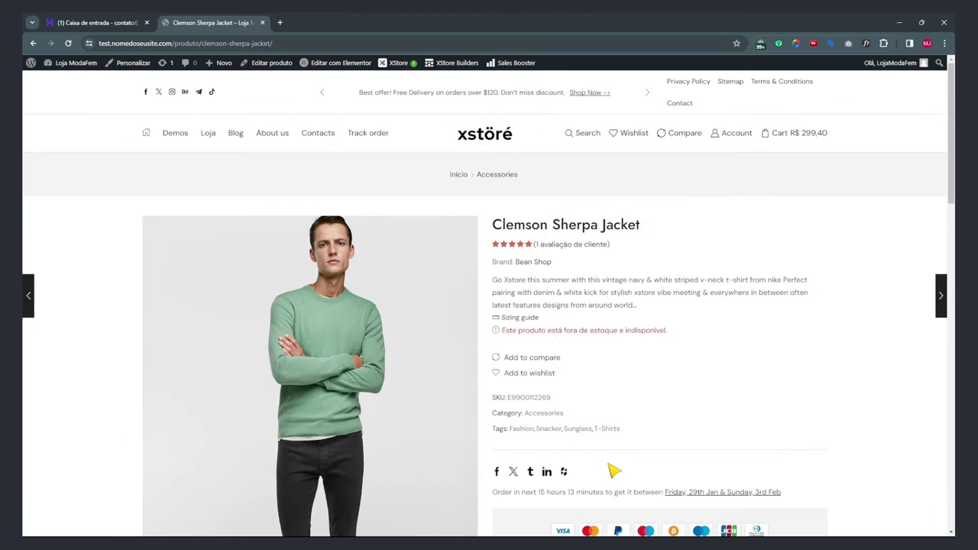
Return to the ModaFem homepage and open the WordPress dashboard in a new tab.
left_click(146, 133)
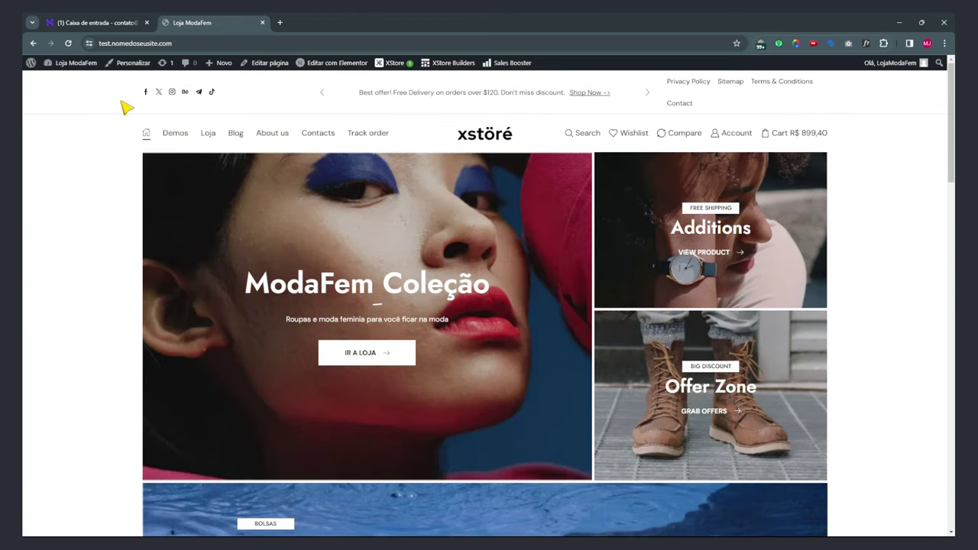
mouse_move(82, 69)
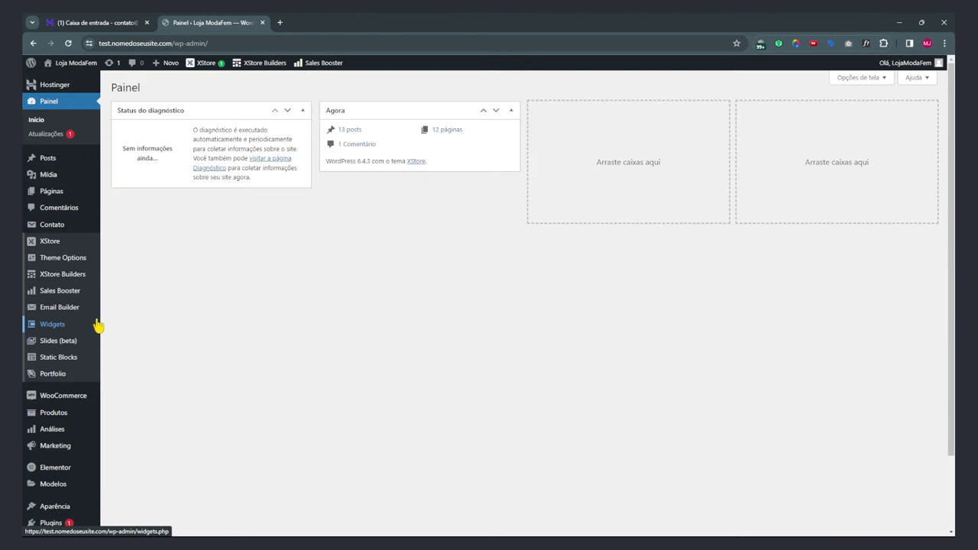
left_click(69, 78)
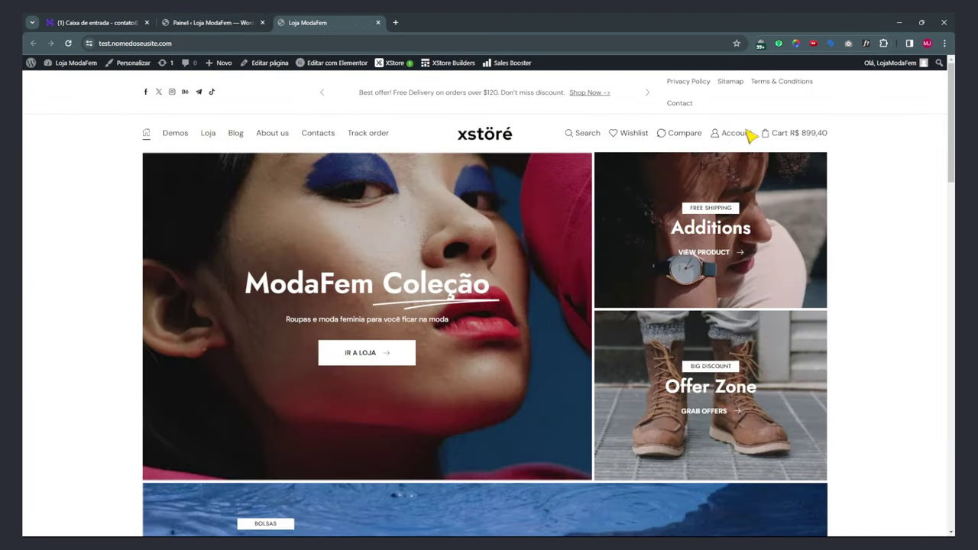
left_click(210, 22)
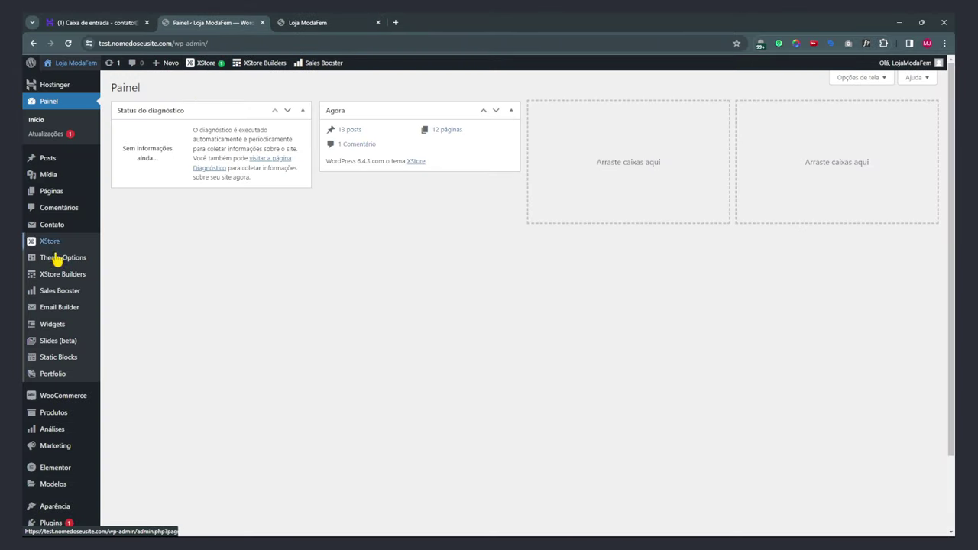
scroll(58, 382, "down", 2)
left_click(55, 419)
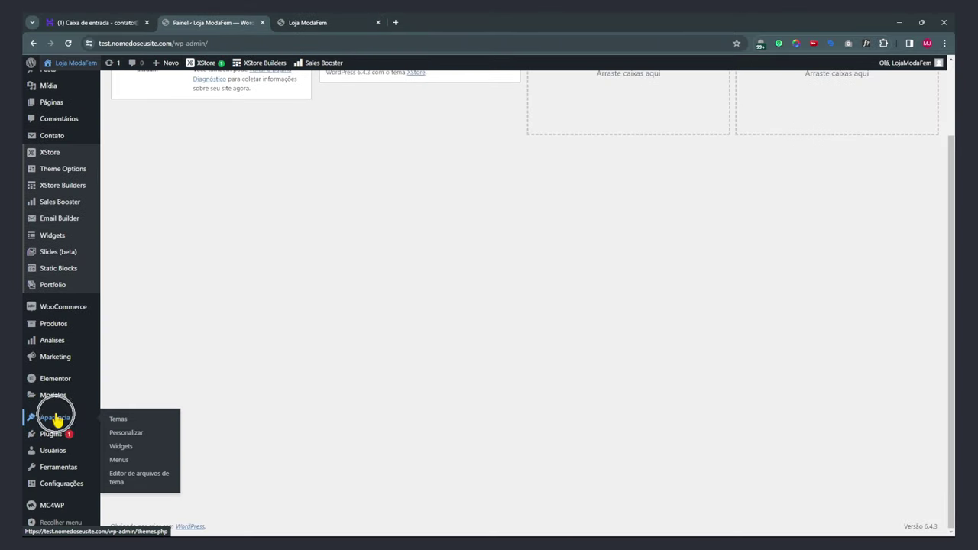
left_click(119, 461)
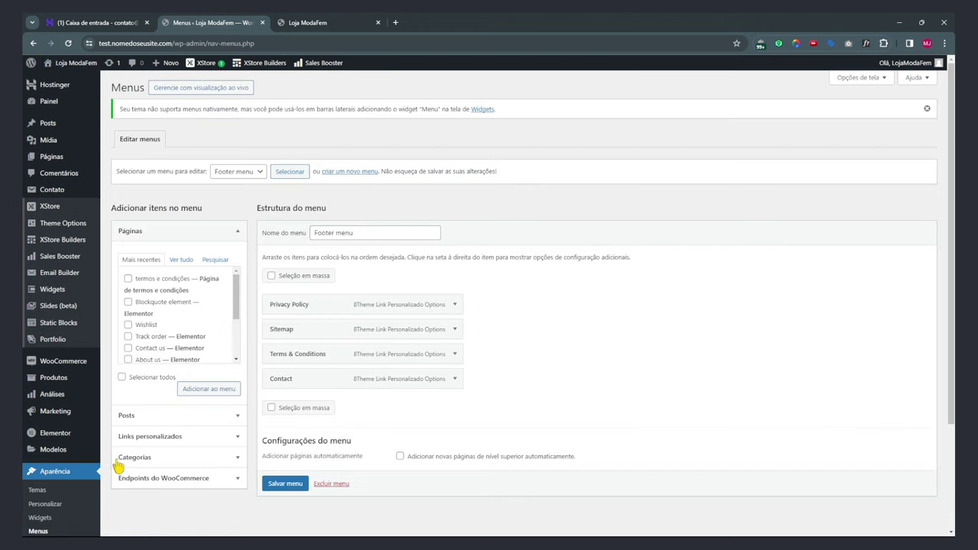
left_click(249, 172)
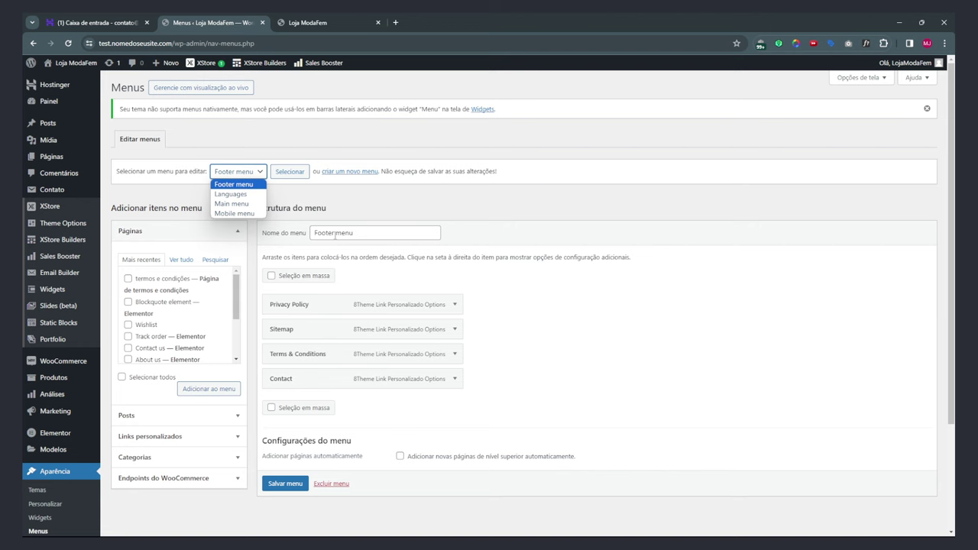
left_click_drag(334, 236, 283, 241)
scroll(321, 359, "down", 1)
scroll(296, 263, "up", 1)
left_click(248, 171)
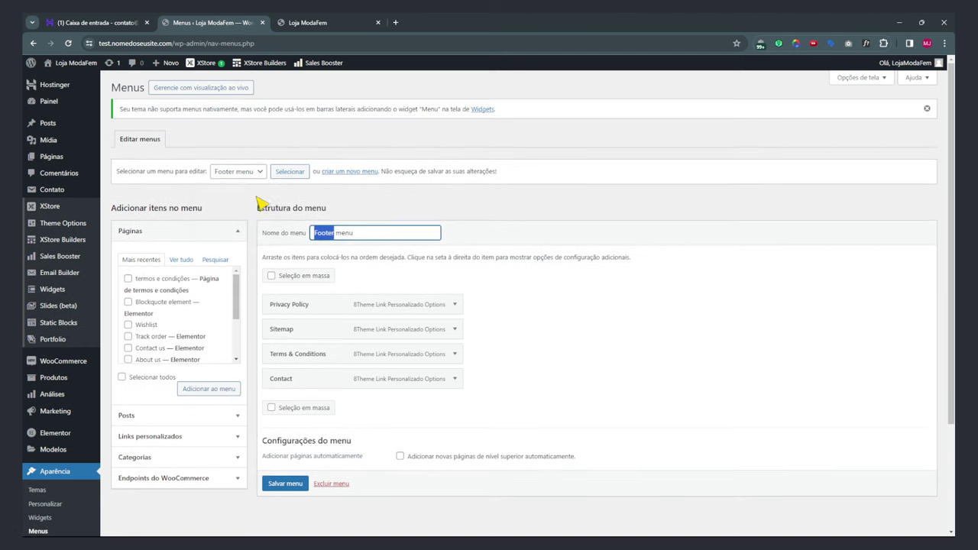
left_click(242, 193)
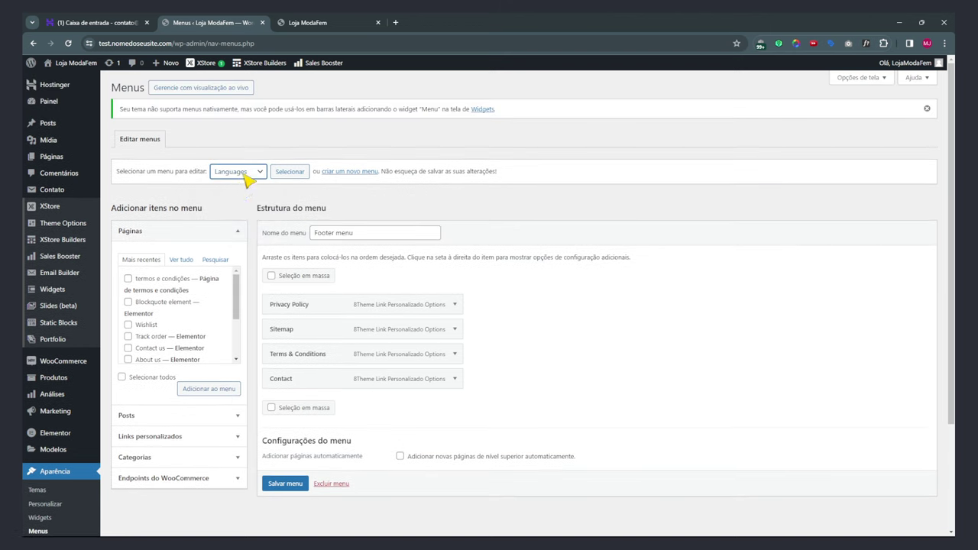
left_click(245, 175)
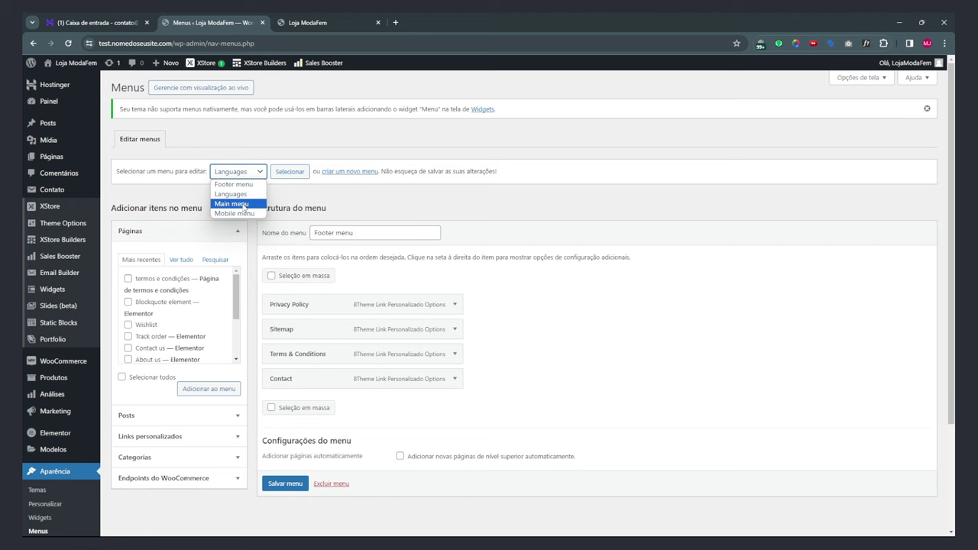
left_click(231, 204)
left_click(242, 175)
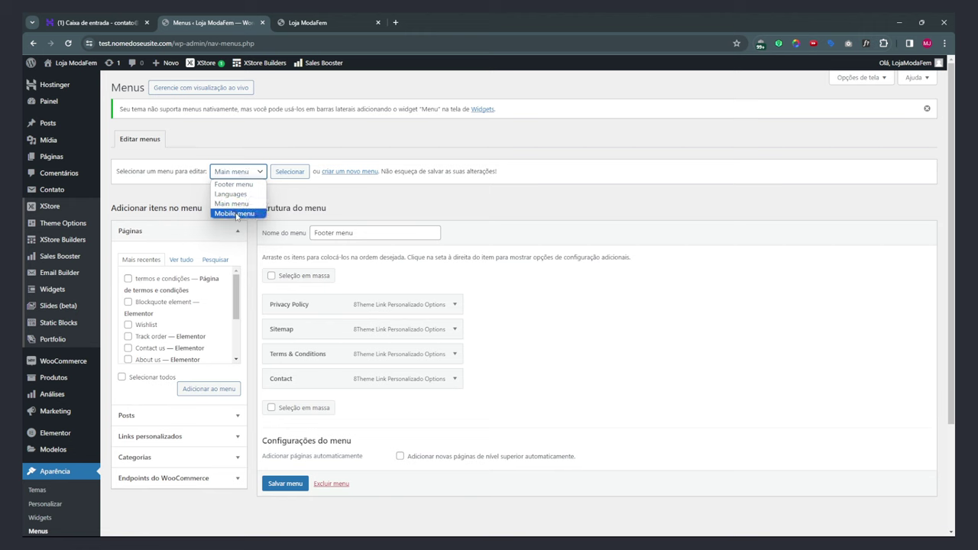
left_click(237, 215)
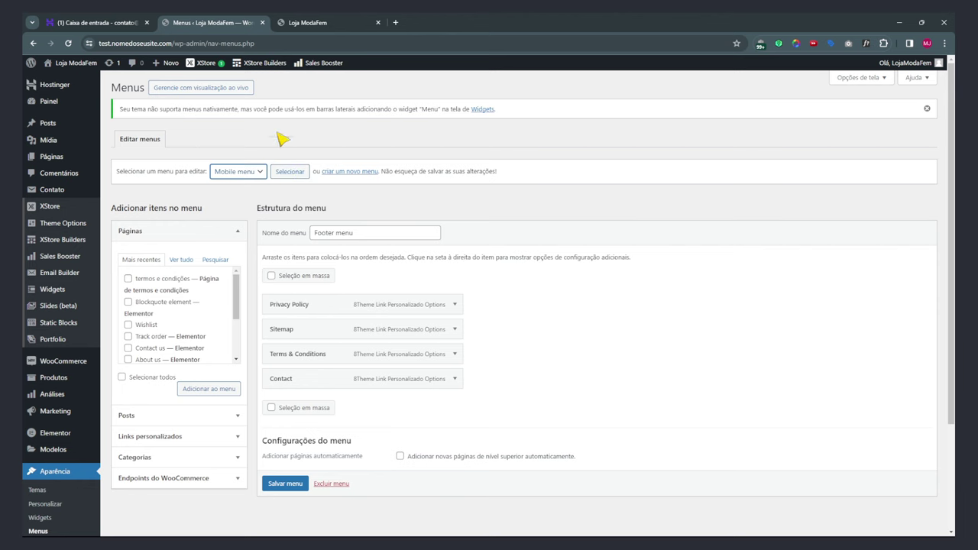
left_click(299, 22)
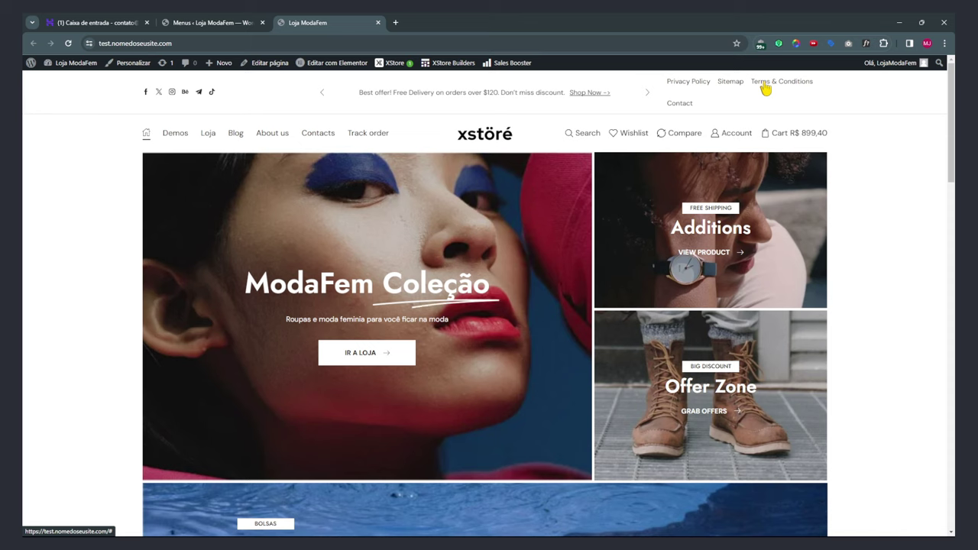
scroll(840, 218, "down", 20)
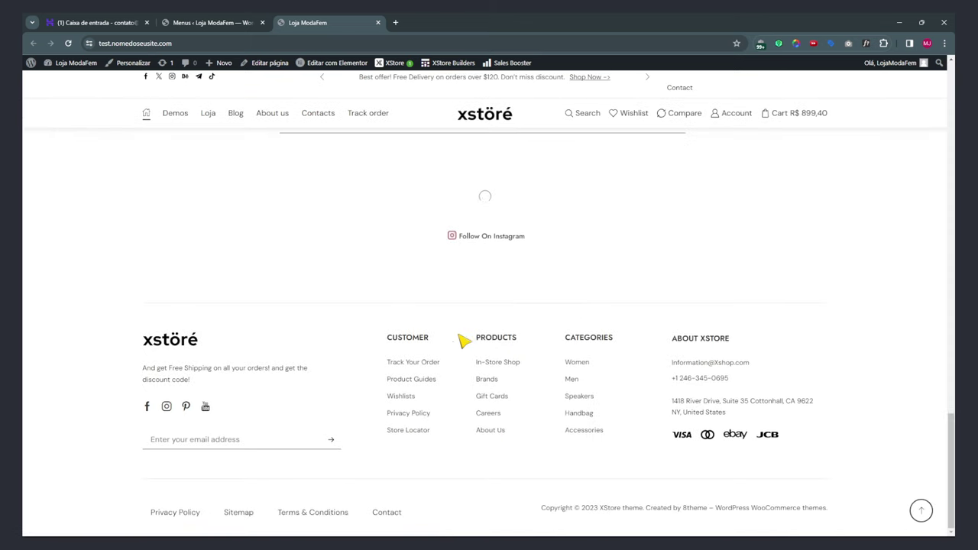
scroll(455, 355, "up", 20)
left_click(233, 23)
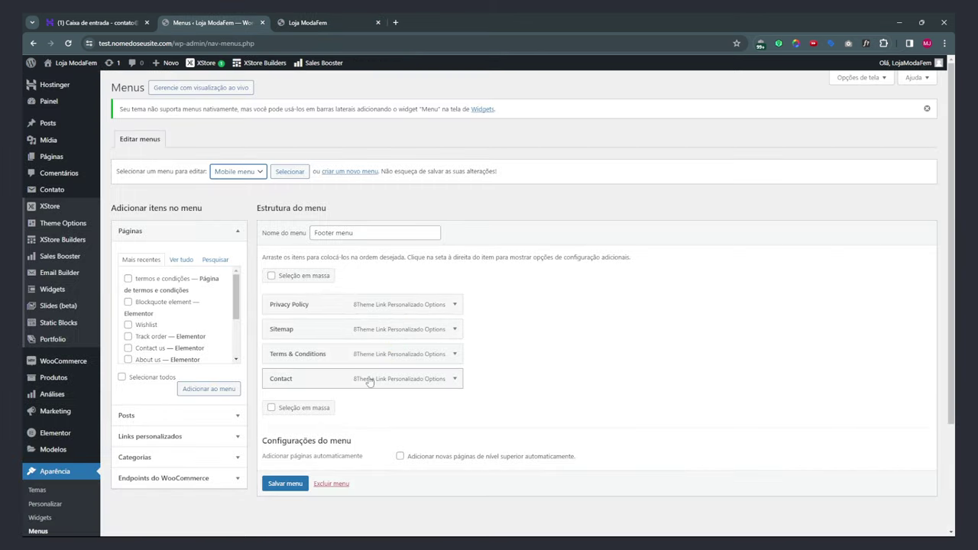
Relabel the Privacy Policy footer link as Privacidade and save the menu.
left_click(453, 306)
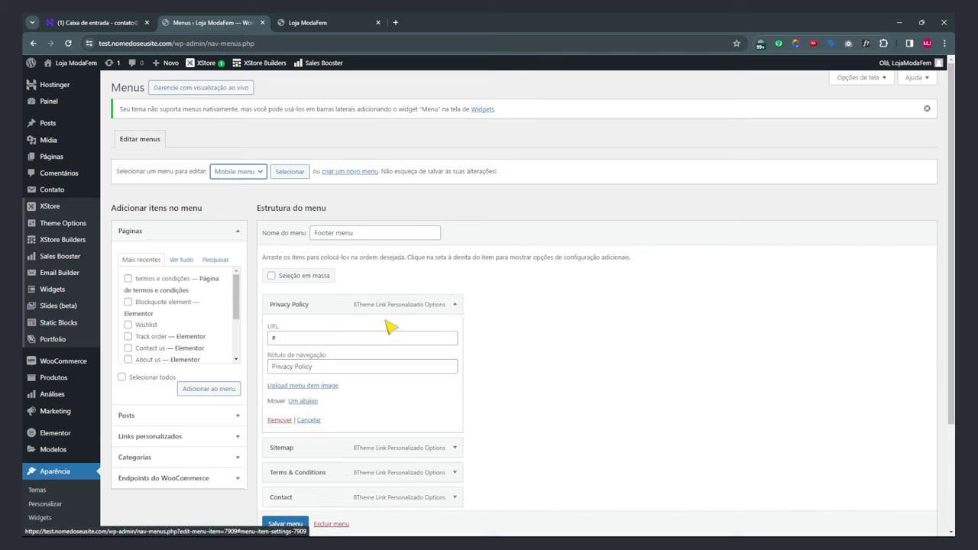
left_click(277, 339)
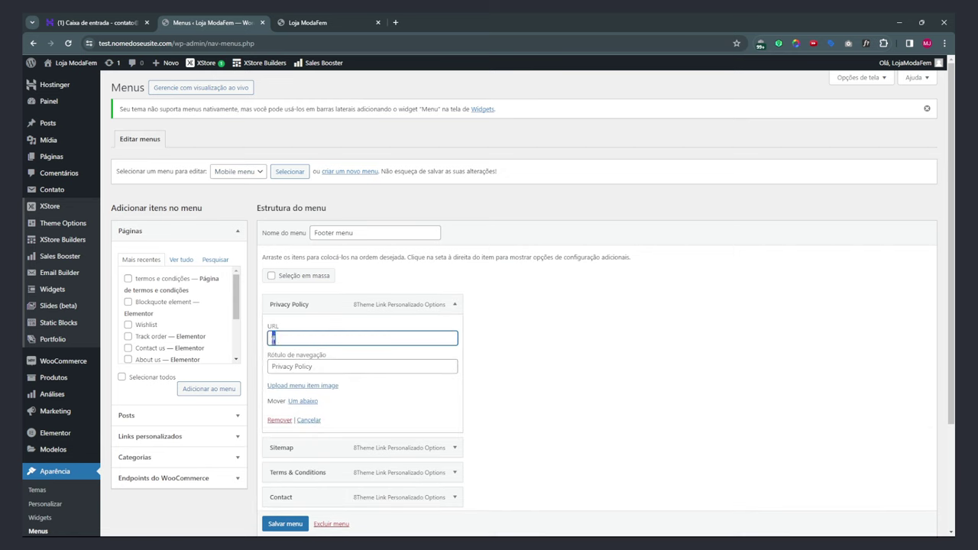
left_click(303, 366)
key("ctrl+a")
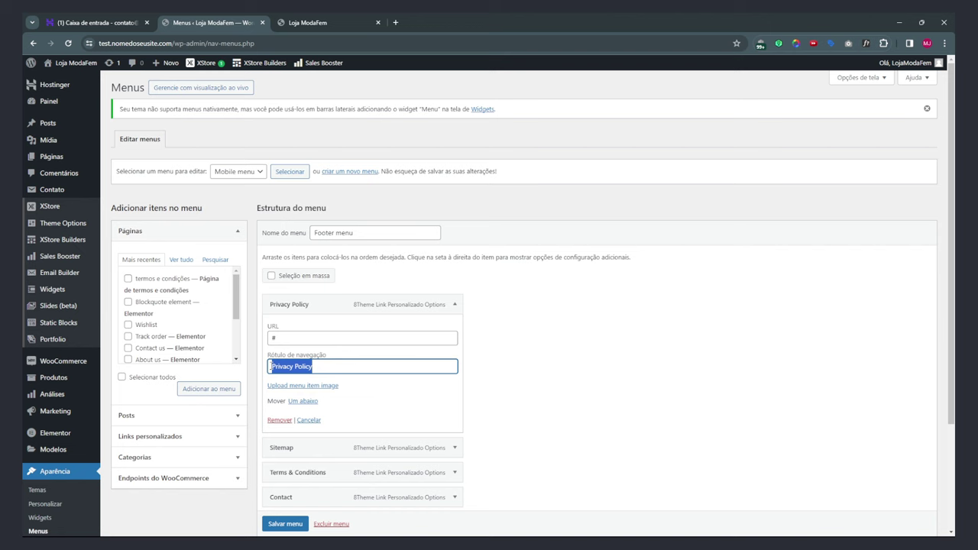
type("Politicas de")
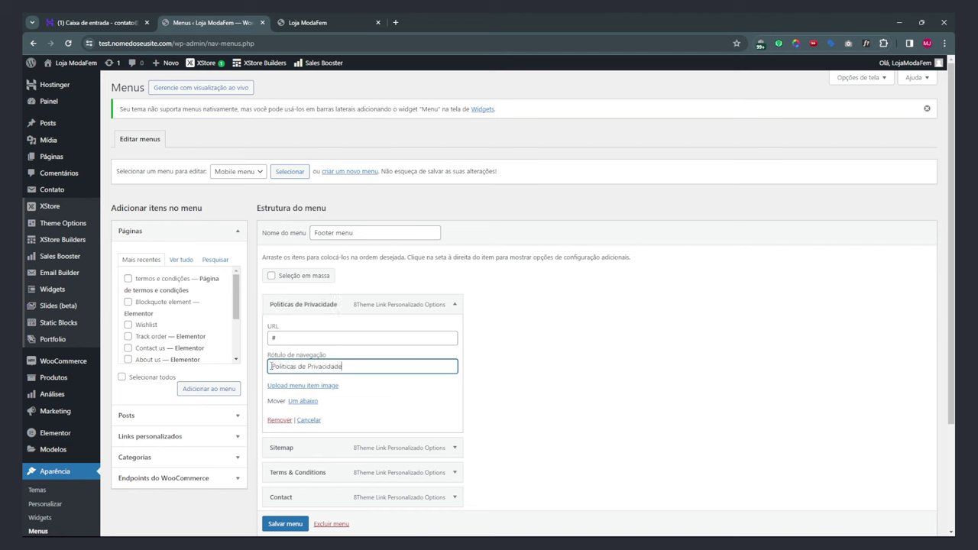
key("ctrl+Delete")
key("ctrl+Delete")
left_click(302, 524)
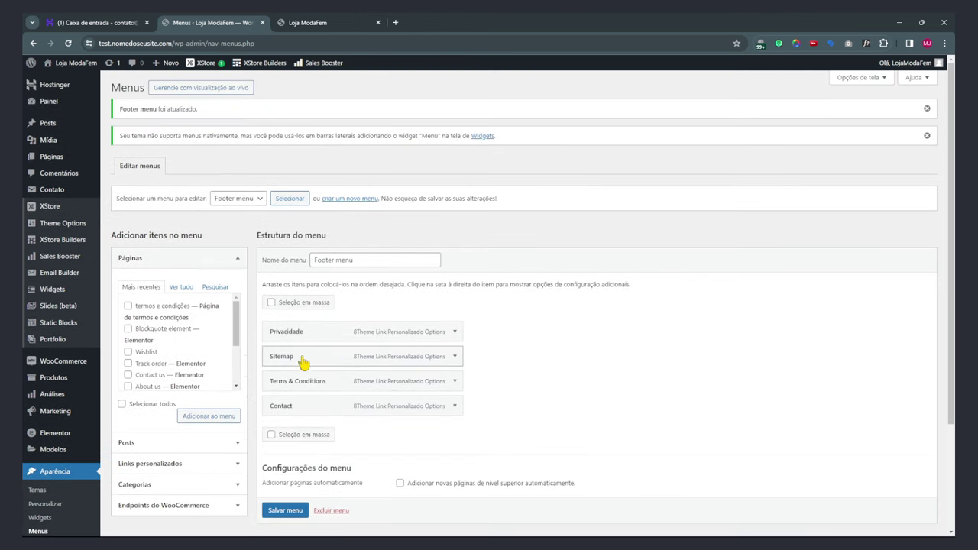
Relabel the Terms & Conditions footer link as Termos de Uso and save.
left_click(456, 382)
left_click_drag(333, 443, 264, 445)
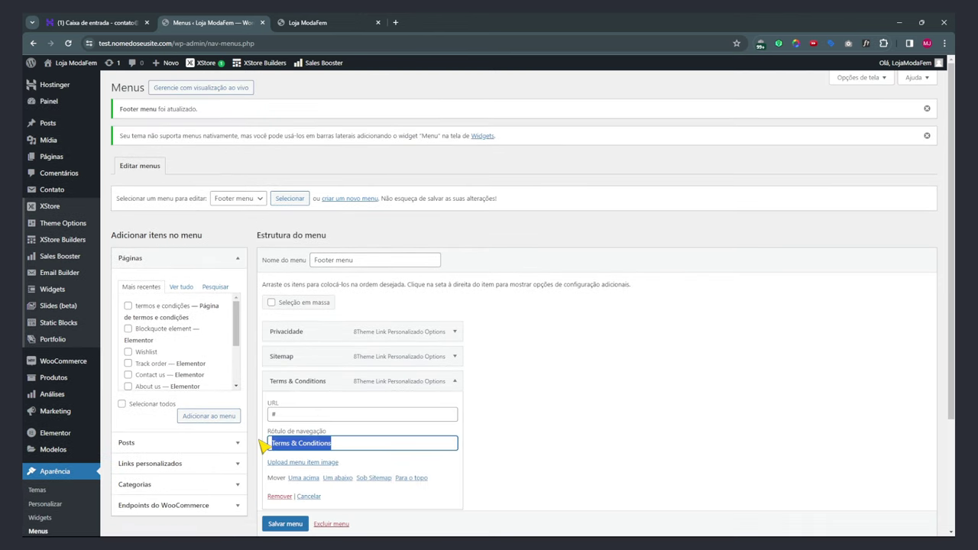
type("Te")
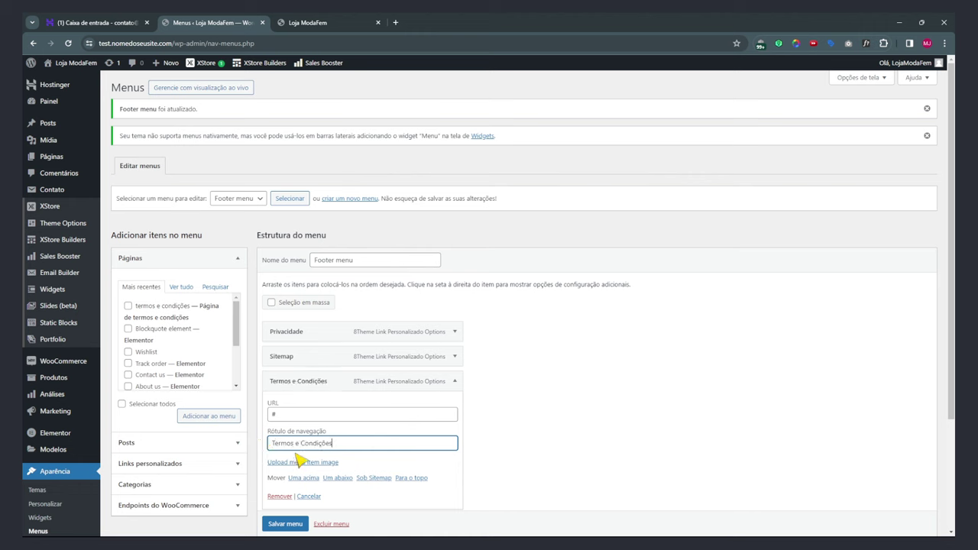
left_click_drag(298, 442, 389, 441)
type("d")
scroll(286, 526, "down", 1)
left_click(286, 527)
Relabel the Contact footer link as Contato and start adding an image to it.
left_click(373, 406)
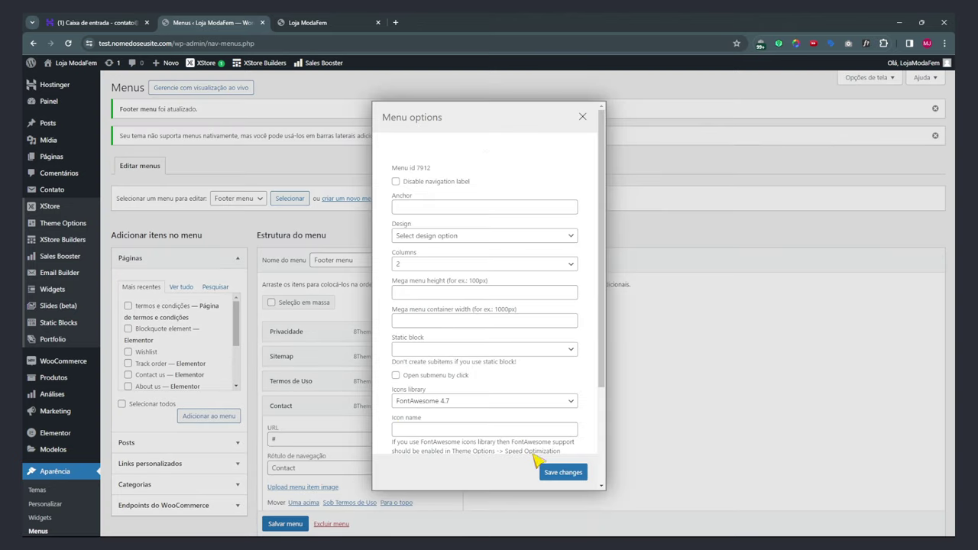
left_click(582, 117)
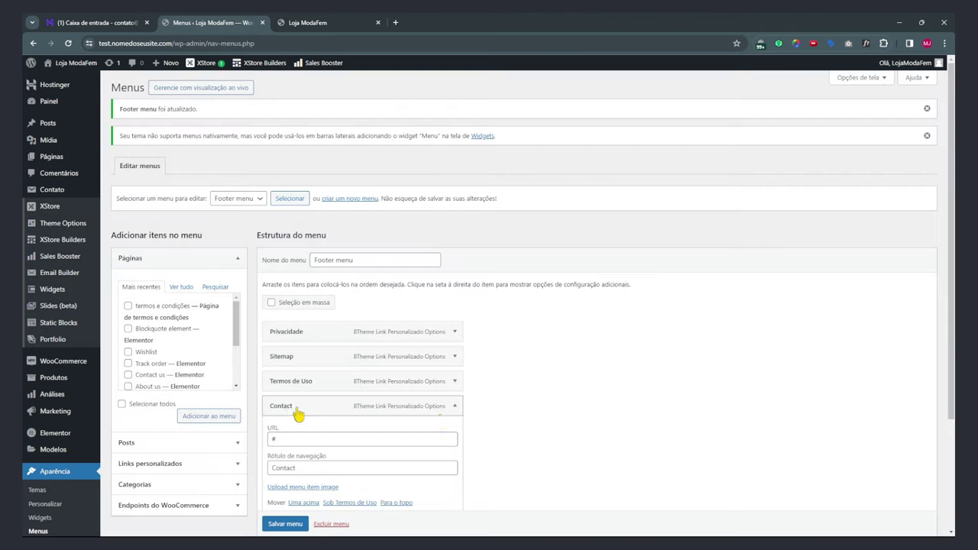
left_click_drag(310, 471, 260, 469)
type("C")
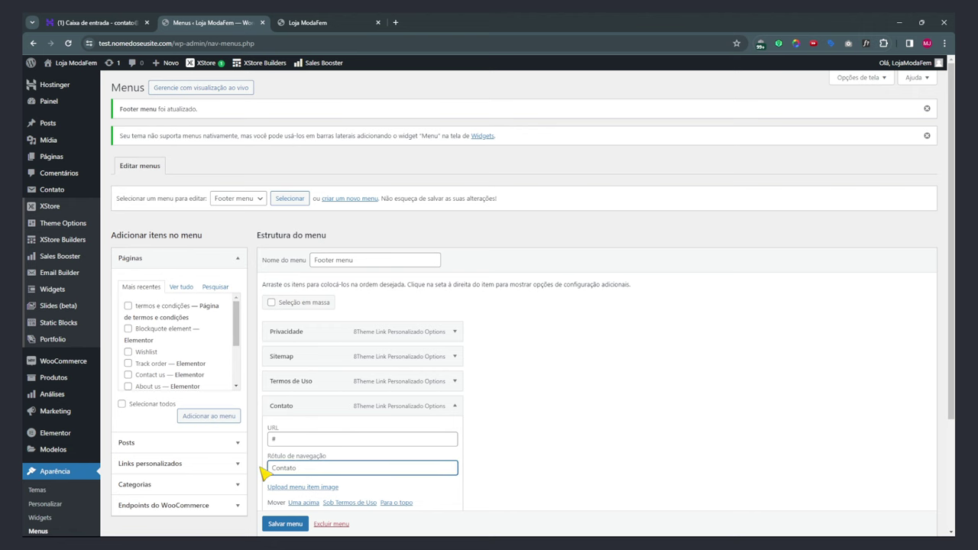
type("ontato")
scroll(509, 461, "down", 2)
left_click(306, 389)
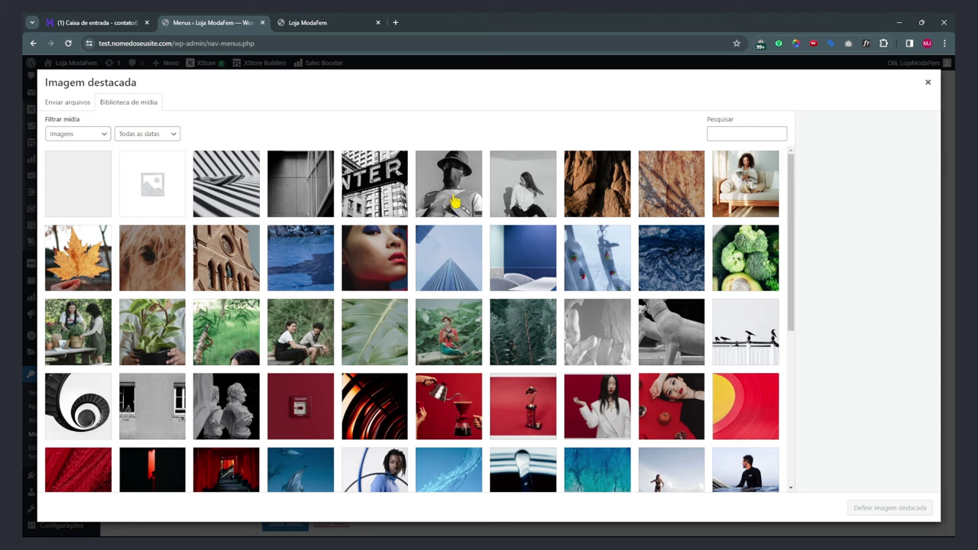
Attach the autumn leaf image to the Contato link and save the footer menu.
left_click(90, 267)
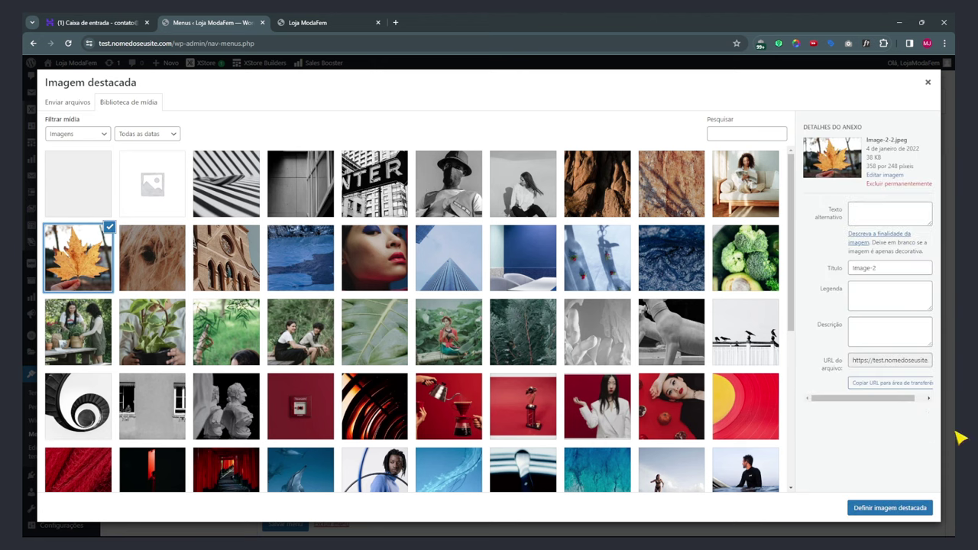
left_click(886, 508)
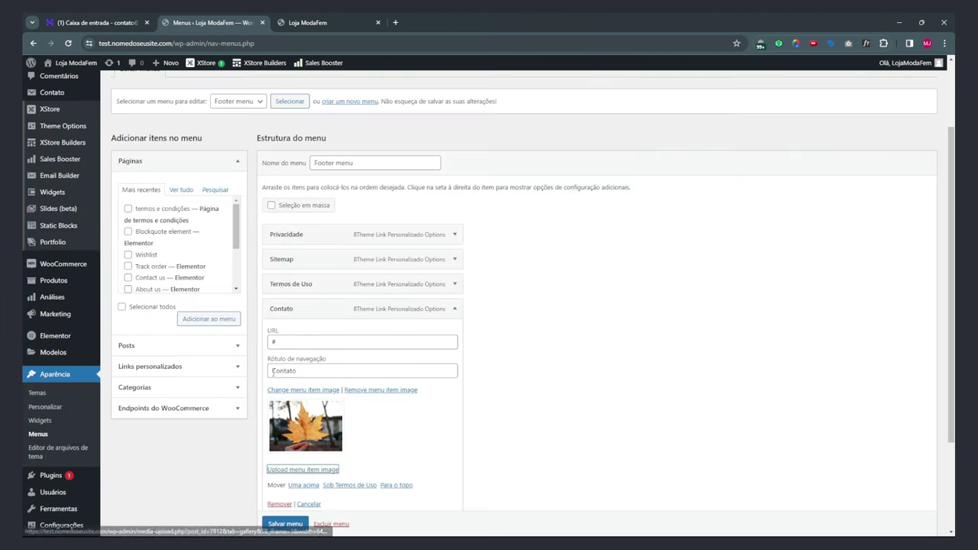
left_click(286, 524)
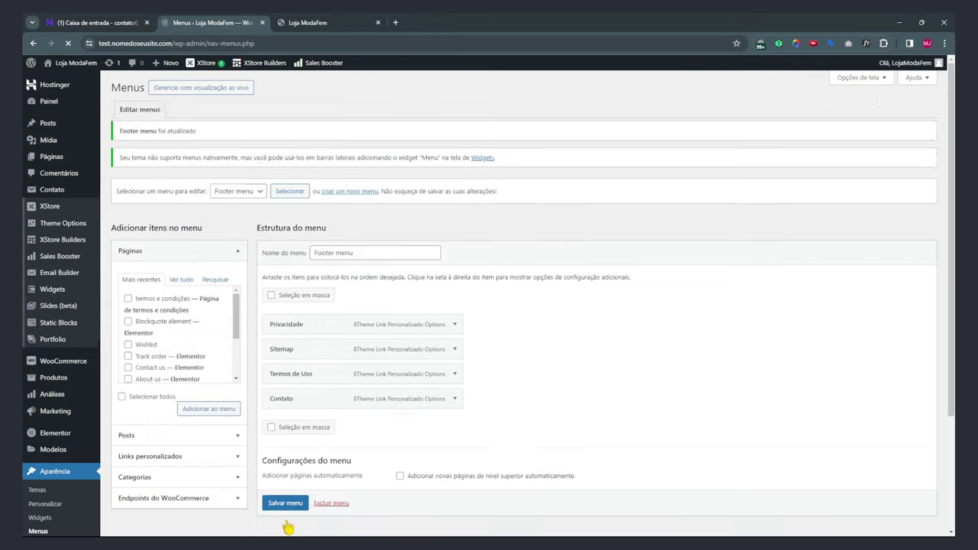
left_click(454, 406)
left_click(352, 440)
left_click(454, 407)
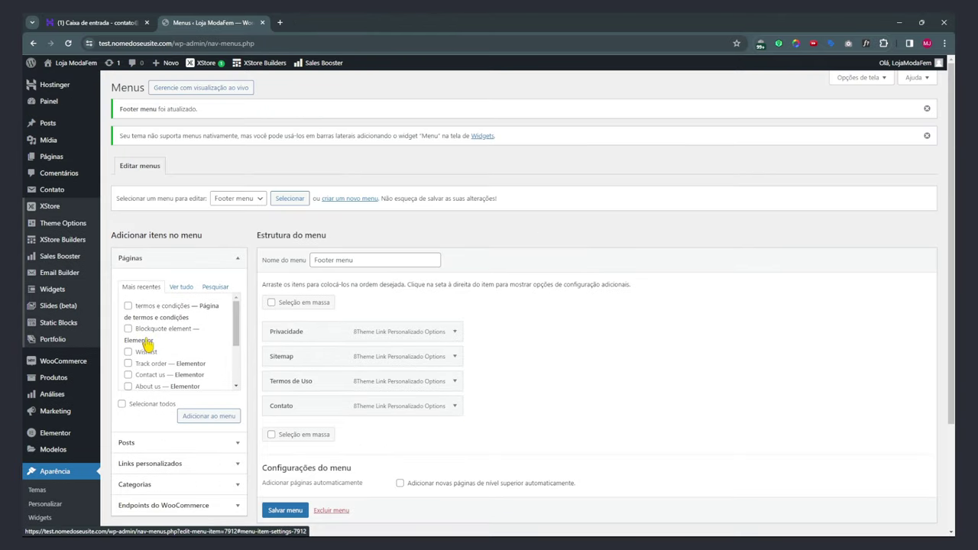
Save the footer menu again after browsing the full list of pages to add.
left_click(181, 287)
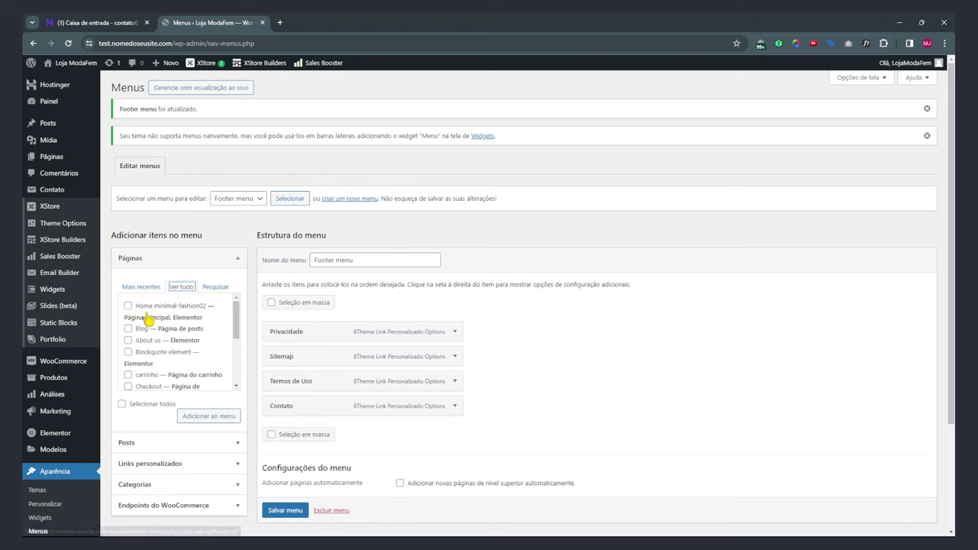
scroll(163, 336, "down", 3)
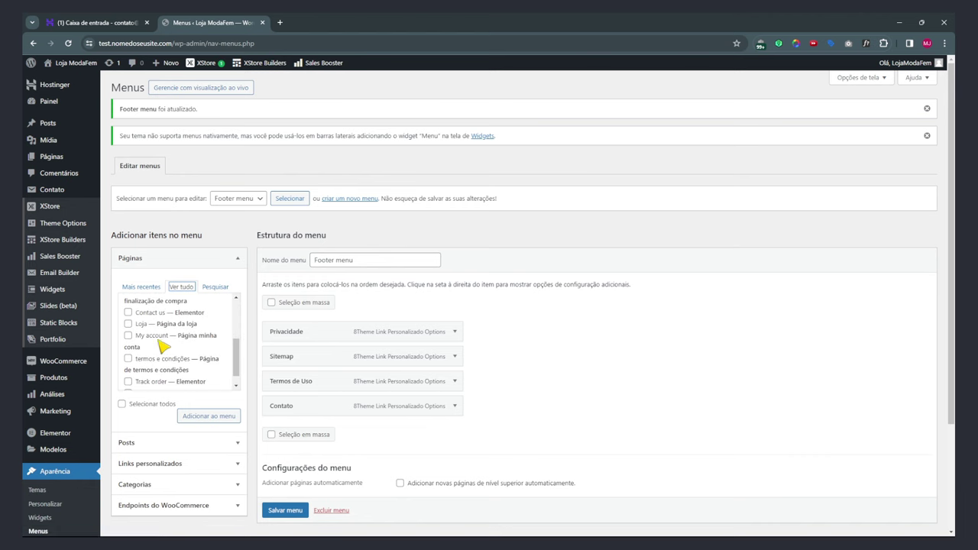
scroll(284, 511, "down", 1)
left_click(278, 496)
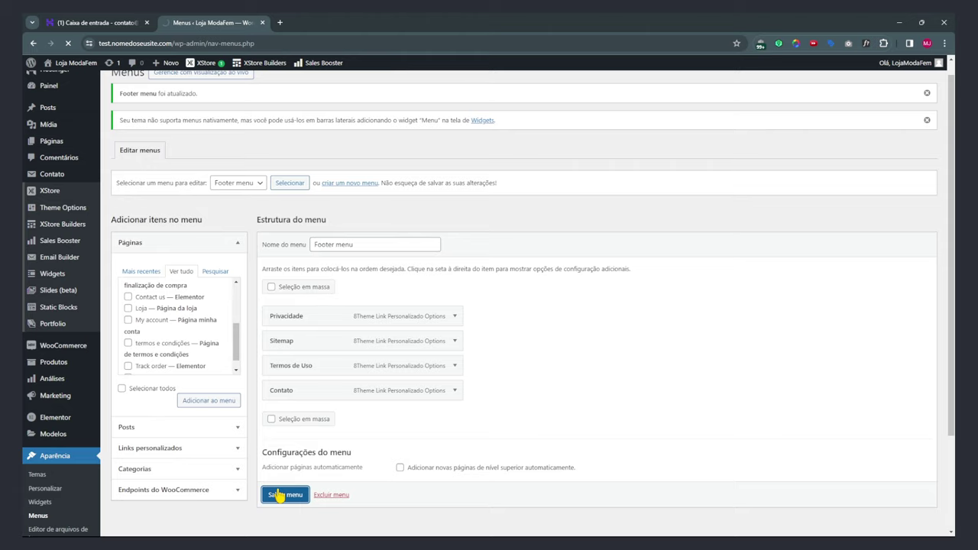
left_click(184, 287)
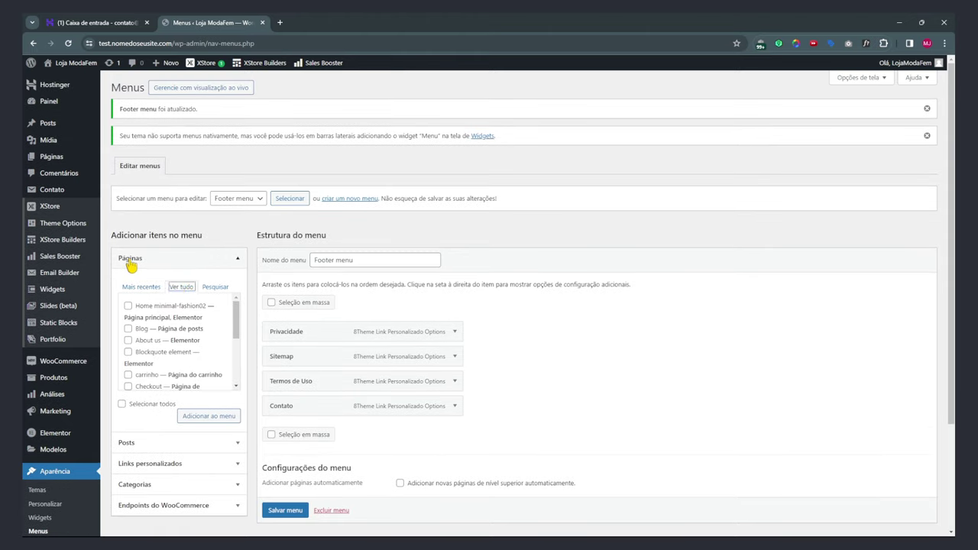
left_click(129, 260)
left_click(126, 261)
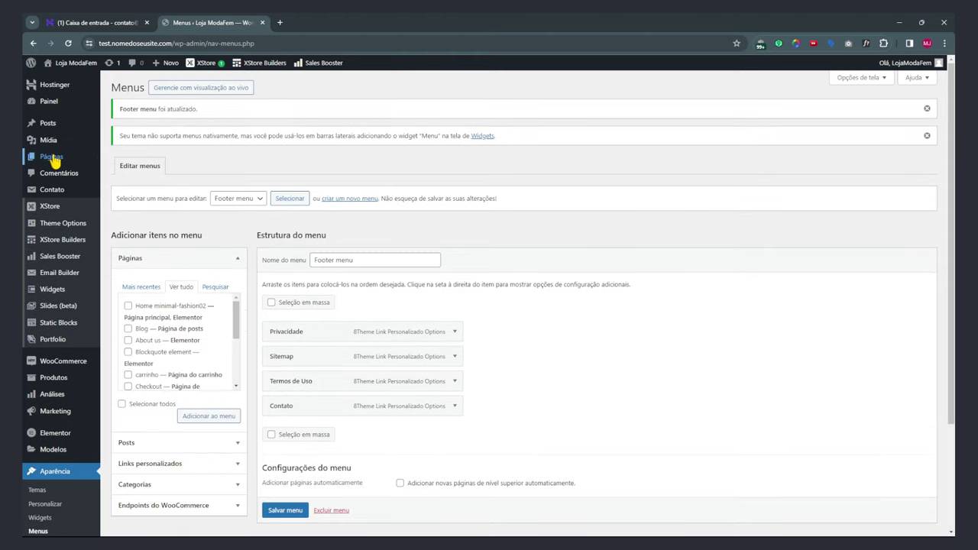
Load the Main menu for editing and open the storefront in a new tab.
mouse_move(51, 159)
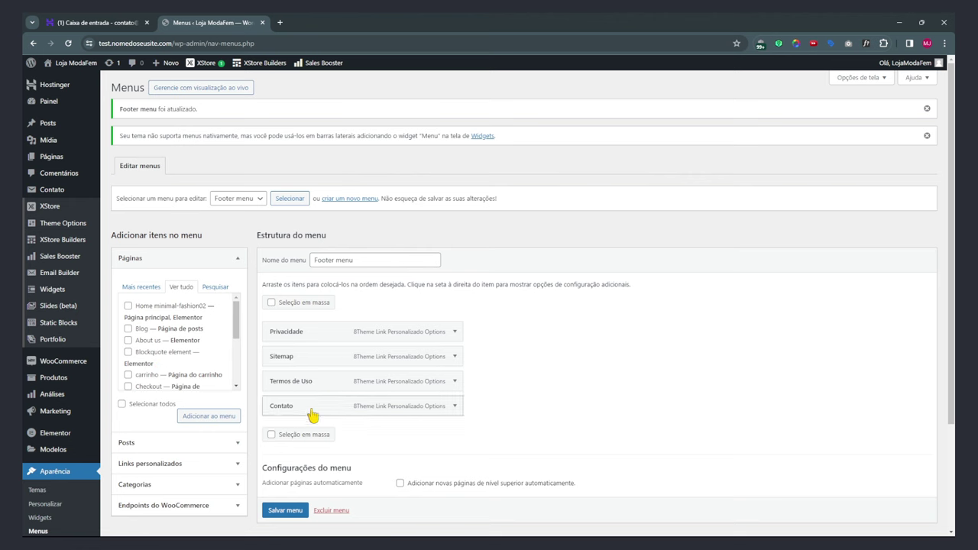
left_click(246, 203)
left_click(243, 228)
left_click(291, 200)
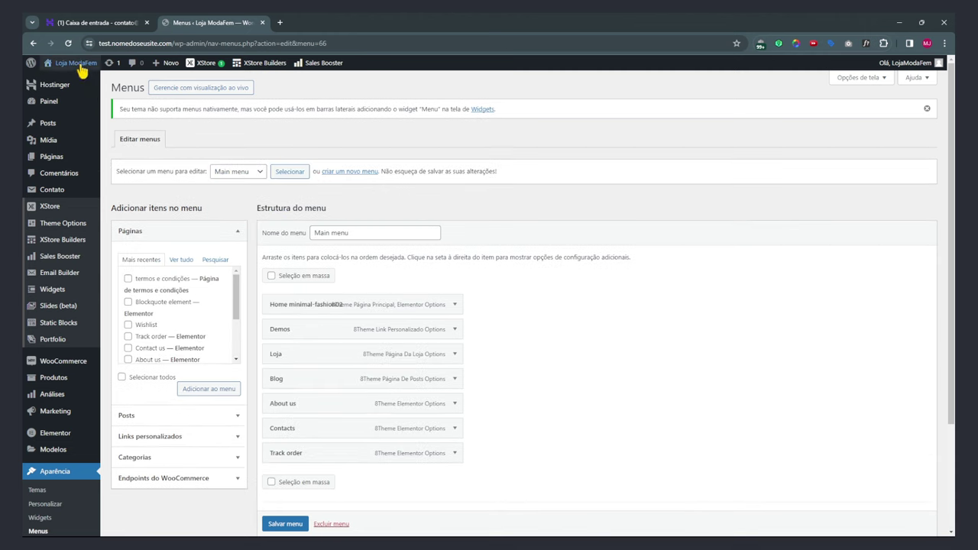
middle_click(84, 64)
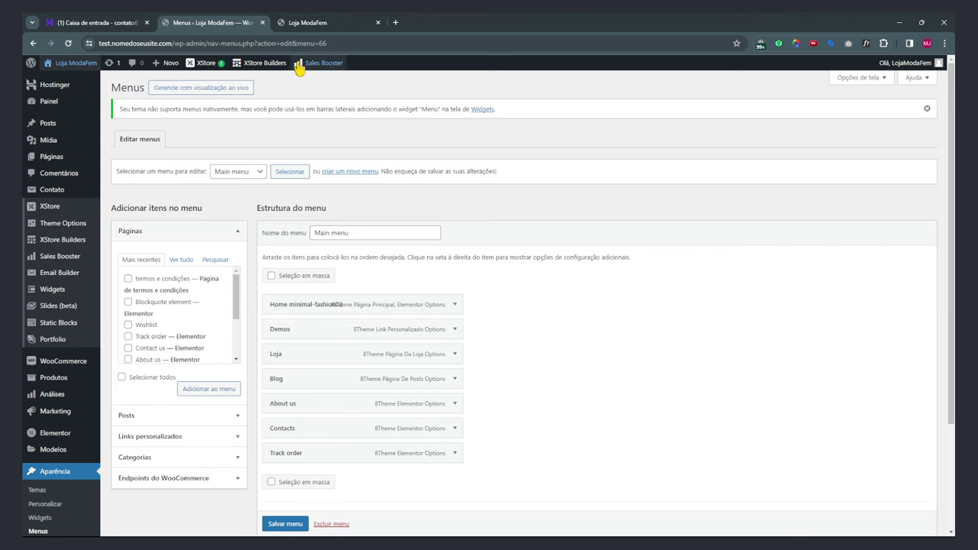
Check where the storefront's Demos menu link leads, then close that theme site.
left_click(308, 23)
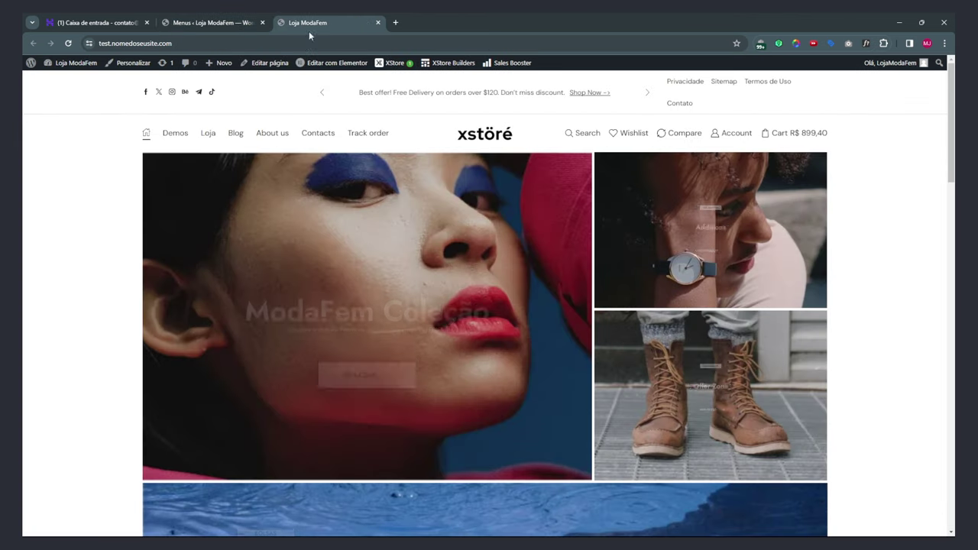
left_click(174, 135)
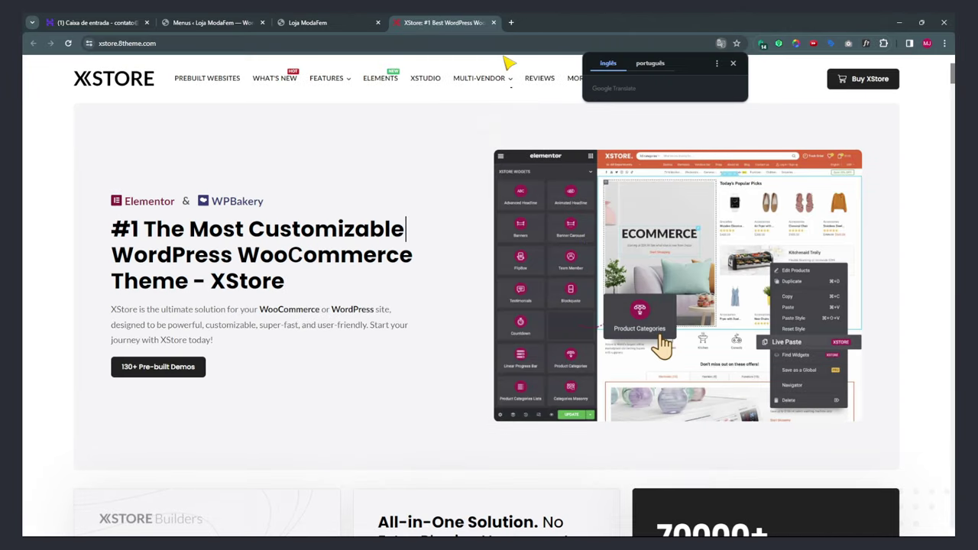
left_click(495, 22)
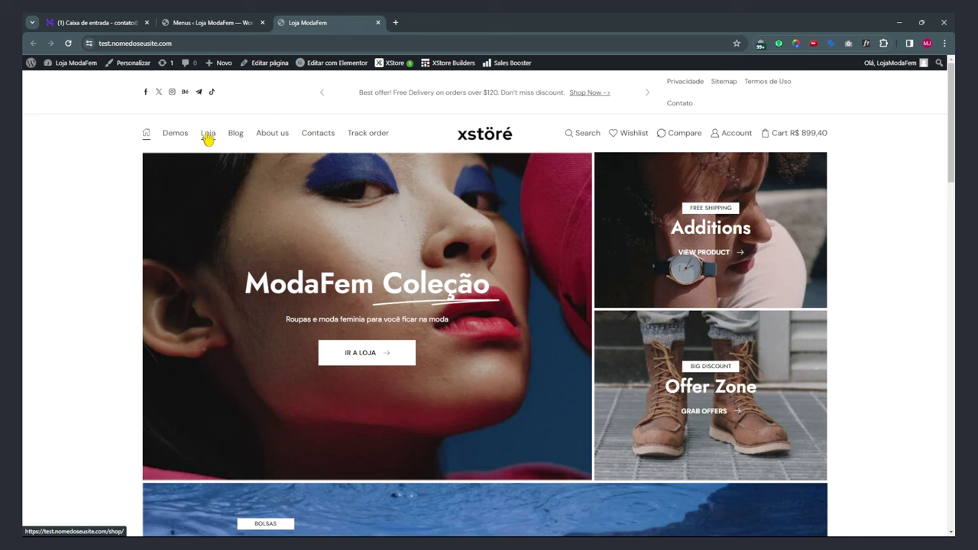
Browse the storefront's Blog posts, then return to the Main menu editor.
left_click(235, 135)
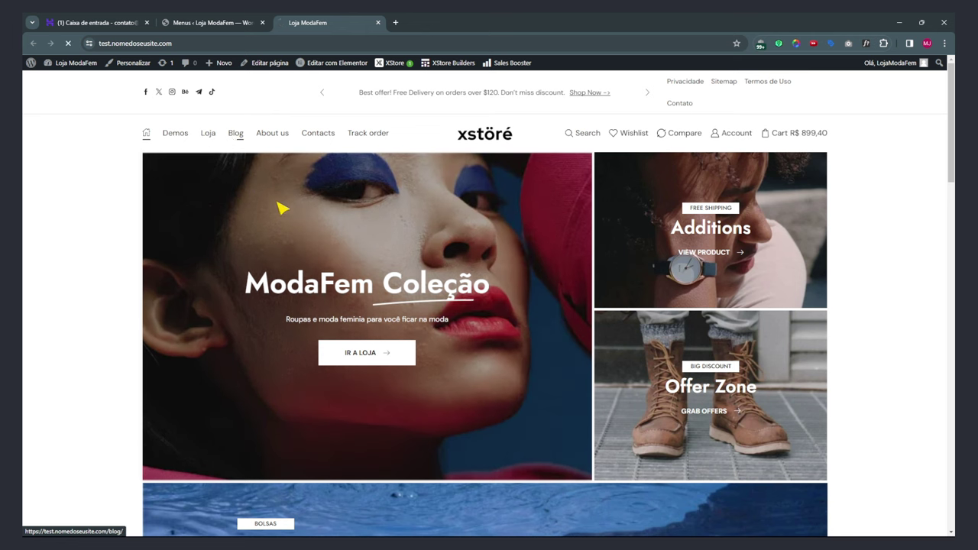
scroll(457, 309, "down", 13)
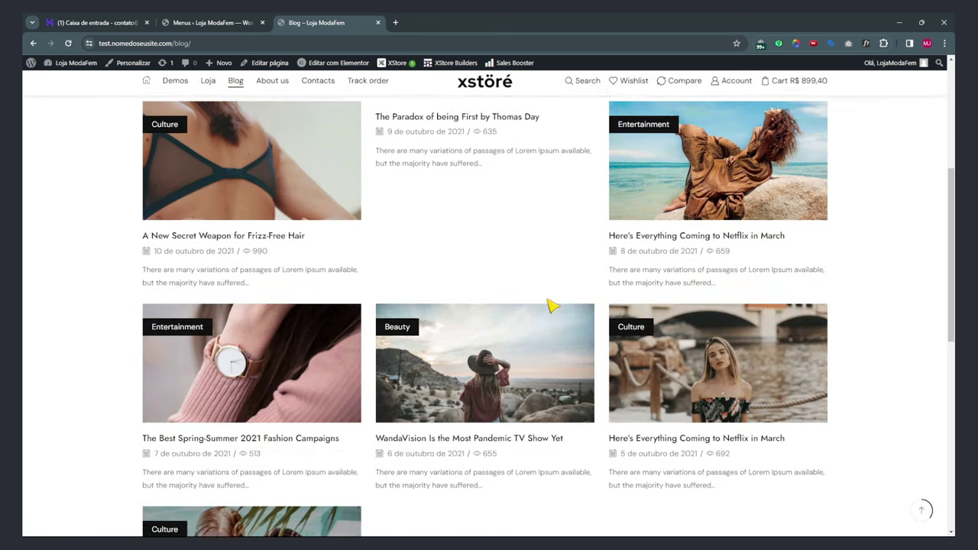
scroll(578, 311, "up", 12)
scroll(591, 310, "up", 2)
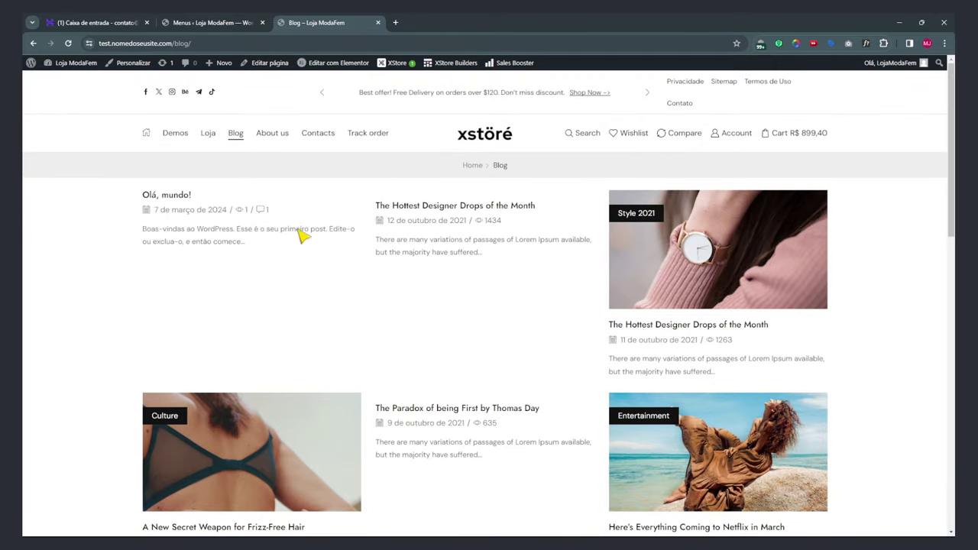
scroll(428, 262, "down", 2)
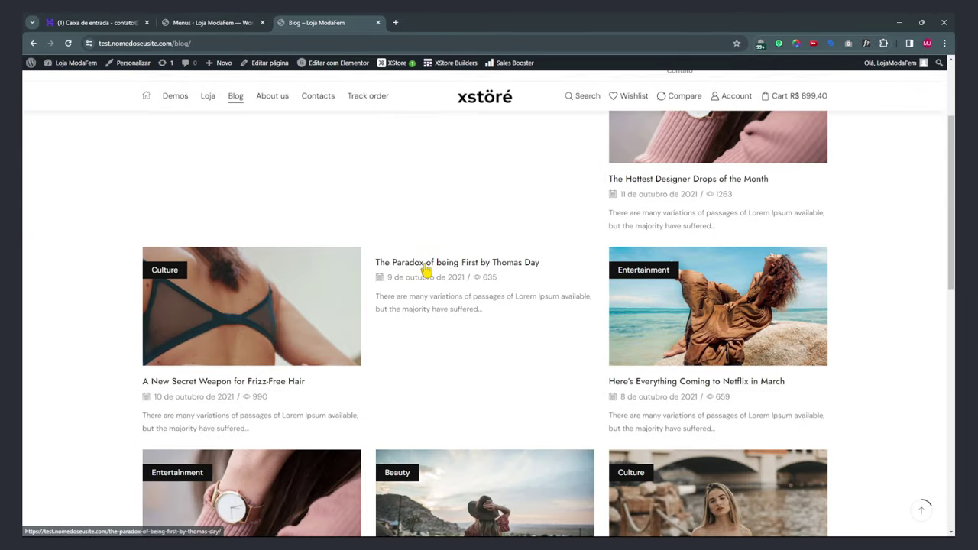
scroll(515, 280, "down", 3)
scroll(683, 365, "up", 1)
scroll(247, 397, "down", 2)
scroll(379, 268, "up", 4)
scroll(379, 267, "up", 3)
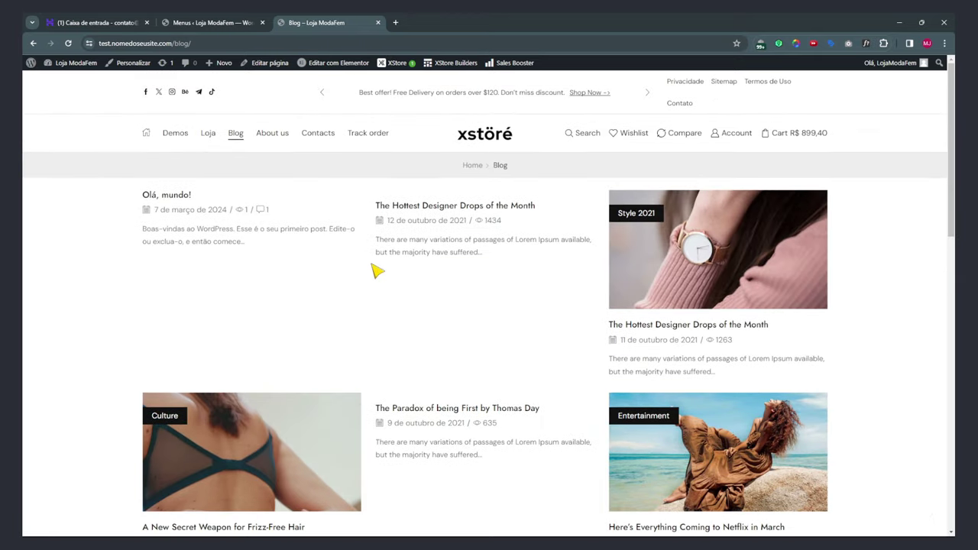
left_click(229, 23)
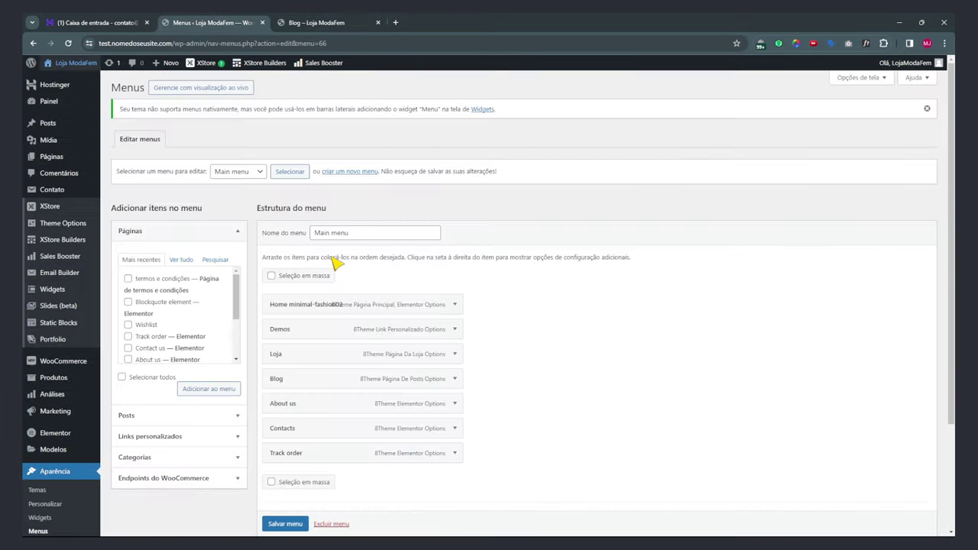
Revisit the Main menu editor and expand the Contacts item's settings.
left_click(316, 23)
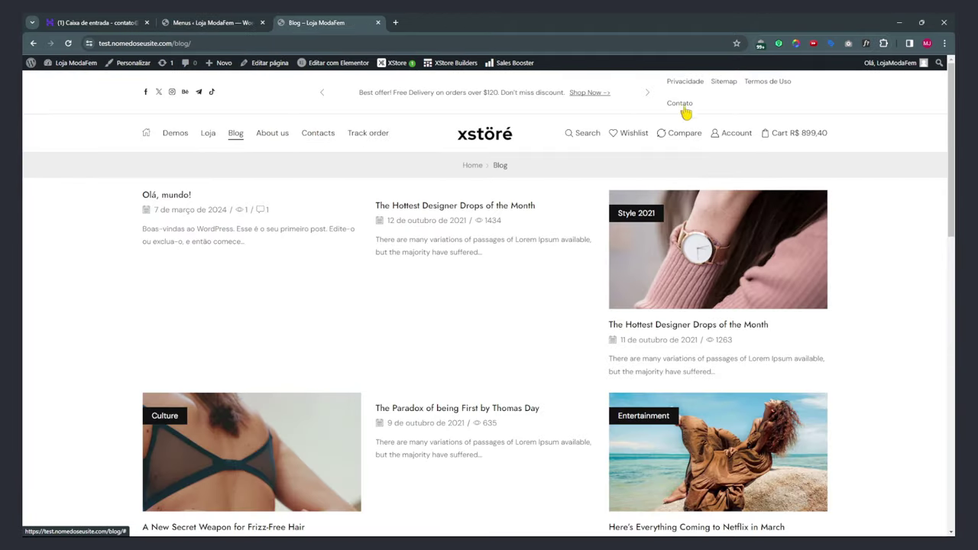
left_click(253, 23)
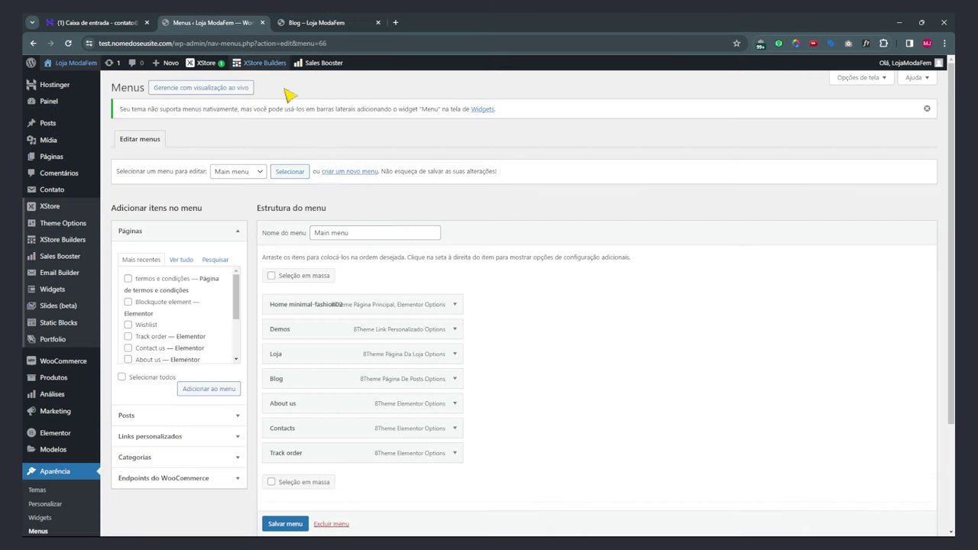
left_click(451, 429)
scroll(453, 426, "down", 1)
scroll(453, 426, "down", 1)
left_click_drag(450, 366, 269, 366)
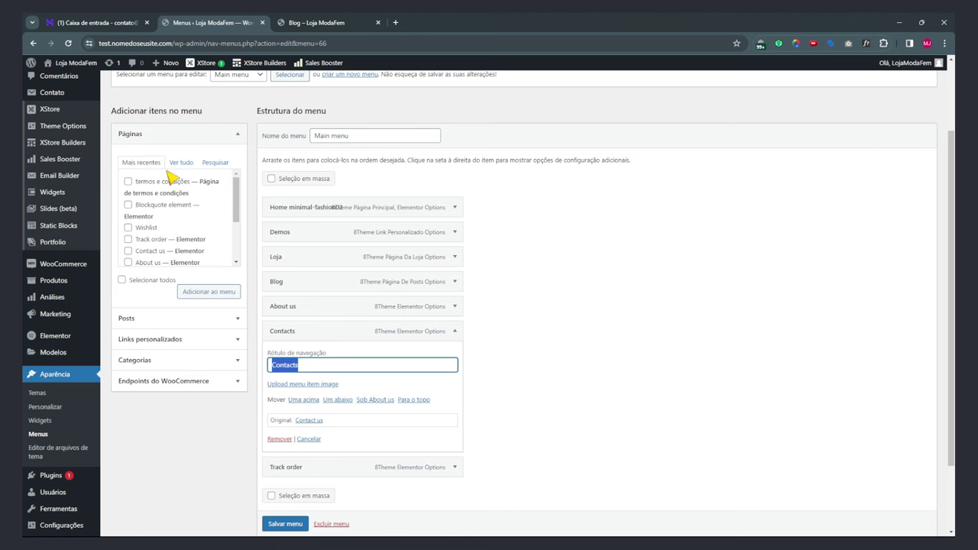
scroll(76, 129, "up", 2)
Quick-edit the About us page to title Sobre nós with slug sobre-nos.
left_click(353, 172)
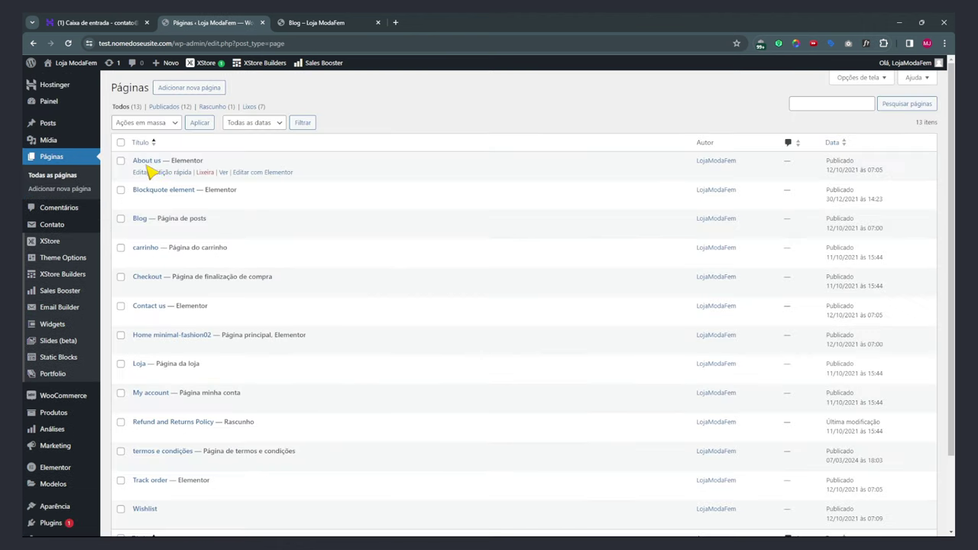
left_click(185, 173)
triple_click(191, 178)
type("Sobre nós")
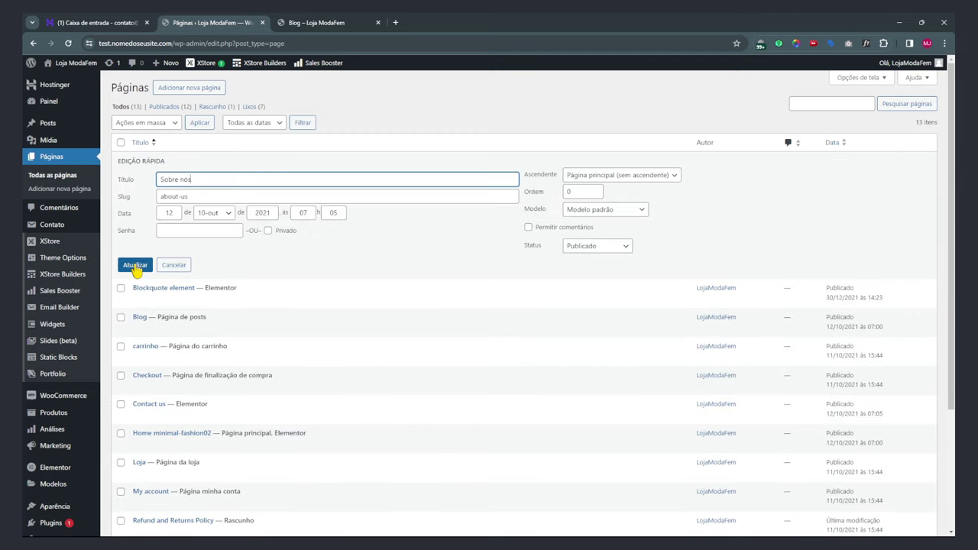
triple_click(150, 180)
triple_click(150, 197)
type("sobre-nos")
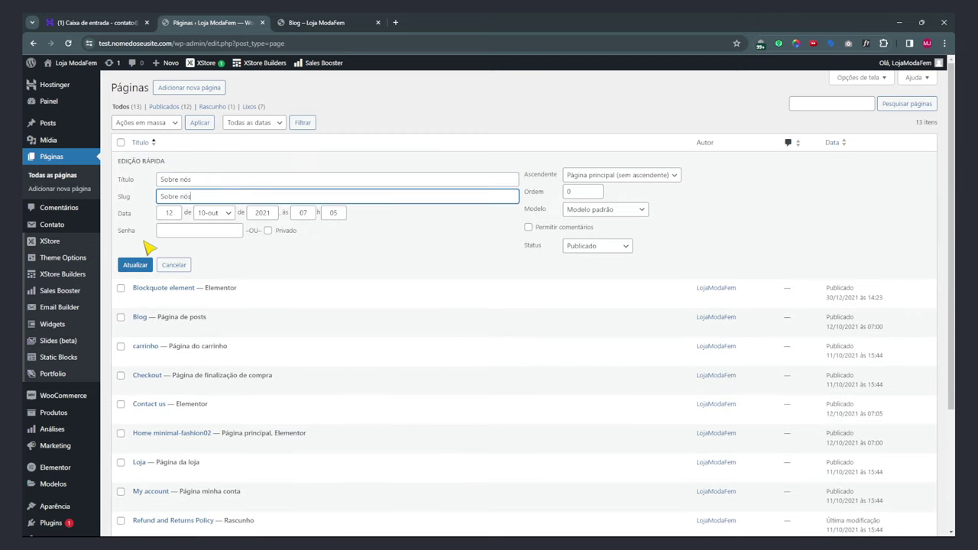
left_click(135, 265)
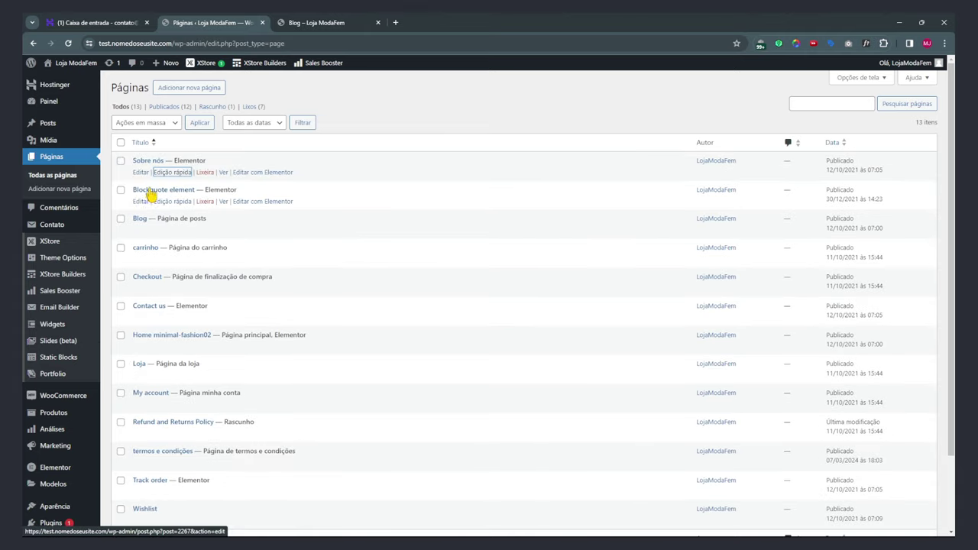
Preview the Blockquote element page, then move it to the trash.
middle_click(223, 201)
left_click(308, 23)
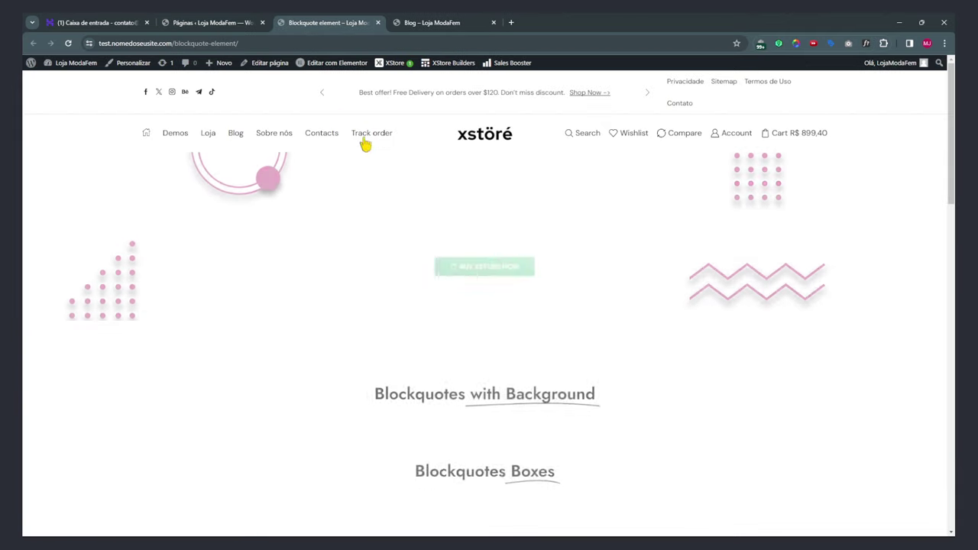
scroll(484, 298, "down", 10)
scroll(492, 341, "down", 5)
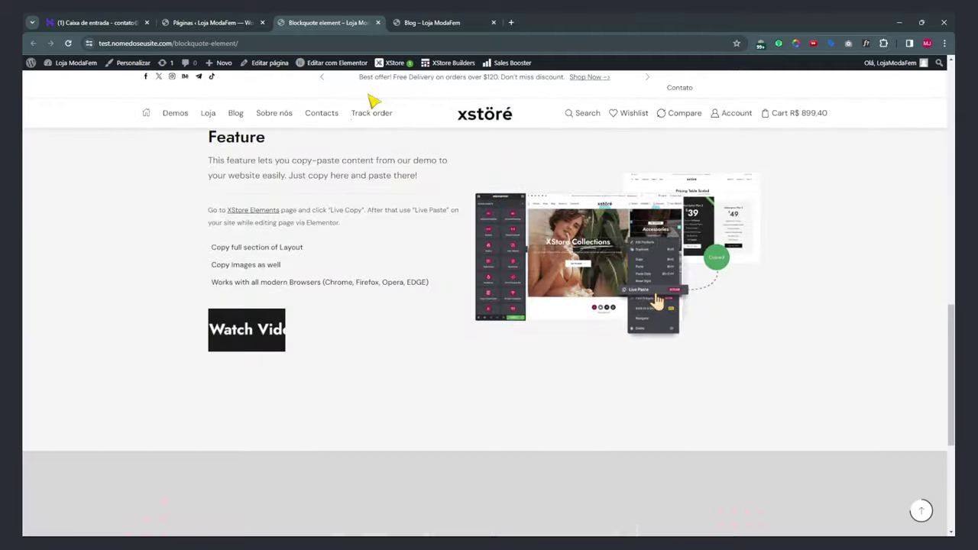
left_click(378, 22)
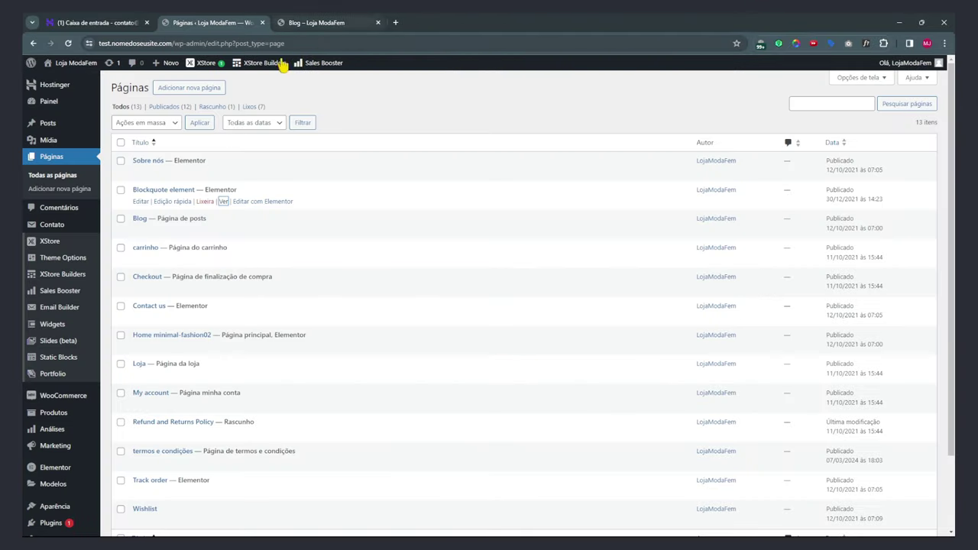
left_click(205, 202)
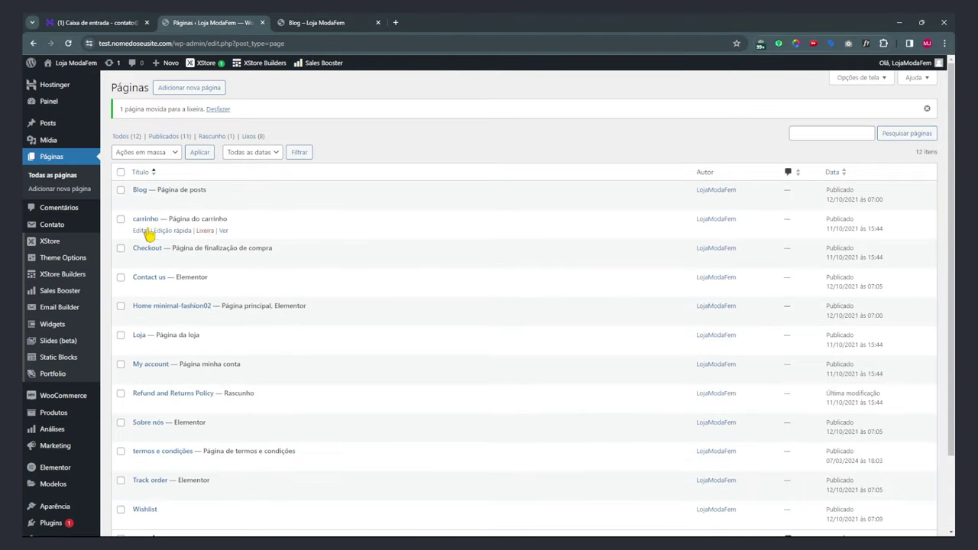
Retitle the carrinho page as Carrinho with slug carrinho.
left_click(173, 232)
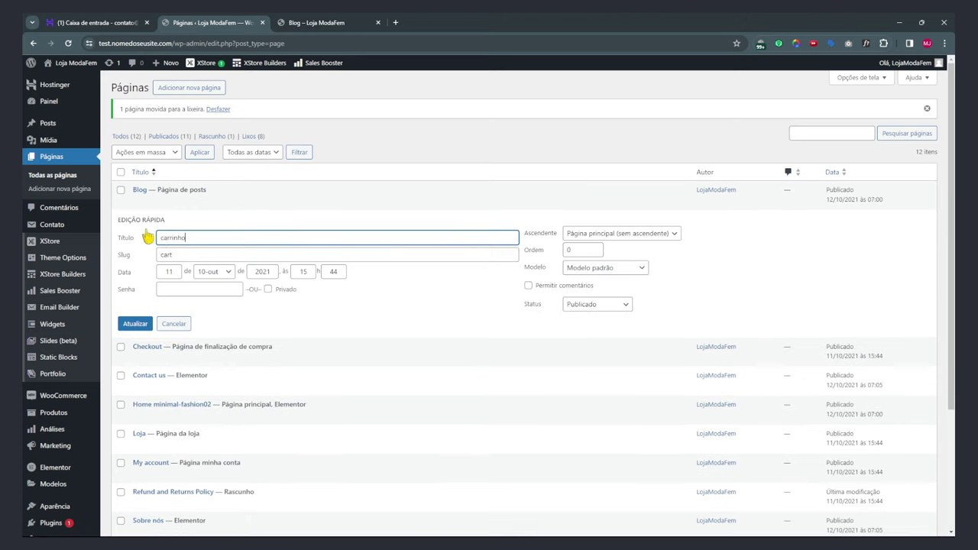
type("C")
left_click_drag(191, 238, 107, 243)
key("End")
left_click_drag(200, 243, 120, 255)
type("carrinho")
left_click(134, 323)
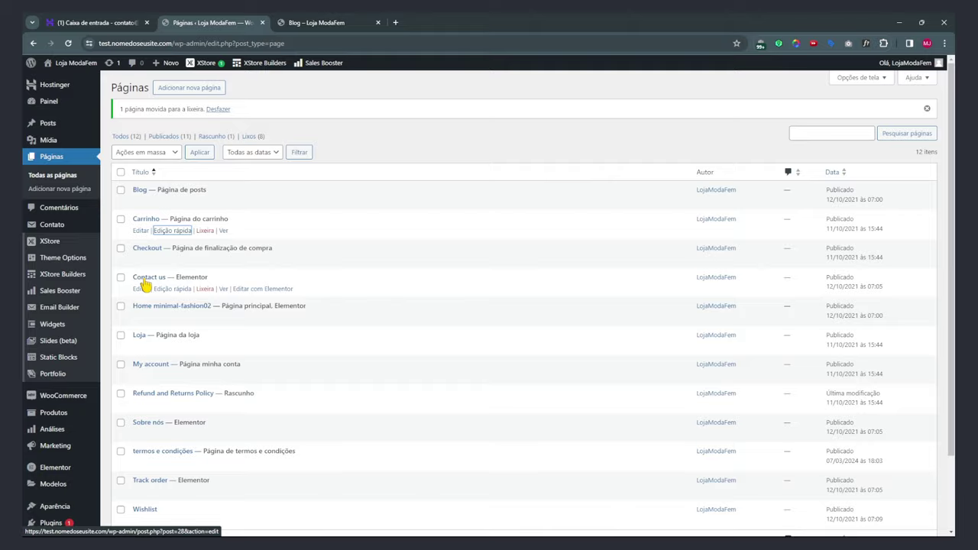
Retitle the Contact us page as Contato with slug contato.
scroll(153, 294, "down", 2)
scroll(175, 291, "up", 2)
left_click(174, 259)
left_click_drag(201, 269, 132, 272)
type("Cont")
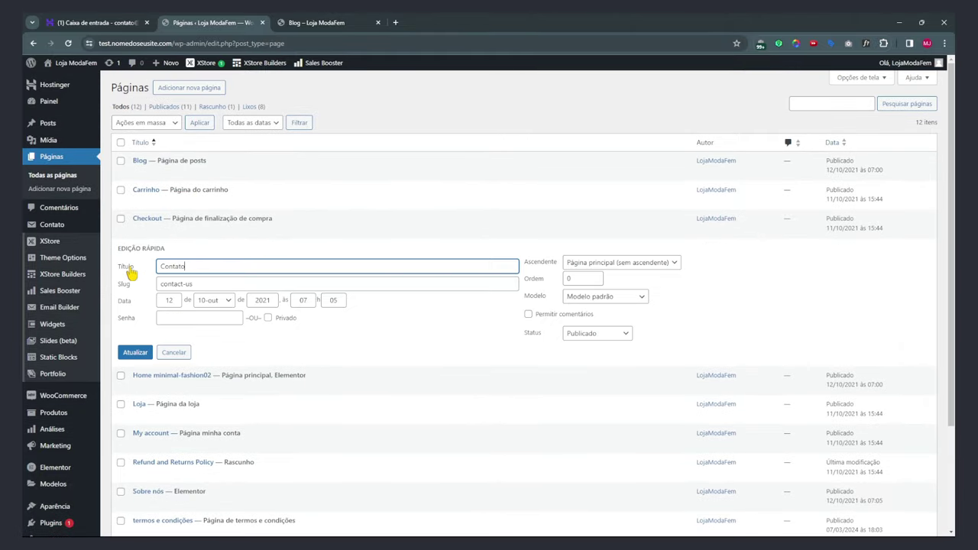
type("ato")
key("ctrl+a")
triple_click(205, 284)
type("contato")
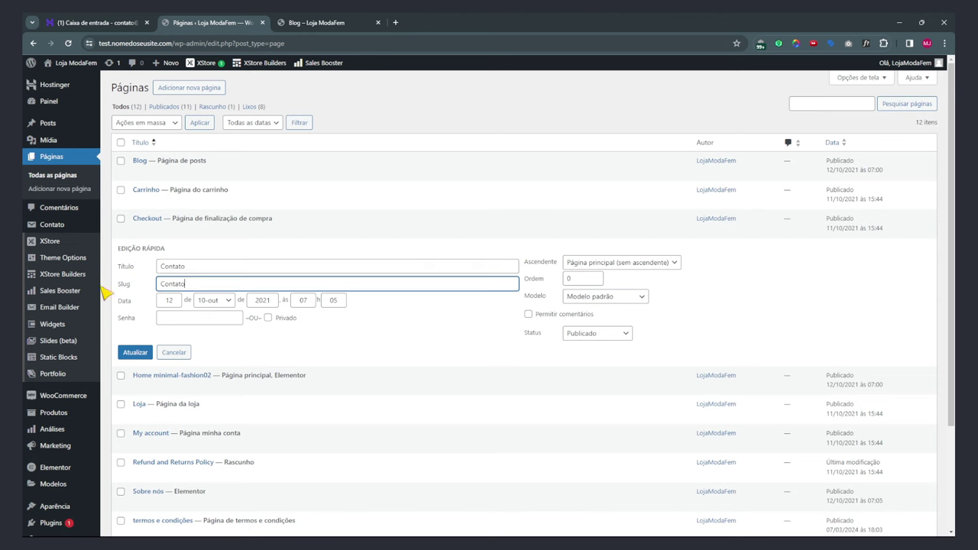
left_click(135, 352)
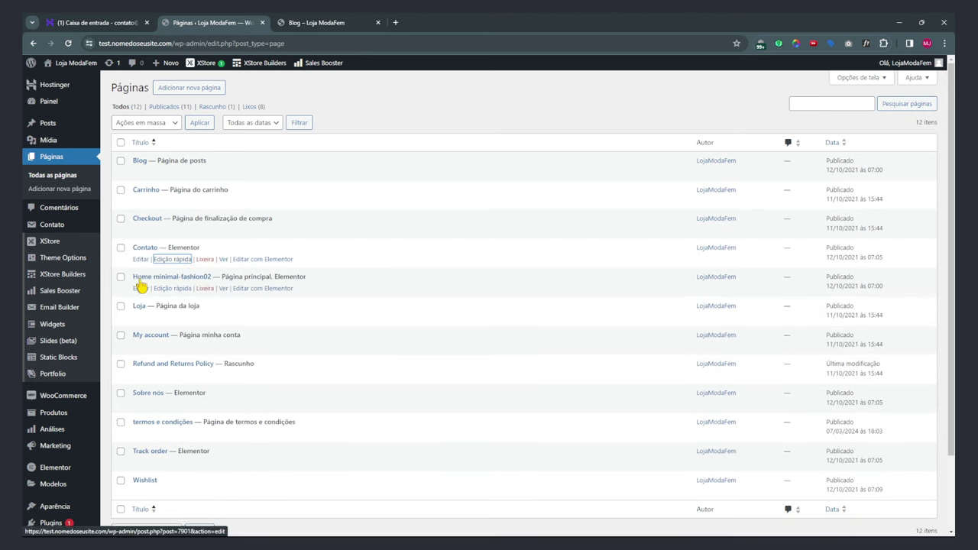
Preview the Home minimal-fashion02 page, then move it to the trash.
left_click(223, 288, "ctrl")
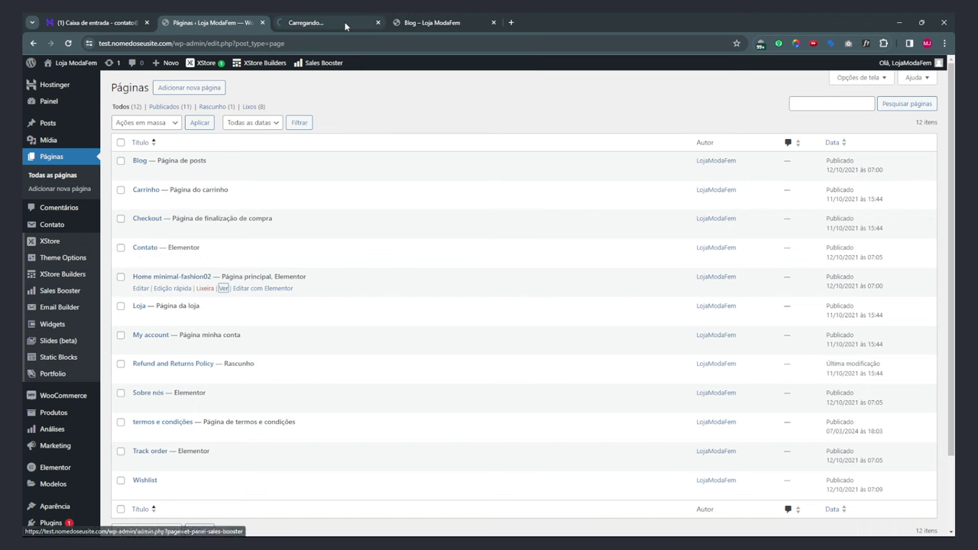
left_click(345, 23)
scroll(634, 264, "down", 5)
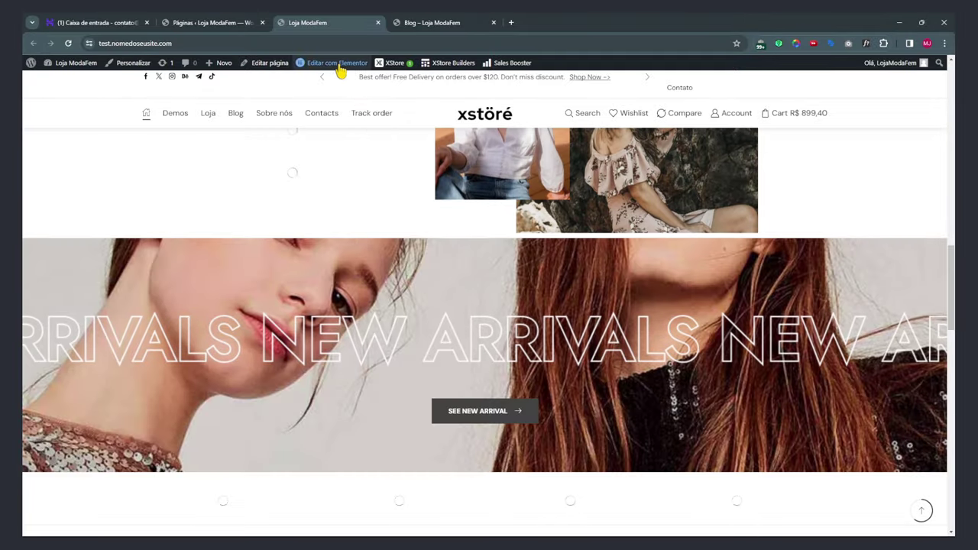
mouse_move(340, 70)
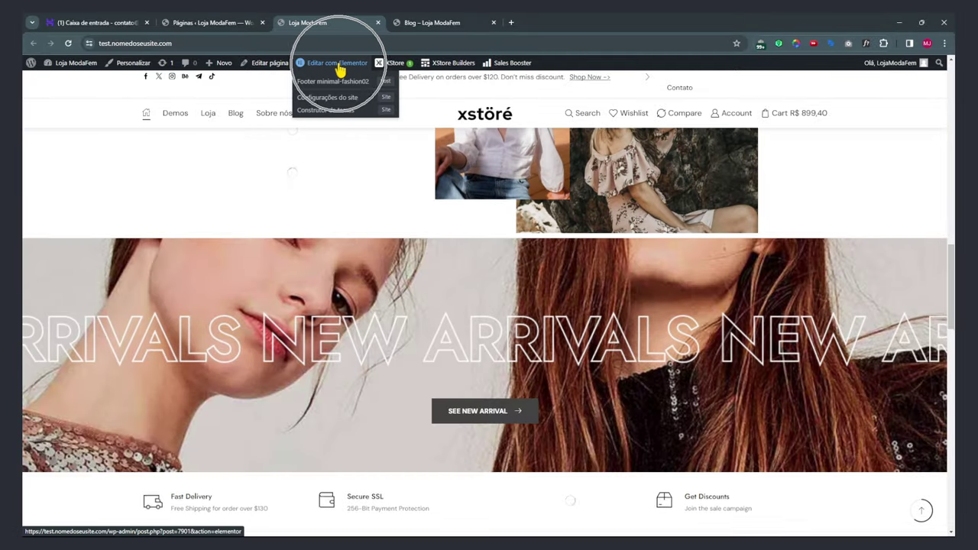
left_click(377, 22)
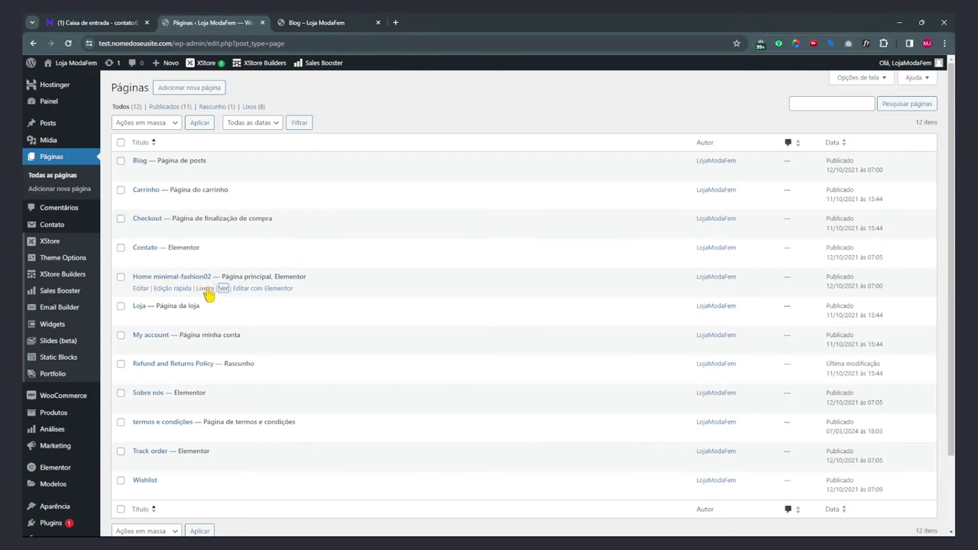
left_click(205, 288)
Check the live site's web address in a new tab, then view the trashed pages.
middle_click(76, 62)
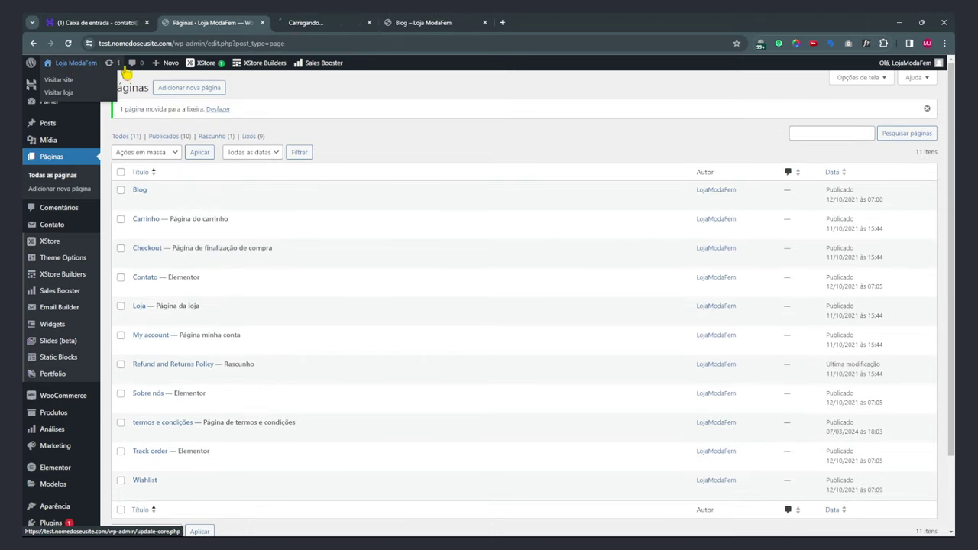
left_click(304, 25)
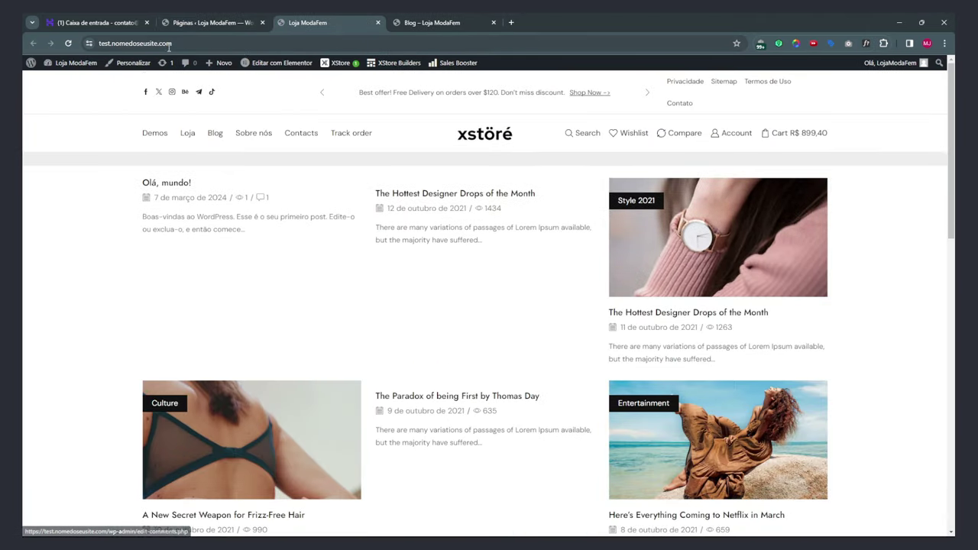
left_click(198, 42)
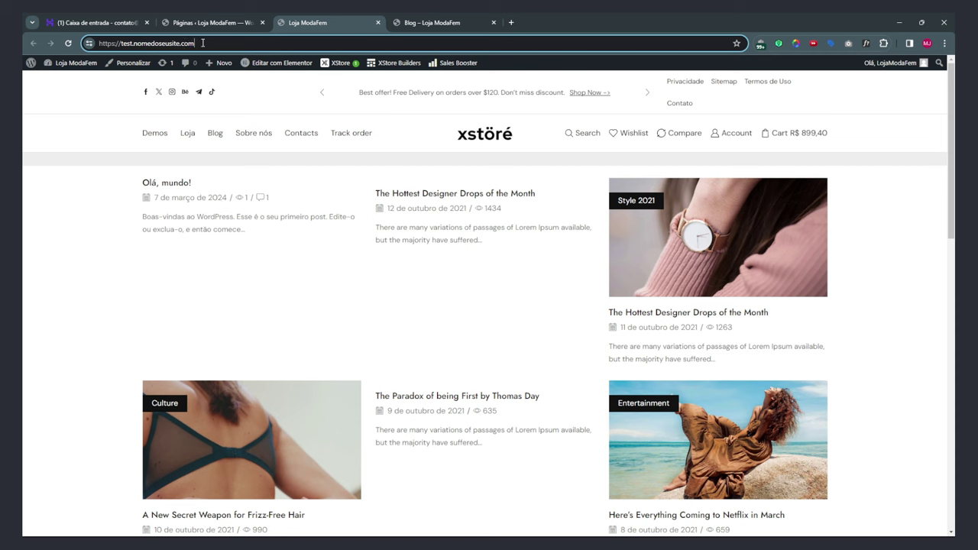
type("/")
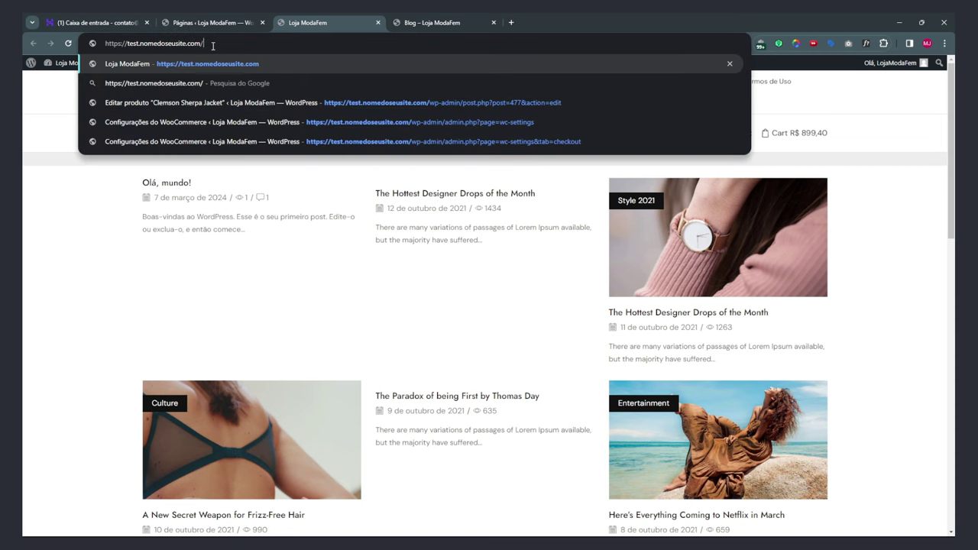
type("v")
key("BackSpace")
key("BackSpace")
left_click_drag(204, 44, 107, 110)
left_click(358, 165)
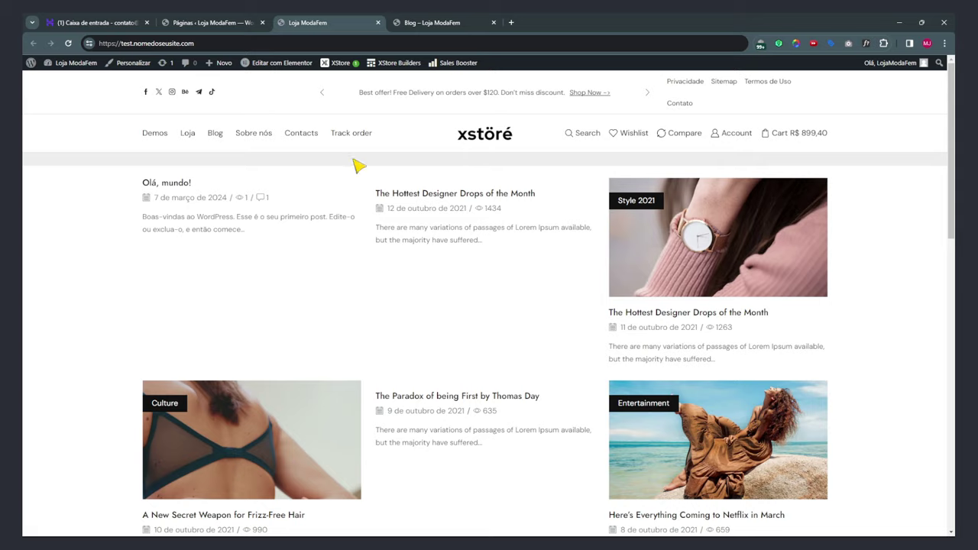
left_click(259, 25)
left_click(249, 138)
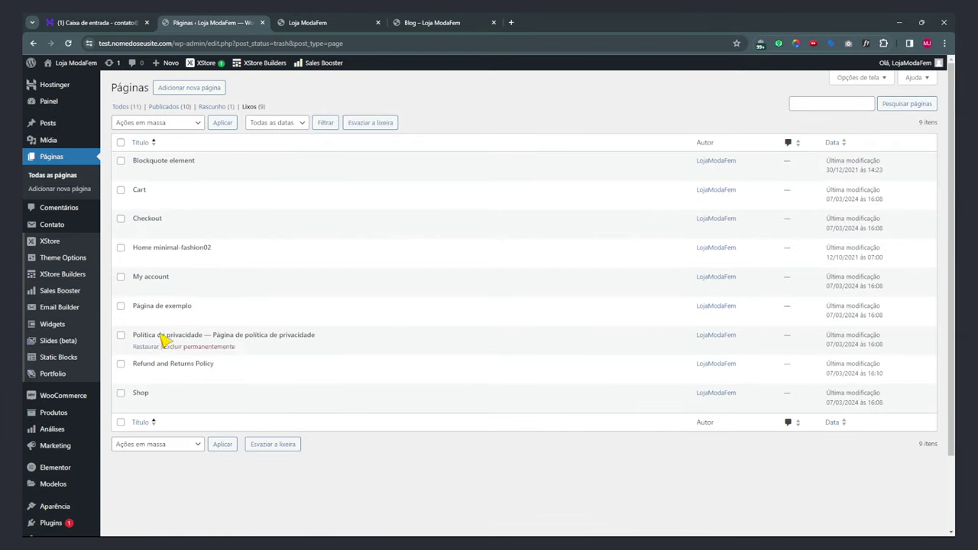
Restore Home minimal-fashion02 from the trash and recheck the storefront's Blog page.
left_click(146, 260)
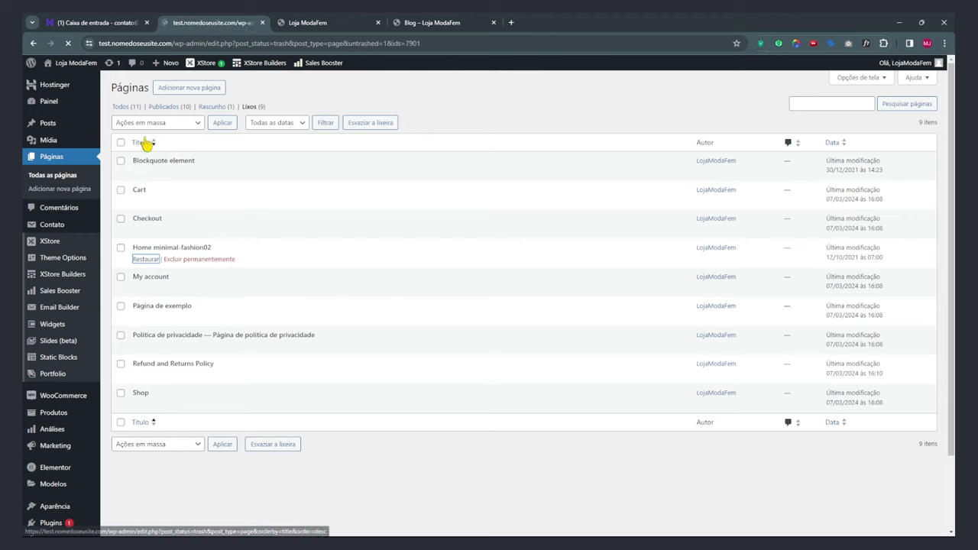
left_click(493, 22)
left_click(346, 19)
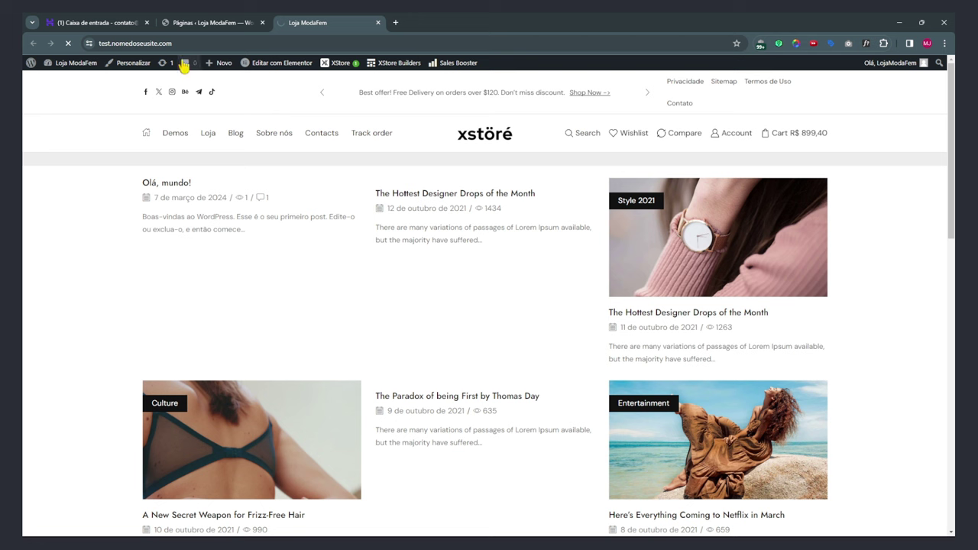
left_click(117, 43)
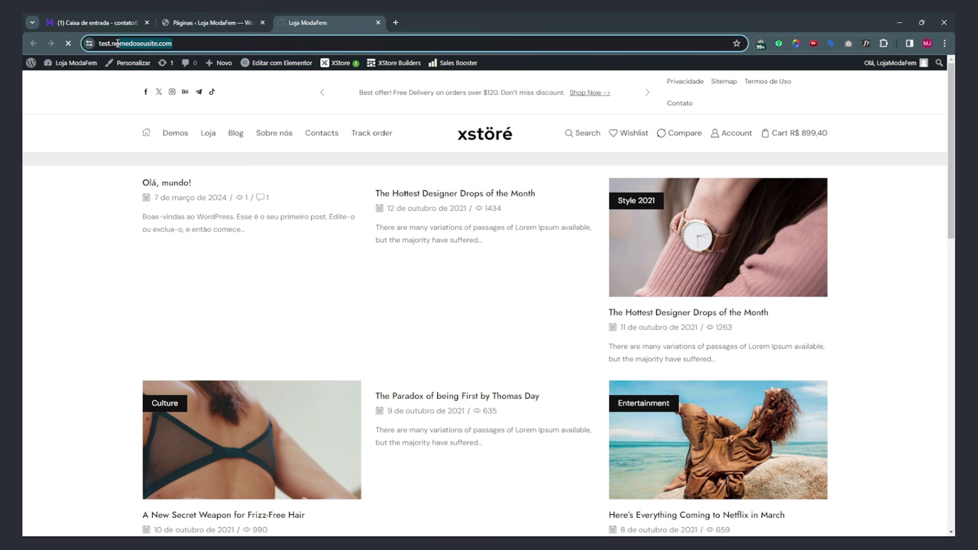
left_click(236, 134)
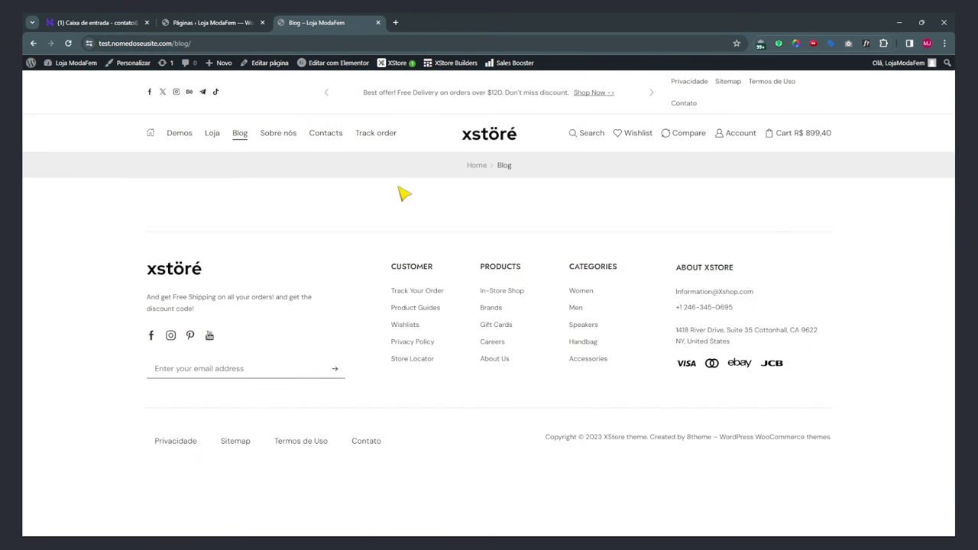
left_click(207, 24)
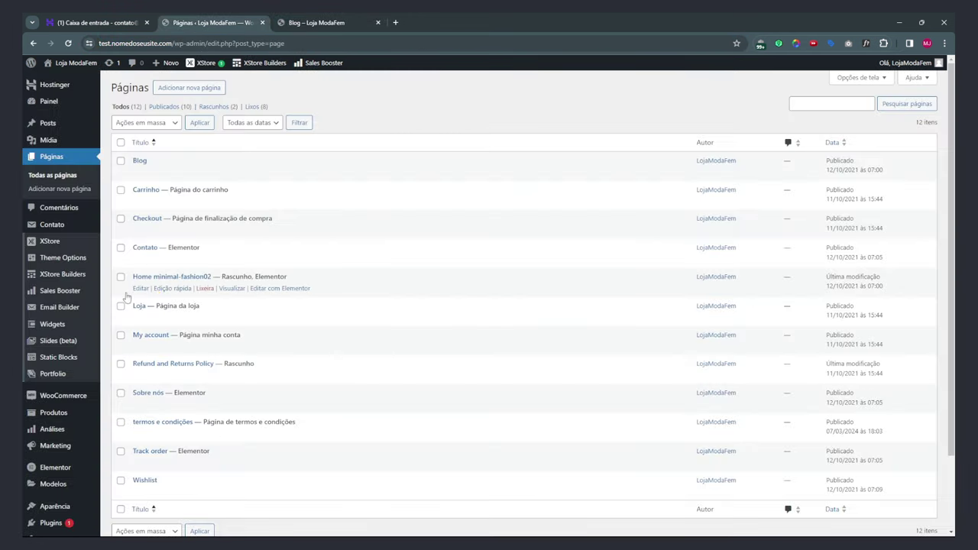
scroll(55, 365, "down", 2)
Review the Reading settings' static home page options, then return to All Pages.
mouse_move(55, 484)
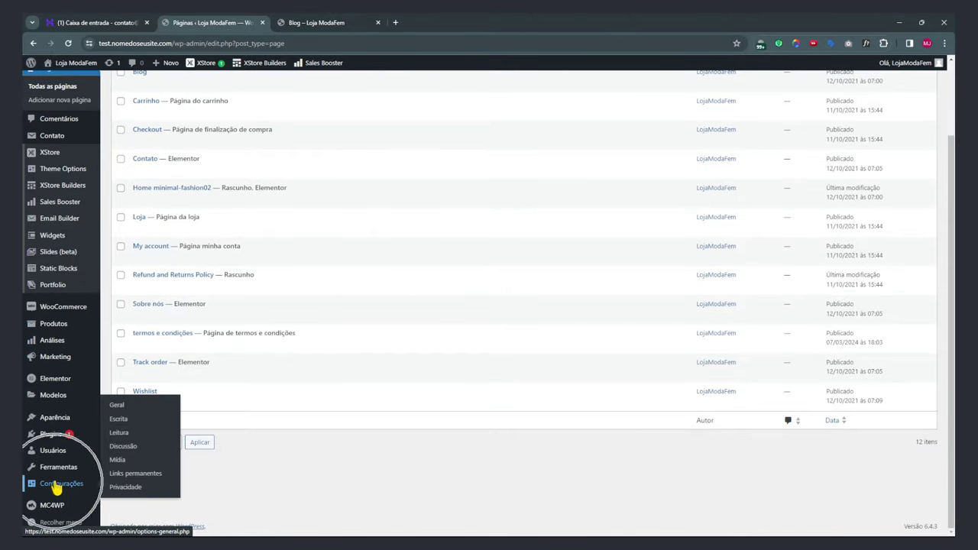
left_click(119, 432)
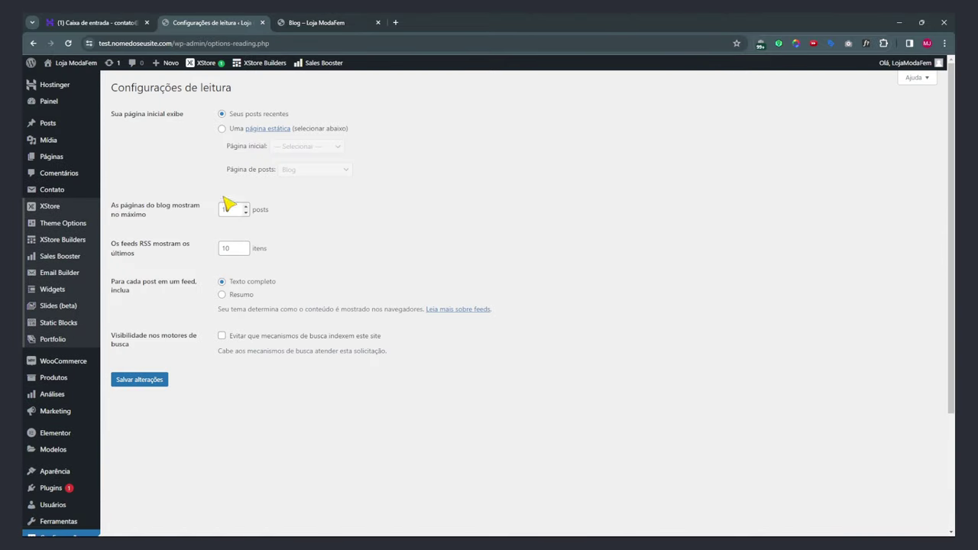
left_click(222, 129)
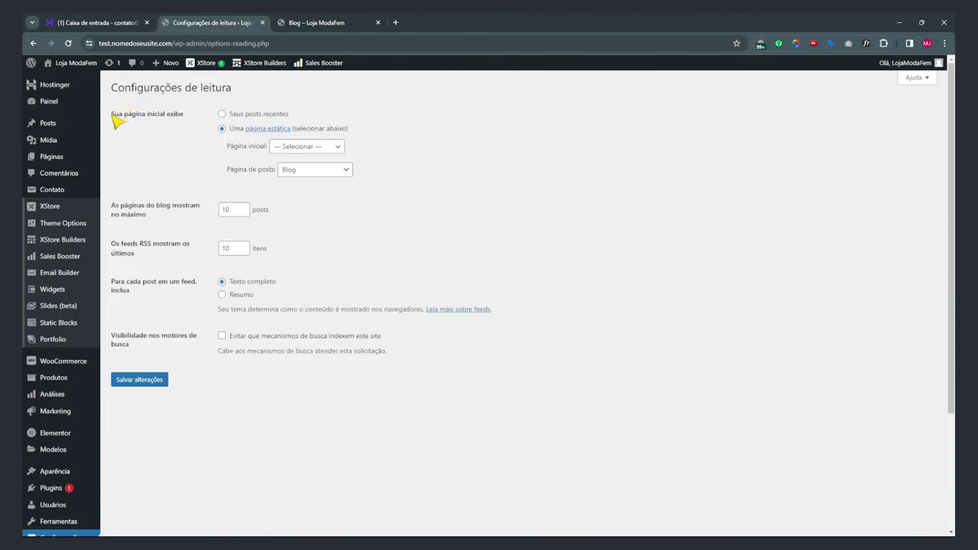
left_click_drag(113, 115, 200, 118)
left_click(289, 151)
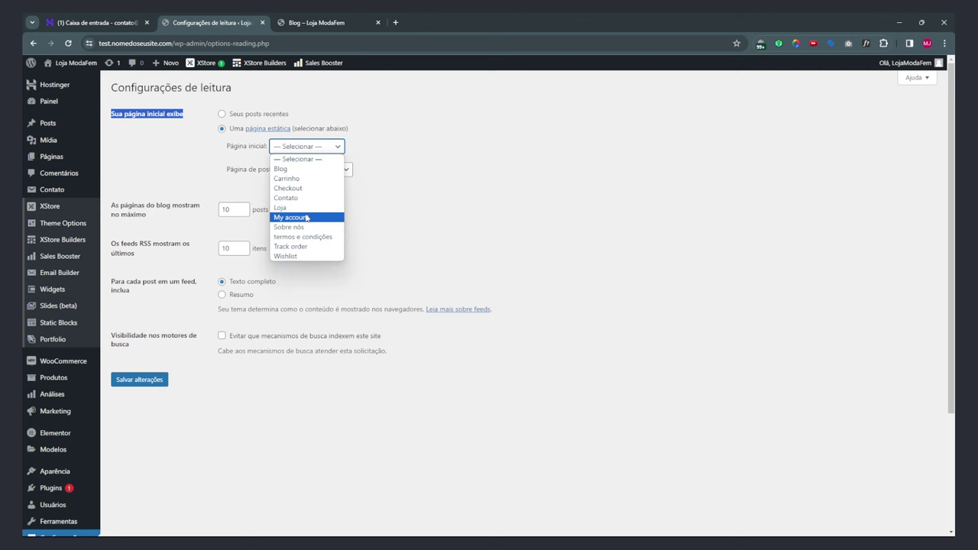
left_click(51, 156)
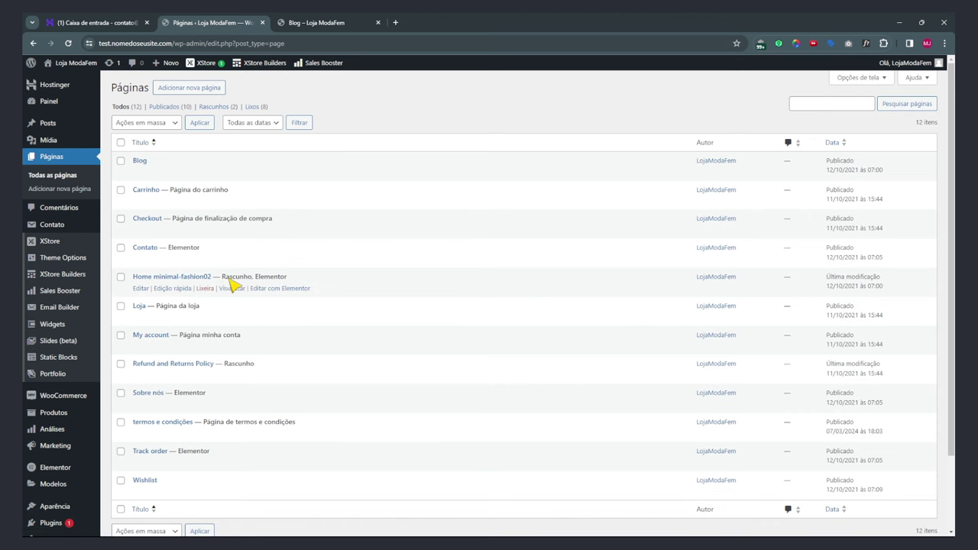
Set Home minimal-fashion02 to Publicado via quick edit and view the store's home page.
left_click(172, 289)
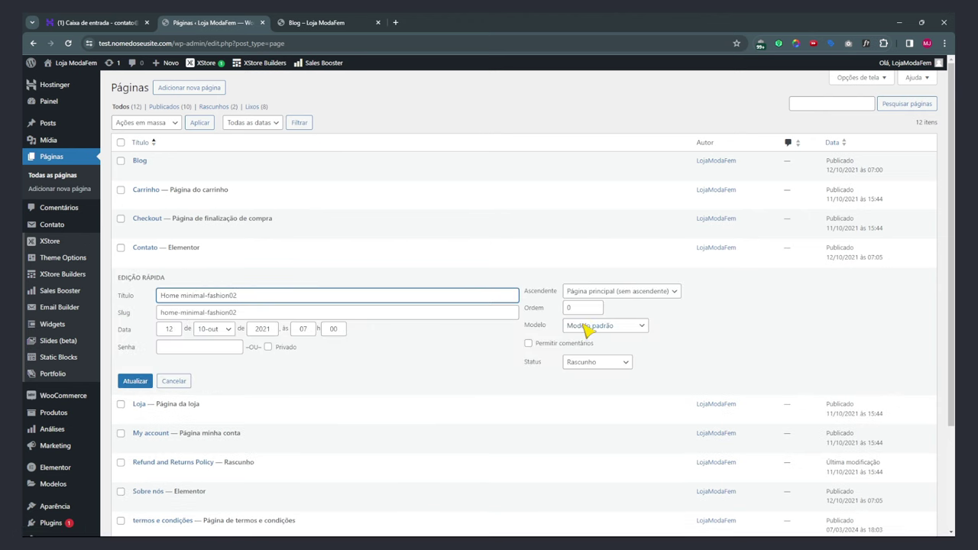
left_click(586, 365)
left_click(590, 372)
left_click(134, 381)
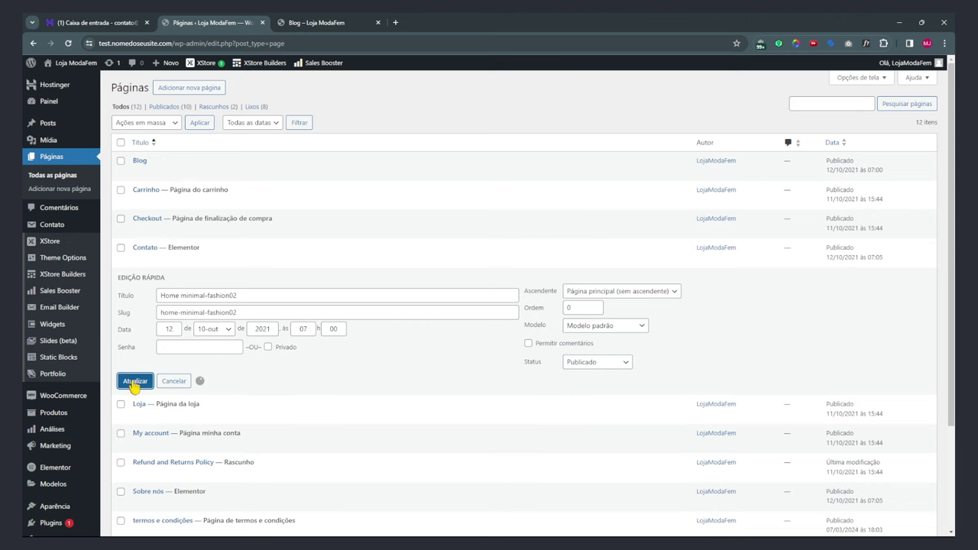
left_click(329, 23)
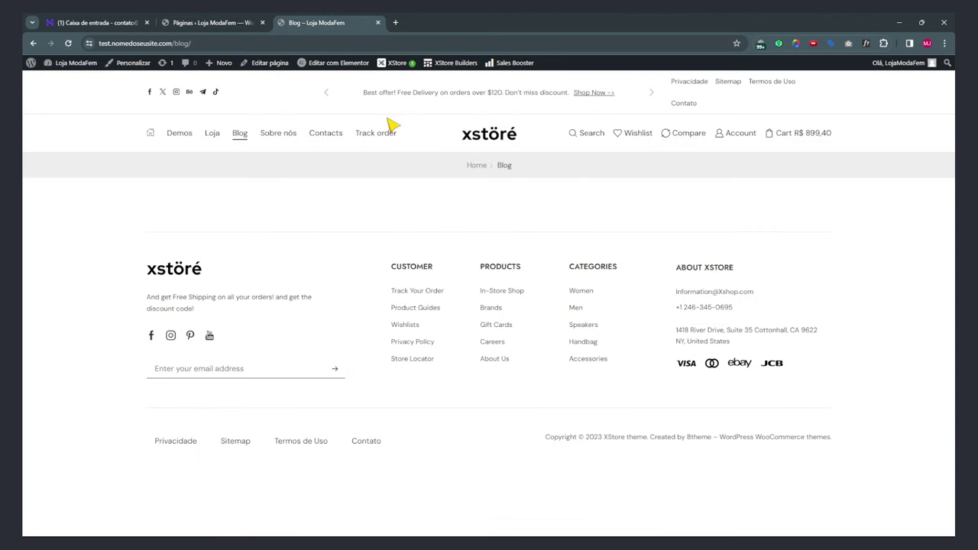
left_click(475, 137)
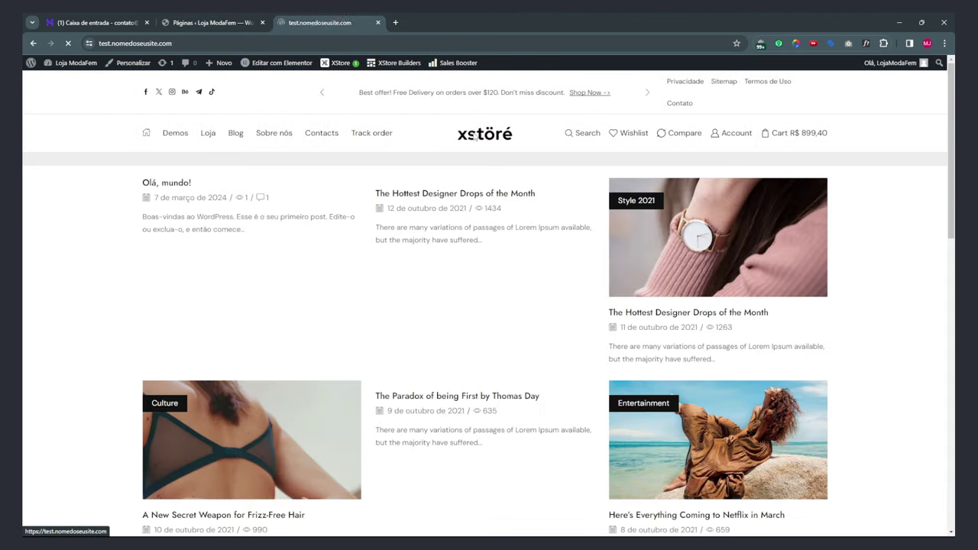
left_click(202, 23)
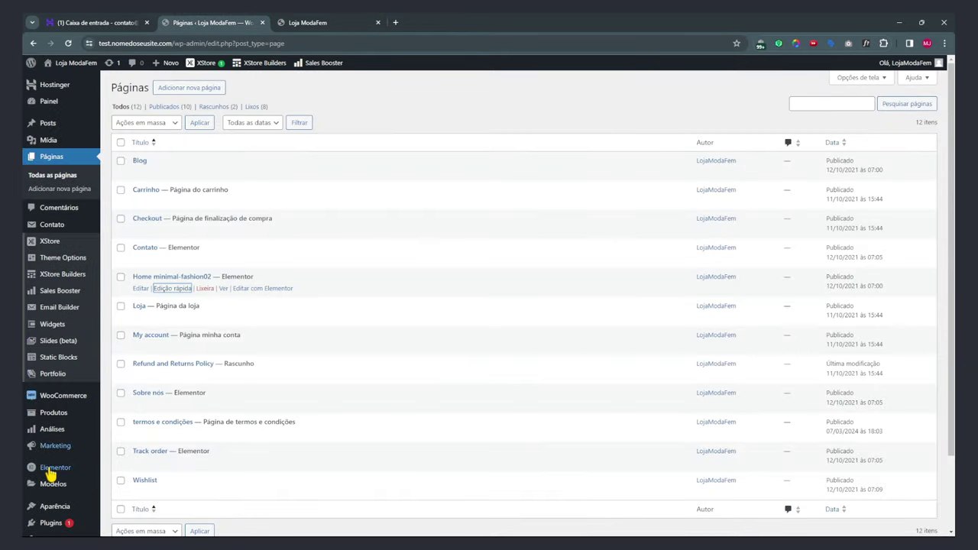
Make Home minimal-fashion02 the static front page and Blog the posts page, discourage search indexing, and save.
scroll(61, 489, "down", 2)
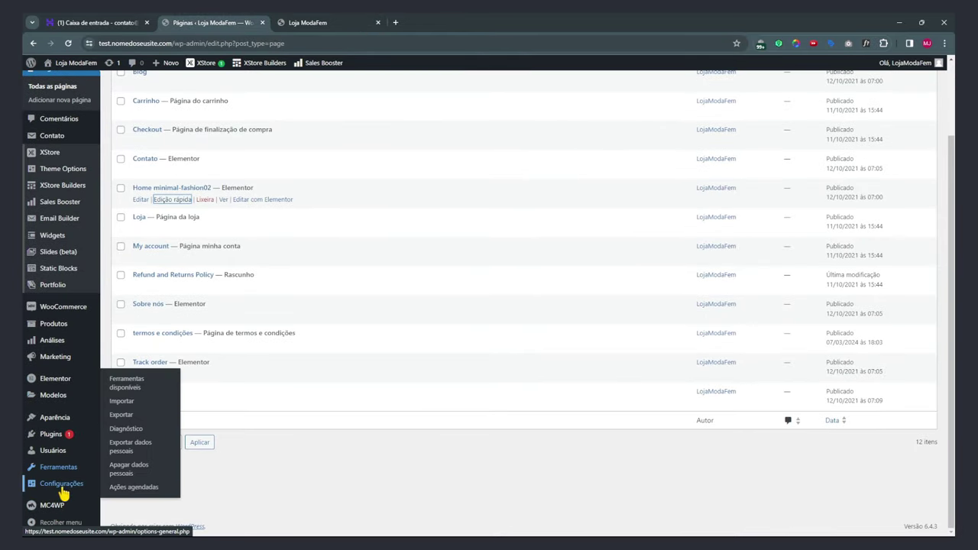
mouse_move(62, 482)
left_click(119, 433)
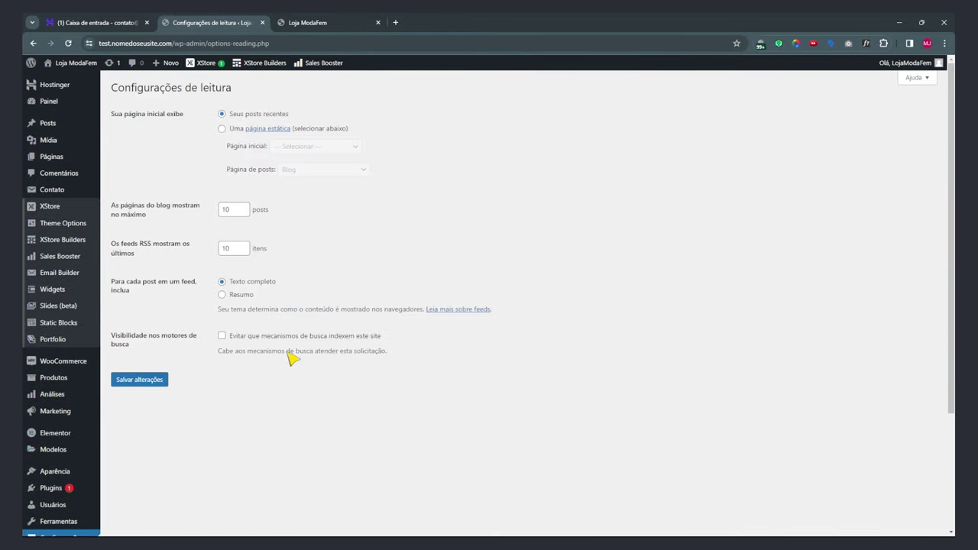
left_click(222, 129)
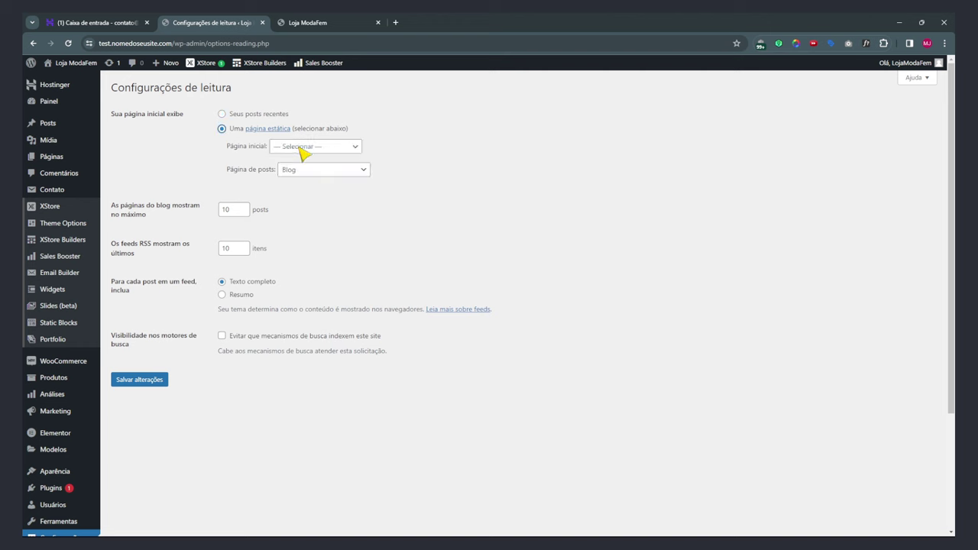
left_click(301, 148)
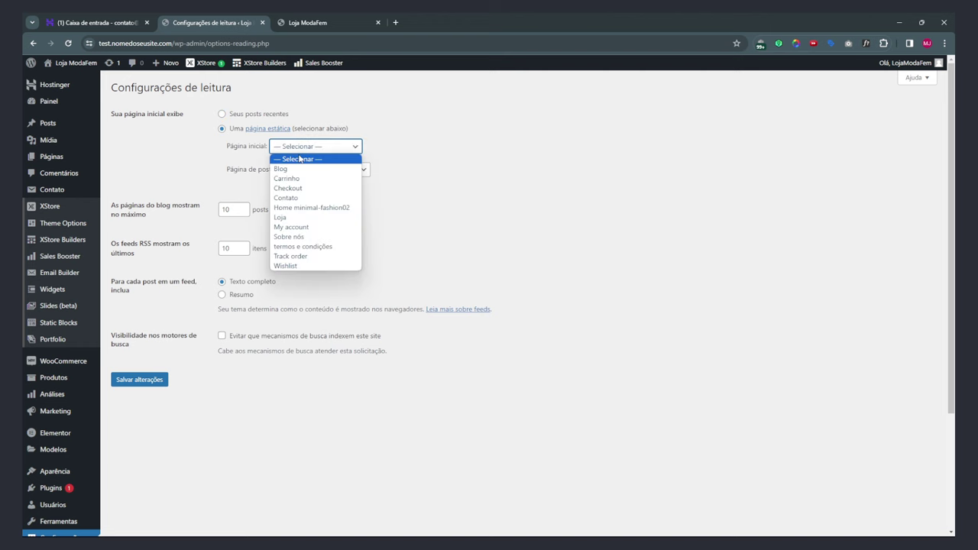
left_click(308, 207)
left_click(305, 172)
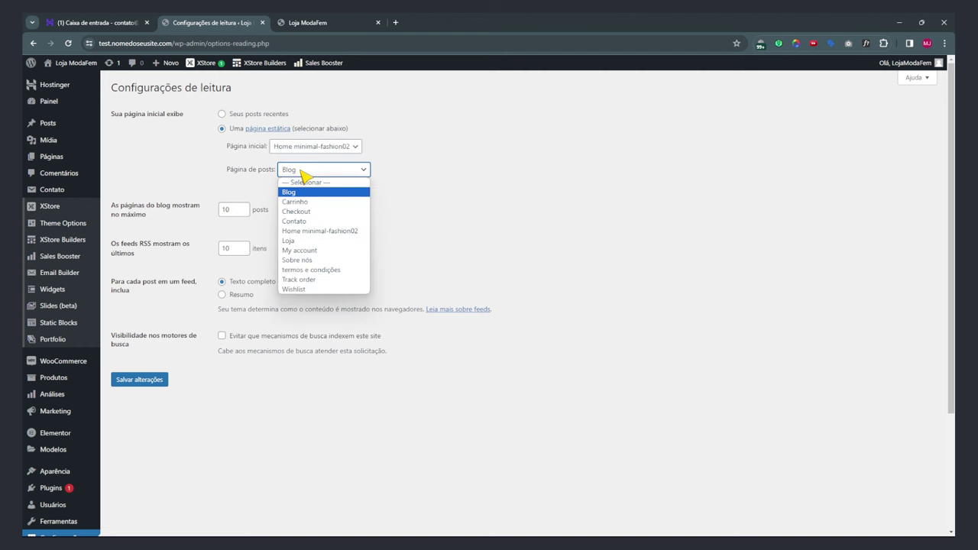
left_click(299, 192)
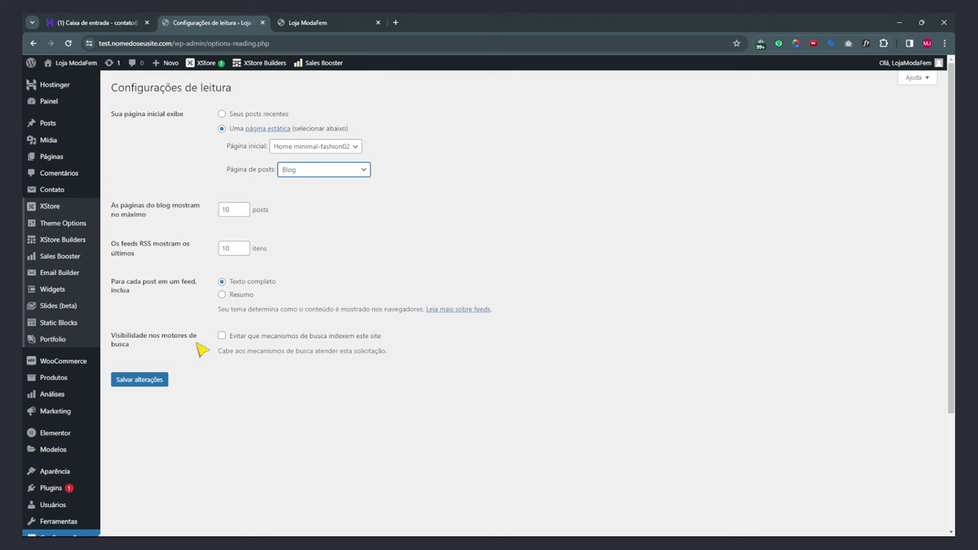
left_click(141, 384)
left_click(221, 336)
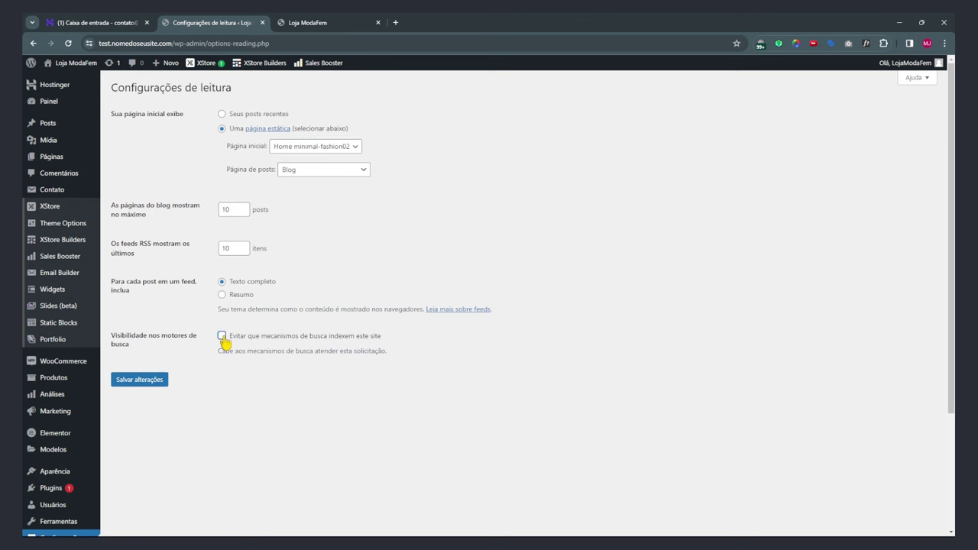
left_click(162, 380)
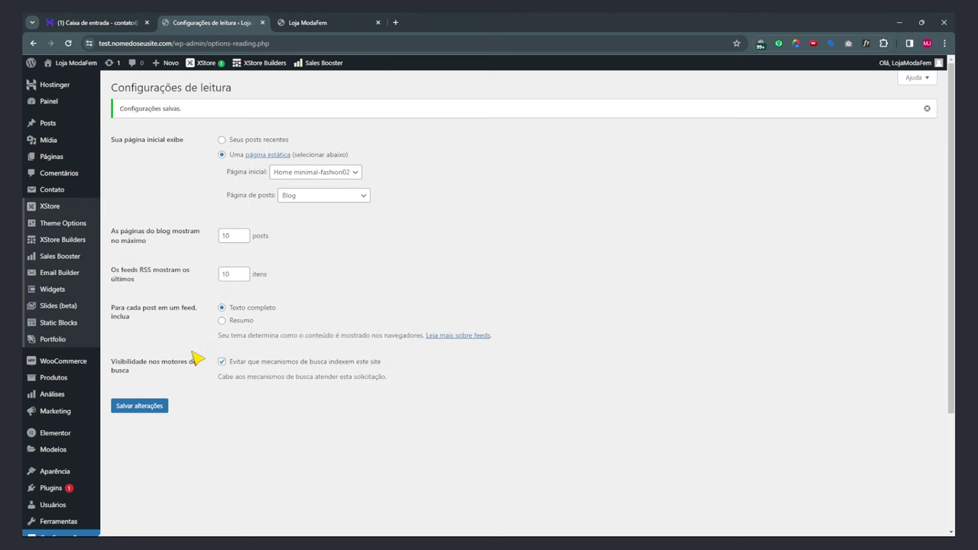
Reload the storefront to check the new home page and its Blog page.
left_click(337, 26)
left_click(180, 44)
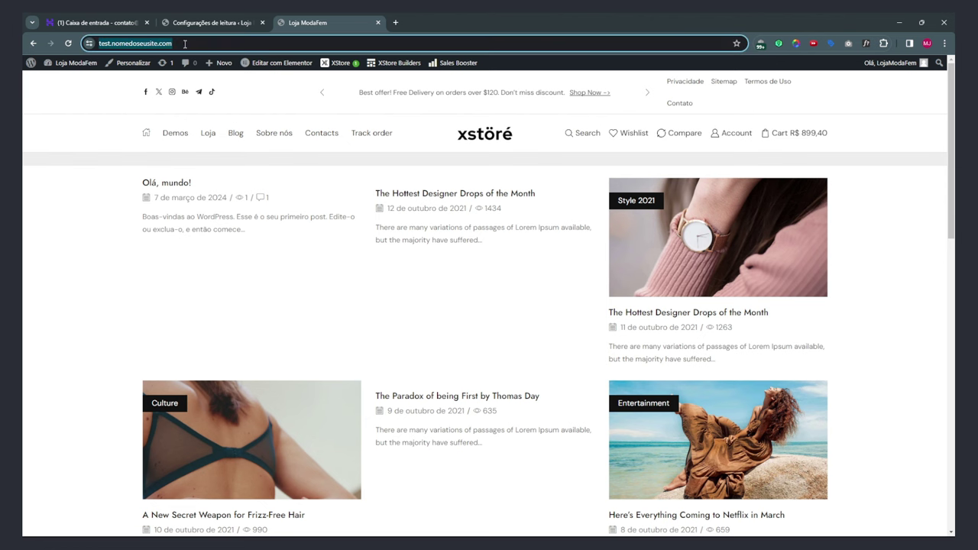
key("Return")
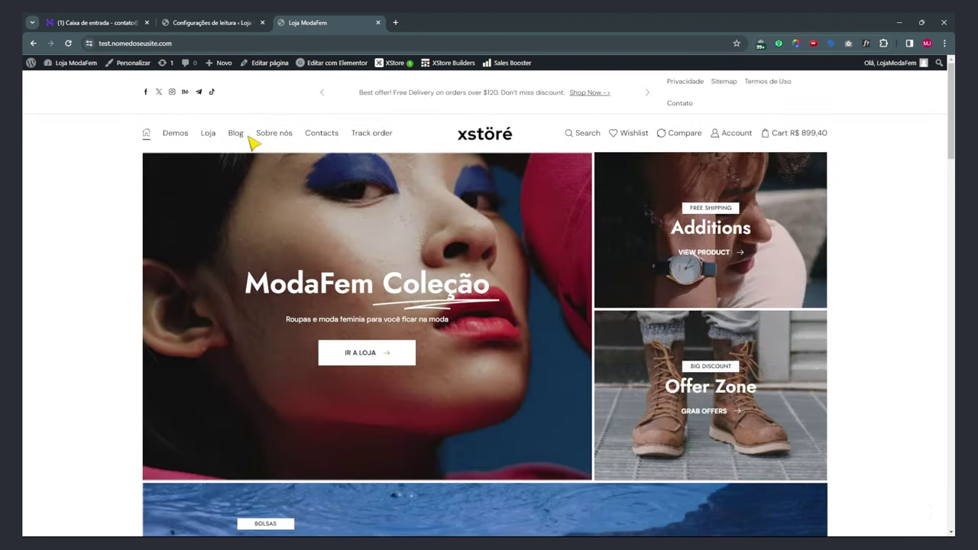
left_click(236, 132)
left_click(205, 23)
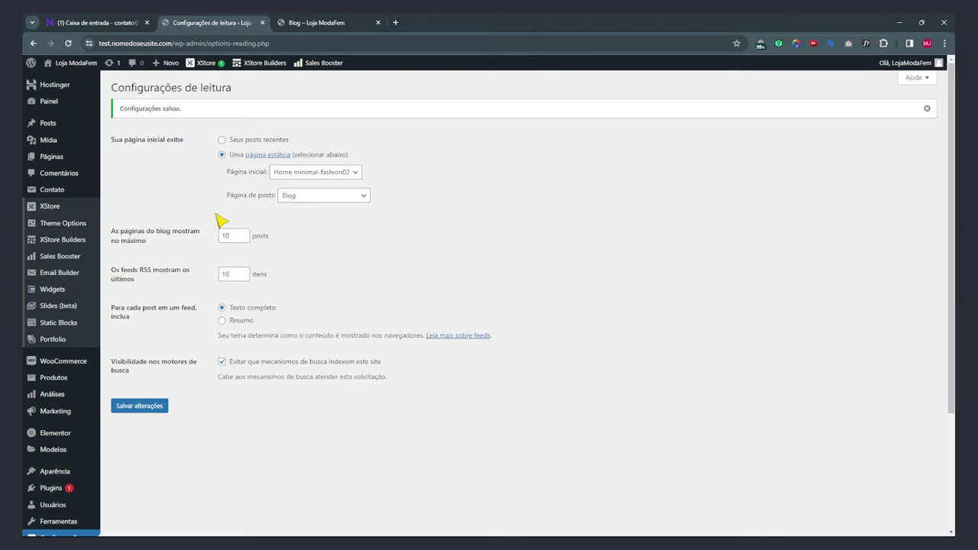
left_click(161, 158)
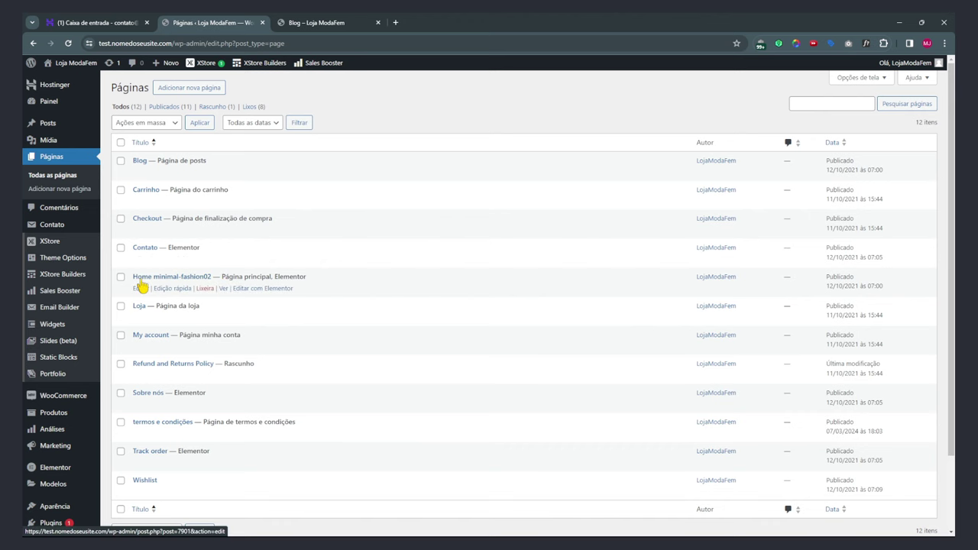
Retitle Home minimal-fashion02 to Home with slug home, then check the storefront home page.
left_click(171, 290)
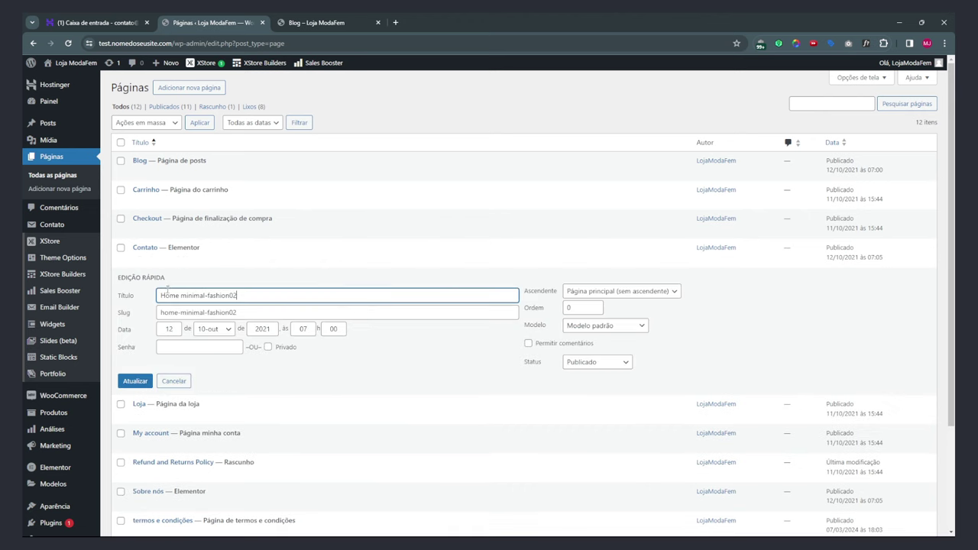
left_click_drag(202, 295, 237, 295)
key("BackSpace")
left_click_drag(179, 313, 237, 313)
key("BackSpace")
left_click(131, 384)
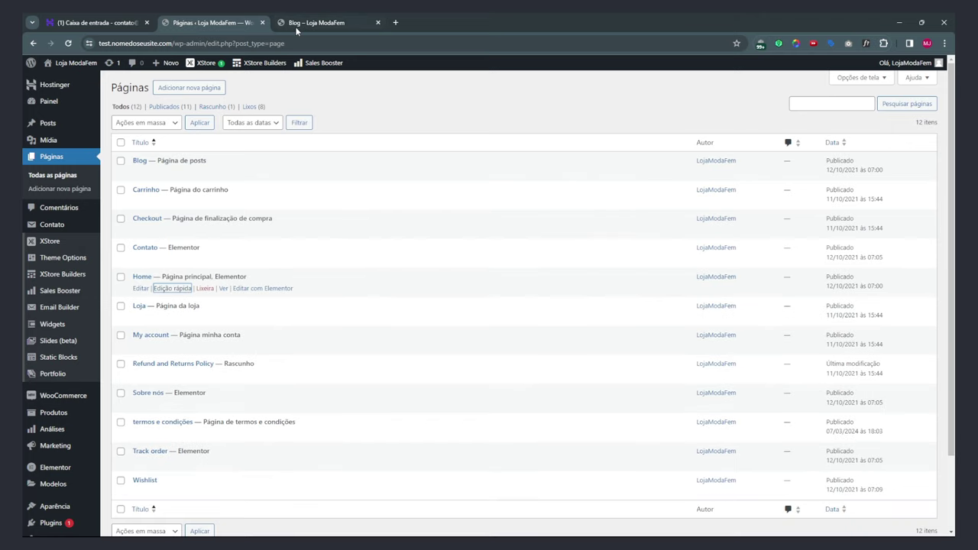
left_click(298, 25)
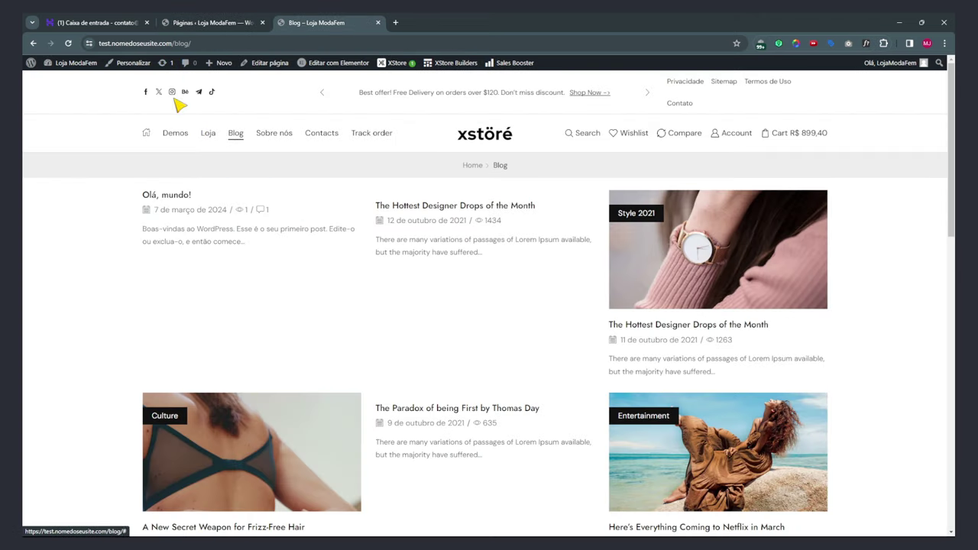
left_click(492, 143)
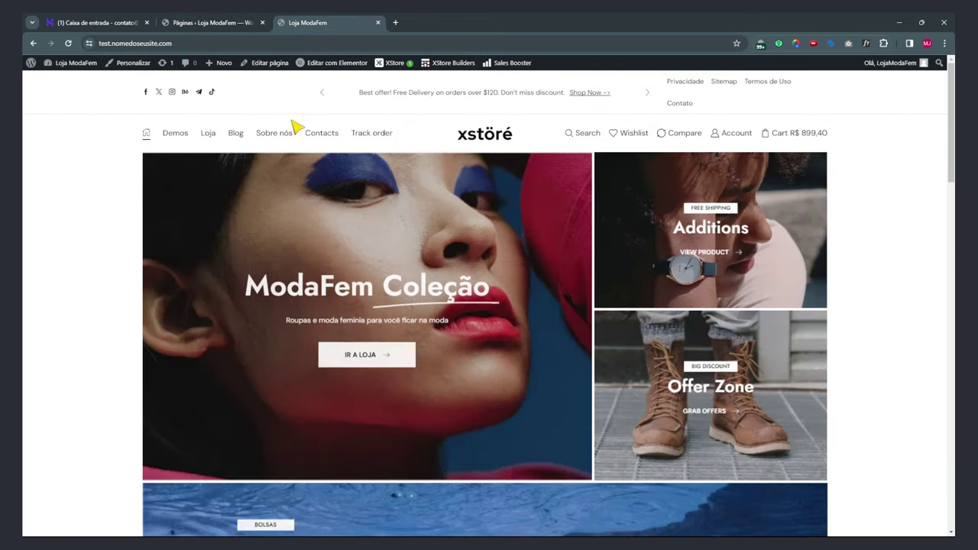
left_click(235, 25)
Retitle the My account page to Minha Conta, using it as the slug too.
mouse_move(158, 346)
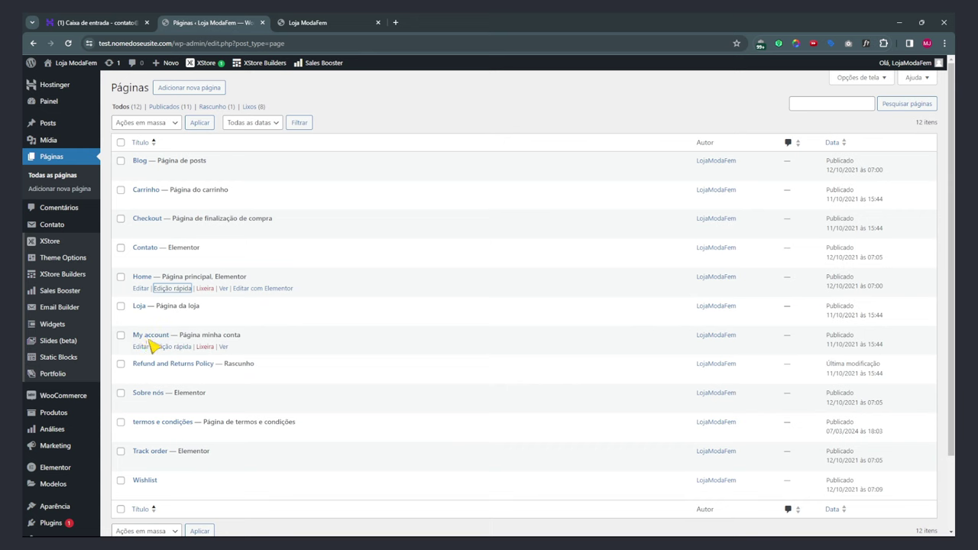
left_click(173, 347)
left_click_drag(204, 353, 125, 353)
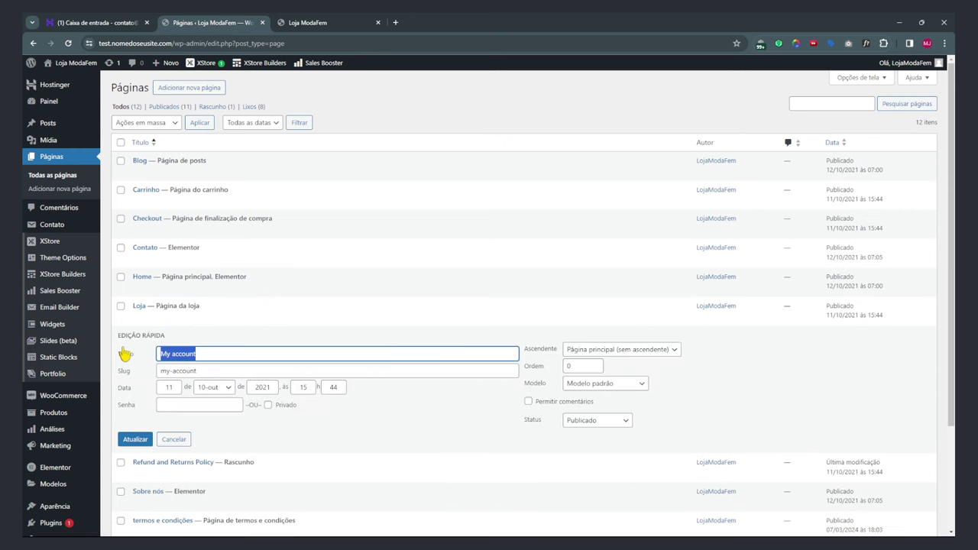
type("Minha")
key("ctrl+a")
key("ctrl+c")
left_click(212, 371)
key("ctrl+a")
key("ctrl+v")
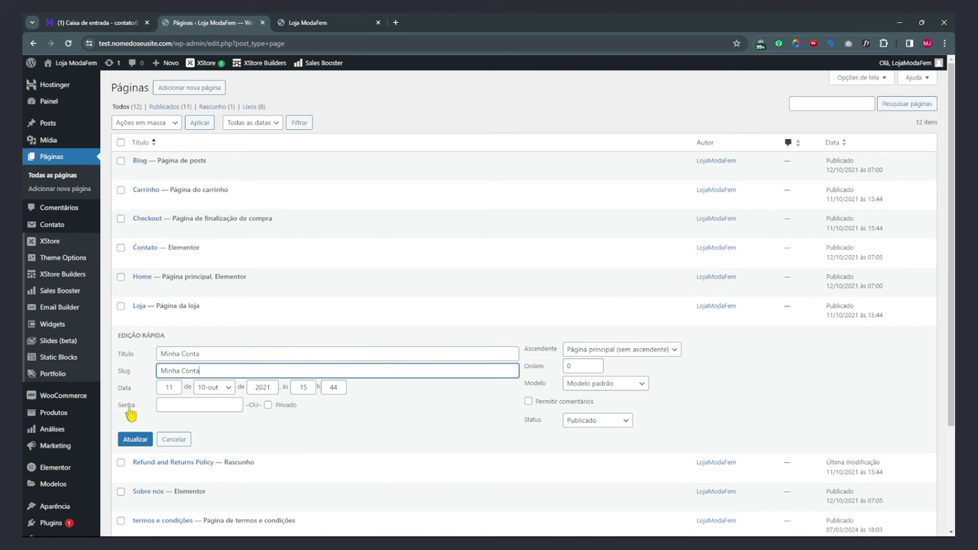
left_click(138, 438)
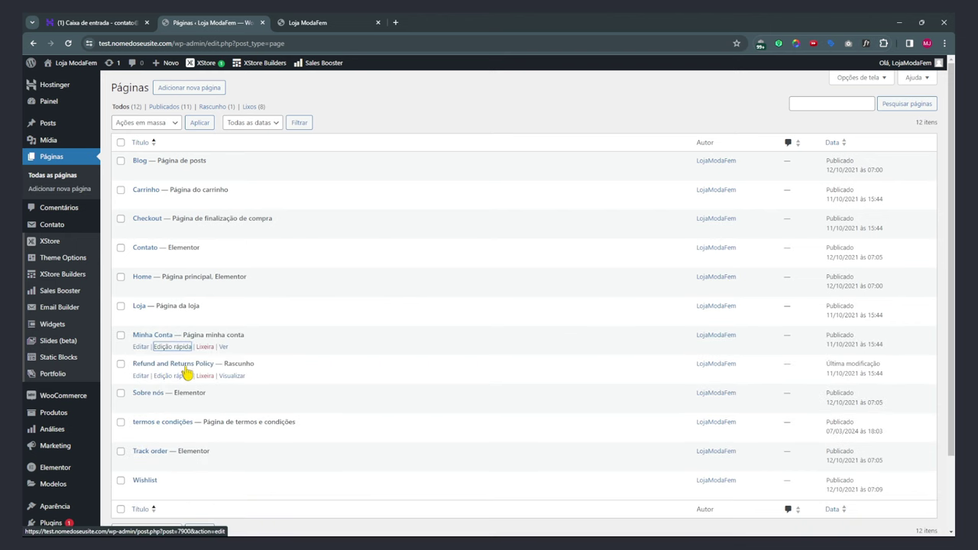
Retitle Refund and Returns Policy to Políticas de Reembolso (slug too) and save Termos e Condições.
left_click(172, 376)
left_click_drag(238, 383, 156, 385)
type("Politicas de Reembolso")
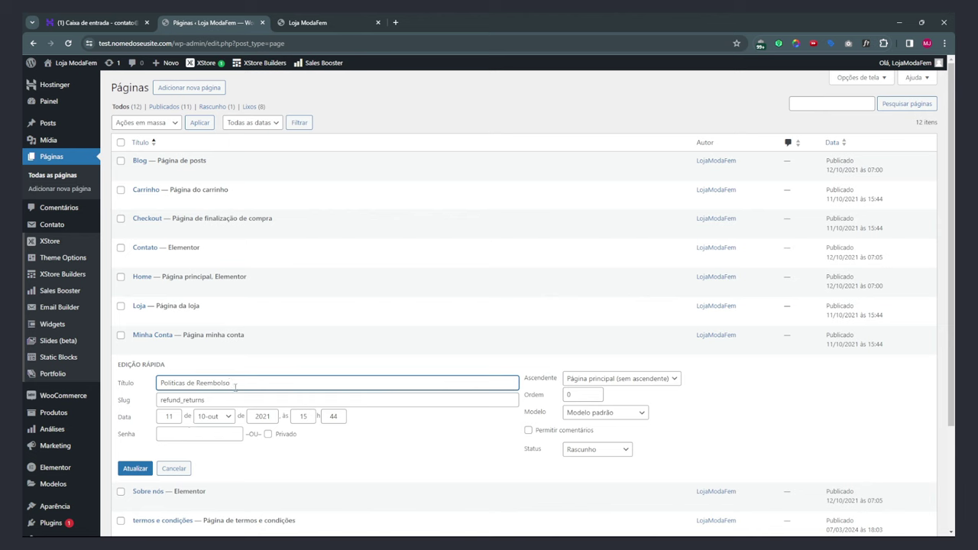
left_click_drag(236, 386, 164, 388)
key("ctrl+c")
triple_click(221, 401)
key("ctrl+v")
left_click(135, 467)
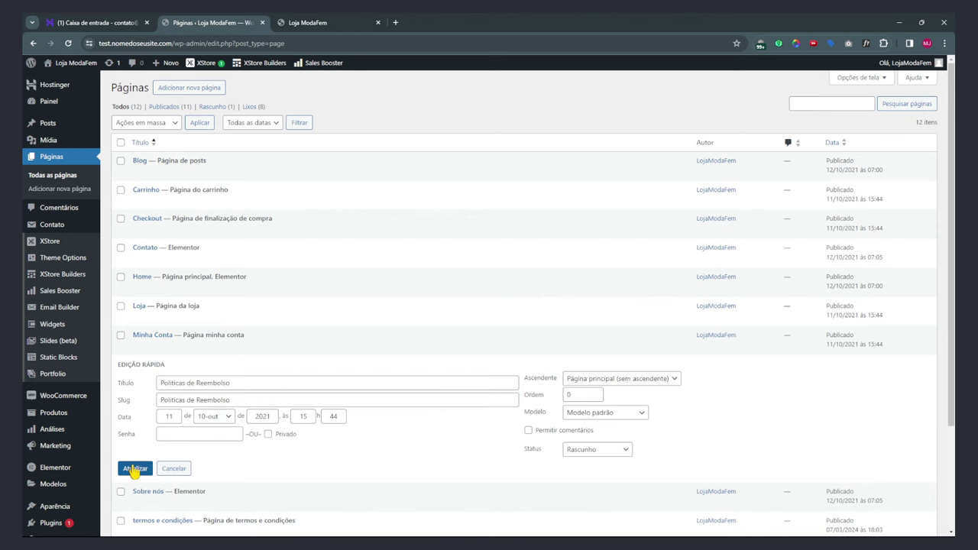
left_click(168, 434)
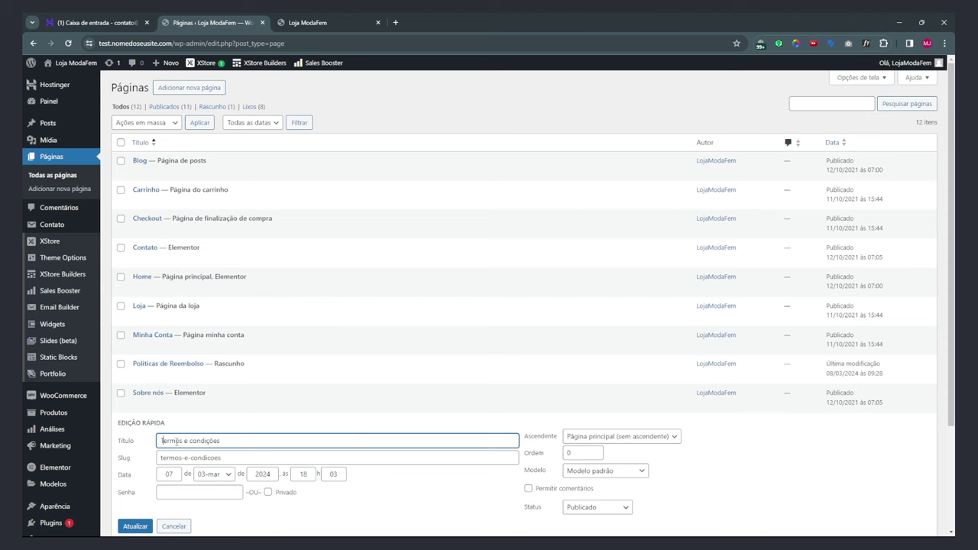
left_click(134, 526)
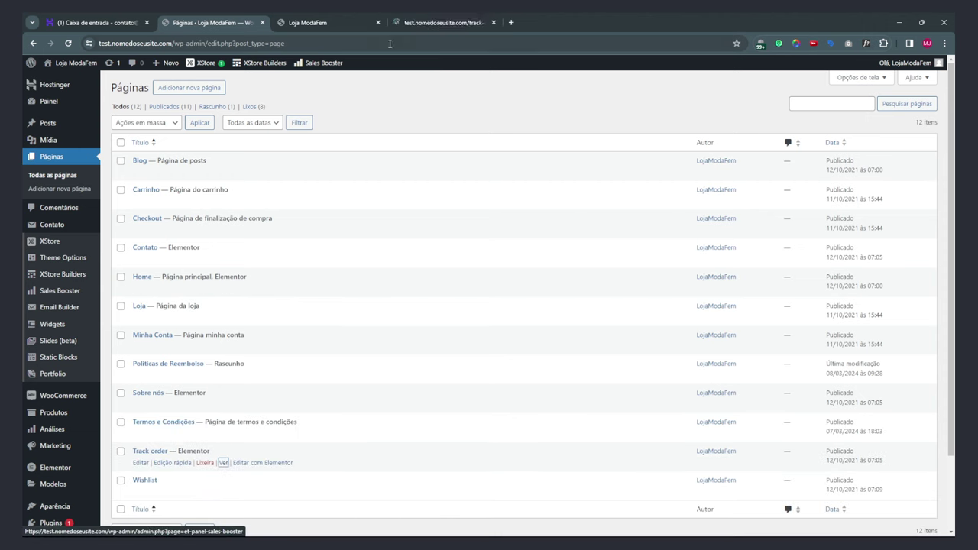
Preview the Track order page and get its Portuguese translation, Acompanhar Pedido, from Google Translate.
left_click(428, 22)
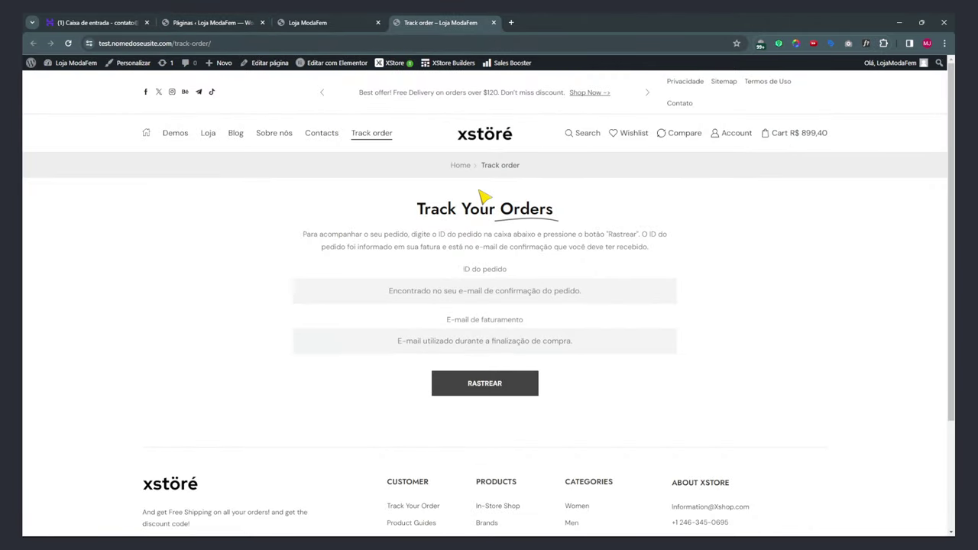
left_click(494, 23)
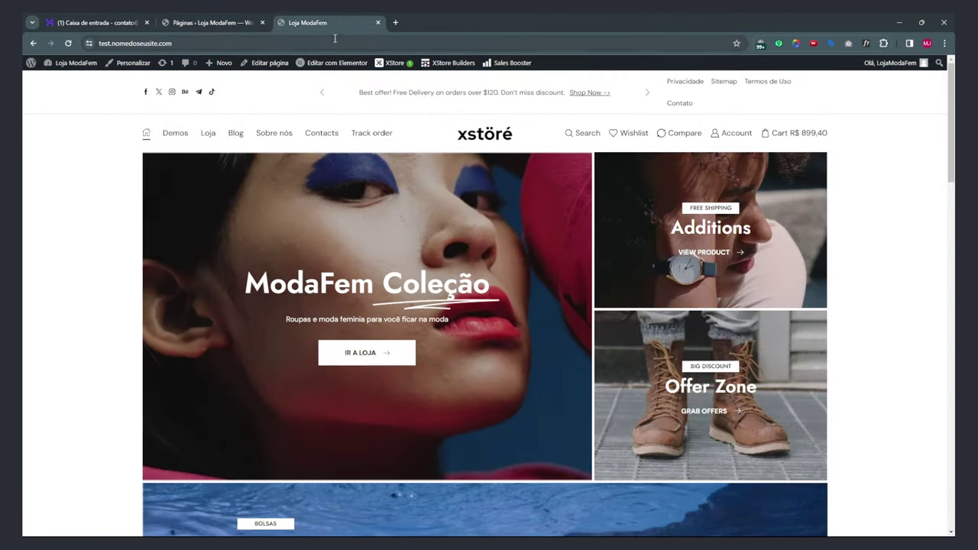
left_click(205, 23)
left_click(169, 463)
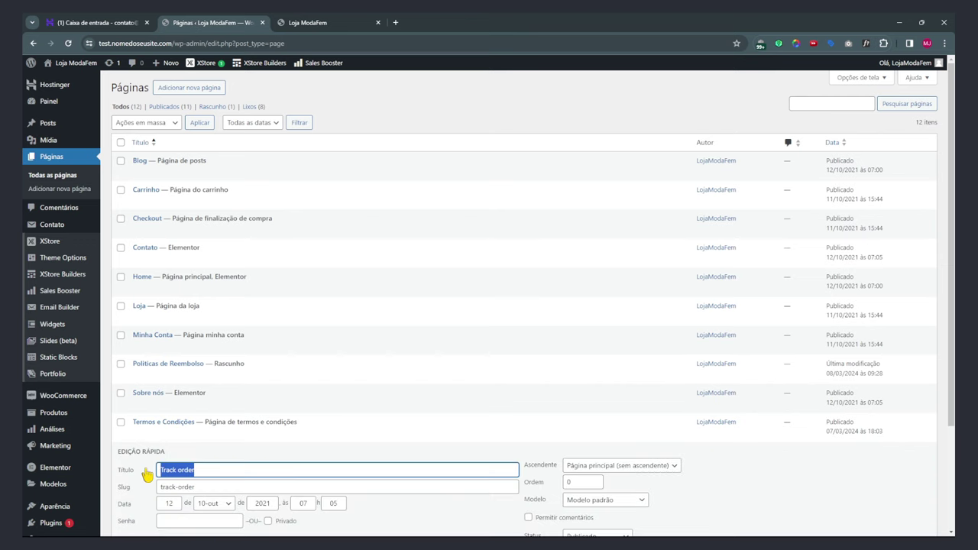
left_click(395, 22)
type("translate.google.com.br/?hl=pt-BR")
key("Return")
key("ctrl+v")
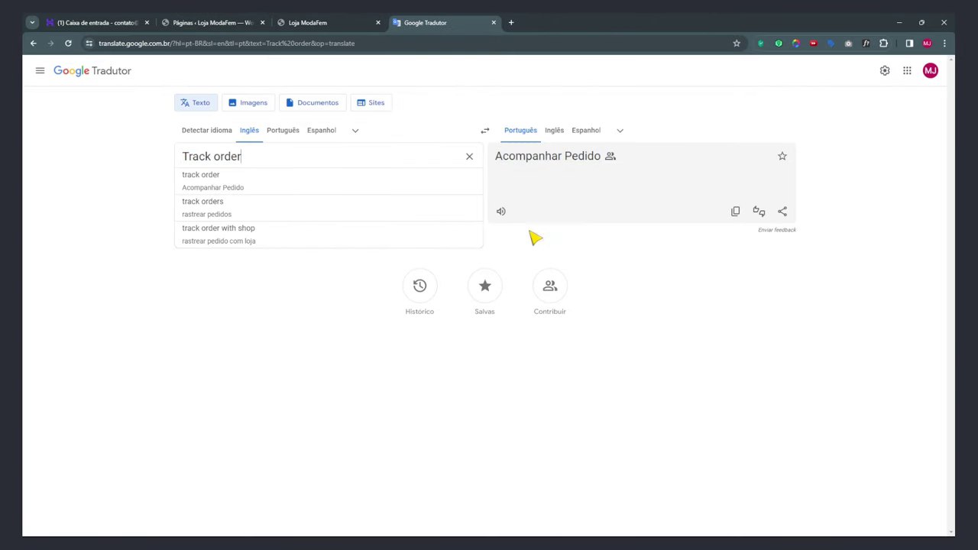
left_click(735, 212)
Set the Track order page's title and slug to Acompanhar Pedido.
left_click(367, 22)
left_click(213, 22)
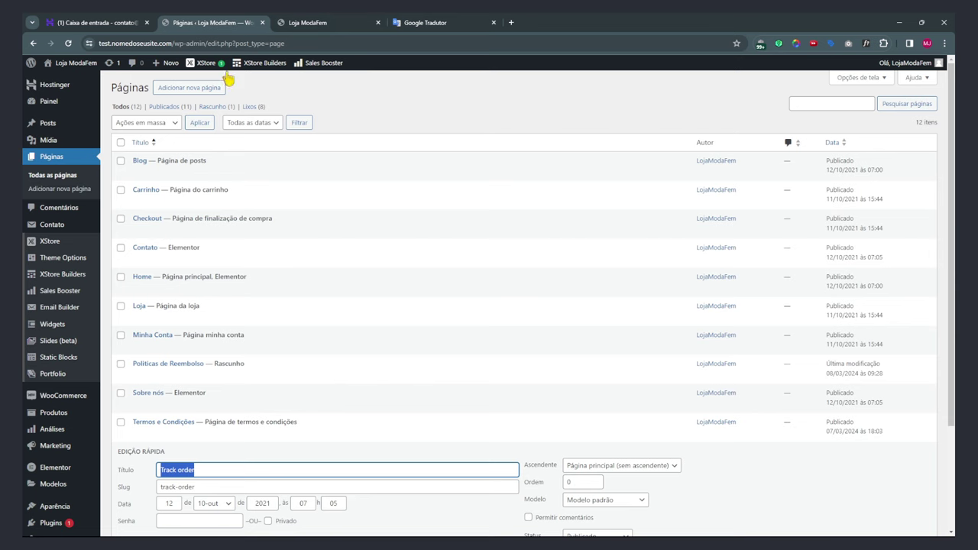
key("ctrl+v")
key("Tab")
key("ctrl+v")
scroll(153, 428, "down", 2)
left_click(134, 425)
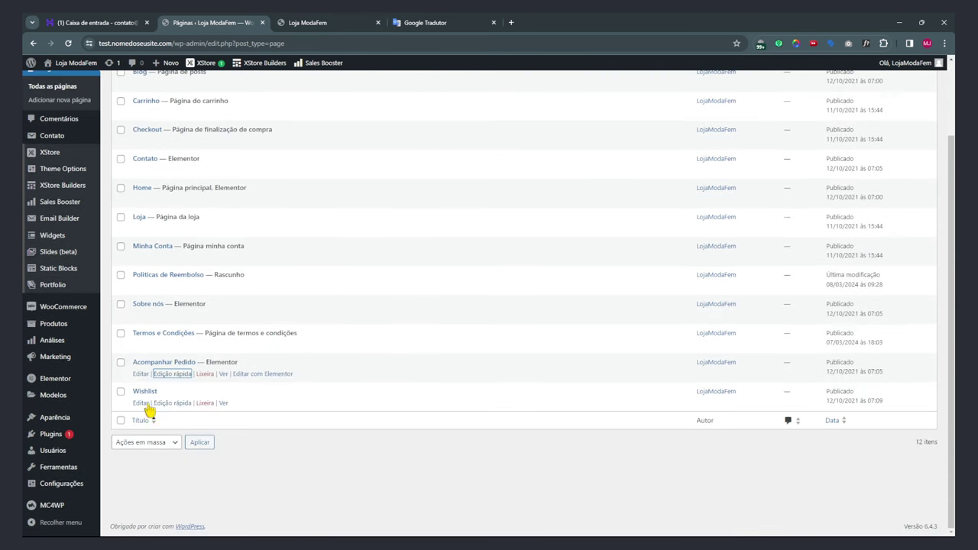
Retitle the Wishlist page to Favoritos with a matching slug, then show the storefront.
left_click(160, 405)
left_click_drag(195, 410, 147, 413)
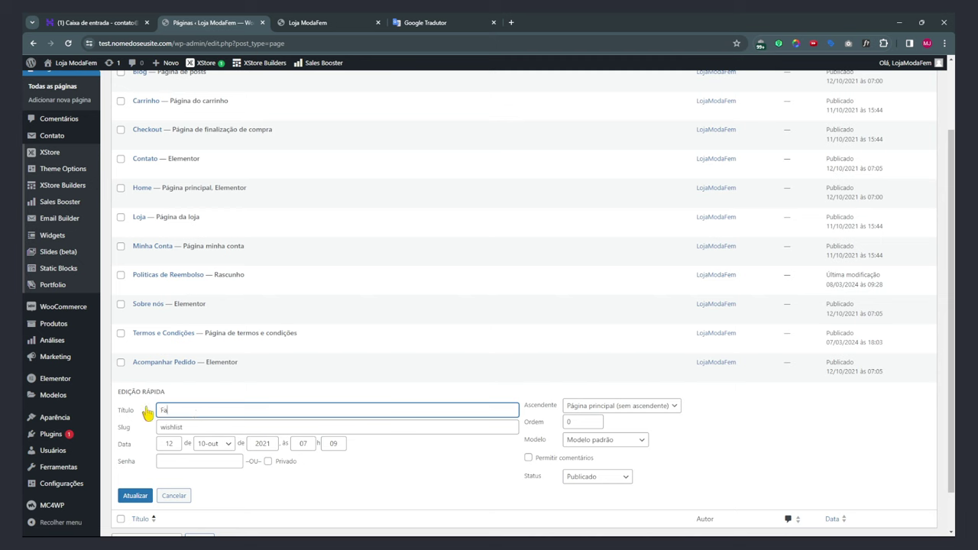
key("ctrl+a")
left_click_drag(191, 428, 127, 429)
key("ctrl+v")
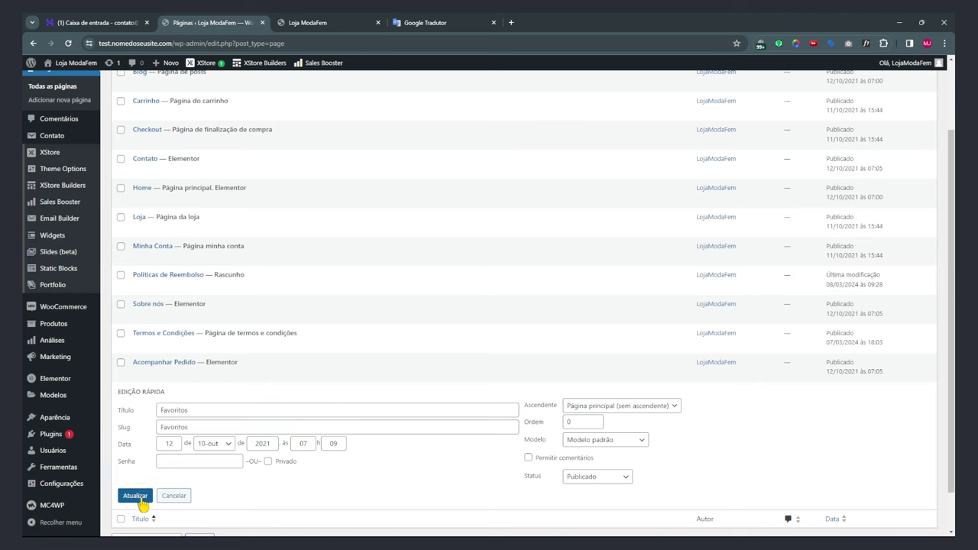
left_click(133, 498)
scroll(227, 214, "up", 2)
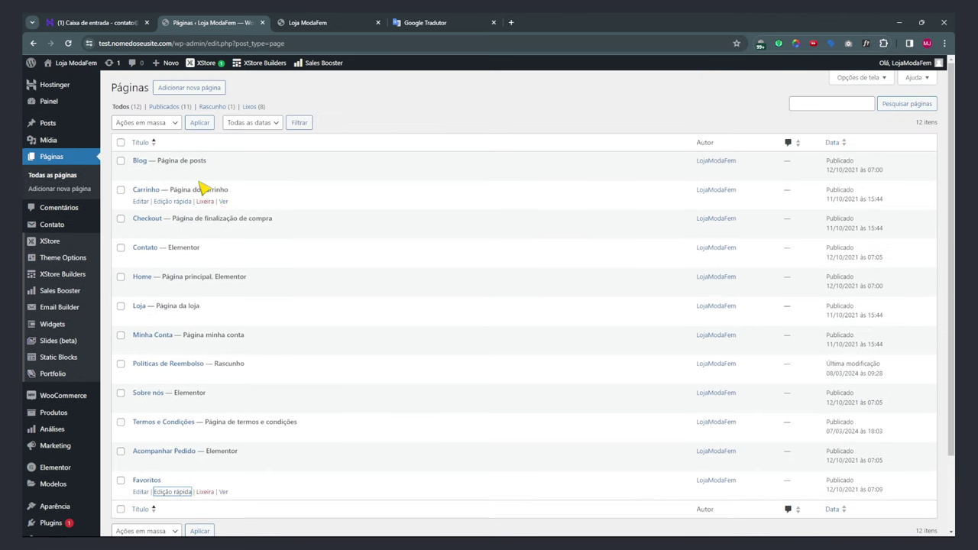
left_click(297, 22)
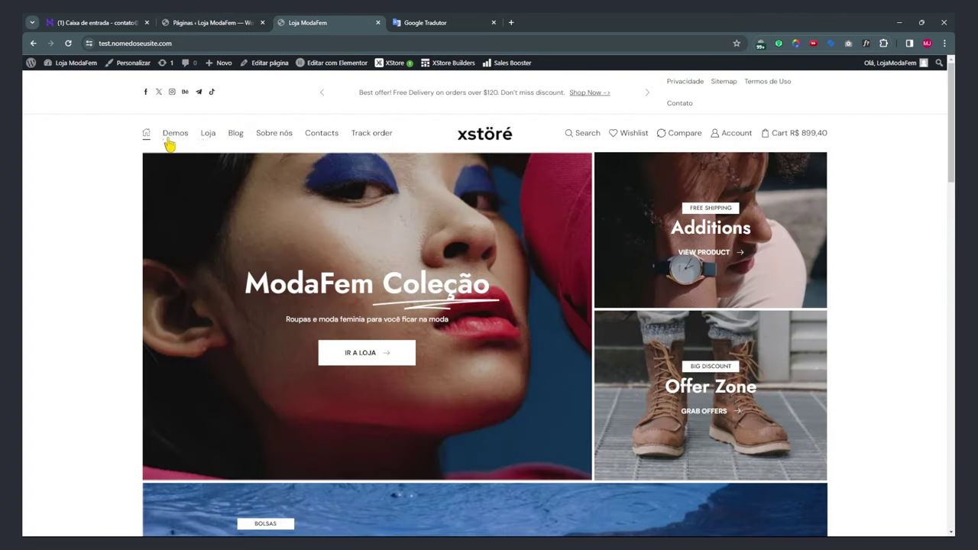
Reload the storefront home page to verify the header menu shows Acompanhar Pedido.
left_click(343, 175)
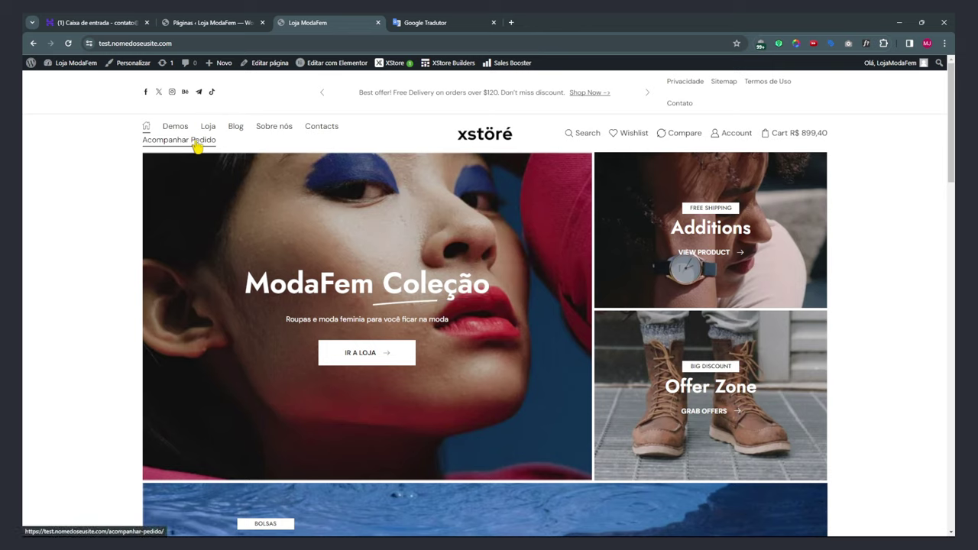
left_click(210, 22)
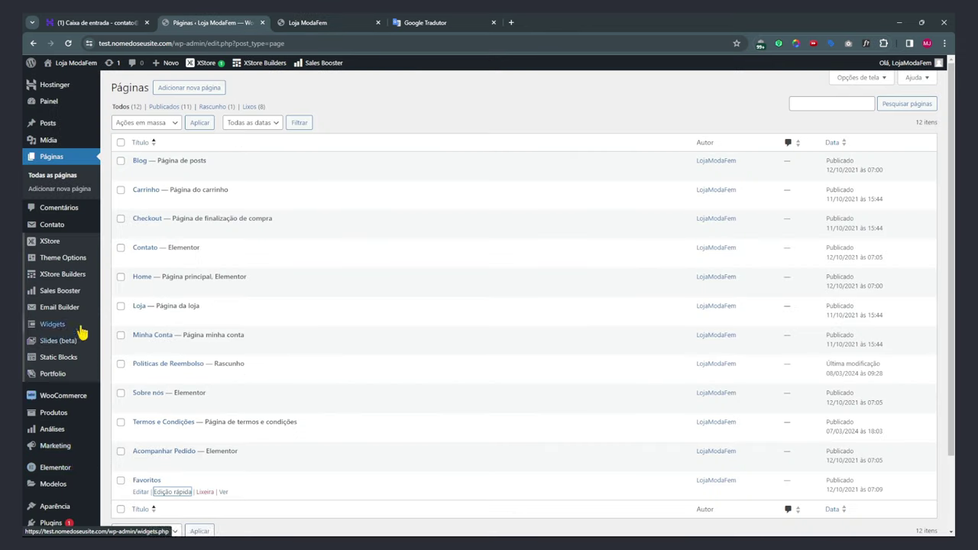
Change the Acompanhar Pedido menu item's navigation label to Acompanhar and save the Main menu.
mouse_move(65, 506)
left_click(120, 486)
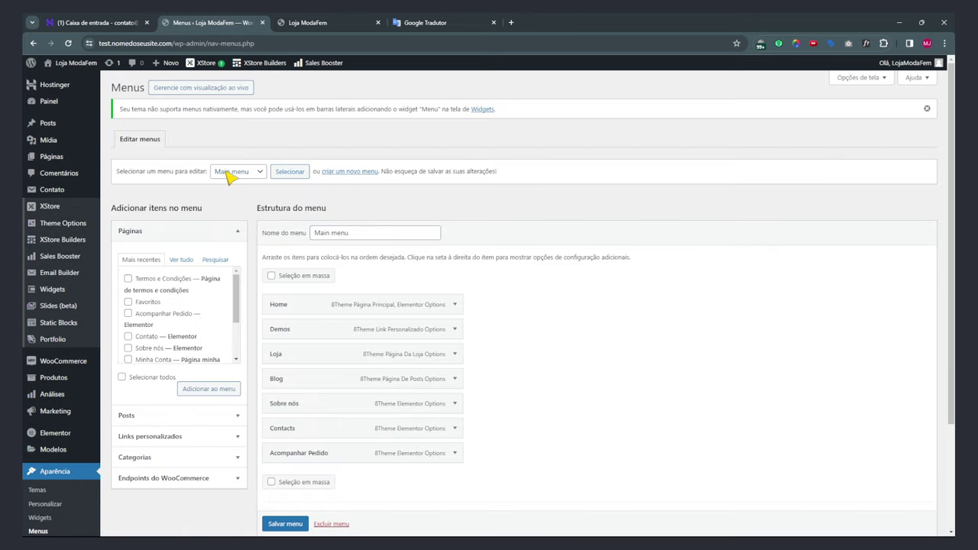
scroll(294, 328, "down", 2)
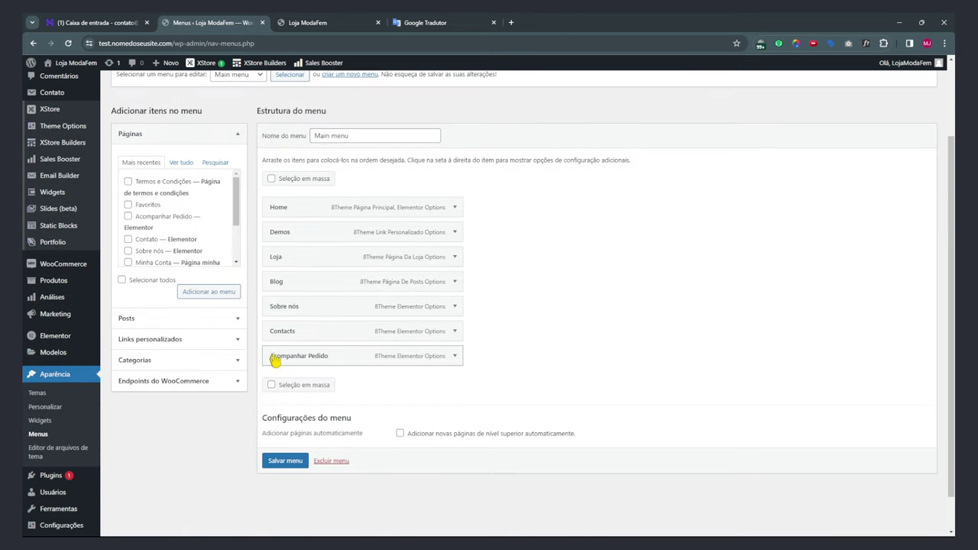
left_click(454, 356)
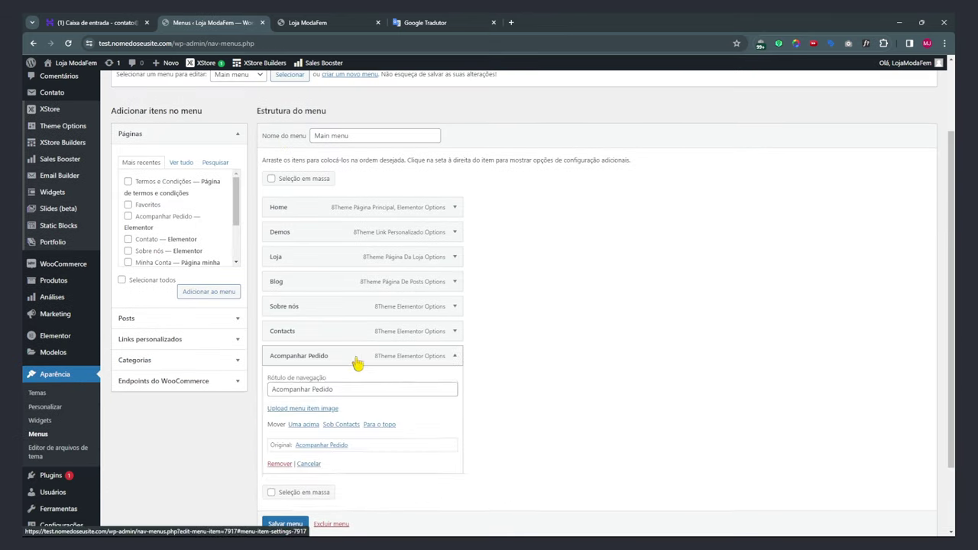
left_click_drag(335, 391, 252, 398)
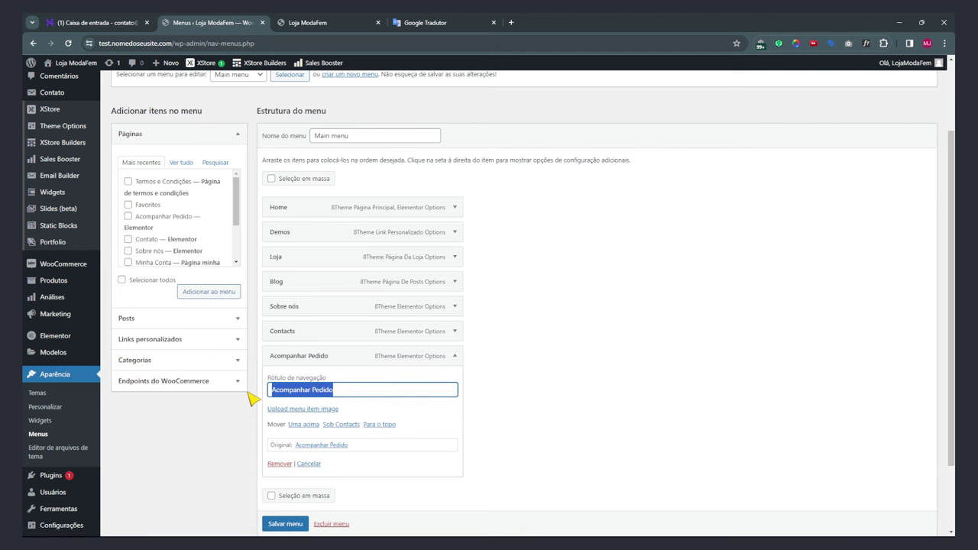
type("Pe")
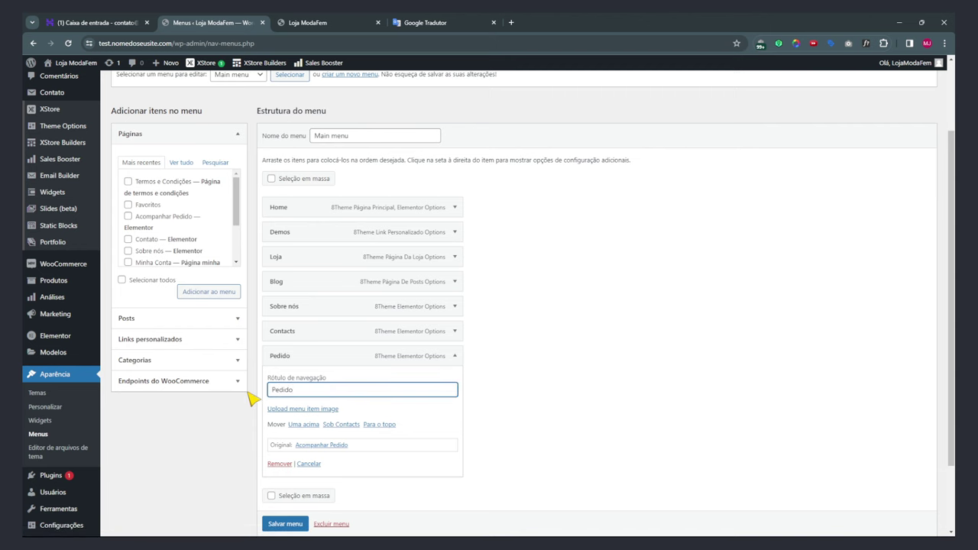
type("Acompanhar")
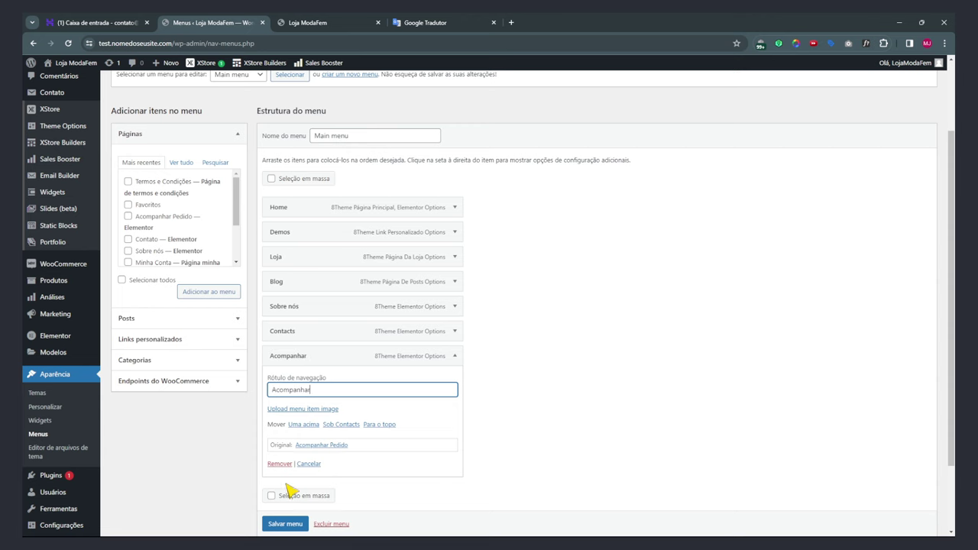
scroll(284, 517, "down", 1)
left_click(283, 524)
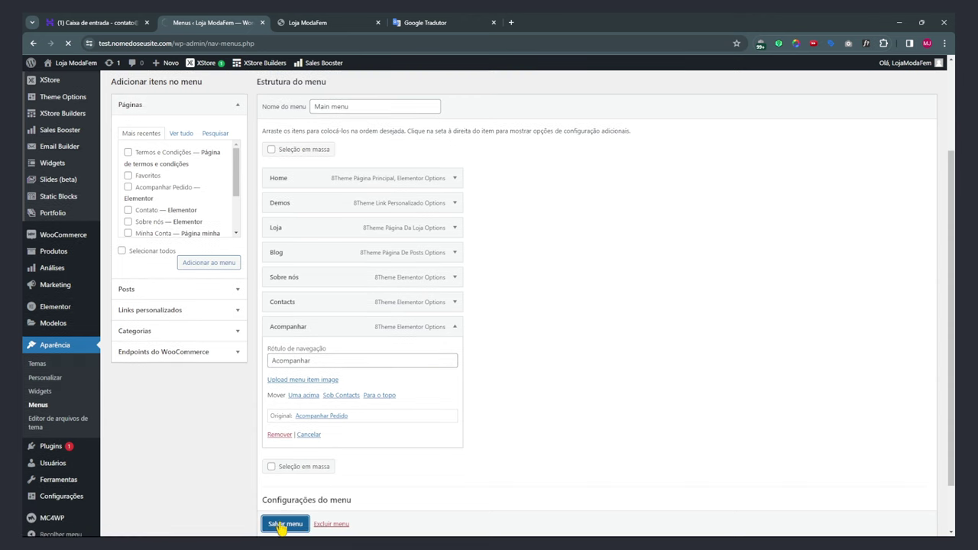
left_click(320, 24)
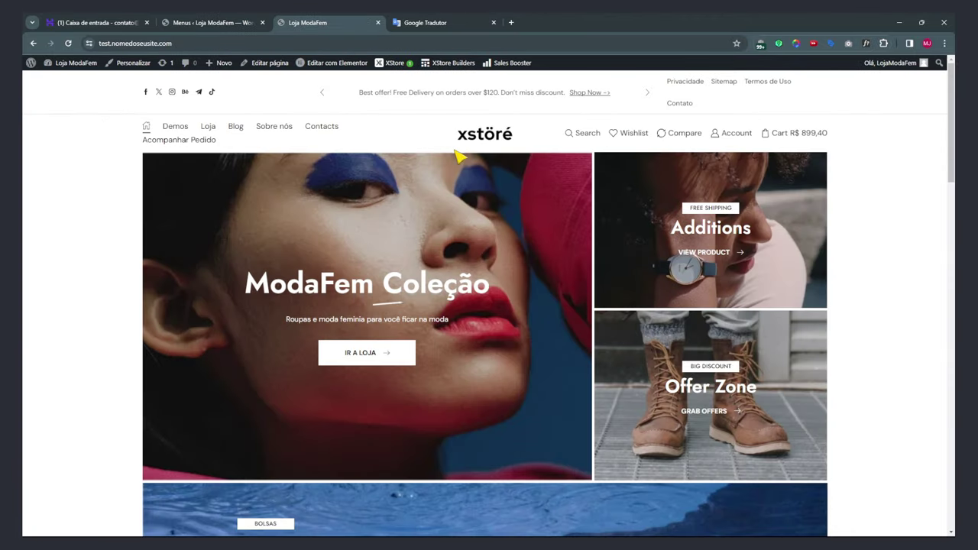
Reload the storefront, then remove the Demos item from the main menu.
left_click(474, 139)
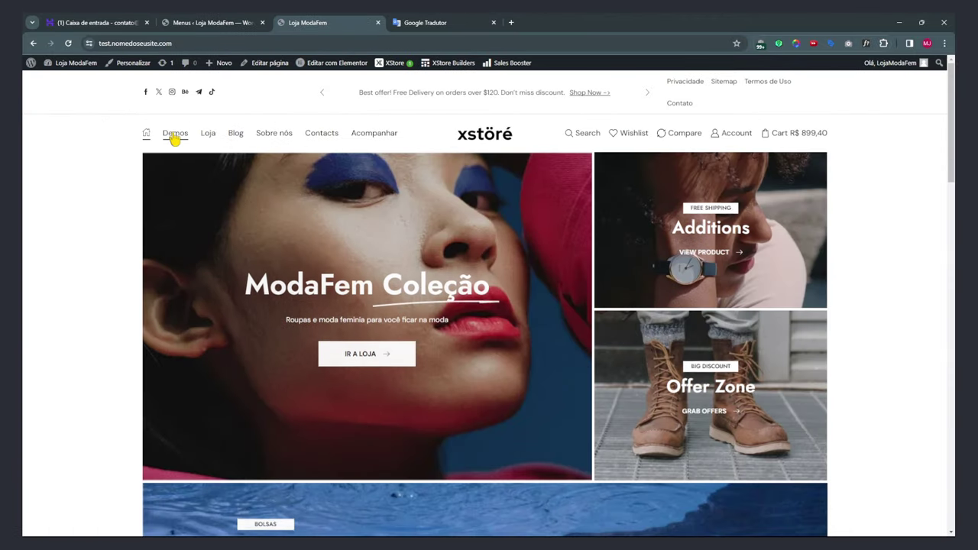
left_click(212, 22)
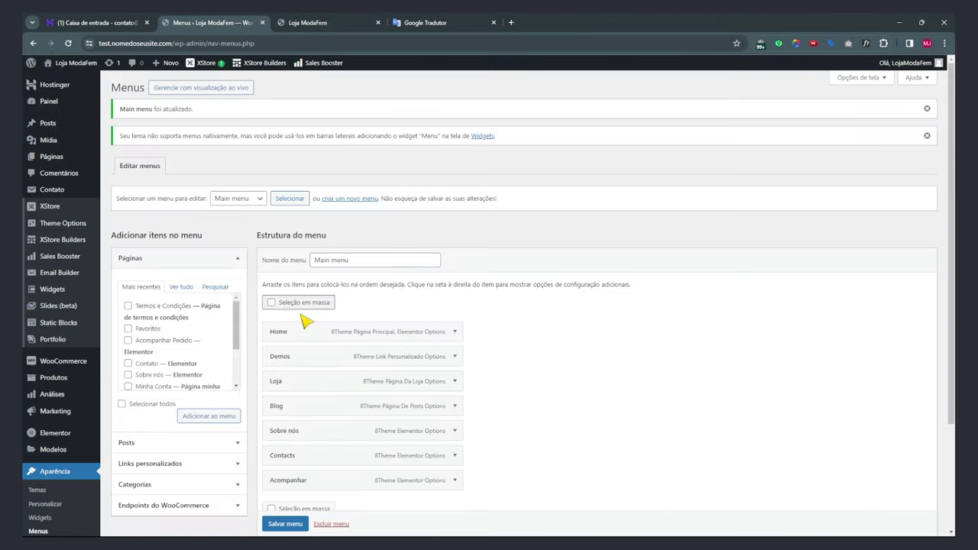
left_click(455, 356)
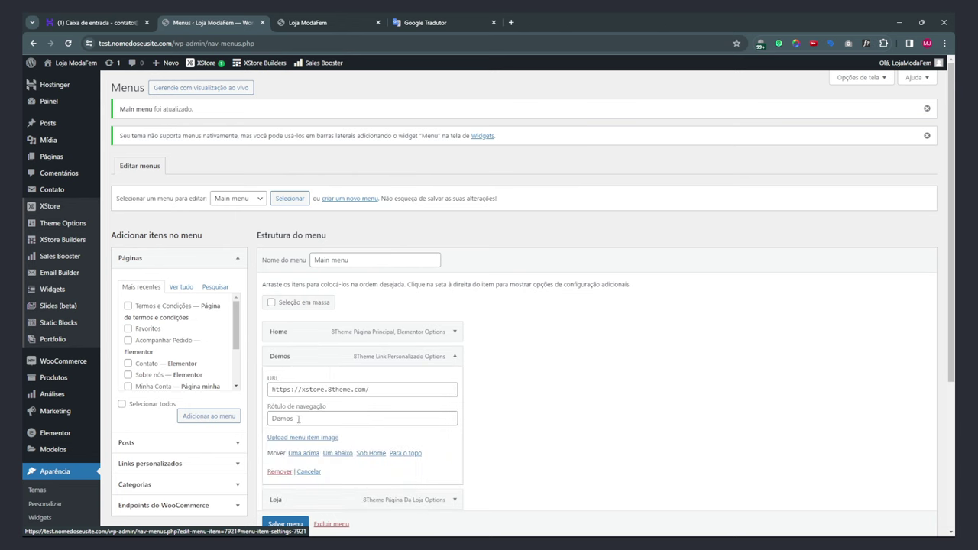
left_click(279, 472)
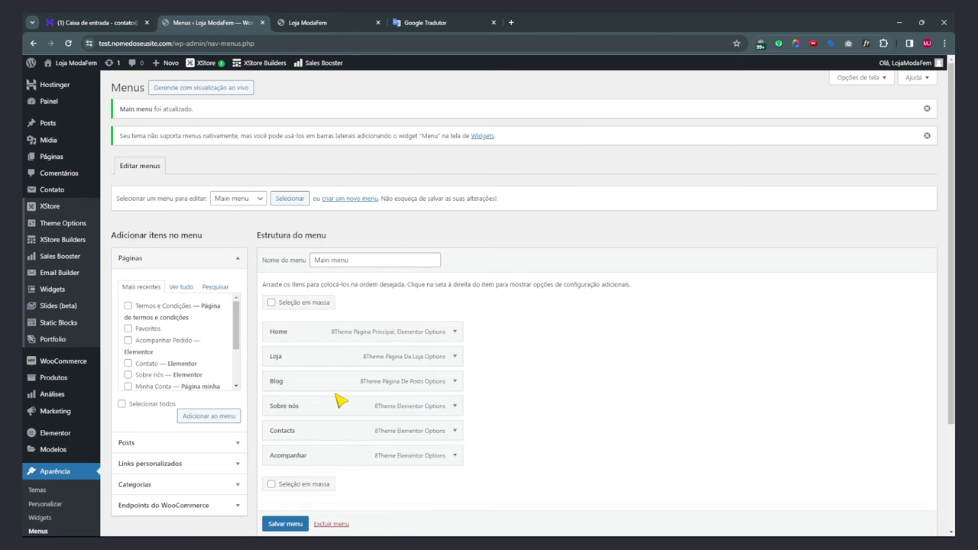
Relabel the Contacts menu item as Contato and save the main menu.
scroll(309, 362, "down", 1)
left_click(455, 356)
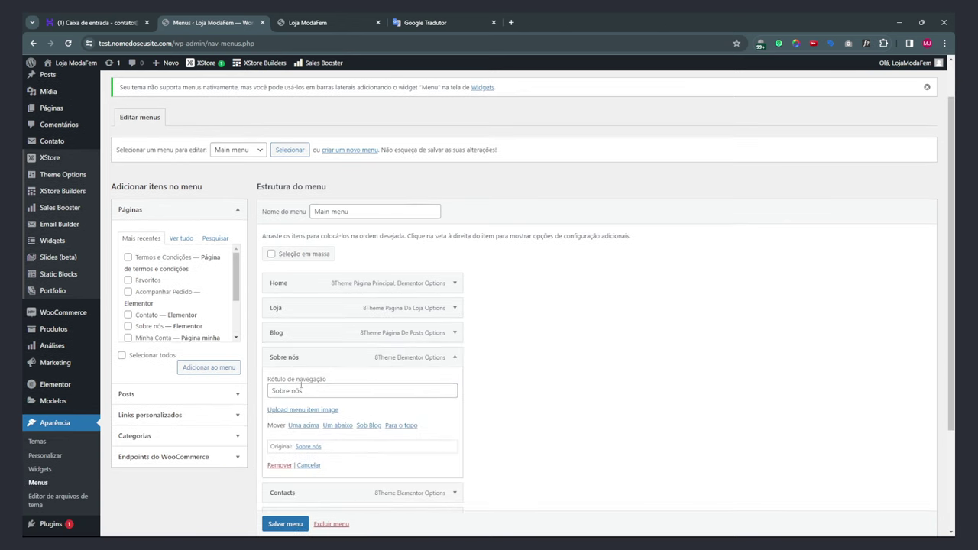
scroll(371, 361, "down", 3)
left_click(455, 353)
left_click_drag(306, 387, 237, 398)
scroll(568, 396, "down", 2)
type("Contato")
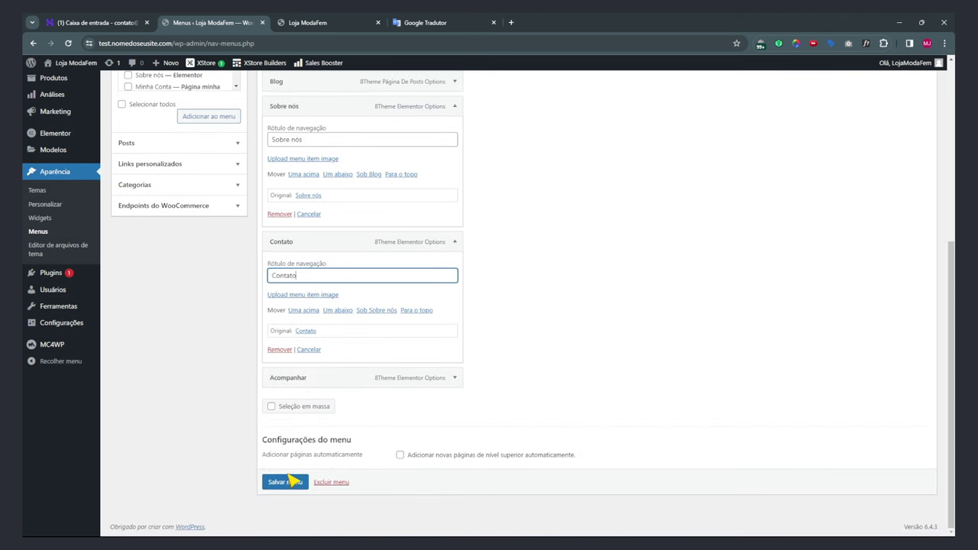
left_click(269, 483)
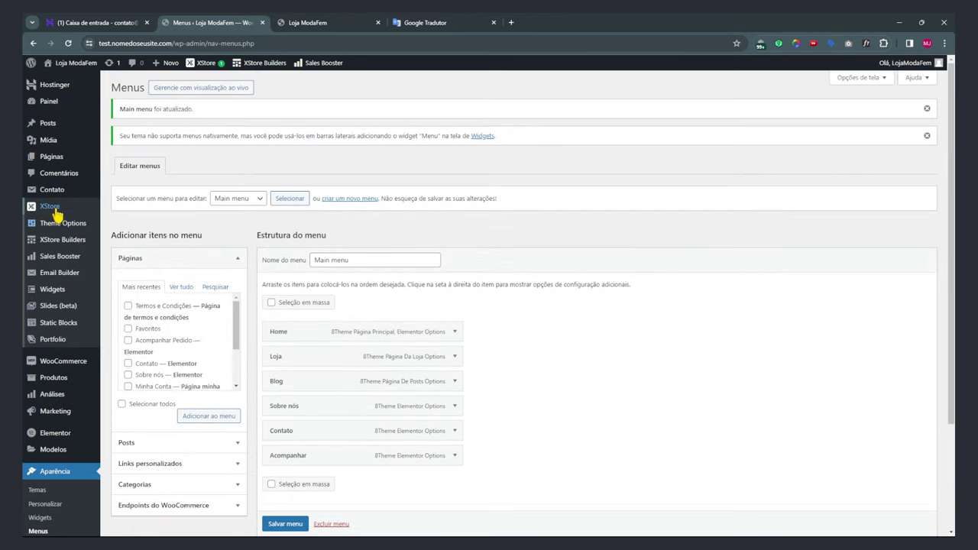
left_click(54, 157)
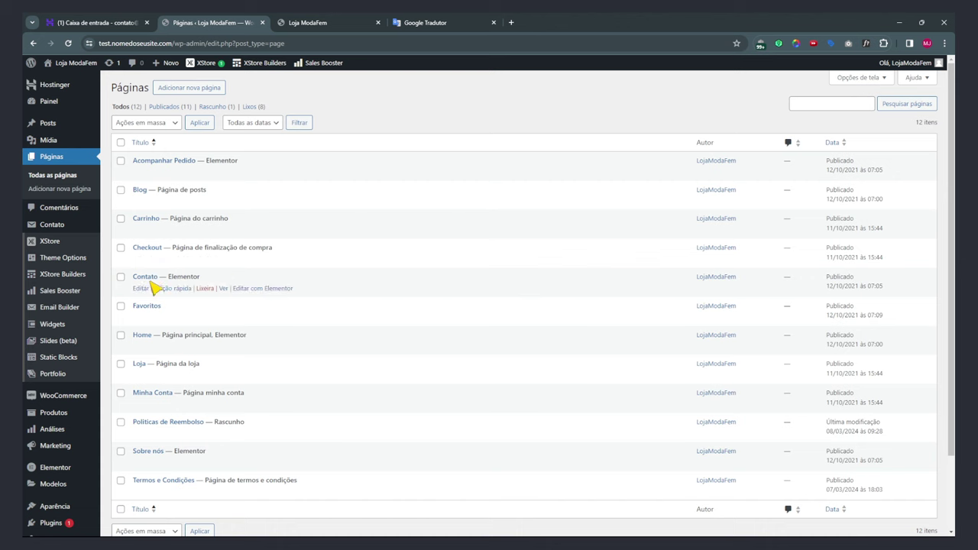
Verify Demos is gone from the storefront menu, then reopen Menus and list the available menus.
left_click(321, 22)
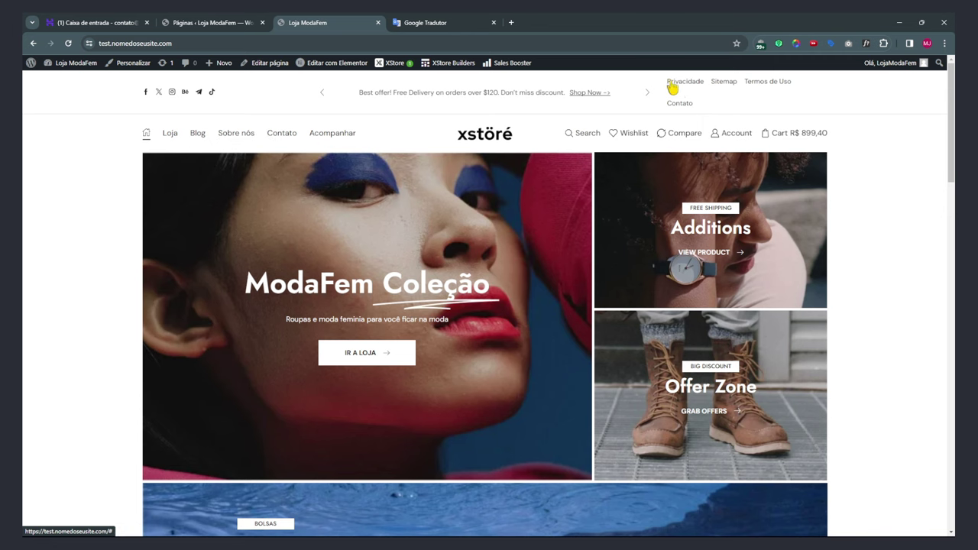
left_click(206, 22)
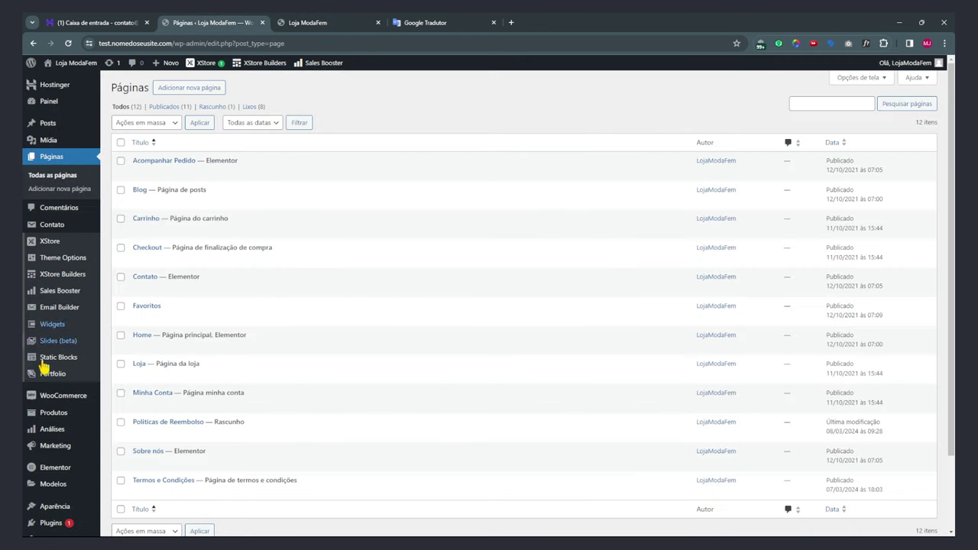
mouse_move(58, 509)
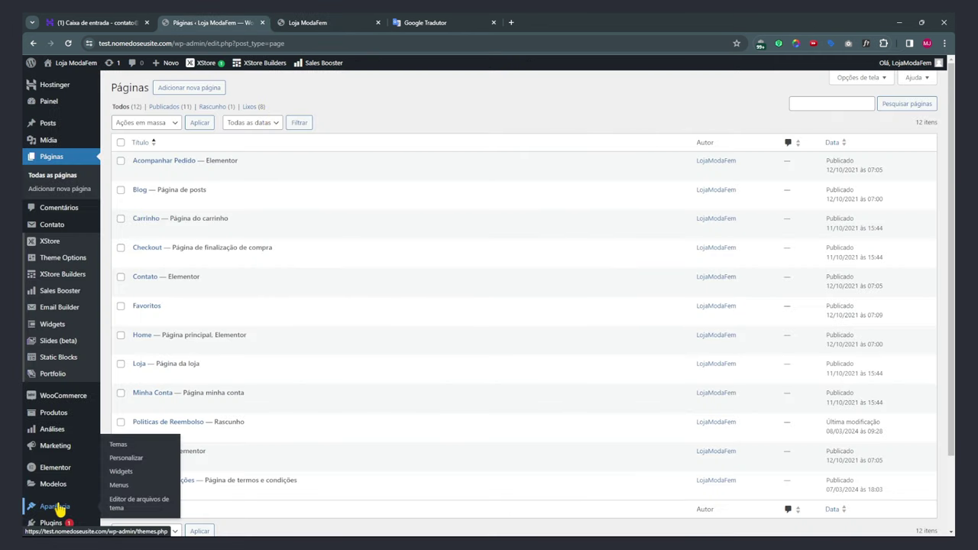
left_click(121, 485)
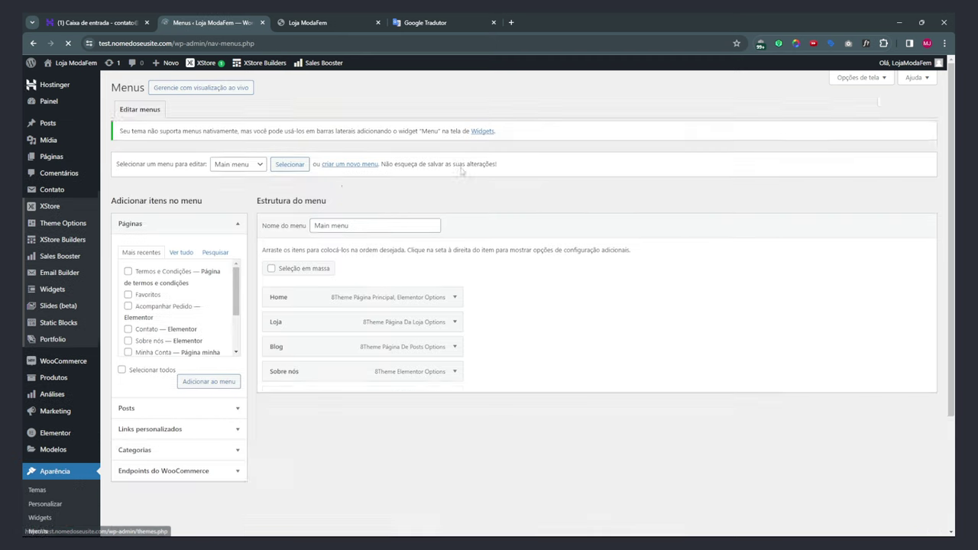
left_click(239, 172)
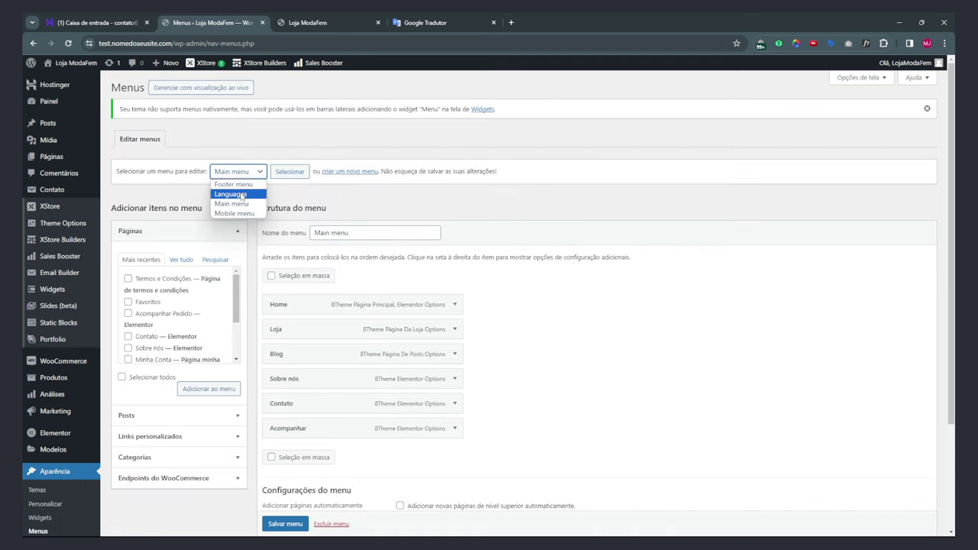
Load the Footer menu, remove its Contato item, save, and check the storefront footer.
left_click(241, 185)
left_click(282, 171)
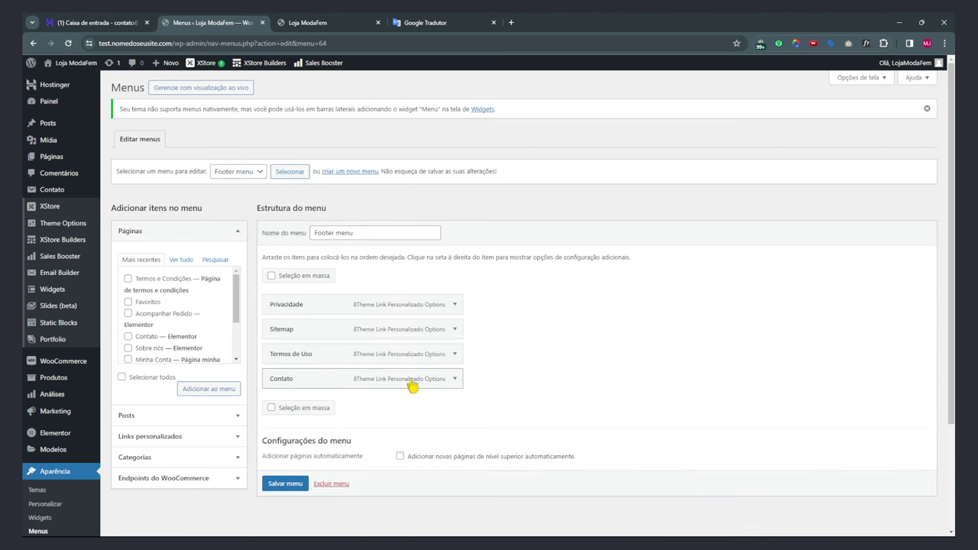
left_click(455, 380)
scroll(338, 433, "down", 3)
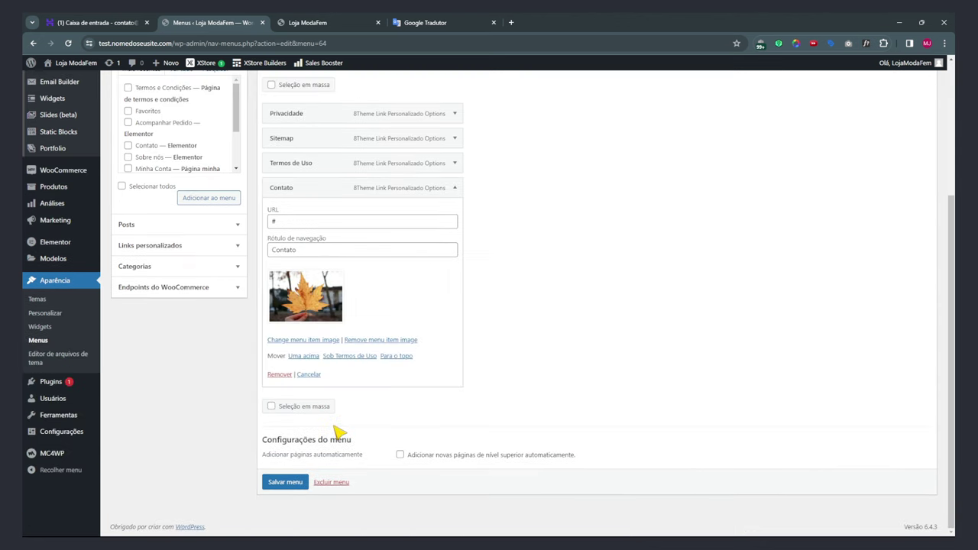
left_click(280, 375)
left_click(285, 321)
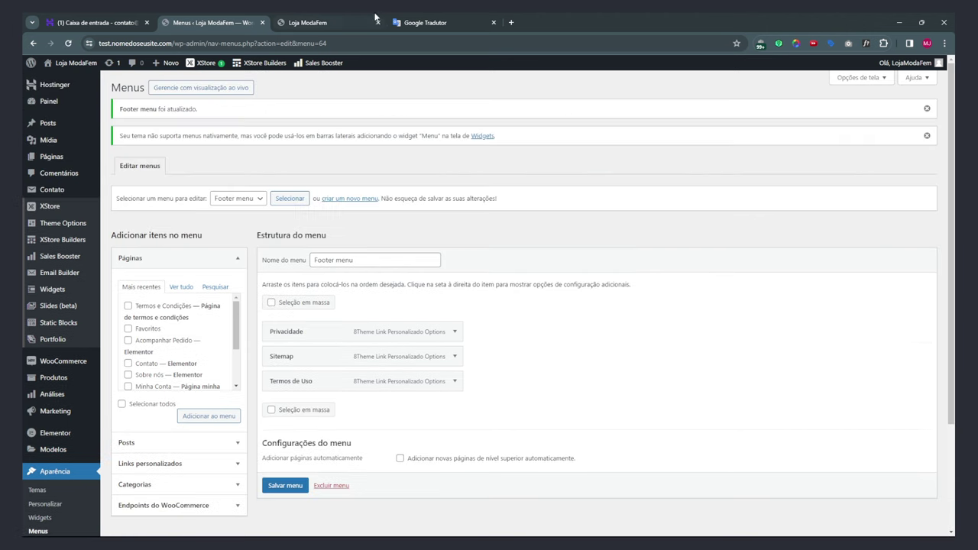
left_click(307, 22)
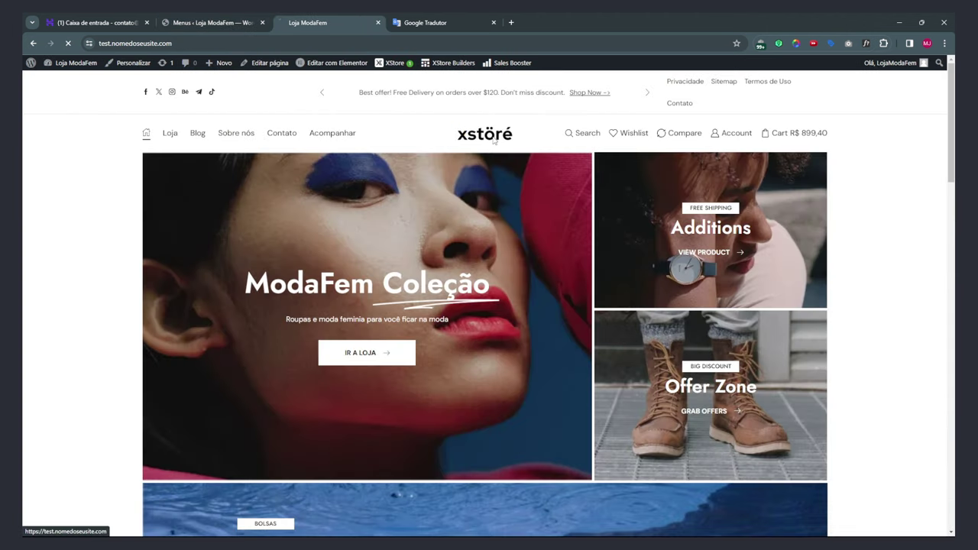
scroll(803, 87, "down", 15)
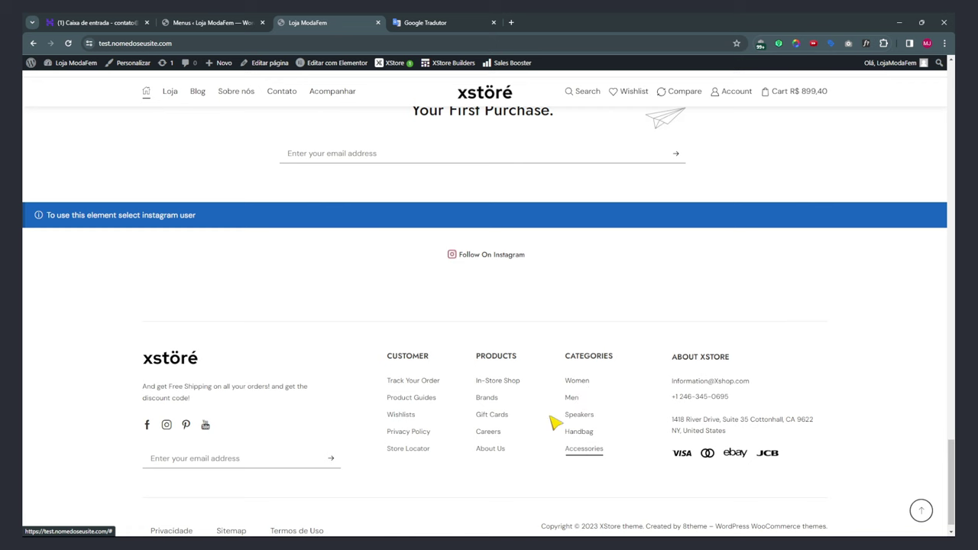
left_click(234, 20)
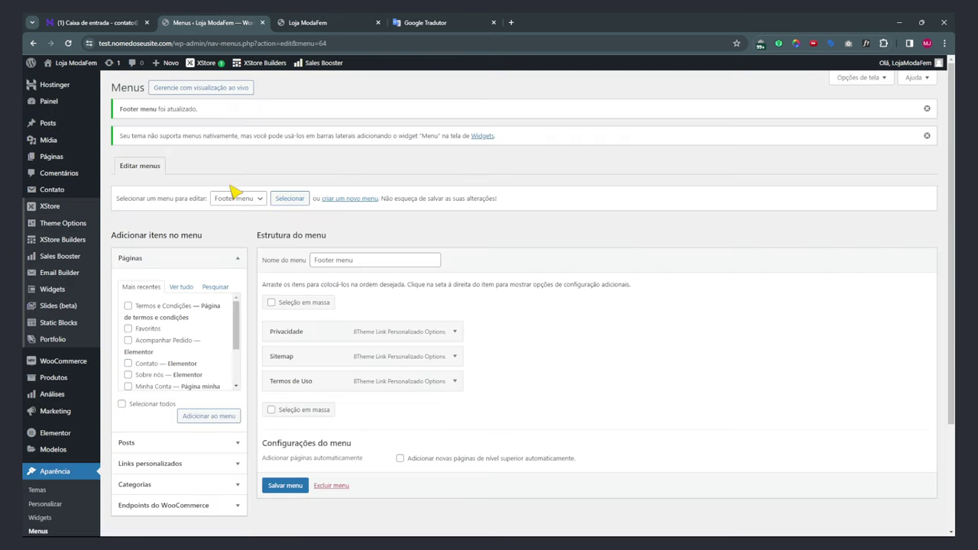
Open Produtos > Categorias and scroll through the 10 product categories.
mouse_move(70, 362)
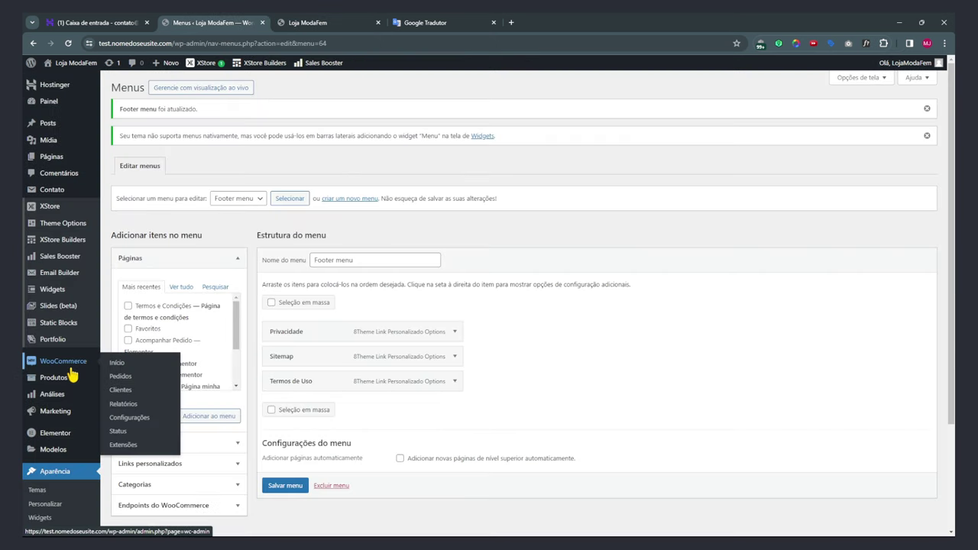
mouse_move(55, 378)
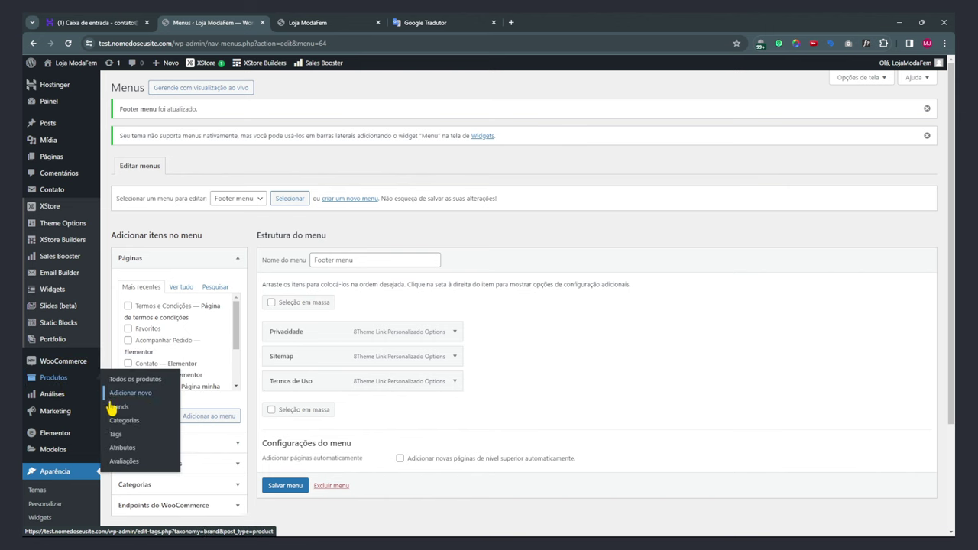
left_click(125, 421)
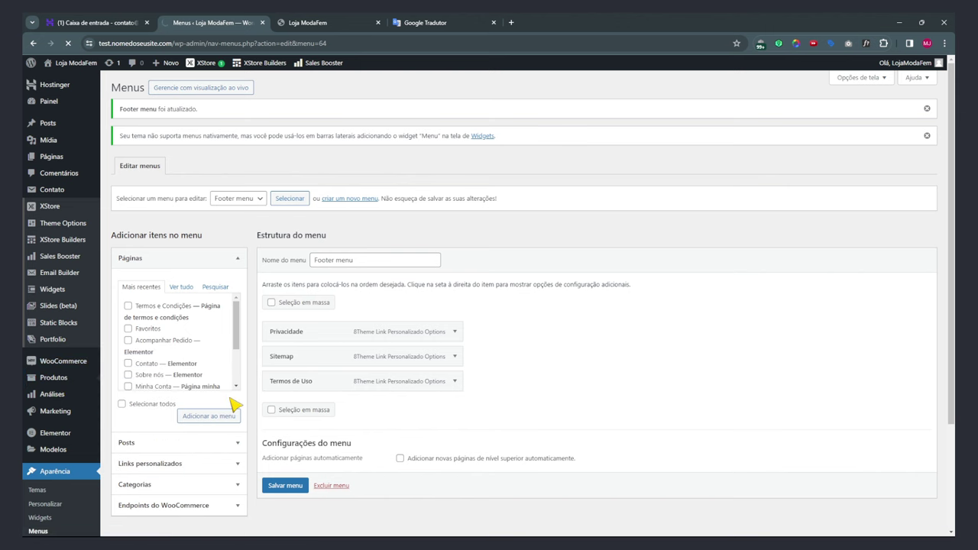
scroll(491, 273, "down", 1)
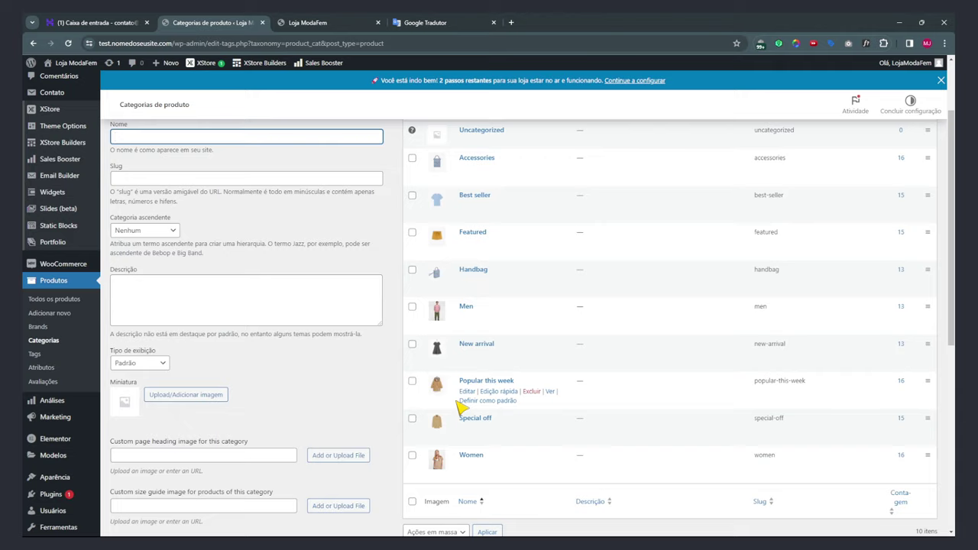
scroll(462, 408, "up", 1)
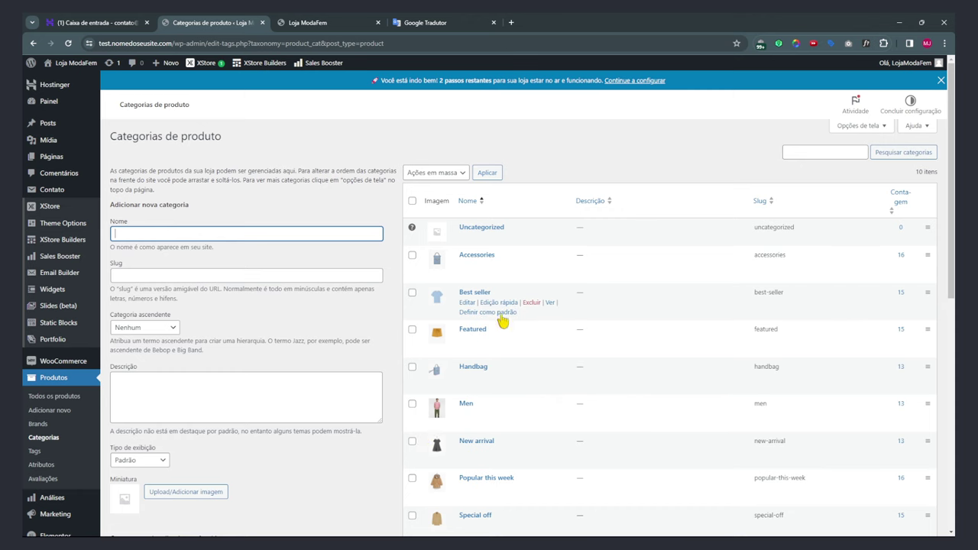
Quick-edit the Accessories category to name and slug Acessórios, then switch to the storefront.
left_click(501, 265)
left_click_drag(497, 272, 447, 279)
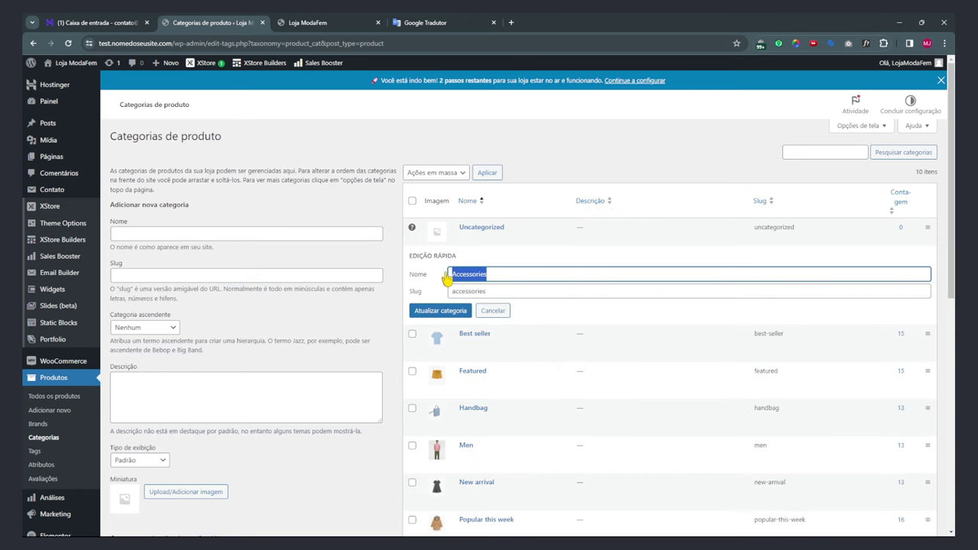
type("Acessórios")
key("ctrl+a")
key("ctrl+c")
key("Tab")
key("ctrl+v")
left_click(425, 310)
key("ctrl+Tab")
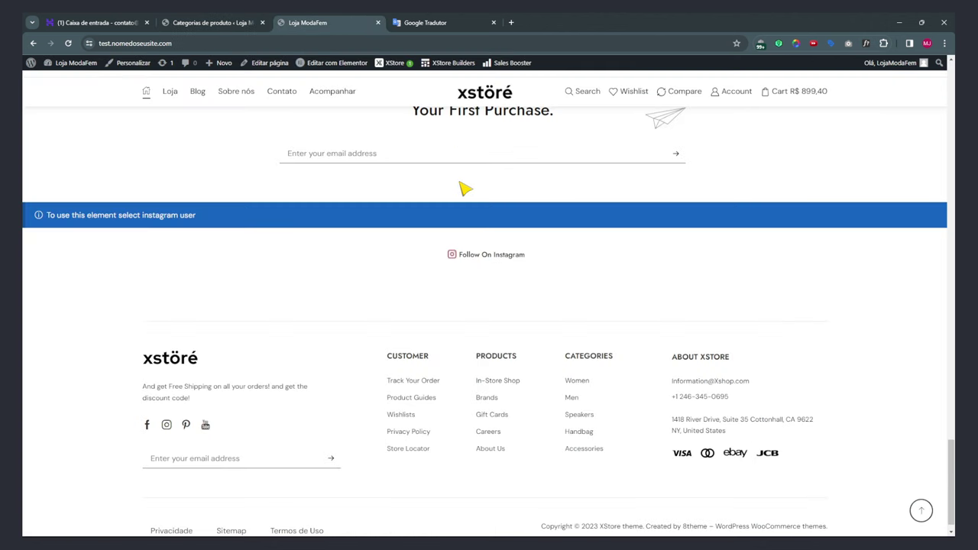
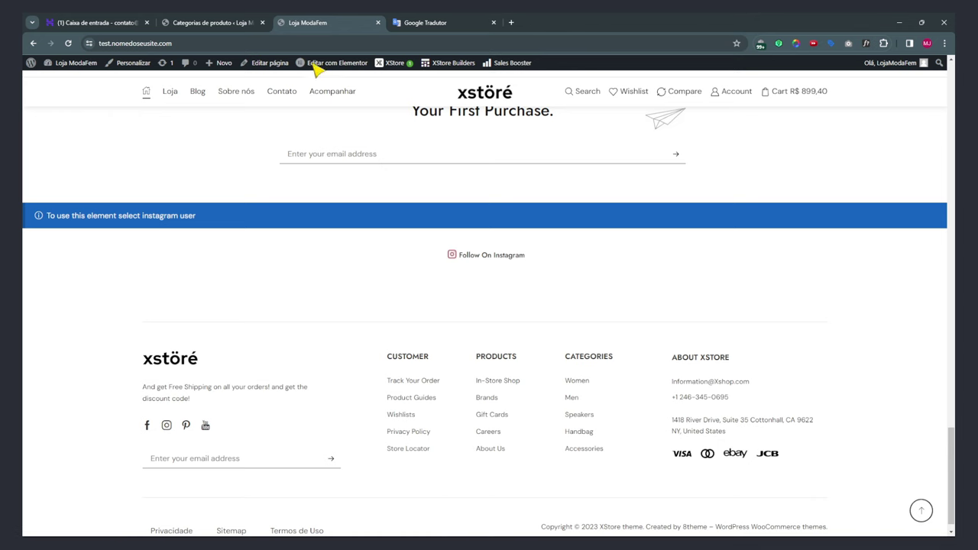
Quick-edit the Men category to name Masculino with slug masculino and update it.
left_click(195, 23)
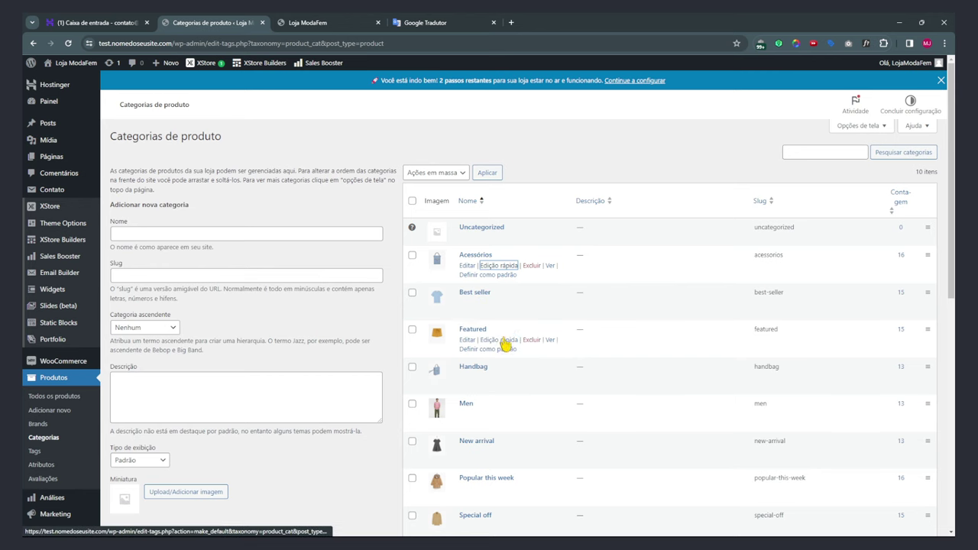
scroll(504, 310, "down", 2)
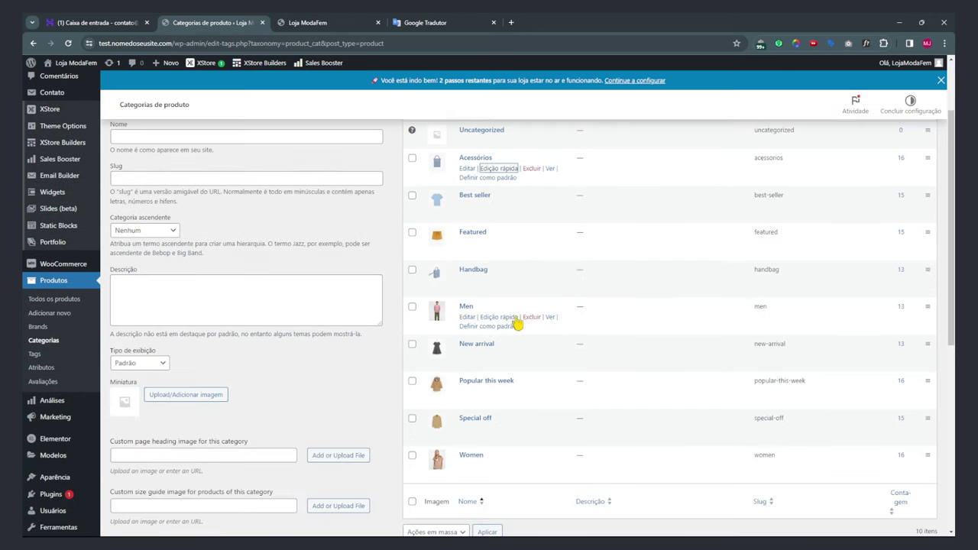
left_click(509, 317)
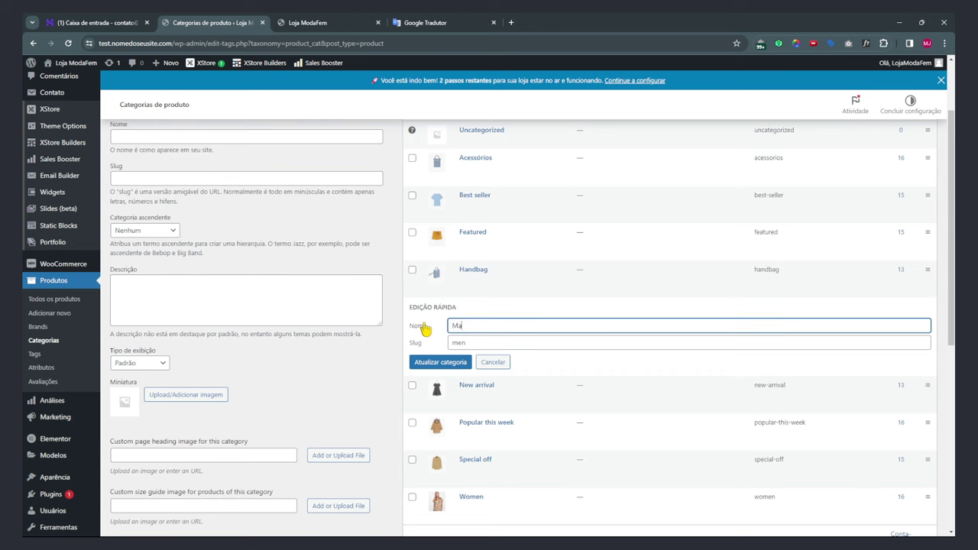
key("ctrl+a")
key("ctrl+c")
key("Tab")
key("ctrl+v")
left_click(431, 363)
Glance at the storefront, then open the product Attributes page.
left_click(330, 23)
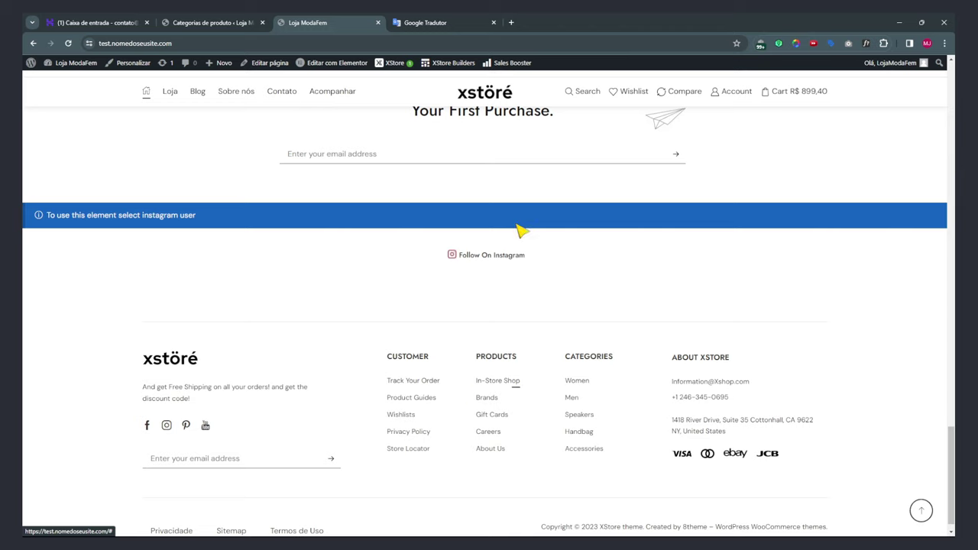
left_click(205, 23)
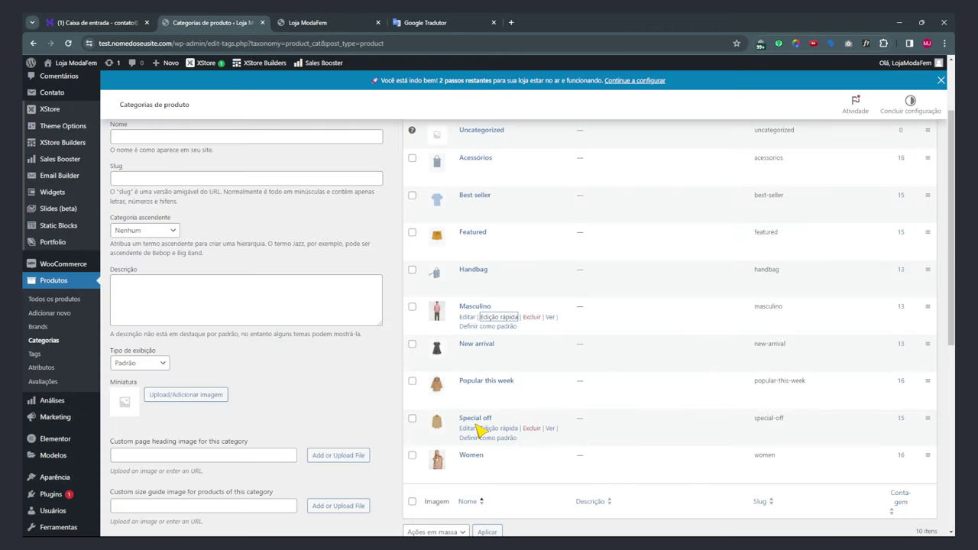
left_click(41, 370)
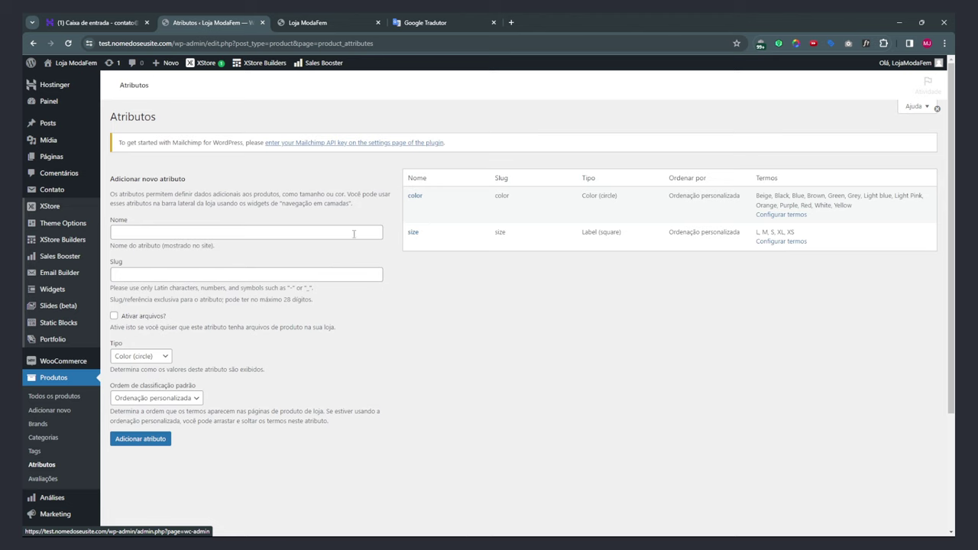
Change the color attribute's name and slug to cores, keep type Color (circle), and update.
left_click(418, 225)
double_click(243, 175)
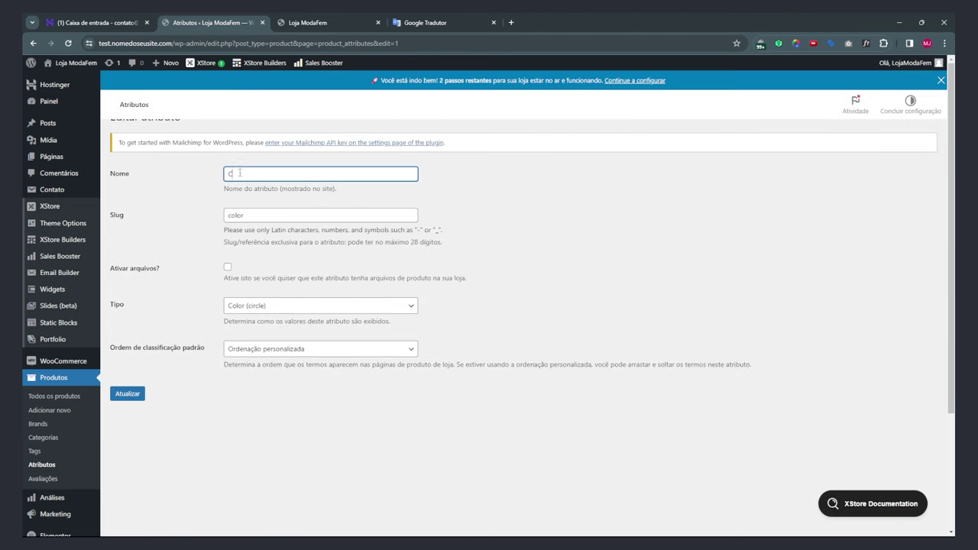
type("C")
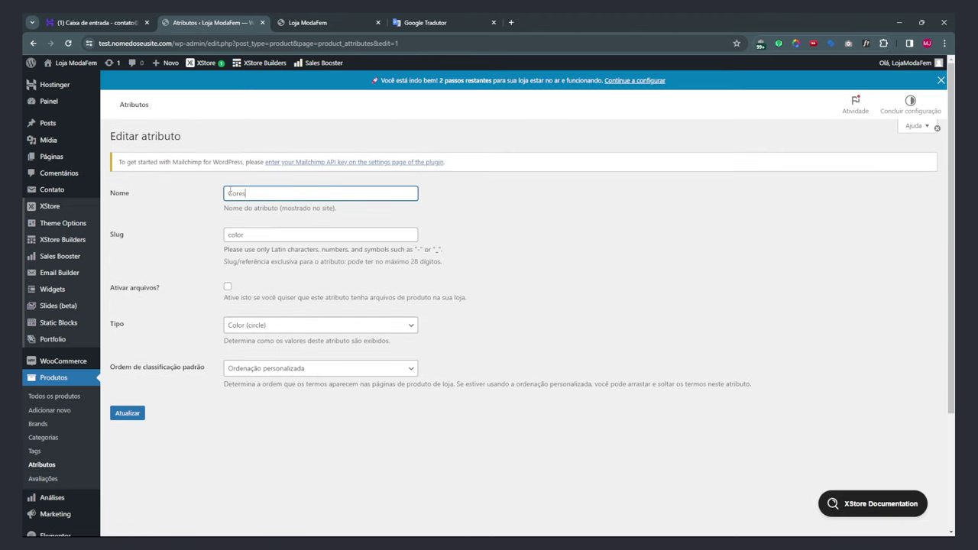
double_click(248, 237)
type("cores")
left_click(273, 325)
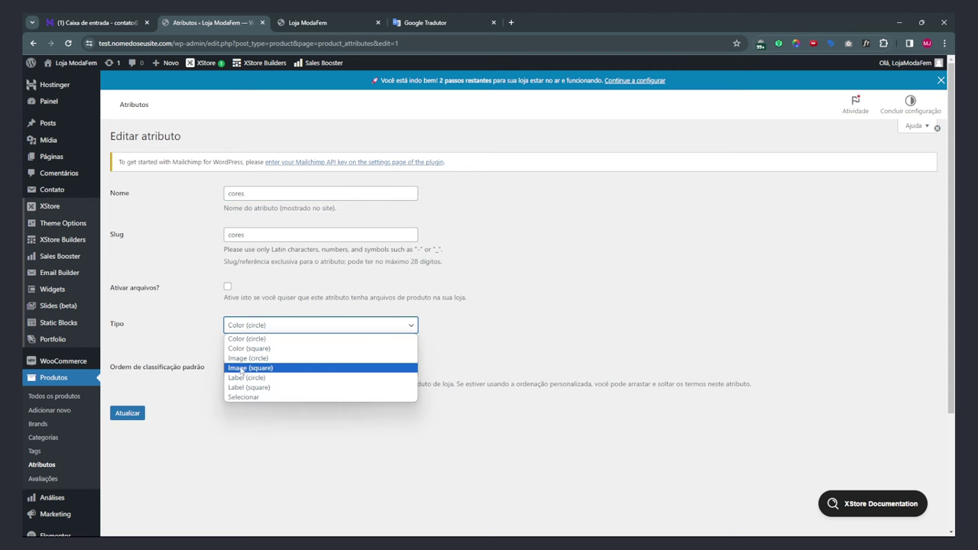
left_click(190, 324)
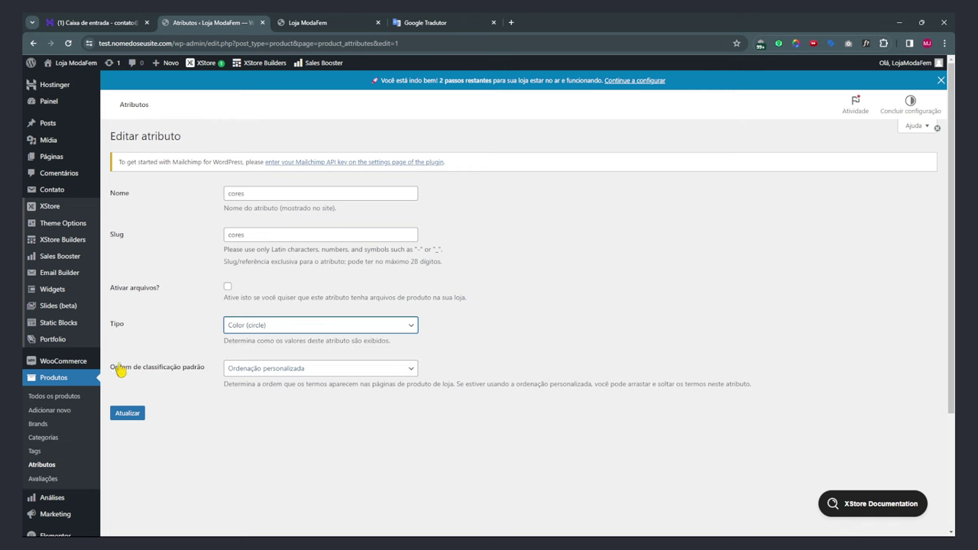
left_click(125, 416)
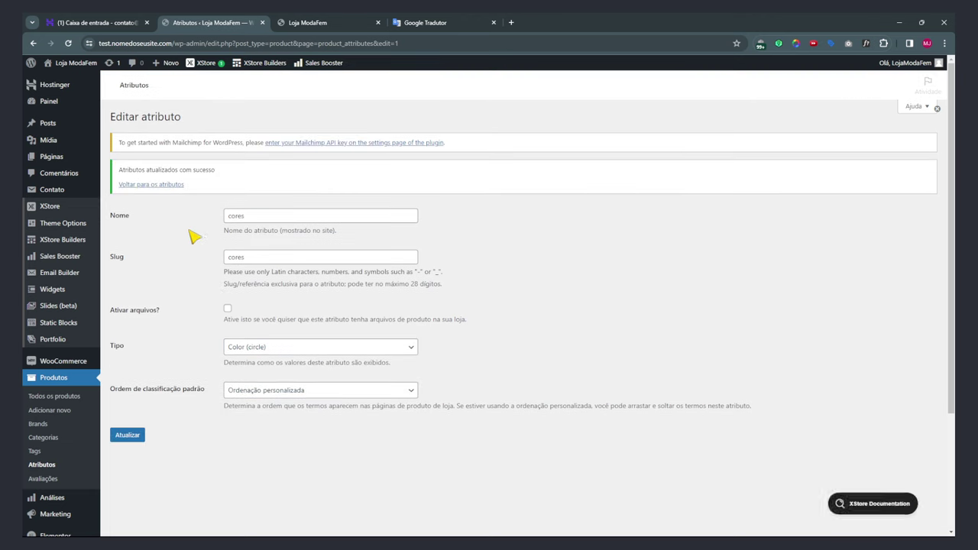
left_click(312, 25)
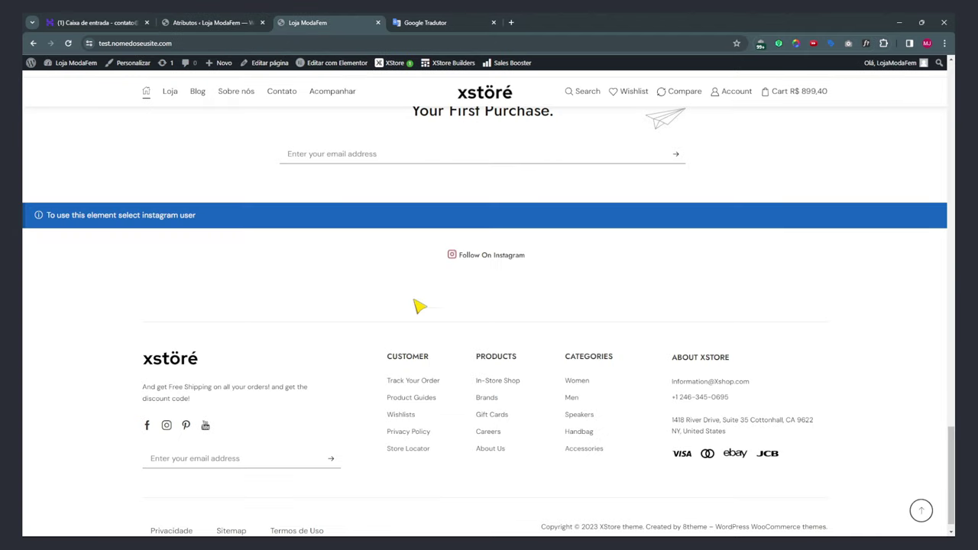
Open the Clemson Sherpa Jacket from the shop to check its swatch label reads cores.
key("Home")
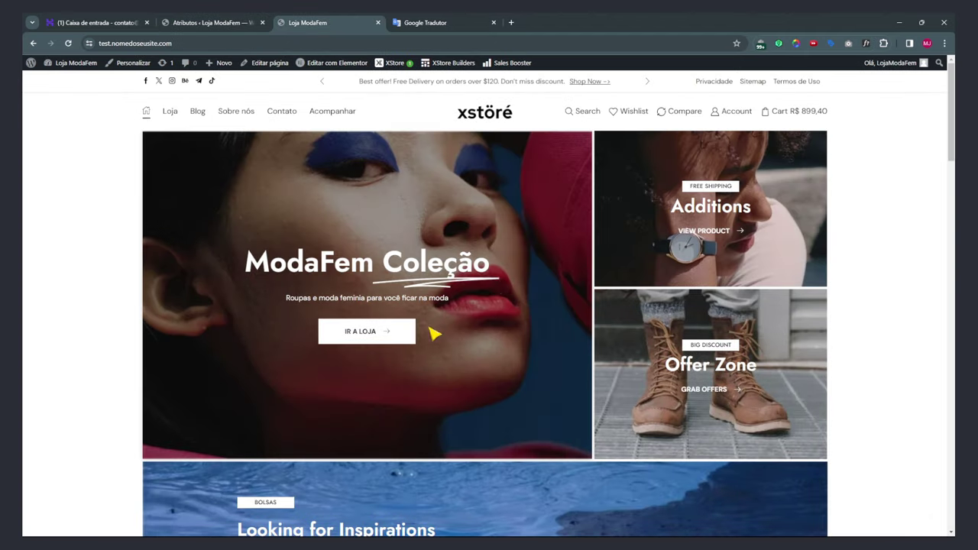
left_click(358, 332)
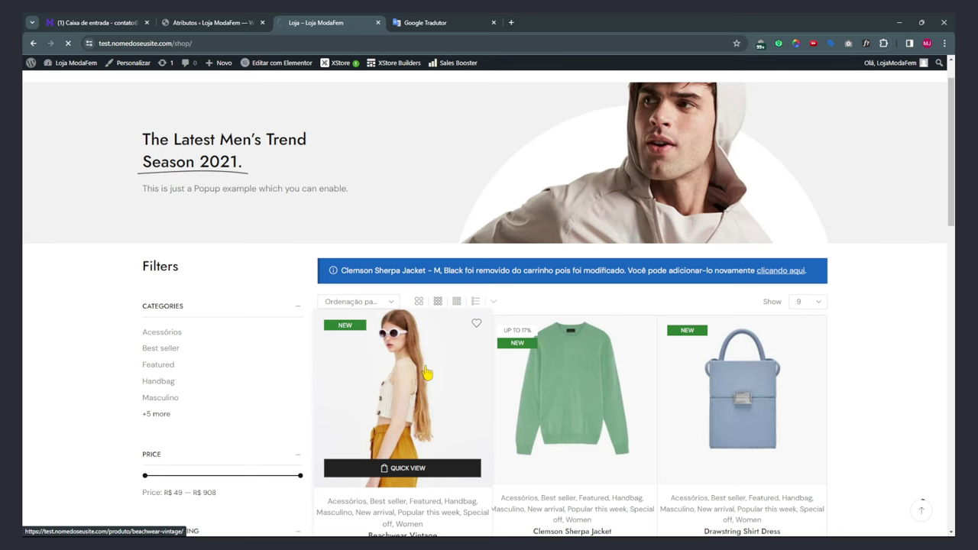
left_click(519, 350)
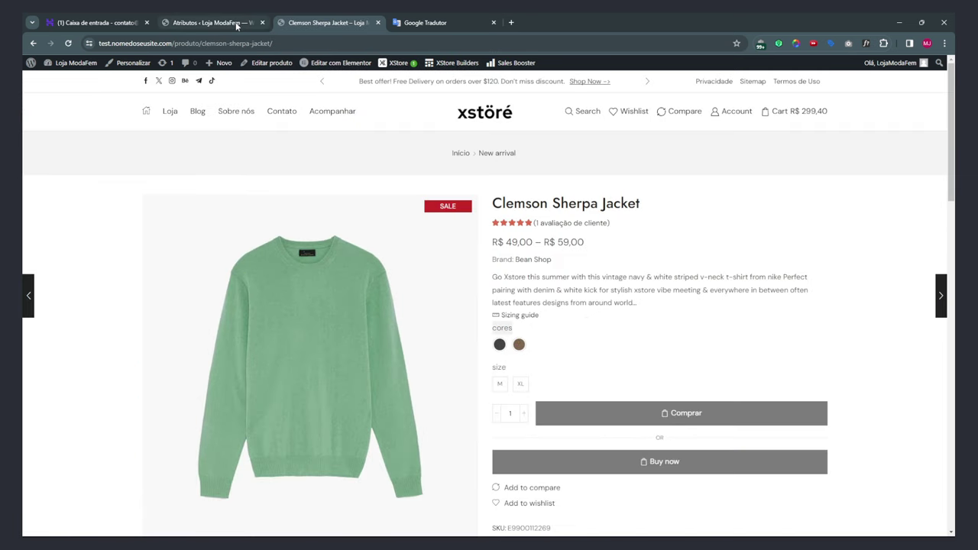
left_click(234, 22)
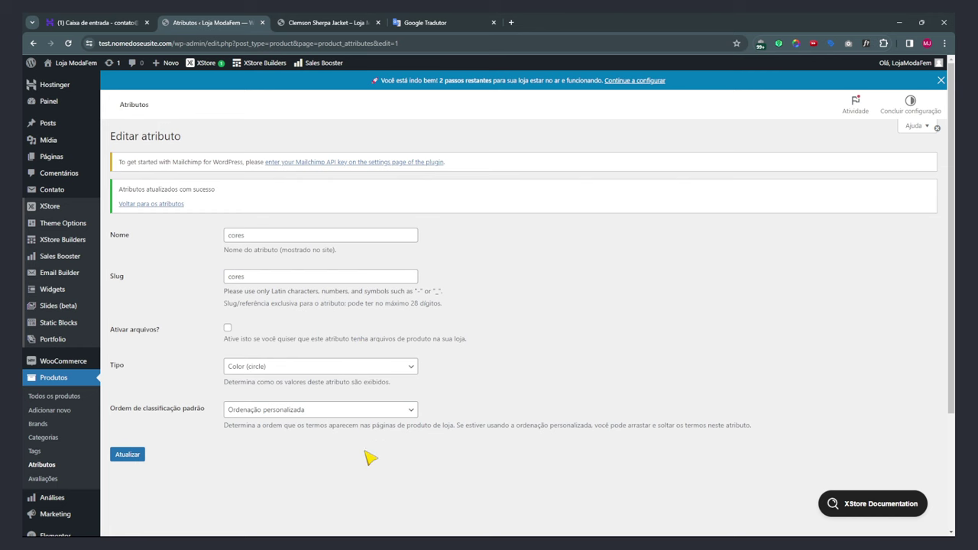
Rename the size attribute to tamanho with slug tamanho and update it.
left_click(41, 464)
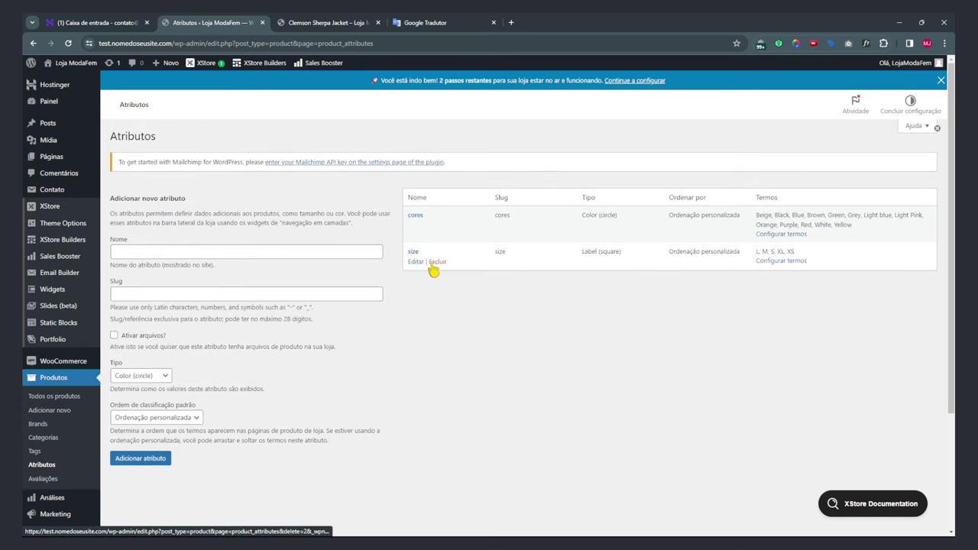
double_click(228, 171)
type("tamanho")
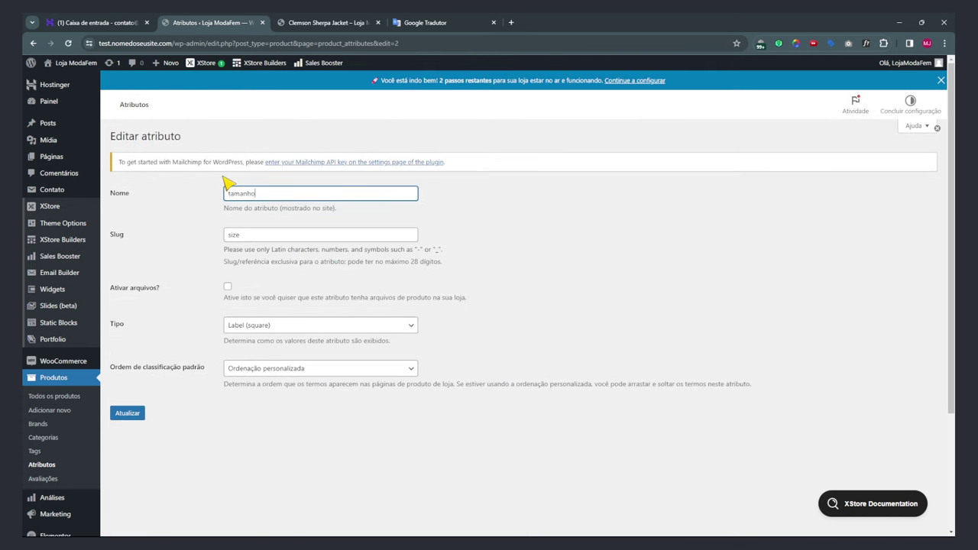
left_click(242, 234)
left_click(128, 413)
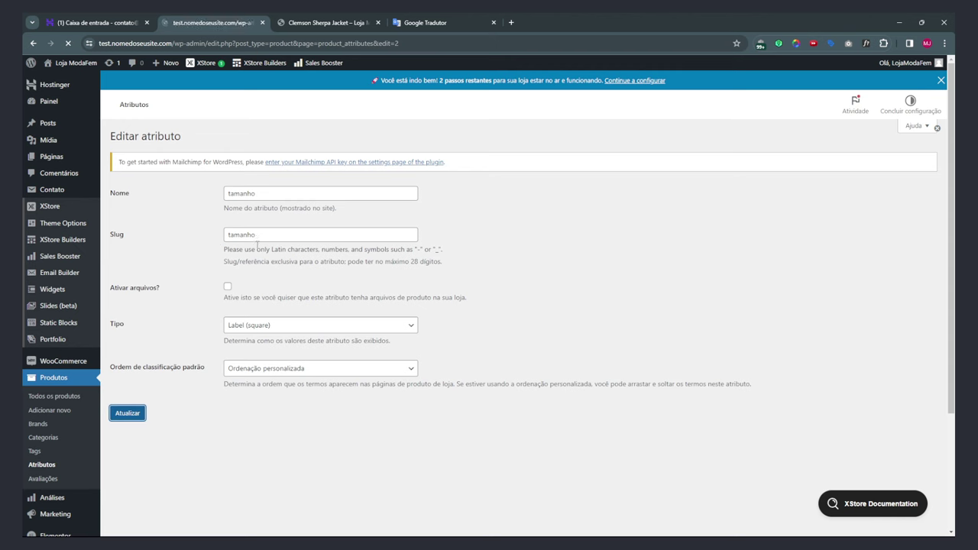
Re-save the permalink settings without changes.
scroll(227, 382, "down", 2)
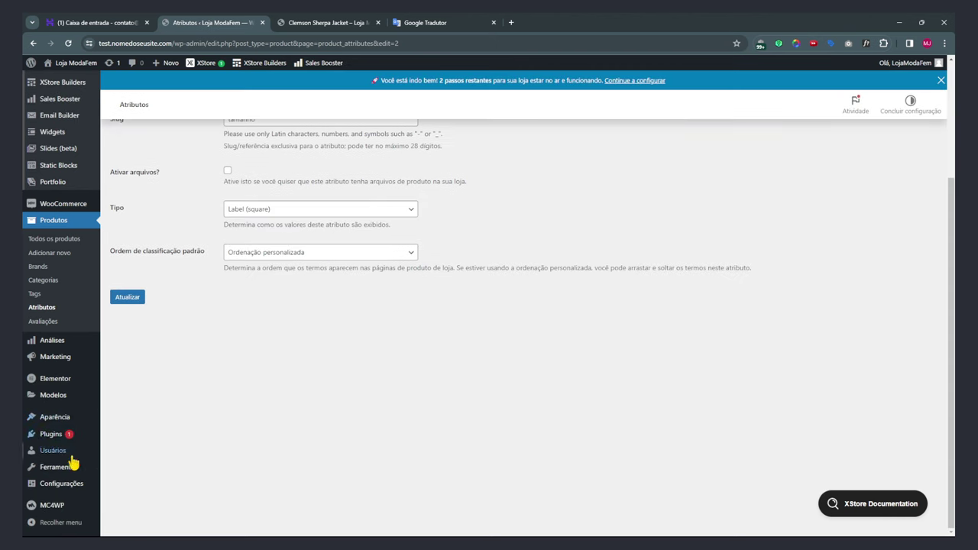
mouse_move(73, 482)
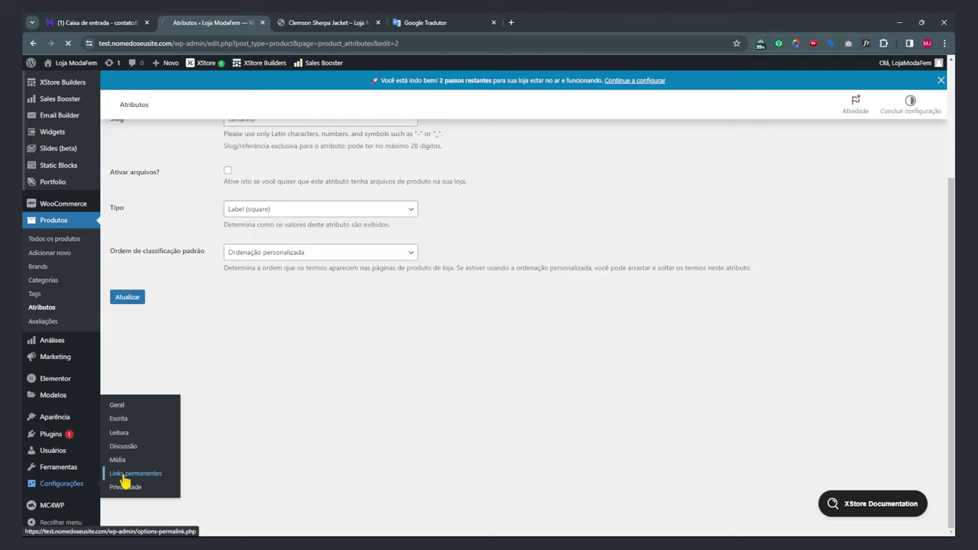
left_click(126, 473)
scroll(259, 342, "down", 5)
scroll(259, 336, "up", 2)
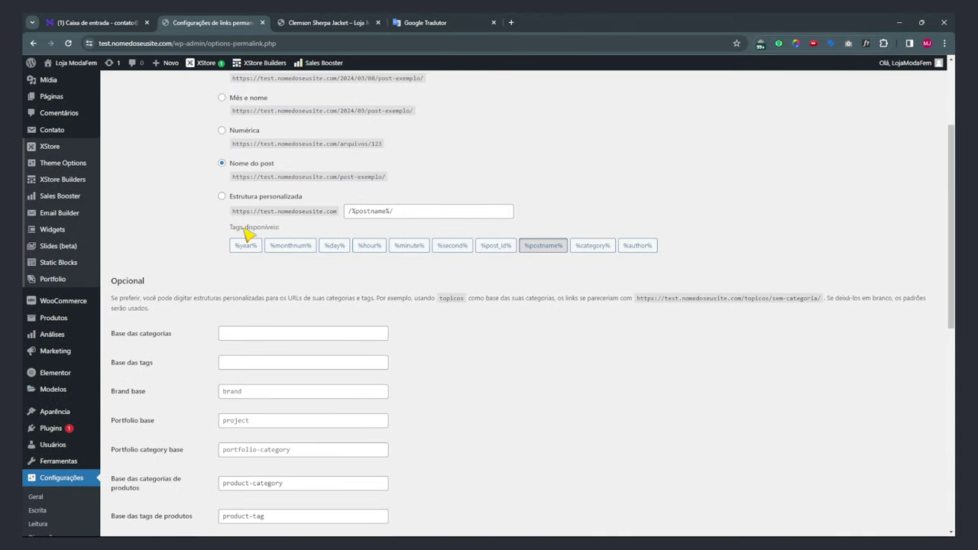
scroll(225, 230, "down", 3)
scroll(151, 500, "down", 4)
left_click(156, 487)
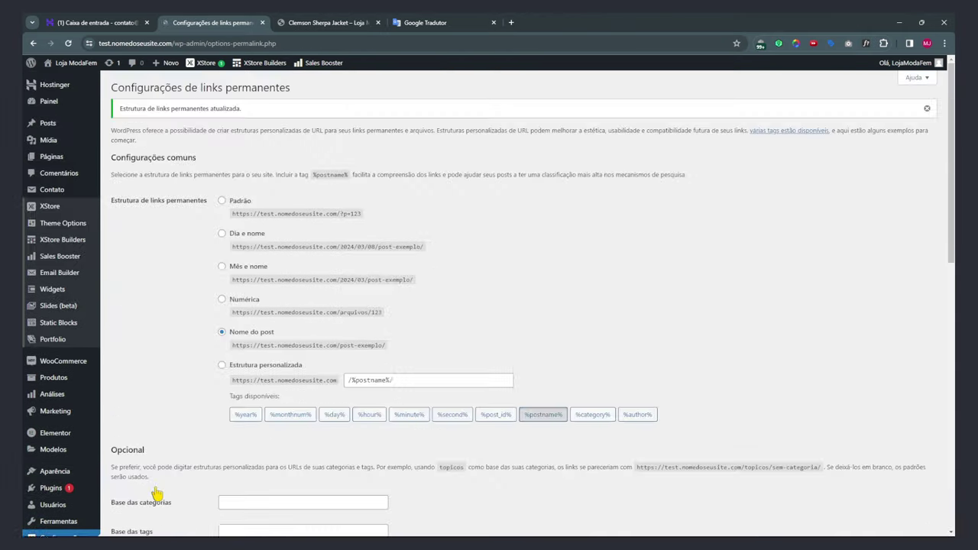
left_click(325, 22)
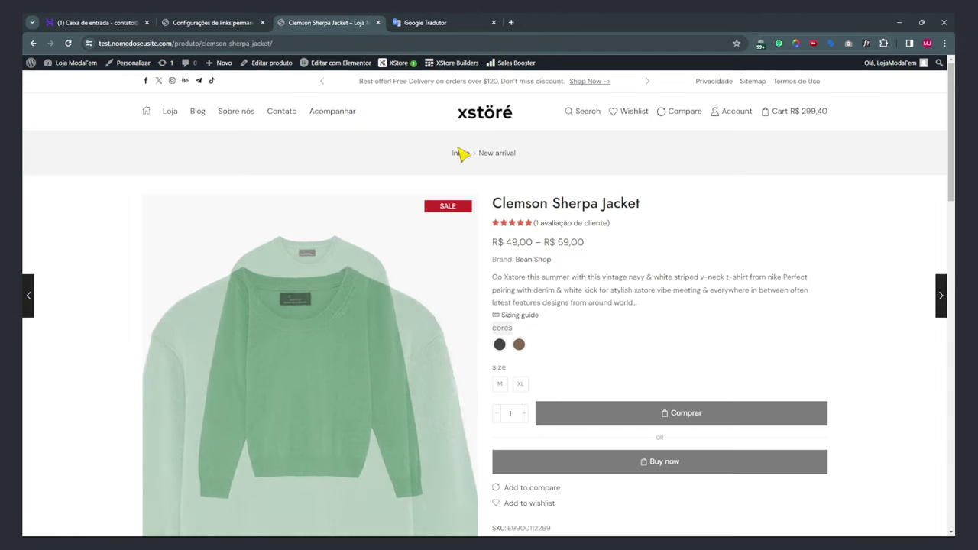
Quick-view the striped Drawstring Shirt Dress from the shop page.
left_click(493, 119)
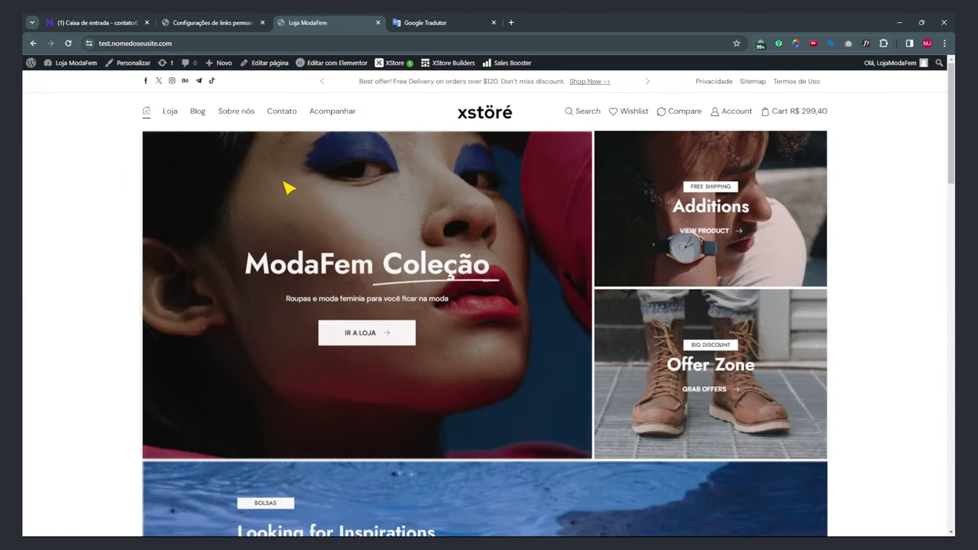
left_click(364, 331)
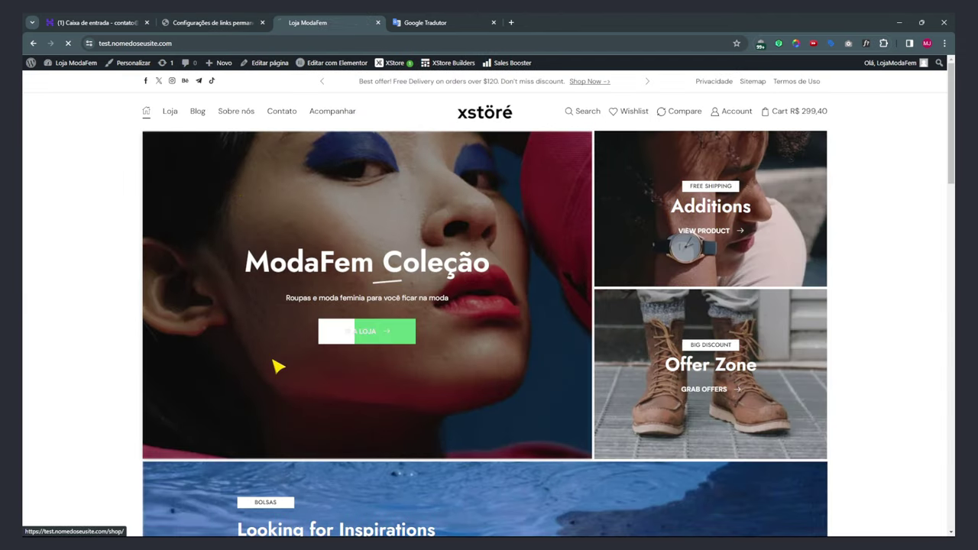
scroll(262, 345, "down", 5)
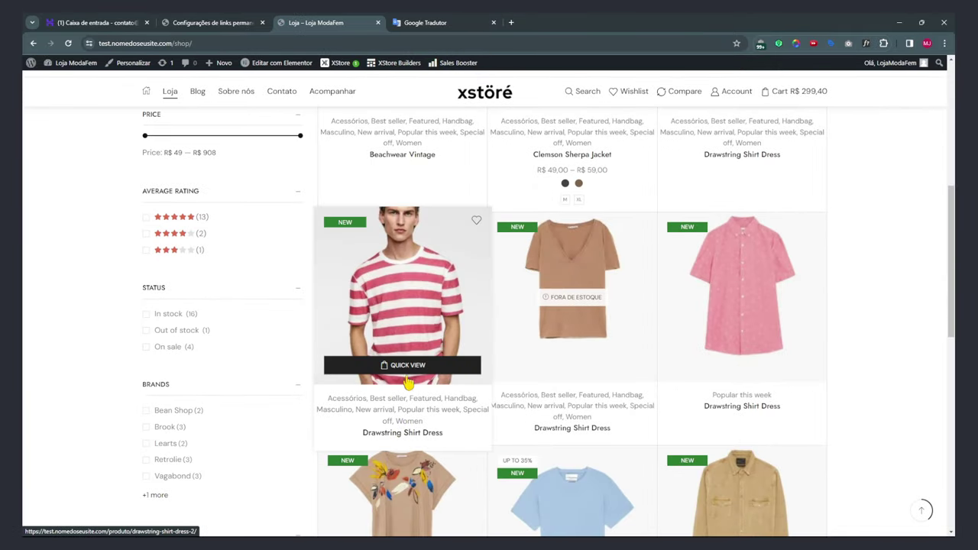
left_click(406, 368)
scroll(829, 388, "down", 1)
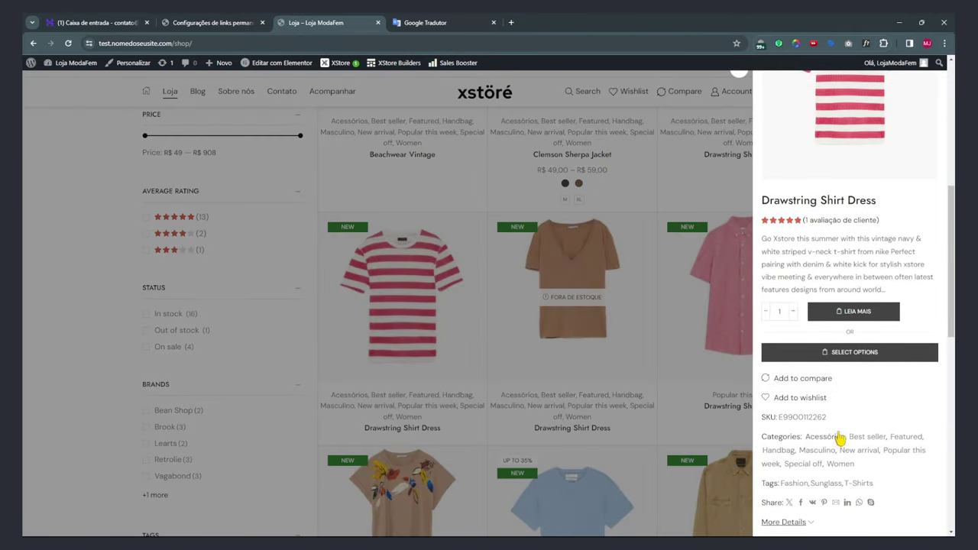
scroll(604, 356, "up", 3)
Quick-view the Clemson Sherpa Jacket and select size XL.
left_click(581, 288)
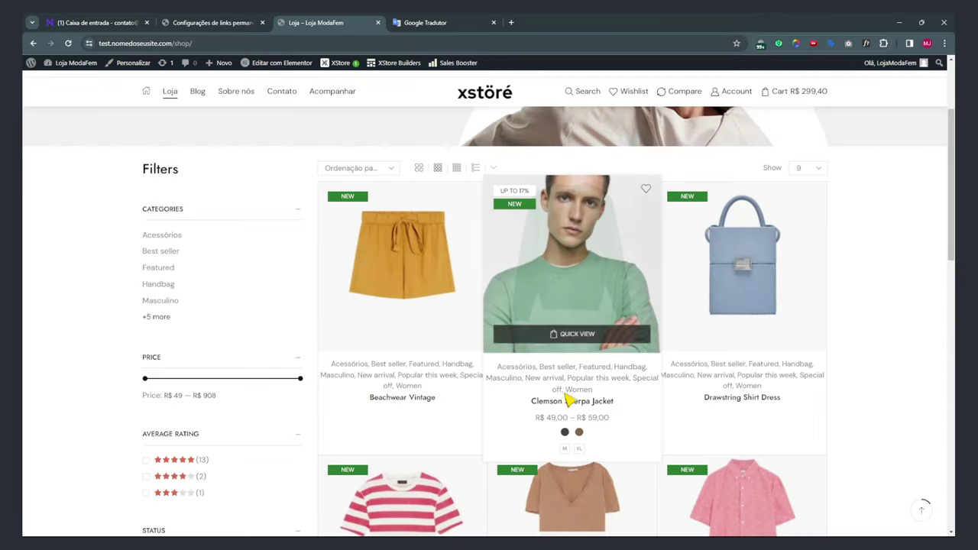
left_click(573, 333)
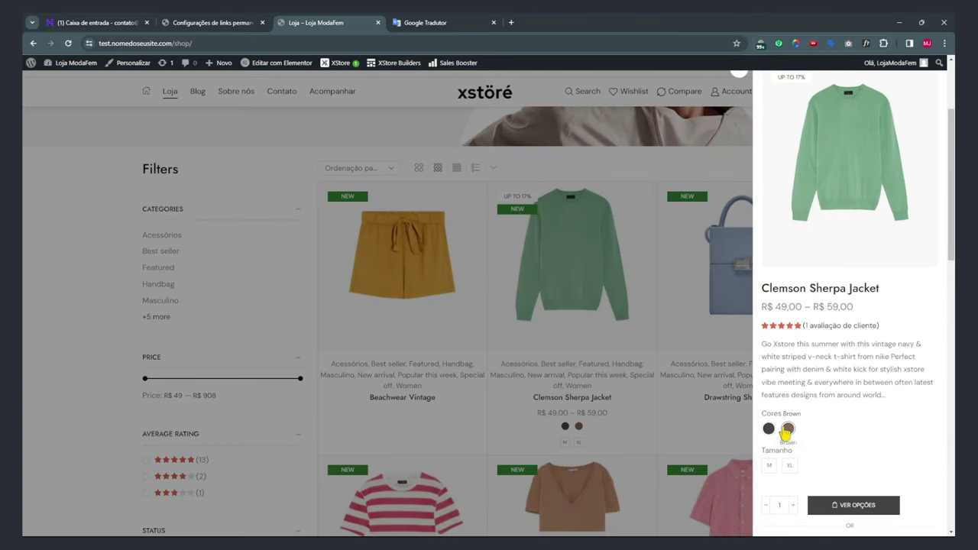
left_click(789, 464)
scroll(812, 460, "down", 3)
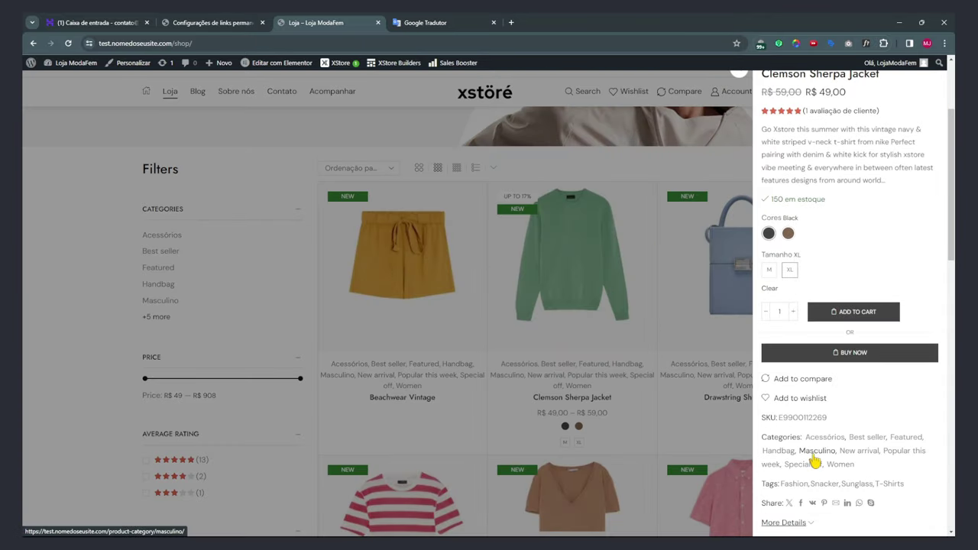
left_click(213, 22)
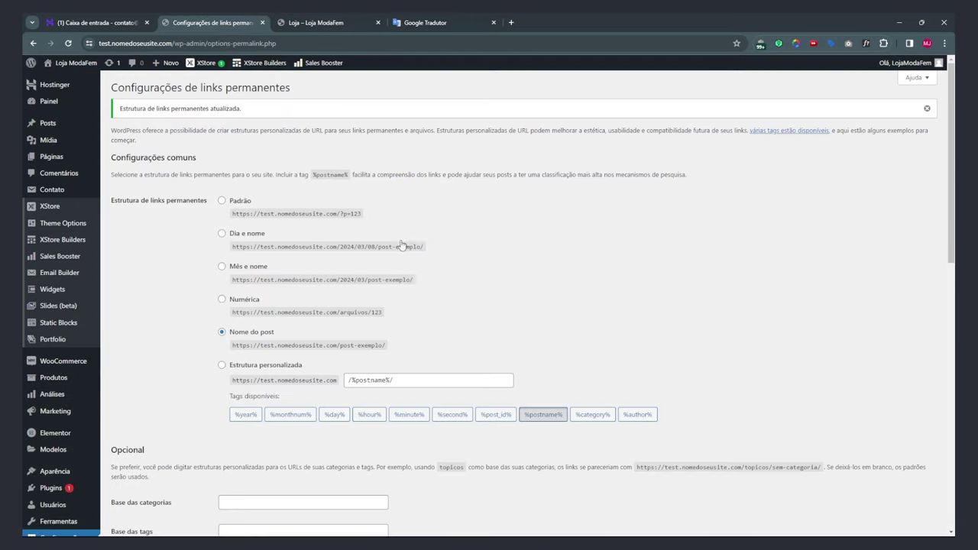
Switch the cores attribute's type to Selecionar and save.
mouse_move(60, 380)
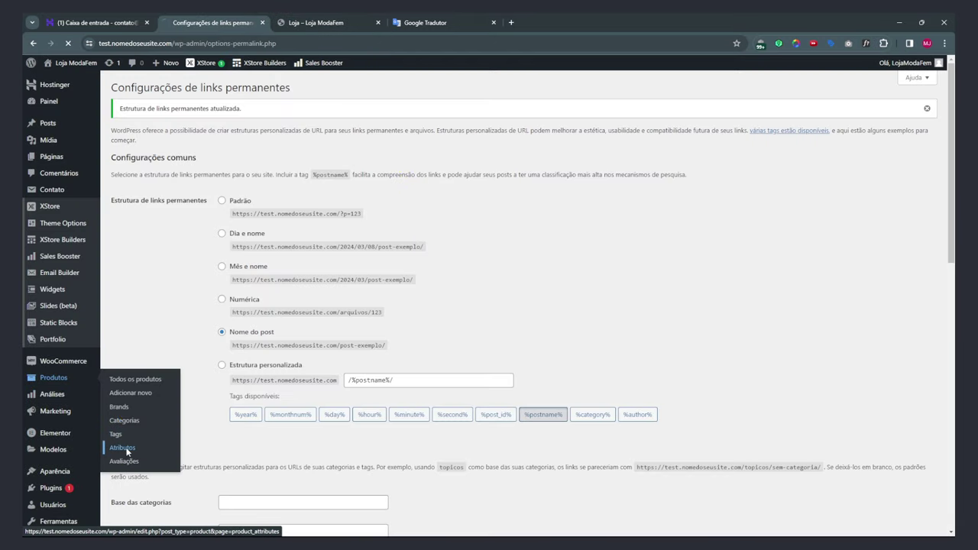
left_click(413, 228)
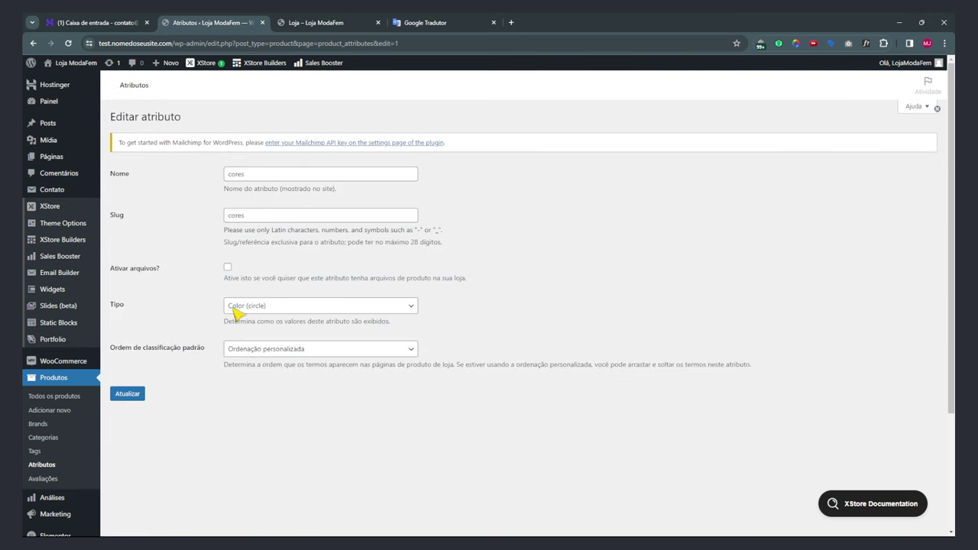
left_click(237, 307)
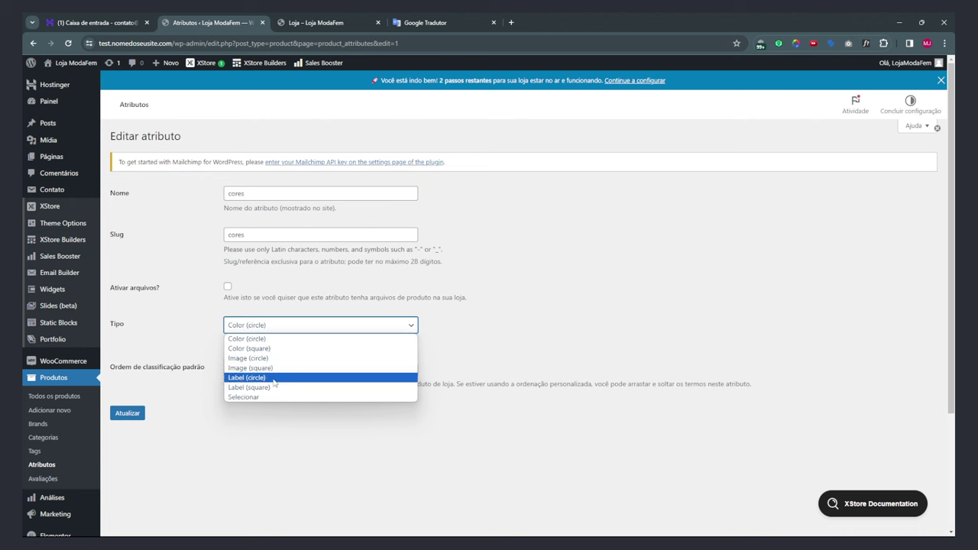
left_click(243, 397)
left_click(136, 417)
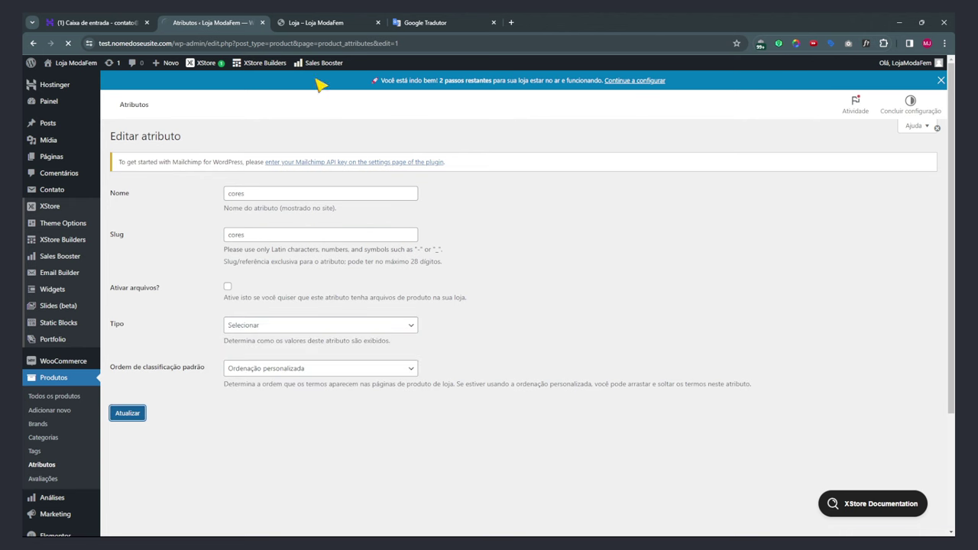
Check the jacket's colour choices on the shop as a dropdown.
left_click(313, 23)
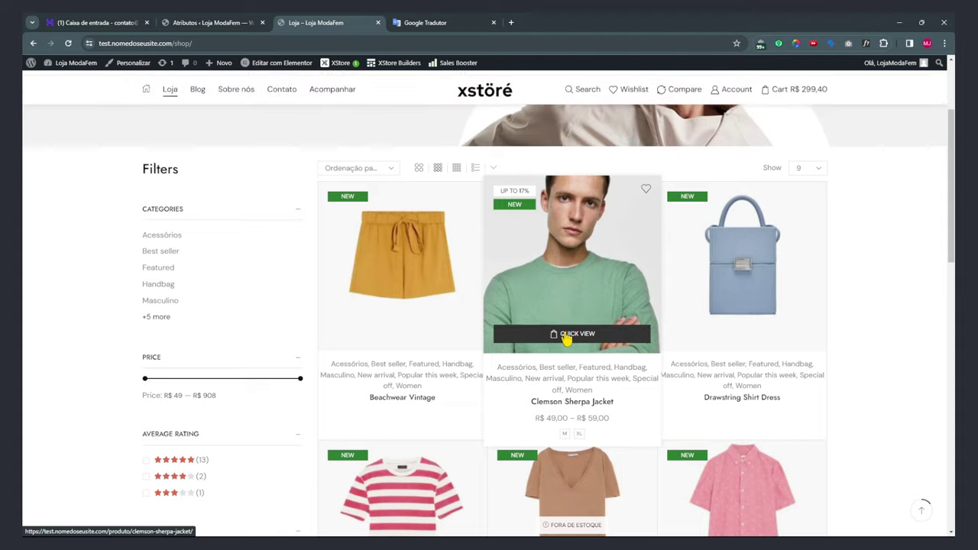
scroll(808, 357, "down", 1)
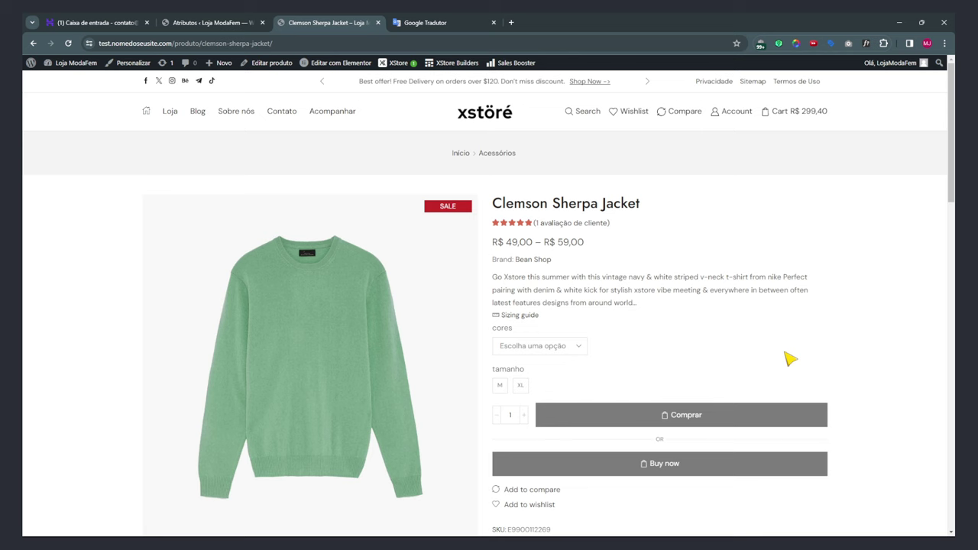
left_click(577, 348)
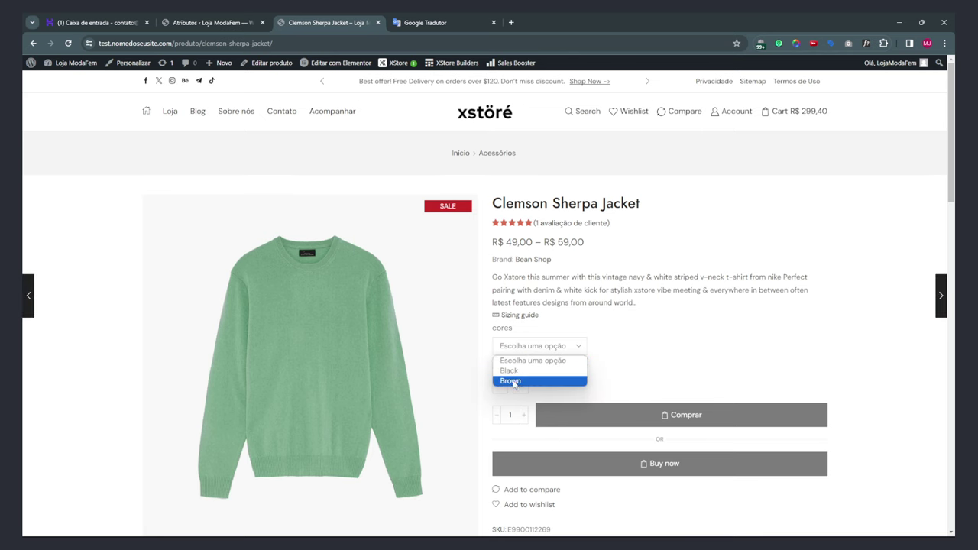
Restore the cores type to Color (circle), save, and open the product reviews.
left_click(218, 22)
left_click(258, 370)
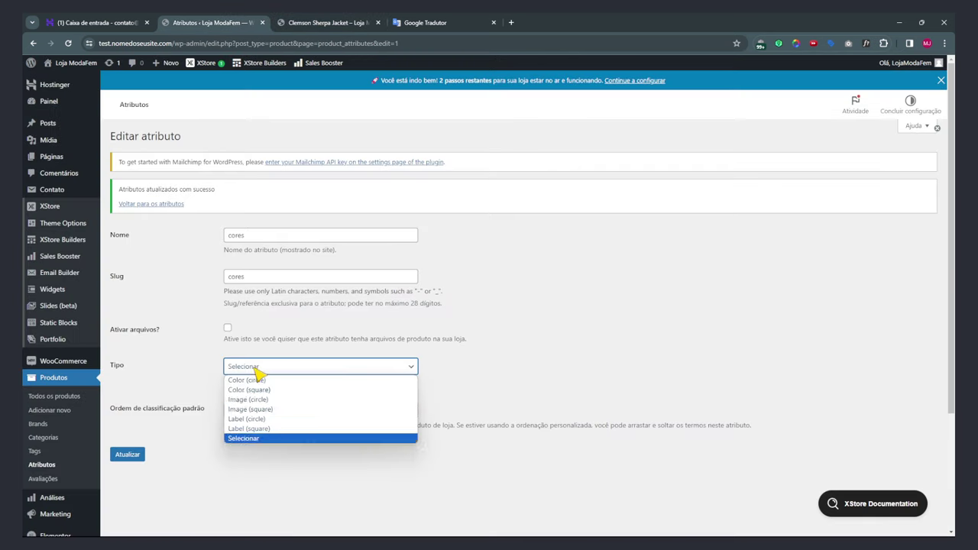
left_click(265, 387)
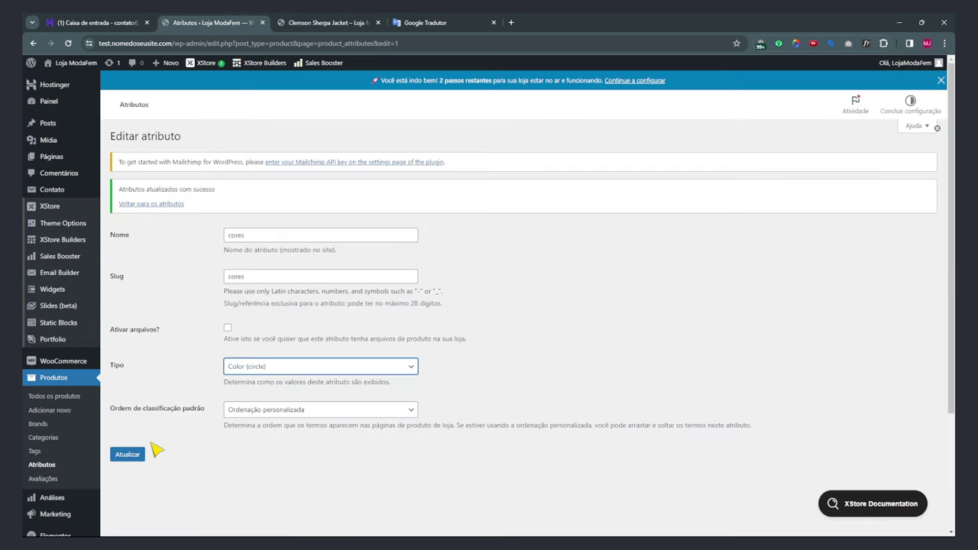
left_click(143, 452)
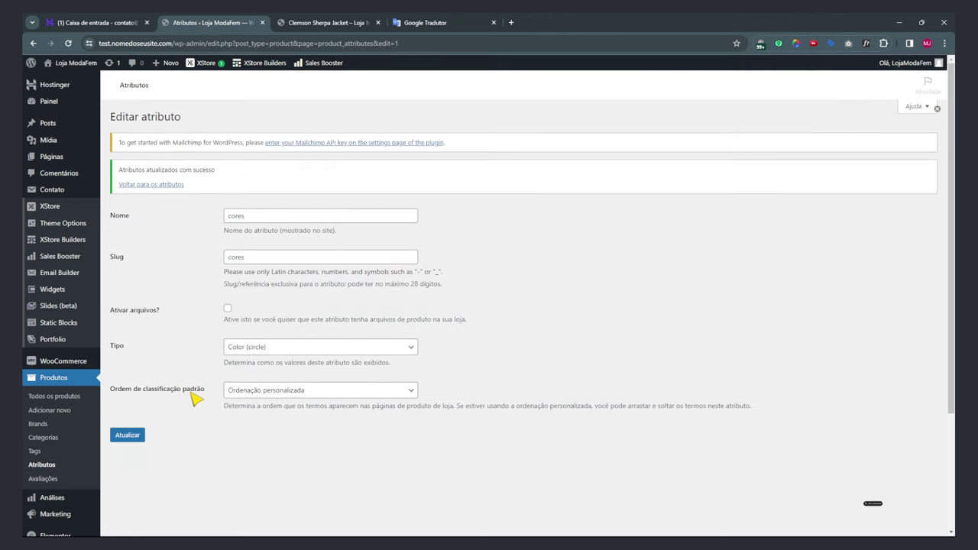
left_click(42, 480)
scroll(306, 279, "down", 1)
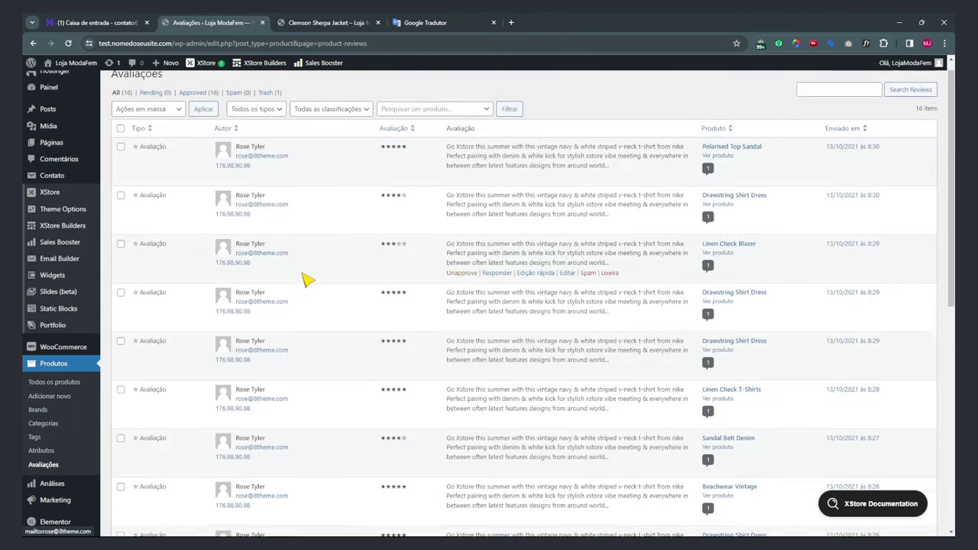
scroll(306, 280, "down", 1)
scroll(423, 254, "down", 5)
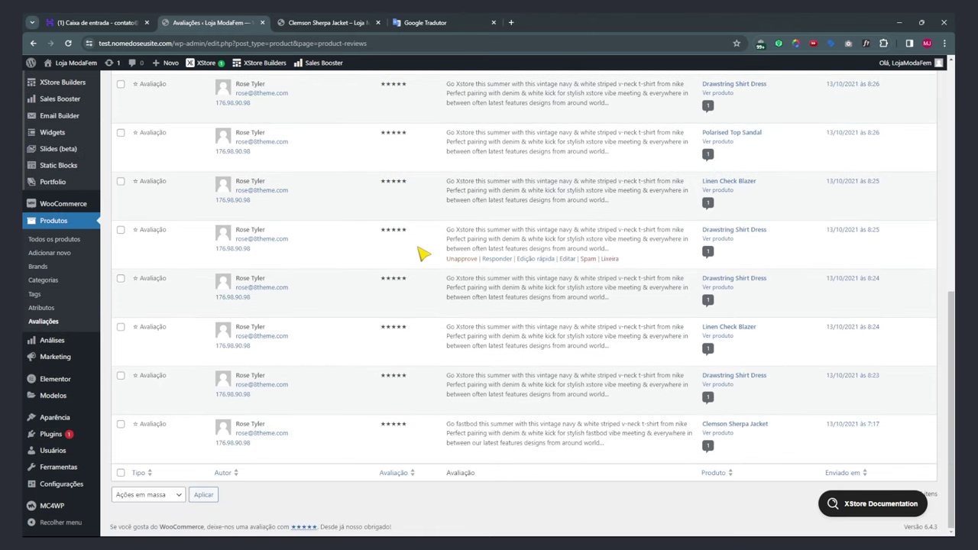
scroll(331, 275, "up", 6)
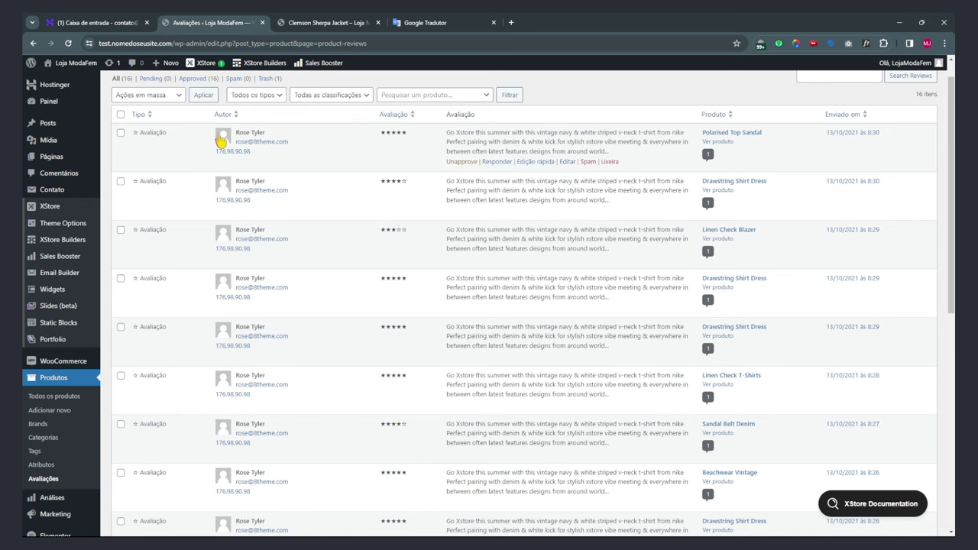
scroll(220, 140, "up", 1)
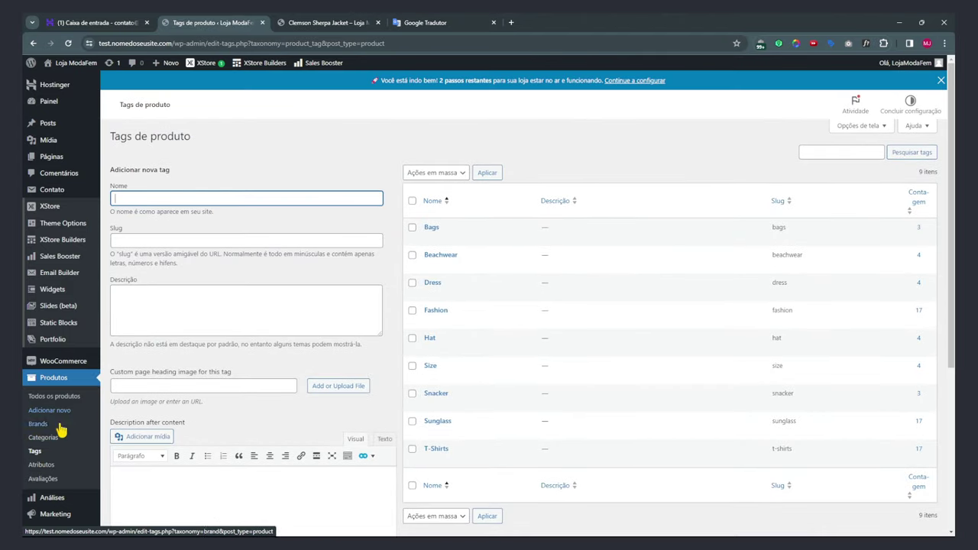
Open the product Categories page, then the product Brands page.
left_click(37, 442)
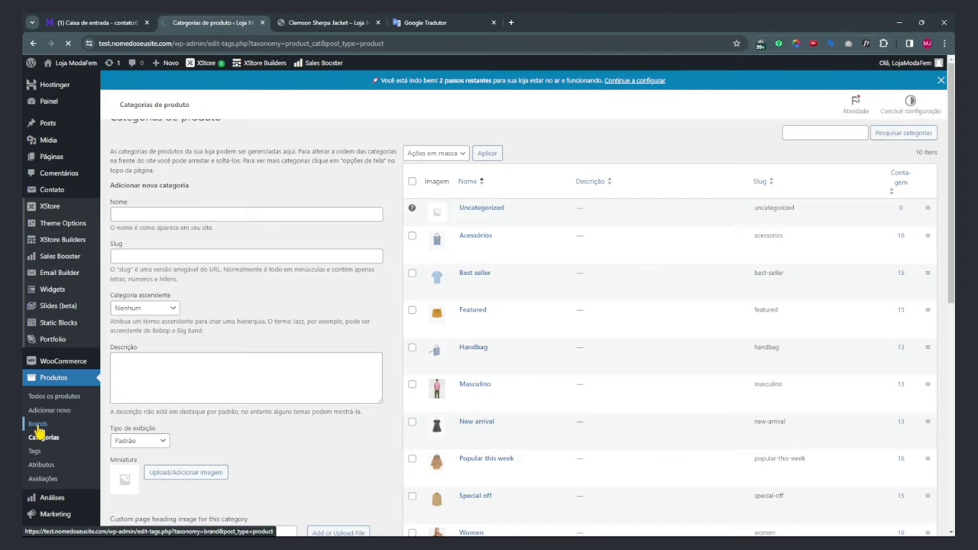
left_click(37, 425)
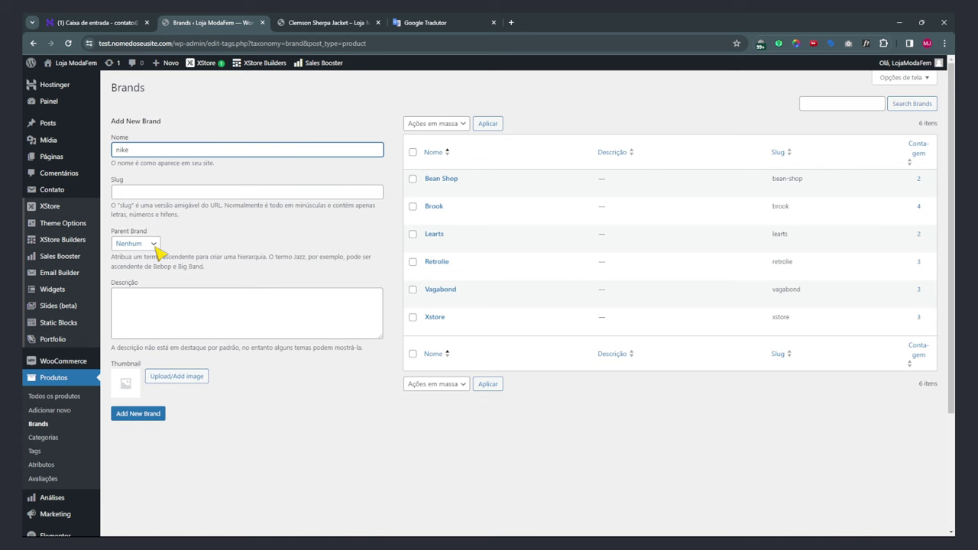
Copy the hint sentence into the nike brand's description.
left_click(157, 293)
left_click_drag(363, 361, 107, 357)
key("ctrl+c")
left_click(141, 333)
key("ctrl+v")
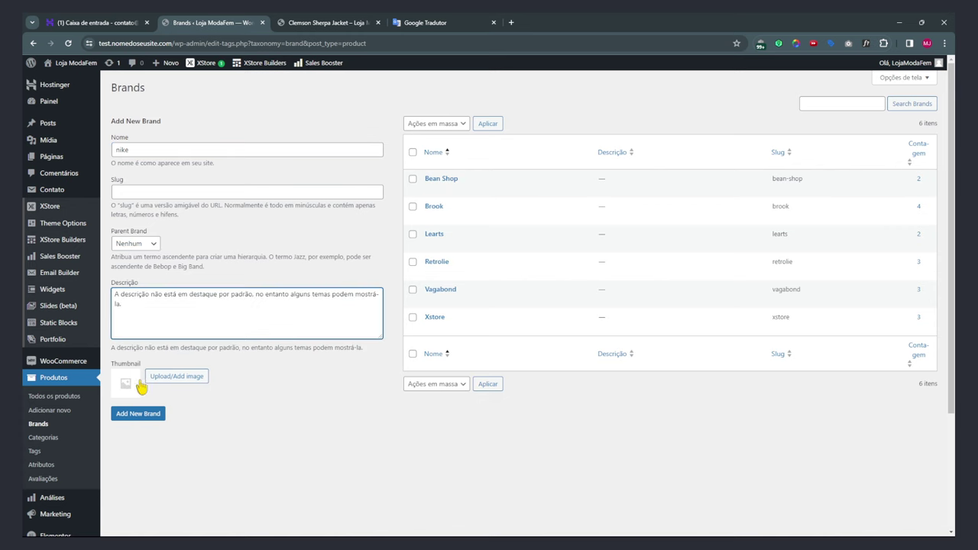
Set the lamp photo as the brand thumbnail and add the nike brand.
left_click(183, 378)
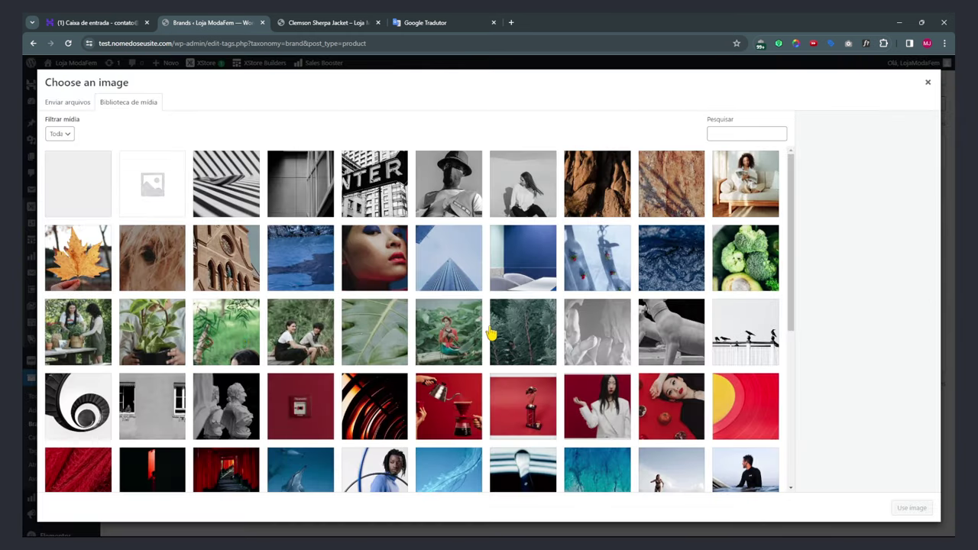
scroll(504, 339, "down", 3)
left_click(731, 428)
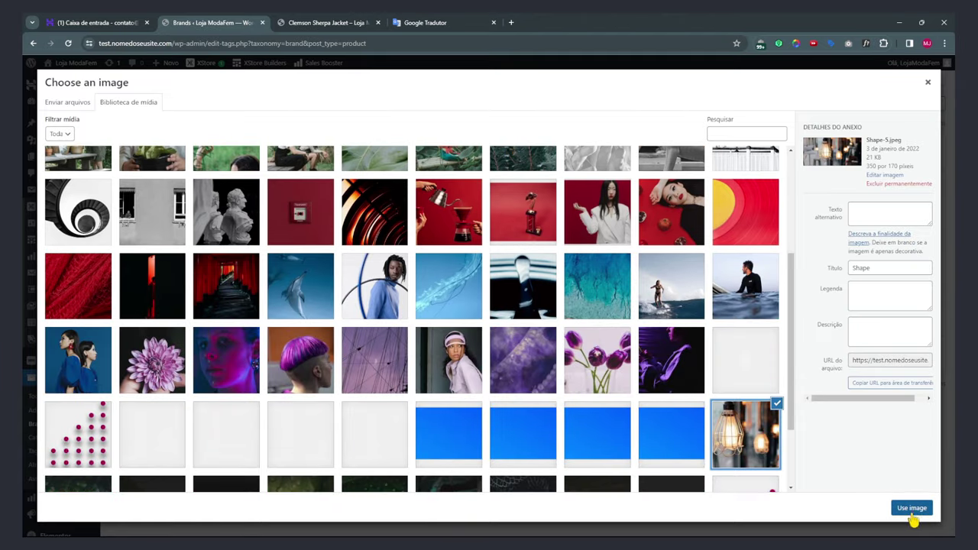
left_click(911, 507)
left_click(158, 416)
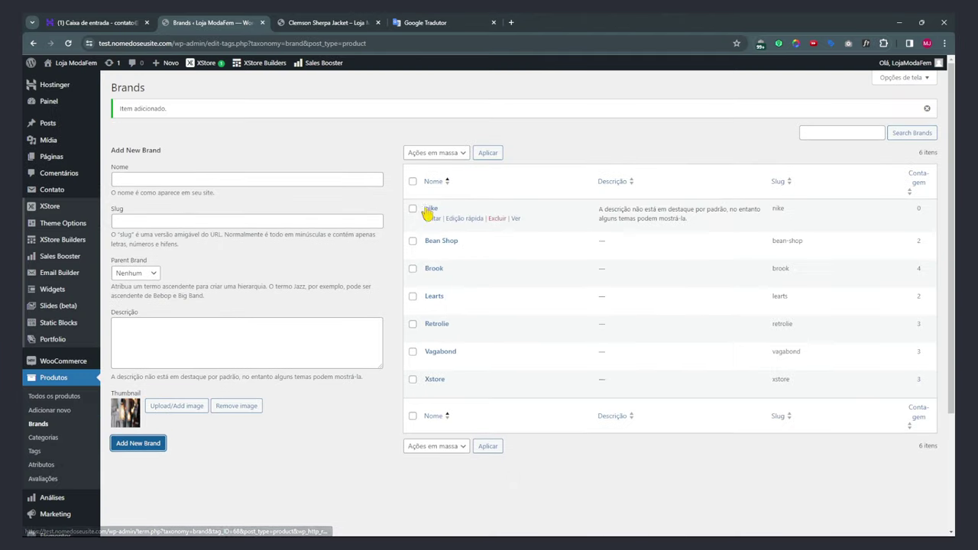
left_click_drag(601, 212, 741, 218)
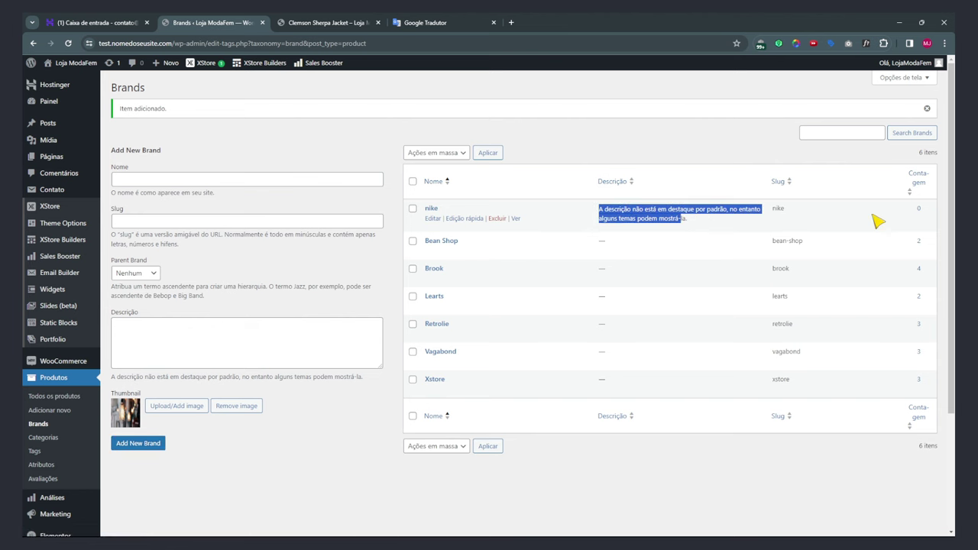
left_click(336, 23)
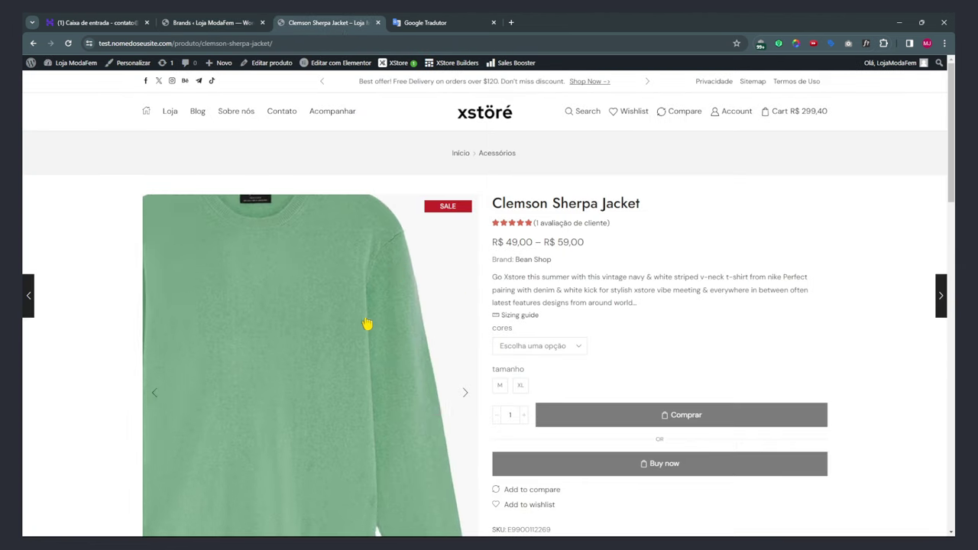
Expand the shop's brand filter to show all brands and scroll through the products.
left_click(489, 113)
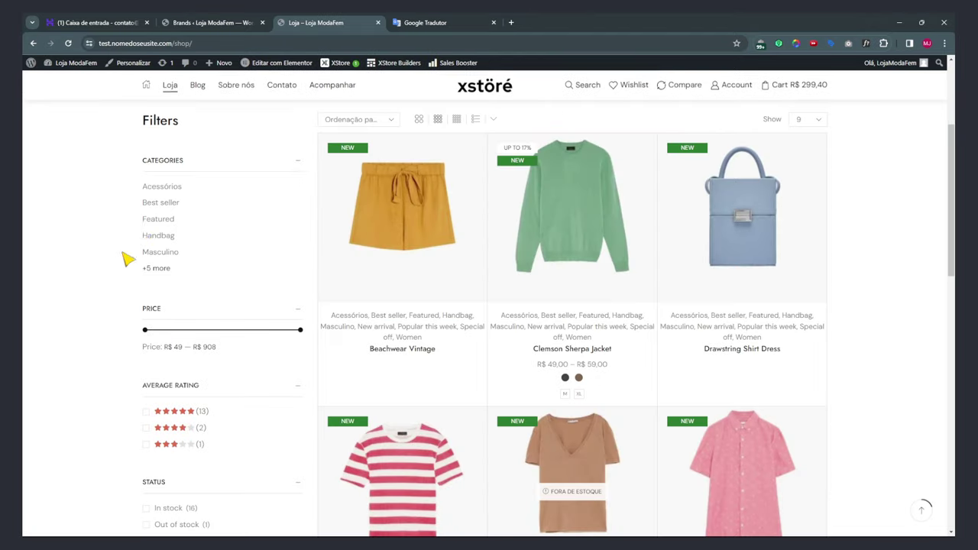
scroll(173, 304, "down", 2)
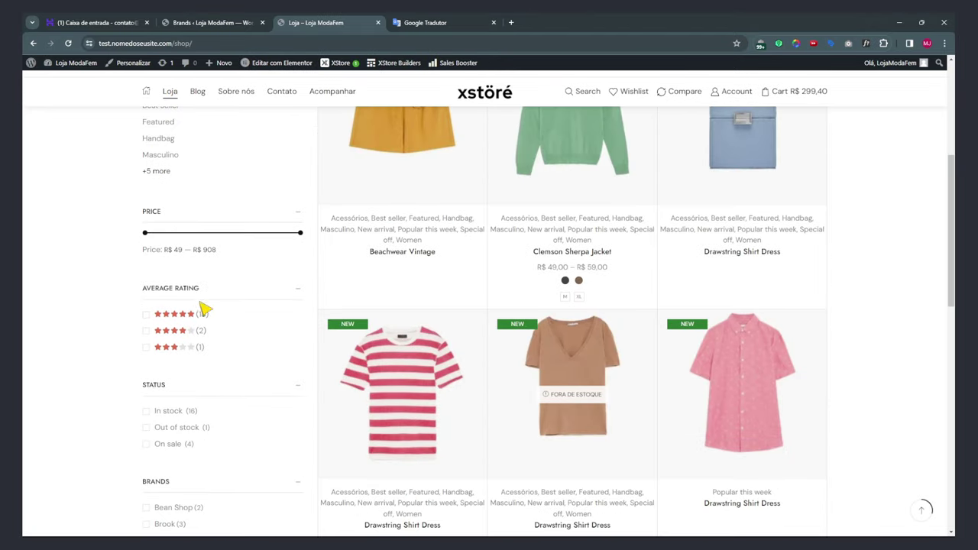
scroll(205, 307, "down", 3)
scroll(169, 357, "down", 2)
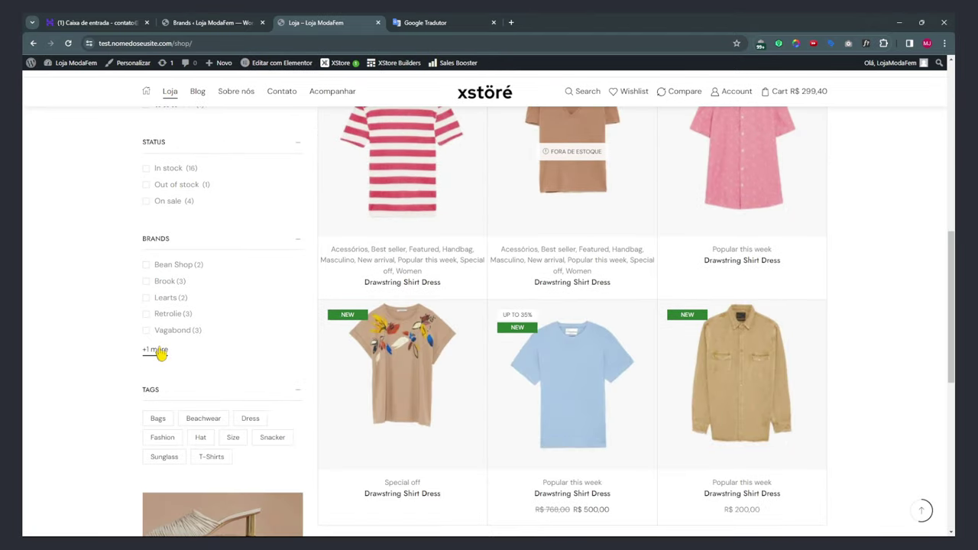
left_click(157, 350)
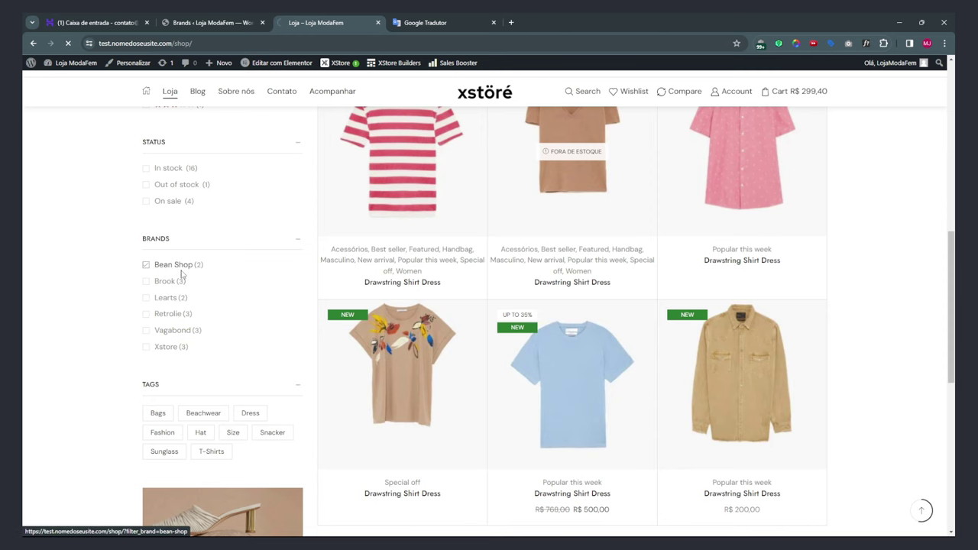
left_click(157, 352)
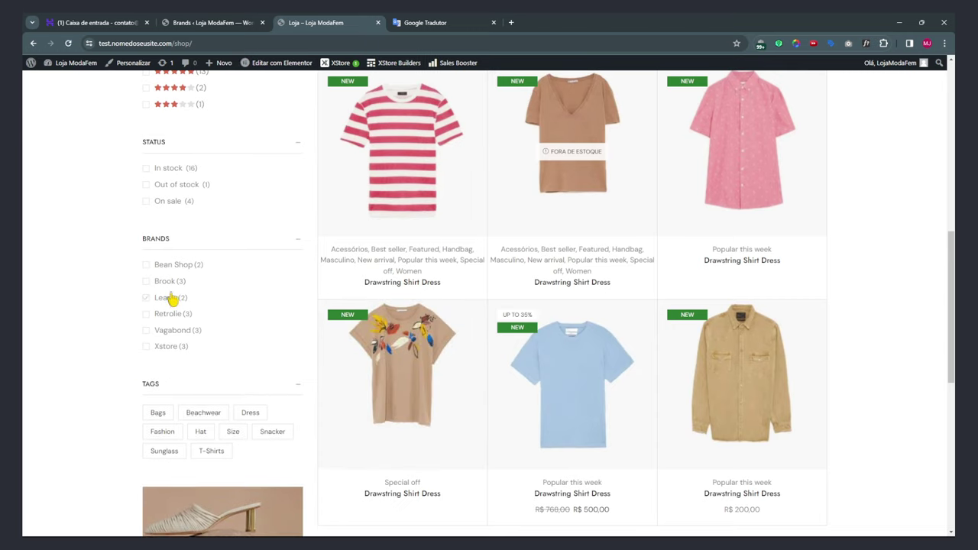
scroll(175, 321, "down", 5)
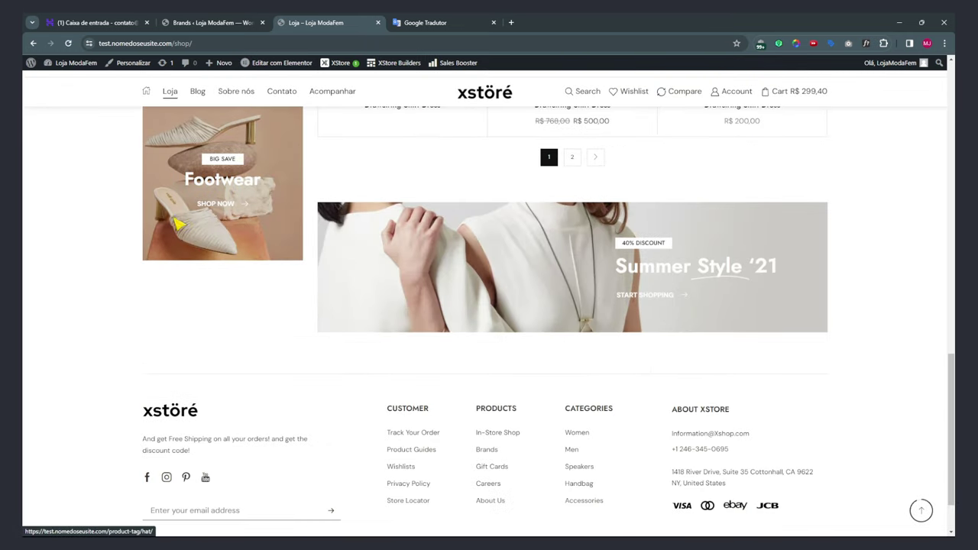
scroll(779, 321, "up", 15)
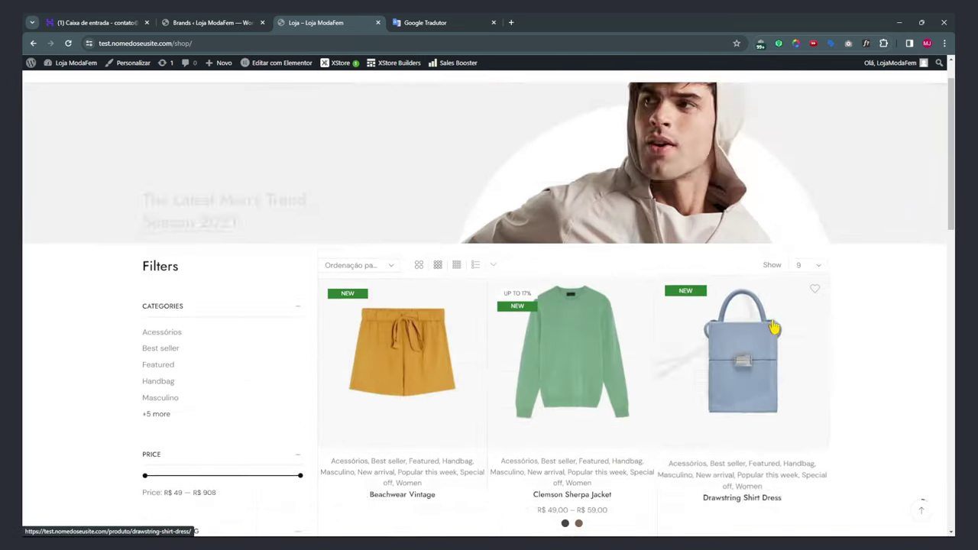
scroll(497, 392, "down", 13)
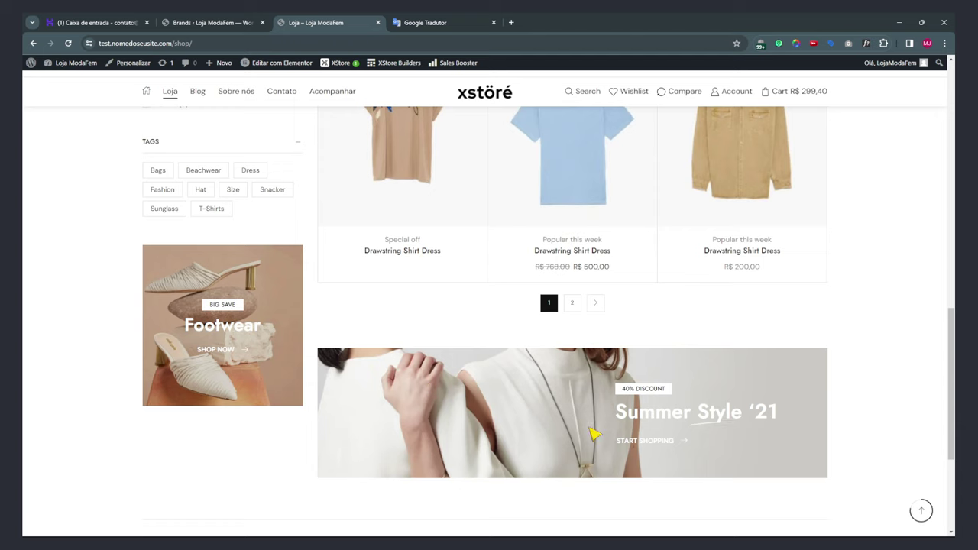
scroll(303, 414, "up", 15)
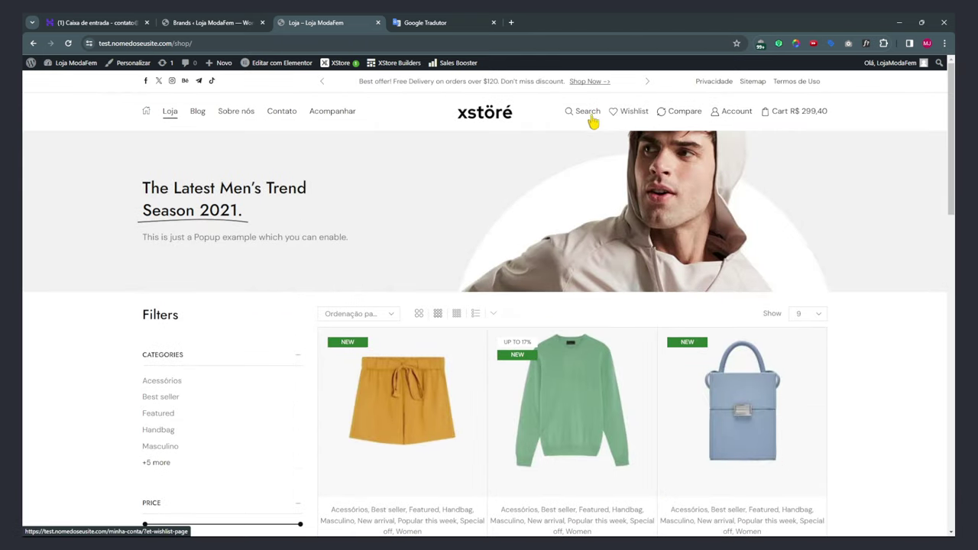
left_click(228, 23)
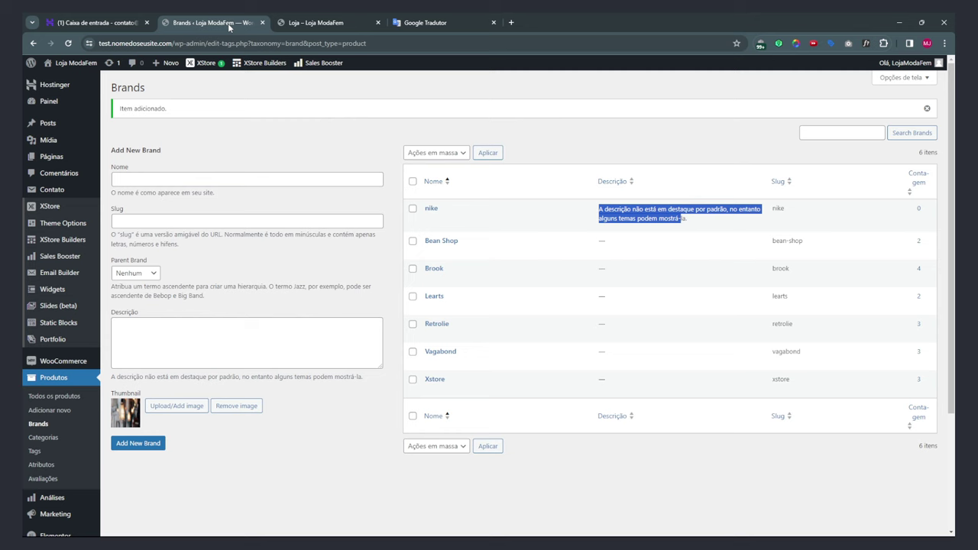
Check the shop, then look up the Portuguese translation of 'Brook' in the translator.
left_click(323, 460)
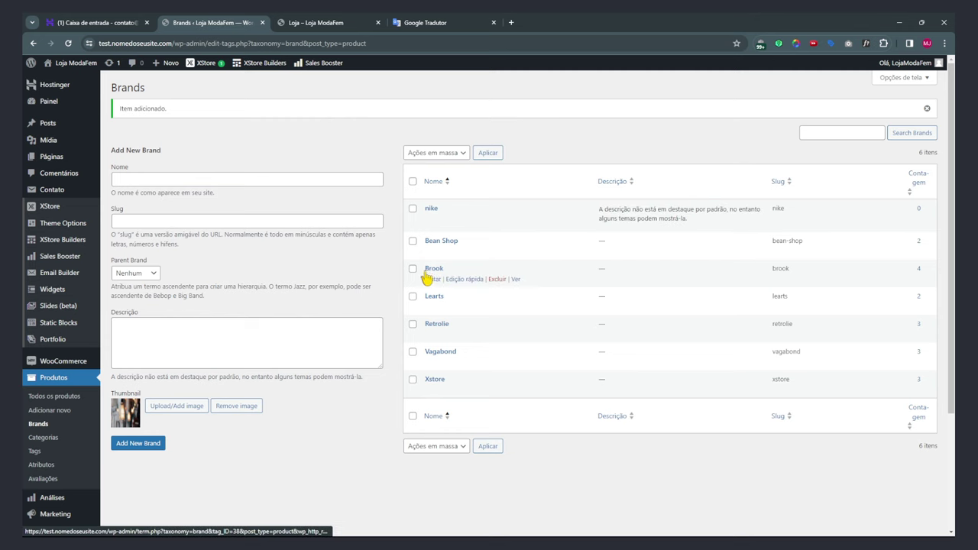
left_click(319, 22)
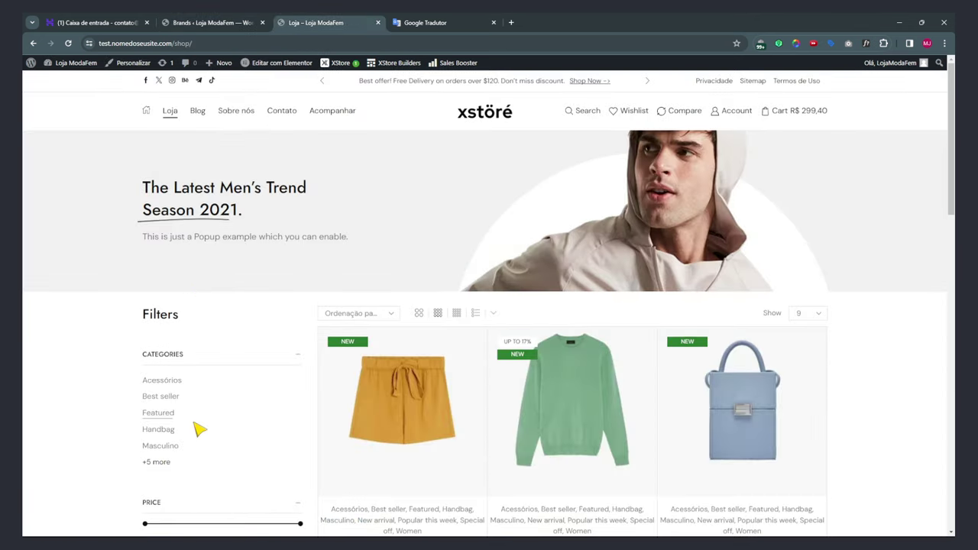
scroll(195, 427, "down", 3)
scroll(200, 430, "down", 2)
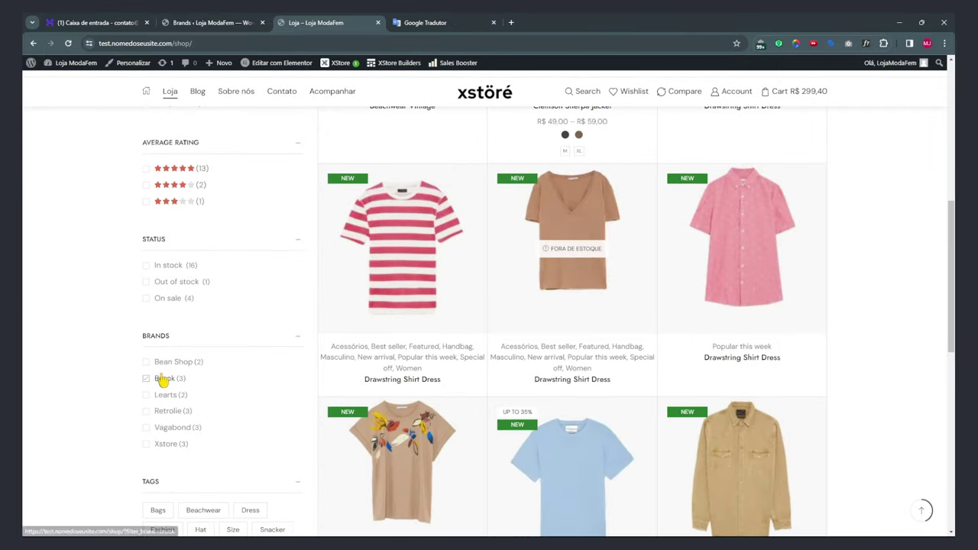
left_click(212, 22)
left_click_drag(444, 269, 439, 276)
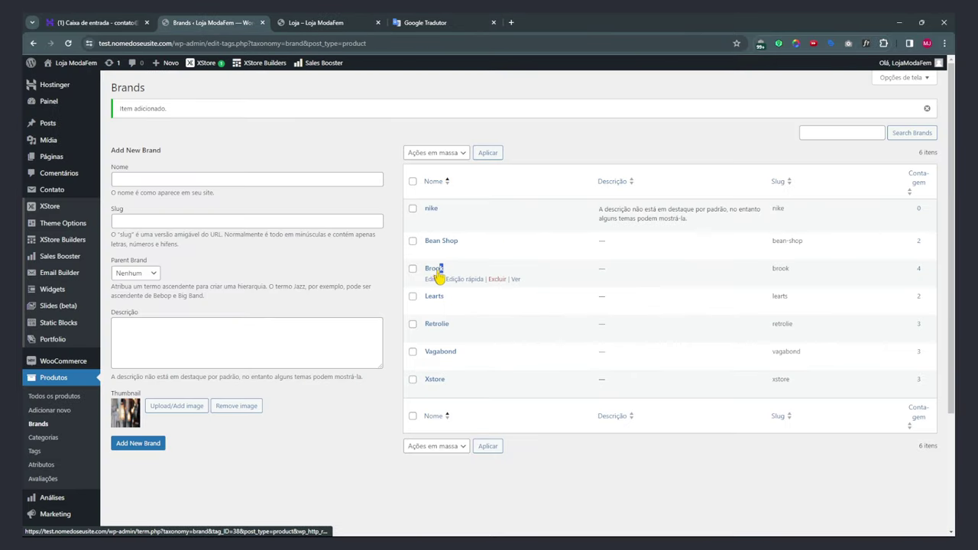
key("ctrl+4")
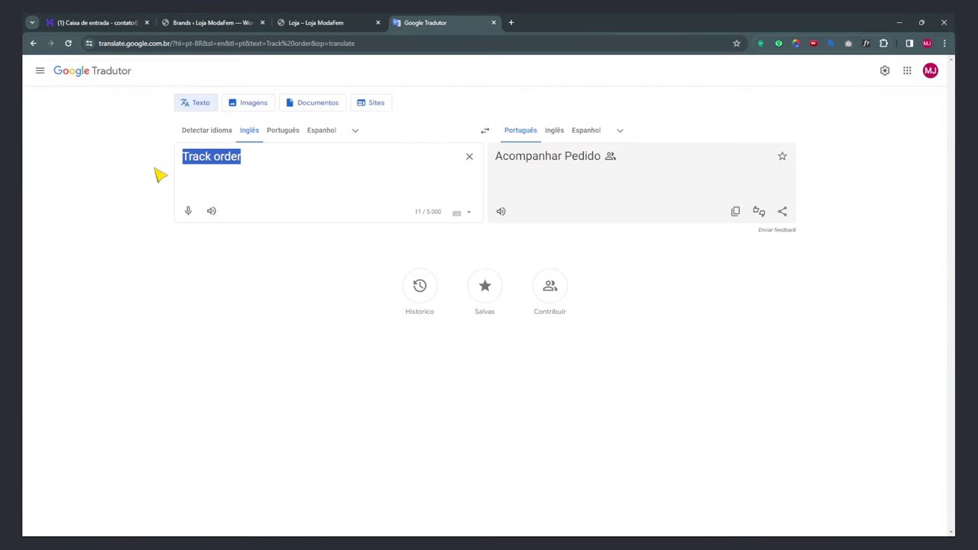
type("Brook")
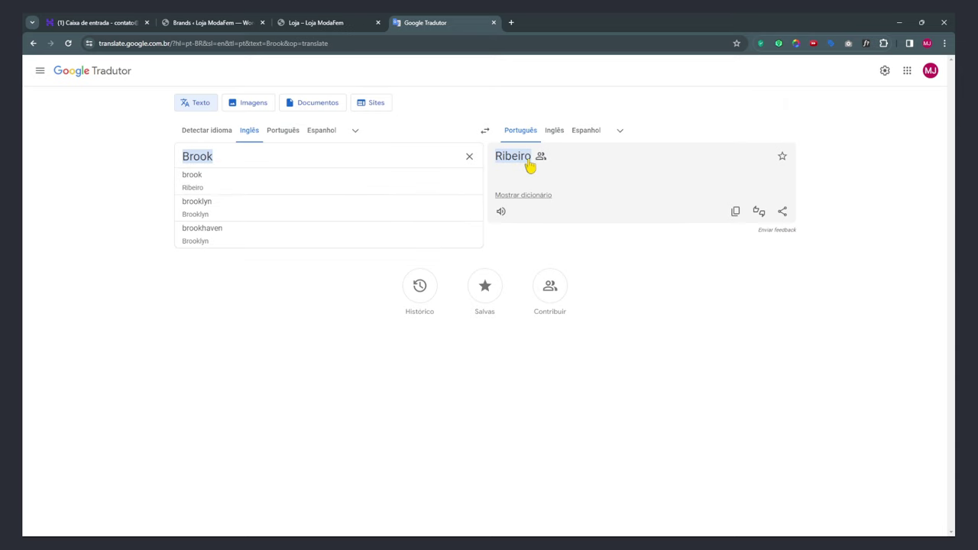
Quick-edit the Brook brand to the name Ribeiro, keeping slug brook.
left_click(338, 23)
left_click(210, 22)
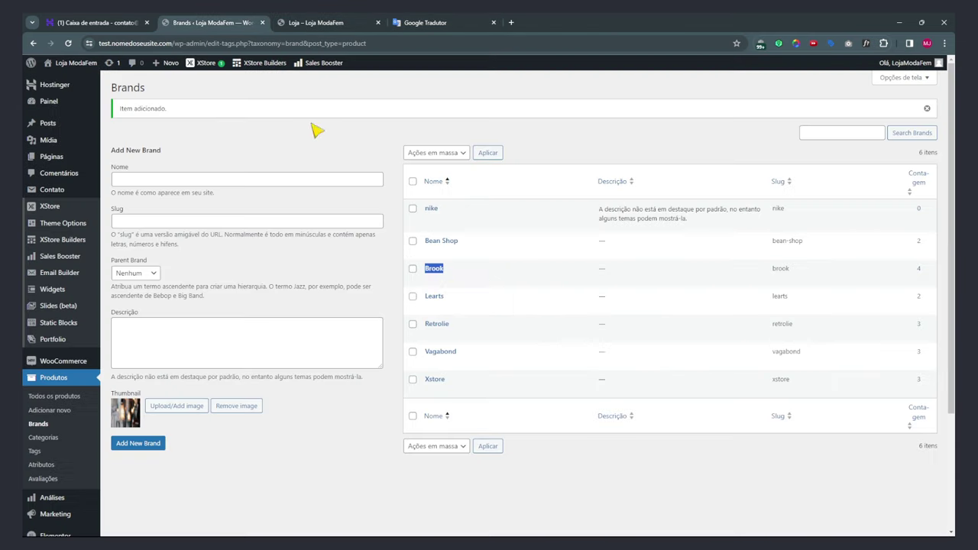
left_click(464, 278)
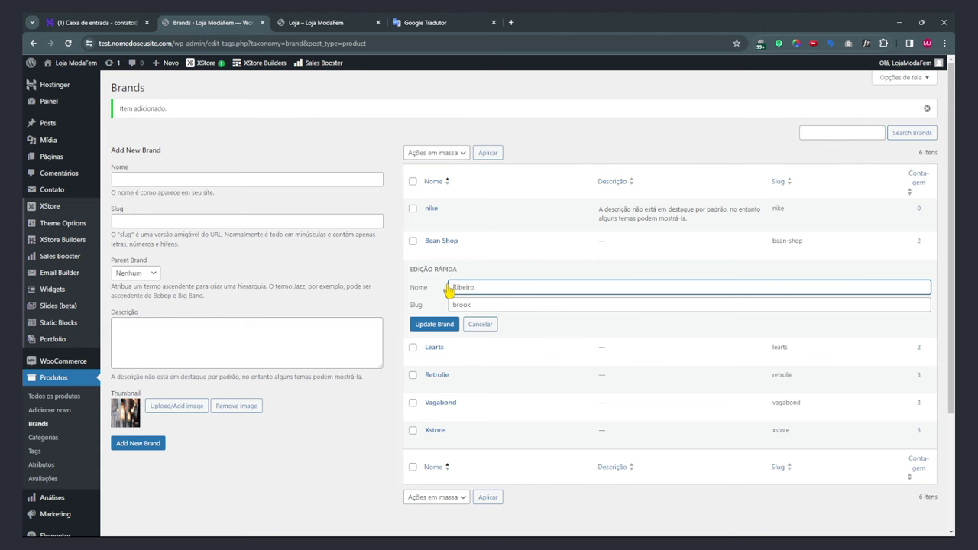
left_click(443, 325)
left_click(321, 23)
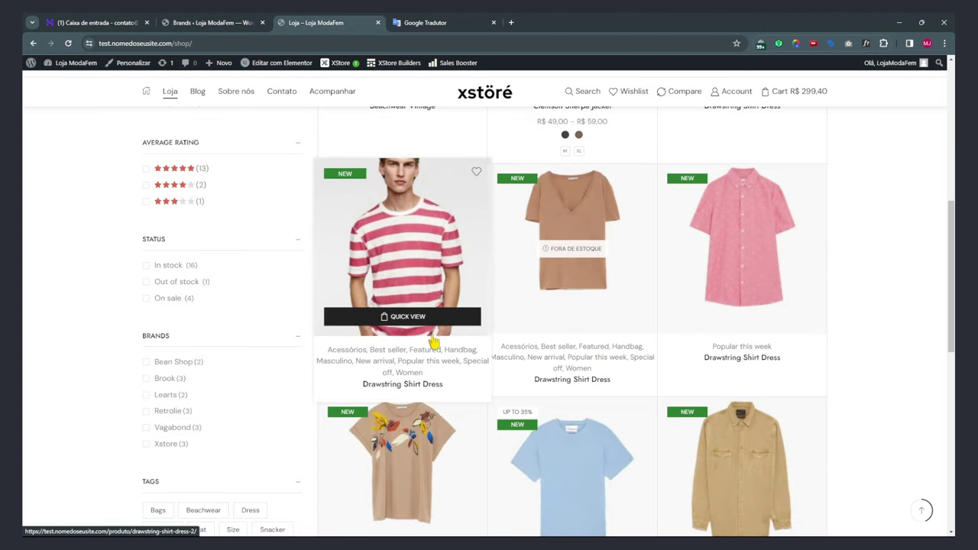
Reload the shop and filter its products by the Ribeiro brand and the Best seller category.
key("F5")
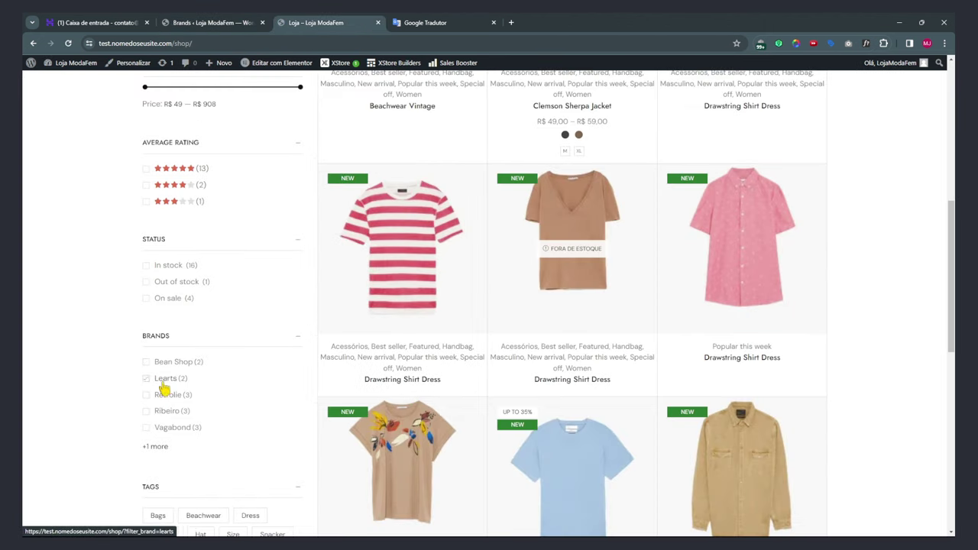
left_click(159, 447)
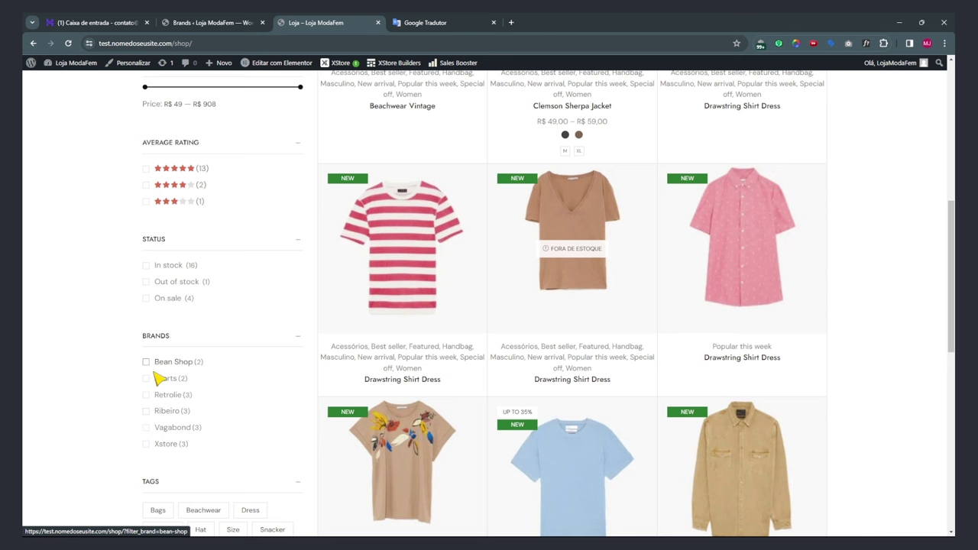
left_click(148, 417)
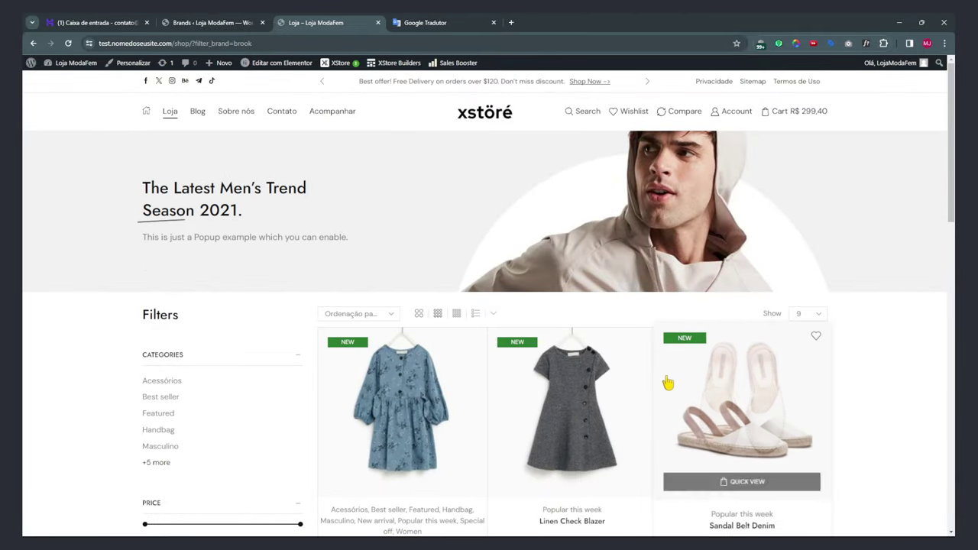
left_click(163, 399)
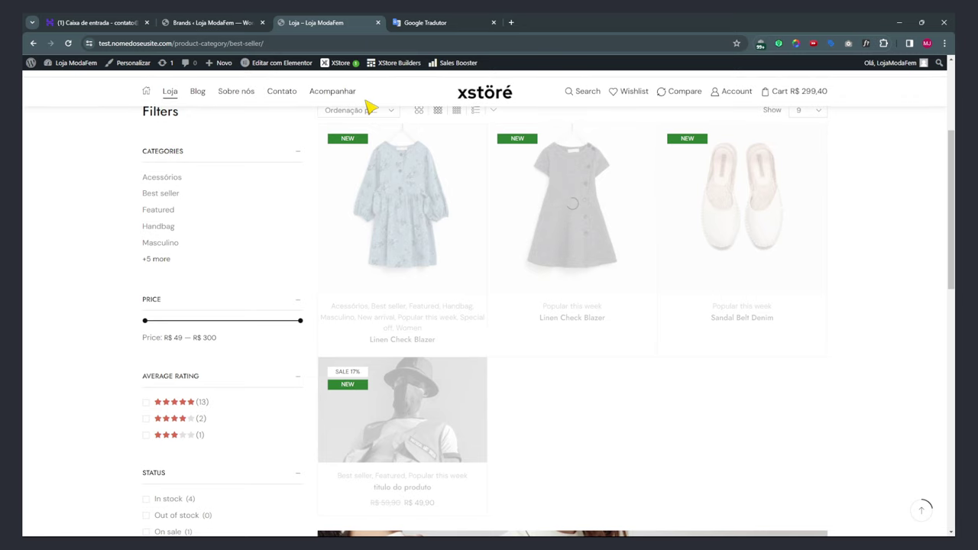
Return to the Brands admin list, where Brook now reads Ribeiro with 4 products.
left_click(230, 23)
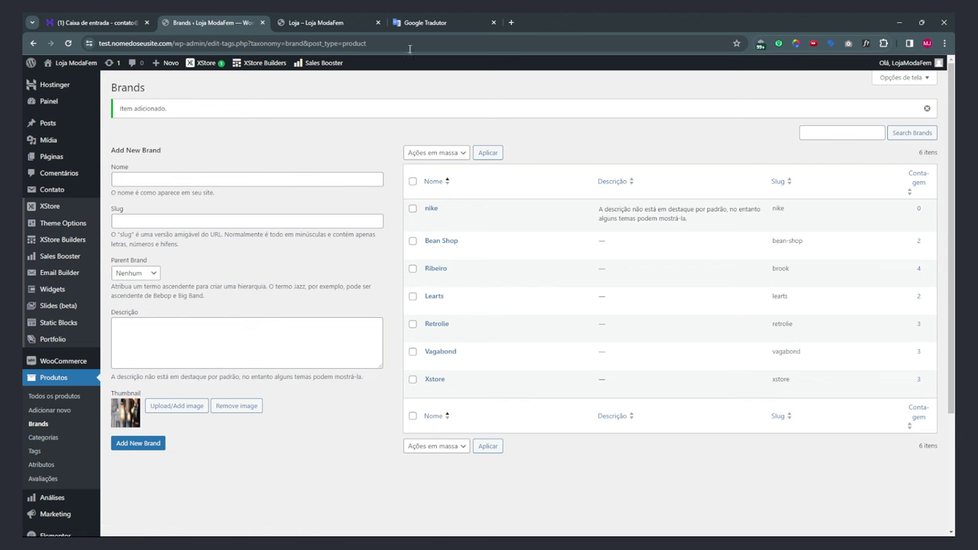
left_click(359, 23)
scroll(539, 283, "up", 3)
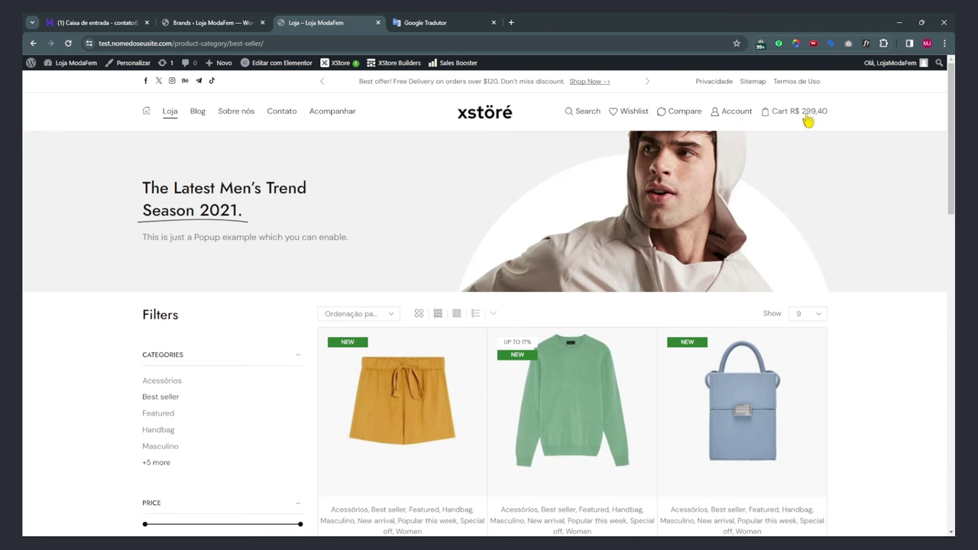
left_click(214, 23)
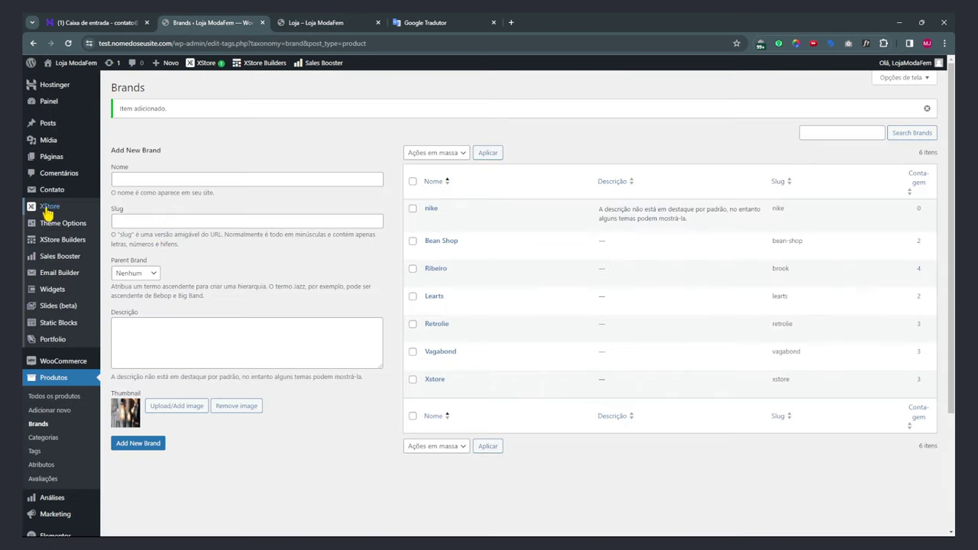
Zoom in the XStore Control Panel page and collapse its side menu.
mouse_move(61, 211)
key("ctrl+plus")
key("ctrl+plus")
key("ctrl+plus")
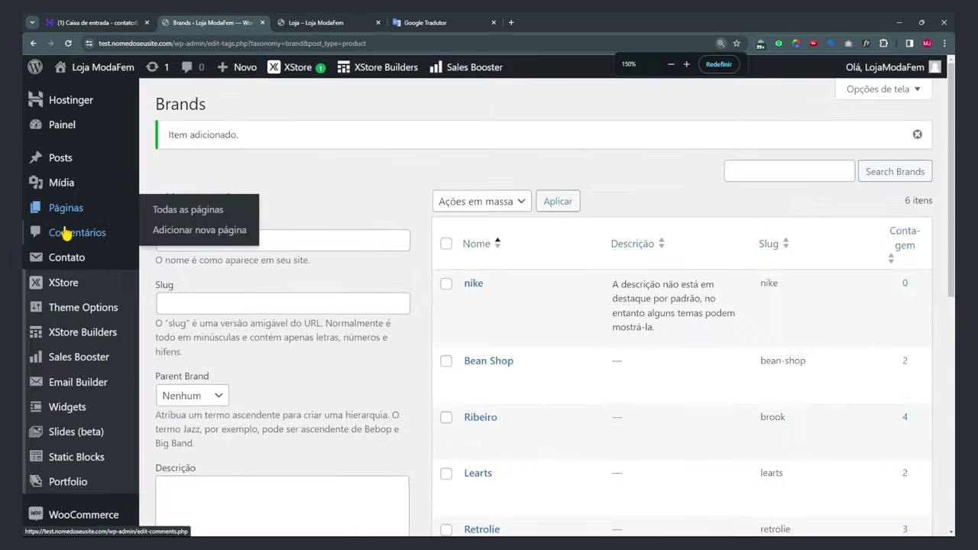
scroll(48, 209, "down", 1)
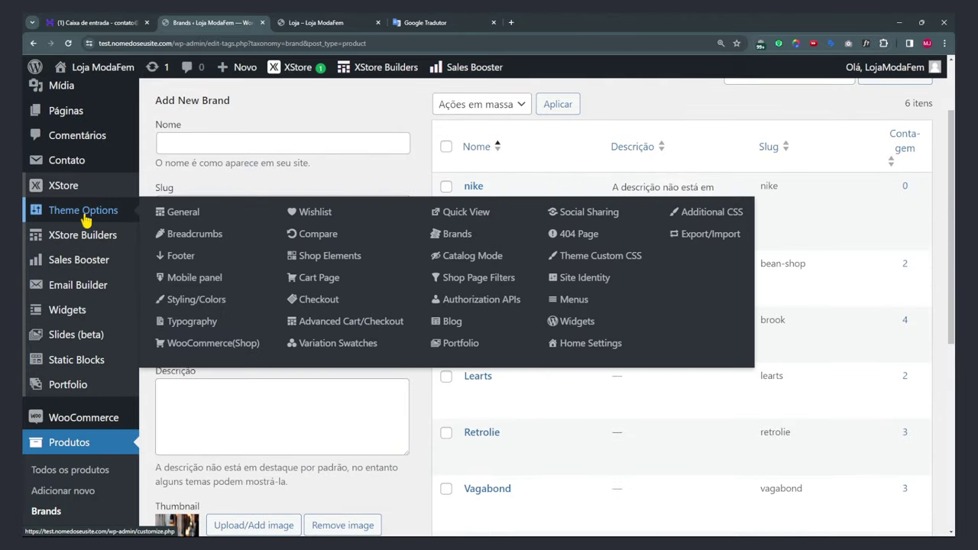
mouse_move(68, 180)
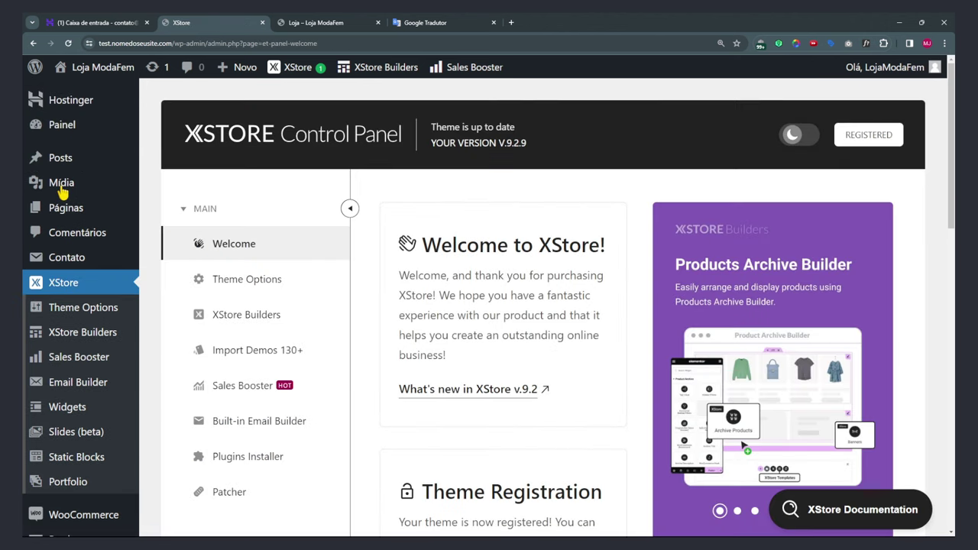
left_click(349, 208)
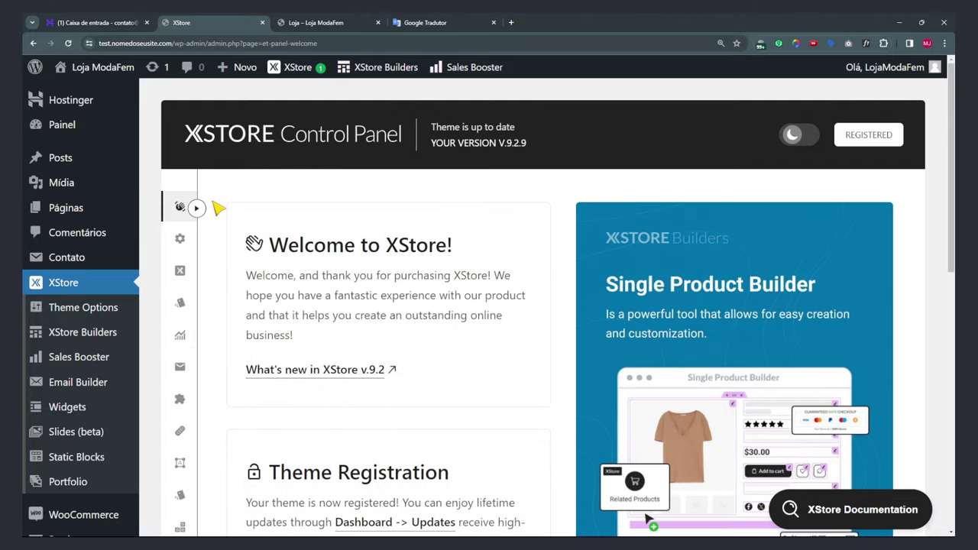
Browse the feature carousel slides, including Products Archive Builder and Single Product Builder.
scroll(260, 245, "down", 3)
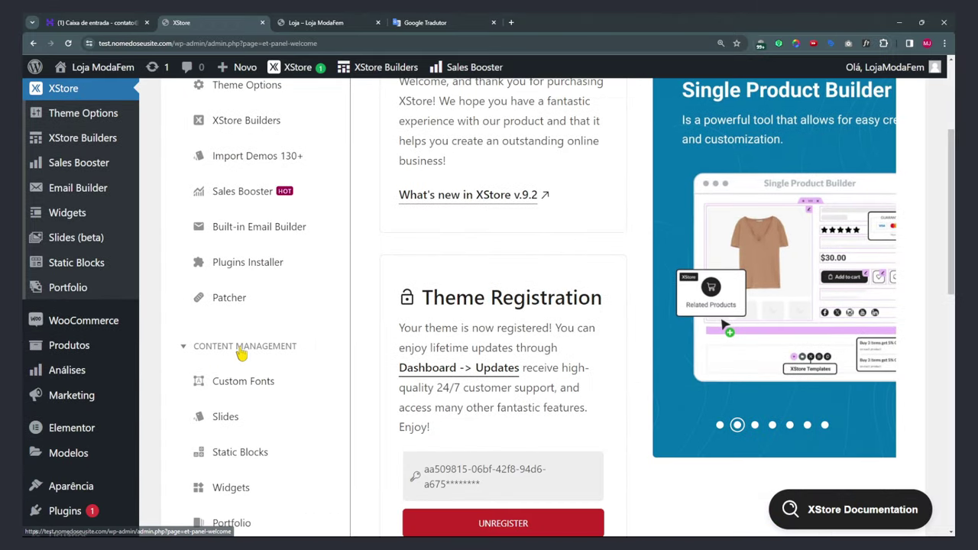
scroll(242, 351, "down", 3)
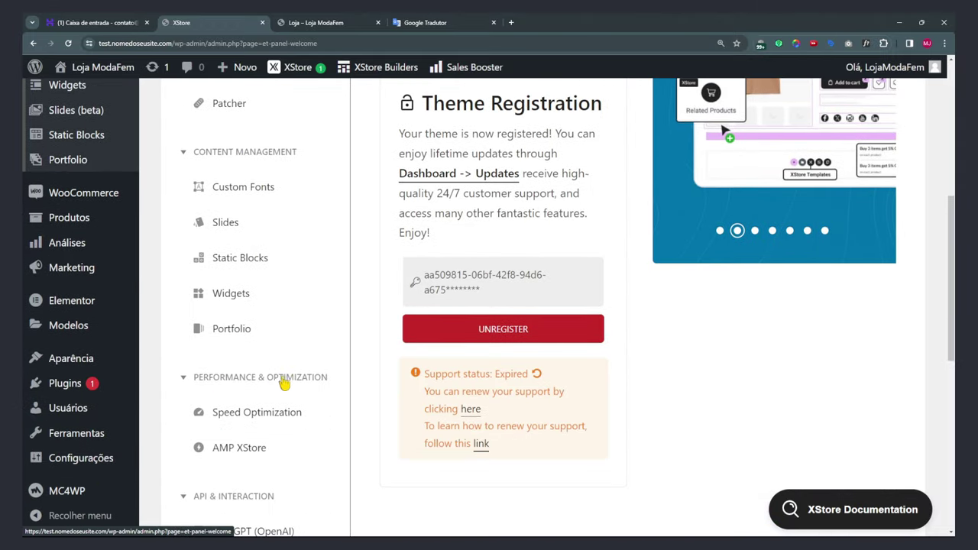
scroll(267, 417, "down", 2)
scroll(262, 437, "up", 6)
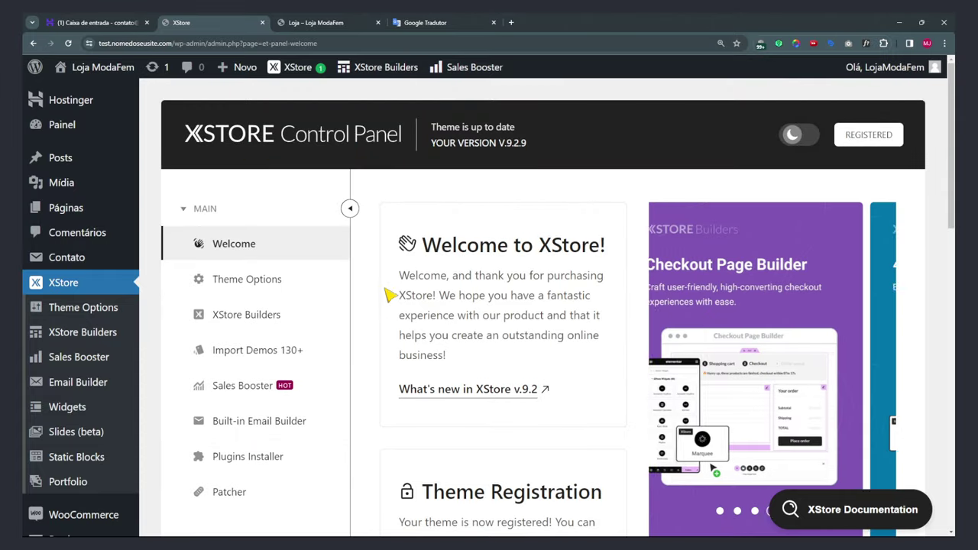
scroll(721, 133, "down", 2)
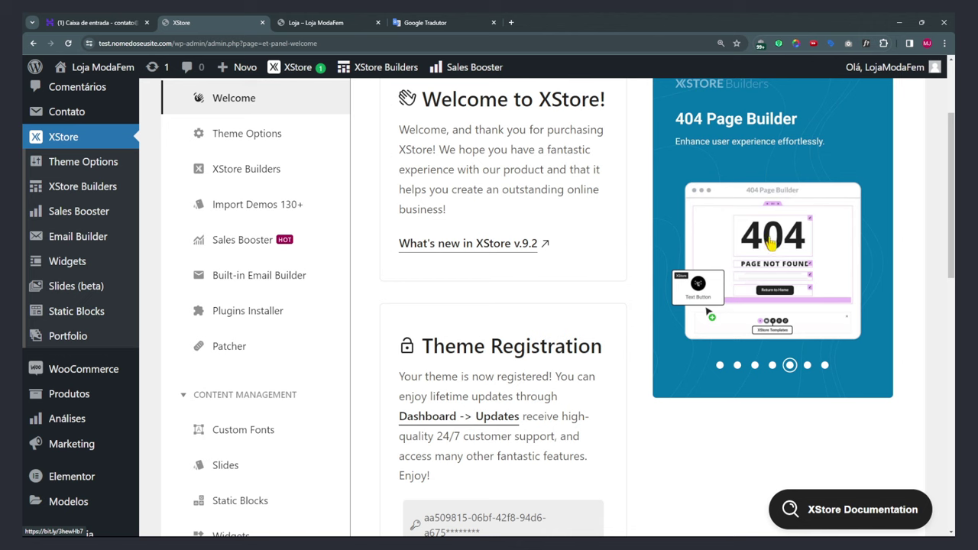
left_click(808, 366)
scroll(726, 223, "up", 1)
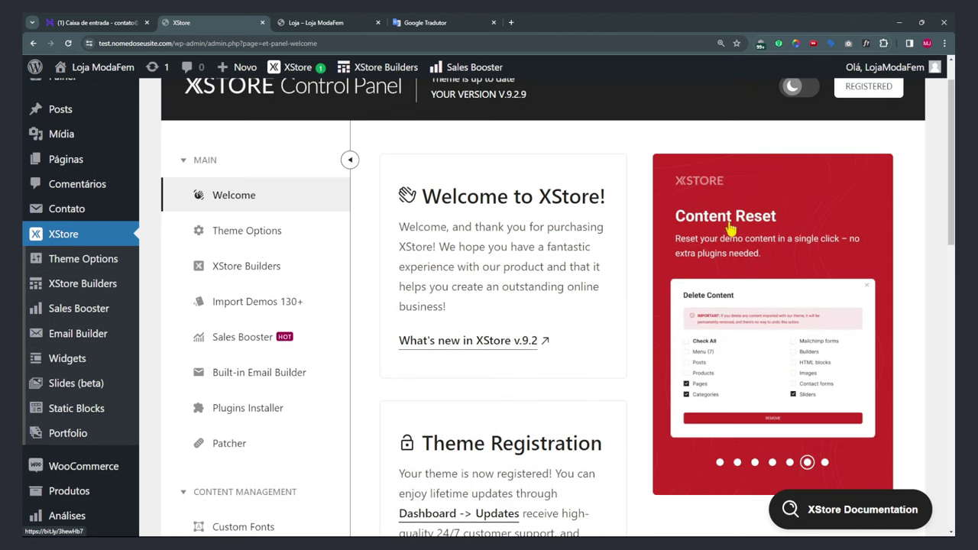
scroll(756, 243, "down", 1)
left_click(824, 414)
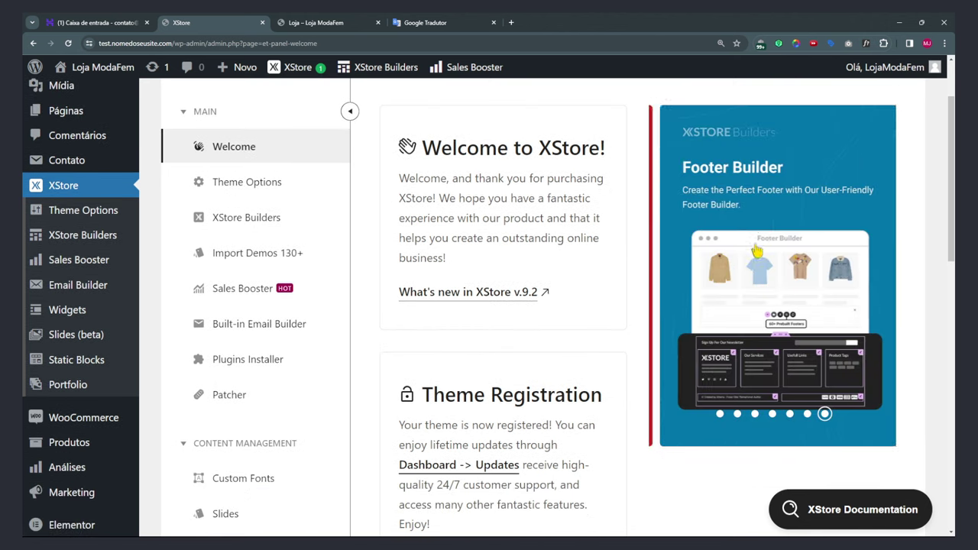
left_click(719, 415)
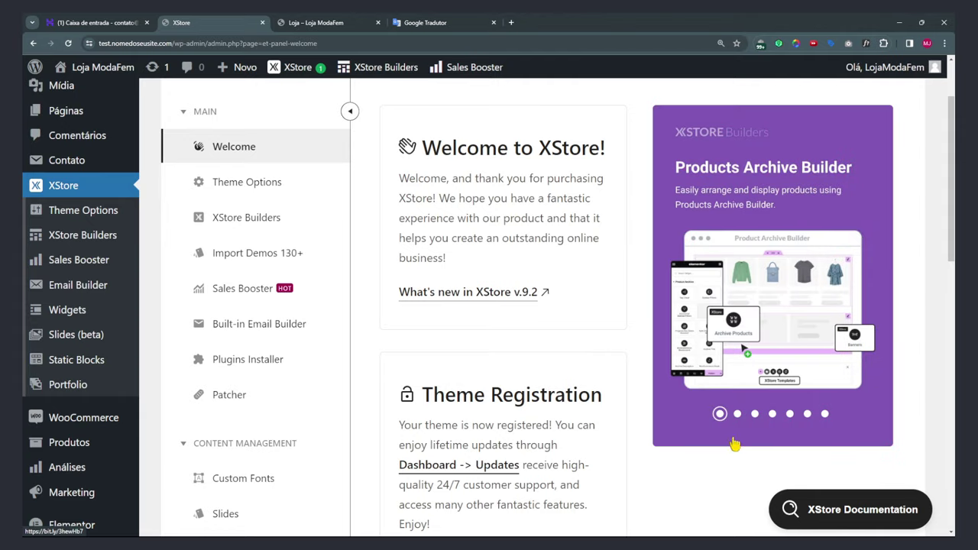
left_click(738, 414)
scroll(527, 267, "up", 2)
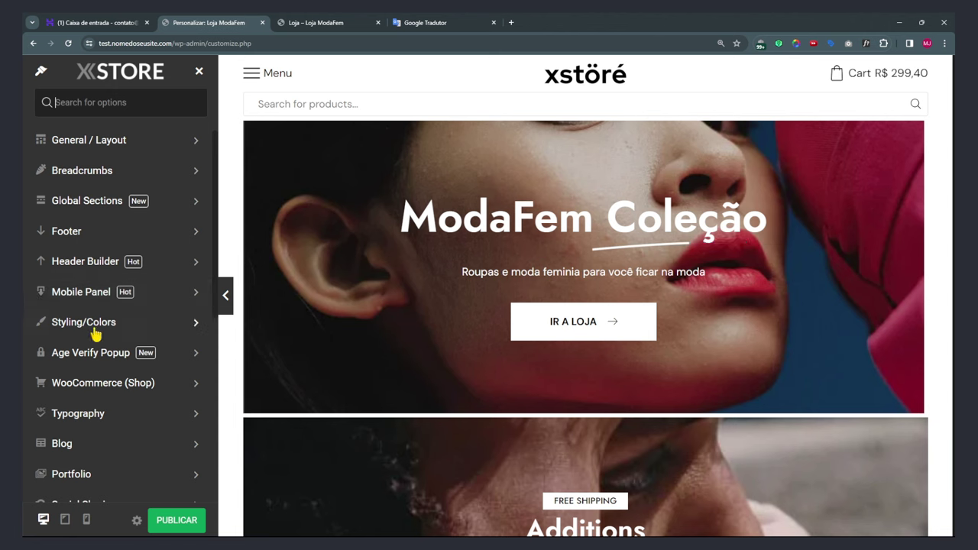
Review General / Layout at Wide layout and 1440 width, reset zoom, and return to the options.
scroll(102, 340, "down", 5)
scroll(107, 340, "up", 5)
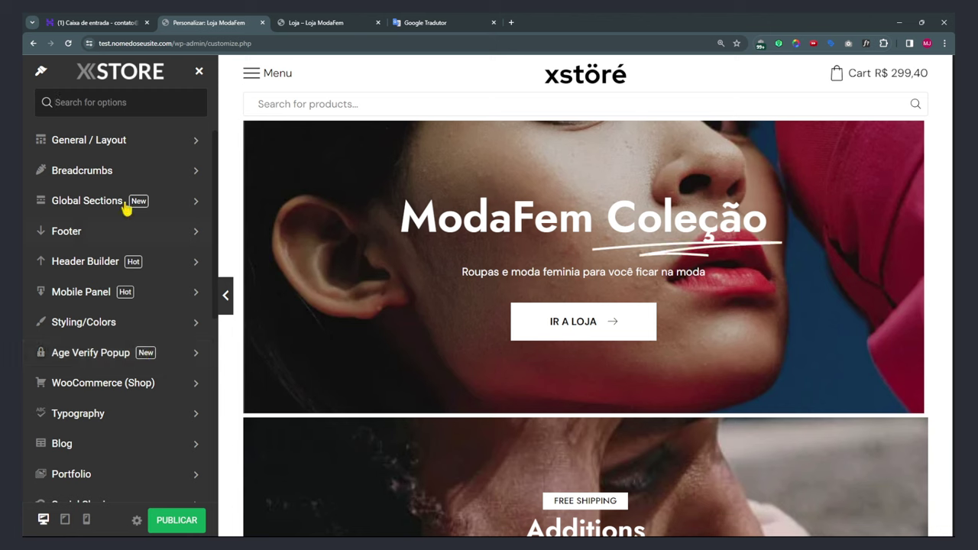
left_click(79, 146)
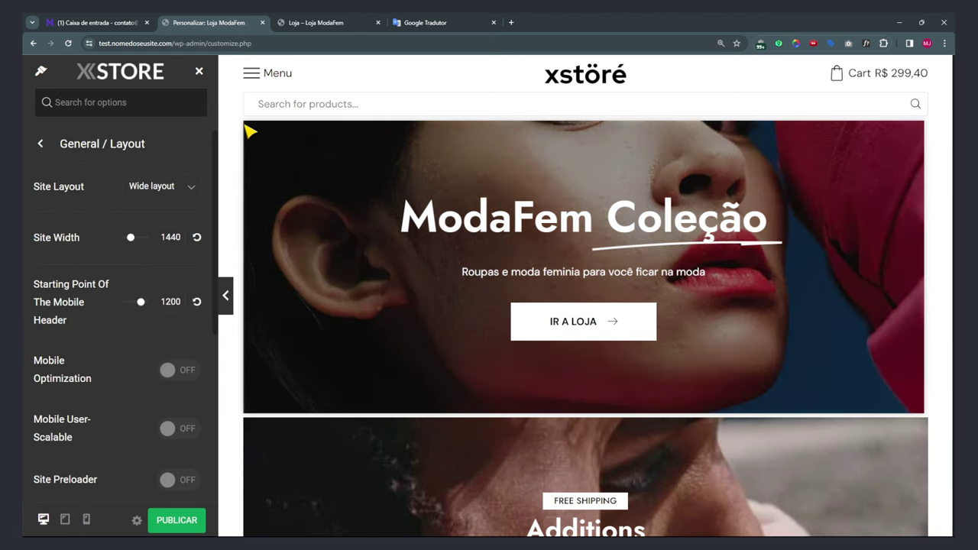
scroll(498, 181, "down", 6)
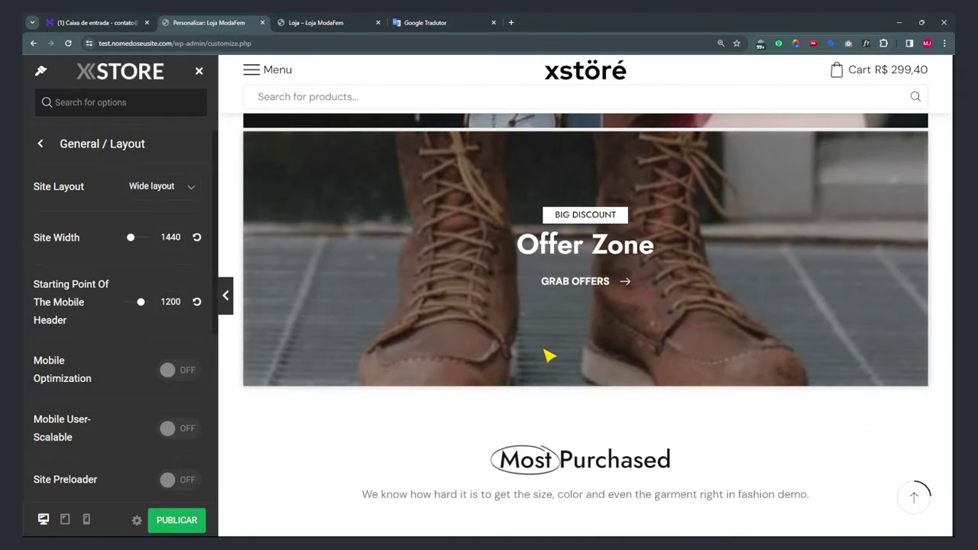
scroll(545, 356, "up", 5)
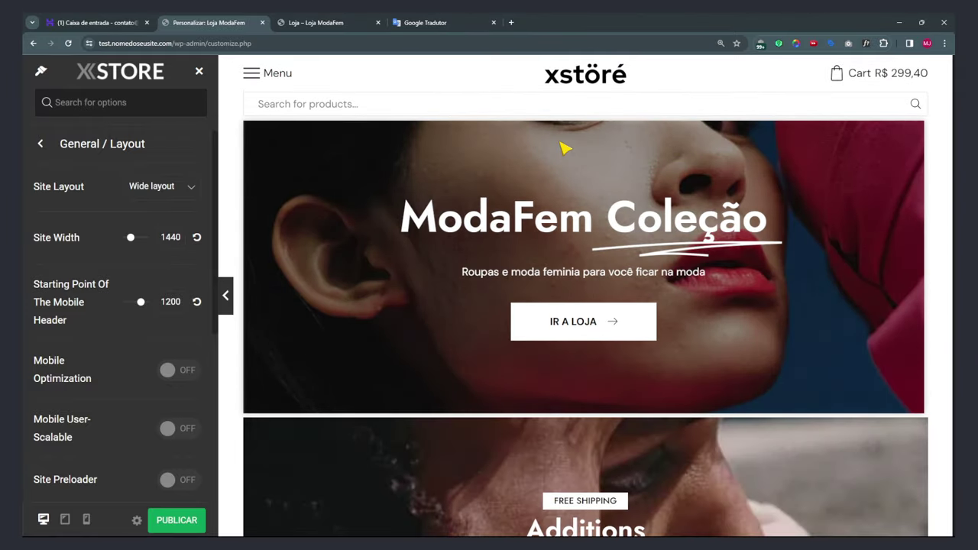
key("ctrl+0")
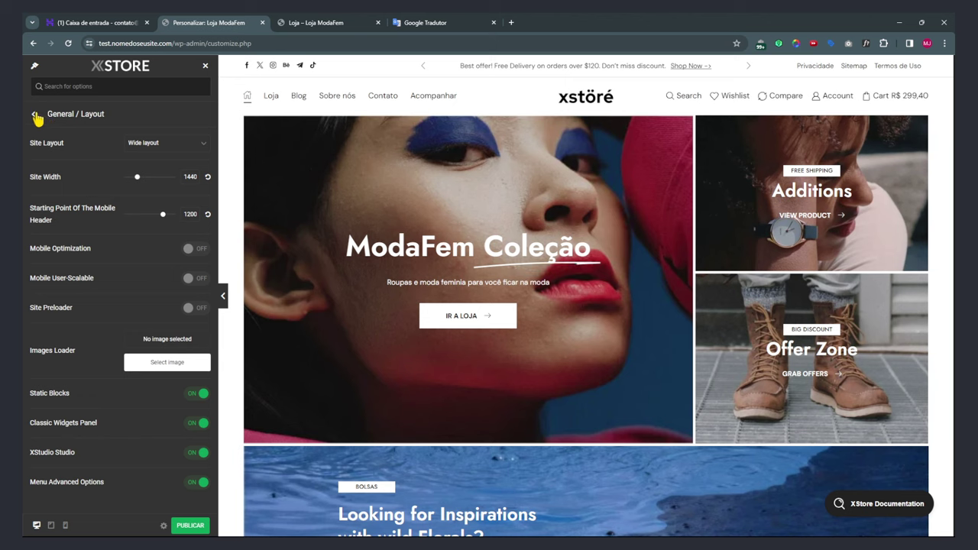
left_click(35, 117)
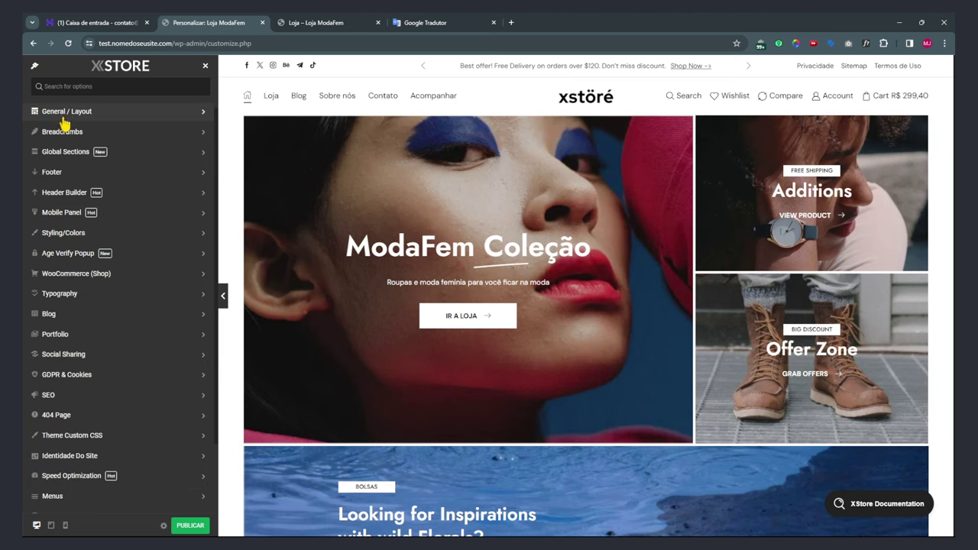
Reopen General / Layout and translate the customizer page into Portuguese.
scroll(69, 305, "down", 1)
scroll(83, 292, "up", 1)
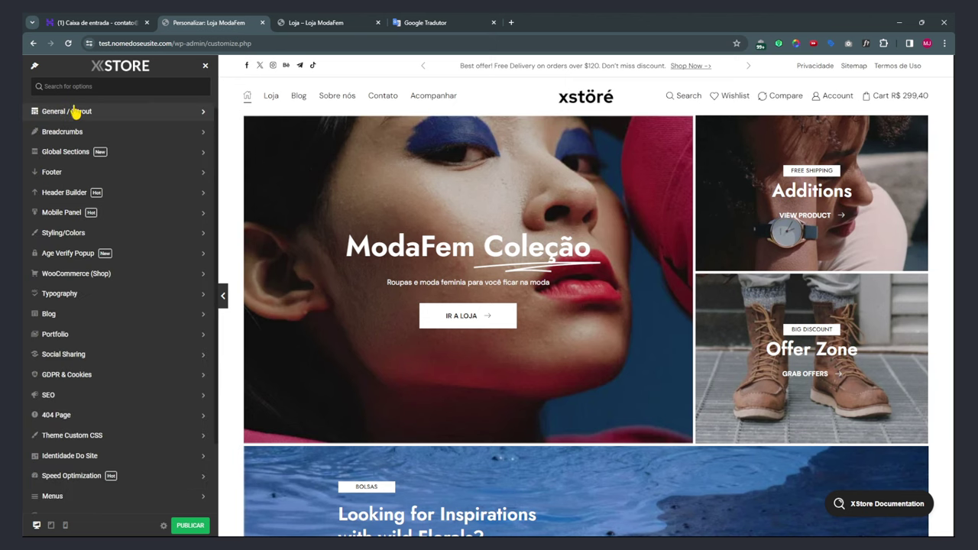
left_click(76, 112)
mouse_move(68, 143)
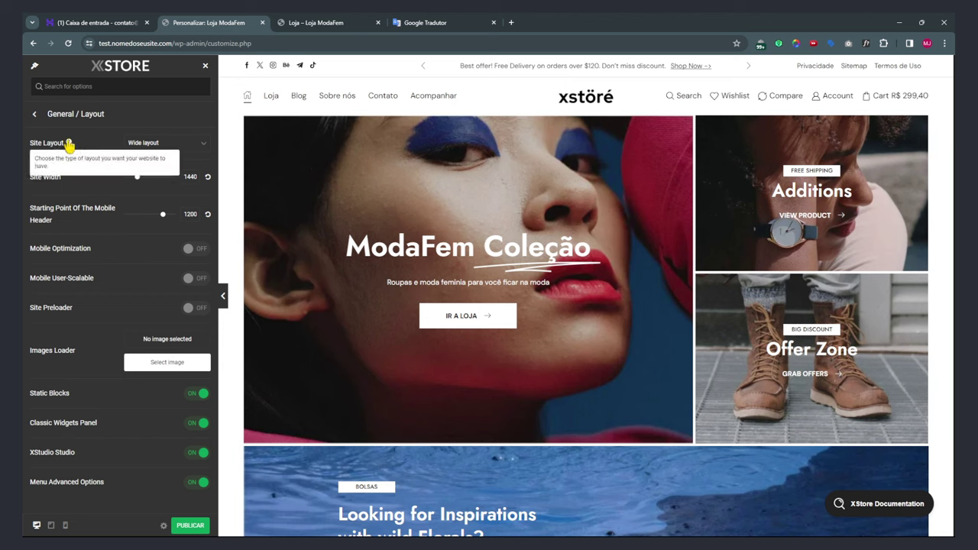
right_click(42, 141)
left_click(81, 300)
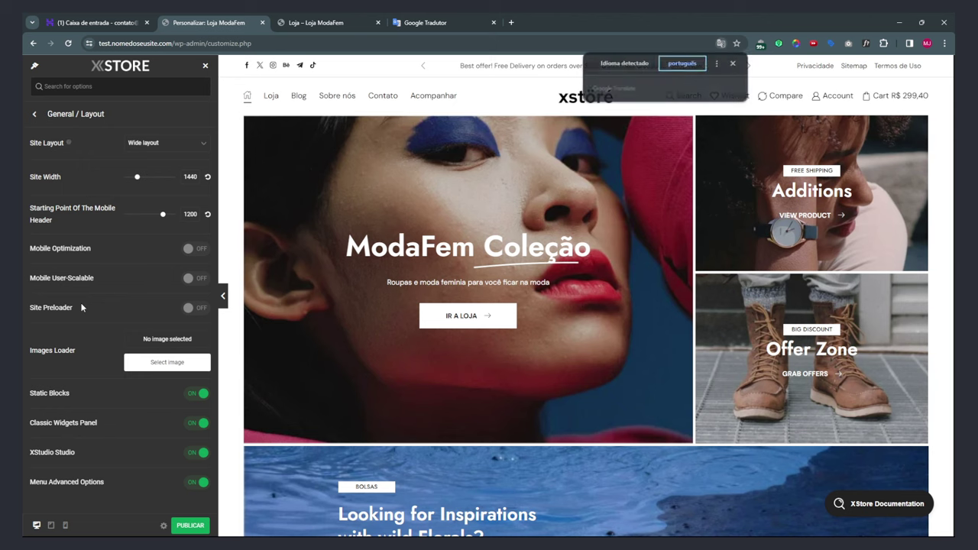
Revert the page to English and set Site Layout to Boxed.
mouse_move(79, 144)
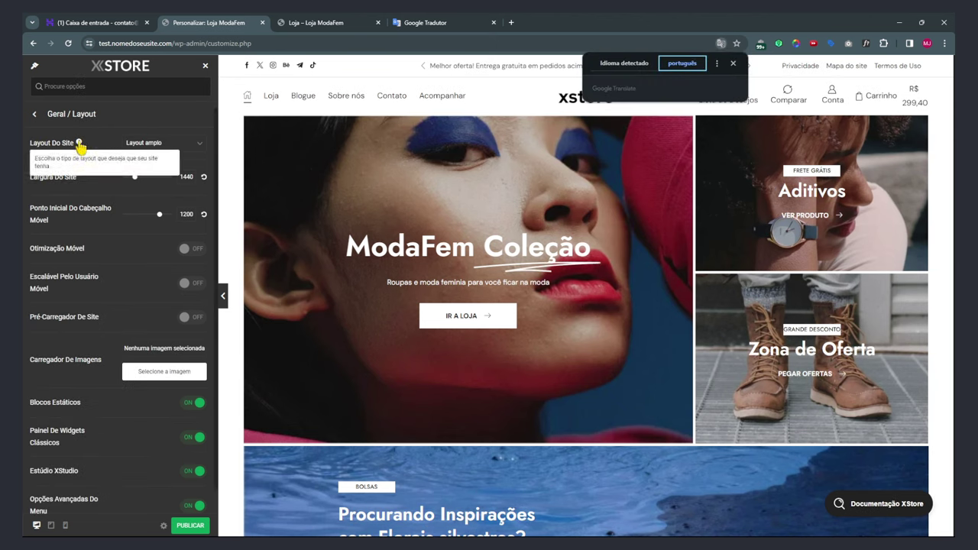
left_click(625, 63)
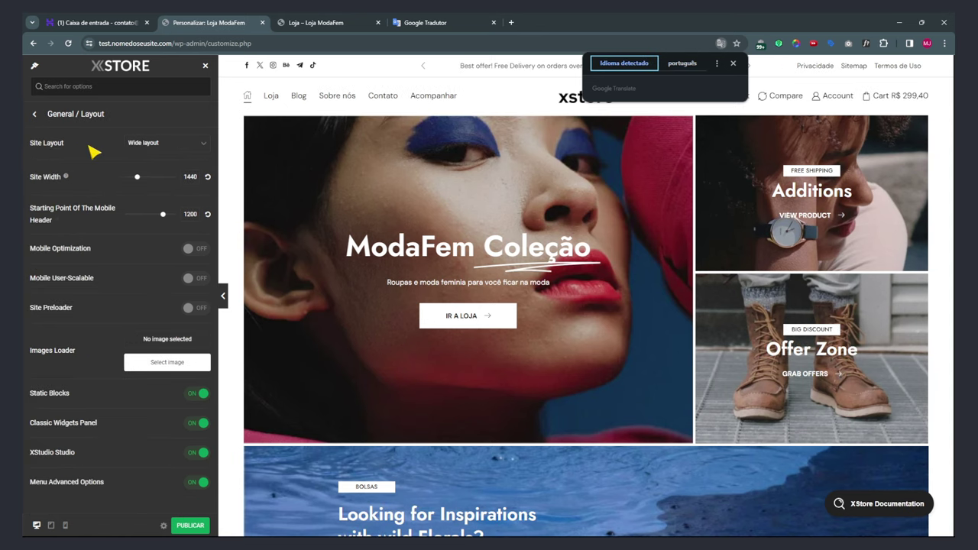
left_click(149, 149)
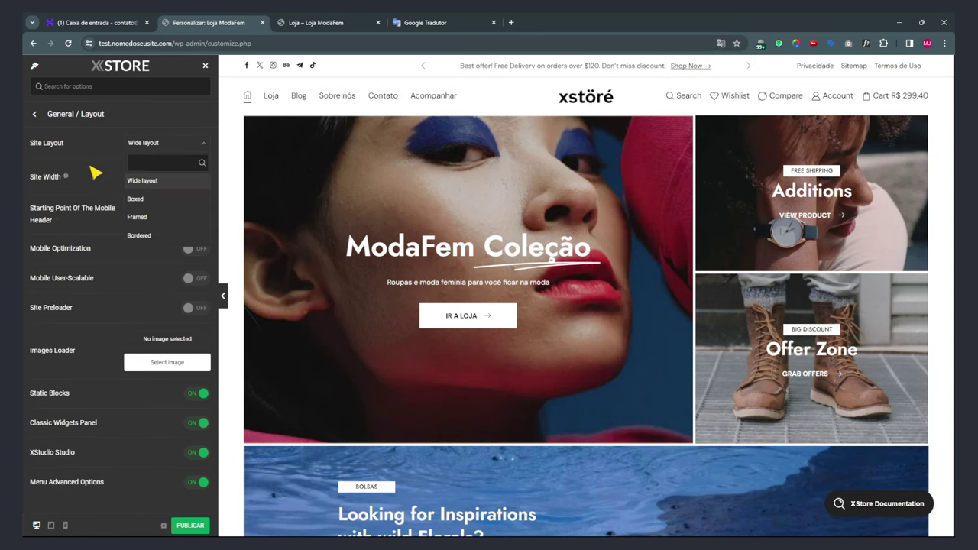
left_click(145, 200)
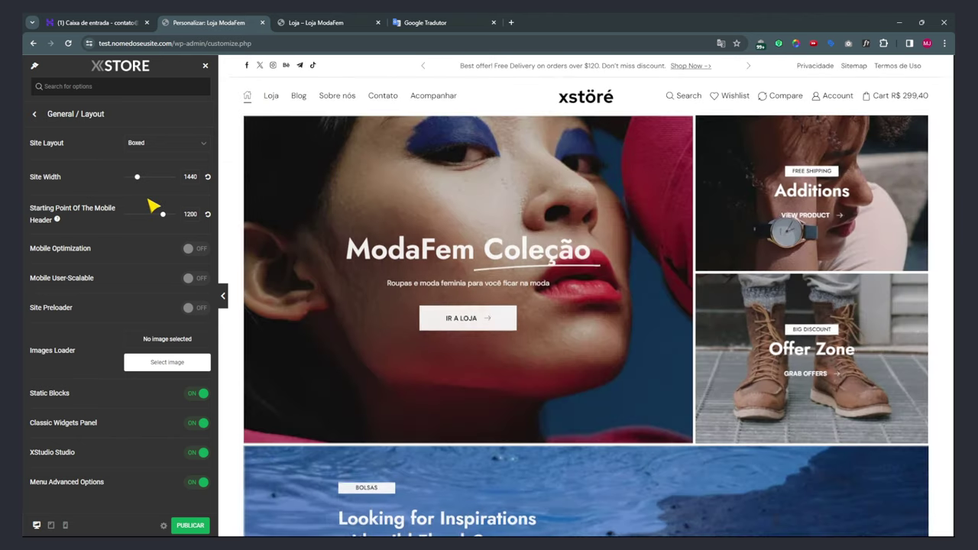
Load the Blog page in the preview and try the Framed site layout full-width.
left_click(298, 97)
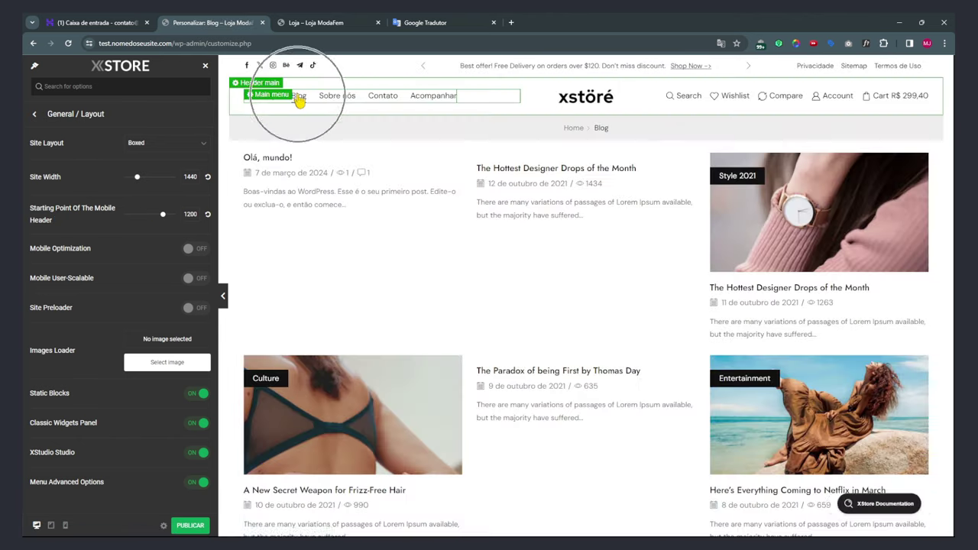
left_click(224, 298)
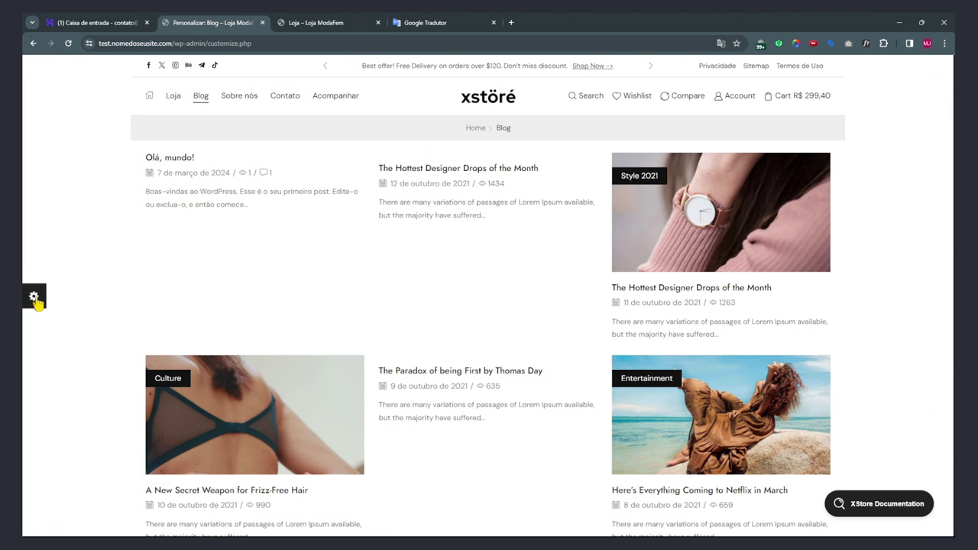
left_click(34, 298)
left_click(142, 145)
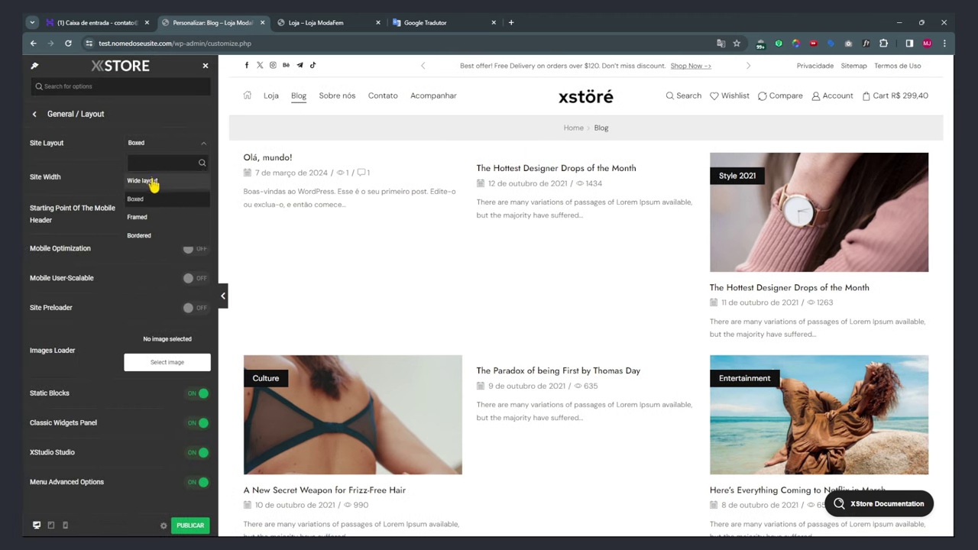
left_click(137, 217)
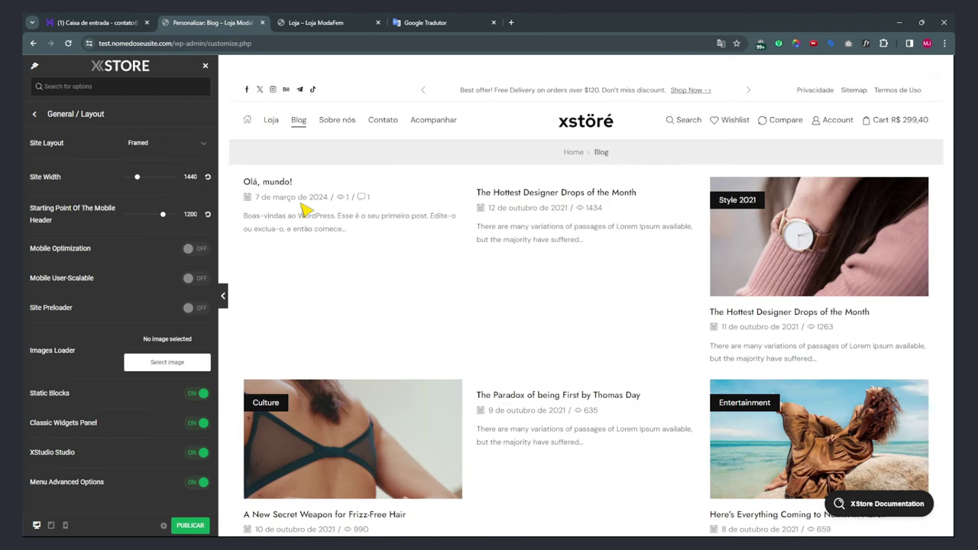
left_click(223, 296)
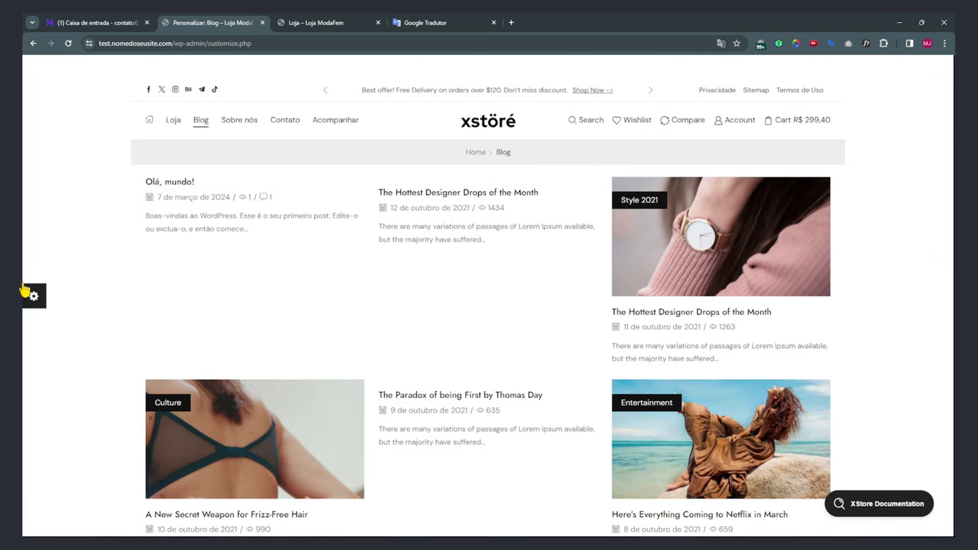
left_click(33, 295)
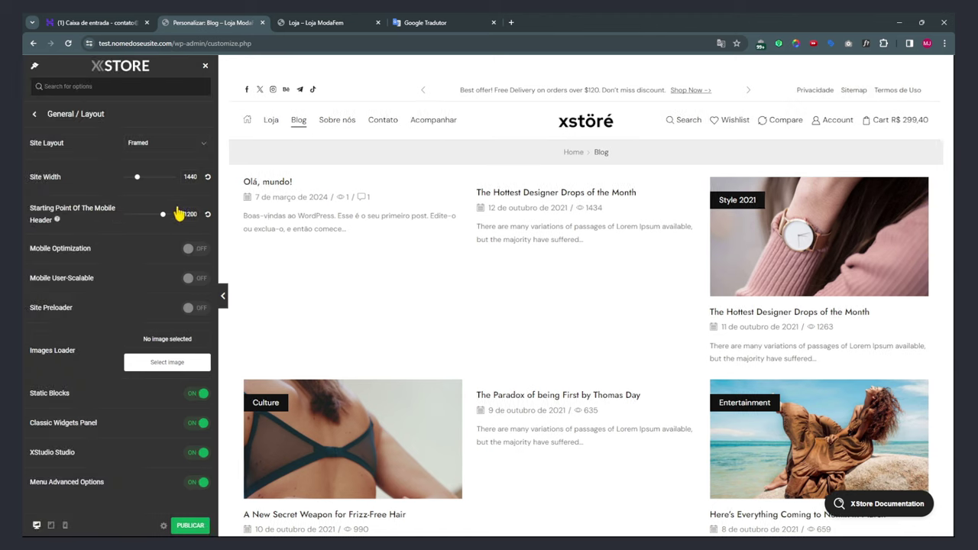
Try the Bordered layout, then restore Site Layout to Wide layout and review the preview.
left_click(155, 148)
left_click(146, 236)
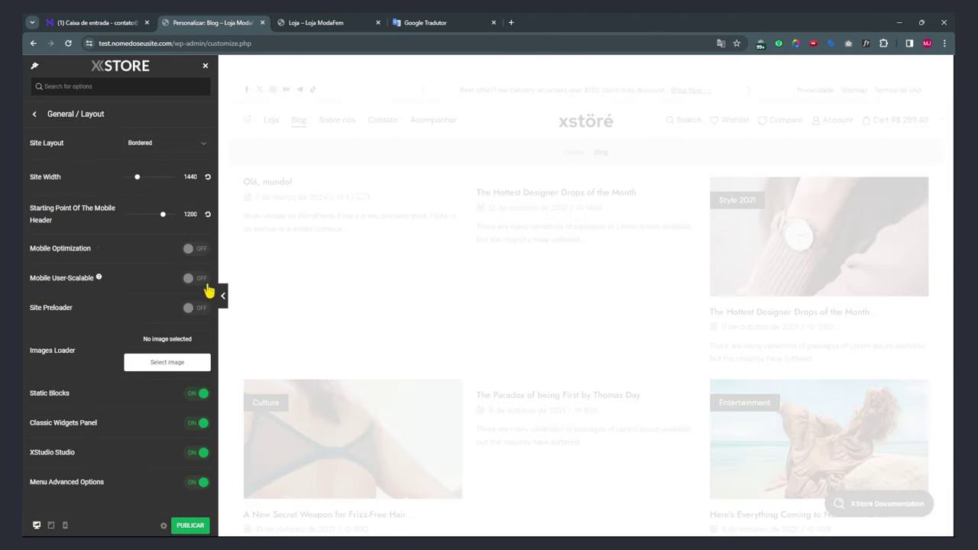
left_click(223, 298)
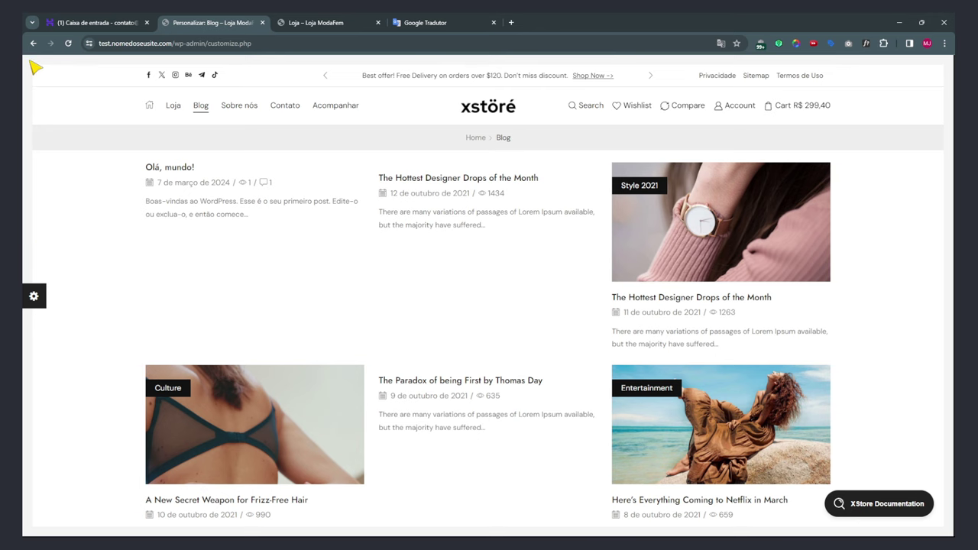
left_click(37, 296)
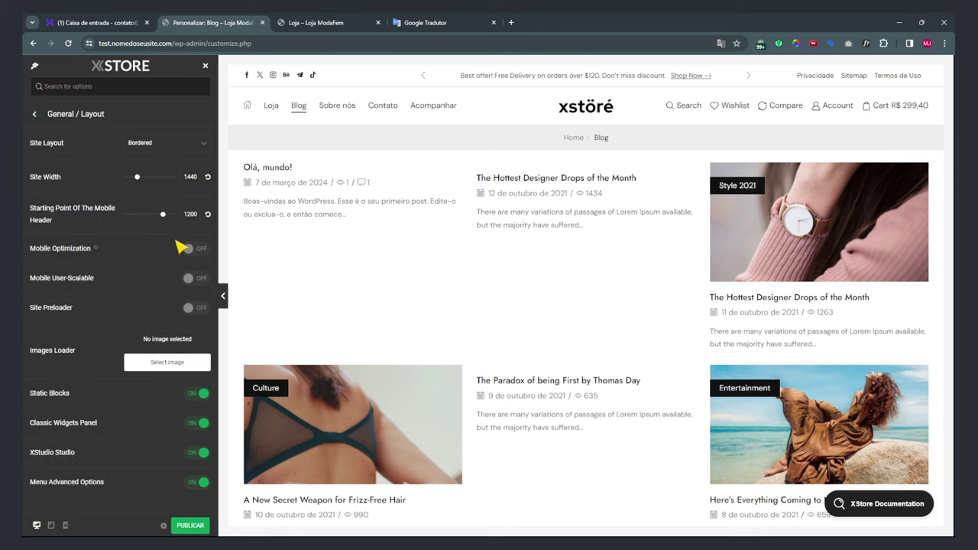
left_click(155, 145)
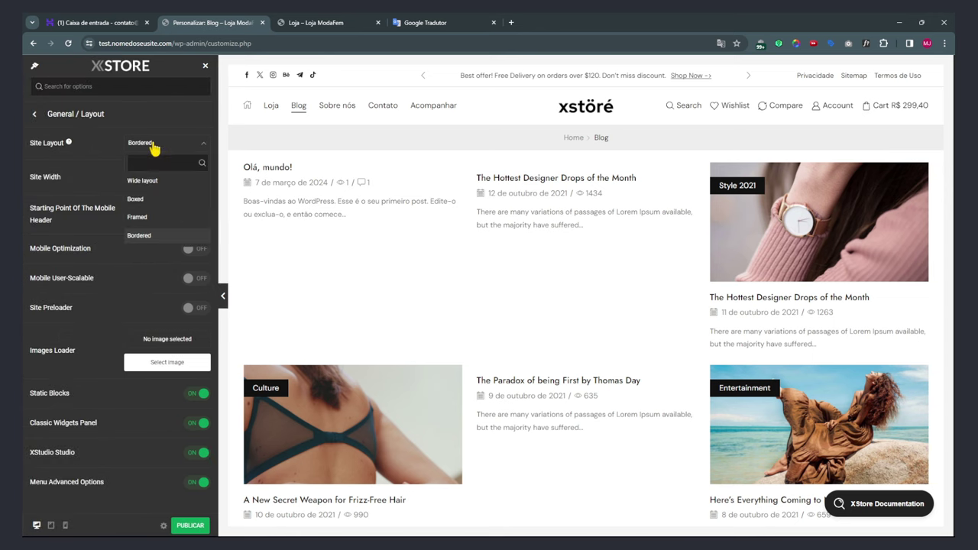
left_click(145, 180)
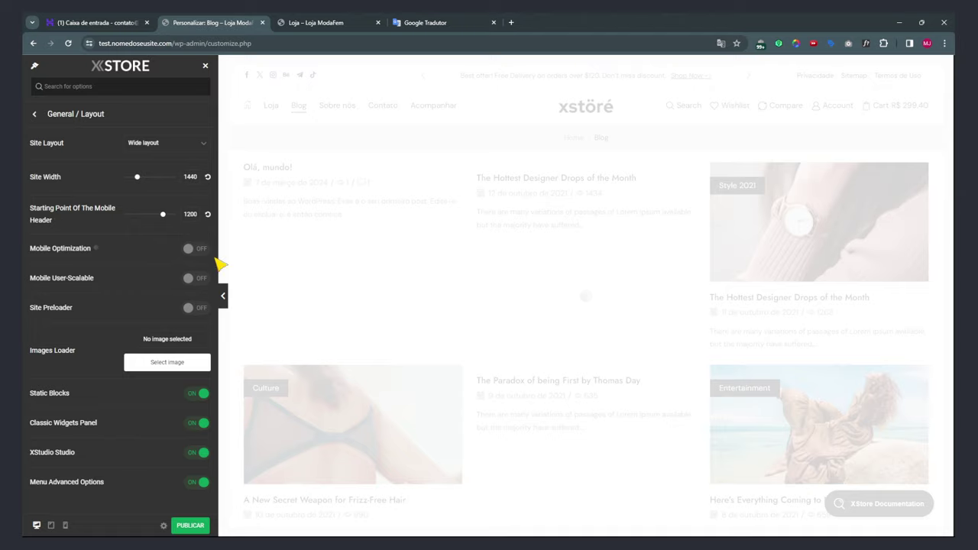
left_click(222, 296)
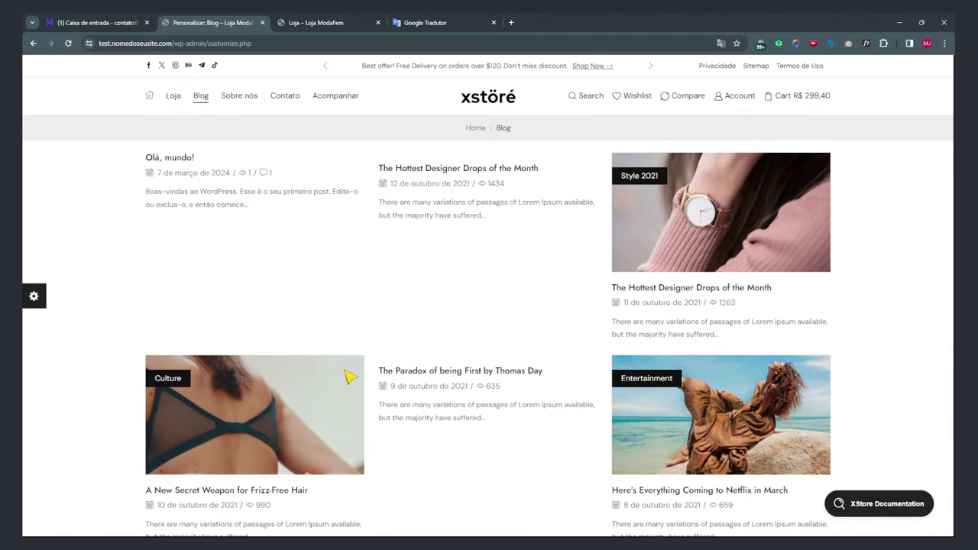
left_click(32, 297)
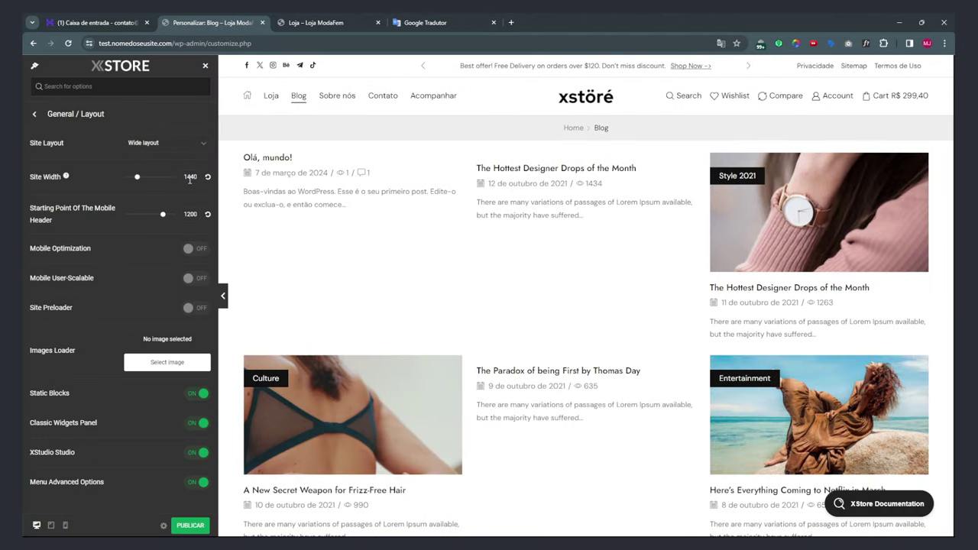
Widen the Site Width beyond 1440 and switch Site Layout to Boxed.
left_click_drag(138, 181, 153, 184)
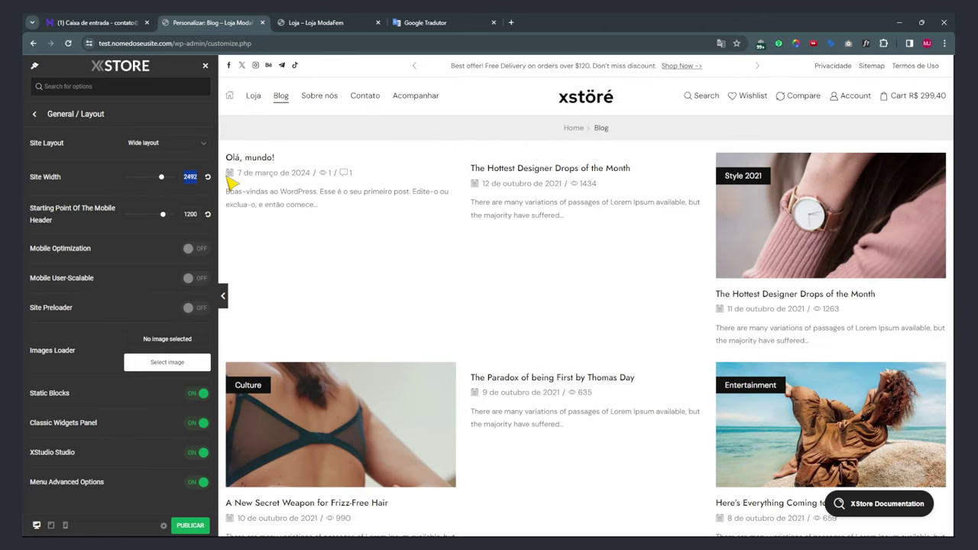
type("1080")
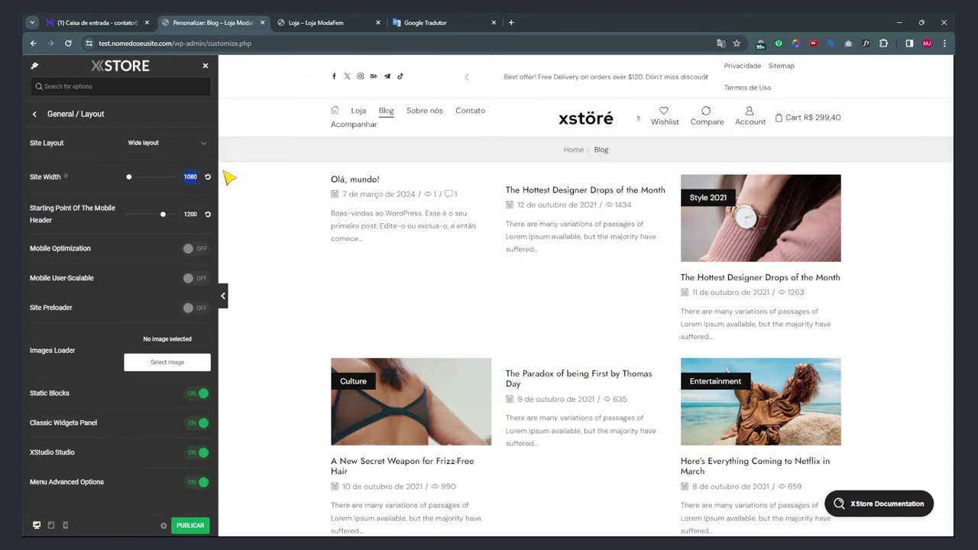
type("1920")
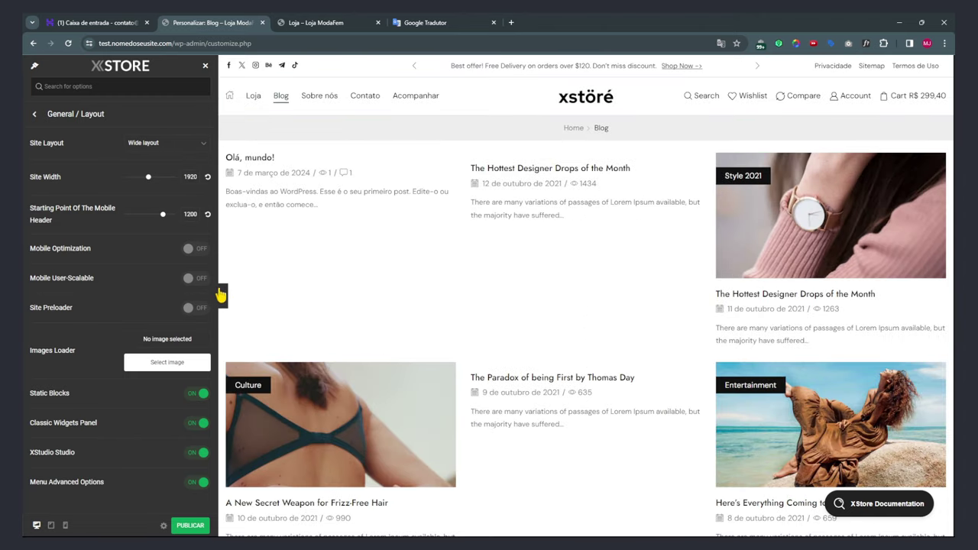
left_click(223, 297)
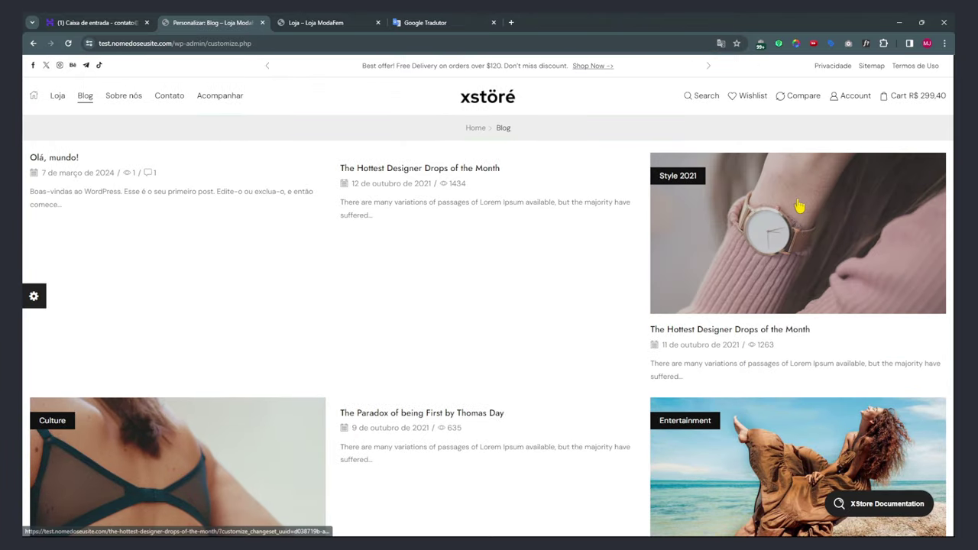
left_click(40, 296)
left_click(149, 145)
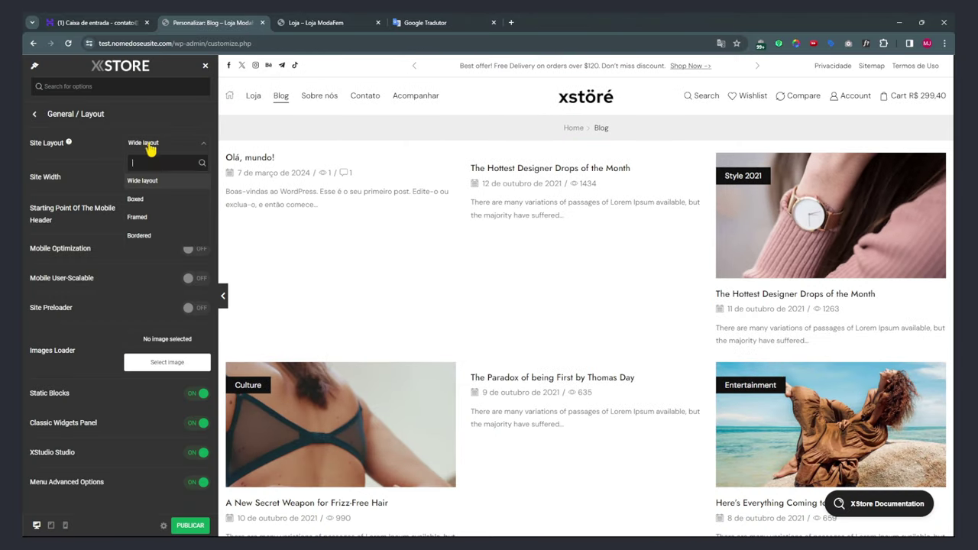
left_click(153, 198)
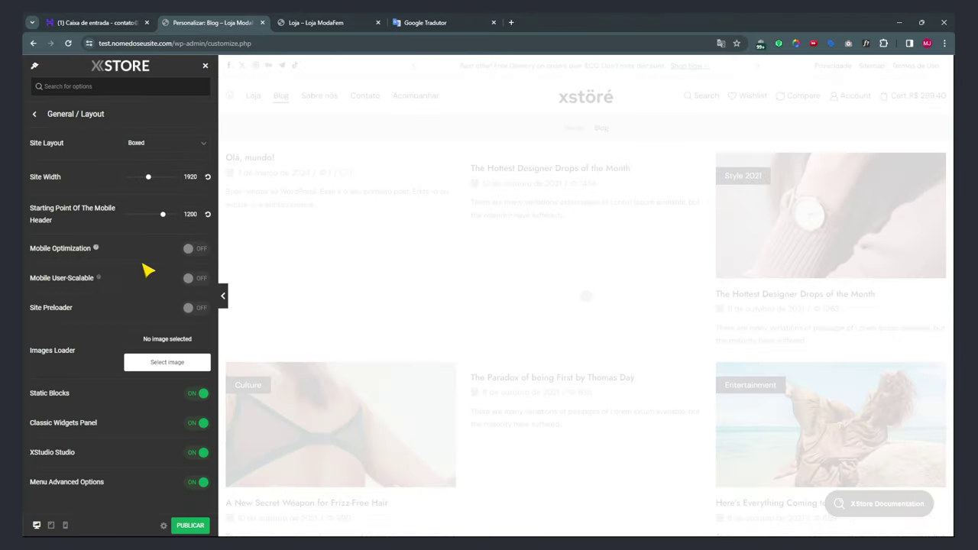
left_click(223, 297)
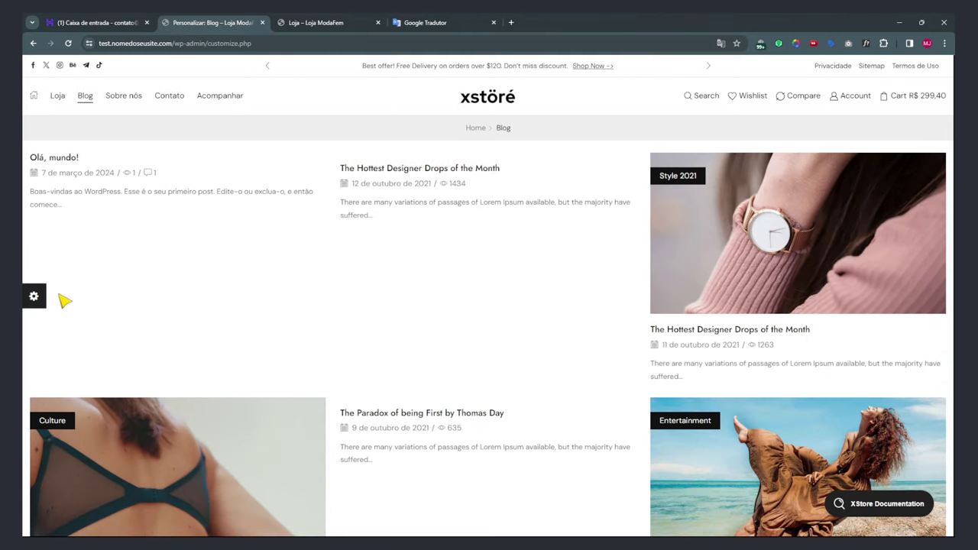
left_click(34, 300)
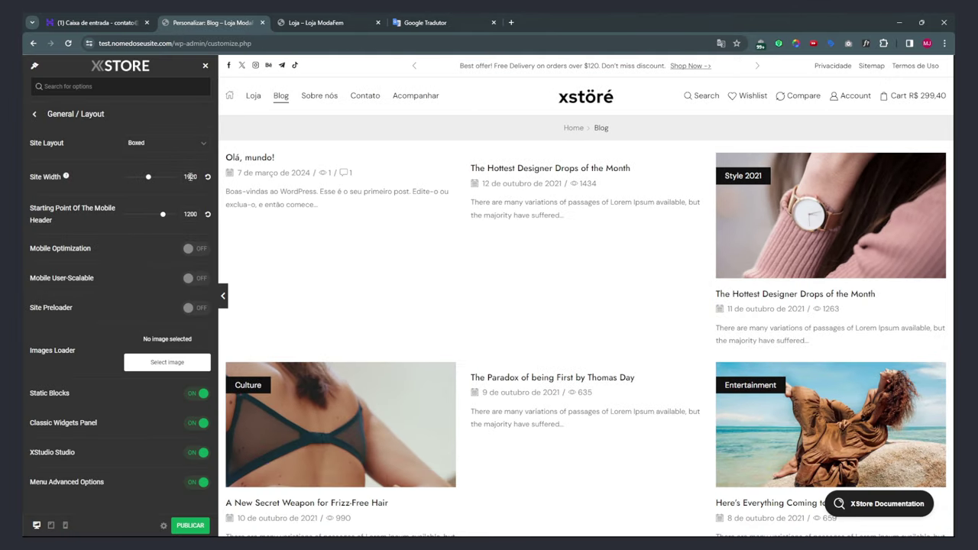
Try site widths 1440 and 1360, reset to the 1200 default, and lower the mobile header start.
type("1440")
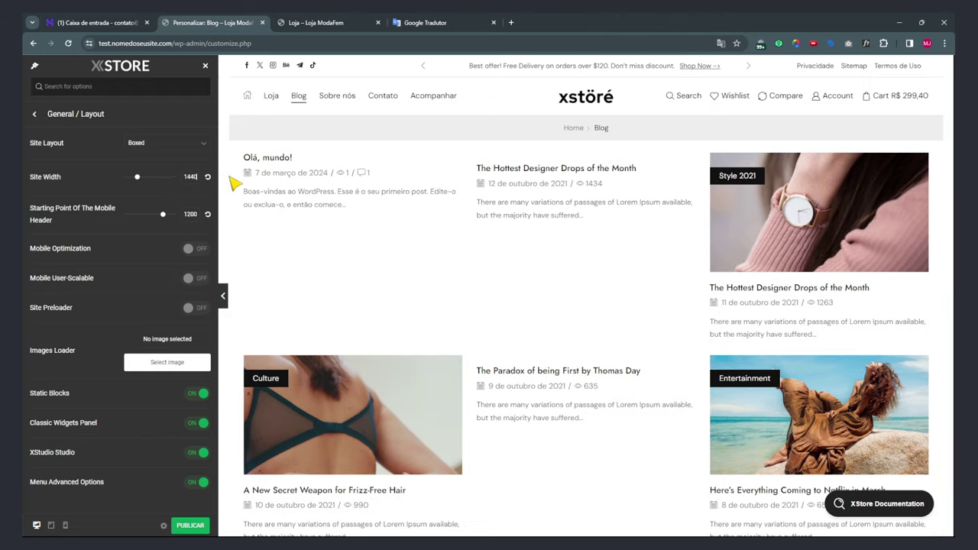
left_click(224, 297)
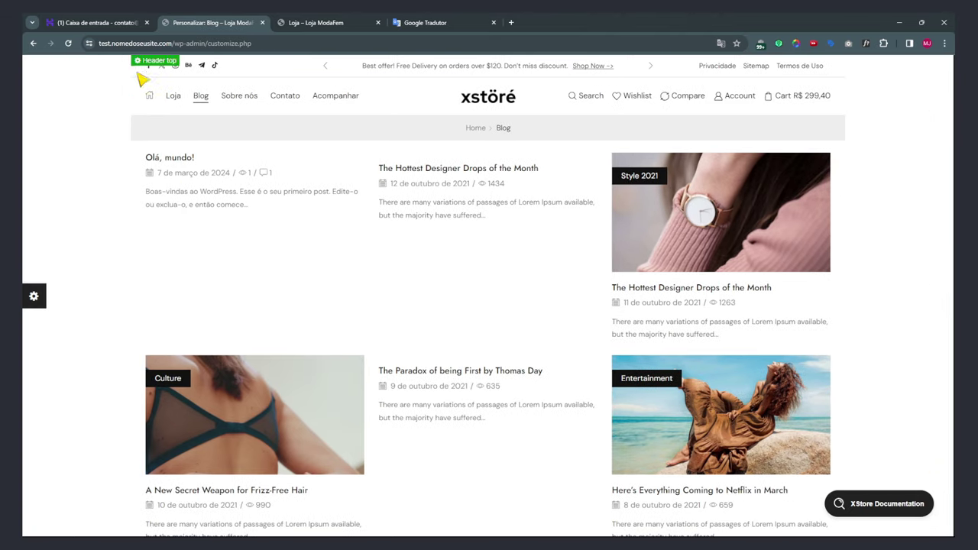
scroll(690, 302, "down", 3)
scroll(690, 302, "up", 3)
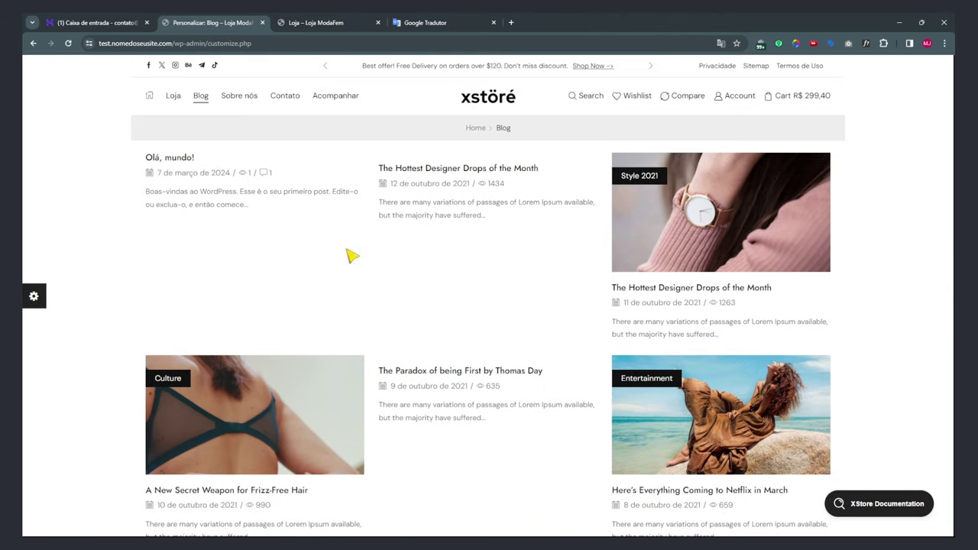
left_click(33, 296)
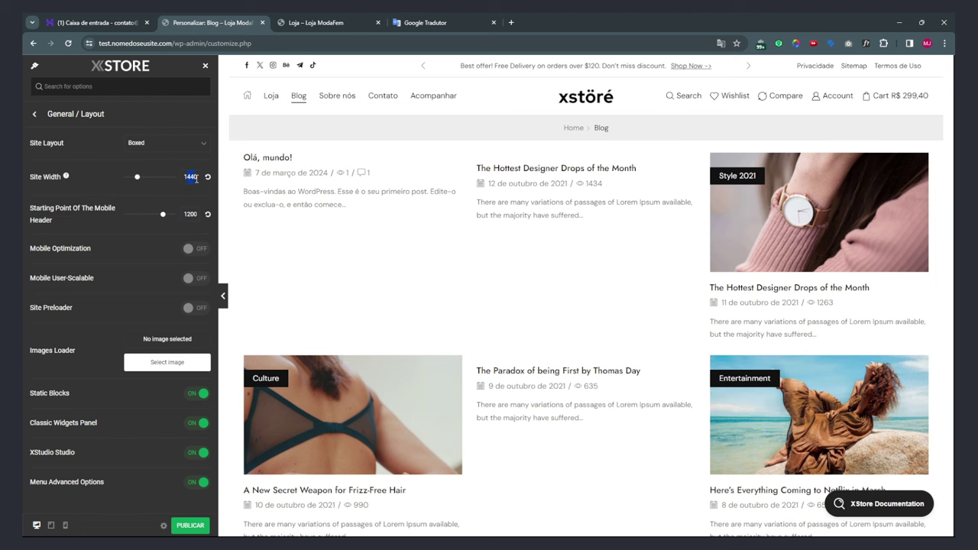
type("1360")
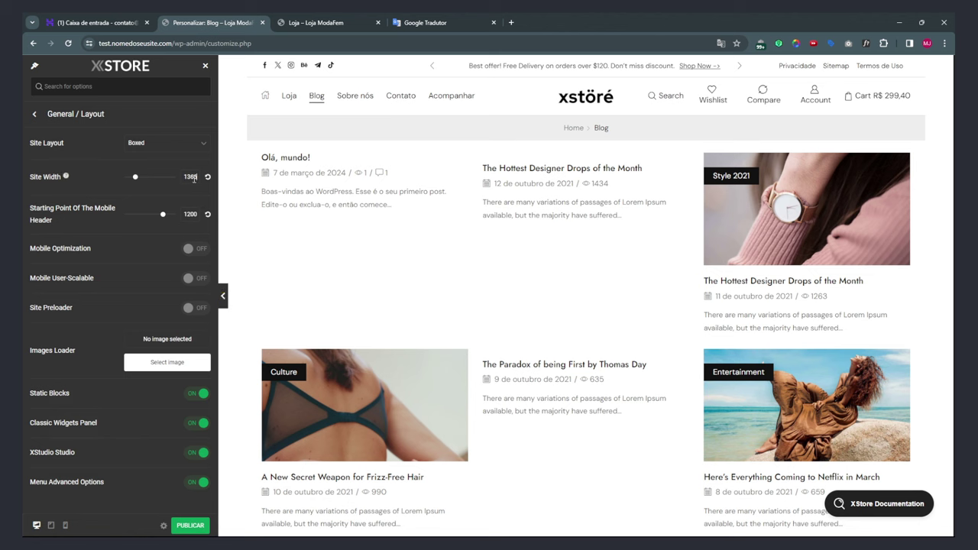
left_click(204, 177)
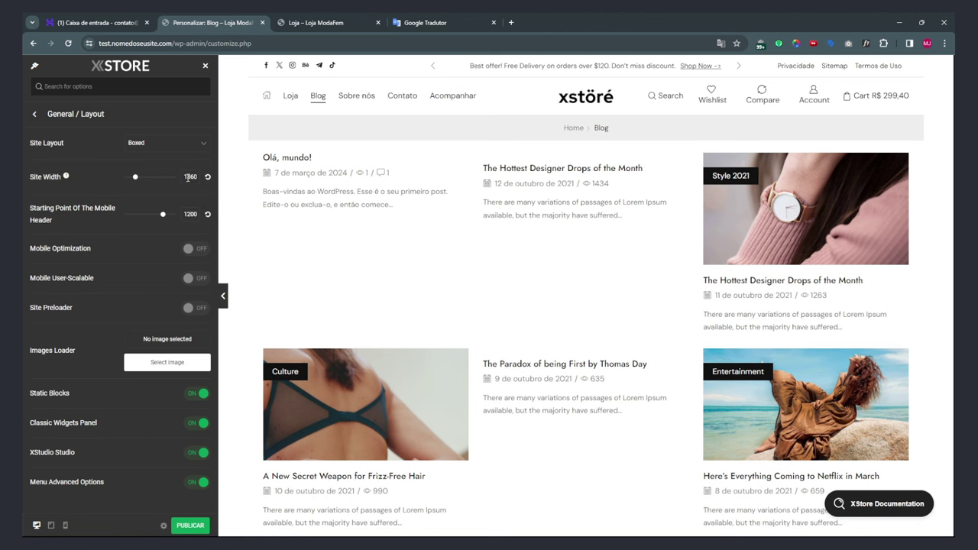
left_click(207, 178)
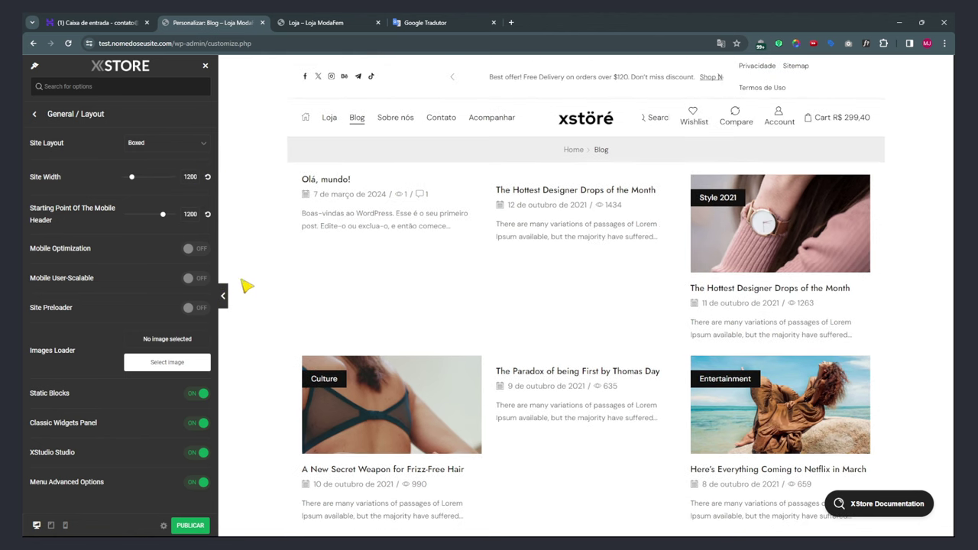
left_click(224, 297)
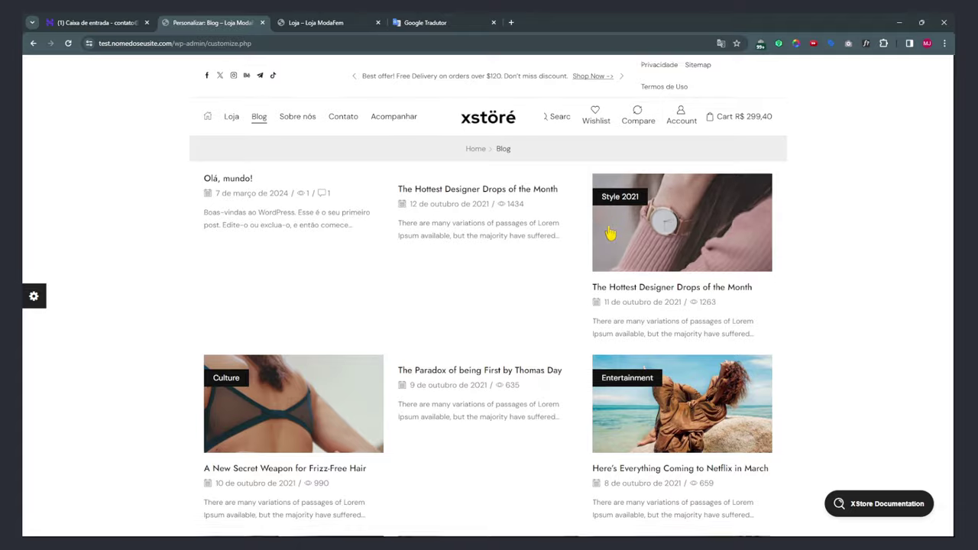
scroll(658, 313, "down", 10)
scroll(658, 314, "up", 10)
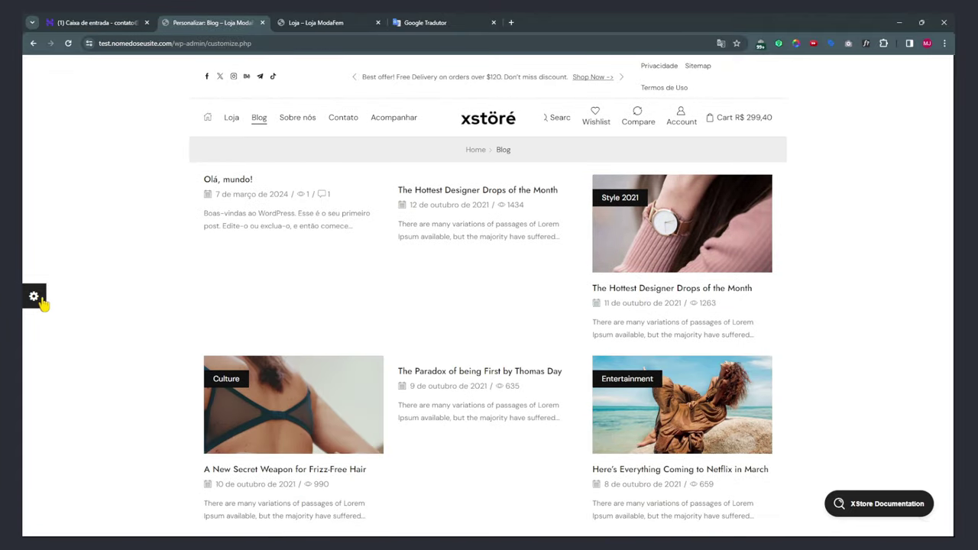
left_click(38, 299)
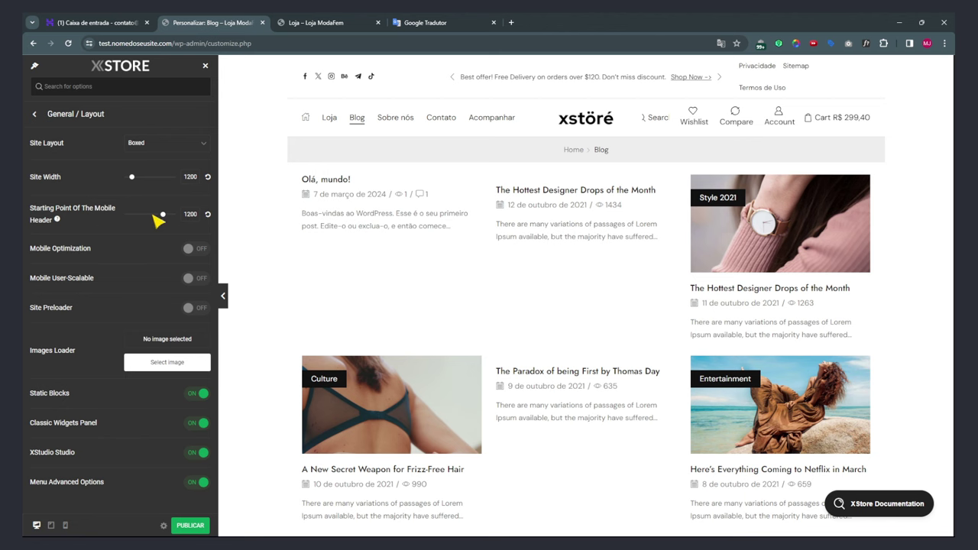
left_click_drag(164, 220, 128, 223)
Set the mobile header starting point to 768 and translate the page into Portuguese.
type("68")
right_click(70, 216)
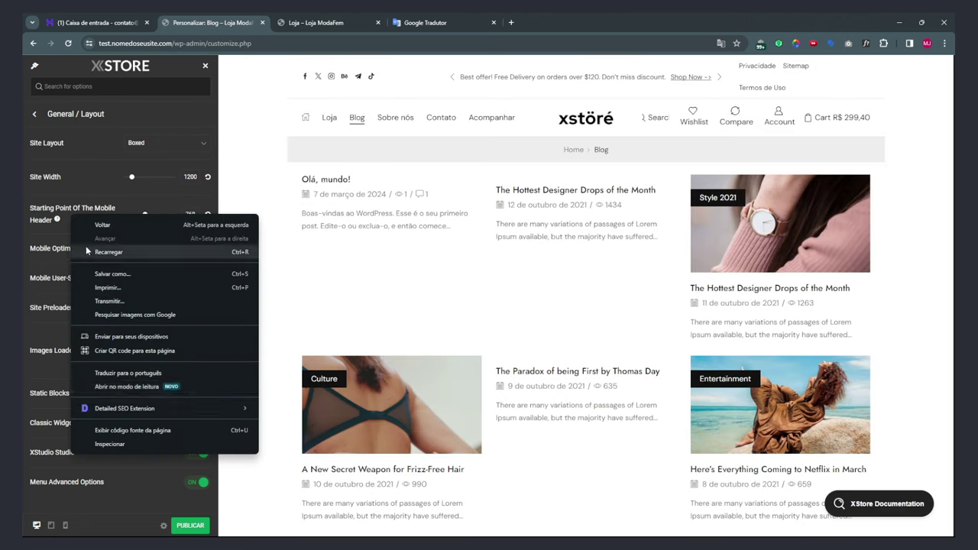
left_click(110, 374)
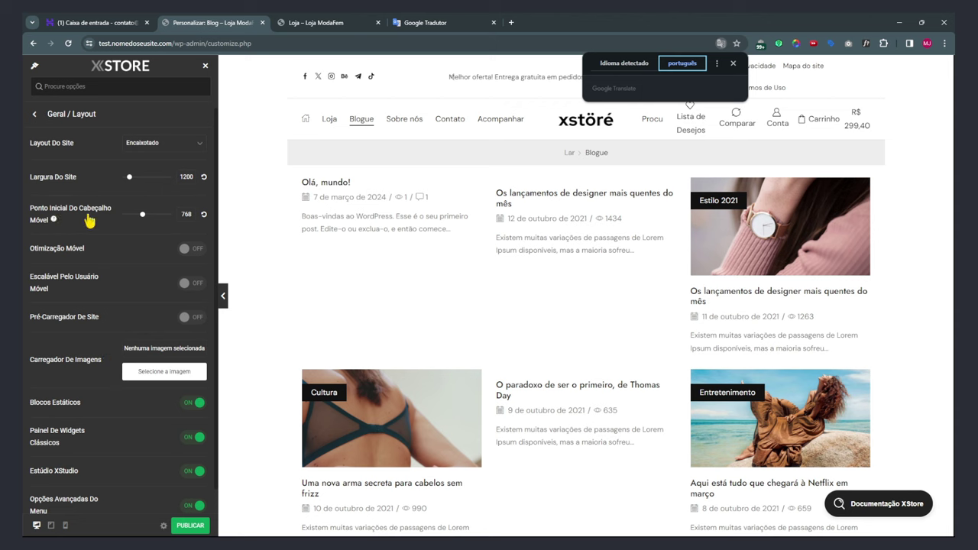
Zoom the full preview to confirm the mobile header appears, then reset zoom and reopen settings.
left_click(223, 297)
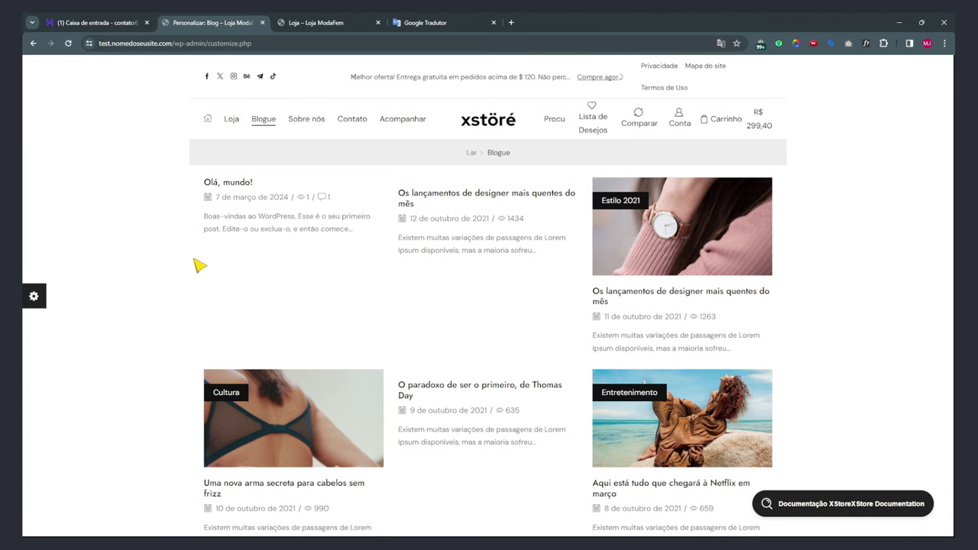
key("ctrl+plus")
key("ctrl+plus")
key("ctrl+plus")
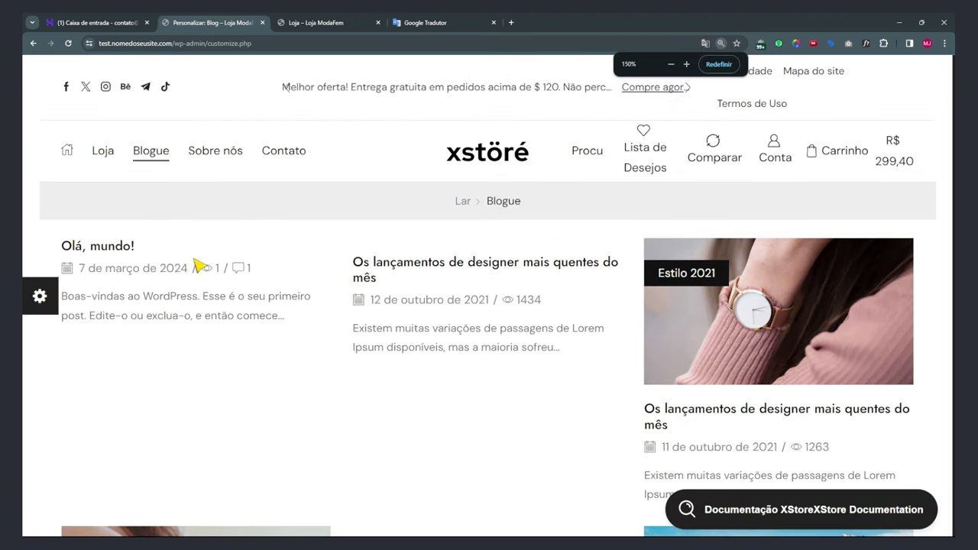
key("ctrl+plus")
key("ctrl+plus")
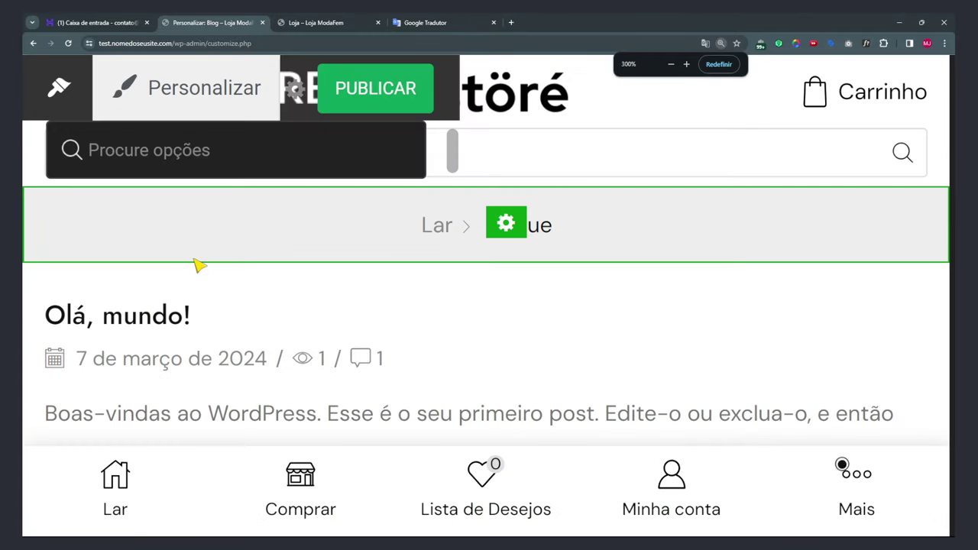
key("ctrl+0")
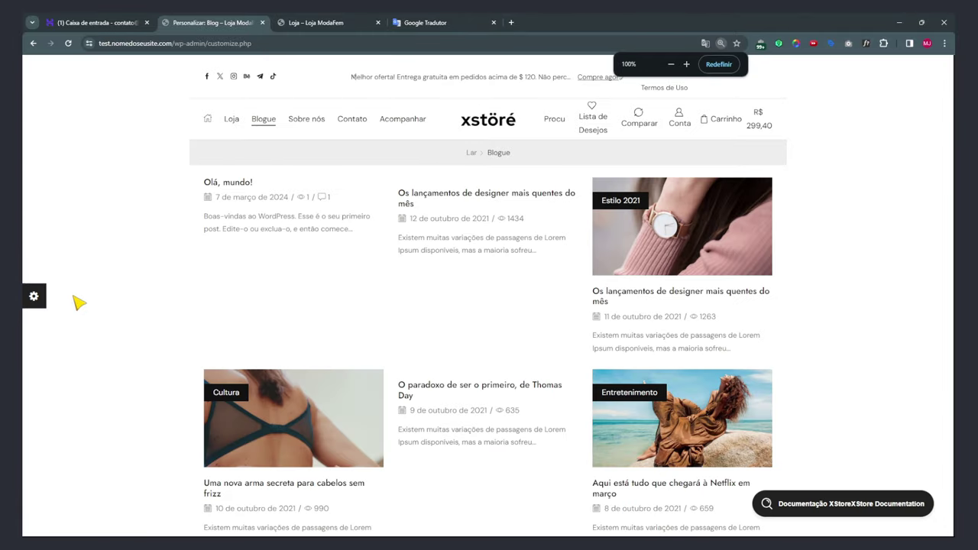
left_click(34, 297)
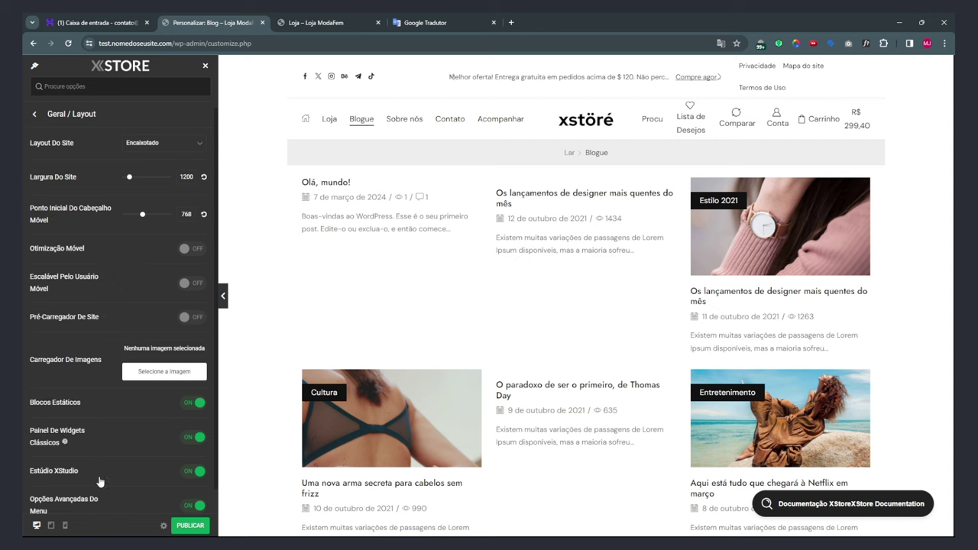
Check the tablet preview, then back on desktop turn on Otimização Móvel (mobile optimization).
left_click(52, 524)
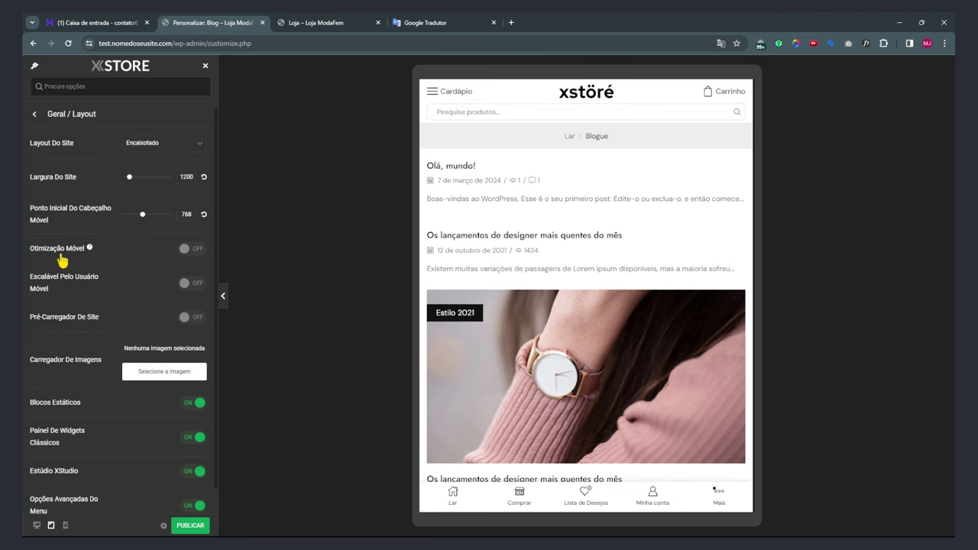
left_click(36, 526)
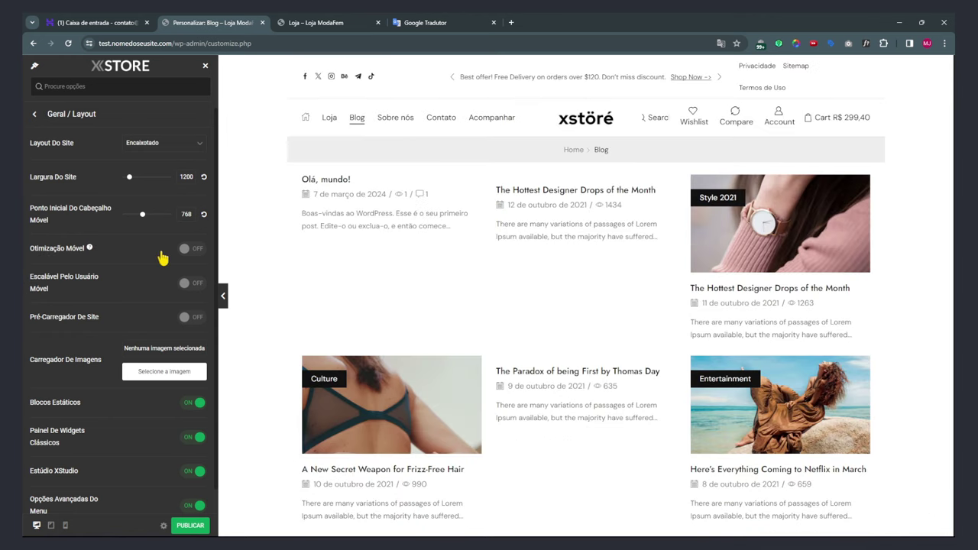
left_click(195, 250)
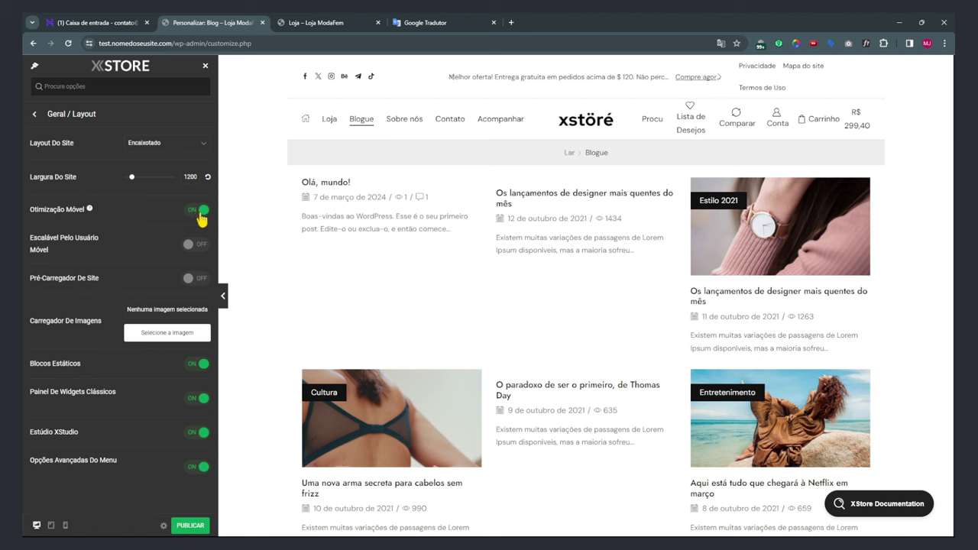
Turn on the Pré-Carregador De Site preloader and open the header logo's Header Builder settings.
mouse_move(90, 210)
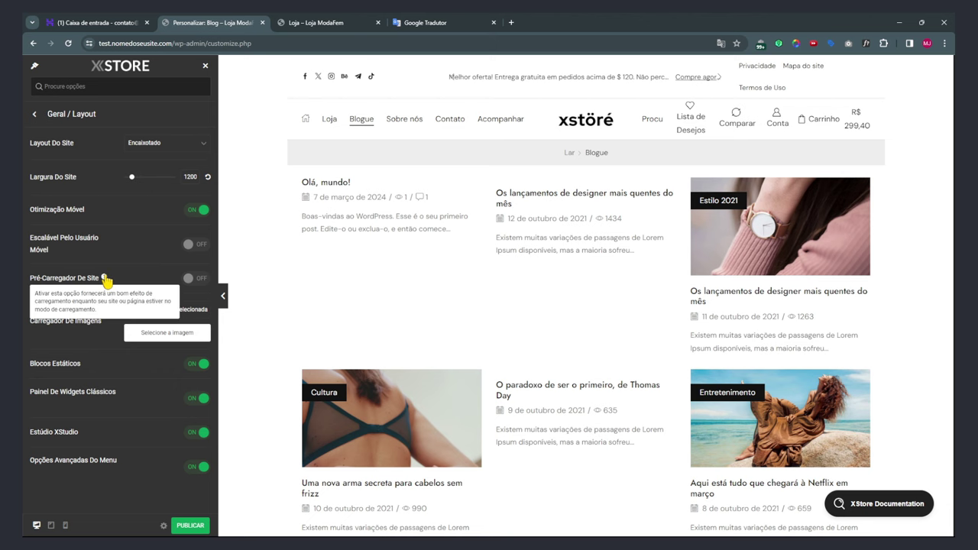
left_click(188, 279)
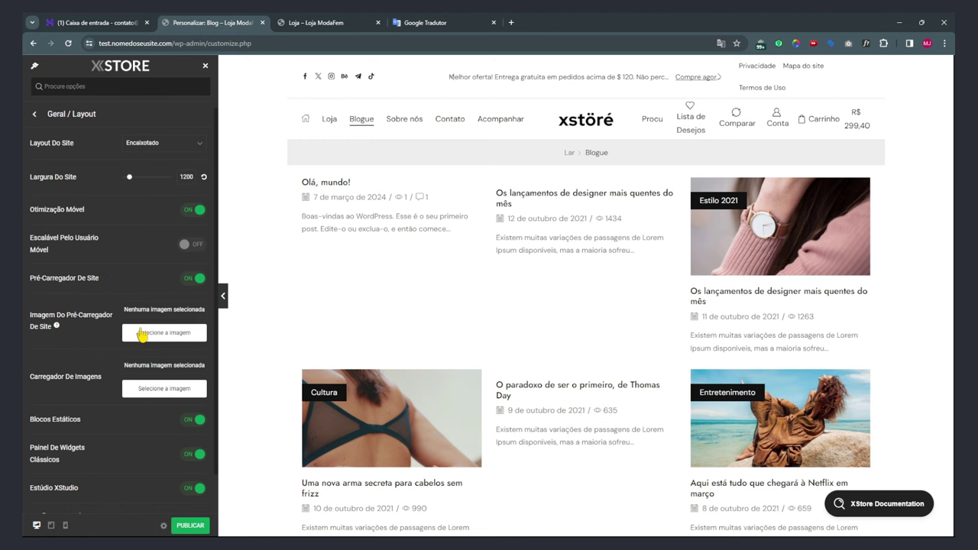
left_click(589, 125)
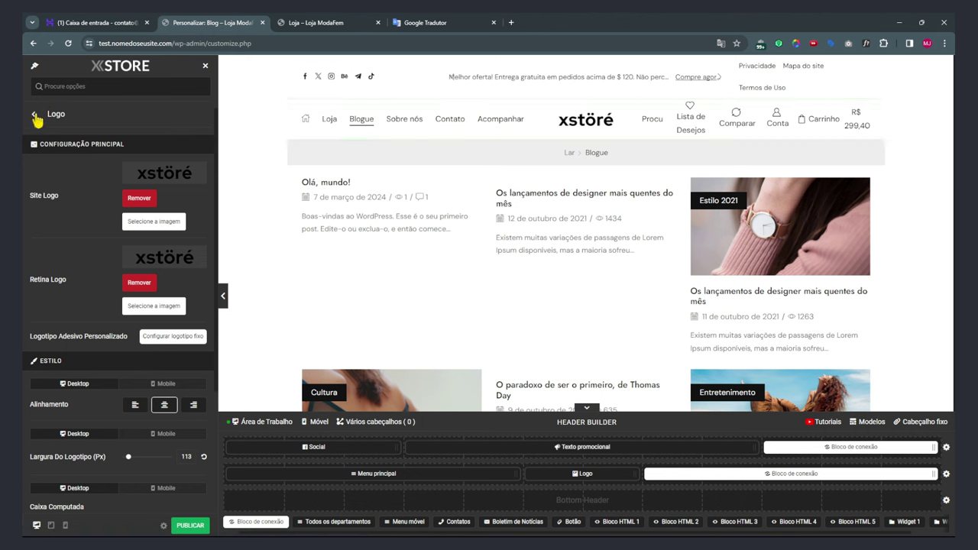
Leave the logo settings and return to the Geral / Layout panel.
left_click(34, 115)
left_click(35, 113)
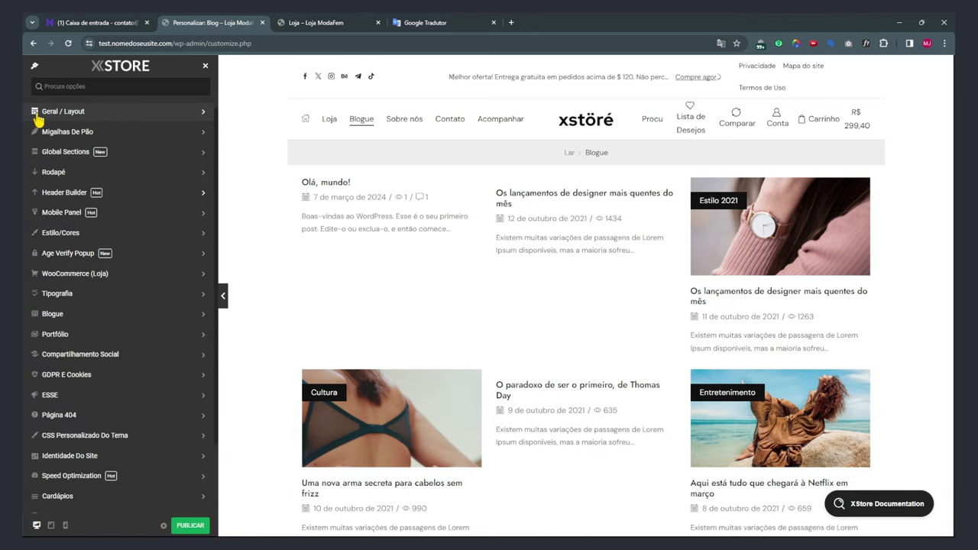
left_click(65, 115)
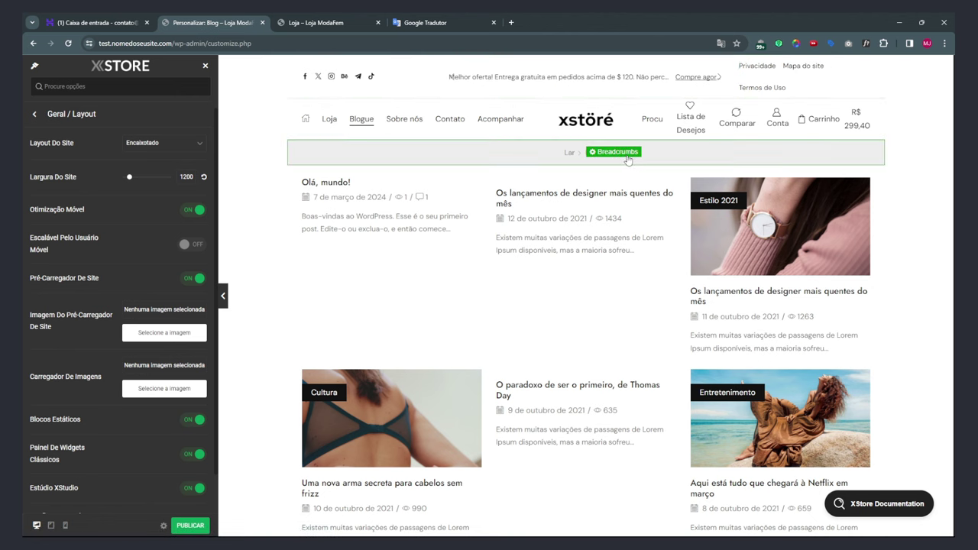
scroll(557, 252, "down", 10)
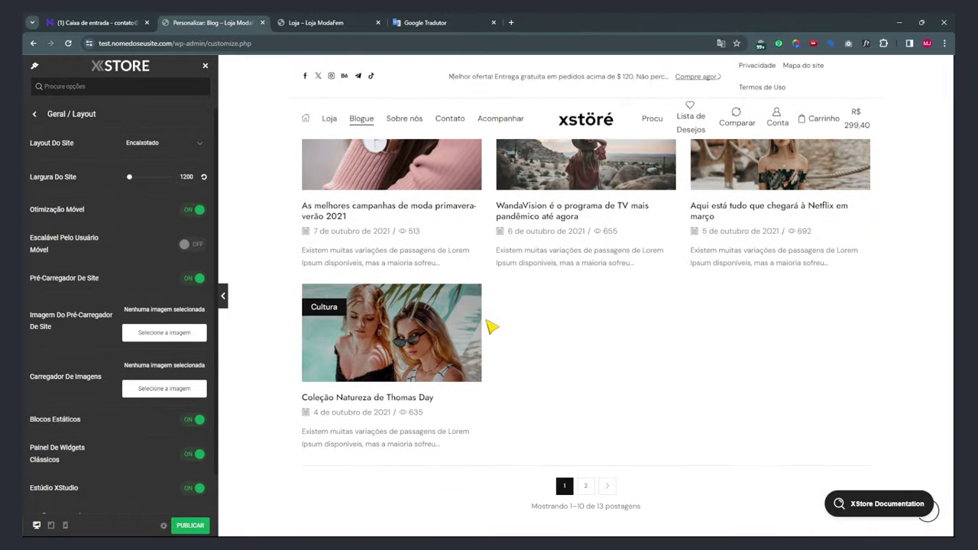
scroll(489, 321, "down", 3)
scroll(307, 284, "down", 1)
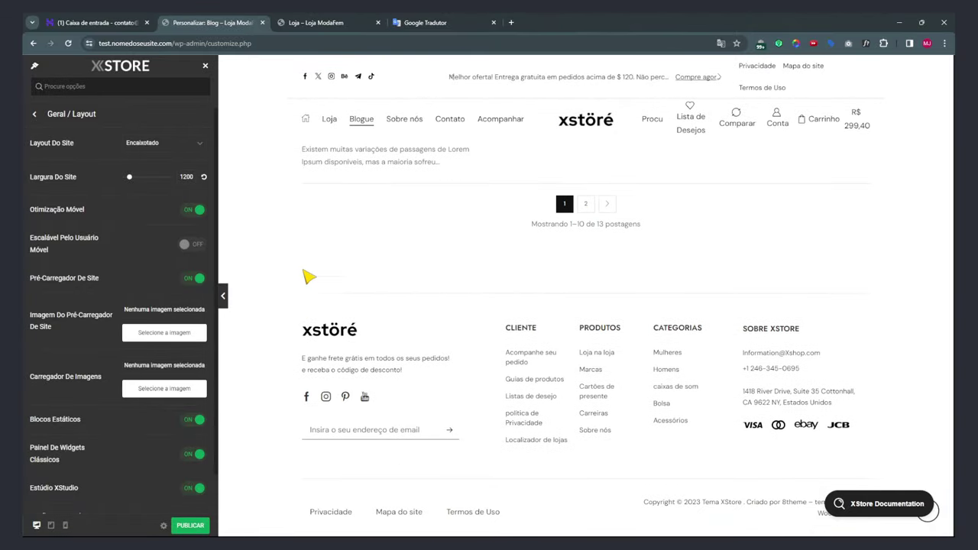
scroll(705, 447, "up", 5)
scroll(752, 441, "up", 2)
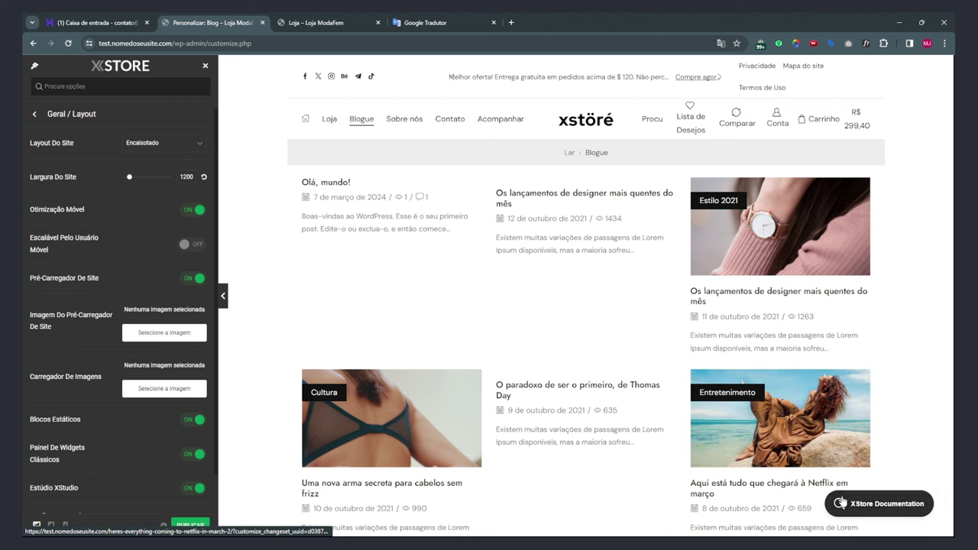
Briefly view XStore Documentation, then load the ModaFem Coleção home page in the preview.
left_click(840, 502)
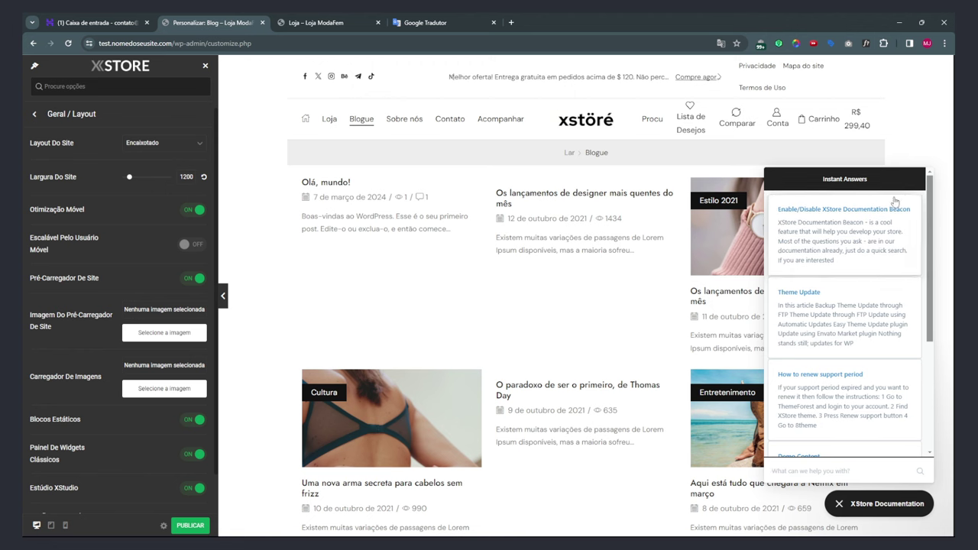
left_click(884, 506)
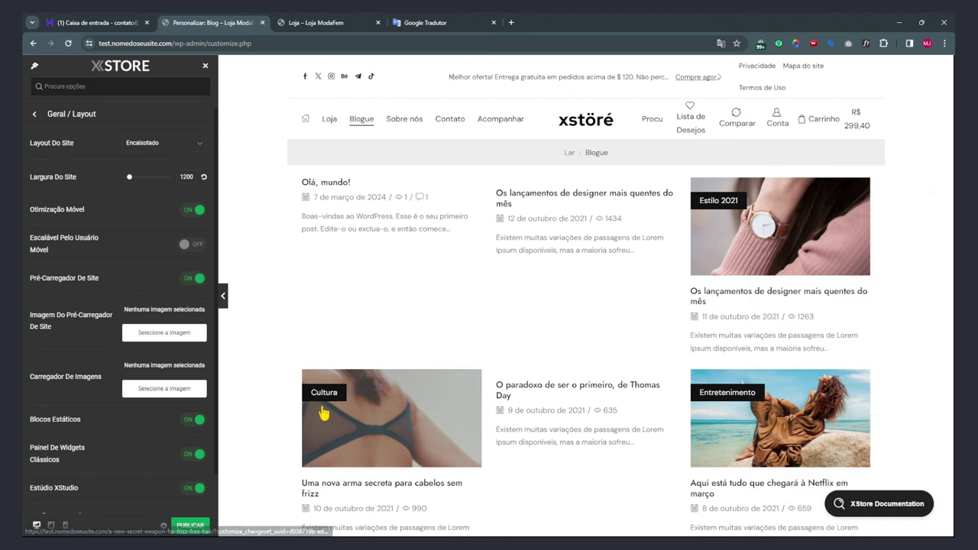
left_click(612, 123)
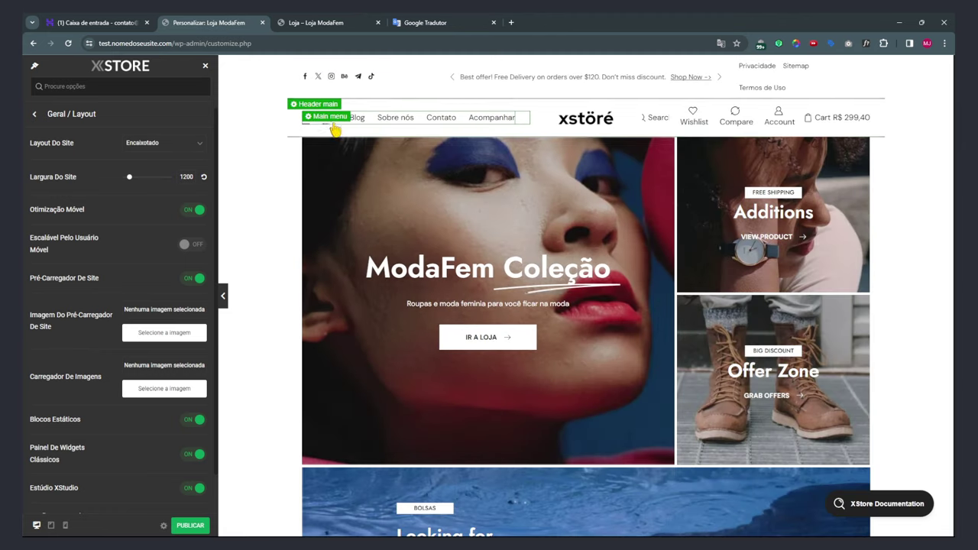
Open the Sobre nós page in the preview and scroll through it.
left_click(389, 122)
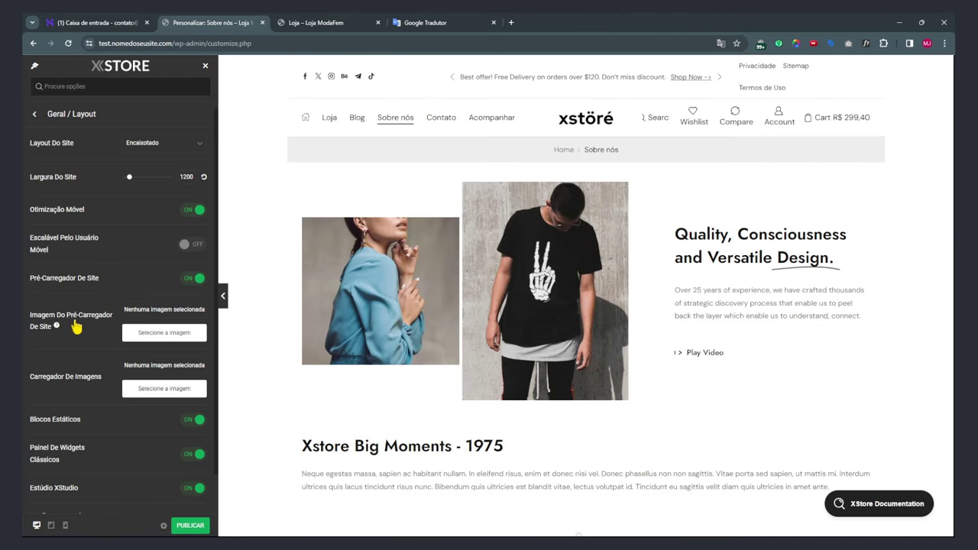
scroll(38, 390, "down", 1)
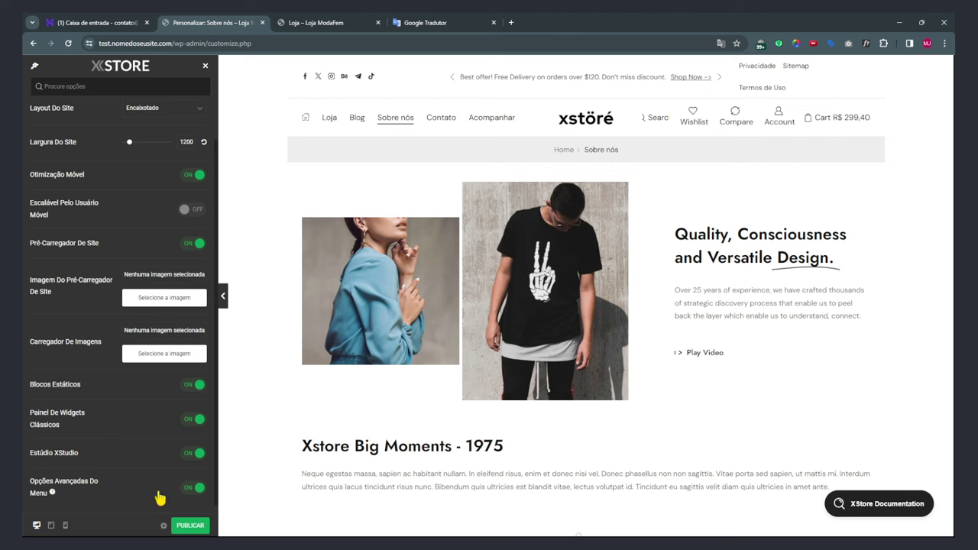
scroll(160, 470, "up", 1)
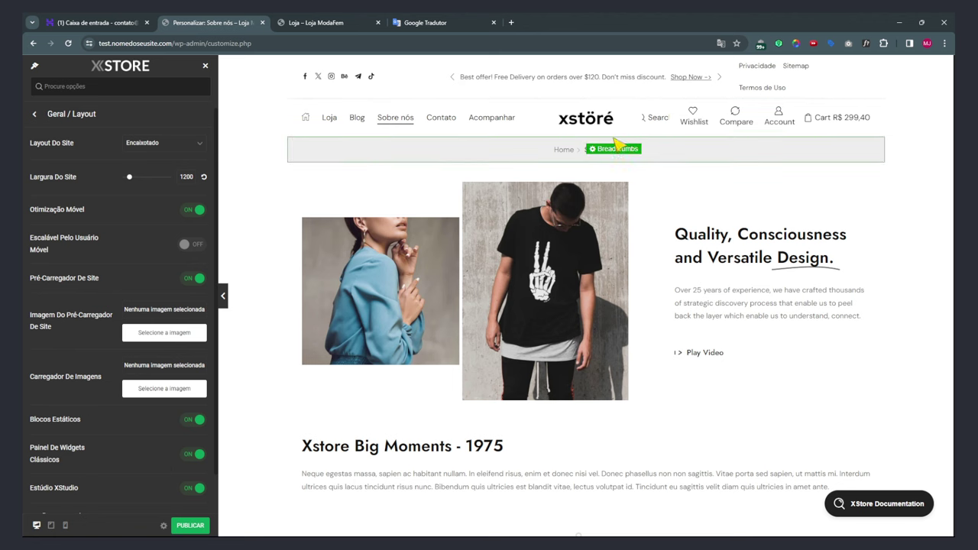
scroll(187, 382, "down", 1)
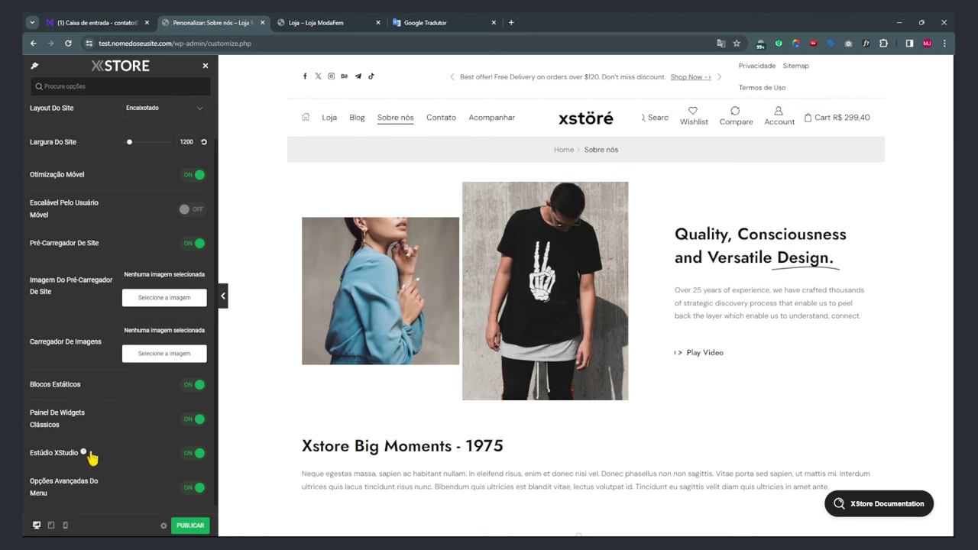
Switch Pré-Carregador De Site and Otimização Móvel off in Geral / Layout.
mouse_move(52, 493)
scroll(55, 405, "up", 1)
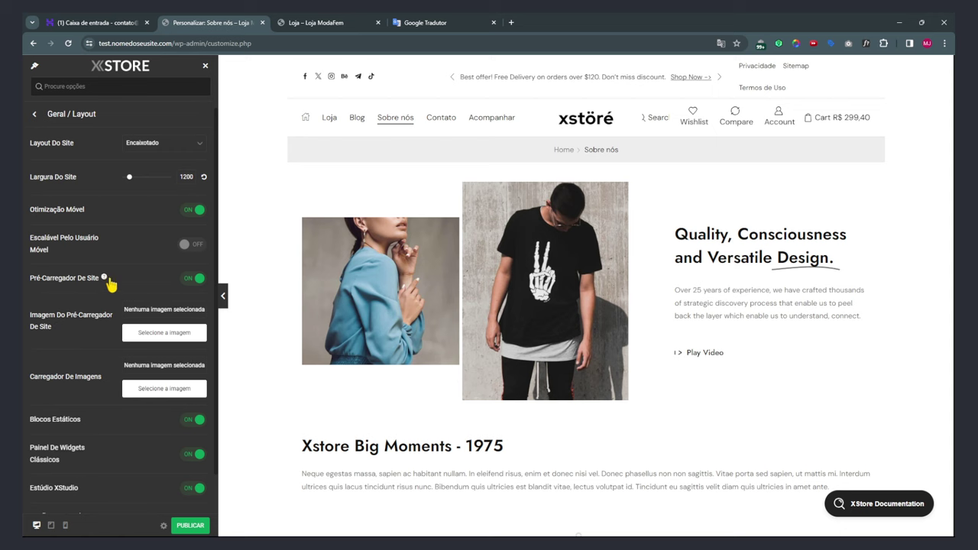
left_click(189, 281)
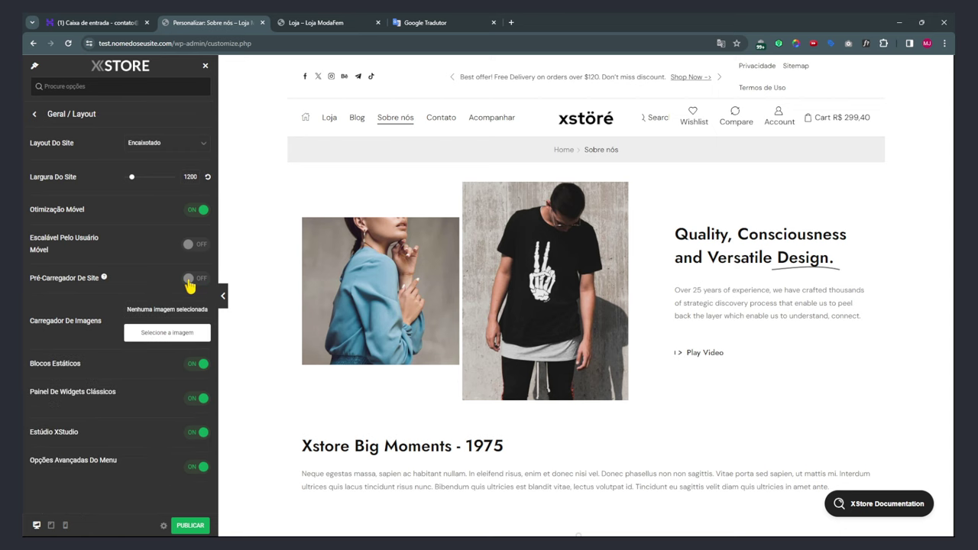
left_click(198, 211)
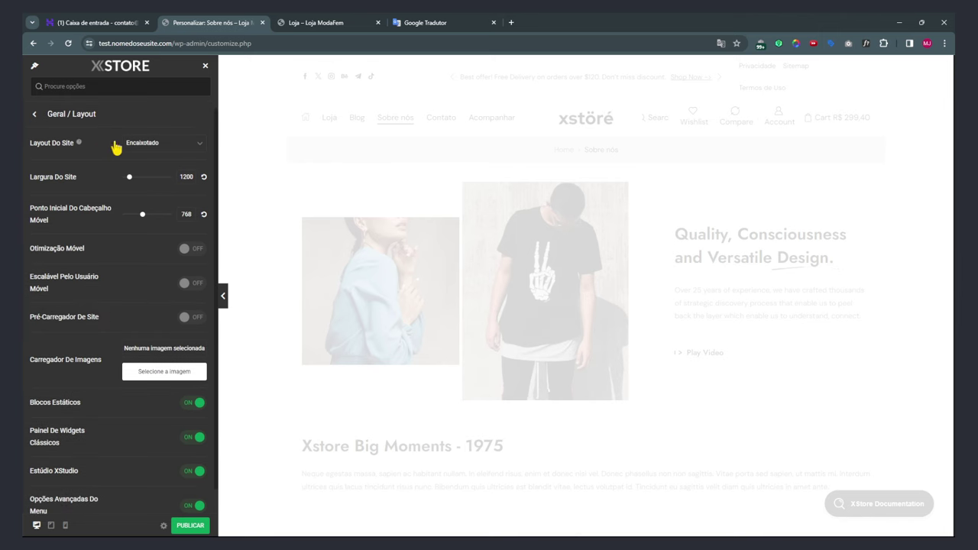
Set Layout Do Site to 'Layout amplo' and publish the customizer changes.
left_click(157, 145)
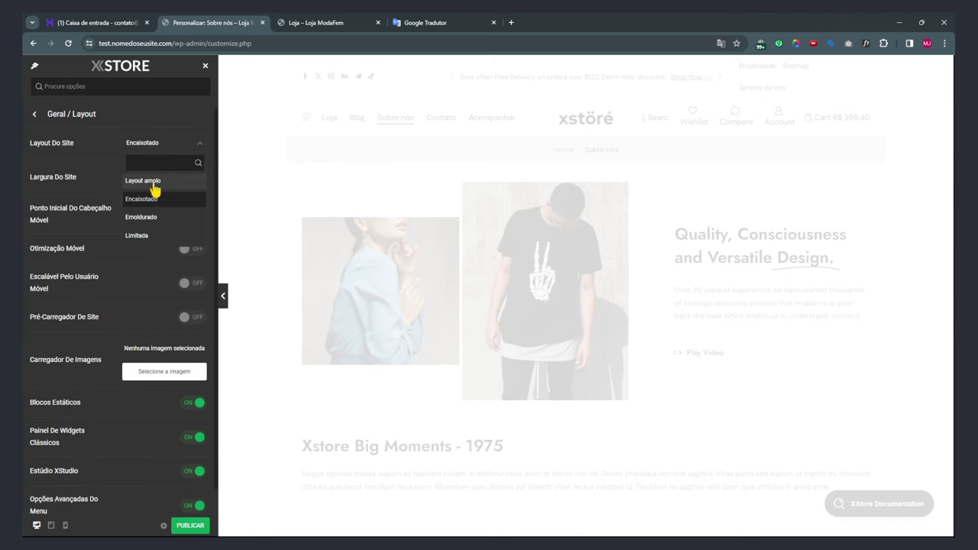
left_click(156, 185)
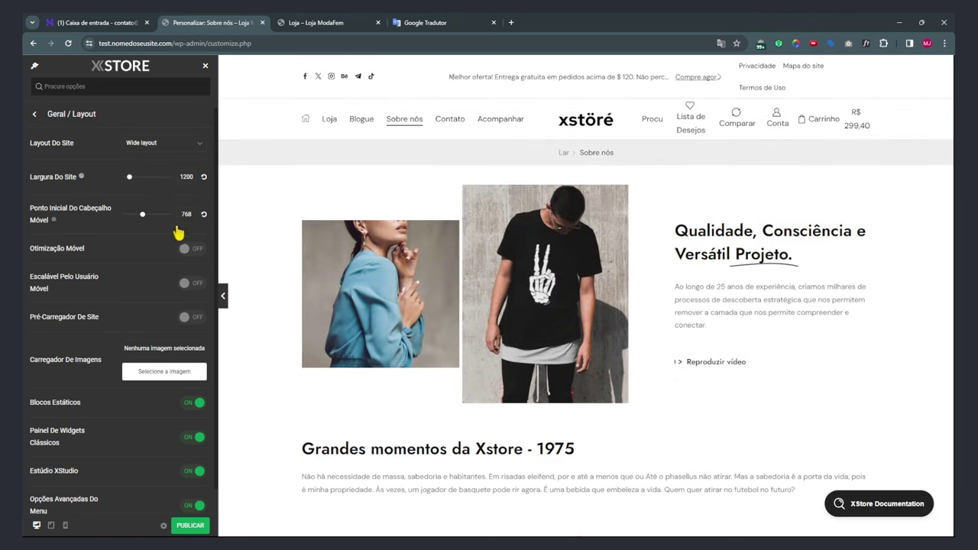
left_click(36, 115)
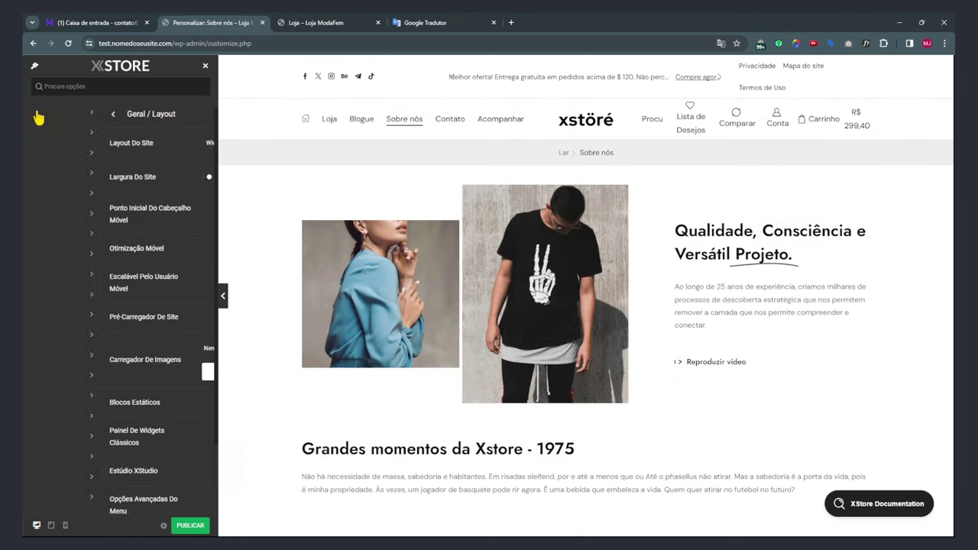
left_click(190, 527)
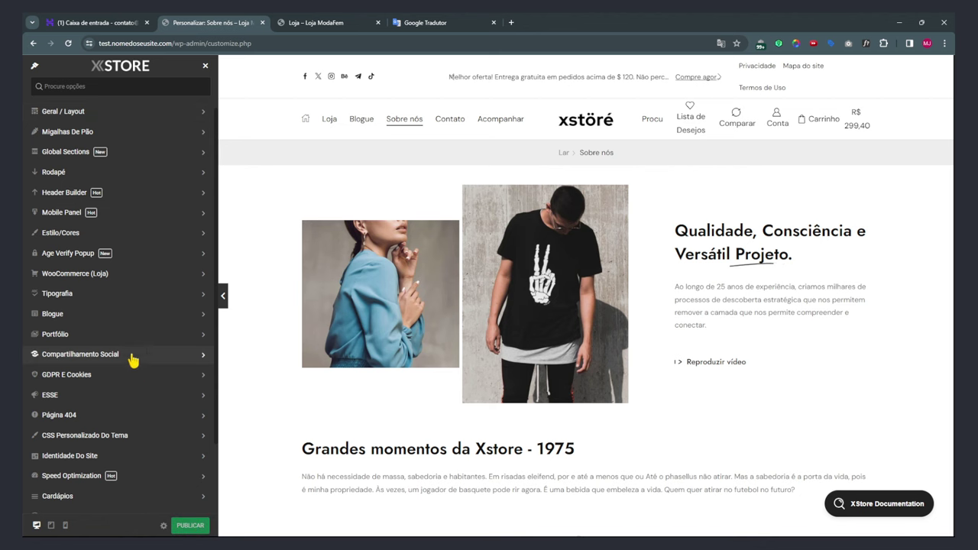
Reload the storefront shop tab to check the wide layout, then return to the customizer.
left_click(315, 22)
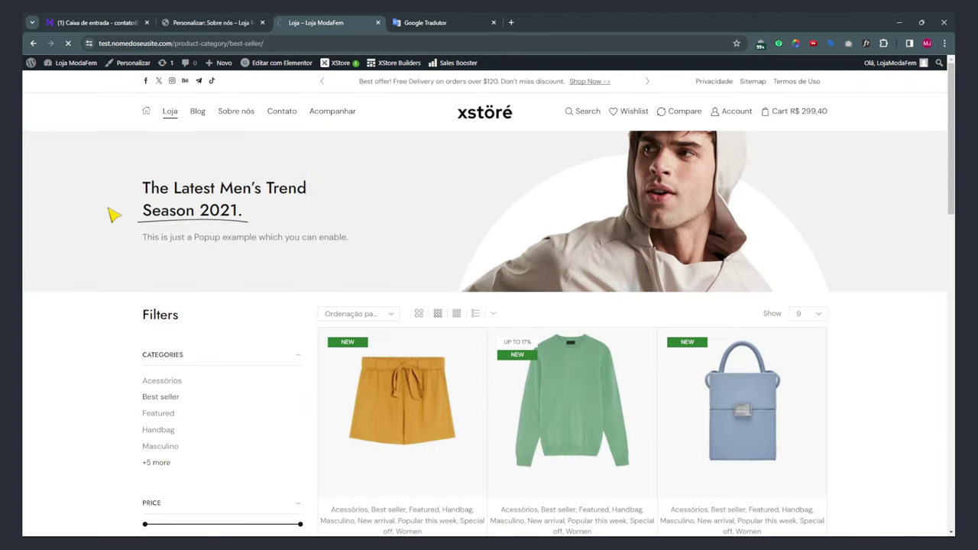
key("F5")
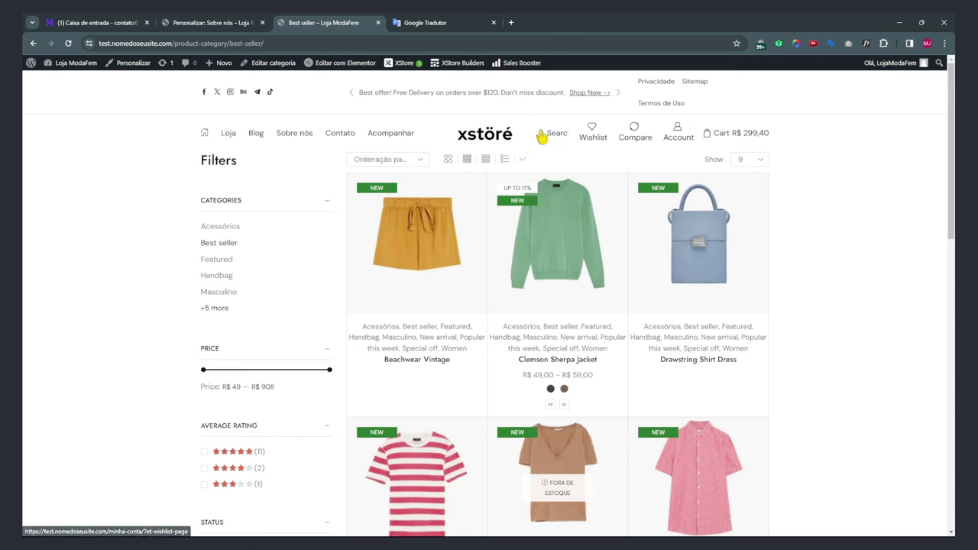
left_click(195, 22)
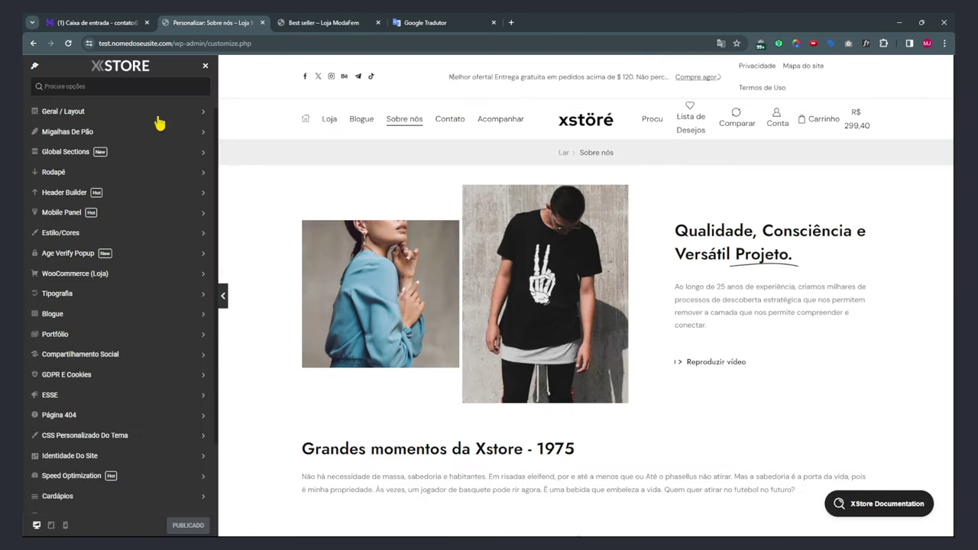
Enter 1360 in the general layout settings and publish the change.
left_click(61, 111)
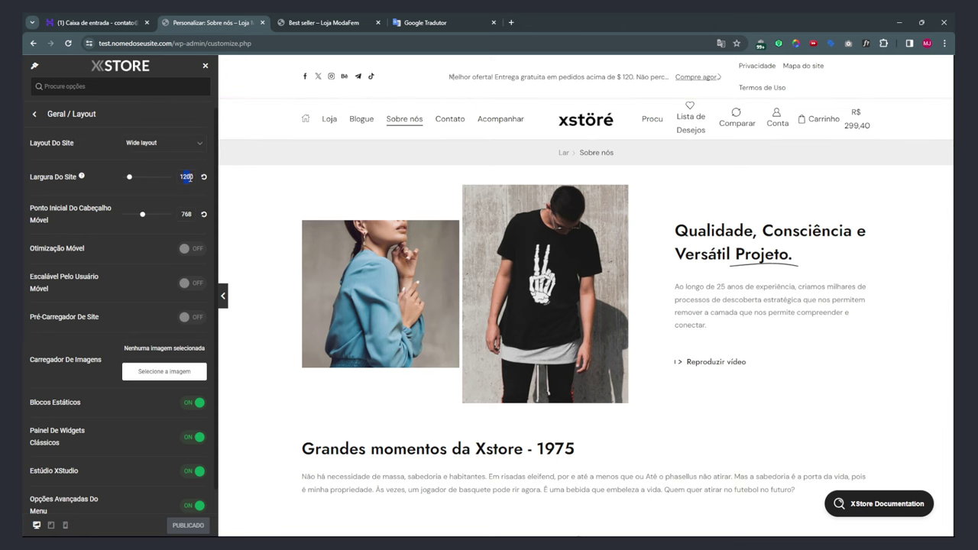
type("1360")
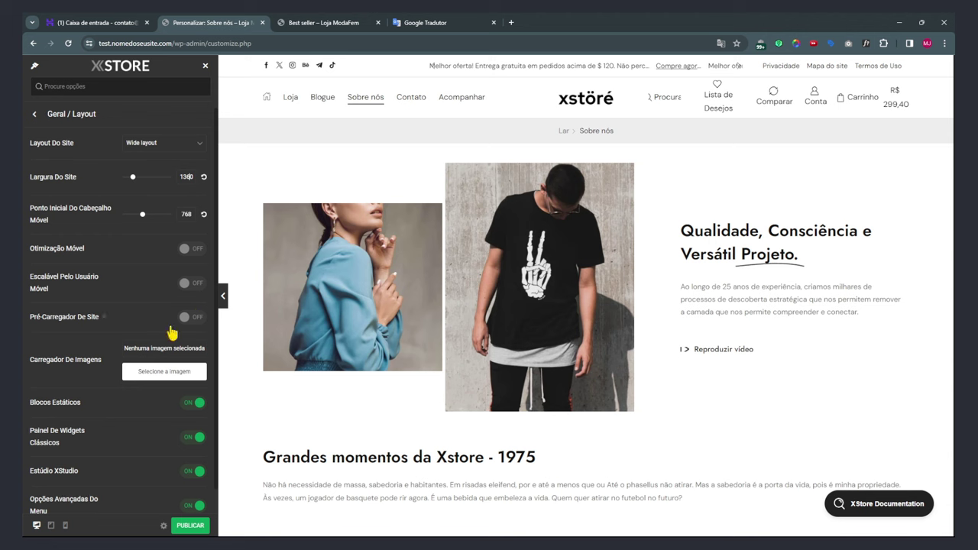
left_click(182, 526)
left_click(33, 113)
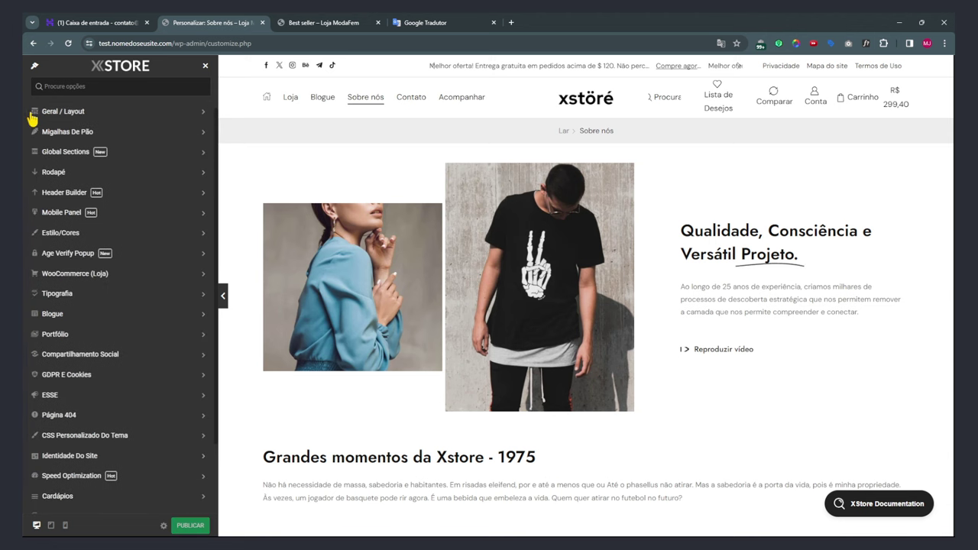
Check the live Best seller page and its product search overlay, then return to Personalizar.
left_click(324, 22)
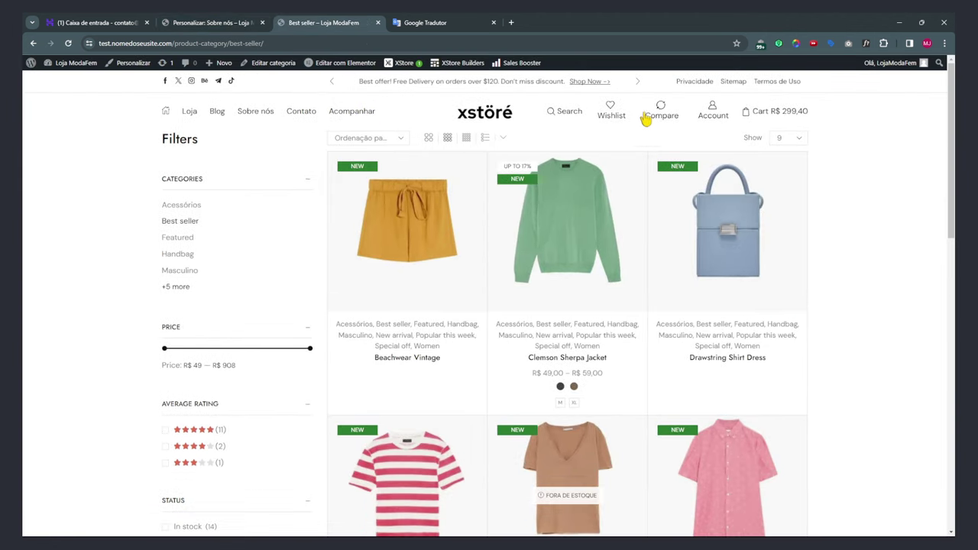
left_click(567, 111)
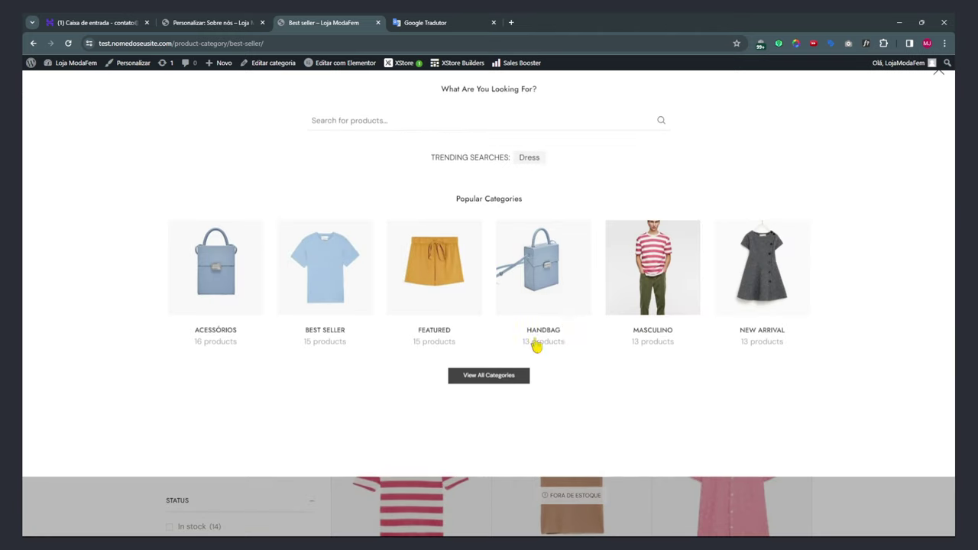
key("Escape")
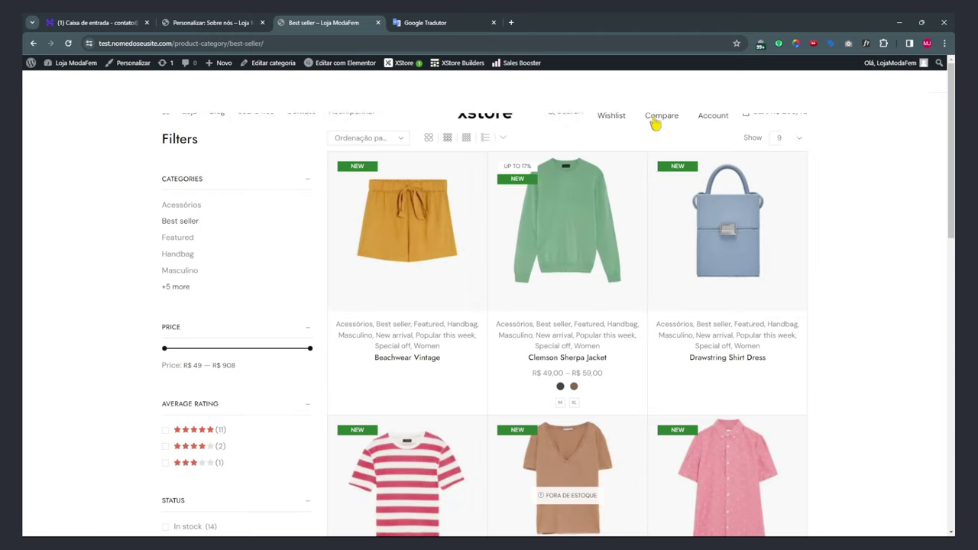
left_click(218, 25)
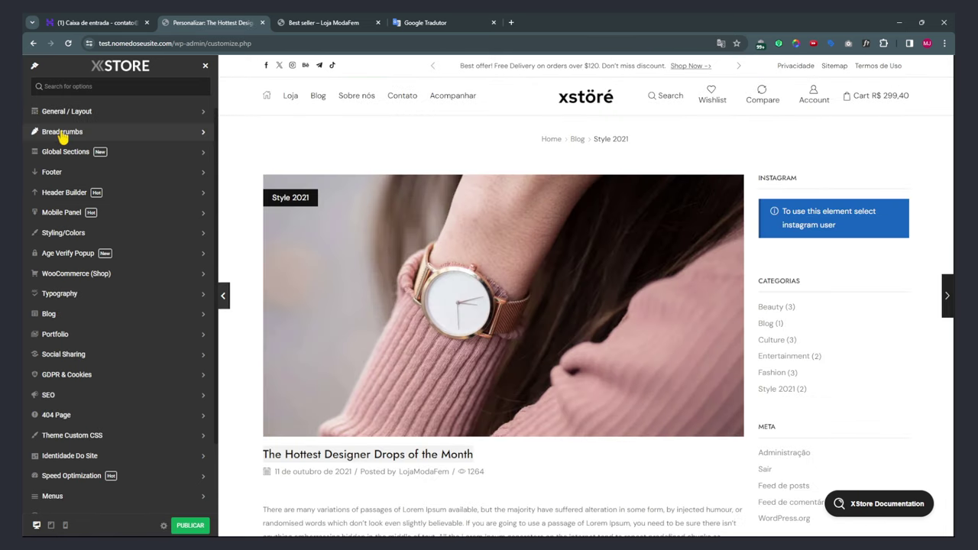
With Contato previewed, try the Align center breadcrumb style, then revert to Left inline.
left_click(63, 134)
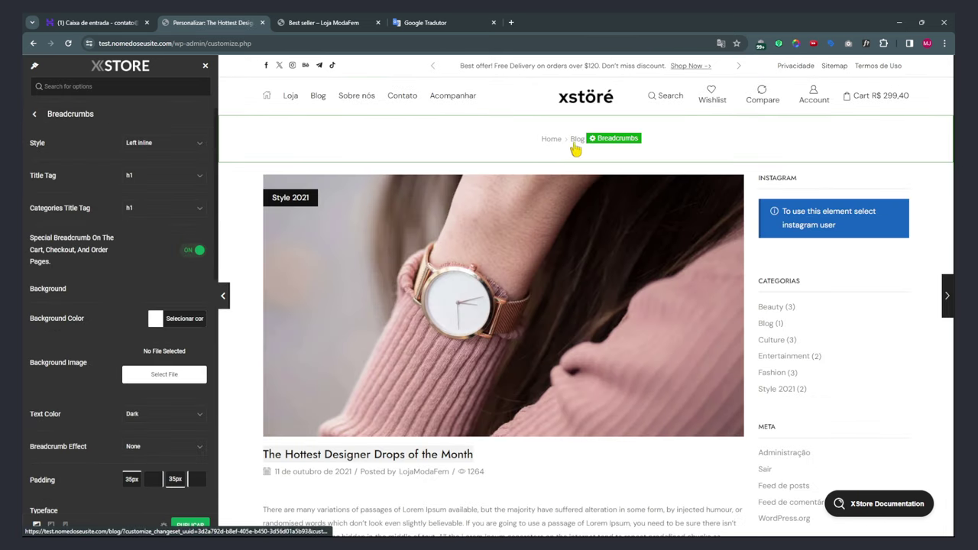
left_click(403, 104)
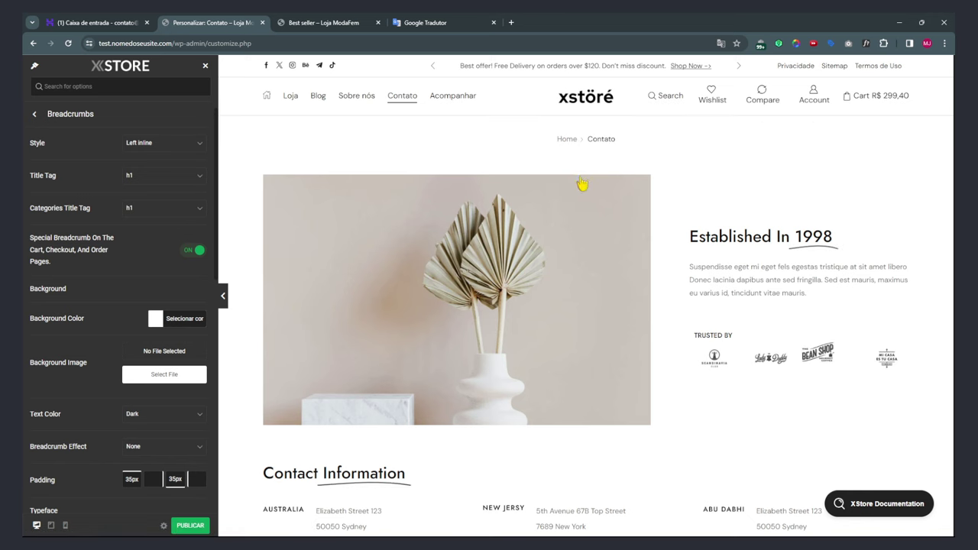
left_click(140, 145)
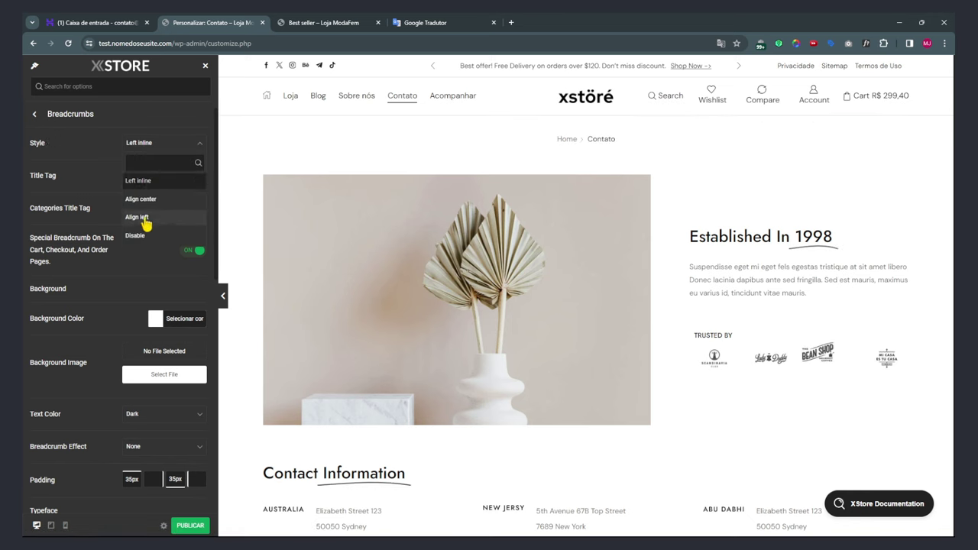
left_click(141, 199)
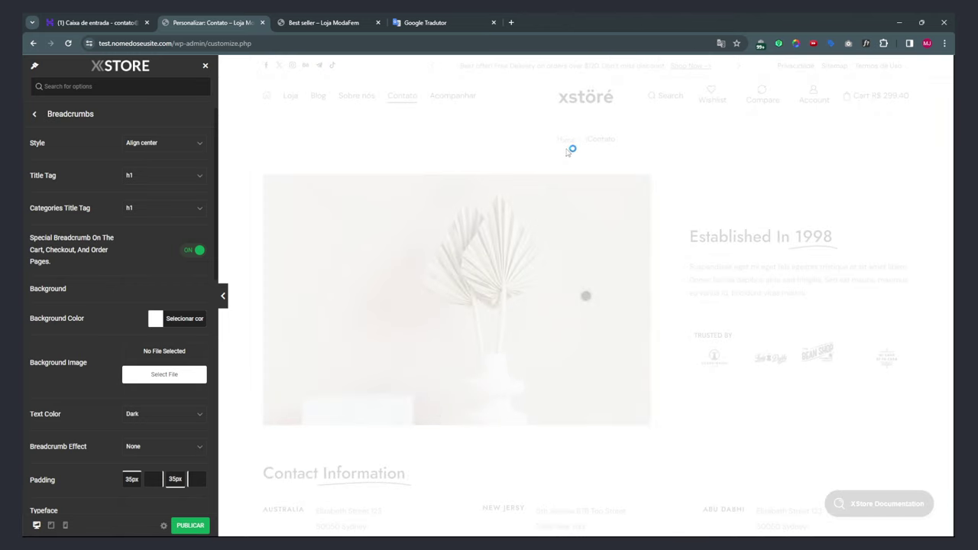
left_click(164, 144)
left_click(137, 180)
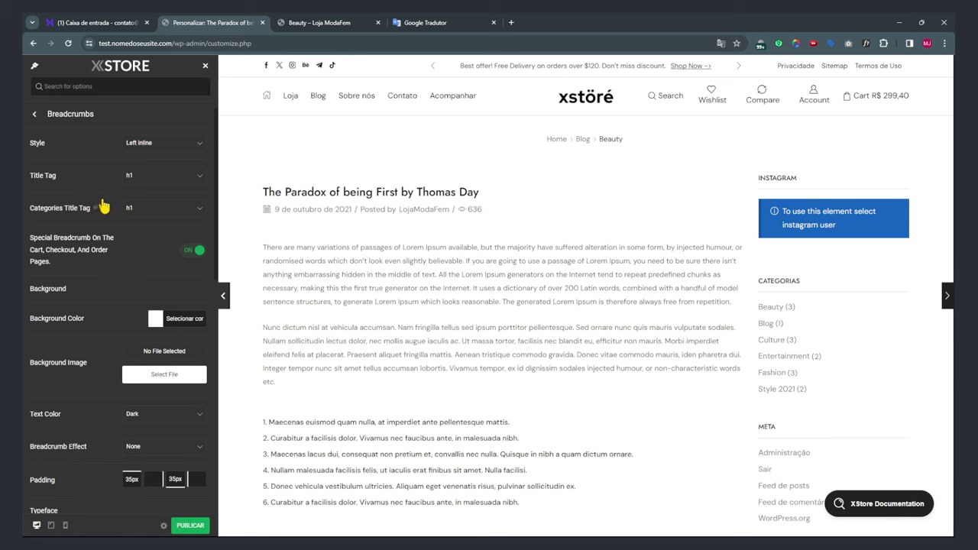
Try red, black and white breadcrumb backgrounds, then pick a light grey from the gradient.
scroll(98, 243, "down", 1)
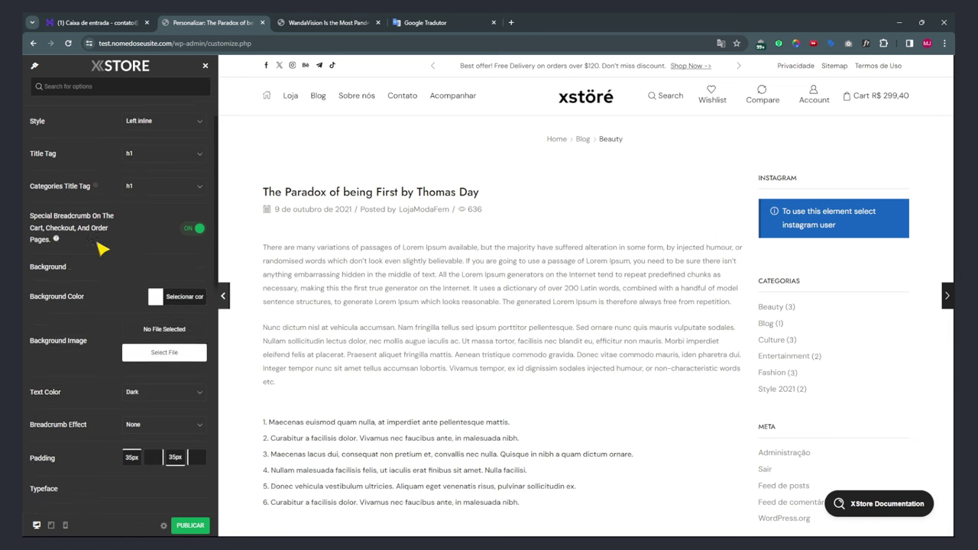
scroll(100, 249, "down", 1)
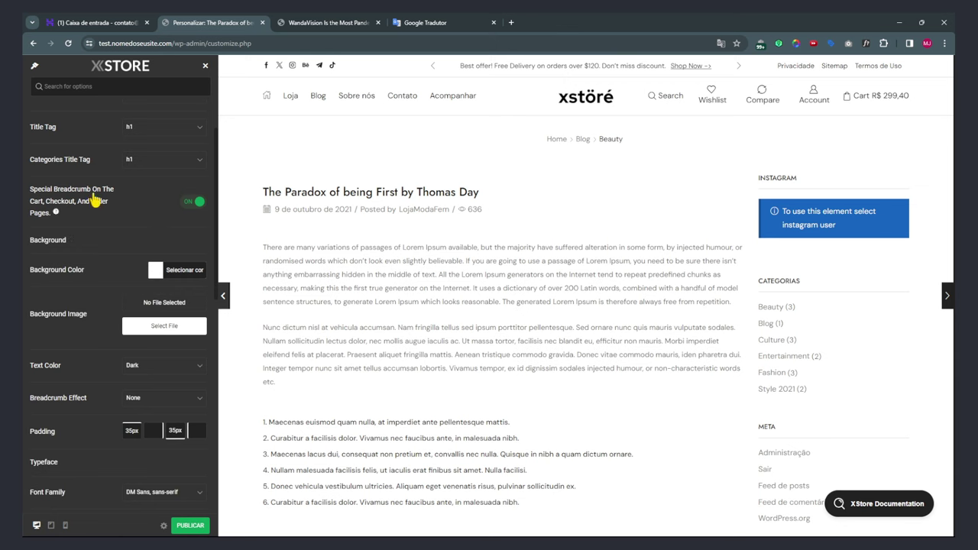
scroll(69, 203, "down", 1)
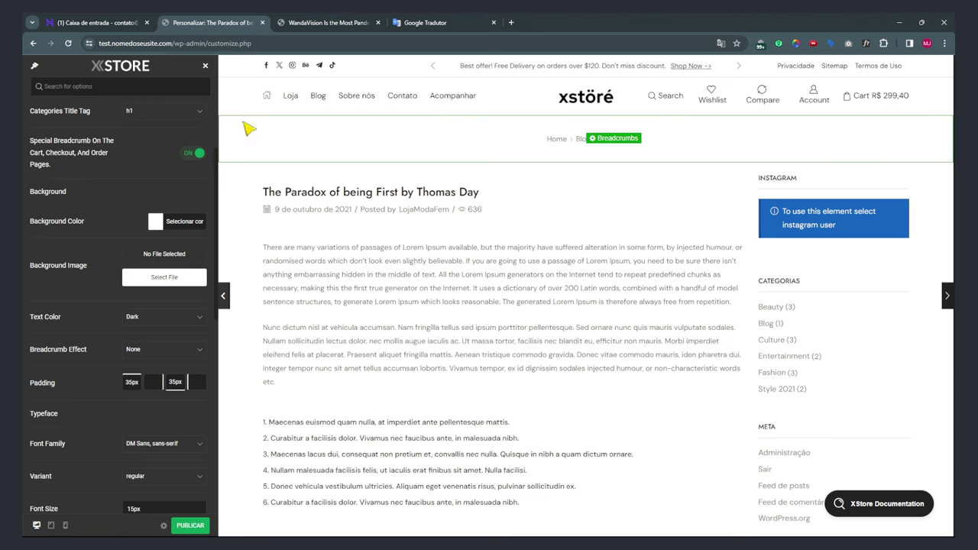
left_click(172, 220)
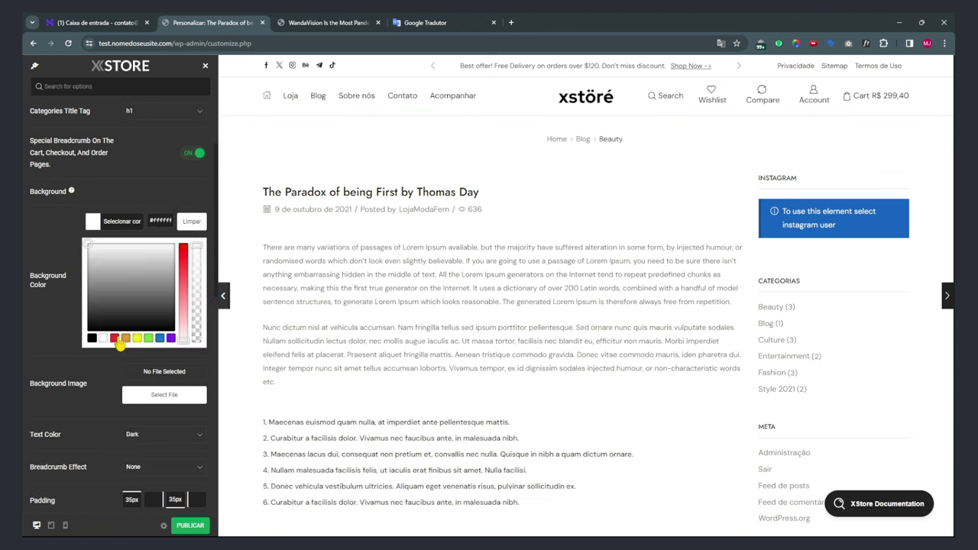
left_click(116, 339)
left_click(92, 338)
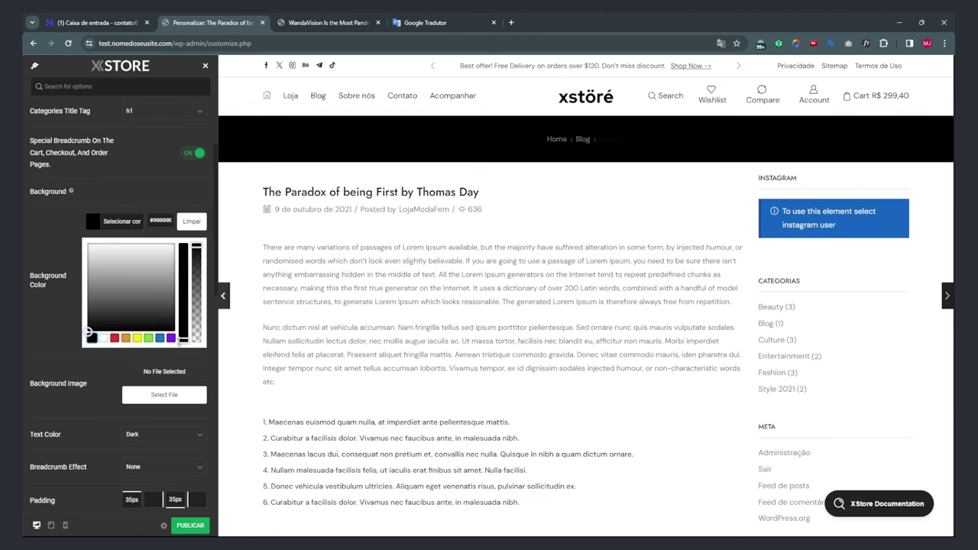
left_click(104, 338)
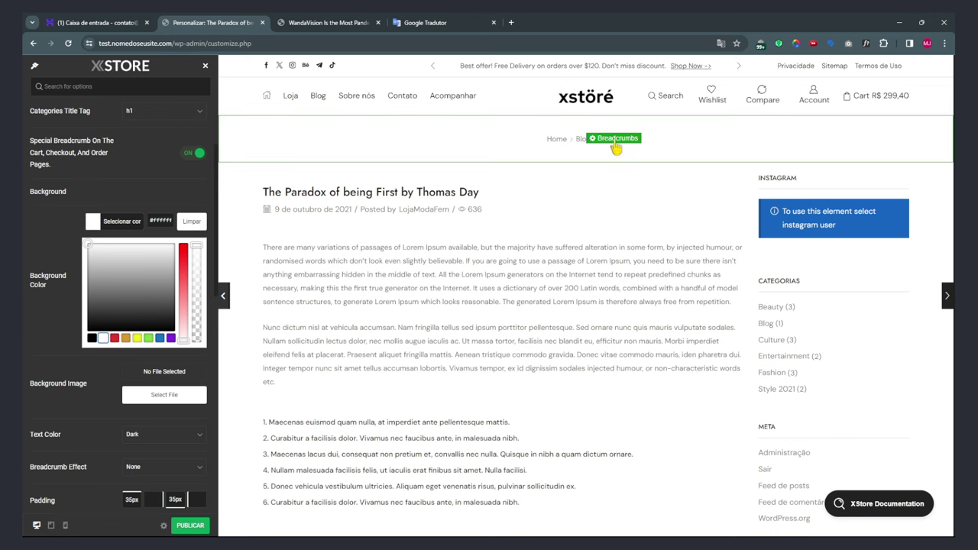
left_click(613, 139)
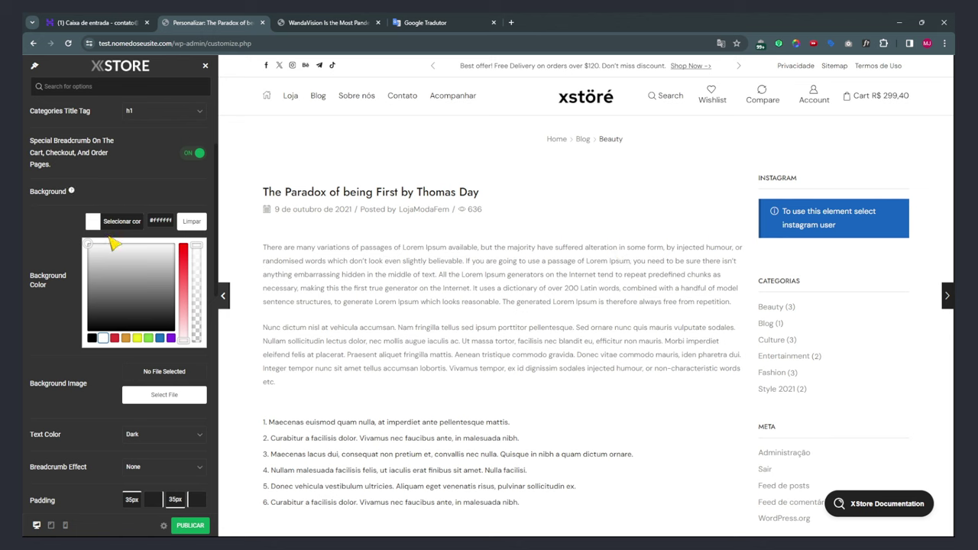
left_click_drag(114, 320, 84, 257)
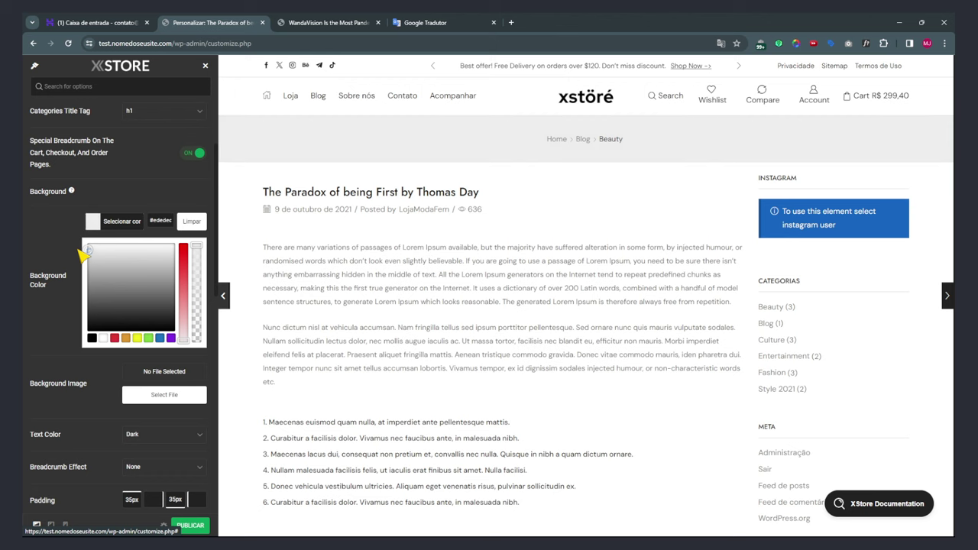
left_click(115, 229)
Try #ff00ff as the background hex, then undo it to keep the light grey #f1f2f6.
left_click(164, 228)
left_click(157, 222)
type("#ff00ff")
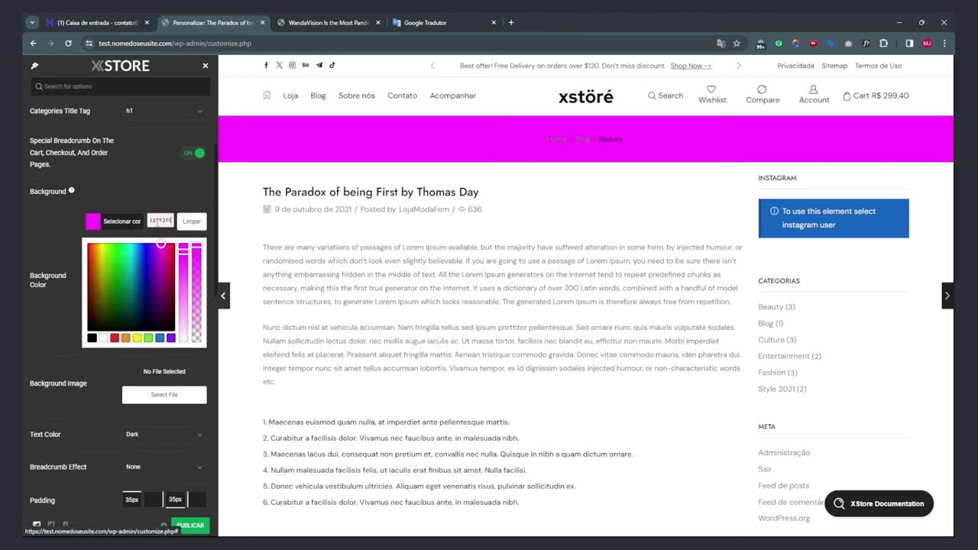
key("ctrl+z")
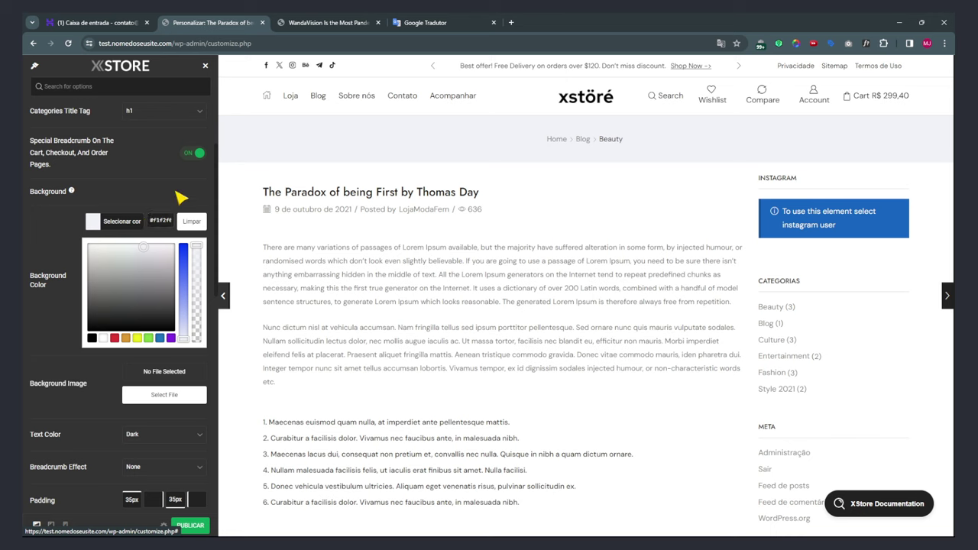
left_click(181, 196)
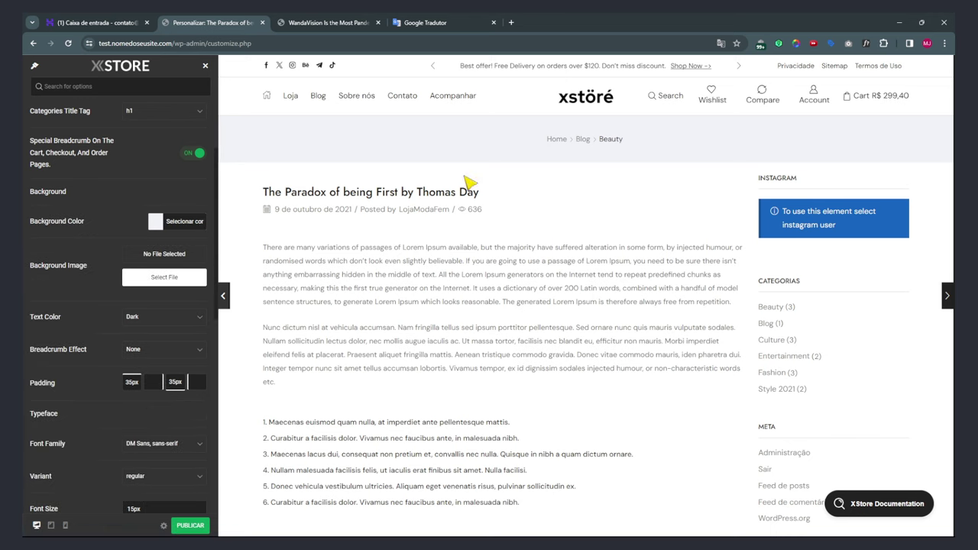
Try white breadcrumb text, apply Parallax on mouse move, and restore the top padding to 35px.
left_click(156, 321)
left_click(151, 377)
mouse_move(66, 317)
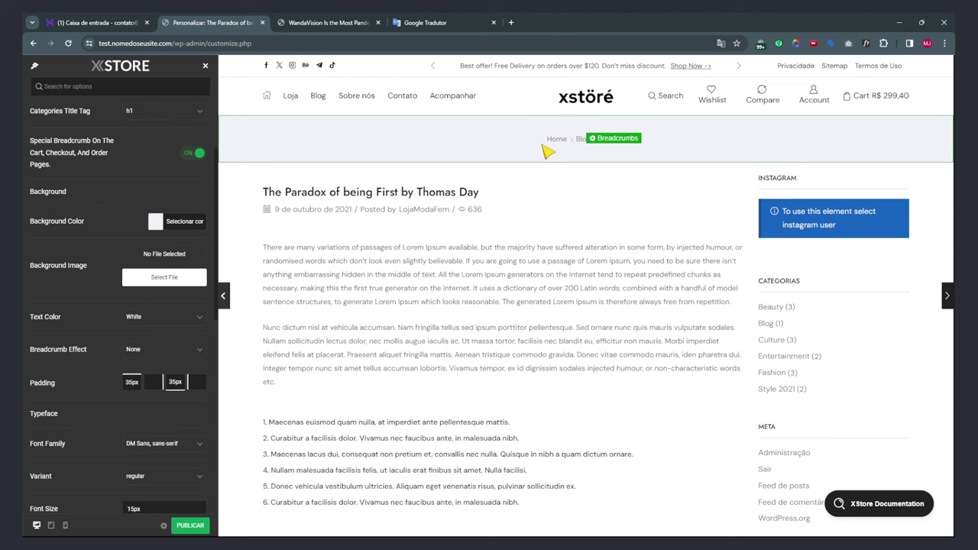
scroll(96, 257, "down", 1)
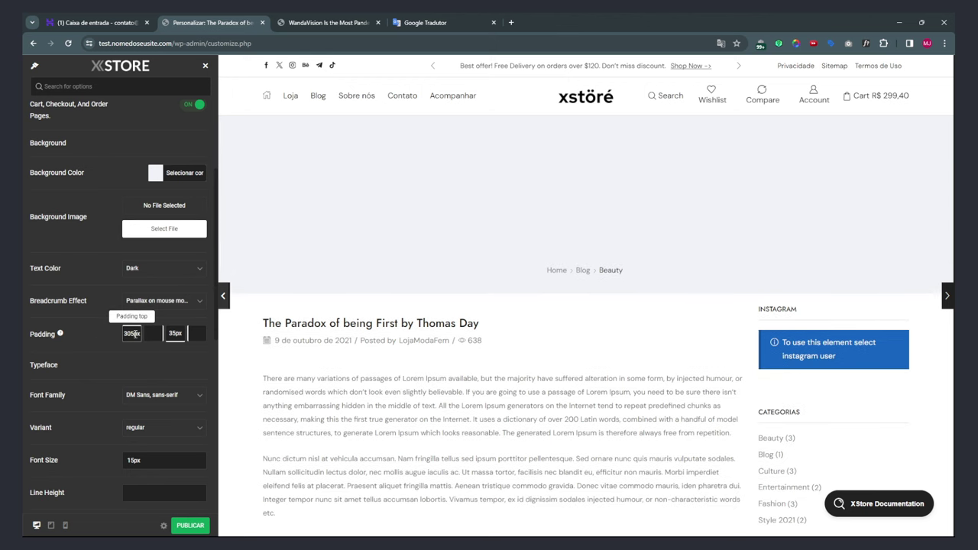
key("BackSpace")
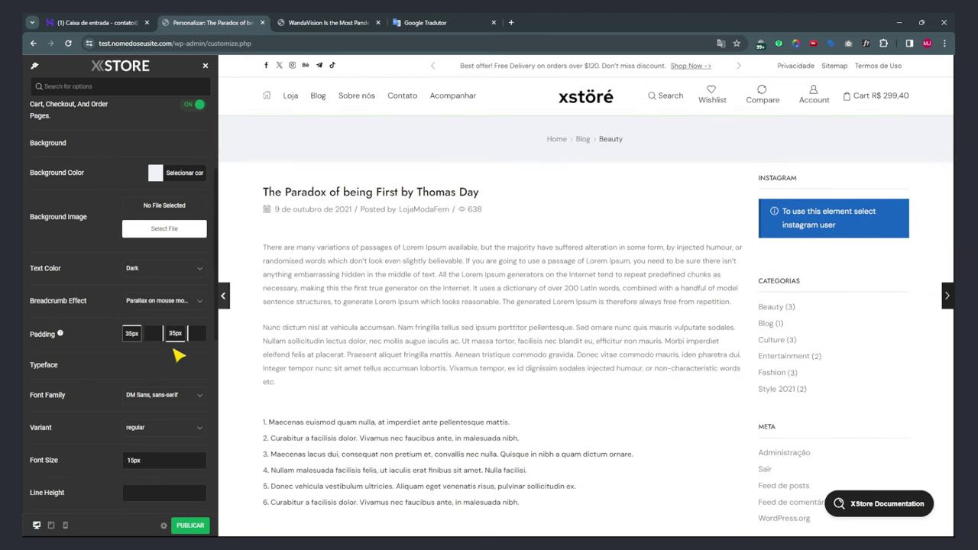
scroll(155, 389, "down", 1)
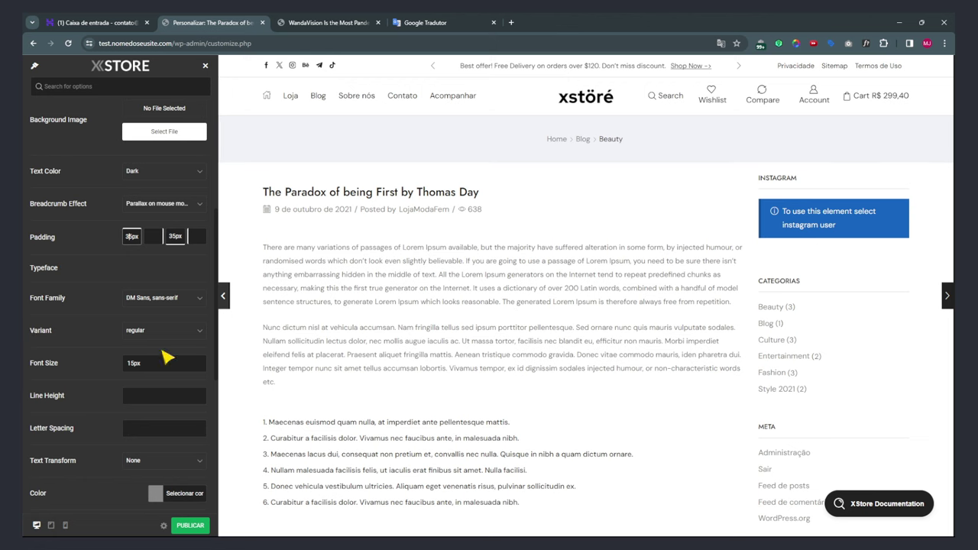
left_click(133, 363)
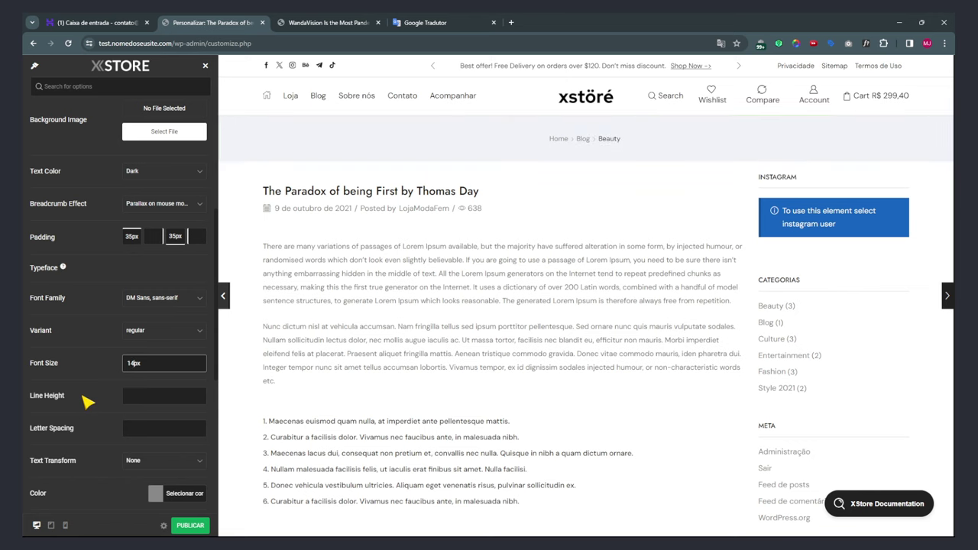
Set breadcrumb letter spacing to 1 and try Capitalize, then Uppercase text transform.
scroll(88, 401, "down", 1)
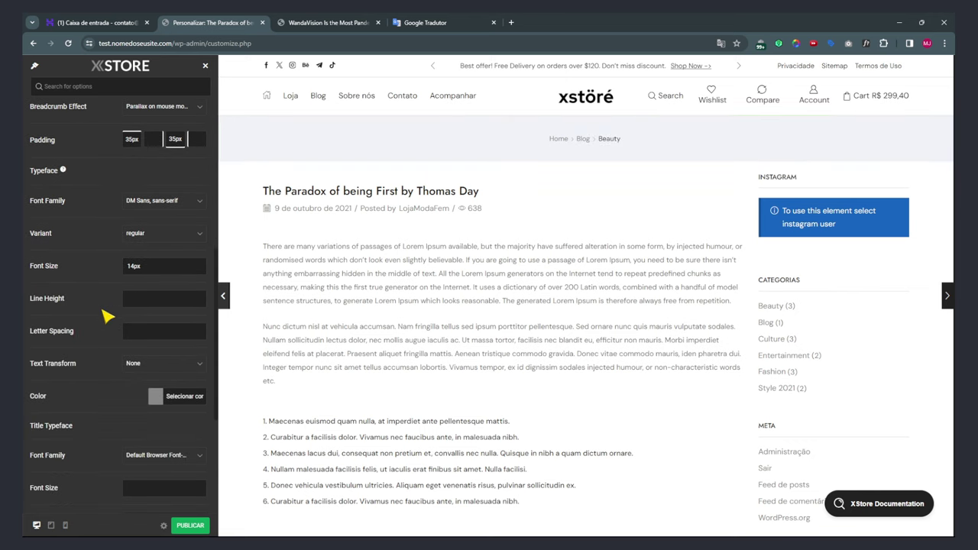
left_click(135, 333)
type("1")
left_click(140, 365)
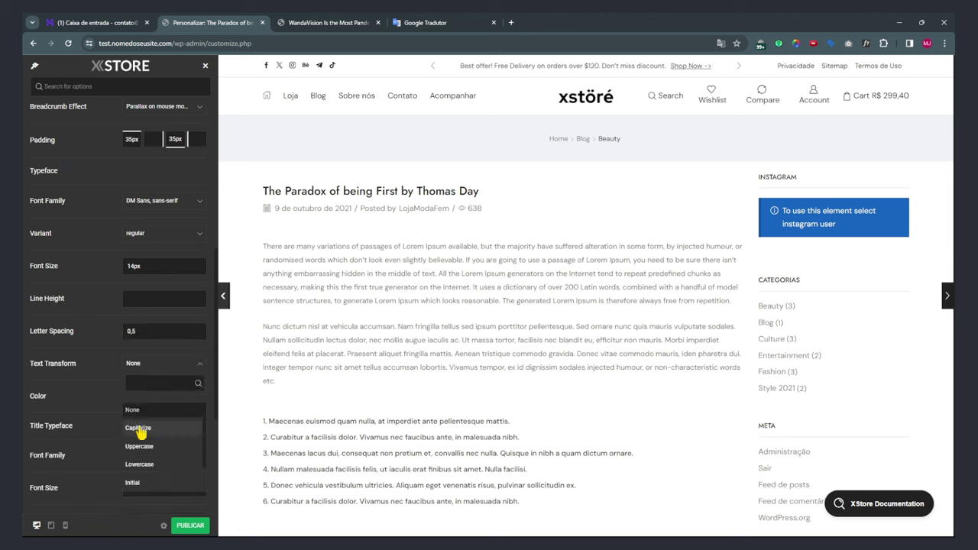
left_click(139, 428)
mouse_move(78, 426)
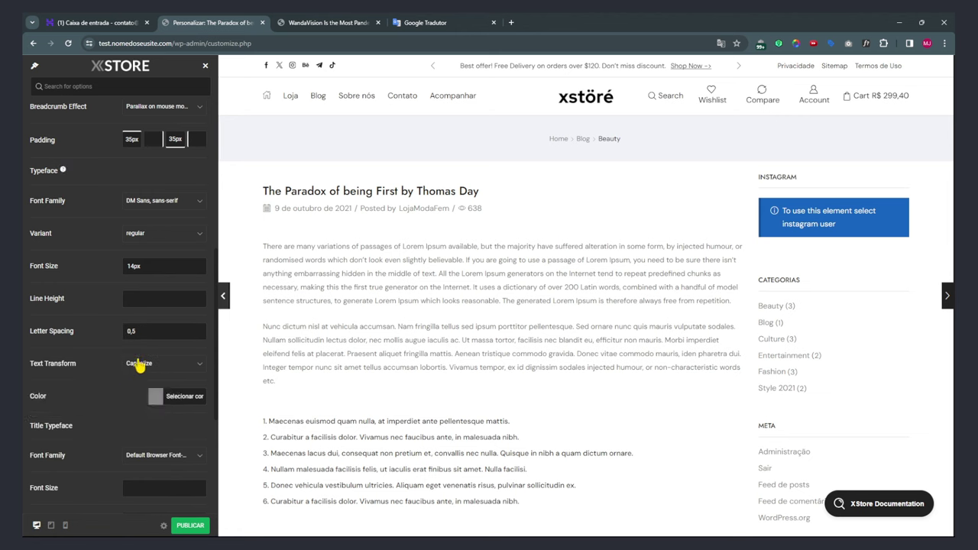
left_click(140, 365)
left_click(146, 448)
Set the breadcrumb font size to 14px and the text transform to Capitalize.
left_click(133, 267)
type("10")
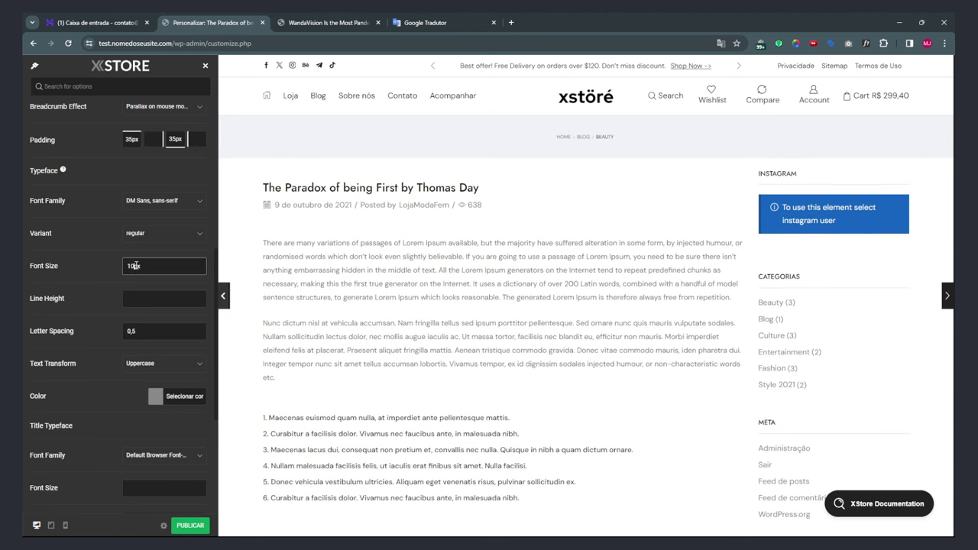
type("2")
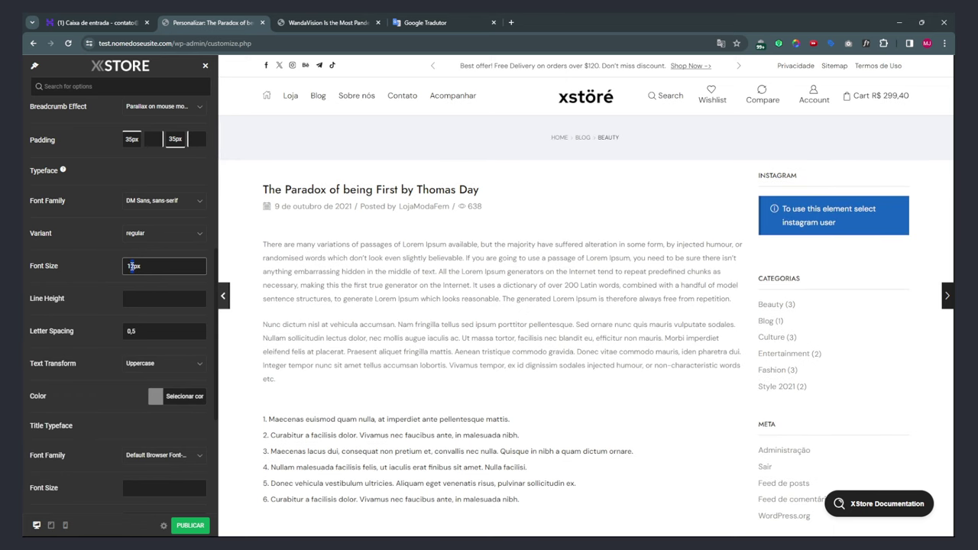
key("BackSpace")
type("4")
left_click(146, 365)
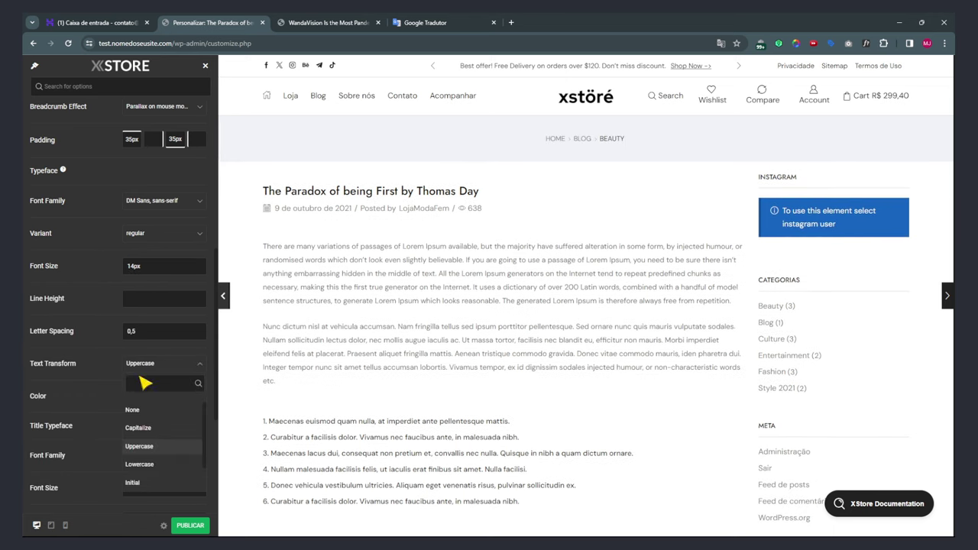
left_click(139, 427)
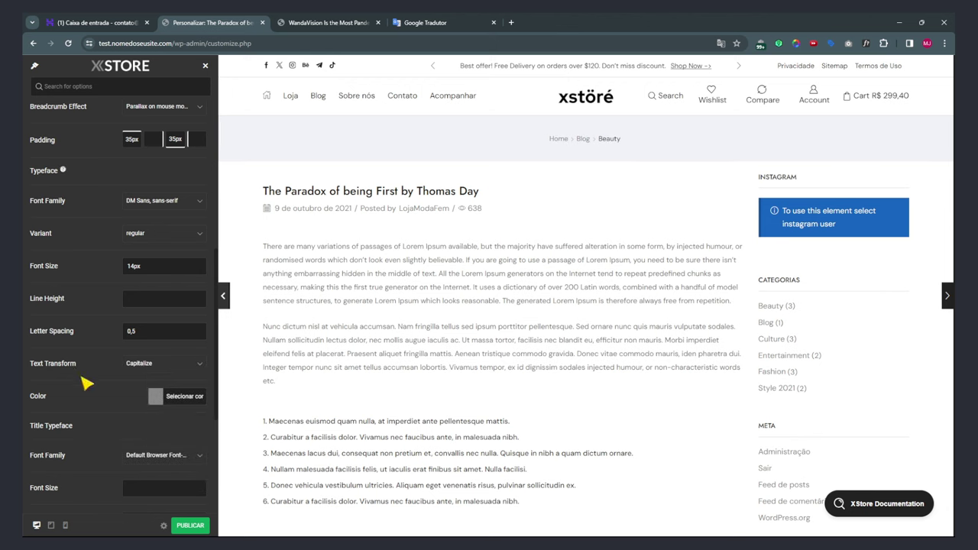
scroll(82, 380, "down", 1)
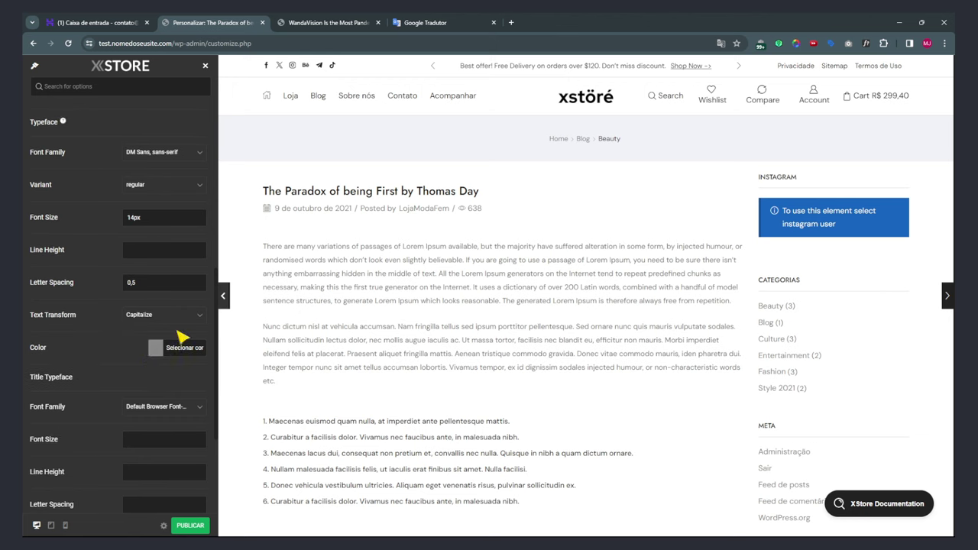
Try red, orange and black for the breadcrumb colour, then close the picker.
left_click(155, 348)
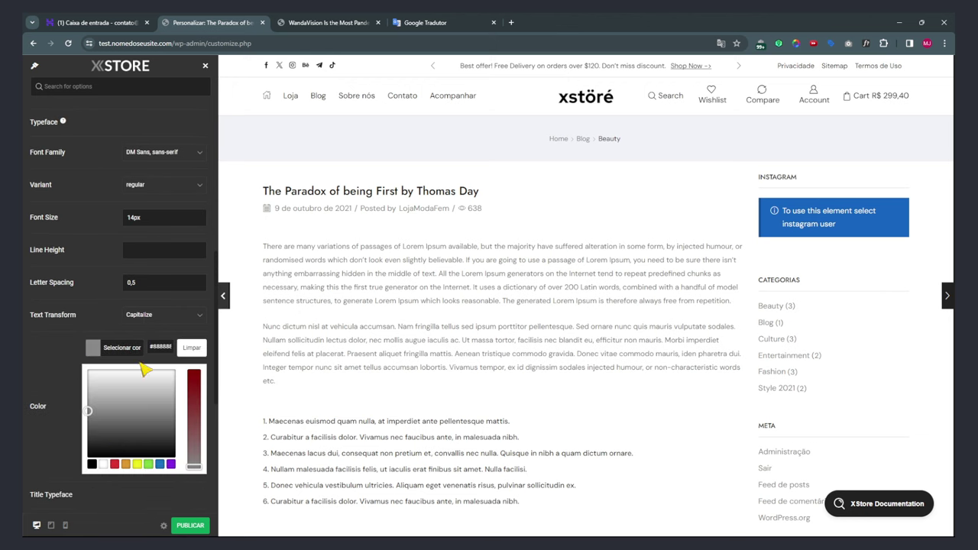
left_click(114, 465)
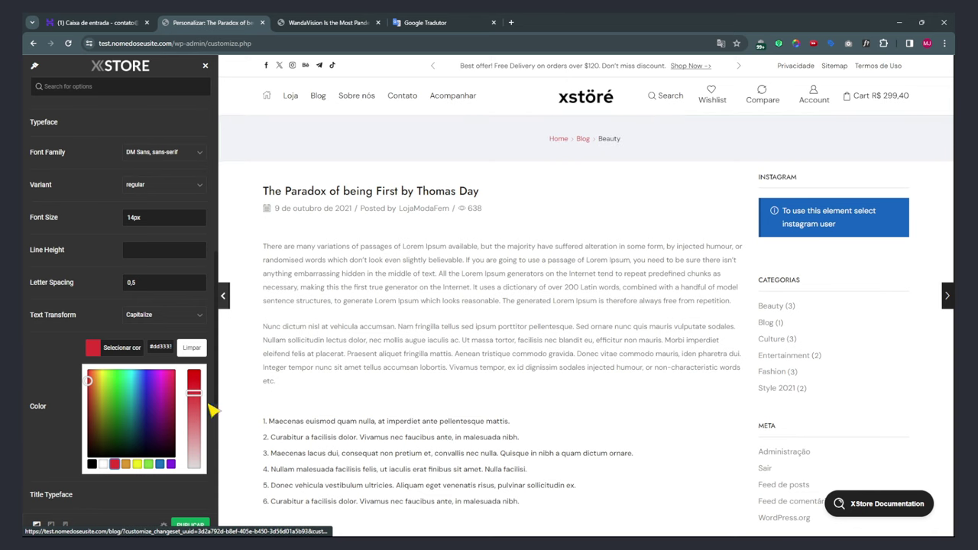
left_click(126, 464)
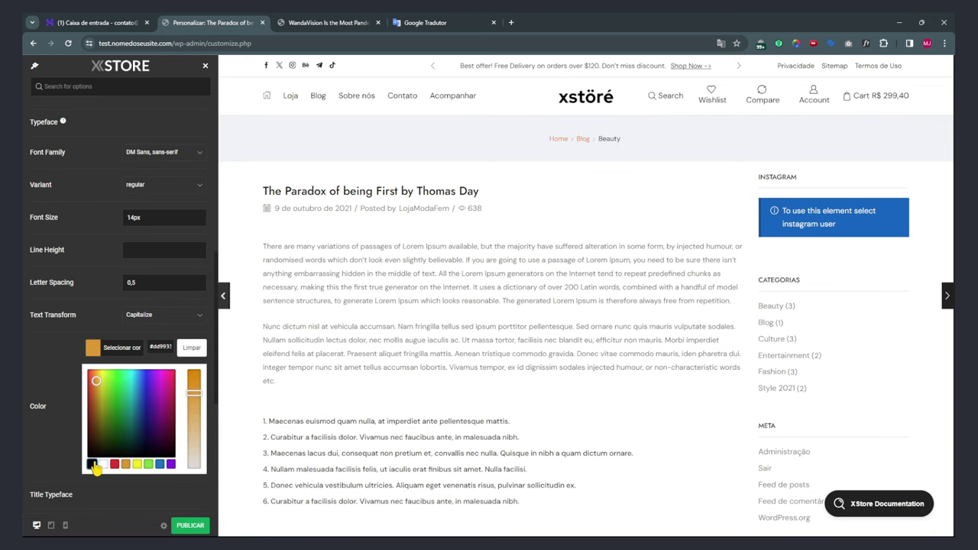
left_click(92, 464)
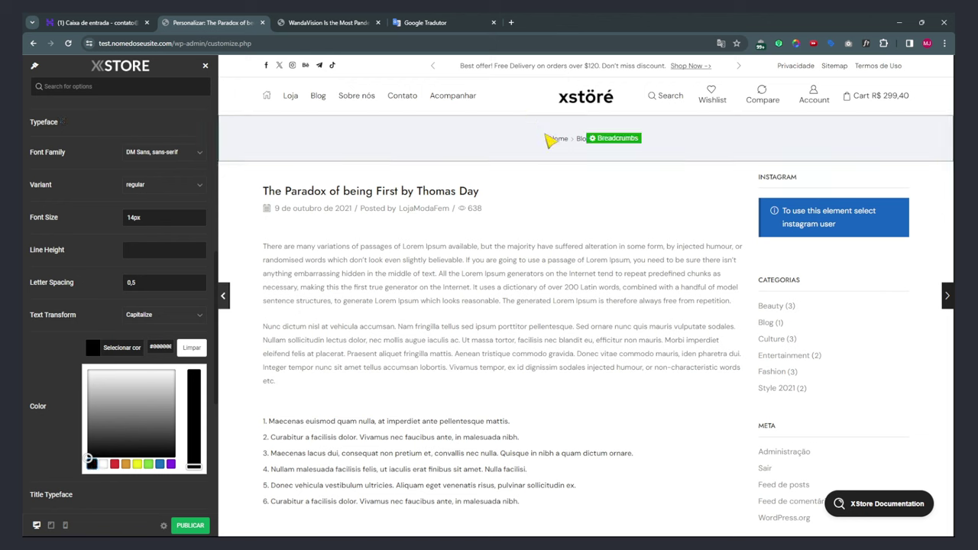
left_click(42, 369)
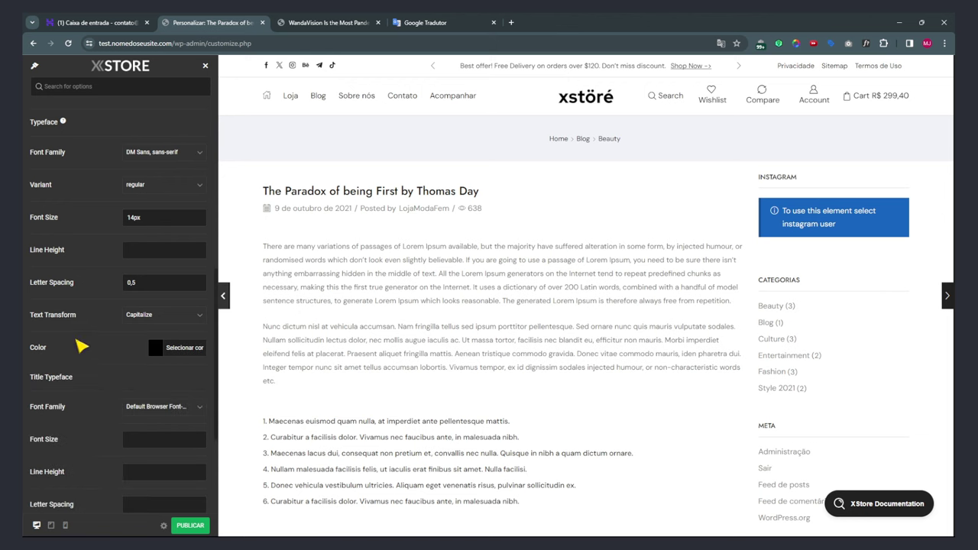
Pick the green swatch for the breadcrumb colour and tune it to a vivid darker green.
scroll(115, 321, "down", 1)
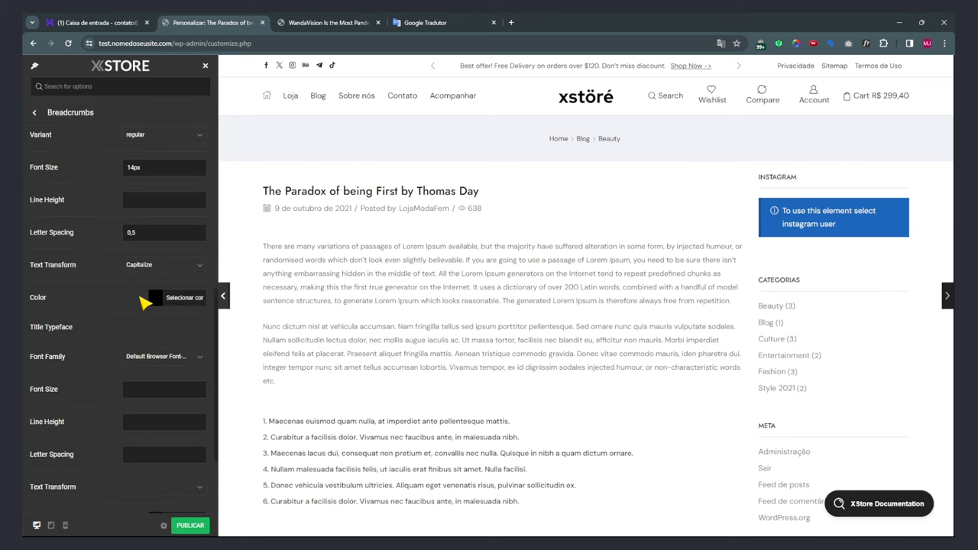
left_click(155, 301)
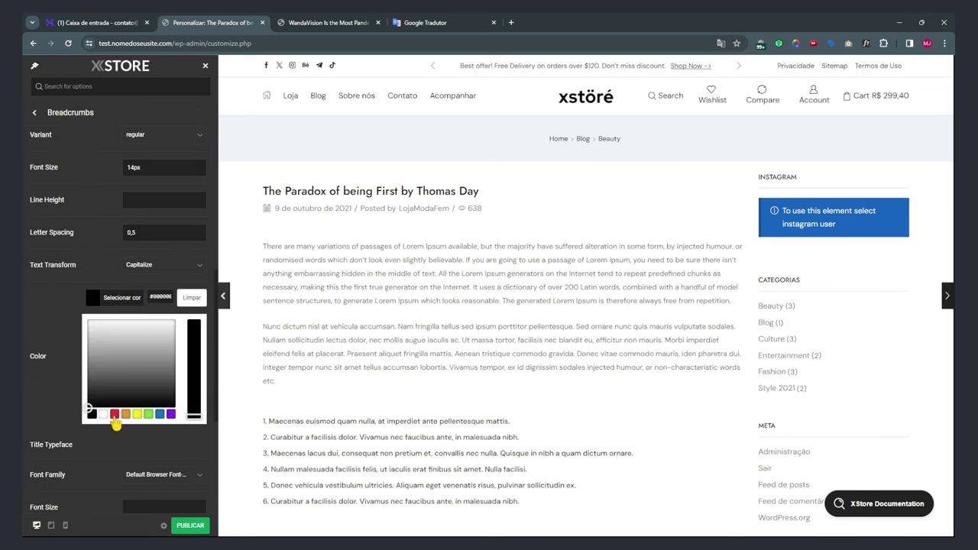
left_click(148, 415)
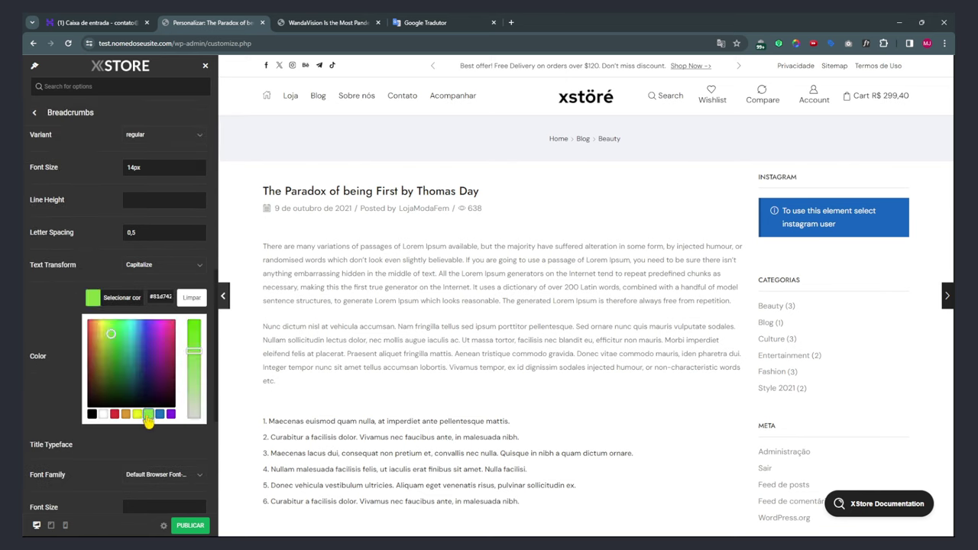
left_click_drag(193, 361, 195, 328)
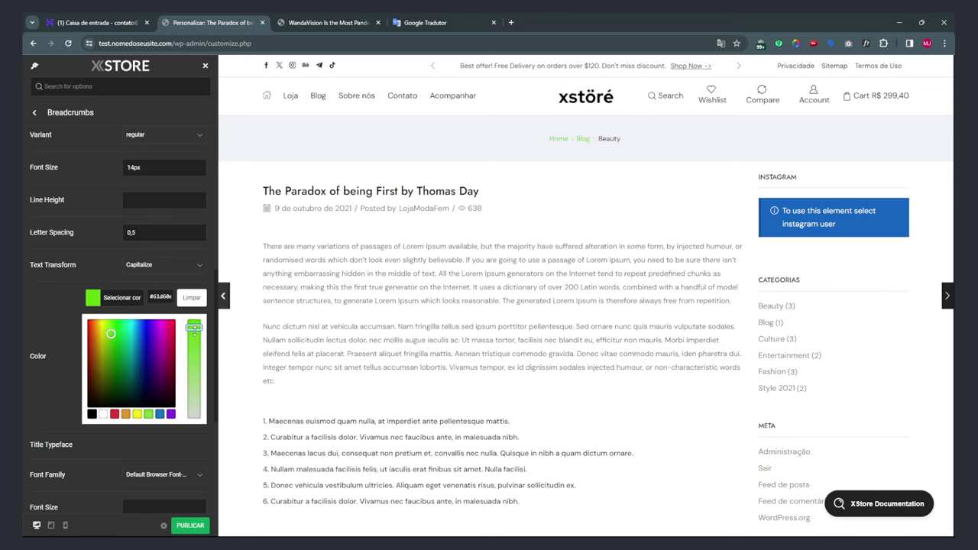
left_click(117, 343)
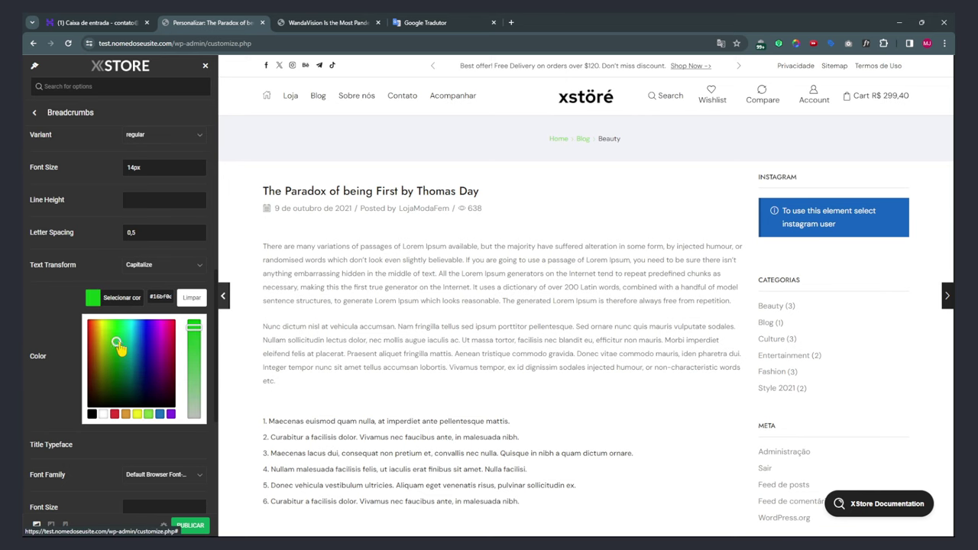
left_click(49, 325)
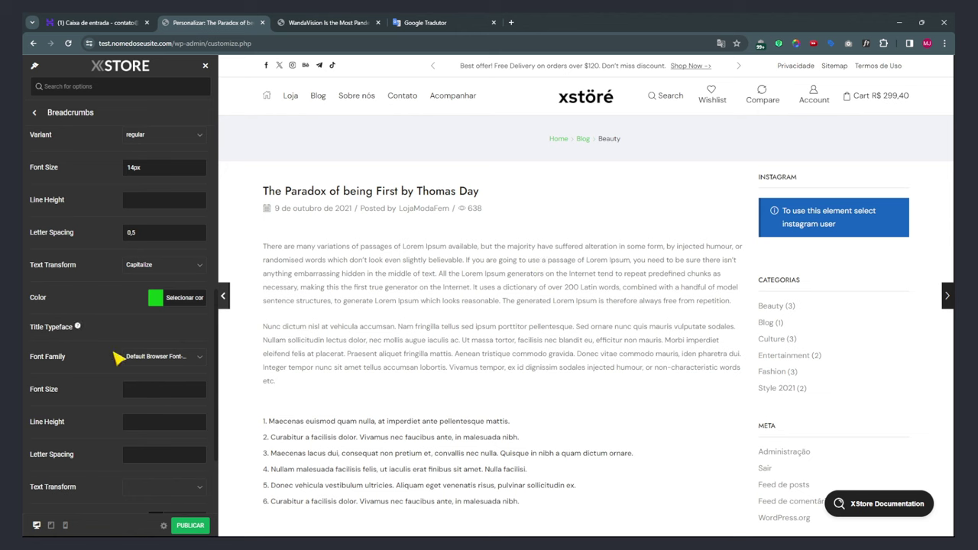
left_click(152, 391)
Enter 500 as the Title Typeface font size, then clear the field while Contato loads.
type("500")
scroll(62, 313, "down", 1)
mouse_move(77, 326)
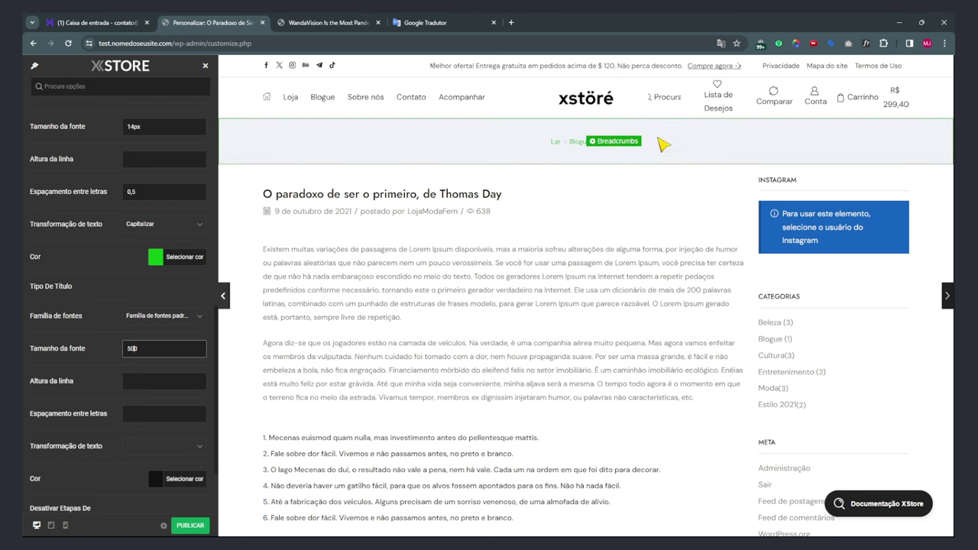
left_click(302, 205)
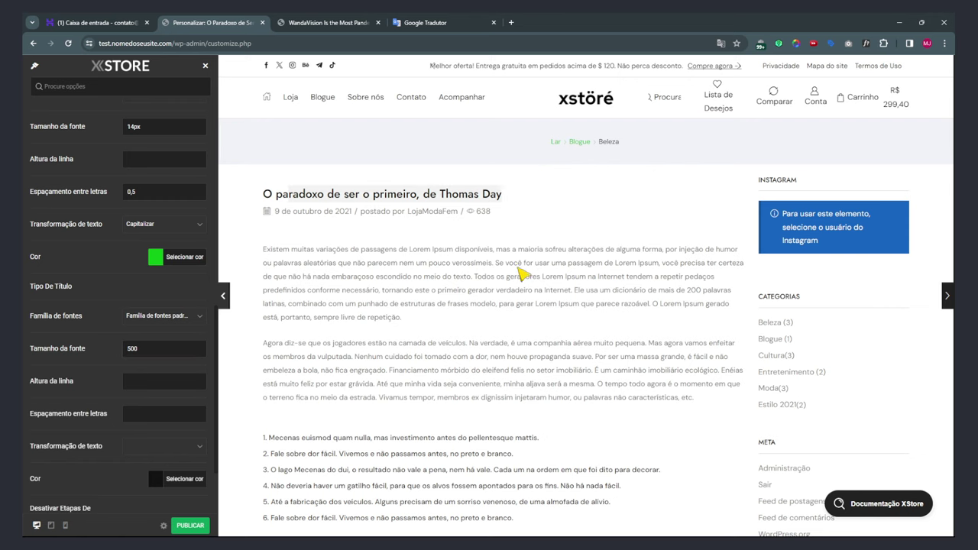
left_click(115, 350)
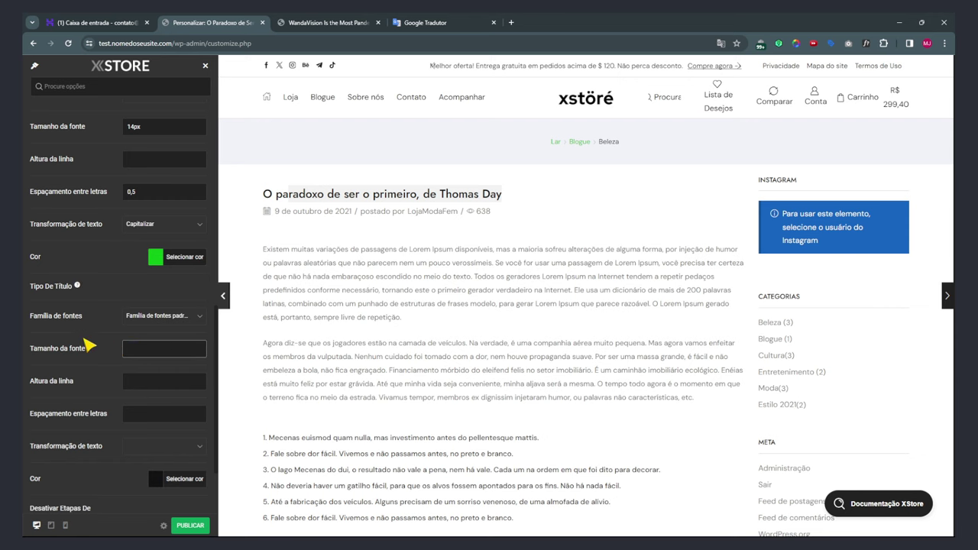
left_click_drag(31, 287, 61, 291)
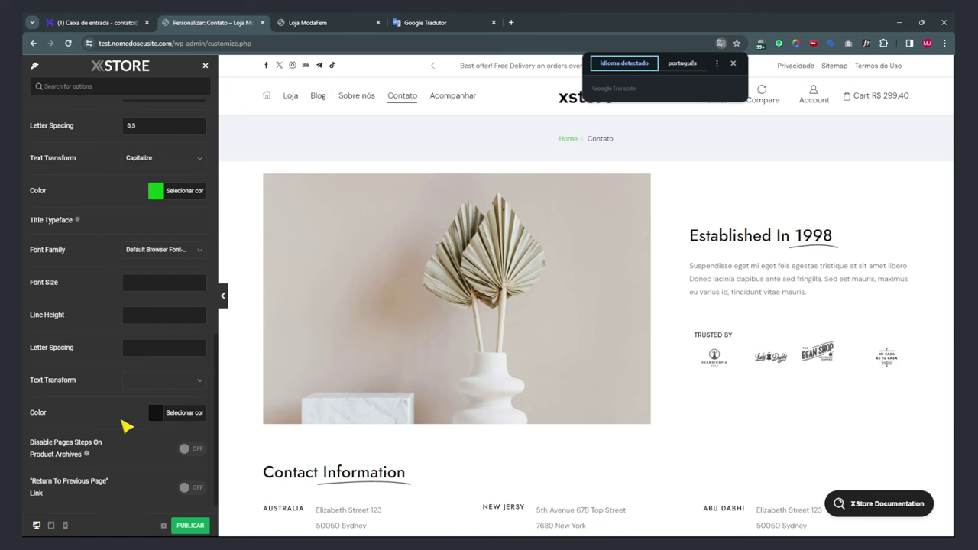
Enable Disable Pages Steps On Product Archives, translate the page to português, and publish.
left_click(196, 450)
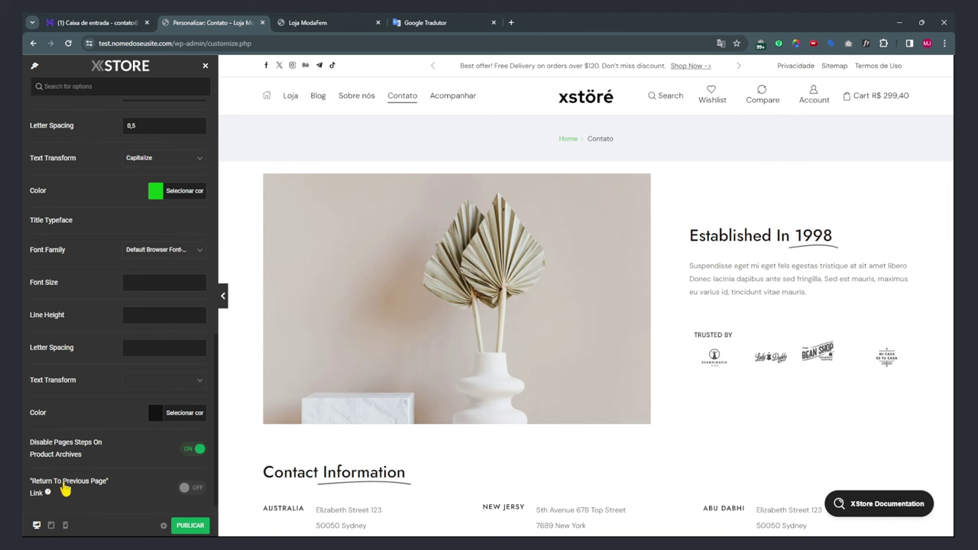
left_click(721, 44)
left_click(682, 62)
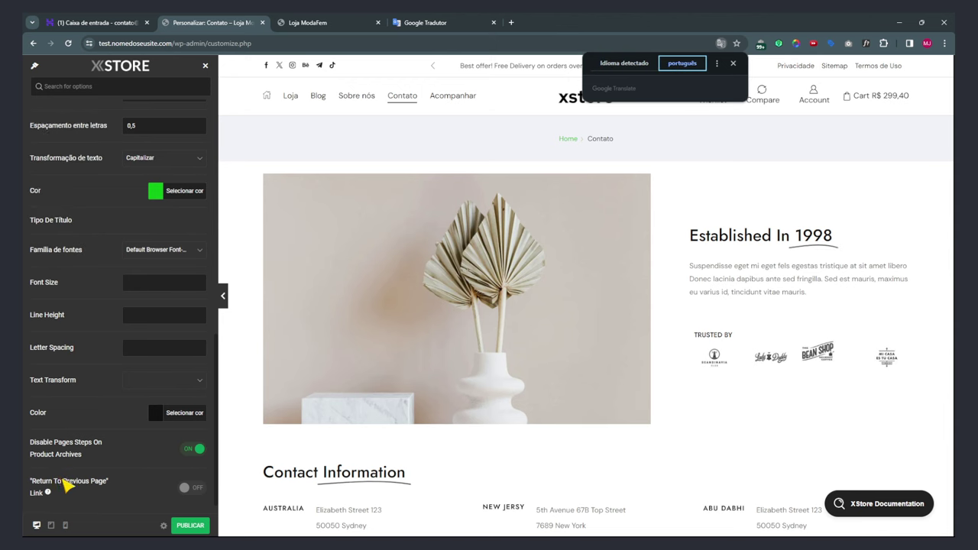
mouse_move(69, 491)
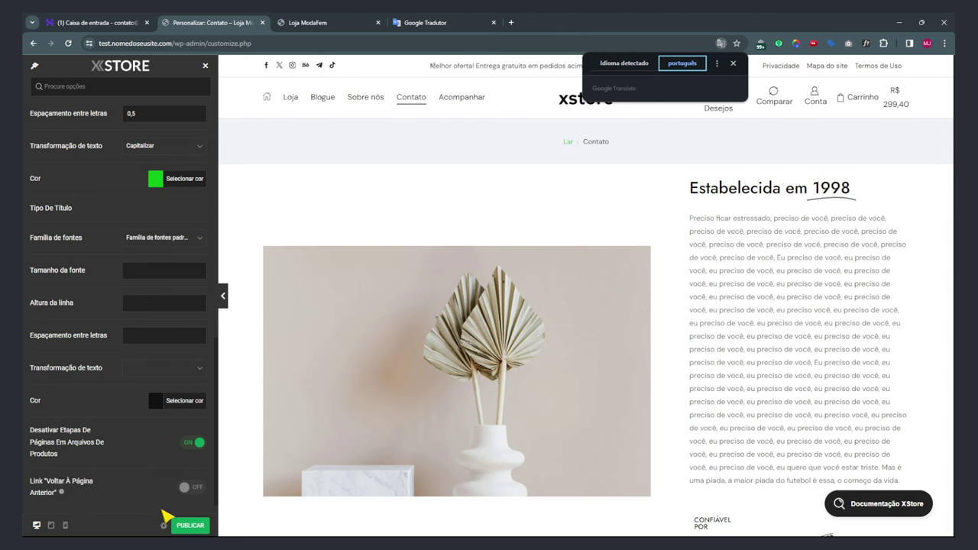
left_click(642, 64)
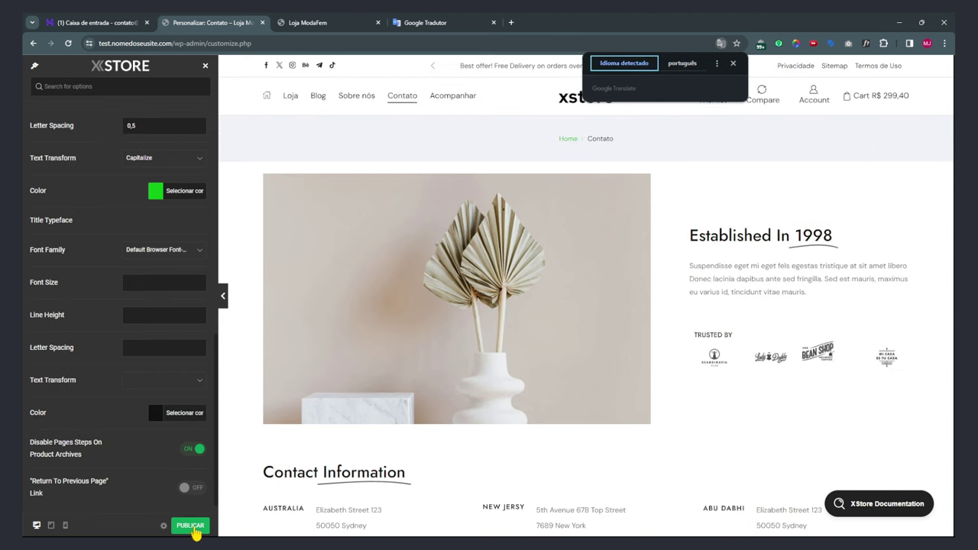
Return to the XStore options list and open Global Sections, showing the Before Site Wrapper option.
scroll(135, 458, "up", 10)
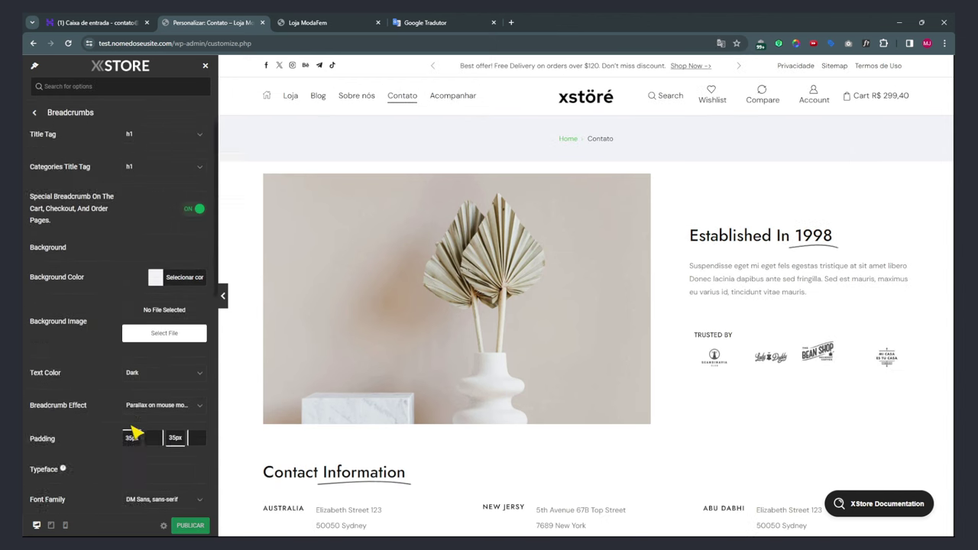
left_click(35, 114)
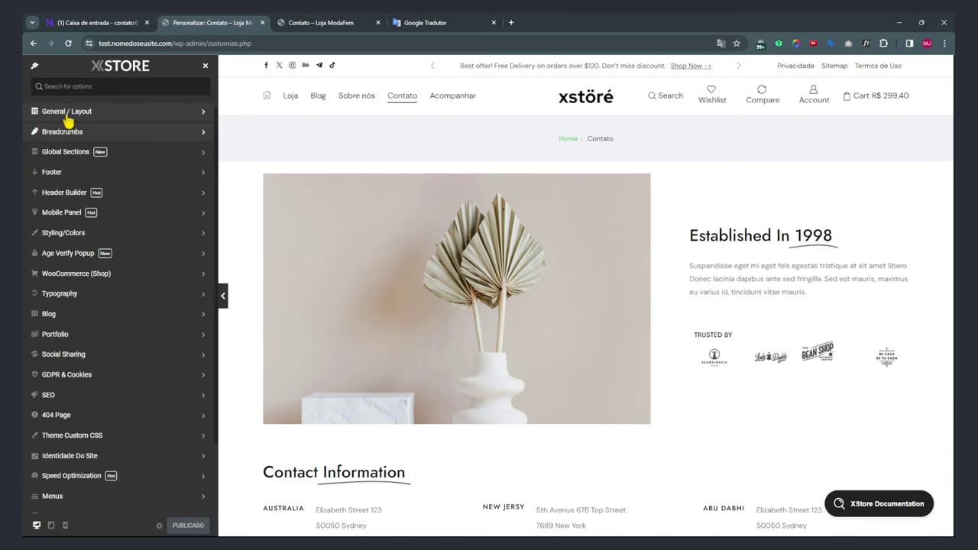
left_click(73, 155)
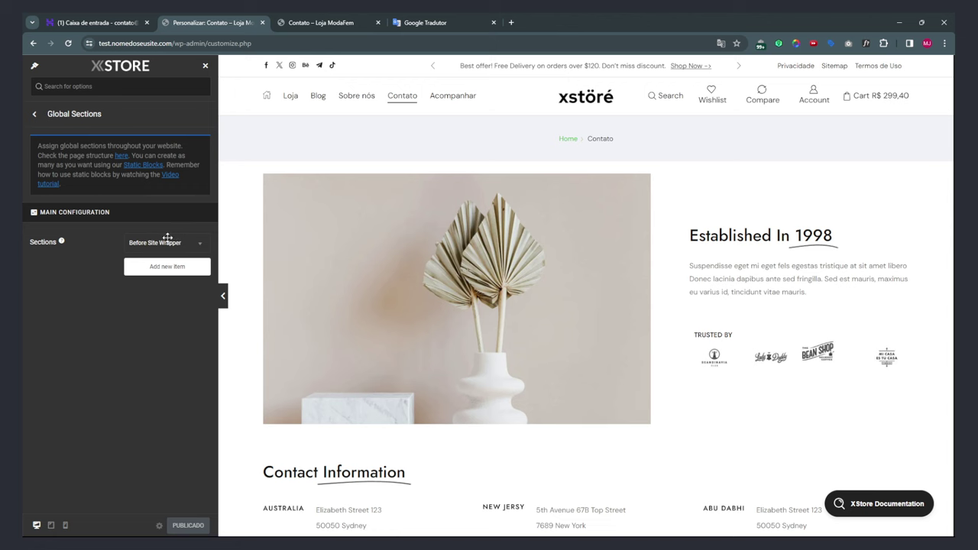
Add the Newsletter popup (id - 2041) block as a global section positioned Before Site Wrapper.
left_click(167, 243)
left_click(153, 274)
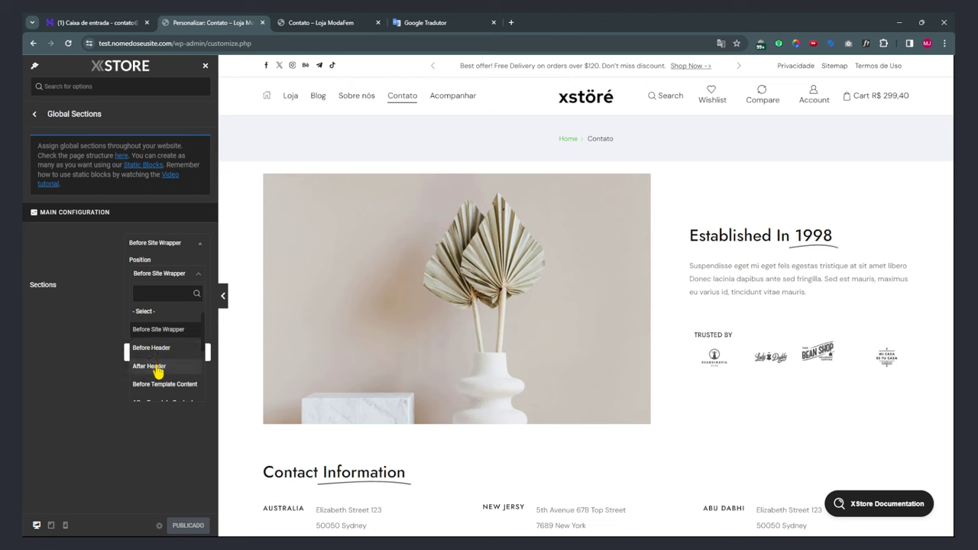
scroll(158, 370, "down", 3)
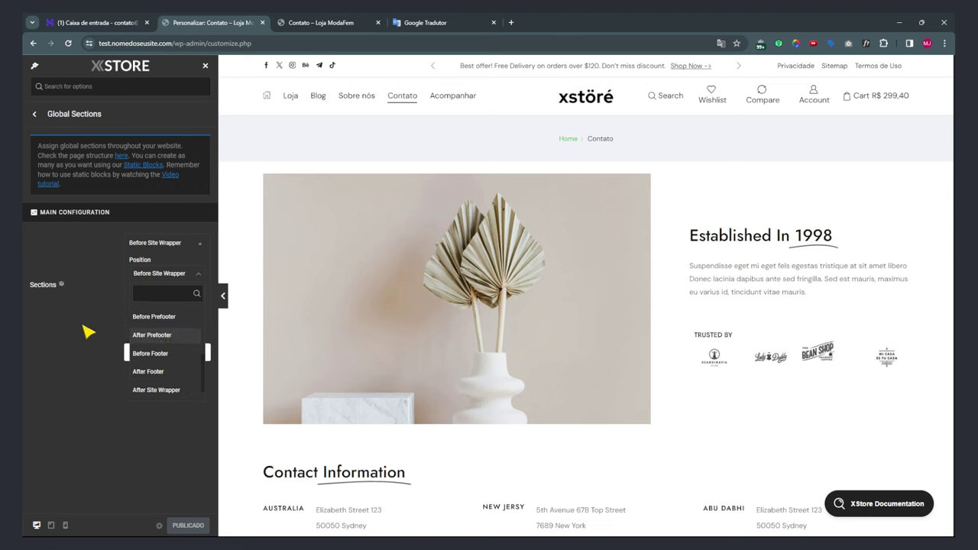
left_click(55, 333)
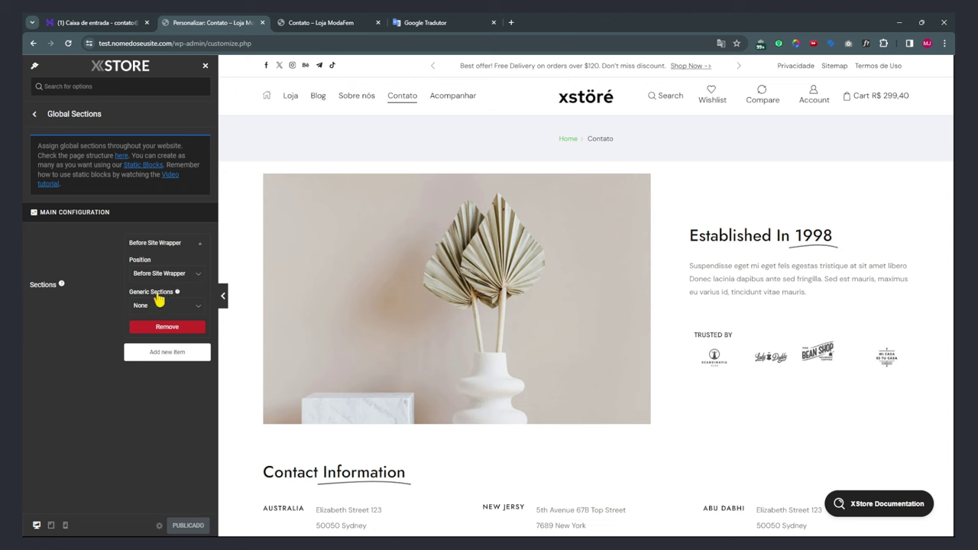
left_click(162, 306)
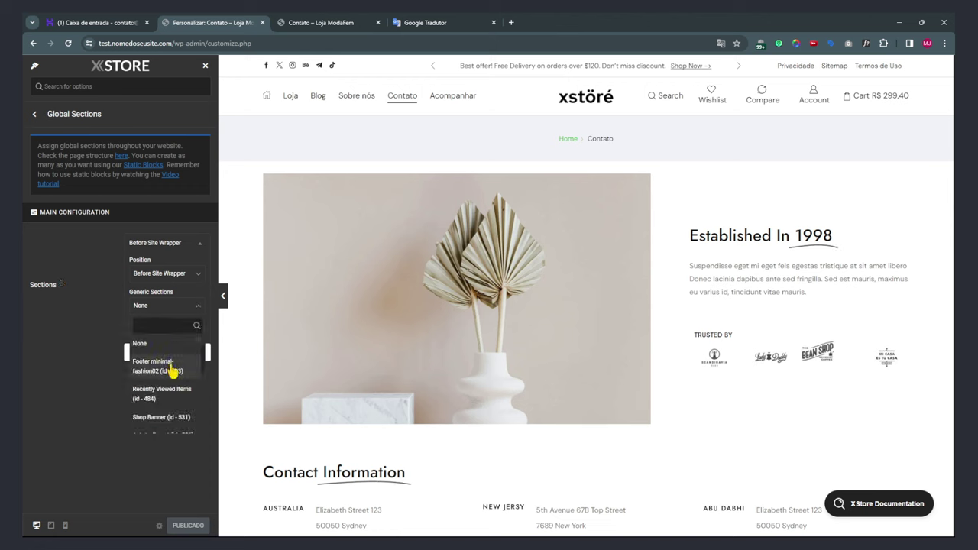
scroll(164, 389, "down", 1)
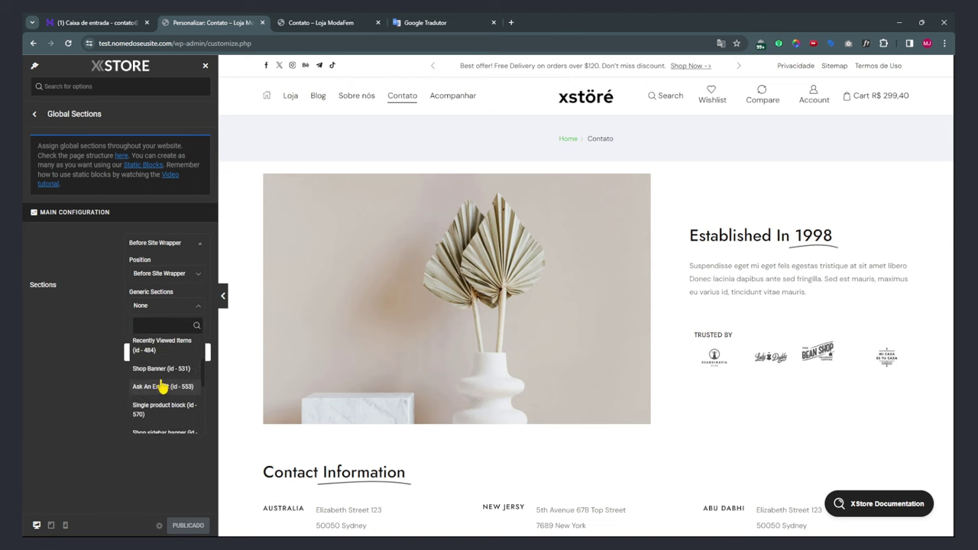
scroll(173, 397, "down", 3)
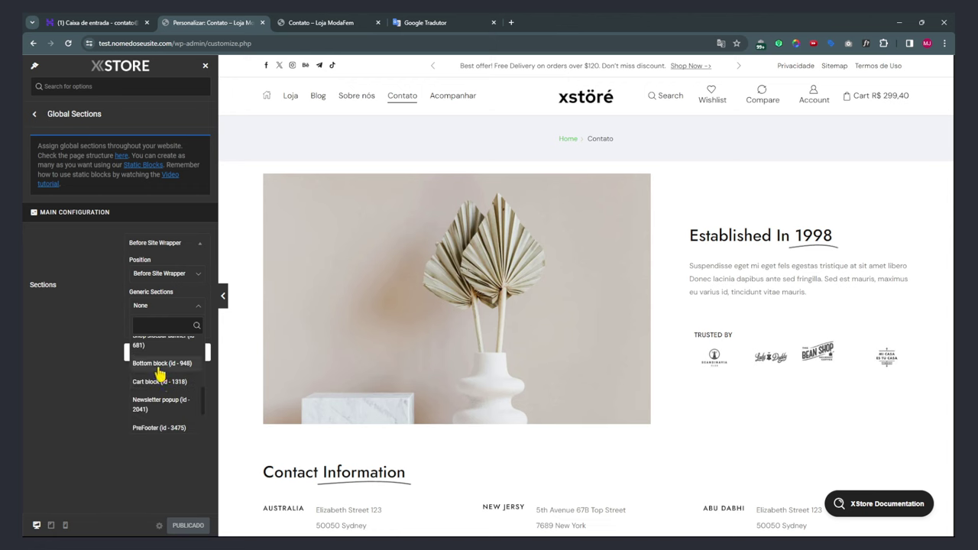
left_click(150, 404)
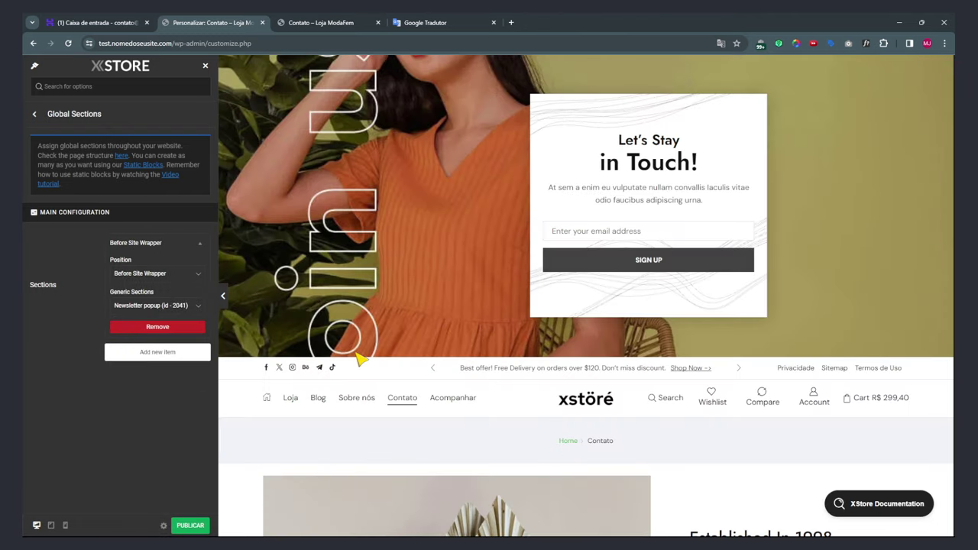
Move the global section to After Header and switch its block to PreFooter for elements (id - 7893).
left_click(132, 275)
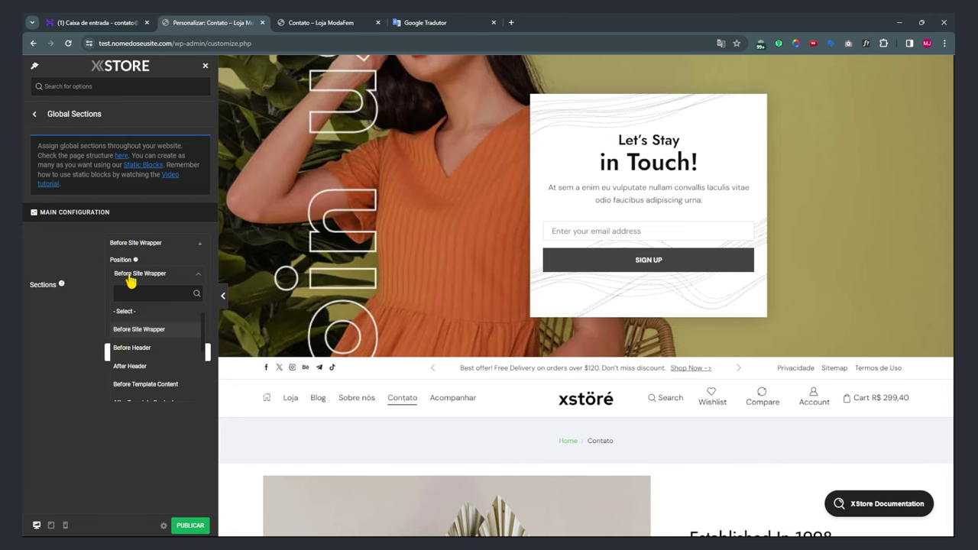
left_click(132, 367)
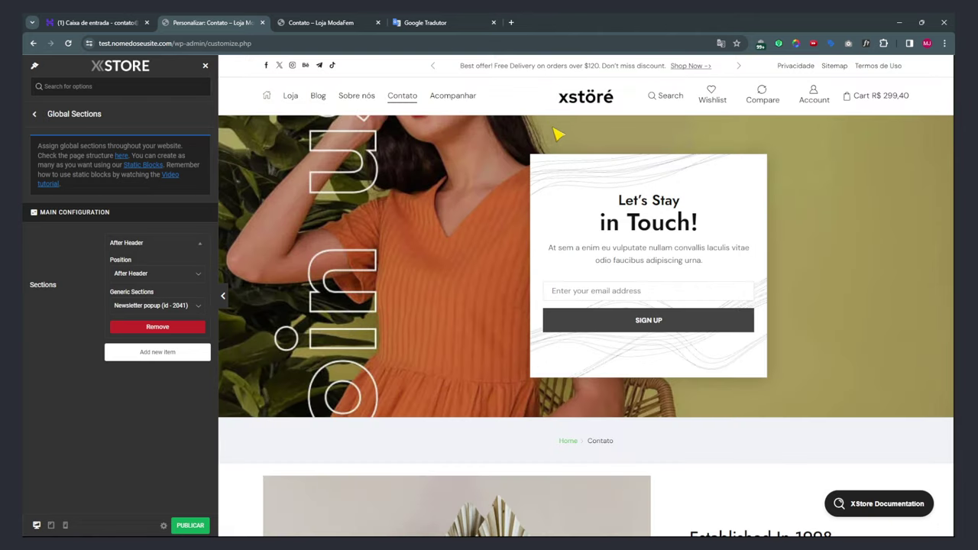
scroll(533, 387, "down", 2)
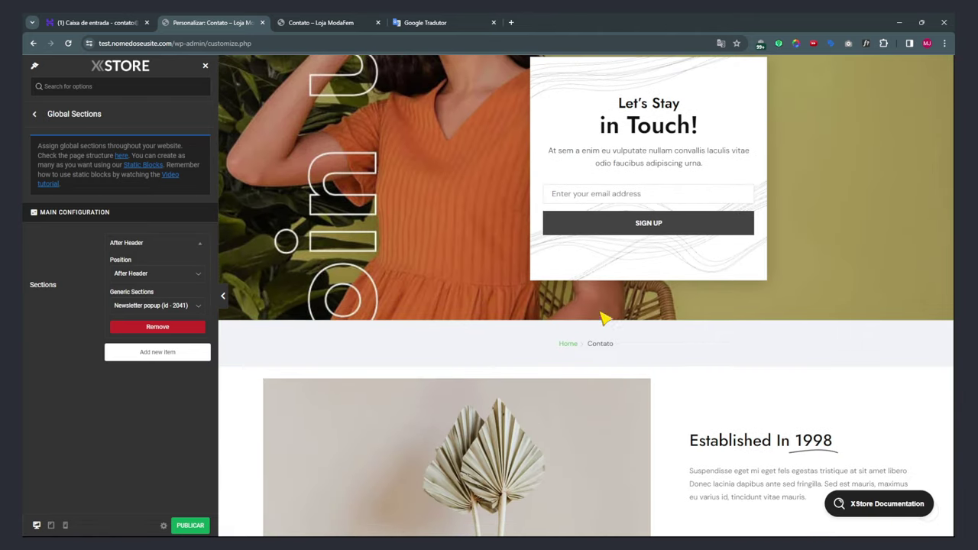
scroll(612, 319, "up", 2)
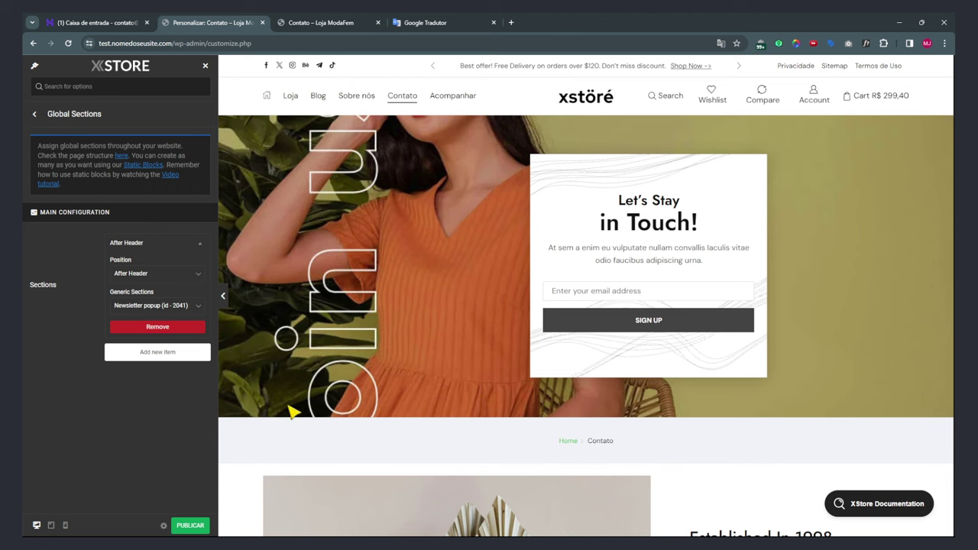
left_click(150, 307)
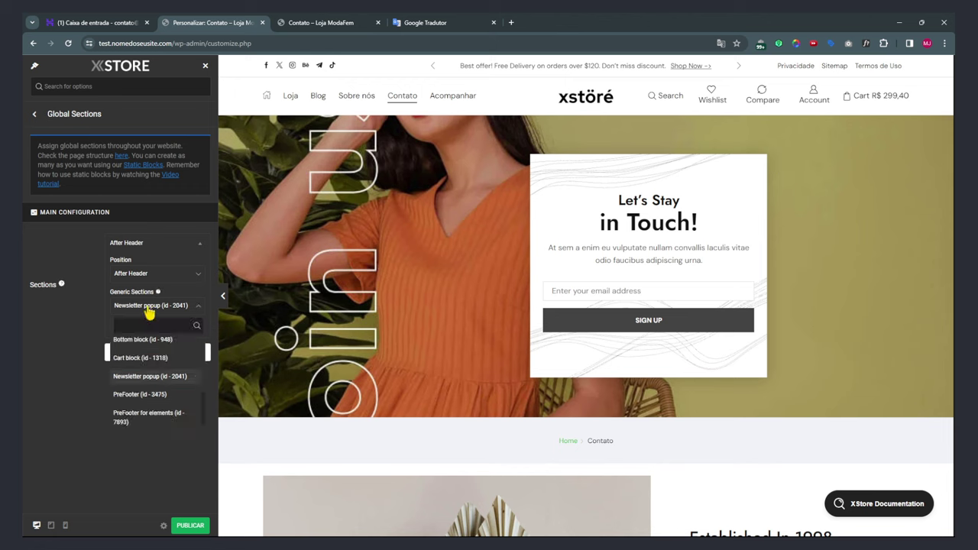
left_click(142, 416)
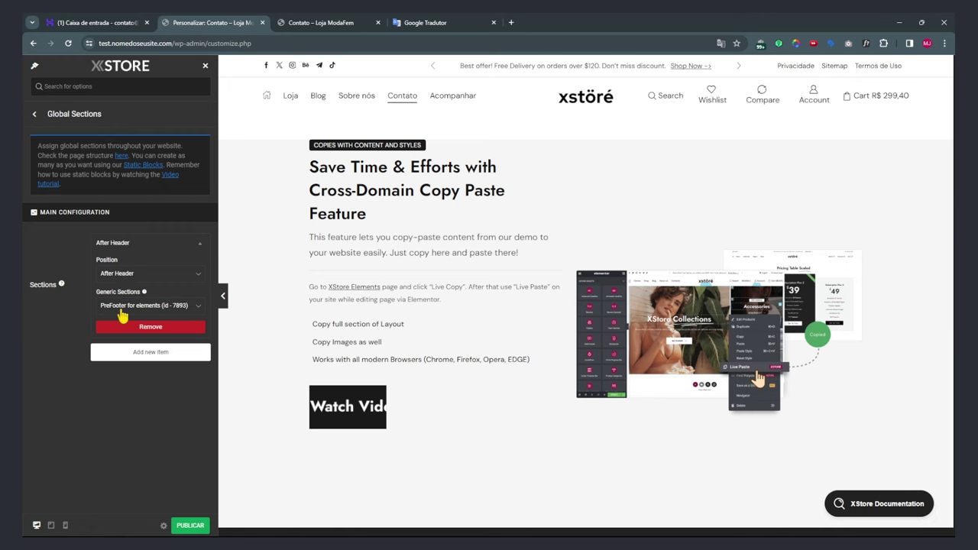
Try Cart block (id - 1318), then set the section to Single product block (id - 570).
left_click(121, 313)
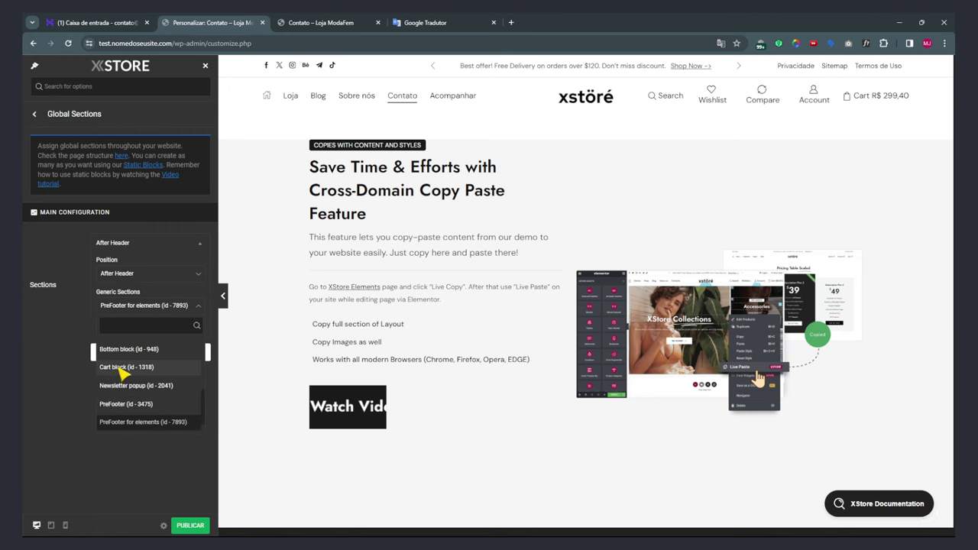
left_click(123, 367)
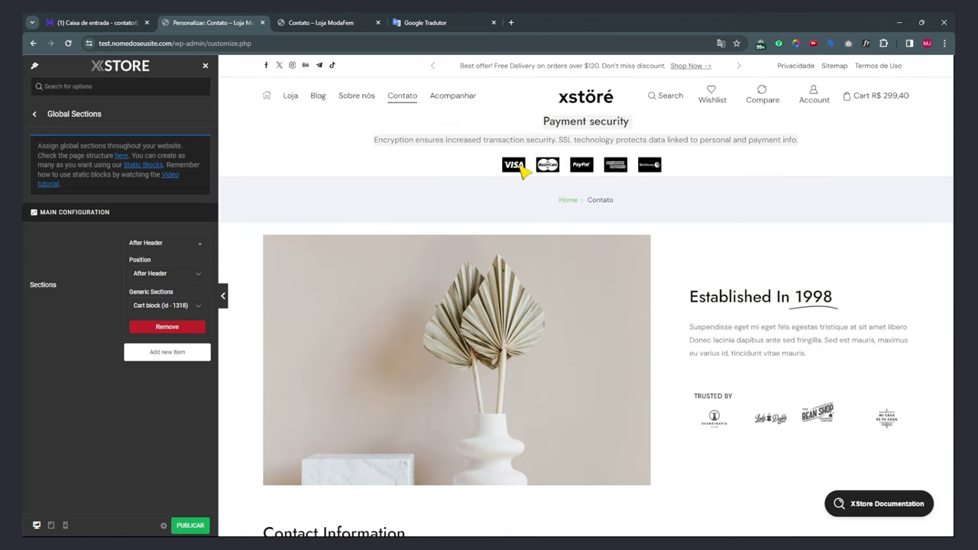
left_click(161, 308)
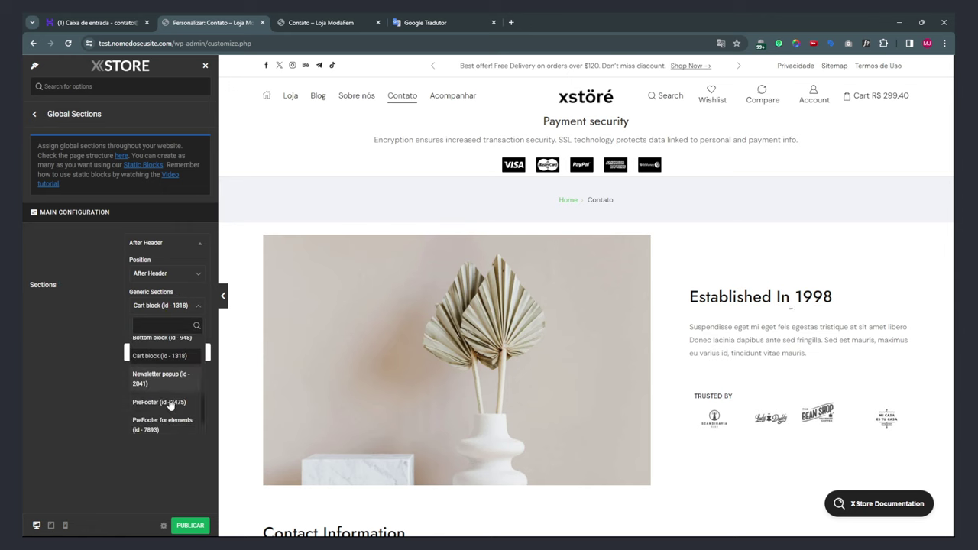
scroll(169, 401, "down", 1)
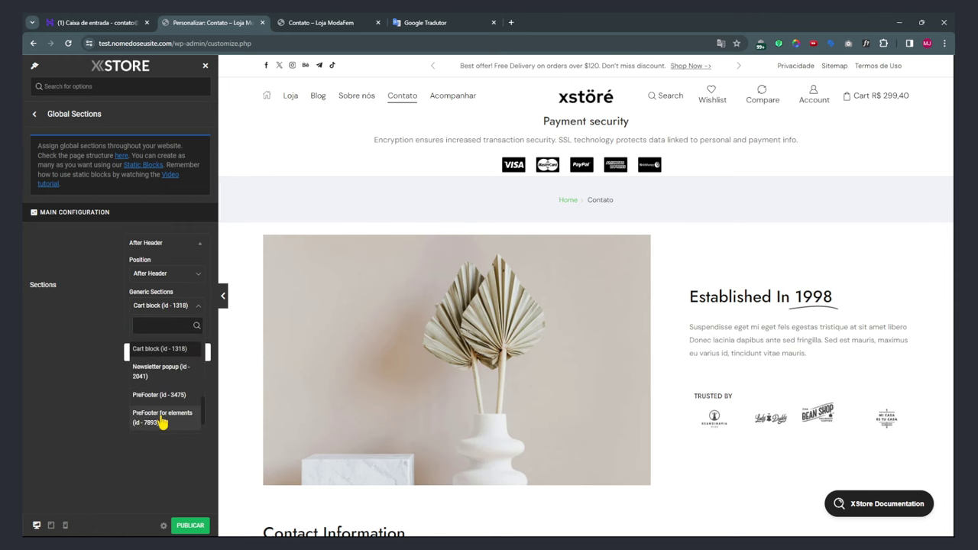
scroll(162, 417, "up", 2)
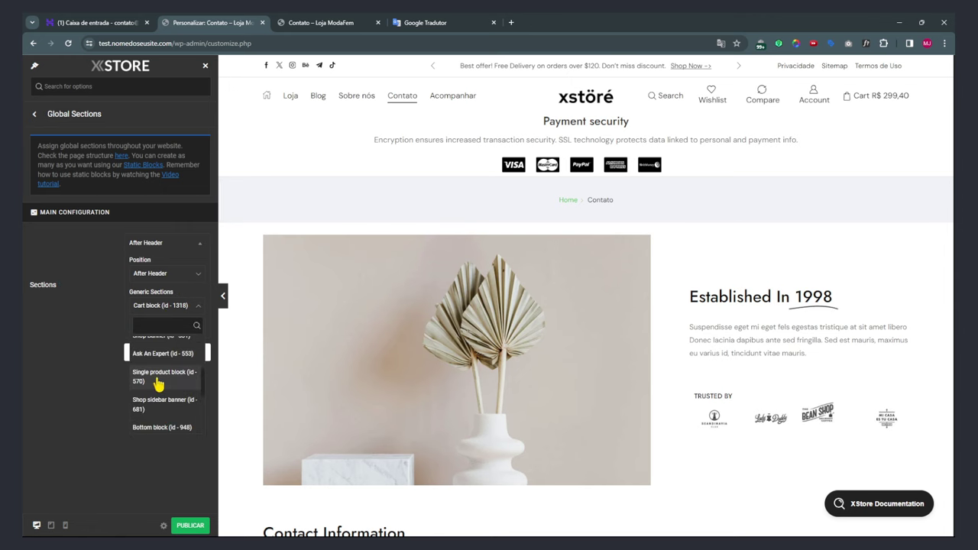
left_click(159, 382)
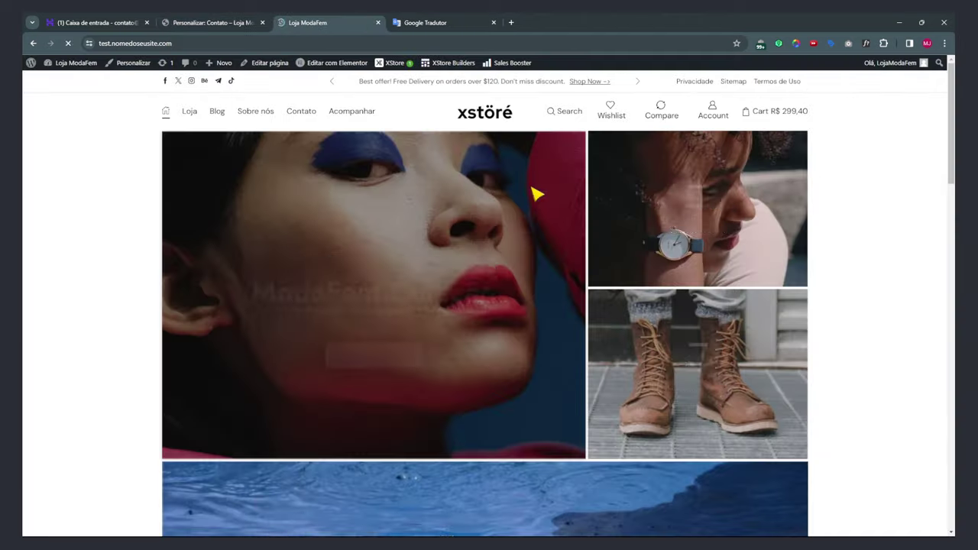
Look up the PreFooter for elements shortcode id in All Static Blocks, then return to the customizer.
left_click(81, 63)
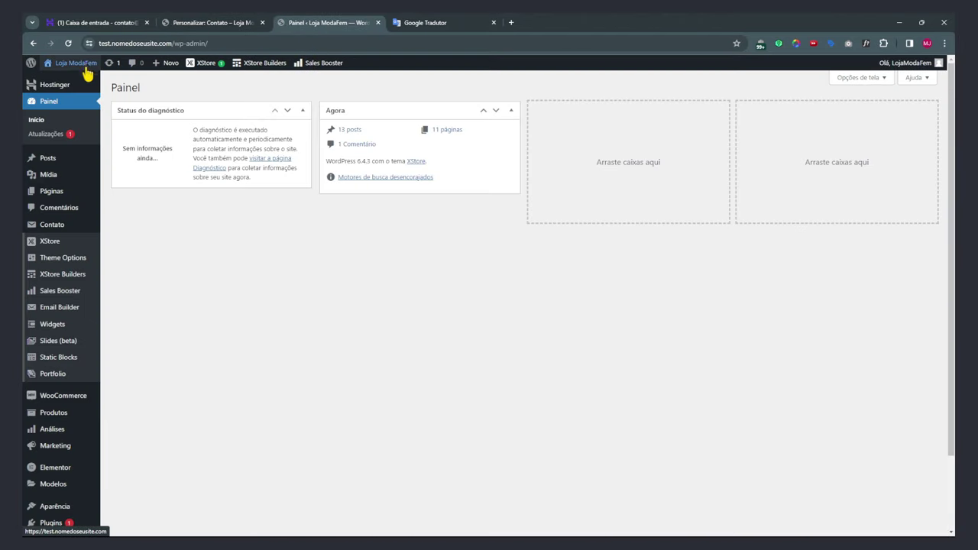
mouse_move(59, 359)
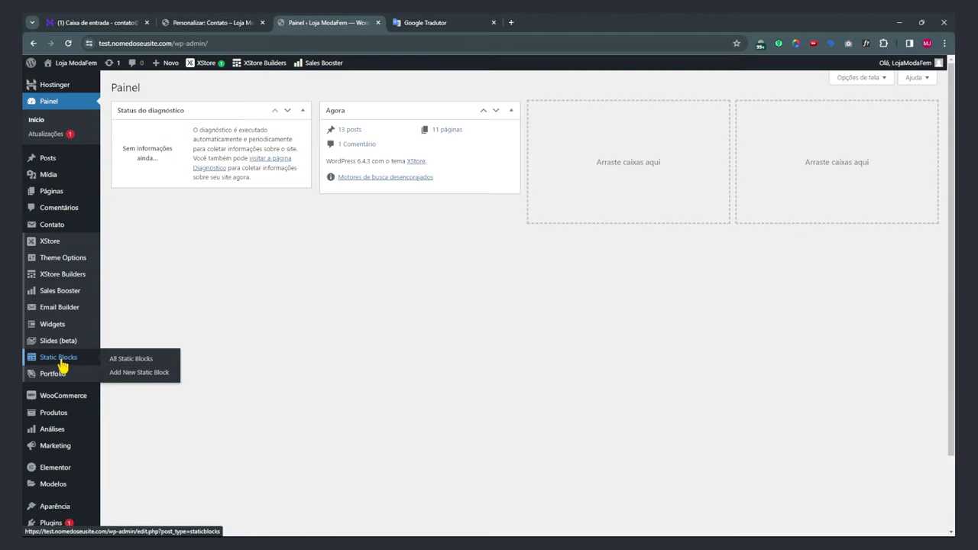
left_click(60, 358)
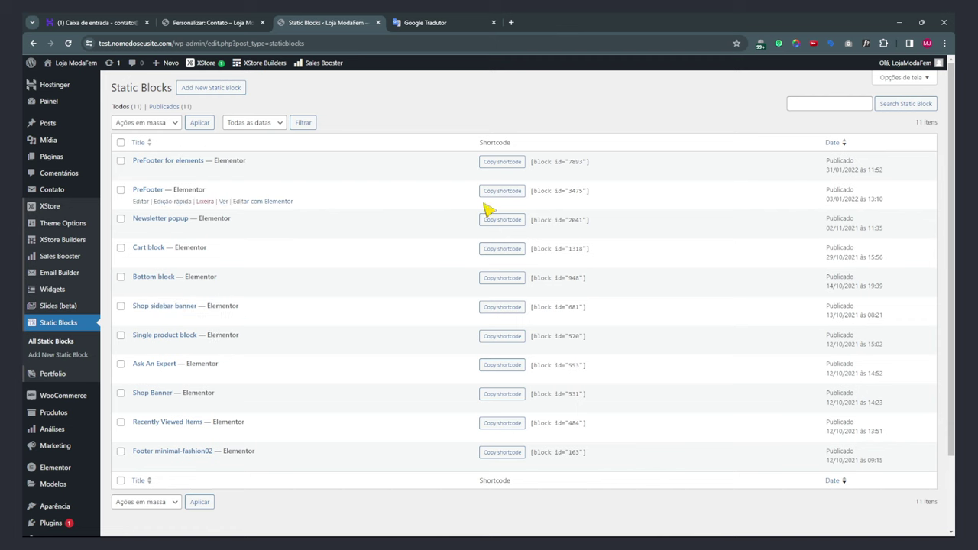
left_click_drag(534, 162, 590, 163)
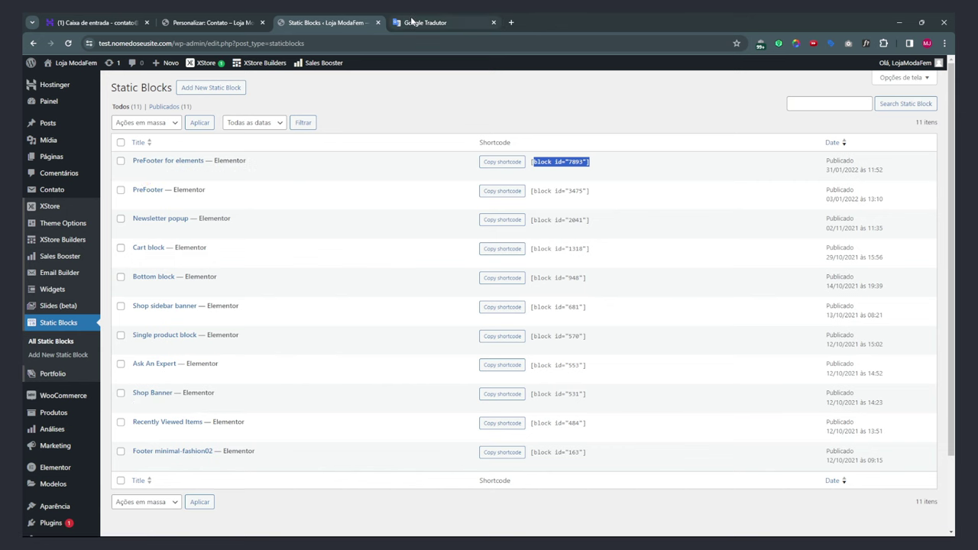
left_click(229, 22)
left_click(135, 307)
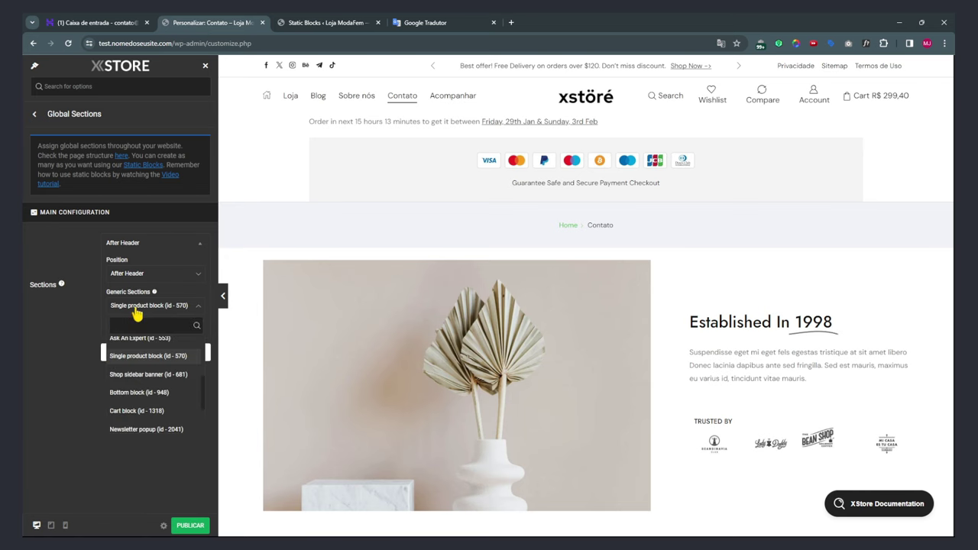
Set the section to Shop Banner (id - 531), confirming ids 7893 and 531 in Static Blocks.
left_click(128, 374)
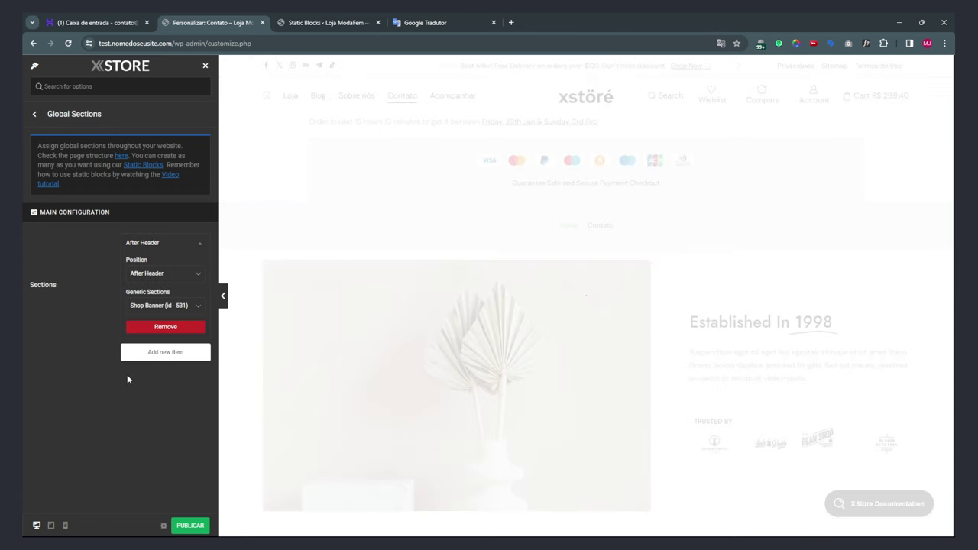
left_click(295, 23)
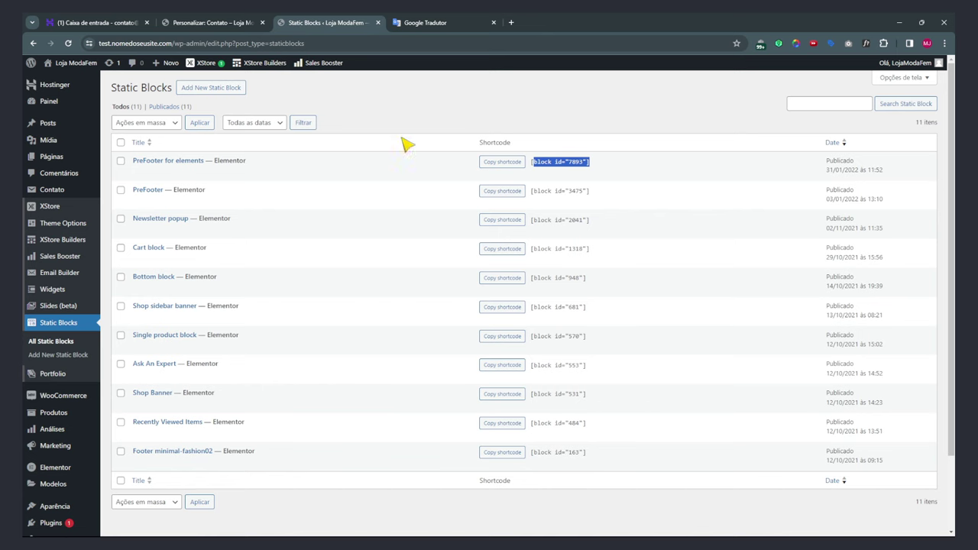
double_click(577, 162)
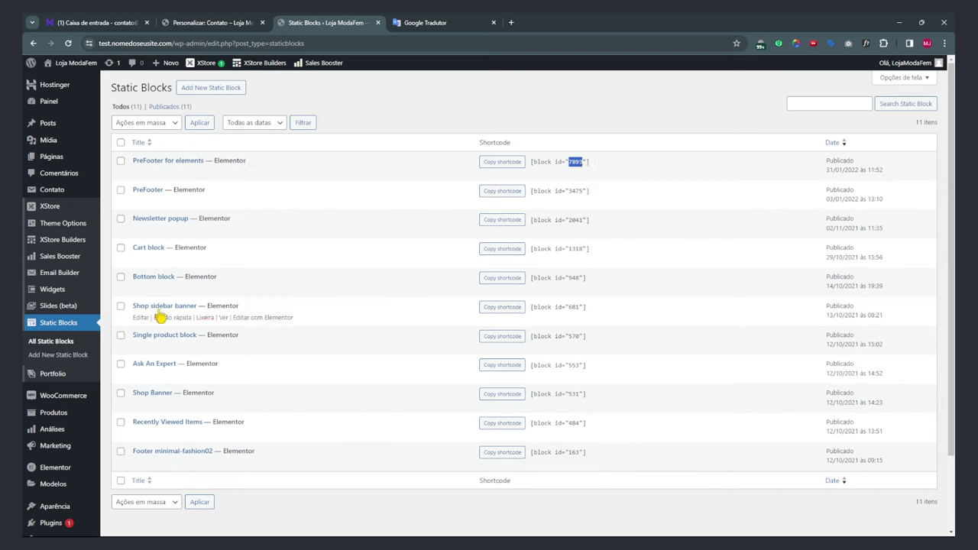
double_click(574, 394)
left_click(226, 24)
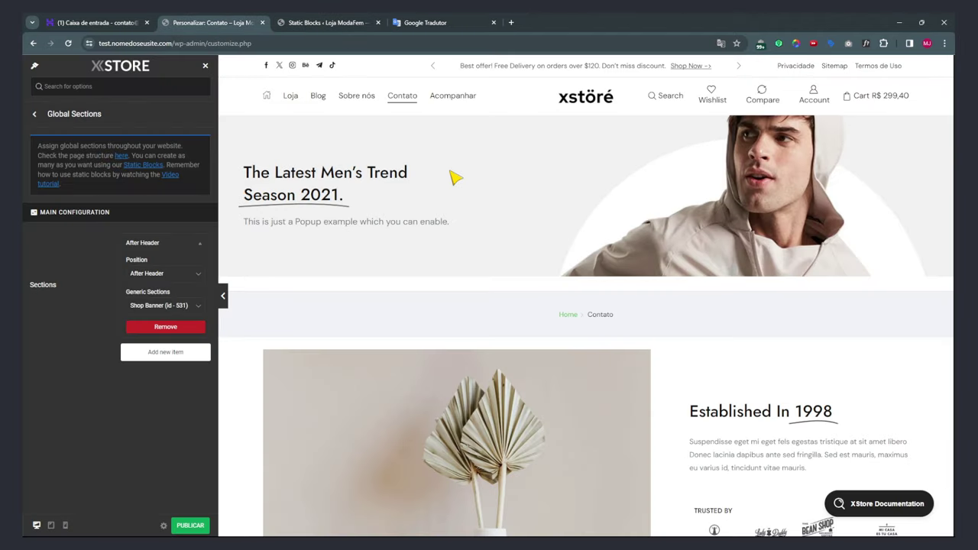
Load the store's home page in the preview and scroll through it.
scroll(456, 177, "down", 15)
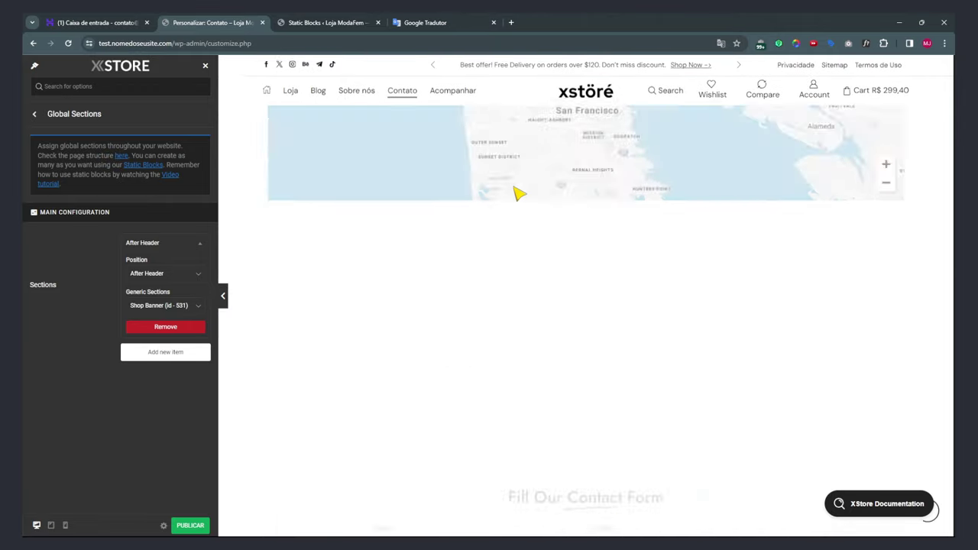
scroll(509, 343, "up", 5)
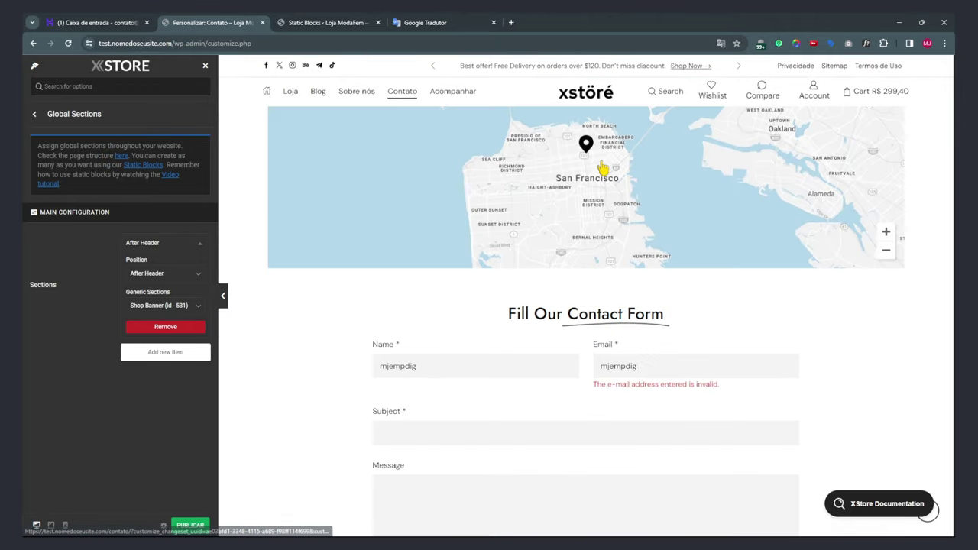
left_click(606, 98)
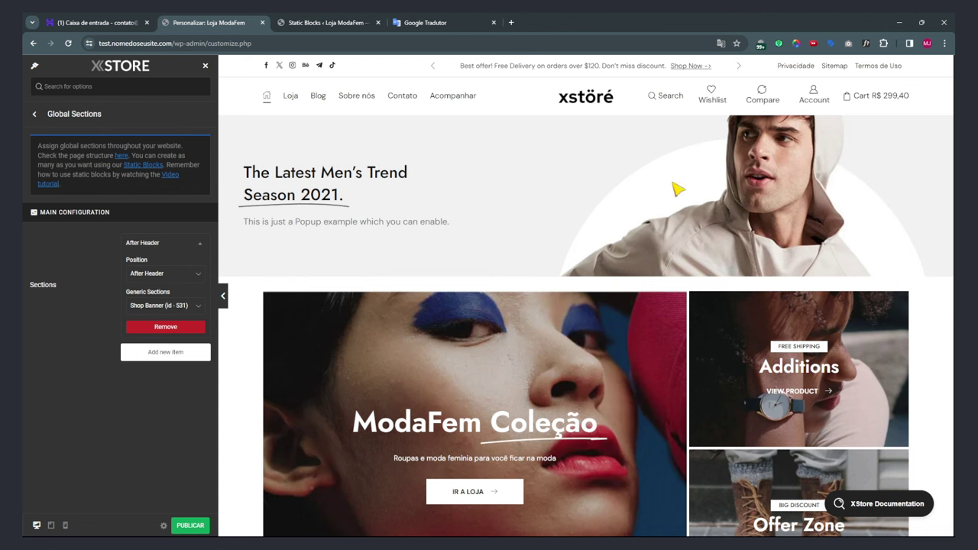
scroll(761, 204, "down", 10)
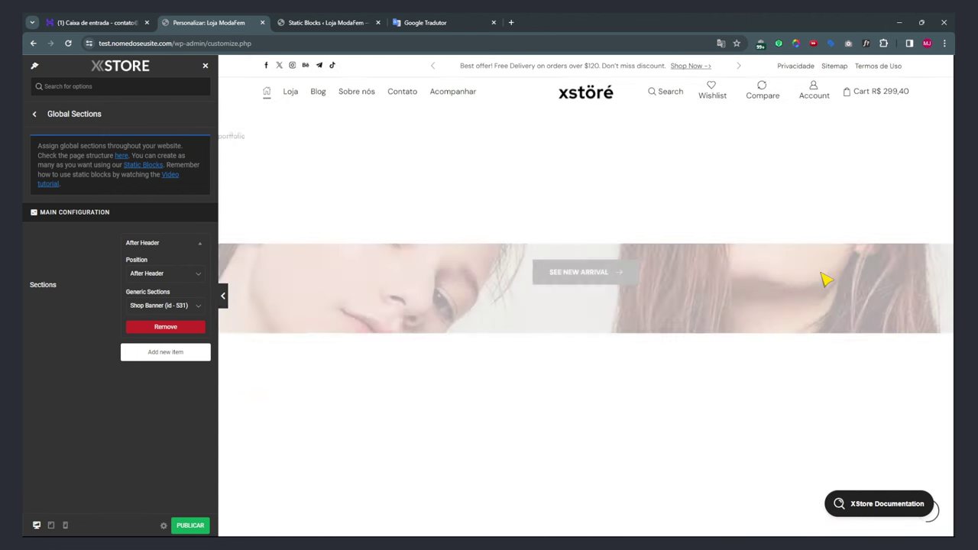
left_click(824, 279)
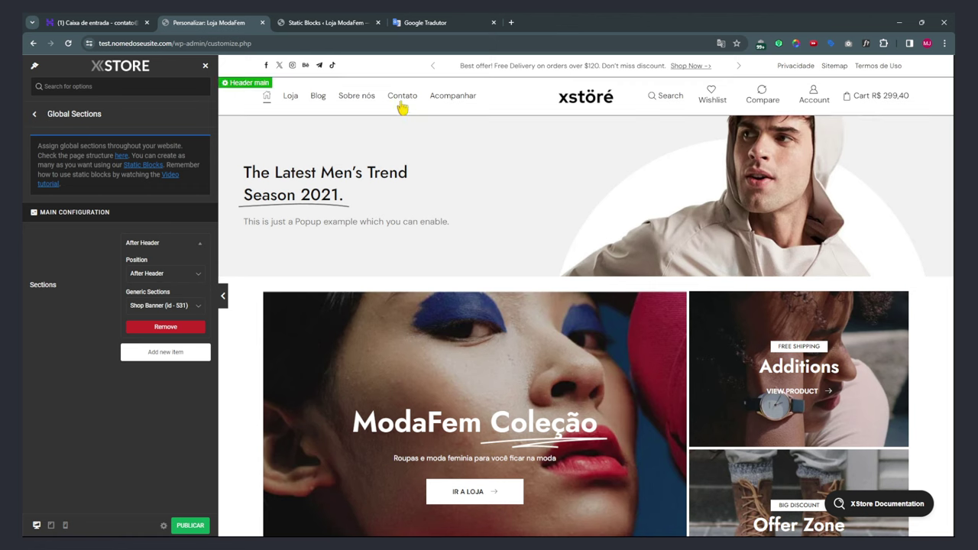
Switch the preview to the Sobre nós page and scroll through its about content.
left_click(359, 99)
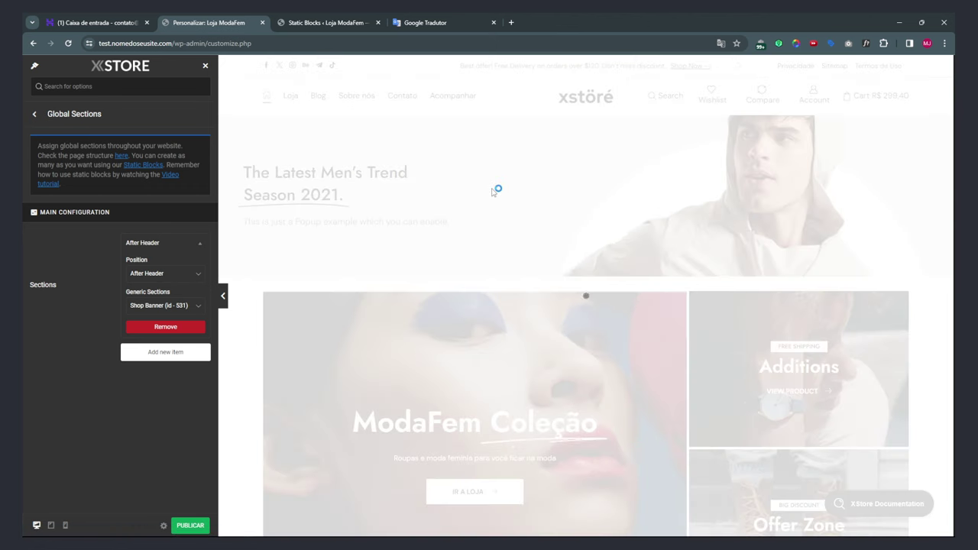
scroll(648, 217, "down", 15)
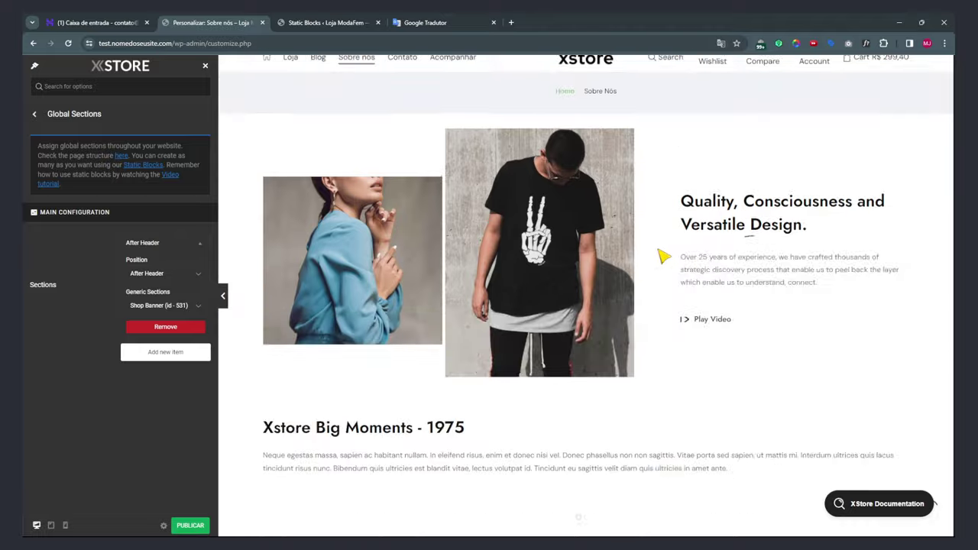
scroll(558, 298, "down", 5)
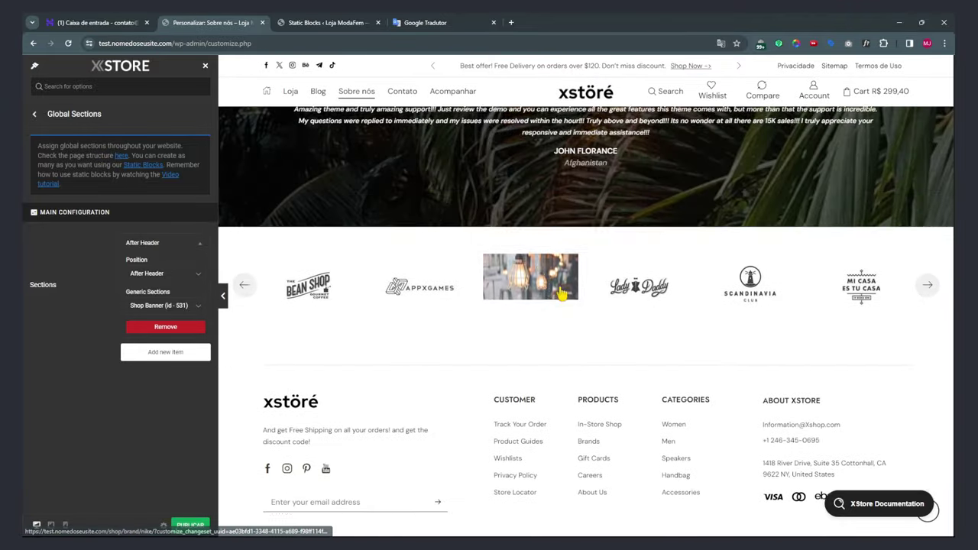
scroll(562, 304, "up", 1)
scroll(563, 304, "up", 10)
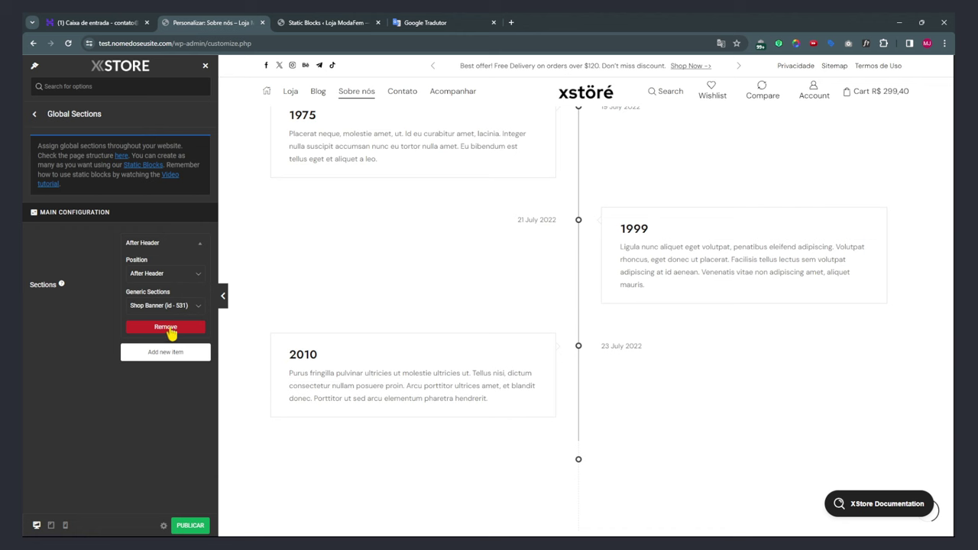
Remove the After Header Shop Banner global section and go to the Static Blocks list.
left_click(159, 327)
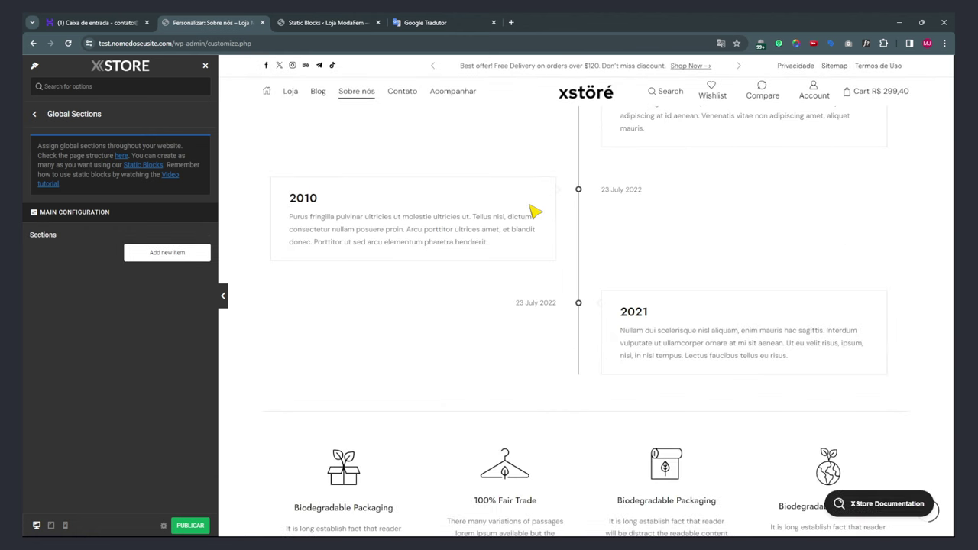
scroll(436, 261, "up", 10)
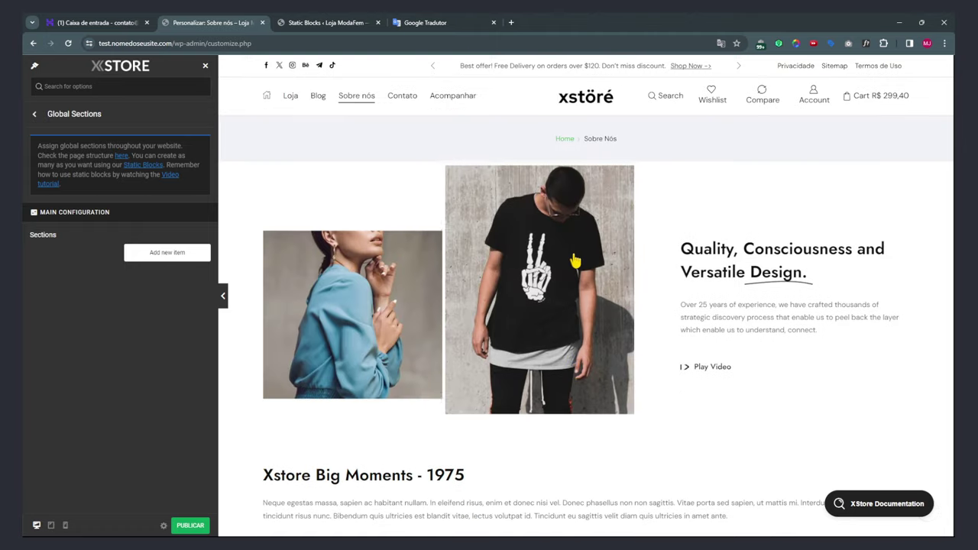
left_click(327, 22)
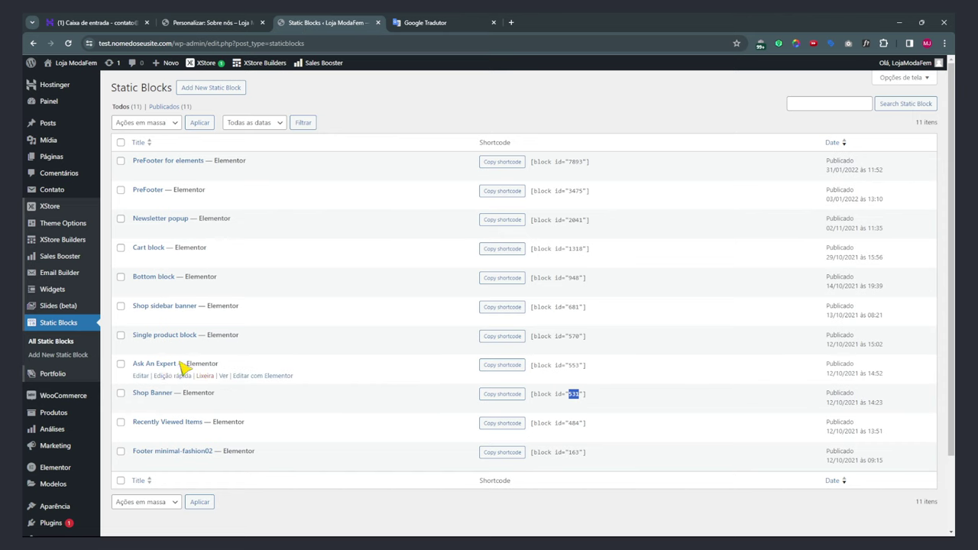
Open the Shop Banner static block in Elementor via 'Editar com Elementor'.
left_click(264, 376)
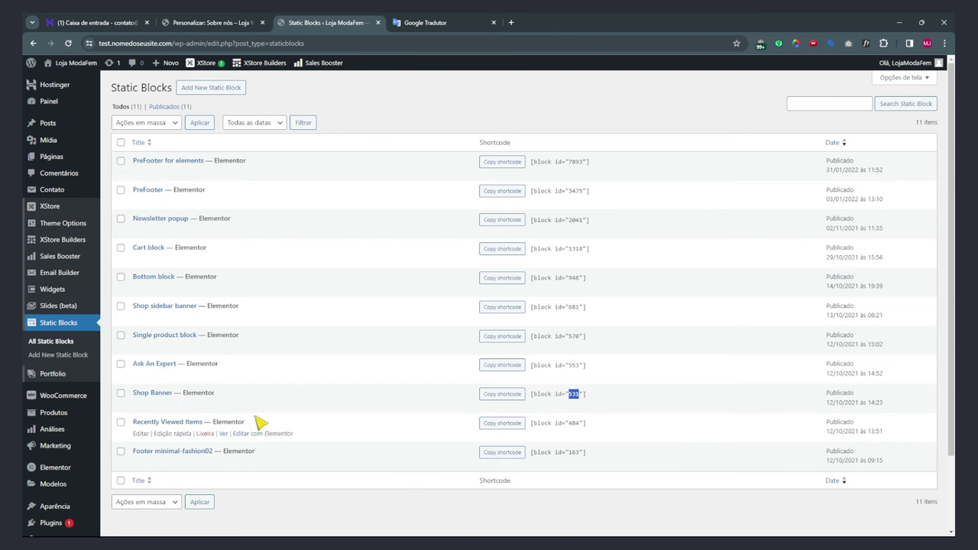
left_click(258, 405)
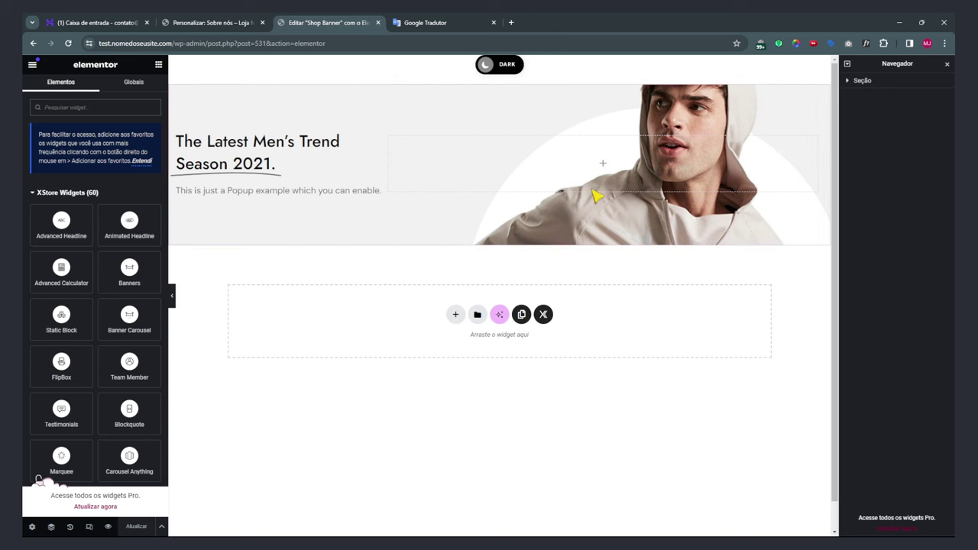
Launch the XStore Studio template library from the Shop Banner's empty drop area.
left_click(521, 317)
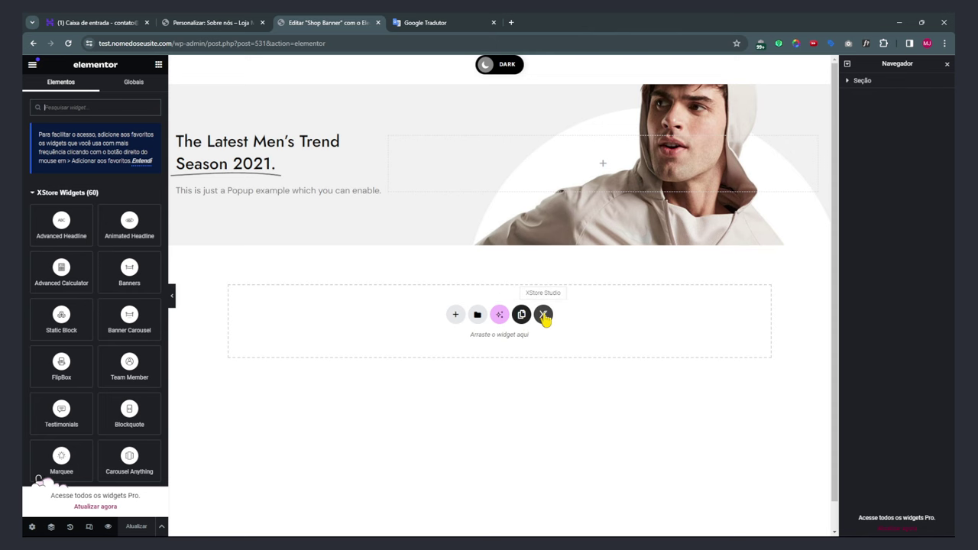
left_click(544, 315)
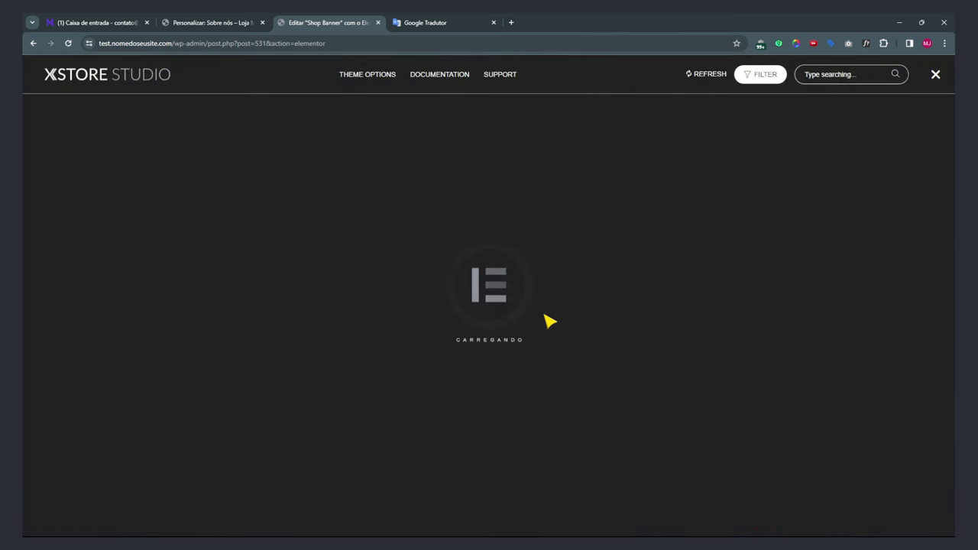
Browse the XStore Studio section templates and close the library without inserting one.
right_click(212, 304)
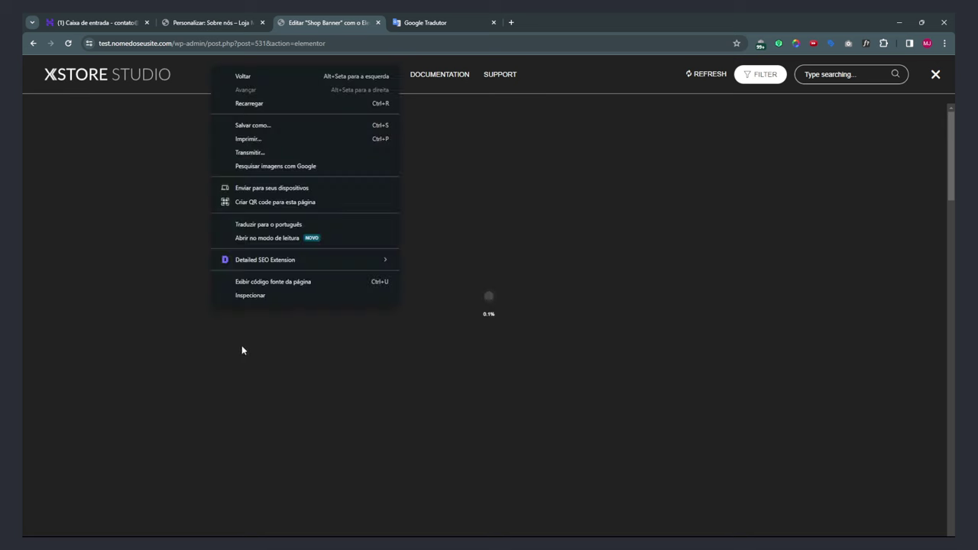
left_click(314, 23)
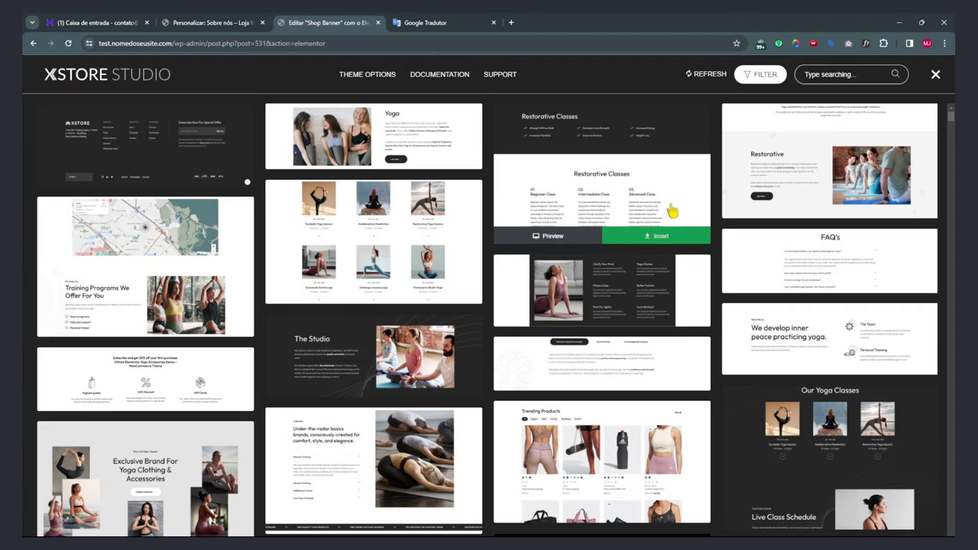
scroll(709, 242, "down", 10)
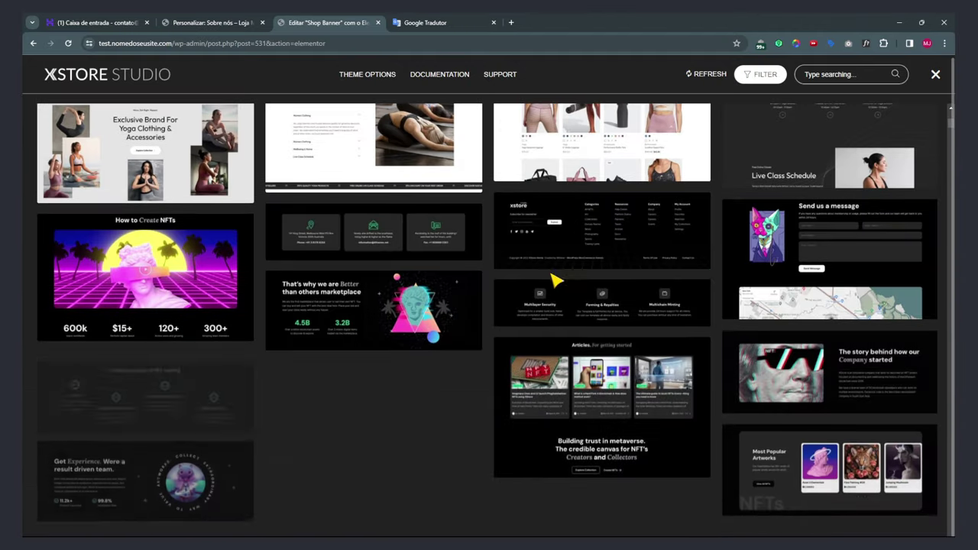
scroll(558, 279, "down", 10)
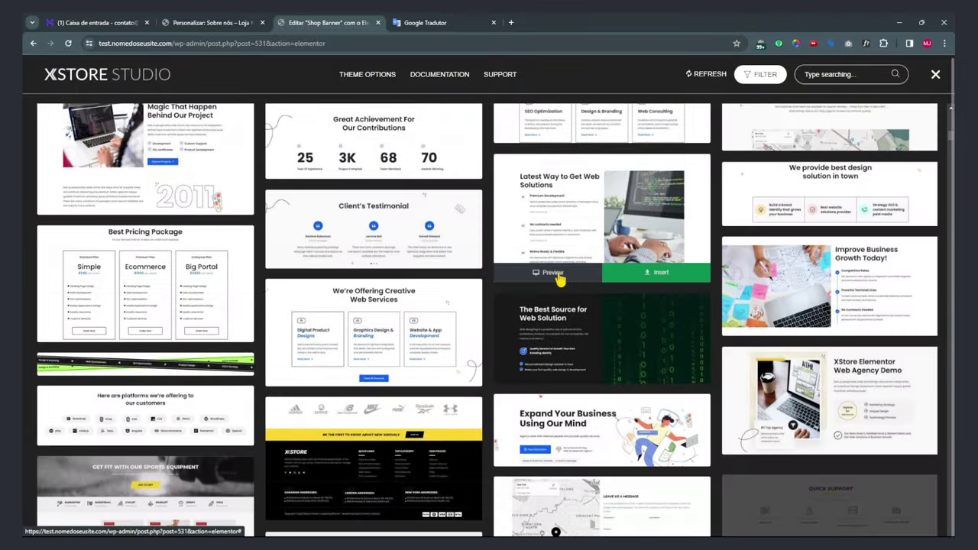
scroll(557, 283, "down", 10)
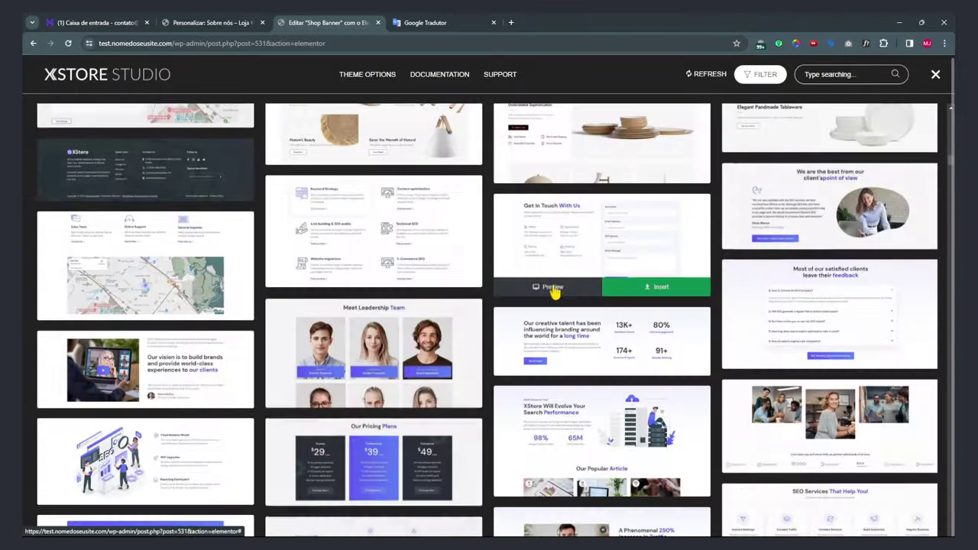
scroll(555, 295, "down", 5)
scroll(553, 302, "up", 8)
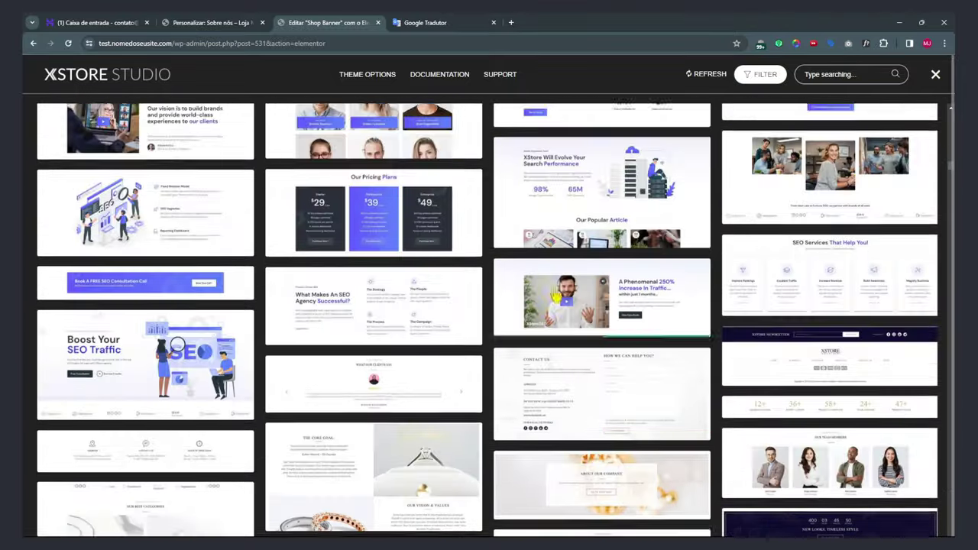
scroll(551, 305, "up", 1)
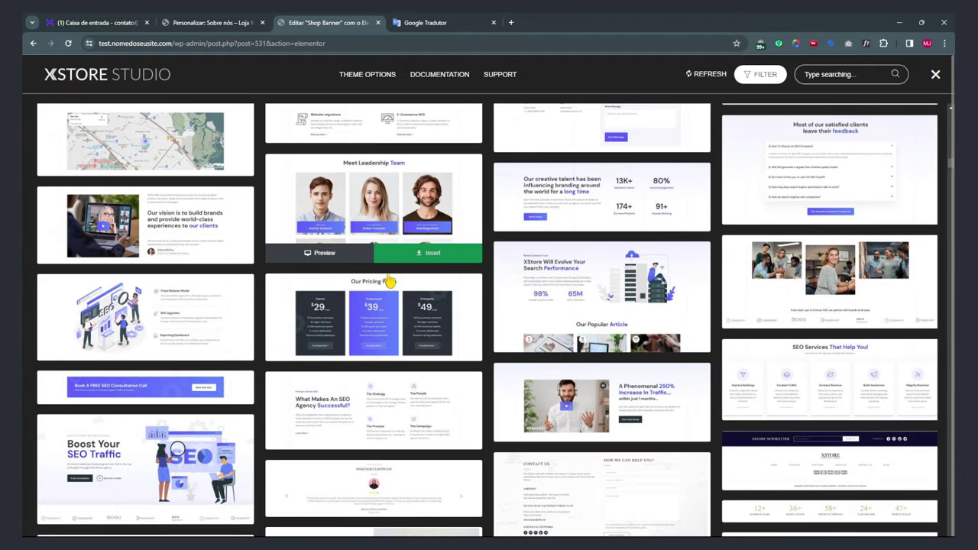
scroll(386, 279, "down", 4)
left_click(935, 75)
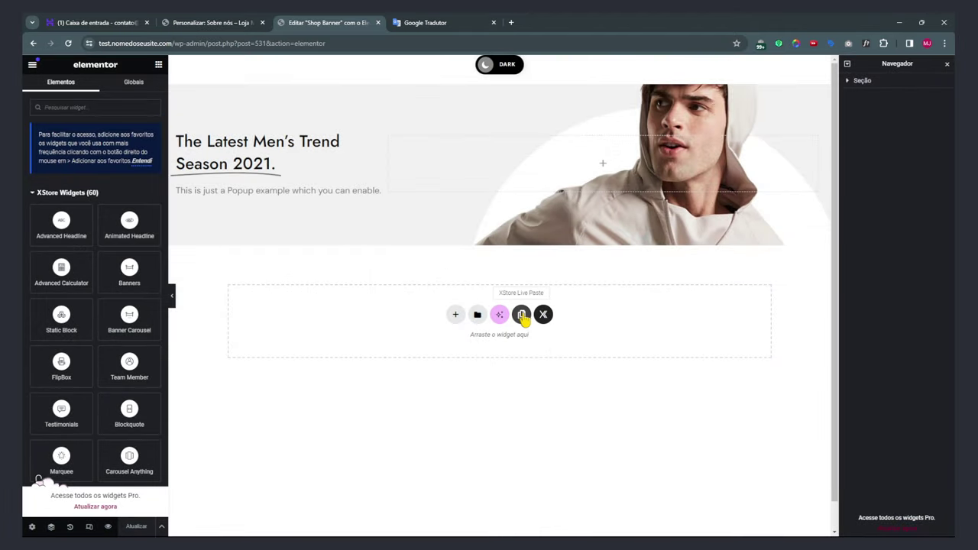
Try Live Paste on the Shop Banner block, dismiss the alert, and exit Elementor via Sair.
left_click(521, 315)
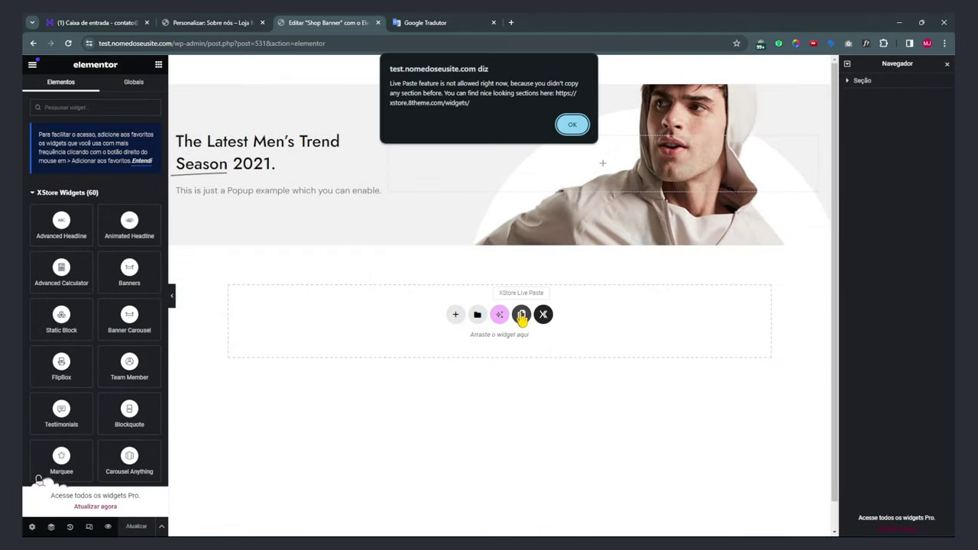
left_click(577, 130)
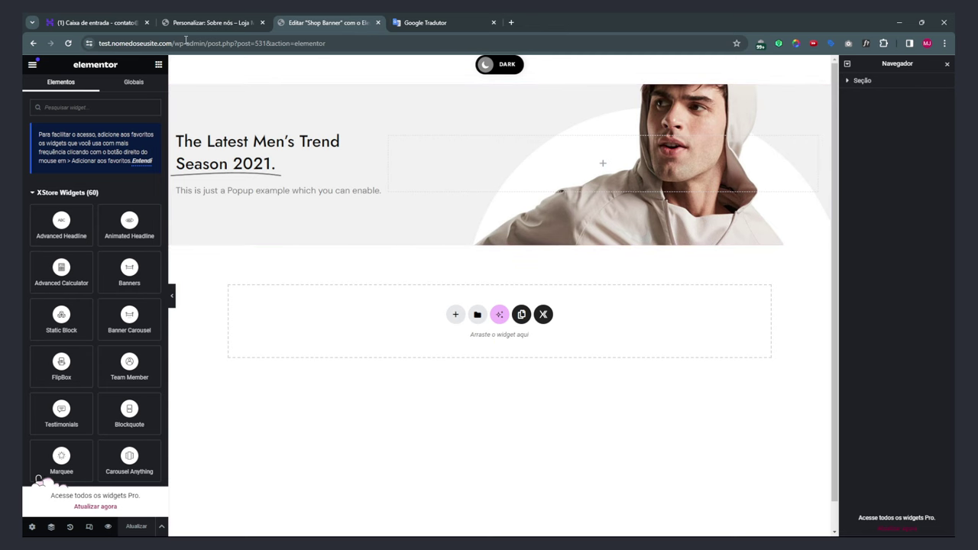
left_click(32, 66)
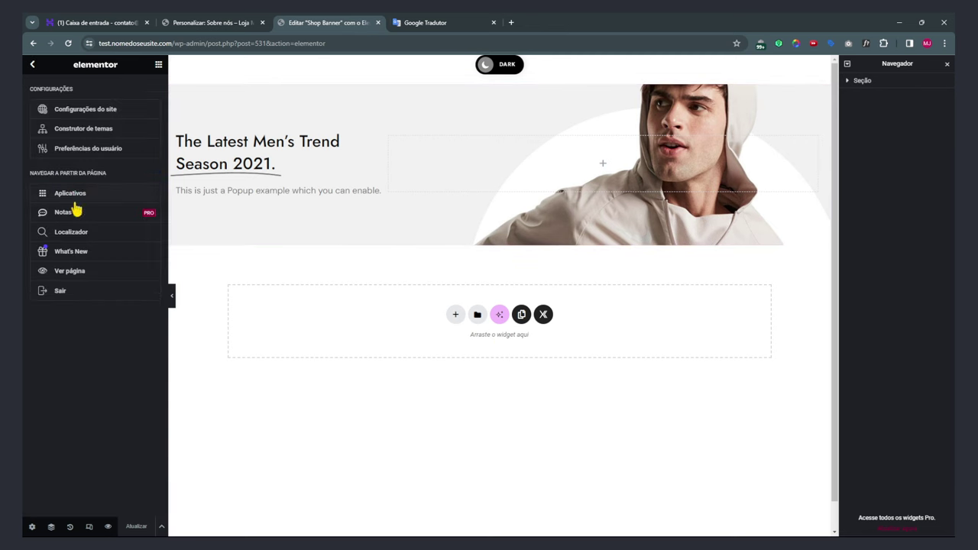
left_click(59, 290)
left_click(62, 290)
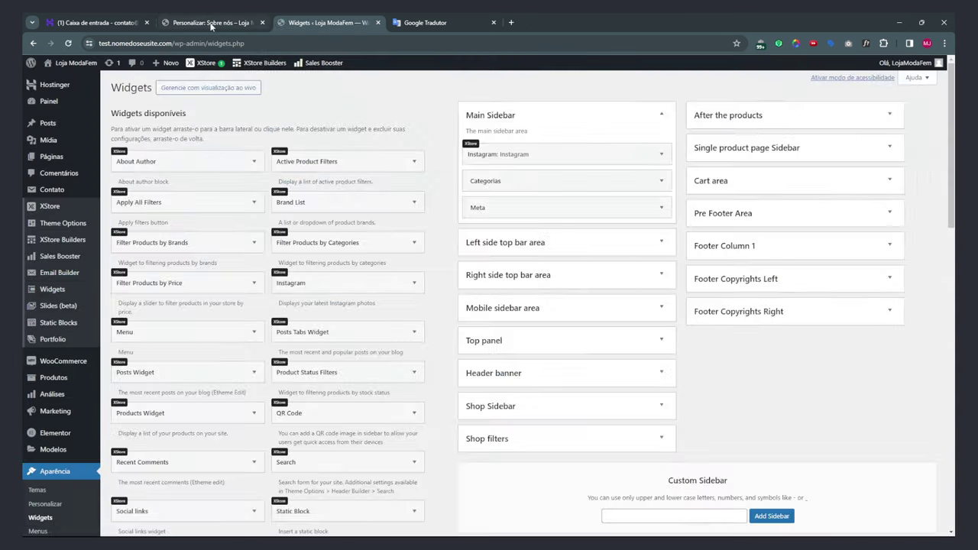
Switch between the browser tabs and return to the XStore Customizer tab.
left_click(229, 23)
left_click(320, 23)
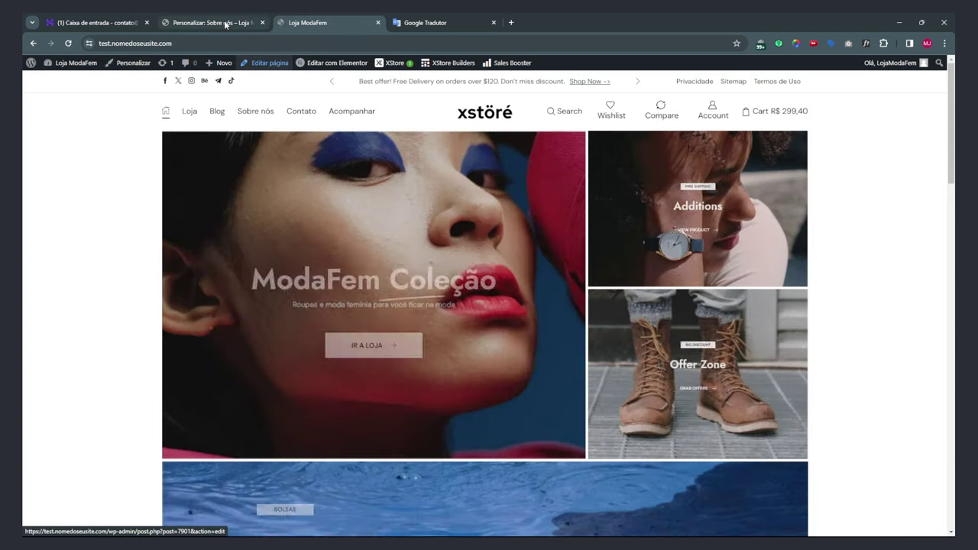
left_click(225, 22)
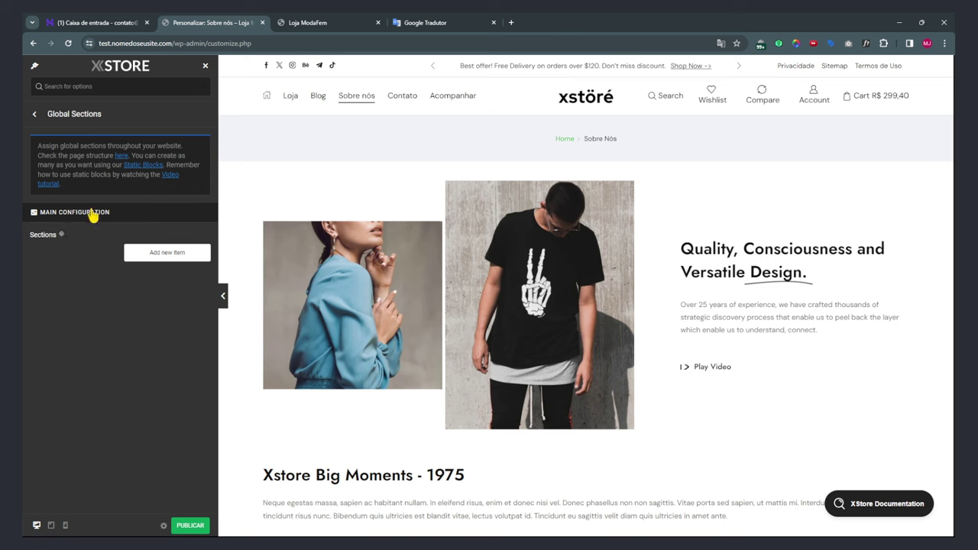
Publish the Customizer changes and open the Footer panel's Footer Layout settings.
left_click(35, 117)
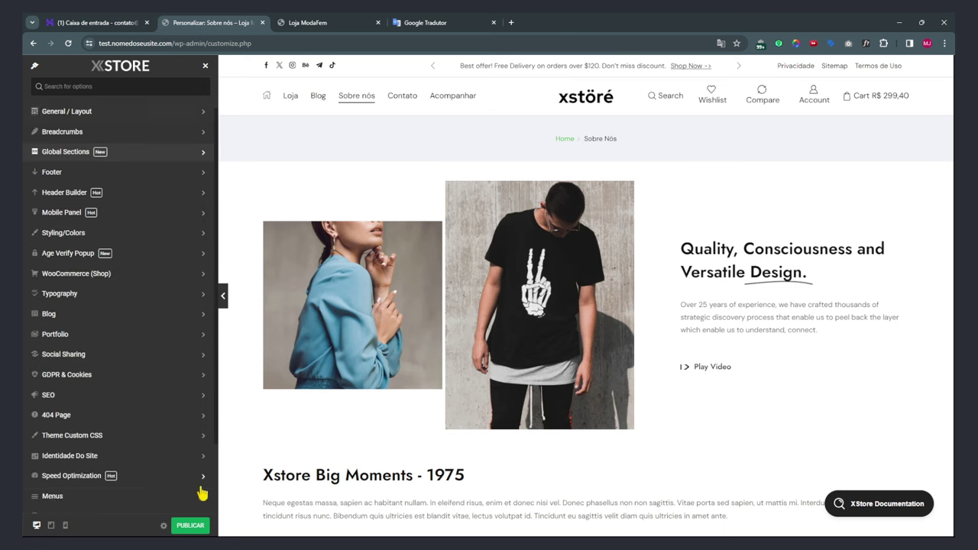
left_click(190, 527)
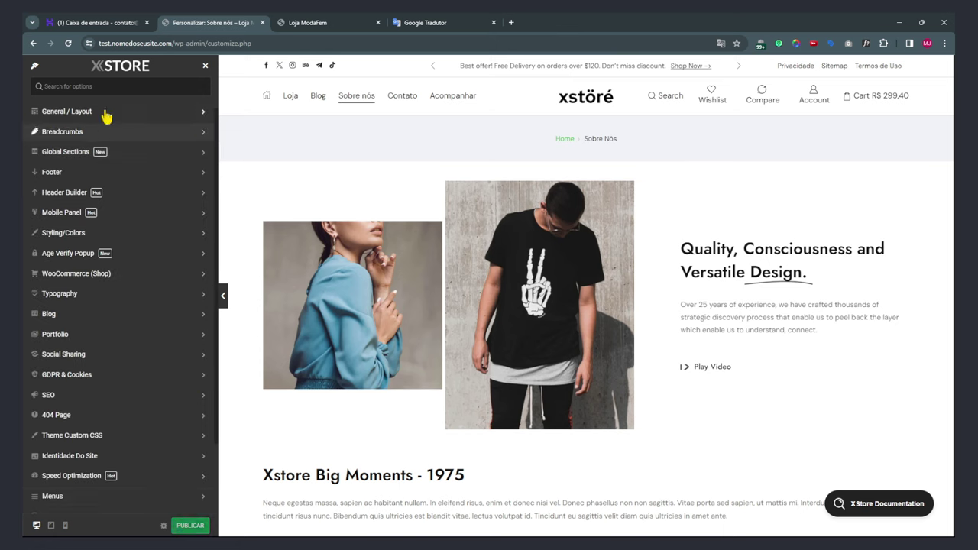
left_click(62, 176)
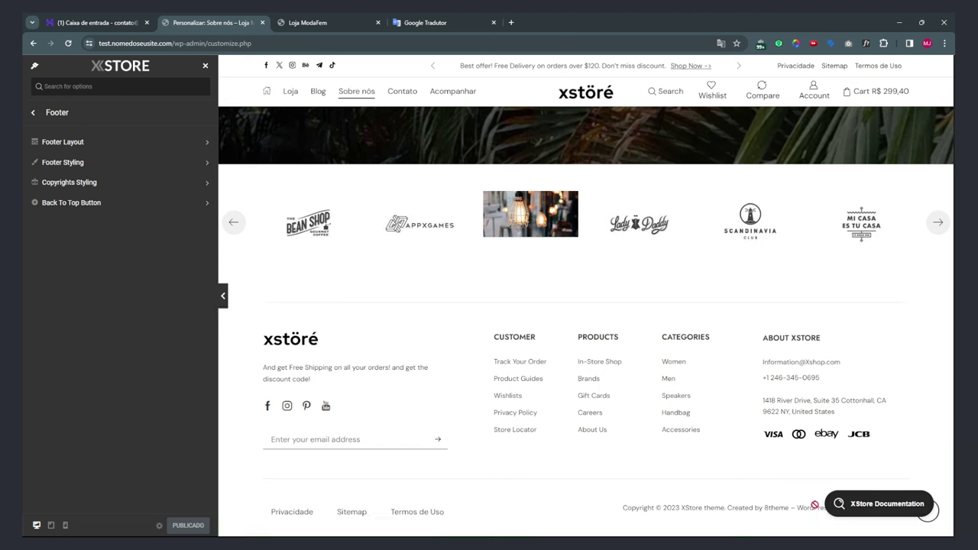
left_click(73, 145)
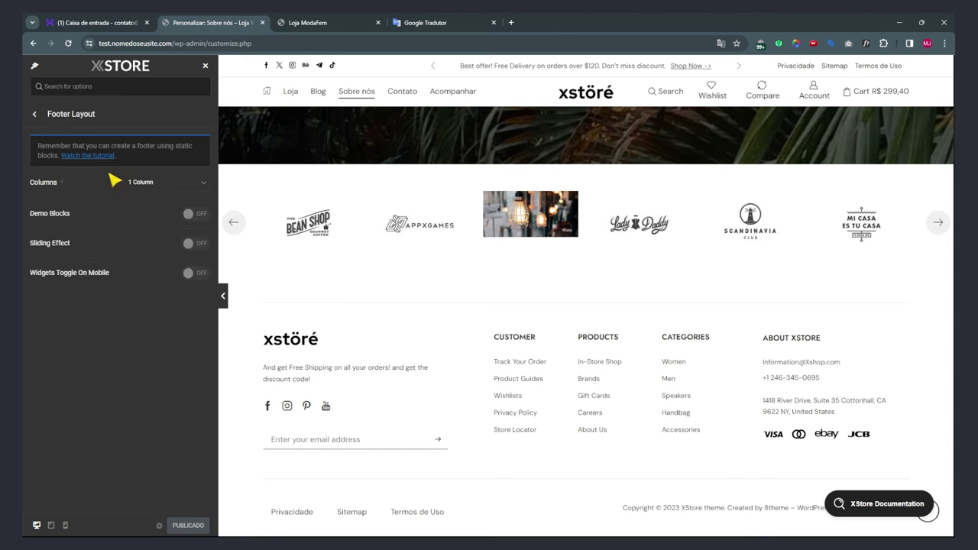
left_click(149, 187)
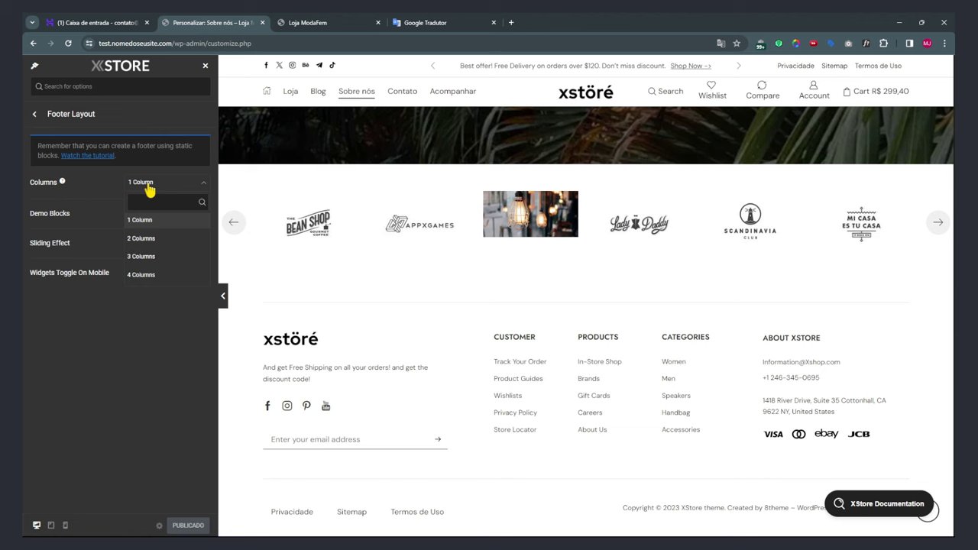
left_click(145, 257)
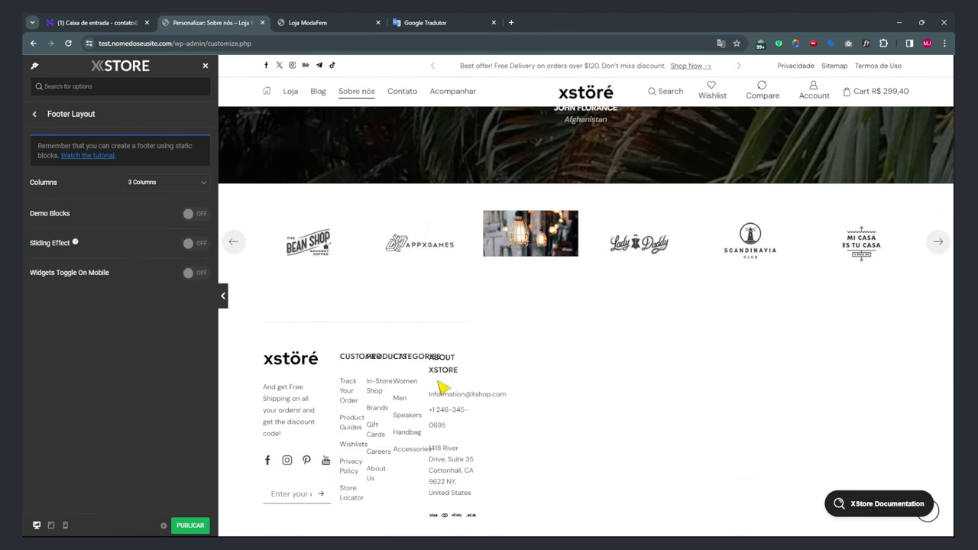
left_click(160, 187)
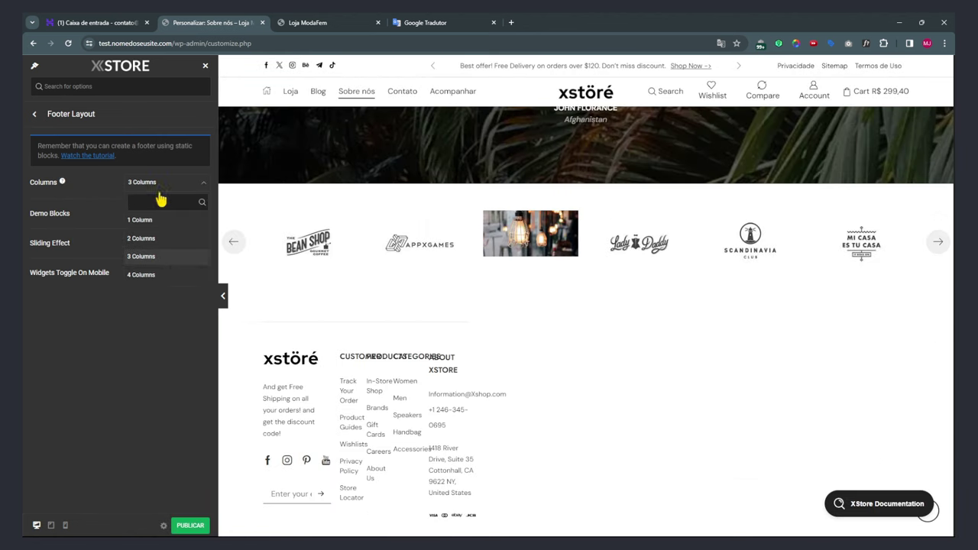
left_click(162, 273)
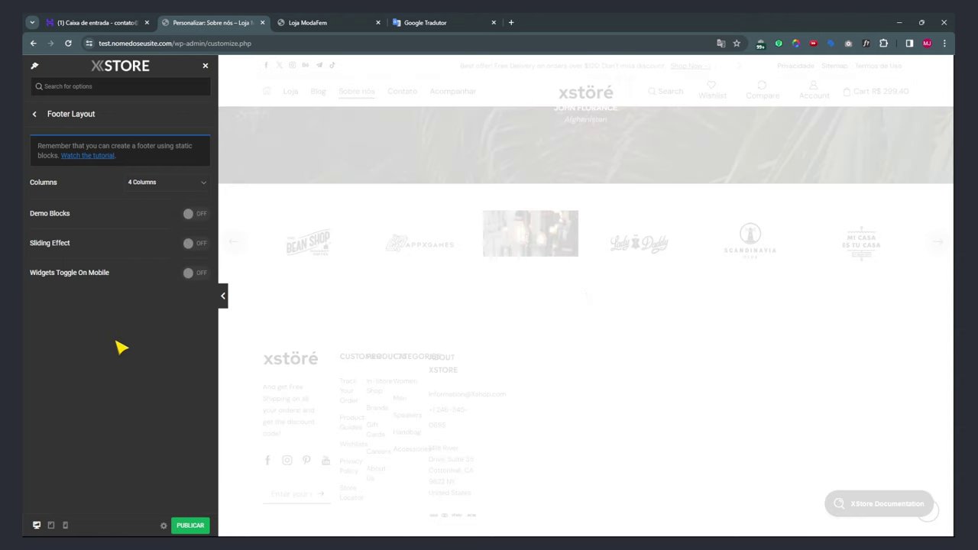
left_click(139, 188)
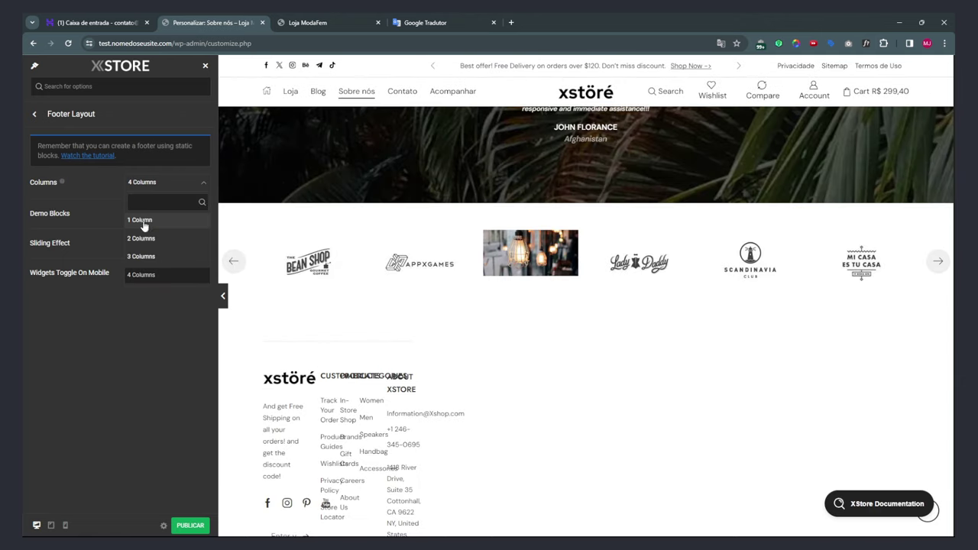
left_click(142, 221)
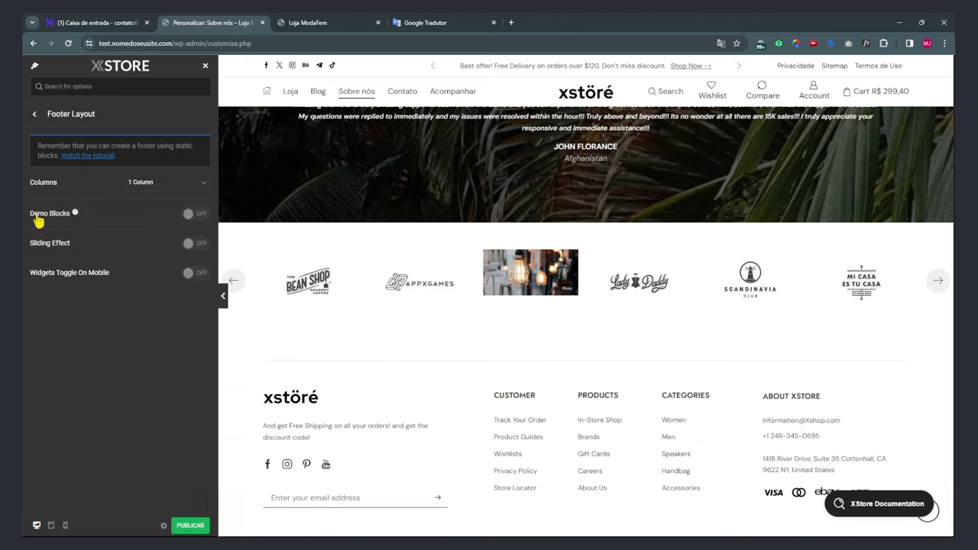
Switch the footer Demo Blocks toggle on.
left_click(194, 214)
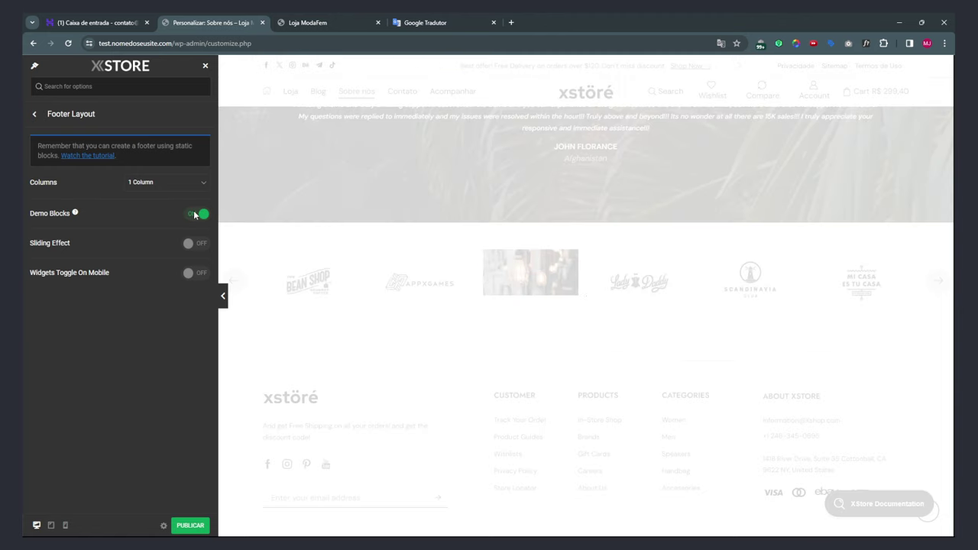
left_click(194, 215)
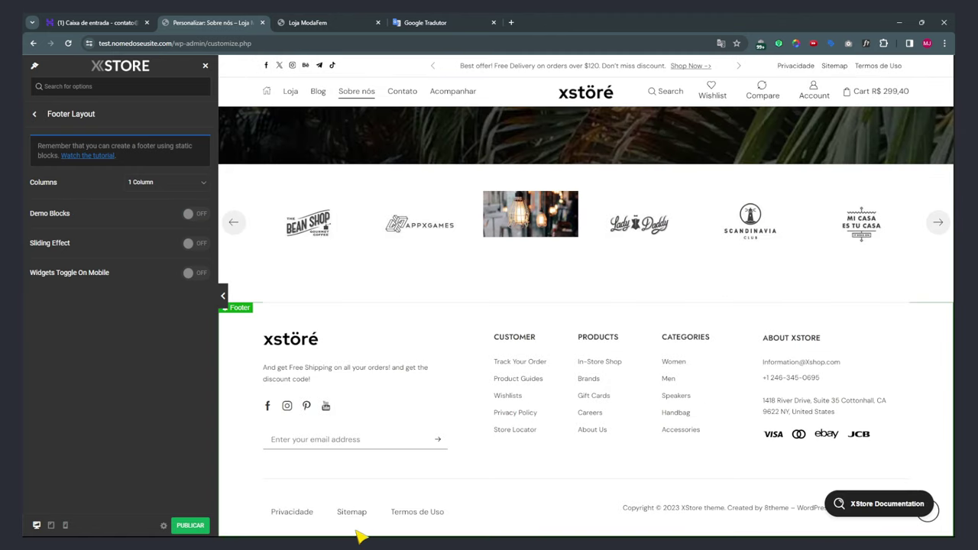
left_click(202, 216)
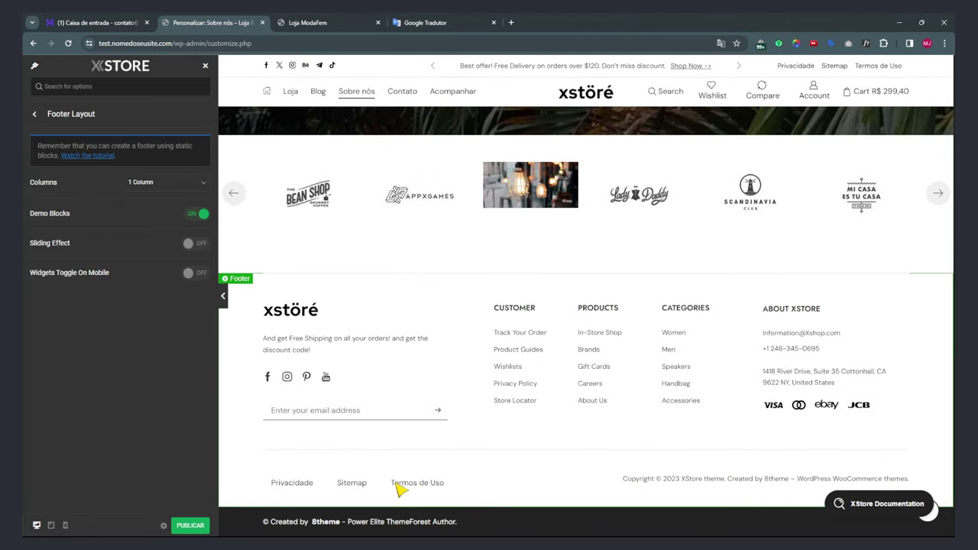
left_click(248, 525)
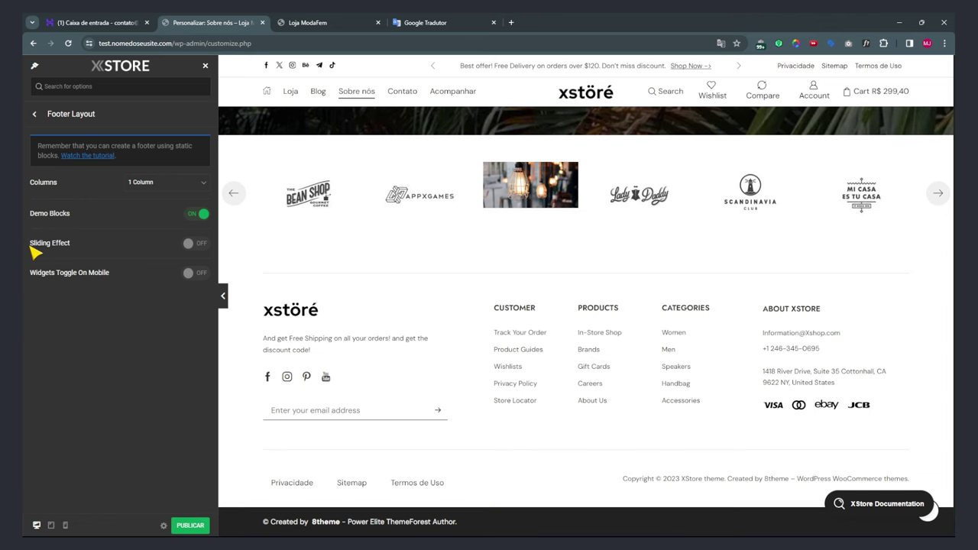
Turn on the footer Sliding Effect and scroll the preview to check the footer.
left_click(200, 245)
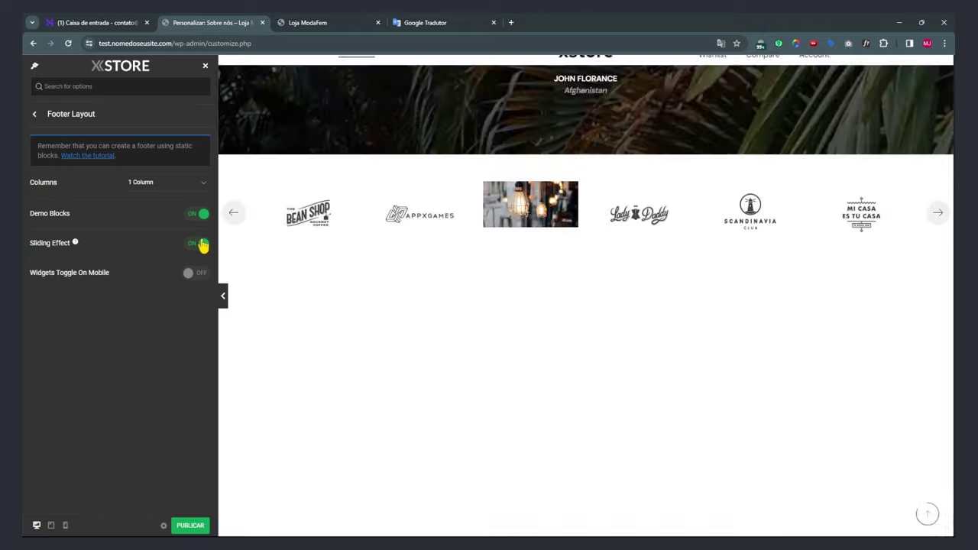
scroll(489, 324, "down", 5)
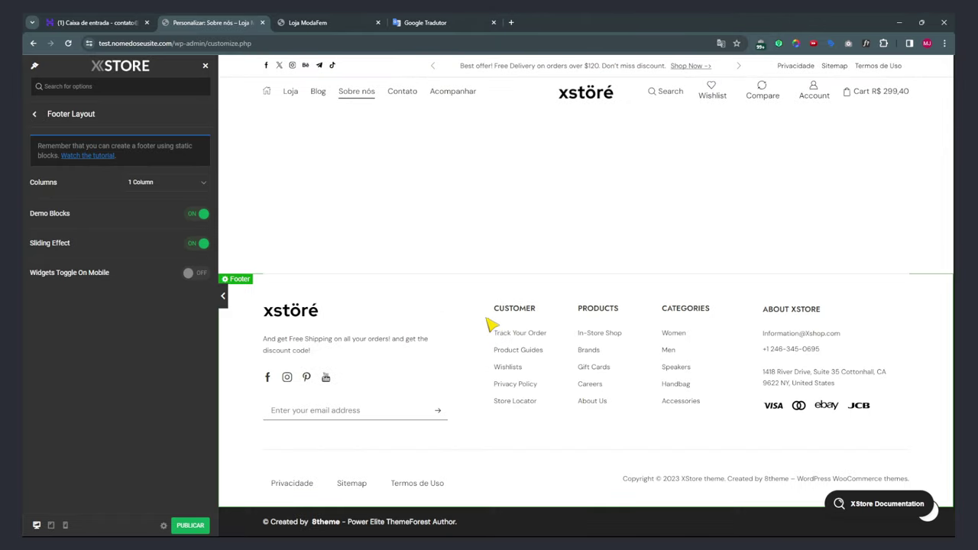
scroll(495, 333, "up", 10)
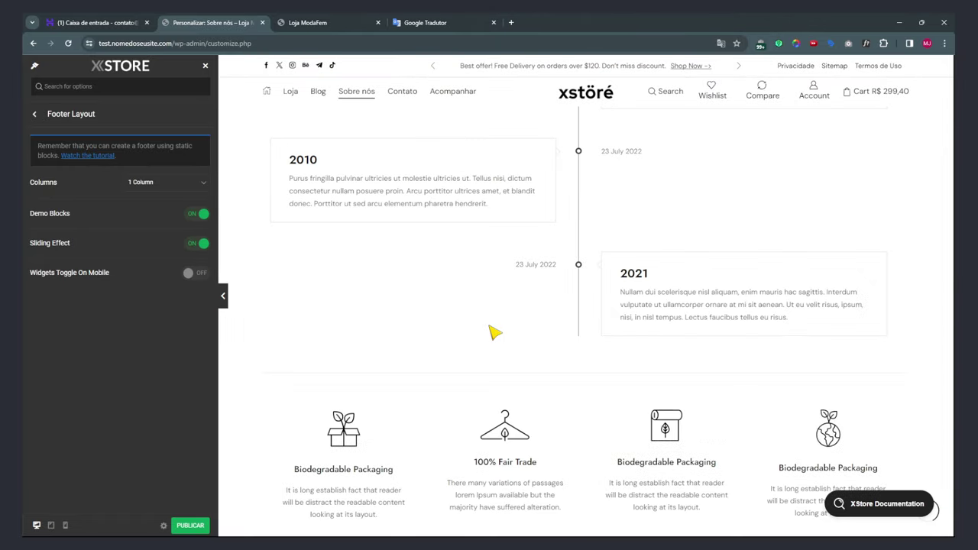
scroll(495, 332, "down", 6)
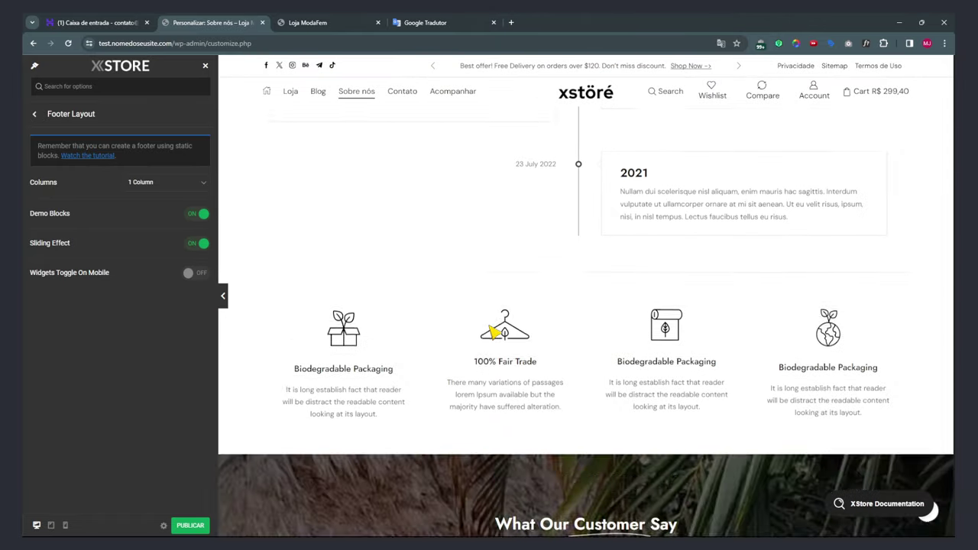
scroll(489, 333, "down", 5)
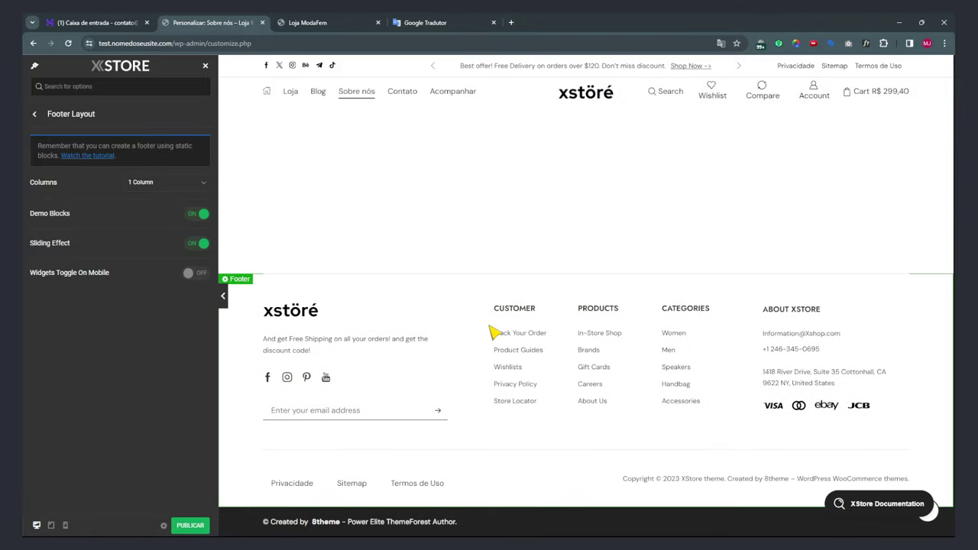
scroll(269, 303, "up", 3)
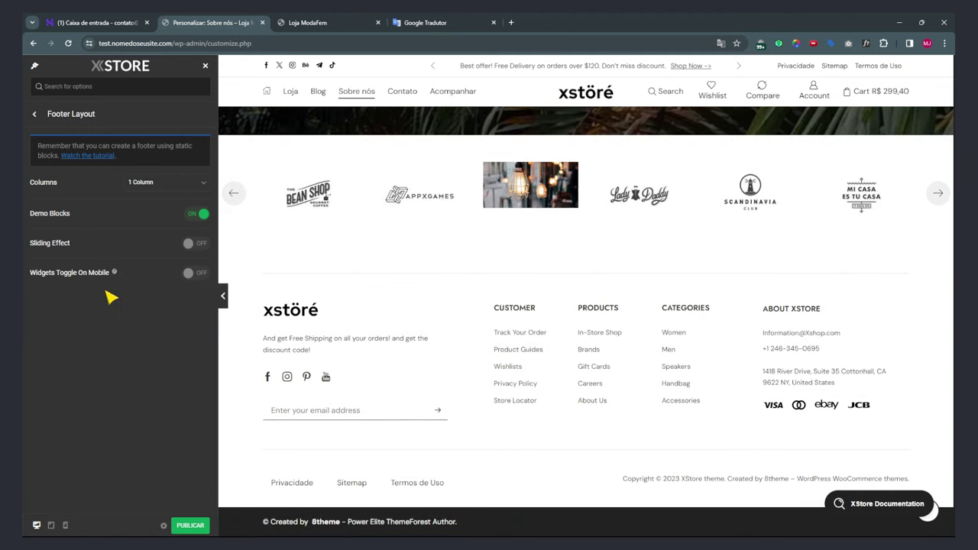
Translate the Customizer into Portuguese and preview the site at phone size.
left_click(721, 43)
left_click(680, 64)
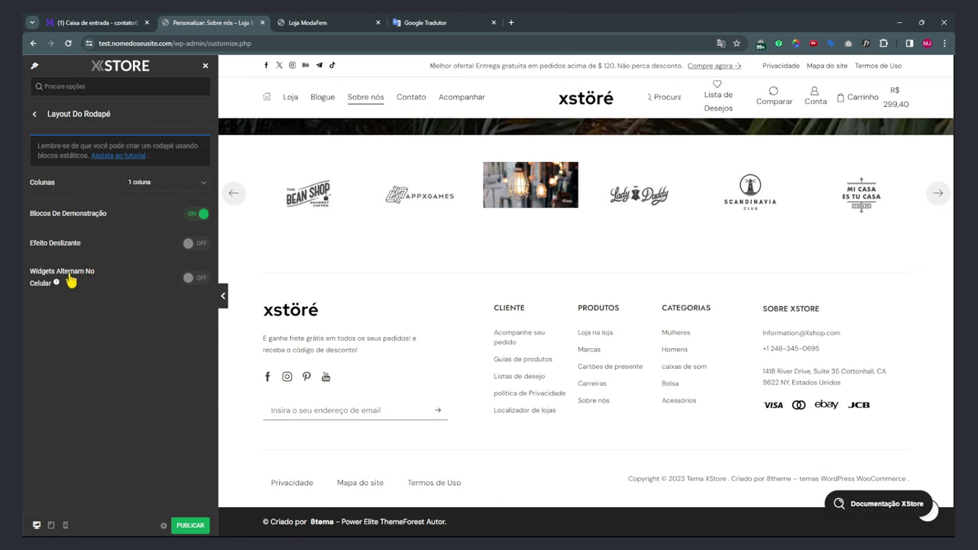
mouse_move(56, 285)
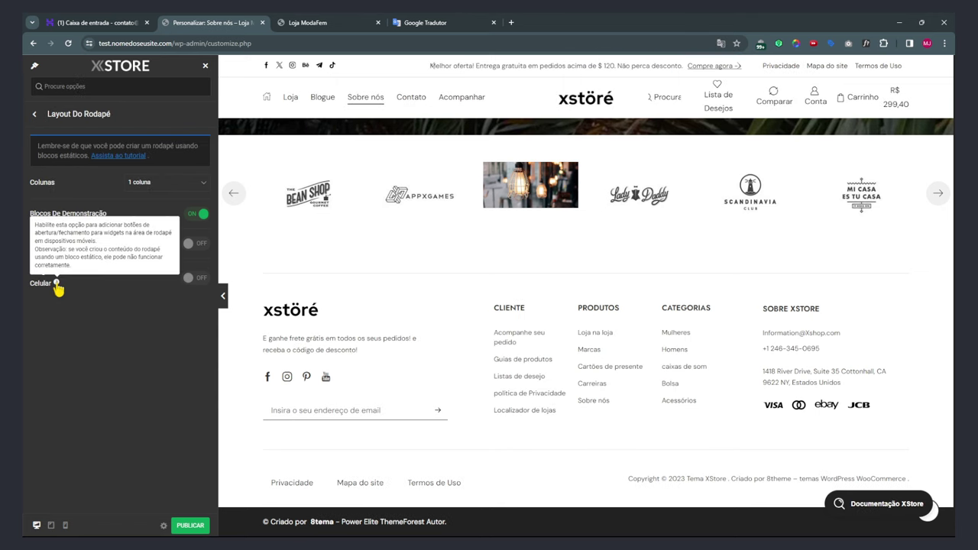
left_click(65, 526)
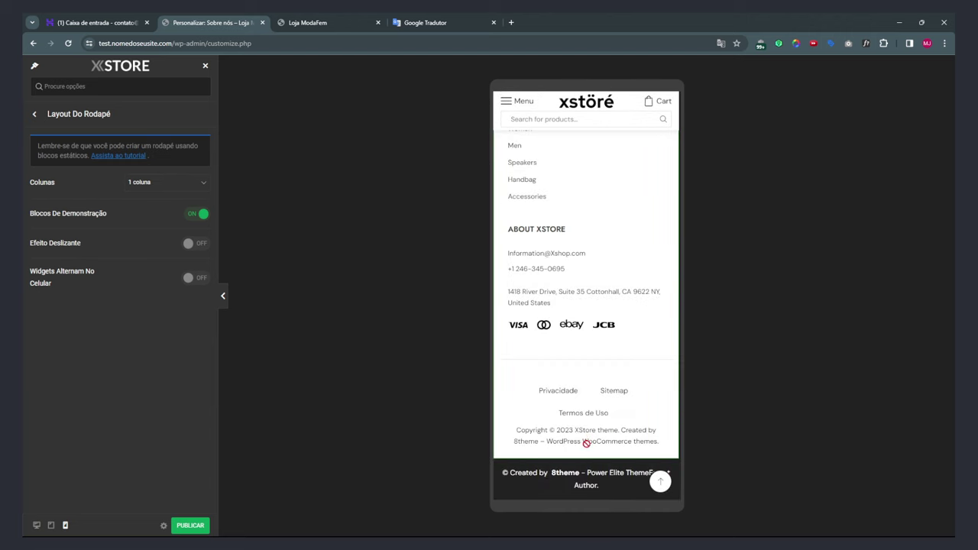
Toggle collapsible footer widgets on mobile off and back on.
left_click(195, 280)
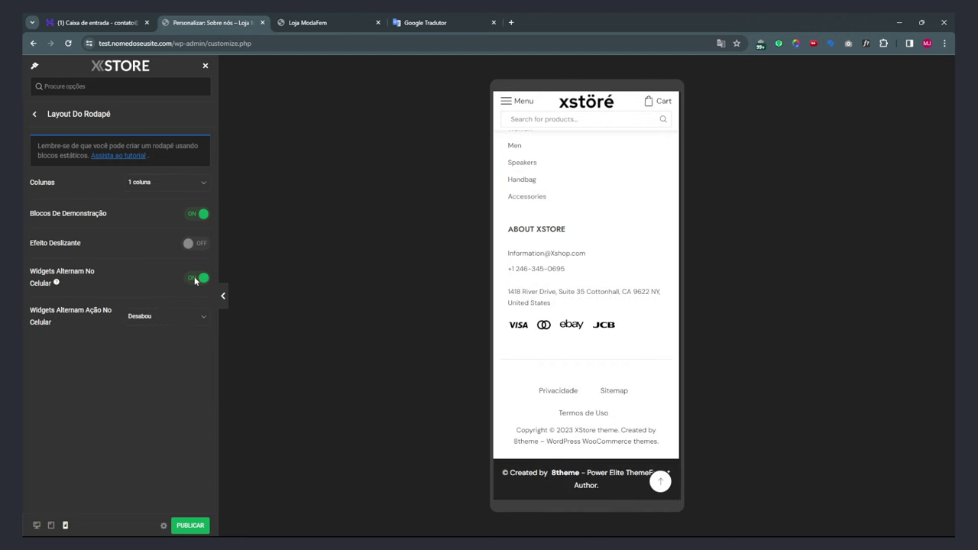
scroll(579, 399, "up", 10)
scroll(584, 397, "up", 5)
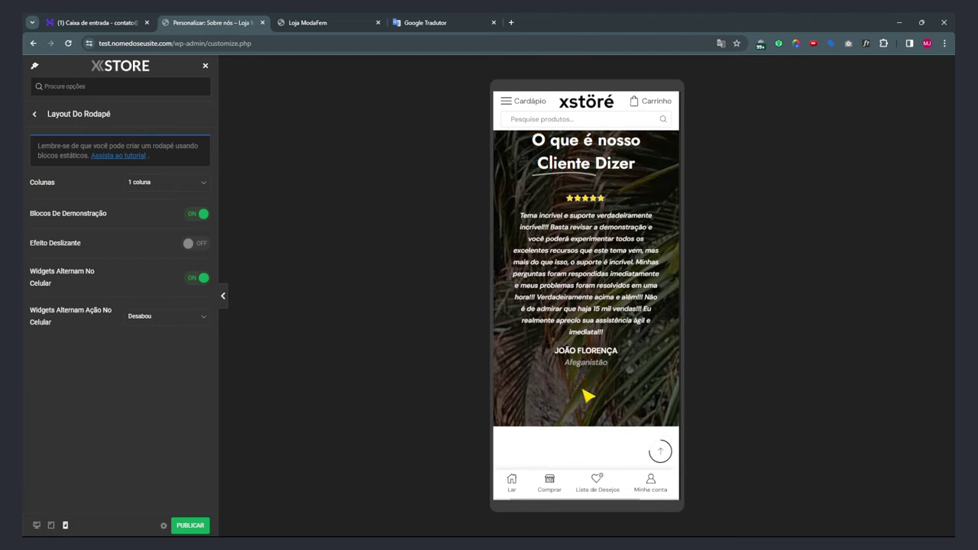
scroll(586, 399, "down", 8)
scroll(532, 481, "down", 2)
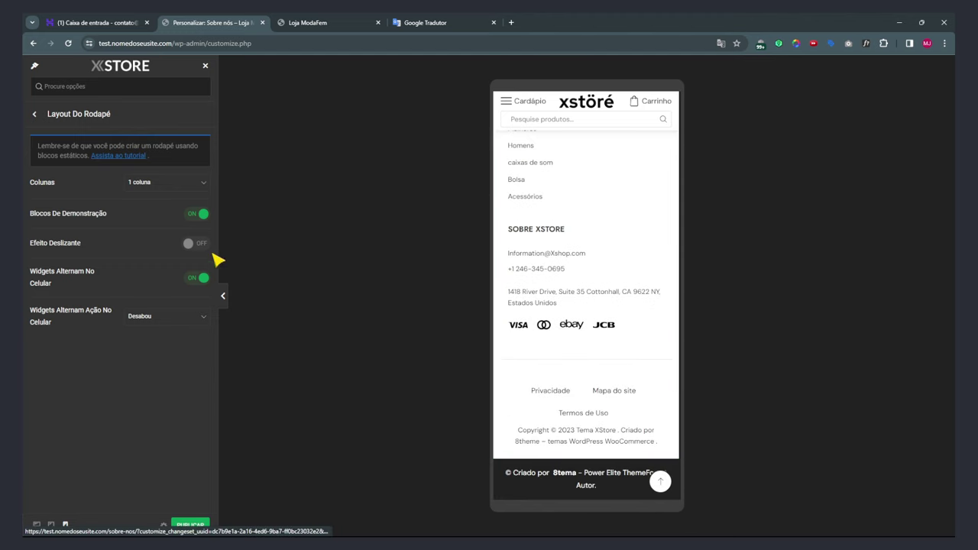
left_click(198, 278)
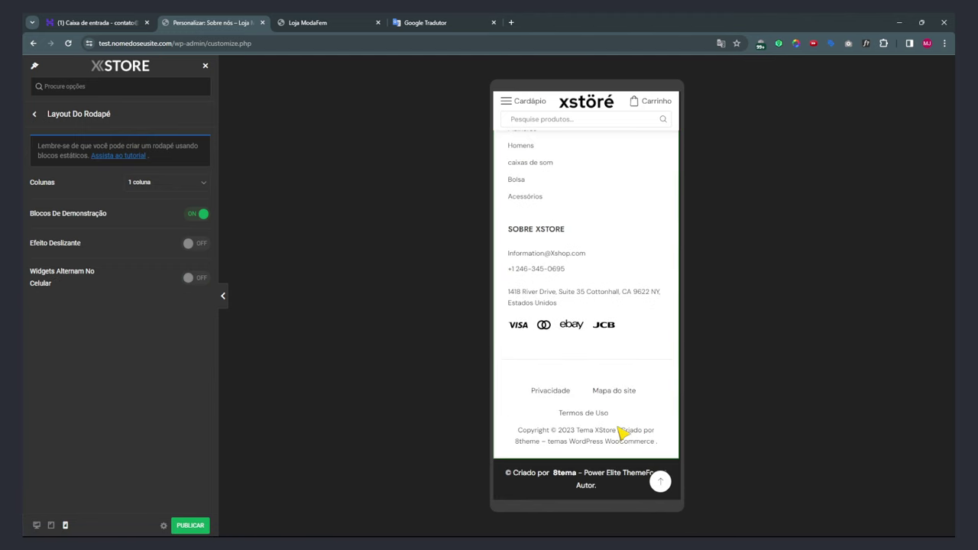
left_click(198, 278)
Try the Abra sempre widget behaviour, then disable collapsing and return to the footer section list.
left_click(148, 316)
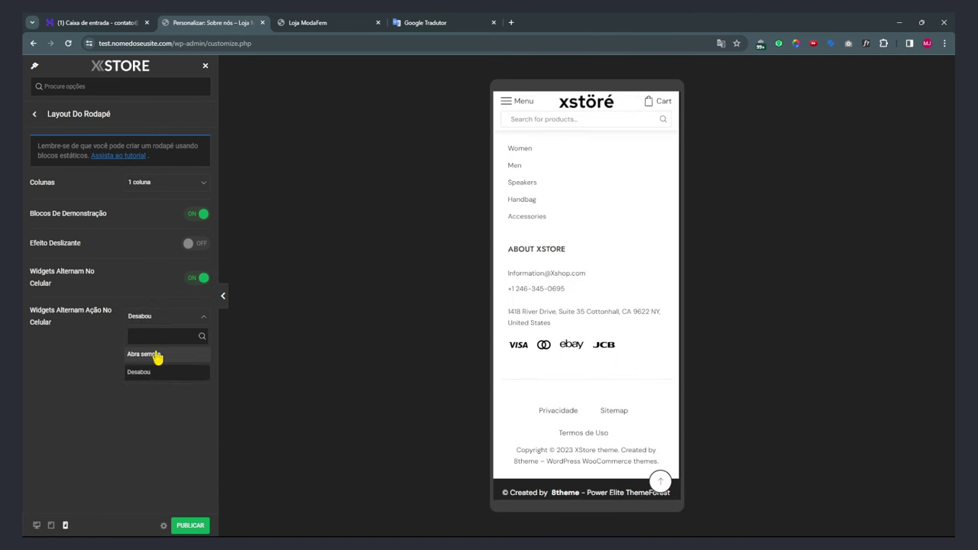
left_click(149, 354)
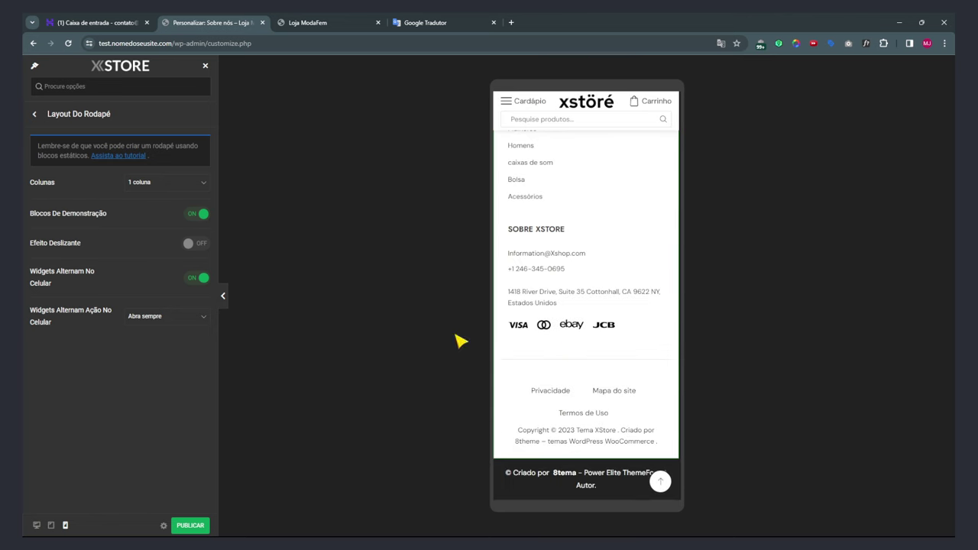
left_click(163, 323)
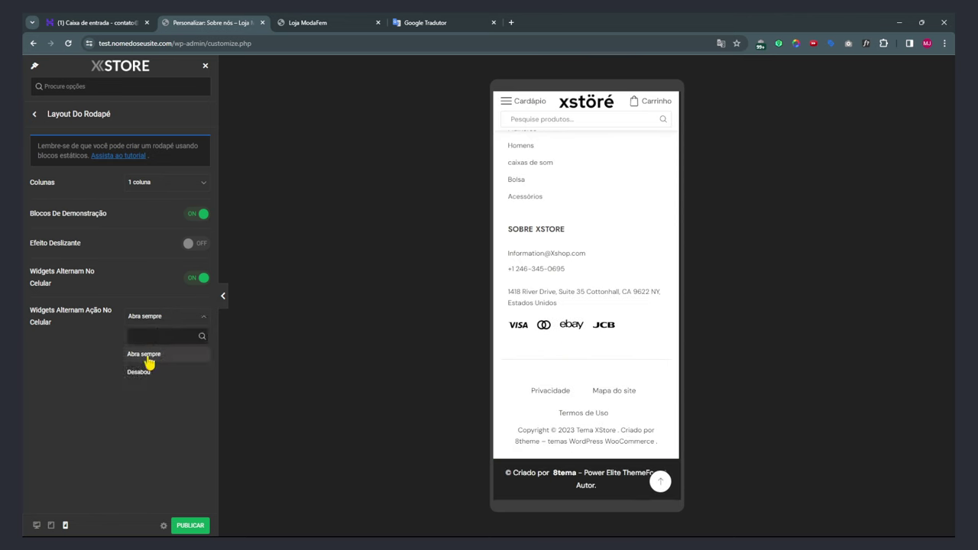
left_click(194, 282)
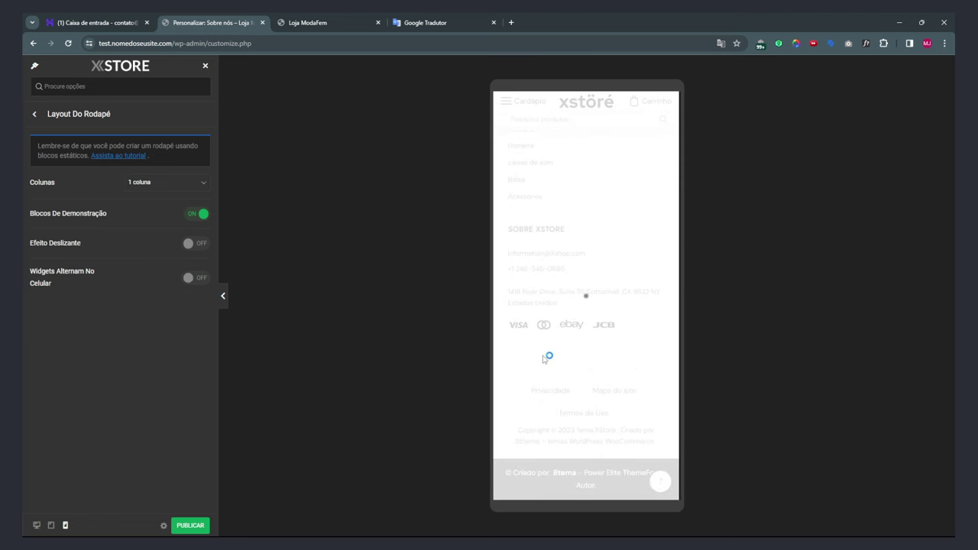
scroll(611, 397, "up", 5)
scroll(624, 400, "down", 5)
scroll(620, 392, "up", 5)
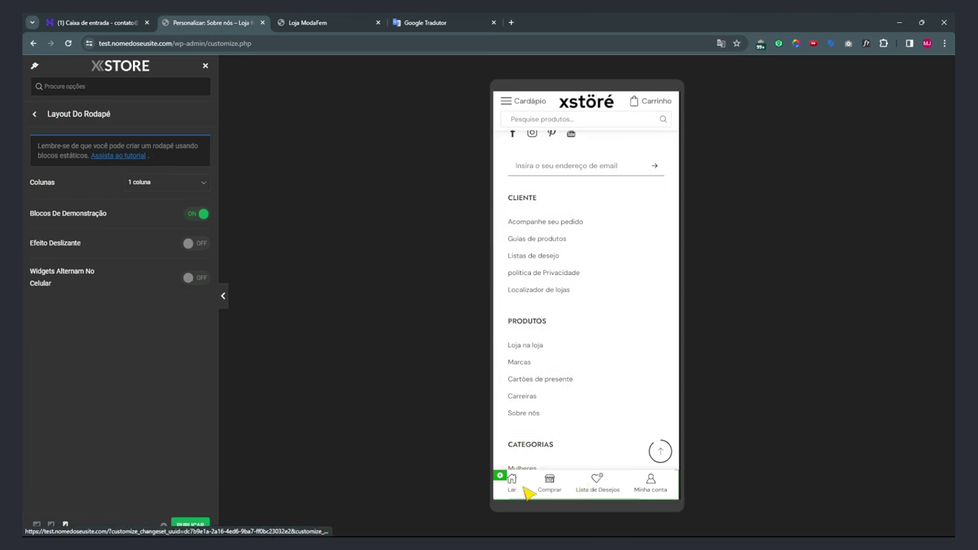
scroll(601, 408, "up", 5)
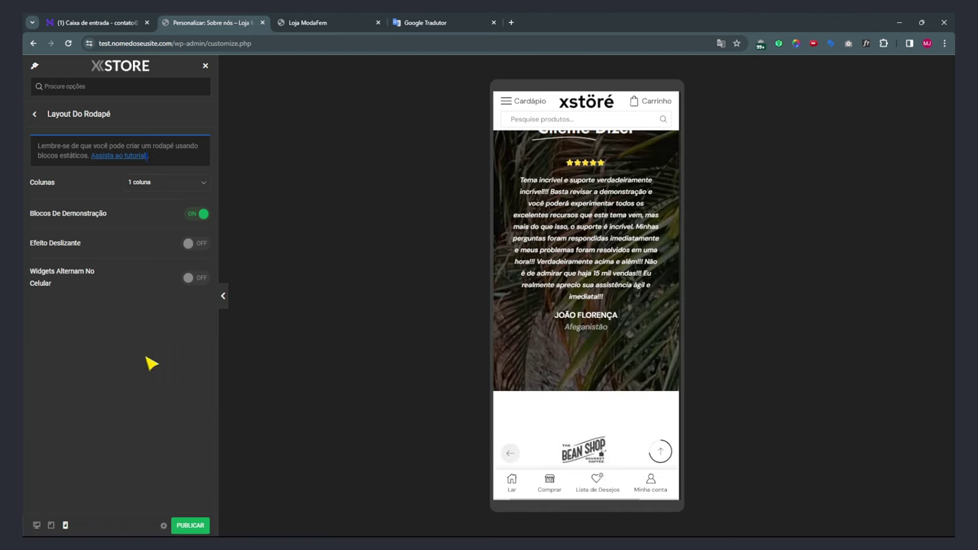
left_click(35, 113)
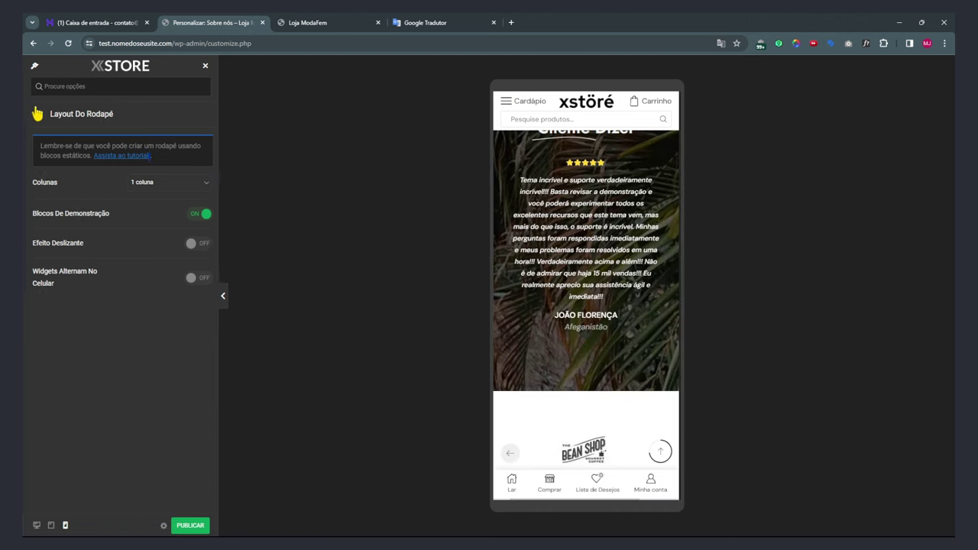
left_click(722, 43)
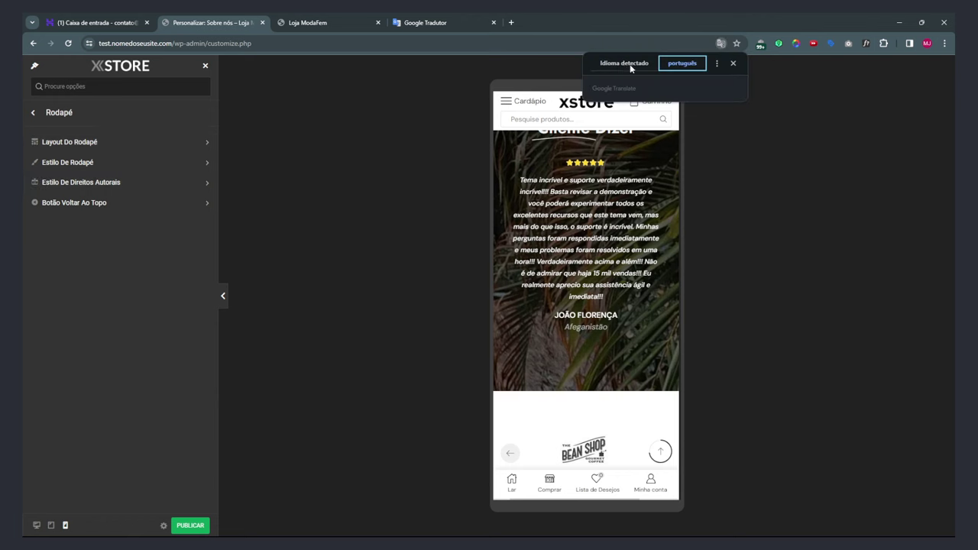
Switch the preview to desktop width and open the Footer Styling settings.
left_click(36, 525)
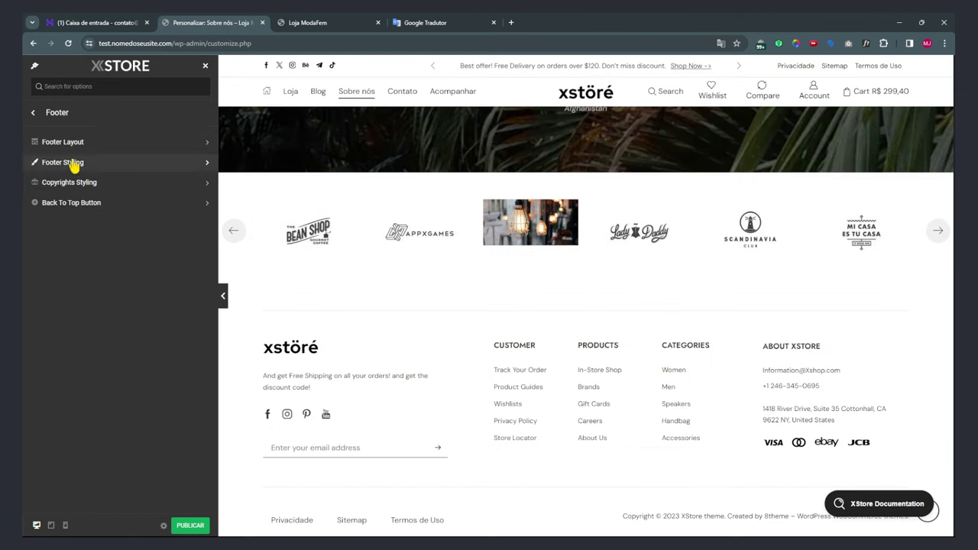
left_click(57, 142)
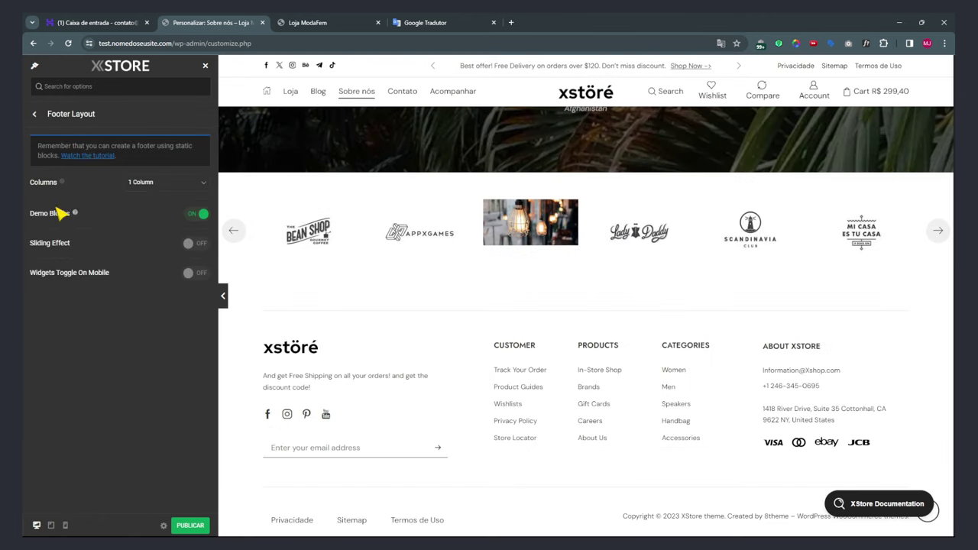
left_click(37, 114)
left_click(64, 167)
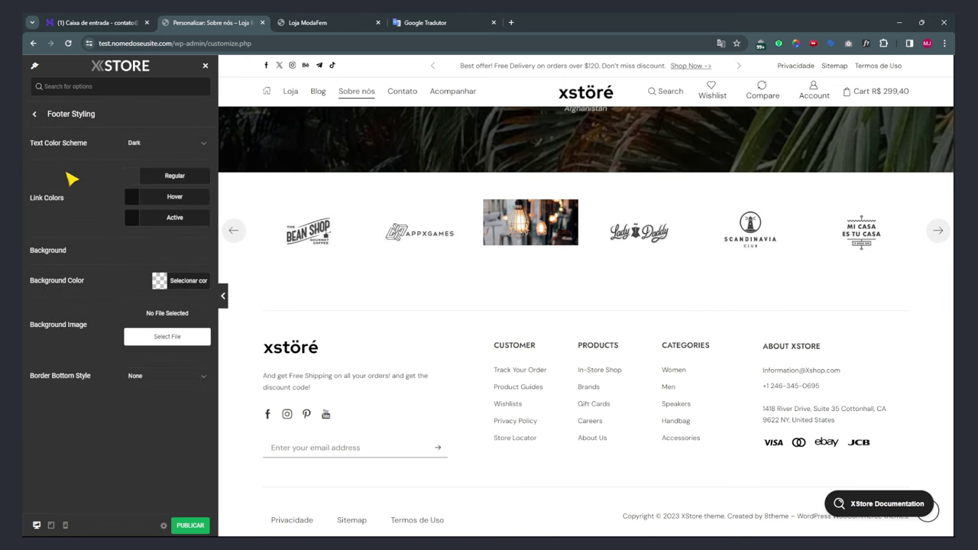
Try the Light footer Text Color Scheme, then set it back to Dark.
left_click(154, 145)
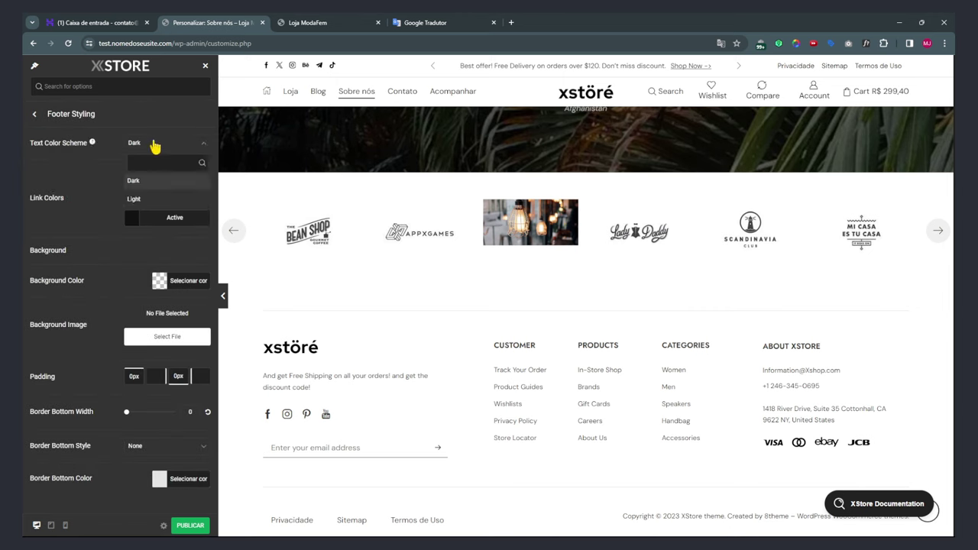
left_click(144, 200)
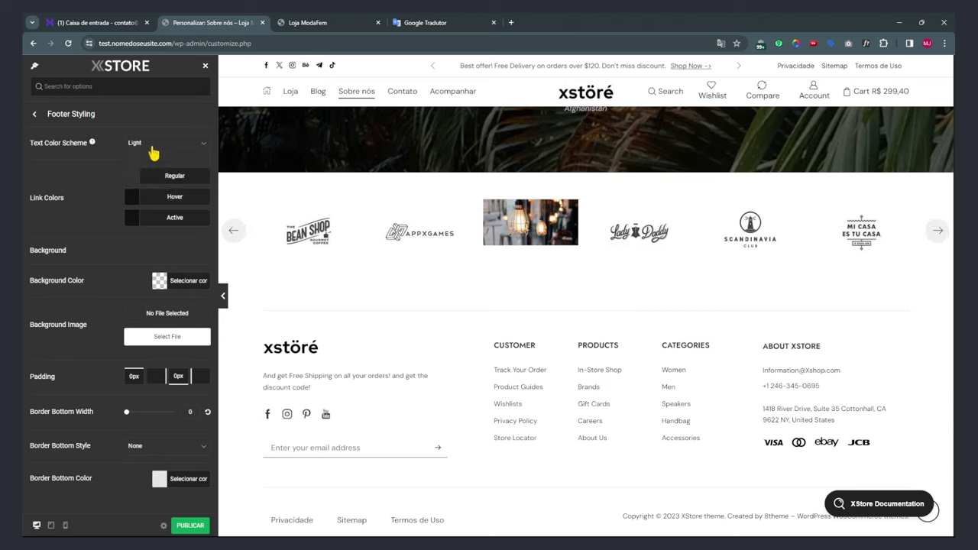
left_click(152, 153)
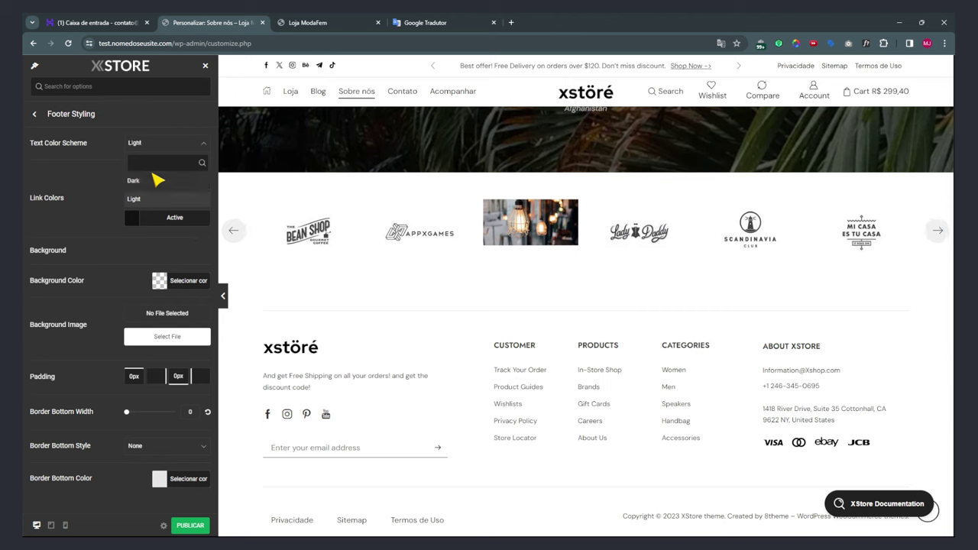
left_click(150, 184)
left_click(153, 145)
left_click(149, 203)
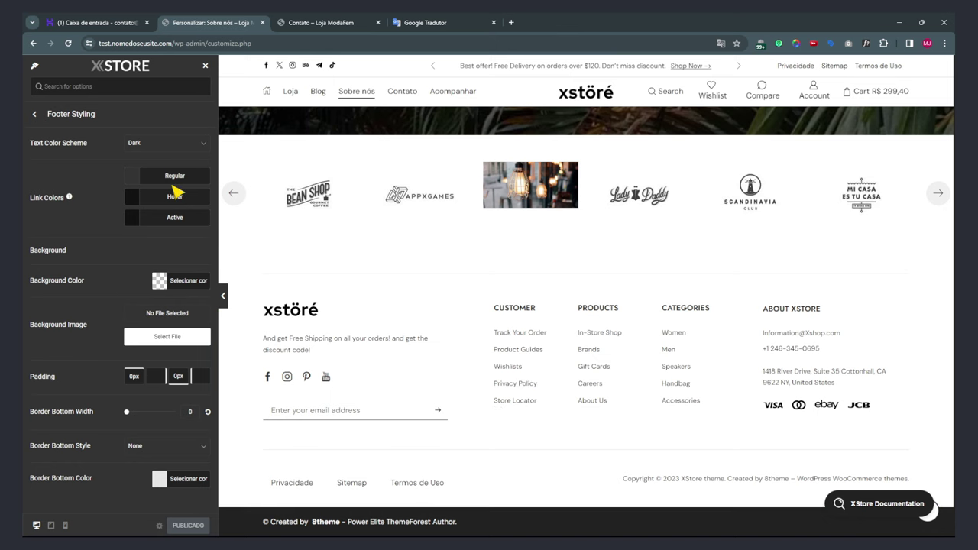
Set the regular footer link colour to red.
left_click(136, 177)
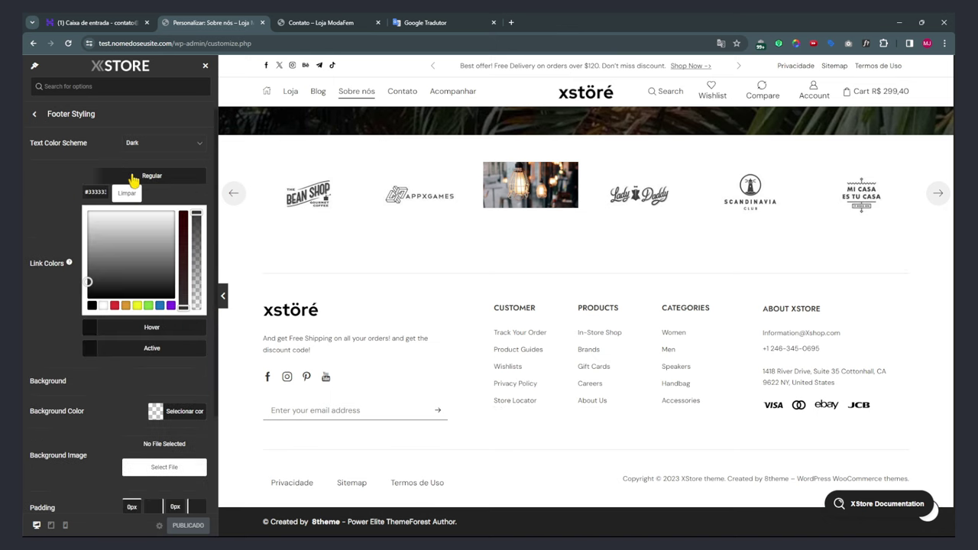
left_click(115, 306)
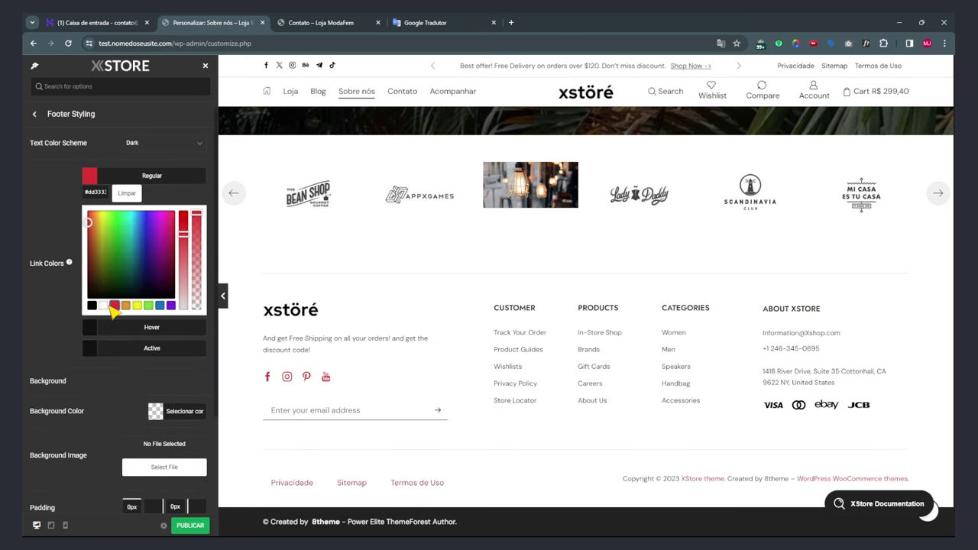
left_click(143, 374)
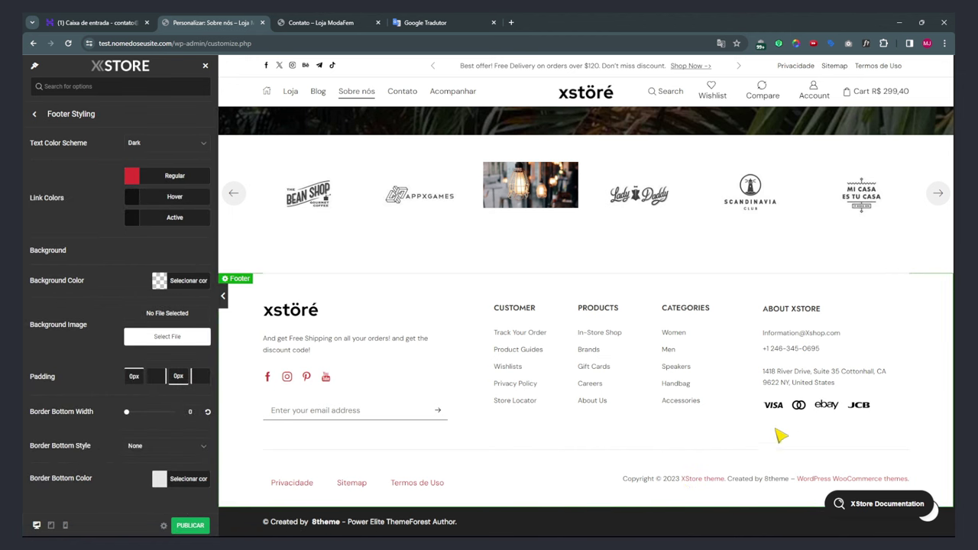
scroll(764, 424, "up", 8)
scroll(760, 413, "down", 6)
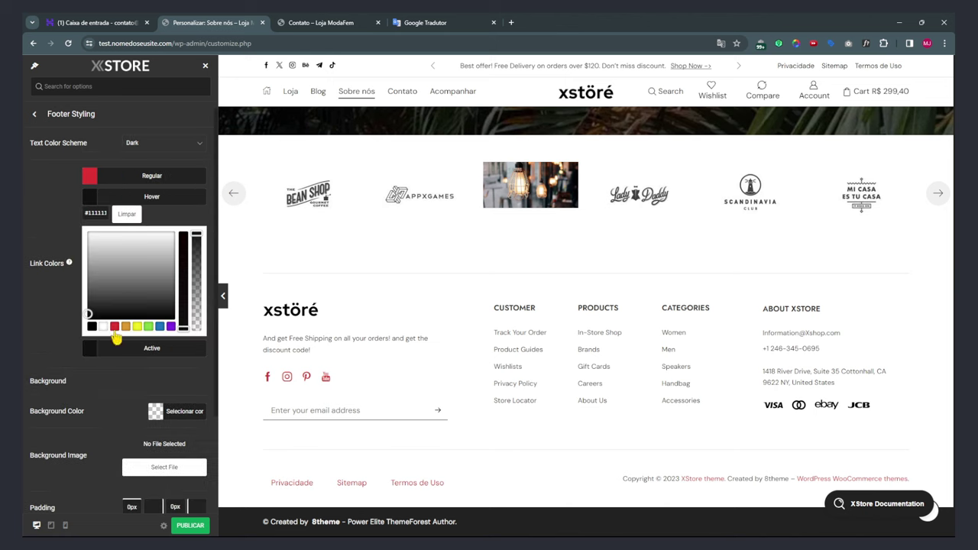
Set the hover and active footer link colours to purple, then select the top padding field.
left_click(159, 327)
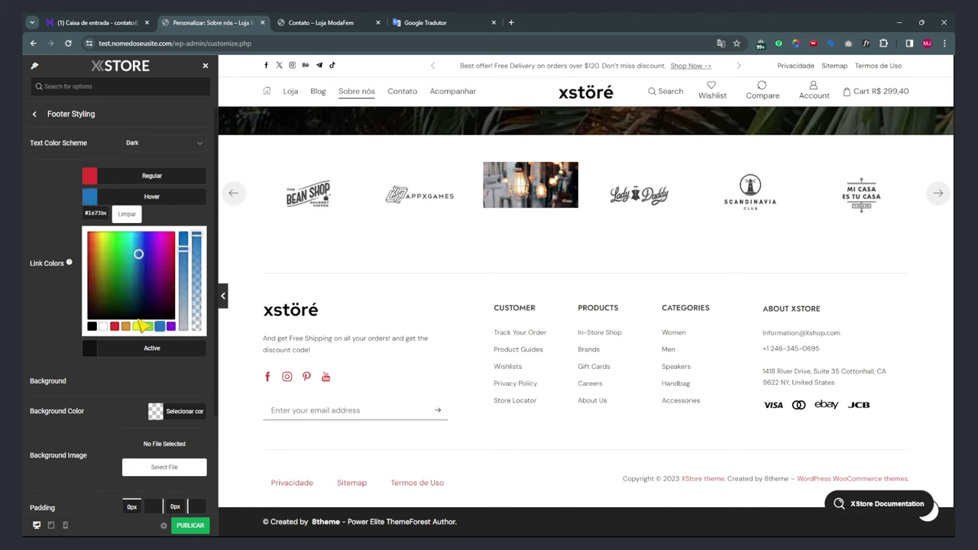
left_click(170, 326)
left_click(51, 298)
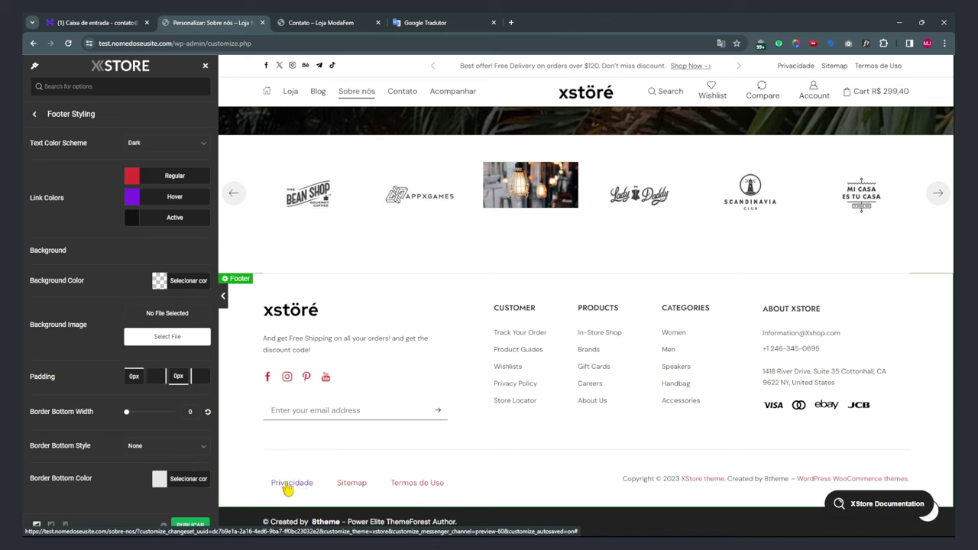
left_click(135, 218)
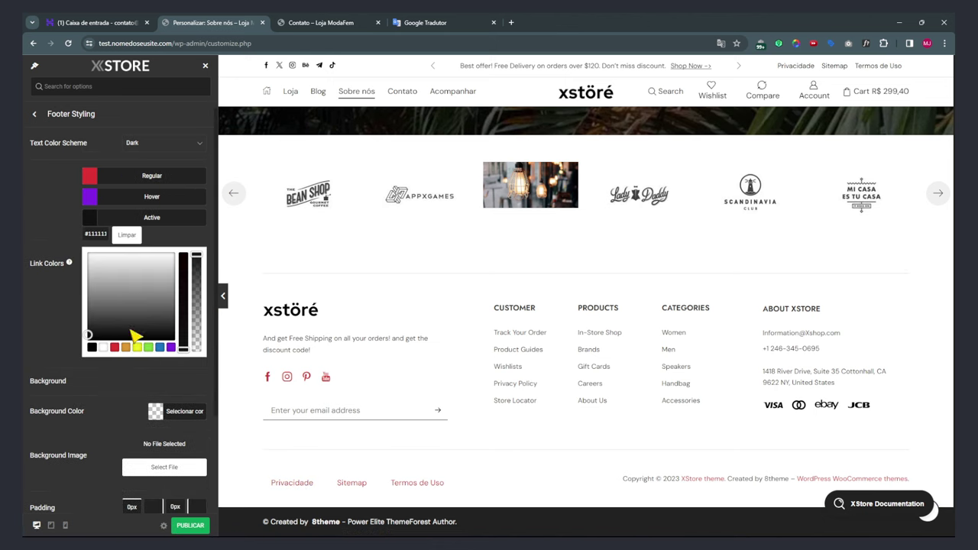
left_click(170, 348)
left_click(83, 223)
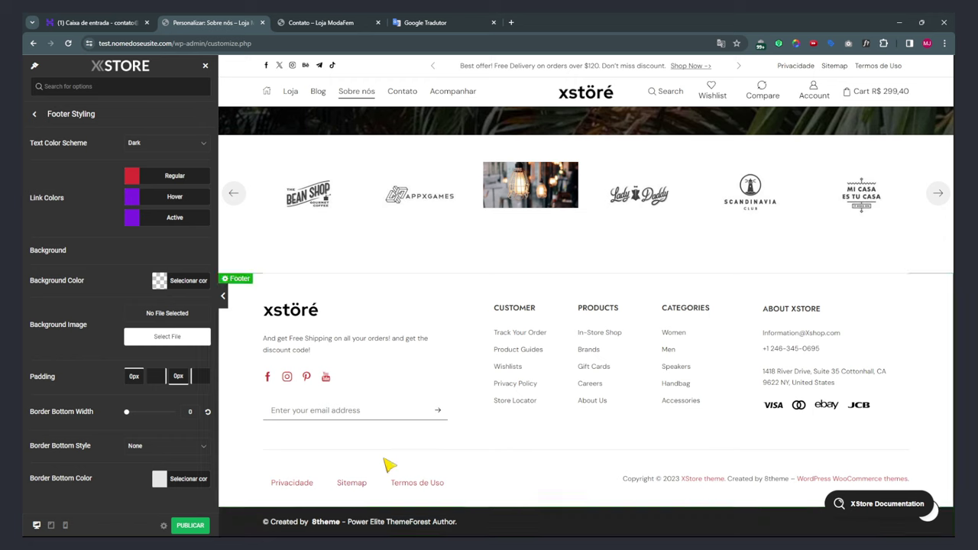
left_click(131, 378)
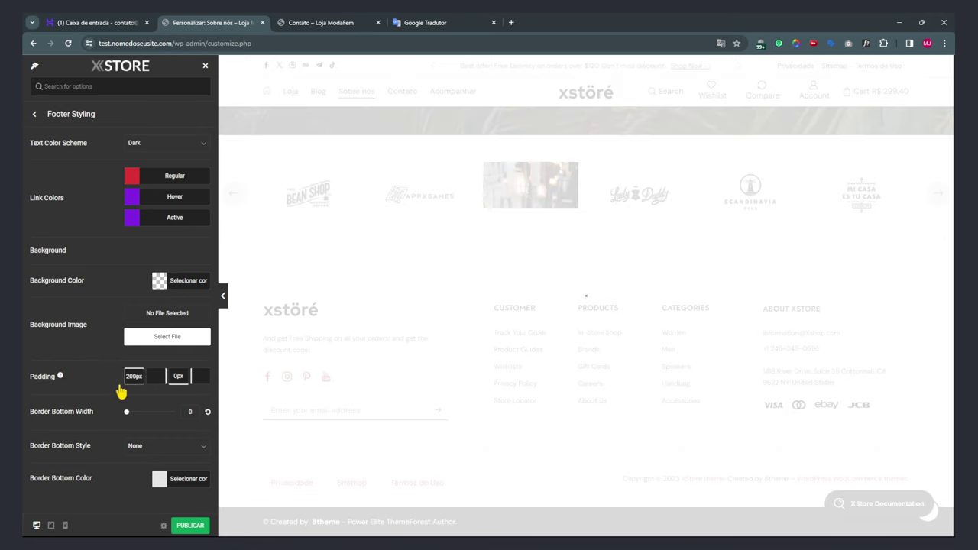
scroll(443, 377, "down", 2)
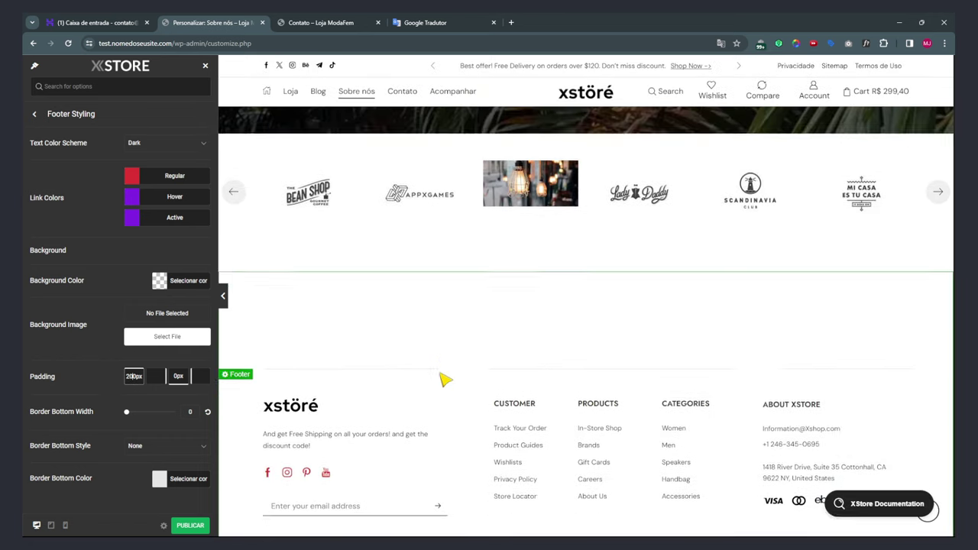
left_click(178, 376)
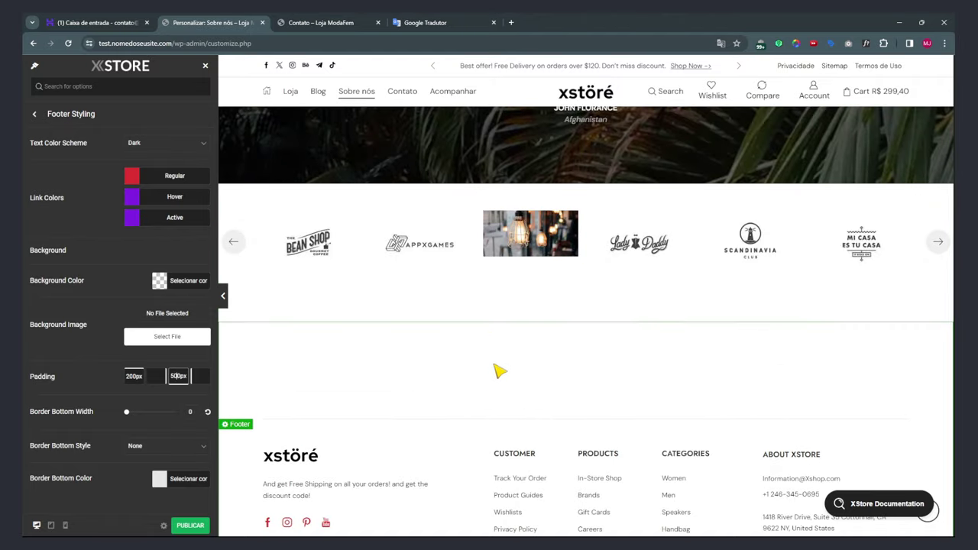
scroll(500, 371, "down", 5)
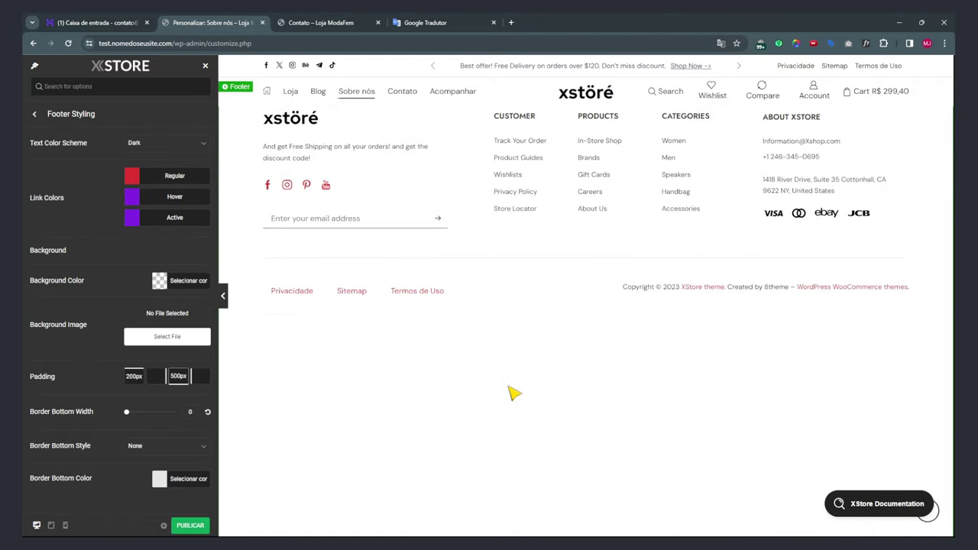
double_click(133, 376)
type("0")
double_click(178, 376)
type("0")
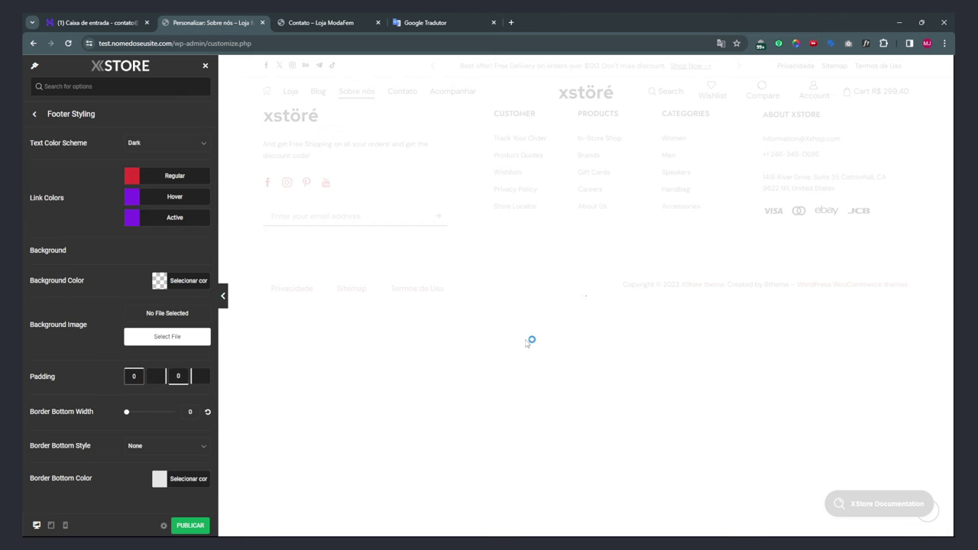
scroll(558, 397, "down", 1)
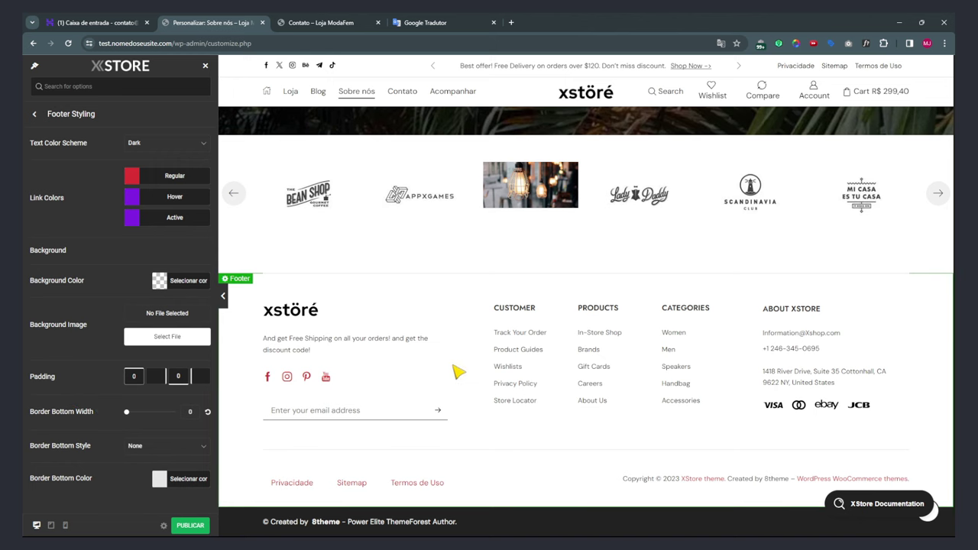
Give the footer a bottom border width and set its style to Solid.
left_click_drag(126, 412, 155, 412)
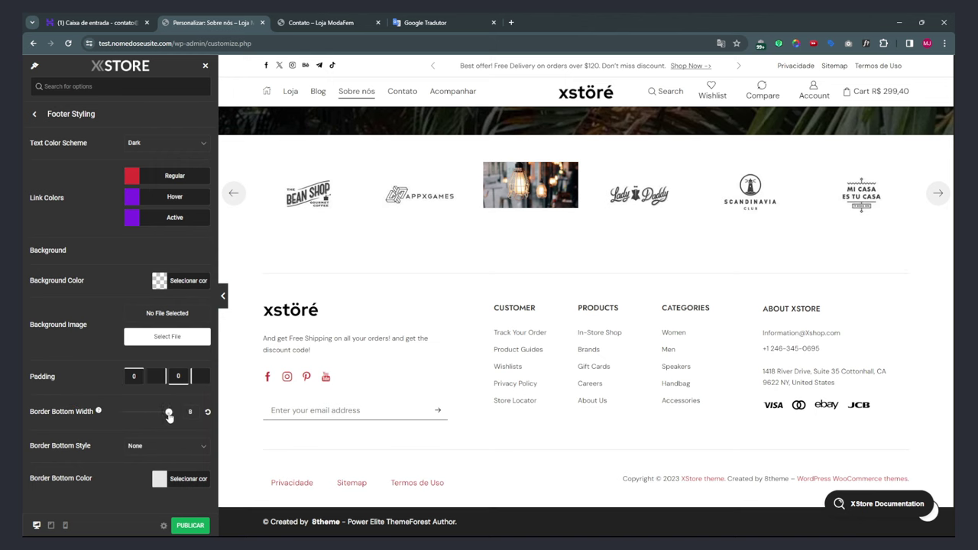
left_click_drag(141, 424, 151, 424)
left_click(160, 449)
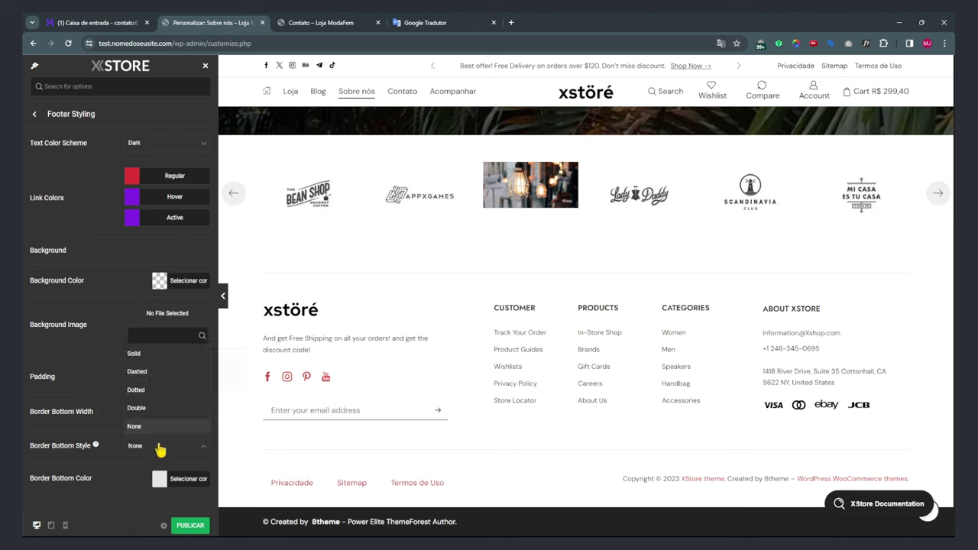
left_click(138, 354)
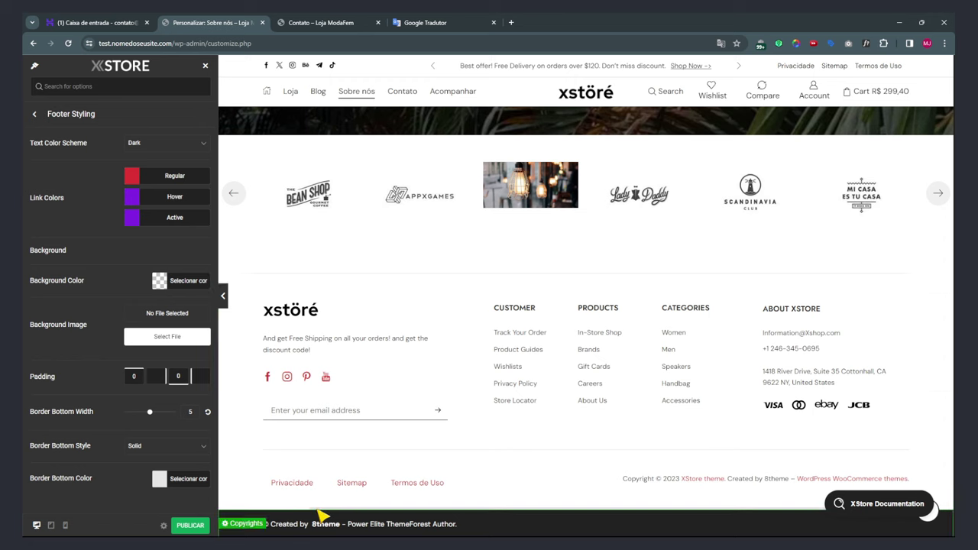
Make the bottom border purple, thicken it to 10, and publish the changes.
left_click(158, 481)
scroll(167, 458, "down", 2)
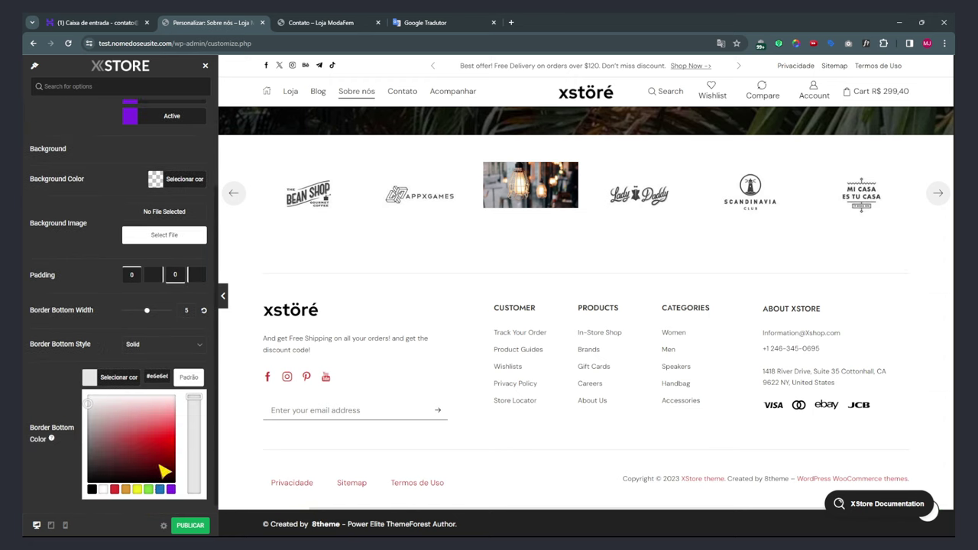
left_click(169, 490)
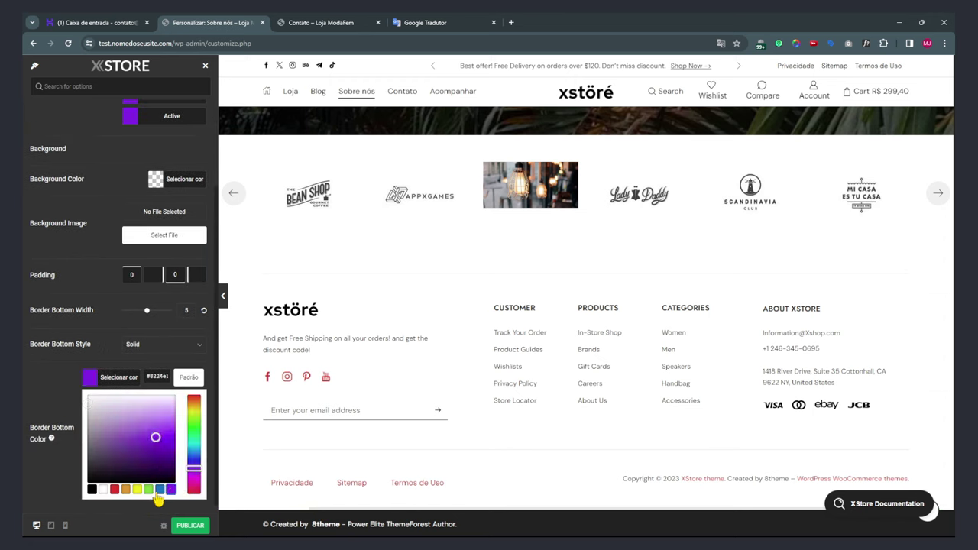
left_click(61, 475)
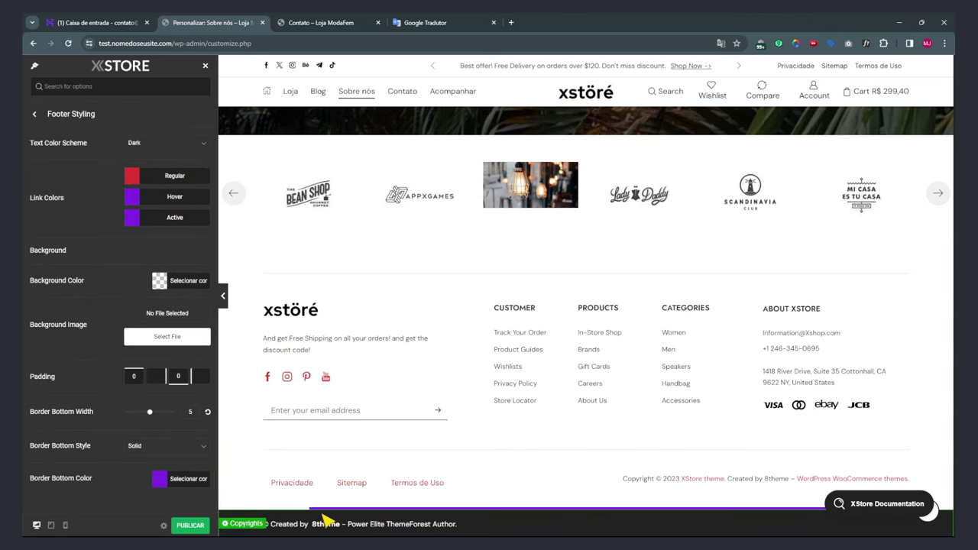
left_click_drag(150, 412, 183, 417)
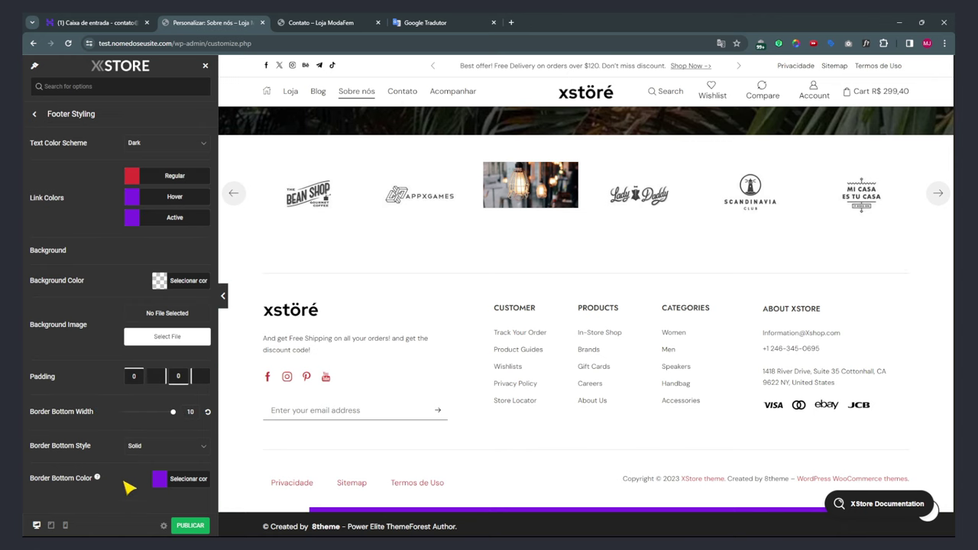
left_click(190, 526)
left_click(298, 22)
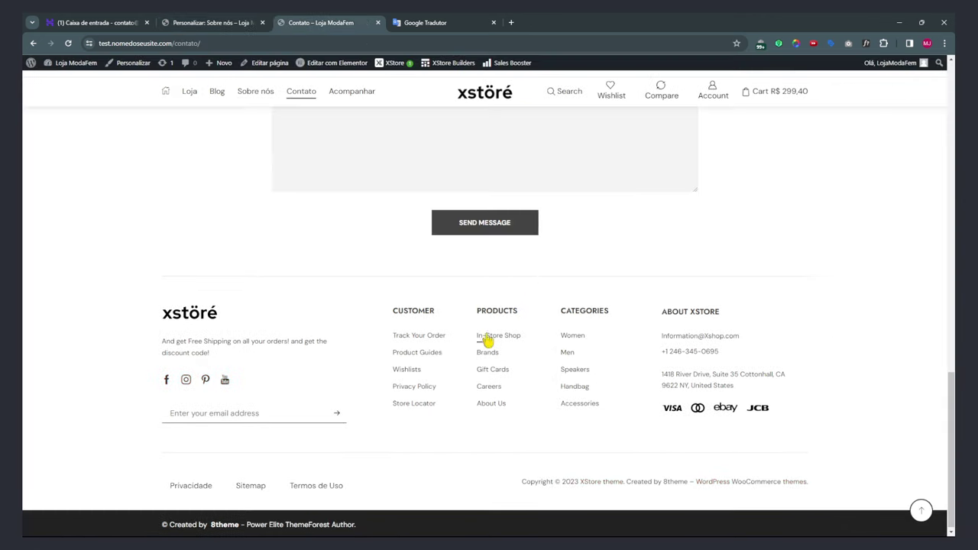
Reload the Contato page to check the footer, then return to the Customizer tab.
key("F5")
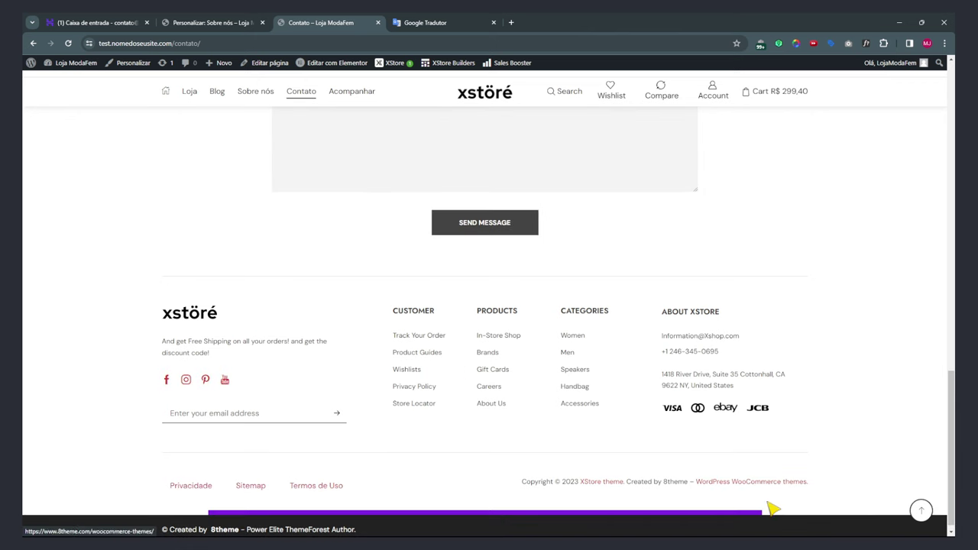
left_click(230, 22)
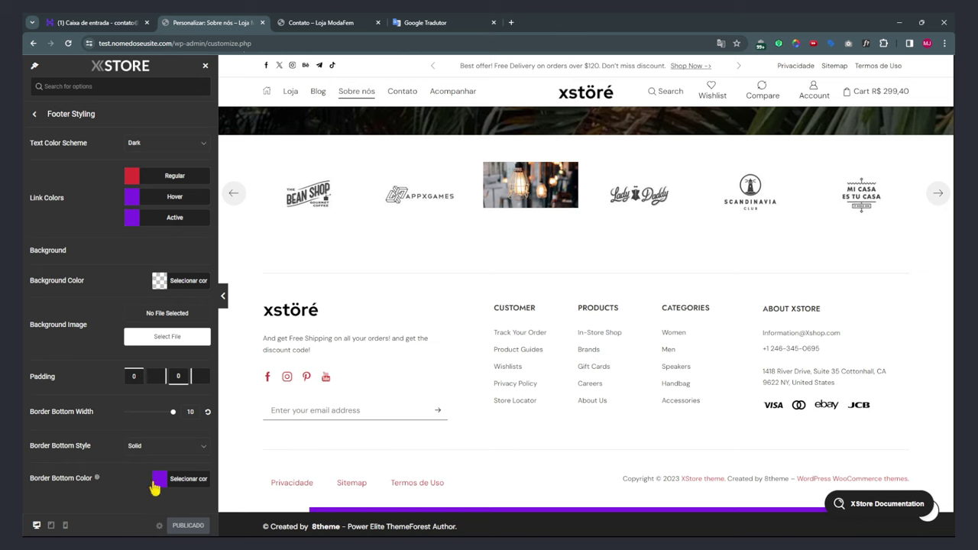
Set the bottom border width to 0 and switch the footer Demo Blocks off.
left_click(207, 411)
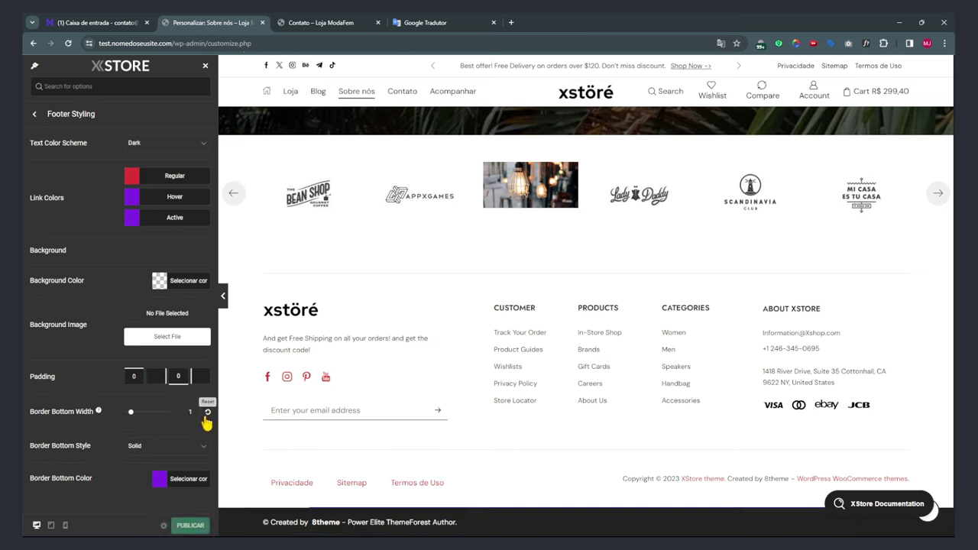
type("0")
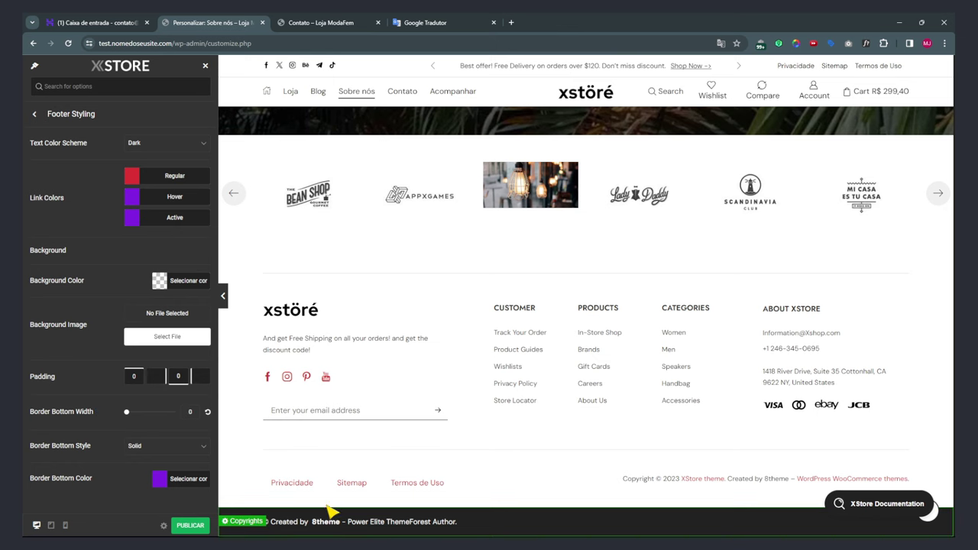
left_click(35, 116)
left_click(64, 146)
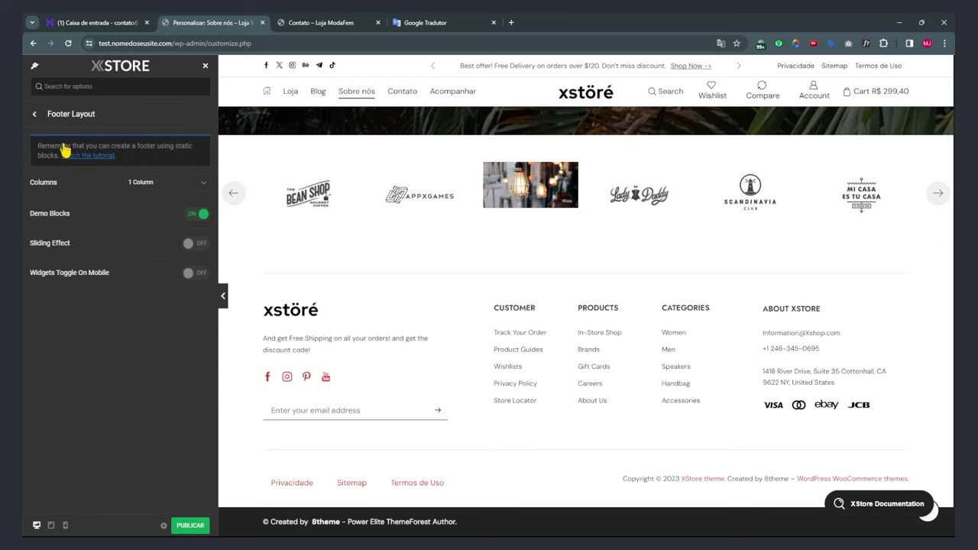
left_click(196, 215)
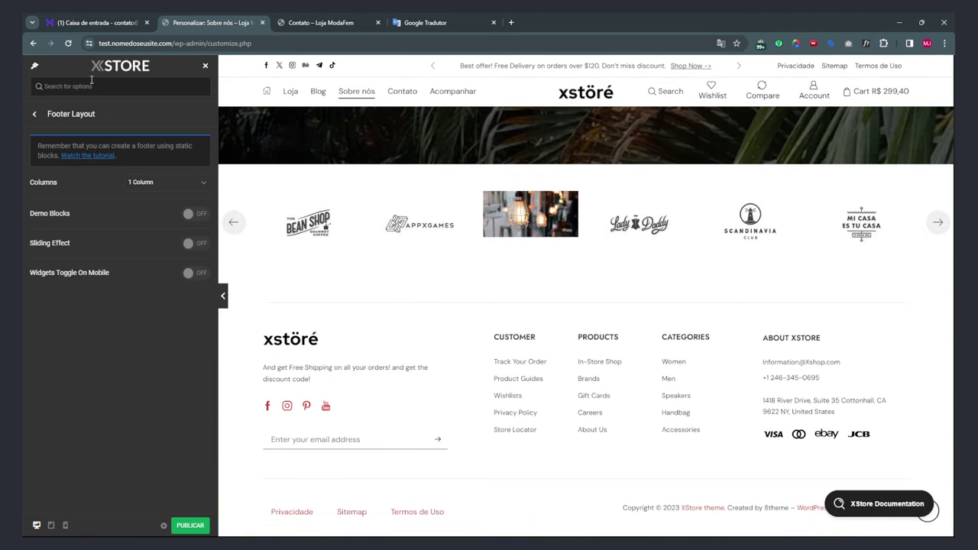
In Footer Styling, restore the default (Padrão) border colour and set the width to 1.
left_click(36, 117)
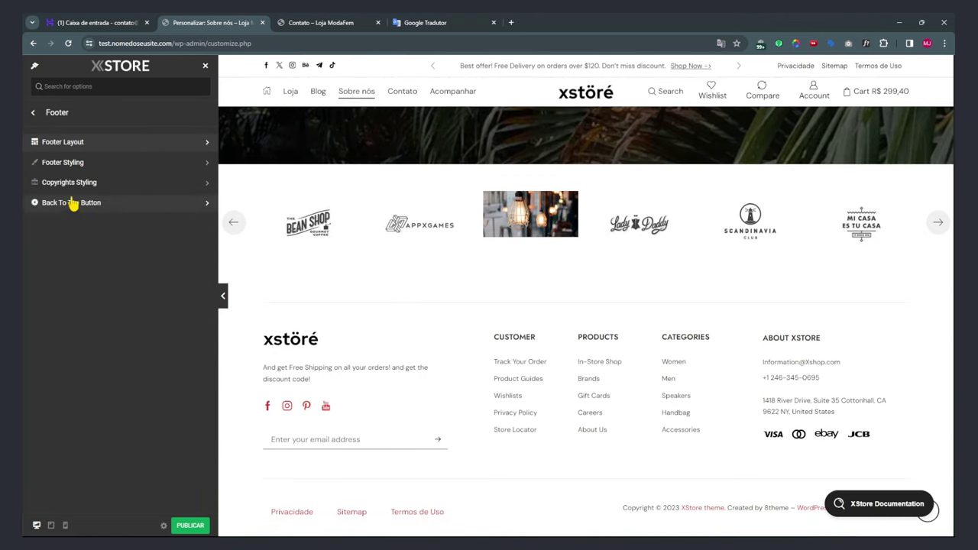
left_click(68, 163)
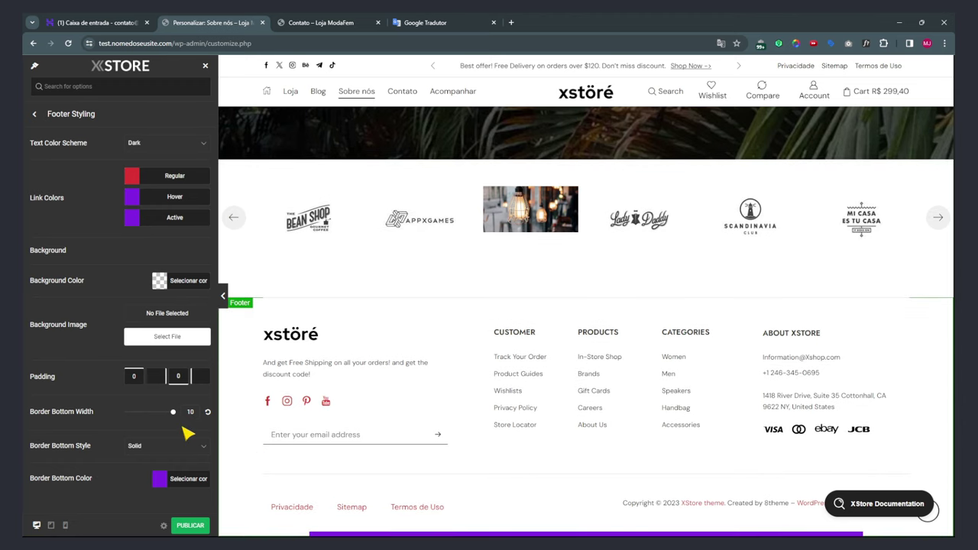
type("0")
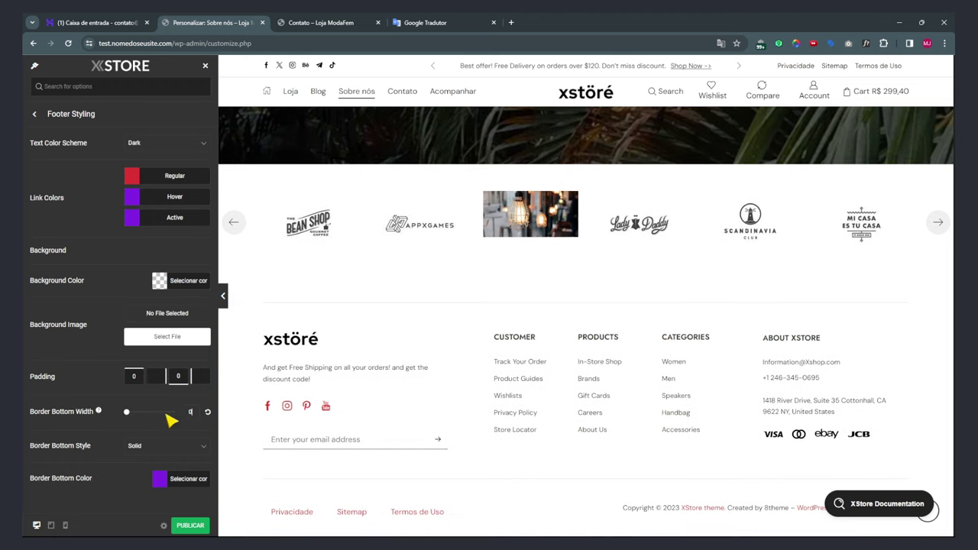
left_click(166, 480)
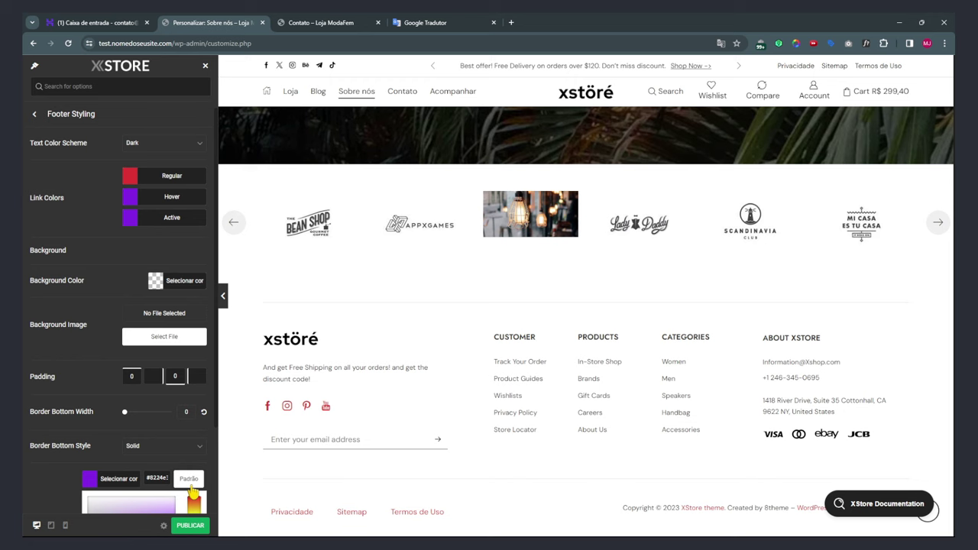
left_click(189, 479)
left_click(33, 481)
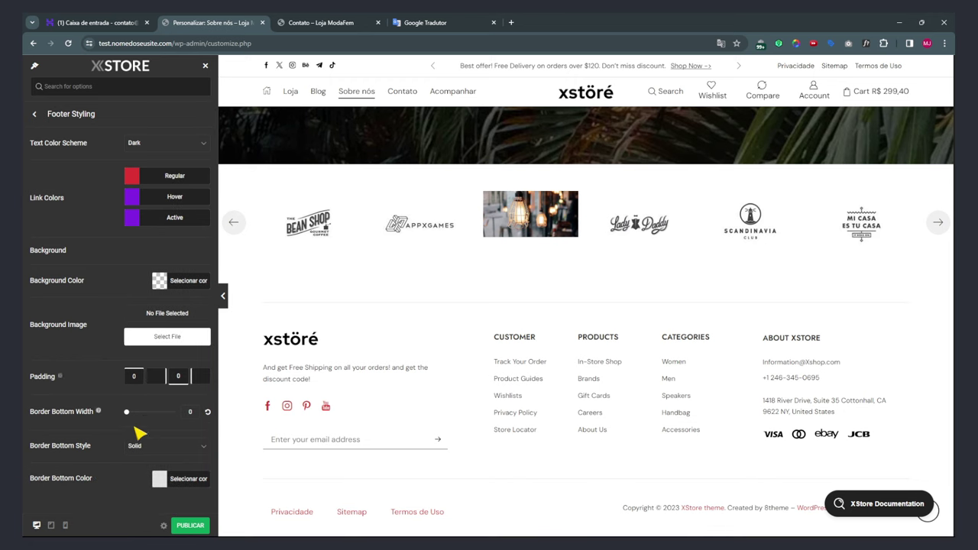
type("1")
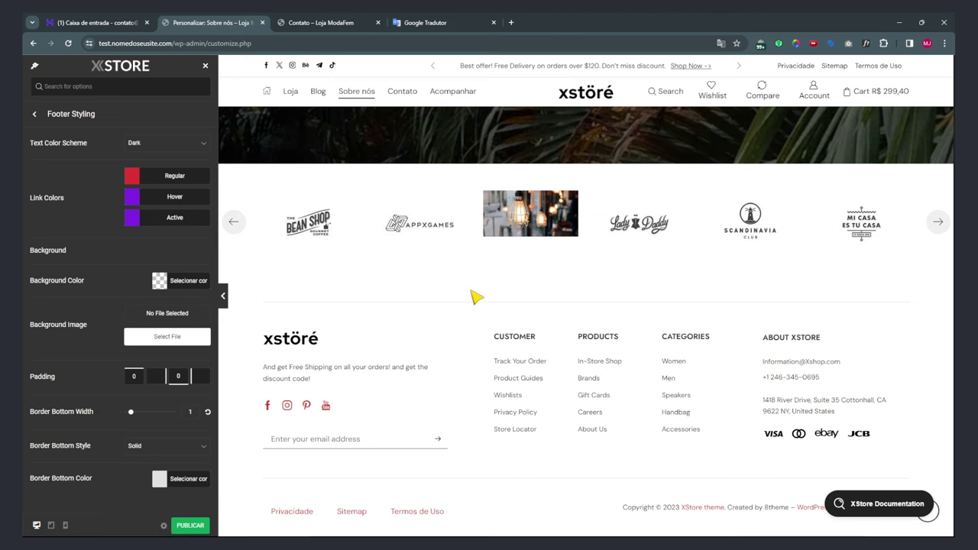
Check the footer in tablet and phone previews, then open the Mobile Panel settings.
left_click(51, 526)
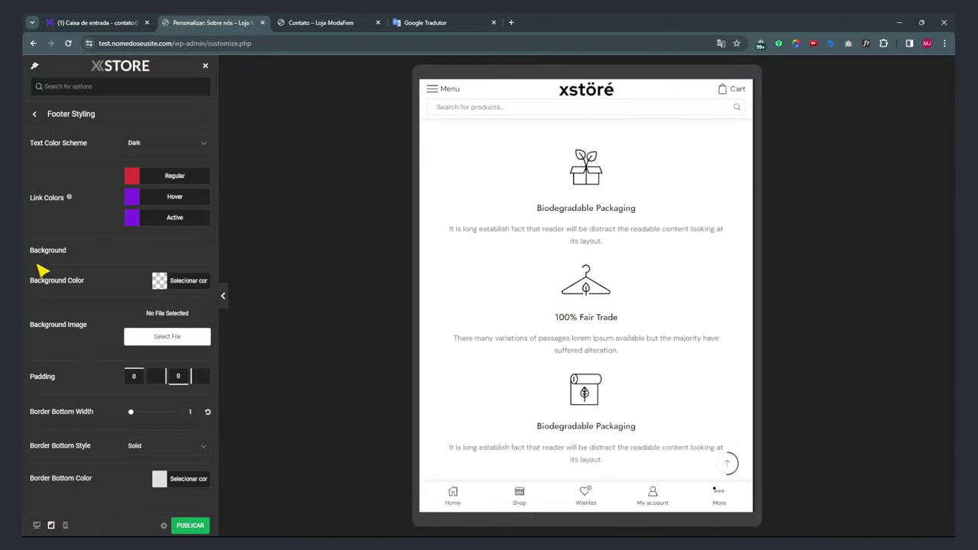
left_click(65, 526)
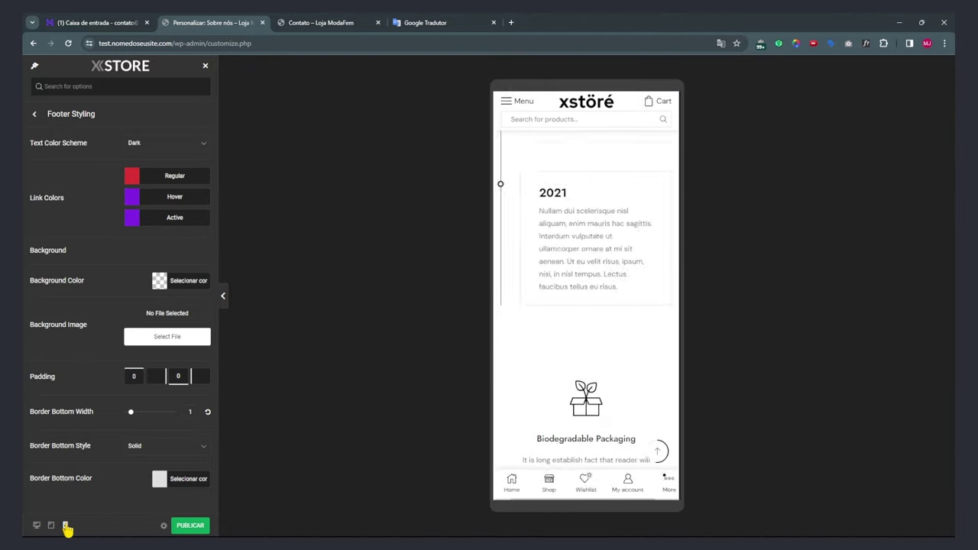
scroll(644, 336, "down", 10)
scroll(632, 390, "down", 6)
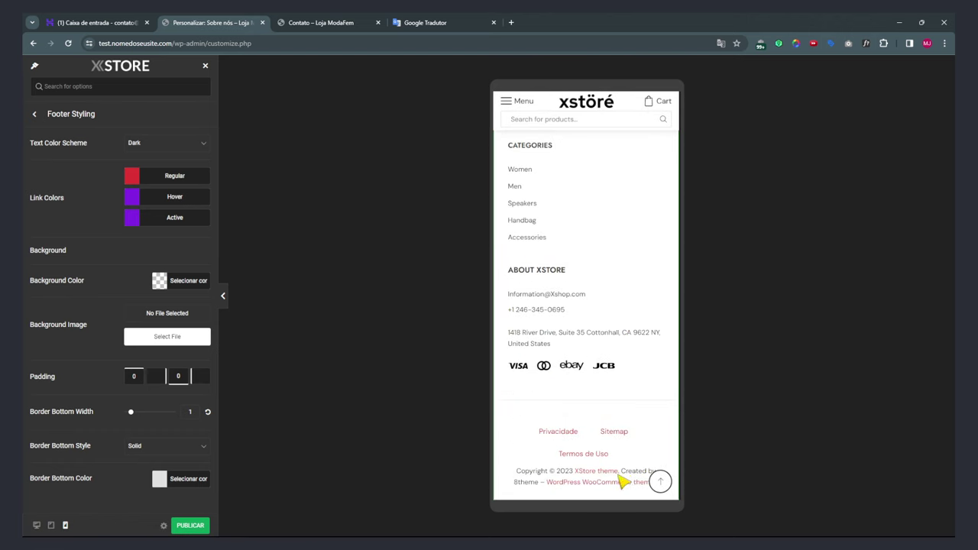
scroll(625, 475, "up", 3)
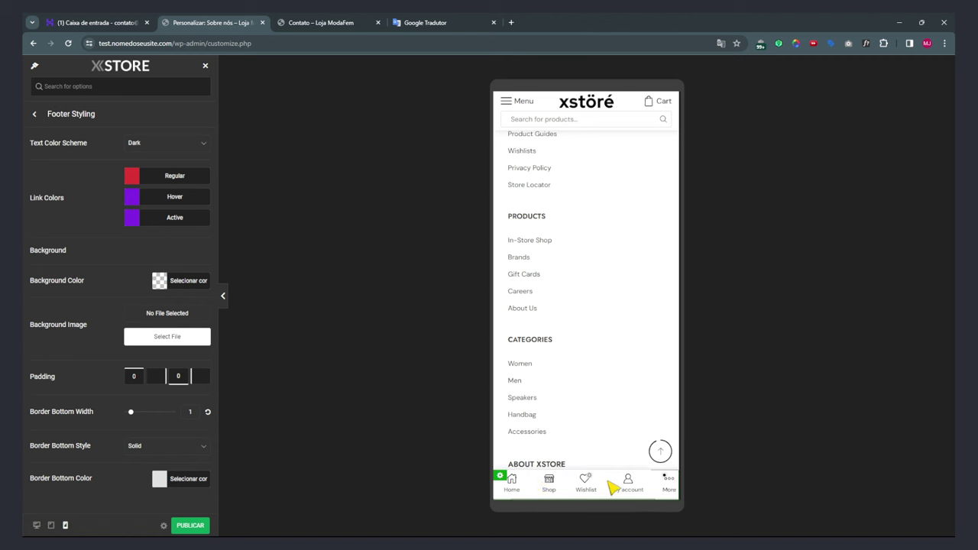
left_click(500, 479)
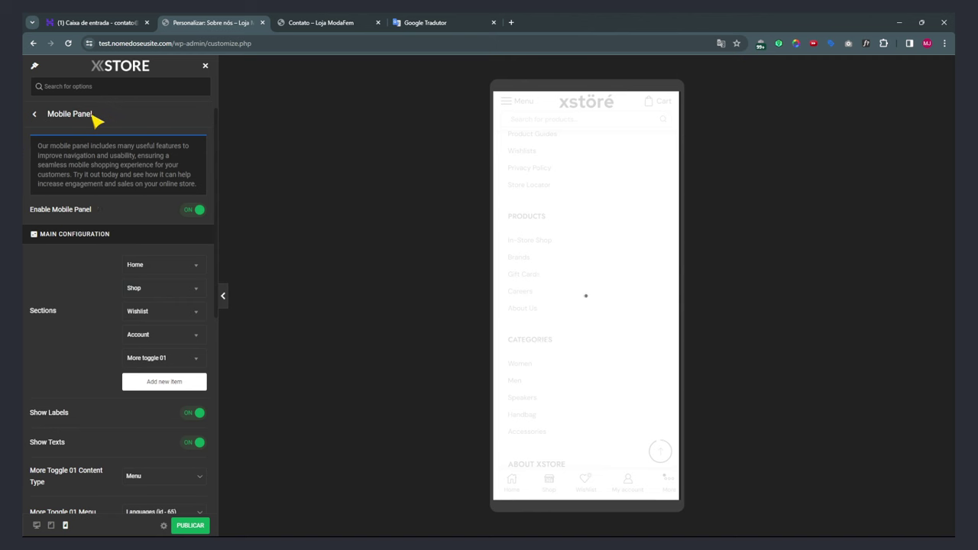
Check the More panel in the mobile preview, then close it again.
scroll(155, 339, "down", 5)
scroll(150, 334, "up", 4)
scroll(151, 309, "up", 2)
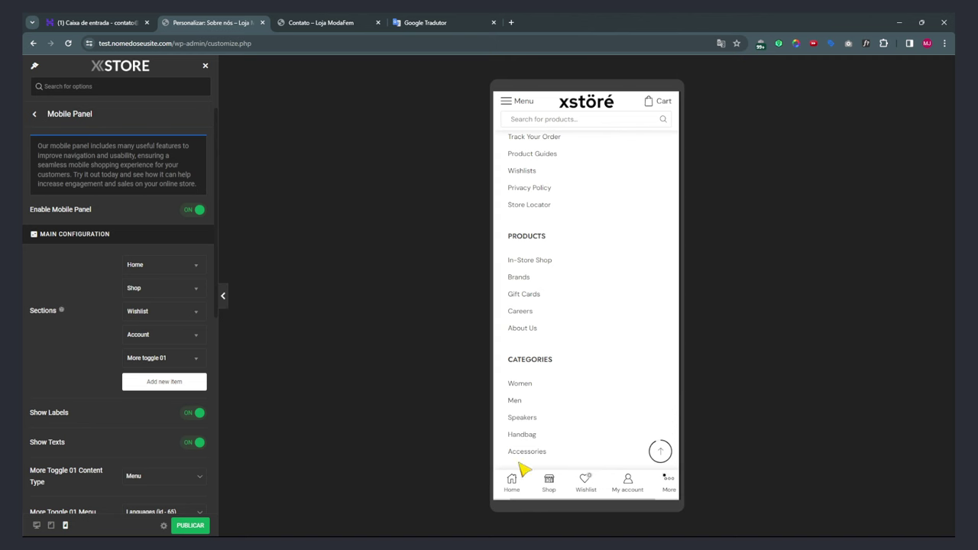
left_click(670, 483)
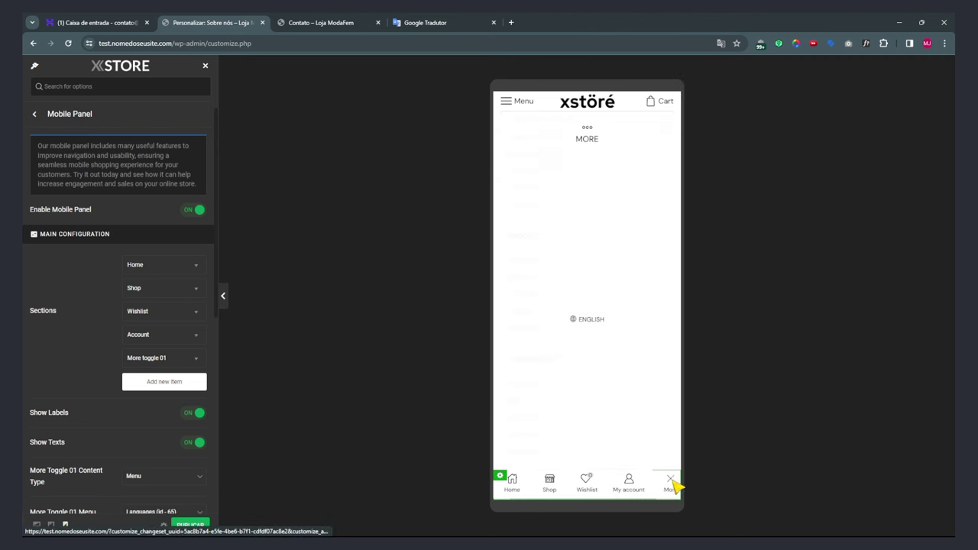
left_click(675, 485)
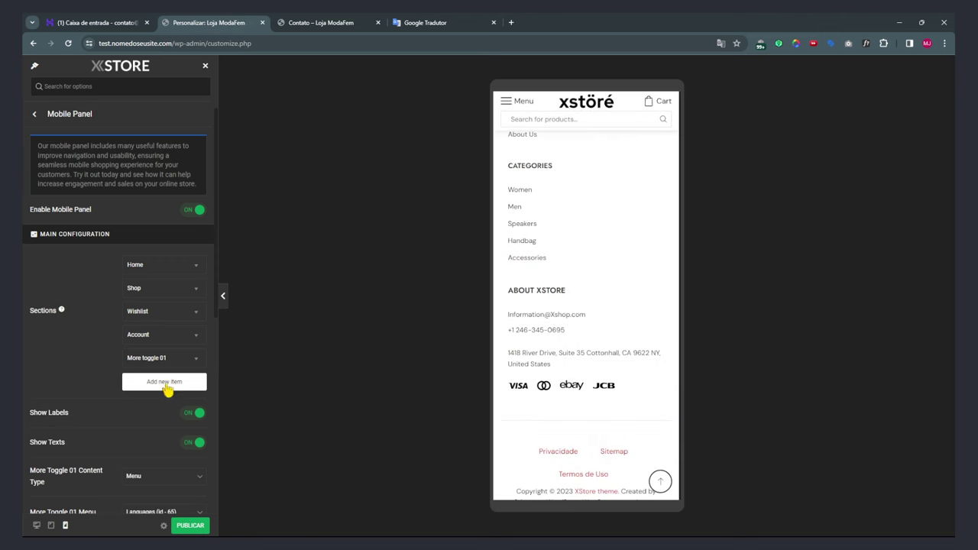
Add a new mobile bar item and set its Element to Search.
left_click(166, 384)
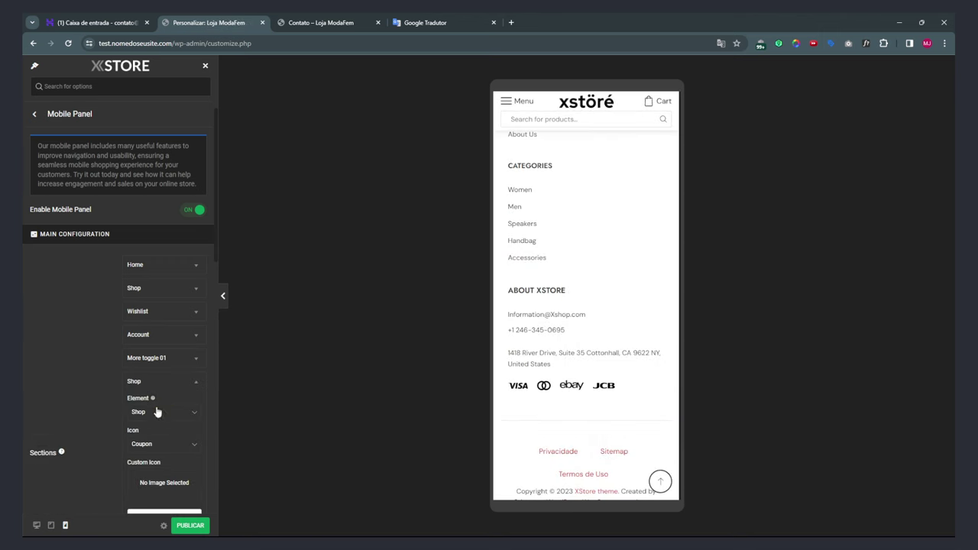
scroll(92, 394, "down", 2)
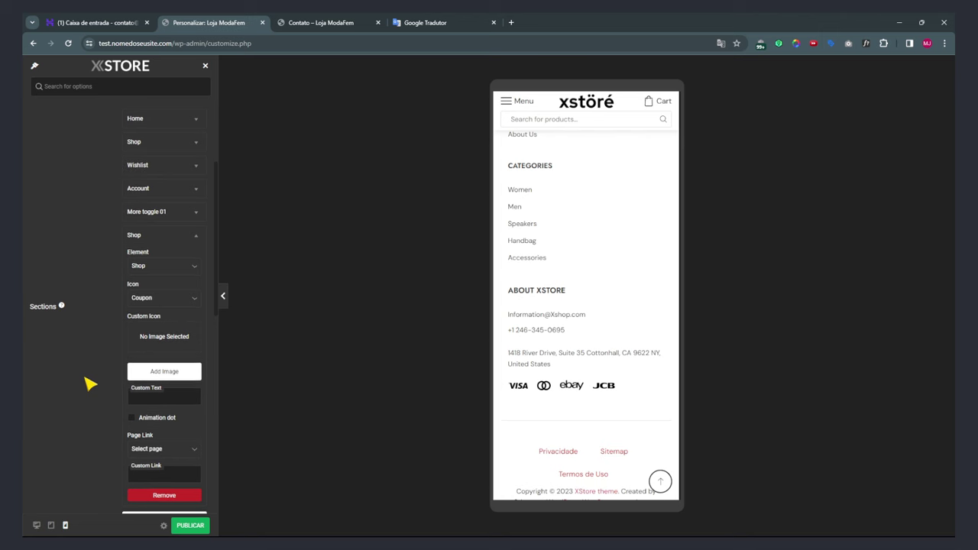
left_click(149, 314)
scroll(158, 392, "down", 2)
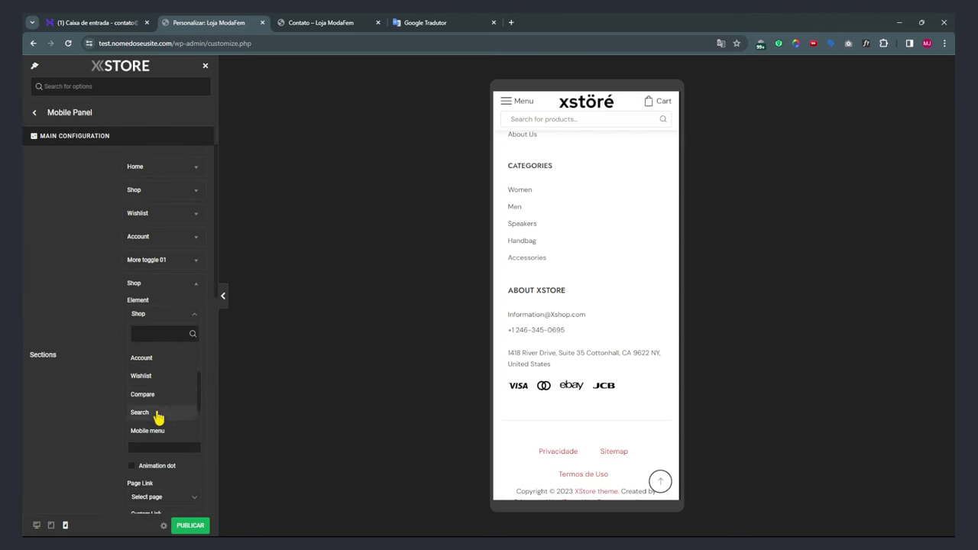
scroll(578, 386, "up", 3)
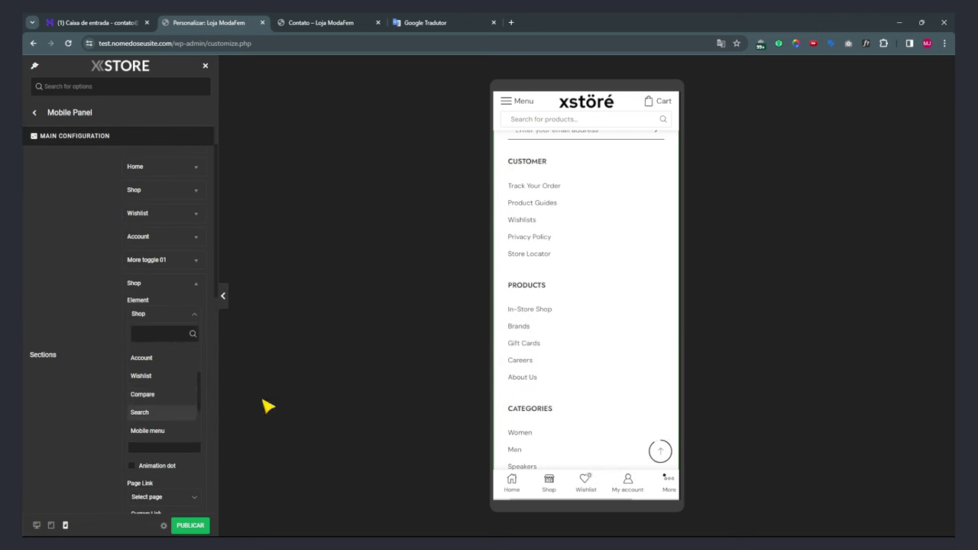
left_click(157, 412)
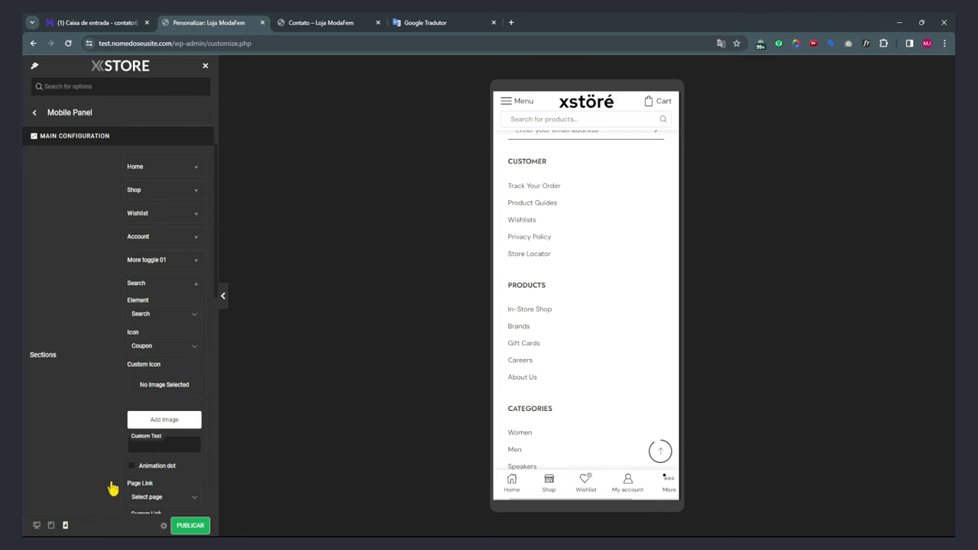
left_click(668, 483)
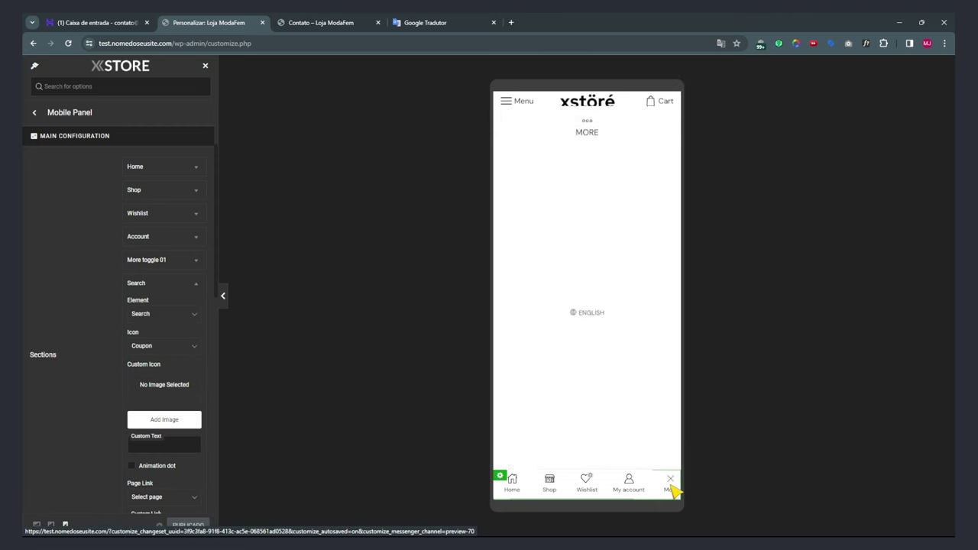
Reload the Contato page in DevTools mobile emulation and open its More panel.
key("ctrl+Tab")
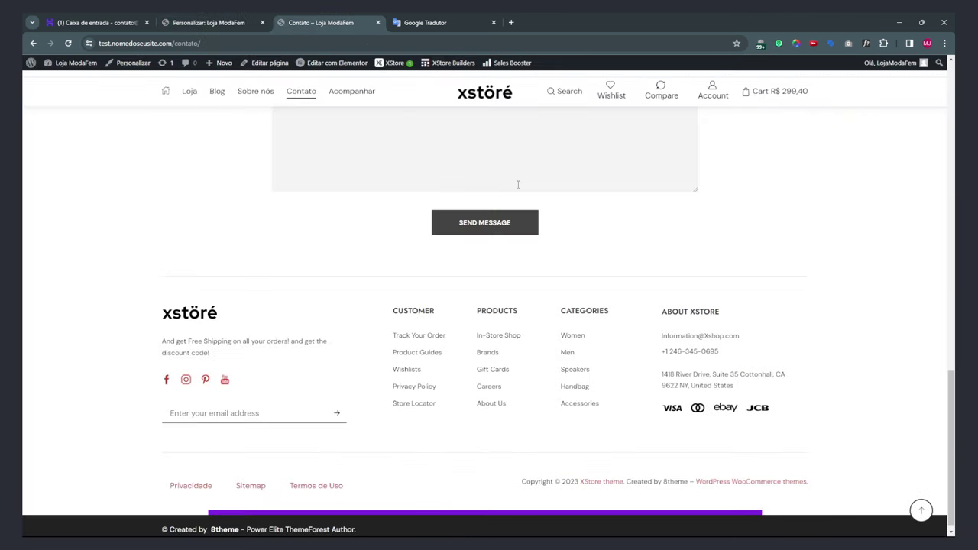
key("F5")
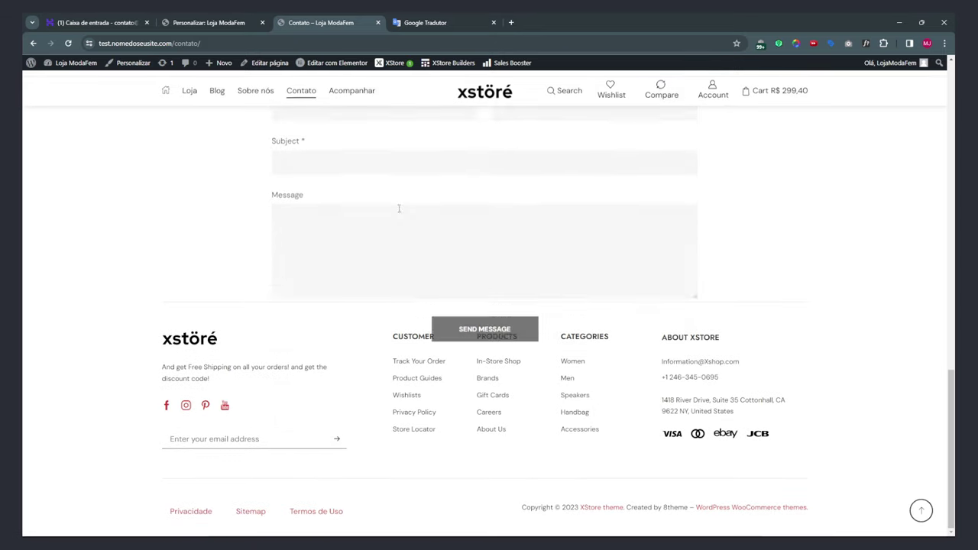
key("F12")
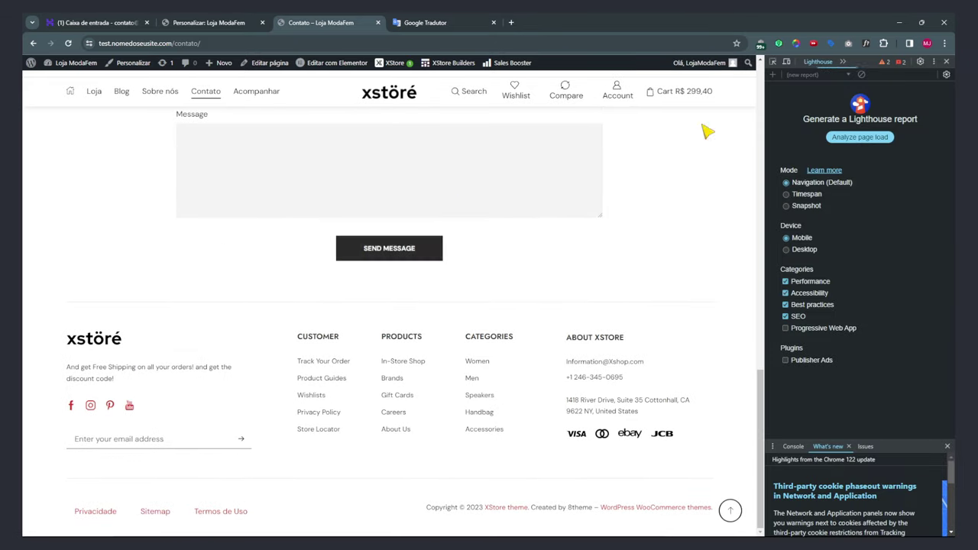
left_click(787, 62)
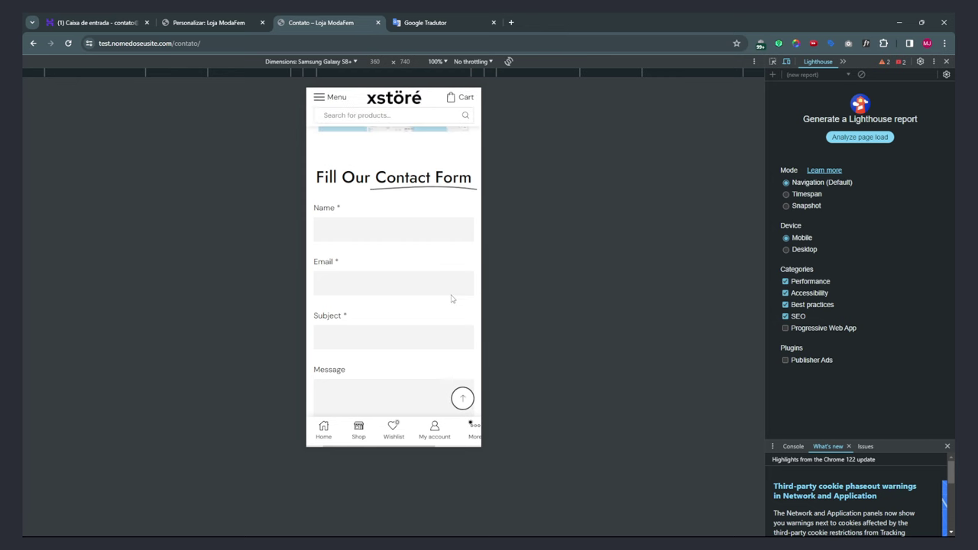
key("F5")
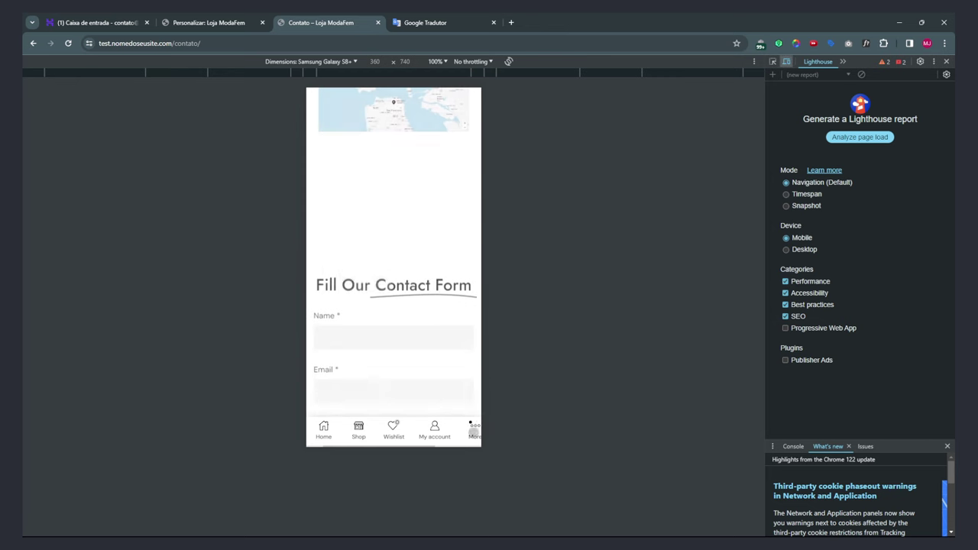
left_click_drag(439, 430, 389, 430)
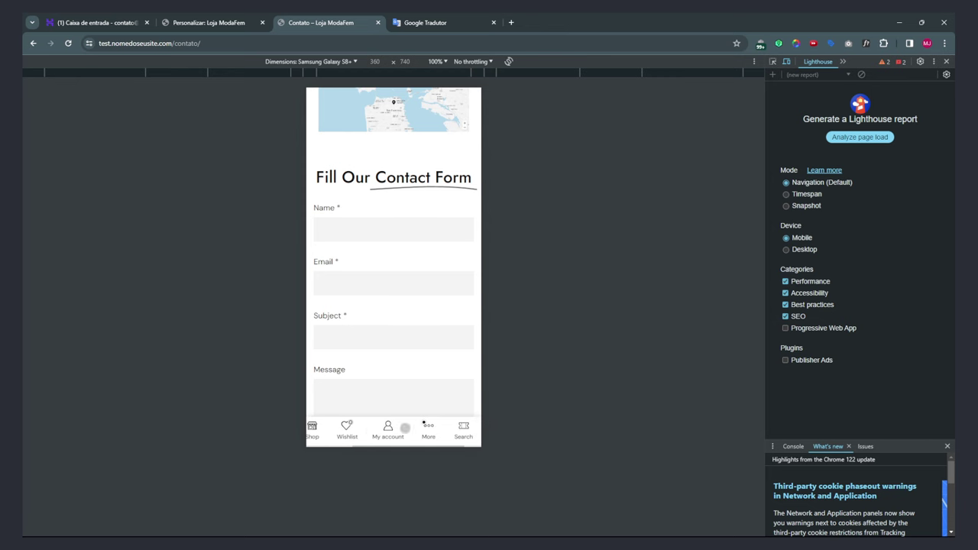
left_click(429, 426)
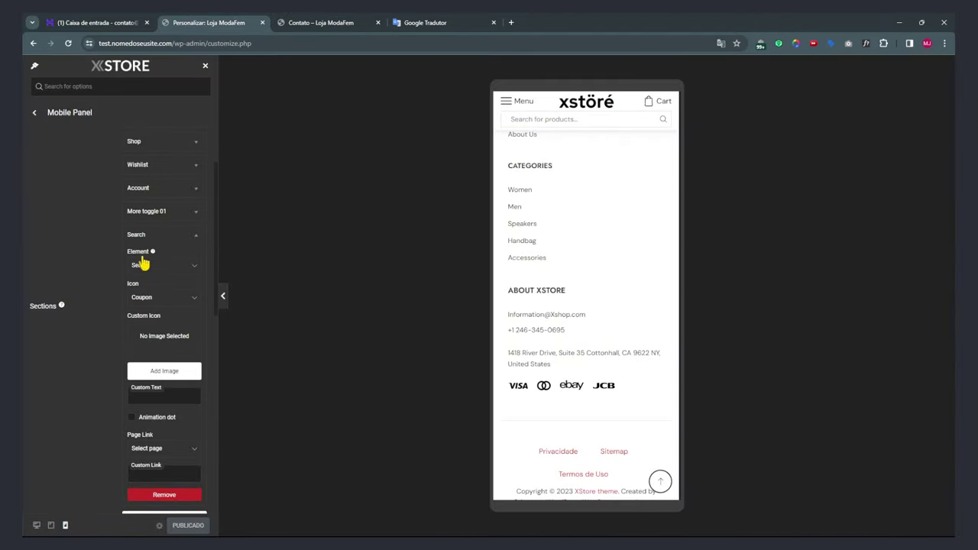
Remove the Search item from the mobile panel Sections.
left_click(196, 237)
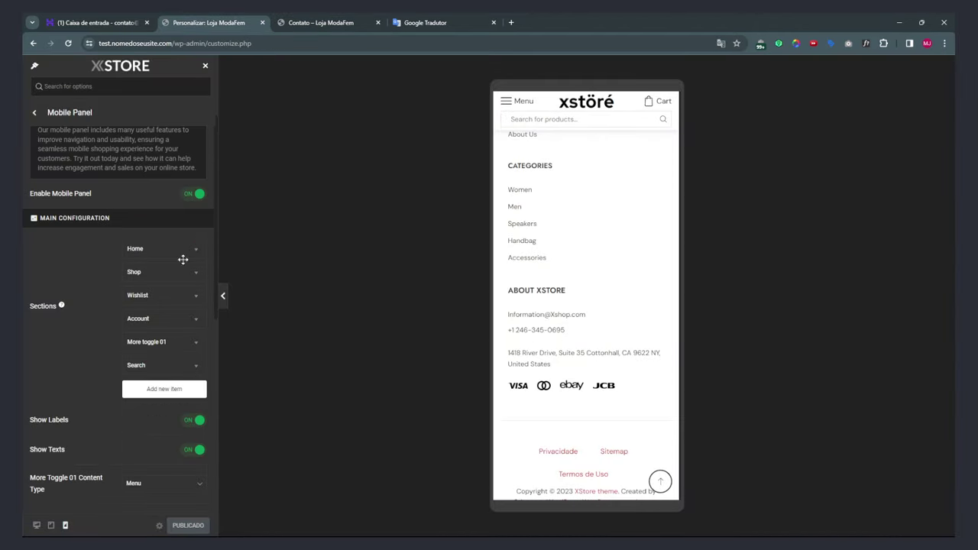
left_click(196, 367)
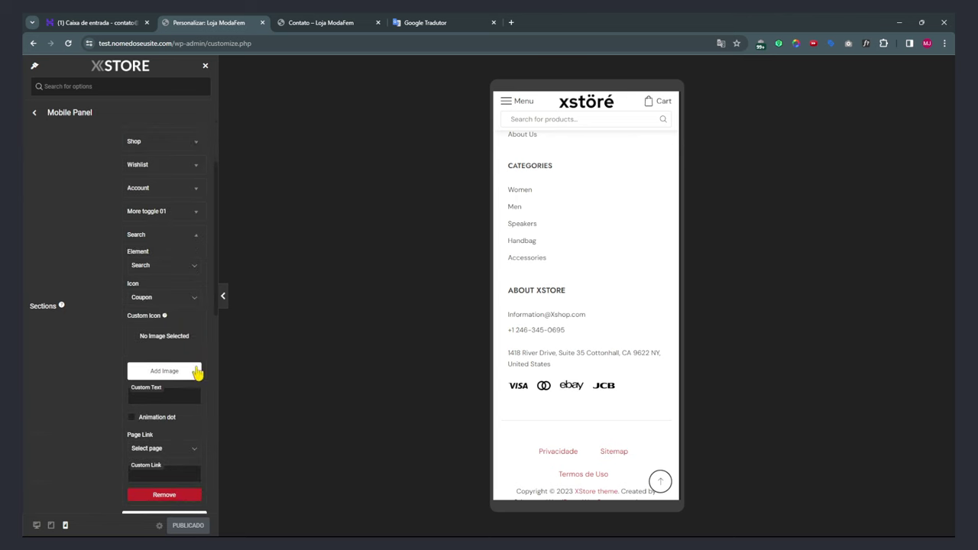
left_click(164, 496)
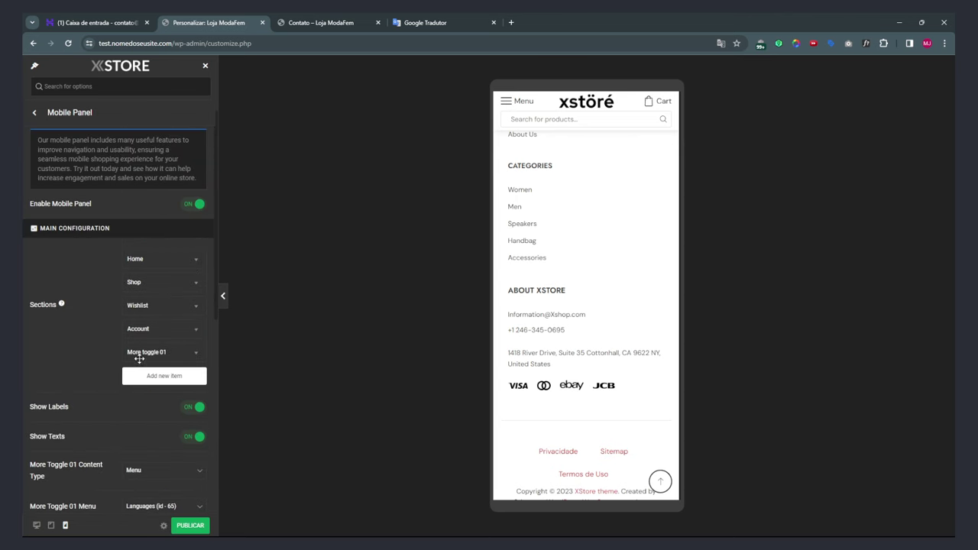
Expand More toggle 01 and review its icon choices, leaving the icon unchanged.
left_click(196, 354)
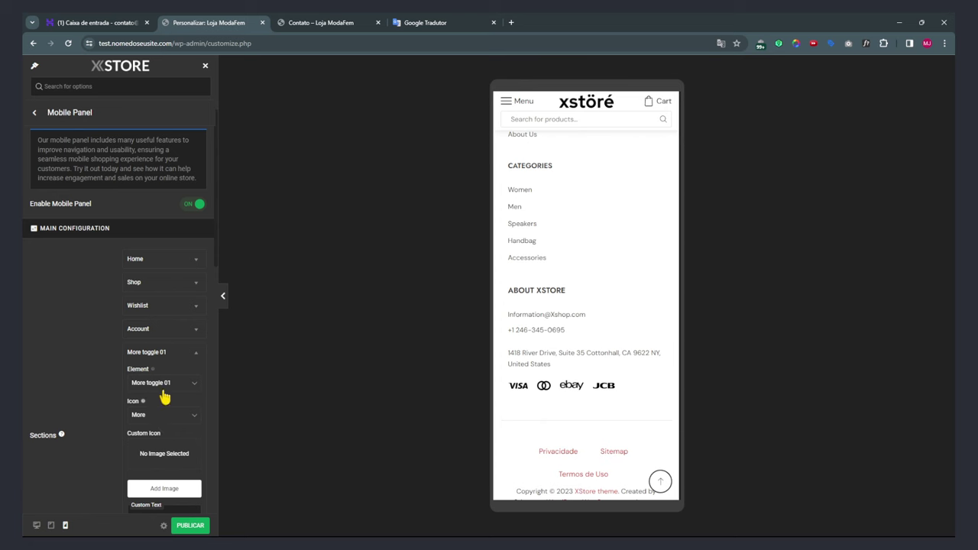
scroll(629, 408, "up", 4)
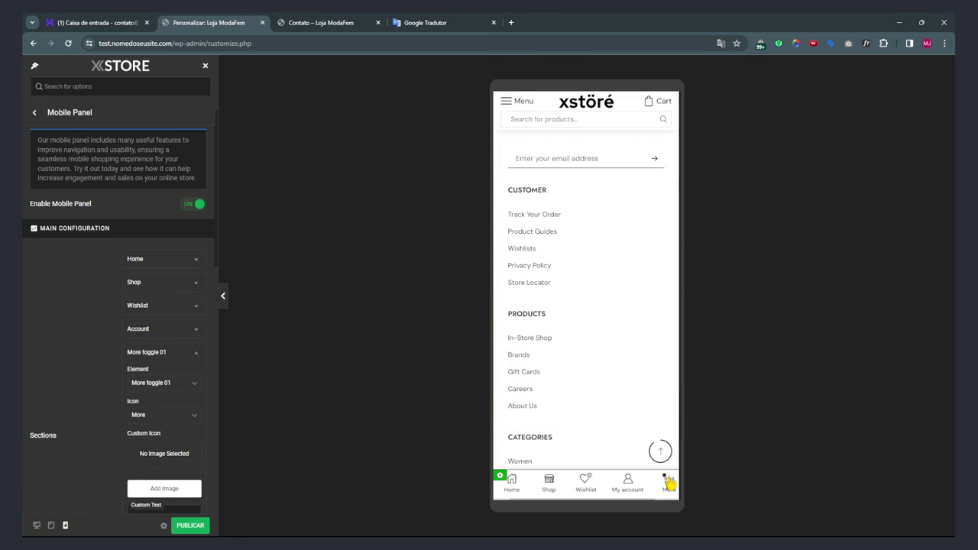
mouse_move(627, 481)
left_mouse_down()
mouse_move(593, 479)
mouse_move(612, 482)
left_mouse_up()
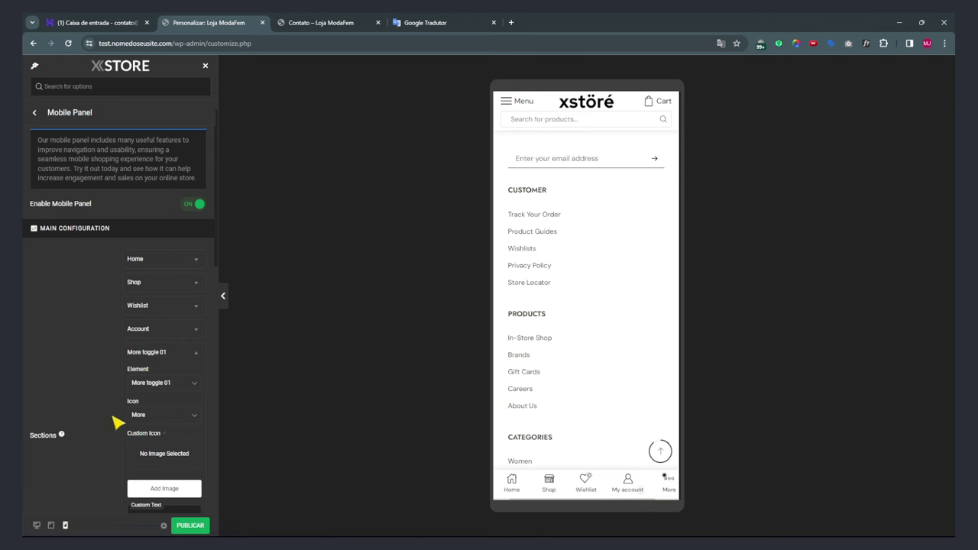
left_click(158, 418)
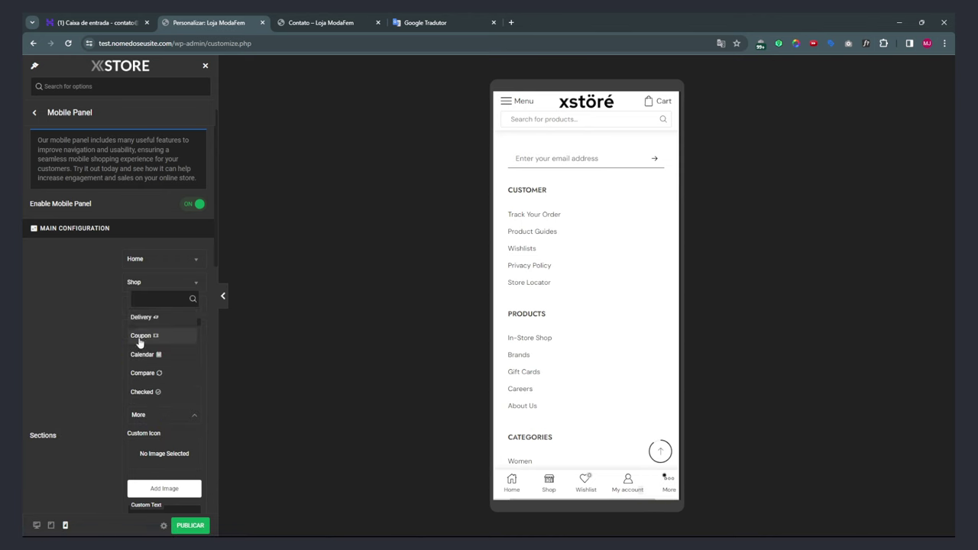
left_click(77, 370)
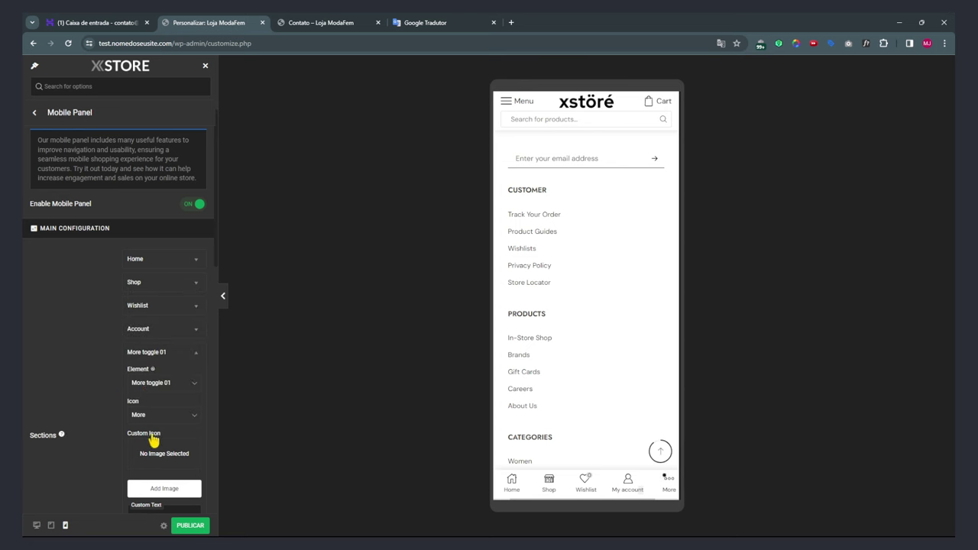
scroll(180, 454, "down", 1)
scroll(181, 454, "down", 1)
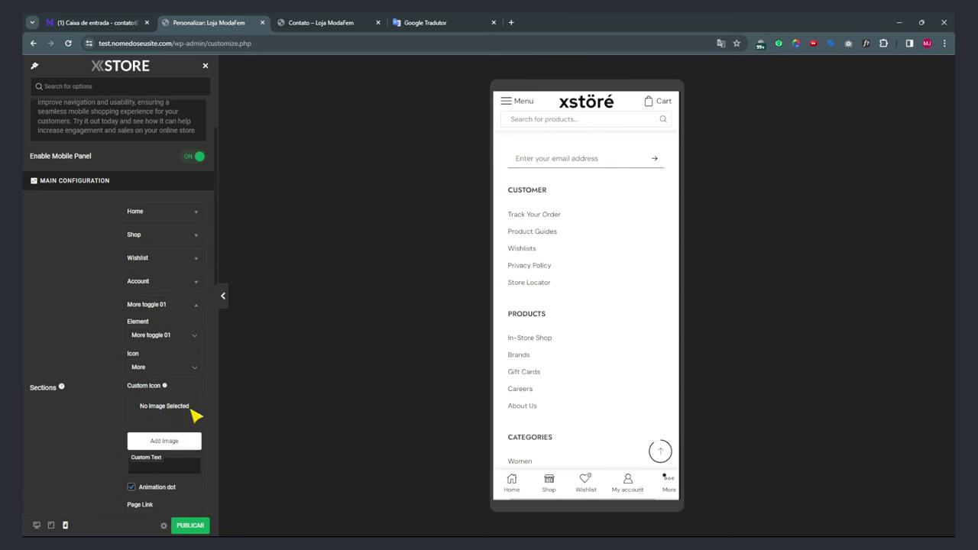
scroll(183, 405, "down", 1)
scroll(162, 419, "down", 2)
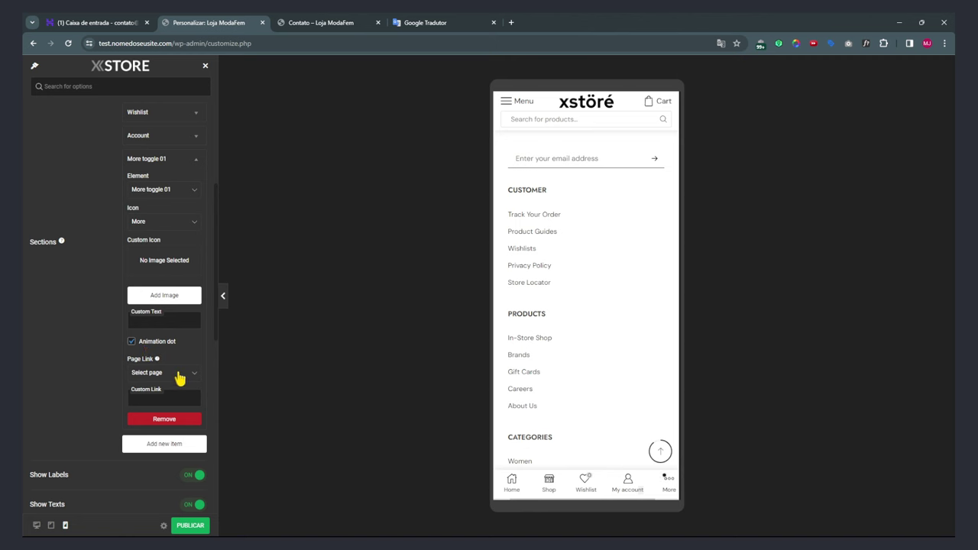
Link More toggle 01 to Sobre nós, test it, then reset it to Select page.
left_click(178, 374)
left_click(179, 374)
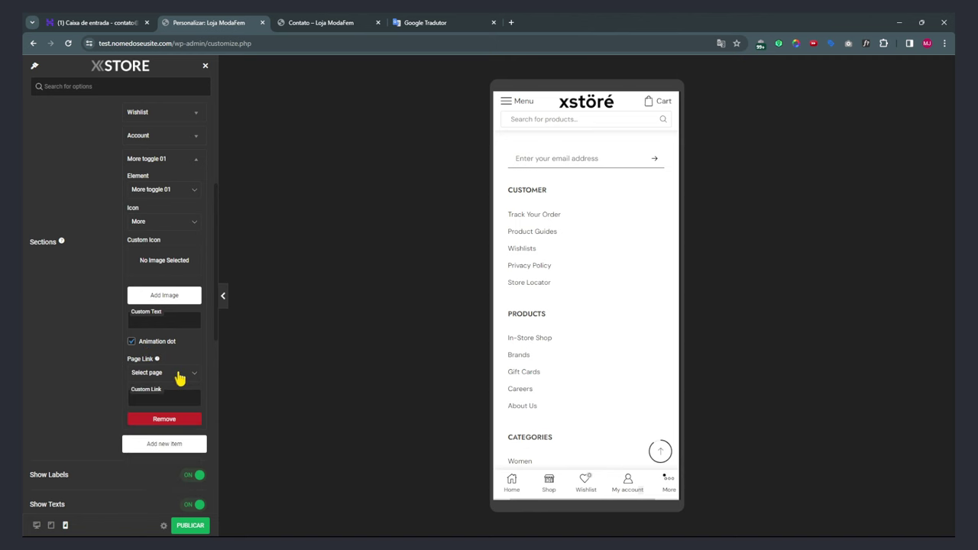
left_click(153, 375)
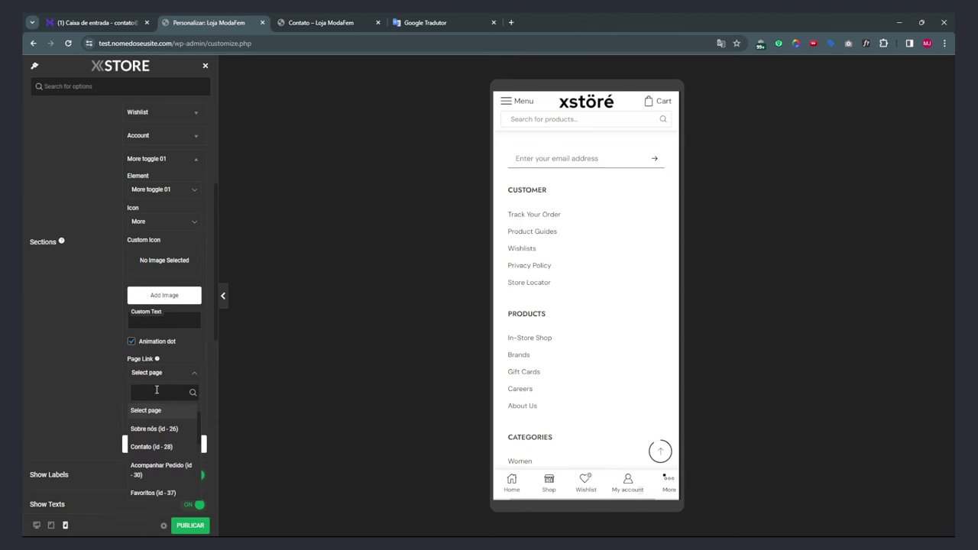
left_click(146, 430)
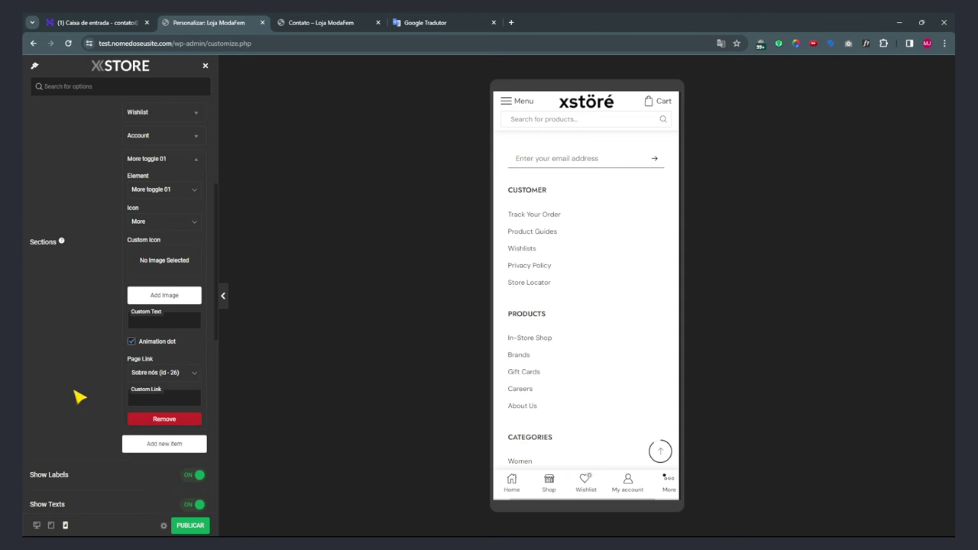
left_click(669, 483)
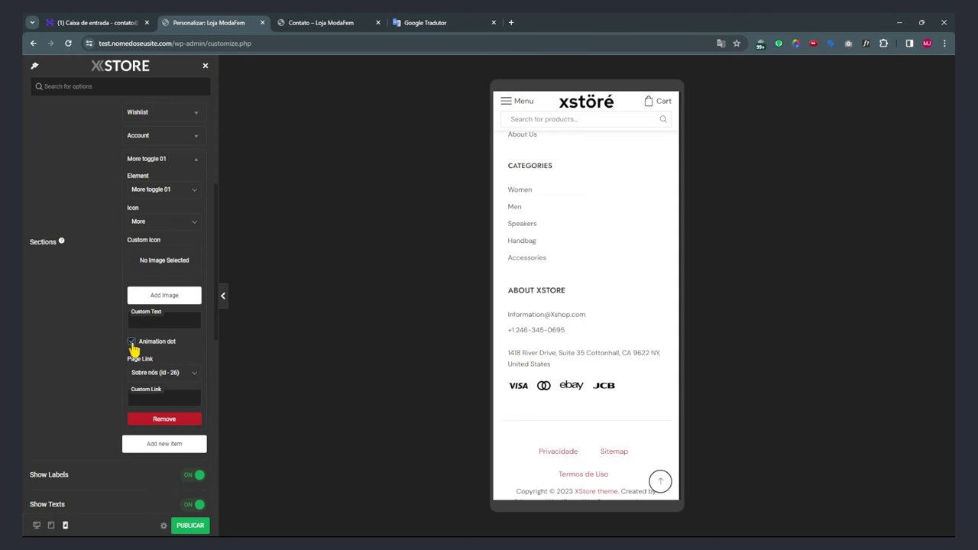
left_click(180, 372)
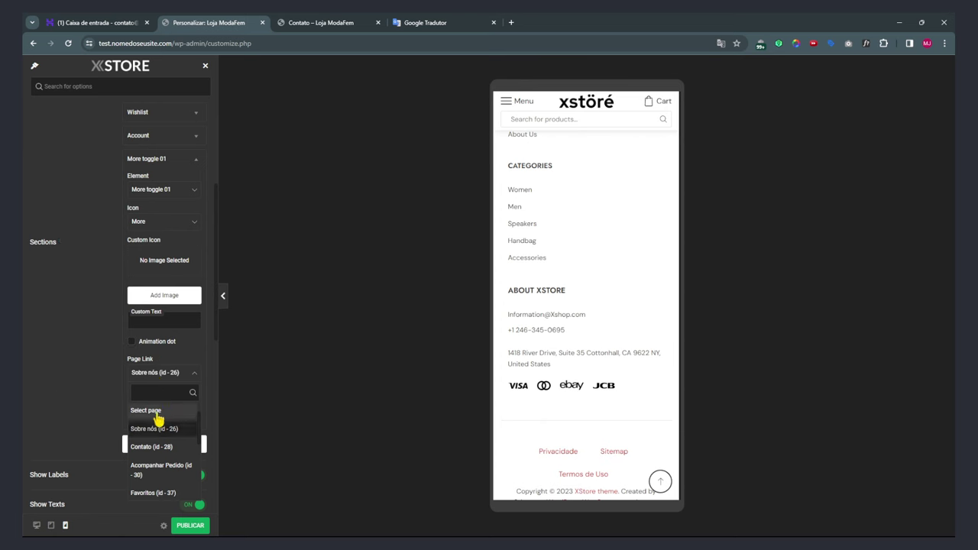
left_click(146, 411)
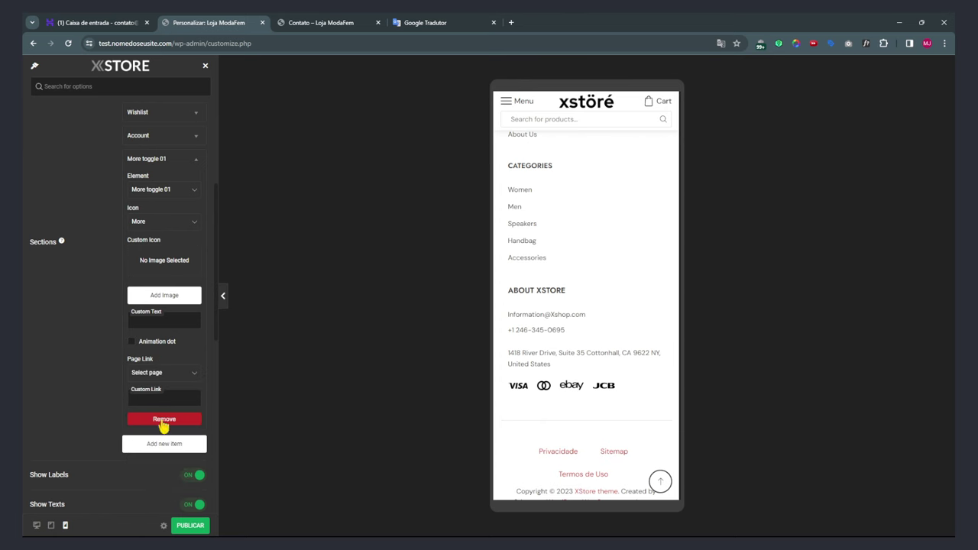
Remove More toggle 01, leaving only Home, Shop, Wishlist and Account.
scroll(83, 375, "up", 3)
scroll(130, 398, "down", 3)
left_click(167, 421)
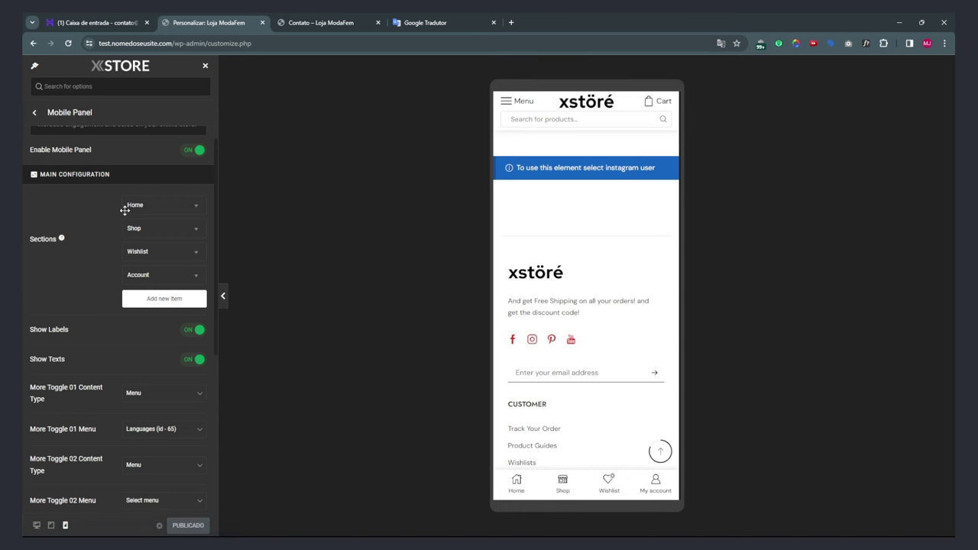
Turn Show Texts off and Show Labels back on after briefly disabling labels.
left_click(199, 330)
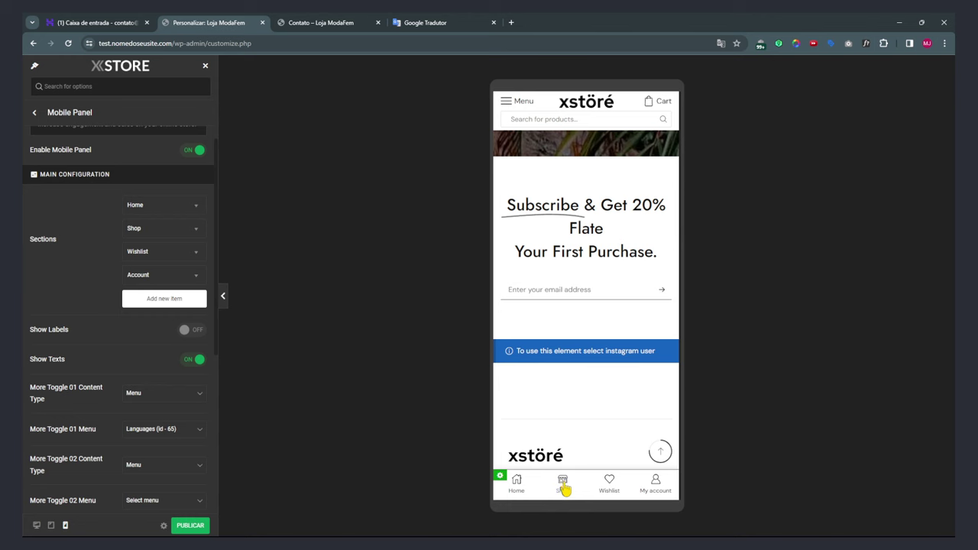
left_click(563, 488)
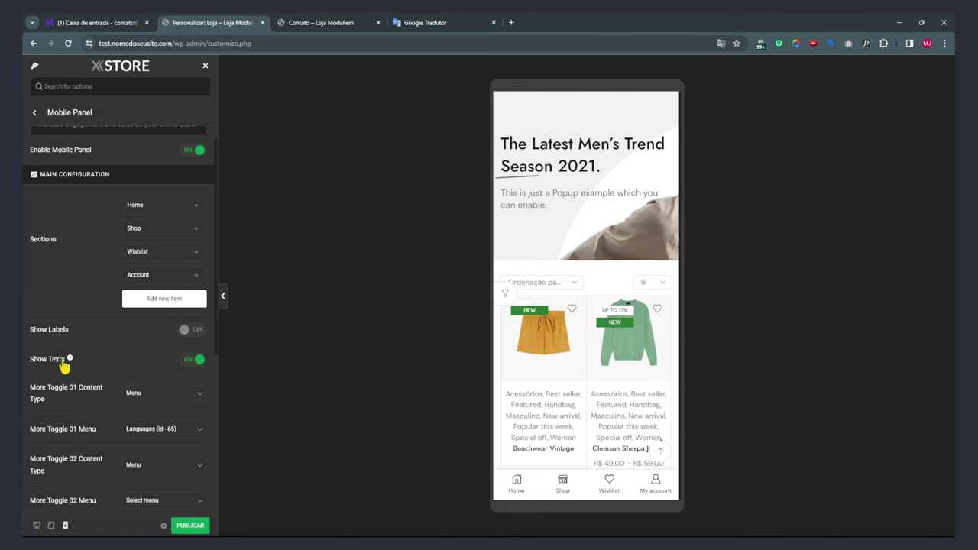
left_click(193, 365)
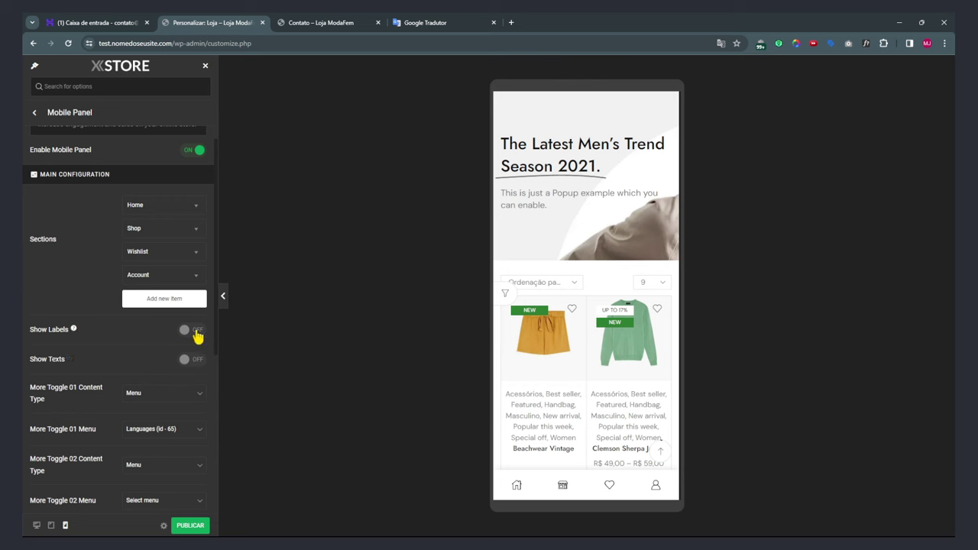
left_click(197, 333)
left_click(141, 206)
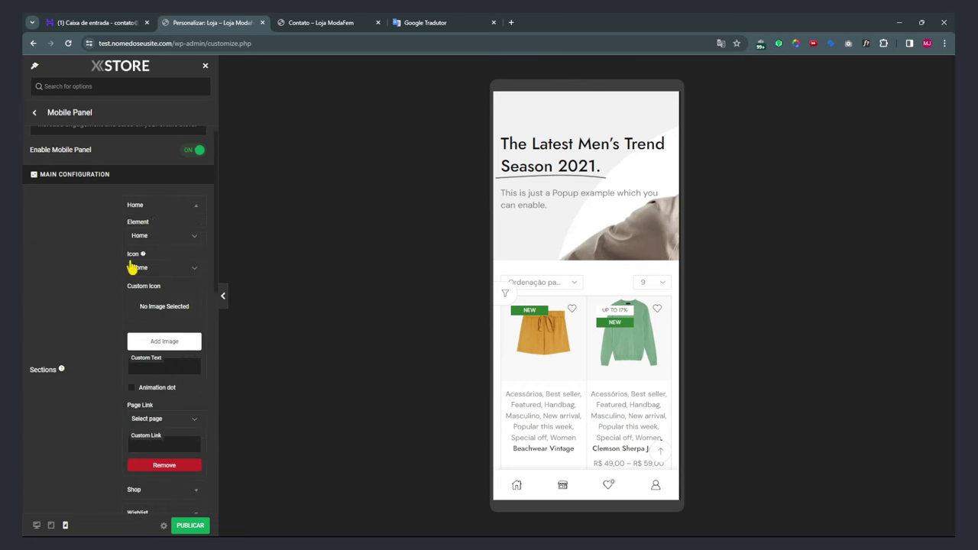
Link the Home bar item to the Home page.
left_click(145, 422)
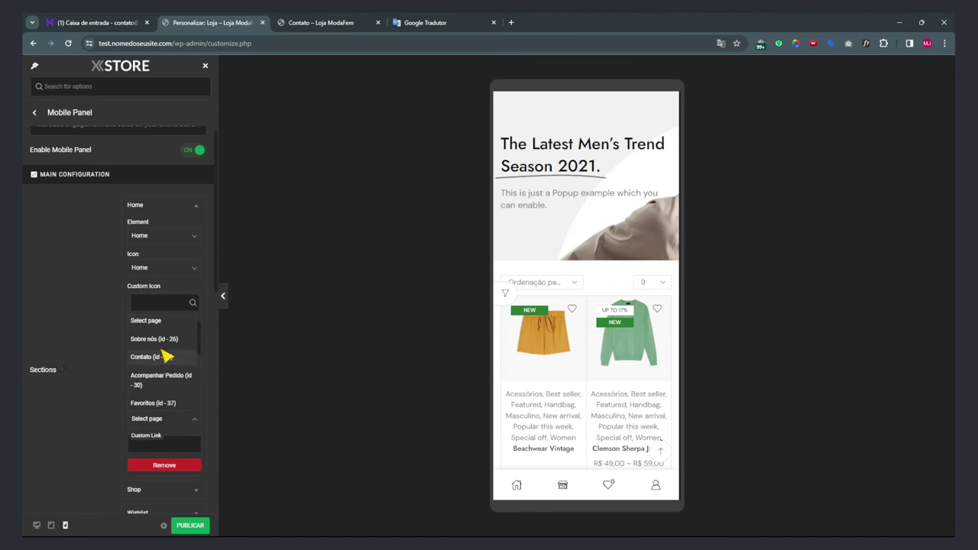
scroll(161, 378, "down", 3)
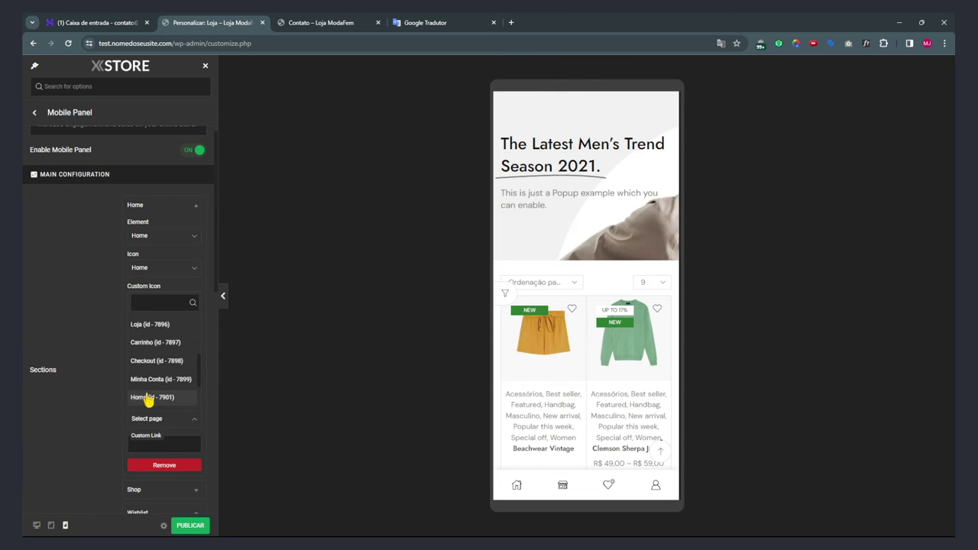
left_click(146, 398)
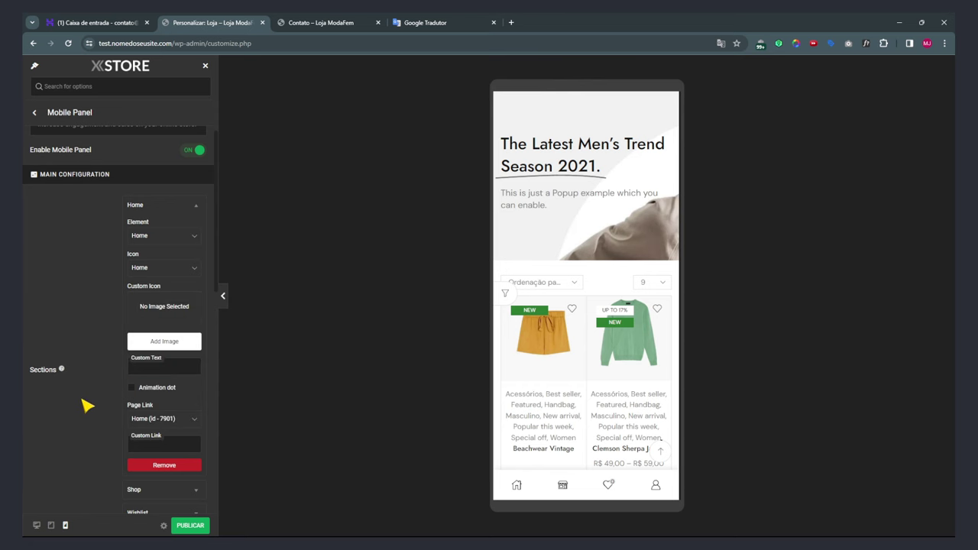
left_click(142, 204)
Link the Shop item to the Loja (id - 7896) page by searching 'loj'.
left_click(141, 228)
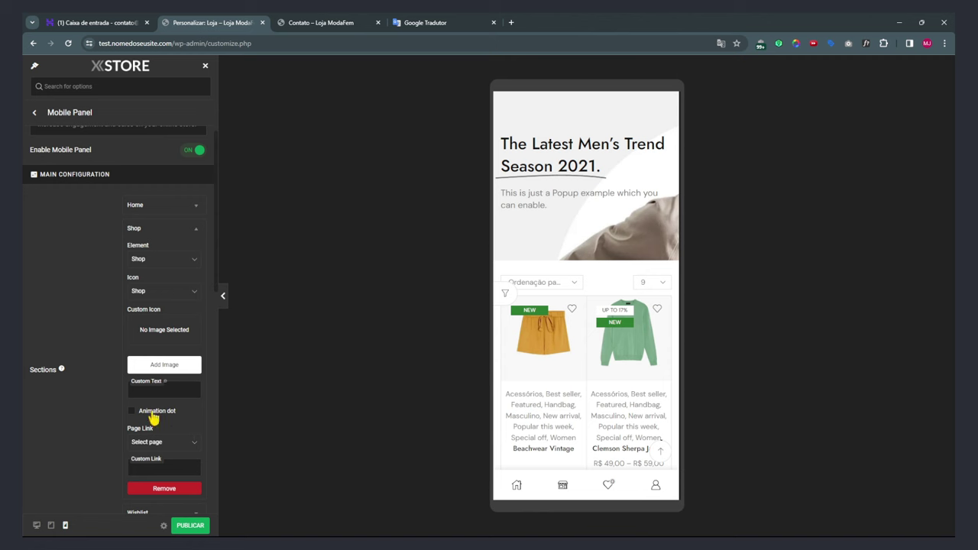
left_click(144, 444)
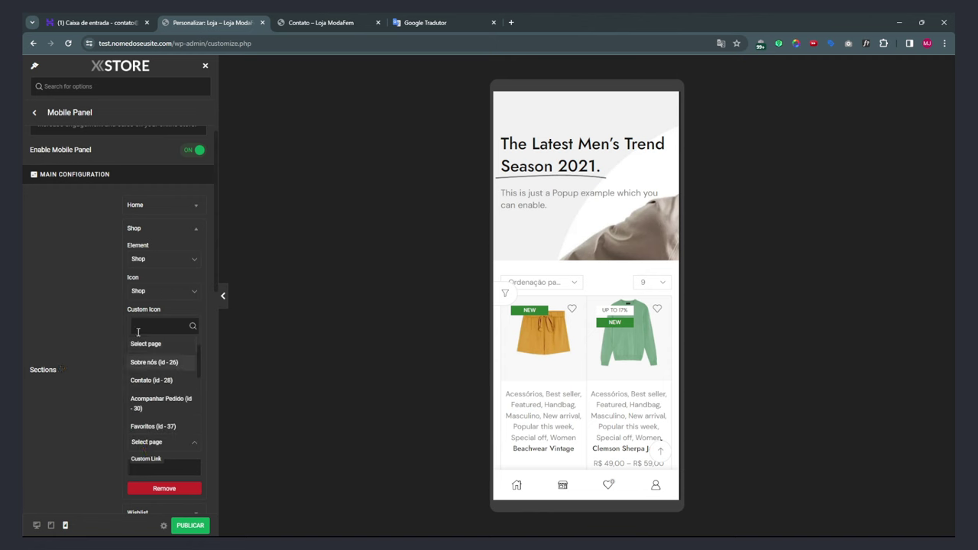
type("s")
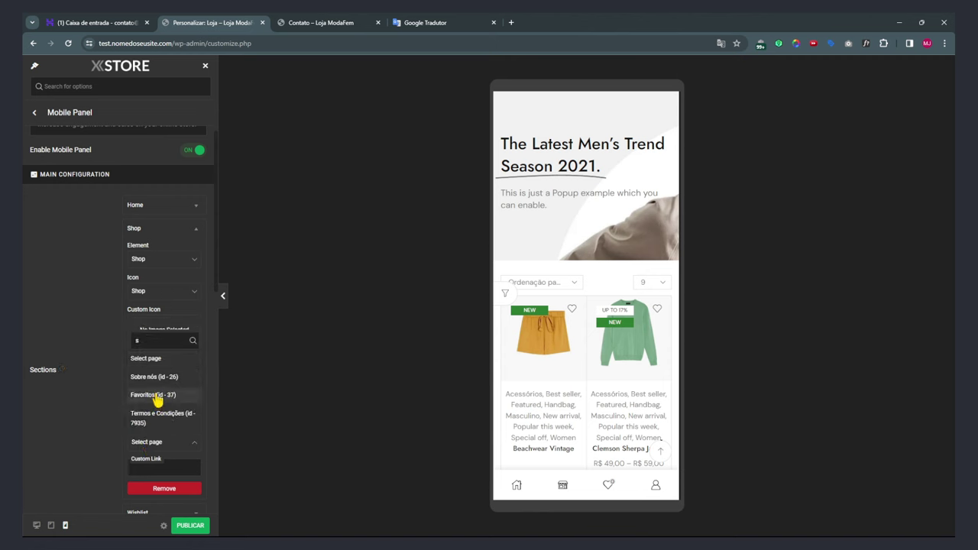
key("BackSpace")
type("loj")
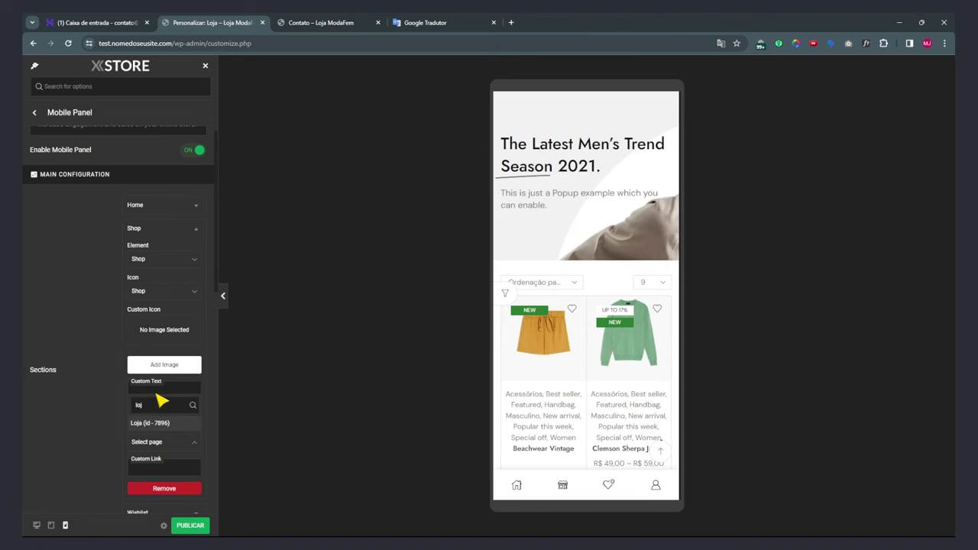
left_click(146, 426)
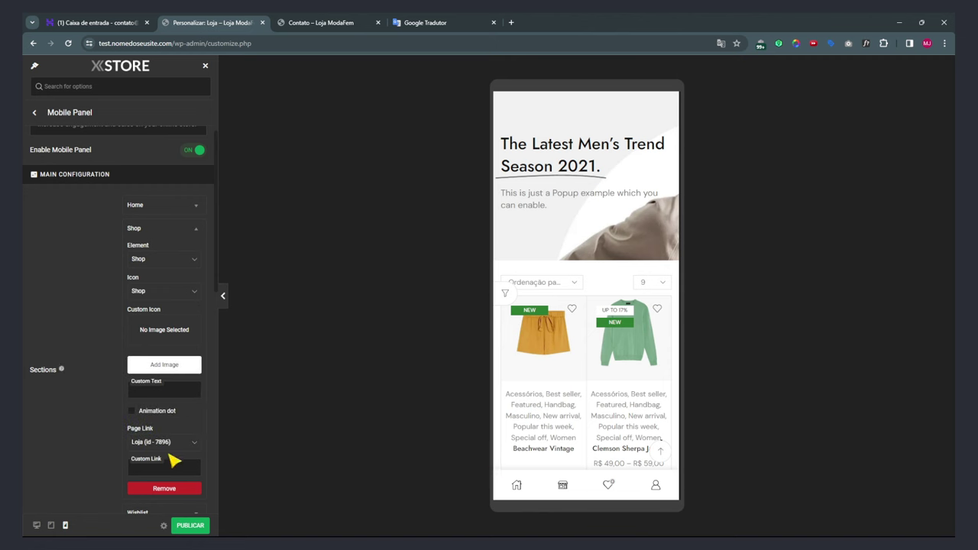
left_click(142, 222)
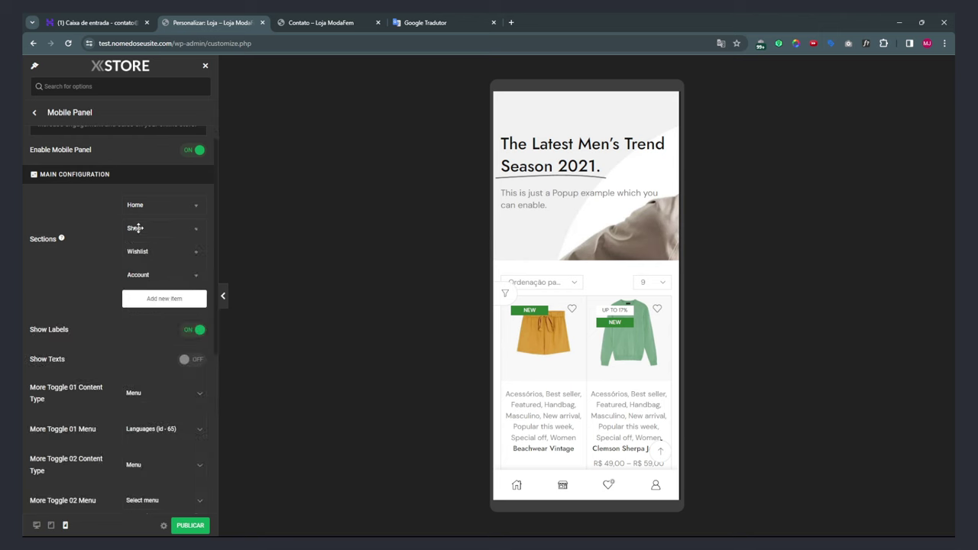
left_click(142, 251)
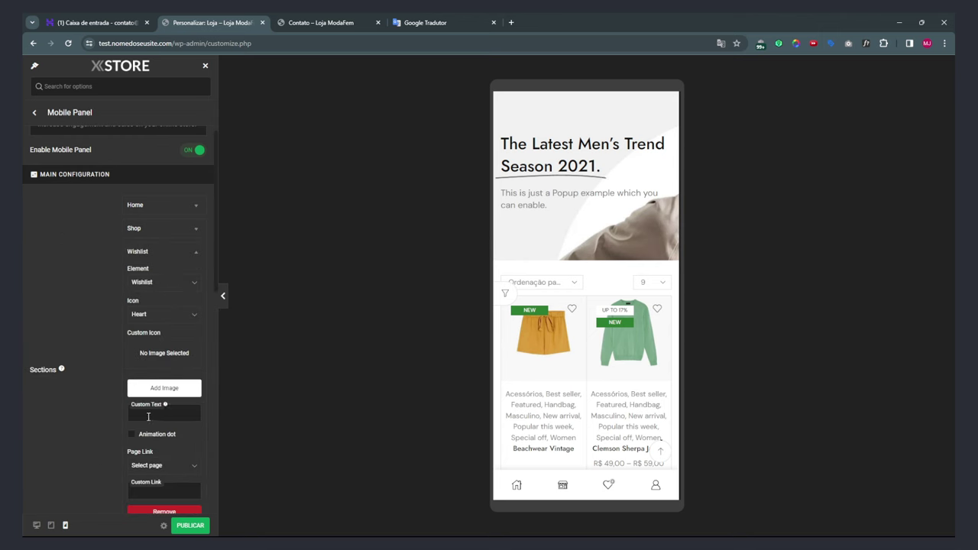
Link the Wishlist item to the Favoritos (id - 37) page.
left_click(153, 469)
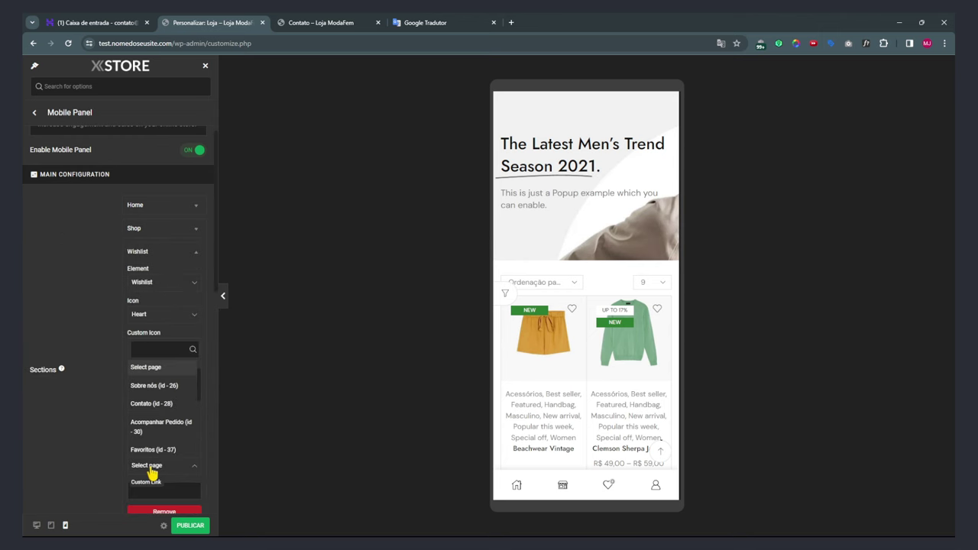
type("fav")
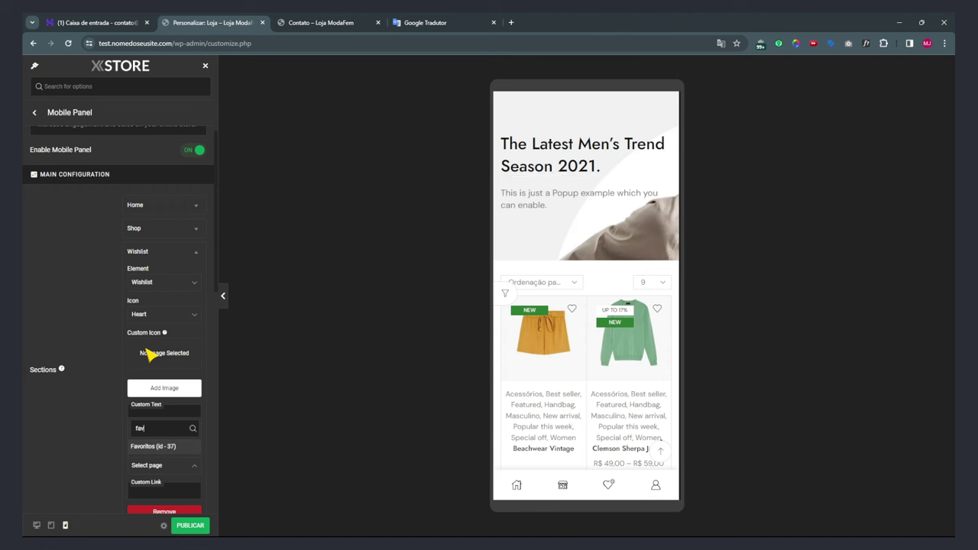
left_click(152, 448)
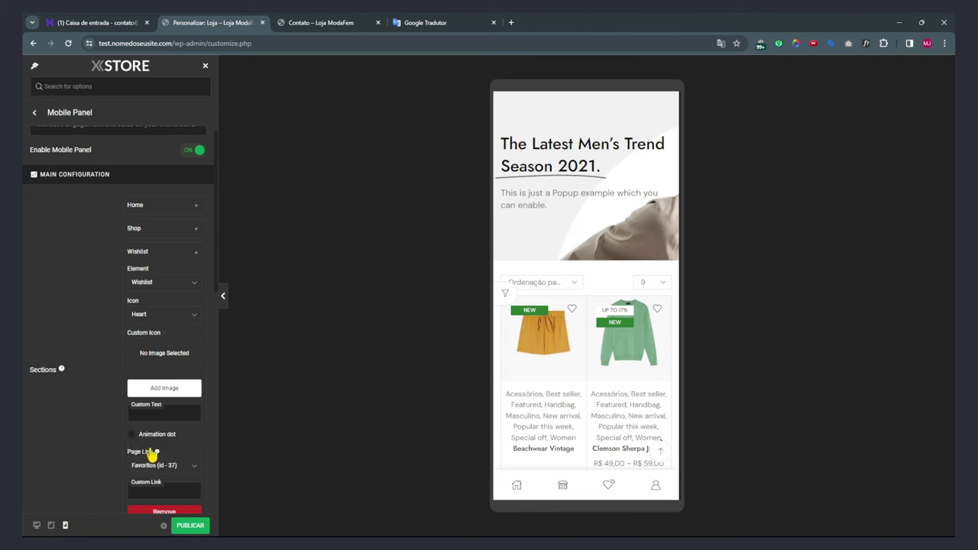
scroll(138, 462, "down", 2)
left_click(145, 394)
left_click(141, 319)
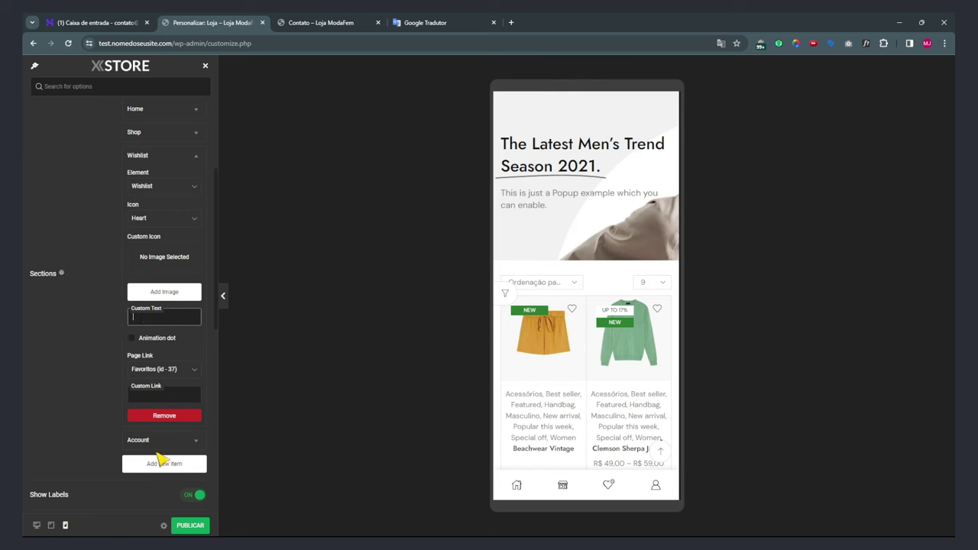
Link the Account item to the Minha Conta (id - 7899) page.
left_click(139, 440)
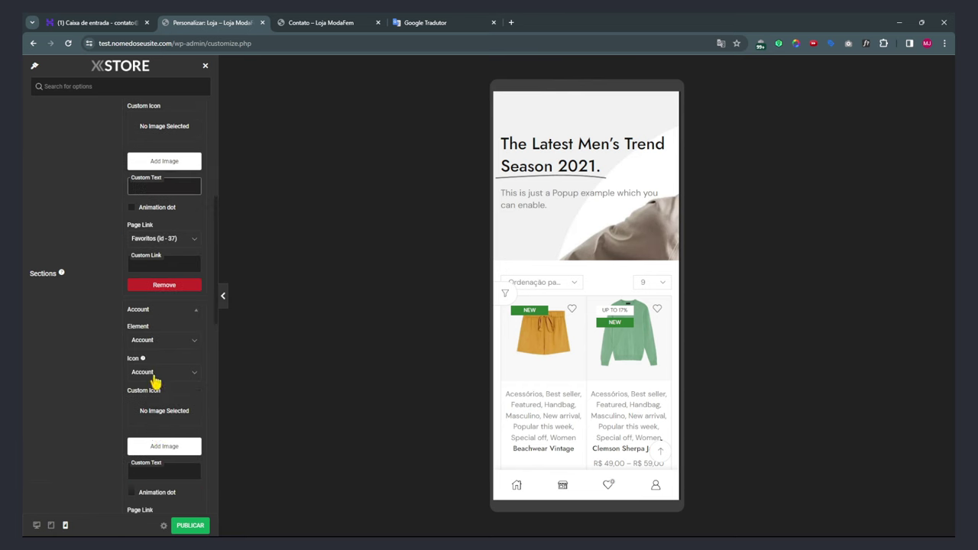
scroll(154, 468, "down", 2)
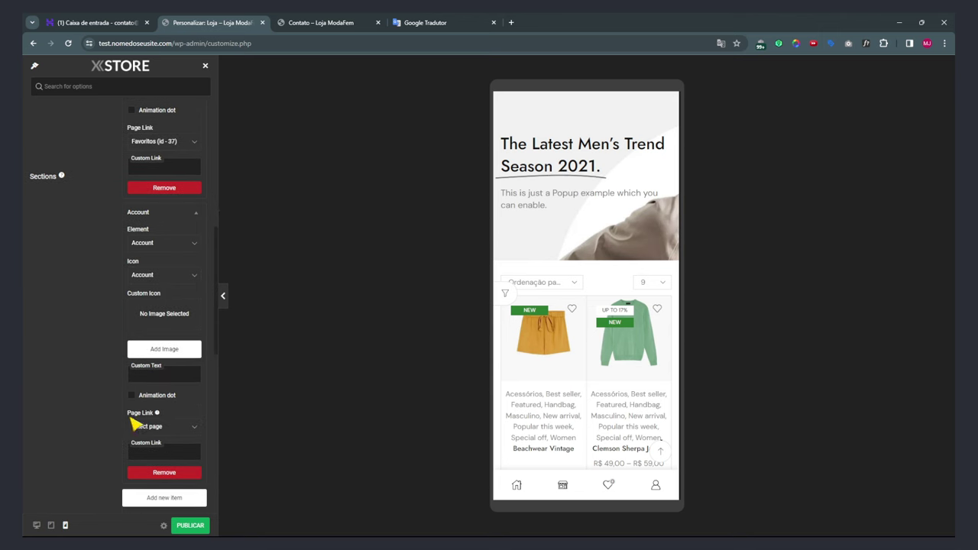
left_click(172, 433)
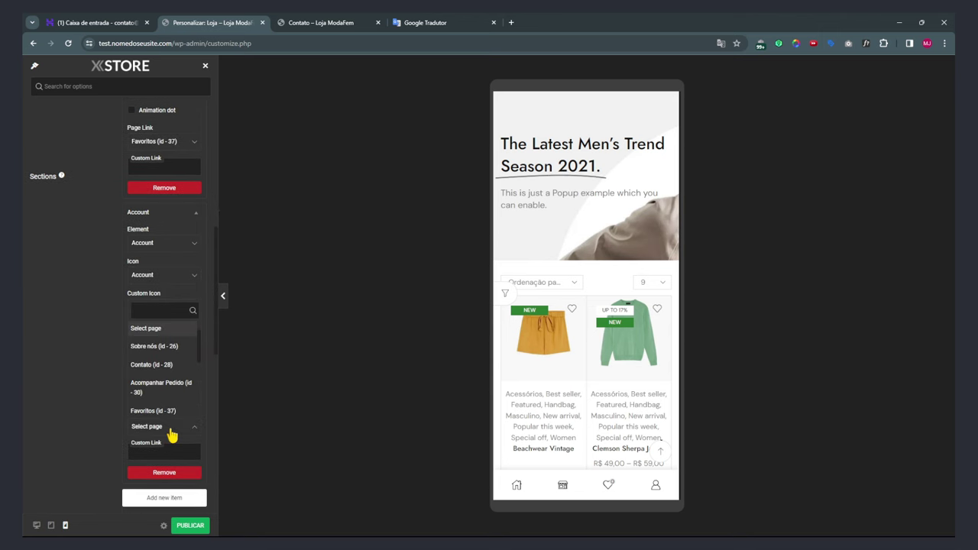
type("c")
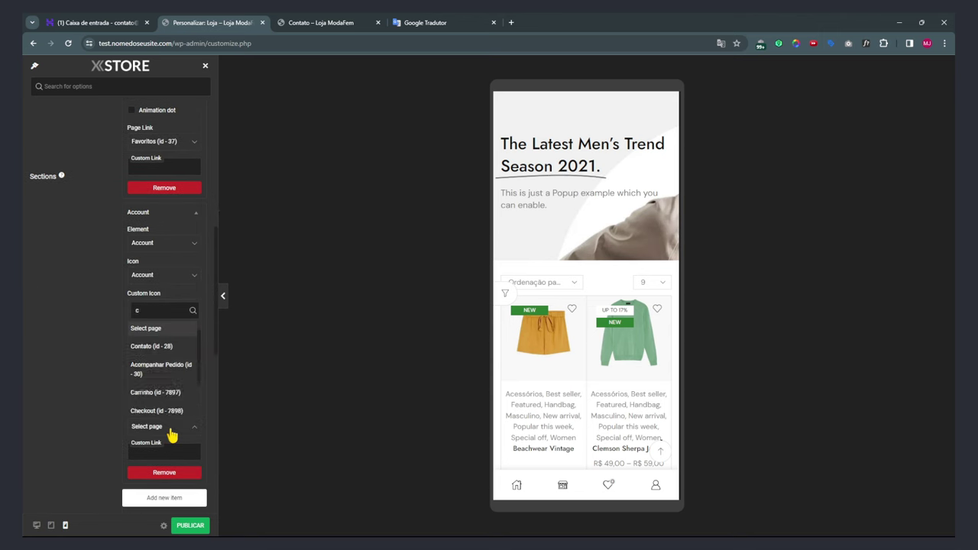
type("o")
left_click(156, 381)
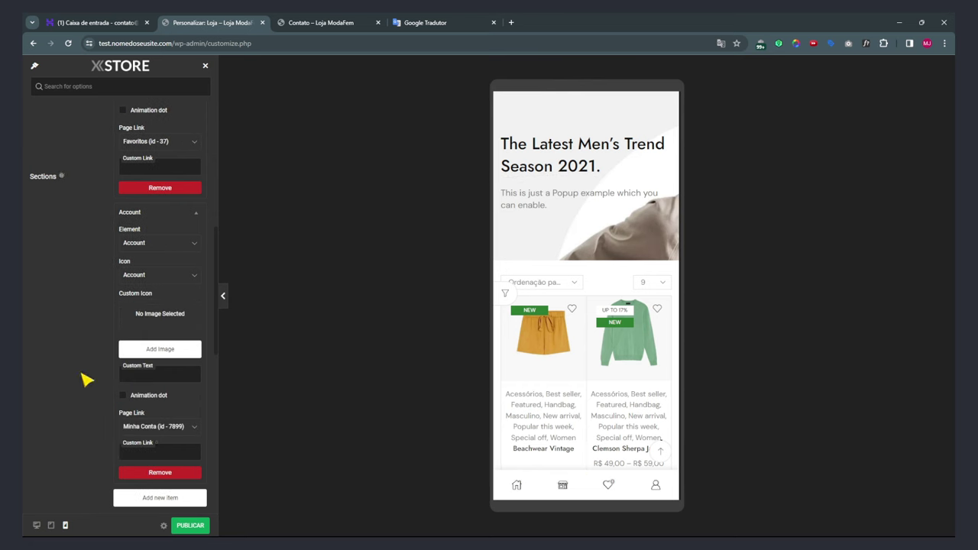
scroll(83, 375, "up", 3)
scroll(129, 229, "up", 2)
scroll(153, 352, "down", 2)
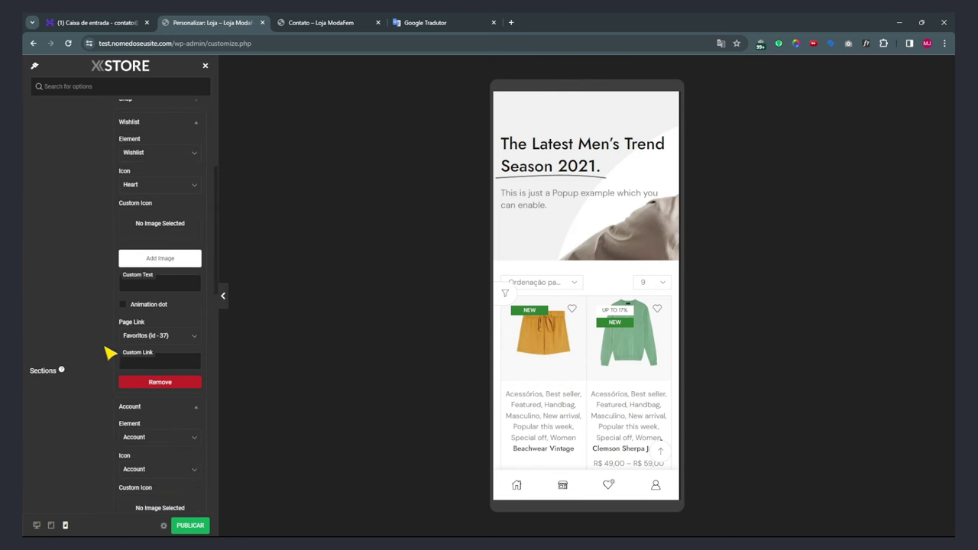
scroll(83, 390, "down", 8)
Switch Show Texts on so the bar shows Home, Shop, Wishlist and My account captions.
scroll(188, 271, "up", 2)
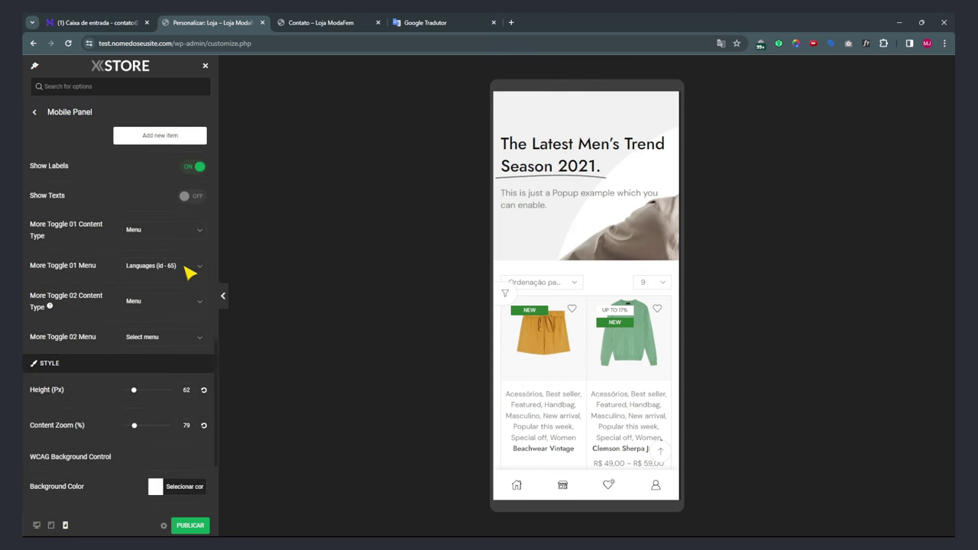
left_click(194, 267)
scroll(57, 375, "up", 3)
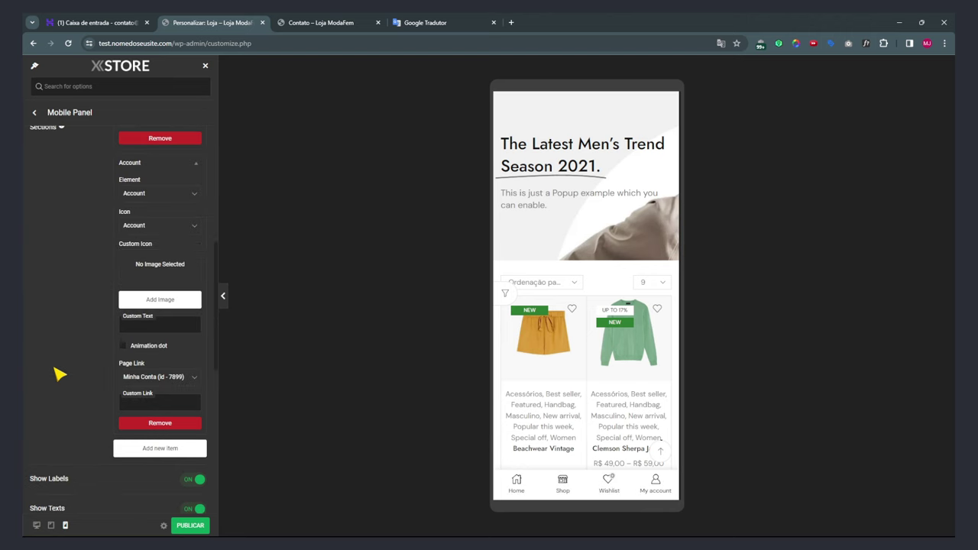
scroll(137, 374, "up", 3)
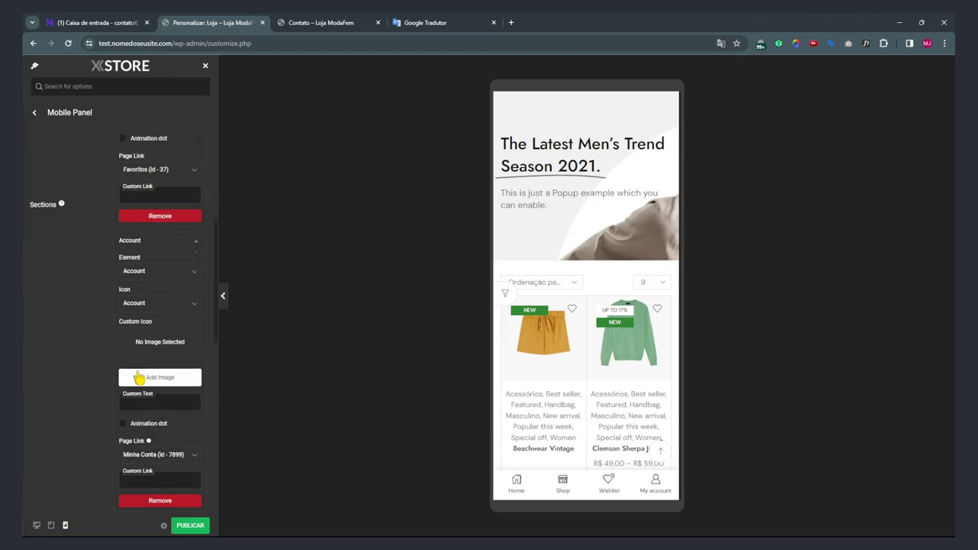
scroll(160, 241, "up", 3)
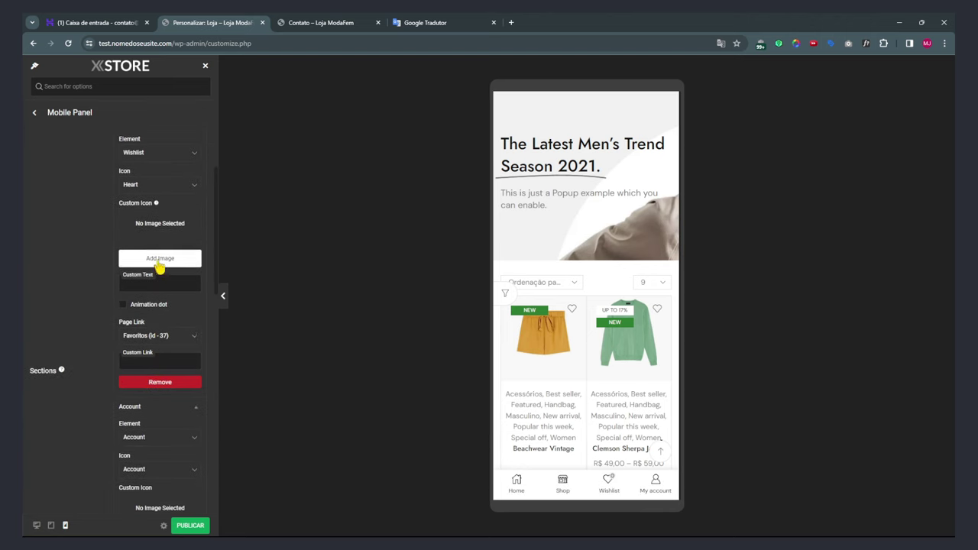
scroll(156, 259, "up", 2)
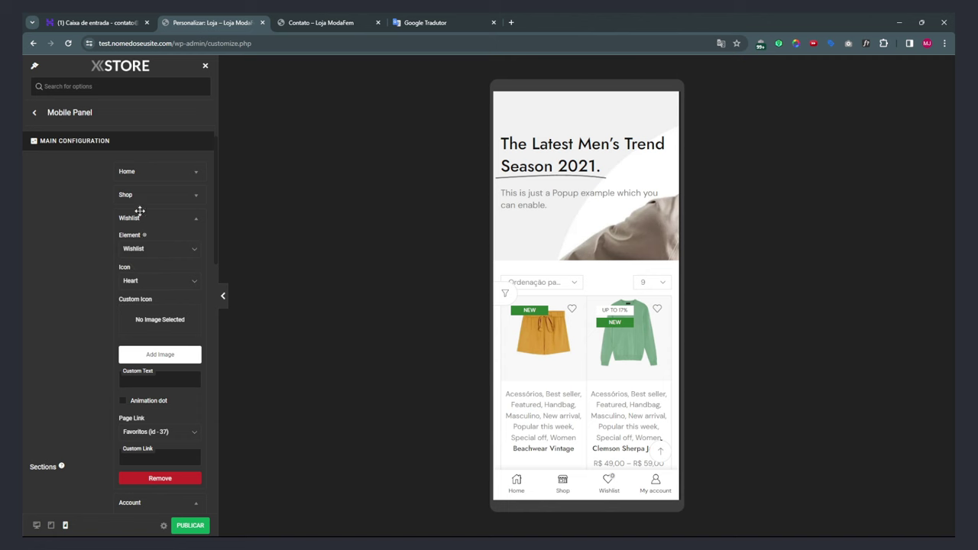
left_click(139, 175)
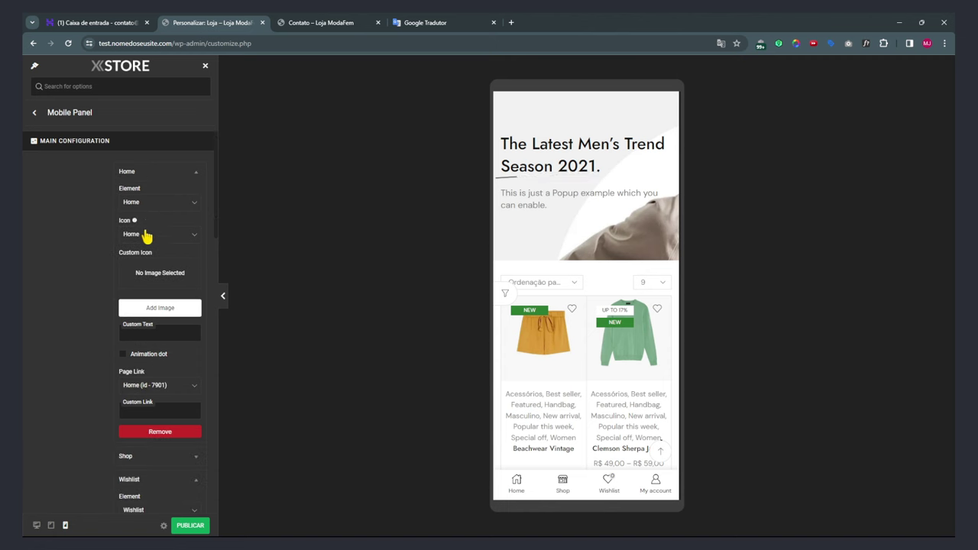
Set the Home item's Custom Text to 'Início'.
mouse_move(132, 218)
left_click(132, 333)
type("Início")
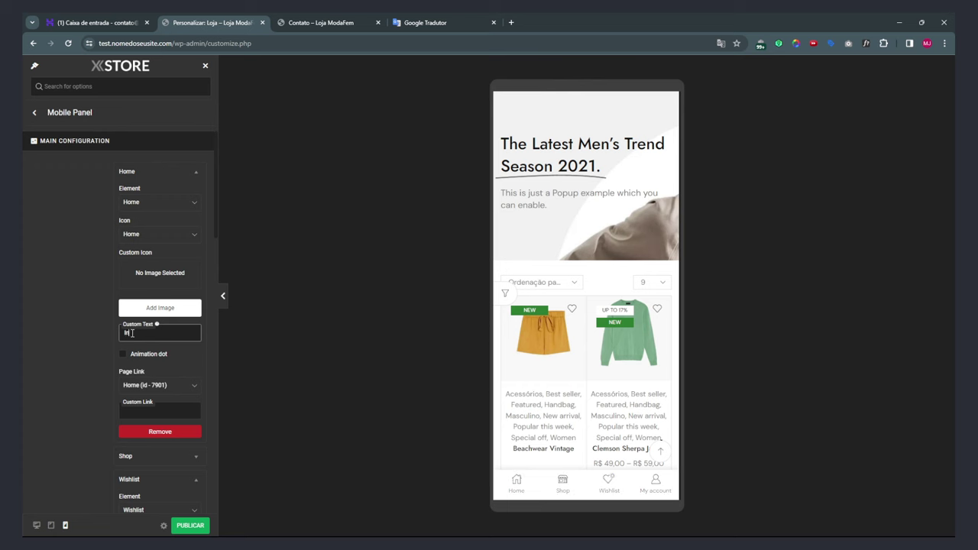
left_click(86, 389)
mouse_move(508, 489)
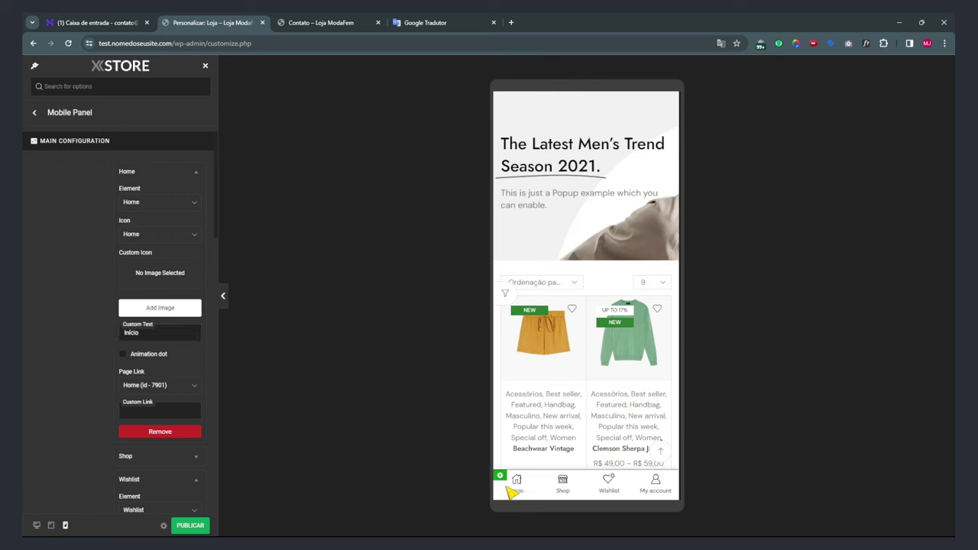
scroll(89, 399, "down", 3)
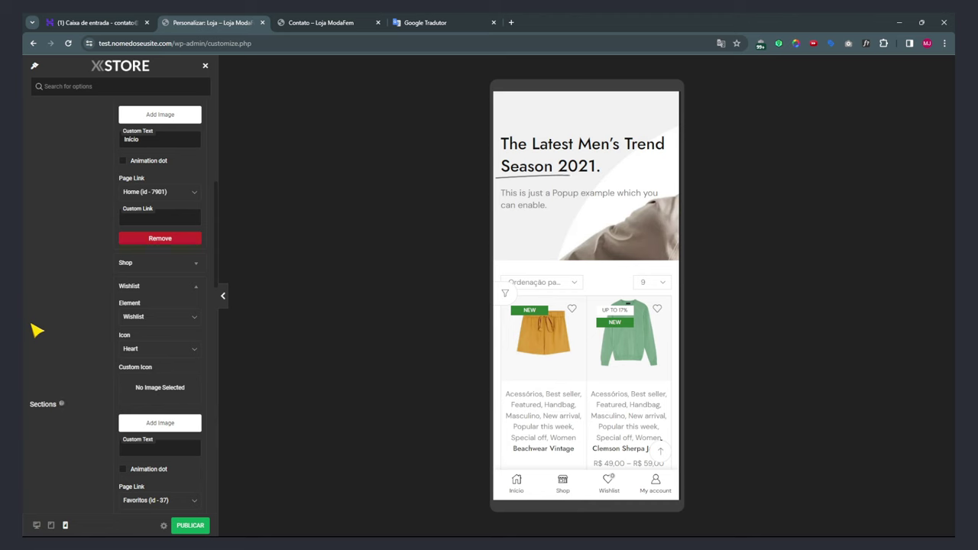
scroll(35, 331, "up", 3)
Give the Shop item Custom Text 'Loja' and enable its Animation dot.
left_click(145, 170)
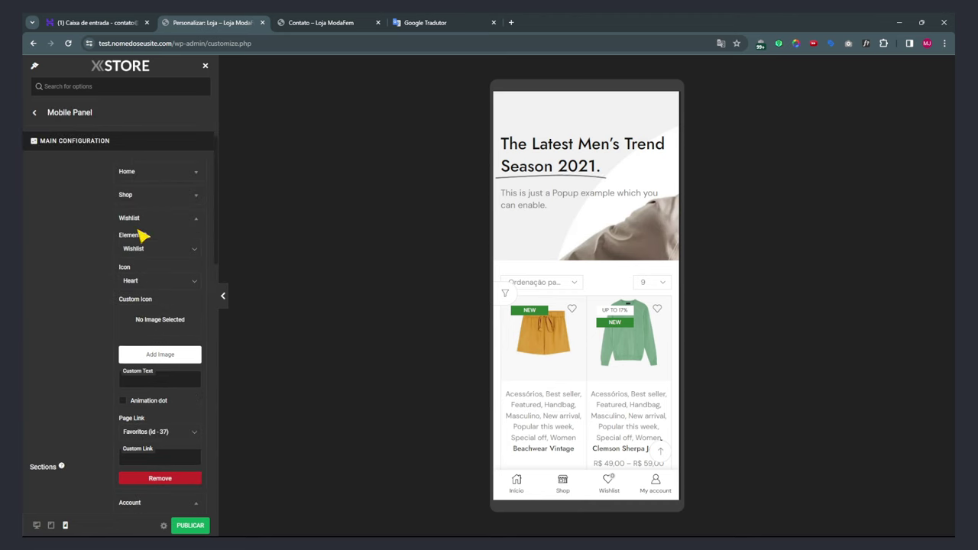
left_click(132, 197)
left_click(132, 197)
left_click(132, 217)
left_click(132, 241)
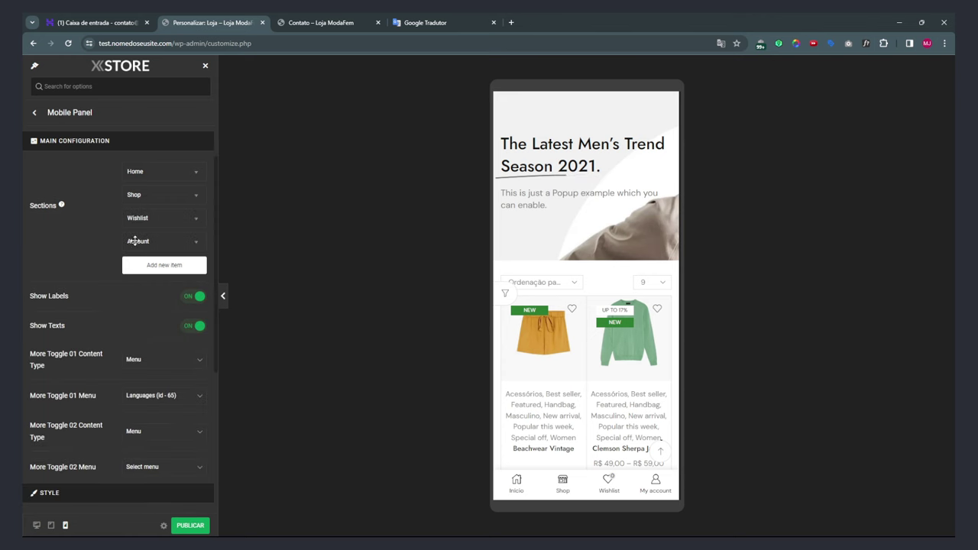
left_click(142, 196)
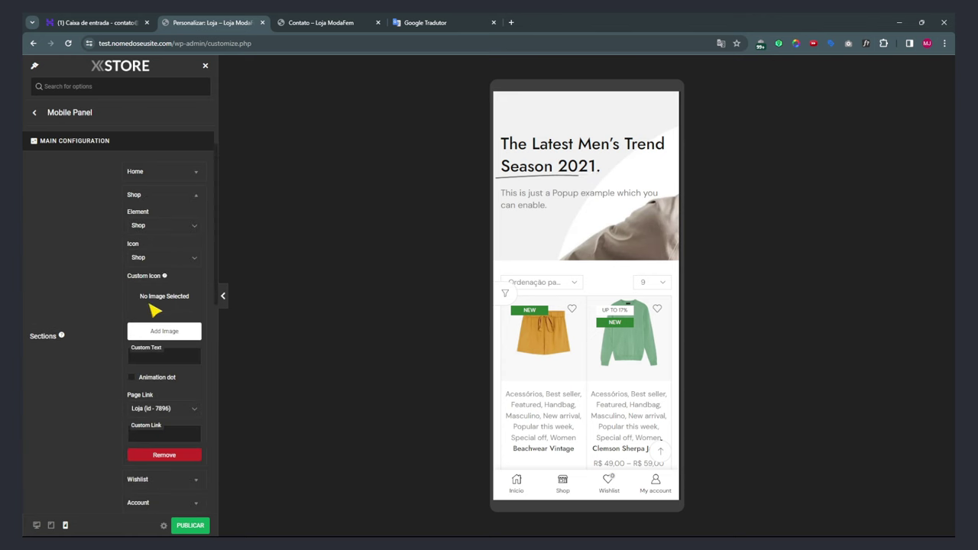
left_click(154, 357)
type("Loja")
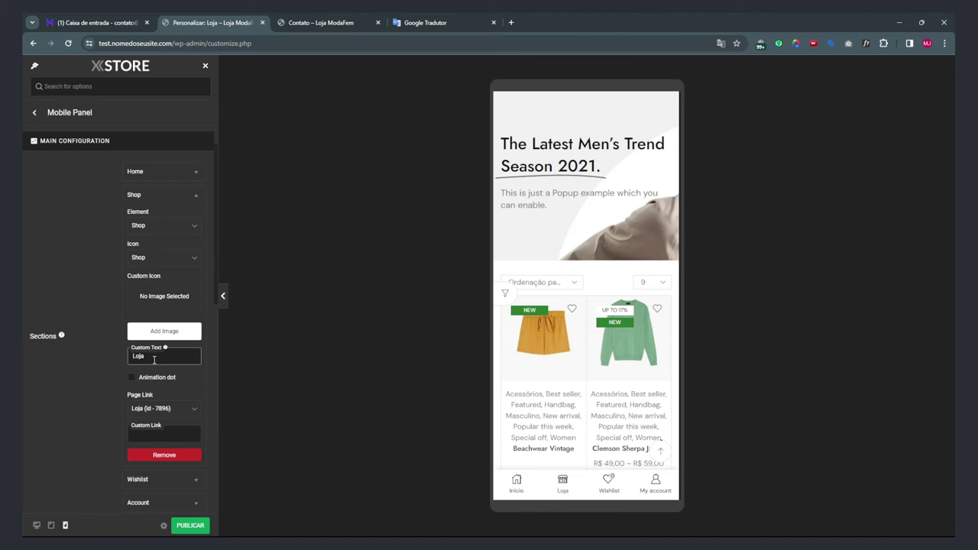
left_click(132, 378)
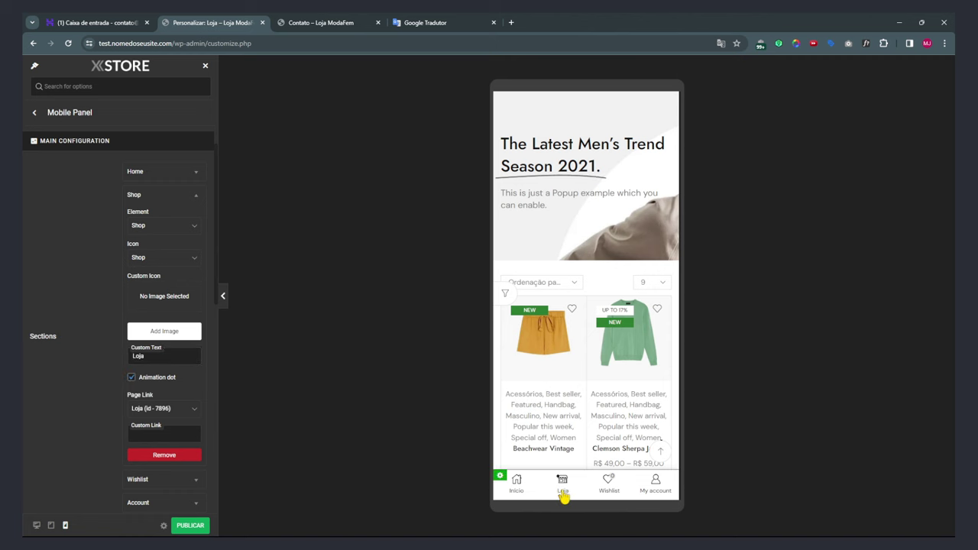
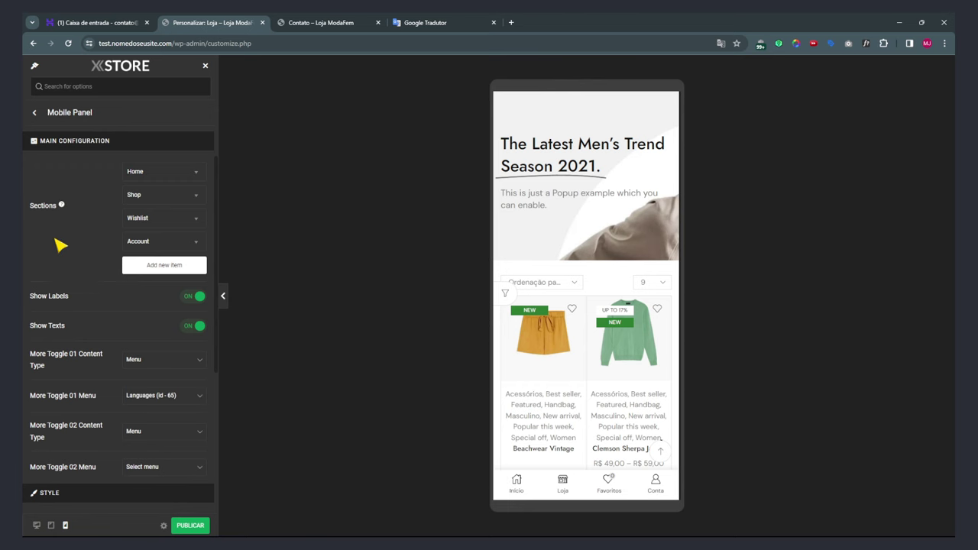
Translate the Customizer's Mobile Panel settings page into português with Chrome's translator.
scroll(70, 243, "up", 2)
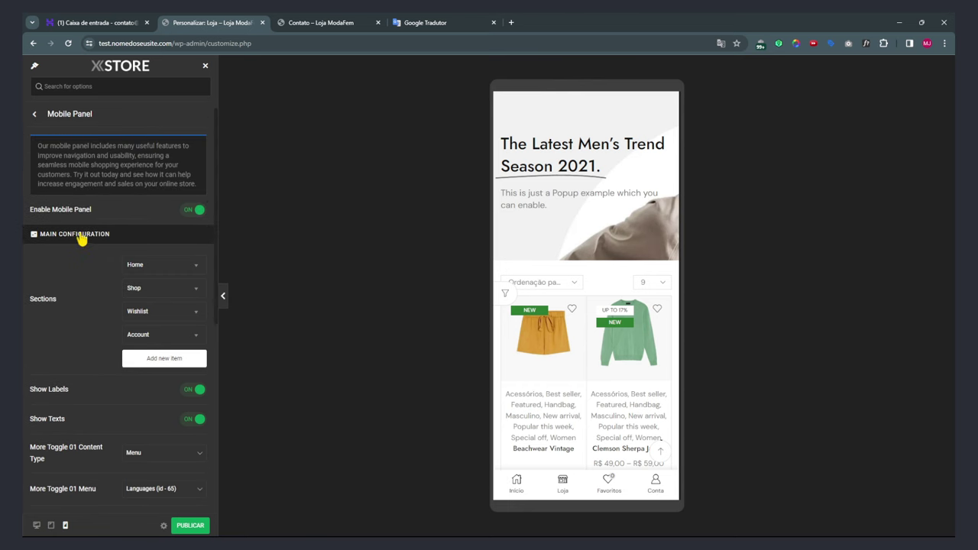
scroll(157, 283, "down", 2)
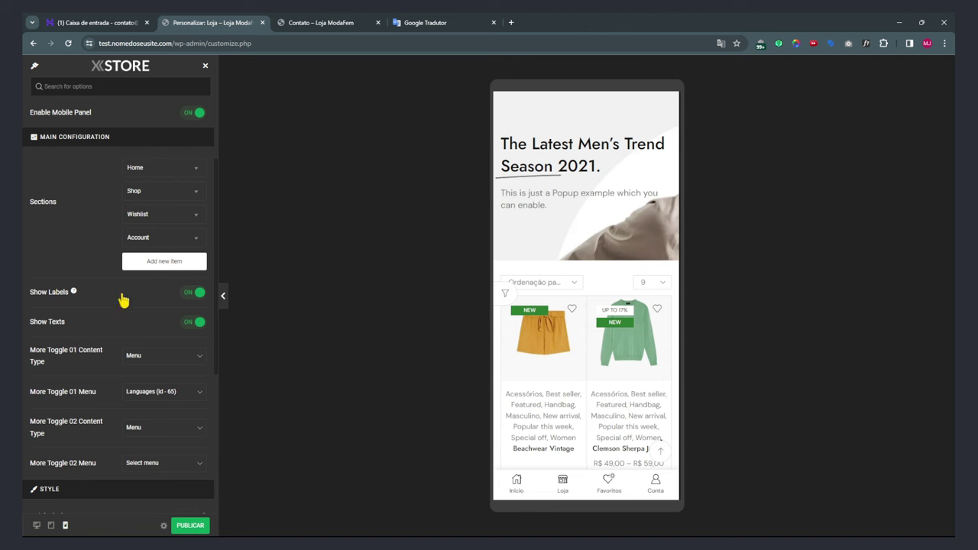
mouse_move(74, 293)
scroll(91, 305, "down", 2)
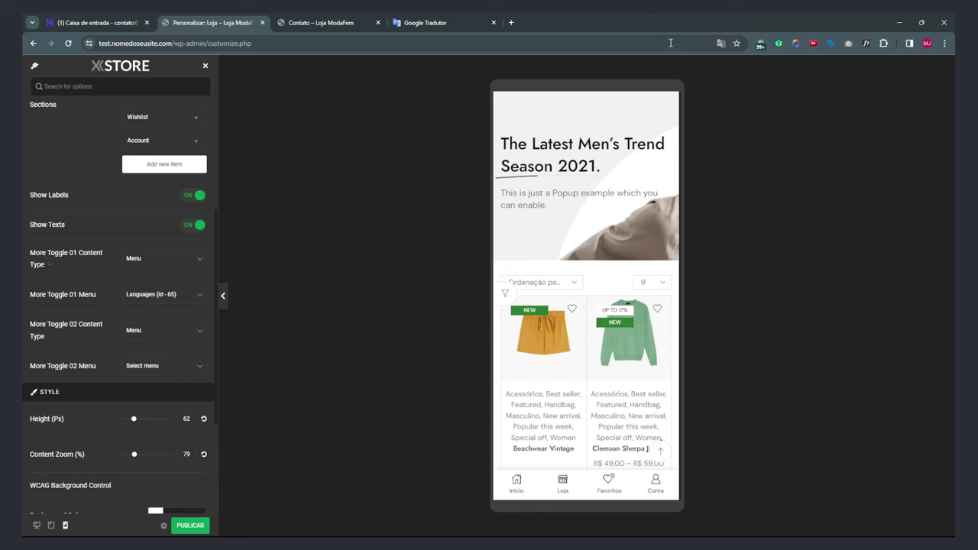
left_click(721, 43)
left_click(680, 63)
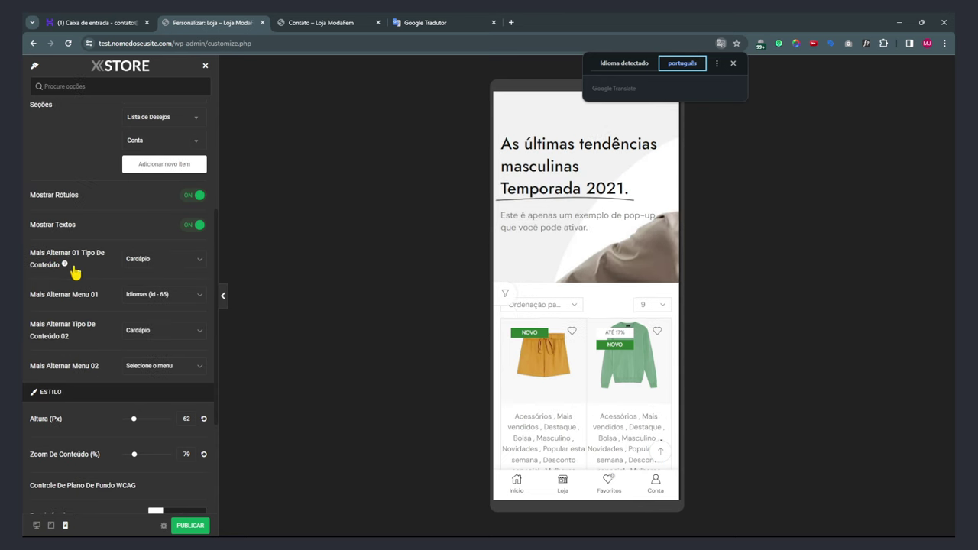
mouse_move(65, 266)
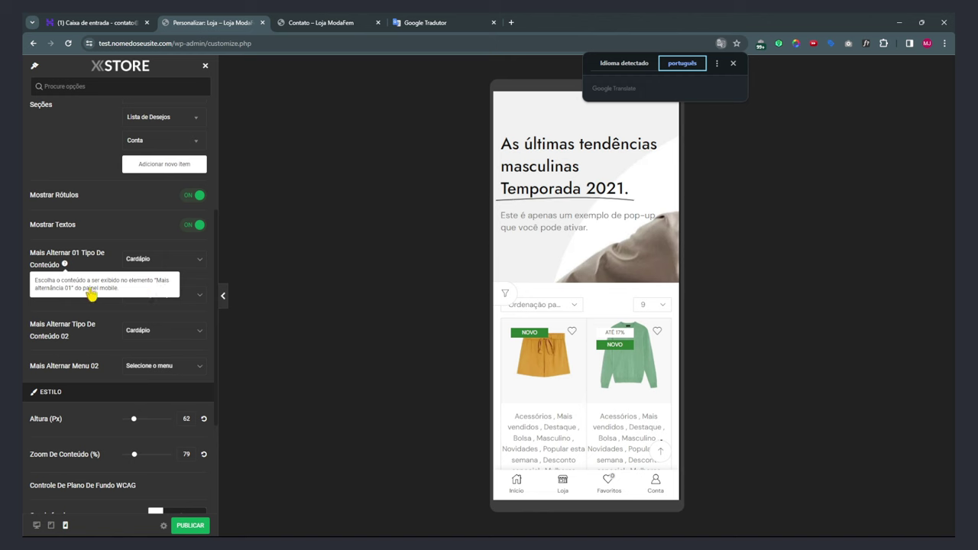
left_click(164, 264)
Add a new mobile panel item set to Mais alternância 01 and preview it.
left_click(164, 264)
scroll(87, 277, "up", 2)
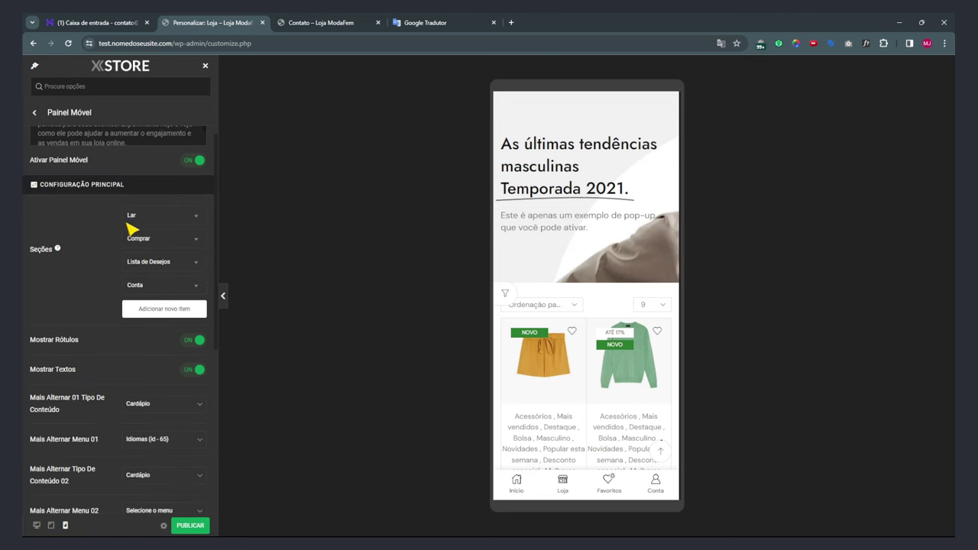
left_click(147, 309)
left_click(159, 342)
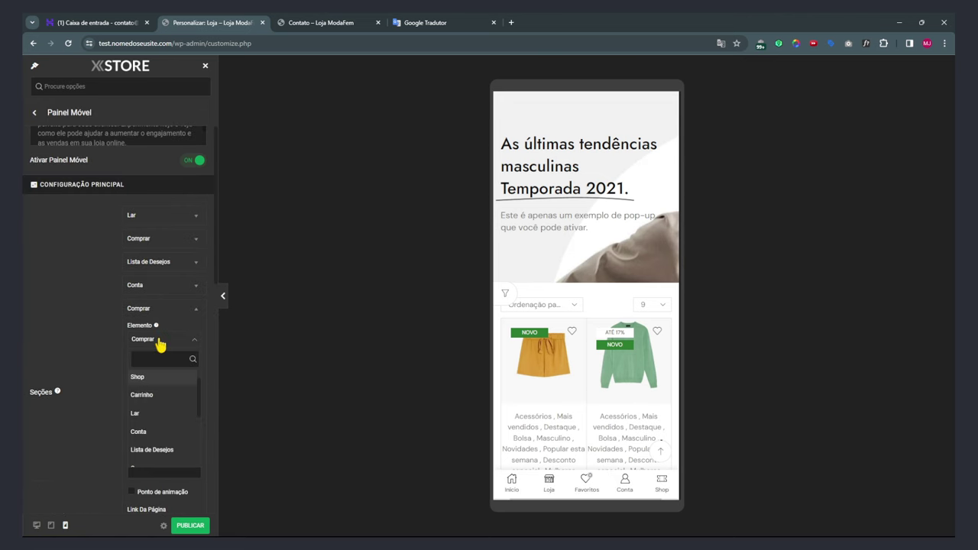
left_click(159, 341)
left_click(159, 342)
scroll(169, 435, "down", 2)
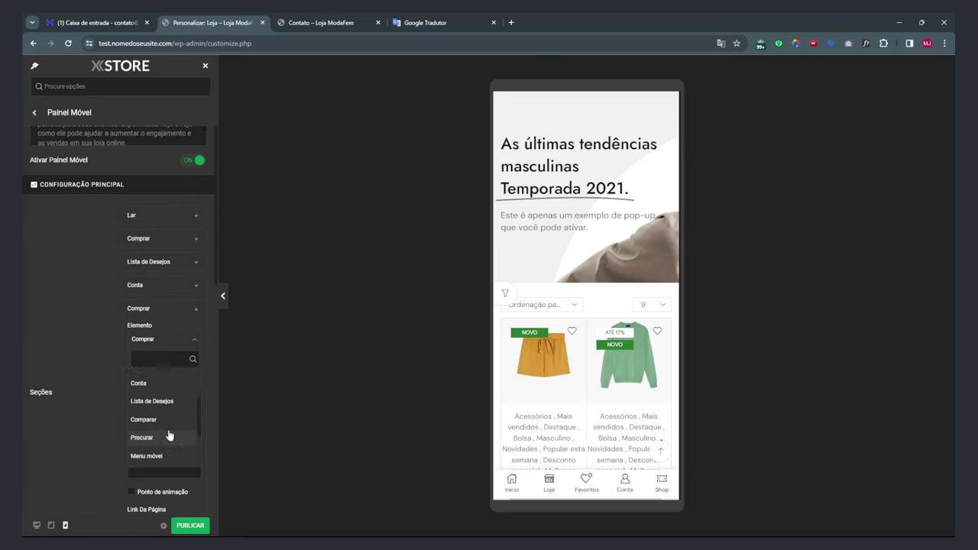
scroll(164, 447, "down", 2)
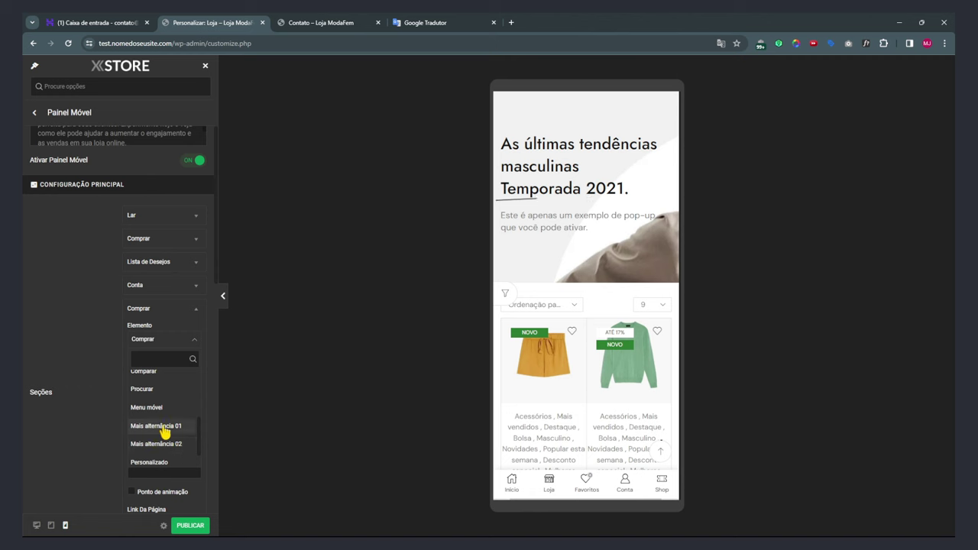
left_click(164, 434)
scroll(84, 428, "down", 3)
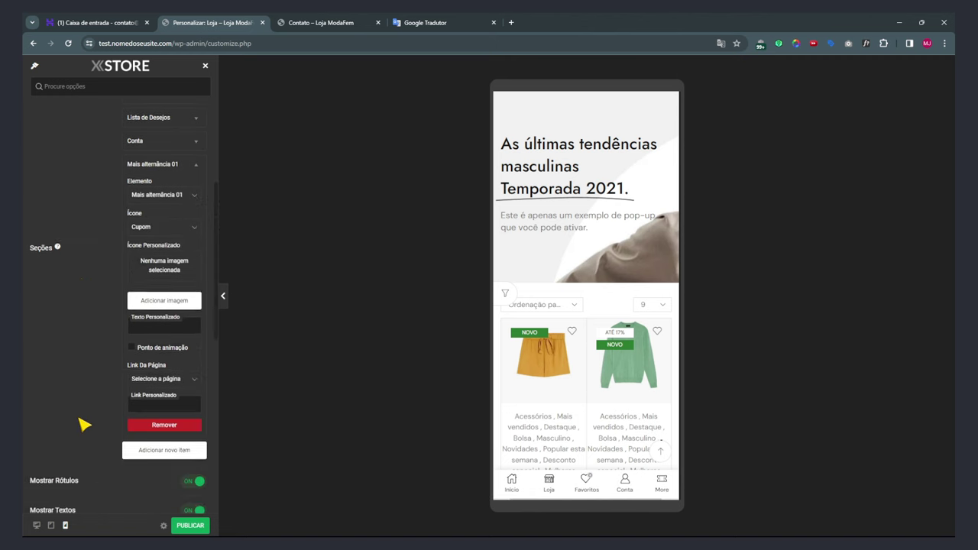
left_click(662, 481)
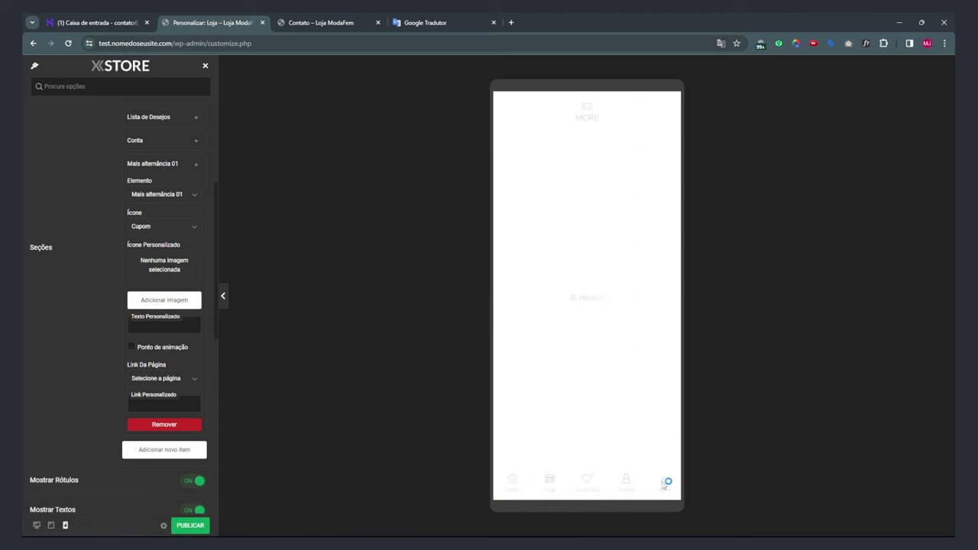
Set Mais Alternar 01's Tipo De Conteúdo to Bloco estático.
scroll(31, 403, "down", 3)
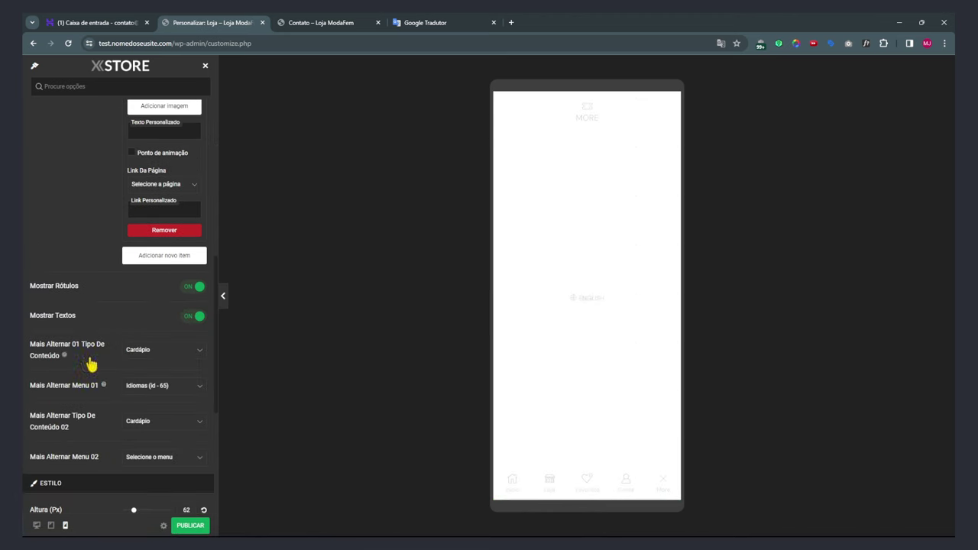
scroll(85, 306, "down", 1)
left_click(152, 254)
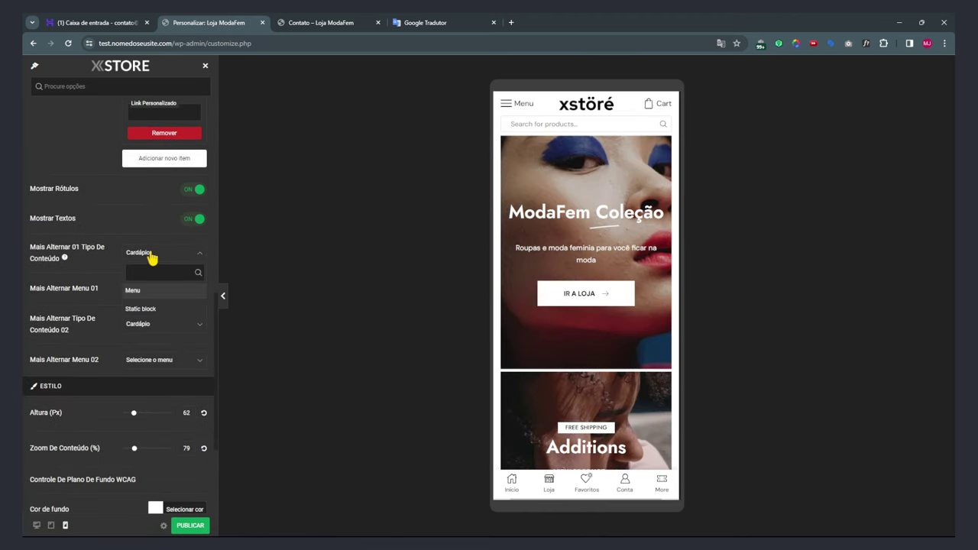
left_click(153, 310)
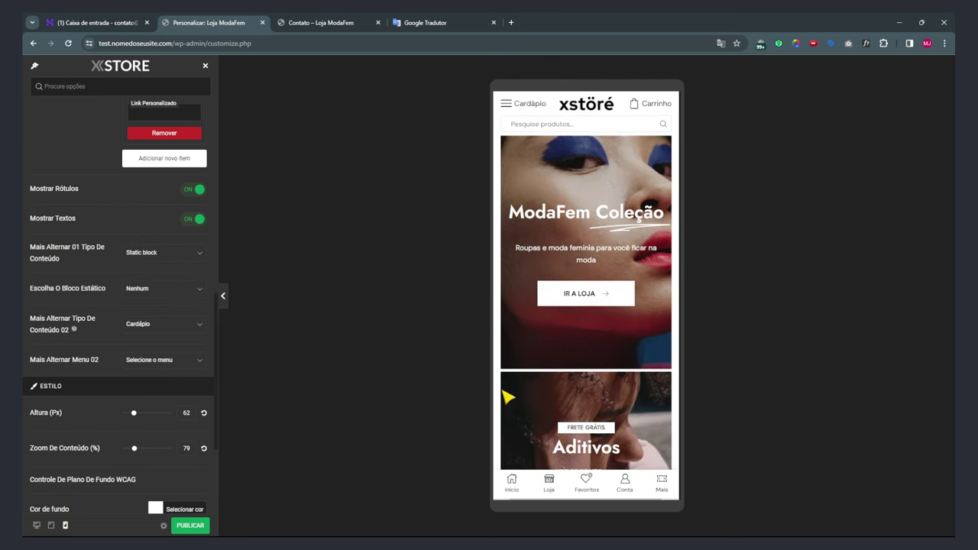
left_click(661, 483)
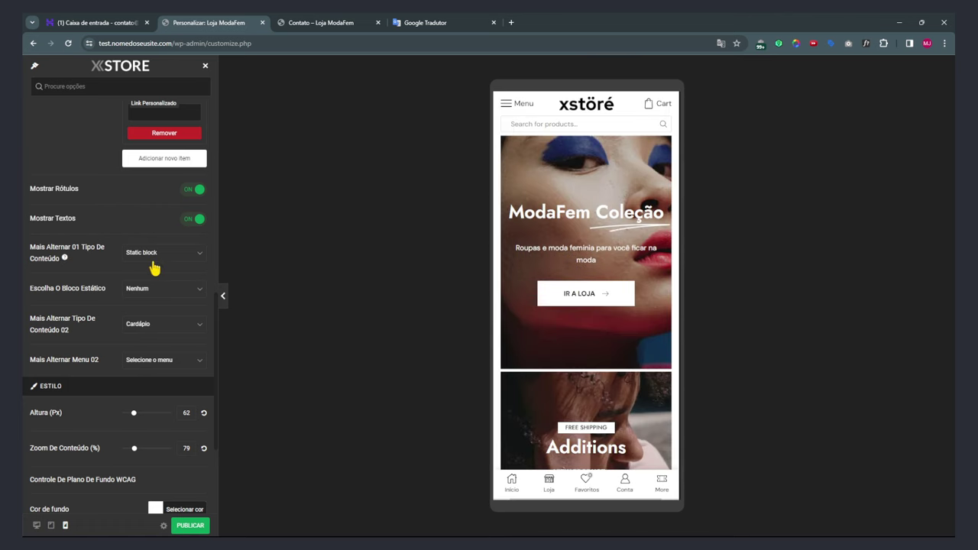
scroll(55, 274, "up", 3)
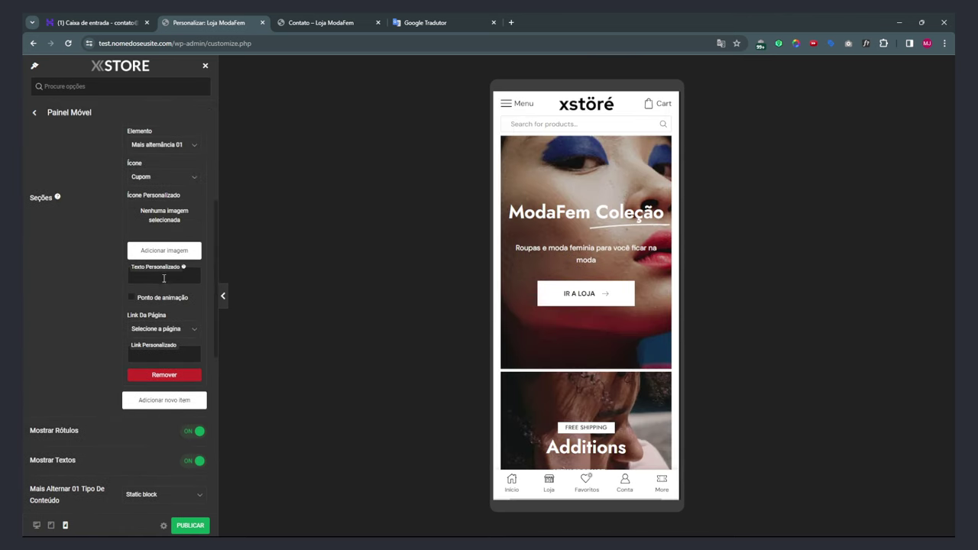
Assign Menu móvel (id - 67) to More toggle 02, keeping the Cupom icon.
scroll(163, 276, "up", 1)
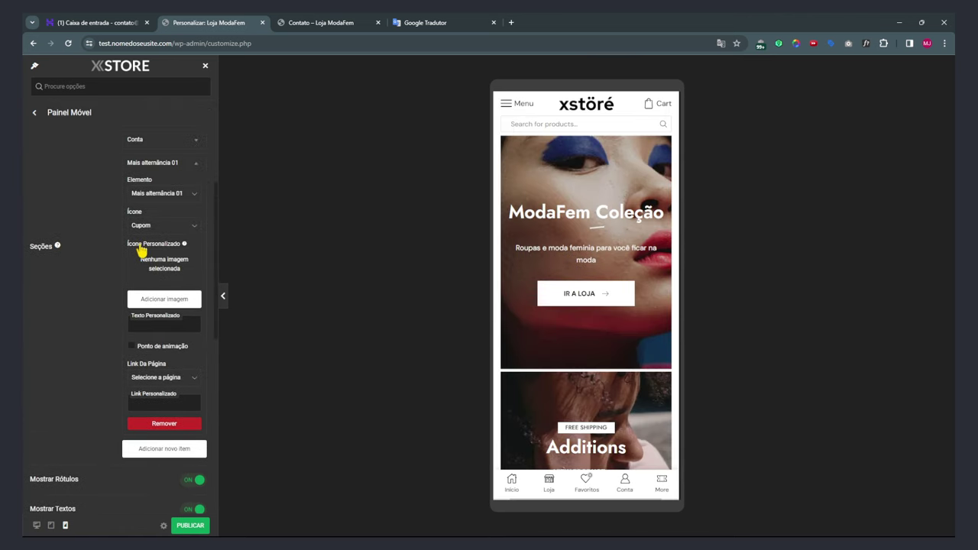
scroll(141, 260, "up", 2)
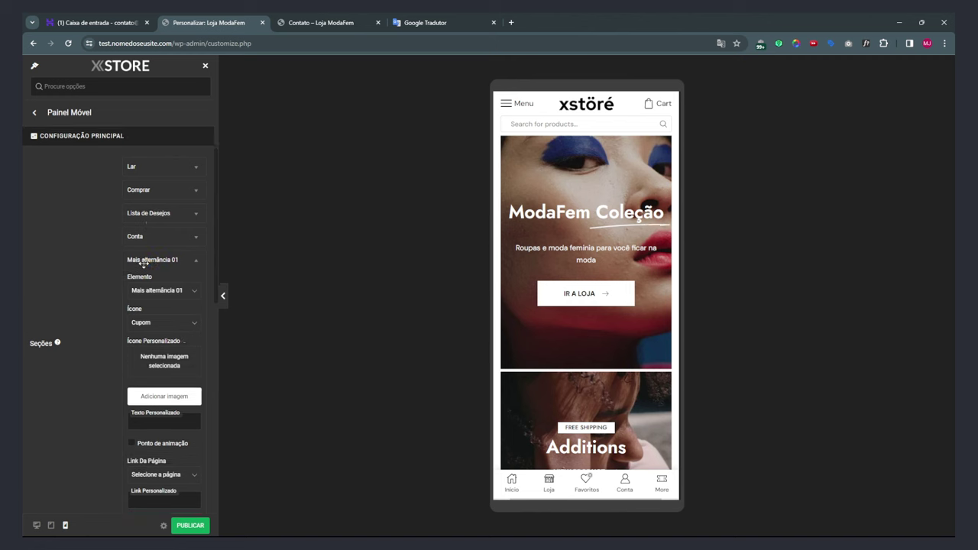
left_click(146, 326)
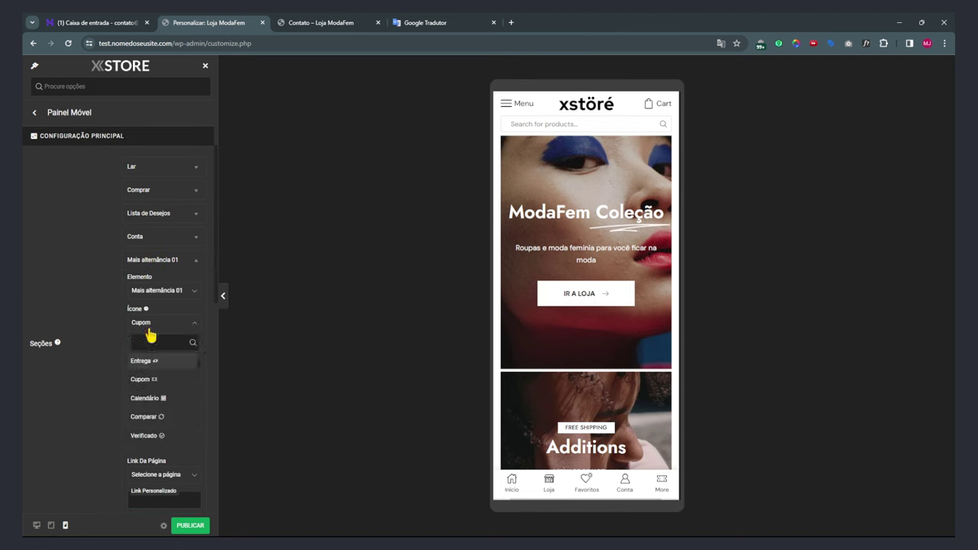
left_click(99, 349)
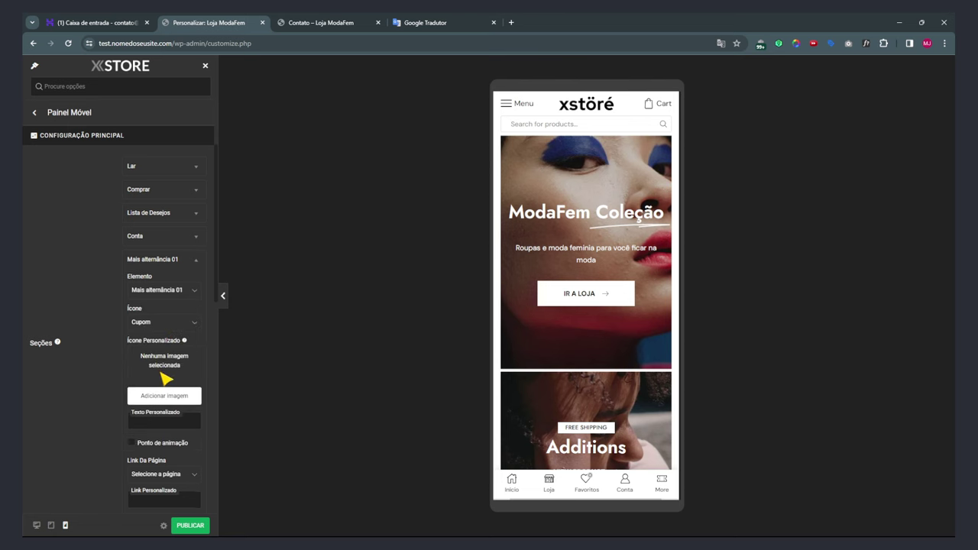
scroll(162, 370, "down", 2)
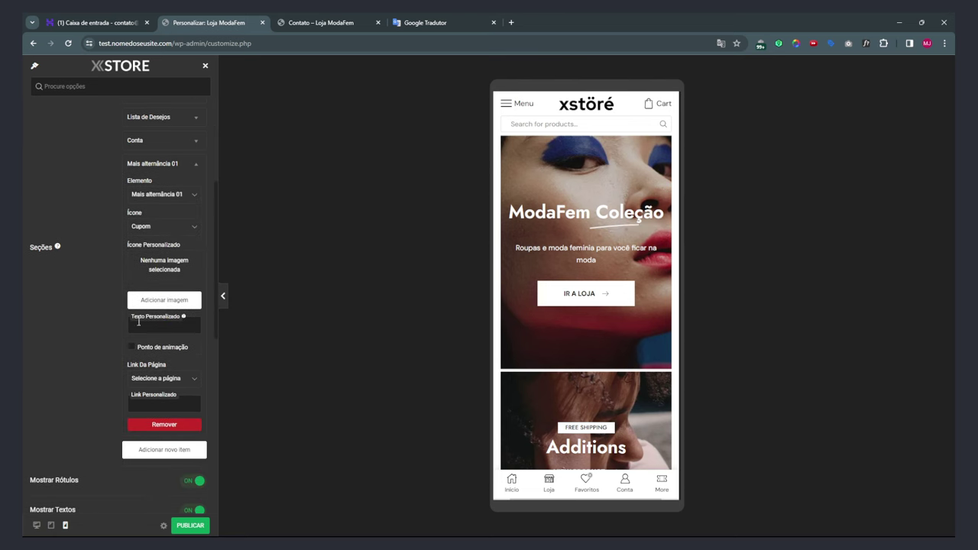
left_click(171, 379)
scroll(157, 441, "down", 5)
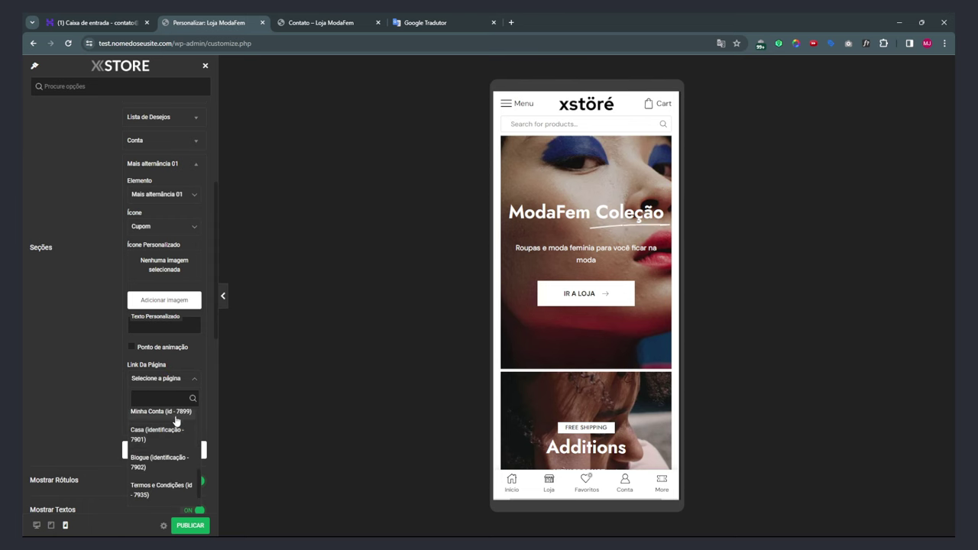
left_click(62, 375)
scroll(61, 371, "down", 5)
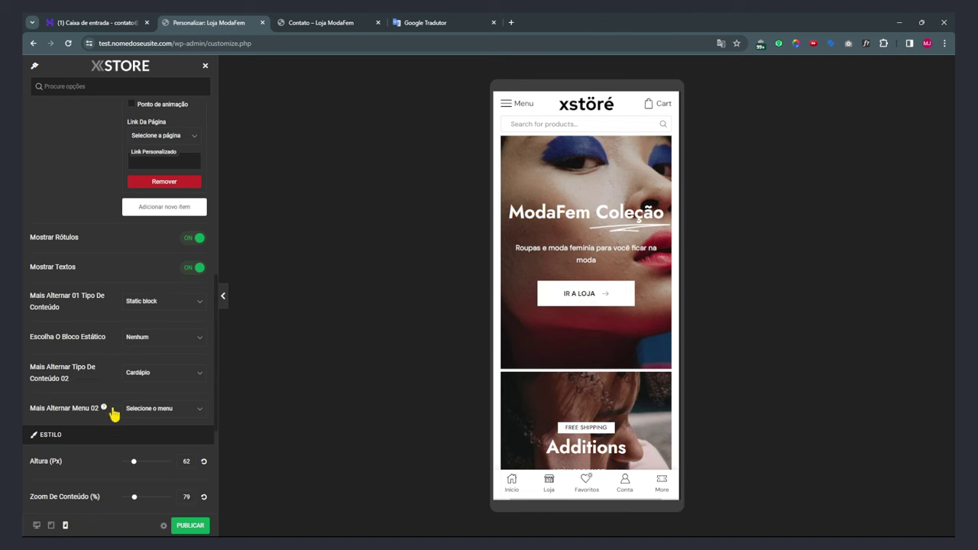
left_click(151, 411)
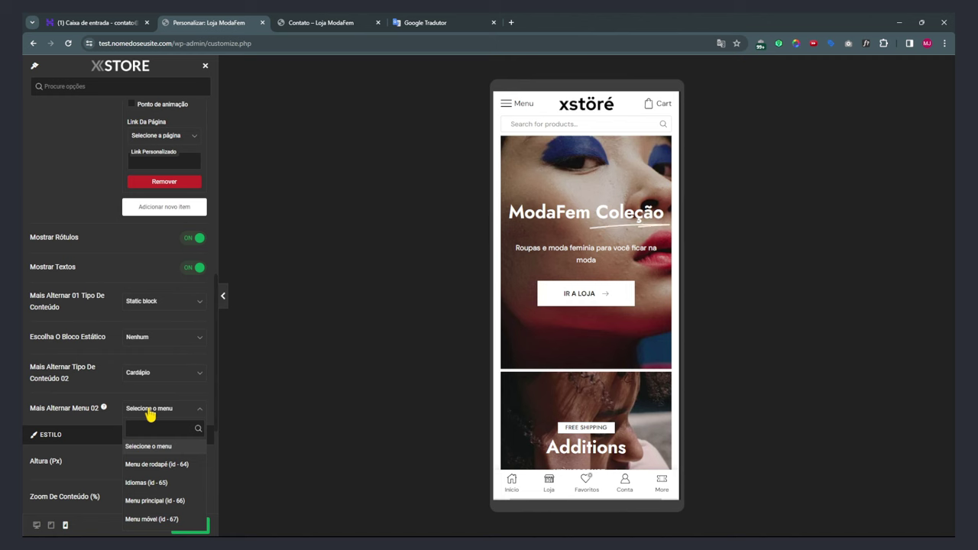
left_click(151, 518)
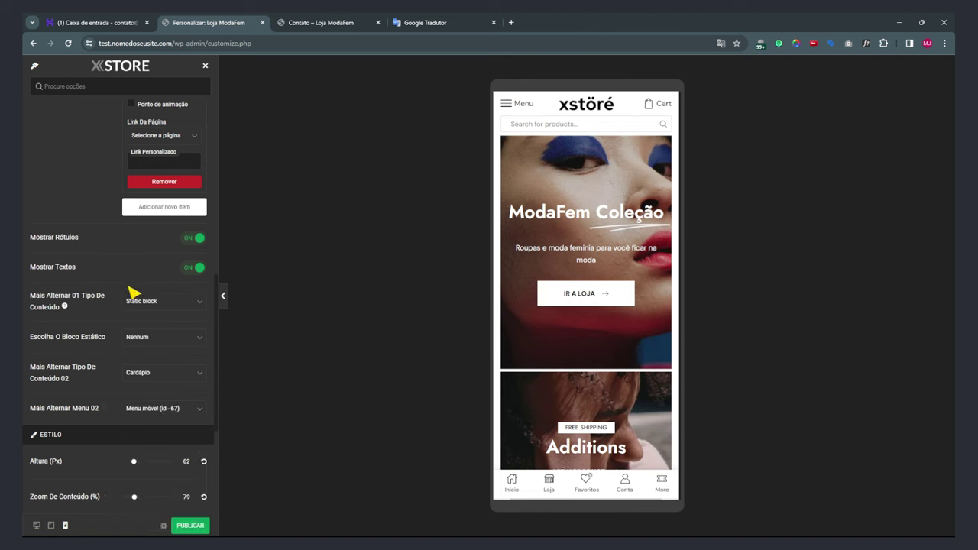
left_click(662, 483)
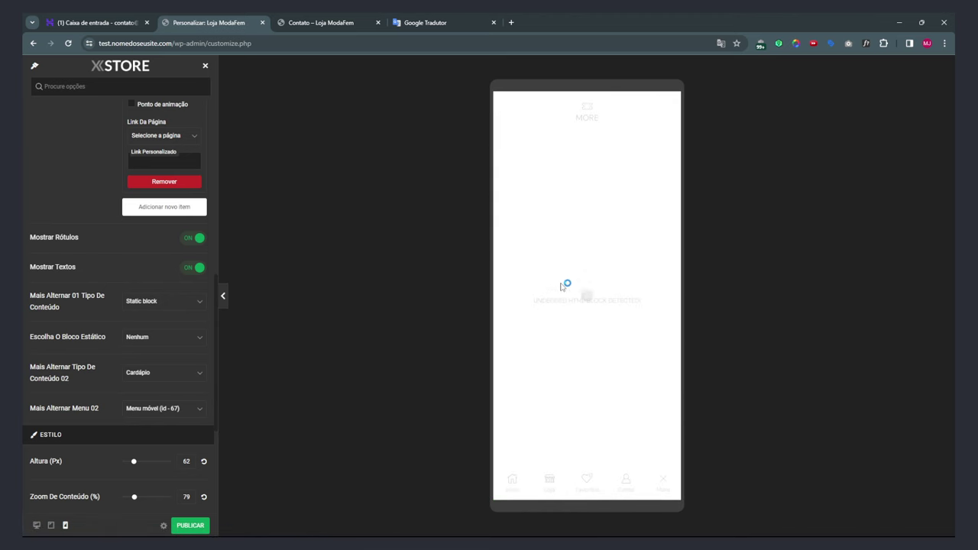
Choose Bloco de produto único (id - 570) as More toggle 01's static block.
scroll(55, 394, "up", 1)
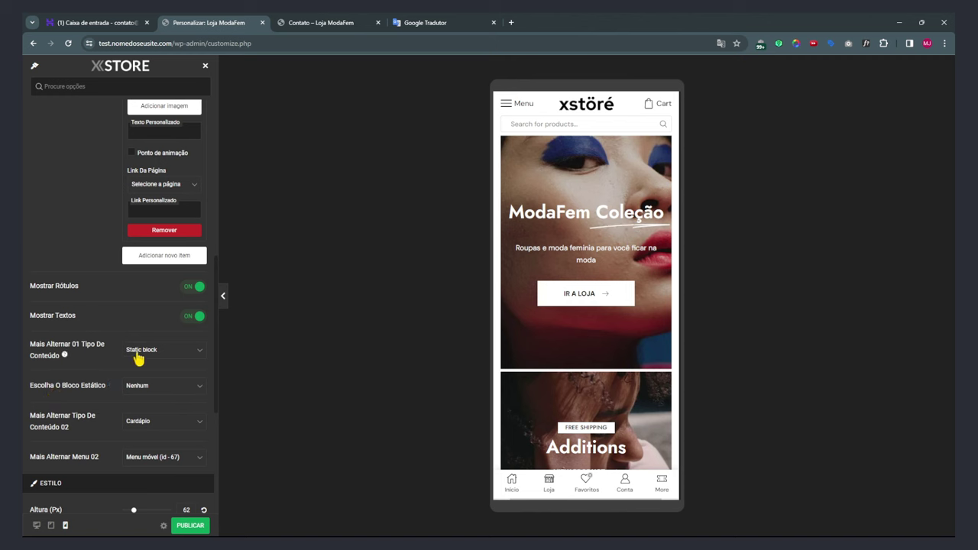
left_click(140, 387)
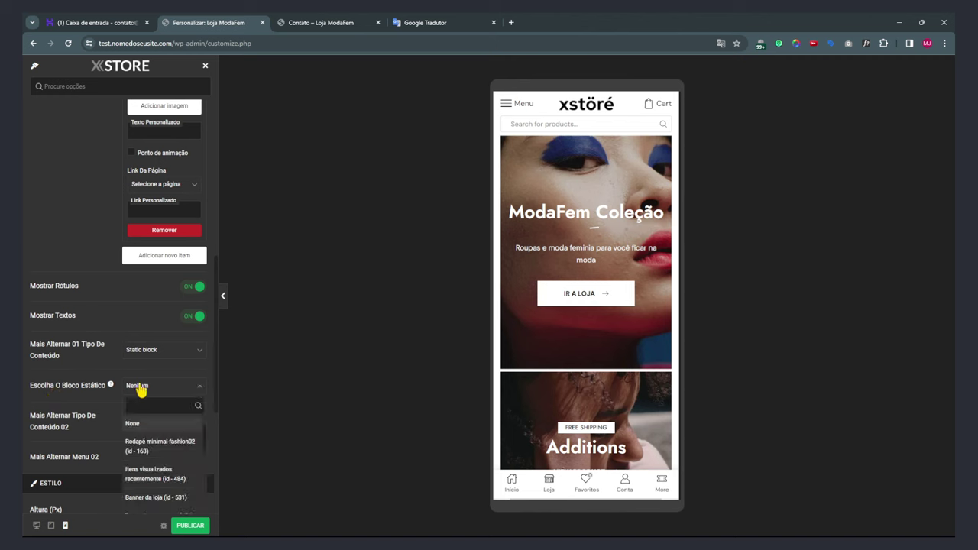
scroll(158, 471, "down", 1)
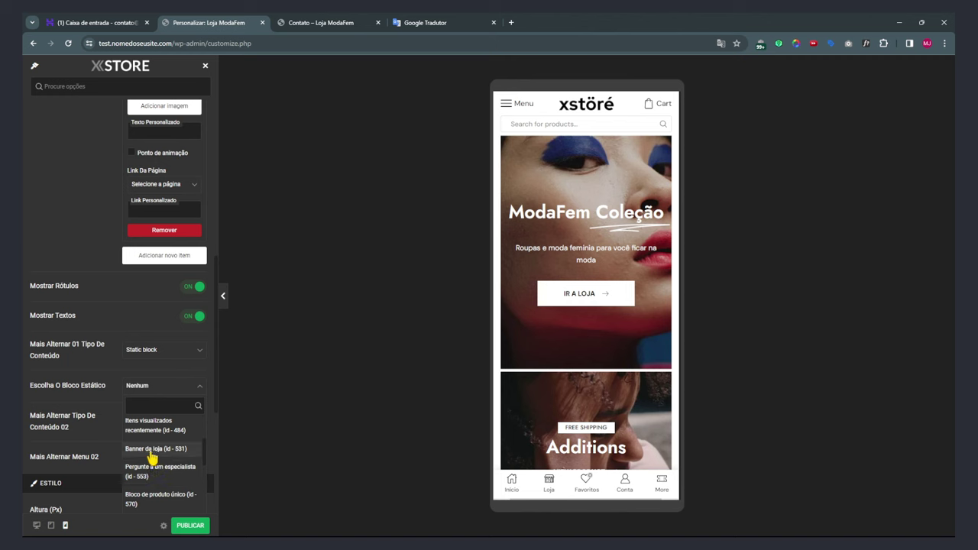
left_click(159, 501)
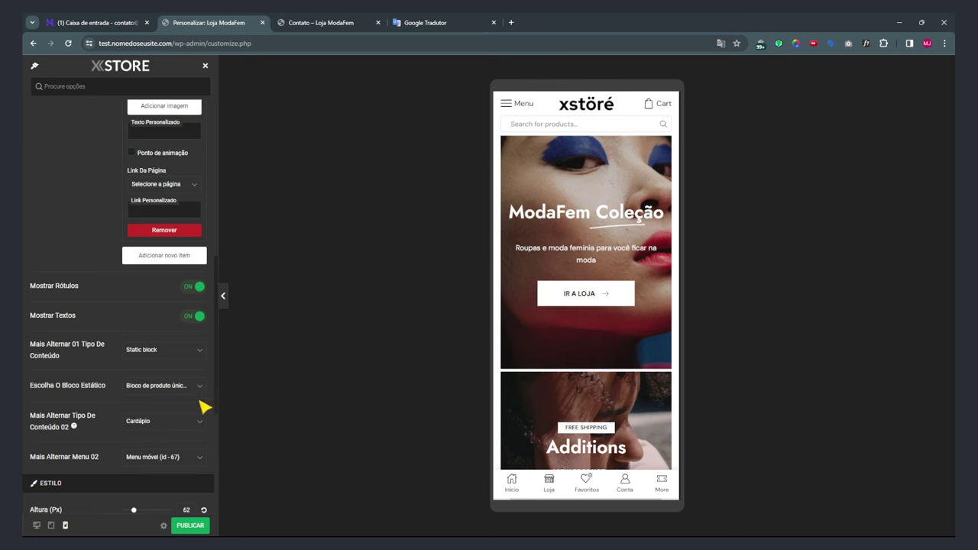
left_click(661, 481)
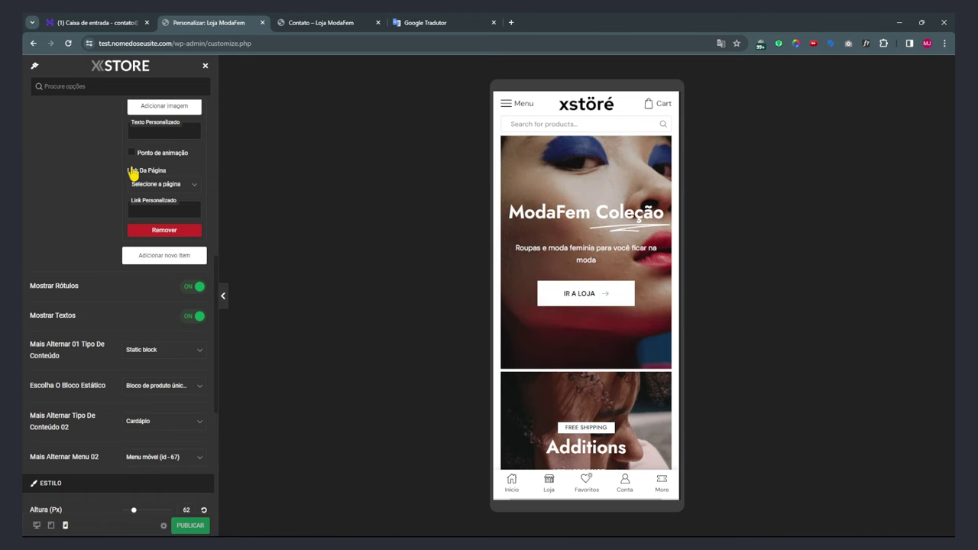
left_click(312, 24)
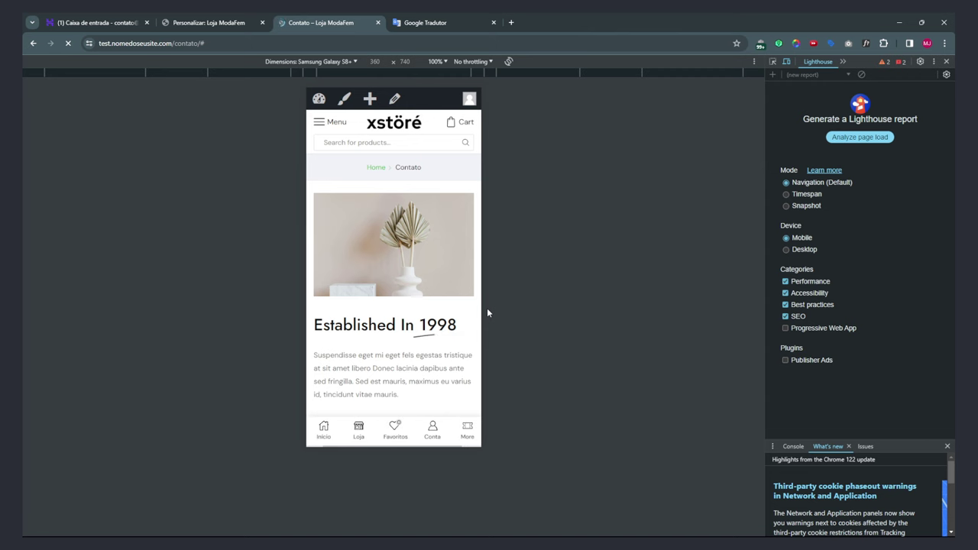
Open and close the More menu on the live Contato page, then return to the Customizer.
left_click(468, 426)
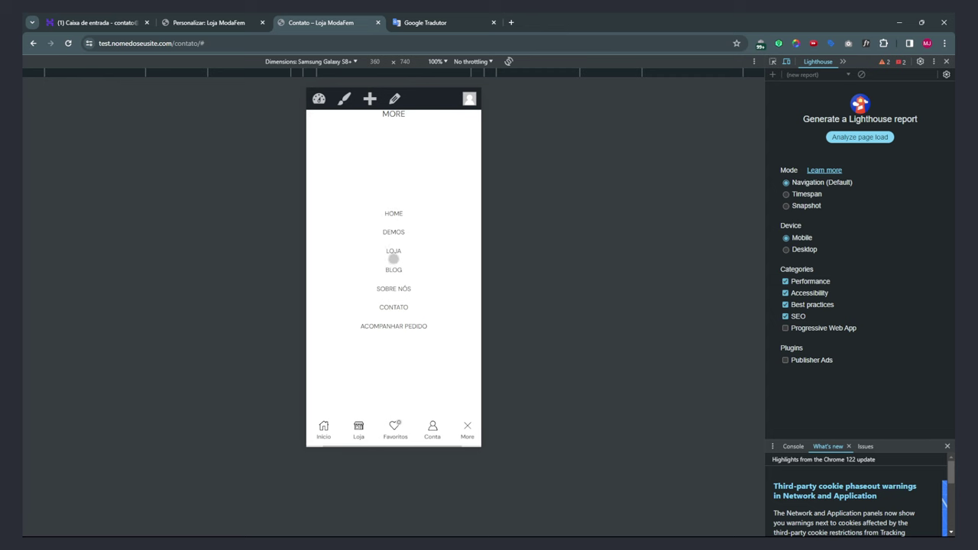
left_click(468, 425)
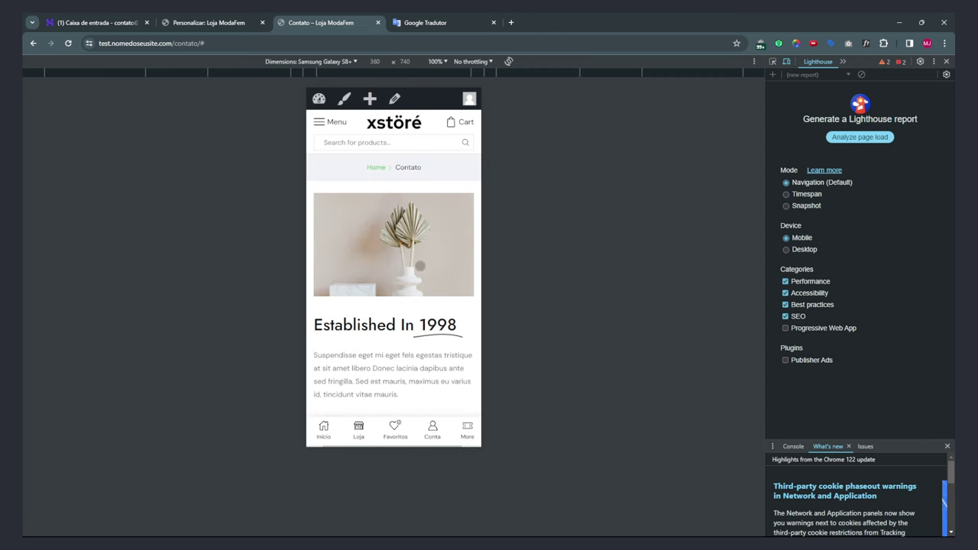
left_click(220, 25)
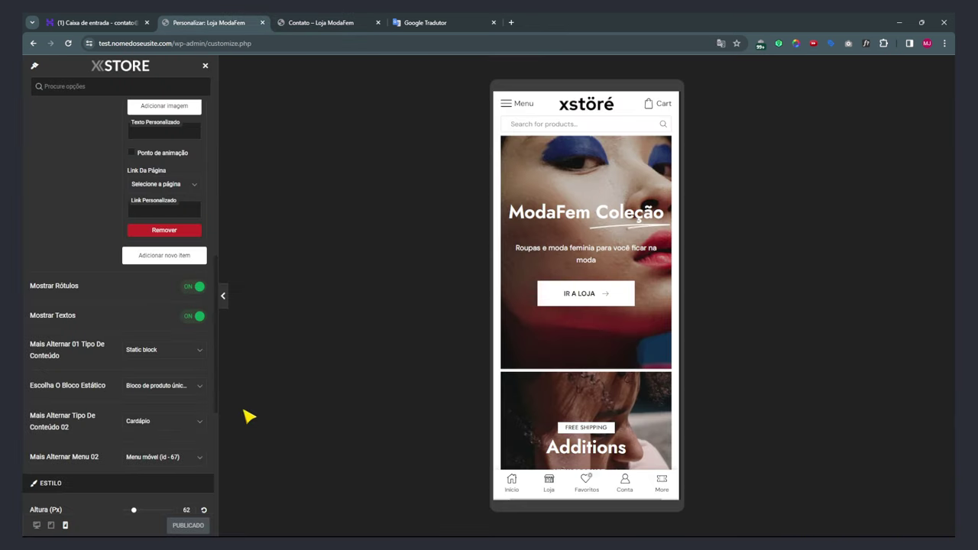
Set Mais alternância 02's Ícone to Mais.
scroll(133, 367, "up", 4)
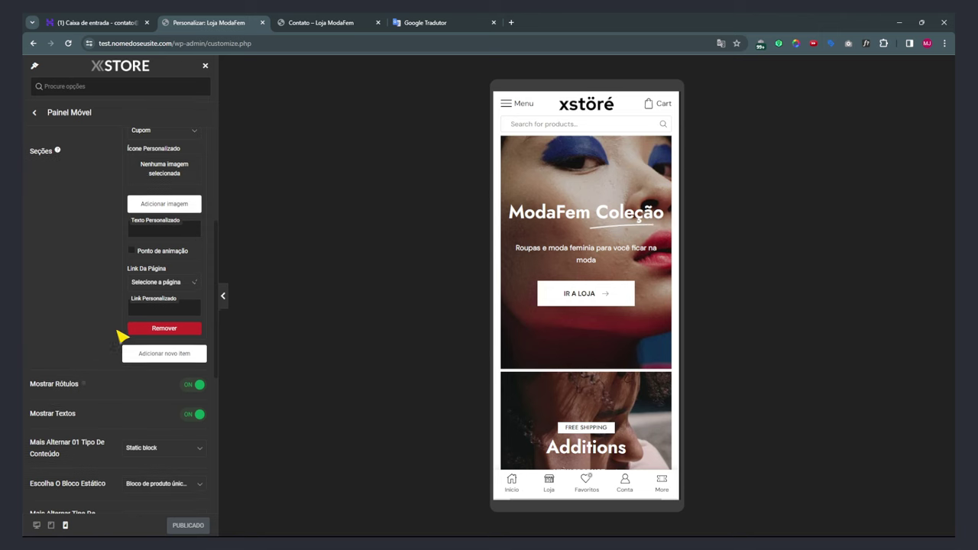
scroll(111, 305, "up", 1)
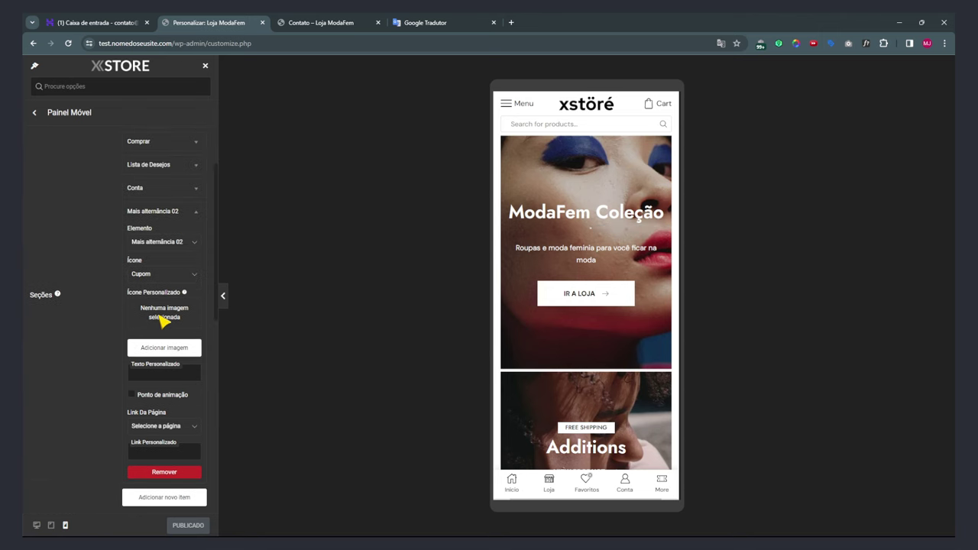
left_click(151, 275)
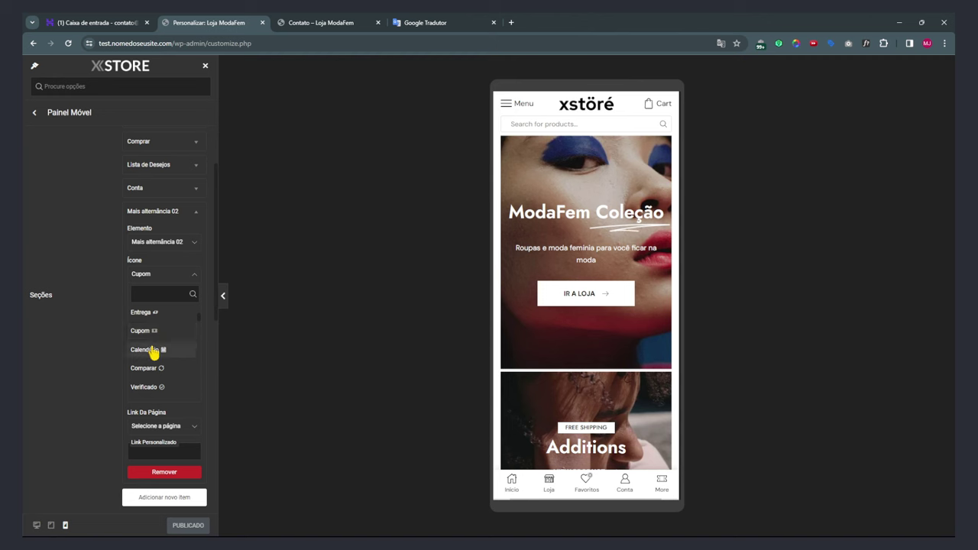
scroll(157, 374, "down", 1)
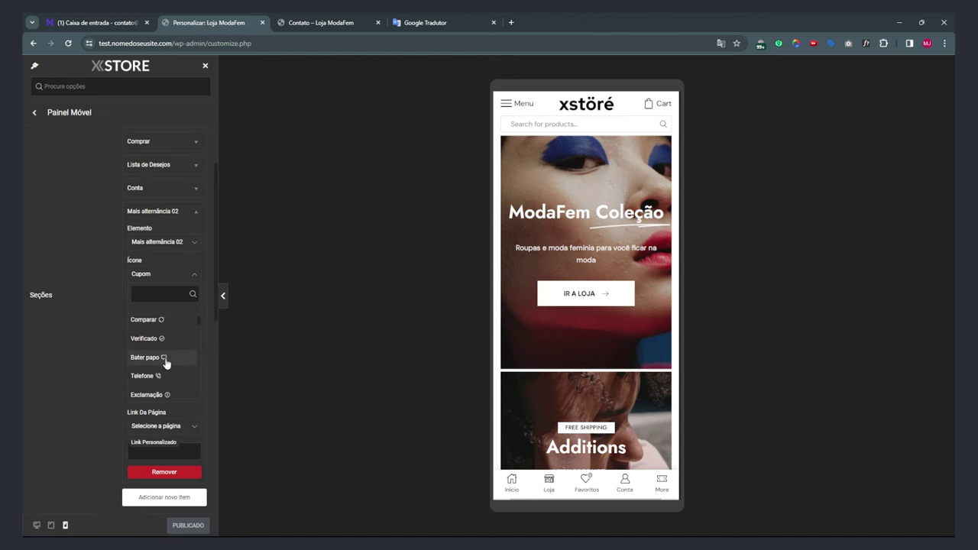
scroll(165, 364, "down", 5)
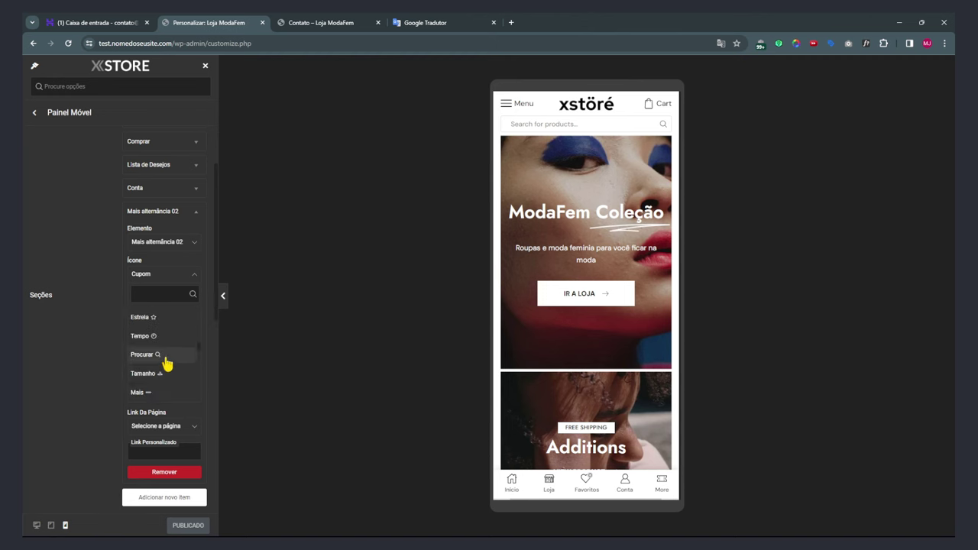
left_click(143, 394)
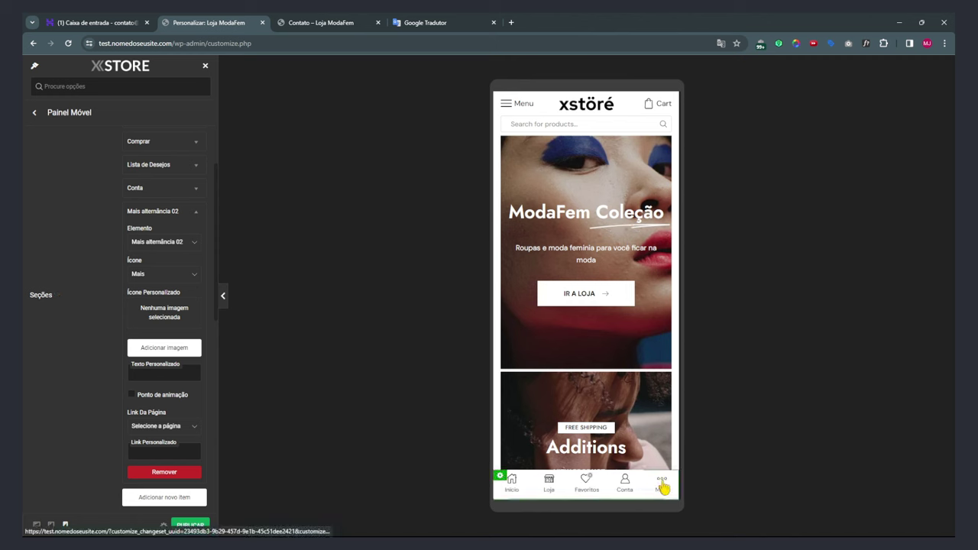
Check Tipo de Conteúdo 02 without changing it and collapse the second More item.
scroll(73, 433, "down", 1)
scroll(73, 433, "down", 5)
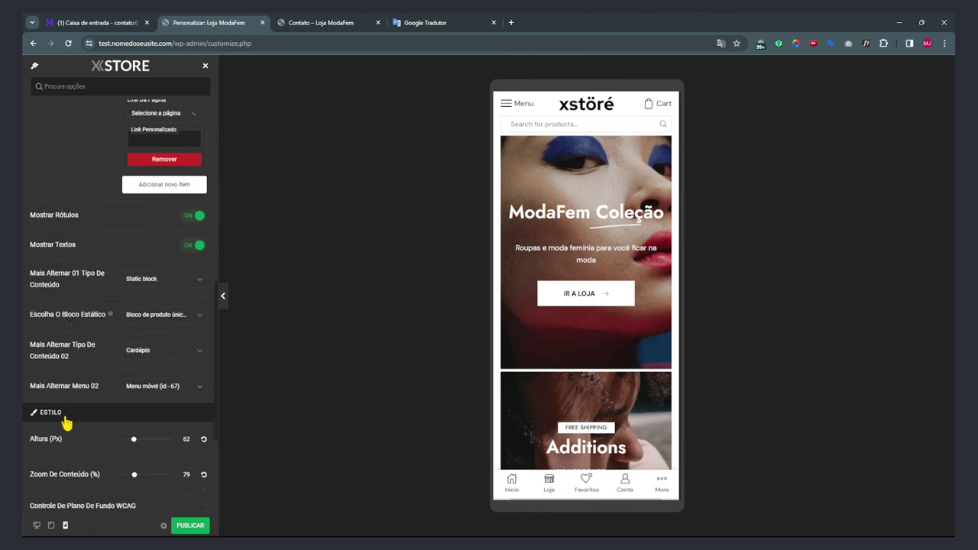
mouse_move(66, 417)
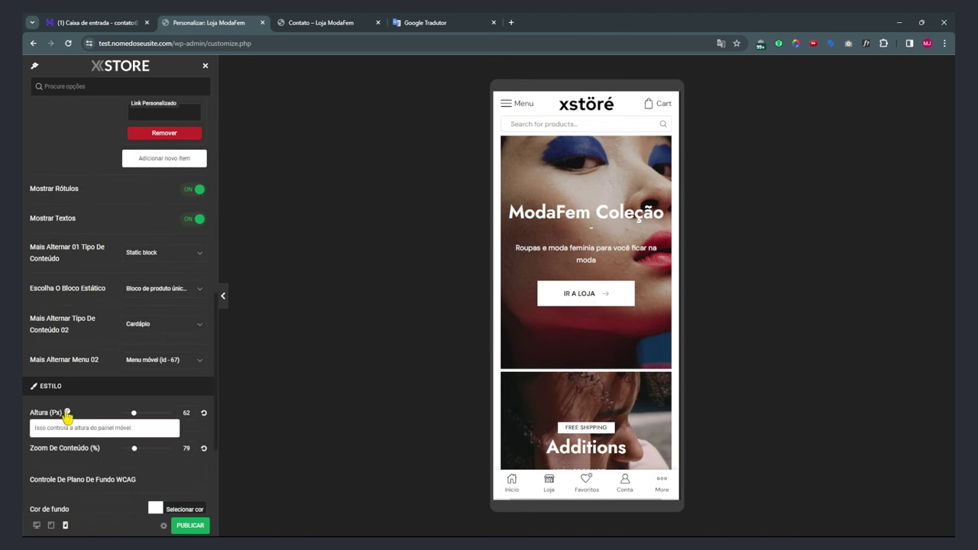
scroll(69, 412, "down", 3)
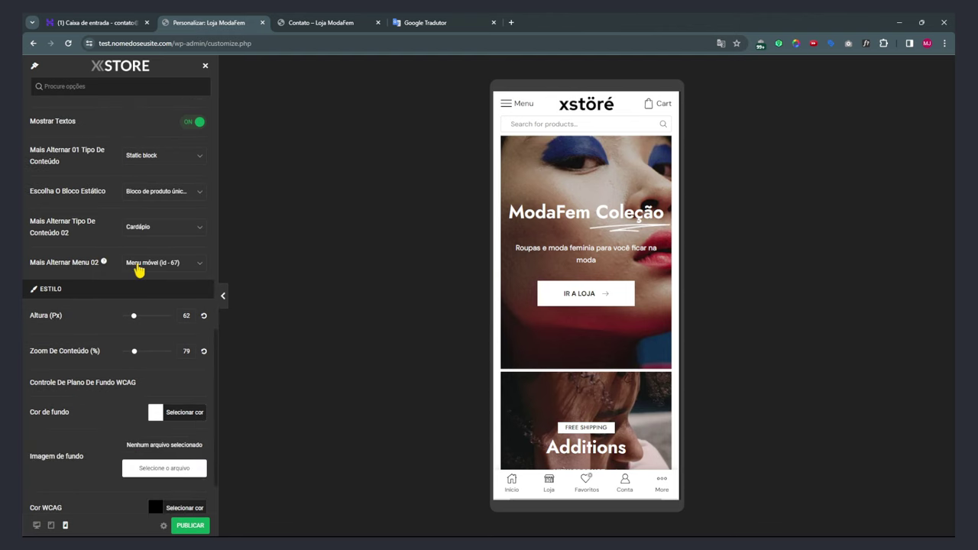
scroll(122, 295, "up", 5)
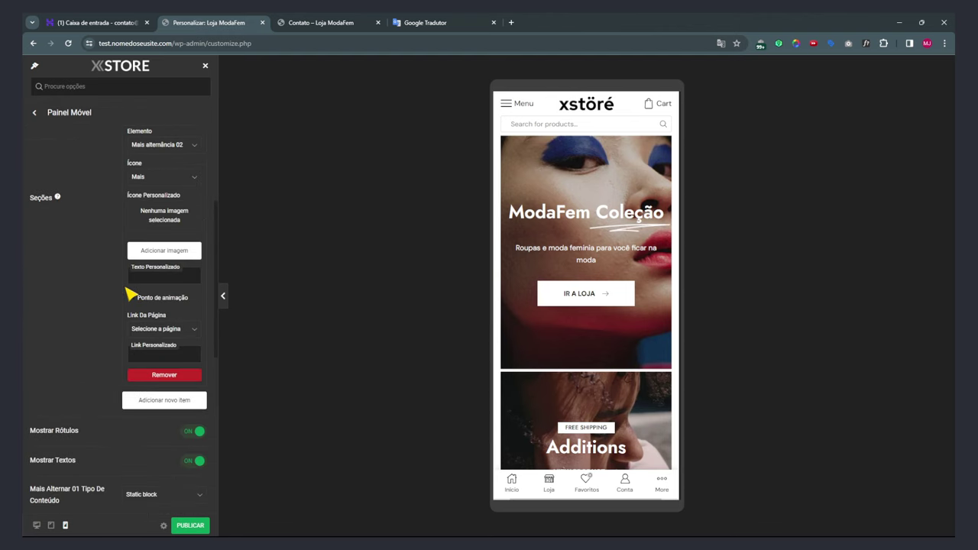
scroll(130, 294, "up", 3)
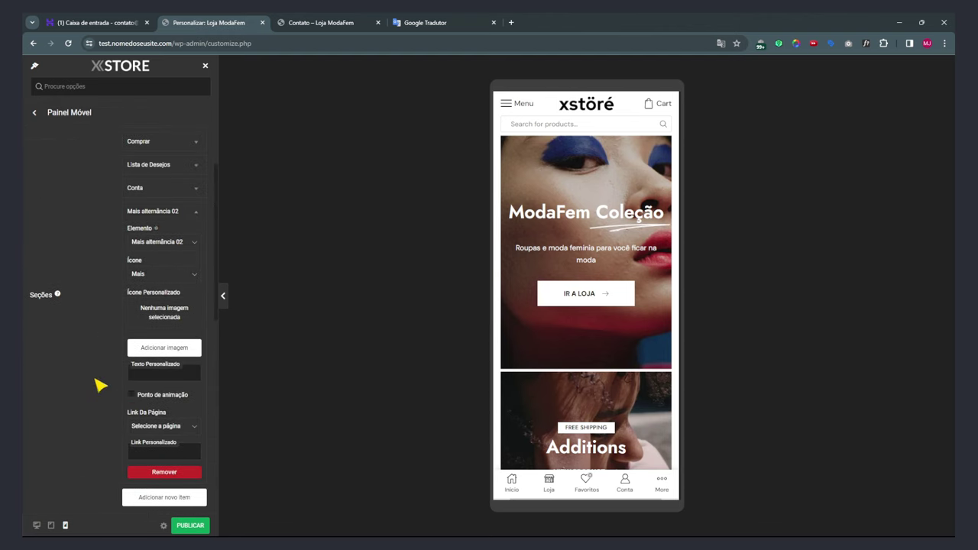
scroll(98, 382, "down", 9)
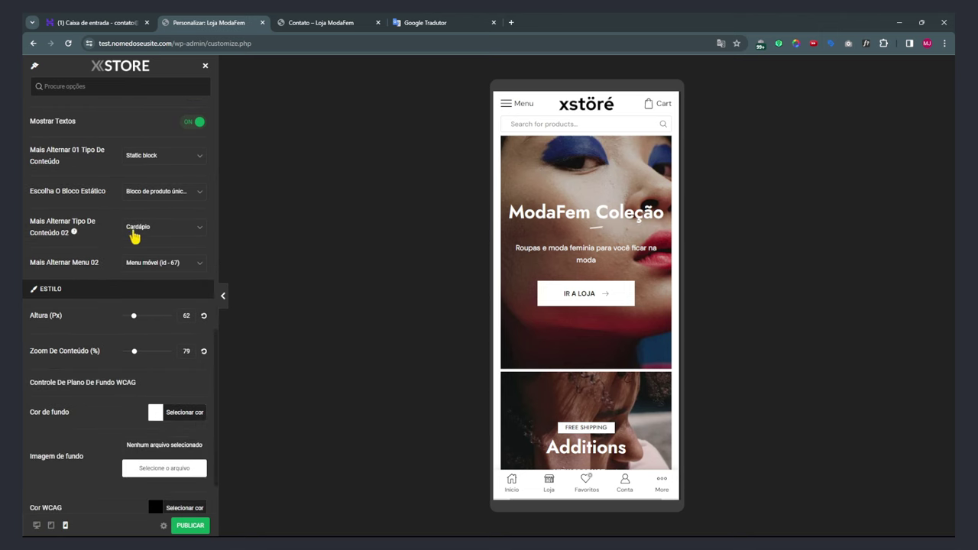
left_click(145, 235)
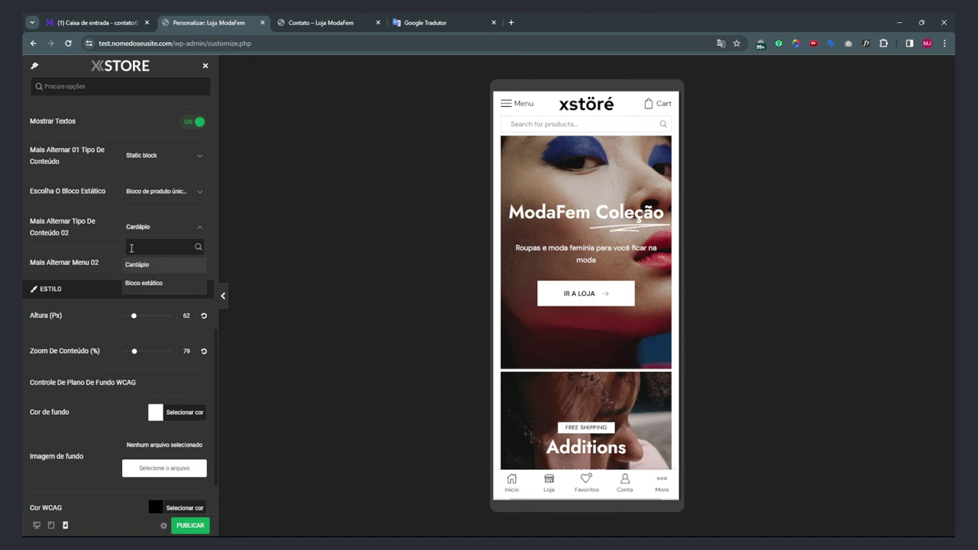
left_click(108, 243)
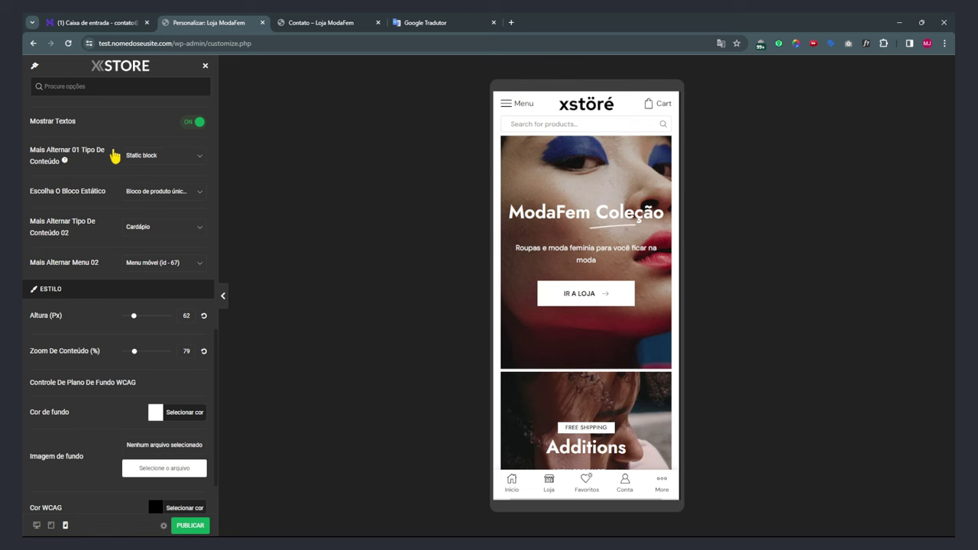
left_click(498, 471)
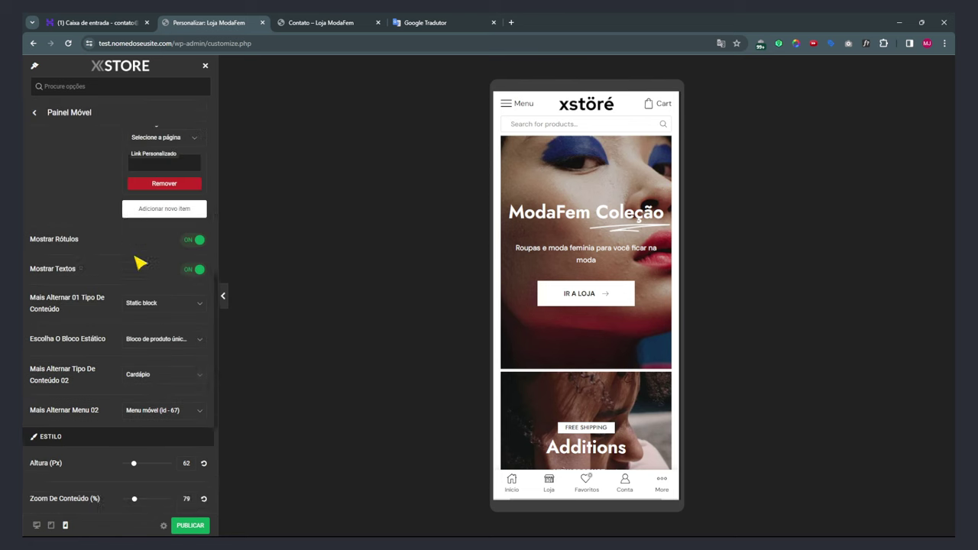
scroll(140, 271, "up", 3)
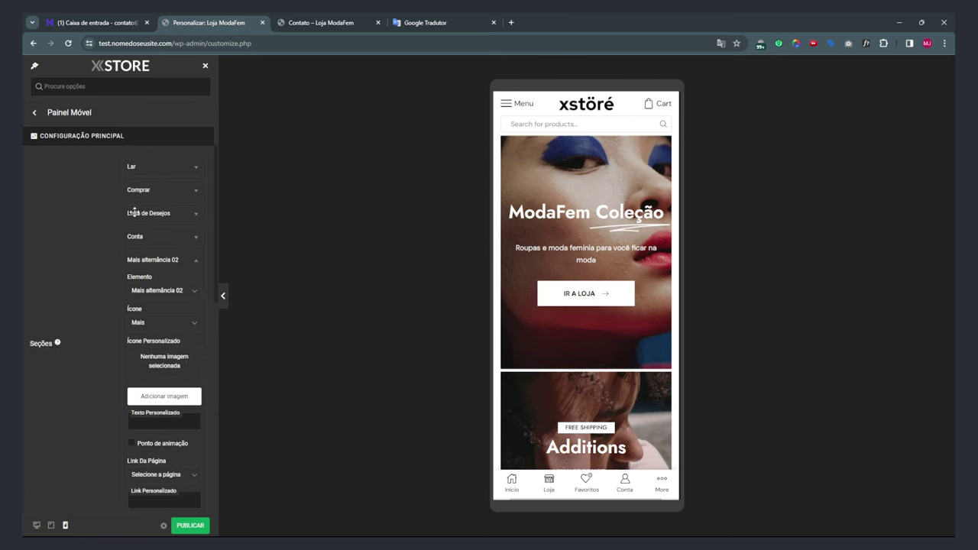
scroll(107, 263, "up", 1)
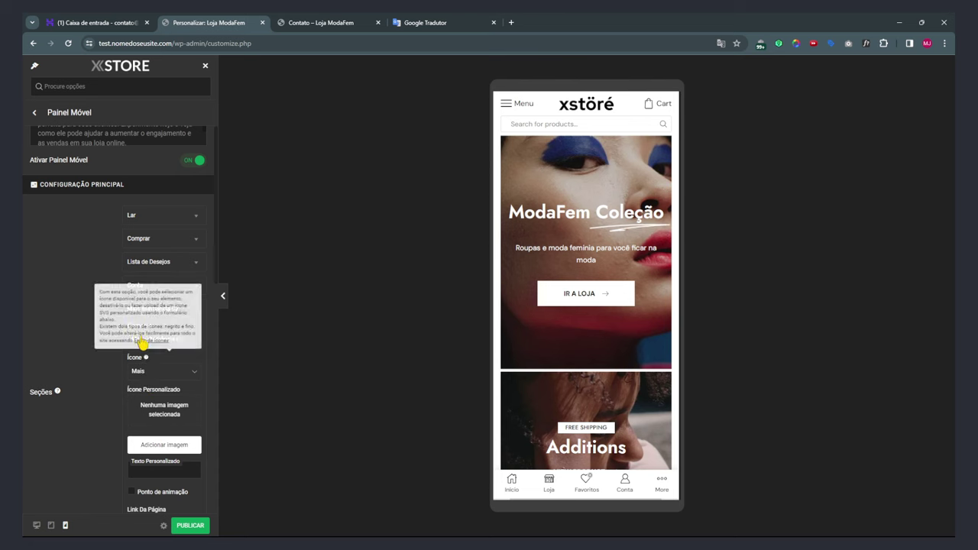
left_click(141, 308)
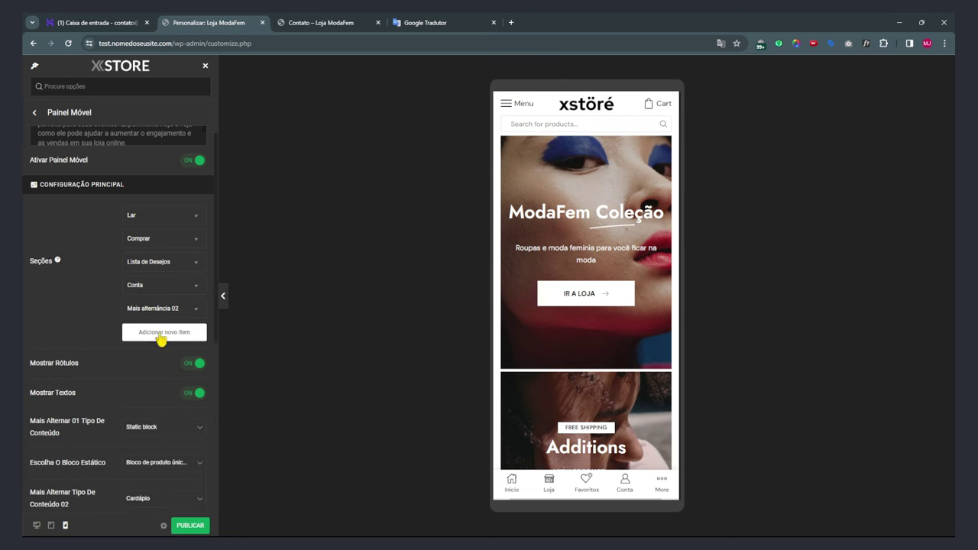
Search 'alt' and set the new panel item's Elemento to Mais alternância 01.
left_click(148, 364)
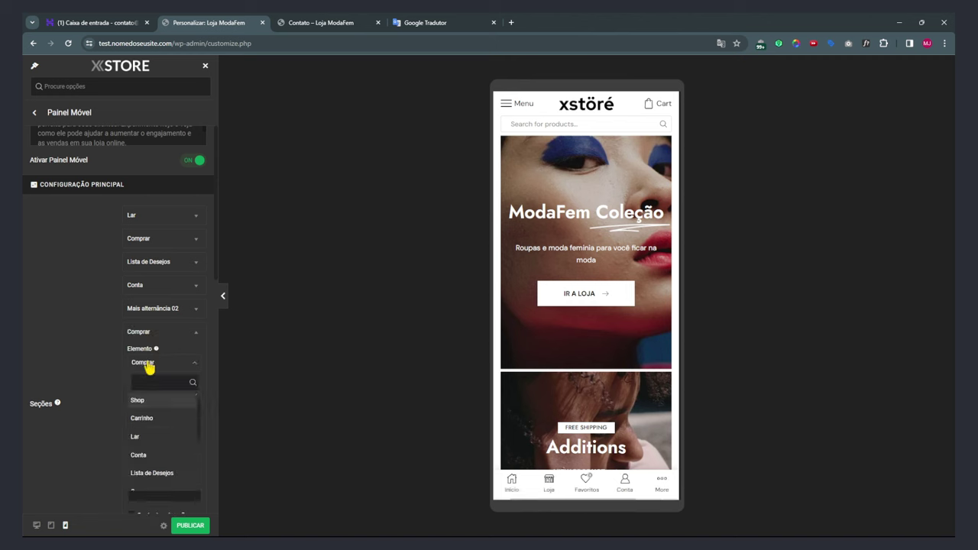
type("alt")
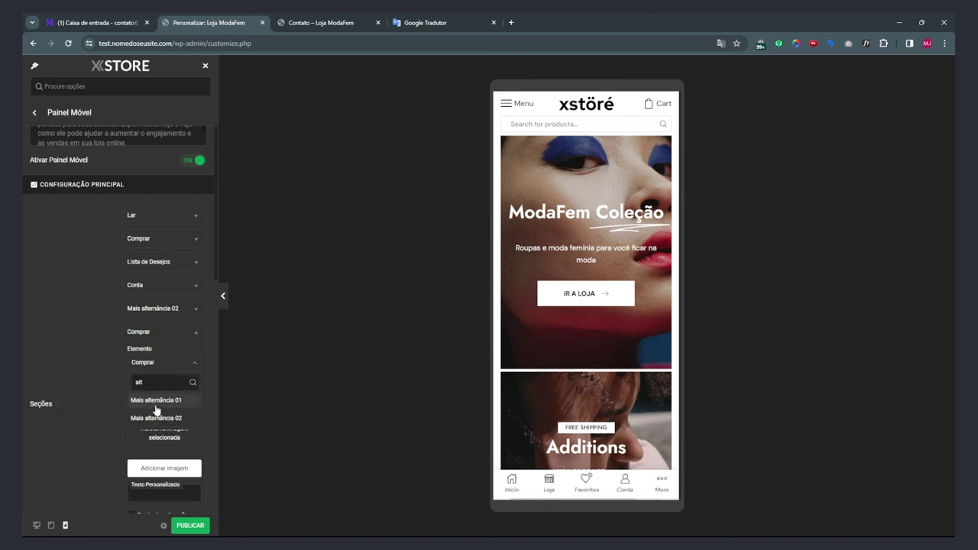
left_click(156, 400)
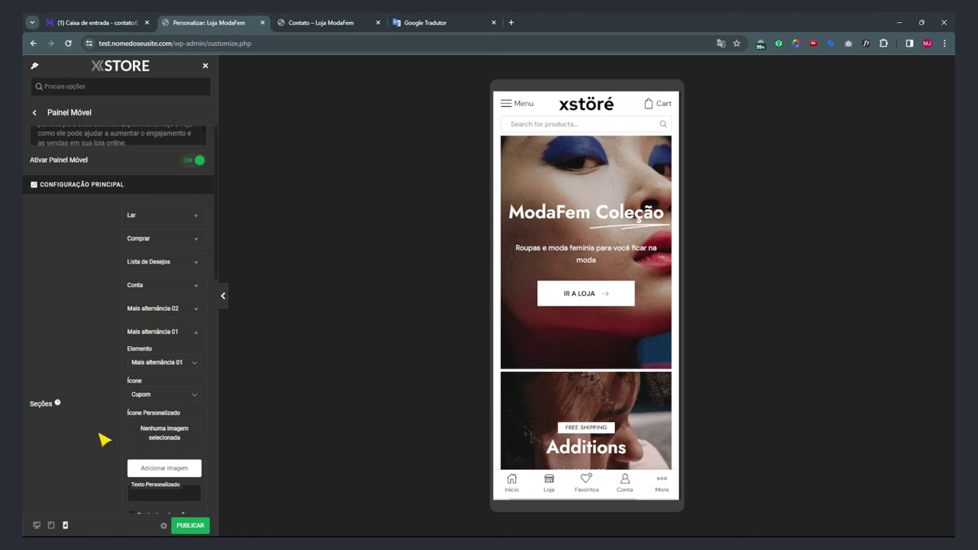
scroll(95, 447, "down", 2)
scroll(96, 449, "down", 3)
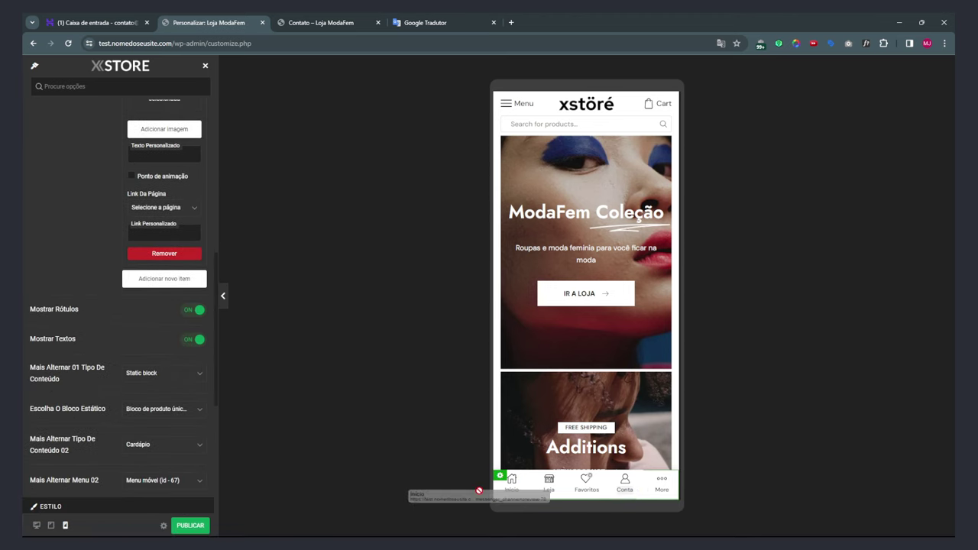
scroll(197, 483, "down", 3)
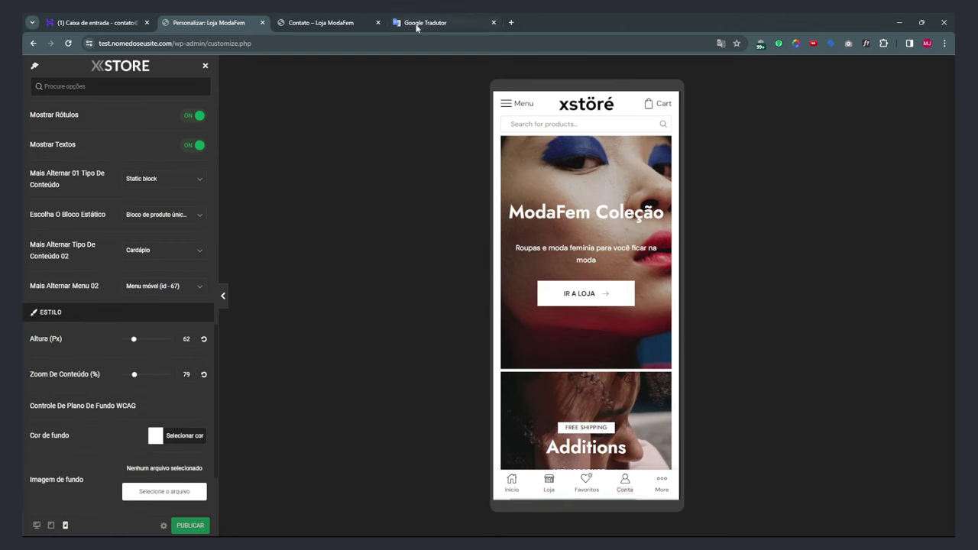
On the live Contato page, check the order-info More panel and the site-links More panel.
left_click(307, 23)
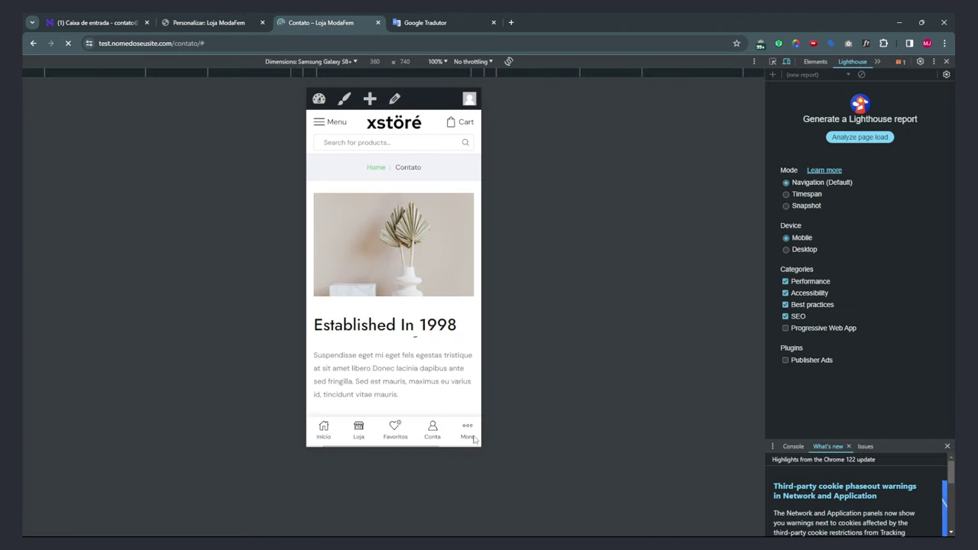
left_click_drag(464, 432, 428, 431)
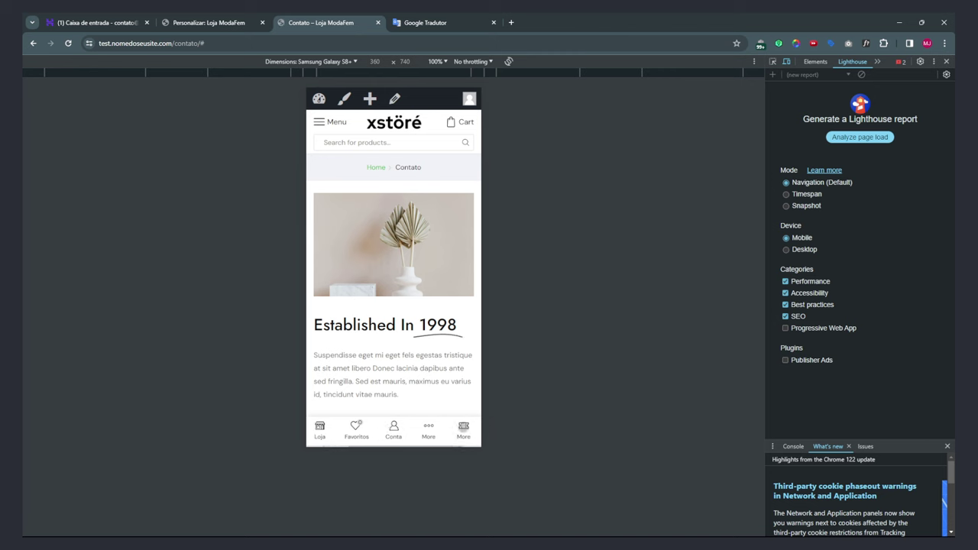
left_click(463, 426)
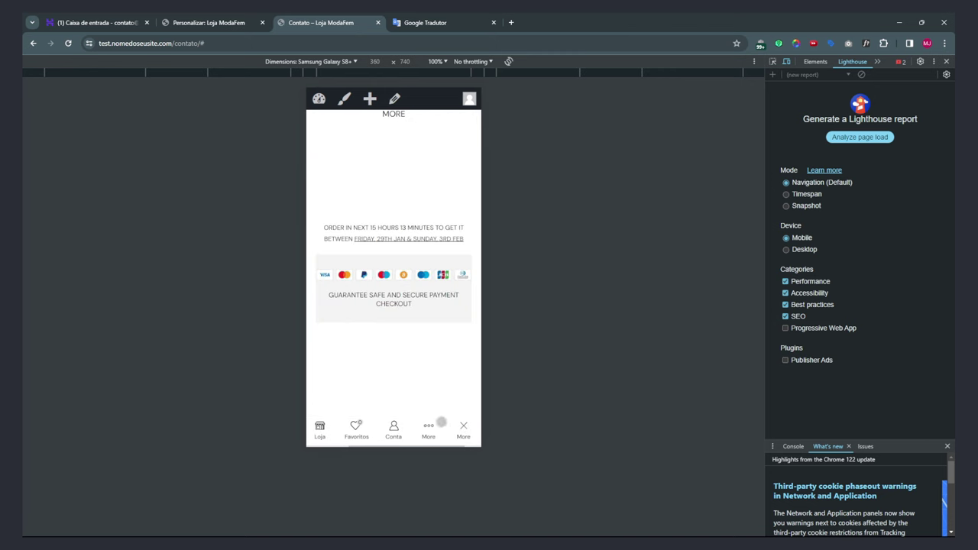
left_click(428, 427)
left_click(429, 427)
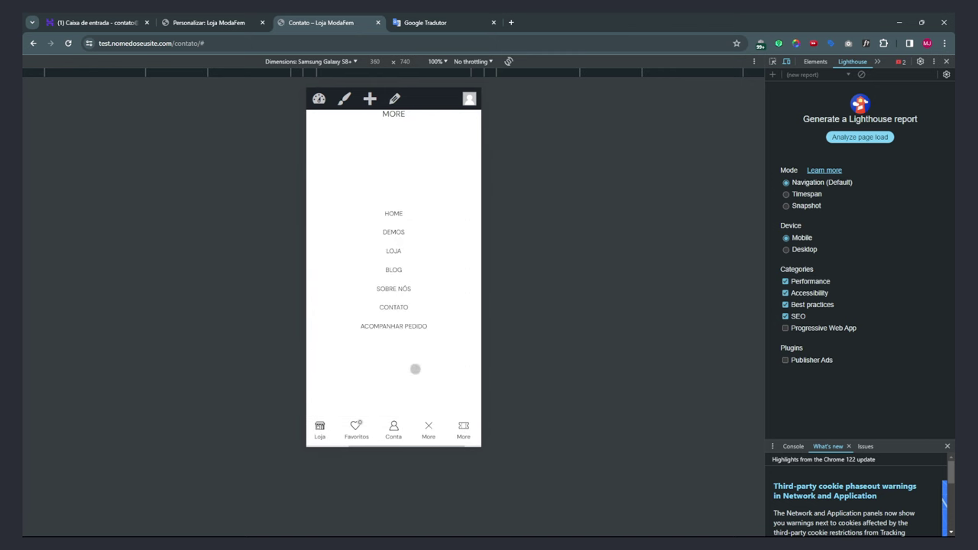
key("ctrl+Page_Up")
scroll(179, 373, "up", 3)
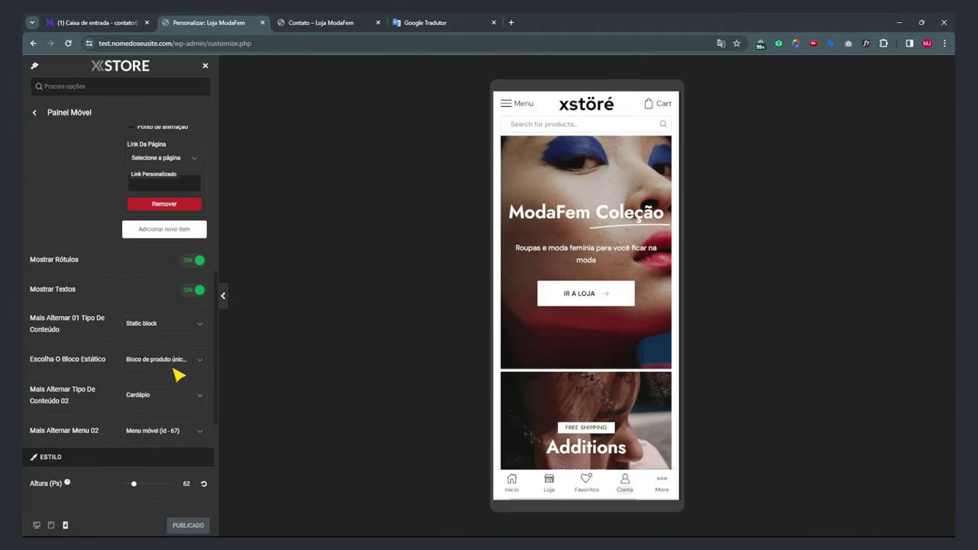
Expand Mais alternância 01 in Painel Móvel > Seções and remove it.
scroll(178, 370, "up", 5)
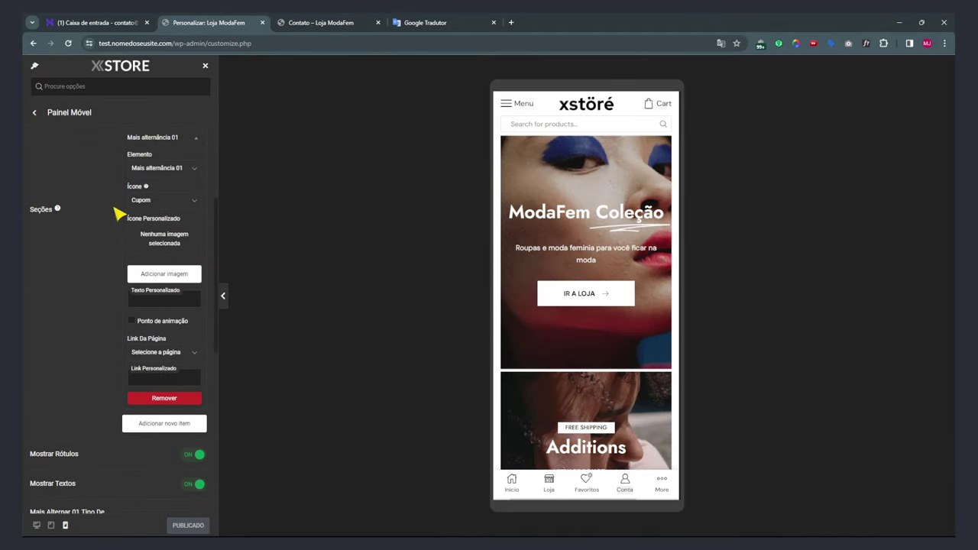
scroll(165, 324, "down", 5)
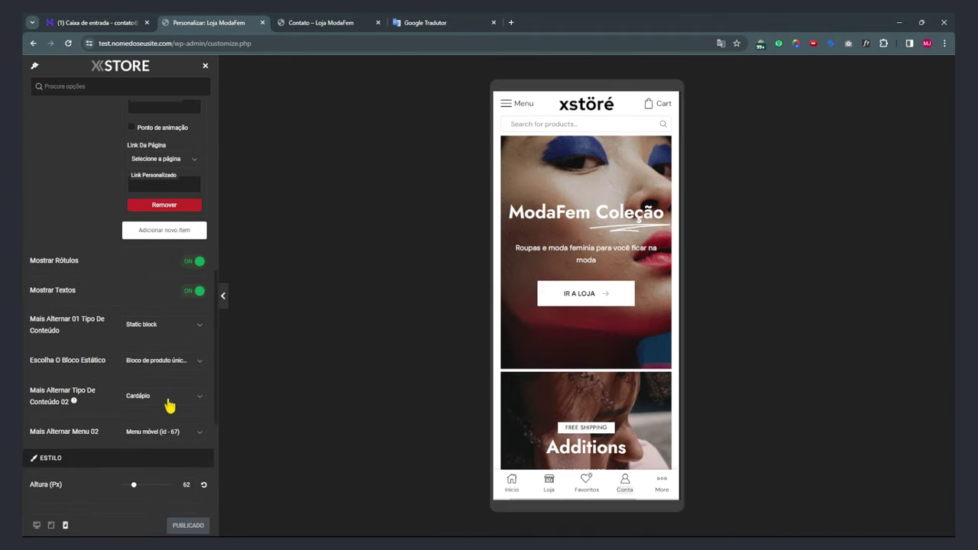
scroll(175, 395, "up", 10)
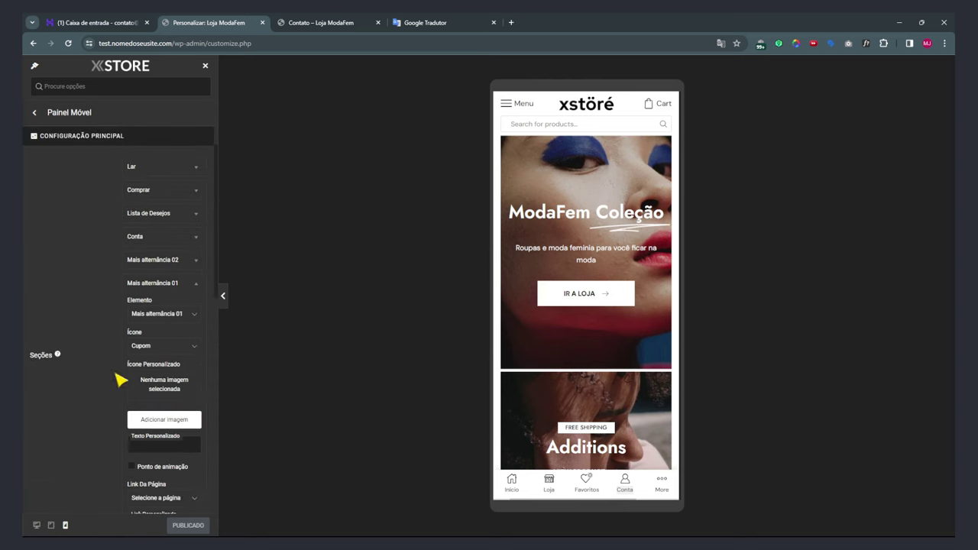
left_click(143, 284)
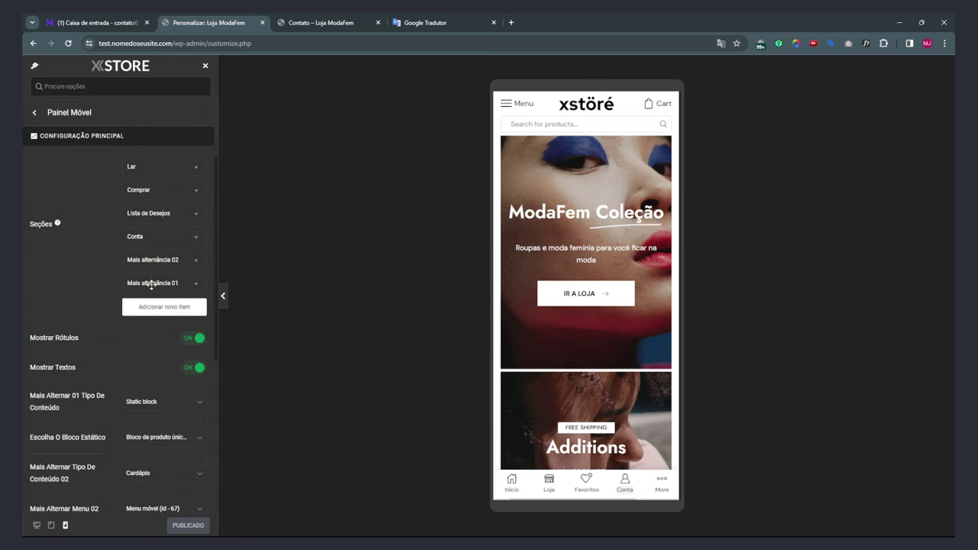
left_click(157, 283)
scroll(168, 461, "down", 1)
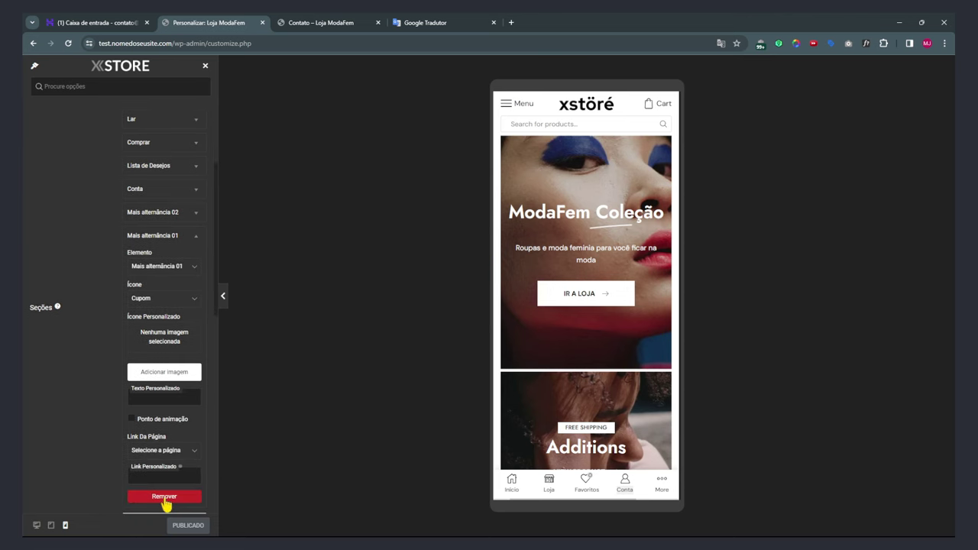
left_click(163, 497)
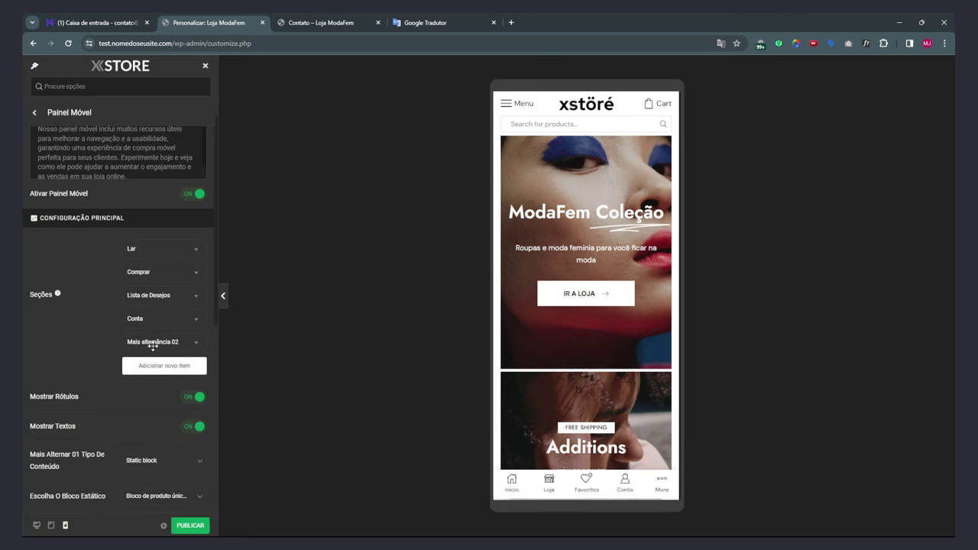
Translate the Customizer page into English.
left_click(723, 43)
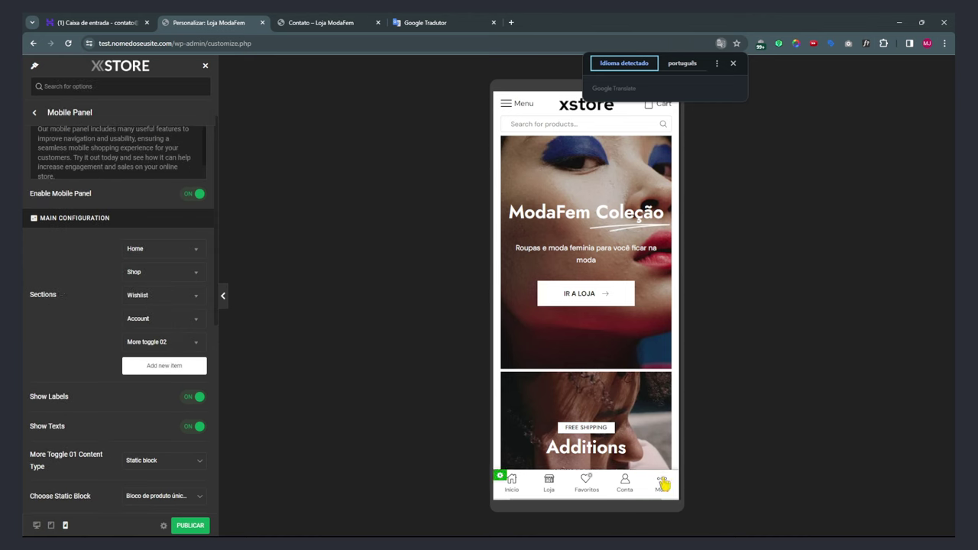
scroll(131, 386, "down", 2)
scroll(132, 386, "down", 4)
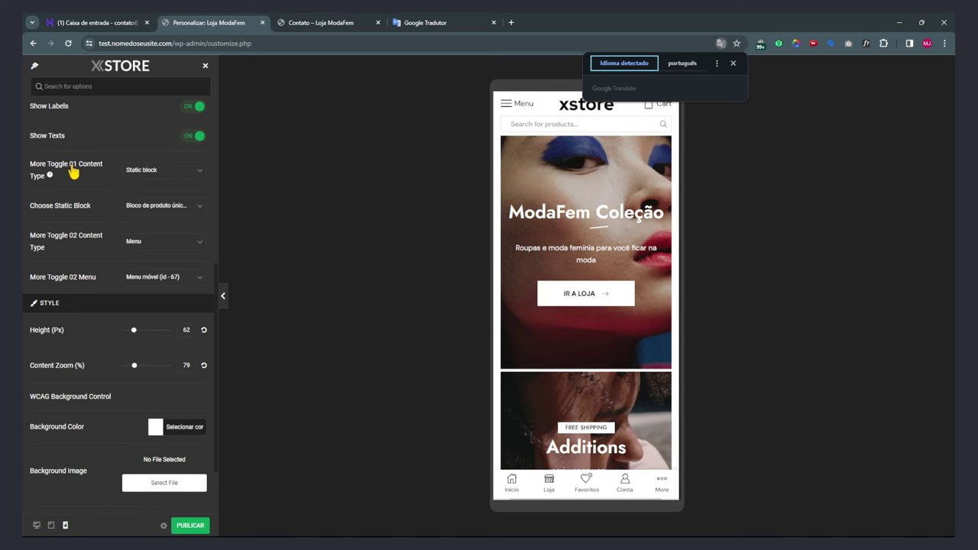
scroll(157, 221, "up", 3)
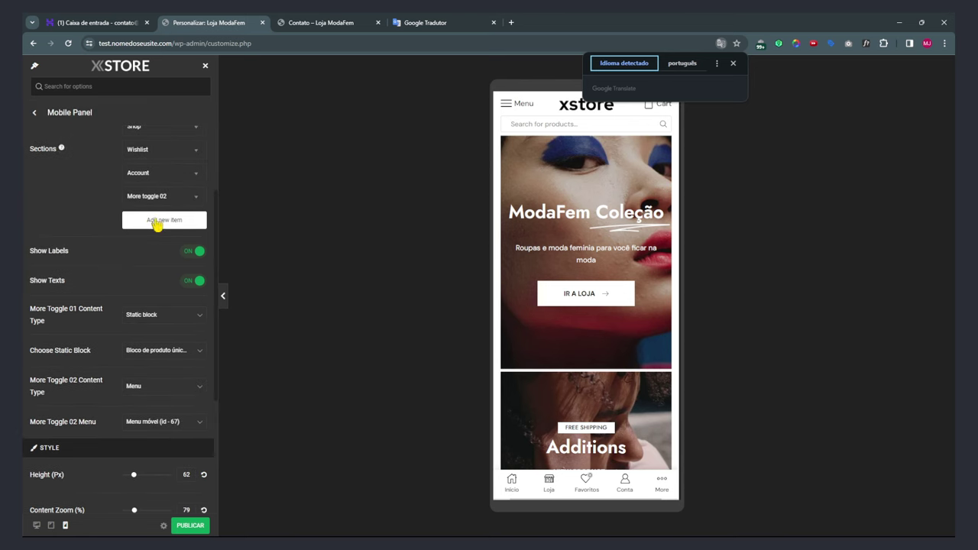
Check More Toggle 01/02 Content Type and Menu, keeping static block, Menu and Menu móvel (id - 67).
left_click(148, 316)
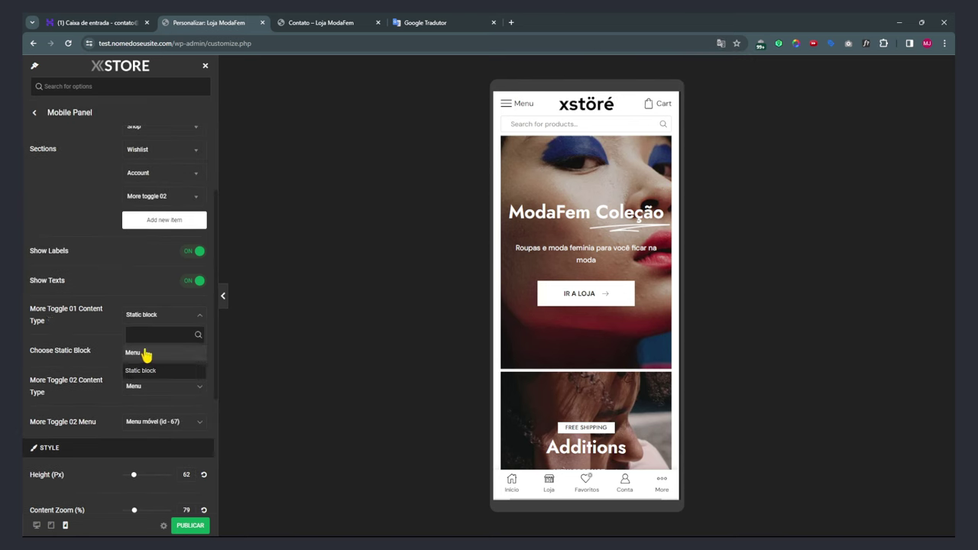
left_click(106, 330)
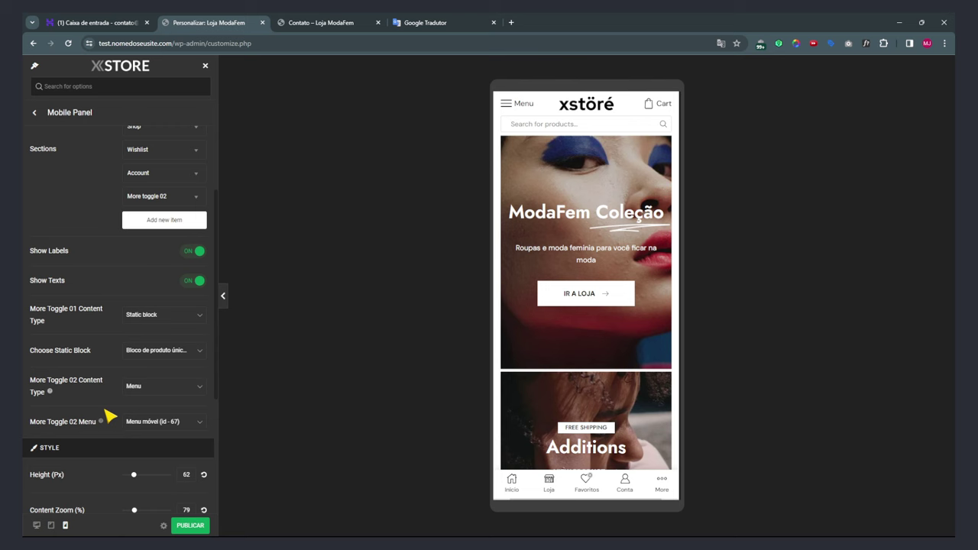
left_click(151, 394)
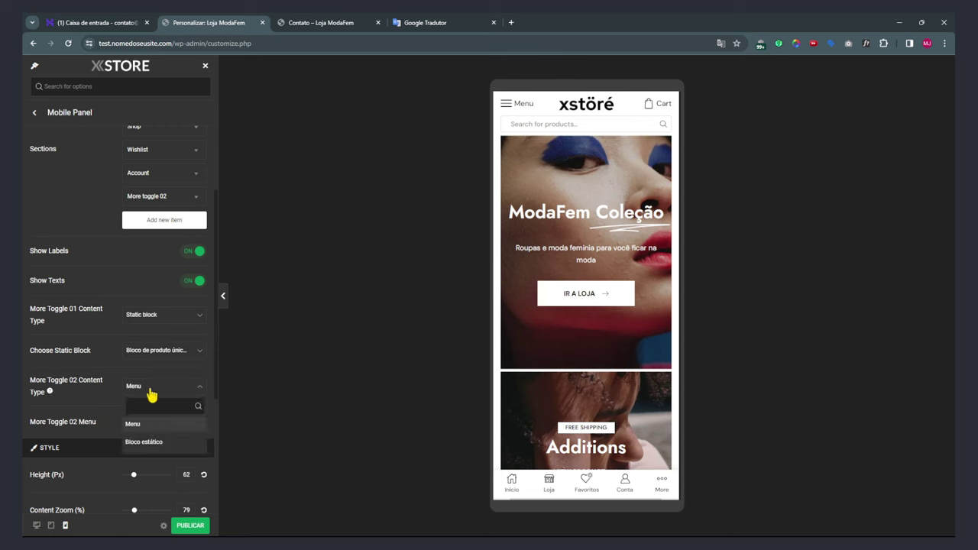
left_click(92, 398)
scroll(96, 397, "down", 4)
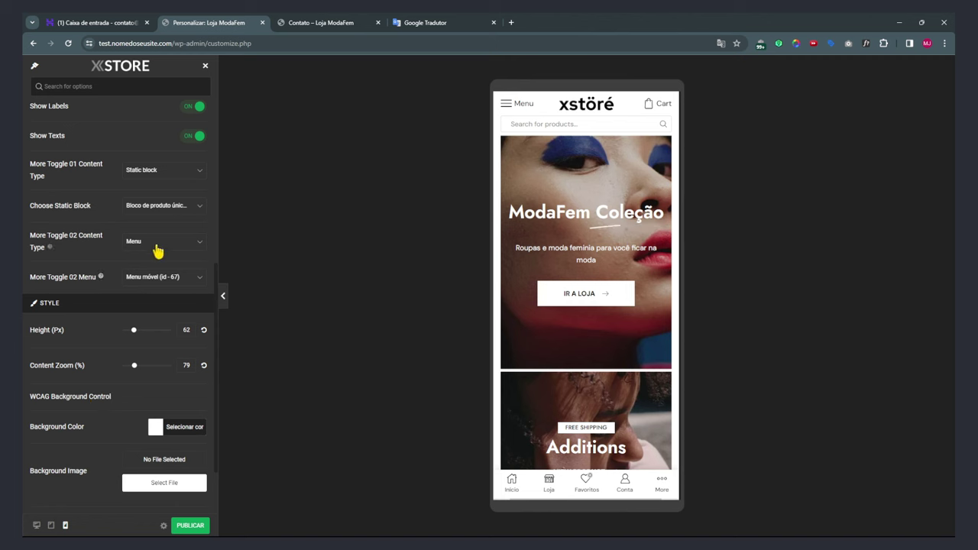
left_click(142, 275)
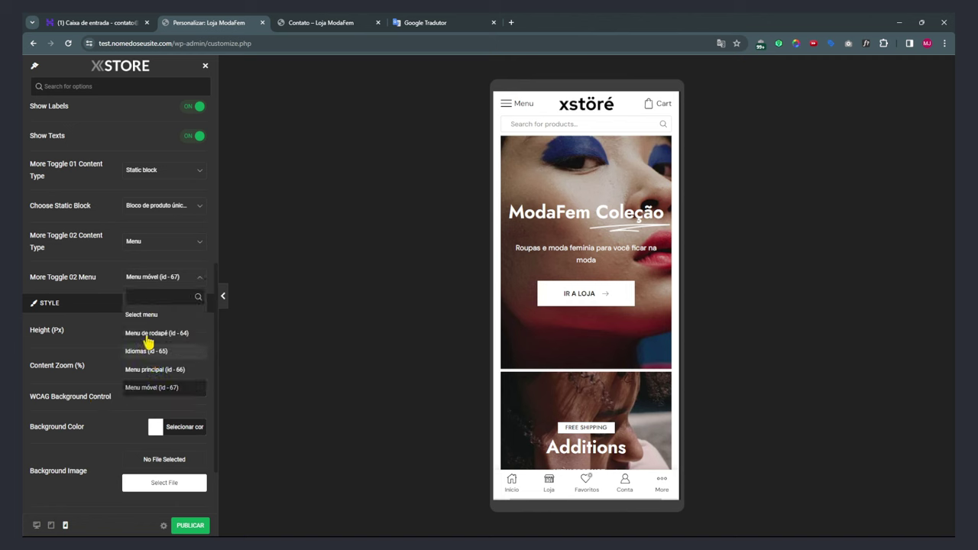
left_click(101, 291)
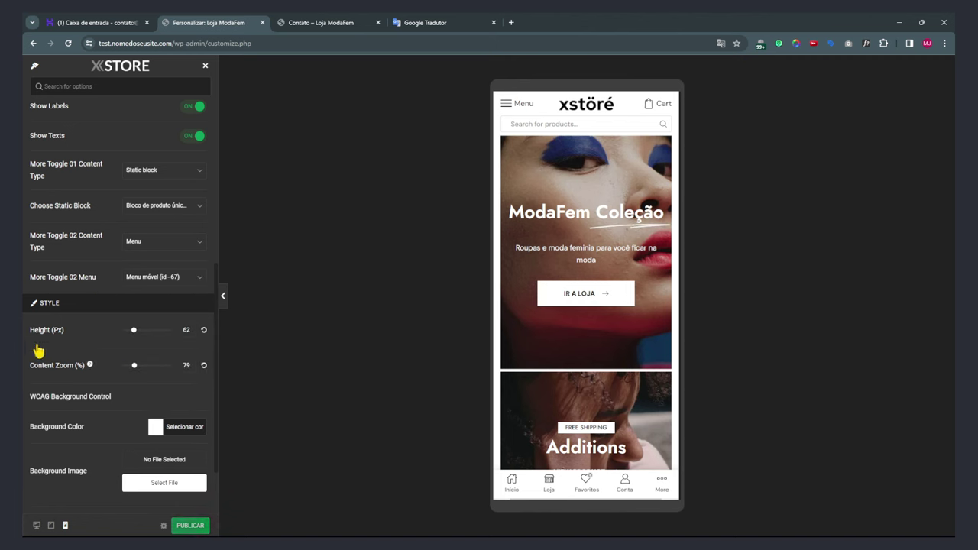
Reset Style Height (Px) to 60 and drag Content Zoom (%) down to 70.
scroll(92, 362, "down", 1)
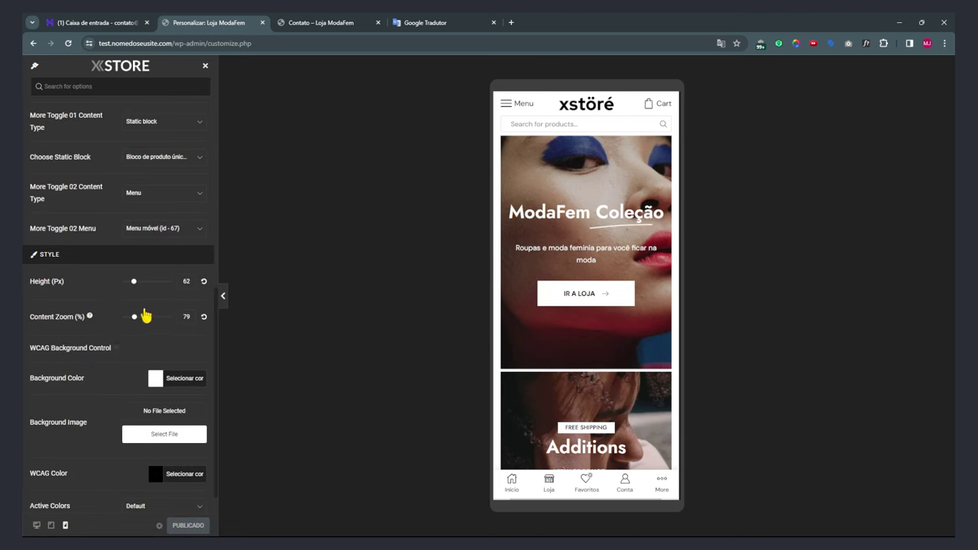
mouse_move(134, 290)
left_mouse_down()
mouse_move(149, 283)
mouse_move(112, 289)
mouse_move(136, 286)
left_mouse_up()
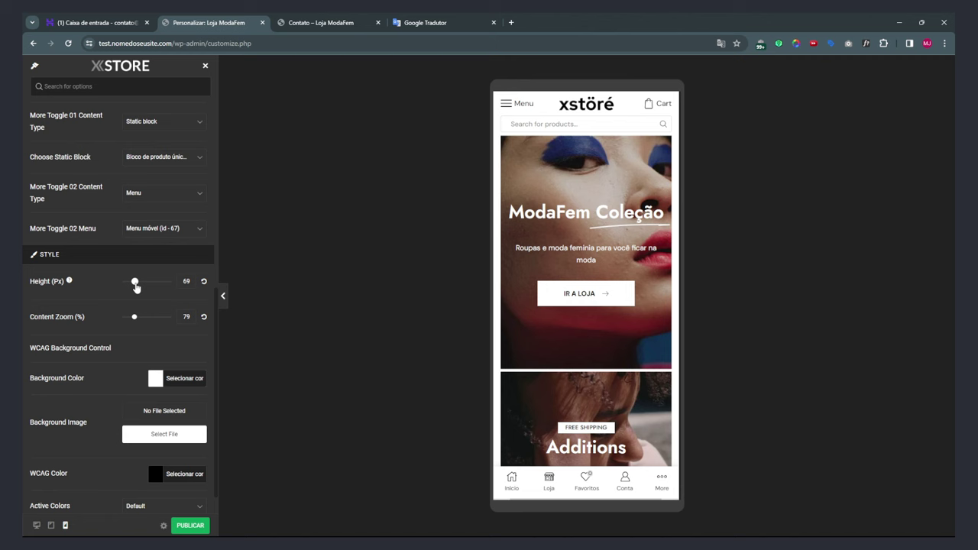
left_click(204, 282)
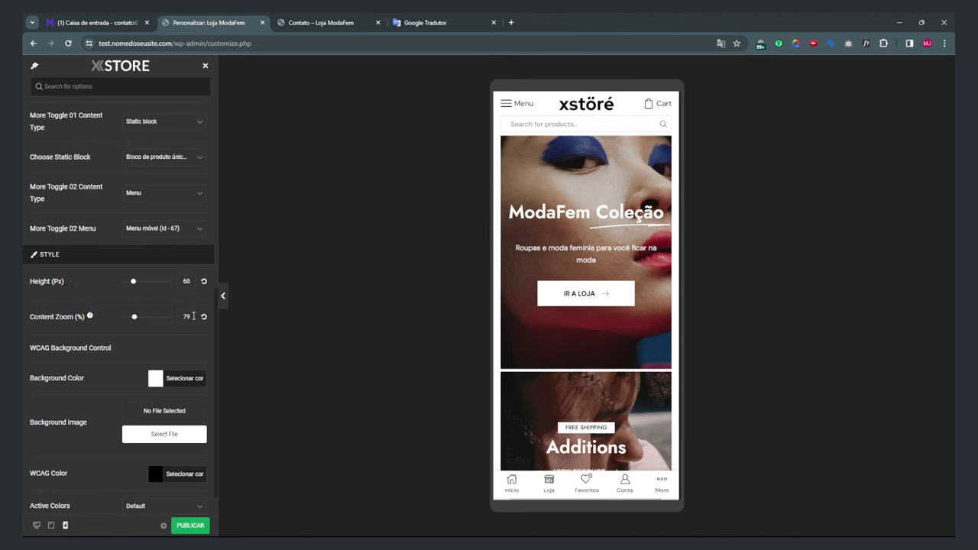
left_click_drag(135, 318, 154, 317)
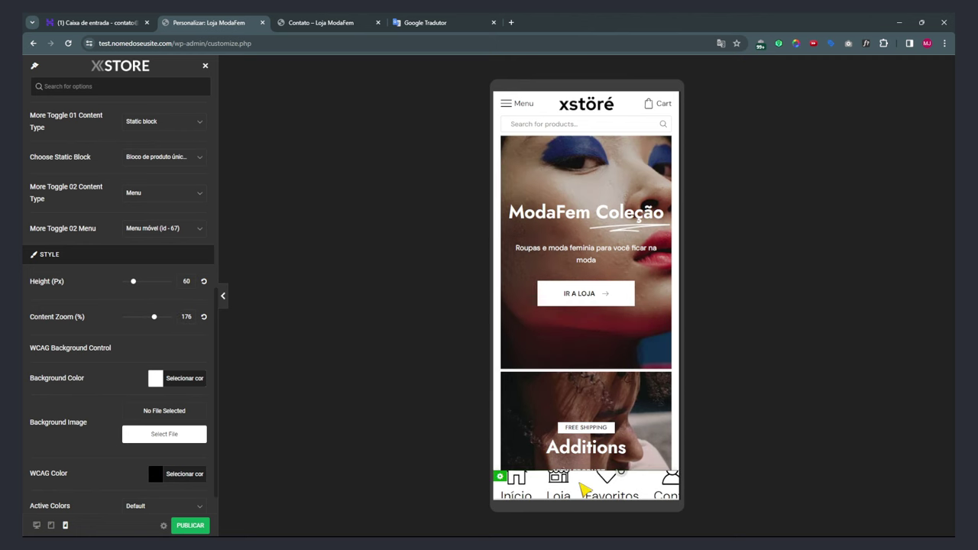
left_click(203, 318)
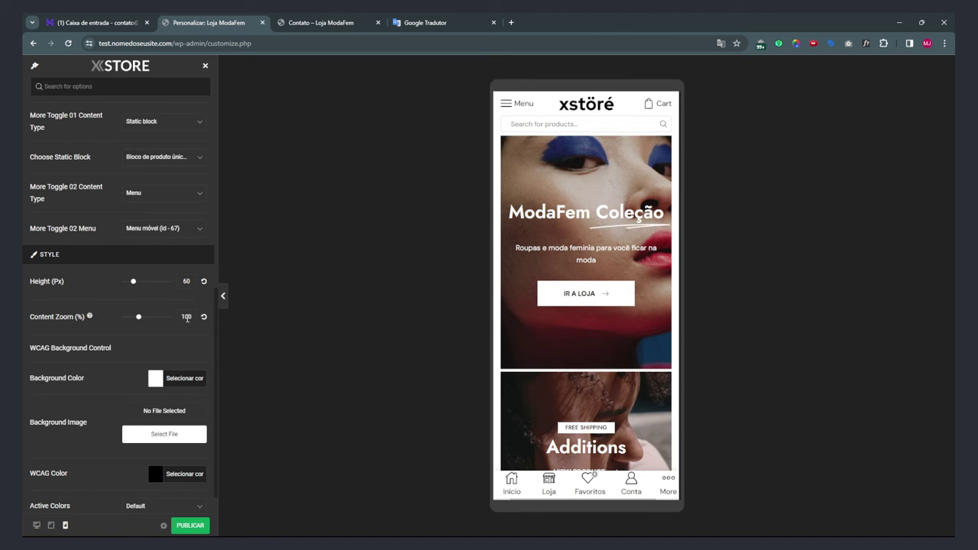
left_click_drag(181, 316, 198, 321)
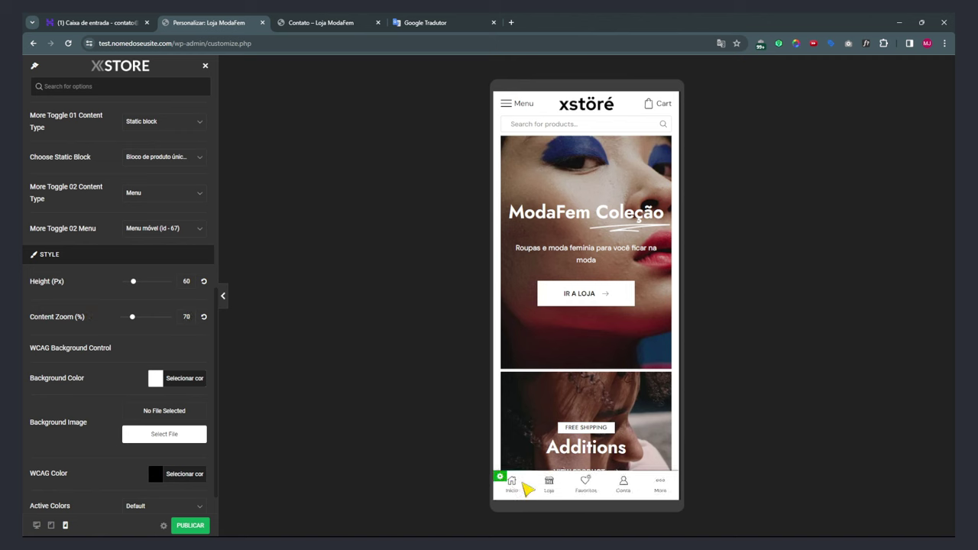
scroll(136, 334, "down", 1)
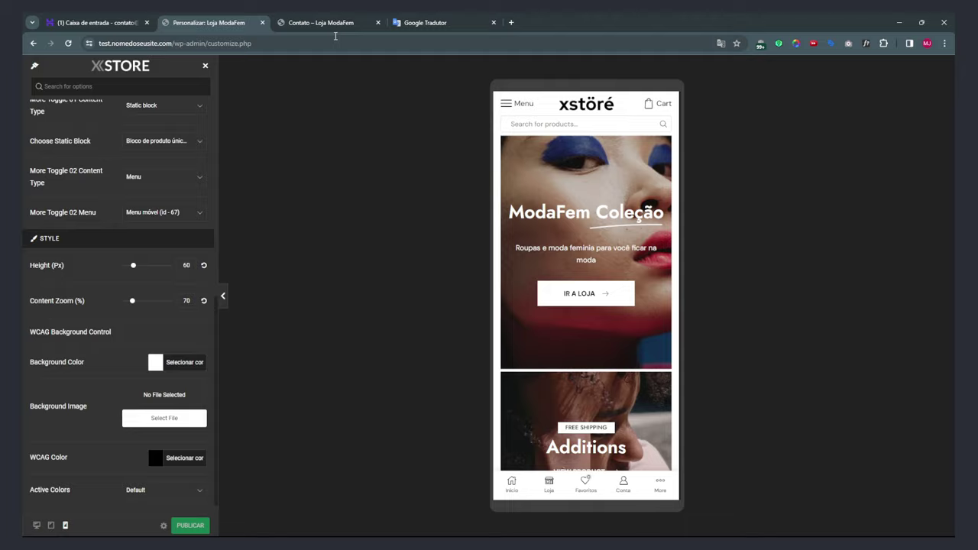
key("ctrl+Tab")
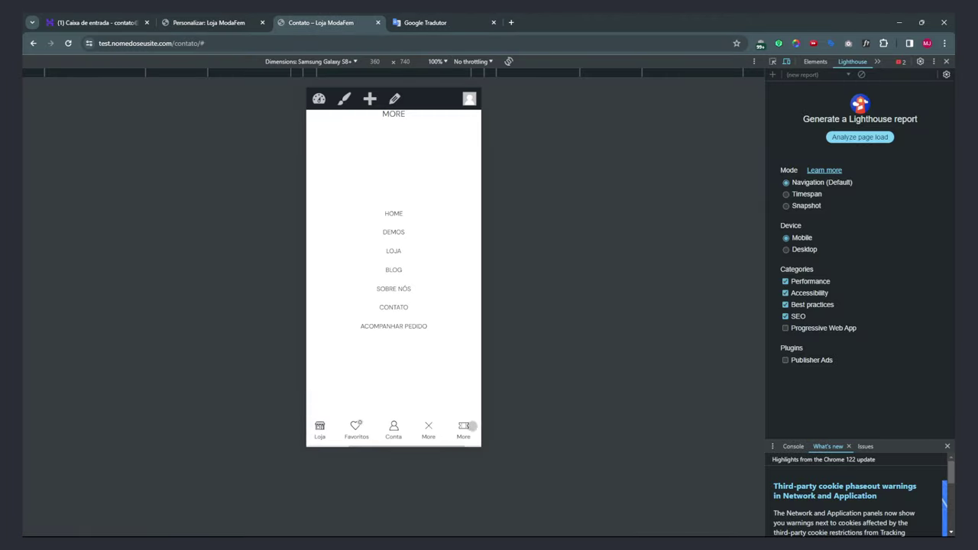
left_click_drag(365, 425, 401, 424)
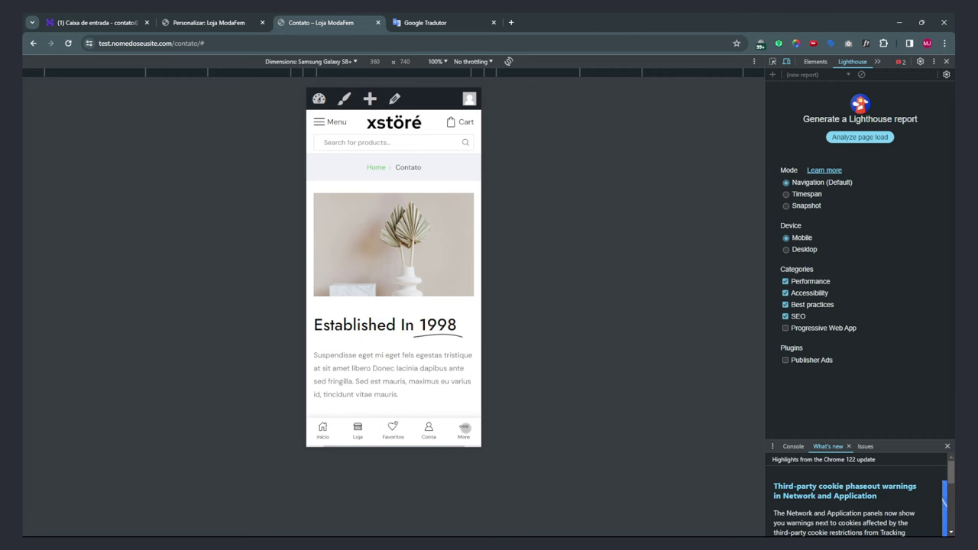
left_click(464, 428)
left_click(214, 22)
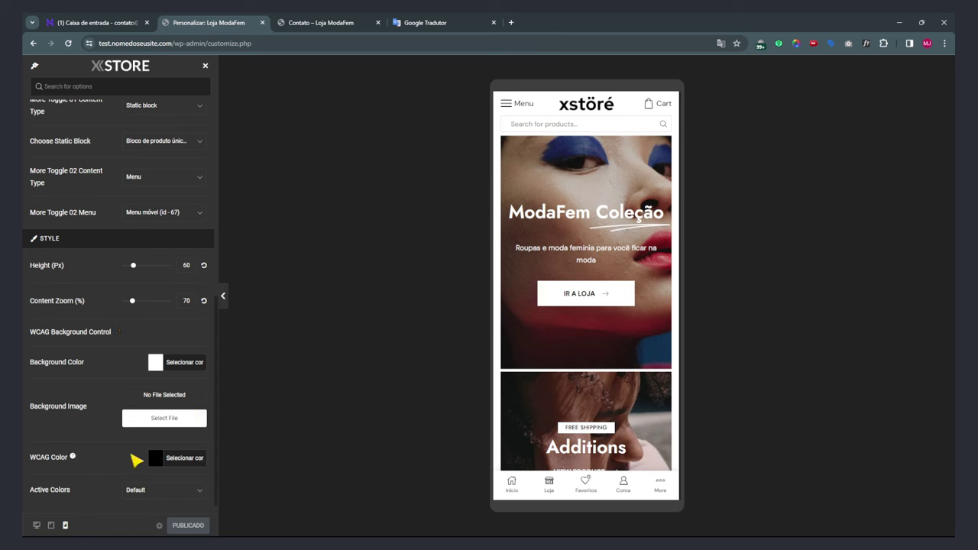
Try a purple #8224e3 WCAG colour, then set the mobile bar background to white after testing black.
left_click(161, 461)
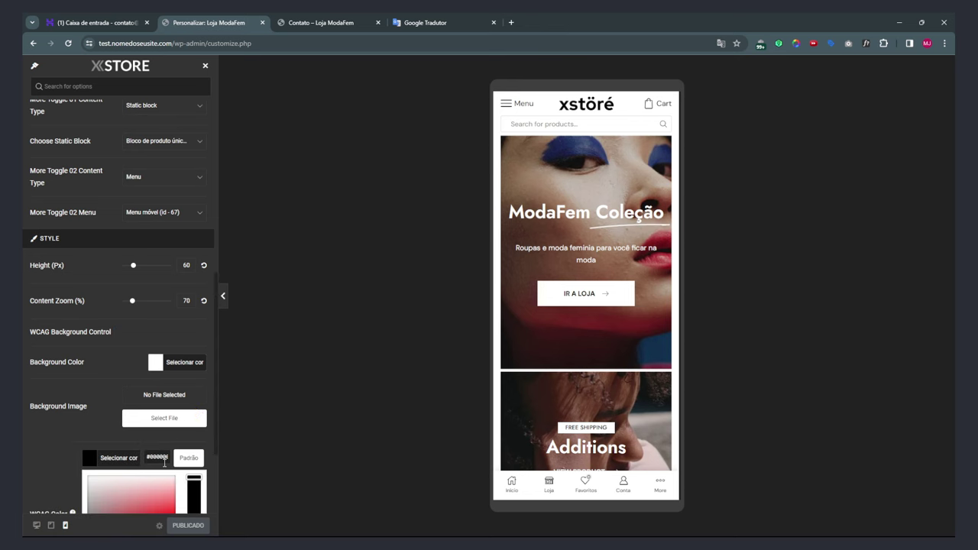
scroll(164, 462, "down", 2)
left_click(171, 457)
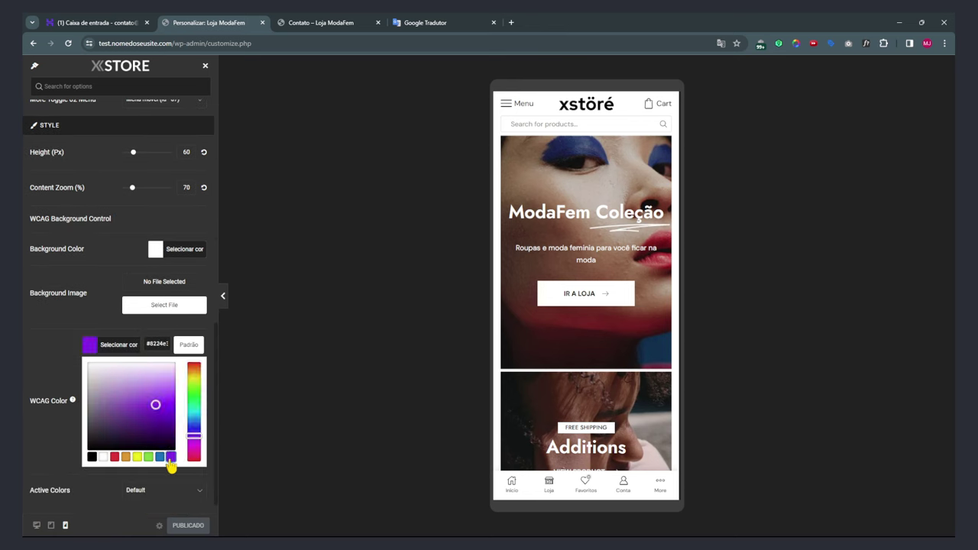
left_click(61, 371)
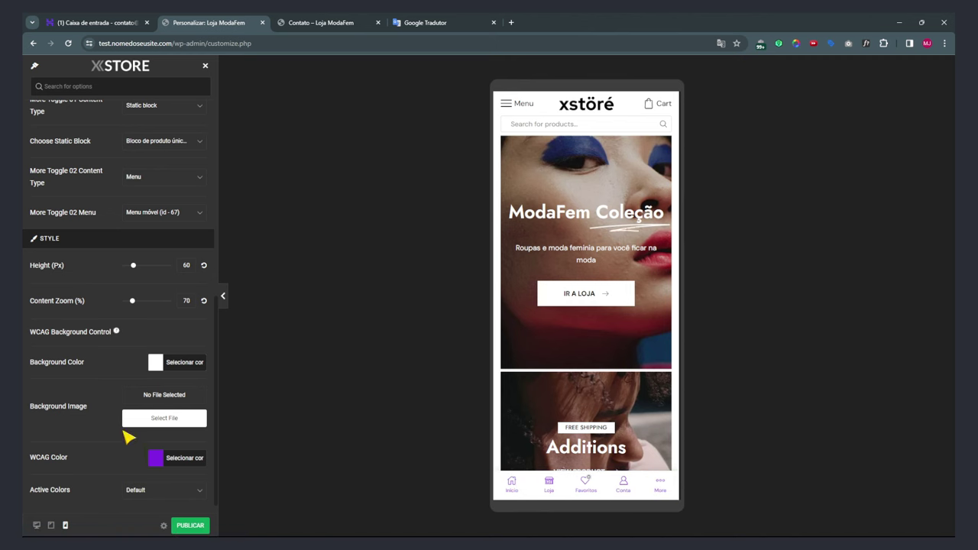
left_click(155, 366)
left_click(93, 478)
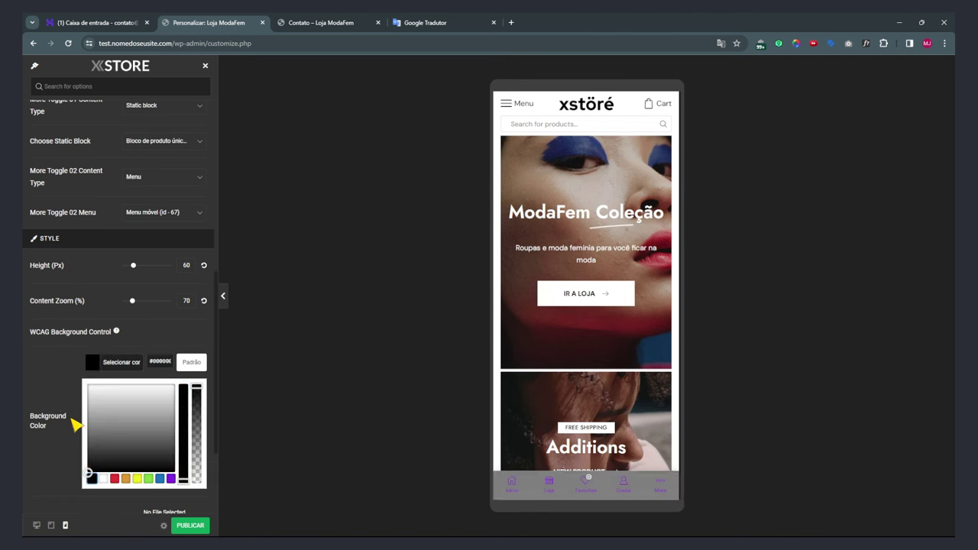
left_click(76, 459)
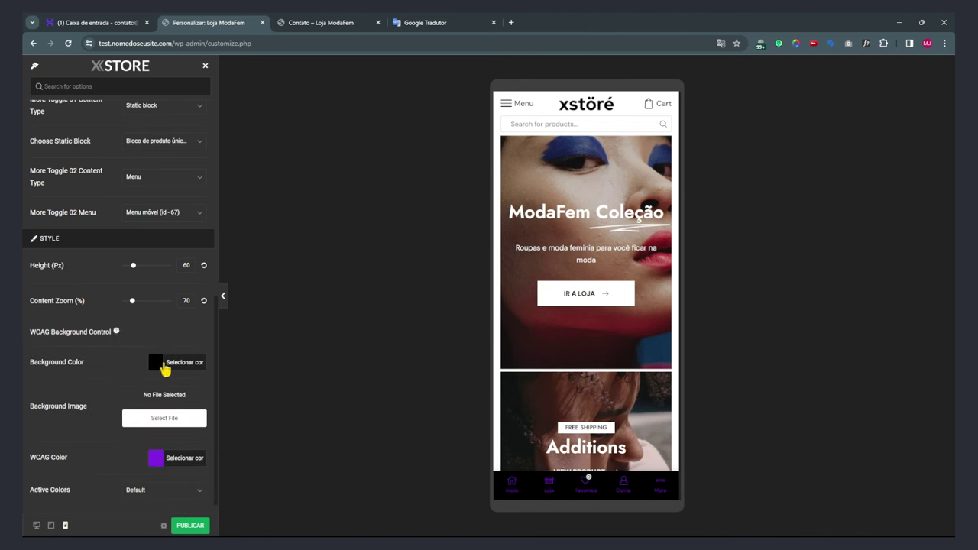
left_click(158, 365)
left_click(103, 478)
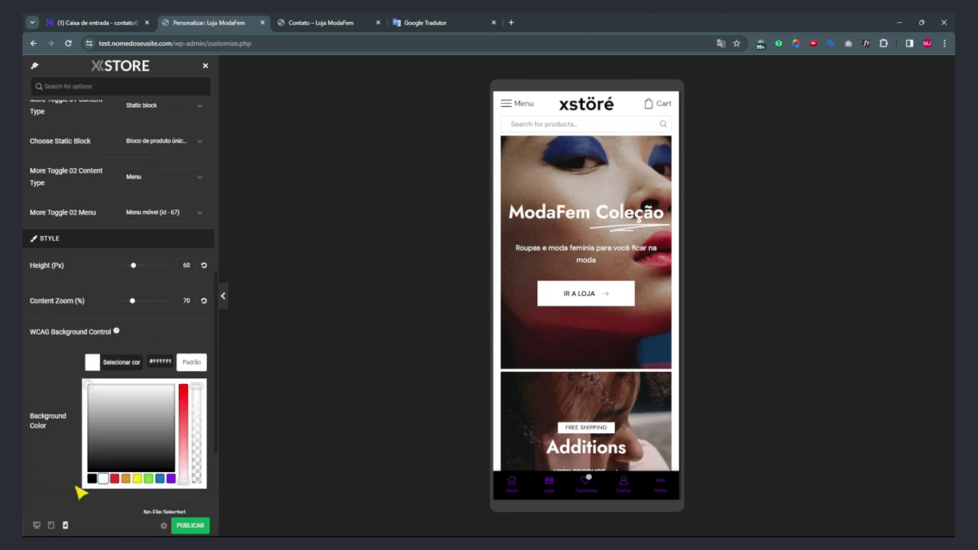
Set the mobile bar text colour to black and switch Active Colors to Custom.
left_click(35, 468)
left_click(156, 461)
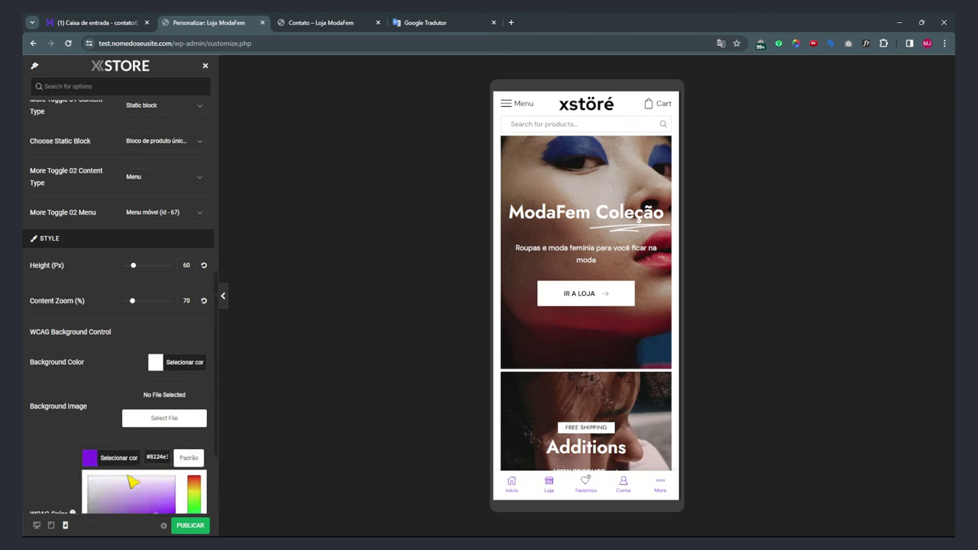
left_click(96, 477)
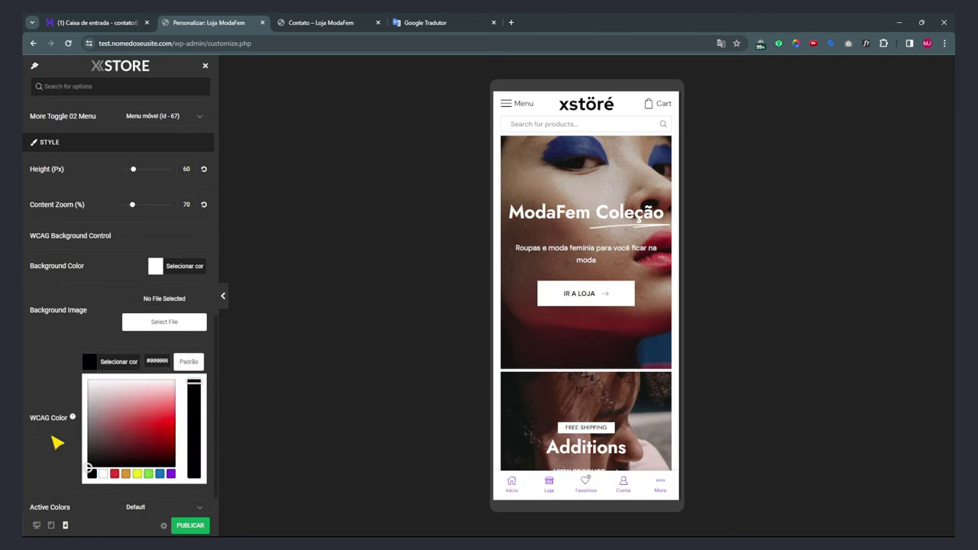
left_click(59, 442)
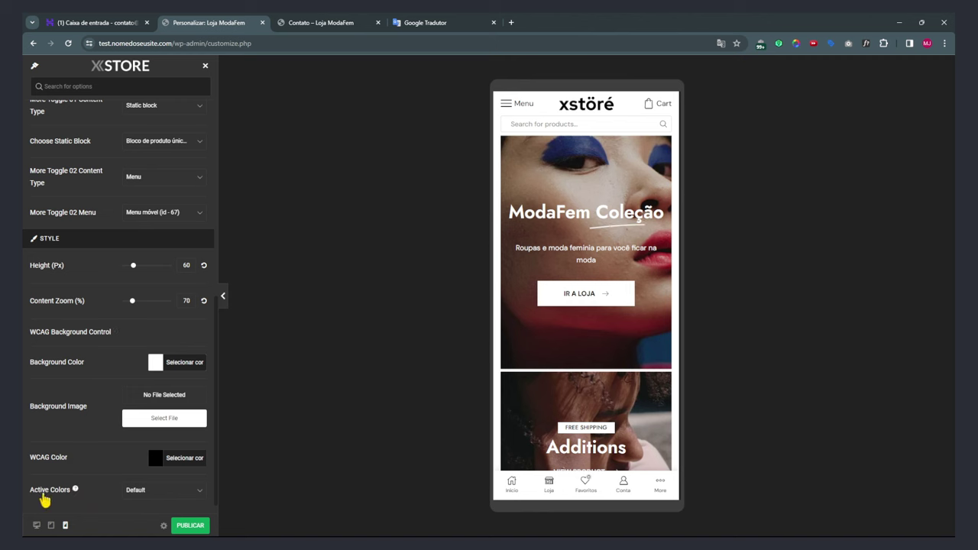
left_click(147, 490)
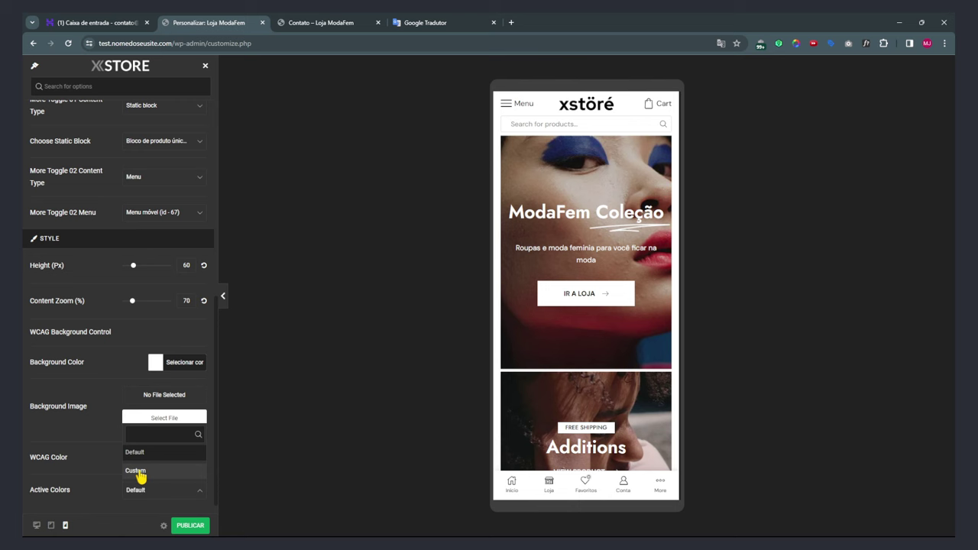
left_click(138, 471)
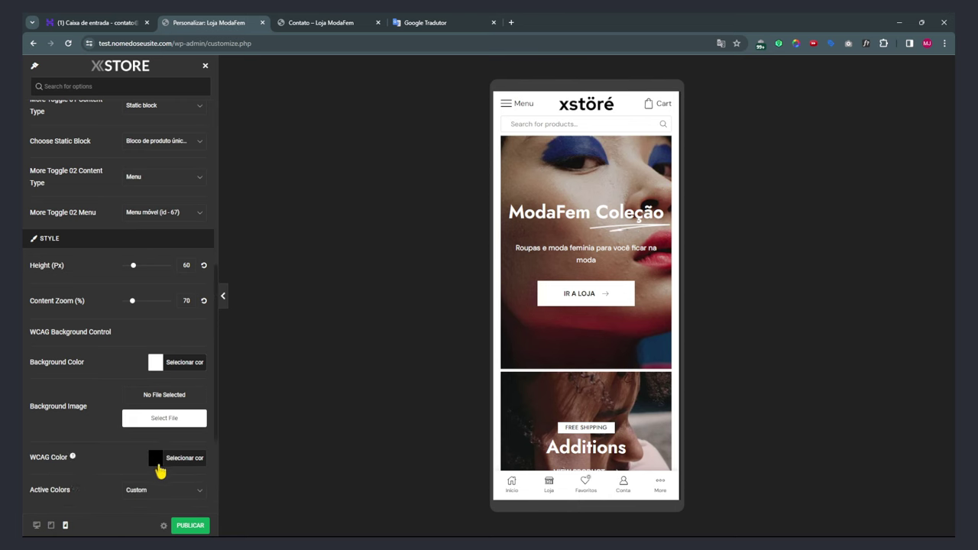
scroll(159, 472, "down", 2)
Test a red, then black, active item background with purple active item text.
left_click(156, 409)
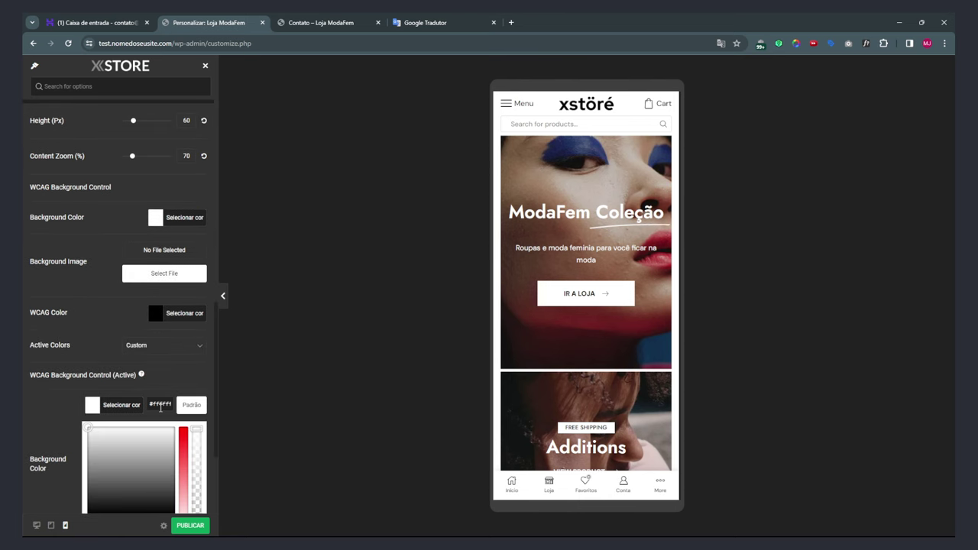
left_click(181, 456)
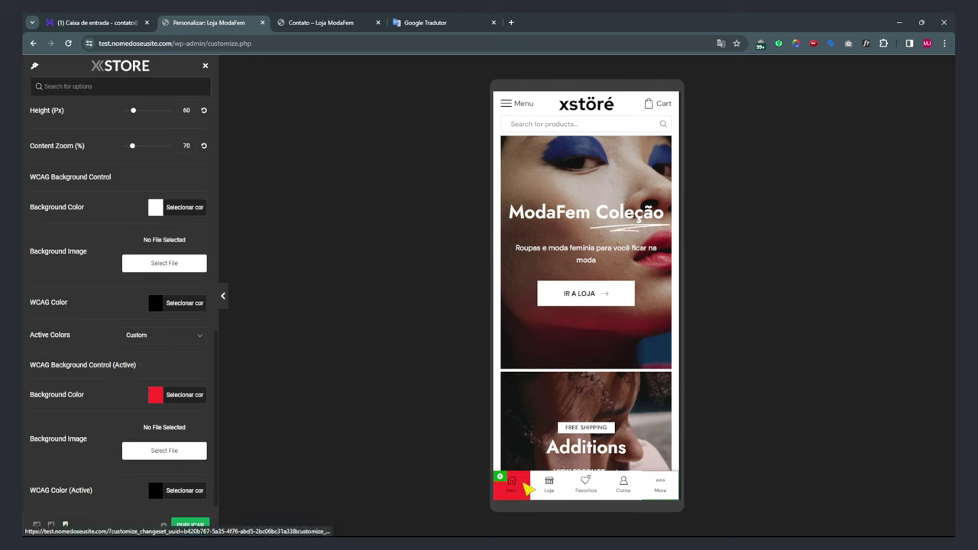
left_click(157, 491)
scroll(140, 491, "down", 2)
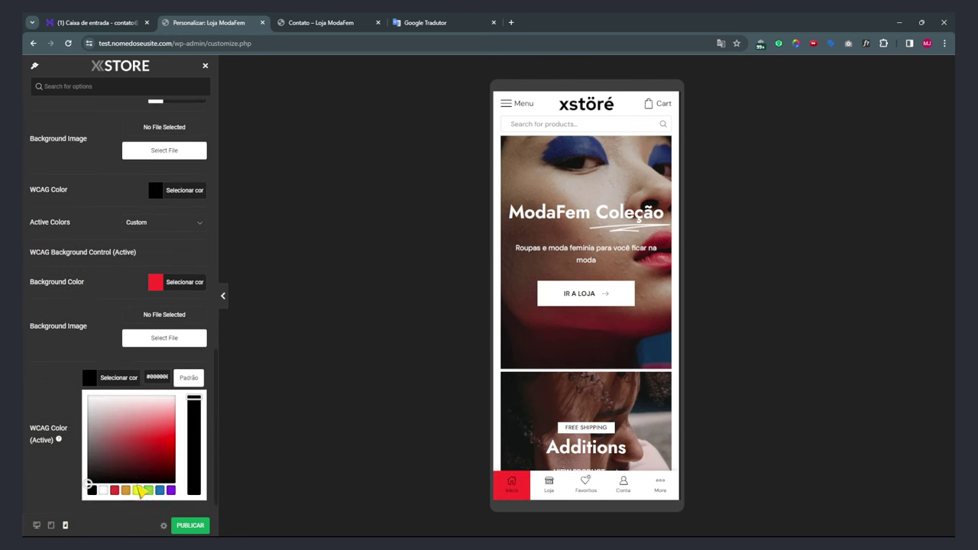
left_click(170, 490)
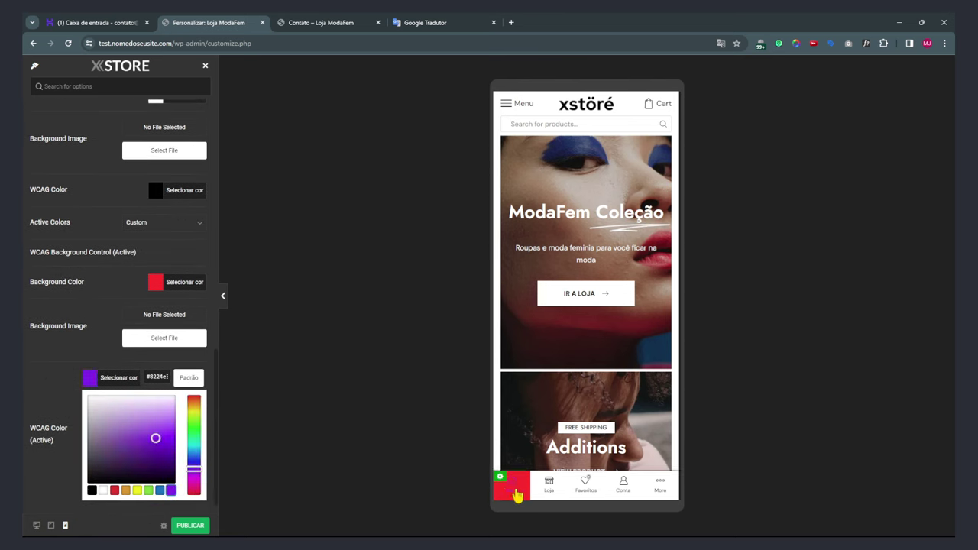
left_click(155, 283)
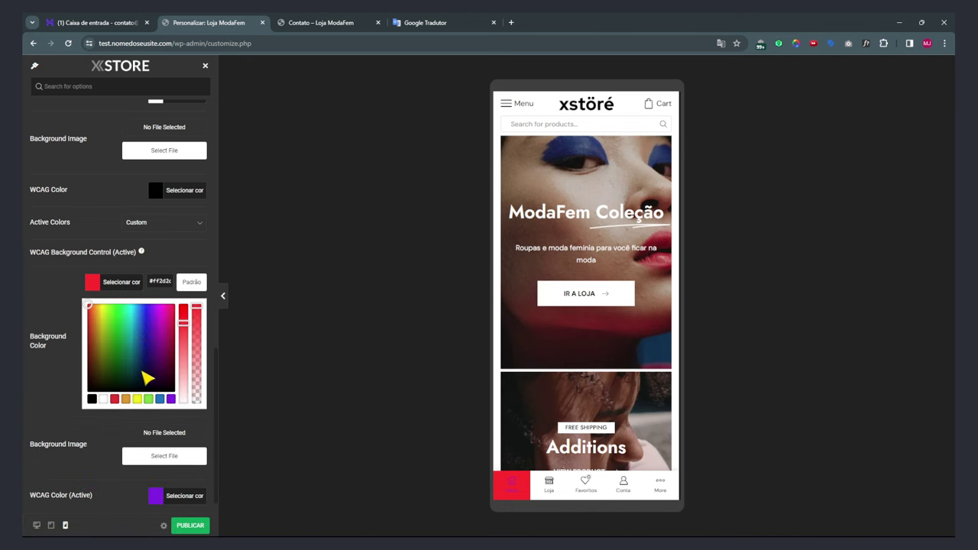
left_click(93, 400)
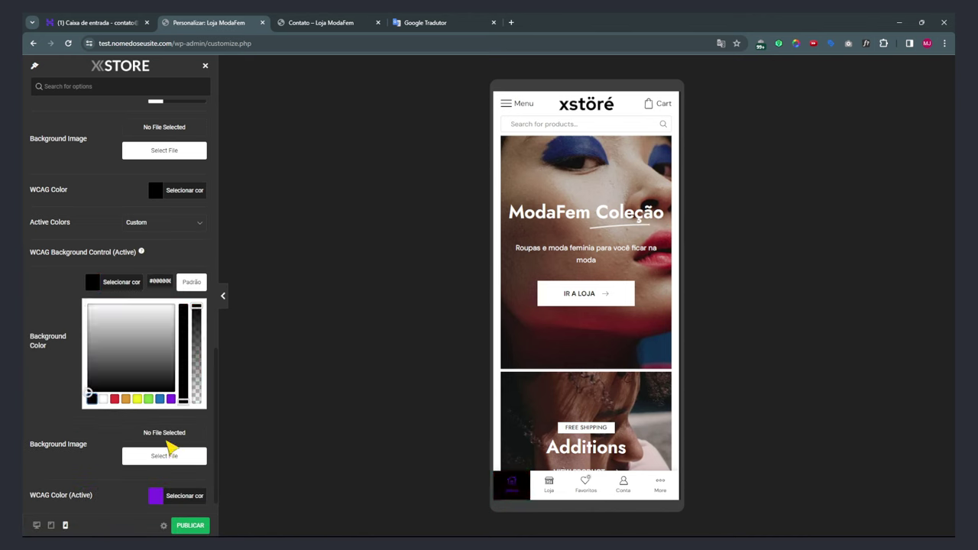
Preview the Loja shop page, revert Active Colors to Default, and switch to desktop preview.
left_click(551, 483)
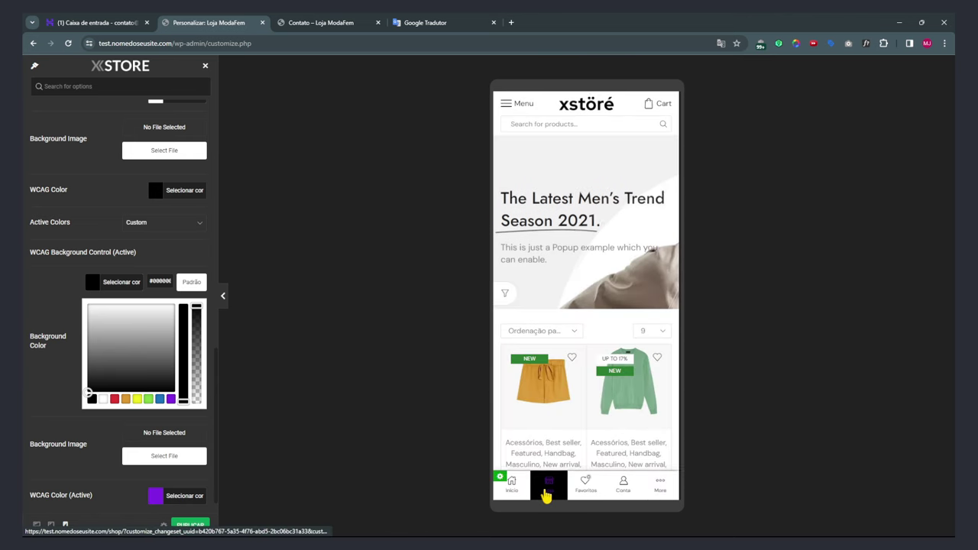
scroll(581, 486, "down", 1)
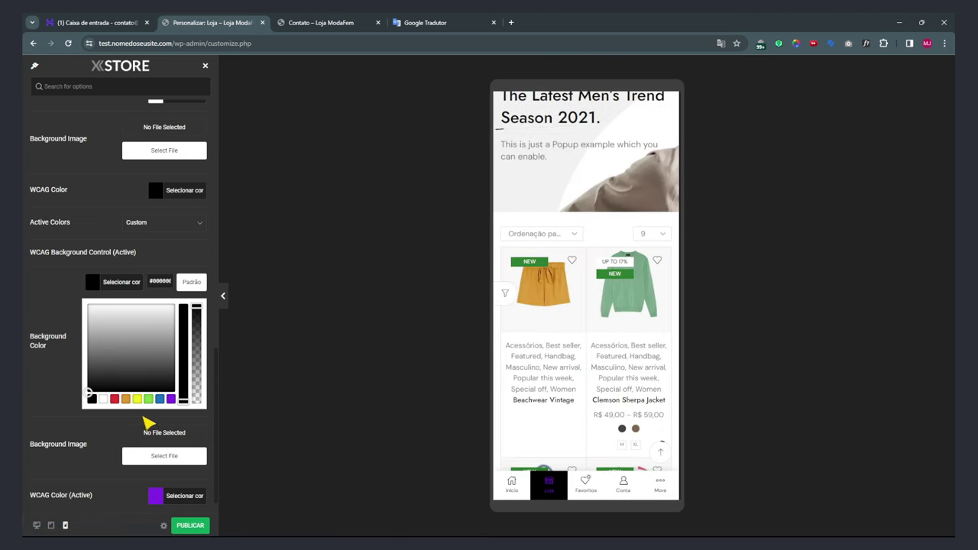
left_click(144, 223)
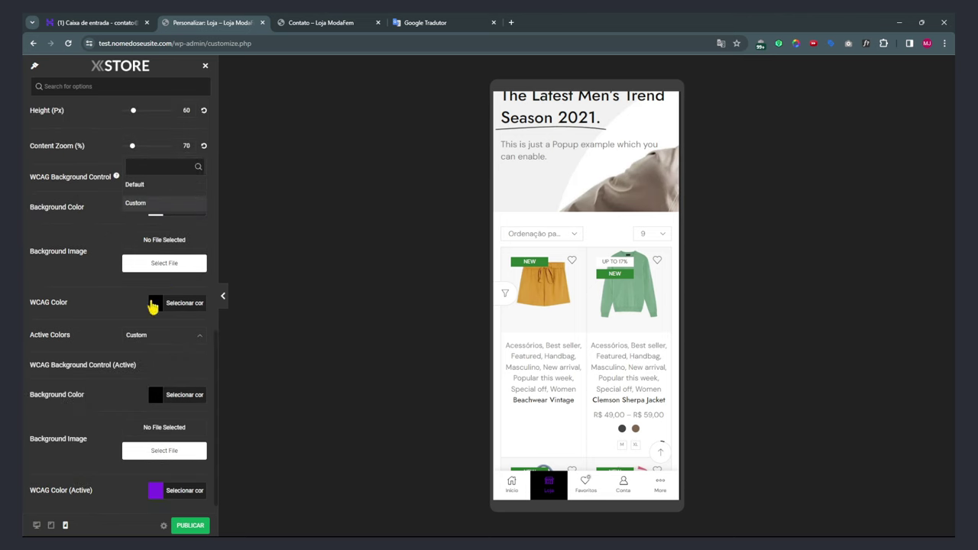
left_click(145, 342)
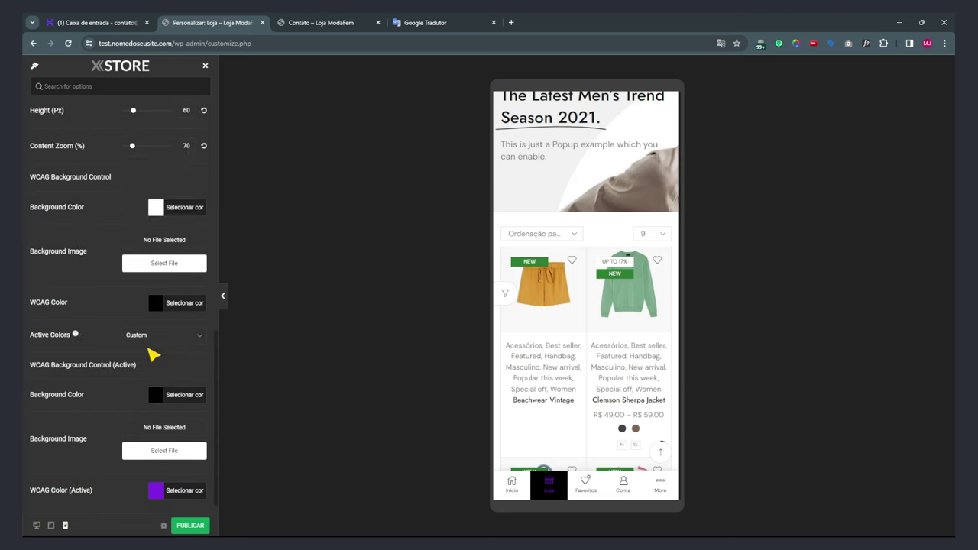
left_click(199, 341)
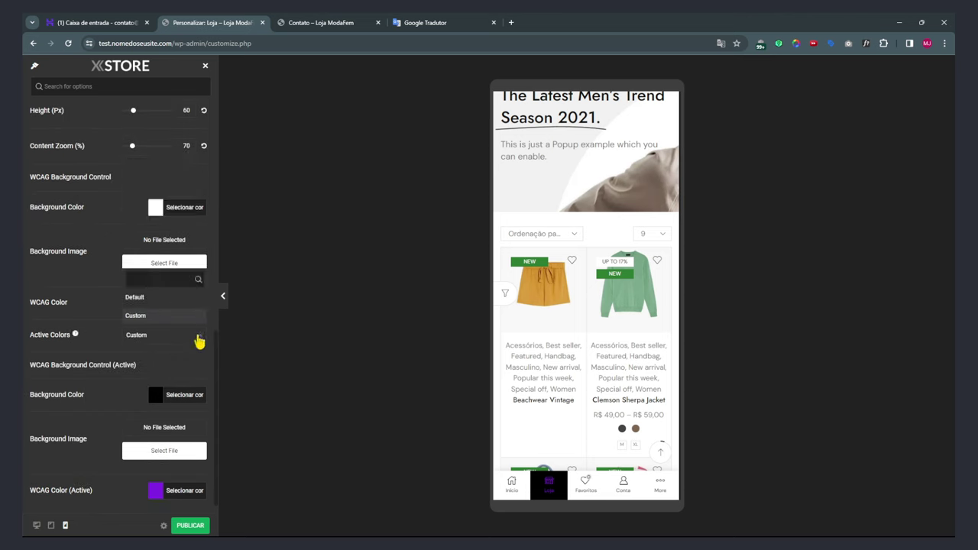
left_click(140, 302)
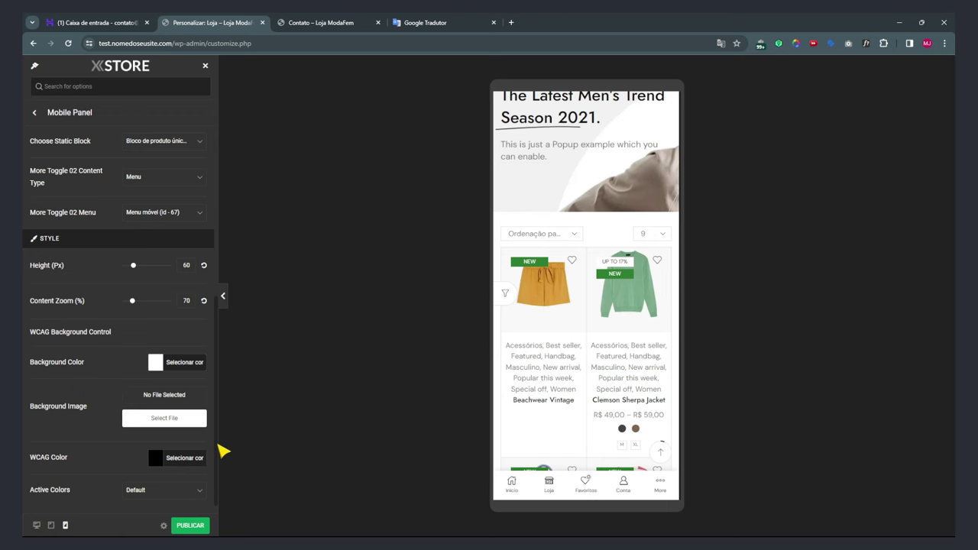
scroll(99, 416, "up", 2)
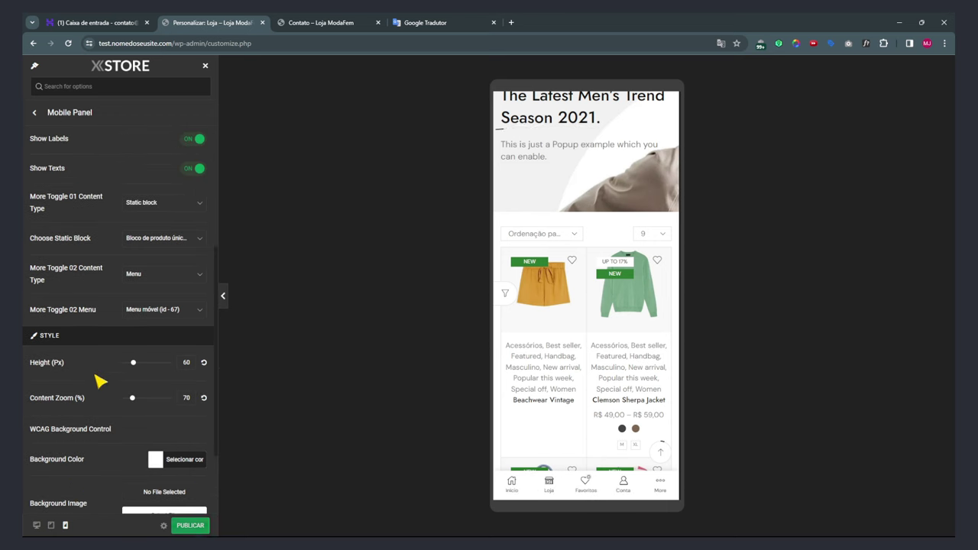
scroll(103, 377, "up", 5)
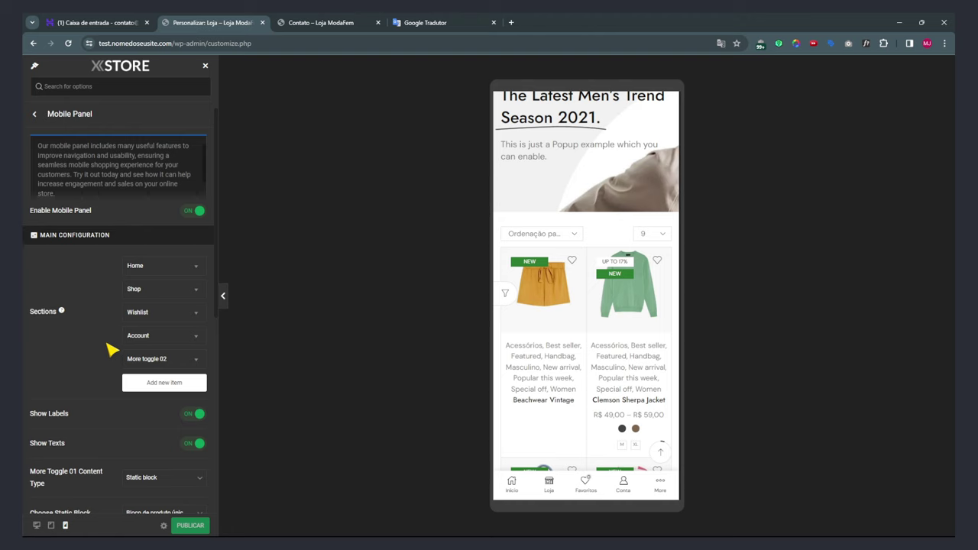
scroll(109, 348, "down", 5)
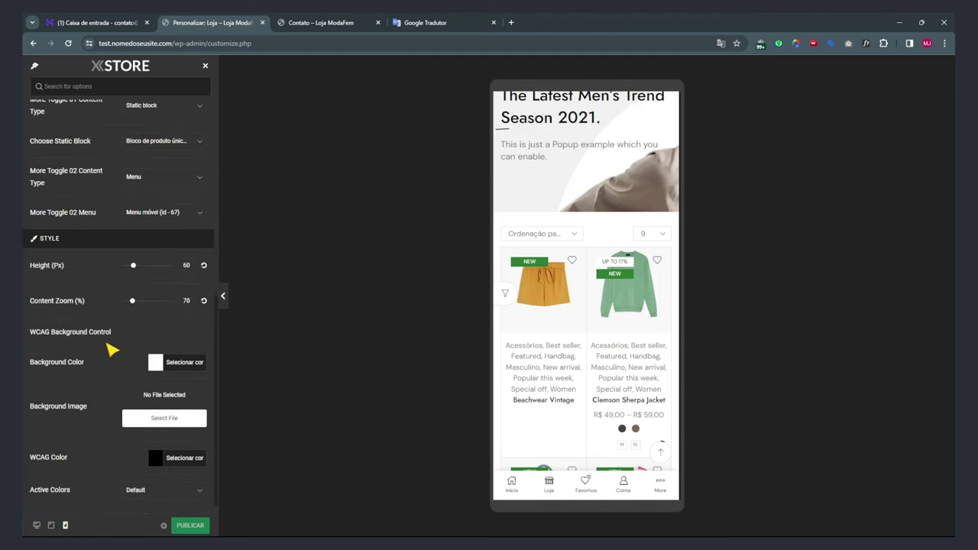
left_click(36, 525)
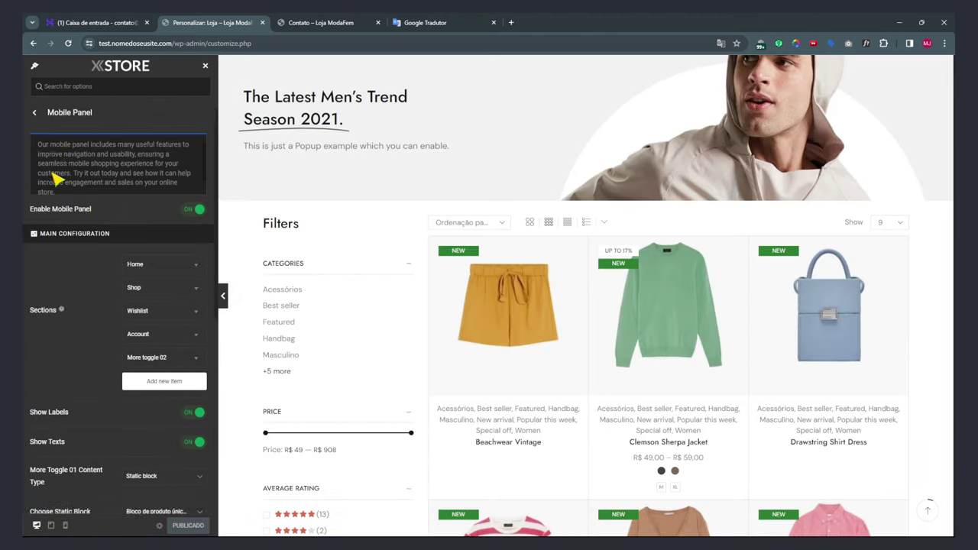
Go to Footer > Footer Styling and try a fully opaque black footer background.
left_click(33, 118)
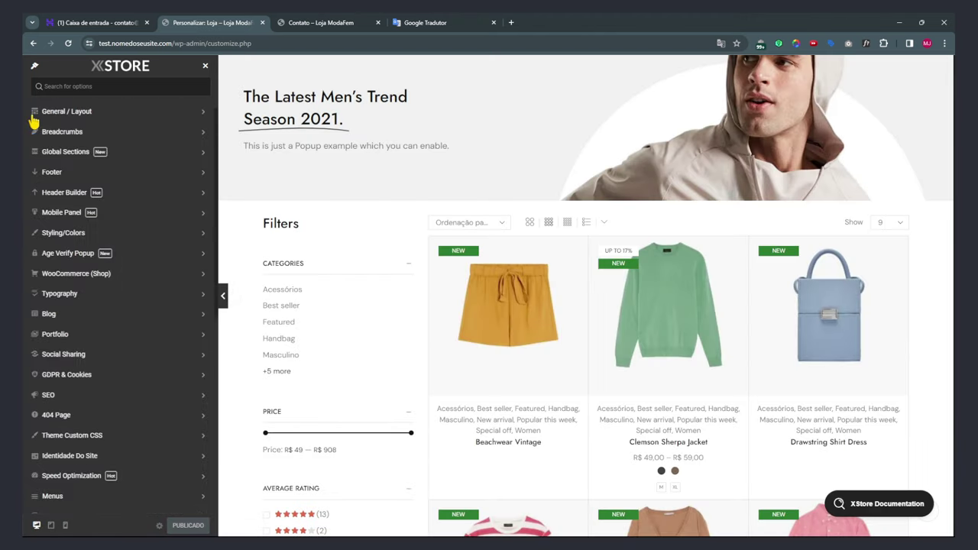
left_click(54, 173)
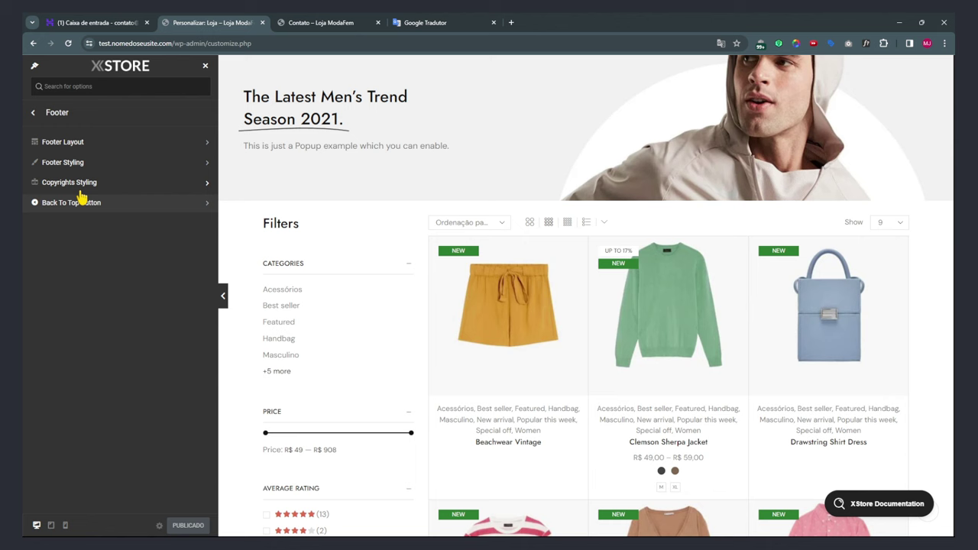
left_click(76, 167)
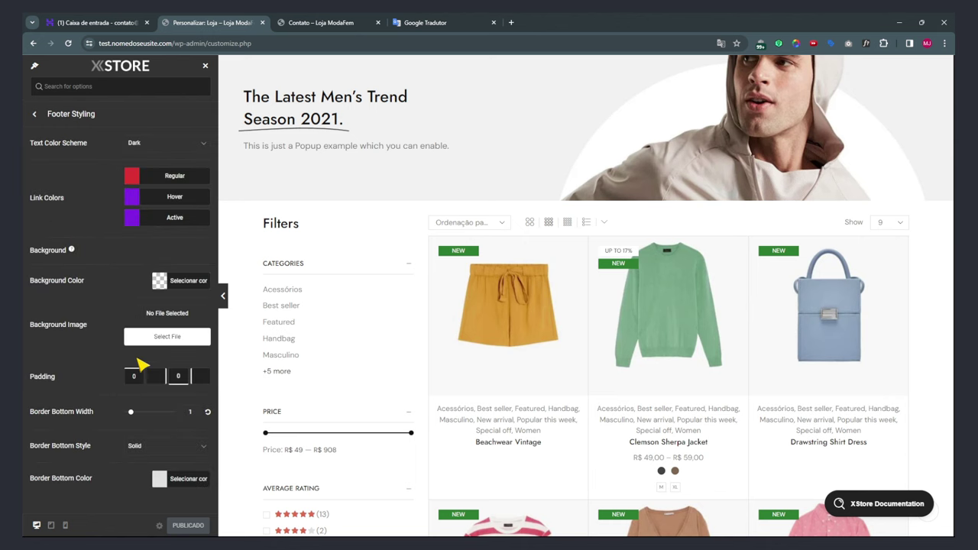
scroll(654, 401, "down", 15)
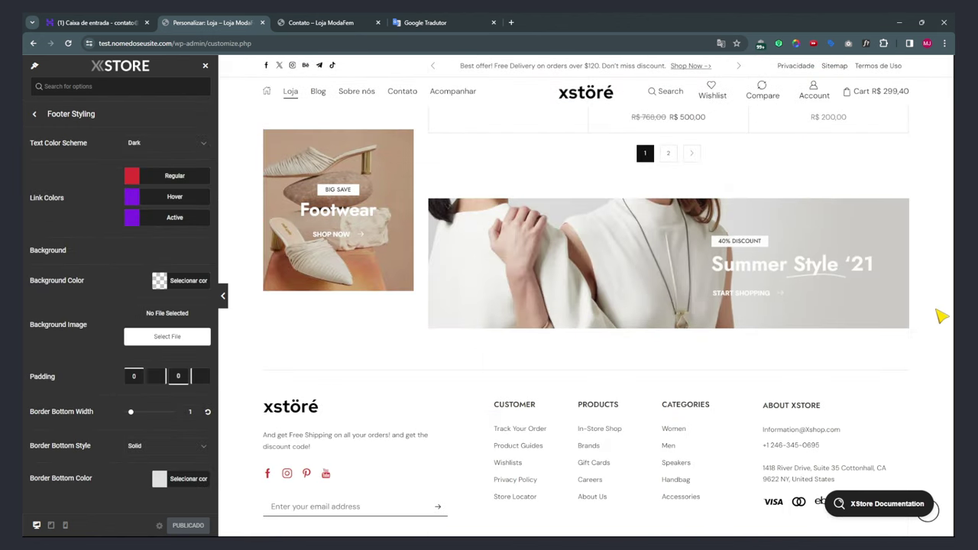
scroll(940, 315, "down", 1)
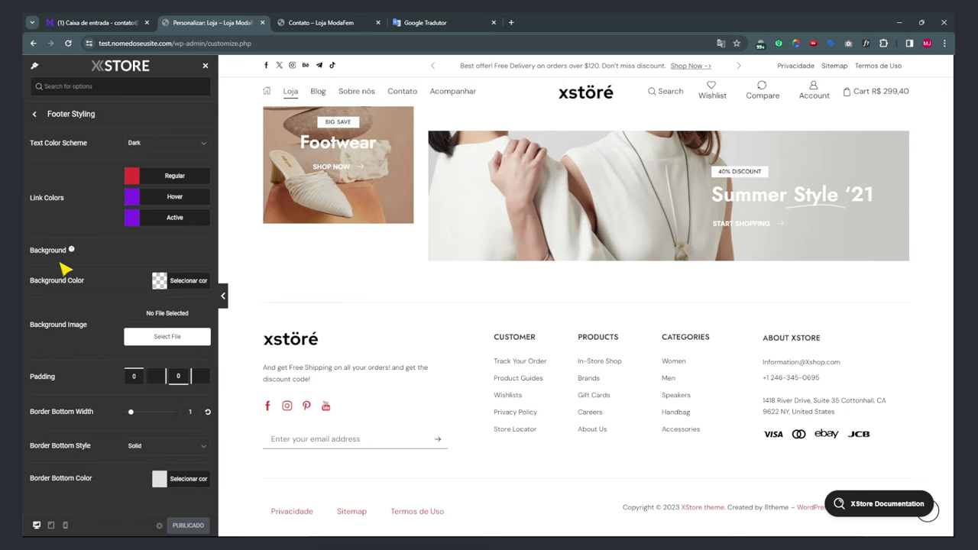
left_click(159, 281)
left_click(92, 397)
left_click_drag(192, 390, 197, 304)
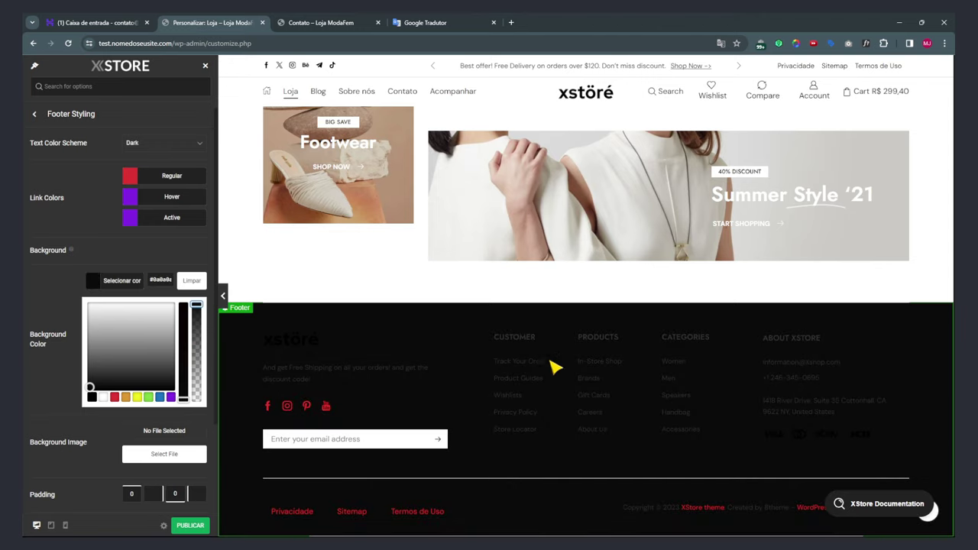
left_click(38, 396)
Try the Light footer text colour scheme, then set it back to Dark.
left_click(157, 153)
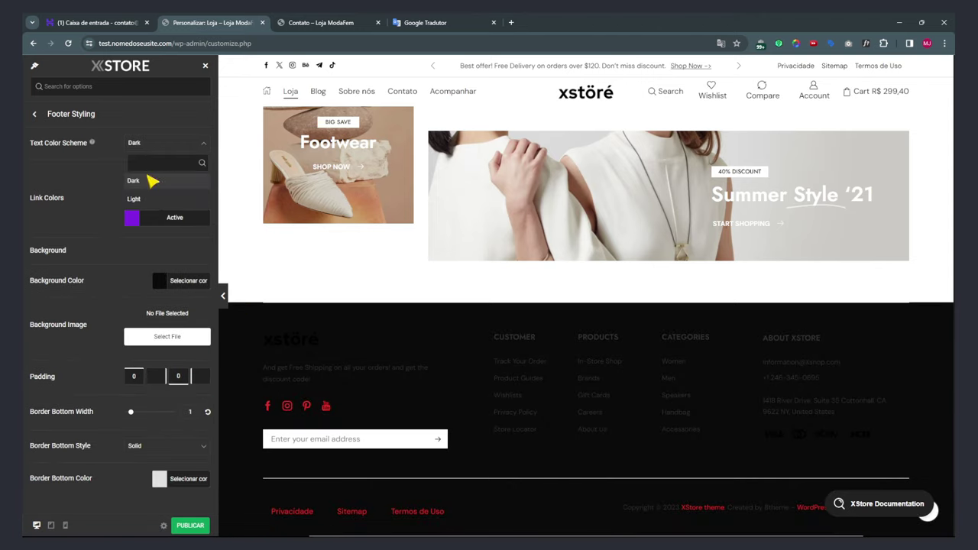
left_click(136, 196)
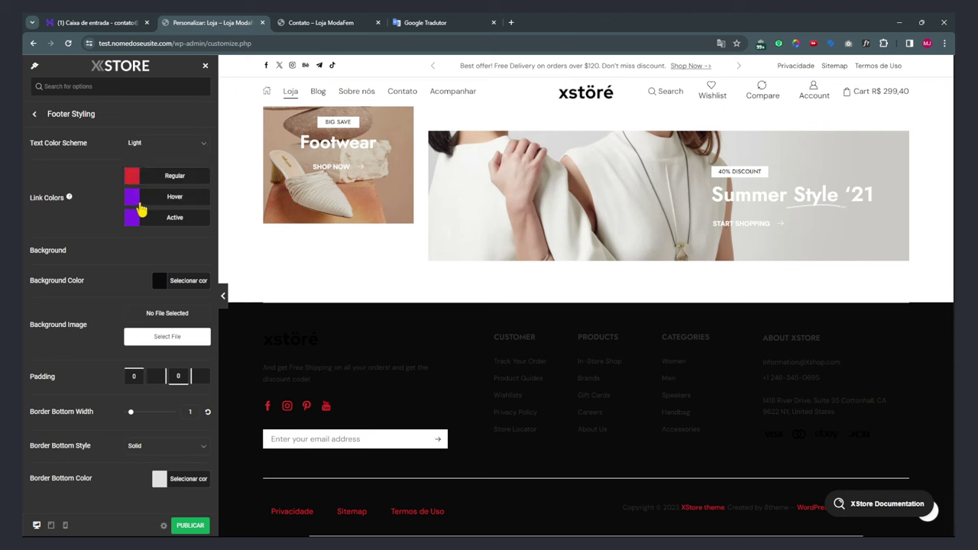
left_click(134, 148)
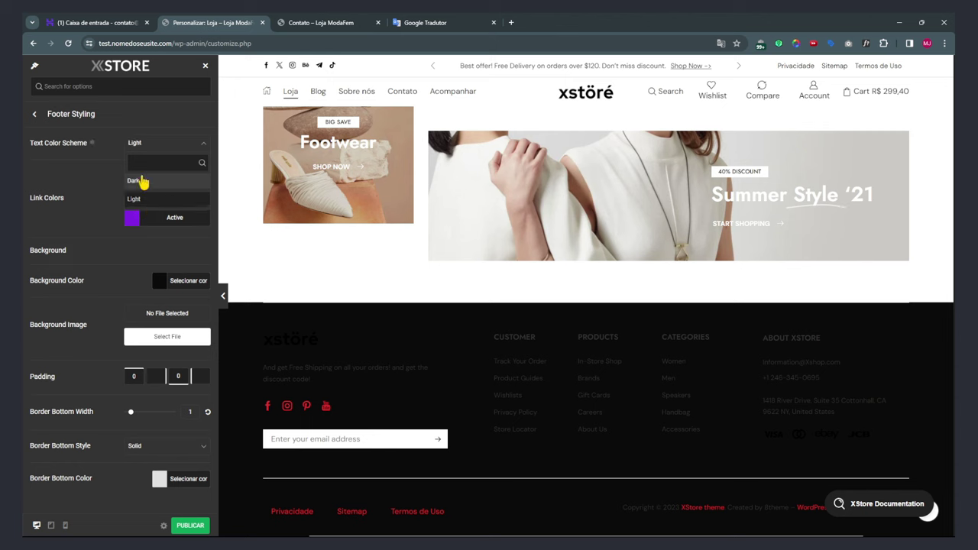
left_click(141, 184)
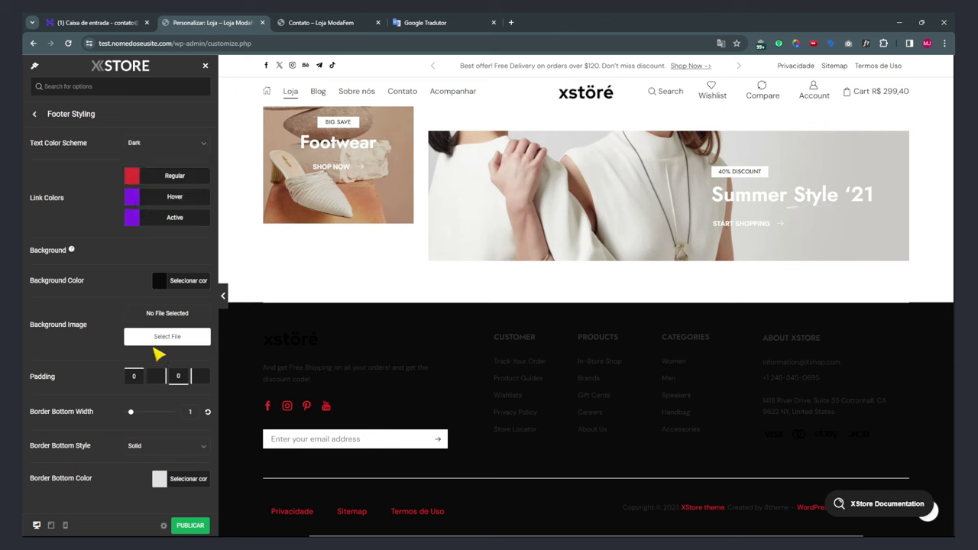
Set the footer background colour to white and return to the Footer settings list.
left_click(160, 283)
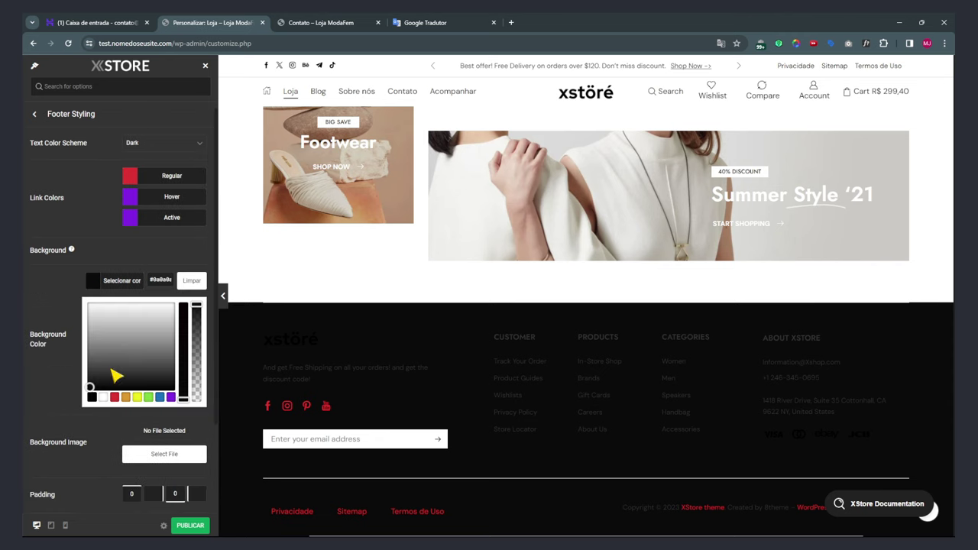
left_click(101, 399)
left_click(47, 399)
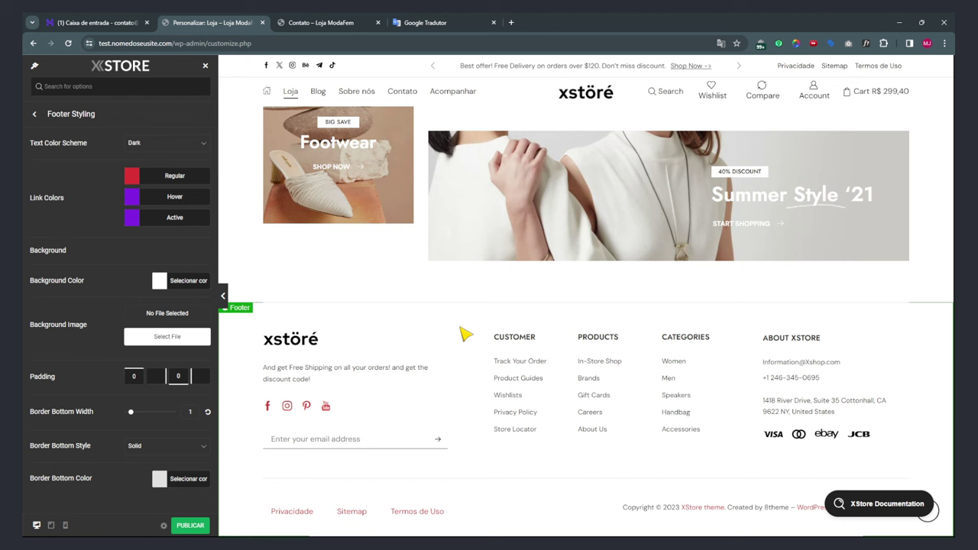
scroll(530, 297, "up", 8)
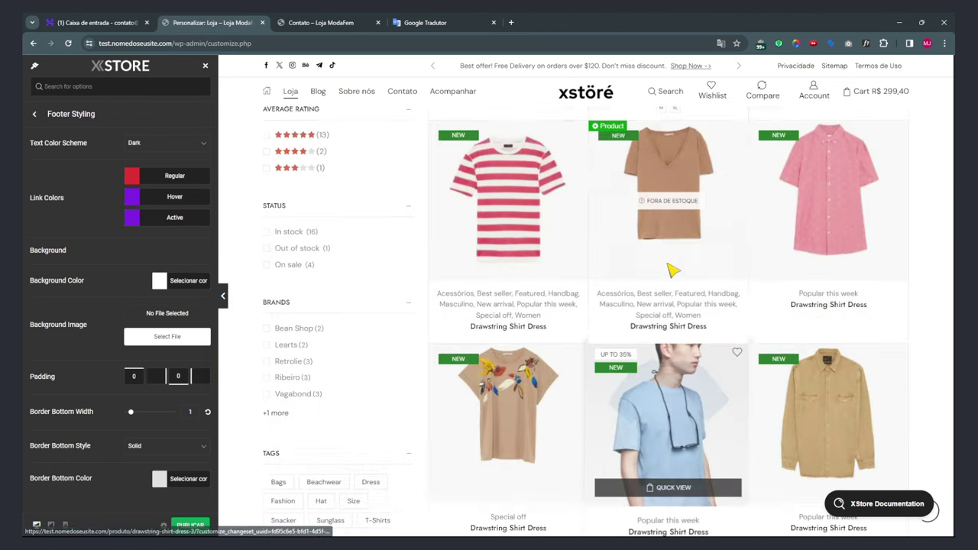
scroll(600, 262, "up", 1)
scroll(545, 339, "up", 6)
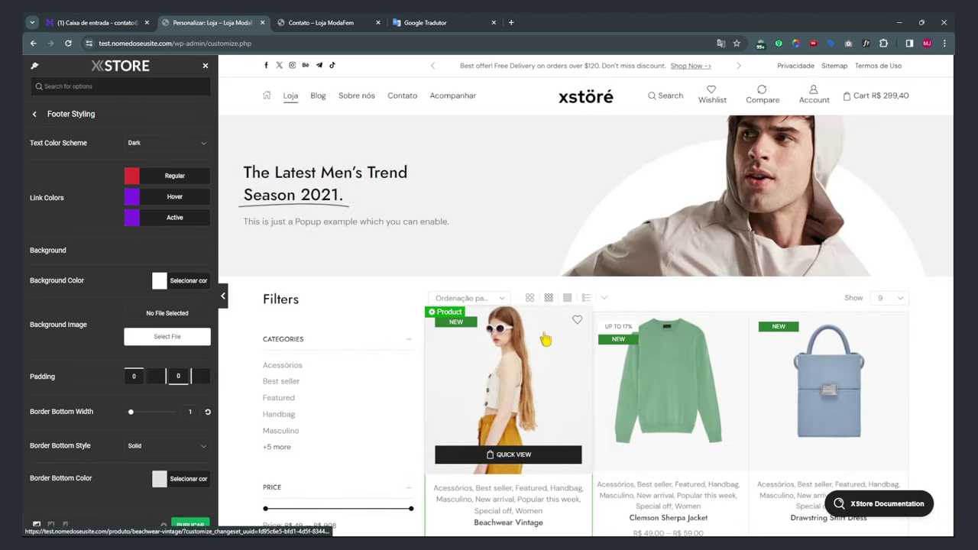
scroll(554, 339, "down", 15)
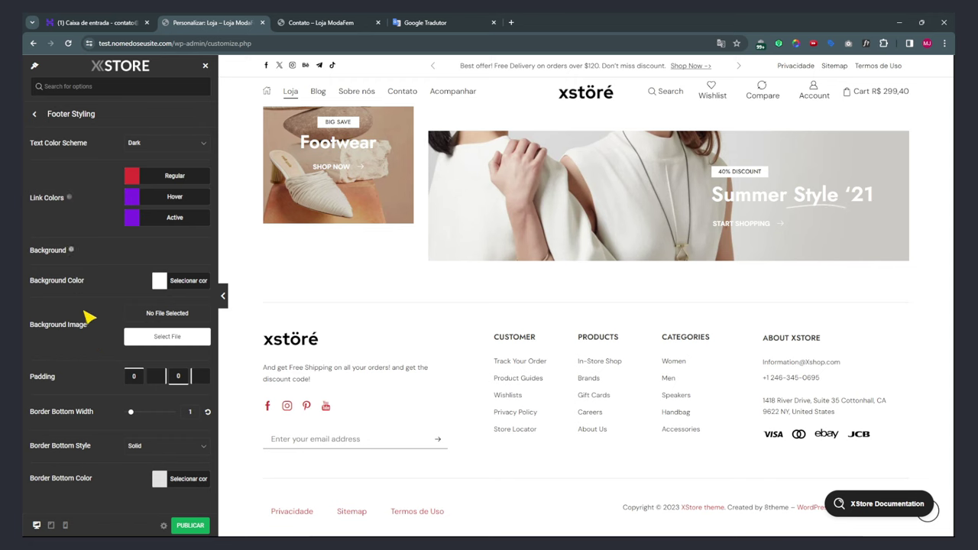
left_click(34, 114)
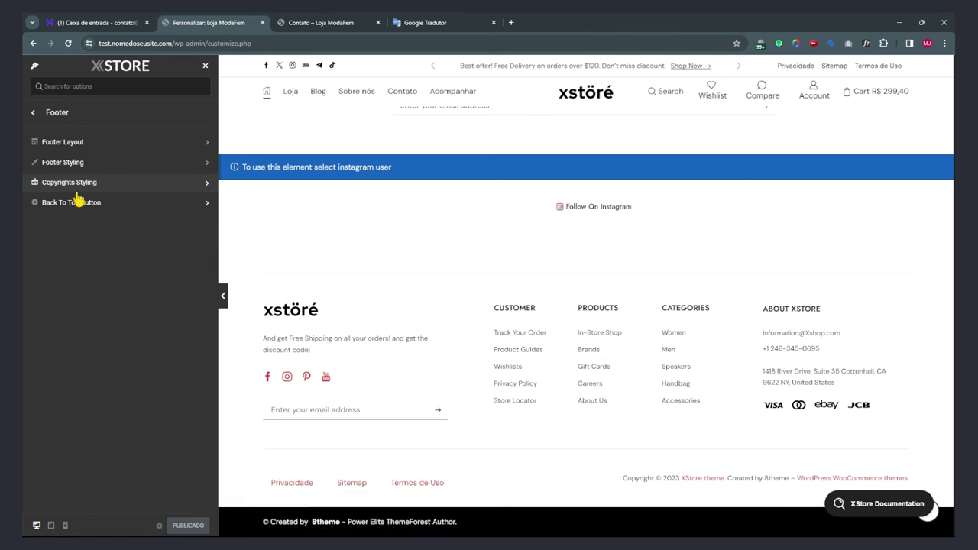
Check Footer Layout and Copyrights Styling, then switch Footer Layout's Demo Blocks to OFF.
left_click(65, 145)
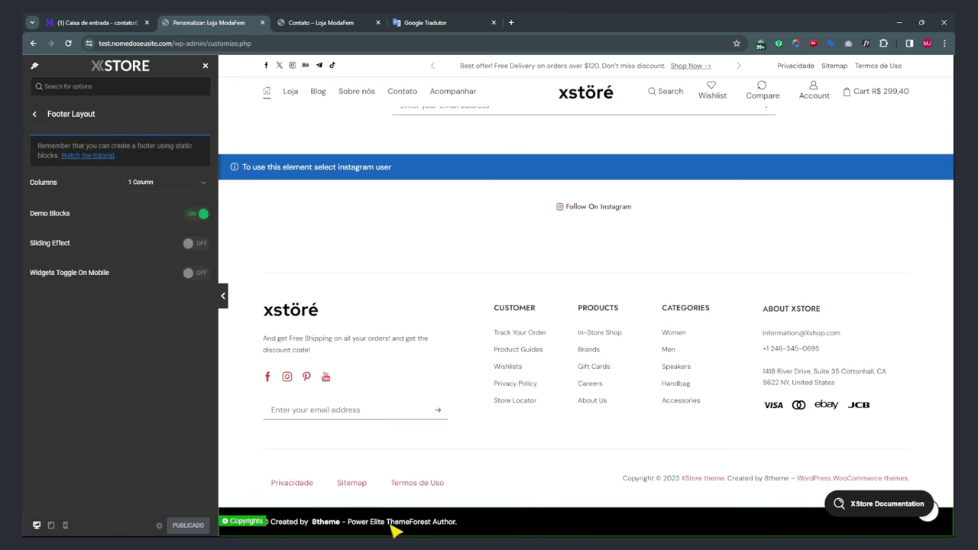
left_click(33, 114)
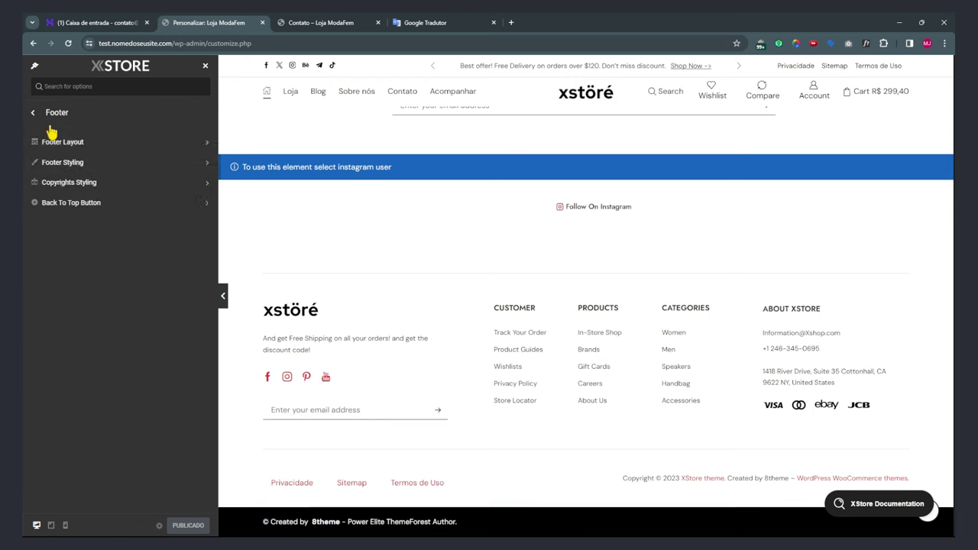
left_click(79, 186)
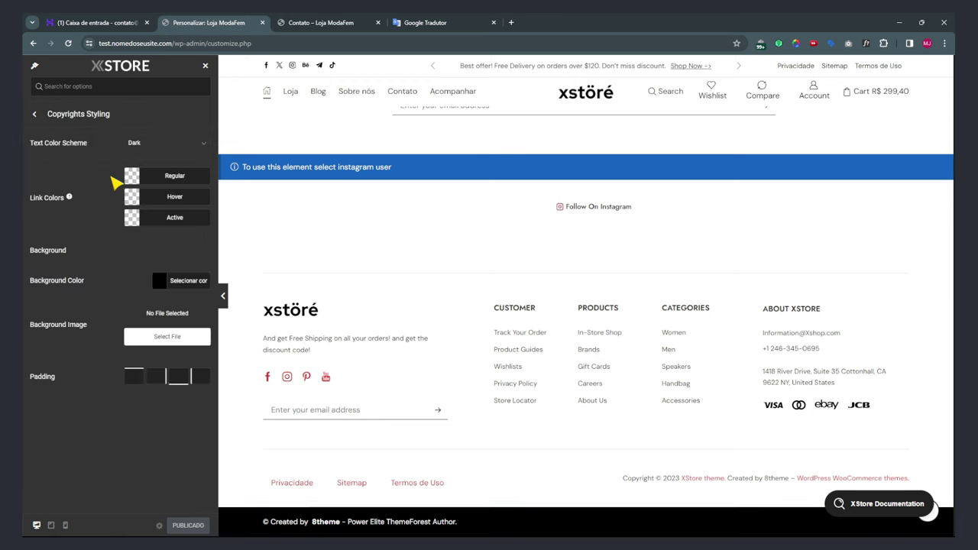
left_click(36, 115)
left_click(67, 142)
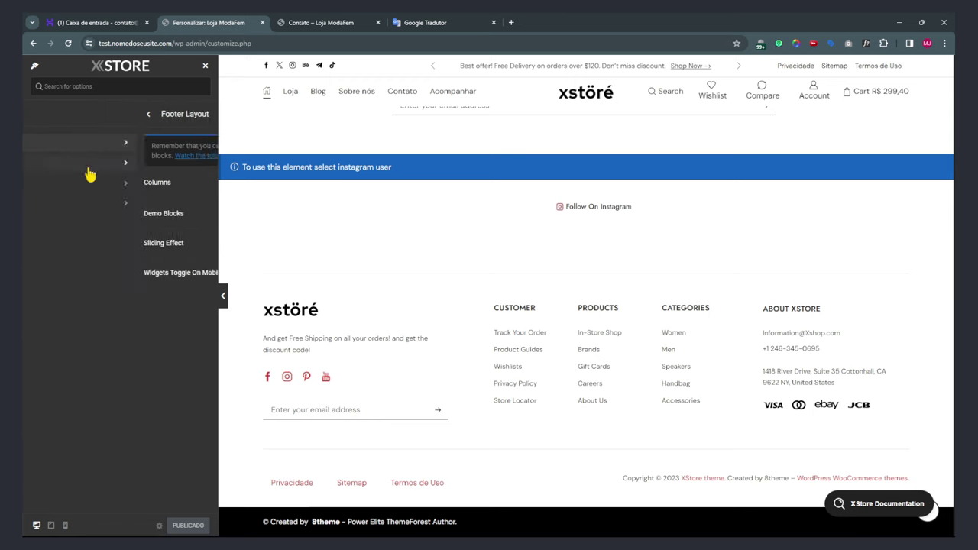
left_click(195, 217)
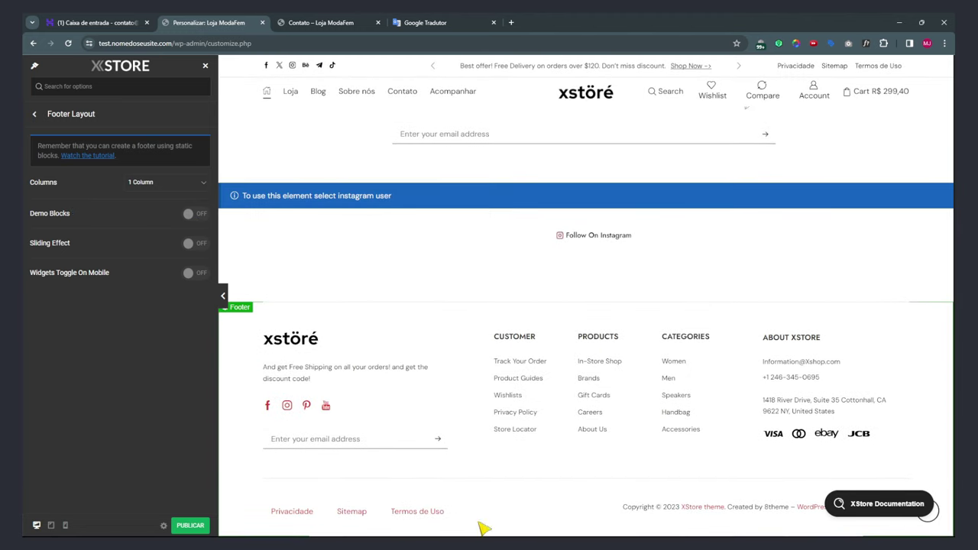
left_click(34, 114)
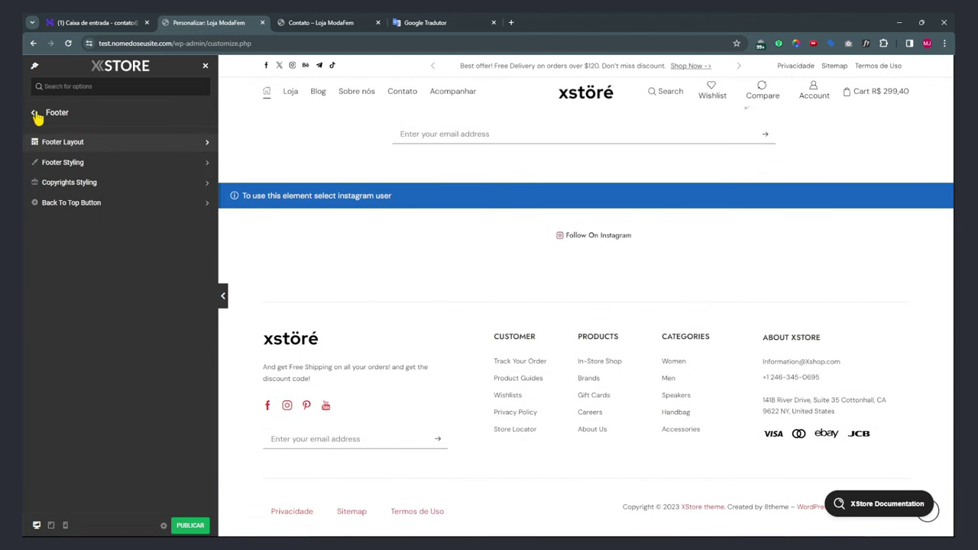
In Copyrights Styling, try red, then set the background to black and publish with Ctrl+S.
left_click(65, 187)
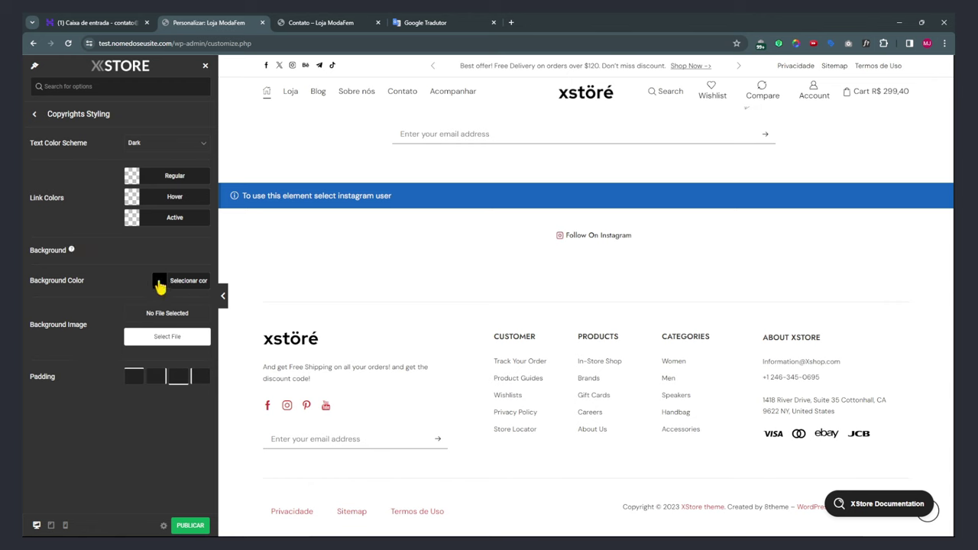
left_click(158, 280)
left_click(115, 399)
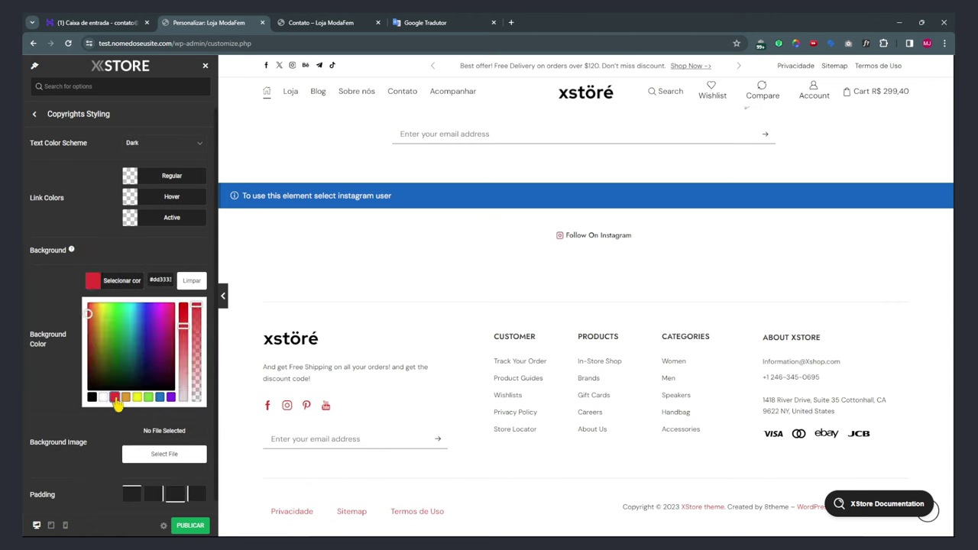
left_click(48, 390)
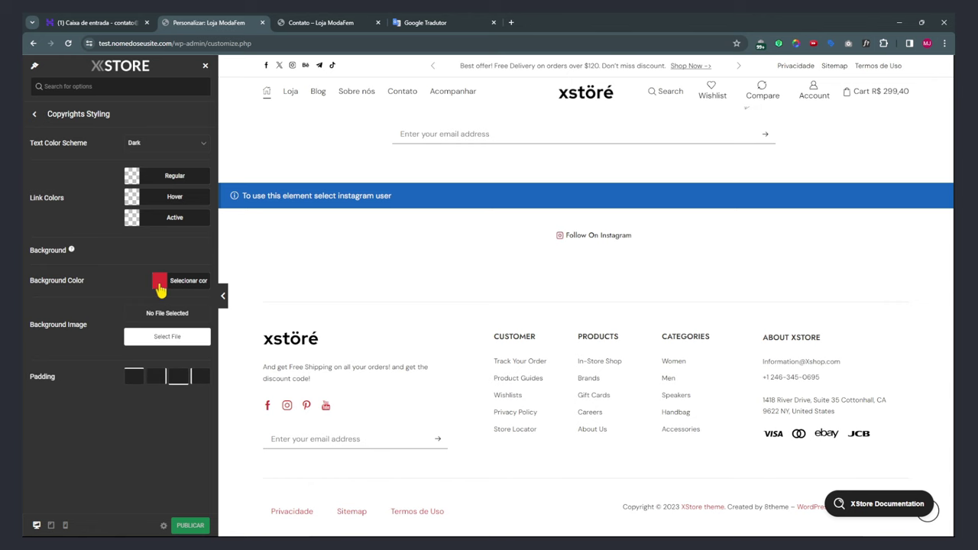
left_click(159, 285)
left_click(93, 398)
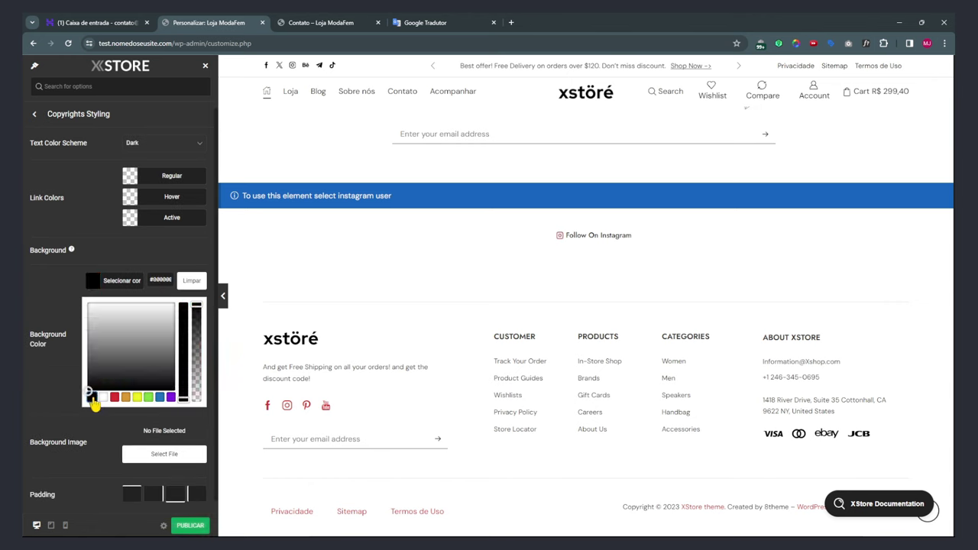
left_click(124, 495)
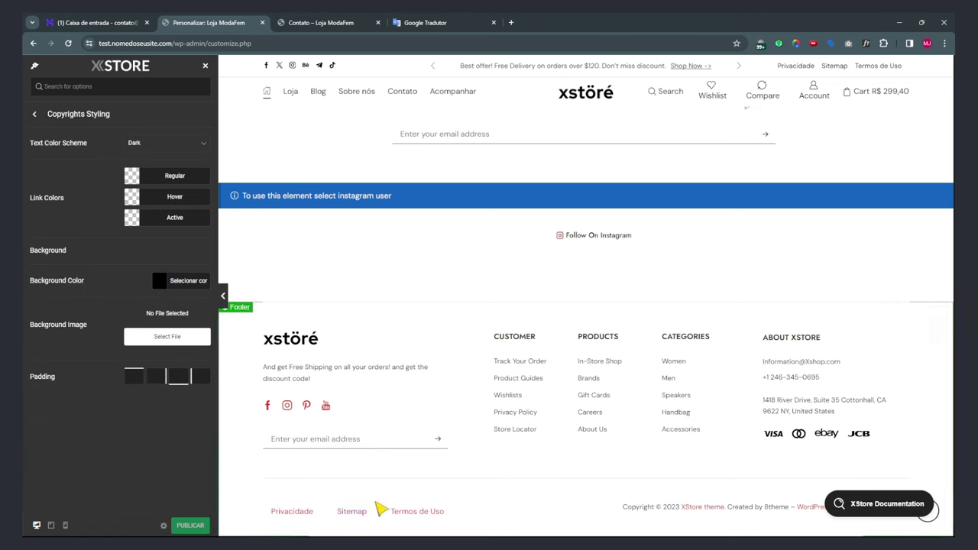
key("ctrl+s")
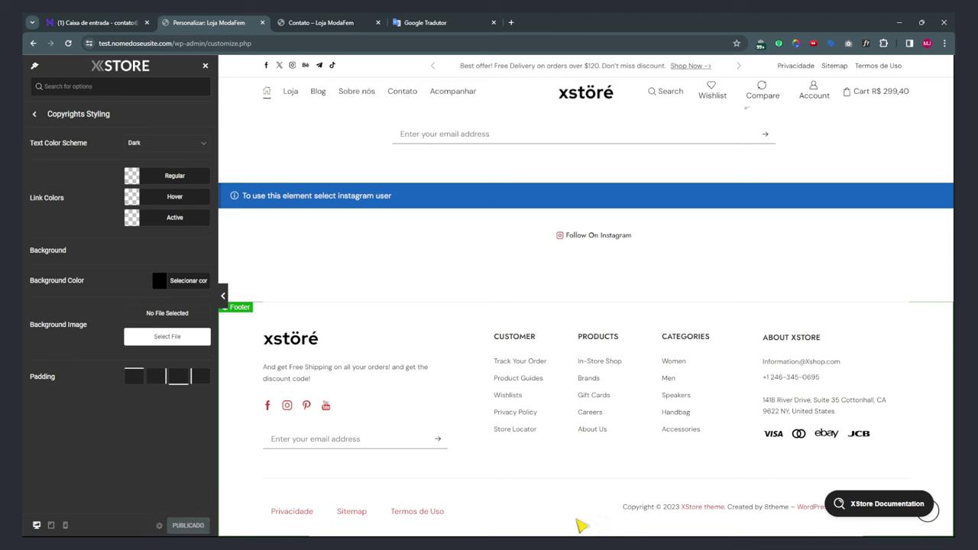
left_click(33, 114)
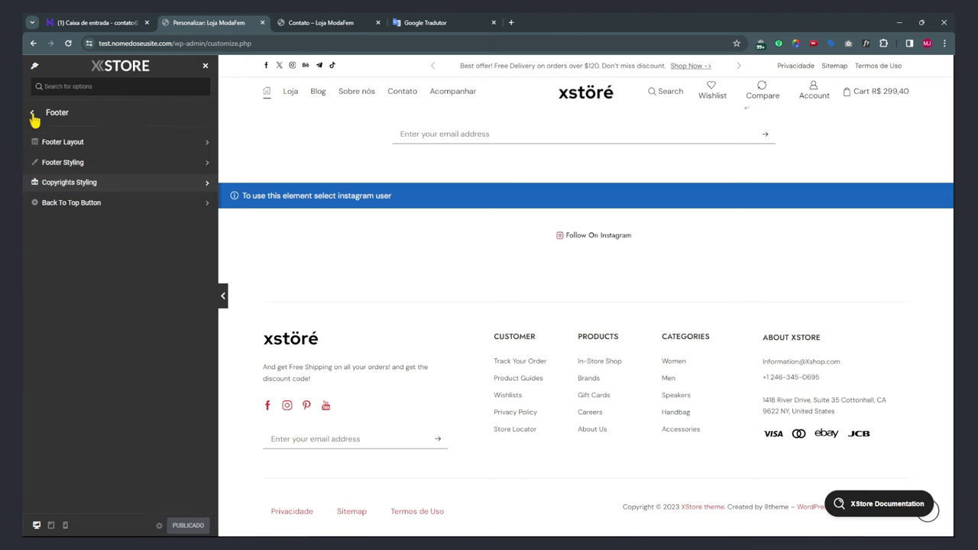
Open Back To Top Button settings and test the back-to-top jump on the Contato page.
left_click(58, 205)
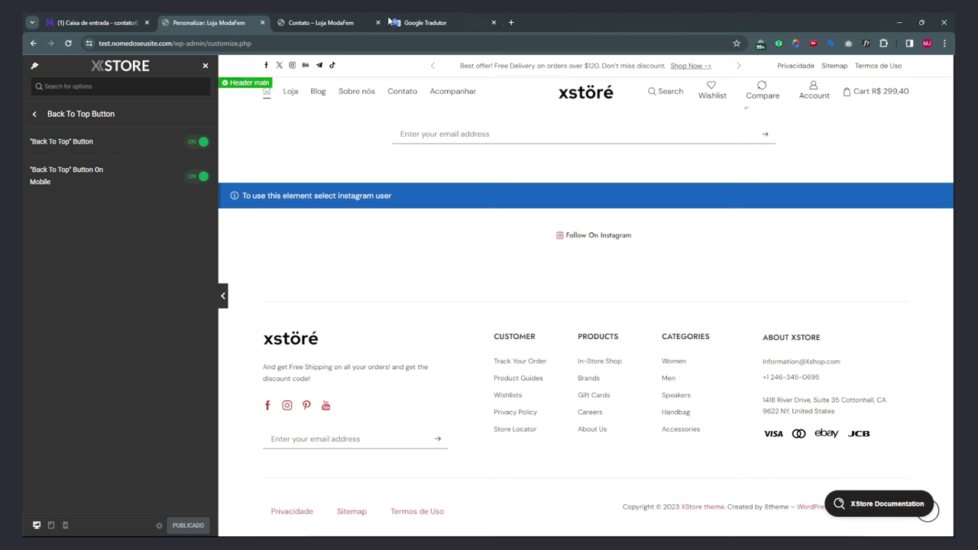
key("ctrl+Tab")
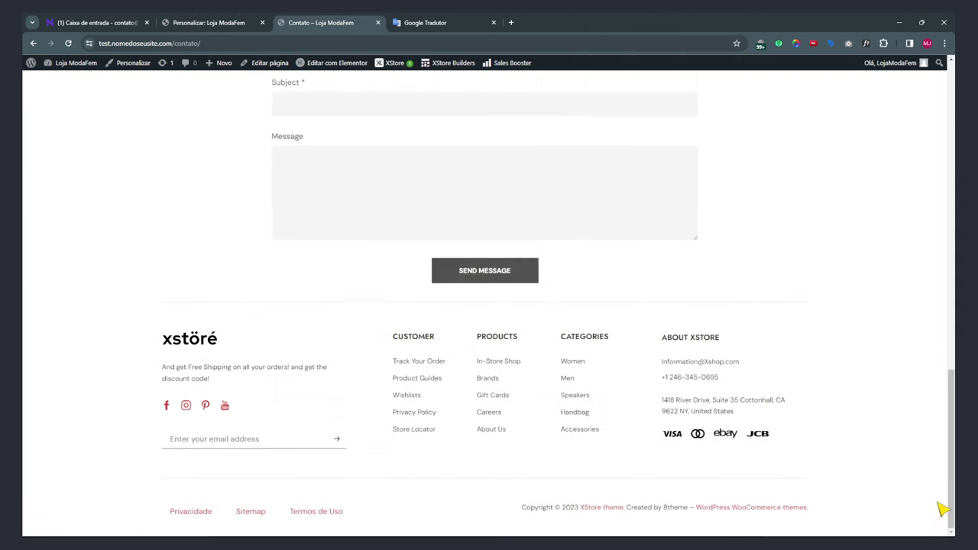
left_click(923, 514)
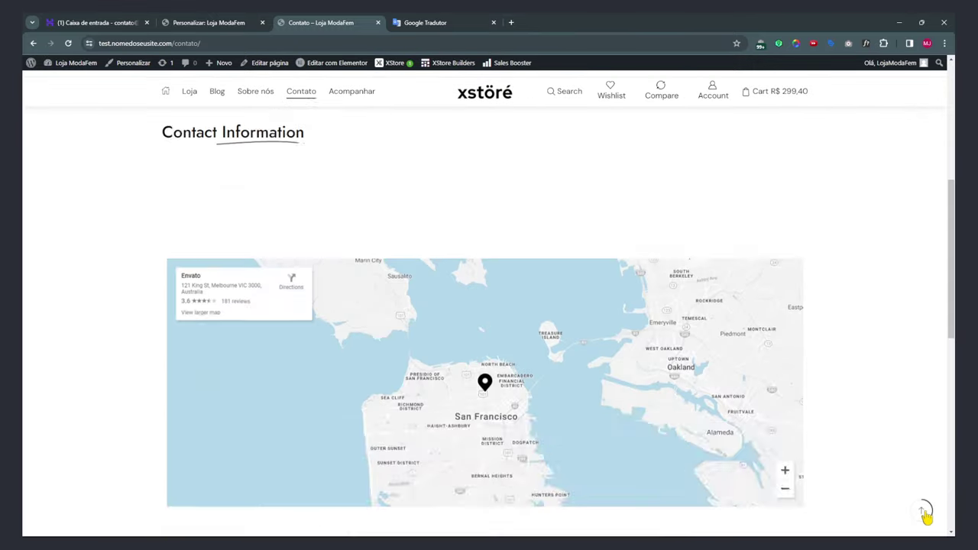
left_click(192, 23)
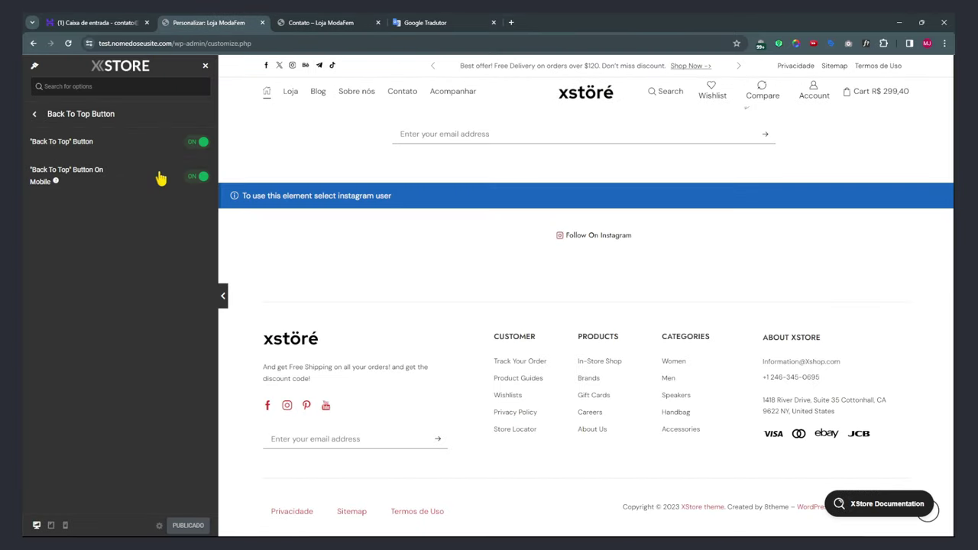
In mobile preview, turn "Back To Top" Button On Mobile OFF and view the Contato page.
left_click(65, 526)
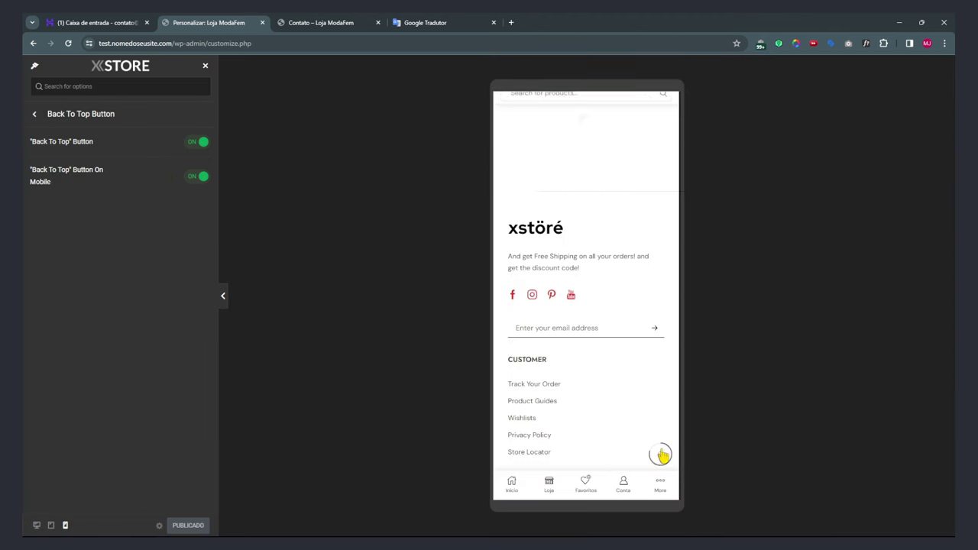
left_click(660, 449)
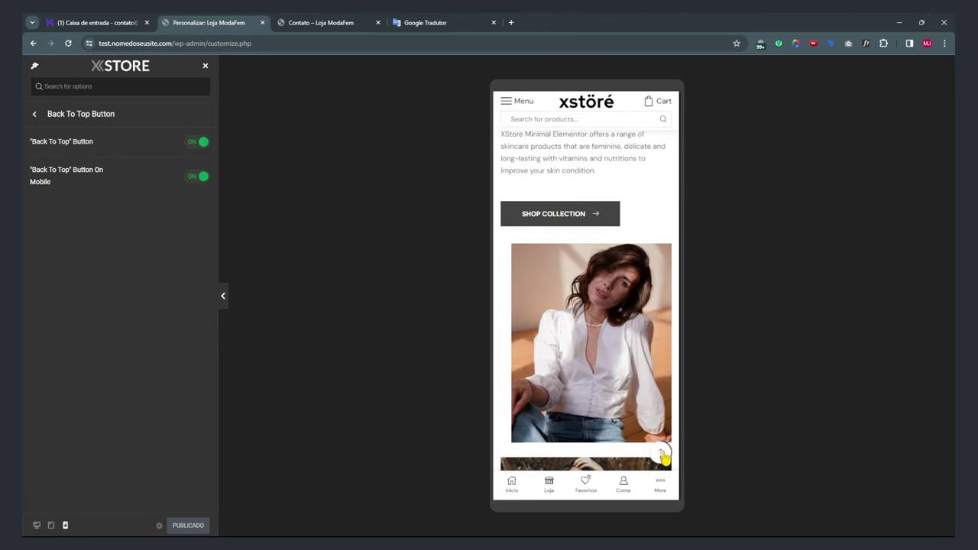
left_click(198, 178)
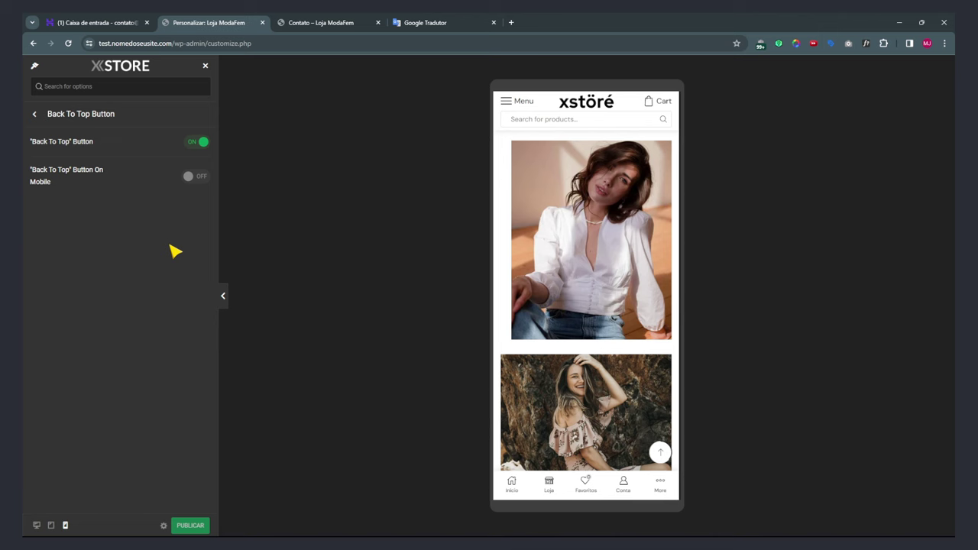
left_click(289, 23)
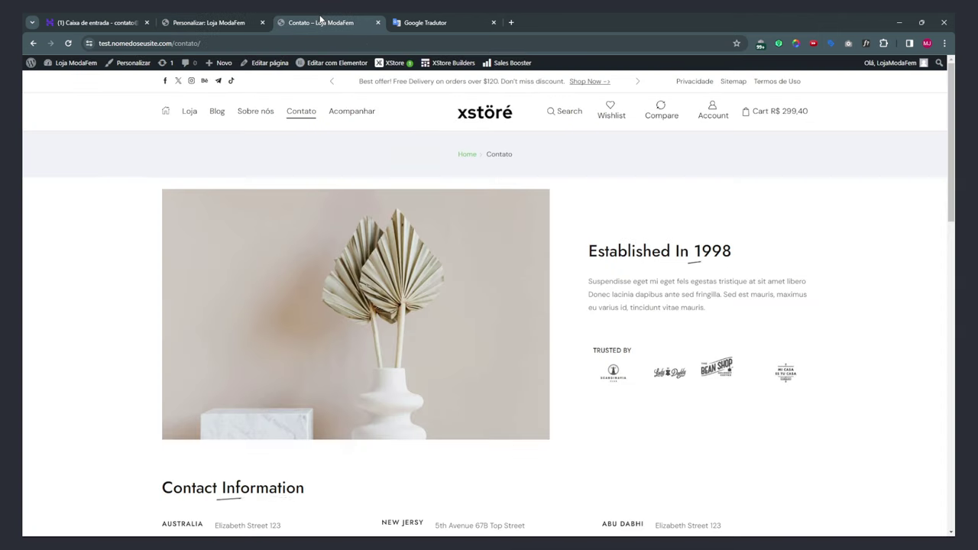
Emulate a Galaxy S8+ in DevTools on the Contato page and open its More menu panel.
key("ctrl+shift+i")
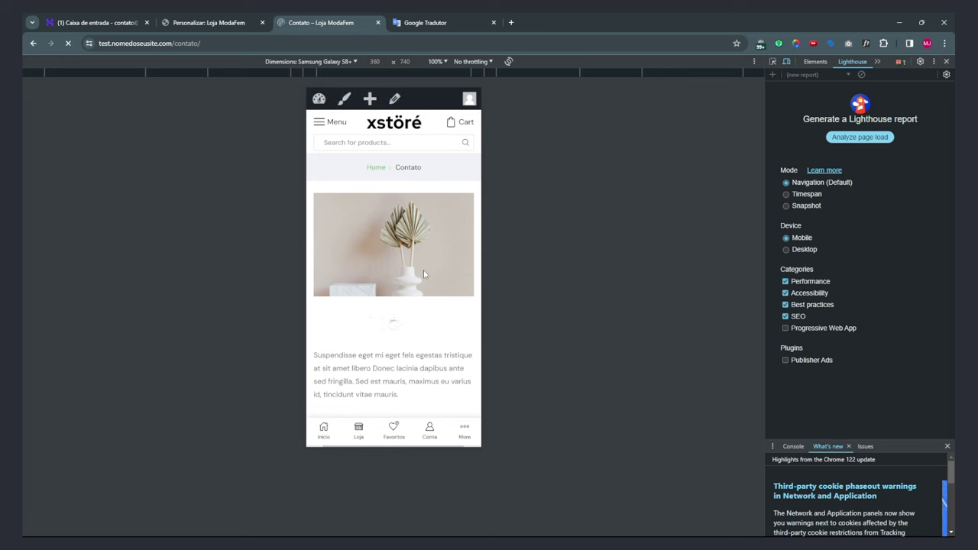
scroll(426, 287, "down", 5)
scroll(425, 291, "up", 5)
scroll(436, 321, "down", 10)
scroll(453, 369, "down", 3)
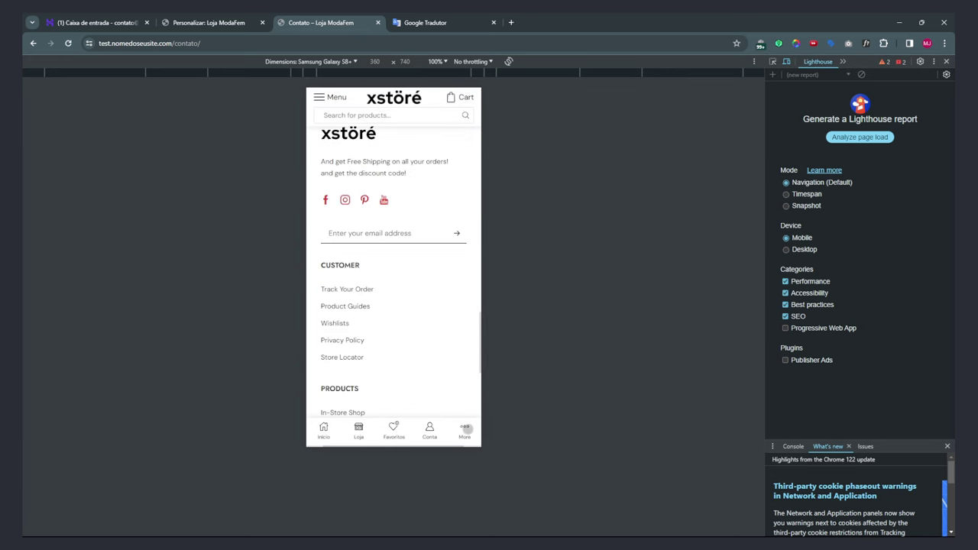
left_click(464, 430)
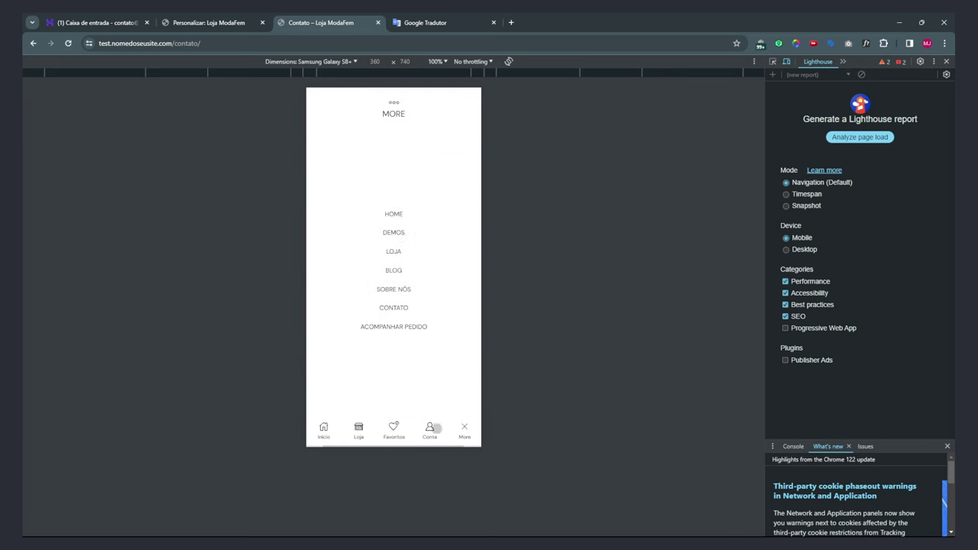
left_click(203, 22)
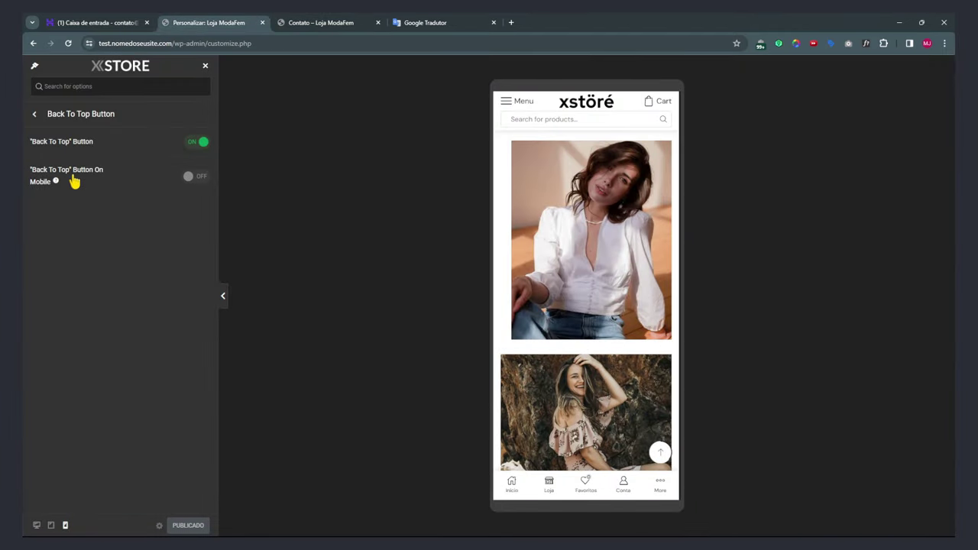
Reload the Customizer and review Footer > Back To Top Button in the mobile preview.
left_click(658, 451)
scroll(623, 420, "down", 5)
scroll(623, 420, "up", 5)
key("F5")
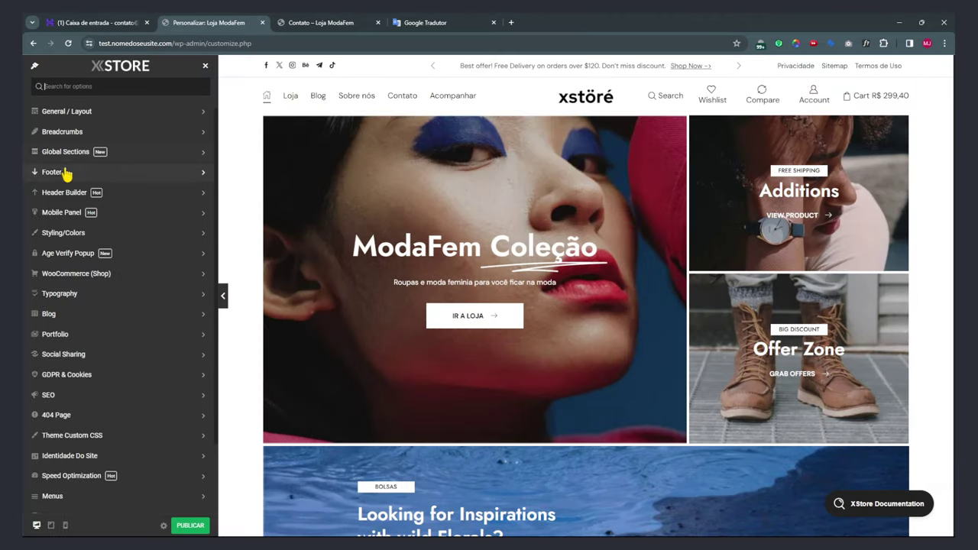
left_click(59, 173)
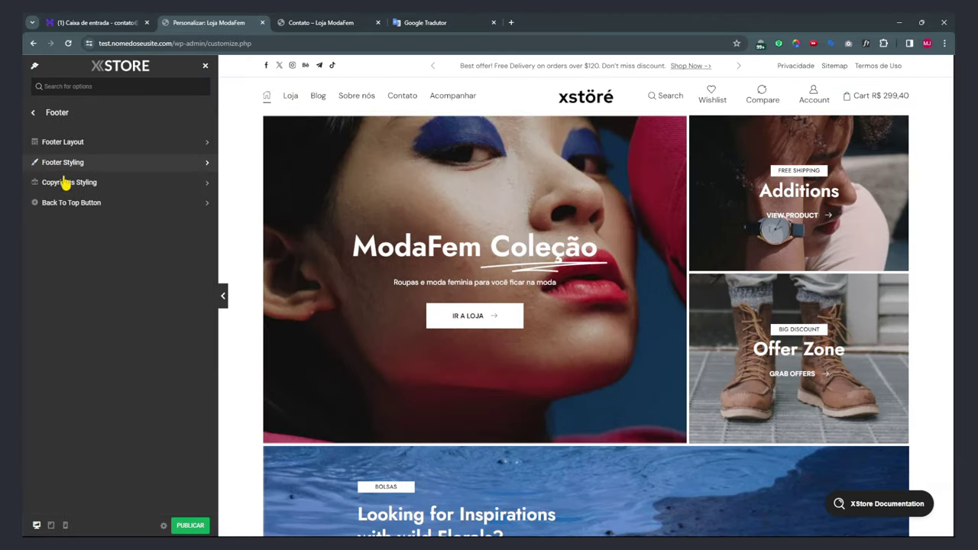
left_click(67, 203)
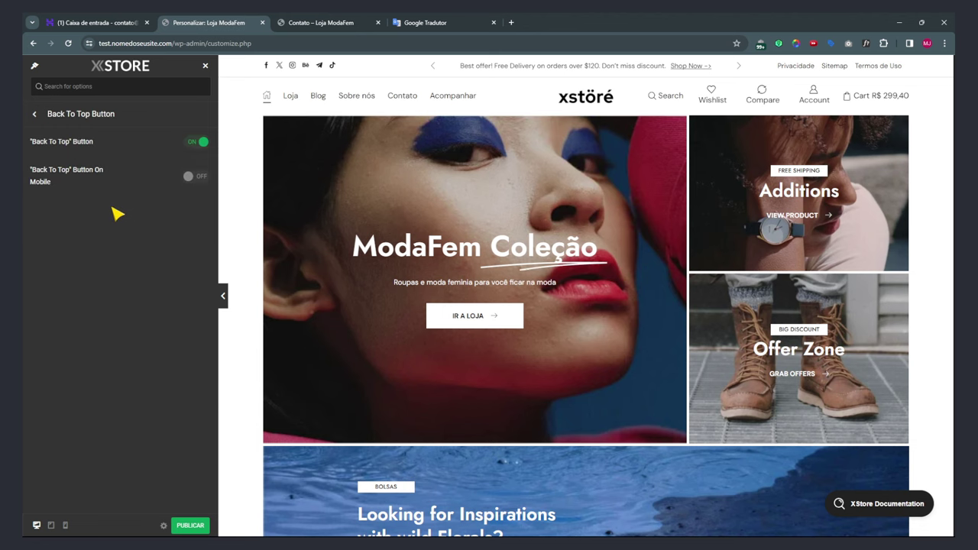
left_click(65, 525)
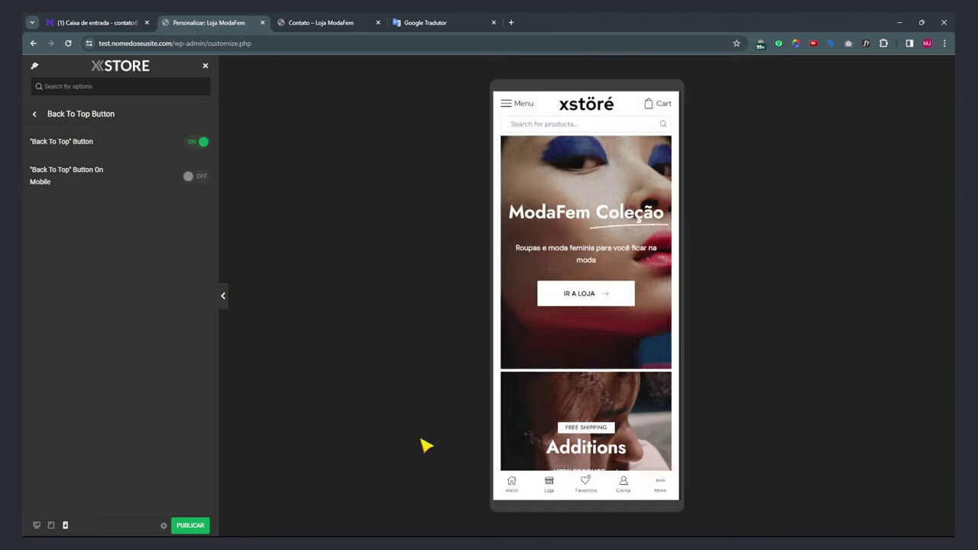
scroll(665, 416, "down", 3)
scroll(665, 415, "up", 3)
scroll(667, 415, "down", 5)
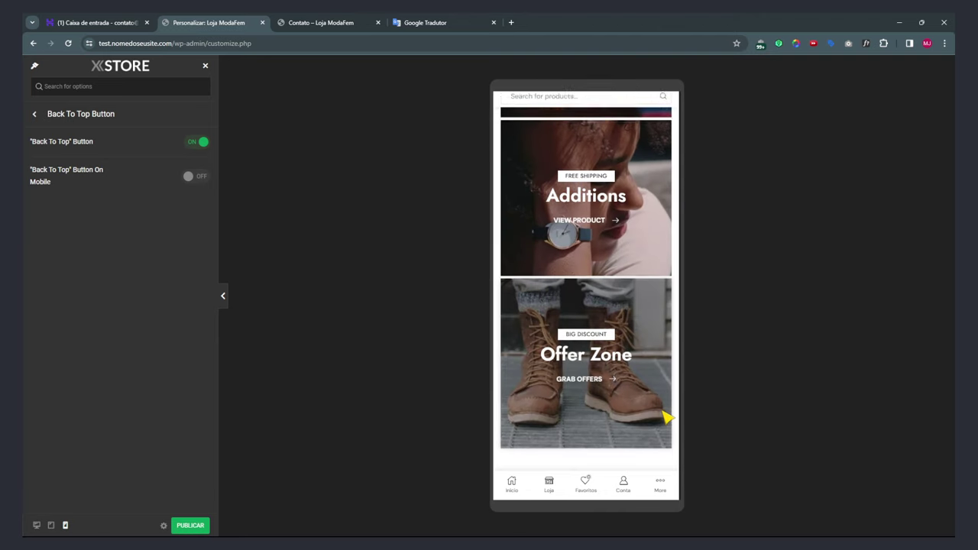
Return to the main XStore options list and view the home page footer in desktop preview.
left_click(35, 116)
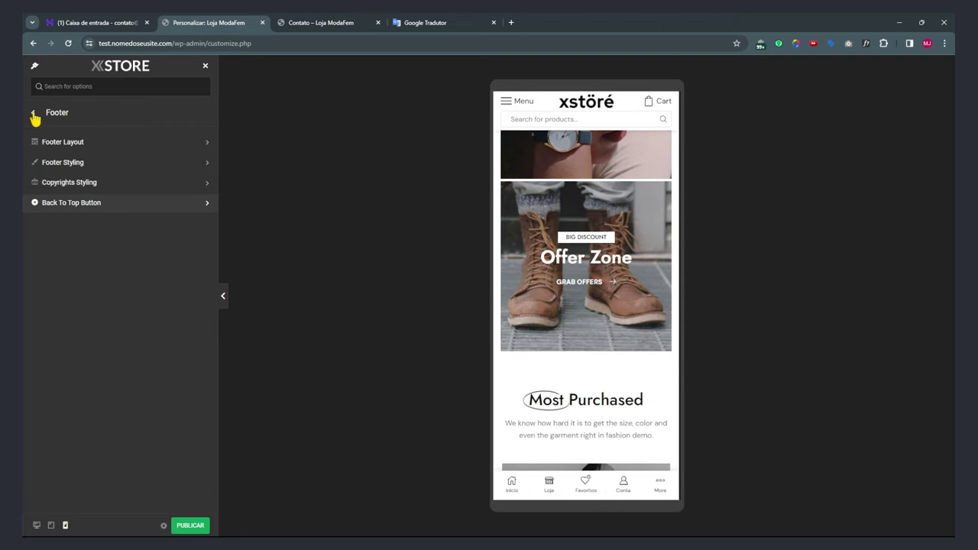
left_click(34, 115)
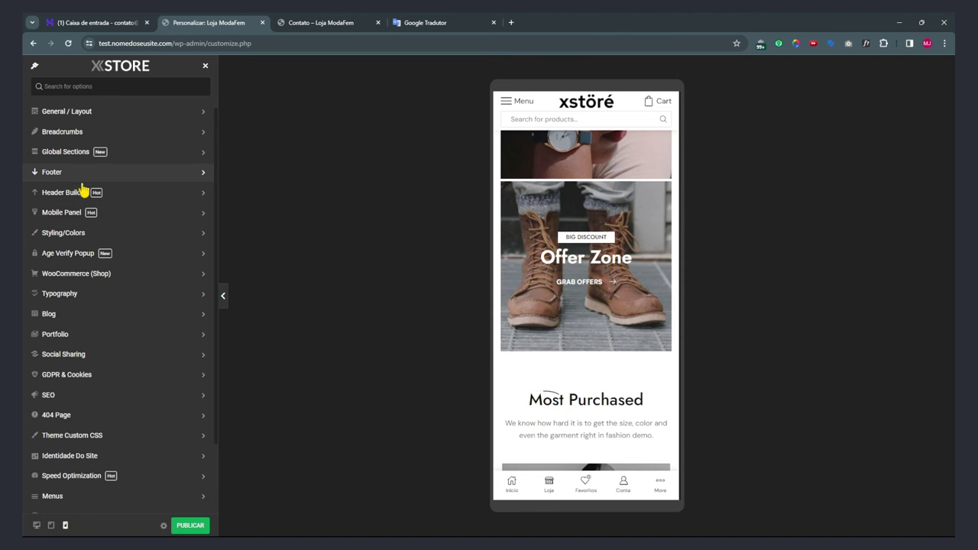
scroll(603, 374, "down", 3)
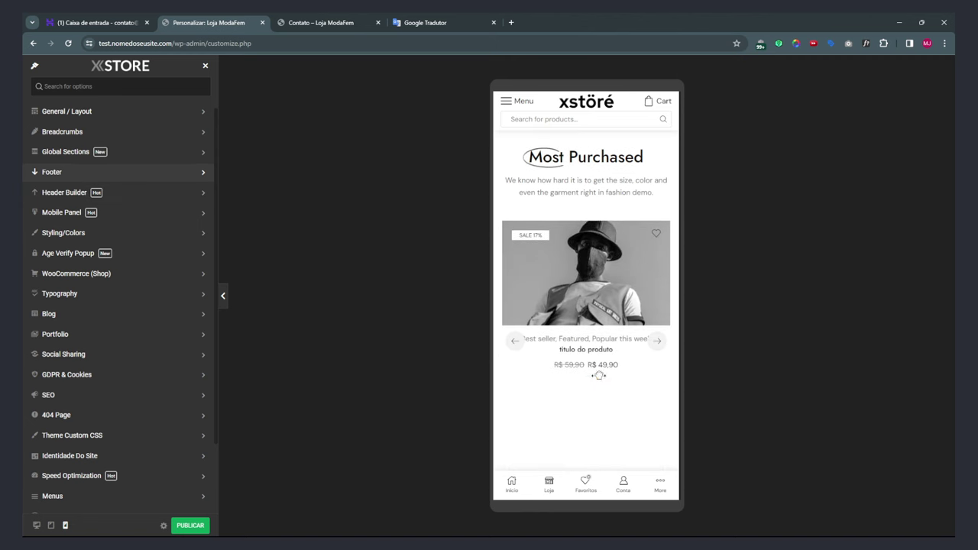
left_click(37, 525)
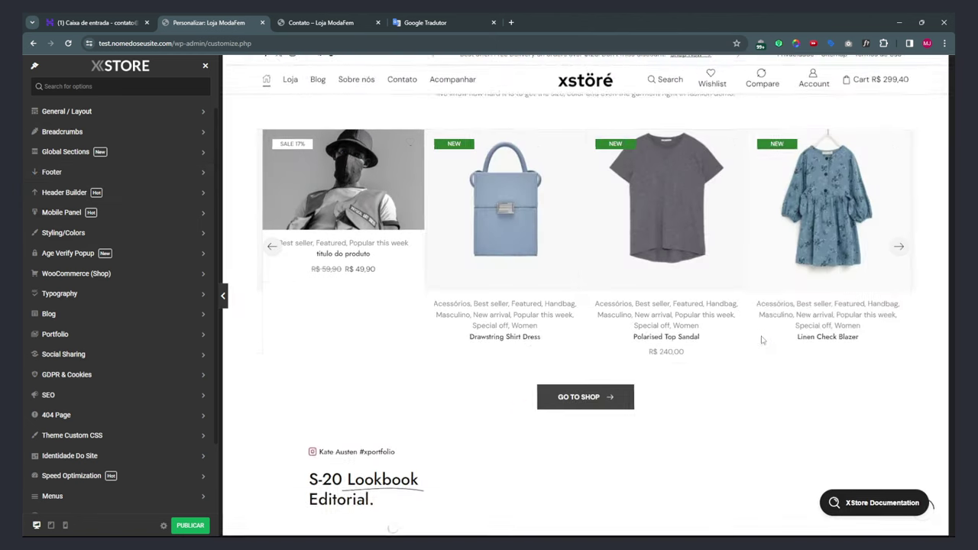
scroll(762, 343, "down", 2)
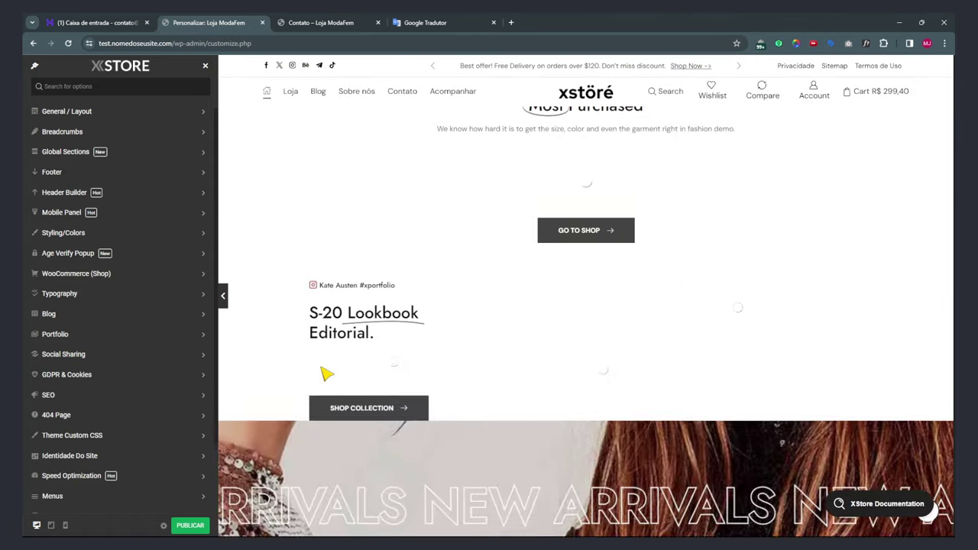
scroll(262, 364, "down", 10)
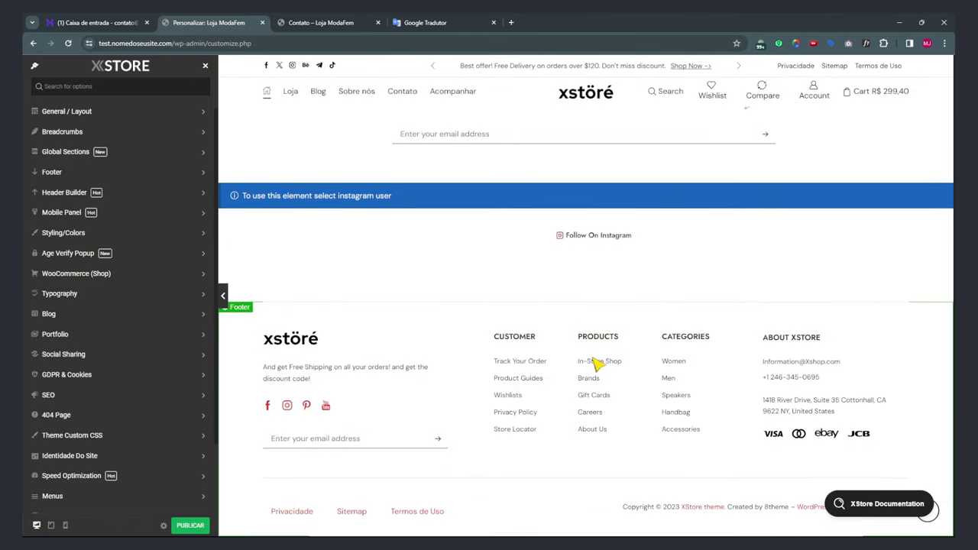
Open Header Builder and scroll the Contato page preview back to the top.
left_click(66, 194)
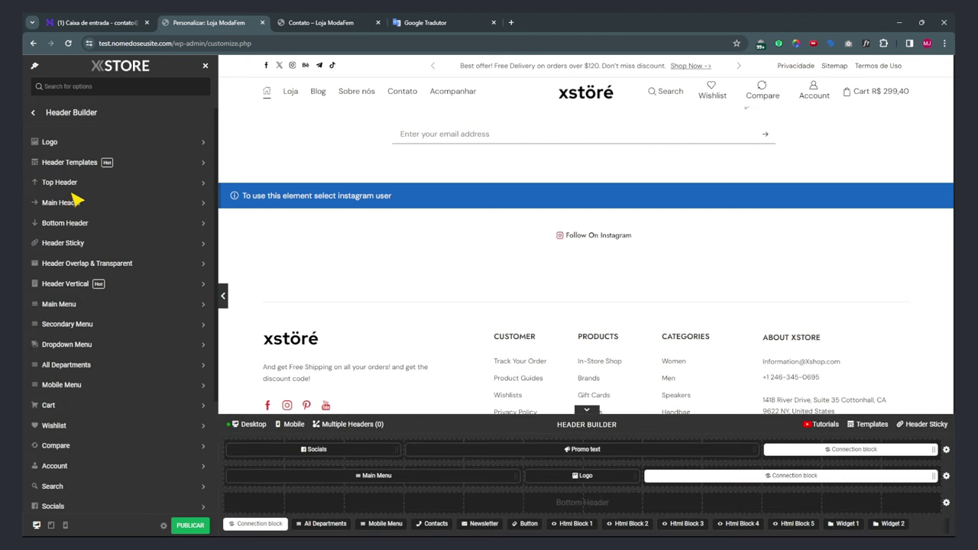
scroll(282, 263, "up", 10)
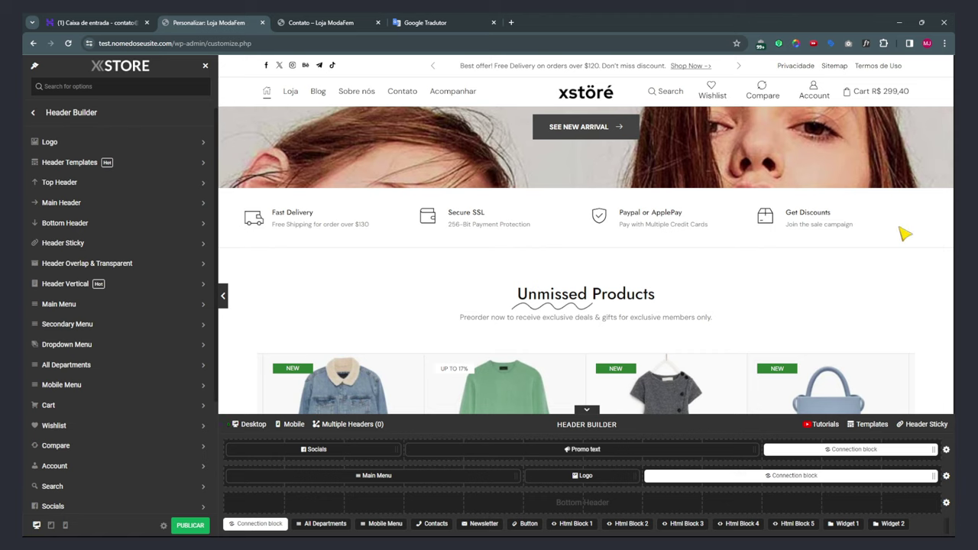
scroll(906, 282, "up", 5)
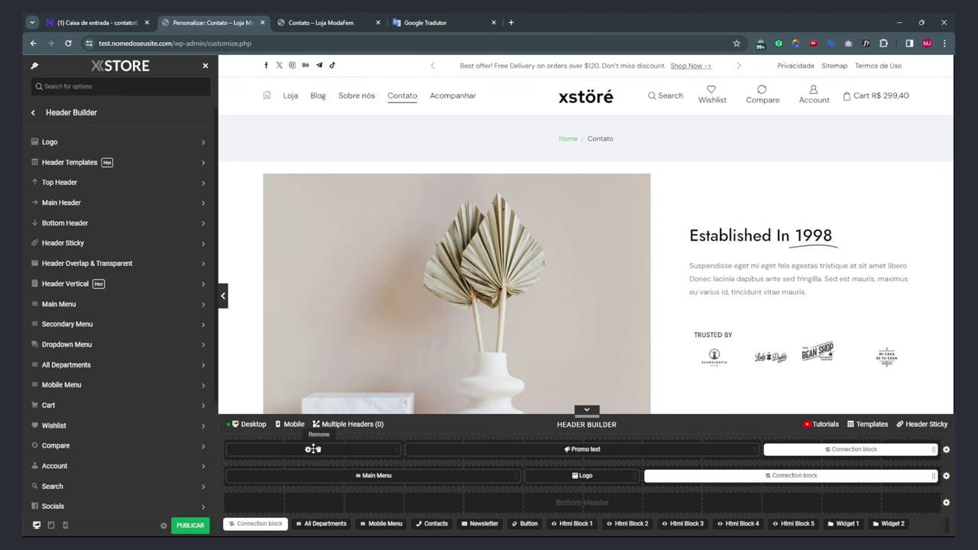
Test circled and vertical Socials styles, revert to plain horizontal icons, then open Promo Text.
left_click(278, 68)
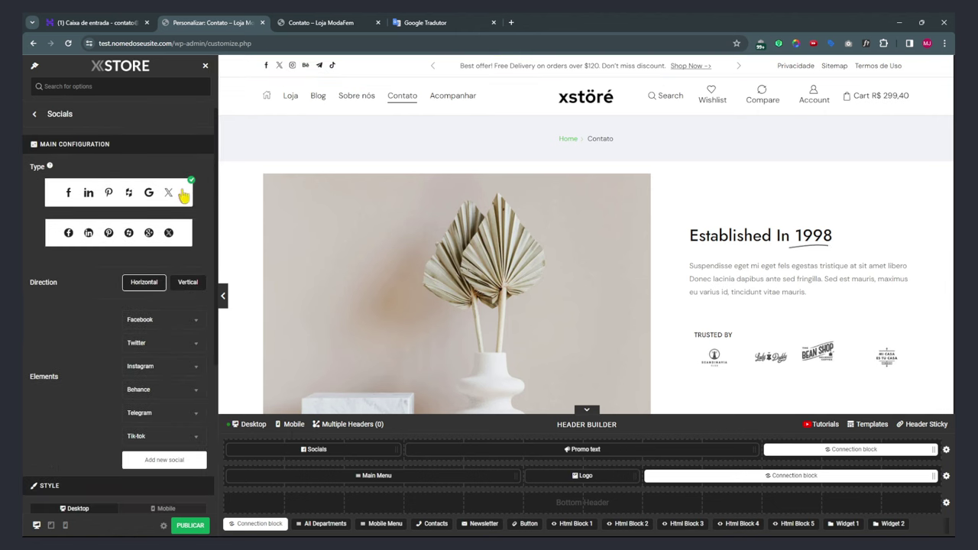
left_click(184, 239)
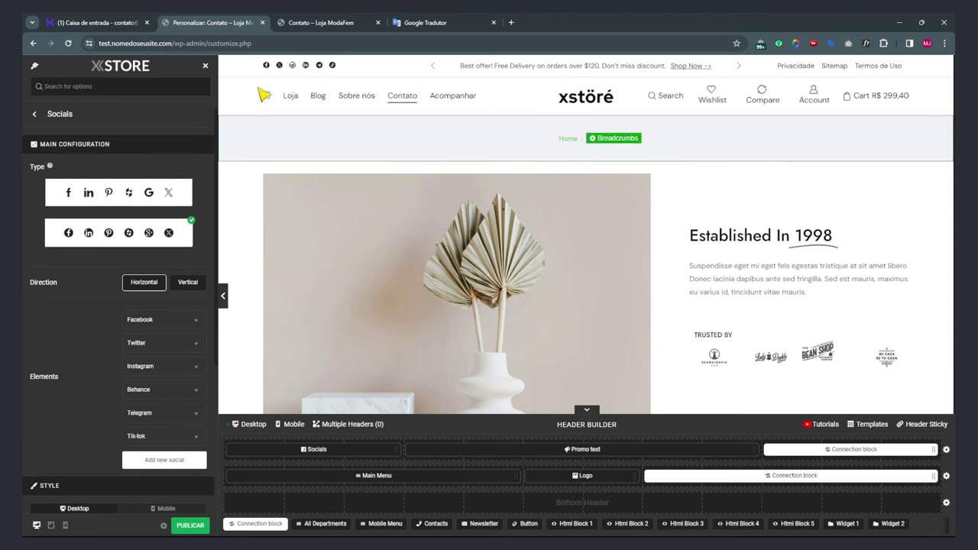
left_click(171, 196)
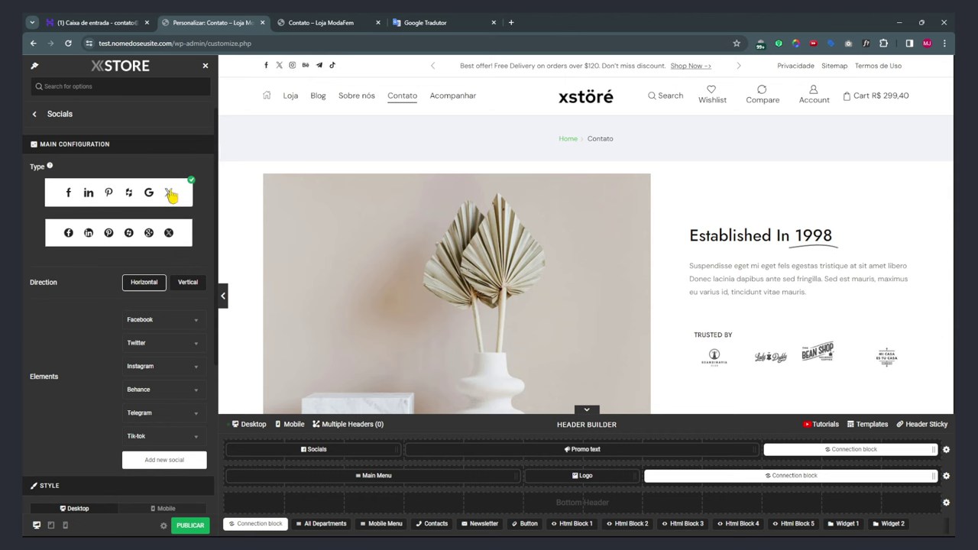
left_click(188, 283)
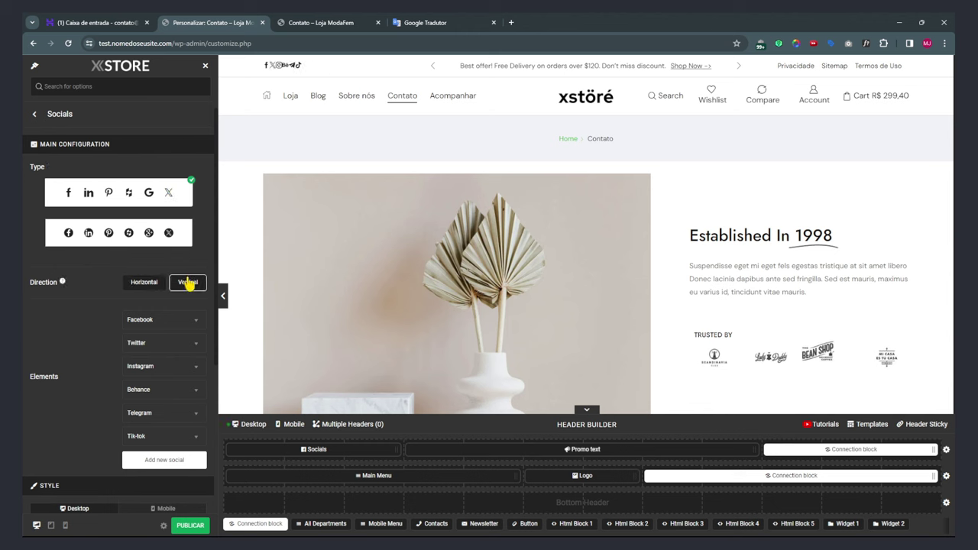
left_click(145, 283)
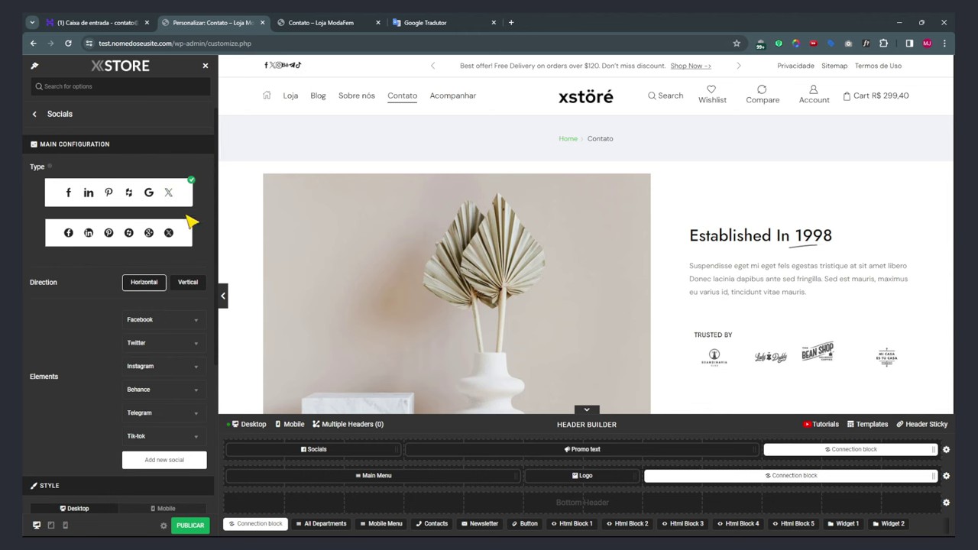
left_click(157, 235)
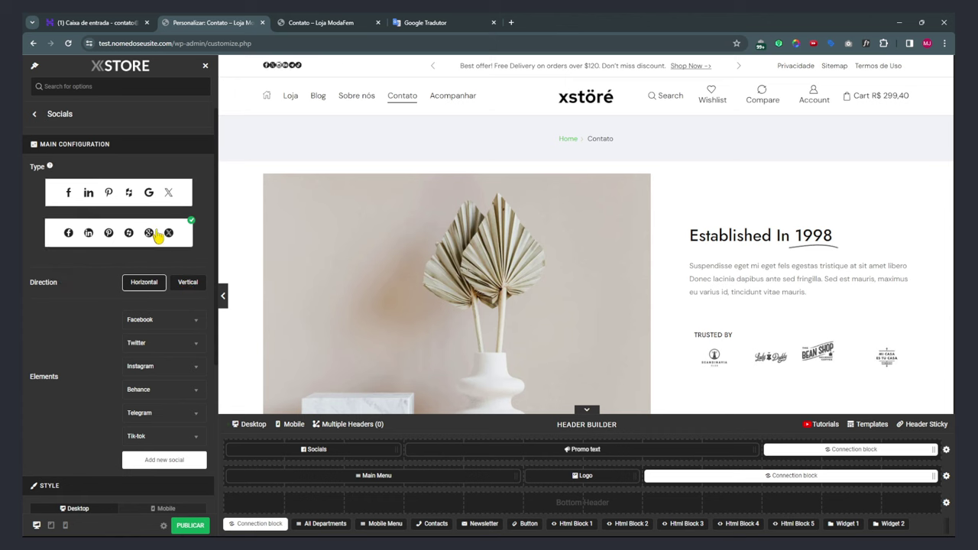
left_click(154, 200)
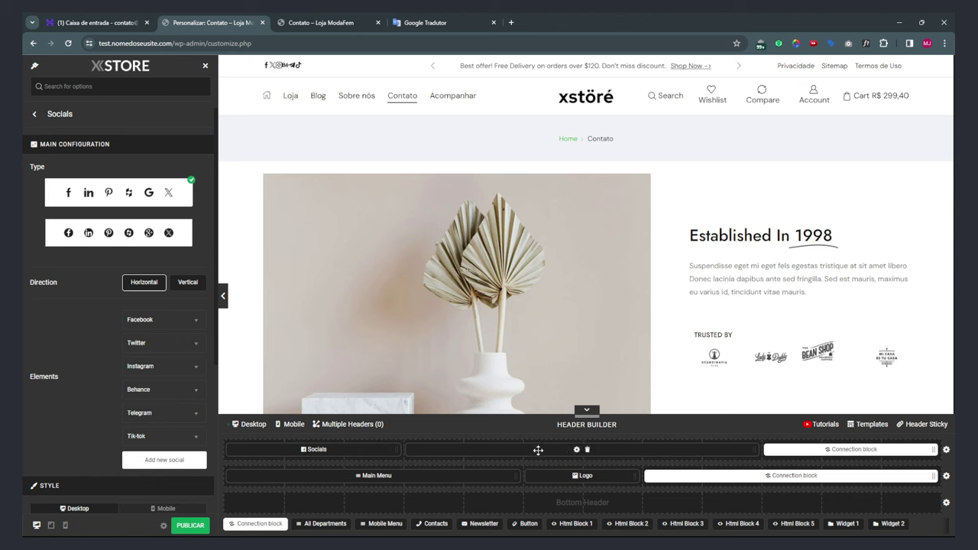
left_click(576, 450)
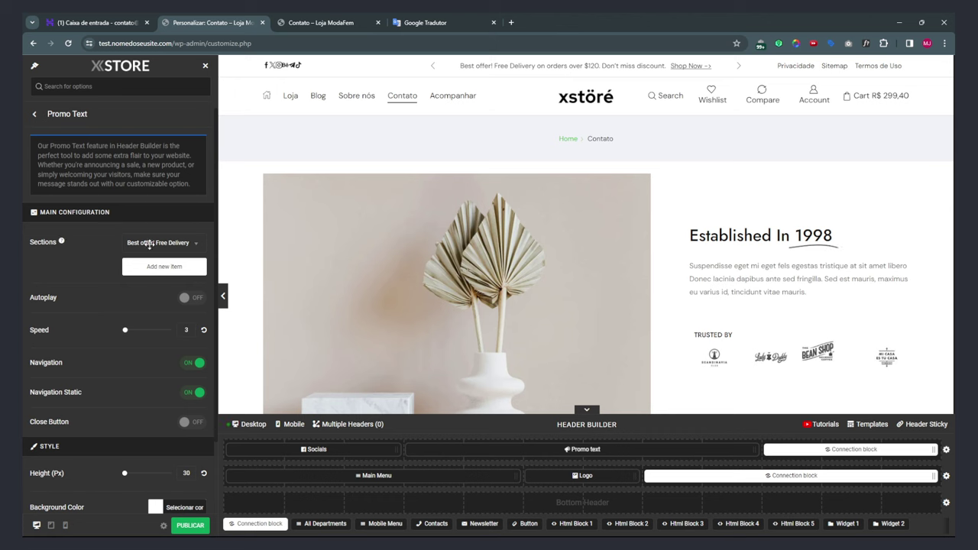
left_click(151, 243)
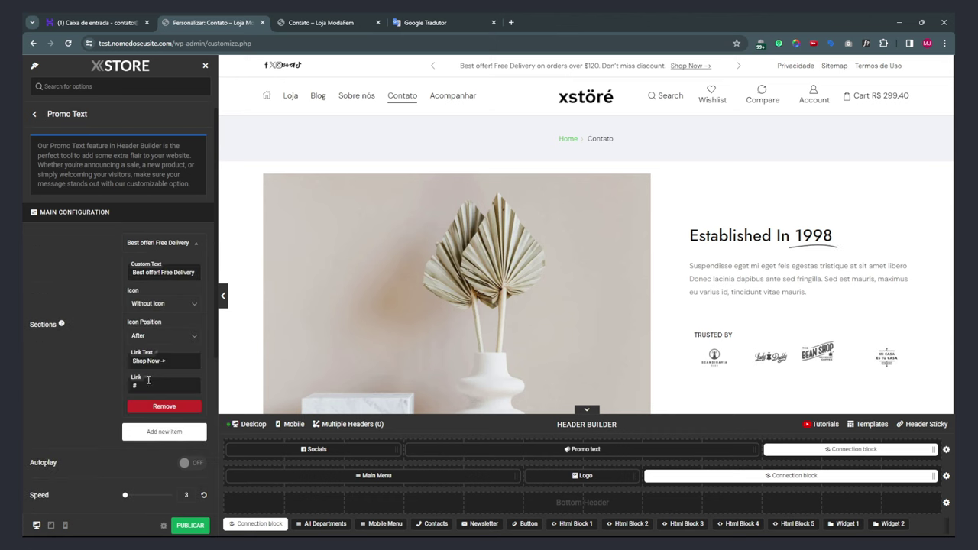
scroll(159, 308, "down", 1)
left_click(138, 339)
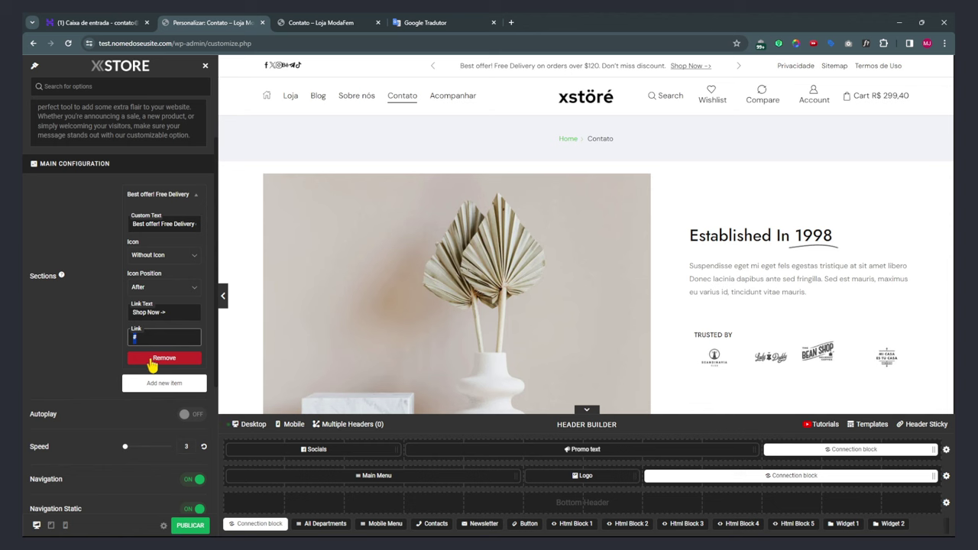
left_click(139, 192)
left_click(140, 193)
left_click_drag(148, 225, 197, 224)
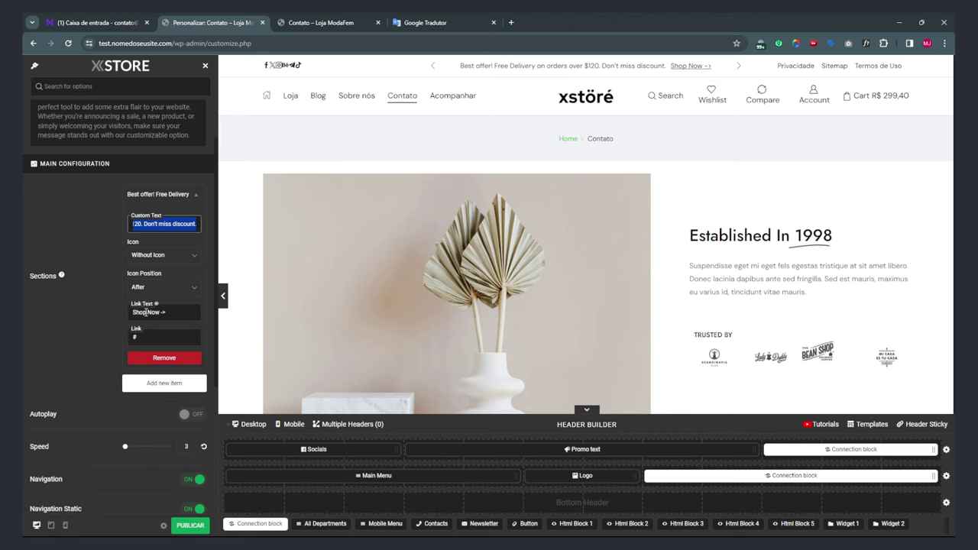
left_click(142, 336)
left_click_drag(161, 312, 125, 315)
type("Loja")
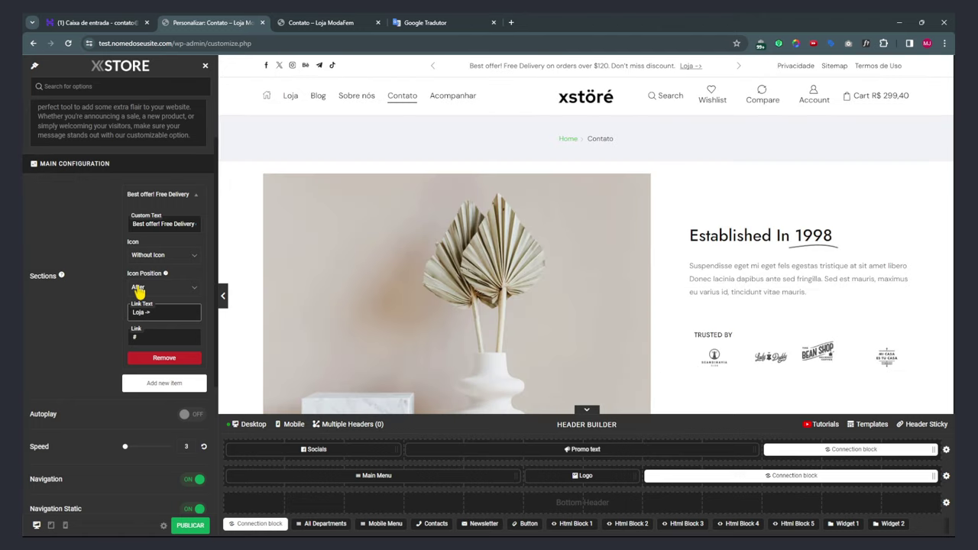
left_click(135, 292)
left_click(136, 295)
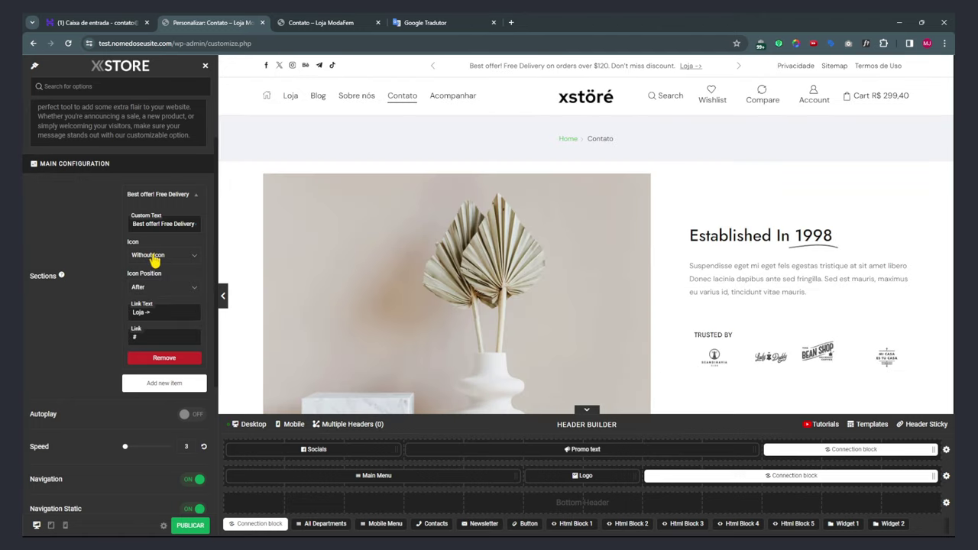
left_click(144, 225)
key("ctrl+a")
type("De")
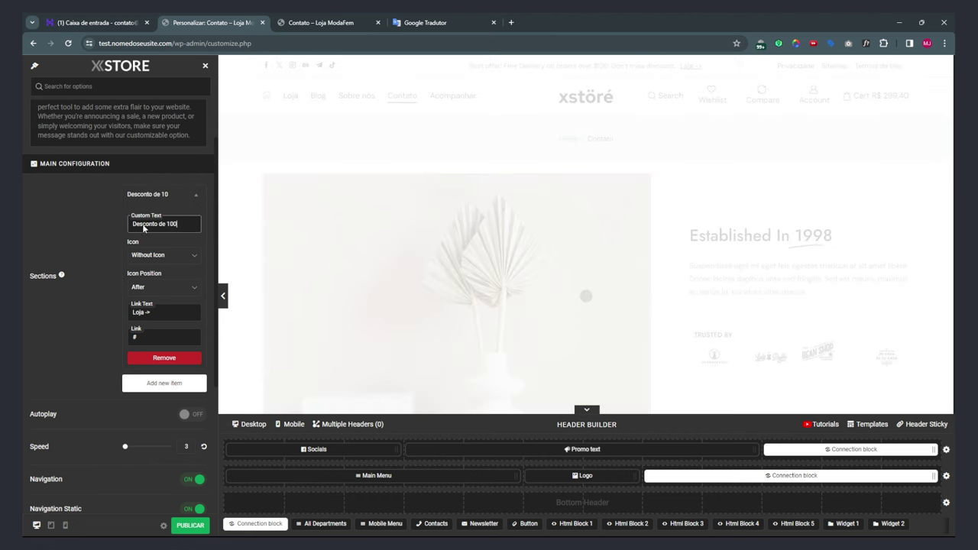
key("BackSpace")
type("na sua primeira compra")
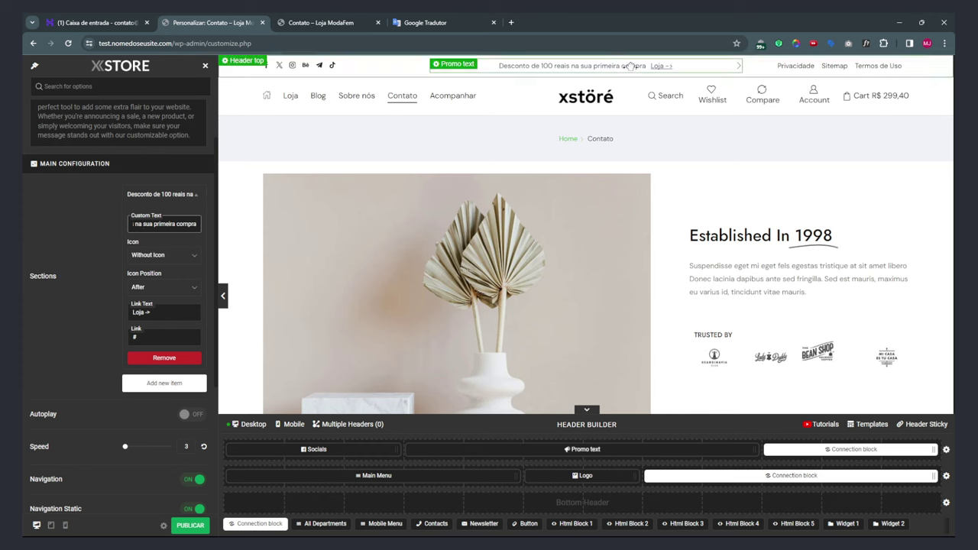
key("Home")
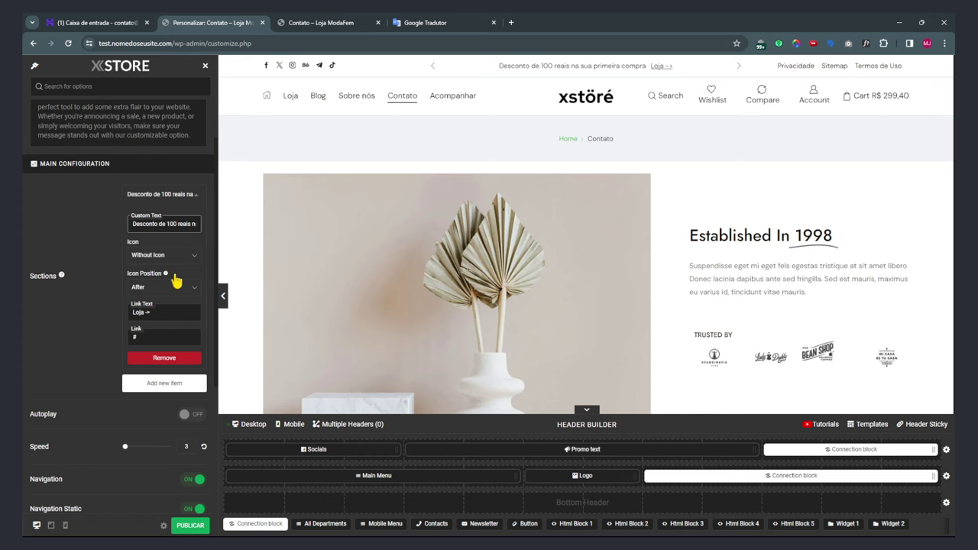
type("DESC10")
type("0 use")
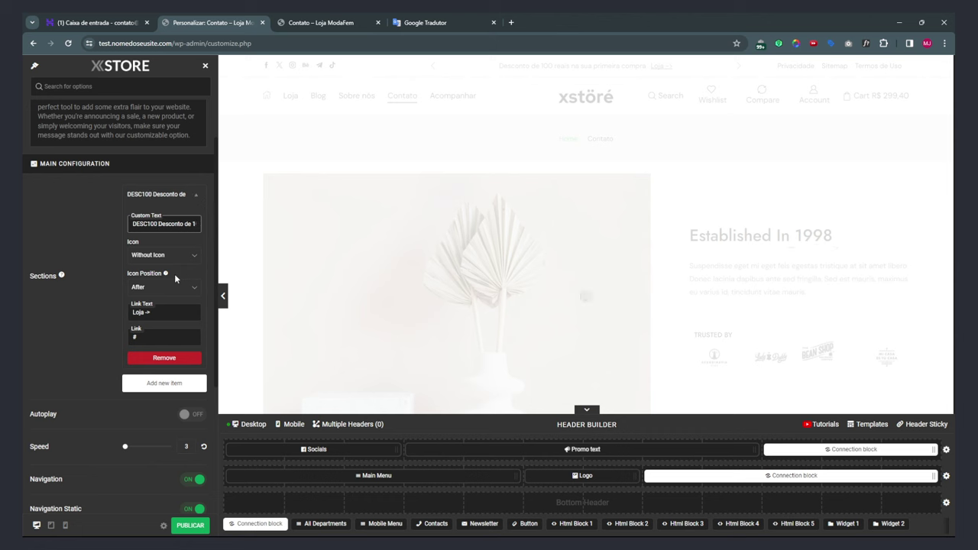
type(" para um")
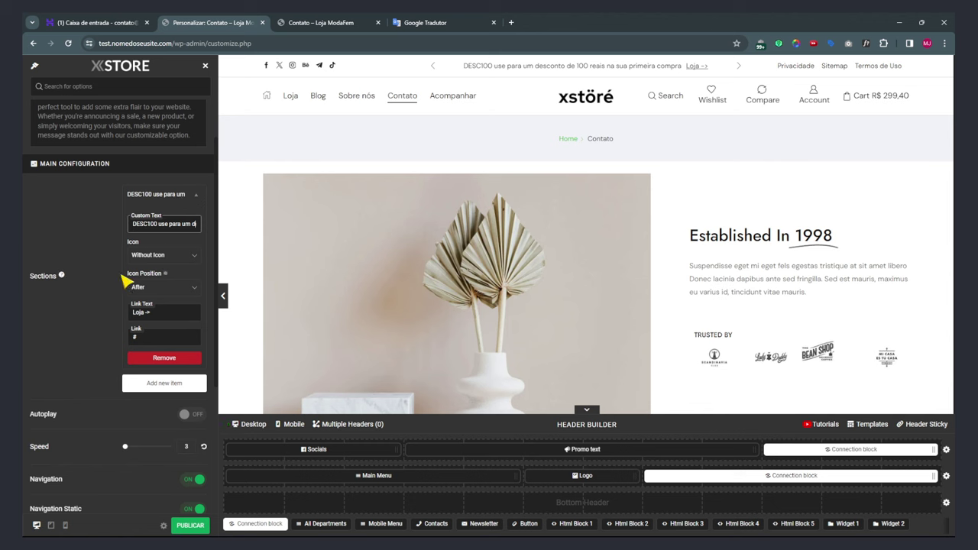
left_click(143, 195)
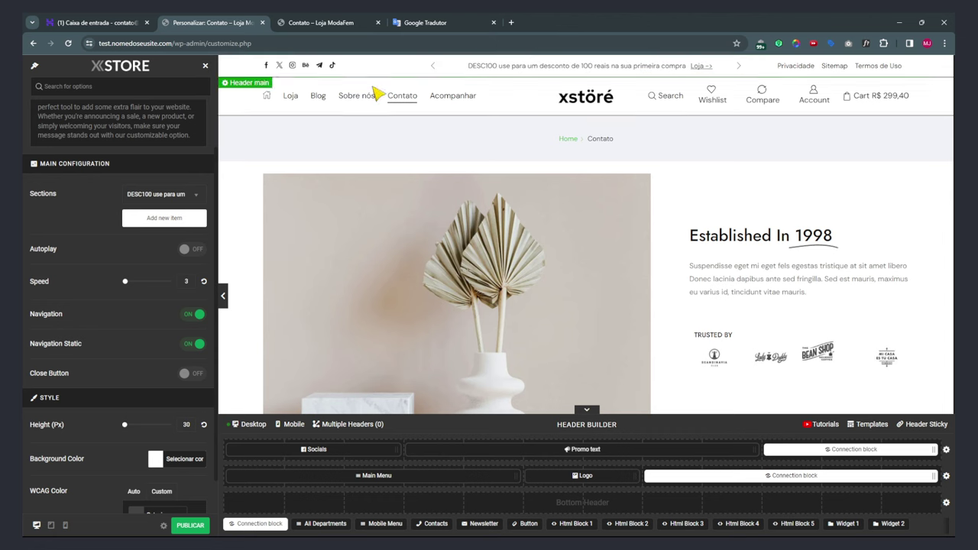
left_click(190, 253)
left_click(190, 253)
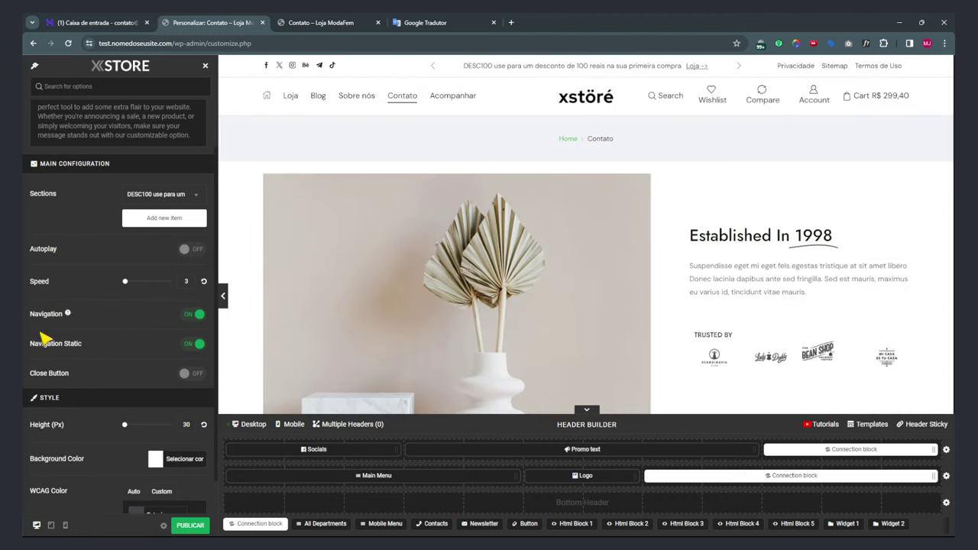
scroll(100, 260, "down", 1)
scroll(80, 361, "up", 1)
scroll(86, 357, "up", 1)
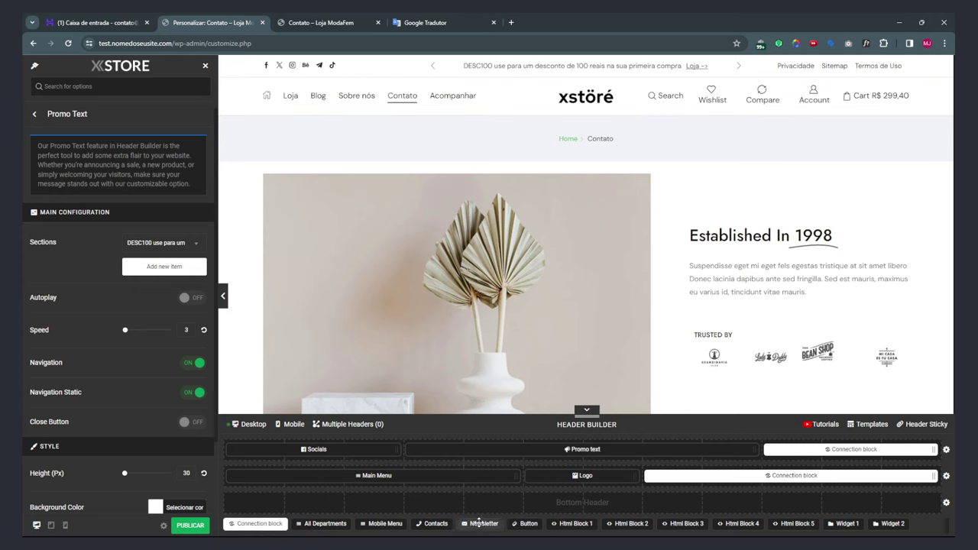
Drop a Newsletter element into the Bottom Header row, inspect its settings, then remove it.
left_click_drag(479, 524, 546, 508)
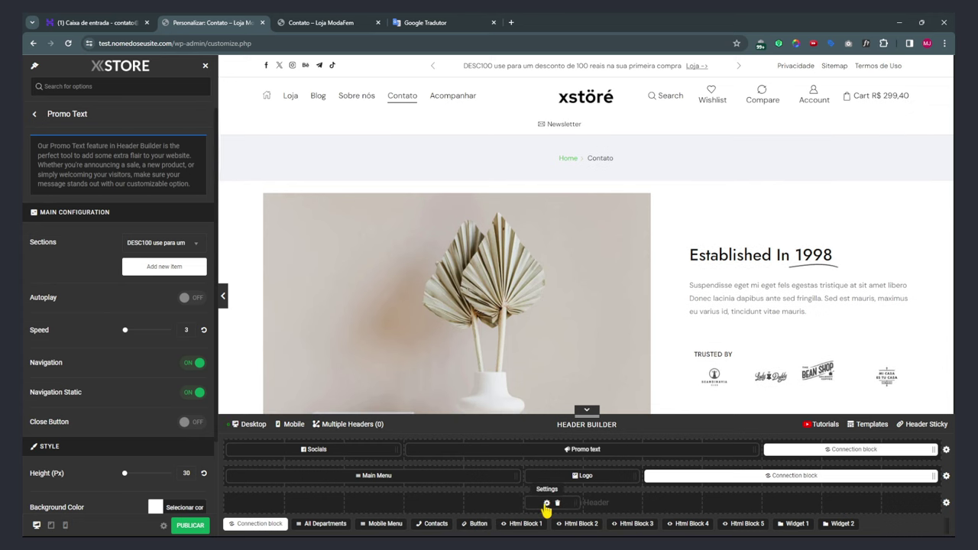
left_click(561, 126, "shift")
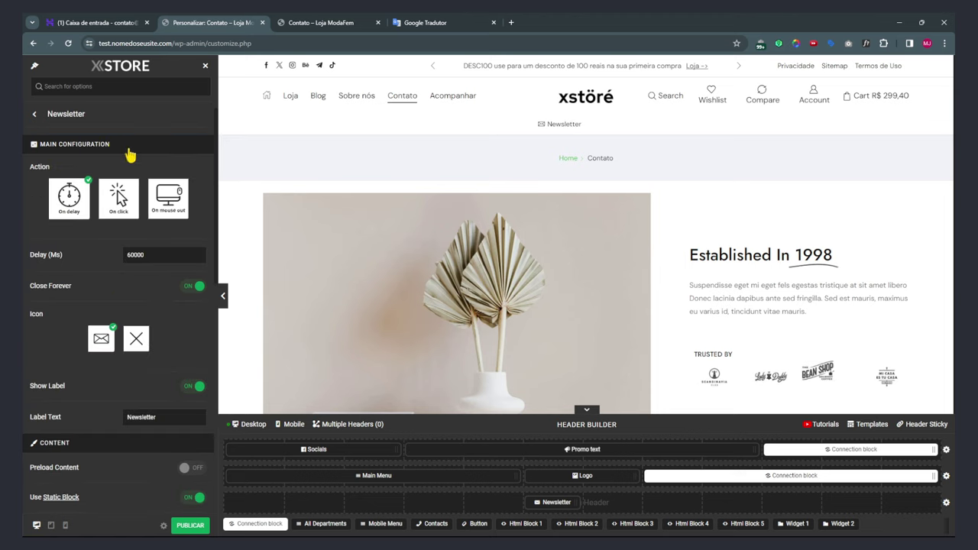
scroll(120, 311, "down", 6)
scroll(127, 400, "up", 4)
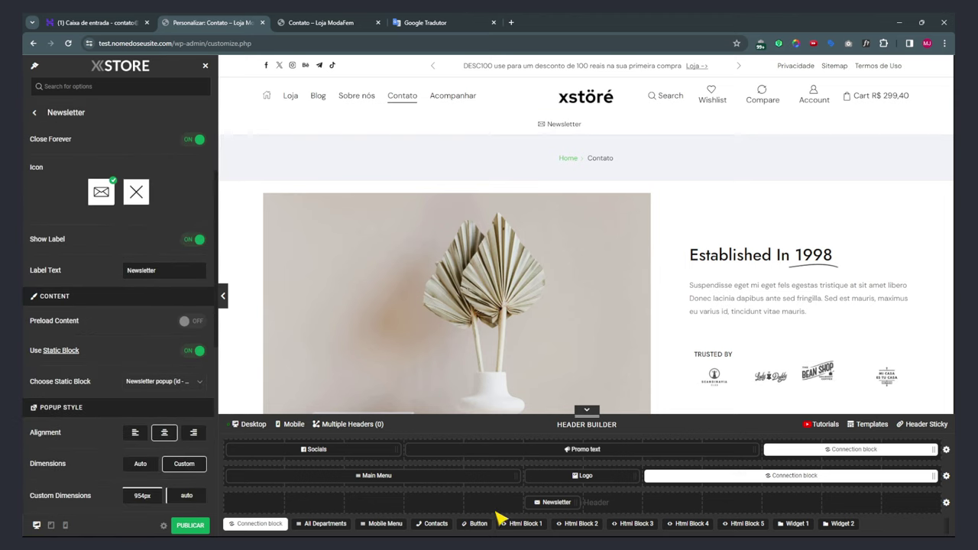
left_click(558, 504)
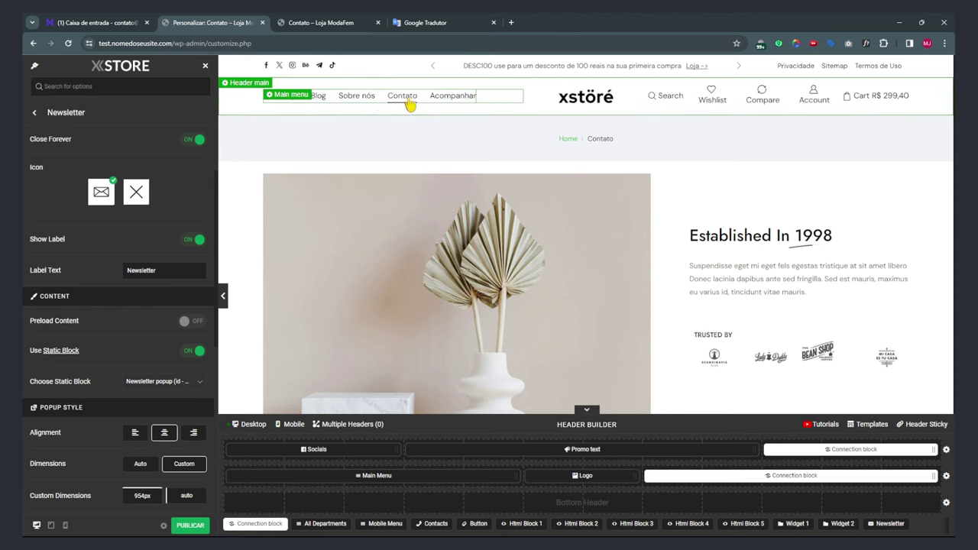
Switch the main menu to the fourth, dot-separated Menu Style and check it on the live Contato page.
left_click(272, 97)
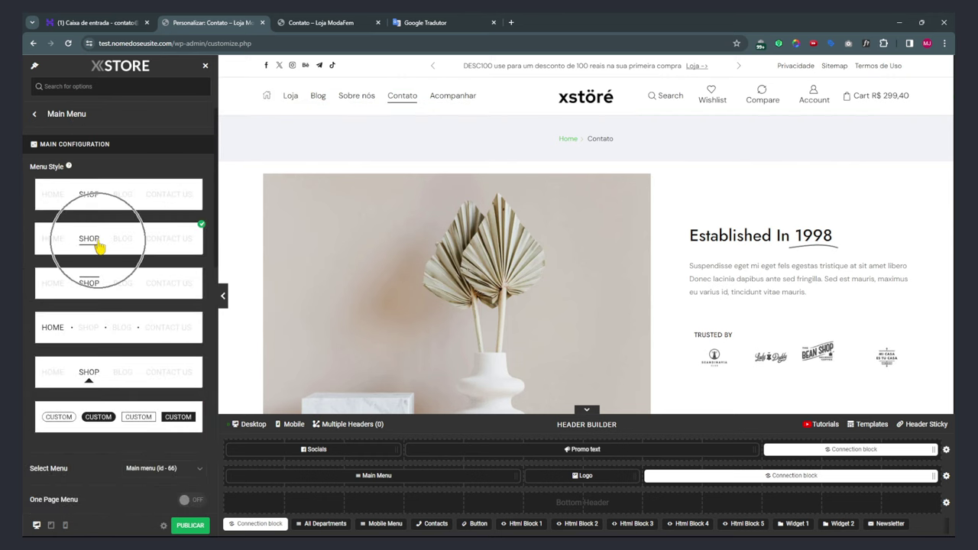
left_click(94, 331)
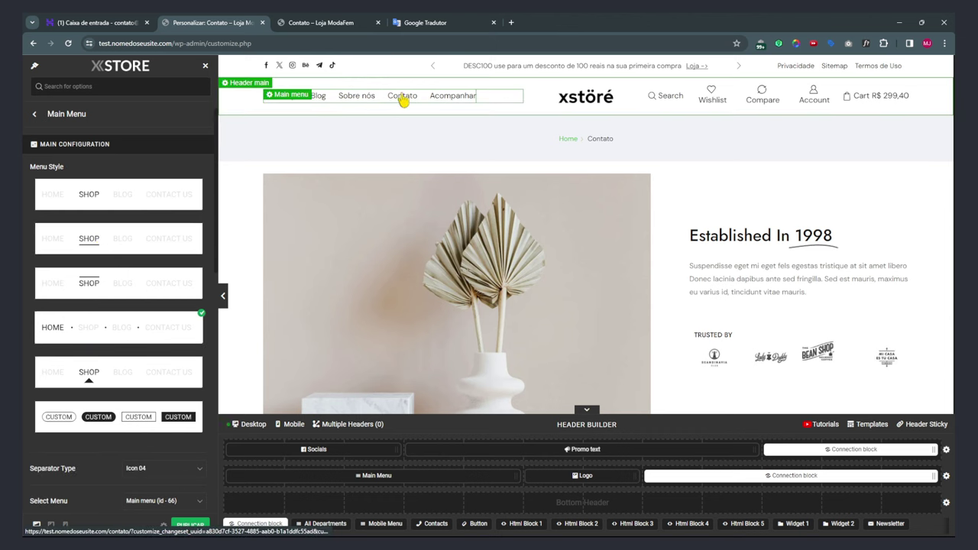
left_click(317, 23)
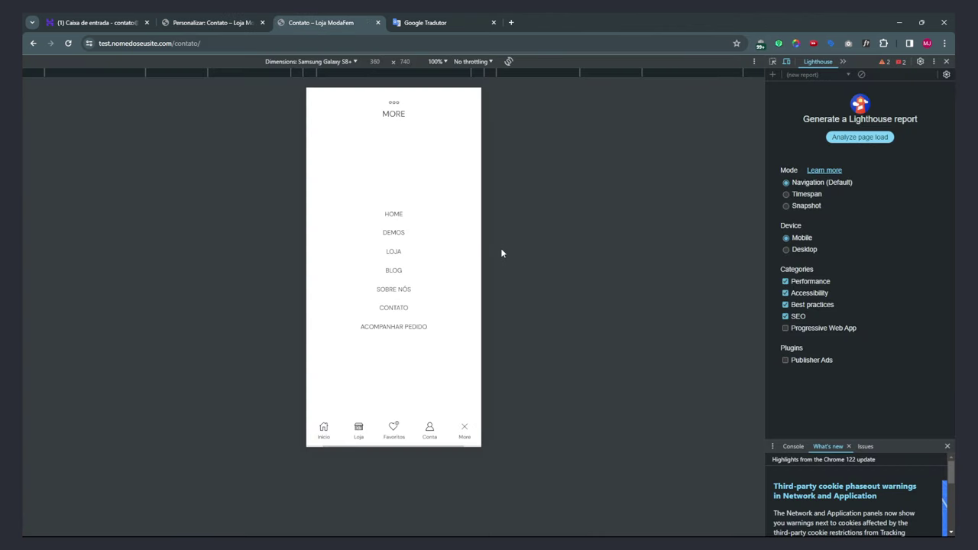
key("F12")
key("F5")
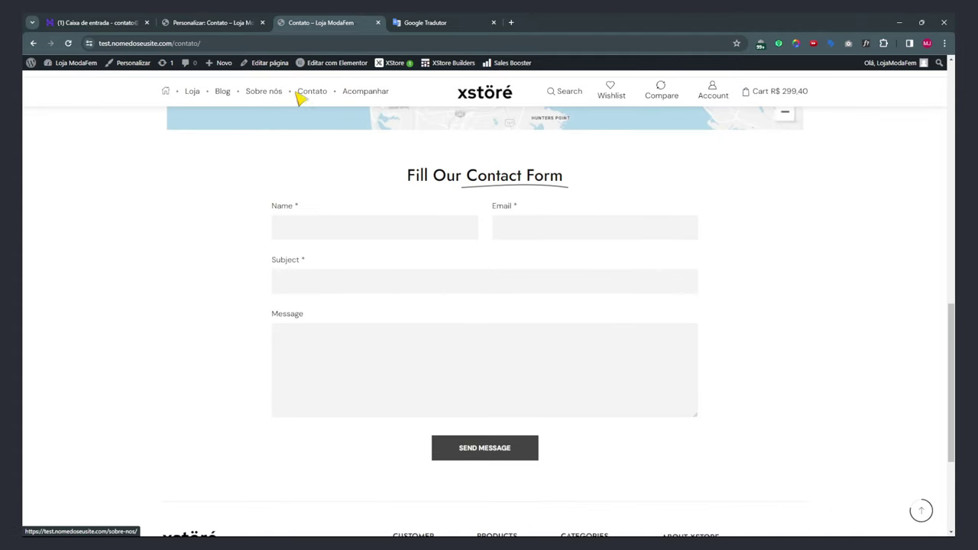
left_click(212, 23)
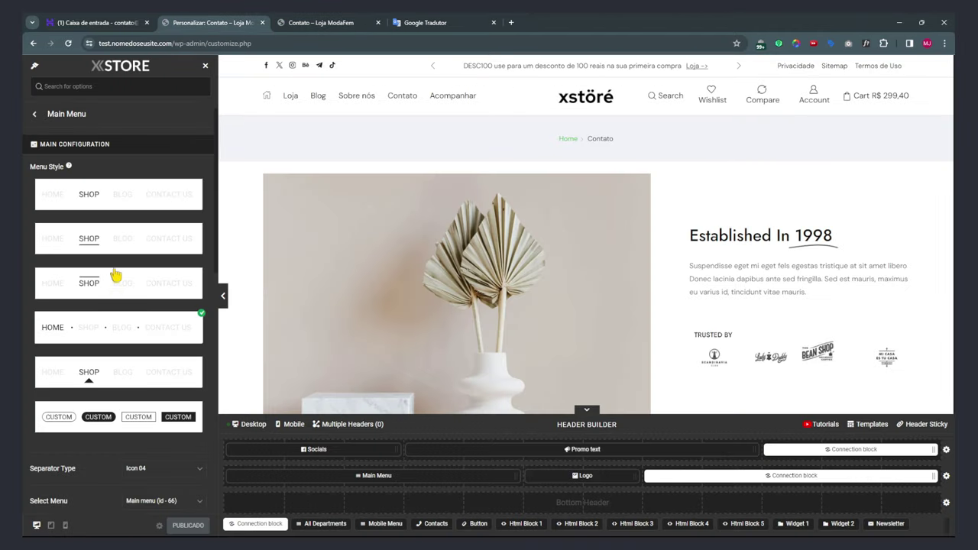
Pick the second, underlined Menu Style and try, then revert, Mega Menu Full-Width.
left_click(106, 241)
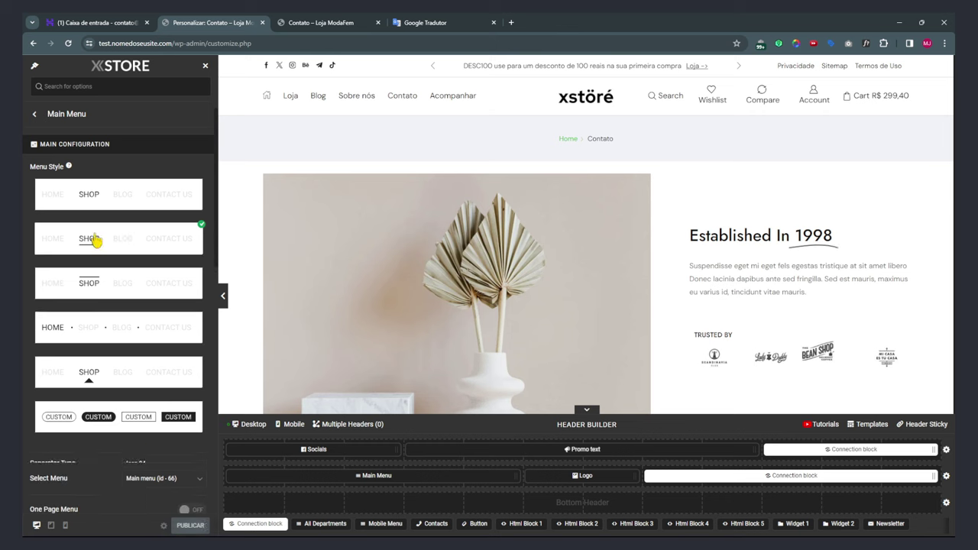
scroll(134, 390, "down", 2)
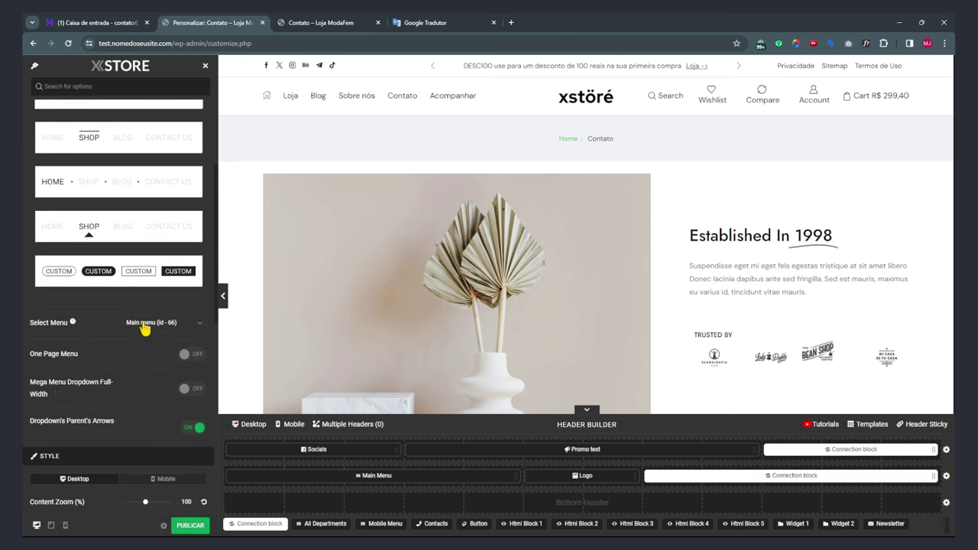
left_click(145, 327)
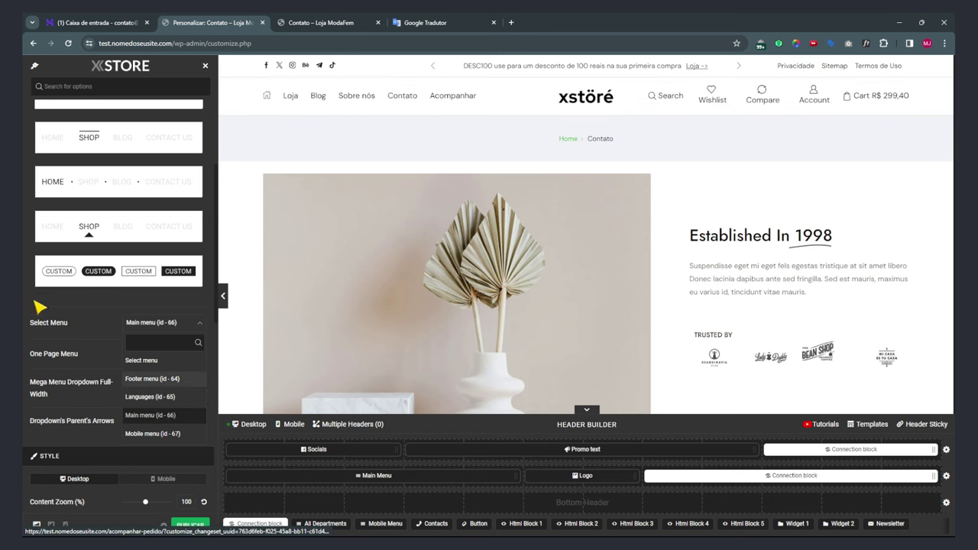
left_click(71, 367)
scroll(78, 366, "down", 1)
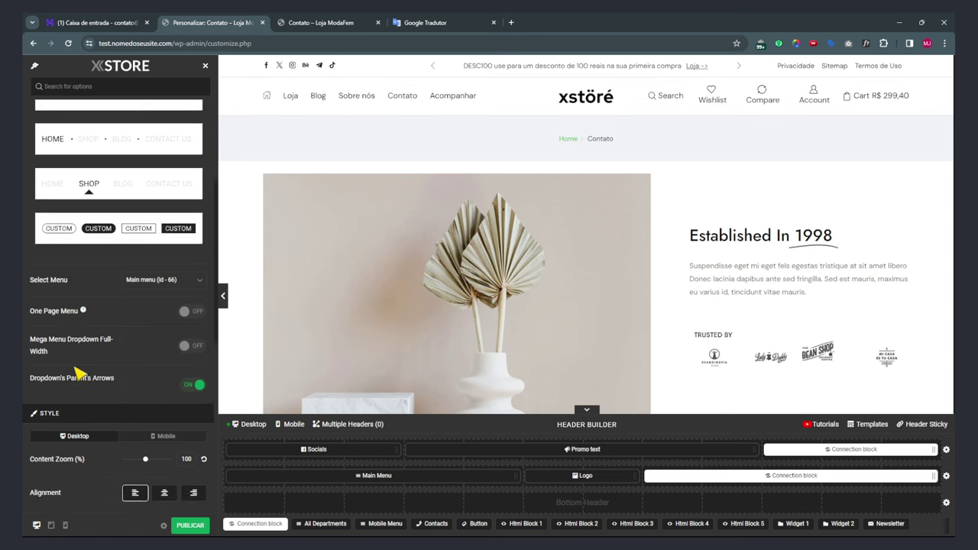
scroll(47, 317, "down", 1)
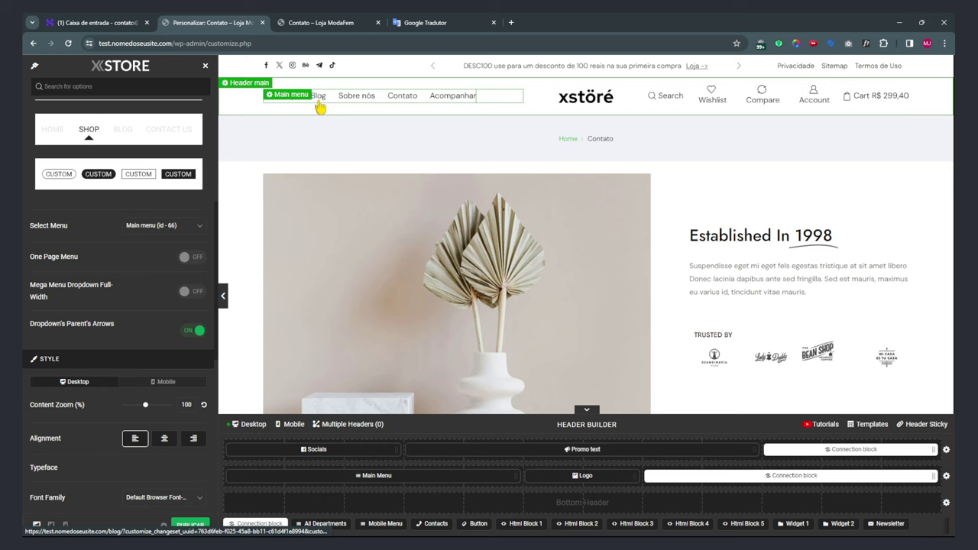
left_click(196, 296)
left_click(194, 292)
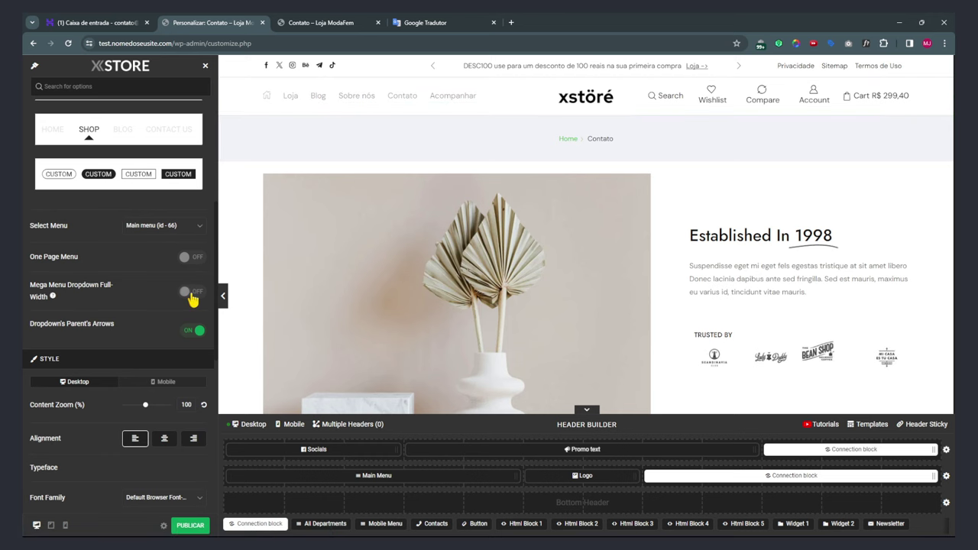
scroll(126, 336, "down", 2)
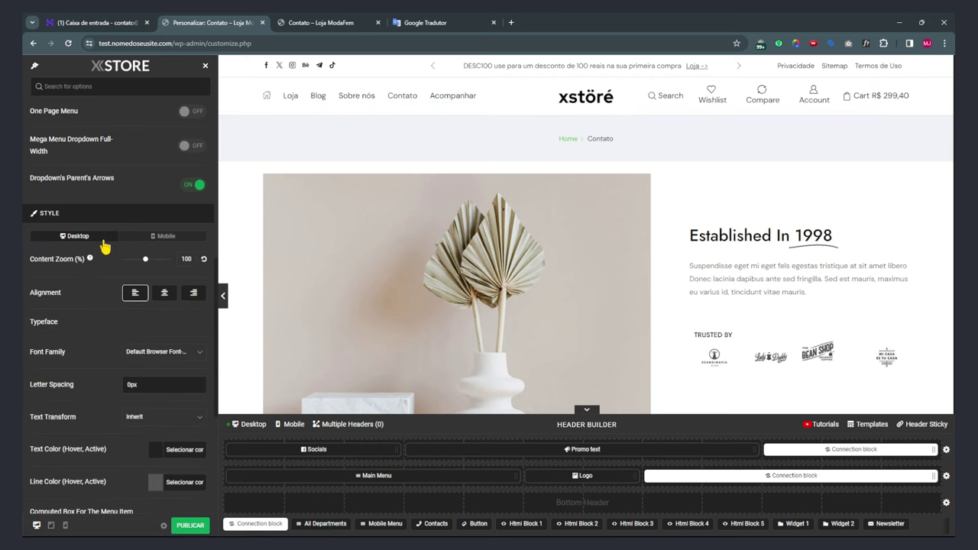
Preview the mobile menu, then return the preview to the desktop layout.
left_click(143, 240)
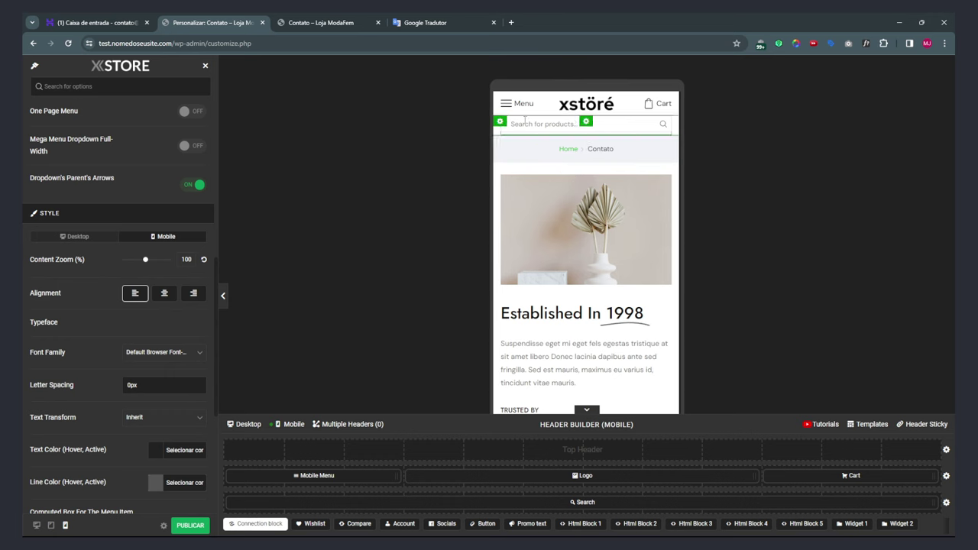
left_click(505, 107)
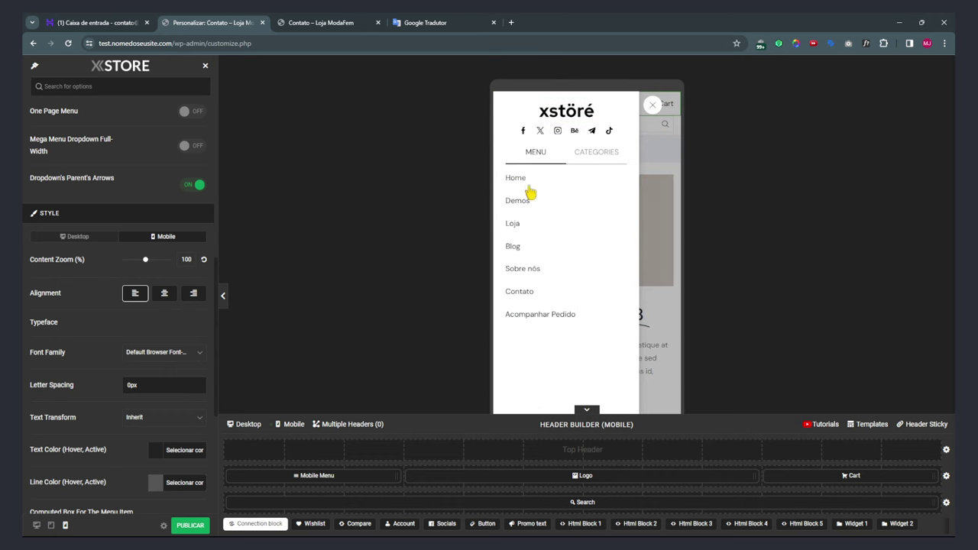
scroll(105, 345, "down", 3)
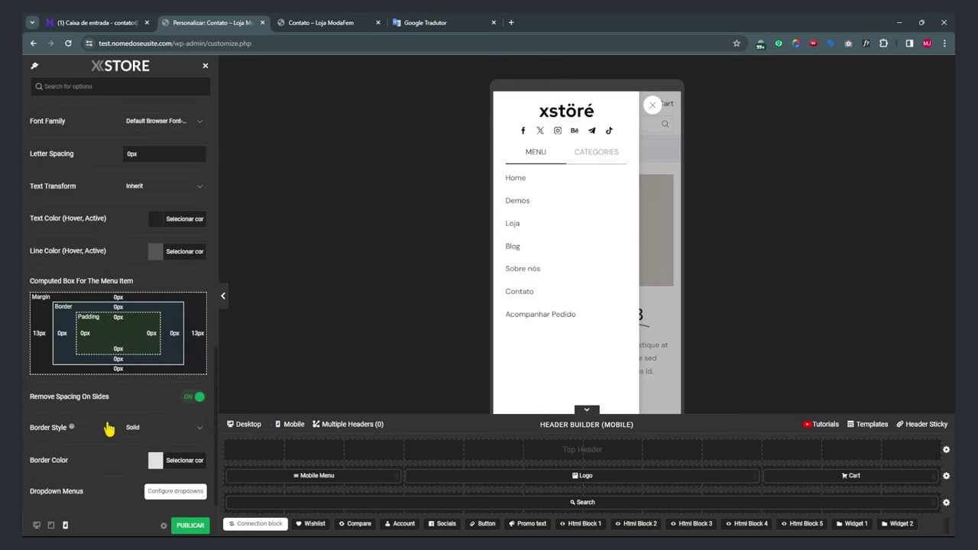
scroll(110, 422, "up", 4)
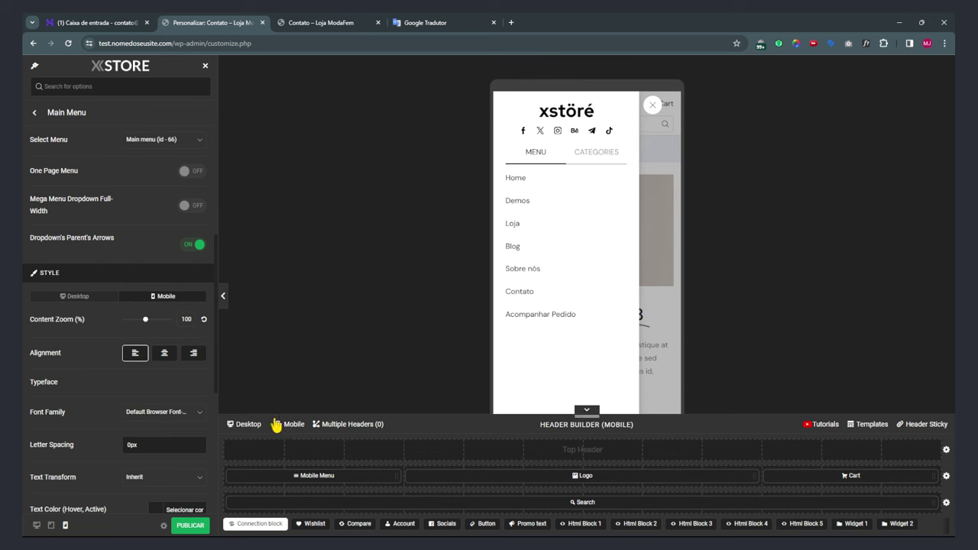
scroll(36, 371, "down", 4)
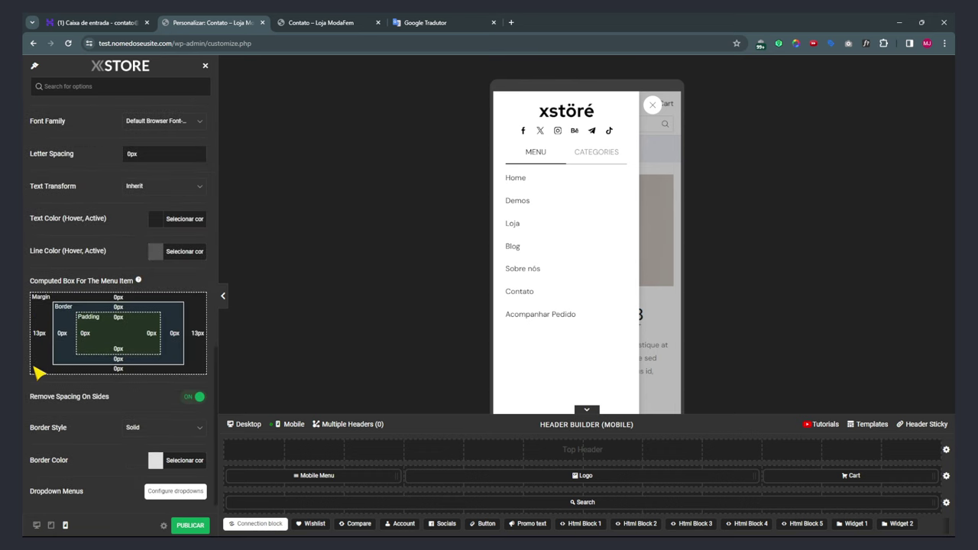
scroll(84, 347, "up", 5)
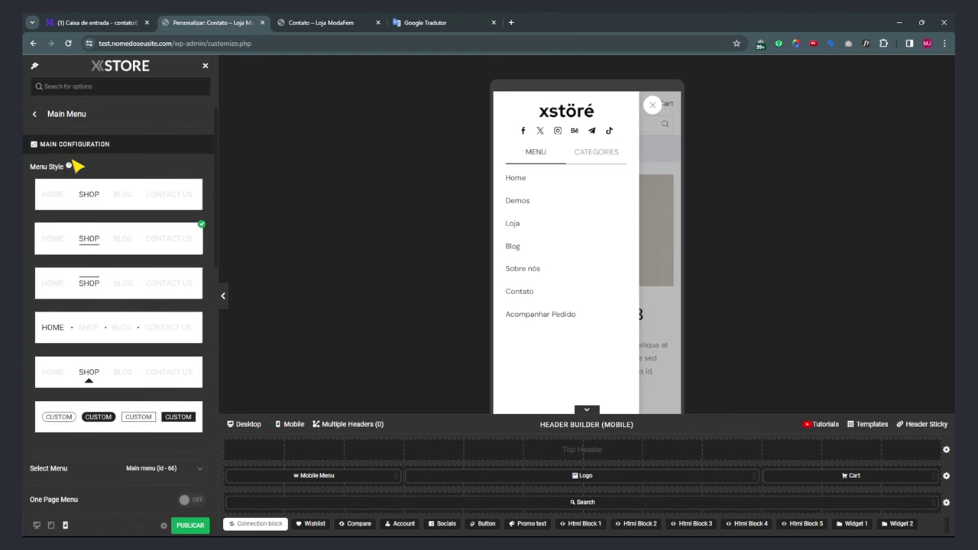
left_click(36, 525)
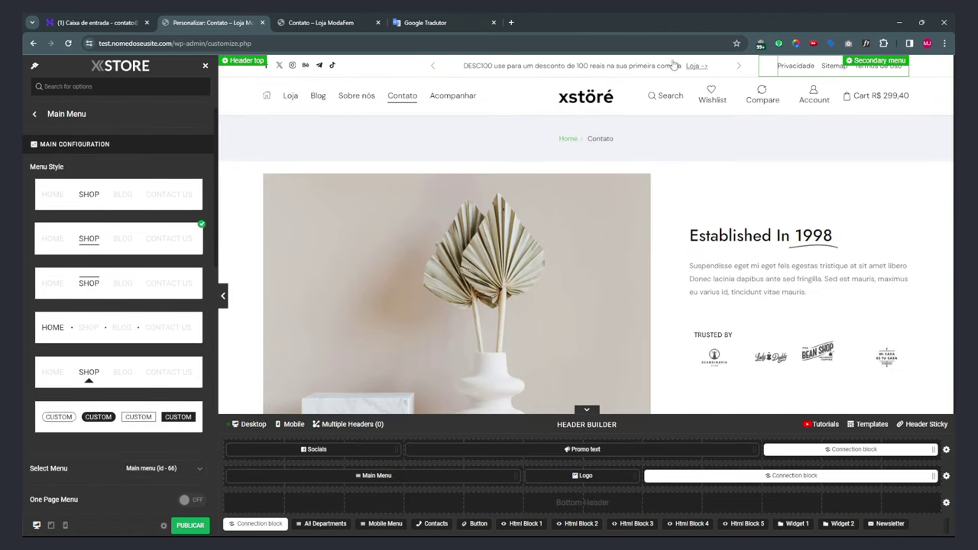
left_click(604, 102)
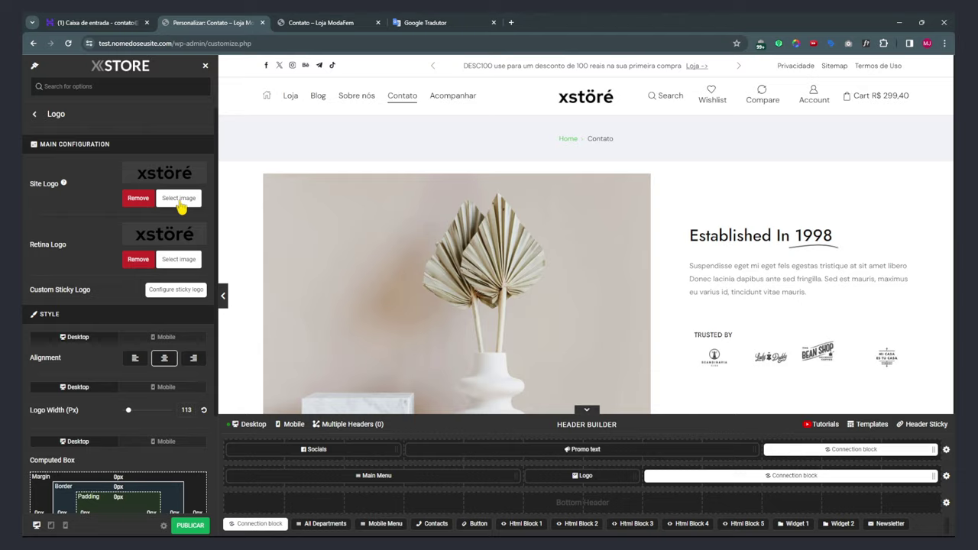
left_click(179, 200)
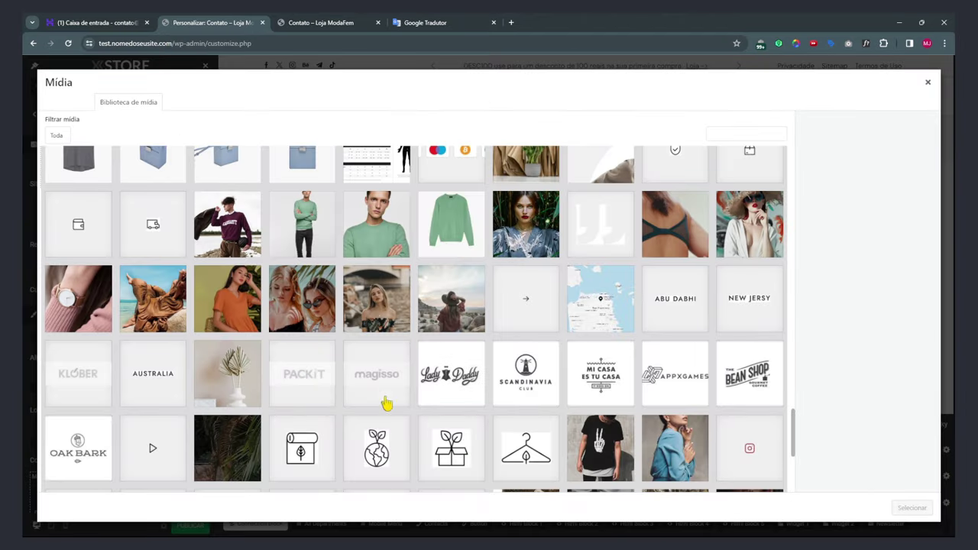
left_click(525, 380)
left_click(923, 505)
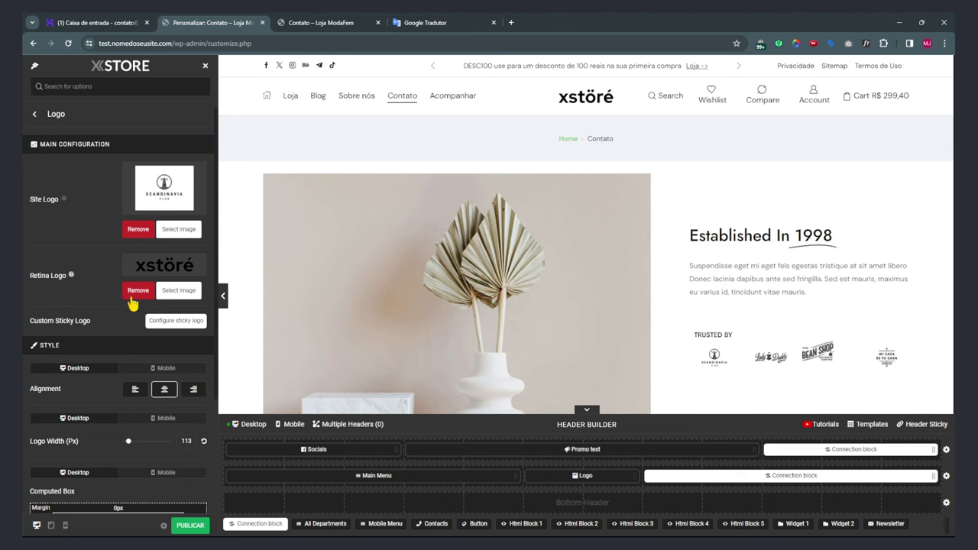
left_click(138, 291)
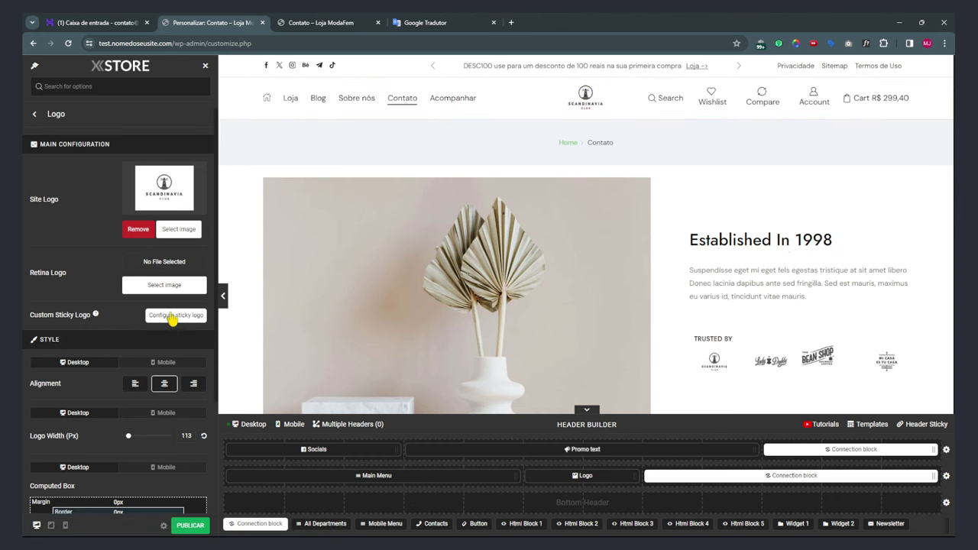
scroll(448, 218, "down", 6)
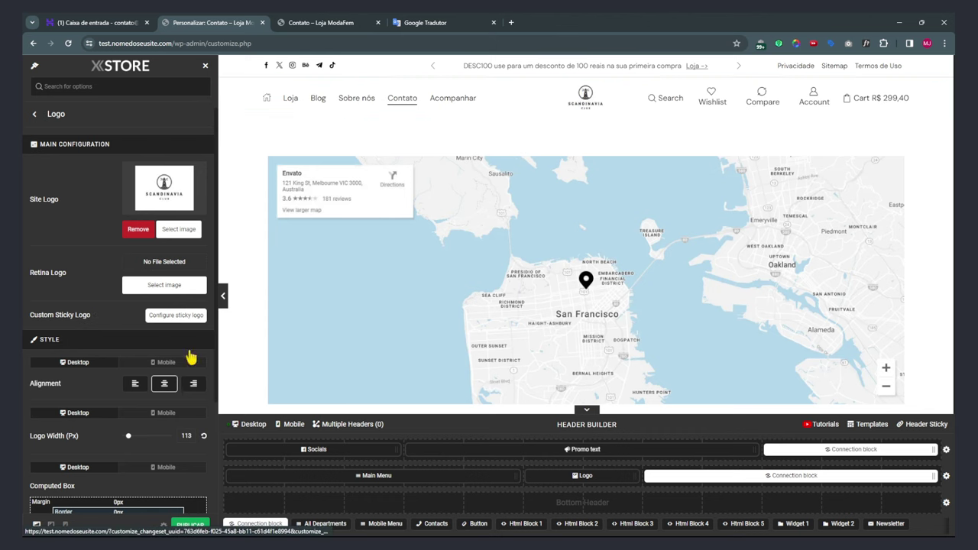
scroll(100, 375, "down", 1)
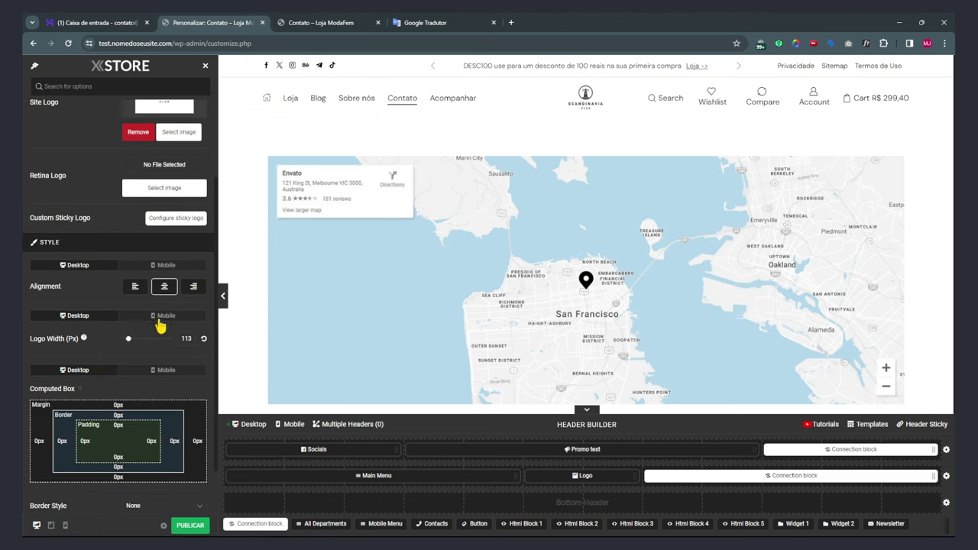
scroll(146, 310, "down", 1)
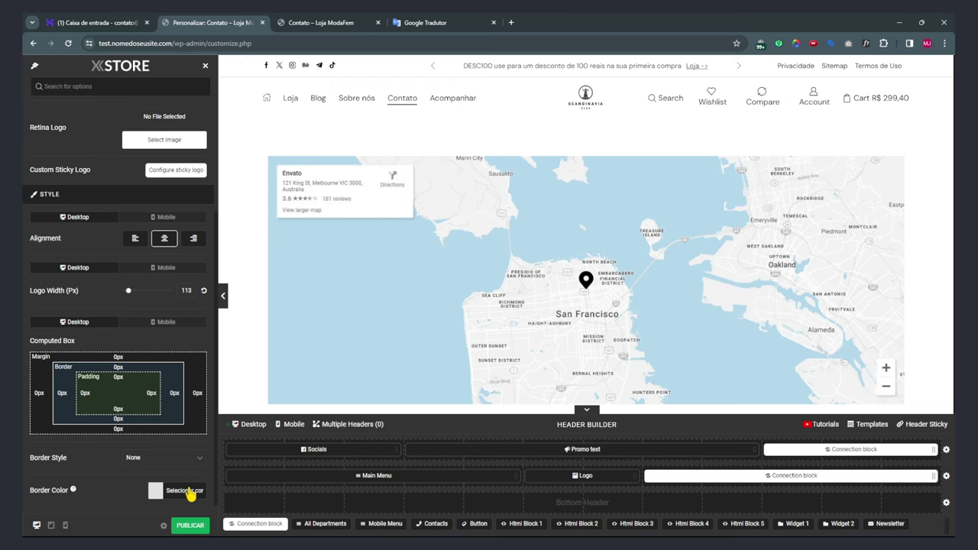
scroll(68, 400, "up", 3)
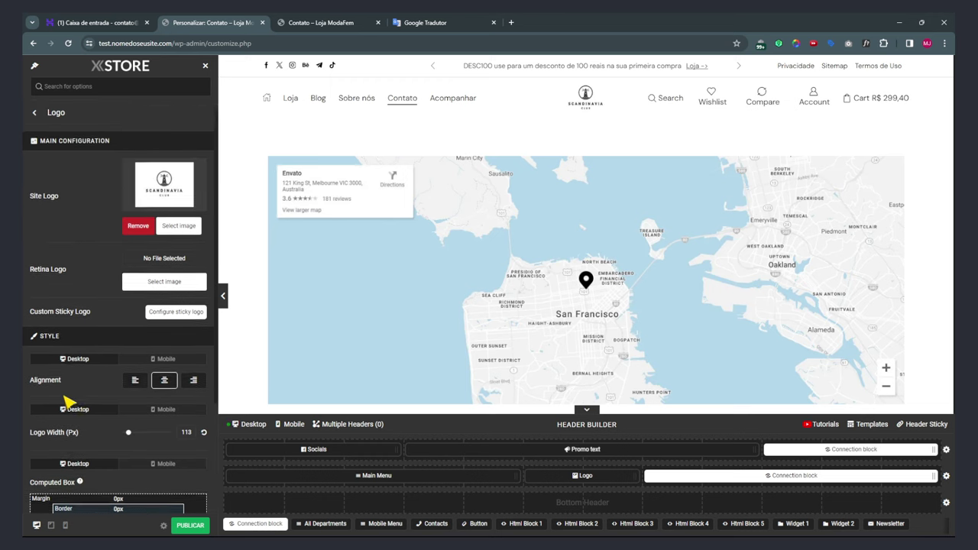
Give the header Wishlist element the star icon.
left_click(35, 116)
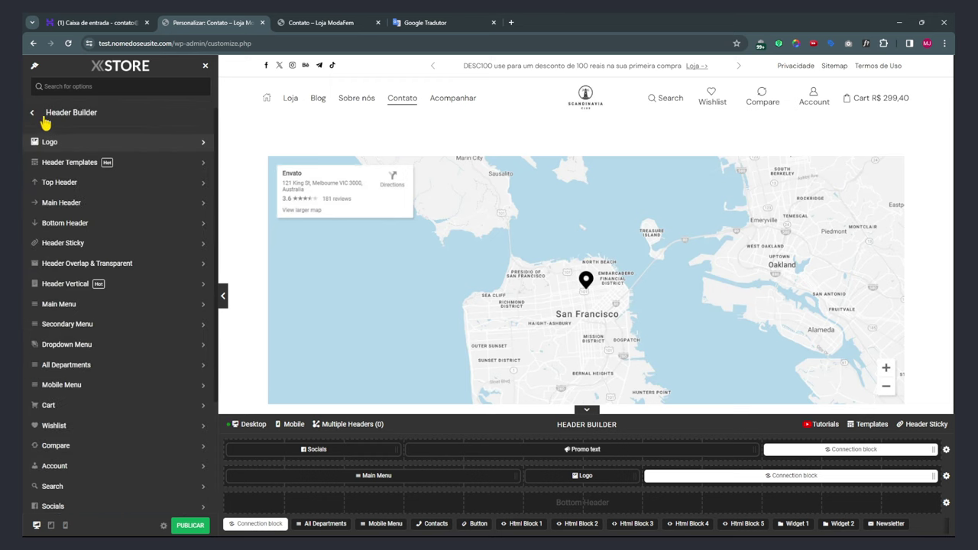
left_click(36, 112)
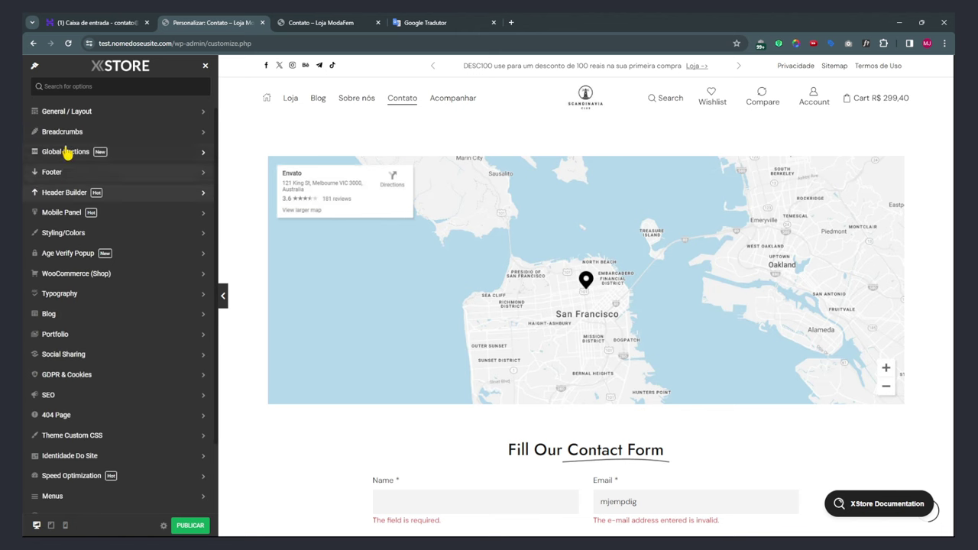
left_click(65, 195)
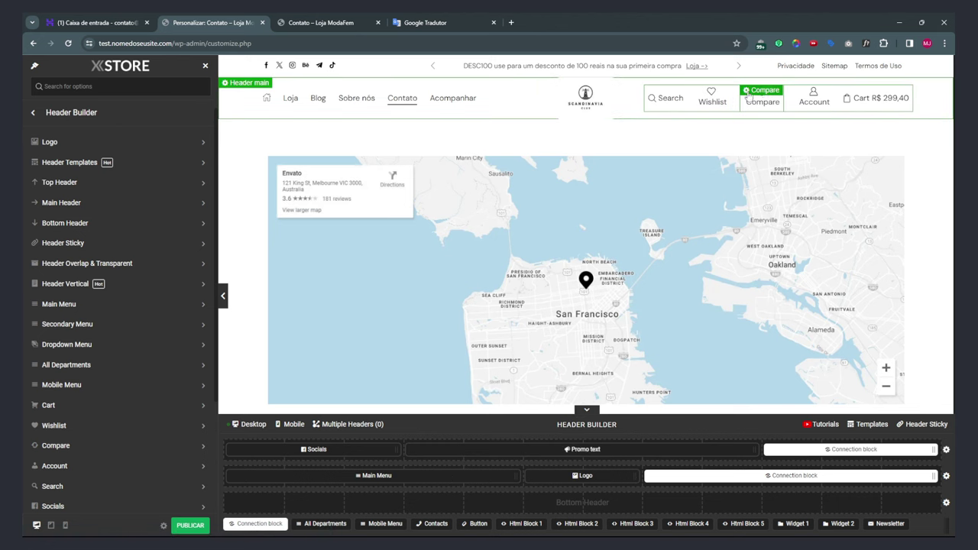
left_click(718, 95)
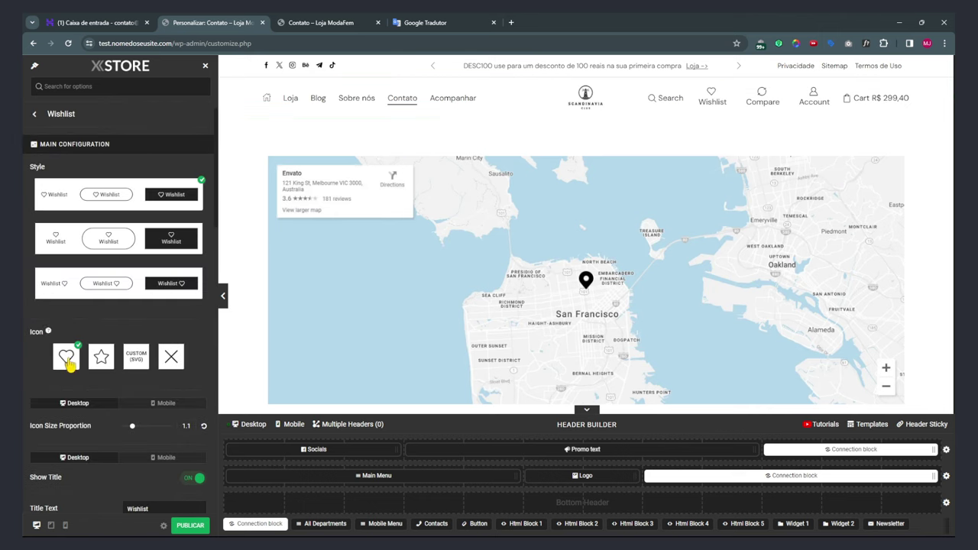
left_click(102, 358)
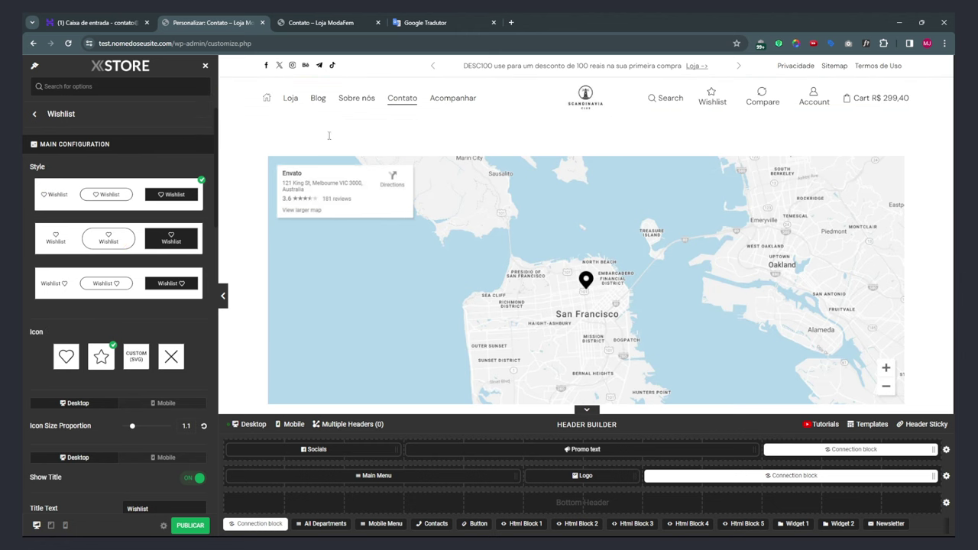
Check the wishlist panel on the live Contato page.
left_click(321, 22)
scroll(751, 242, "up", 4)
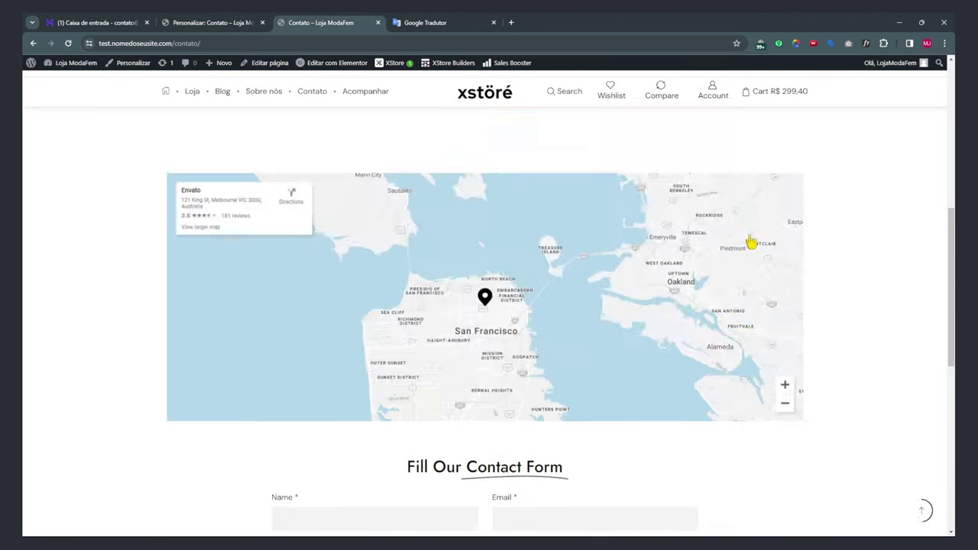
scroll(751, 242, "up", 5)
left_click(612, 111)
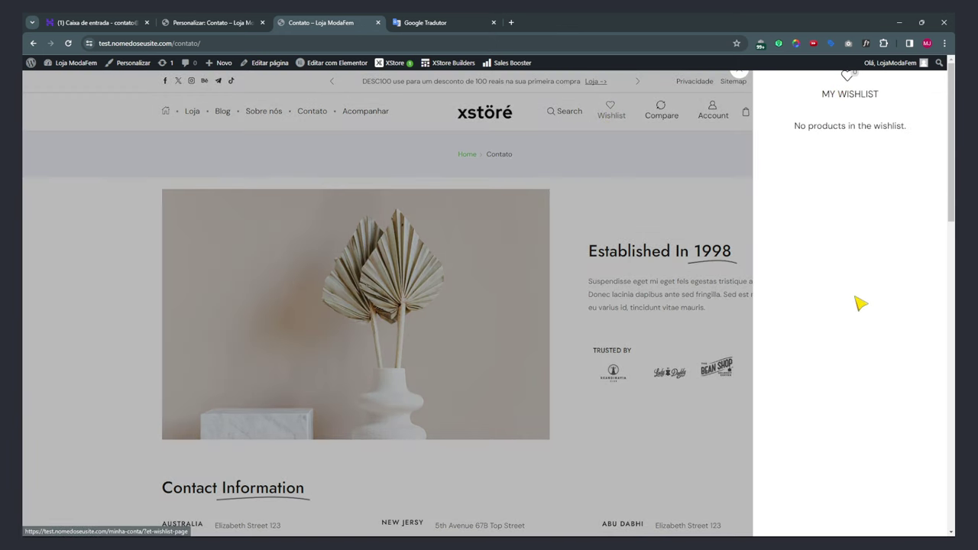
left_click(211, 23)
Set the wishlist Title Text to 'Fav' and load the home page in the preview.
scroll(122, 264, "down", 2)
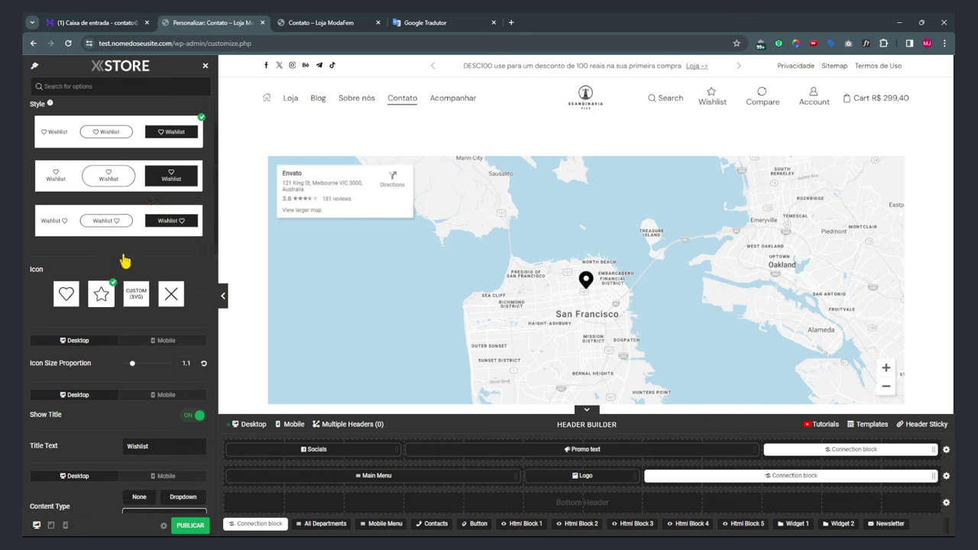
scroll(175, 345, "down", 2)
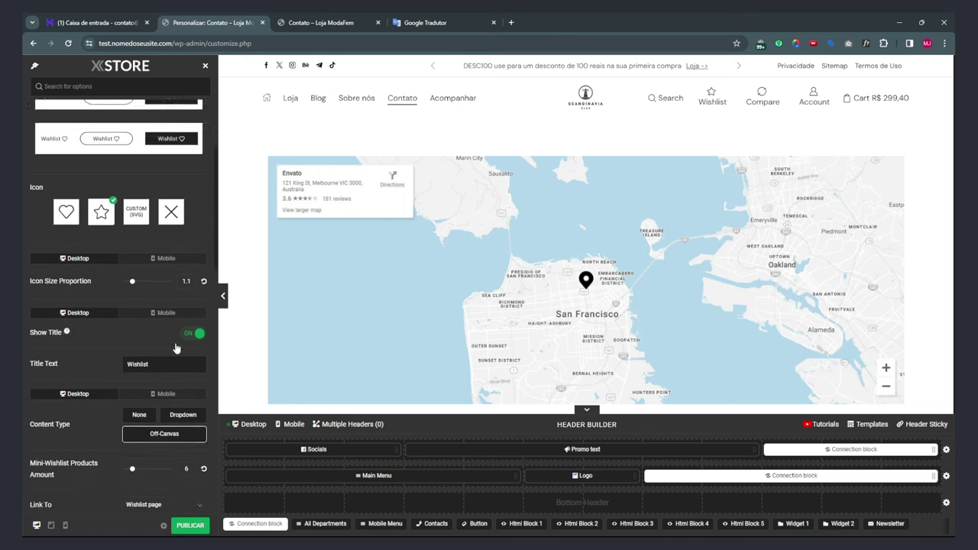
left_click_drag(149, 315, 109, 319)
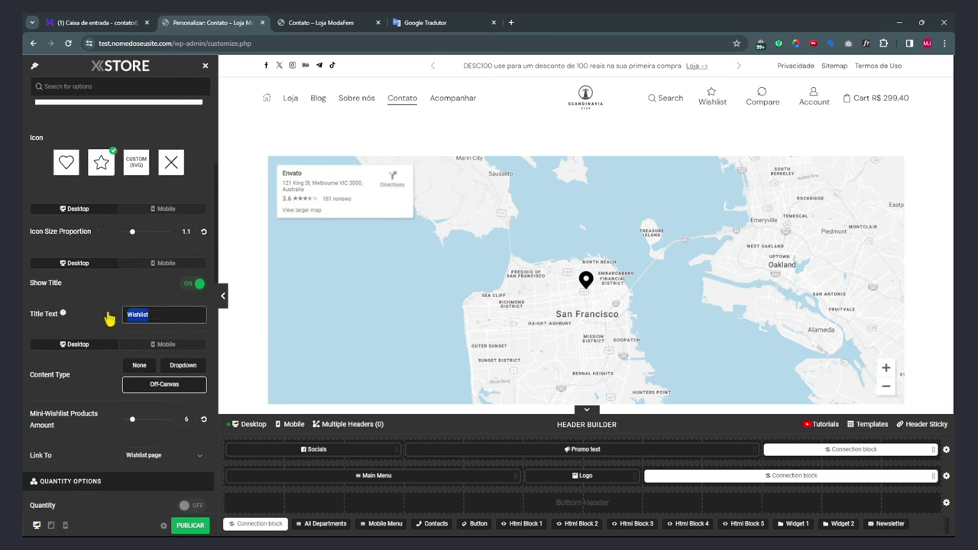
type("Fa")
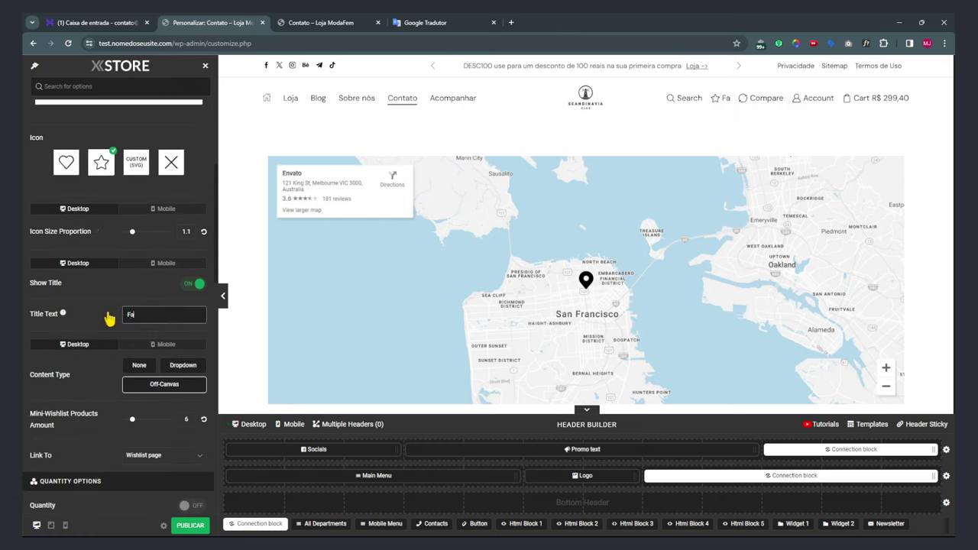
type("vorisos")
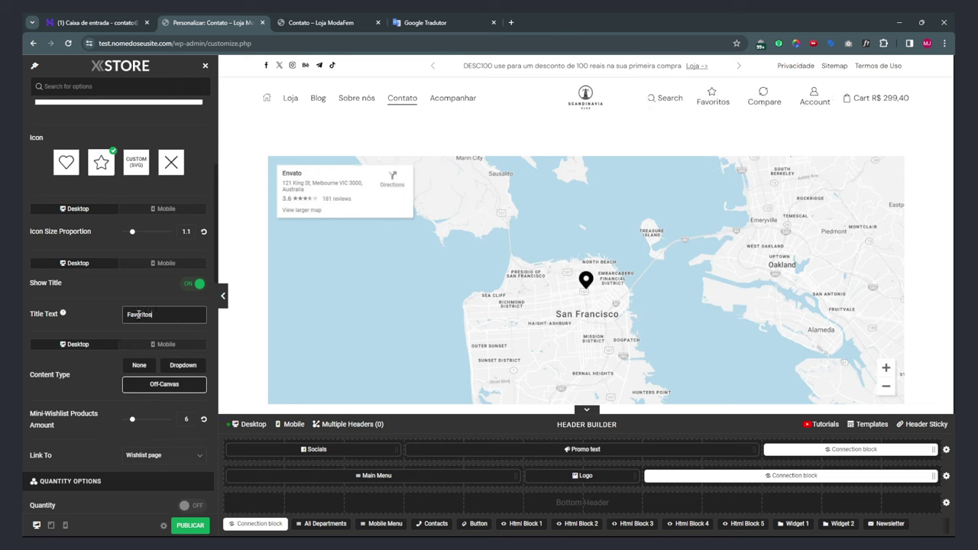
key("BackSpace")
key("BackSpace")
key("BackSpace")
key("BackSpace")
key("BackSpace")
key("BackSpace")
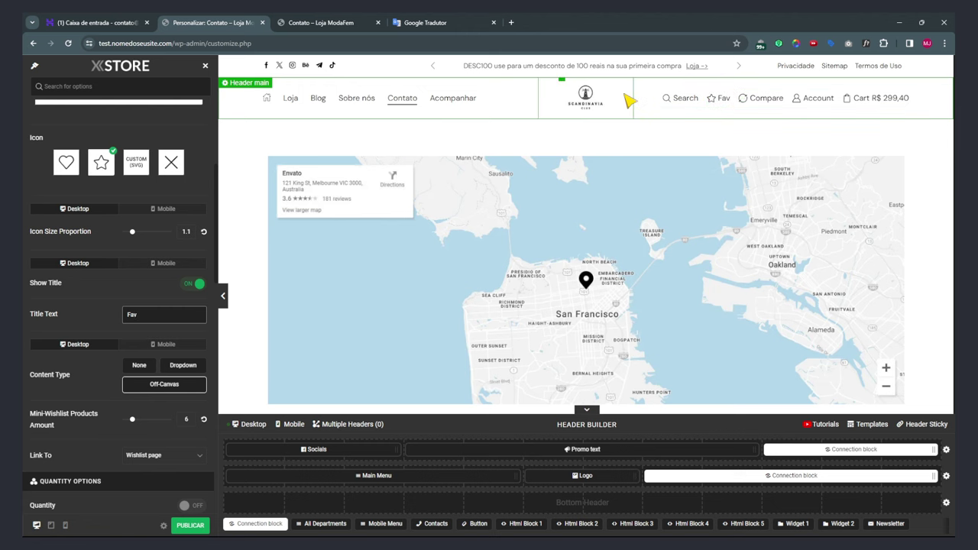
left_click(581, 106)
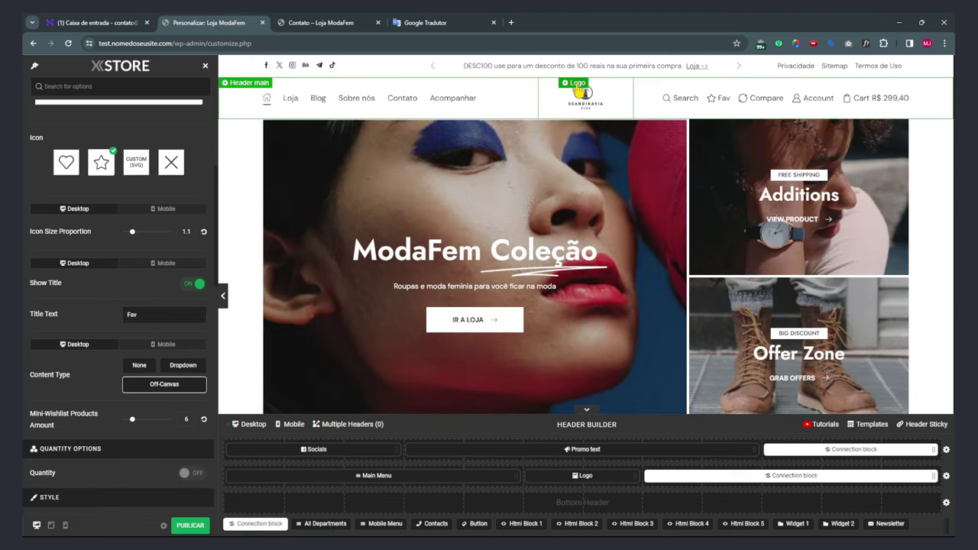
left_click(582, 90)
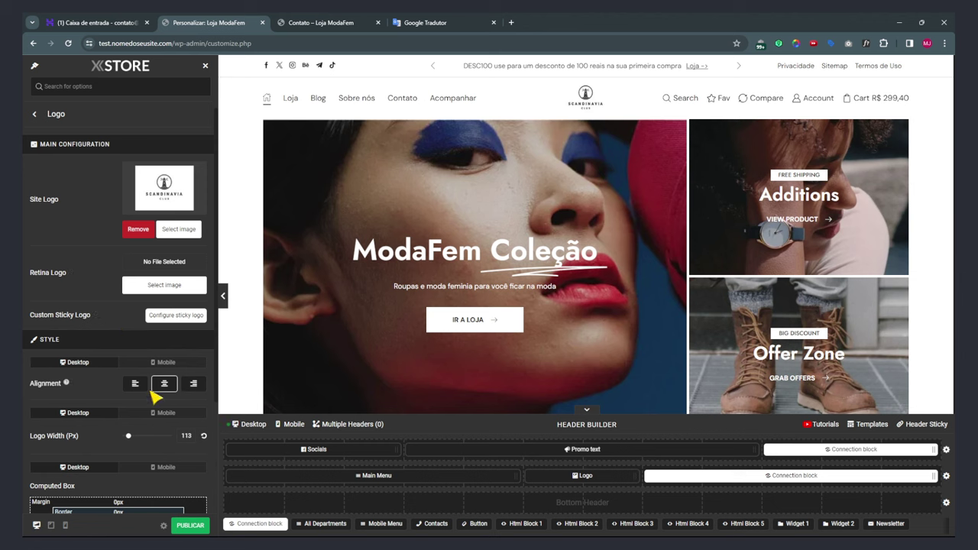
Shrink the header logo by setting Logo Width to 96 px.
left_click_drag(129, 438, 99, 447)
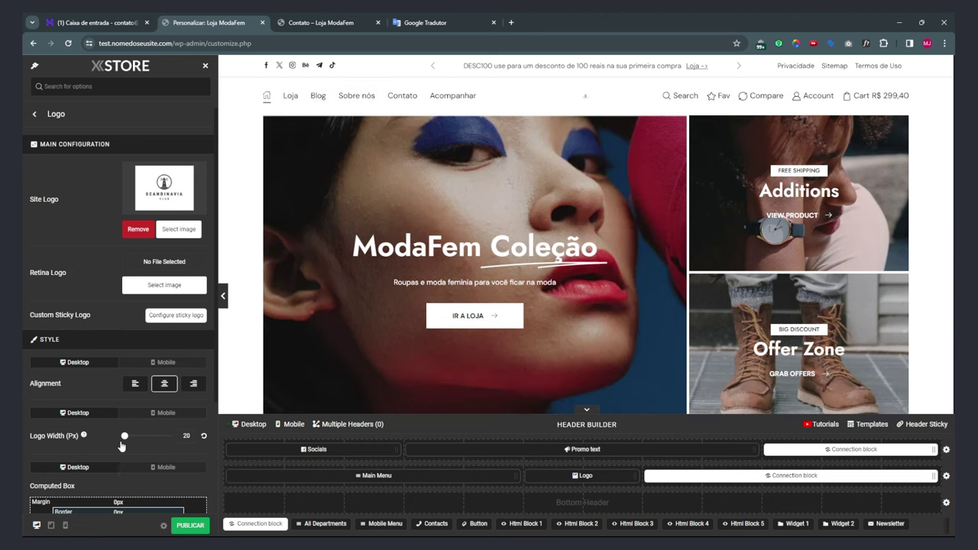
left_click(195, 436)
type("96")
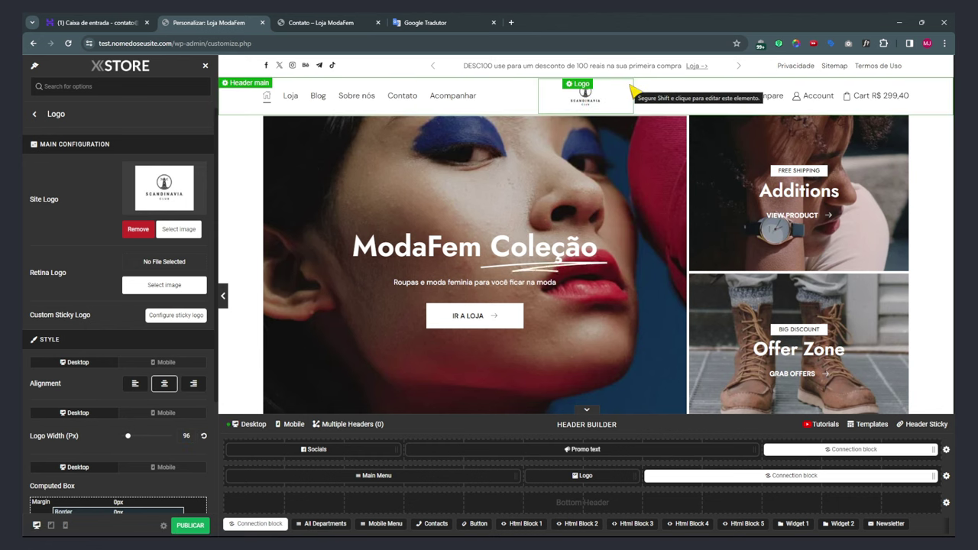
scroll(92, 376, "down", 3)
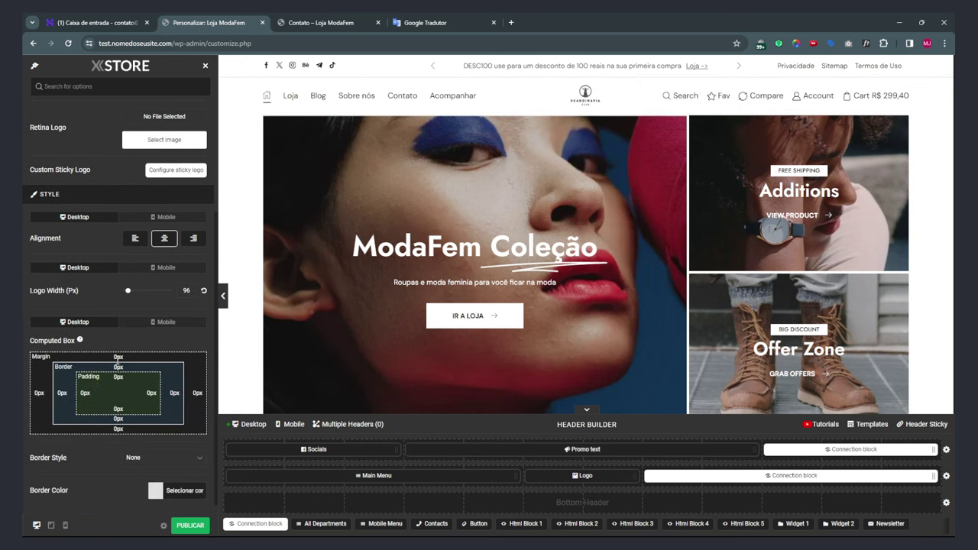
scroll(84, 398, "up", 3)
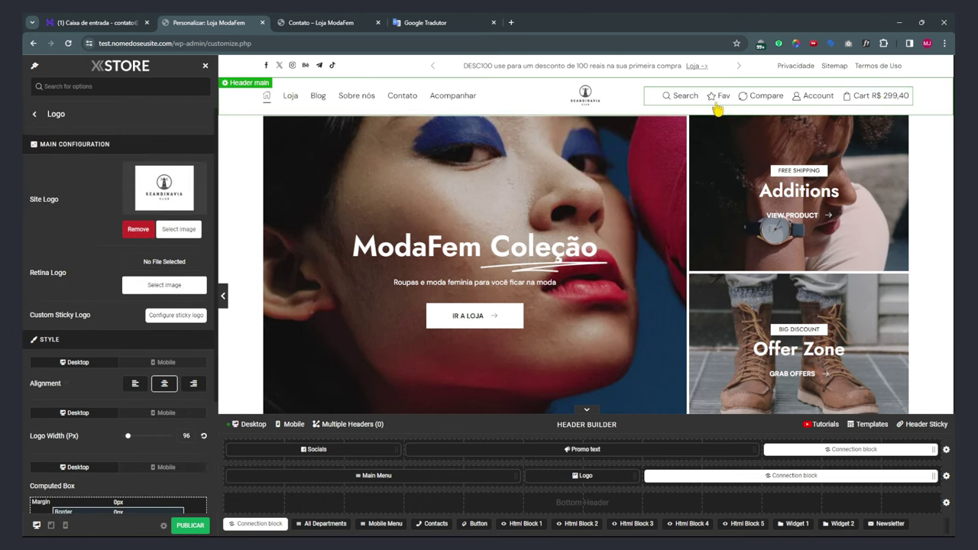
Clear the header Search element's title text.
left_click(677, 97)
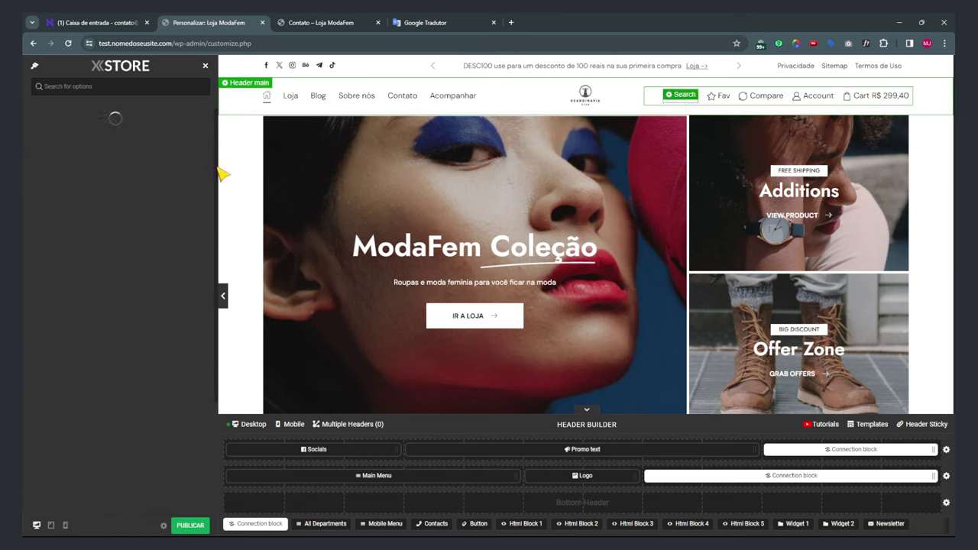
scroll(173, 365, "down", 1)
scroll(172, 365, "down", 5)
double_click(134, 299)
key("BackSpace")
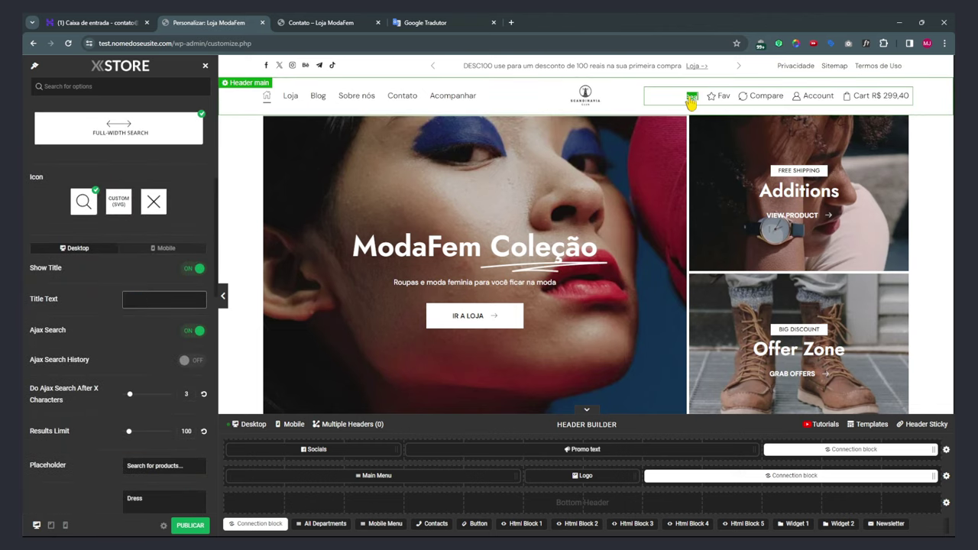
Clear the header Cart element's title text.
left_click(878, 96)
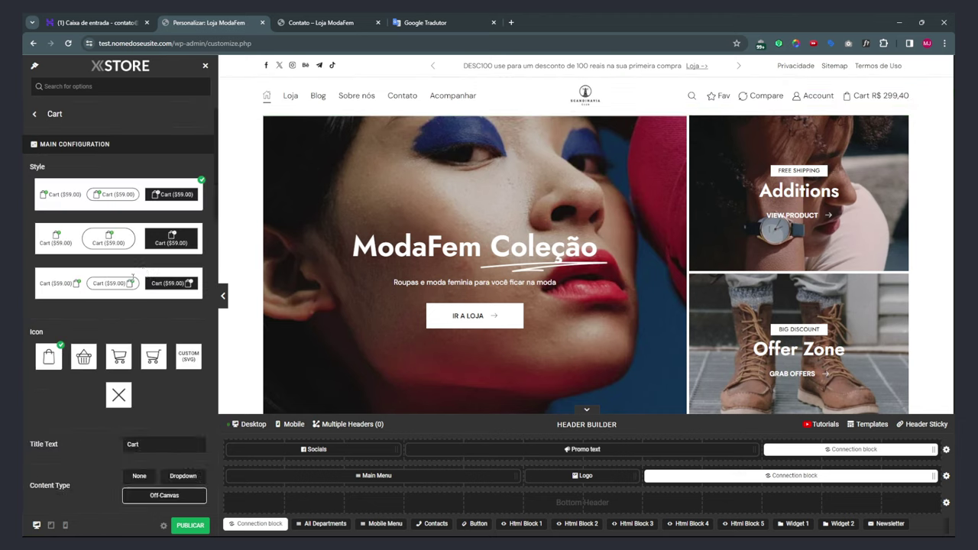
scroll(137, 306, "down", 3)
scroll(149, 389, "down", 3)
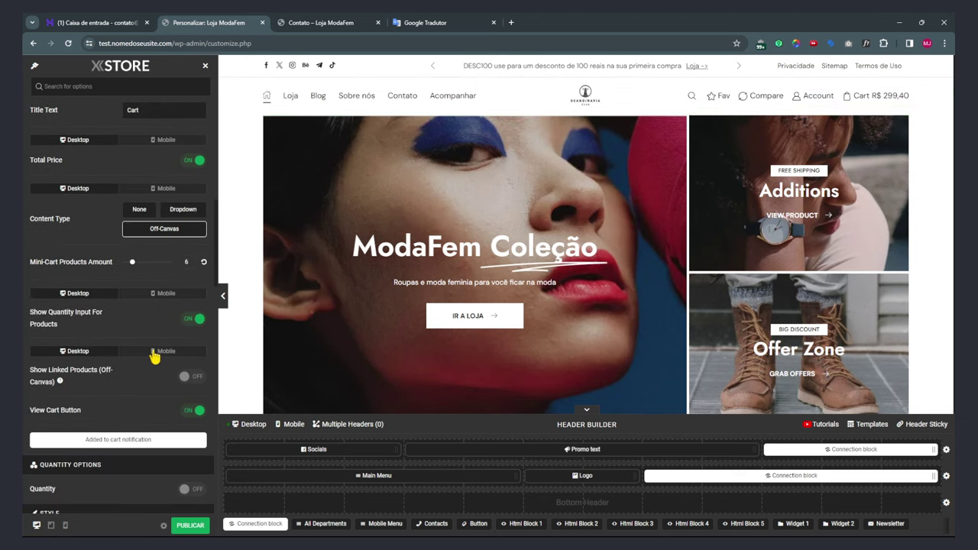
double_click(145, 111)
key("BackSpace")
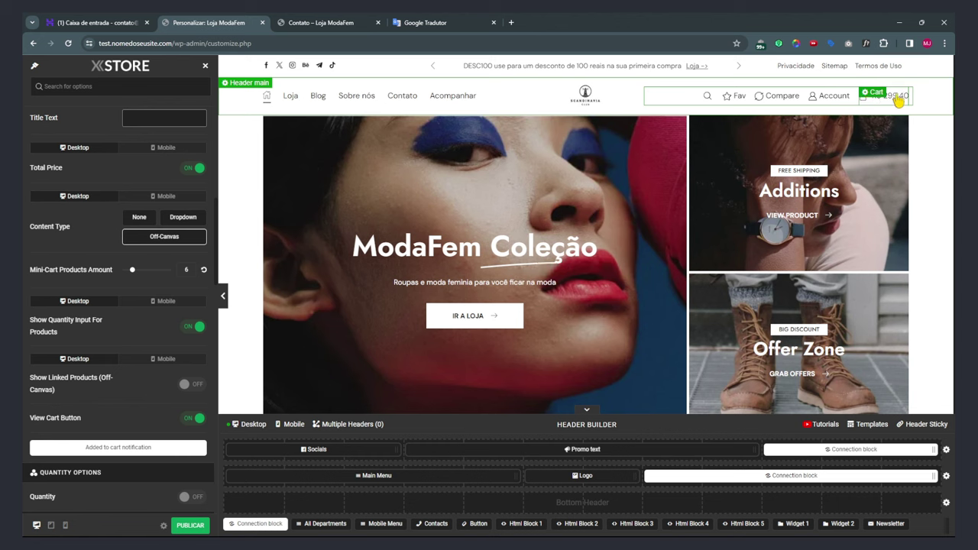
Blank the Account element's My Account and Sign In texts, then publish.
scroll(88, 279, "down", 8)
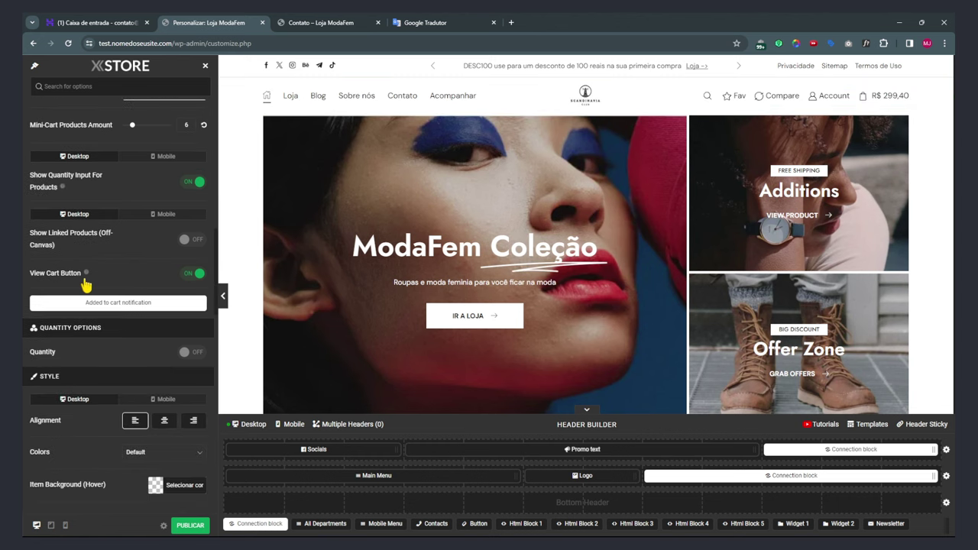
scroll(86, 285, "up", 8)
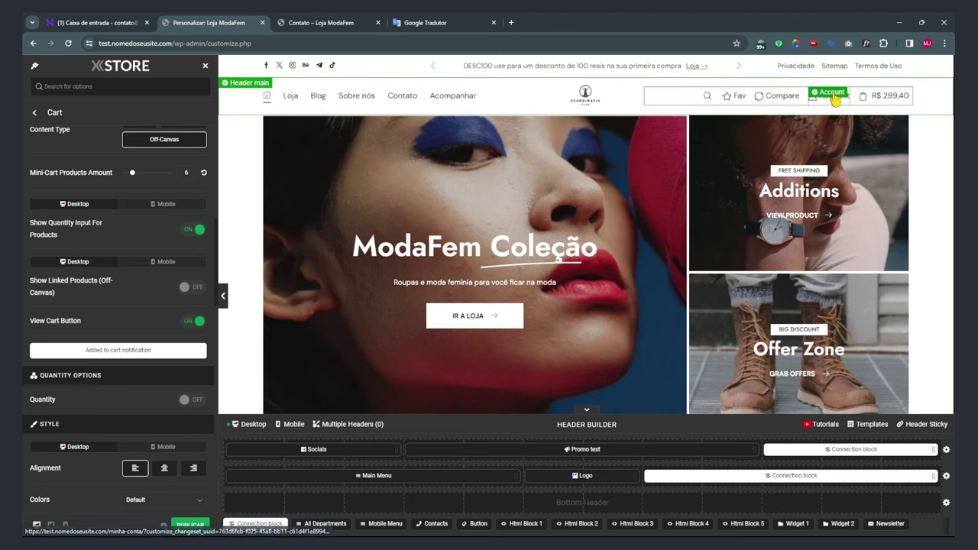
scroll(142, 252, "down", 5)
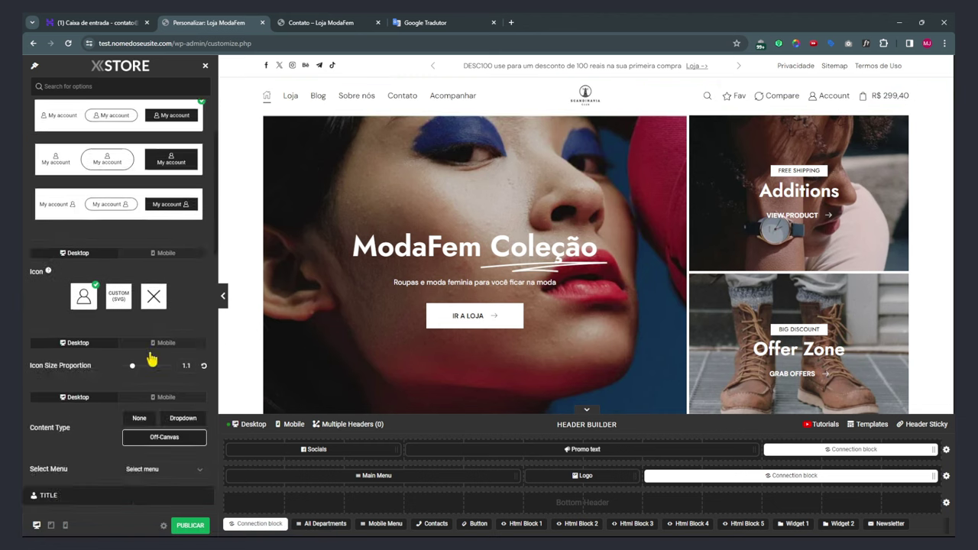
scroll(145, 409, "down", 3)
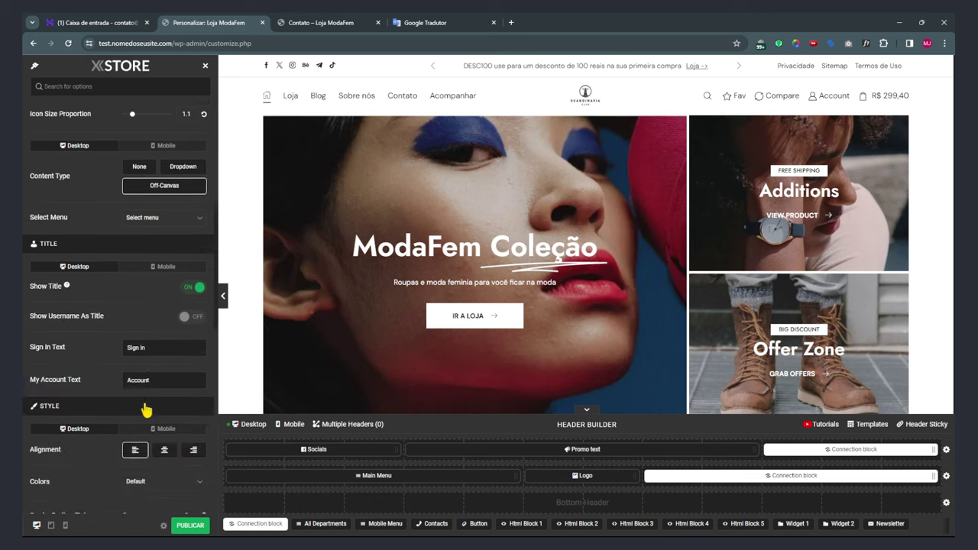
left_click_drag(157, 370, 113, 376)
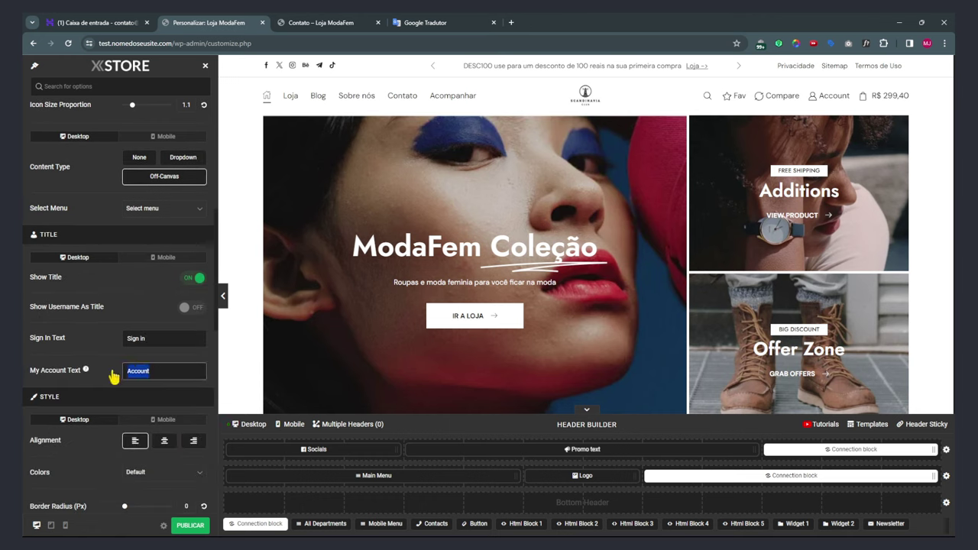
key("BackSpace")
left_click_drag(151, 339, 114, 343)
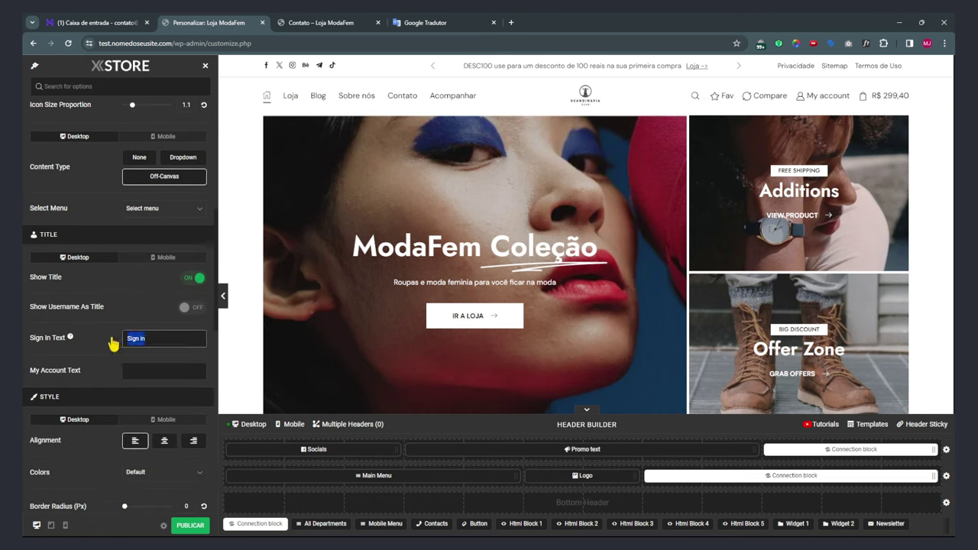
key("BackSpace")
left_click(318, 24)
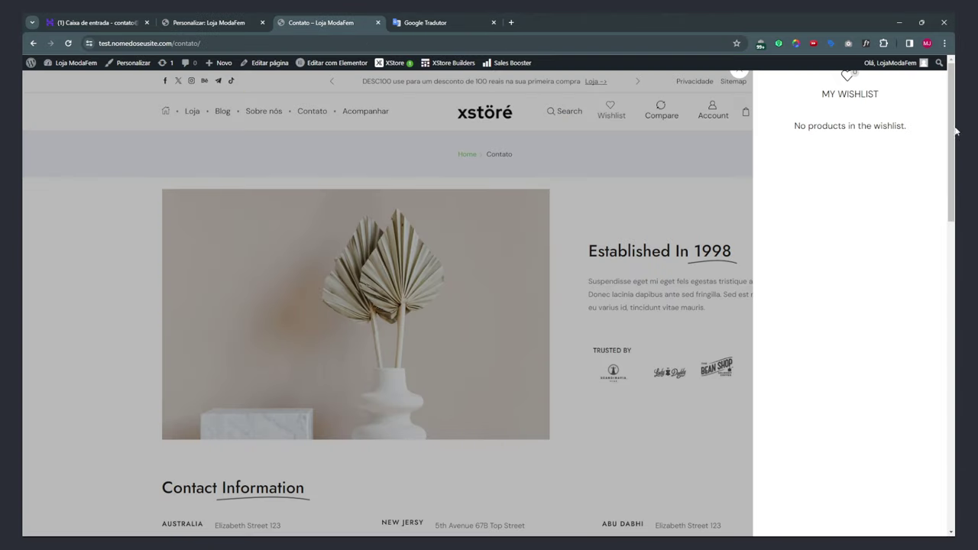
Close the wishlist panel and reload the Contato page.
left_click(692, 460)
key("F5")
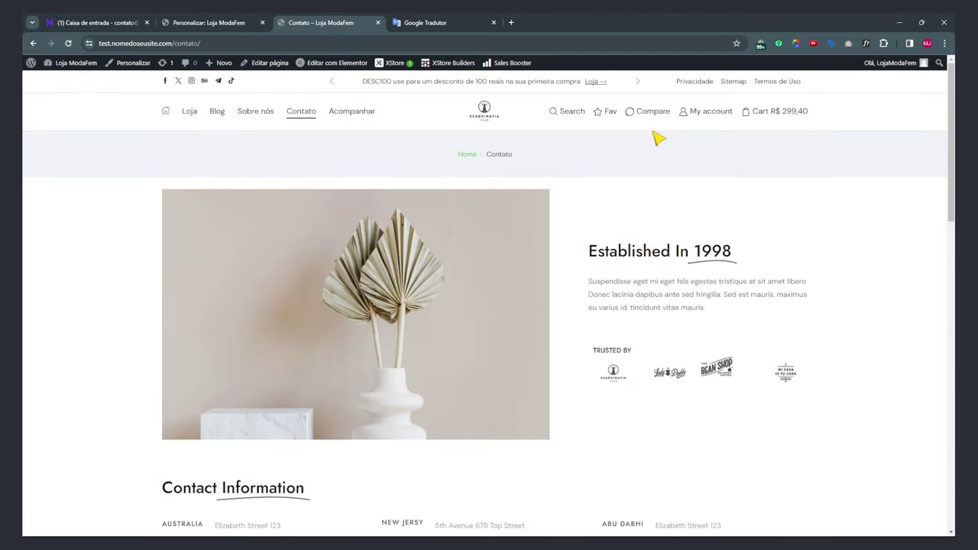
left_click(711, 114)
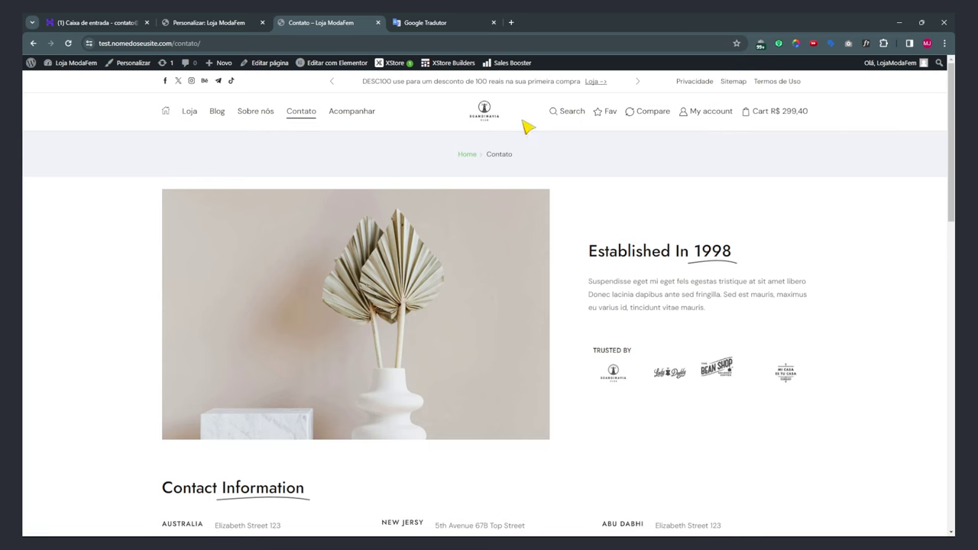
Open the Contato page in a private window to check the logged-out header, then return.
left_click(207, 46)
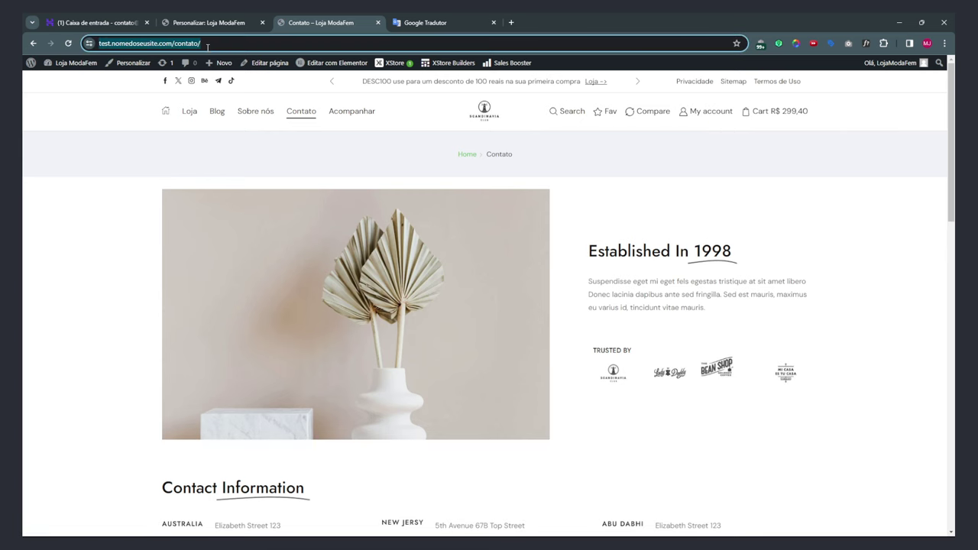
key("ctrl+c")
key("ctrl+shift+n")
key("ctrl+v")
key("Return")
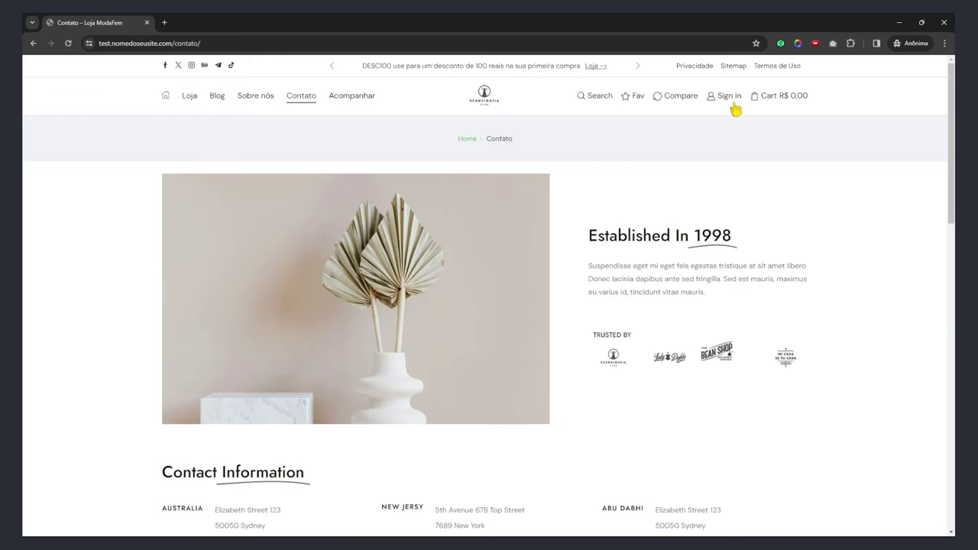
left_click(944, 23)
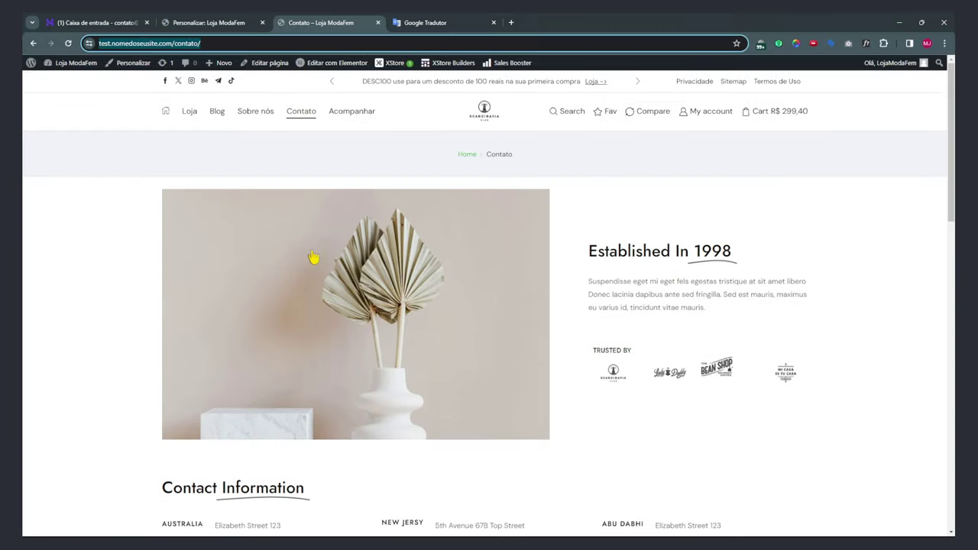
left_click(205, 22)
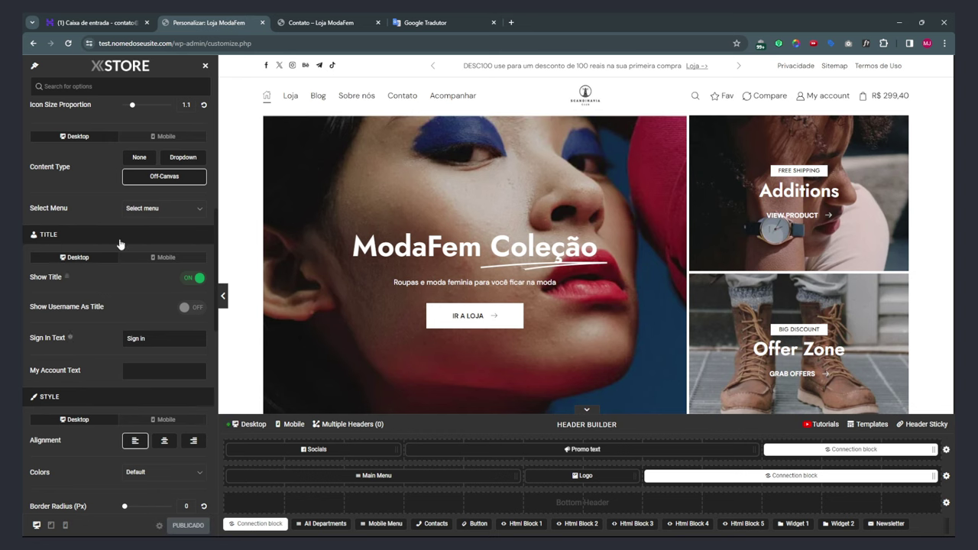
Set the Account Sign In Text to 'Entrar' and My Account Text to 'Conta'.
scroll(129, 288, "up", 2)
scroll(109, 321, "up", 2)
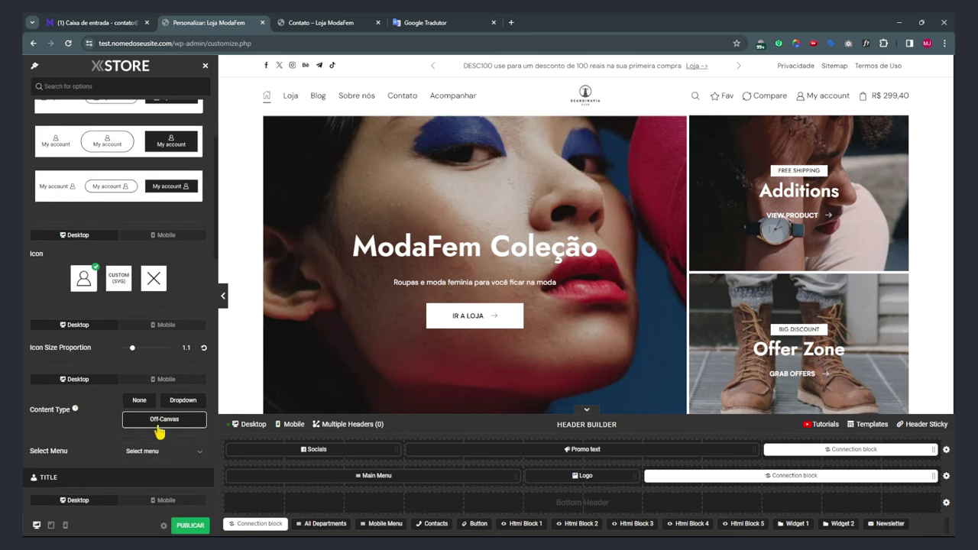
scroll(161, 440, "down", 5)
left_click_drag(146, 387, 102, 386)
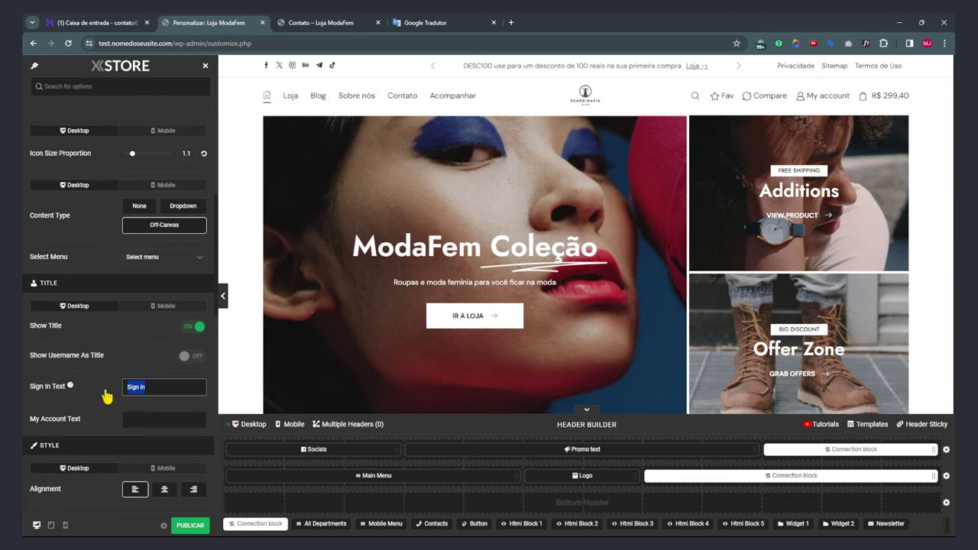
type("Entrar")
left_click(162, 422)
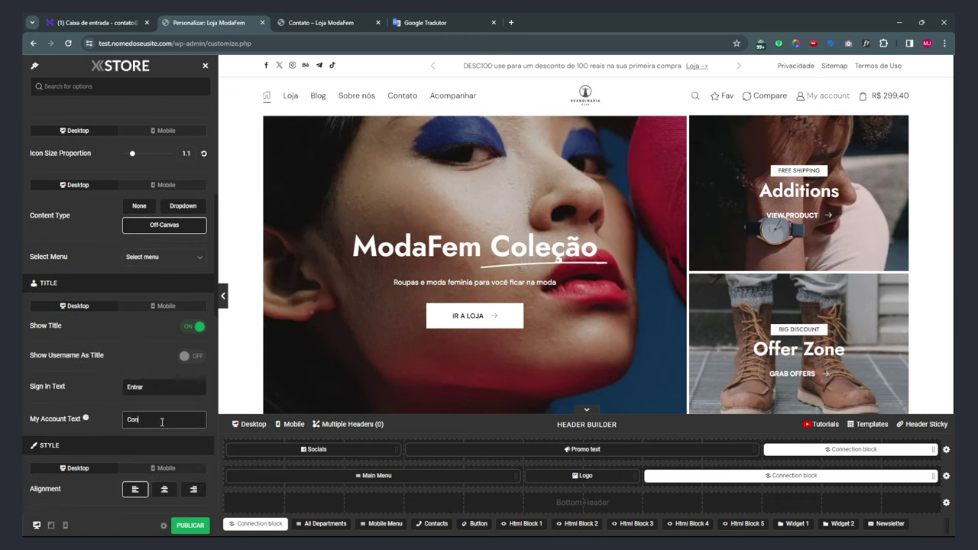
scroll(115, 374, "down", 3)
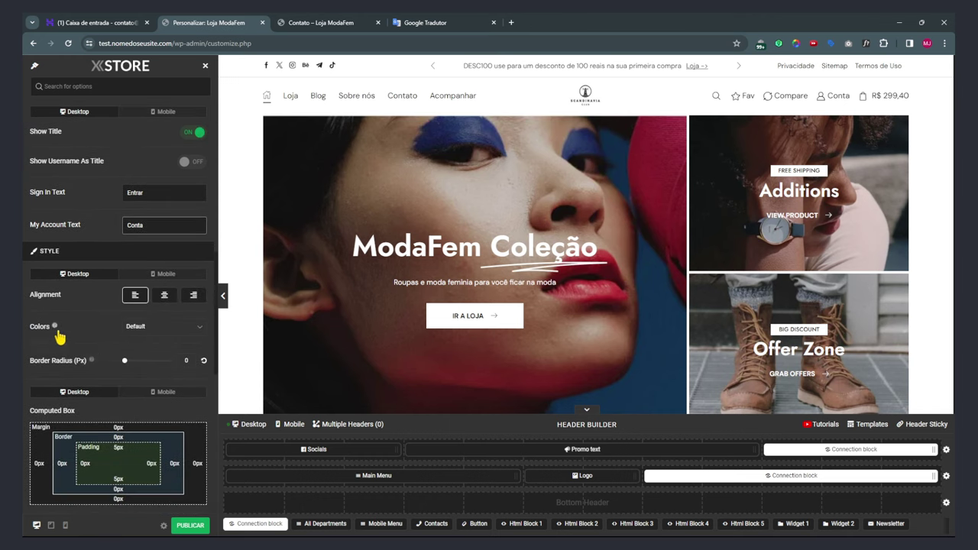
scroll(152, 413, "up", 5)
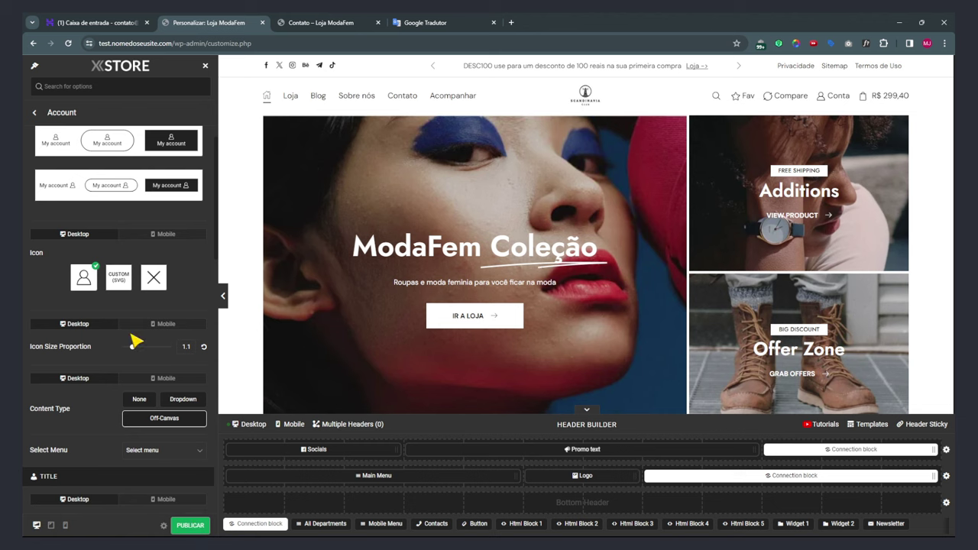
scroll(165, 255, "up", 1)
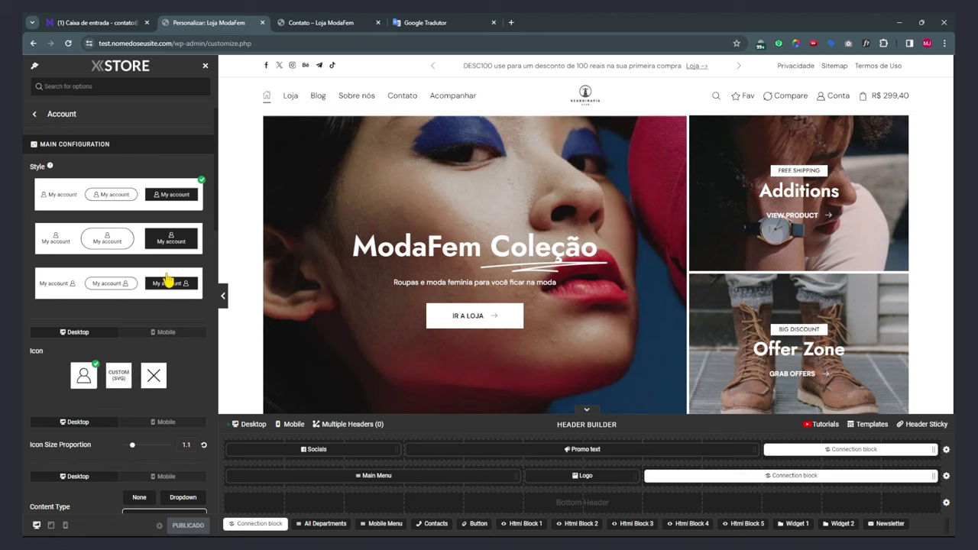
Open the Compare header item's settings and review its link options.
left_click(786, 97)
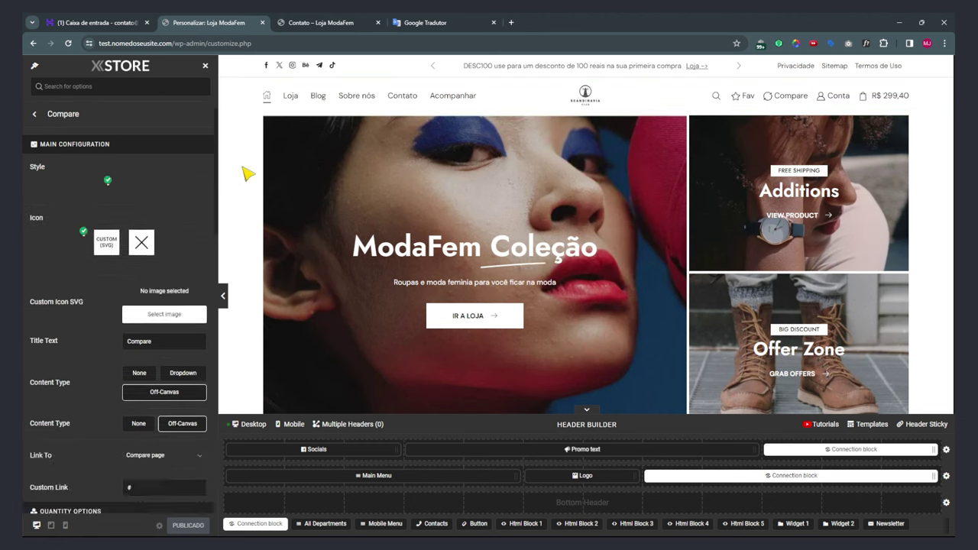
scroll(175, 364, "down", 3)
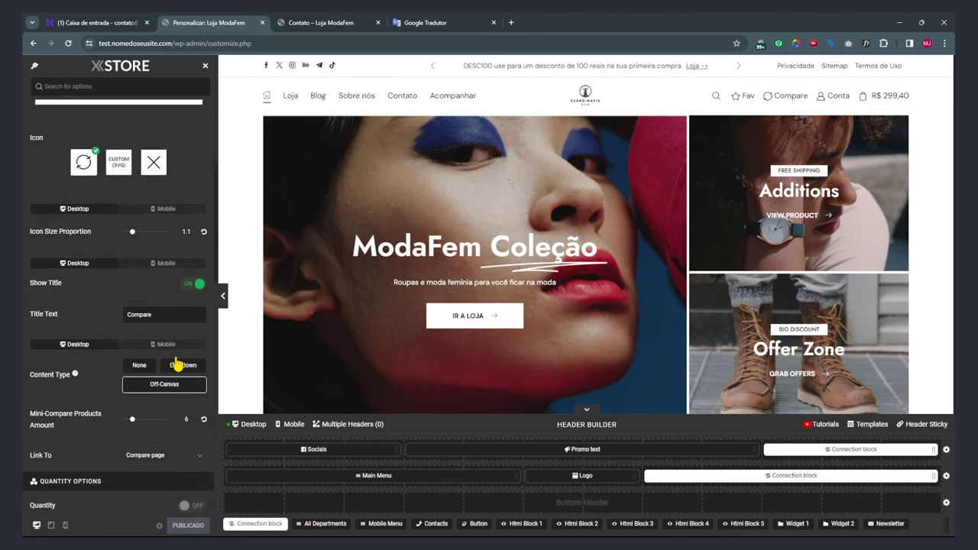
scroll(175, 365, "down", 3)
left_click(168, 214)
left_click(168, 213)
left_click(188, 213)
left_click(189, 212)
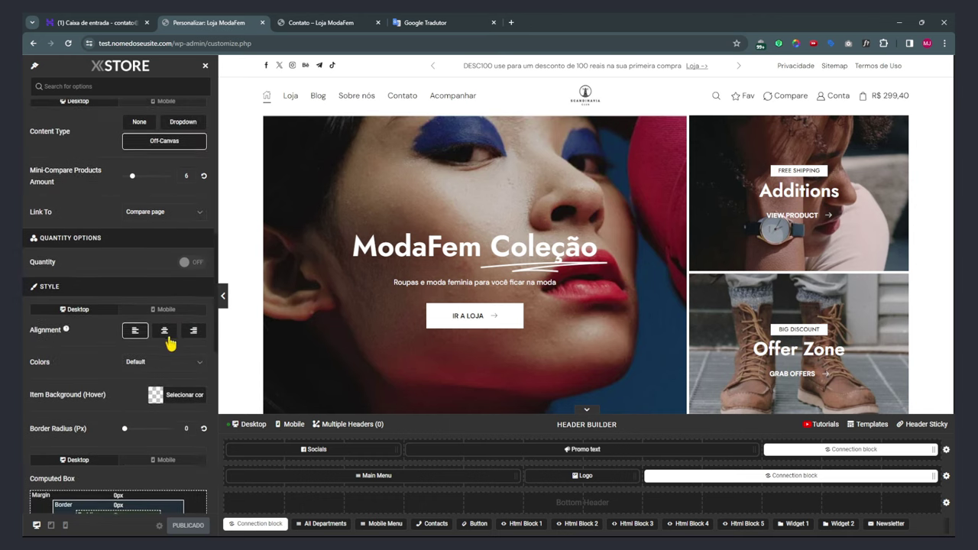
Rename the Compare Title Text to 'Comparar' and publish it.
scroll(152, 329, "down", 1)
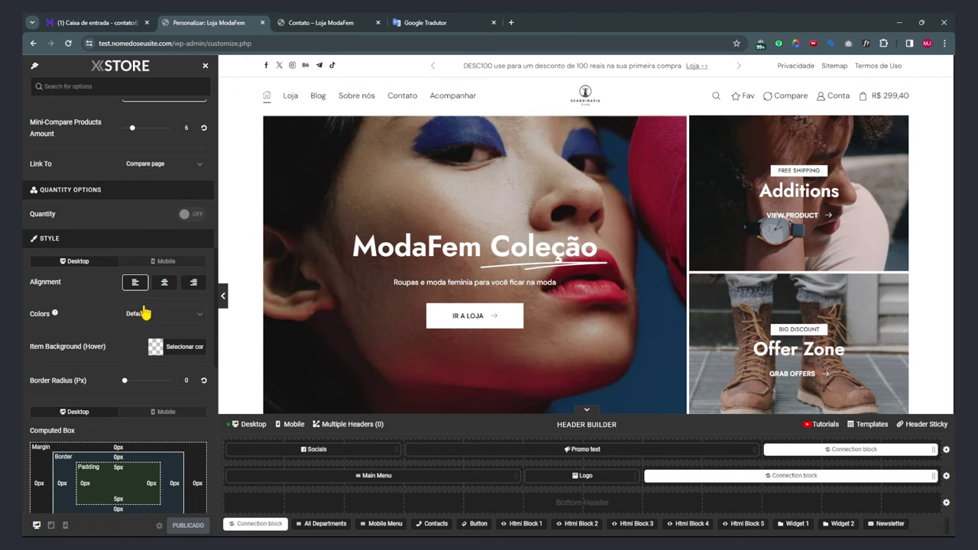
scroll(144, 312, "down", 3)
scroll(143, 314, "up", 7)
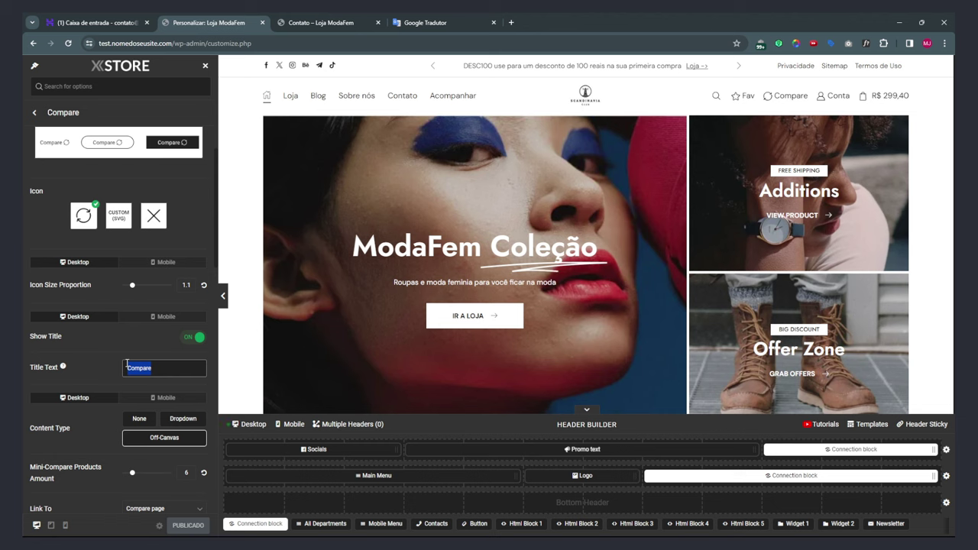
type("Comprar")
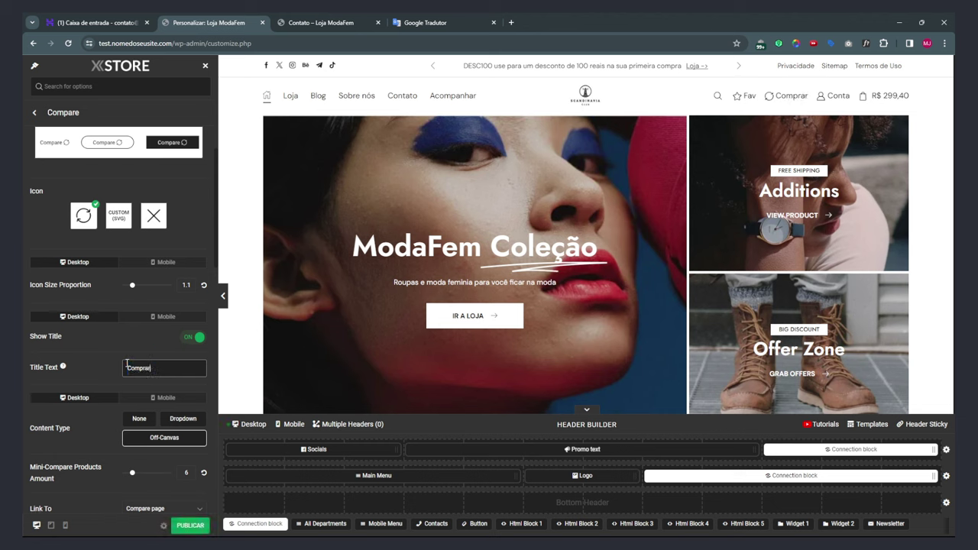
key("BackSpace")
key("BackSpace")
key("BackSpace")
type("arar")
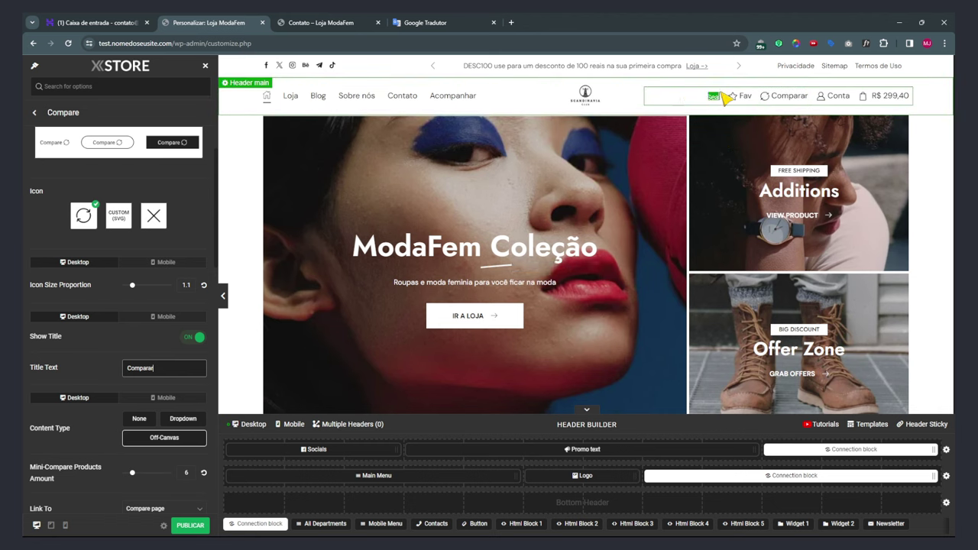
scroll(191, 262, "up", 2)
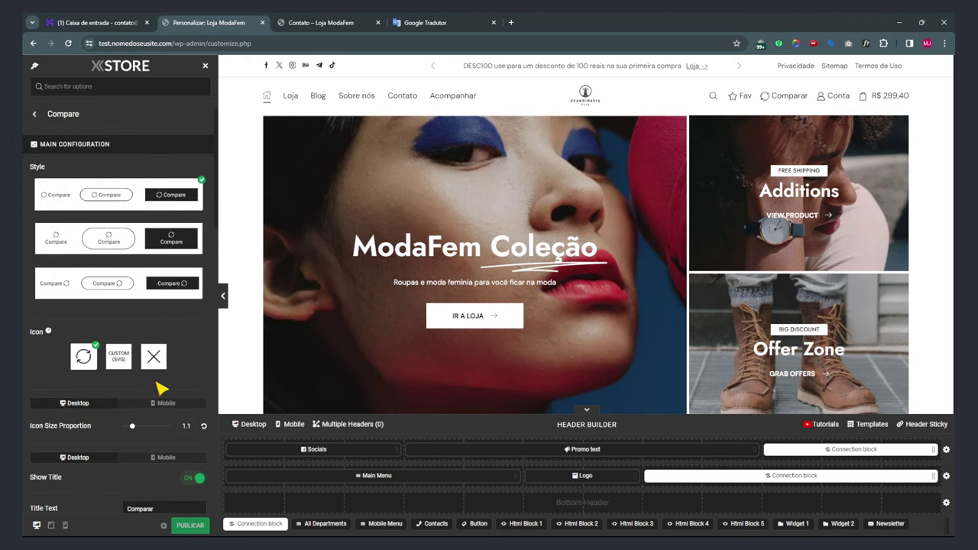
left_click(586, 411)
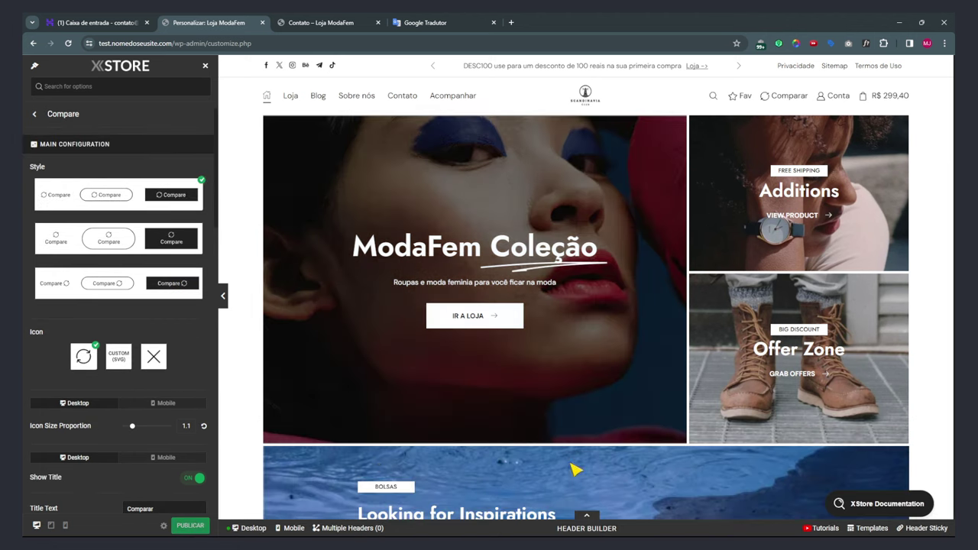
key("ctrl+s")
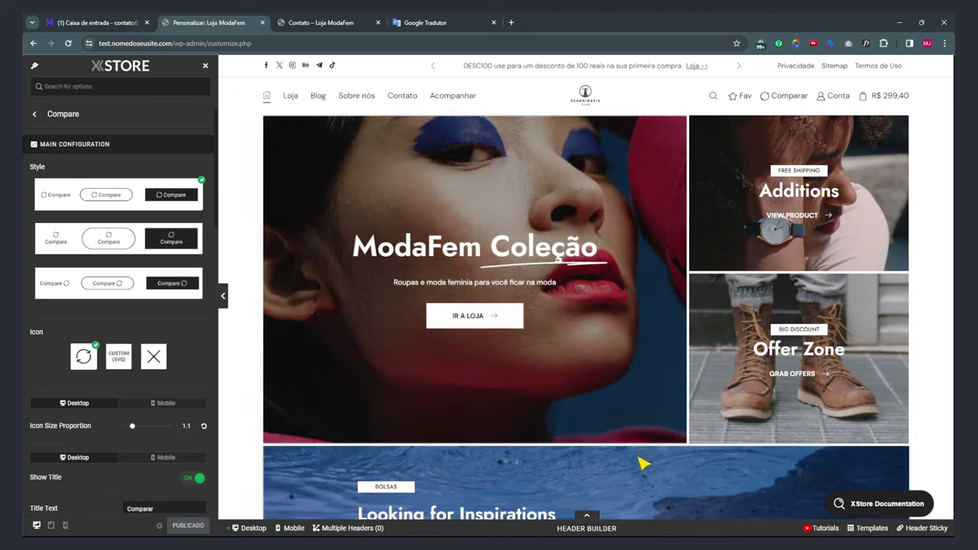
Open the XStore Header Builder tutorial video on YouTube.
left_click(586, 527)
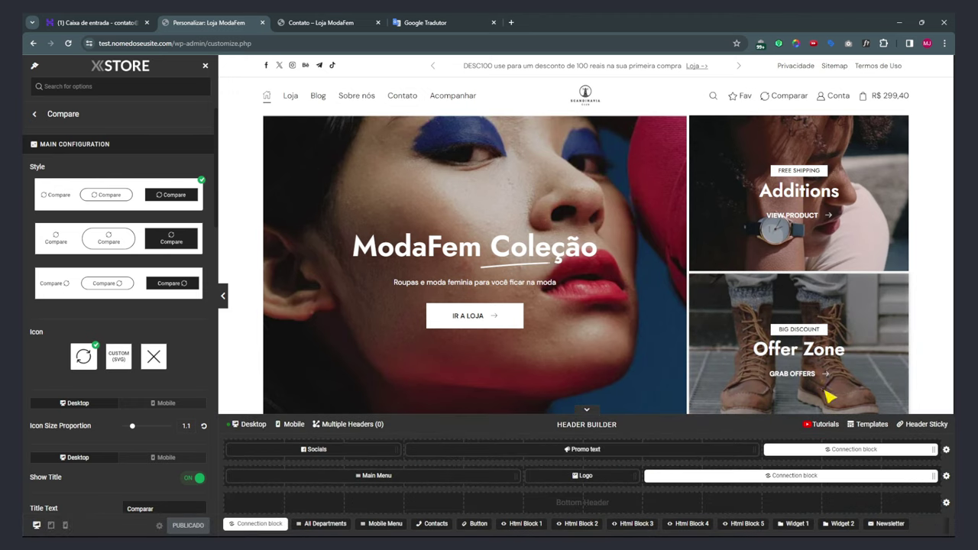
left_click(824, 426)
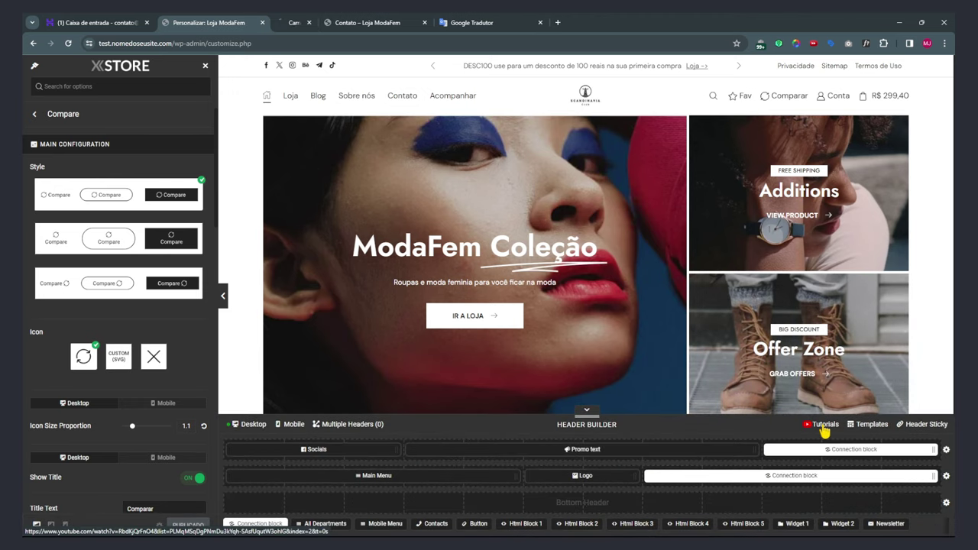
left_click(310, 21)
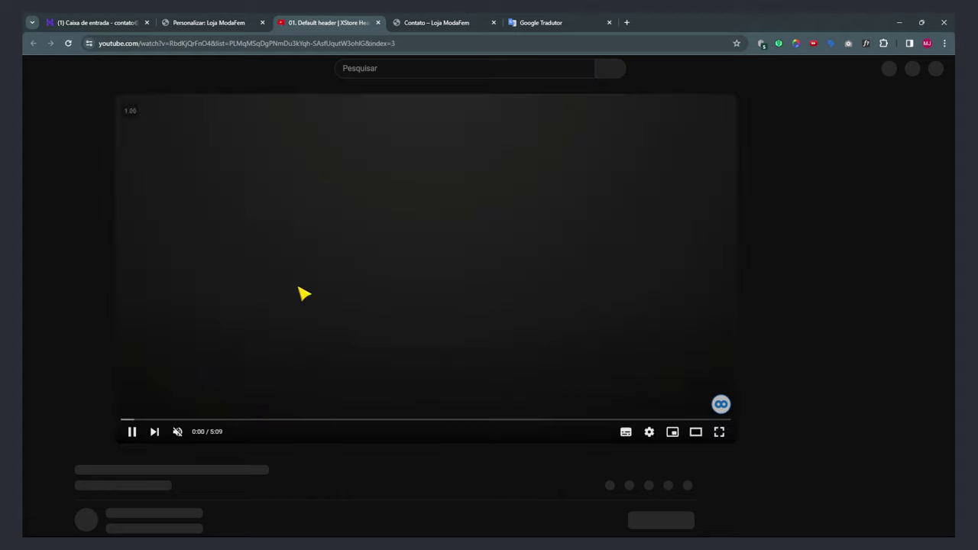
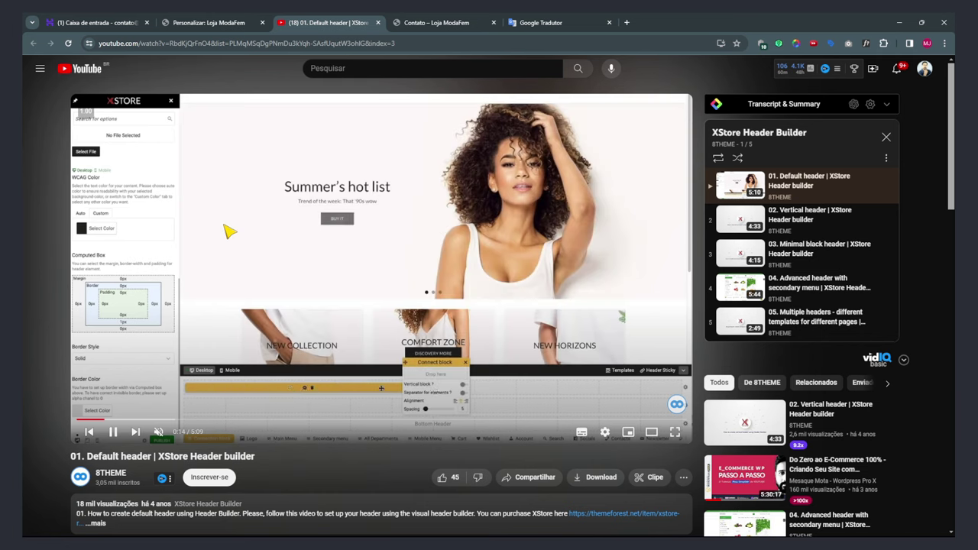
Close the tutorial video, then view the Header Sticky options in the Mobile layout.
left_click(377, 22)
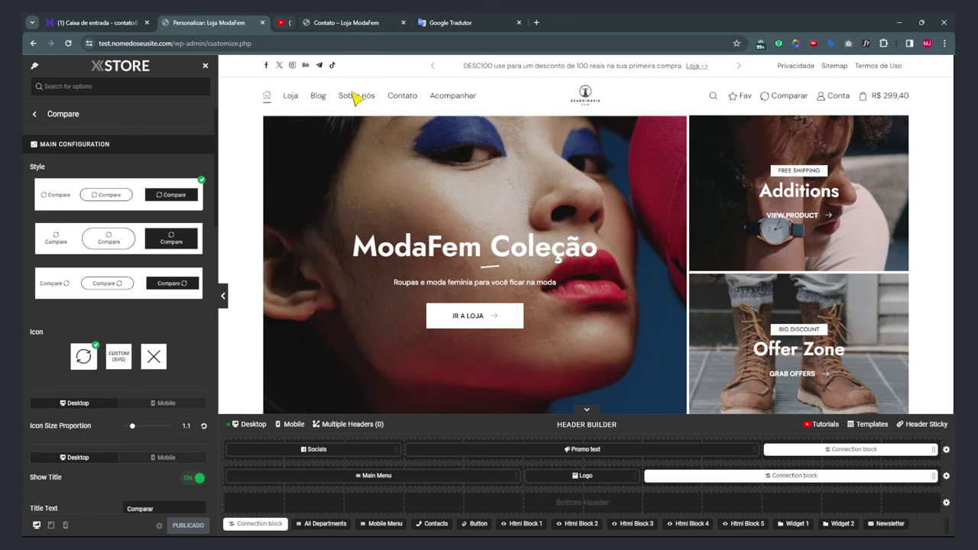
left_click(929, 425)
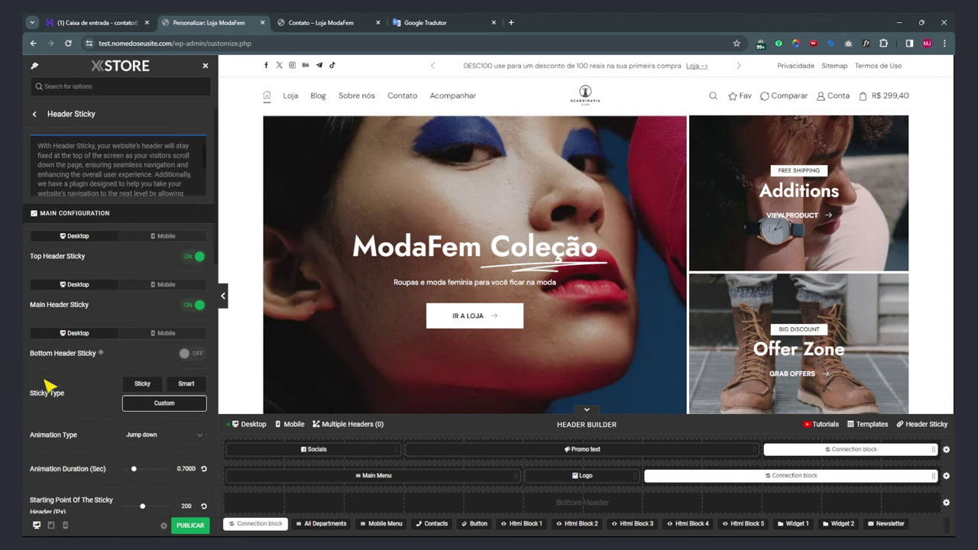
scroll(552, 207, "down", 5)
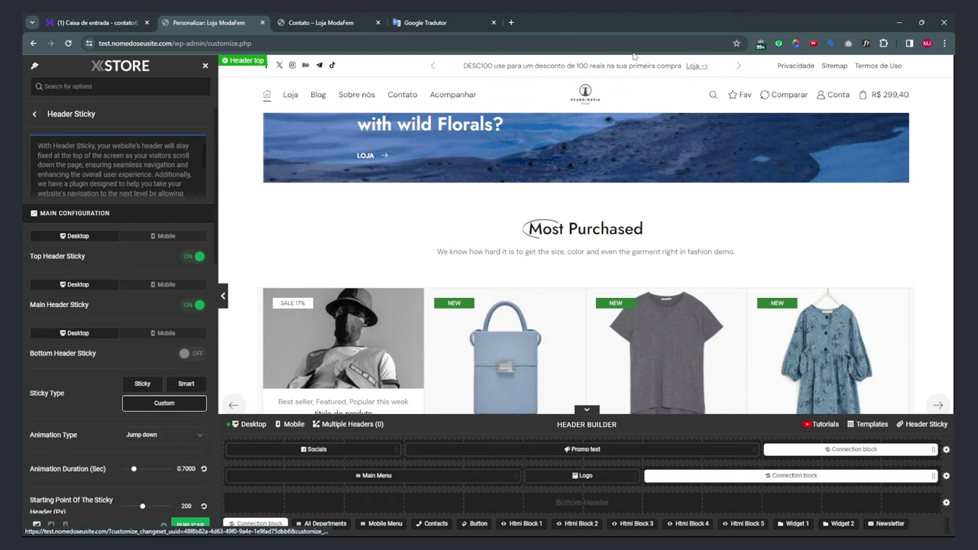
scroll(115, 310, "down", 4)
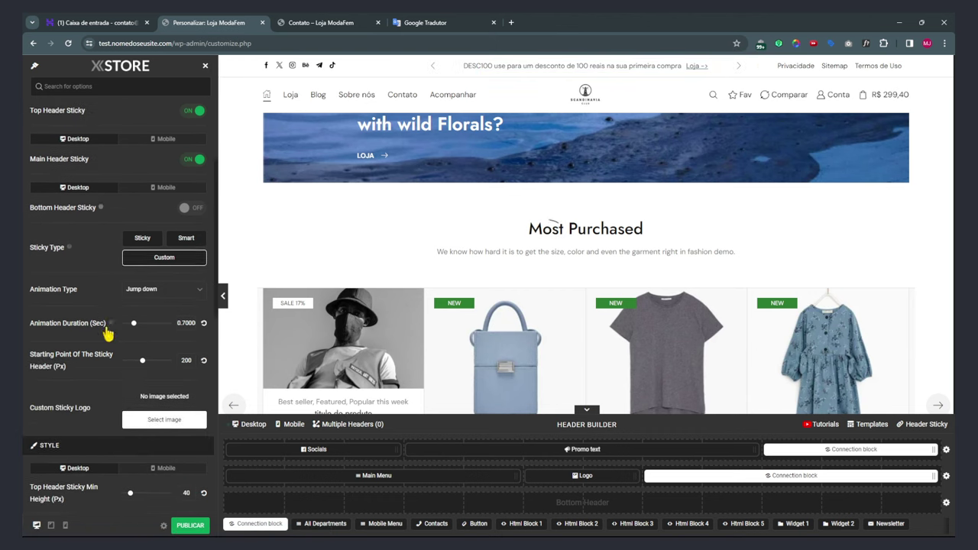
scroll(113, 327, "down", 5)
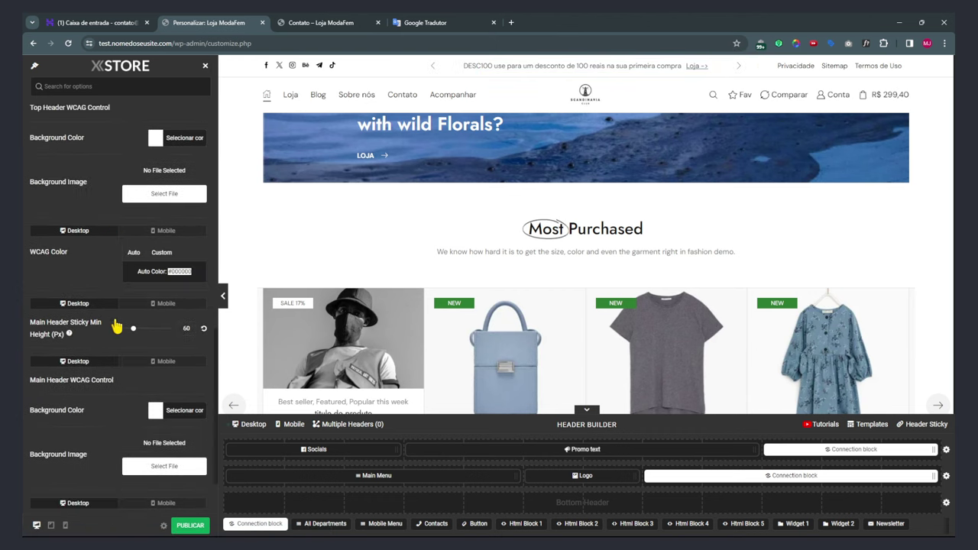
scroll(113, 327, "up", 9)
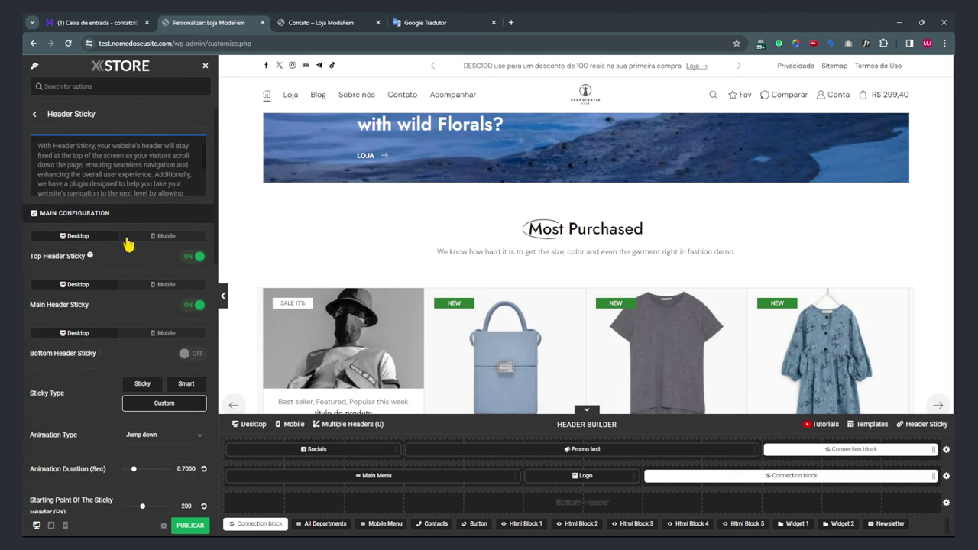
left_click(161, 238)
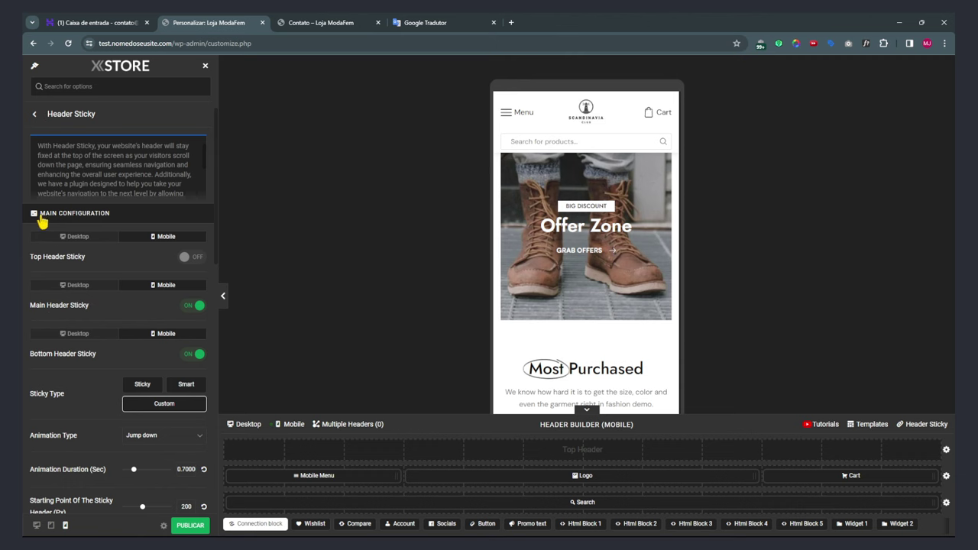
Return to the Desktop layout, set Top Header Sticky to off, and check the preview on scroll.
left_click(75, 237)
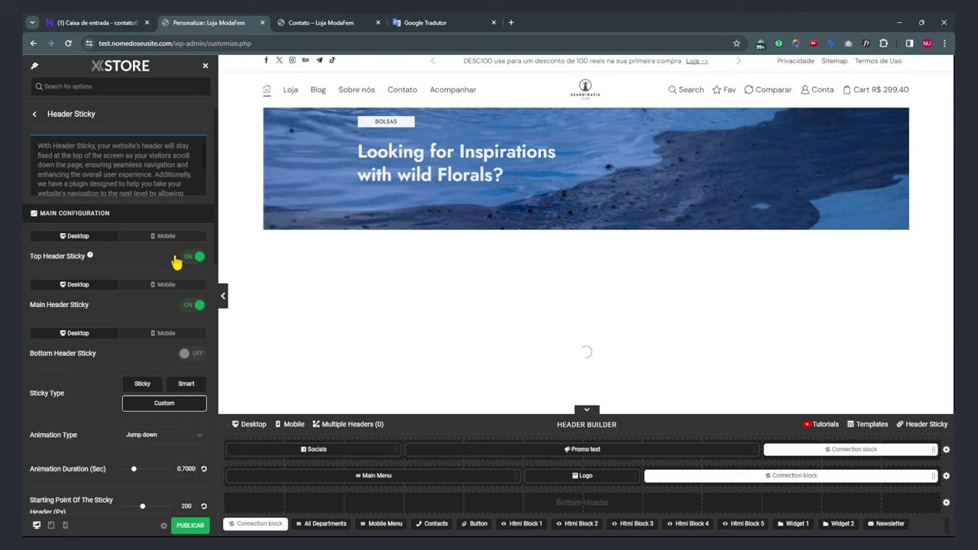
scroll(287, 183, "down", 2)
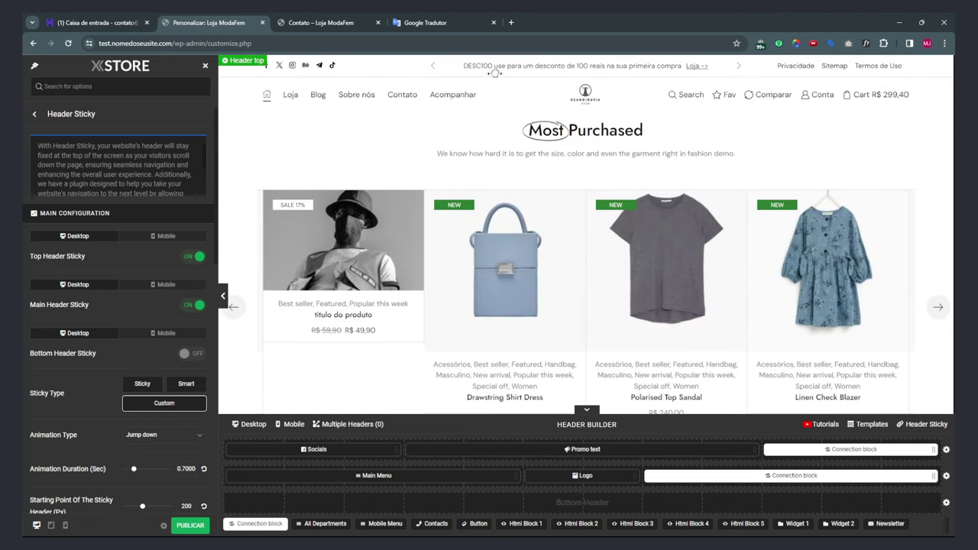
left_click(195, 258)
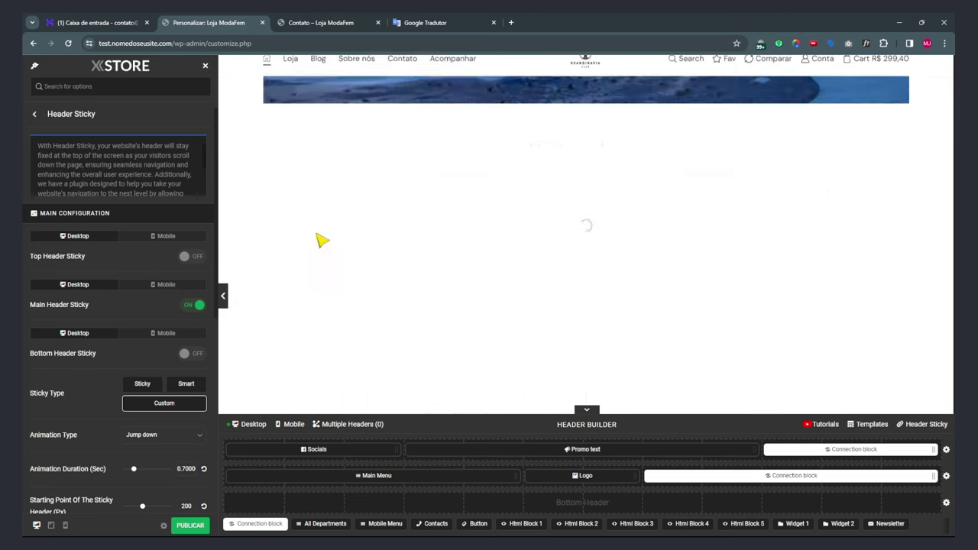
scroll(338, 234, "up", 4)
scroll(505, 104, "down", 2)
scroll(504, 104, "down", 3)
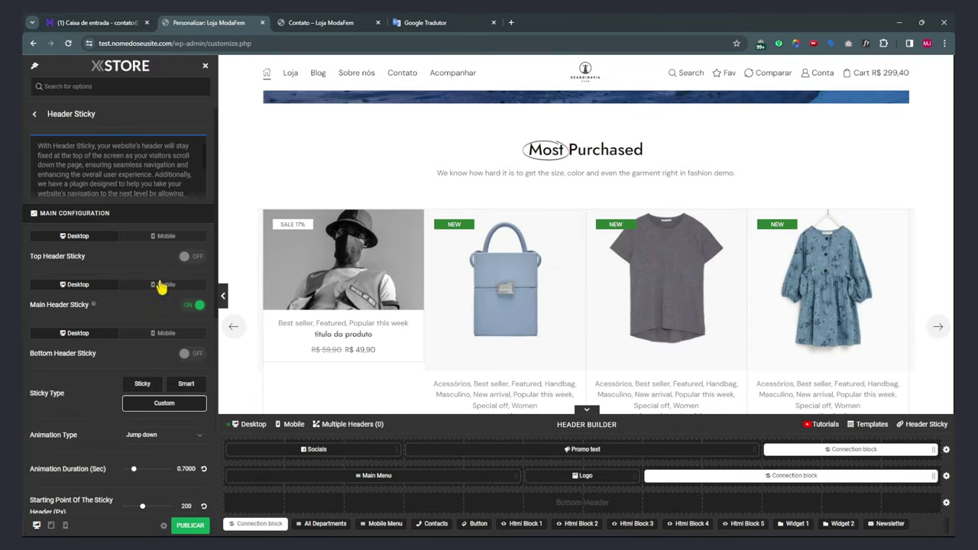
scroll(138, 359, "down", 3)
scroll(153, 328, "up", 3)
scroll(459, 230, "up", 3)
scroll(497, 157, "down", 7)
scroll(118, 339, "down", 5)
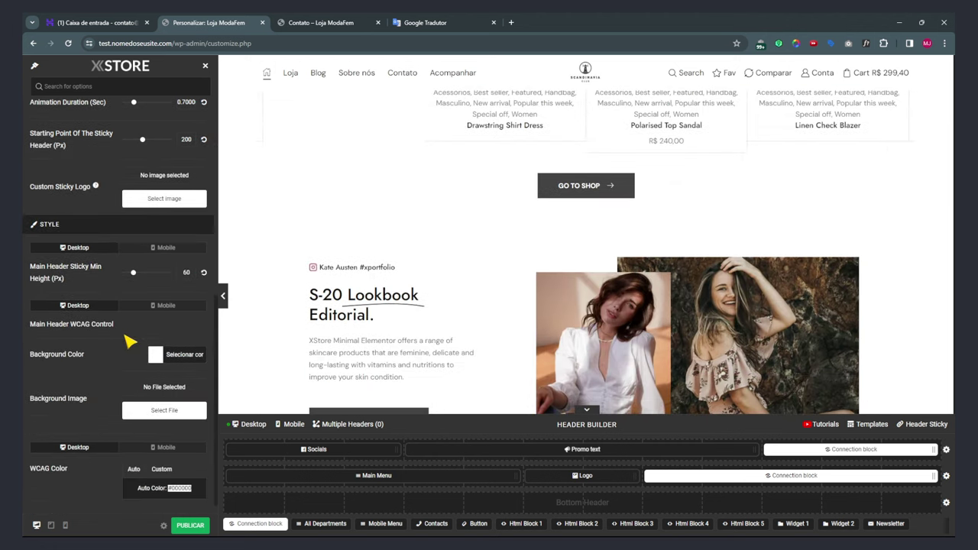
scroll(134, 339, "up", 5)
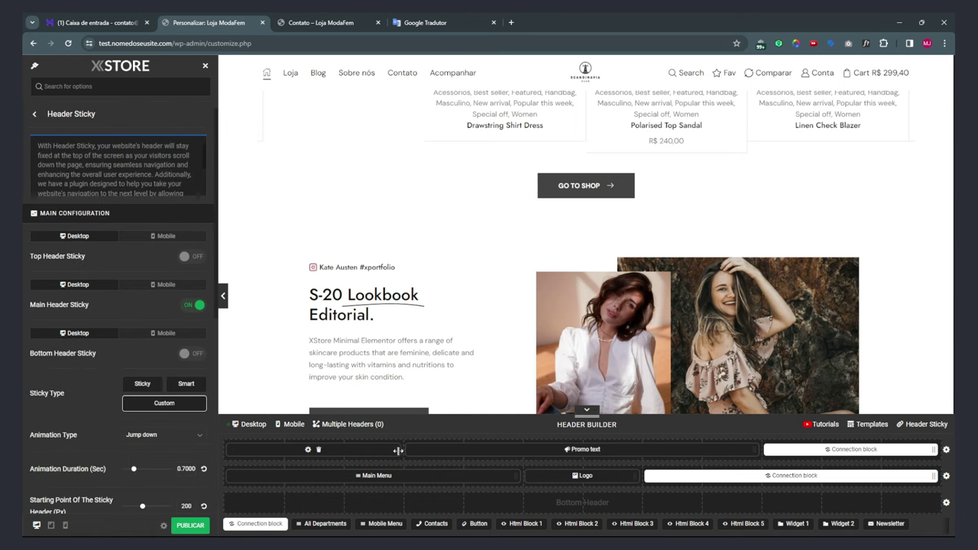
scroll(474, 315, "up", 10)
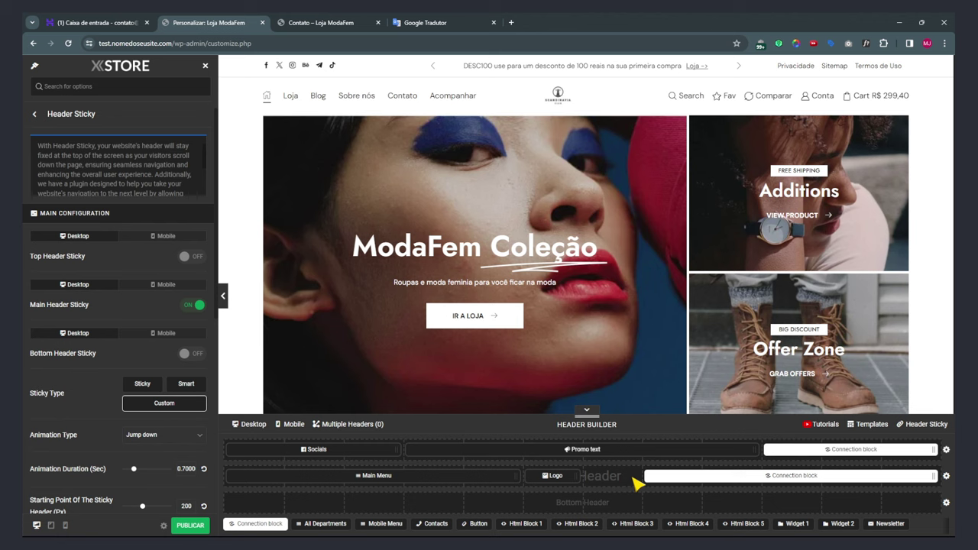
left_click_drag(543, 475, 607, 476)
left_click_drag(537, 477, 573, 477)
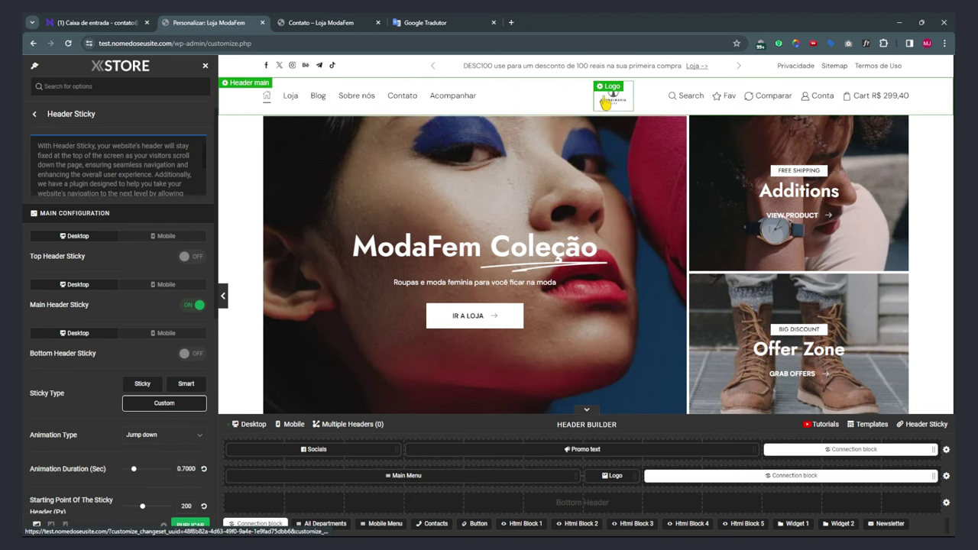
left_click_drag(575, 475, 531, 479)
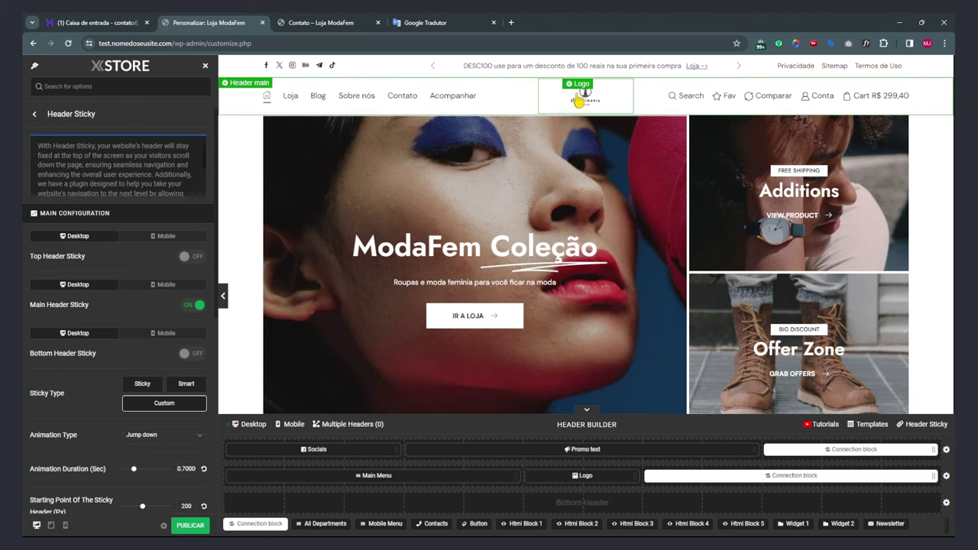
left_click_drag(576, 99, 640, 158)
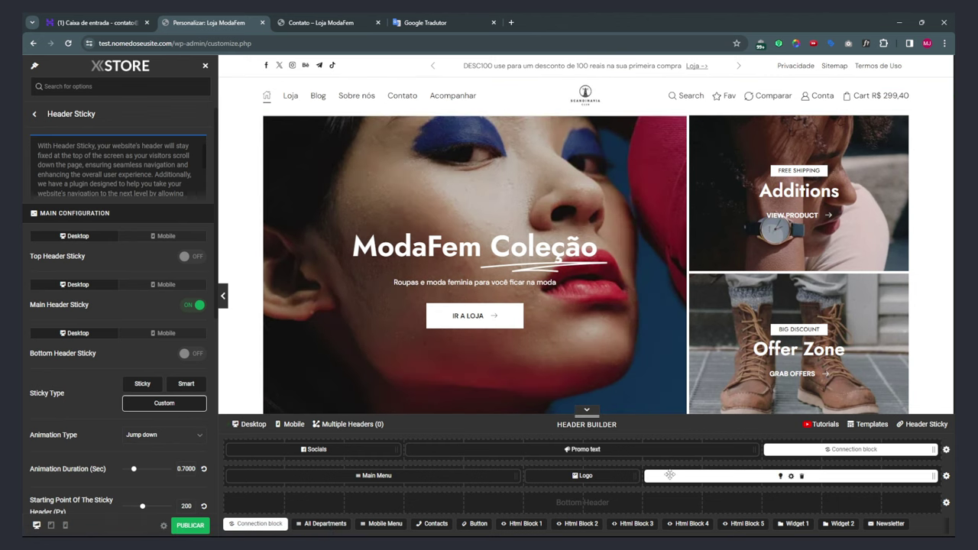
left_click_drag(665, 480, 568, 504)
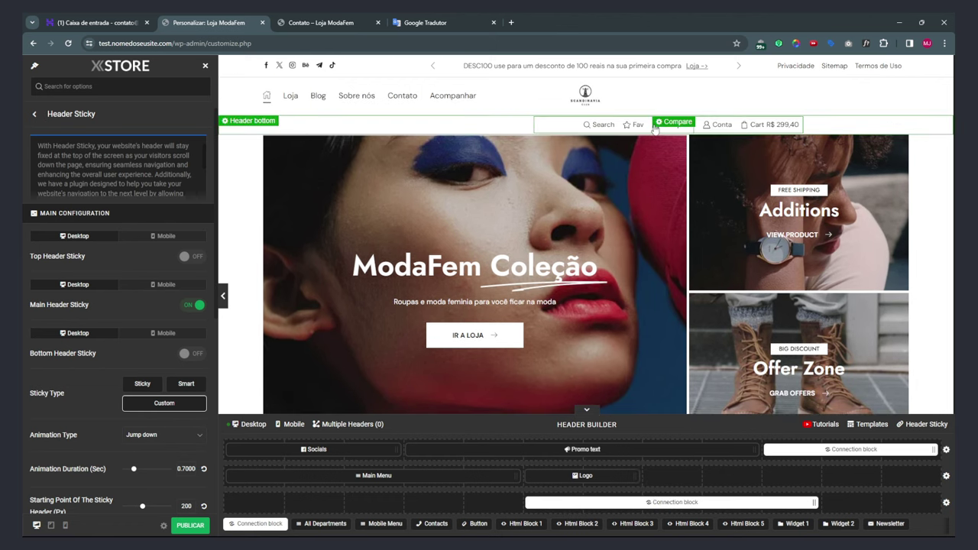
left_click_drag(634, 502, 686, 478)
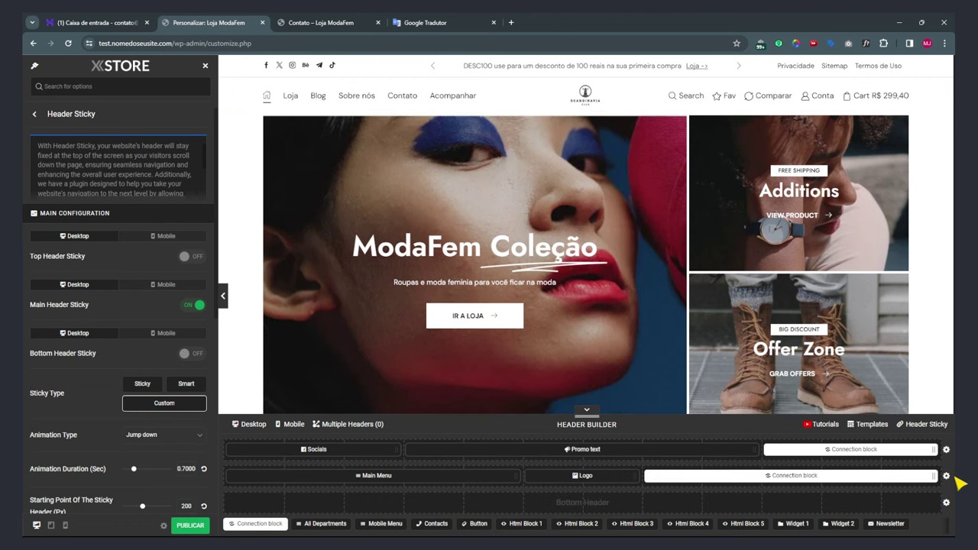
mouse_move(929, 476)
left_mouse_down()
mouse_move(759, 476)
mouse_move(914, 480)
left_mouse_up()
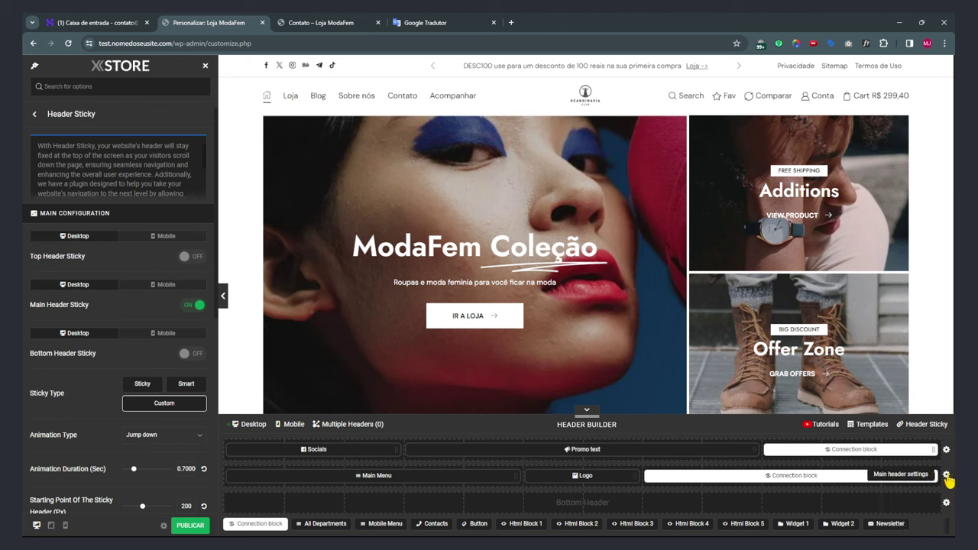
In Main Header settings, try Text Transform Uppercase, then set it back to None.
left_click(946, 475)
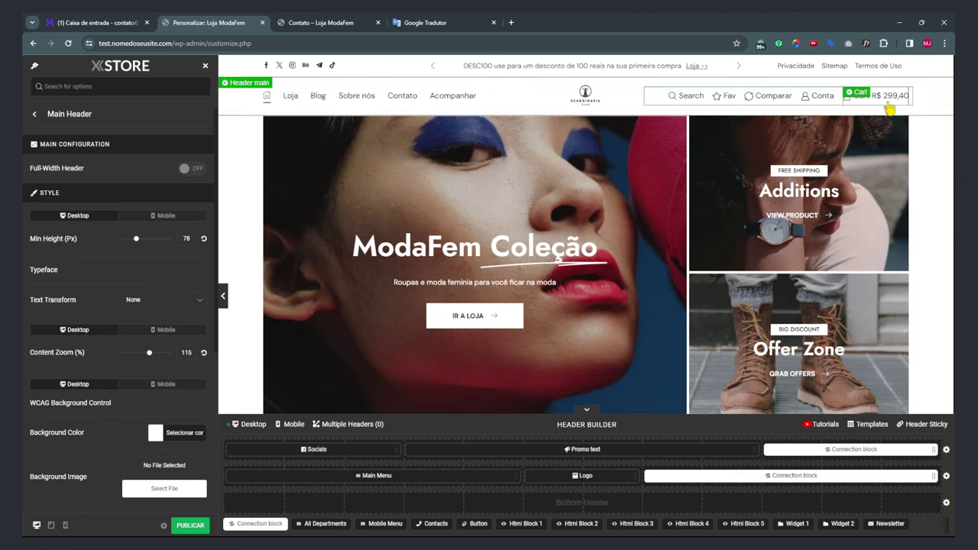
scroll(114, 321, "down", 5)
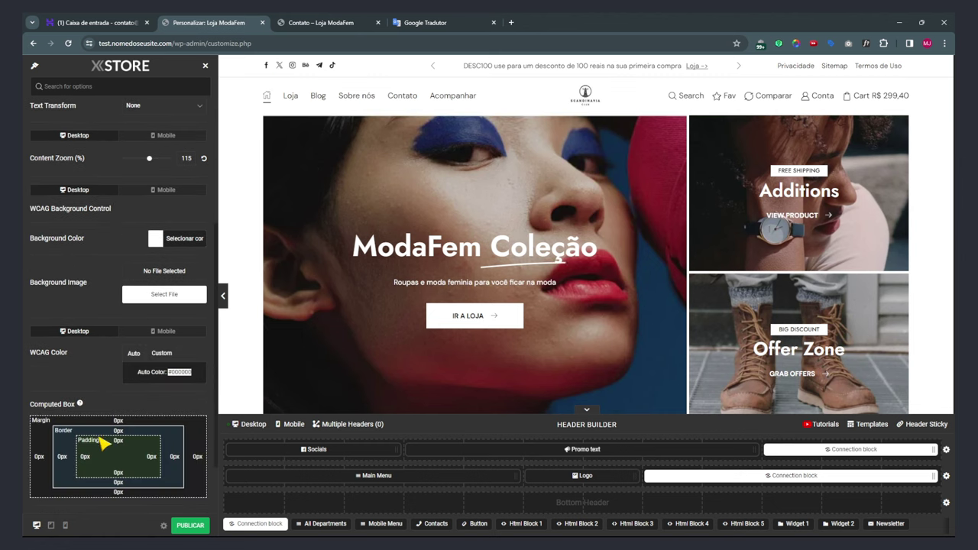
scroll(109, 450, "up", 5)
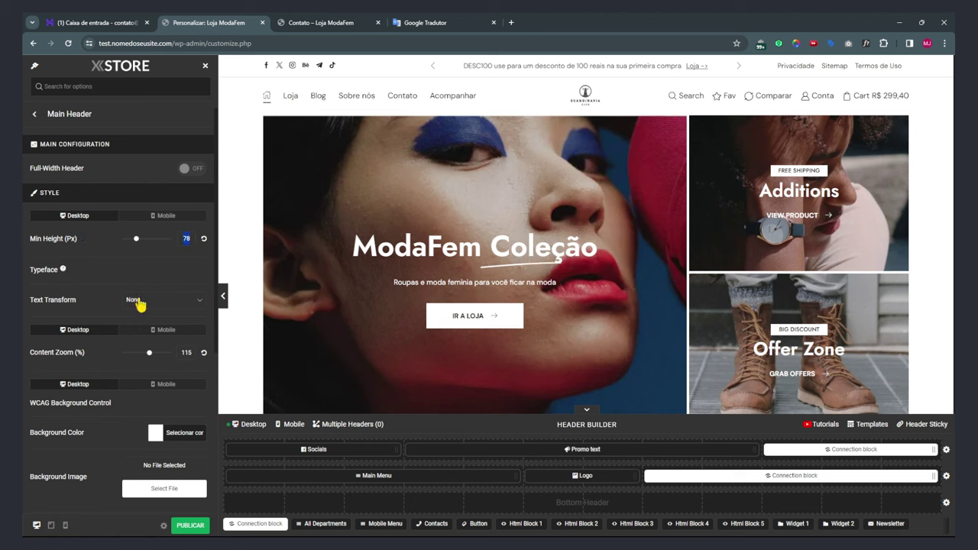
left_click(138, 303)
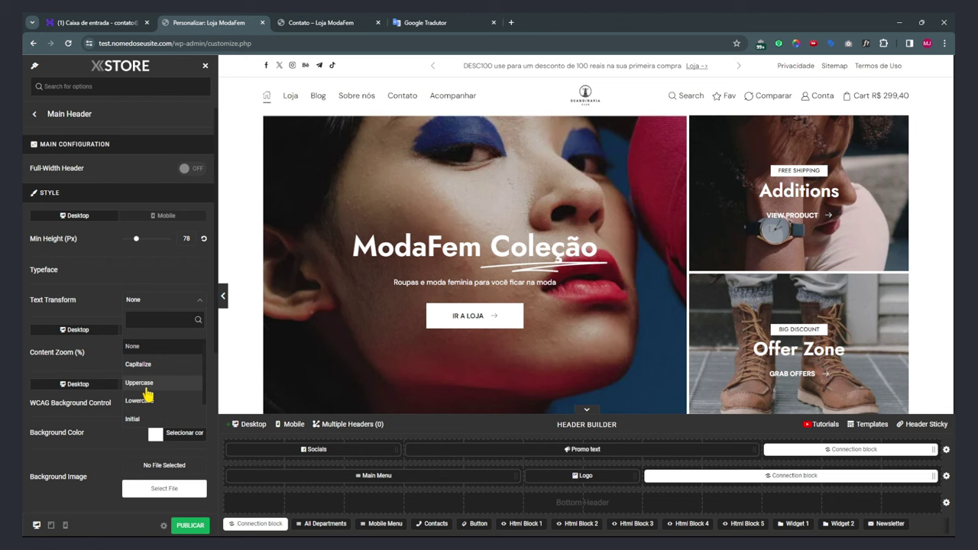
left_click(140, 383)
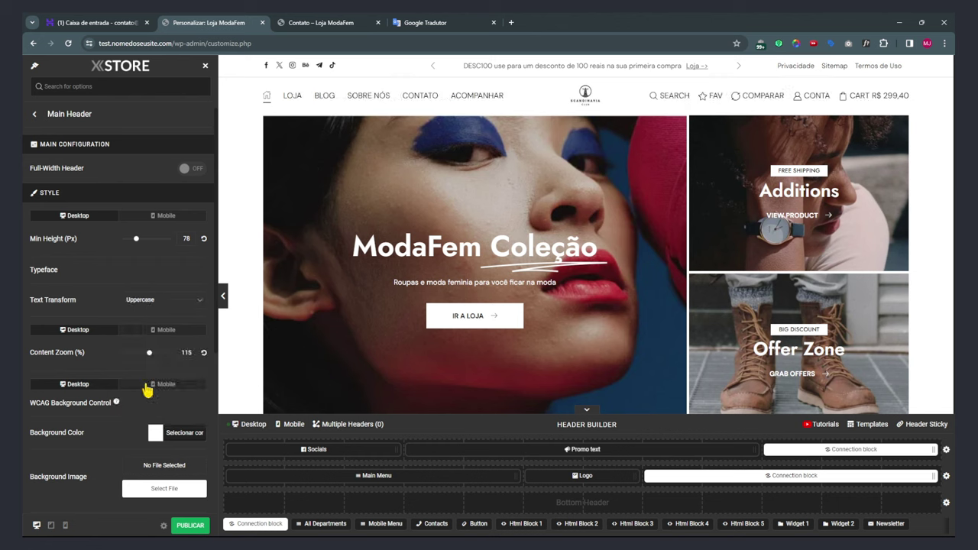
left_click(144, 301)
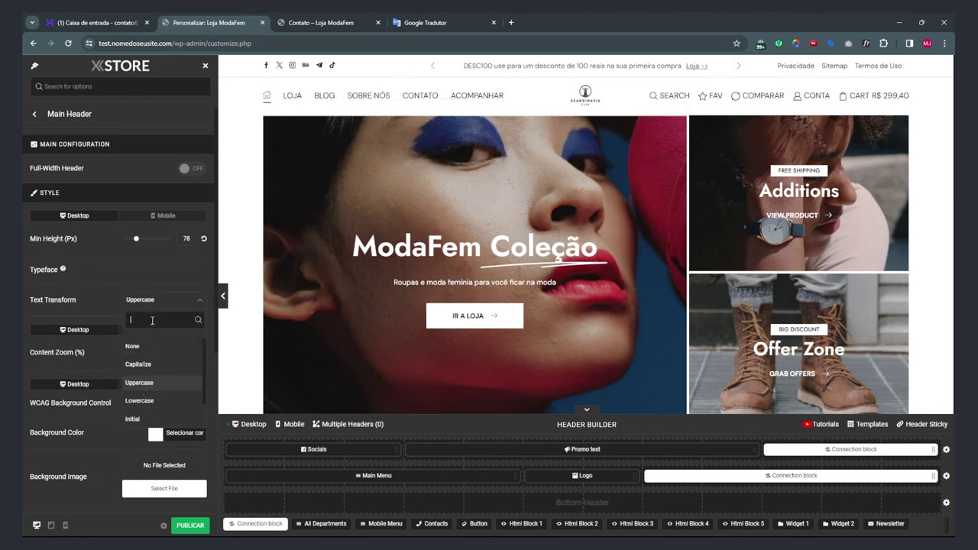
left_click(134, 347)
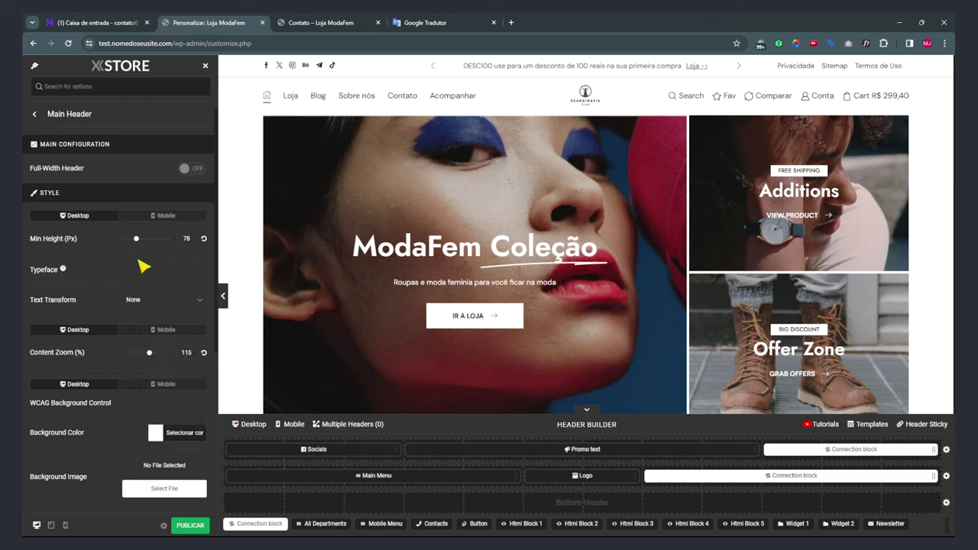
scroll(114, 313, "down", 3)
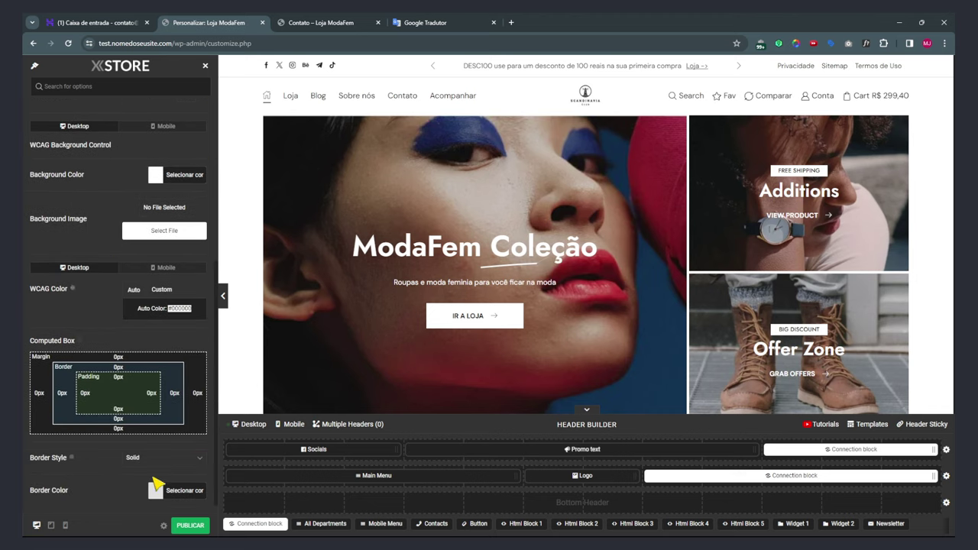
scroll(145, 337, "up", 3)
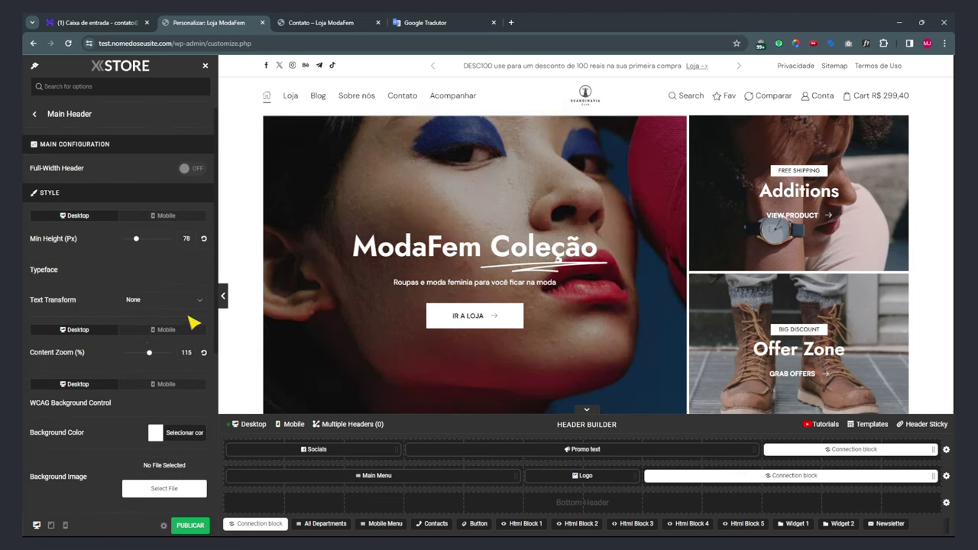
Leave the Main Header's Full-Width Header off and go back to the Header Builder sections.
left_click(195, 168)
left_click(223, 297)
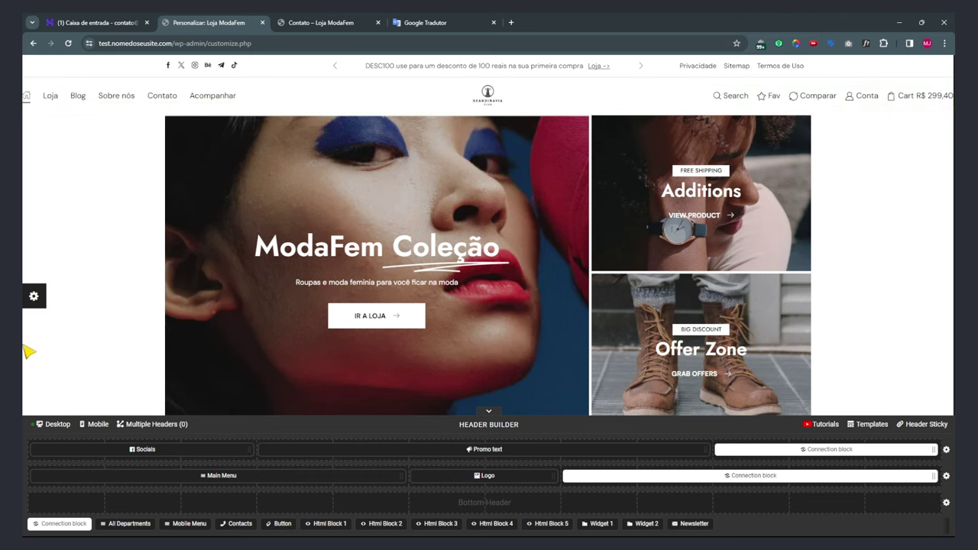
left_click(34, 296)
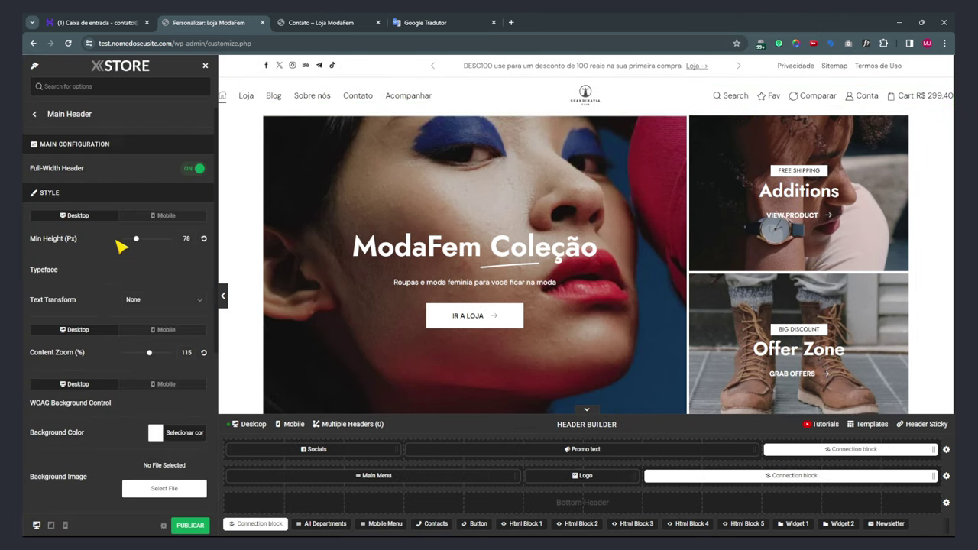
left_click(191, 168)
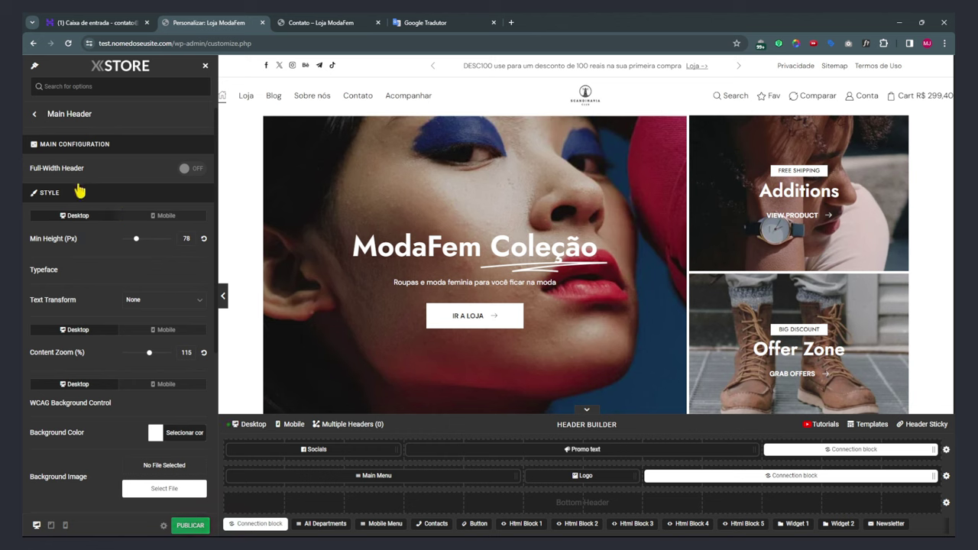
left_click(33, 114)
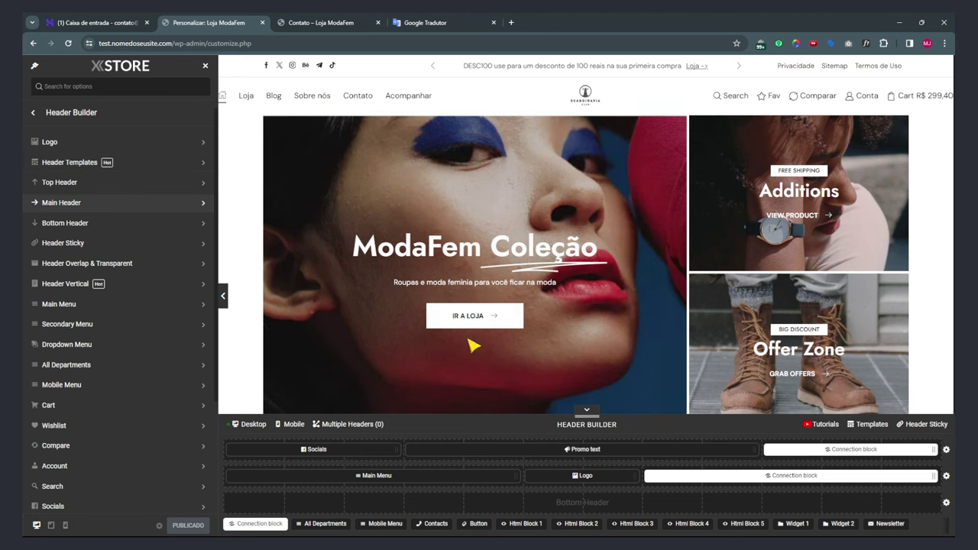
Browse through the Logo and Header Builder sections, then open Header Templates.
left_click(52, 143)
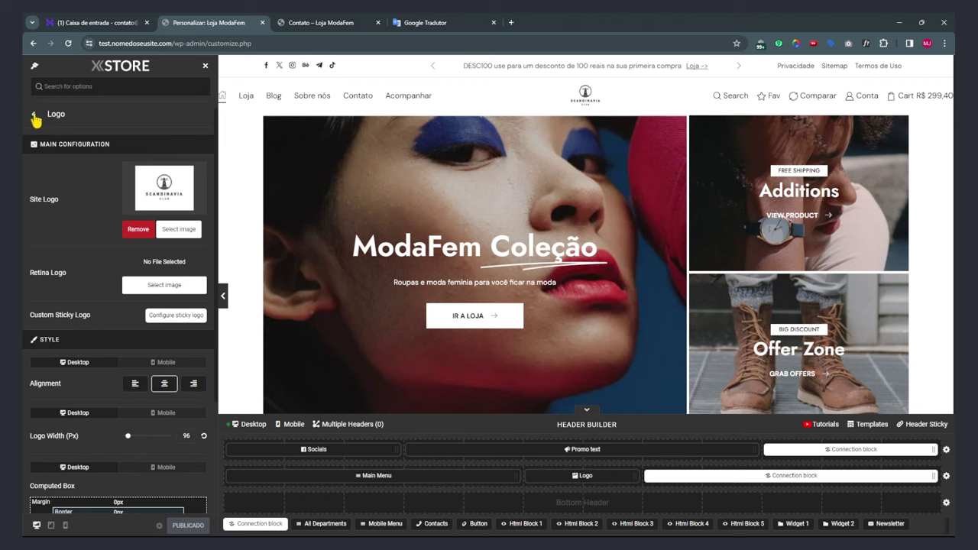
left_click(35, 116)
left_click(35, 115)
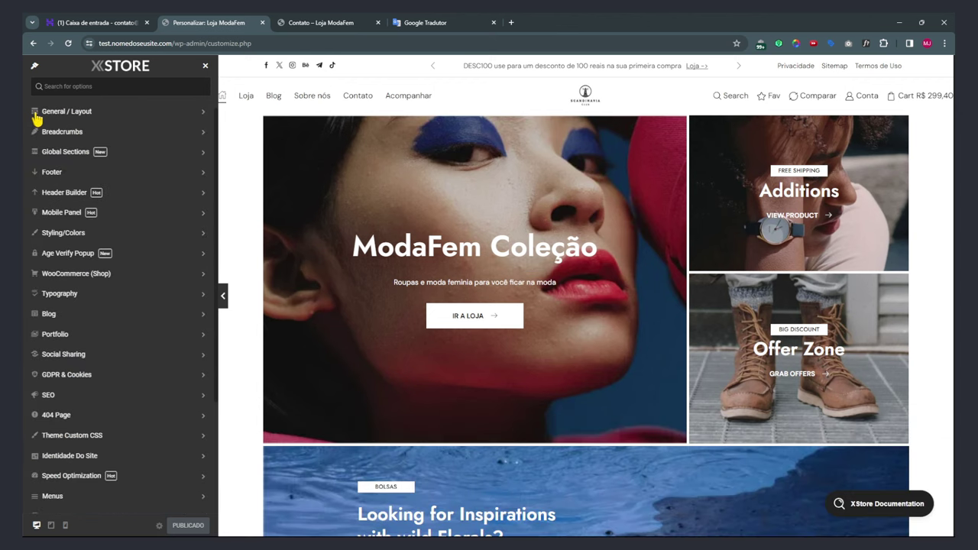
left_click(64, 194)
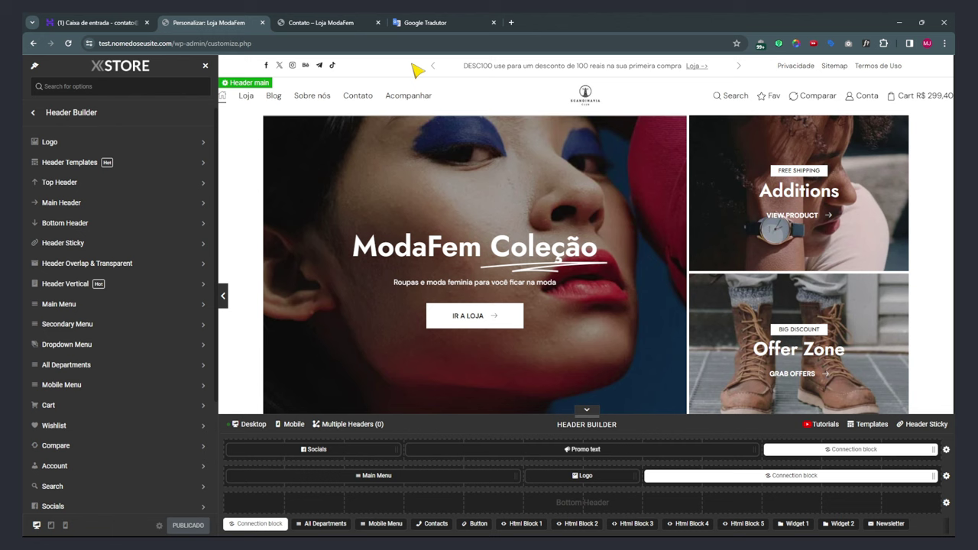
left_click(68, 146)
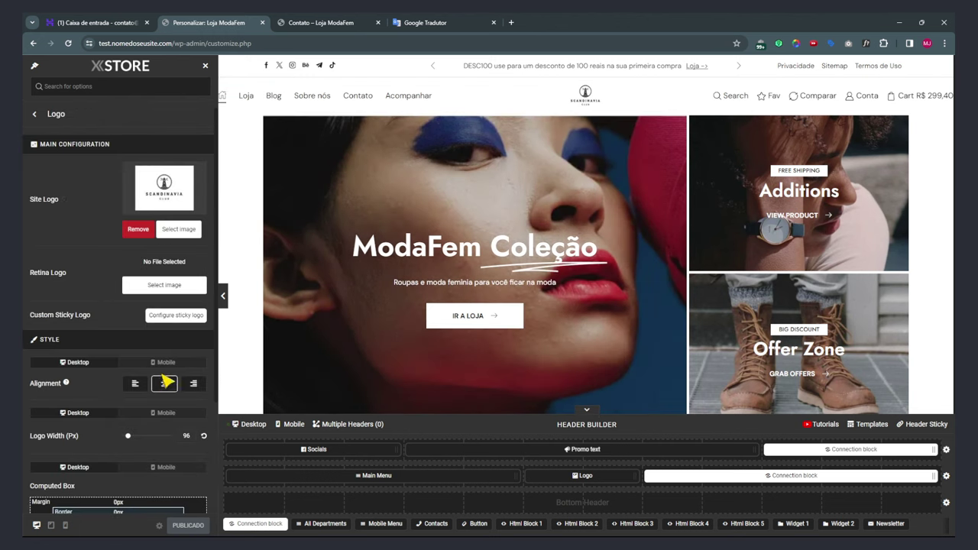
left_click(34, 115)
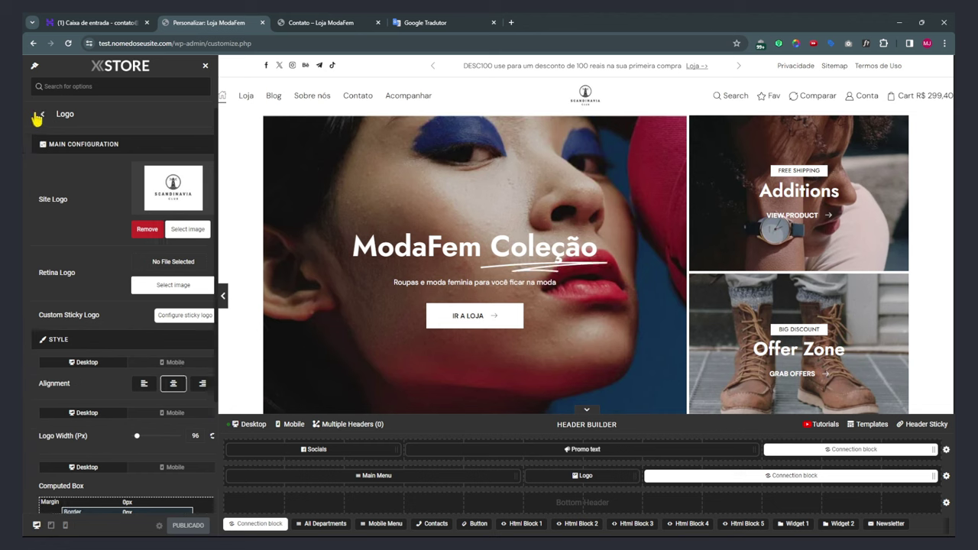
left_click(60, 164)
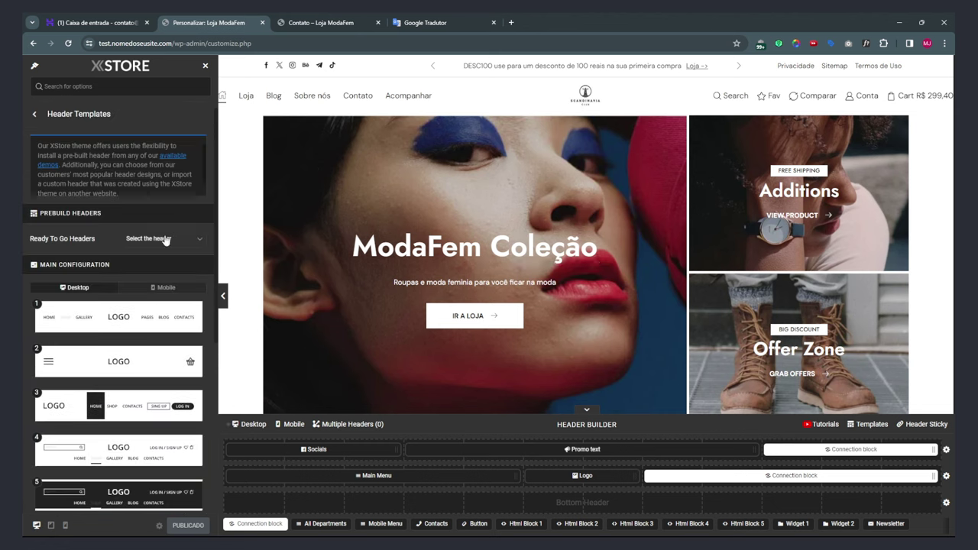
Filter the Ready To Go Headers list with 'fas' and apply Minimal Fashion02.
scroll(159, 321, "down", 2)
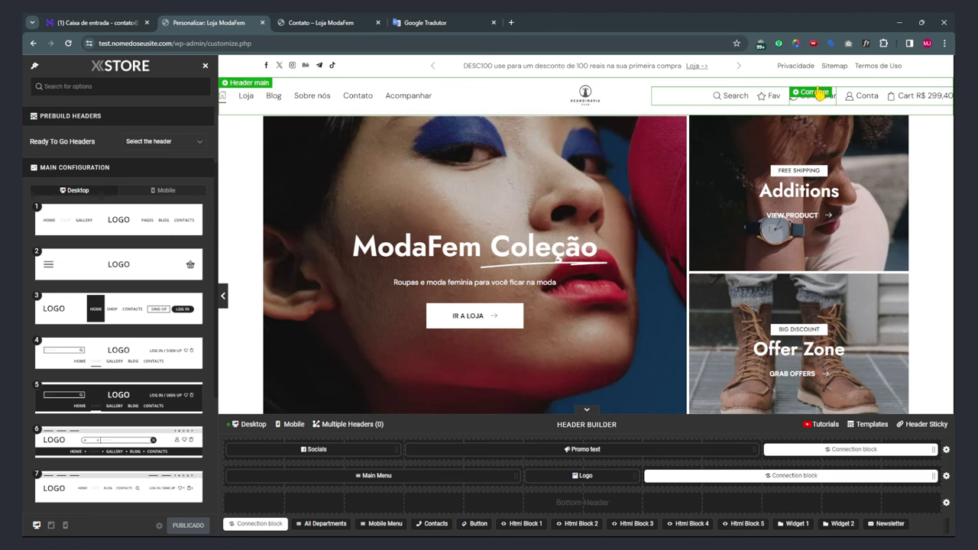
left_click(177, 141)
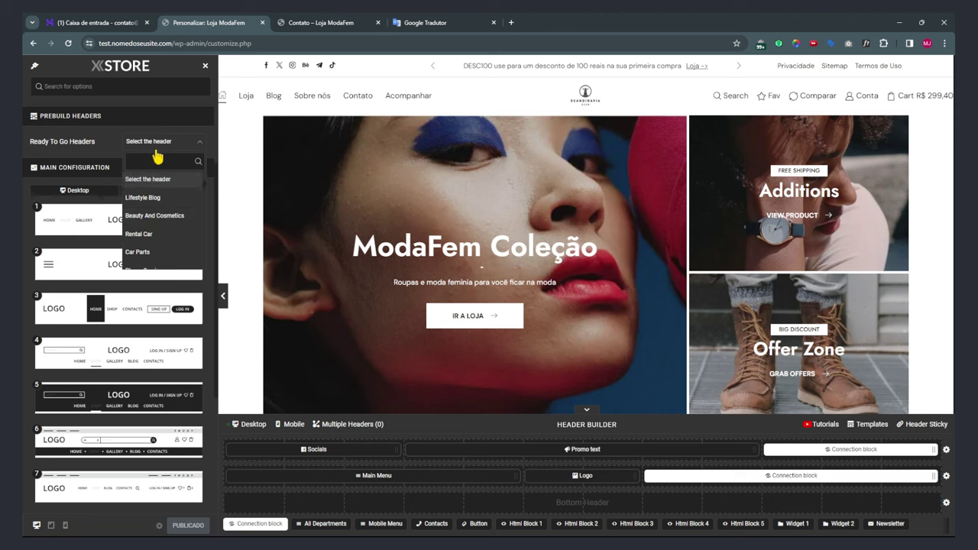
scroll(157, 237, "down", 5)
scroll(157, 239, "down", 5)
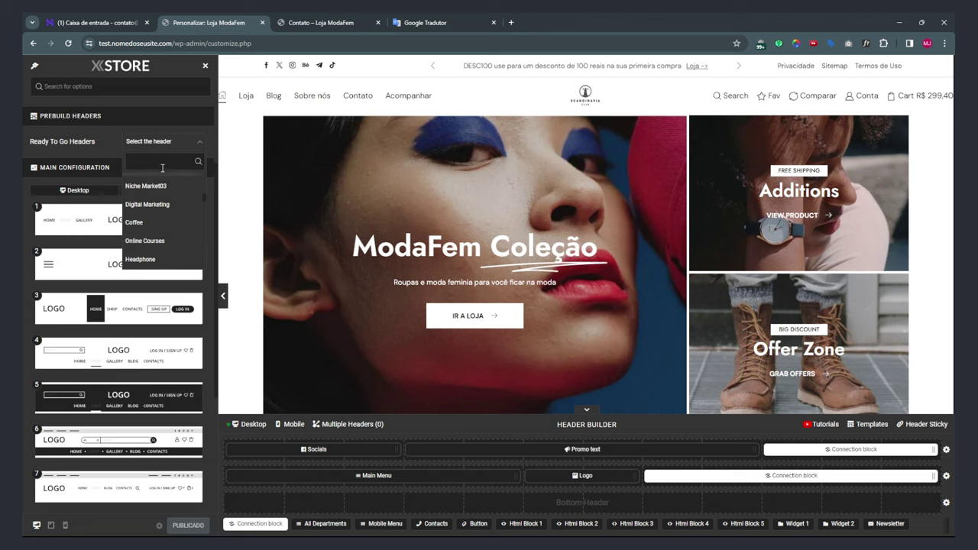
type("fash")
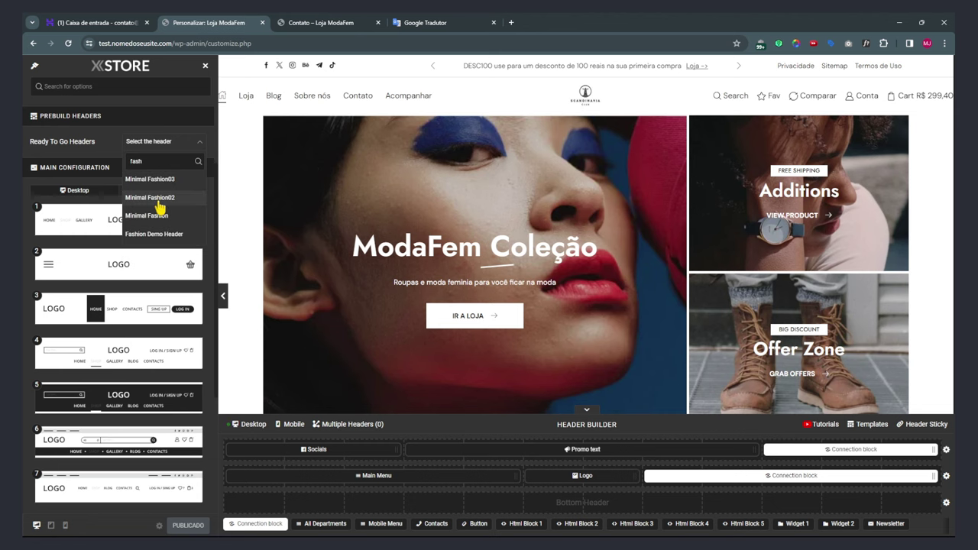
left_click(156, 200)
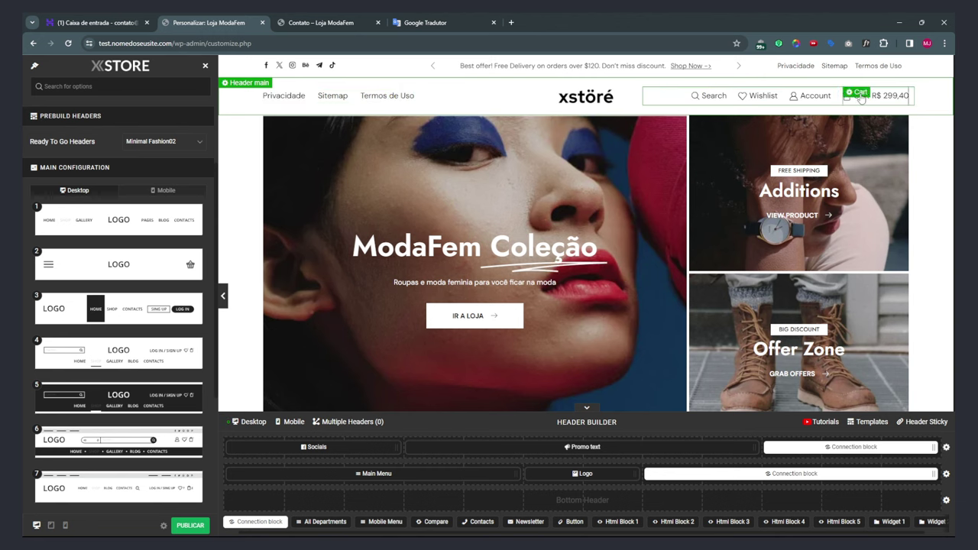
Set Ready To Go Headers back to 'Select the header'.
scroll(107, 219, "up", 2)
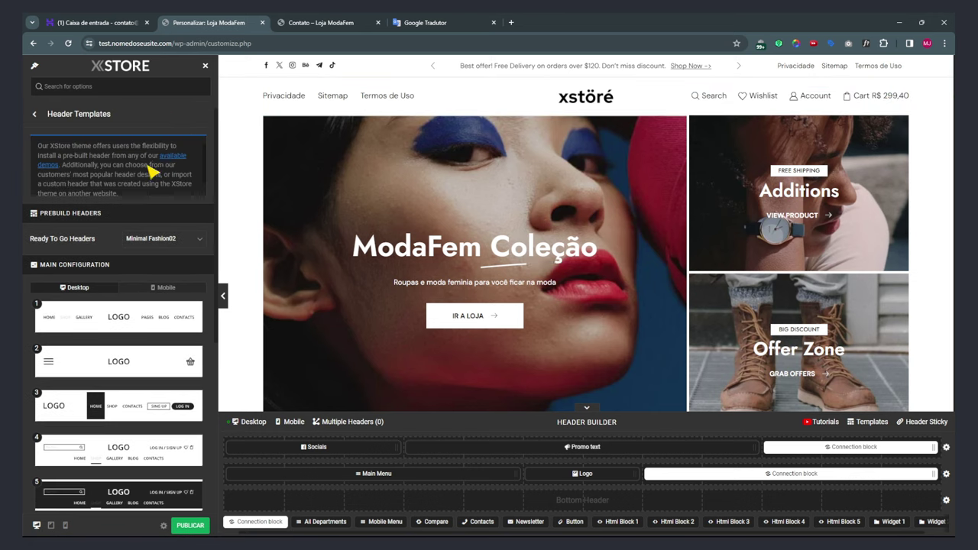
left_click(159, 240)
scroll(169, 282, "up", 5)
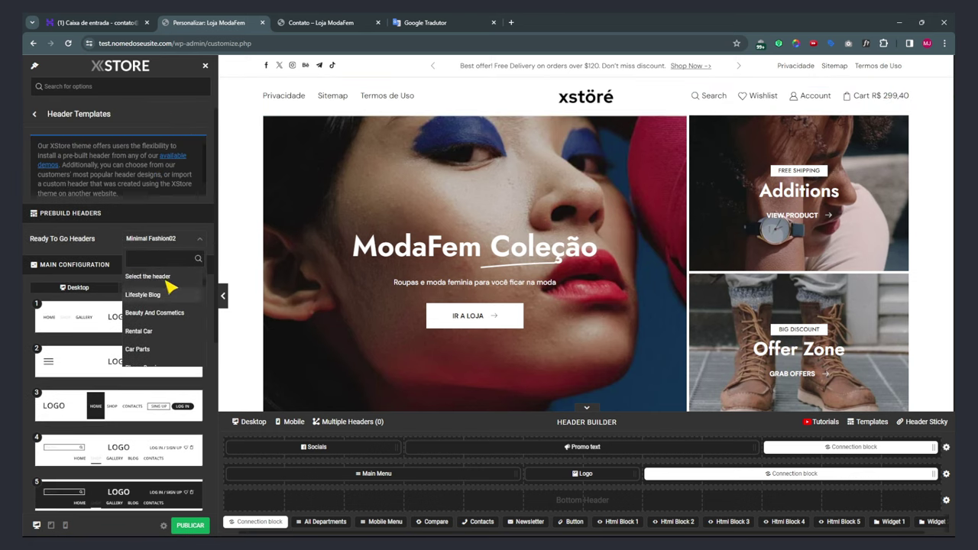
left_click(120, 246)
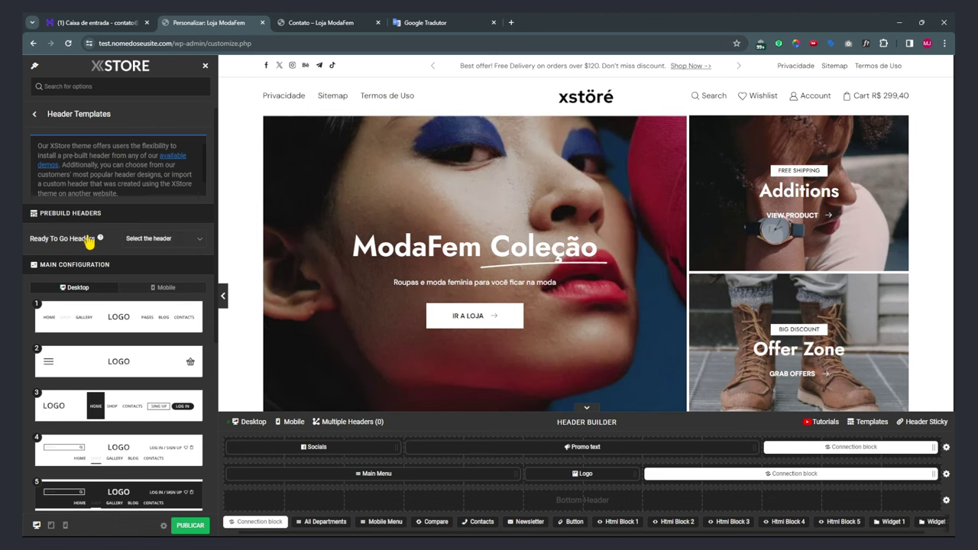
Look over the header templates, then reload the Customizer page with F5 without saving.
scroll(96, 238, "down", 1)
scroll(96, 238, "down", 3)
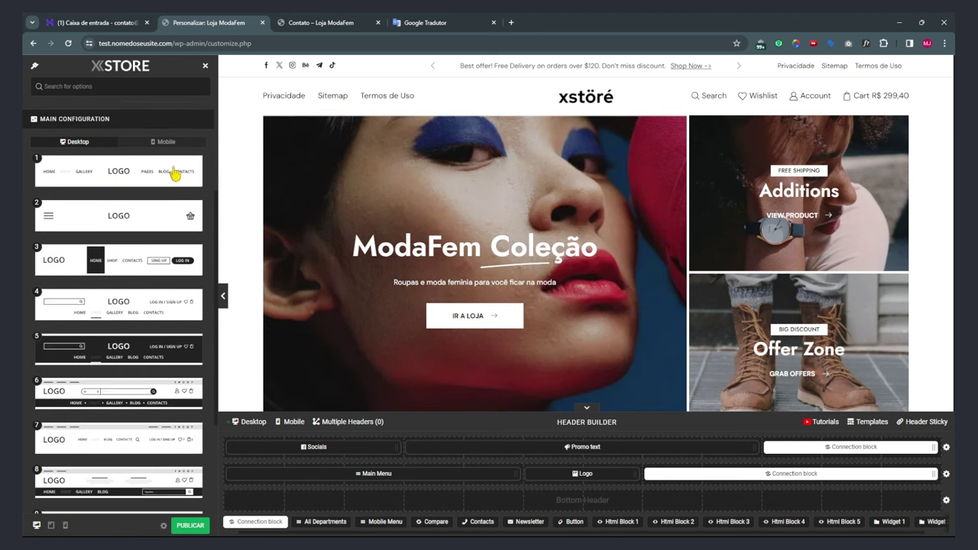
scroll(130, 252, "down", 3)
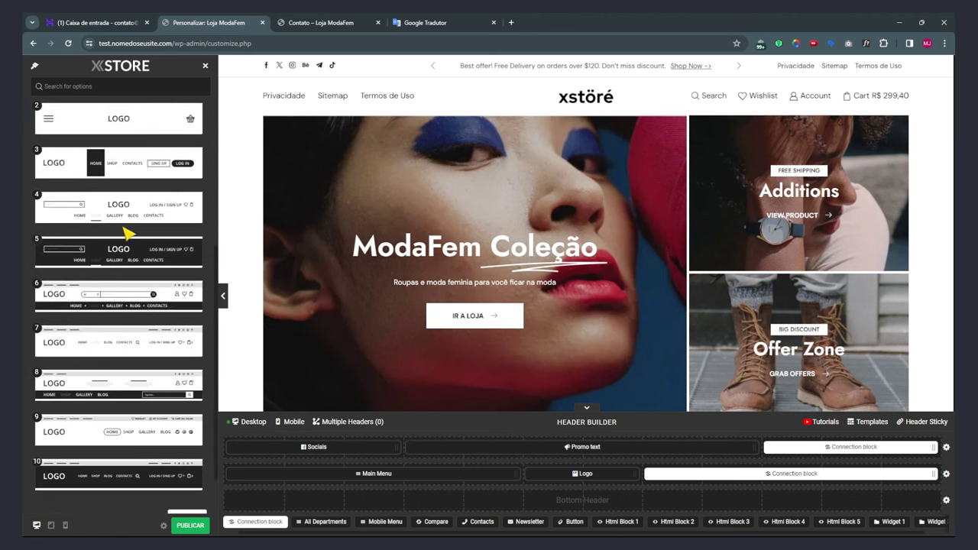
scroll(165, 222, "down", 1)
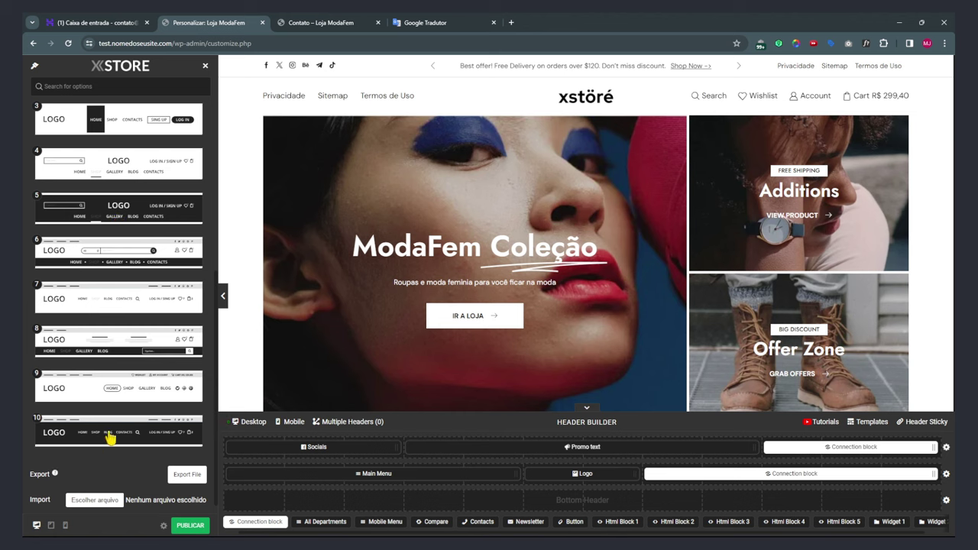
scroll(114, 443, "up", 4)
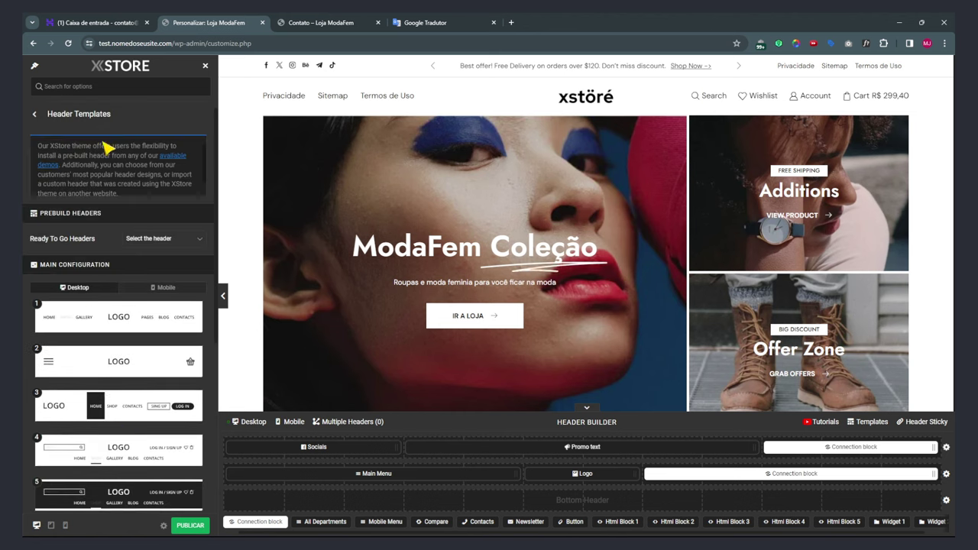
key("F5")
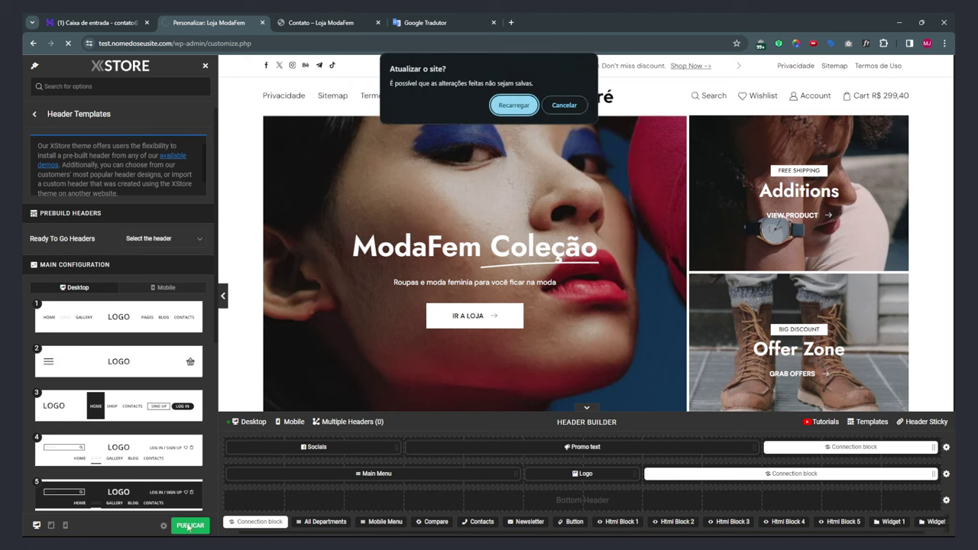
Confirm Recarregar to discard changes, refresh the Contato page, and return to Personalizar.
left_click(513, 107)
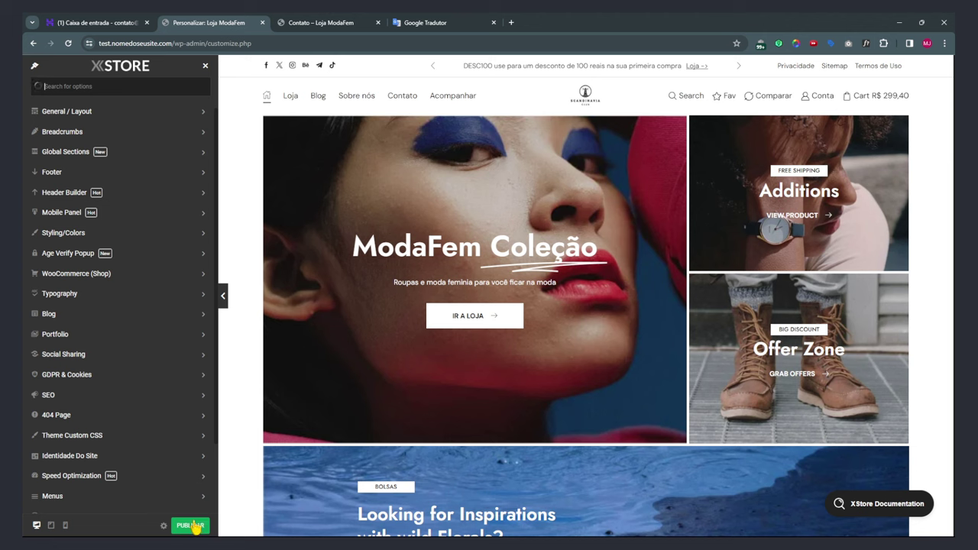
left_click(345, 24)
key("F5")
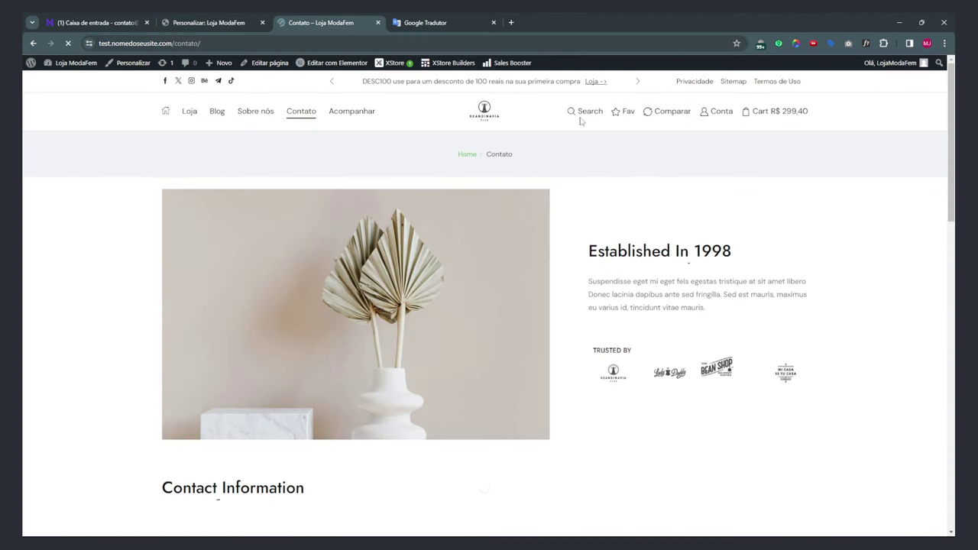
left_click(226, 26)
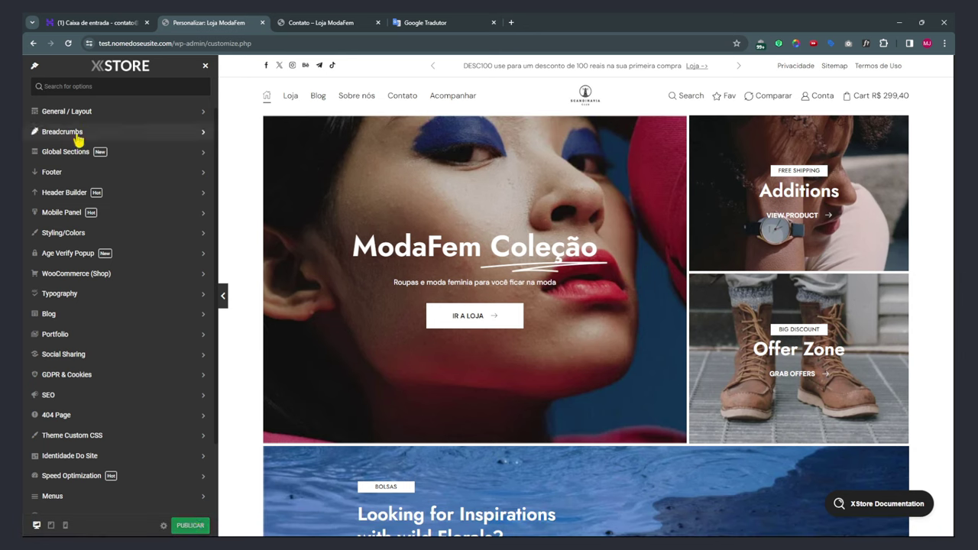
From Header Builder, open the Header Vertical settings.
left_click(66, 192)
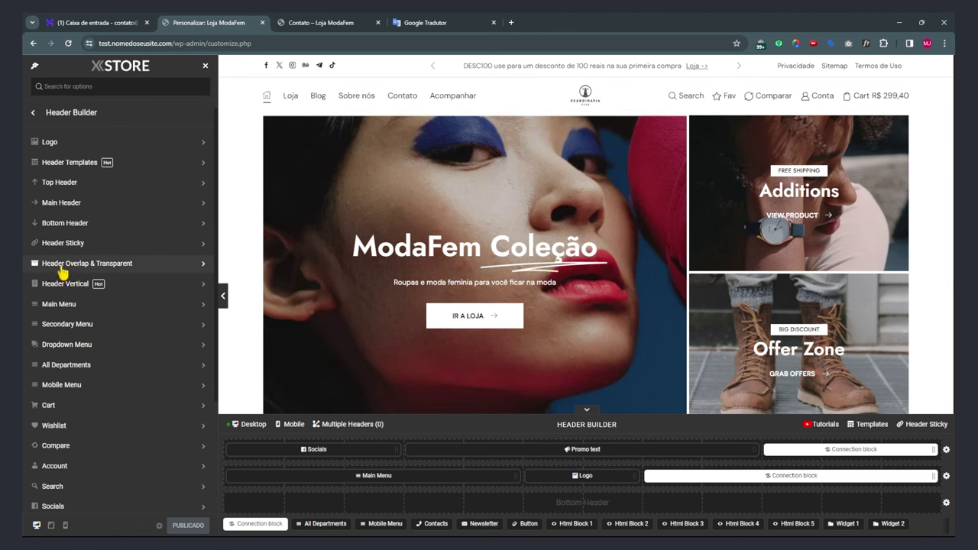
scroll(484, 225, "down", 10)
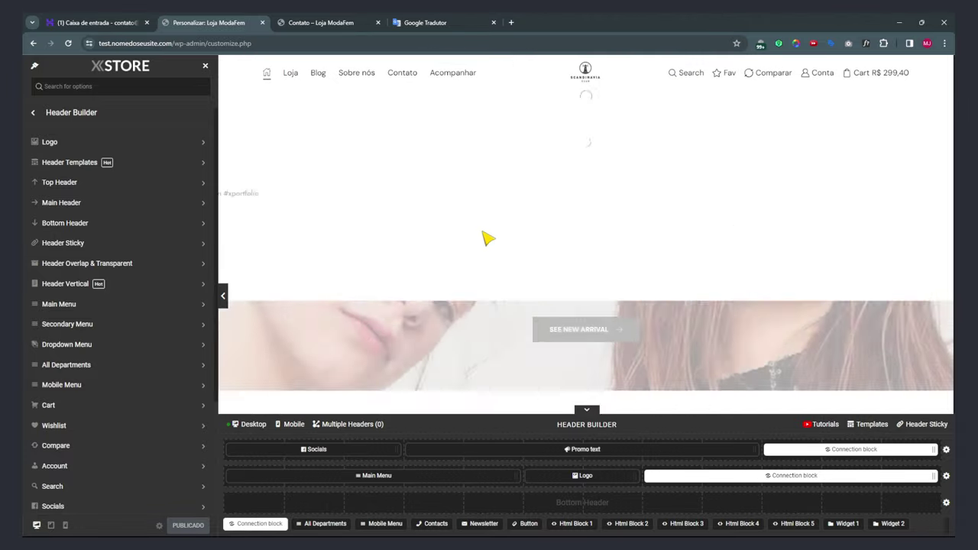
scroll(490, 242, "up", 10)
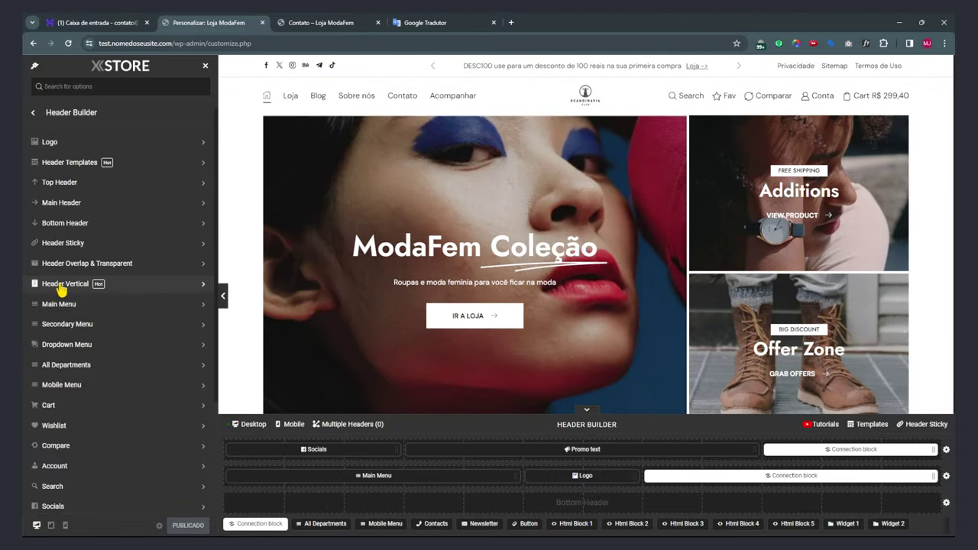
left_click(61, 287)
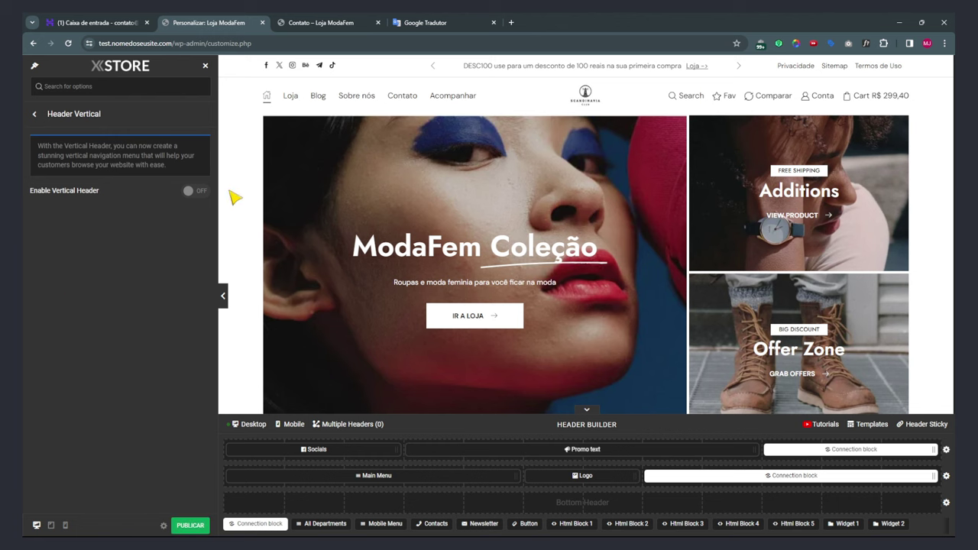
Enable the vertical header and publish it.
left_click(195, 193)
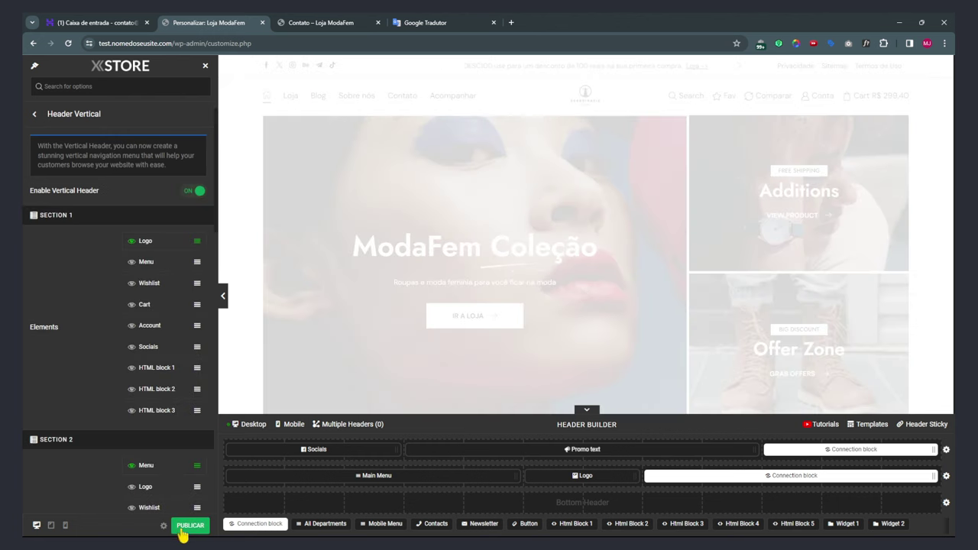
scroll(155, 317, "down", 2)
scroll(163, 339, "up", 2)
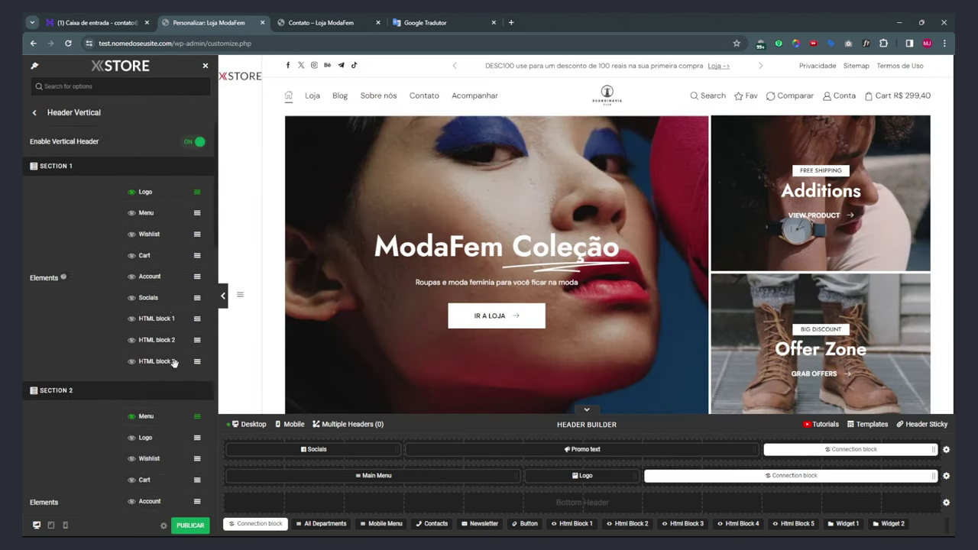
left_click(189, 526)
On the live store's home page, open and close the vertical header's side menu.
left_click(335, 26)
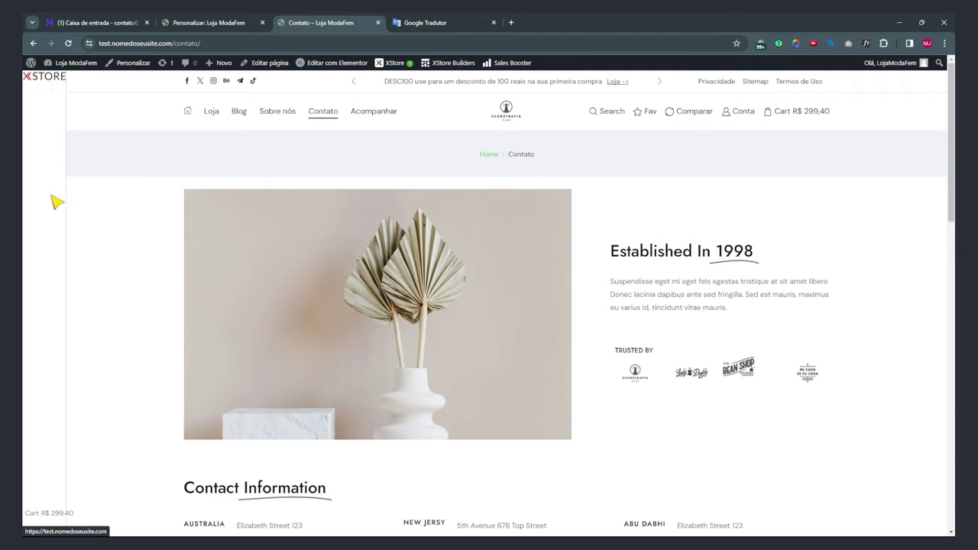
scroll(44, 517, "down", 3)
scroll(33, 280, "up", 3)
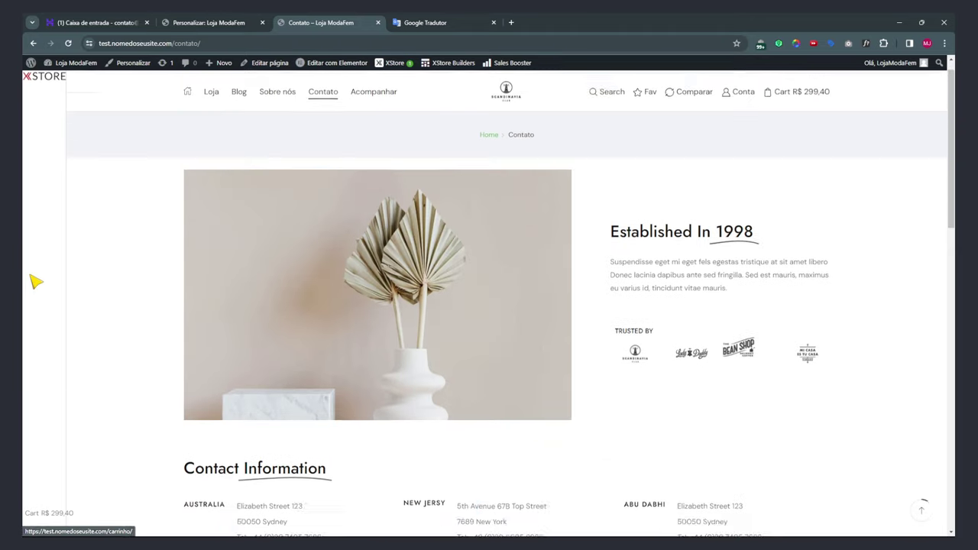
left_click(48, 83)
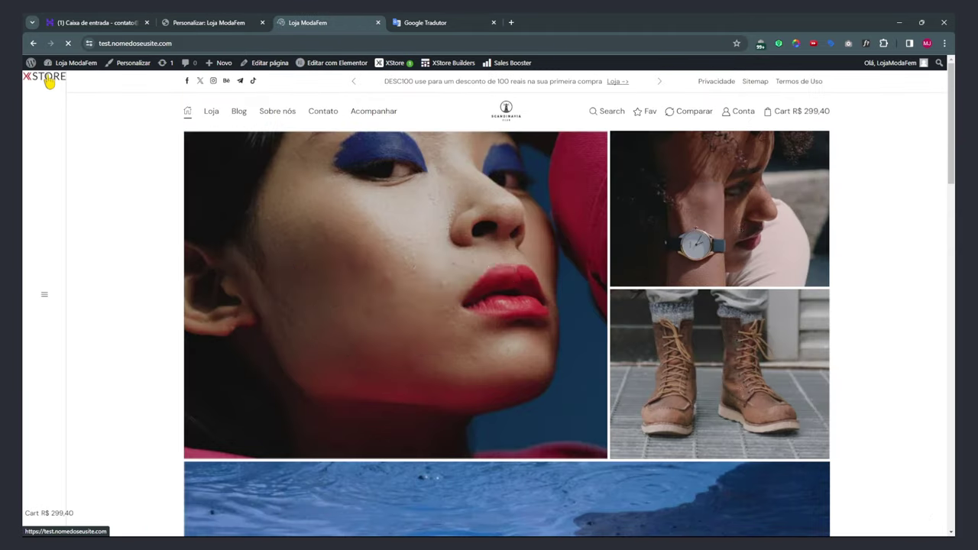
left_click(46, 298)
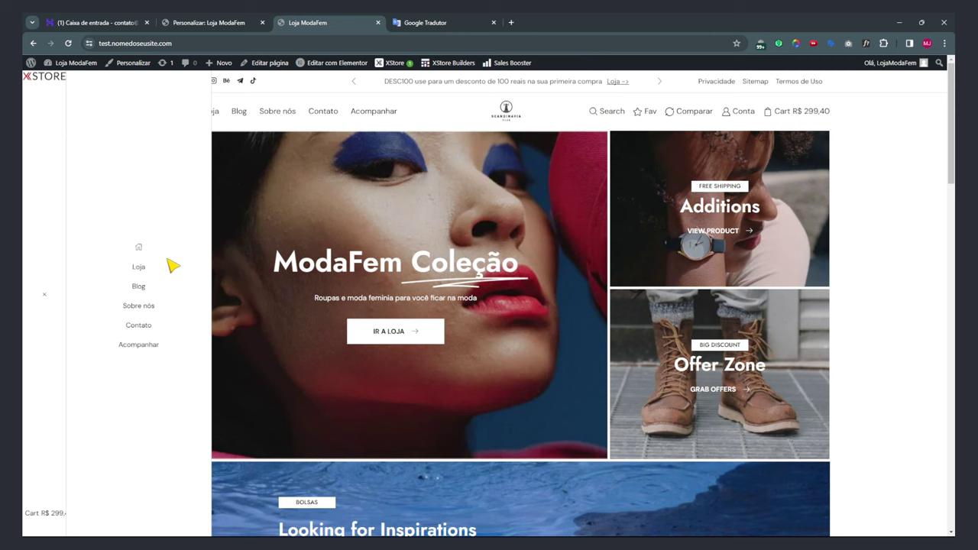
left_click(45, 297)
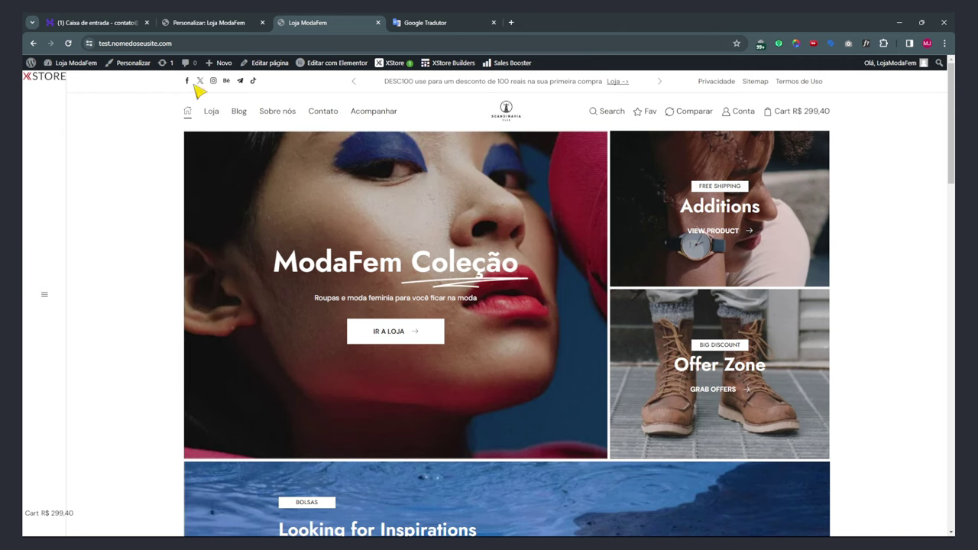
Publish the vertical header changes again and reload the live store to verify.
left_click(208, 22)
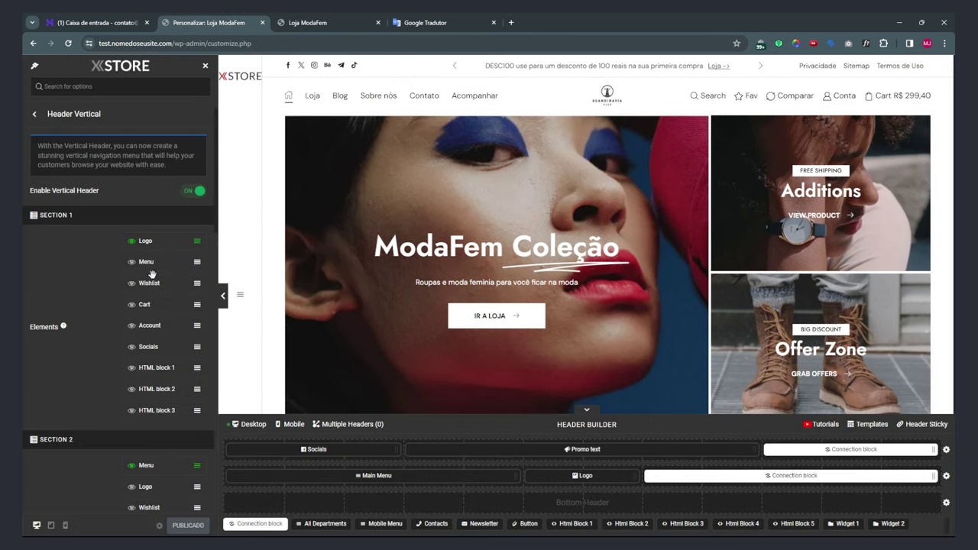
scroll(129, 372, "down", 2)
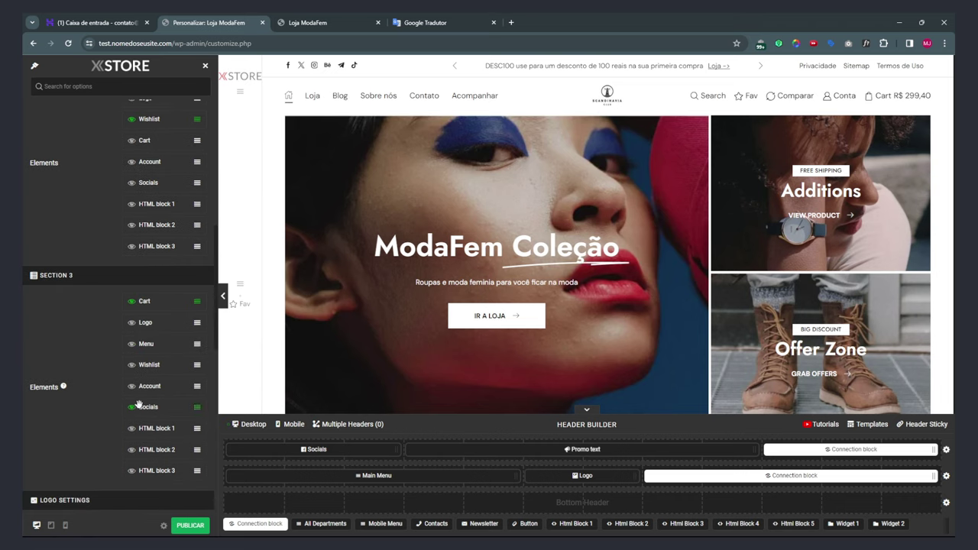
scroll(152, 393, "down", 3)
left_click(191, 526)
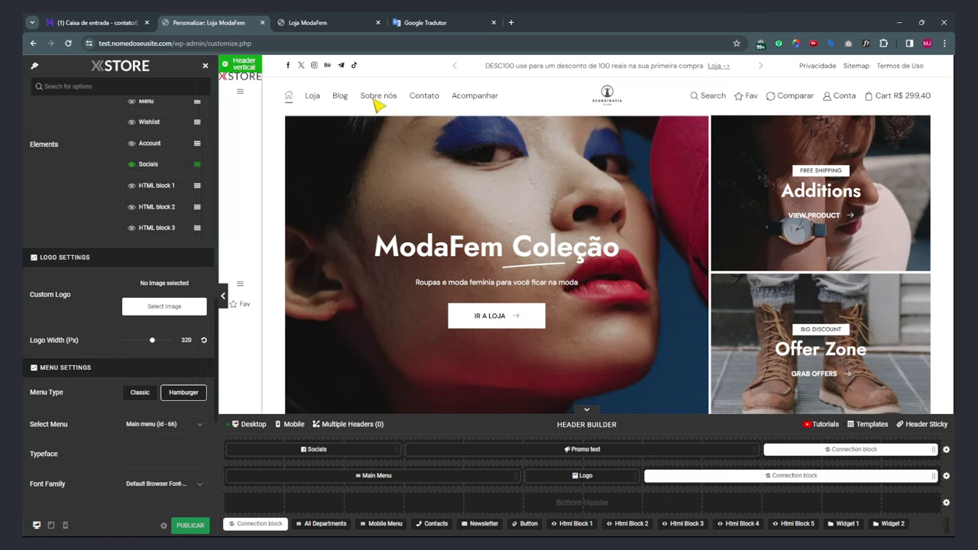
left_click(307, 23)
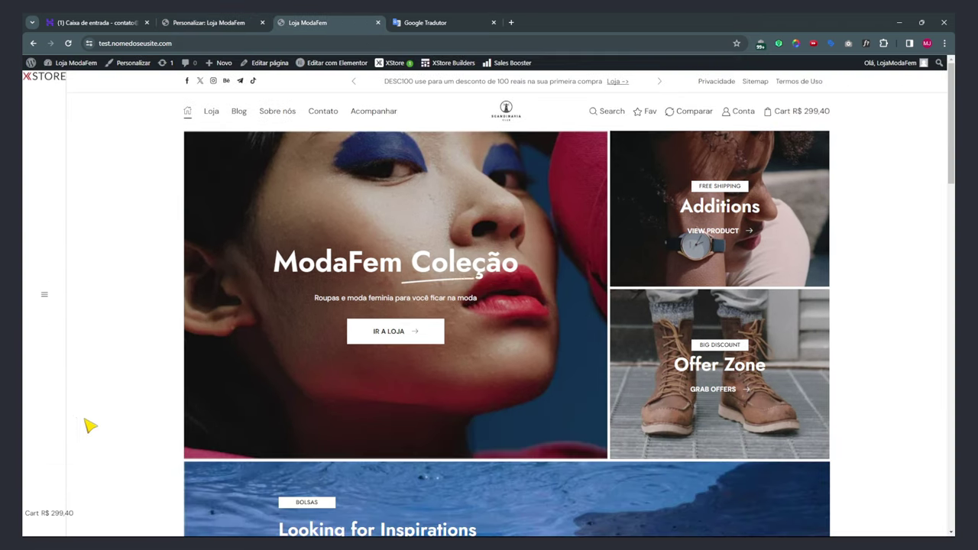
key("F5")
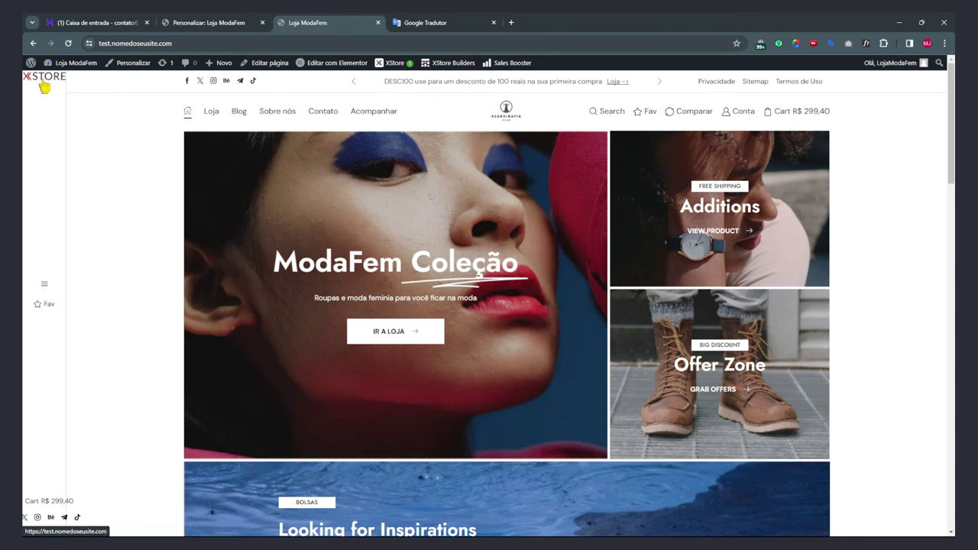
Back in the Customizer, switch Enable Vertical Header to off.
left_click(233, 27)
scroll(130, 344, "up", 5)
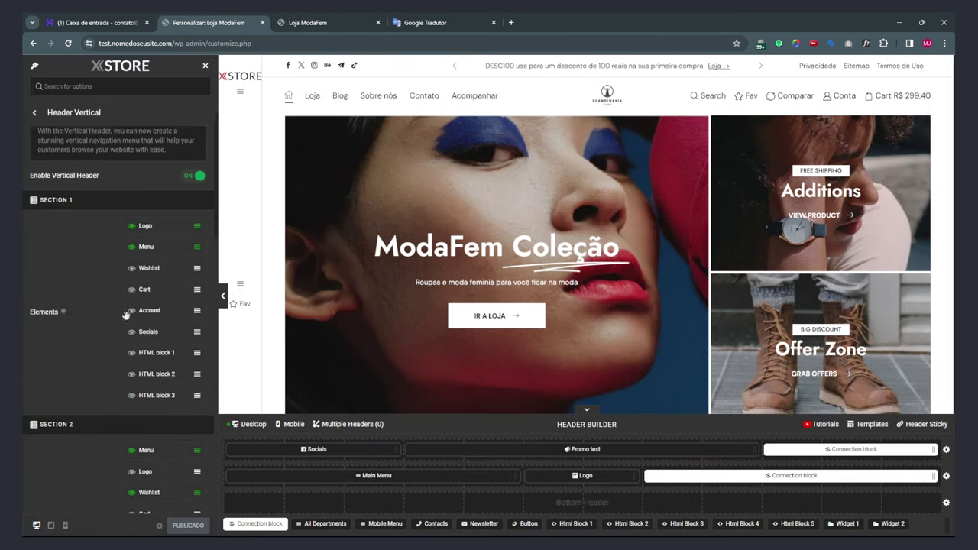
scroll(123, 244, "down", 6)
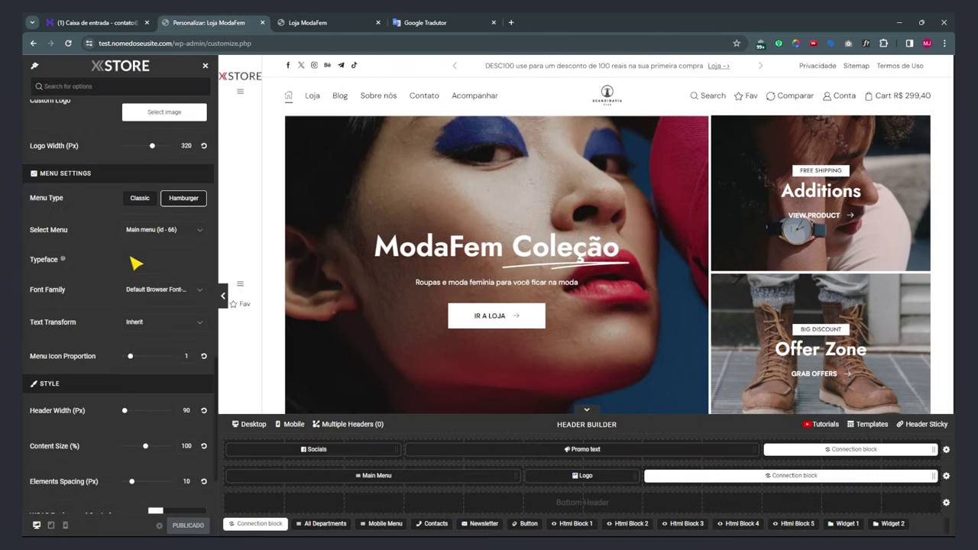
scroll(135, 275, "down", 2)
scroll(135, 284, "up", 8)
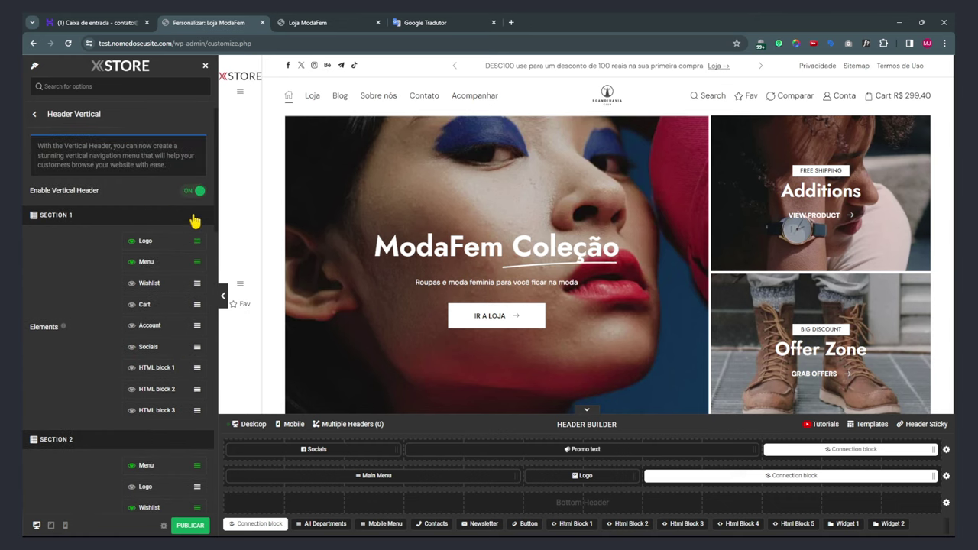
left_click(196, 194)
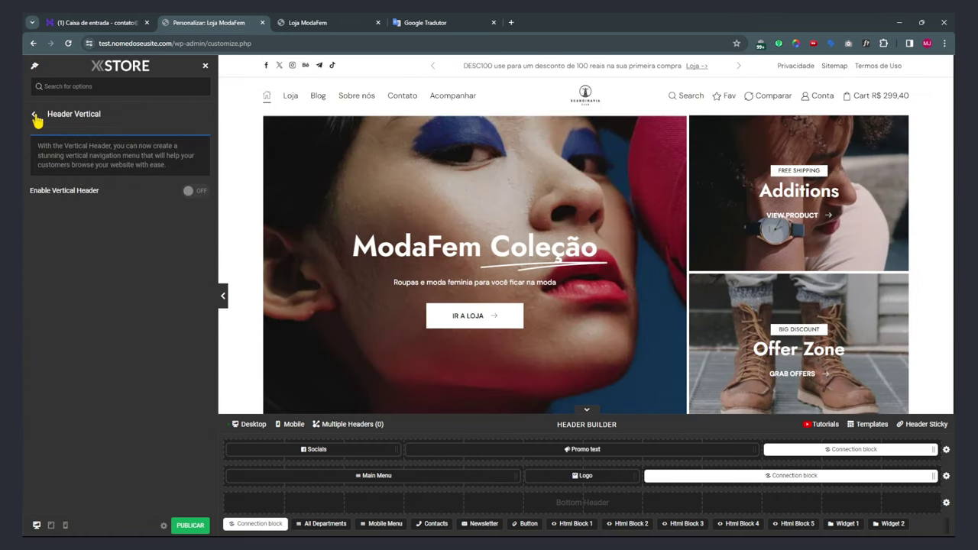
Leave the Header Vertical panel and go back to the Header Builder sections list.
left_click(34, 115)
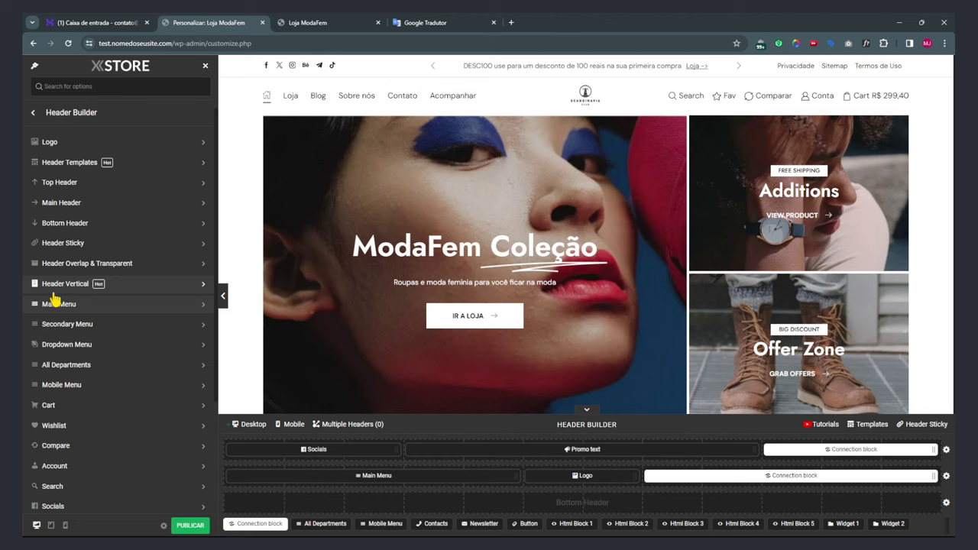
Keep Footer menu as the Secondary Menu's selection, then open the Dropdown Menu settings.
left_click(64, 324)
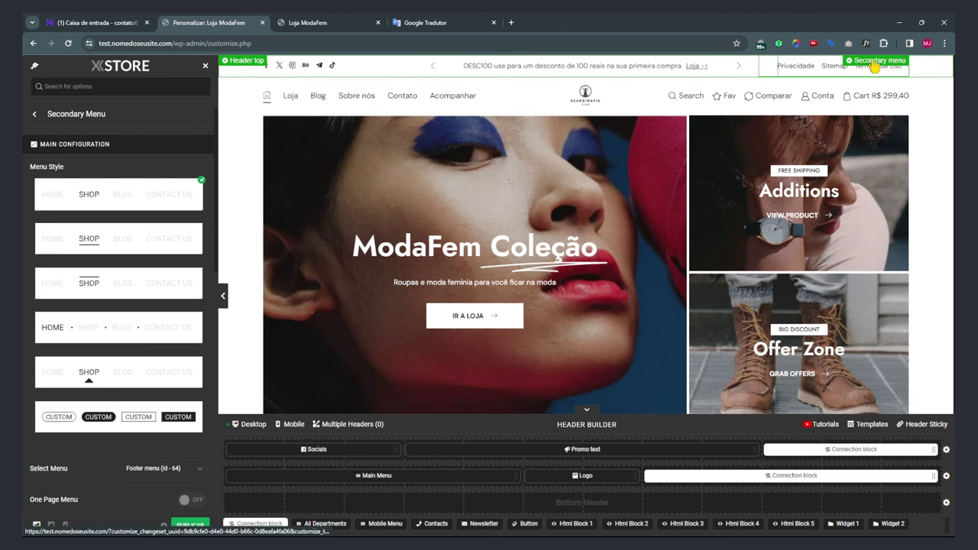
left_click(140, 470)
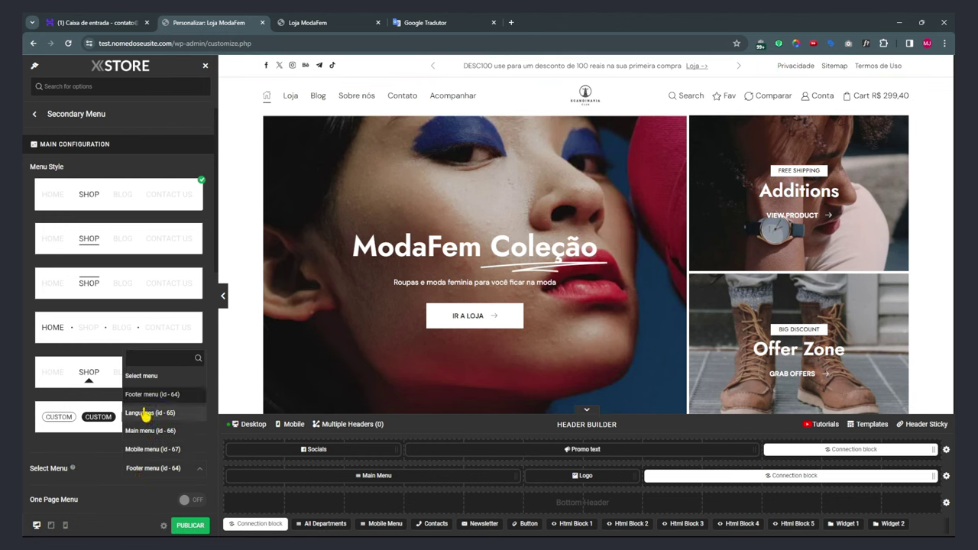
left_click(98, 478)
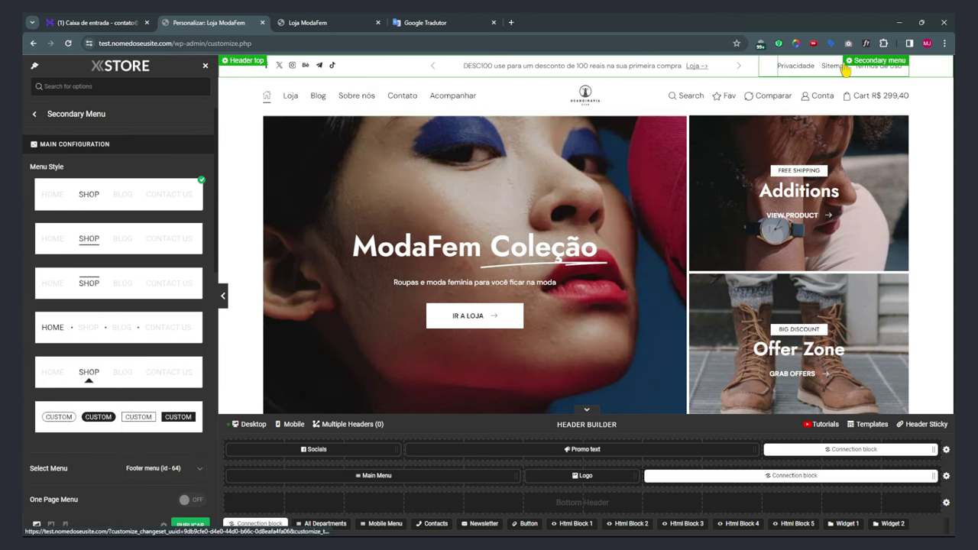
scroll(104, 332, "down", 5)
scroll(135, 378, "up", 5)
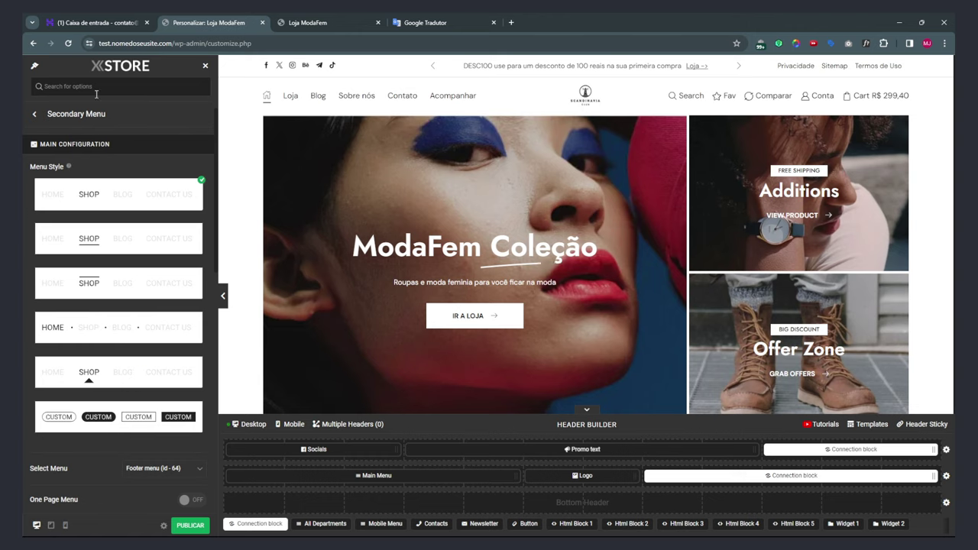
left_click(34, 117)
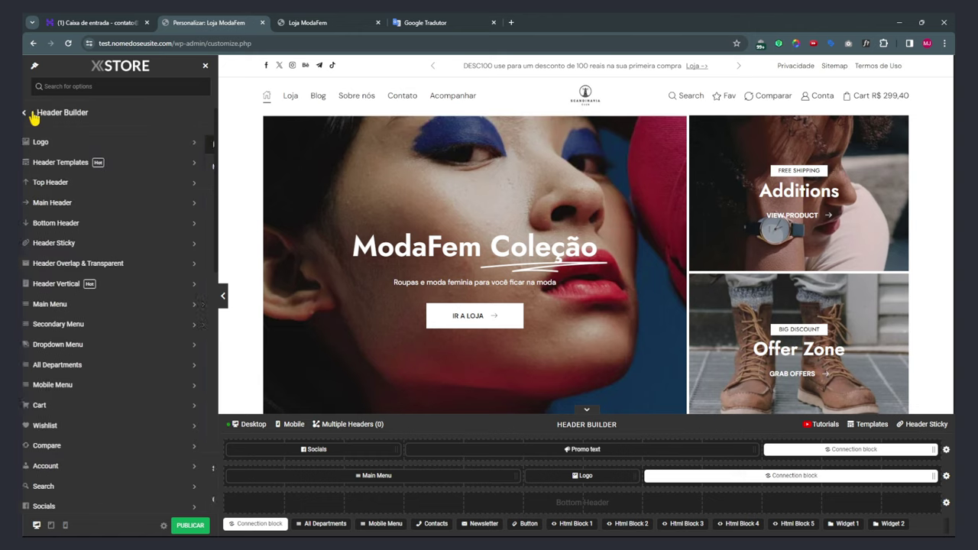
left_click(72, 349)
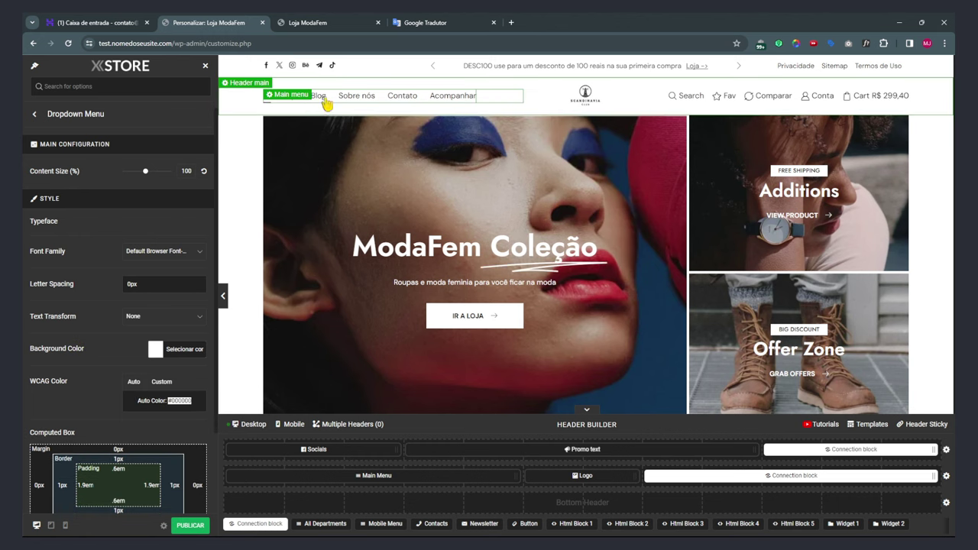
Open the Main menu for editing in the WordPress Menus page.
left_click(307, 22)
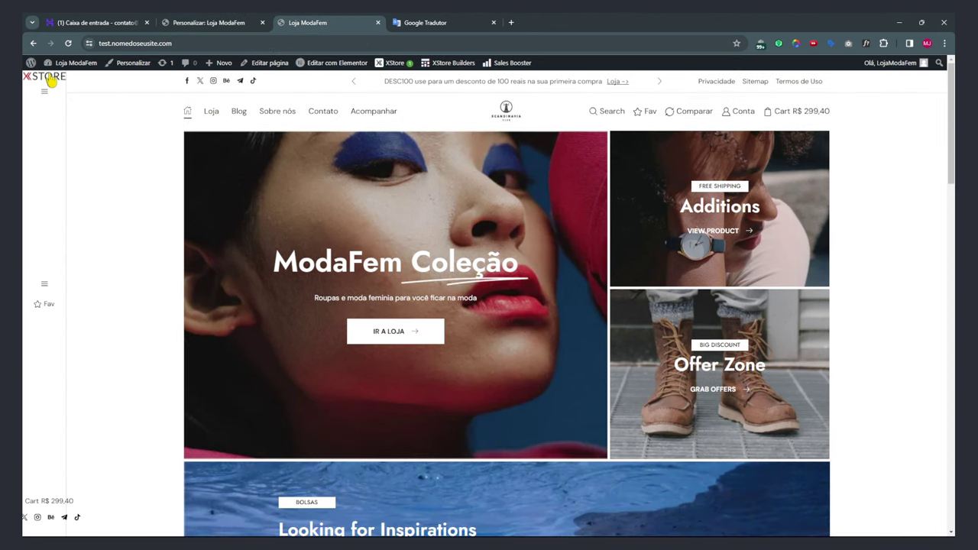
left_click(72, 64)
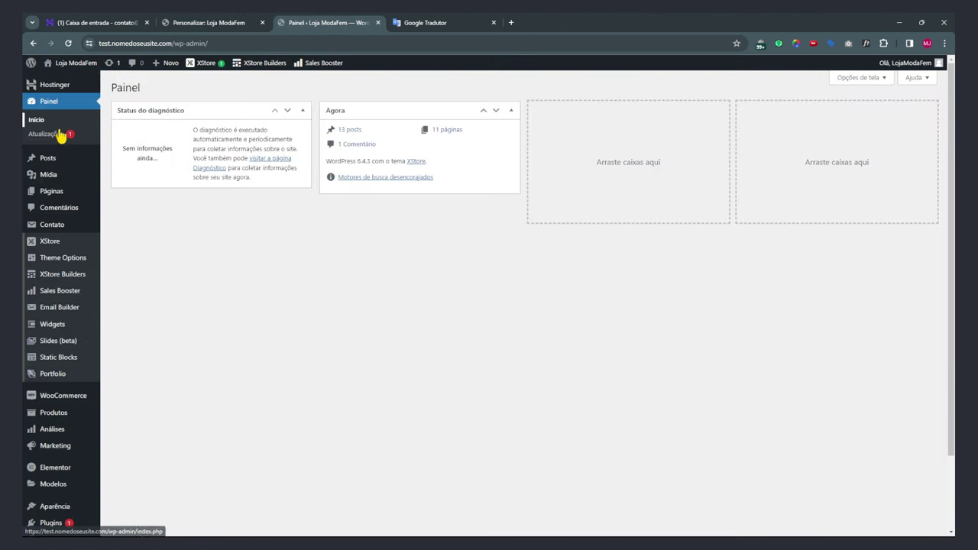
mouse_move(58, 507)
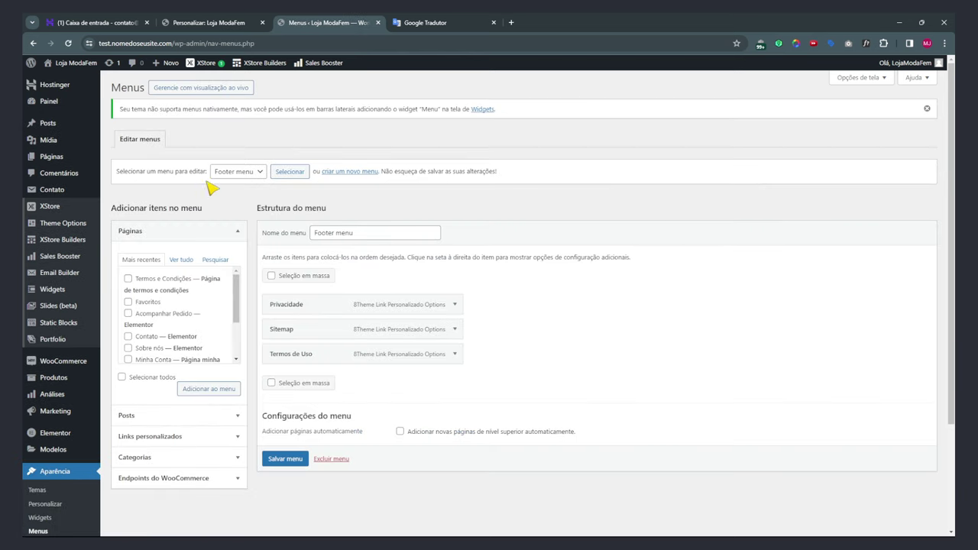
left_click(219, 174)
left_click(249, 200)
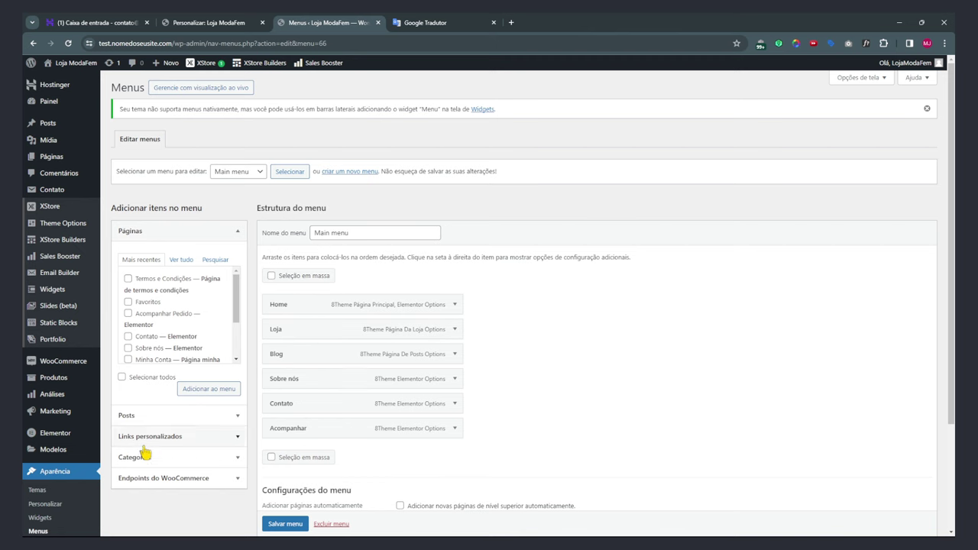
Show Product Categories as a menu item source and tick the Featured category.
left_click(155, 480)
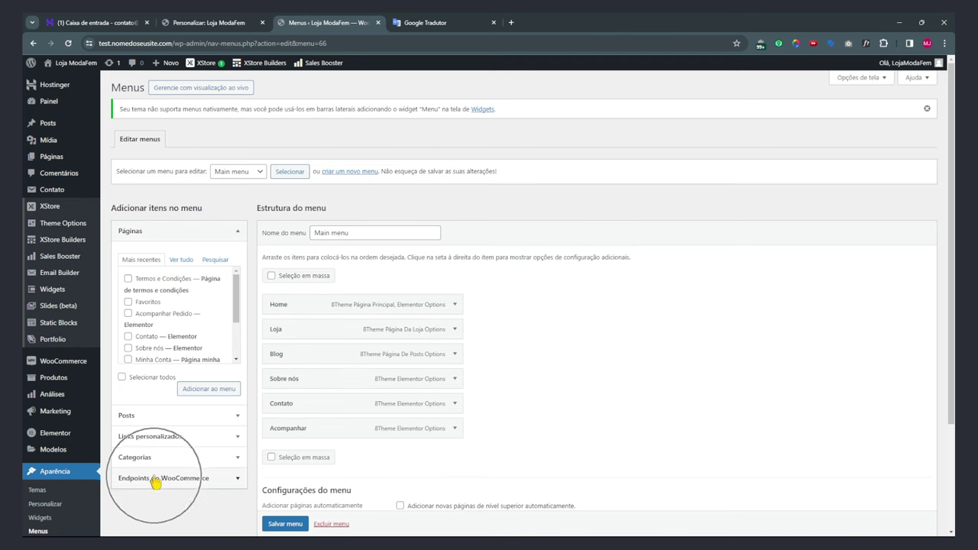
left_click(848, 79)
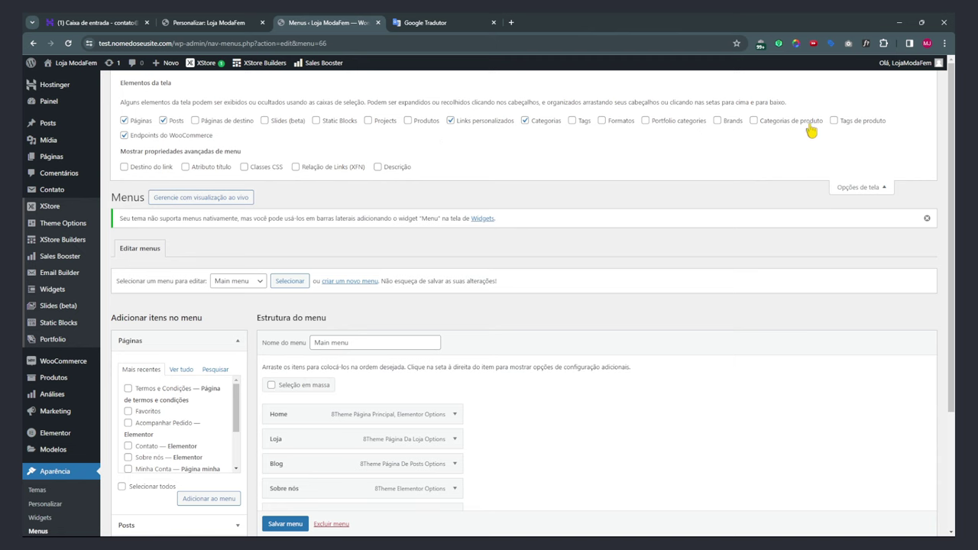
left_click(869, 186)
scroll(280, 404, "down", 2)
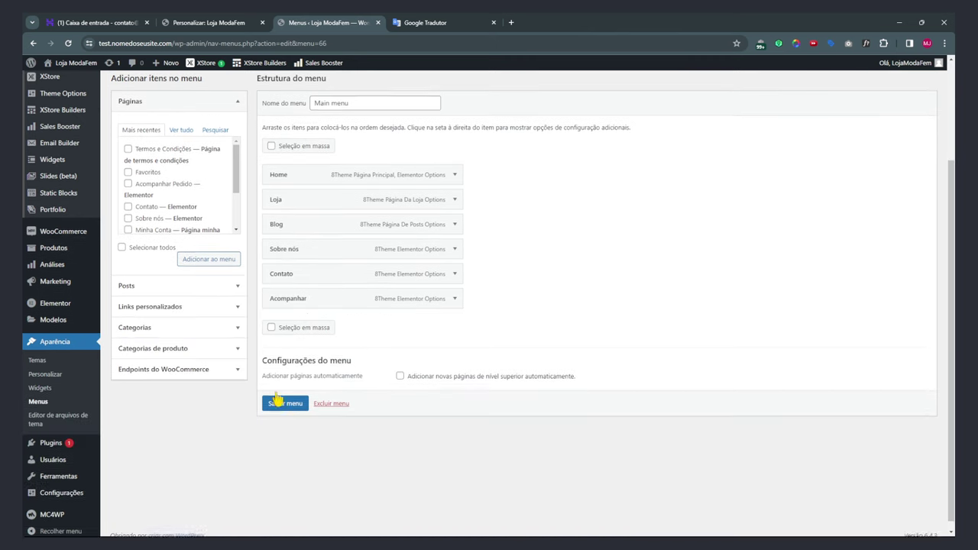
left_click(146, 341)
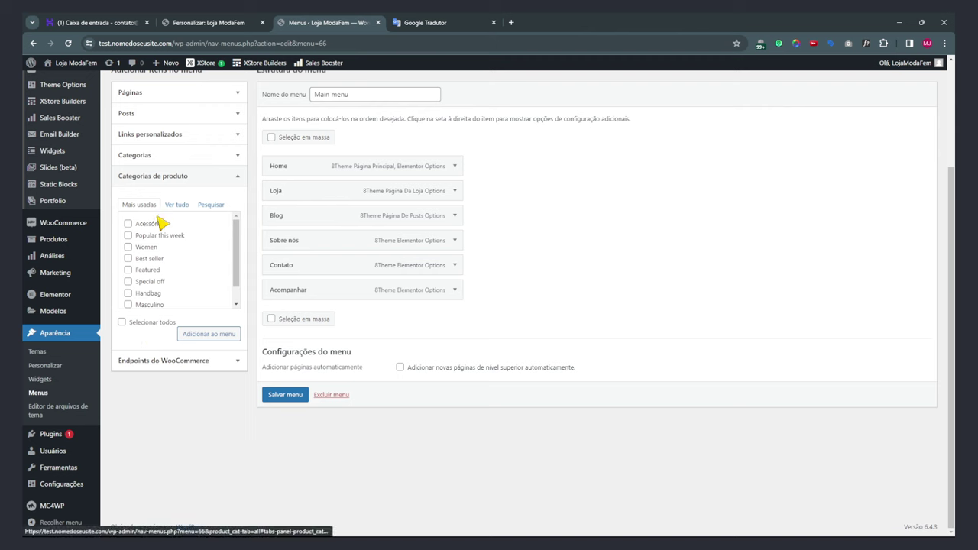
left_click(128, 271)
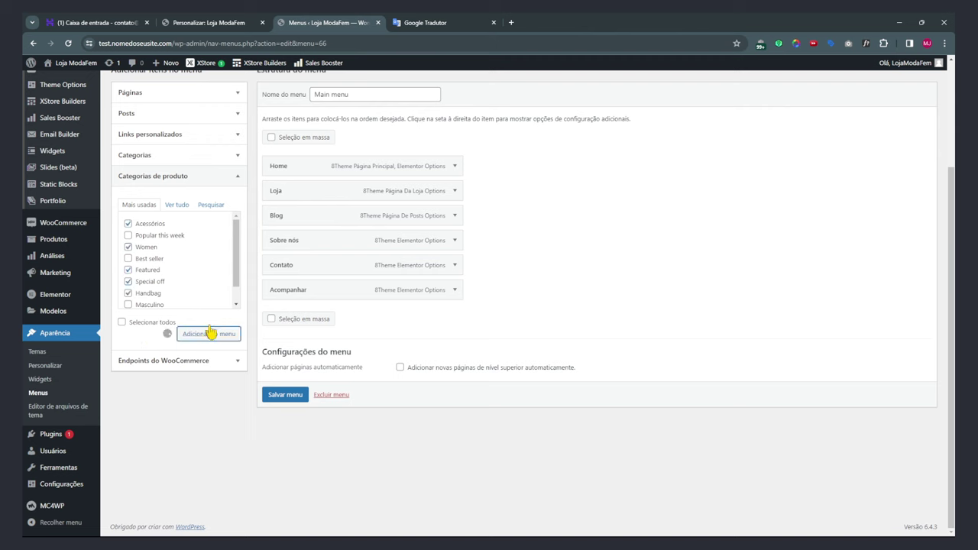
Nest Acessórios, Women, Featured, Special off and Handbag under Loja, save, and publish the Customizer.
left_click_drag(288, 323, 307, 222)
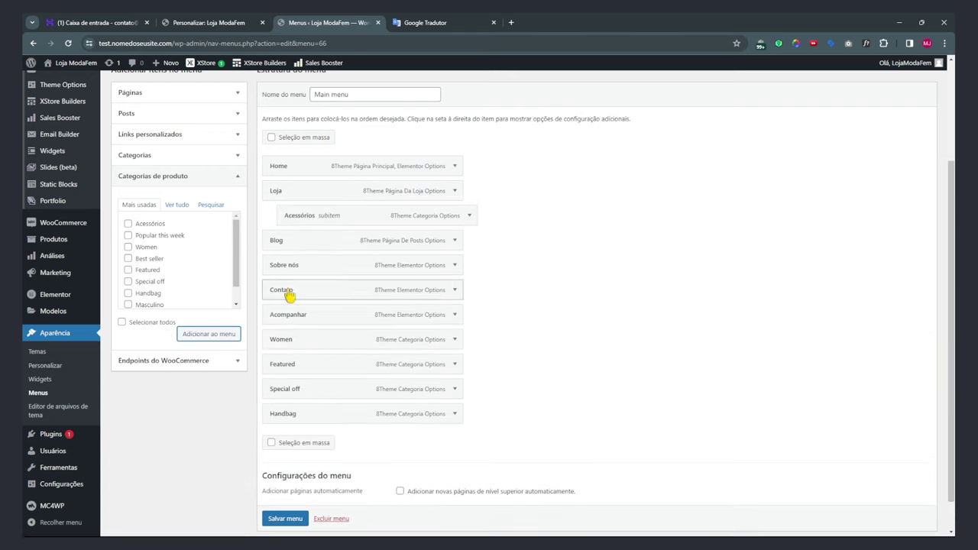
mouse_move(284, 341)
left_mouse_down()
mouse_move(309, 235)
mouse_move(299, 343)
left_mouse_up()
left_click_drag(294, 388, 311, 268)
left_click_drag(299, 394, 319, 302)
left_click_drag(306, 408, 319, 312)
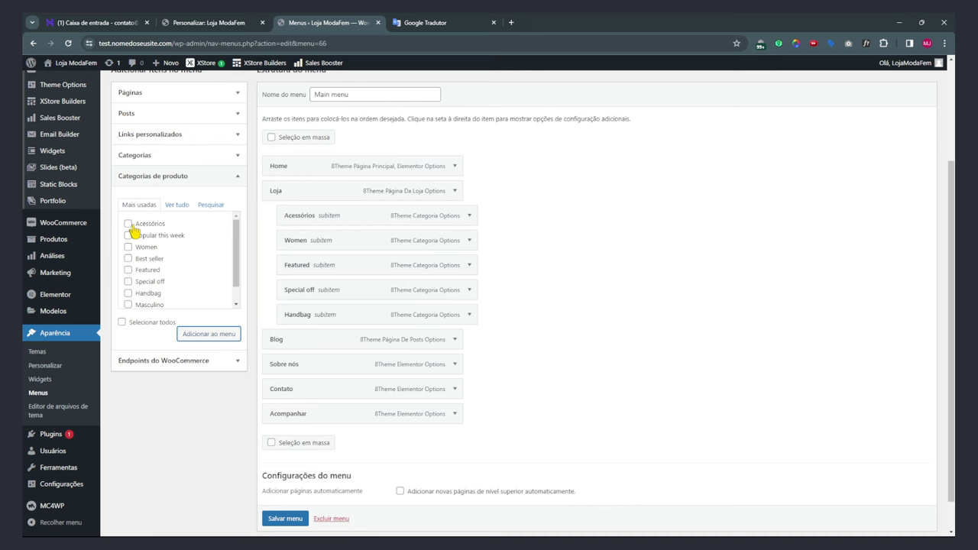
left_click(281, 520)
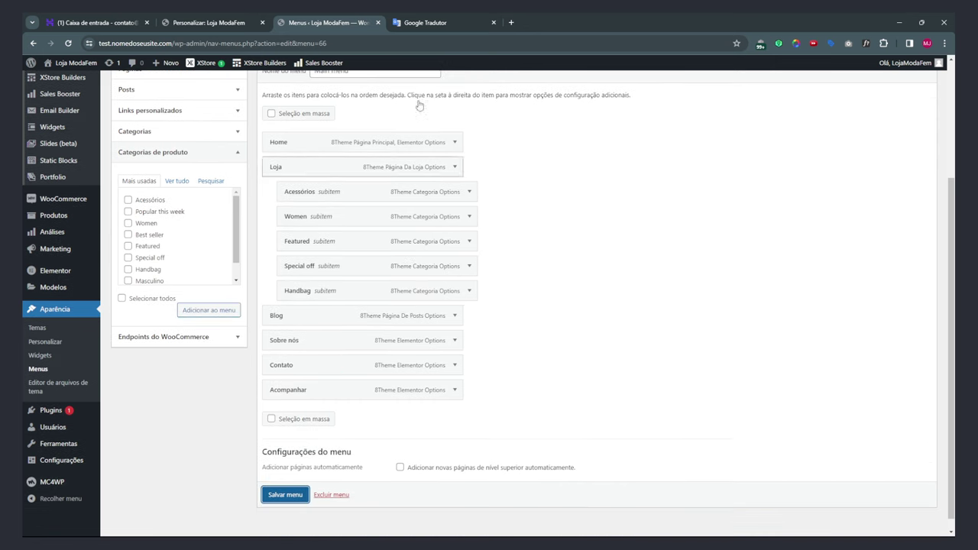
left_click(221, 23)
left_click(191, 526)
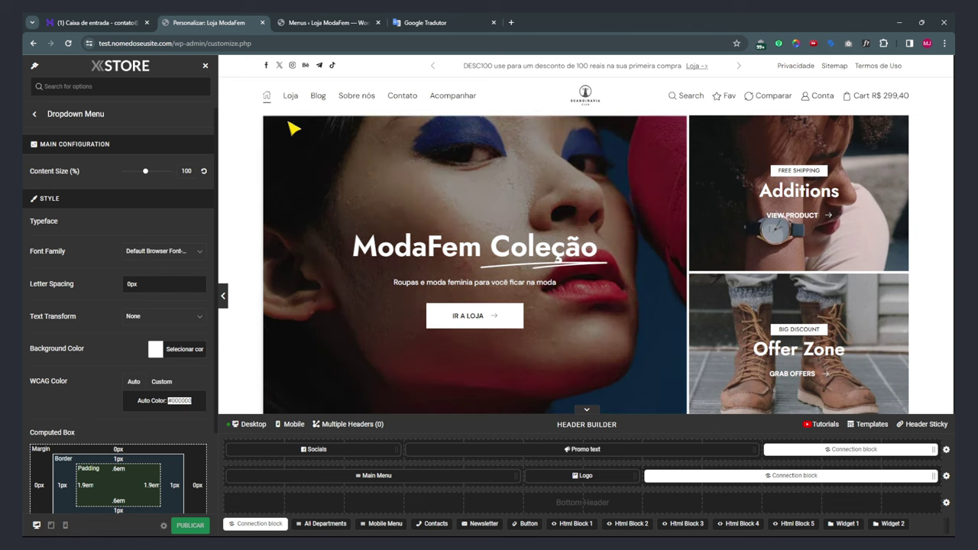
Reload the Customizer and check Loja's new category dropdown on the live storefront.
key("F5")
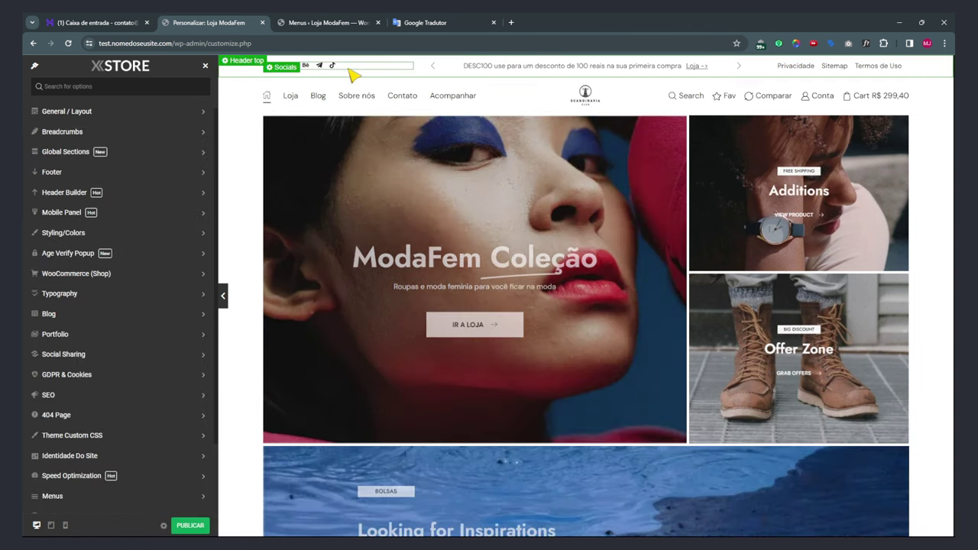
key("ctrl+Tab")
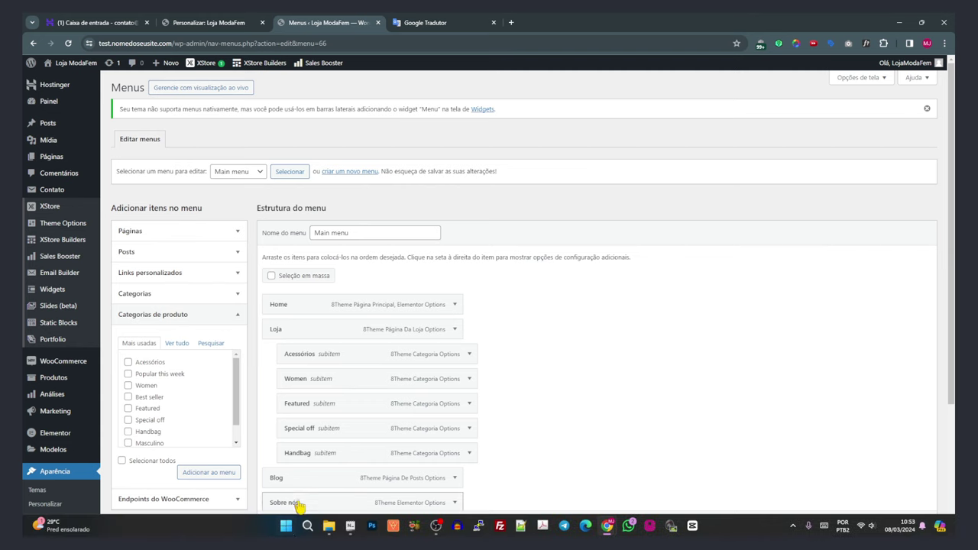
left_click(285, 524)
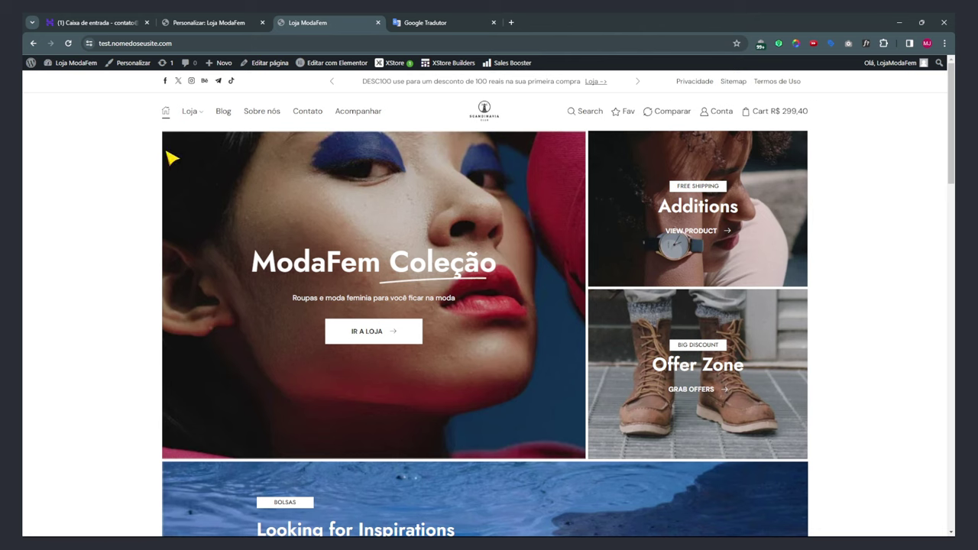
mouse_move(190, 111)
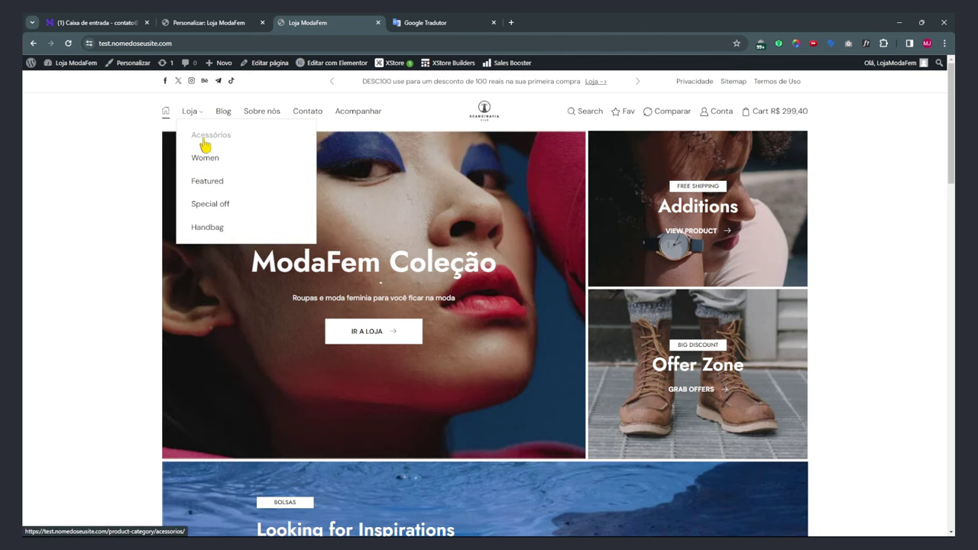
left_click(229, 23)
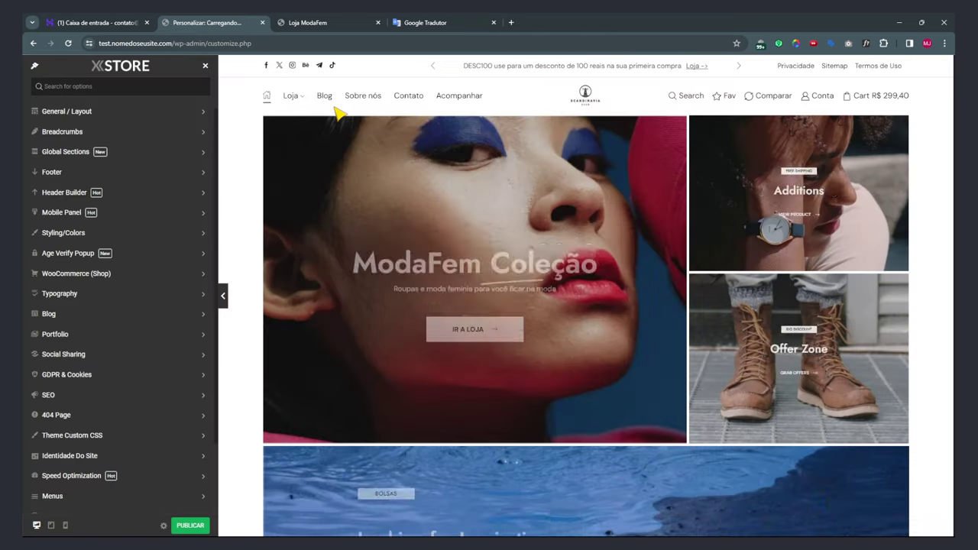
mouse_move(298, 103)
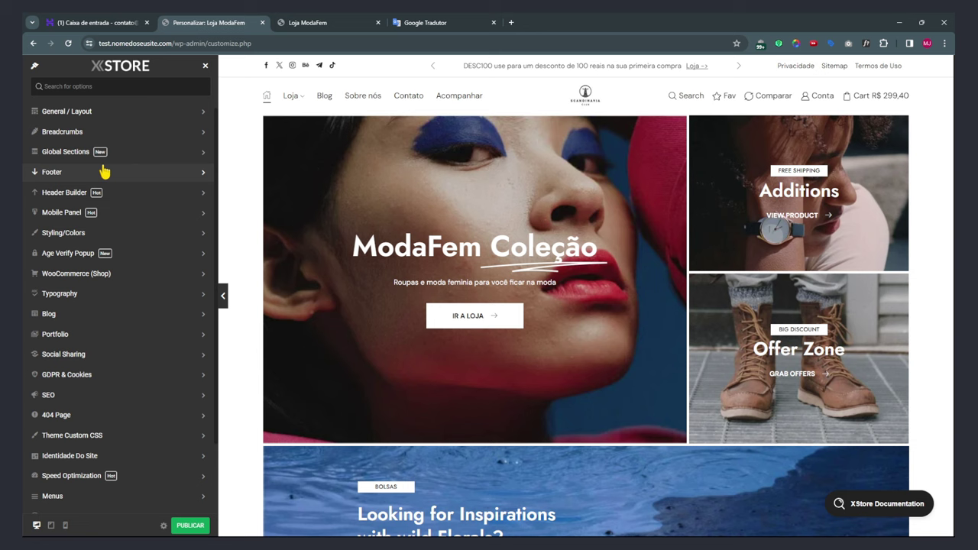
Open the All Departments element settings and switch Chrome translation back to the original language.
left_click(67, 194)
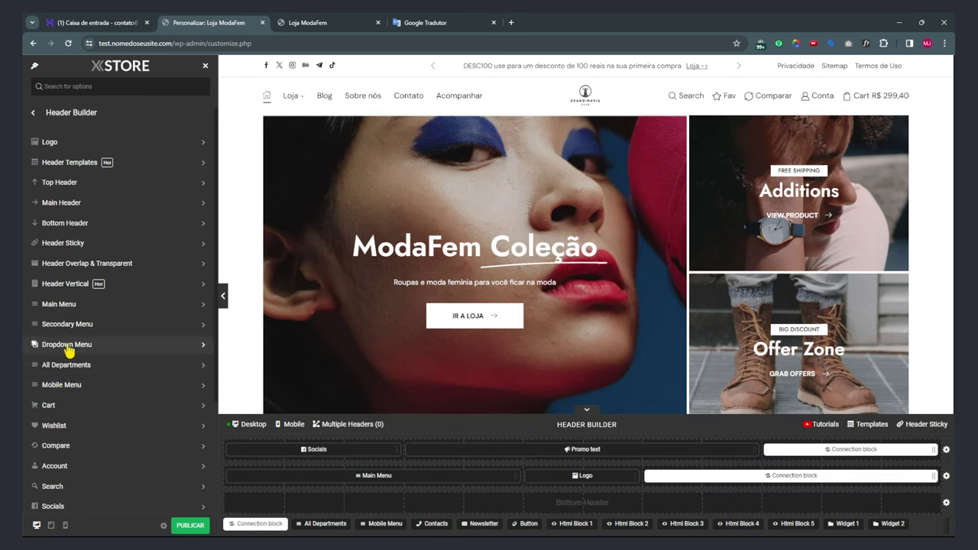
left_click(67, 347)
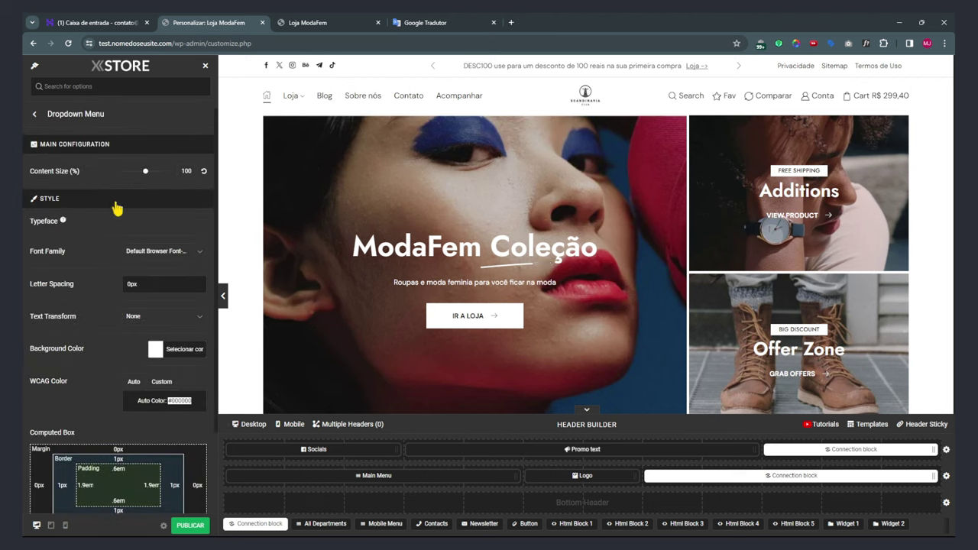
scroll(131, 349, "down", 2)
scroll(124, 467, "up", 2)
left_click(35, 113)
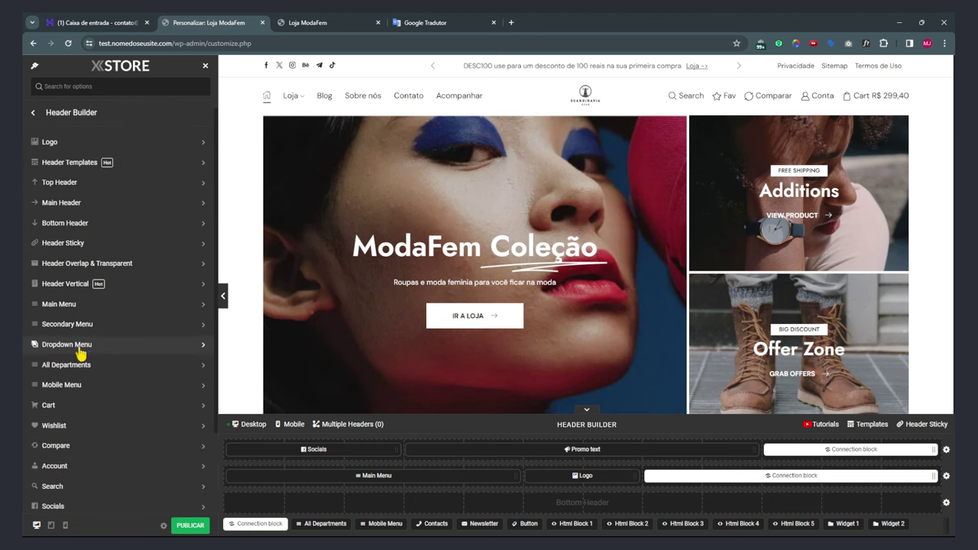
left_click(70, 368)
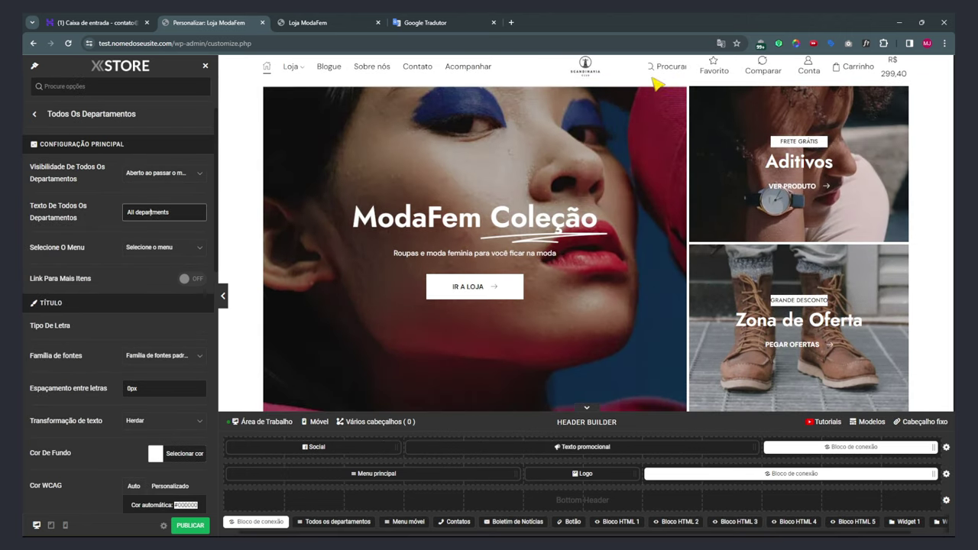
left_click(721, 45)
left_click(623, 63)
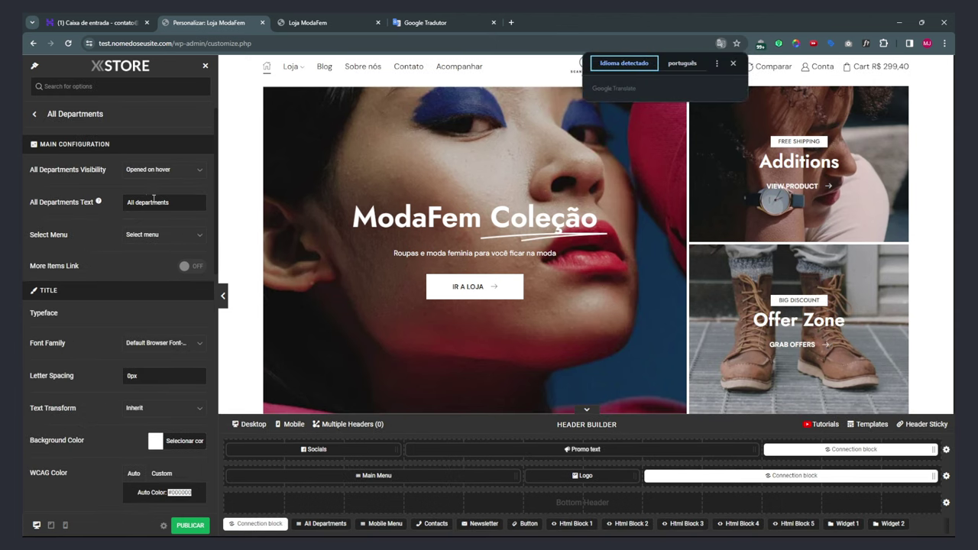
Add All Departments to the Bottom Header row with the Languages (id - 65) menu.
left_click_drag(314, 525, 563, 502)
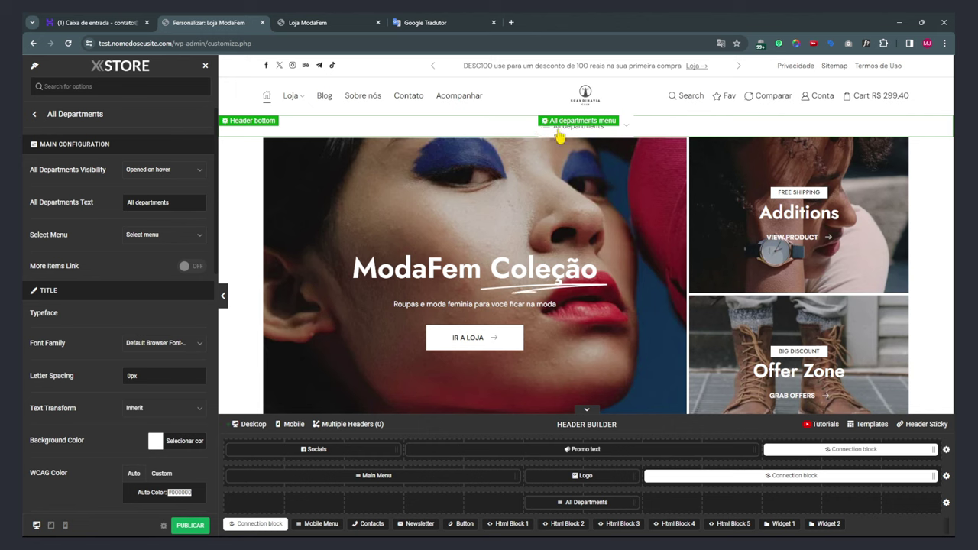
left_click(158, 237)
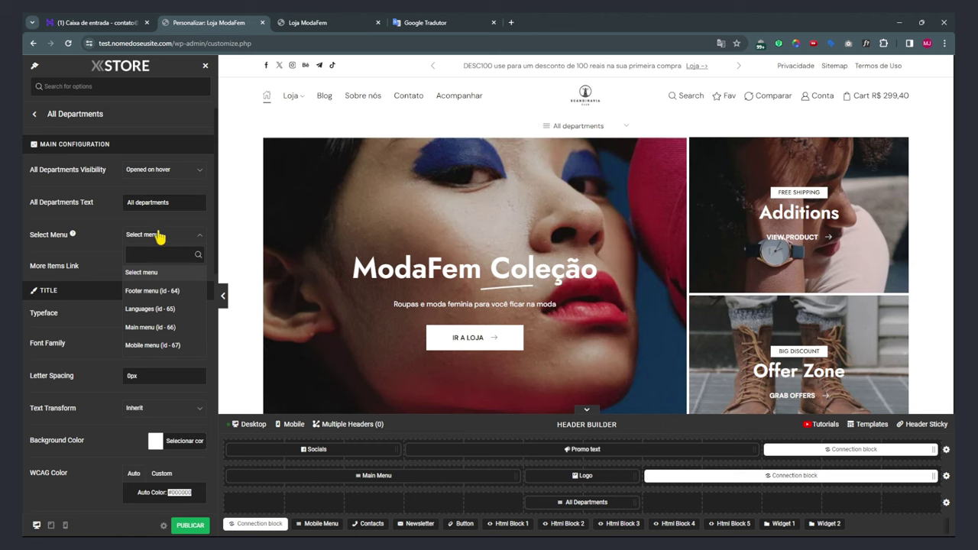
left_click(153, 309)
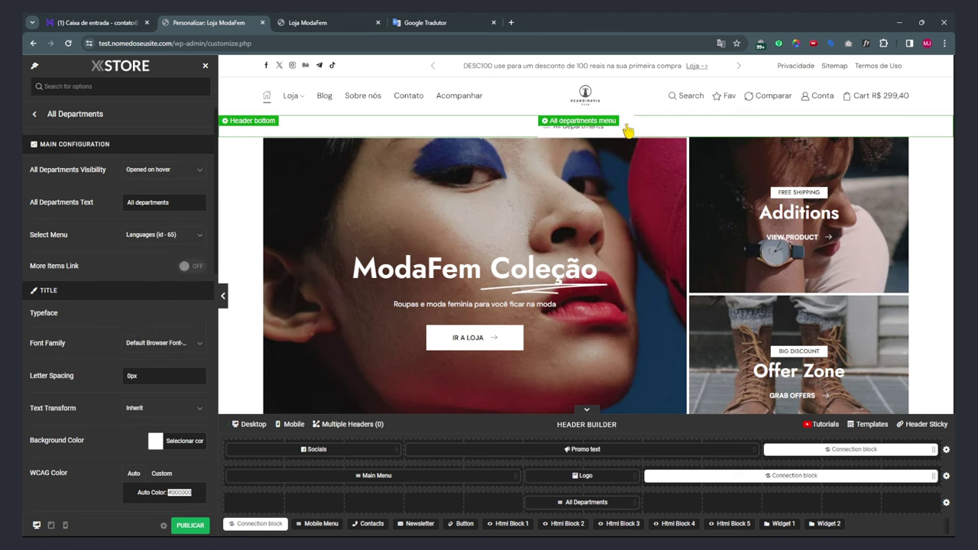
left_click(308, 23)
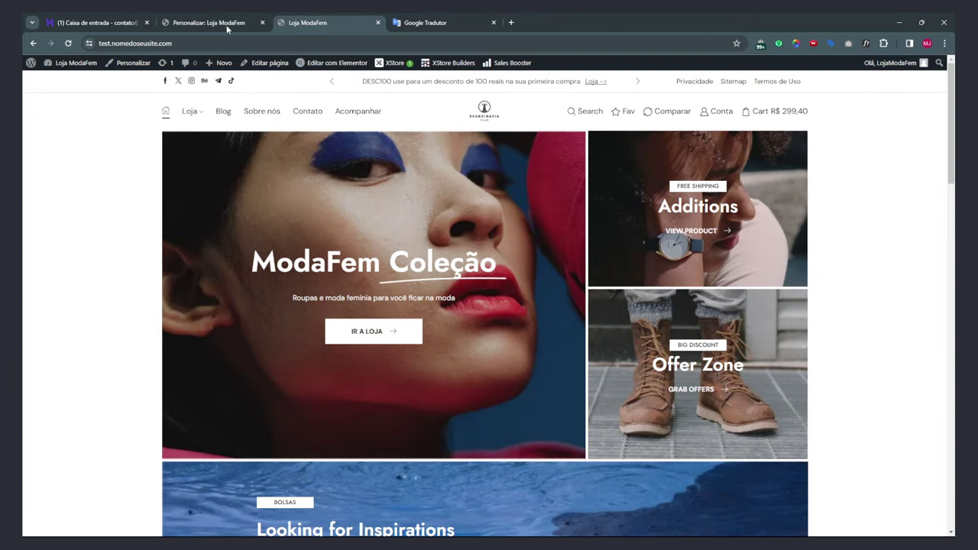
Create a new menu named Departamentos on the WordPress Menus page.
left_click(77, 63)
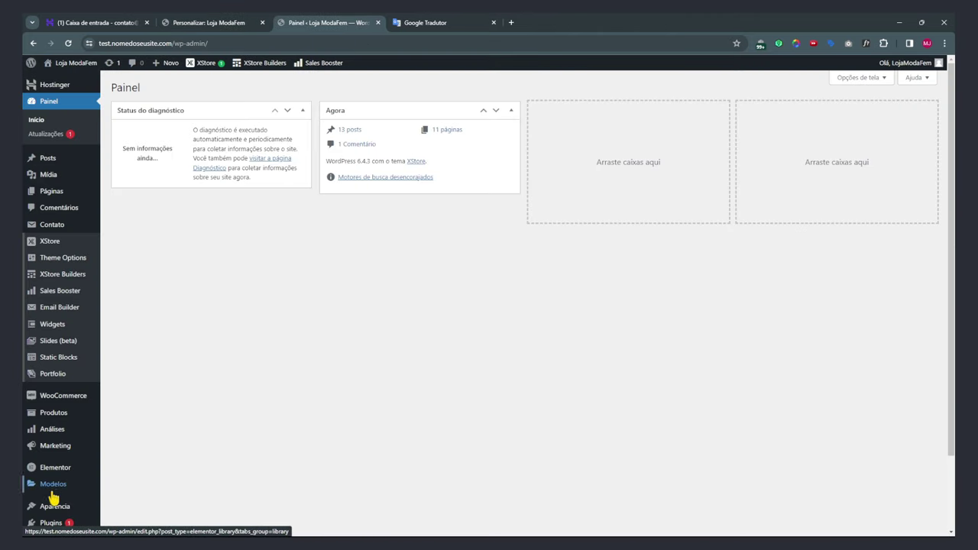
mouse_move(23, 511)
left_click(122, 489)
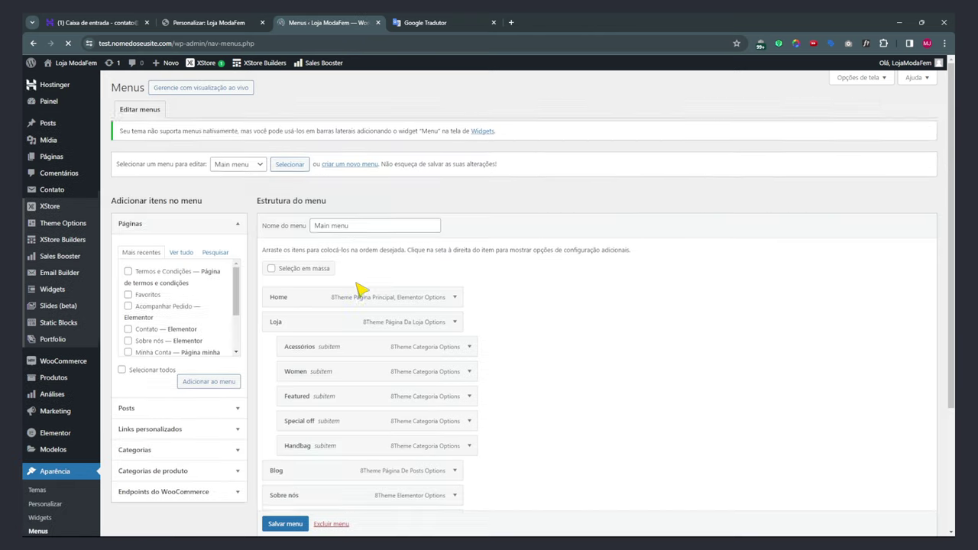
left_click(248, 173)
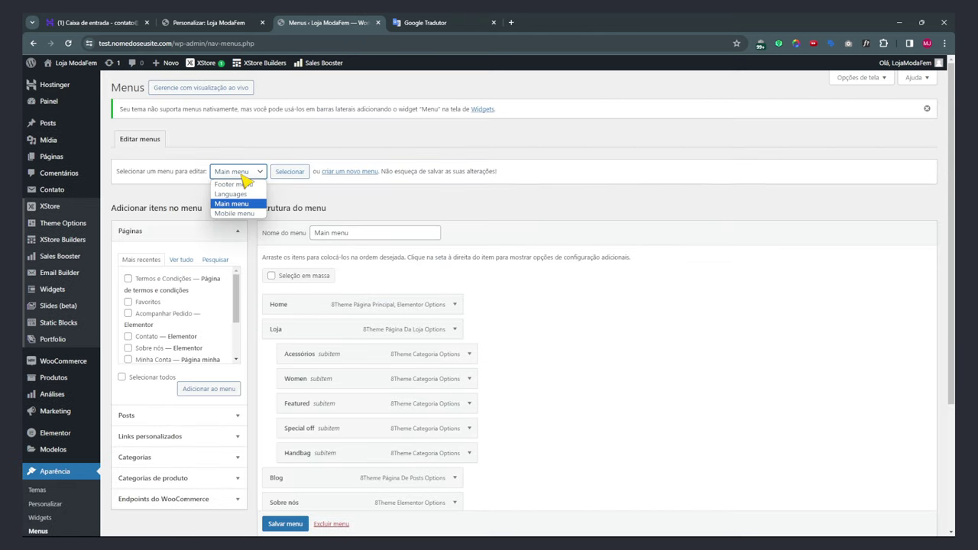
left_click(343, 172)
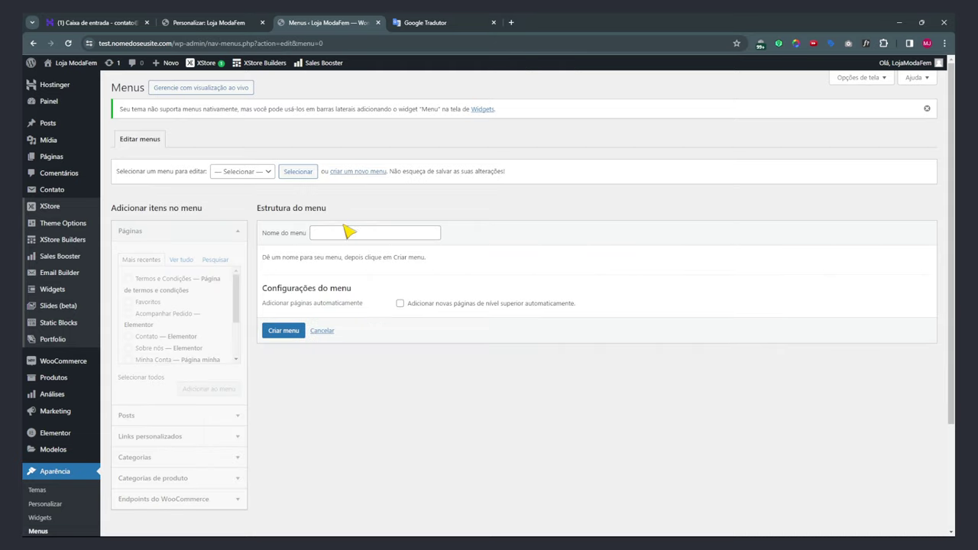
left_click(345, 231)
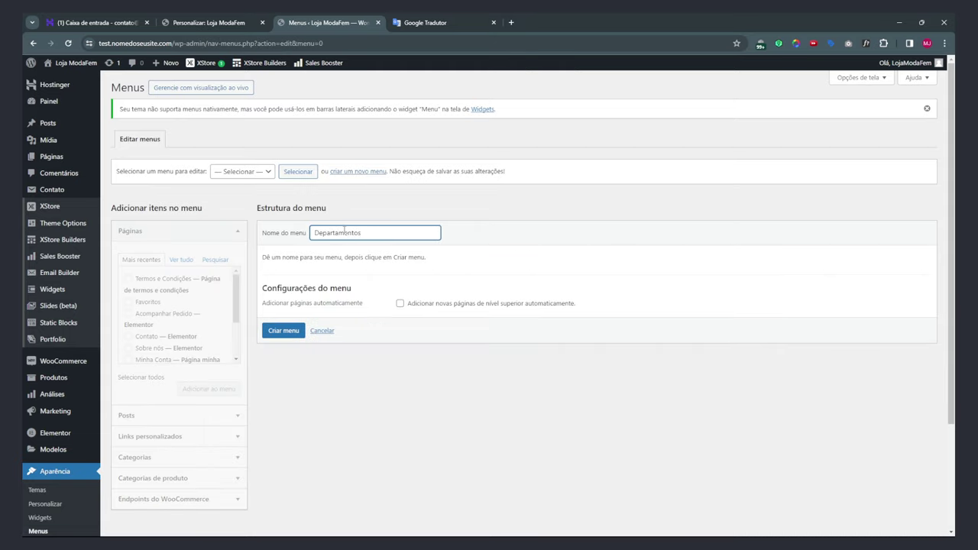
left_click(296, 330)
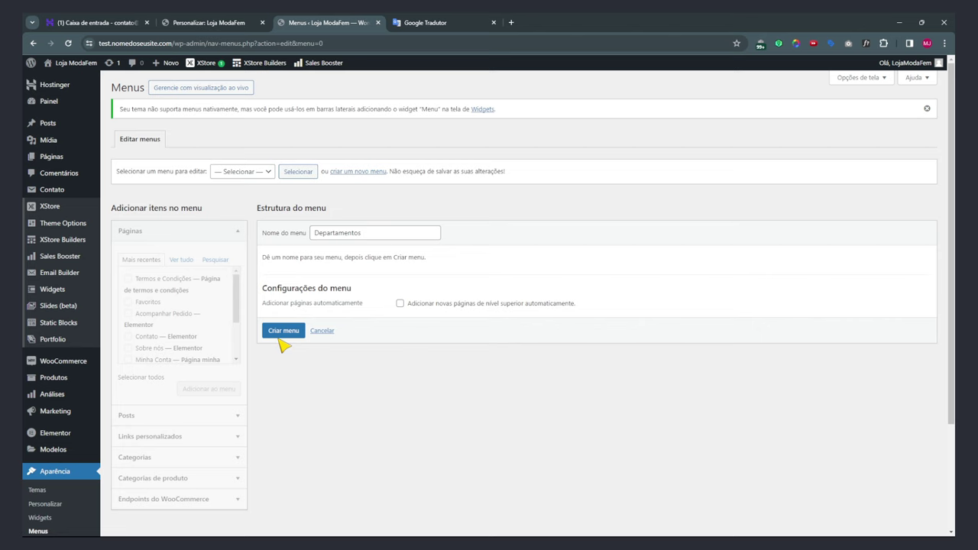
Add all ten product categories to Departamentos and save the menu.
scroll(190, 465, "down", 2)
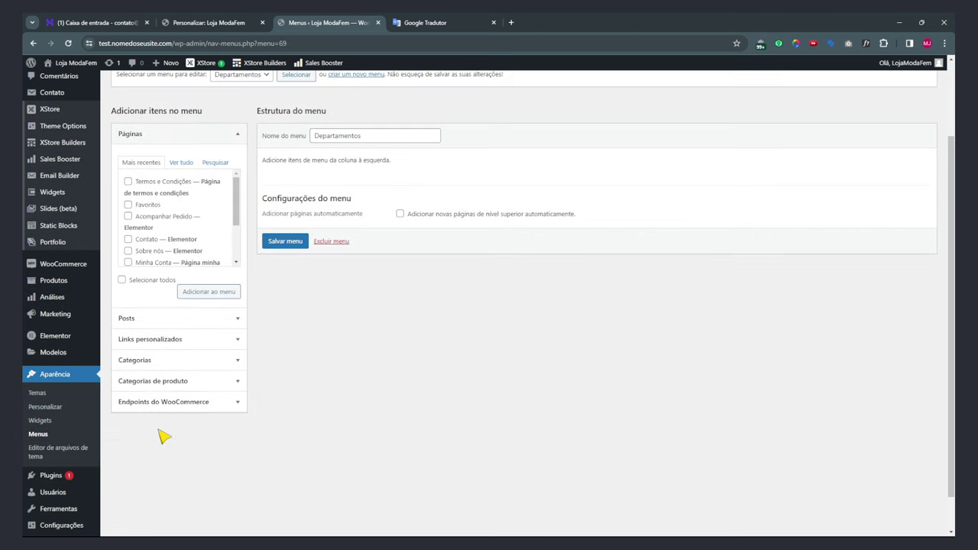
left_click(180, 382)
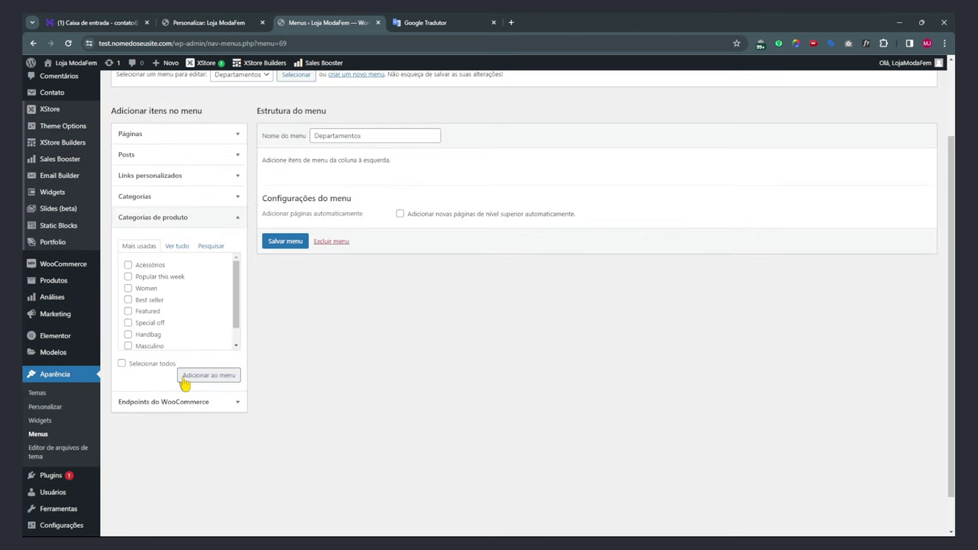
left_click(176, 246)
left_click(121, 363)
left_click(203, 375)
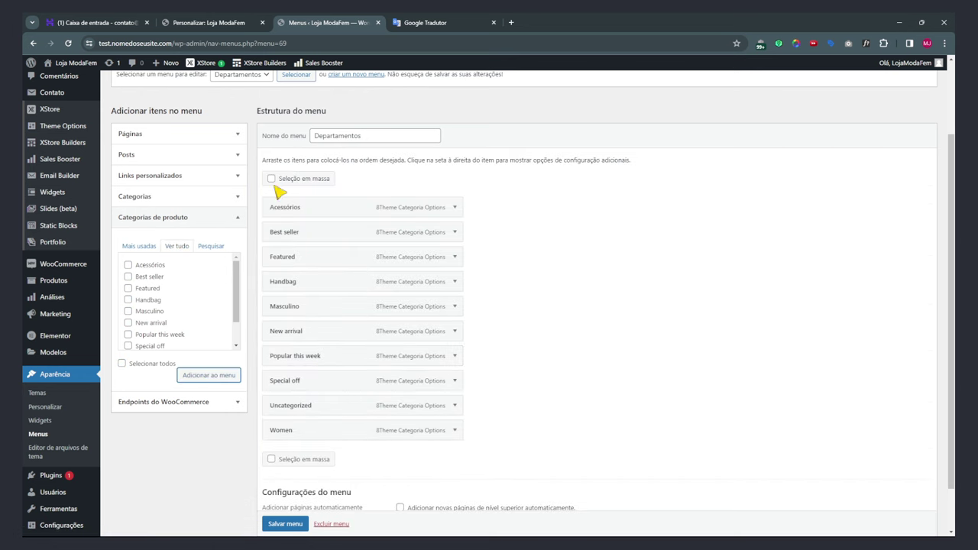
left_click(285, 524)
scroll(279, 523, "down", 1)
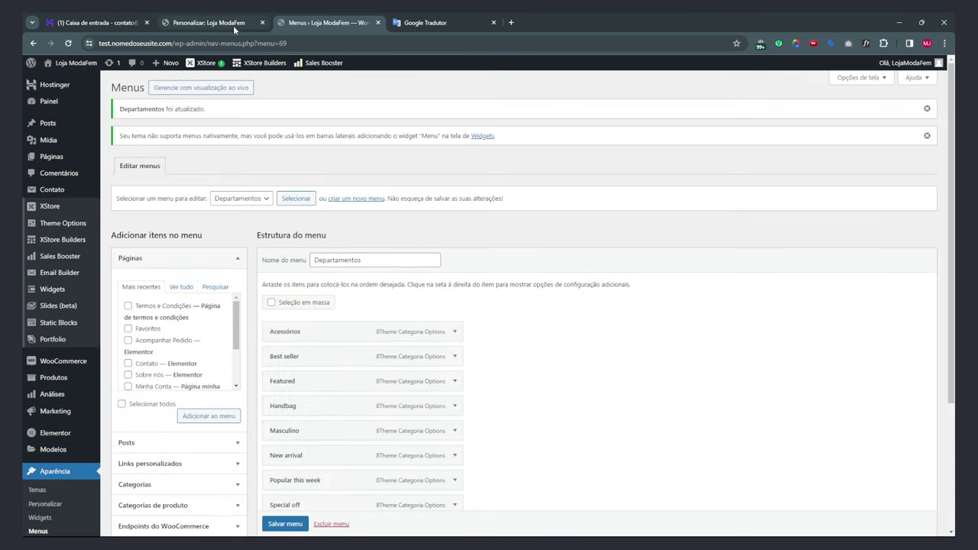
left_click(233, 25)
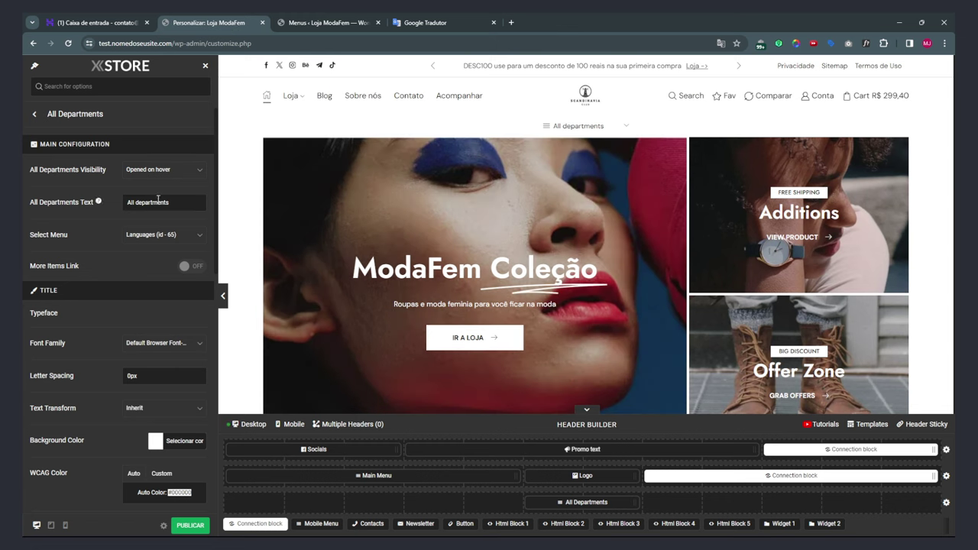
Turn off More Items Link for All Departments and publish the Customizer changes.
left_click(166, 236)
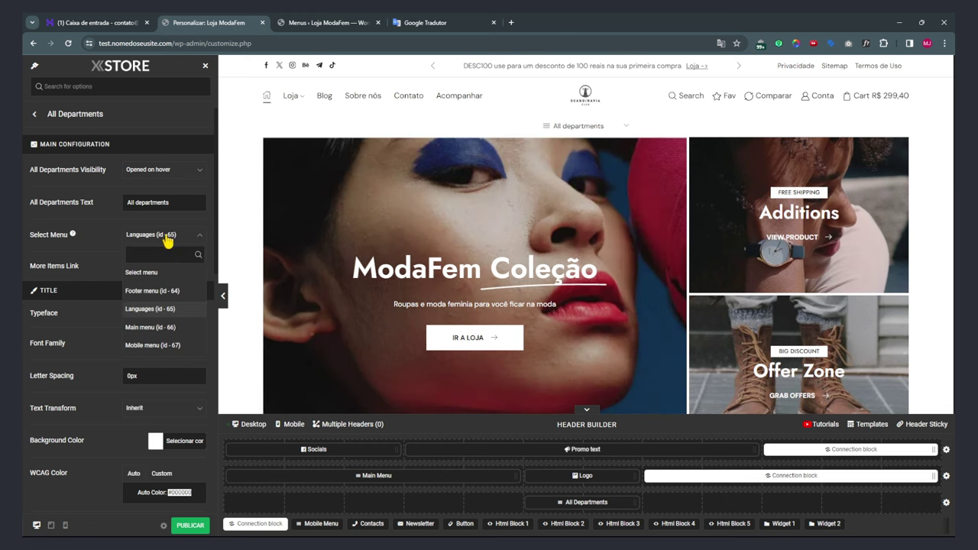
left_click(152, 291)
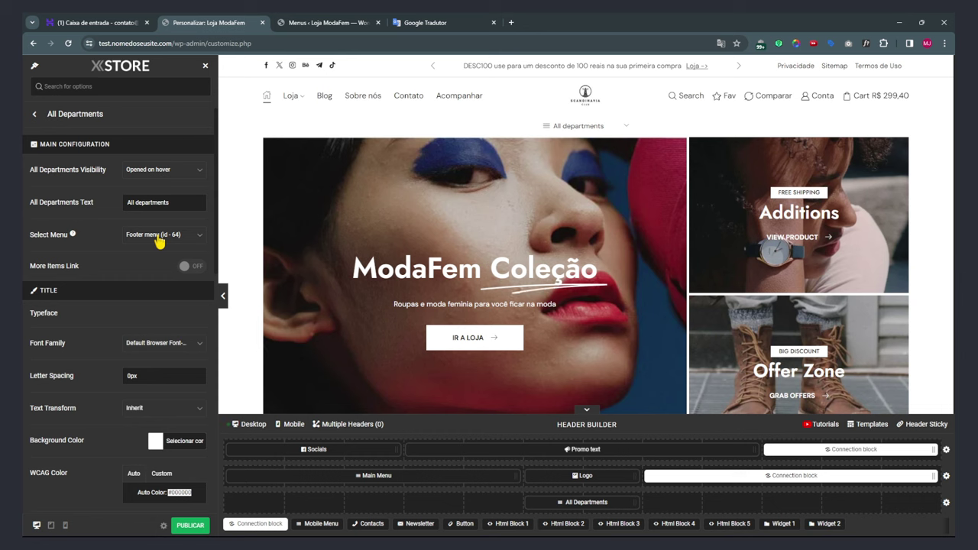
left_click(158, 238)
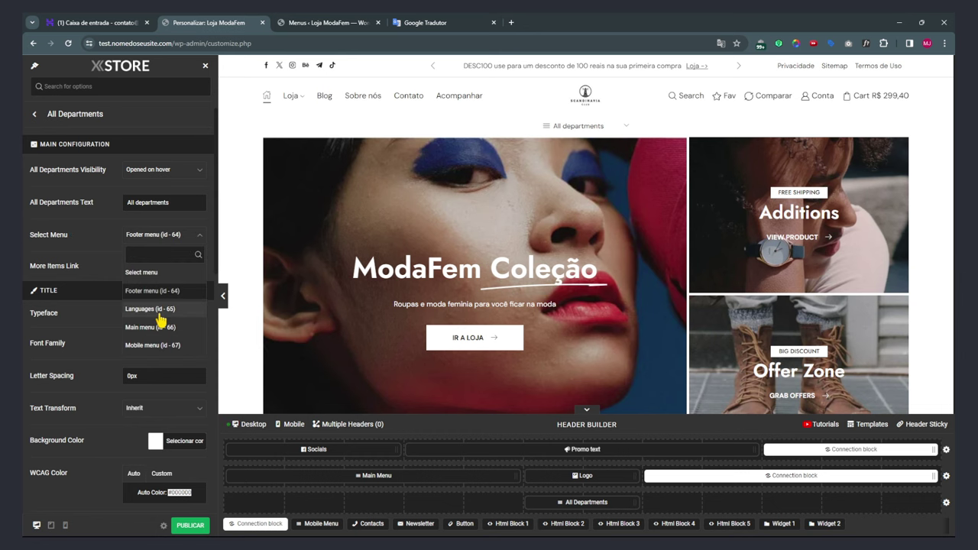
left_click(131, 294)
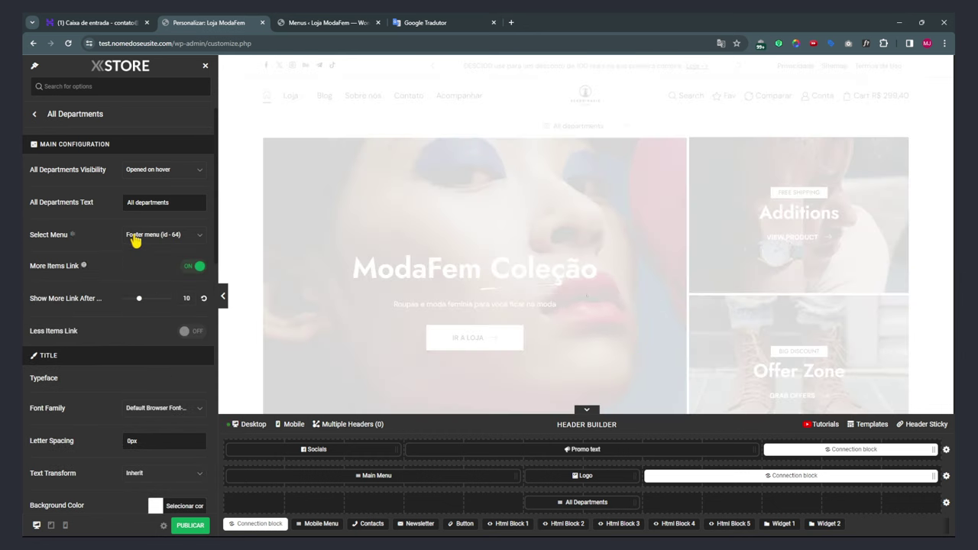
left_click(135, 239)
left_click(100, 282)
left_click(187, 265)
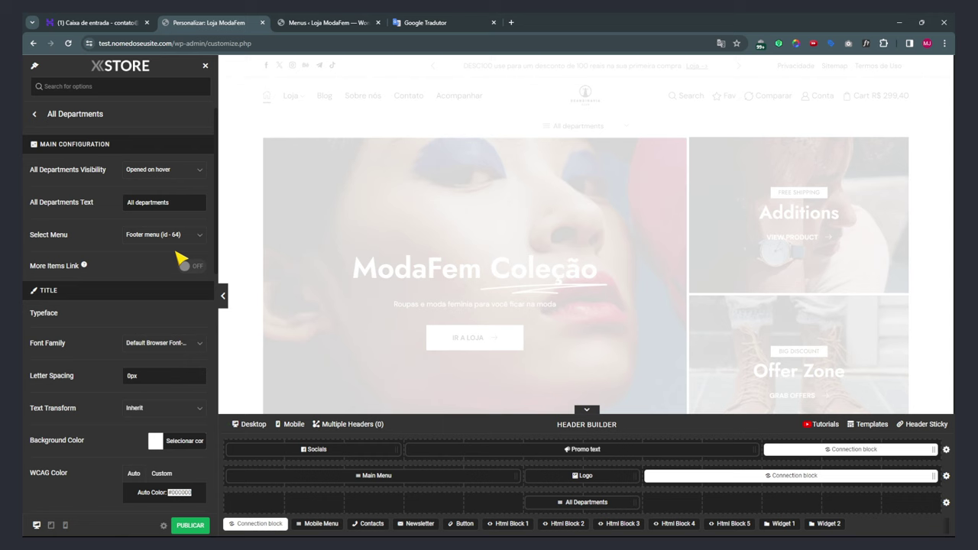
left_click(157, 240)
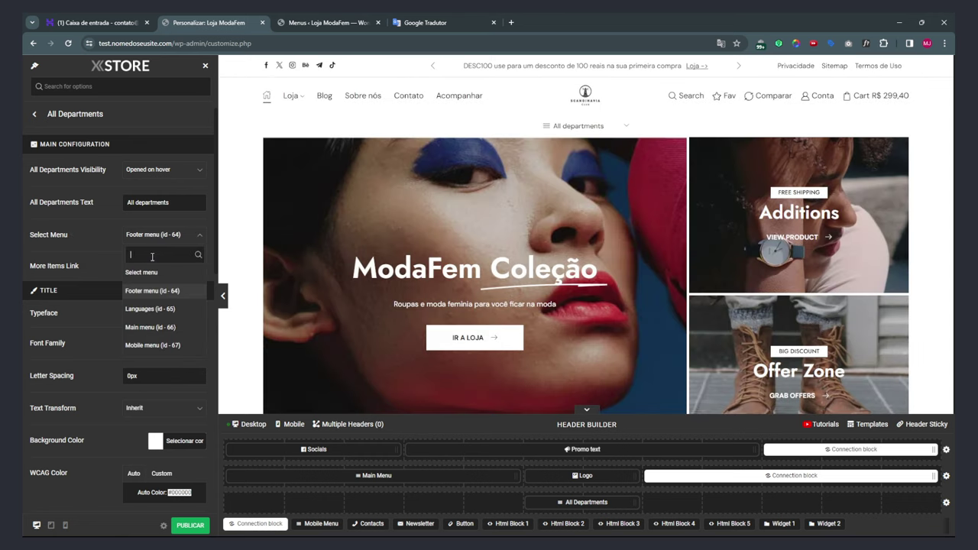
type("tod")
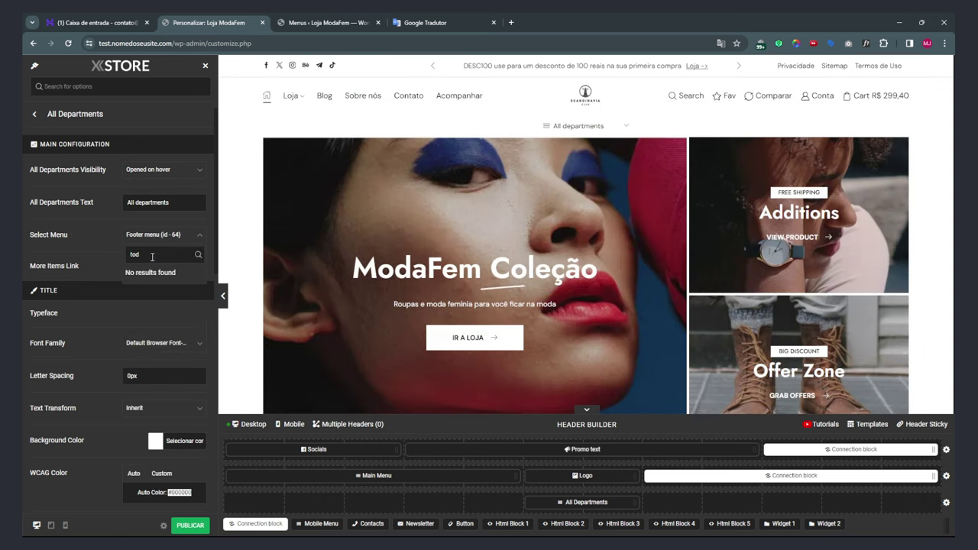
key("BackSpace")
key("BackSpace")
key("BackSpace")
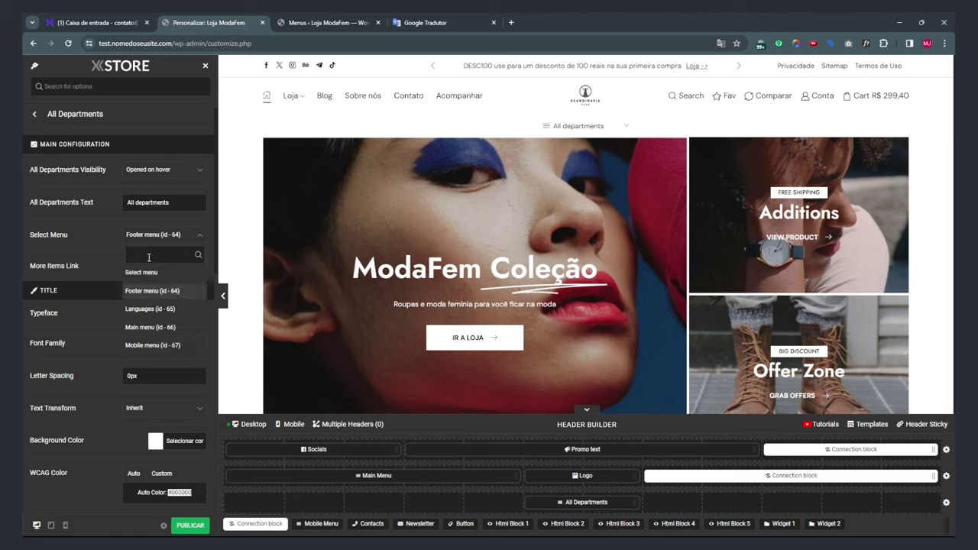
left_click(142, 272)
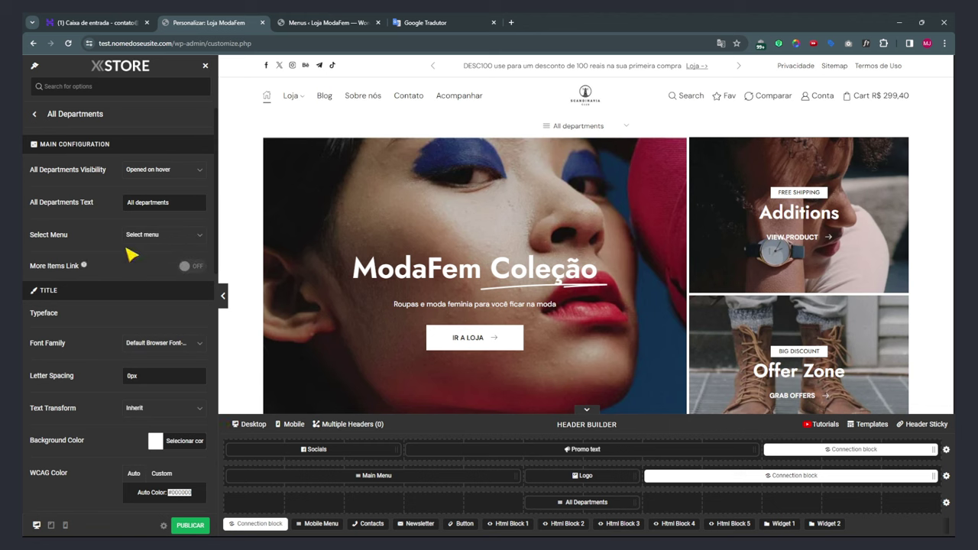
left_click(190, 526)
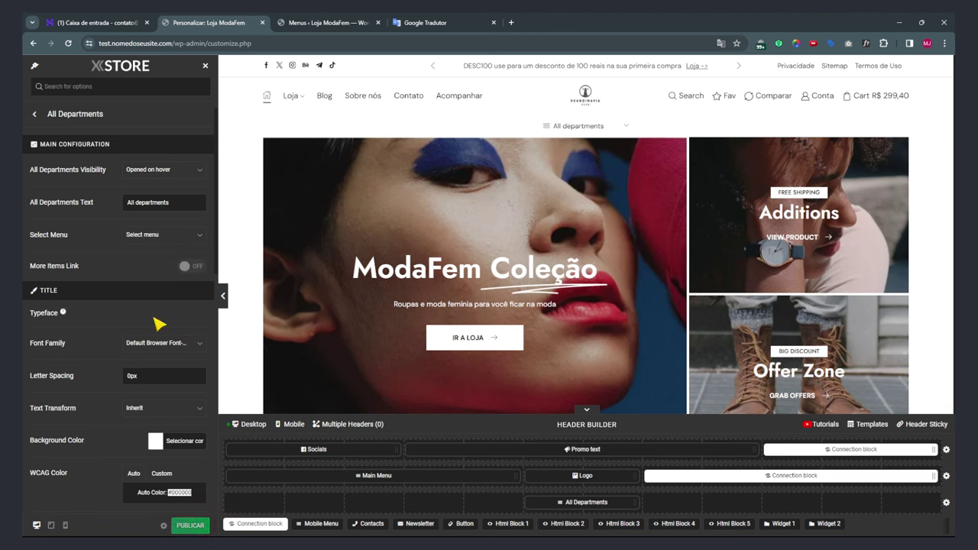
Reload the Customizer and set All Departments to the Departamentos (id - 69) menu.
key("F5")
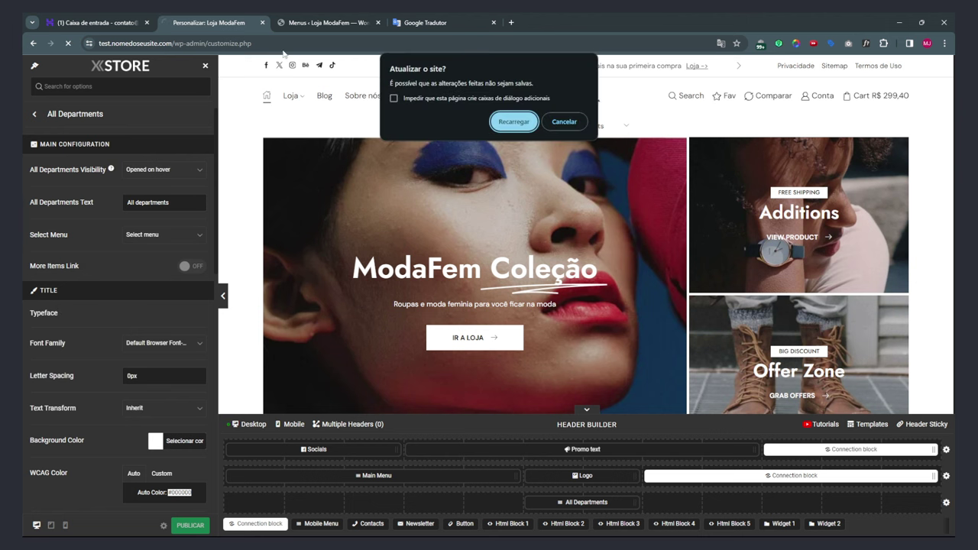
left_click(563, 120)
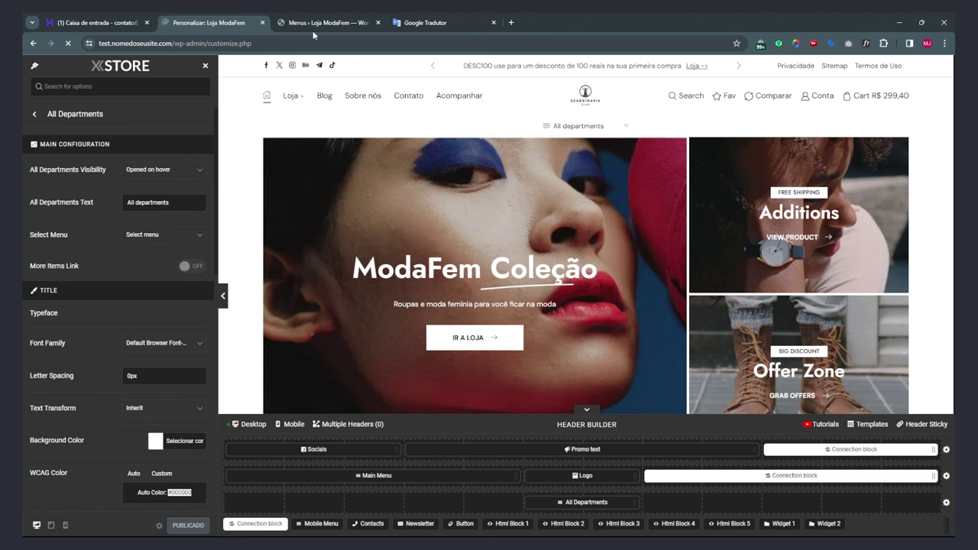
left_click(68, 44)
left_click(329, 22)
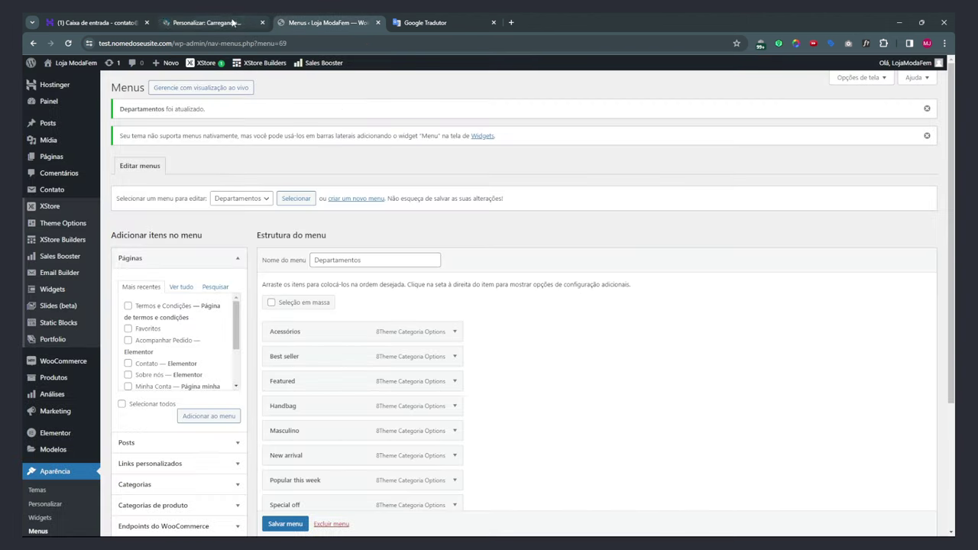
left_click(202, 23)
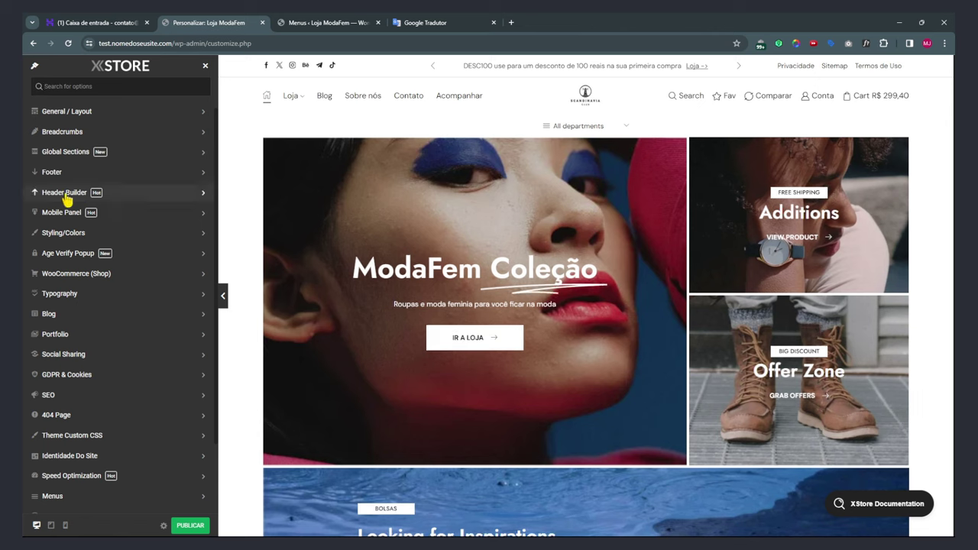
left_click(65, 194)
left_click(75, 366)
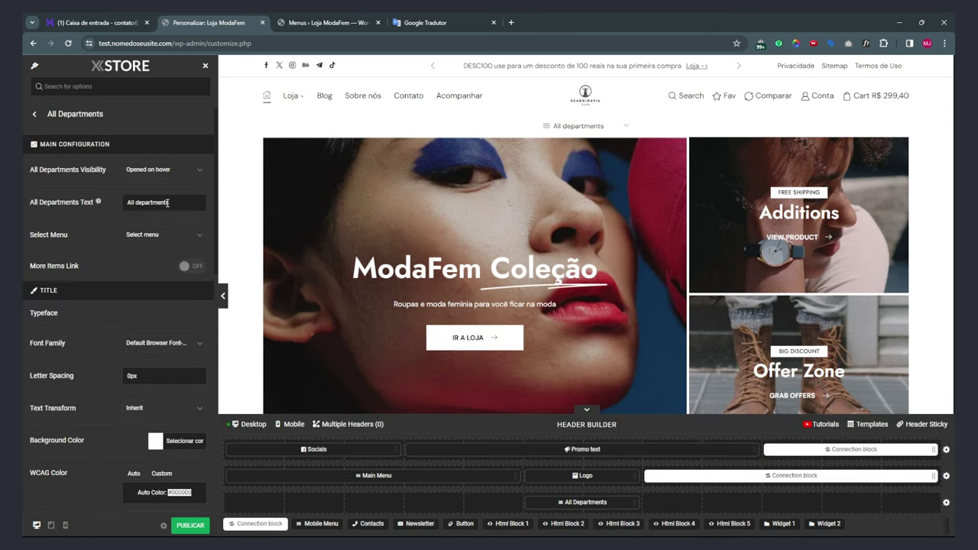
left_click(154, 237)
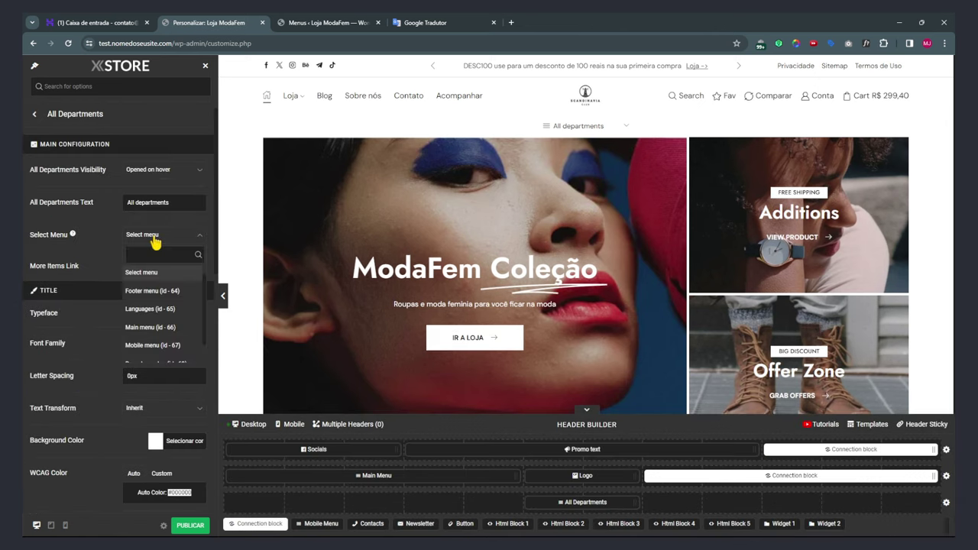
left_click(151, 351)
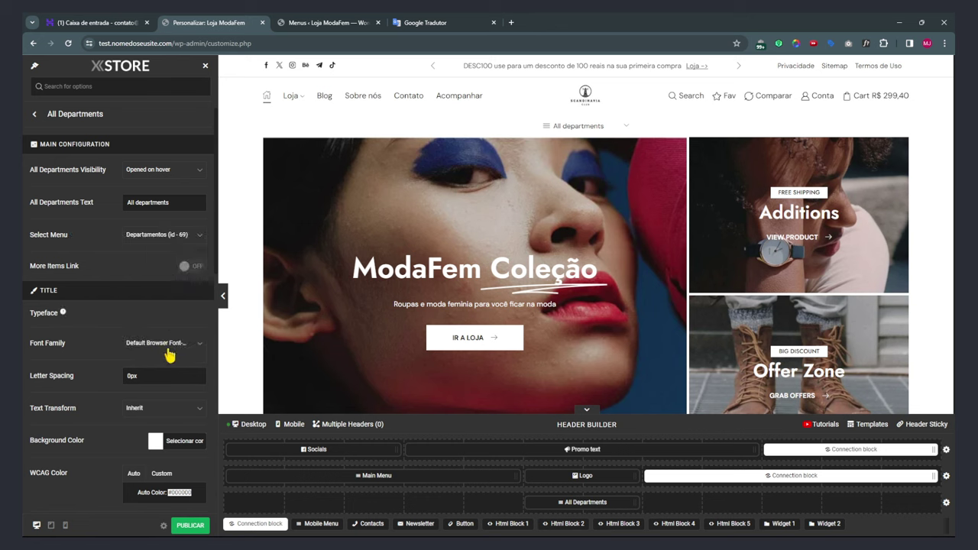
mouse_move(632, 135)
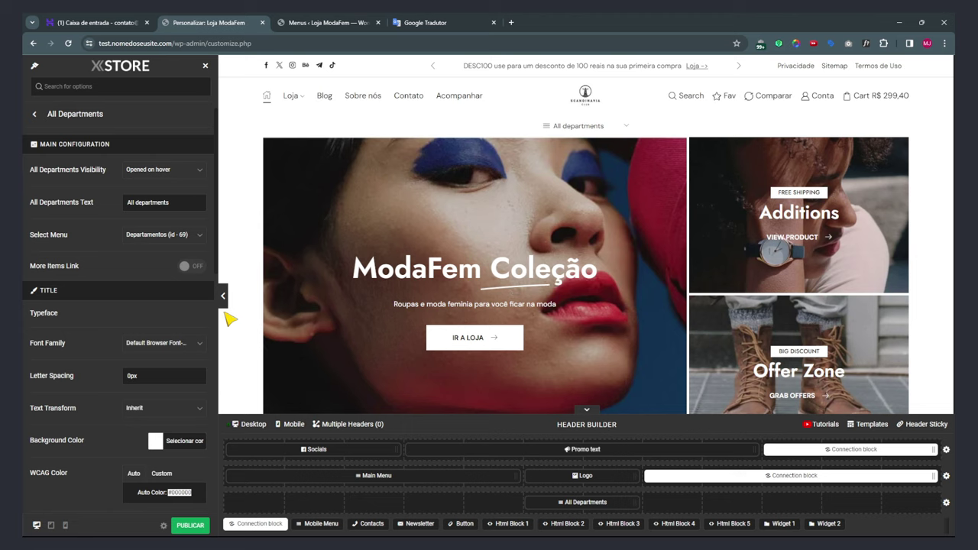
scroll(404, 236, "down", 5)
Narrow the Connection block and move All Departments into the main row beside Logo.
scroll(403, 236, "up", 5)
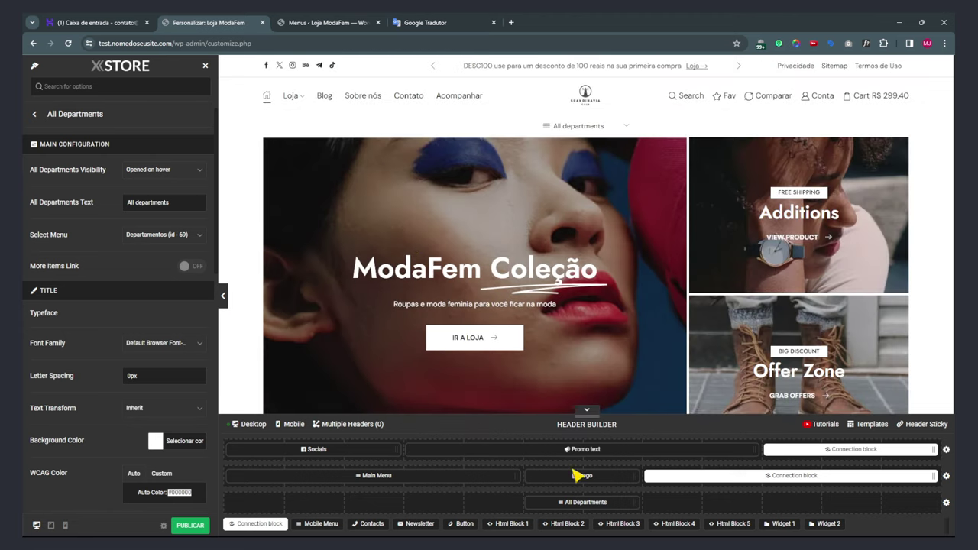
mouse_move(569, 504)
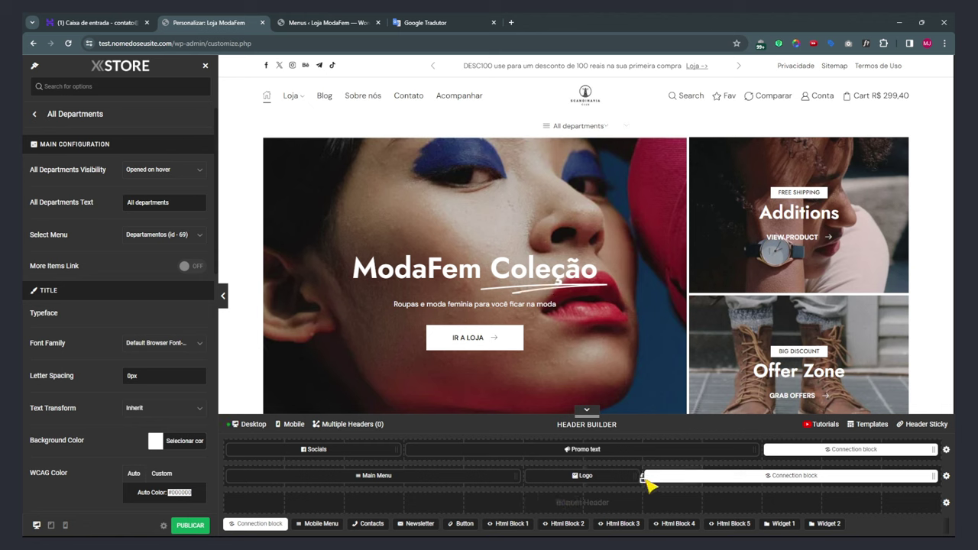
mouse_move(844, 475)
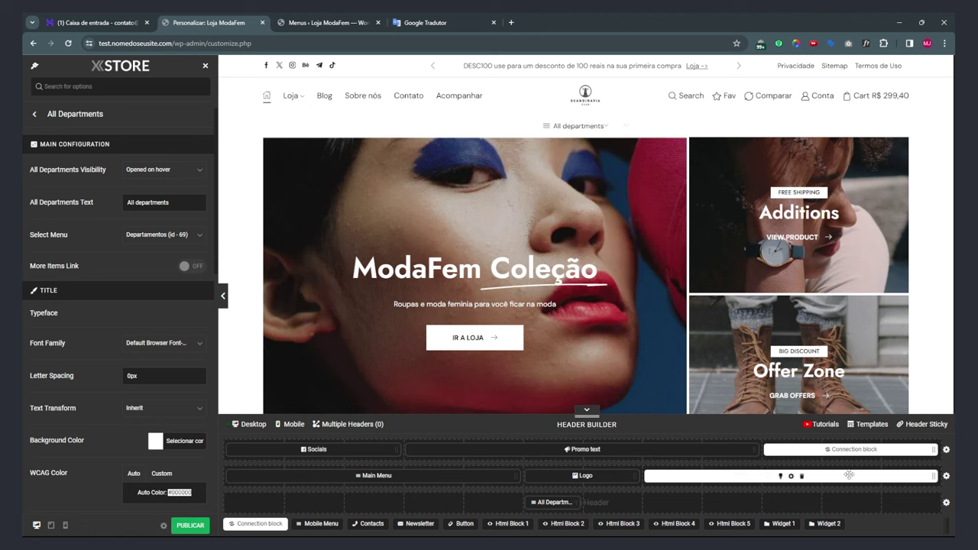
left_click_drag(931, 476, 877, 476)
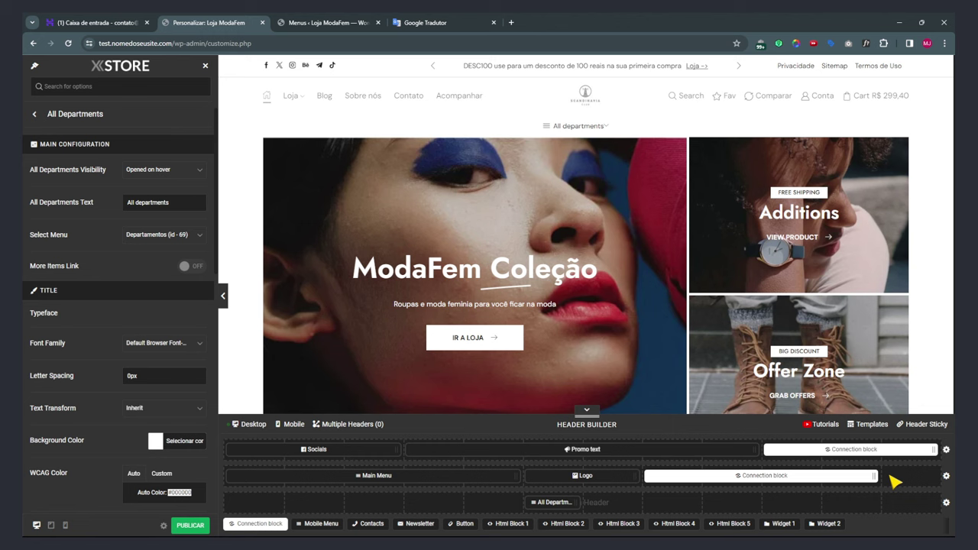
left_click_drag(818, 476, 932, 476)
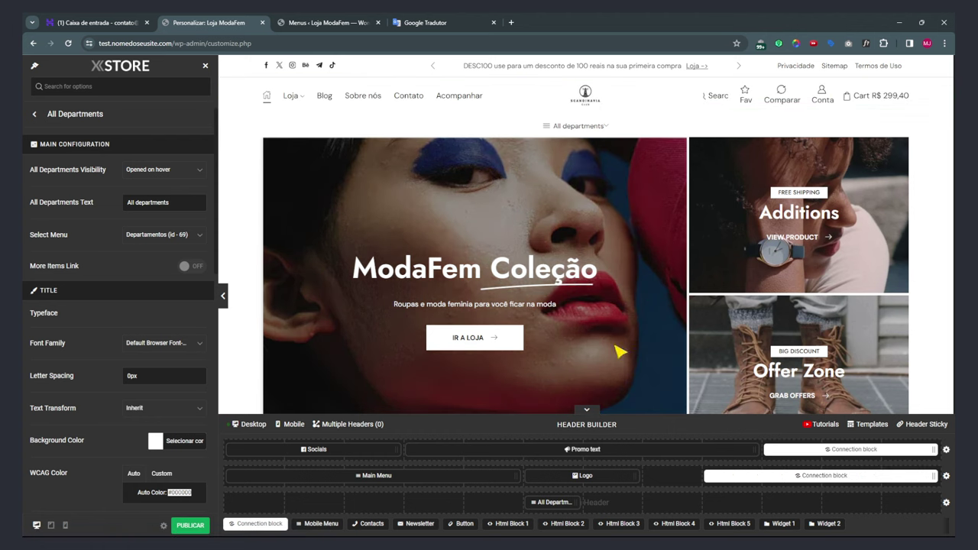
mouse_move(538, 503)
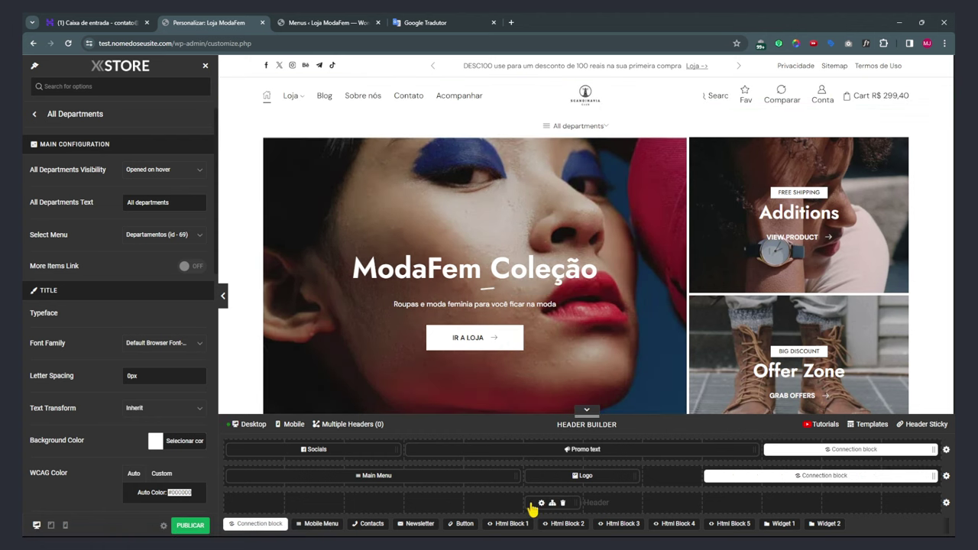
left_click_drag(533, 508, 668, 492)
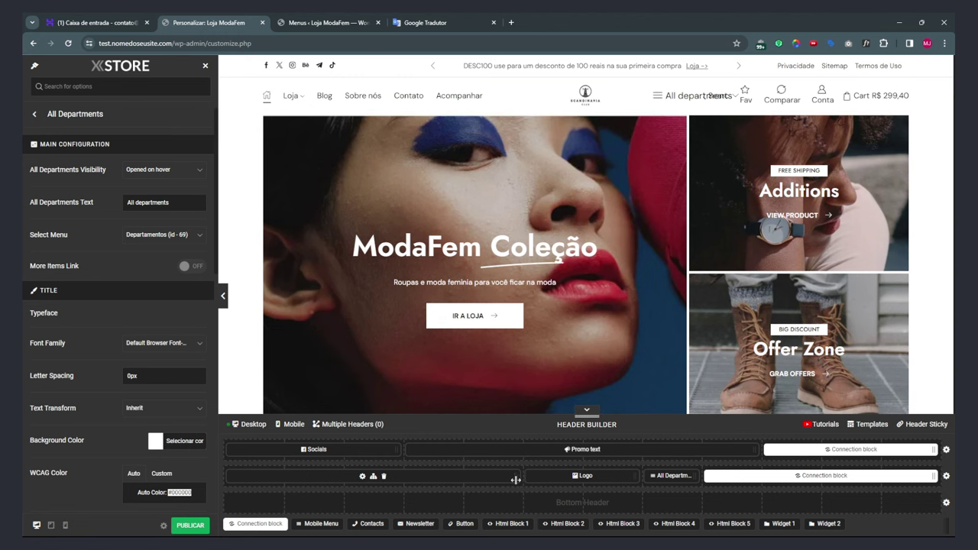
Rearrange the main row blocks so All Departments sits between Main Menu and Logo.
mouse_move(518, 477)
left_mouse_down()
mouse_move(472, 482)
mouse_move(530, 474)
mouse_move(496, 475)
mouse_move(514, 477)
left_mouse_up()
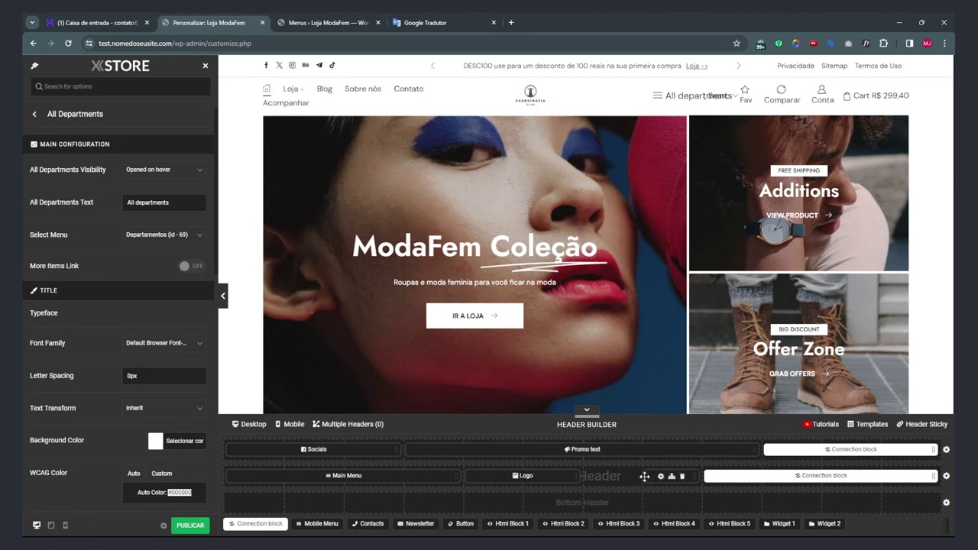
left_click_drag(651, 480, 607, 475)
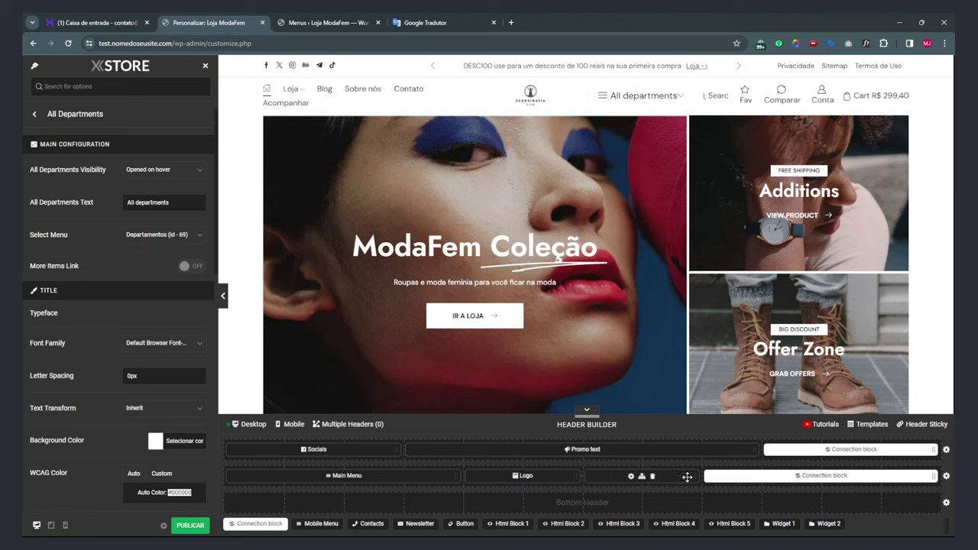
mouse_move(616, 96)
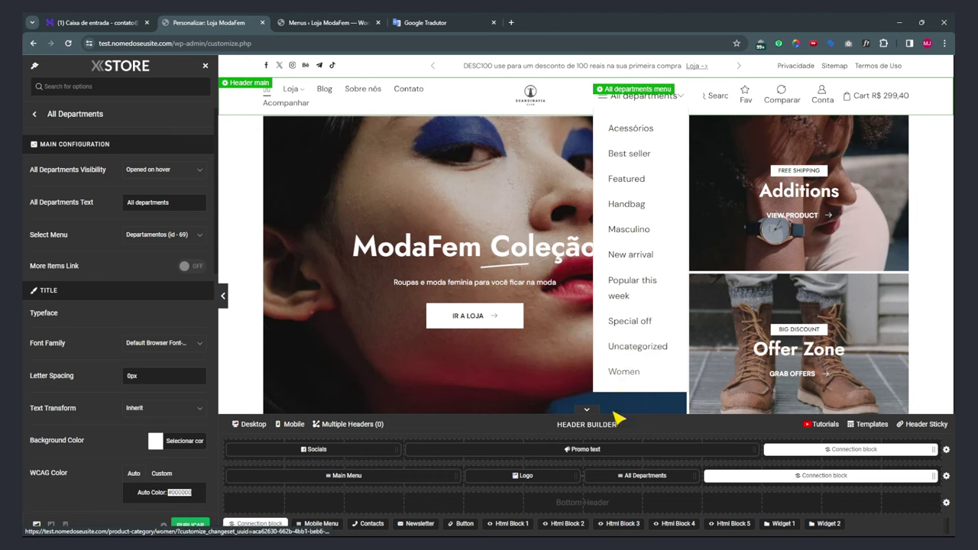
left_click_drag(626, 476, 461, 476)
mouse_move(463, 477)
left_mouse_down()
mouse_move(474, 491)
mouse_move(480, 477)
left_mouse_up()
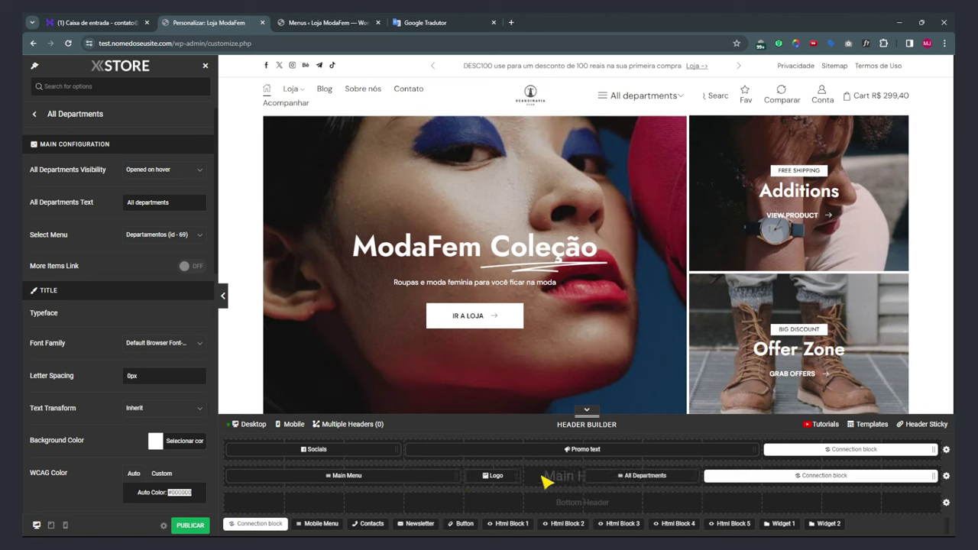
mouse_move(472, 476)
left_mouse_down()
mouse_move(586, 476)
mouse_move(495, 478)
left_mouse_up()
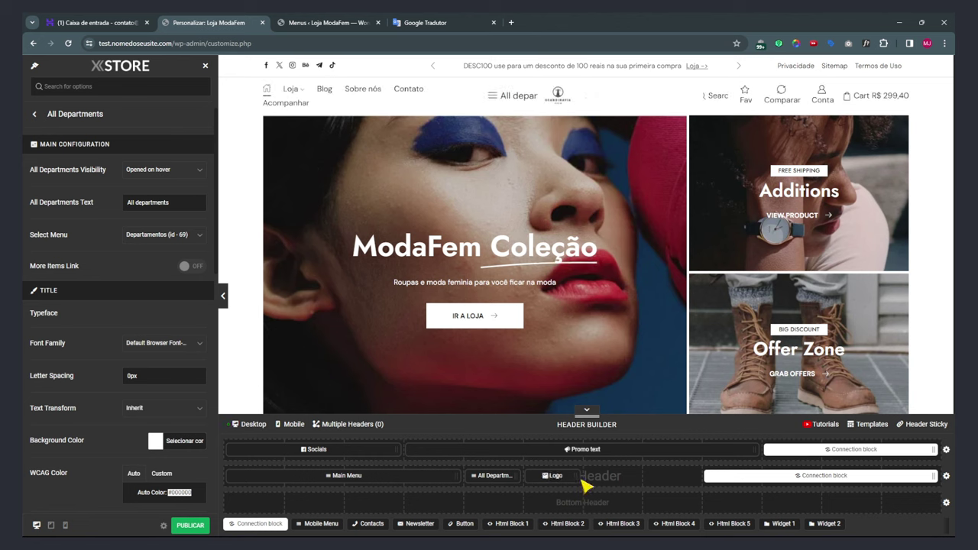
left_click_drag(713, 476, 654, 477)
left_click_drag(919, 474, 932, 475)
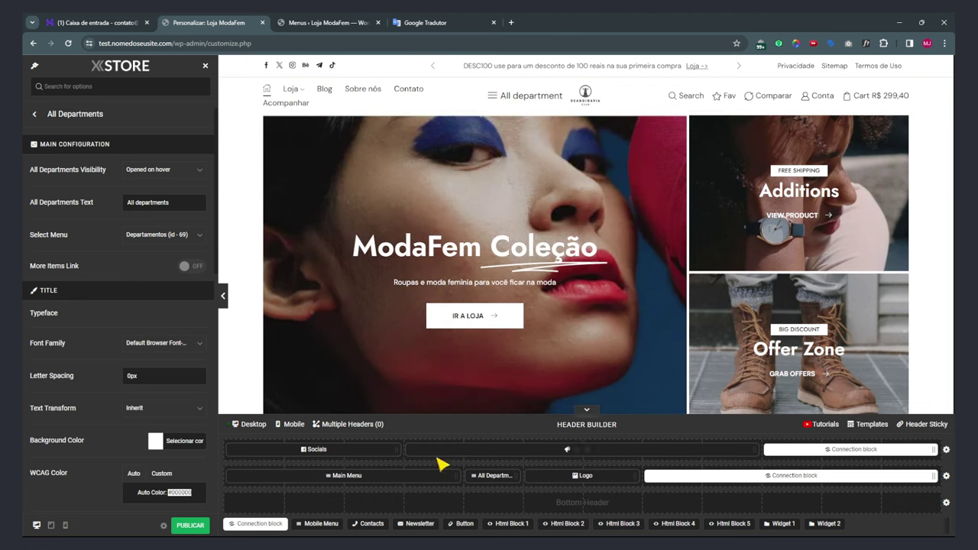
left_click_drag(456, 476, 478, 475)
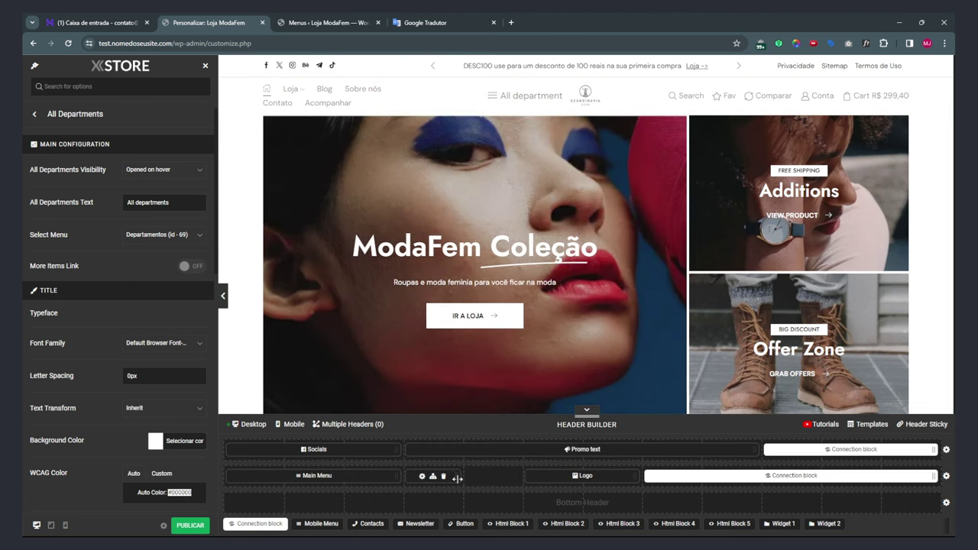
left_click(494, 478)
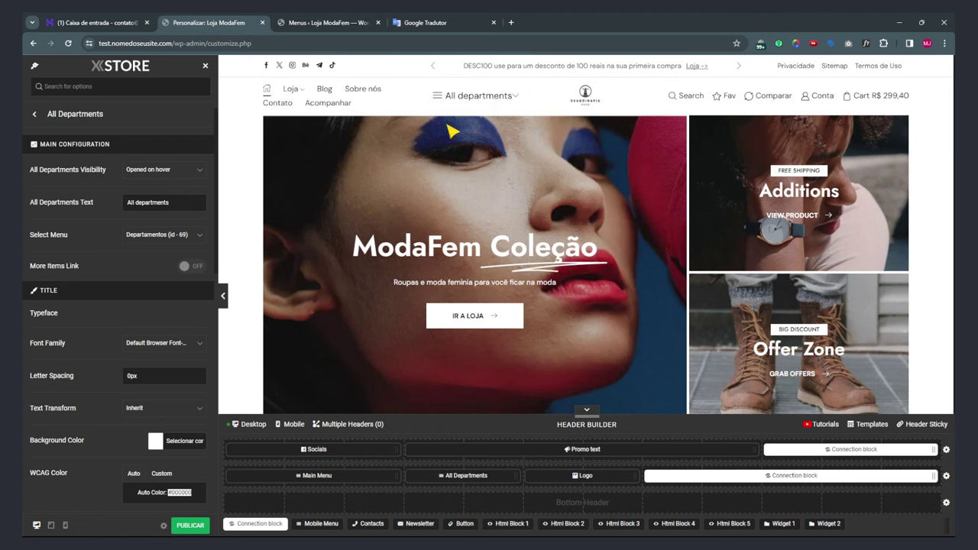
Change All Departments visibility from Opened to Opened by click, then show the Menus tab.
mouse_move(463, 481)
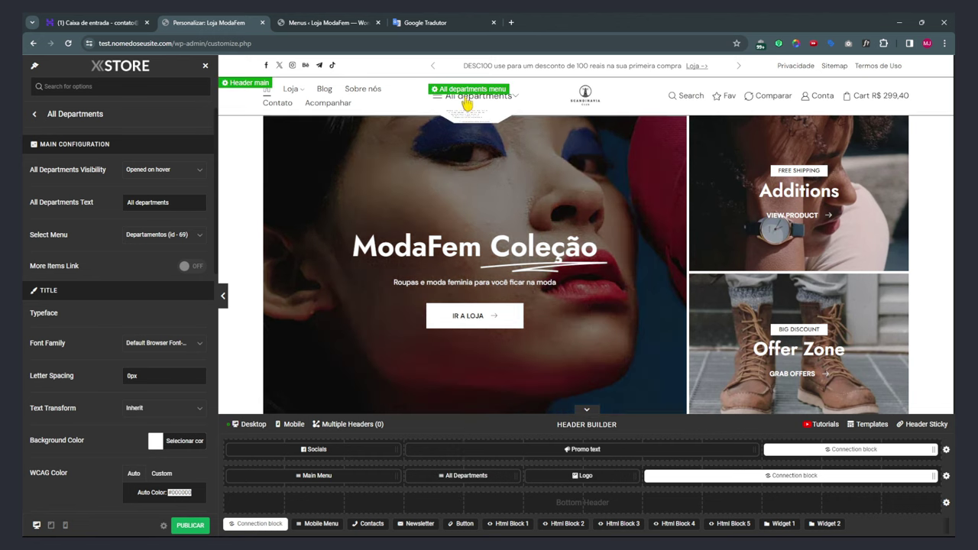
left_click(145, 172)
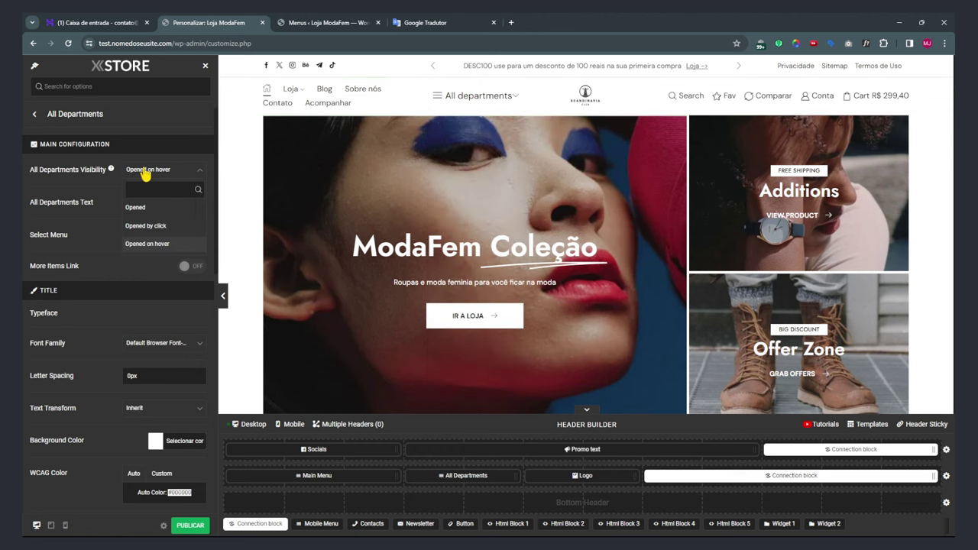
left_click(138, 208)
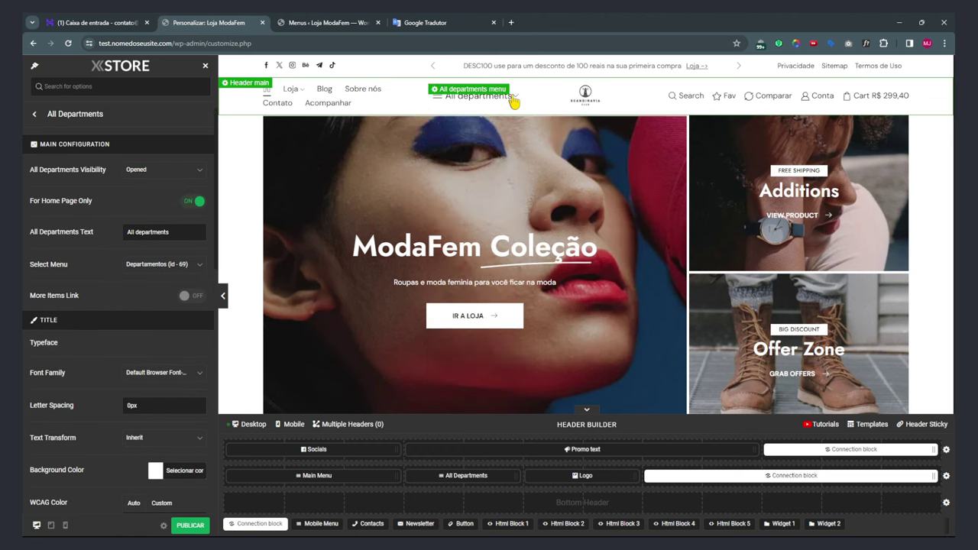
left_click(148, 173)
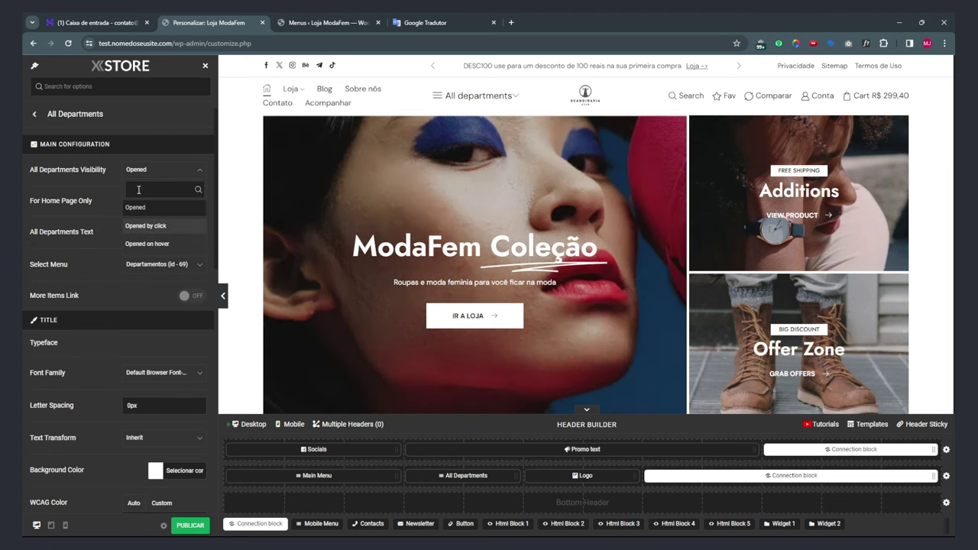
left_click(145, 226)
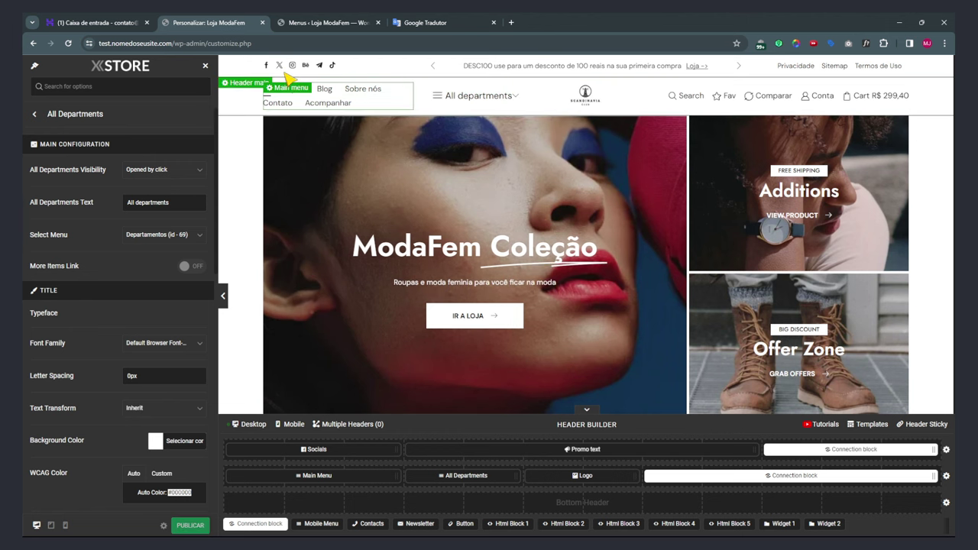
left_click(328, 23)
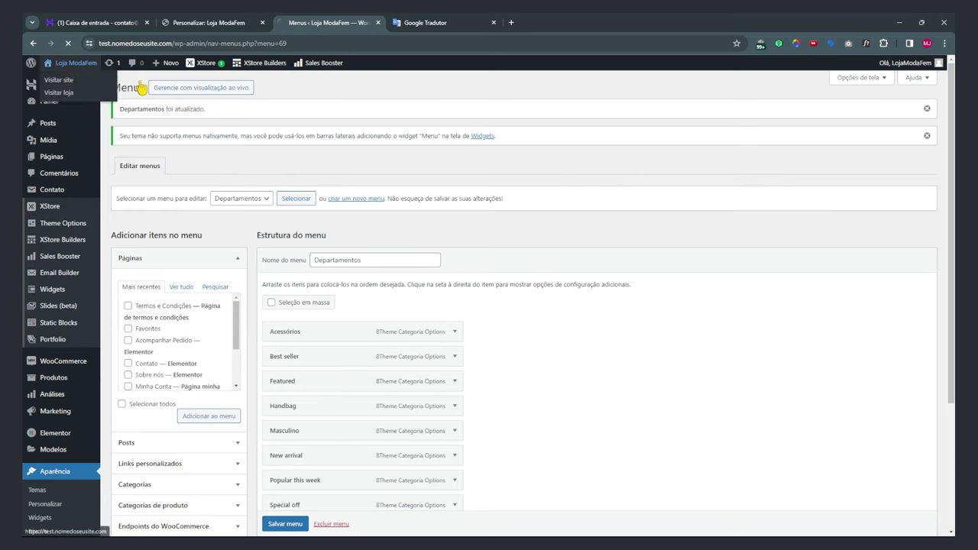
Check the departments menu on the live store, then clear the All Departments Text label.
left_click(77, 90)
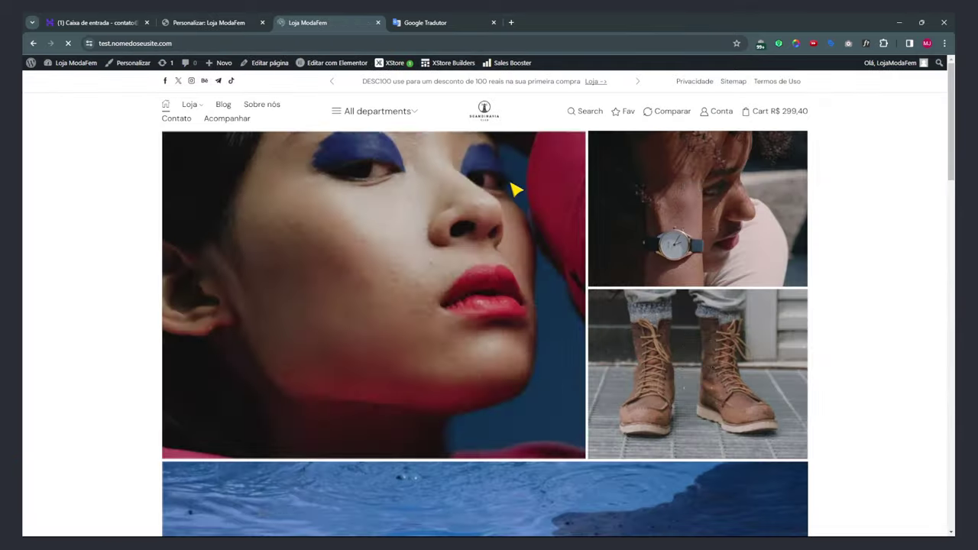
mouse_move(374, 120)
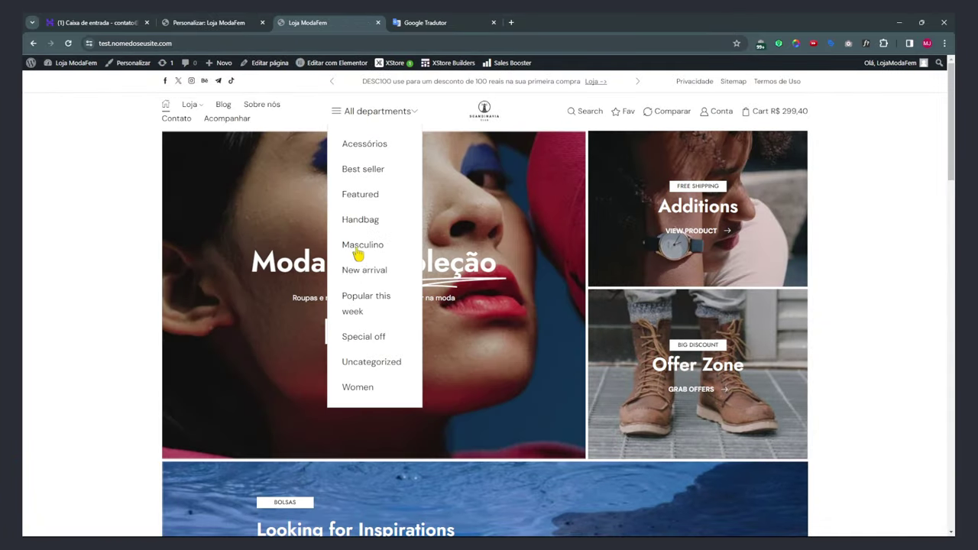
left_click(208, 22)
triple_click(161, 202)
key("BackSpace")
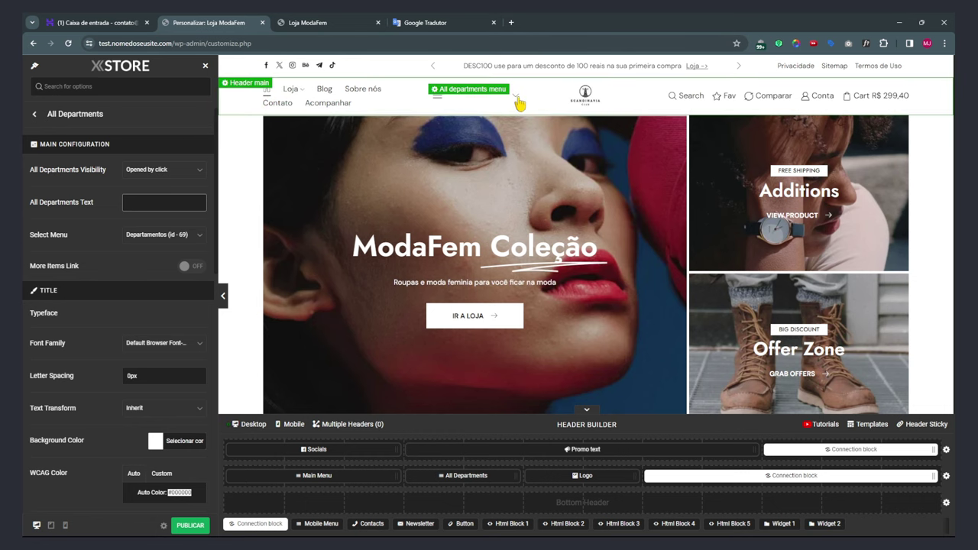
Enable the More Items Link for the departments menu and view the live store tab.
left_click(191, 266)
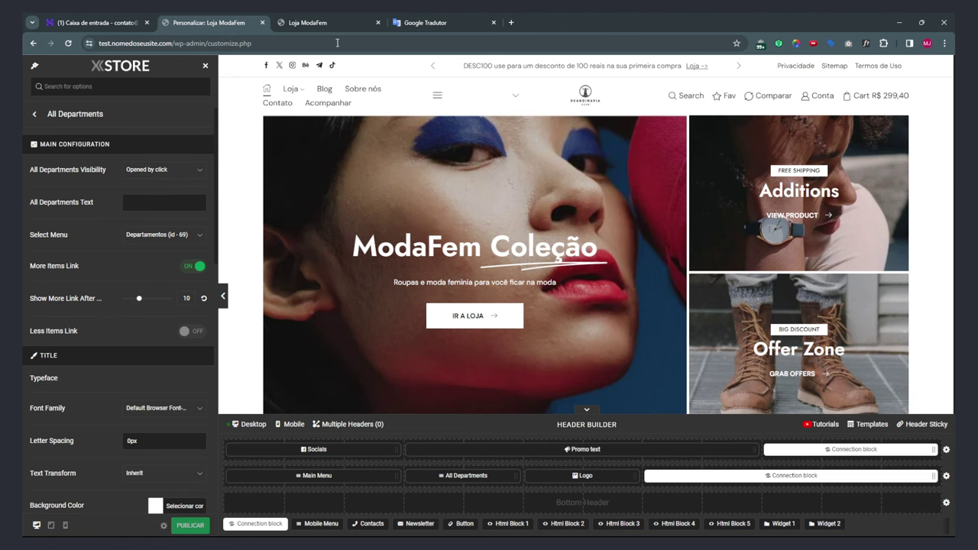
left_click(319, 26)
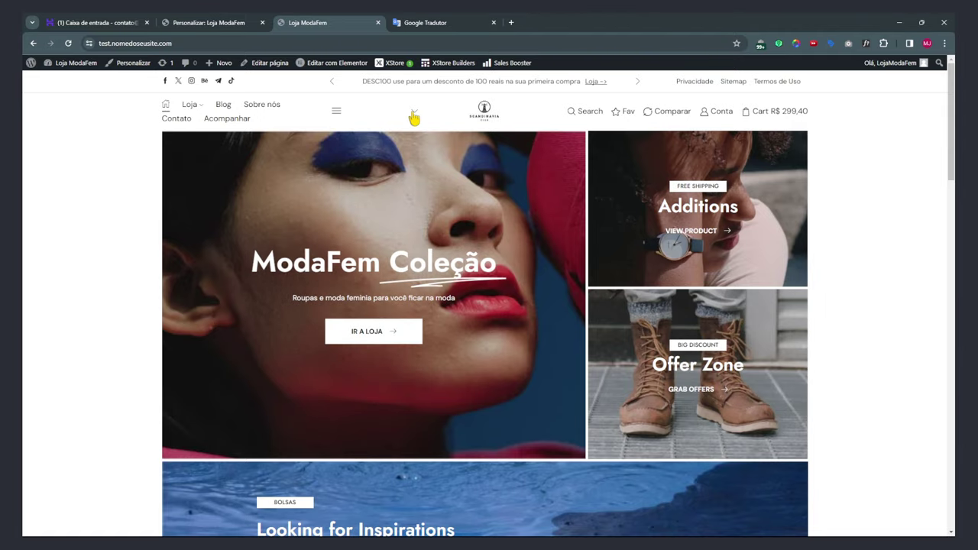
Close the departments dropdown on the live store and return to the customizer.
left_click(338, 114)
left_click(233, 21)
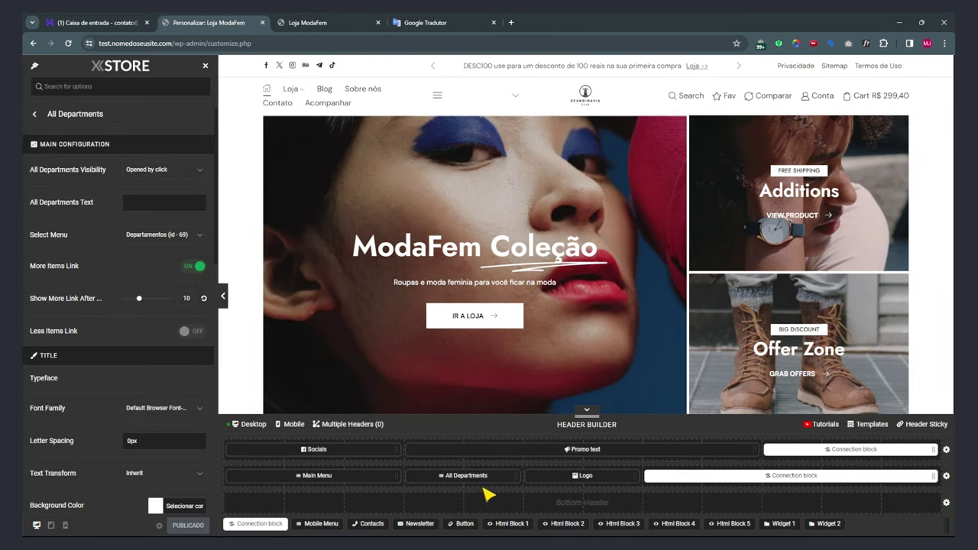
Move All Departments beside the Logo, widen the Main Menu, and publish.
left_click_drag(515, 477, 480, 477)
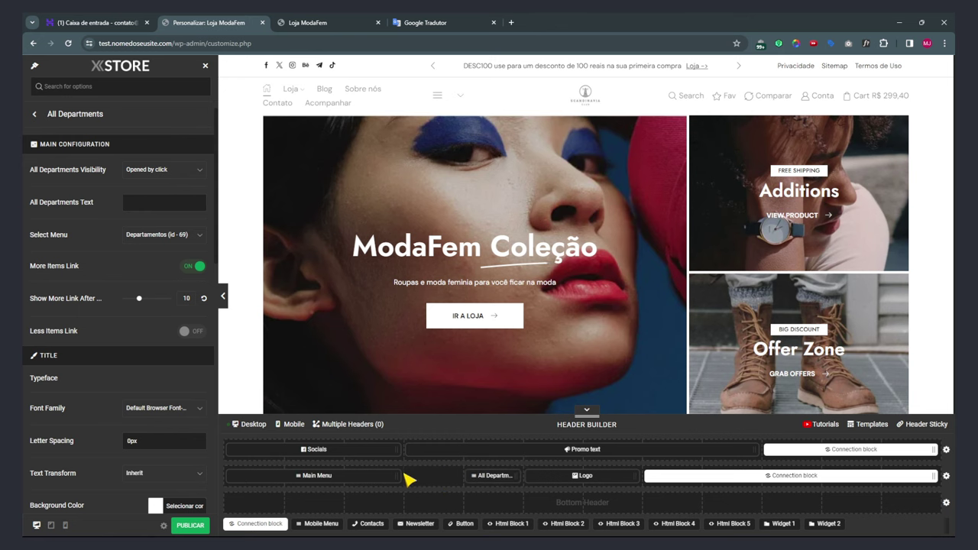
left_click_drag(399, 474, 451, 473)
left_click(190, 525)
Check the category dropdown on the live store, then return to the customizer.
key("ctrl+Tab")
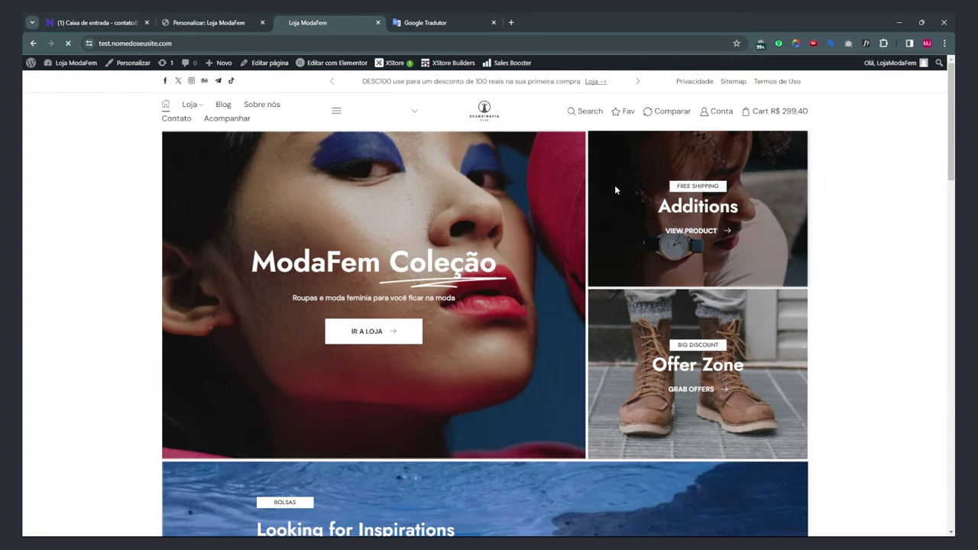
left_click(414, 111)
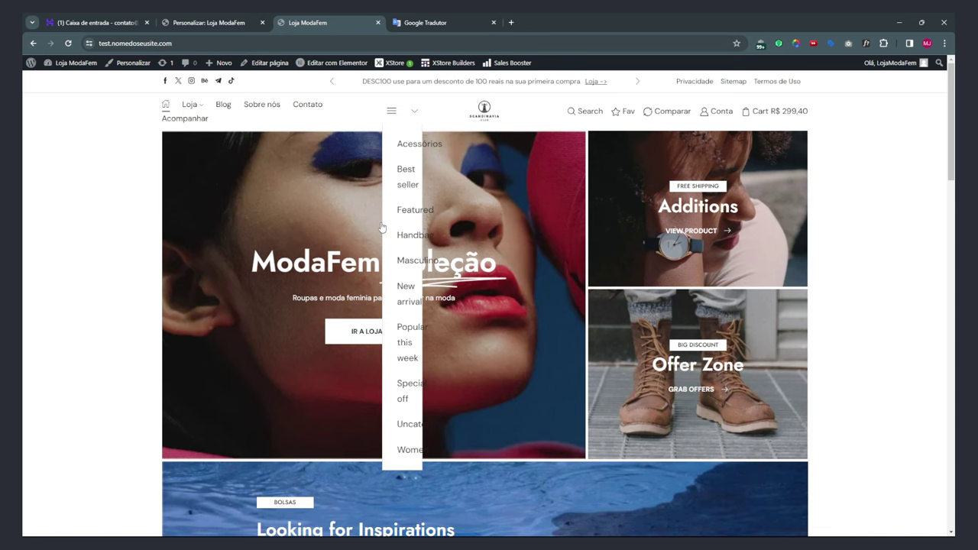
left_click(208, 23)
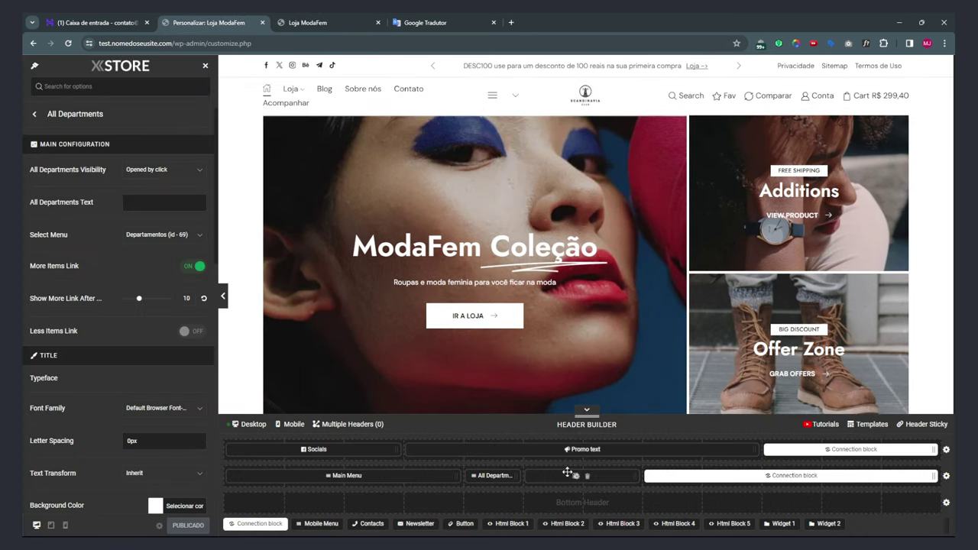
Move the departments element into the Bottom Header row and label it Categorias.
left_click_drag(494, 479, 565, 503)
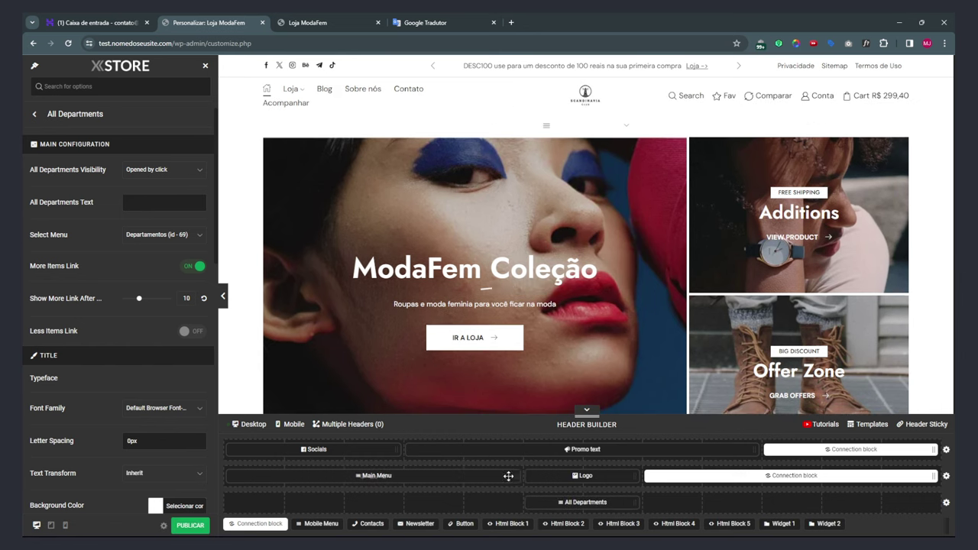
left_click(131, 200)
type("Departamentos")
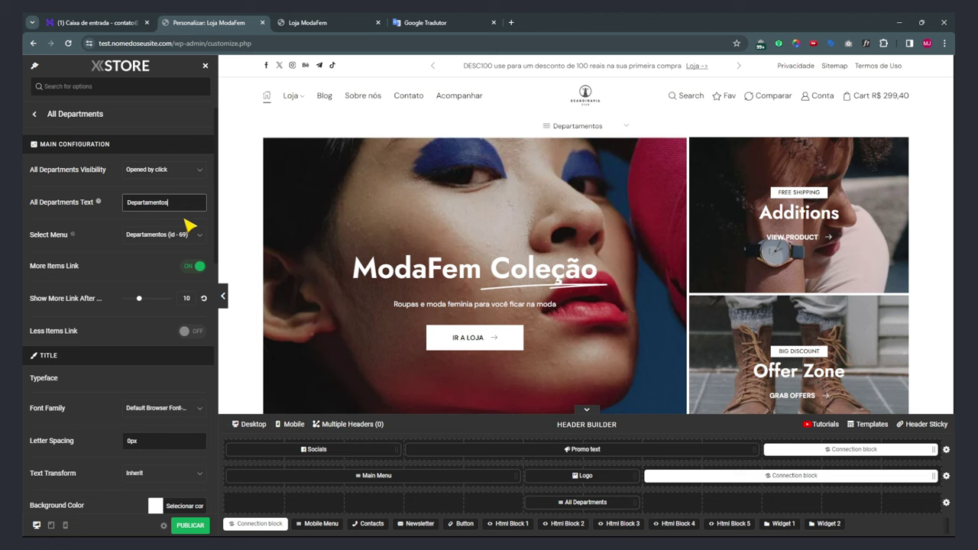
type("Cater")
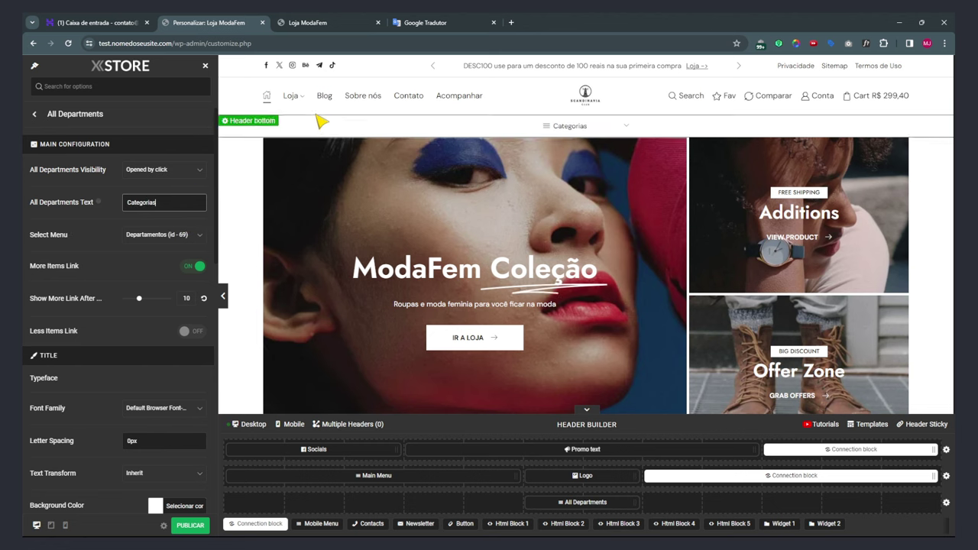
mouse_move(291, 95)
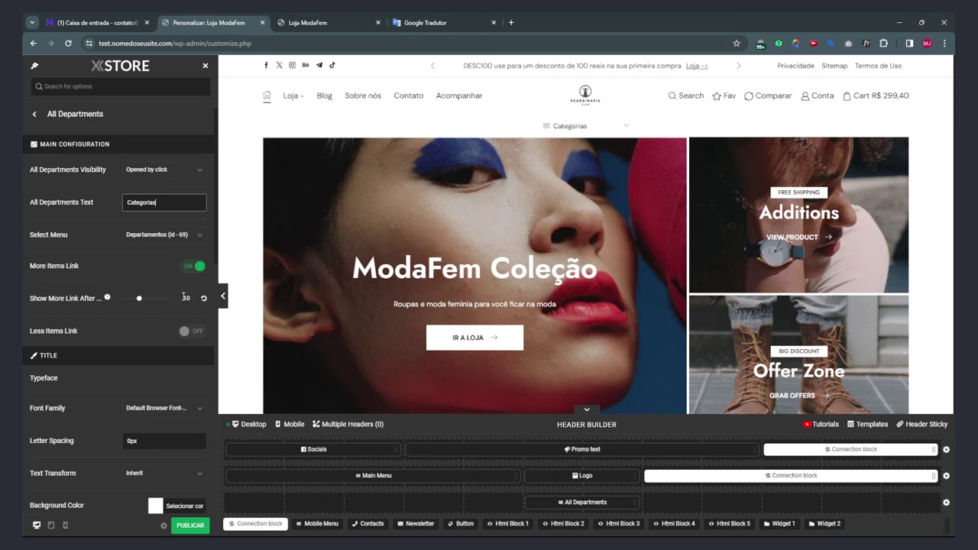
Enable the Less Items Link, set Visibility to Opened on hover, publish, and view the store.
left_click(192, 333)
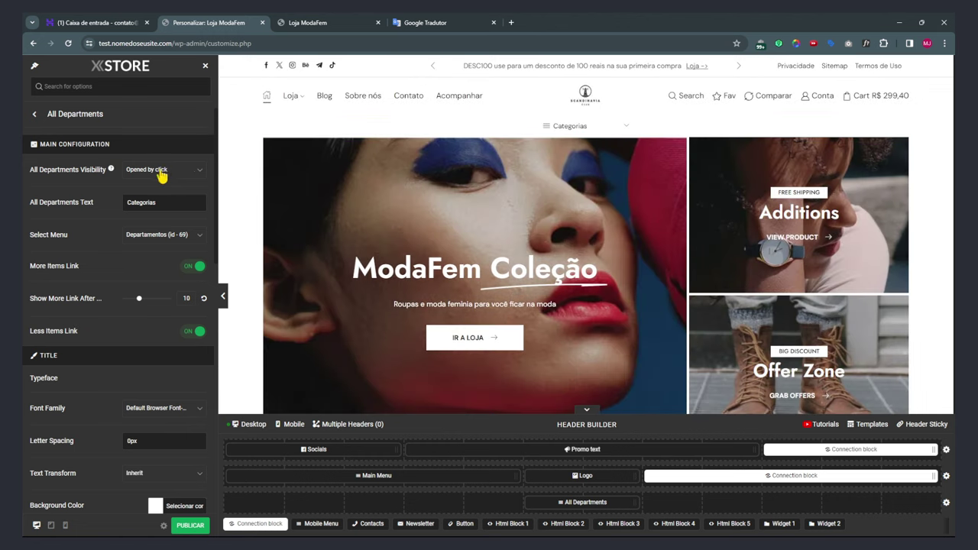
left_click(161, 174)
left_click(151, 244)
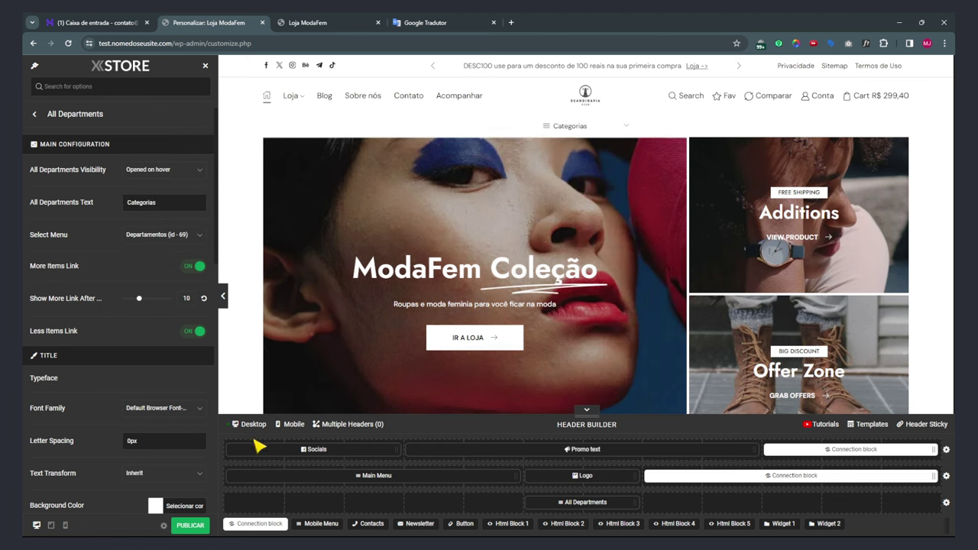
left_click(191, 527)
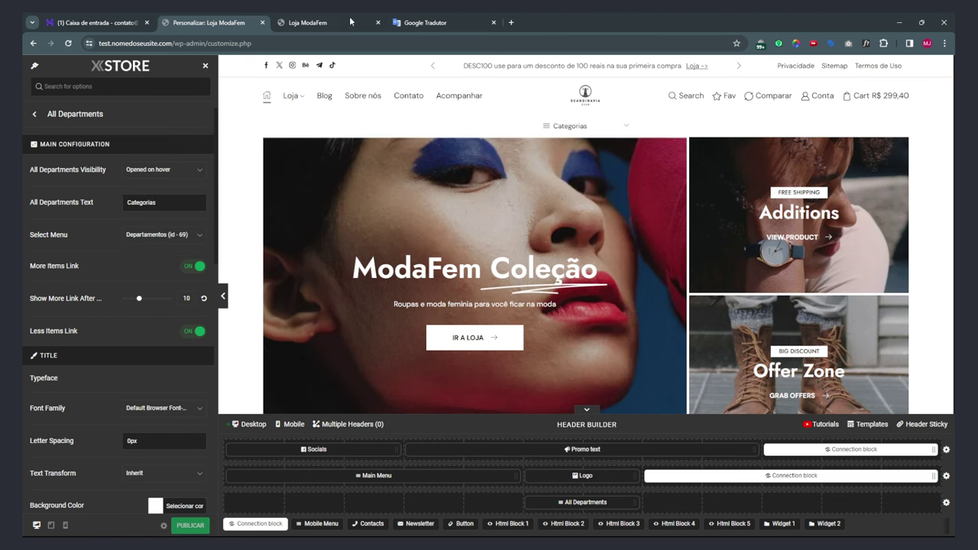
left_click(336, 24)
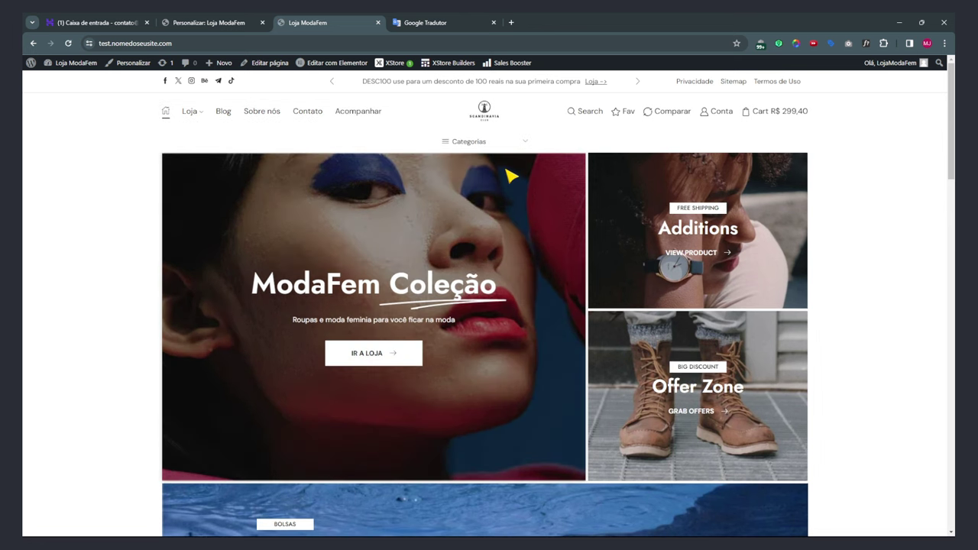
mouse_move(521, 143)
Back in the customizer, turn off the Less Items and More Items links.
left_click(211, 22)
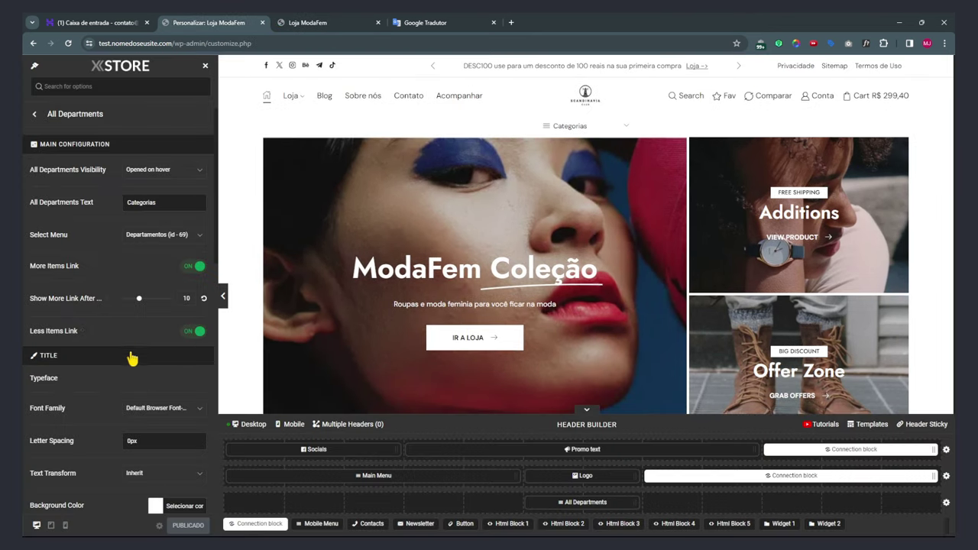
left_click(201, 334)
left_click(190, 267)
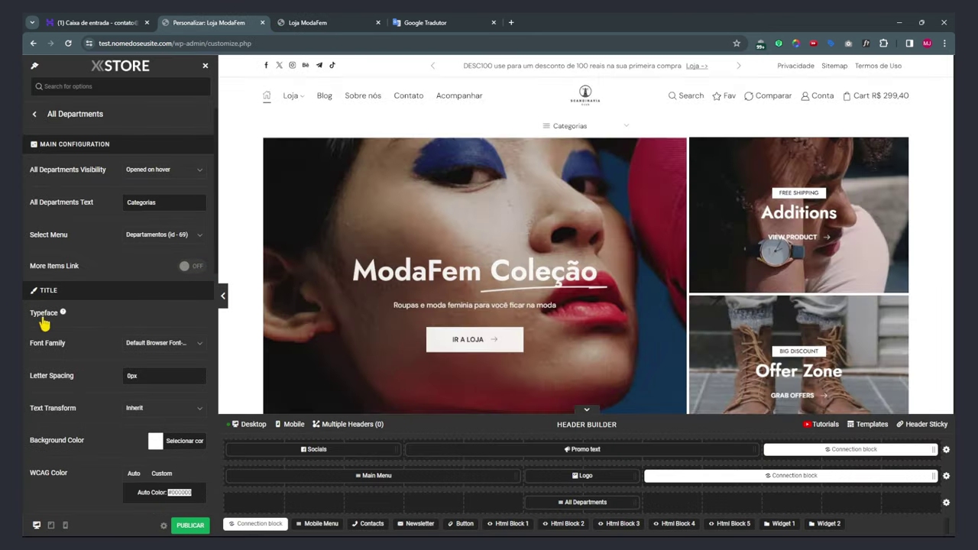
left_click(157, 345)
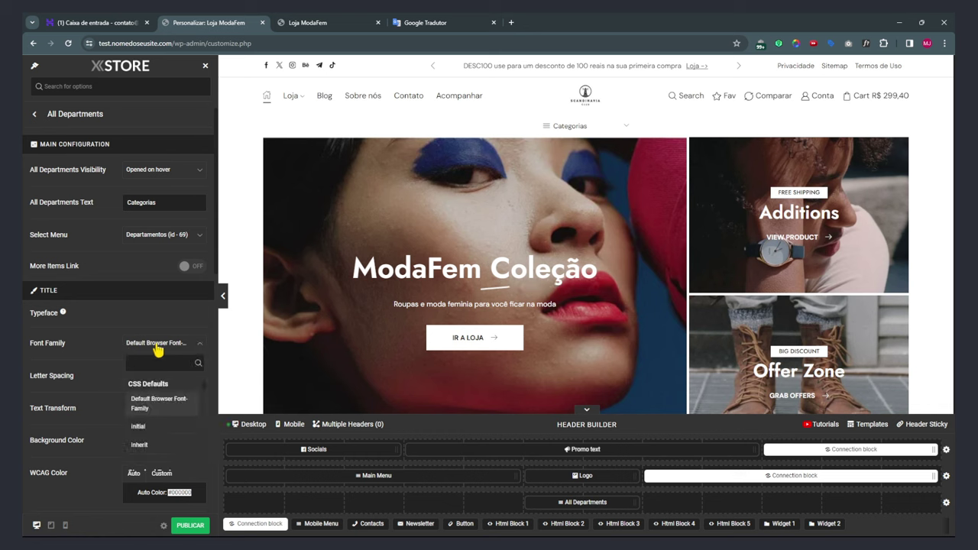
left_click(106, 359)
Scroll through the departments settings and return to the Header Builder list.
scroll(76, 360, "down", 4)
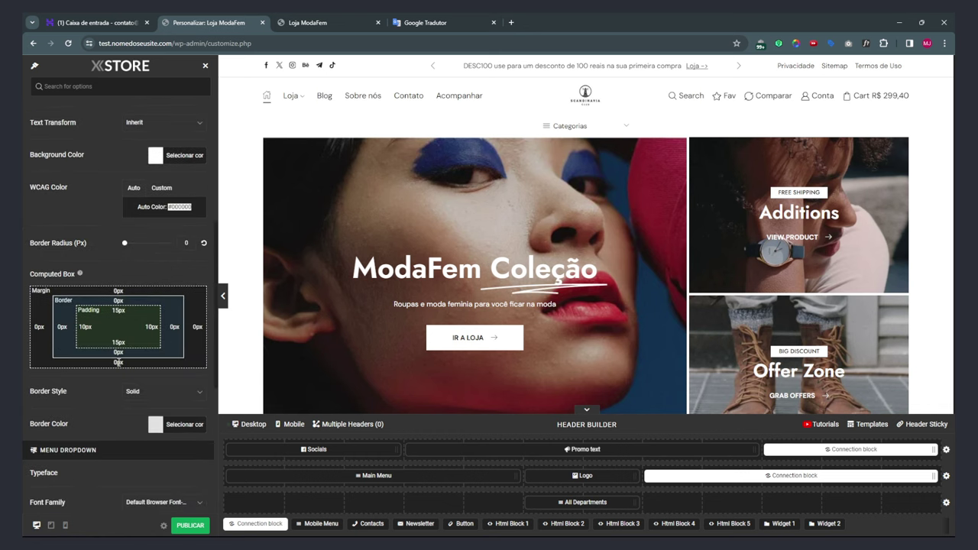
scroll(126, 382, "down", 2)
scroll(104, 348, "down", 2)
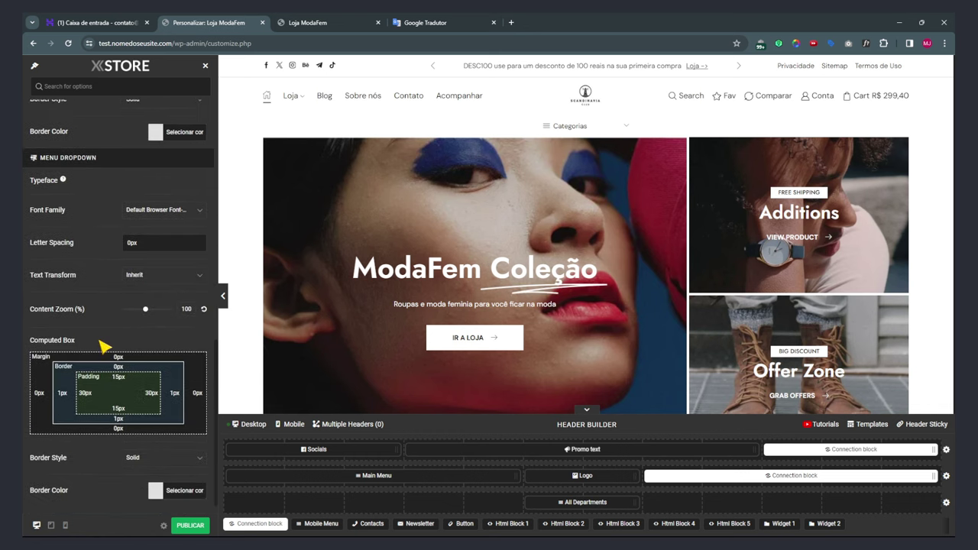
scroll(112, 359, "up", 9)
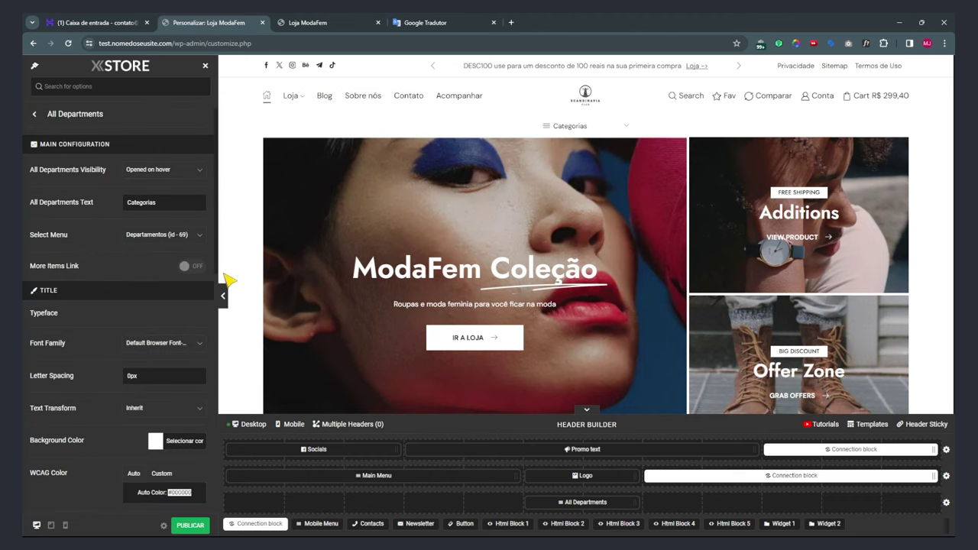
scroll(344, 221, "down", 10)
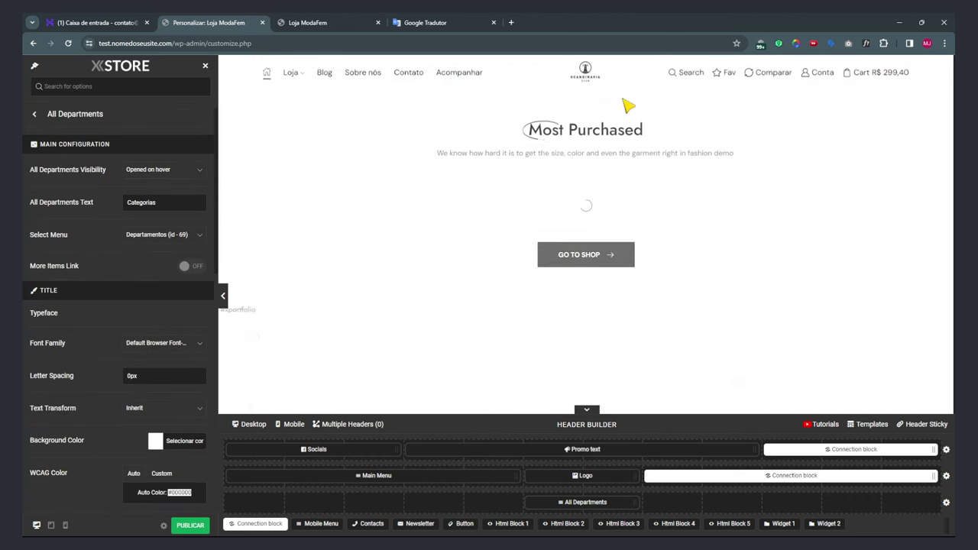
scroll(556, 226, "up", 10)
scroll(556, 226, "up", 1)
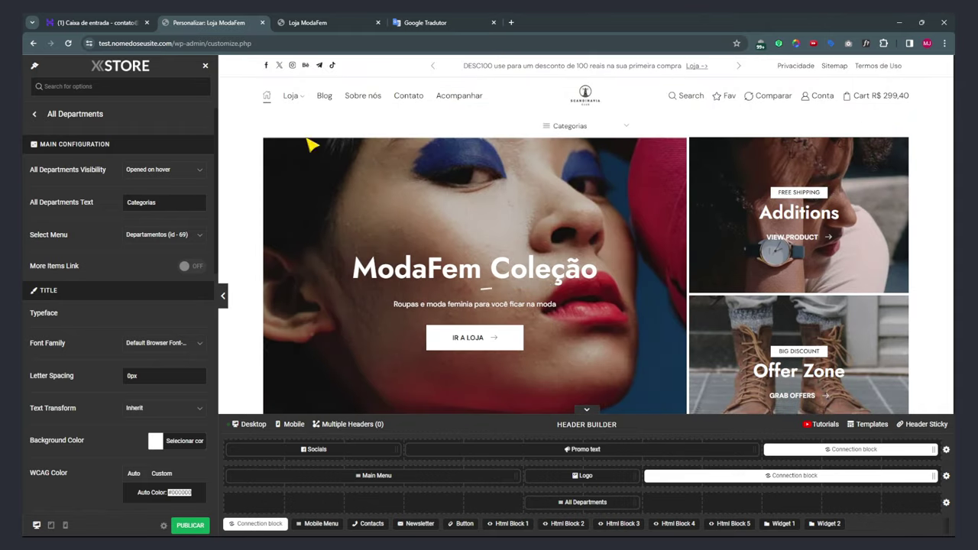
left_click(35, 116)
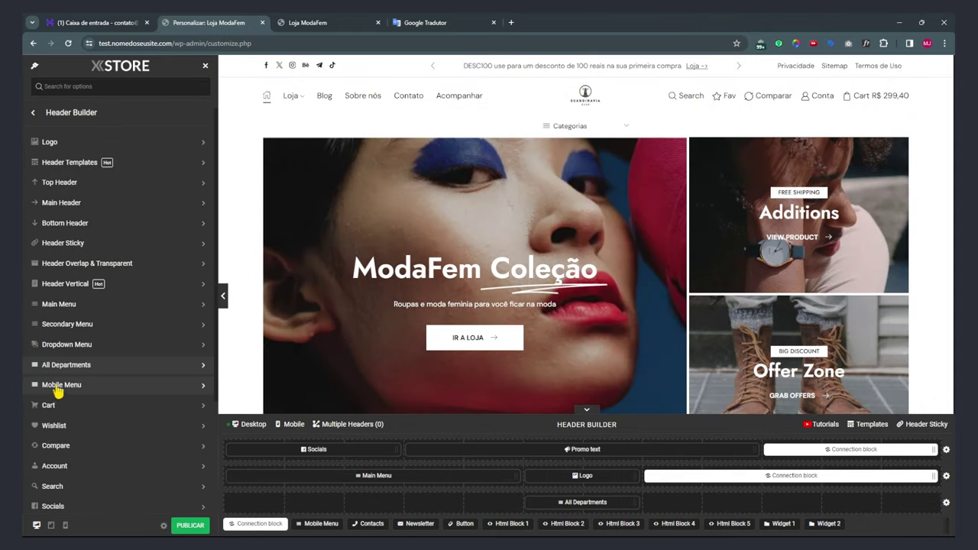
Glance at the Cart element settings, then open the Search element's settings.
scroll(57, 386, "down", 1)
left_click(58, 313)
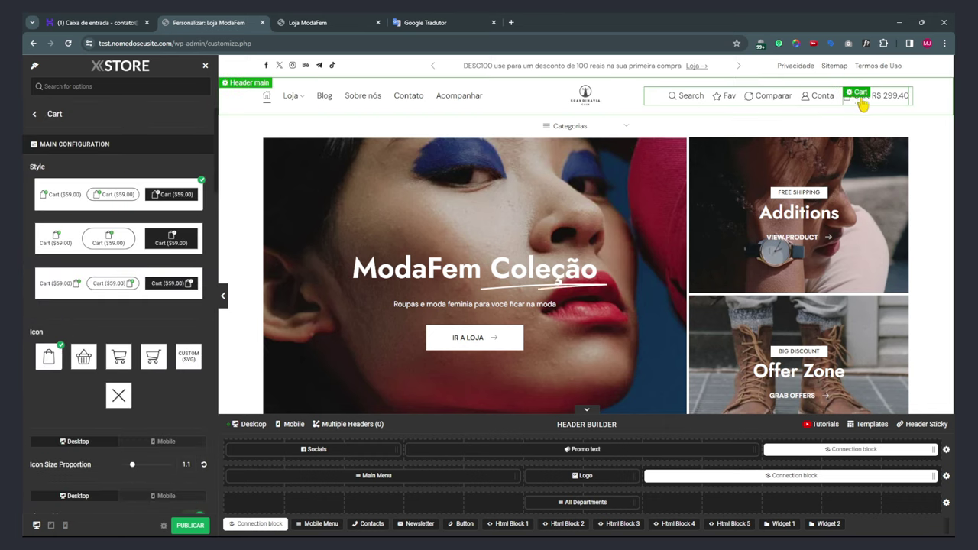
left_click(35, 115)
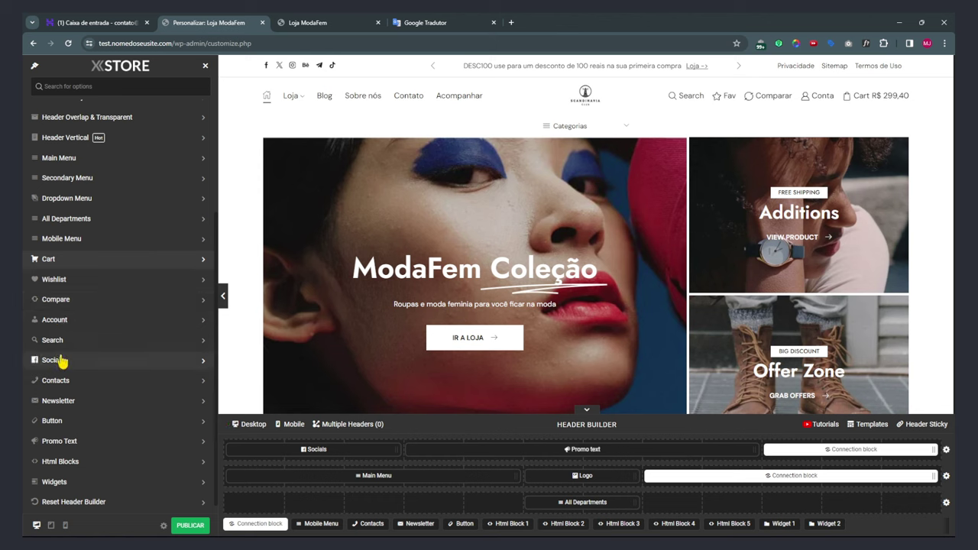
left_click(53, 340)
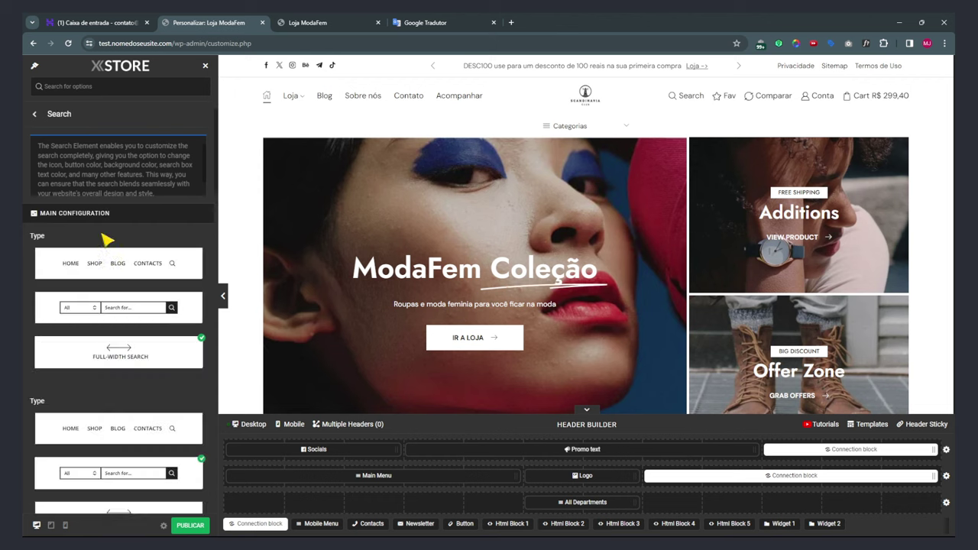
Turn on Ajax Search History for the header search element.
scroll(157, 321, "down", 3)
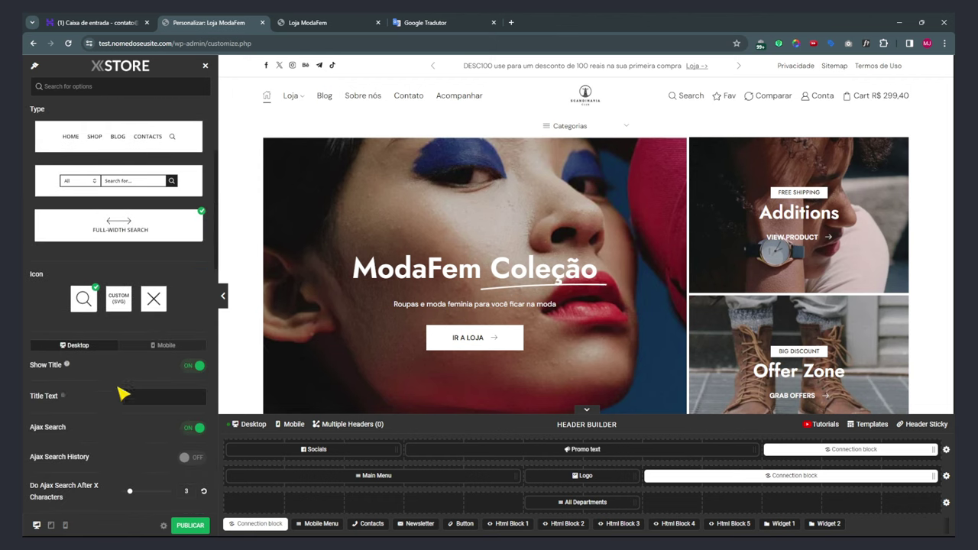
left_click(141, 392)
left_click(199, 460)
Test the search overlay in the preview with the query 'men'.
scroll(120, 415, "down", 3)
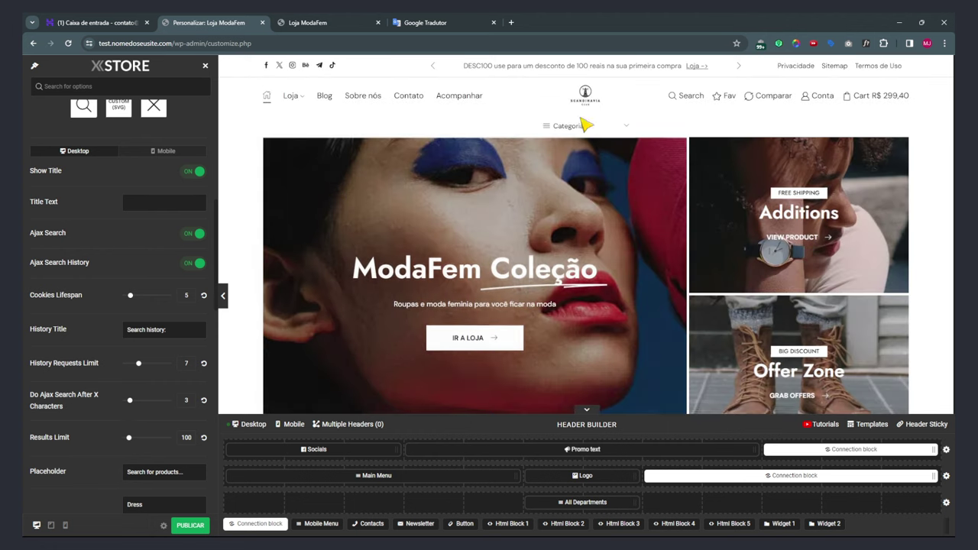
left_click(674, 106)
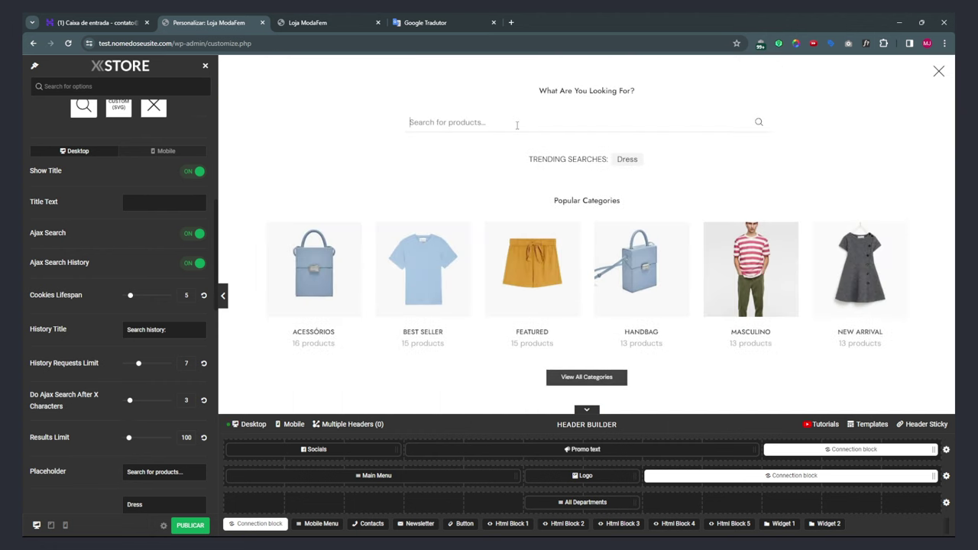
type("men")
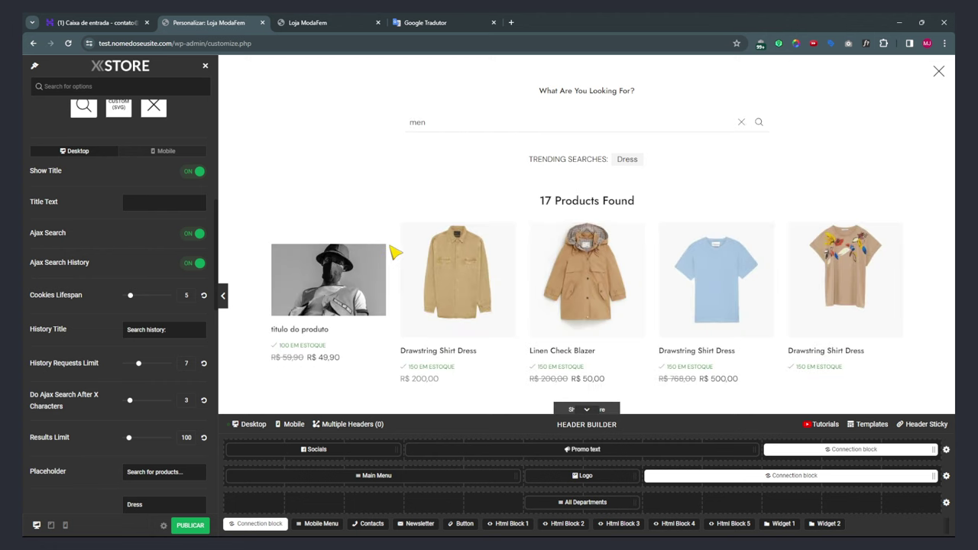
left_click(939, 71)
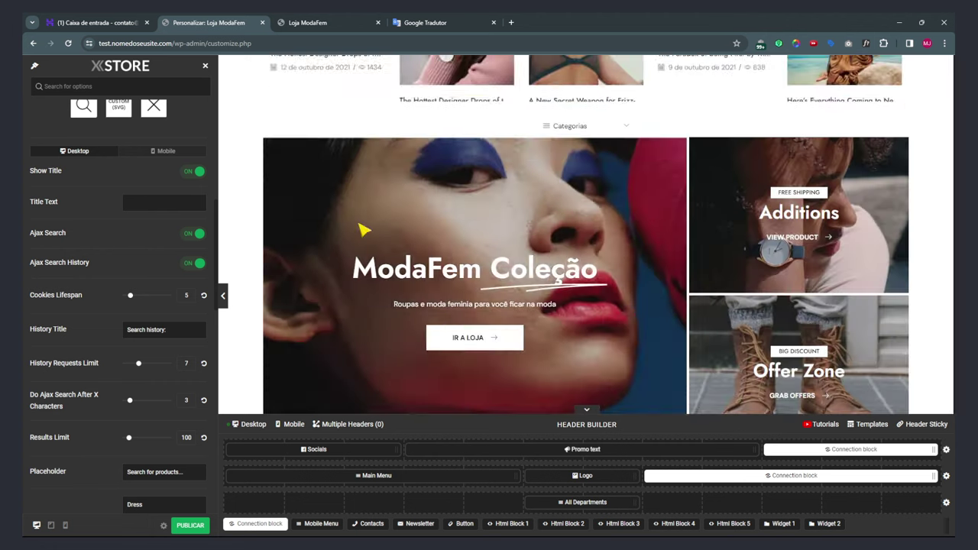
Clear the test query and begin replacing the selected placeholder text.
scroll(182, 327, "down", 2)
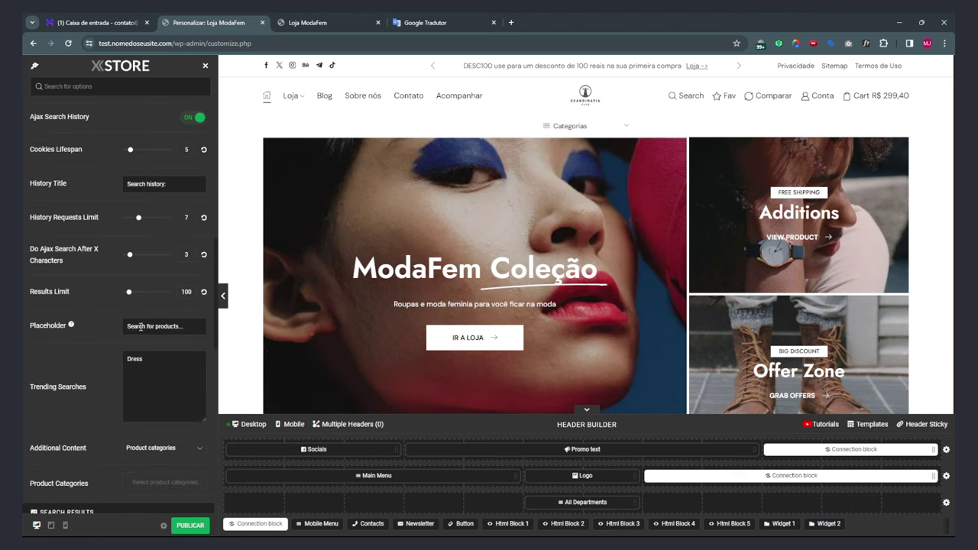
left_click_drag(180, 326, 105, 330)
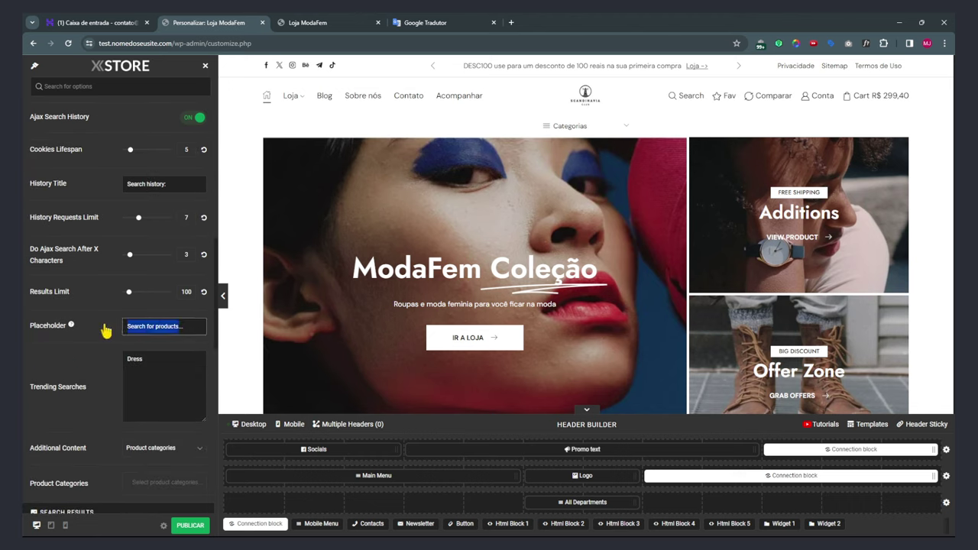
left_click(685, 105)
left_click(685, 106)
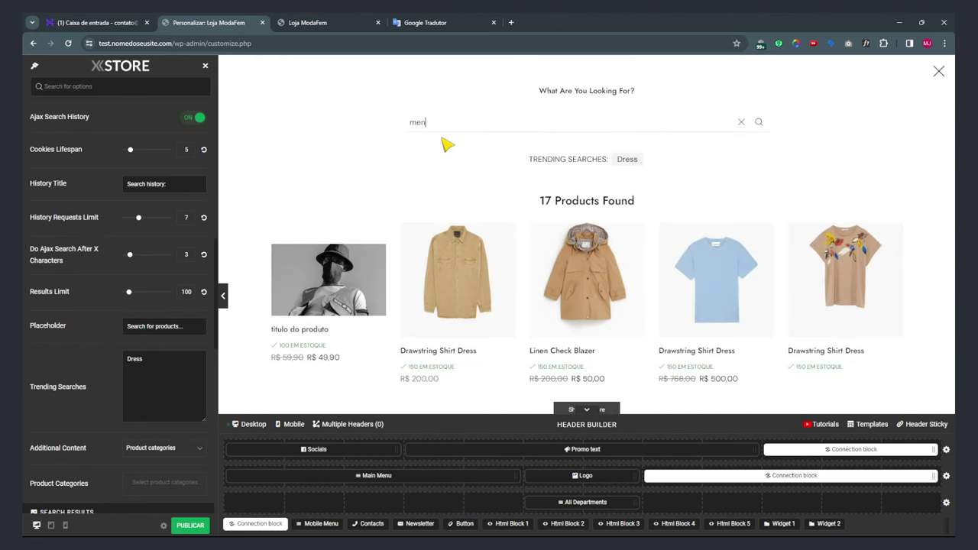
key("BackSpace")
key("BackSpace")
key("BackSpace")
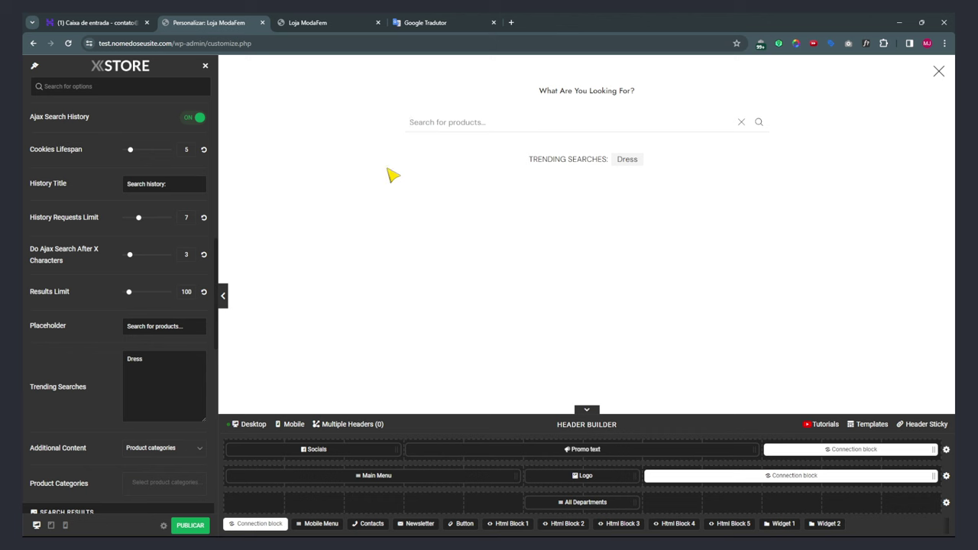
left_click_drag(183, 326, 84, 326)
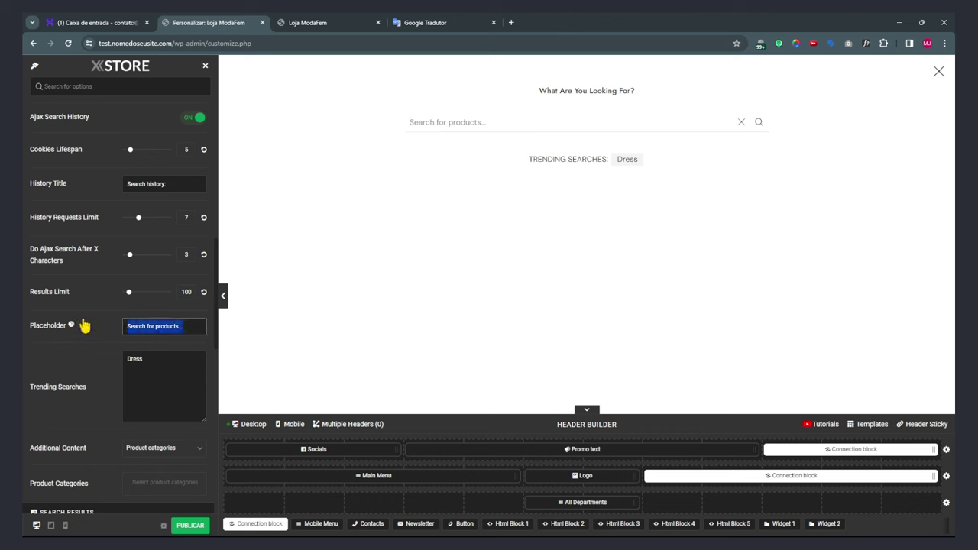
type("P")
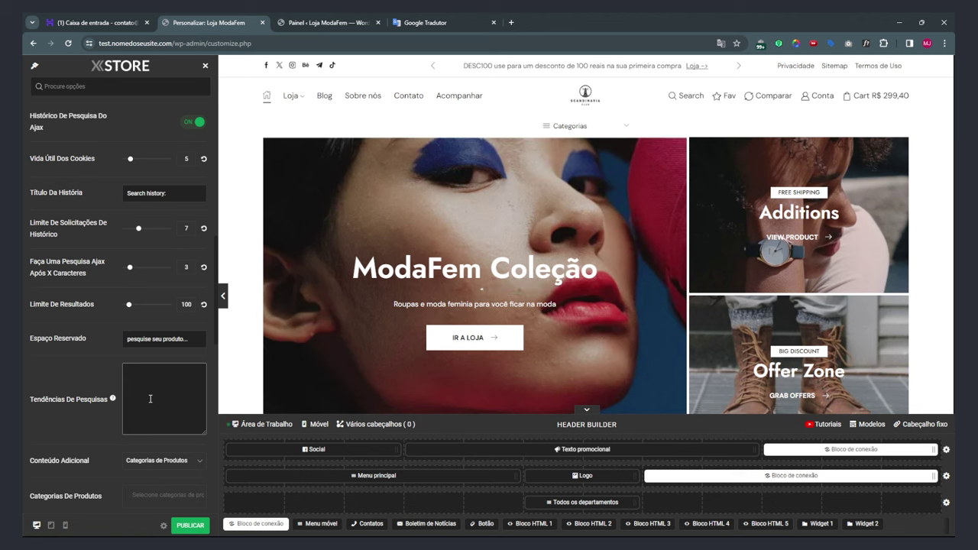
Finish the Roupas trending term and test it in the search overlay.
type("oupas")
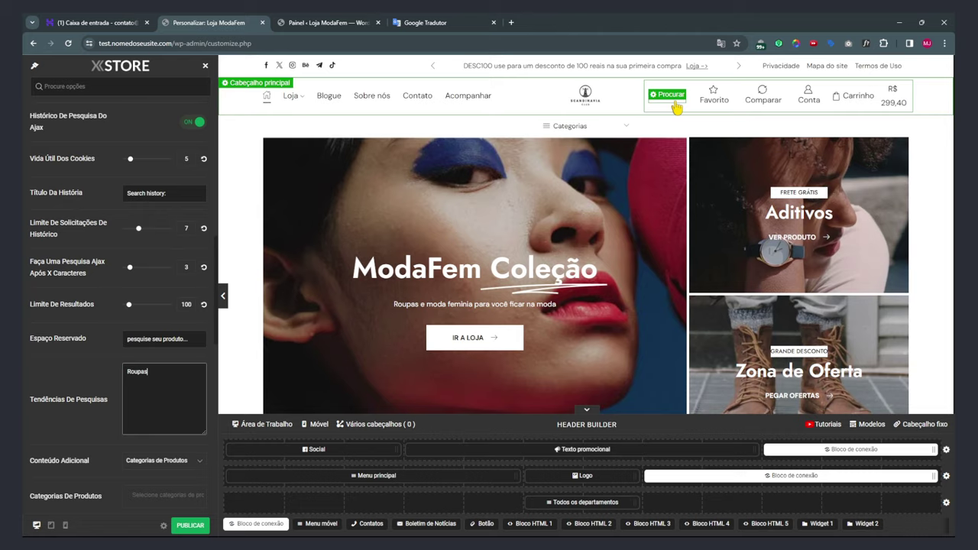
left_click(671, 96)
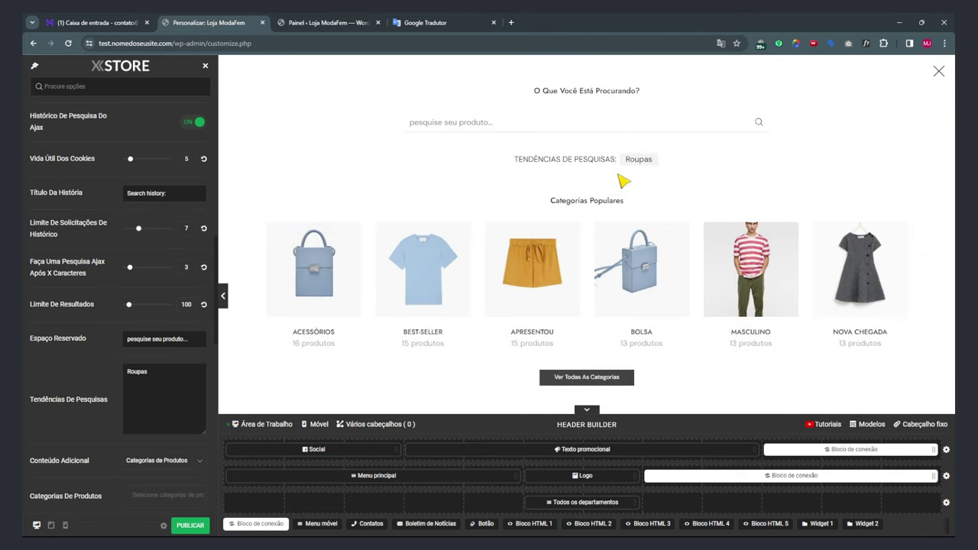
left_click(638, 159)
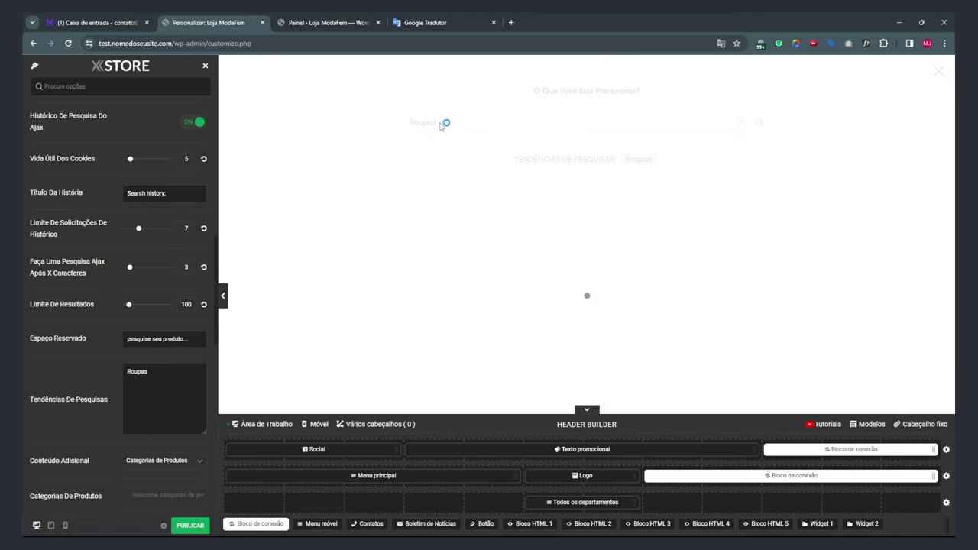
Make the trending list Roupas, Chapeus, Batons, removing the extra space before Batons.
left_click(188, 368)
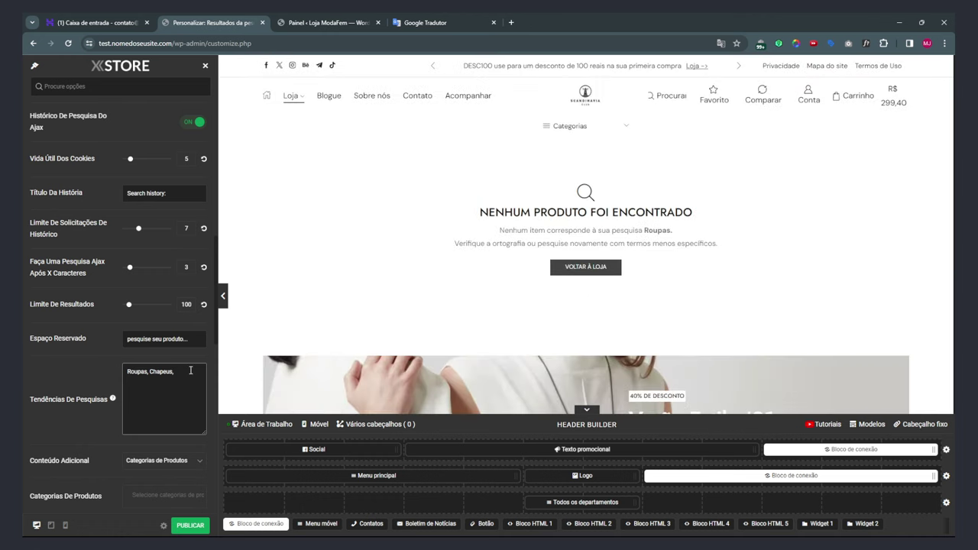
type("m")
mouse_move(113, 399)
left_click(175, 374)
key("BackSpace")
Search the Roupas trending tag in the overlay, check popular categories, then close it.
left_click(664, 101)
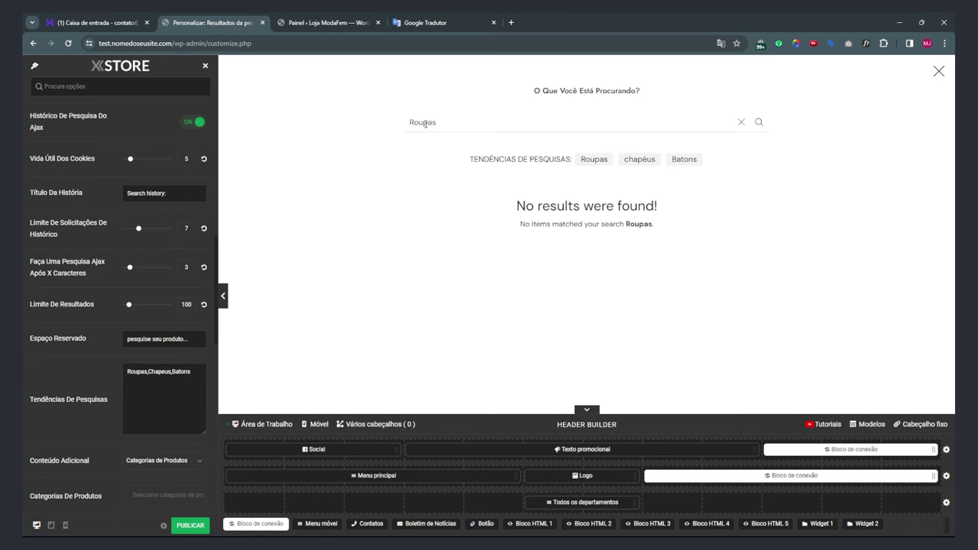
left_click(603, 162)
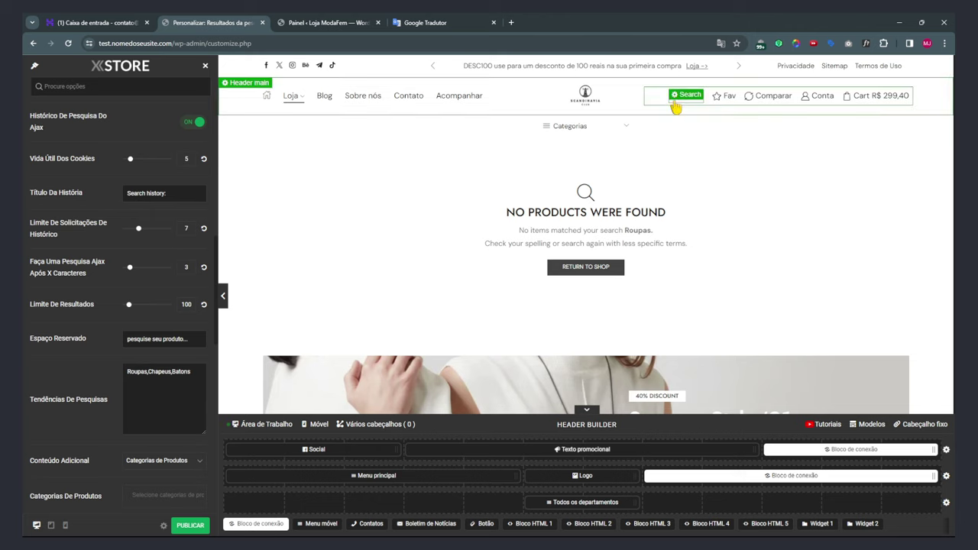
left_click(673, 109)
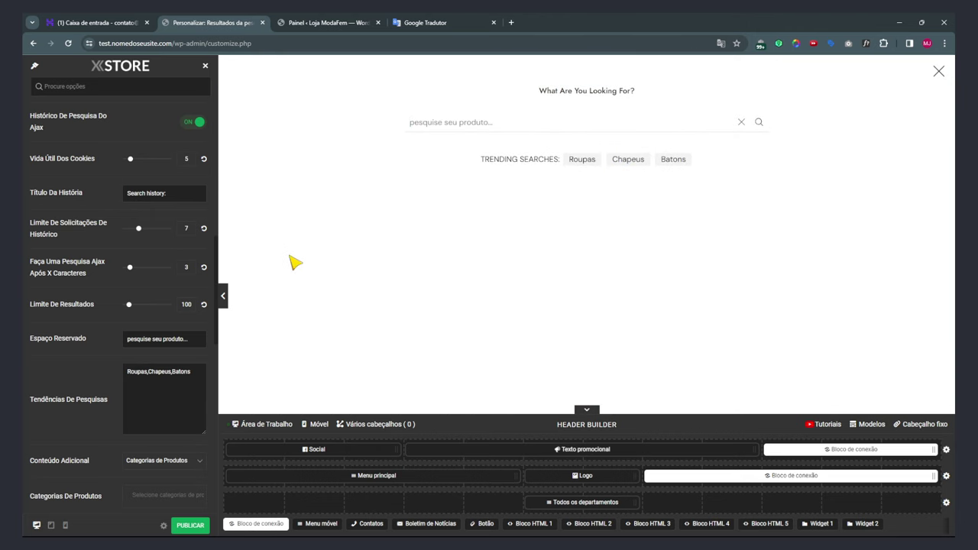
left_click(741, 123)
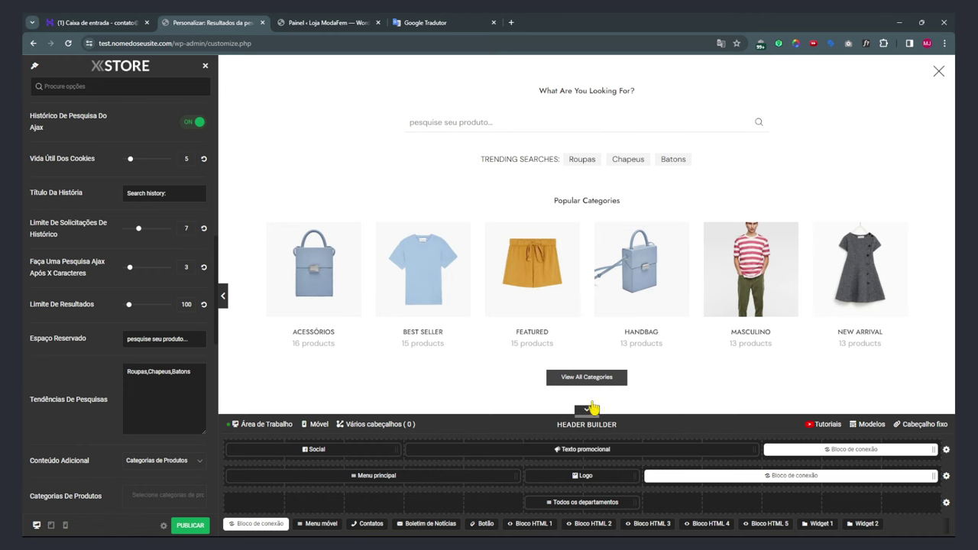
left_click(938, 71)
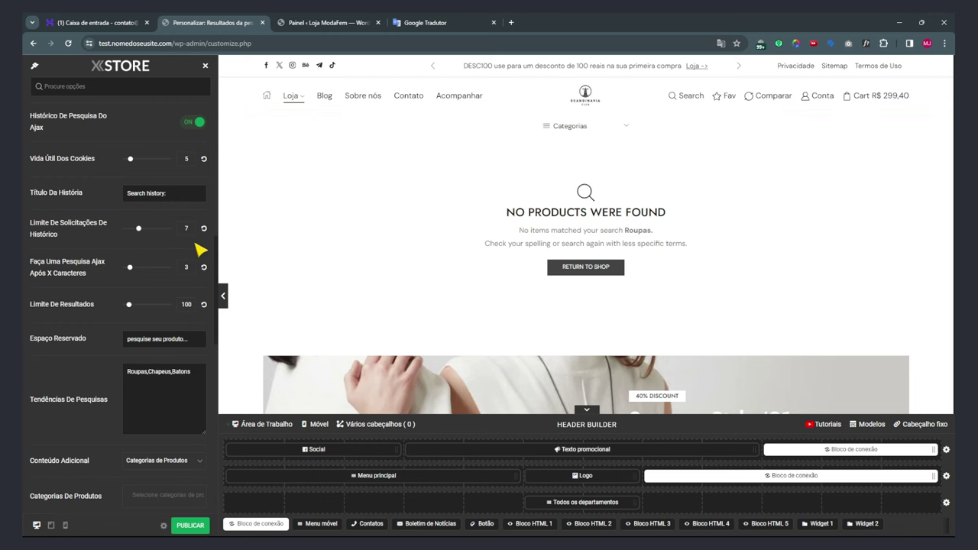
Replace the history title with 'Histórico de Pesquisas:' and preview the search overlay.
scroll(164, 267, "up", 2)
scroll(141, 256, "up", 1)
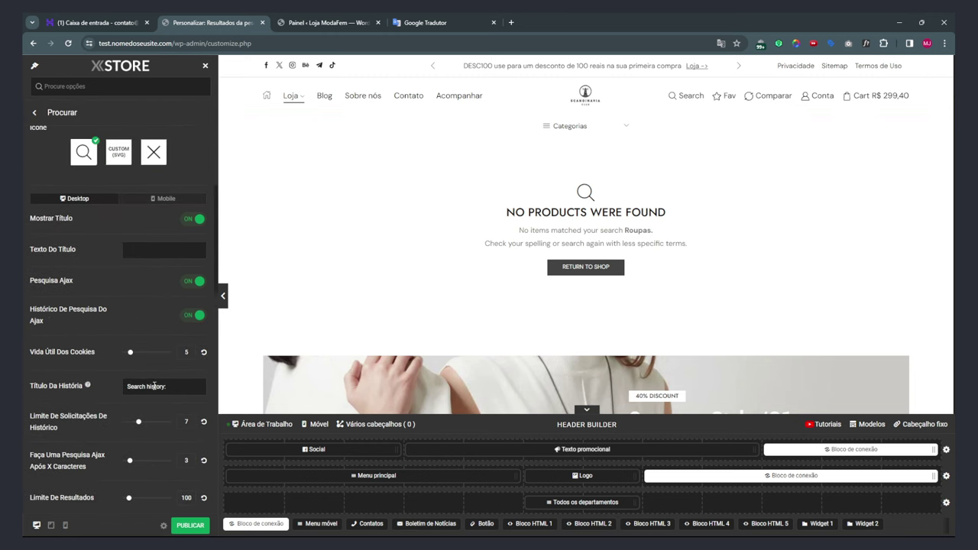
left_click_drag(164, 387, 125, 385)
type("Histórico de Pesquisas:")
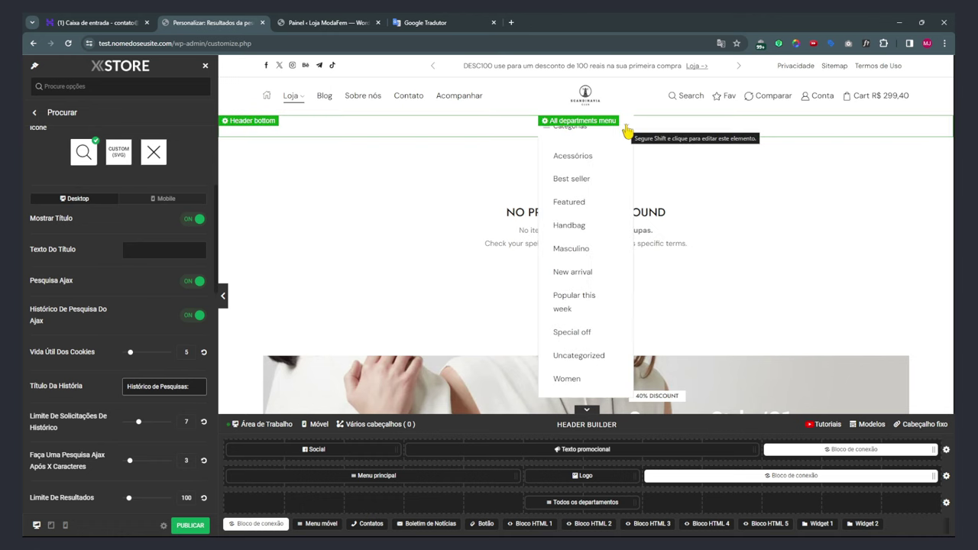
left_click(684, 103)
Enter 'Pesquisar' as the search title text, toggling Ajax Search off and back on.
left_click(66, 251)
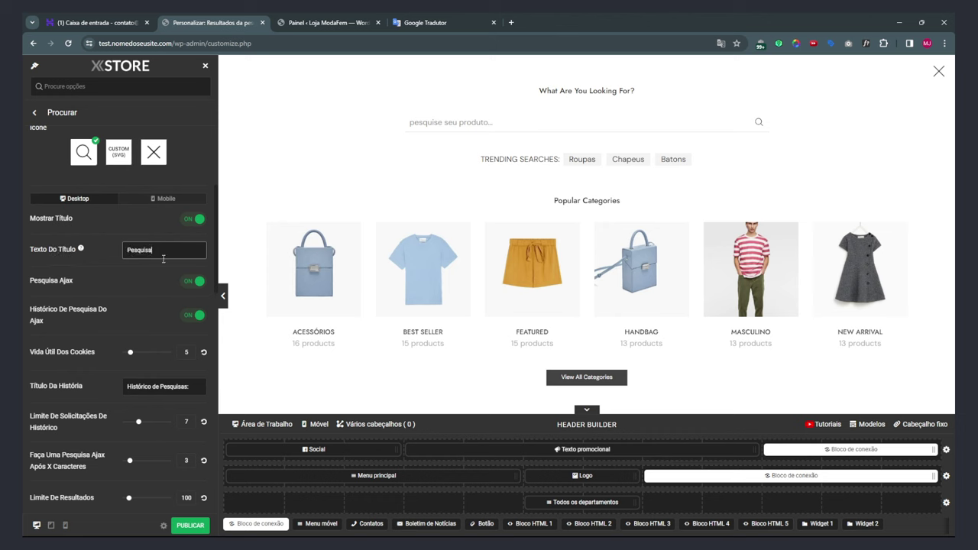
left_click(192, 282)
left_click(192, 282)
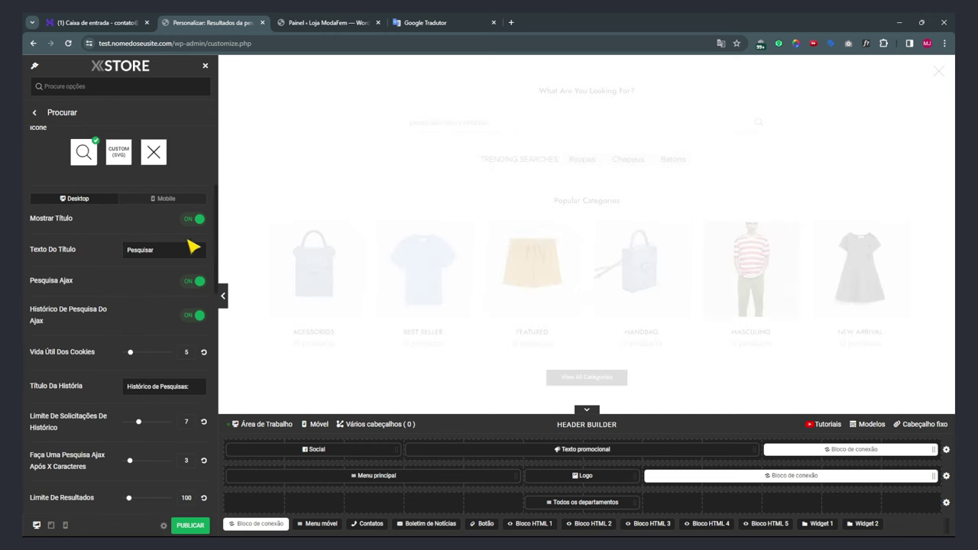
left_click(90, 247)
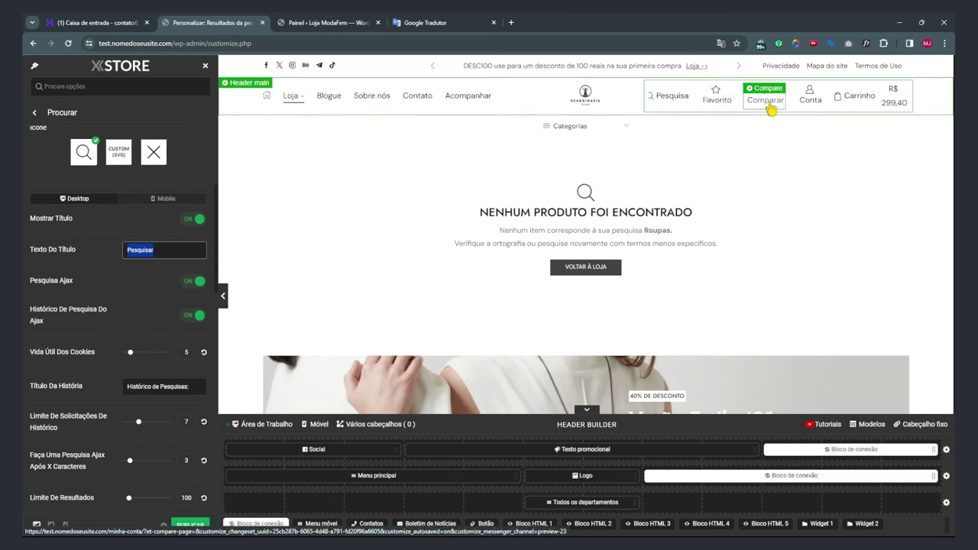
Add Destaque (id 26) and Bolsa (id 27) under Categorias De Produtos as popular categories.
scroll(115, 336, "down", 2)
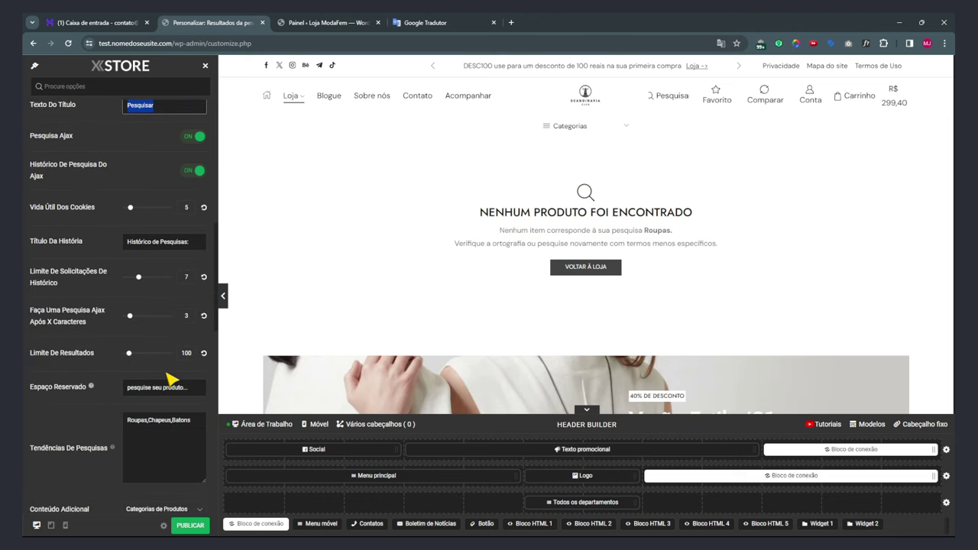
scroll(156, 412, "down", 3)
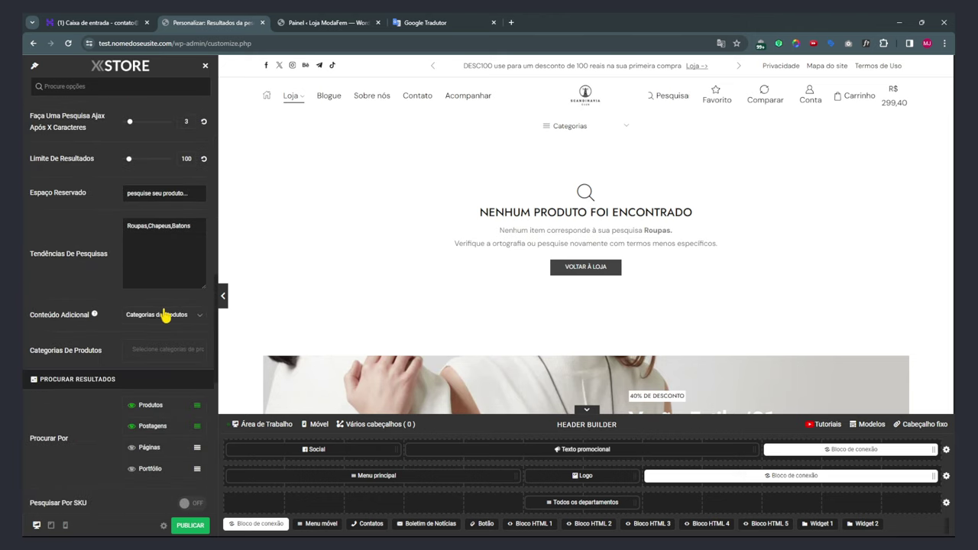
left_click(153, 352)
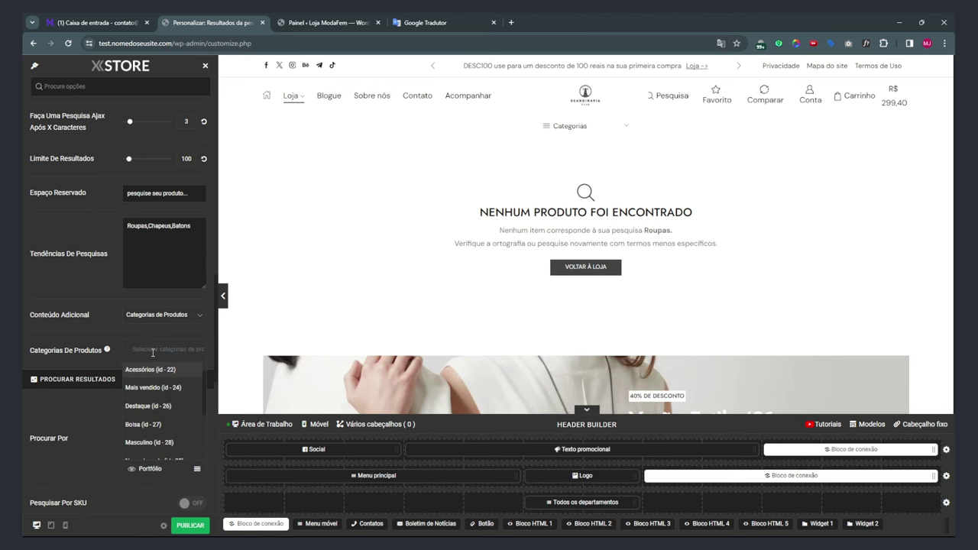
left_click(146, 379)
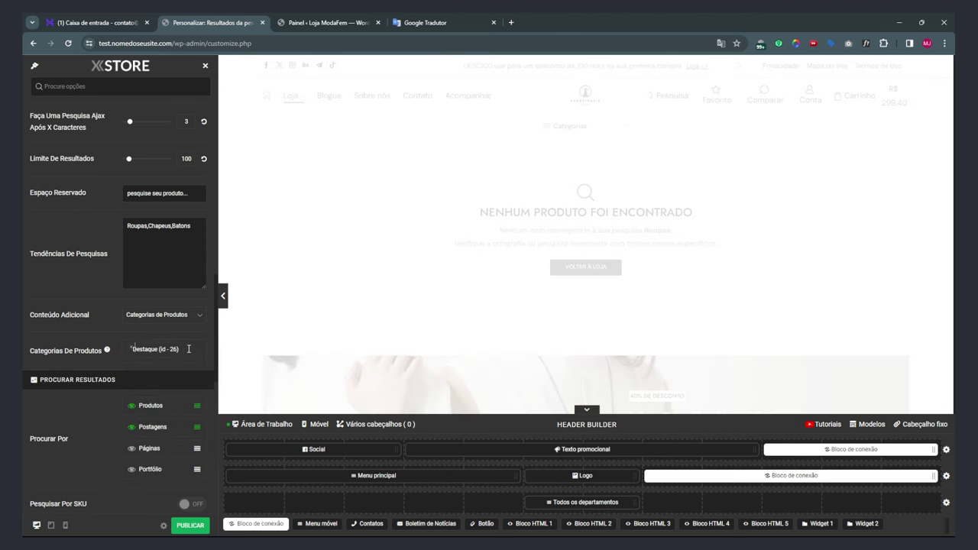
left_click(156, 350)
left_click(145, 428)
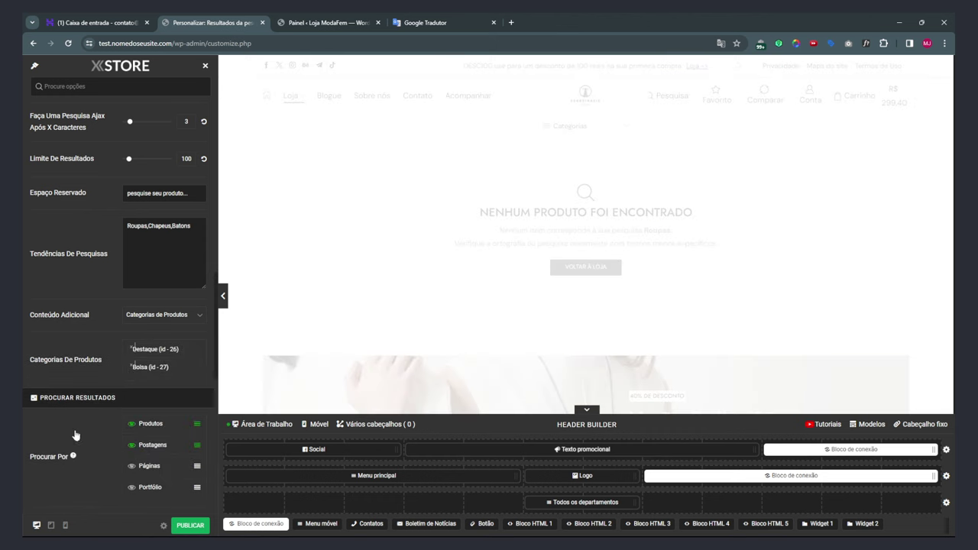
Disable Postagens under Procurar Por so the search covers products only.
scroll(92, 408, "down", 2)
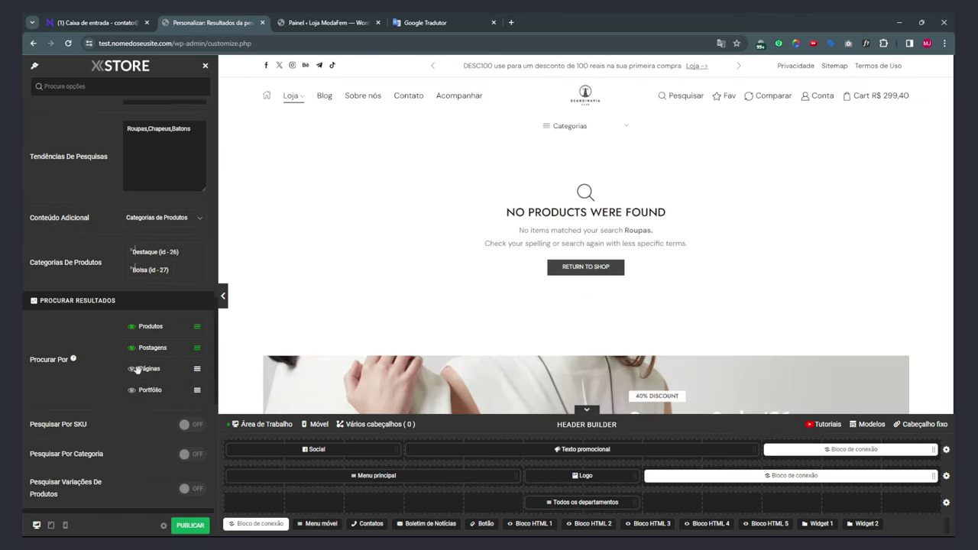
left_click(132, 348)
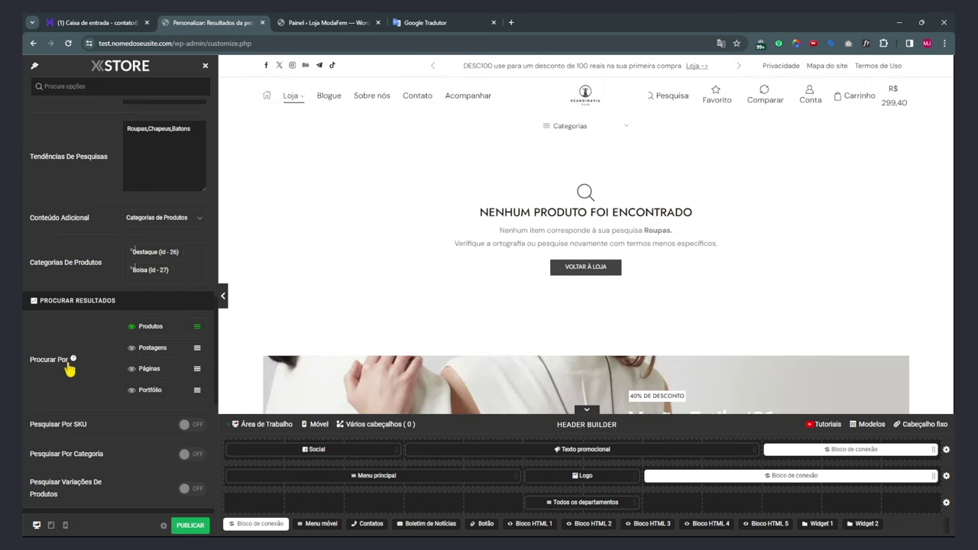
scroll(70, 372, "down", 3)
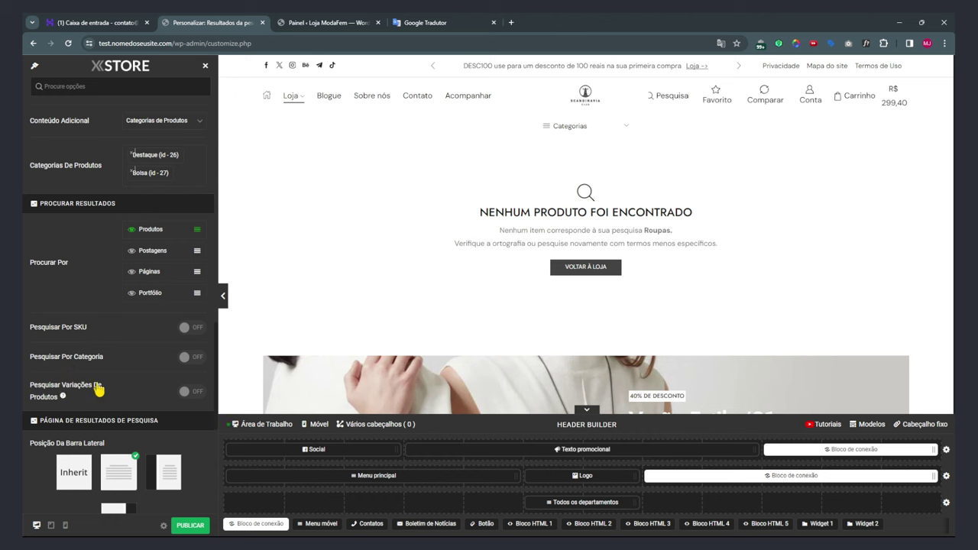
scroll(122, 344, "down", 6)
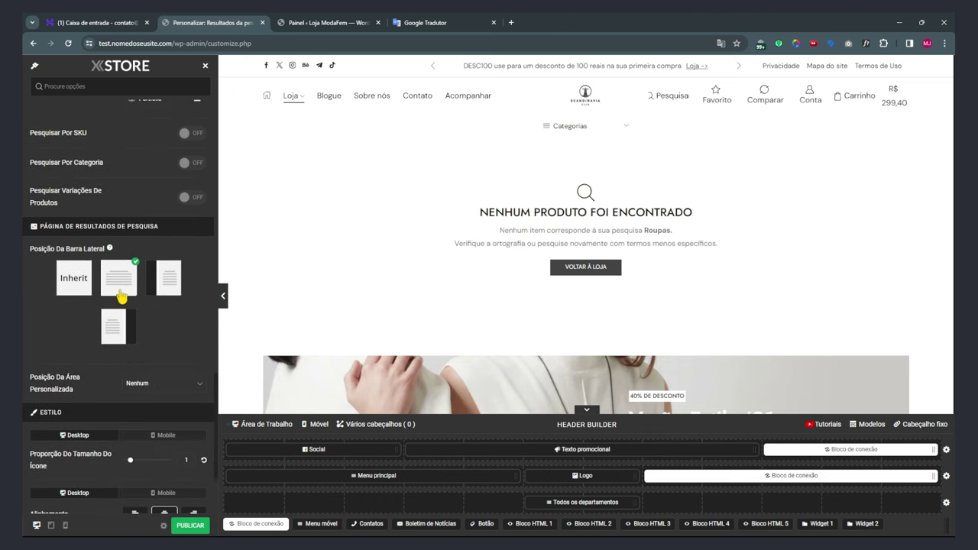
scroll(122, 286, "down", 3)
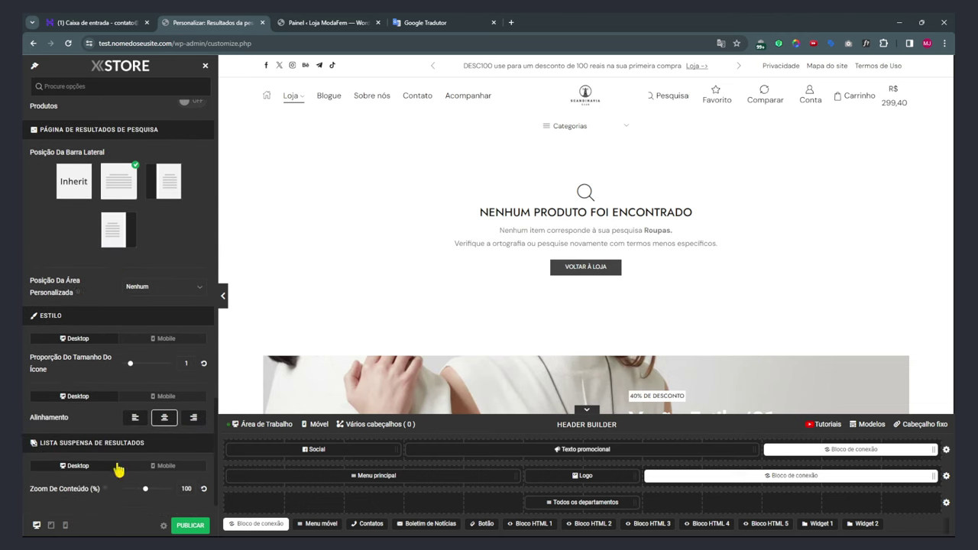
scroll(76, 443, "up", 15)
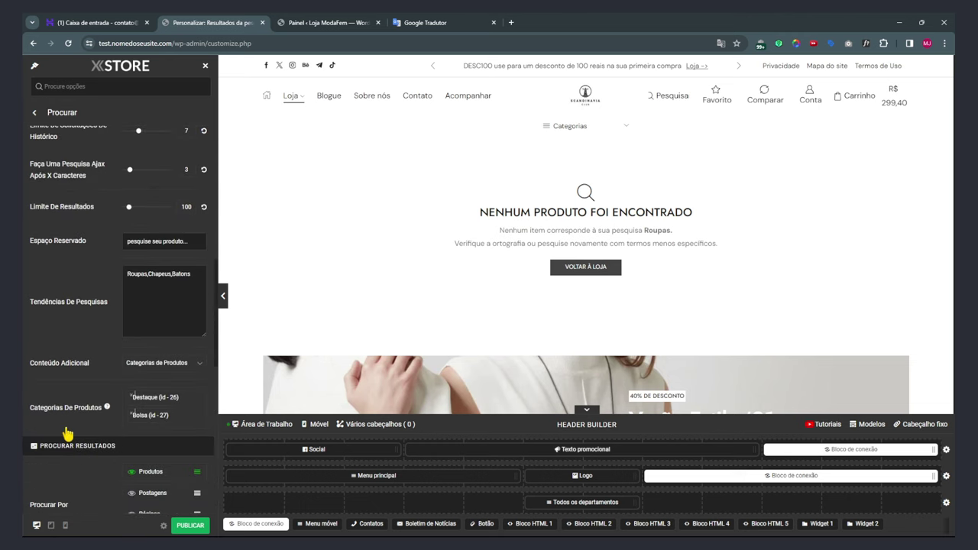
Reset Chrome's translation to Idioma detectado, then publish the Search element settings with PUBLICAR.
left_click(720, 44)
left_click(622, 64)
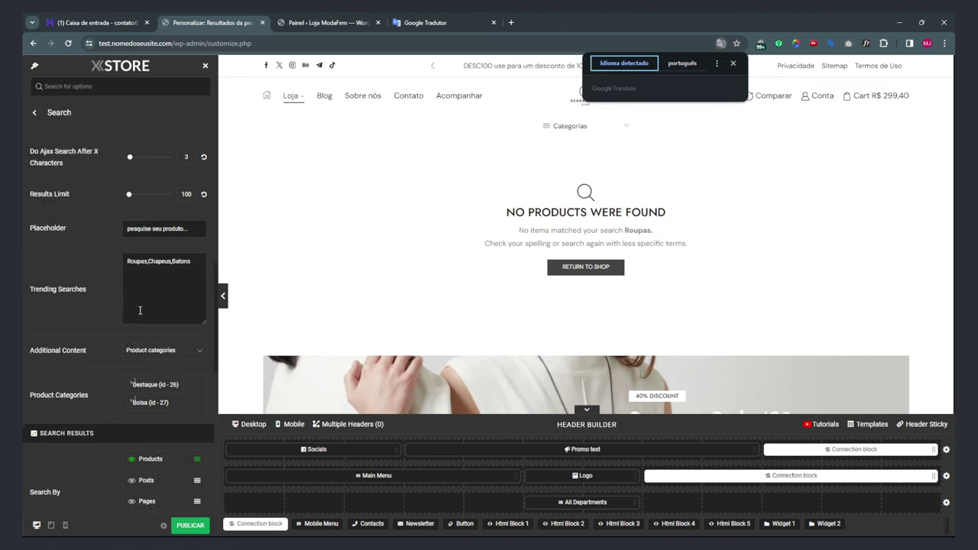
scroll(102, 315, "up", 18)
scroll(100, 315, "up", 1)
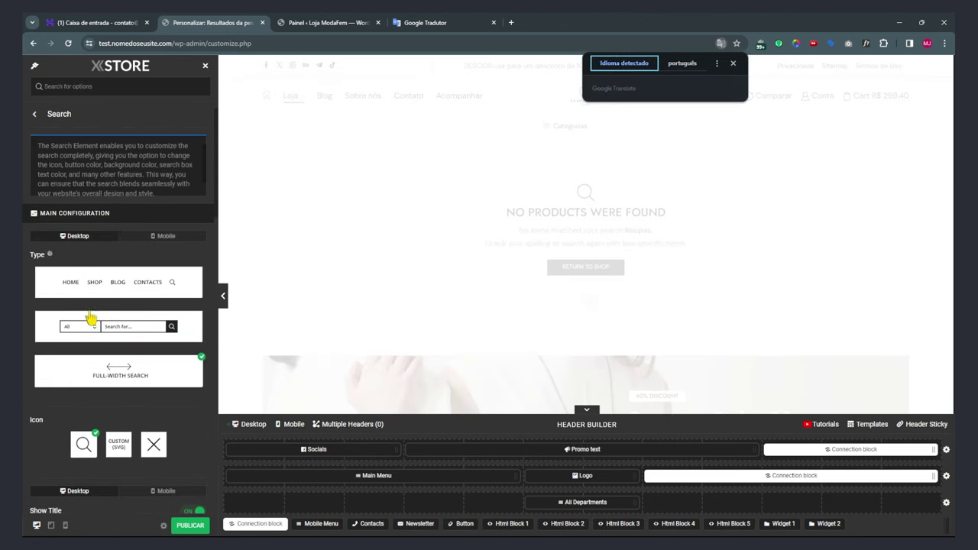
left_click(189, 526)
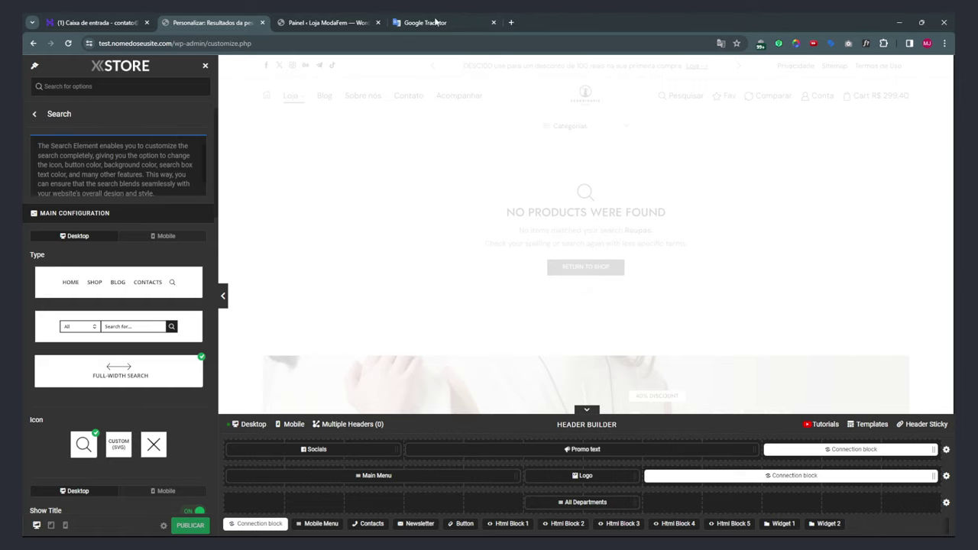
left_click(332, 23)
On the live Loja ModaFem store, try the Roupas, Chapeus and Batons trending searches and check the Featured and Handbag categories.
left_click(73, 62)
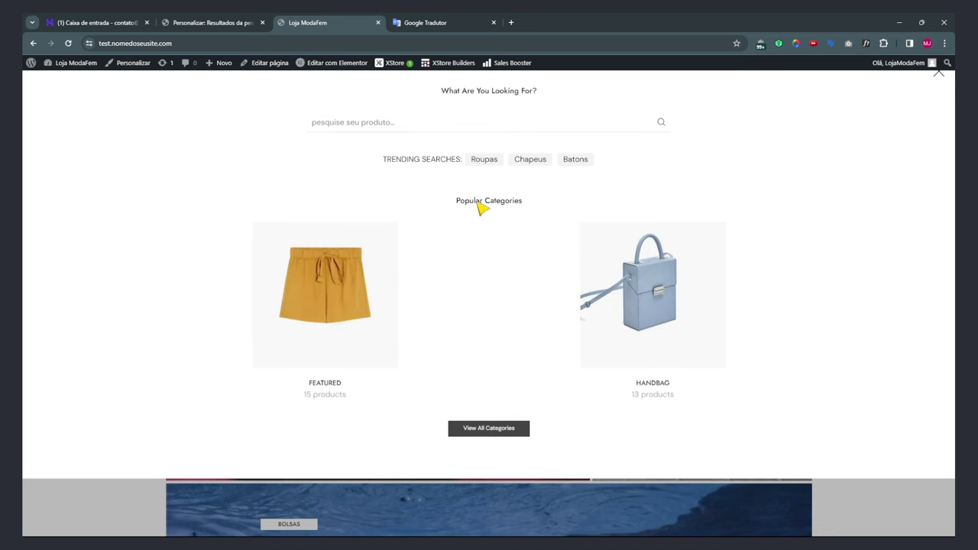
left_click(482, 160)
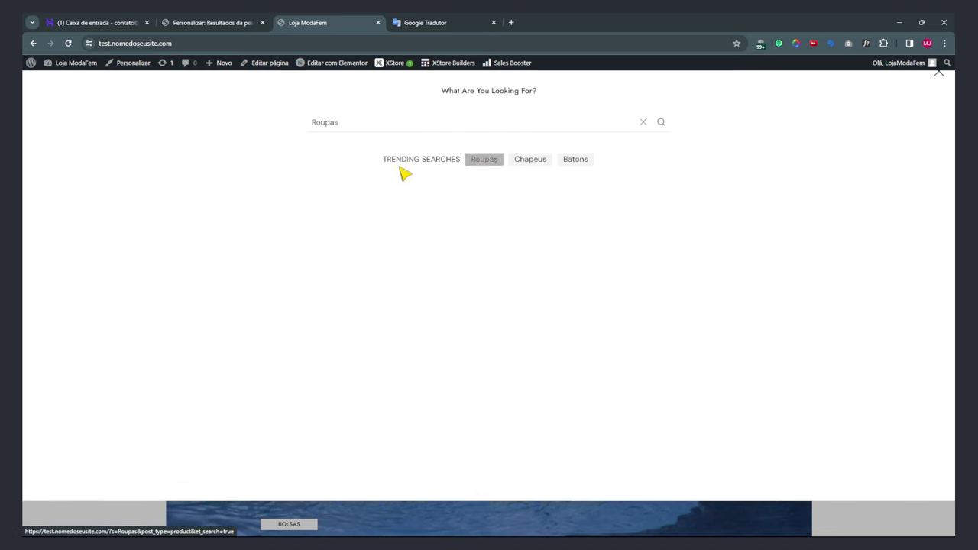
left_click(527, 161)
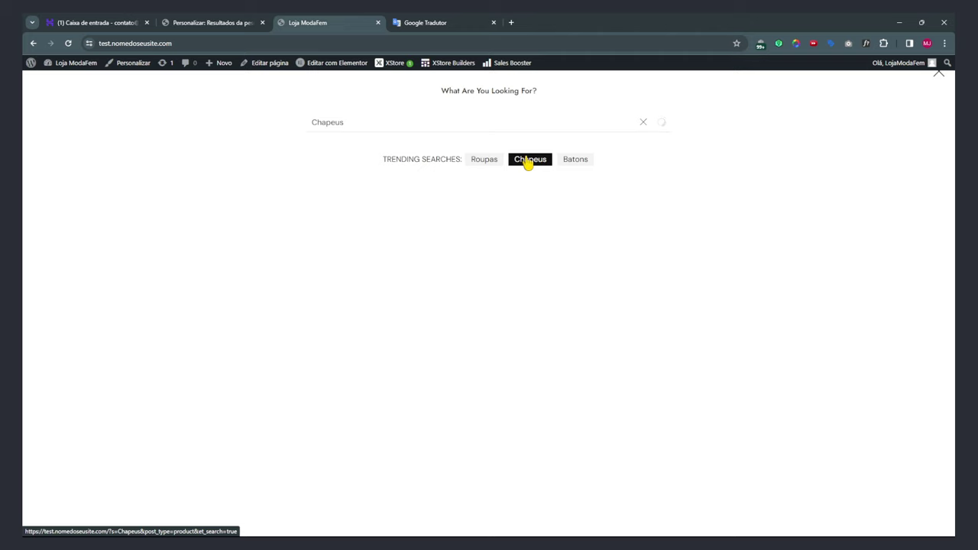
left_click(566, 162)
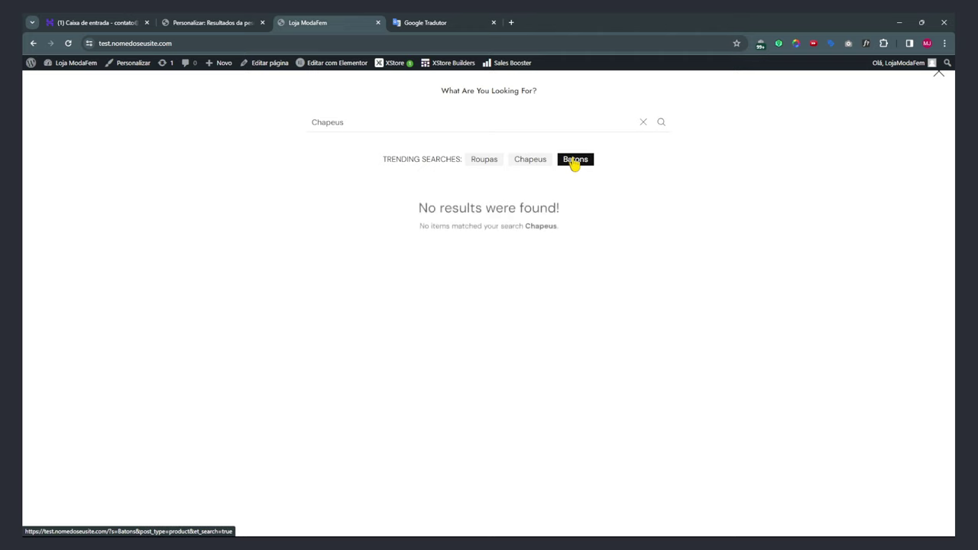
left_click(644, 122)
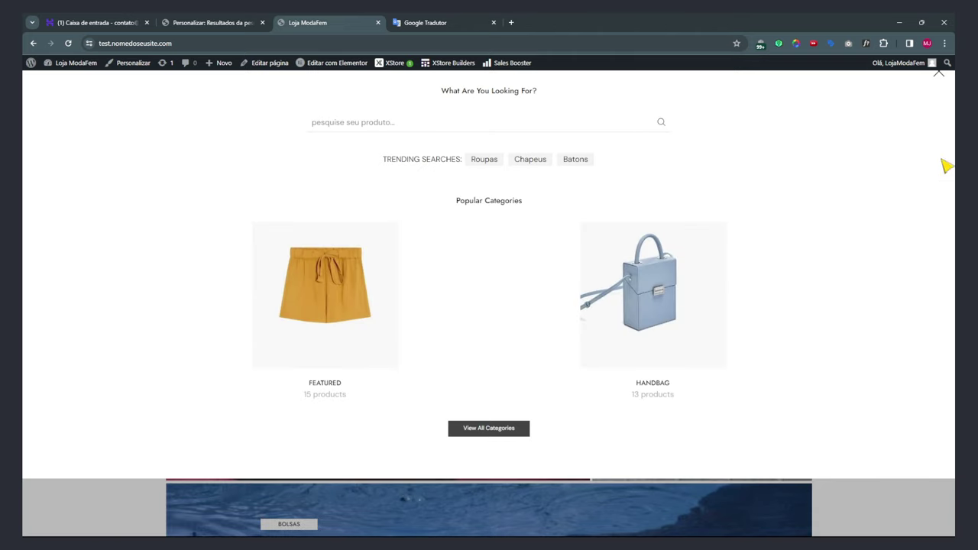
left_click(939, 73)
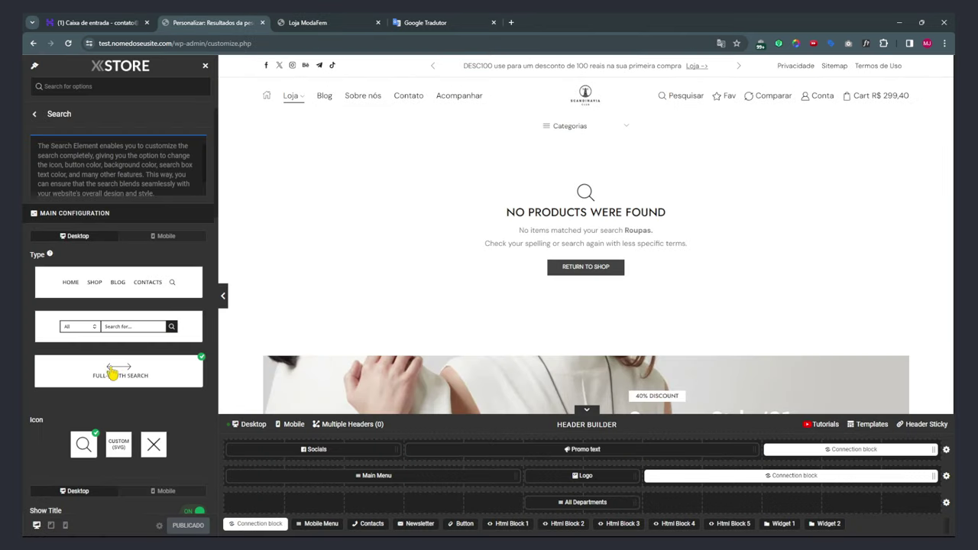
left_click(158, 327)
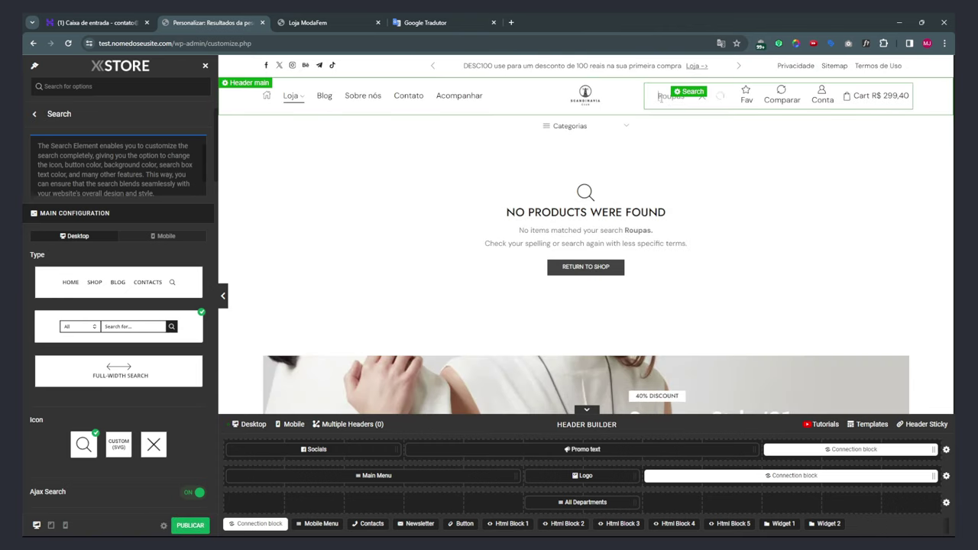
left_click(127, 372)
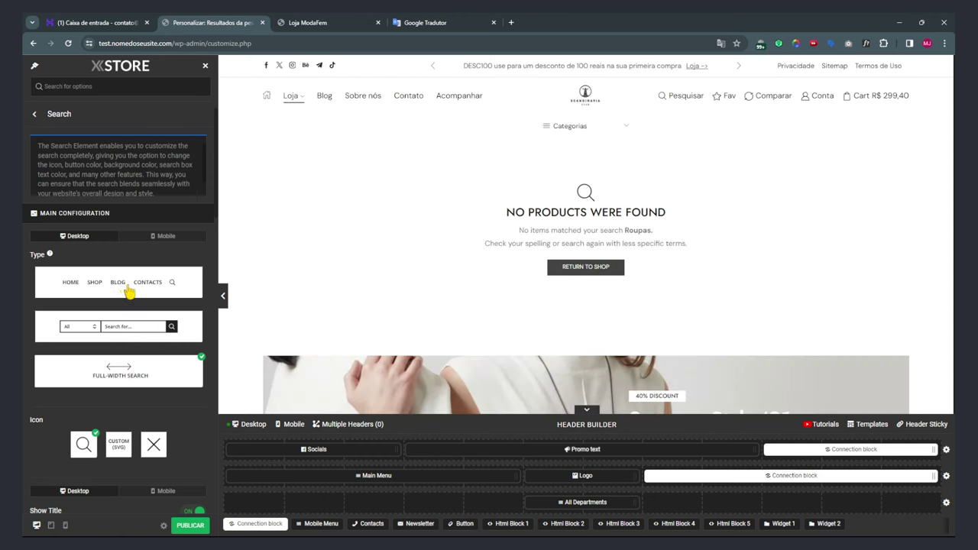
left_click(172, 287)
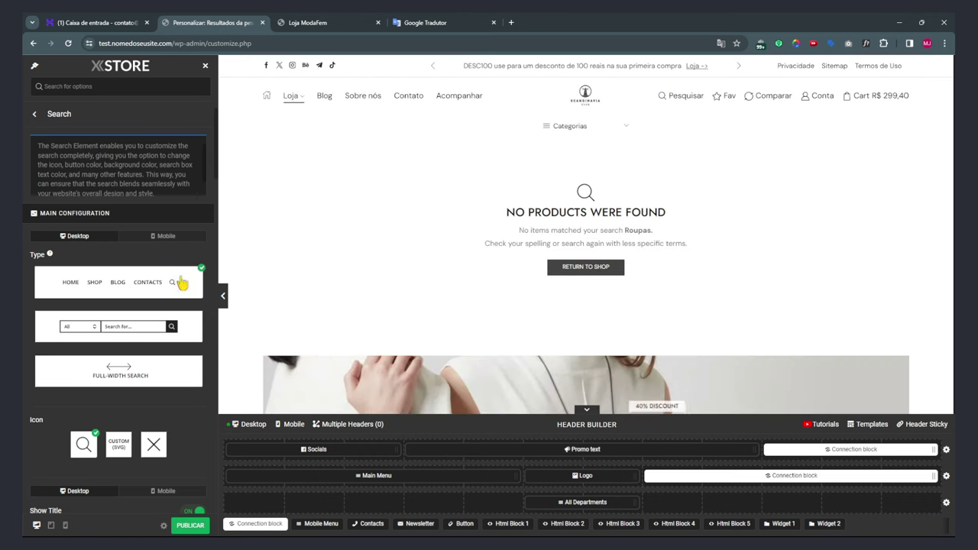
mouse_move(676, 100)
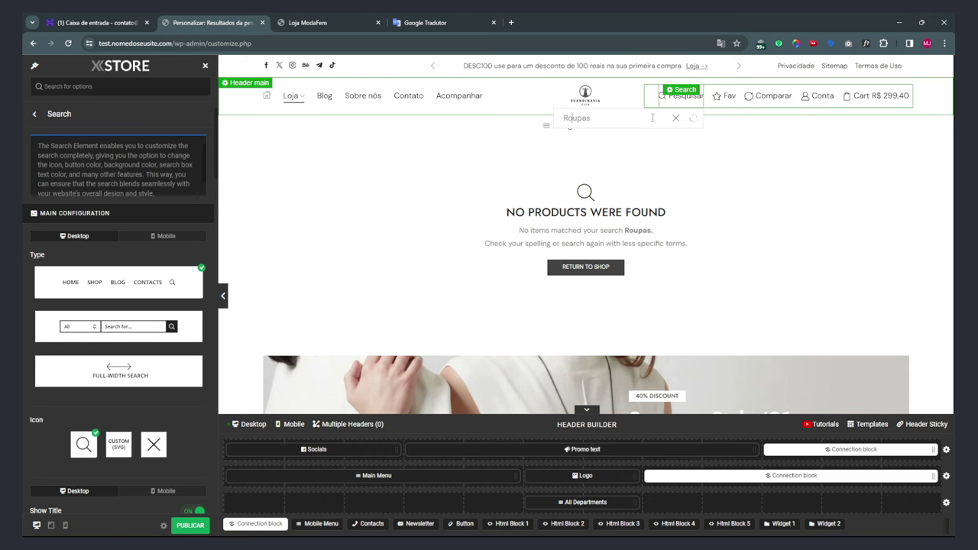
left_click(120, 374)
scroll(149, 386, "down", 2)
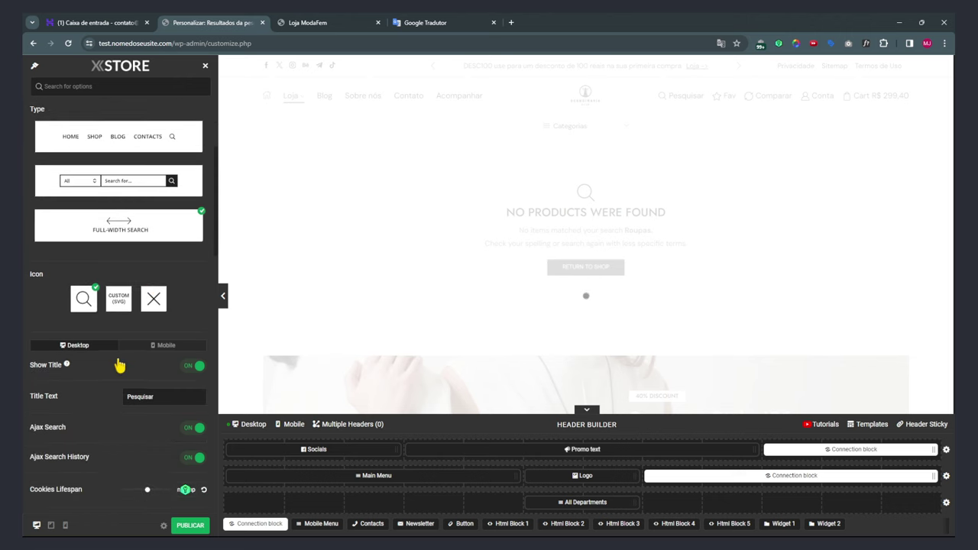
scroll(120, 366, "down", 3)
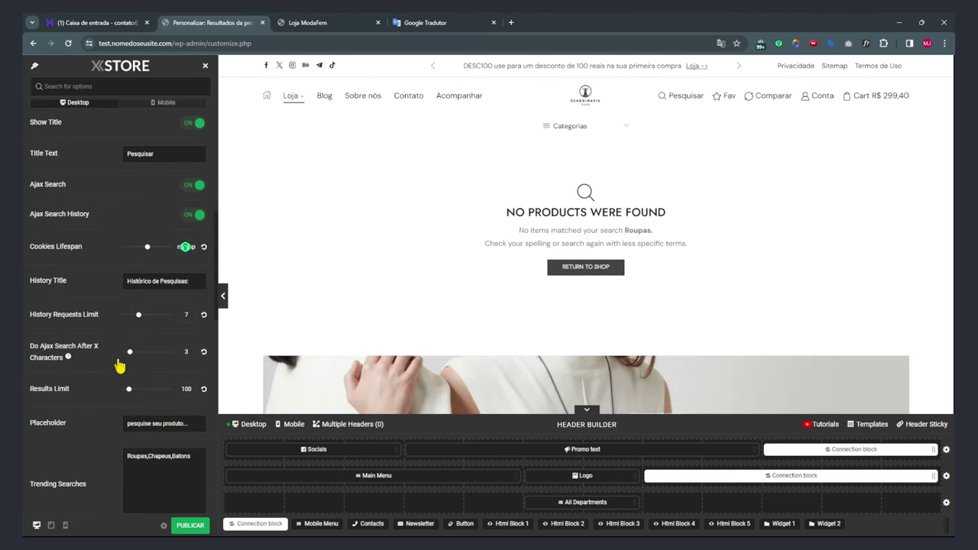
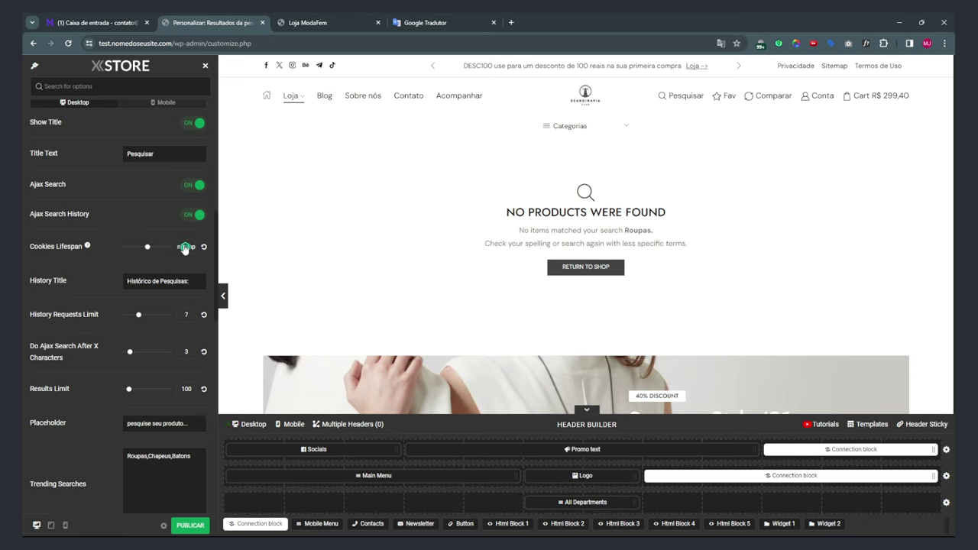
Go back to the header elements list and open the Account element's settings.
scroll(104, 339, "down", 5)
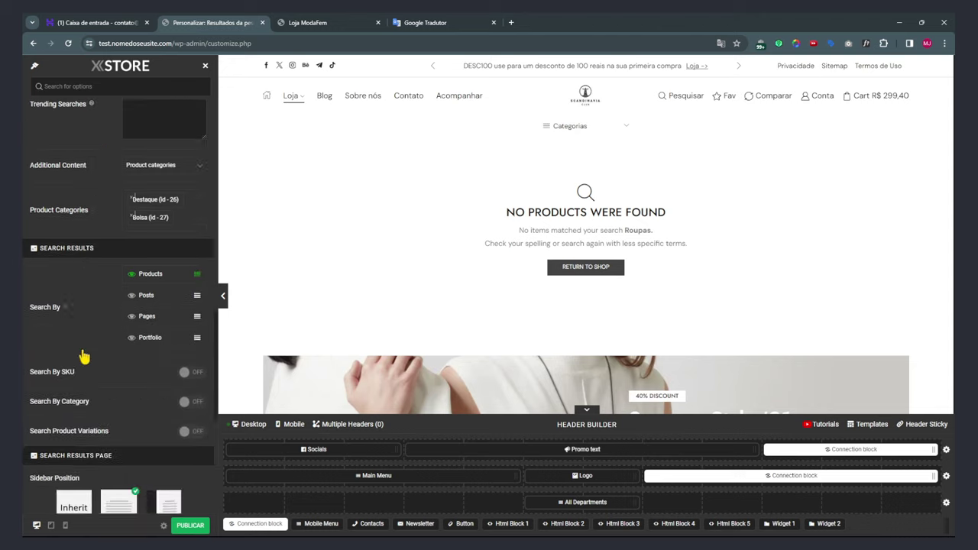
scroll(69, 374, "up", 10)
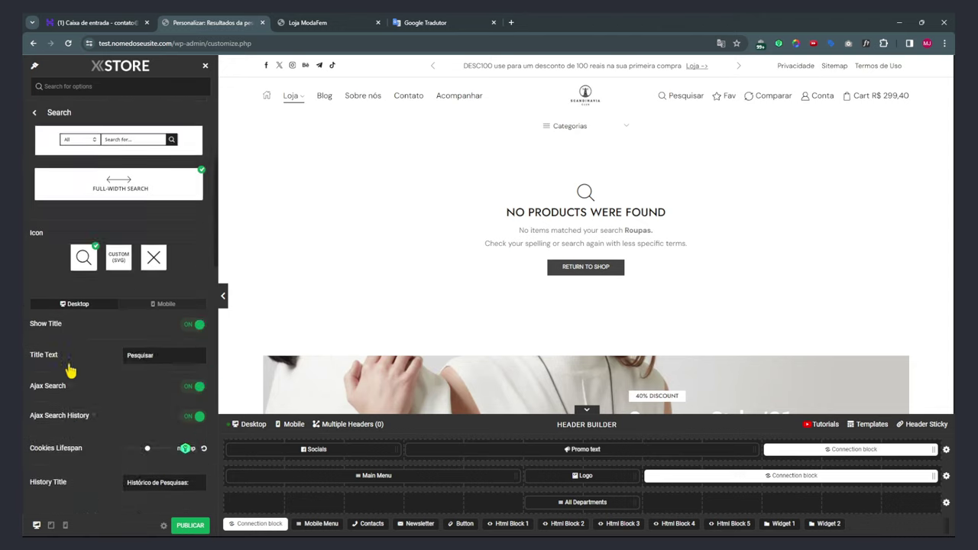
left_click(35, 117)
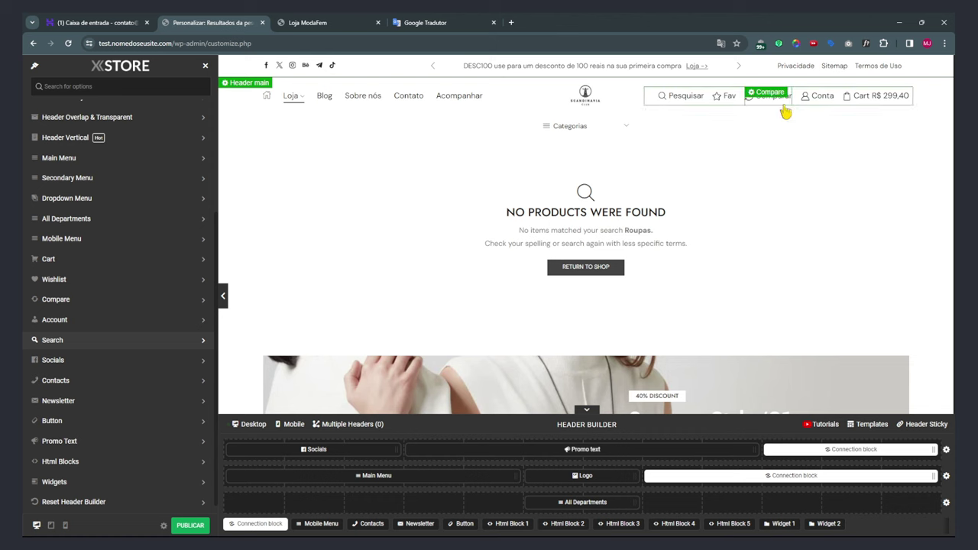
left_click(831, 98)
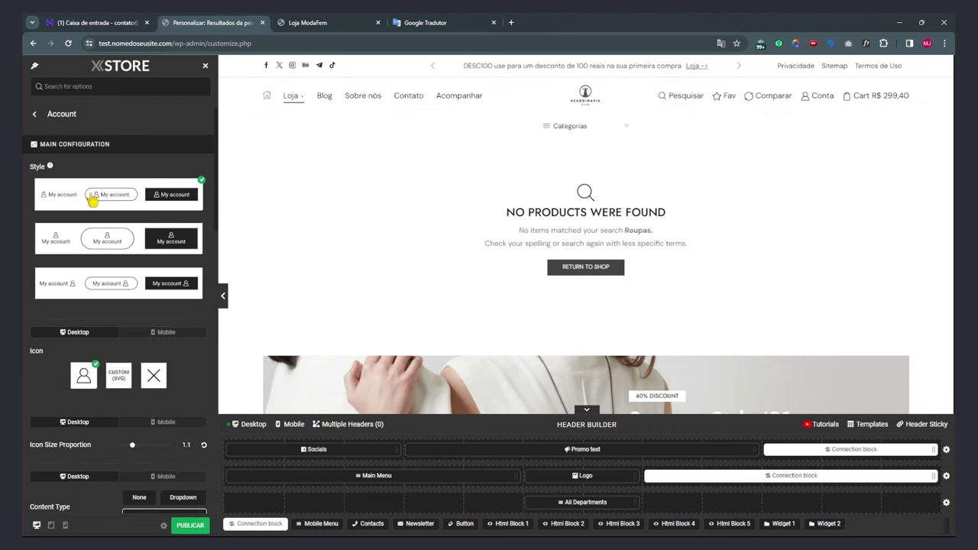
Delete the 'Conta' My Account Text, publish, and switch to the live ModaFem store tab.
scroll(122, 443, "down", 2)
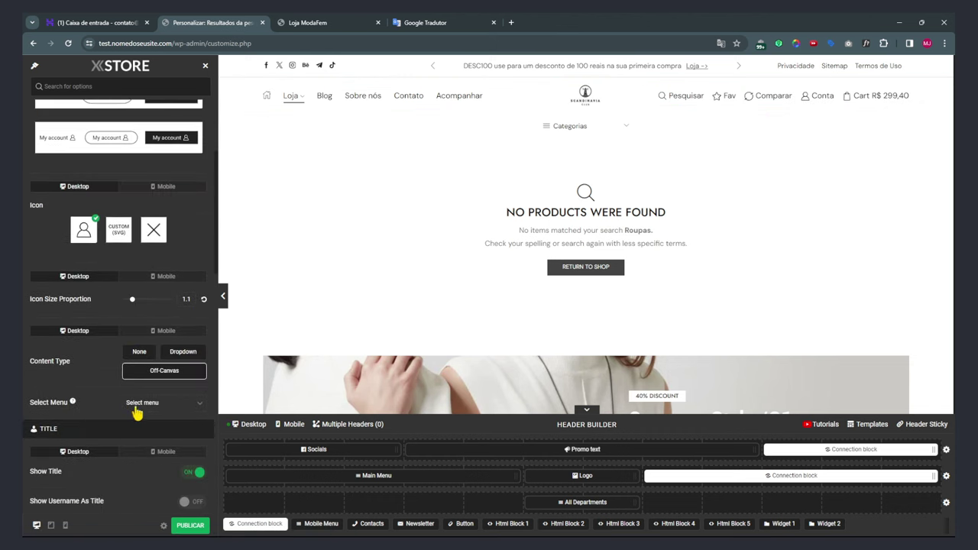
scroll(102, 400, "down", 2)
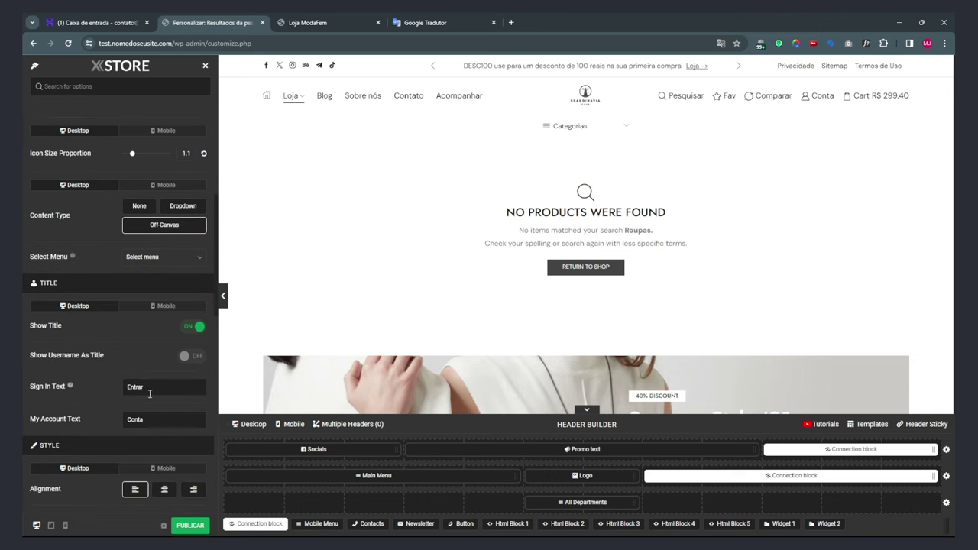
double_click(132, 420)
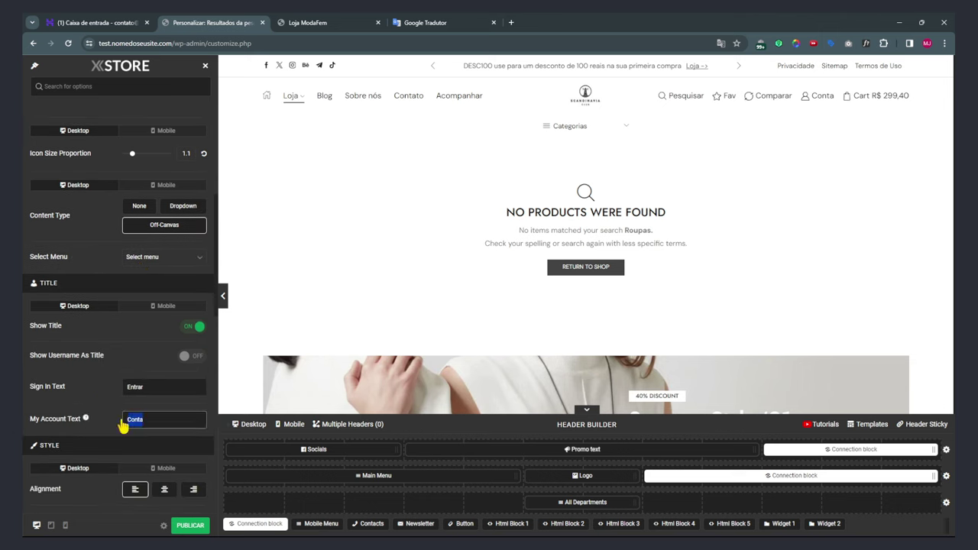
key("BackSpace")
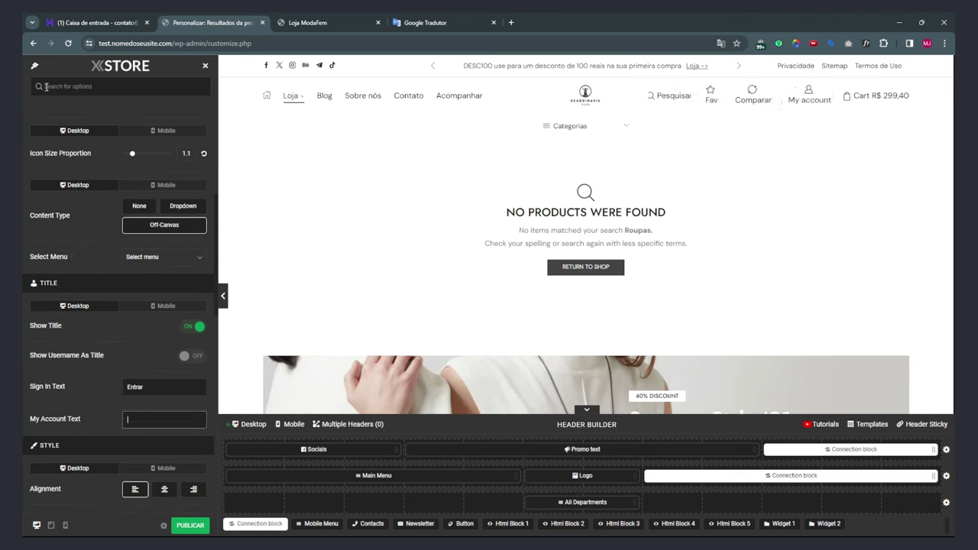
left_click(191, 526)
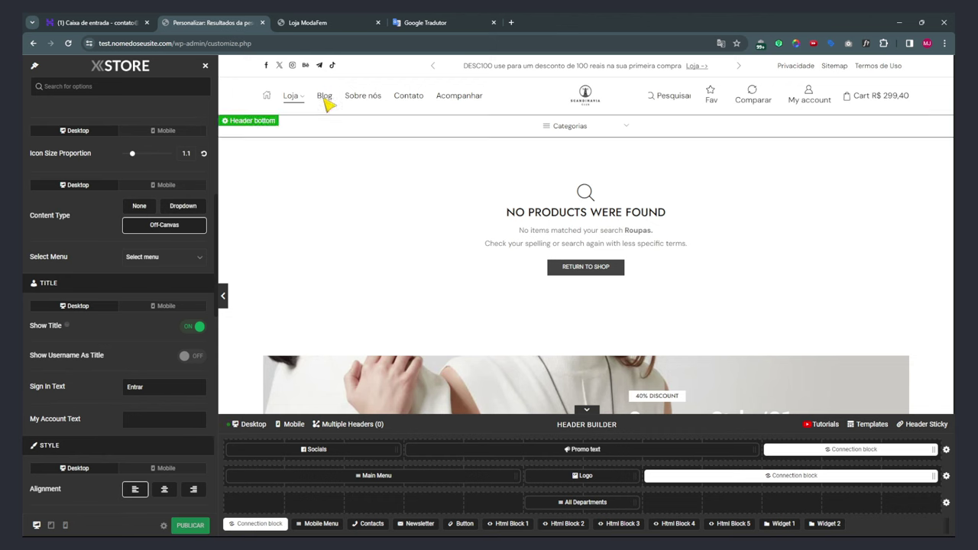
left_click(341, 23)
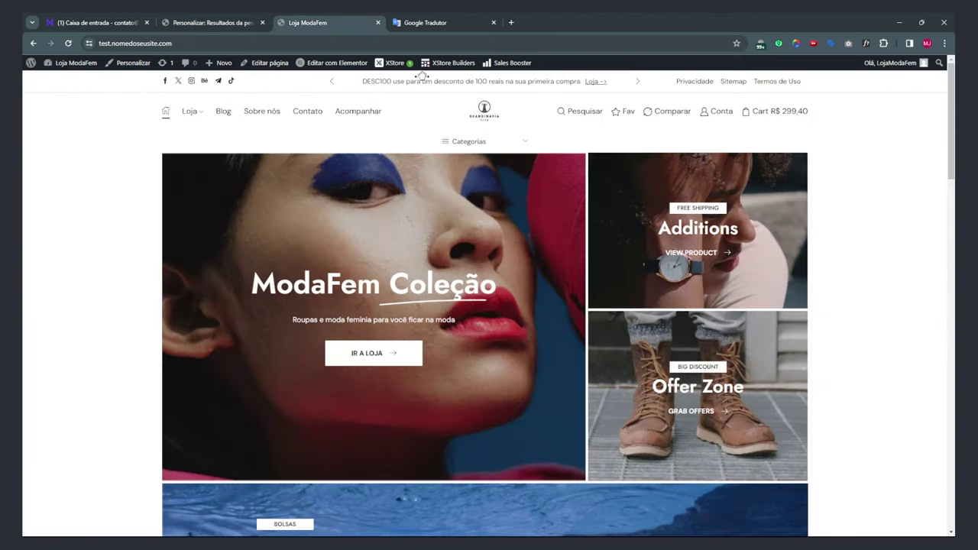
Reload the live store, then restore the account label to 'Conta' and return to header elements.
left_click(490, 113)
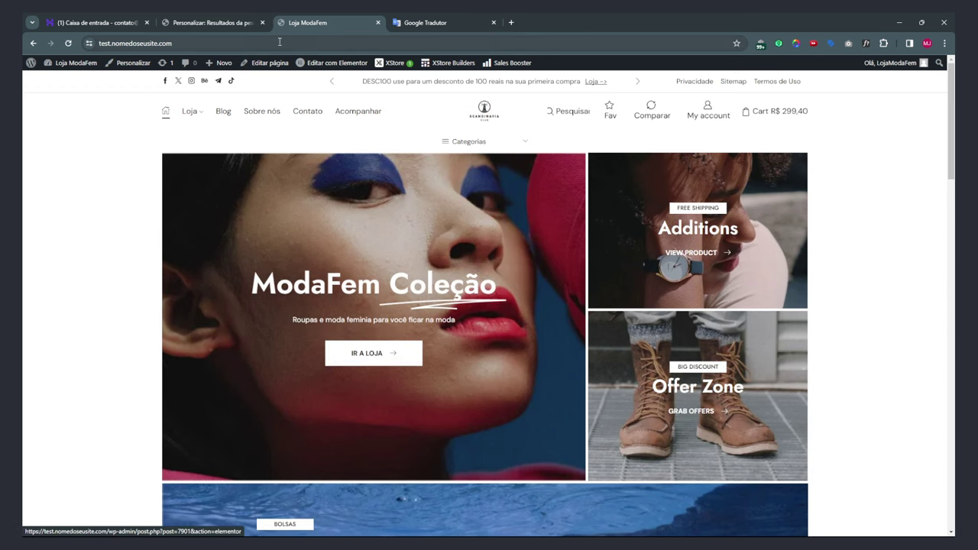
left_click(225, 28)
left_click(138, 417)
type("q")
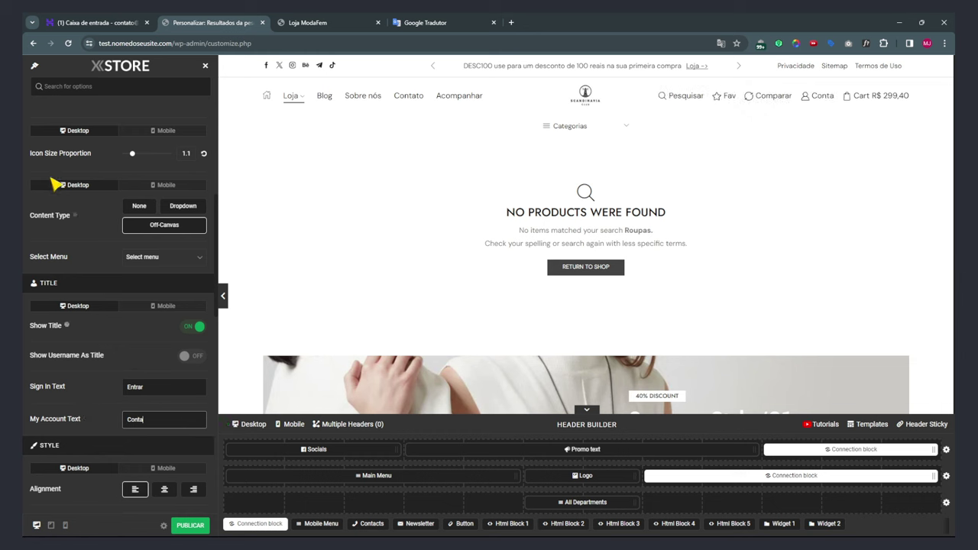
scroll(68, 172, "up", 2)
scroll(62, 145, "up", 3)
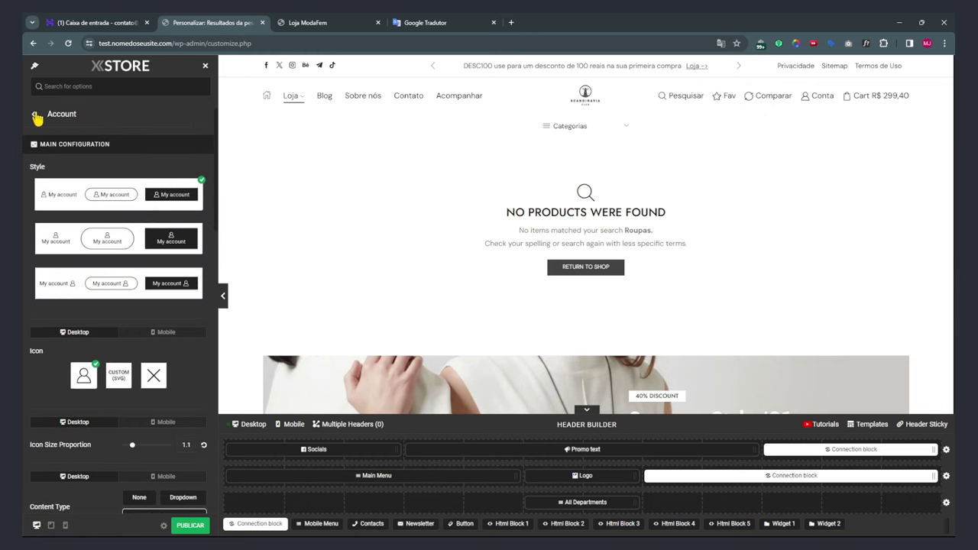
left_click(36, 115)
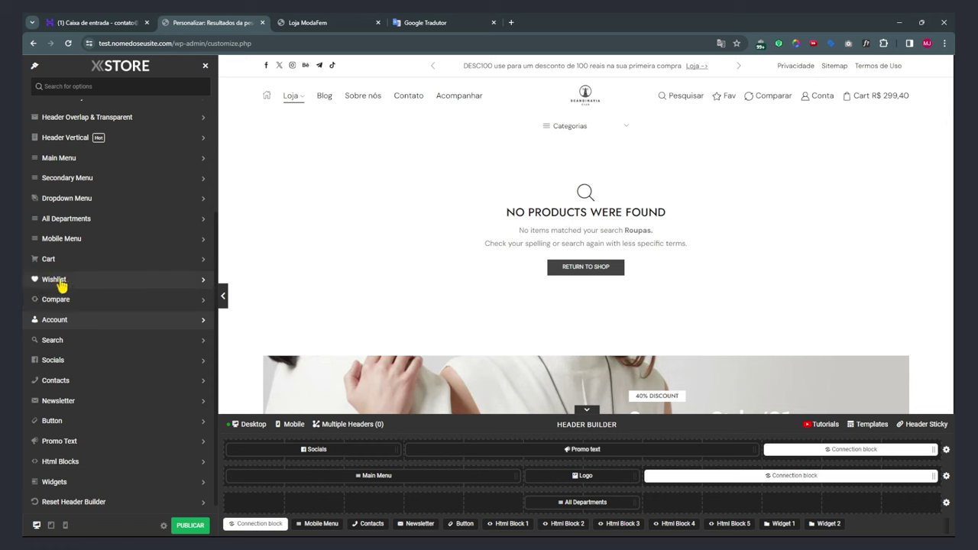
left_click(58, 260)
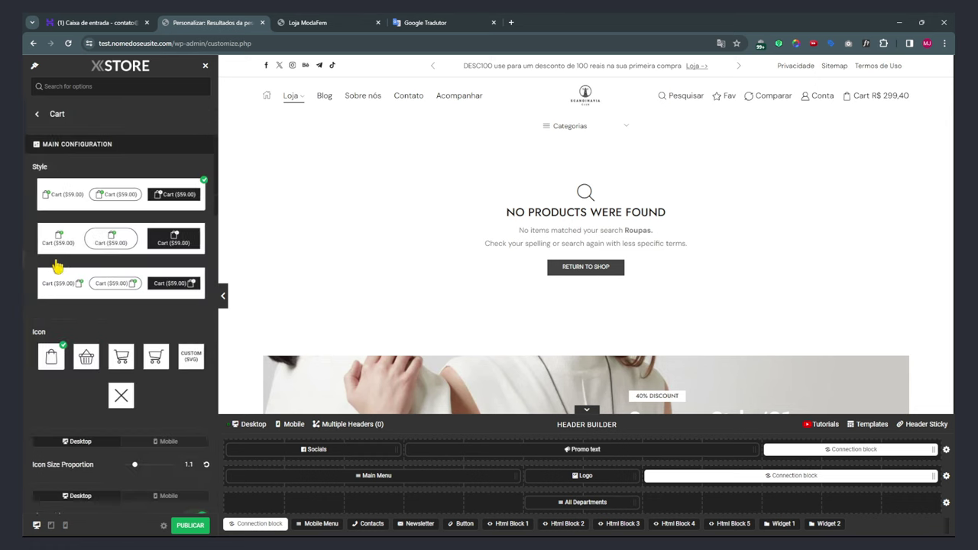
scroll(145, 349, "down", 10)
scroll(114, 268, "up", 8)
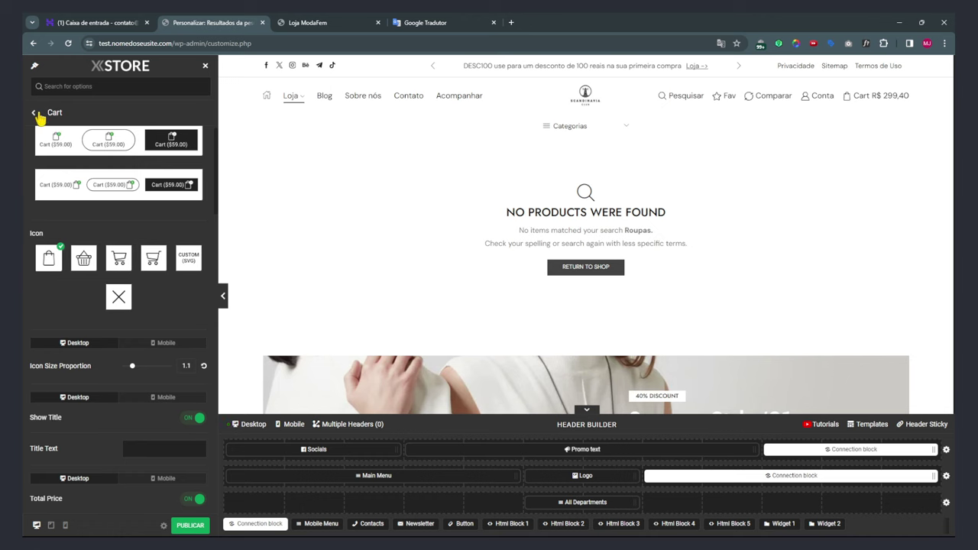
left_click(37, 114)
left_click(59, 280)
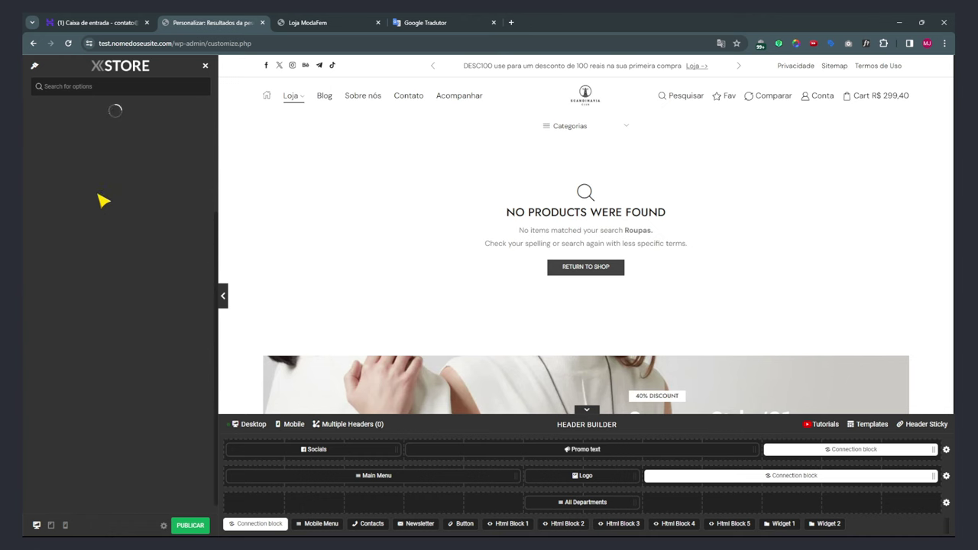
scroll(115, 205, "down", 2)
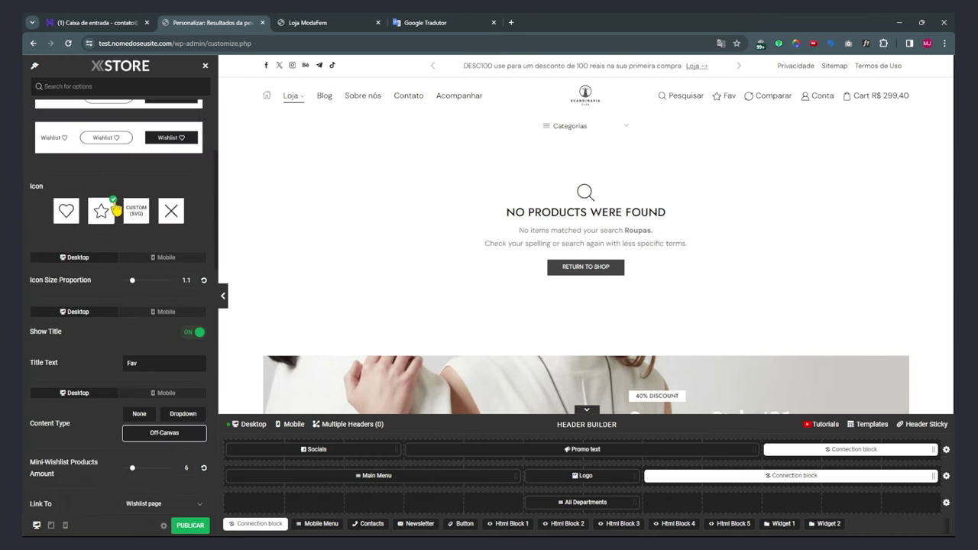
scroll(113, 210, "up", 3)
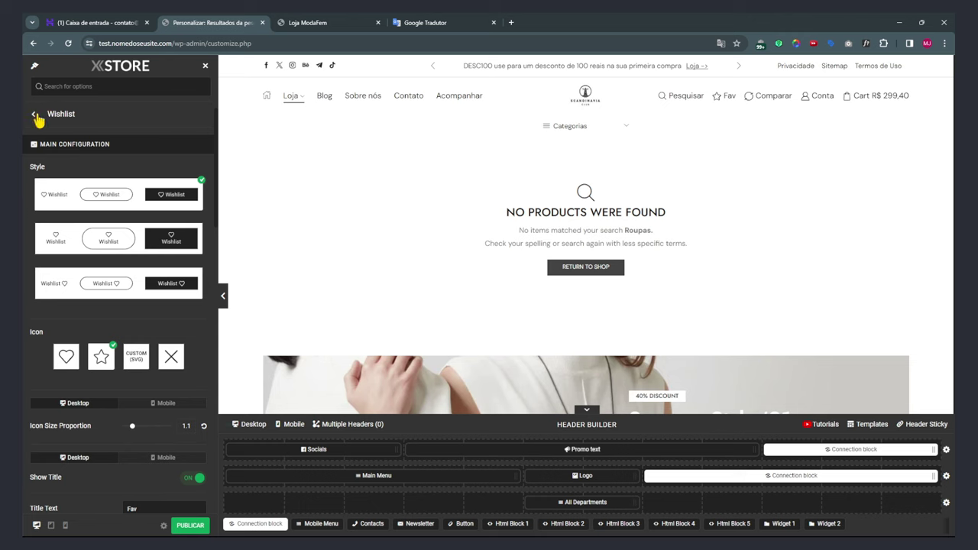
left_click(37, 113)
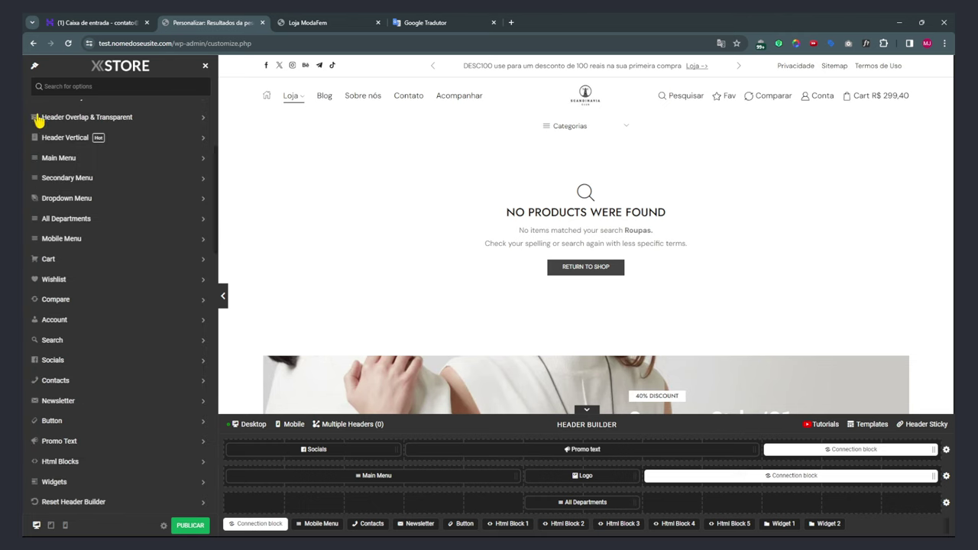
left_click(65, 304)
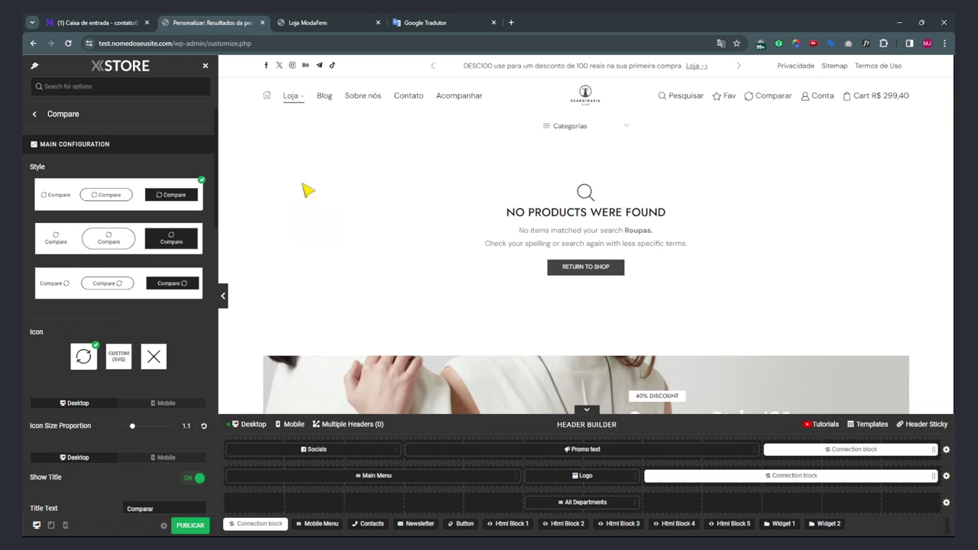
scroll(155, 304, "down", 3)
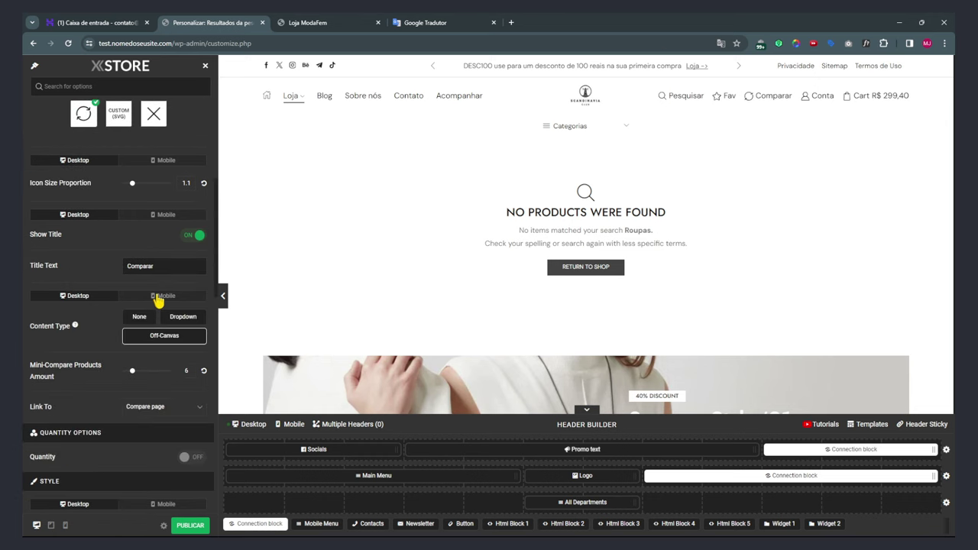
scroll(156, 300, "down", 2)
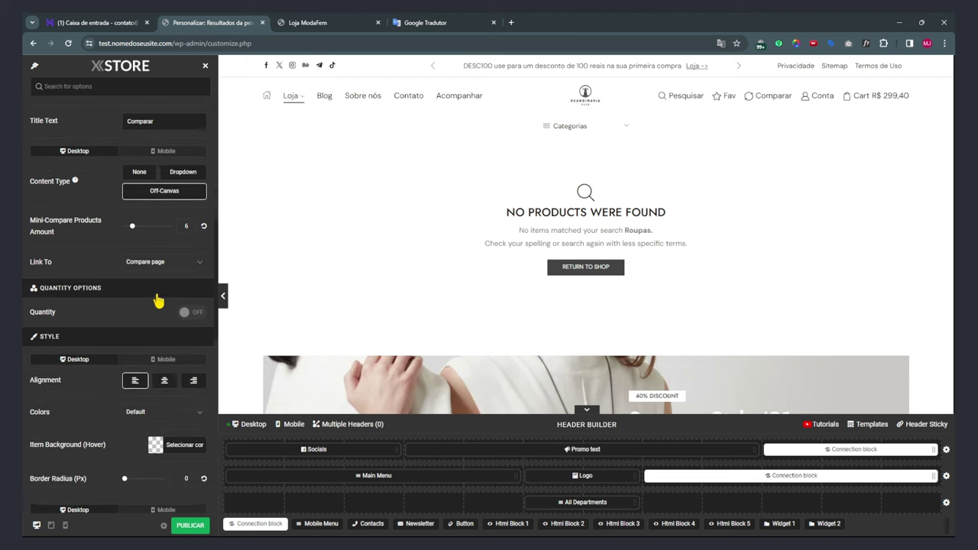
scroll(86, 290, "down", 4)
scroll(86, 298, "up", 8)
scroll(82, 304, "up", 1)
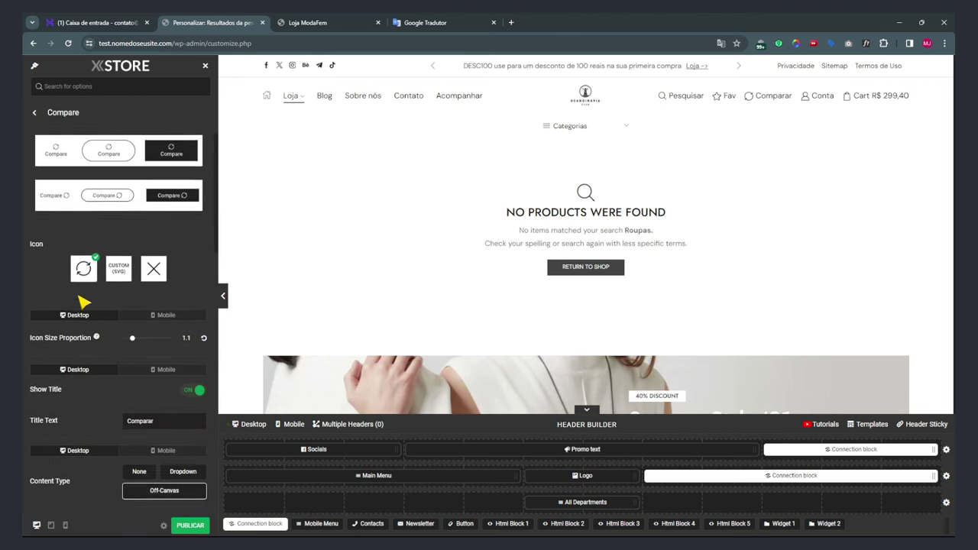
left_click(30, 114)
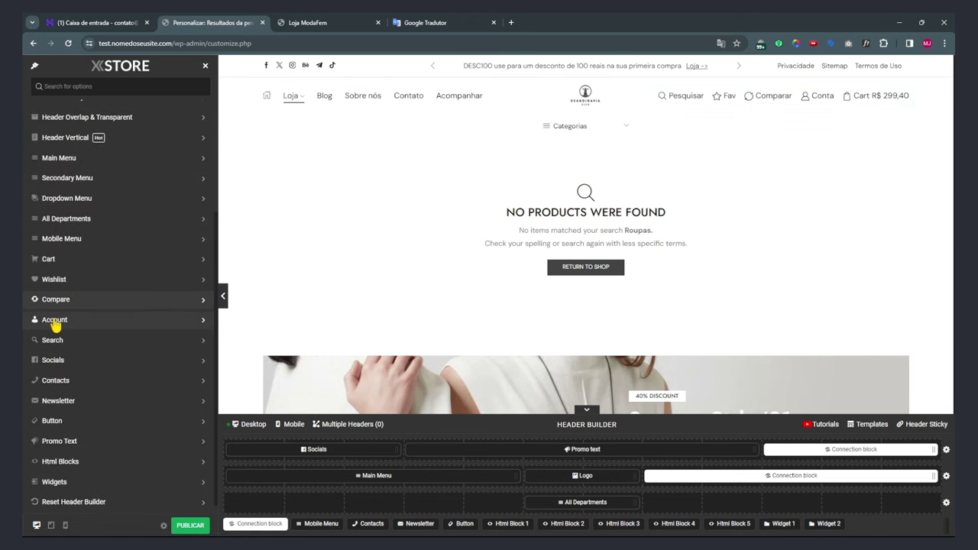
left_click(56, 364)
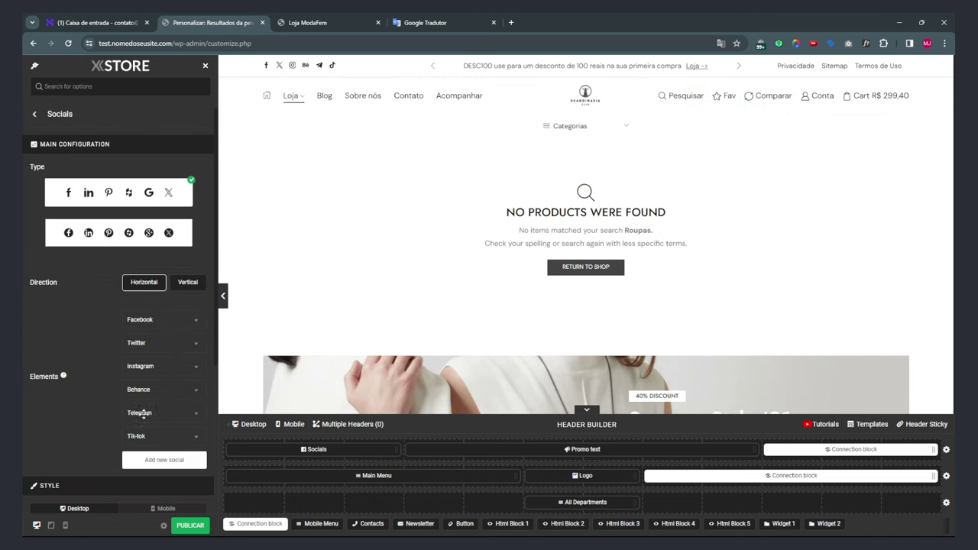
scroll(145, 431, "down", 2)
left_click(197, 228)
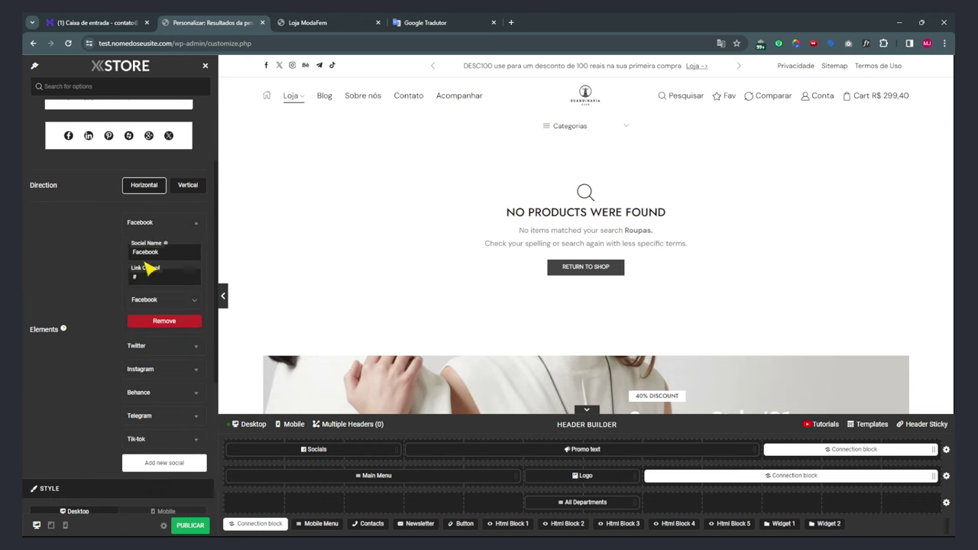
left_click_drag(138, 279, 131, 279)
left_click(198, 224)
left_click(191, 223)
left_click(197, 223)
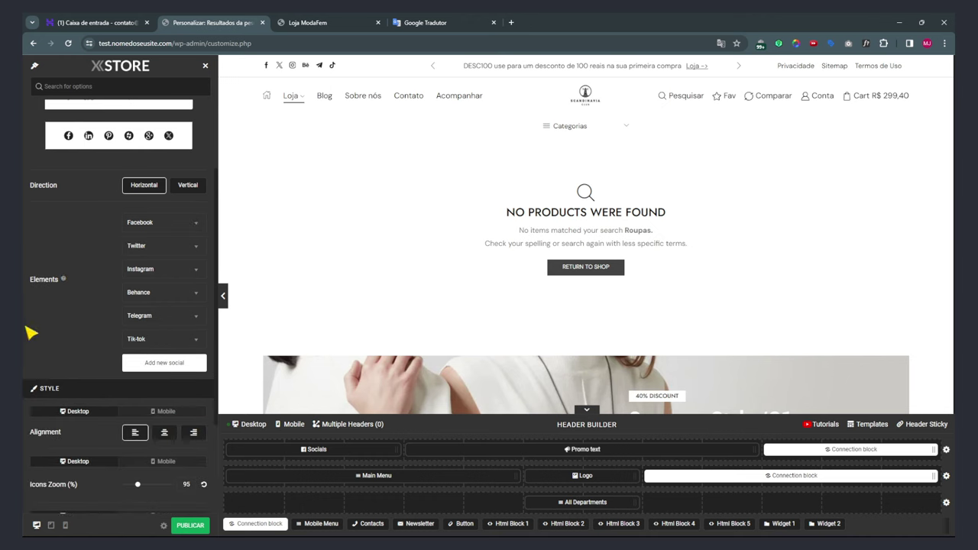
scroll(66, 339, "down", 1)
scroll(91, 386, "up", 3)
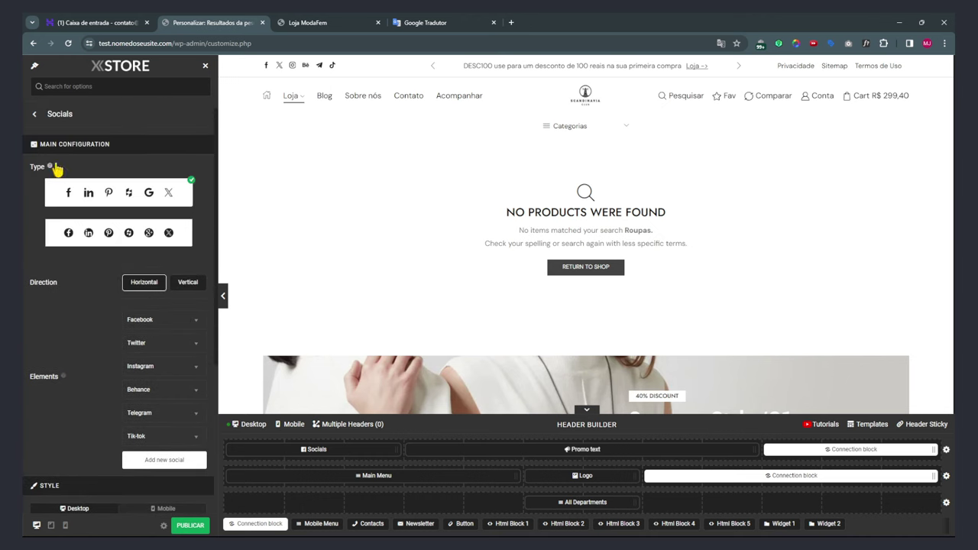
left_click(34, 117)
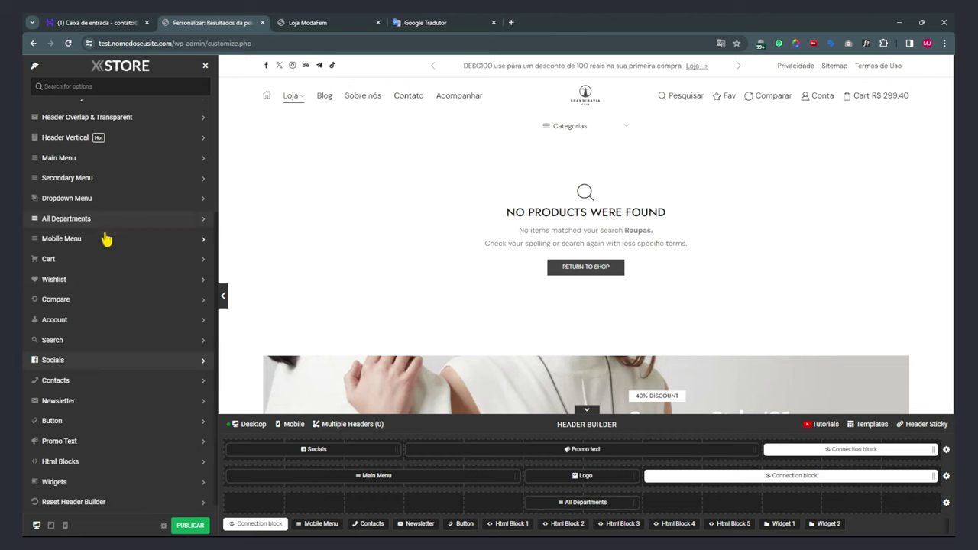
Place Contacts in the bottom header row, preview the home page, and move Contacts to the row's far left.
left_click(67, 382)
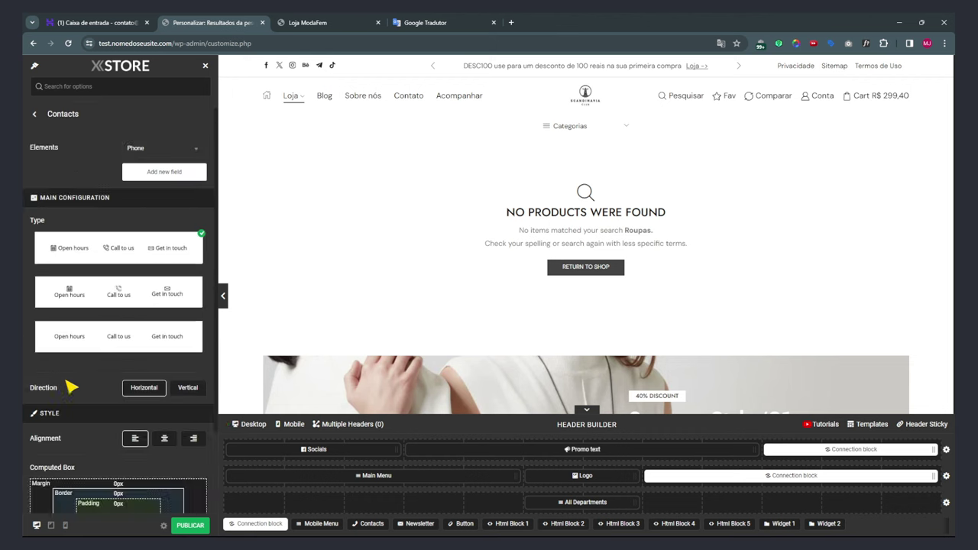
scroll(201, 376, "down", 1)
left_click_drag(372, 523, 489, 497)
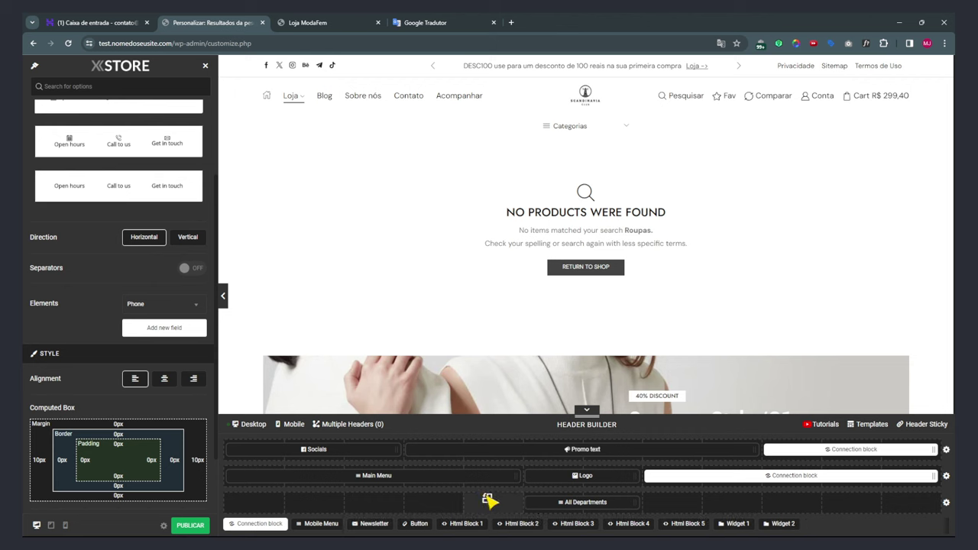
left_click_drag(489, 497, 490, 501)
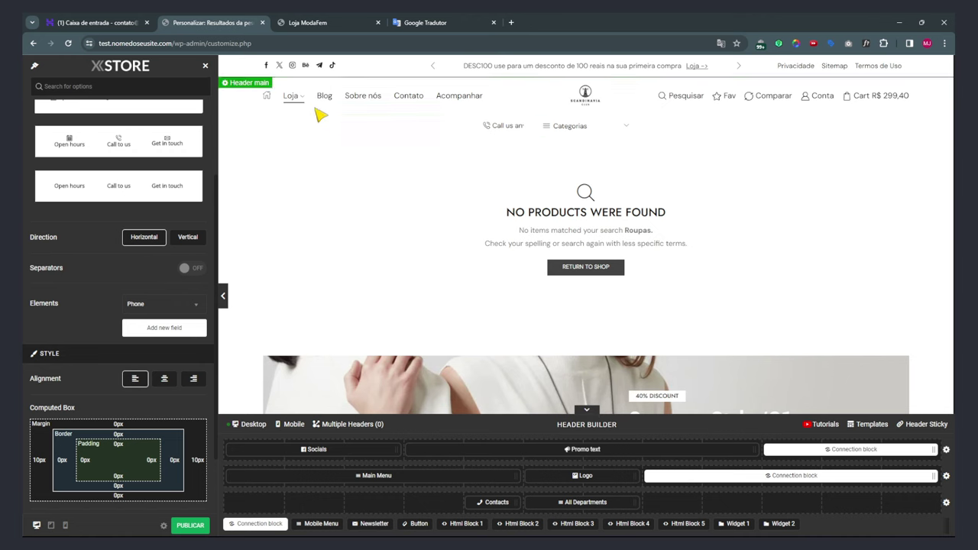
left_click(590, 105)
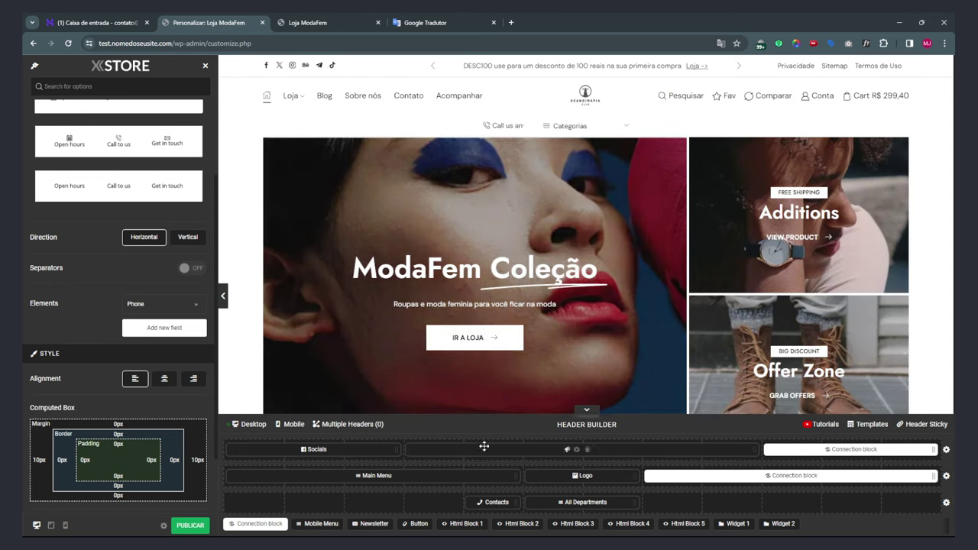
left_click_drag(483, 500, 277, 503)
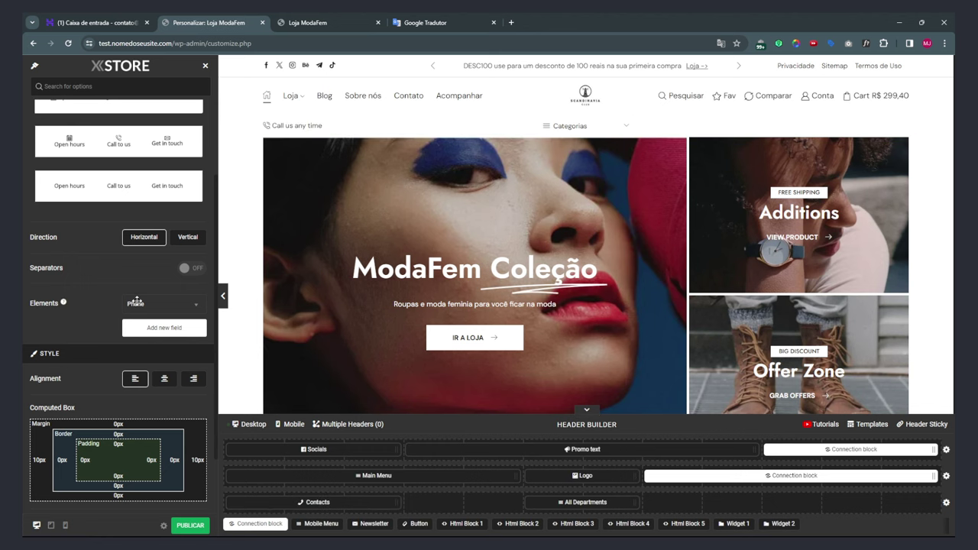
Add a new contact field with Field Name and Title both 'email'.
scroll(95, 317, "up", 2)
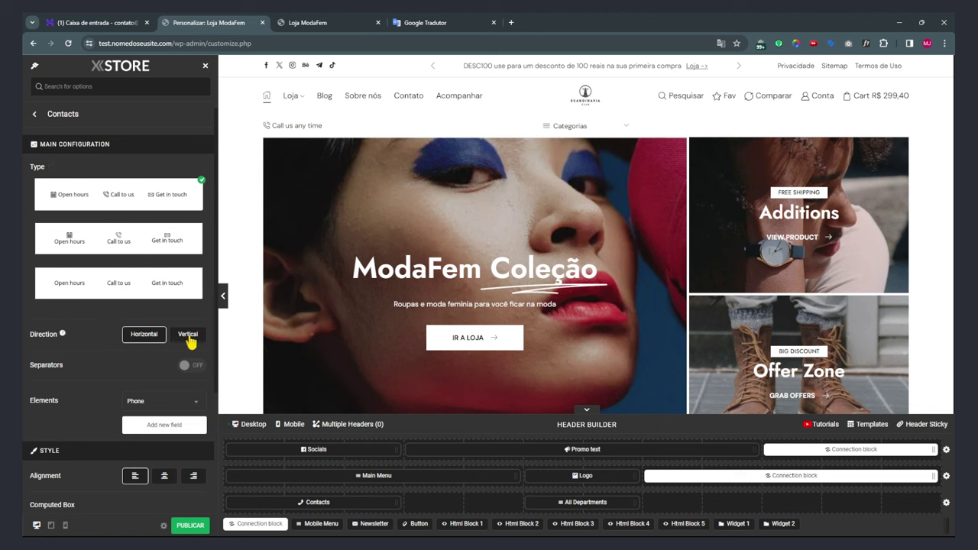
scroll(109, 362, "down", 2)
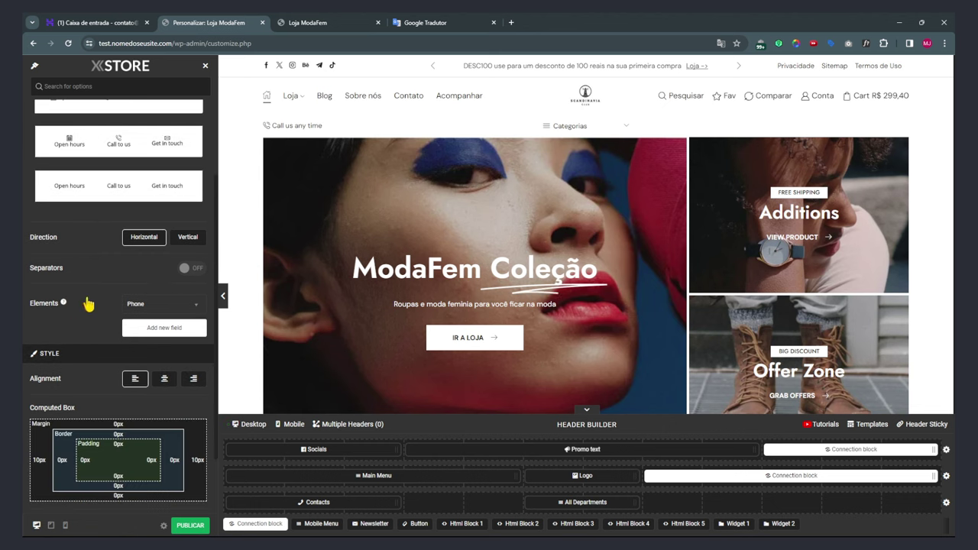
left_click(164, 329)
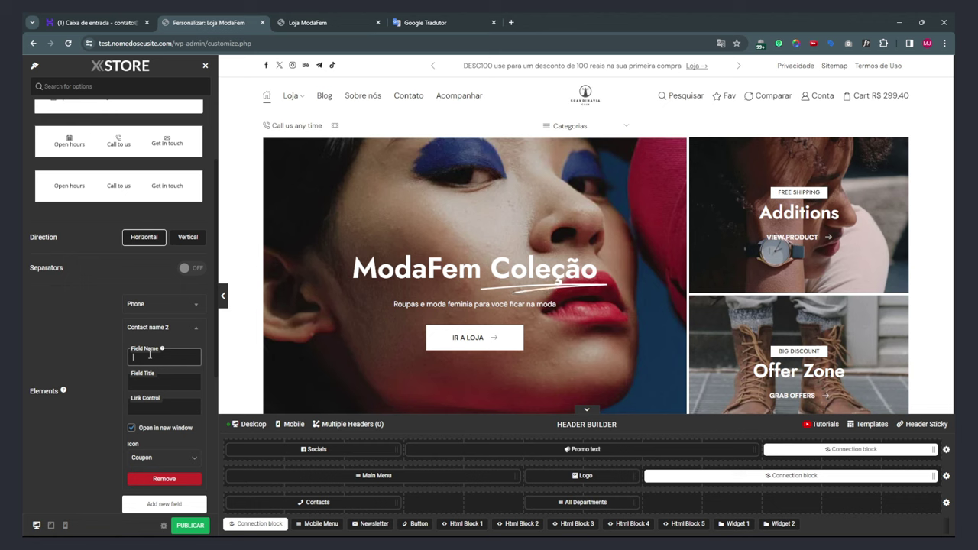
type("email")
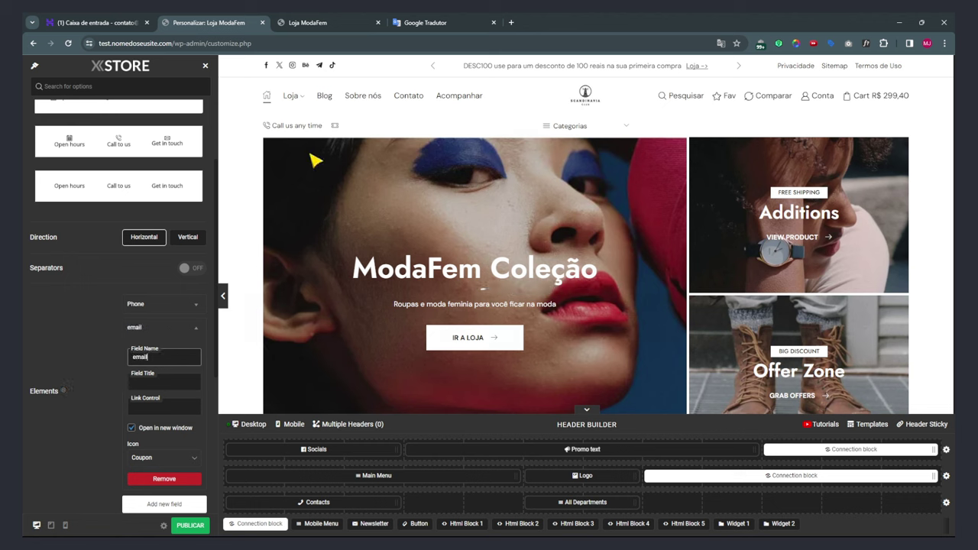
key("Tab")
type("email")
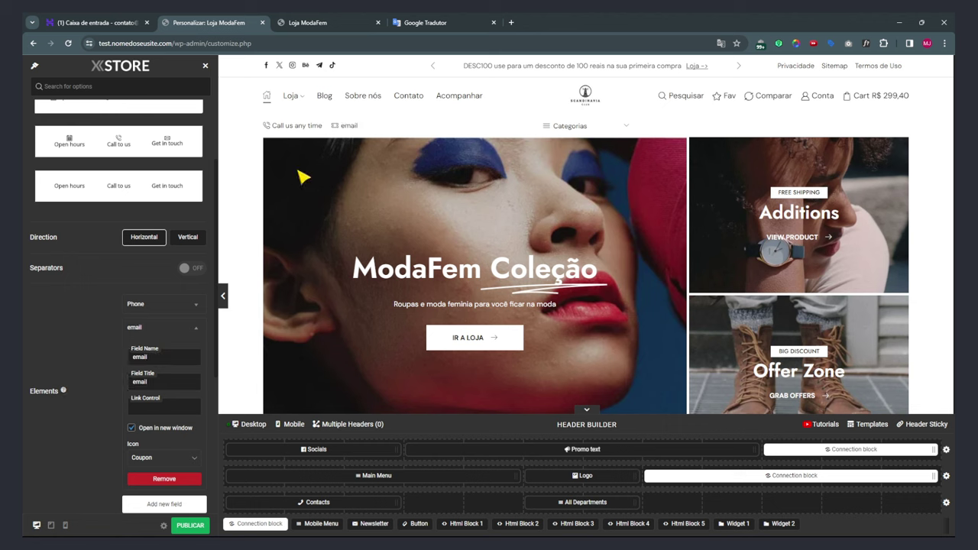
Set the email contact's icon to Message.
scroll(160, 389, "down", 1)
scroll(161, 389, "down", 1)
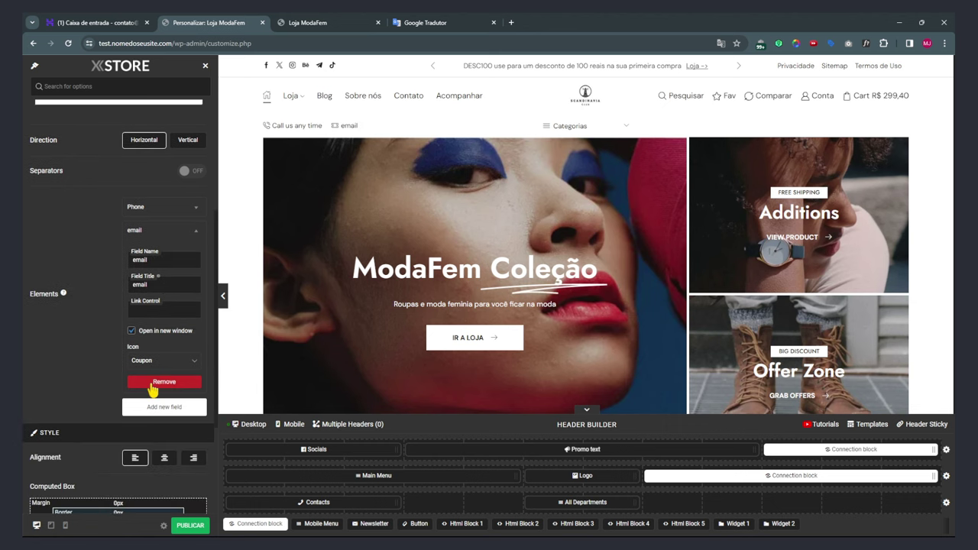
left_click(156, 360)
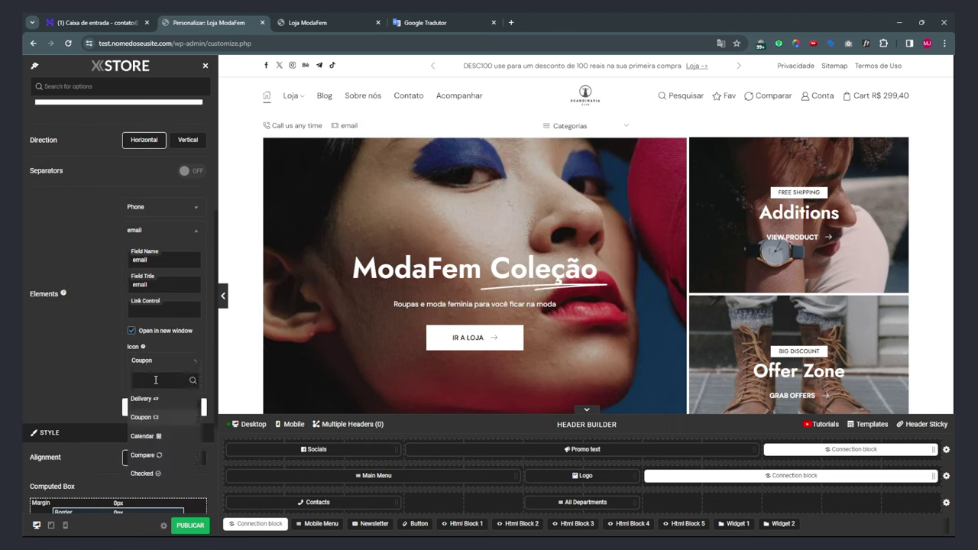
type("ma")
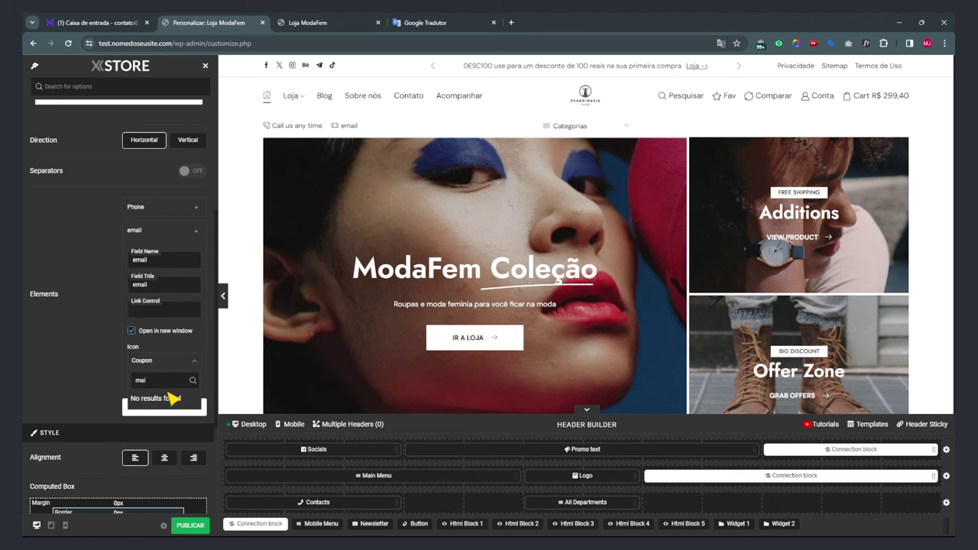
key("BackSpace")
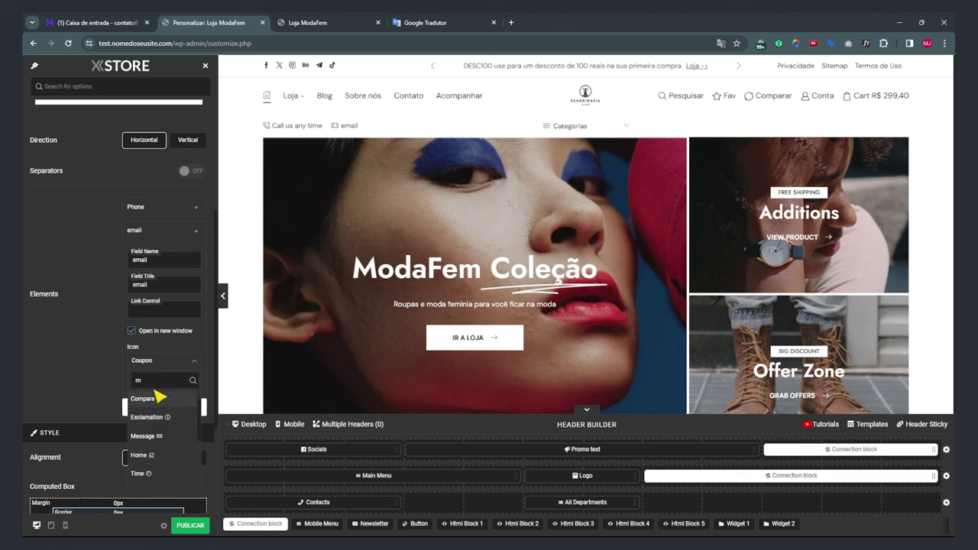
key("BackSpace")
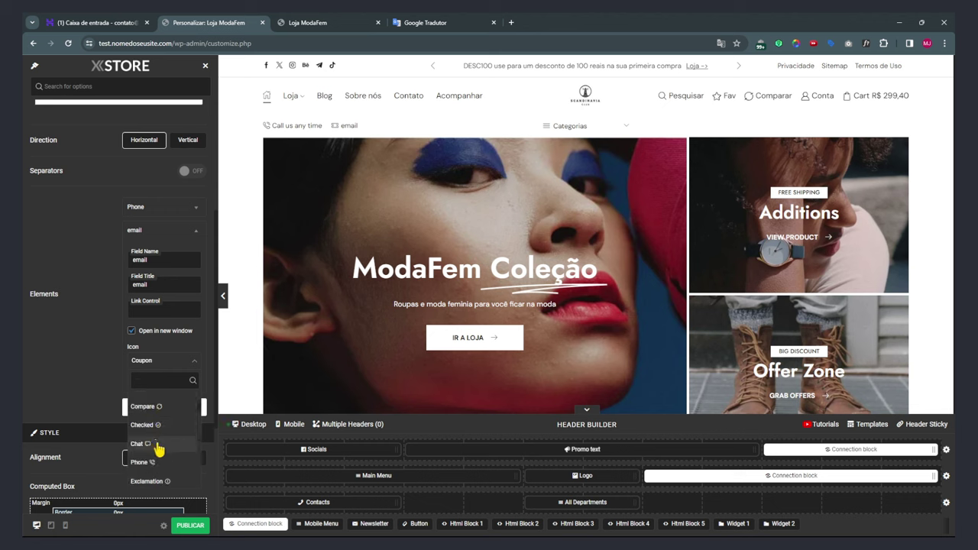
scroll(157, 439, "down", 1)
scroll(155, 451, "down", 2)
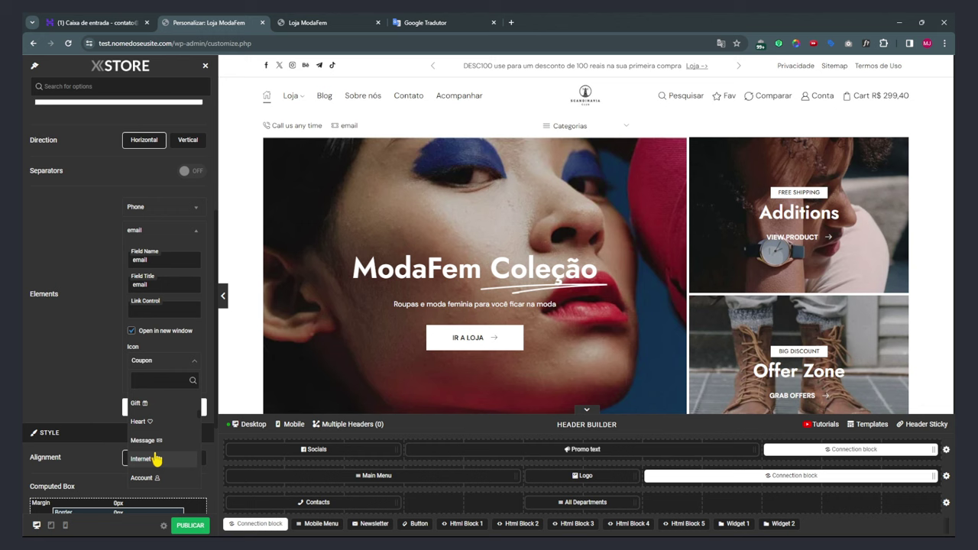
scroll(165, 443, "down", 1)
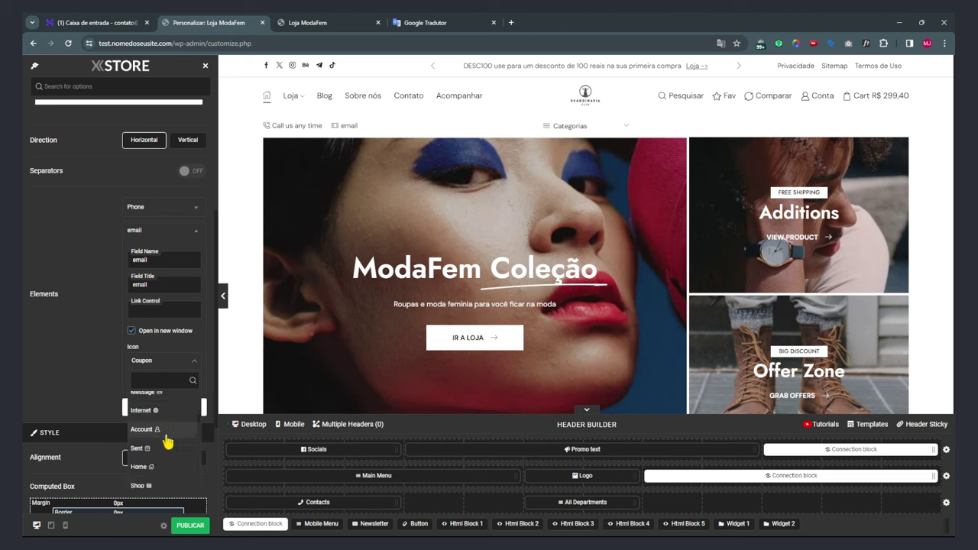
scroll(168, 441, "up", 1)
left_click(149, 443)
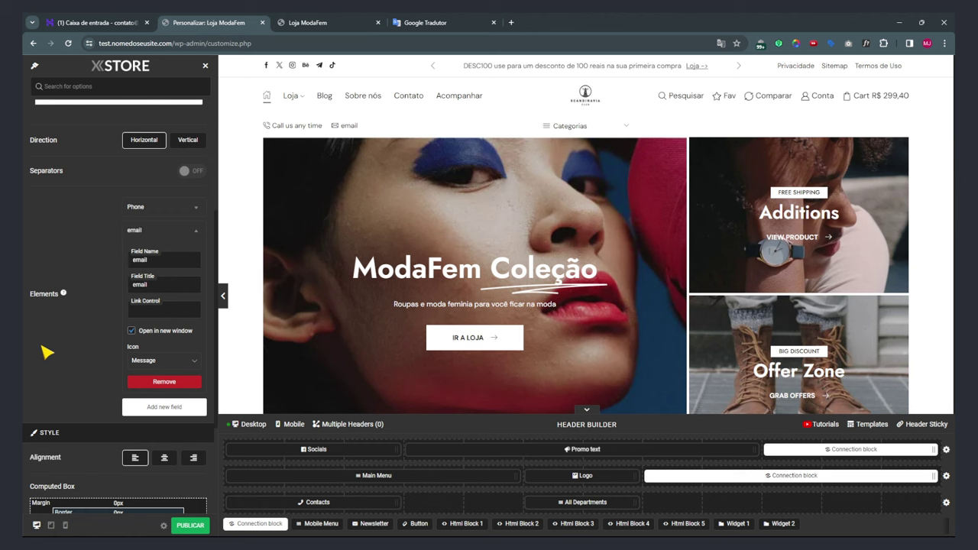
Change the Phone contact's Field Title from 'Fale conosco' to 'Call'.
left_click(141, 208)
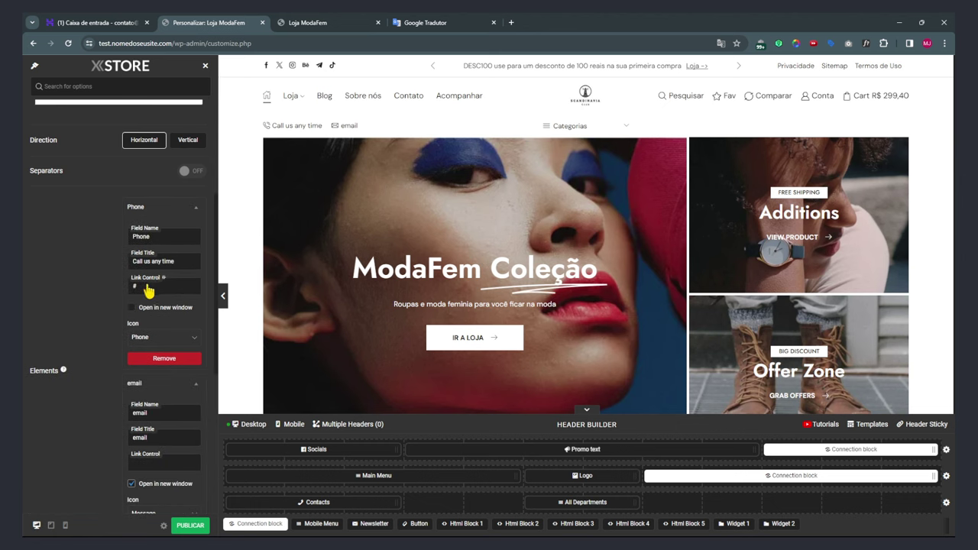
triple_click(152, 260)
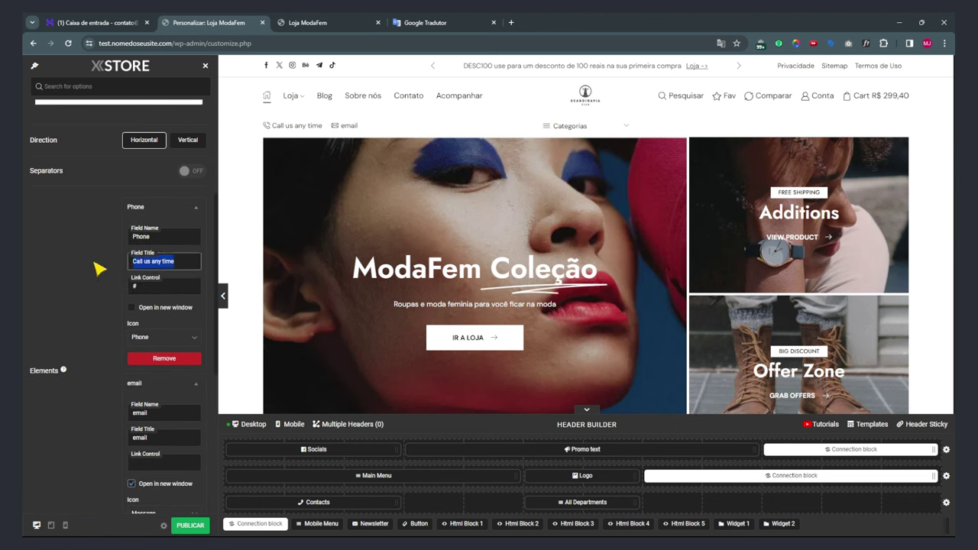
type("Fale")
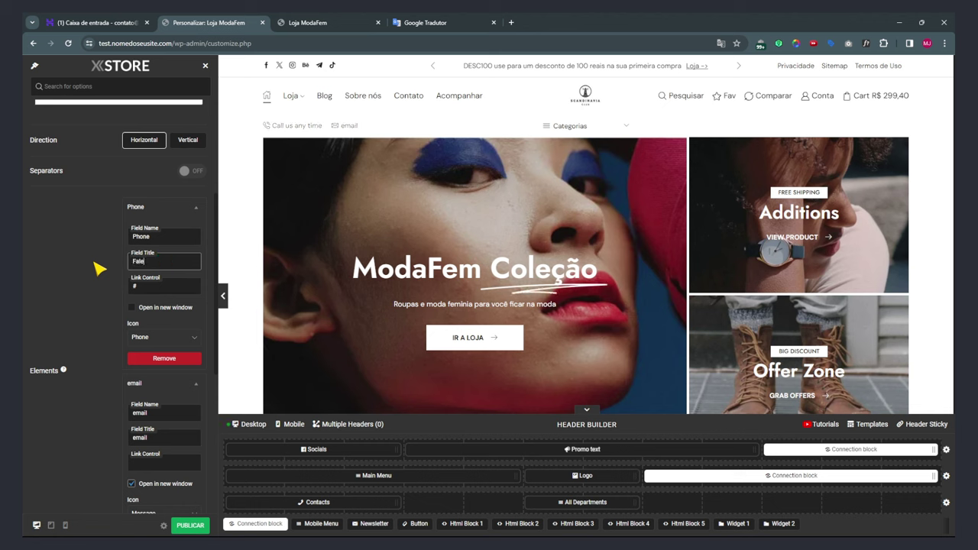
type(" conosco")
key("ctrl+a")
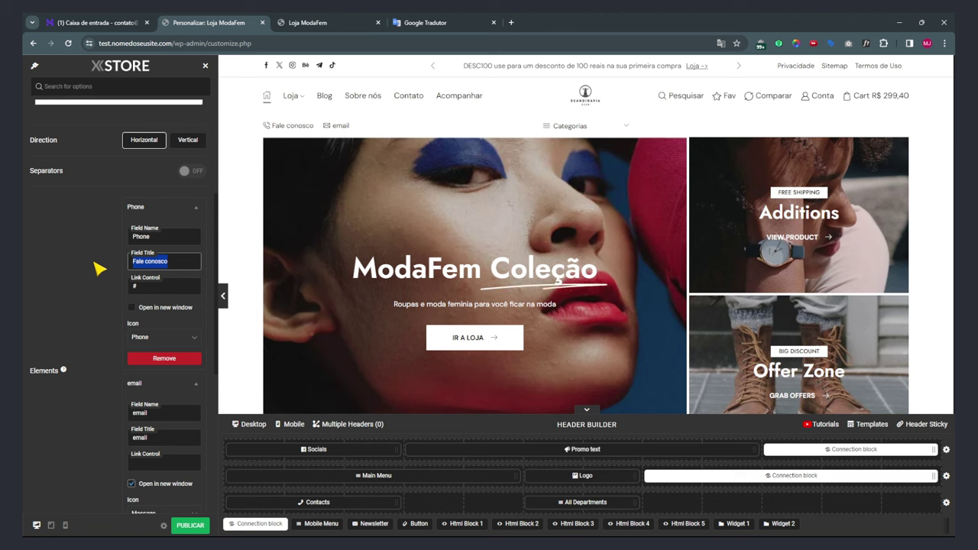
type("Call")
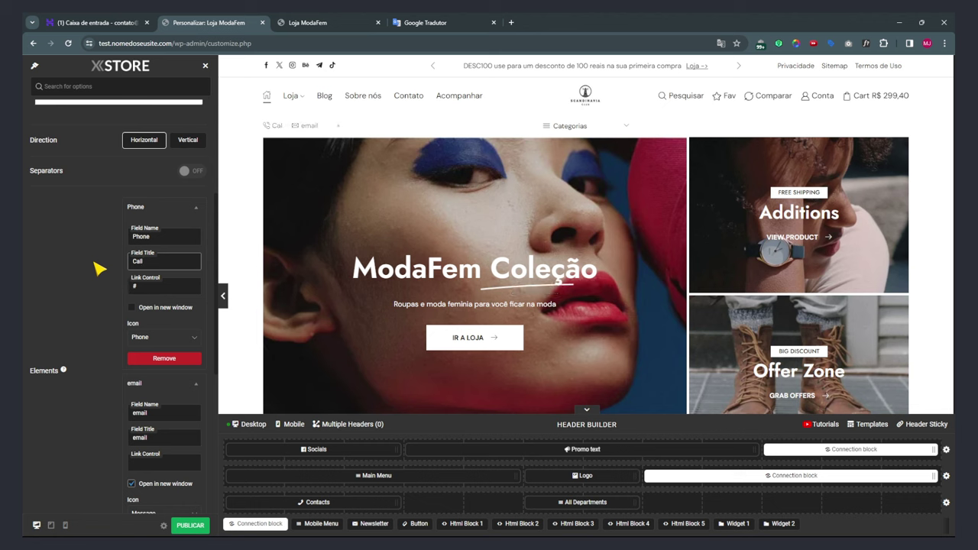
left_click(86, 306)
scroll(146, 319, "down", 4)
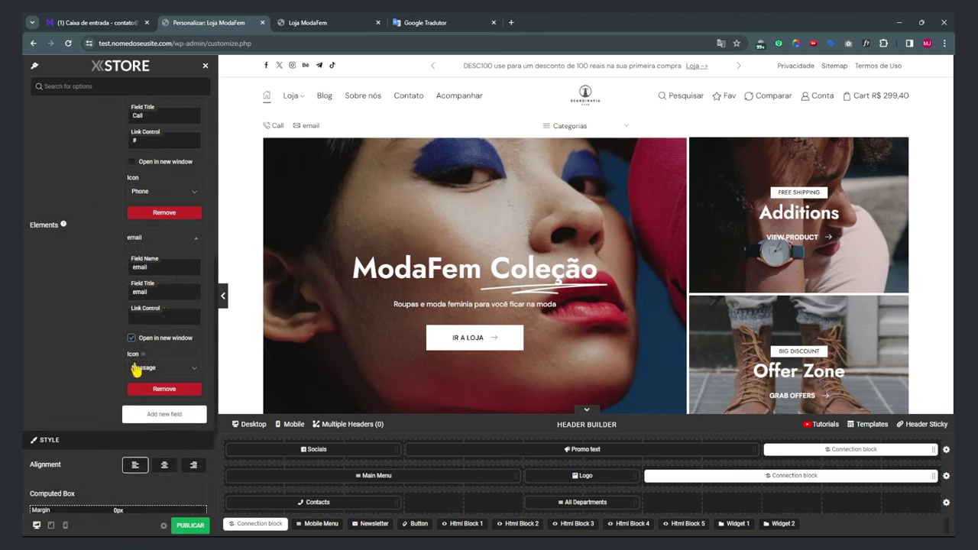
scroll(114, 382, "up", 5)
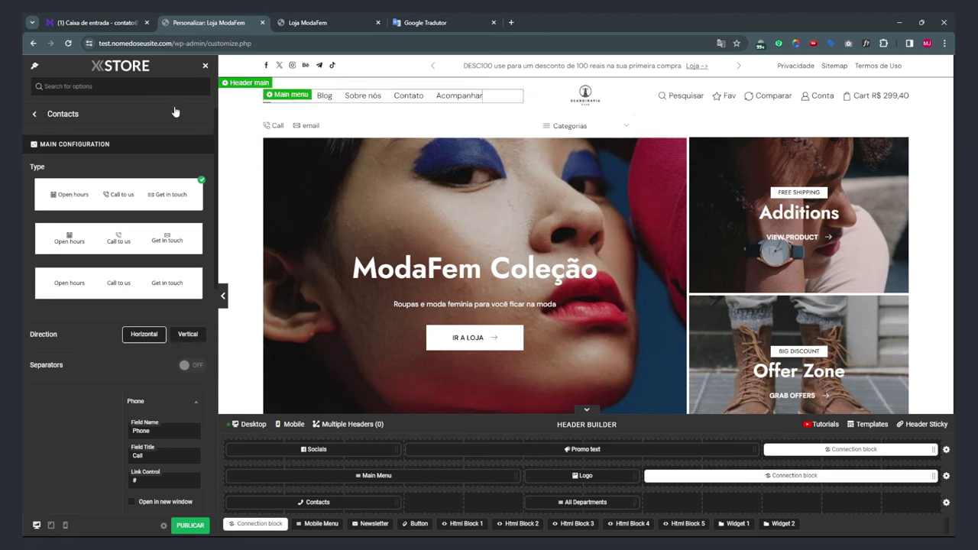
Try the Newsletter element in the bottom header row, then remove it.
left_click(34, 114)
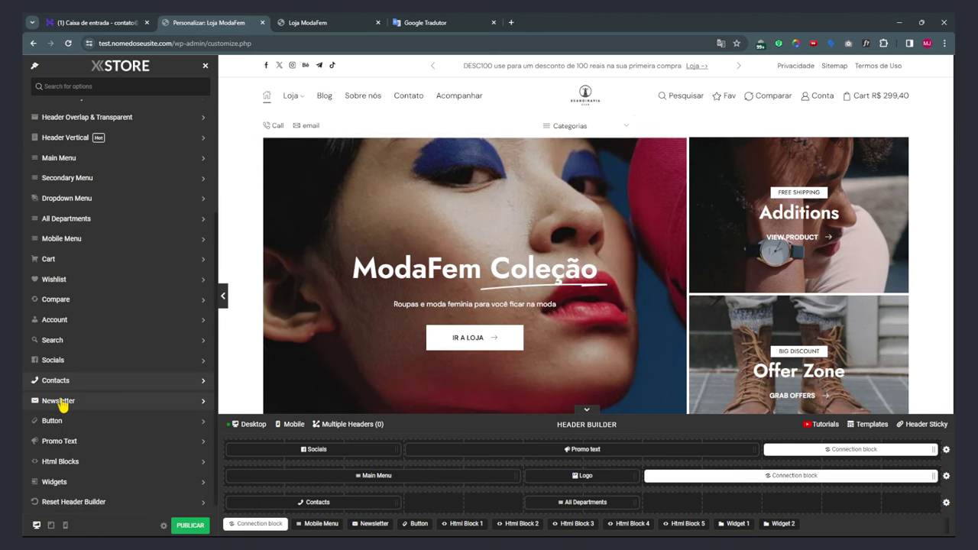
left_click(59, 402)
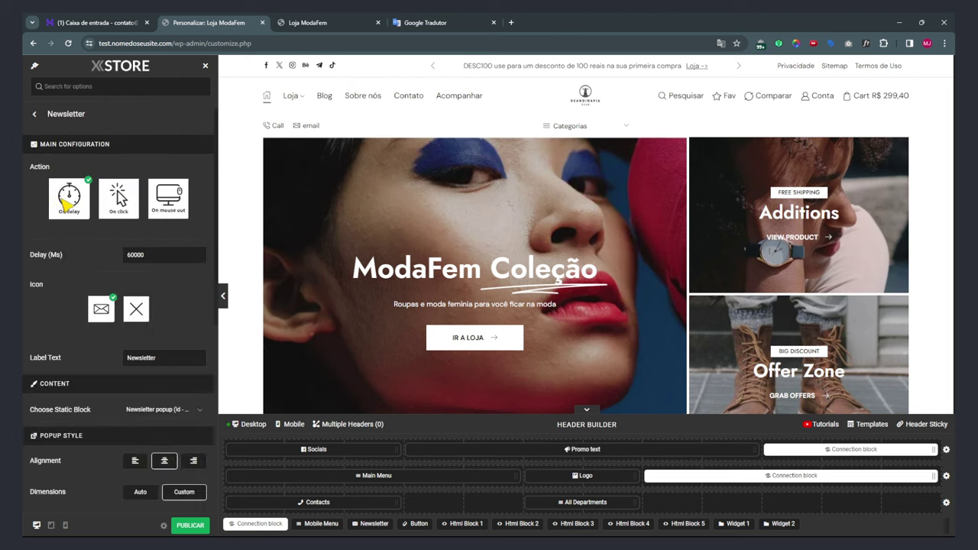
left_click_drag(373, 523, 338, 503)
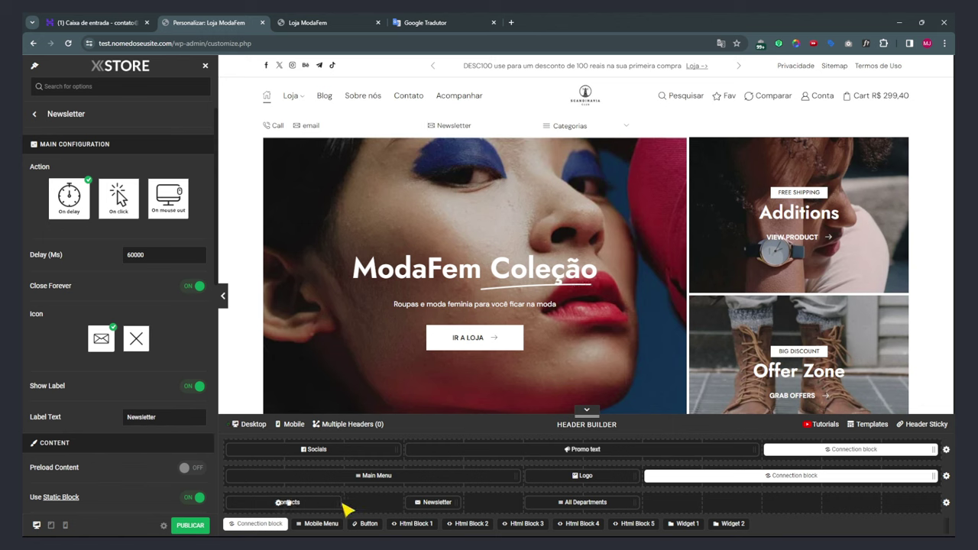
left_click_drag(415, 505, 377, 503)
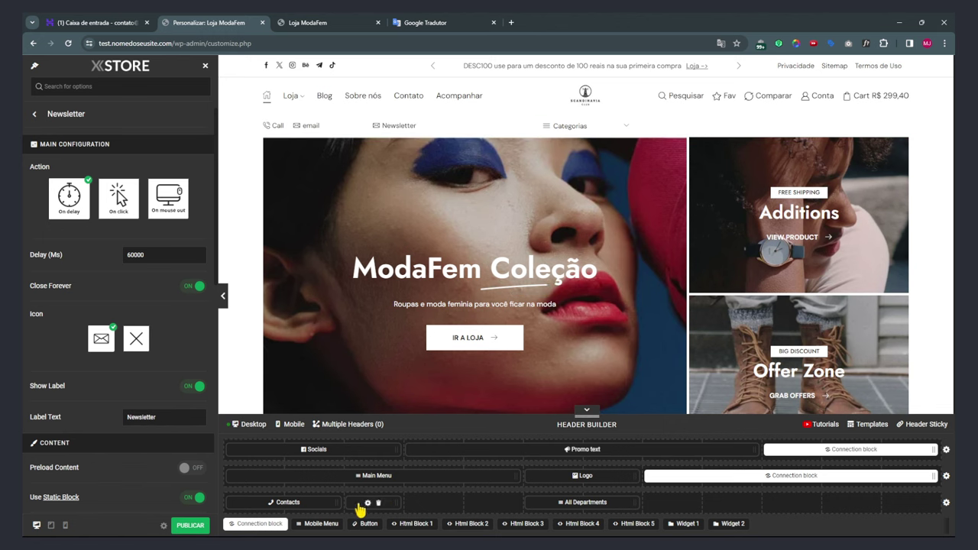
left_click(378, 503)
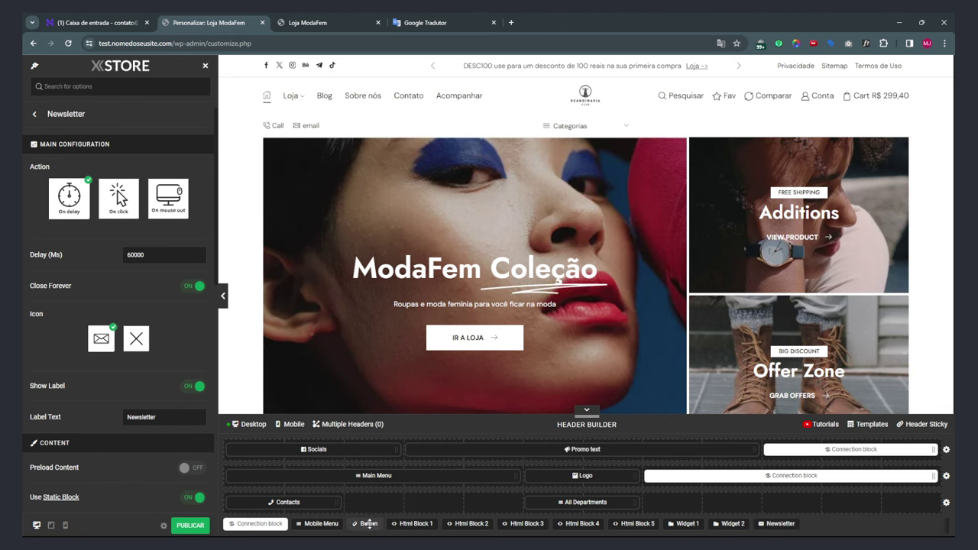
Remove the Button element and place Widget 1 at the far right of the bottom row.
left_click_drag(369, 523, 374, 503)
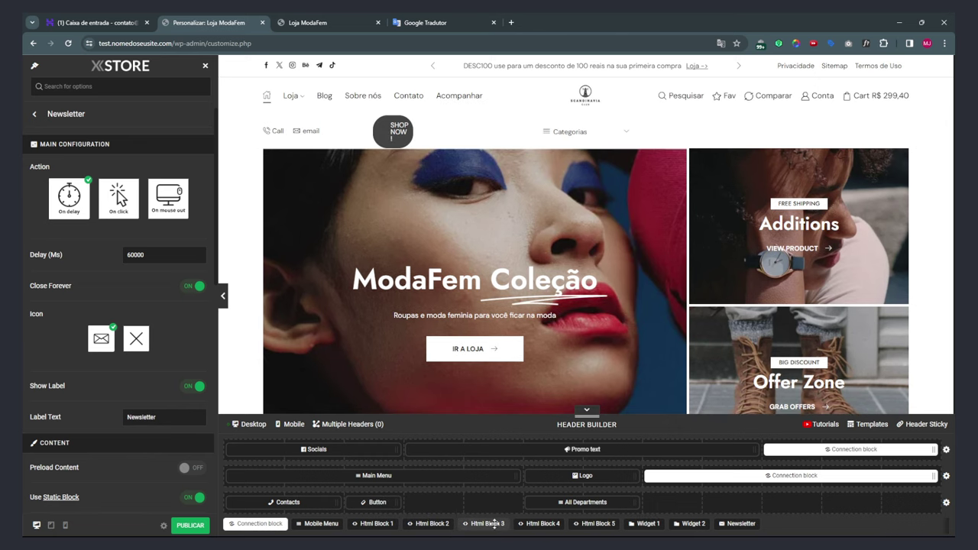
left_click_drag(645, 524, 686, 502)
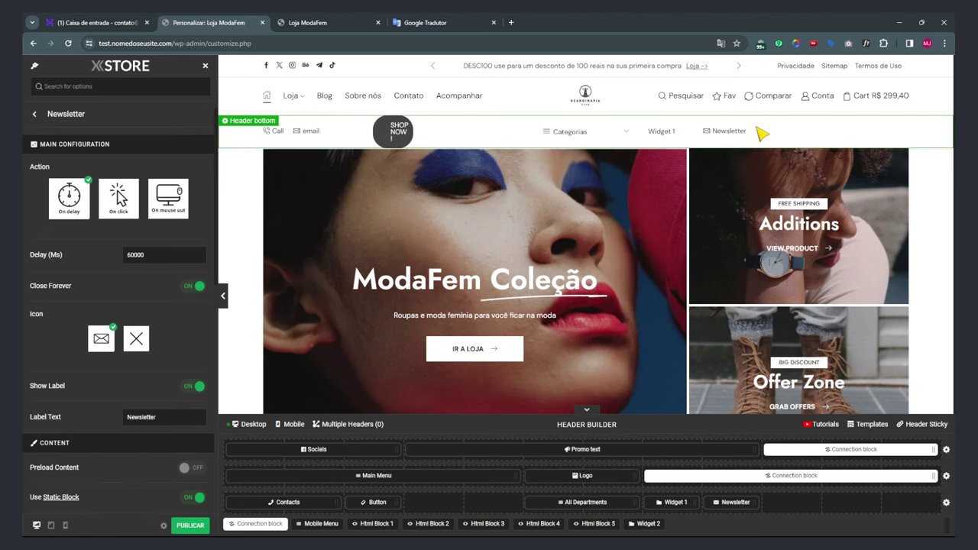
left_click(738, 509)
left_click(678, 505)
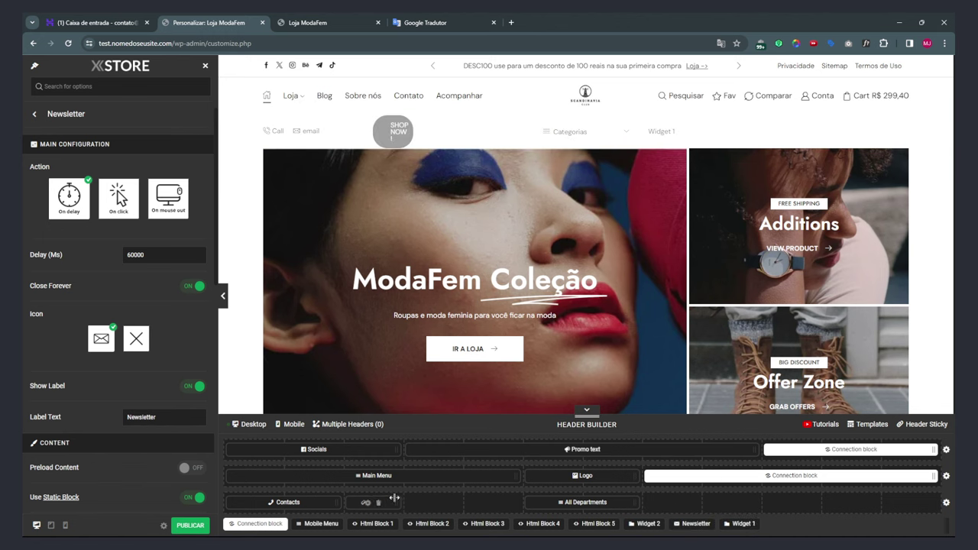
left_click(380, 505)
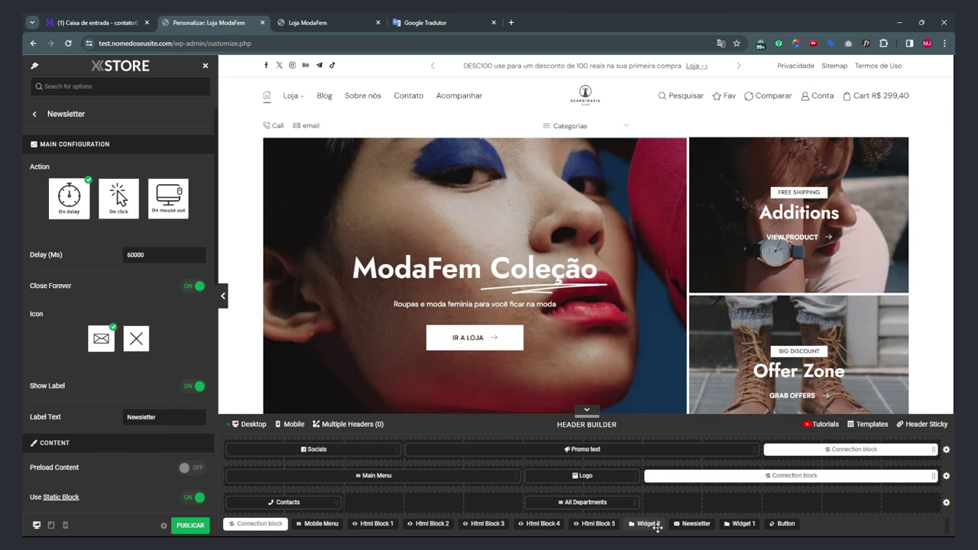
left_click_drag(741, 524, 703, 507)
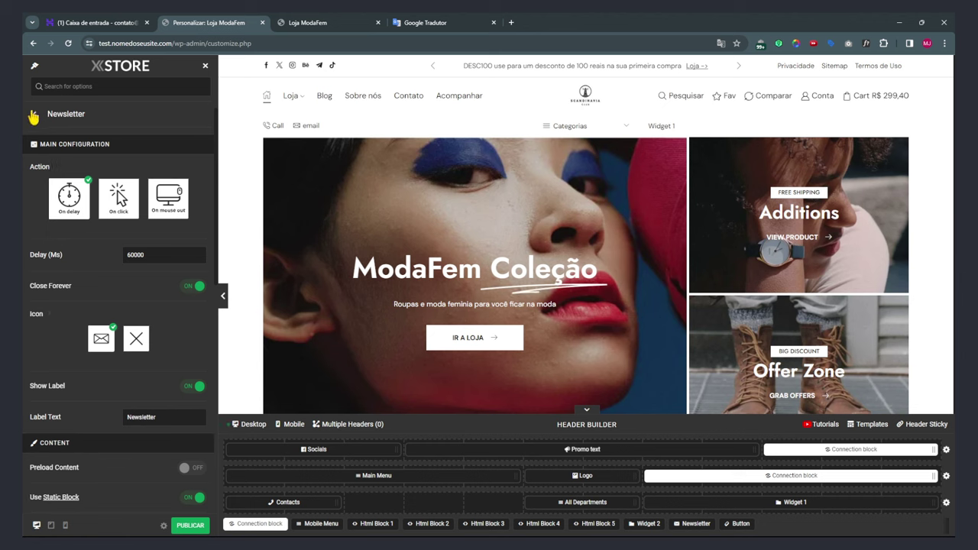
Close the Newsletter and Promo Text panels and exit Header Builder to the main options list.
left_click(35, 129)
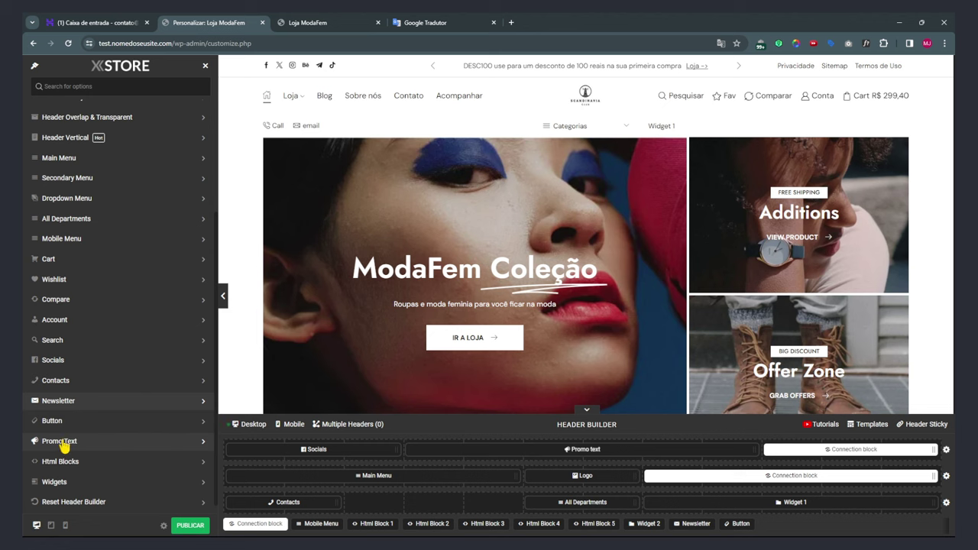
left_click(48, 346)
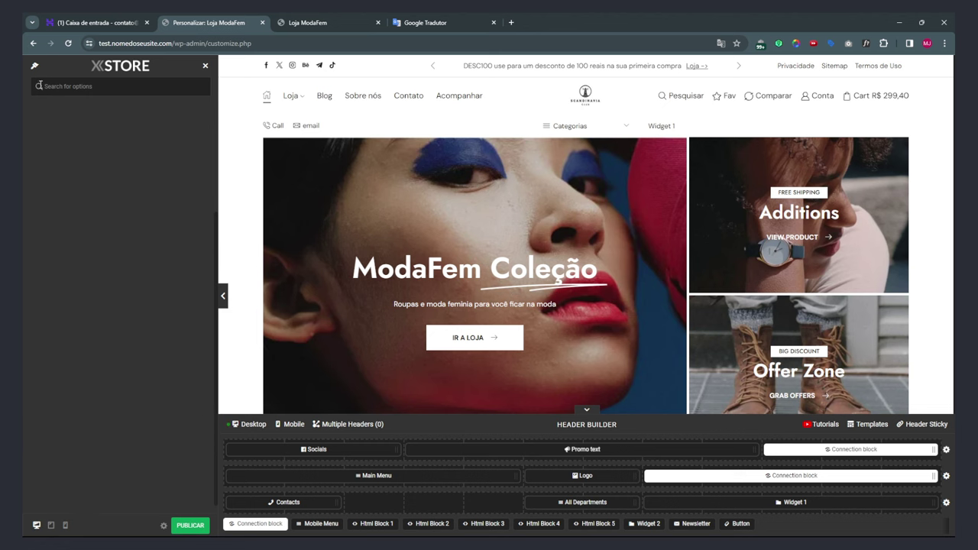
key("Escape")
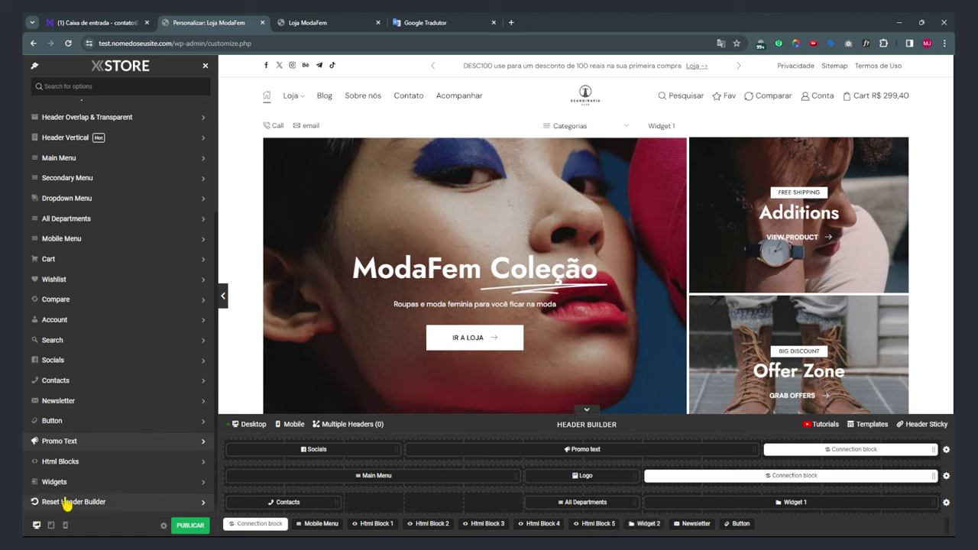
scroll(67, 504, "up", 3)
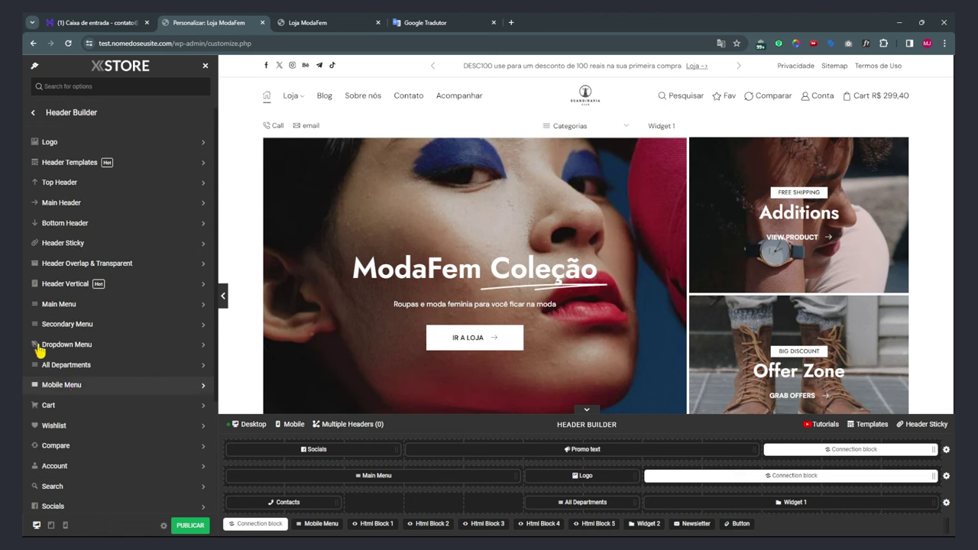
left_click(36, 113)
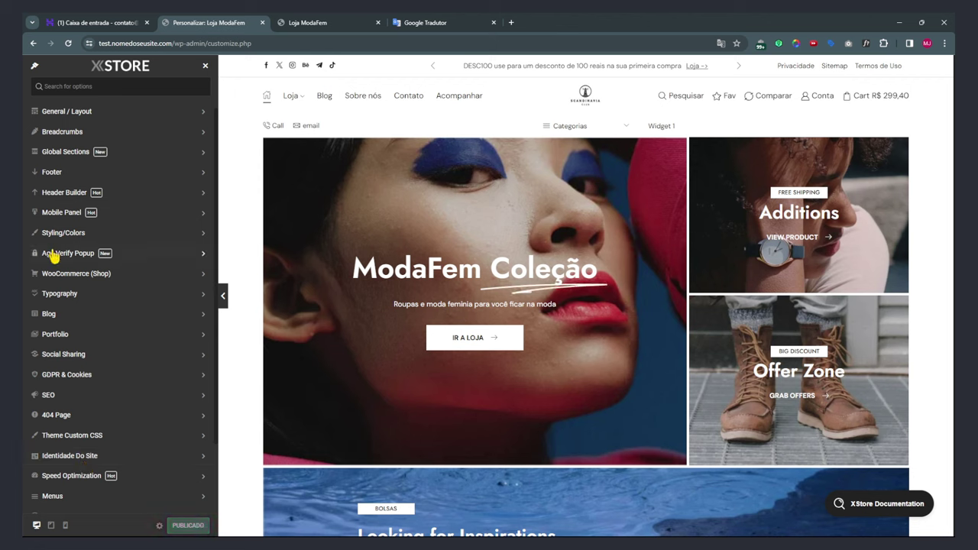
left_click(52, 217)
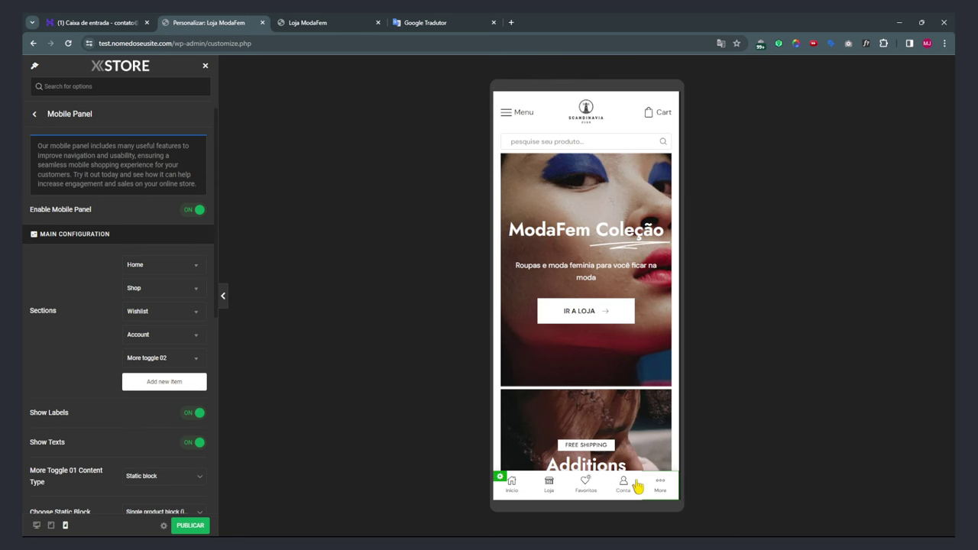
left_click(661, 484)
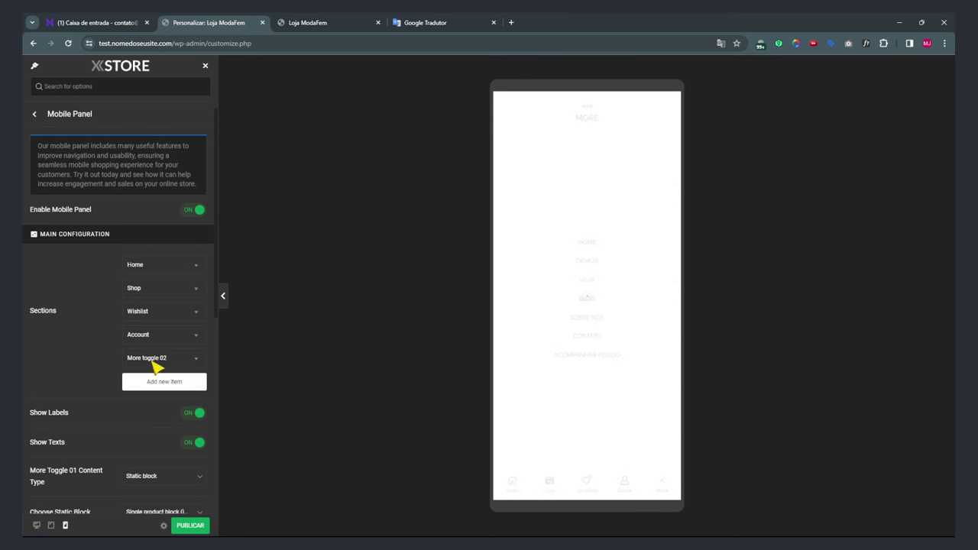
scroll(44, 349, "down", 2)
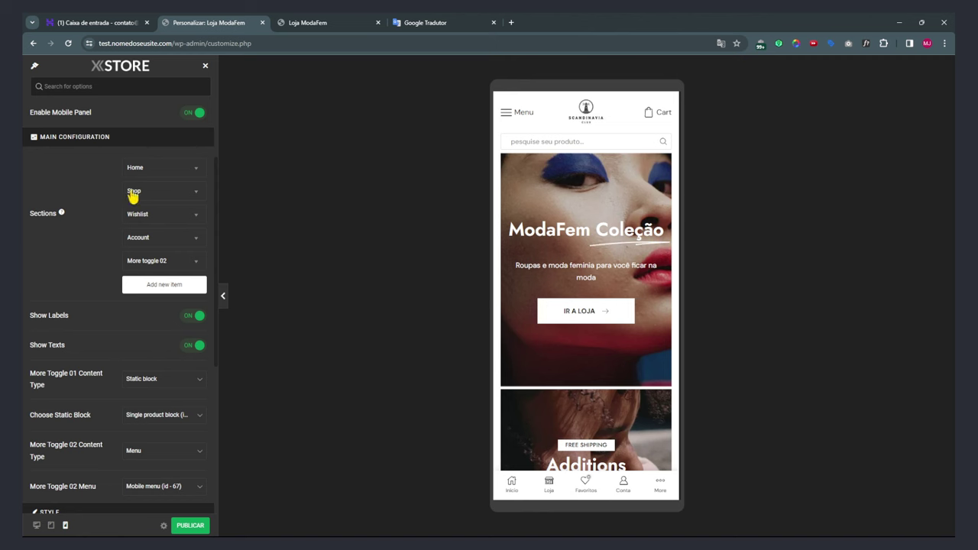
scroll(98, 333, "down", 4)
scroll(99, 333, "down", 1)
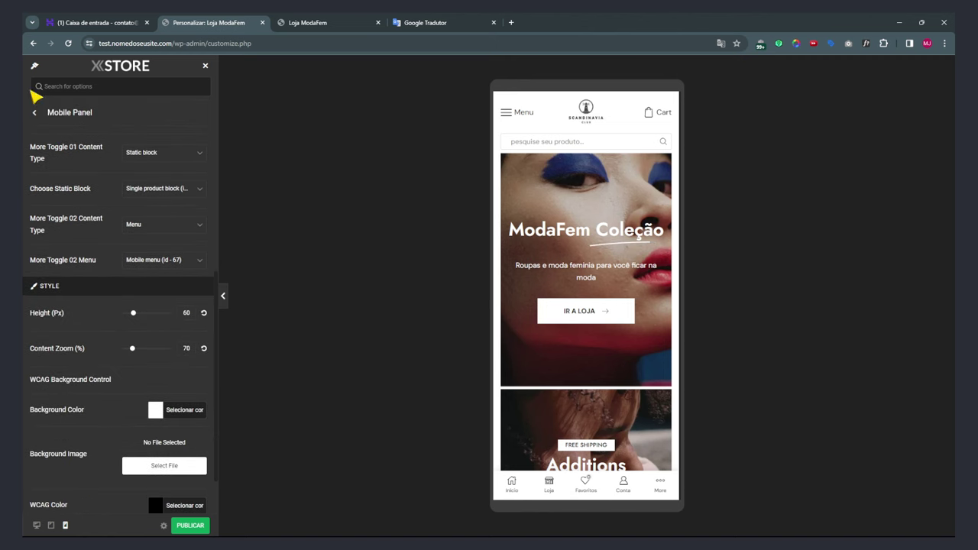
left_click(35, 115)
left_click(36, 525)
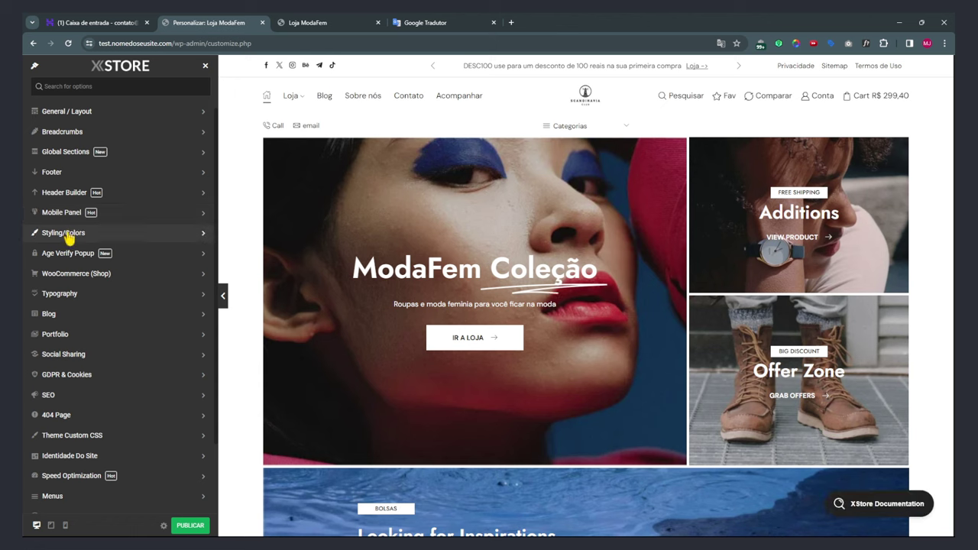
In Styling/Colors, turn Dark Version on and preview the Blog page.
left_click(65, 233)
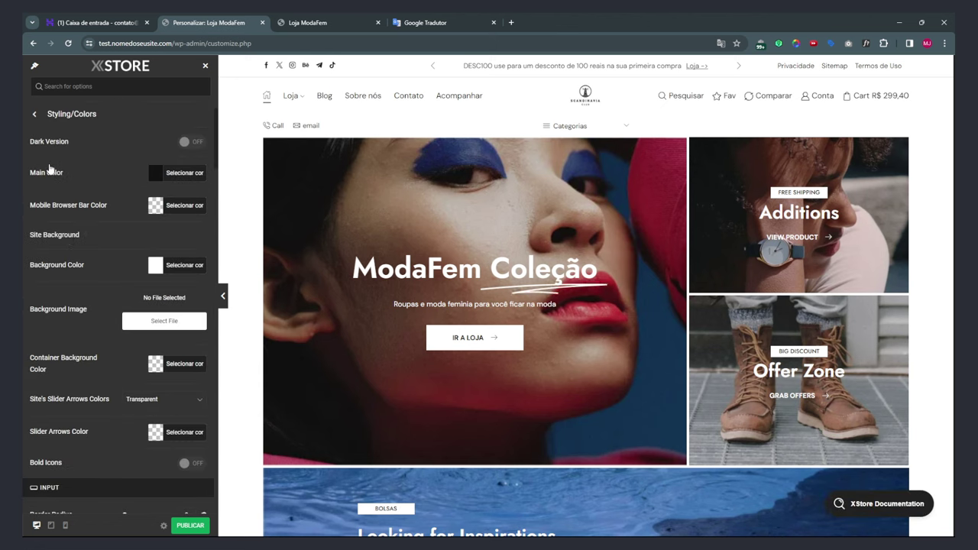
left_click(195, 144)
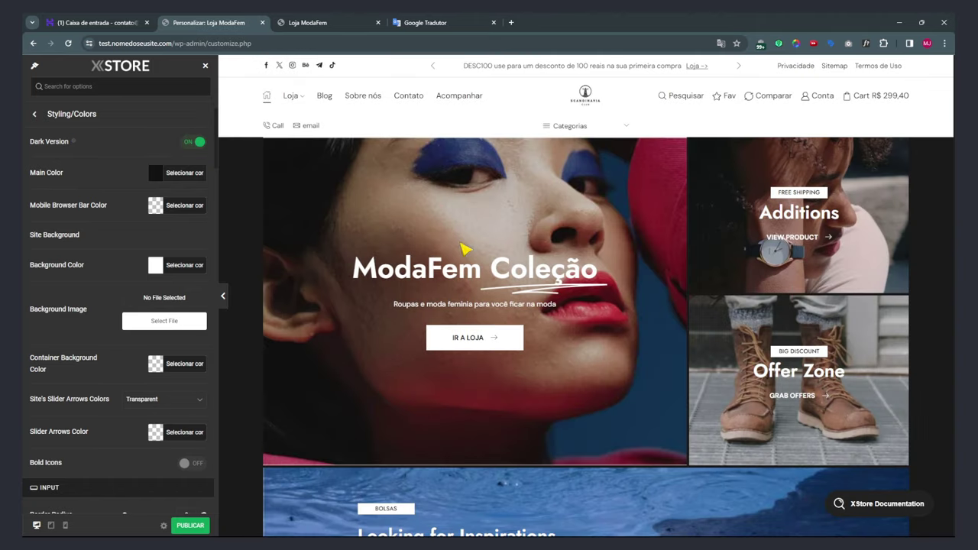
scroll(498, 323, "down", 5)
scroll(517, 339, "up", 5)
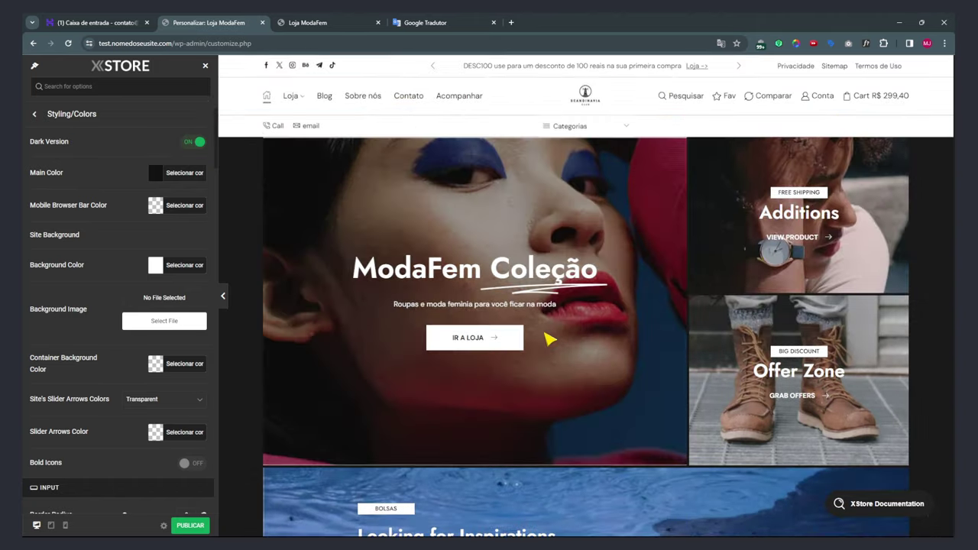
left_click(327, 103)
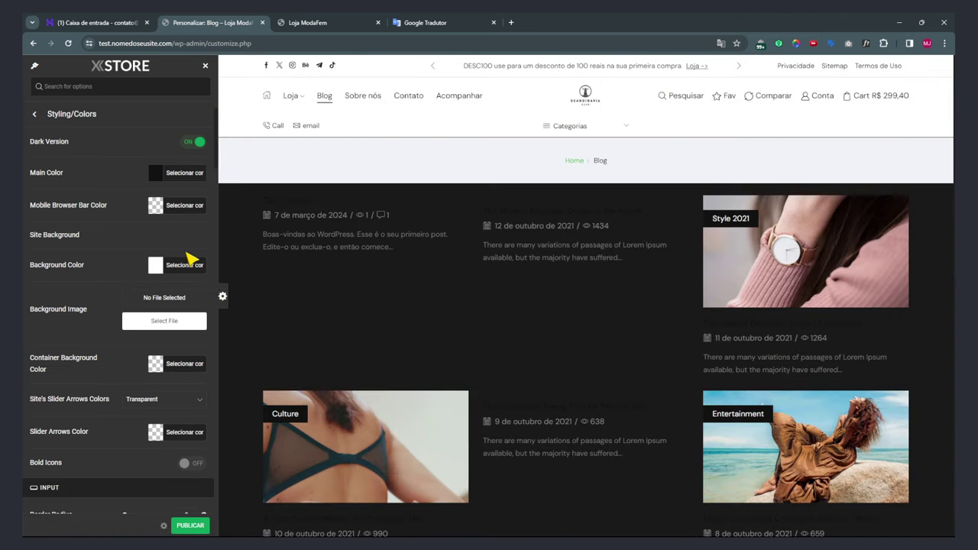
left_click(222, 296)
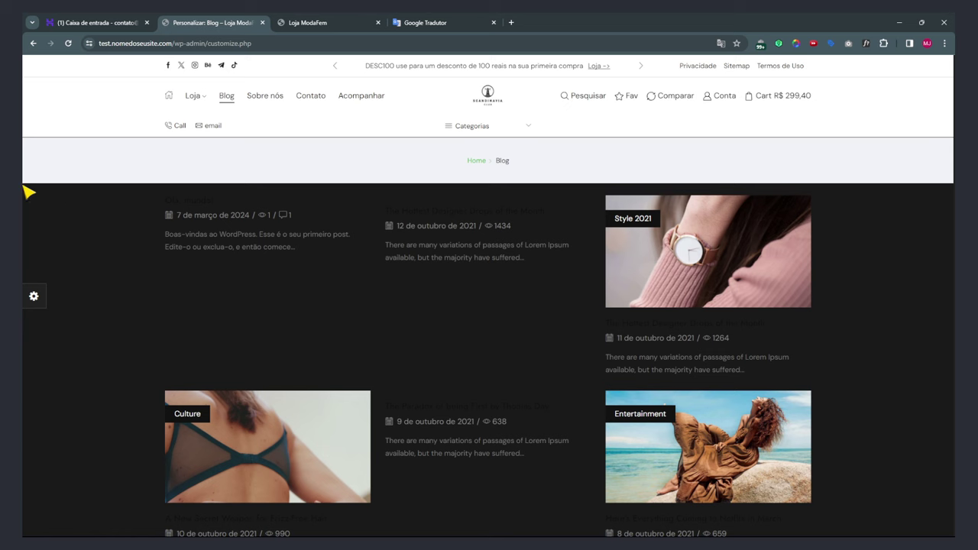
left_click(34, 294)
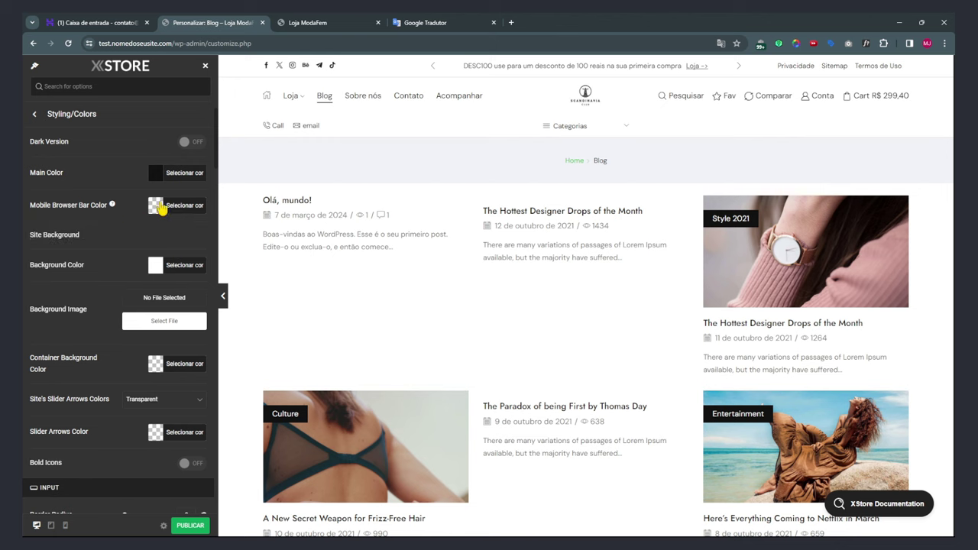
Try green for Mobile Browser Bar Color, switch to mobile preview, then clear the colour with Limpar.
left_click(156, 207)
left_click(148, 318)
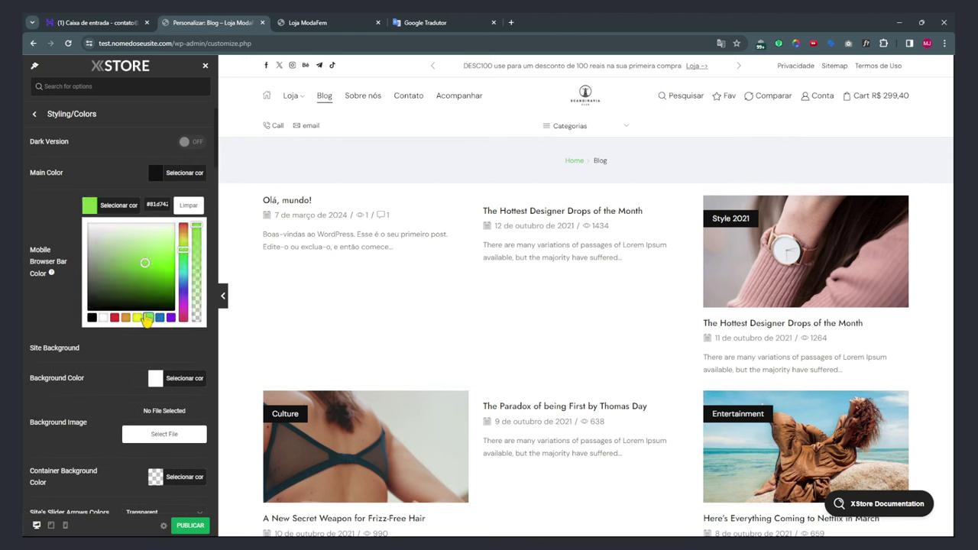
left_click(66, 526)
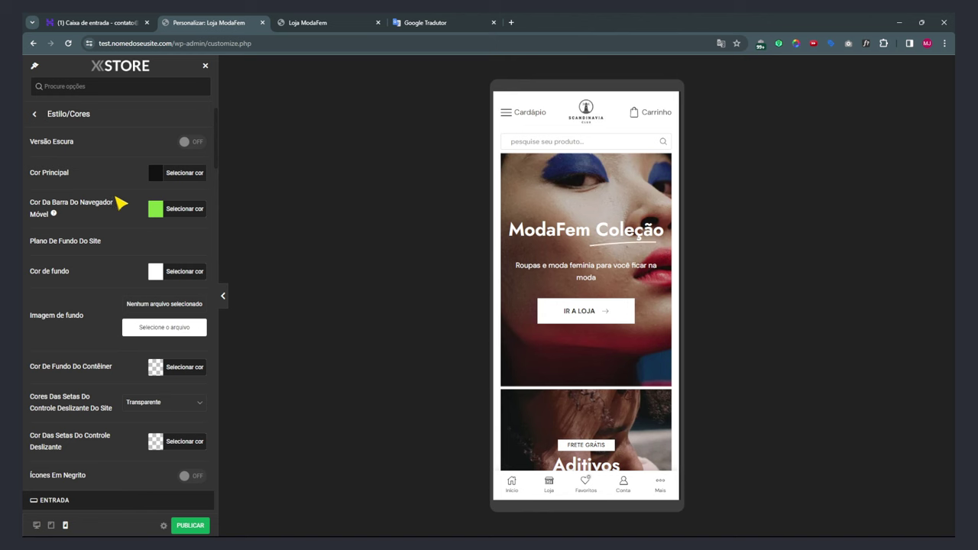
mouse_move(54, 215)
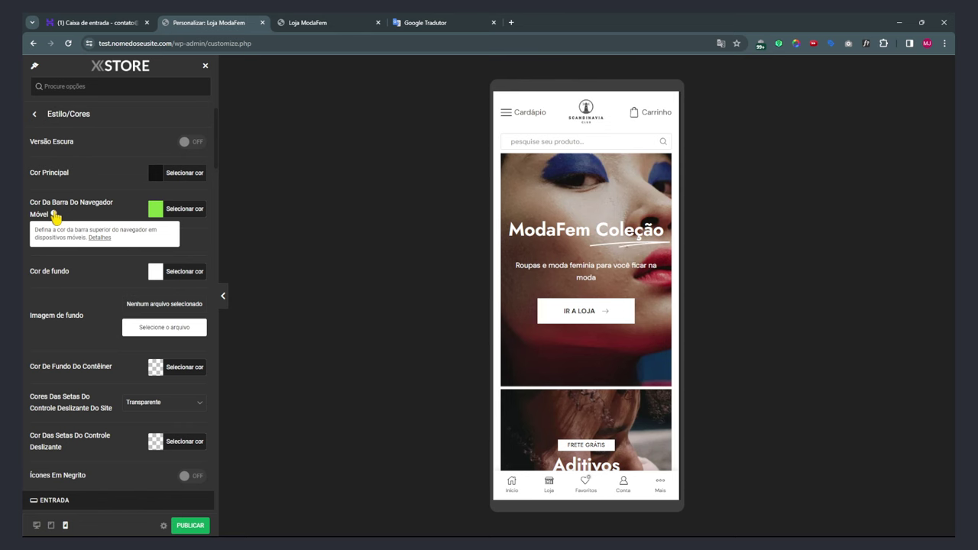
left_click(179, 209)
left_click(188, 207)
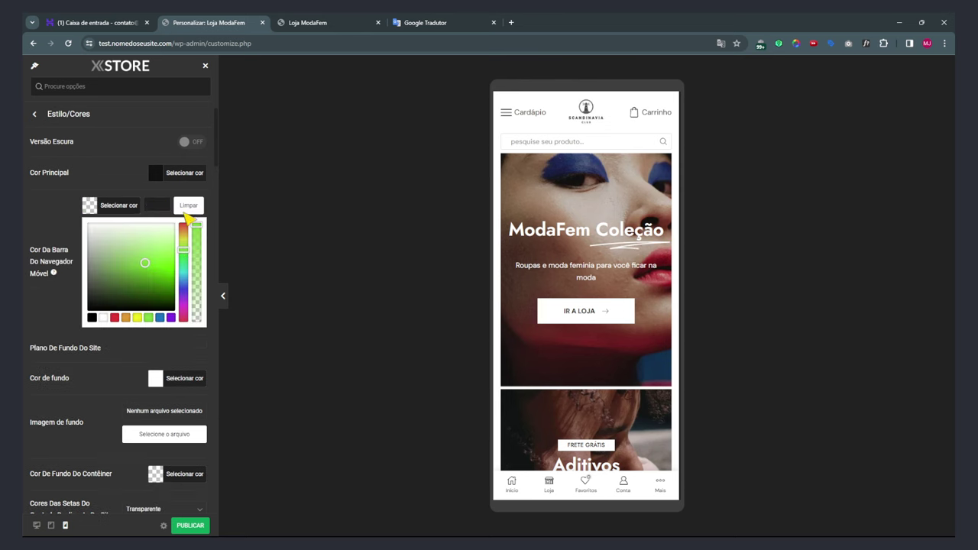
left_click(56, 218)
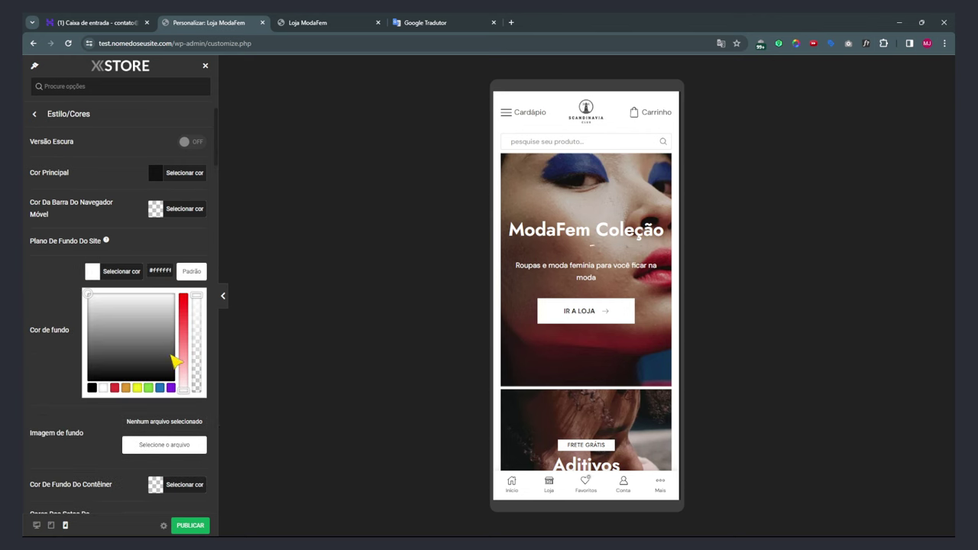
Try purple as the site background colour, then reset it to the default white.
left_click(170, 388)
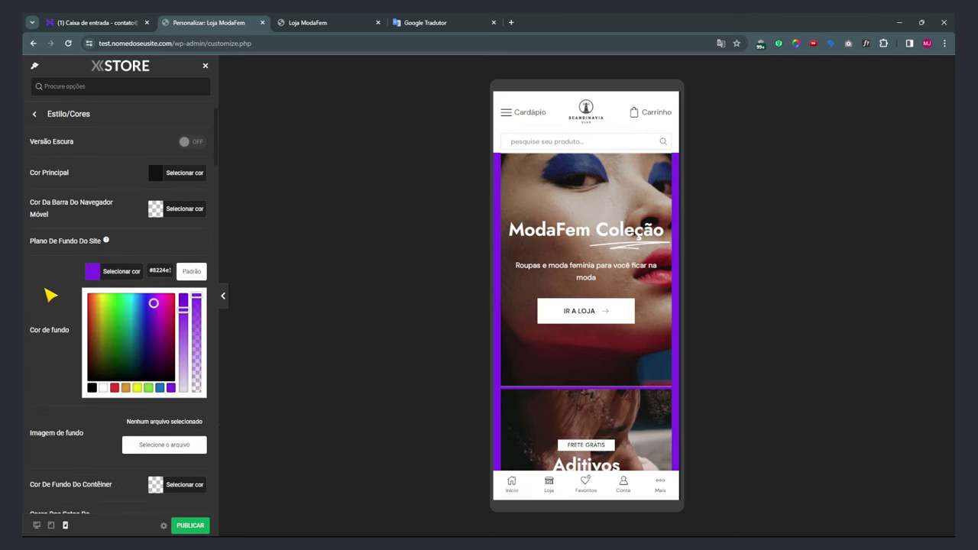
left_click(570, 277)
scroll(535, 321, "down", 10)
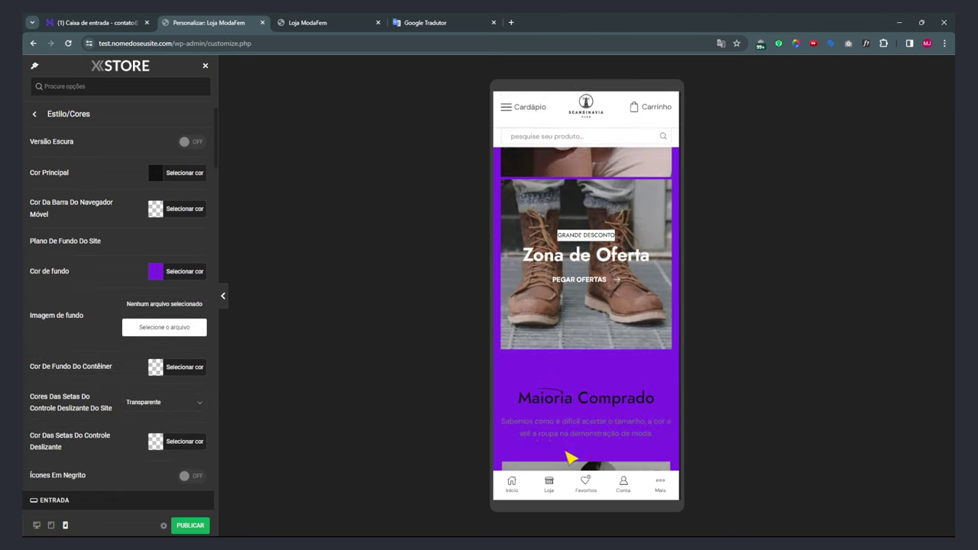
scroll(548, 283, "up", 3)
scroll(548, 284, "up", 2)
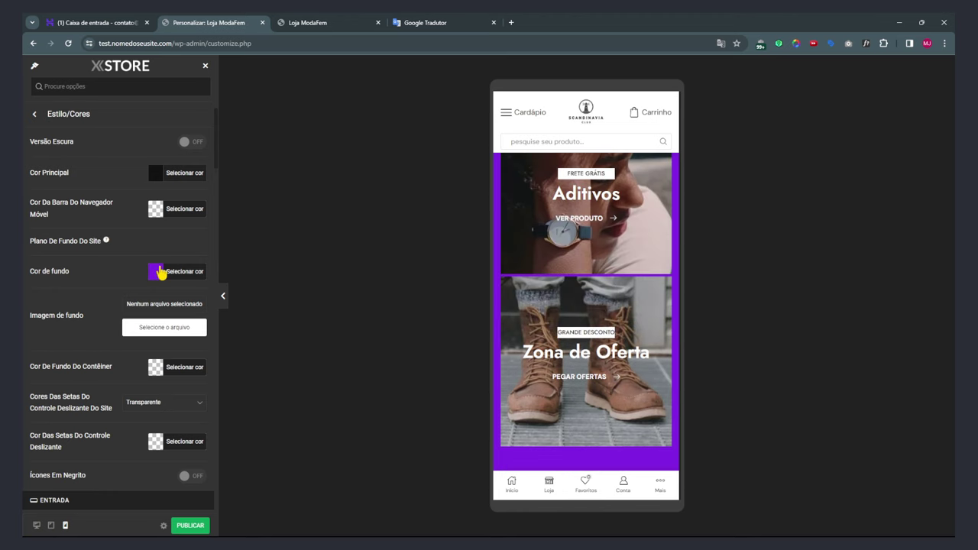
left_click(164, 273)
left_click(191, 271)
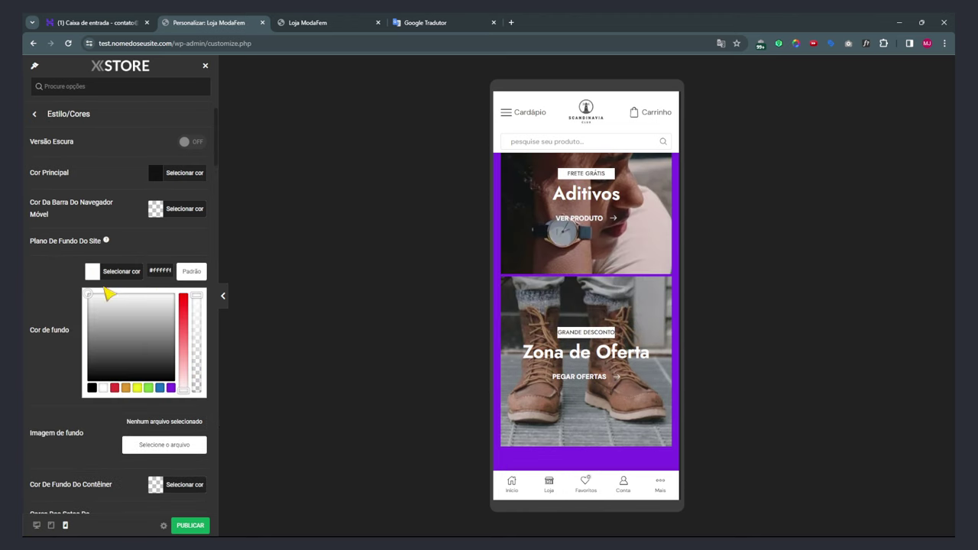
left_click(29, 280)
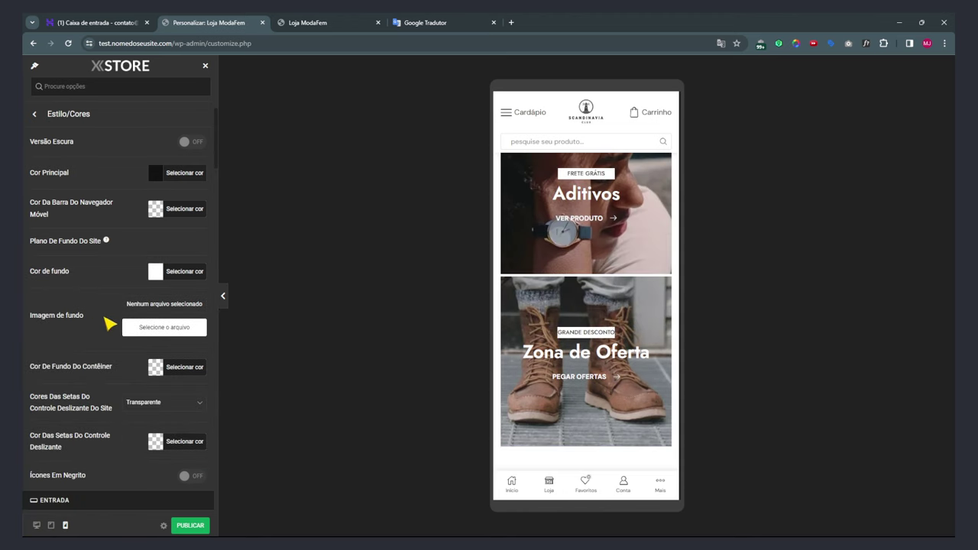
scroll(107, 324, "down", 1)
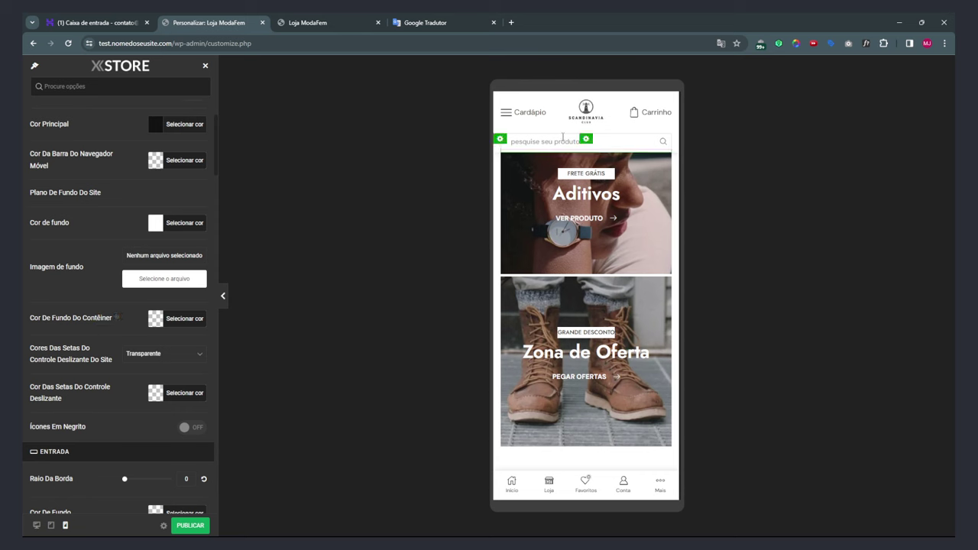
Open the Loja shop page from the mobile preview menu and check its Filters panel.
left_click(505, 119)
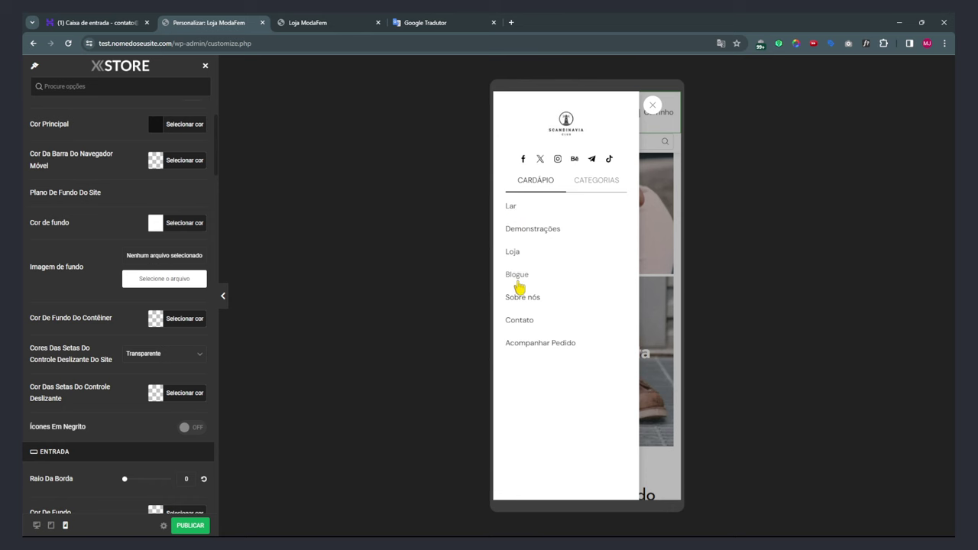
left_click(513, 252)
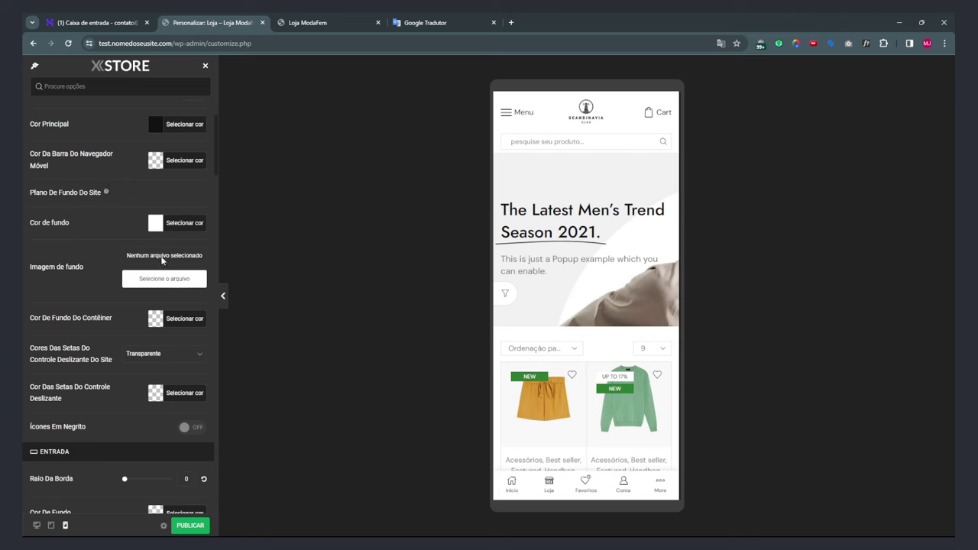
scroll(167, 267, "down", 3)
left_click(509, 297)
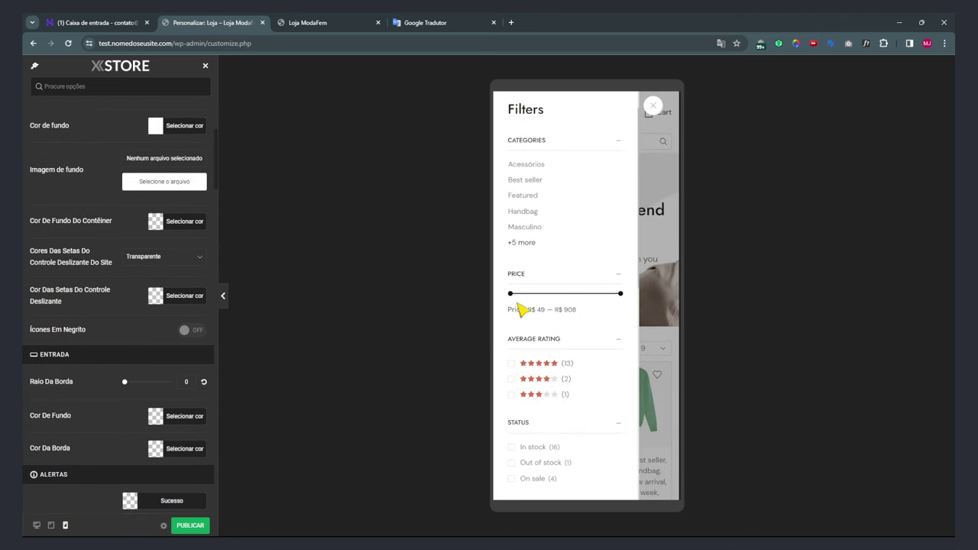
left_click(653, 106)
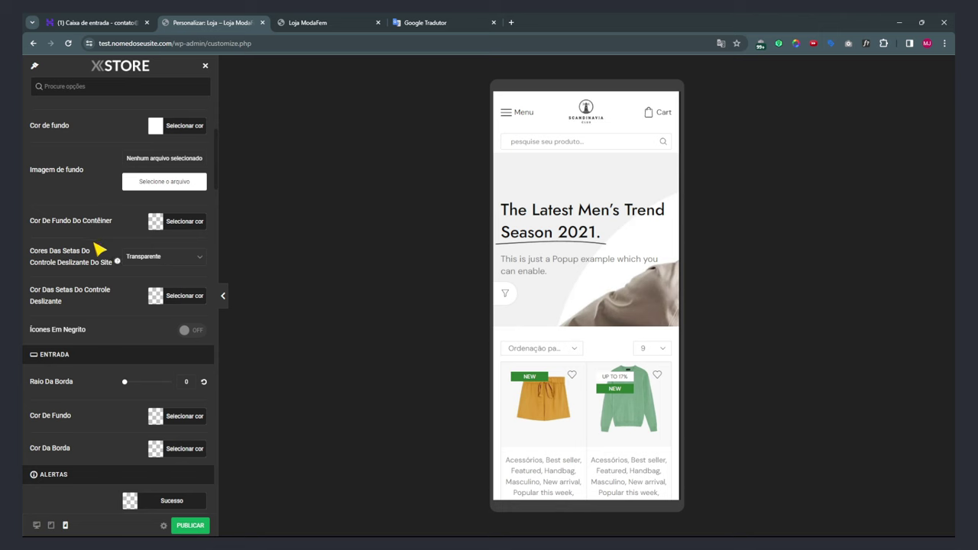
scroll(107, 256, "up", 1)
Try a green container background, clear it to no colour, and switch to the desktop preview.
left_click(161, 272)
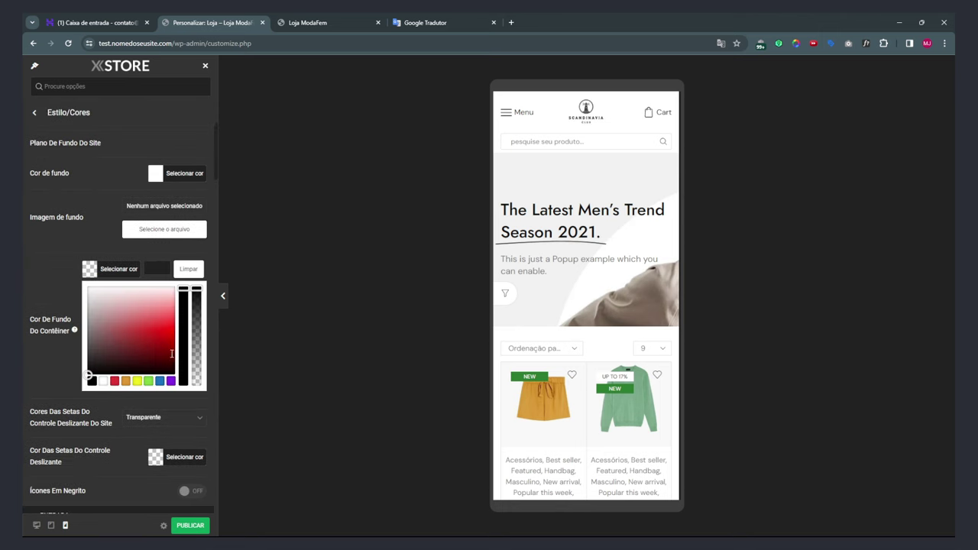
left_click(148, 382)
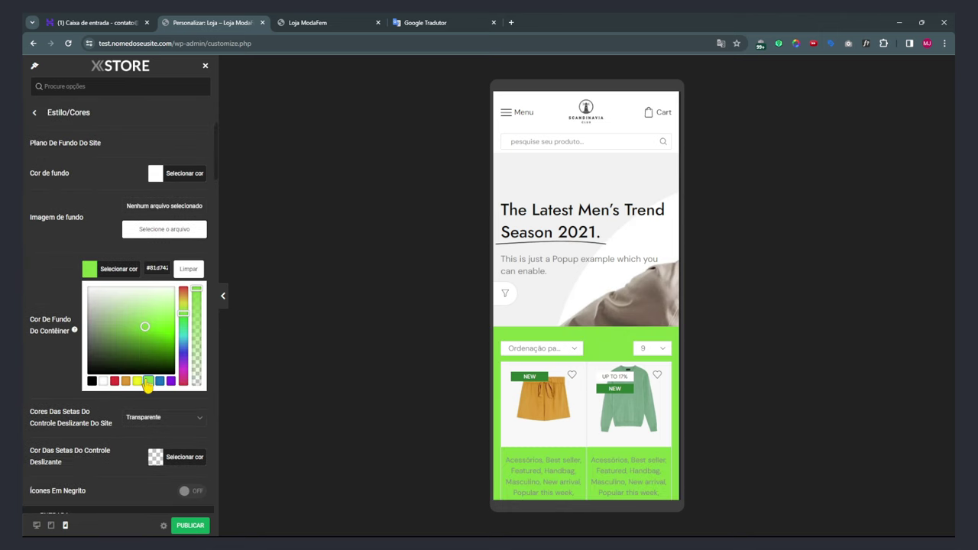
scroll(604, 374, "down", 5)
scroll(516, 290, "up", 2)
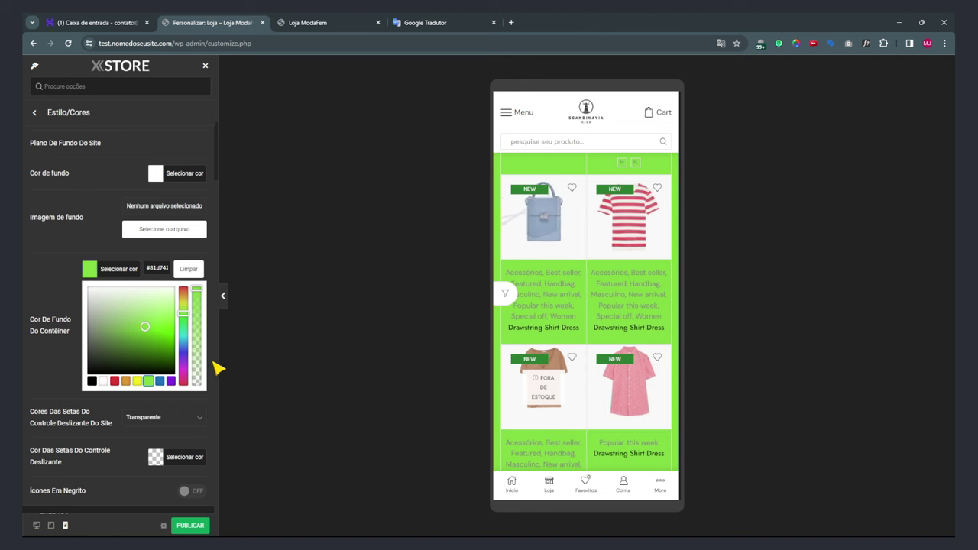
left_click(188, 271)
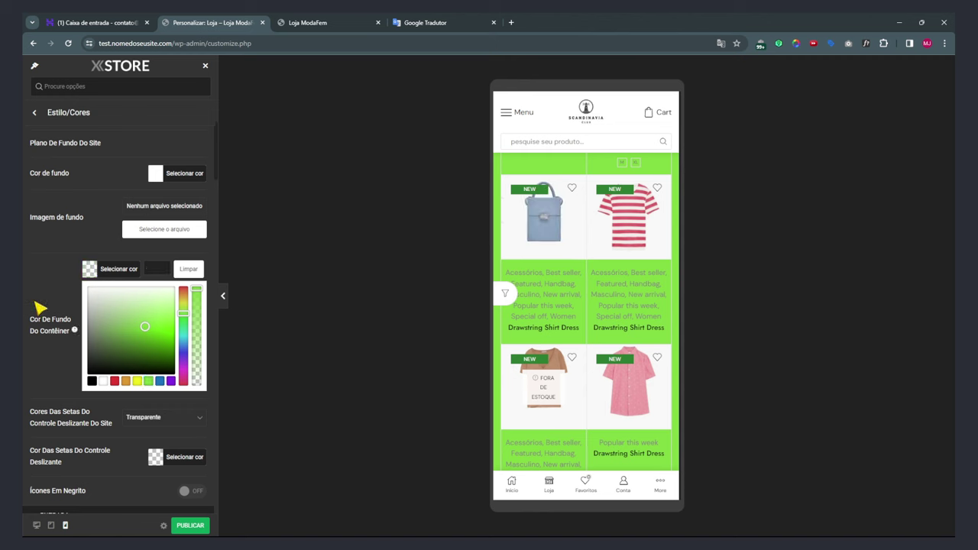
left_click(35, 306)
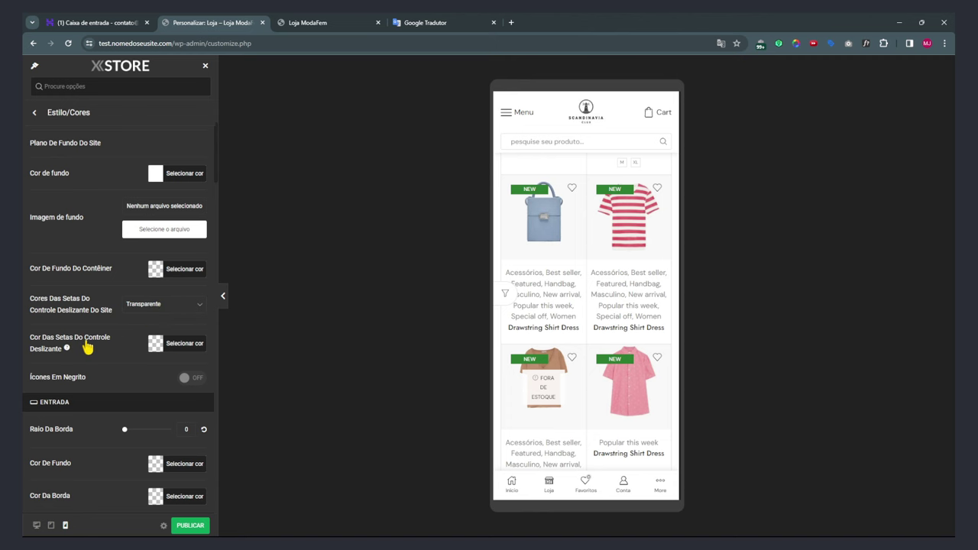
left_click(36, 525)
scroll(94, 299, "up", 2)
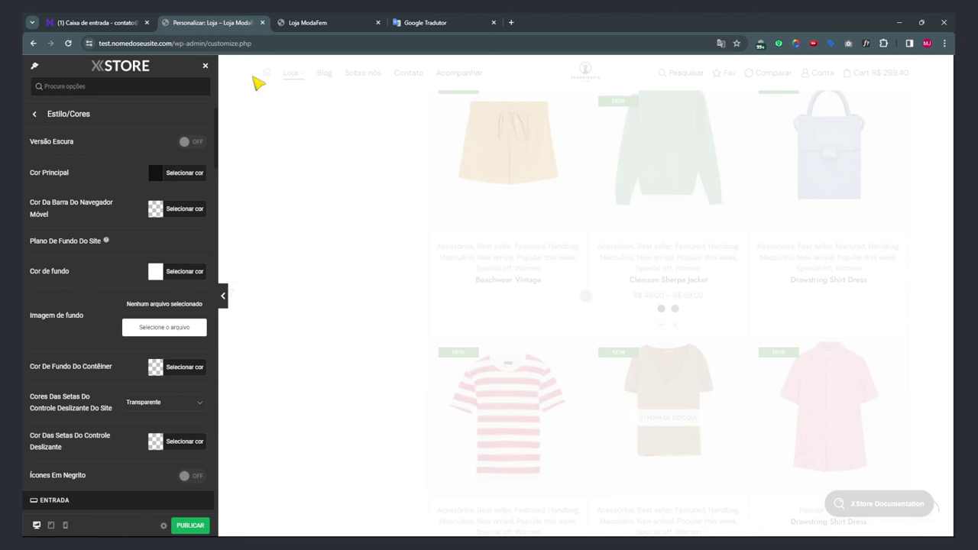
Check the Drawstring Shirt Dress product page on the live ModaFem store.
left_click(306, 22)
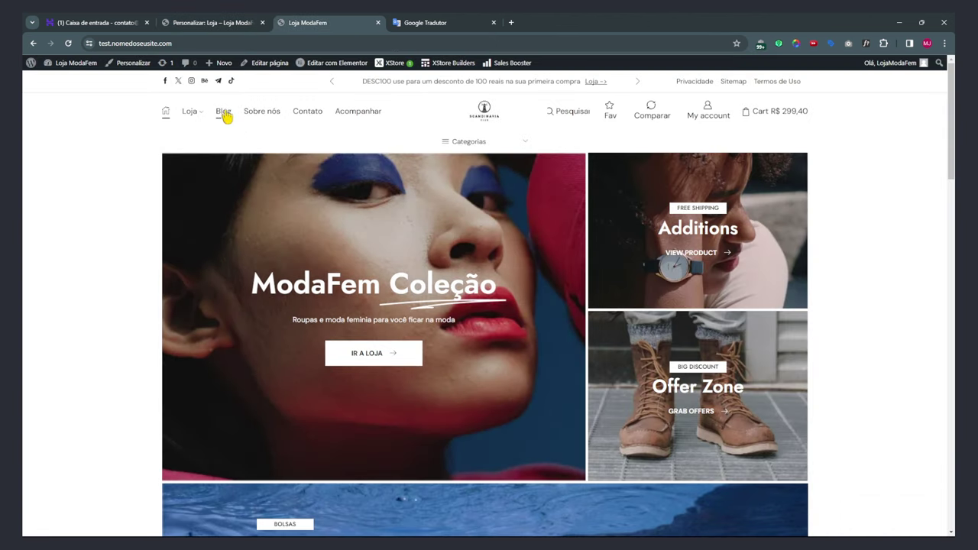
mouse_move(193, 115)
scroll(100, 284, "down", 10)
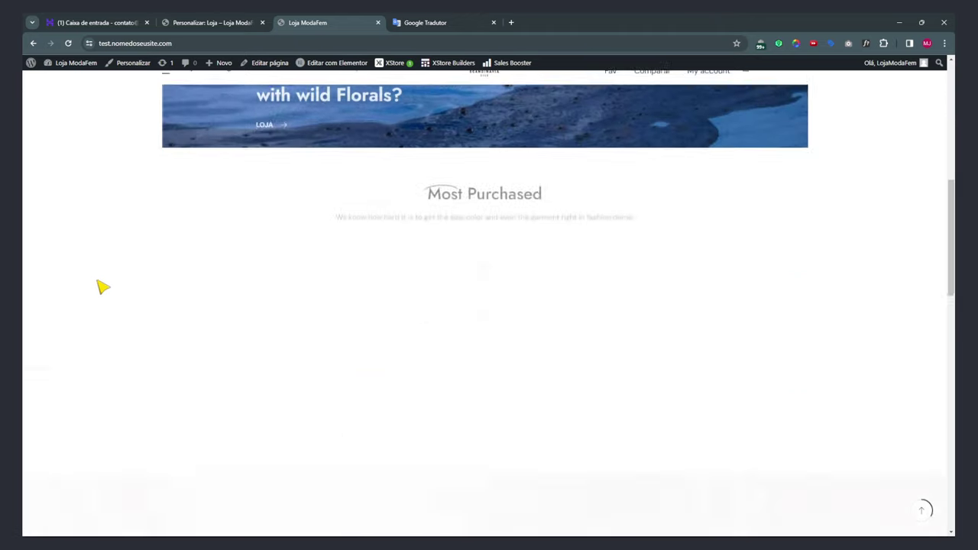
left_click(424, 190)
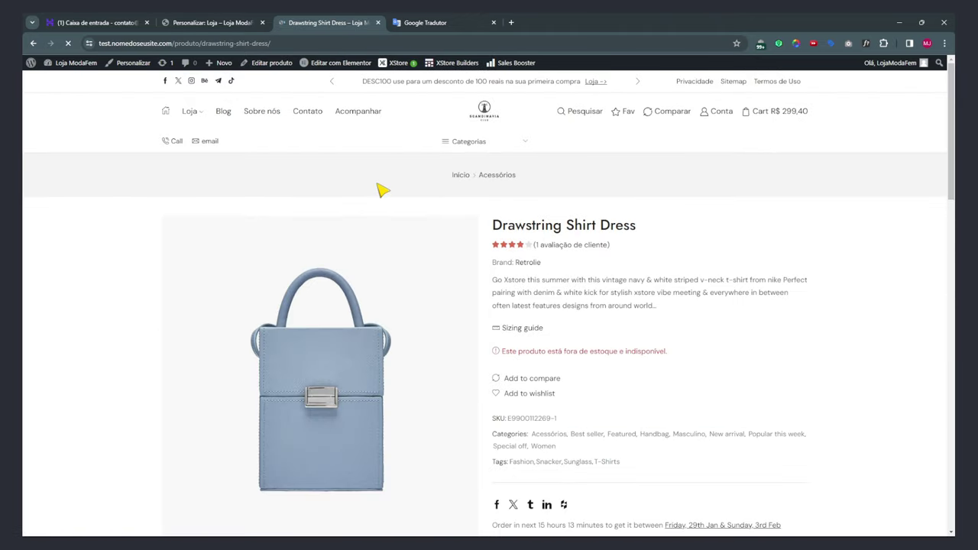
scroll(114, 374, "down", 3)
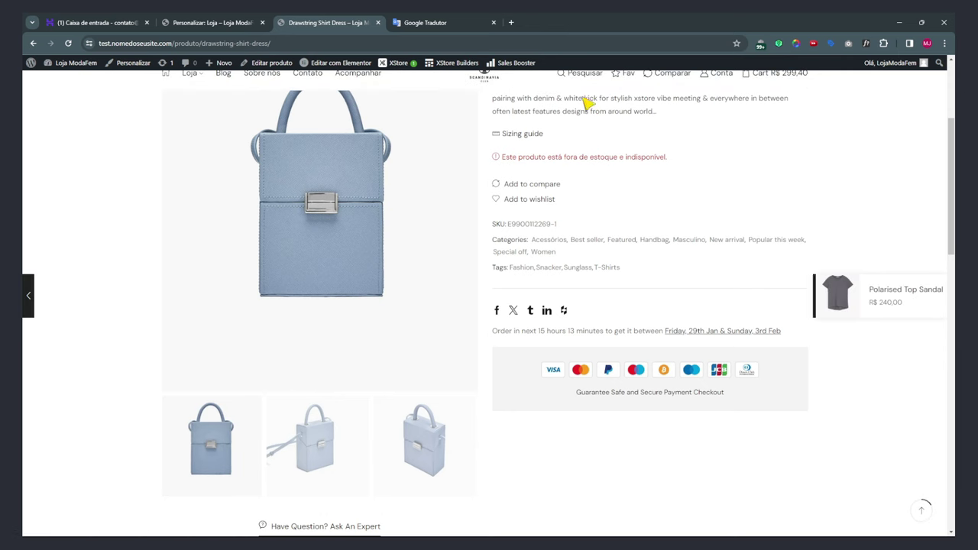
Back in the Customizer, look through the Styling/Colors button settings without changing anything.
left_click(226, 29)
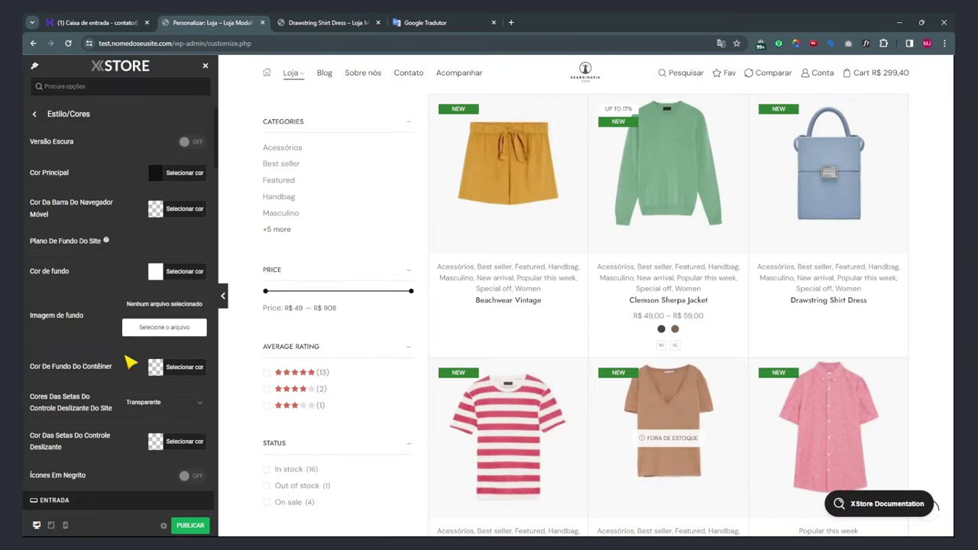
scroll(141, 374, "down", 3)
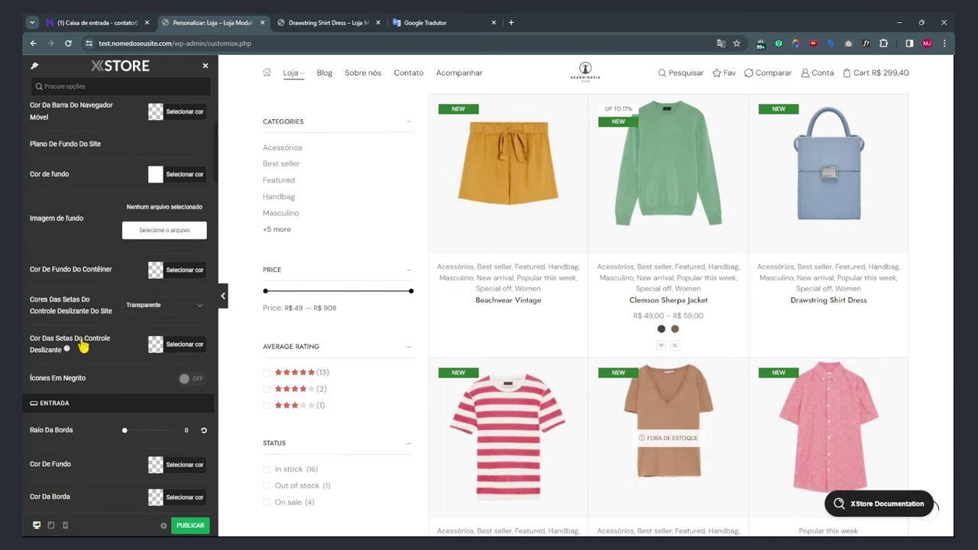
scroll(179, 298, "down", 3)
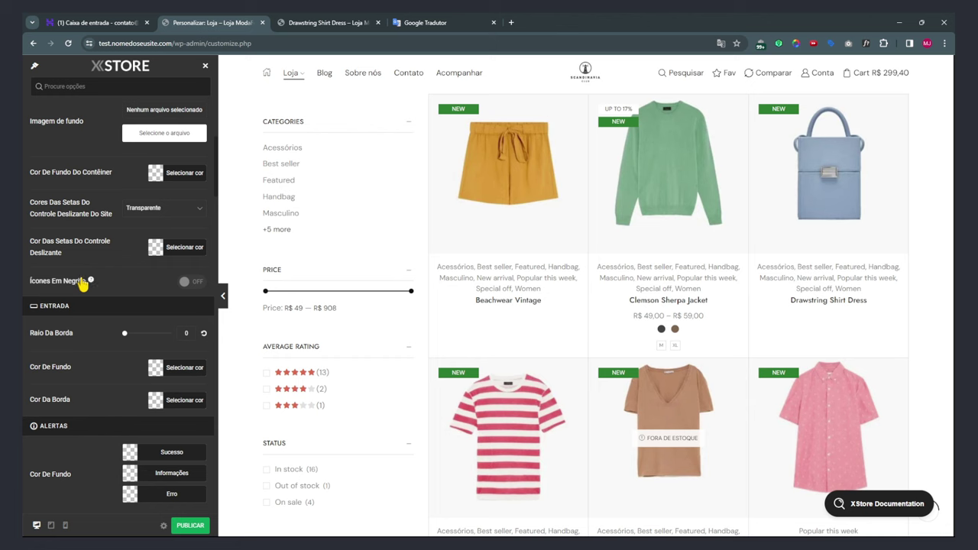
scroll(82, 324, "down", 3)
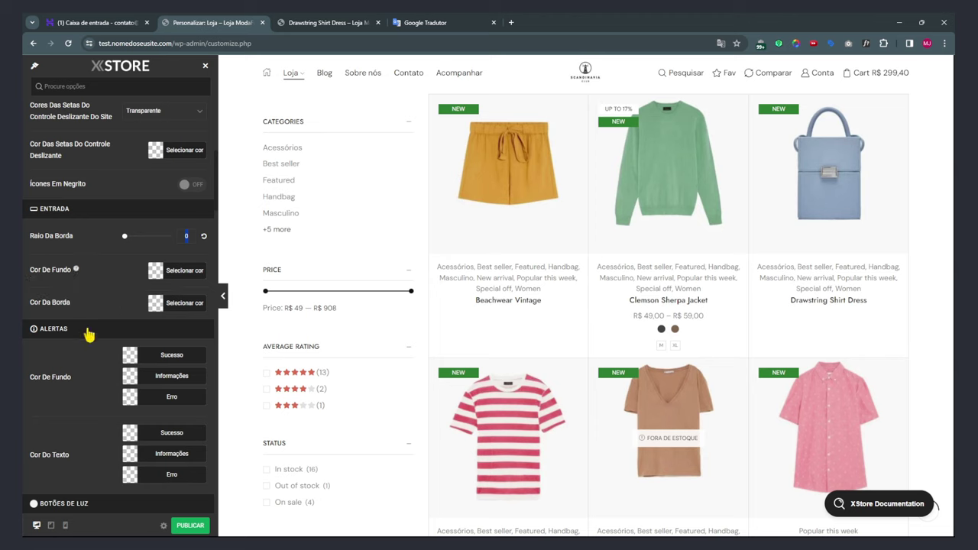
scroll(107, 329, "down", 4)
scroll(111, 325, "down", 5)
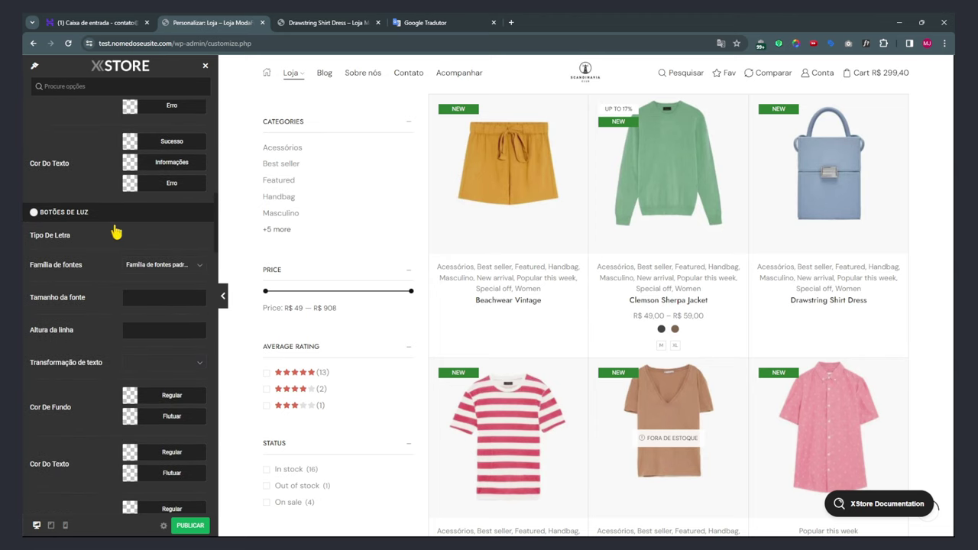
scroll(91, 289, "down", 7)
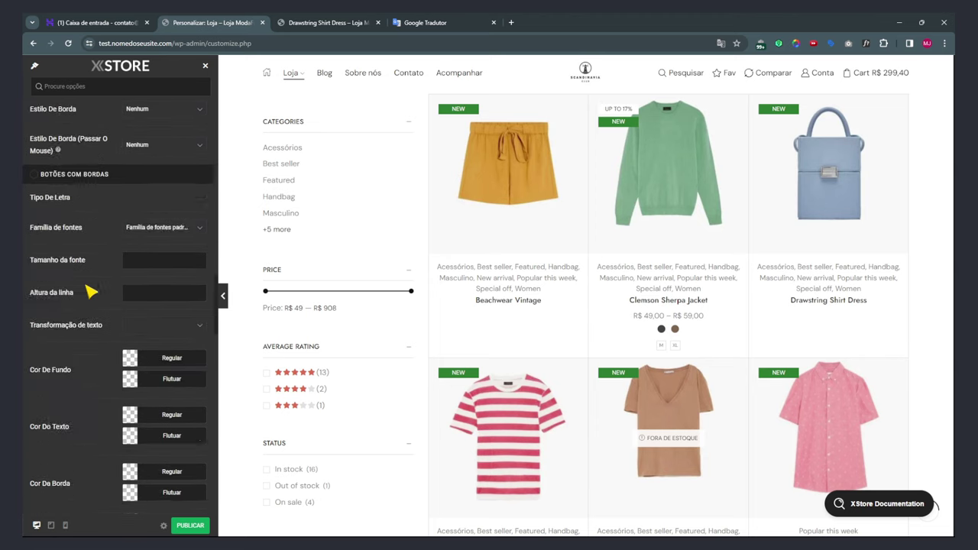
scroll(90, 291, "down", 15)
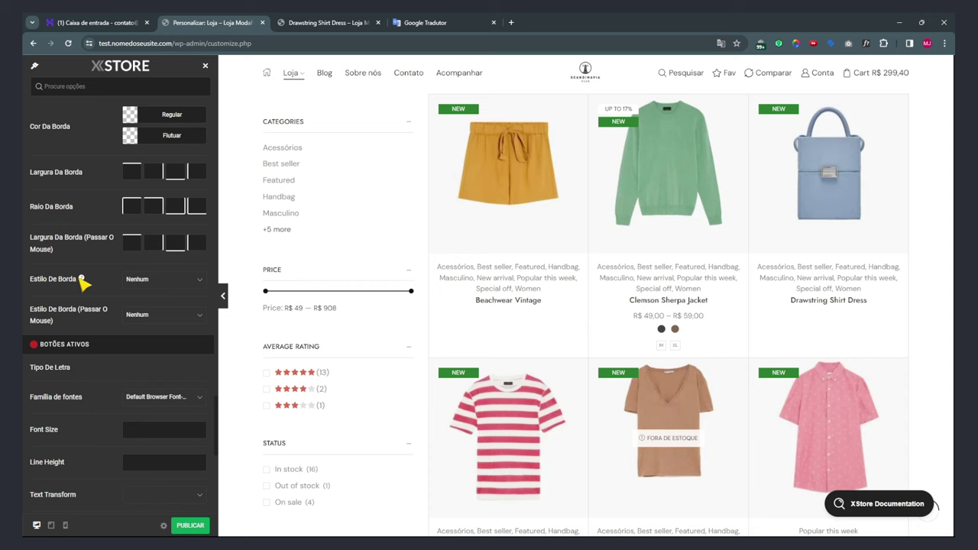
scroll(87, 397, "down", 9)
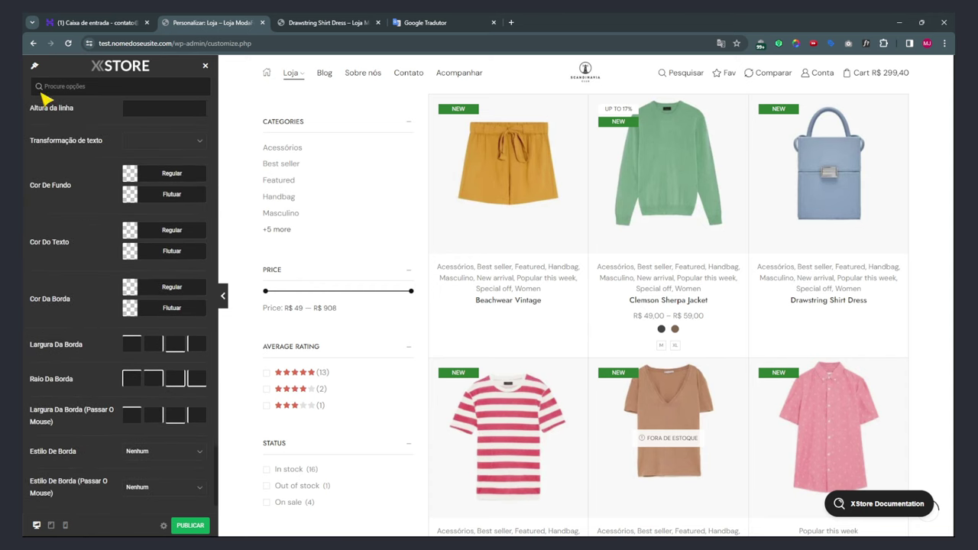
scroll(94, 302, "up", 5)
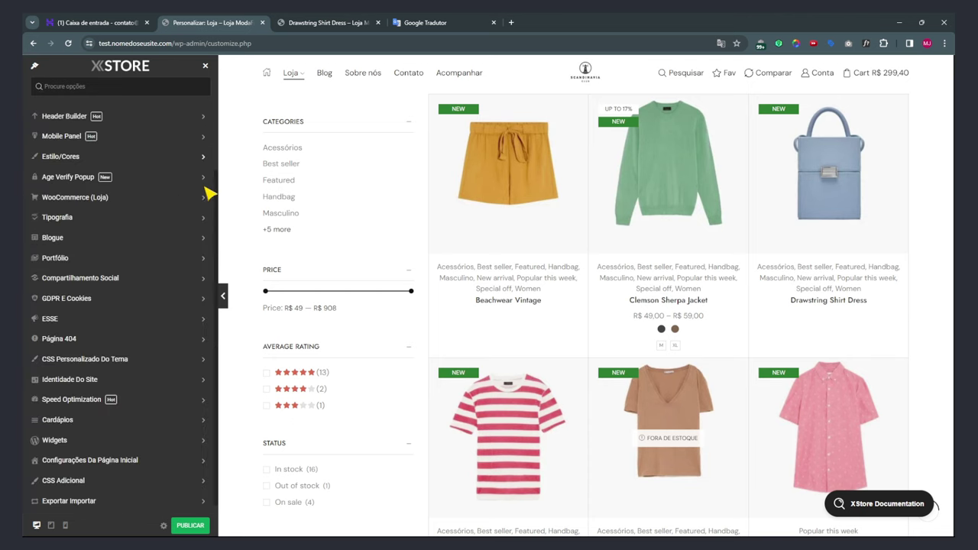
Translate the Customizer labels into English and go to the Age Verify Popup section.
left_click(719, 42)
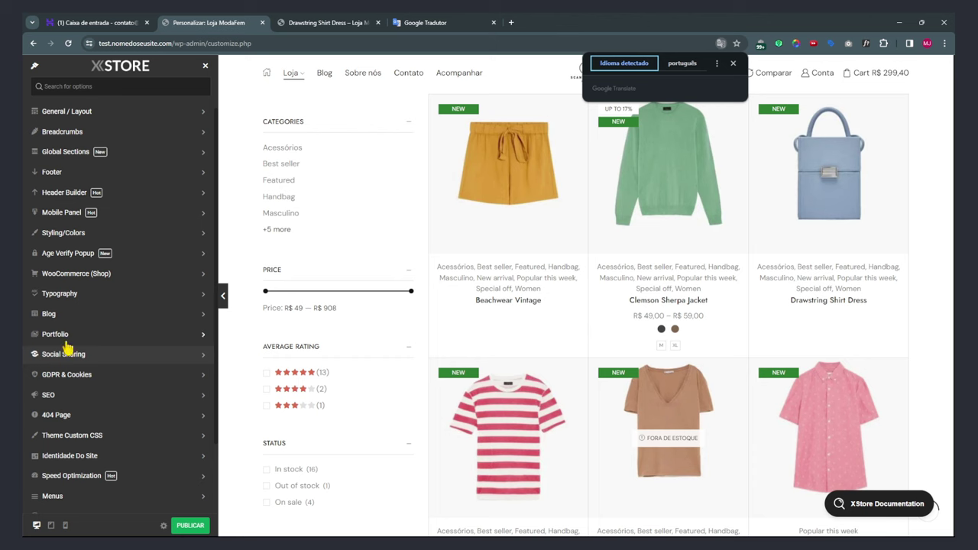
left_click(69, 258)
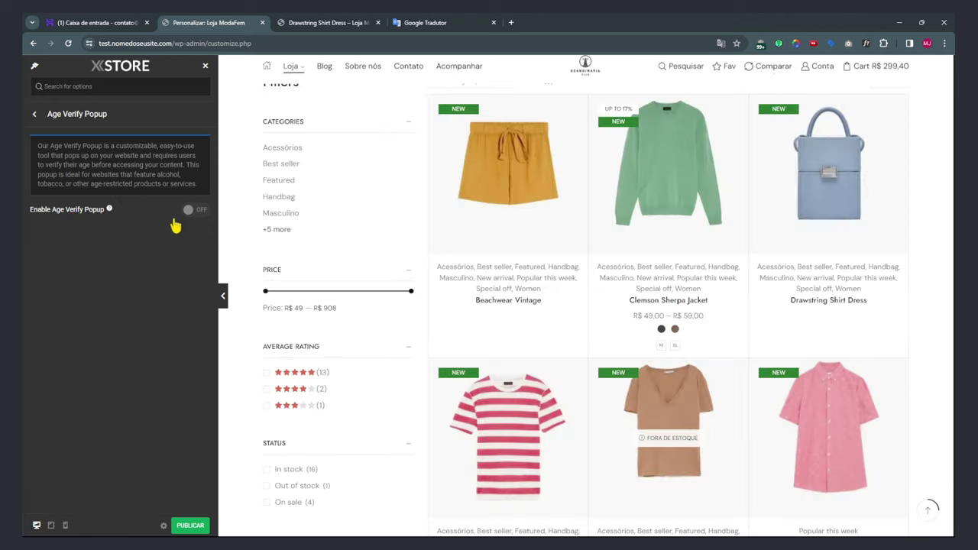
Enable the Age Verify Popup, publish, and reload the product page to see it.
left_click(197, 212)
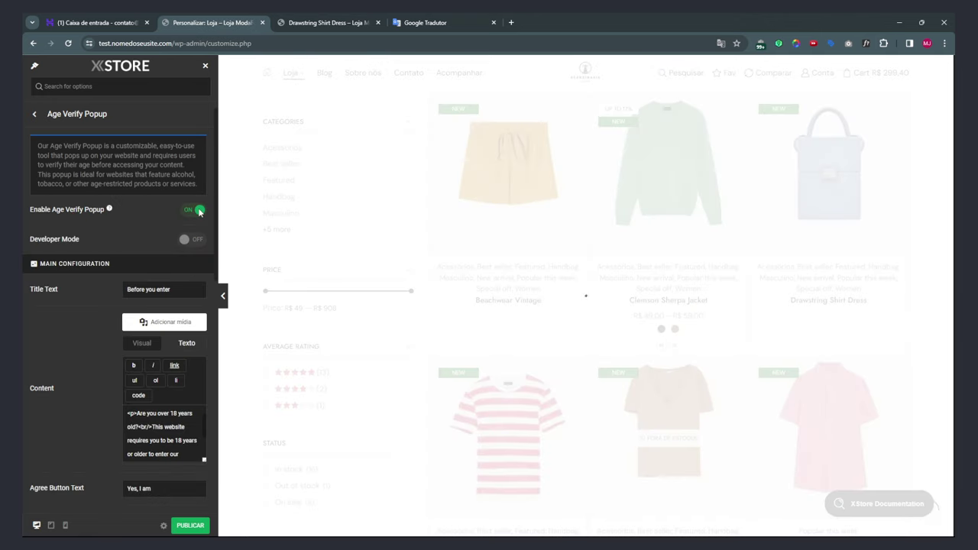
left_click(191, 526)
left_click(307, 24)
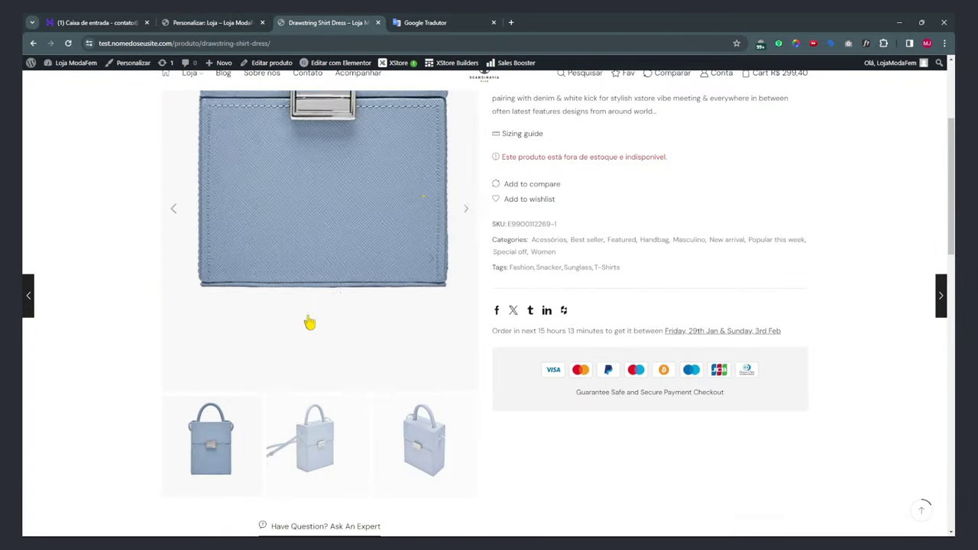
key("F5")
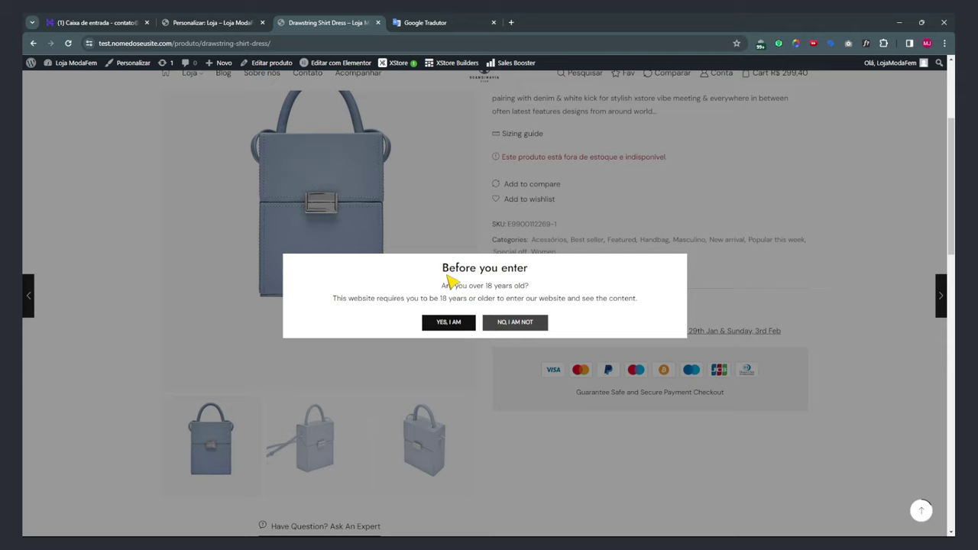
Turn Enable Age Verify Popup back off and go to the WooCommerce (Shop) settings.
left_click(251, 25)
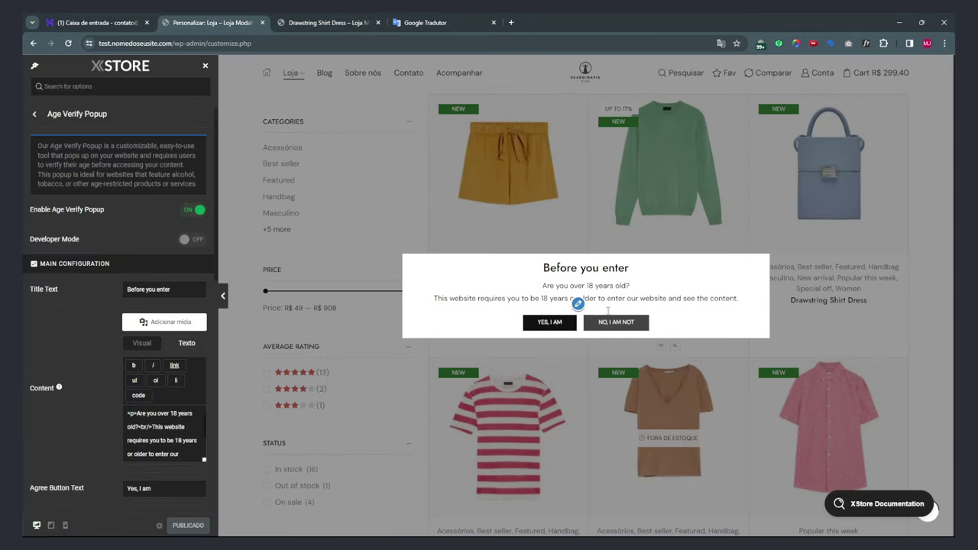
scroll(107, 328, "down", 2)
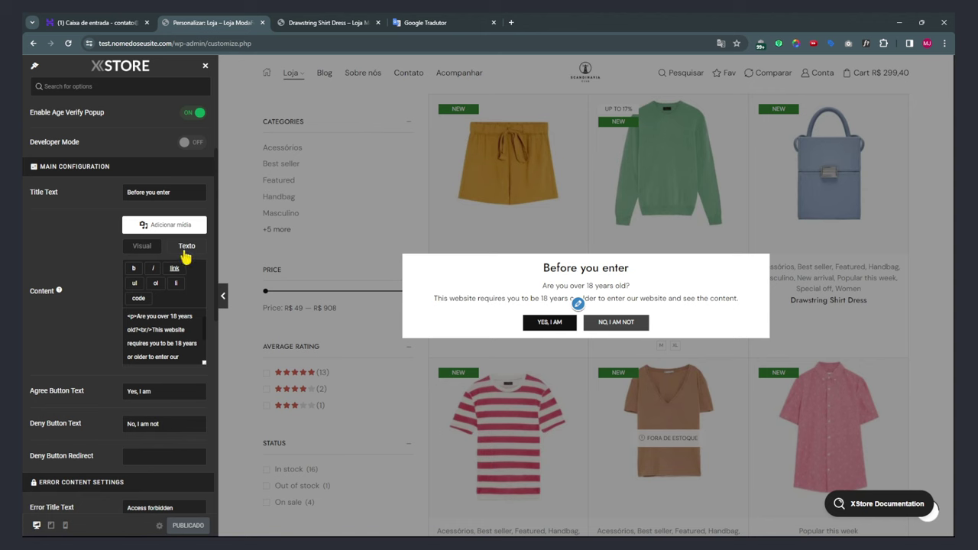
left_click_drag(145, 327, 159, 352)
left_click(86, 354)
scroll(96, 371, "down", 2)
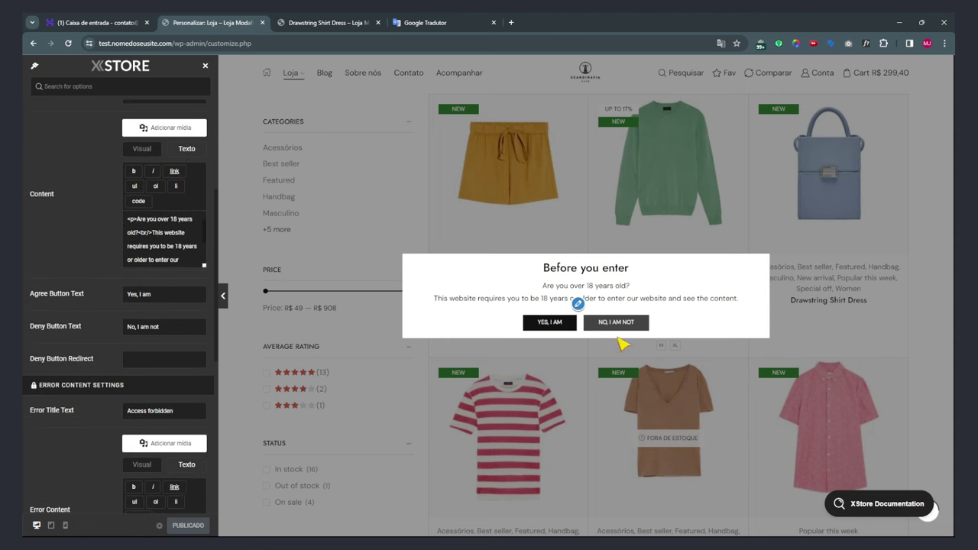
scroll(116, 305, "up", 4)
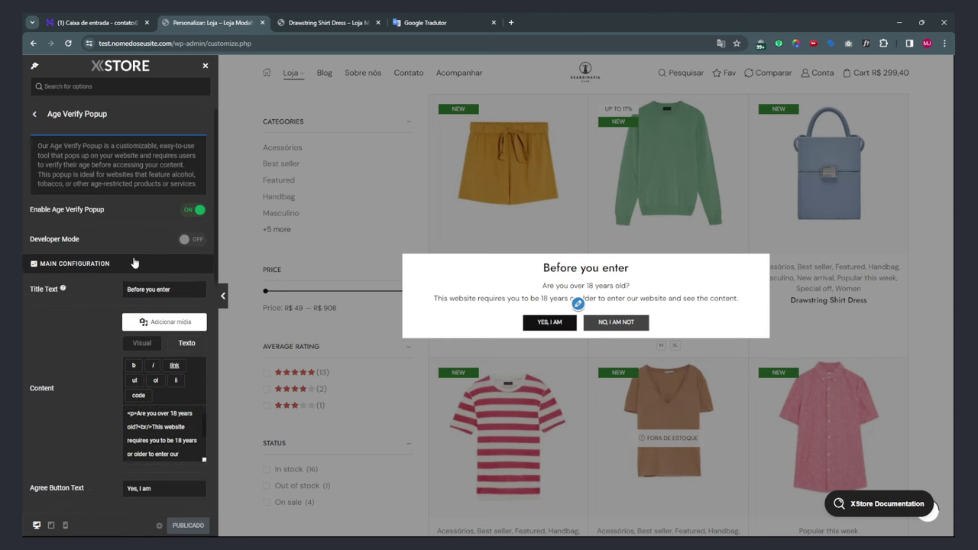
left_click(191, 212)
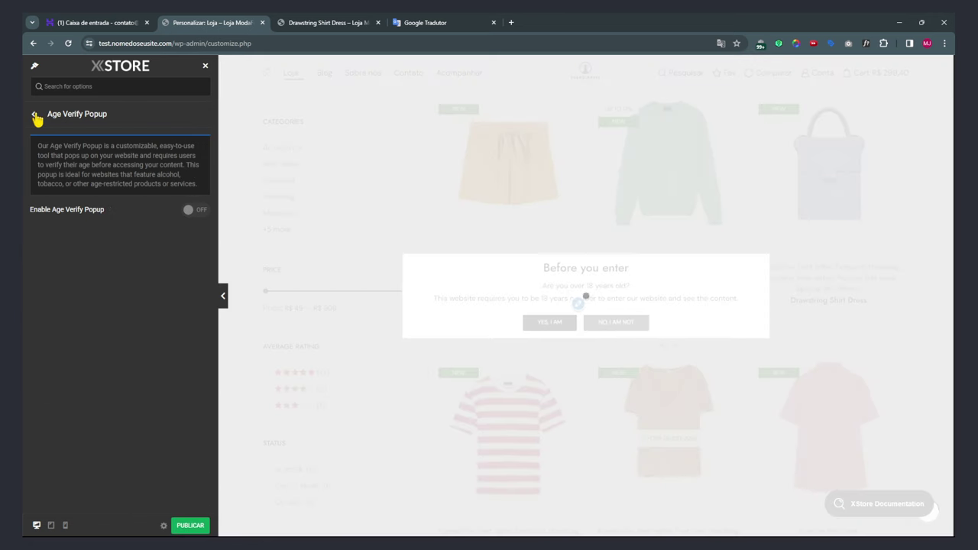
left_click(35, 116)
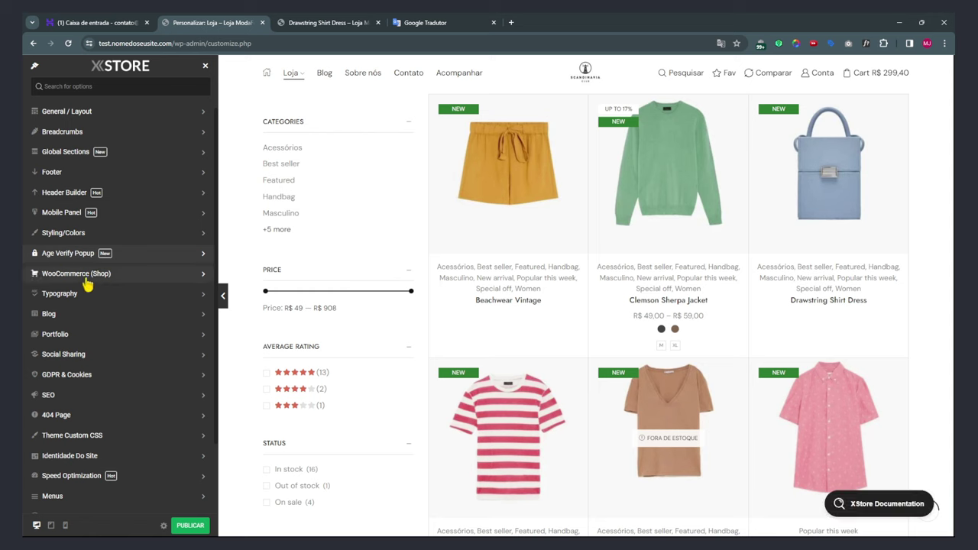
left_click(84, 278)
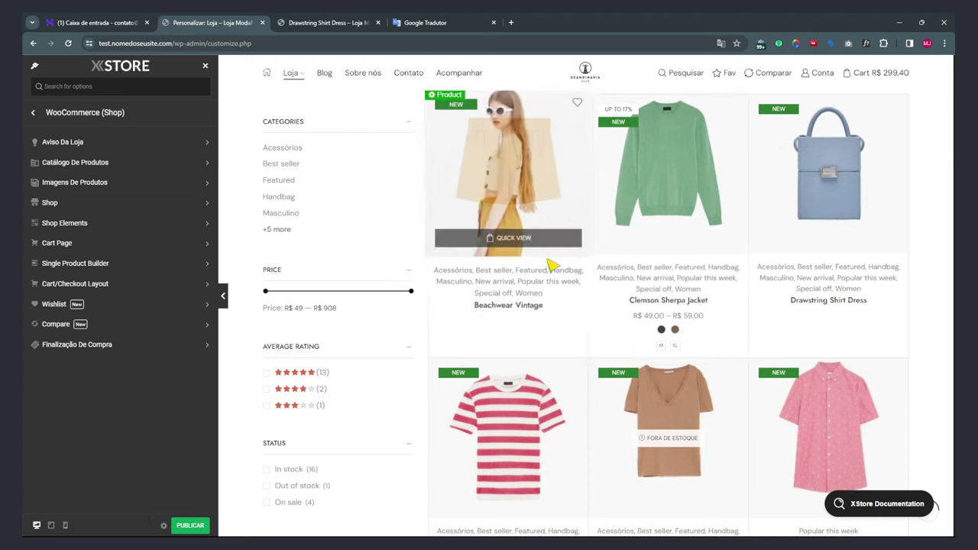
Uncheck 'Ativar aviso da loja' under Store Notice, then go back to the WooCommerce (Shop) list.
scroll(558, 267, "up", 3)
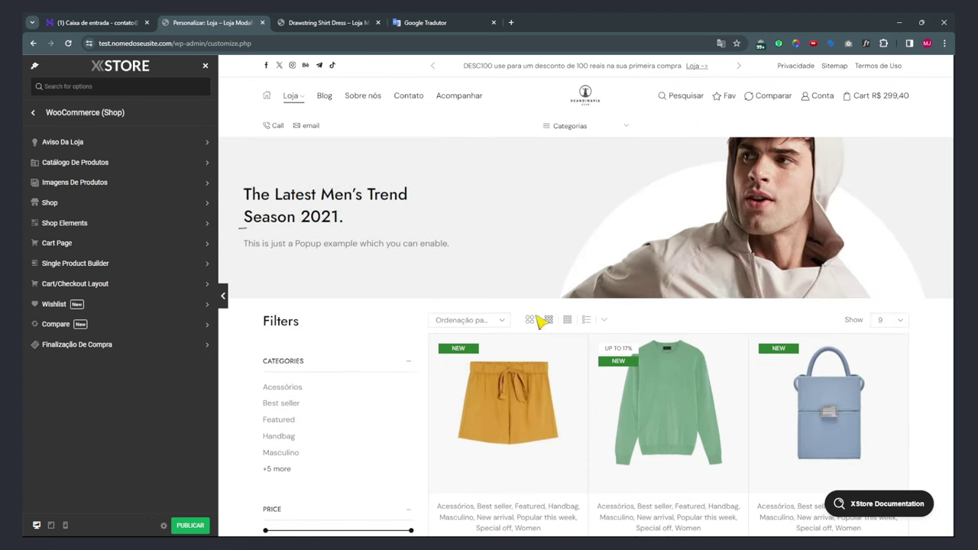
left_click(67, 147)
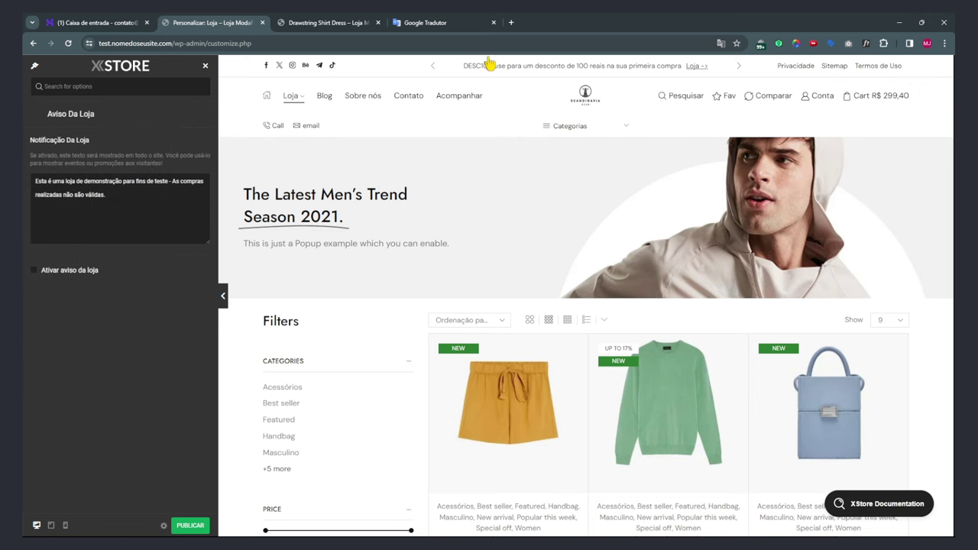
left_click(34, 270)
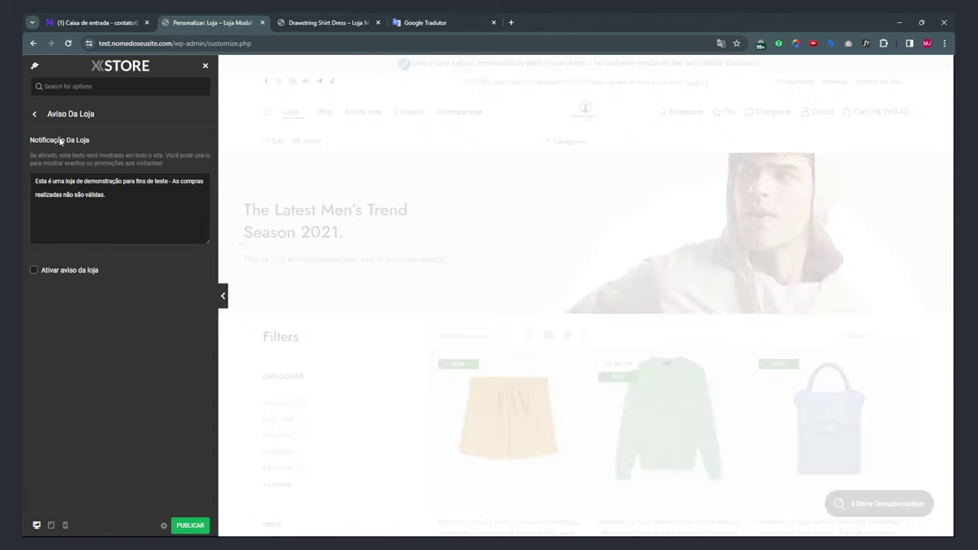
left_click(35, 115)
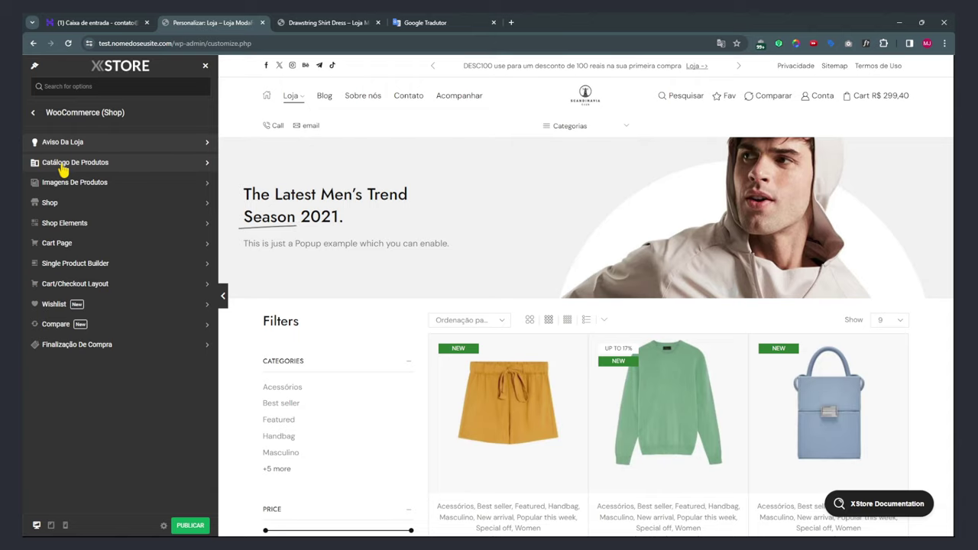
Keep the shop page showing products and set Products Per Row to 3 after trying 2.
left_click(635, 339)
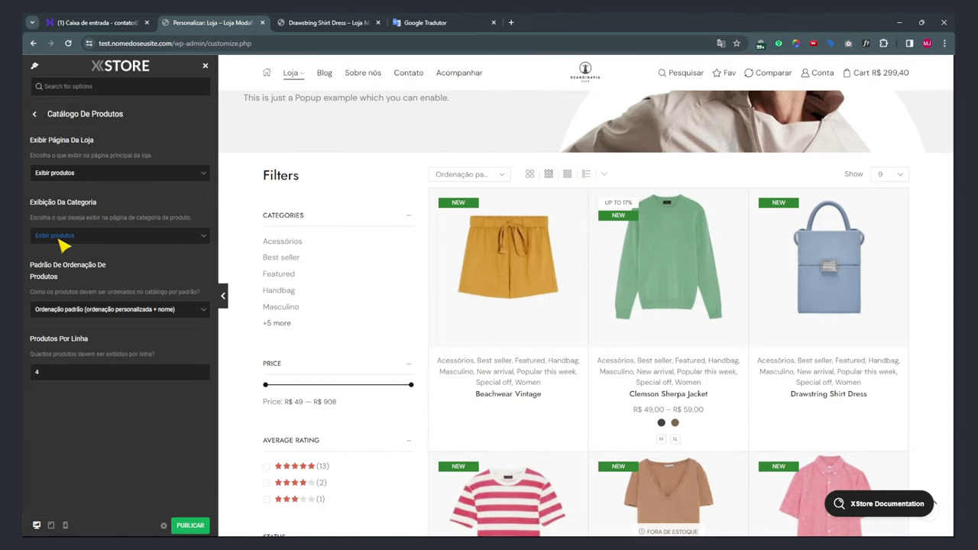
left_click(97, 172)
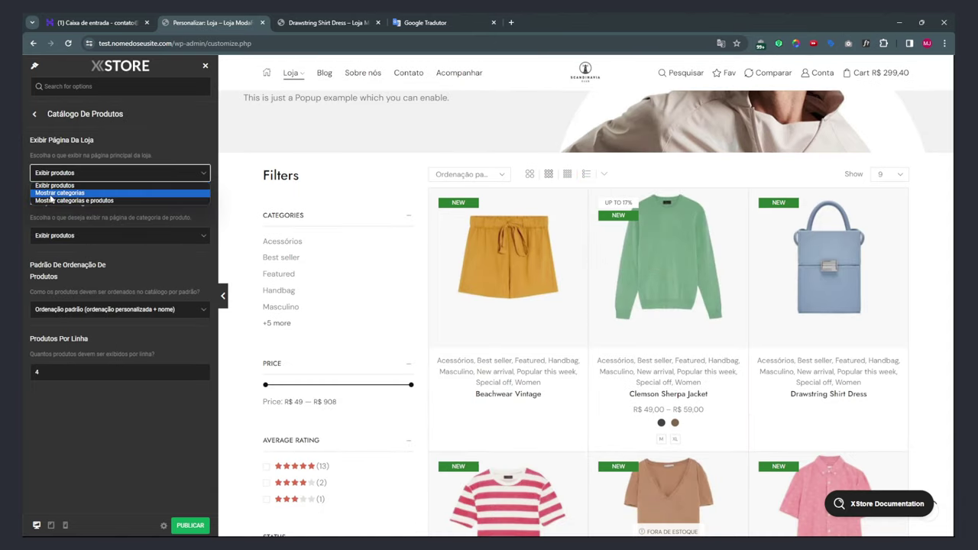
left_click(52, 409)
left_click(41, 372)
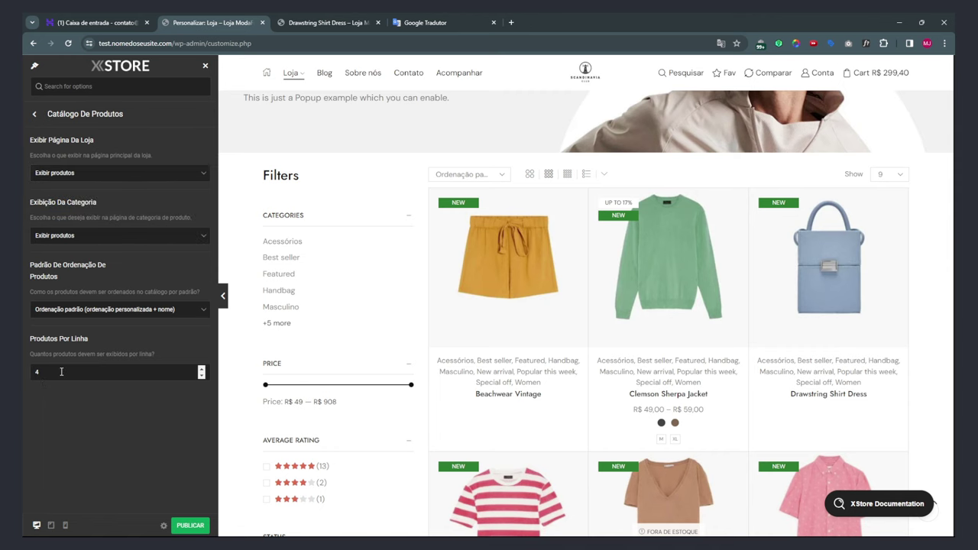
left_click(202, 376)
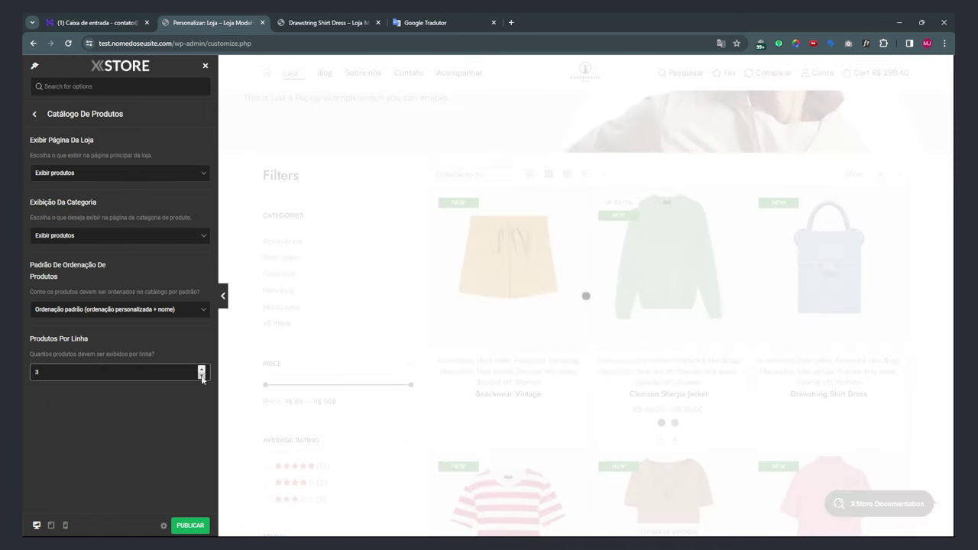
left_click(202, 376)
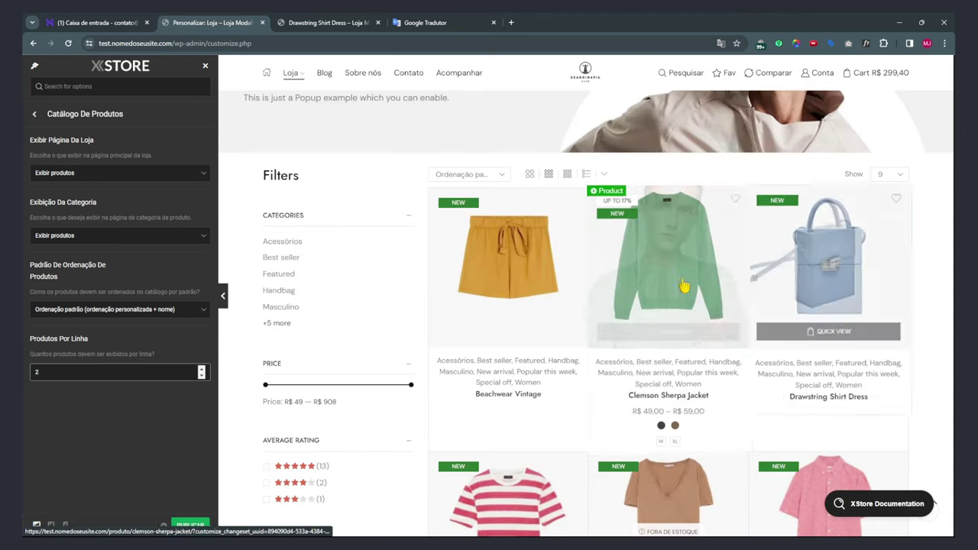
left_click(203, 372)
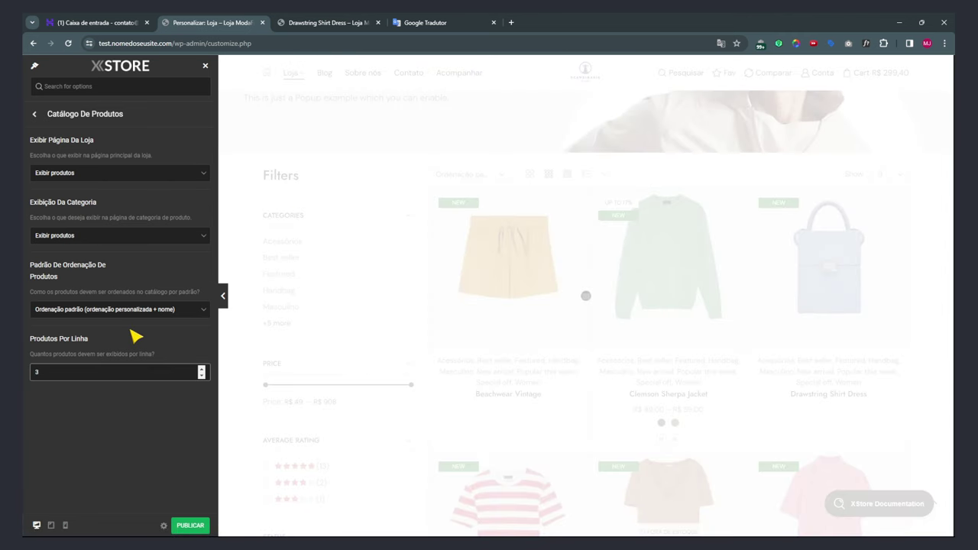
Preview the 3-per-row catalogue with the panel collapsed, then return to the WooCommerce (Shop) list.
left_click(222, 298)
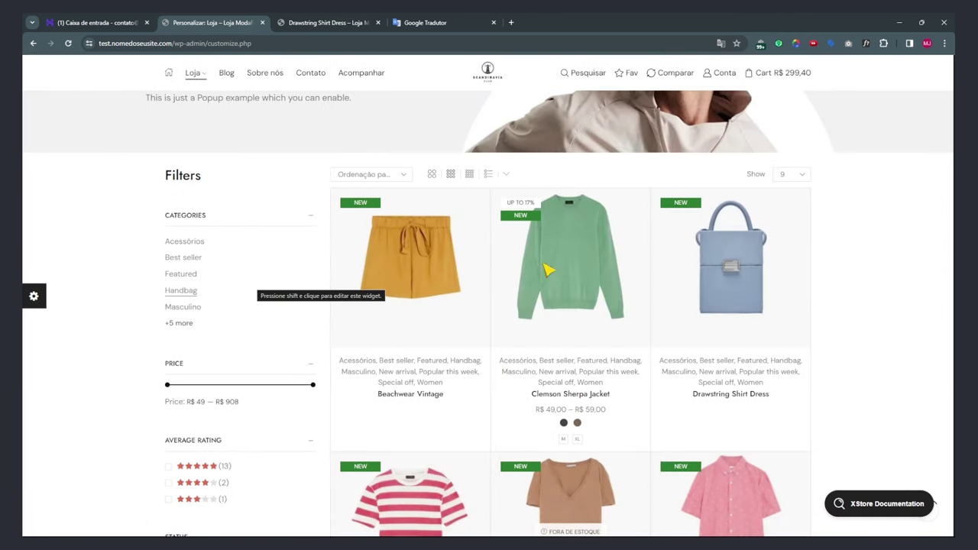
left_click(36, 298)
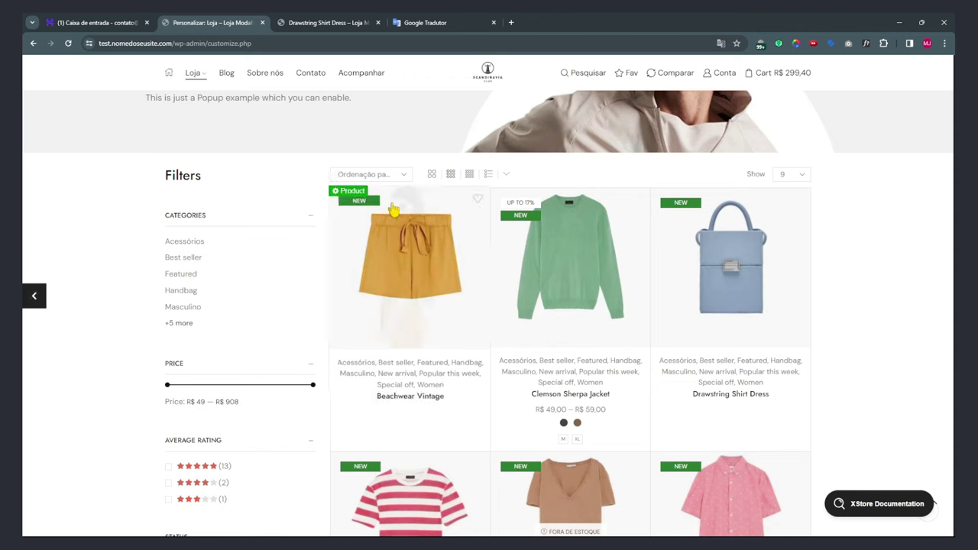
mouse_move(444, 196)
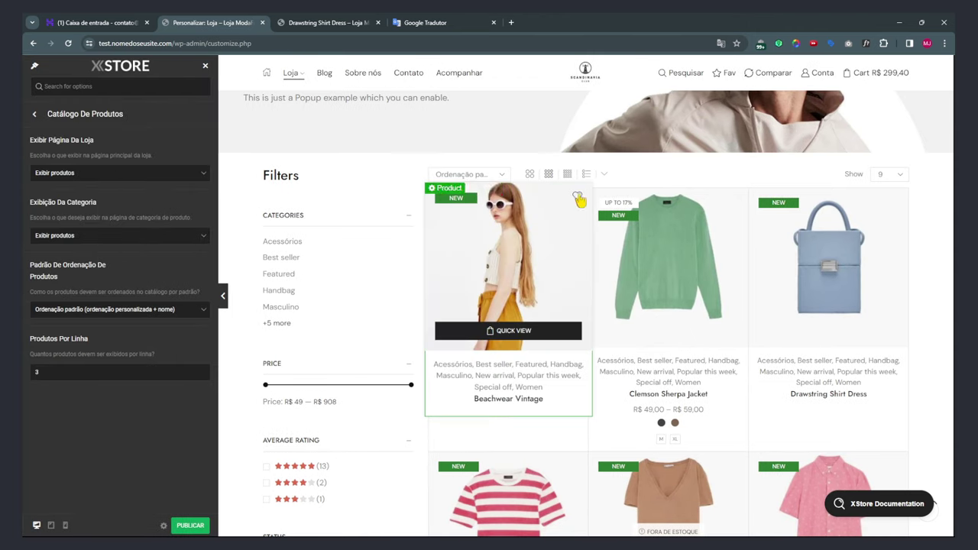
mouse_move(634, 216)
mouse_move(586, 225)
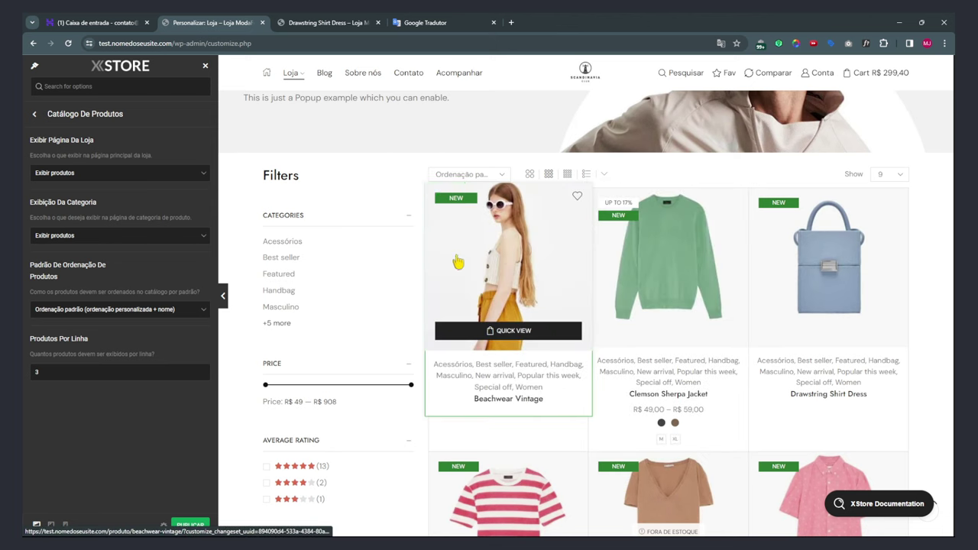
mouse_move(442, 257)
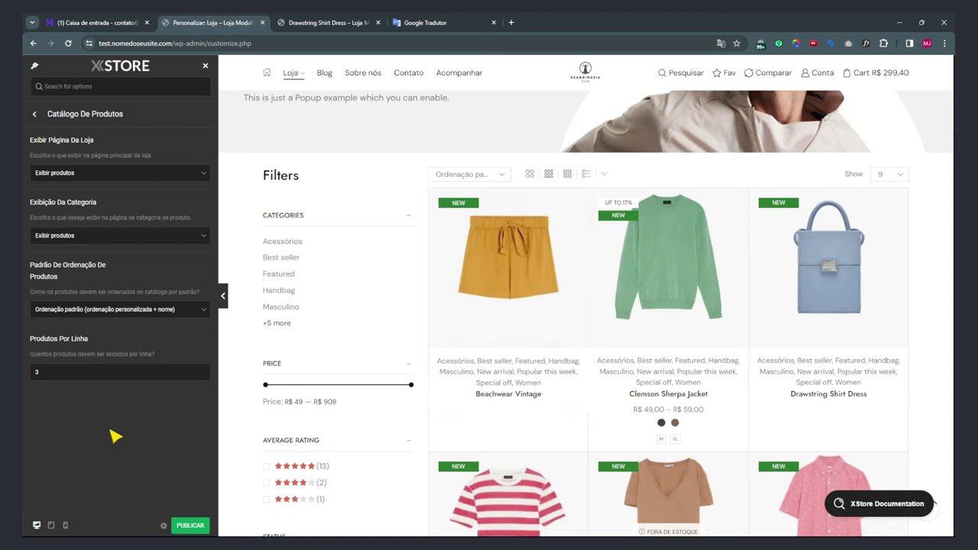
scroll(417, 210, "up", 2)
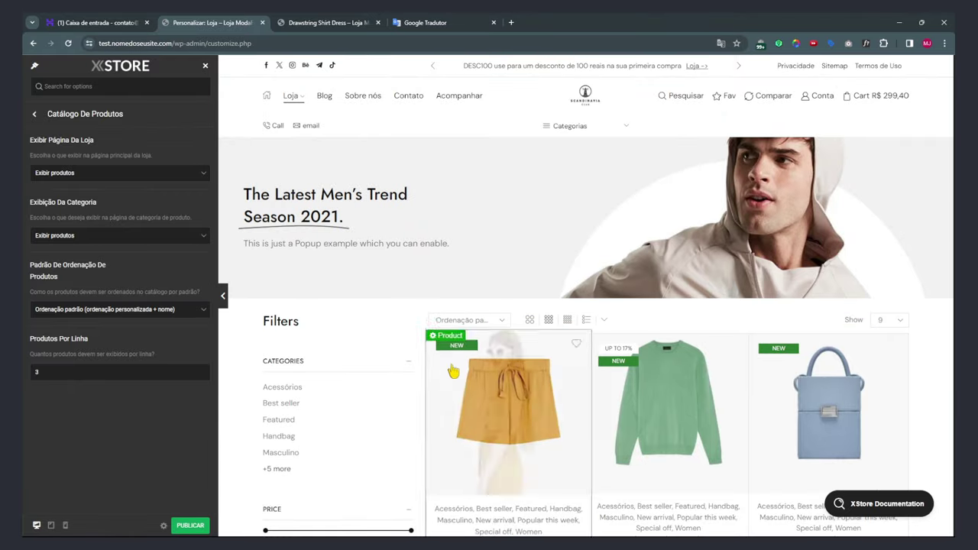
scroll(535, 252, "down", 1)
scroll(504, 302, "down", 1)
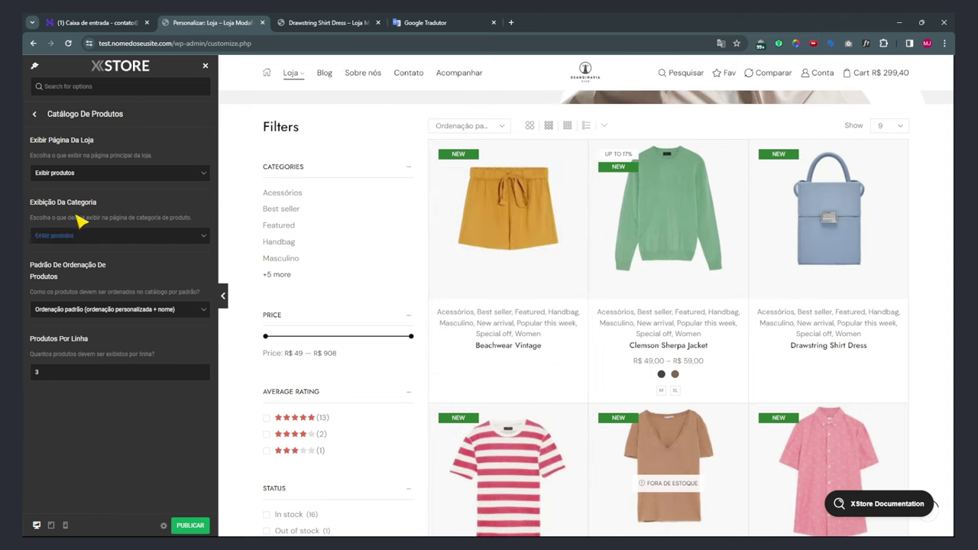
left_click(33, 116)
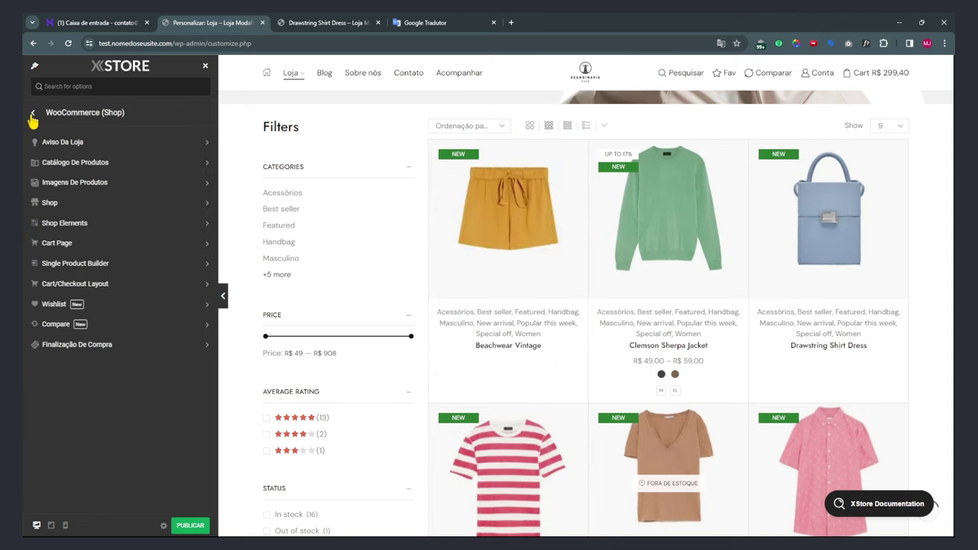
Glance at Product Images, then go to Shop > Shop Page Layout.
left_click(65, 184)
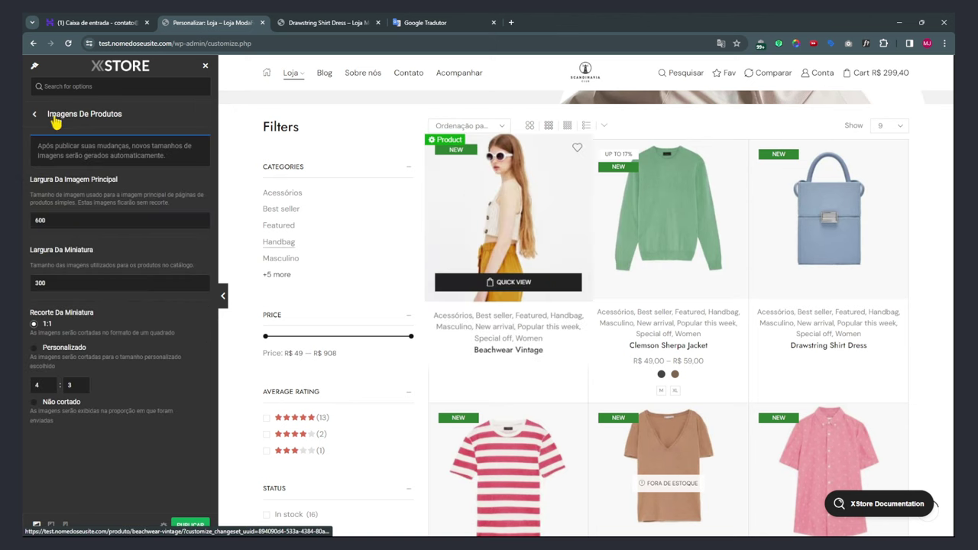
left_click(36, 114)
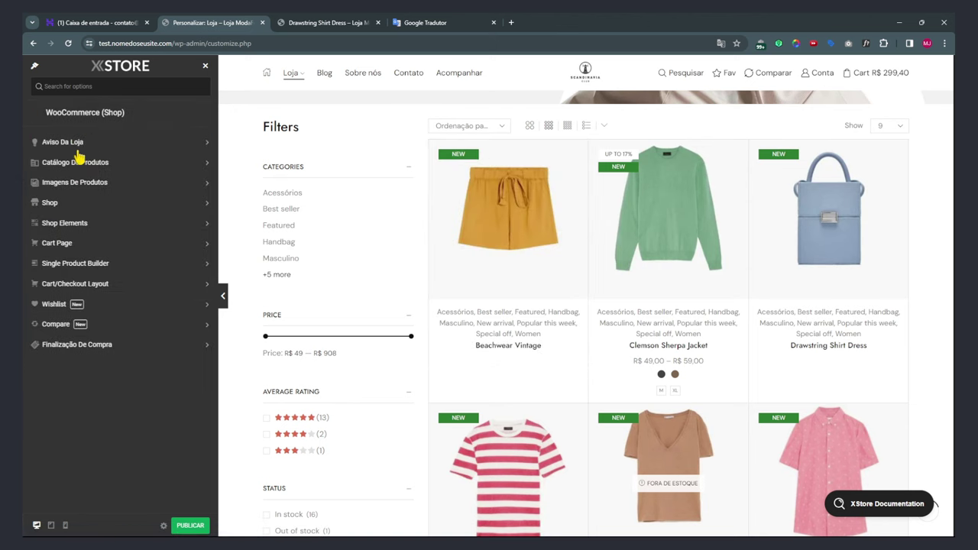
left_click(57, 203)
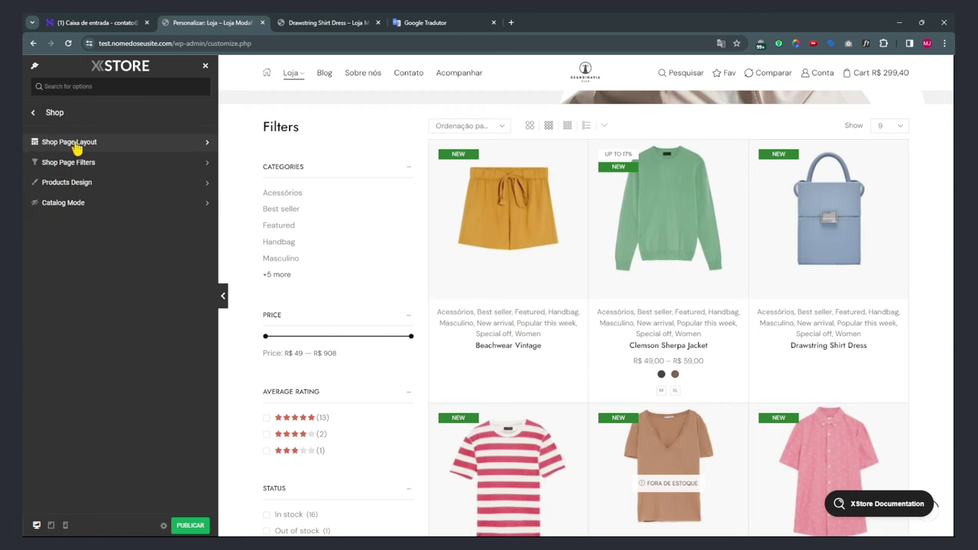
left_click(76, 145)
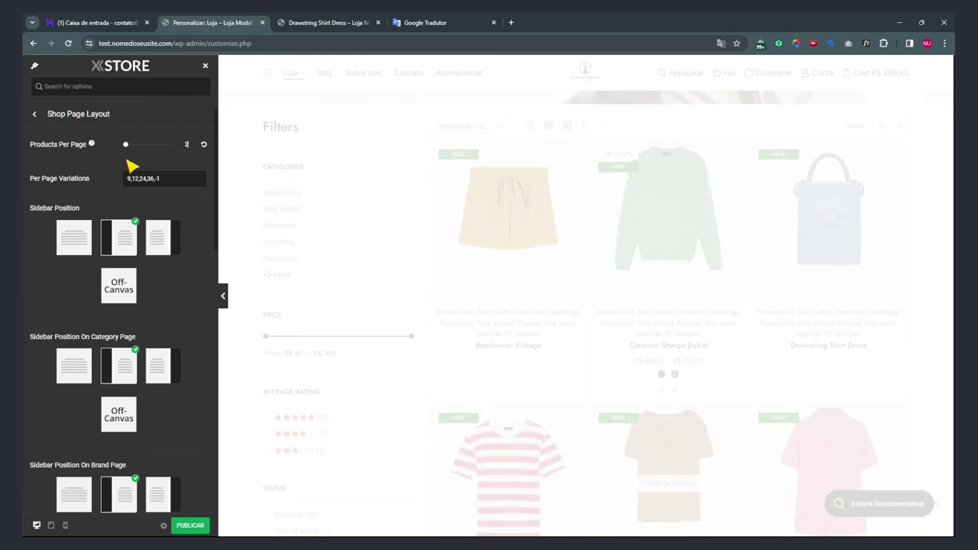
Edit Products Per Page to 9.
scroll(607, 341, "down", 10)
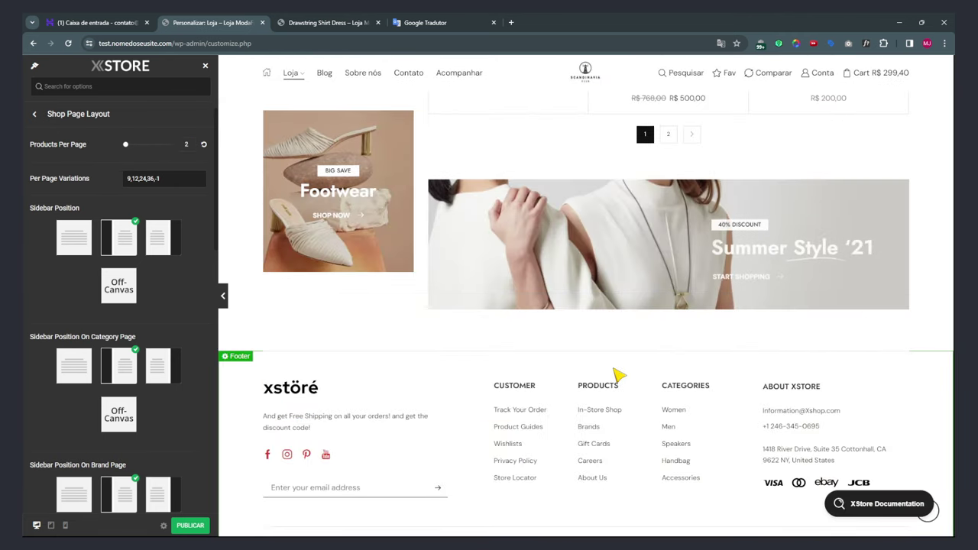
scroll(618, 374, "up", 15)
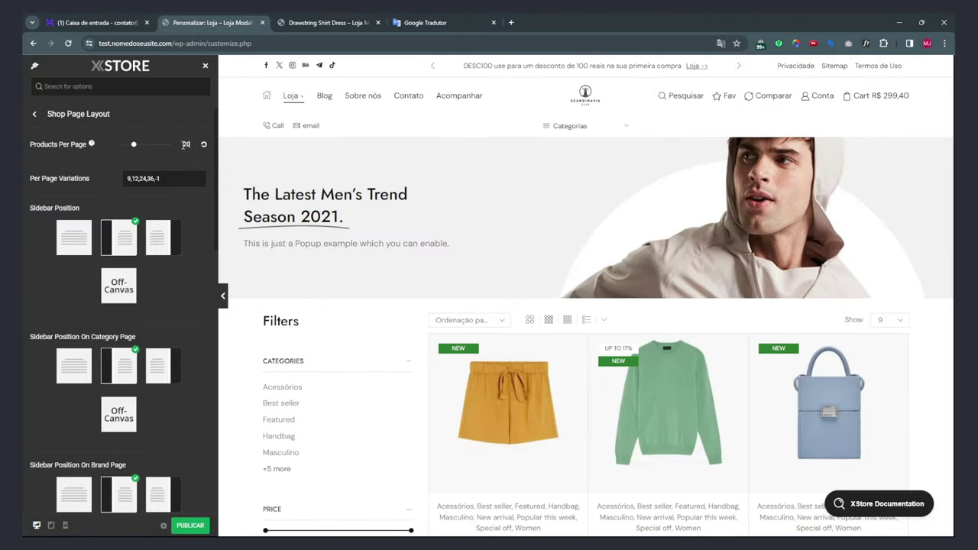
key("BackSpace")
type("0")
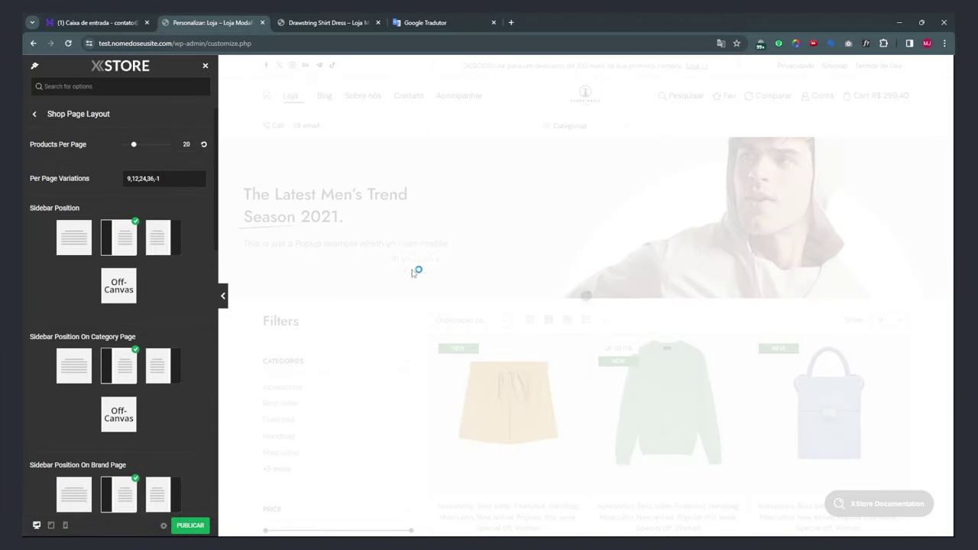
scroll(435, 304, "down", 10)
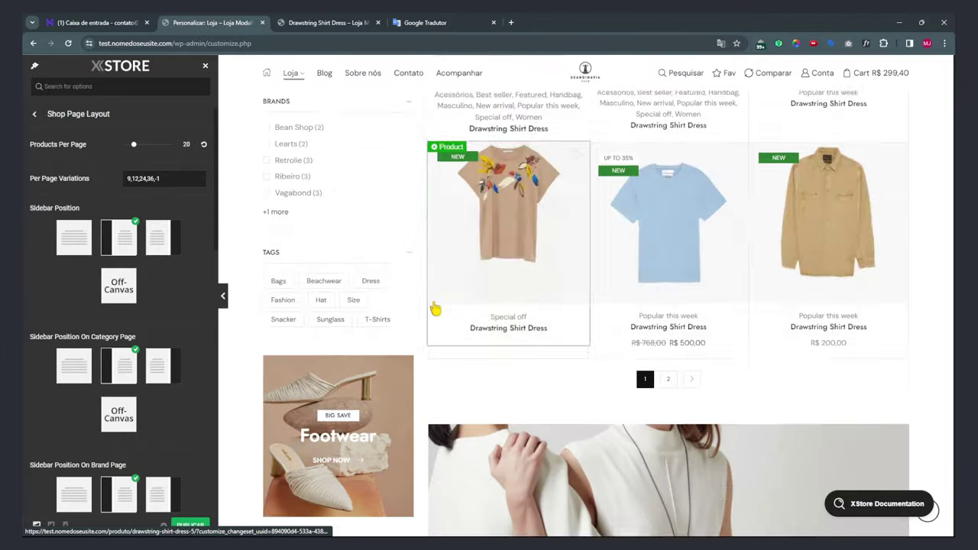
scroll(437, 306, "down", 4)
scroll(585, 298, "up", 5)
scroll(476, 299, "down", 1)
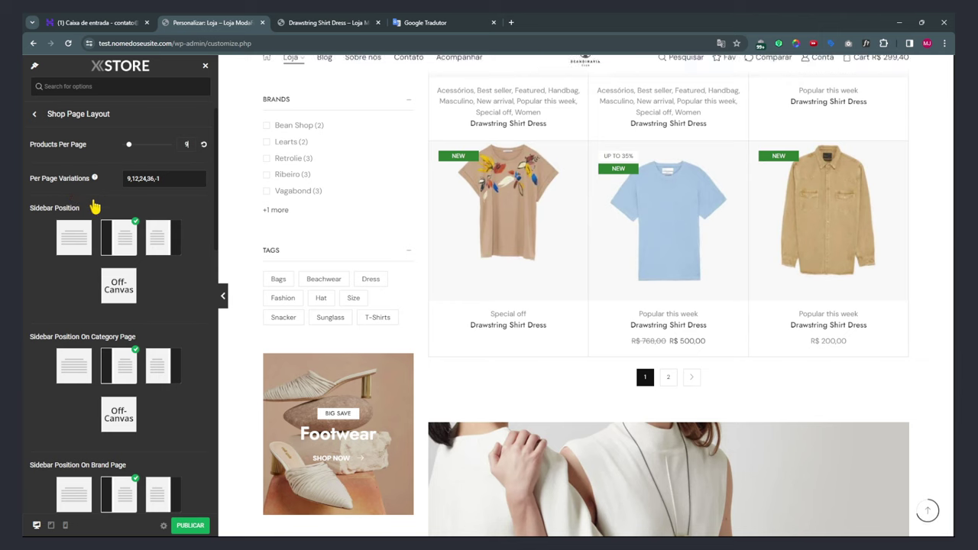
Try the full-width no-sidebar layout, then put the filter sidebar back on the left.
left_click(70, 243)
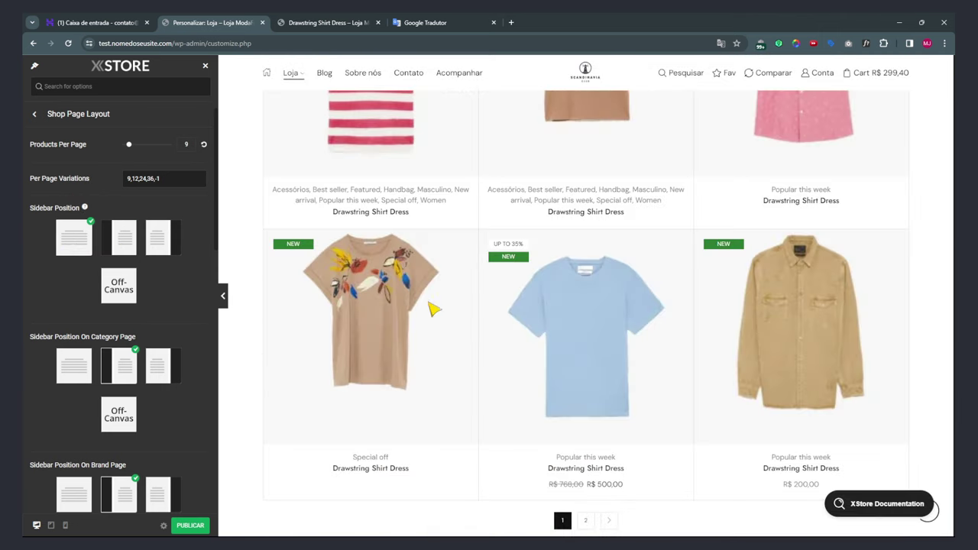
scroll(428, 306, "up", 8)
scroll(449, 267, "up", 4)
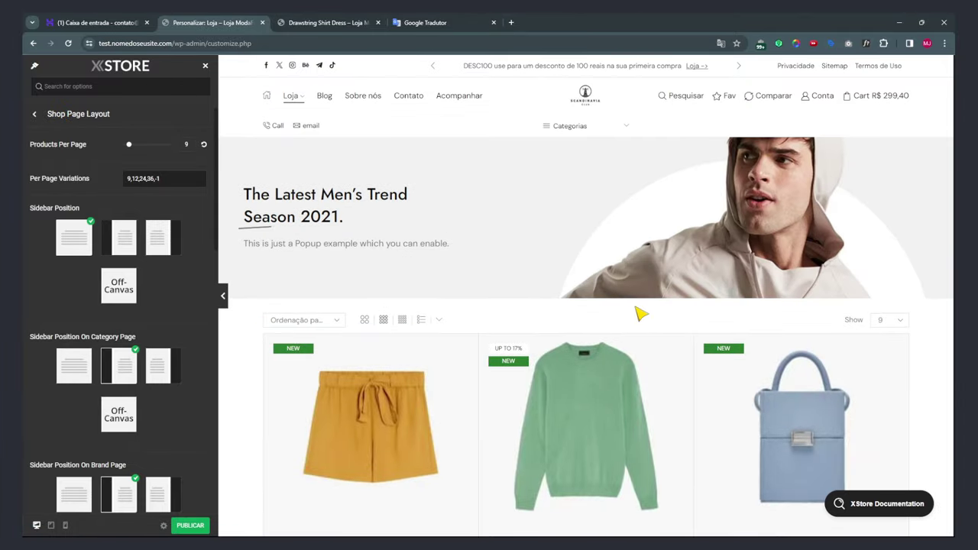
scroll(603, 313, "down", 4)
scroll(427, 254, "up", 1)
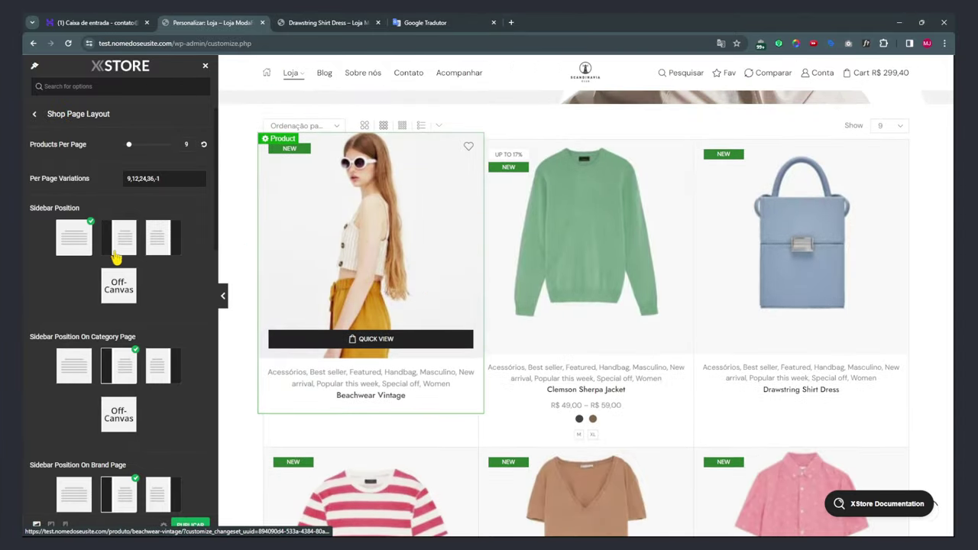
left_click(120, 238)
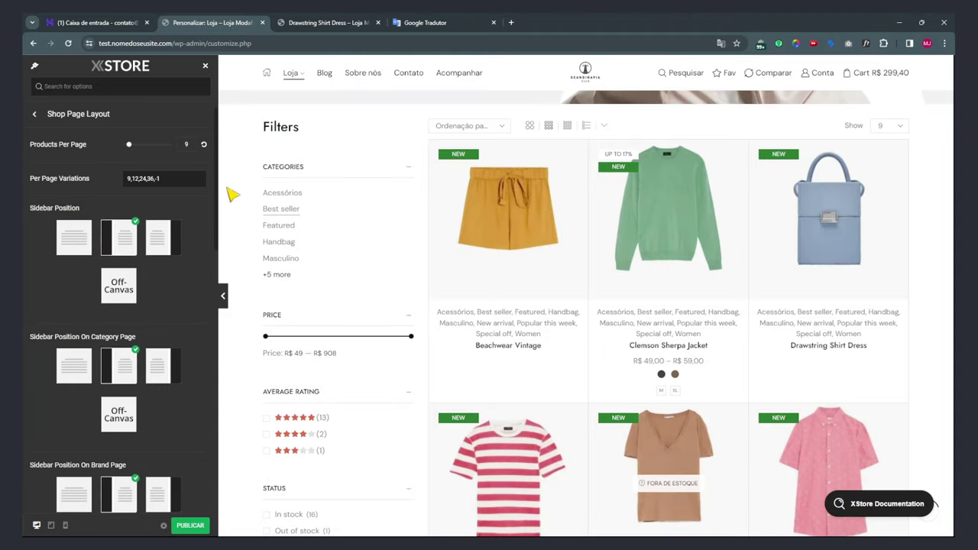
left_click(66, 525)
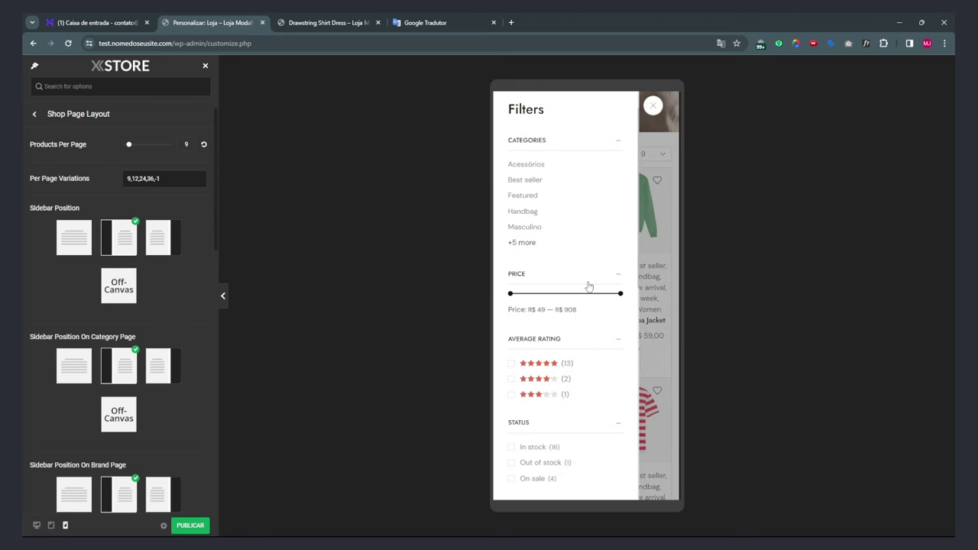
left_click(653, 107)
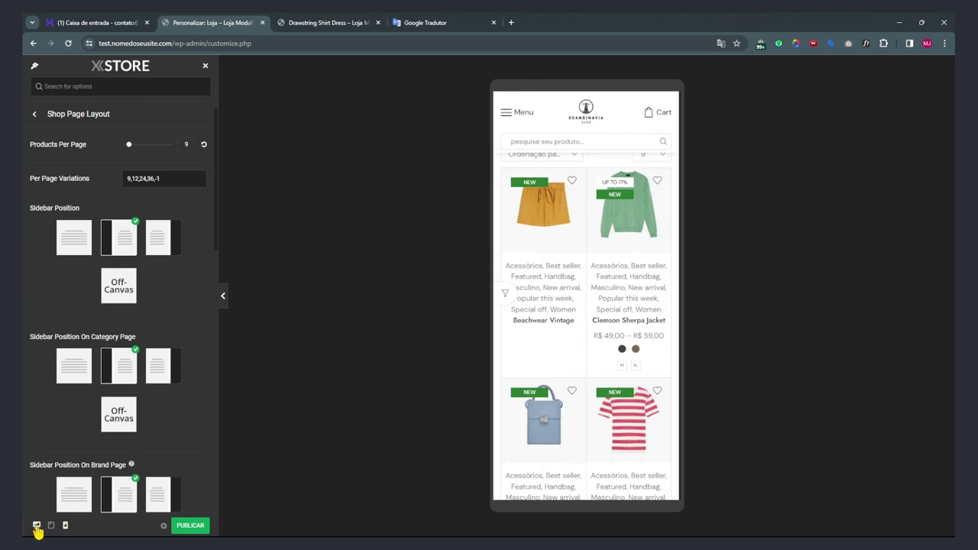
scroll(133, 359, "down", 1)
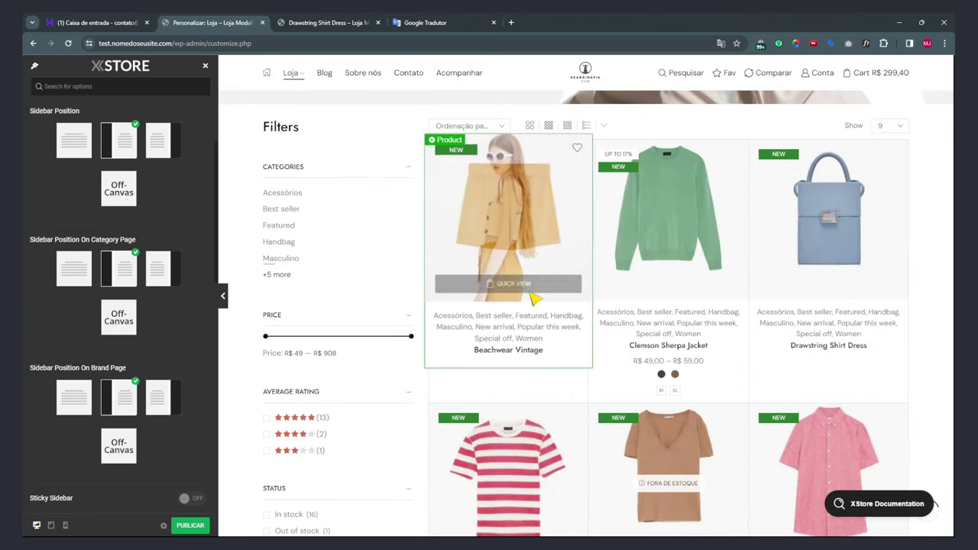
Show the Best seller category from the Categorias menu in the preview.
scroll(585, 293, "up", 3)
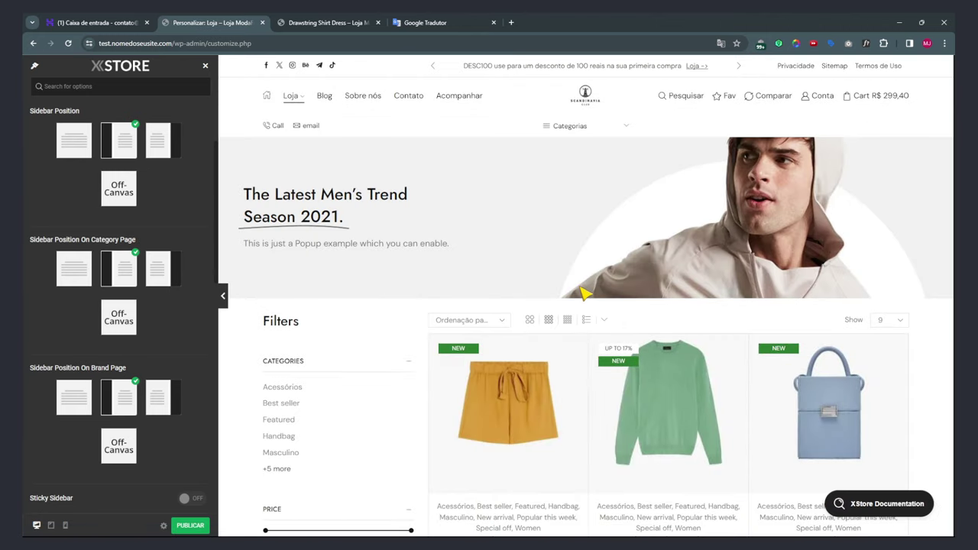
mouse_move(572, 125)
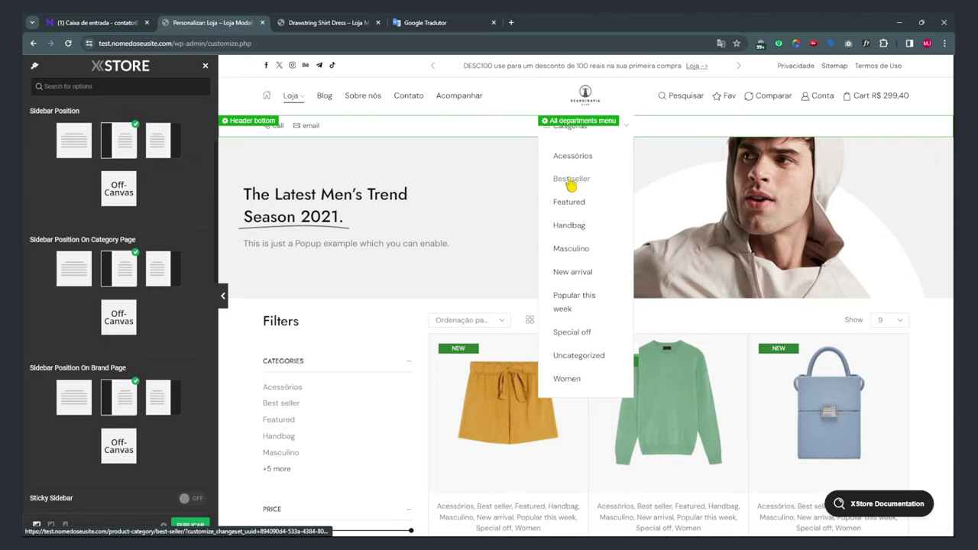
left_click(572, 184)
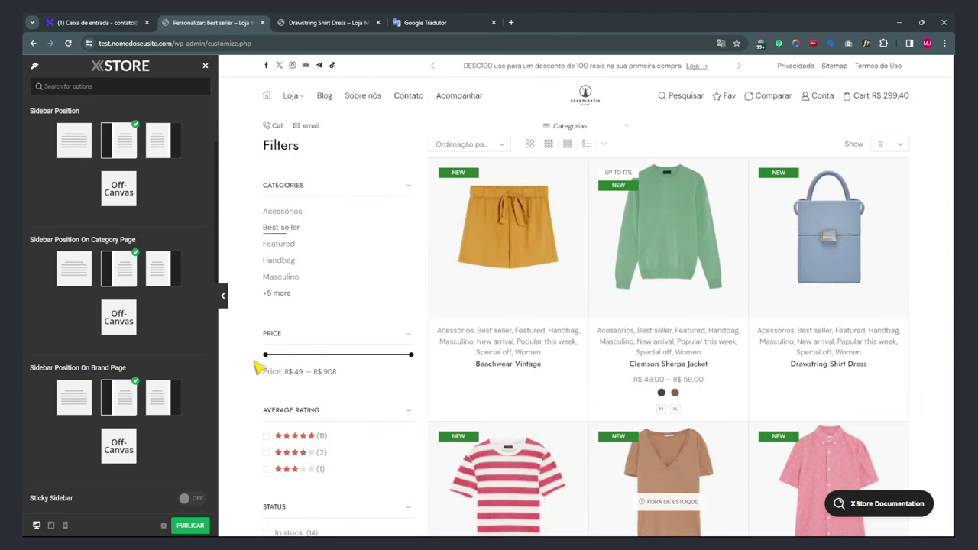
Try no sidebar on category pages, then set Sidebar Position On Category Page back to left.
left_click(71, 274)
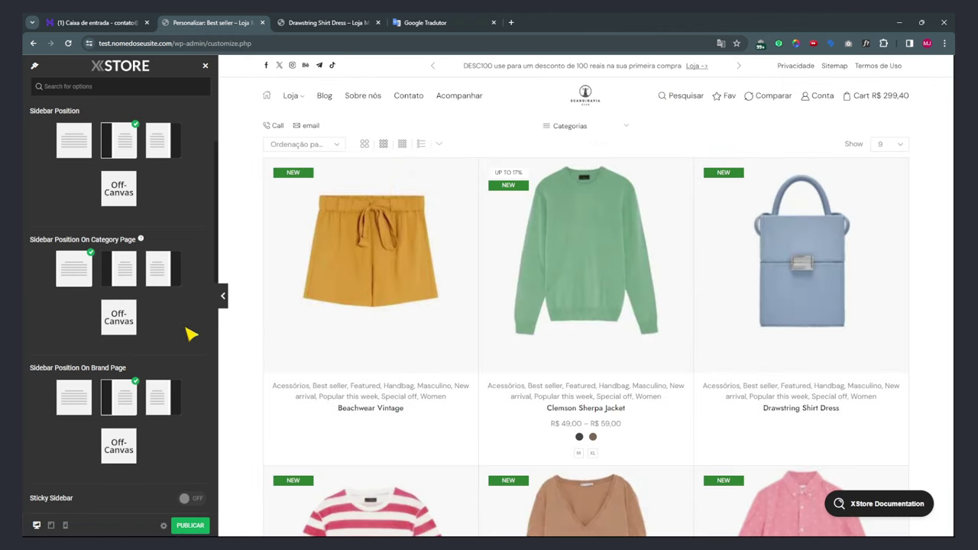
scroll(55, 367, "down", 1)
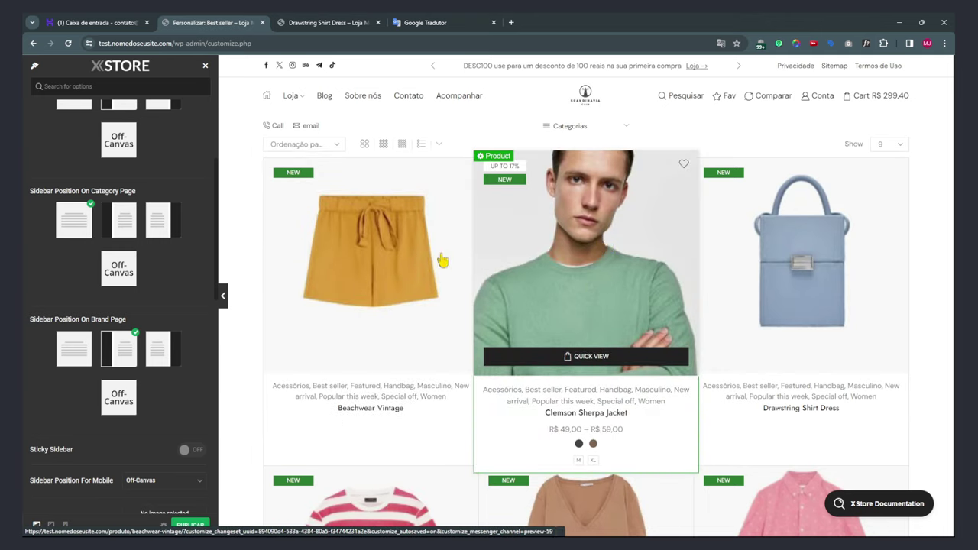
scroll(810, 355, "down", 3)
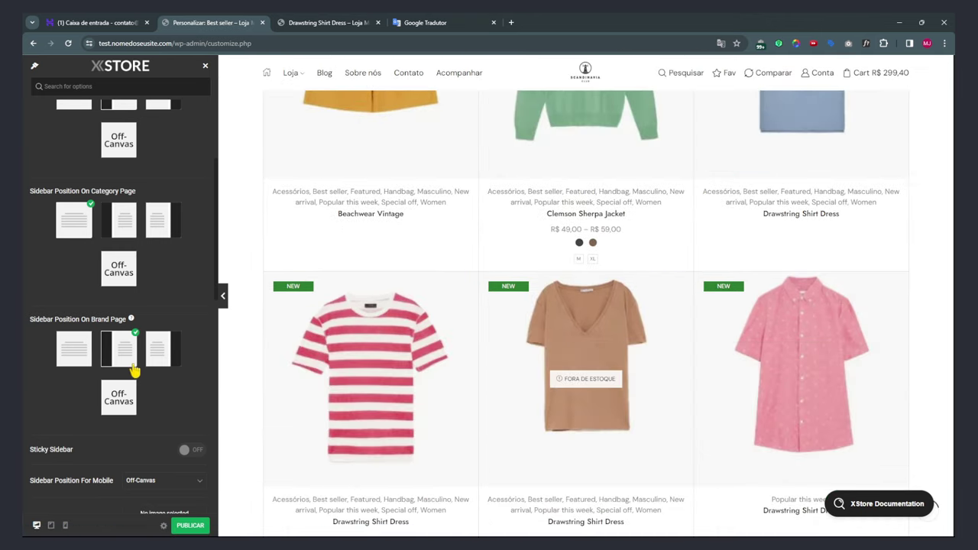
left_click(126, 218)
scroll(137, 314, "down", 2)
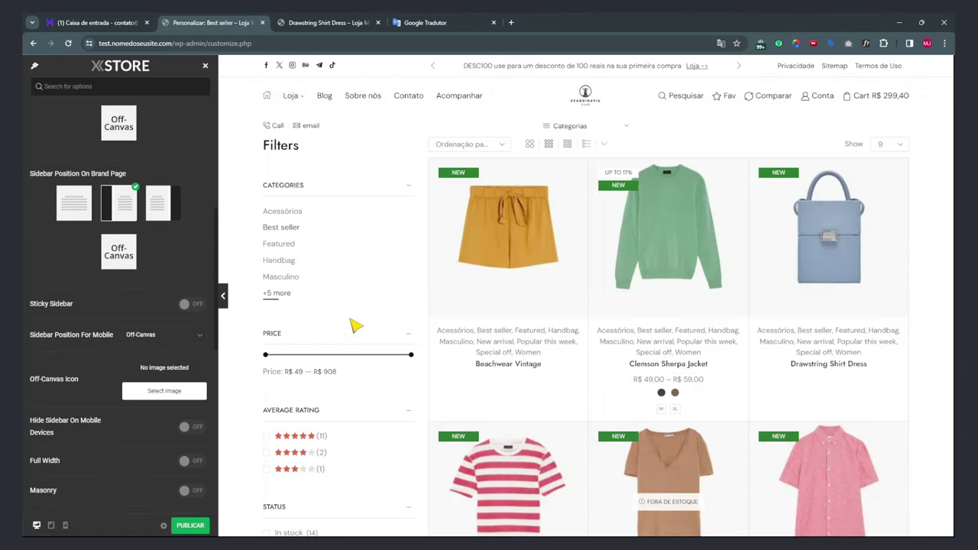
scroll(328, 386, "down", 5)
scroll(329, 390, "down", 5)
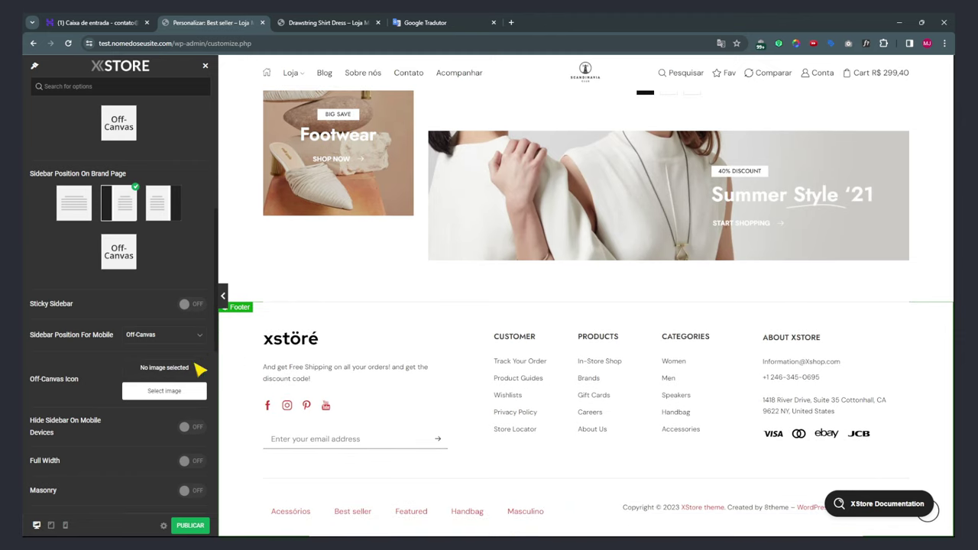
Turn Sticky Sidebar on and check the Drawstring Shirt Dress product page.
left_click(192, 304)
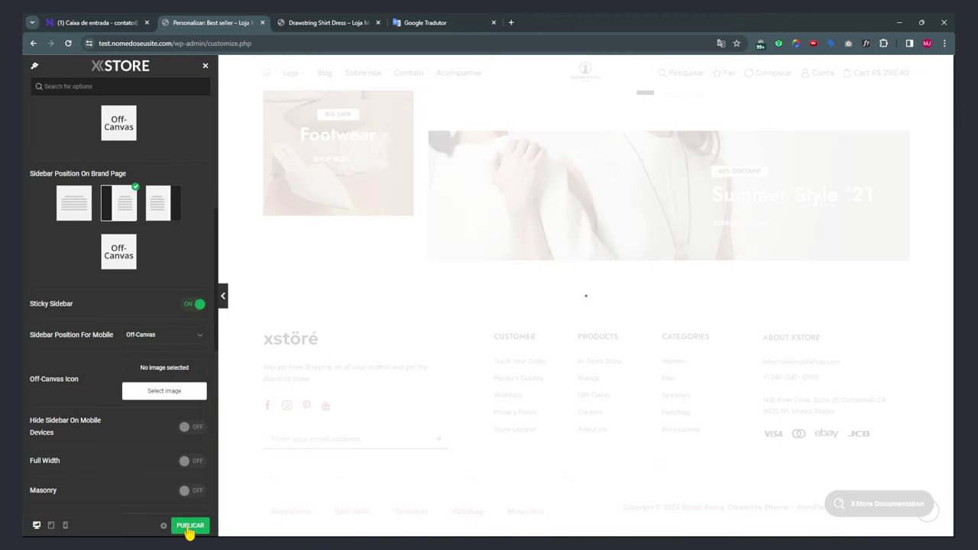
left_click(319, 22)
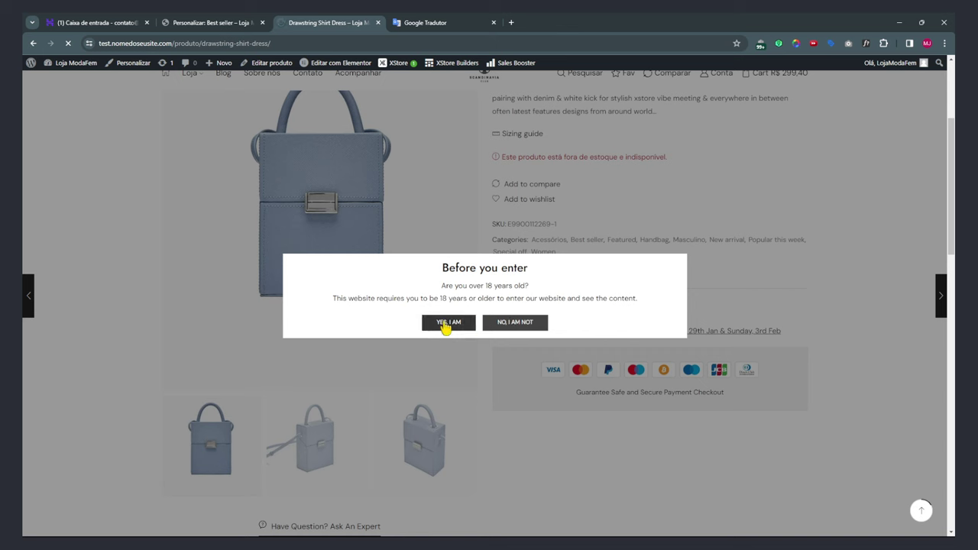
key("ctrl+shift+Tab")
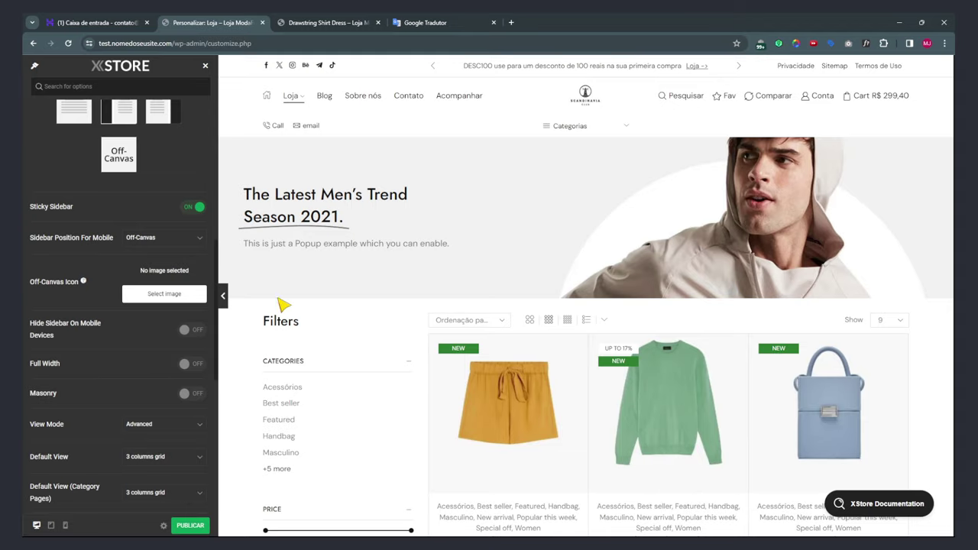
scroll(344, 337, "down", 10)
scroll(354, 356, "down", 4)
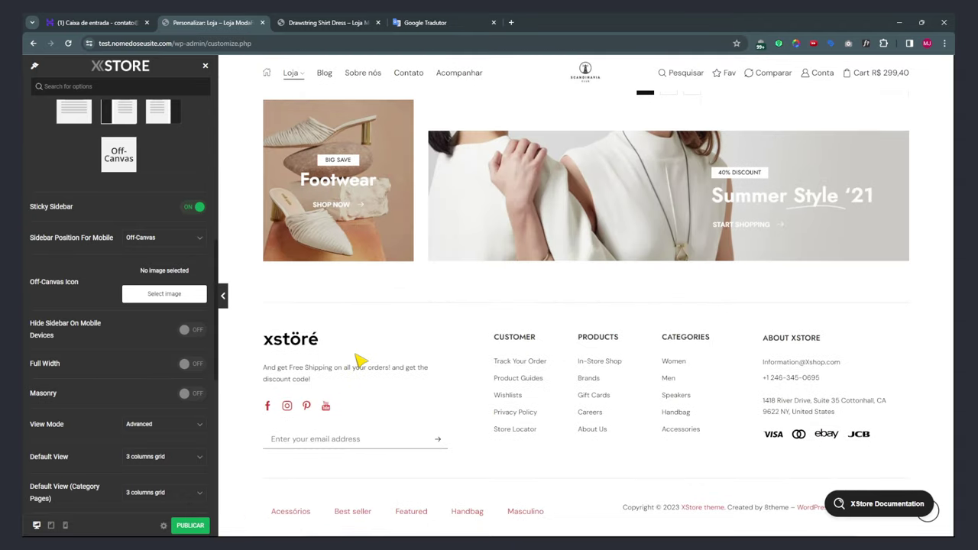
scroll(358, 362, "up", 2)
scroll(358, 365, "down", 2)
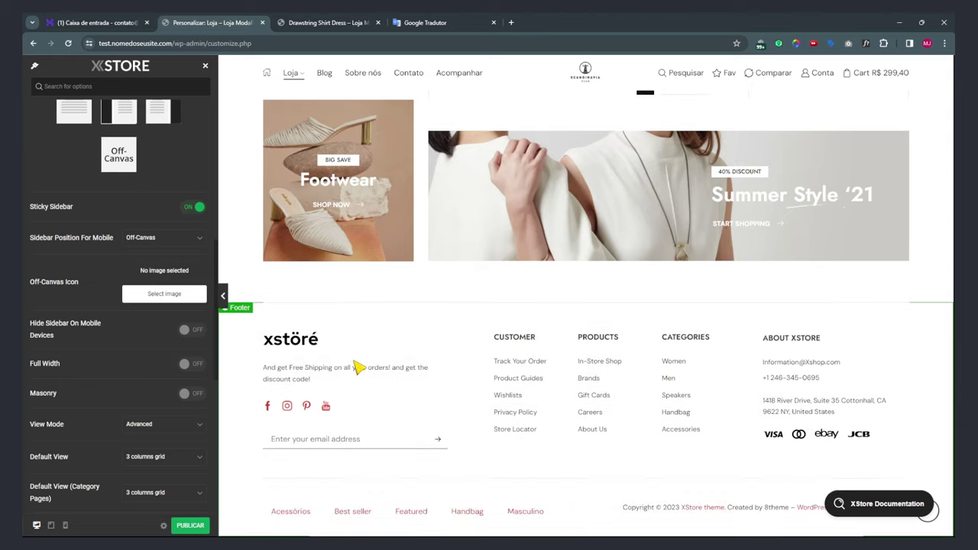
scroll(469, 436, "up", 2)
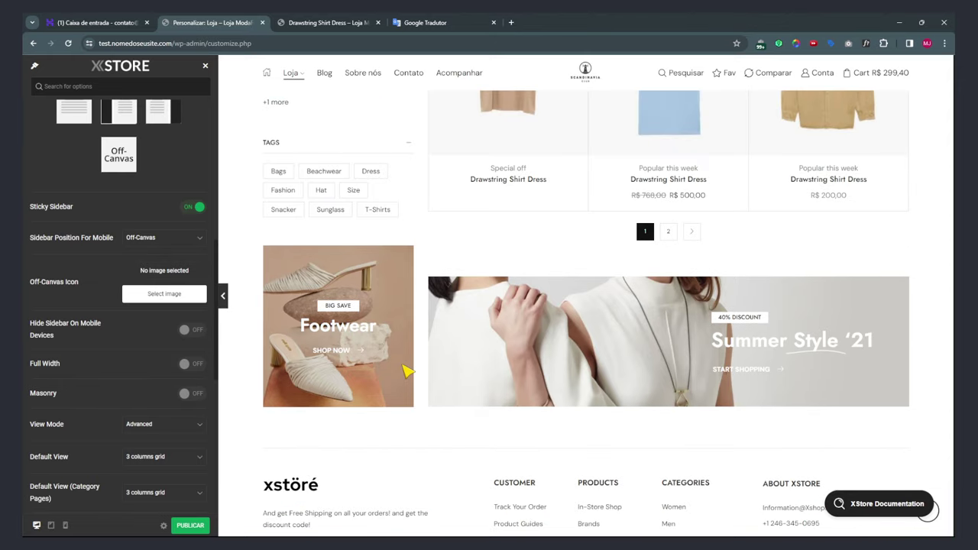
Try Bottom for the mobile sidebar, keep it Off-Canvas, and preview the shop on mobile.
left_click(164, 238)
left_click(142, 289)
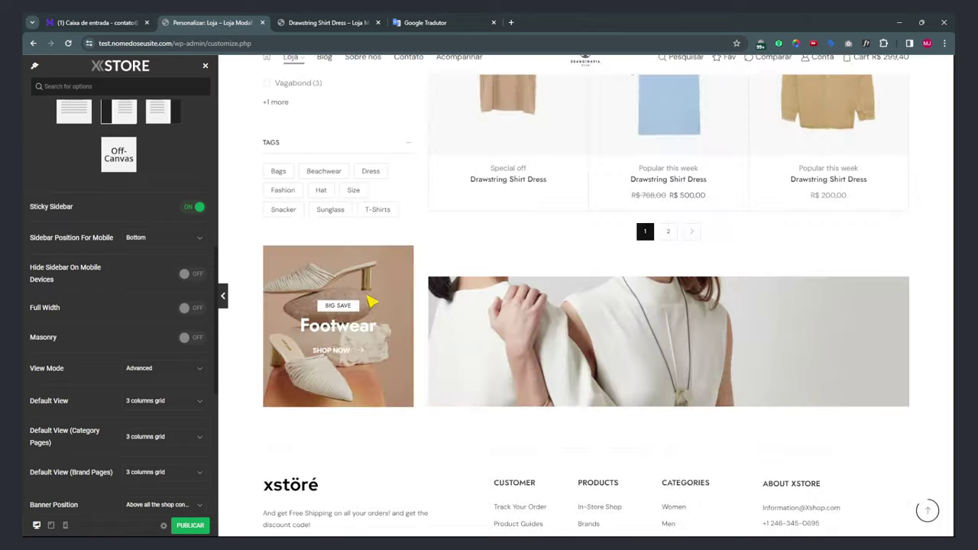
scroll(374, 306, "down", 2)
scroll(382, 321, "up", 10)
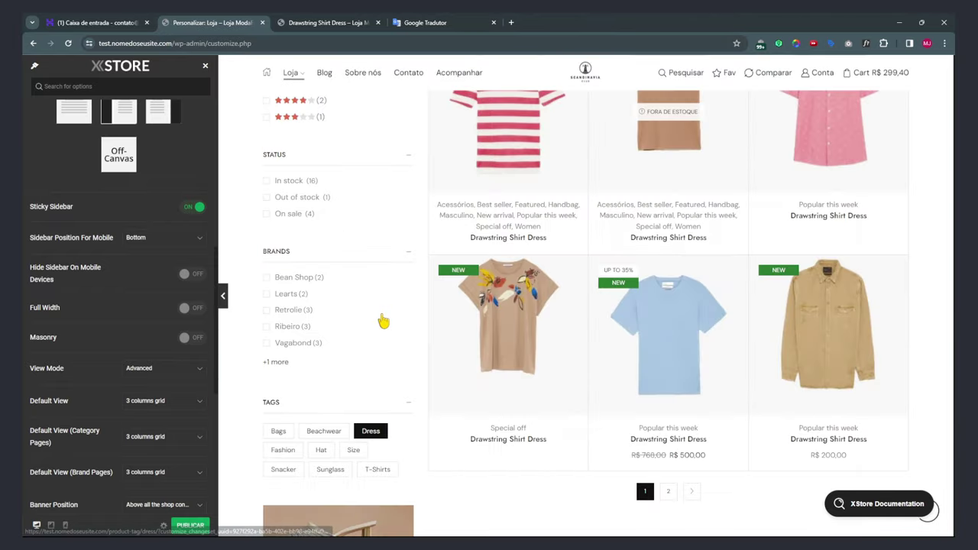
left_click(141, 240)
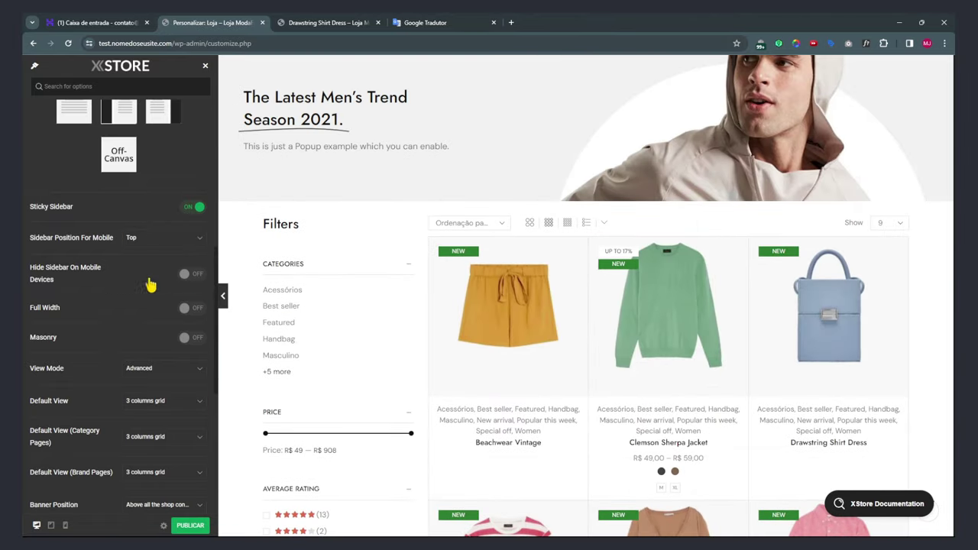
left_click(176, 310)
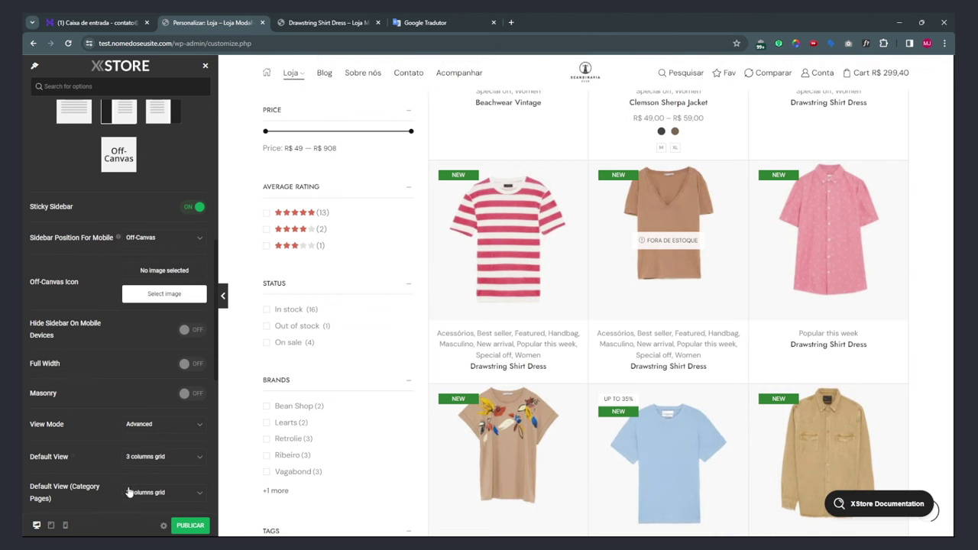
left_click(66, 527)
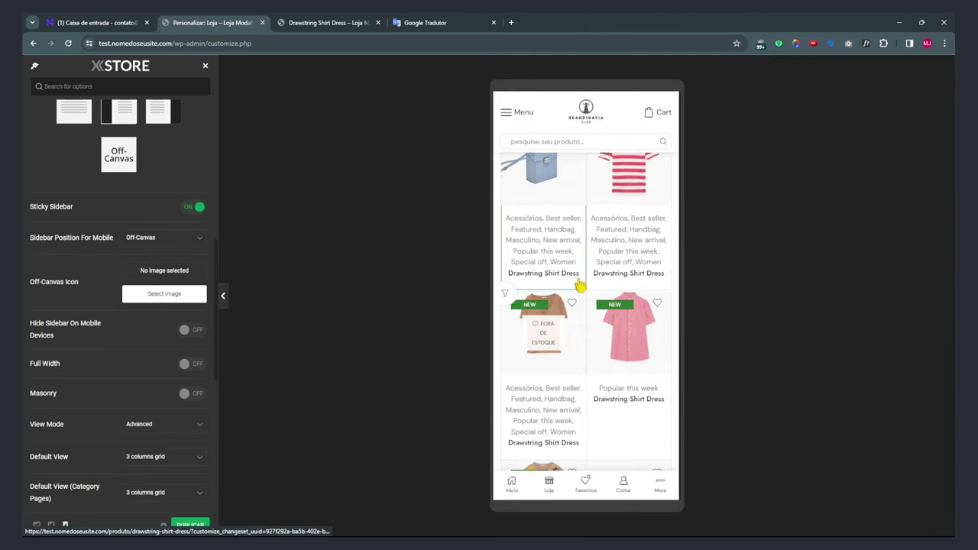
Try Top for Sidebar Position For Mobile and check it in the preview.
left_click(164, 238)
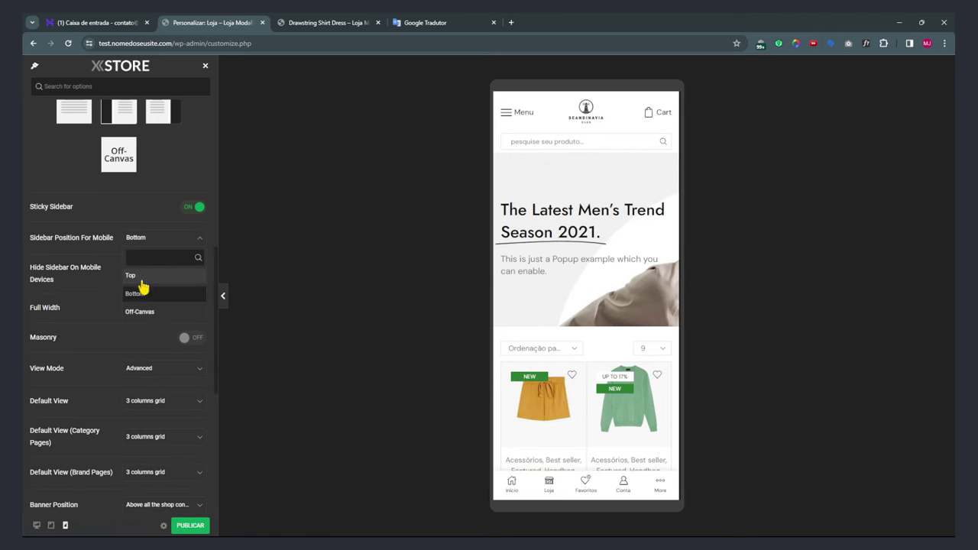
left_click(136, 276)
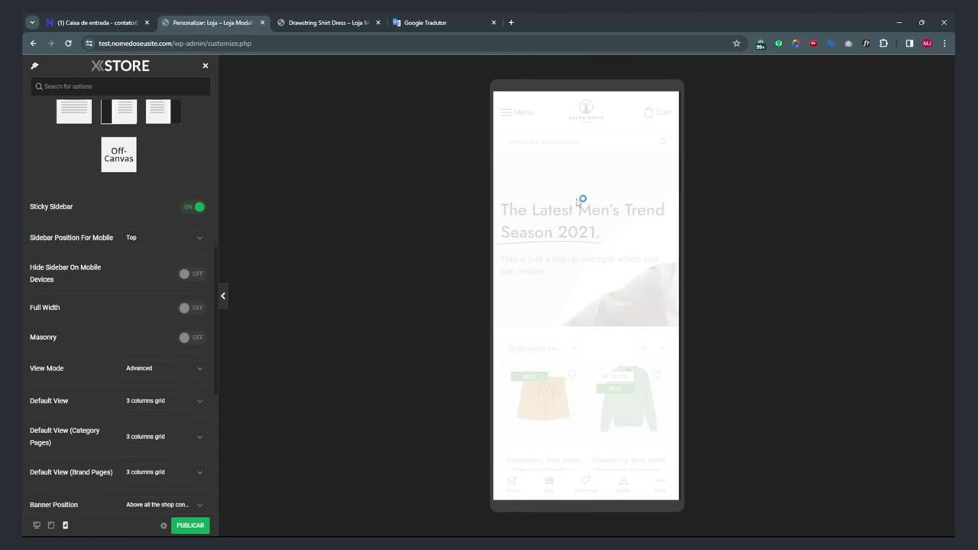
scroll(573, 247, "down", 5)
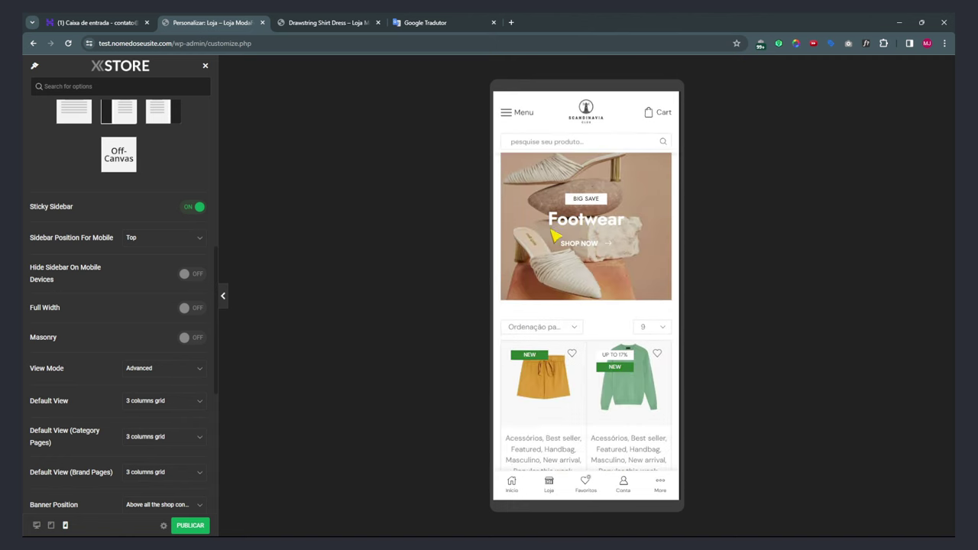
scroll(554, 283, "down", 10)
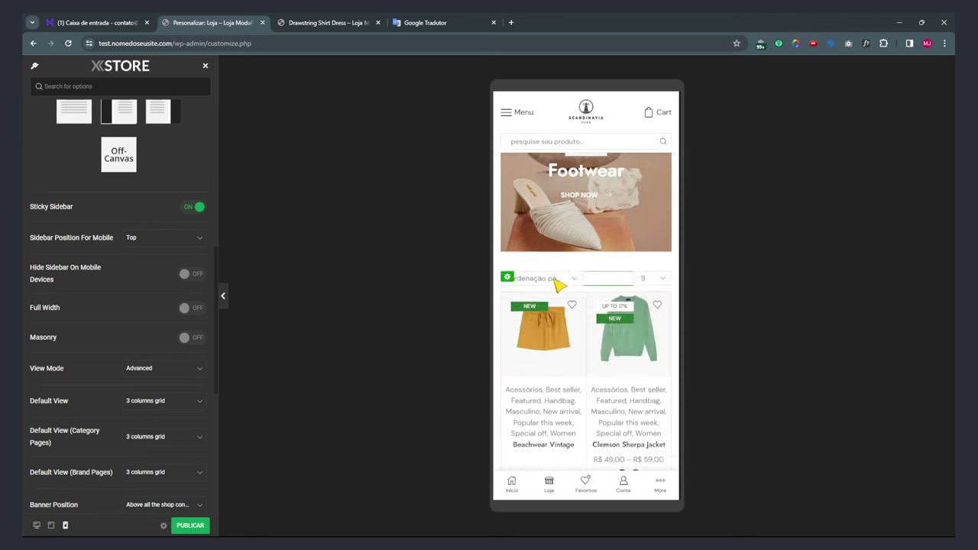
scroll(563, 299, "down", 10)
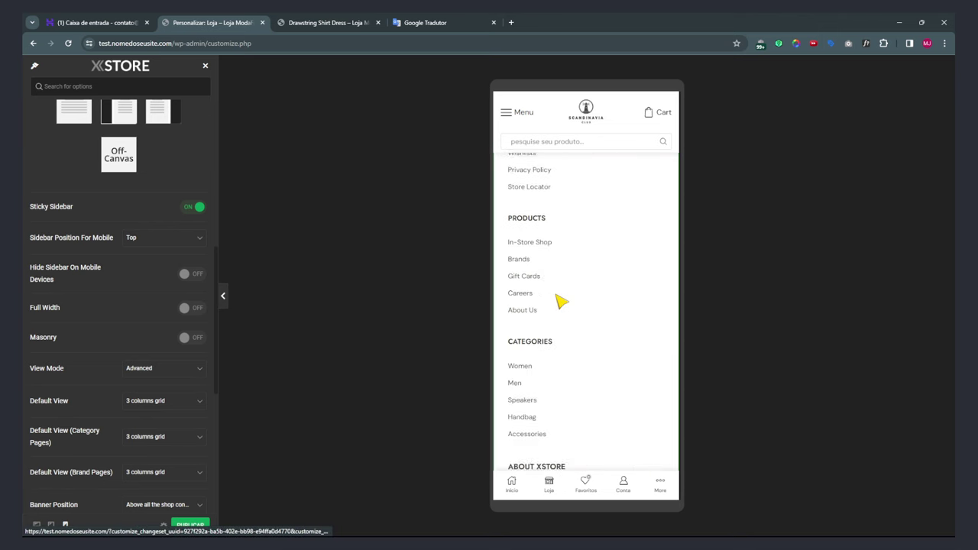
scroll(563, 303, "up", 5)
Change Sidebar Position For Mobile to Bottom.
left_click(166, 239)
left_click(146, 294)
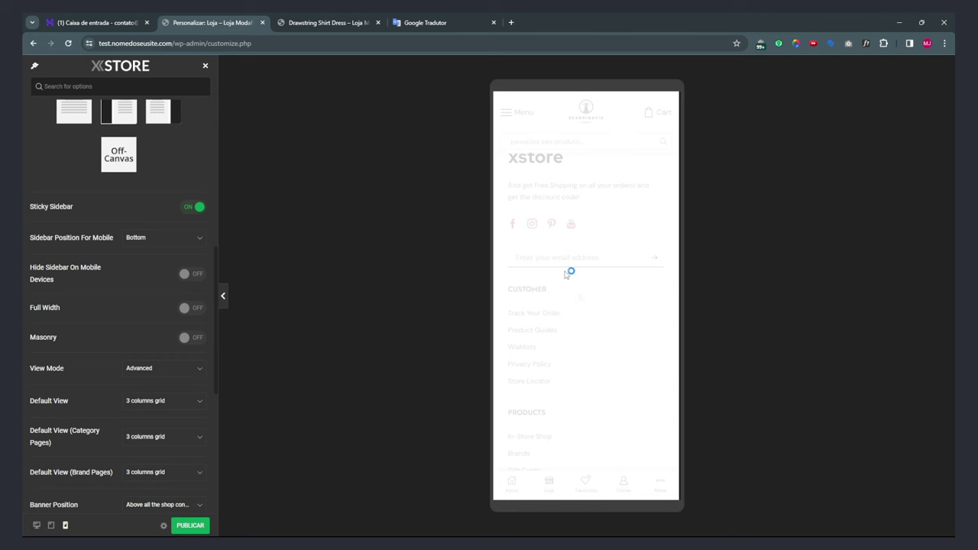
scroll(571, 277, "up", 5)
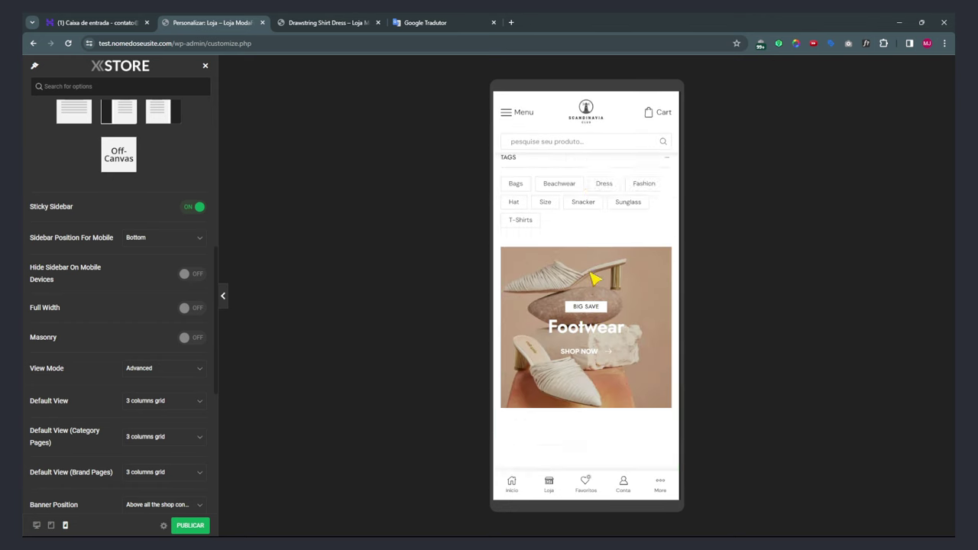
scroll(566, 378, "up", 15)
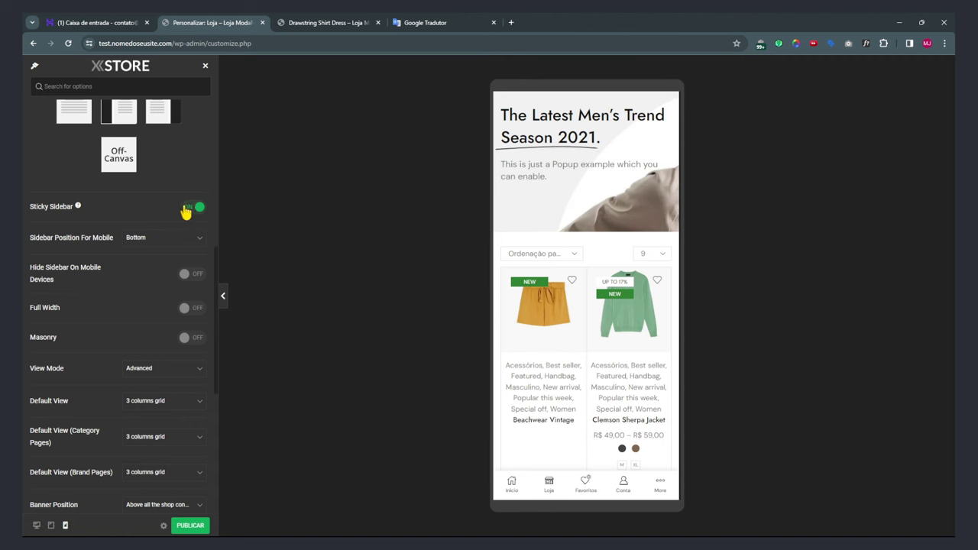
left_click(37, 525)
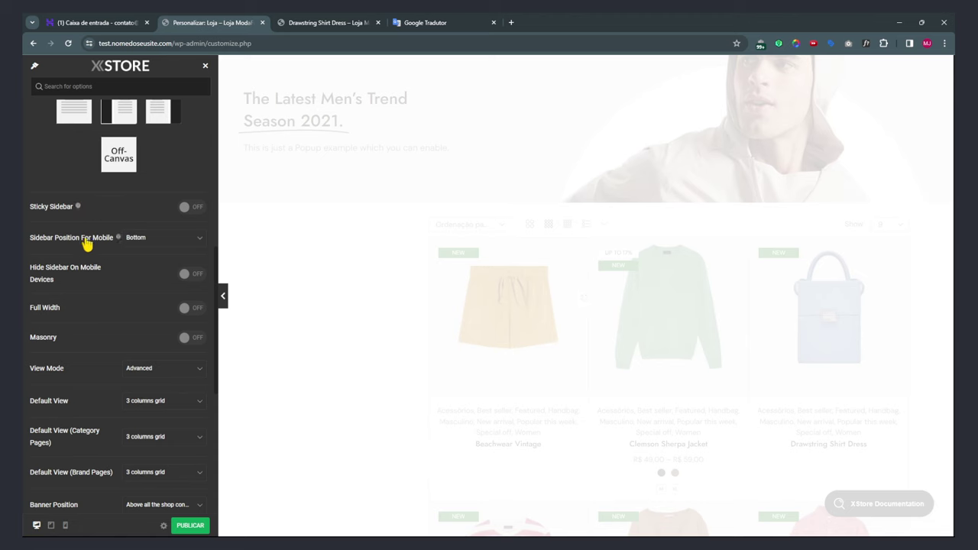
scroll(86, 243, "up", 3)
scroll(61, 301, "down", 2)
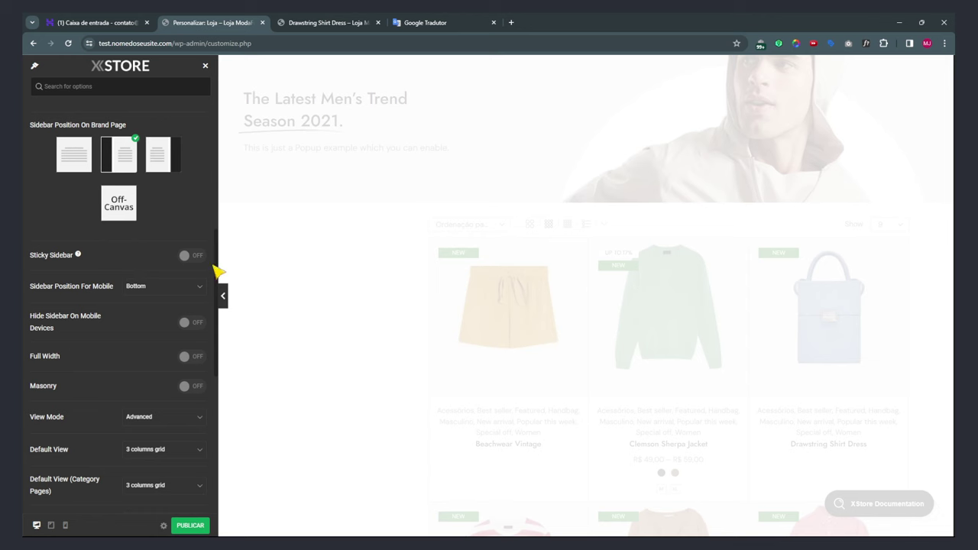
scroll(69, 321, "down", 1)
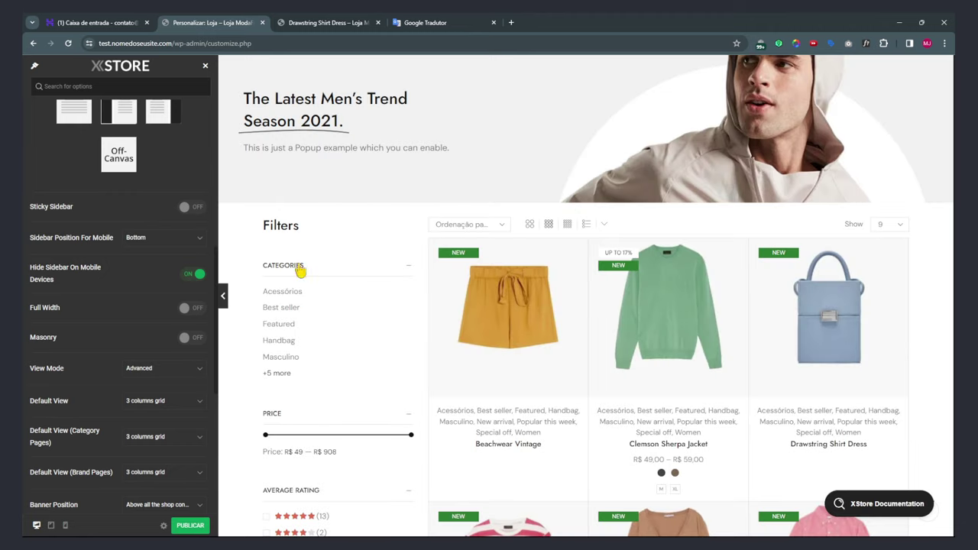
scroll(291, 357, "down", 15)
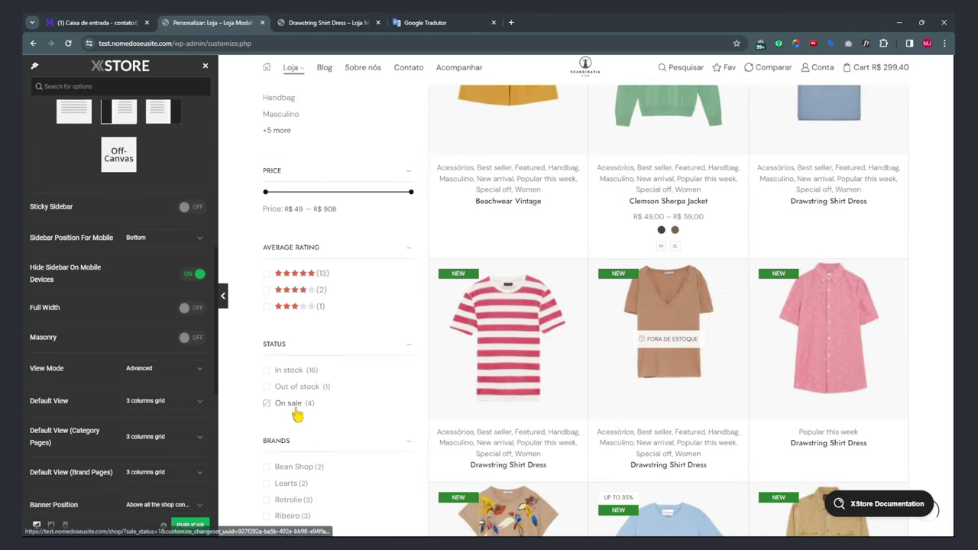
scroll(321, 372, "up", 2)
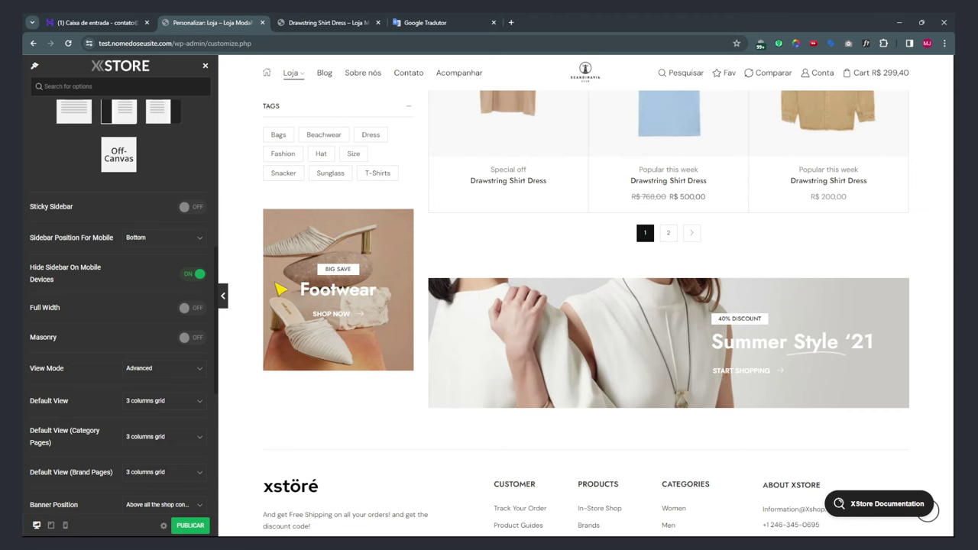
scroll(280, 290, "up", 3)
scroll(298, 294, "down", 4)
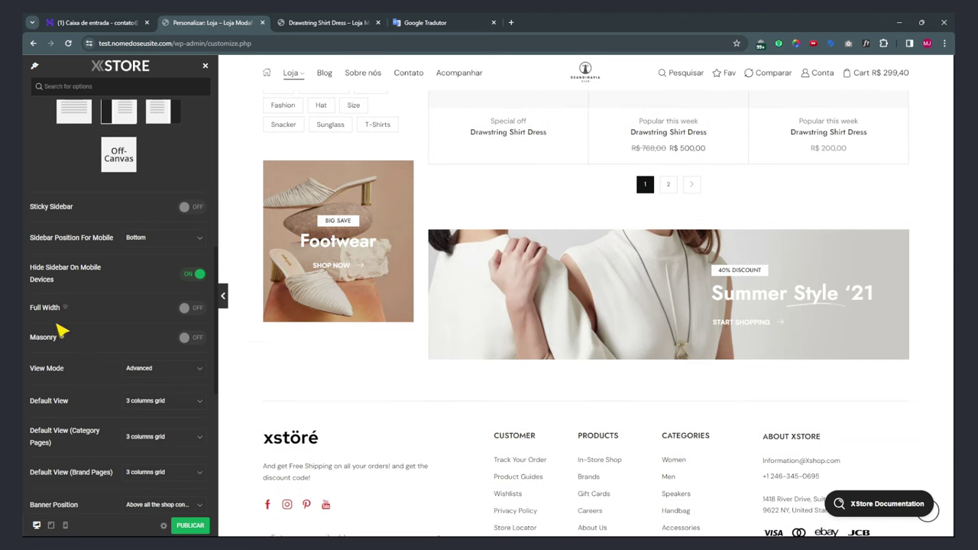
Preview the shop at mobile size, then switch to the Drawstring Shirt Dress tab.
left_click(65, 526)
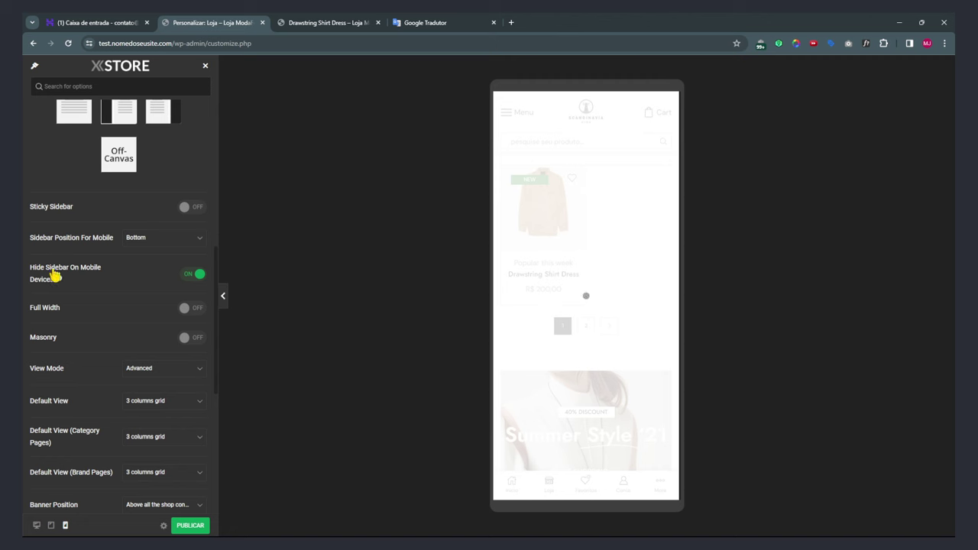
scroll(569, 358, "up", 5)
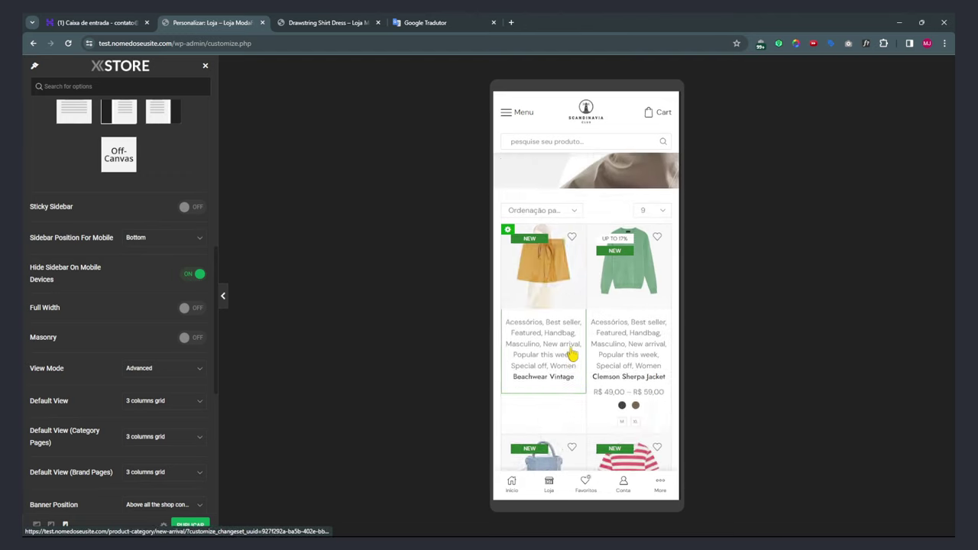
scroll(573, 352, "down", 4)
scroll(572, 353, "down", 15)
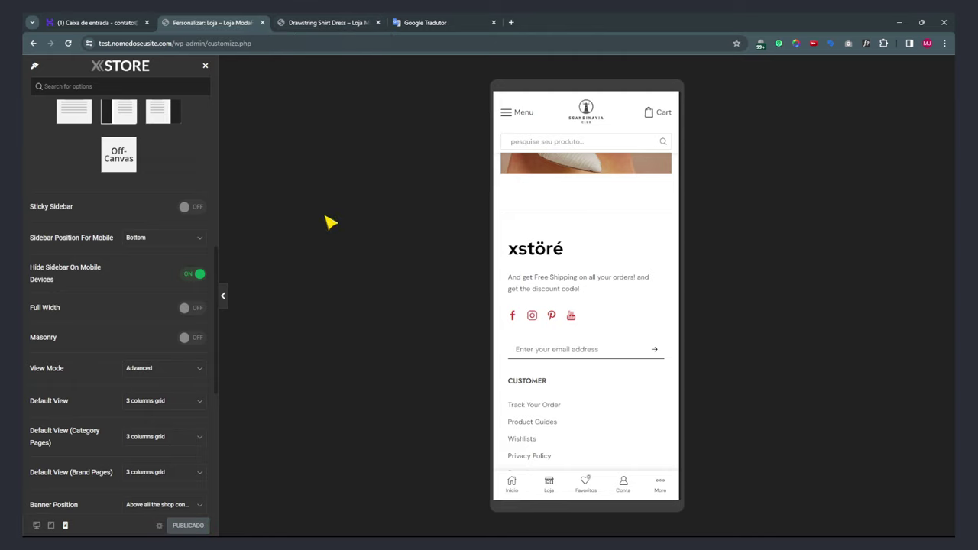
left_click(293, 24)
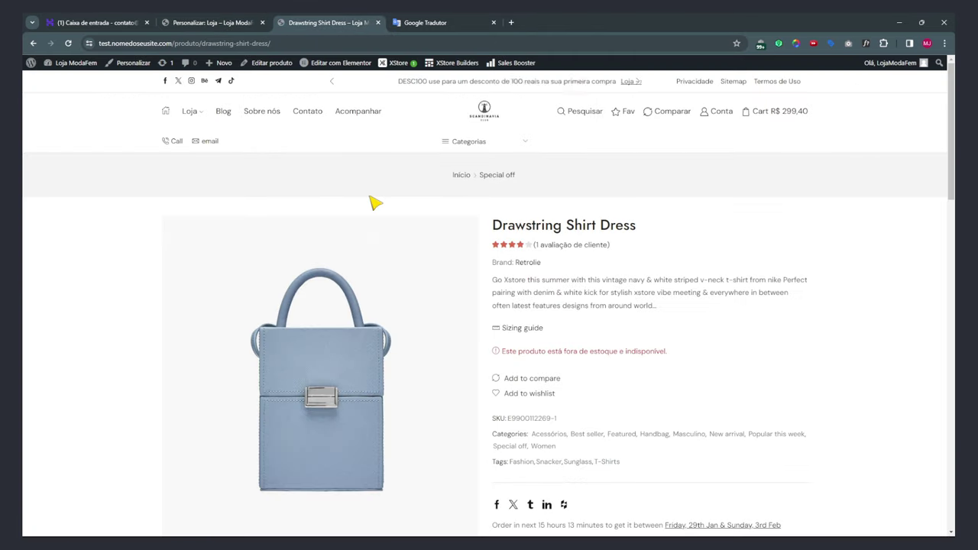
Emulate a phone in DevTools and open the Acessórios category through the site menu.
key("F12")
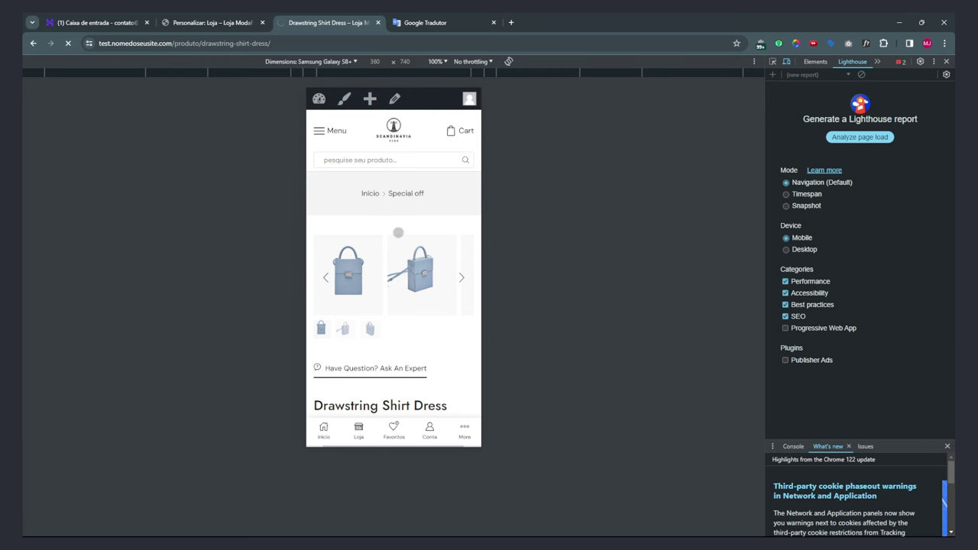
key("ctrl+shift+c")
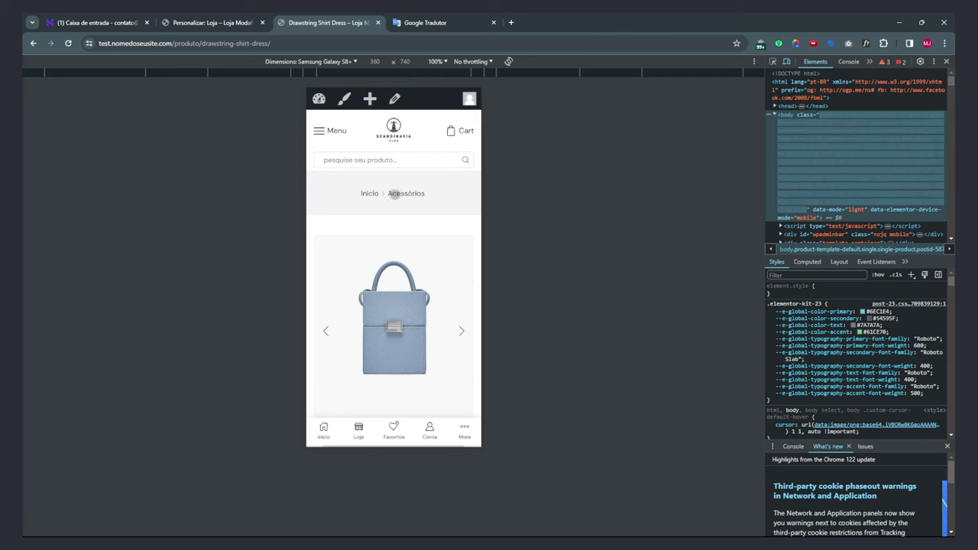
left_click(316, 131)
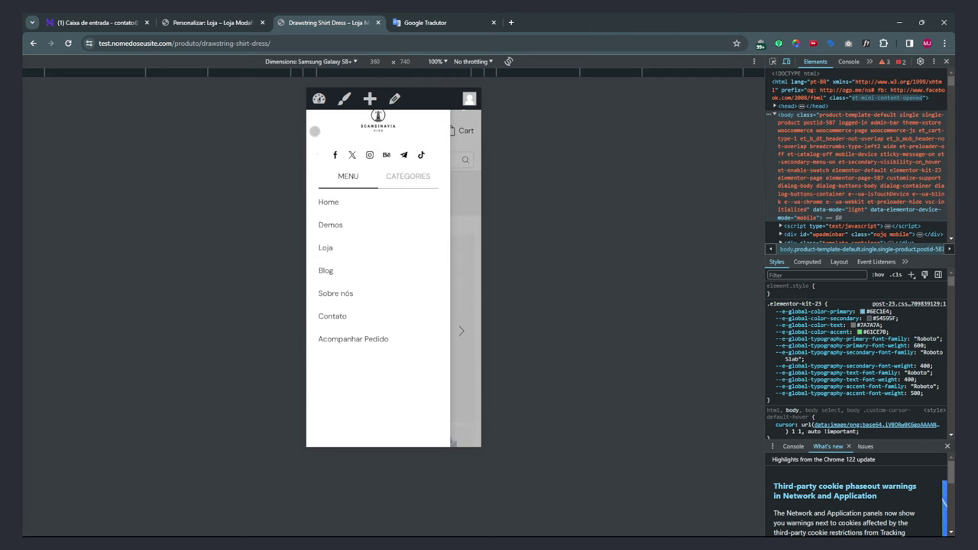
left_click(408, 177)
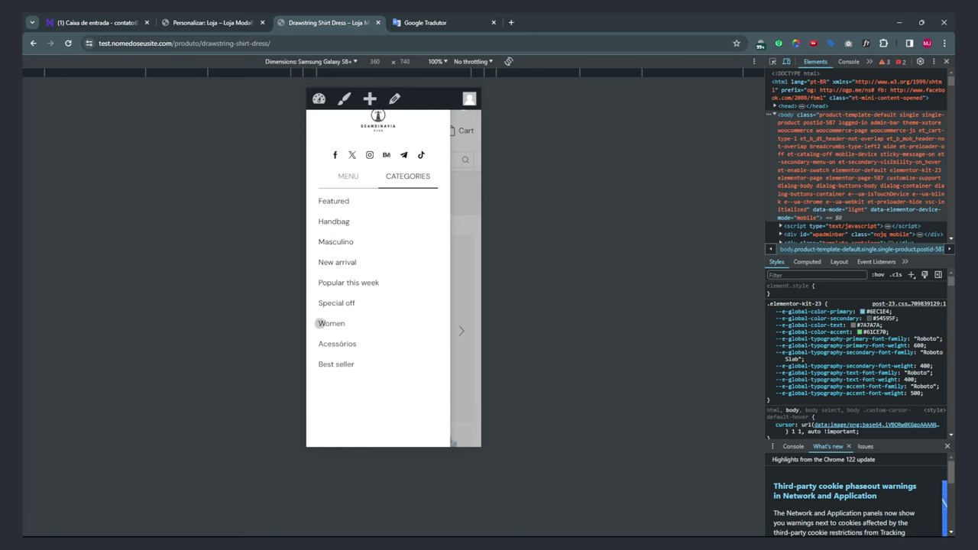
scroll(452, 253, "down", 5)
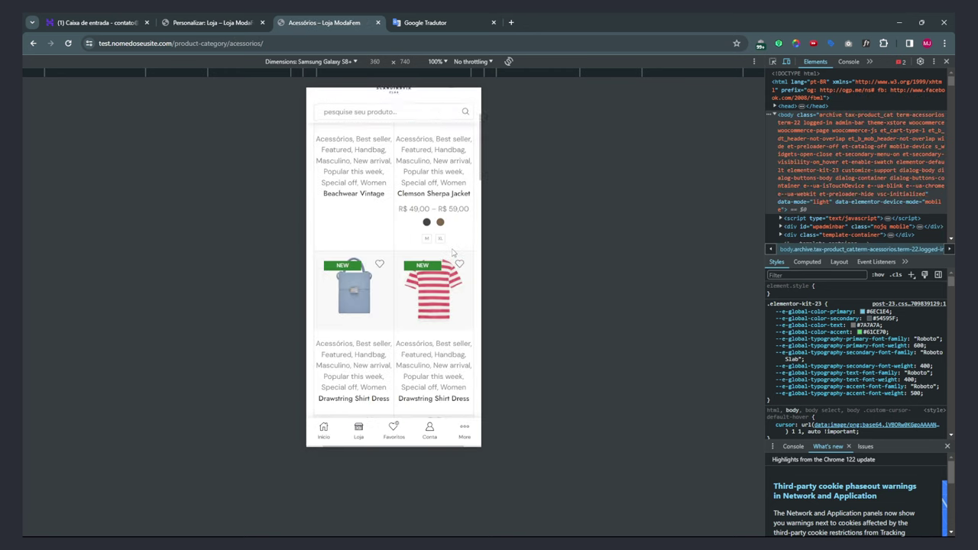
scroll(452, 253, "down", 15)
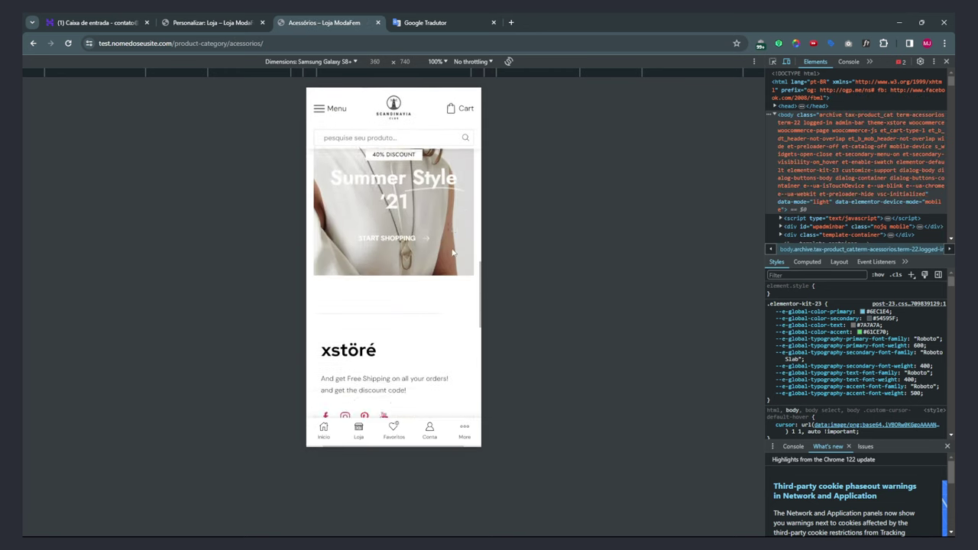
scroll(452, 252, "up", 20)
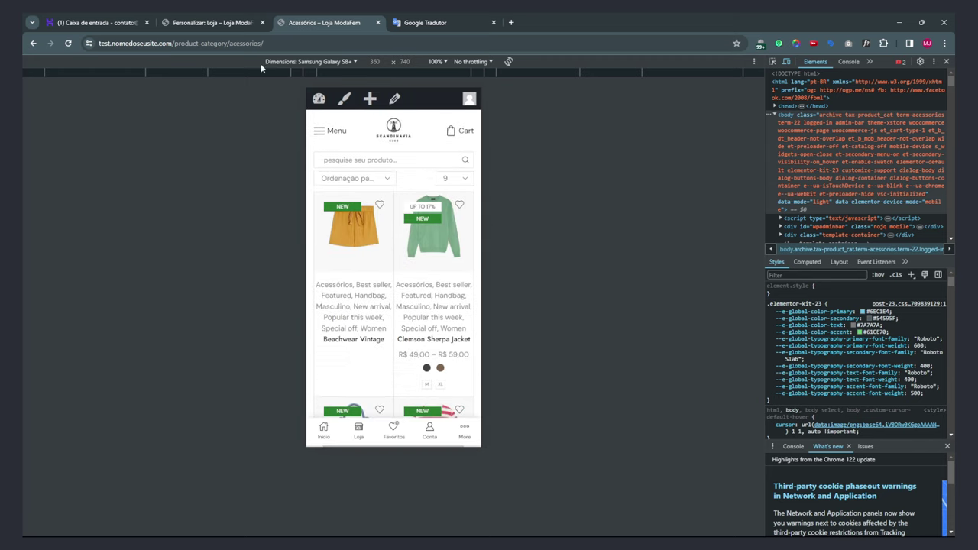
left_click(223, 23)
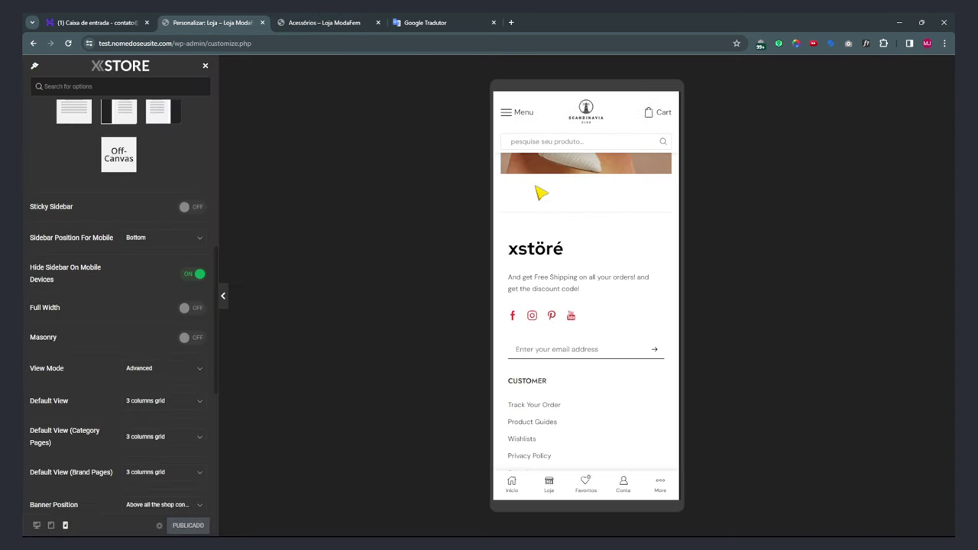
Return the preview to desktop size and open the Loja shop page.
scroll(592, 289, "up", 3)
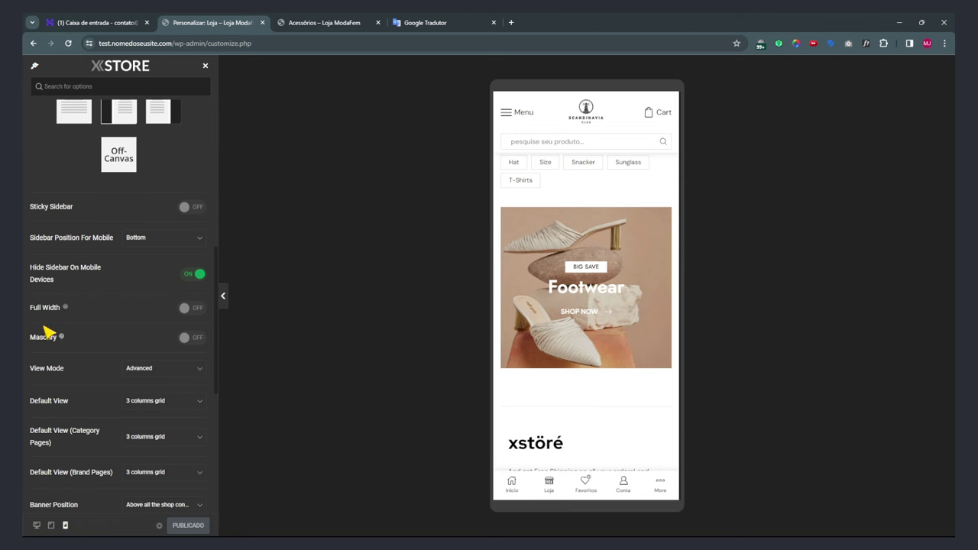
left_click(37, 525)
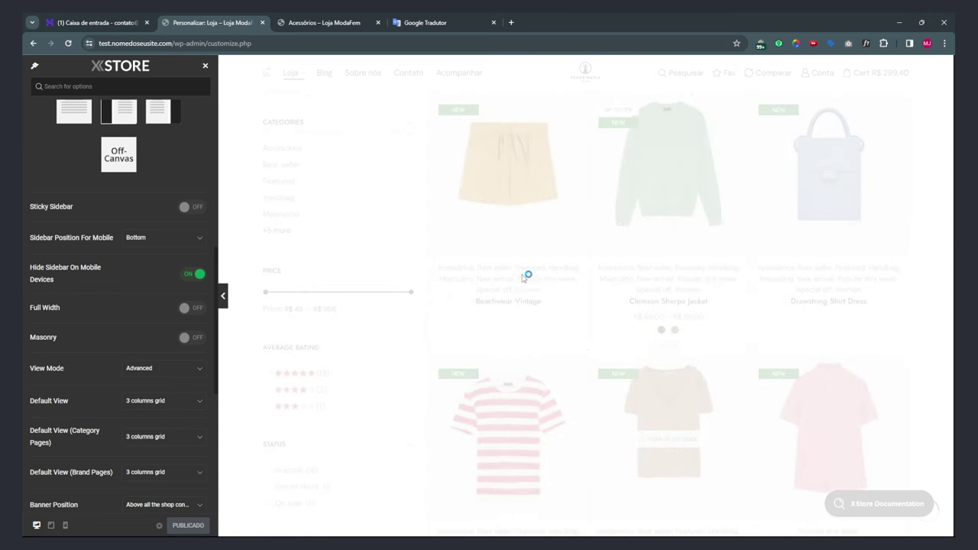
scroll(126, 273, "up", 5)
scroll(152, 294, "down", 3)
scroll(156, 290, "down", 1)
scroll(160, 288, "up", 4)
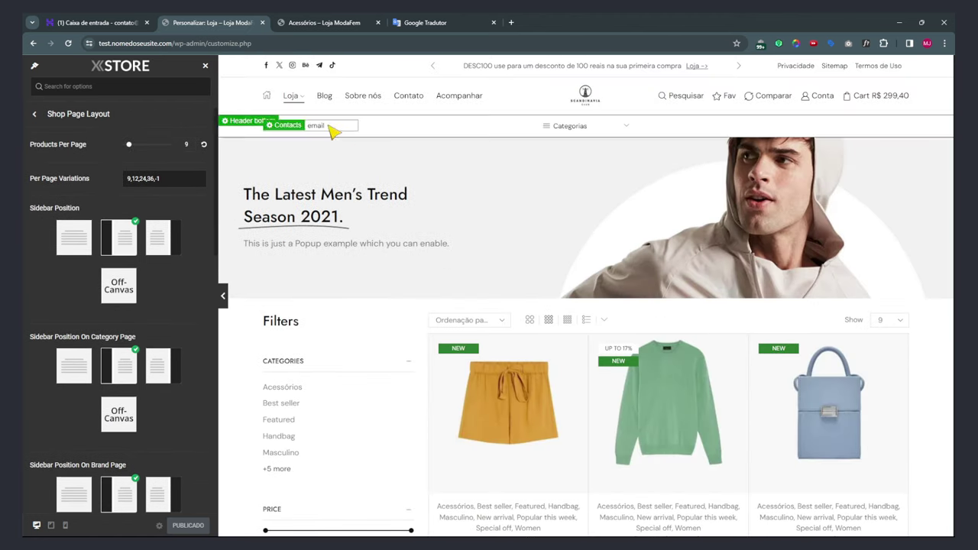
mouse_move(295, 112)
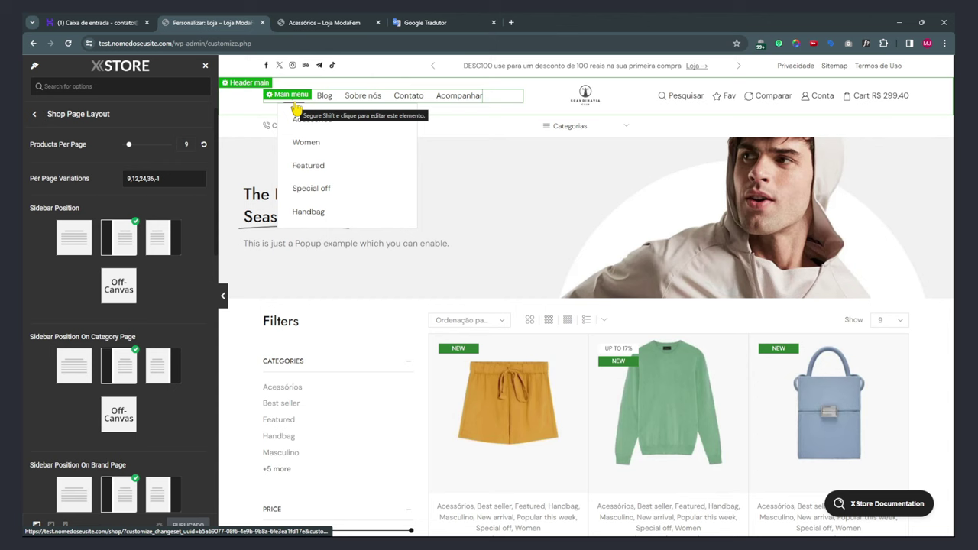
left_click(297, 108)
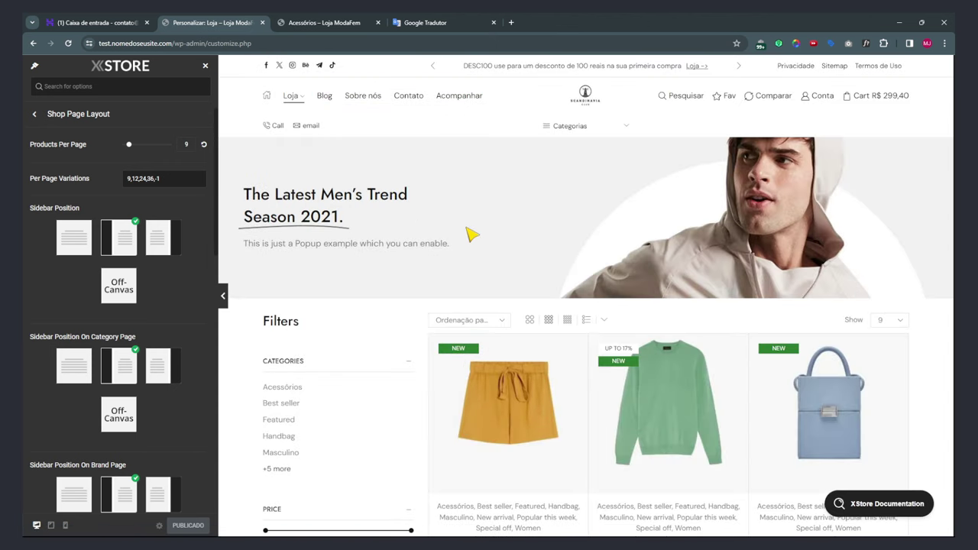
Try the Full Width shop layout in a widened preview, then turn it off.
scroll(476, 237, "down", 4)
scroll(157, 338, "down", 5)
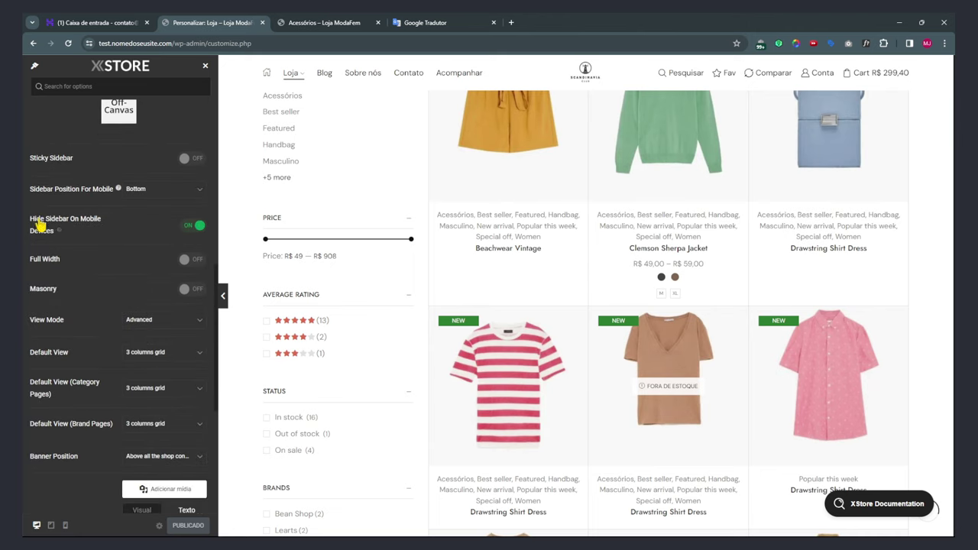
scroll(498, 354, "down", 6)
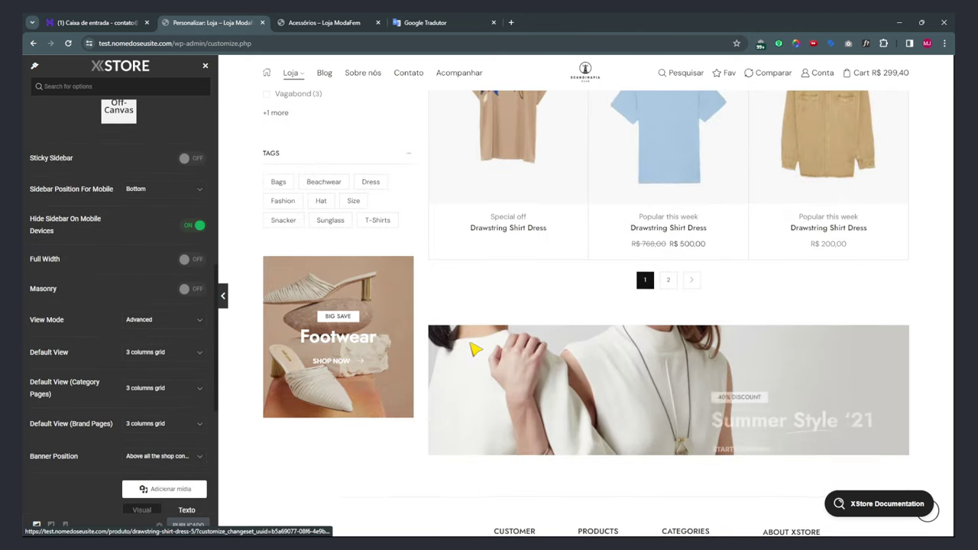
left_click(194, 261)
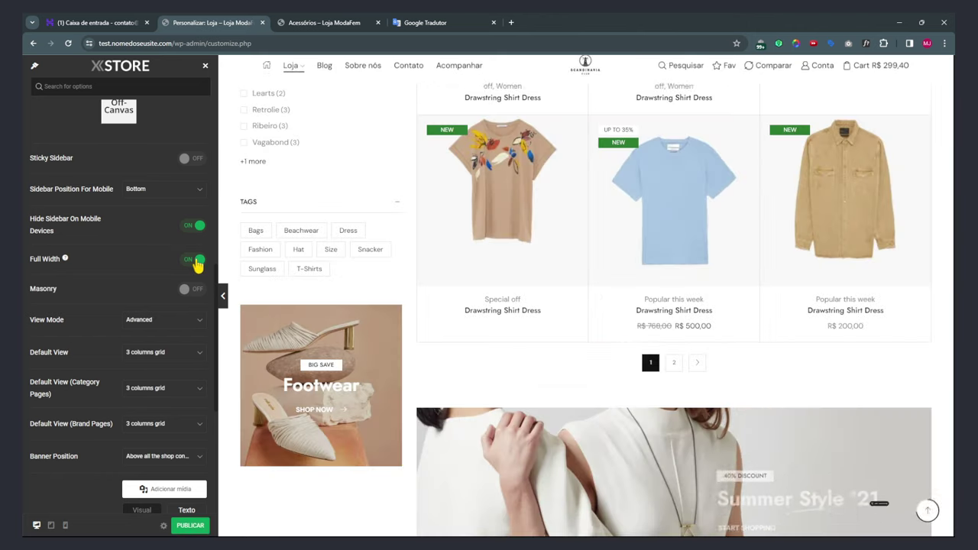
left_click(222, 298)
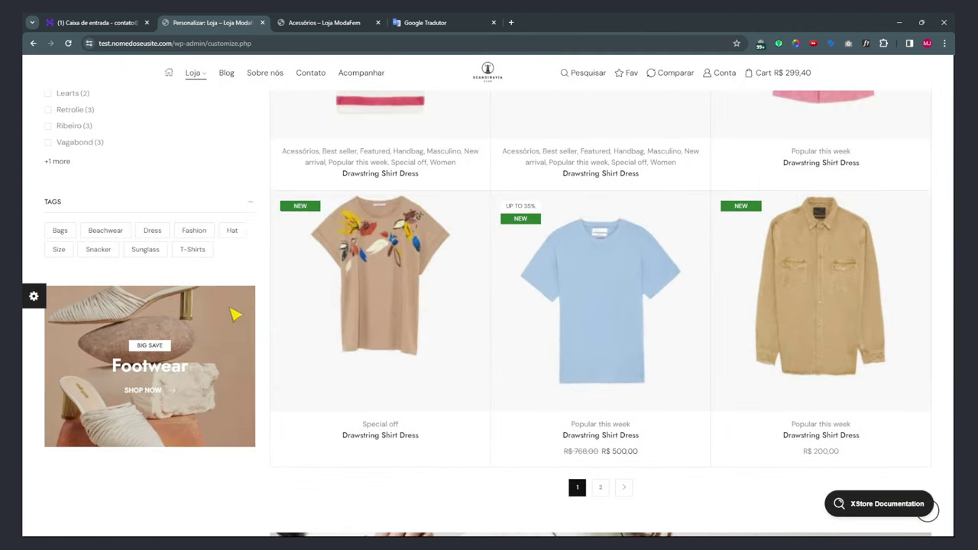
scroll(439, 321, "up", 10)
scroll(442, 321, "down", 3)
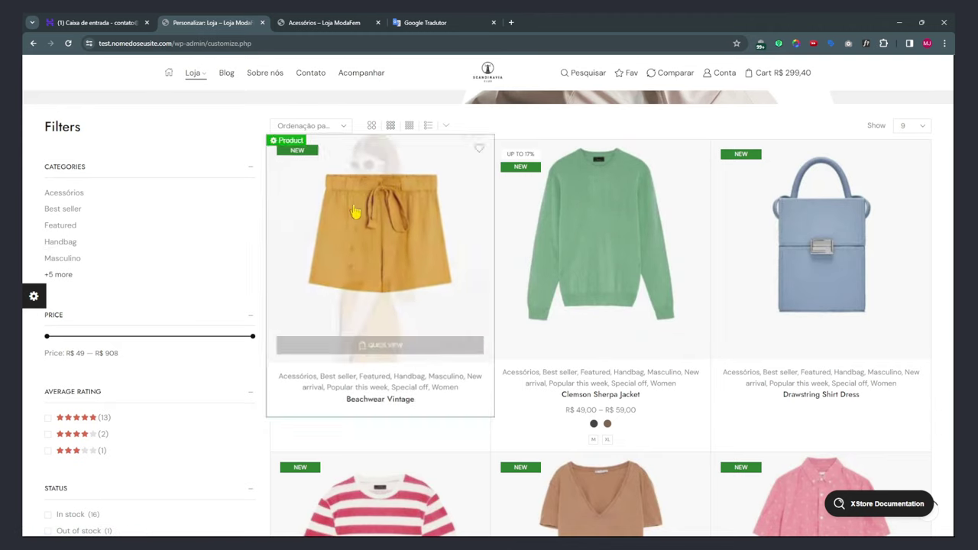
scroll(687, 334, "down", 2)
left_click(35, 297)
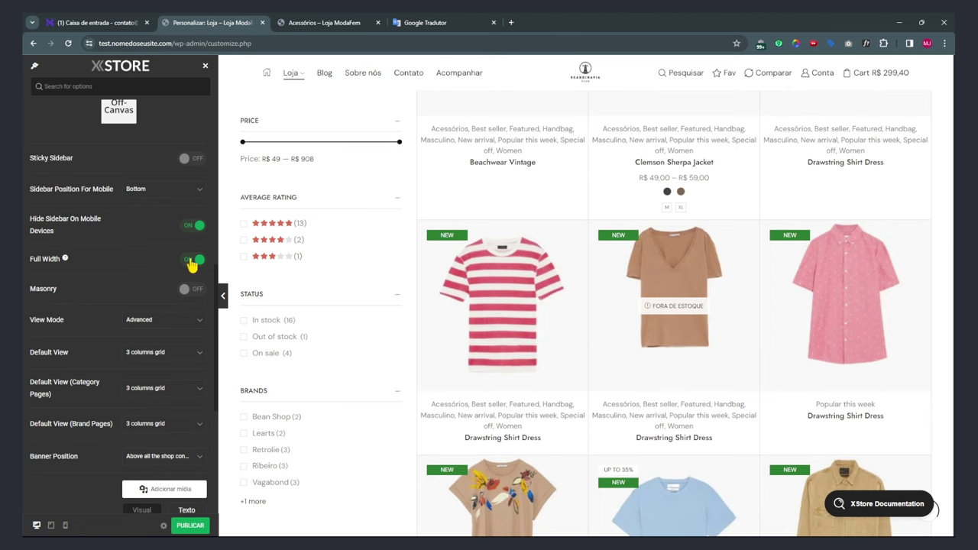
left_click(192, 262)
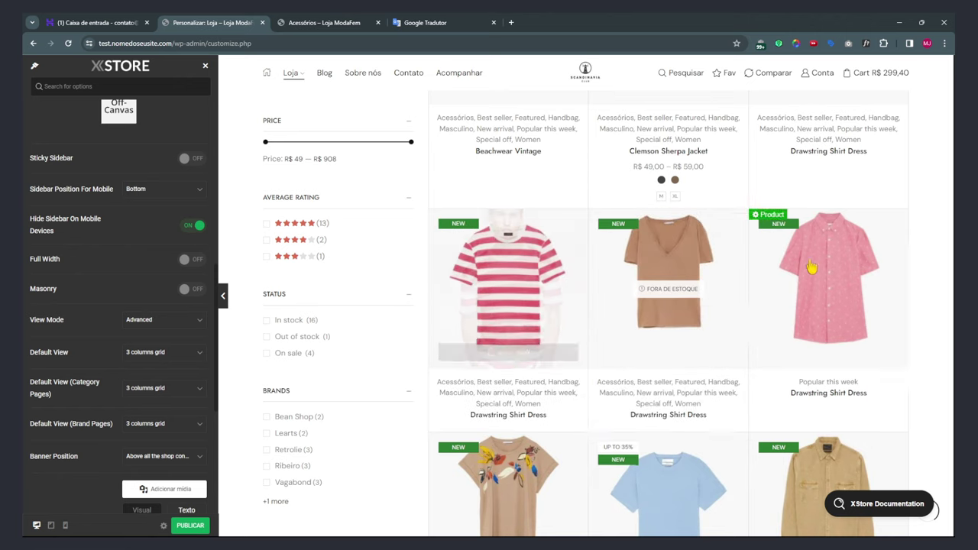
scroll(103, 308, "down", 2)
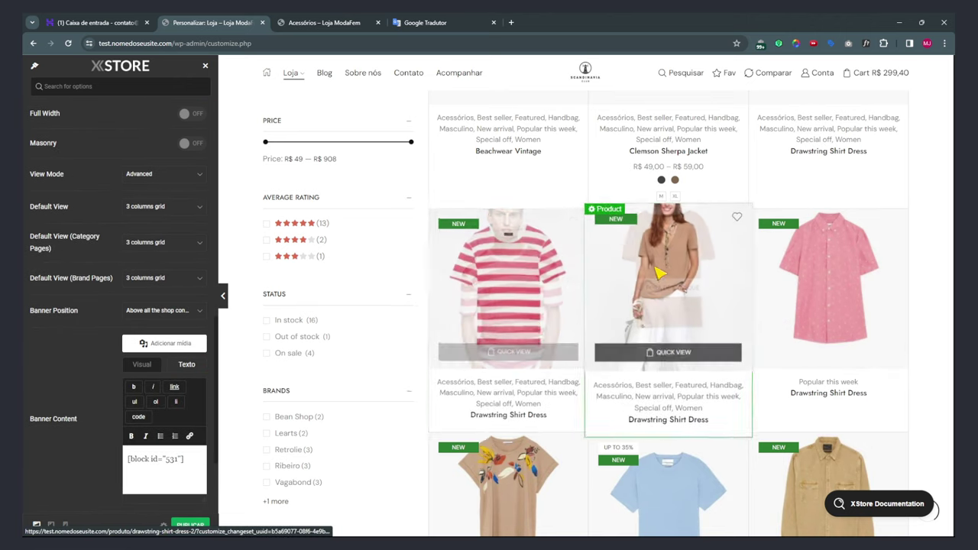
Set View Mode to Only Grid.
left_click(143, 175)
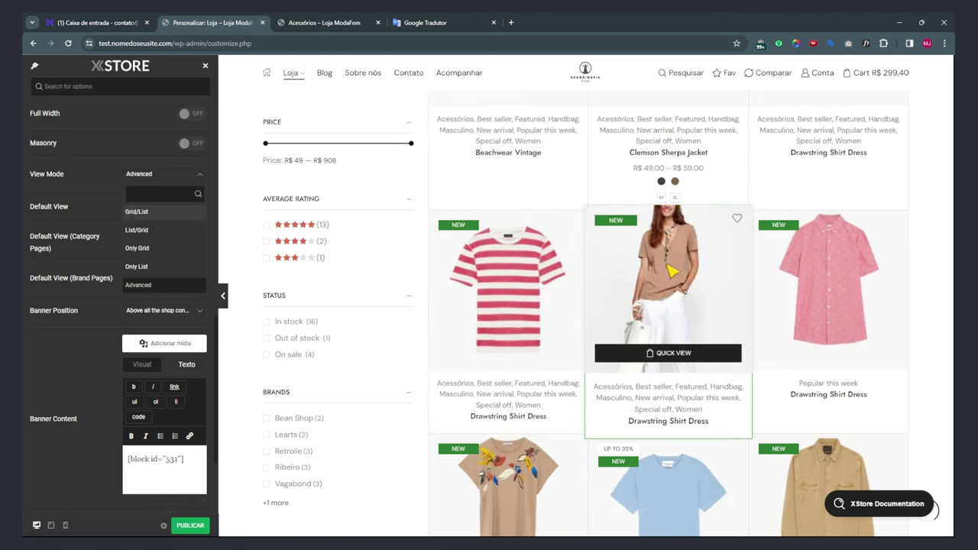
scroll(671, 271, "up", 2)
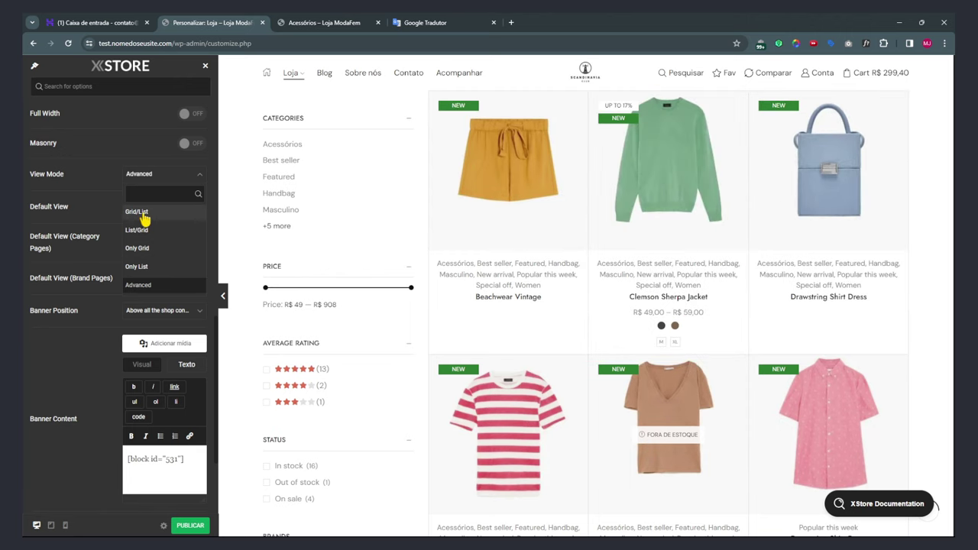
left_click(139, 249)
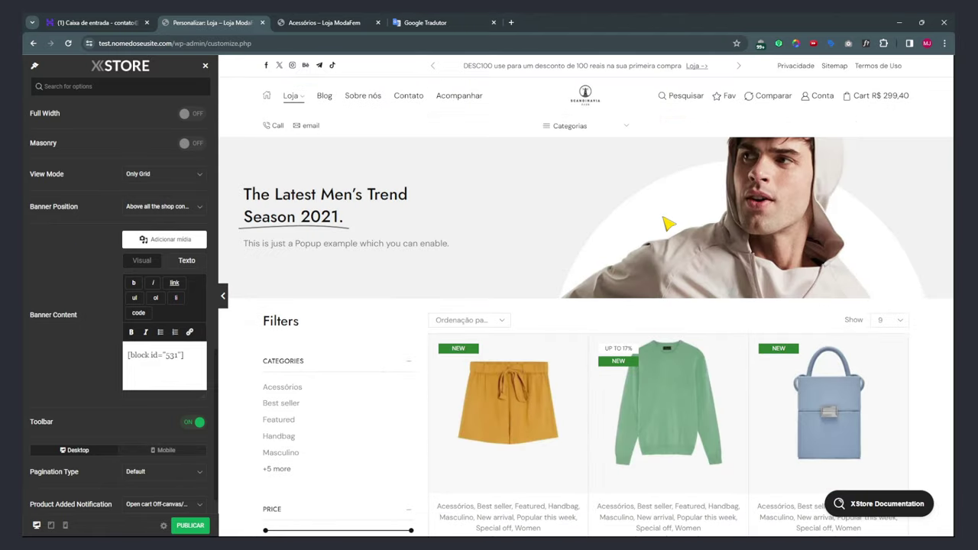
scroll(669, 229, "down", 10)
scroll(670, 284, "up", 5)
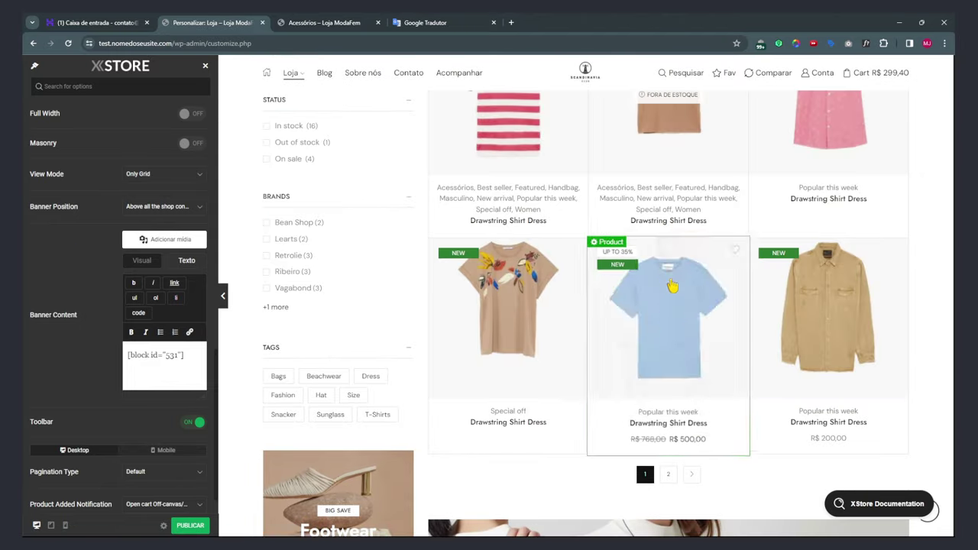
scroll(665, 306, "up", 6)
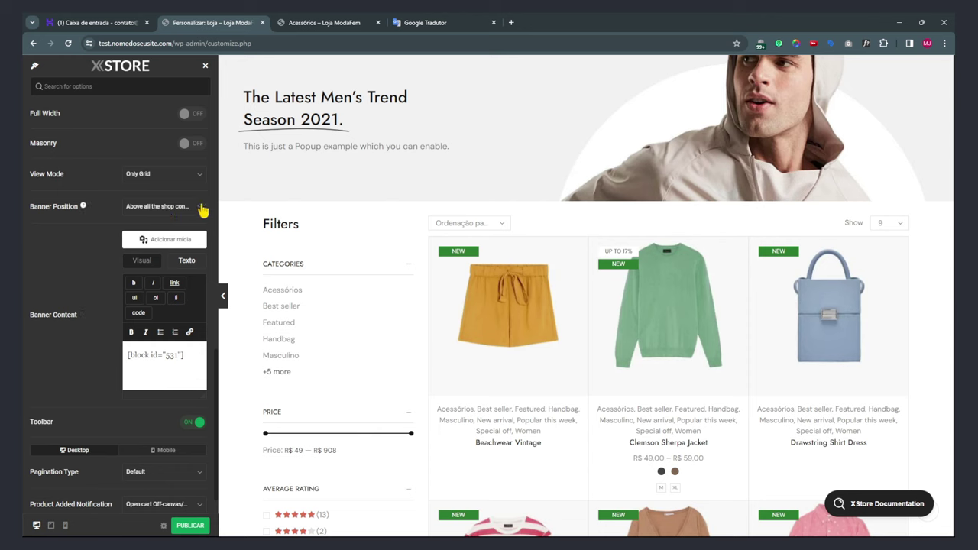
Switch View Mode to List/Grid and check the preview.
left_click(180, 208)
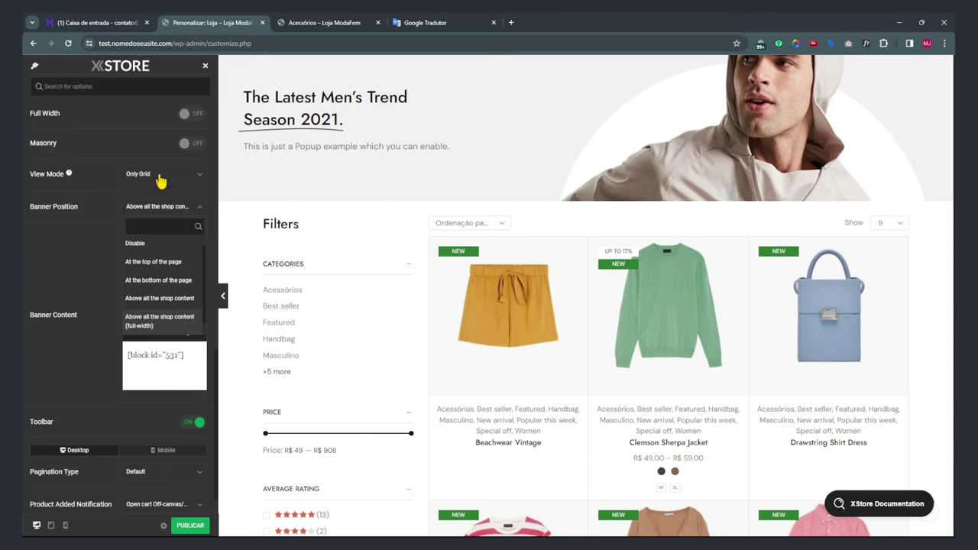
left_click(159, 179)
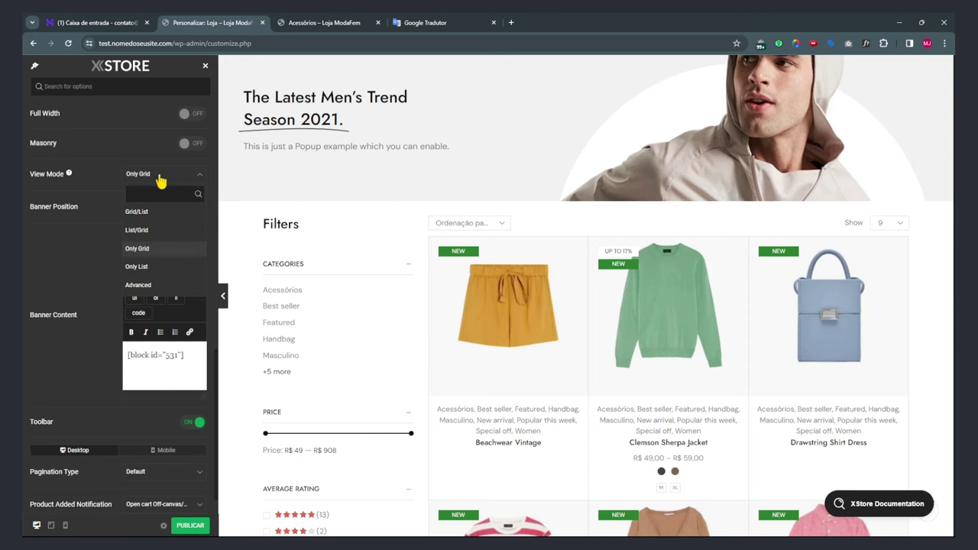
left_click(137, 230)
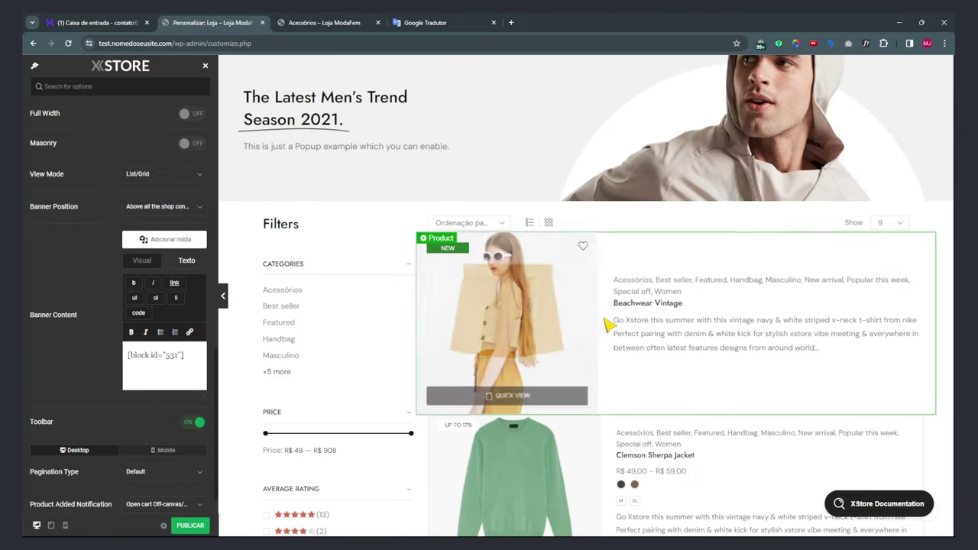
scroll(579, 302, "down", 2)
scroll(578, 302, "down", 15)
scroll(578, 302, "up", 1)
scroll(578, 302, "up", 8)
Change View Mode to Grid/List.
left_click(162, 176)
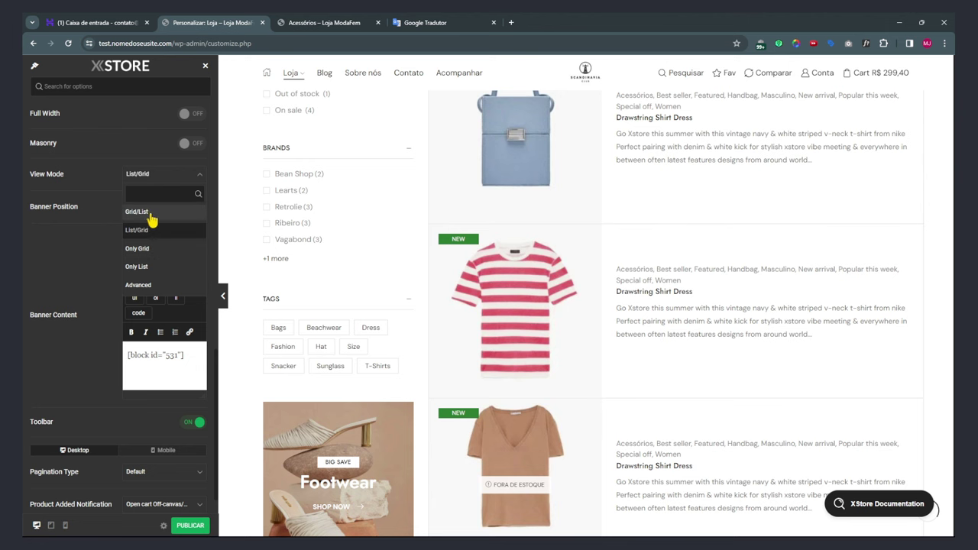
left_click(149, 212)
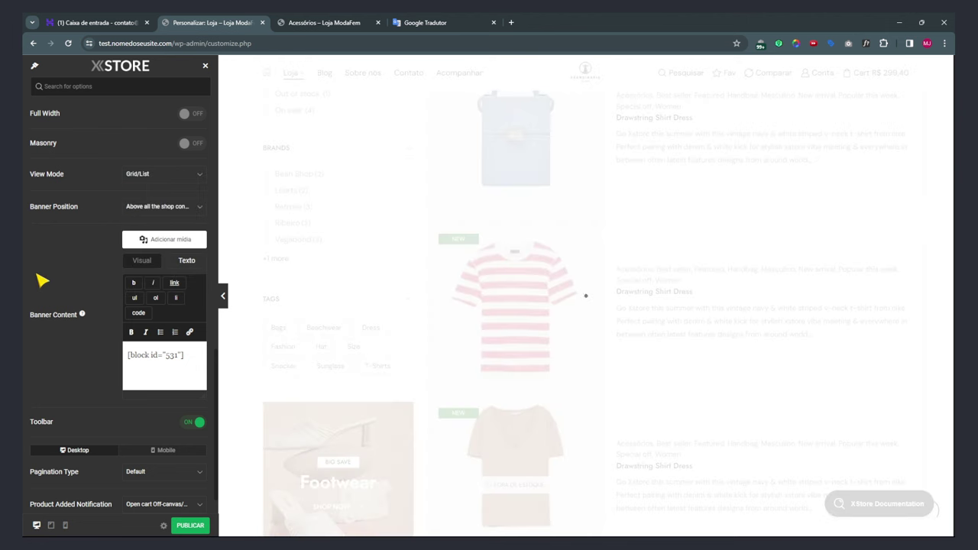
scroll(600, 258, "up", 10)
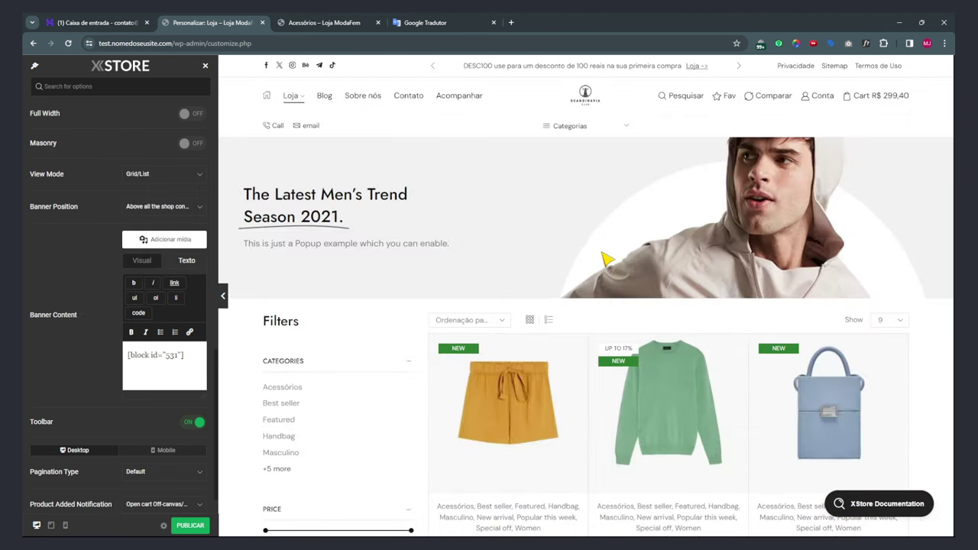
scroll(601, 258, "down", 15)
scroll(616, 256, "up", 10)
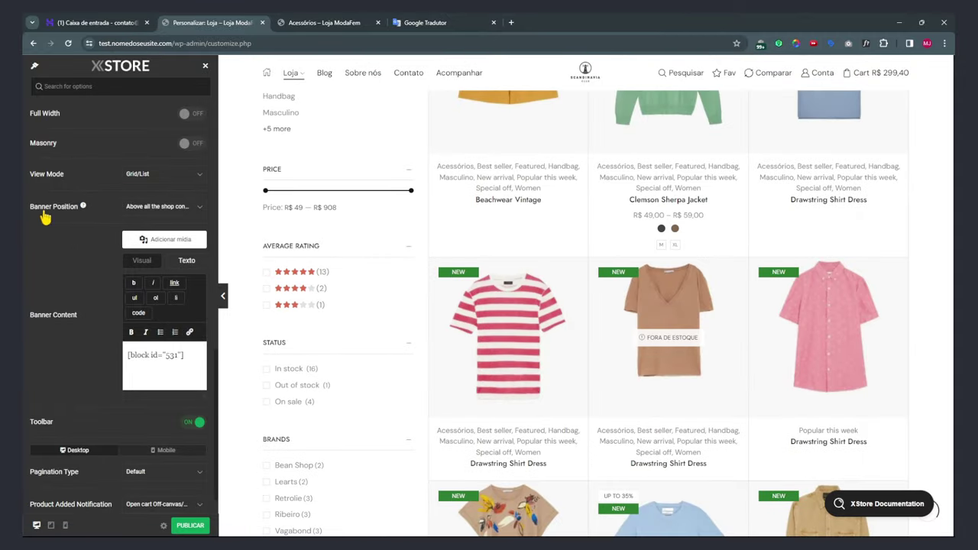
scroll(506, 240, "up", 5)
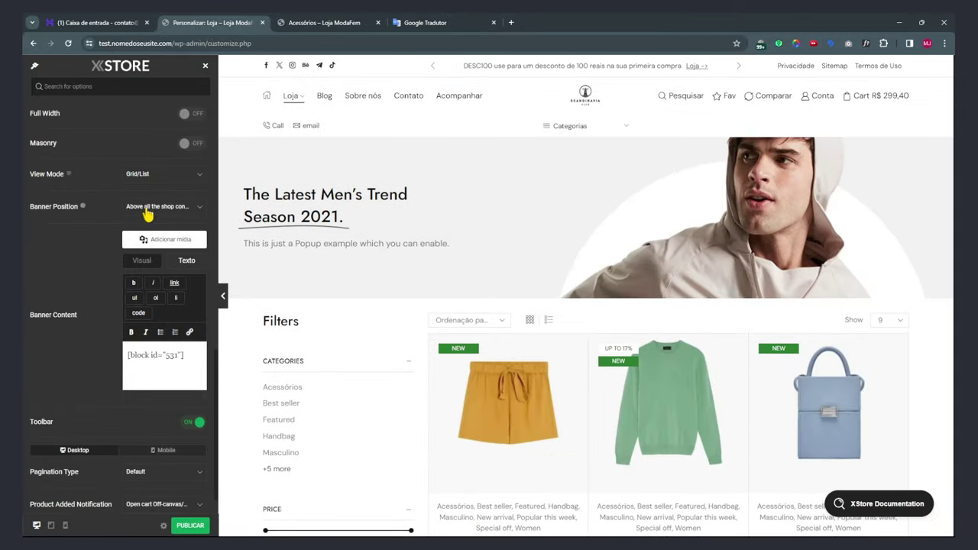
left_click(147, 216)
Disable the banner, keep the mobile sidebar at Bottom, then try 'At the top of the page'.
left_click(149, 245)
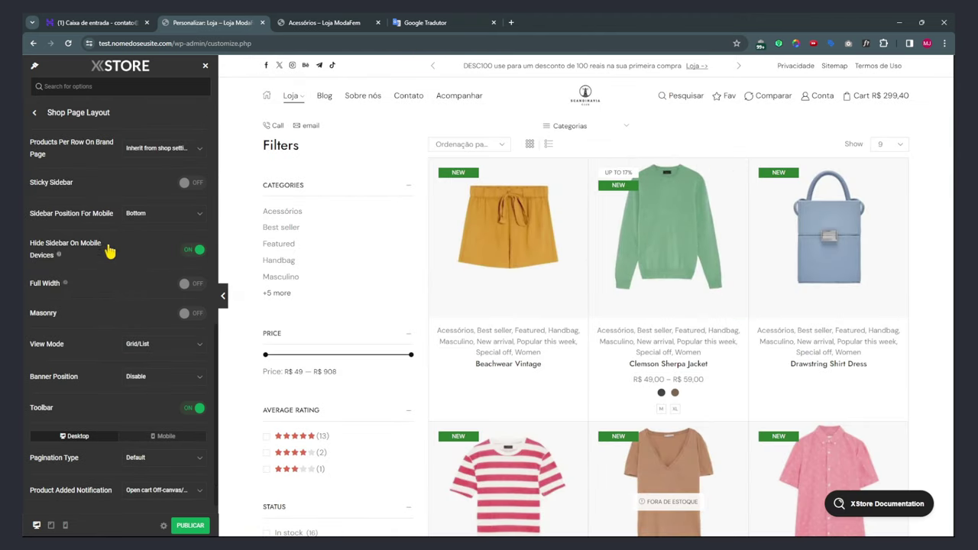
left_click(149, 220)
left_click(149, 220)
left_click(139, 383)
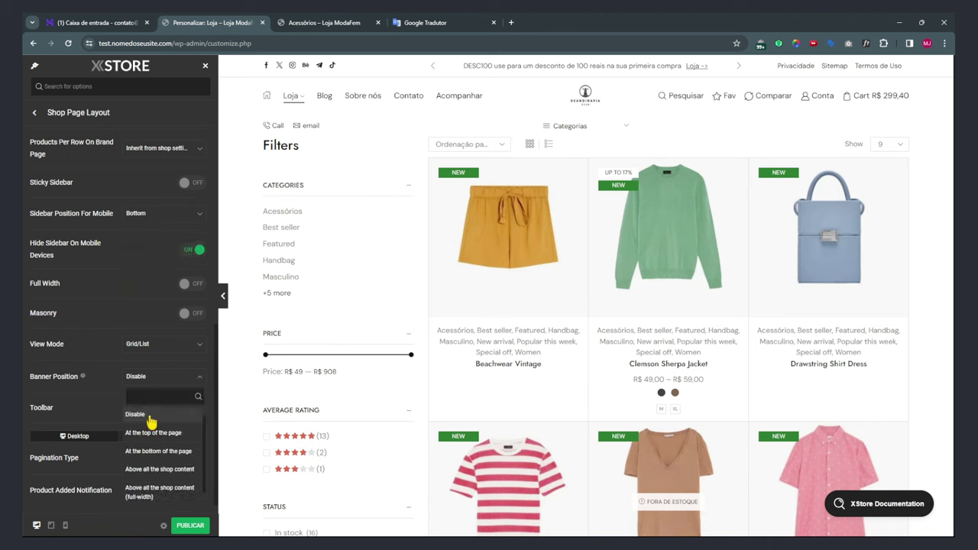
left_click(153, 433)
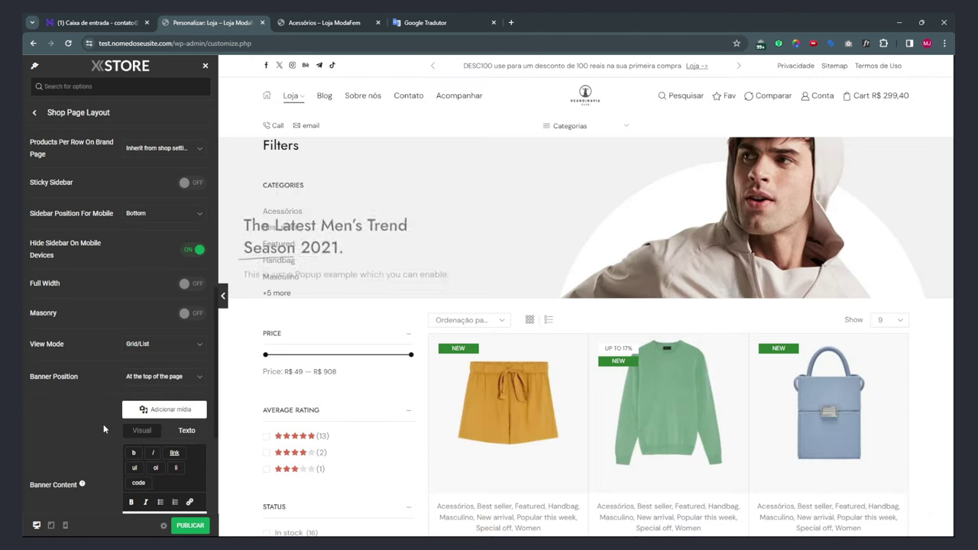
scroll(333, 264, "down", 2)
scroll(339, 268, "up", 2)
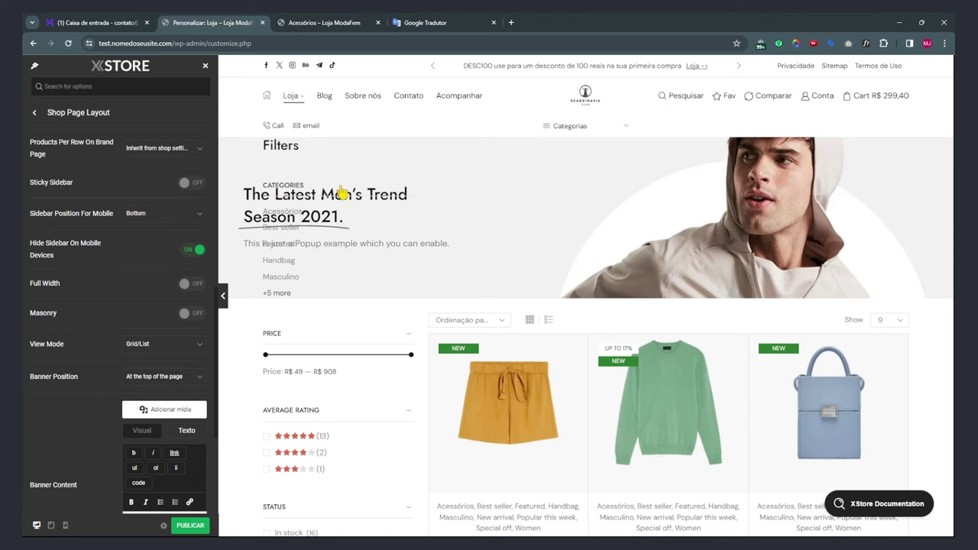
scroll(413, 262, "down", 2)
Try 'Above all the shop content' and its full-width variant for the banner.
left_click(150, 382)
left_click(154, 468)
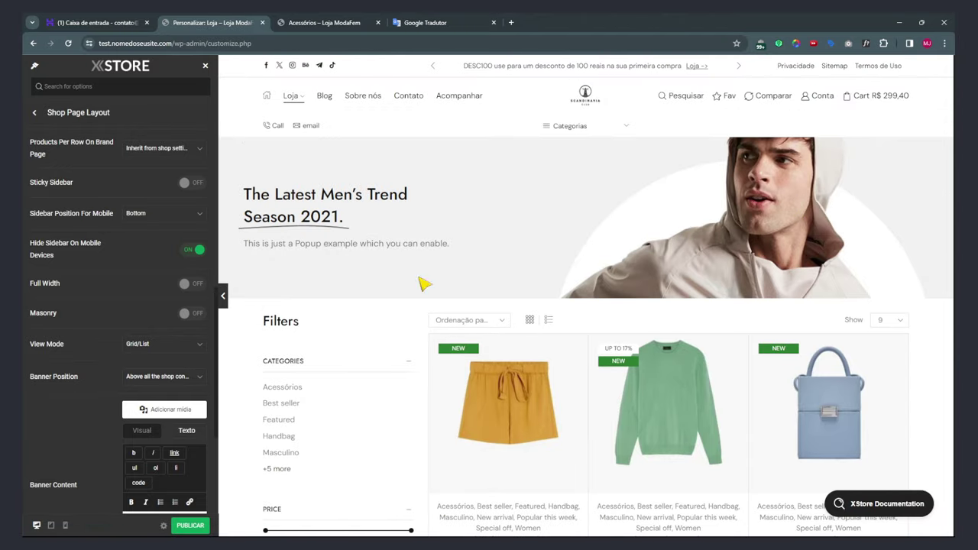
left_click(159, 378)
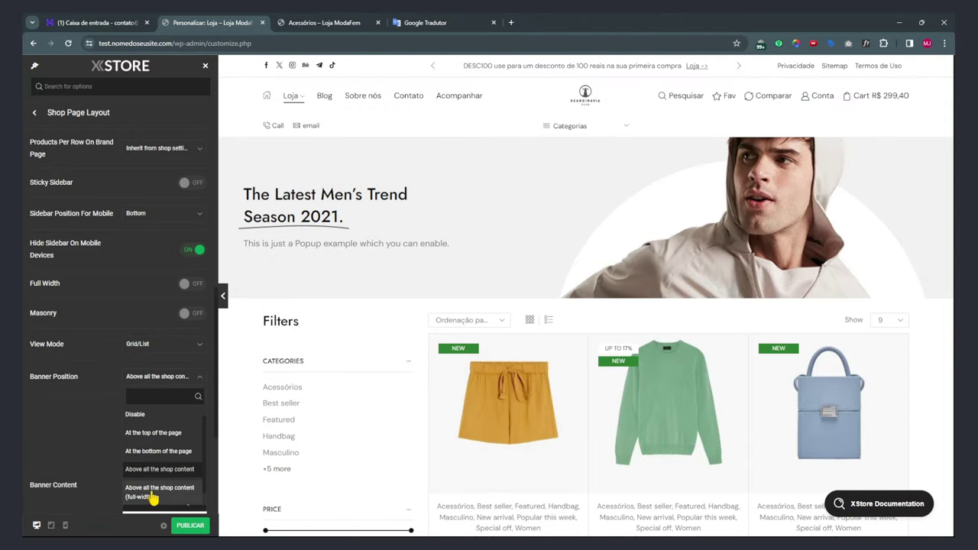
left_click(161, 492)
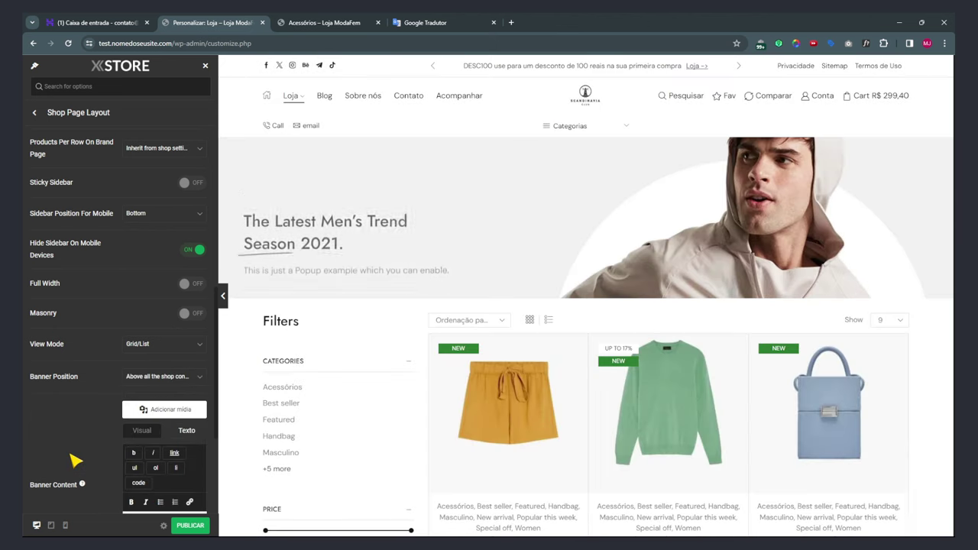
Return Banner Position to 'At the top of the page'.
left_click(150, 379)
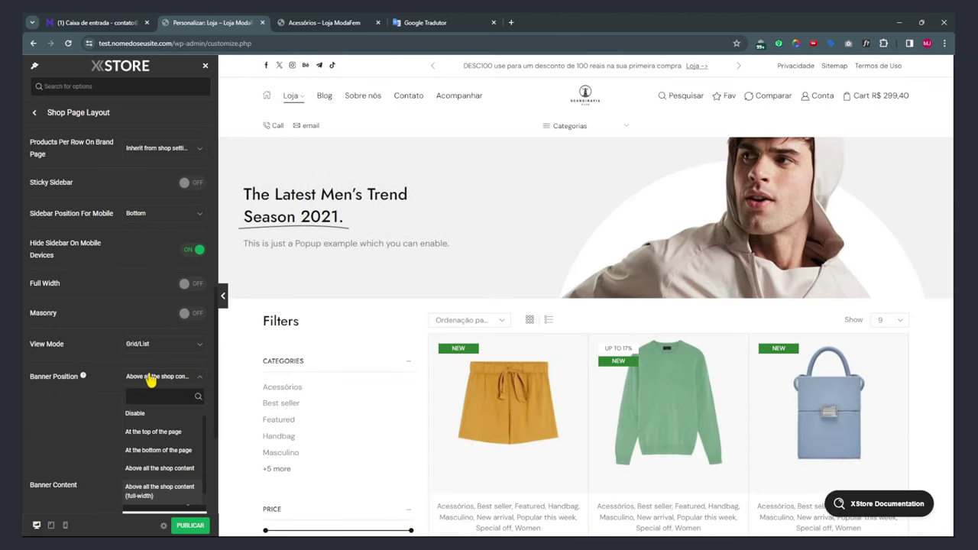
left_click(153, 432)
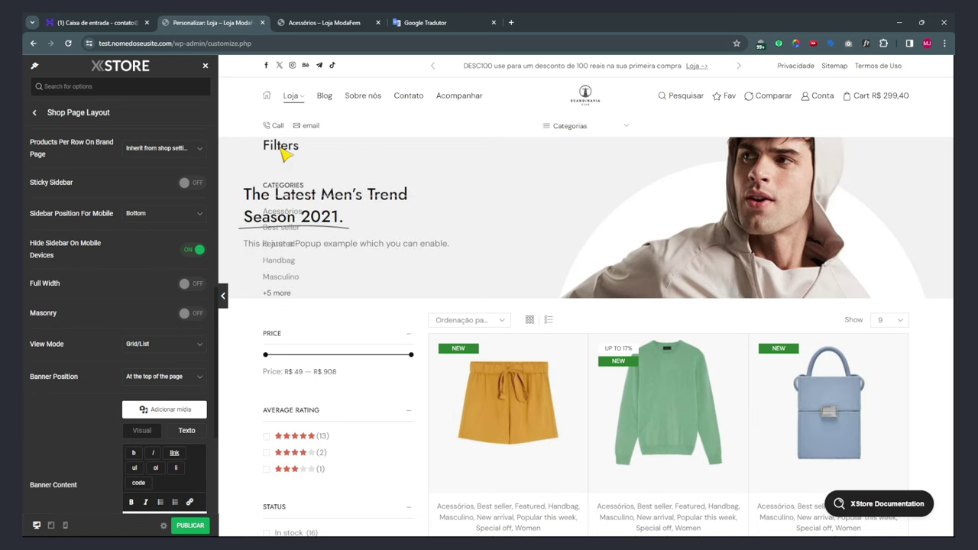
scroll(448, 266, "down", 3)
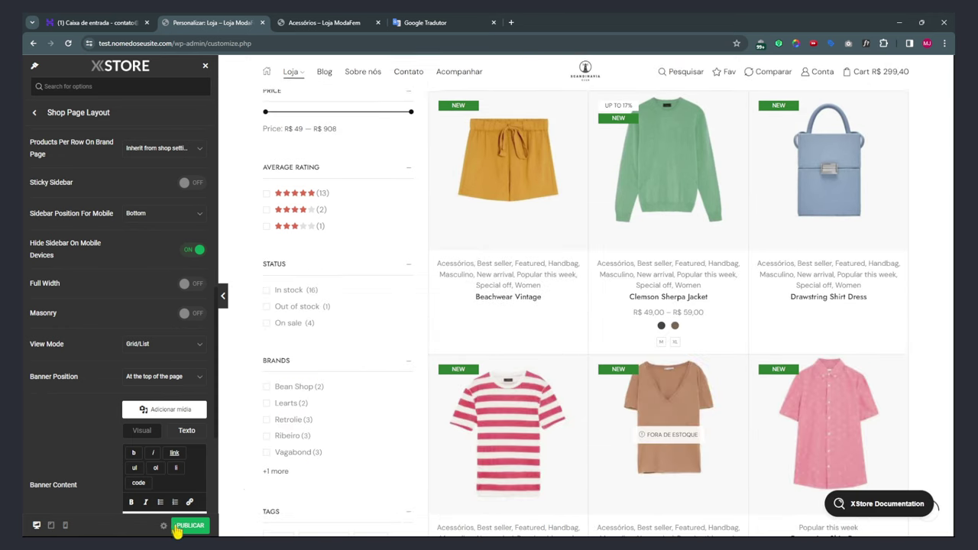
Check the live Loja page at desktop width, then set Banner Position to 'At the bottom of the page'.
left_click(312, 23)
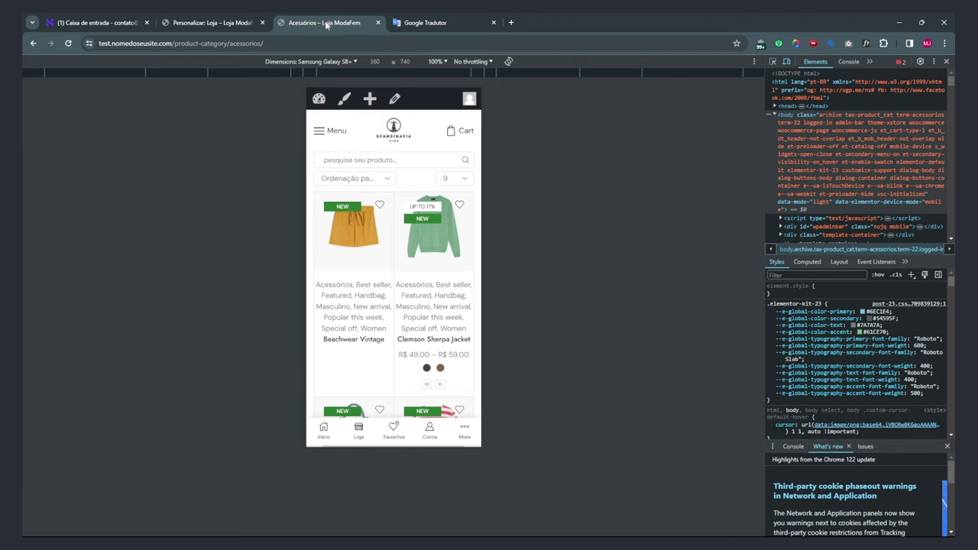
key("F12")
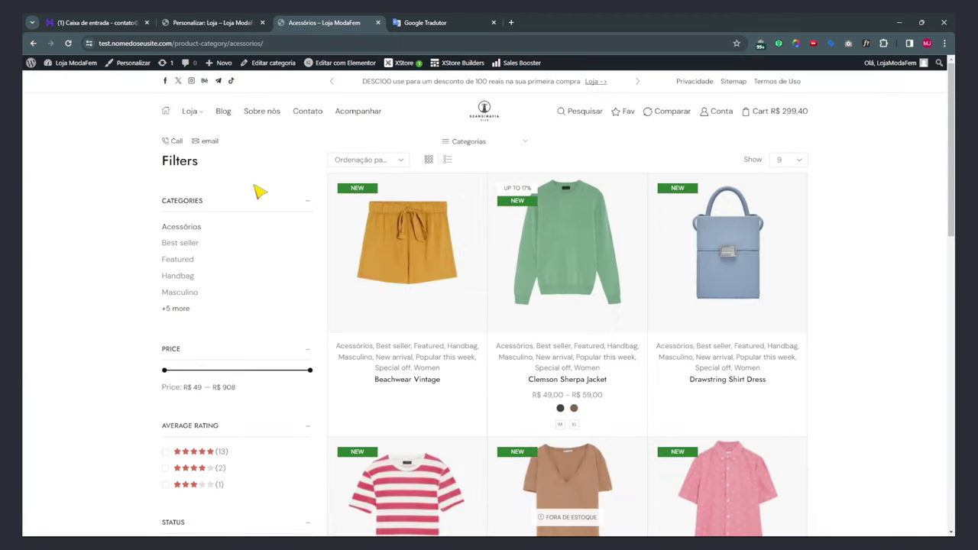
left_click(191, 112)
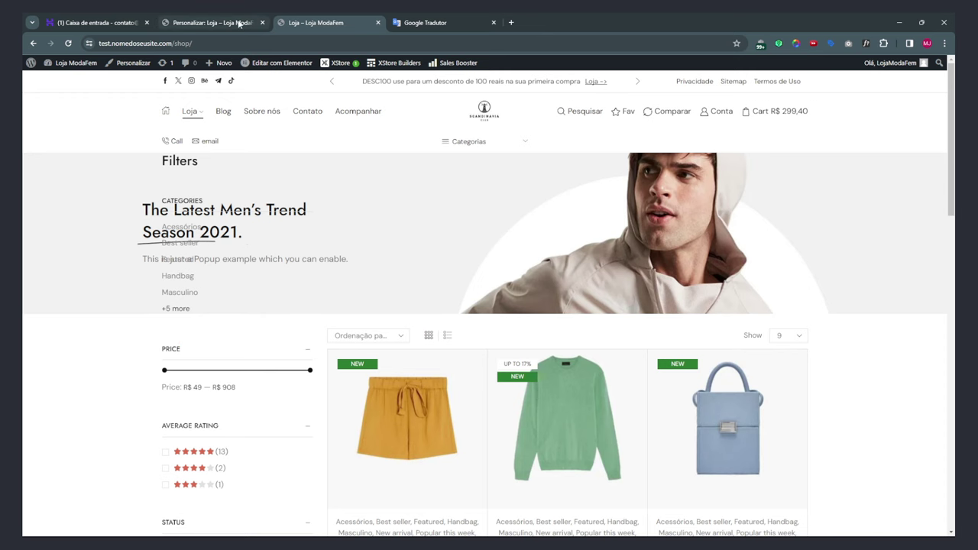
left_click(210, 22)
left_click(156, 451)
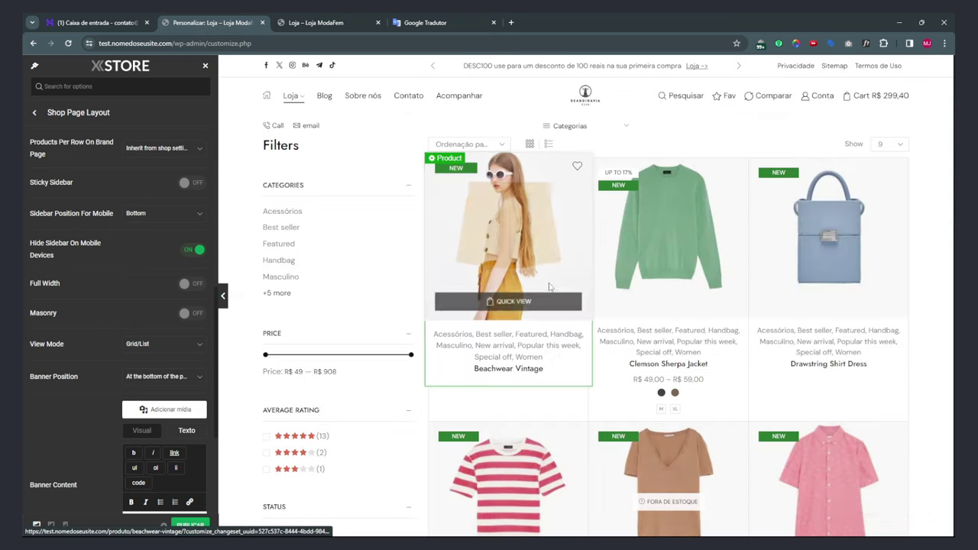
Set Banner Position to 'Above all the shop content'.
scroll(550, 320, "down", 3)
scroll(560, 351, "down", 5)
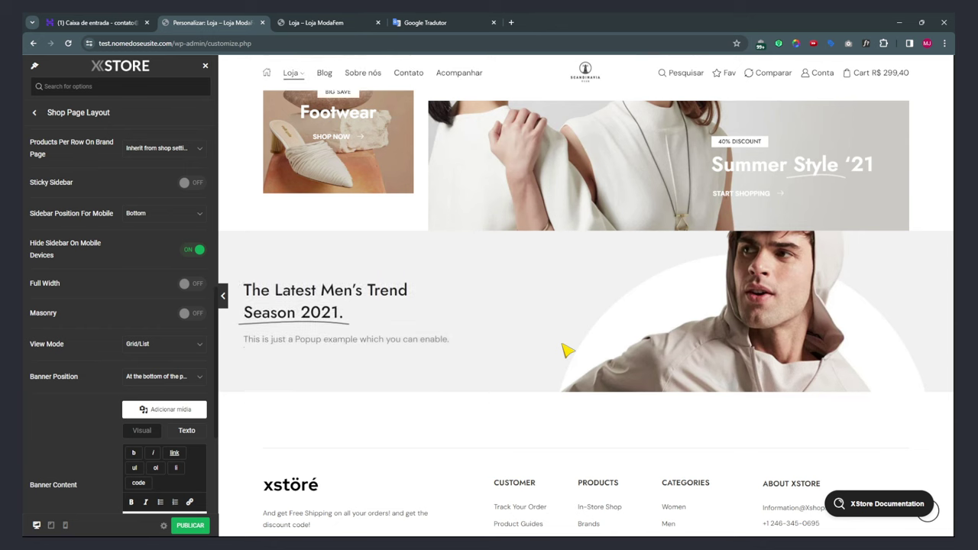
left_click(145, 378)
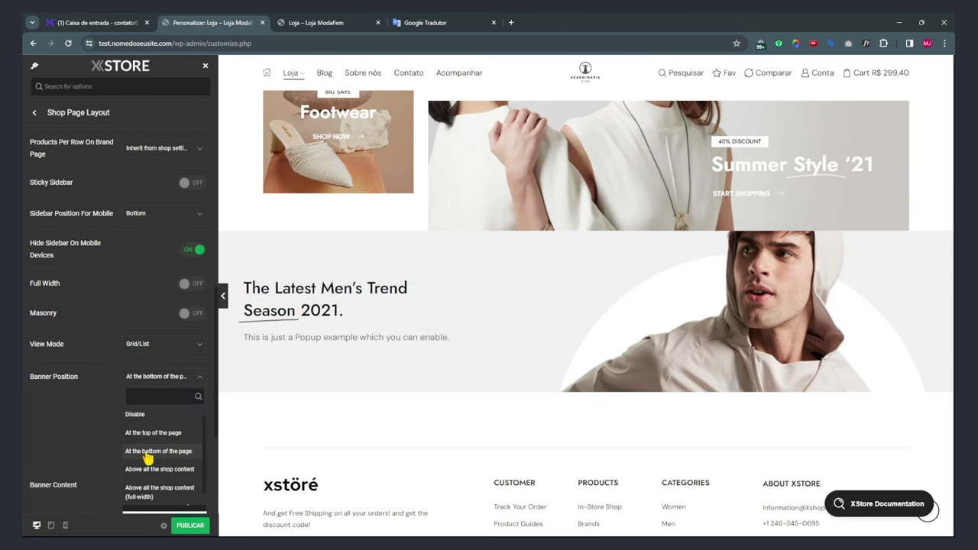
left_click(145, 473)
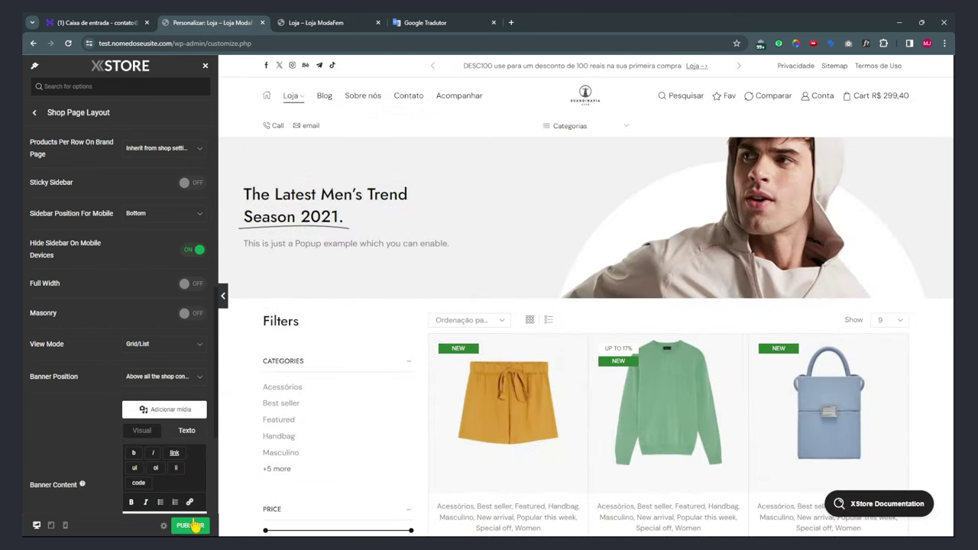
Publish the changes and delete the [block id="531"] shortcode from Banner Content.
scroll(69, 416, "down", 2)
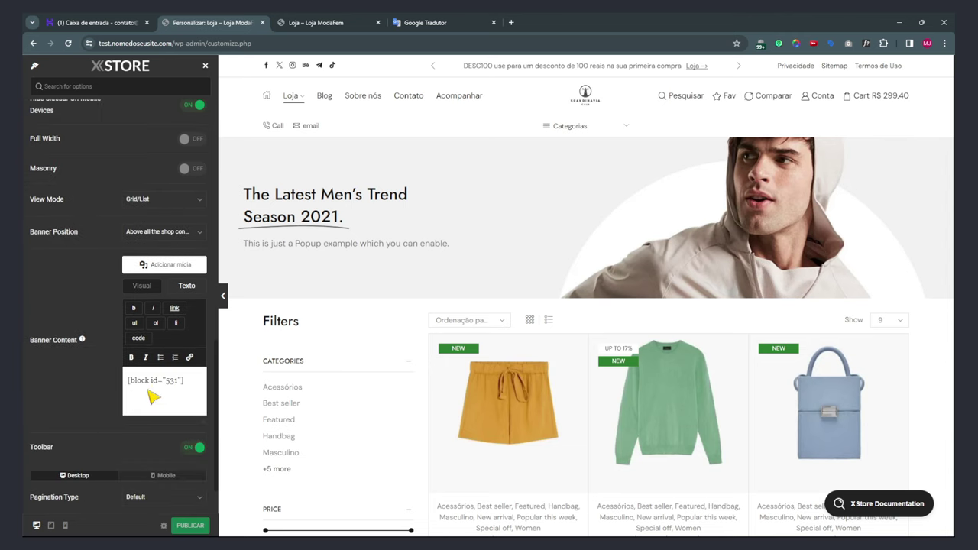
key("ctrl+s")
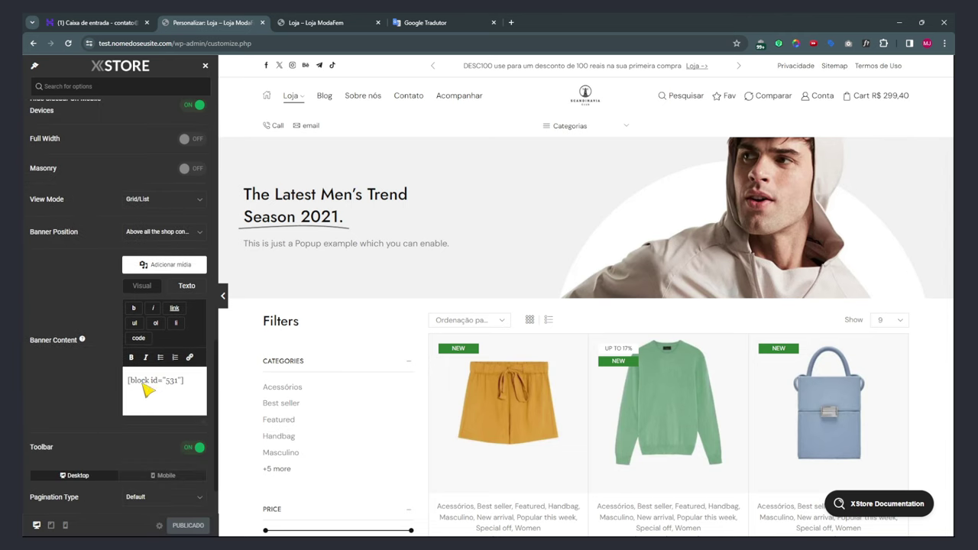
left_click_drag(129, 384, 192, 389)
key("BackSpace")
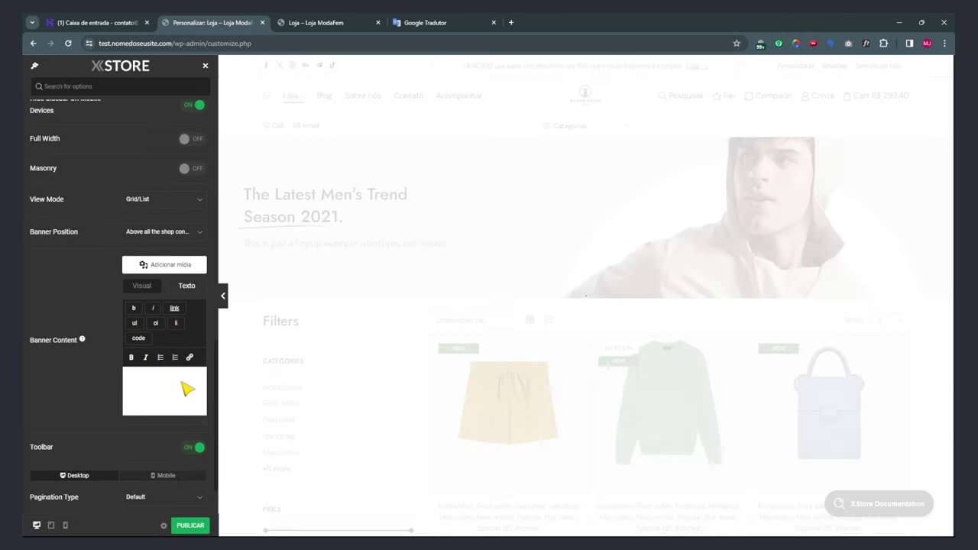
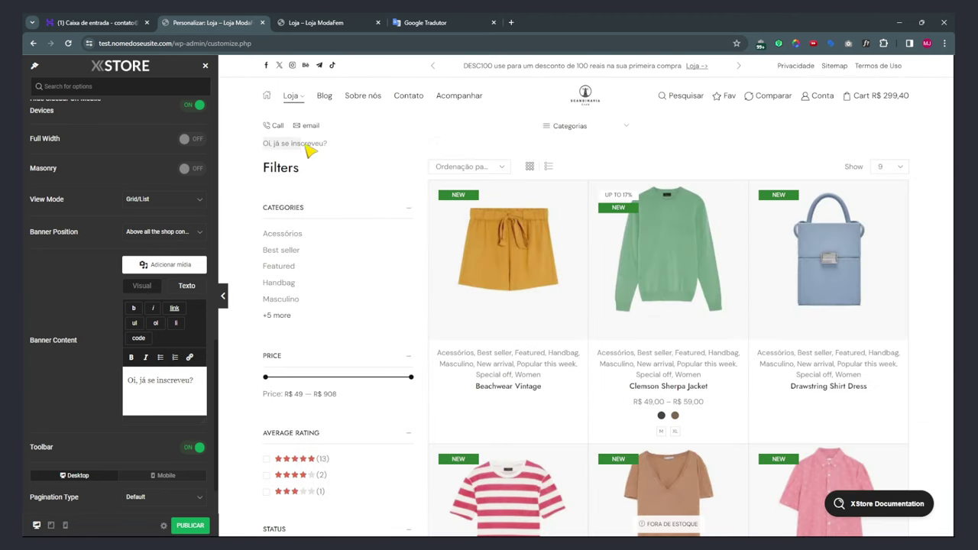
Replace the shop Banner Content with [block id="531"], confirming the Shop Banner id in Static Blocks.
key("ctrl+a")
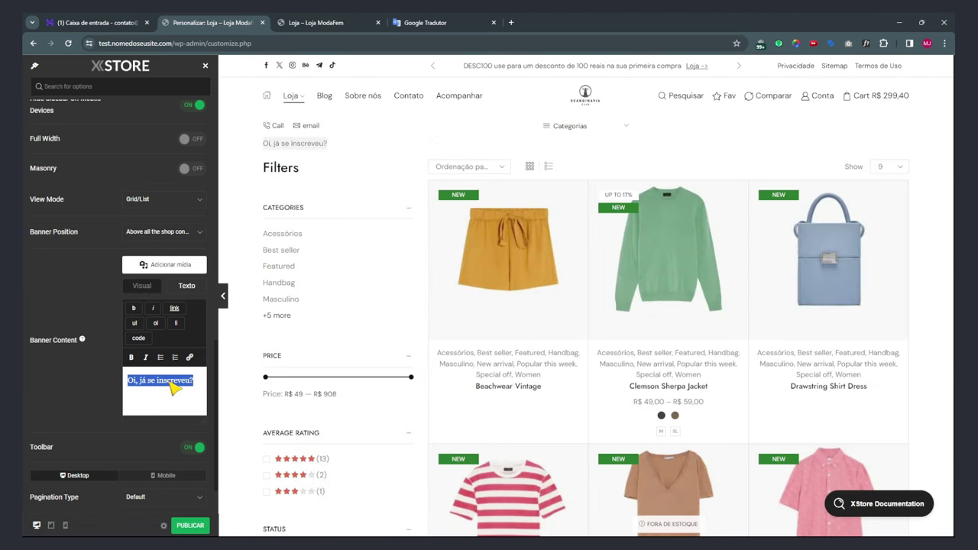
type("[block id=\"531\"]")
left_click(332, 22)
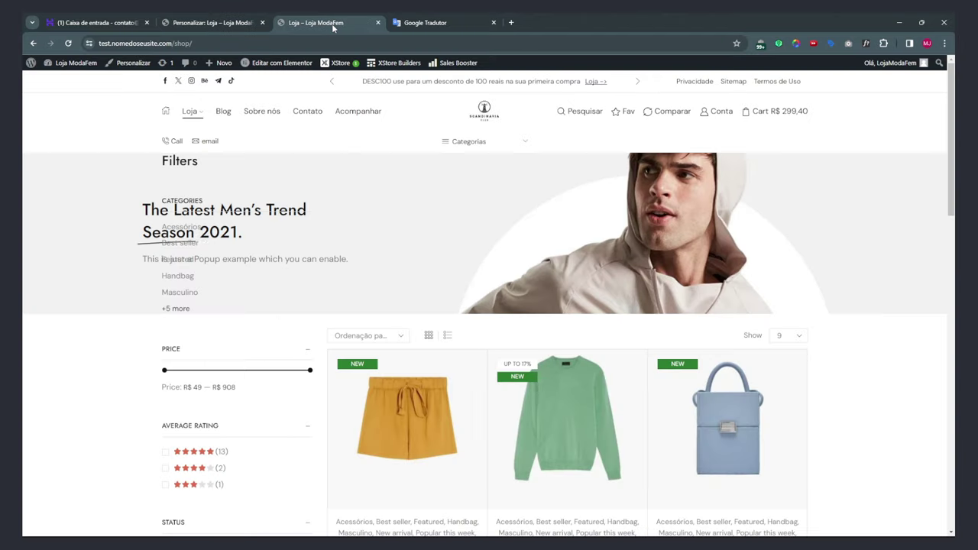
left_click(54, 79)
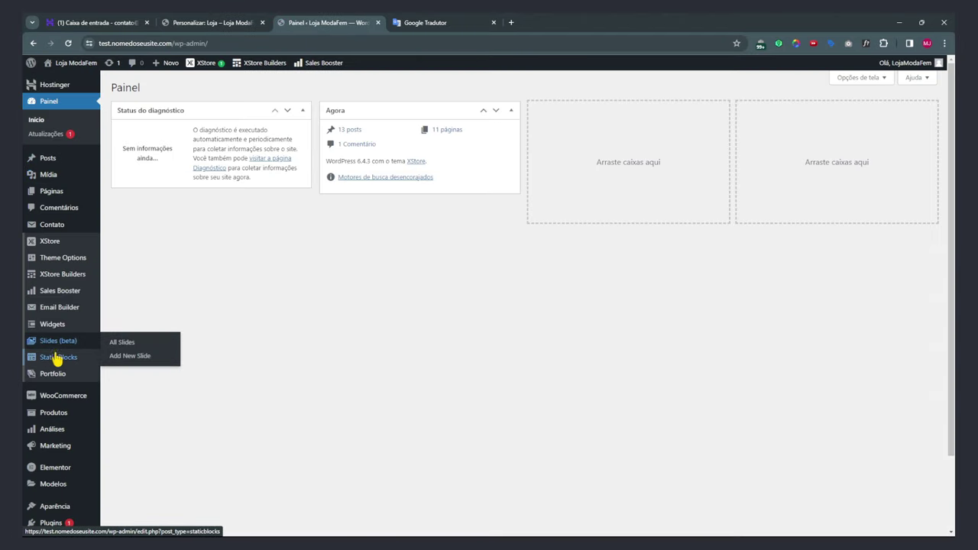
left_click(57, 356)
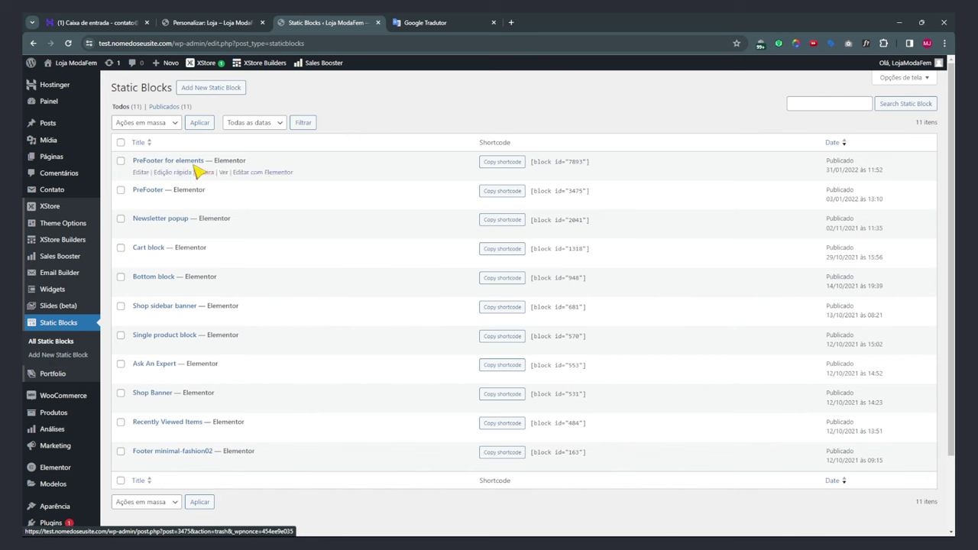
left_click(223, 24)
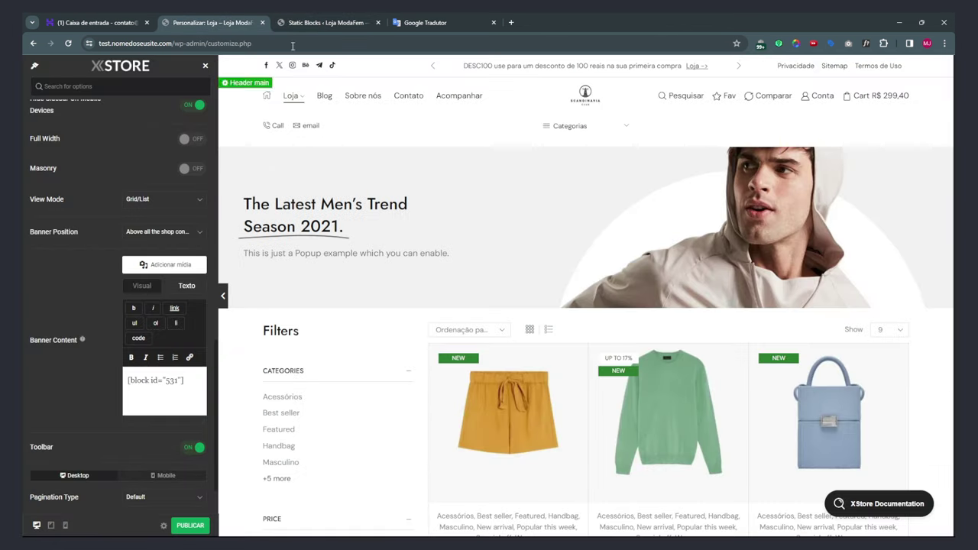
left_click(327, 22)
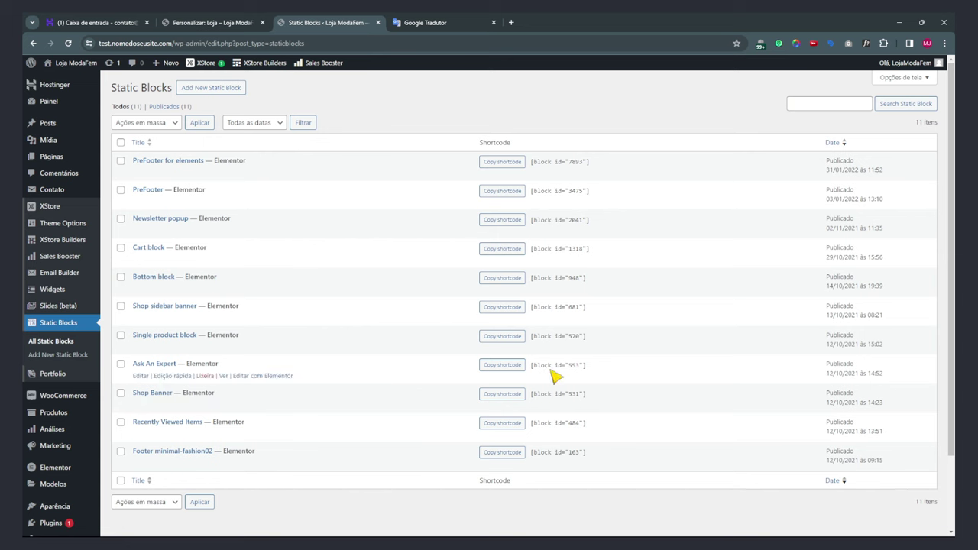
double_click(573, 394)
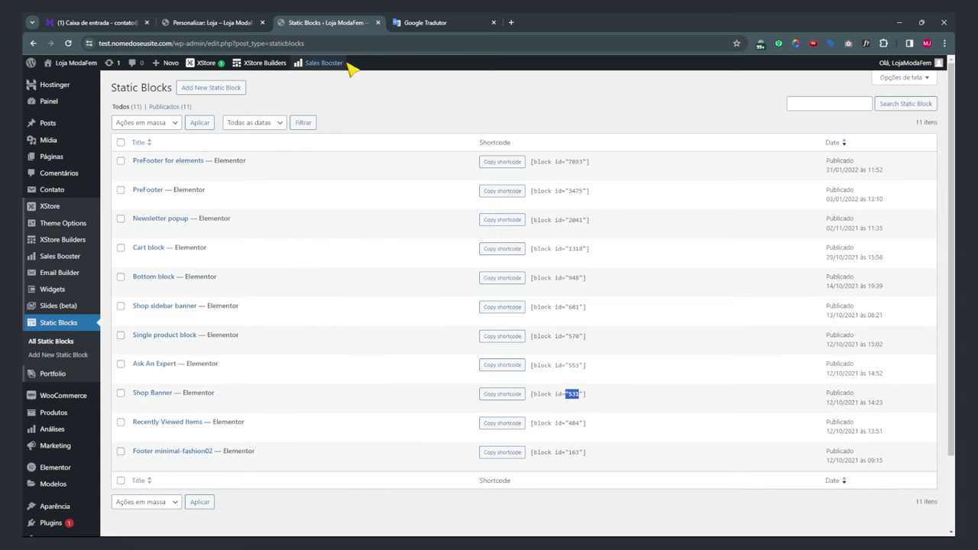
left_click(197, 23)
scroll(64, 393, "down", 1)
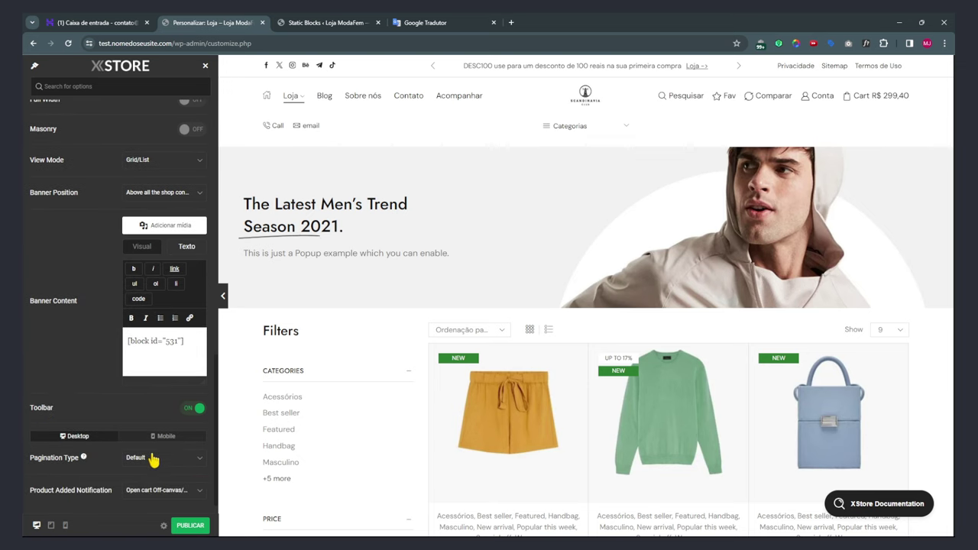
Restore Shop Page Layout's Per Page Variations to 9,12,24,36,-1, then return to the Shop sections.
scroll(563, 356, "down", 10)
scroll(563, 366, "down", 4)
scroll(581, 359, "up", 3)
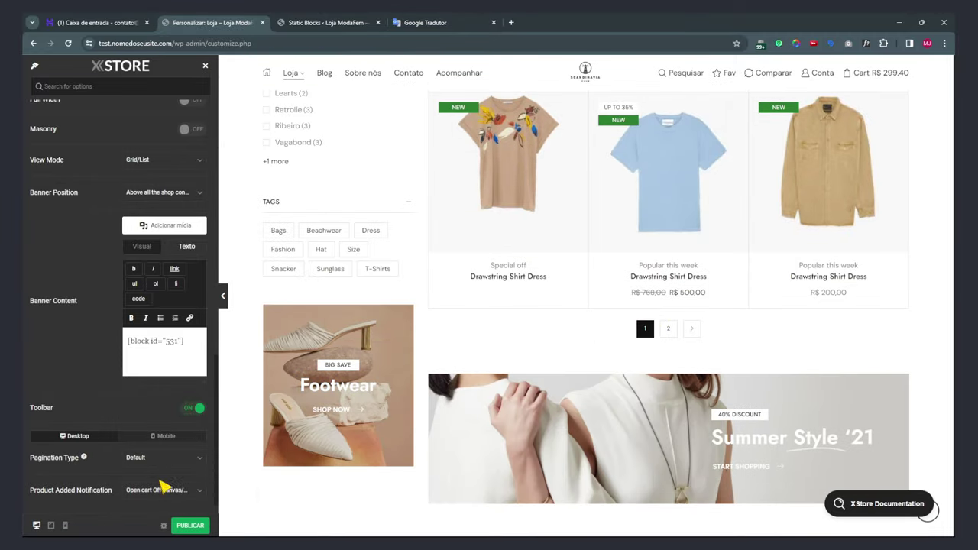
left_click(73, 457)
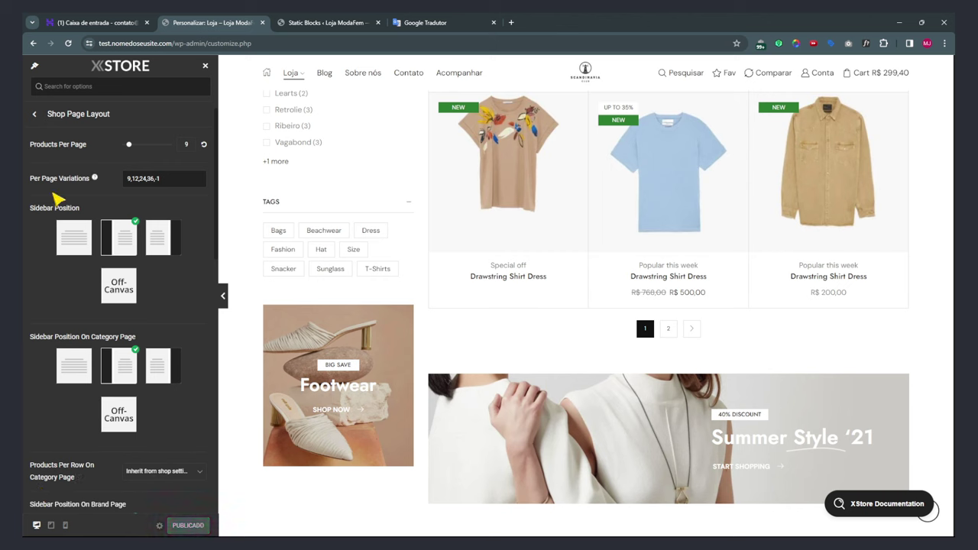
mouse_move(95, 179)
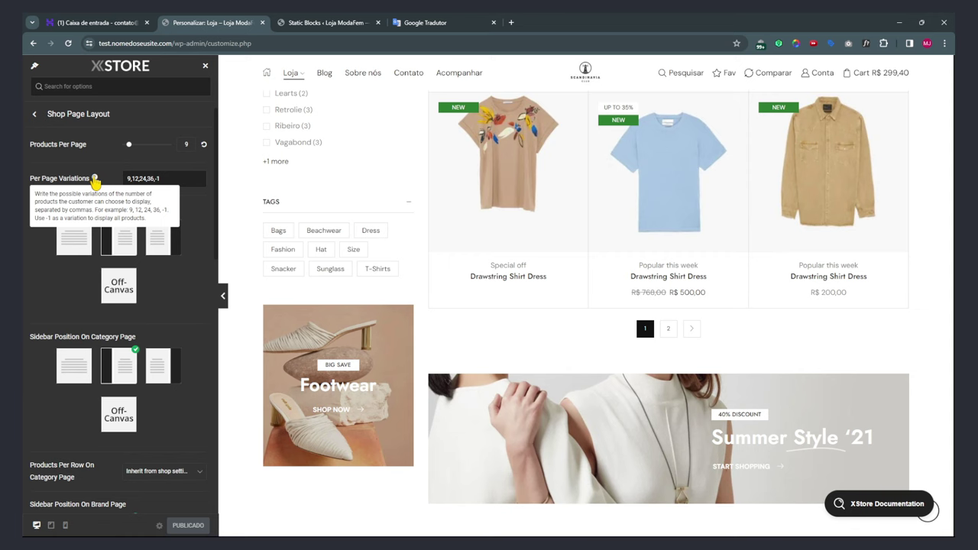
scroll(613, 201, "up", 2)
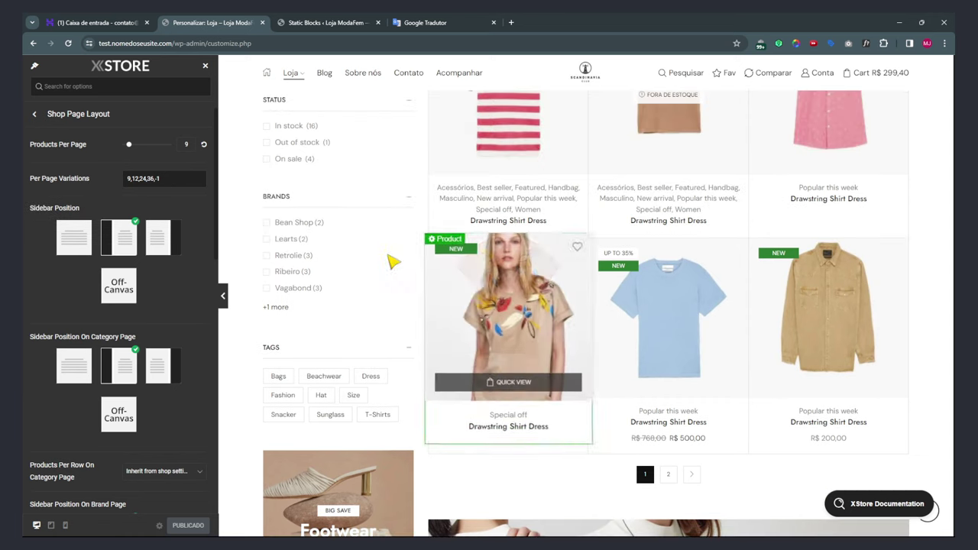
left_click(93, 183)
key("ctrl+c")
key("BackSpace")
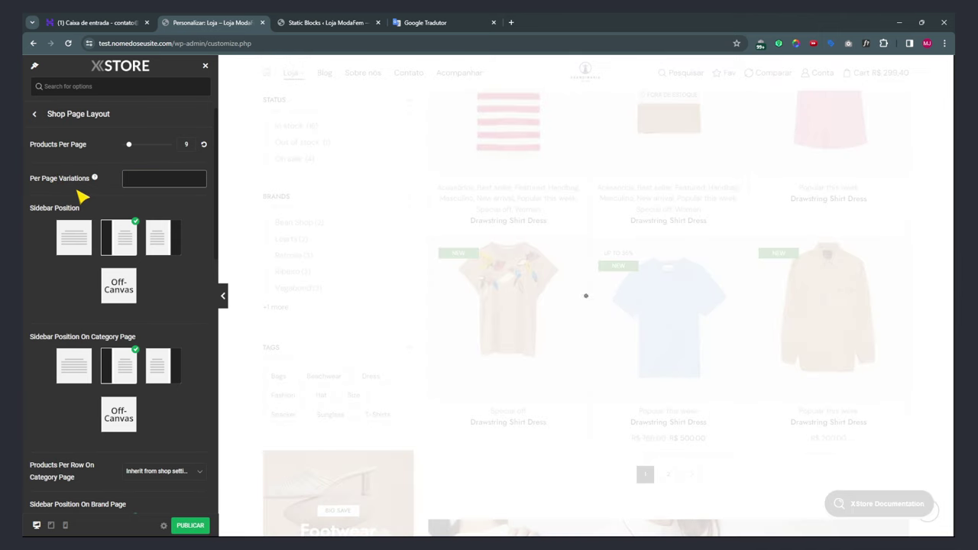
scroll(558, 327, "up", 10)
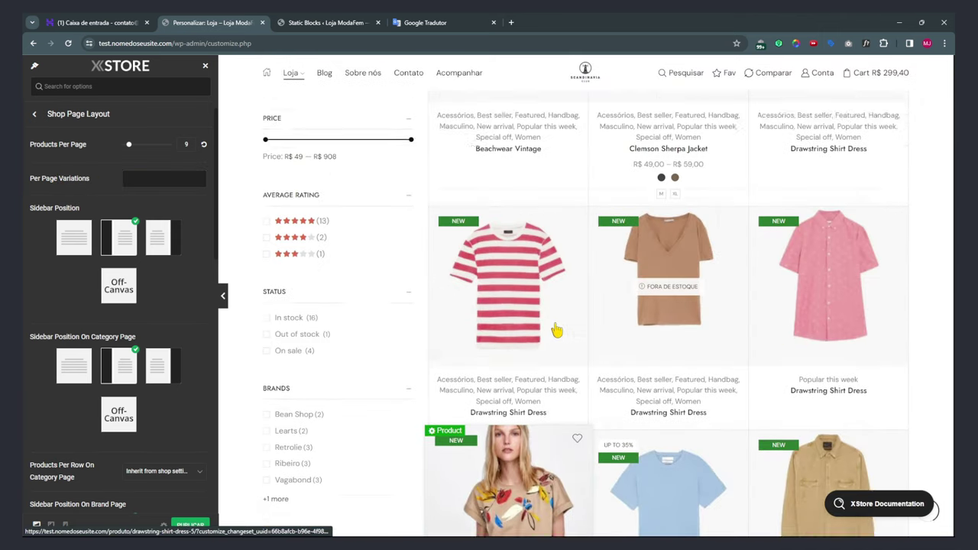
scroll(575, 350, "down", 2)
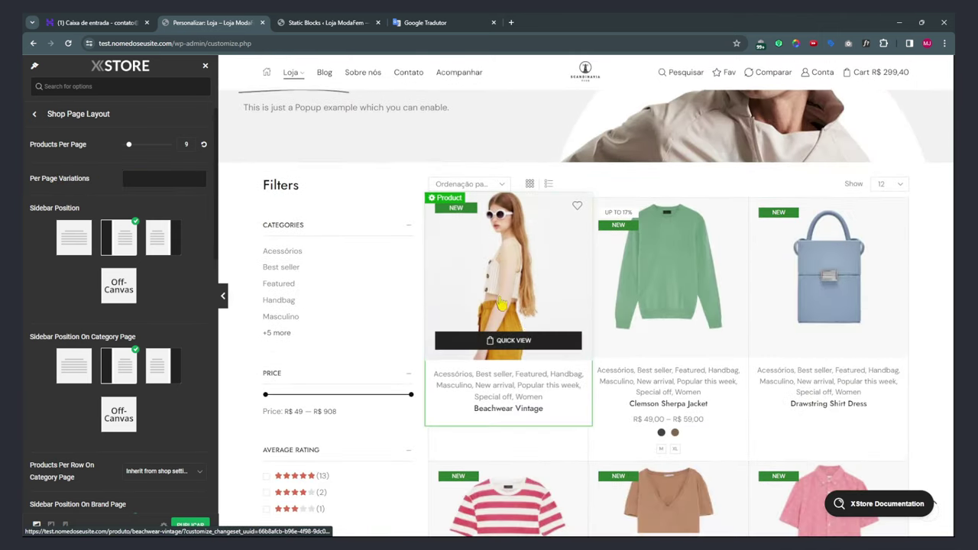
left_click(144, 179)
key("ctrl+v")
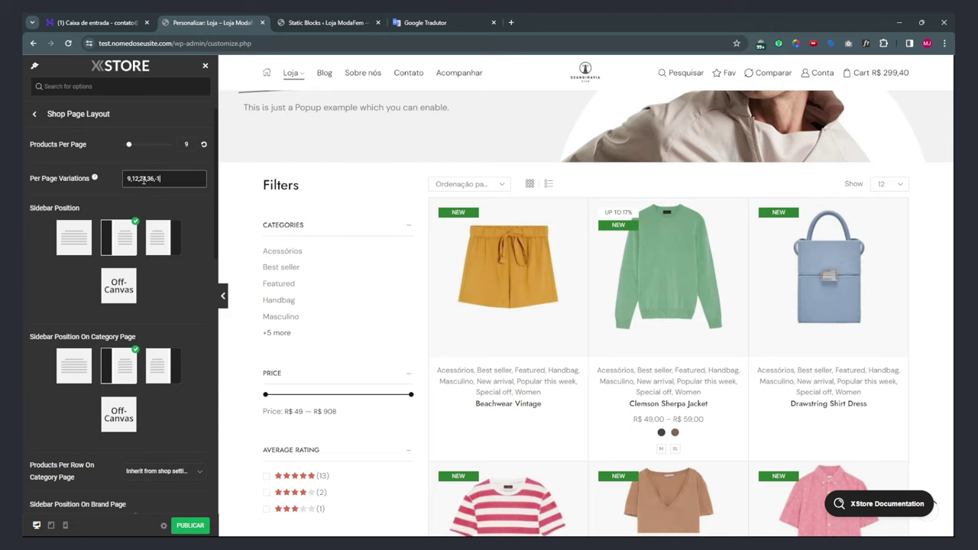
left_click(35, 115)
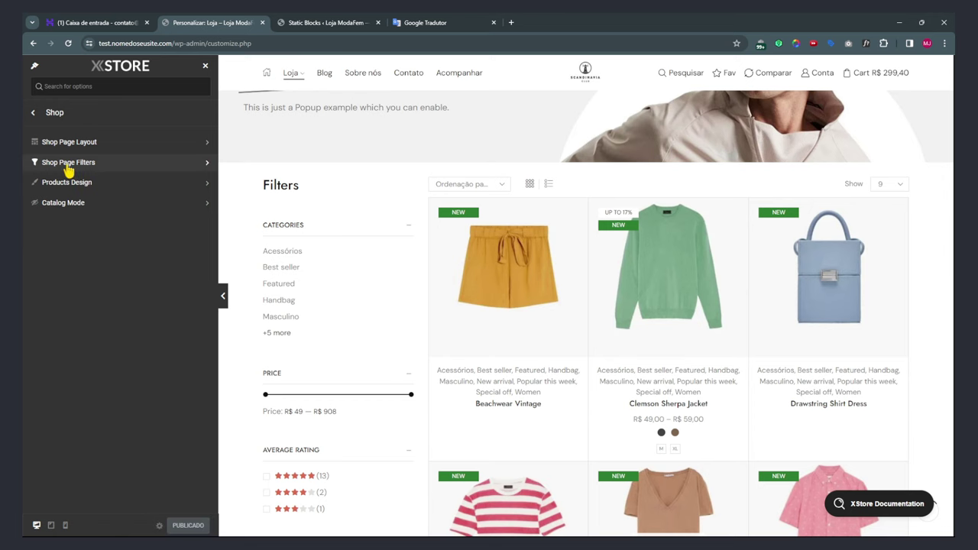
Review the Shop Page Filters settings, then bring up the WordPress admin dashboard from the shop page.
left_click(68, 163)
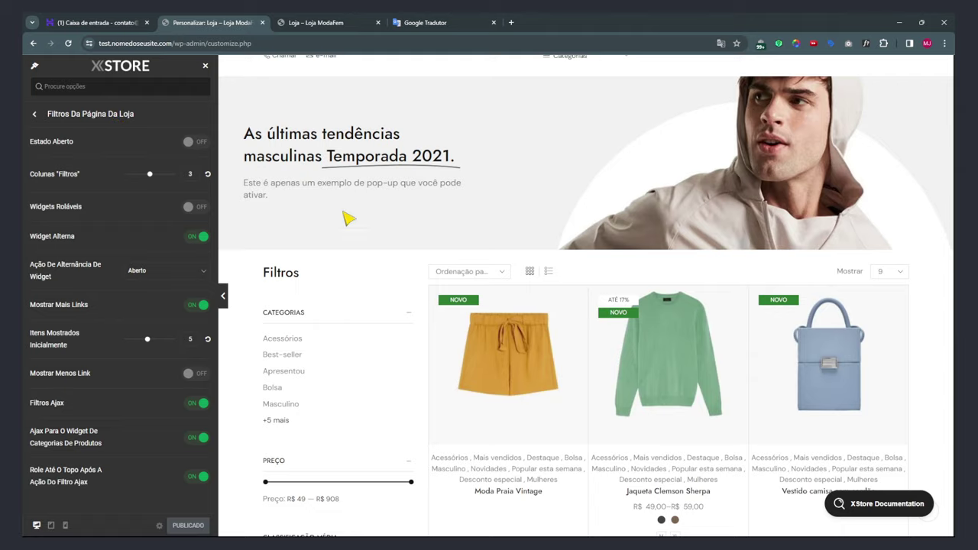
scroll(316, 360, "down", 5)
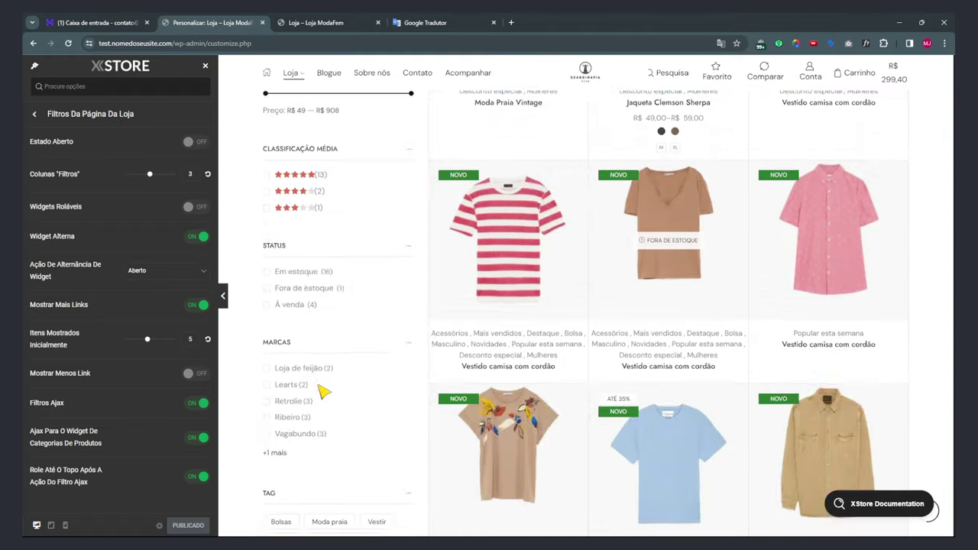
scroll(323, 388, "up", 5)
left_click(313, 23)
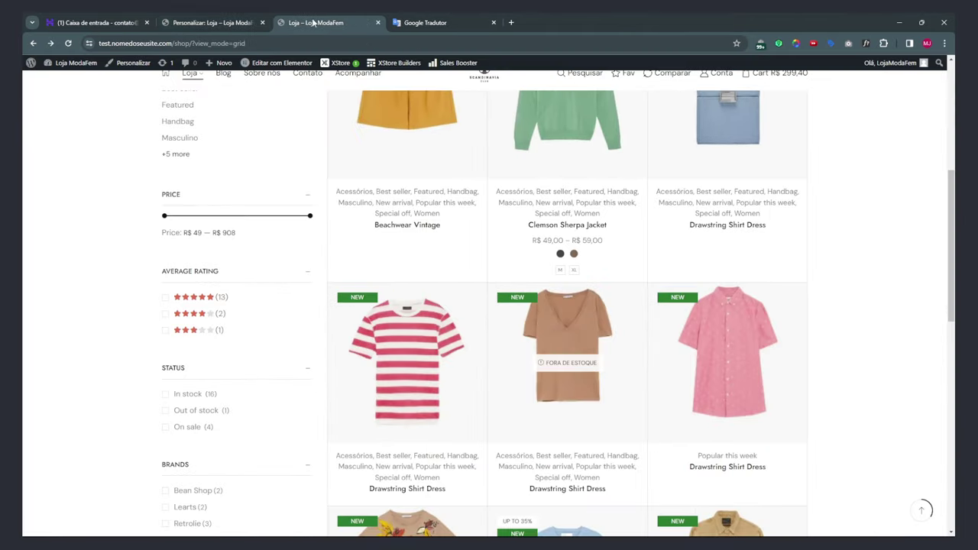
left_click(67, 61)
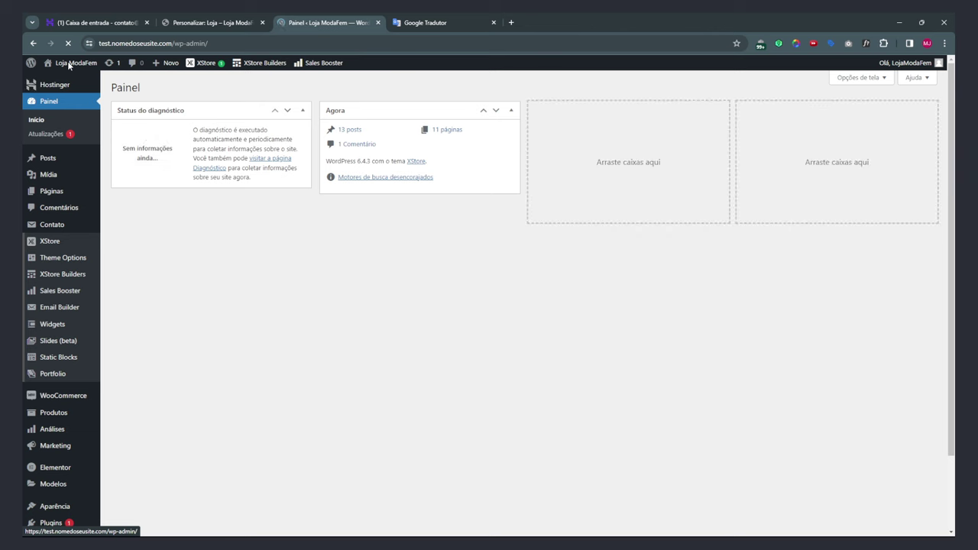
Go to the Widgets page and expand the Shop Sidebar and Shop filters areas.
mouse_move(65, 474)
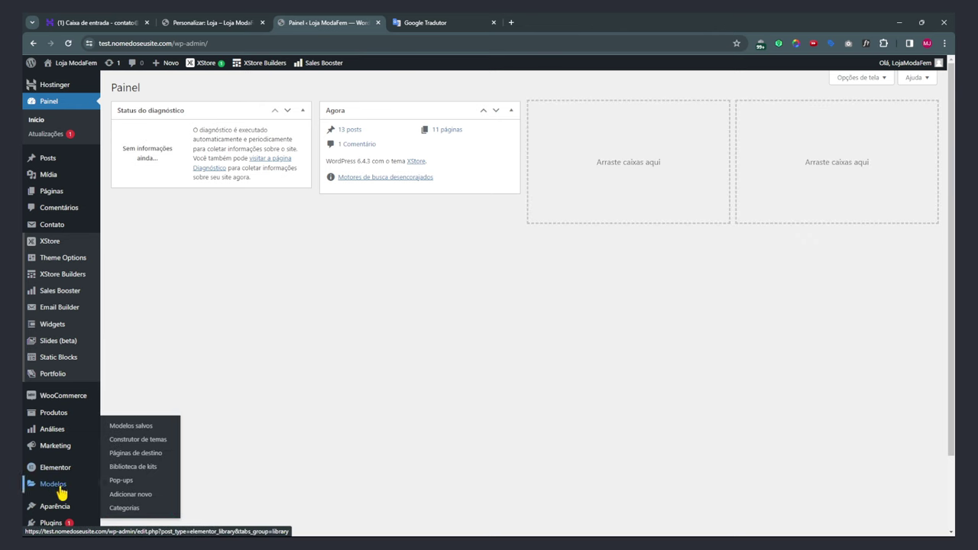
mouse_move(57, 508)
left_click(126, 471)
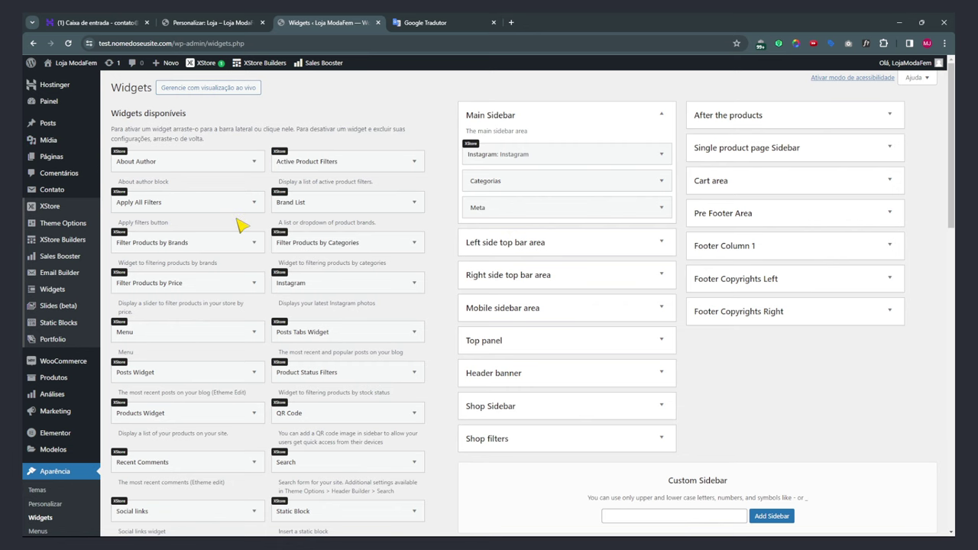
scroll(480, 255, "down", 2)
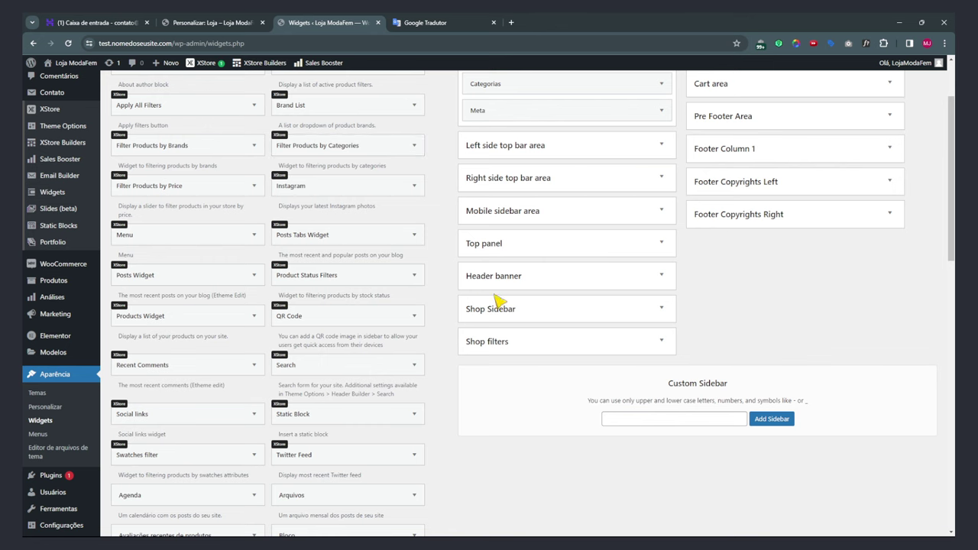
left_click(518, 311)
scroll(762, 316, "down", 3)
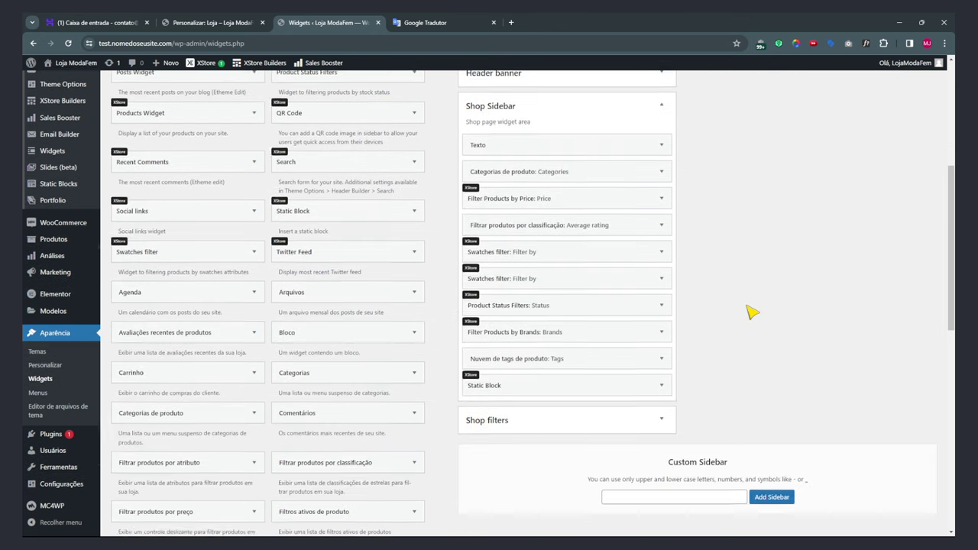
left_click(562, 380)
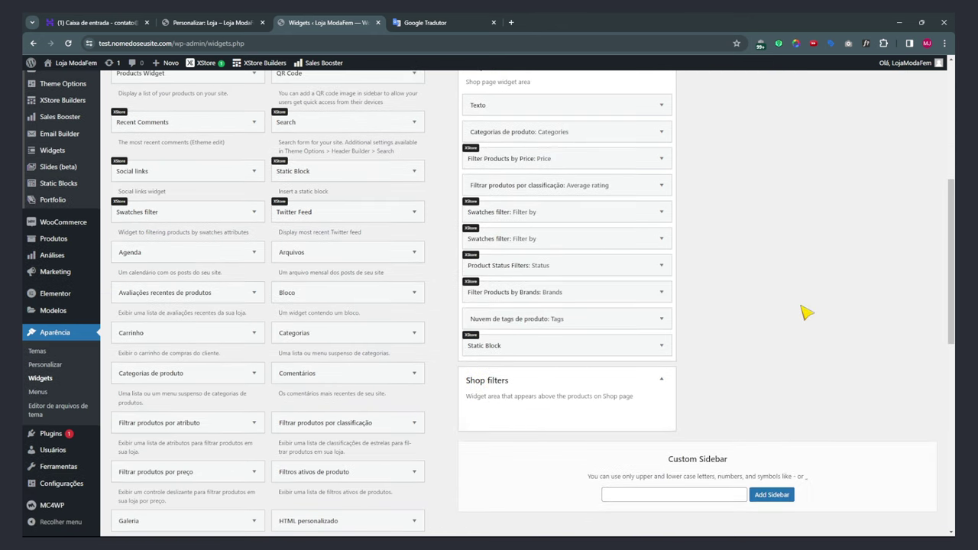
scroll(771, 313, "down", 2)
scroll(565, 278, "up", 4)
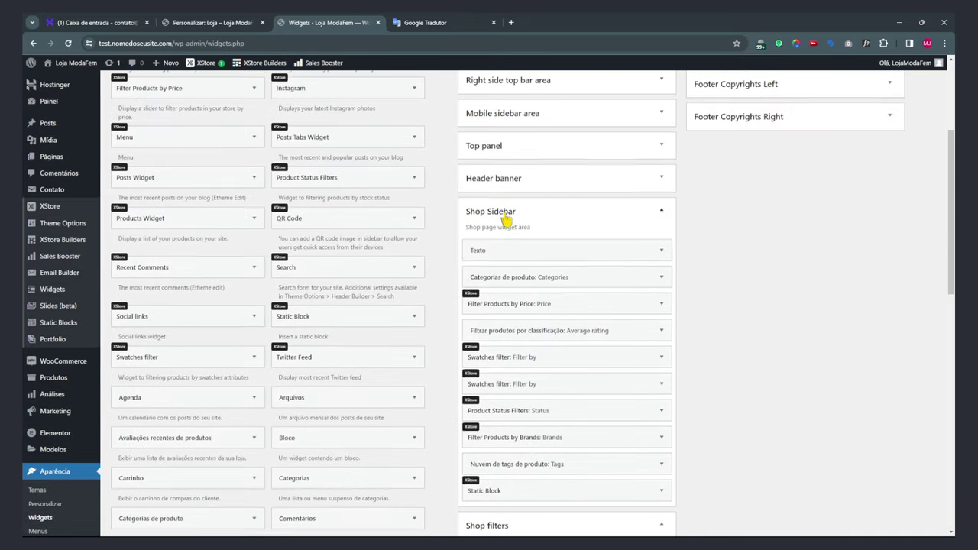
scroll(506, 220, "down", 3)
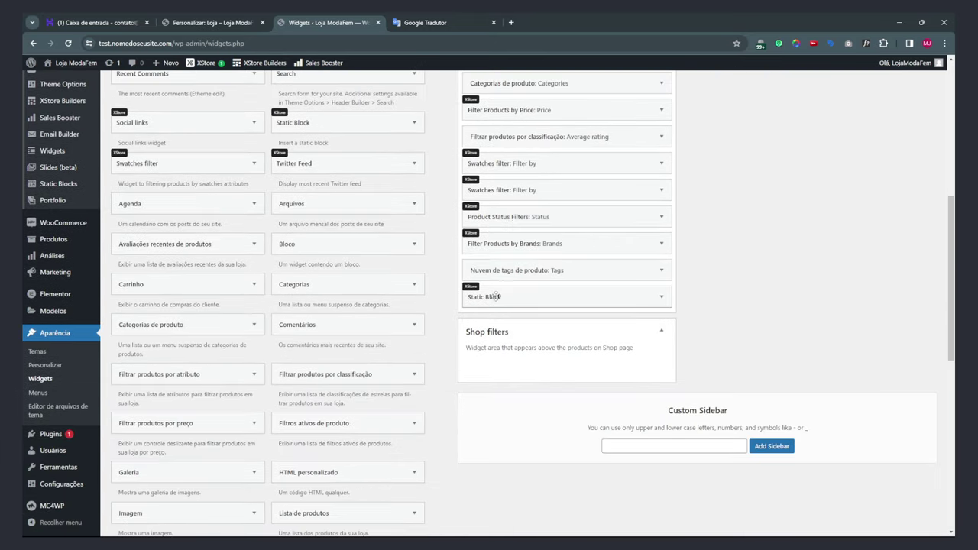
Add the Swatches filter widget with the cores attribute to the Shop filters area.
left_click_drag(163, 171, 529, 372)
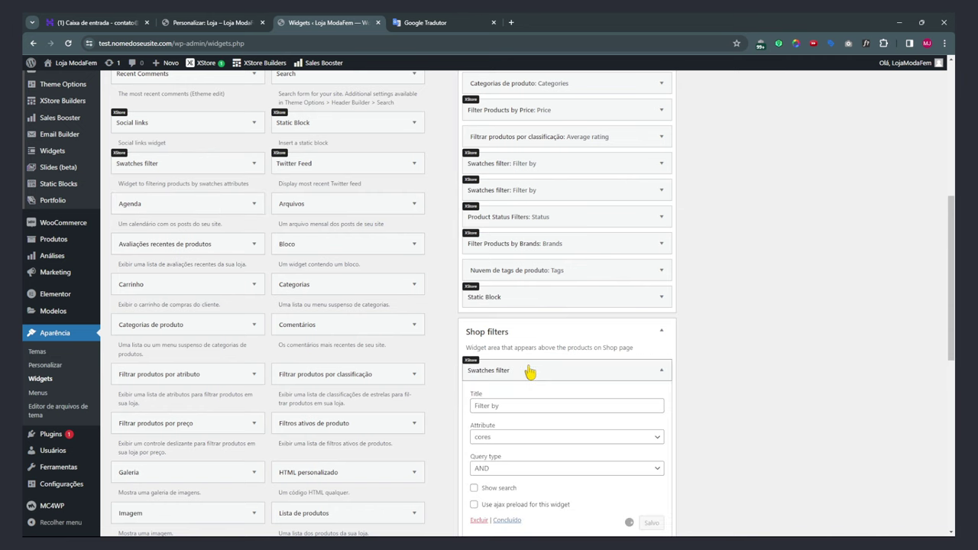
scroll(698, 364, "down", 3)
scroll(745, 289, "up", 2)
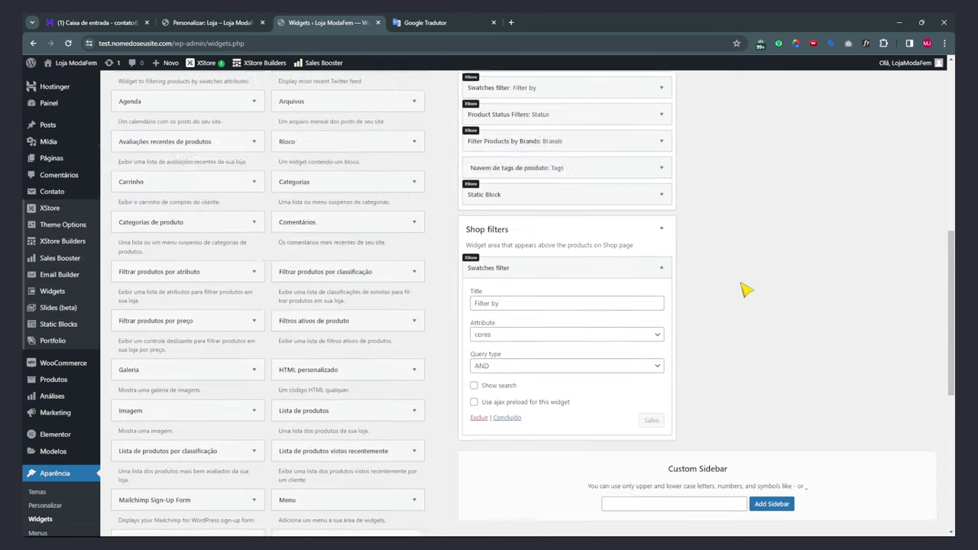
left_click(510, 471)
scroll(742, 344, "up", 10)
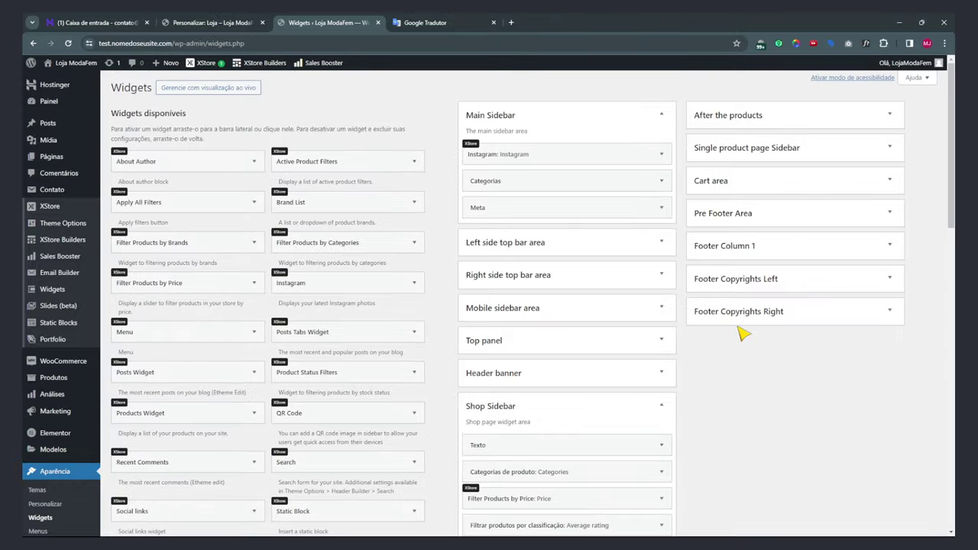
left_click(211, 22)
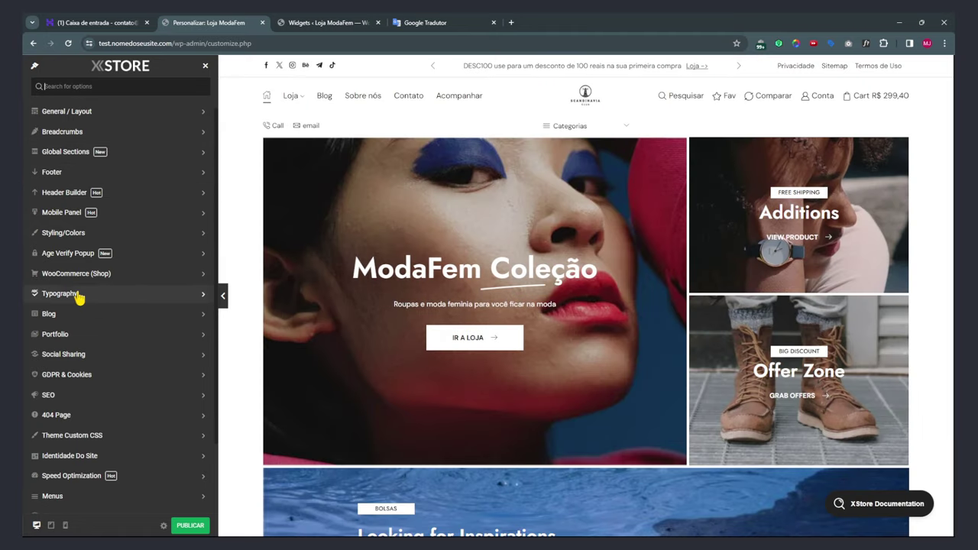
Turn on Opened State under WooCommerce (Shop) > Shop > Shop Page Filters.
left_click(77, 274)
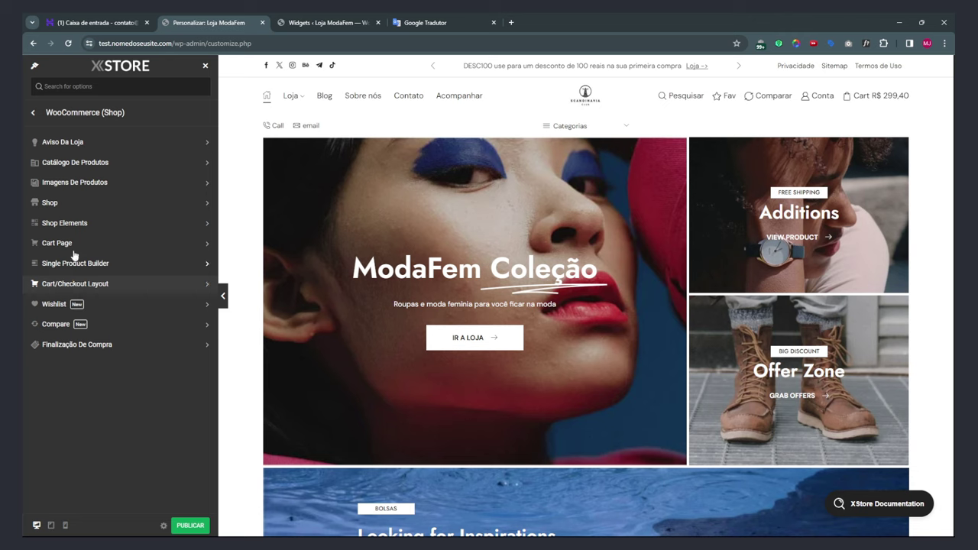
left_click(62, 203)
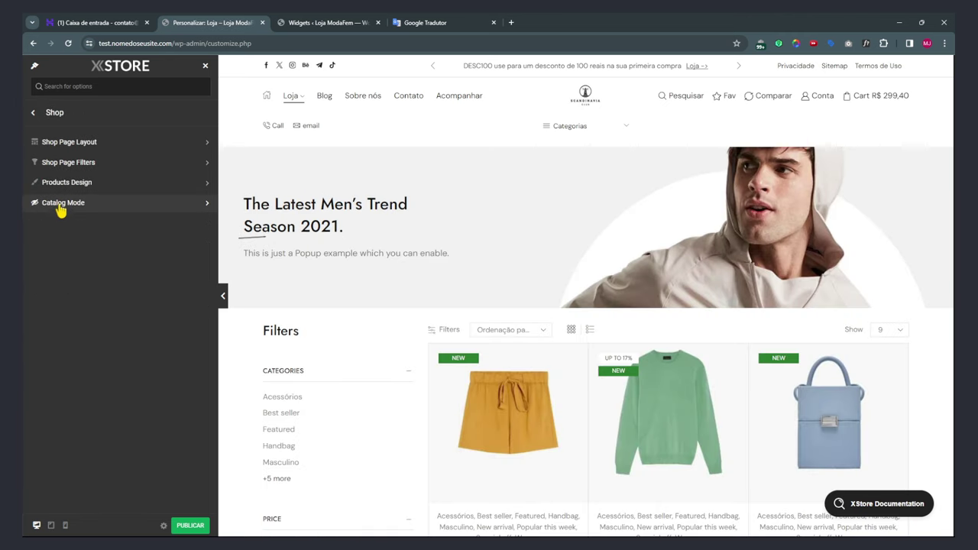
left_click(75, 165)
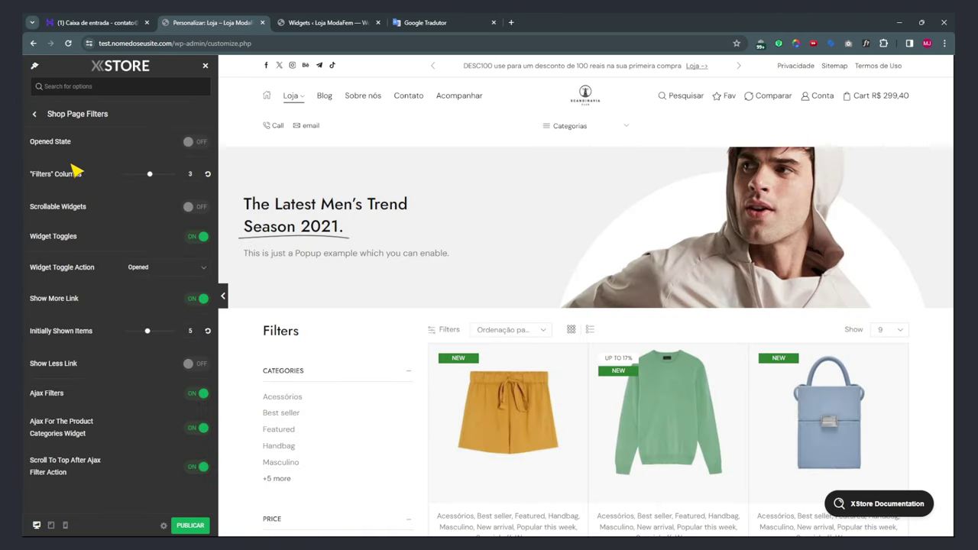
scroll(314, 308, "down", 15)
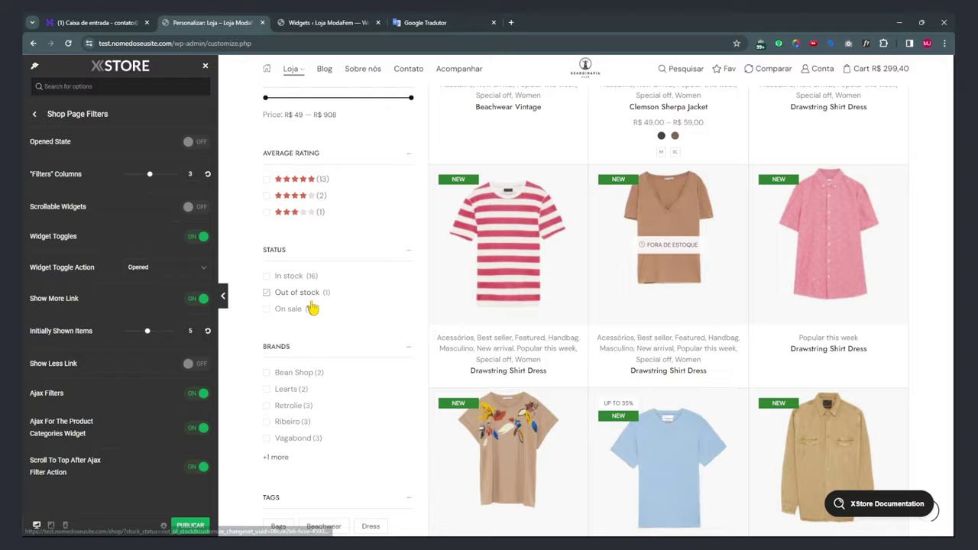
scroll(314, 308, "up", 3)
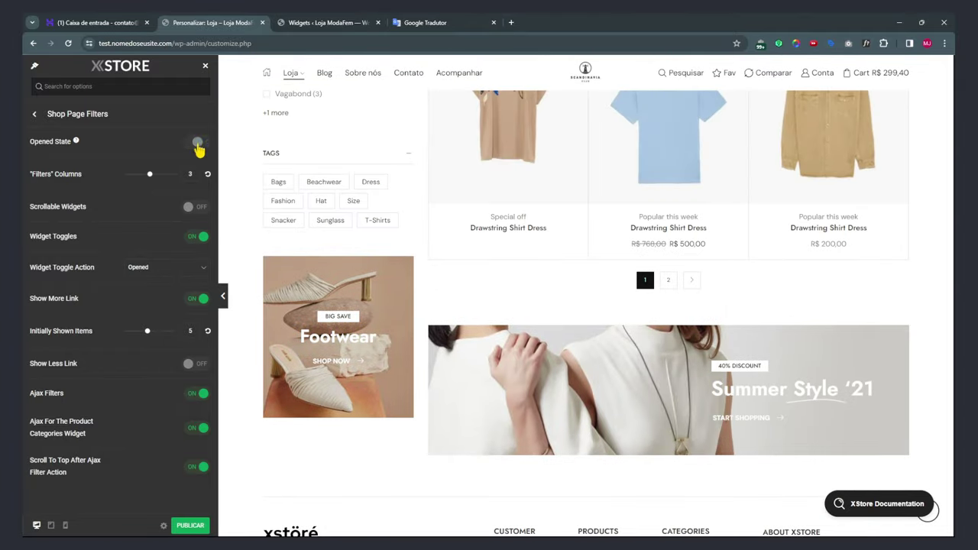
left_click(198, 144)
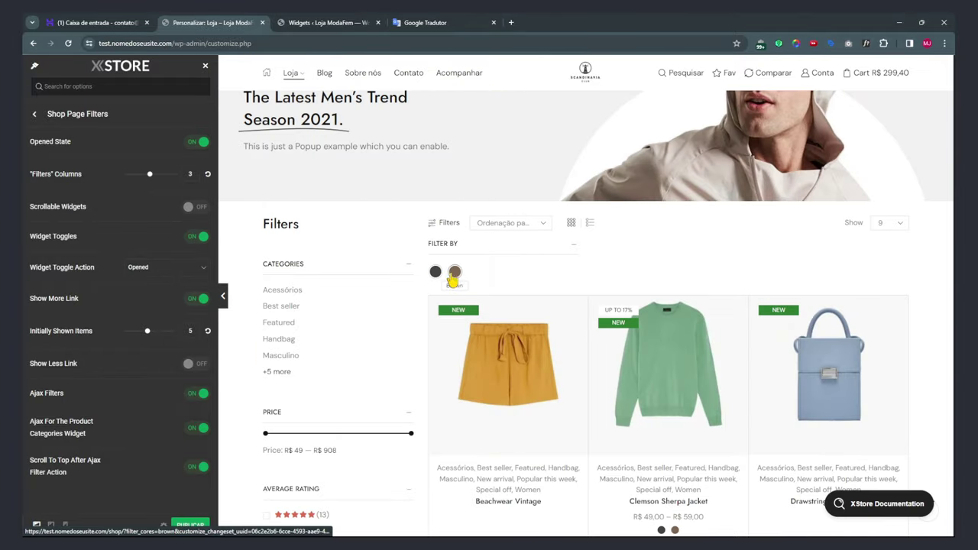
left_click(325, 22)
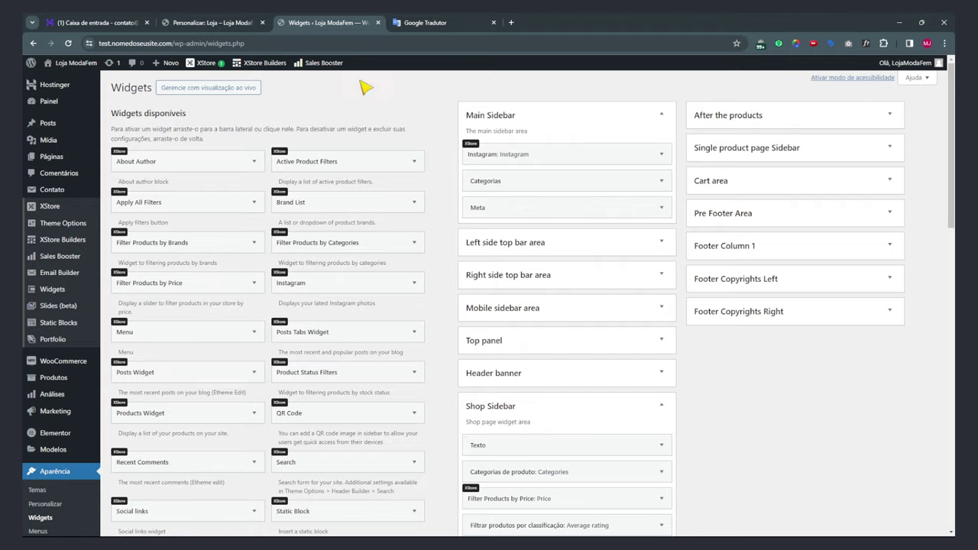
Retitle the Swatches filter widget in Shop filters to 'Filtrar por' and save it.
scroll(558, 404, "down", 5)
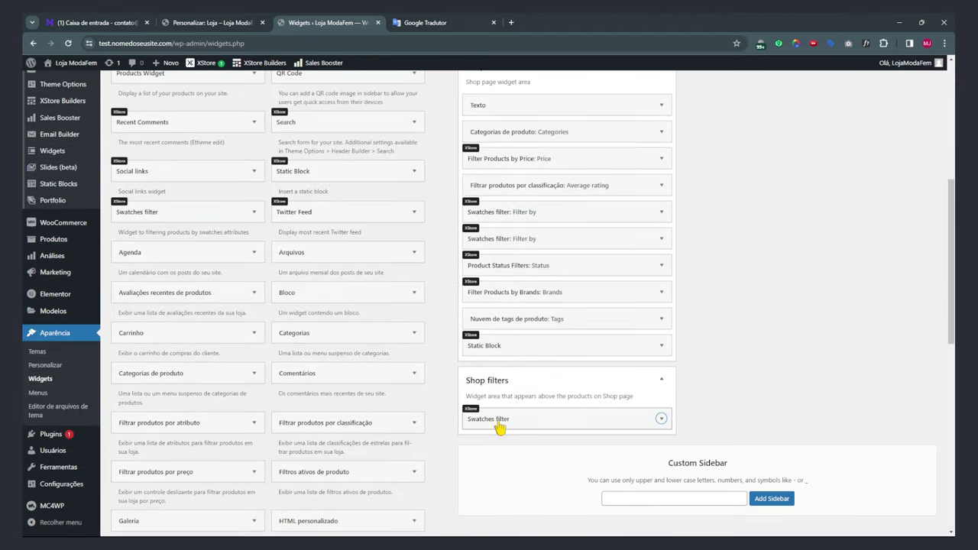
left_click(662, 422)
scroll(506, 356, "down", 2)
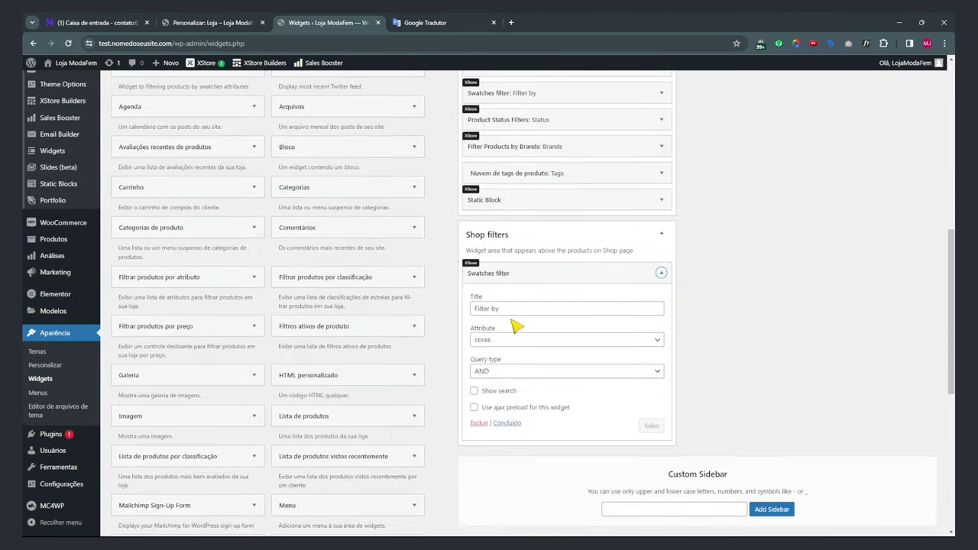
left_click_drag(501, 309, 456, 313)
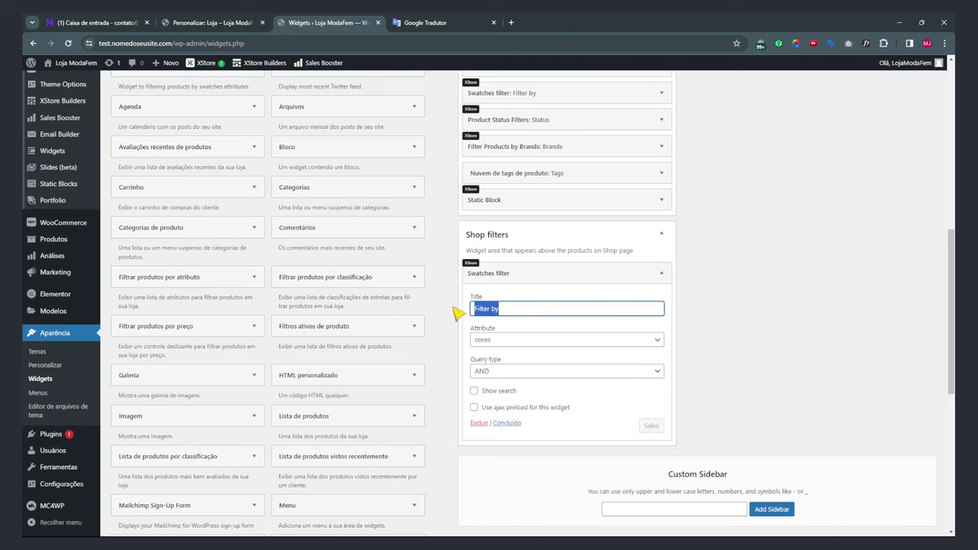
type("F")
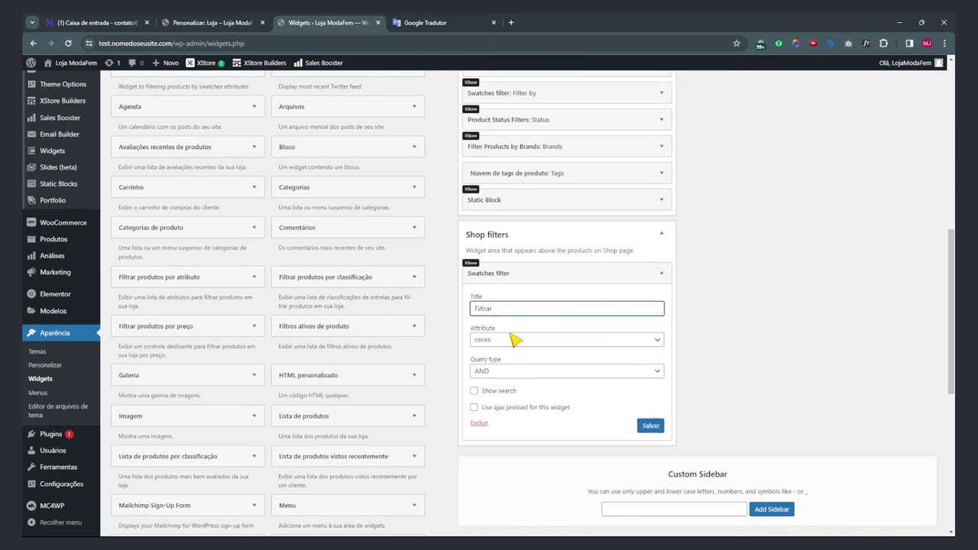
left_click(650, 426)
left_click(665, 277)
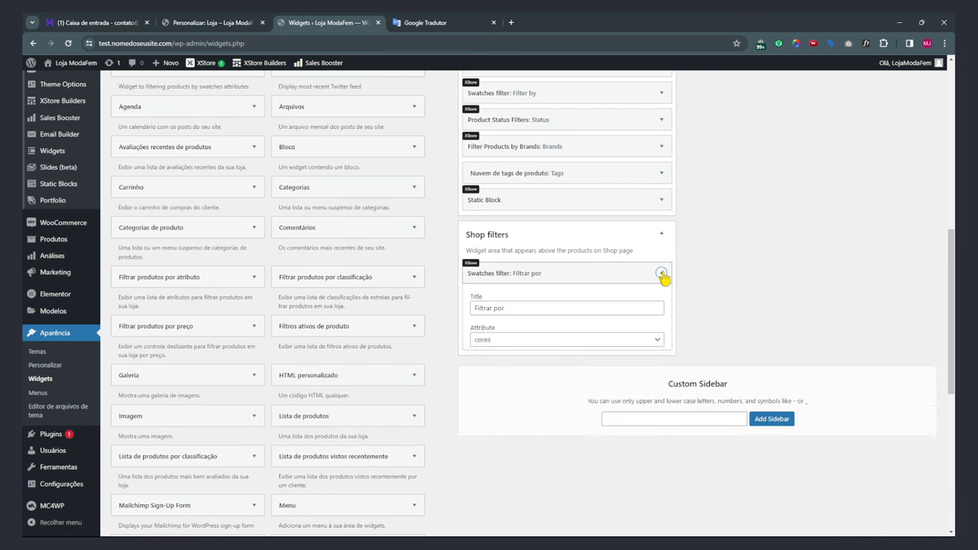
scroll(250, 353, "up", 5)
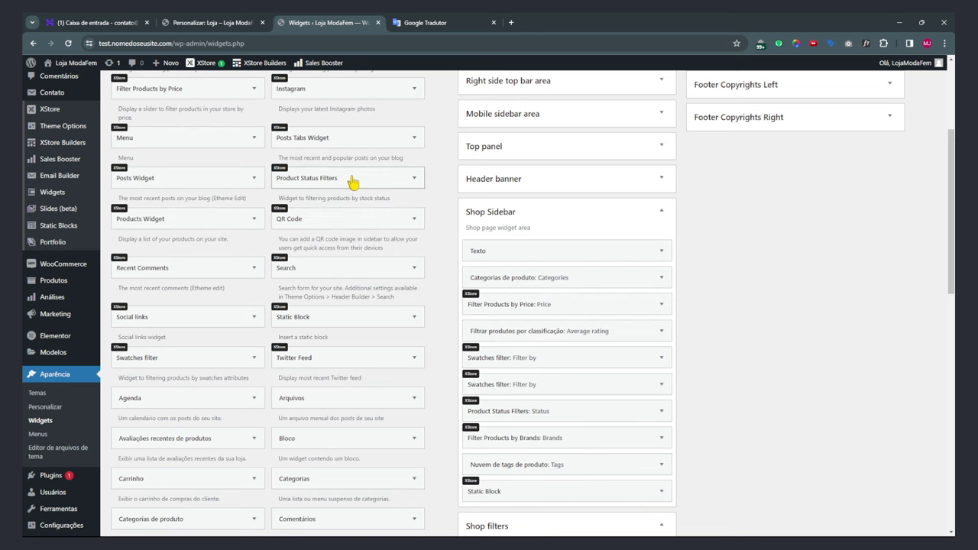
Add a Product Status Filters widget to Shop filters titled 'Status' and save it.
left_click(353, 181)
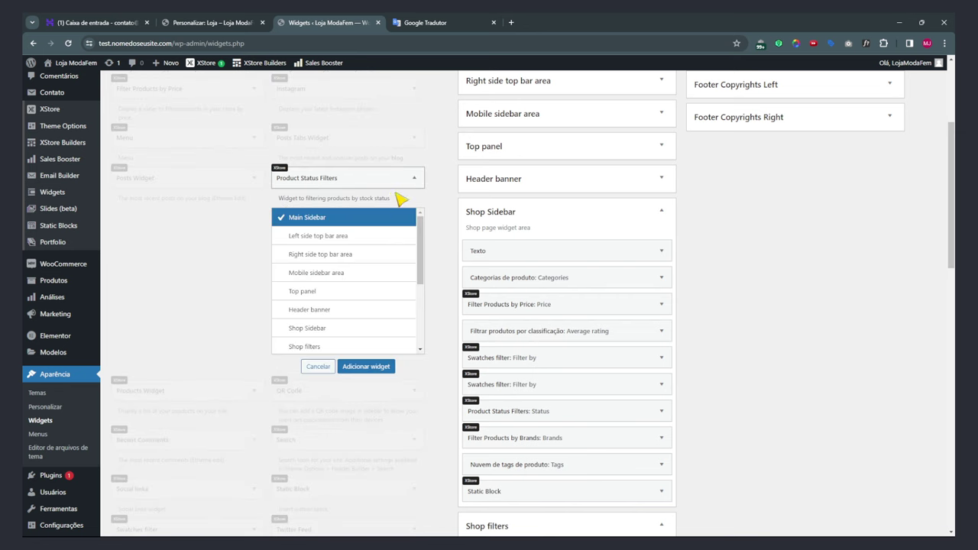
left_click_drag(333, 180, 598, 525)
scroll(721, 454, "down", 3)
left_click_drag(519, 329, 427, 334)
type("Statur")
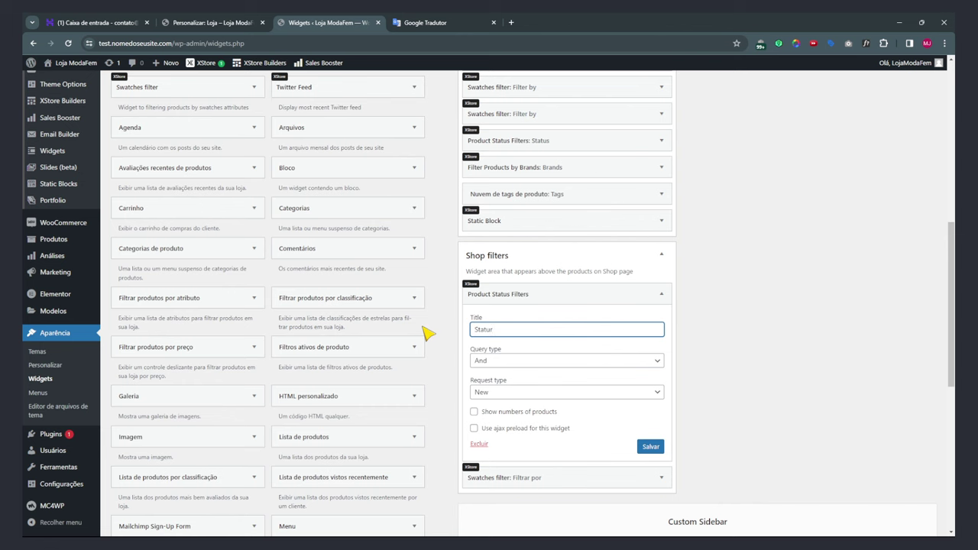
left_click(645, 444)
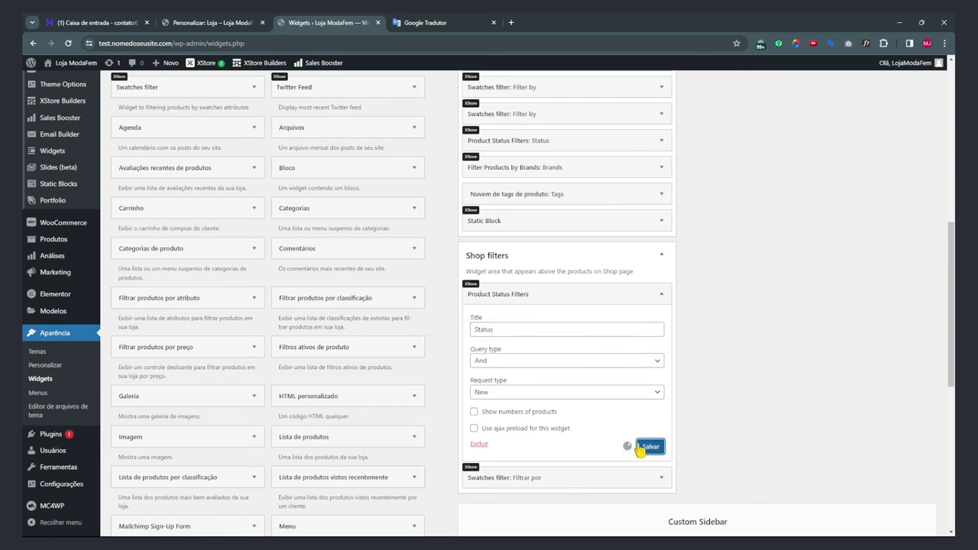
left_click(214, 22)
left_click(329, 22)
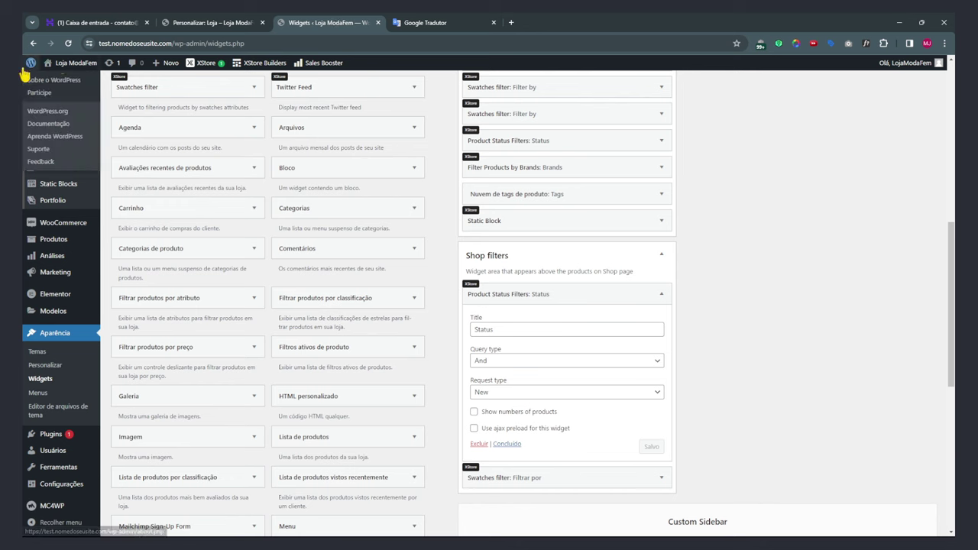
Visit the live Loja shop page to check the Status and Filtrar por filters above the products.
left_click(67, 64)
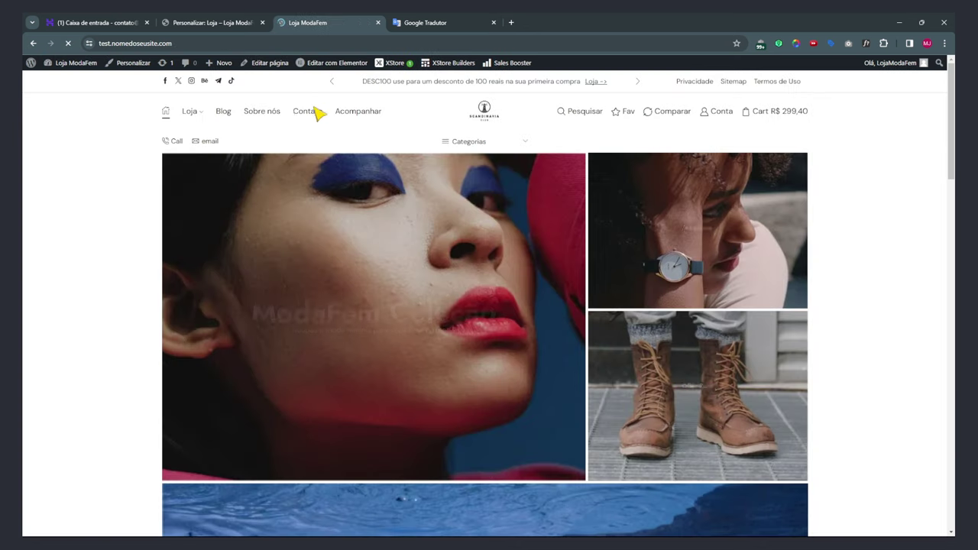
left_click(189, 113)
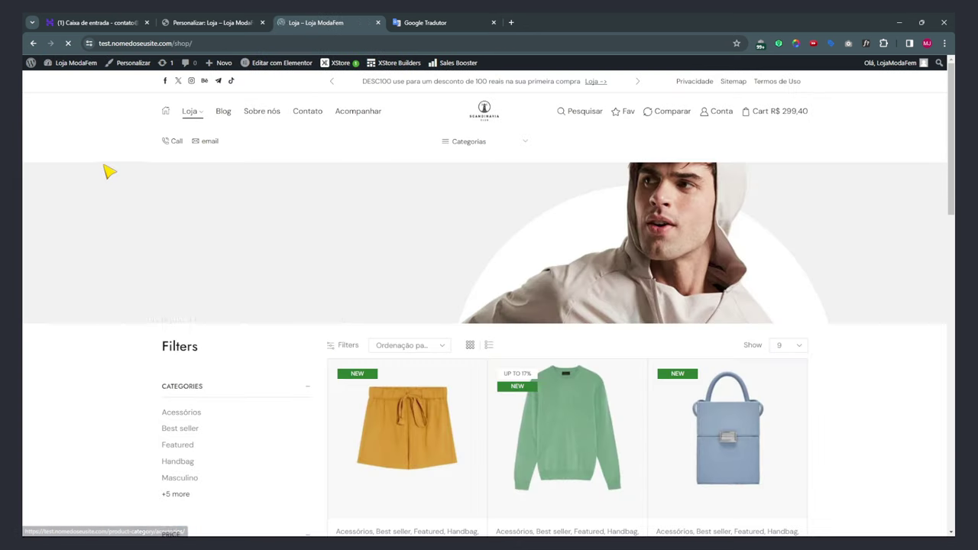
scroll(138, 221, "down", 2)
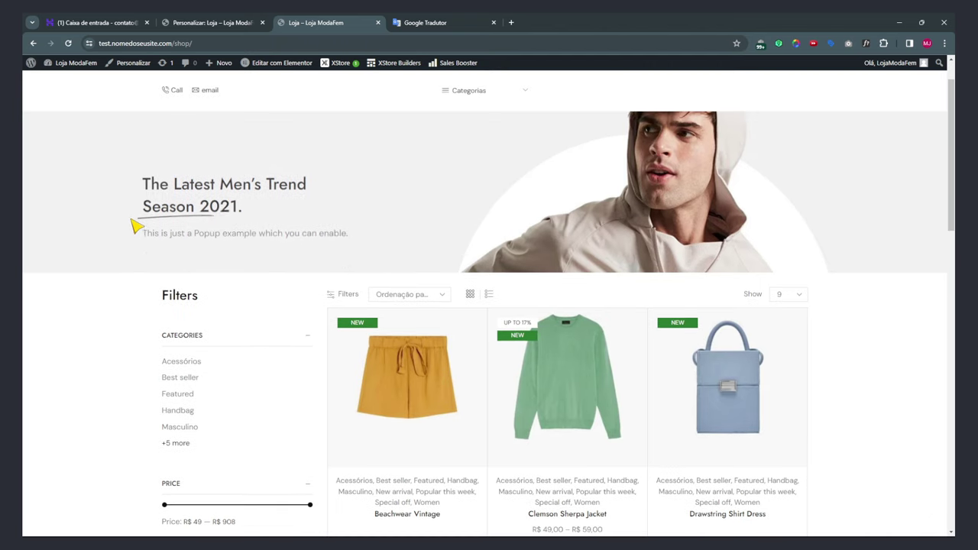
left_click(229, 21)
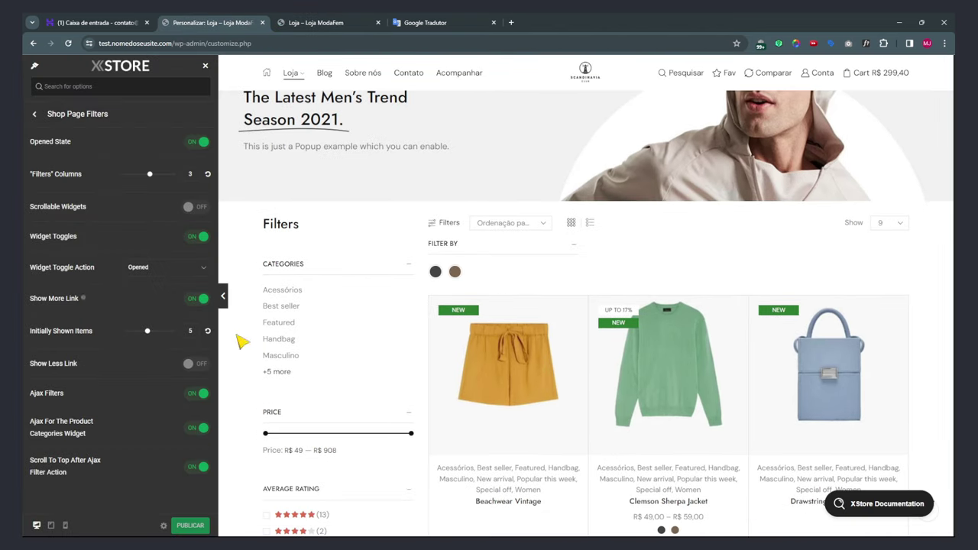
left_click(298, 22)
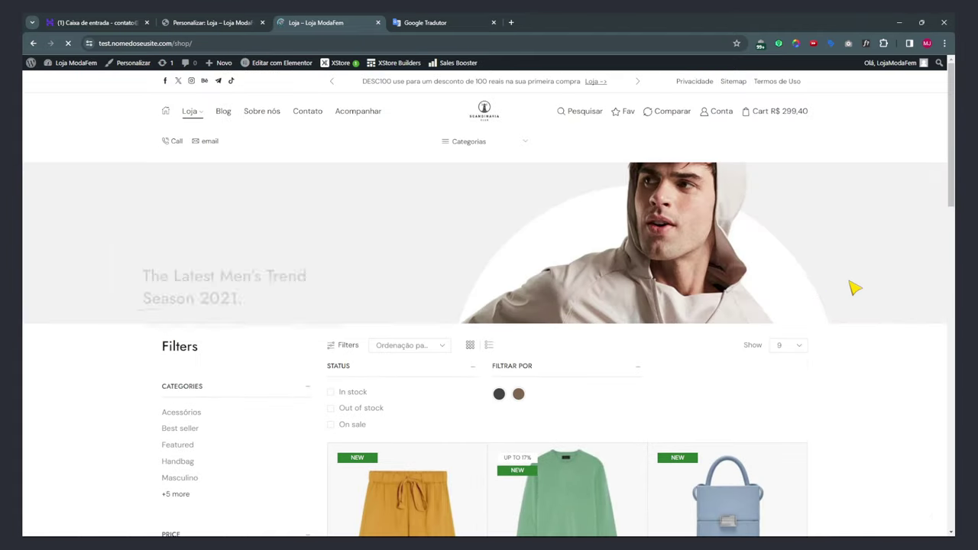
scroll(855, 321, "down", 3)
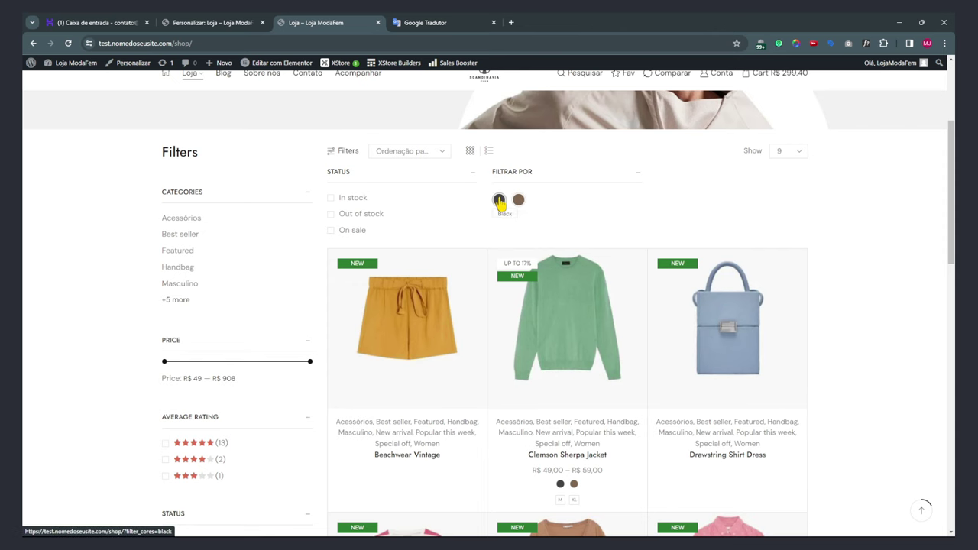
left_click(244, 24)
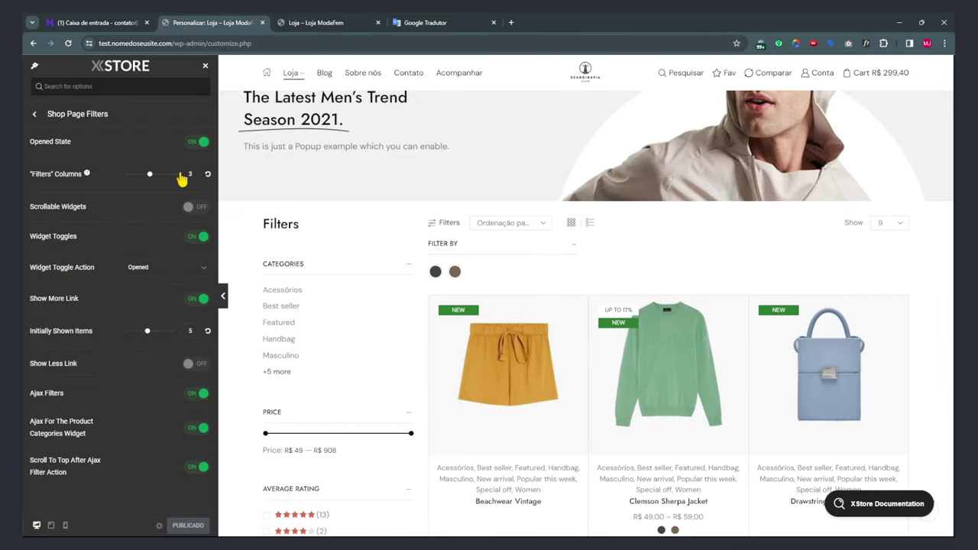
Switch Shop Page Filters' Opened State off and set the Filters columns to 4.
type("1")
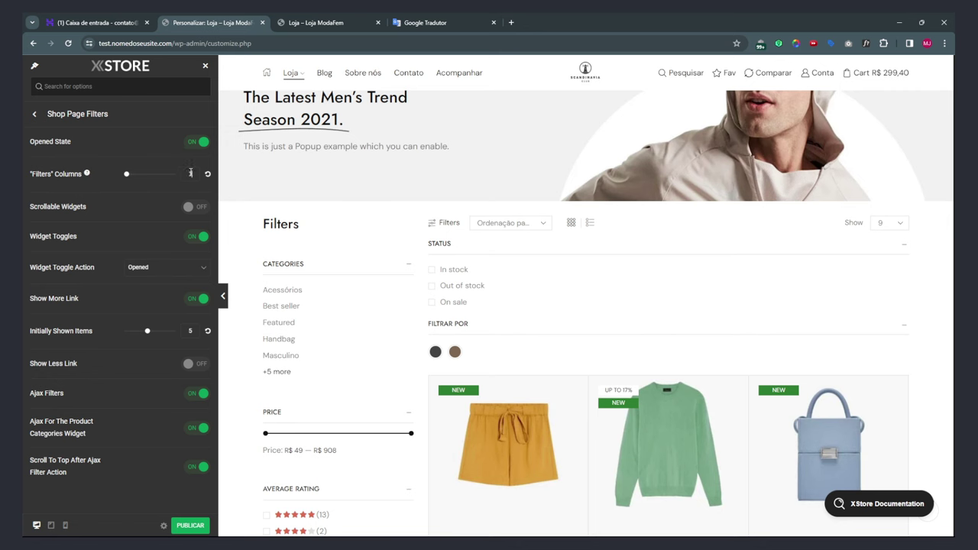
type("4")
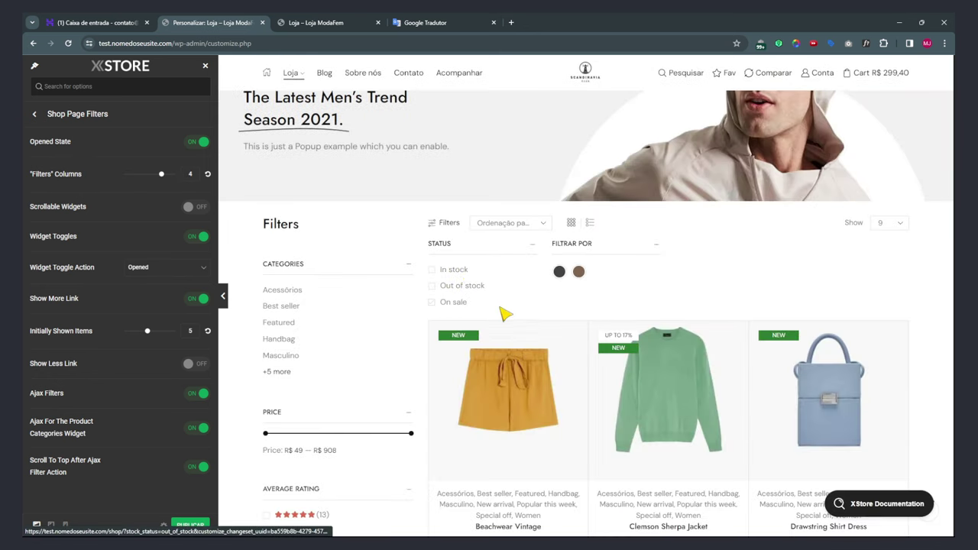
scroll(436, 278, "down", 4)
scroll(317, 428, "down", 3)
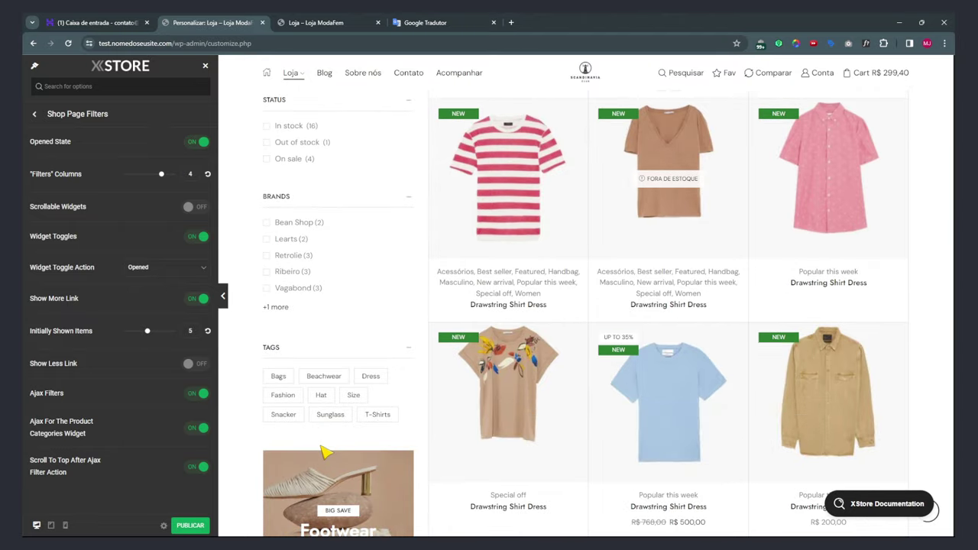
scroll(327, 452, "down", 2)
scroll(337, 442, "up", 5)
scroll(337, 441, "up", 5)
scroll(313, 393, "down", 3)
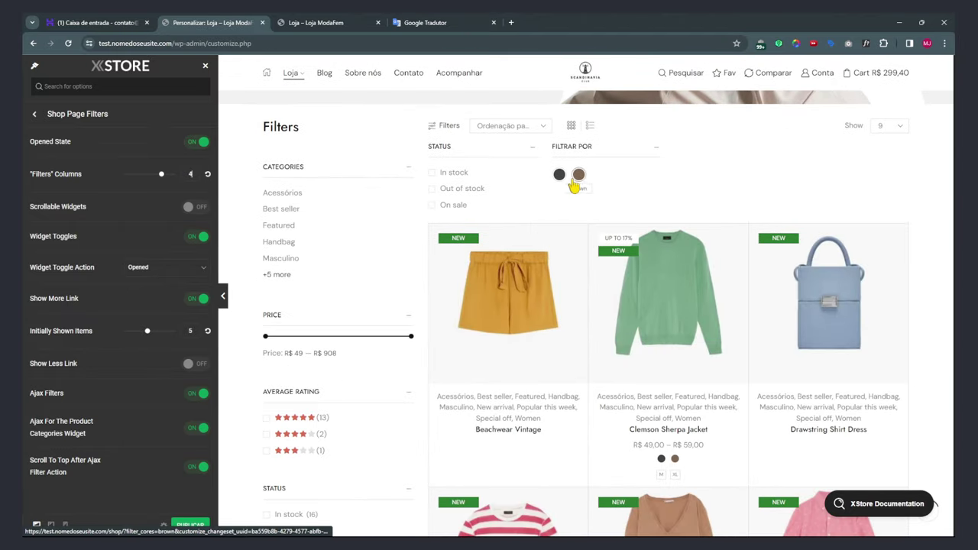
scroll(574, 190, "up", 3)
scroll(581, 316, "down", 2)
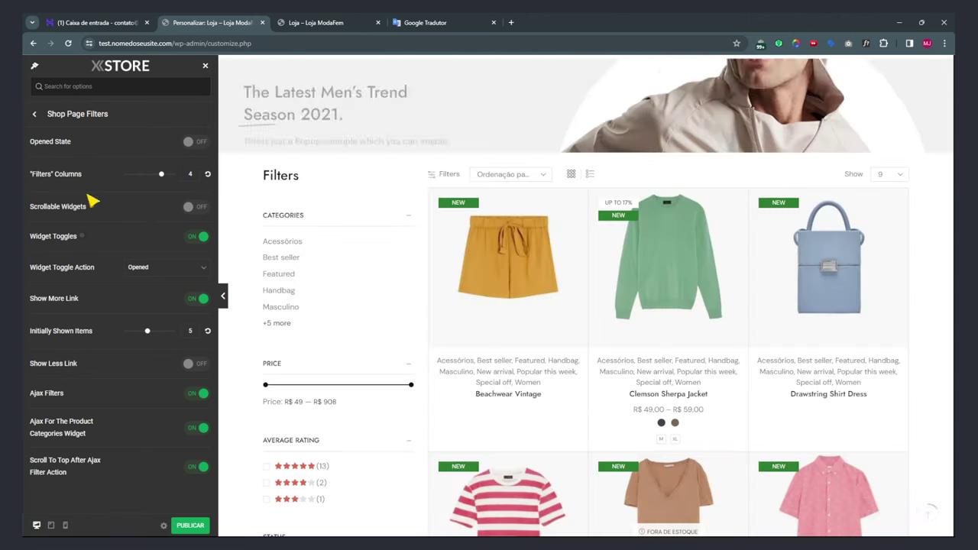
In Products Design, try the Buttons on hover bottom and Buttons on hover right design types.
left_click(34, 116)
left_click(70, 185)
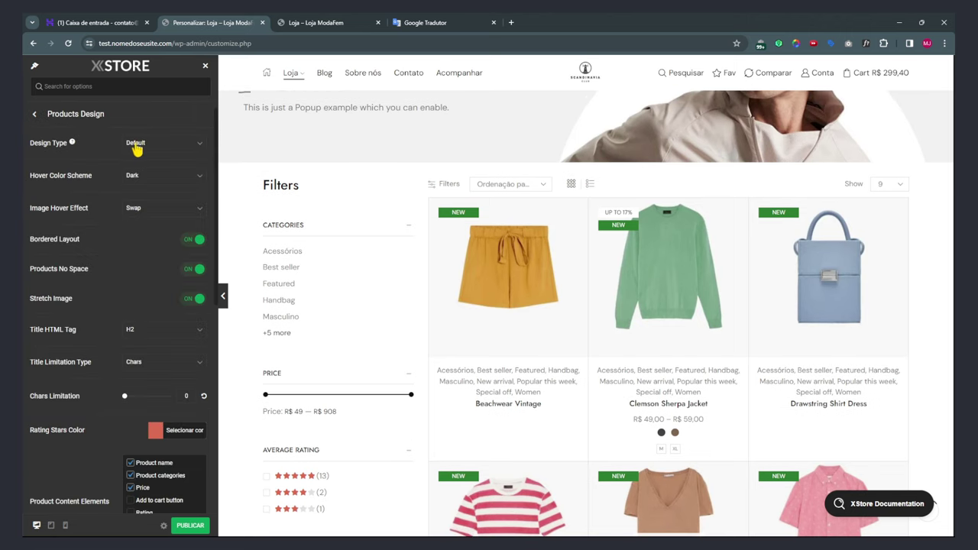
left_click(161, 148)
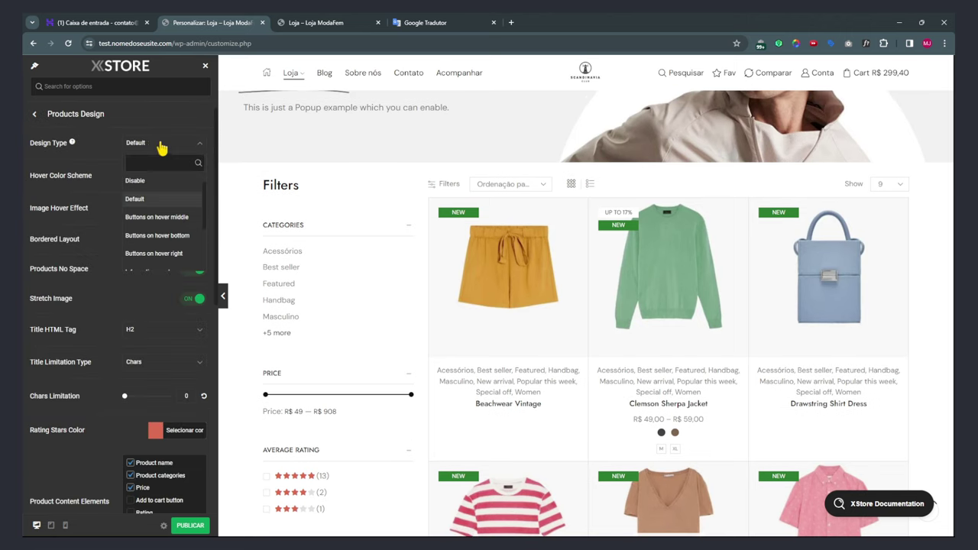
left_click(157, 237)
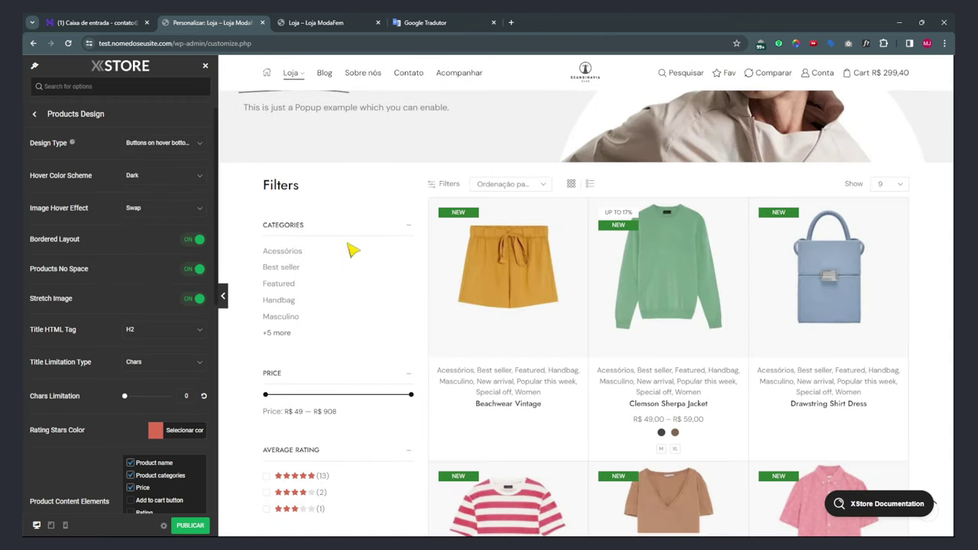
mouse_move(489, 321)
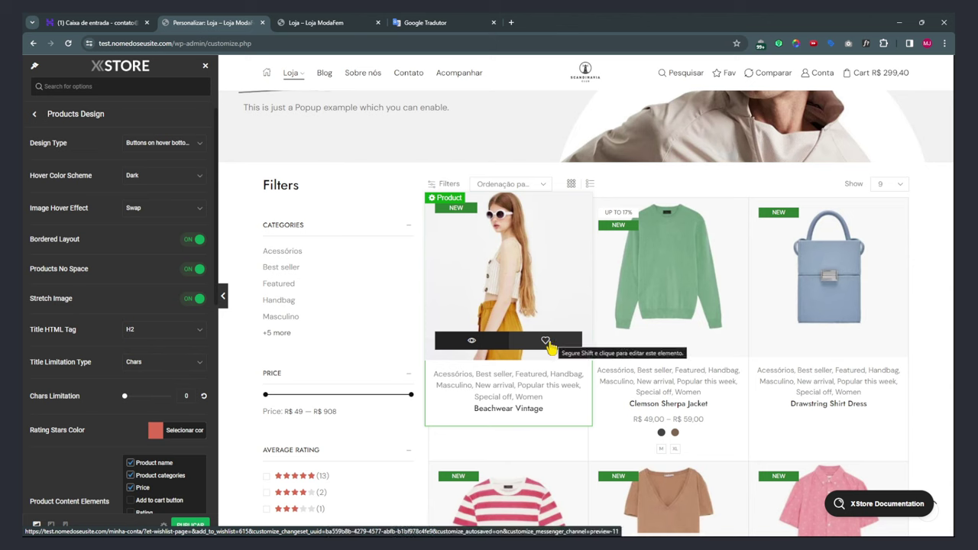
left_click(160, 143)
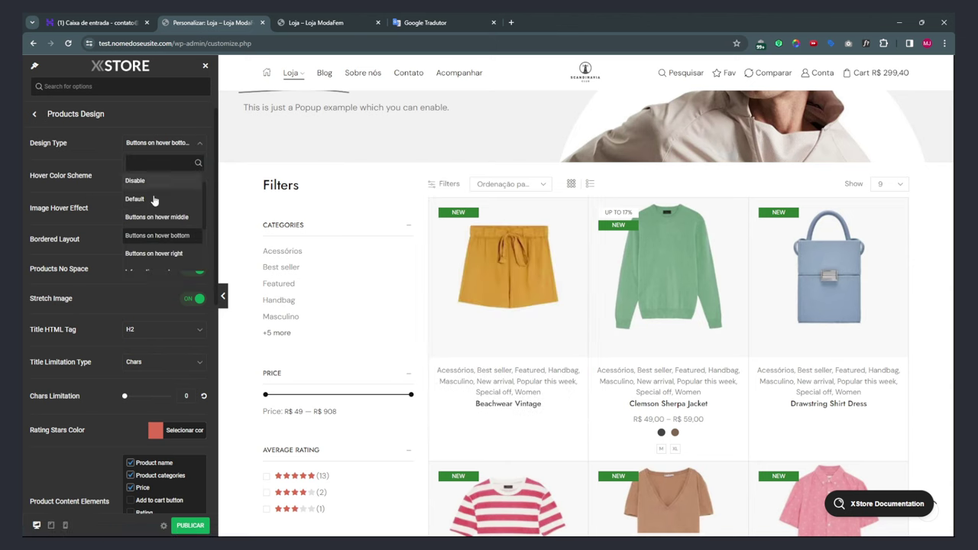
left_click(144, 257)
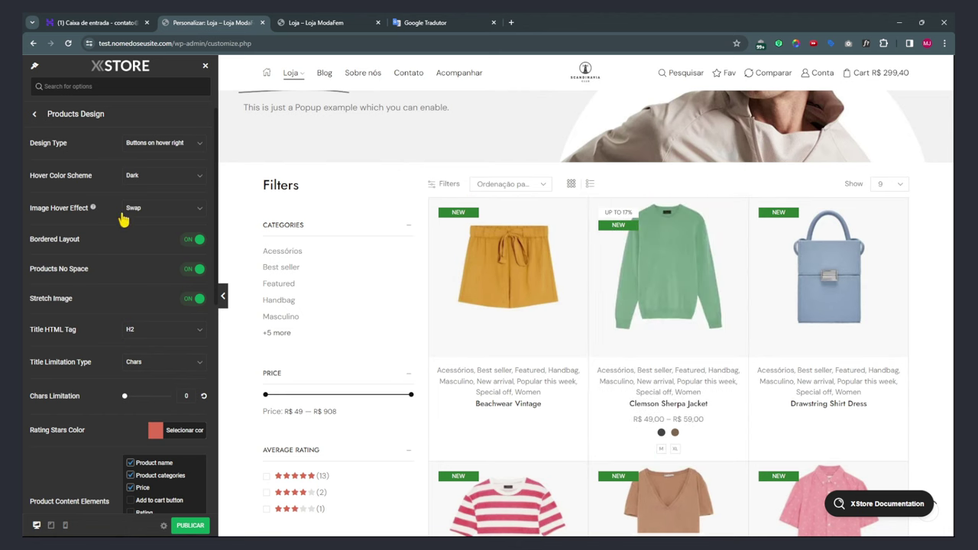
Try the Booking product card design, then settle on the Light design.
left_click(143, 148)
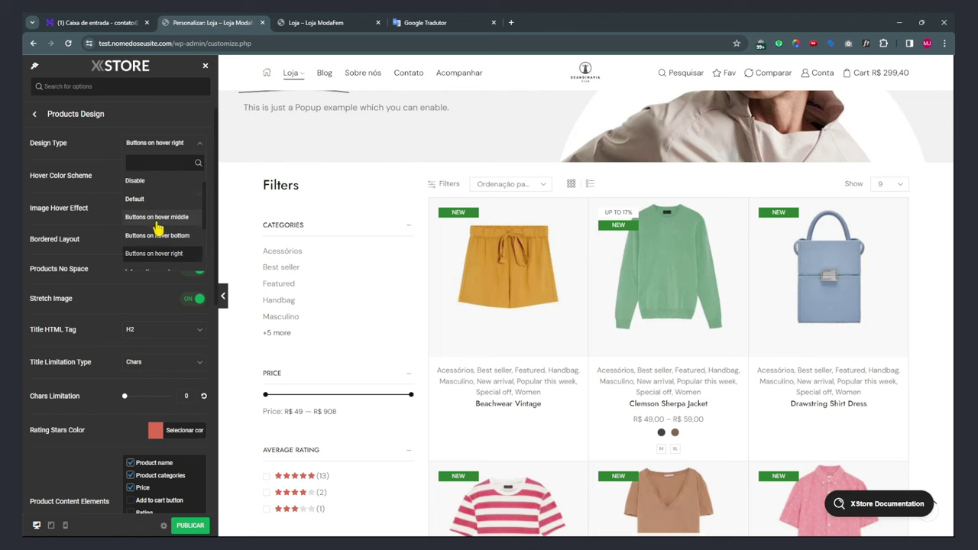
left_click(137, 242)
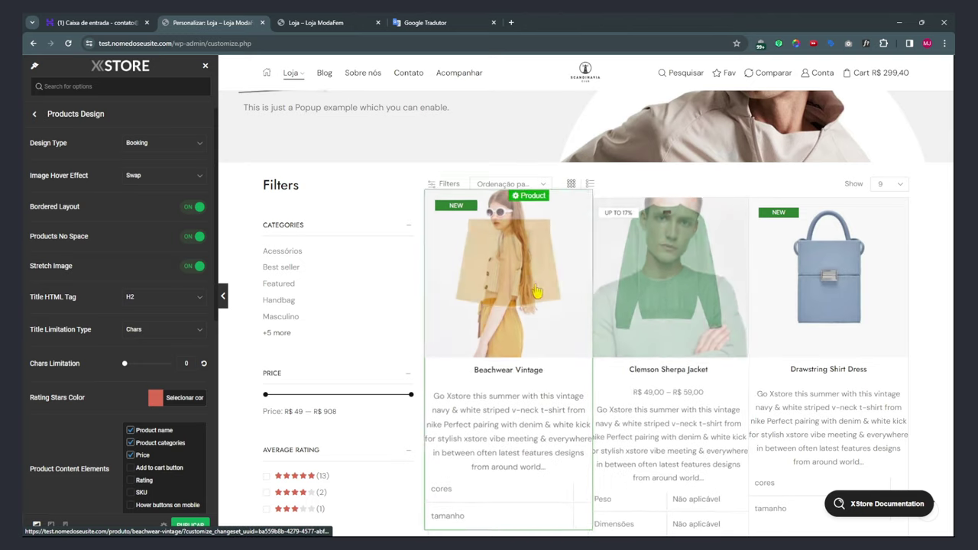
scroll(440, 397, "down", 1)
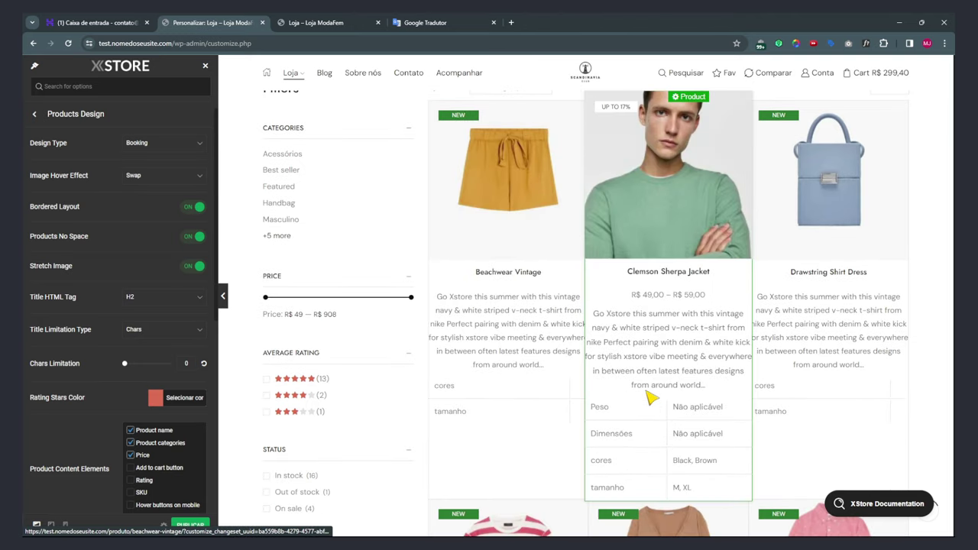
scroll(497, 334, "down", 1)
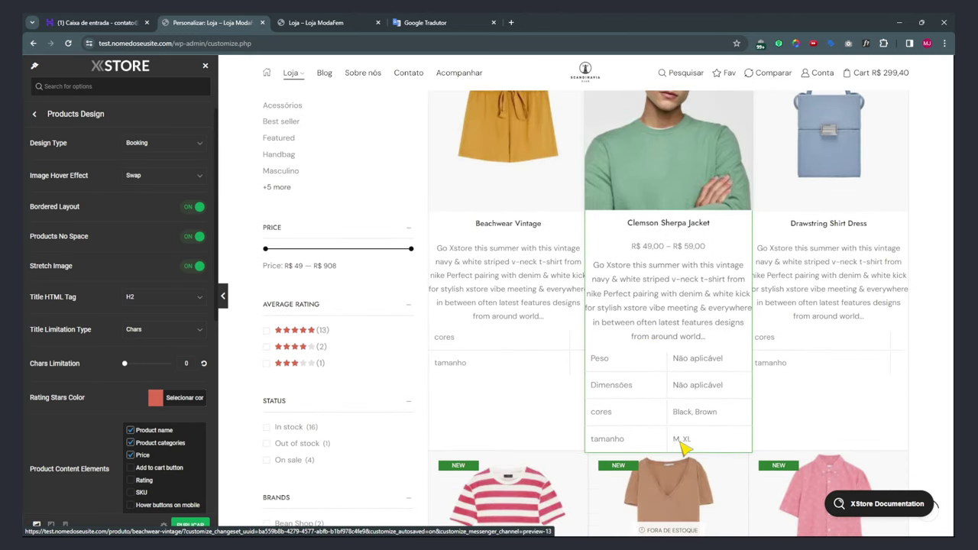
scroll(854, 408, "up", 3)
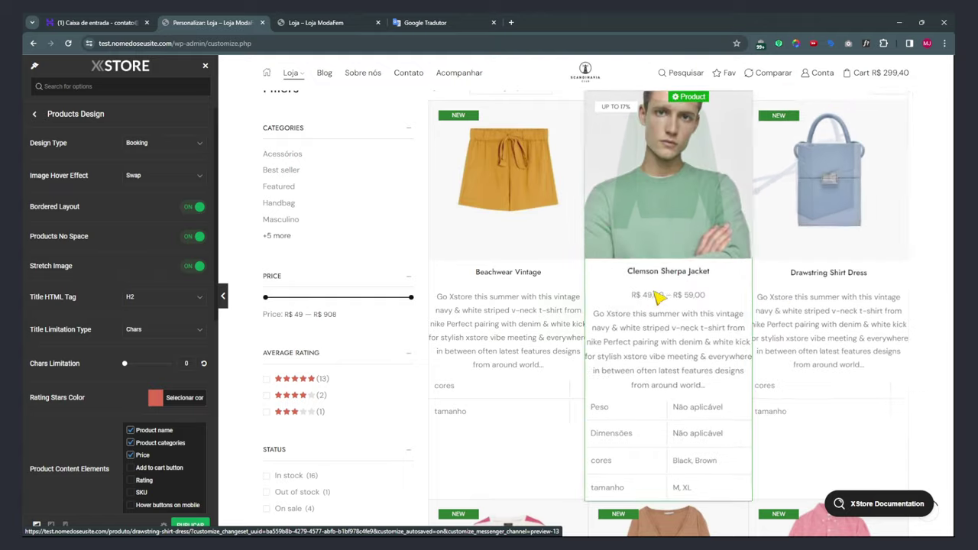
left_click(152, 143)
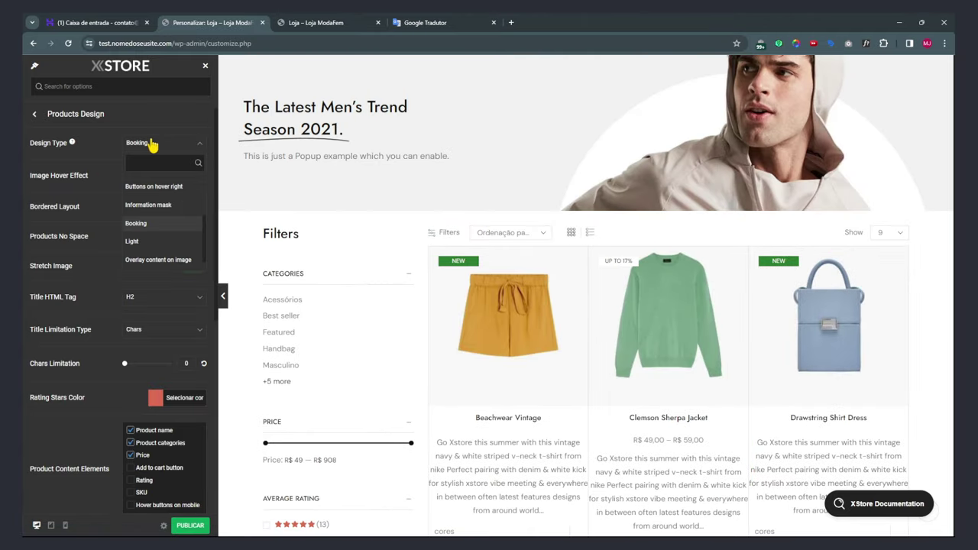
left_click(133, 242)
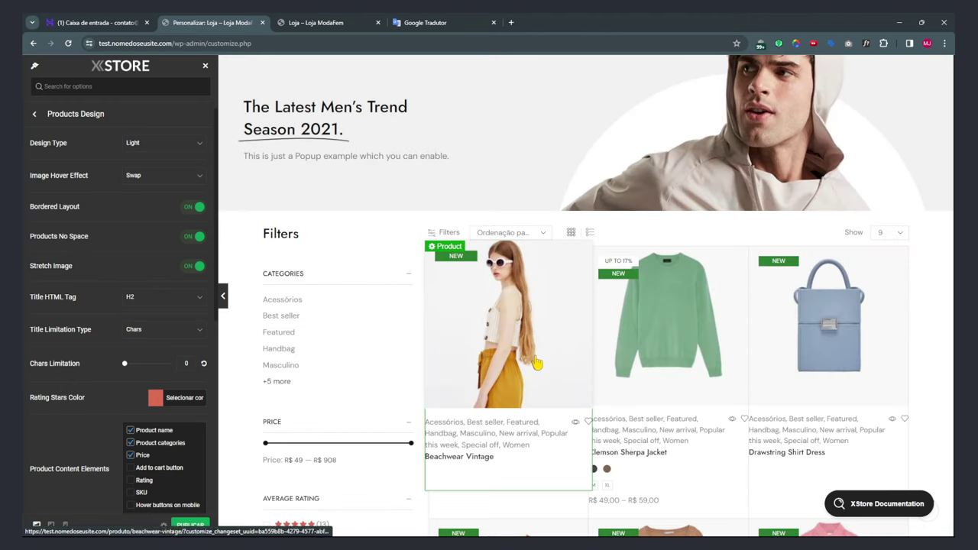
scroll(641, 382, "down", 3)
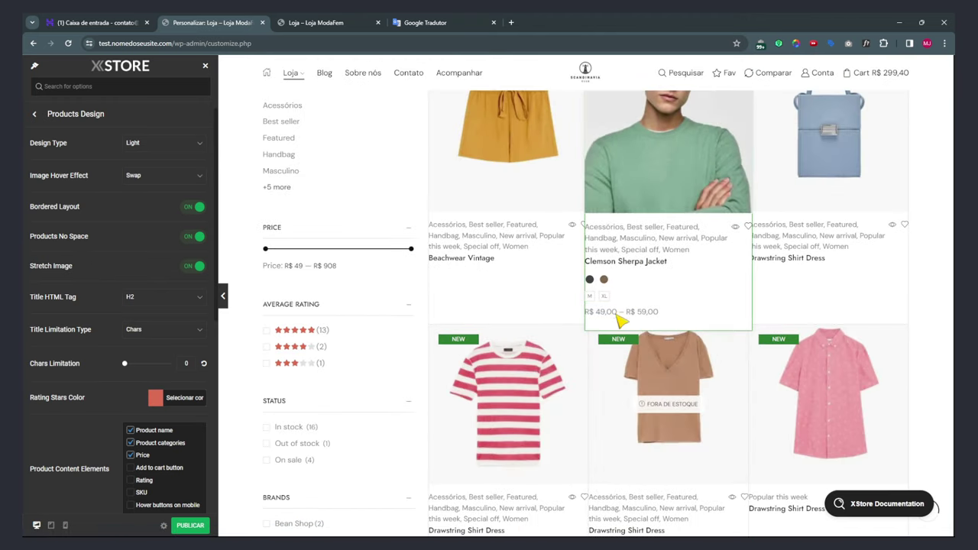
scroll(611, 286, "up", 2)
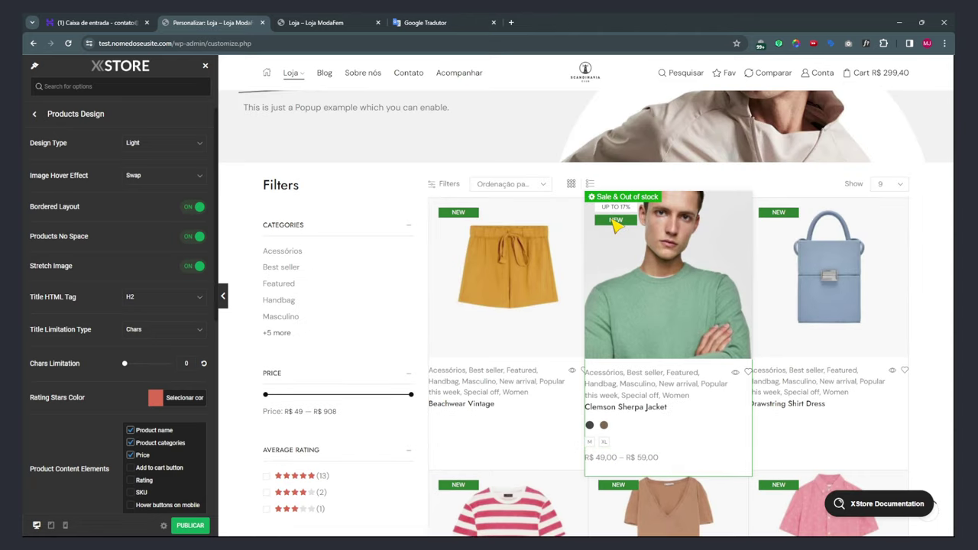
left_click(139, 143)
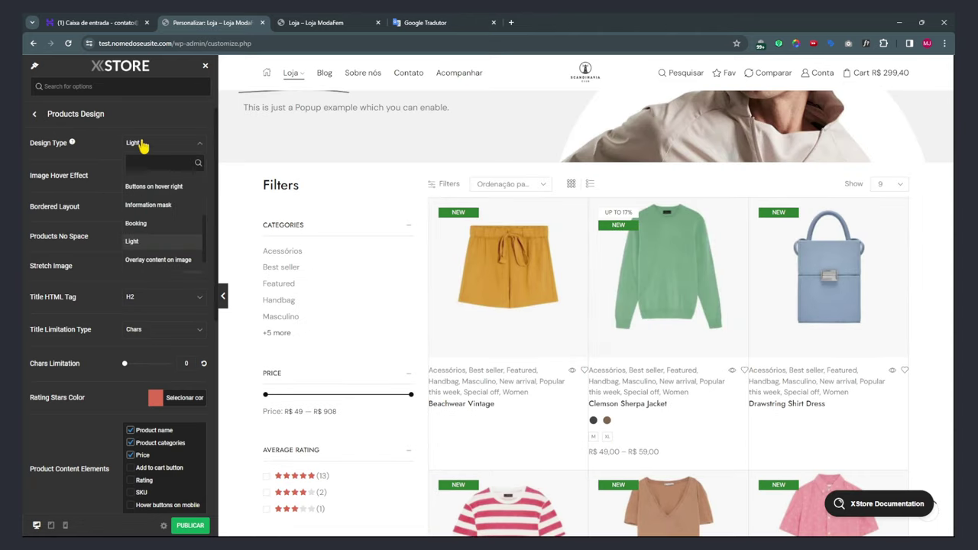
Pick Buttons on hover middle and preview the Beachwear Vintage quick view.
scroll(159, 201, "up", 2)
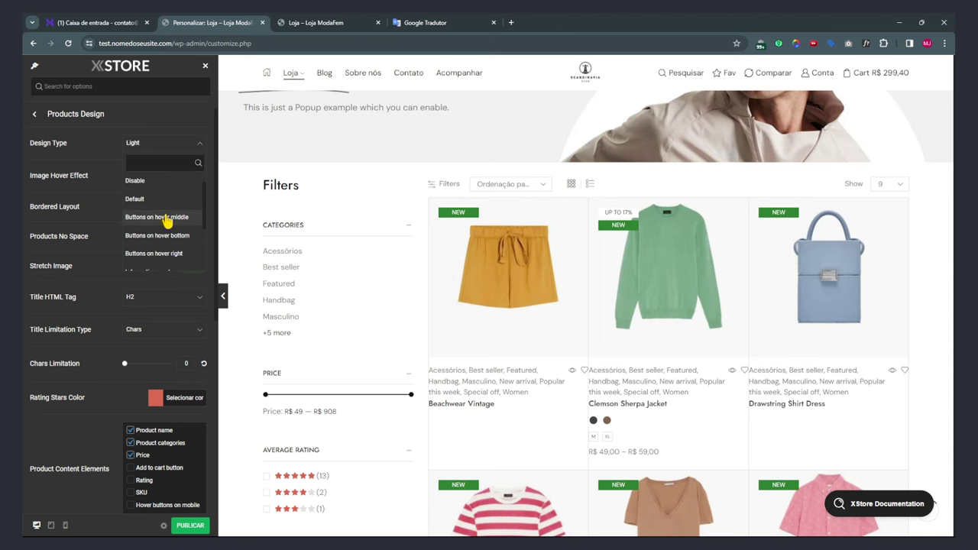
left_click(164, 218)
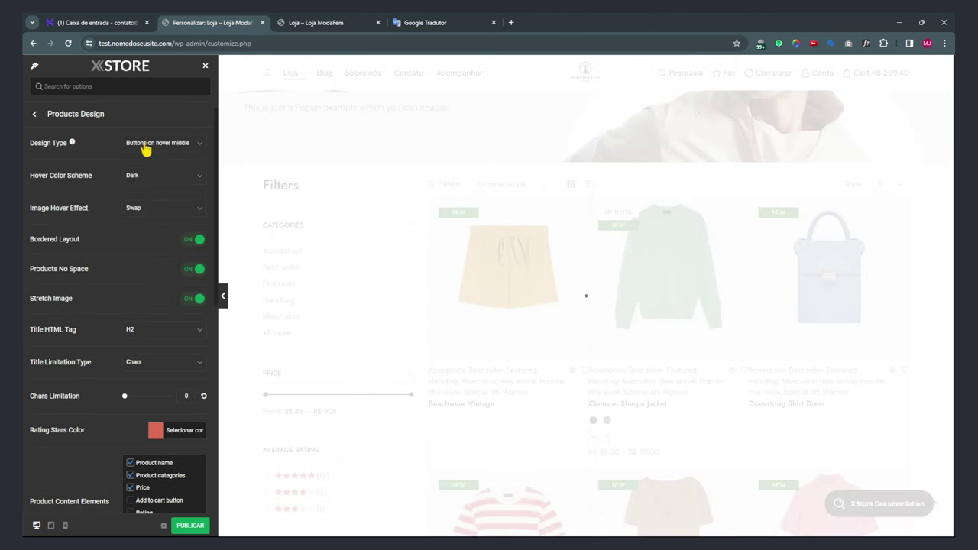
mouse_move(497, 277)
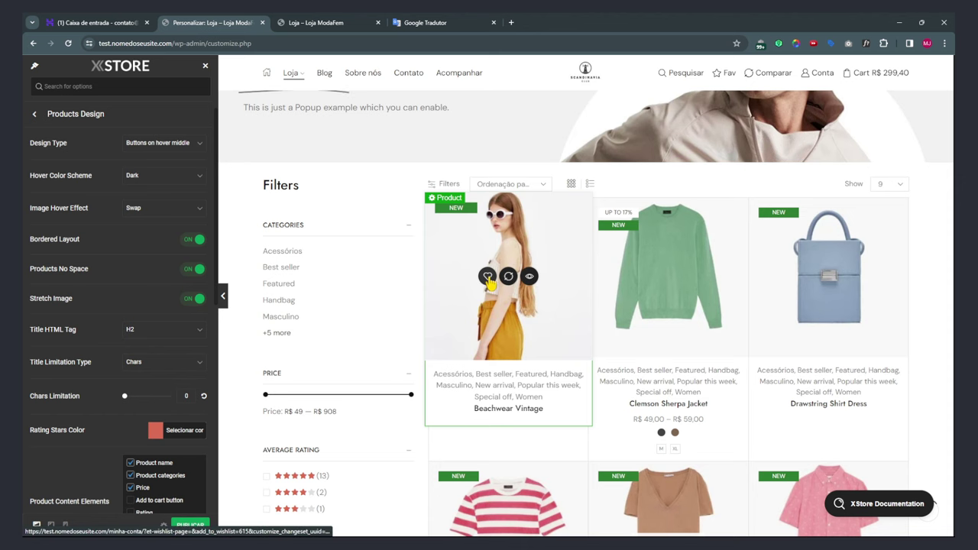
left_click(530, 277)
left_click(609, 306)
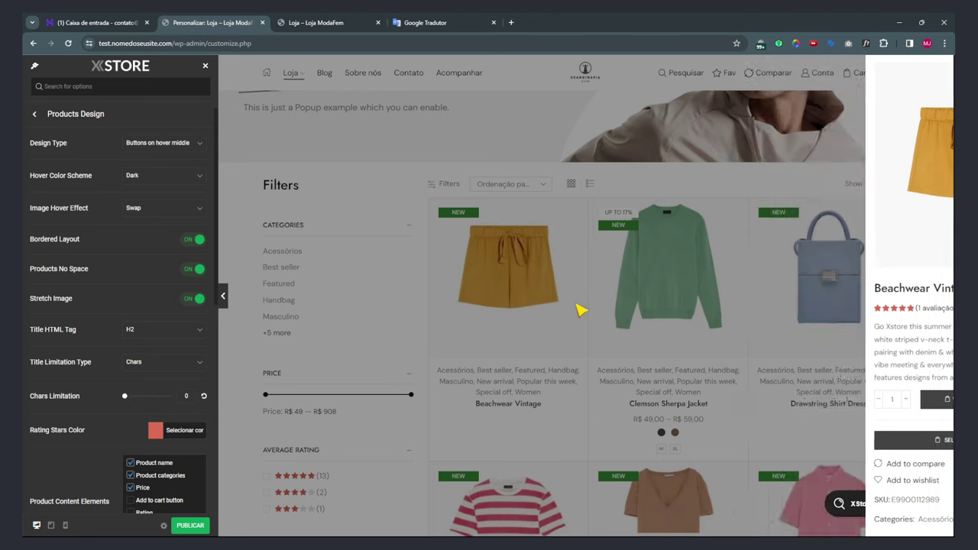
Try the Default, Disable and Information mask product card designs.
left_click(140, 145)
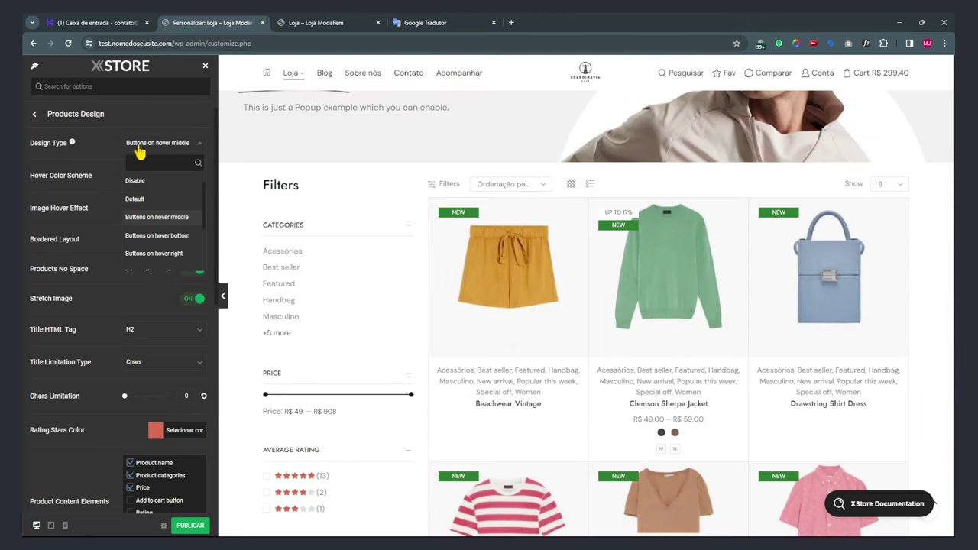
left_click(140, 200)
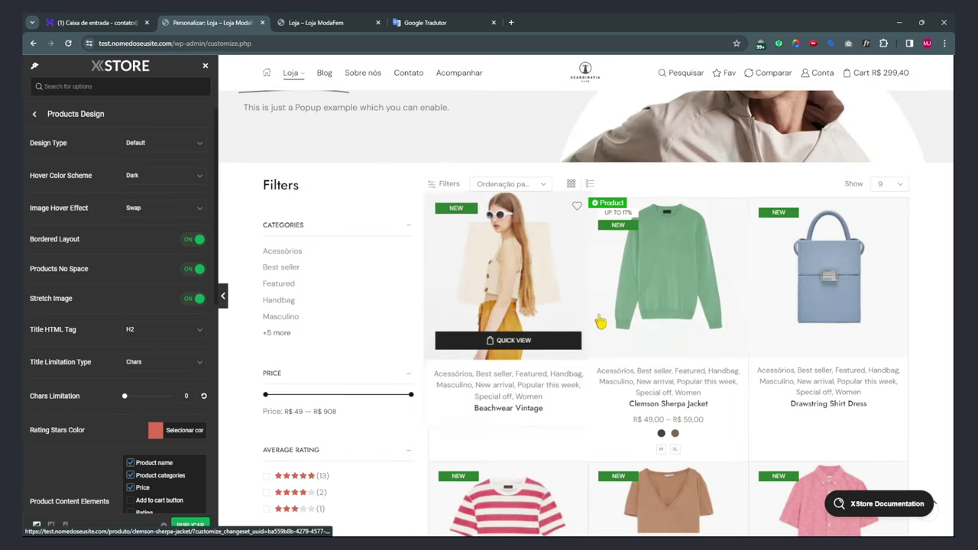
mouse_move(632, 311)
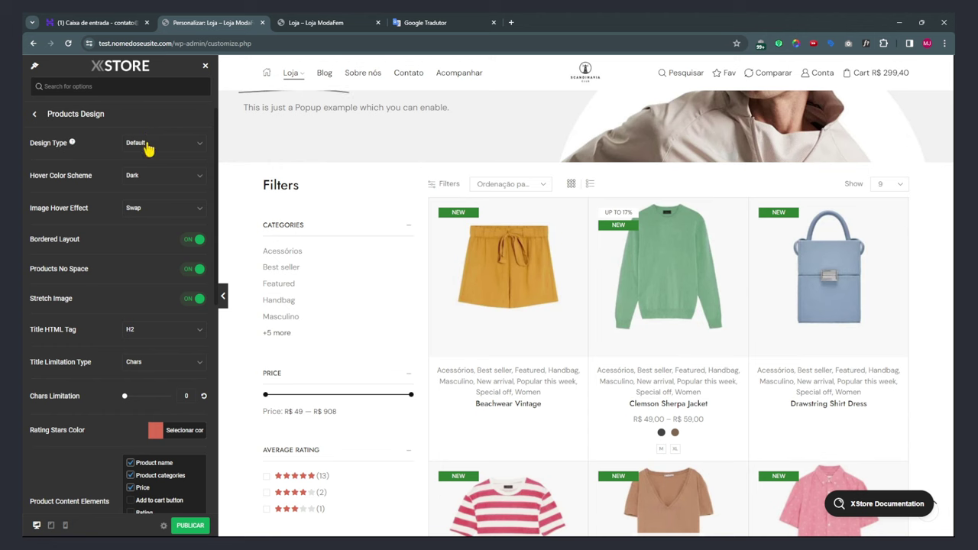
left_click(148, 147)
left_click(135, 182)
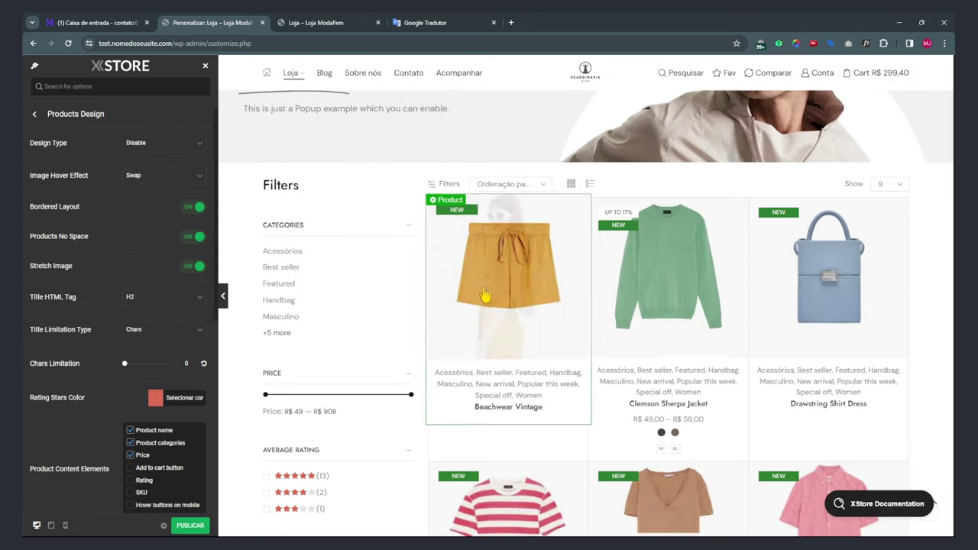
left_click(164, 143)
scroll(181, 240, "down", 1)
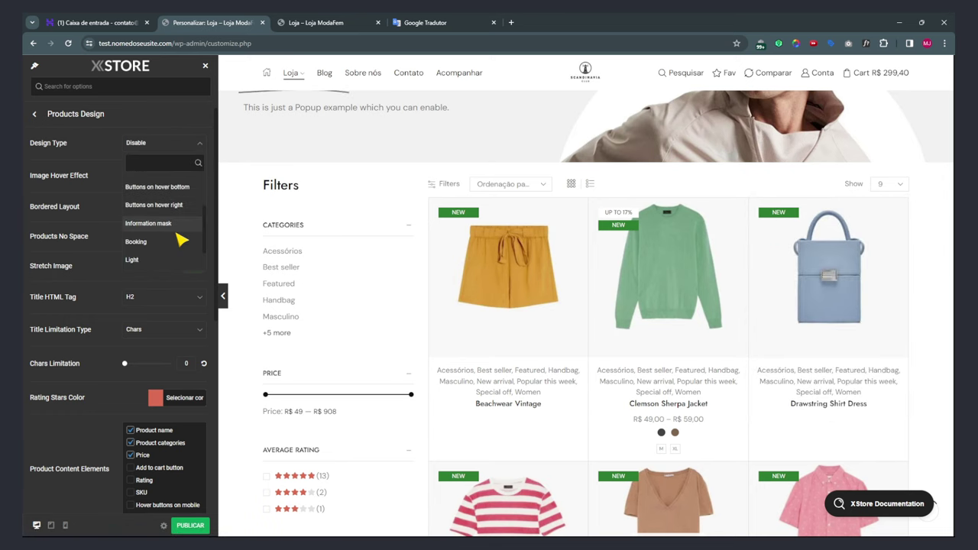
left_click(169, 224)
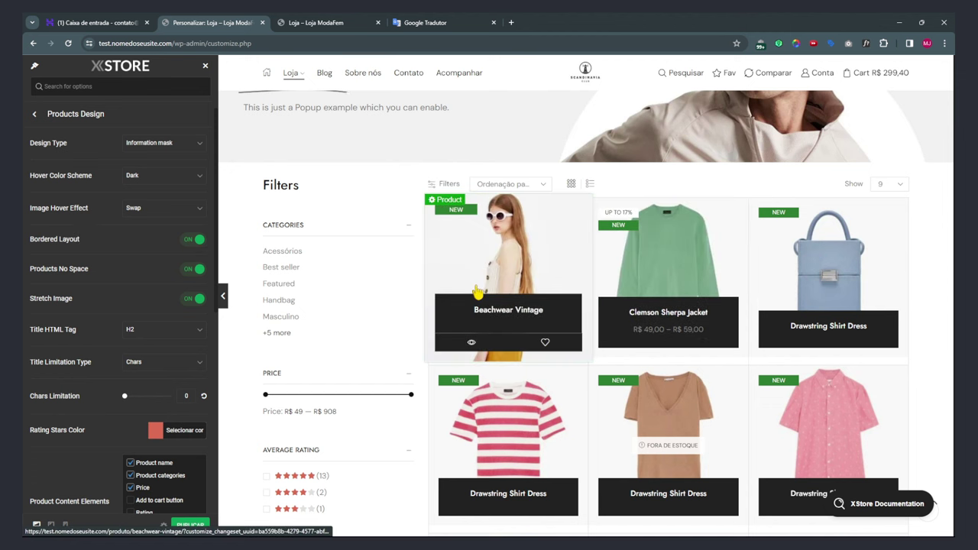
scroll(720, 230, "down", 2)
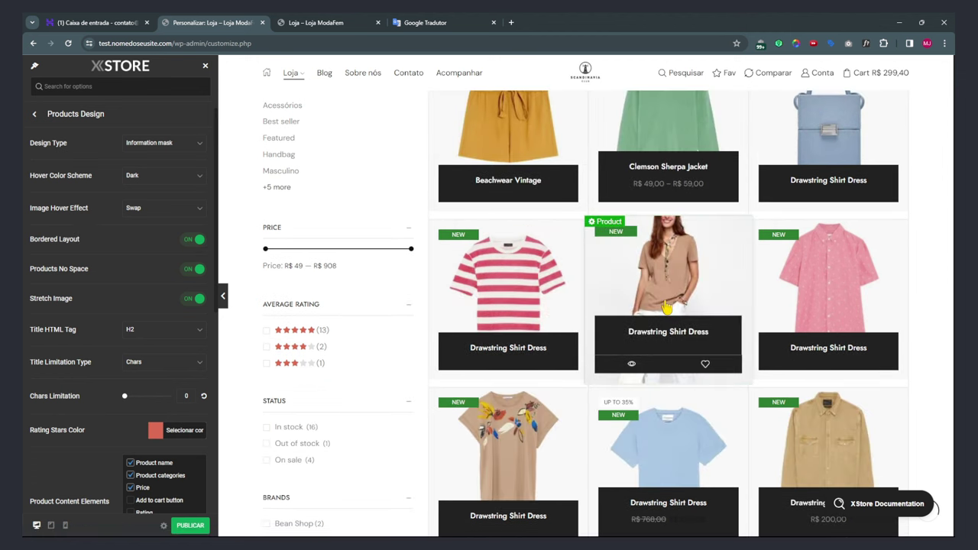
Compare Buttons on hover right and bottom, then finally set Buttons on hover middle.
left_click(145, 145)
scroll(153, 207, "up", 2)
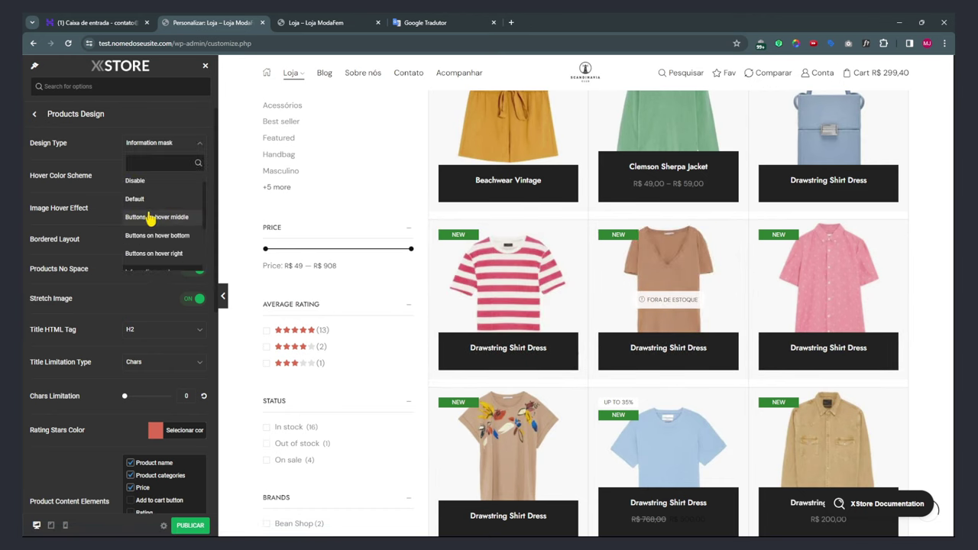
left_click(162, 253)
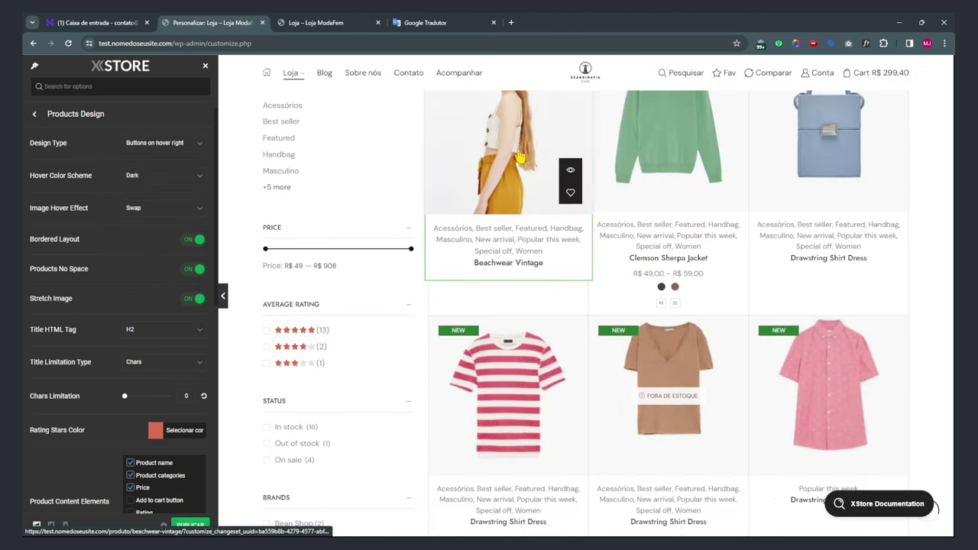
left_click(155, 145)
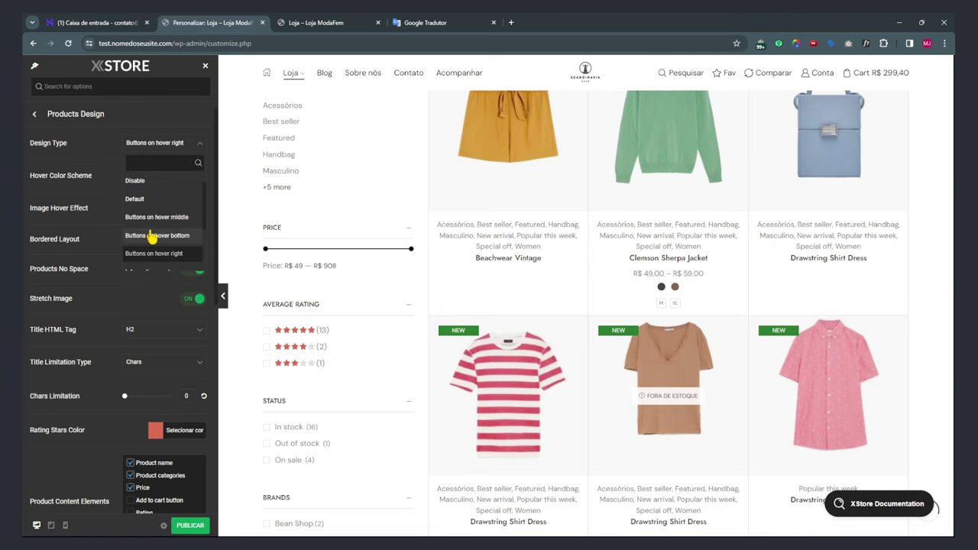
left_click(153, 227)
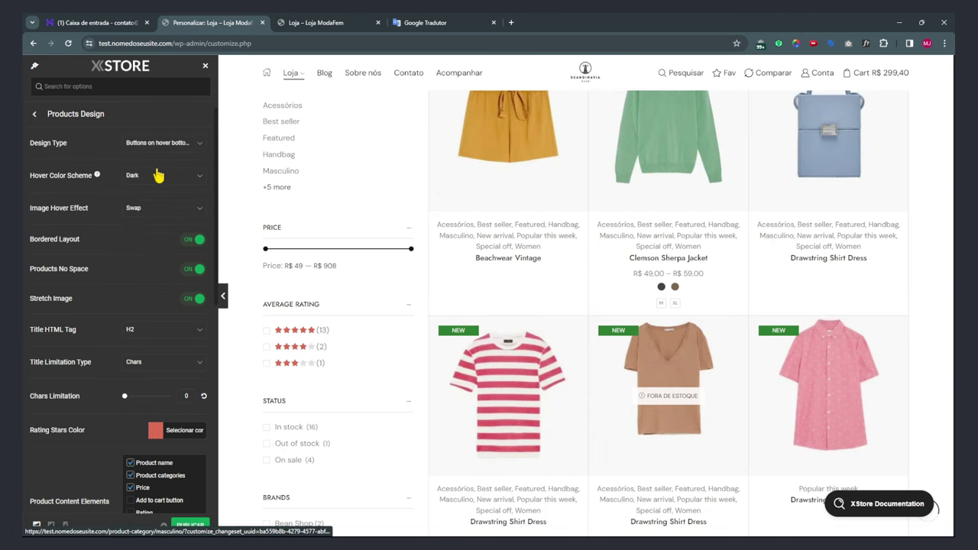
left_click(143, 147)
left_click(156, 217)
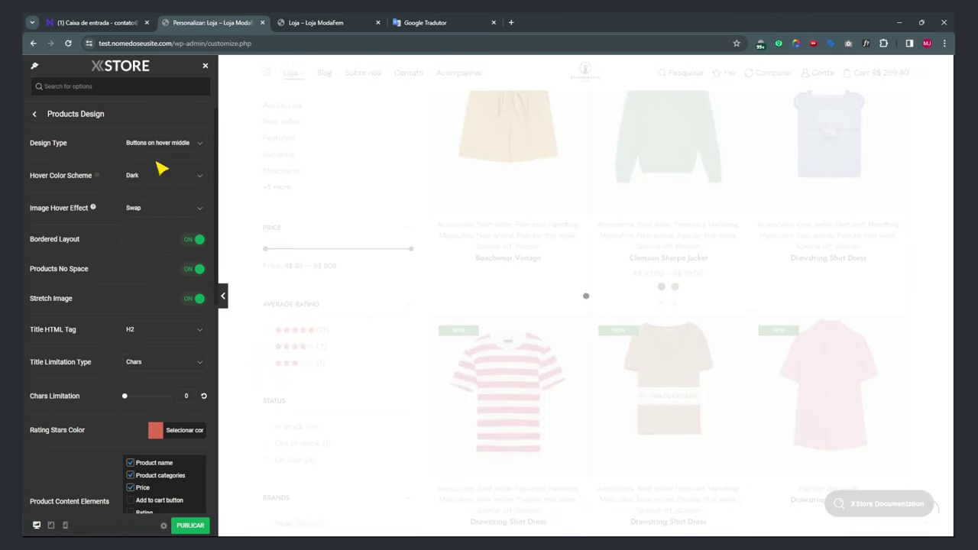
mouse_move(484, 133)
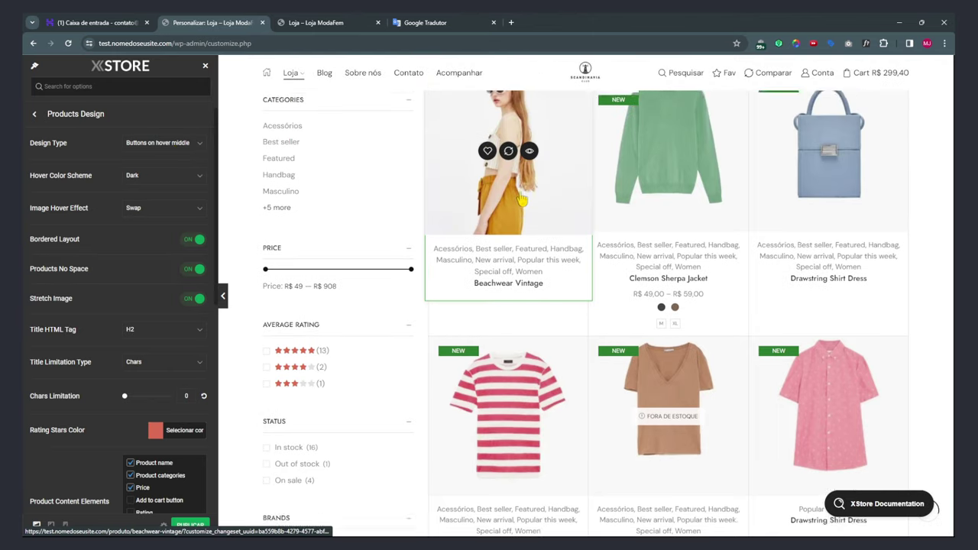
mouse_move(713, 276)
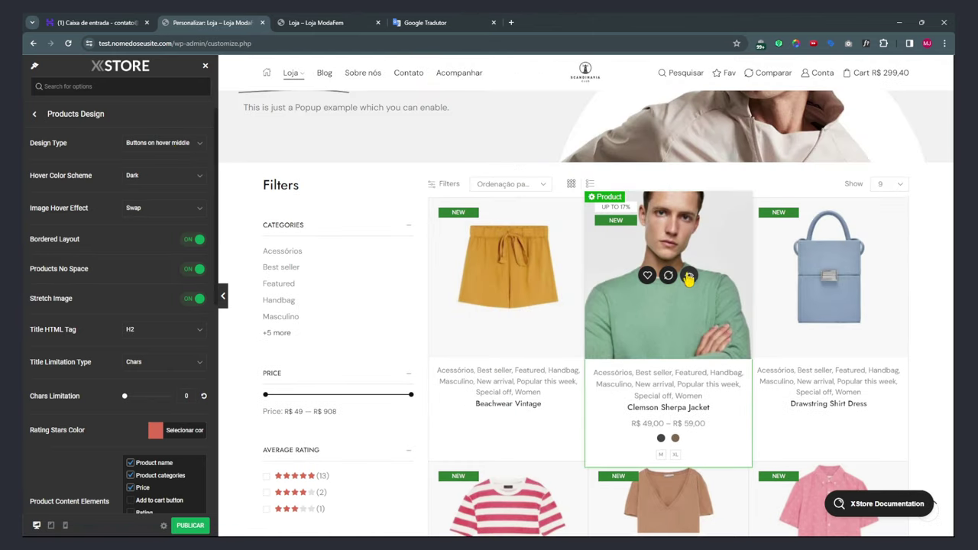
mouse_move(855, 280)
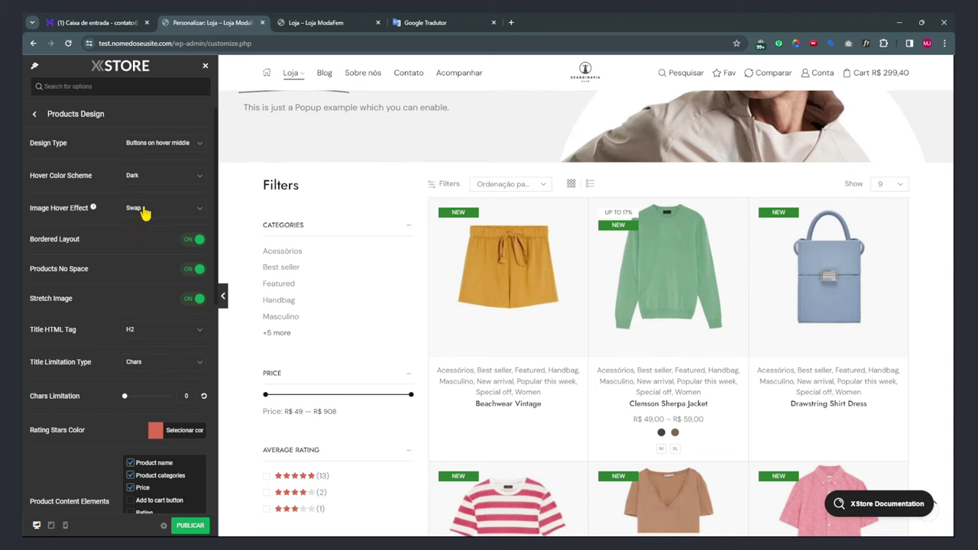
left_click(150, 210)
left_click(145, 246)
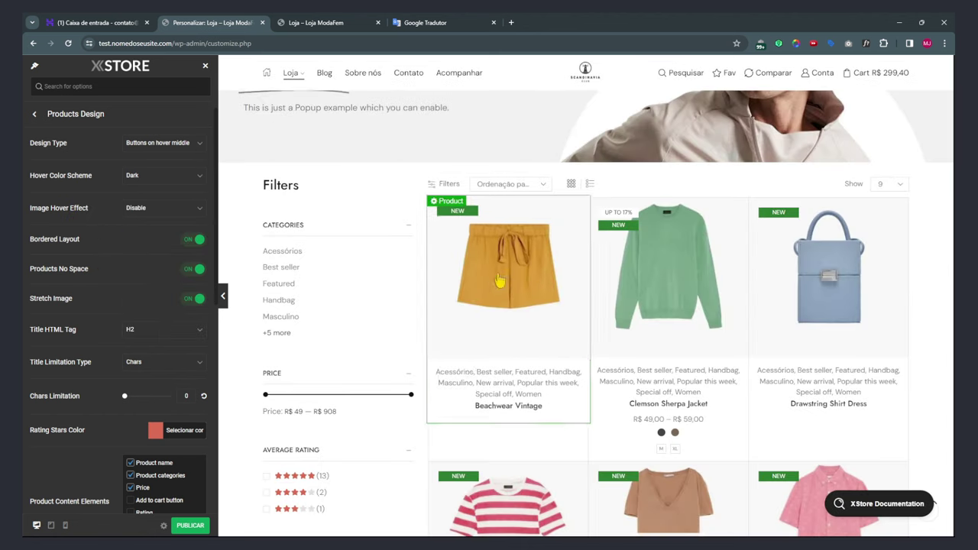
left_click(150, 209)
left_click(136, 258)
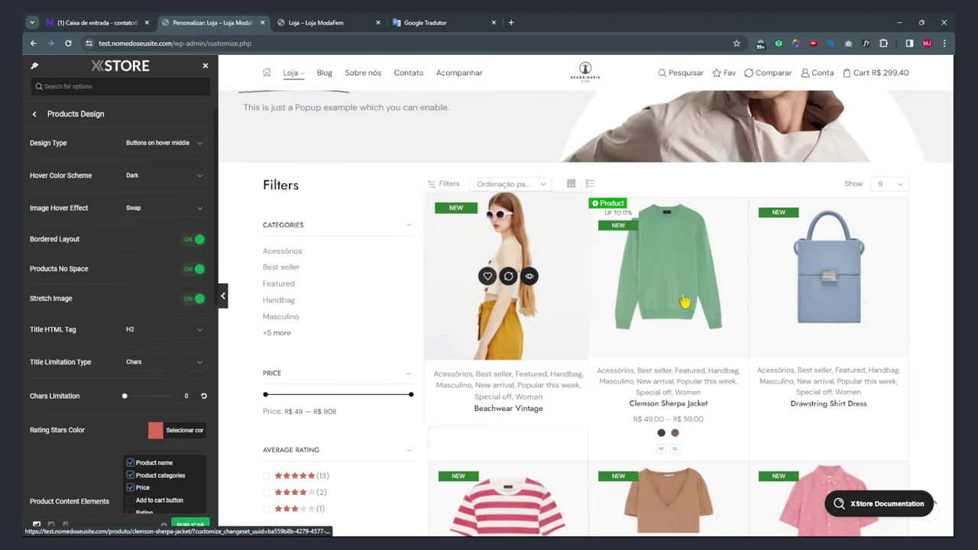
left_click(157, 209)
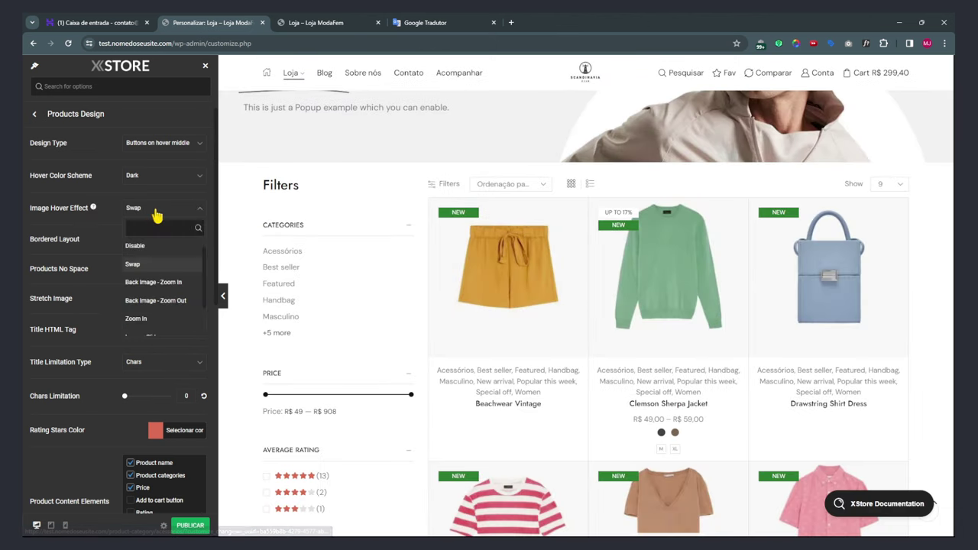
left_click(162, 283)
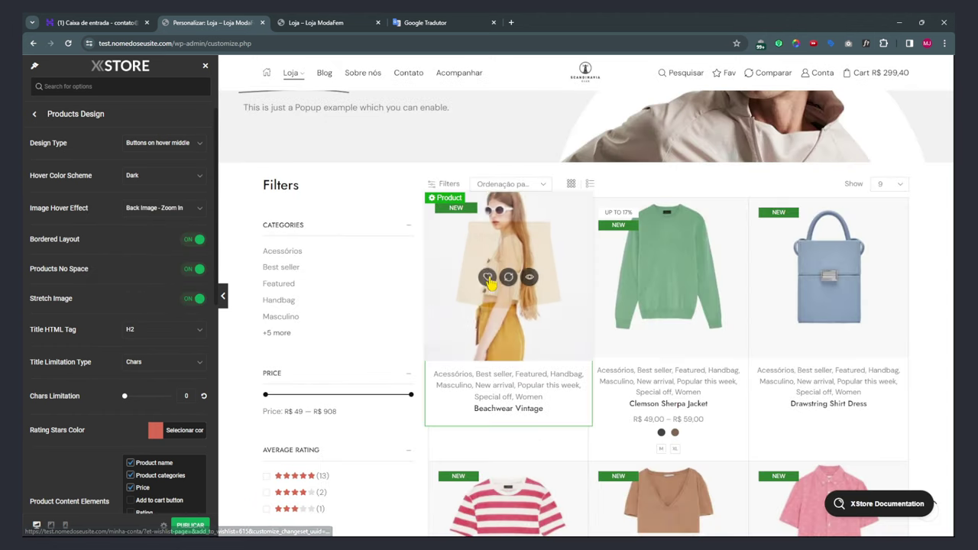
left_click(179, 209)
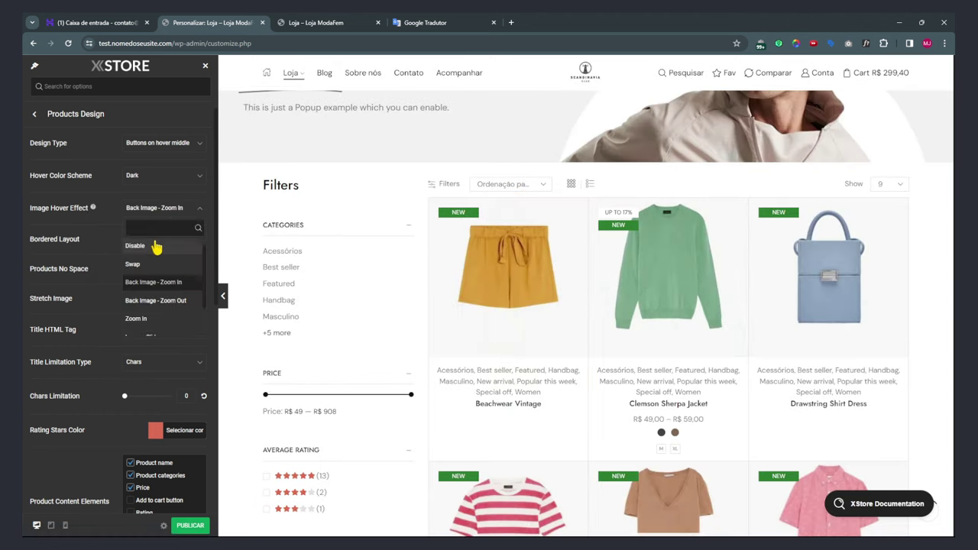
left_click(153, 262)
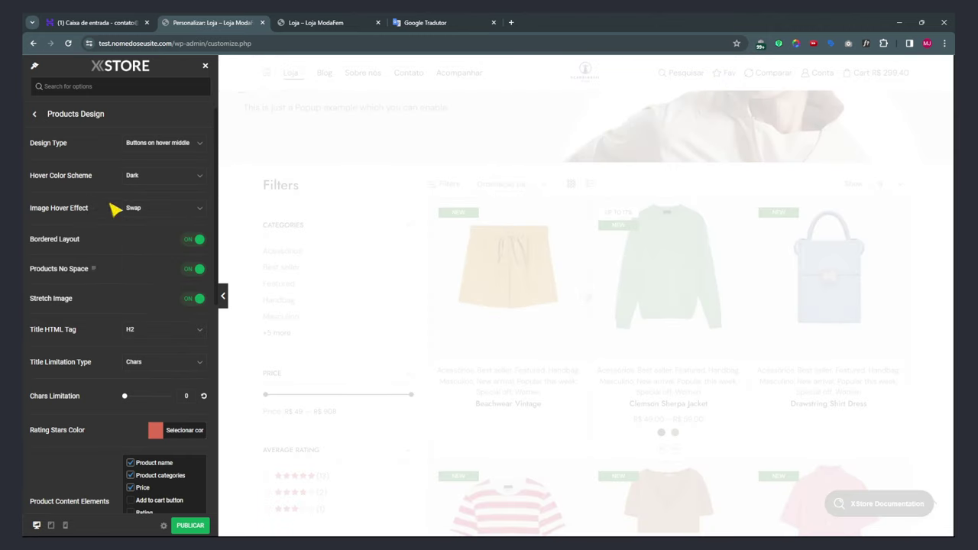
scroll(109, 248, "down", 2)
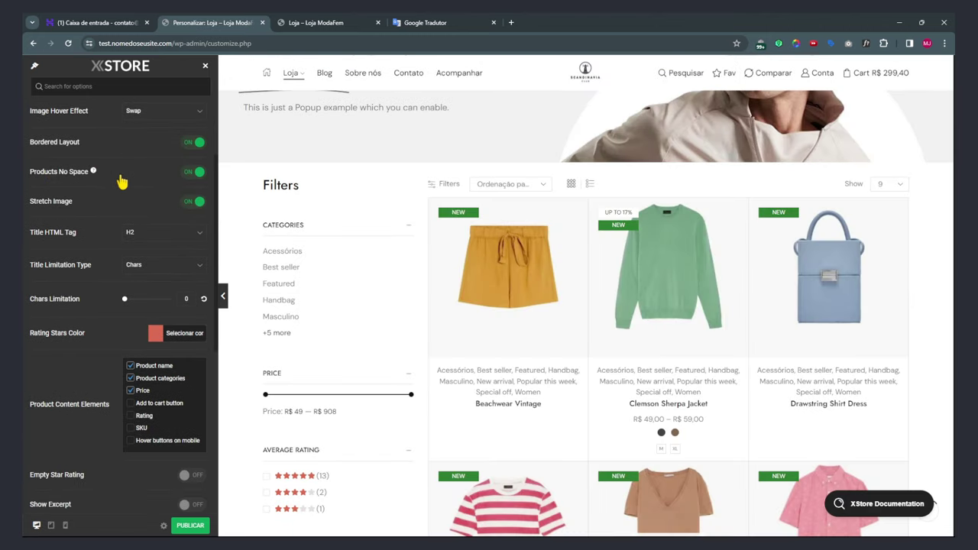
left_click(191, 173)
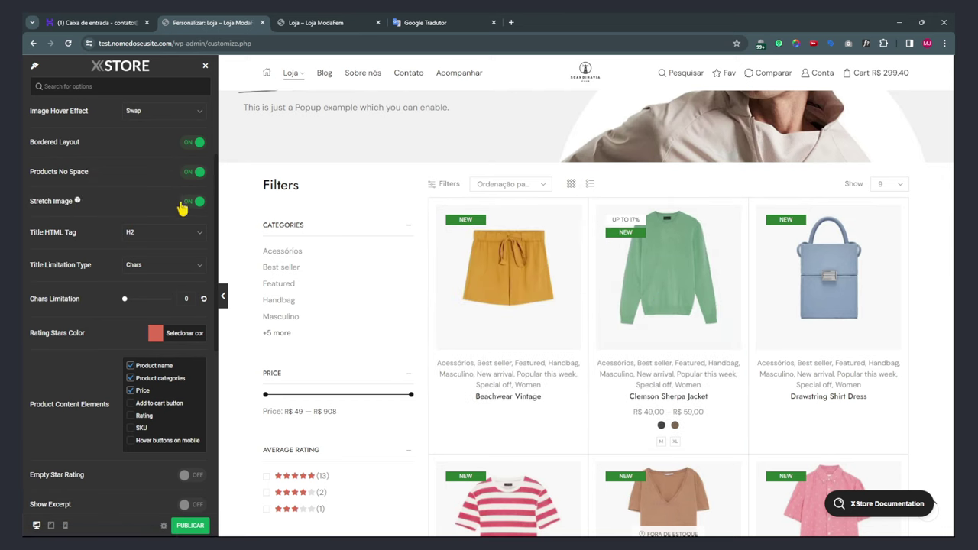
left_click(190, 203)
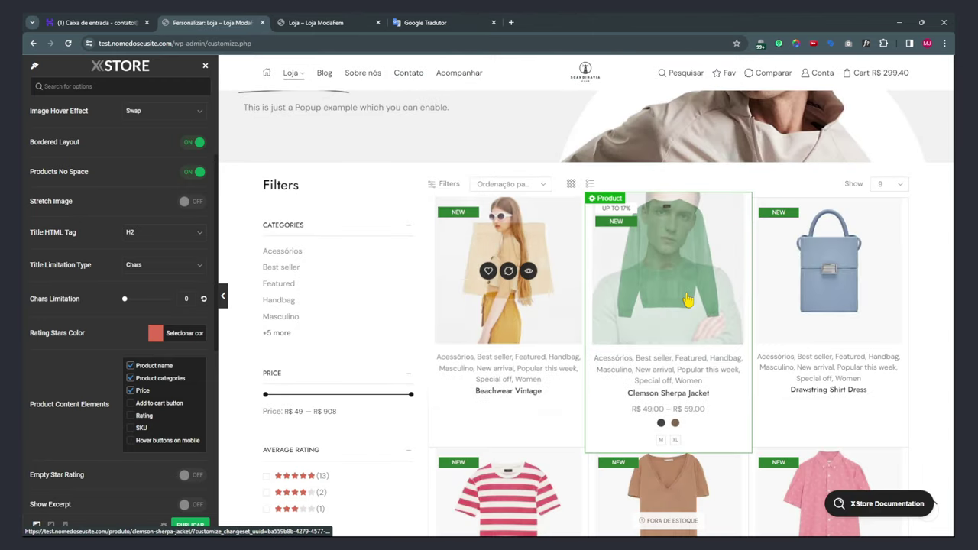
left_click(193, 204)
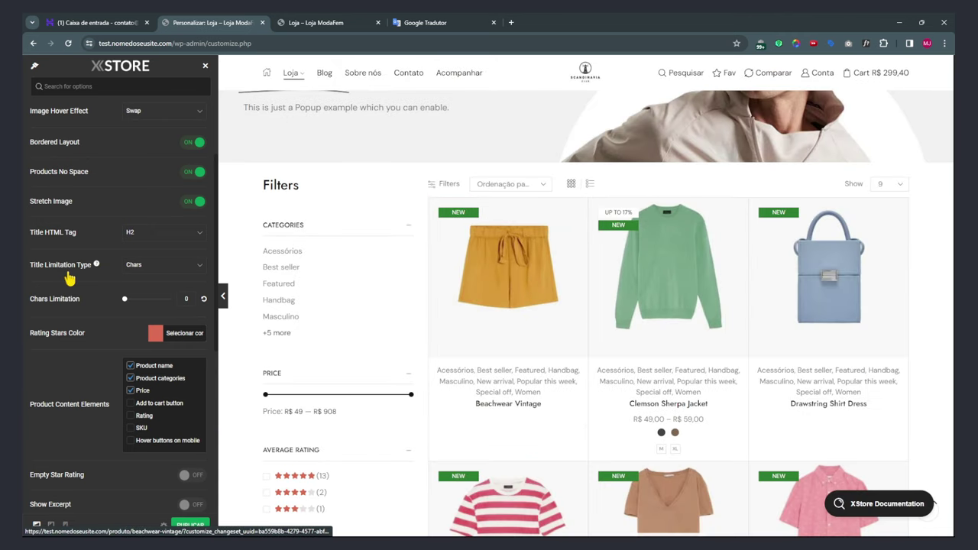
scroll(71, 259, "down", 1)
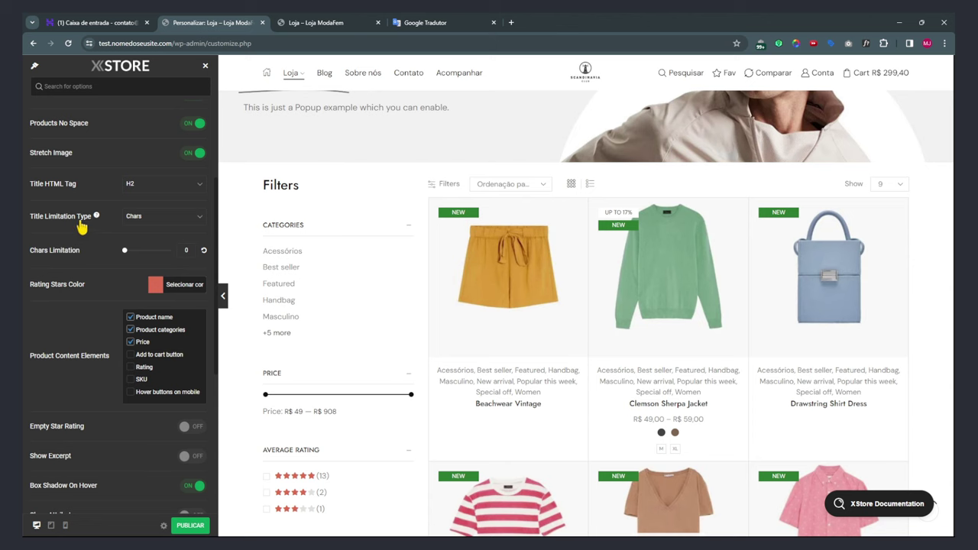
left_click(141, 219)
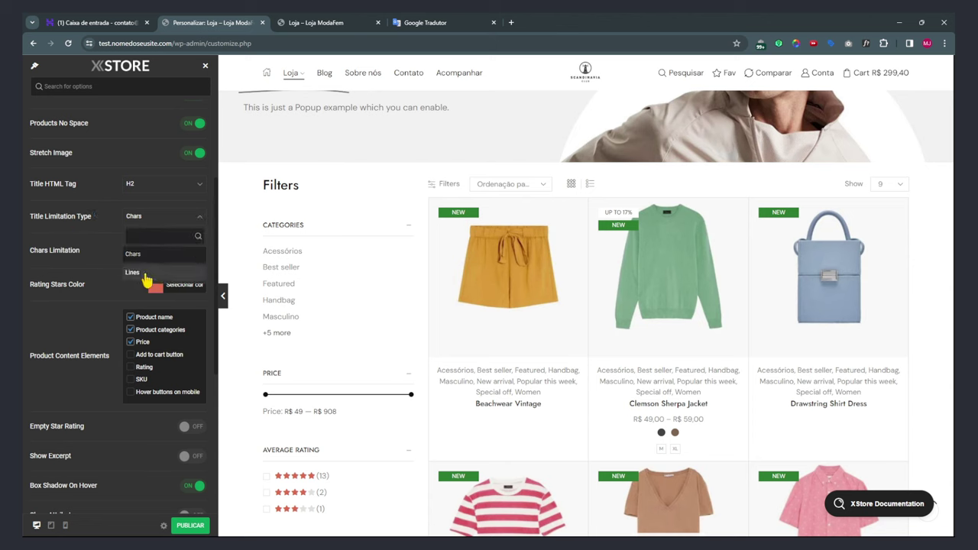
left_click(55, 243)
scroll(84, 275, "down", 1)
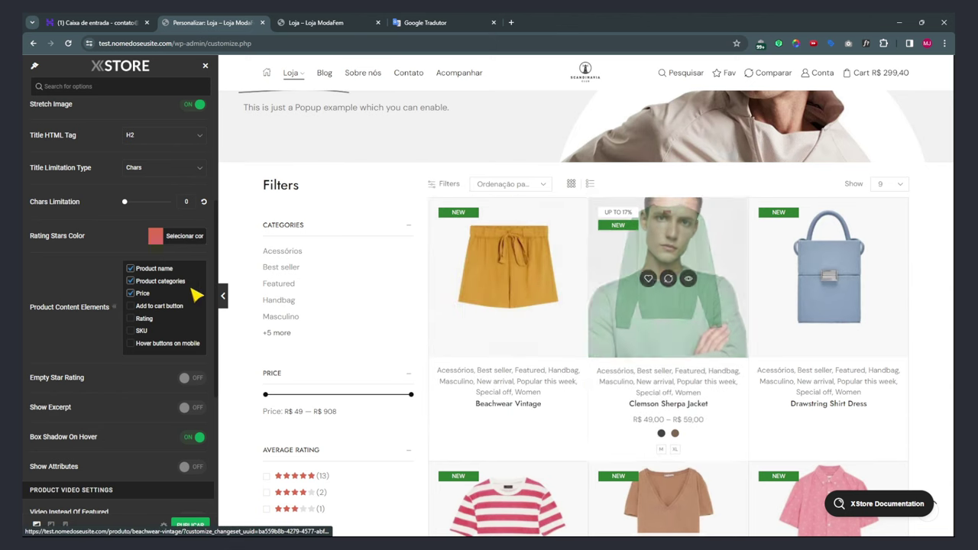
Hide product categories on the shop product cards.
left_click(131, 281)
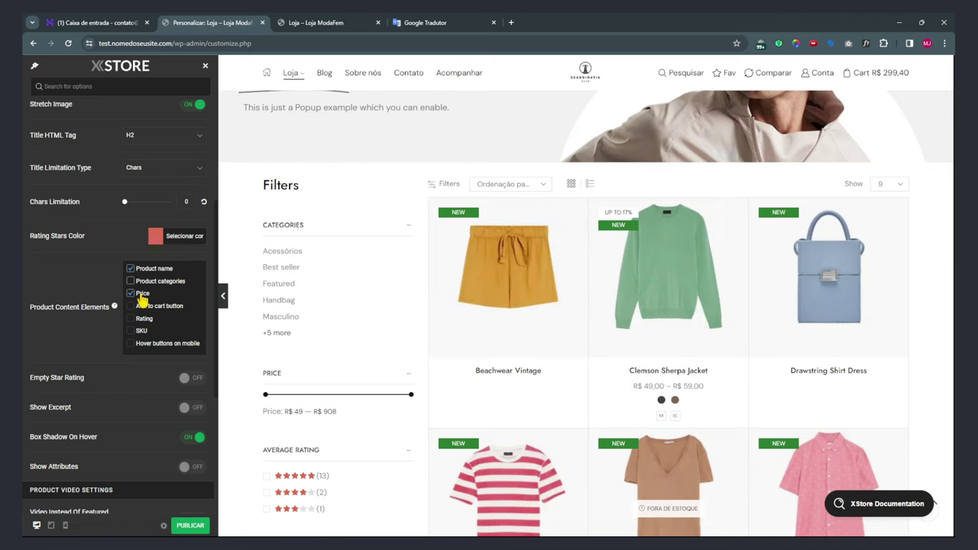
scroll(612, 290, "down", 2)
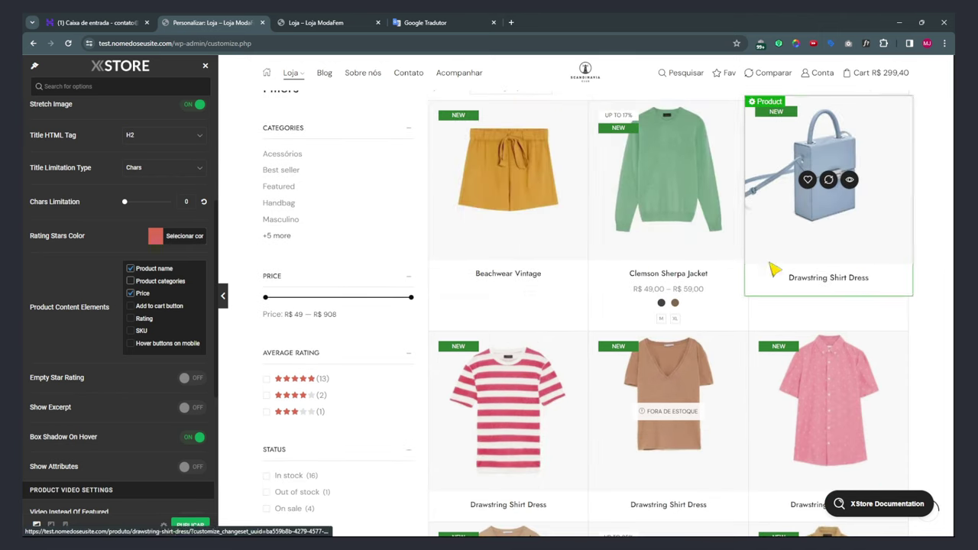
scroll(655, 231, "down", 3)
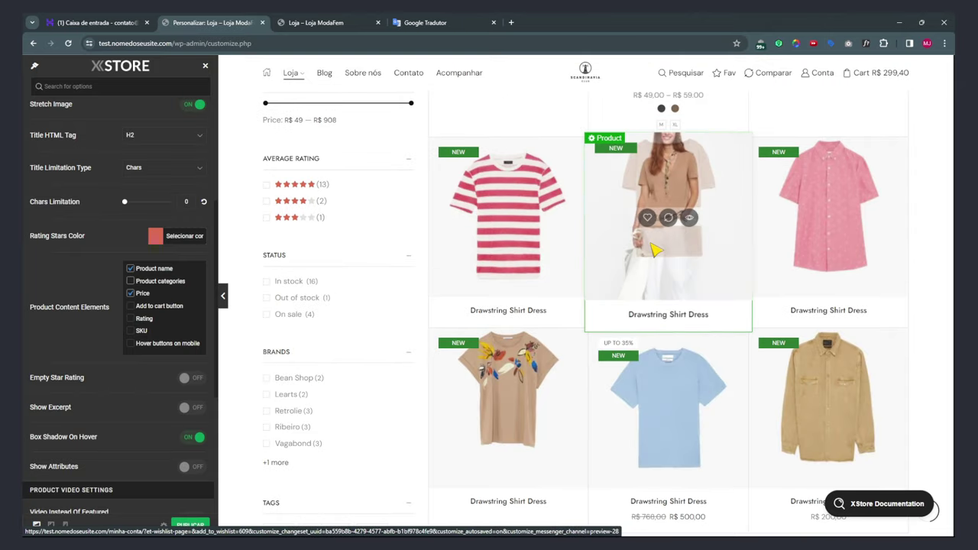
scroll(833, 313, "down", 3)
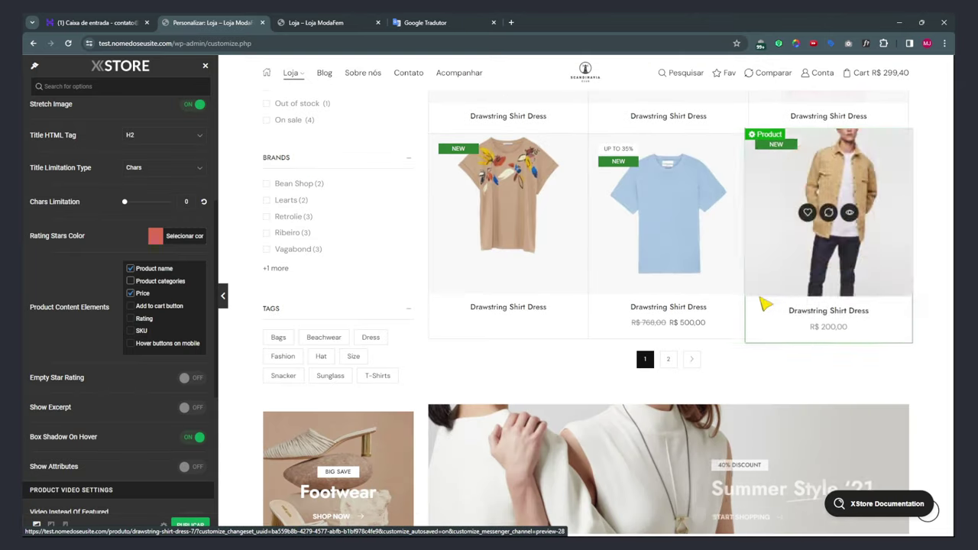
scroll(654, 323, "up", 4)
scroll(650, 327, "up", 4)
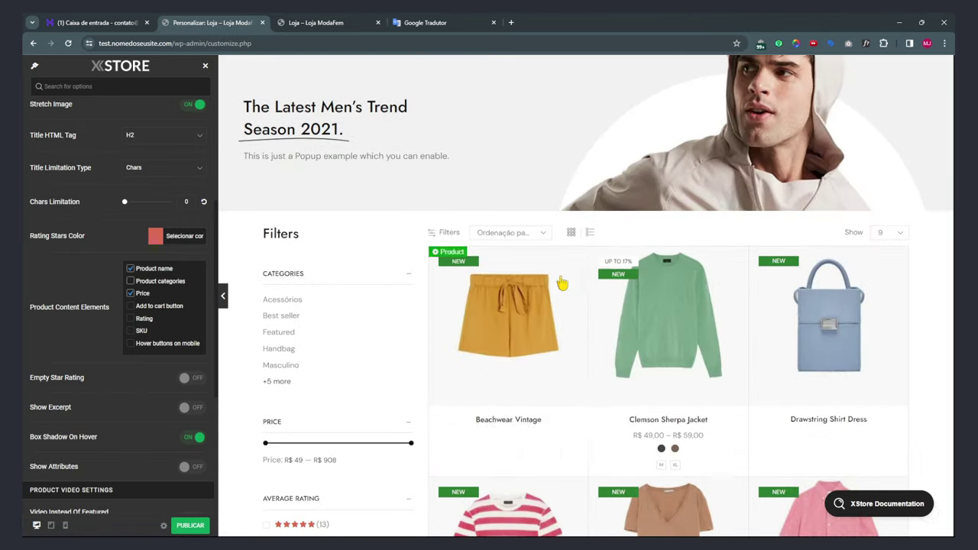
Sort the shop preview by newest (Ordenar por mais recente) and switch to the live shop.
left_click(510, 233)
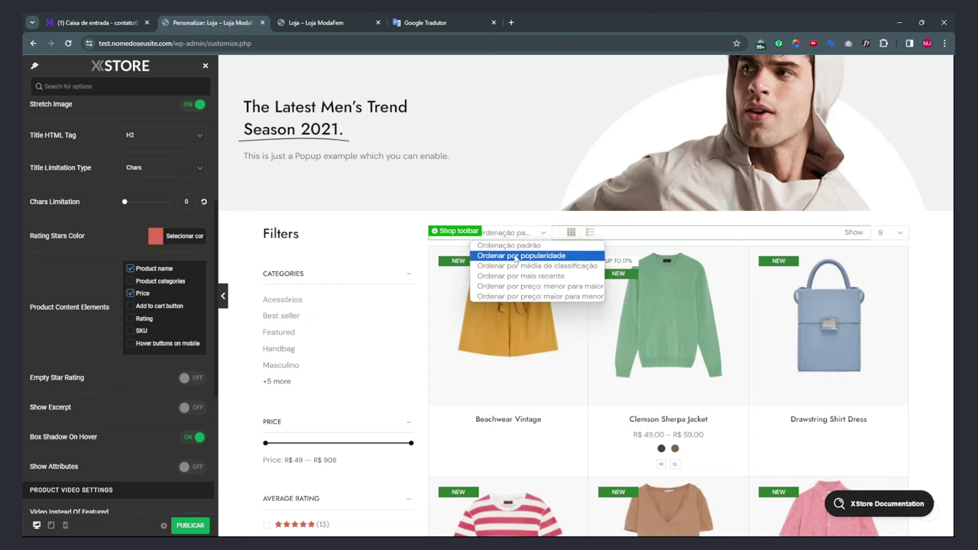
left_click(546, 279)
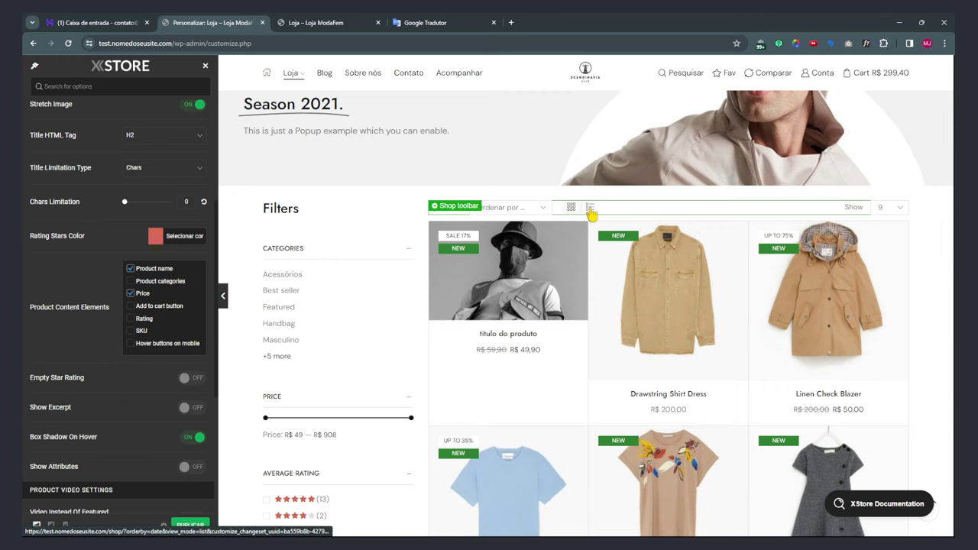
left_click(326, 22)
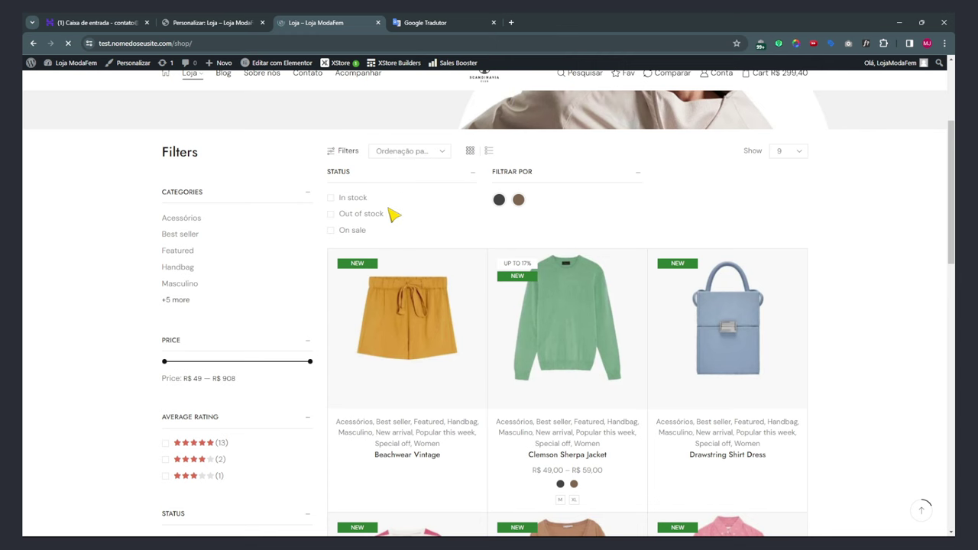
Sort the live shop by newest products.
scroll(394, 215, "down", 2)
scroll(420, 237, "down", 1)
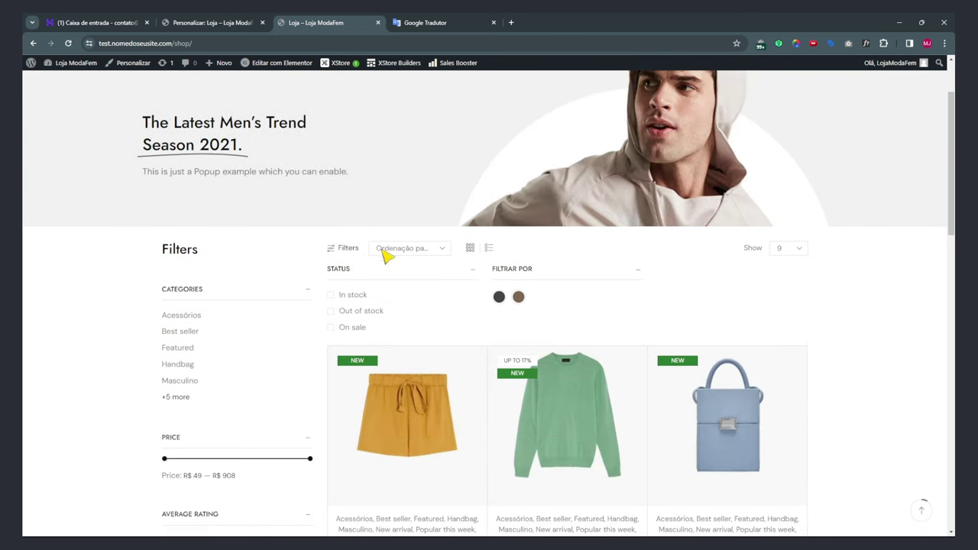
left_click(385, 252)
left_click(459, 296)
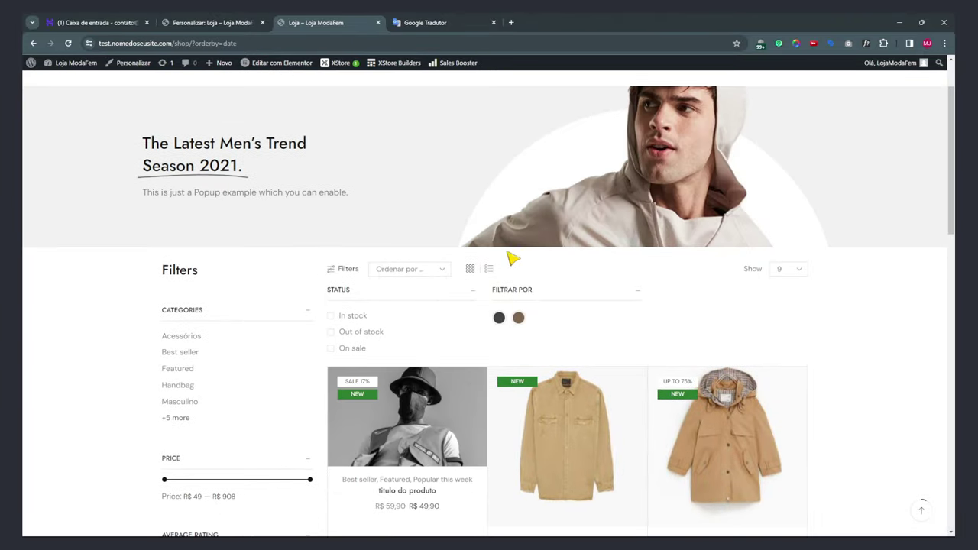
Try the list and grid layouts and check products-per-page options, ending on grid.
left_click(470, 270)
scroll(473, 274, "down", 3)
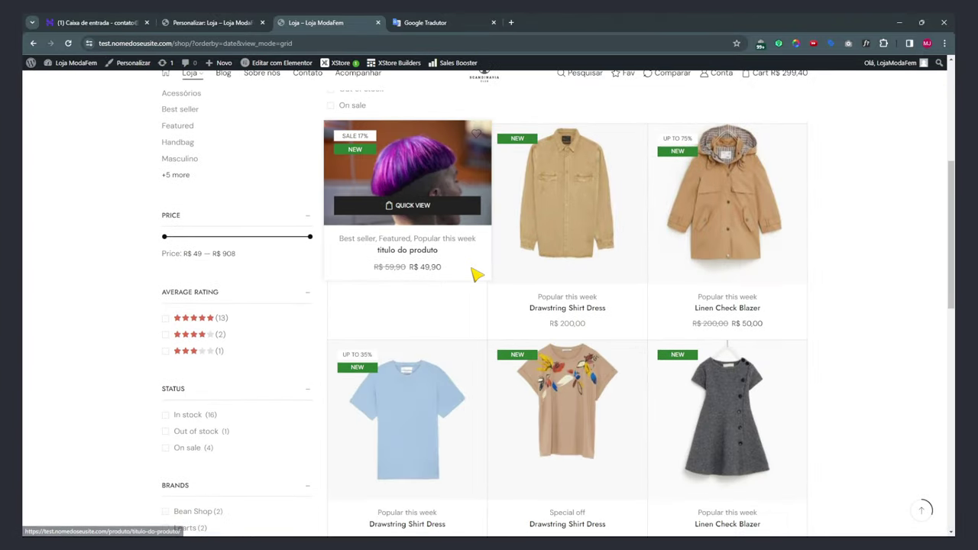
scroll(474, 273, "up", 5)
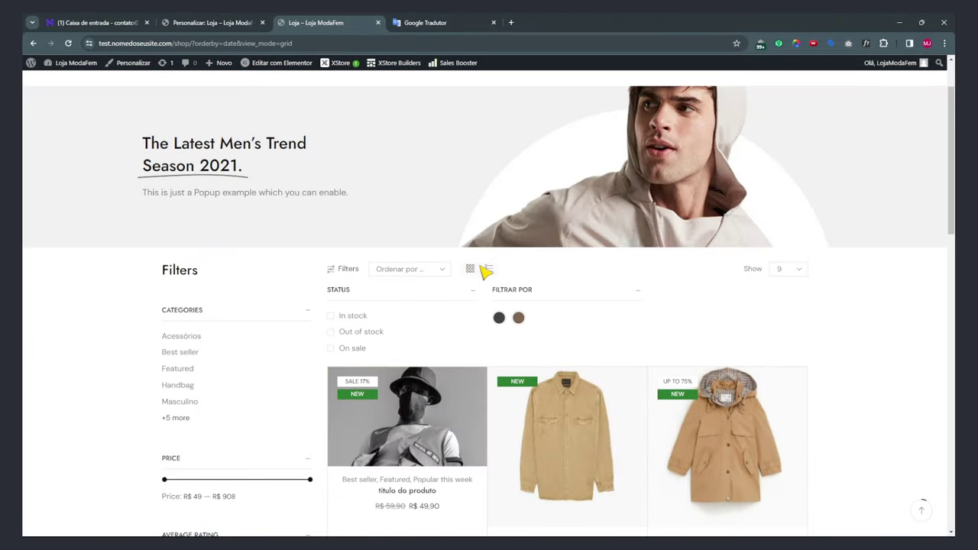
left_click(488, 268)
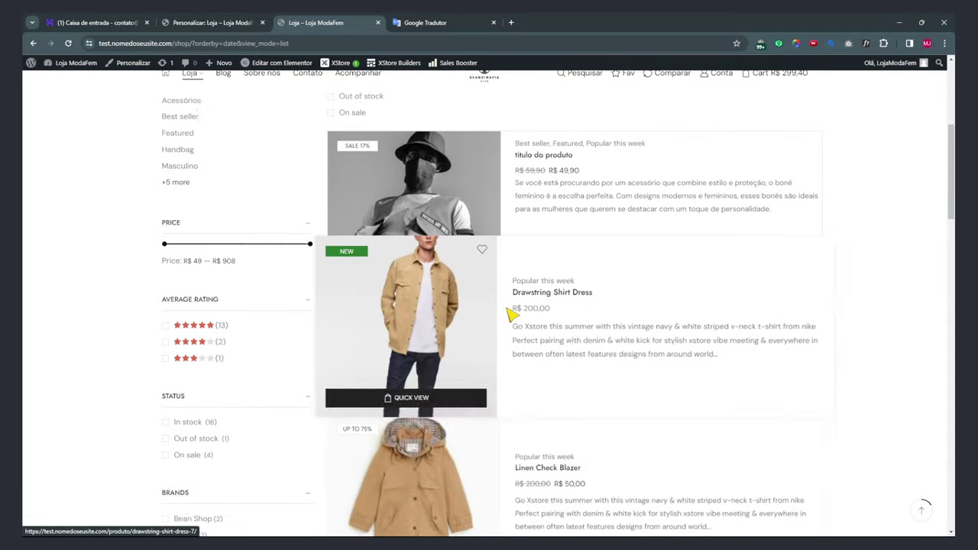
scroll(511, 312, "up", 2)
scroll(749, 288, "up", 1)
left_click(789, 269)
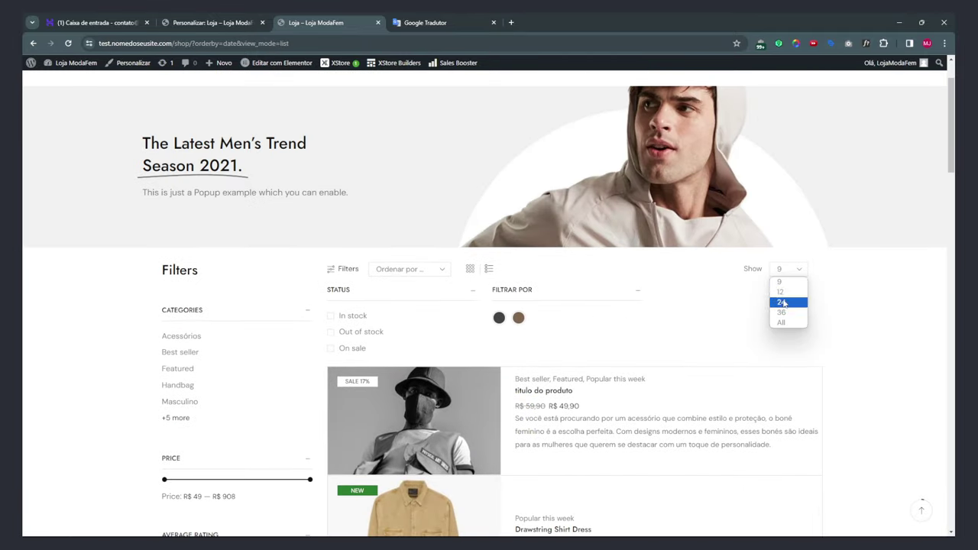
left_click(470, 271)
Filter the live shop to show only out-of-stock products.
scroll(474, 290, "up", 2)
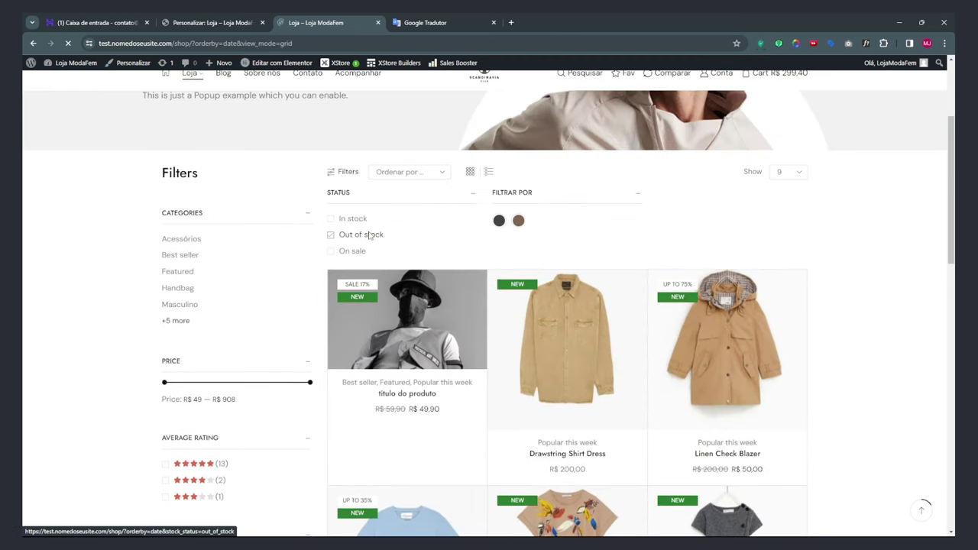
left_click(370, 236)
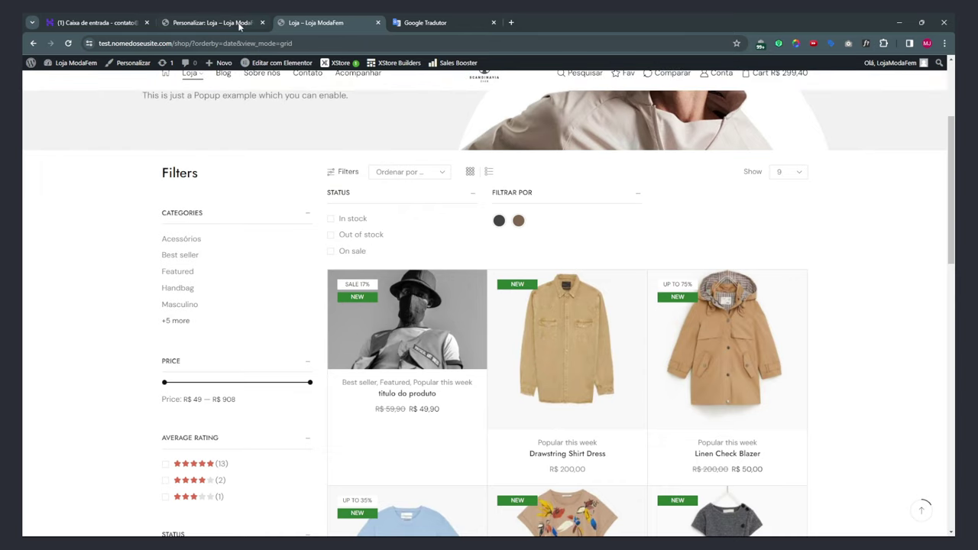
left_click(241, 25)
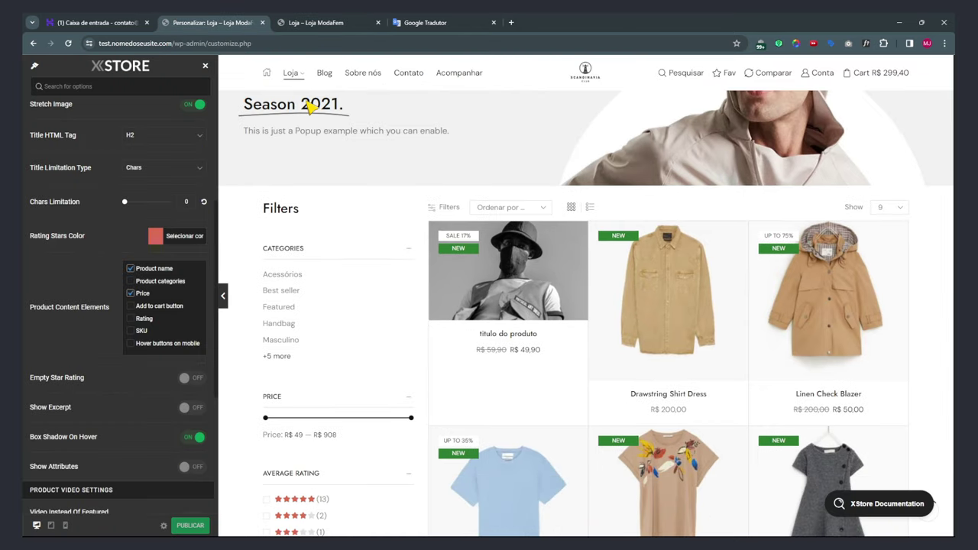
left_click(323, 25)
Scroll through the live shop and return to the theme customizer.
scroll(616, 240, "down", 1)
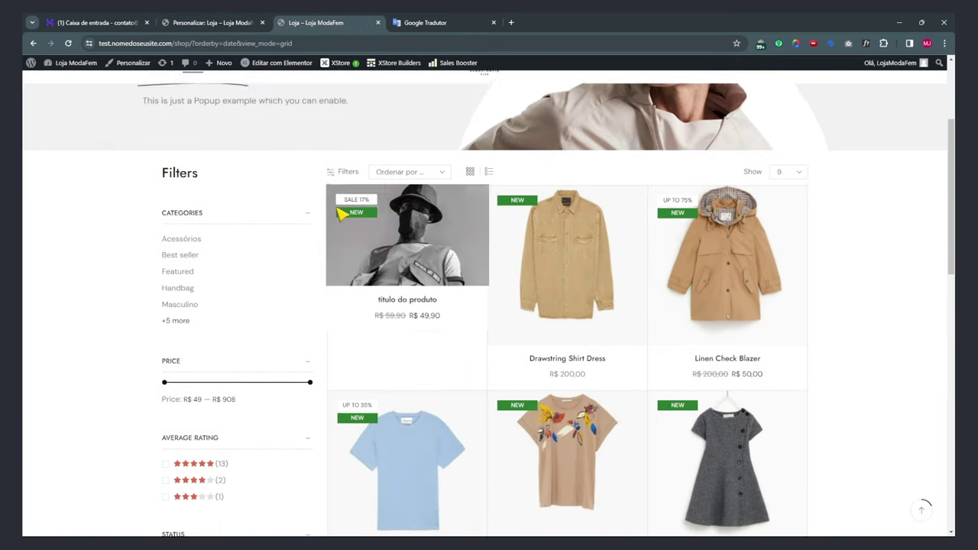
scroll(581, 366, "down", 1)
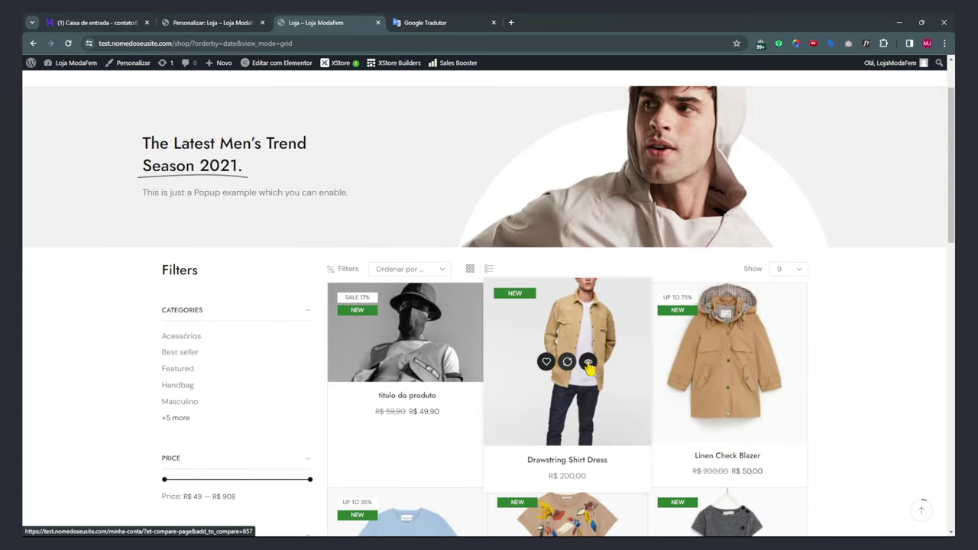
scroll(580, 359, "down", 3)
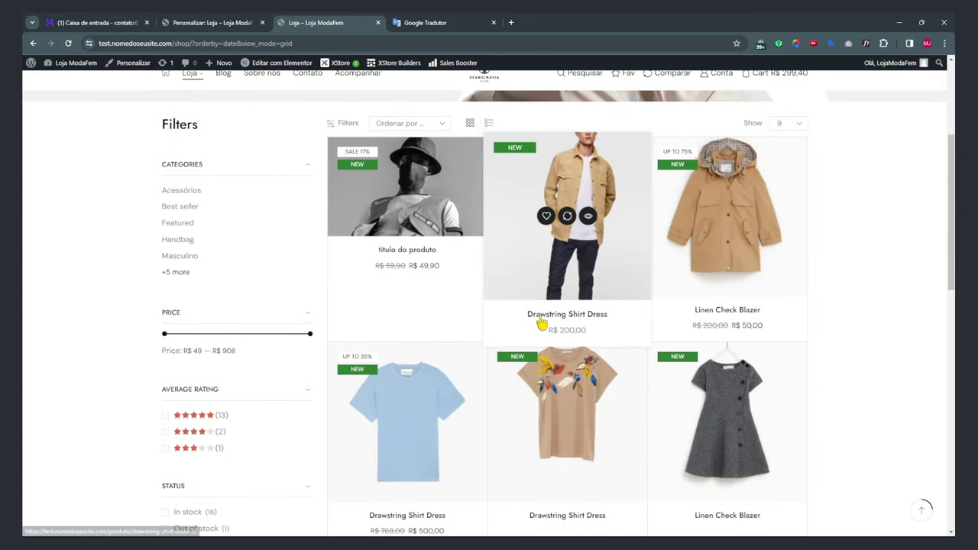
scroll(535, 359, "down", 3)
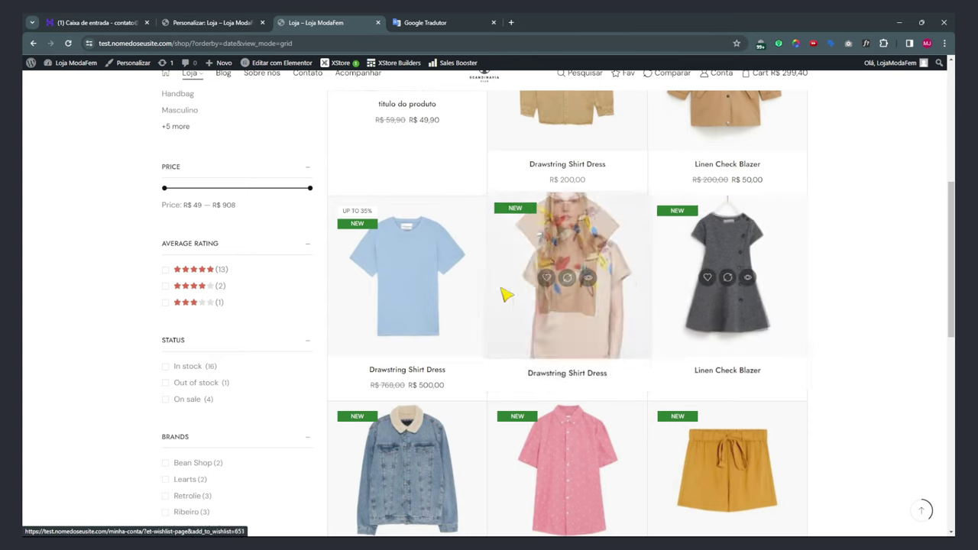
scroll(401, 283, "up", 8)
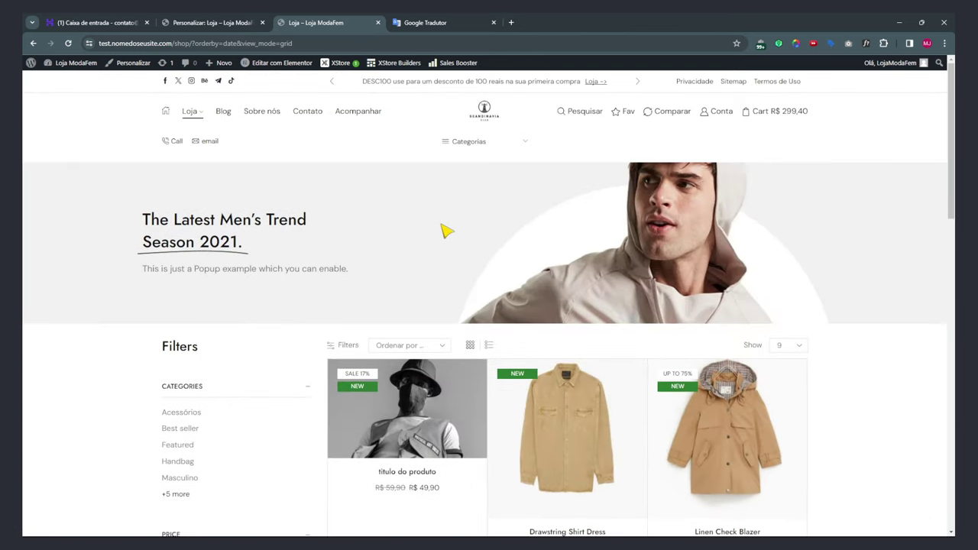
left_click(210, 22)
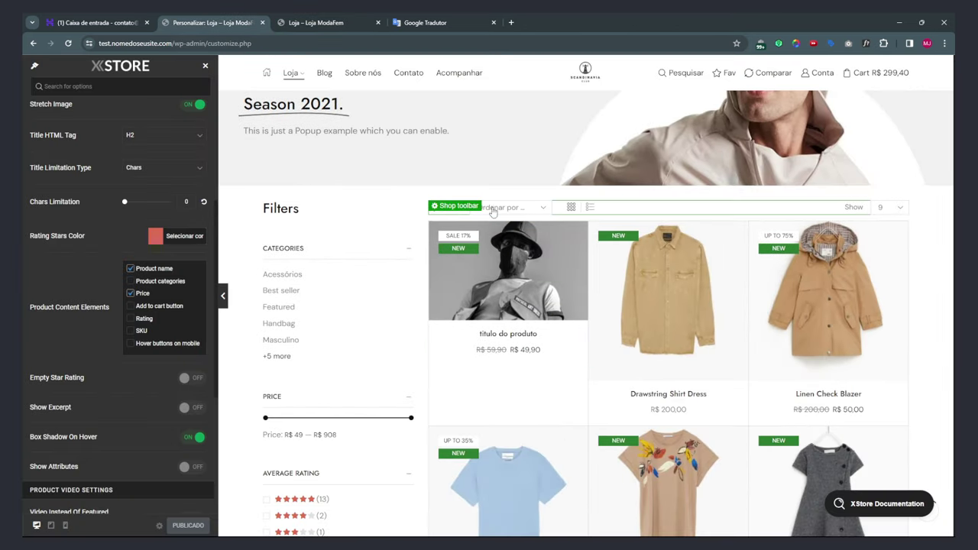
Show add-to-cart buttons and star ratings on product cards, with hover actions on mobile.
left_click(452, 208)
left_click(133, 308)
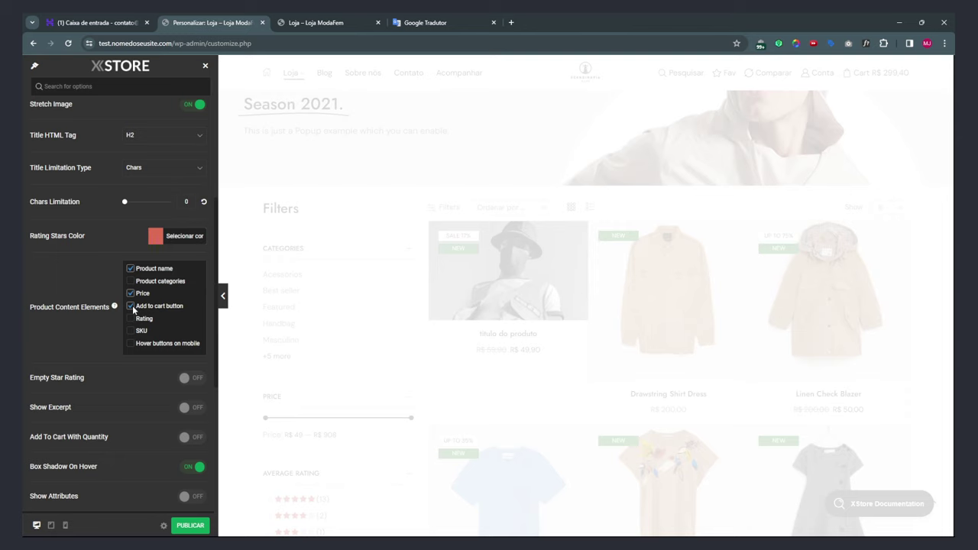
scroll(642, 216, "down", 3)
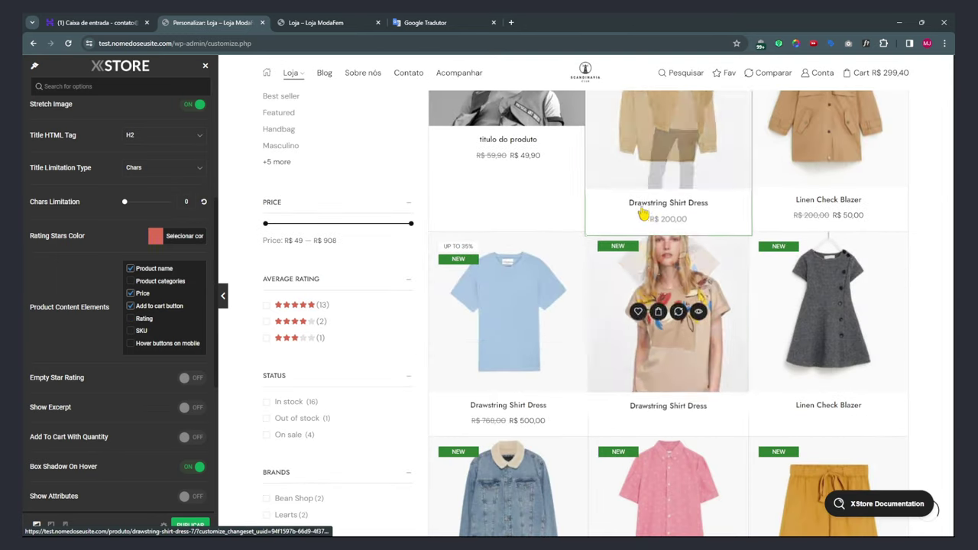
scroll(629, 252, "up", 2)
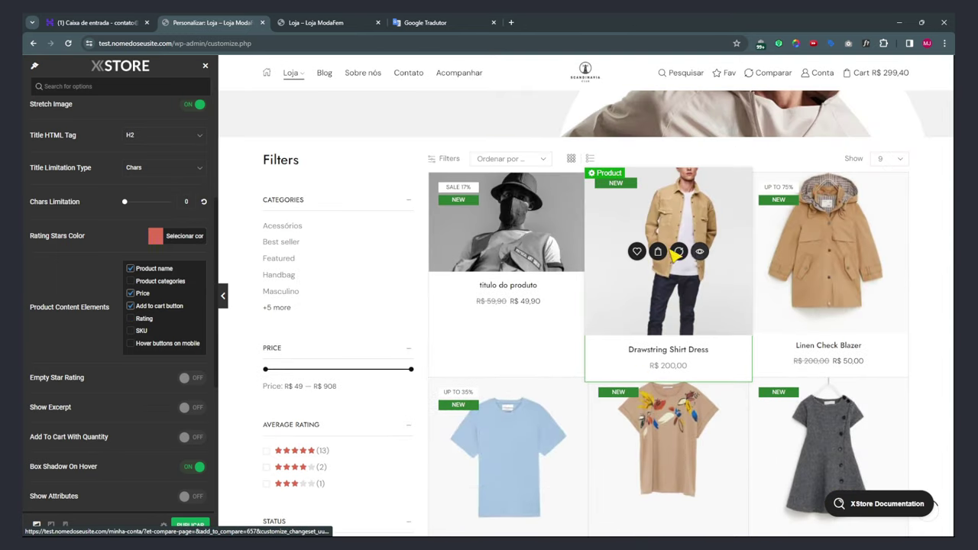
left_click(131, 319)
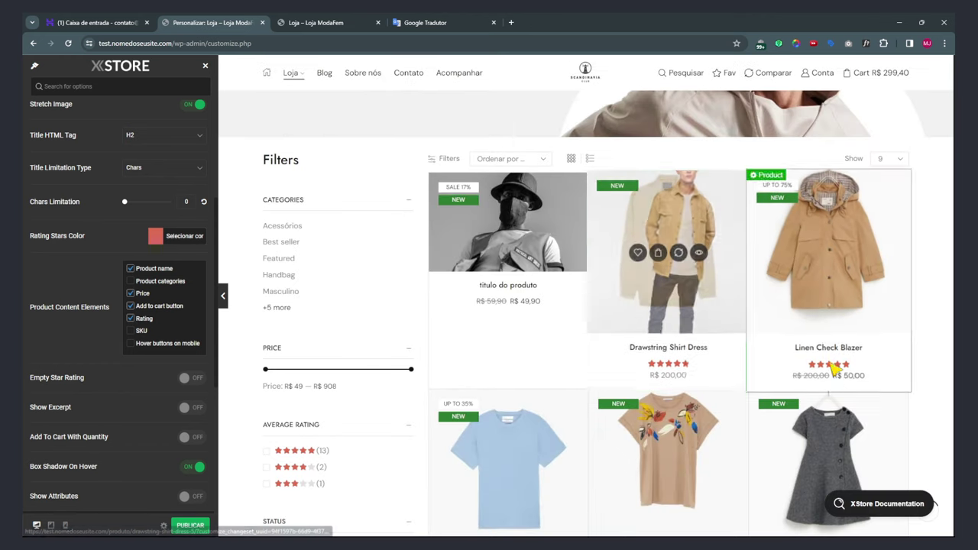
left_click(131, 344)
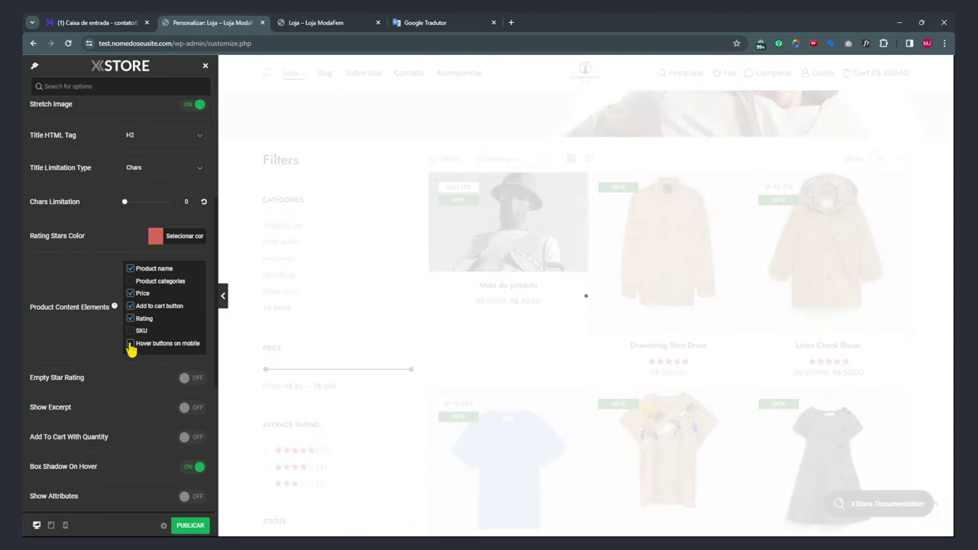
Add quantity selectors to add-to-cart buttons, test one, and remove the hover box shadow.
scroll(84, 340, "down", 1)
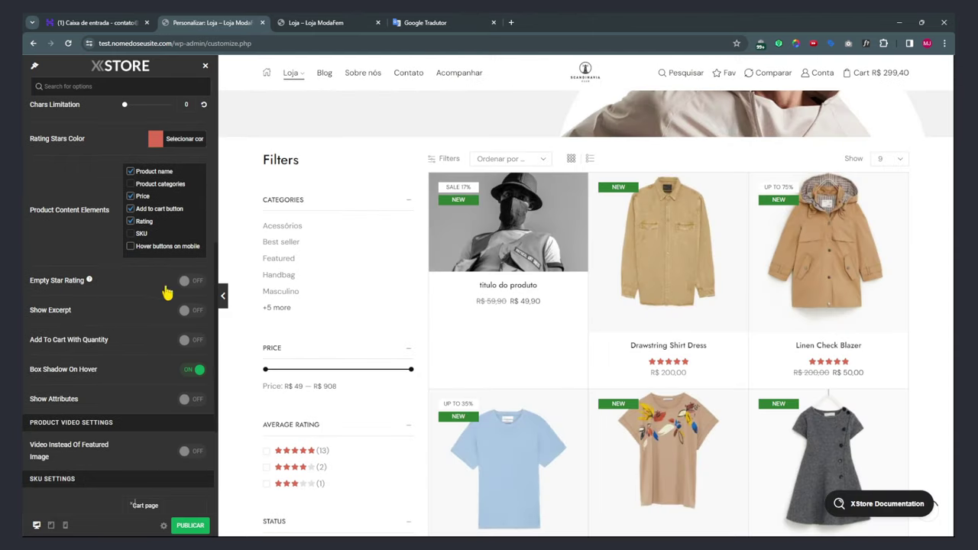
left_click(194, 282)
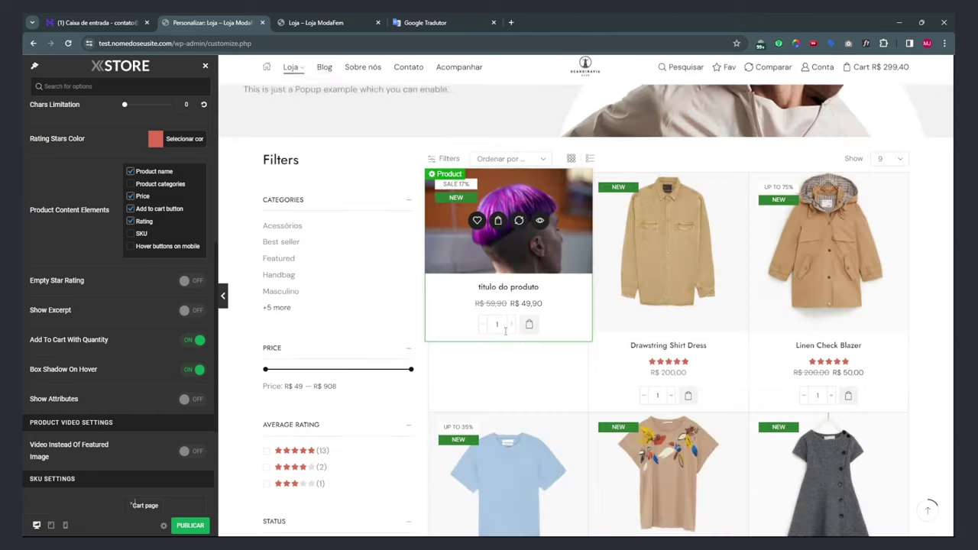
left_click(670, 401)
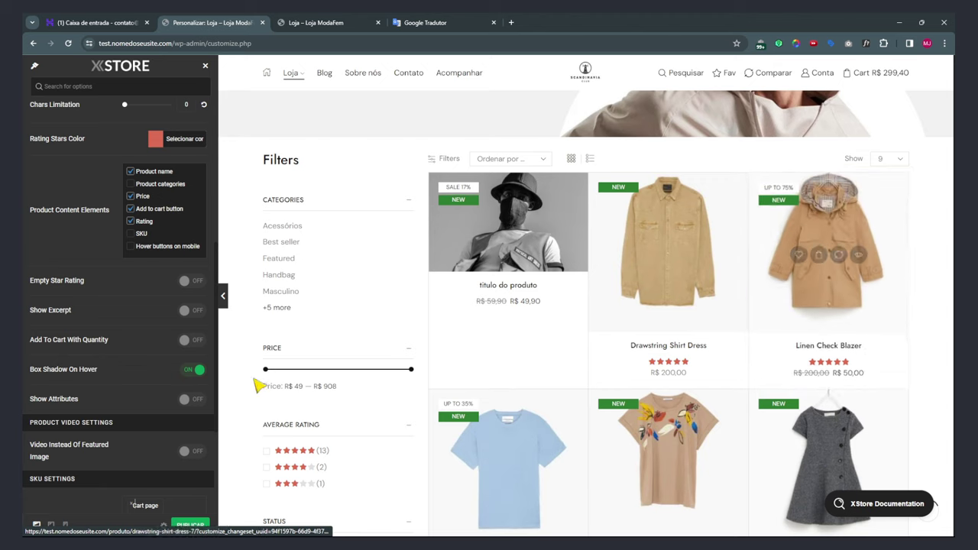
left_click(191, 370)
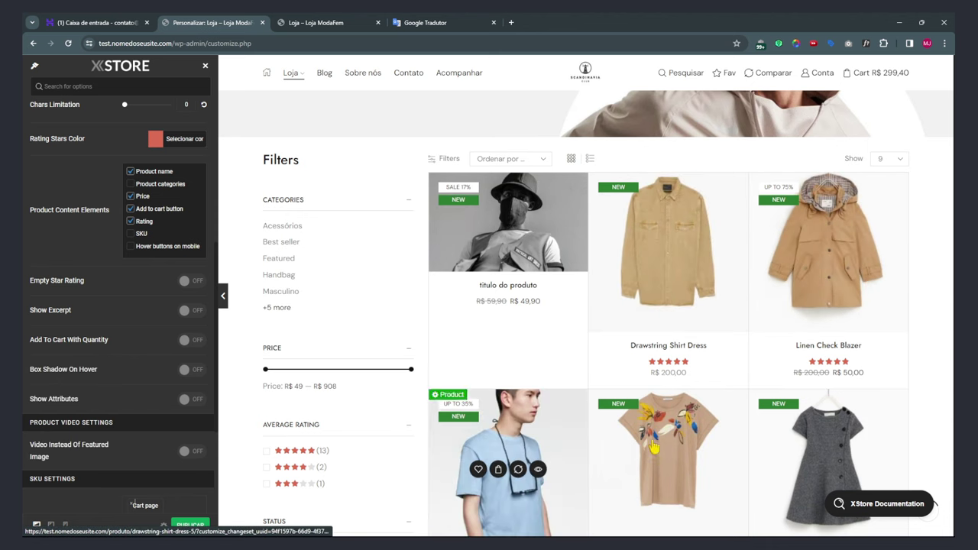
Try product attributes and product videos on the cards, then turn both back off.
scroll(152, 346, "down", 1)
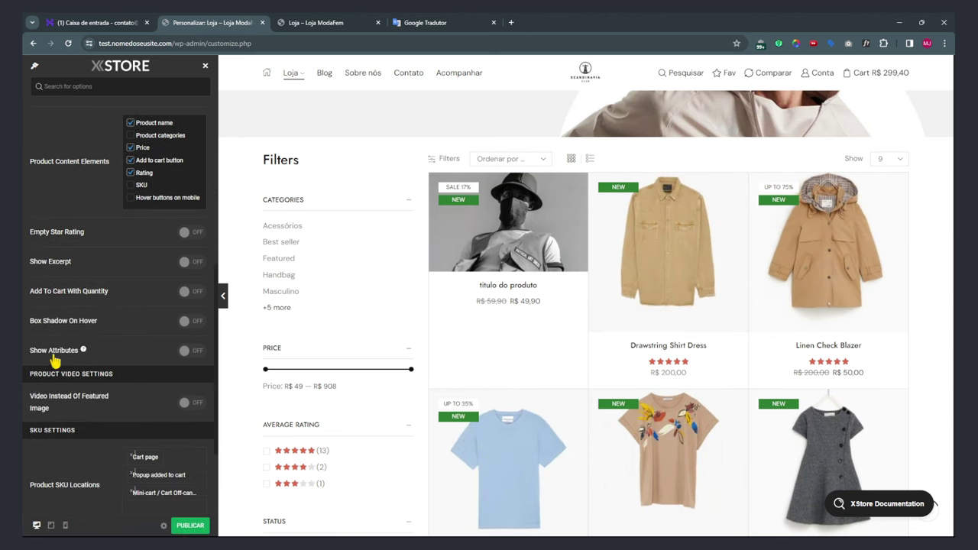
left_click(191, 352)
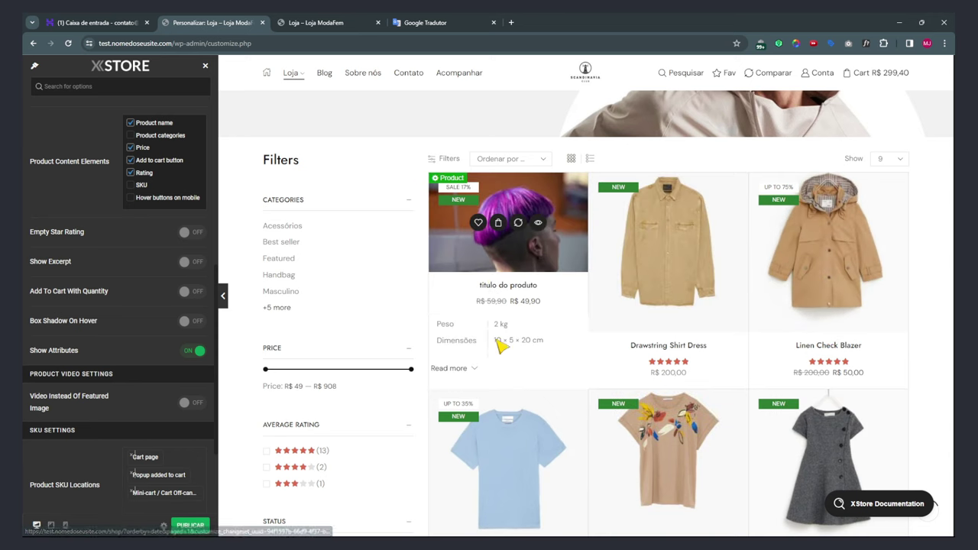
left_click(193, 352)
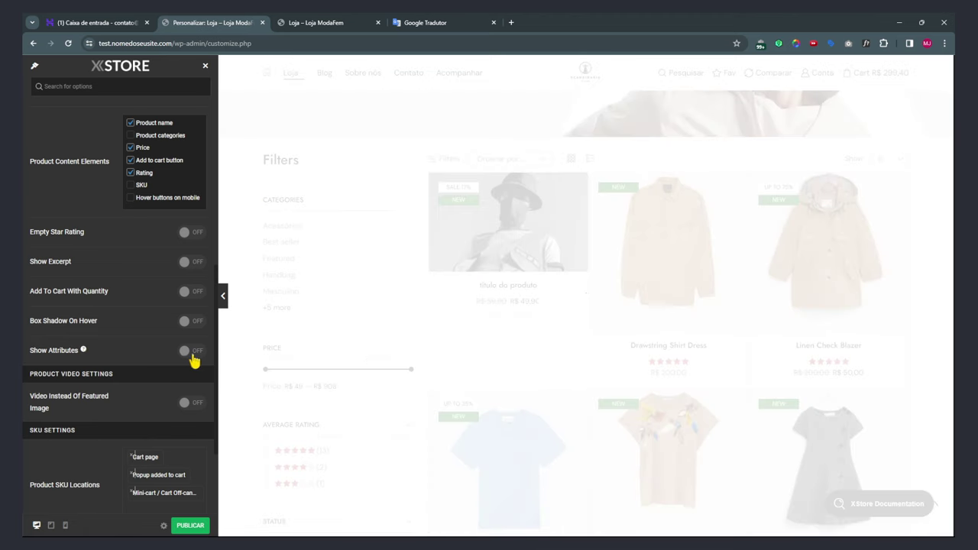
scroll(157, 393, "down", 1)
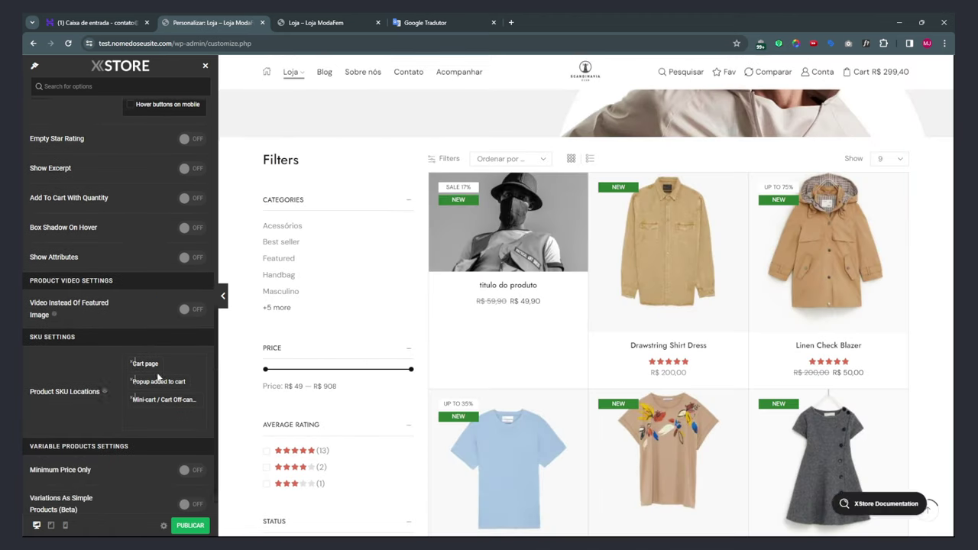
left_click(193, 305)
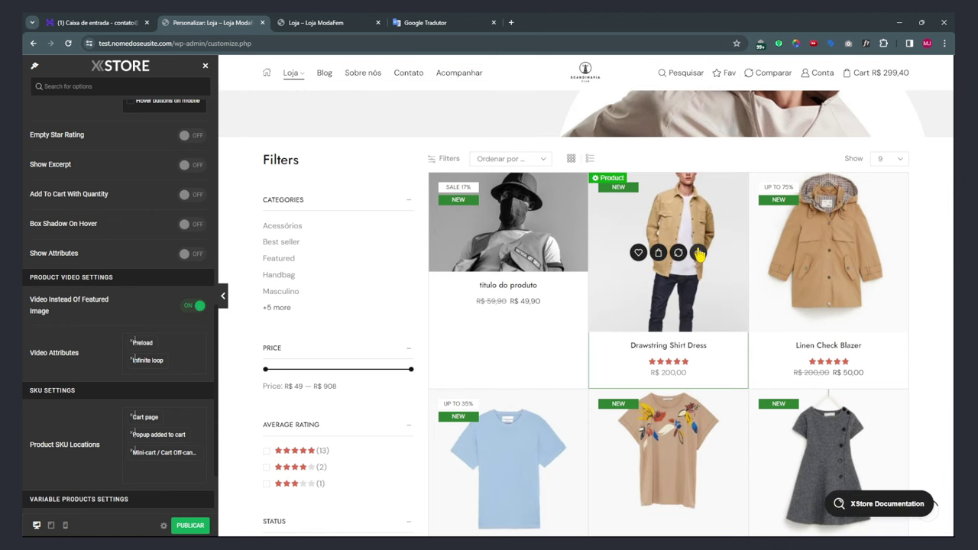
left_click(192, 306)
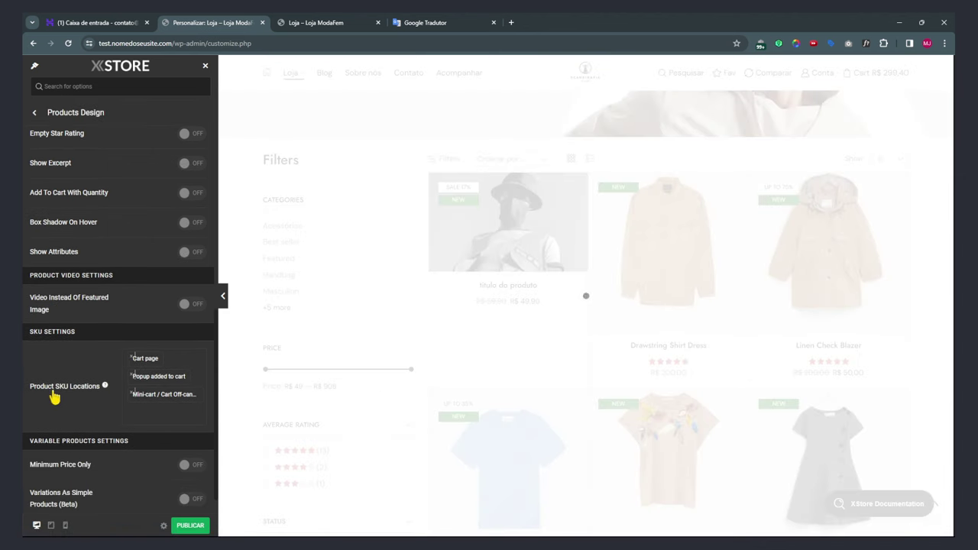
Remove the add-to-cart buttons from the product cards.
scroll(126, 314, "up", 5)
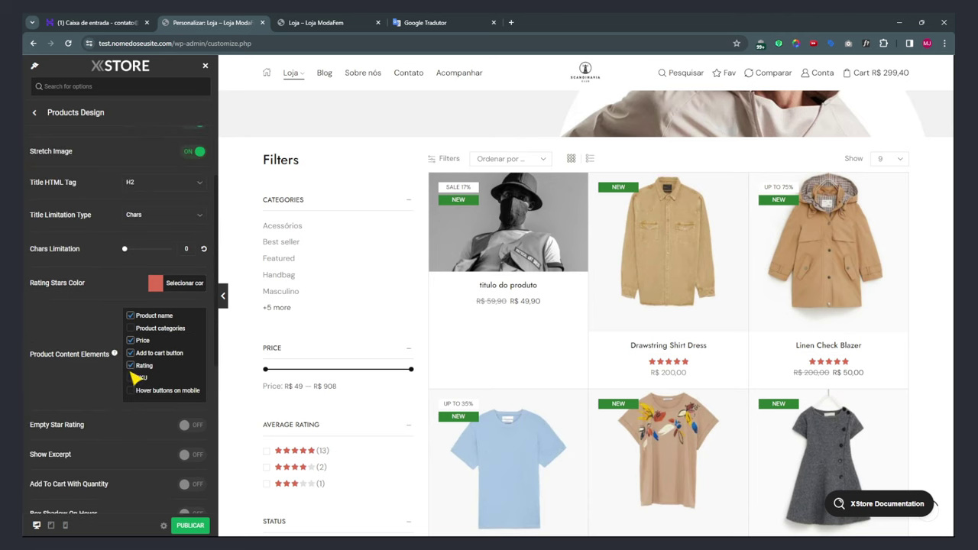
left_click(130, 354)
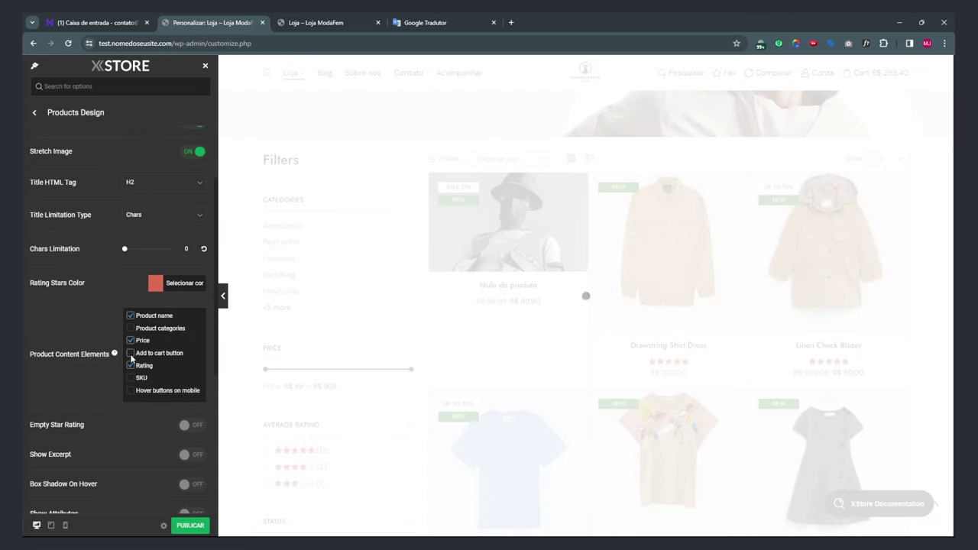
scroll(109, 343, "down", 4)
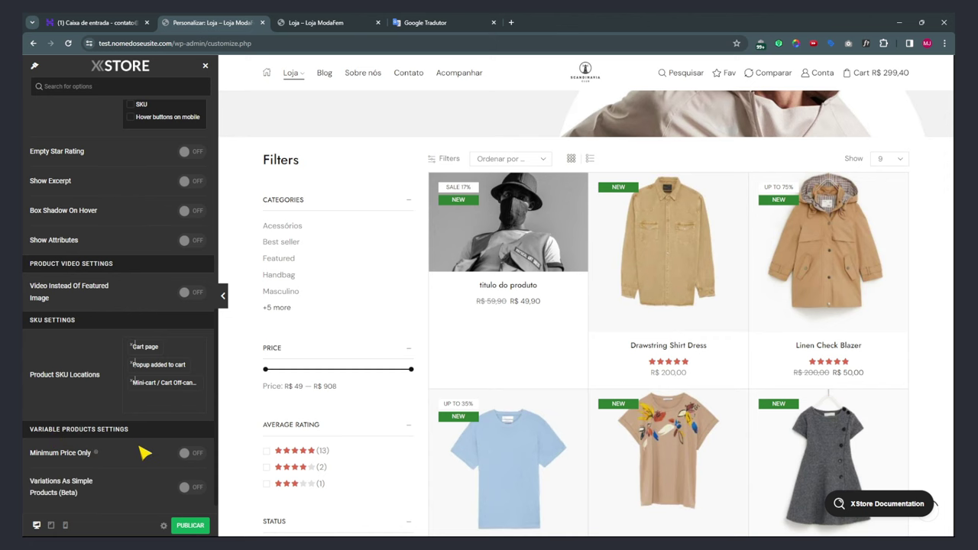
scroll(145, 484, "up", 10)
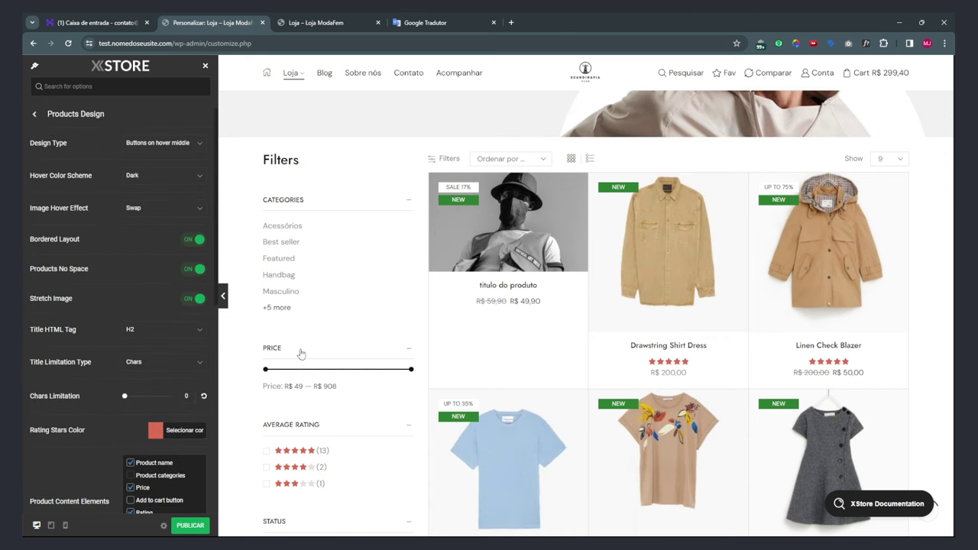
scroll(356, 366, "up", 3)
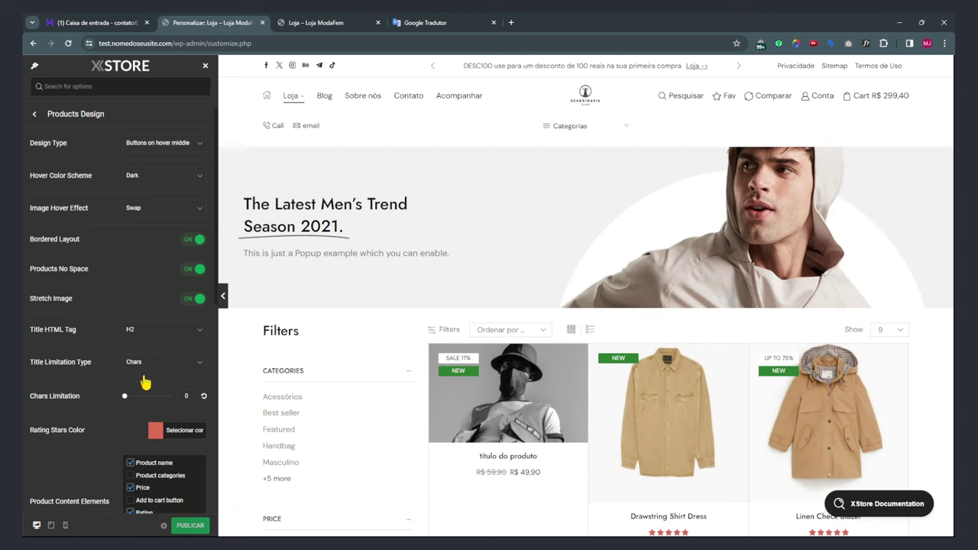
Toggle Catalog Mode on, review its Permission Restrictions Rules, then switch it back off.
left_click(36, 114)
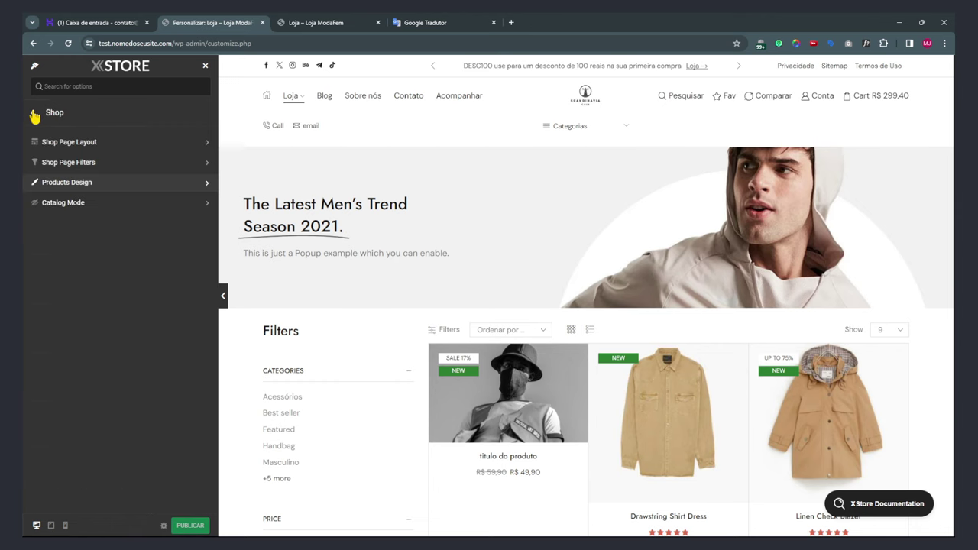
left_click(60, 208)
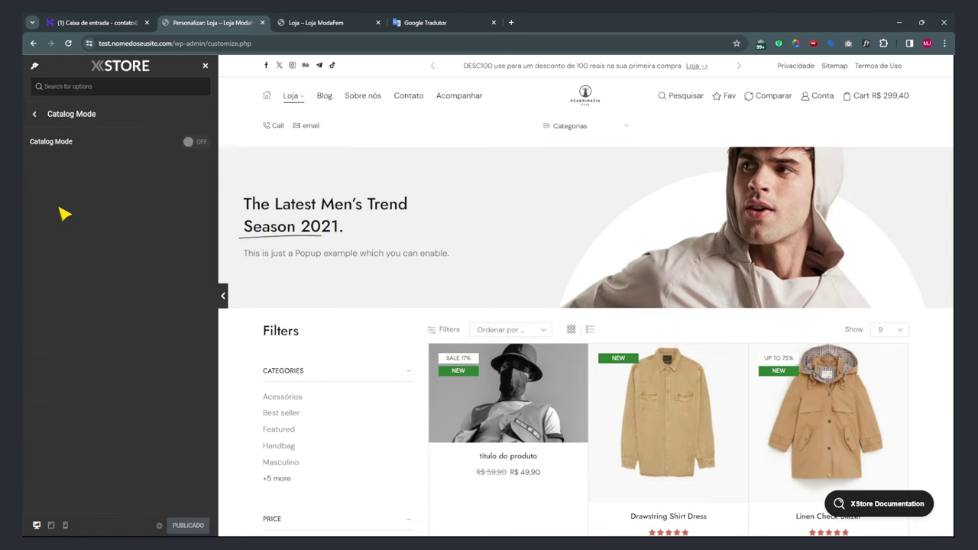
left_click(199, 143)
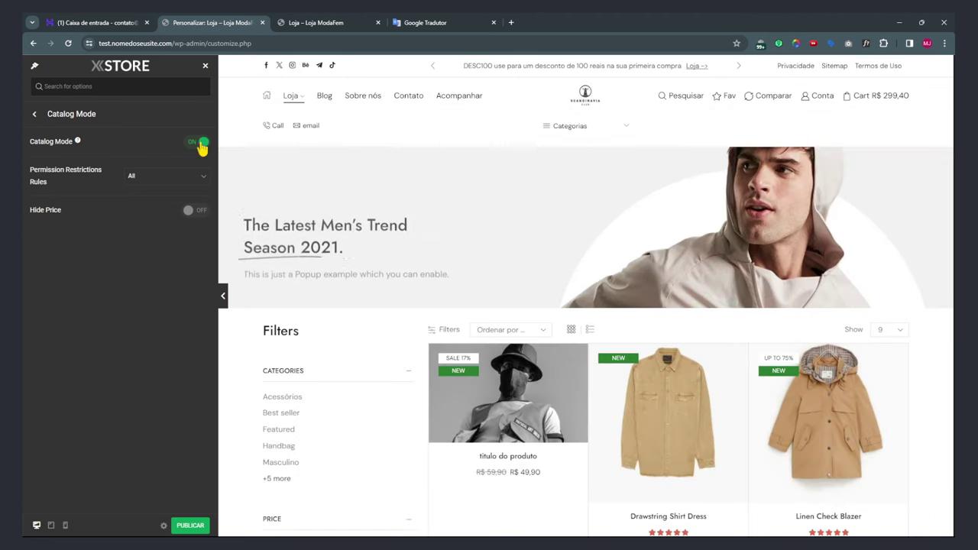
scroll(572, 389, "down", 8)
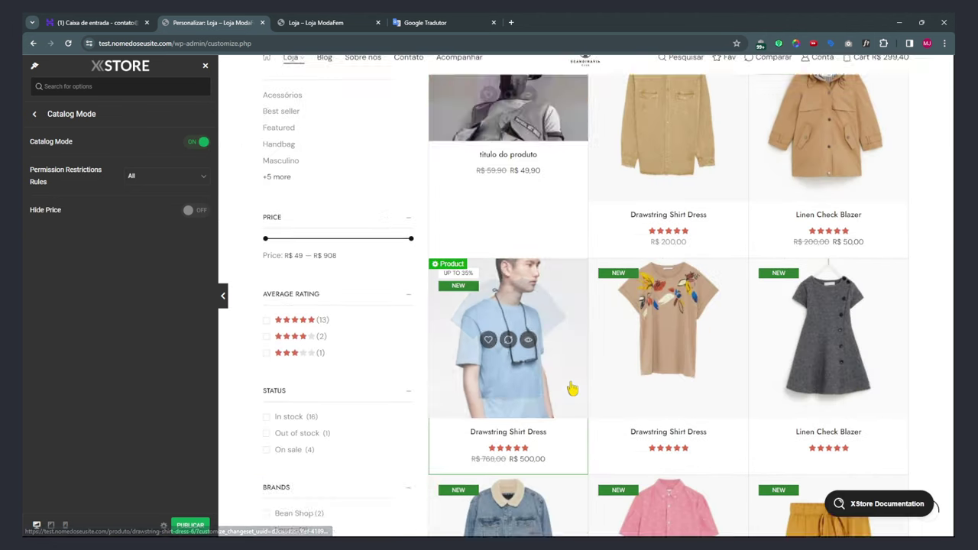
scroll(648, 306, "down", 3)
scroll(648, 306, "up", 9)
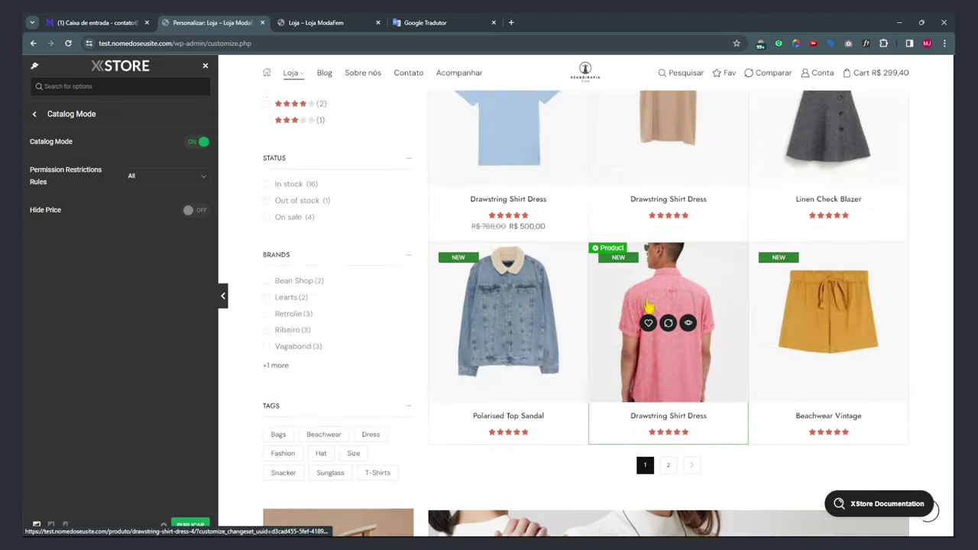
left_click(163, 185)
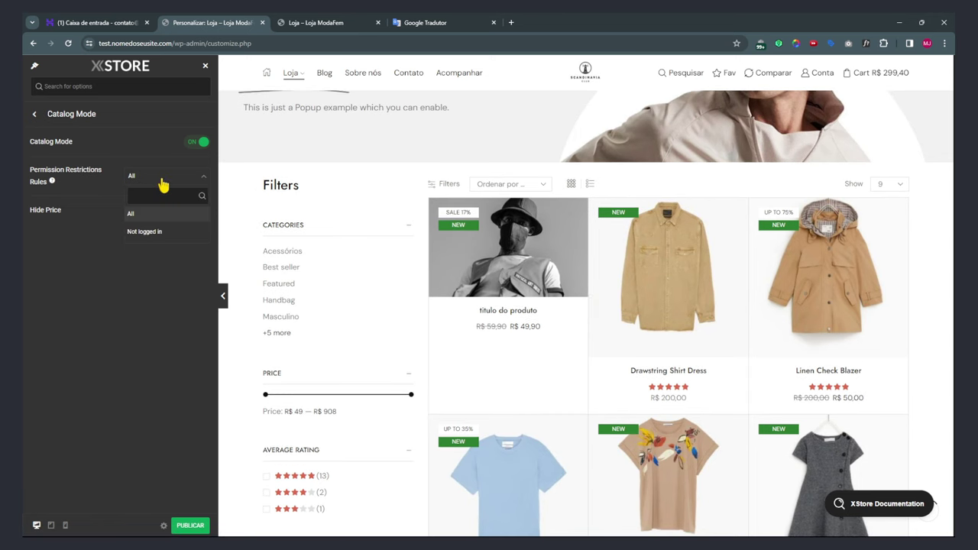
left_click(163, 185)
left_click(196, 142)
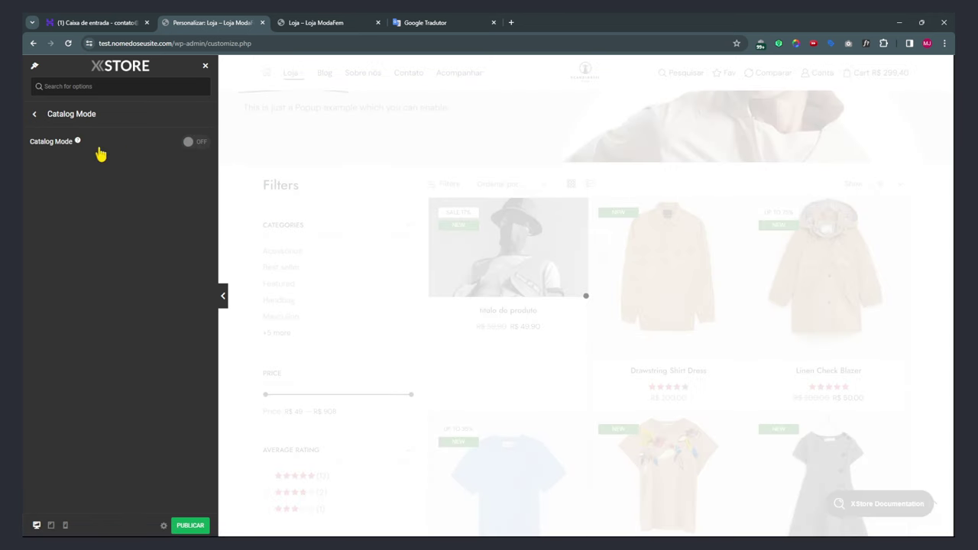
left_click(34, 115)
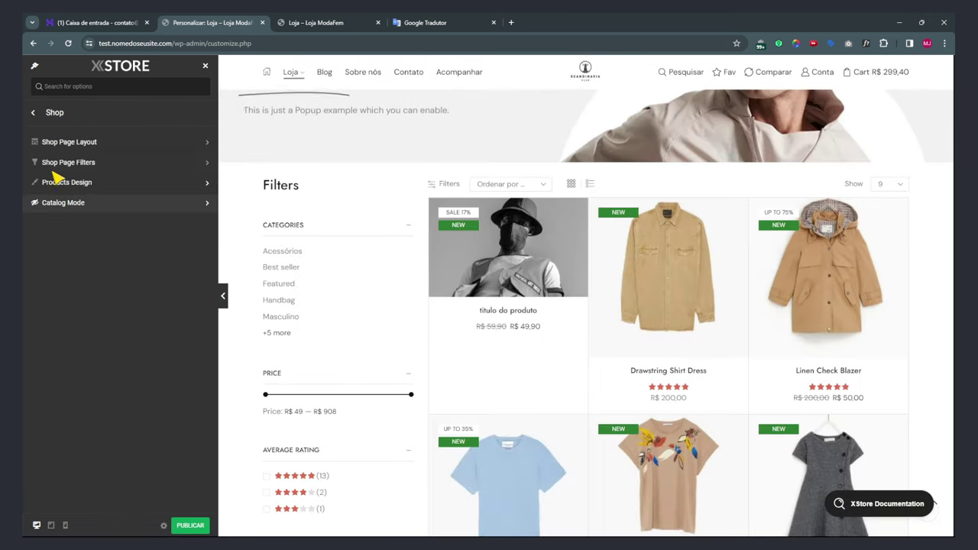
Open Shop Elements and view the Categories display settings.
left_click(34, 113)
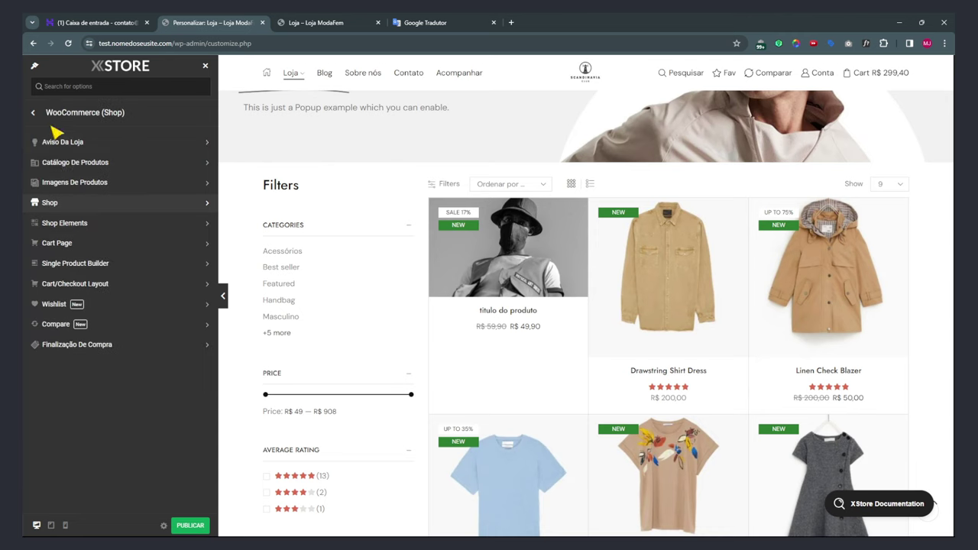
left_click(67, 223)
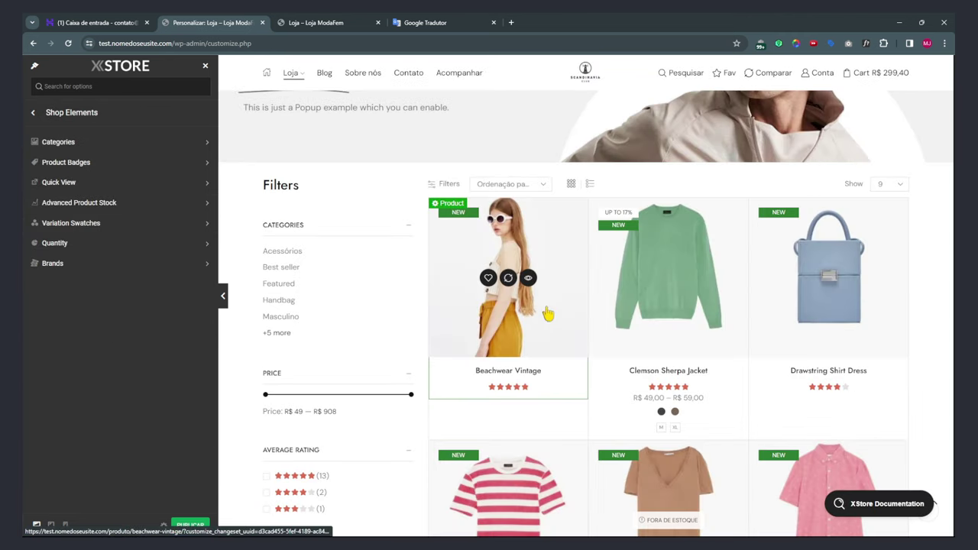
left_click(109, 147)
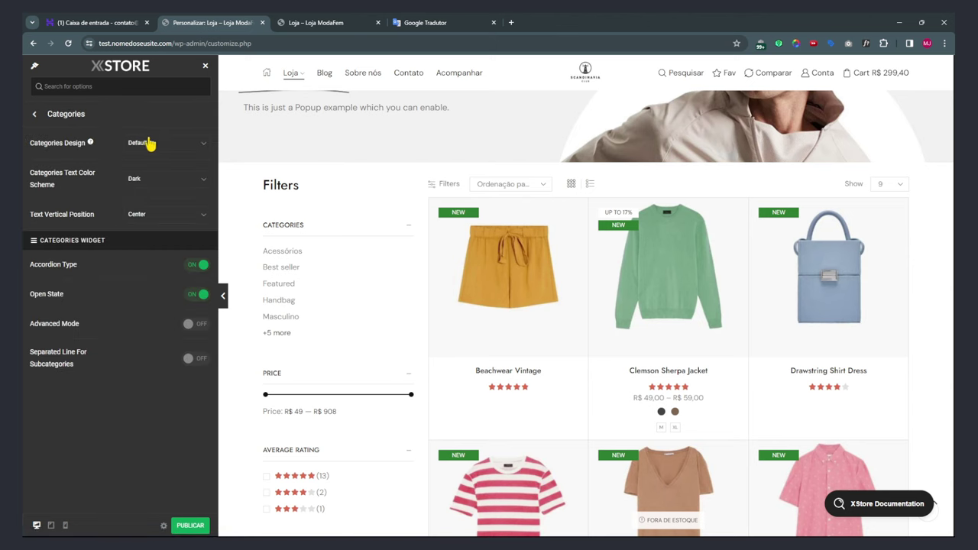
key("Escape")
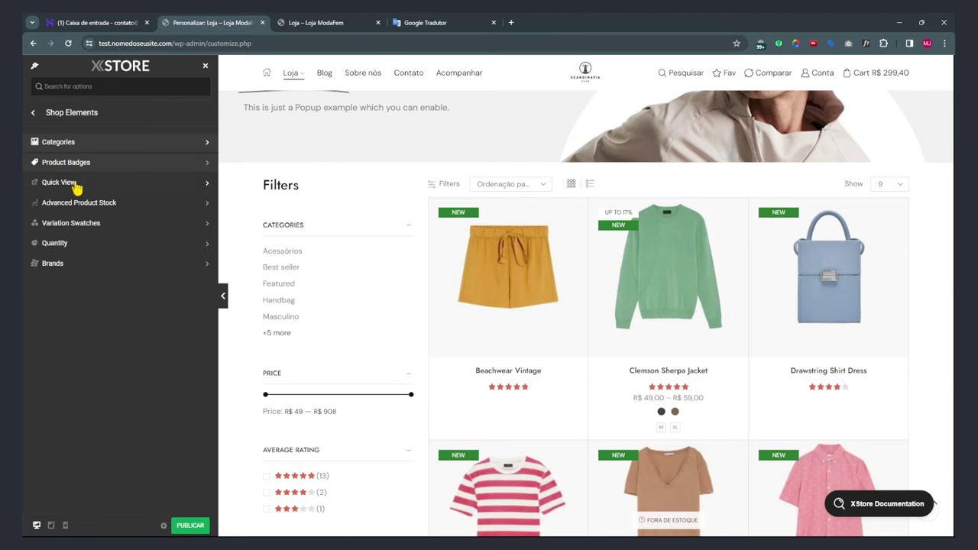
Preview the Beachwear Vintage quick view, then close it and return to Shop Elements.
left_click(77, 186)
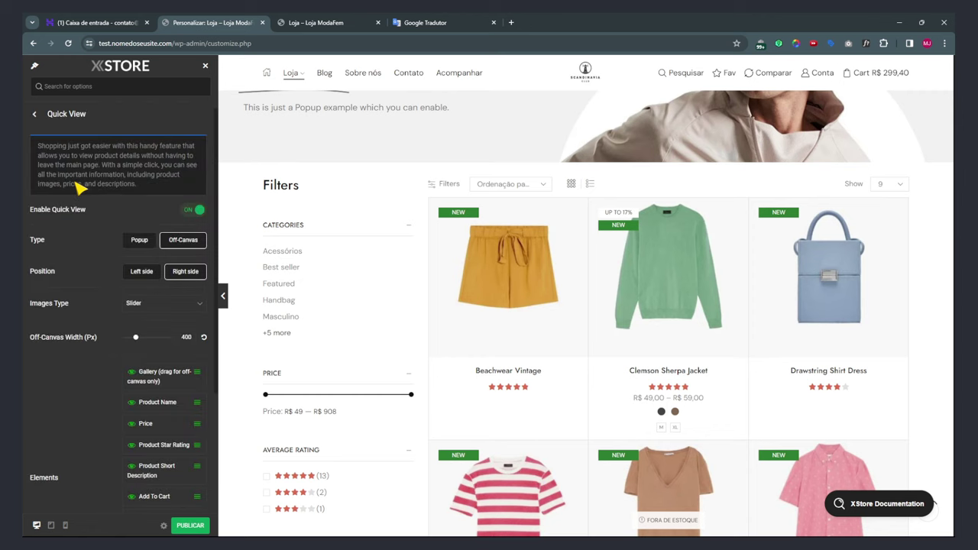
scroll(107, 232, "down", 2)
mouse_move(529, 281)
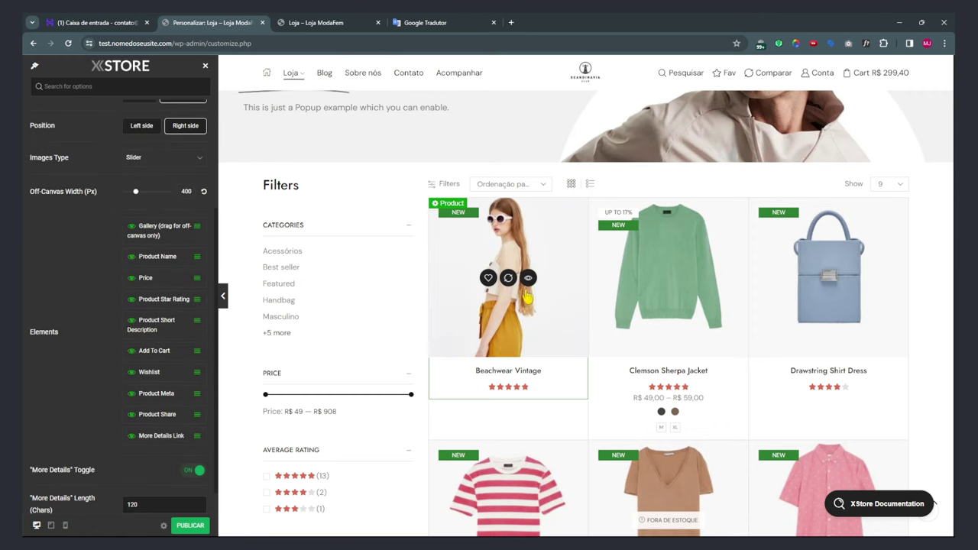
left_click(528, 279)
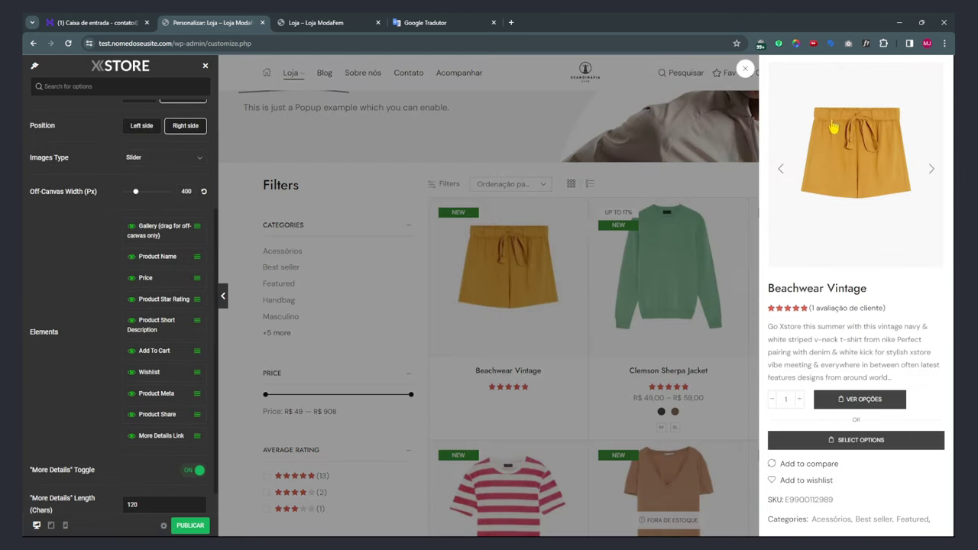
scroll(153, 258, "down", 1)
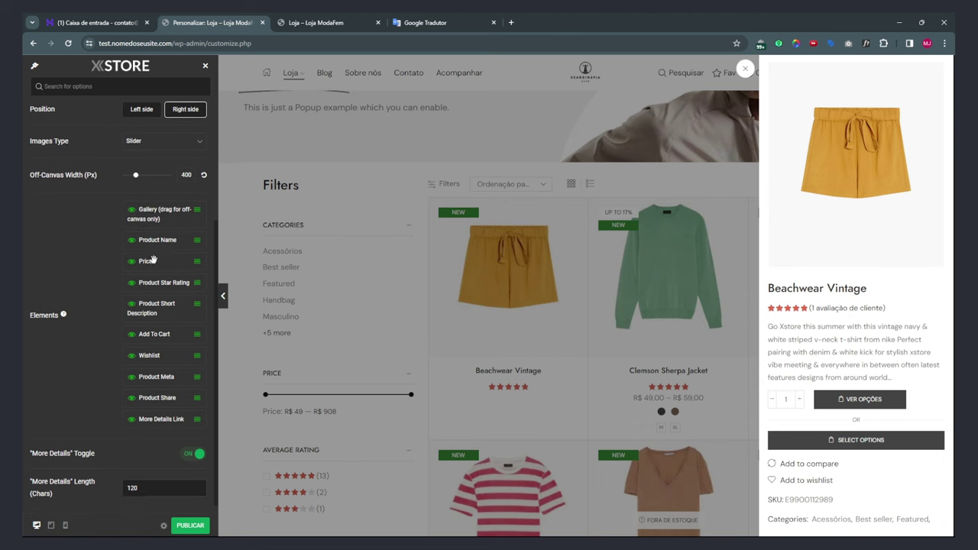
scroll(118, 218, "up", 4)
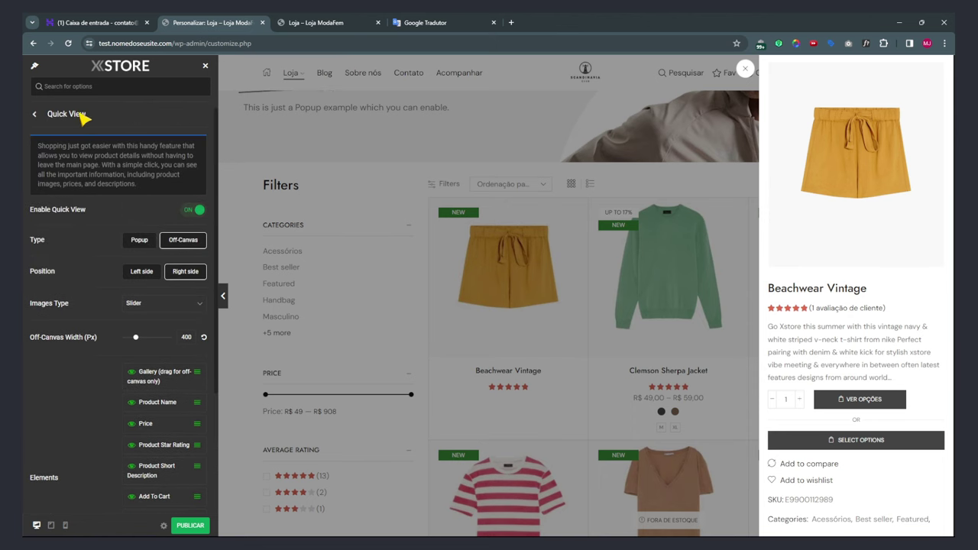
left_click(42, 115)
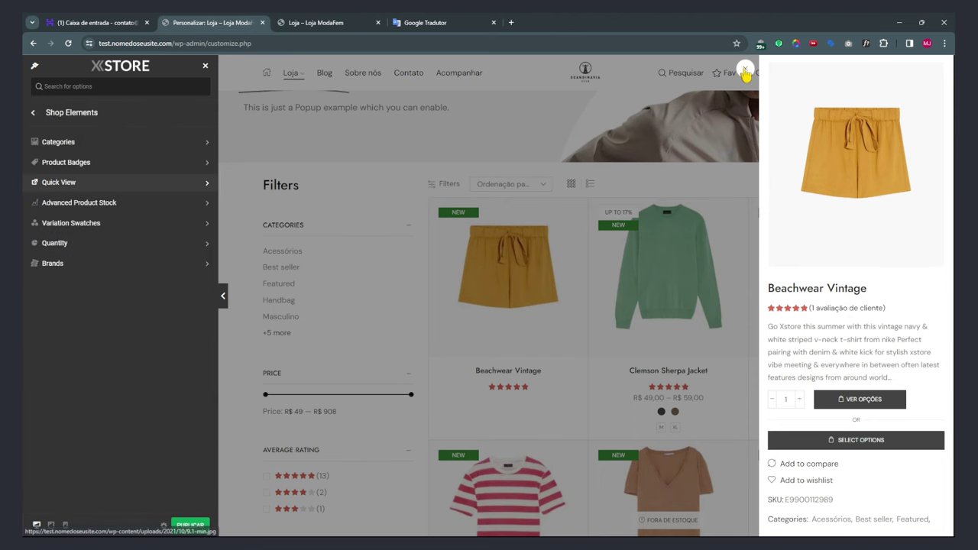
left_click(745, 68)
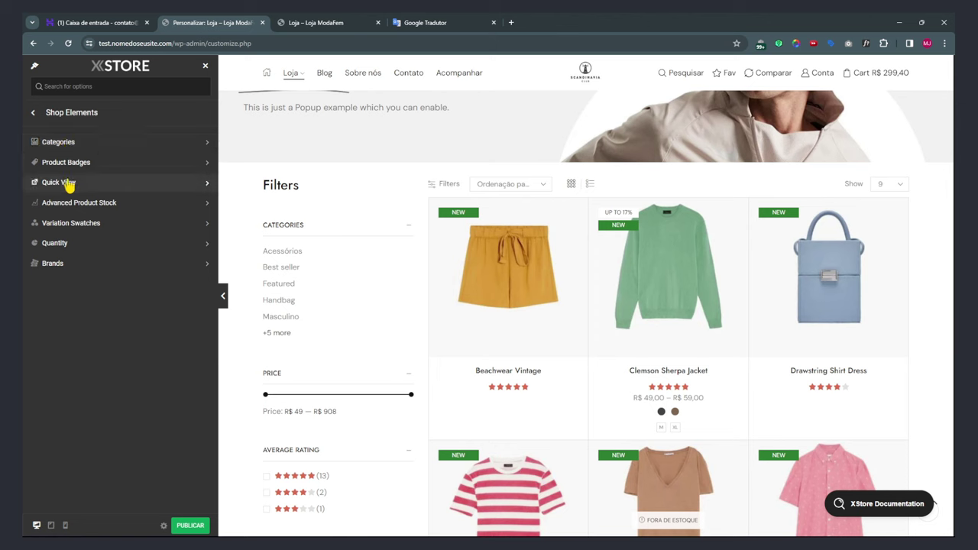
Set the Sale label text to Promo and turn on the HOT product label.
left_click(82, 165)
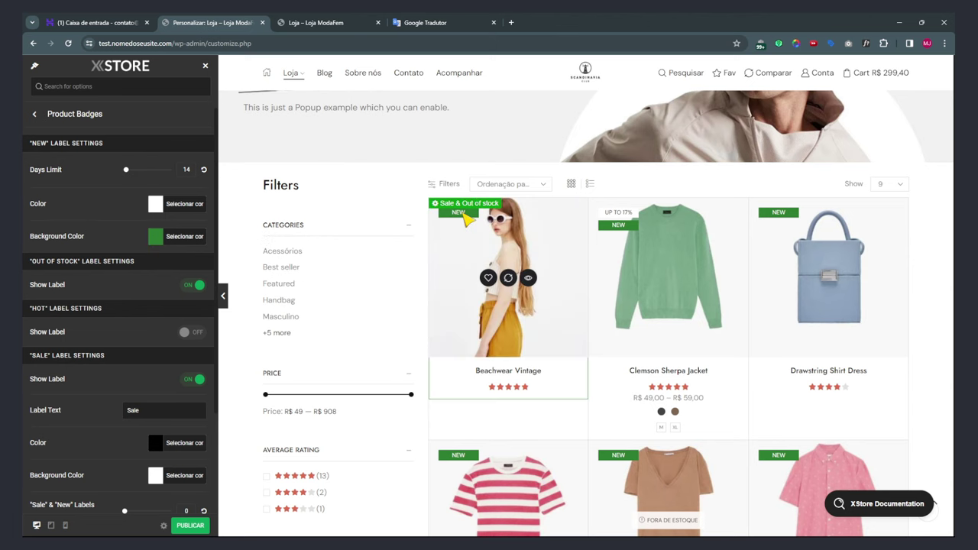
double_click(132, 410)
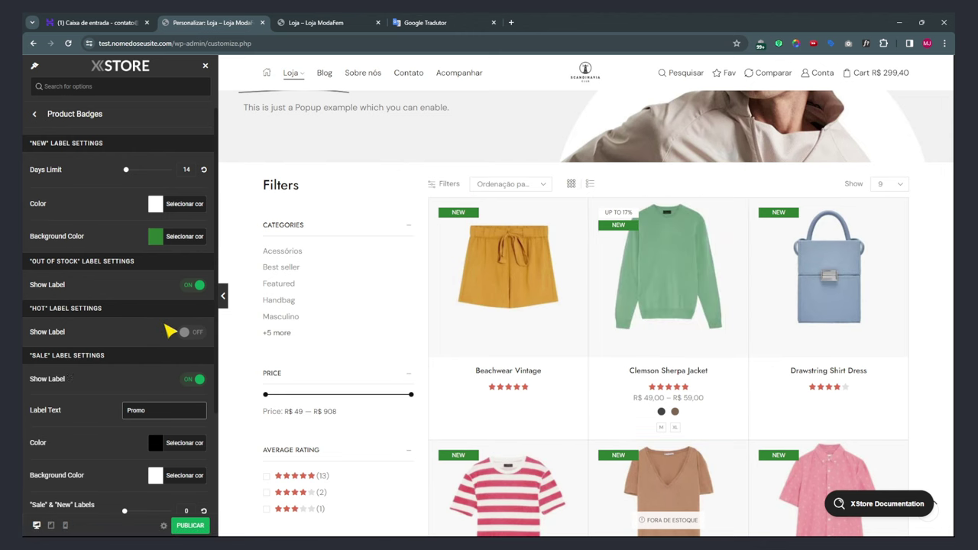
left_click(199, 333)
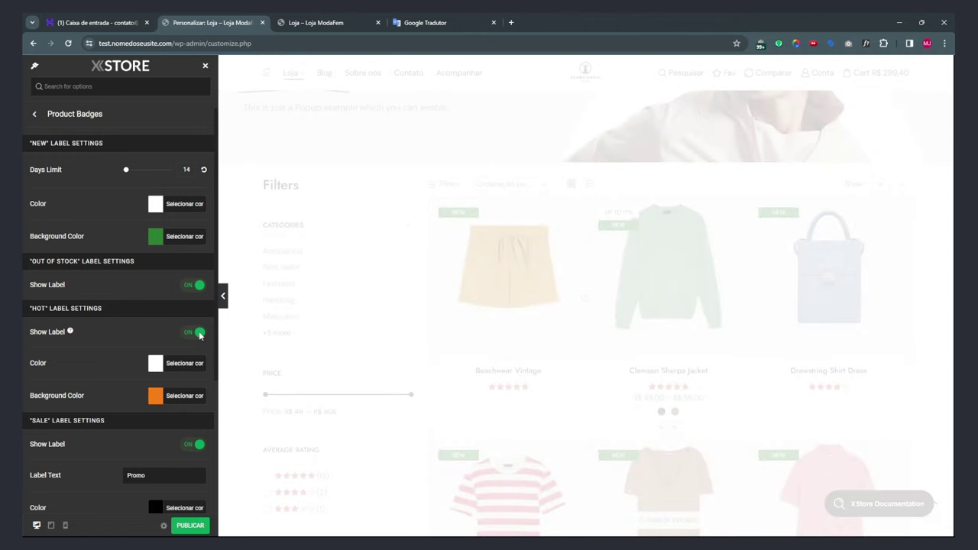
Reload the live shop page to confirm the PROMO sale badge.
scroll(612, 317, "down", 3)
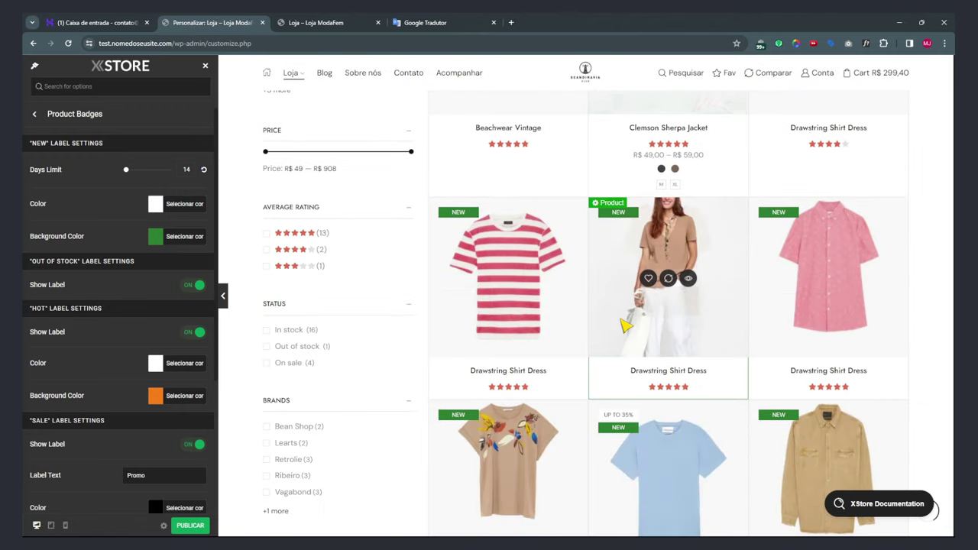
scroll(608, 393, "up", 2)
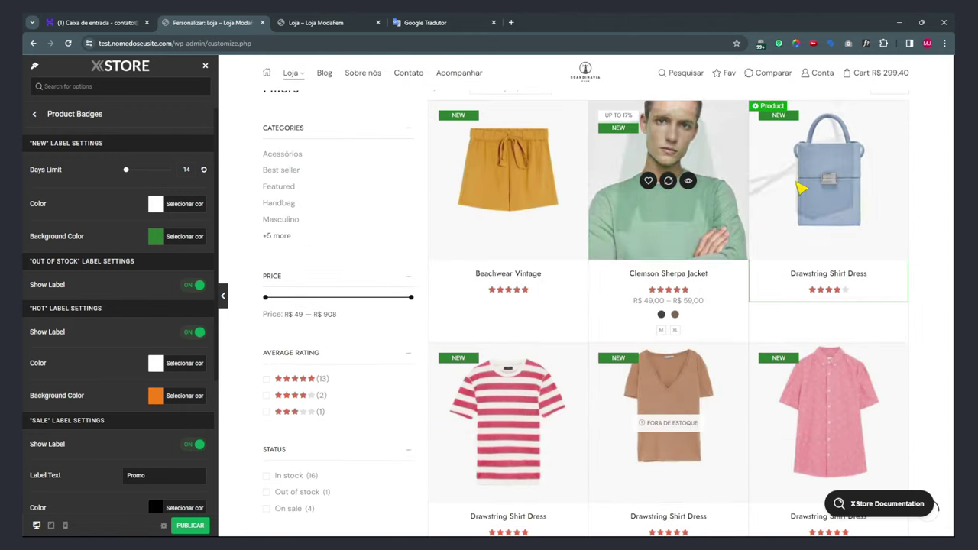
scroll(800, 187, "up", 2)
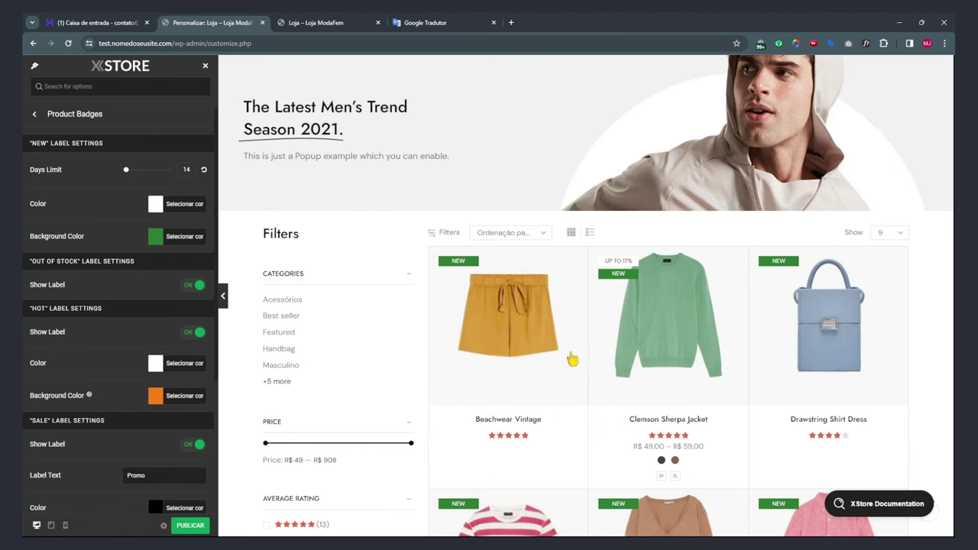
scroll(687, 341, "down", 5)
scroll(795, 229, "down", 3)
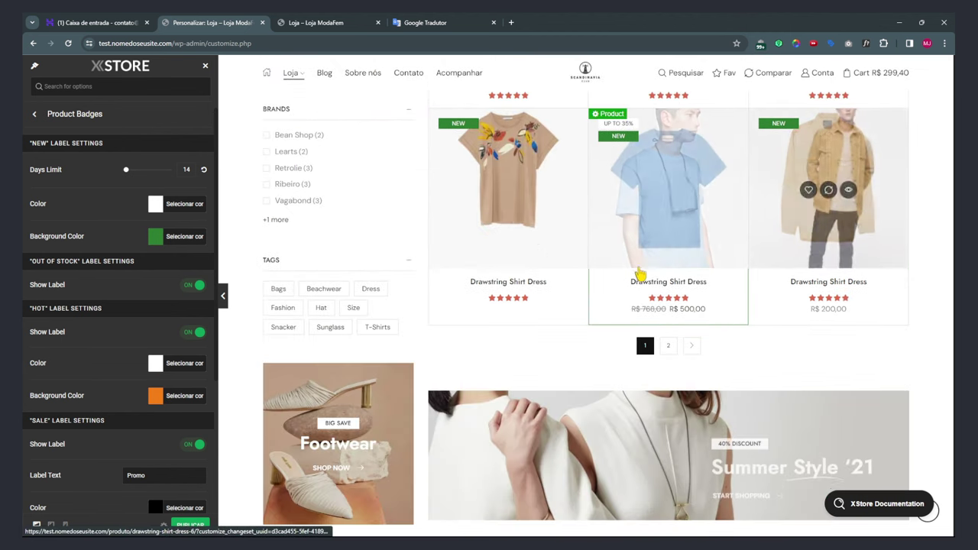
scroll(680, 206, "up", 2)
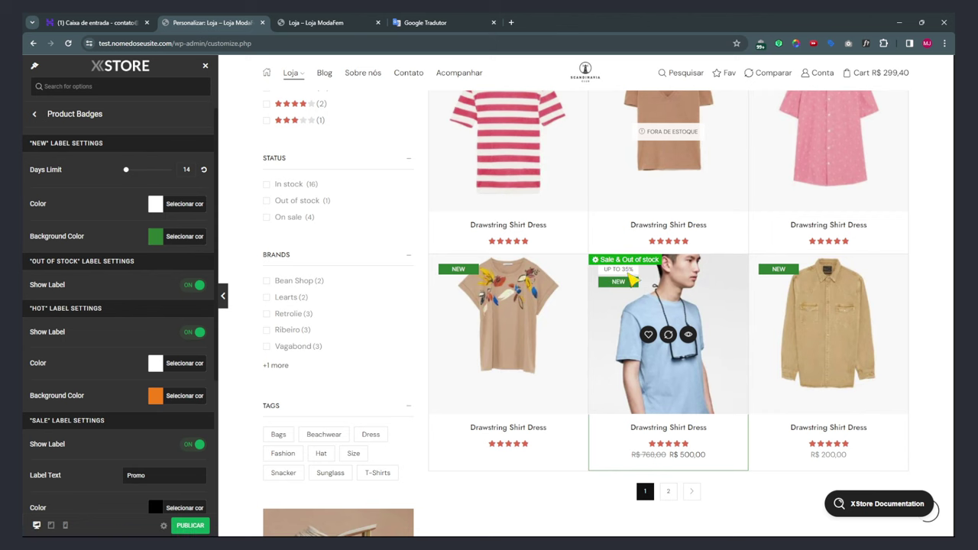
scroll(603, 293, "up", 5)
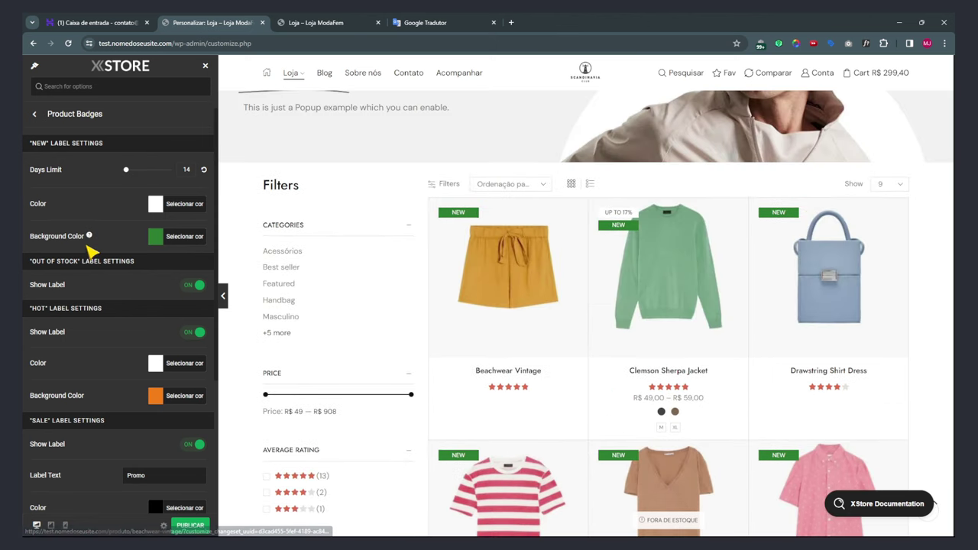
scroll(141, 417, "down", 3)
left_click(269, 25)
key("F5")
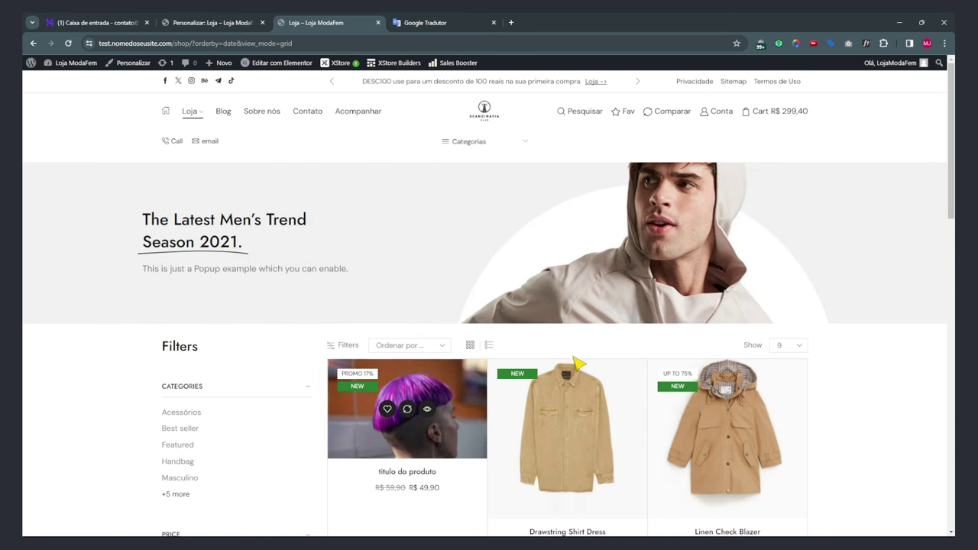
Go back to the Customizer's Product Badges panel and scroll through its NEW, HOT and SALE settings.
scroll(690, 294, "down", 5)
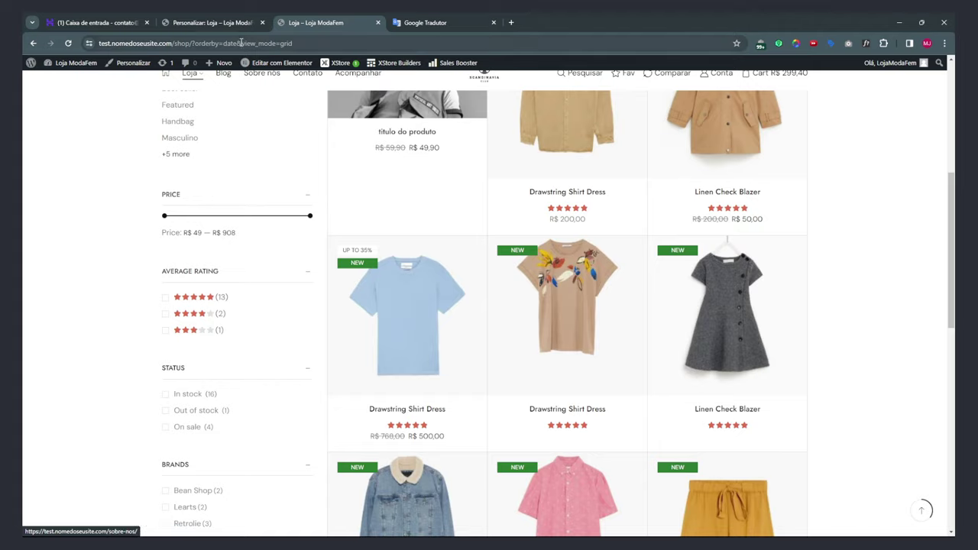
left_click(233, 27)
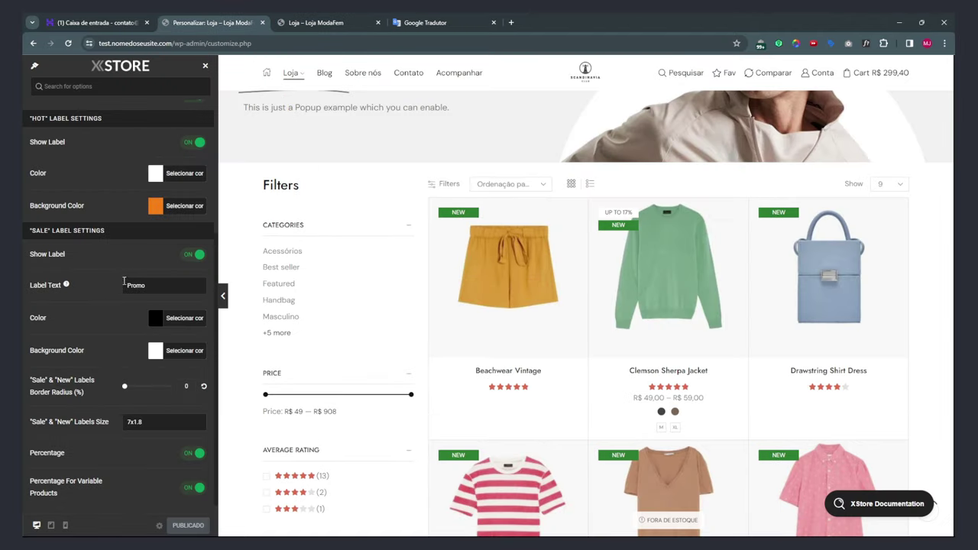
scroll(48, 301, "up", 2)
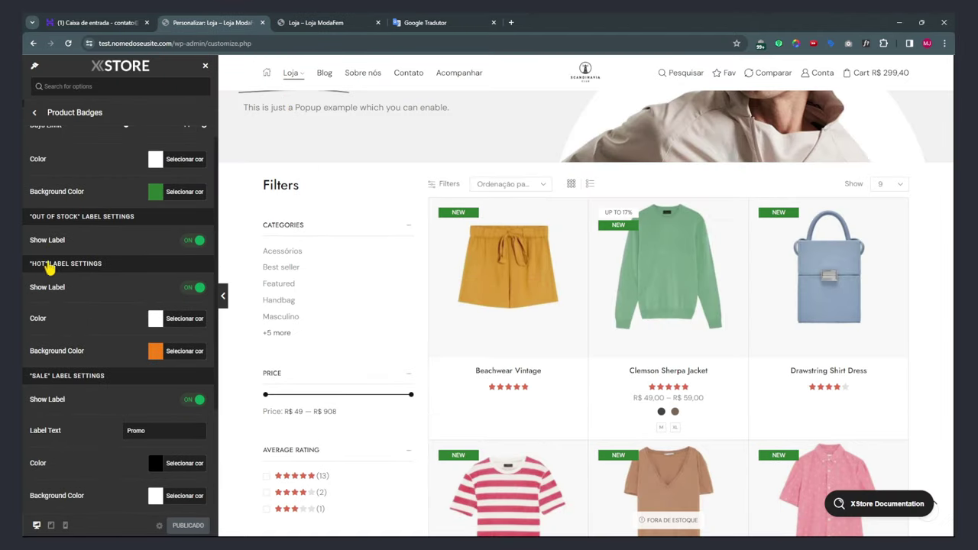
scroll(50, 245, "up", 1)
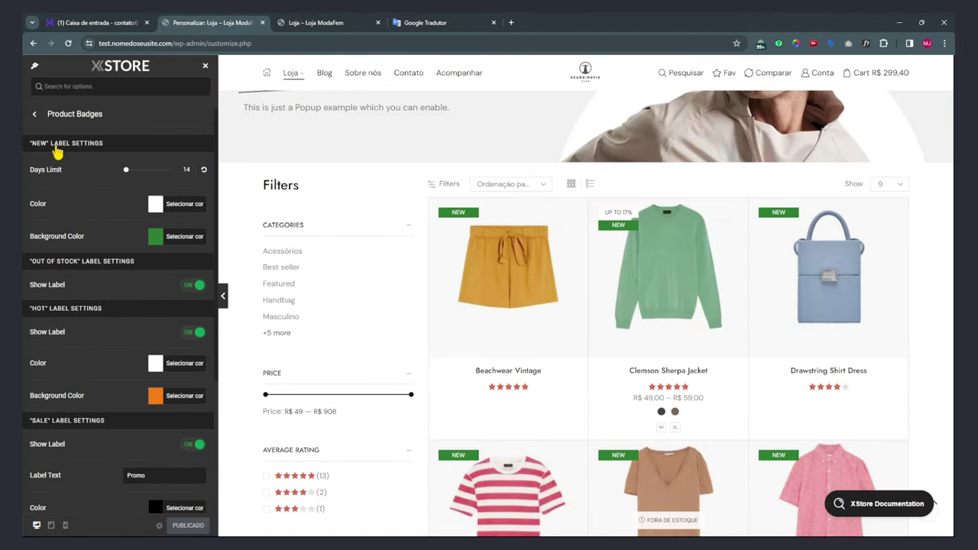
scroll(54, 288, "down", 3)
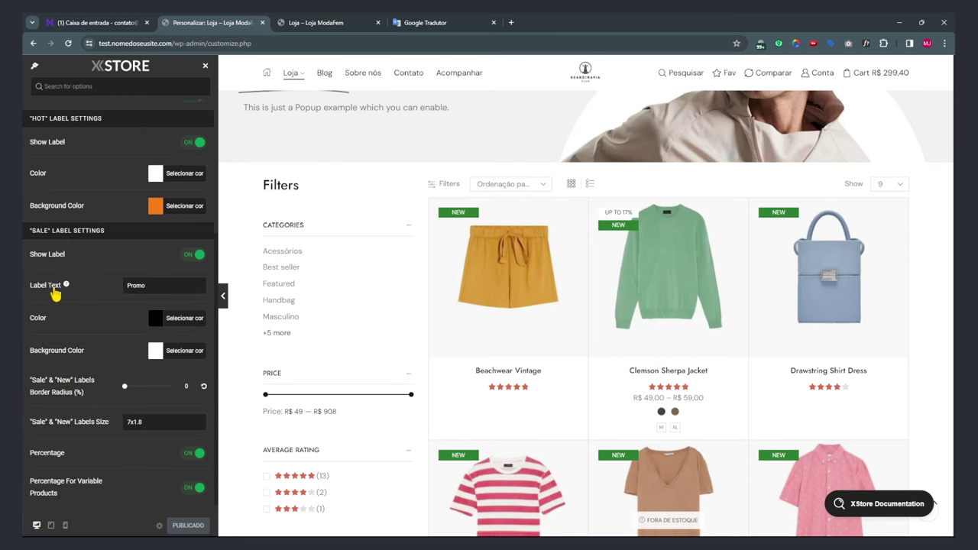
scroll(53, 290, "up", 3)
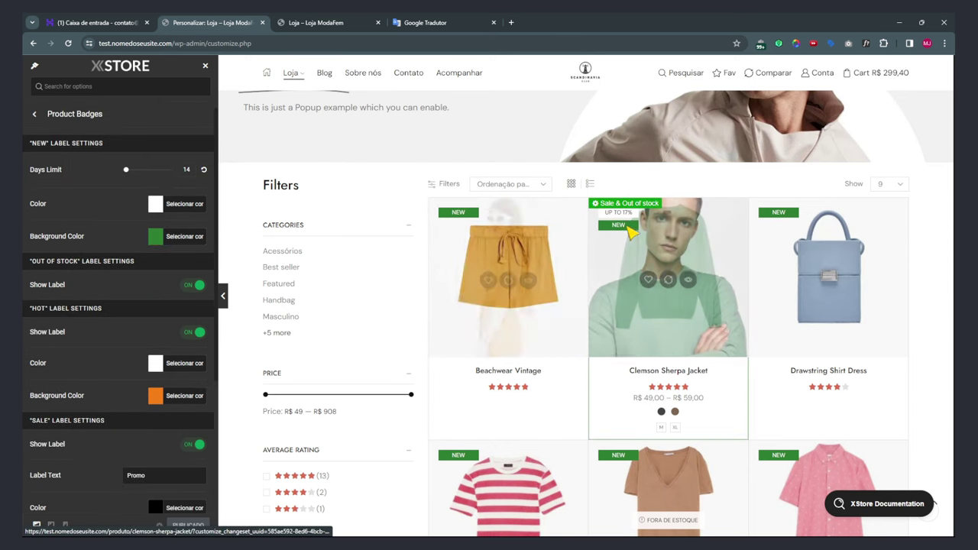
Briefly revisit Product Badges and Quick View, then toggle Enable Advanced Stock in Advanced Product Stock.
left_click(37, 115)
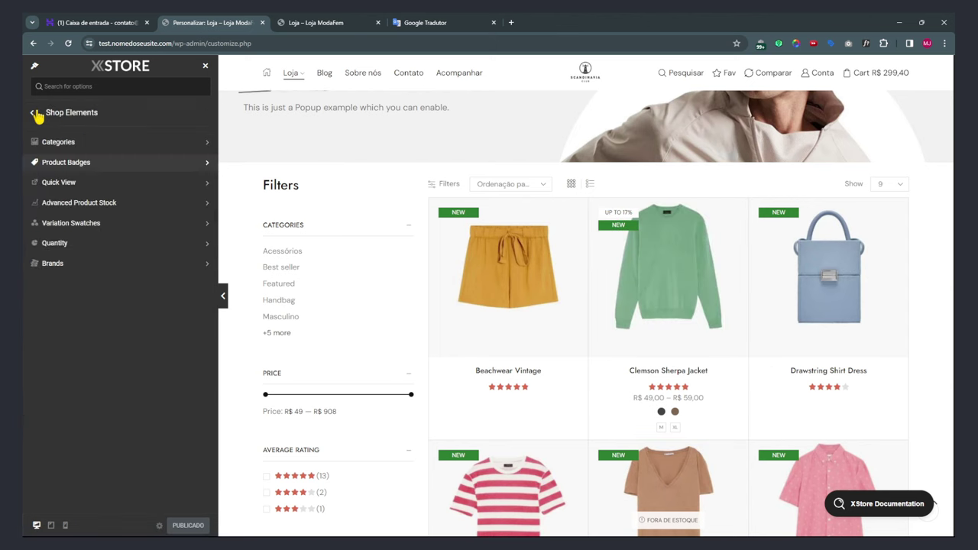
scroll(633, 371, "down", 5)
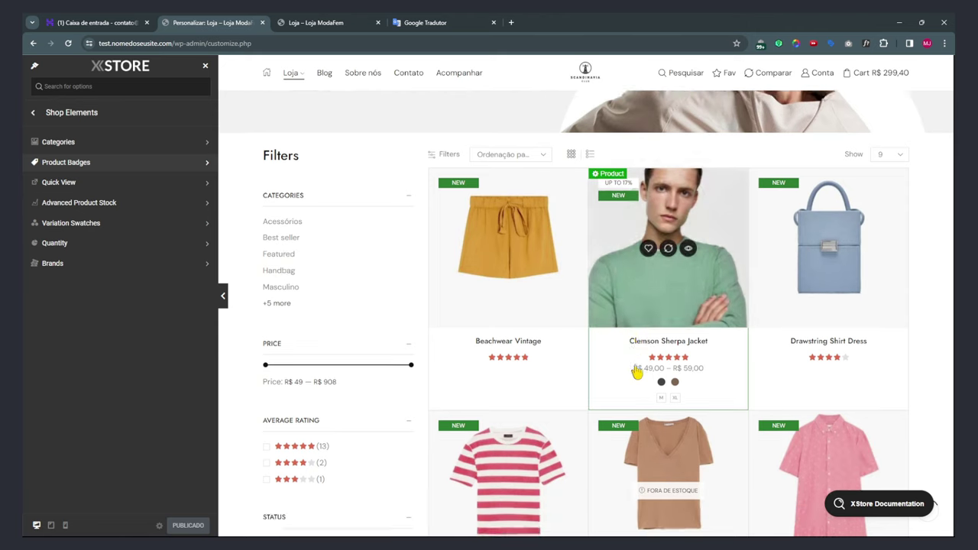
scroll(629, 323, "up", 5)
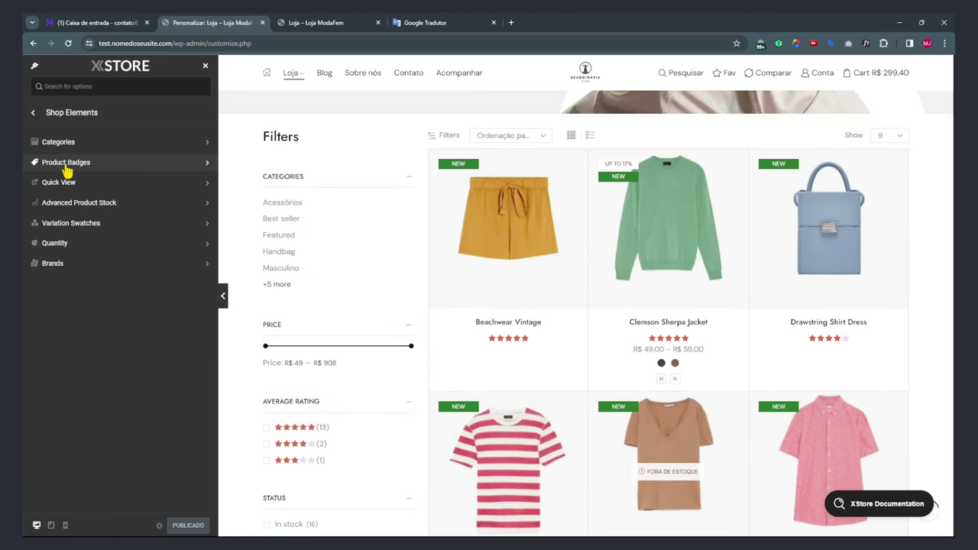
left_click(65, 163)
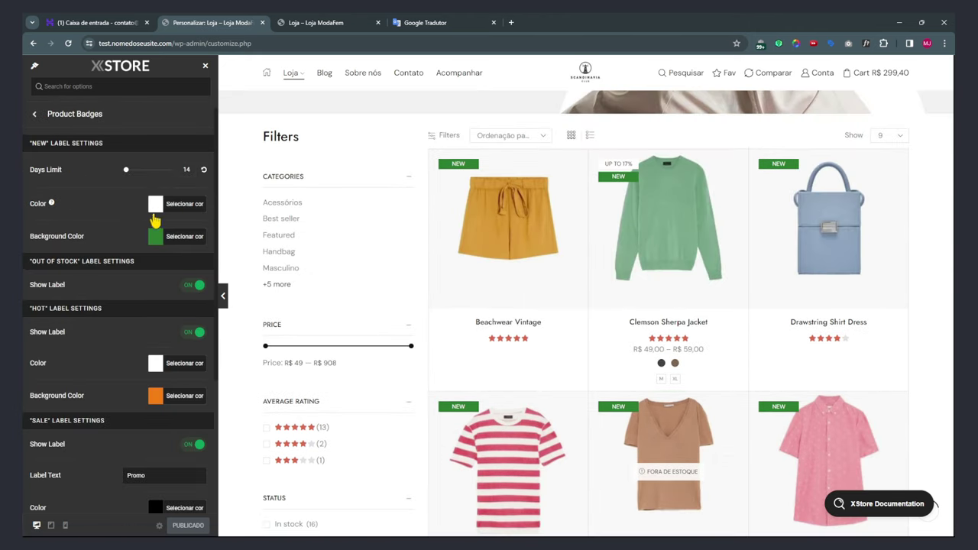
left_click(35, 117)
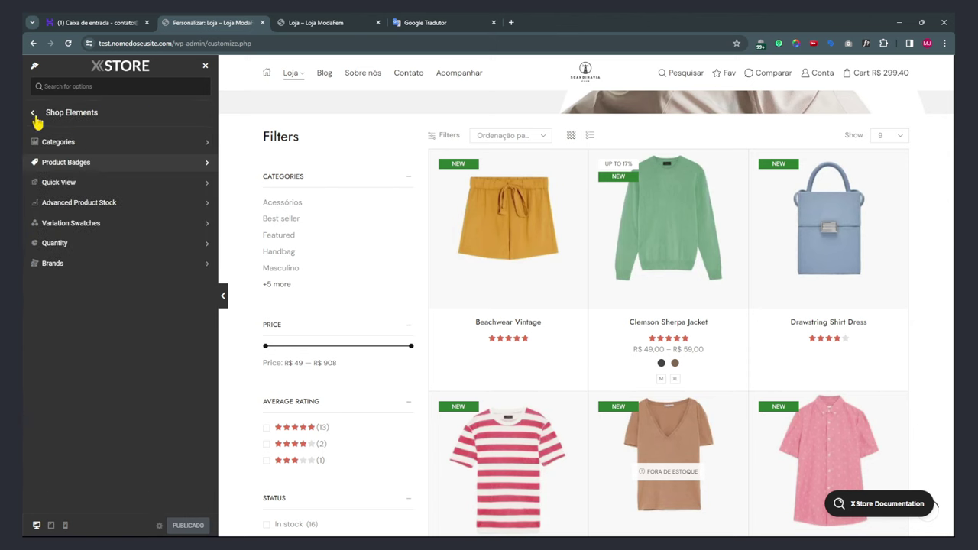
left_click(61, 183)
left_click(35, 116)
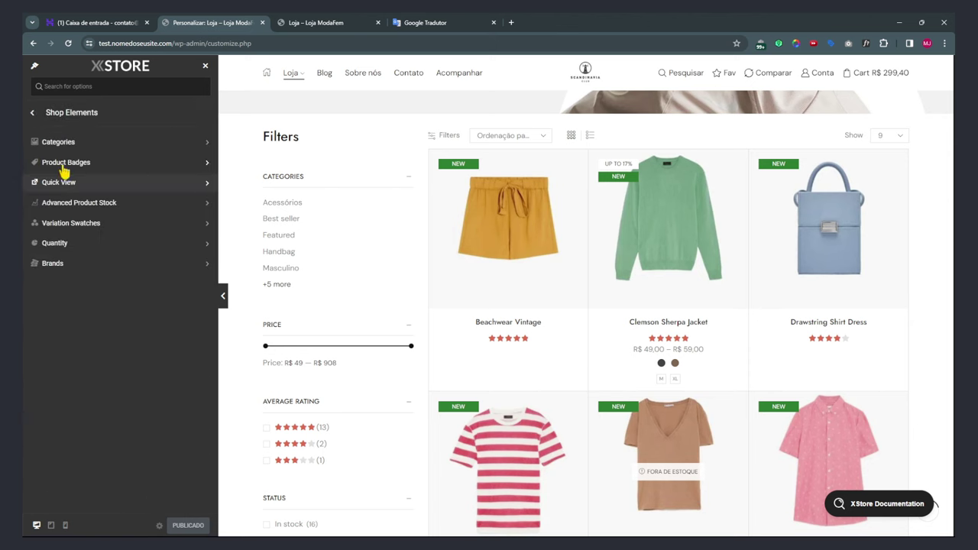
left_click(72, 205)
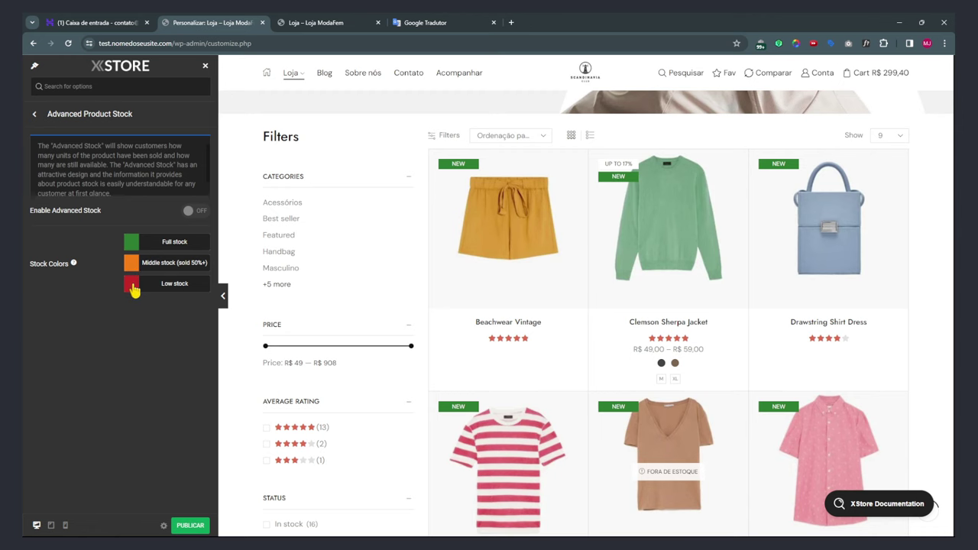
left_click(191, 212)
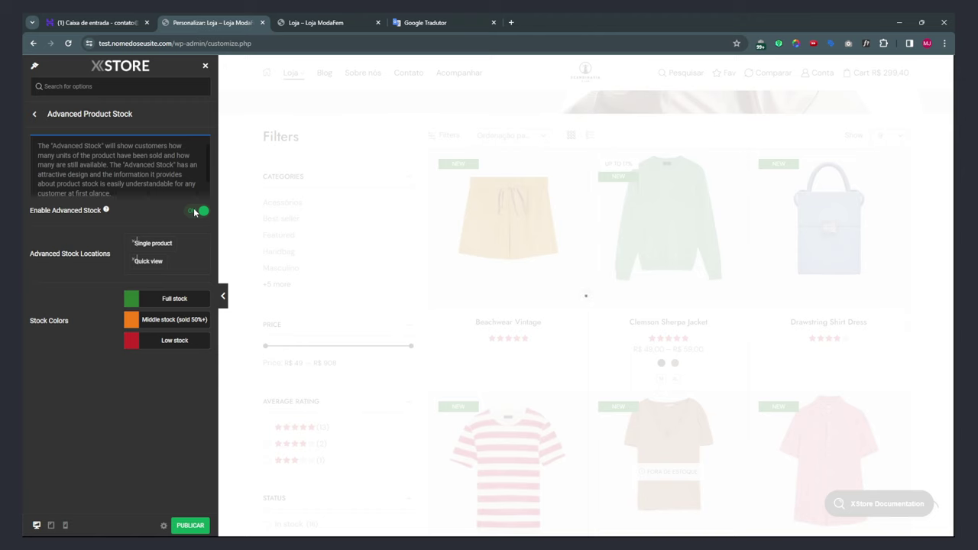
Open the Variation Swatches settings and preview the Clemson Sherpa Jacket page.
left_click(35, 114)
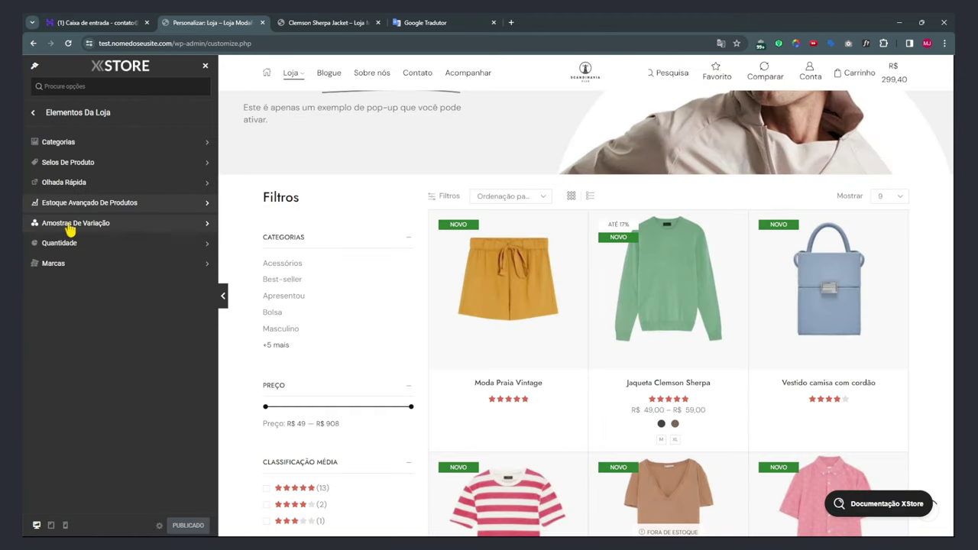
left_click(70, 224)
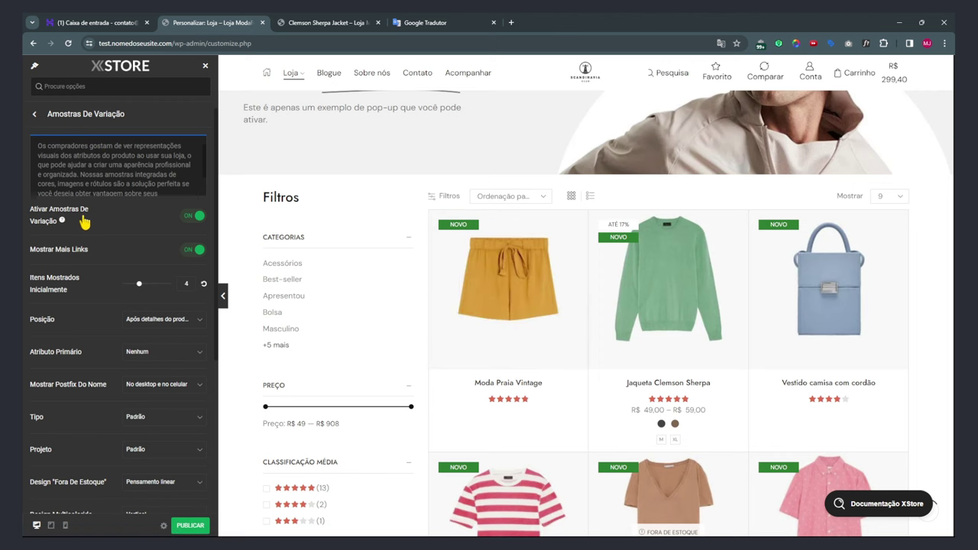
left_click(617, 279)
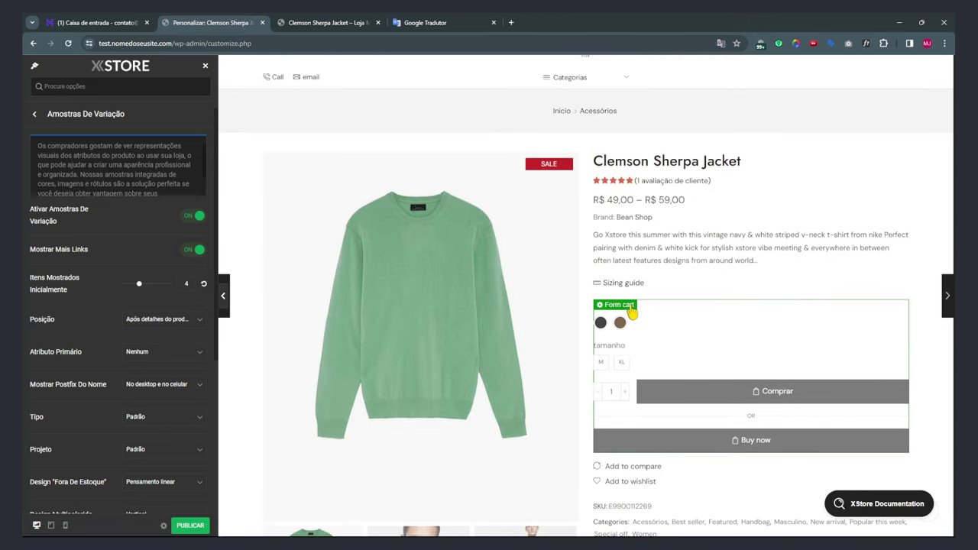
Switch Ativar Amostras De Variação off for the product page.
scroll(631, 310, "down", 2)
mouse_move(64, 223)
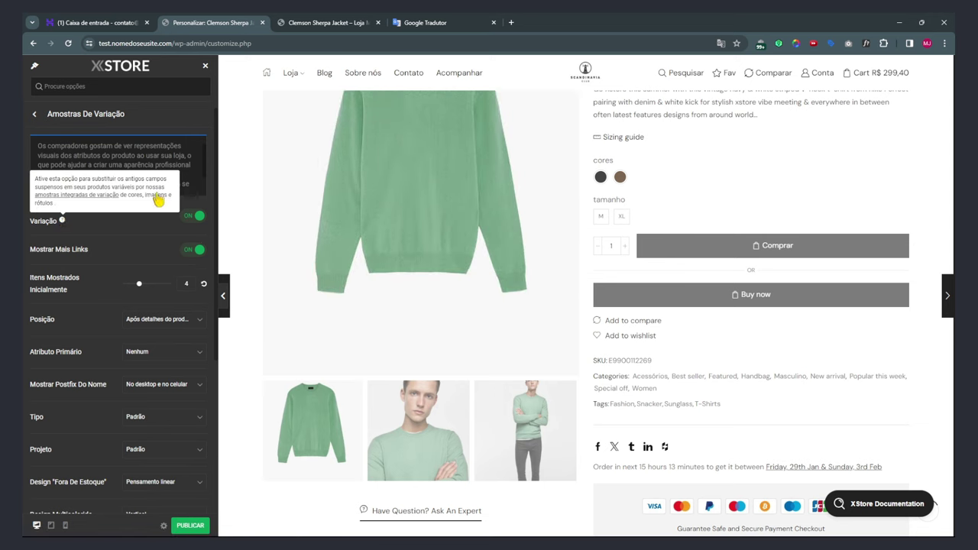
scroll(648, 262, "up", 2)
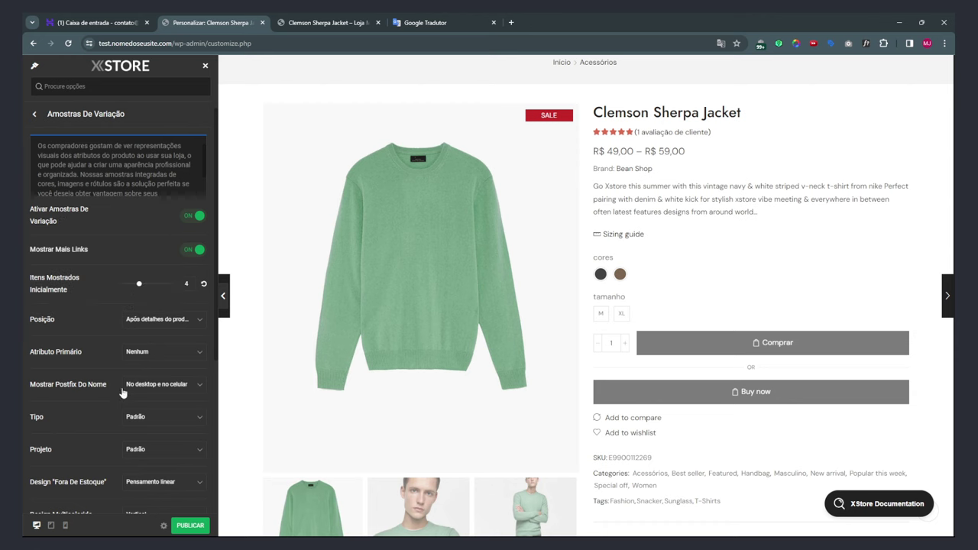
scroll(122, 392, "down", 3)
scroll(86, 327, "down", 1)
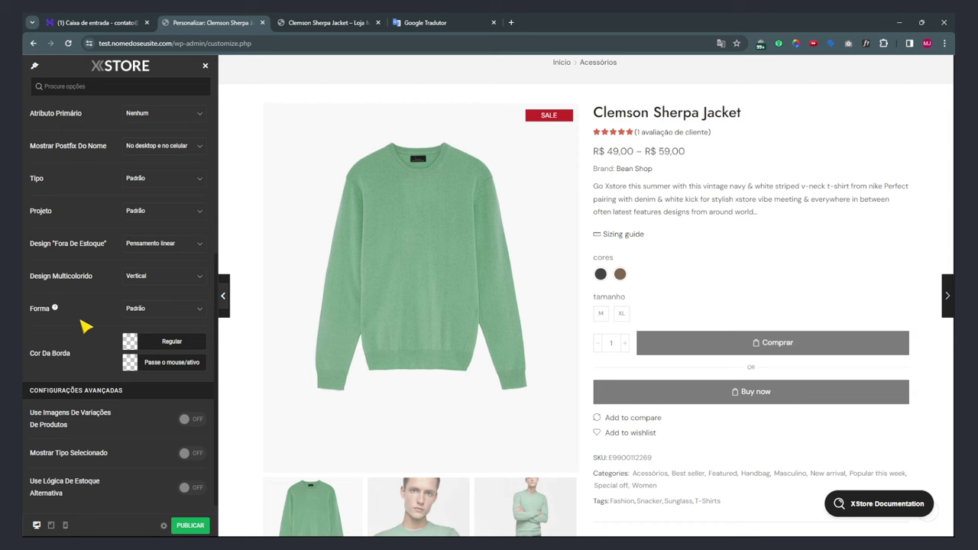
scroll(64, 373, "up", 4)
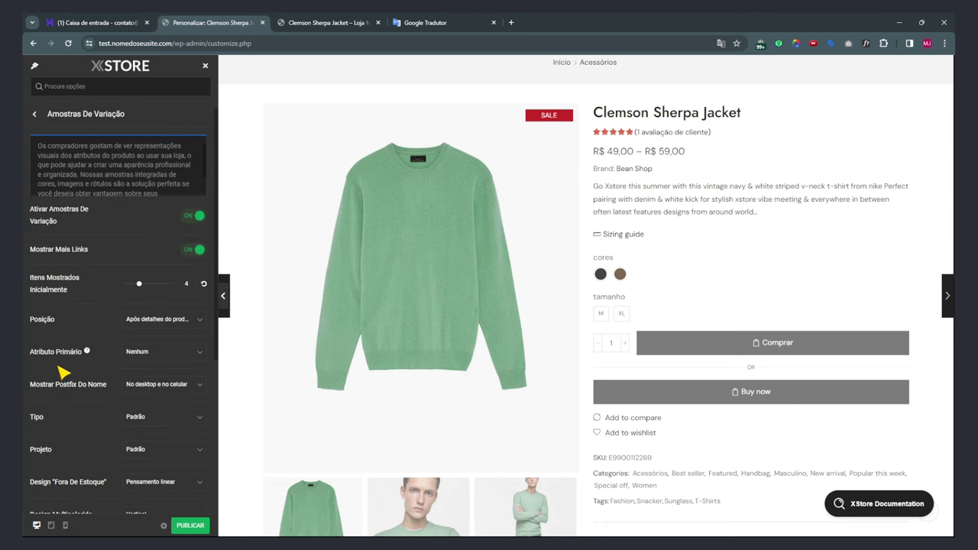
left_click(196, 217)
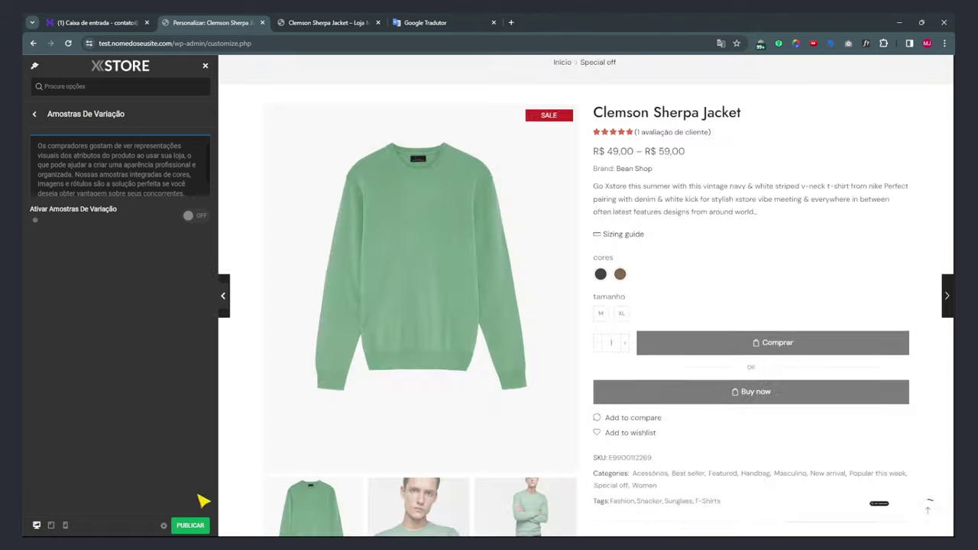
Reload the live Clemson Sherpa Jacket page and check its colour and size dropdowns.
left_click(315, 22)
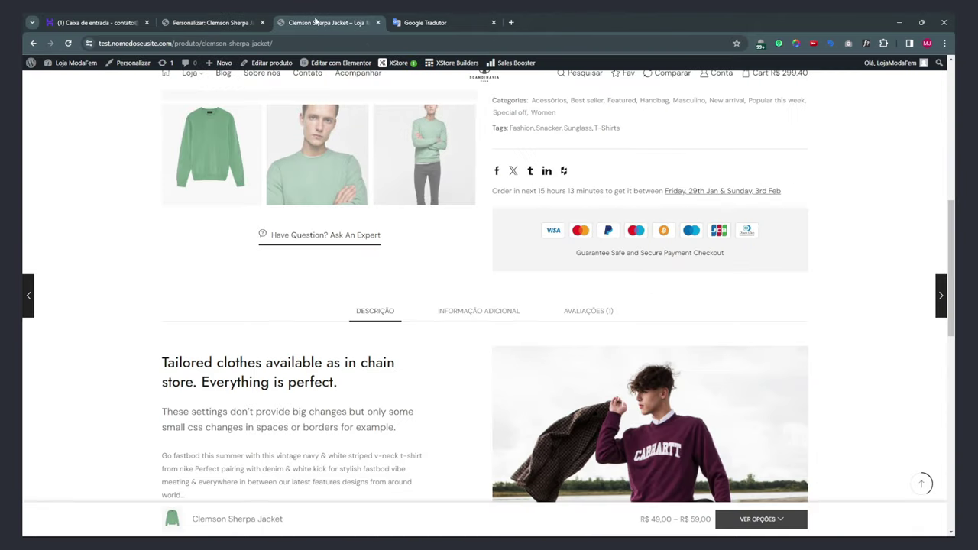
scroll(356, 295, "up", 7)
key("F5")
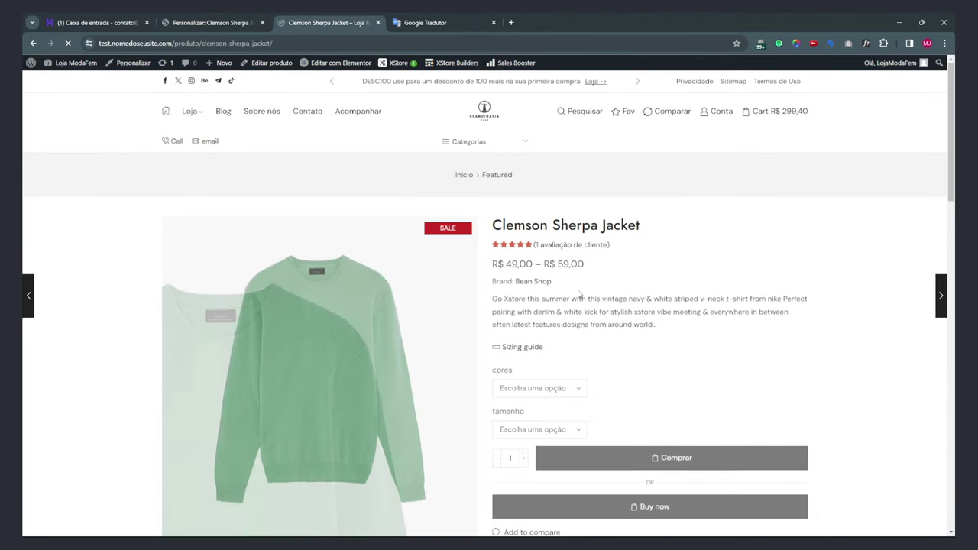
scroll(519, 346, "down", 1)
left_click(519, 346)
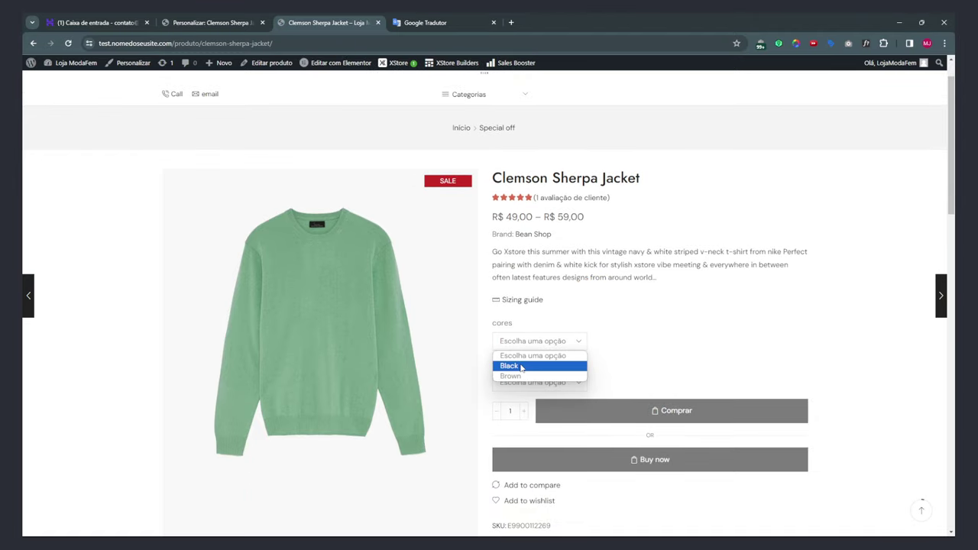
left_click(705, 349)
left_click(554, 385)
left_click(653, 365)
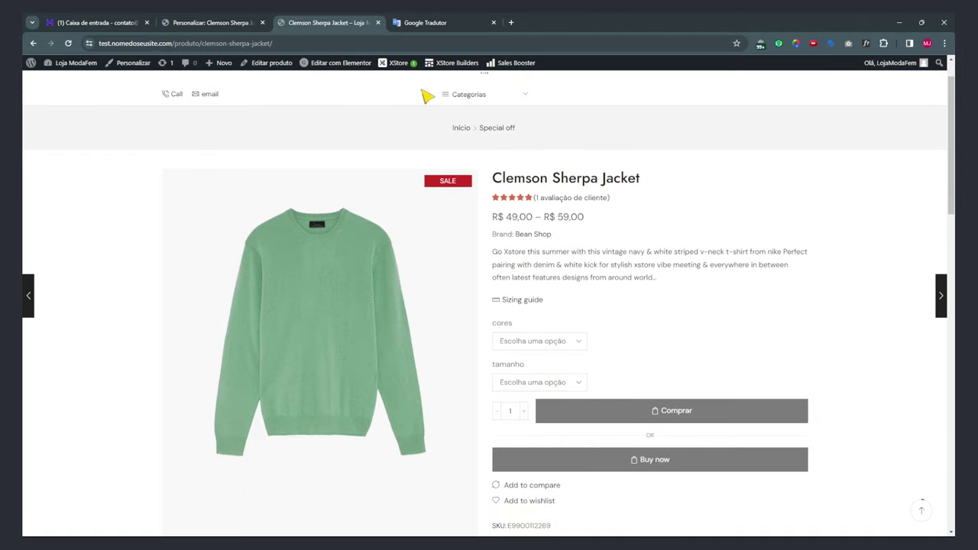
Turn variation swatches back on and publish the customizer changes.
left_click(204, 28)
left_click(196, 215)
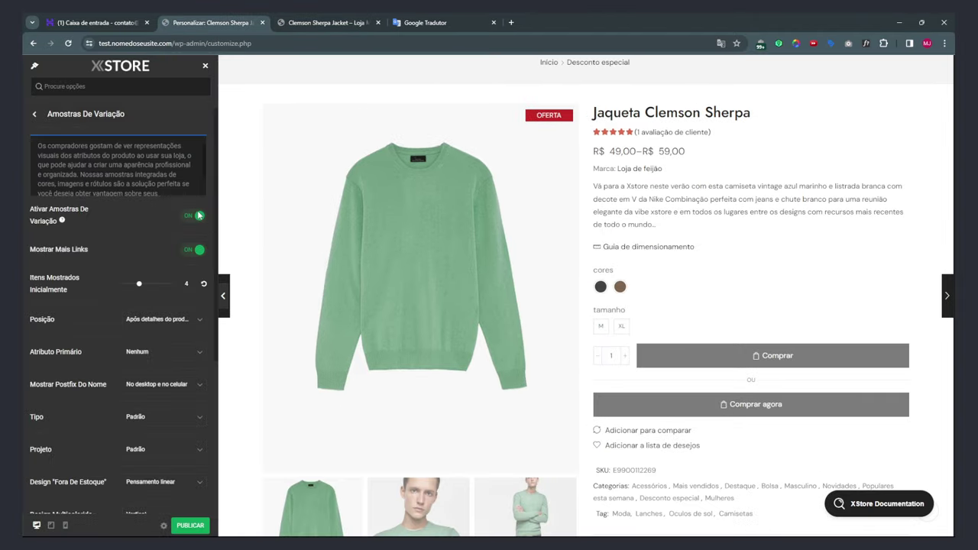
left_click(191, 527)
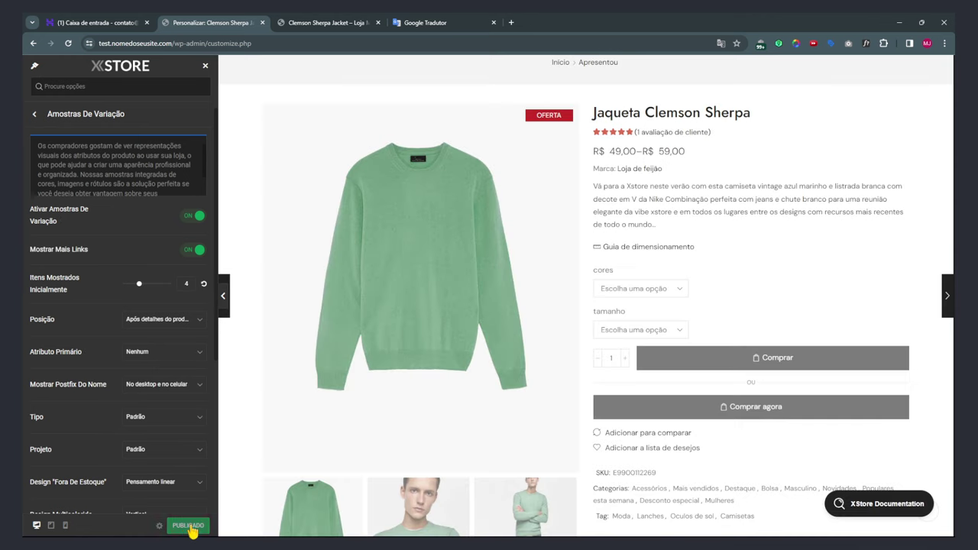
left_click(289, 27)
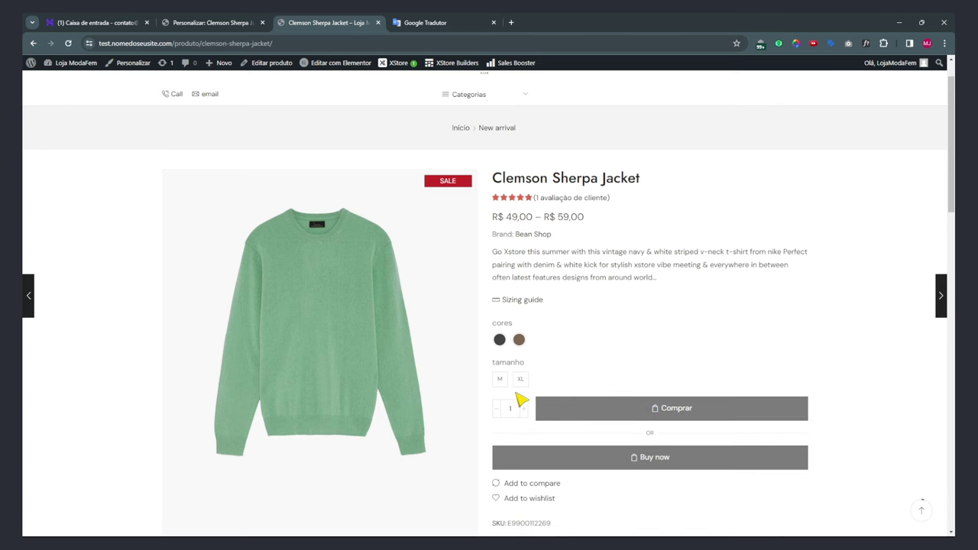
left_click(175, 21)
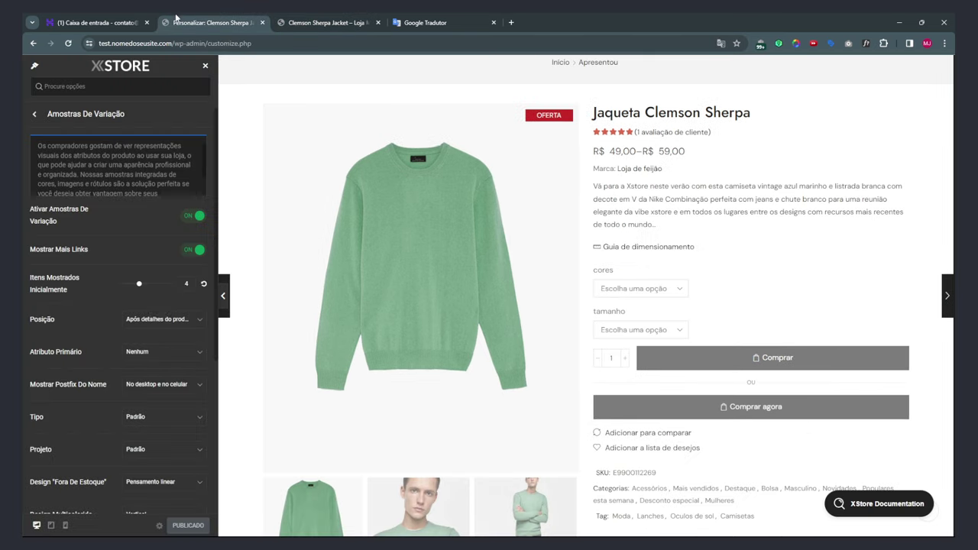
Review the primary attribute and swatch type choices, leaving swatch type on Padrão.
scroll(158, 343, "down", 3)
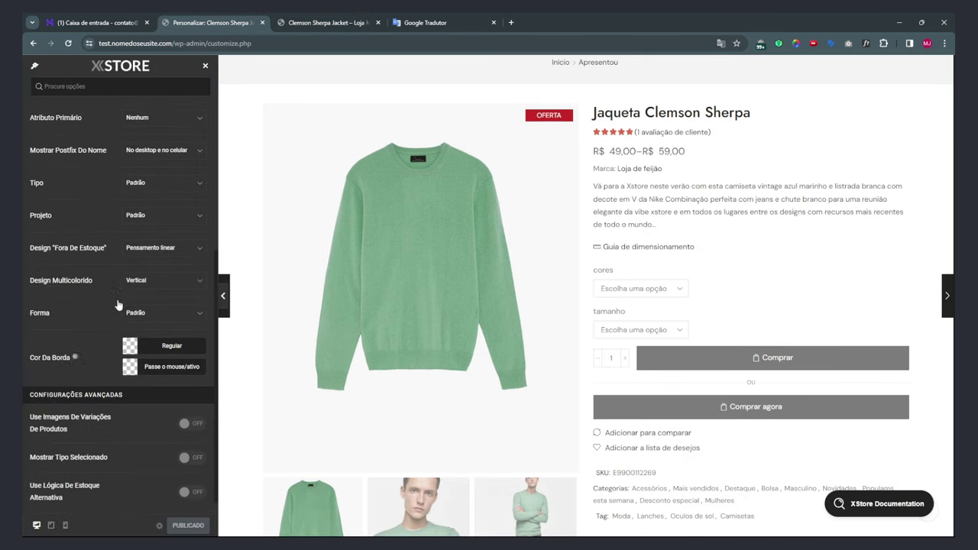
scroll(138, 321, "up", 3)
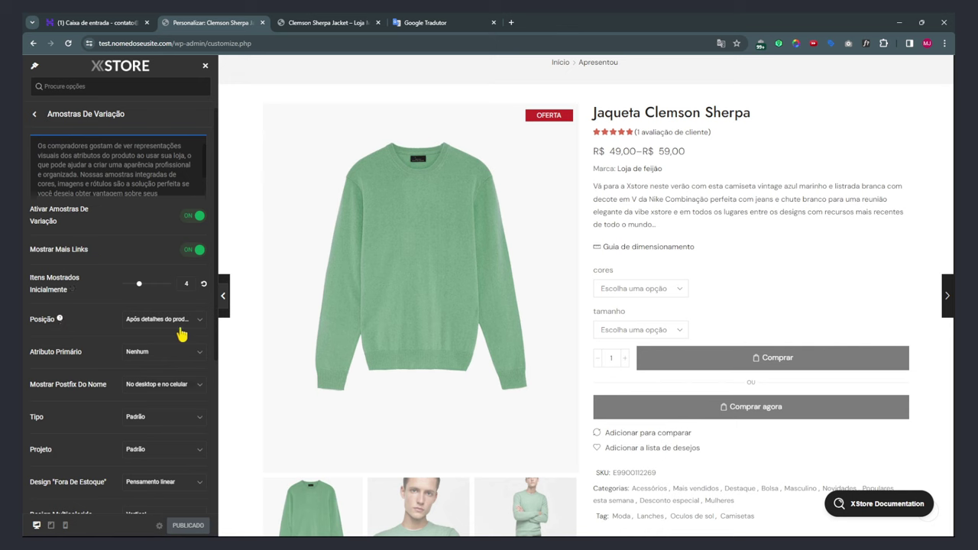
left_click(147, 356)
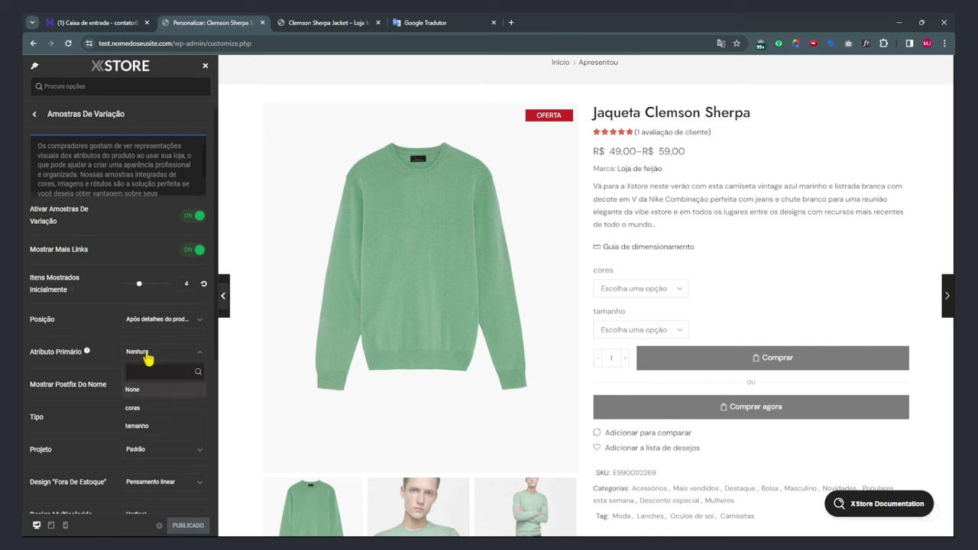
left_click(51, 417)
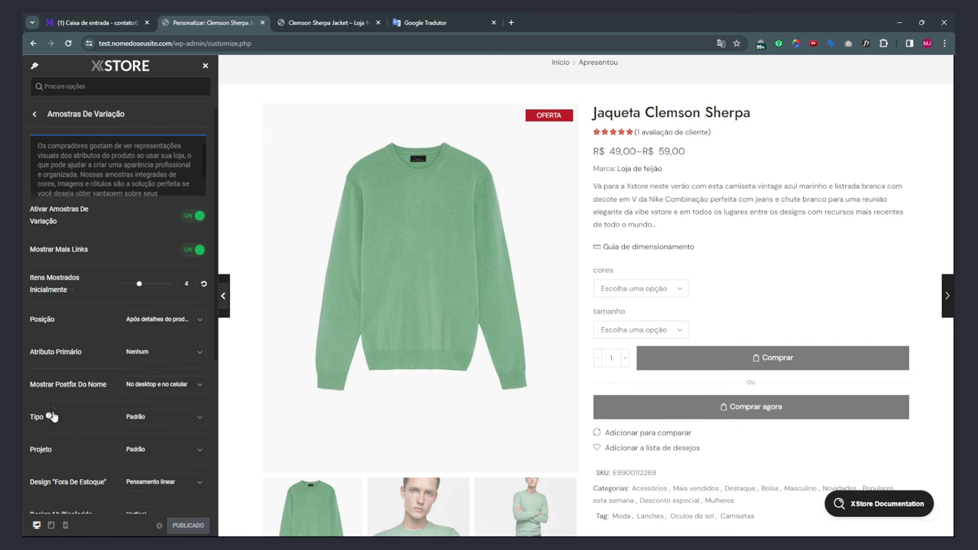
left_click(142, 422)
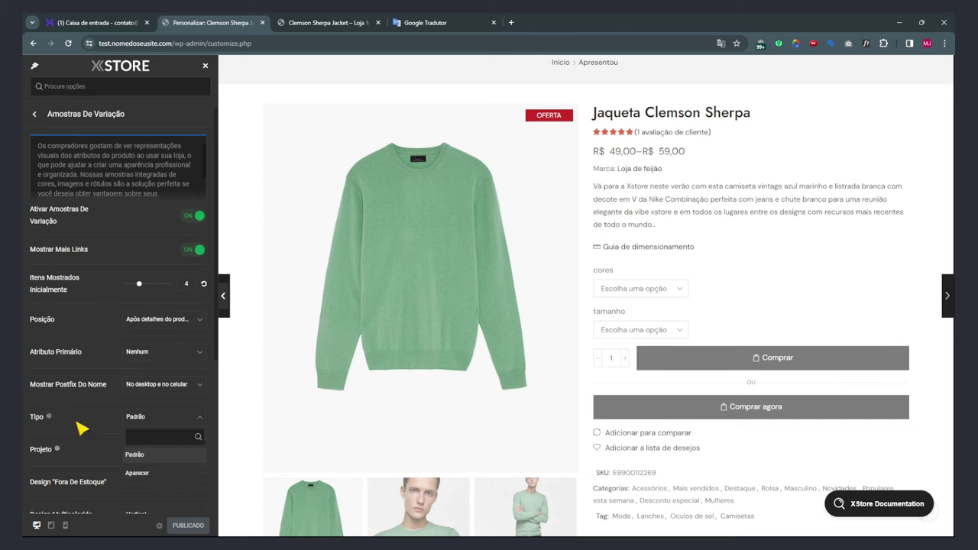
left_click(81, 461)
scroll(76, 428, "down", 3)
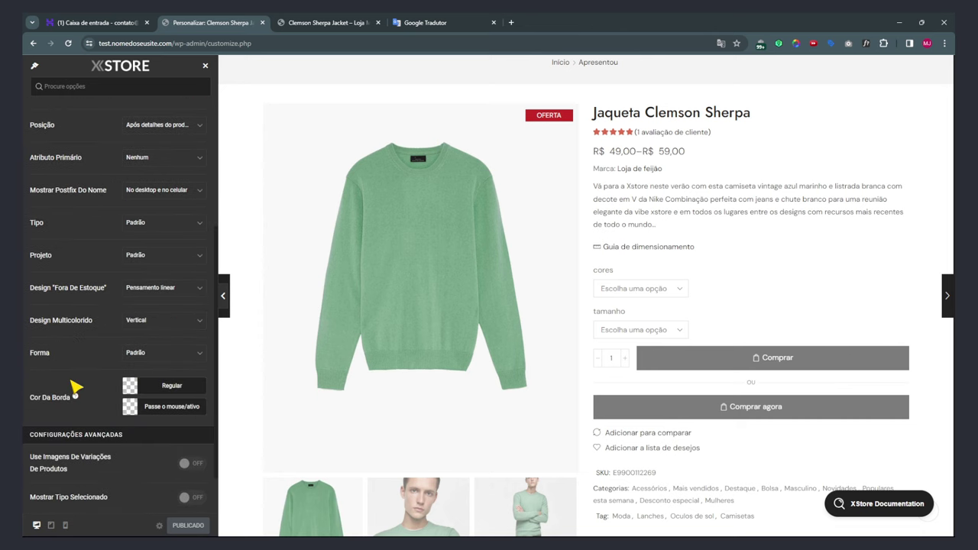
scroll(76, 359, "up", 3)
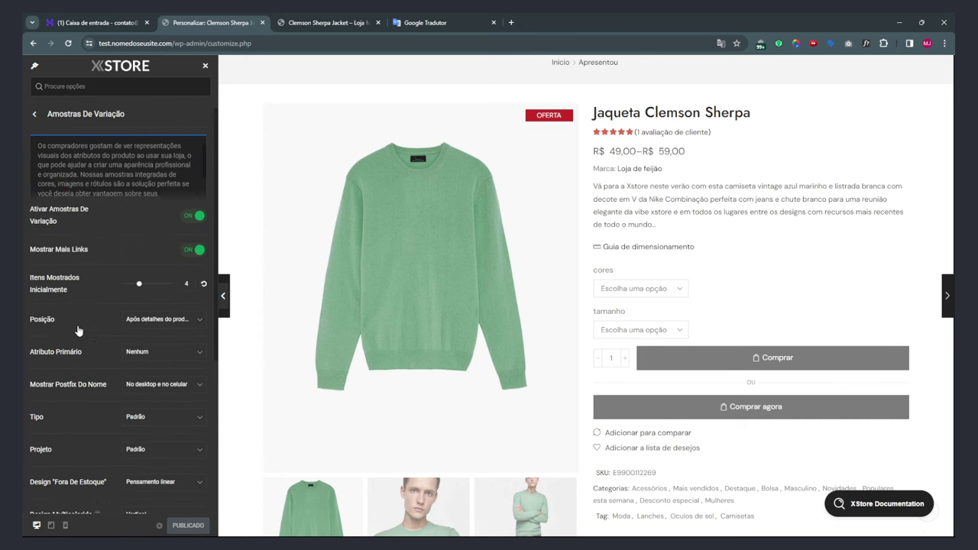
Turn off page translation and check the Quantity type, keeping it on Input.
left_click(720, 44)
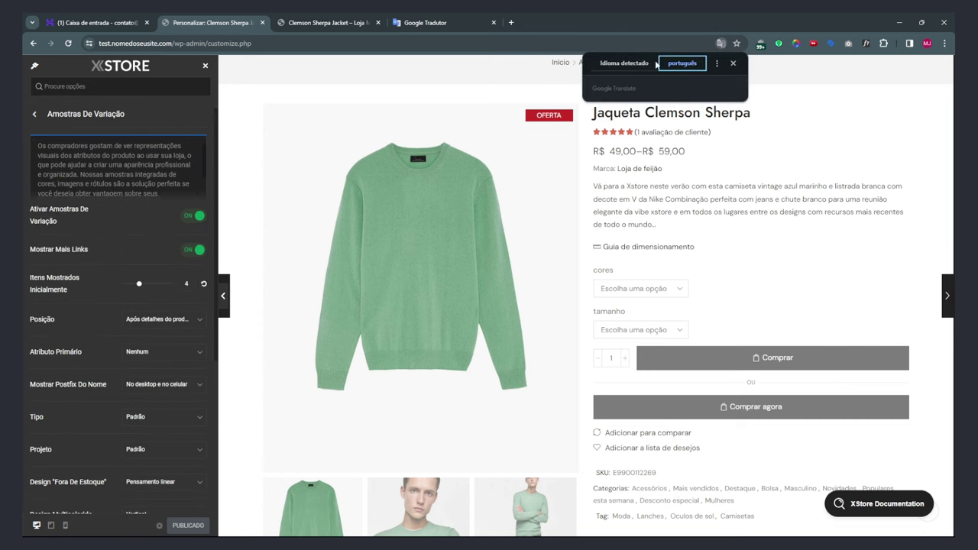
left_click(33, 114)
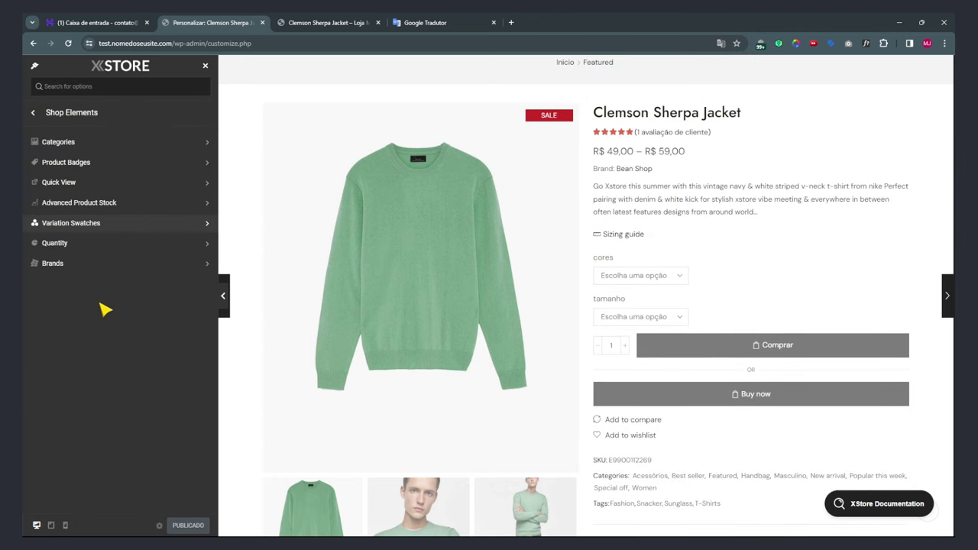
left_click(72, 243)
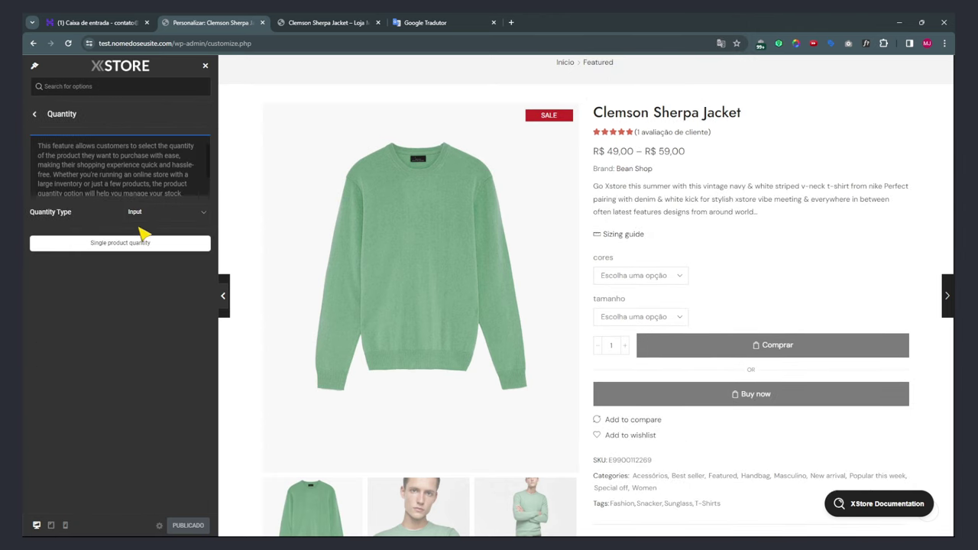
left_click(152, 217)
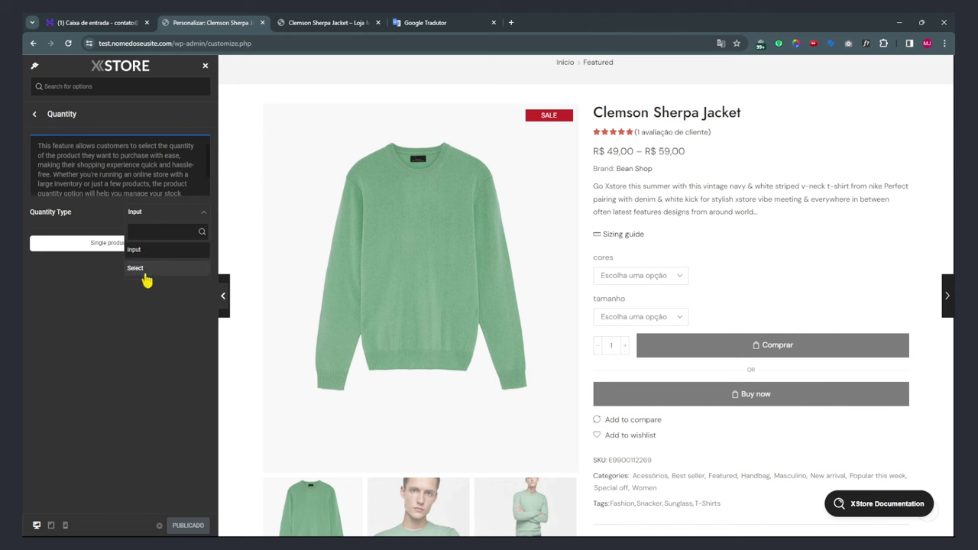
left_click(66, 366)
Bring up the Brands settings, then view the jacket's live product page.
left_click(37, 115)
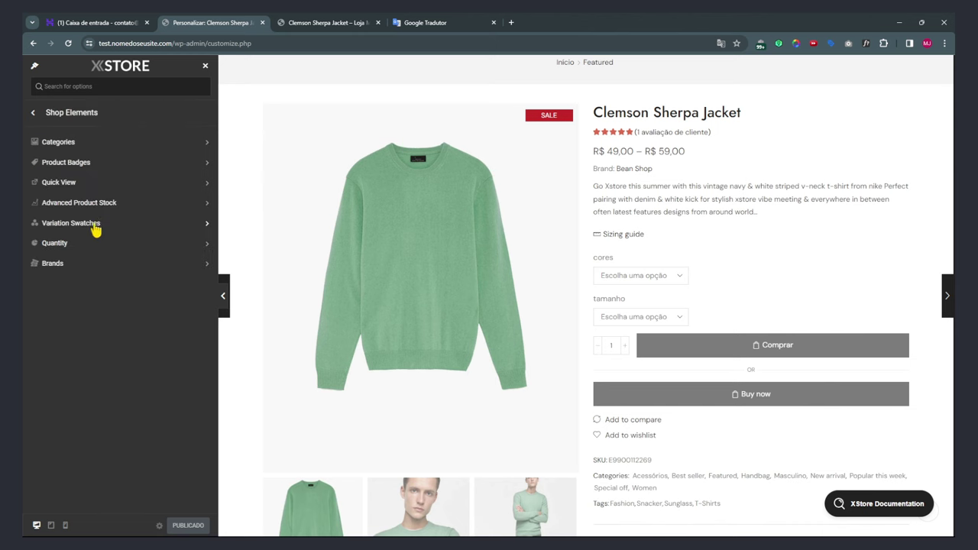
left_click(58, 269)
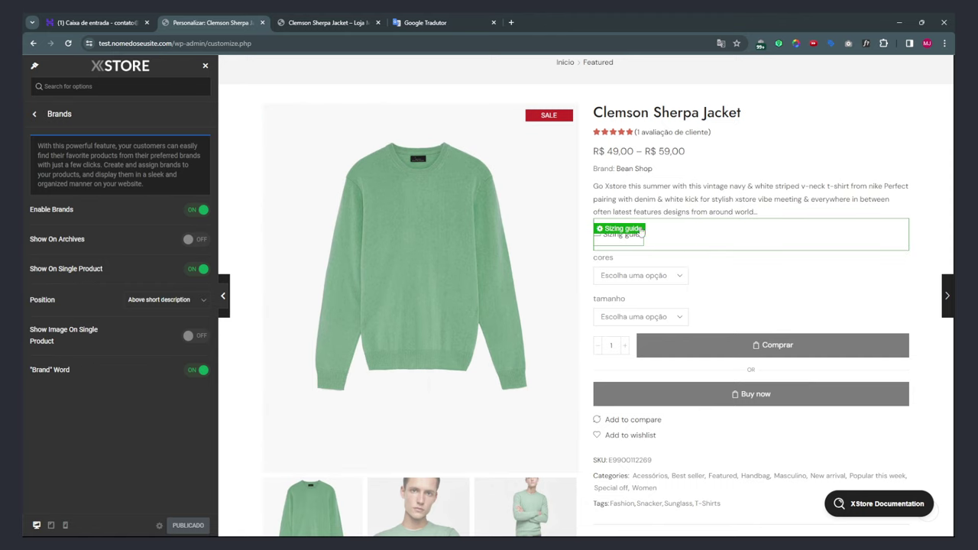
left_click(333, 23)
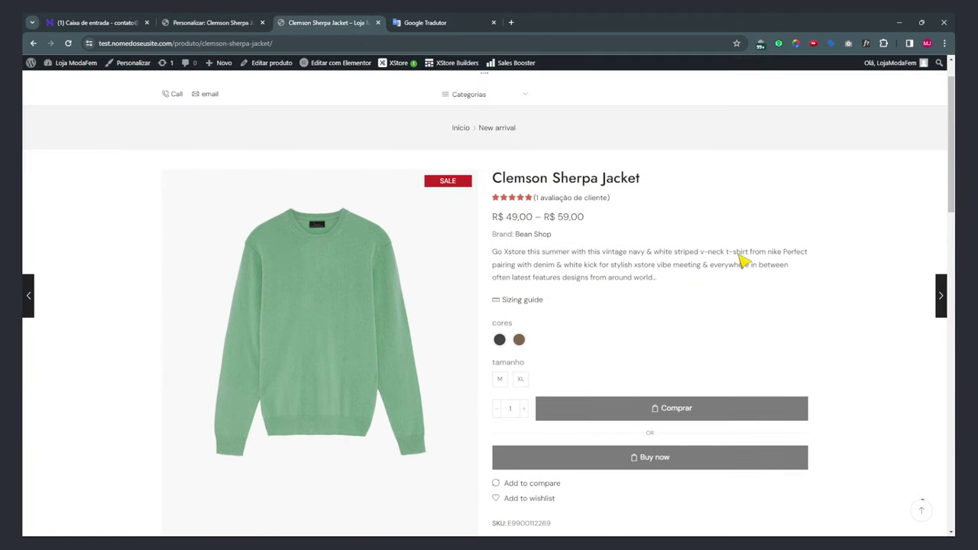
Remove the Women, Special off, Masculino and Handbag categories from the Clemson Sherpa Jacket.
scroll(741, 260, "down", 2)
scroll(741, 260, "up", 3)
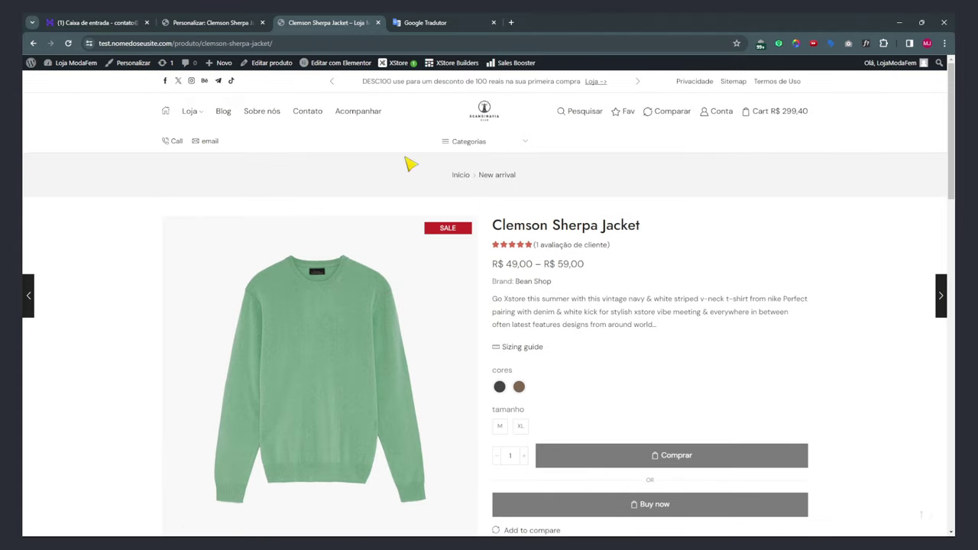
left_click(271, 63)
mouse_move(474, 170)
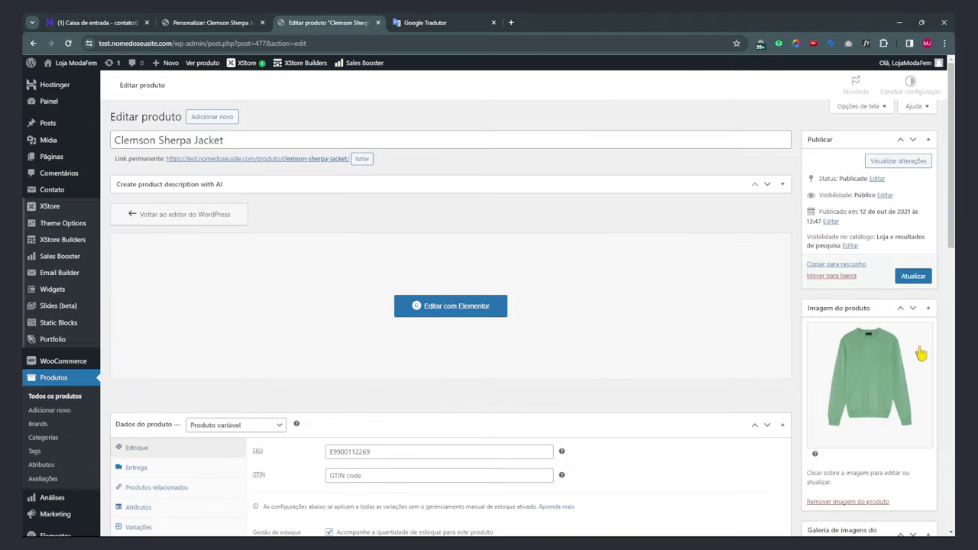
scroll(920, 355, "down", 5)
scroll(914, 363, "down", 1)
left_click(818, 448)
left_click(818, 436)
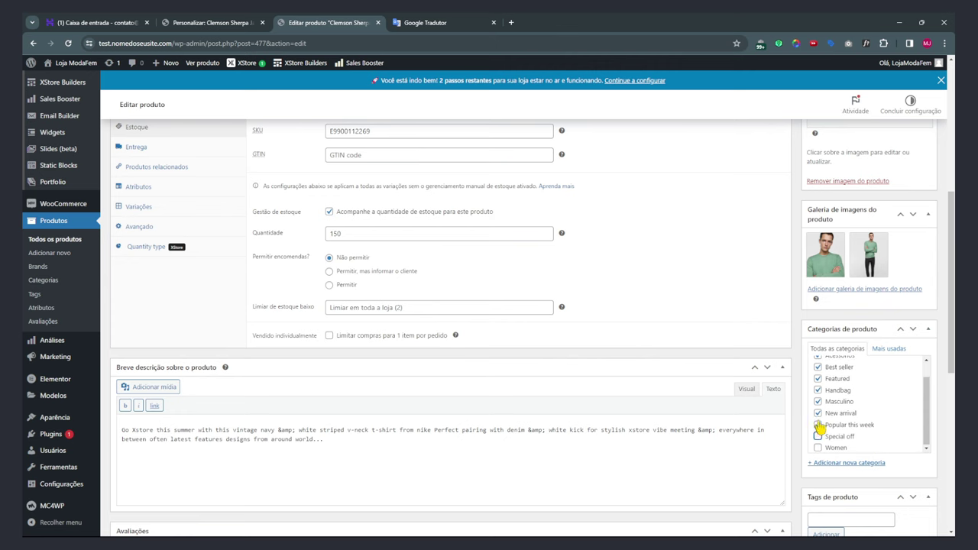
left_click(818, 401)
left_click(818, 390)
Assign the nike brand, update the product, and return to the Customizer's Brands settings.
scroll(926, 392, "down", 3)
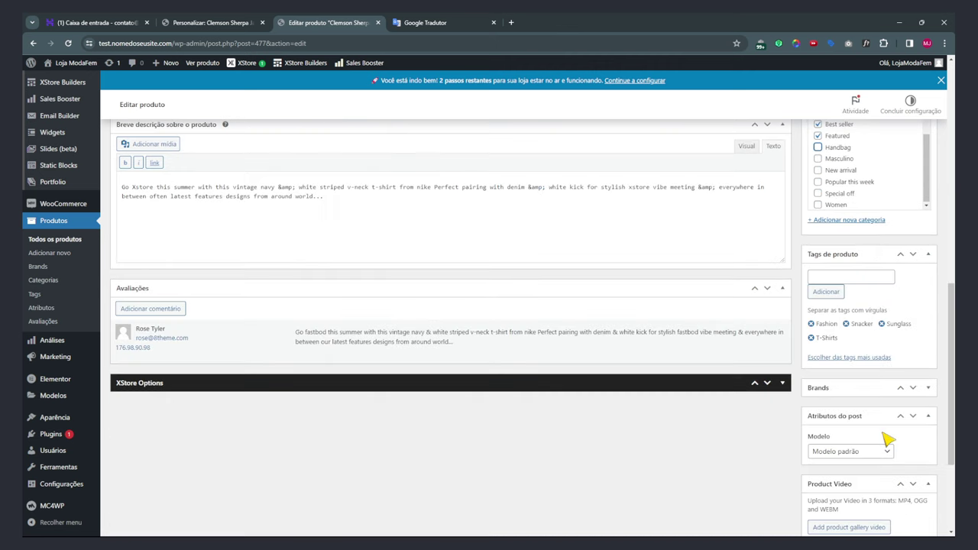
scroll(874, 411, "down", 2)
left_click(825, 242)
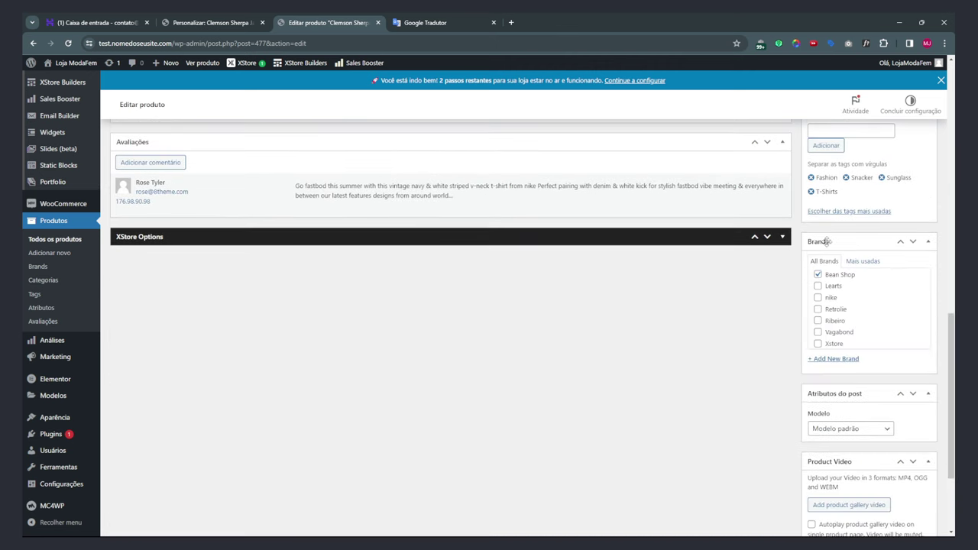
left_click(818, 297)
scroll(879, 252, "up", 15)
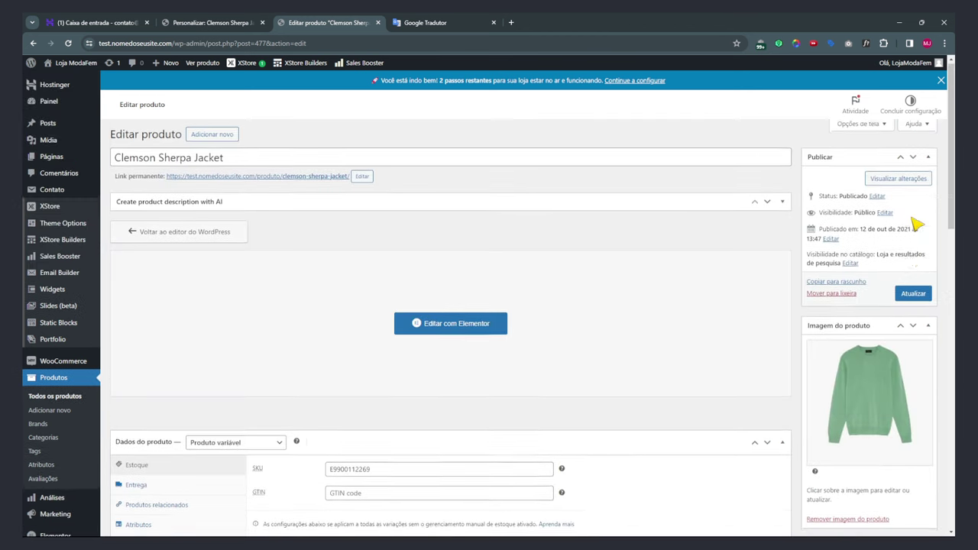
left_click(913, 295)
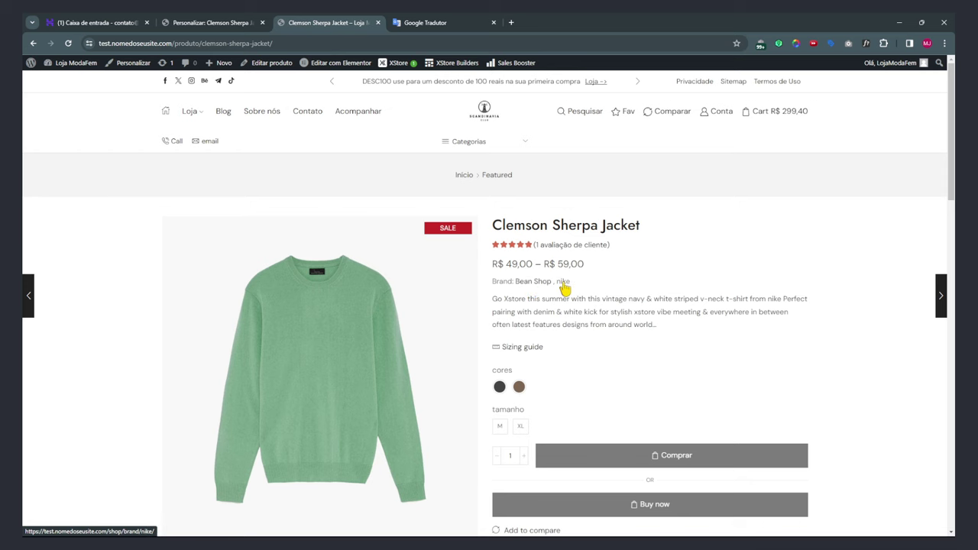
left_click(218, 22)
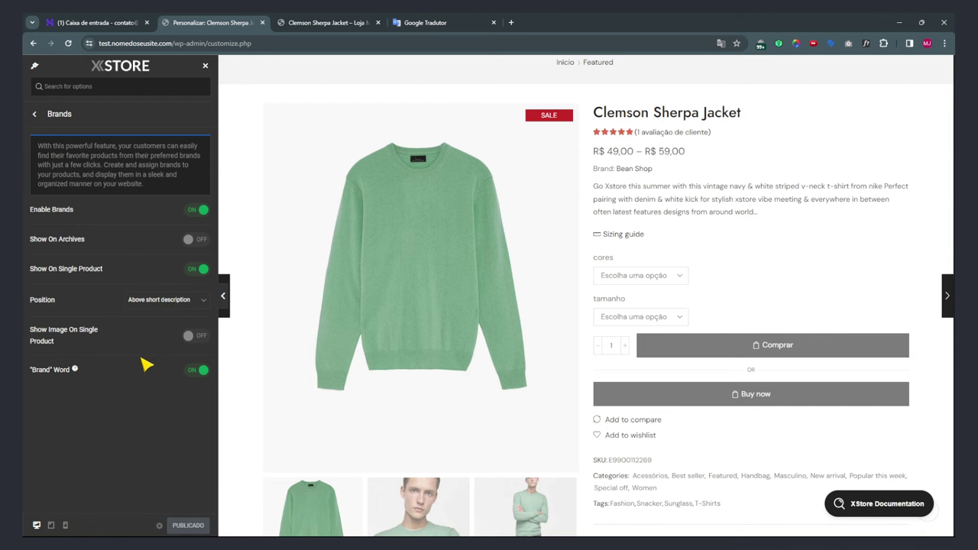
Switch the Brands 'Brand' Word toggle off, keep the brand position unchanged, and publish.
left_click(197, 372)
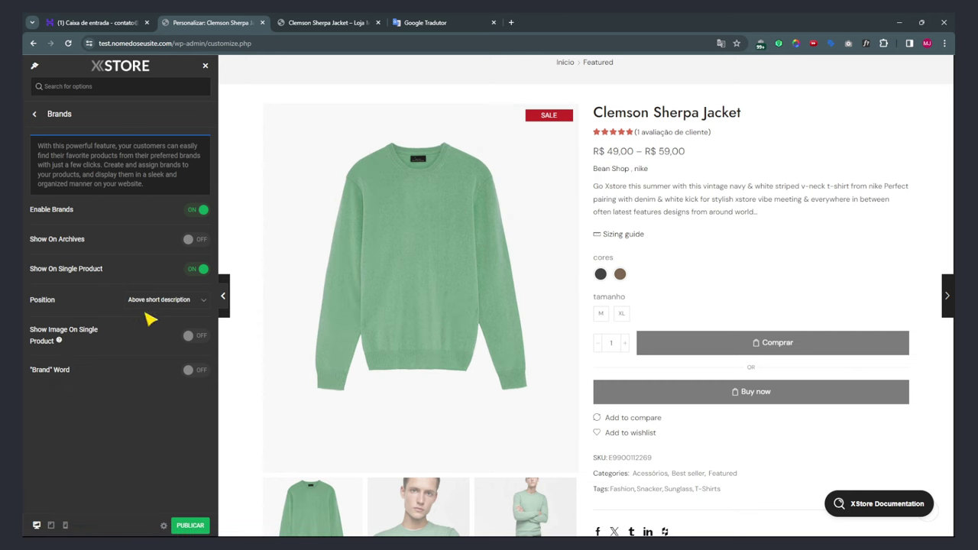
left_click(181, 302)
left_click(150, 505)
left_click(185, 527)
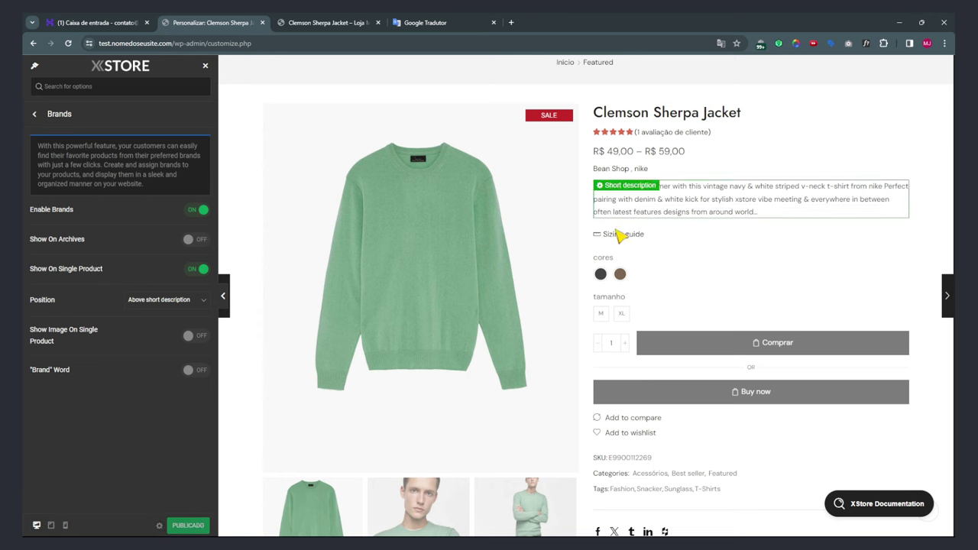
left_click(35, 115)
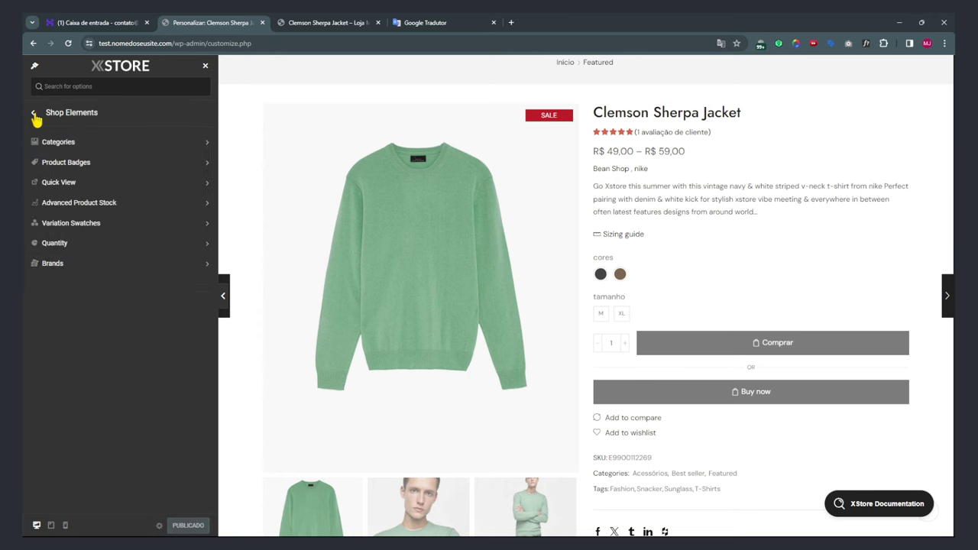
Open Shop Elements > Categories and preview the Clemson Sherpa Jacket product page.
left_click(27, 114)
left_click(53, 218)
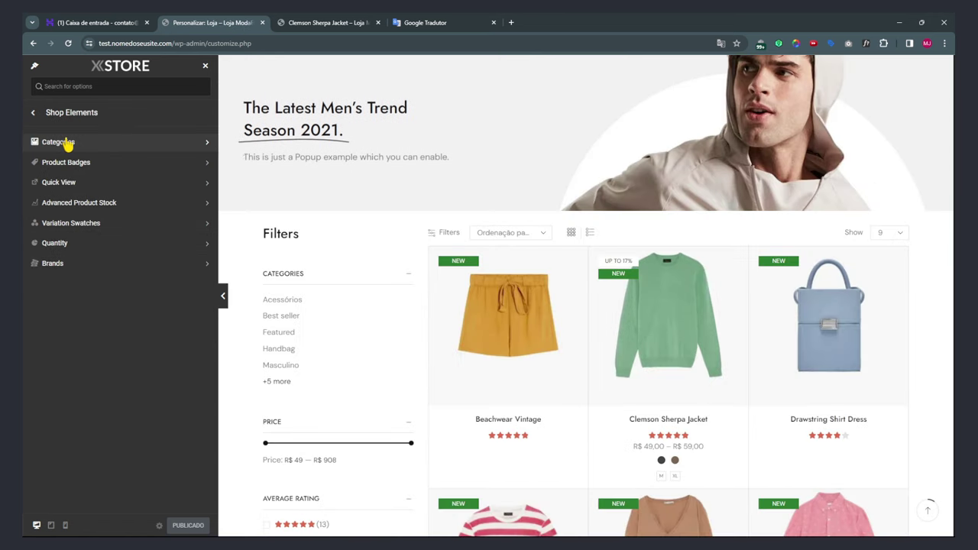
left_click(61, 142)
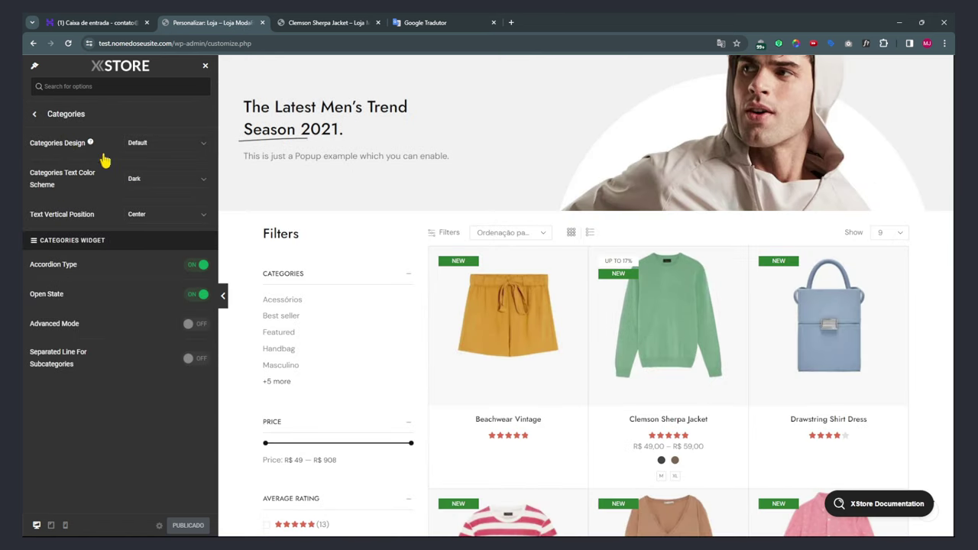
left_click(688, 337)
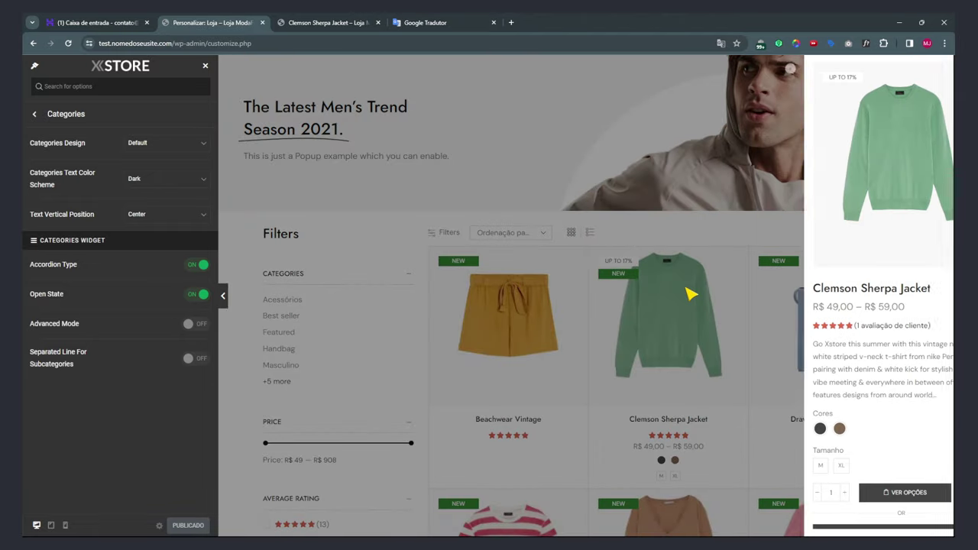
left_click(702, 299)
left_click(706, 296)
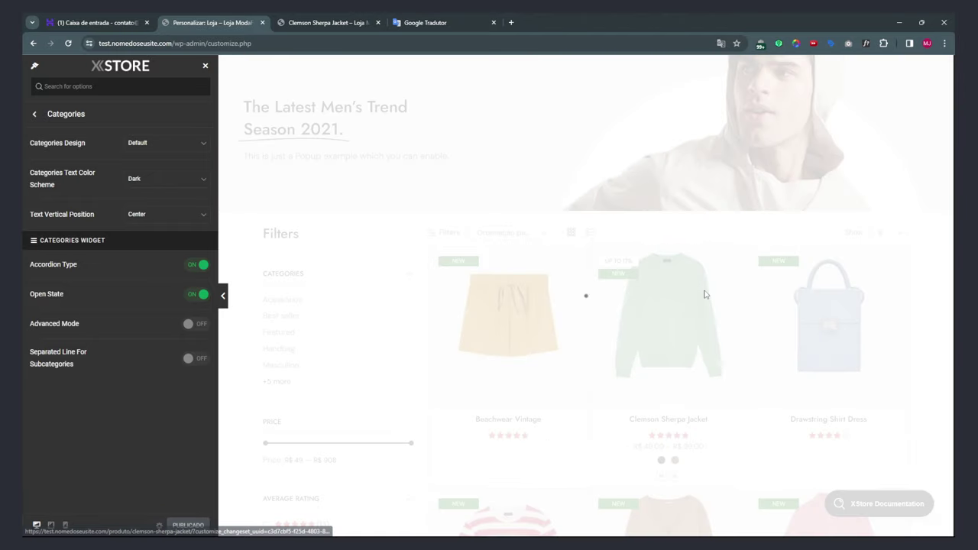
scroll(705, 323, "down", 2)
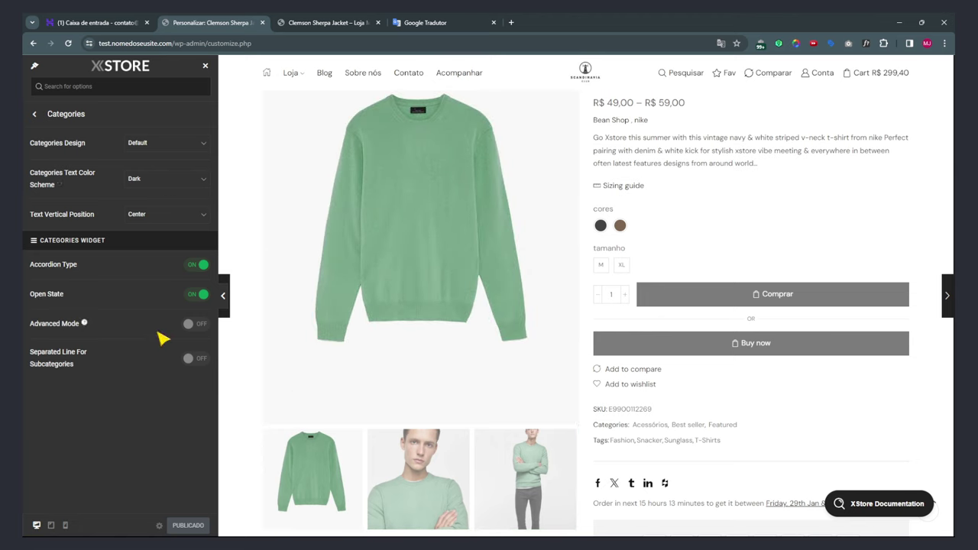
Navigate back to the Cart Page's Cross-Sell Products settings.
left_click(34, 116)
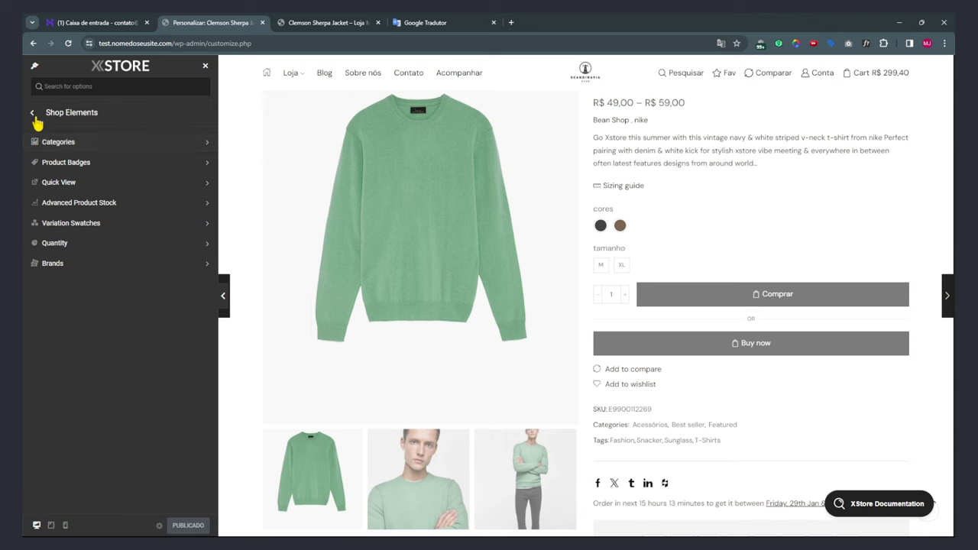
left_click(34, 117)
left_click(61, 244)
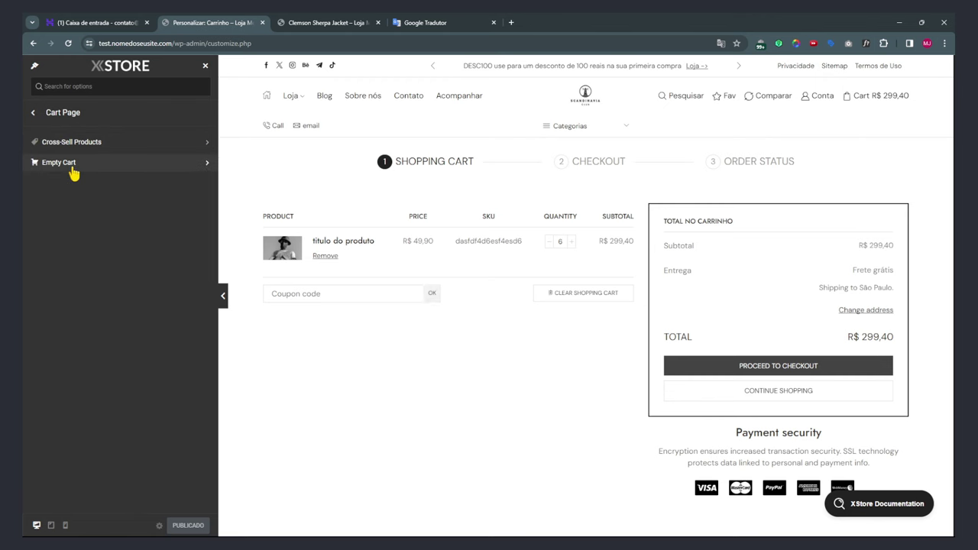
left_click(92, 150)
scroll(395, 323, "up", 5)
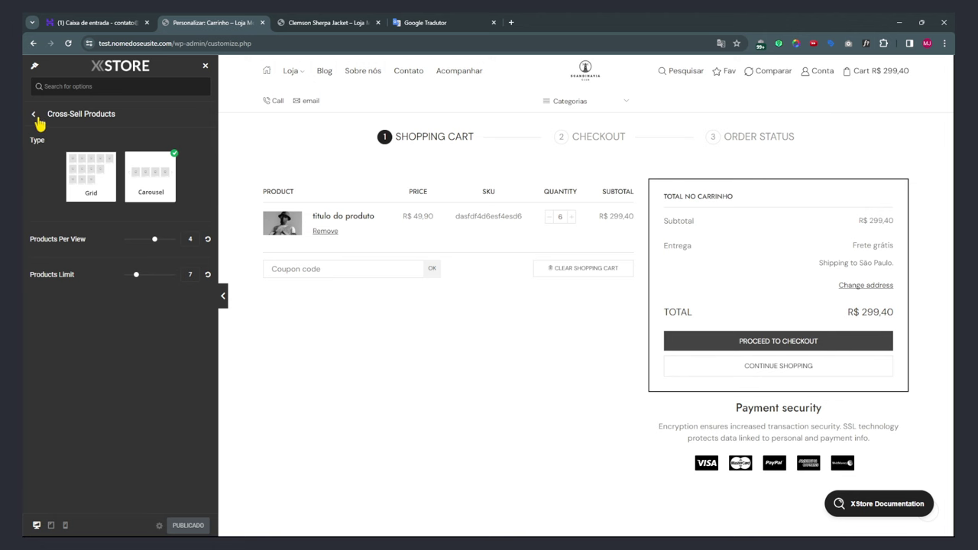
left_click(316, 22)
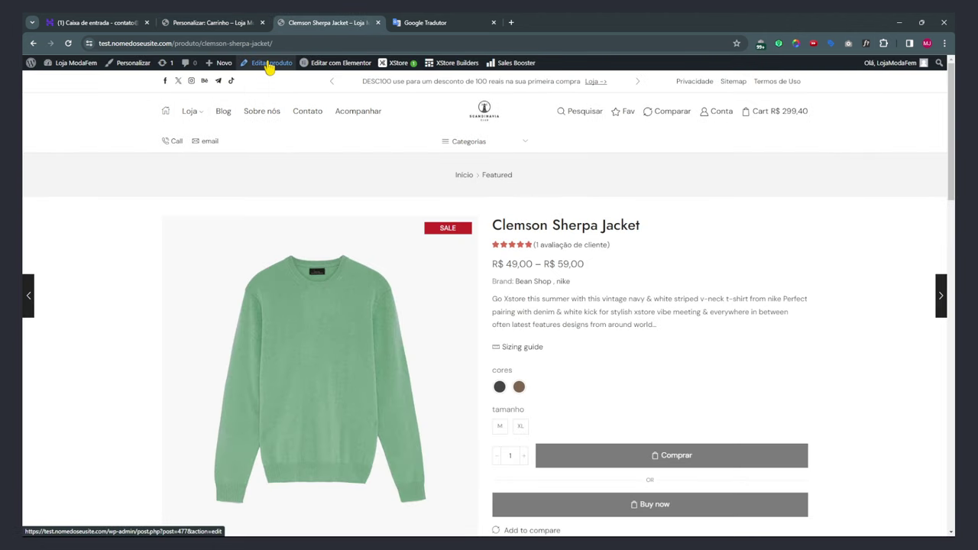
Open the Clemson Sherpa Jacket in the product editor at its Produtos relacionados panel.
left_click(269, 65)
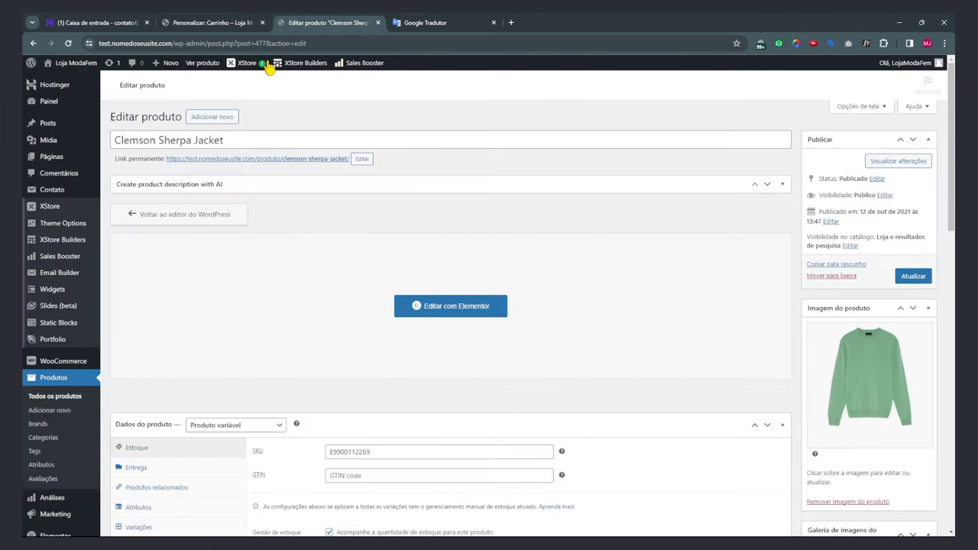
scroll(317, 289, "down", 3)
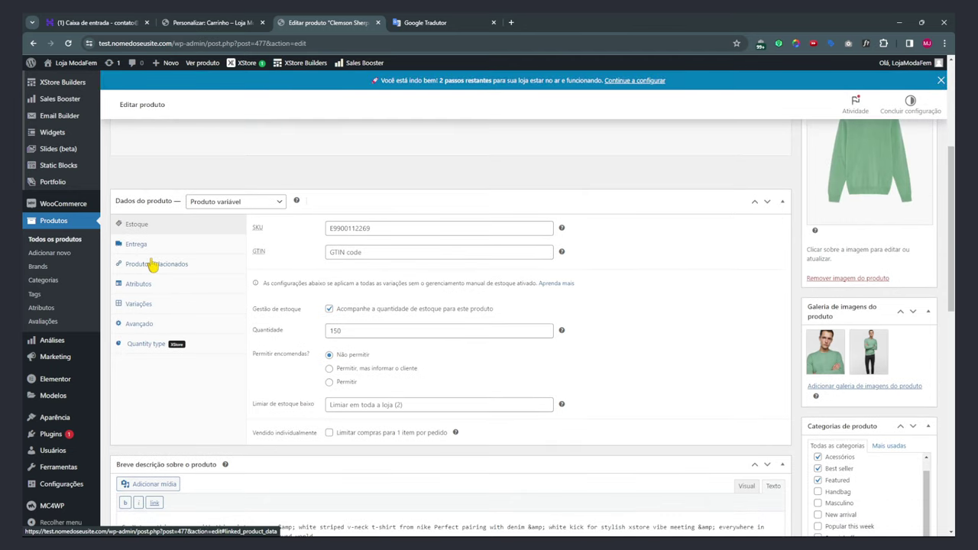
left_click(153, 264)
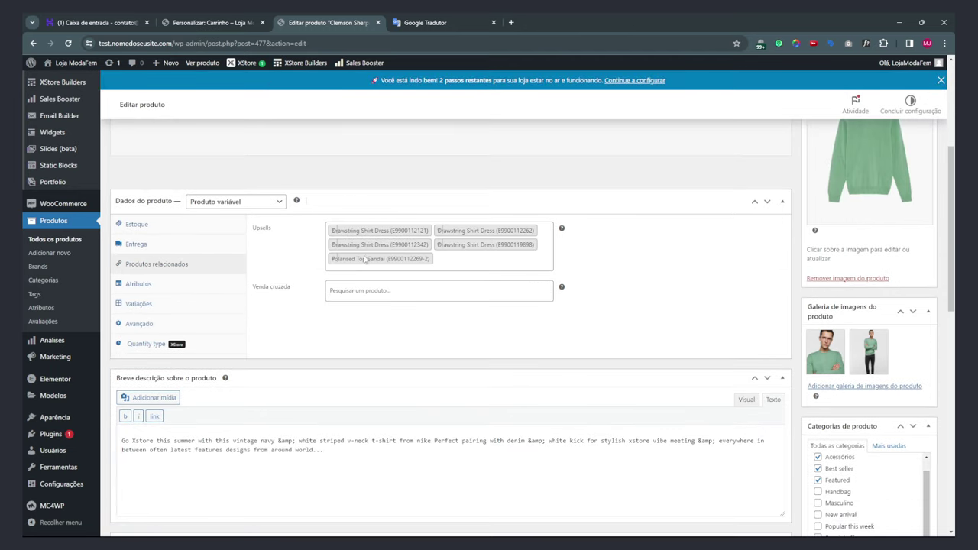
Add Polarised Top Sandal and Drawstring Shirt Dress under Venda cruzada and update the product.
left_click(372, 294)
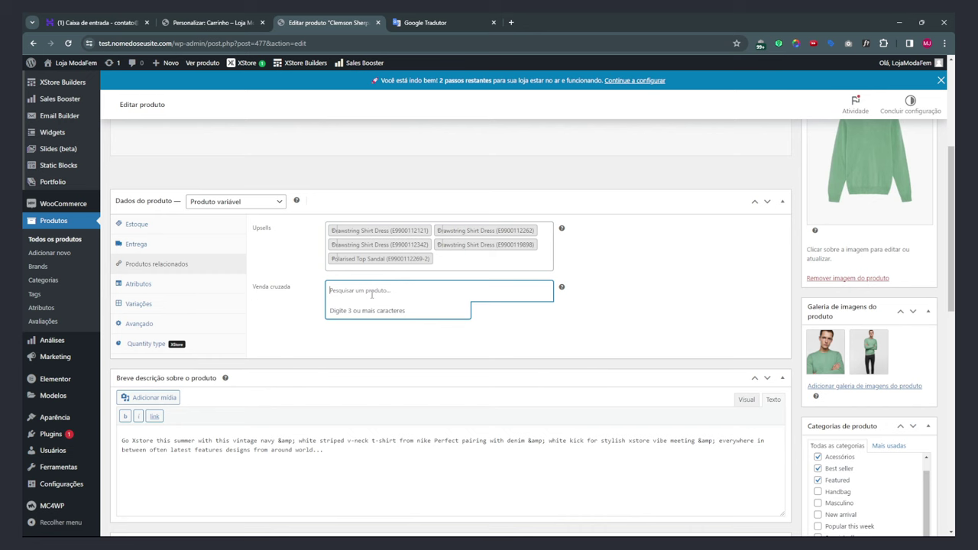
type("pola")
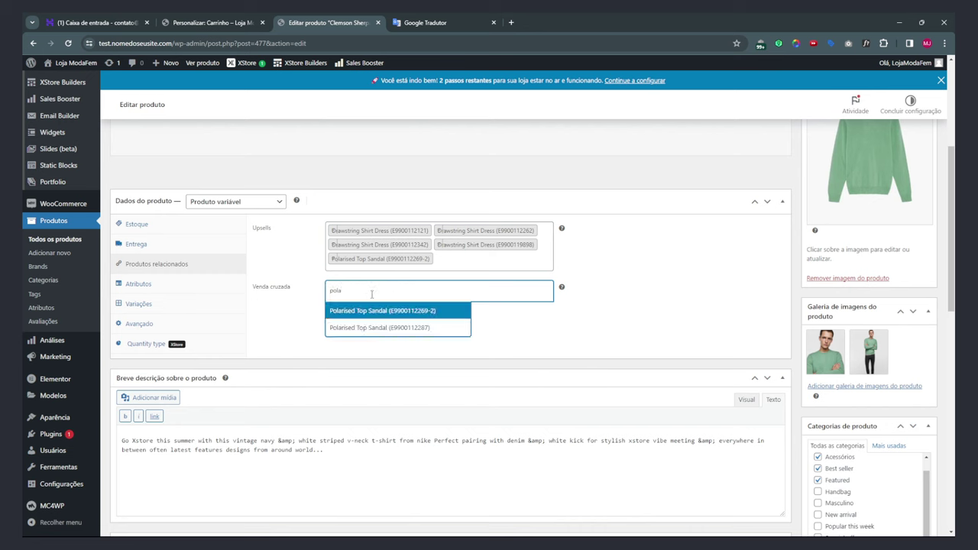
left_click(370, 311)
left_click(465, 285)
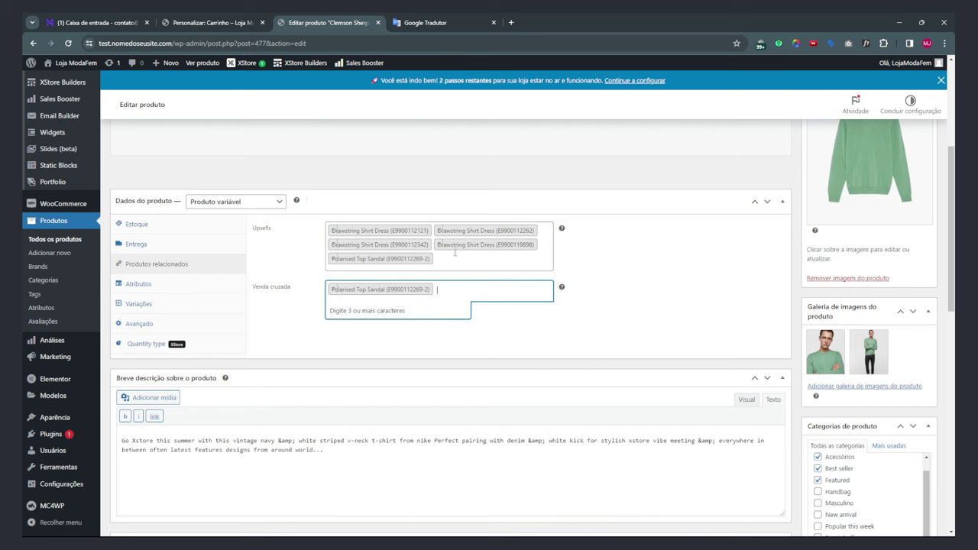
type("dra")
left_click(376, 362)
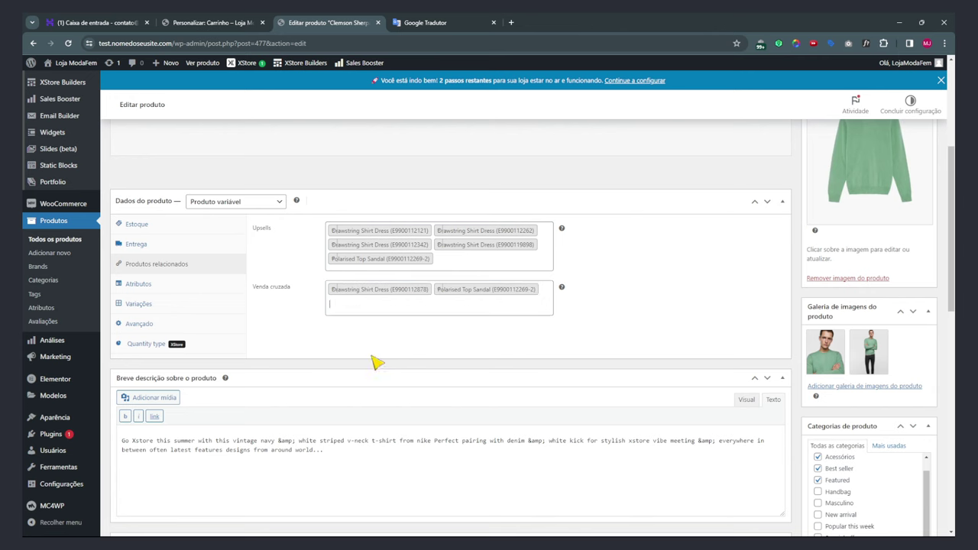
scroll(920, 147, "up", 4)
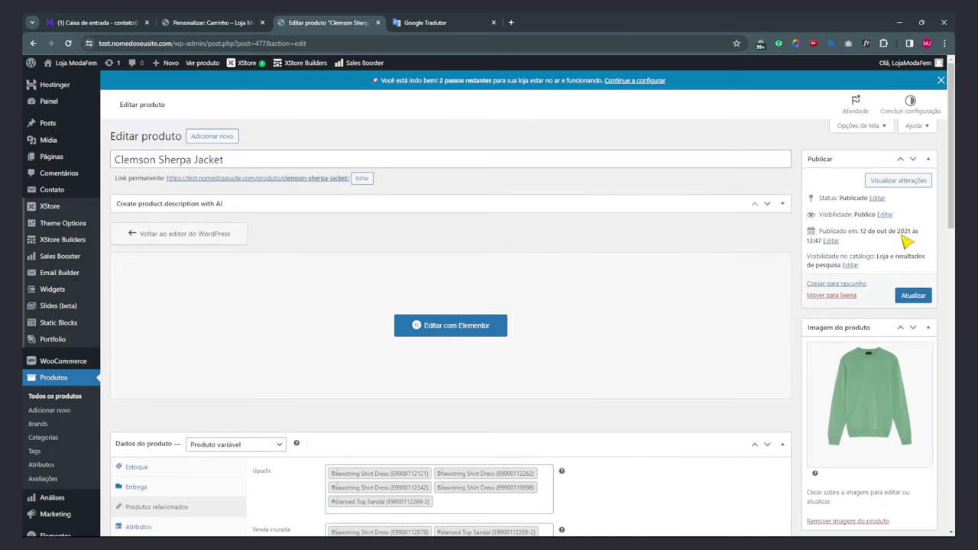
left_click(913, 295)
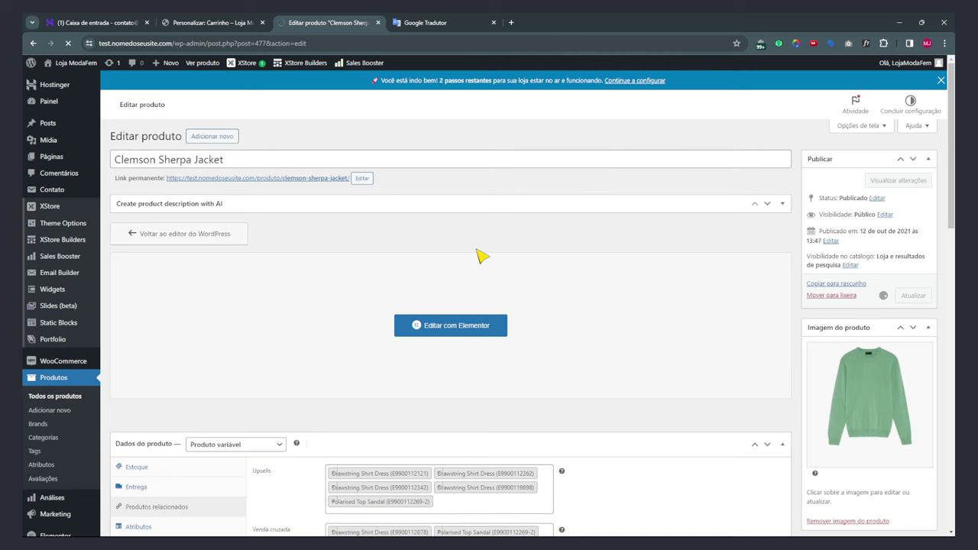
Add the Clemson Sherpa Jacket in Brown, size M, to the cart.
left_click(273, 212)
scroll(588, 328, "down", 10)
scroll(616, 331, "up", 8)
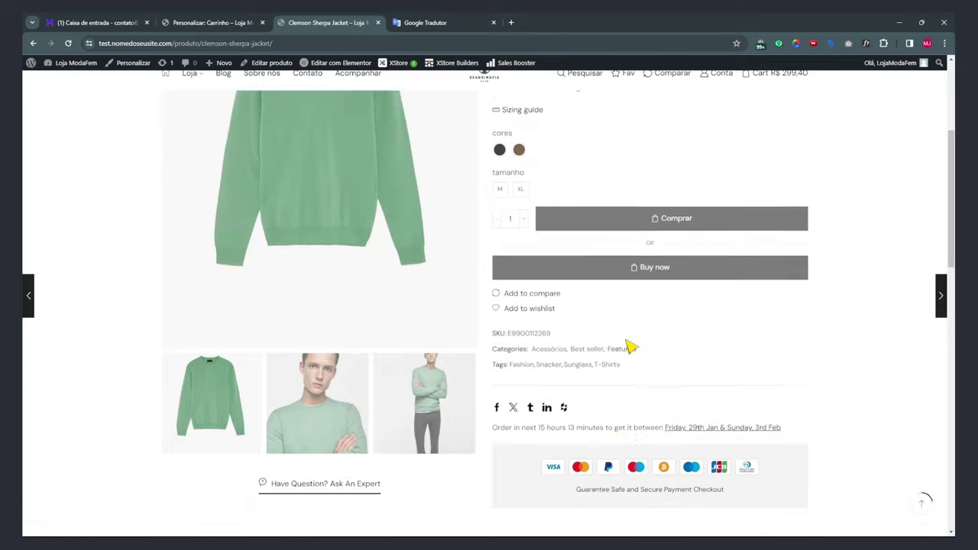
scroll(627, 344, "up", 3)
left_click(709, 415)
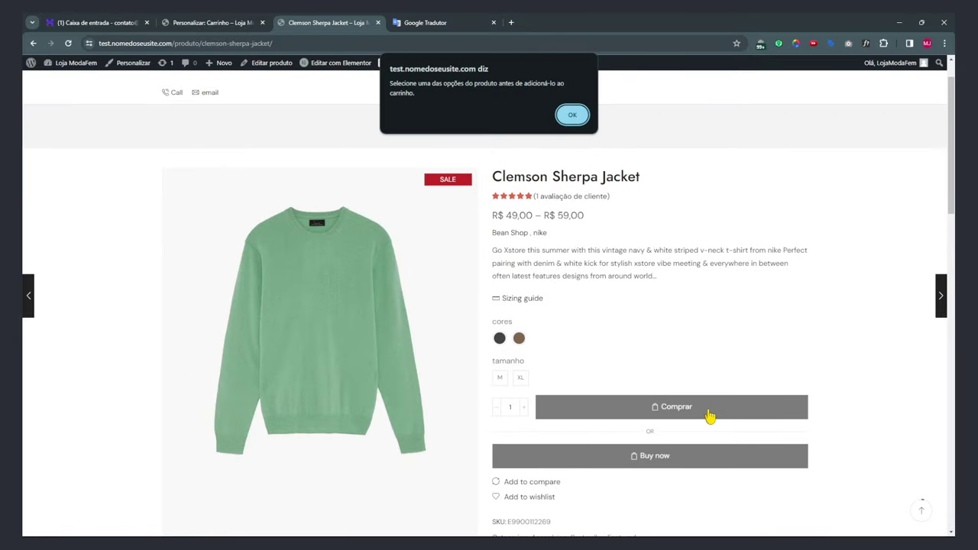
left_click(573, 115)
left_click(519, 339)
left_click(501, 382)
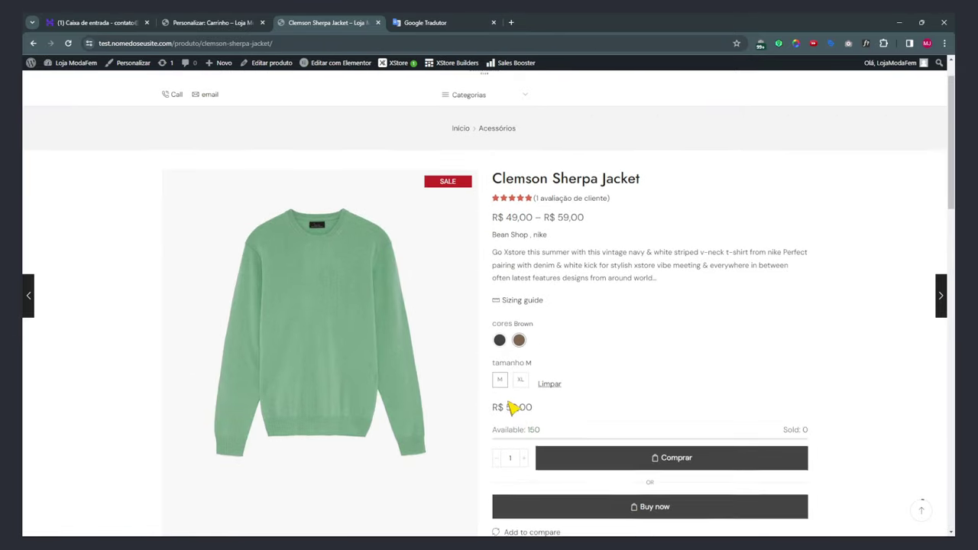
left_click(700, 464)
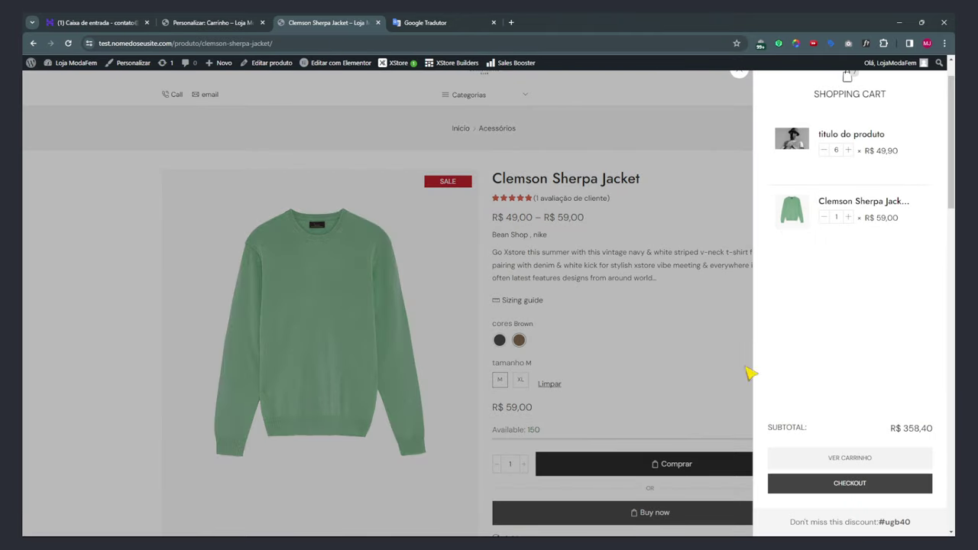
View the full cart with its cross-sell suggestions, then return to the Customizer.
left_click(860, 463)
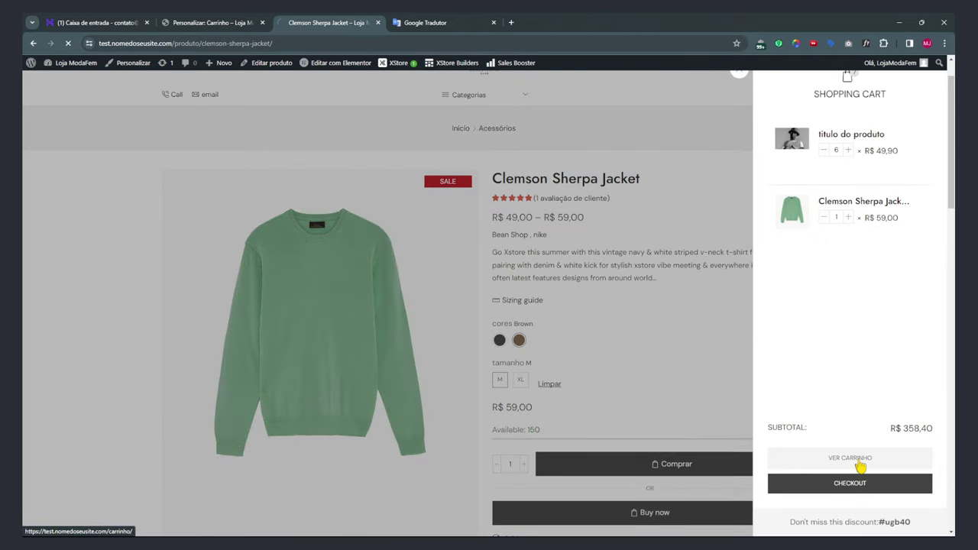
scroll(384, 431, "down", 5)
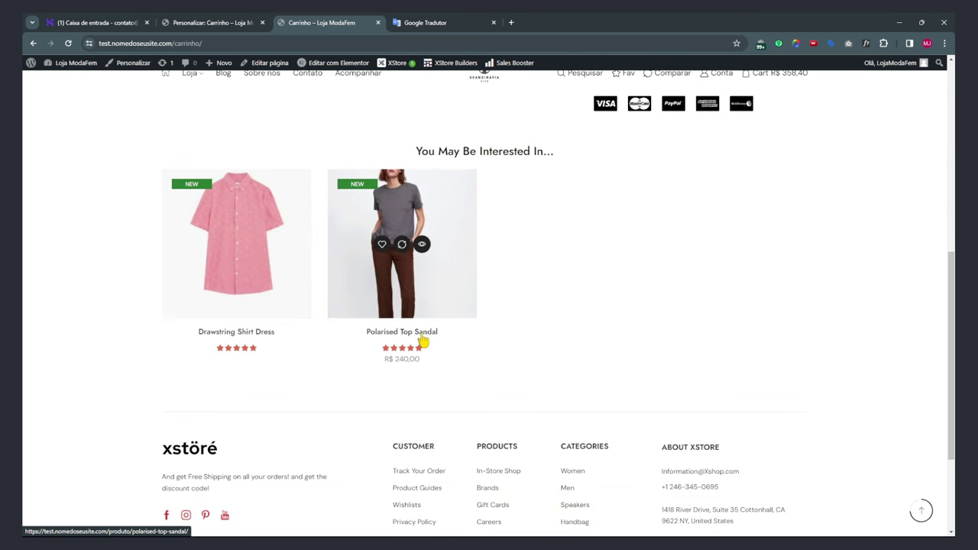
scroll(421, 341, "up", 6)
left_click(210, 22)
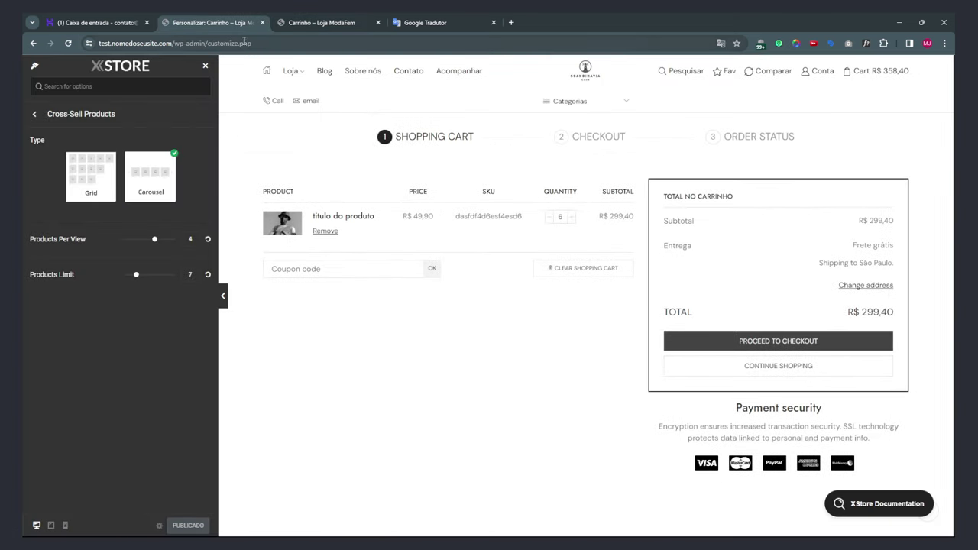
Open the Empty Cart message settings, enlarge the Content editor, and select the heading.
left_click(35, 113)
left_click(64, 162)
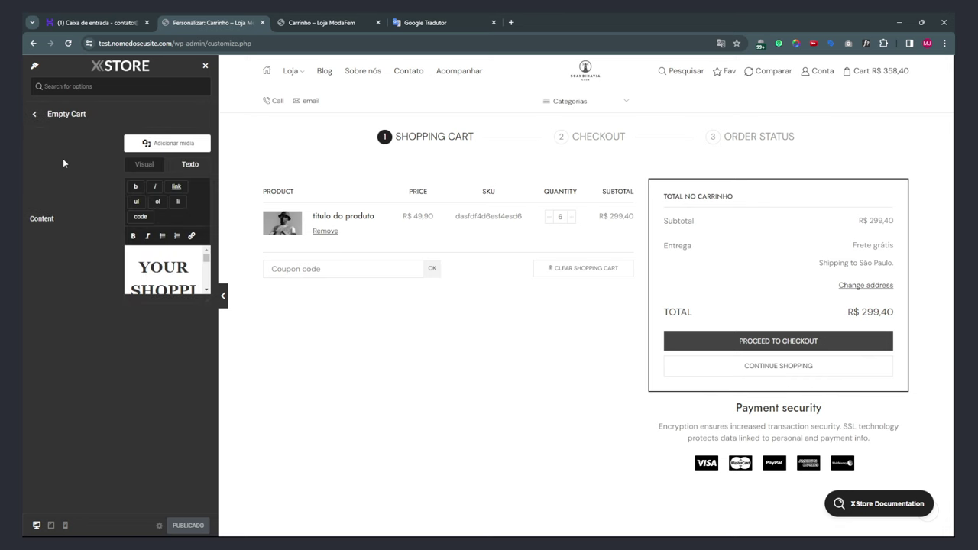
scroll(180, 277, "down", 5)
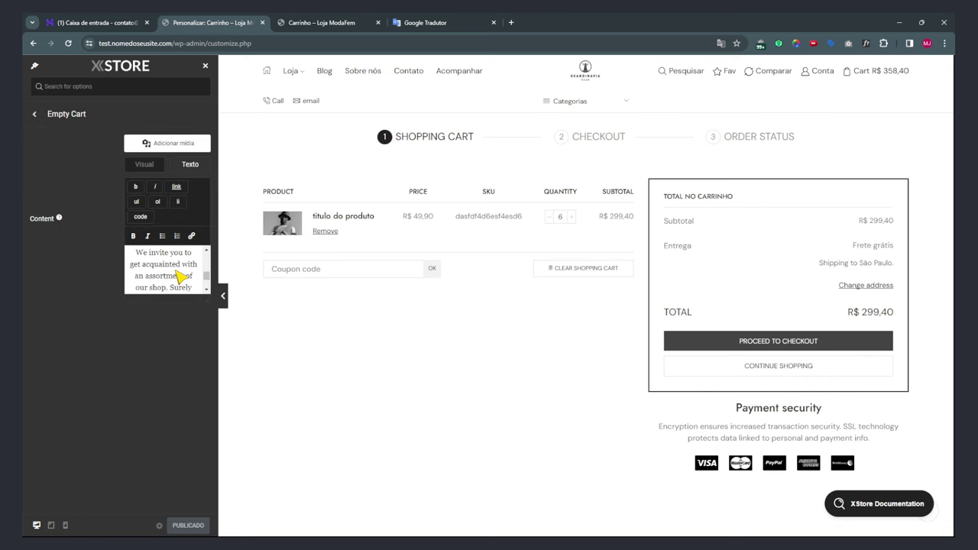
scroll(191, 289, "up", 5)
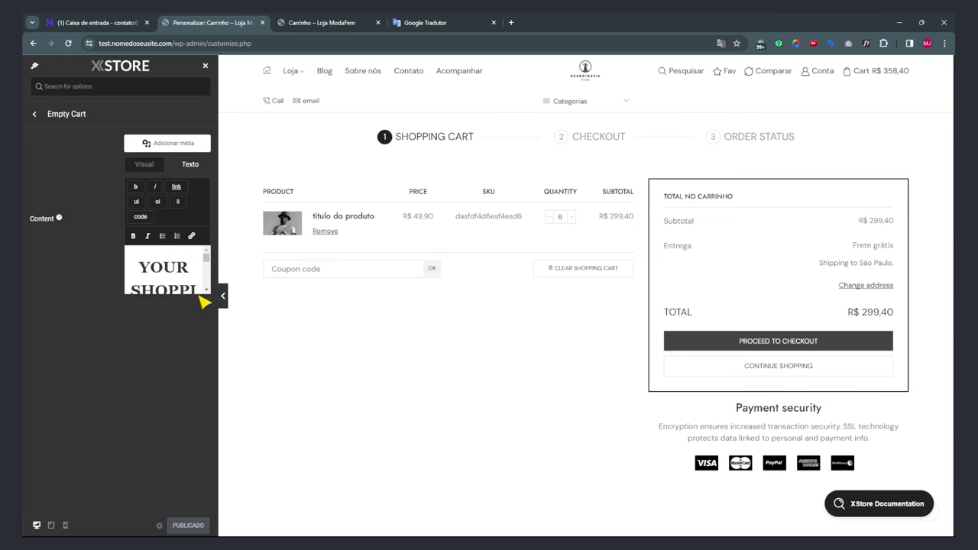
left_click_drag(209, 299, 207, 489)
left_click_drag(201, 364, 149, 278)
key("ctrl+c")
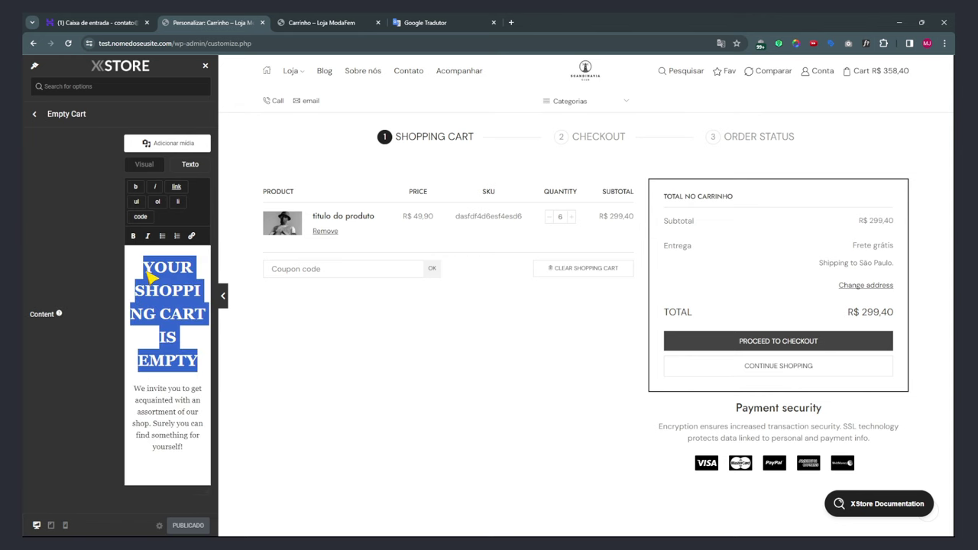
Replace the empty-cart heading with its Portuguese Google Tradutor translation.
left_click(425, 22)
double_click(262, 153)
key("ctrl+v")
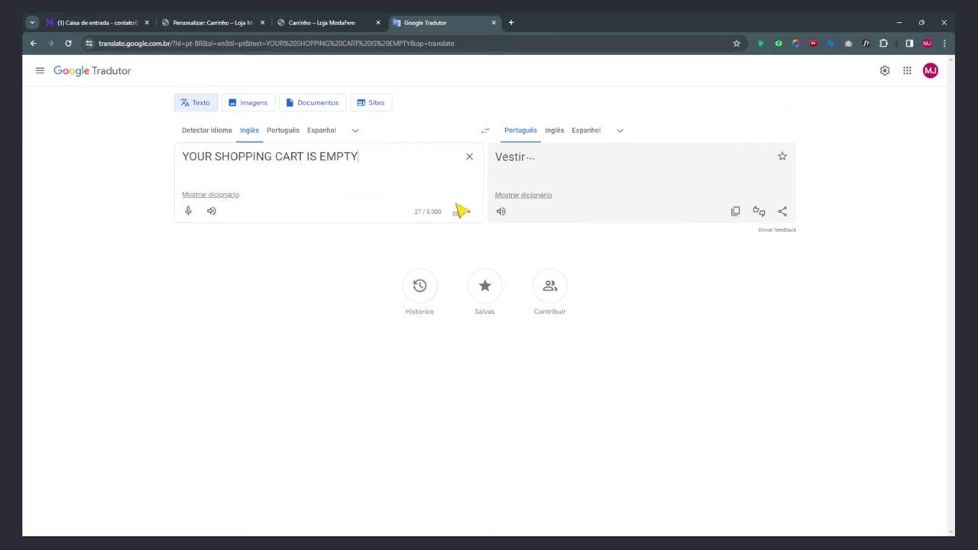
left_click(735, 210)
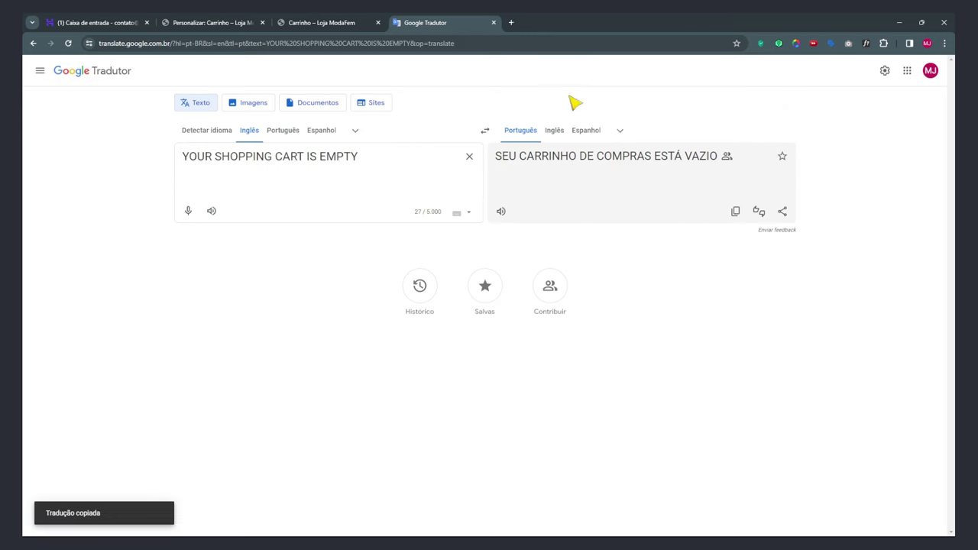
left_click(321, 23)
left_click(208, 22)
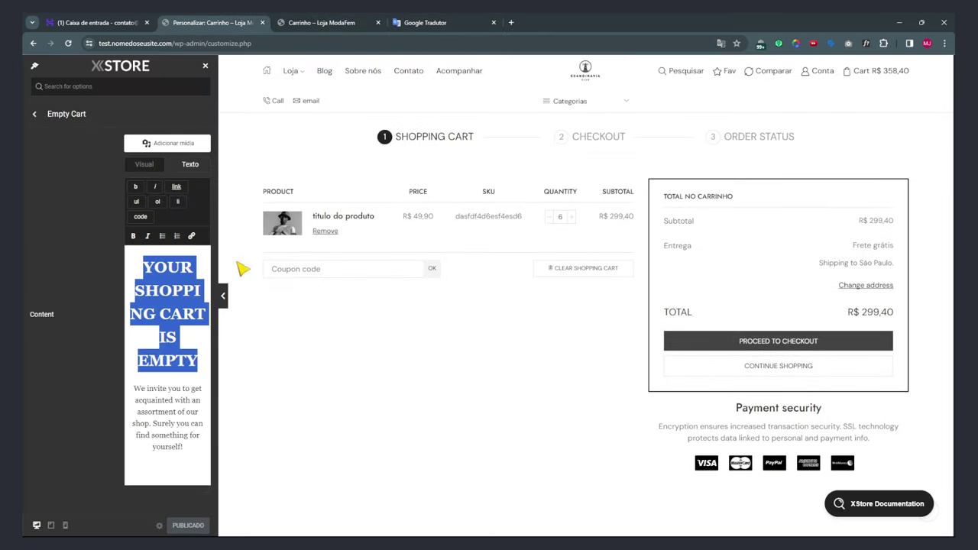
key("ctrl+v")
Replace the invitation paragraph with its Portuguese Google Tradutor translation.
left_click_drag(140, 422, 207, 492)
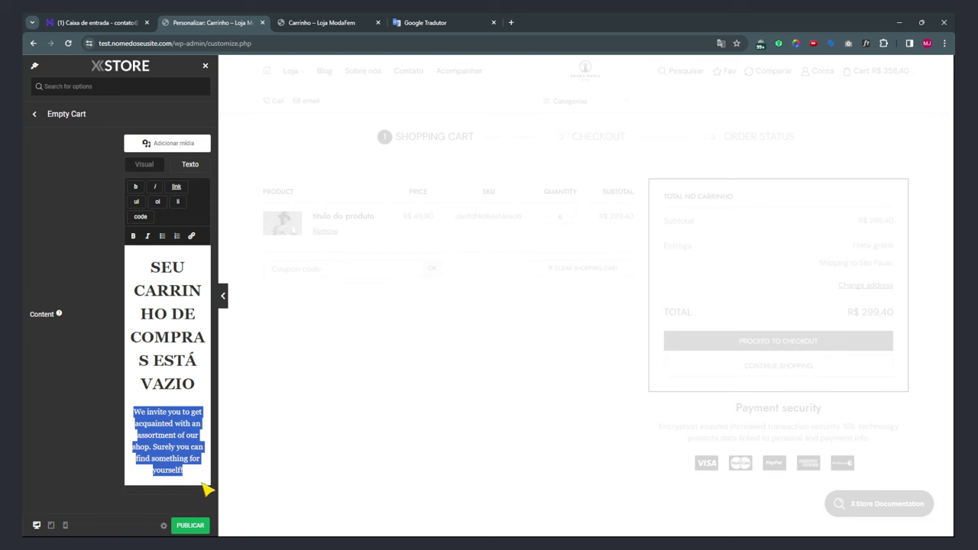
left_click(421, 24)
key("ctrl+a")
key("ctrl+v")
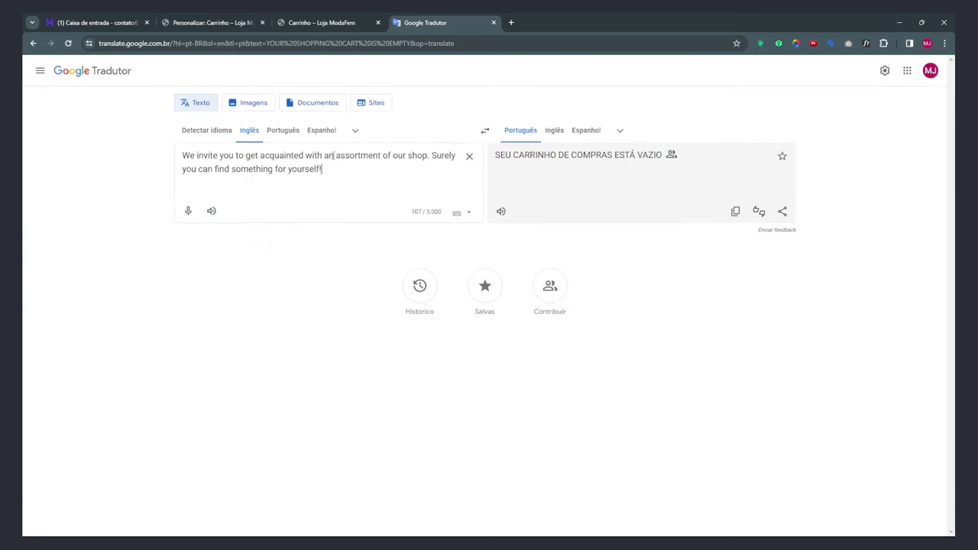
left_click(734, 212)
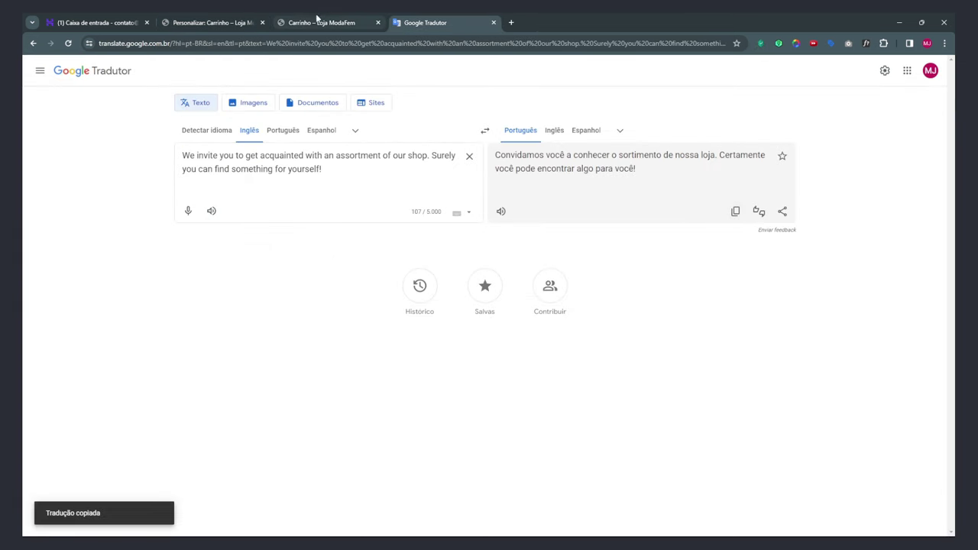
left_click(320, 23)
left_click(218, 22)
key("ctrl+v")
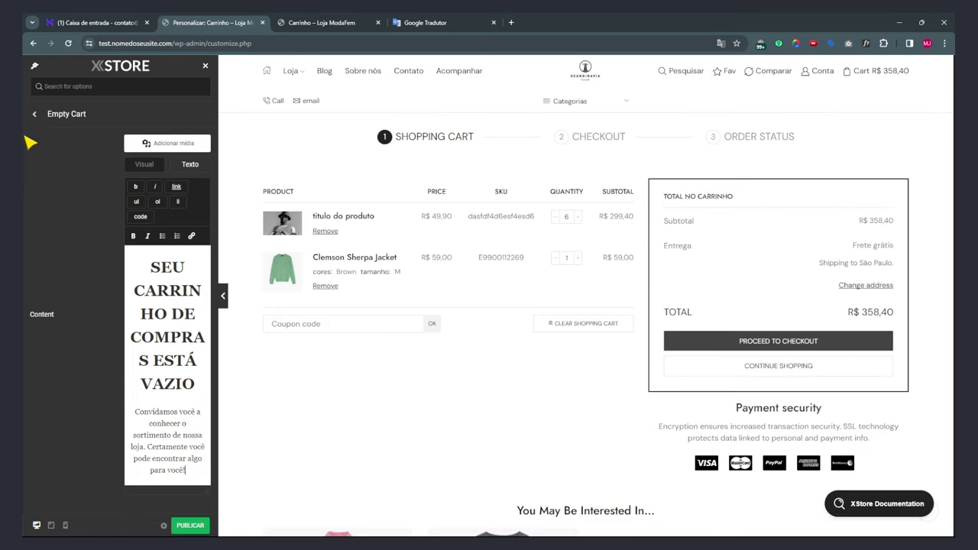
Return to WooCommerce (Shop) and publish the translated empty-cart text.
left_click(34, 116)
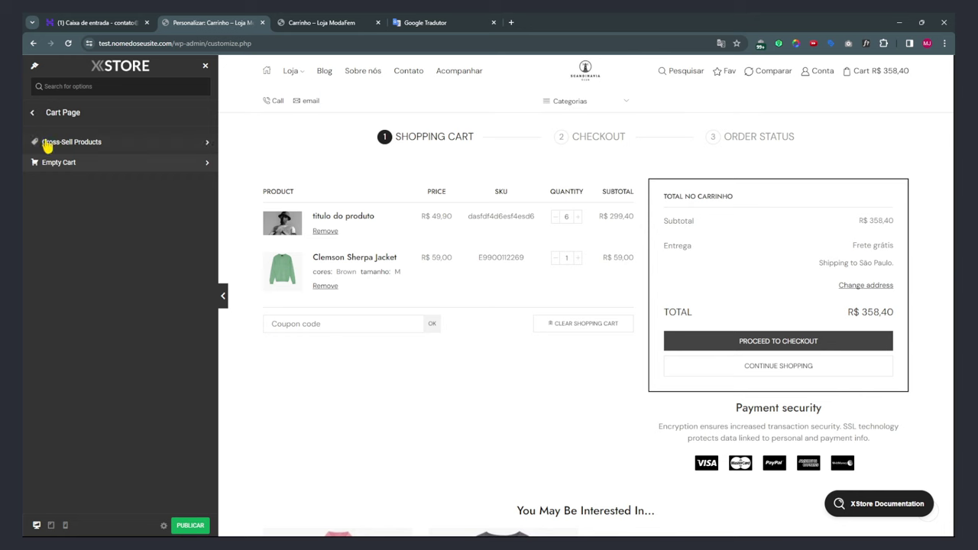
left_click(34, 115)
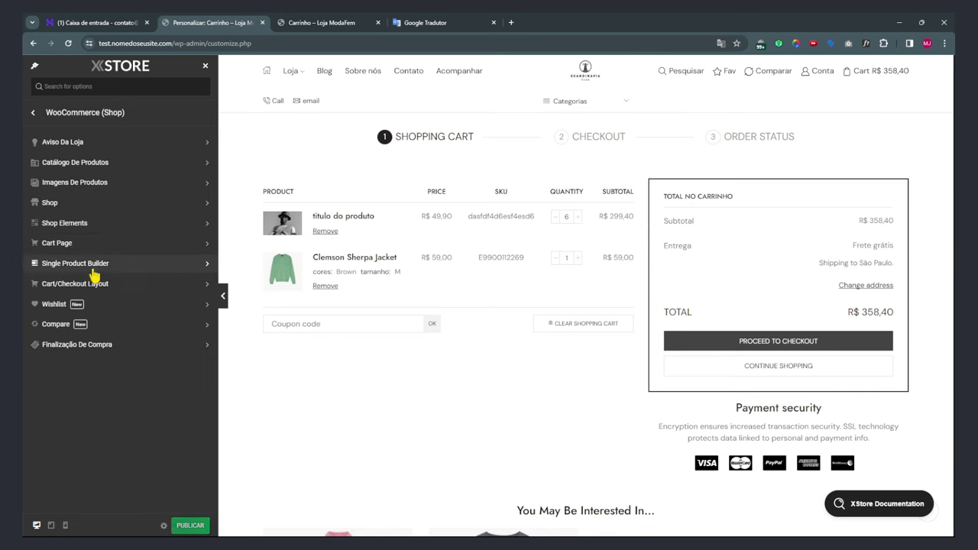
key("ctrl+s")
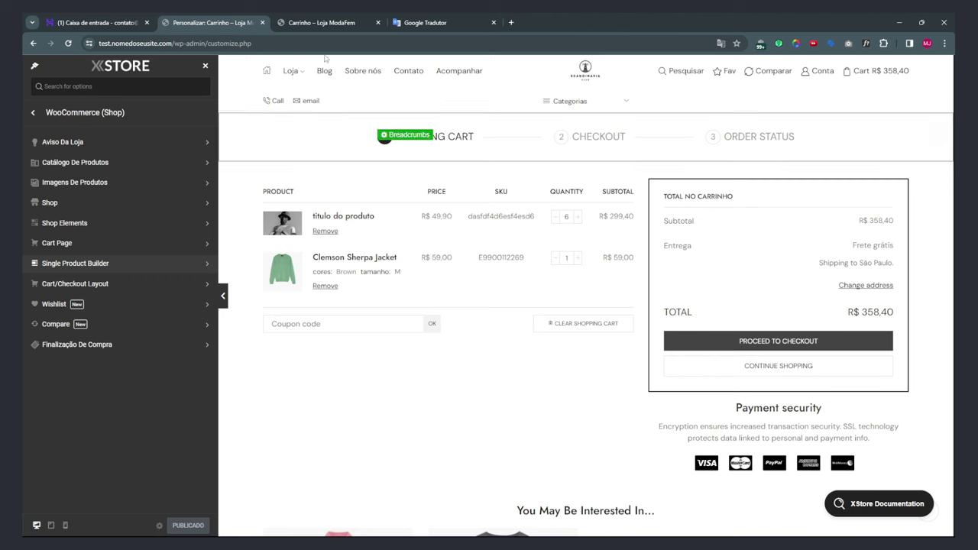
Open the Single Product Builder, then switch to the 'Carrinho – Loja ModaFem' storefront page.
left_click(69, 264)
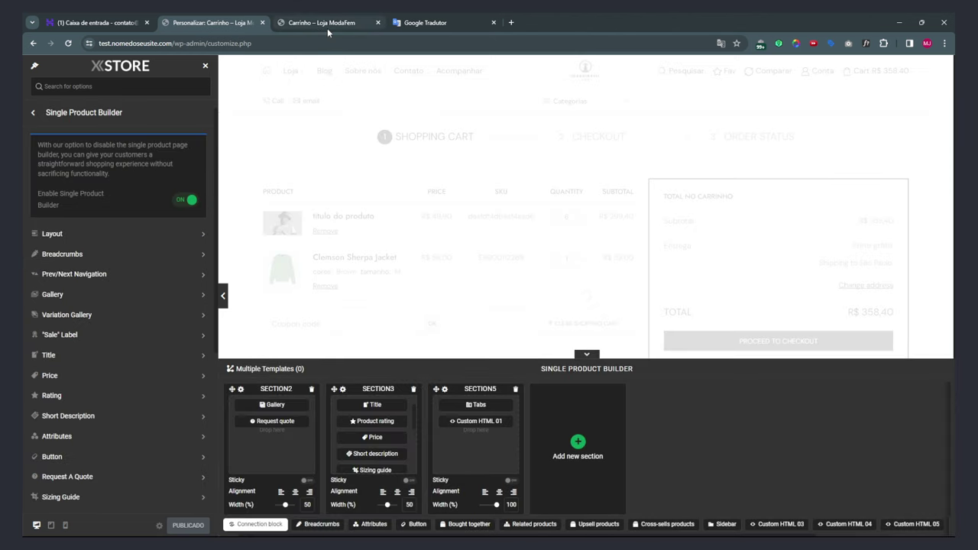
left_click(327, 27)
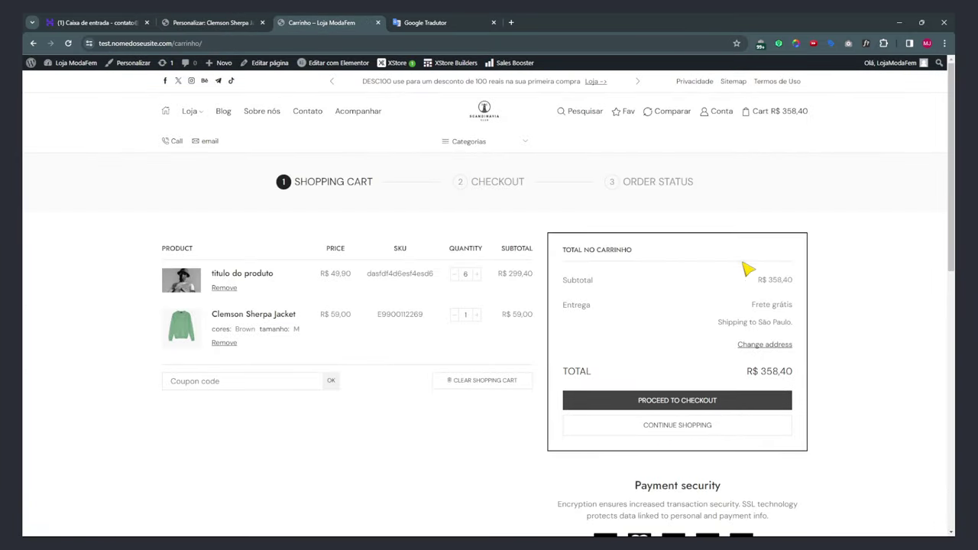
Clear the shopping cart, then go from Loja to the Clemson Sherpa Jacket page and back.
left_click(489, 388)
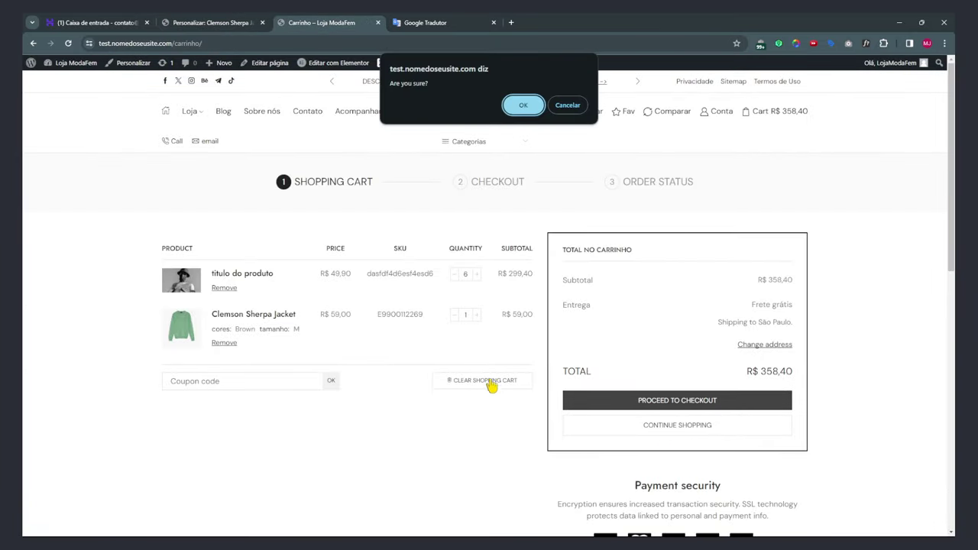
left_click(523, 104)
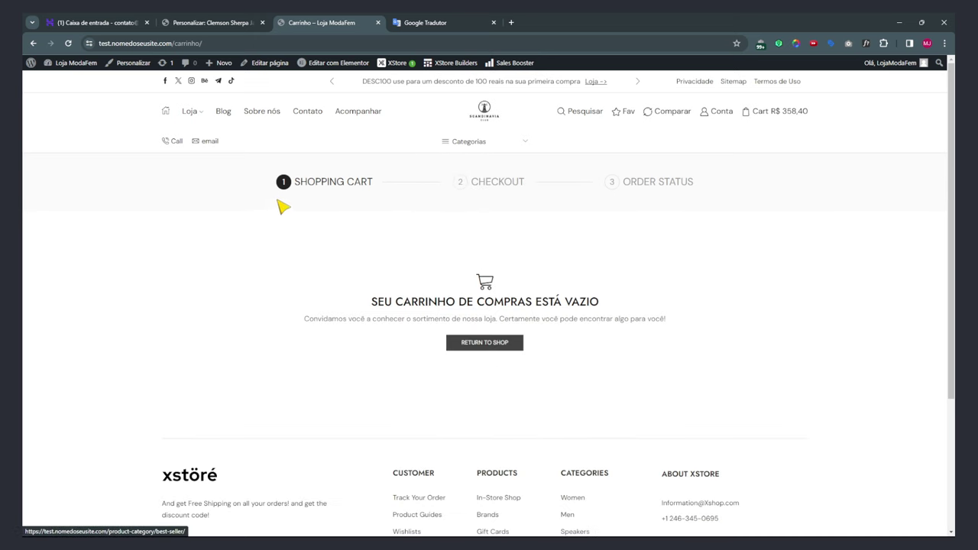
left_click(191, 112)
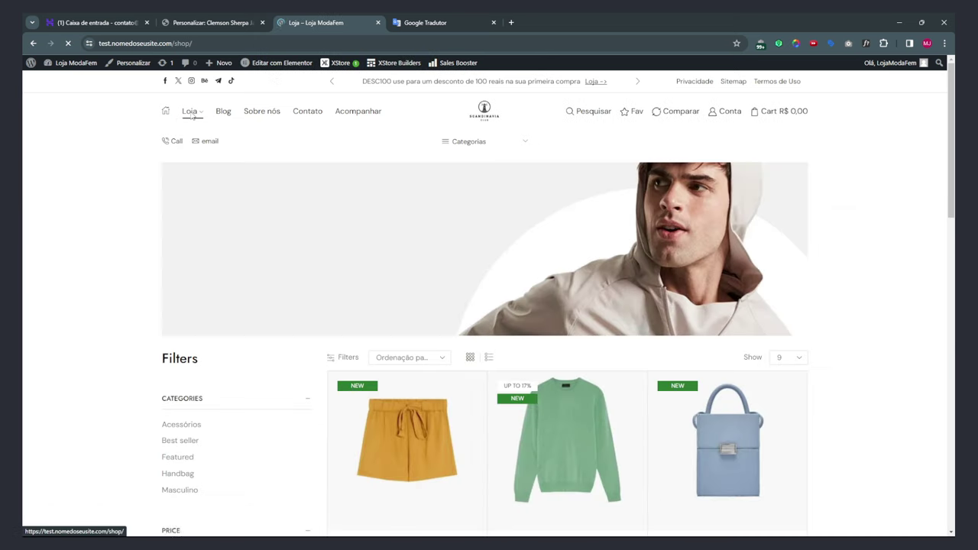
scroll(484, 402, "down", 3)
left_click(625, 242)
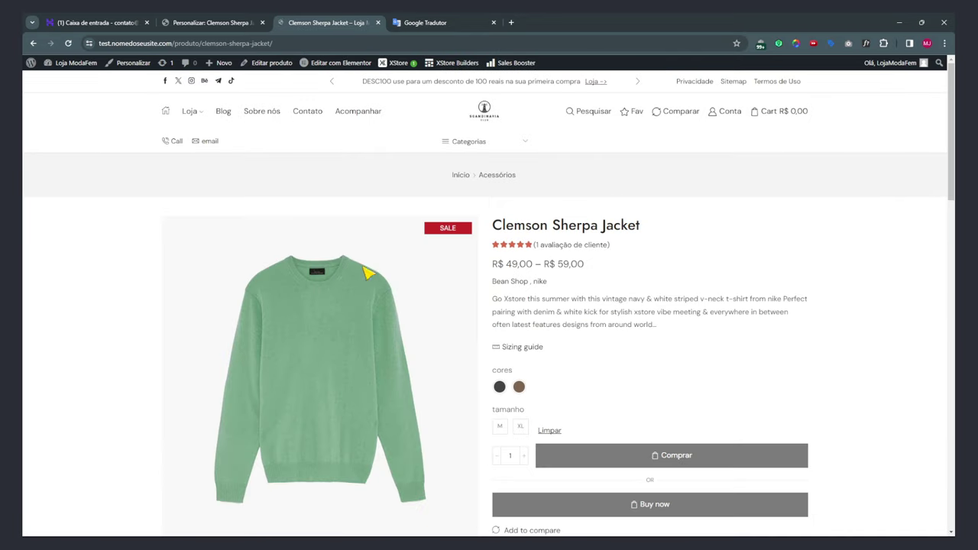
scroll(745, 377, "down", 2)
scroll(744, 376, "down", 3)
scroll(740, 372, "up", 6)
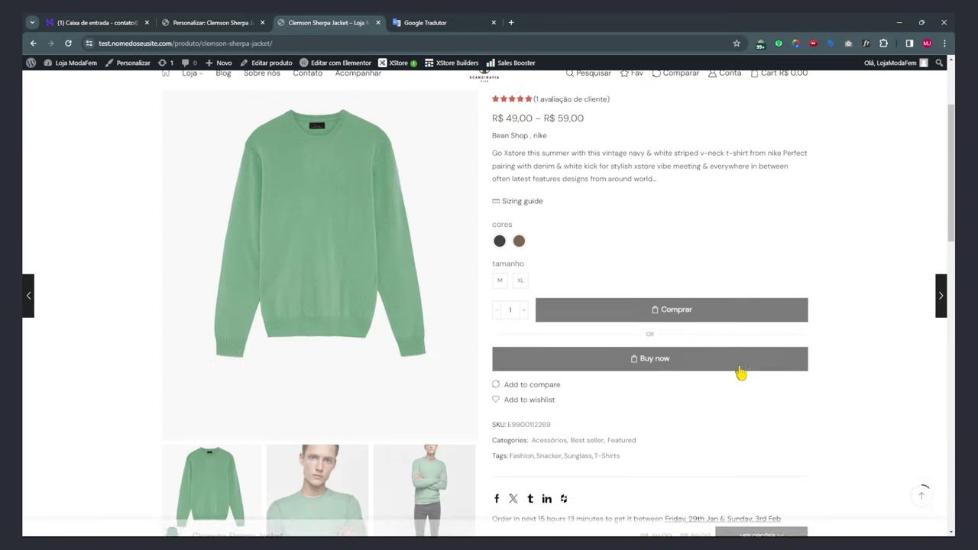
left_click(229, 22)
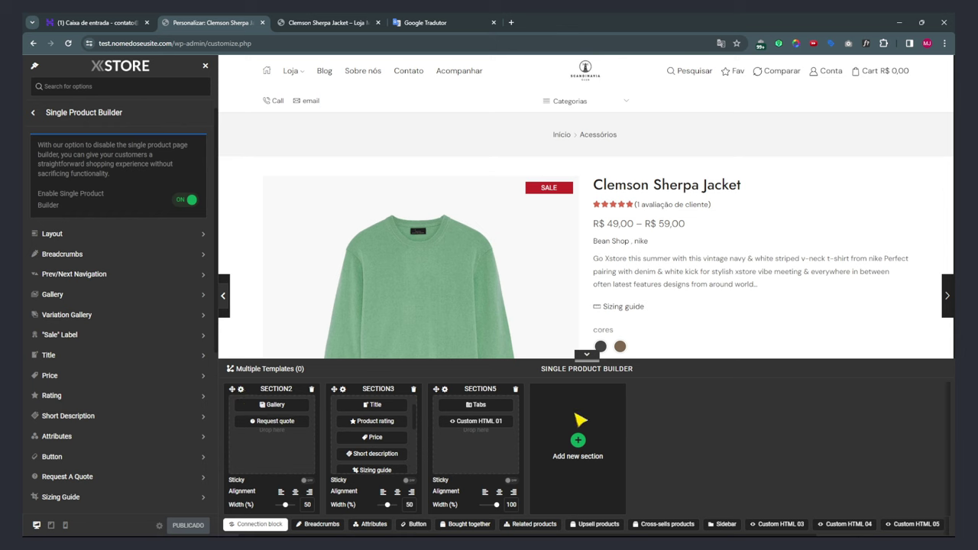
Open the SECTION2 Request quote element and select its Button Text.
scroll(375, 168, "down", 1)
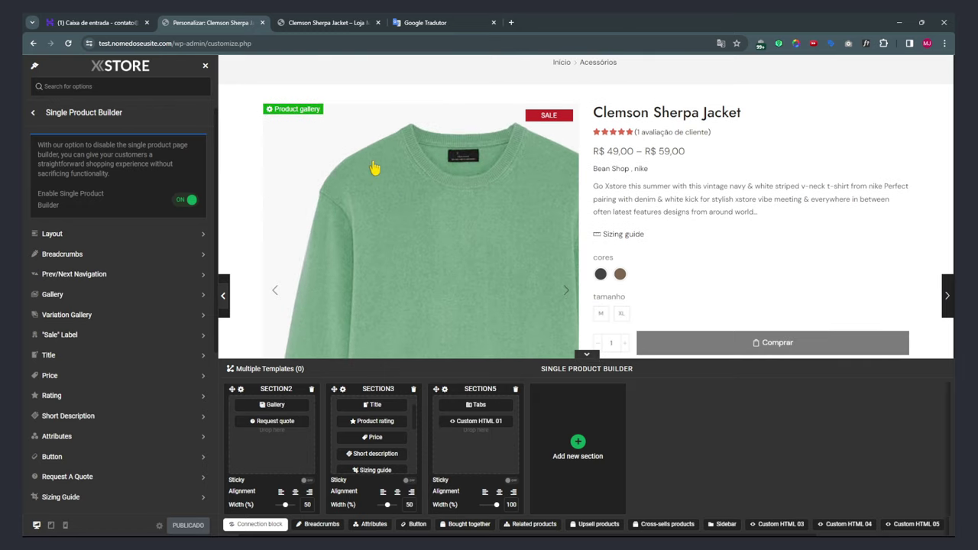
scroll(405, 233, "down", 2)
scroll(410, 236, "up", 3)
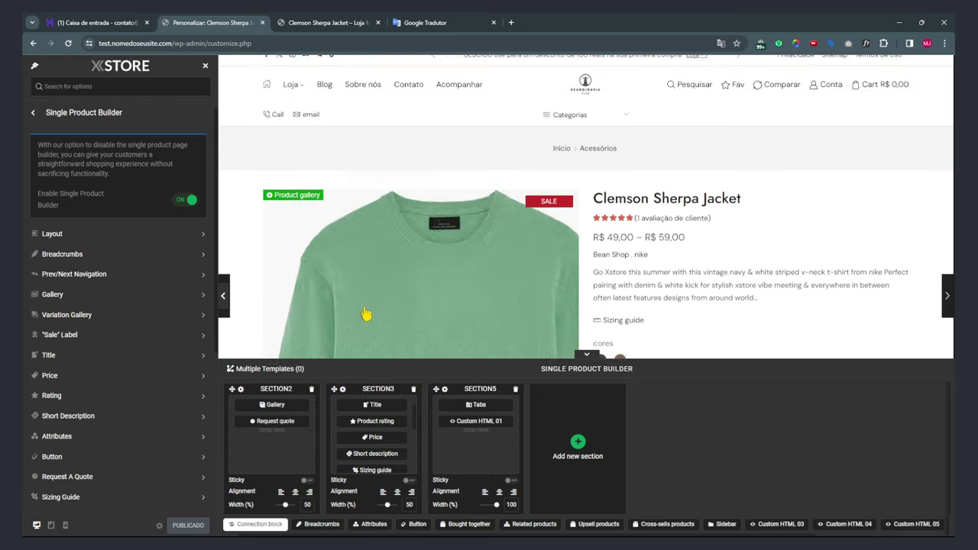
mouse_move(269, 421)
left_click(266, 422)
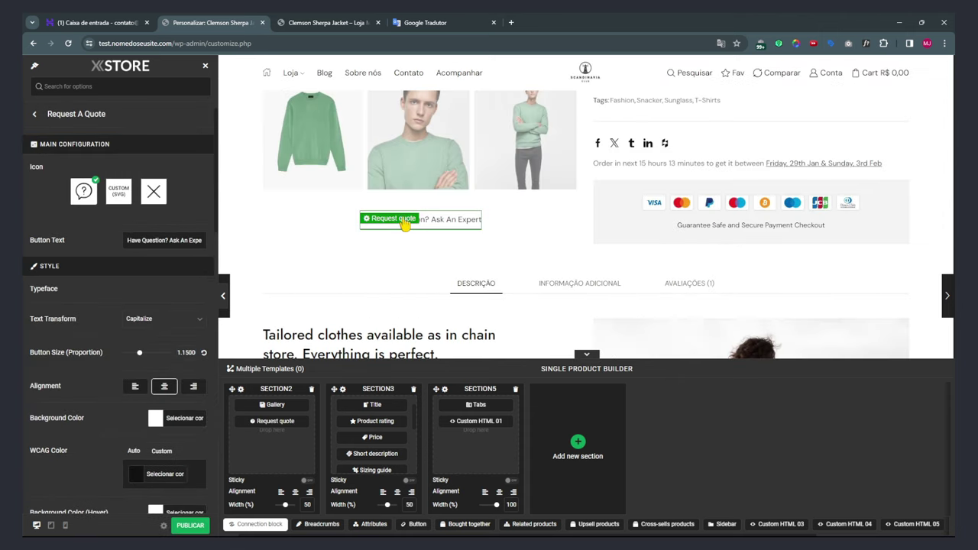
scroll(489, 229, "up", 3)
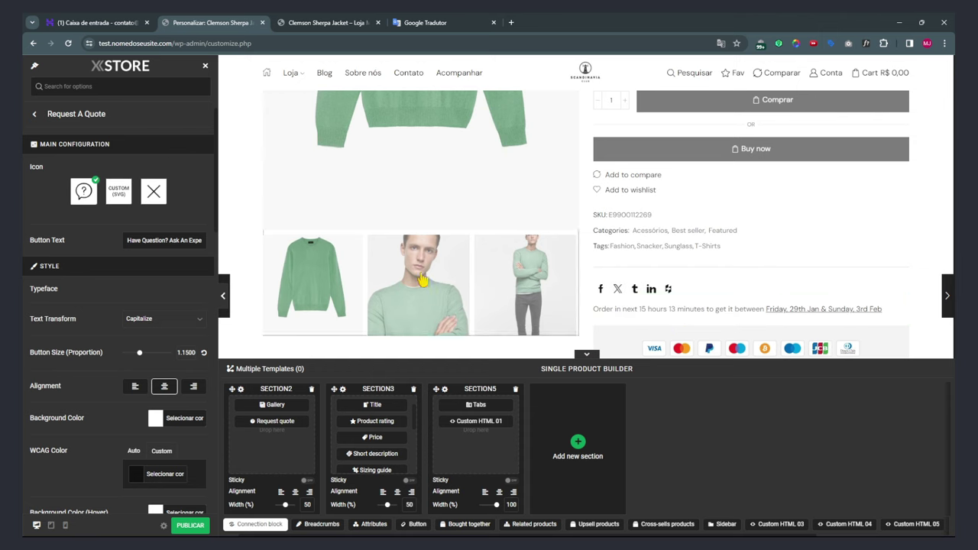
left_click(143, 241)
key("ctrl+a")
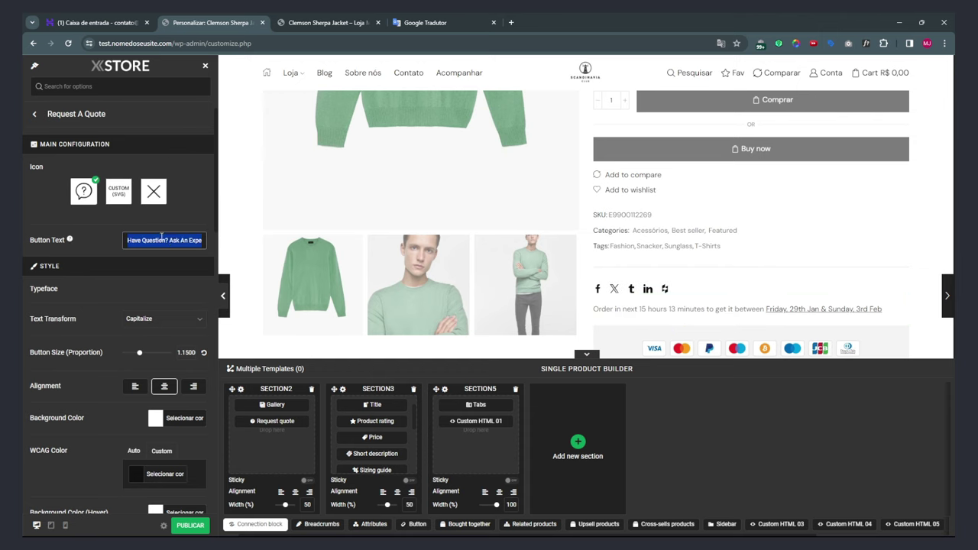
Translate the label and paste 'Tem pergunta? Pergunte a um especialista' as the Button Text.
left_click(477, 17)
key("ctrl+a")
key("ctrl+v")
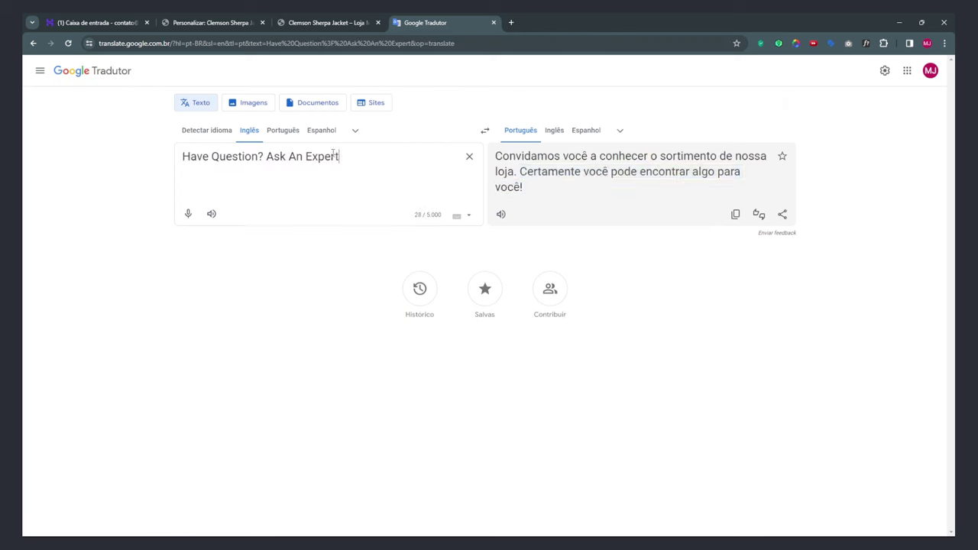
left_click(736, 215)
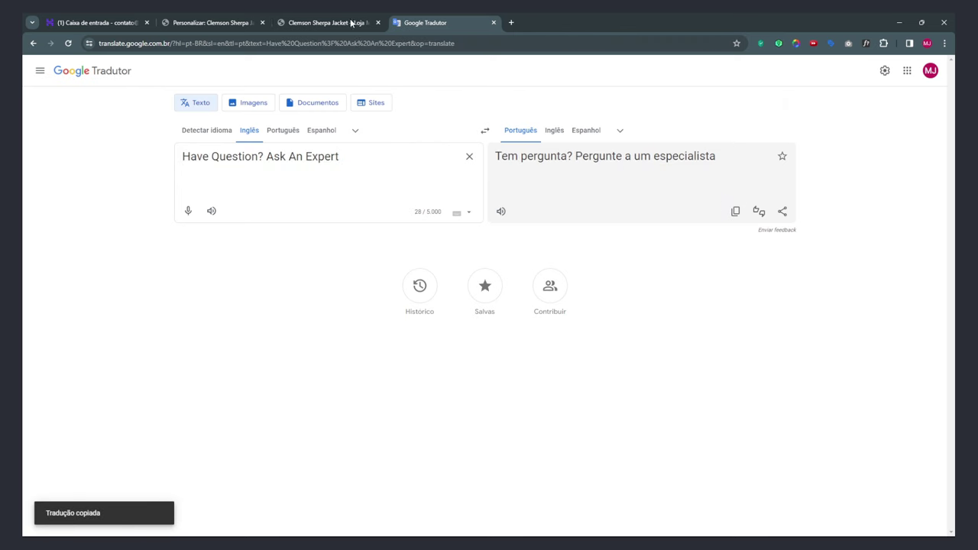
left_click(314, 23)
left_click(208, 22)
key("ctrl+v")
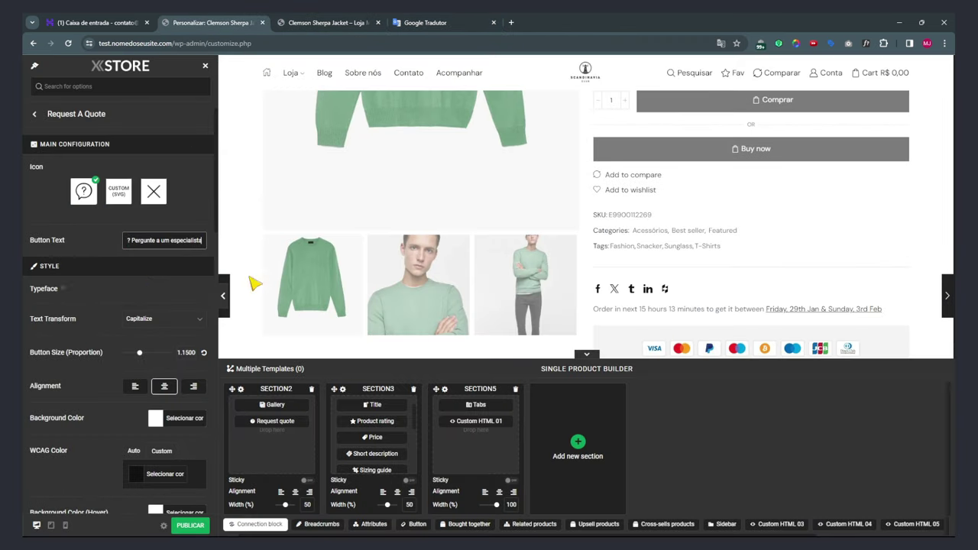
Review the Request A Quote settings, then go back to the Single Product Builder list.
scroll(428, 245, "down", 5)
scroll(451, 283, "up", 4)
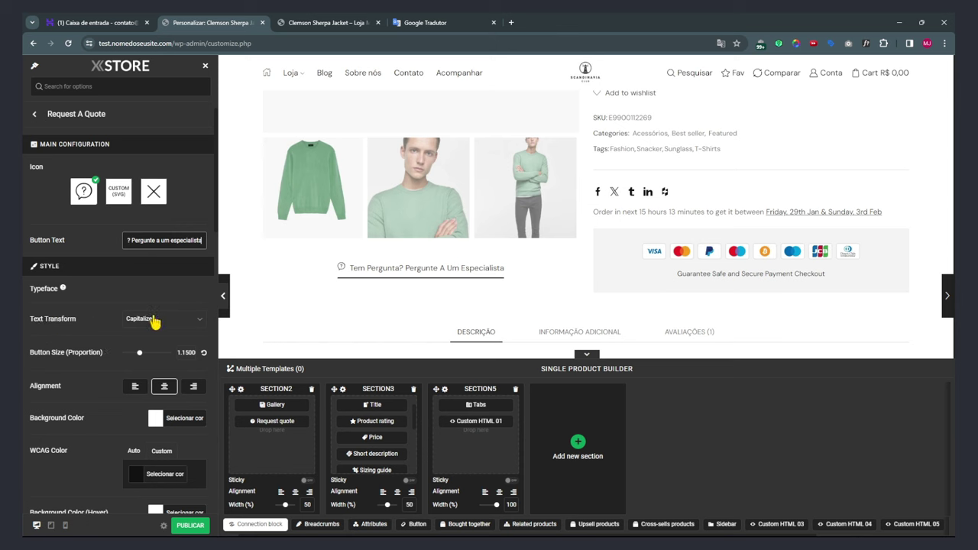
scroll(84, 353, "down", 4)
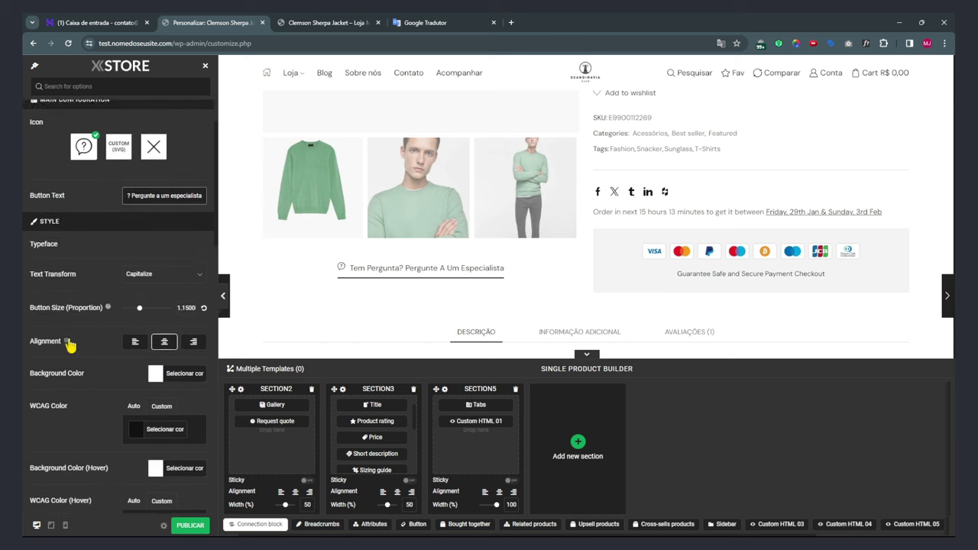
scroll(73, 347, "down", 15)
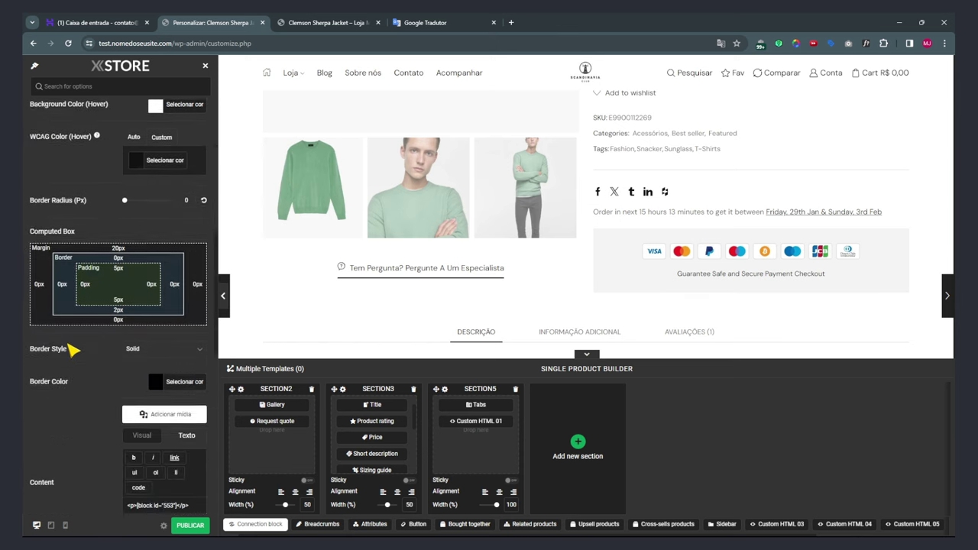
scroll(72, 349, "up", 3)
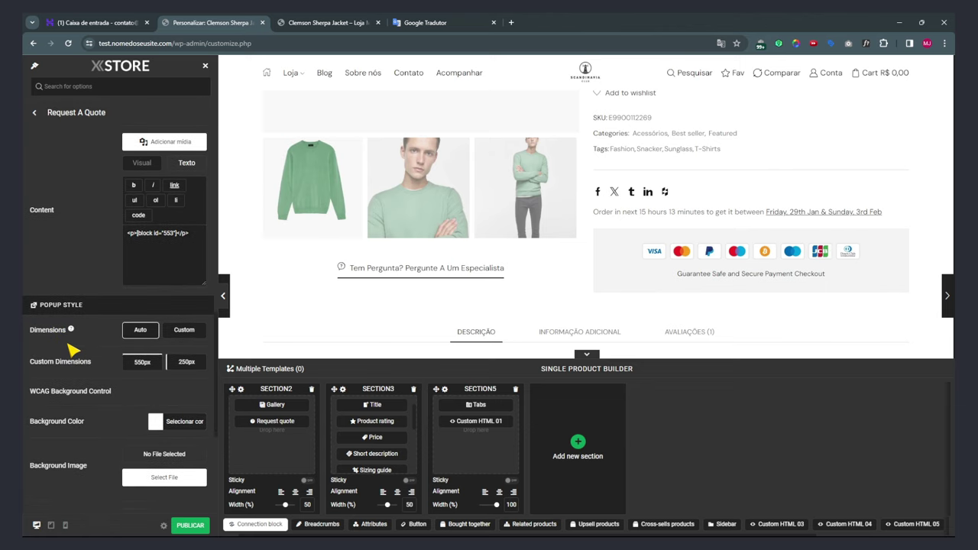
left_click_drag(188, 233, 127, 236)
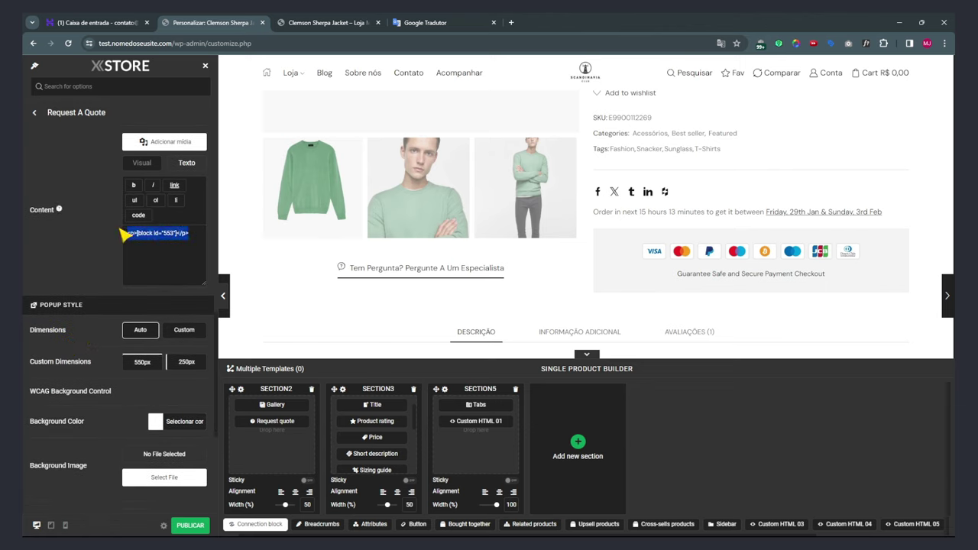
scroll(145, 394, "down", 7)
scroll(68, 286, "up", 15)
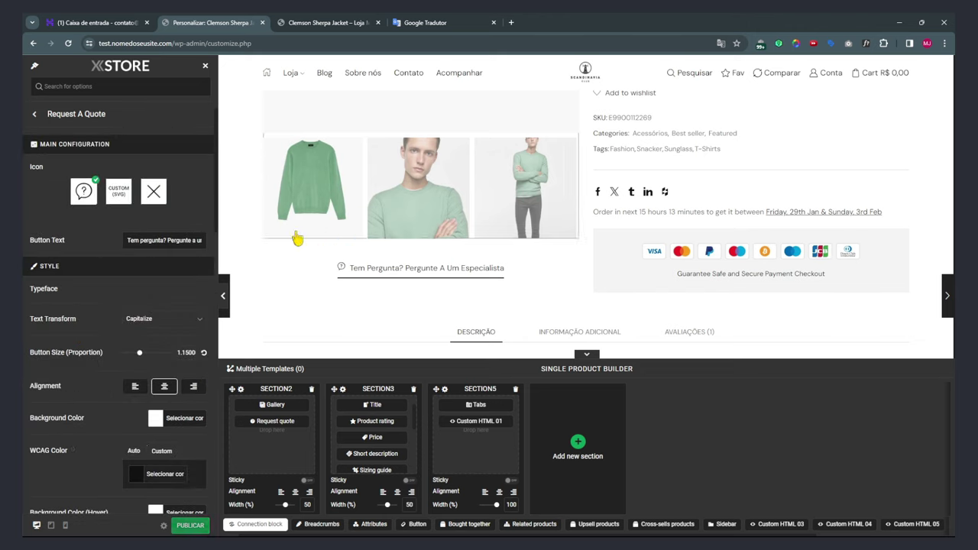
left_click(35, 115)
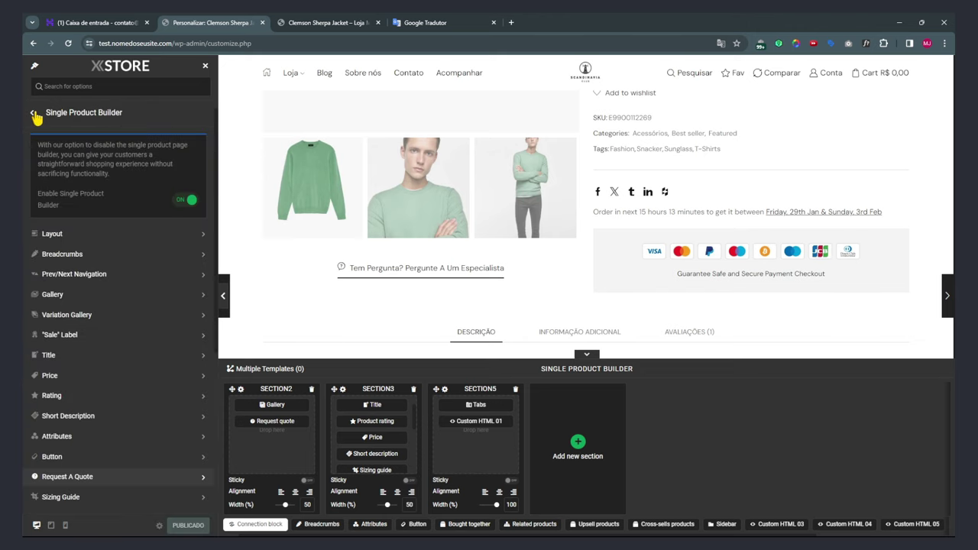
left_click(35, 115)
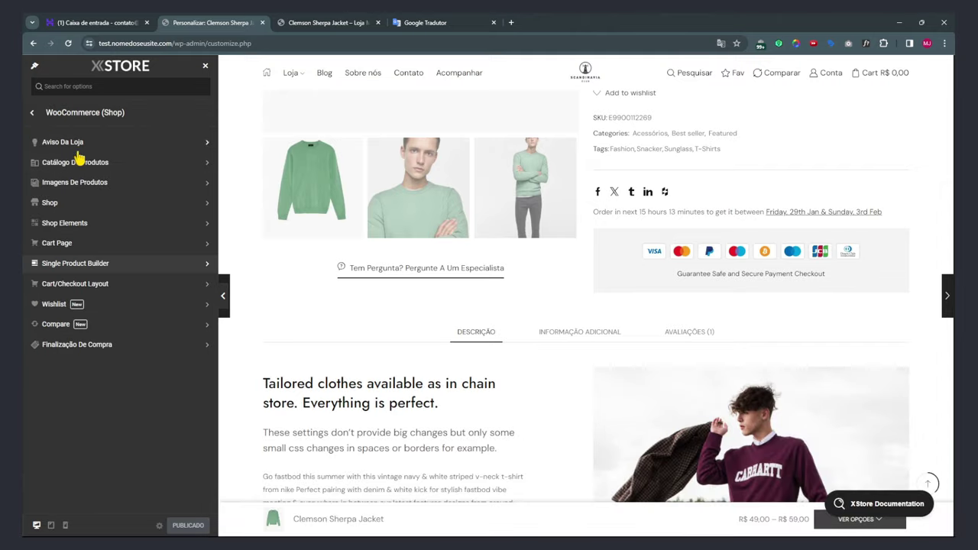
left_click(75, 263)
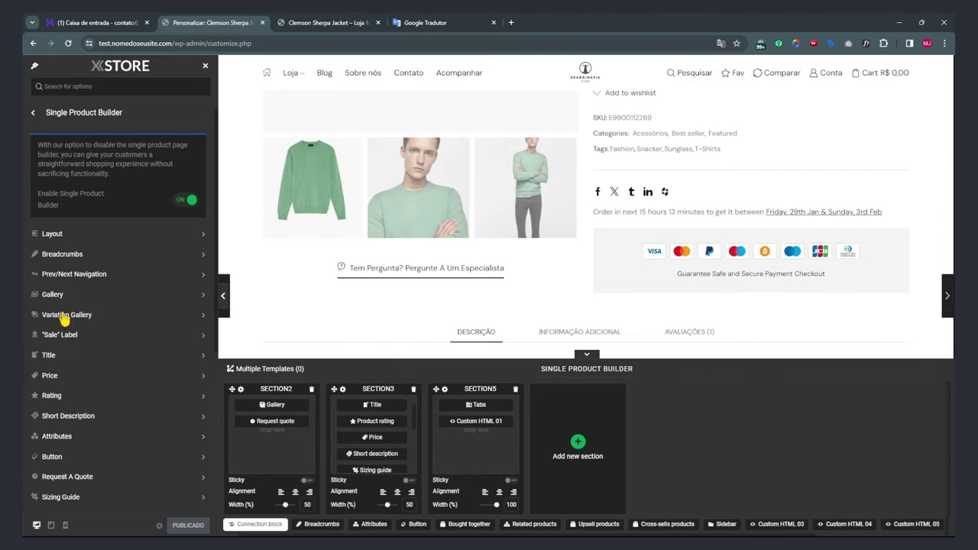
scroll(501, 209, "down", 1)
scroll(501, 209, "down", 3)
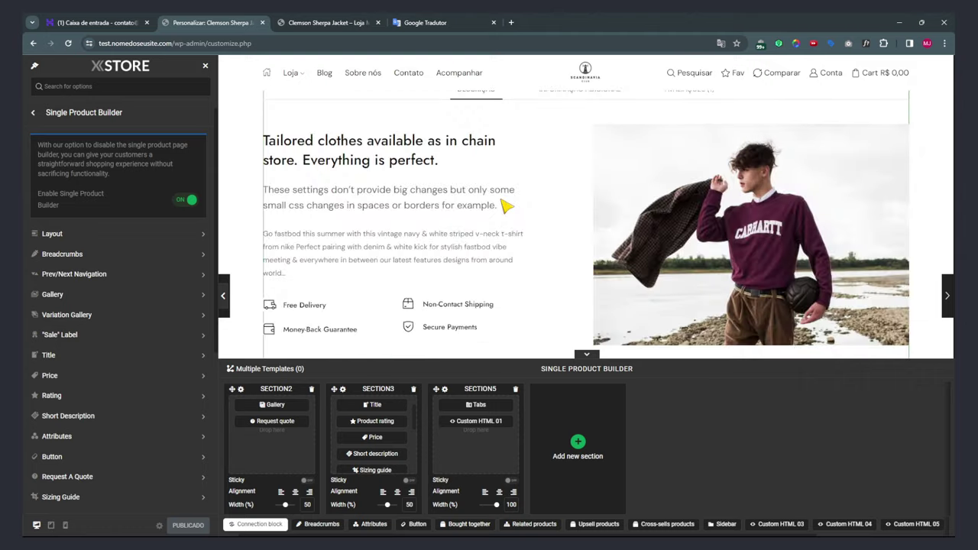
scroll(563, 203, "up", 3)
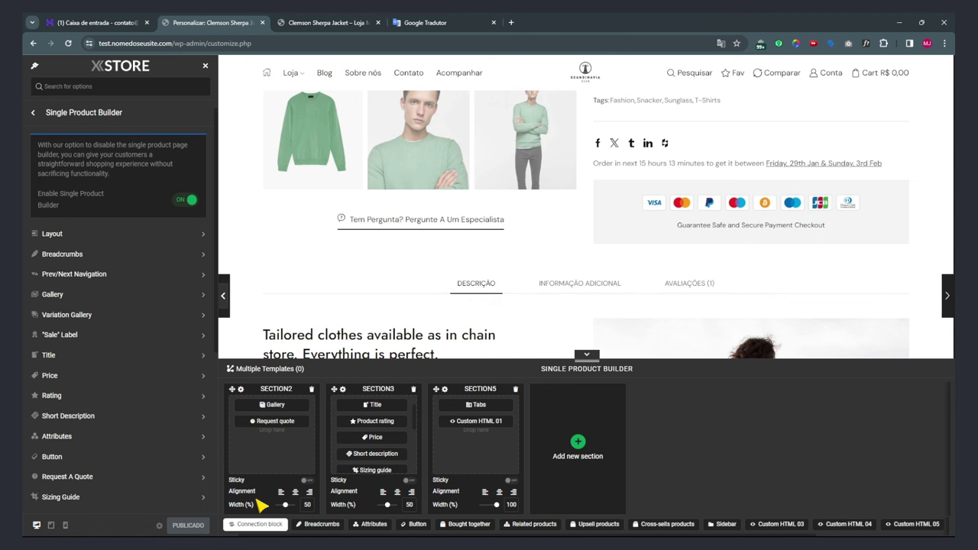
scroll(557, 196, "down", 10)
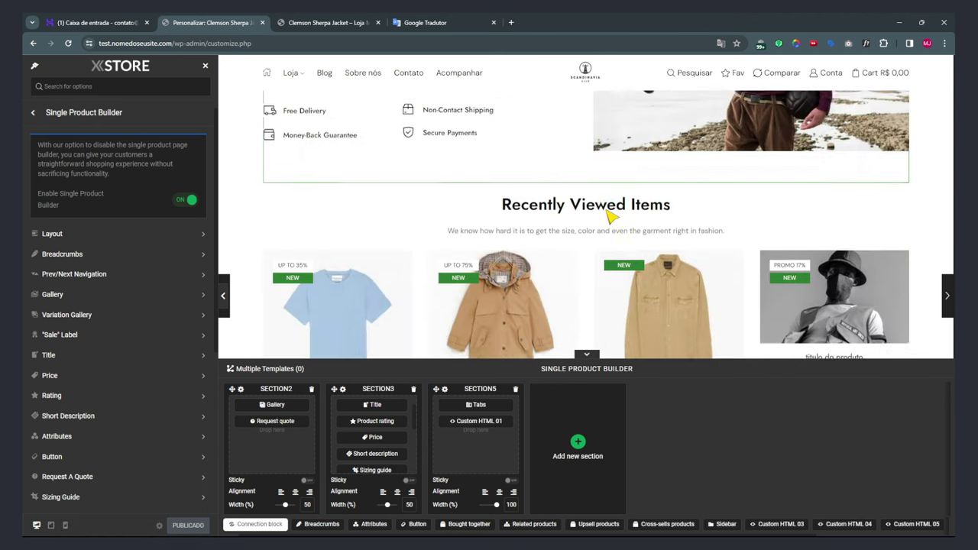
scroll(609, 221, "up", 8)
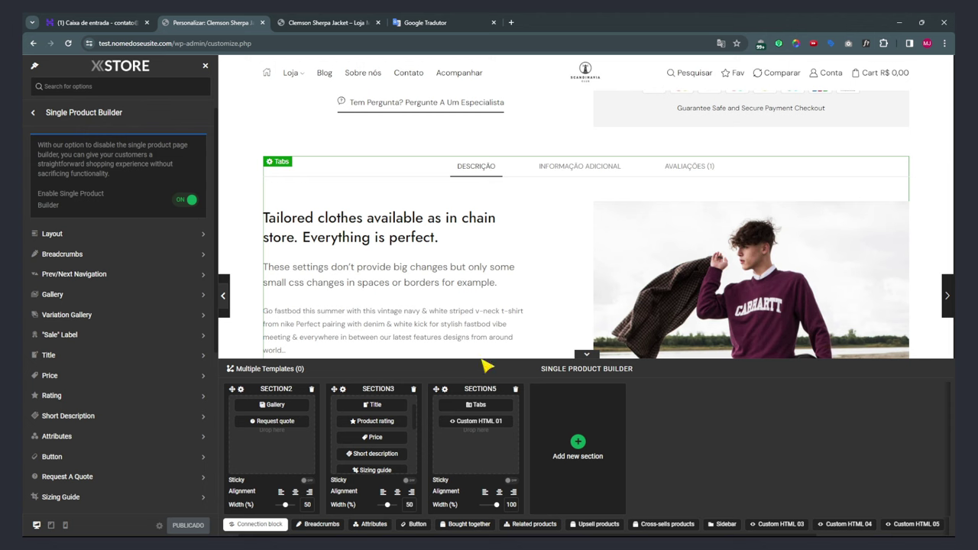
scroll(508, 277, "up", 5)
scroll(509, 277, "up", 2)
mouse_move(369, 409)
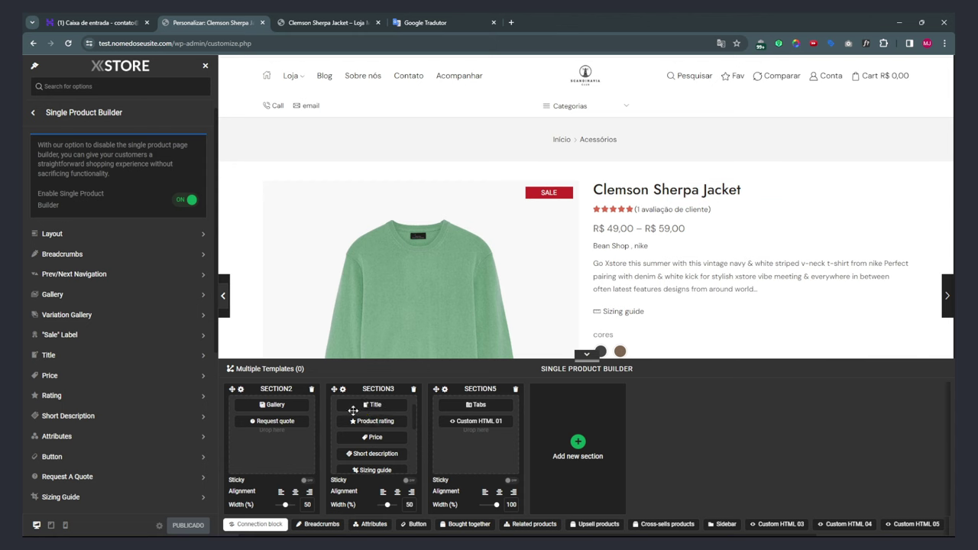
left_click_drag(347, 406, 345, 438)
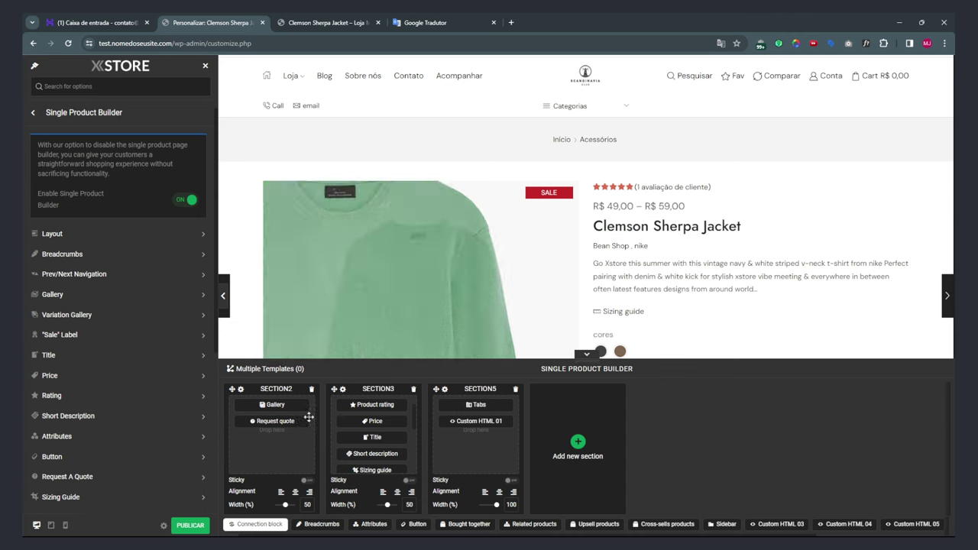
left_click_drag(341, 437, 345, 406)
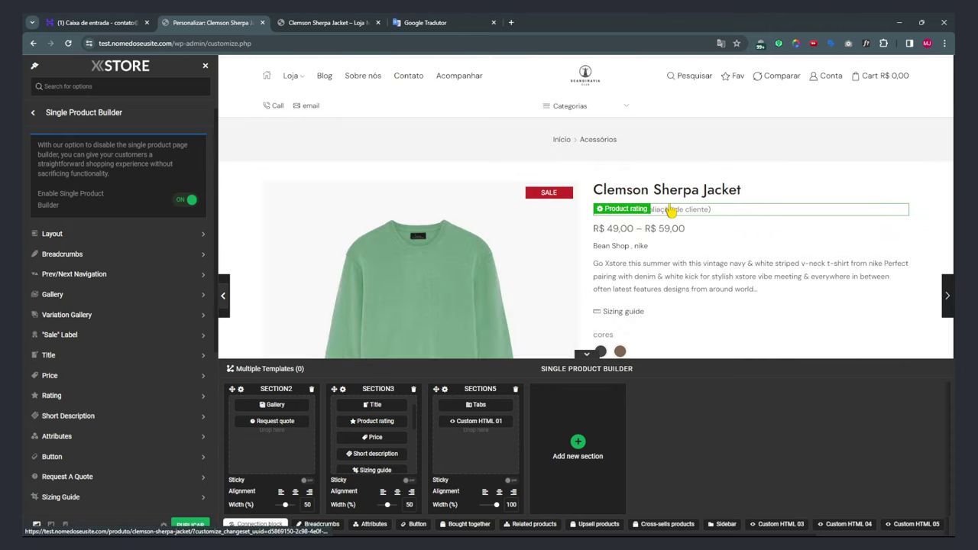
scroll(671, 211, "down", 8)
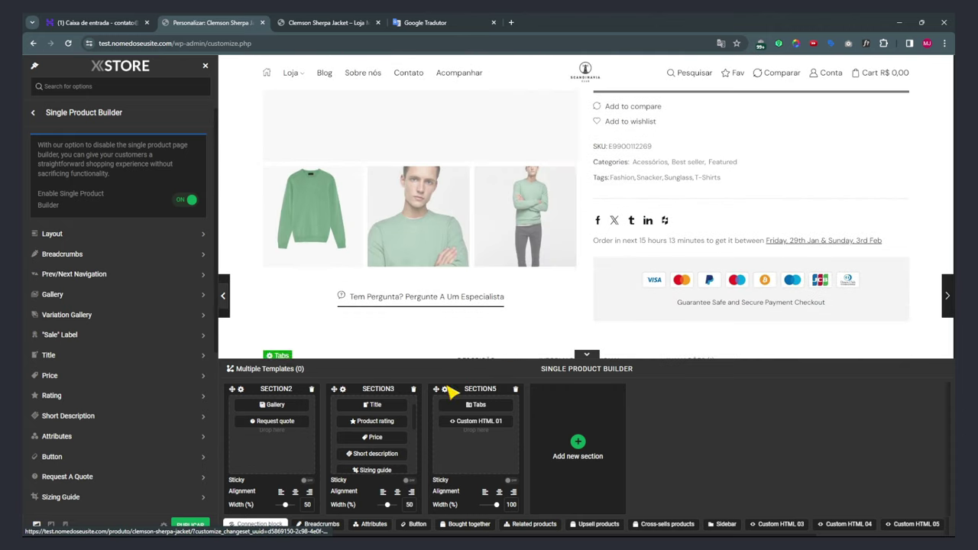
scroll(375, 428, "down", 3)
mouse_move(359, 439)
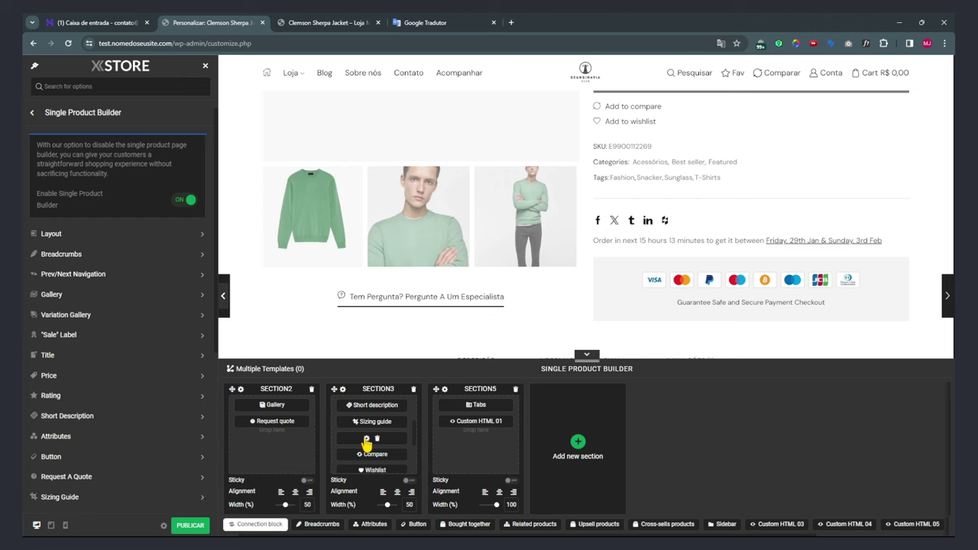
Give the Add to cart block the first (minus/plus) Style, trying Direction column before settling on row.
left_click(366, 440)
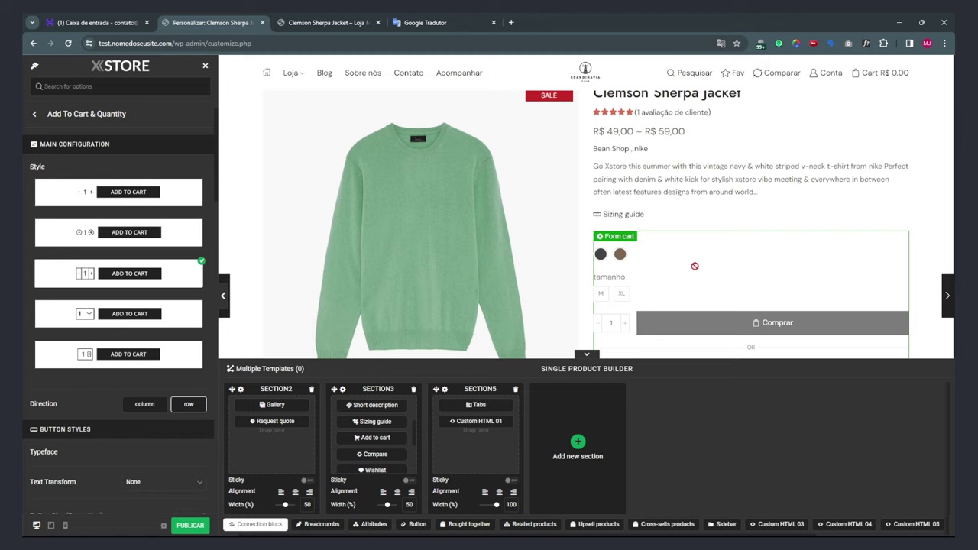
scroll(637, 183, "down", 2)
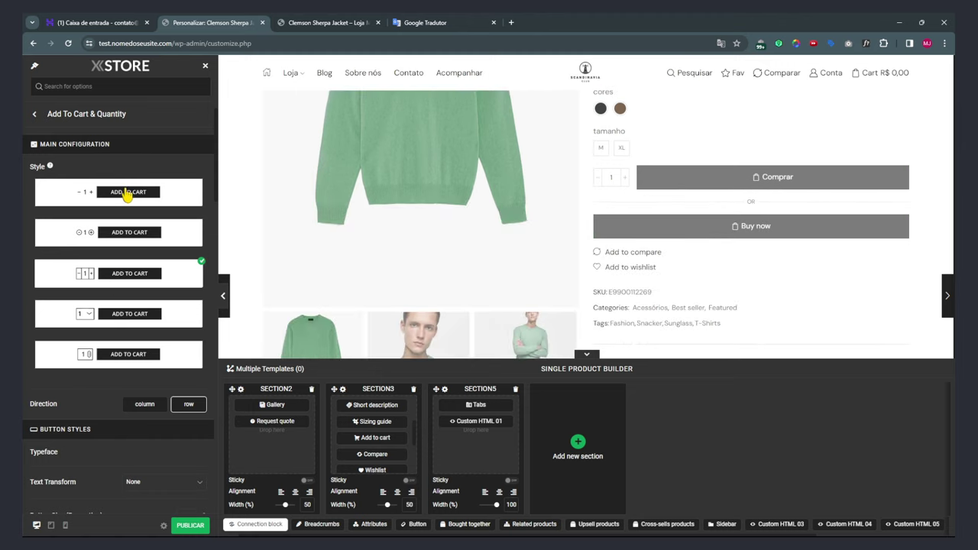
left_click(182, 195)
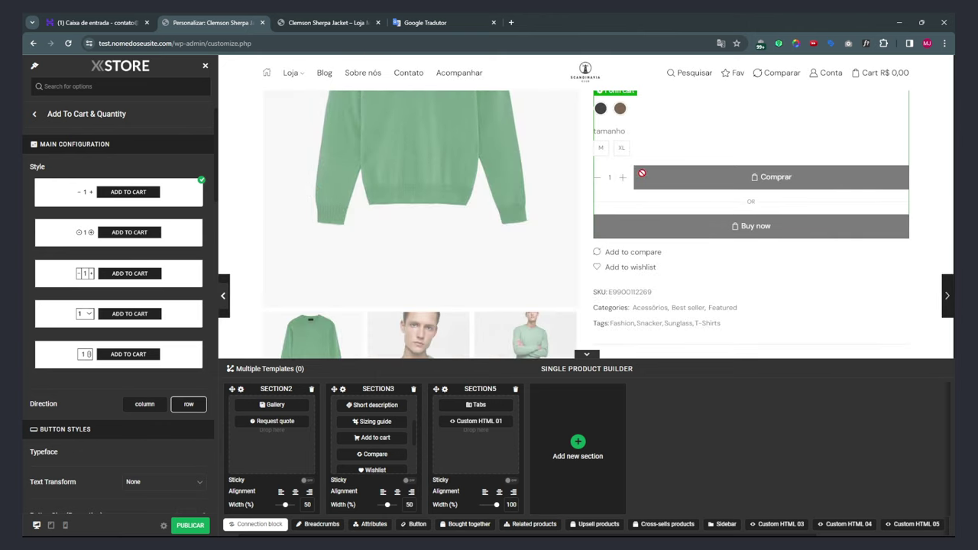
scroll(163, 239, "down", 1)
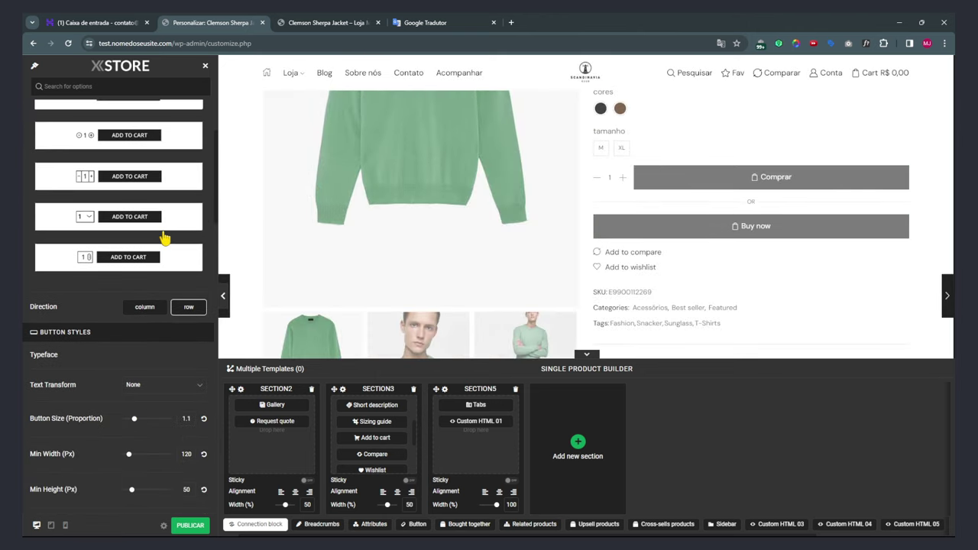
left_click(153, 307)
left_click(147, 312)
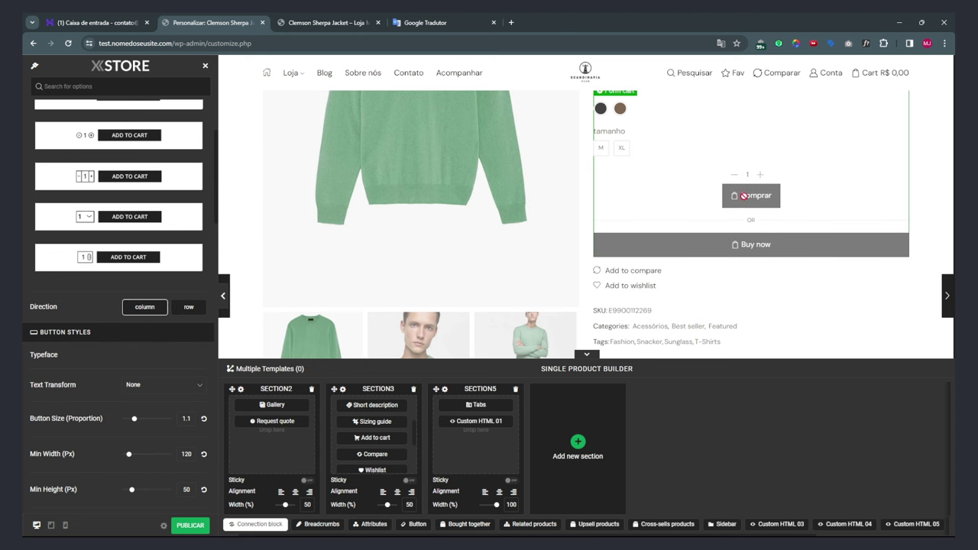
left_click(189, 306)
Switch the add-to-cart 'Buy Now' Button off.
scroll(103, 313, "down", 2)
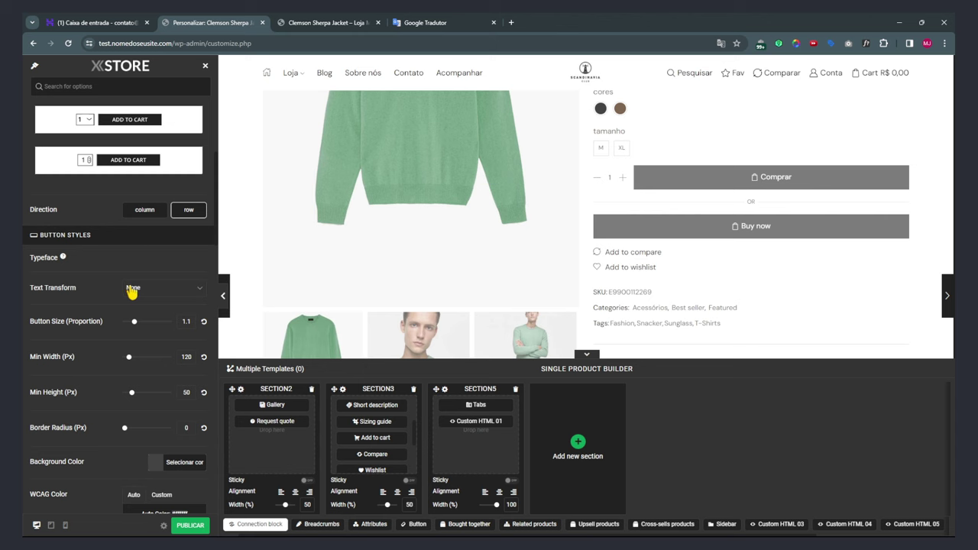
scroll(72, 302, "down", 3)
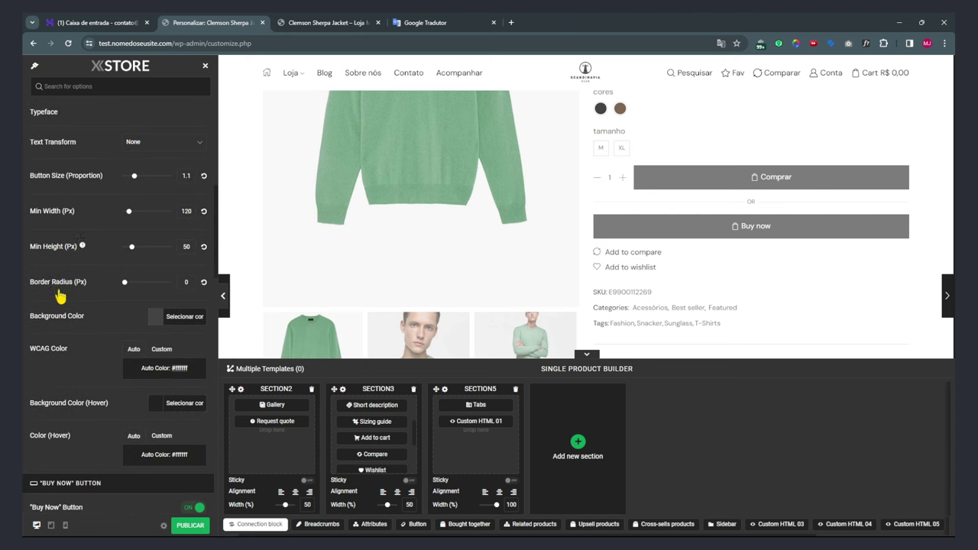
scroll(92, 257, "down", 2)
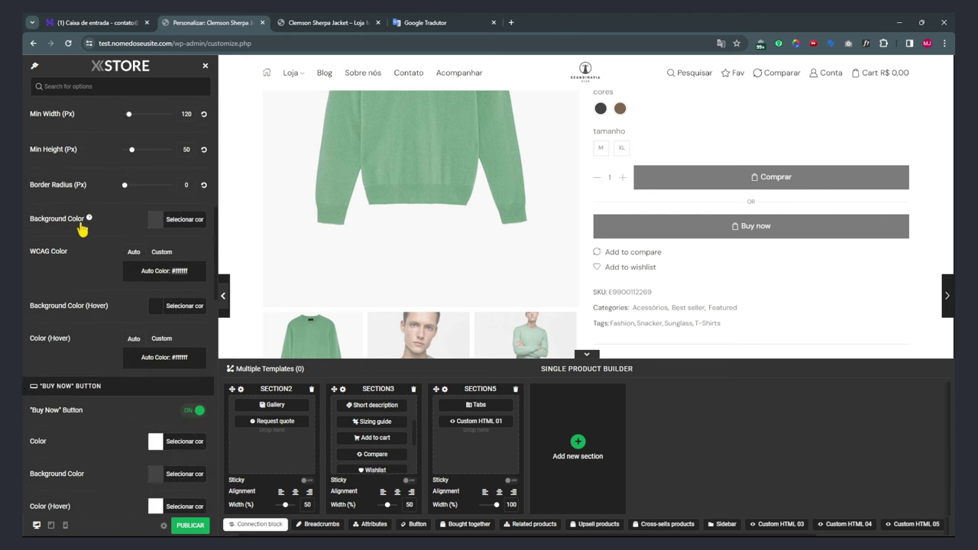
scroll(50, 263, "down", 2)
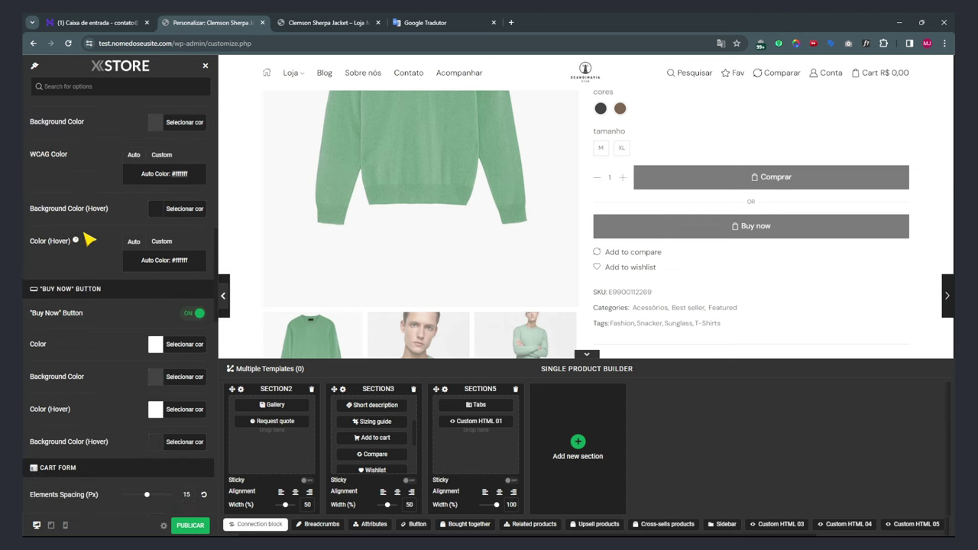
scroll(87, 239, "down", 2)
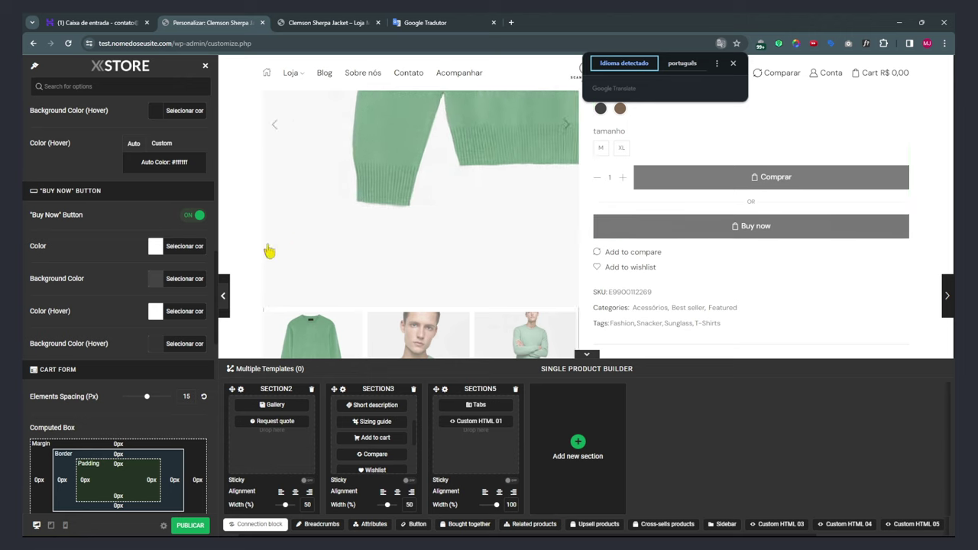
scroll(446, 287, "up", 1)
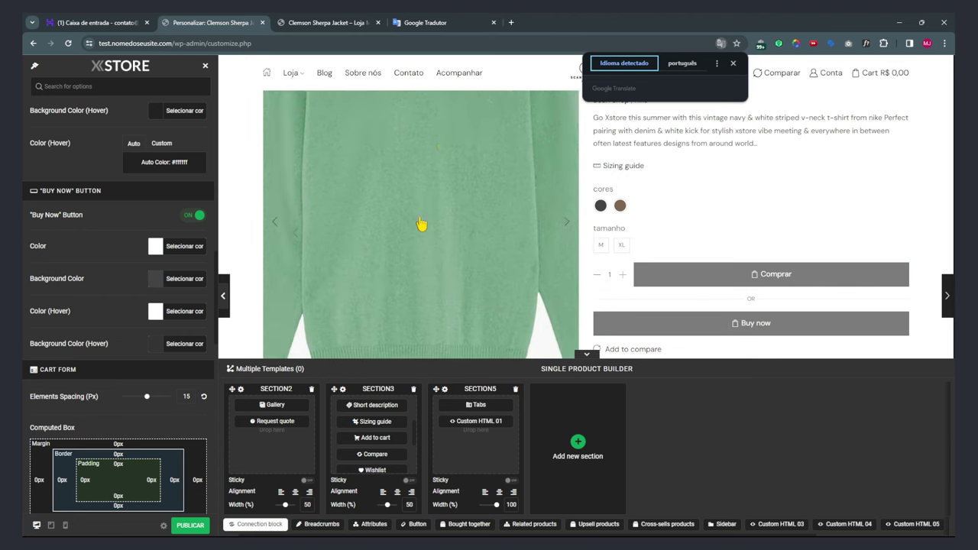
scroll(431, 229, "down", 2)
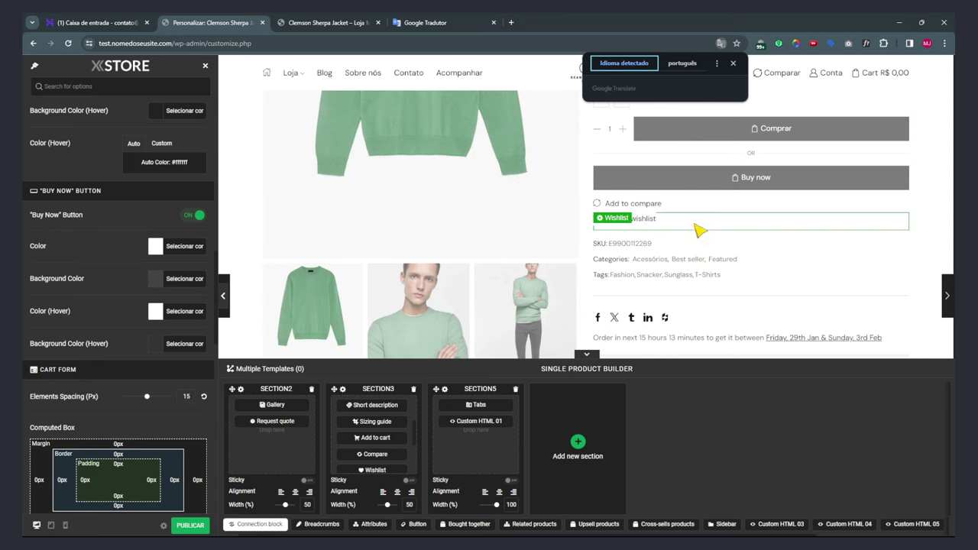
scroll(771, 238, "up", 1)
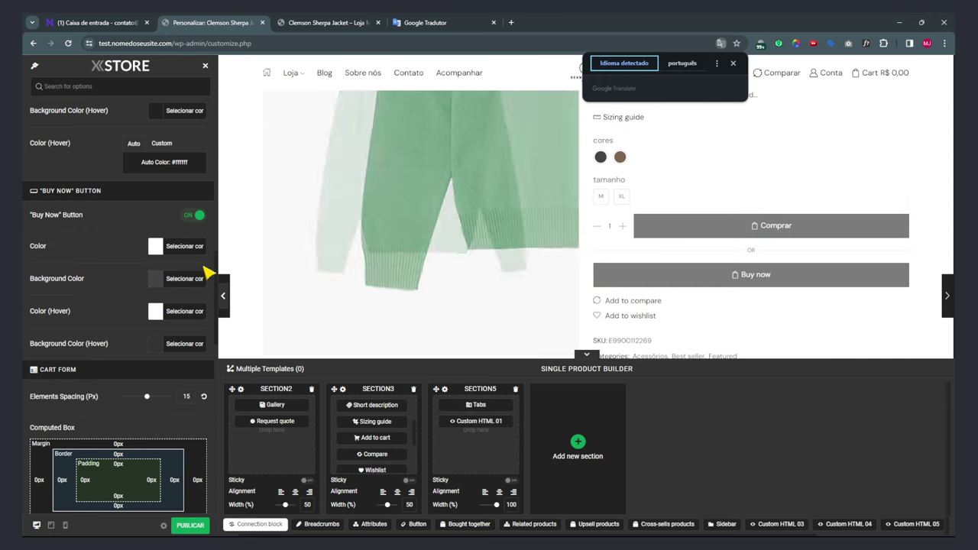
left_click(196, 216)
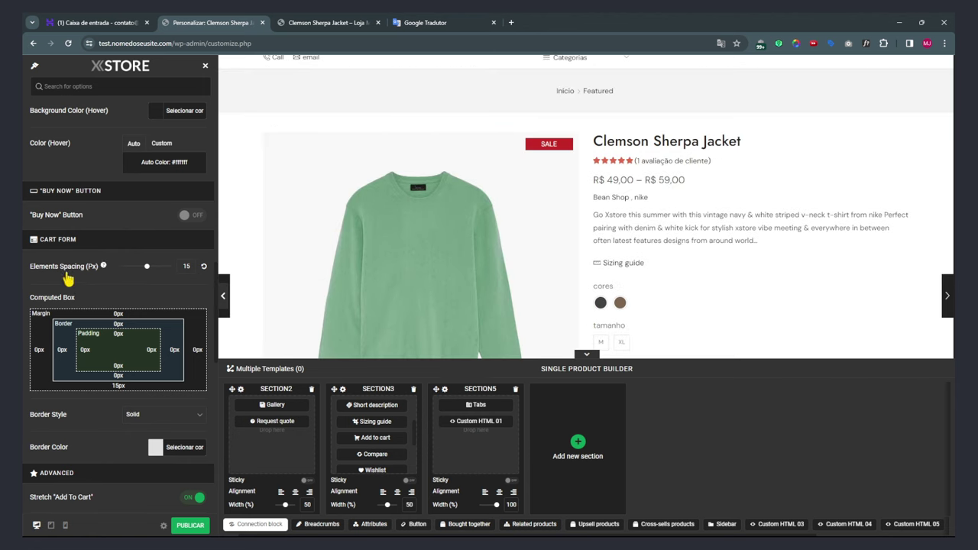
scroll(67, 280, "up", 3)
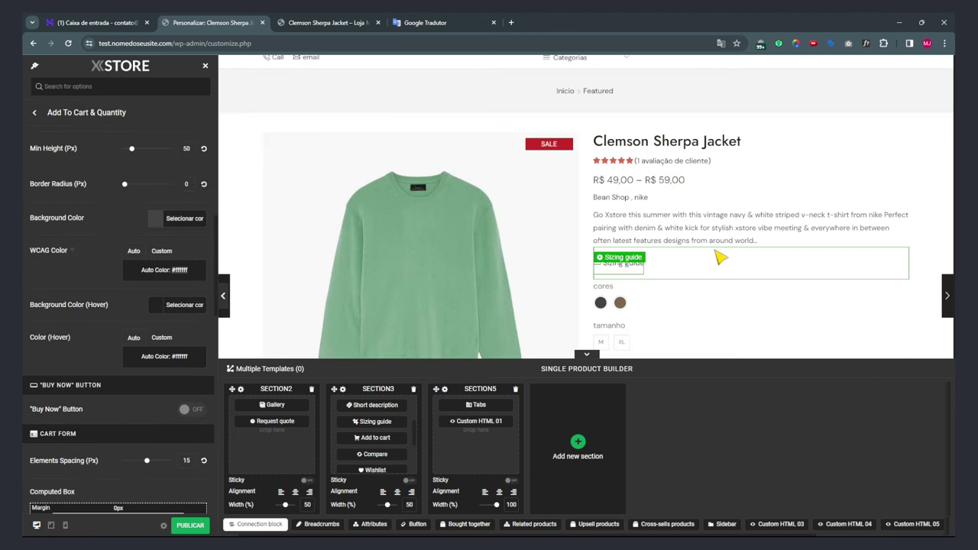
scroll(718, 229, "down", 2)
scroll(707, 191, "up", 2)
left_click(630, 264)
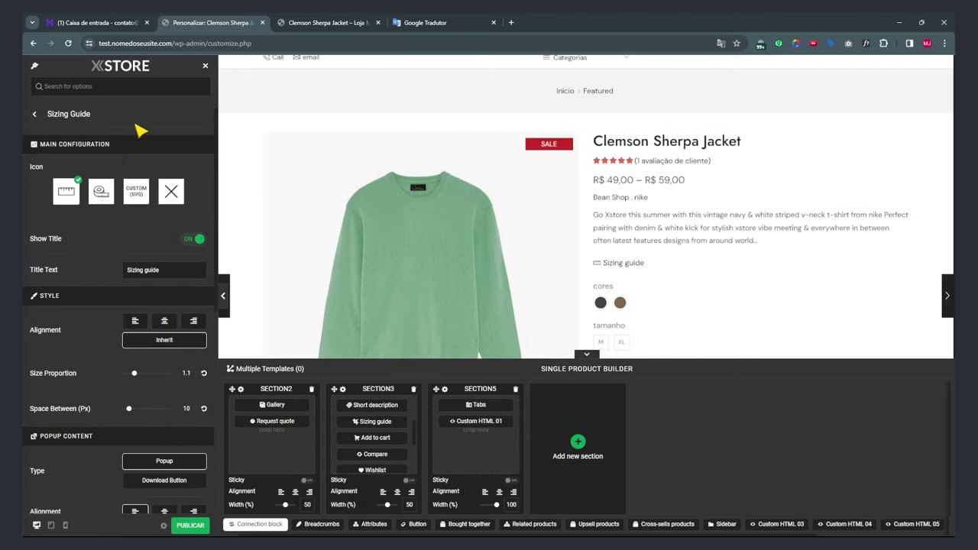
scroll(157, 237, "down", 2)
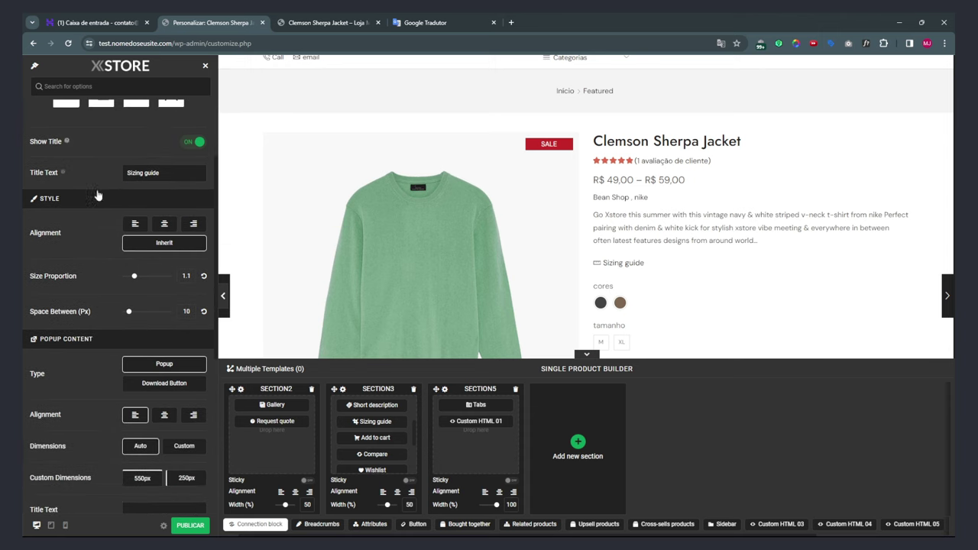
left_click(145, 174)
key("ctrl+a")
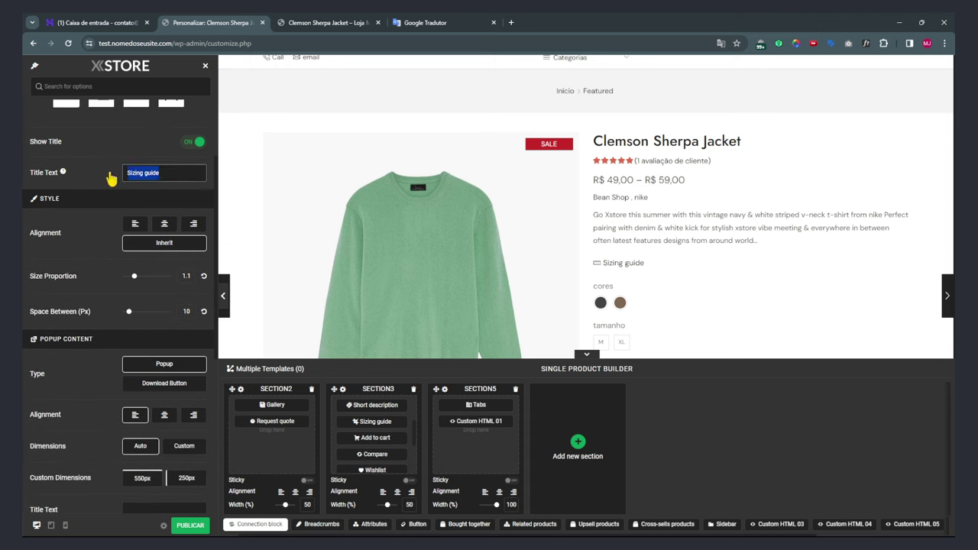
type("Guia de Tamanho")
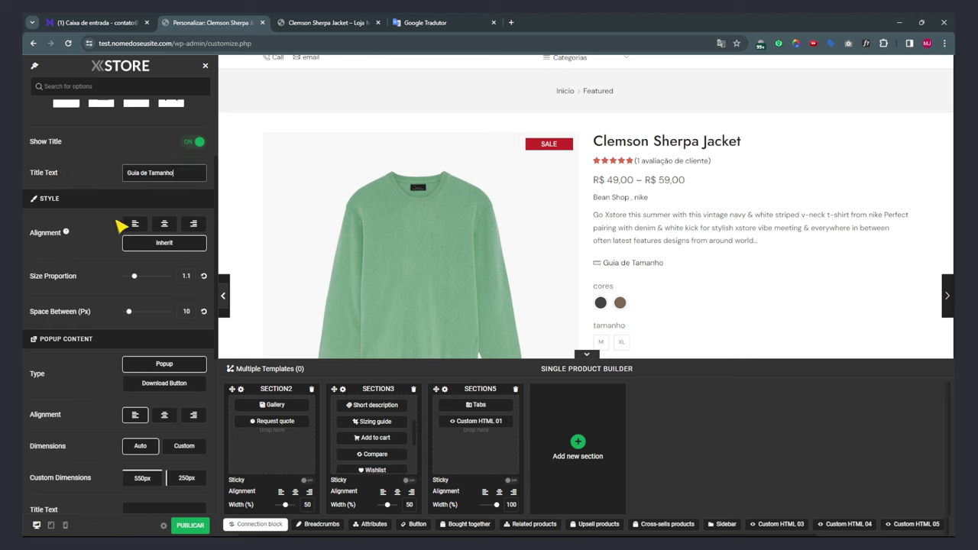
left_click(163, 224)
left_click(135, 224)
scroll(52, 285, "down", 2)
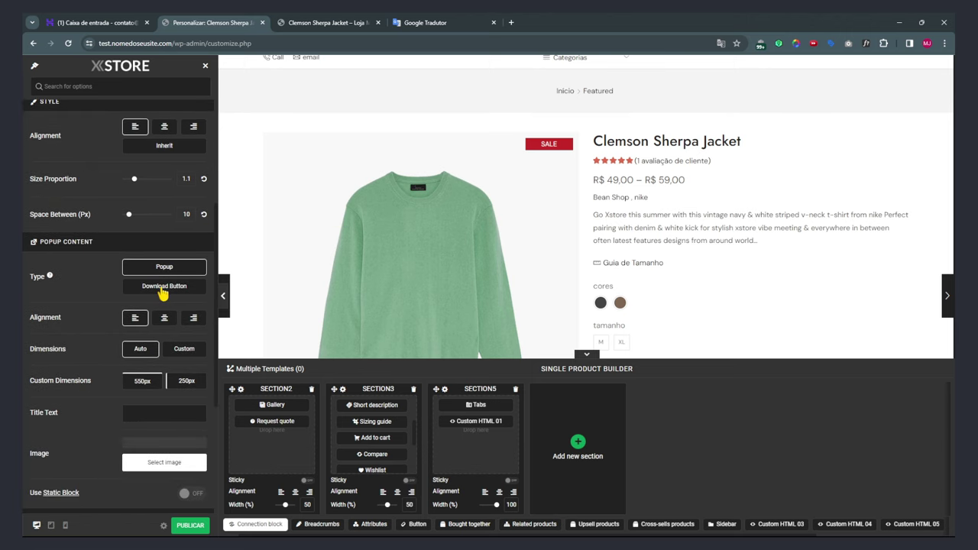
left_click(162, 288)
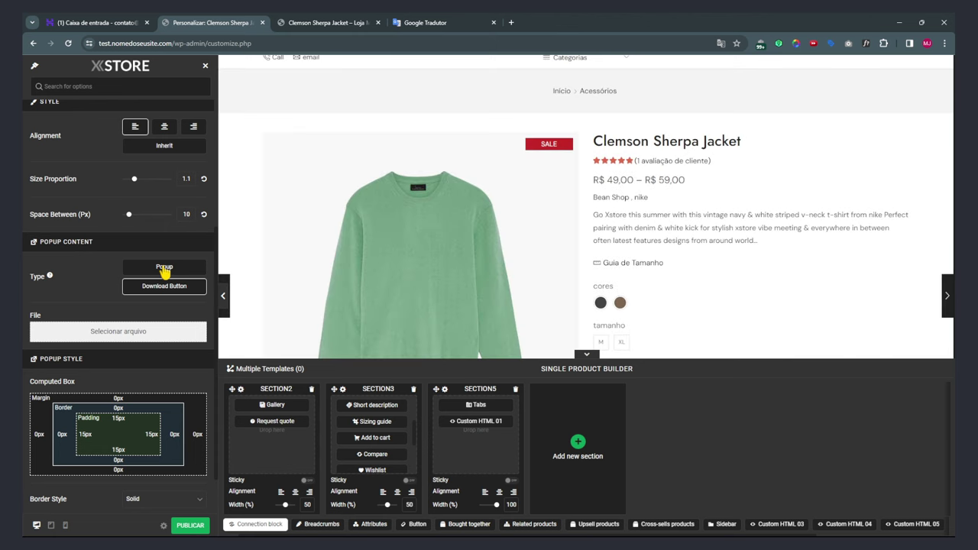
left_click(164, 268)
scroll(88, 281, "down", 2)
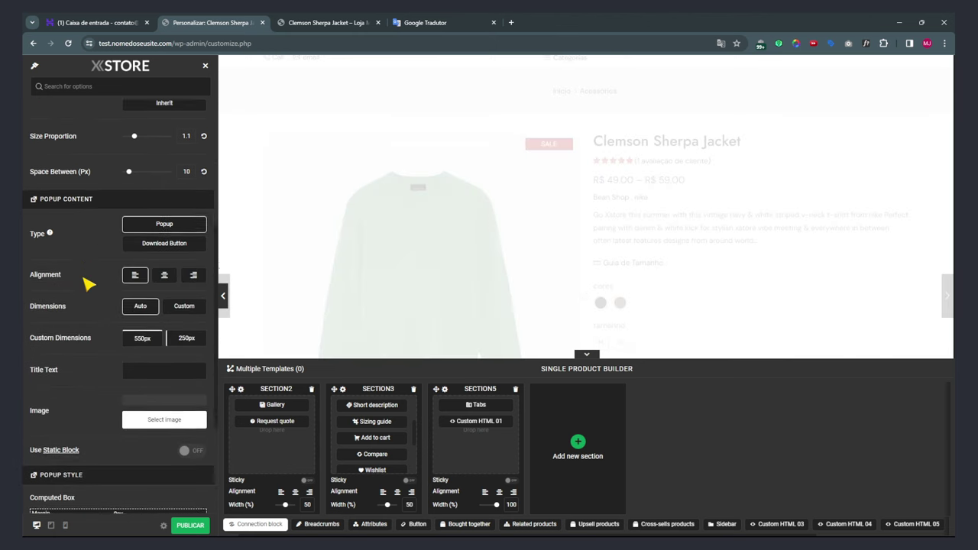
scroll(64, 307, "down", 2)
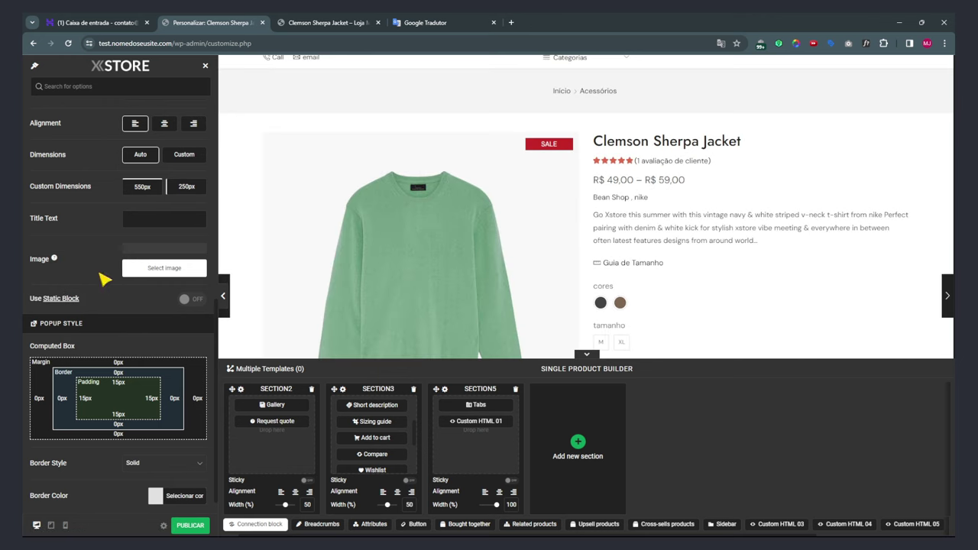
left_click(661, 265)
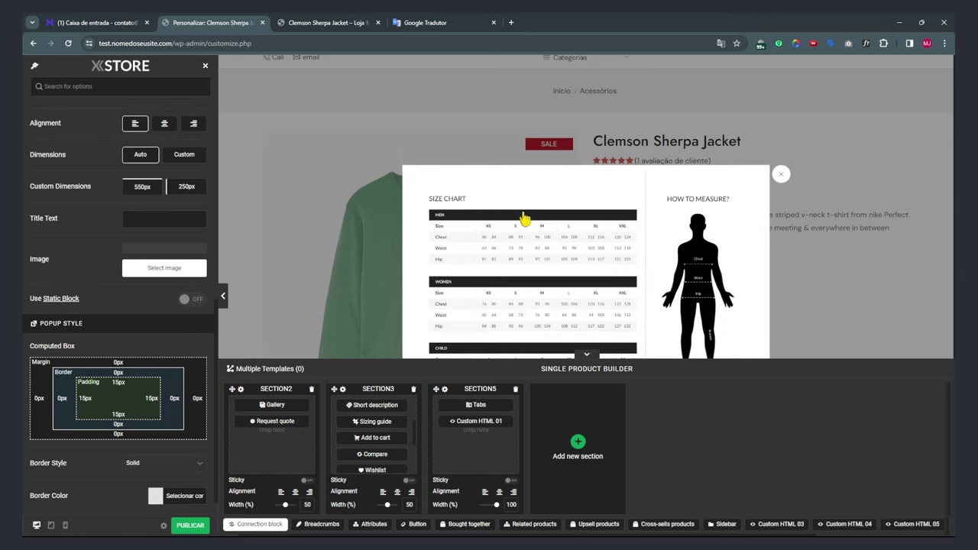
scroll(511, 219, "down", 3)
scroll(554, 227, "up", 5)
left_click(782, 175)
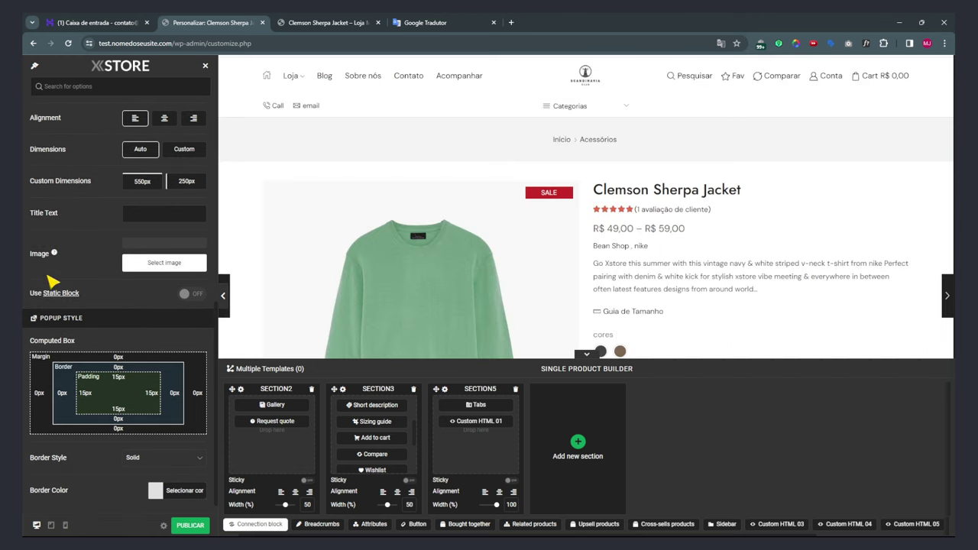
left_click(52, 296)
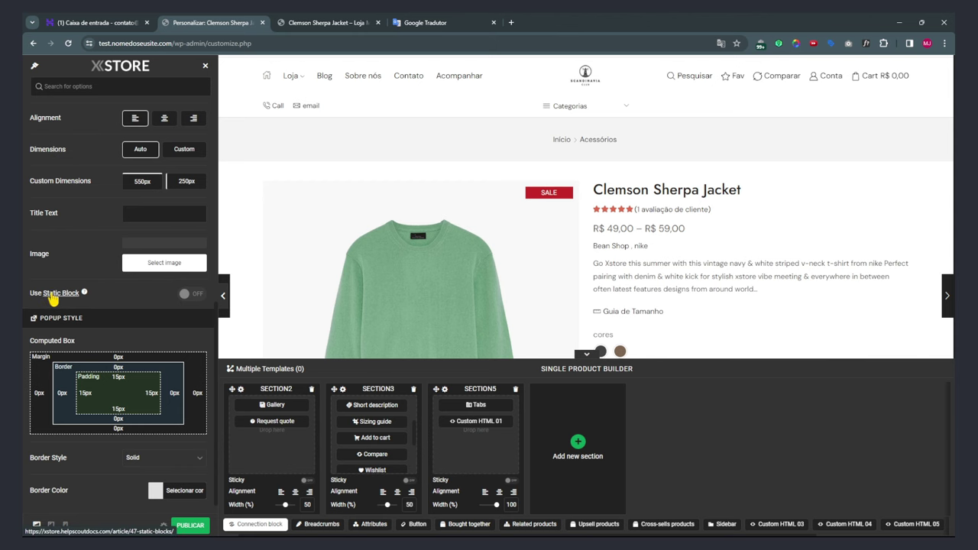
left_click(52, 296)
left_click(52, 296)
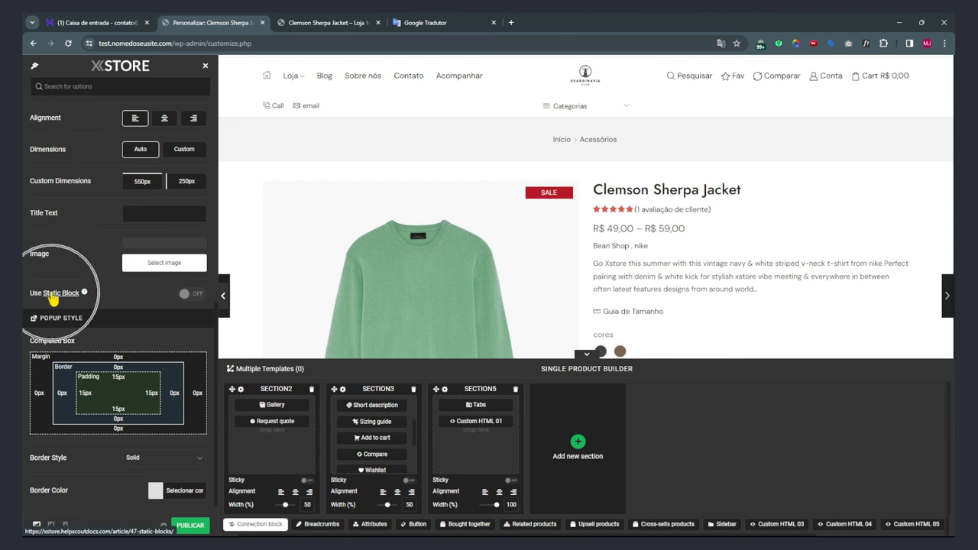
left_click(193, 295)
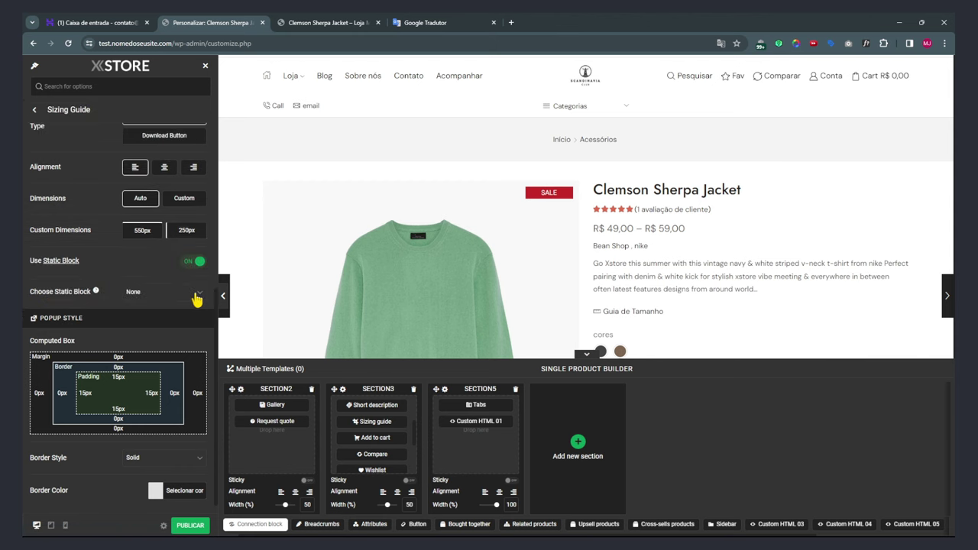
left_click(147, 291)
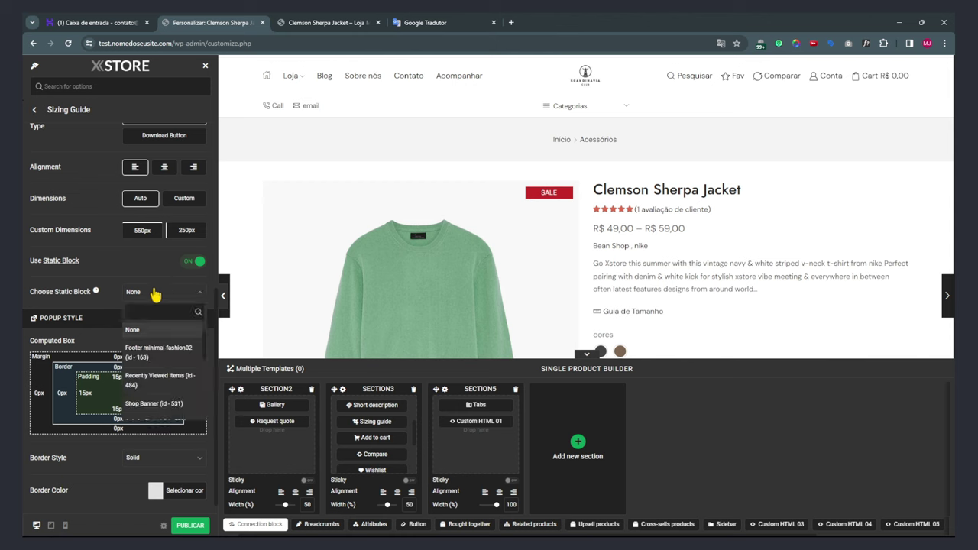
scroll(159, 394, "down", 1)
left_click(149, 373)
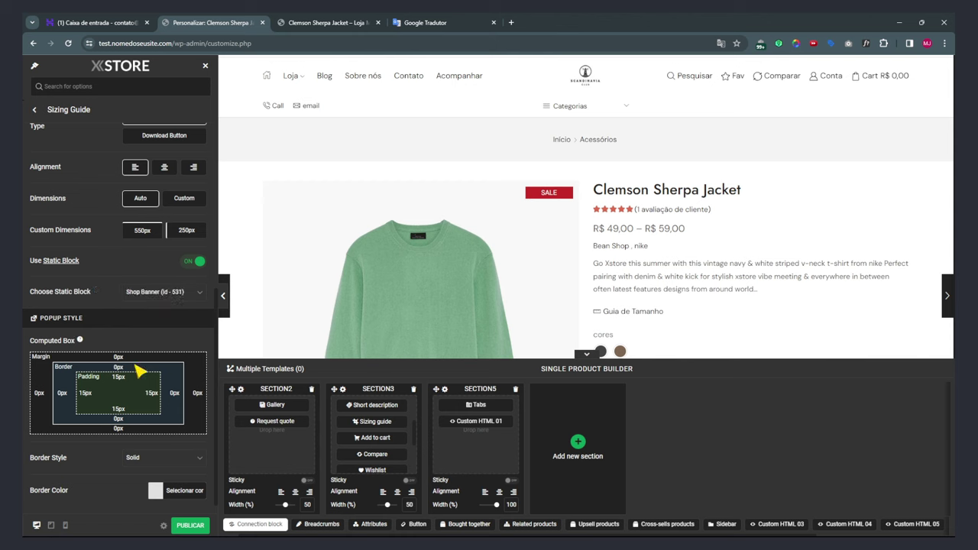
left_click(659, 320)
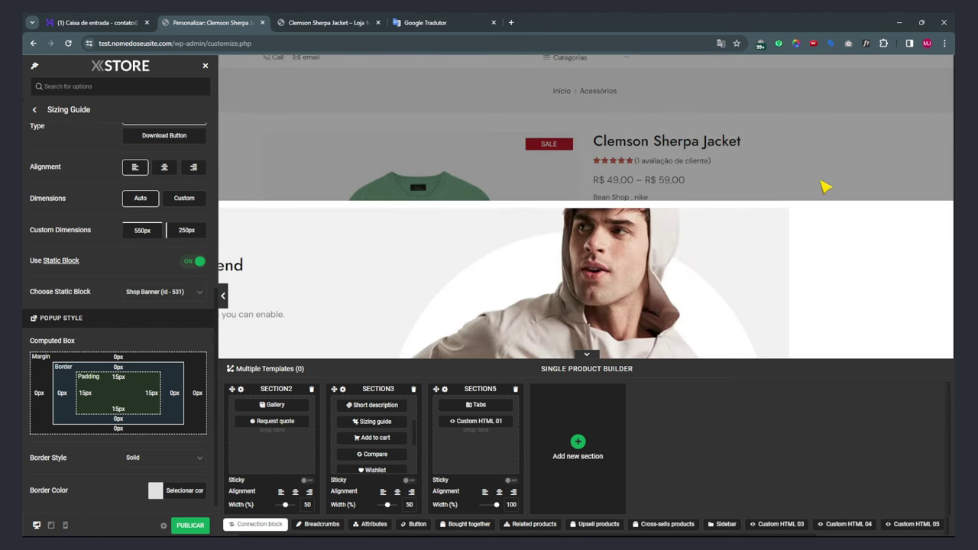
left_click(269, 293)
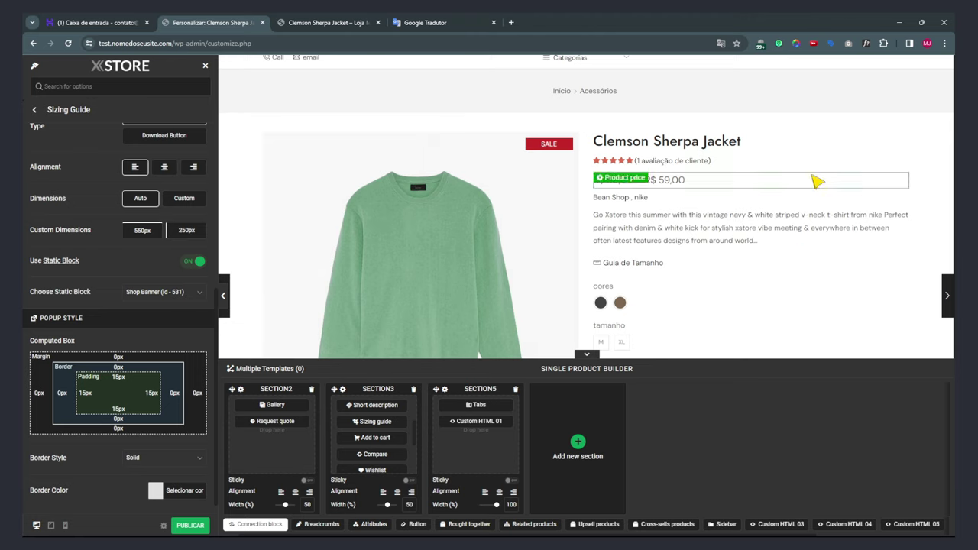
scroll(752, 274, "down", 1)
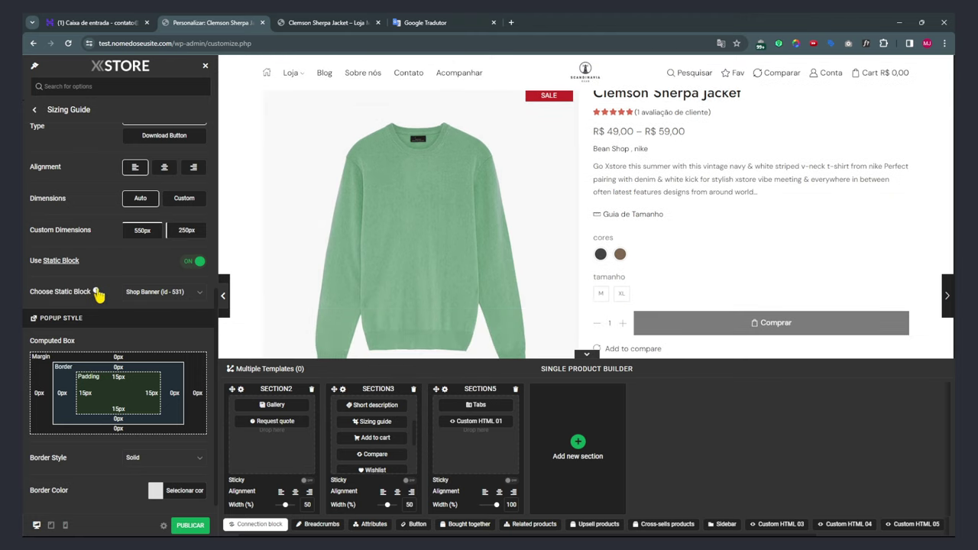
left_click(194, 262)
scroll(92, 324, "down", 1)
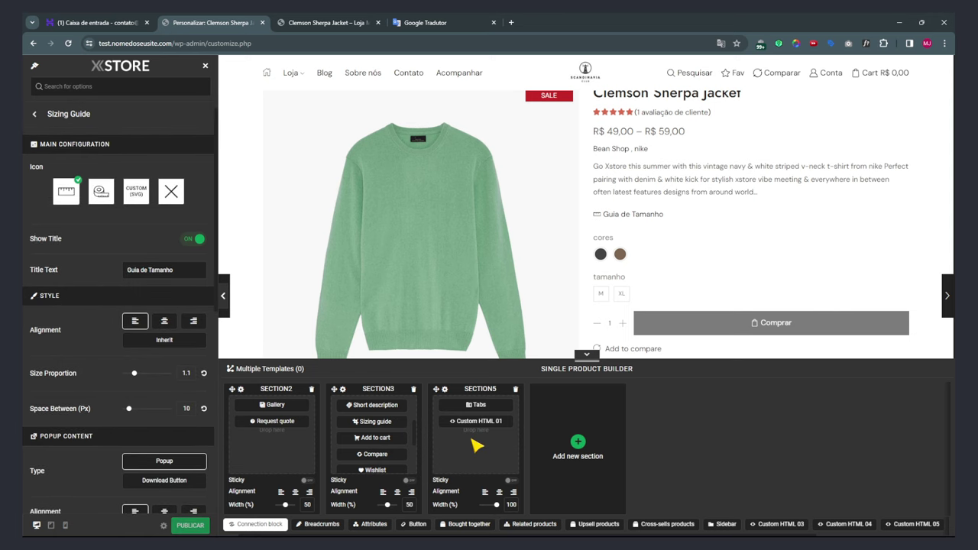
scroll(737, 181, "down", 3)
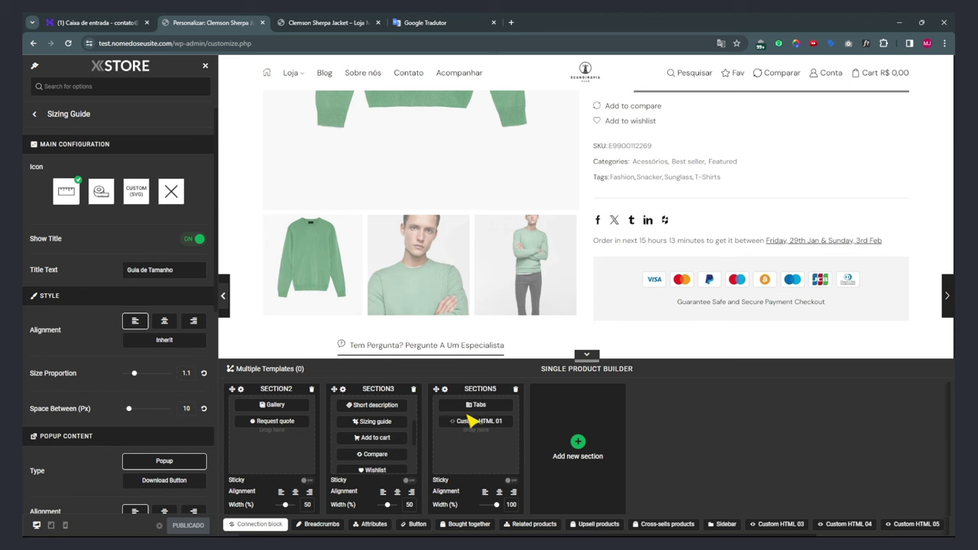
Open section 5's Tabs settings and scroll down to the empty Custom Tab 01 title field.
scroll(646, 252, "down", 2)
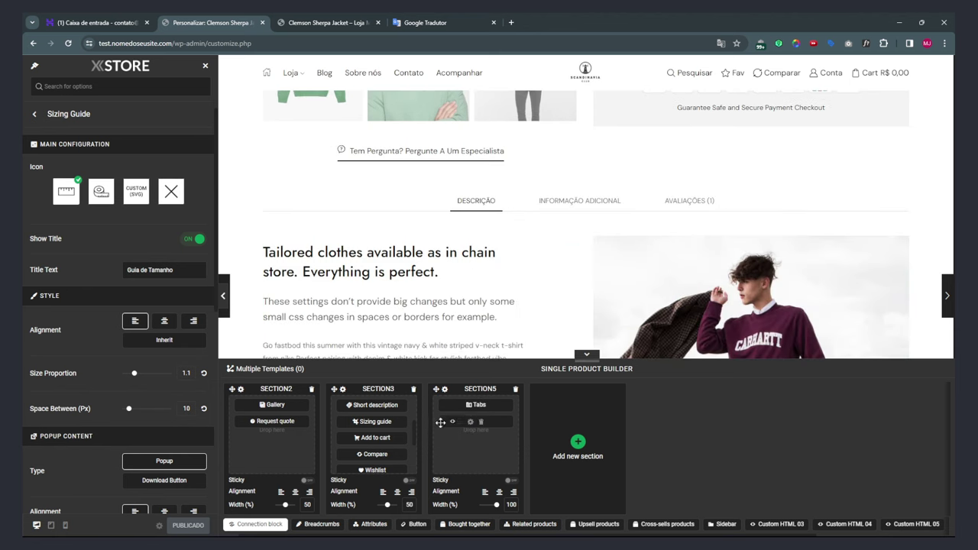
left_click(470, 406)
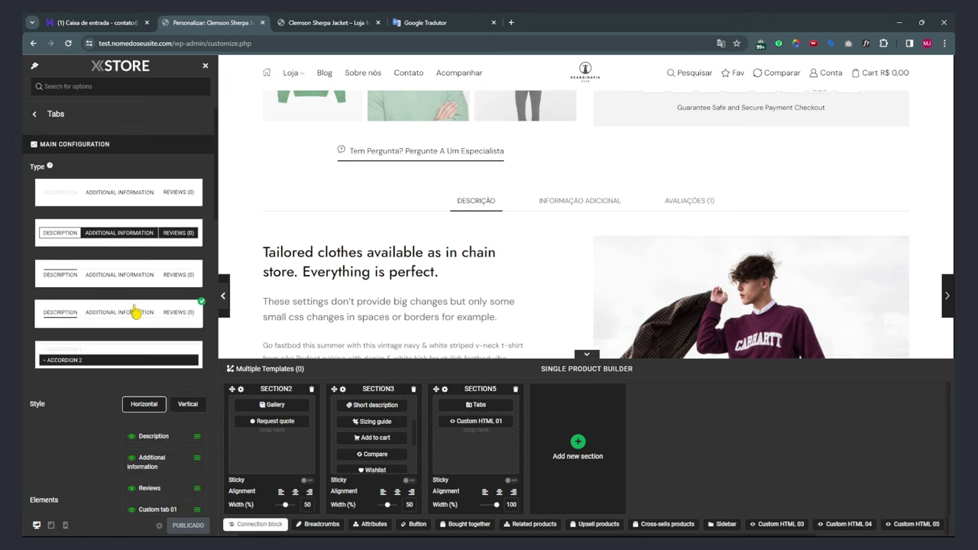
scroll(115, 314, "down", 2)
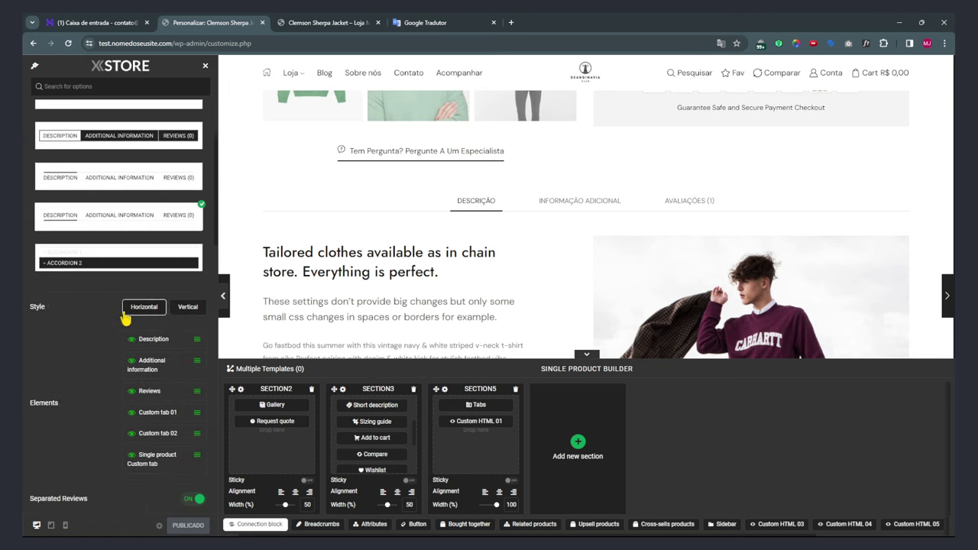
scroll(91, 299, "down", 1)
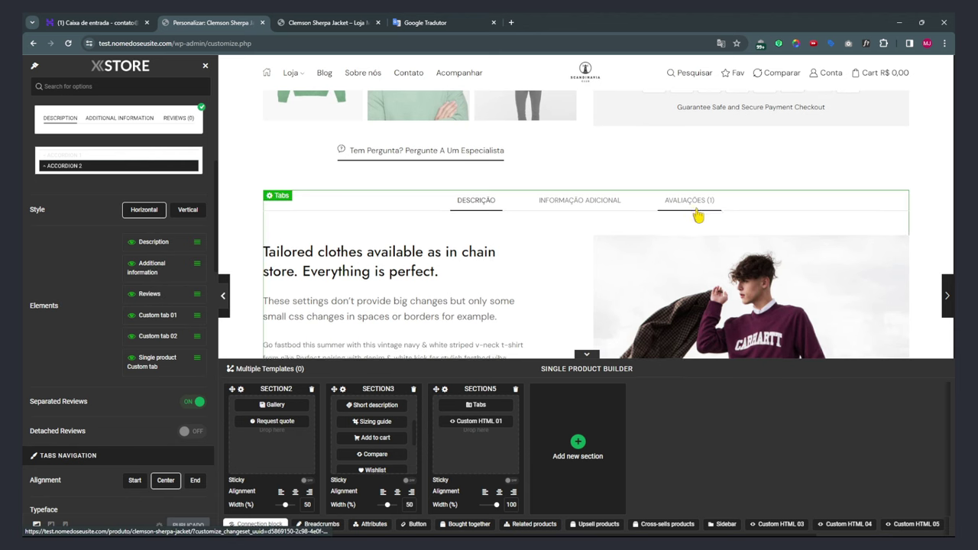
scroll(657, 202, "down", 3)
scroll(581, 193, "down", 2)
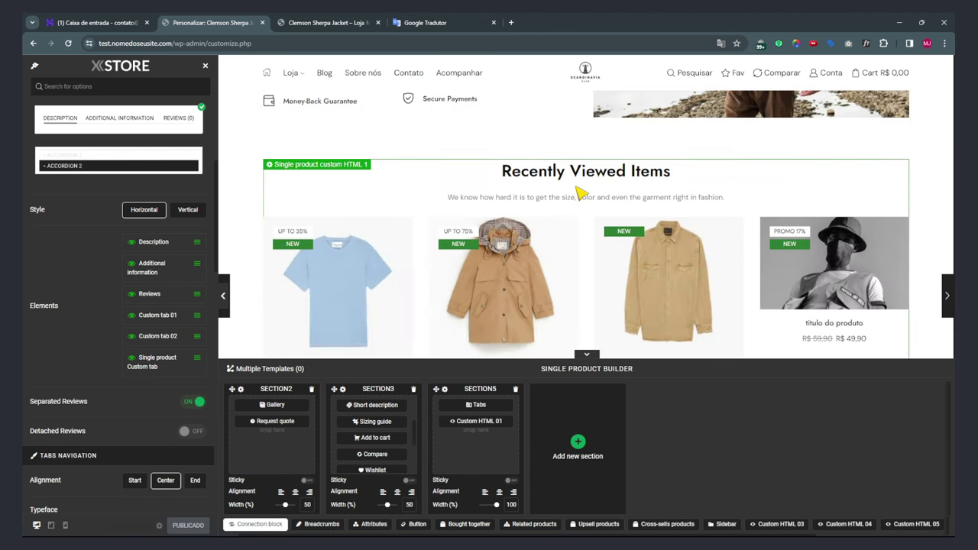
scroll(583, 191, "up", 3)
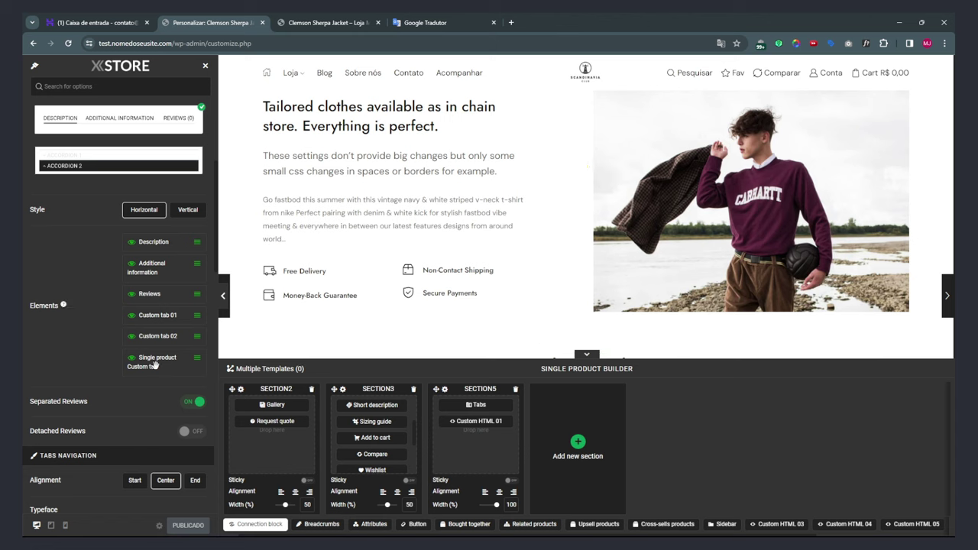
scroll(158, 361, "down", 1)
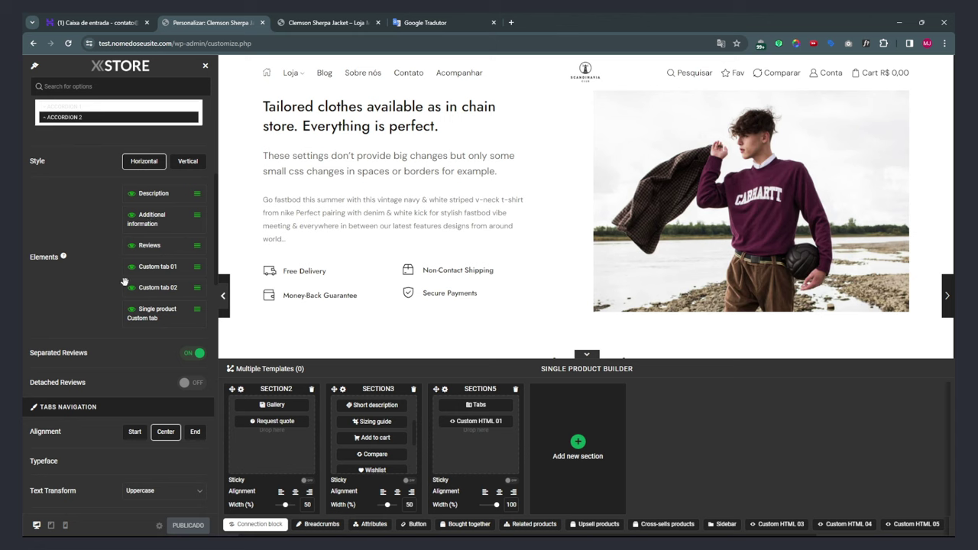
scroll(111, 337, "down", 5)
scroll(111, 313, "down", 6)
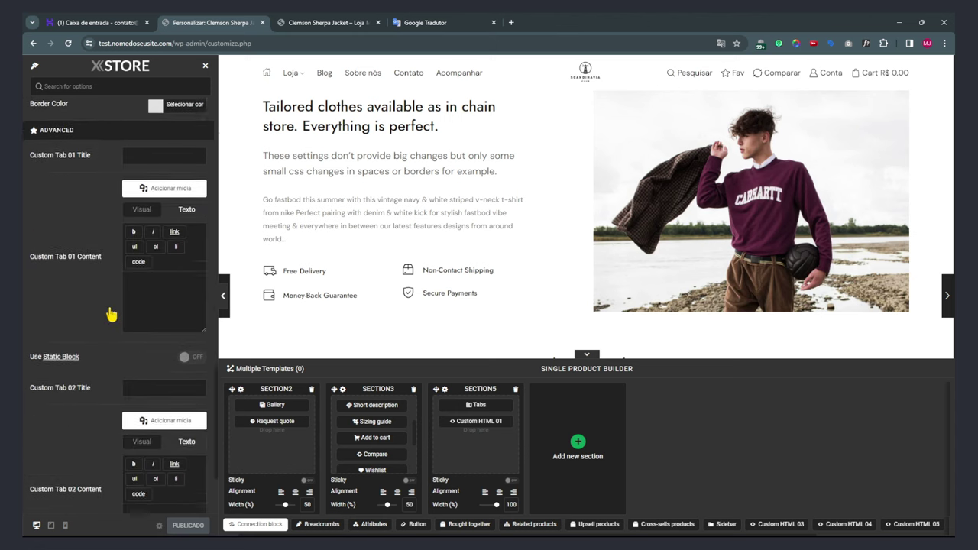
scroll(80, 266, "down", 1)
scroll(77, 268, "up", 2)
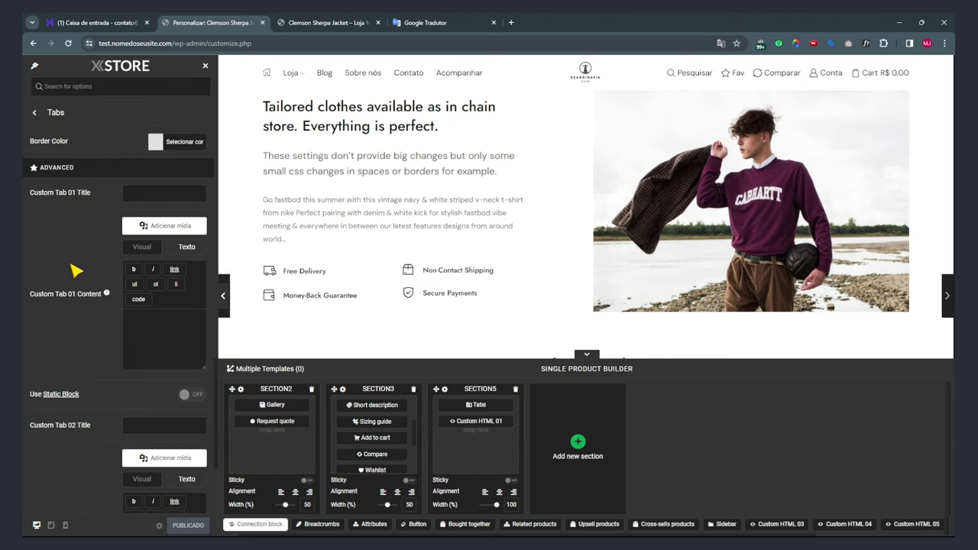
left_click(144, 195)
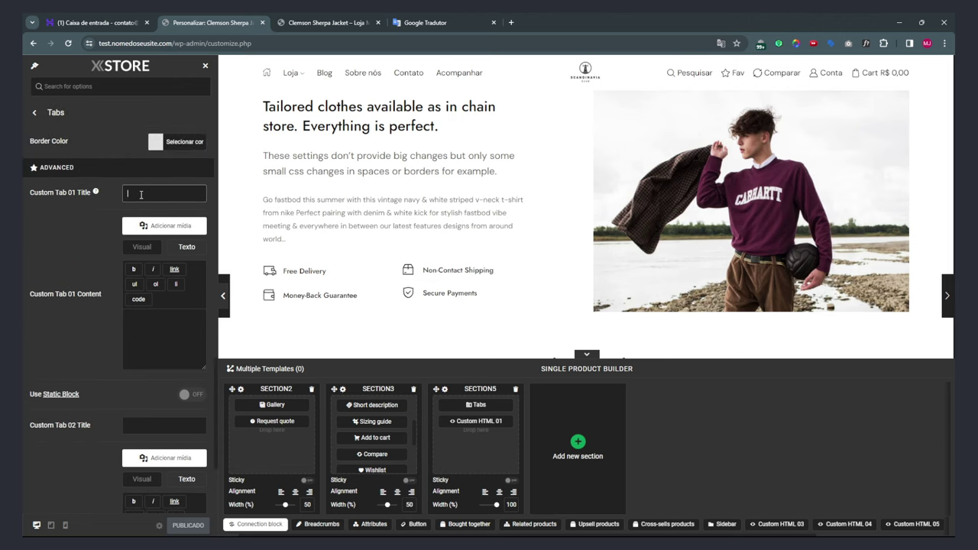
Enter 'aqui a cust' as the Custom Tab 01 title, check the preview, then clear it.
type("aqui")
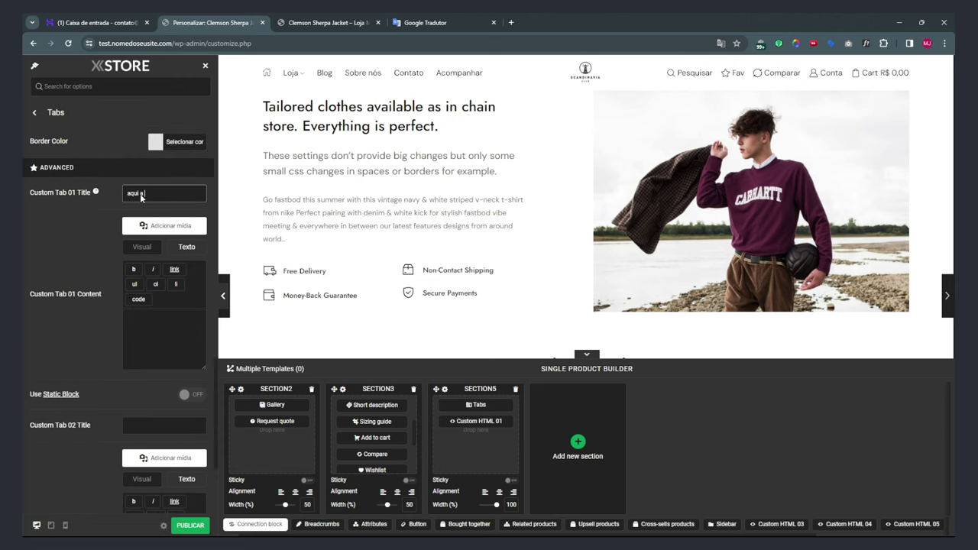
type(" a custom 1")
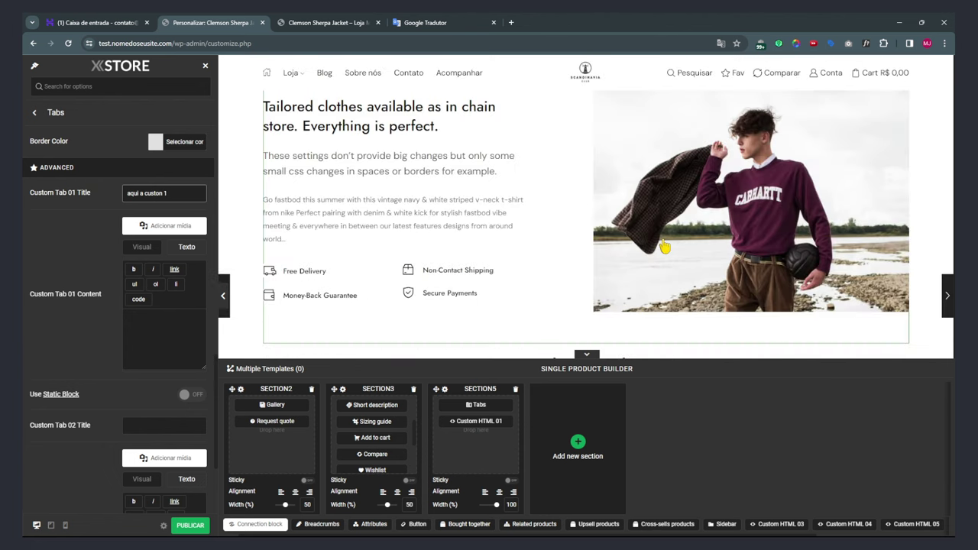
scroll(585, 283, "down", 3)
scroll(604, 281, "up", 5)
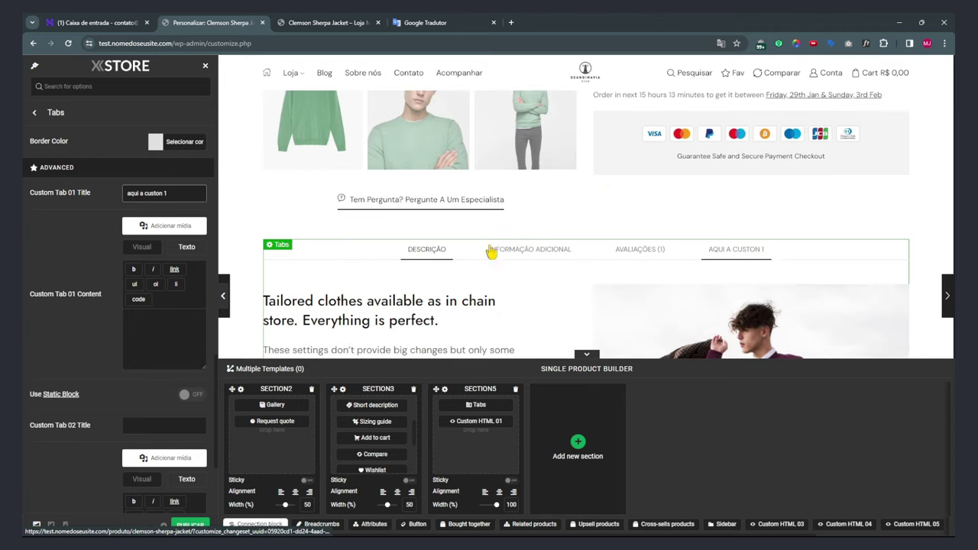
key("ctrl+a")
key("BackSpace")
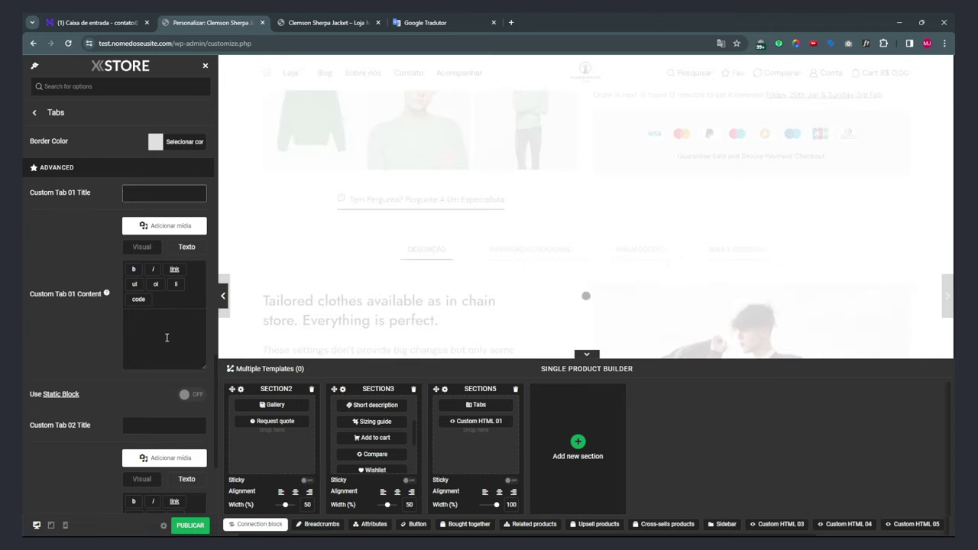
scroll(34, 386, "down", 3)
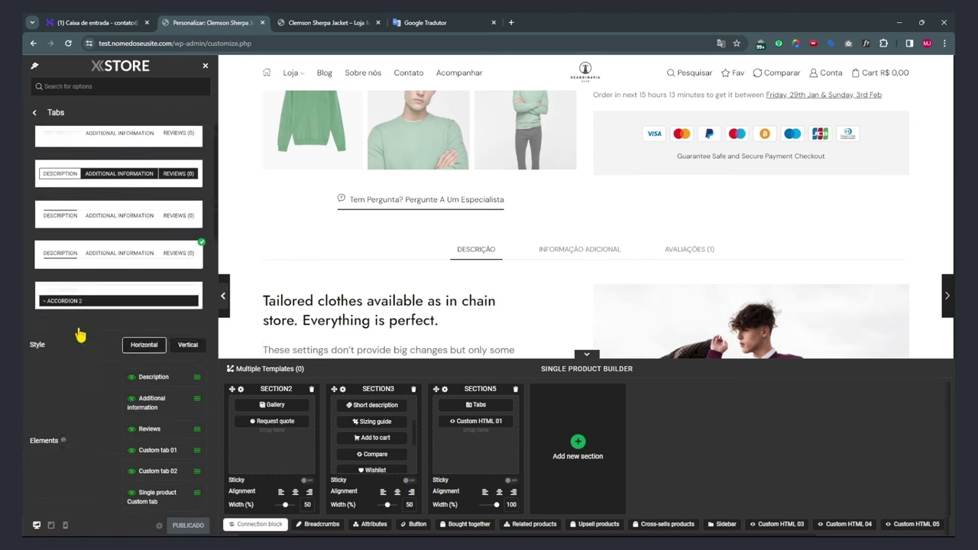
Return to the product builder's element list and open the Related Products settings.
left_click(35, 117)
scroll(31, 169, "down", 3)
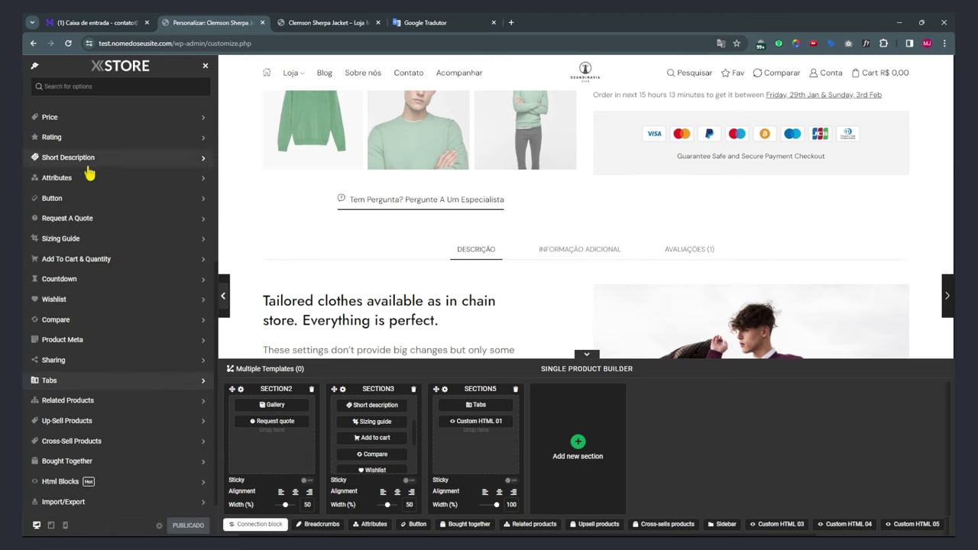
left_click(78, 409)
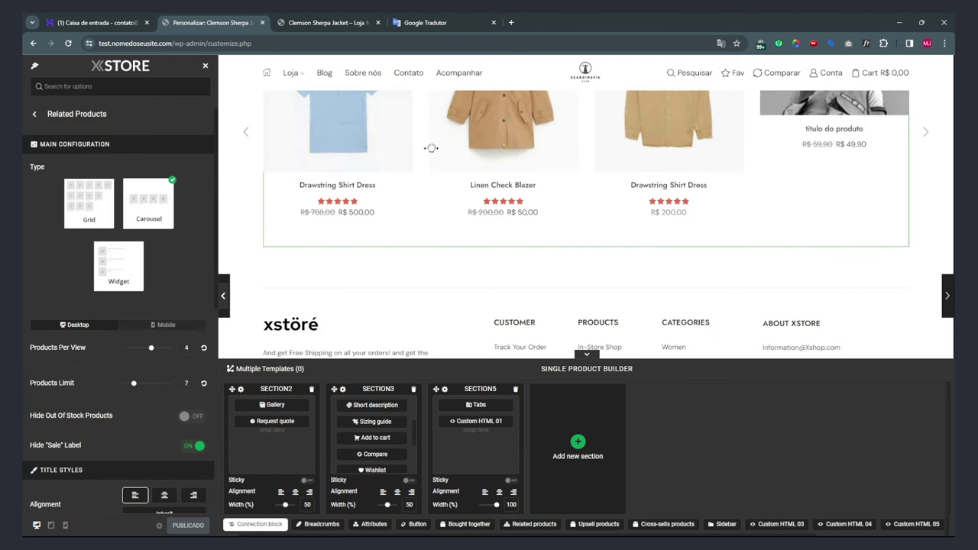
Go back to the product options list and reopen the Related Products settings.
left_click(37, 116)
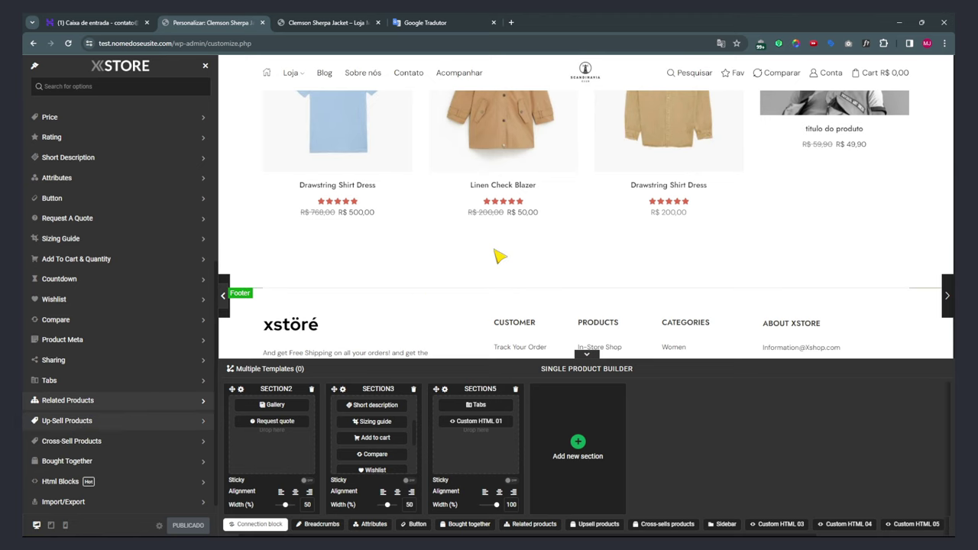
scroll(499, 256, "up", 4)
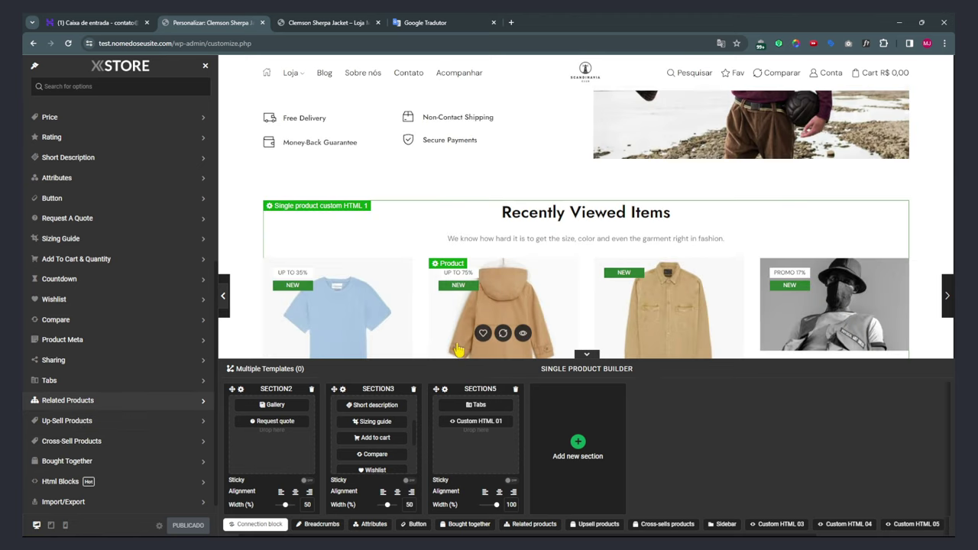
left_click(73, 401)
scroll(113, 350, "down", 5)
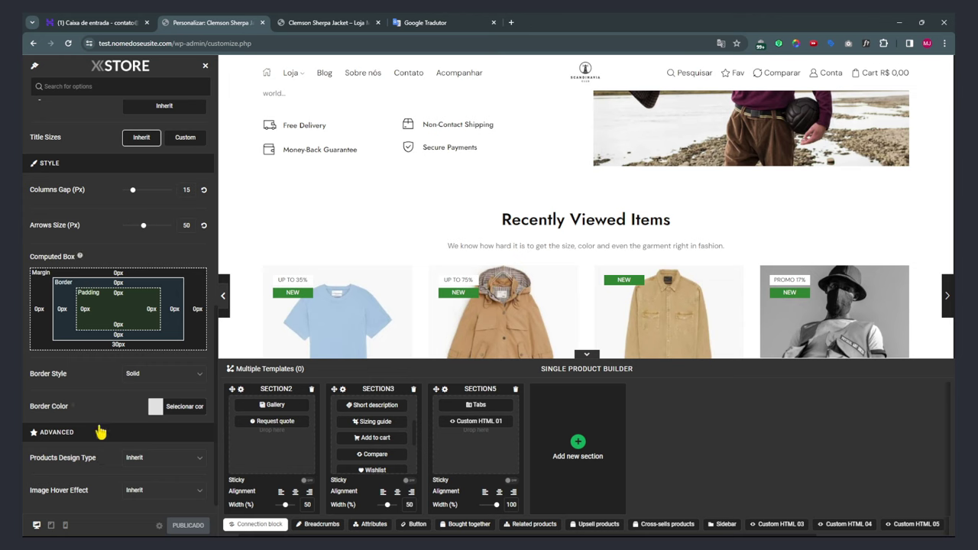
scroll(101, 418, "up", 6)
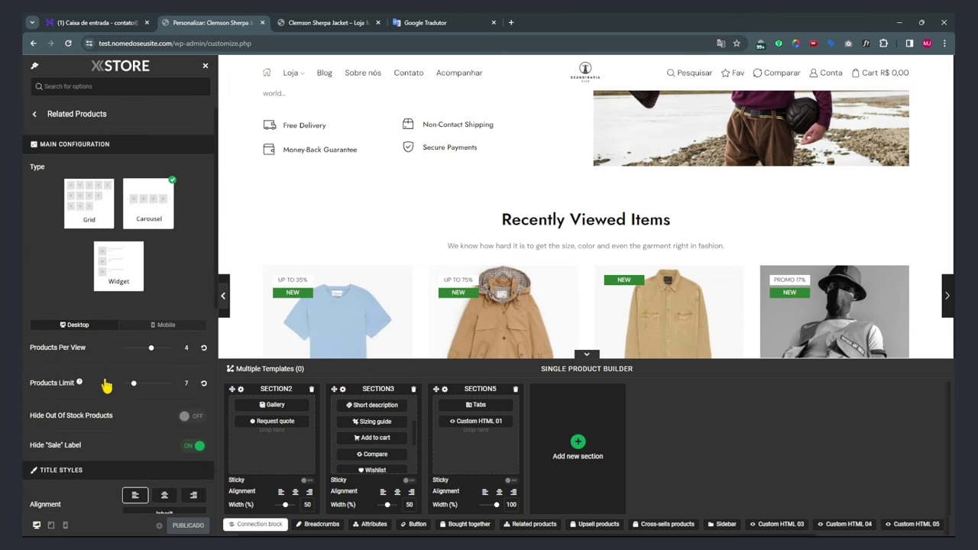
Preview Related Products on mobile and desktop, advance the carousel twice, then go back.
left_click(169, 326)
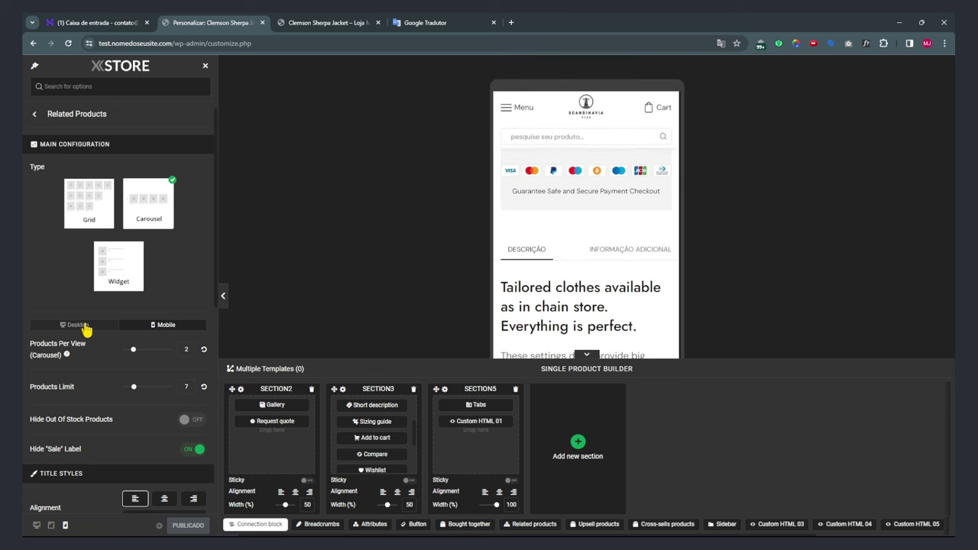
left_click(84, 327)
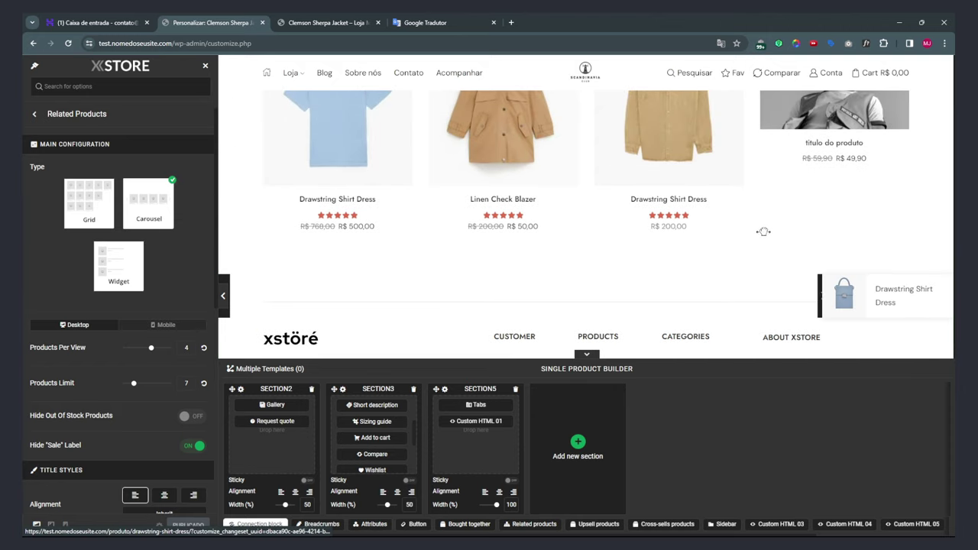
left_click(925, 243)
left_click(924, 243)
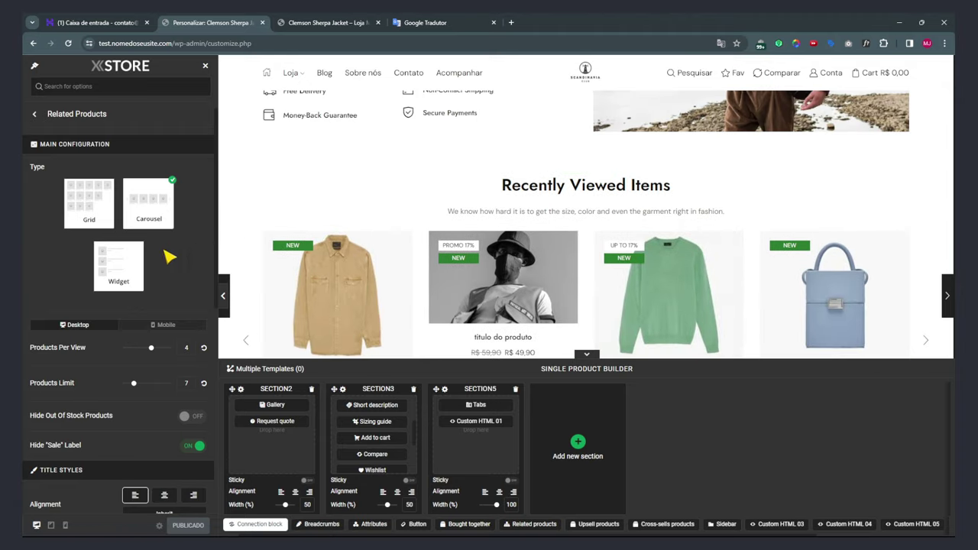
left_click(35, 114)
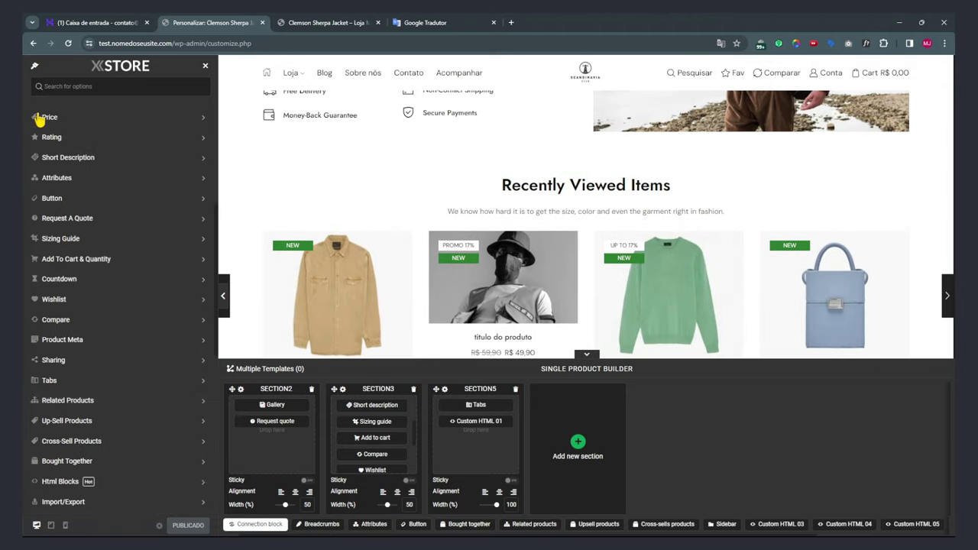
Review the Up-Sell Products settings and return to the product options list.
left_click(75, 423)
scroll(500, 229, "up", 5)
scroll(512, 272, "up", 3)
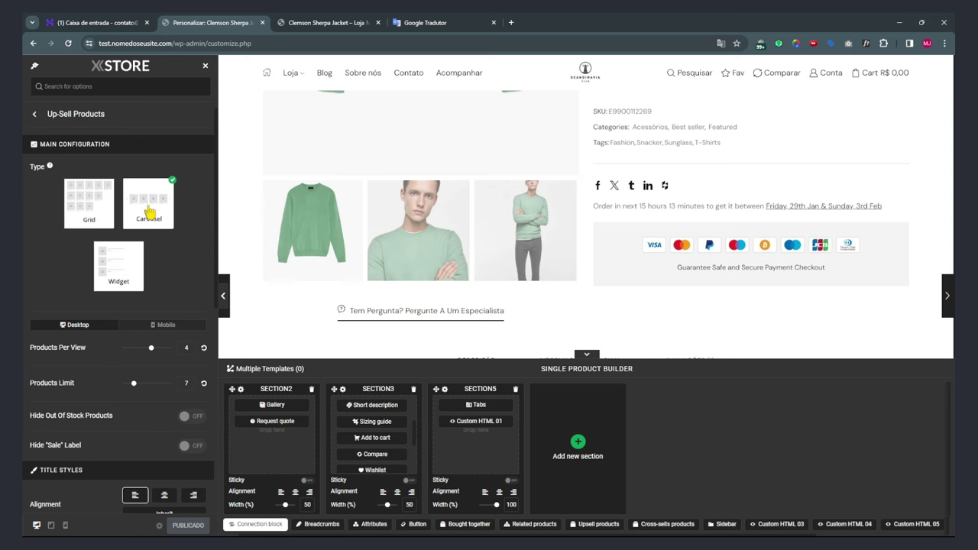
scroll(128, 327, "down", 3)
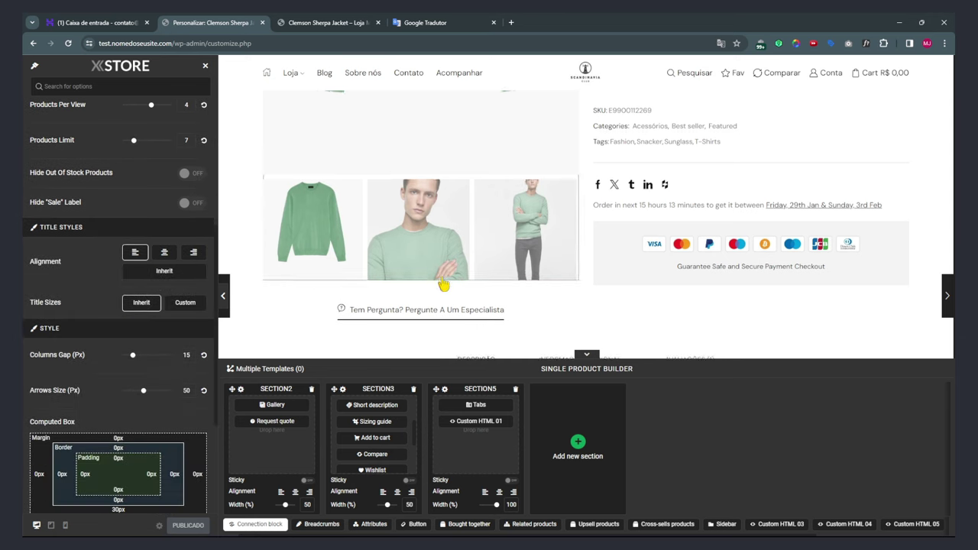
scroll(443, 283, "down", 4)
scroll(119, 299, "up", 3)
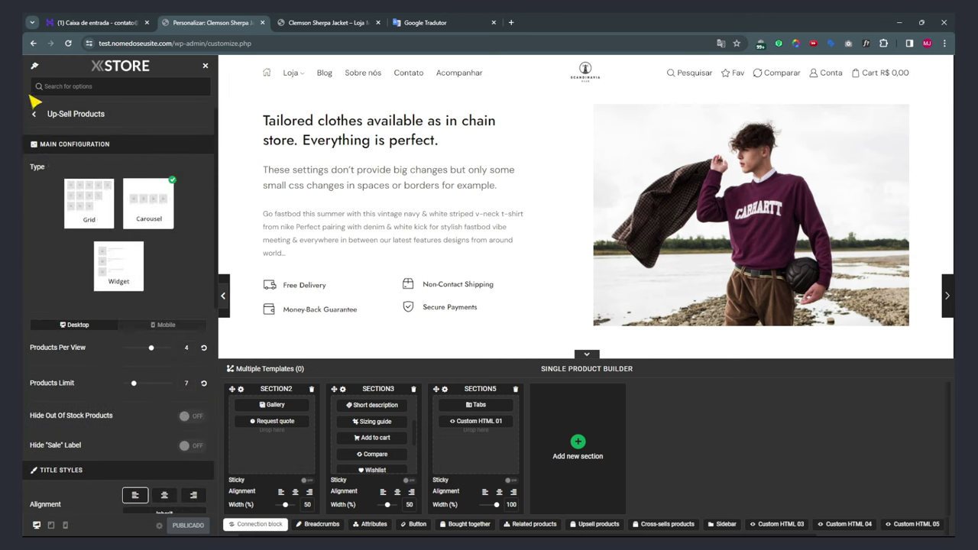
left_click(34, 116)
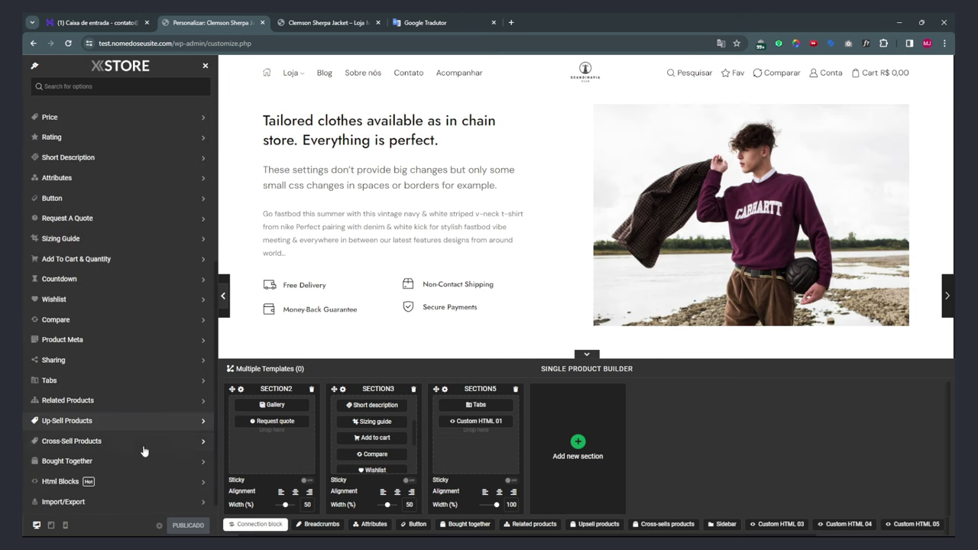
Glance at the Cross-Sell Products settings, then open Bought Together.
left_click(77, 442)
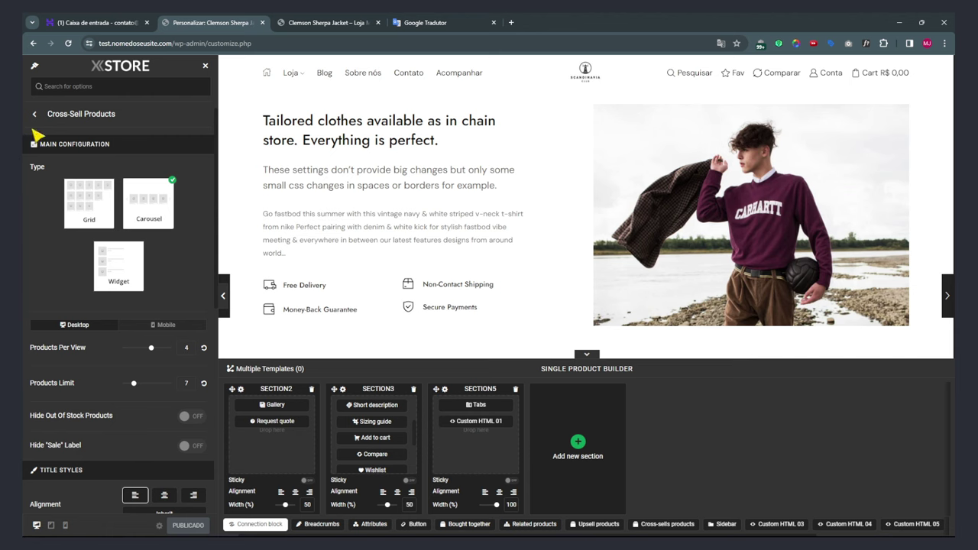
left_click(33, 118)
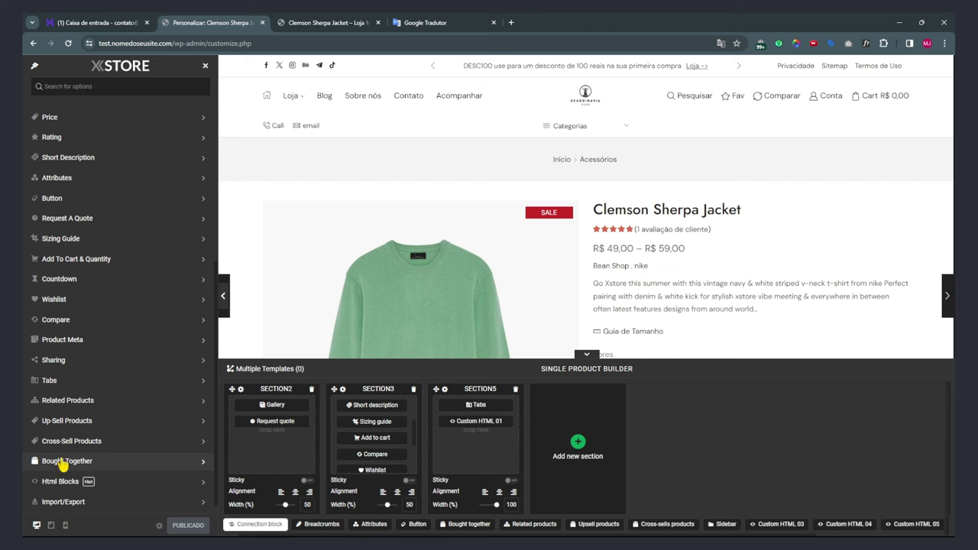
left_click(63, 461)
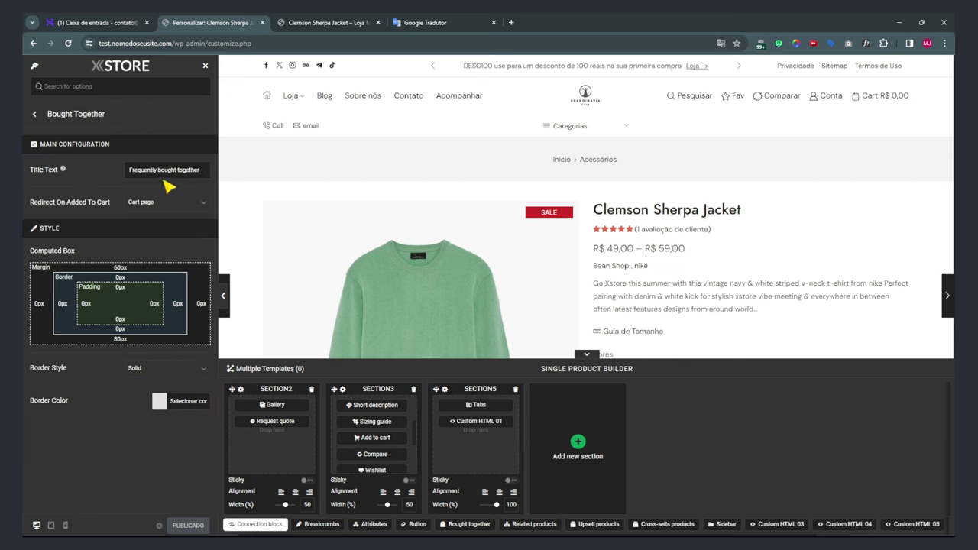
Replace the Bought Together title with the translated Portuguese 'Frequentemente comprados juntos'.
triple_click(122, 170)
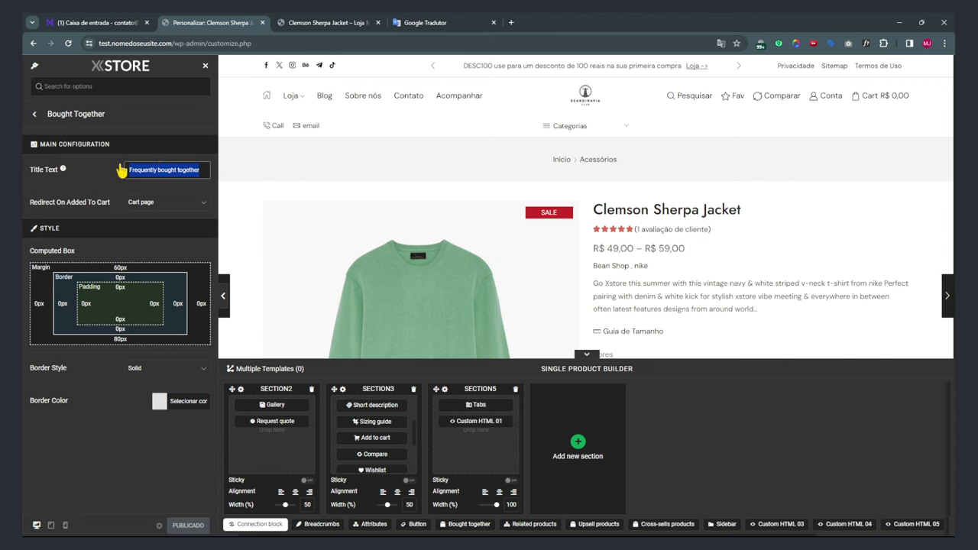
key("End")
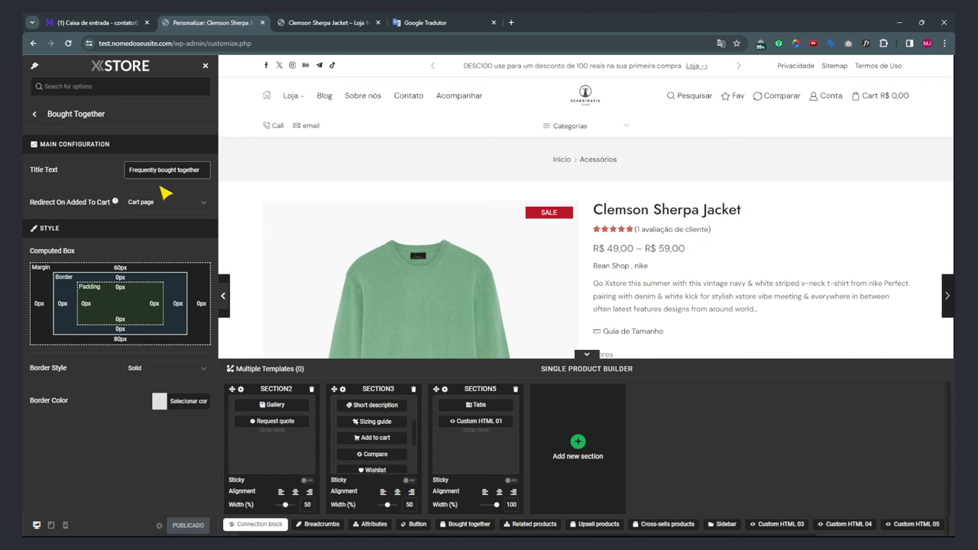
key("ctrl+4")
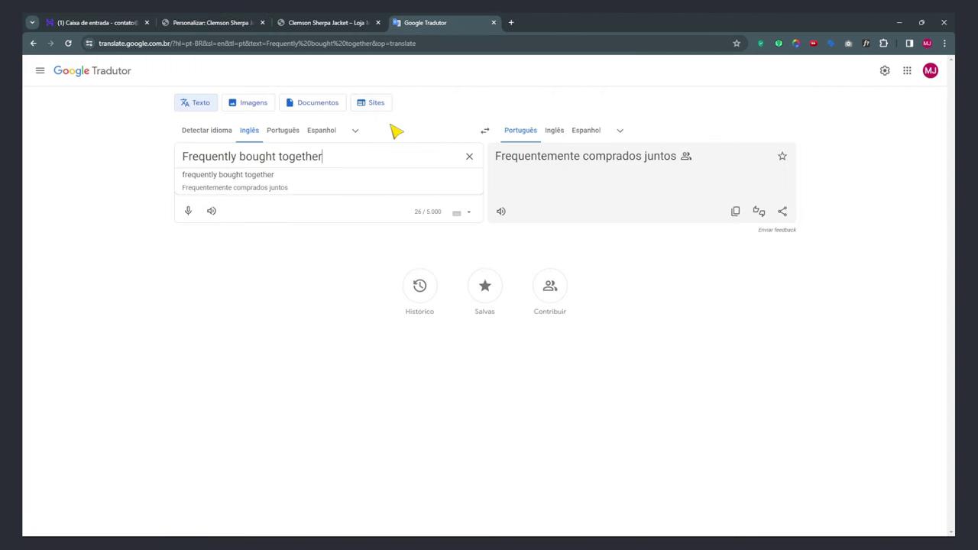
left_click(735, 211)
left_click(299, 23)
left_click(226, 23)
triple_click(183, 171)
type("Frequentemente comprados juntos")
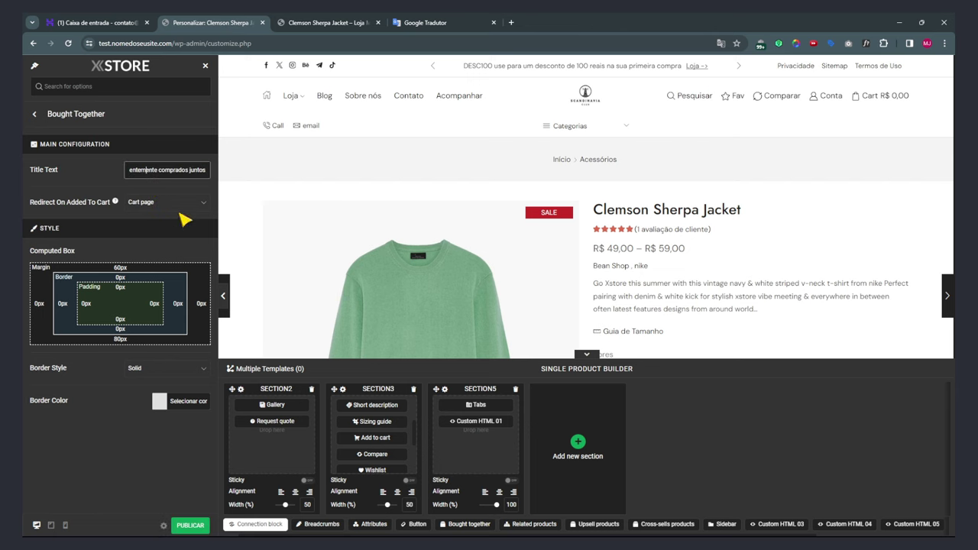
Scroll the product page preview to check the new Bought Together title.
scroll(585, 245, "down", 5)
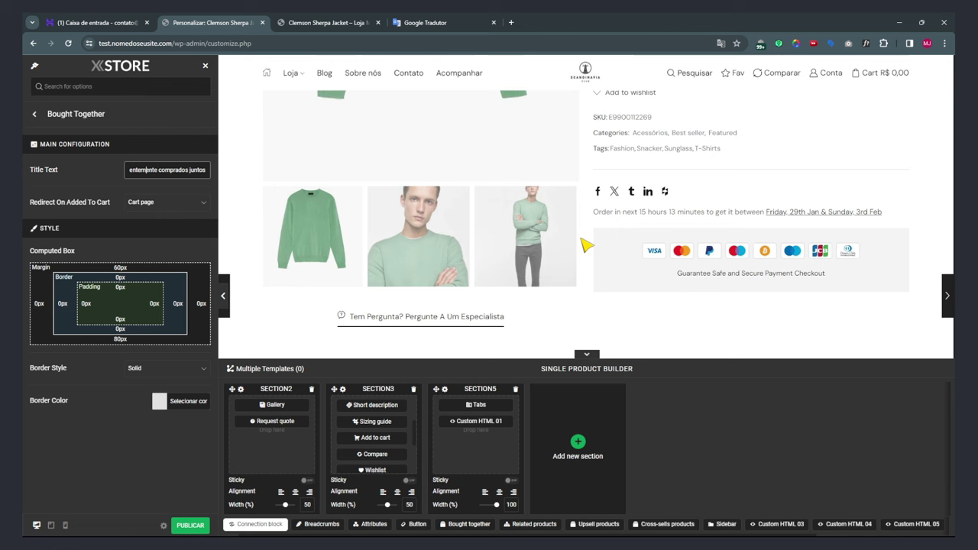
scroll(585, 245, "down", 1)
scroll(450, 198, "down", 3)
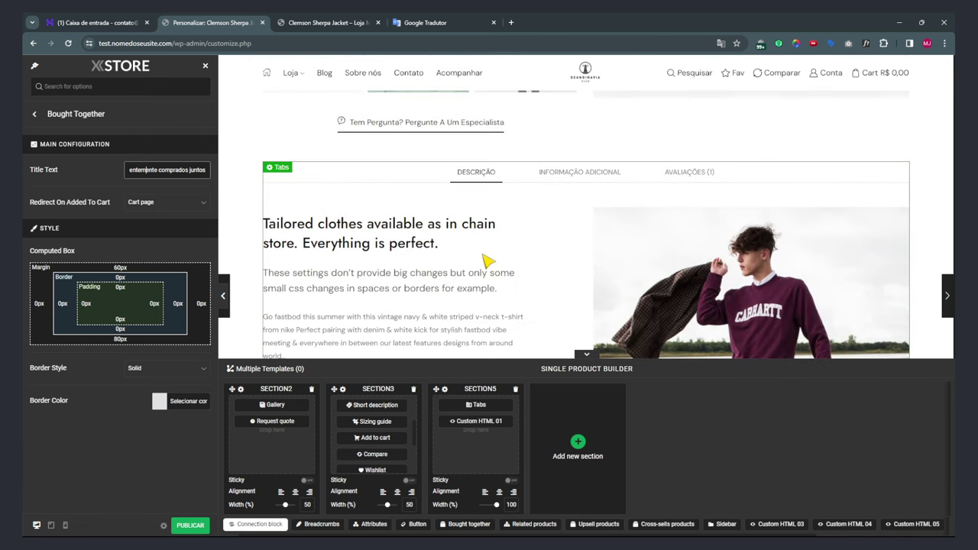
scroll(388, 209, "down", 8)
scroll(462, 162, "up", 2)
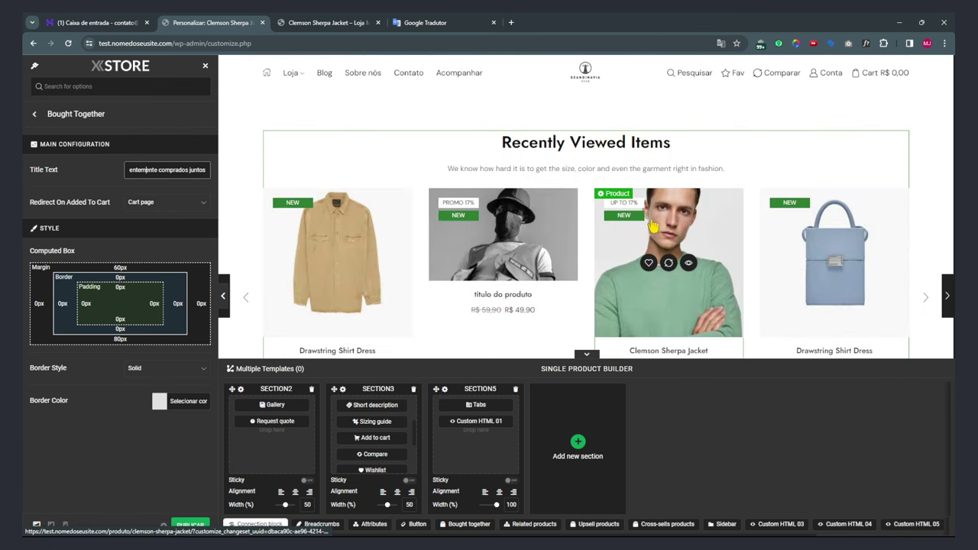
scroll(410, 194, "up", 1)
scroll(789, 218, "down", 3)
scroll(789, 217, "down", 1)
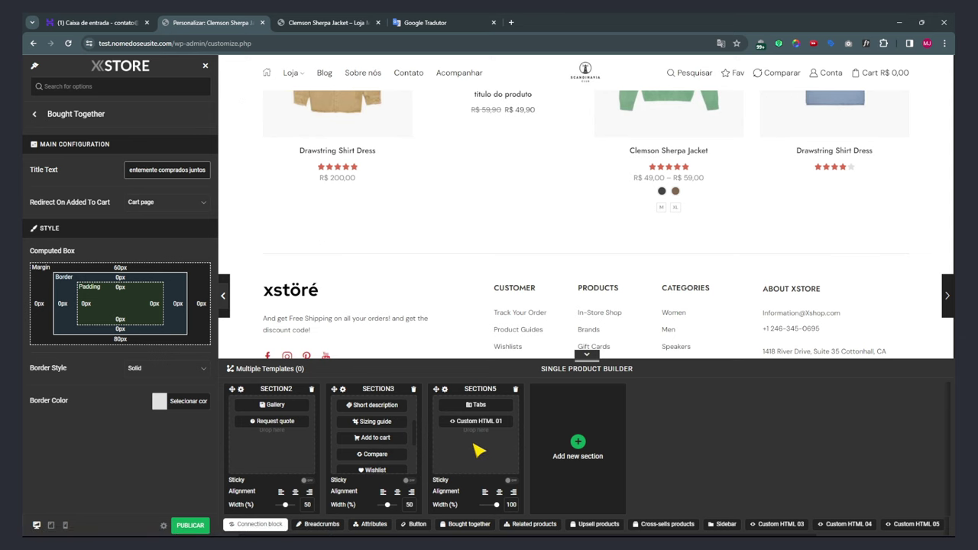
Place Bought Together in section 5 below Custom HTML 01.
left_click_drag(469, 524, 483, 450)
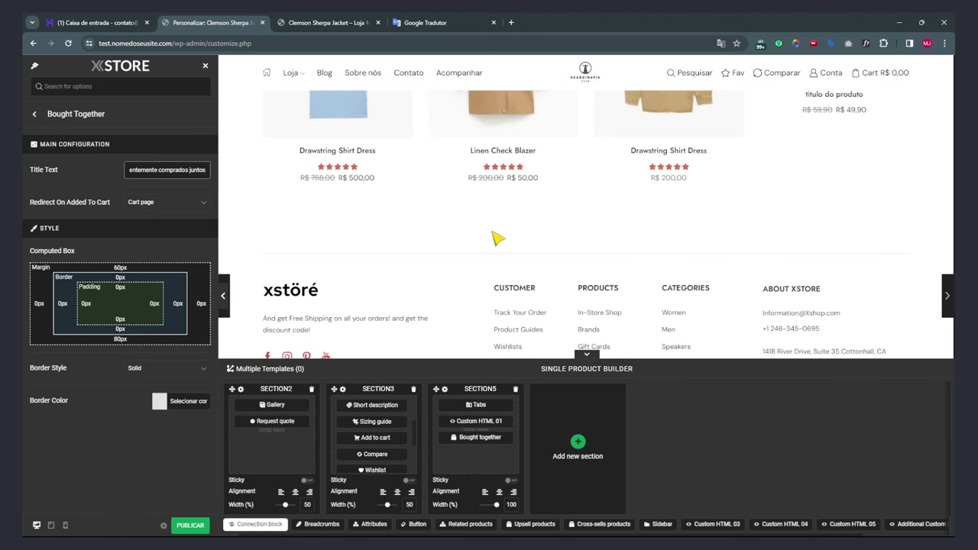
scroll(527, 256, "up", 4)
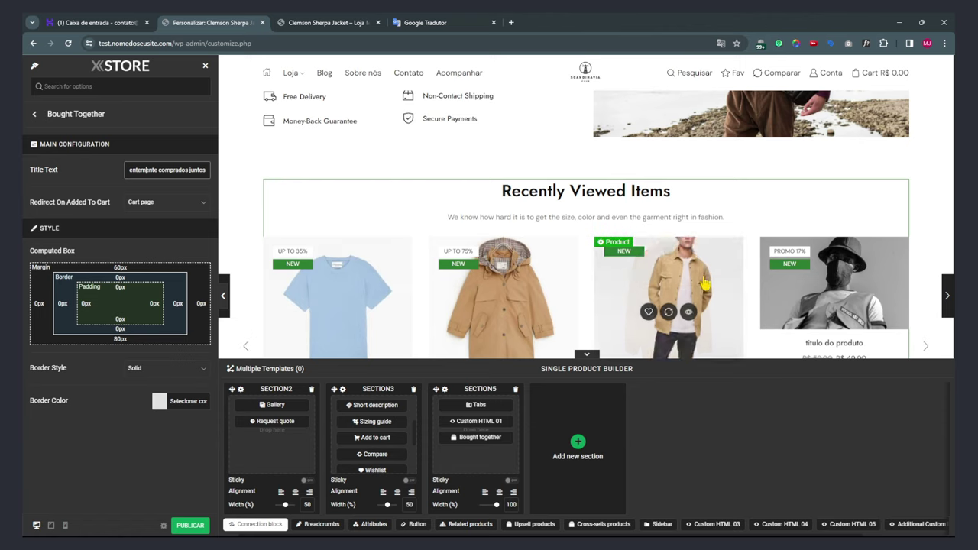
scroll(621, 227, "down", 3)
scroll(620, 227, "down", 1)
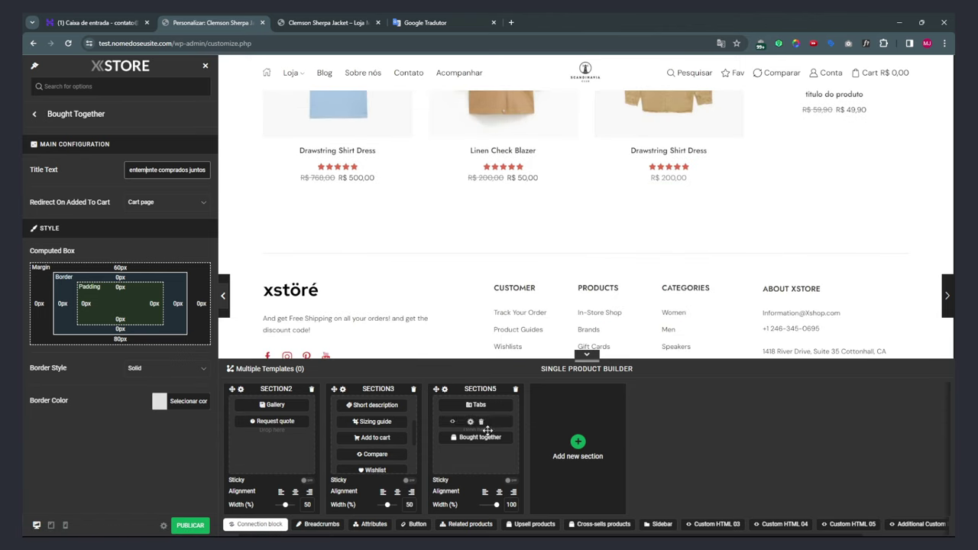
Add Related Products to section 5 under Bought Together, then remove it again.
left_click_drag(453, 524, 464, 456)
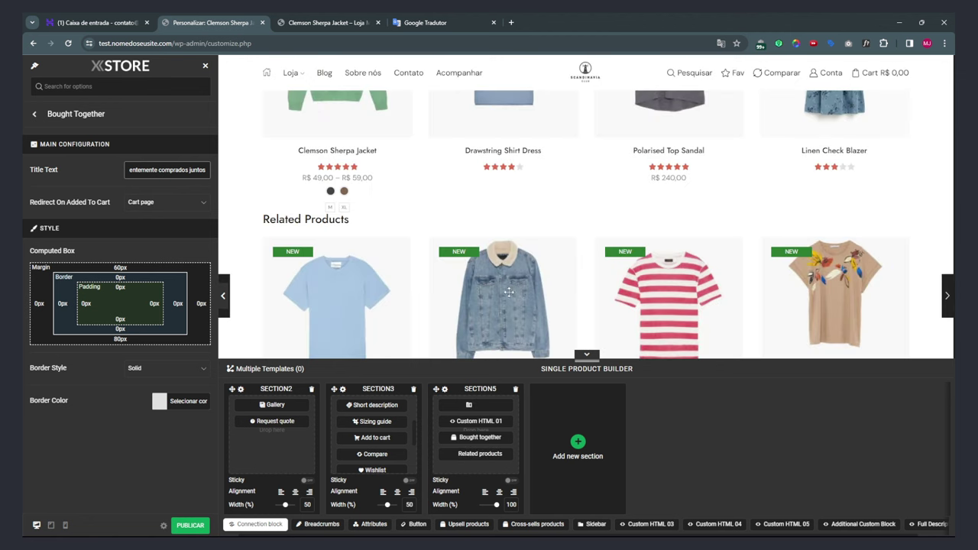
scroll(559, 316, "down", 2)
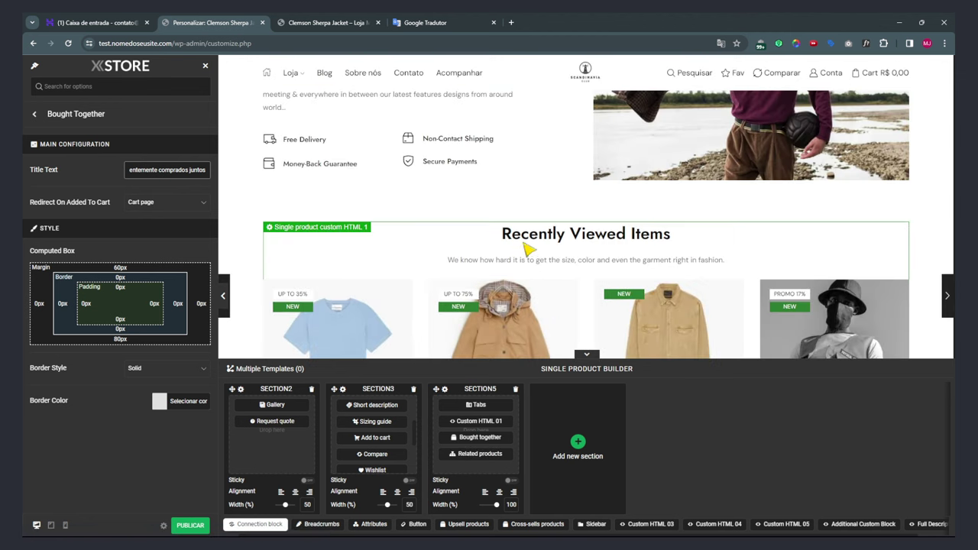
scroll(622, 239, "down", 3)
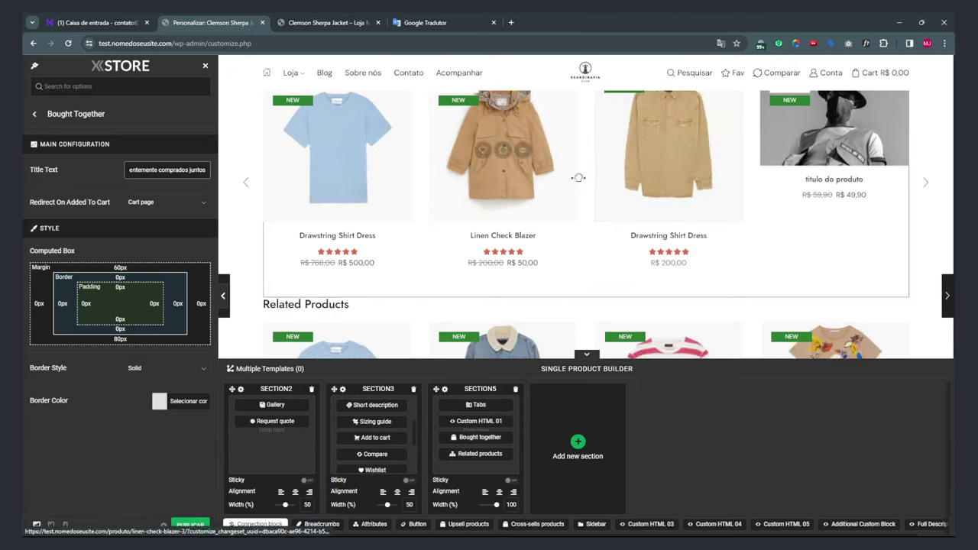
scroll(581, 184, "down", 3)
scroll(616, 258, "up", 3)
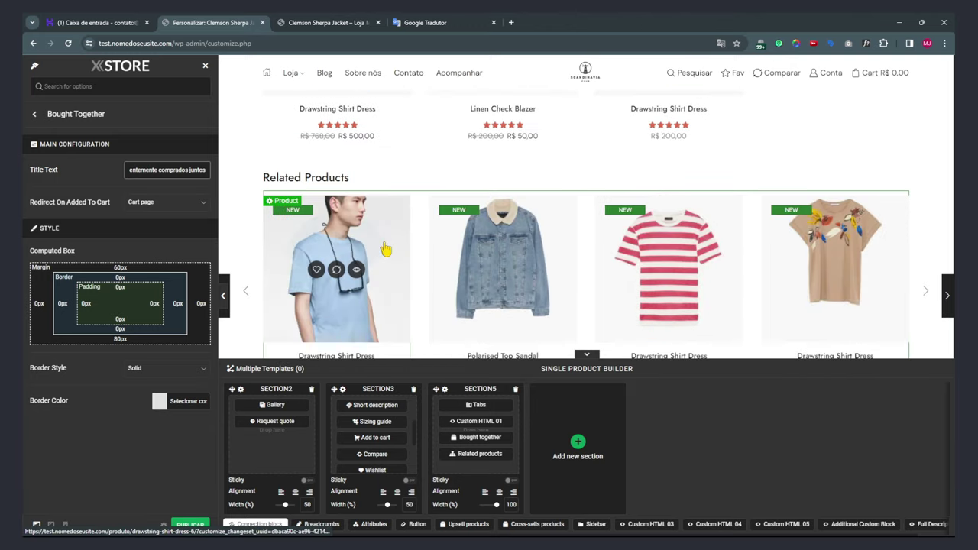
scroll(461, 265, "up", 3)
mouse_move(446, 435)
left_click(481, 454)
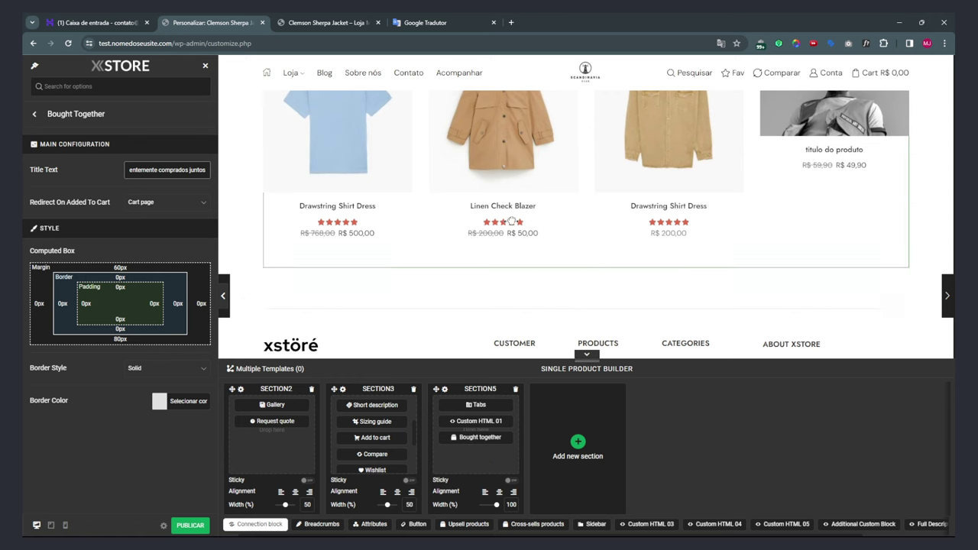
Select 'comprados' in the title 'Frequentemente comprados juntos' and finish editing the title.
left_click_drag(157, 171, 189, 169)
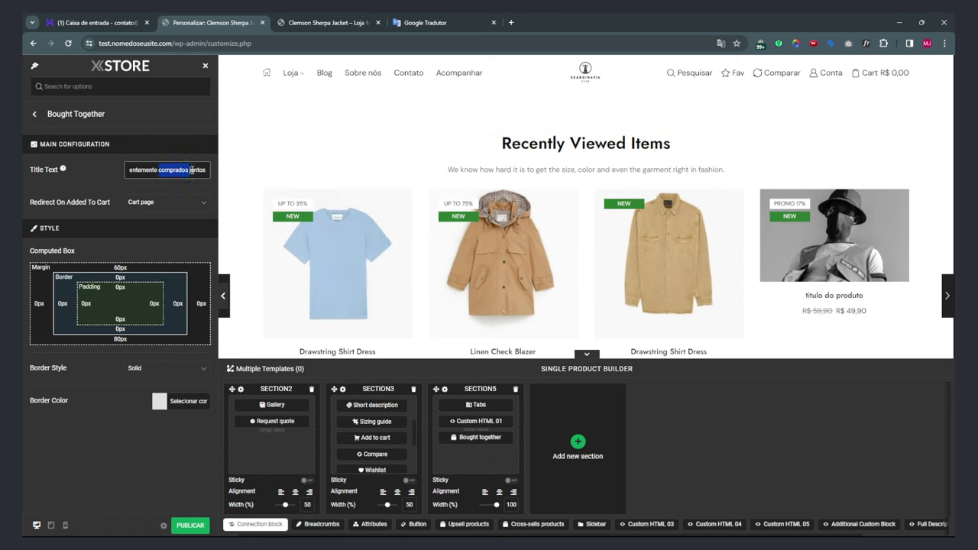
left_click(102, 186)
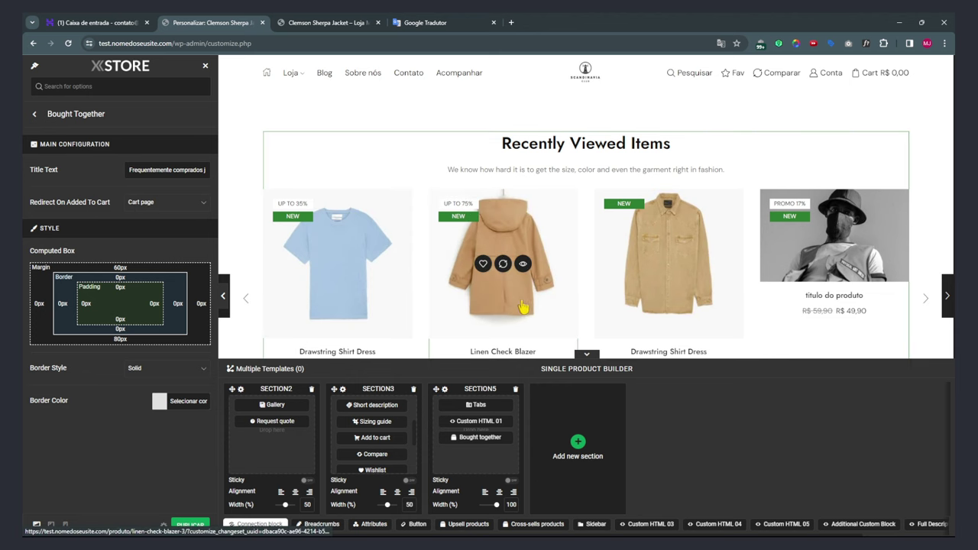
scroll(400, 222, "up", 3)
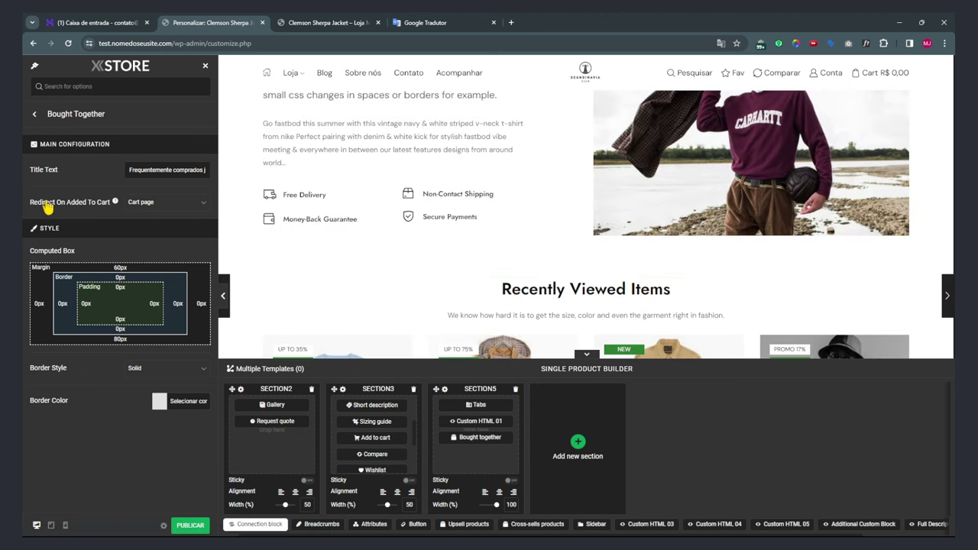
Translate the customizer page into Portuguese, then revert it to the original language.
right_click(68, 200)
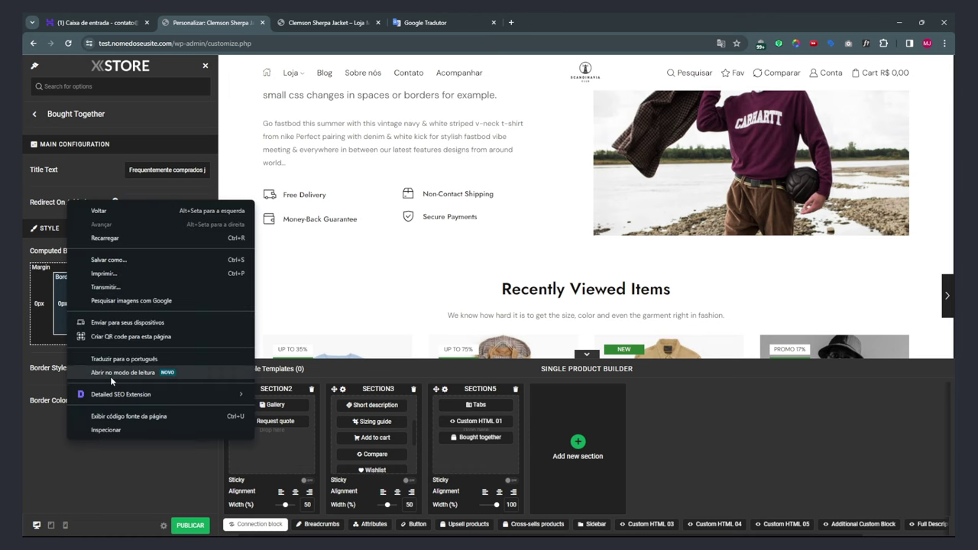
key("Escape")
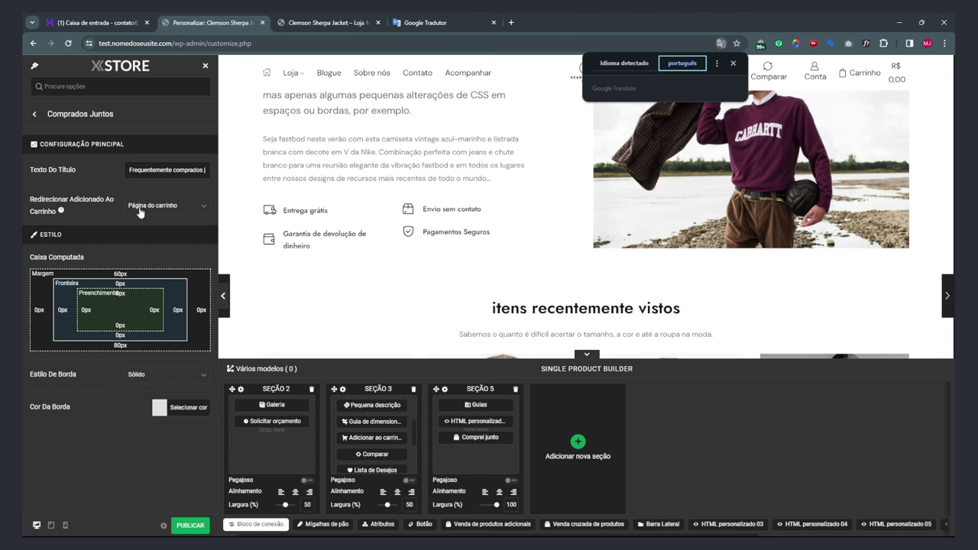
left_click(624, 63)
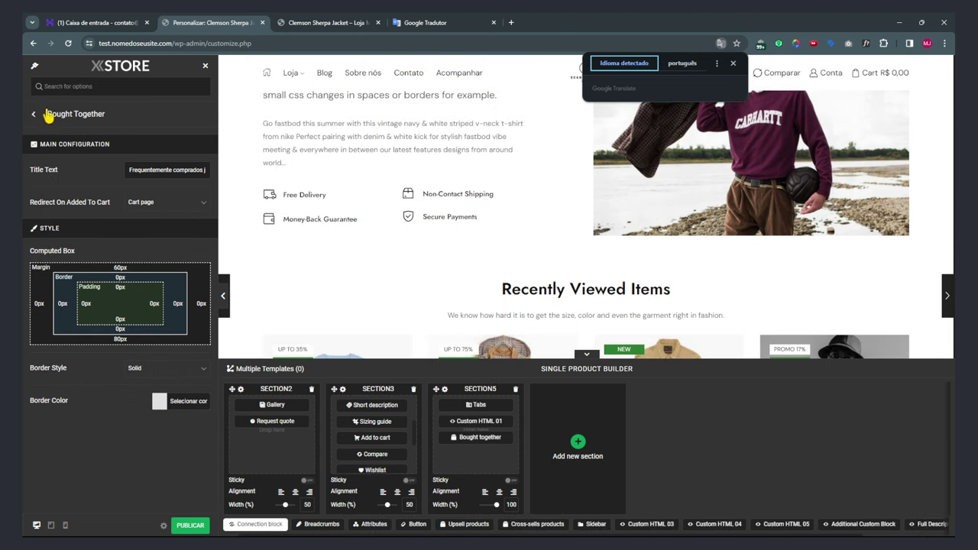
Return to the product elements list and open the Html Blocks settings.
left_click(35, 113)
scroll(143, 211, "down", 2)
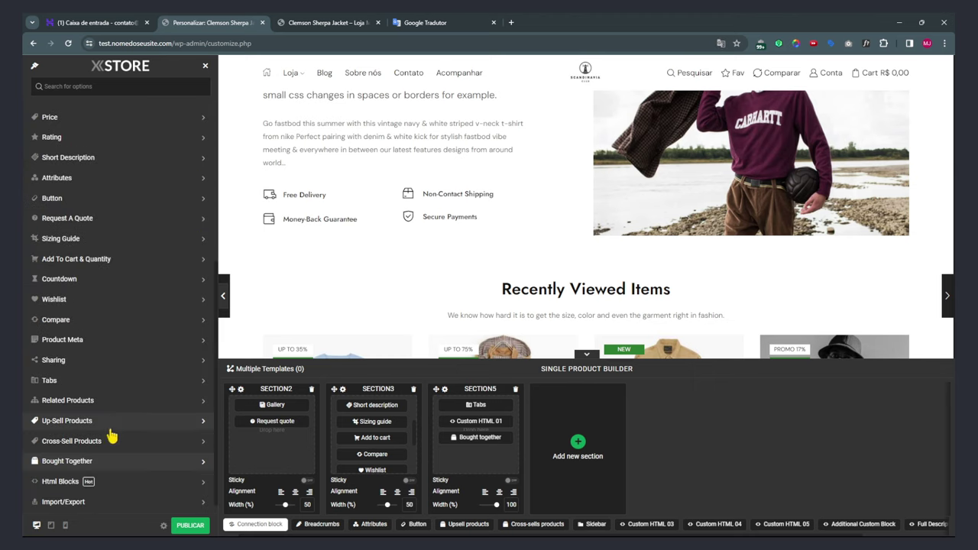
left_click(67, 483)
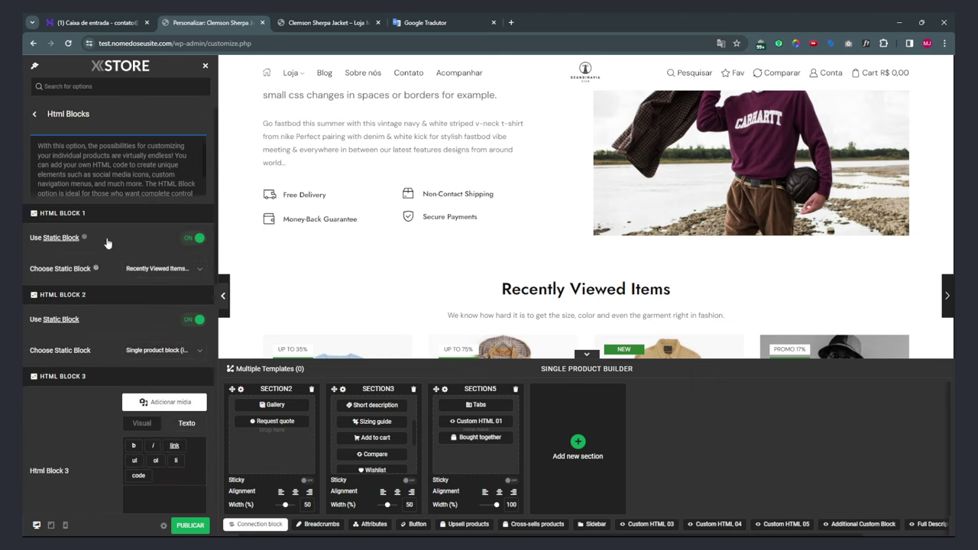
mouse_move(483, 428)
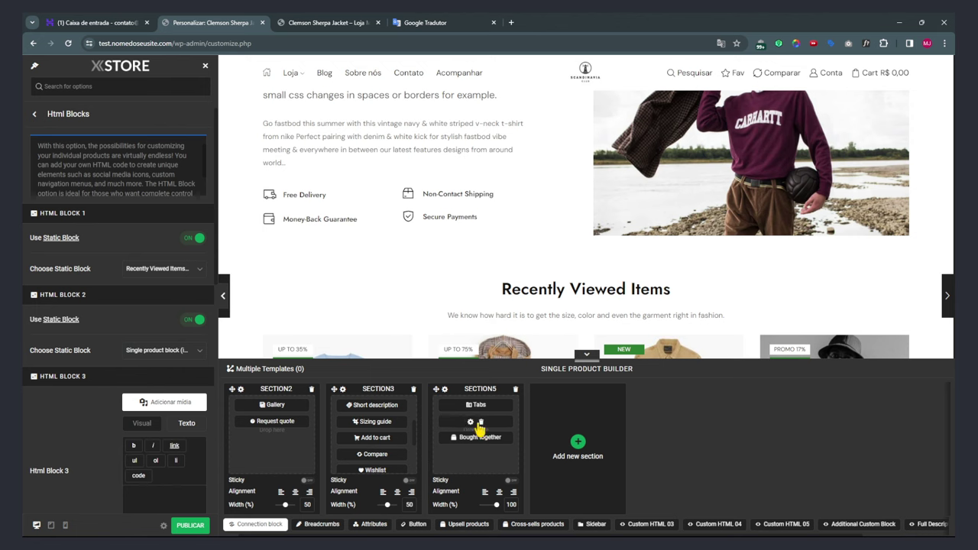
scroll(442, 237, "up", 1)
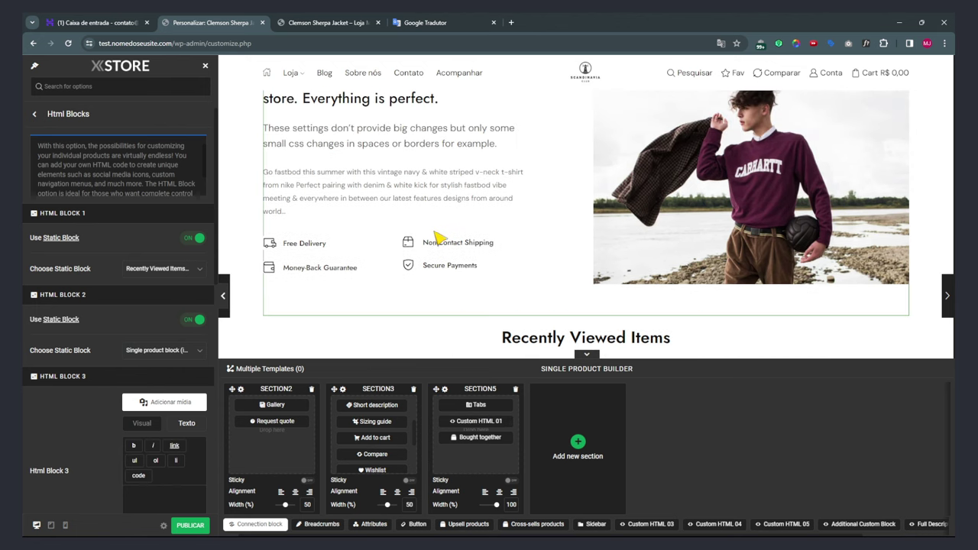
scroll(397, 266, "up", 3)
scroll(453, 211, "up", 2)
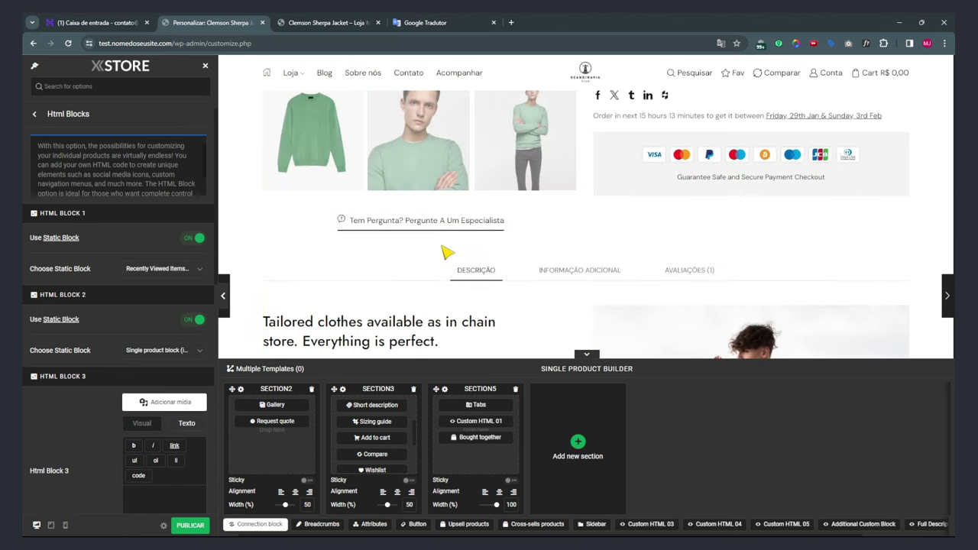
mouse_move(483, 408)
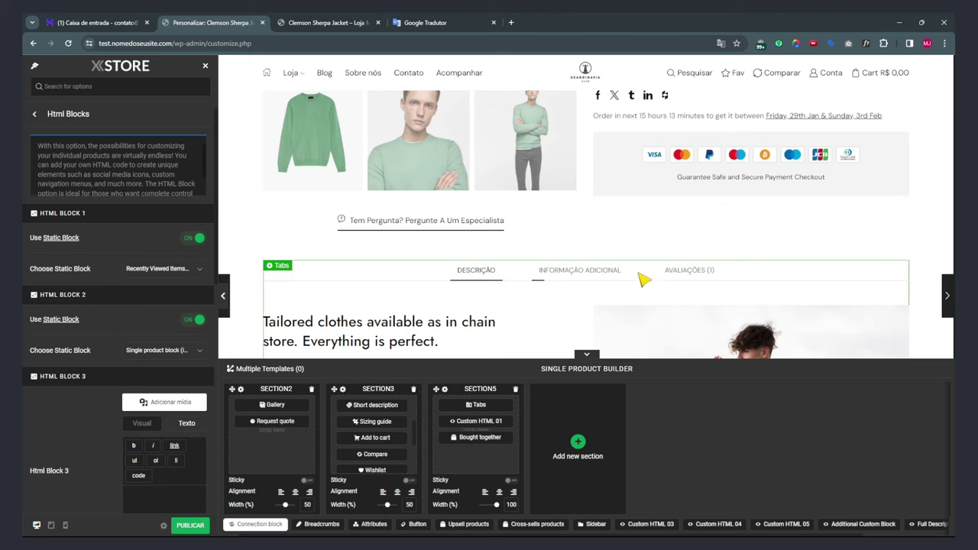
scroll(511, 299, "down", 8)
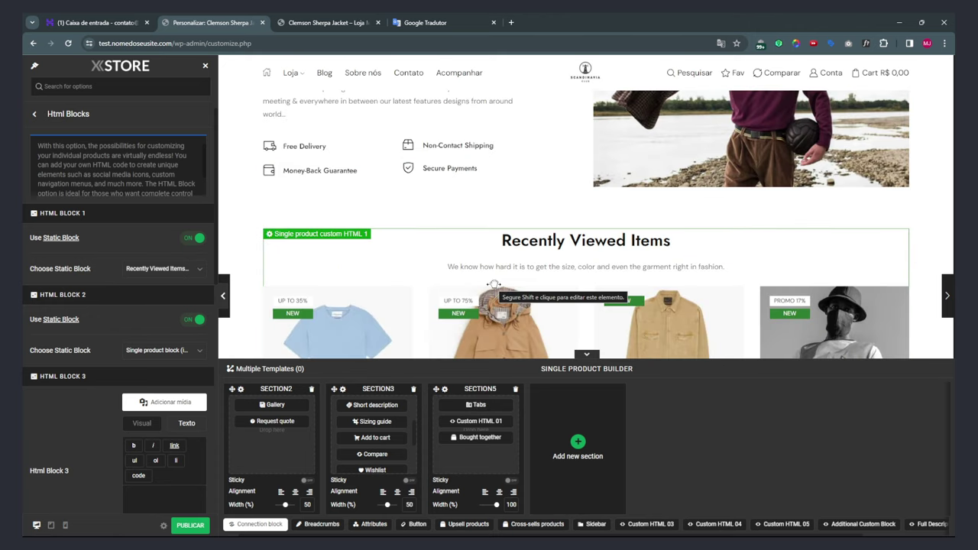
scroll(495, 287, "down", 1)
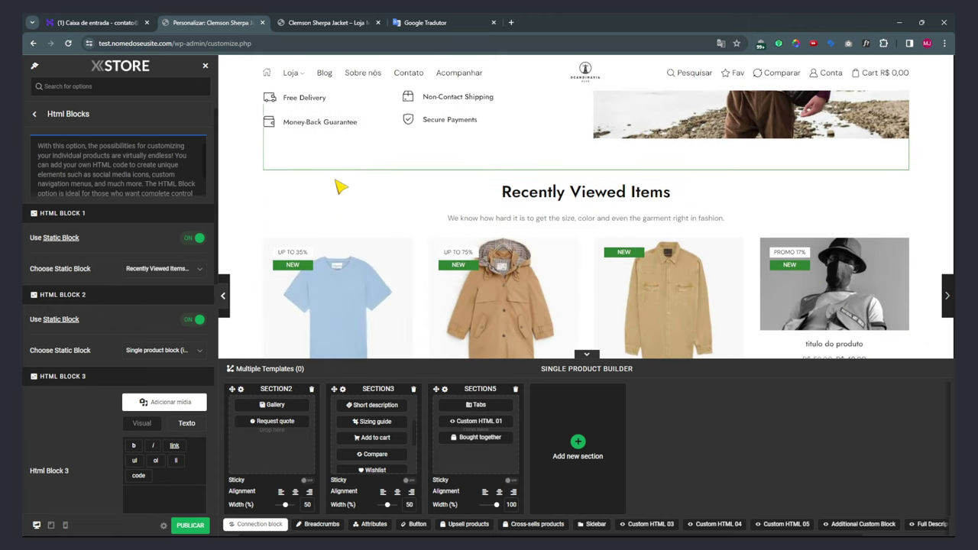
scroll(356, 185, "up", 3)
scroll(447, 218, "up", 1)
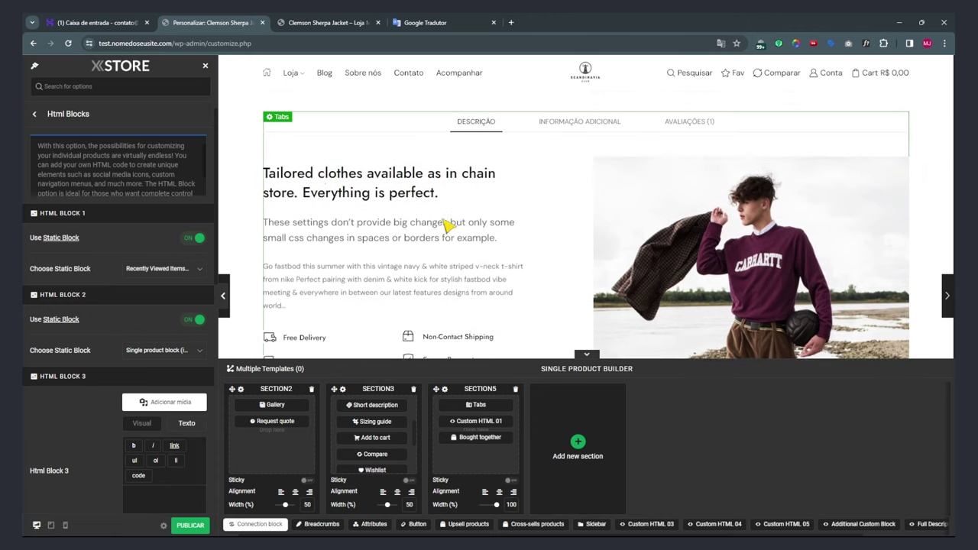
scroll(509, 244, "down", 4)
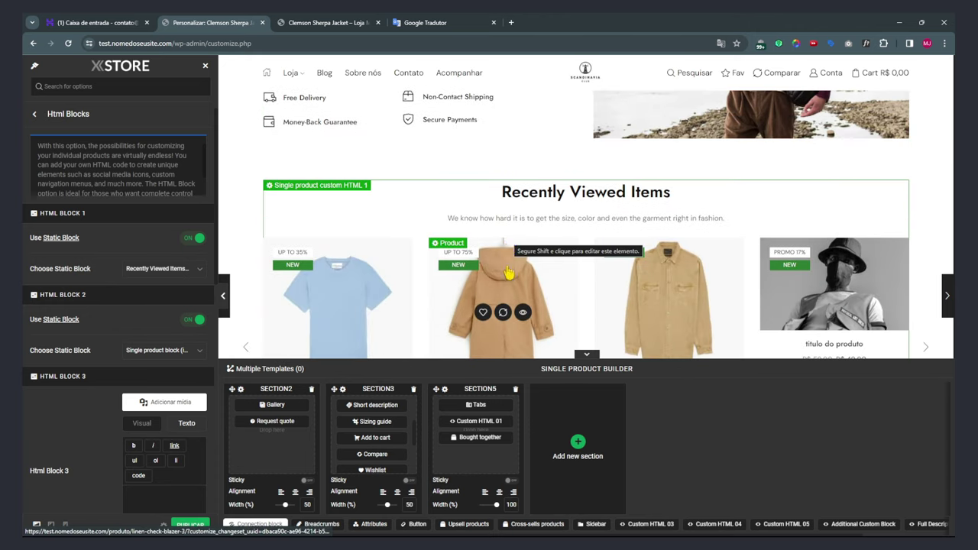
scroll(509, 281, "down", 4)
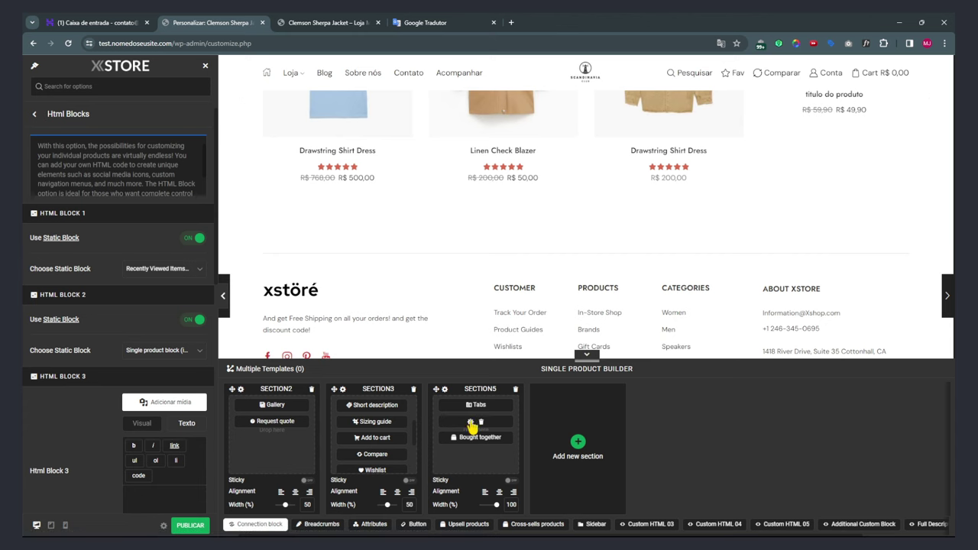
Toggle HTML Block 1's Use Static Block off and on, choosing Recently Viewed Items.
left_click(161, 269)
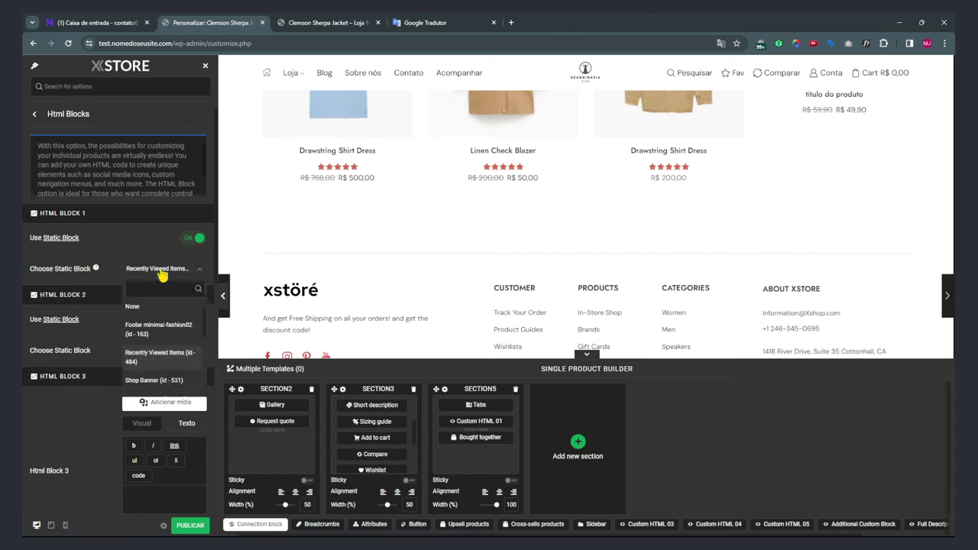
left_click(160, 270)
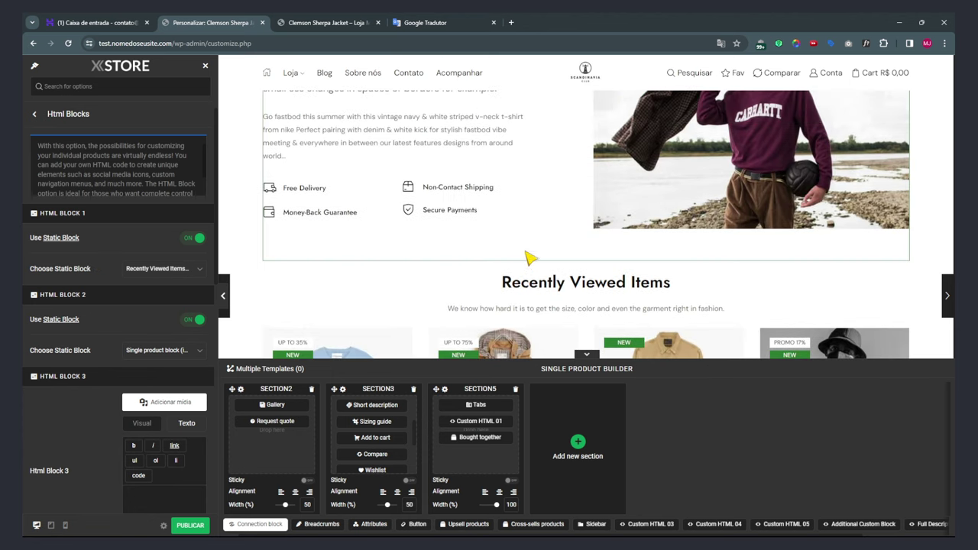
scroll(497, 298, "down", 1)
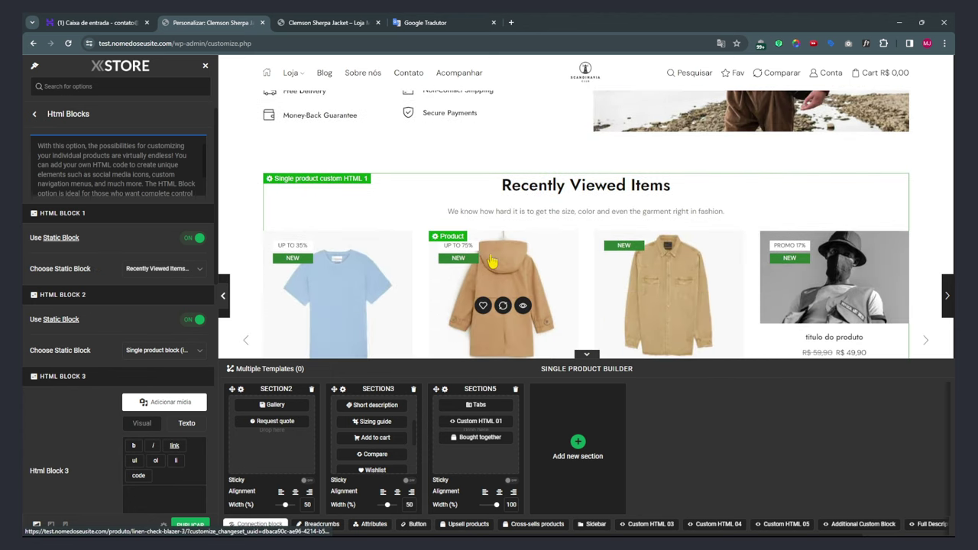
left_click(192, 239)
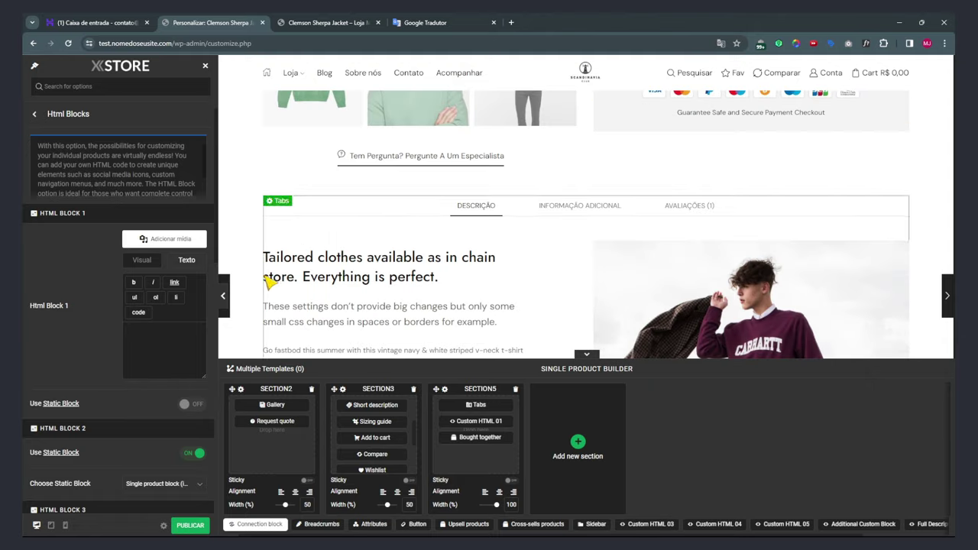
left_click(193, 406)
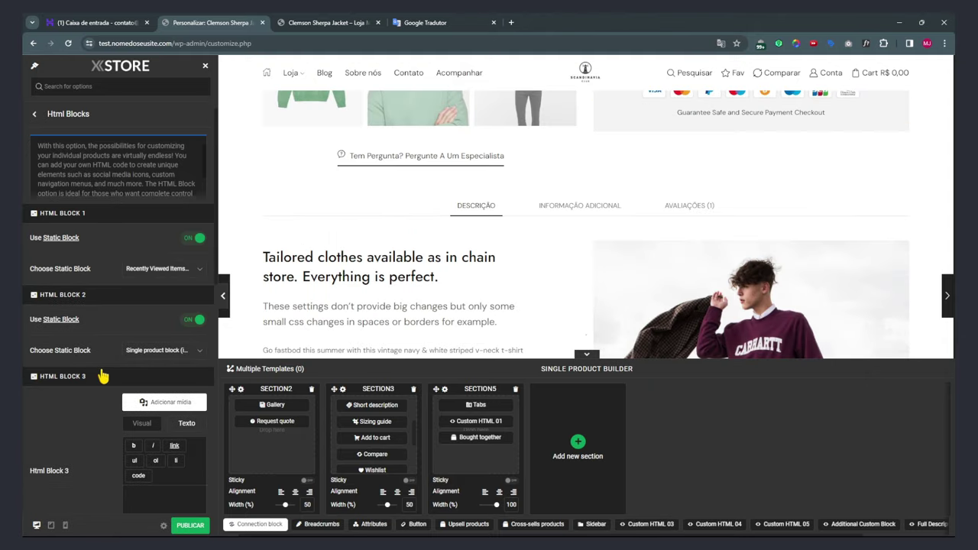
left_click(153, 271)
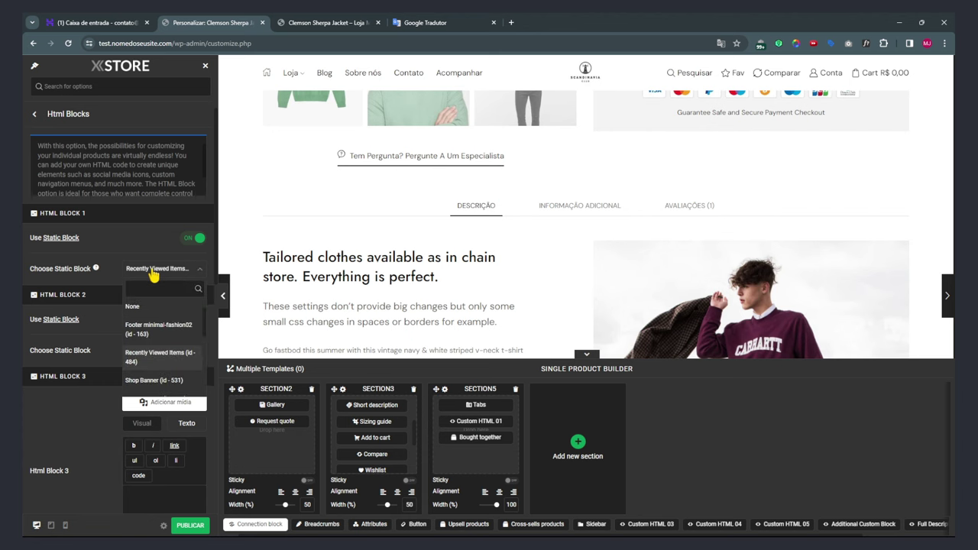
left_click(153, 273)
scroll(634, 196, "up", 1)
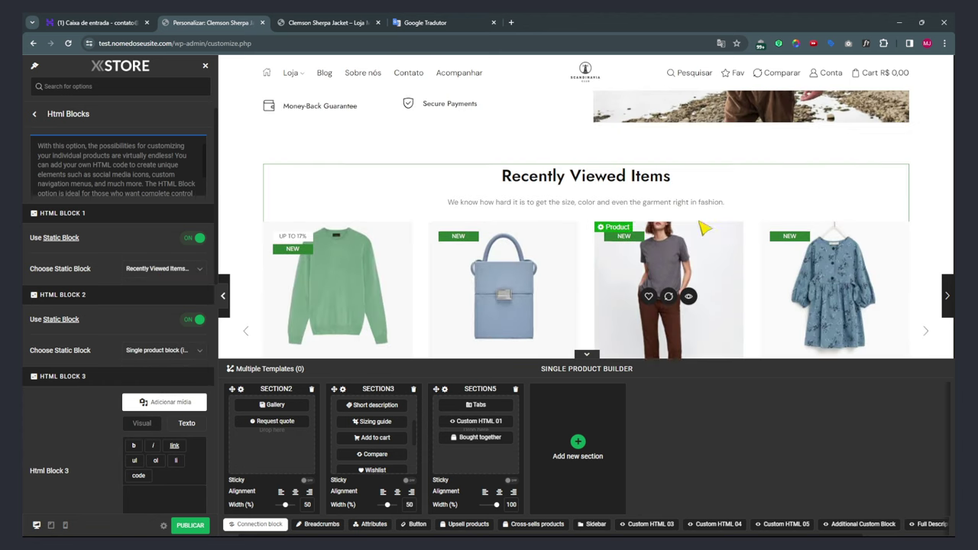
left_click(146, 274)
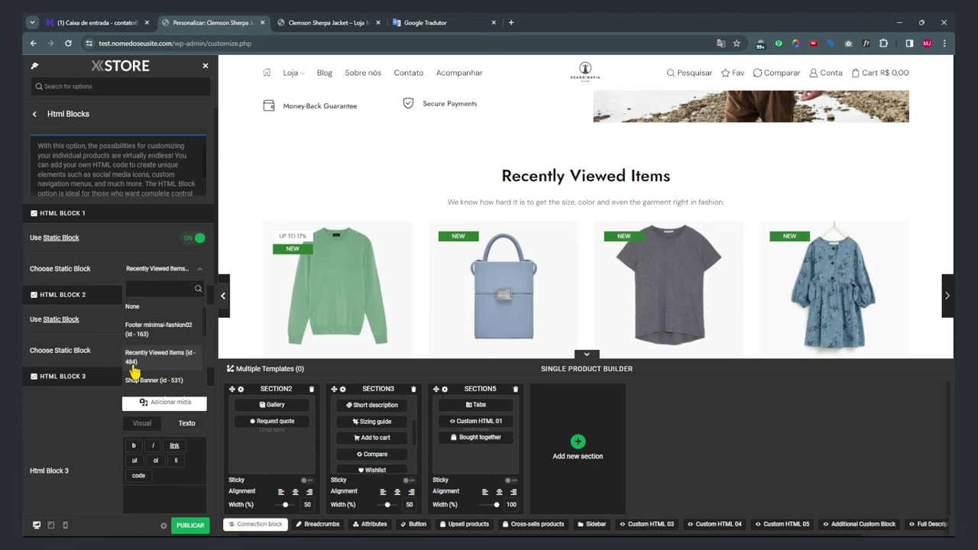
left_click(136, 371)
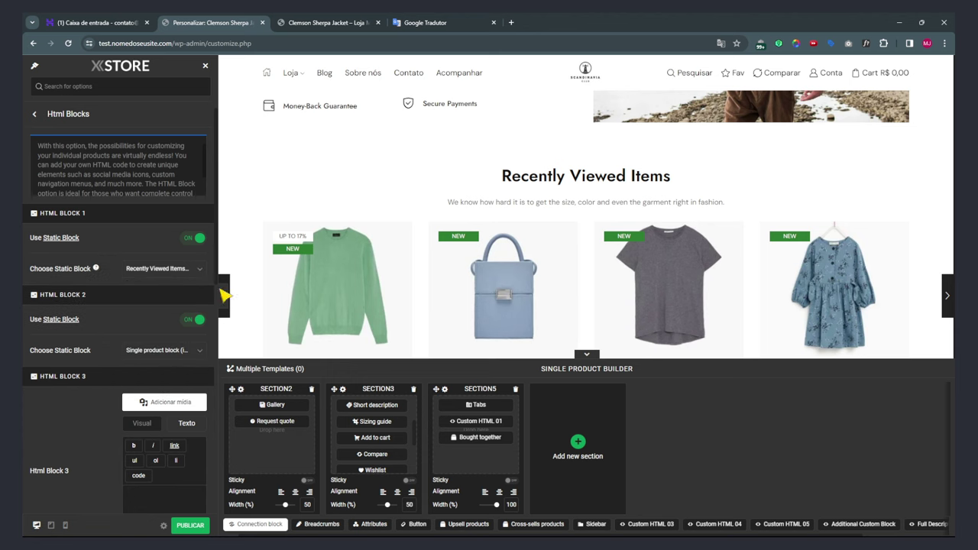
Open the Bought Together settings, then switch to the Clemson Sherpa Jacket product page.
scroll(532, 263, "down", 1)
scroll(532, 263, "down", 3)
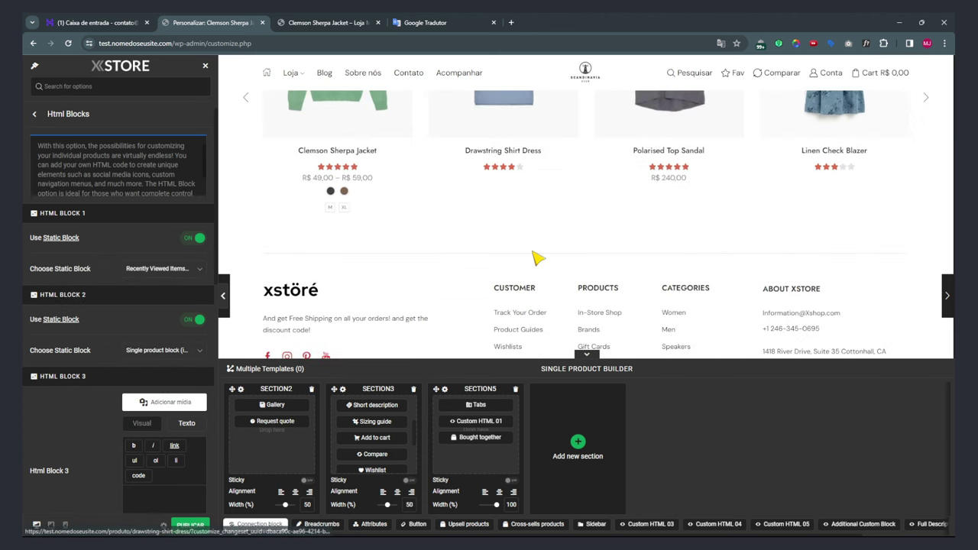
left_click(470, 439)
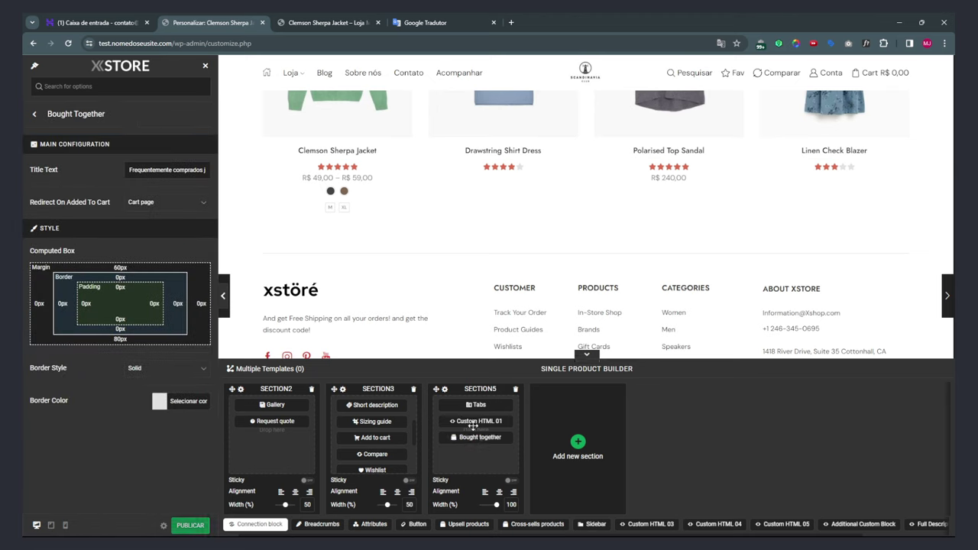
left_click(330, 23)
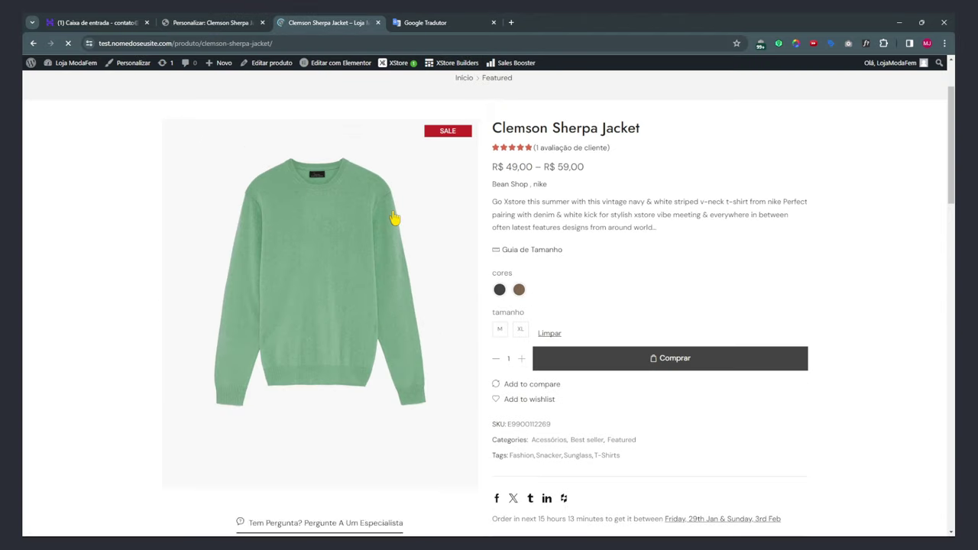
Quick-view the Linen Check Blazer from Recently Viewed Items, then open its product page.
scroll(546, 257, "down", 3)
scroll(588, 225, "down", 8)
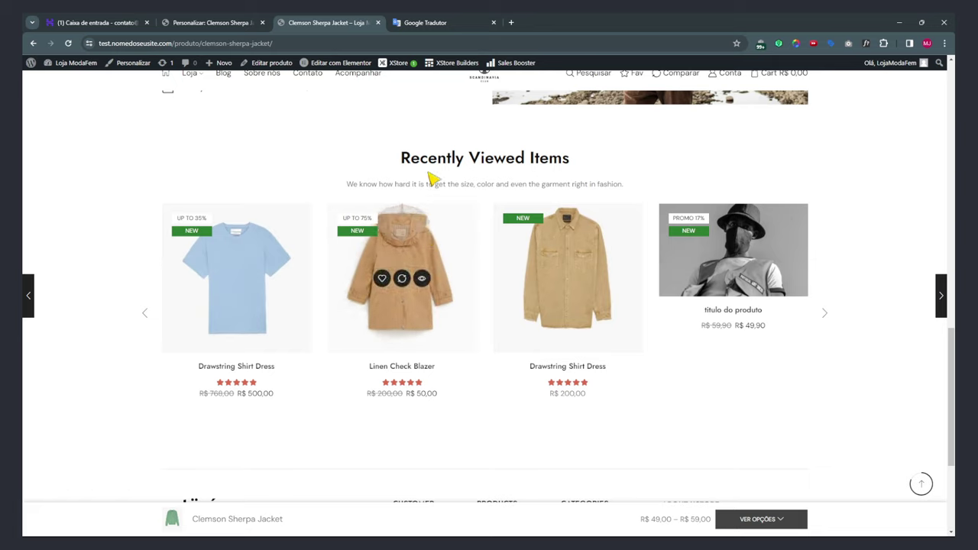
scroll(489, 192, "down", 2)
scroll(475, 241, "up", 2)
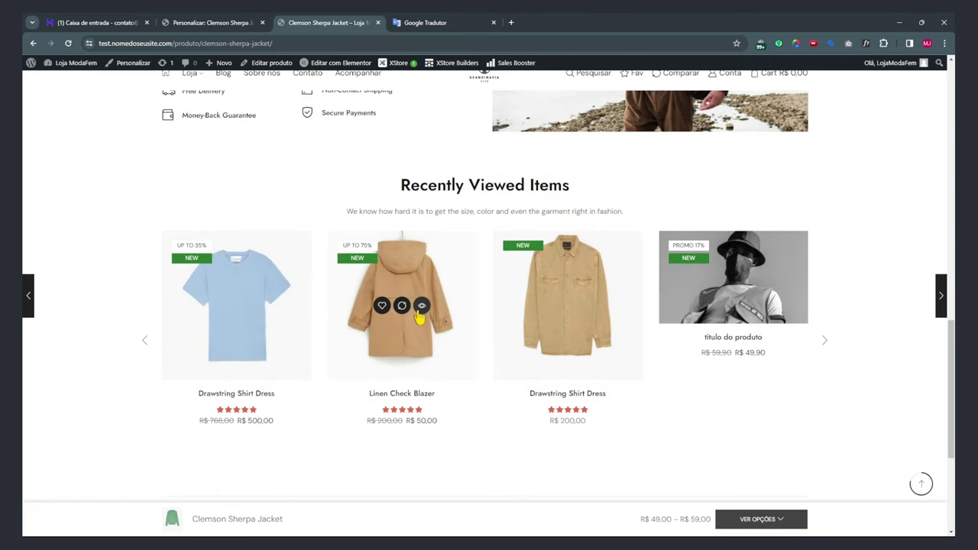
left_click(421, 312)
left_click(428, 353)
left_click(431, 363)
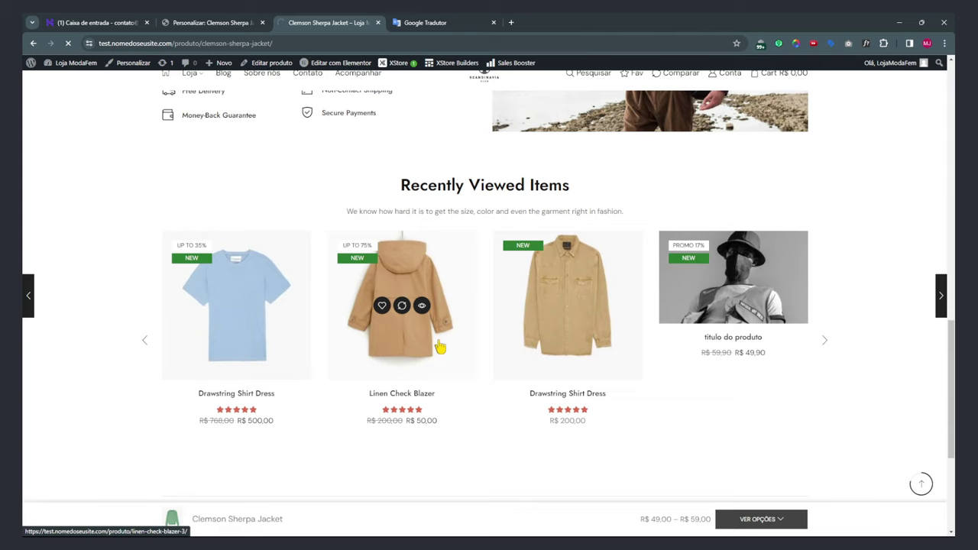
Open the titulo do produto page from Recently Viewed, then return to the customizer.
scroll(625, 285, "down", 3)
scroll(625, 285, "down", 8)
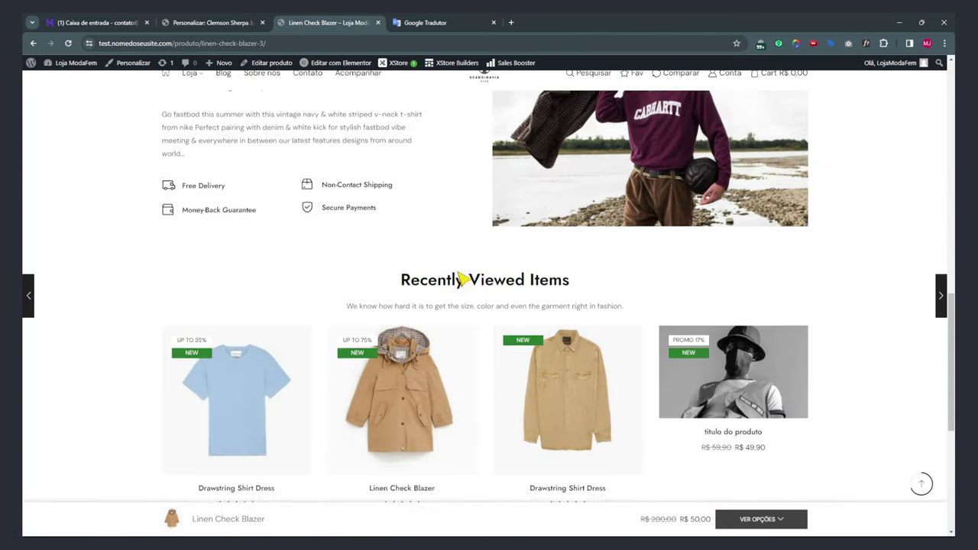
scroll(460, 280, "down", 4)
scroll(539, 344, "up", 3)
left_click(767, 316)
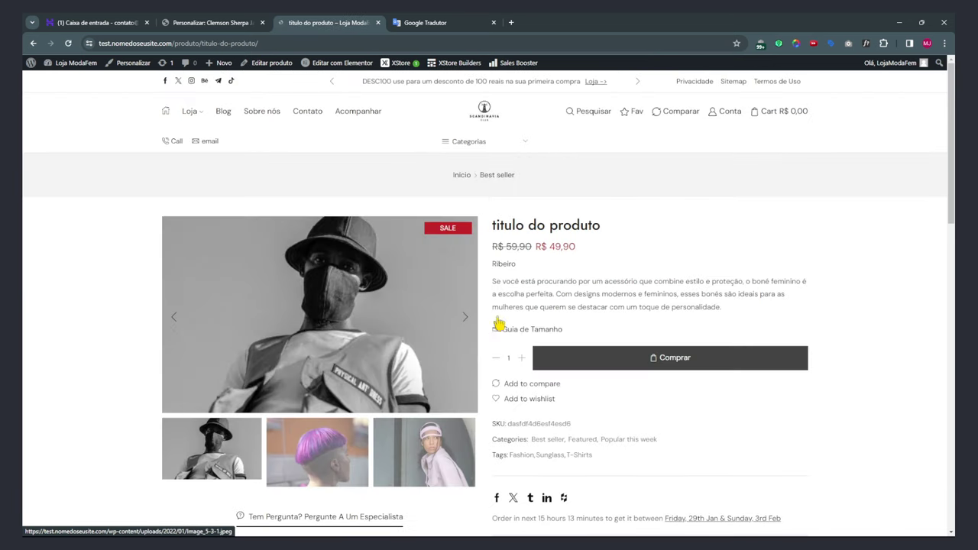
scroll(658, 225, "down", 10)
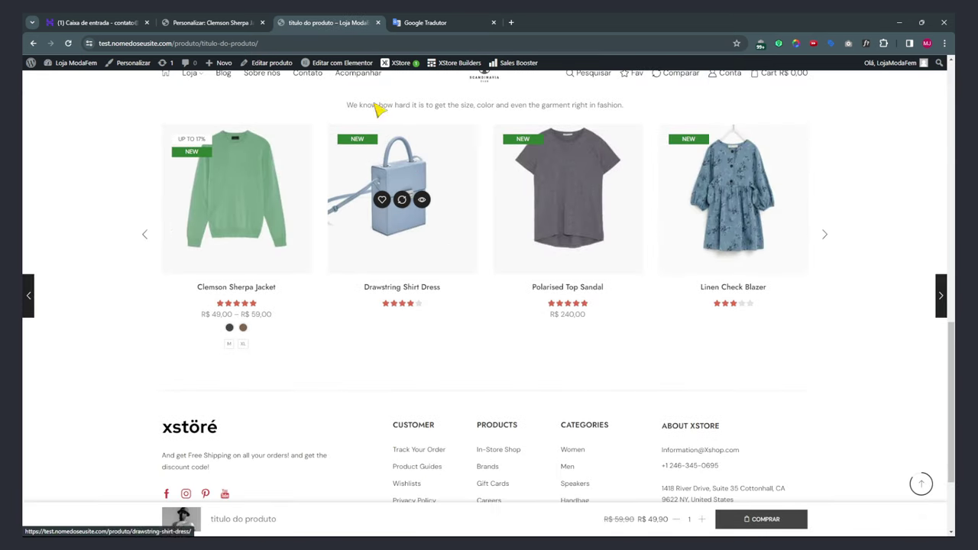
key("ctrl+shift+Tab")
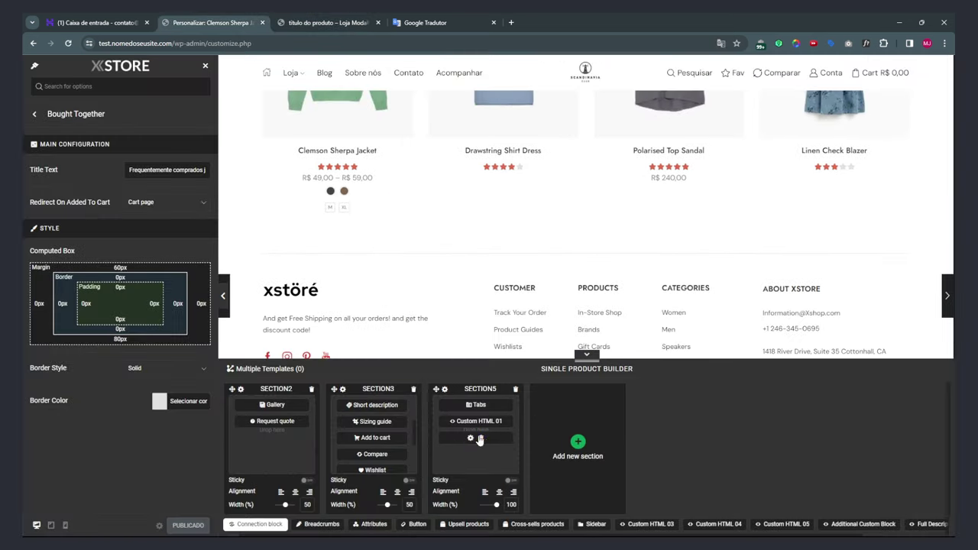
Delete the bottom block and Custom HTML 01 from section 5, leaving only Tabs.
left_click(482, 440)
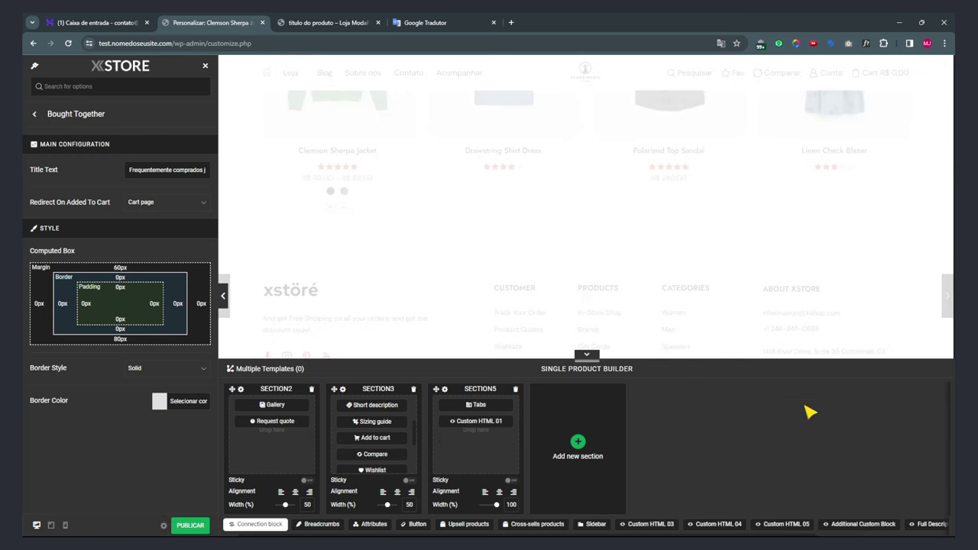
mouse_move(460, 422)
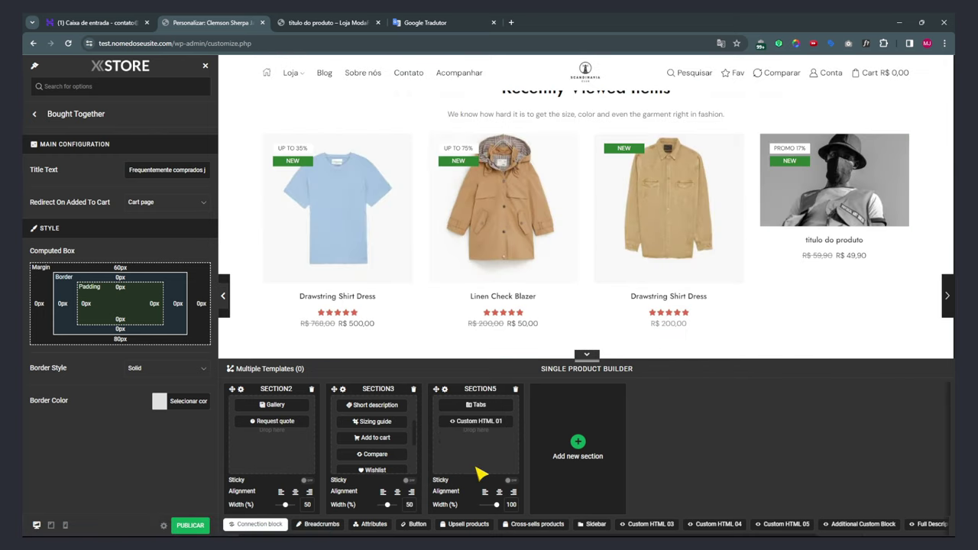
left_click(155, 170)
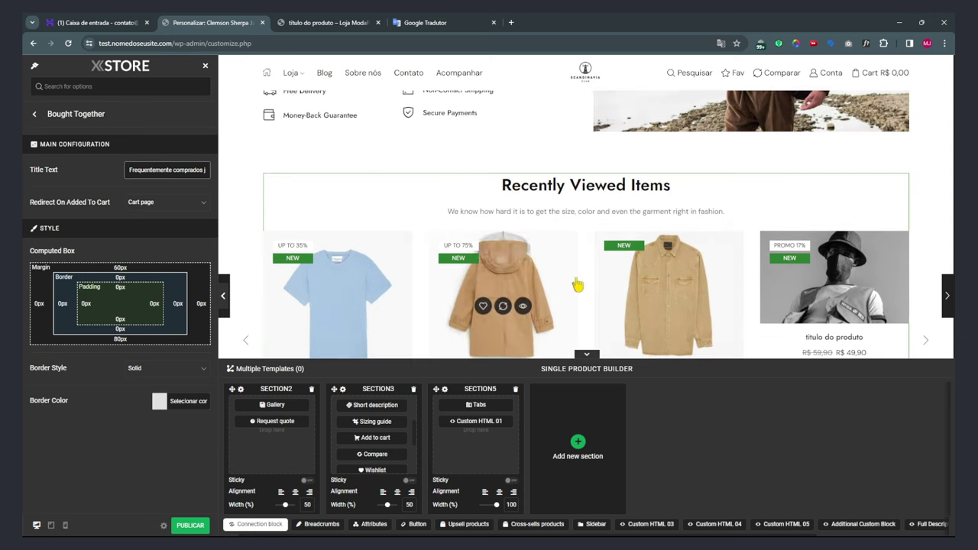
mouse_move(499, 425)
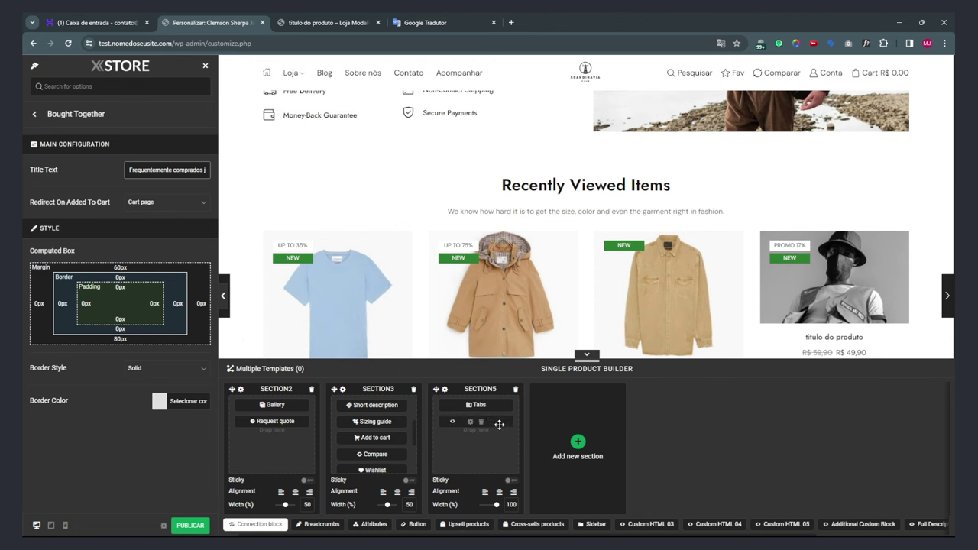
left_click(480, 422)
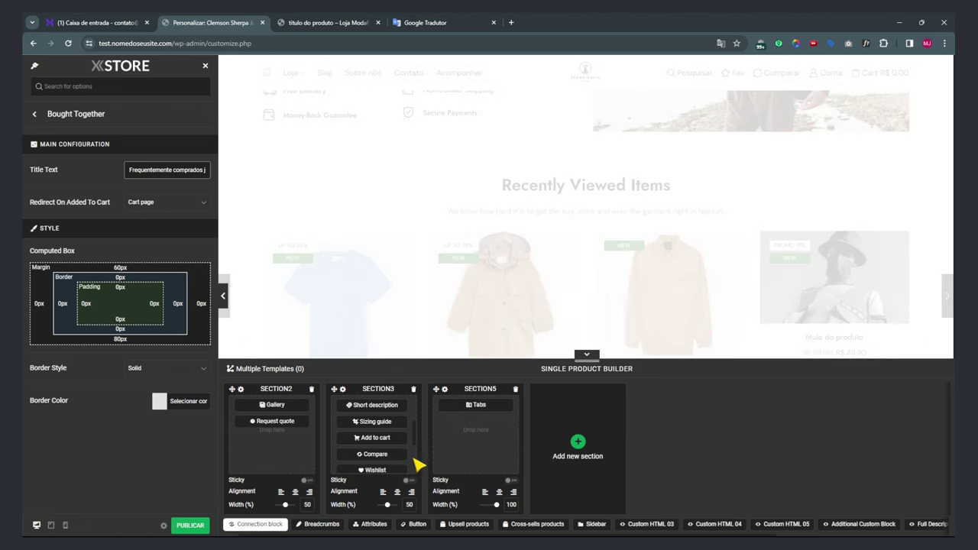
scroll(515, 225, "up", 10)
scroll(574, 290, "down", 10)
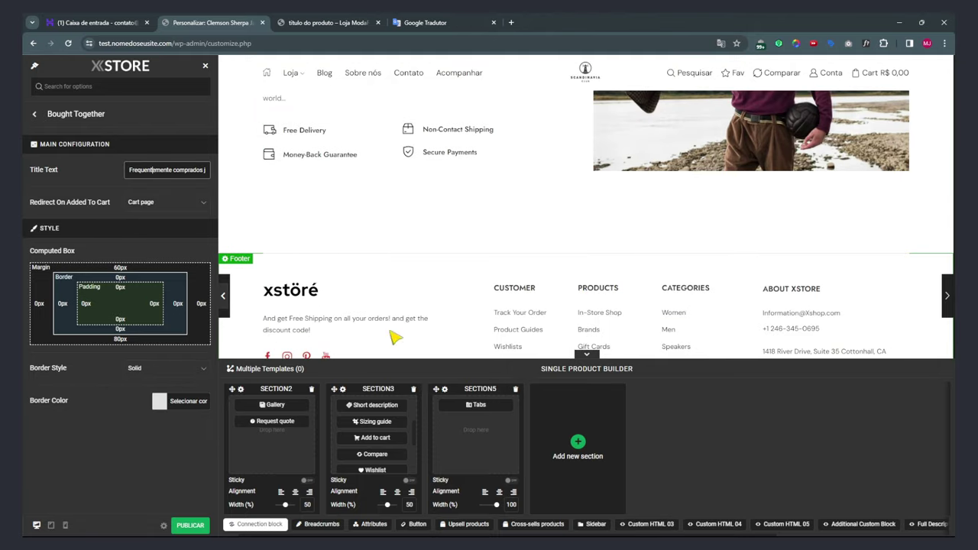
Place Upsell products below Tabs in section 5, showing the 'You May Also Like...' carousel.
left_click_drag(472, 527, 497, 451)
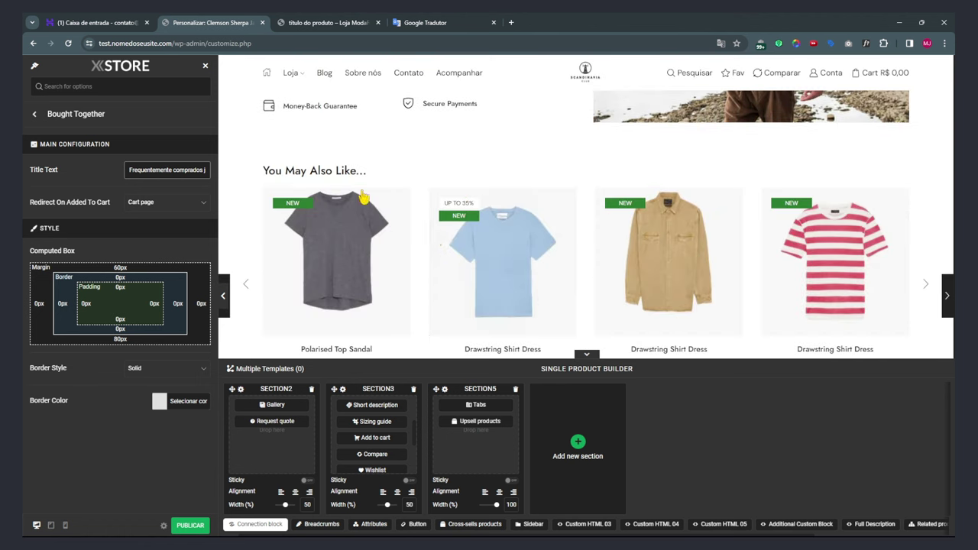
scroll(360, 191, "up", 5)
scroll(644, 210, "up", 3)
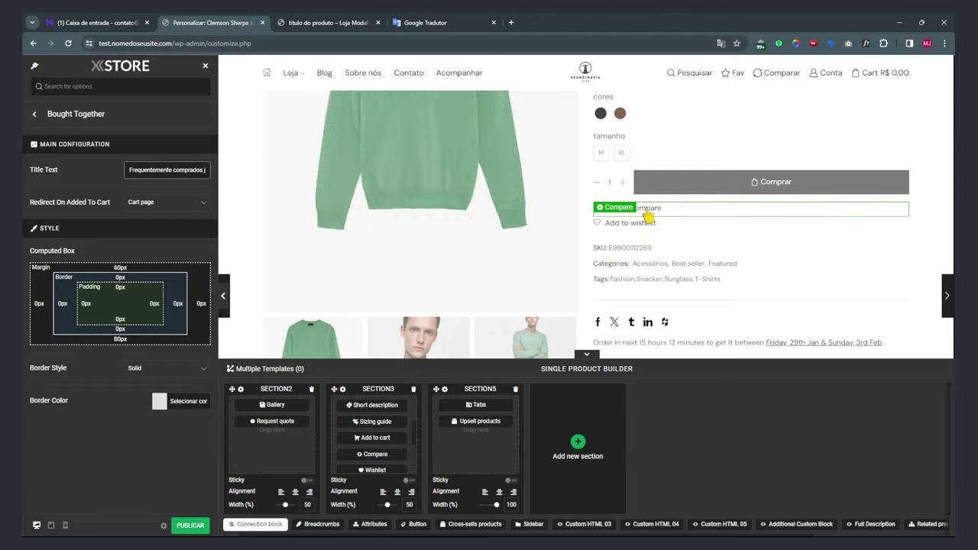
scroll(703, 221, "down", 10)
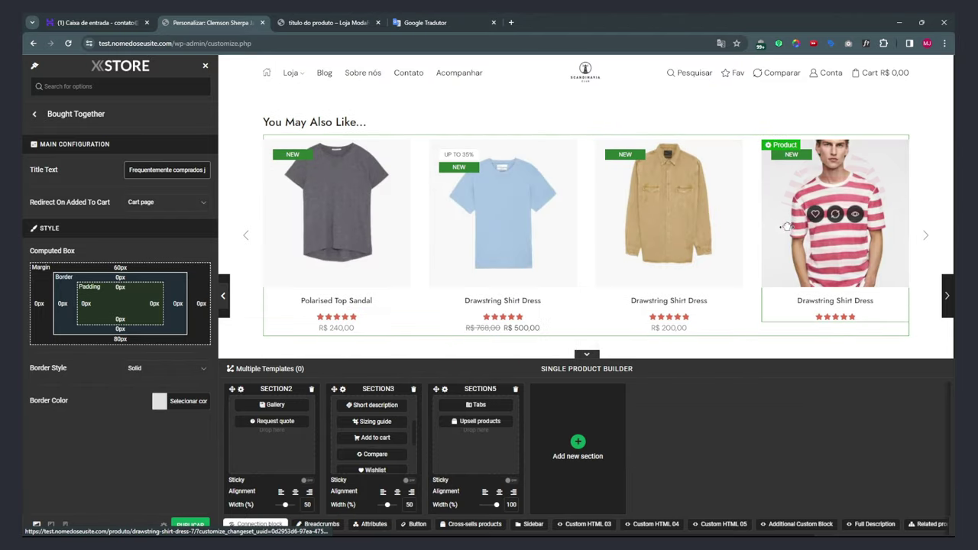
scroll(461, 252, "down", 1)
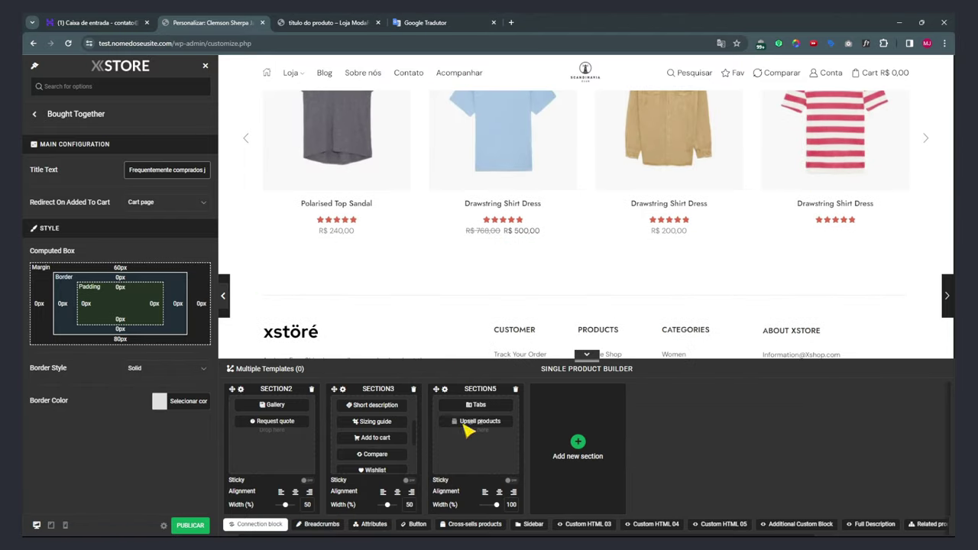
scroll(398, 267, "up", 2)
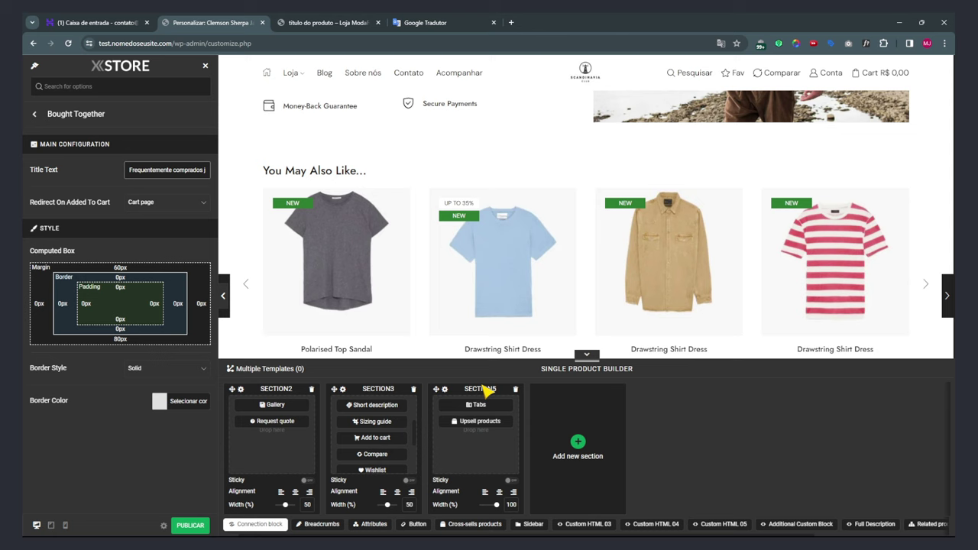
Bring up the Up-Sell Products settings for the new block.
mouse_move(461, 429)
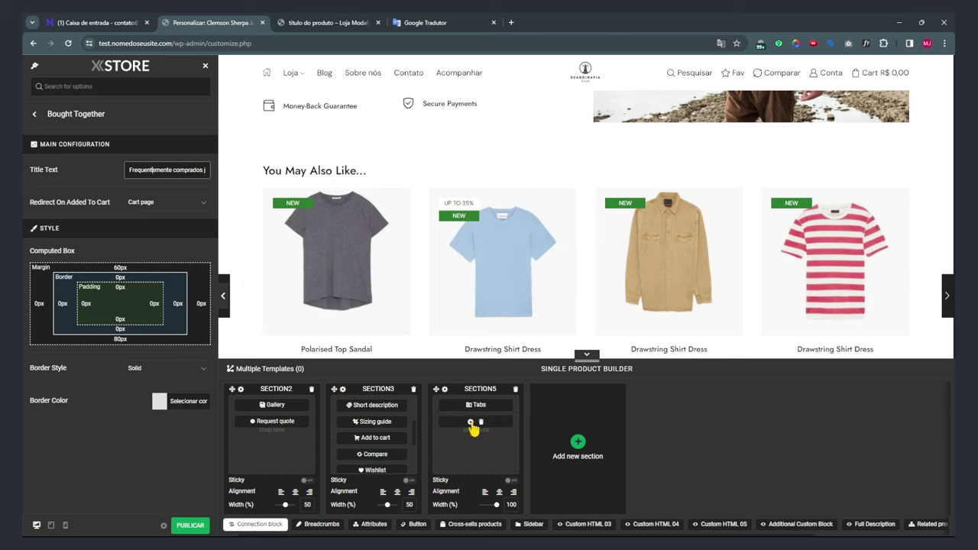
left_click(471, 423)
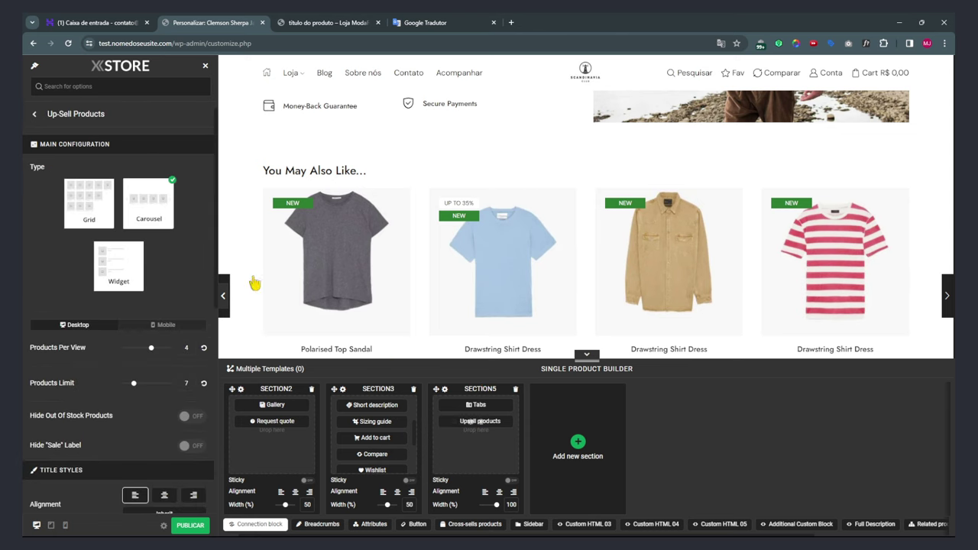
scroll(129, 283, "down", 5)
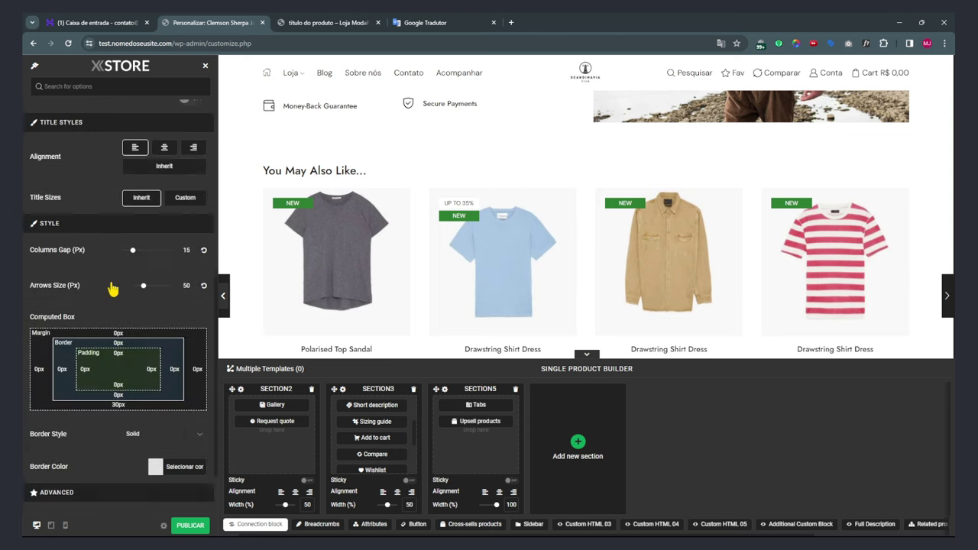
scroll(126, 297, "up", 1)
Delete Upsell products and put Bought together beneath Tabs in section 5.
scroll(126, 297, "up", 4)
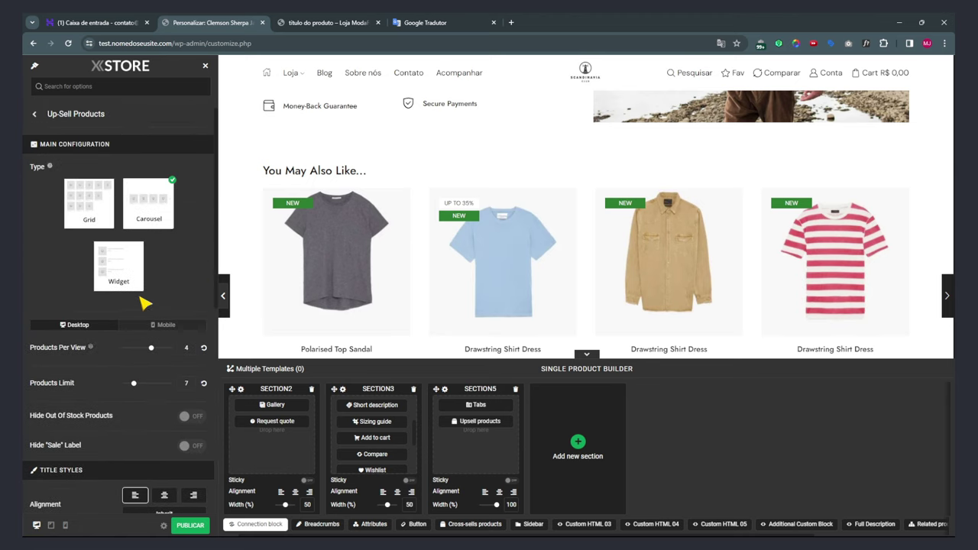
left_click(481, 424)
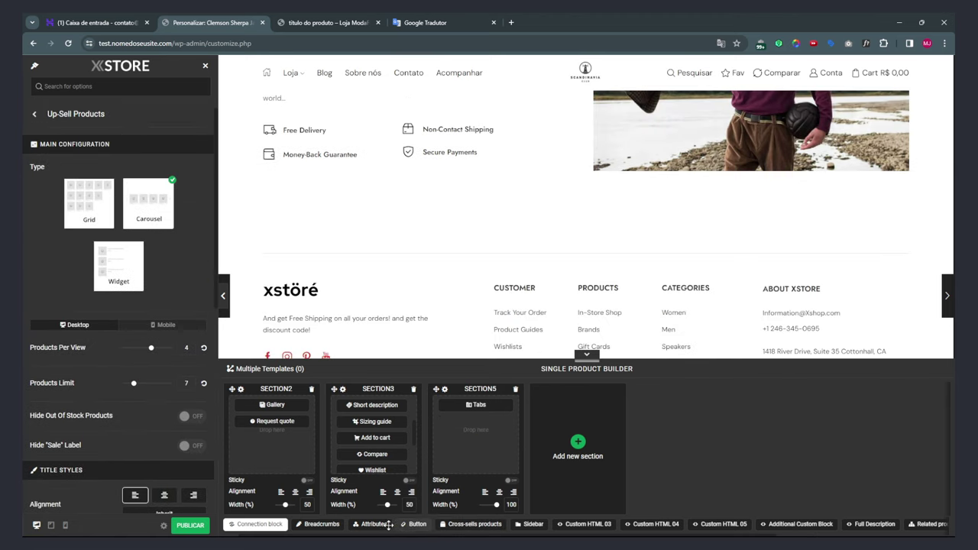
left_click_drag(778, 541, 921, 537)
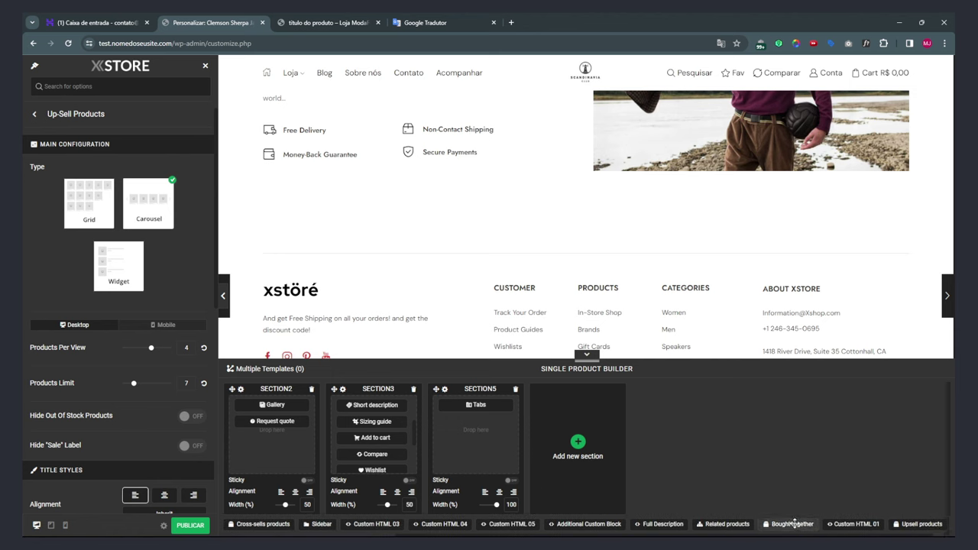
left_click_drag(791, 523, 486, 454)
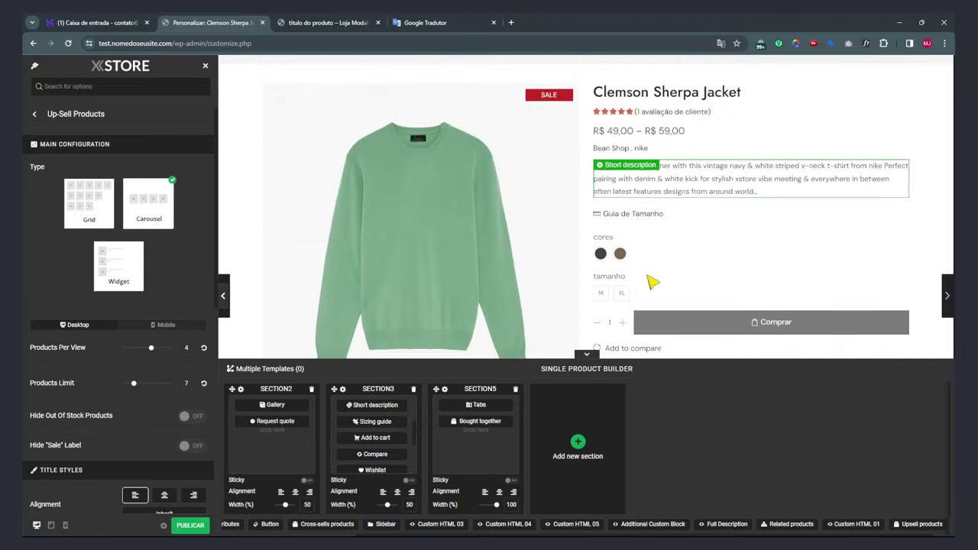
Bring up the Bought Together block settings.
left_click(470, 423)
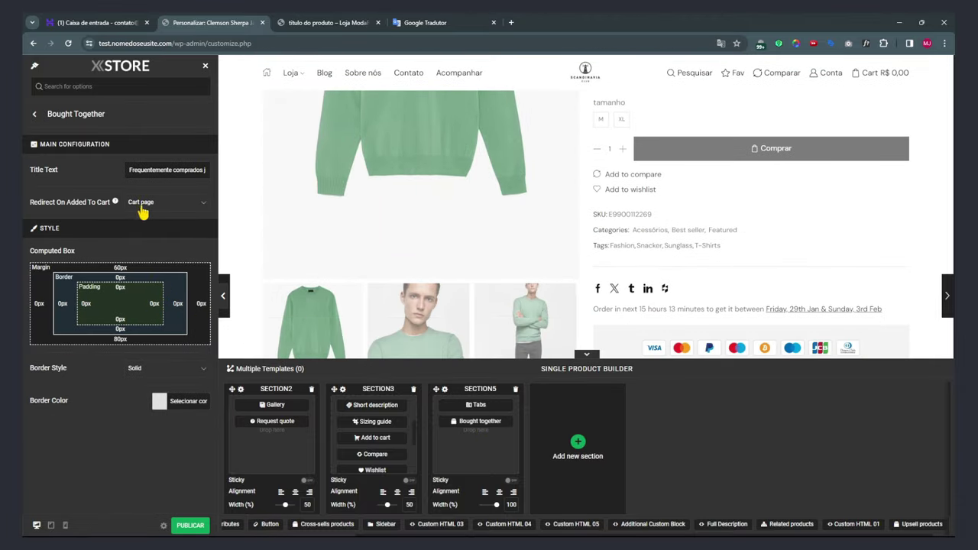
scroll(666, 219, "up", 5)
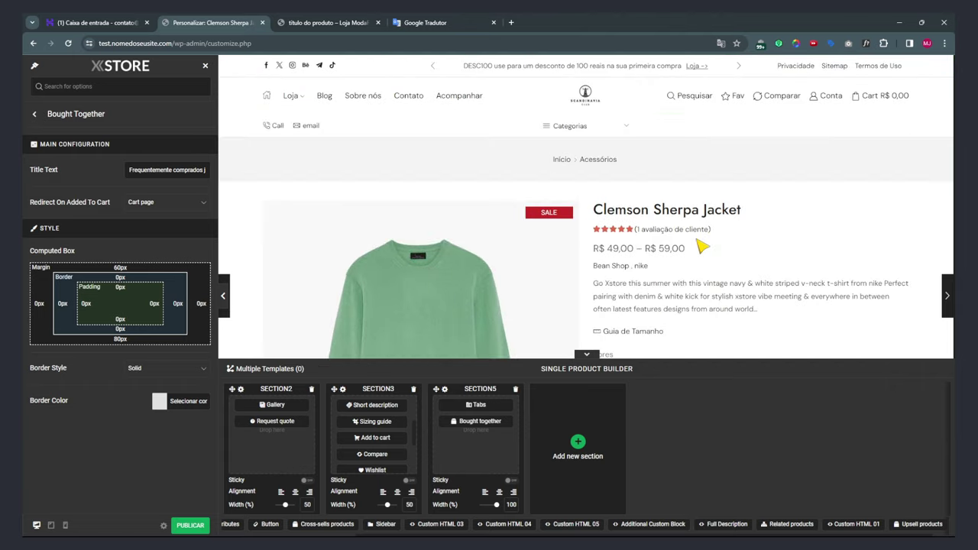
scroll(617, 177, "down", 5)
Choose size XL and the black colour for the Clemson Sherpa Jacket in the preview.
left_click(621, 169)
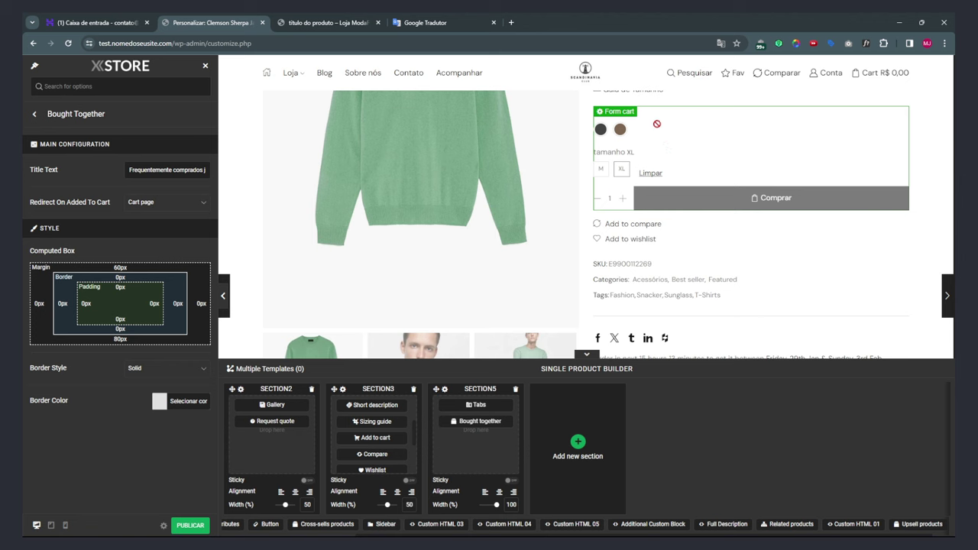
left_click(601, 133)
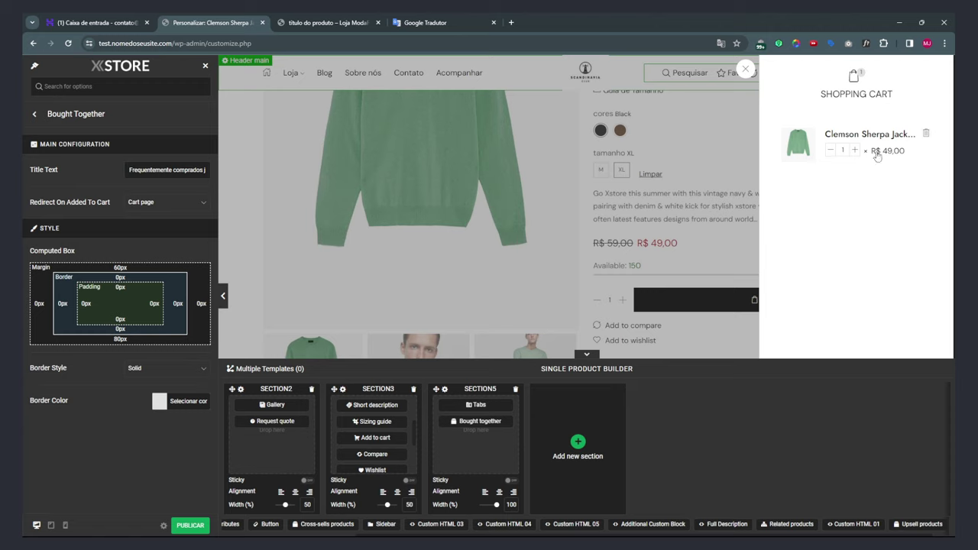
scroll(879, 152, "down", 8)
scroll(886, 145, "up", 4)
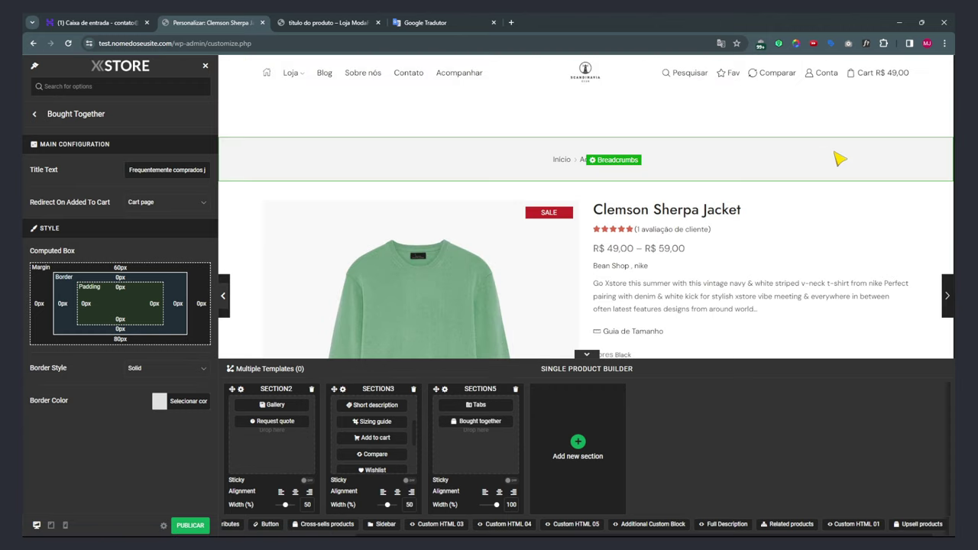
Review the cart holding the Clemson Sherpa Jacket, then return to the jacket's product page.
left_click(904, 76)
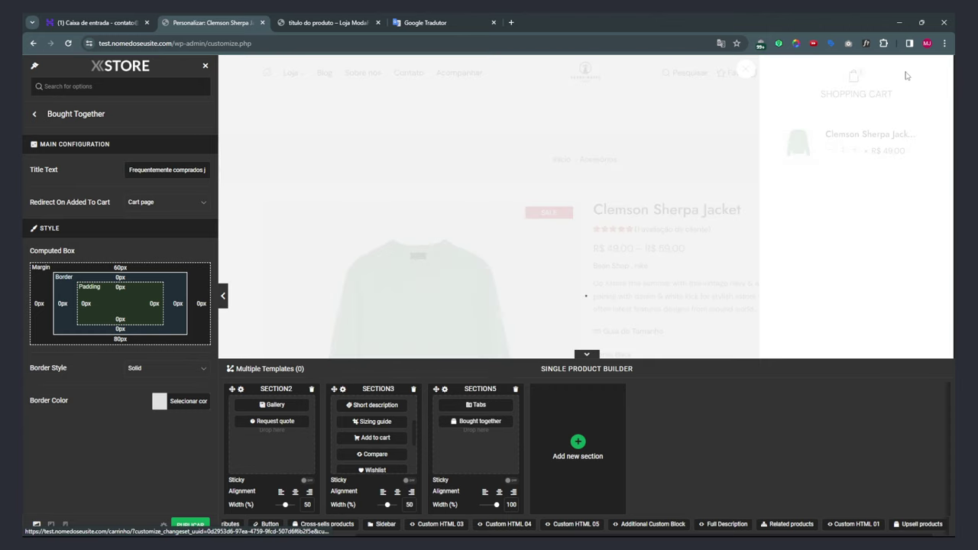
scroll(650, 221, "down", 5)
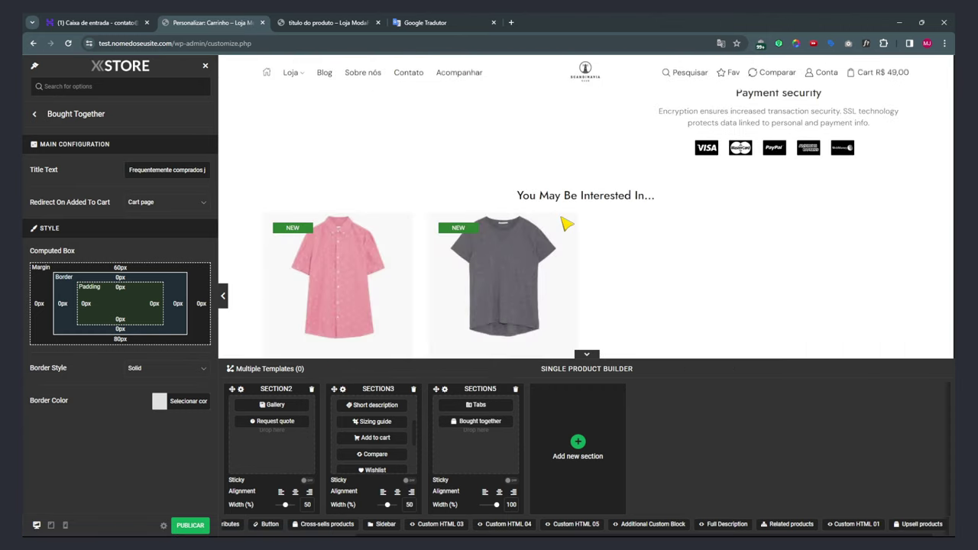
scroll(562, 221, "down", 3)
scroll(573, 238, "up", 3)
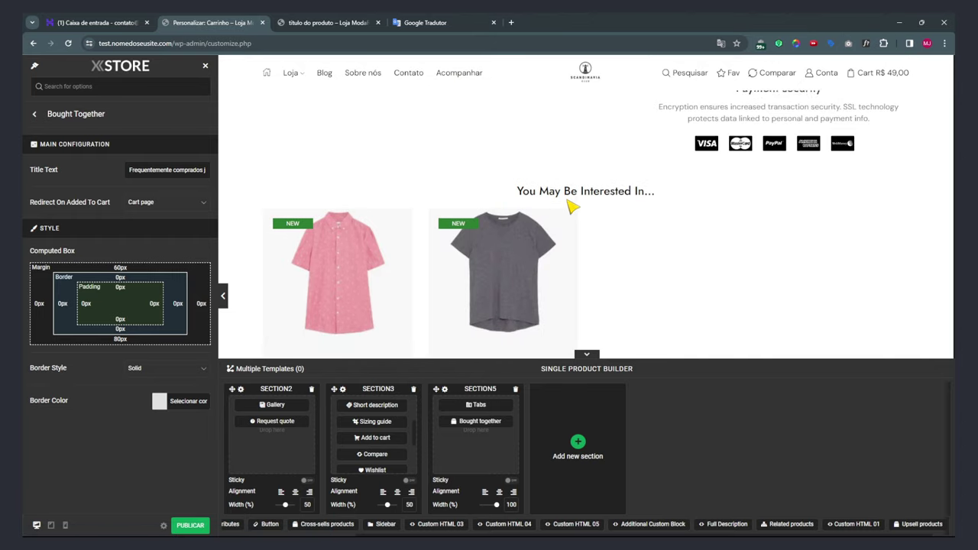
scroll(569, 205, "down", 1)
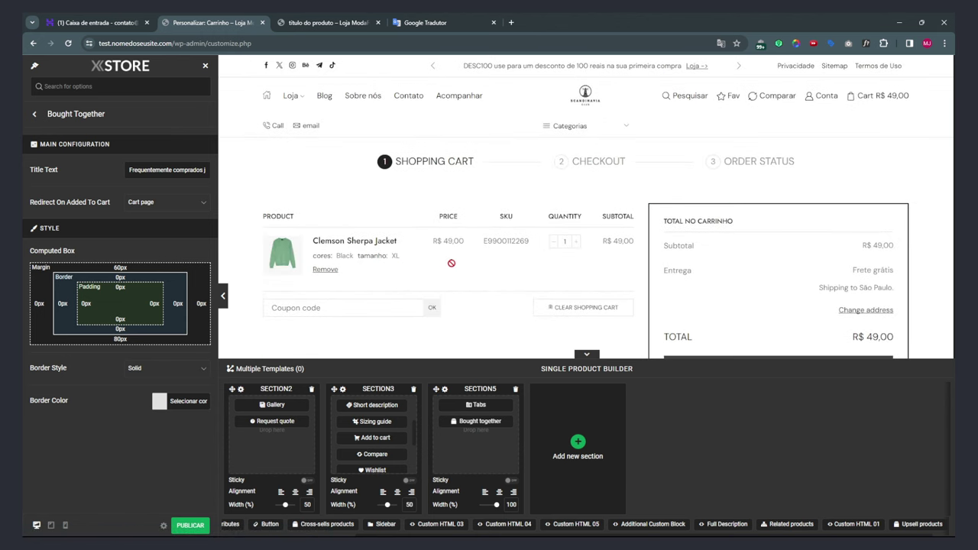
left_click(338, 246)
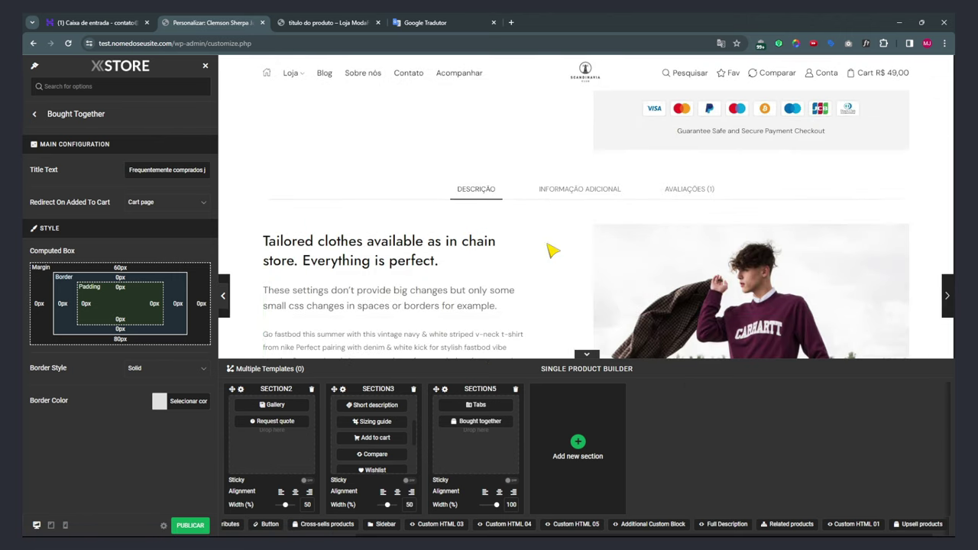
Drop Custom HTML 01 under Bought together in section 5 and review the jacket preview.
mouse_move(60, 173)
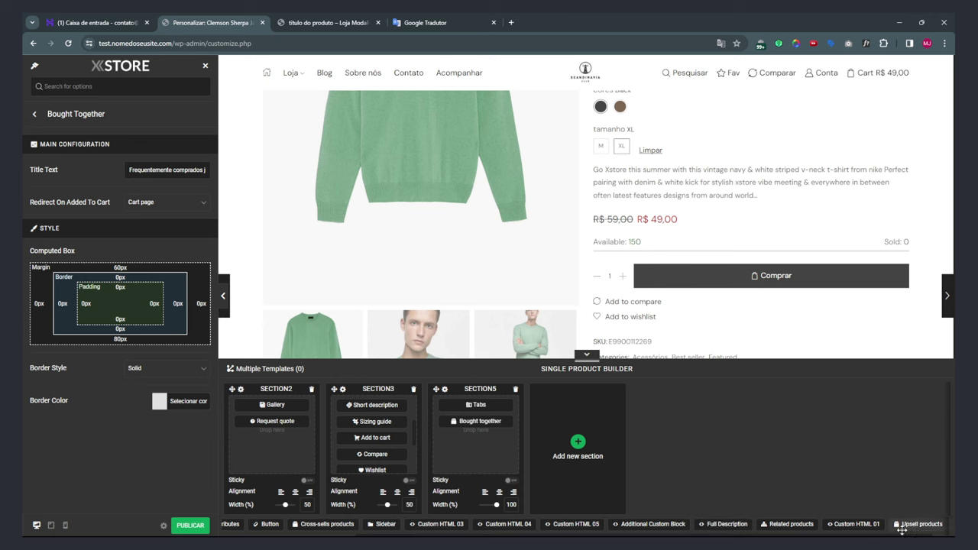
left_click_drag(854, 525, 464, 455)
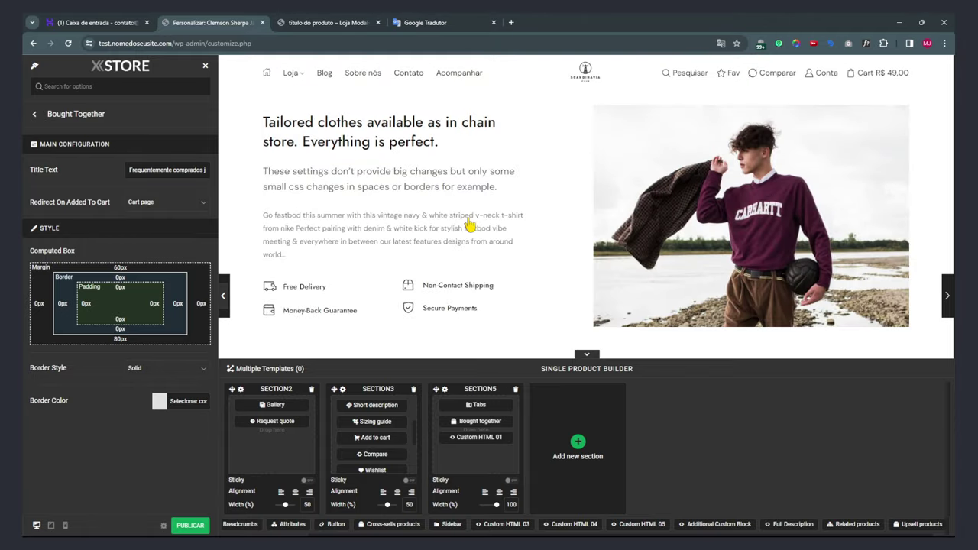
scroll(474, 226, "down", 2)
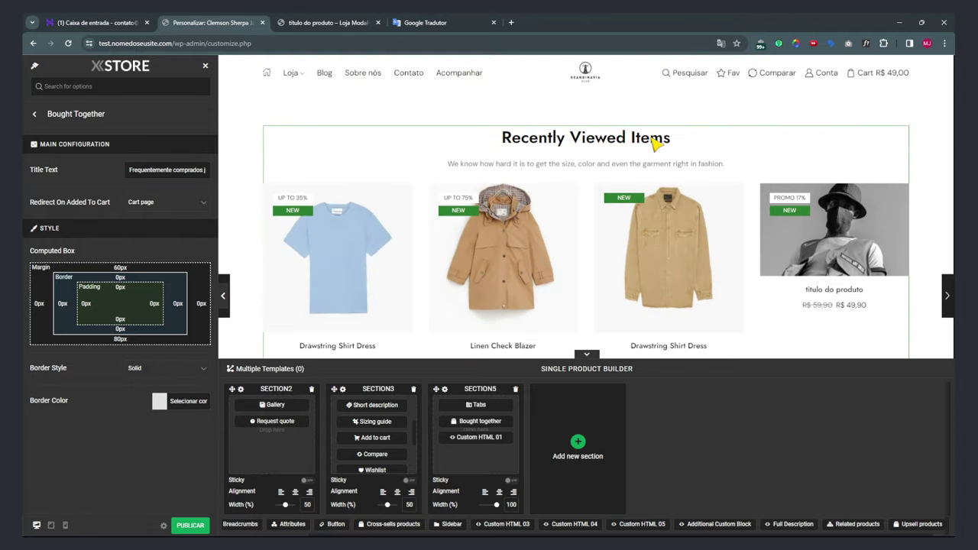
scroll(636, 150, "down", 3)
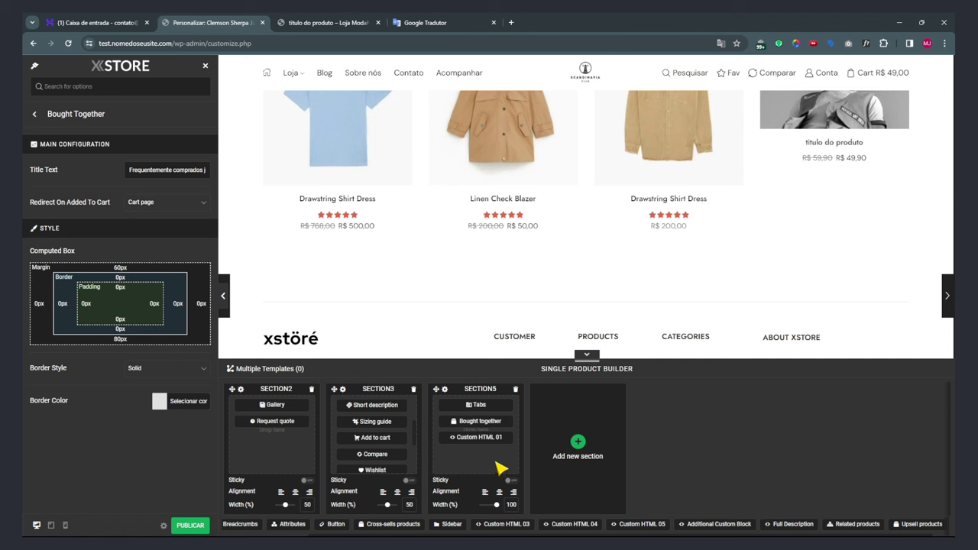
scroll(571, 211, "up", 5)
scroll(575, 214, "up", 10)
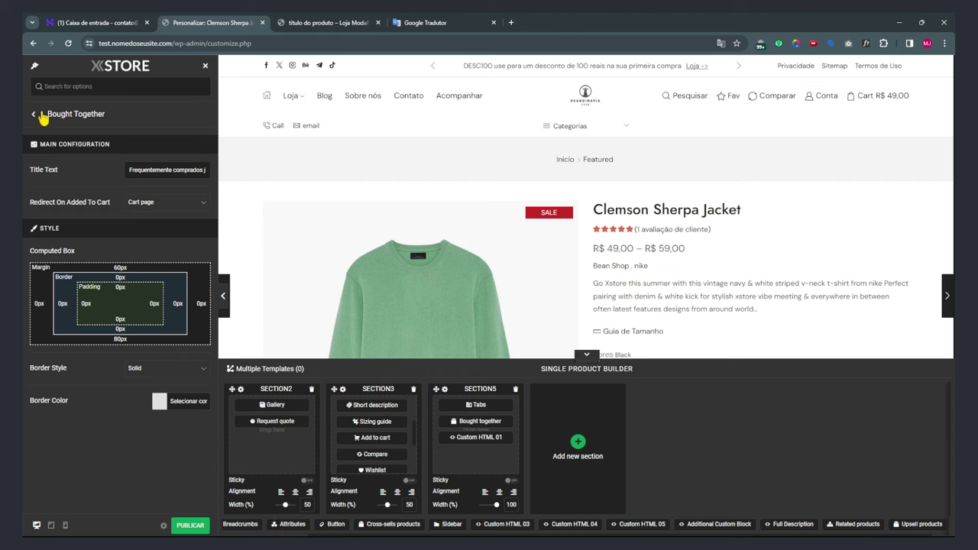
Go from Bought Together to the Import/Export panel and scroll through the product preview.
left_click(42, 115)
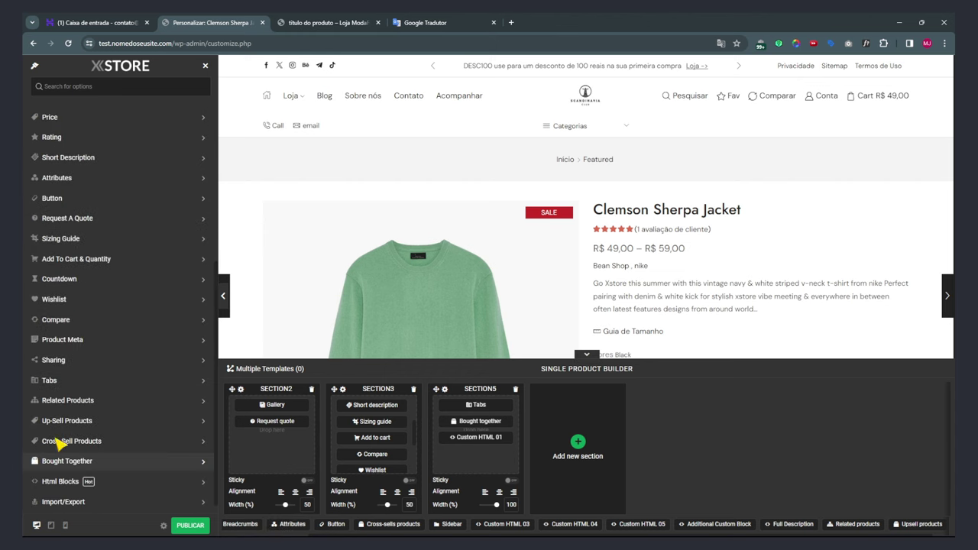
left_click(67, 501)
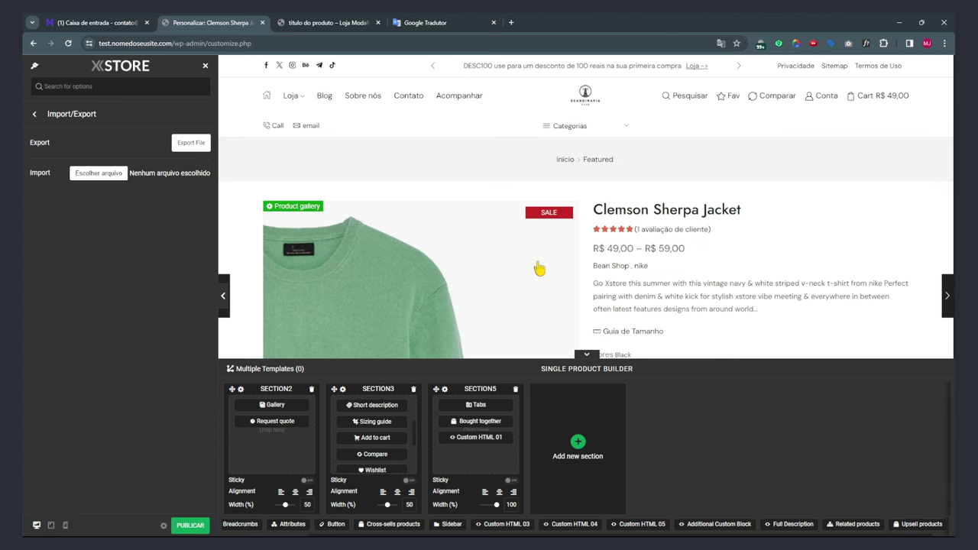
scroll(535, 304, "down", 3)
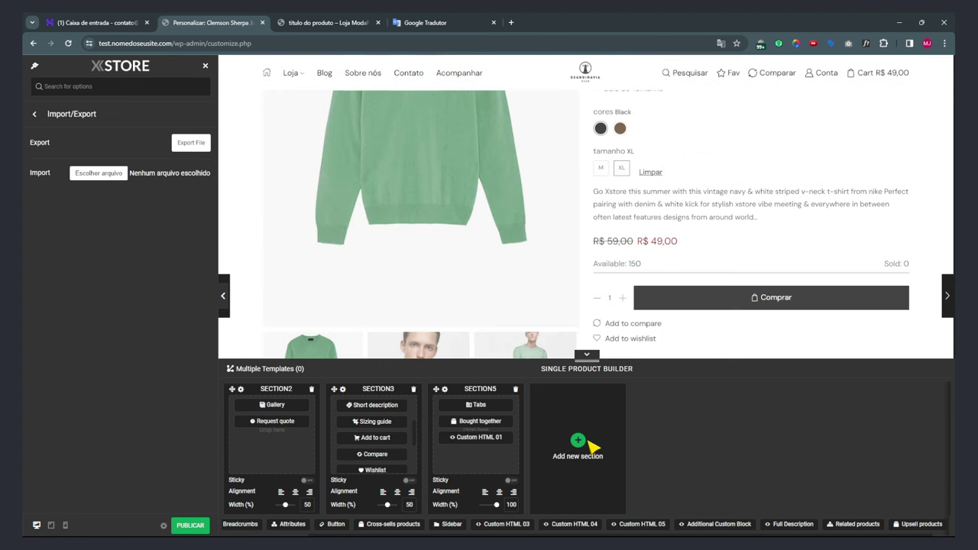
scroll(586, 271, "down", 15)
scroll(535, 273, "up", 3)
scroll(531, 268, "up", 3)
scroll(447, 200, "down", 5)
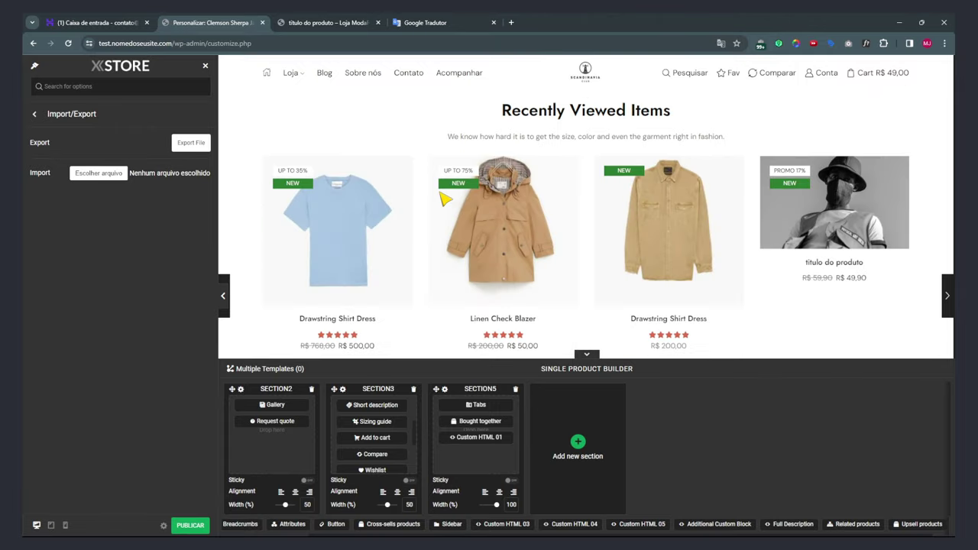
scroll(447, 194, "up", 20)
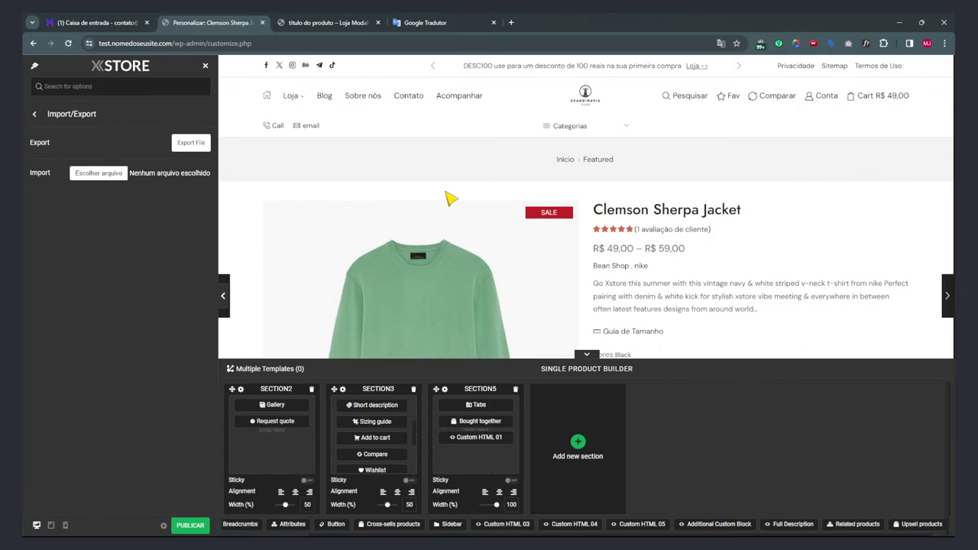
scroll(447, 196, "down", 6)
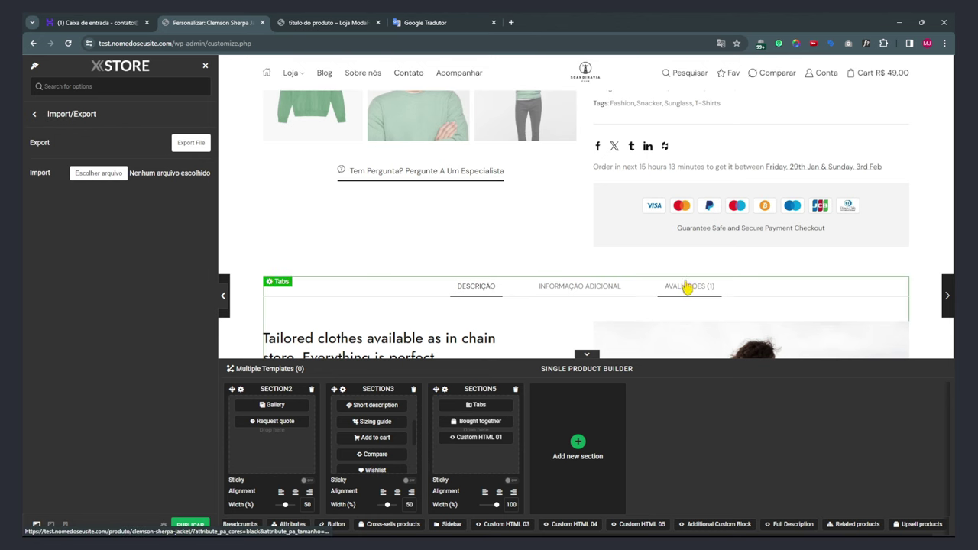
scroll(428, 226, "up", 6)
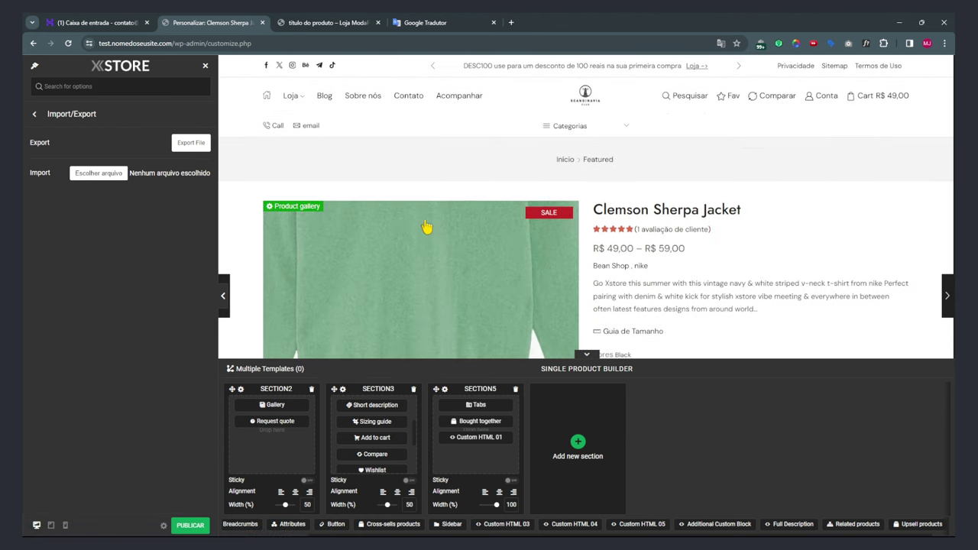
Reach the Single Product Builder's Layout options, backing out to WooCommerce and reopening the builder.
left_click(35, 116)
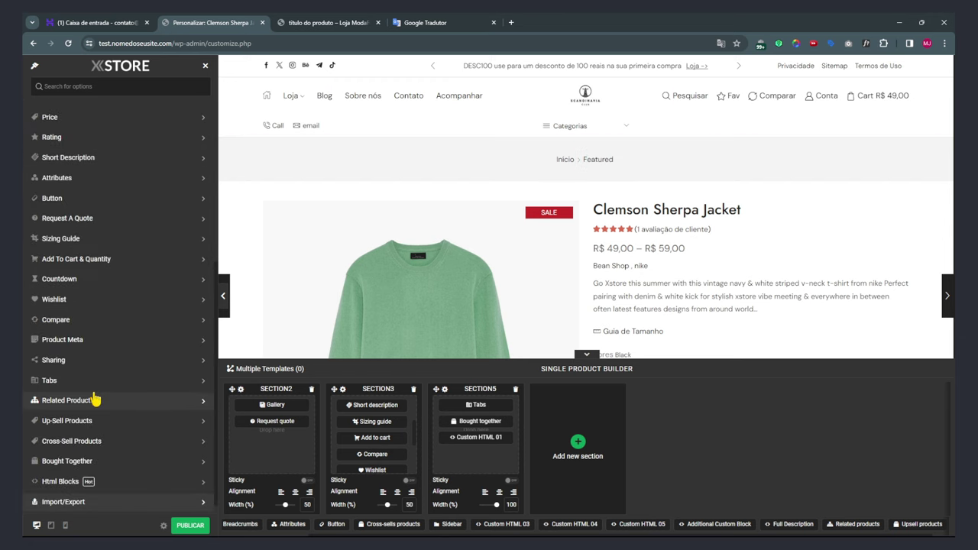
scroll(68, 389, "up", 5)
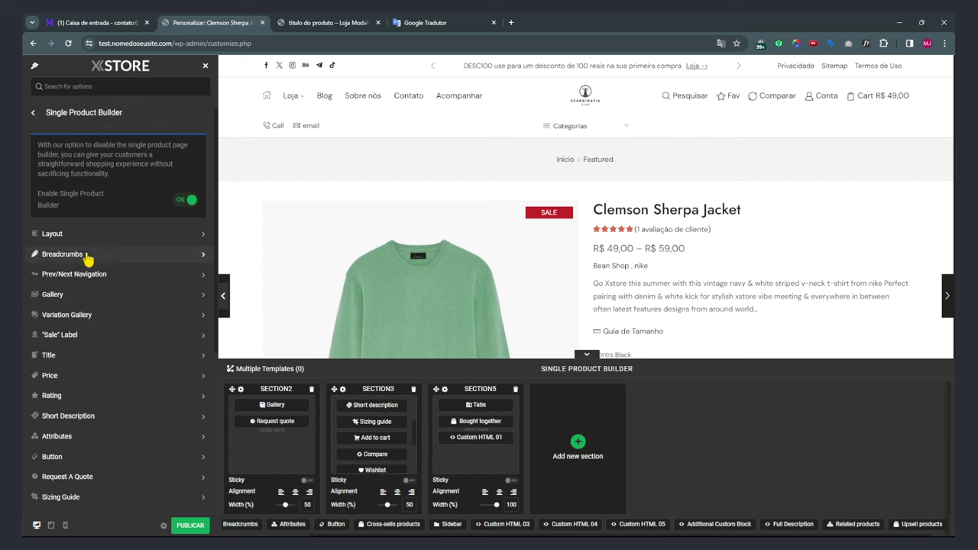
left_click(71, 233)
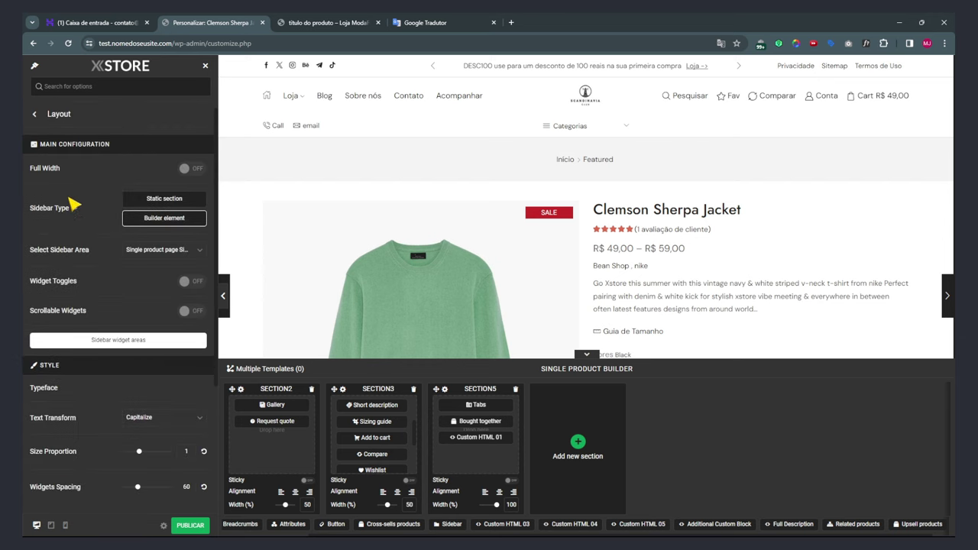
left_click(35, 114)
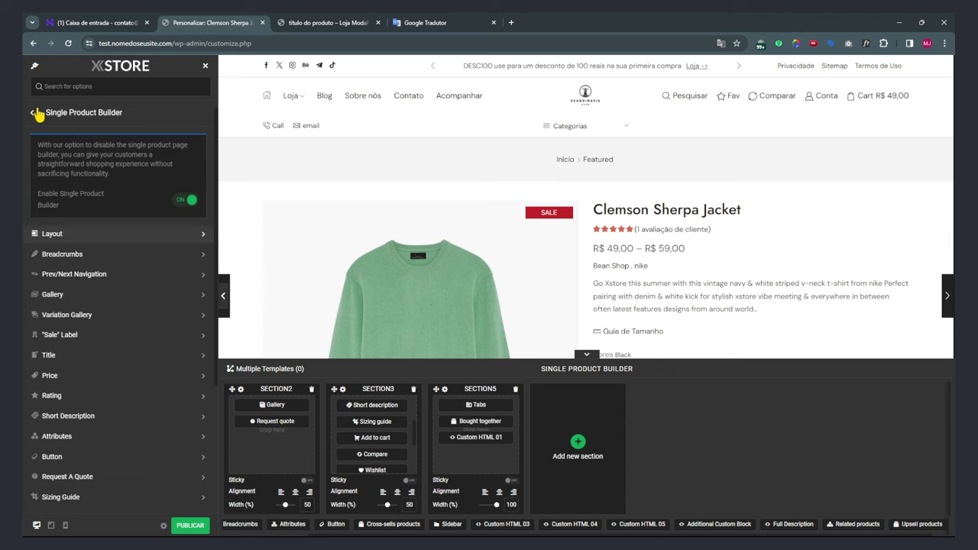
left_click(33, 114)
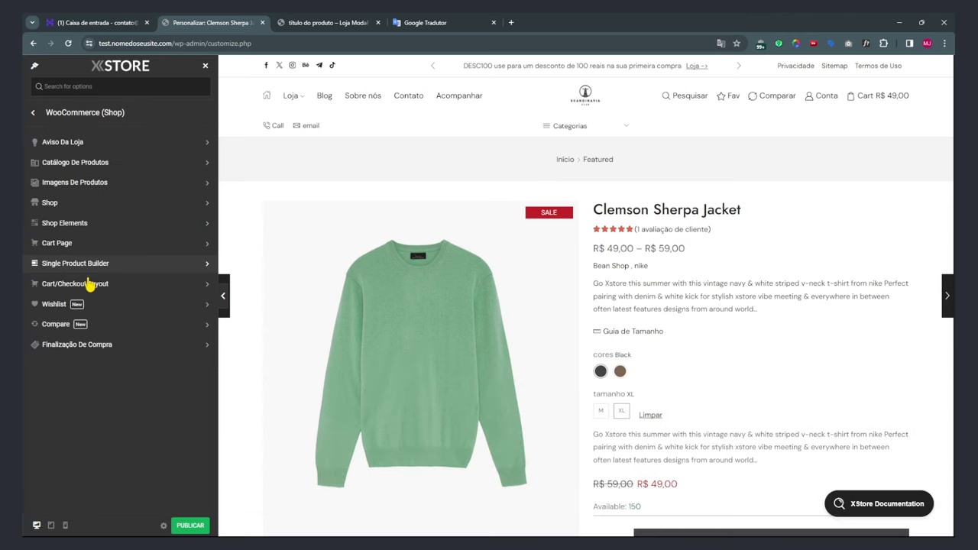
left_click(65, 267)
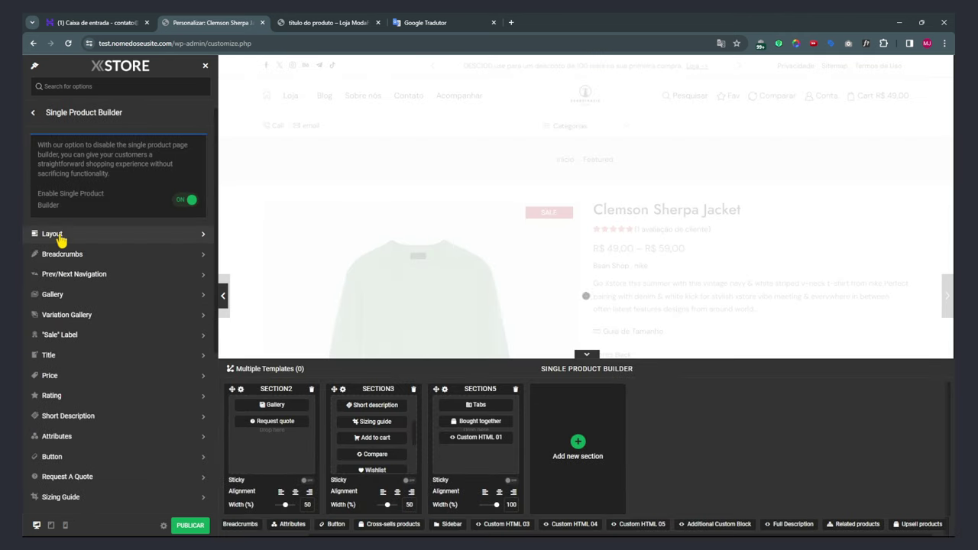
left_click(61, 235)
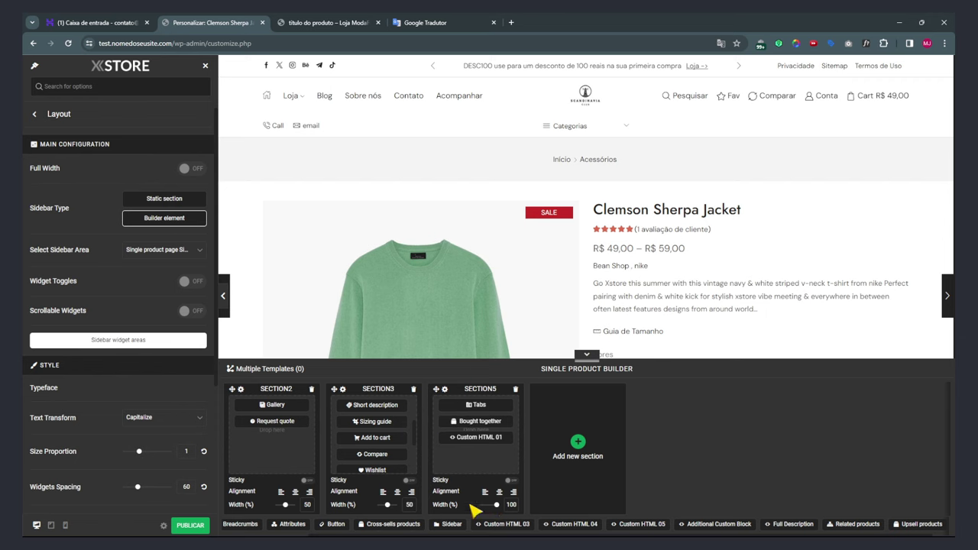
Narrow section 5 to 41% width and check the preview.
left_click_drag(489, 509, 486, 508)
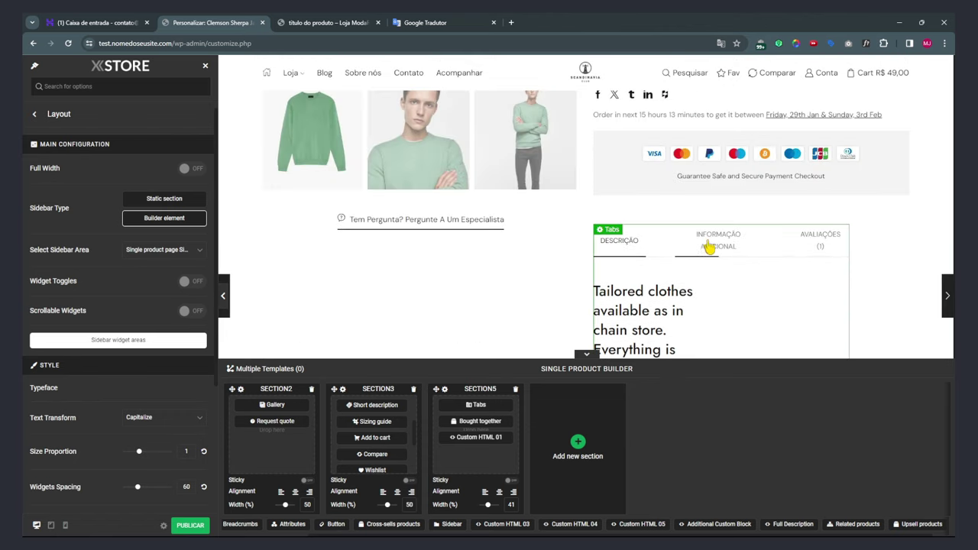
scroll(795, 246, "down", 5)
scroll(795, 246, "down", 5)
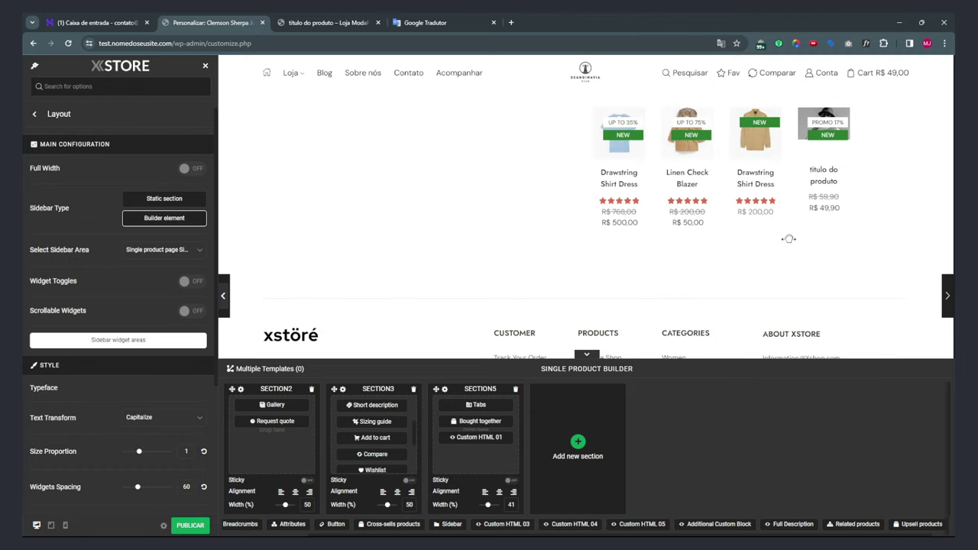
scroll(794, 246, "up", 6)
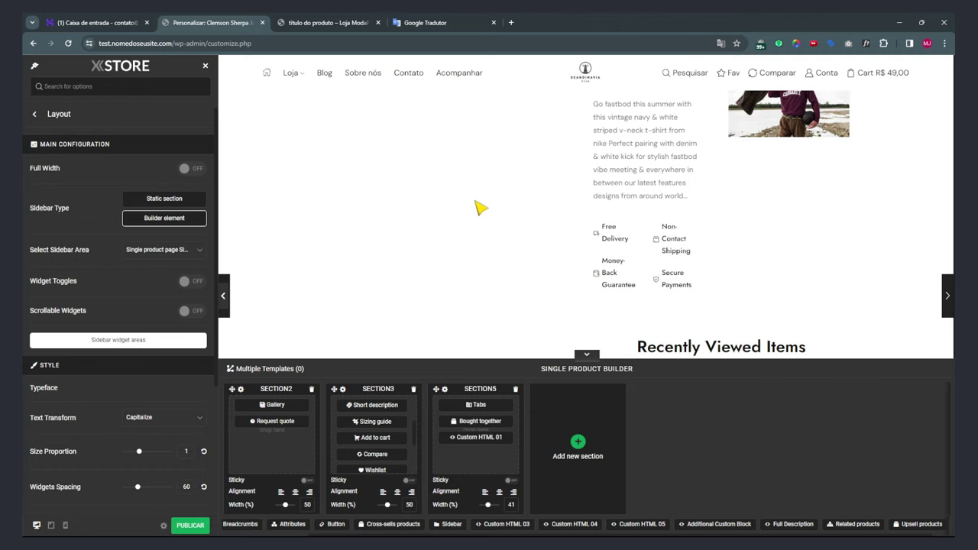
Restore section 5 to 100% width, then go to Cart/Checkout Layout.
left_click_drag(489, 509, 499, 507)
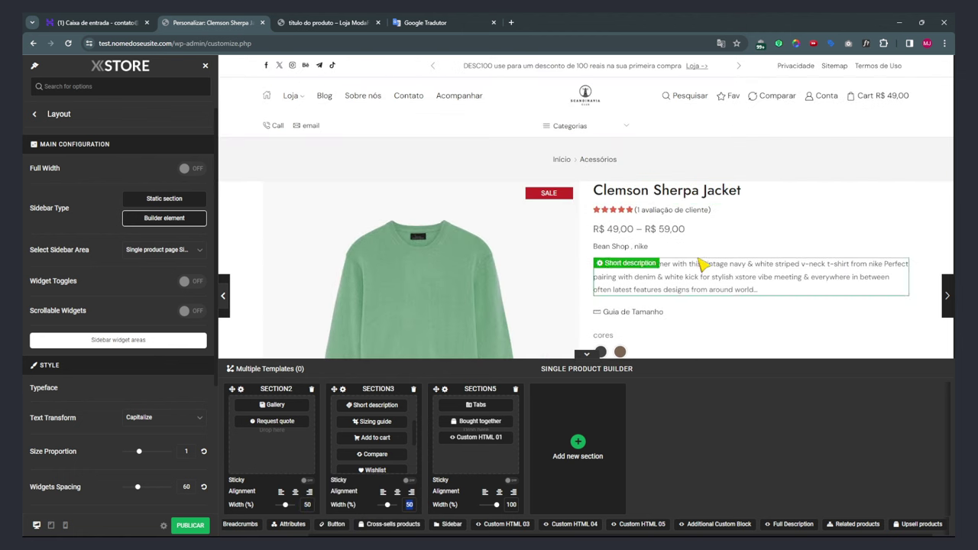
scroll(701, 262, "down", 2)
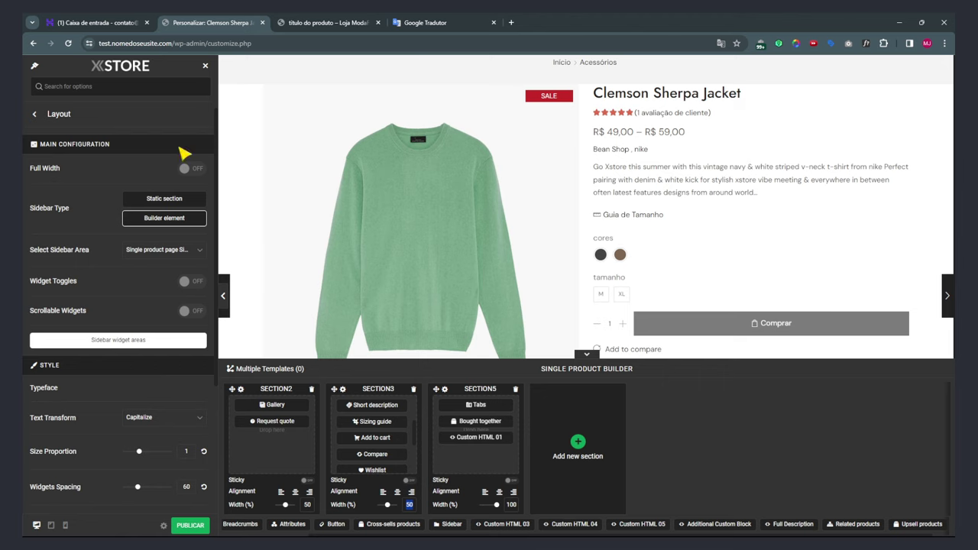
left_click(35, 114)
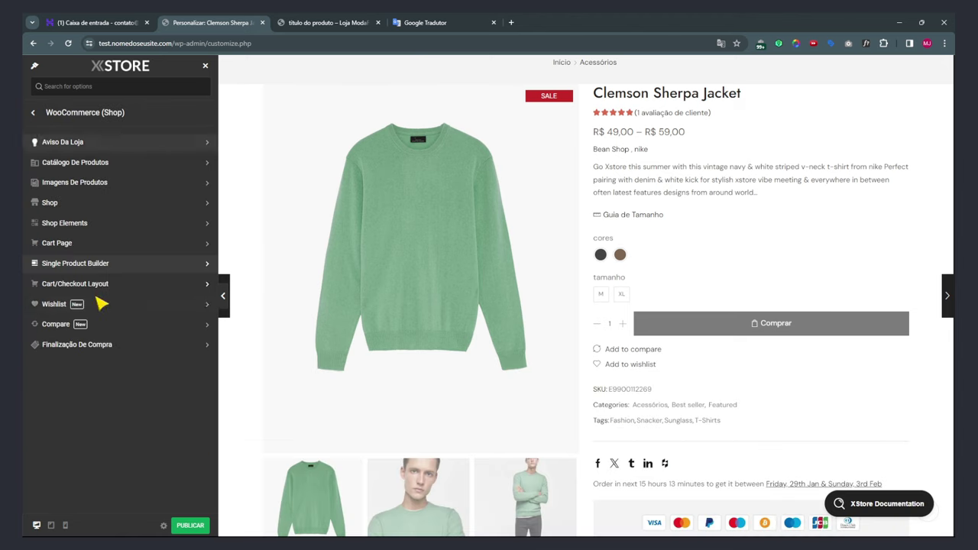
left_click(75, 286)
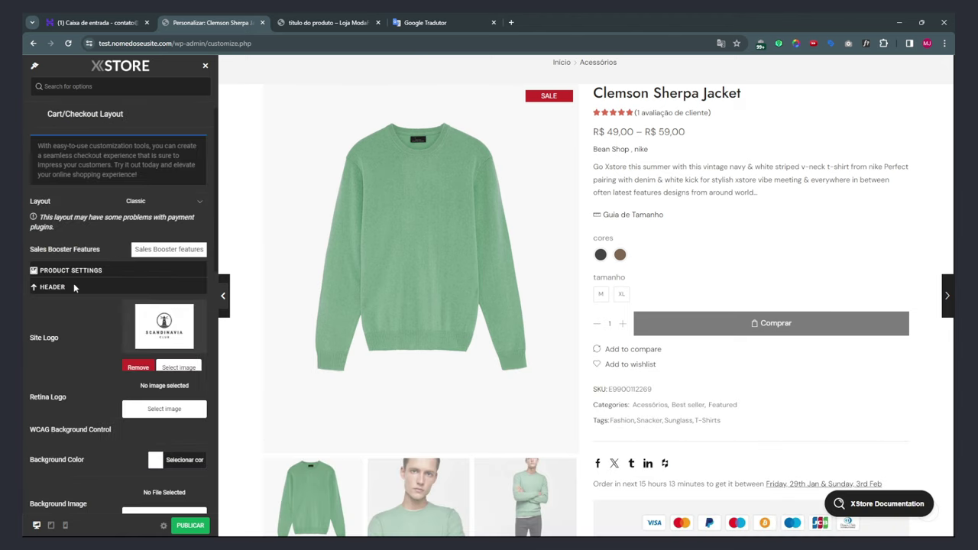
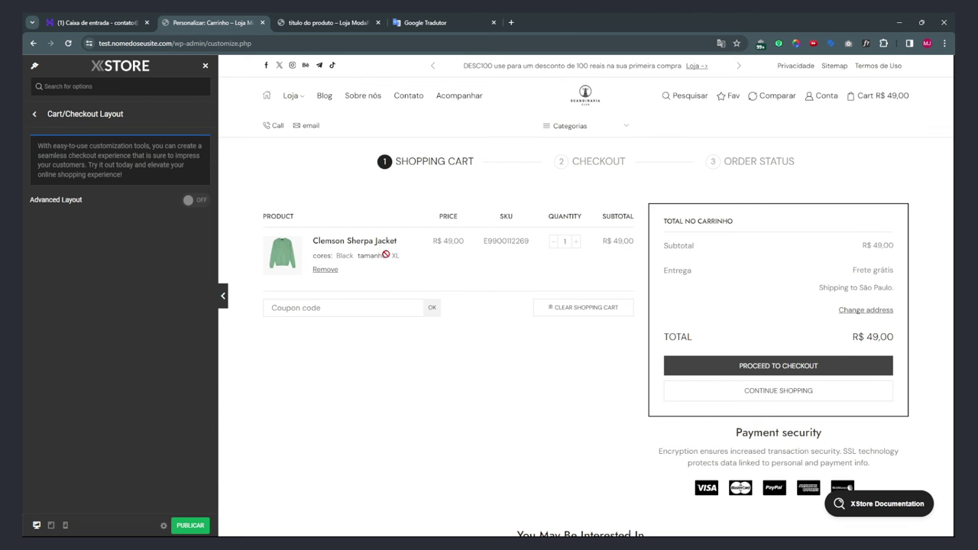
Enable Advanced Layout and set the cart/checkout layout style to Separated, after trying Multistep.
left_click(194, 201)
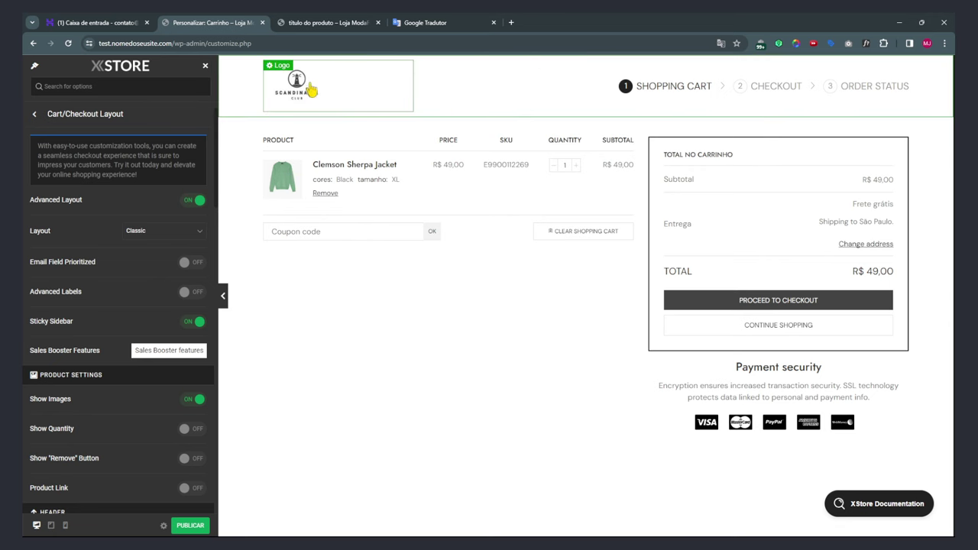
left_click(146, 237)
left_click(138, 284)
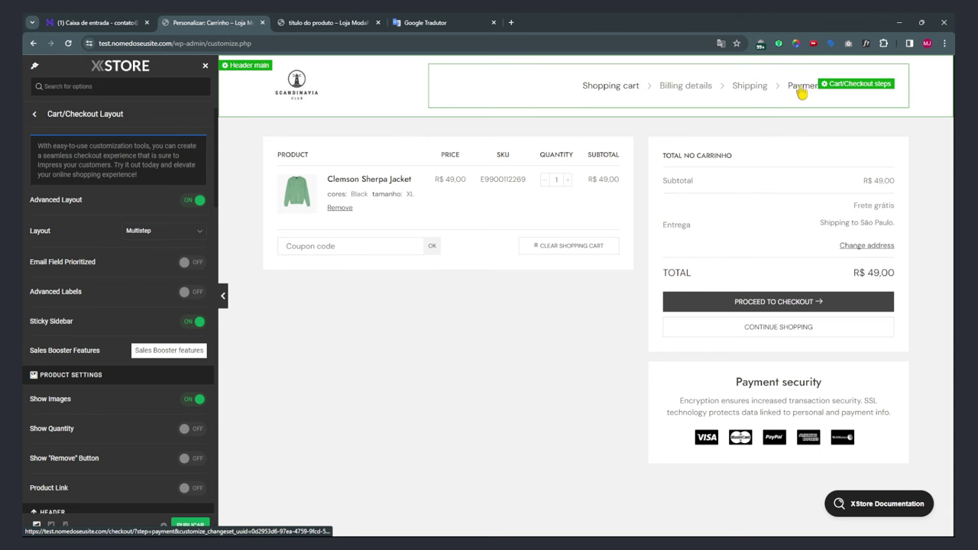
left_click(160, 232)
left_click(137, 305)
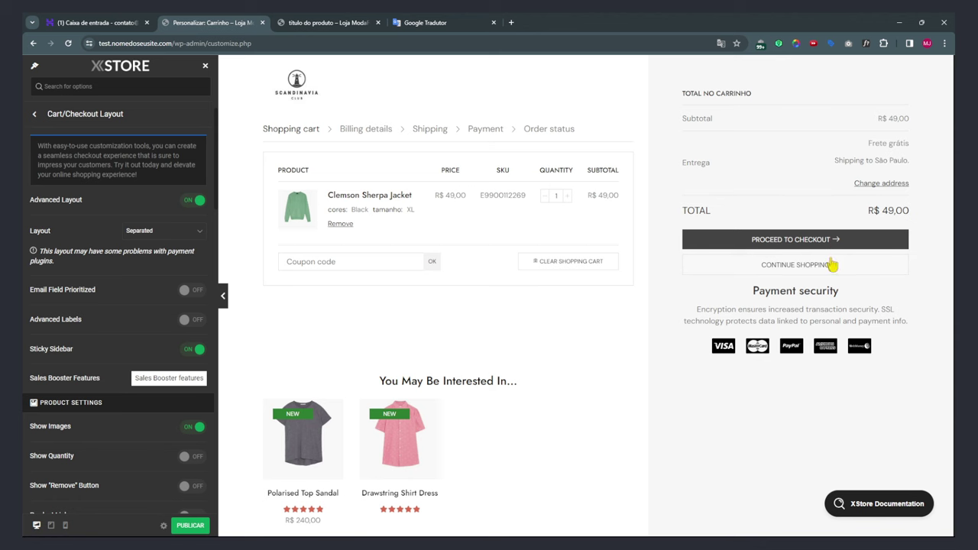
Scroll to Footer > Copyrights and select the whole copyright Content text.
scroll(794, 344, "down", 3)
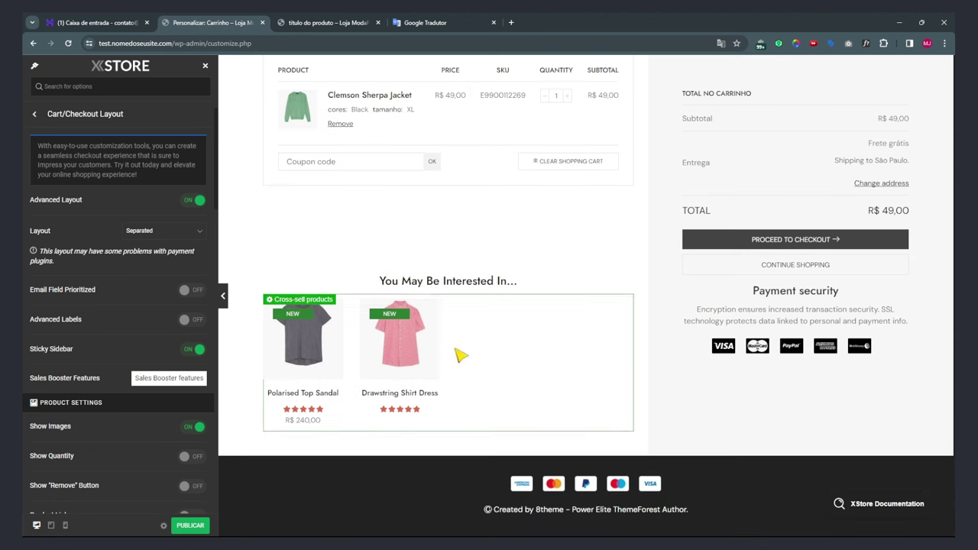
scroll(484, 356, "up", 3)
scroll(144, 298, "down", 8)
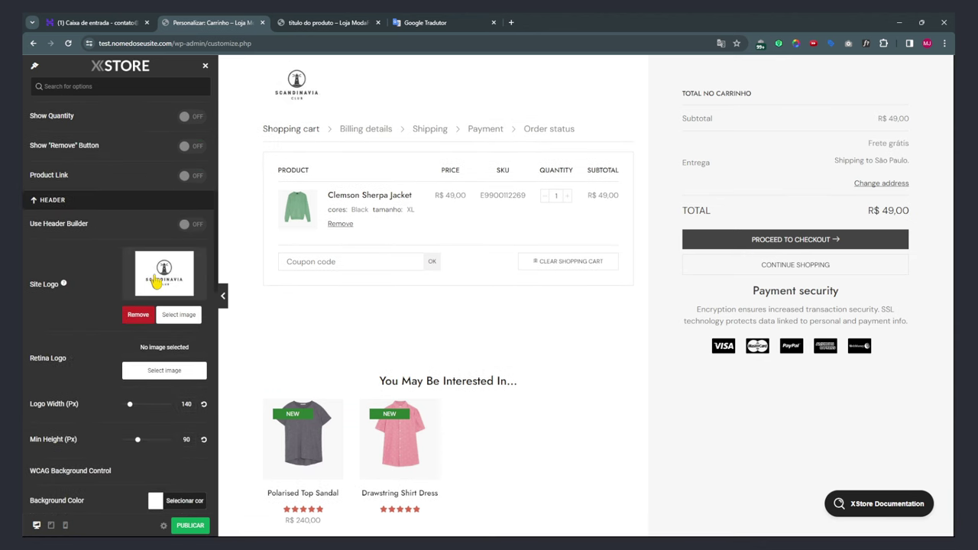
scroll(79, 357, "down", 5)
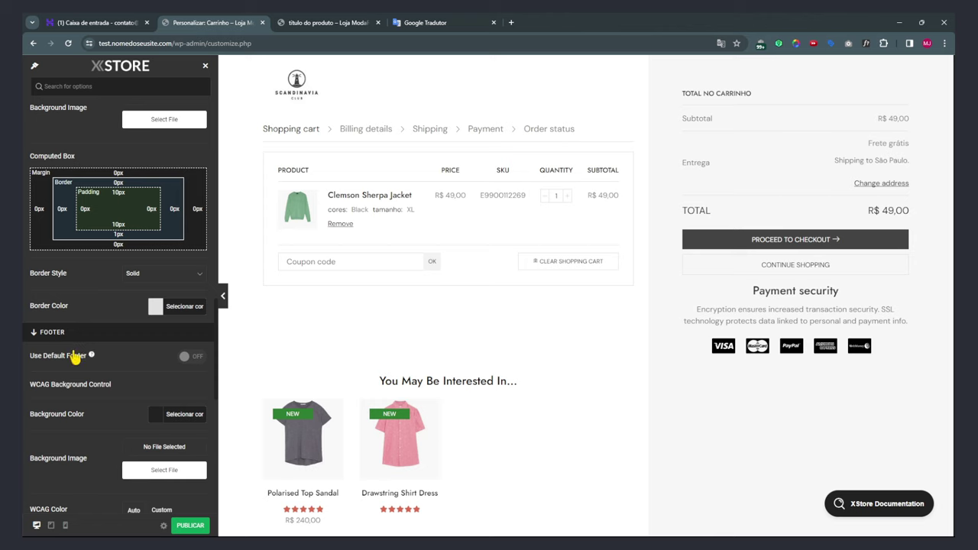
scroll(75, 357, "down", 6)
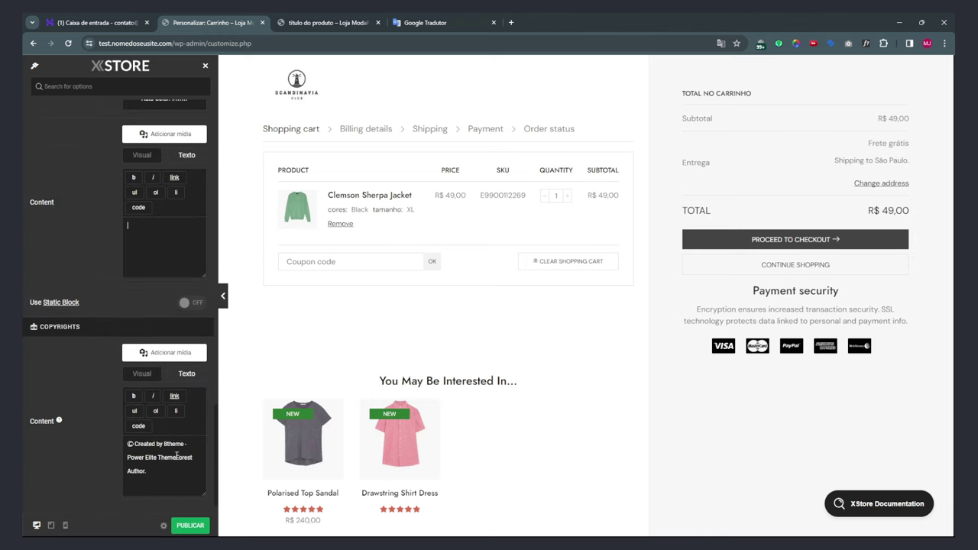
left_click_drag(135, 462, 131, 435)
key("ctrl+c")
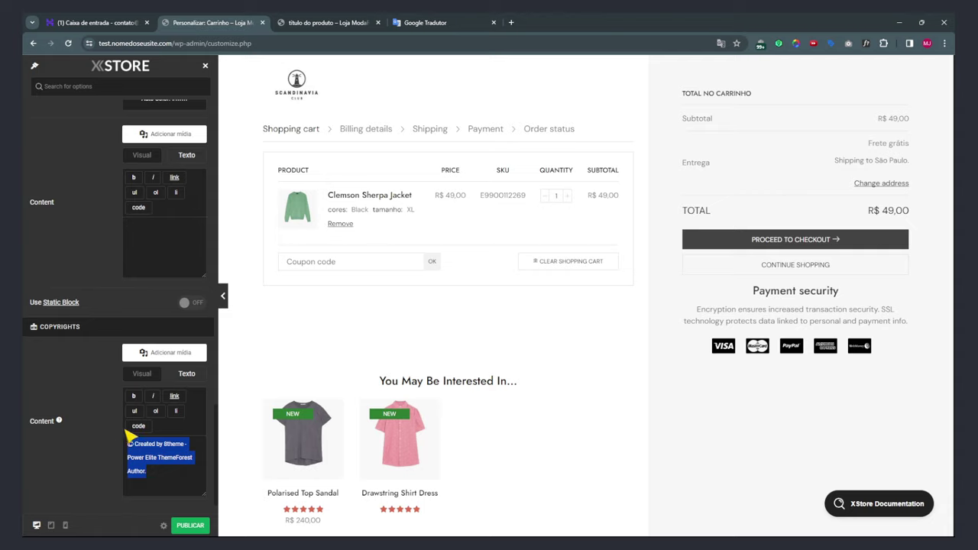
Paste the copyright text into Google Tradutor and copy the Portuguese translation.
left_click(432, 25)
key("ctrl+a")
key("ctrl+v")
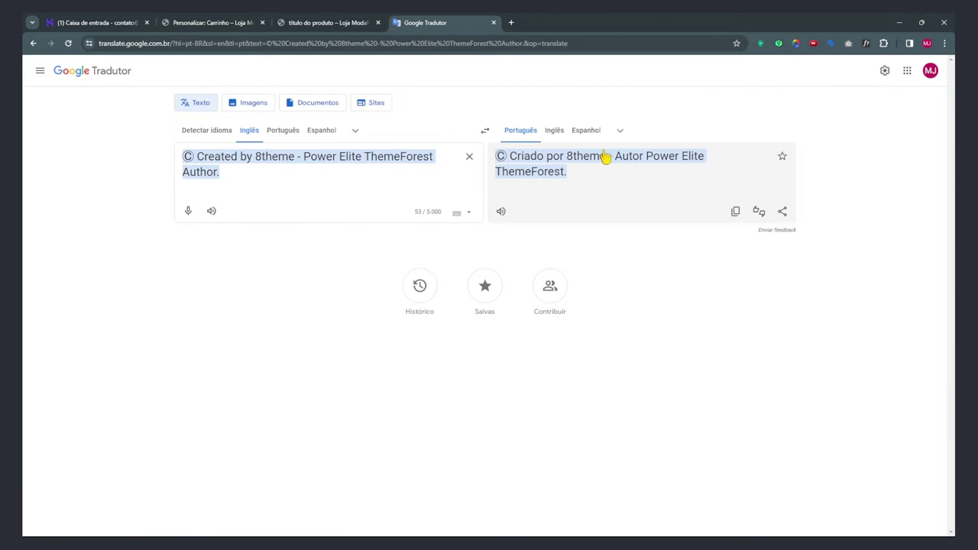
left_click(735, 211)
left_click(344, 25)
Paste the Portuguese translation into Copyrights Content and replace the 8theme credit with the creator's name.
key("ctrl+shift+Tab")
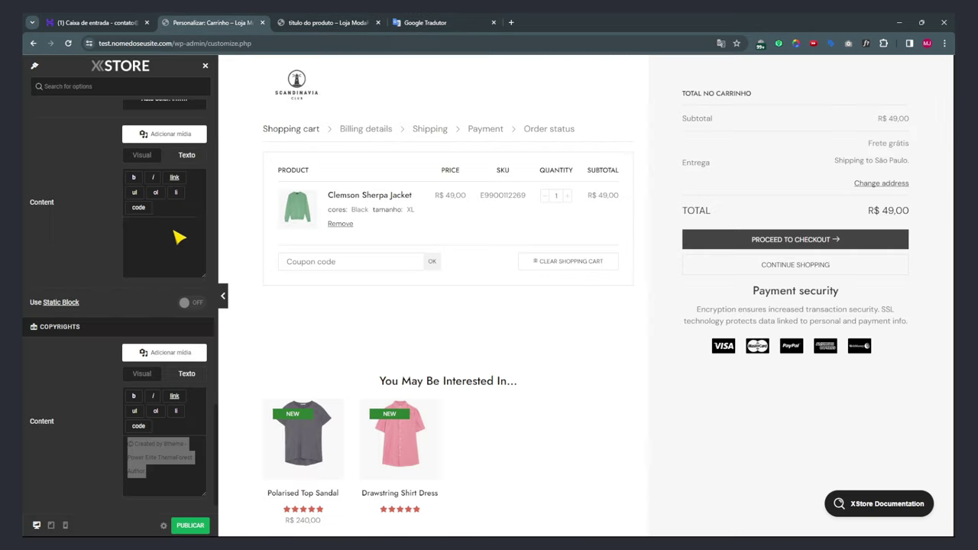
key("ctrl+v")
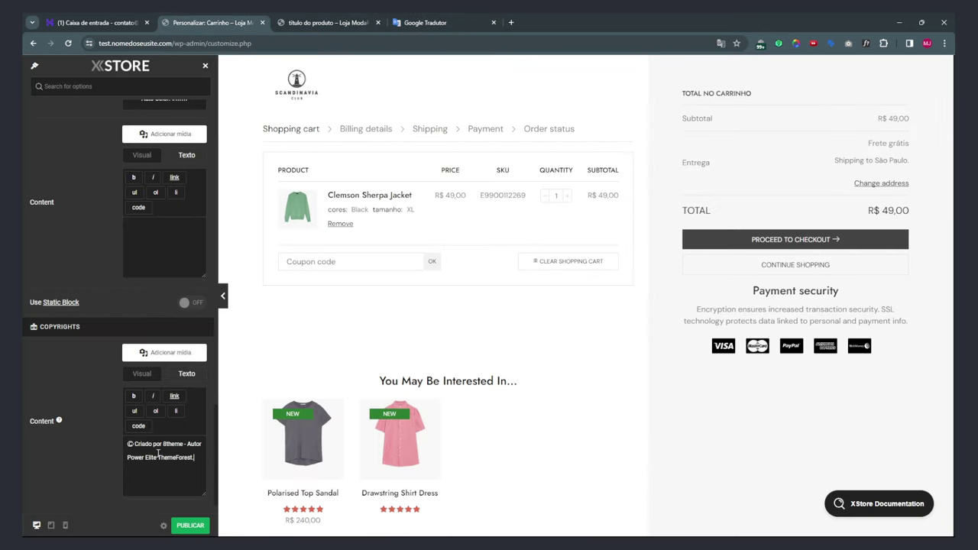
scroll(584, 384, "down", 2)
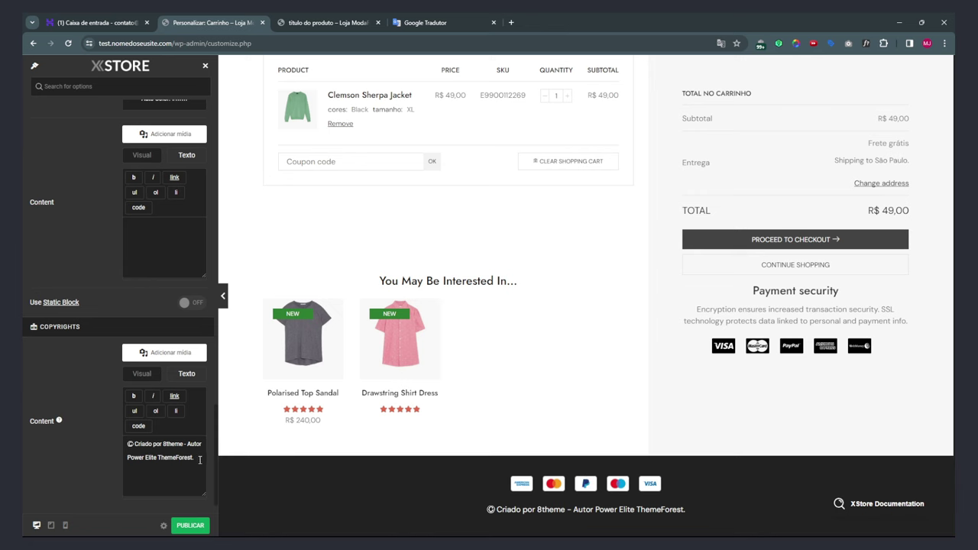
left_click_drag(182, 454, 164, 449)
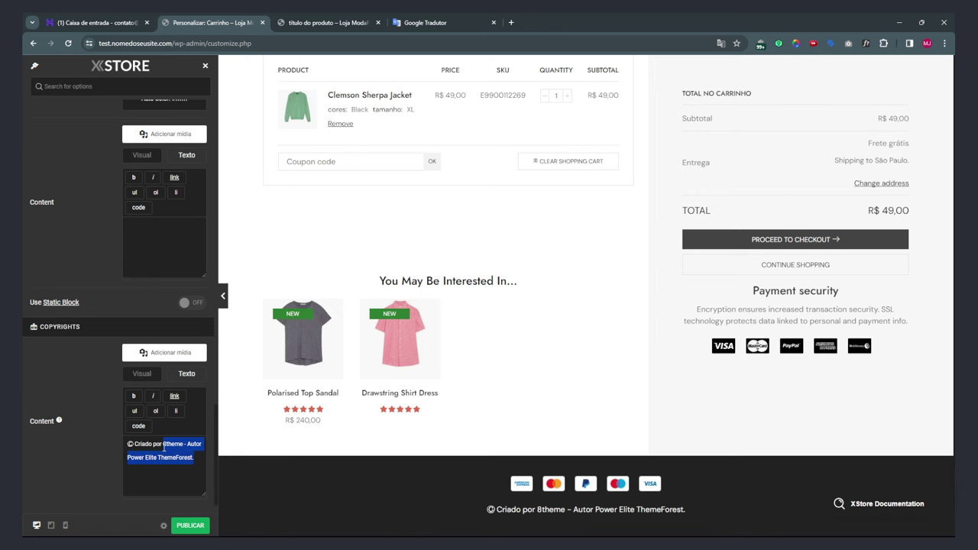
type("Mesaque Mota")
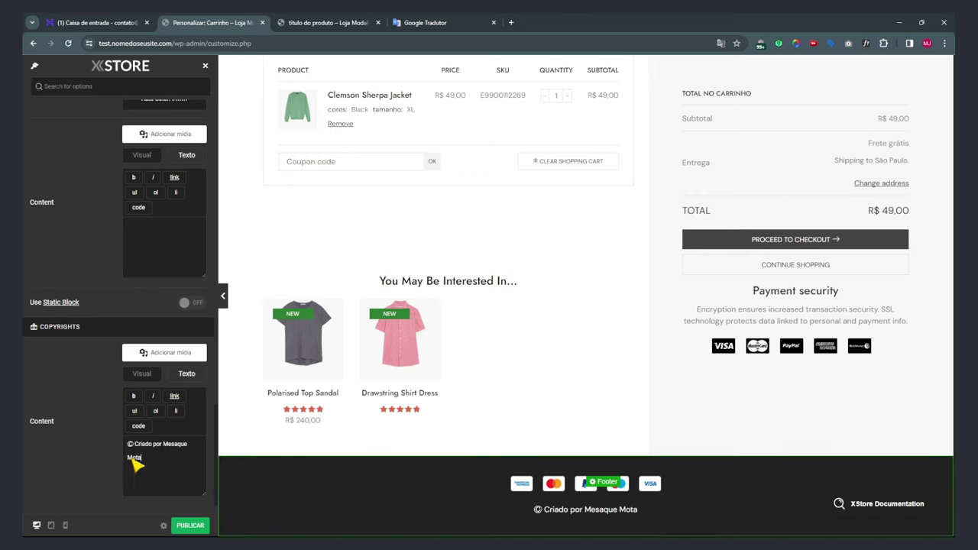
scroll(92, 466, "up", 3)
scroll(142, 440, "up", 1)
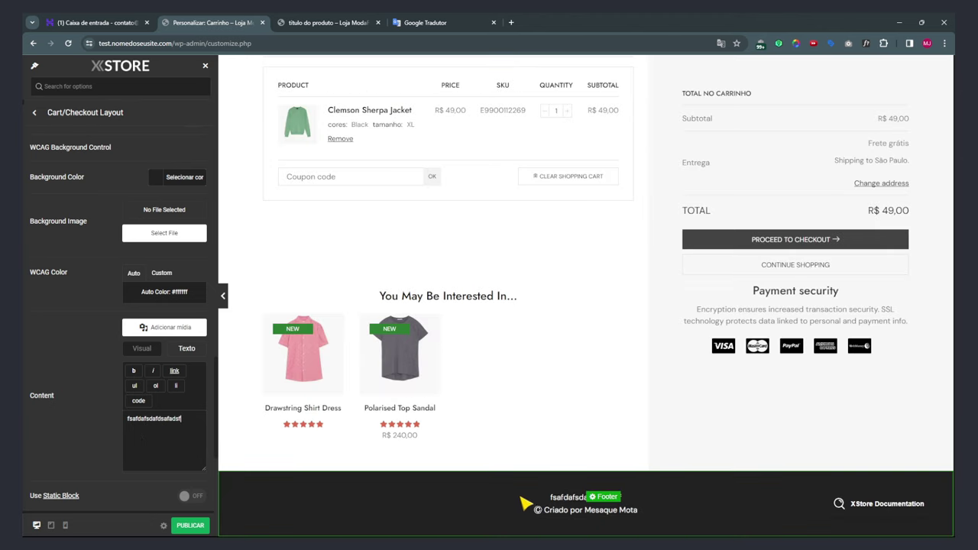
Delete the gibberish text from the Footer Content box, leaving payment icons and copyright.
left_click_drag(192, 416, 118, 422)
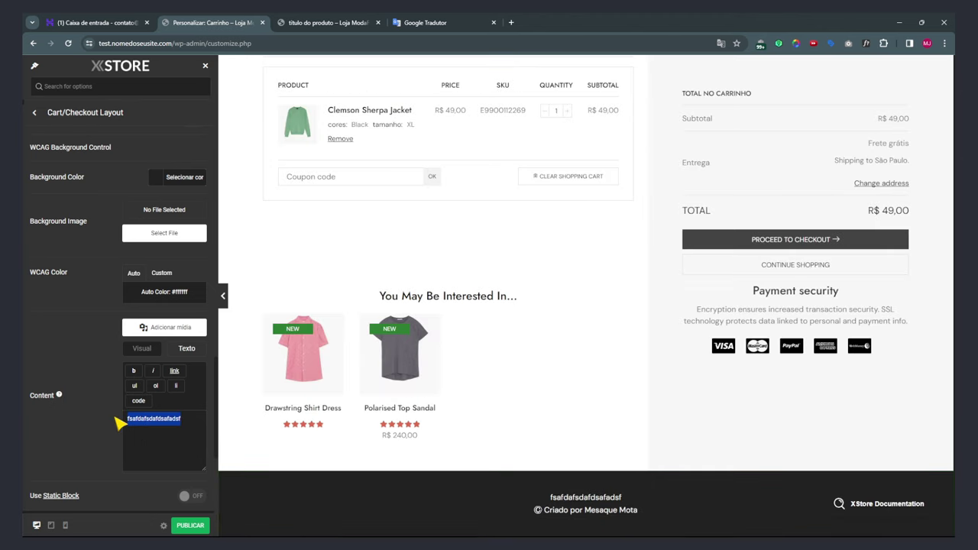
key("BackSpace")
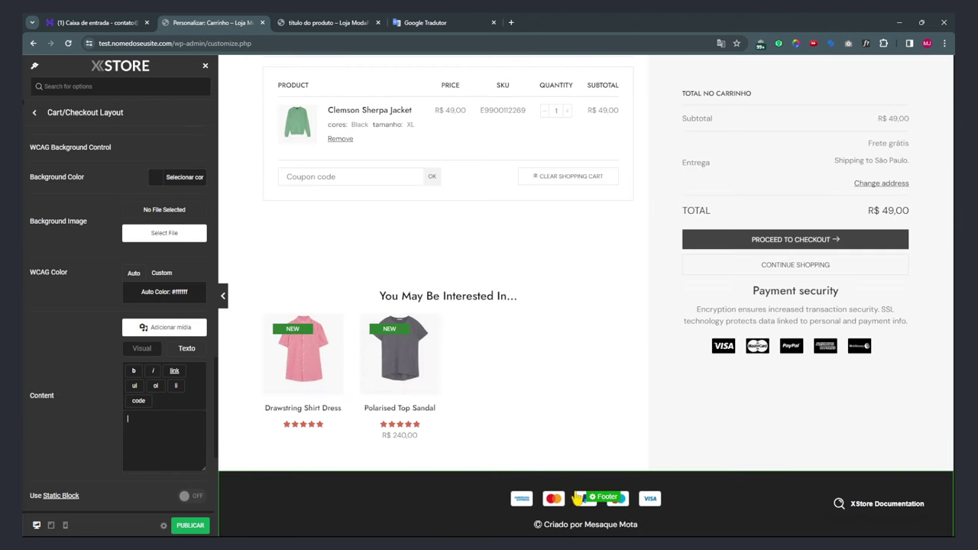
scroll(31, 384, "up", 2)
scroll(32, 377, "up", 4)
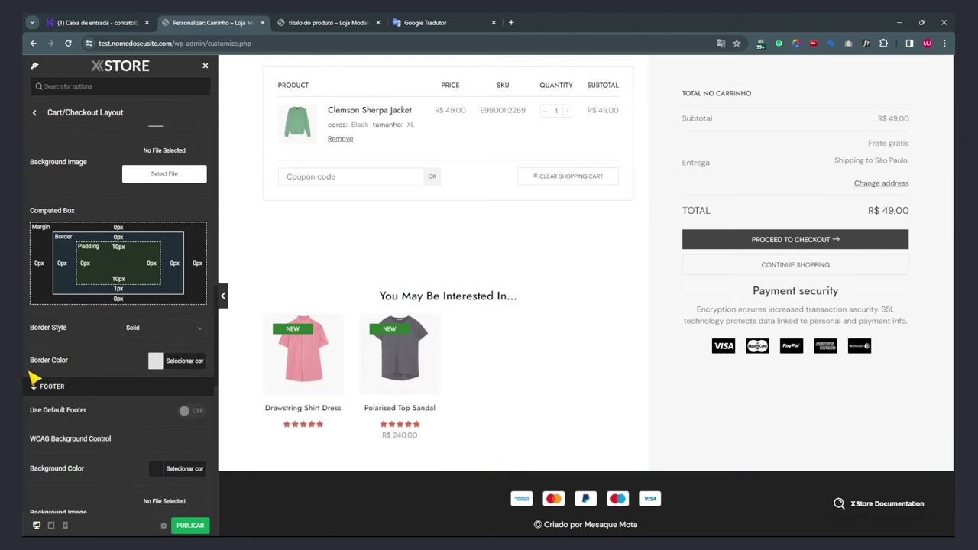
scroll(33, 377, "up", 2)
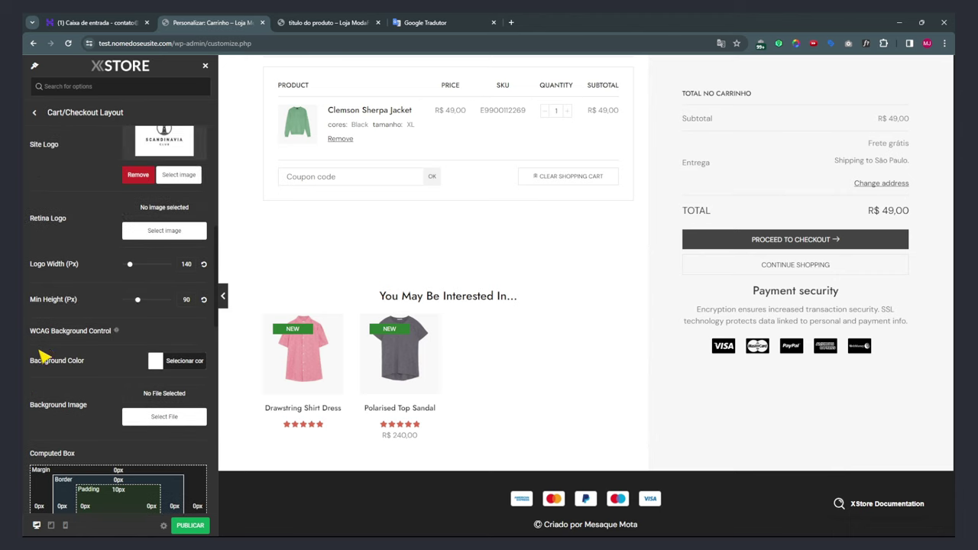
scroll(47, 348, "up", 4)
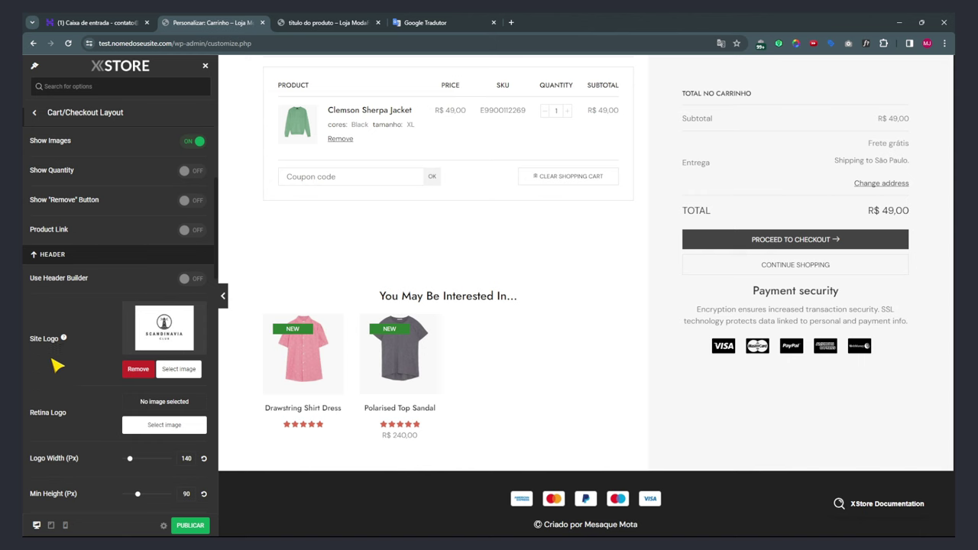
scroll(57, 366, "down", 2)
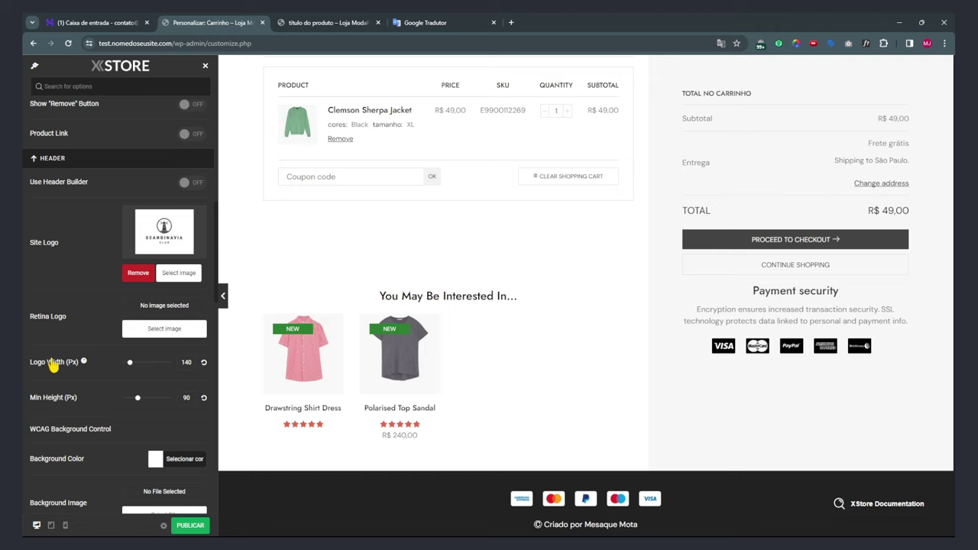
scroll(53, 367, "up", 8)
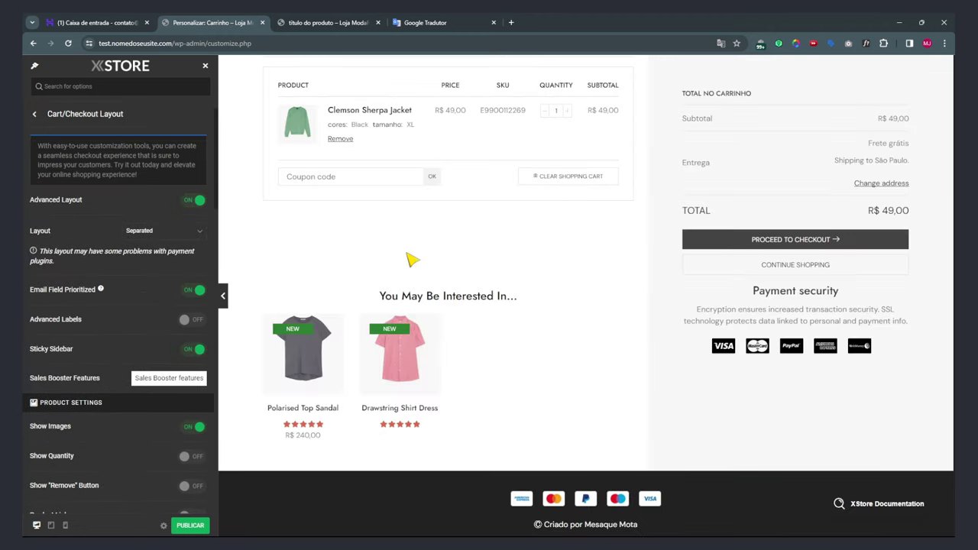
Enable advanced checkout labels and preview the Payment, Shipping and Billing details steps.
left_click(79, 323)
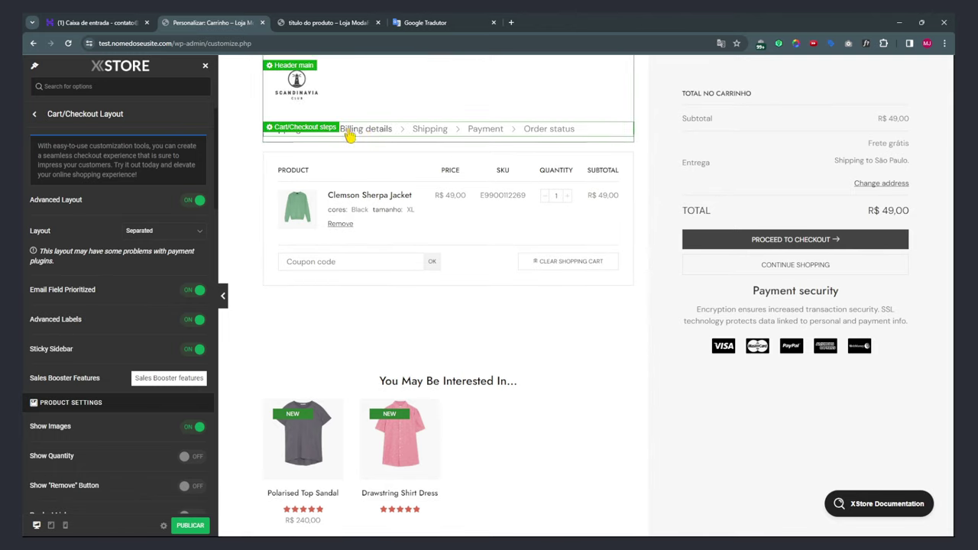
left_click(486, 130)
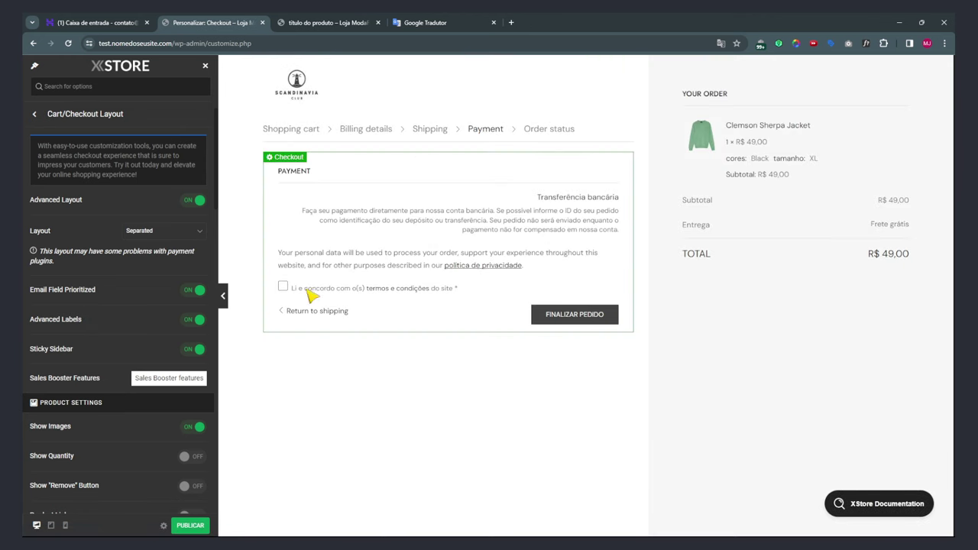
left_click(418, 130)
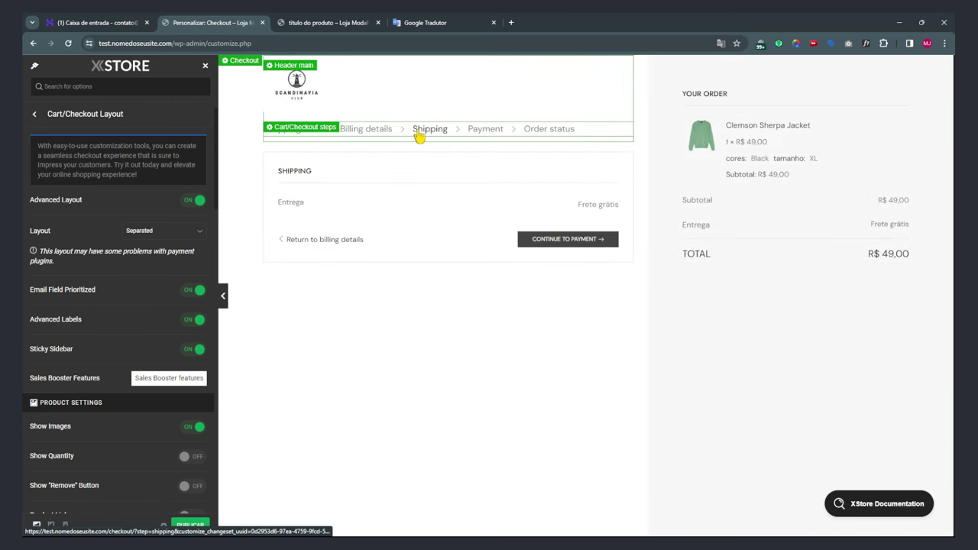
left_click(372, 131)
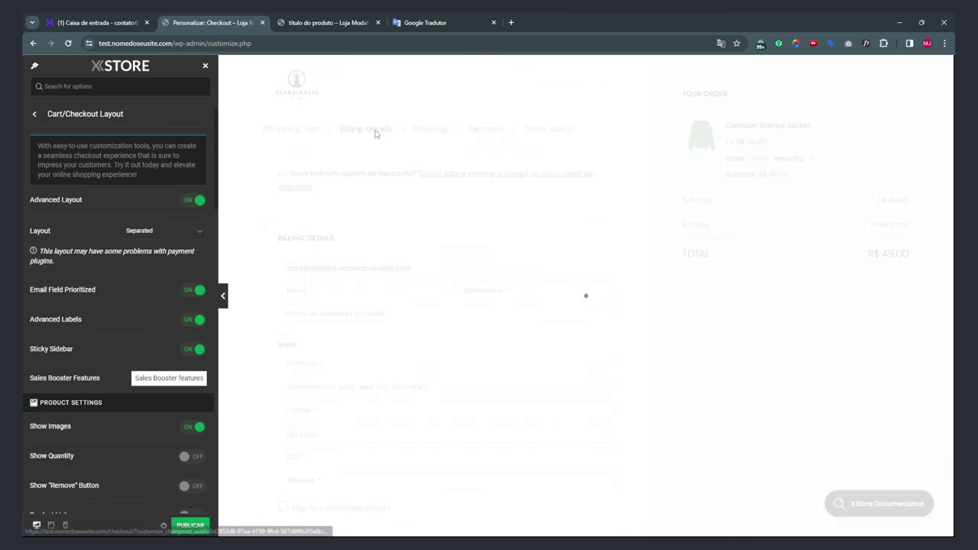
scroll(371, 267, "down", 3)
scroll(375, 278, "up", 3)
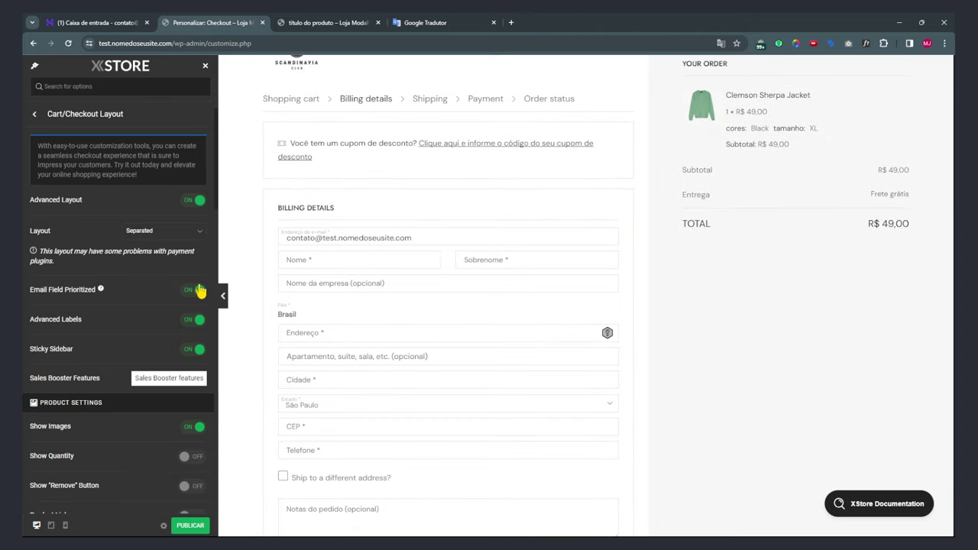
Turn on Advanced Labels, Email Field Prioritized, Show Quantity and Show Remove Button, then preview the cart.
left_click(193, 291)
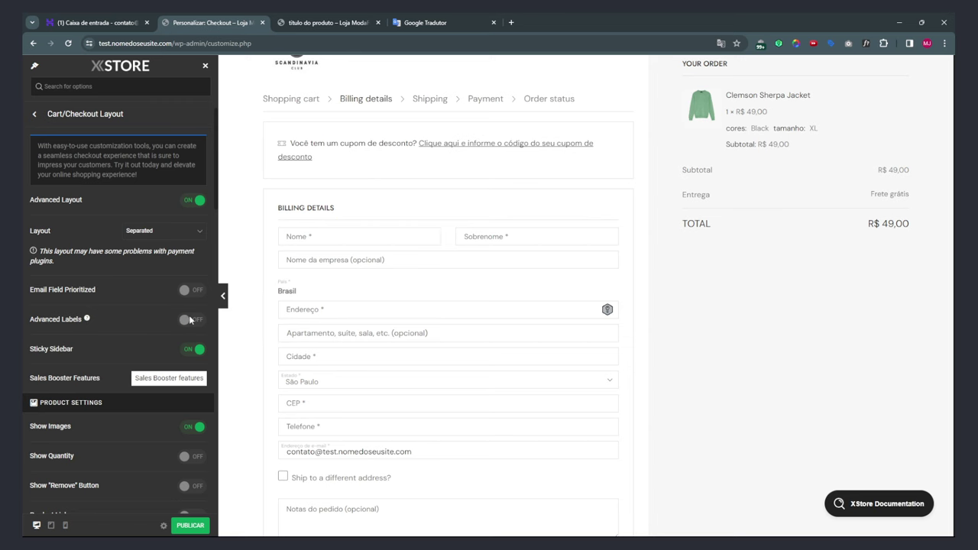
left_click(190, 320)
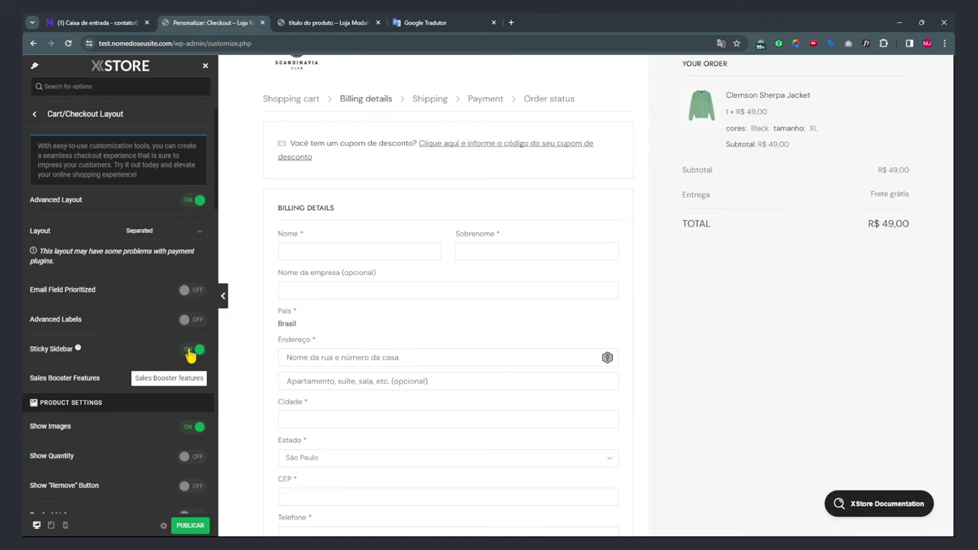
scroll(535, 290, "down", 4)
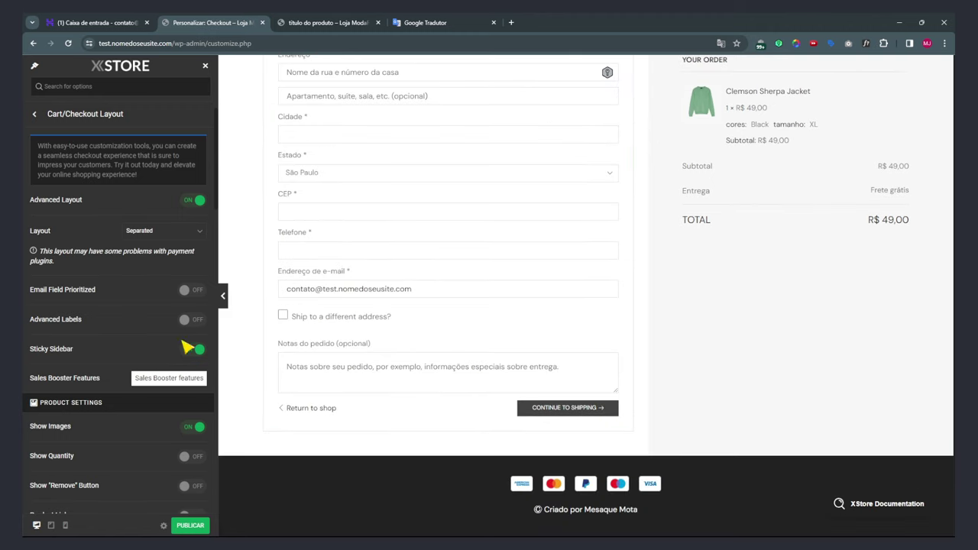
scroll(196, 344, "down", 1)
left_click(195, 223)
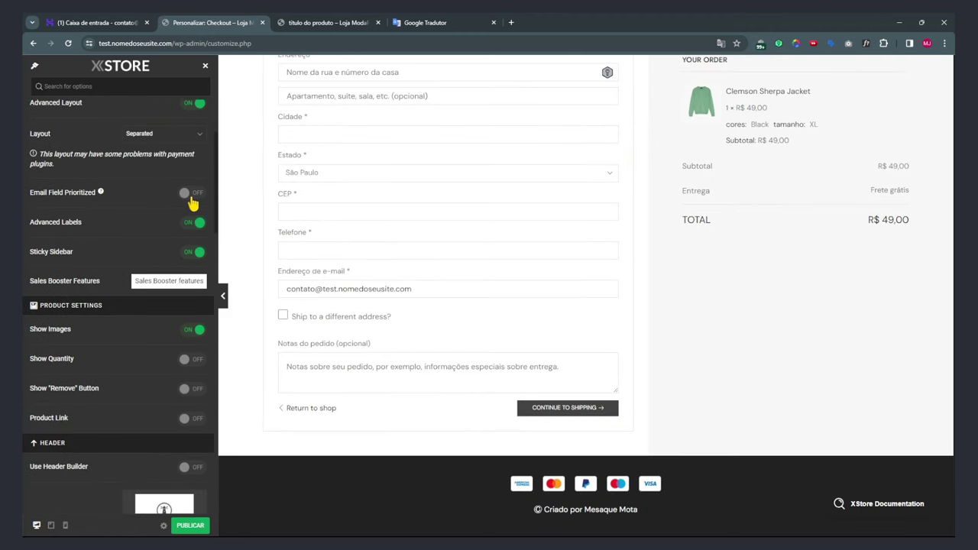
left_click(191, 195)
left_click(191, 362)
left_click(194, 396)
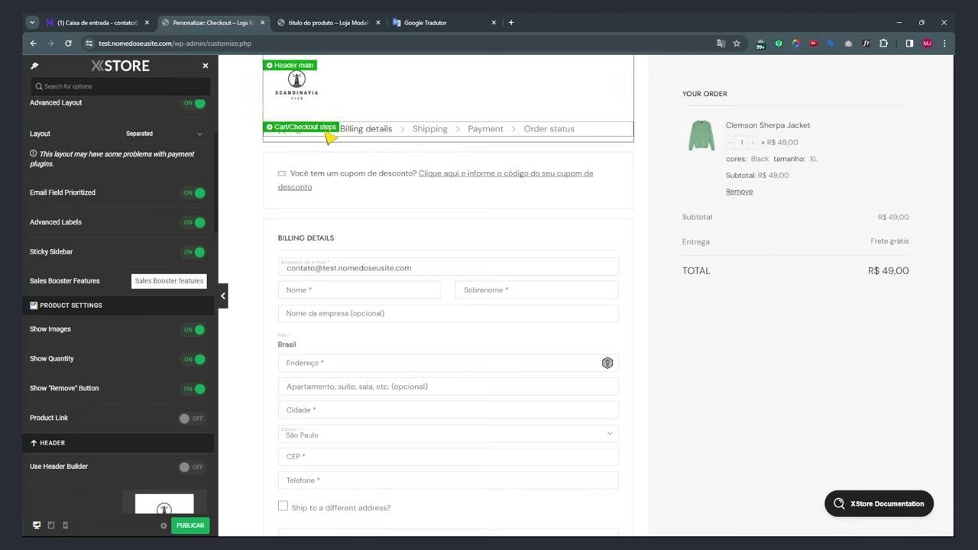
left_click(306, 137)
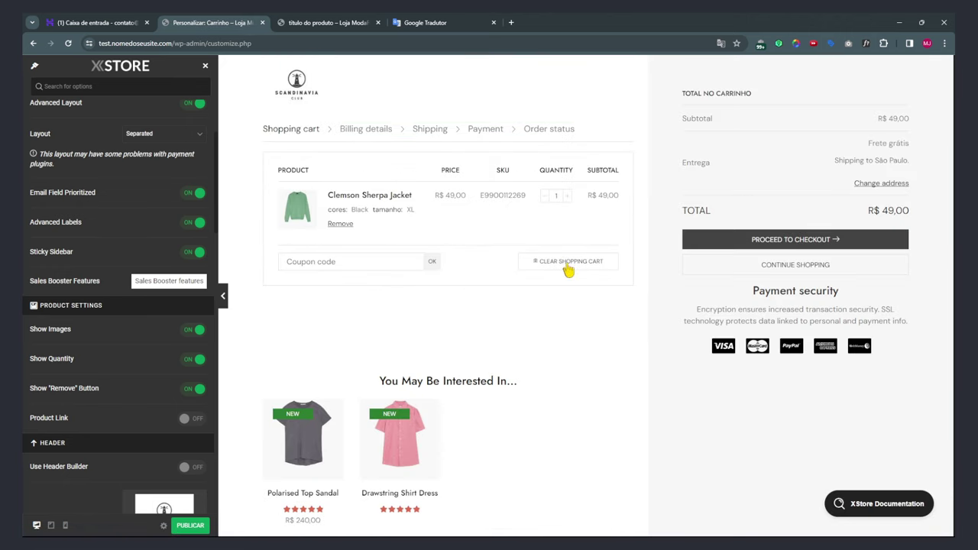
scroll(136, 374, "down", 2)
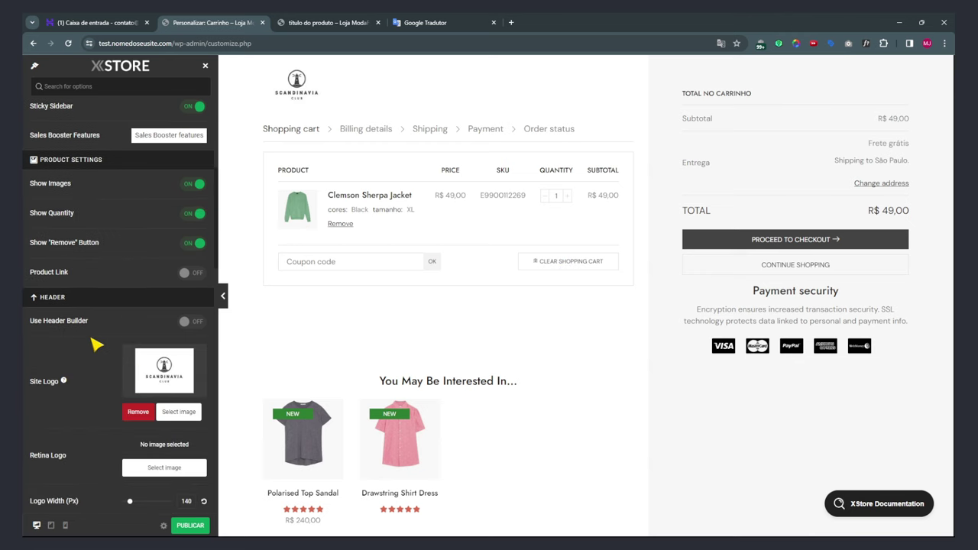
scroll(96, 343, "up", 3)
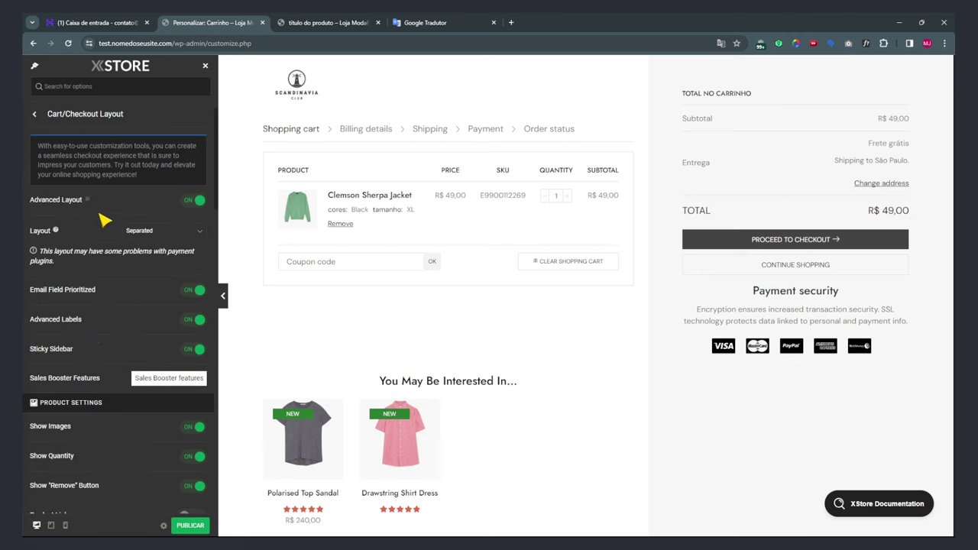
scroll(103, 221, "down", 3)
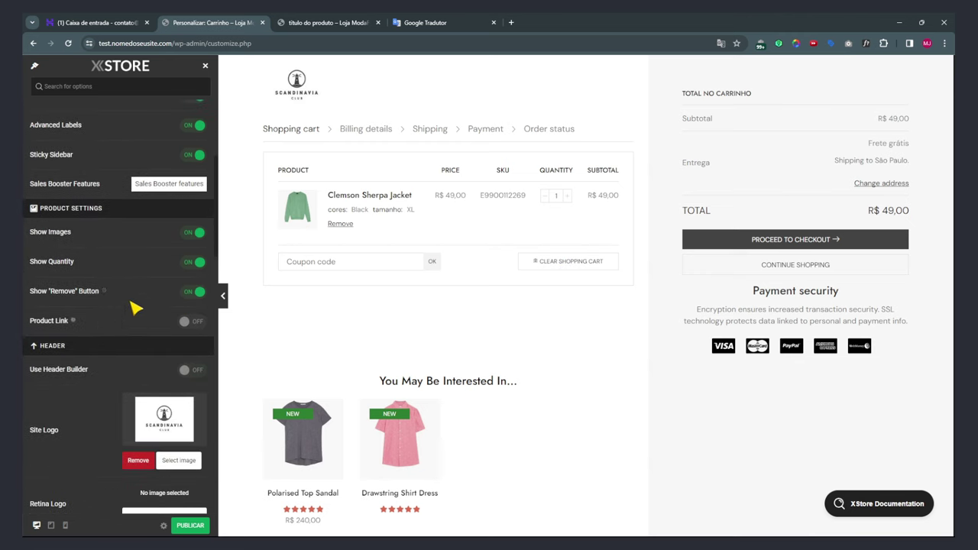
left_click(191, 370)
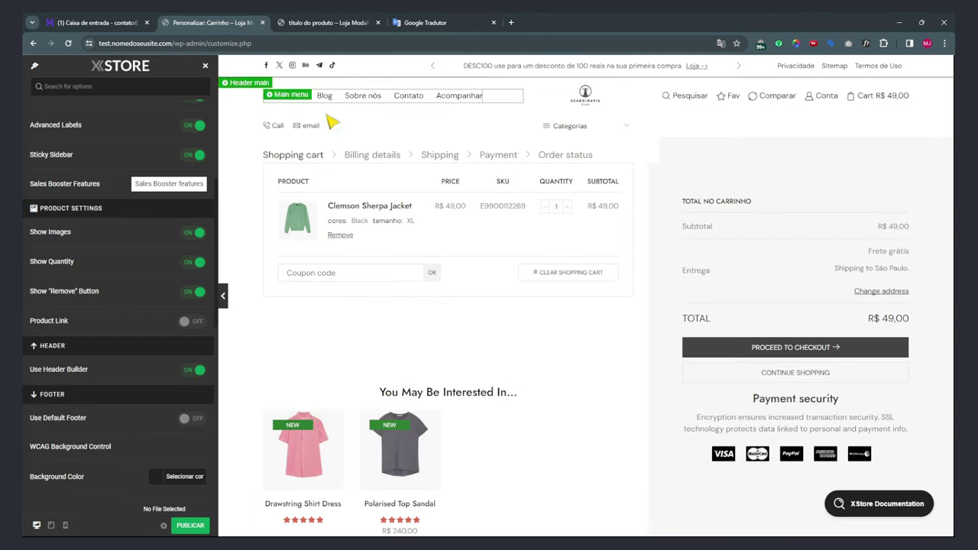
left_click(191, 370)
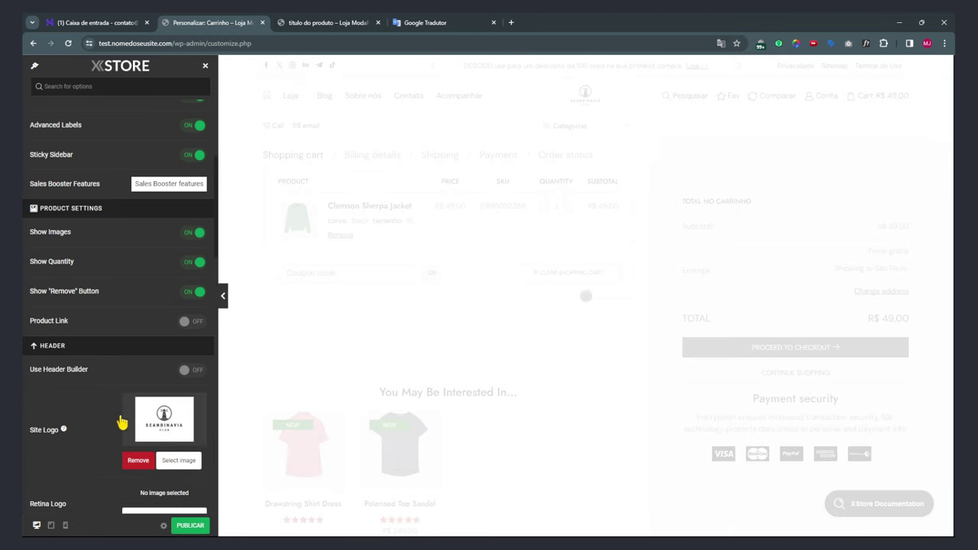
scroll(63, 406, "down", 2)
scroll(67, 382, "down", 1)
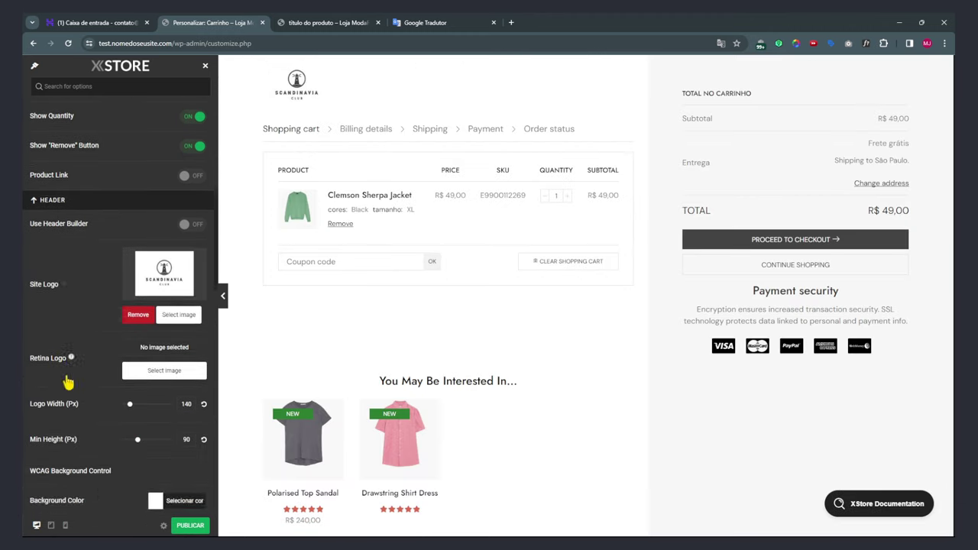
scroll(68, 382, "up", 5)
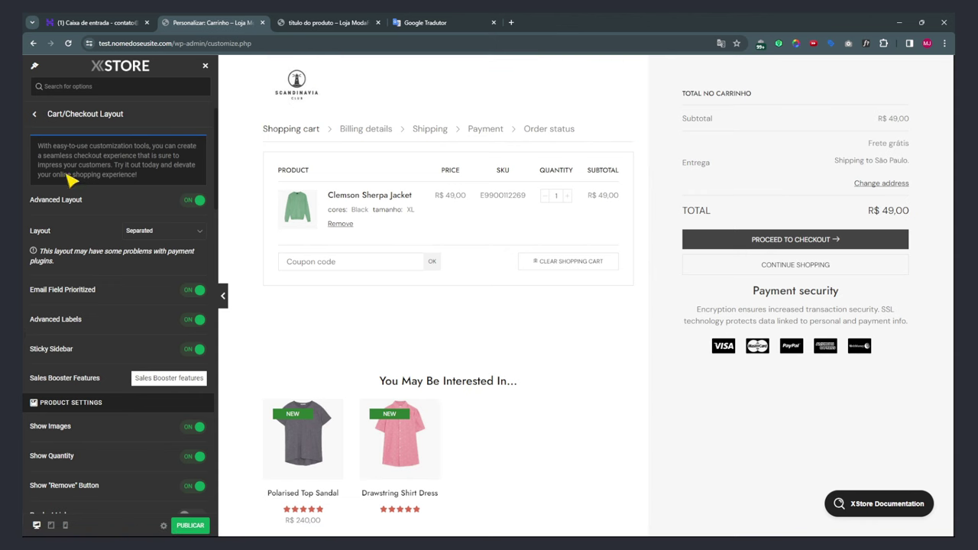
Set the cart/checkout layout to Classic, after briefly trying Multistep.
left_click(34, 120)
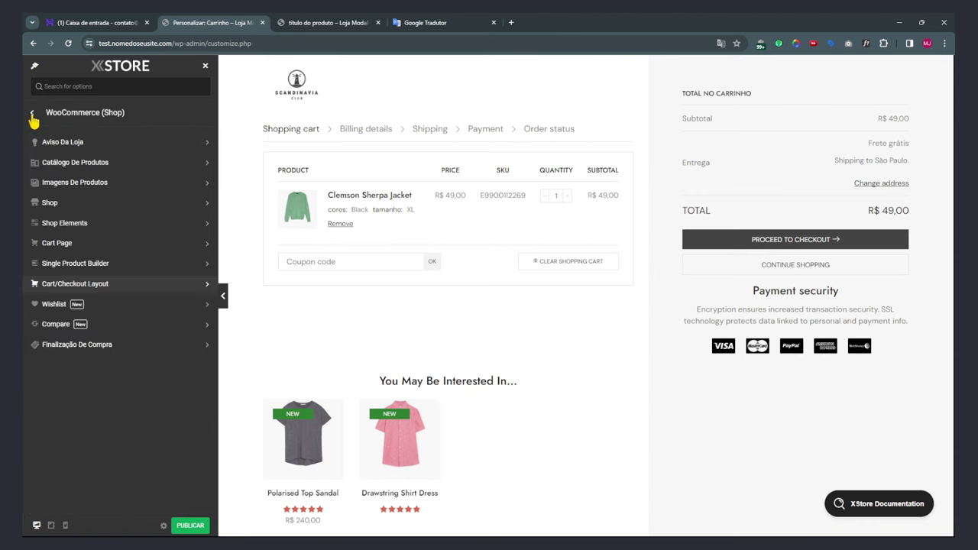
left_click(82, 287)
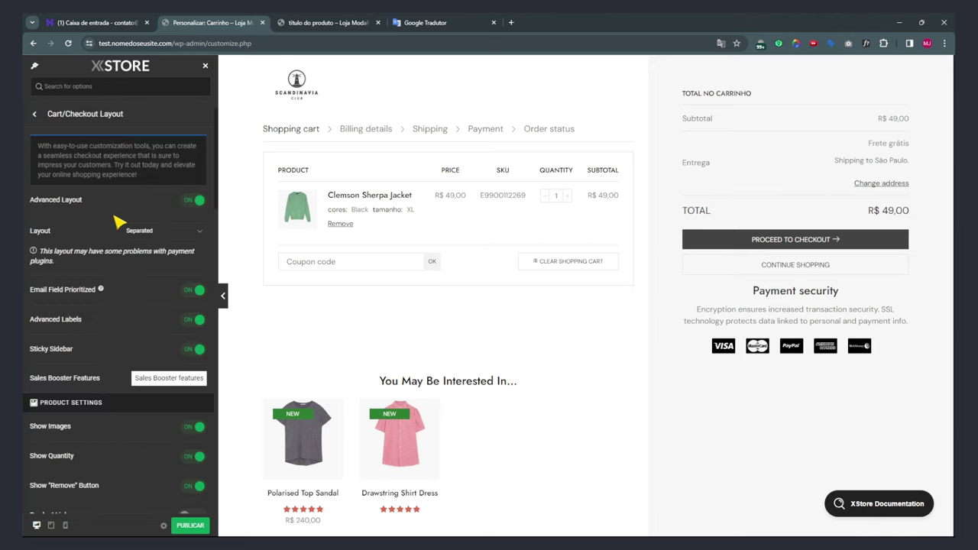
left_click(153, 232)
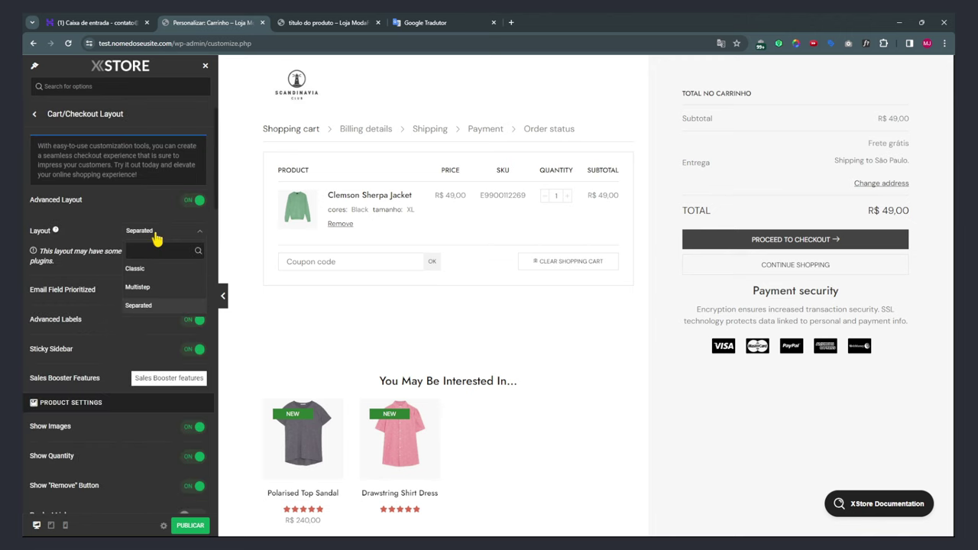
left_click(153, 288)
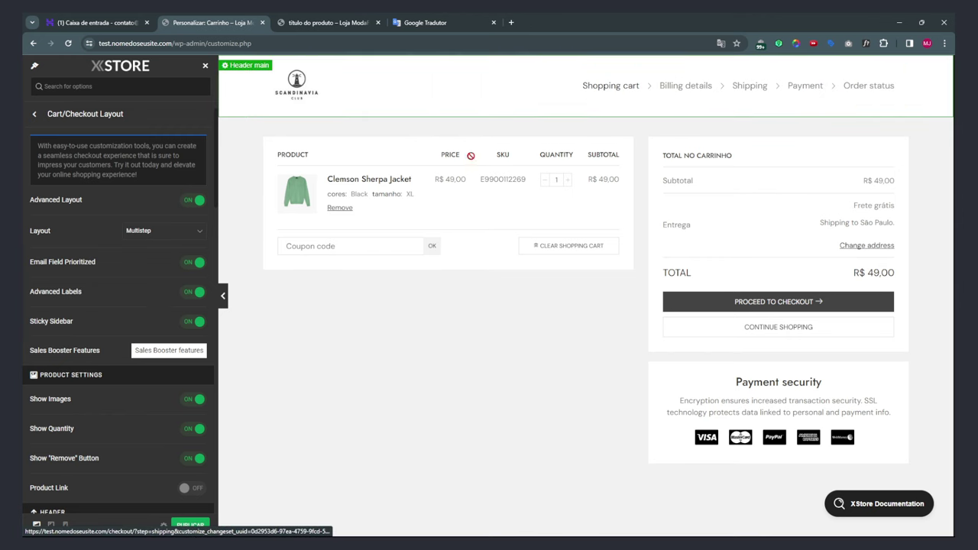
left_click(157, 231)
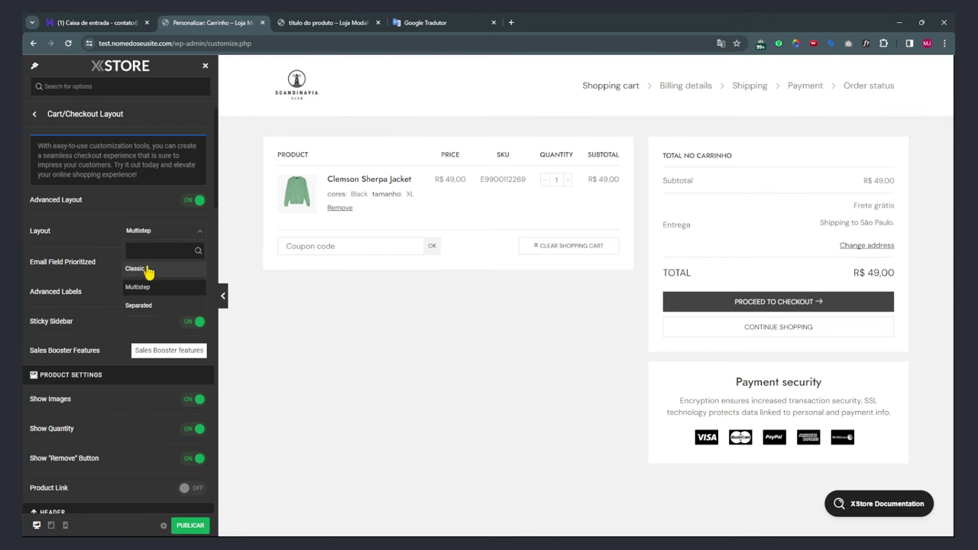
left_click(149, 272)
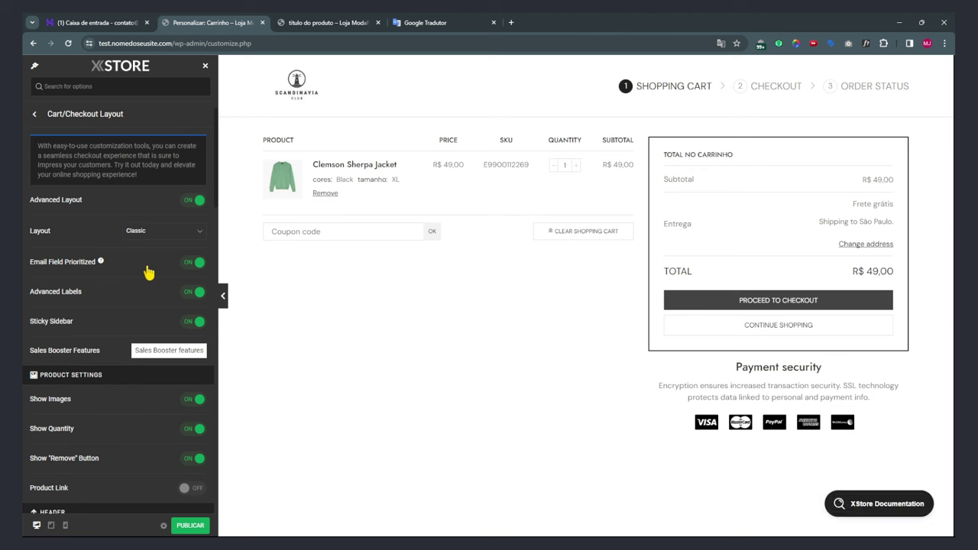
Preview the checkout page, tick the terms box, and return to the WooCommerce settings list.
left_click(767, 89)
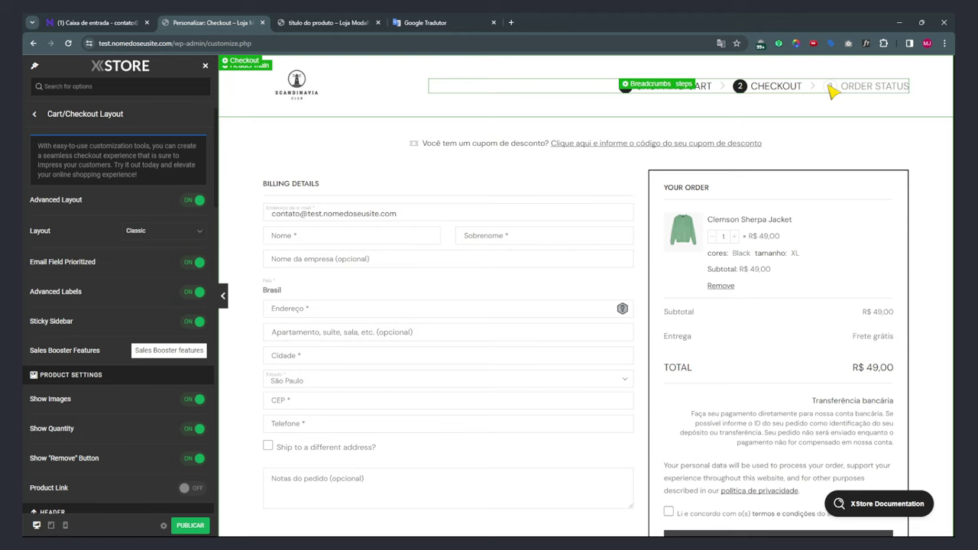
scroll(721, 459, "down", 3)
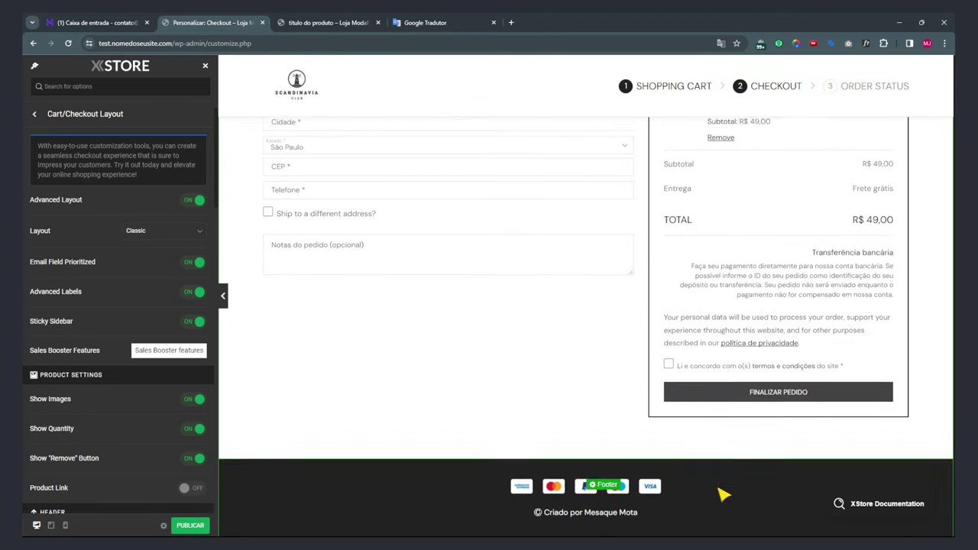
left_click(669, 361)
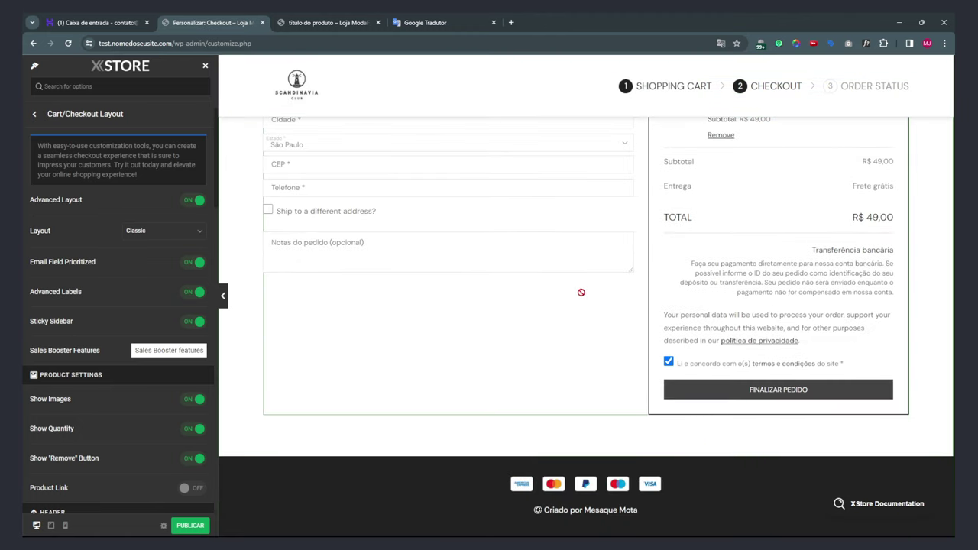
scroll(668, 319, "up", 3)
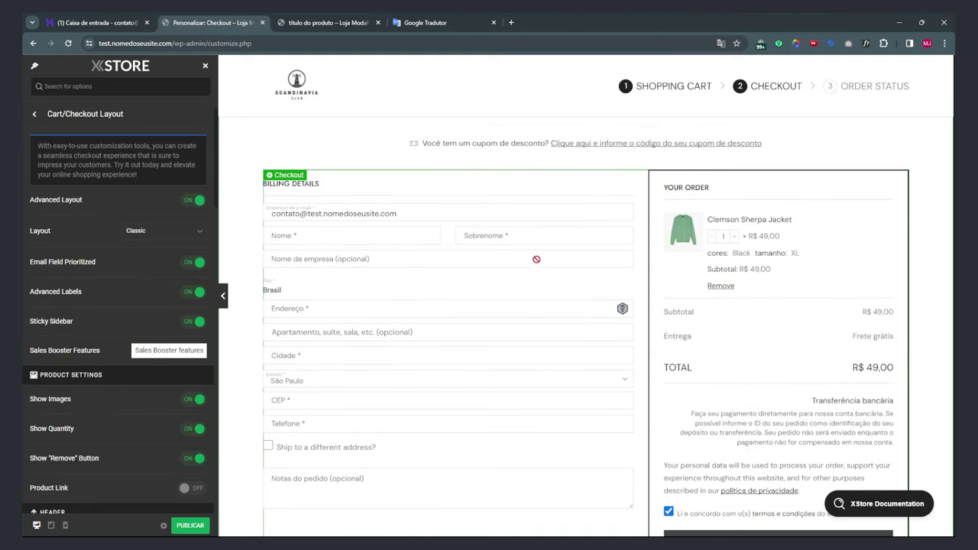
left_click(35, 116)
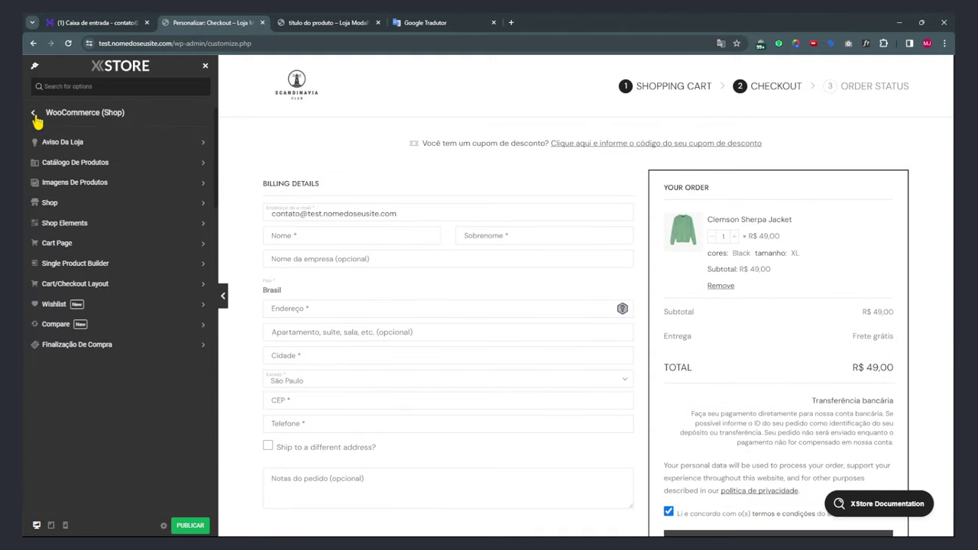
Change the wishlist labels to 'Favoritar' and 'Remover dos Favoritos'.
left_click(48, 308)
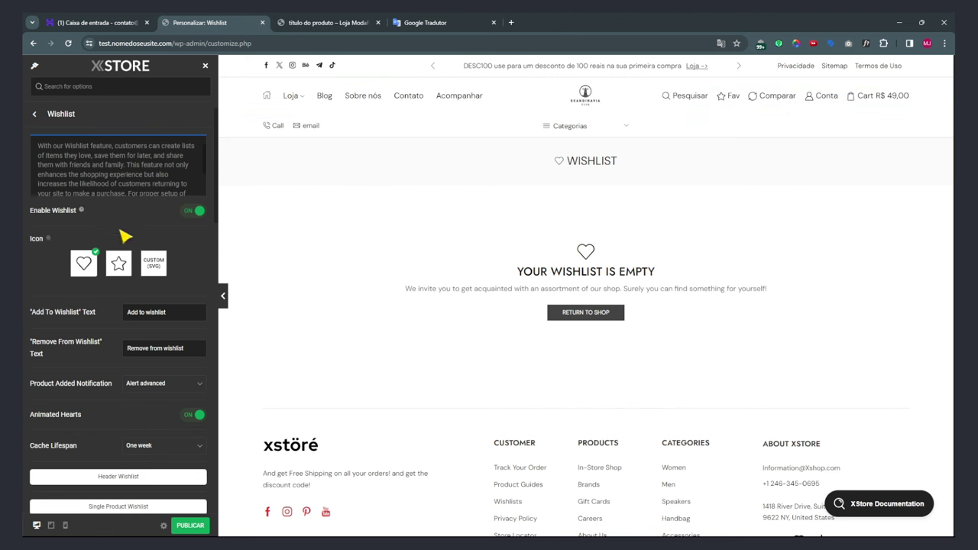
scroll(143, 279, "down", 1)
left_click(156, 263)
left_click_drag(166, 263, 119, 264)
type("A")
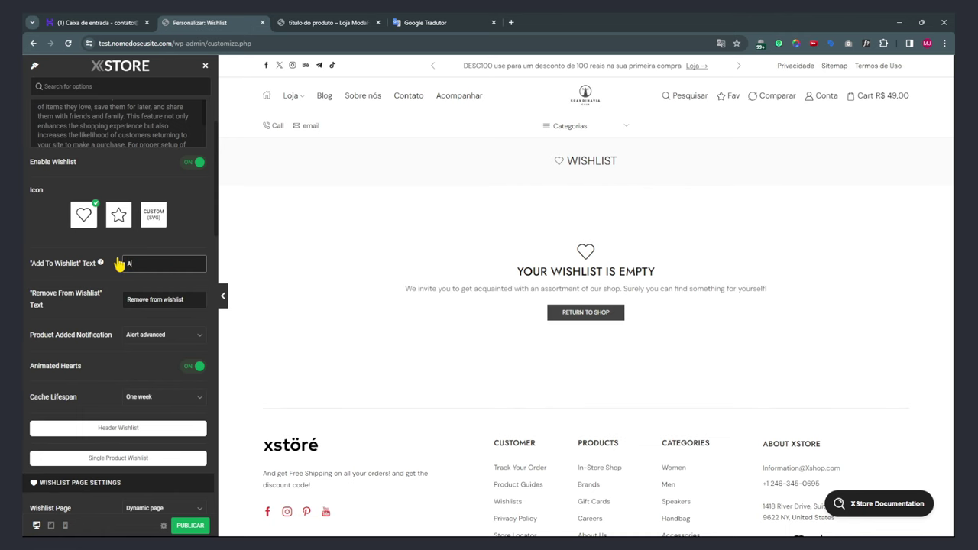
type("ddcionar")
key("ctrl+a")
type("Favorita")
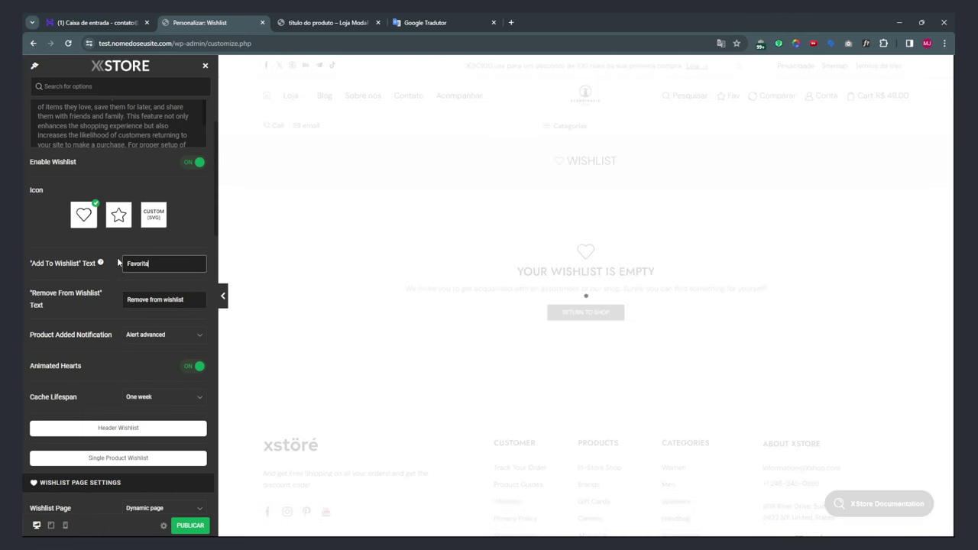
left_click_drag(197, 304, 98, 305)
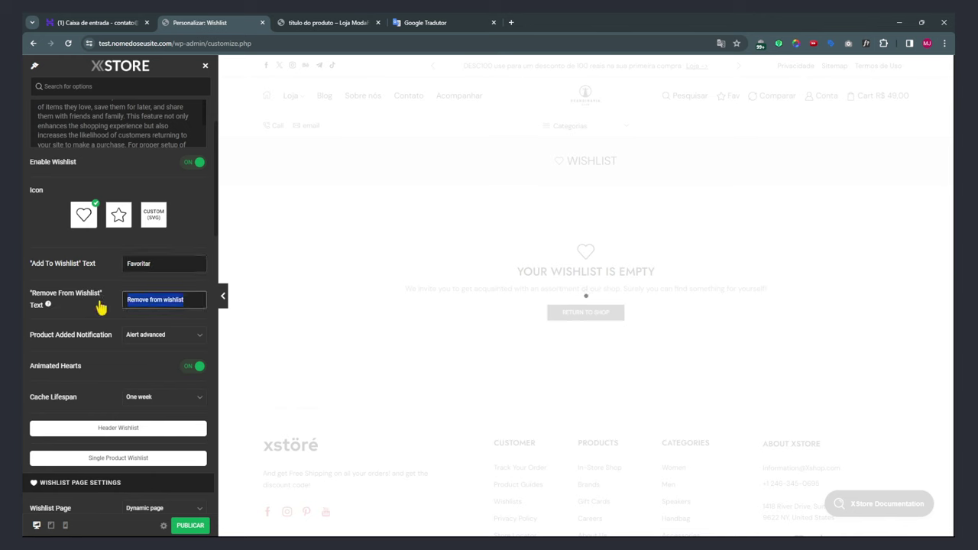
type("Remover dos Favoritos")
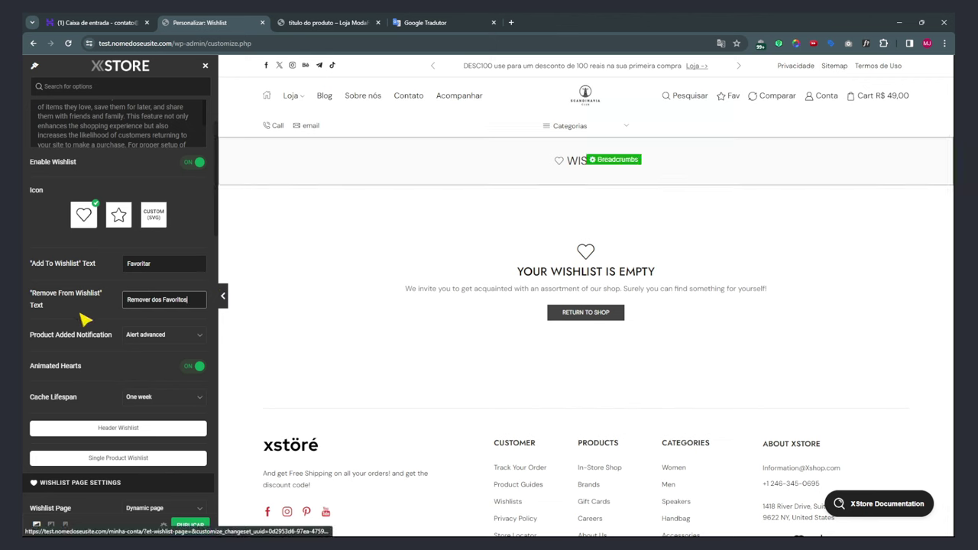
Keep Alert advanced as the product-added notification and show the shop page in the preview.
left_click(155, 340)
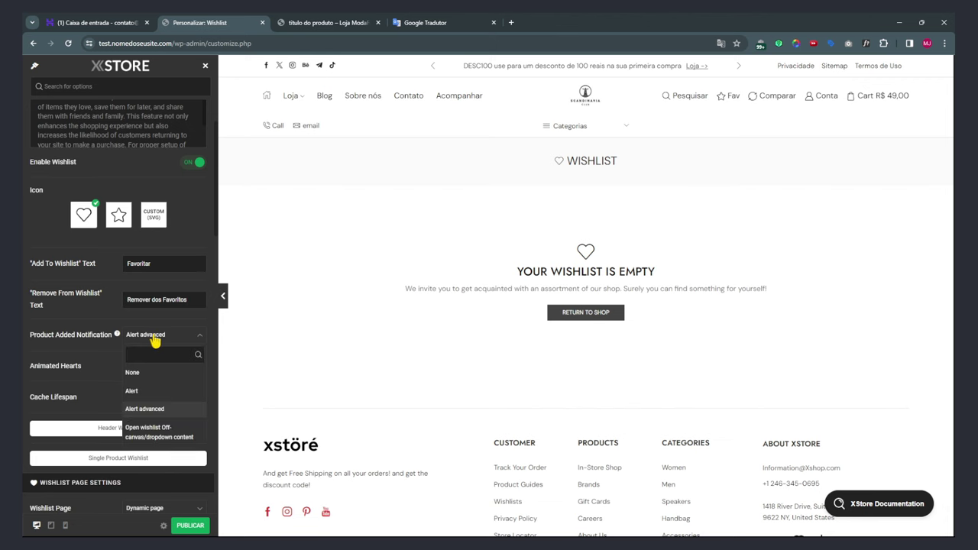
left_click(155, 341)
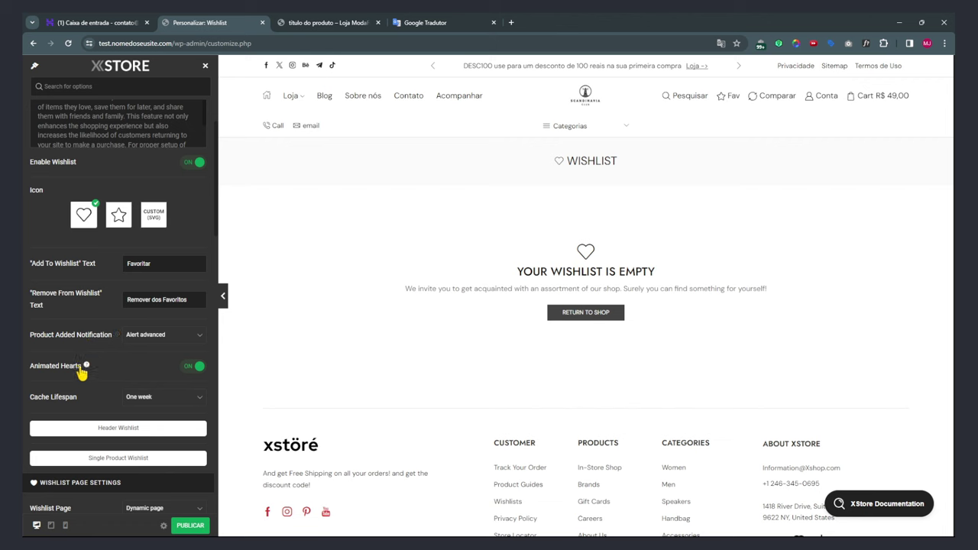
scroll(124, 375, "down", 2)
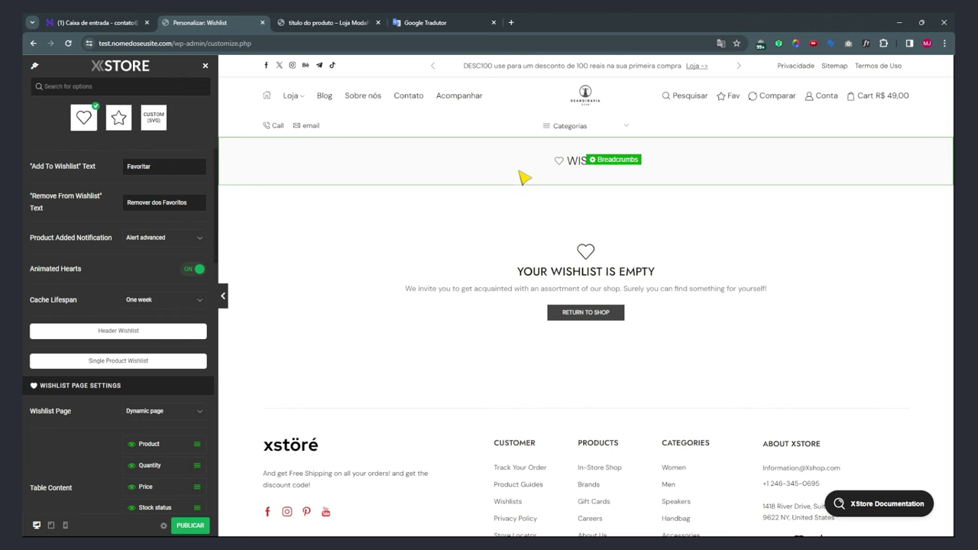
scroll(135, 319, "down", 3)
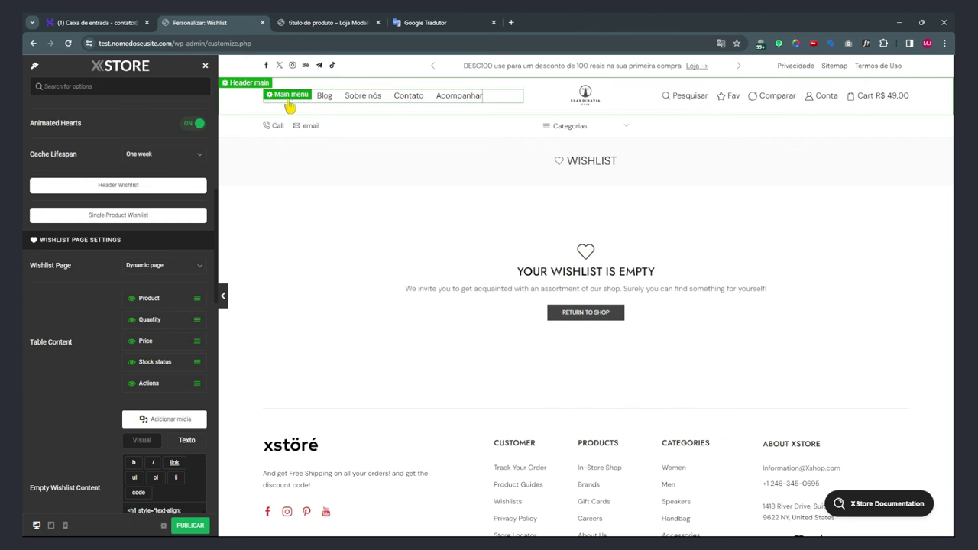
mouse_move(291, 105)
left_click(308, 119)
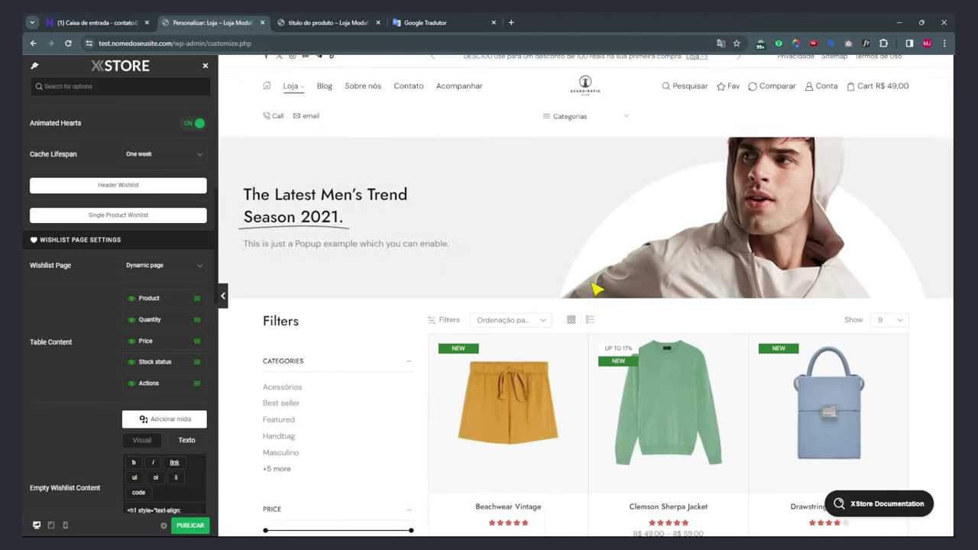
Add the Clemson Sherpa Jacket and the blue Drawstring Shirt Dress to the wishlist from the shop preview.
scroll(668, 278, "down", 2)
left_click(648, 277)
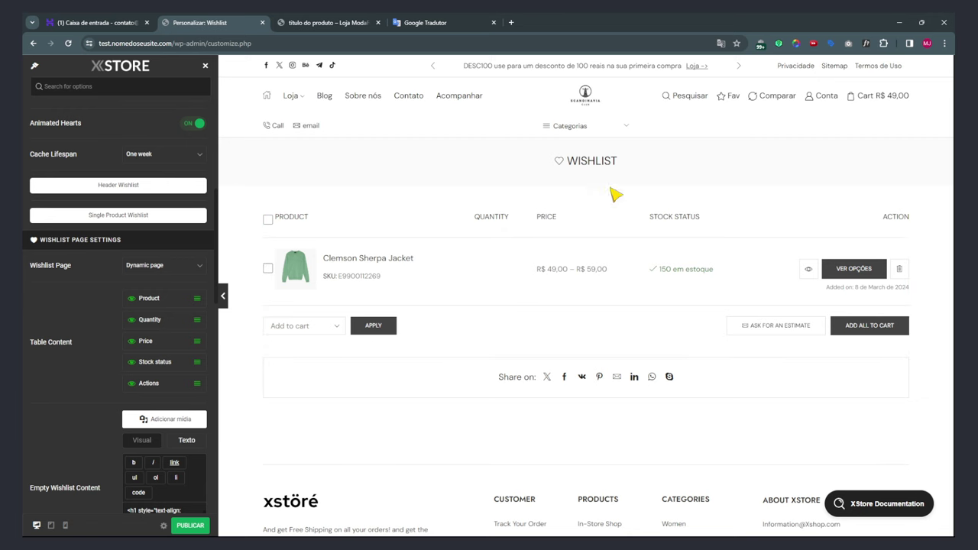
left_click(299, 104)
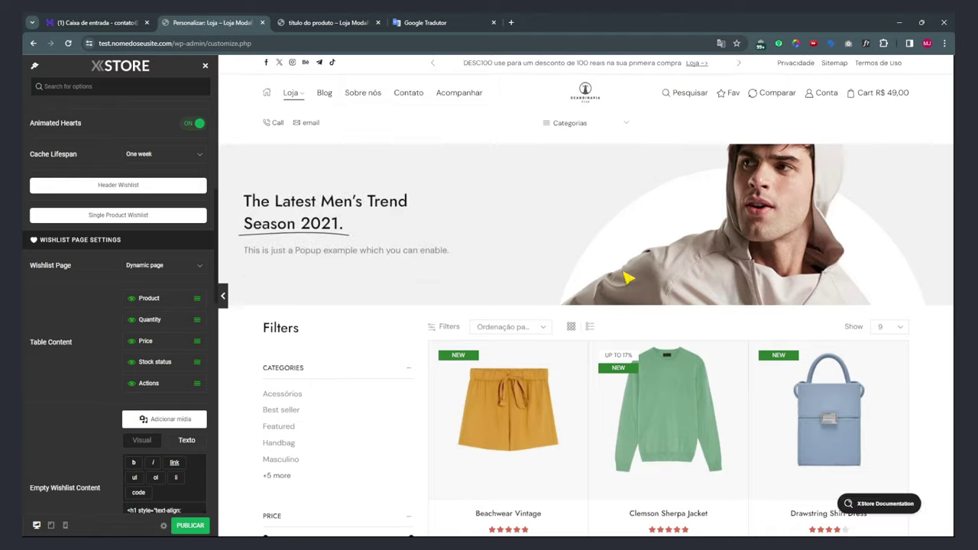
scroll(768, 236, "down", 10)
scroll(764, 247, "down", 3)
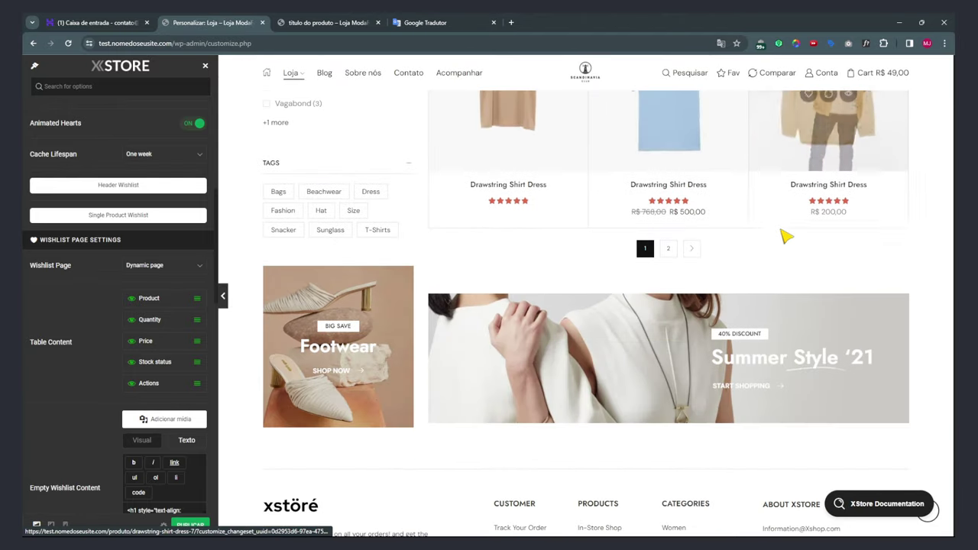
scroll(785, 252, "up", 2)
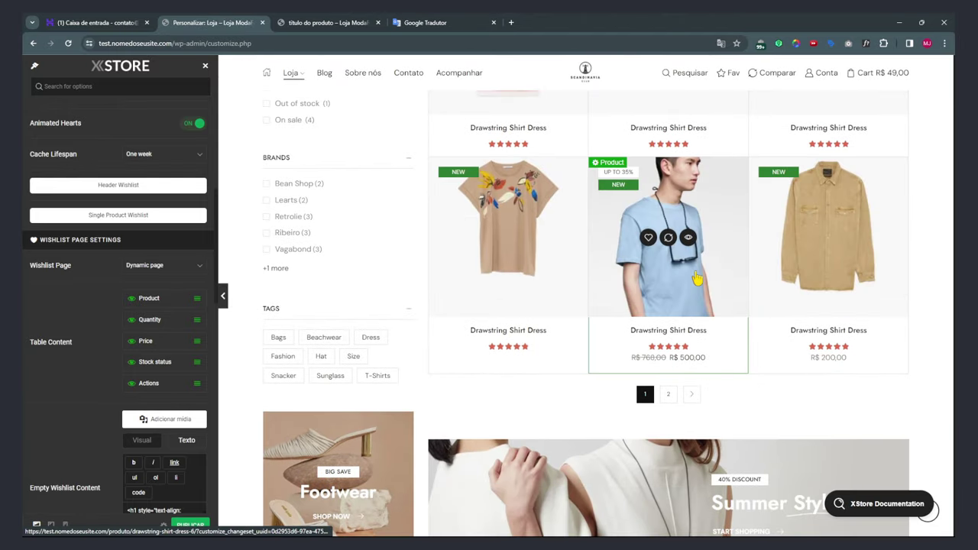
left_click(650, 237)
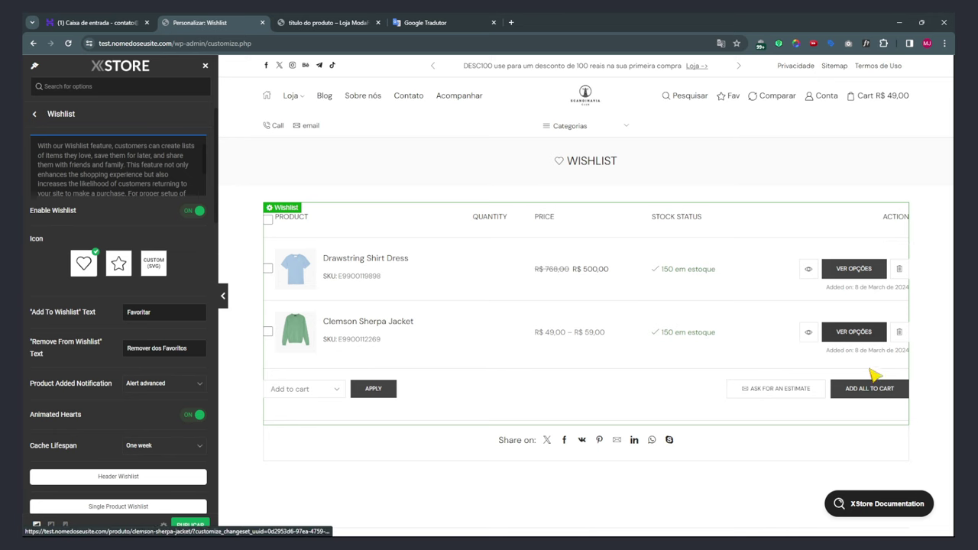
scroll(176, 379, "down", 3)
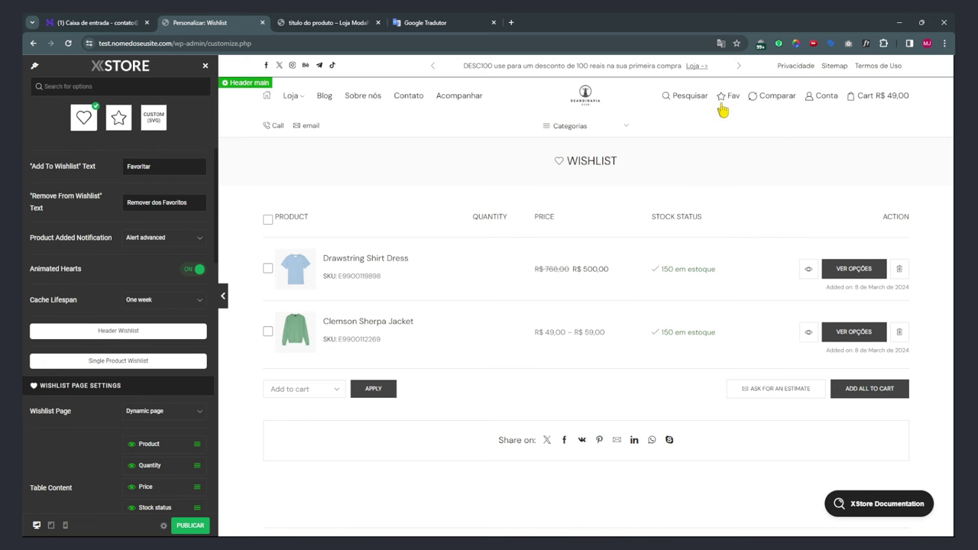
Open the Single Product Wishlist settings and browse the product preview.
left_click(120, 364)
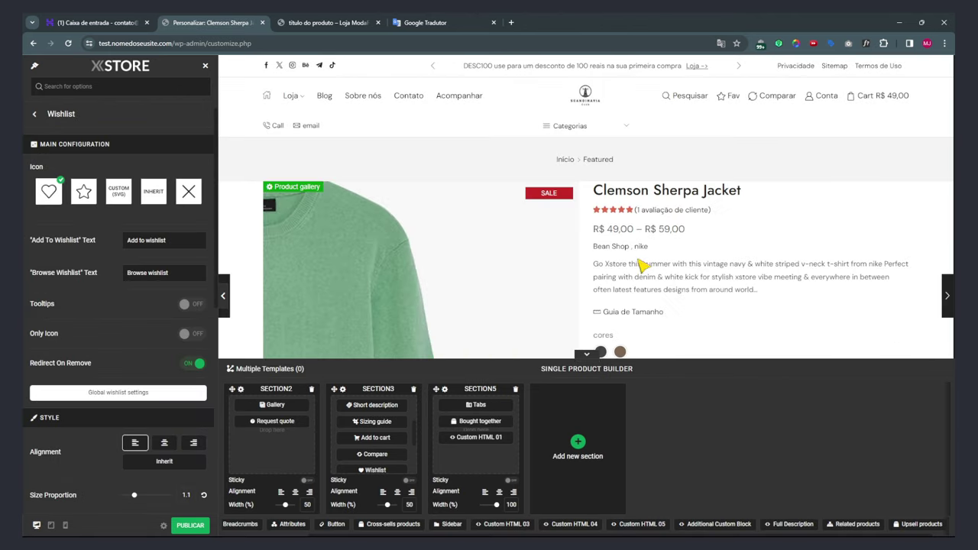
scroll(800, 251, "down", 2)
scroll(800, 249, "down", 2)
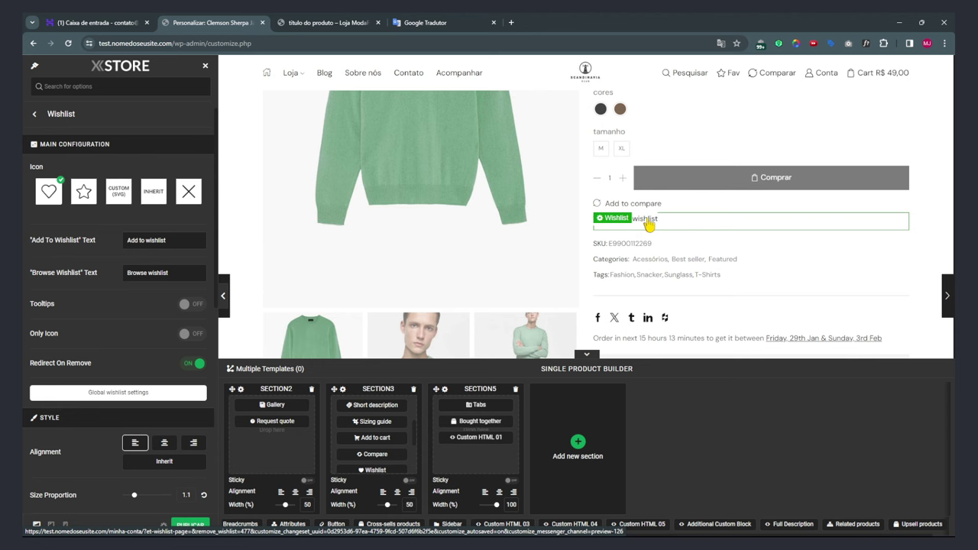
scroll(648, 224, "down", 3)
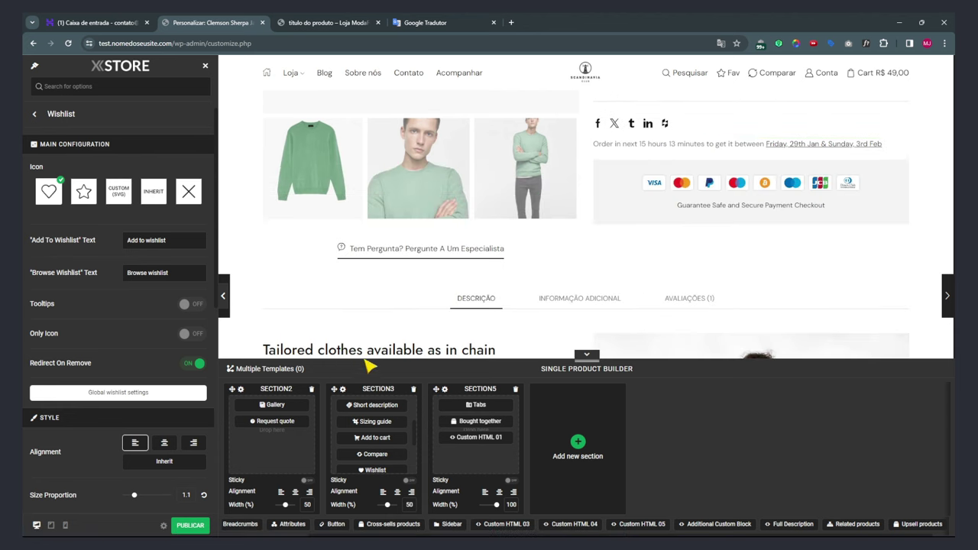
scroll(631, 204, "up", 5)
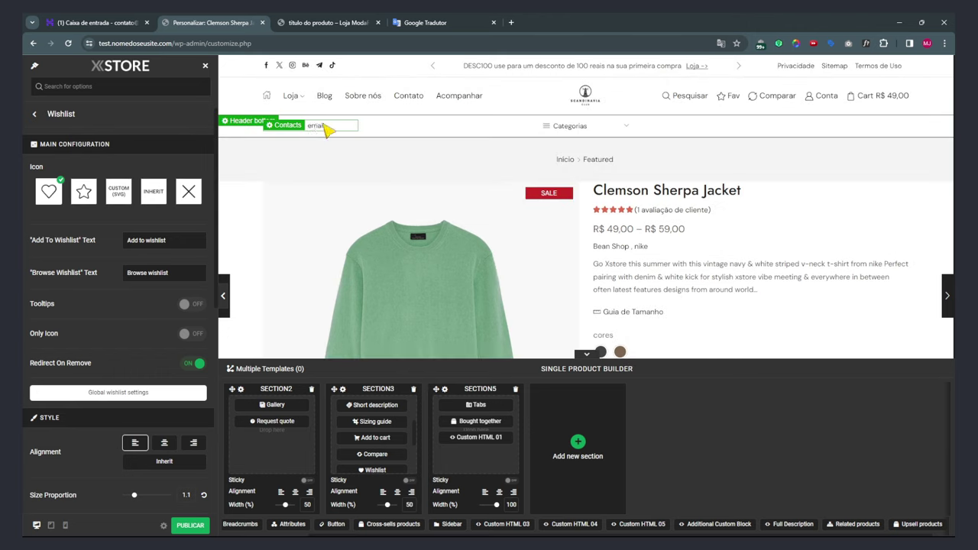
Go to Loja in the preview and open the two-item Wishlist page from the header icon.
mouse_move(289, 98)
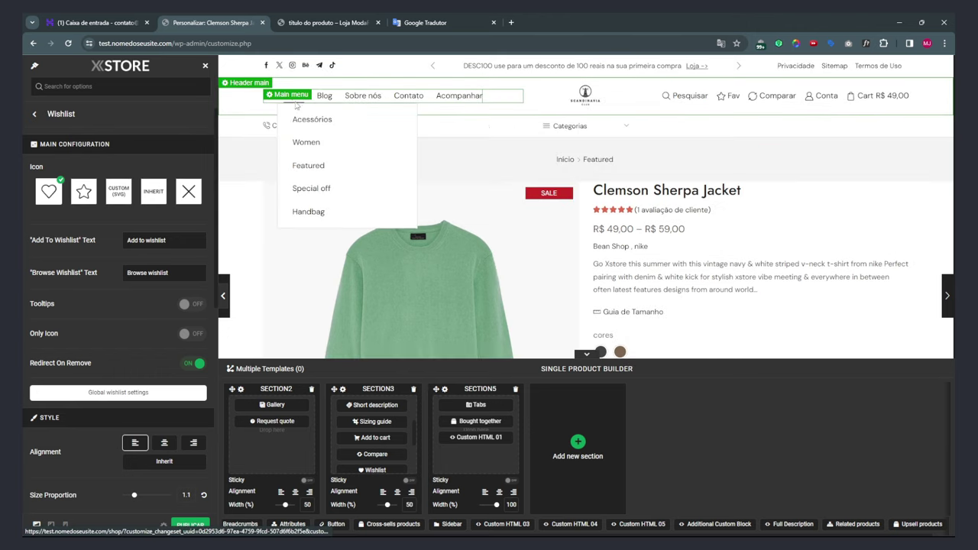
left_click(296, 106)
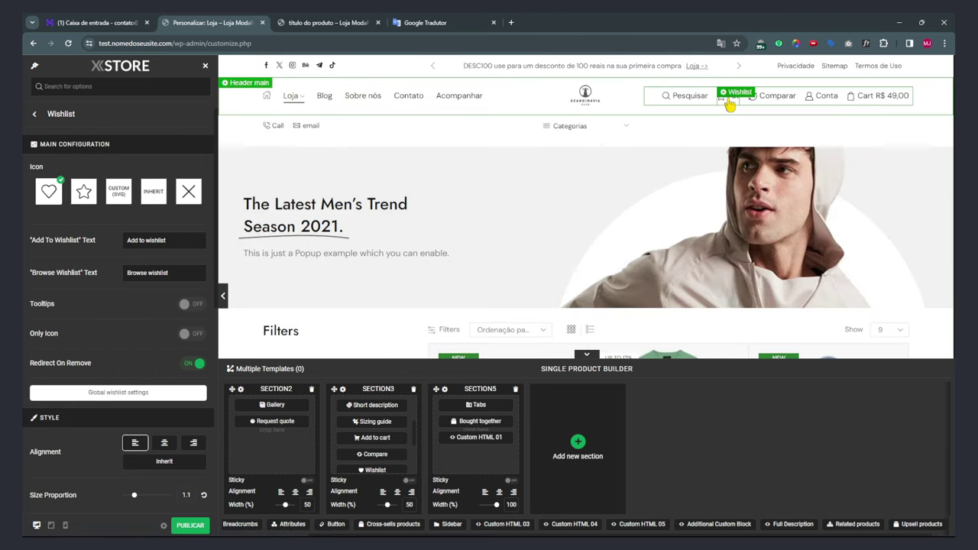
left_click(728, 101)
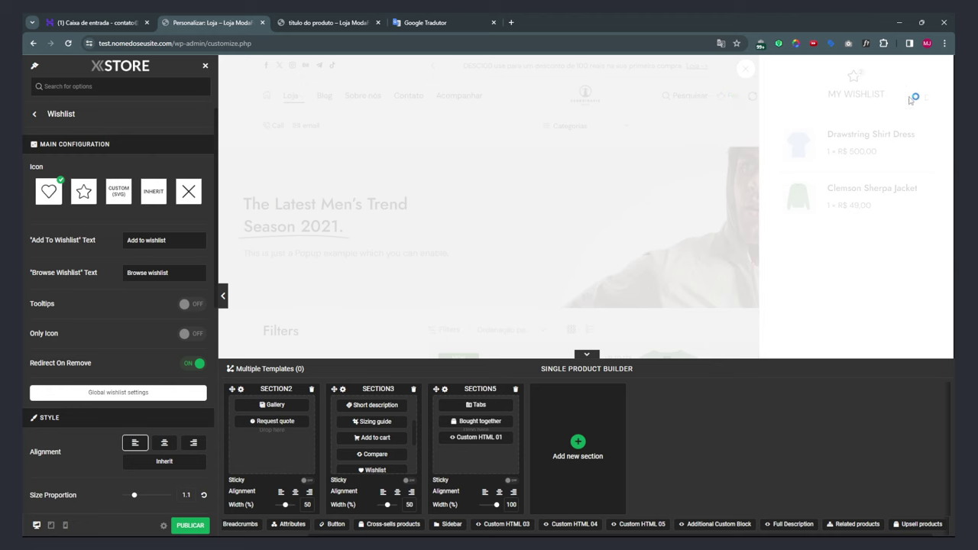
scroll(533, 201, "down", 3)
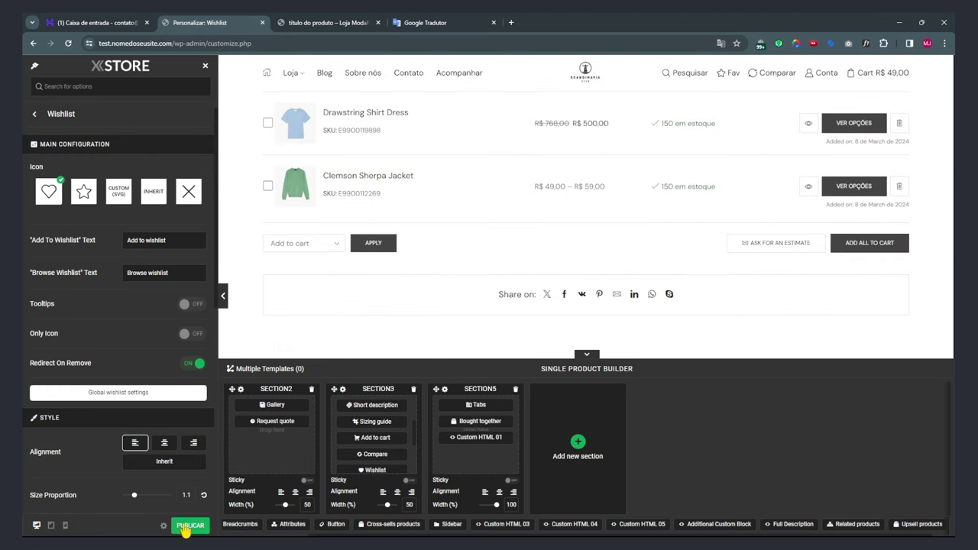
On the storefront tab, open MY WISHLIST from the header Fav panel, then return to the Customizer.
left_click(336, 22)
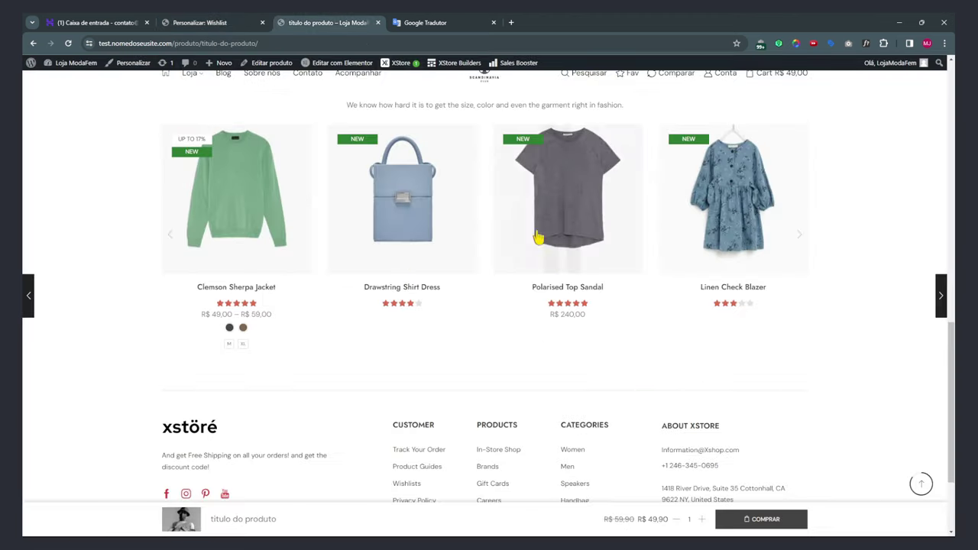
left_click(526, 275)
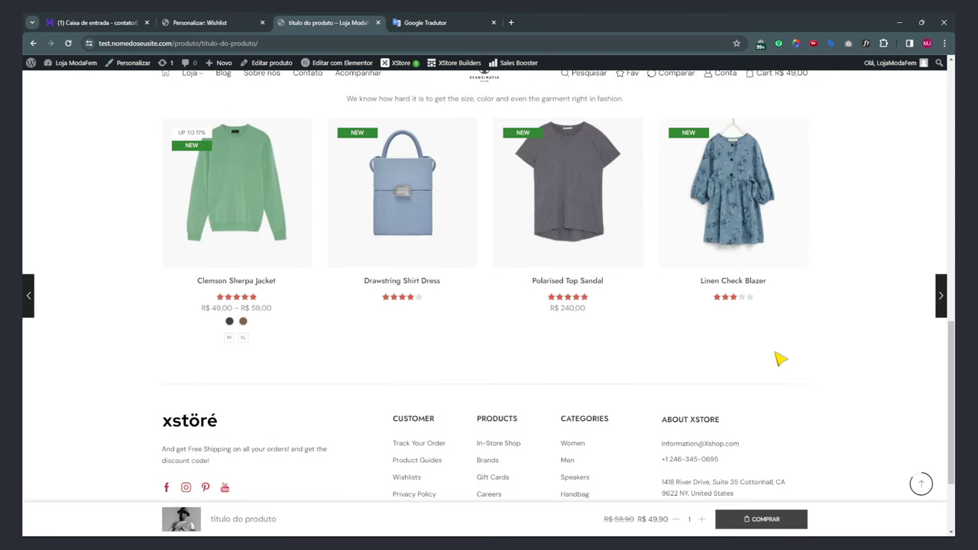
scroll(868, 255, "up", 15)
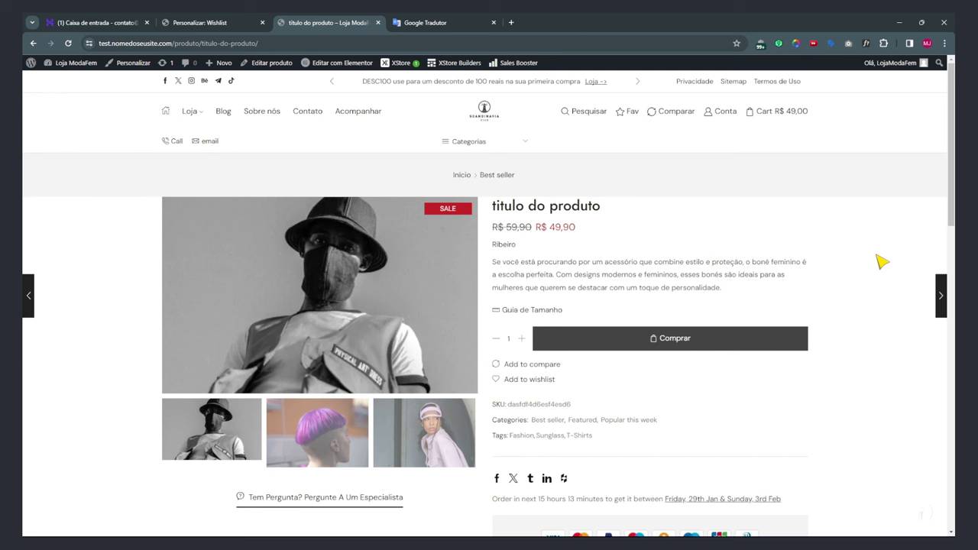
left_click(629, 117)
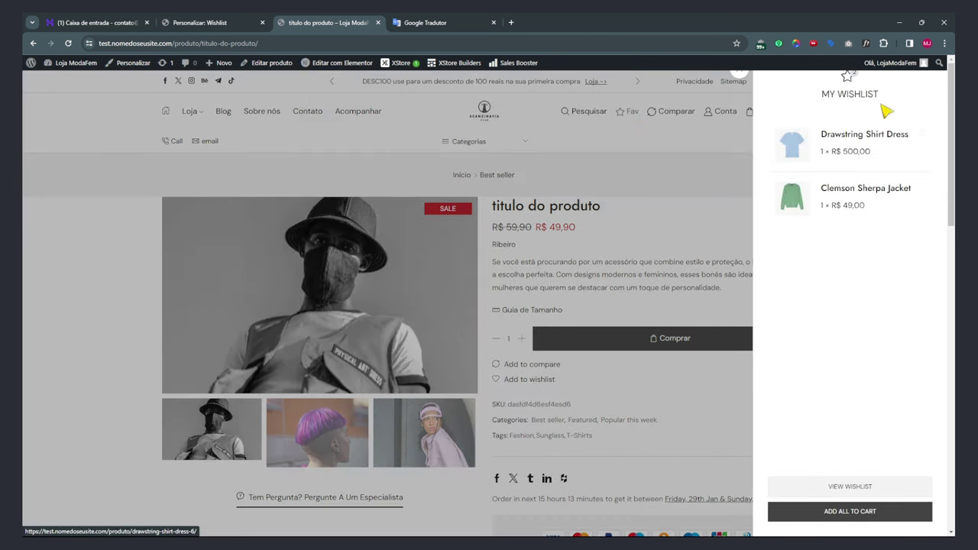
left_click(850, 95)
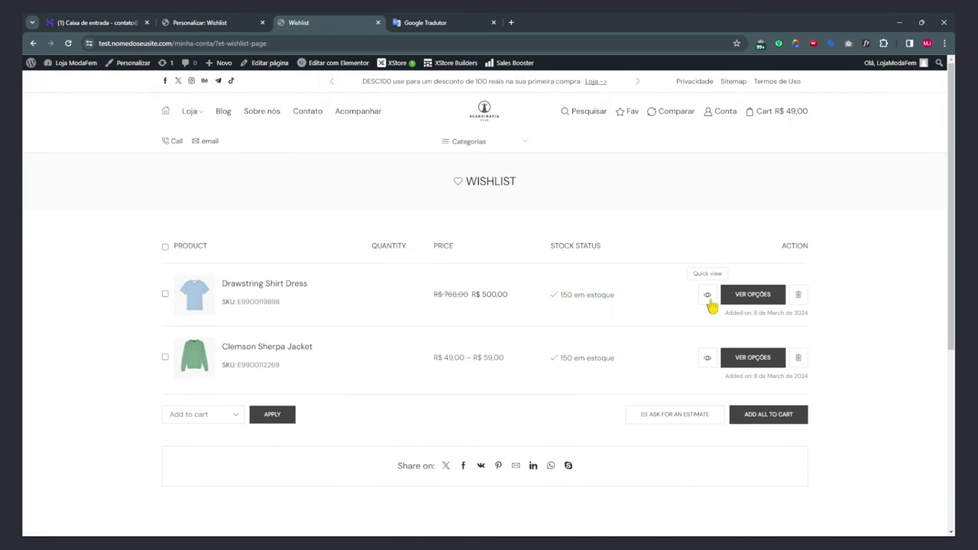
scroll(580, 412, "down", 3)
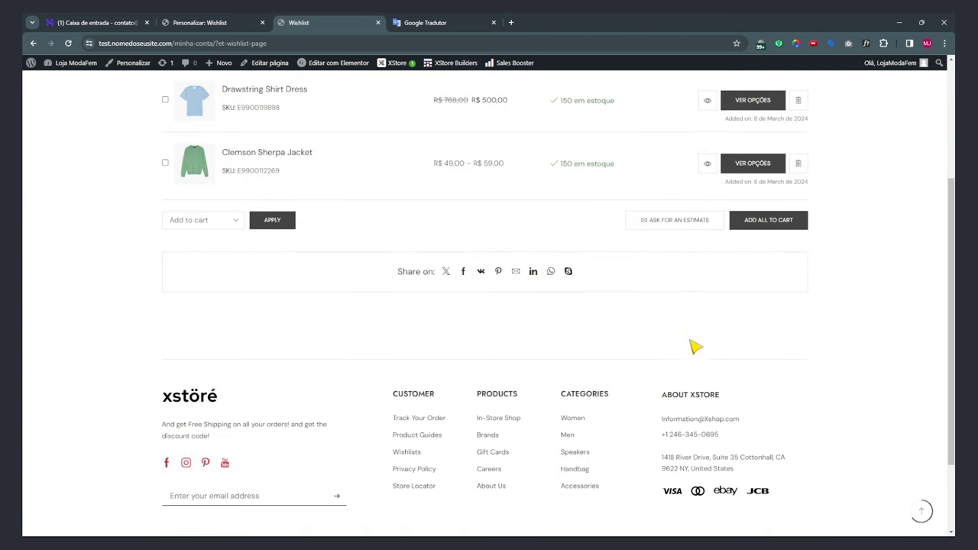
scroll(535, 260, "up", 3)
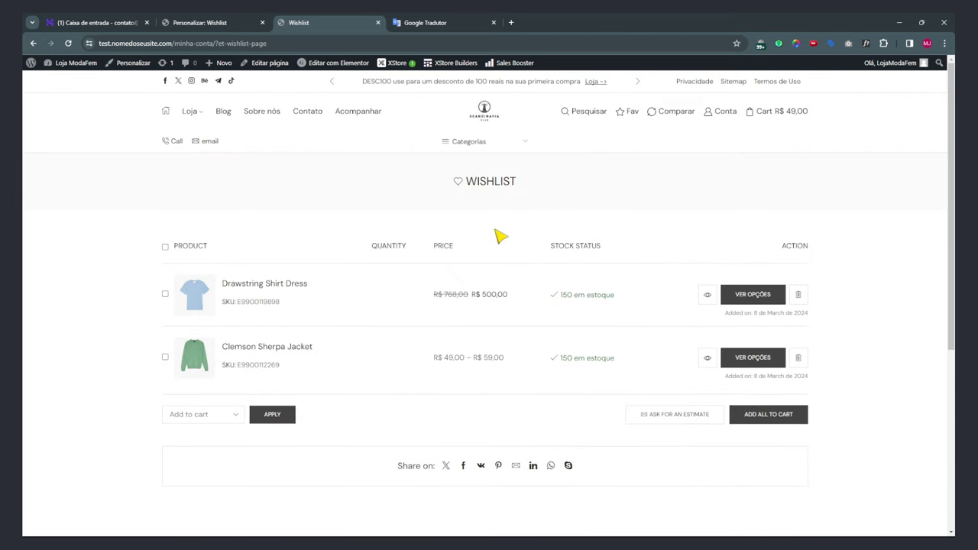
left_click(229, 23)
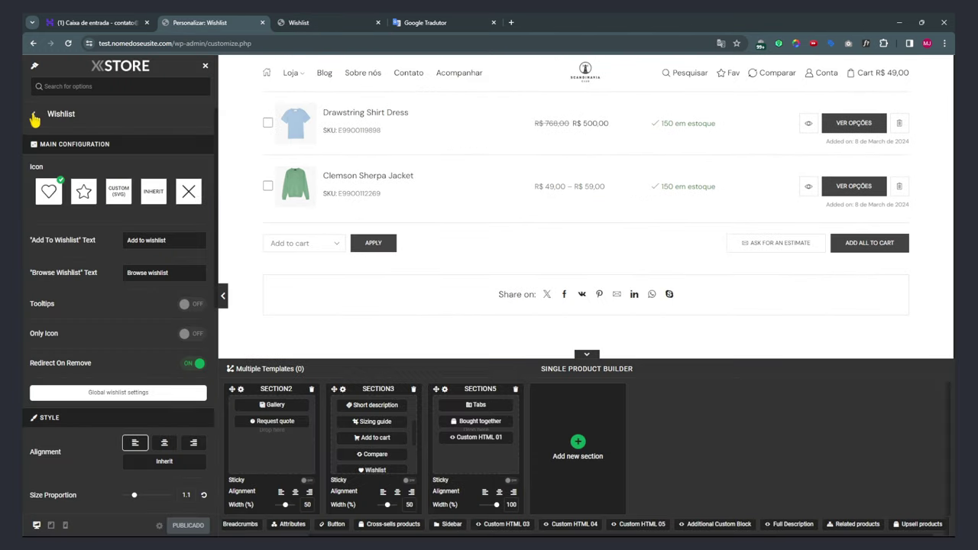
Change the Compare labels to 'Comparar' and 'Deletar de comprar' and switch compare tooltips on.
left_click(35, 119)
scroll(127, 371, "down", 5)
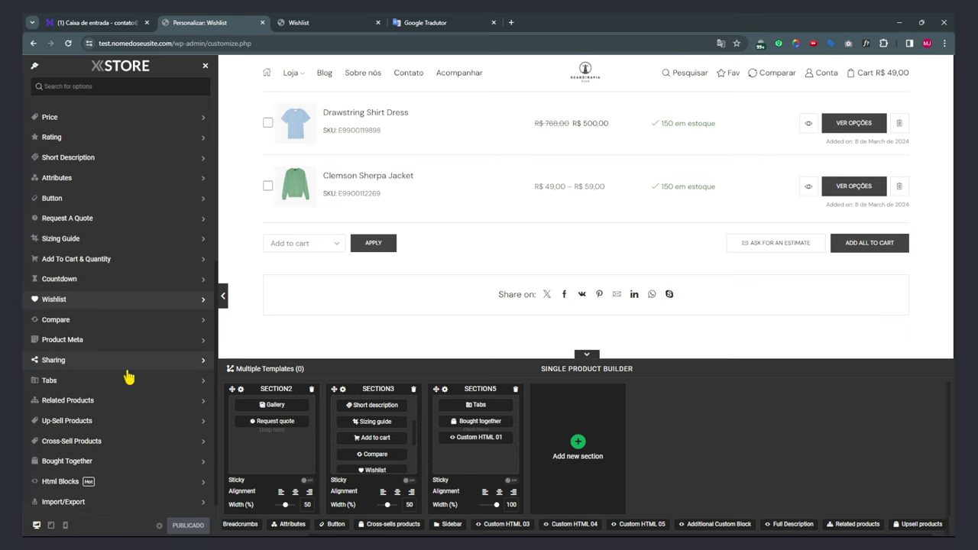
left_click(69, 322)
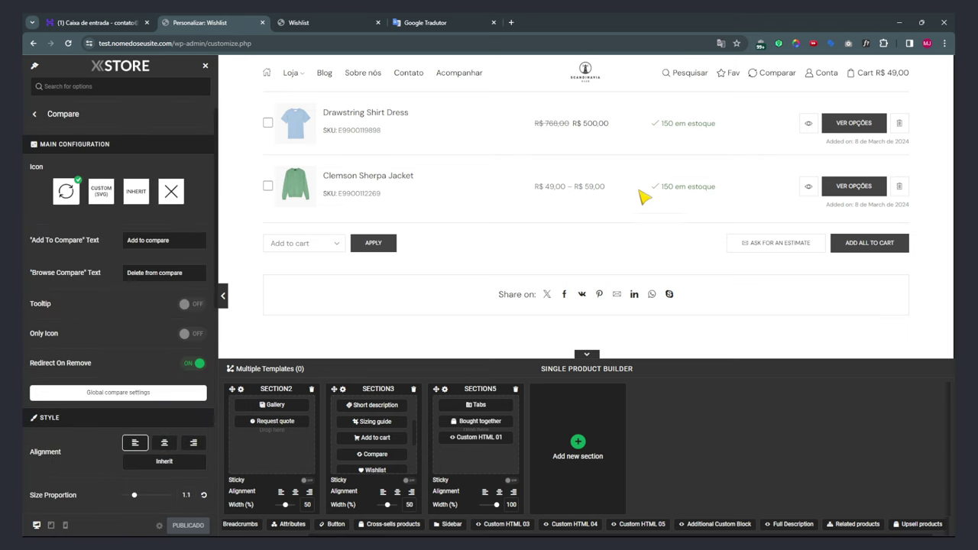
left_click_drag(187, 243, 125, 243)
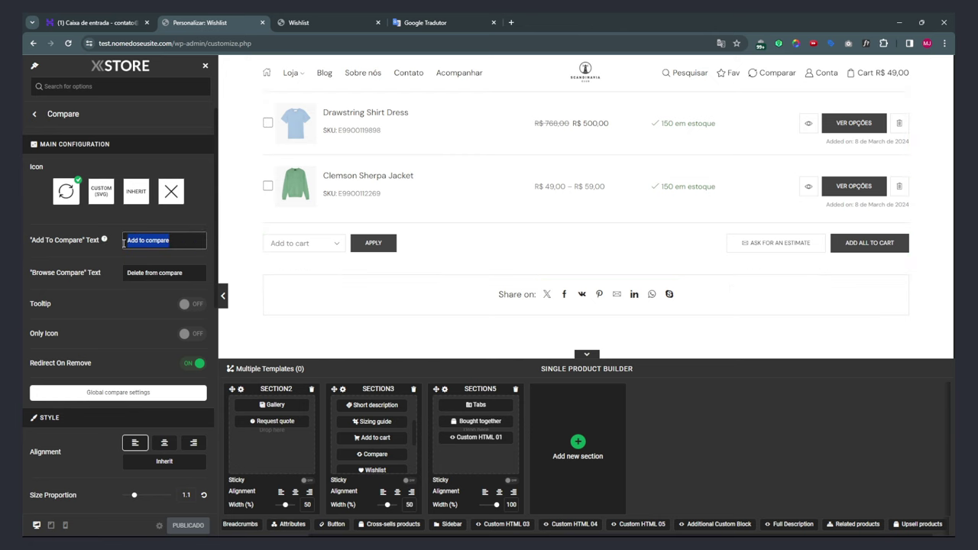
type("cOM")
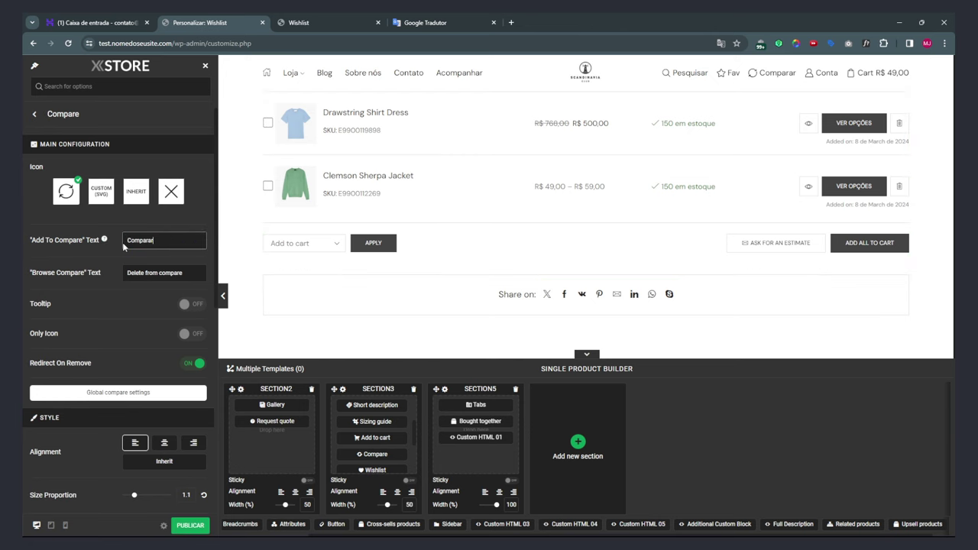
left_click_drag(195, 278, 66, 273)
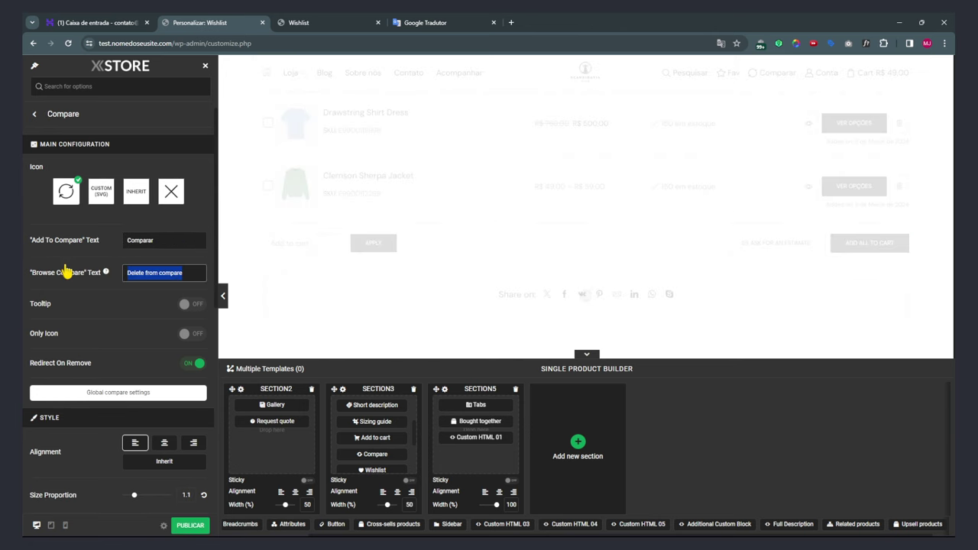
type("Dele")
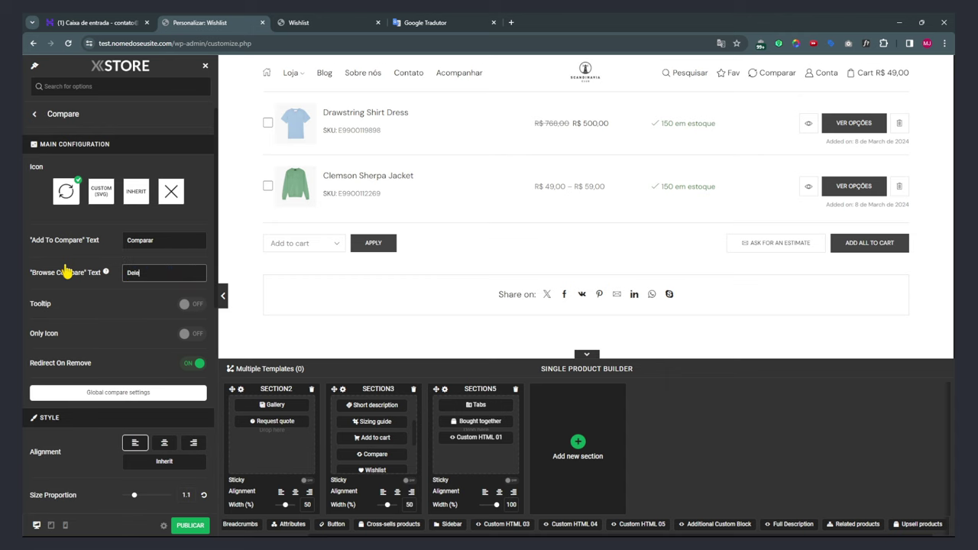
type("tar")
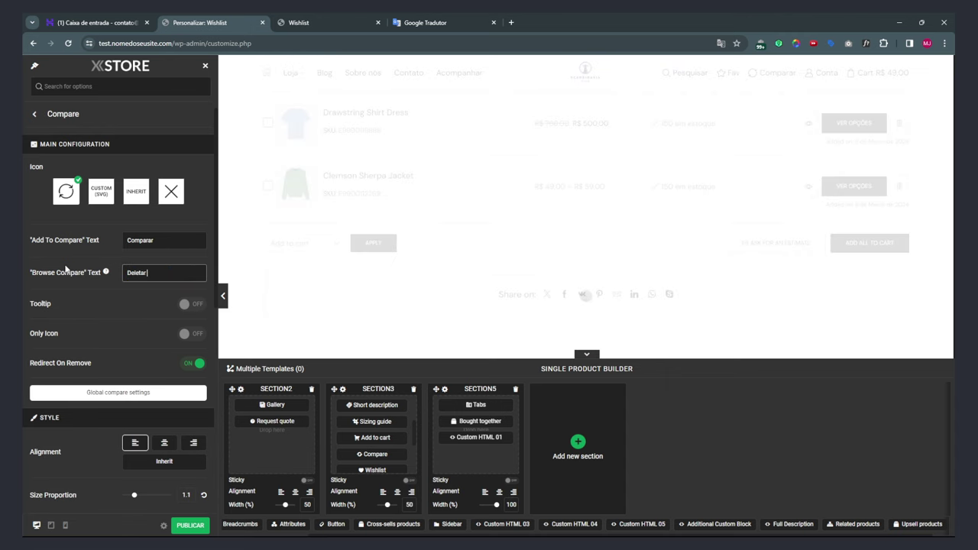
type(" de comprar")
left_click(197, 305)
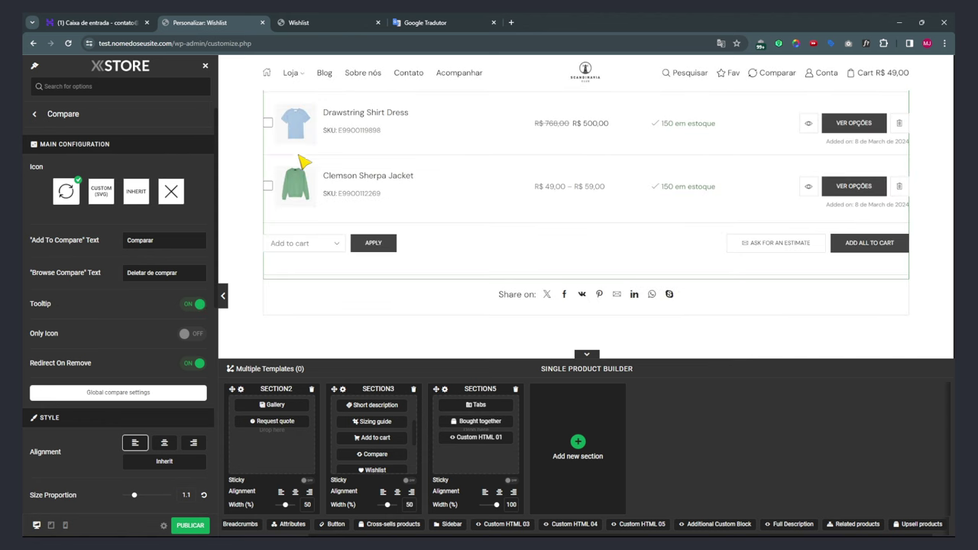
scroll(423, 207, "up", 5)
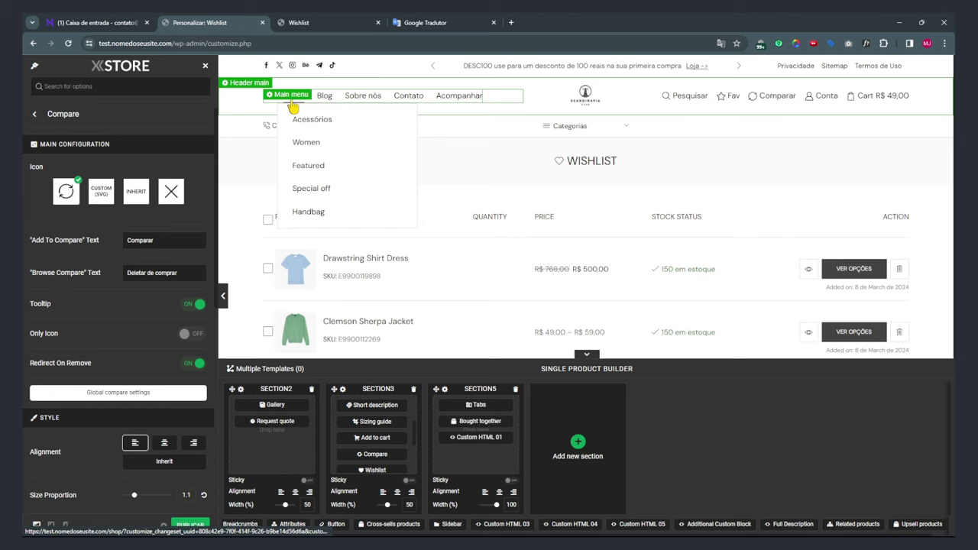
In the shop preview, add Beachwear Vintage to the compare list.
left_click(293, 106)
mouse_move(505, 226)
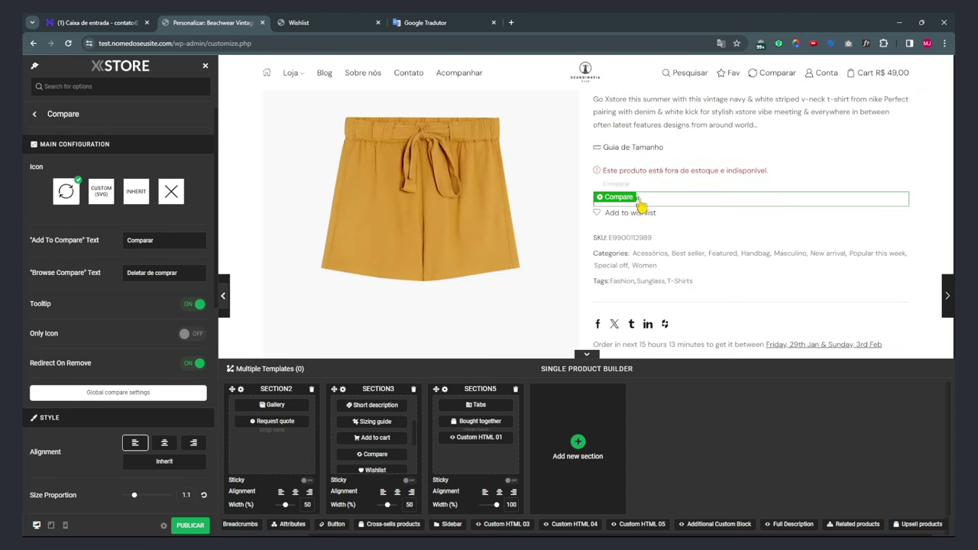
left_click(640, 201)
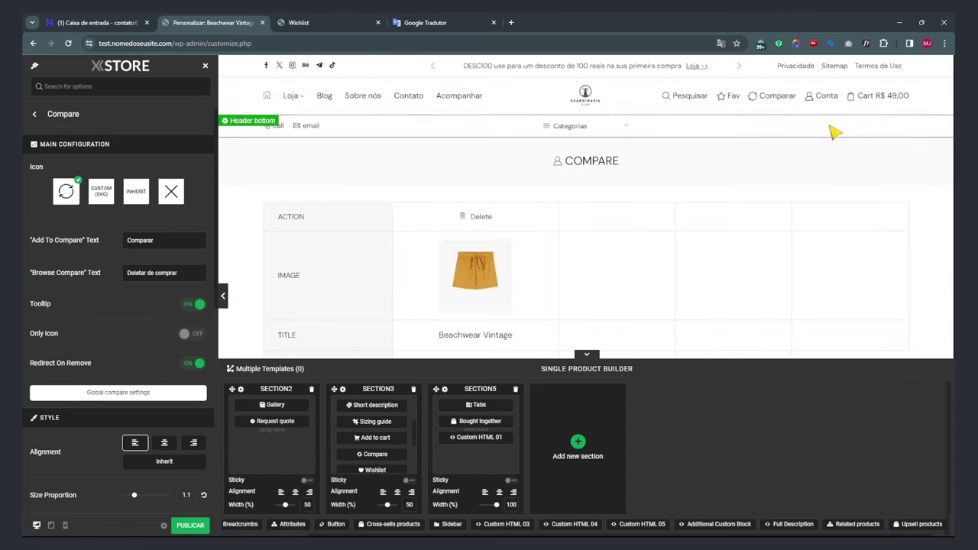
scroll(628, 212, "down", 2)
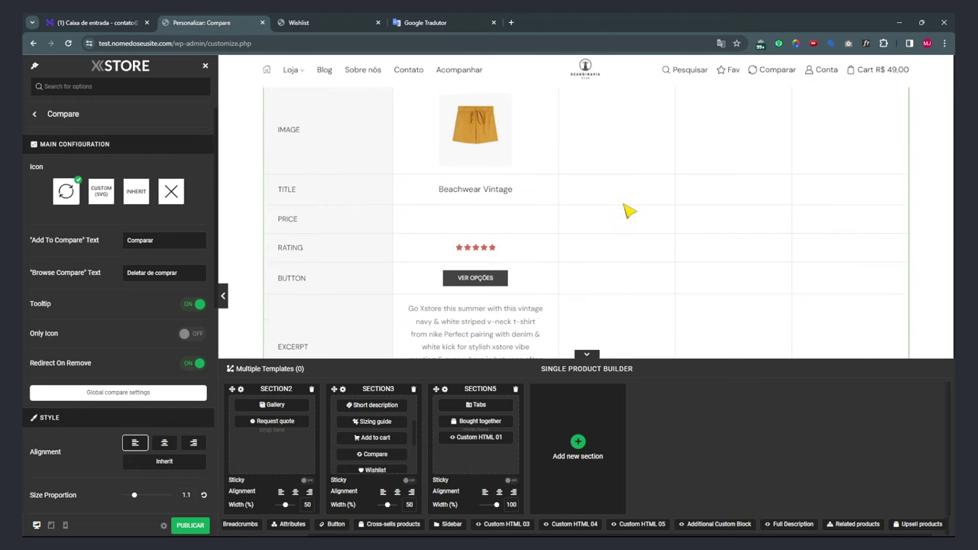
scroll(628, 212, "up", 2)
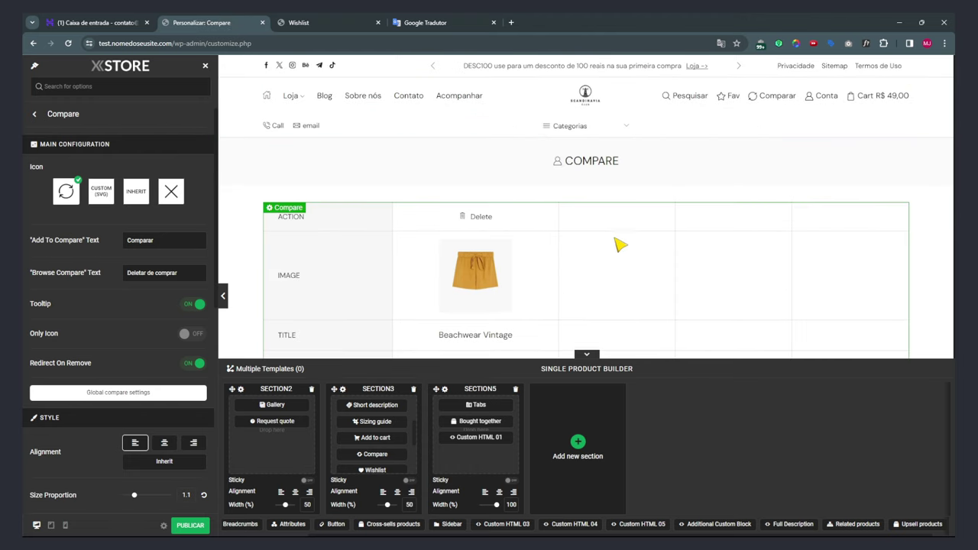
Add the pink Drawstring Shirt Dress to the compare list from the shop page.
left_click(306, 110)
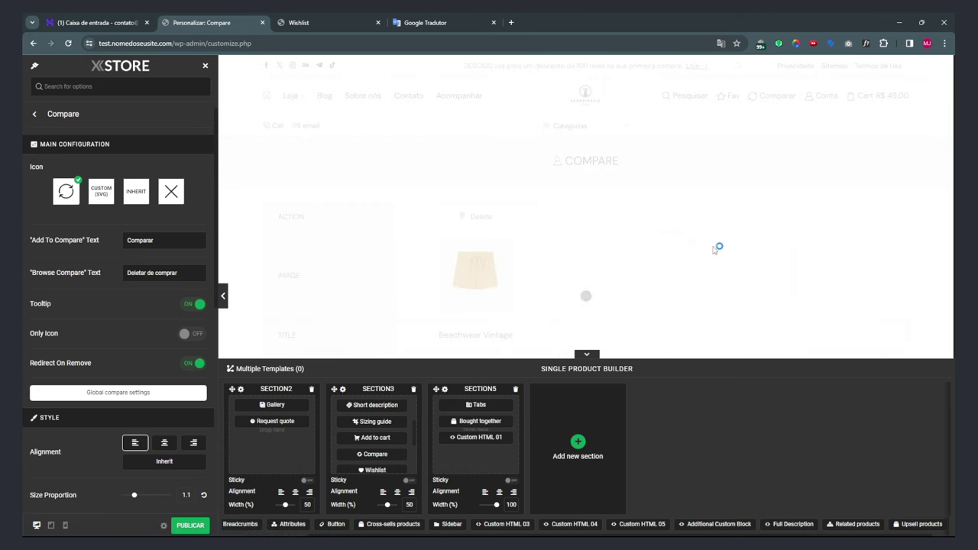
scroll(720, 252, "down", 10)
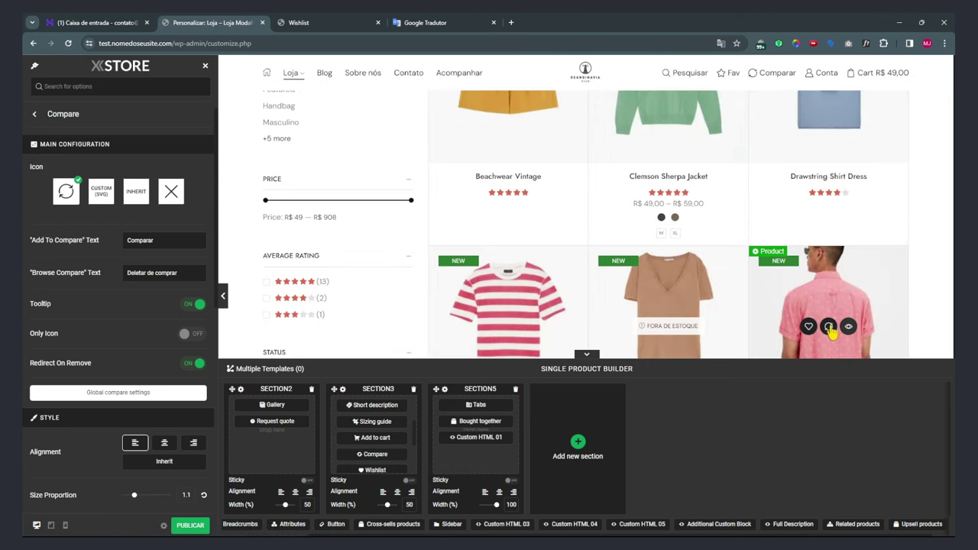
left_click(828, 326)
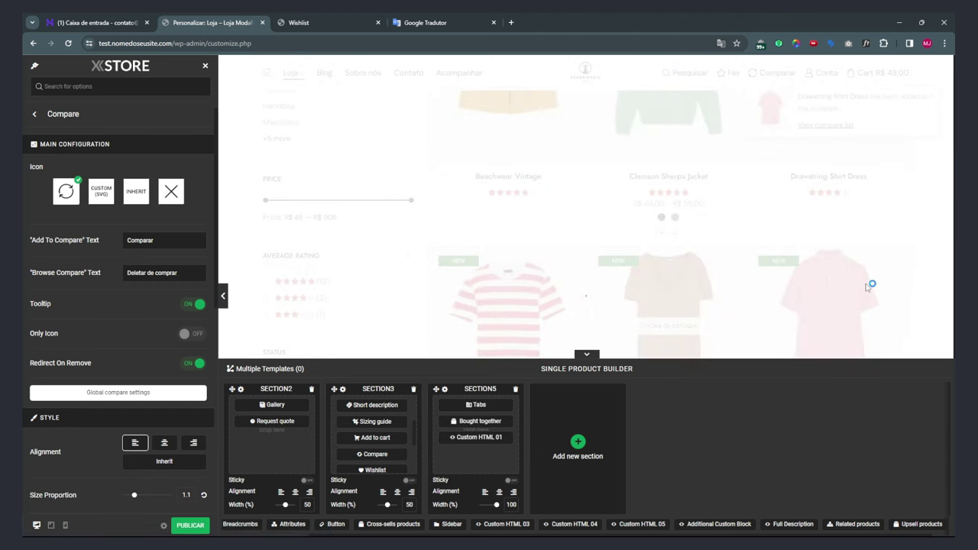
scroll(651, 184, "down", 10)
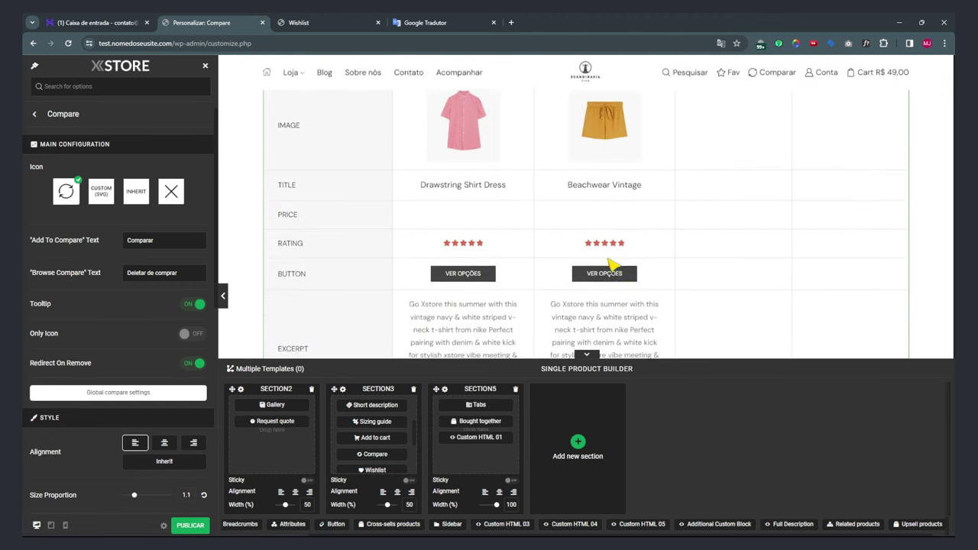
scroll(634, 240, "up", 2)
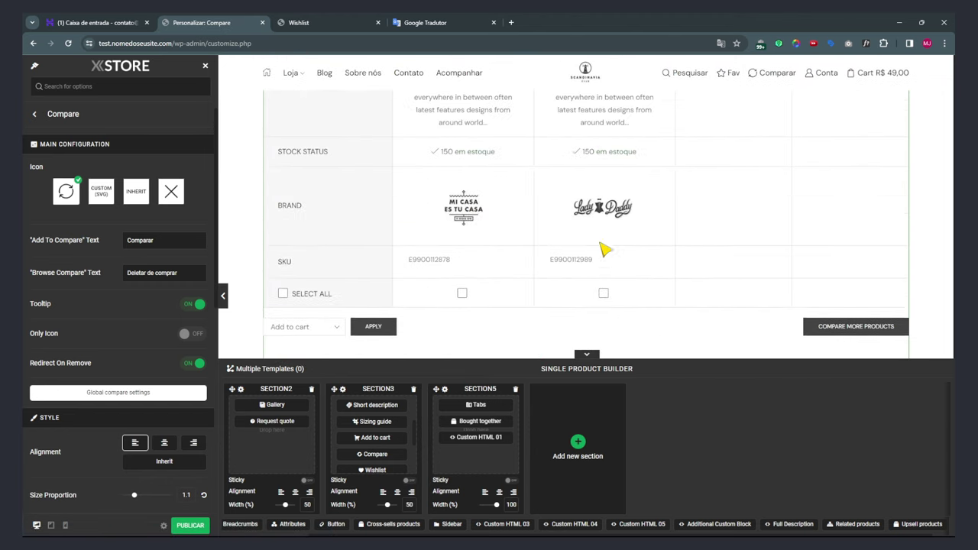
Tick the first product in the compare table and check the bulk-action choices without changing them.
left_click(462, 294)
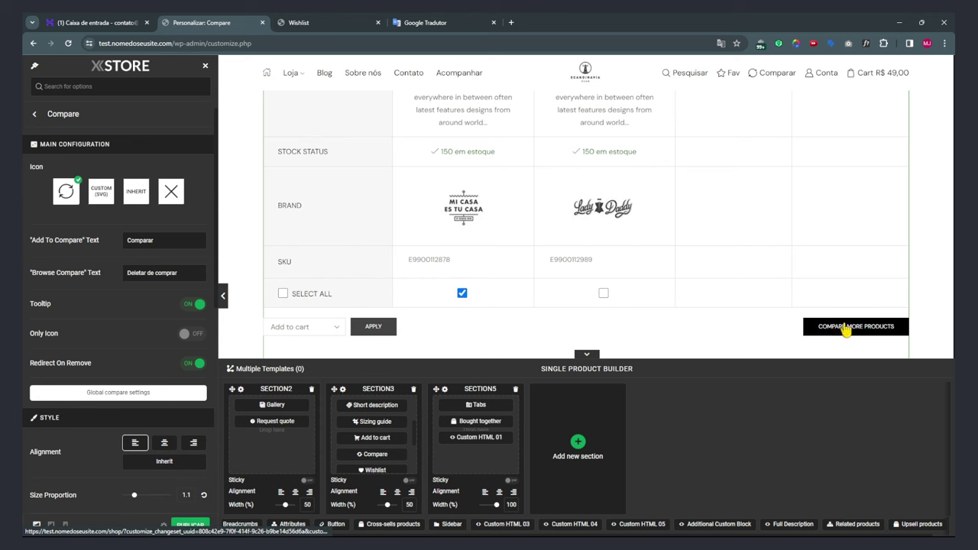
scroll(886, 325, "down", 2)
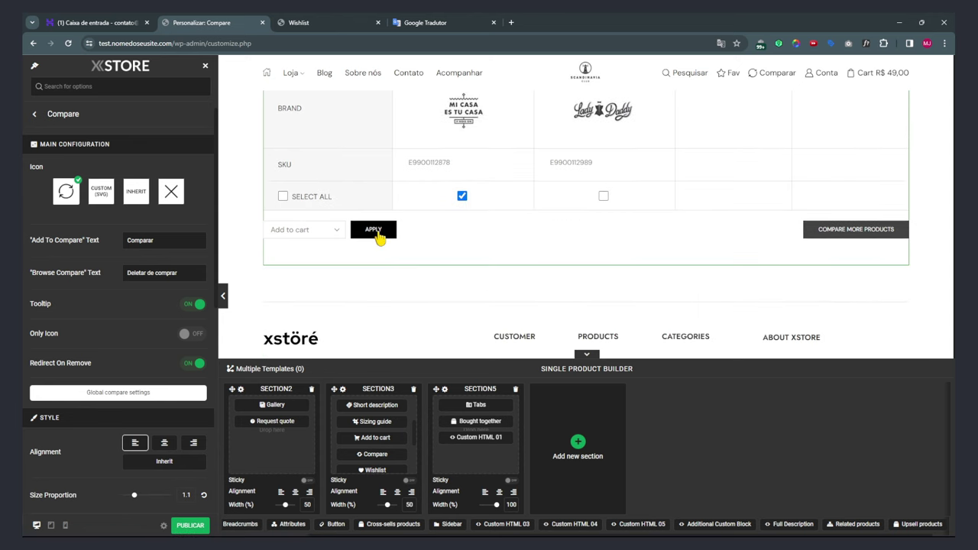
left_click(325, 231)
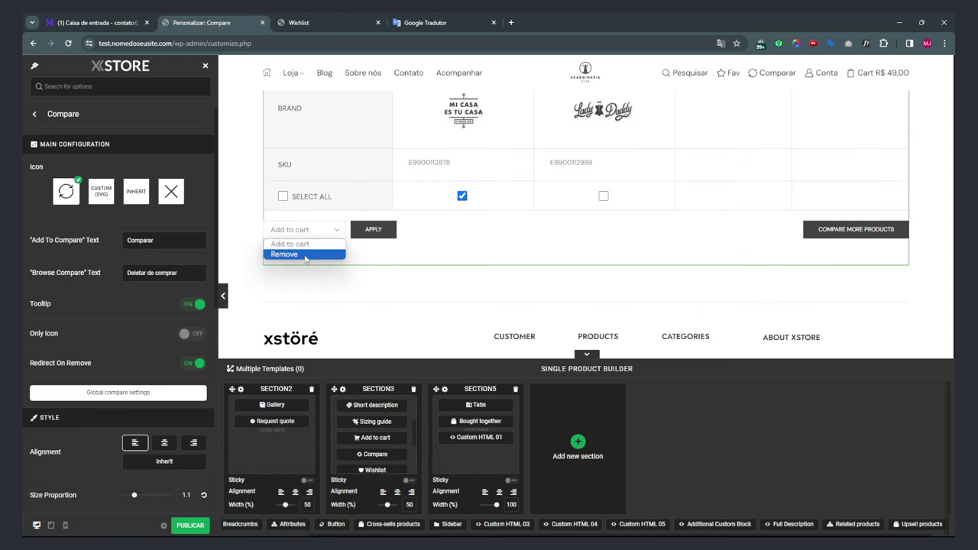
left_click(435, 256)
scroll(114, 327, "down", 2)
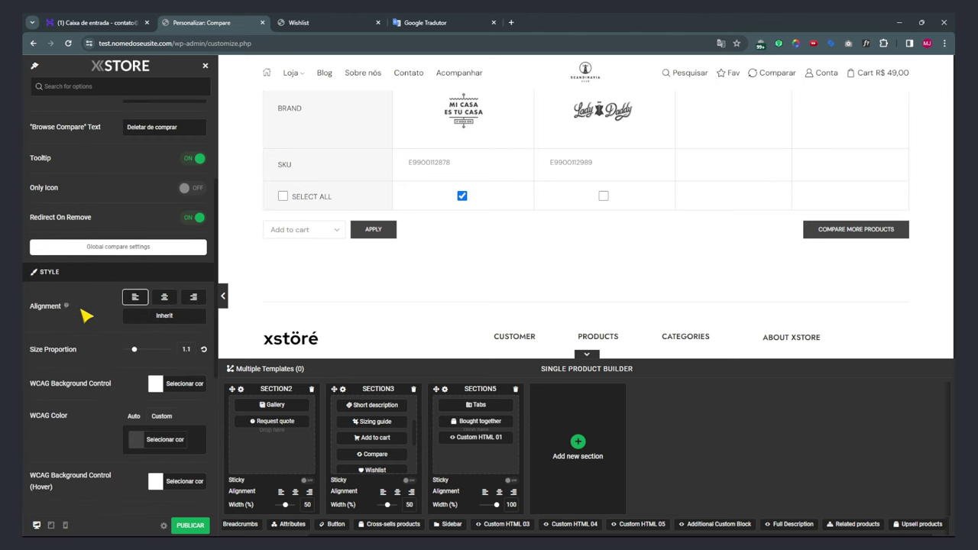
Open the global compare settings and select the whole Empty Compare Content message.
left_click(124, 249)
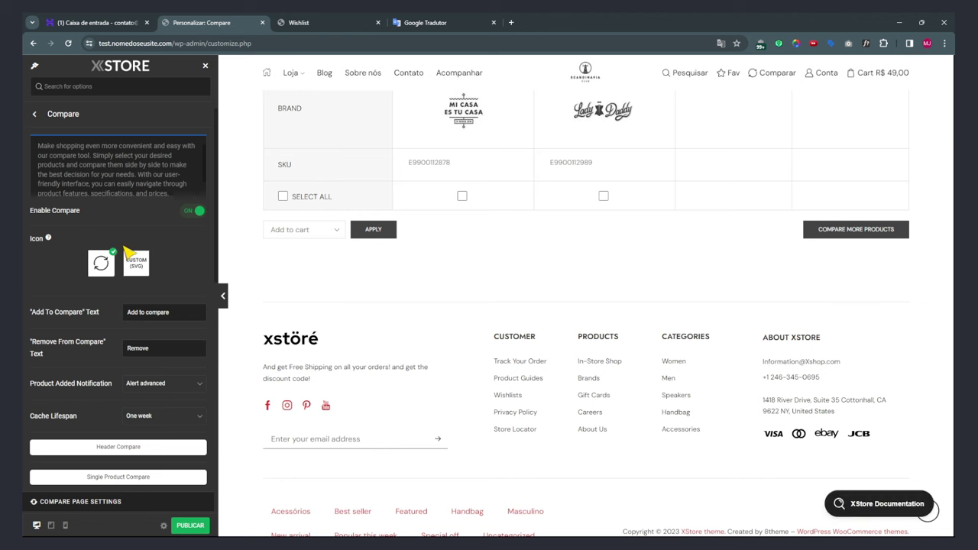
scroll(464, 249, "up", 10)
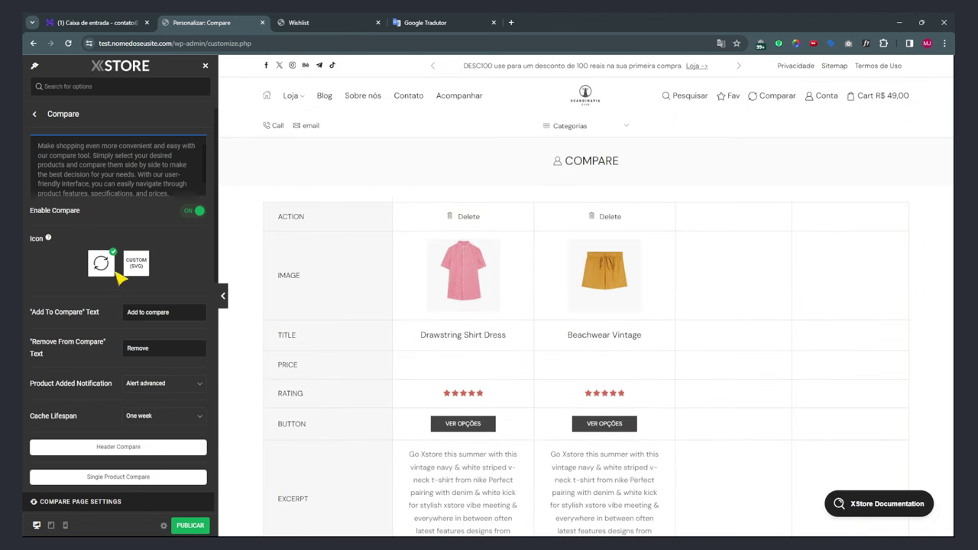
scroll(191, 281, "down", 3)
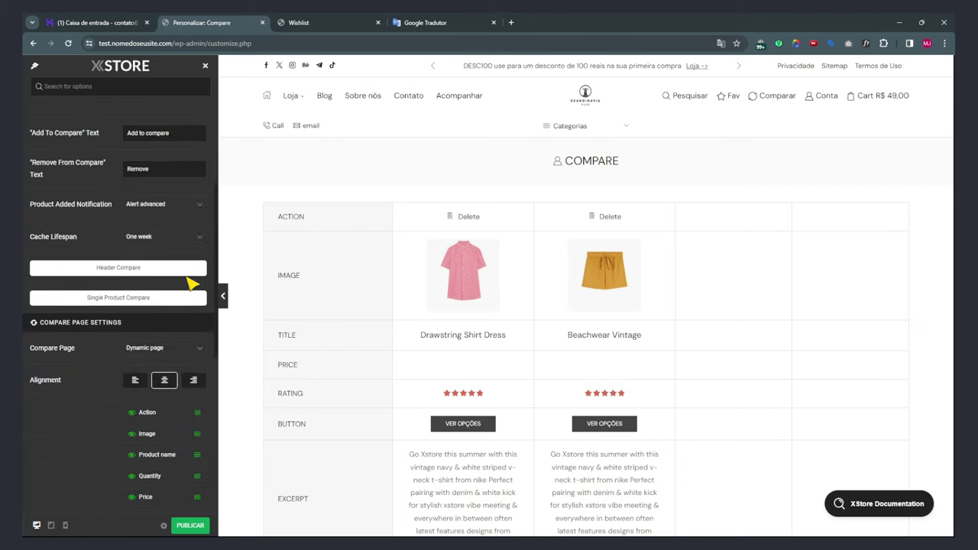
scroll(153, 246, "down", 1)
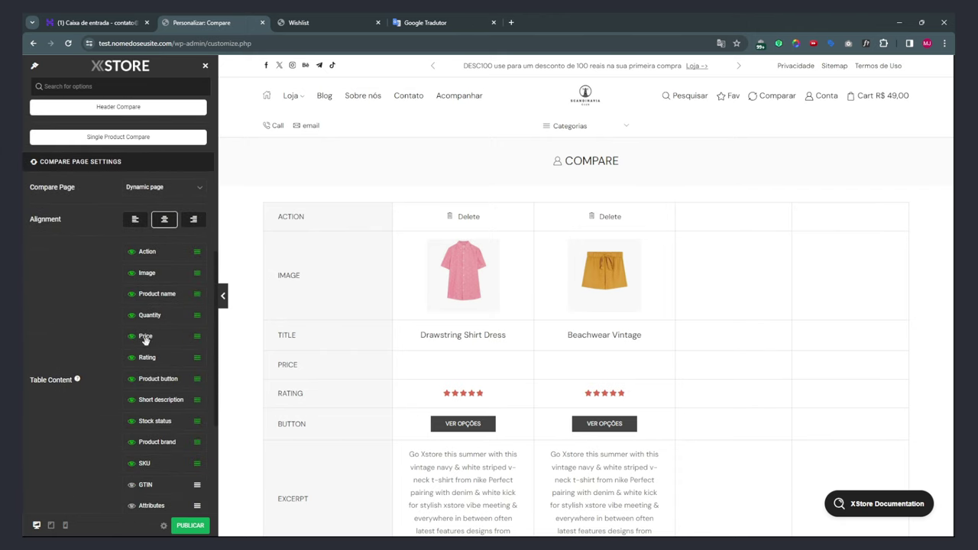
scroll(92, 386, "up", 4)
scroll(114, 343, "down", 6)
scroll(156, 256, "up", 1)
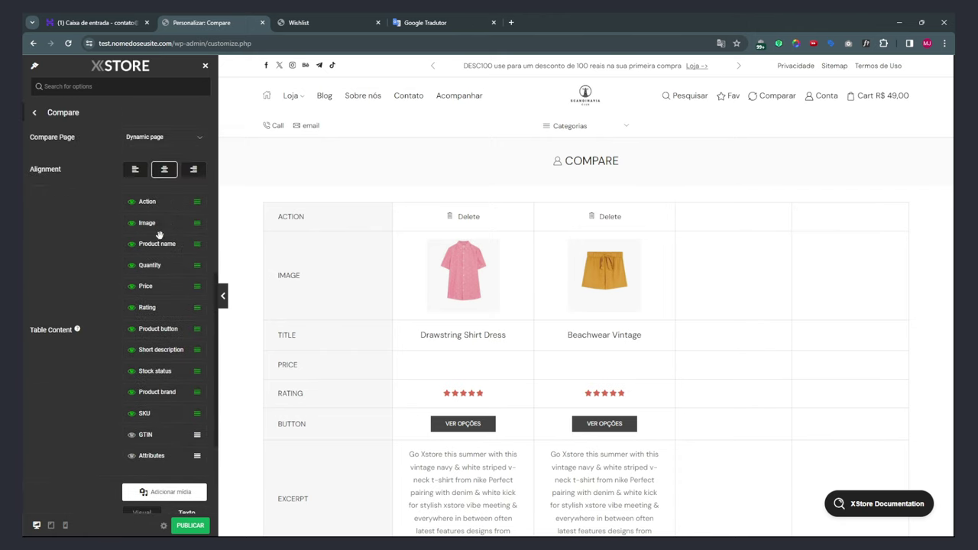
scroll(155, 323, "down", 2)
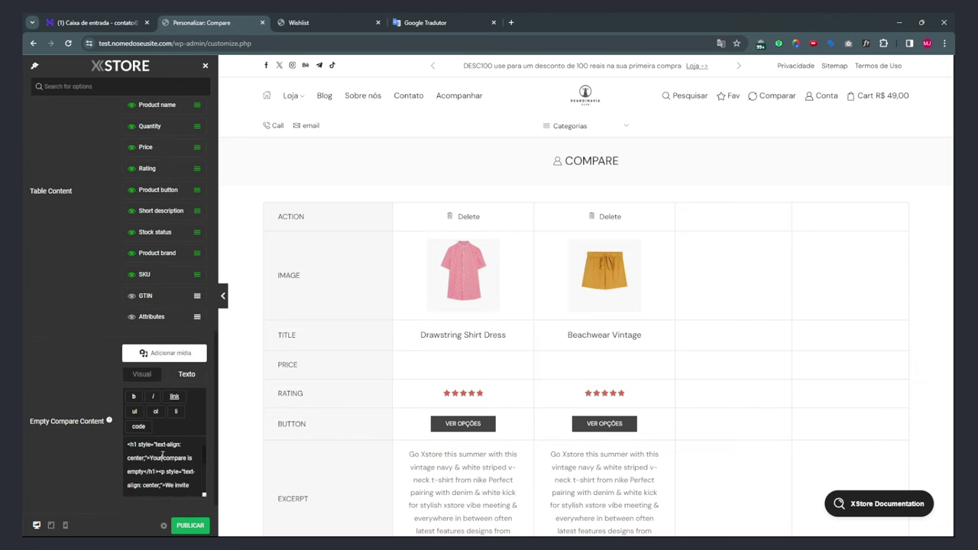
key("ctrl+a")
Translate the empty-compare message in Google Tradutor and copy the Portuguese version.
left_click(425, 22)
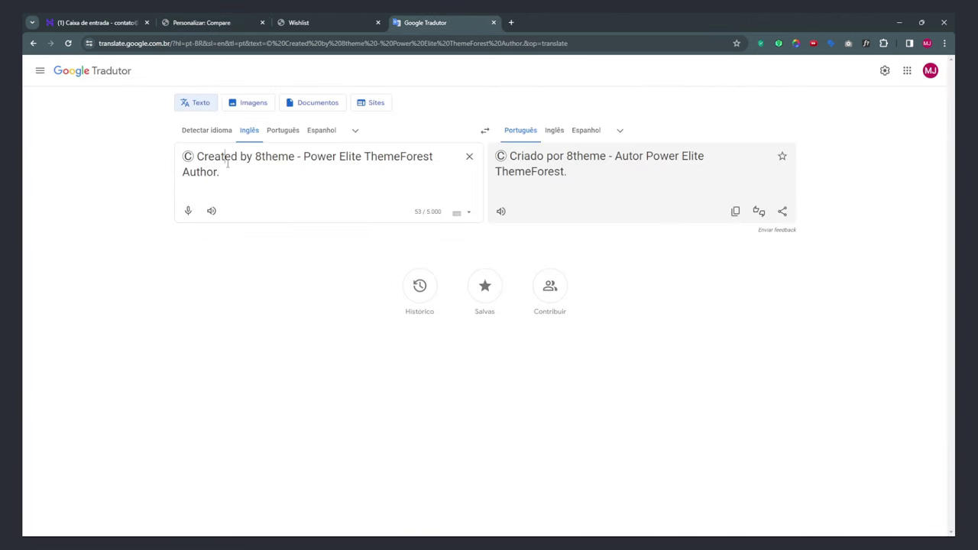
key("ctrl+a")
type("<h1 style=\"text-align: center;\">Your compare is empty</h1><p style=\"text-align: center;\">We invite you to get acquainted with an assortment of our shop. Surely you can find something for yourself! </p>")
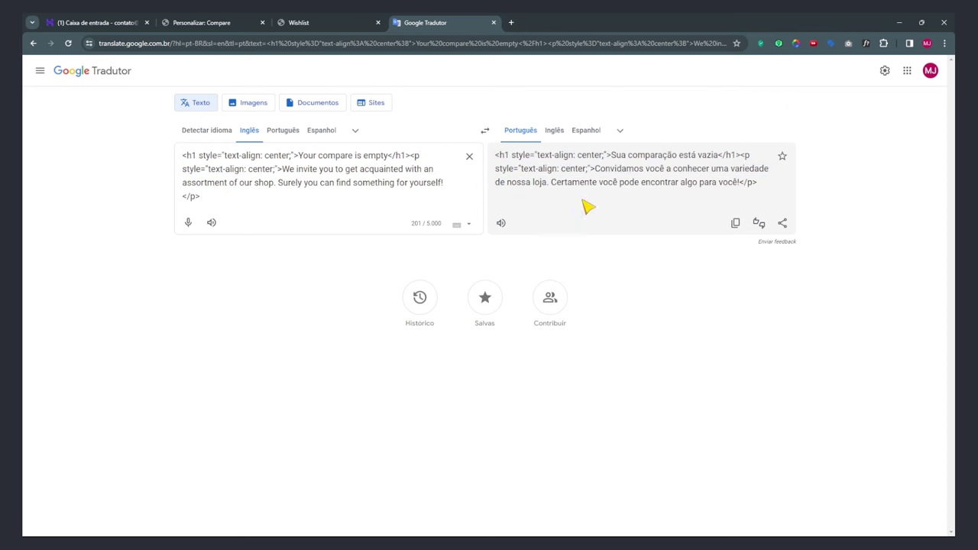
left_click(735, 222)
left_click(334, 23)
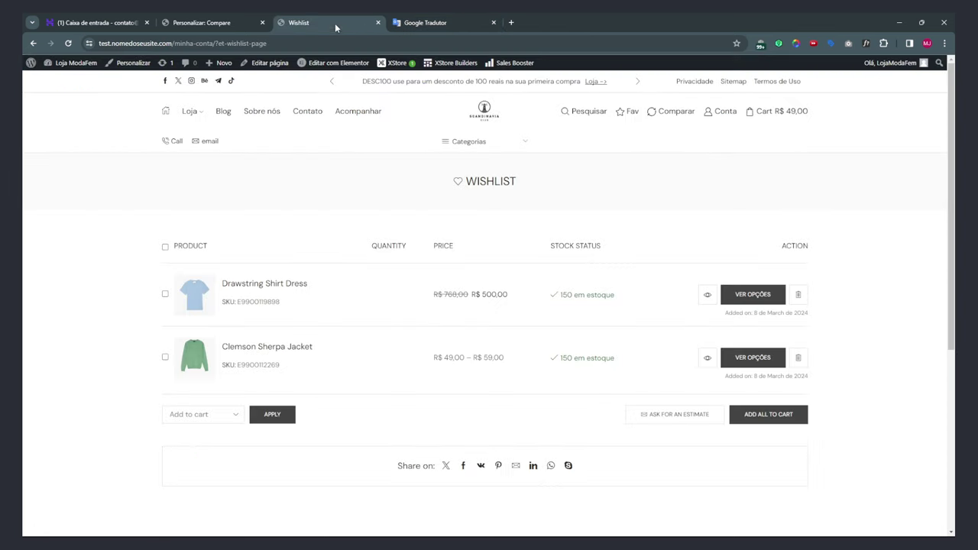
Change the remove-from-compare label to 'Remover' and the add-to-compare label to 'Comparar'.
left_click(221, 23)
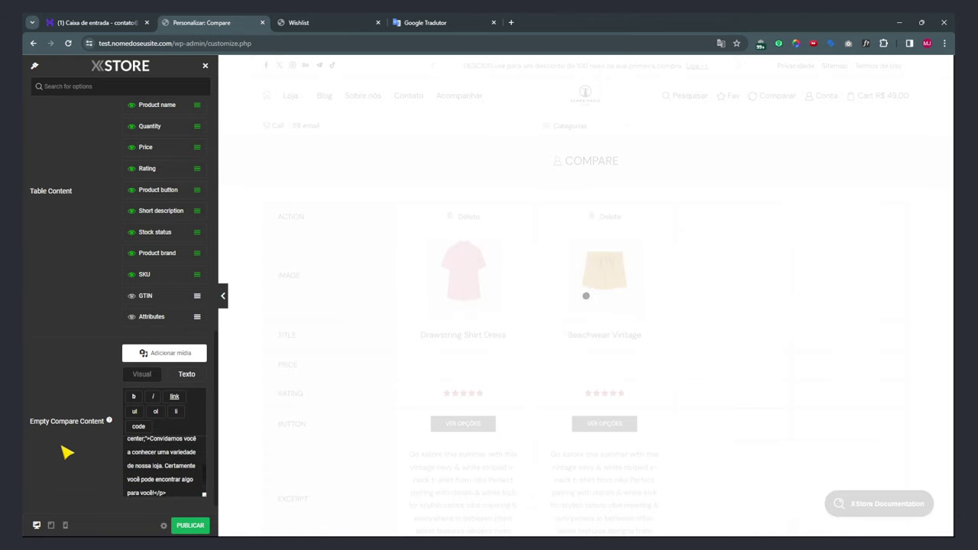
scroll(66, 445, "up", 10)
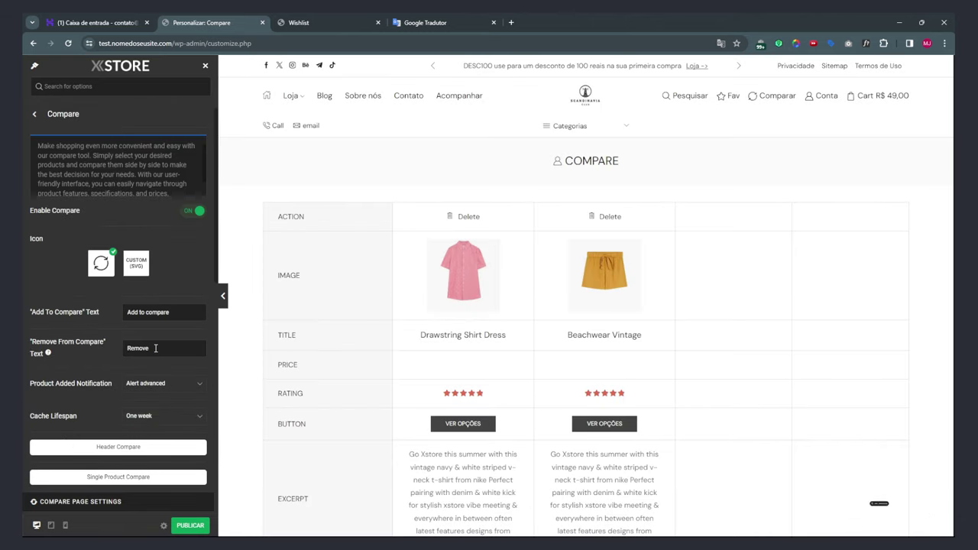
left_click(154, 349)
key("ctrl+a")
key("BackSpace")
type("Remover")
left_click(84, 324)
type("Comparar")
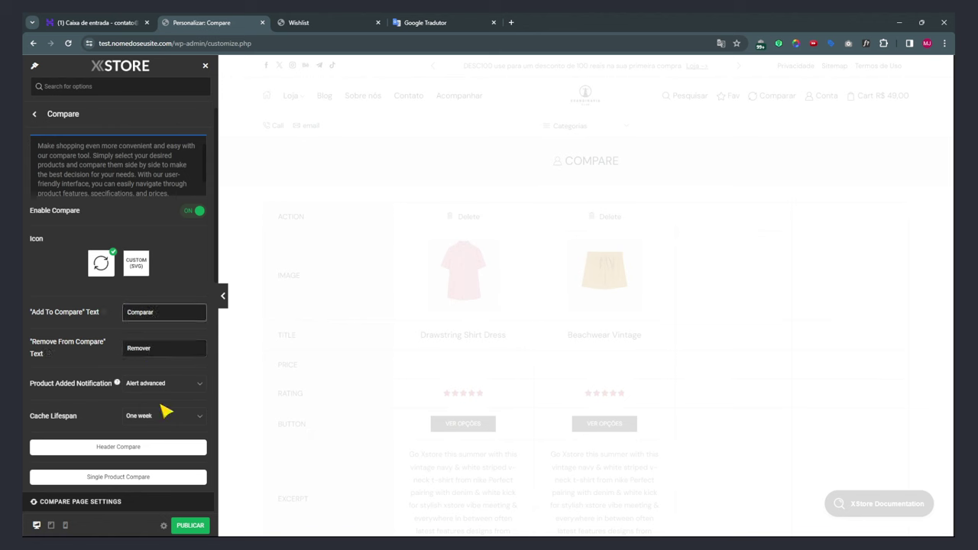
Publish the translated compare texts and return to the WooCommerce (Shop) options.
scroll(175, 443, "down", 1)
left_click(192, 526)
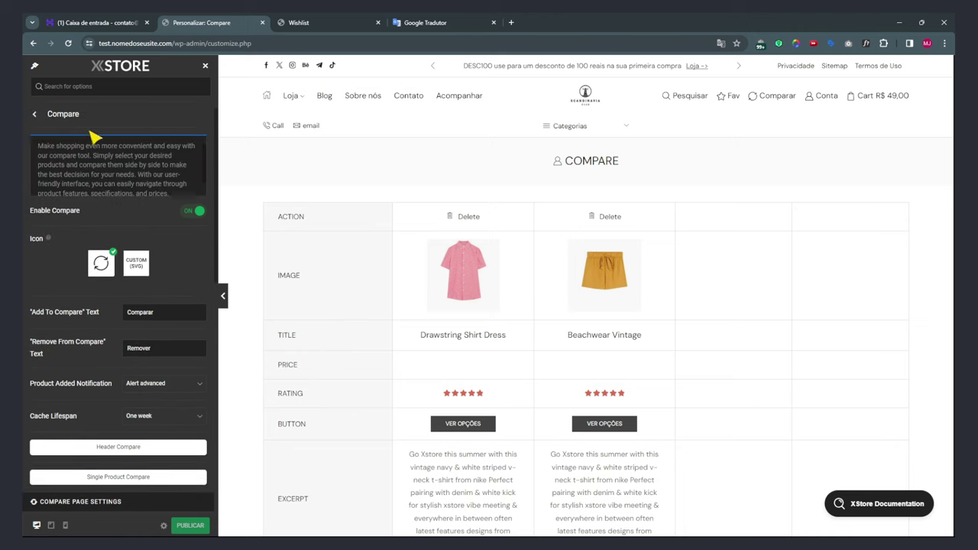
left_click(35, 119)
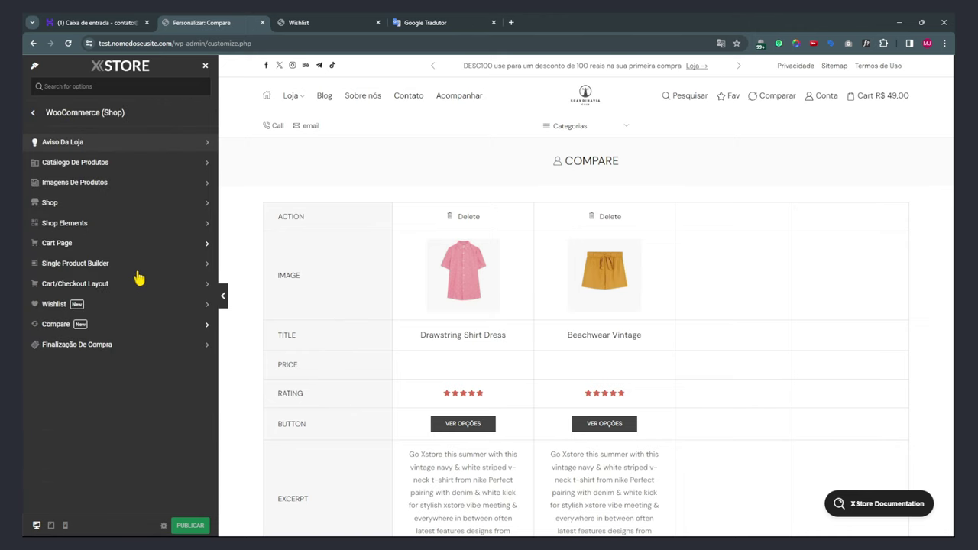
Set Políticas de Reembolso as the checkout privacy policy page.
key("Escape")
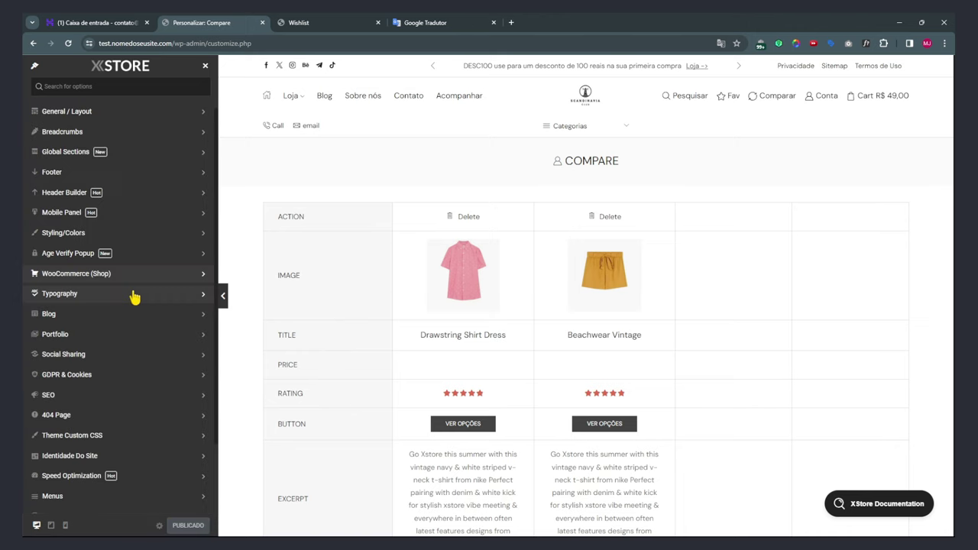
left_click(68, 276)
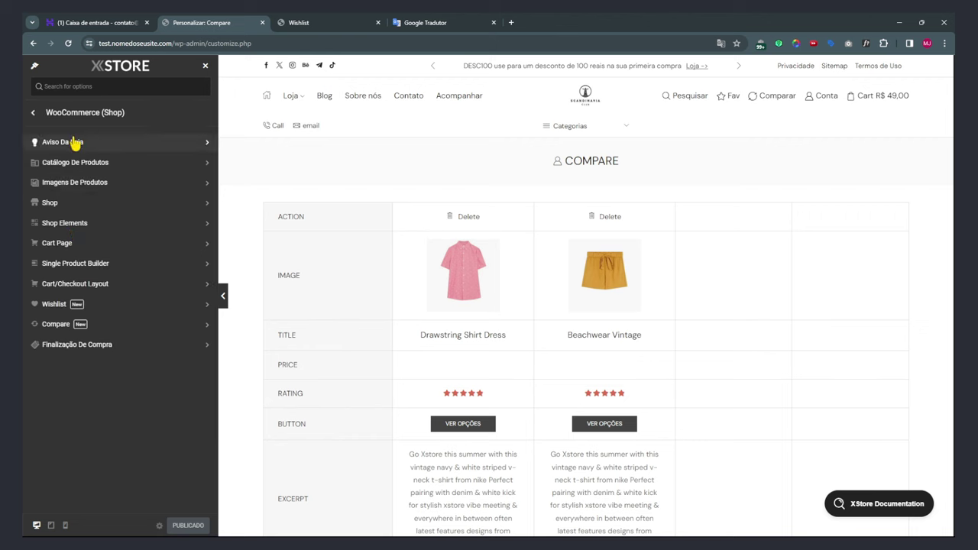
left_click(68, 348)
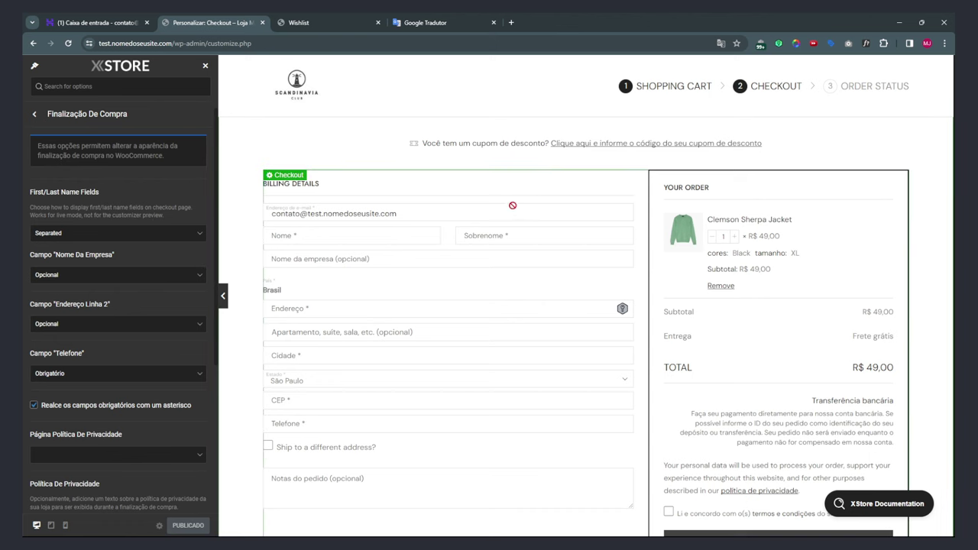
scroll(109, 355, "down", 2)
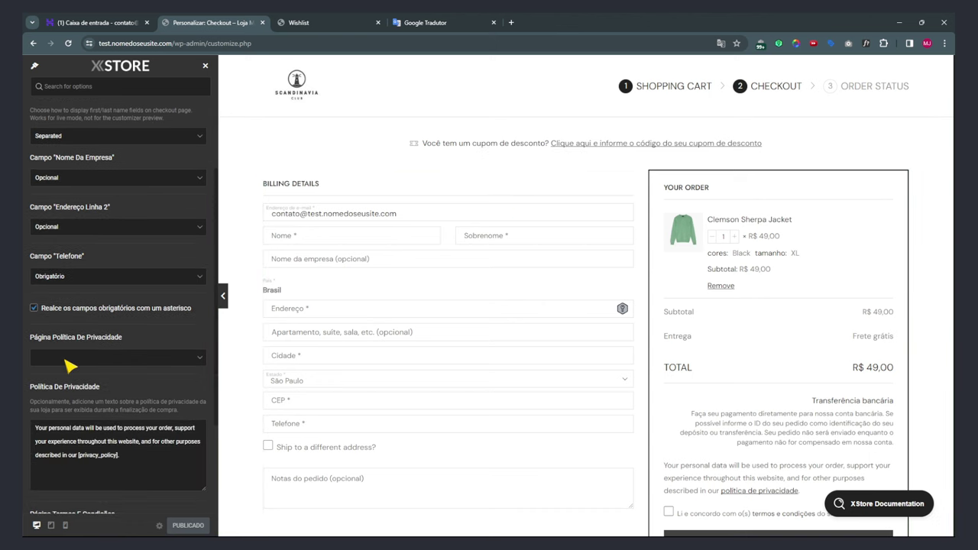
left_click(70, 360)
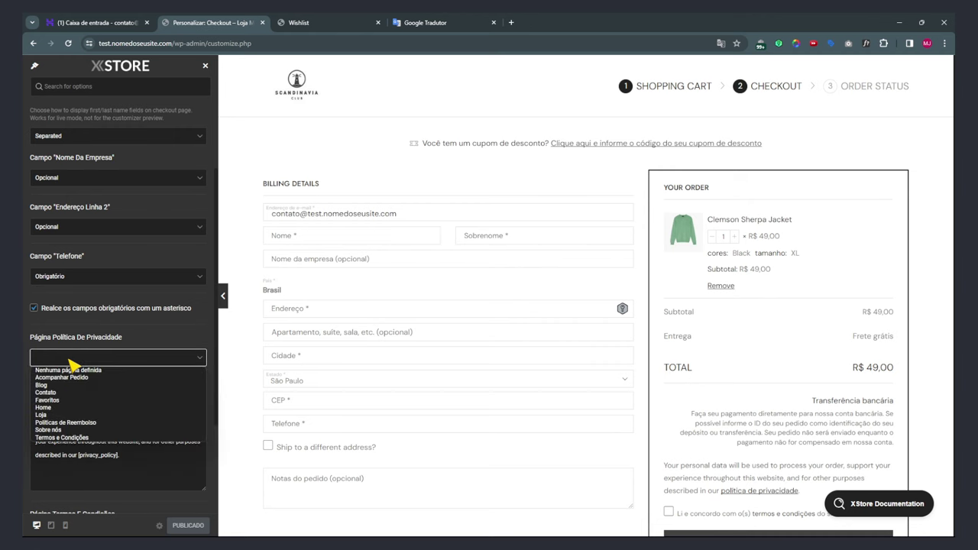
key("p")
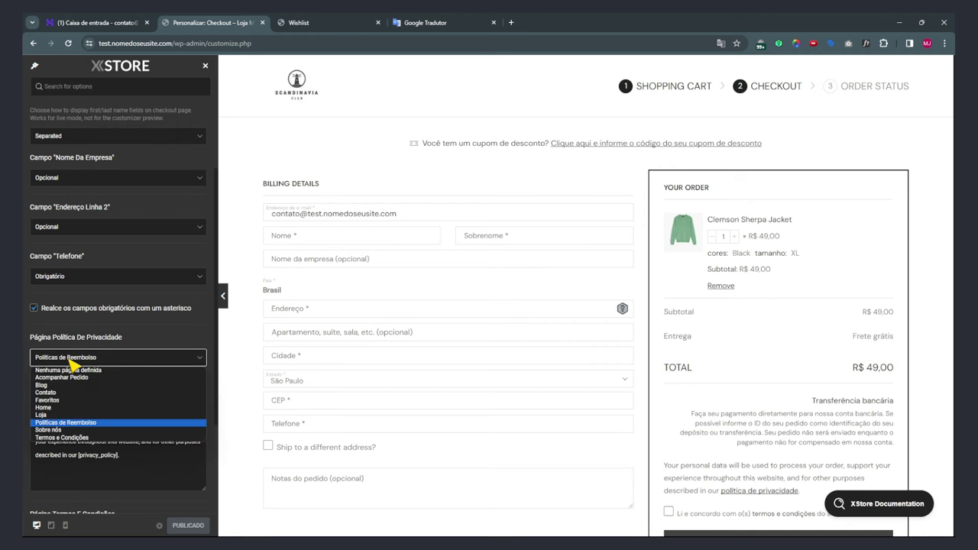
left_click(76, 424)
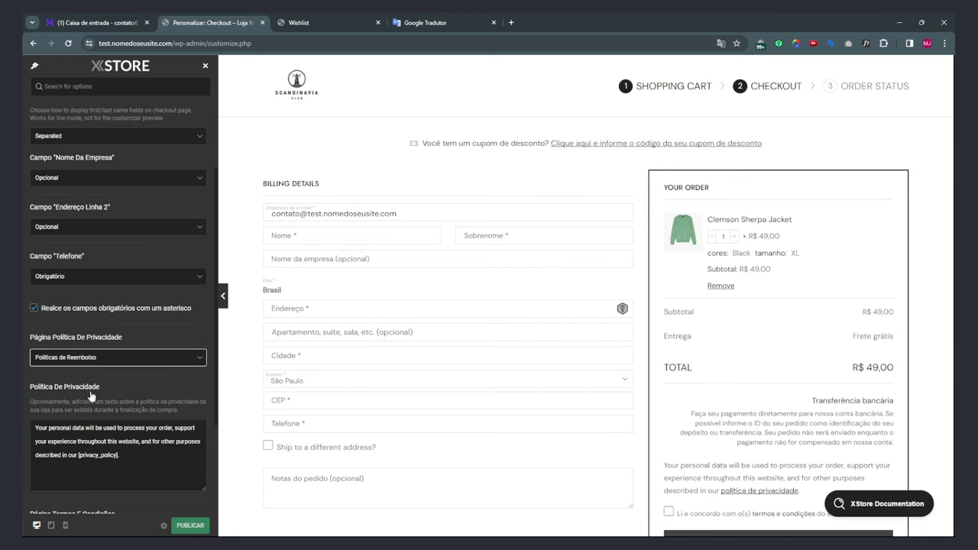
Copy the checkout privacy text into Google Tradutor and copy its Portuguese translation.
scroll(88, 390, "down", 1)
triple_click(97, 354)
key("ctrl+c")
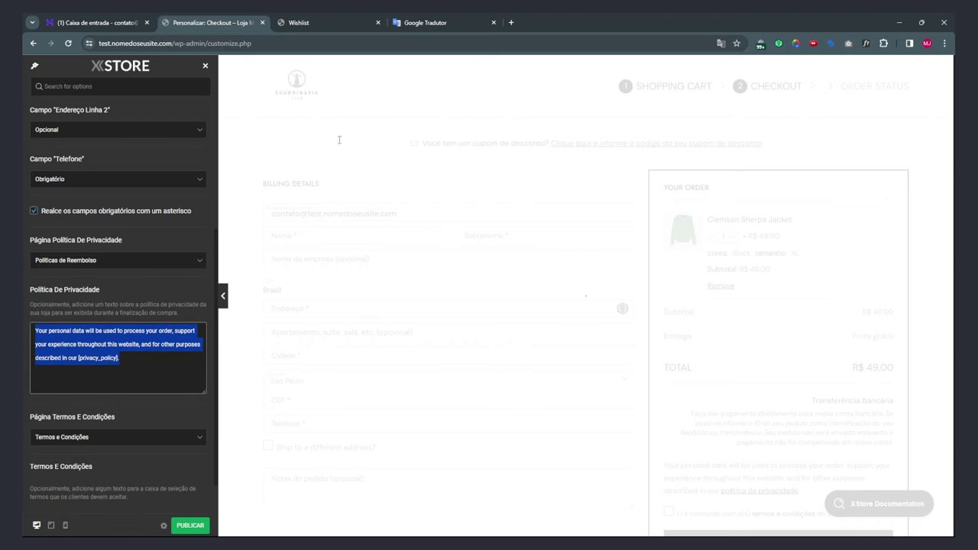
left_click(425, 22)
left_click(286, 169)
key("ctrl+a")
key("ctrl+v")
left_click(735, 211)
left_click(302, 23)
Replace the privacy text with the Portuguese translation and publish the checkout changes.
left_click(212, 23)
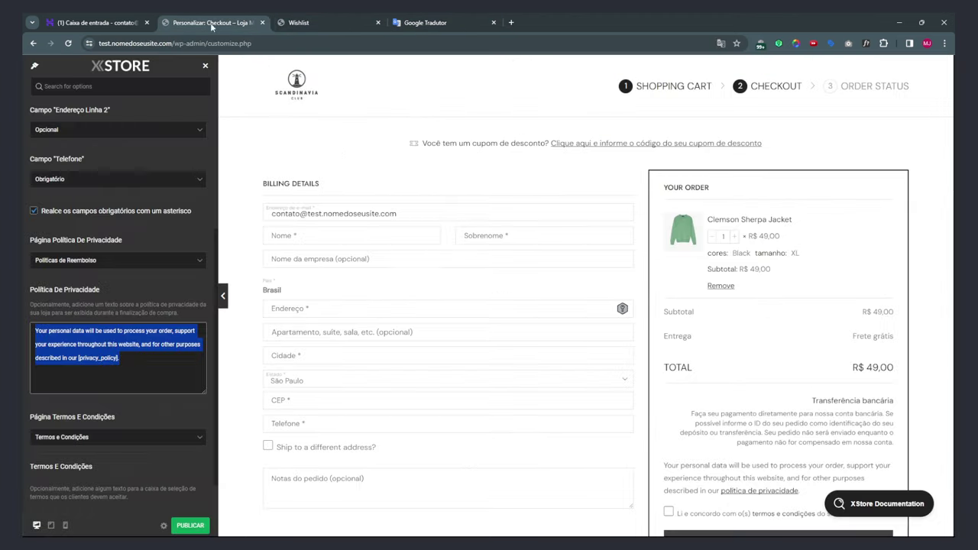
key("ctrl+v")
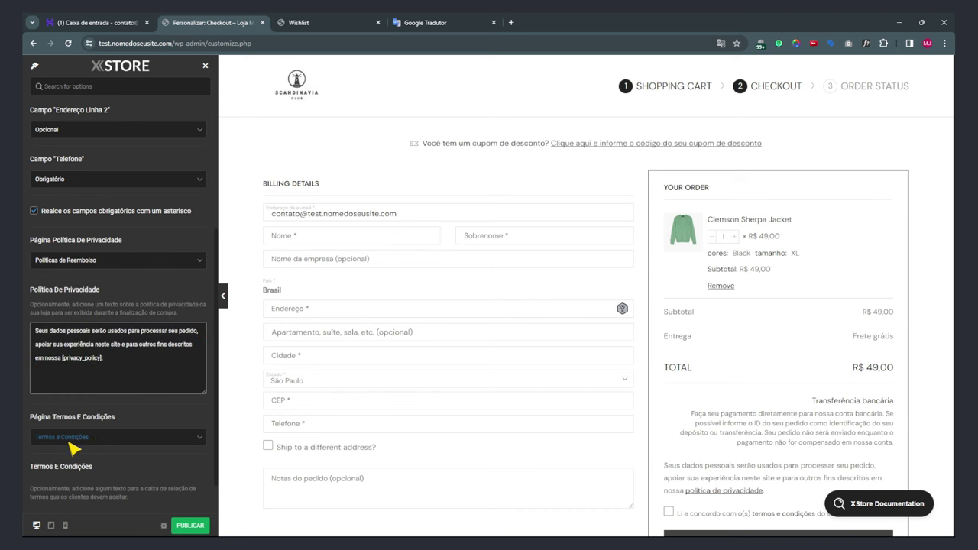
scroll(122, 401, "down", 1)
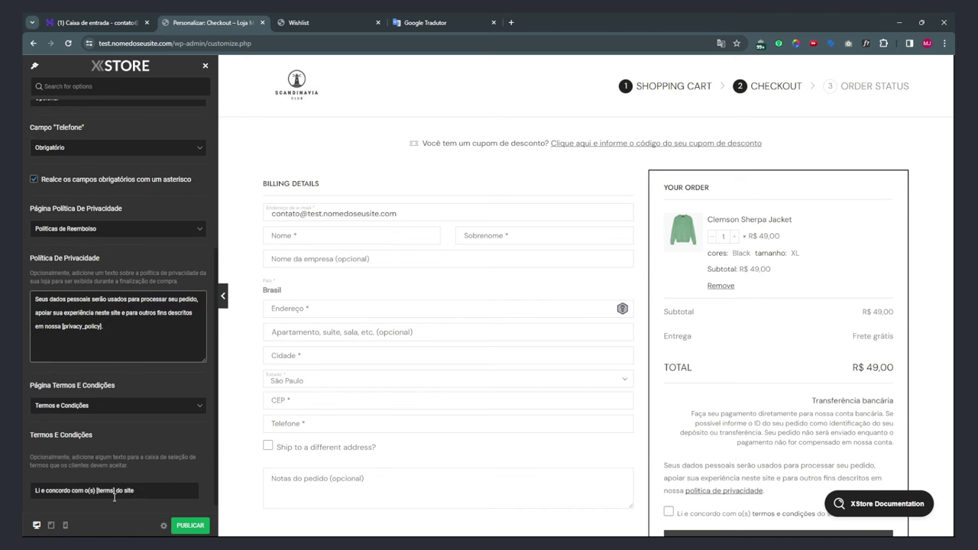
left_click(189, 527)
Keep the first and last name fields separate, then return to the WooCommerce (Shop) list.
scroll(749, 402, "down", 3)
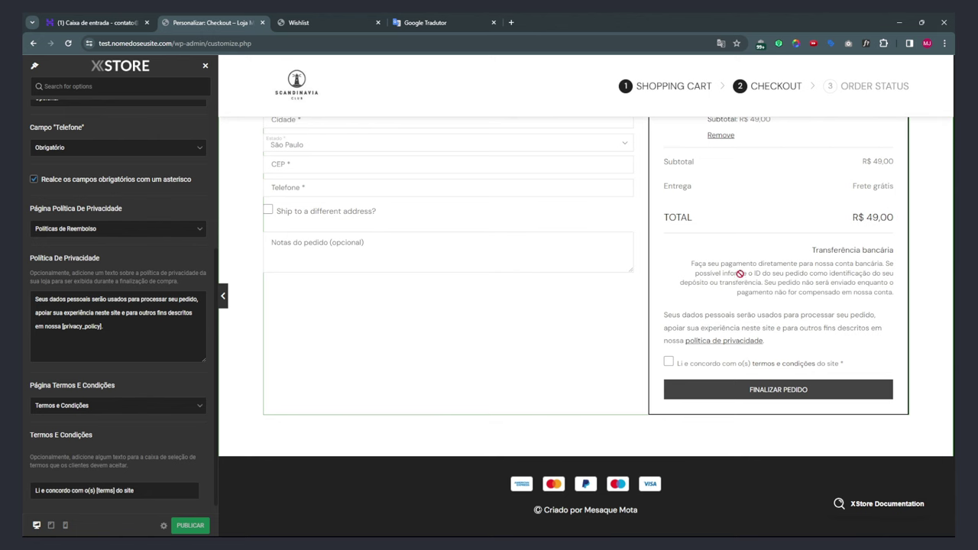
scroll(775, 265, "up", 3)
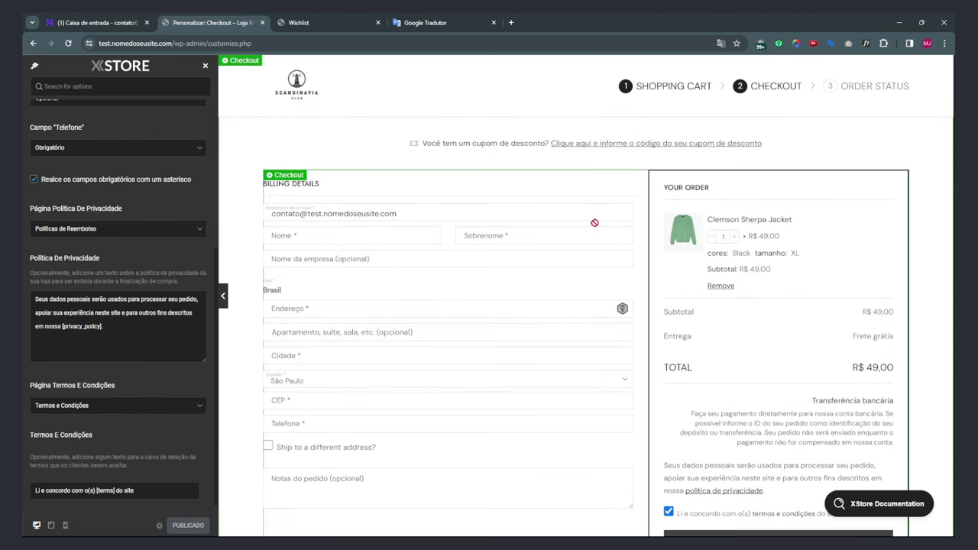
scroll(114, 253, "up", 3)
left_click(83, 234)
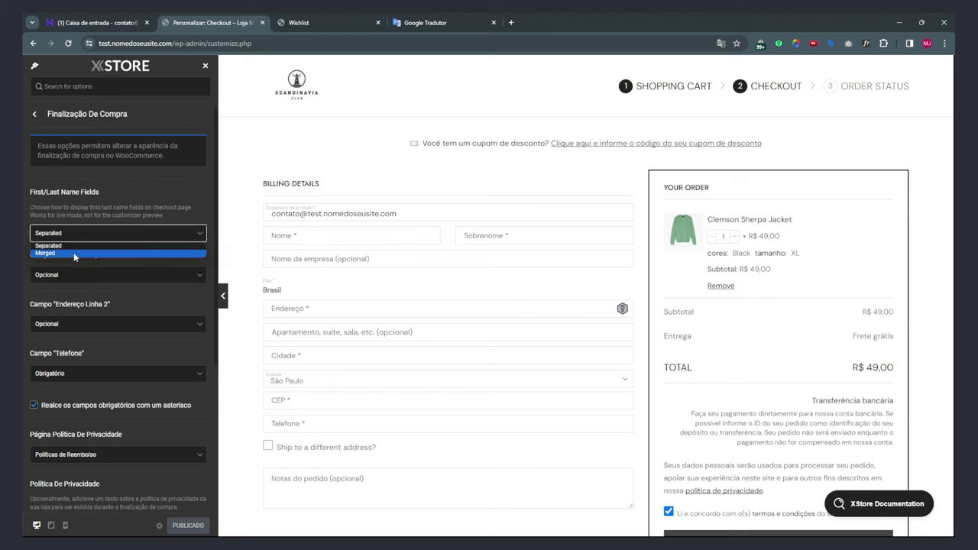
left_click(107, 210)
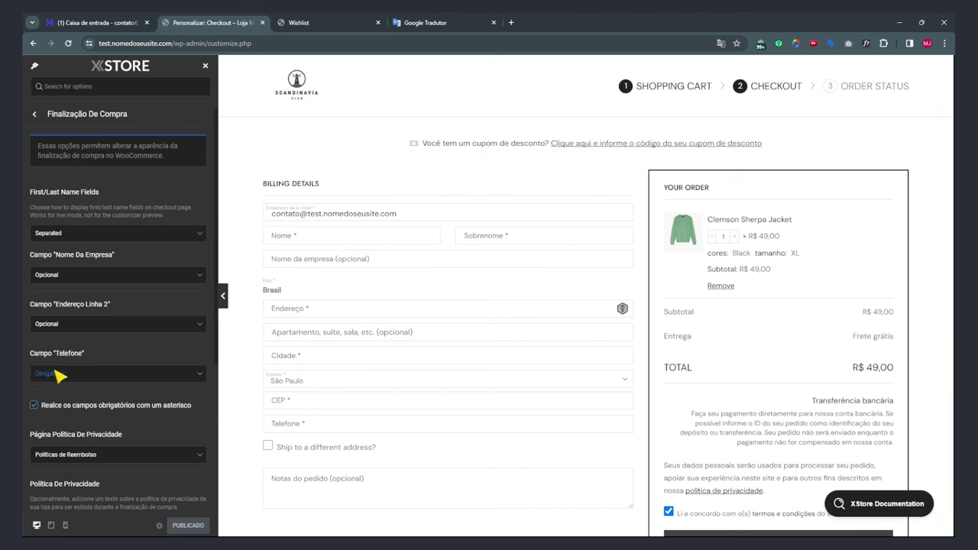
scroll(307, 315, "down", 3)
scroll(308, 314, "up", 3)
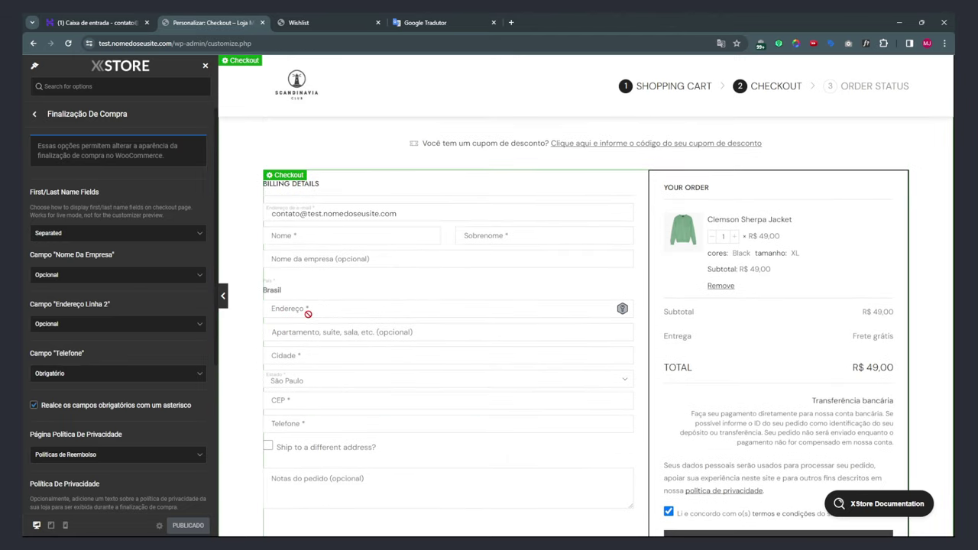
left_click(33, 117)
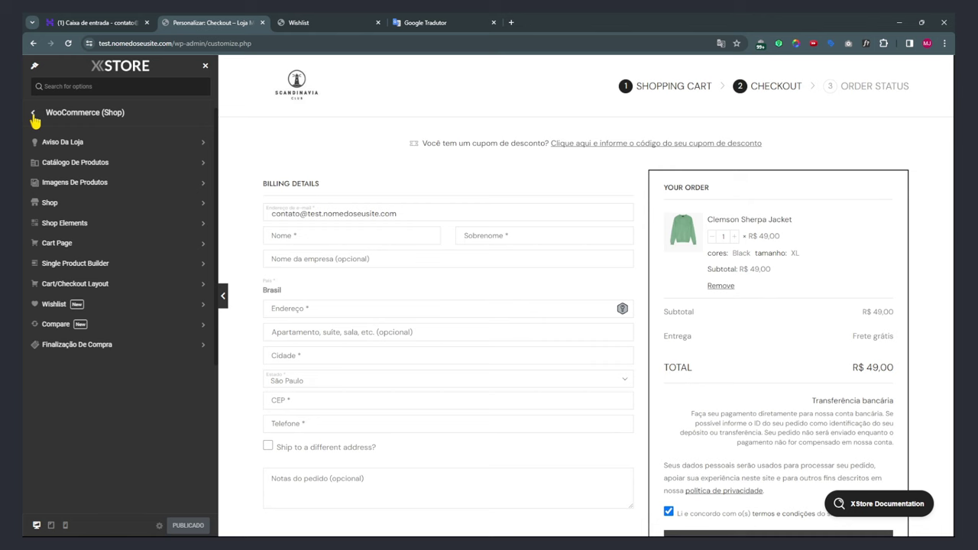
Look over the Cart/Checkout Layout and Cart Page settings, then return to the main options list.
left_click(56, 287)
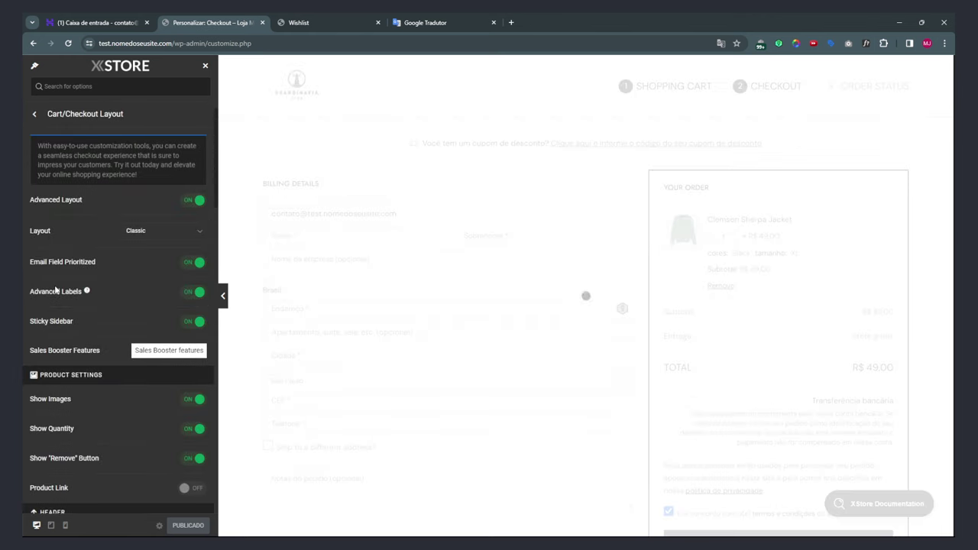
left_click(39, 118)
left_click(76, 253)
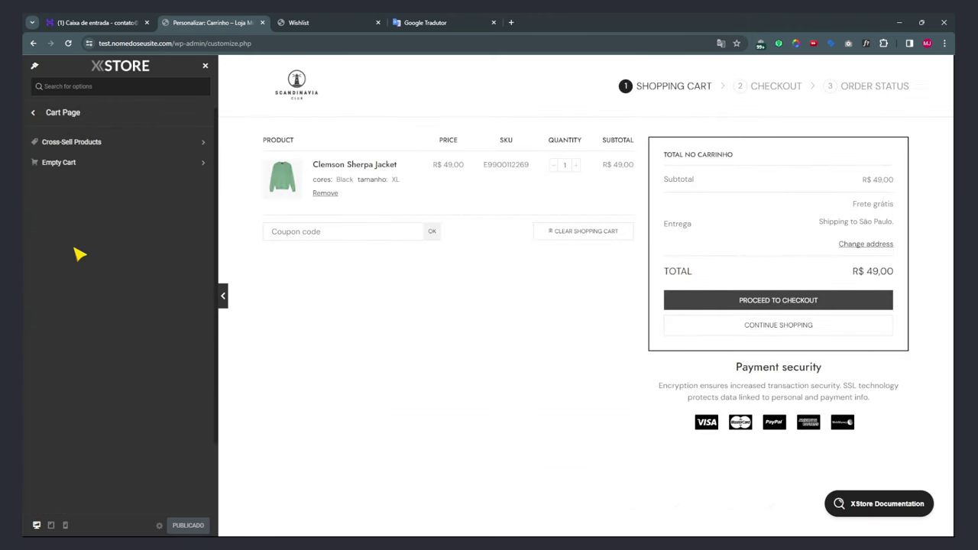
left_click(33, 113)
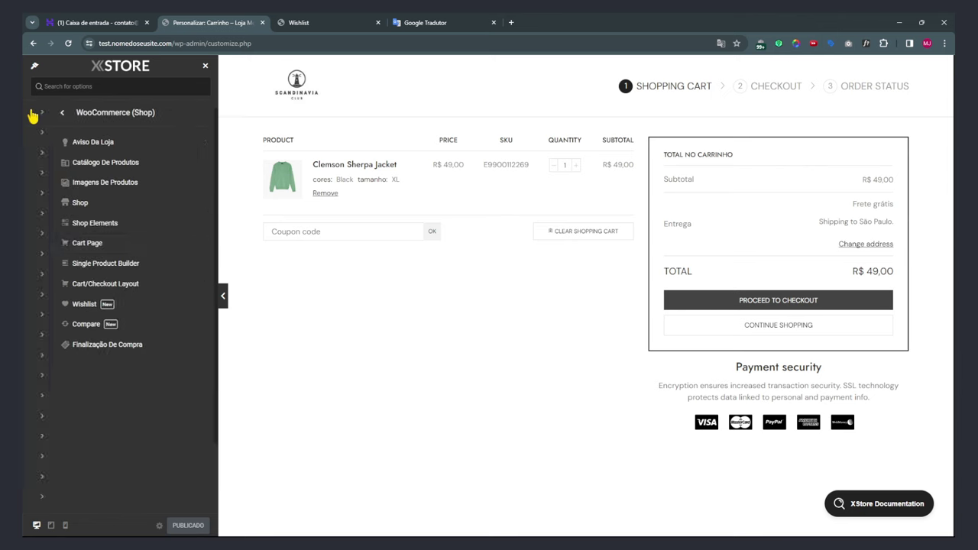
left_click(33, 114)
scroll(70, 229, "down", 1)
scroll(74, 238, "down", 1)
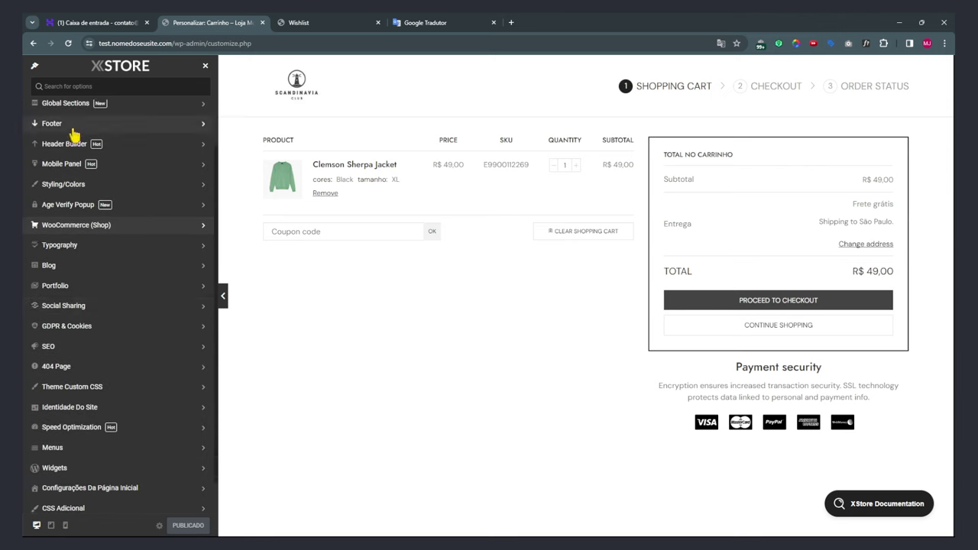
Review the Typography settings, then move on to the Blog options.
left_click(60, 226)
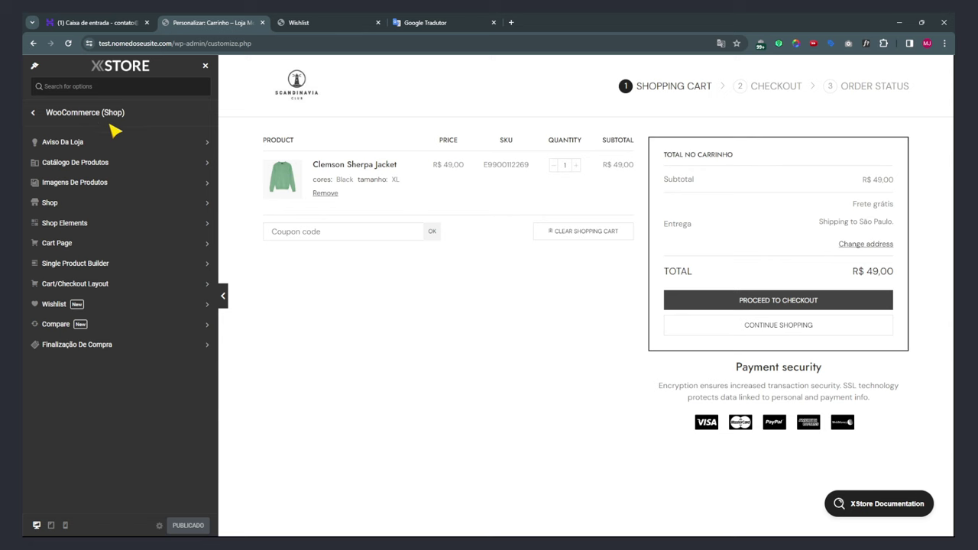
left_click(34, 115)
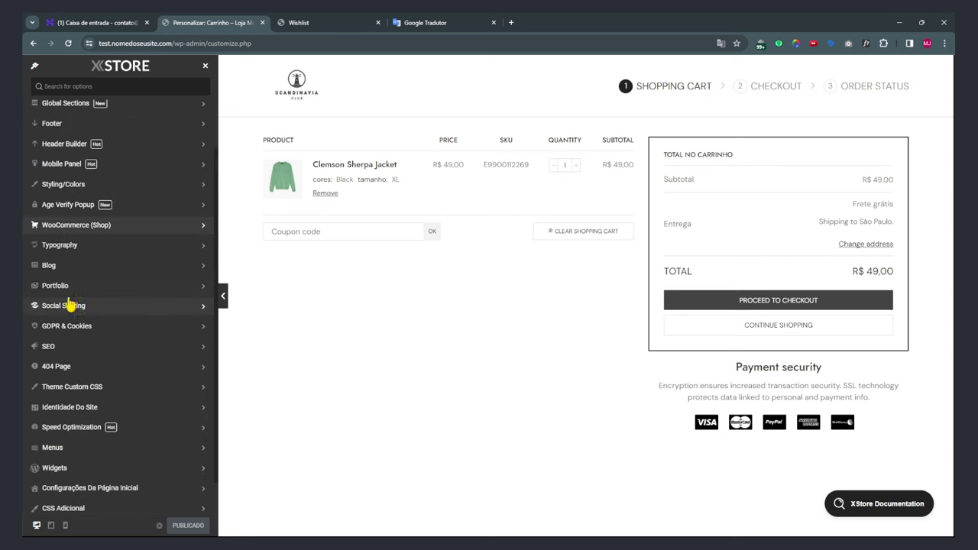
left_click(68, 248)
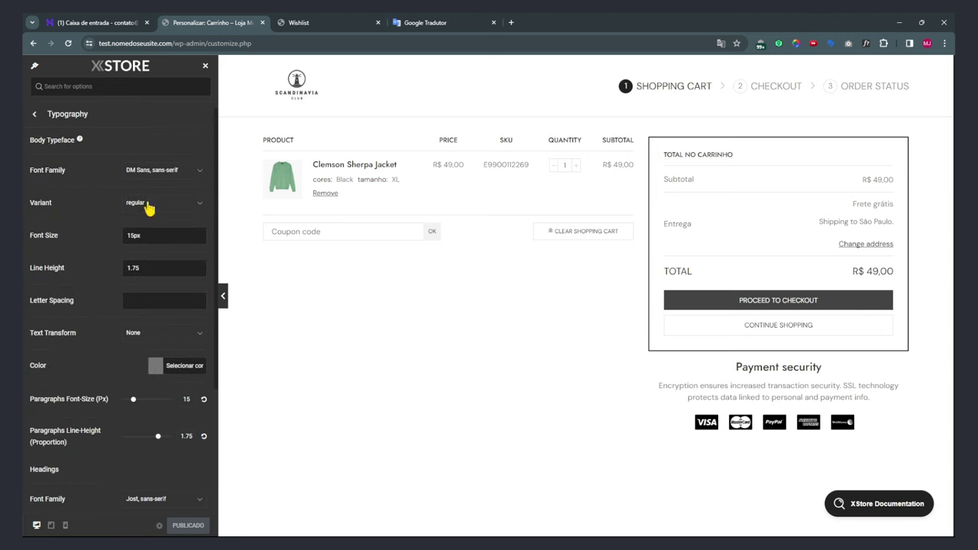
scroll(122, 256, "down", 2)
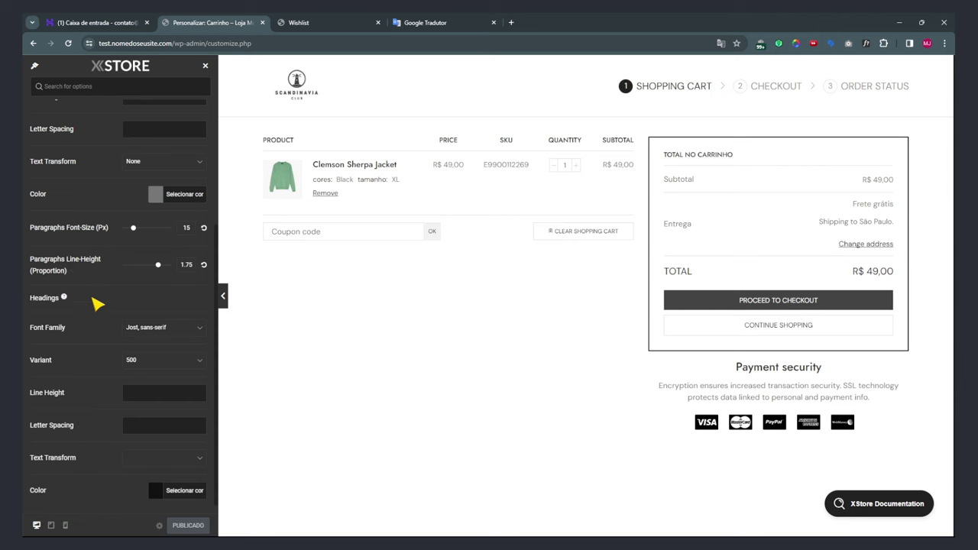
scroll(84, 199, "up", 2)
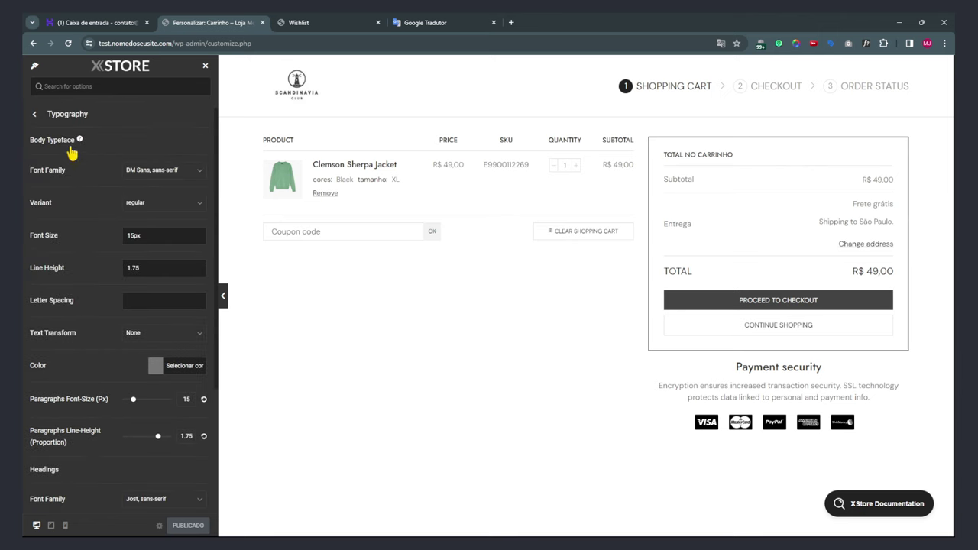
left_click(35, 117)
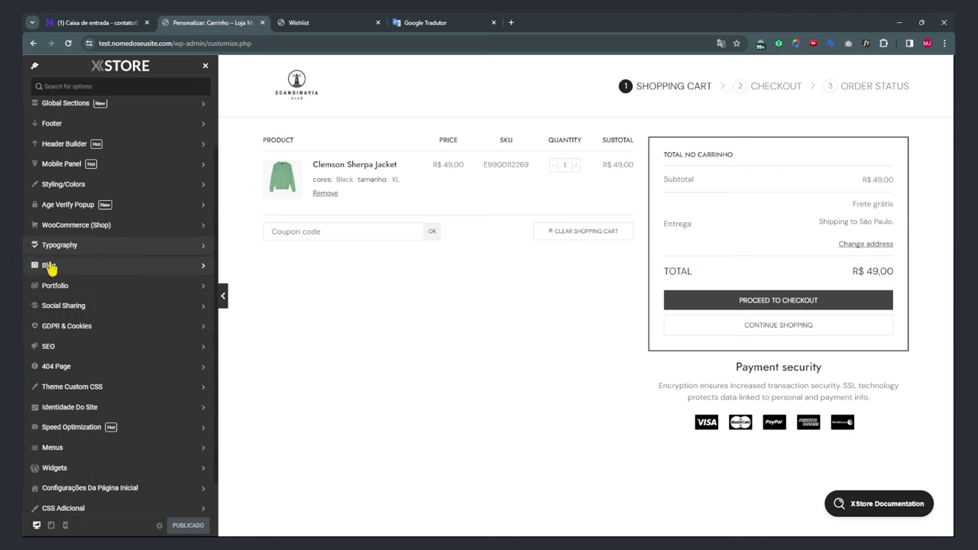
left_click(50, 267)
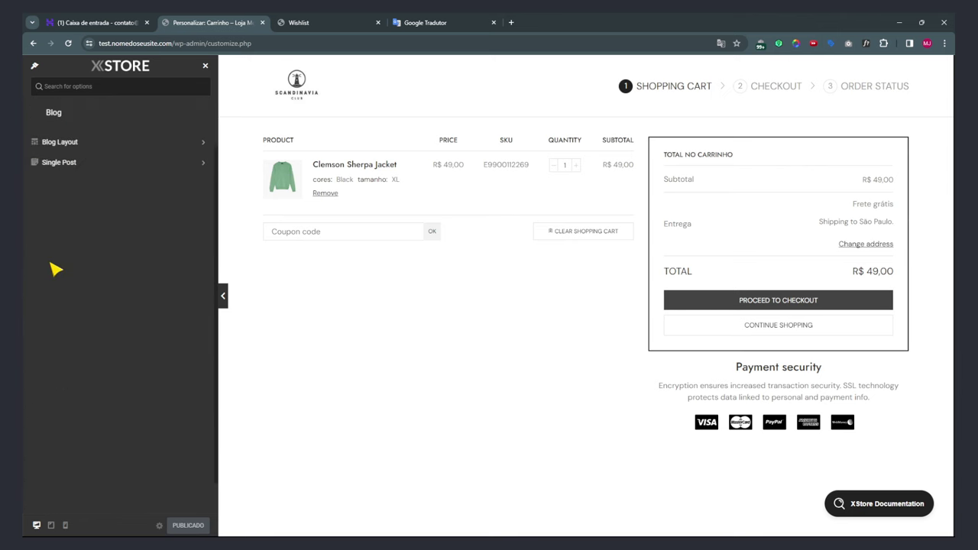
Switch the Blog Layout to the dated timeline style.
left_click(60, 142)
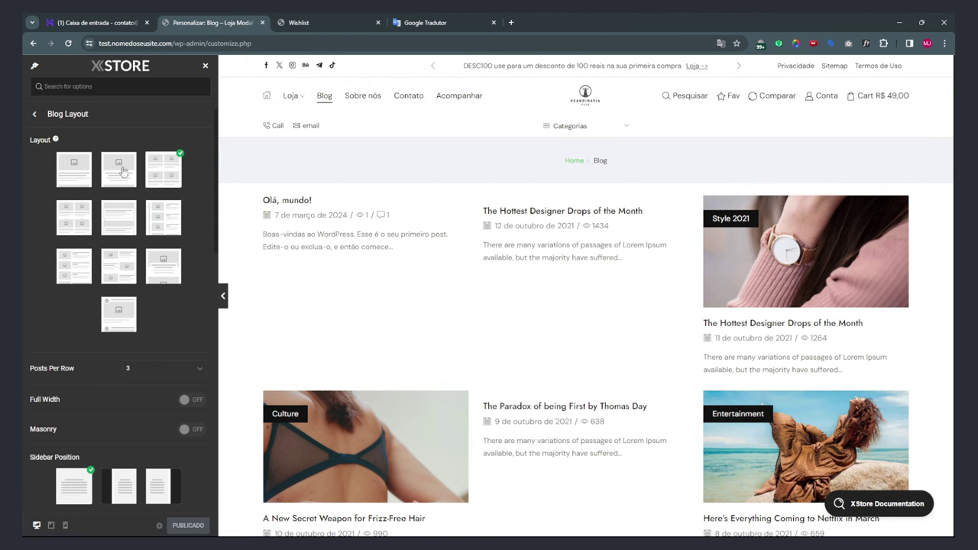
left_click(165, 221)
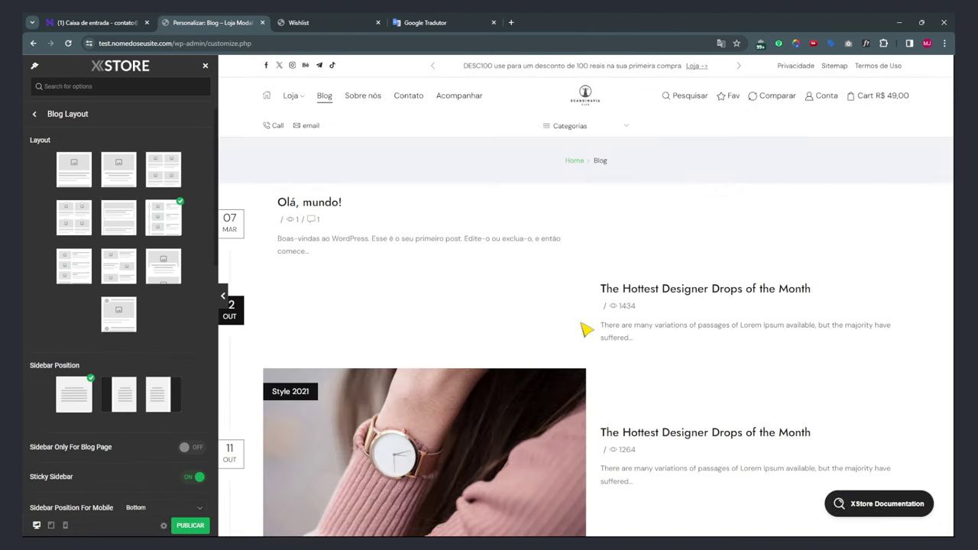
scroll(585, 328, "down", 7)
scroll(557, 301, "up", 1)
scroll(552, 299, "up", 2)
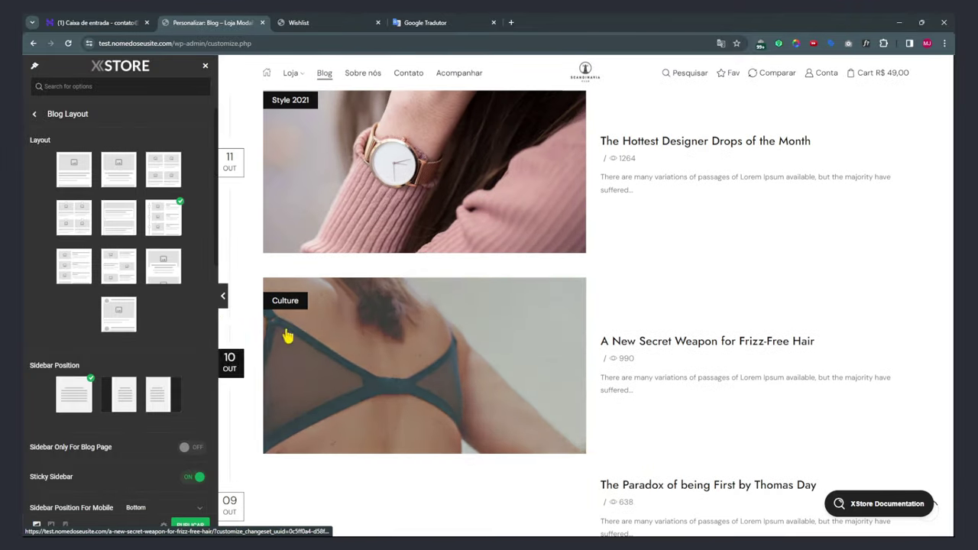
Try the alternating image-text blog layout and review it in the preview.
left_click(118, 259)
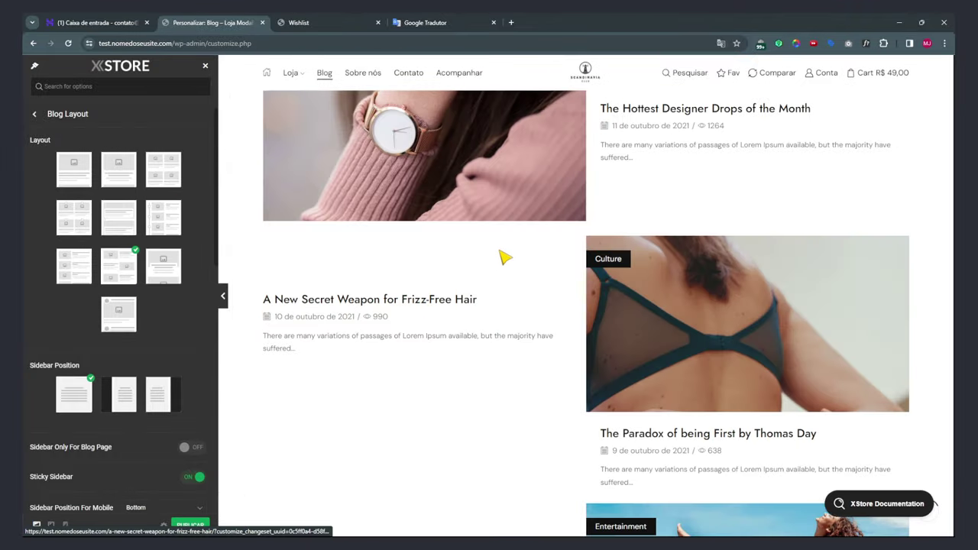
scroll(500, 264, "down", 7)
scroll(623, 285, "down", 10)
scroll(622, 283, "up", 10)
scroll(588, 300, "down", 8)
scroll(535, 313, "up", 3)
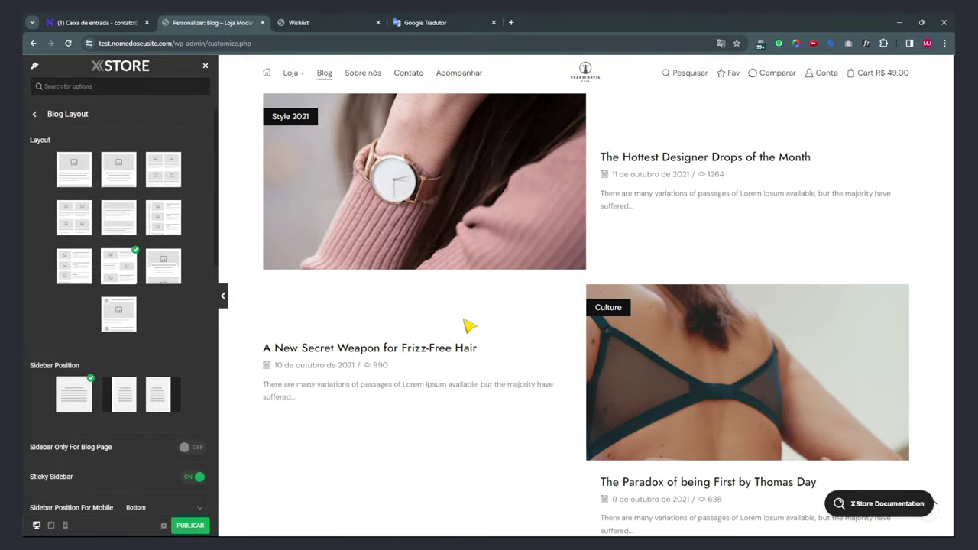
scroll(459, 382, "down", 2)
scroll(590, 340, "down", 1)
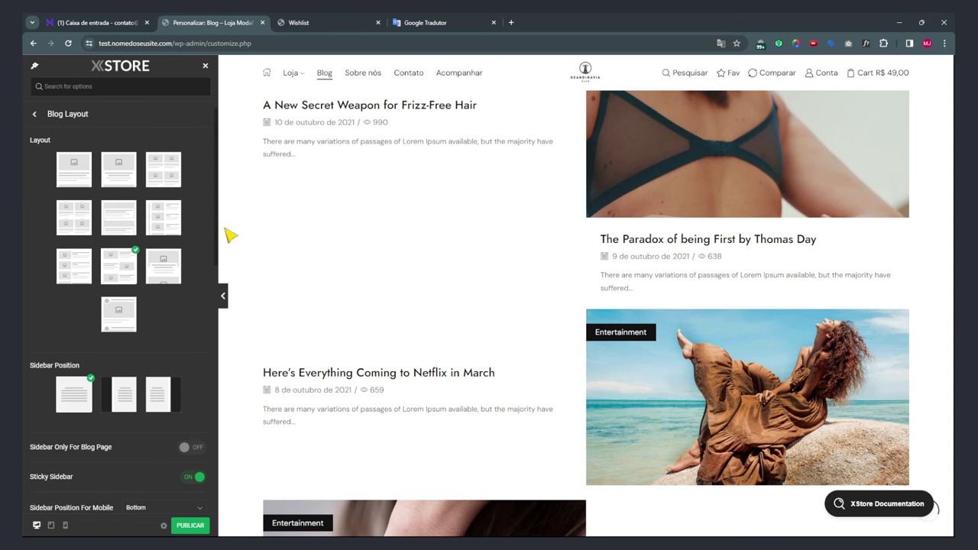
scroll(113, 305, "down", 3)
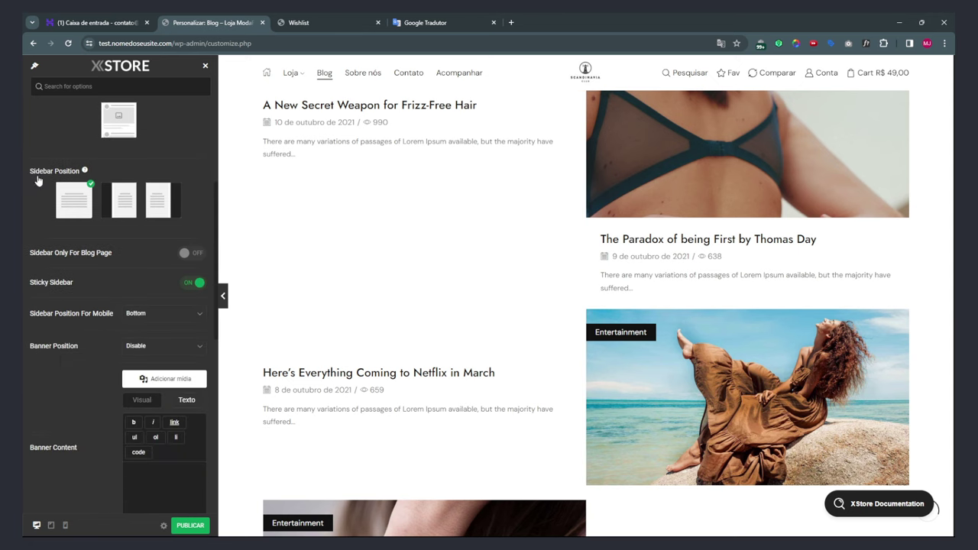
scroll(367, 290, "up", 6)
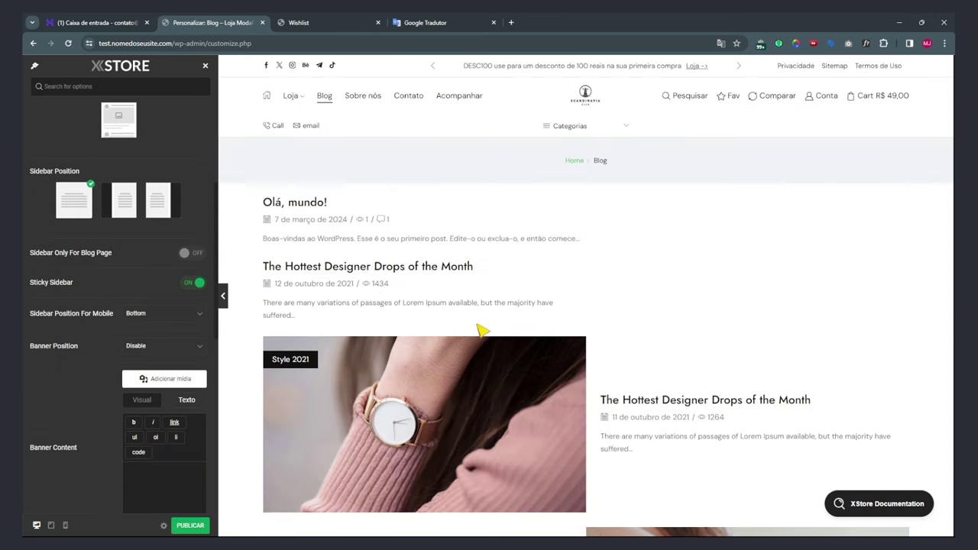
Move the blog sidebar to the left of the posts and bring the Wishlist page tab forward.
left_click(125, 200)
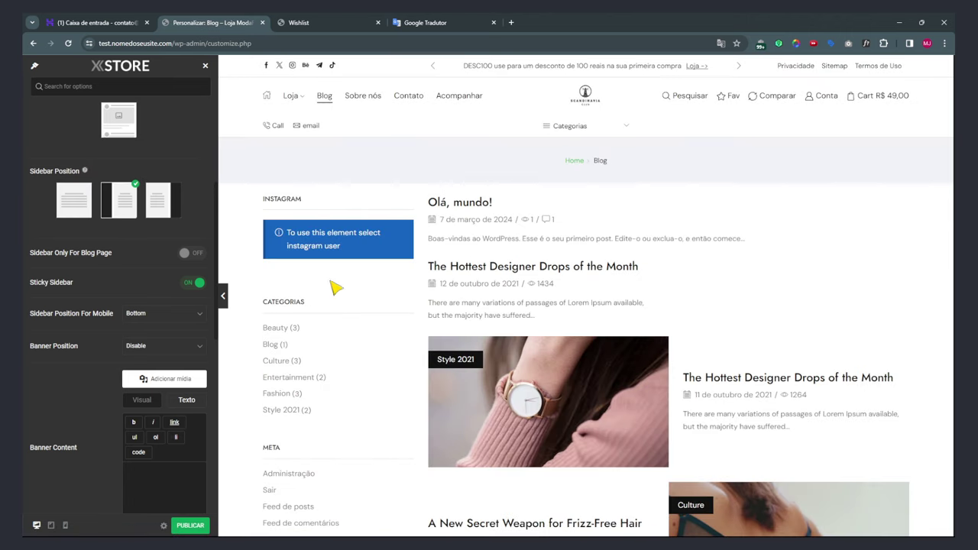
scroll(334, 324, "down", 5)
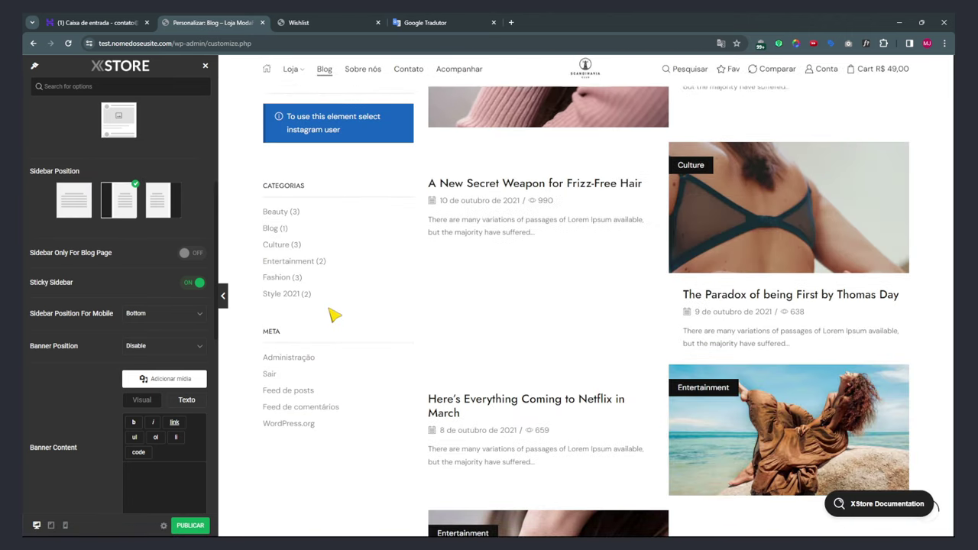
scroll(280, 308, "up", 5)
left_click(331, 21)
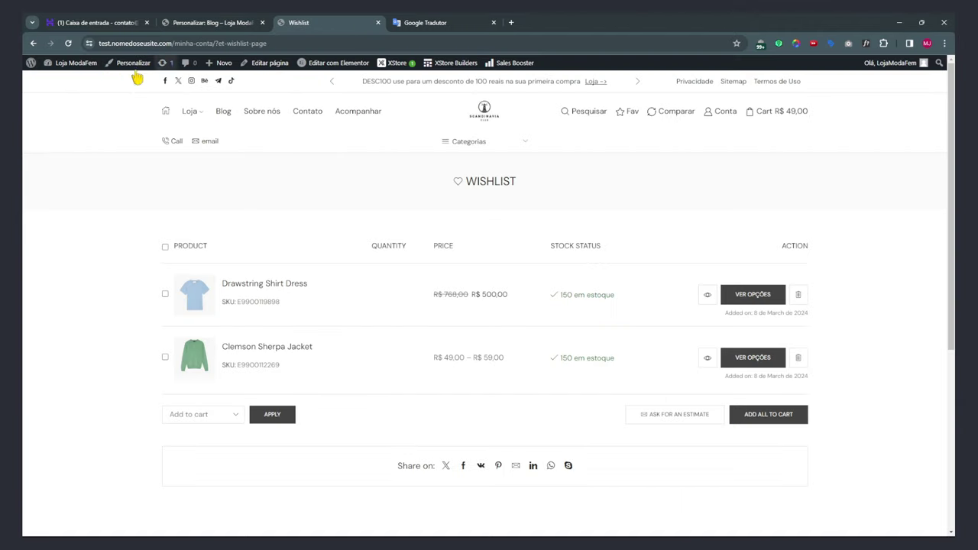
On the Widgets page, expand Left side top bar area and open its first Bloco (Archives HTML) widget.
left_click(75, 63)
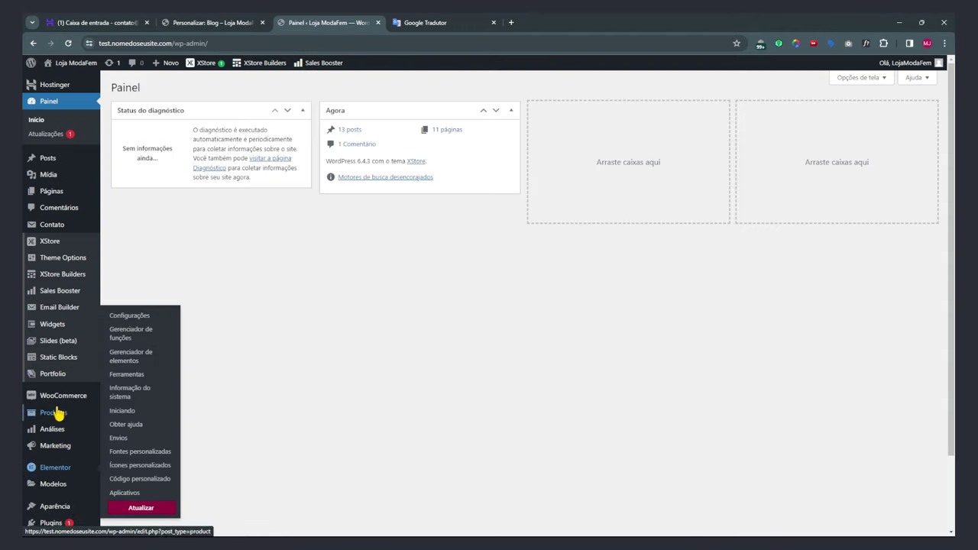
left_click(121, 472)
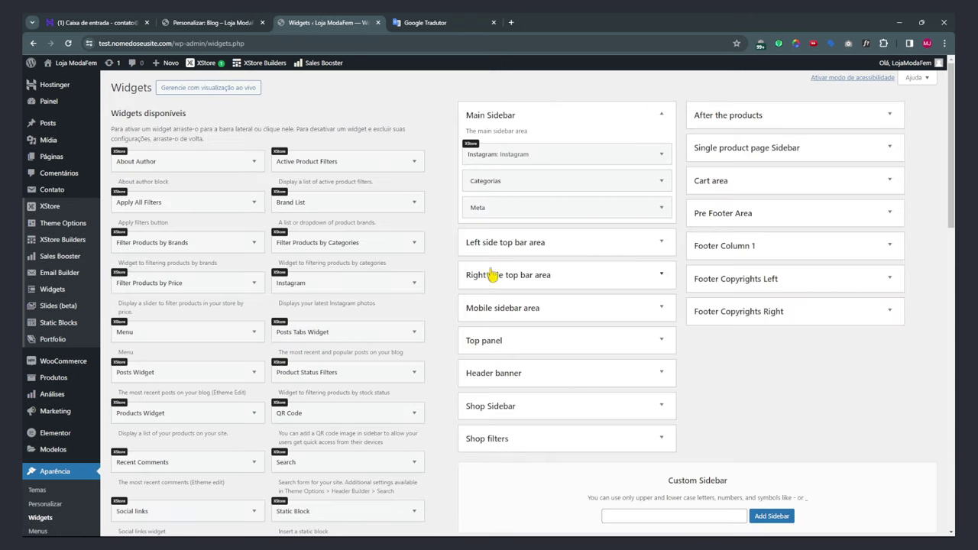
left_click(525, 246)
left_click(526, 246)
left_click(520, 279)
left_click(520, 279)
left_click(526, 245)
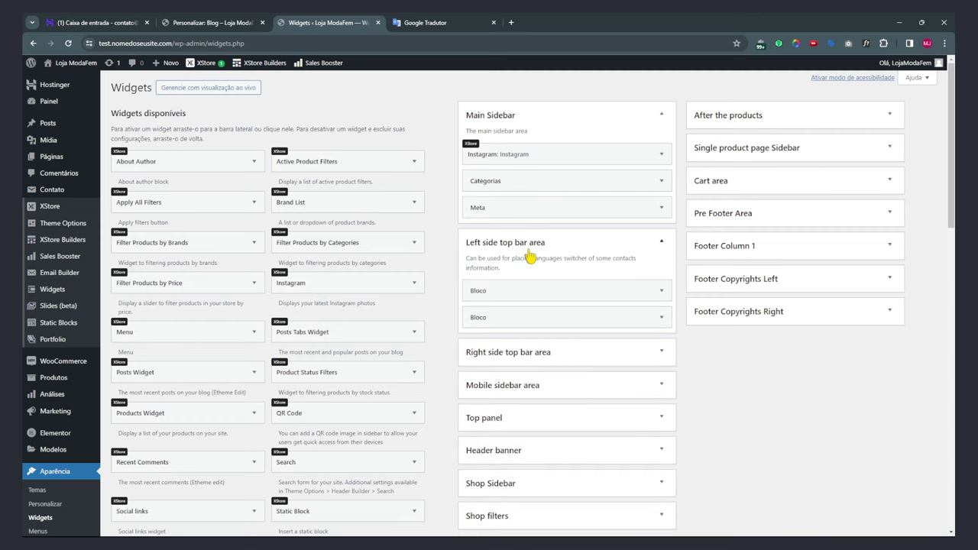
left_click(661, 292)
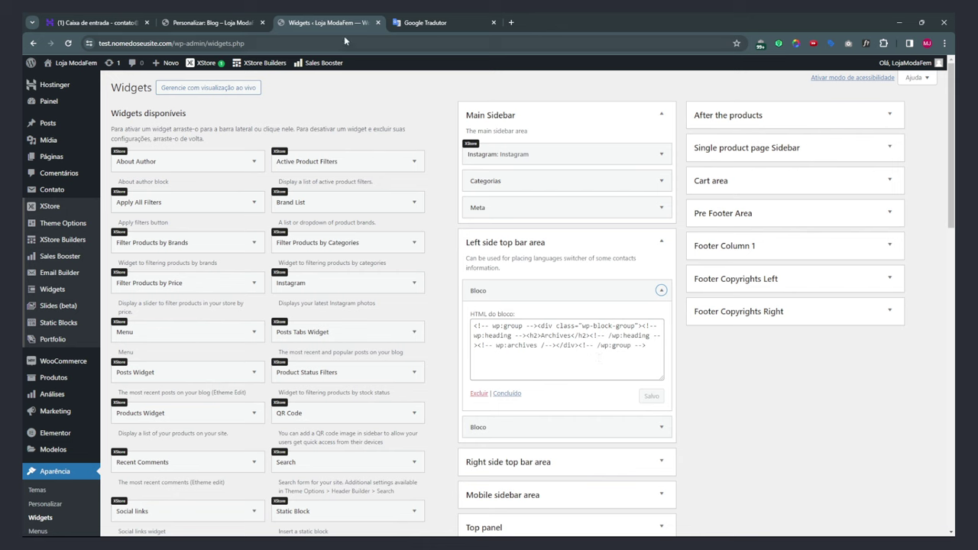
Compare with the blog preview, then expand the Right side top bar area on the Widgets page.
left_click(208, 23)
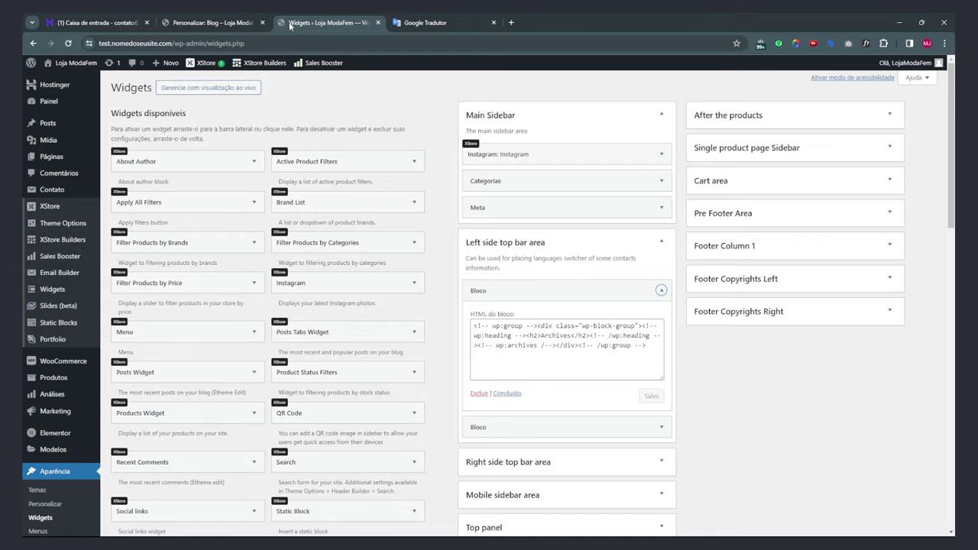
left_click(289, 25)
scroll(696, 414, "down", 2)
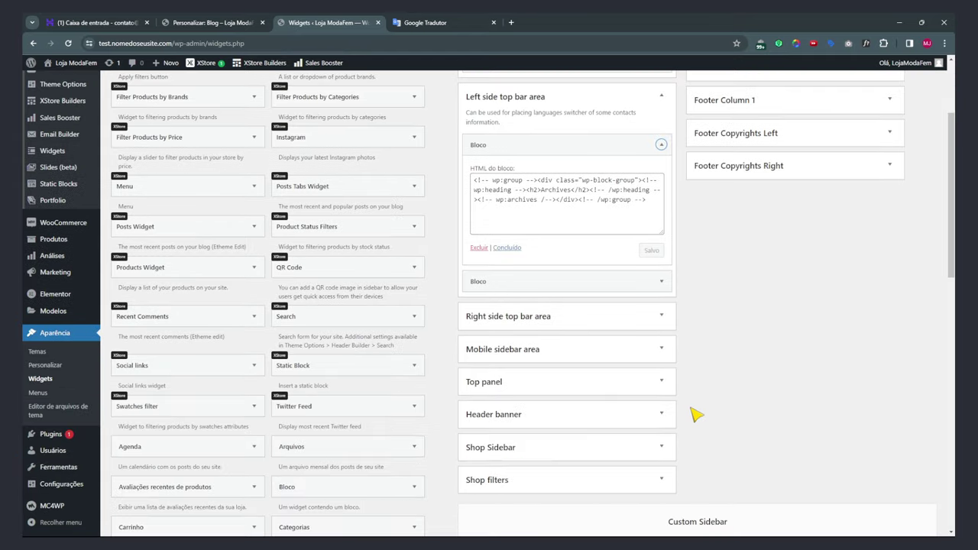
left_click(556, 322)
scroll(564, 324, "down", 2)
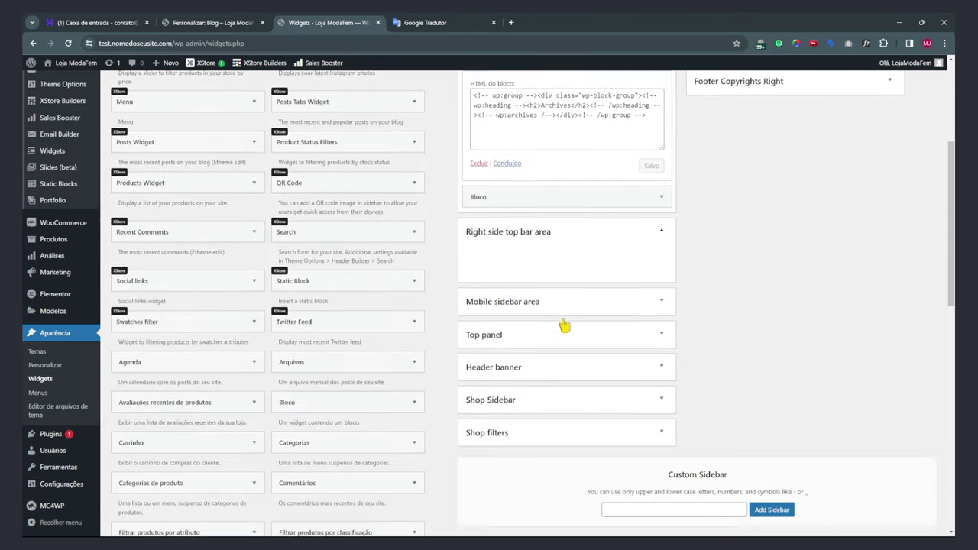
scroll(548, 290, "up", 4)
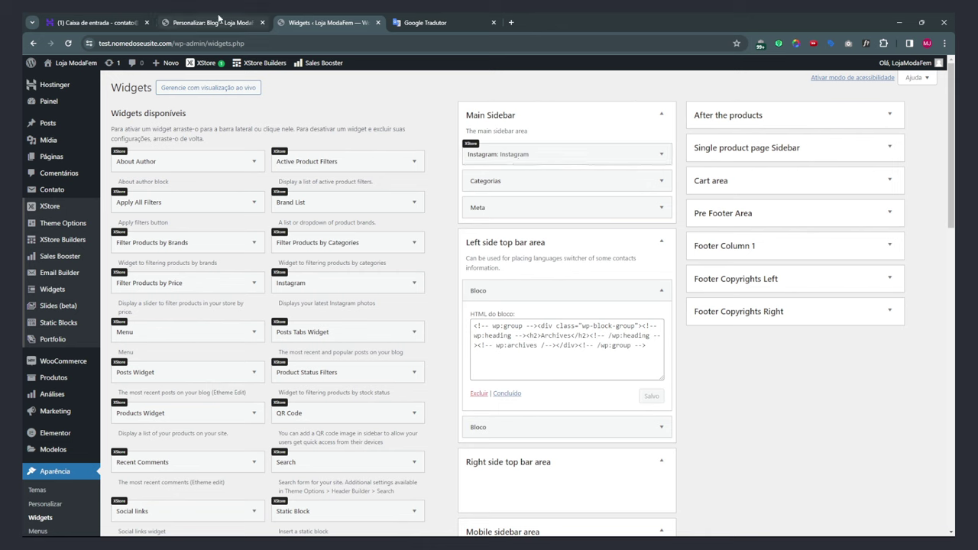
In Blog Layout, set Sidebar Position to no sidebar for a full-width blog page.
left_click(219, 20)
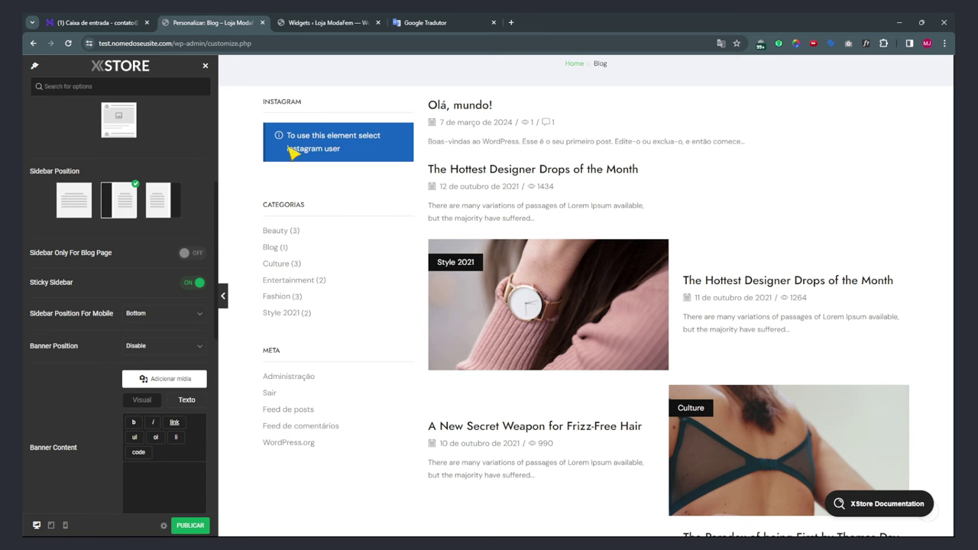
scroll(75, 282, "down", 1)
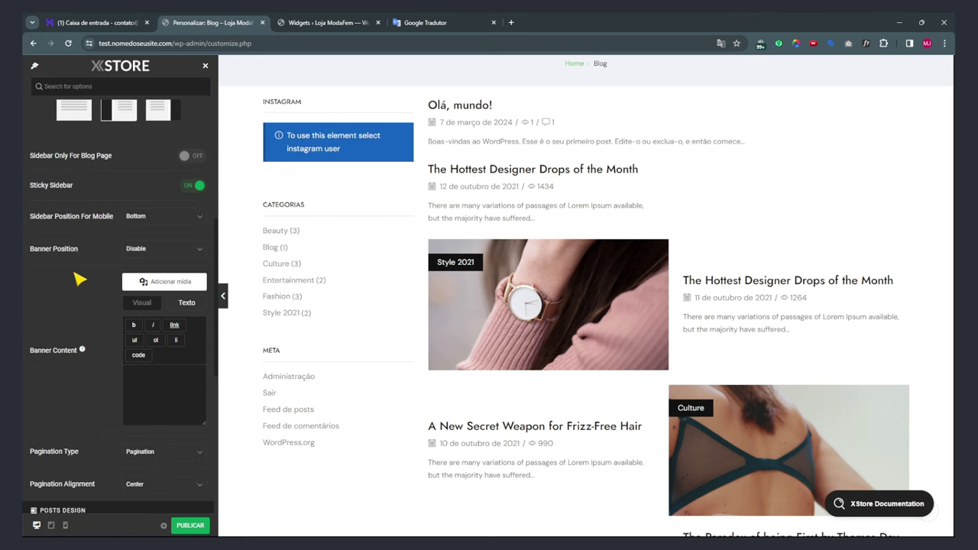
scroll(97, 314, "down", 2)
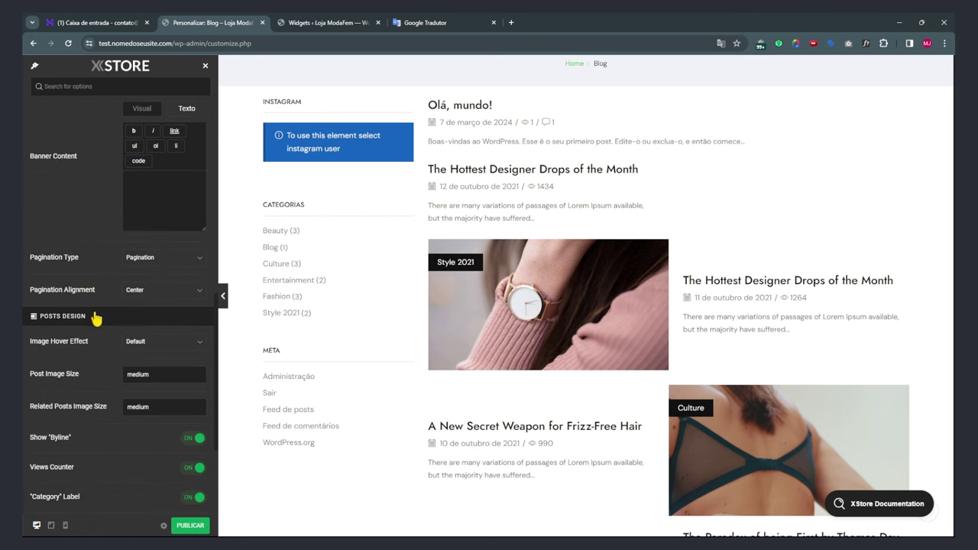
scroll(109, 352, "down", 2)
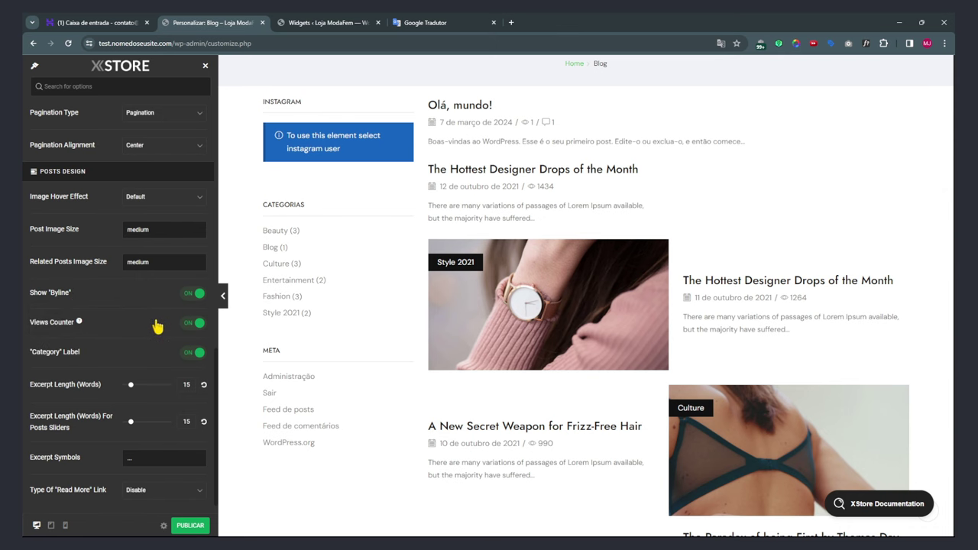
scroll(495, 350, "down", 3)
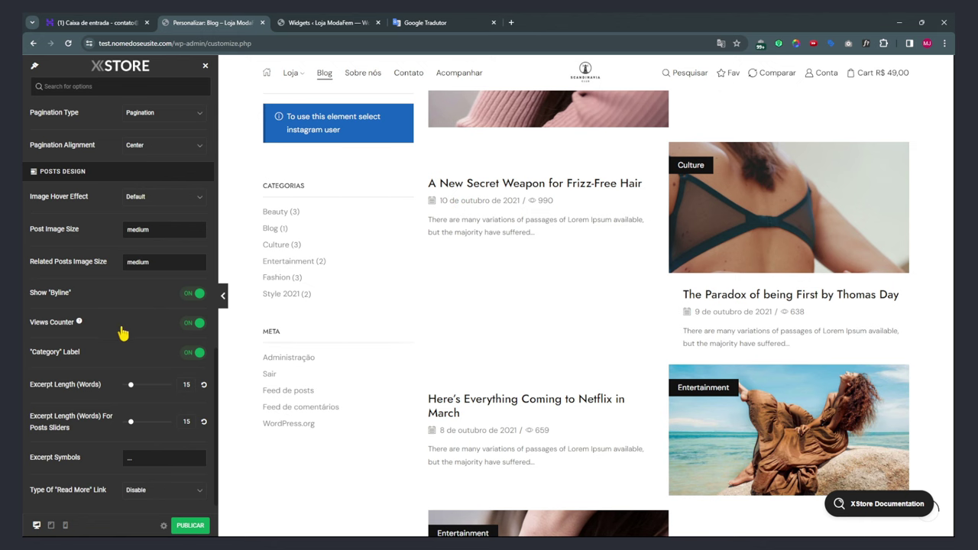
scroll(123, 333, "up", 10)
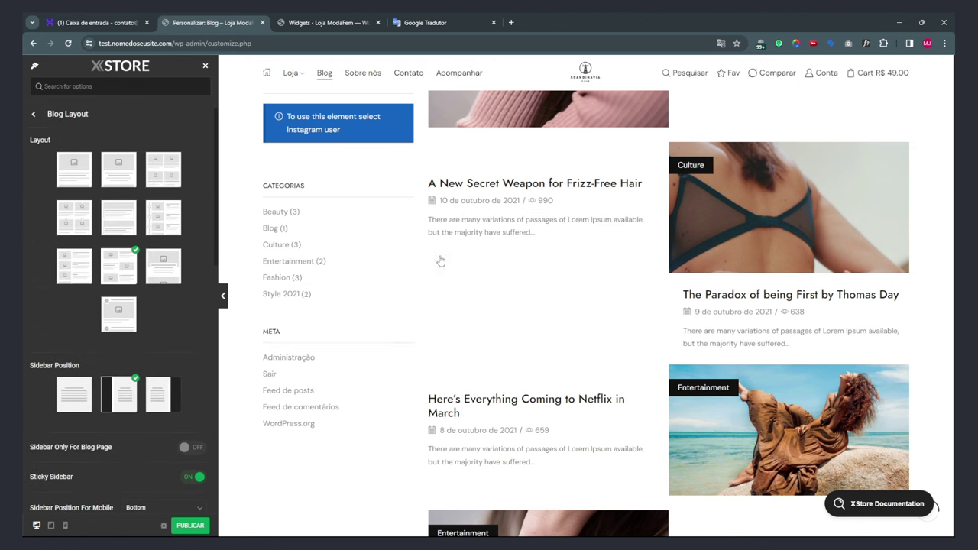
scroll(441, 237, "up", 5)
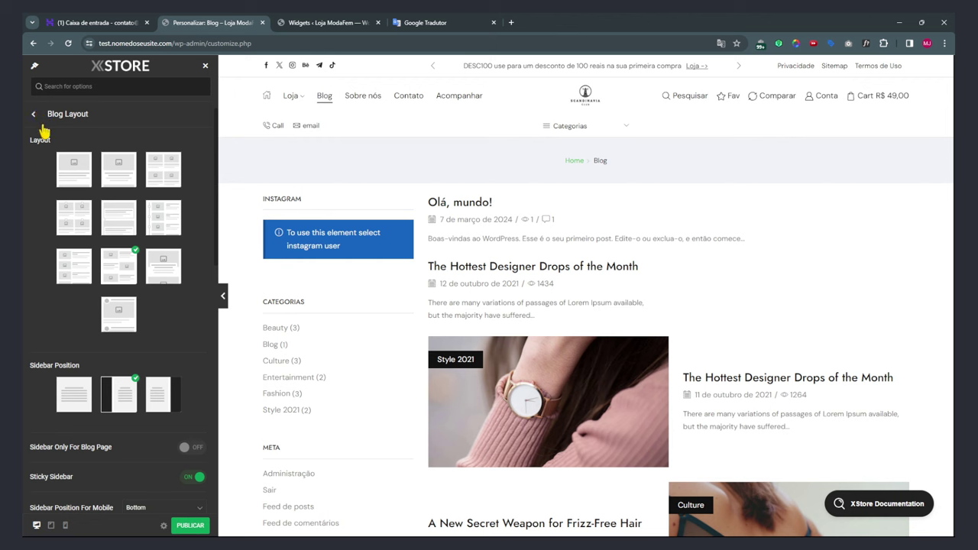
left_click(76, 395)
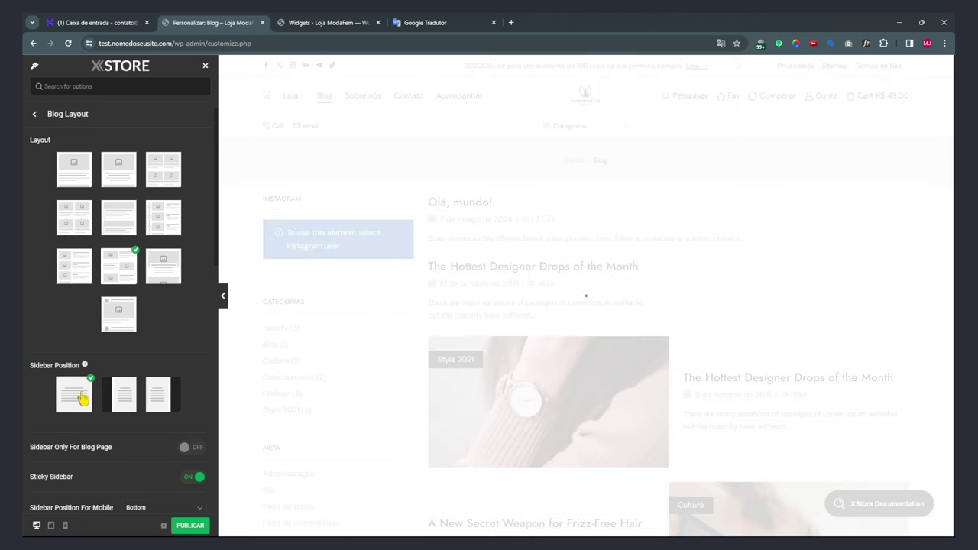
Switch the blog to the grid layout with 3 posts per row.
left_click(76, 225)
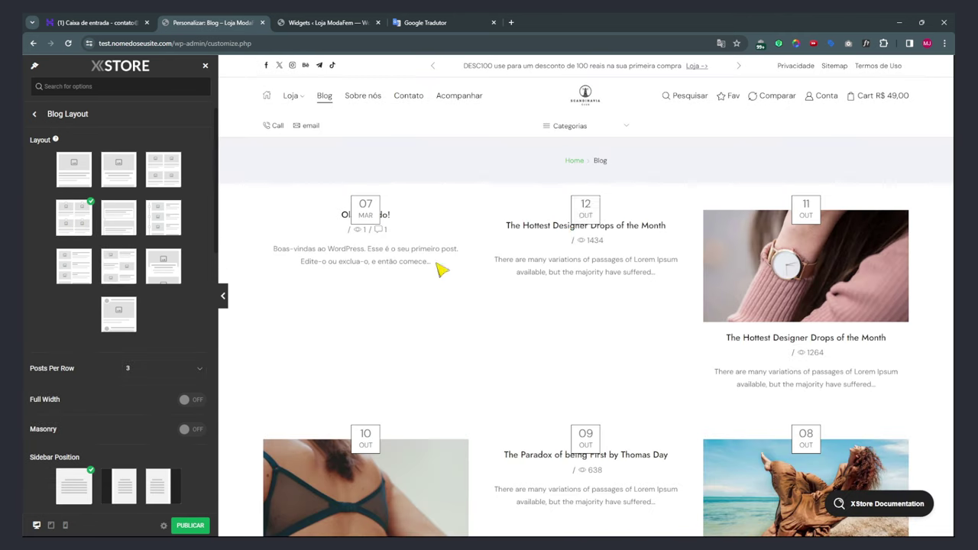
scroll(764, 195, "down", 2)
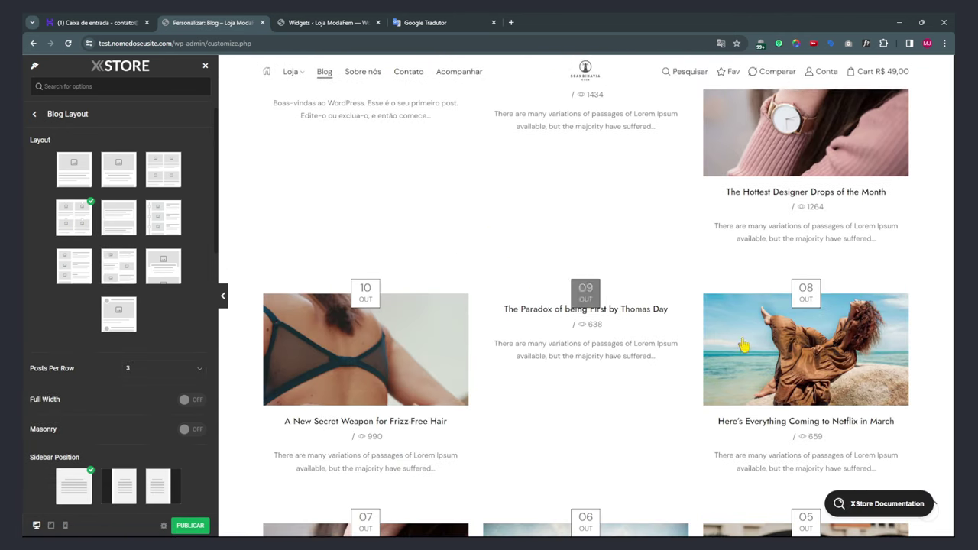
scroll(586, 329, "down", 3)
scroll(127, 318, "down", 2)
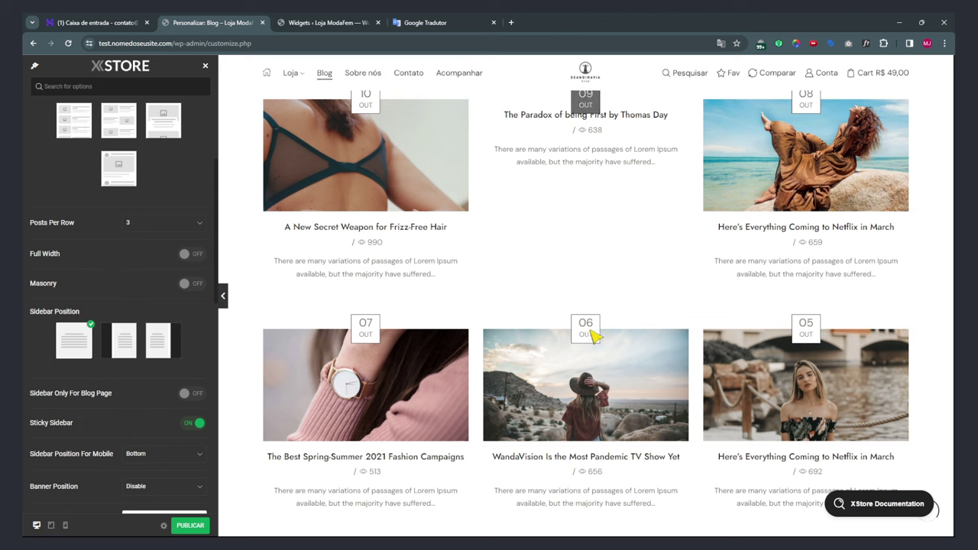
scroll(93, 345, "down", 2)
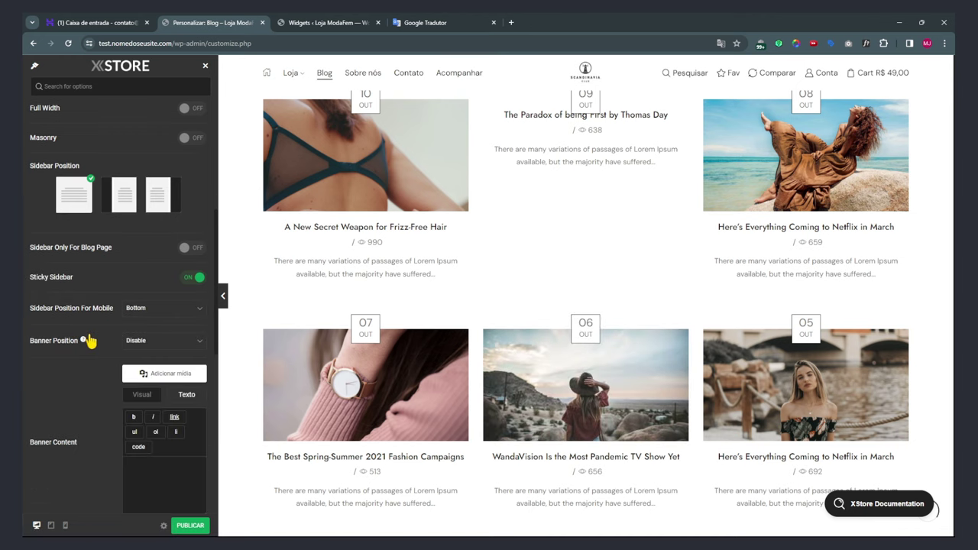
scroll(93, 340, "up", 4)
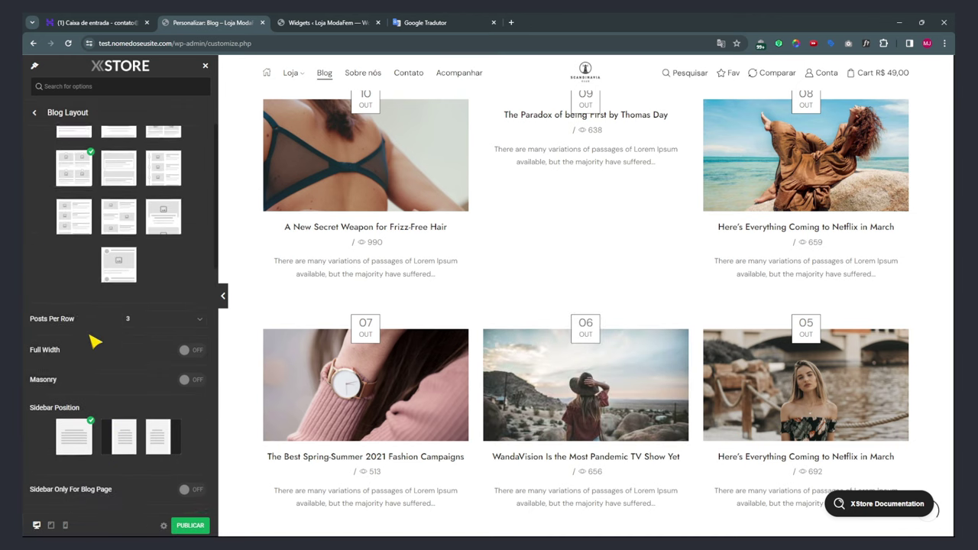
left_click(34, 114)
left_click(61, 164)
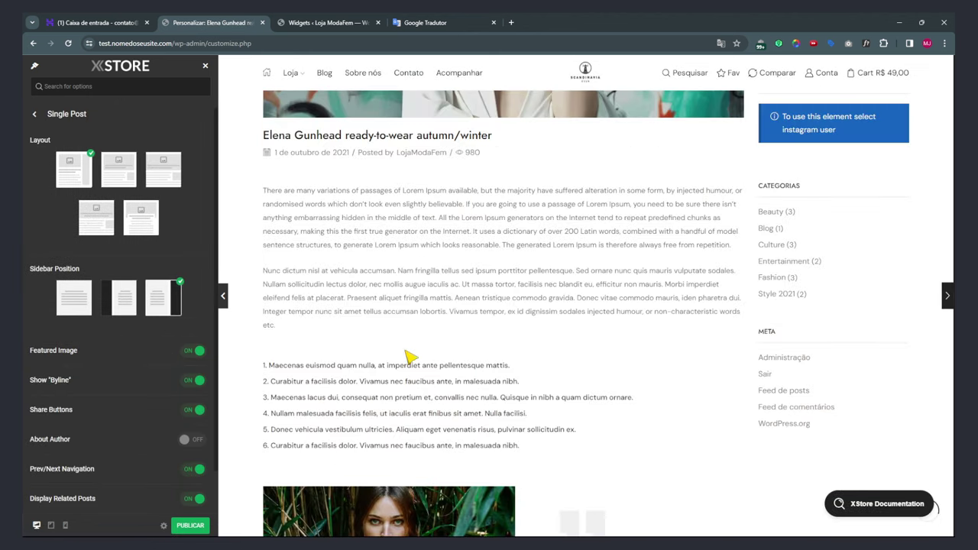
scroll(405, 359, "up", 5)
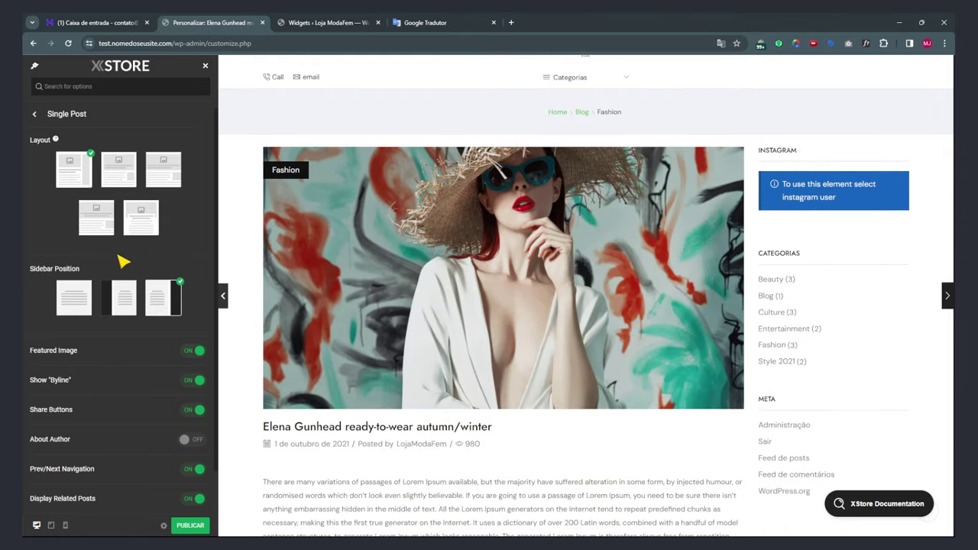
left_click(71, 304)
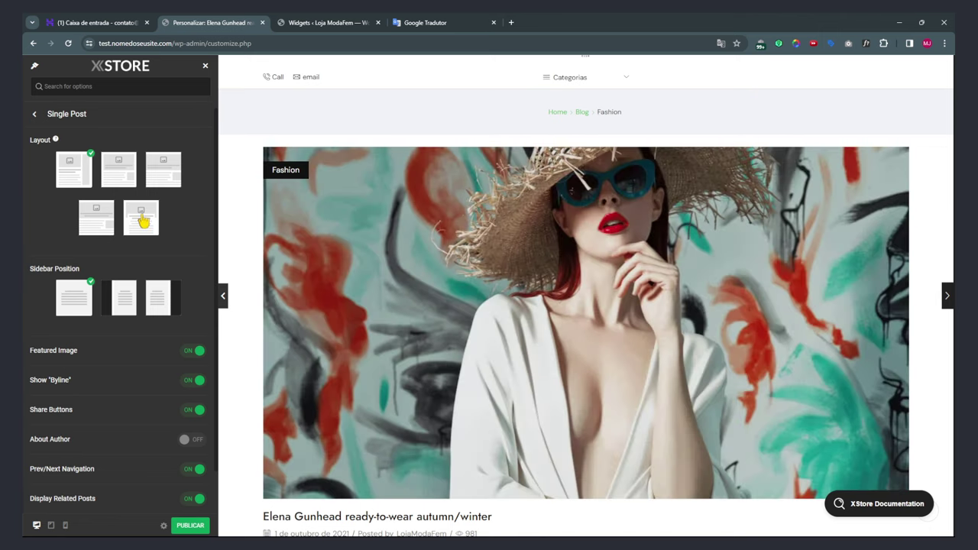
left_click(143, 222)
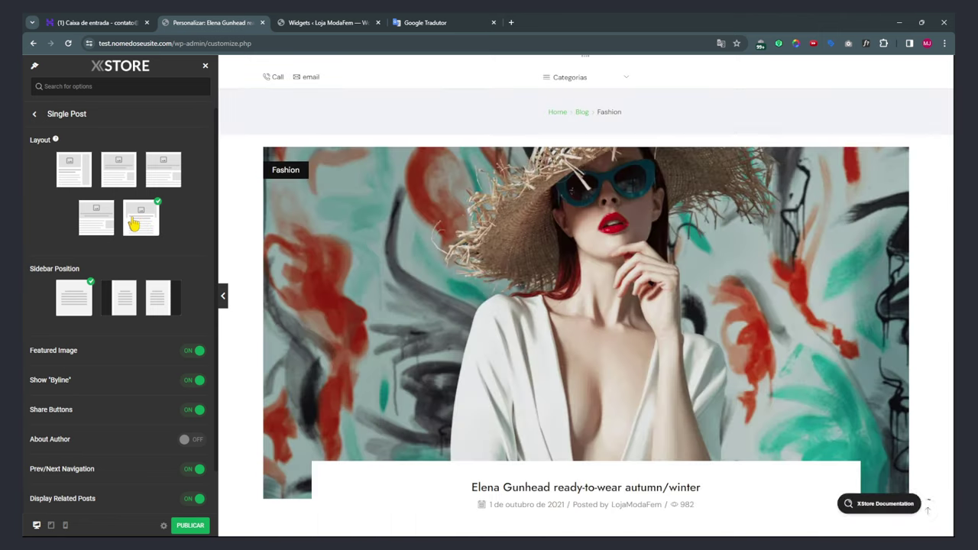
scroll(639, 229, "down", 5)
scroll(524, 389, "down", 3)
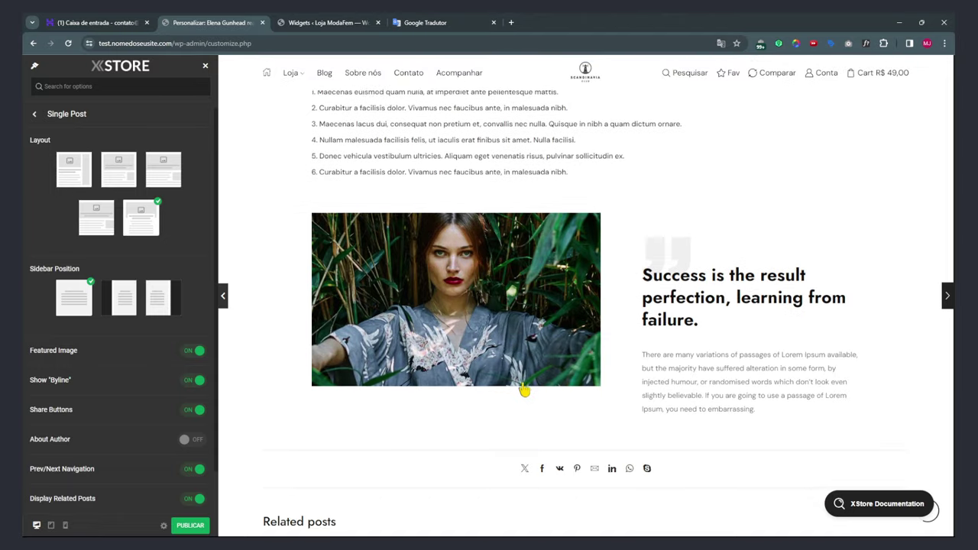
scroll(526, 385, "up", 7)
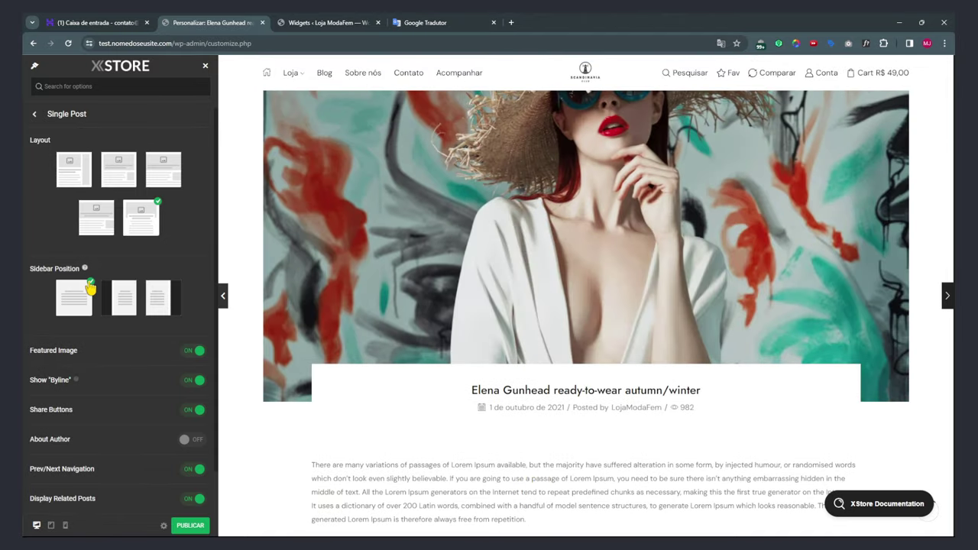
scroll(162, 334, "down", 1)
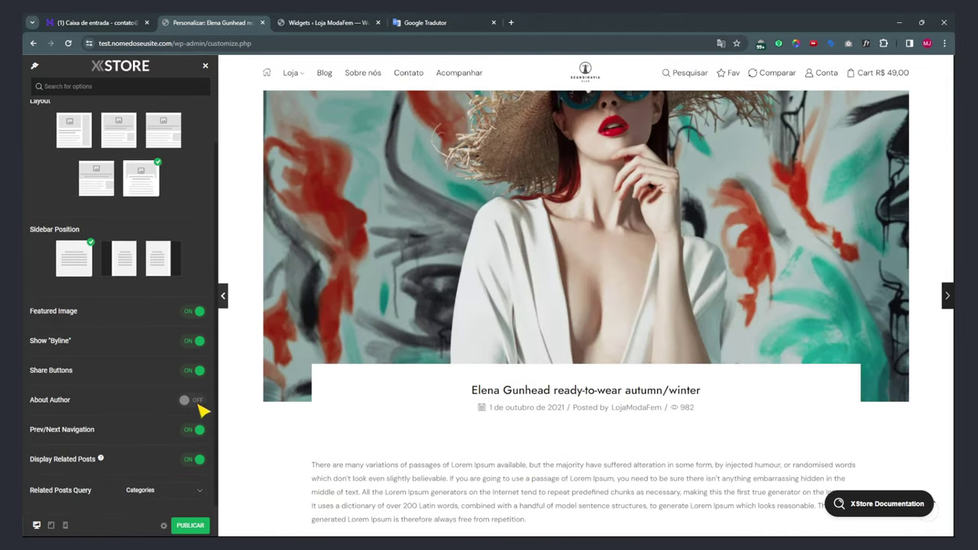
scroll(706, 382, "down", 6)
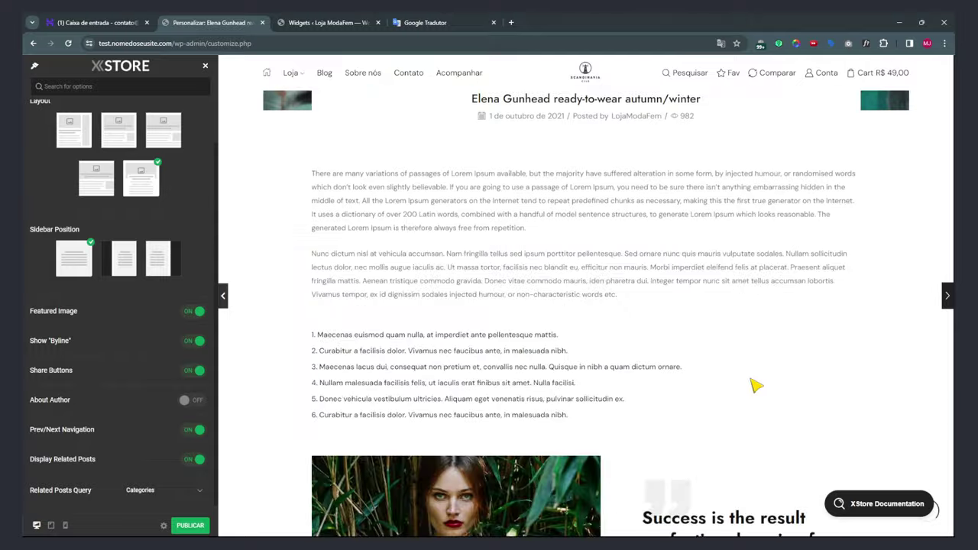
scroll(753, 384, "down", 2)
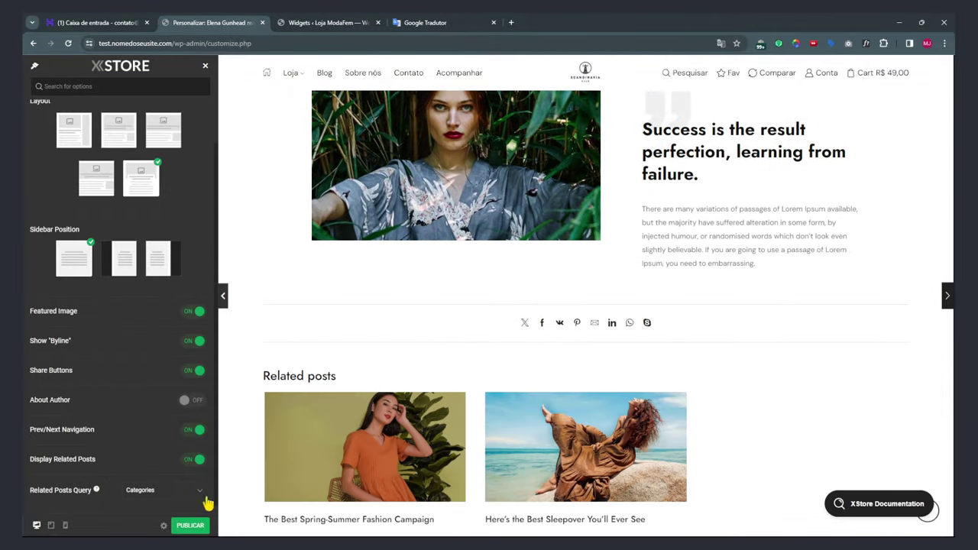
scroll(512, 420, "down", 4)
scroll(506, 353, "up", 14)
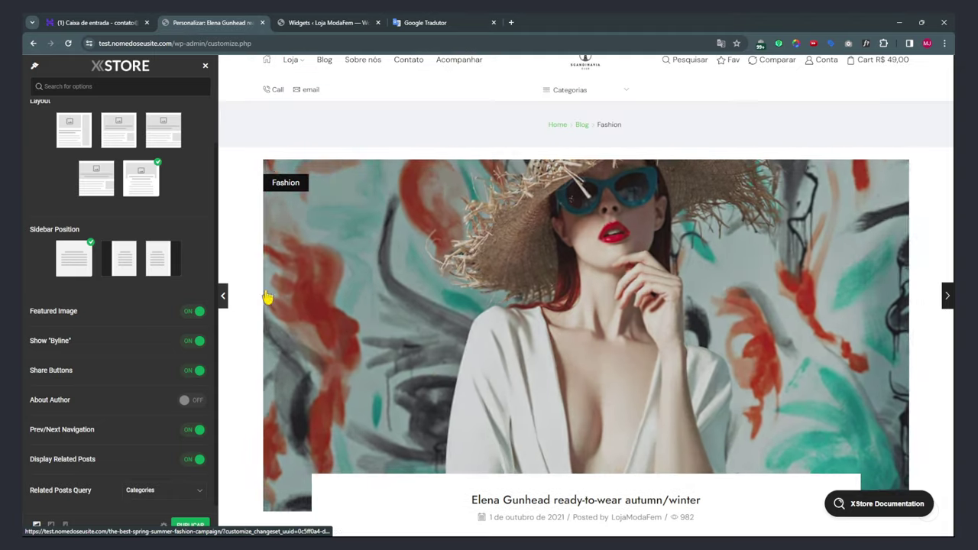
scroll(134, 274, "up", 1)
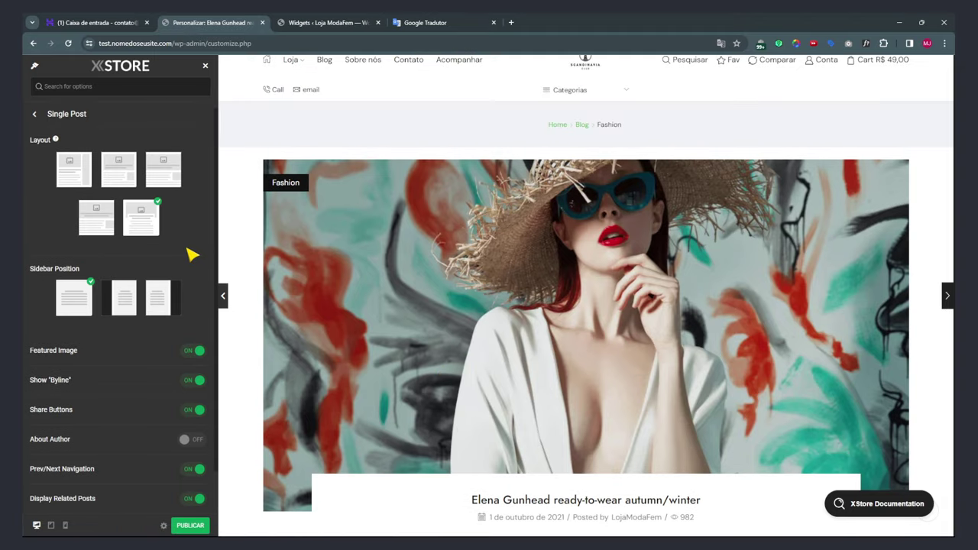
Go back to the Customizer's main options list and open the Portfolio settings.
left_click(36, 115)
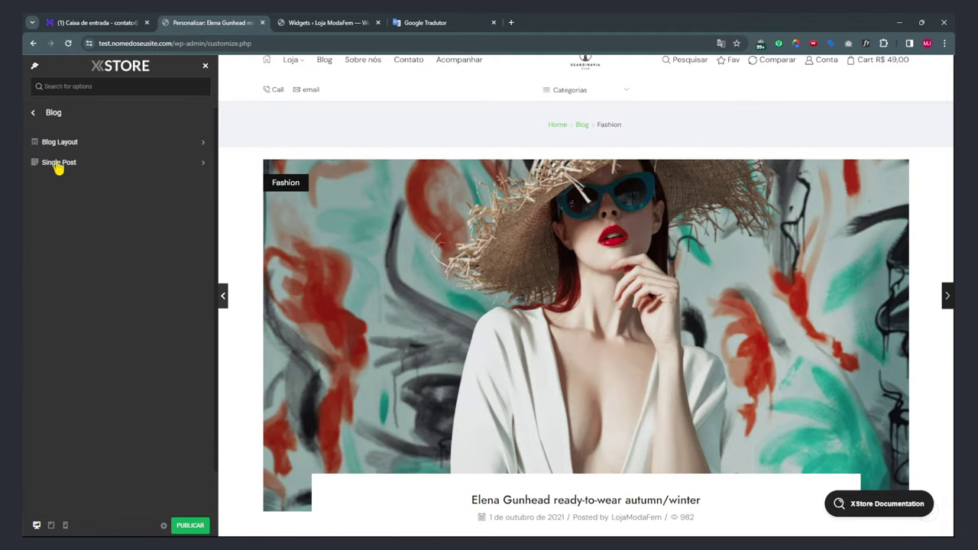
key("Escape")
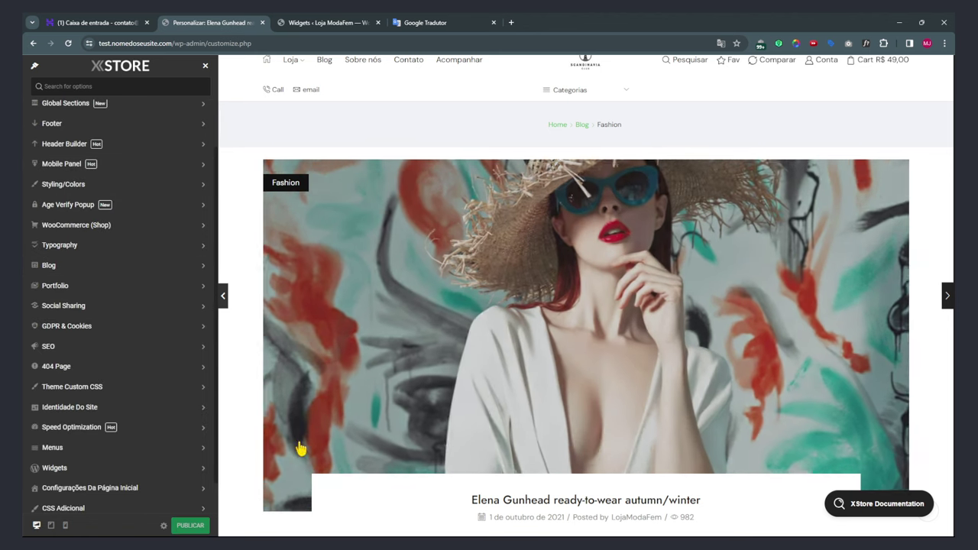
scroll(67, 334, "up", 1)
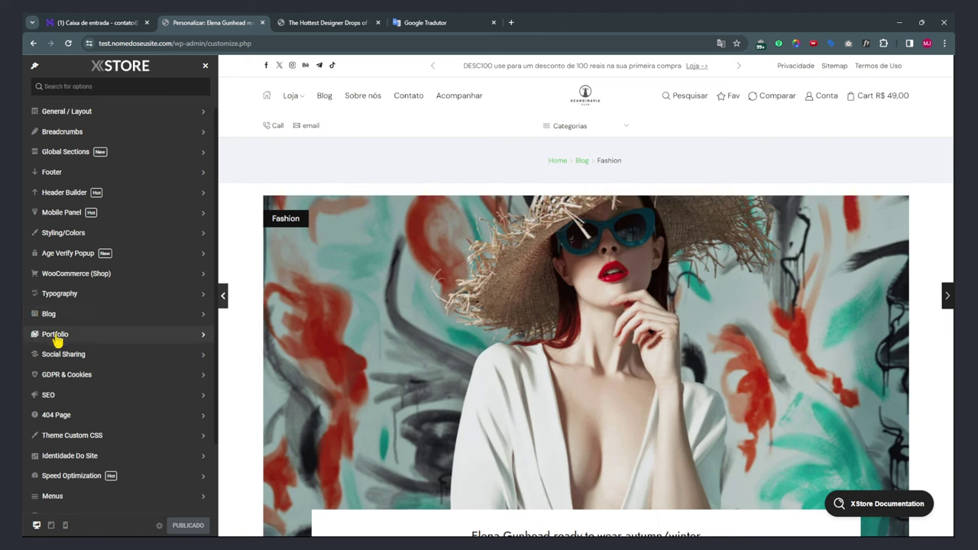
left_click(55, 336)
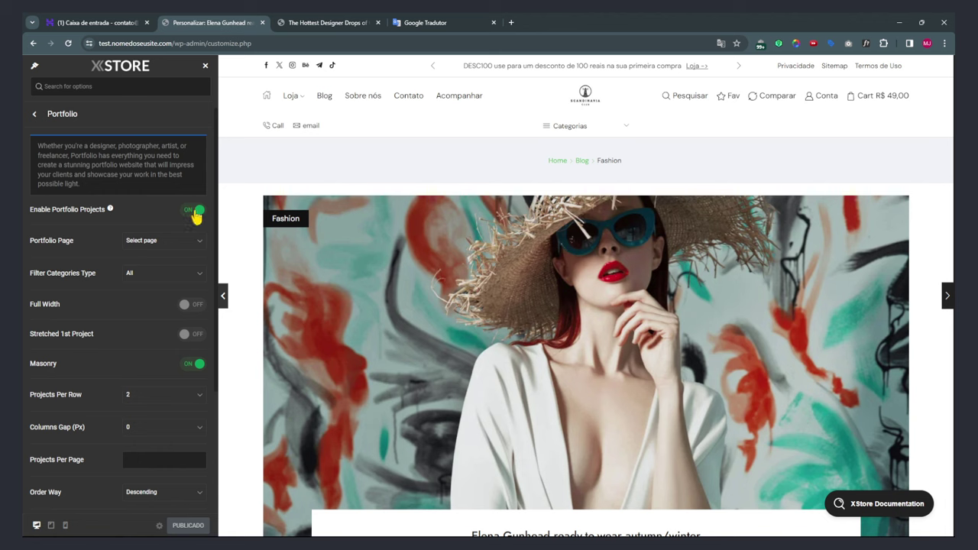
Browse the pages offered in the Portfolio Page dropdown, then switch to the blog post tab.
left_click(162, 243)
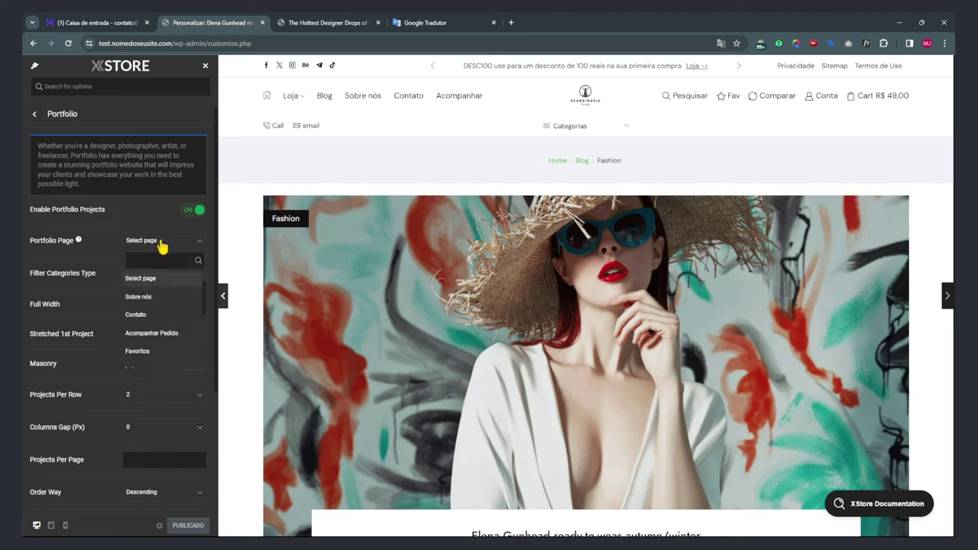
scroll(171, 331, "down", 3)
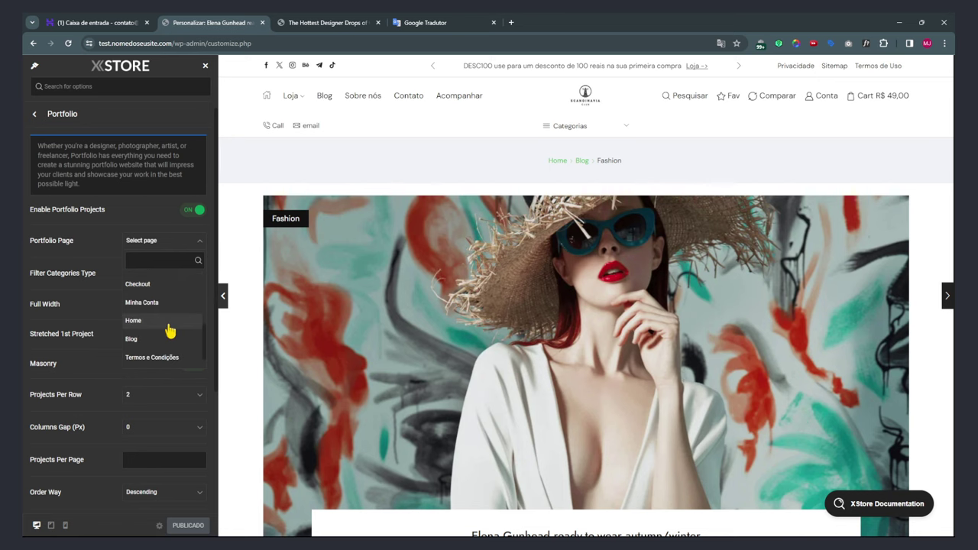
left_click(320, 22)
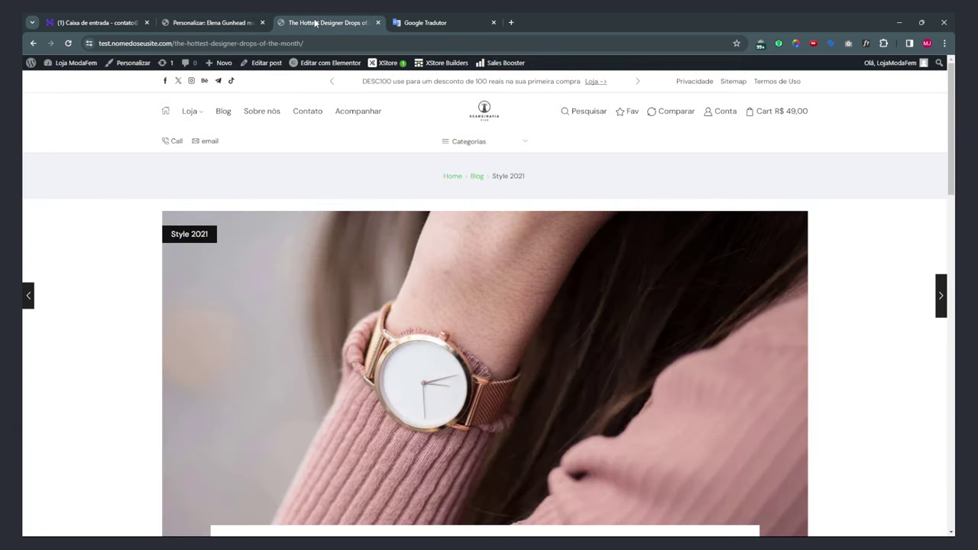
Create and publish a new WordPress page titled 'Portifólio'.
left_click(67, 65)
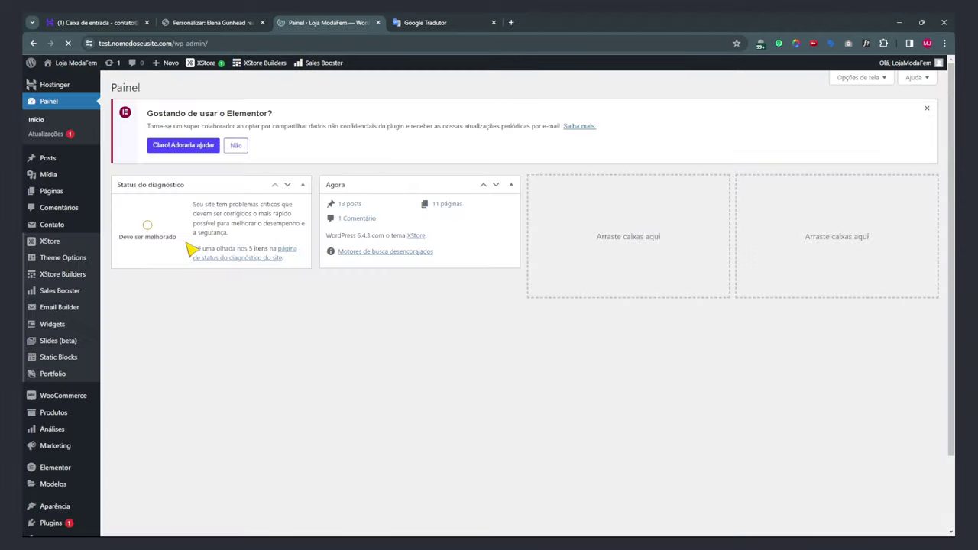
mouse_move(54, 196)
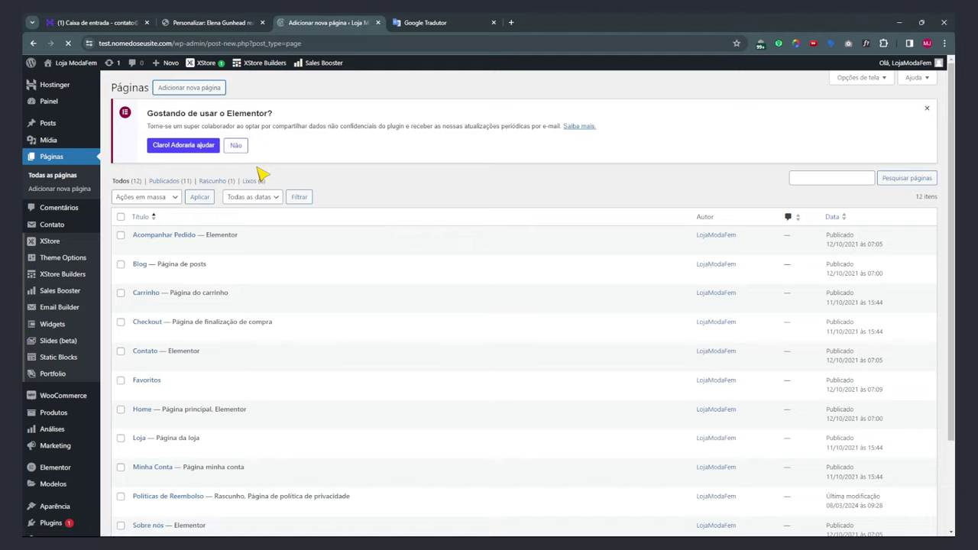
type("Po")
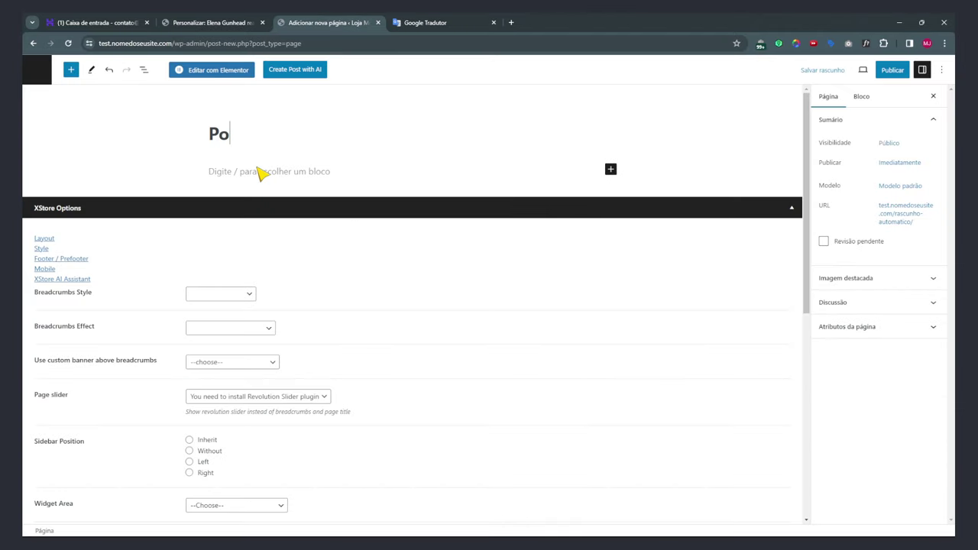
type("rtifólio")
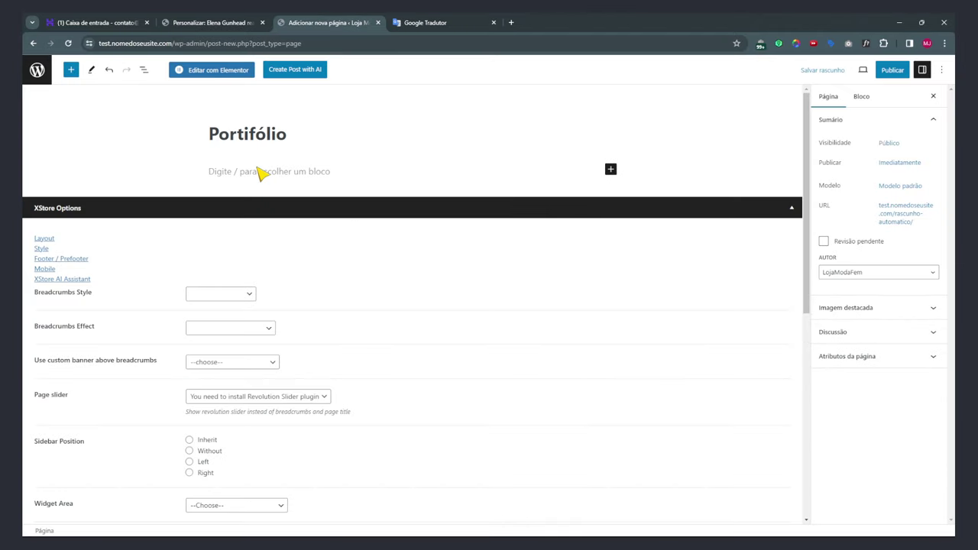
left_click(892, 70)
left_click(856, 68)
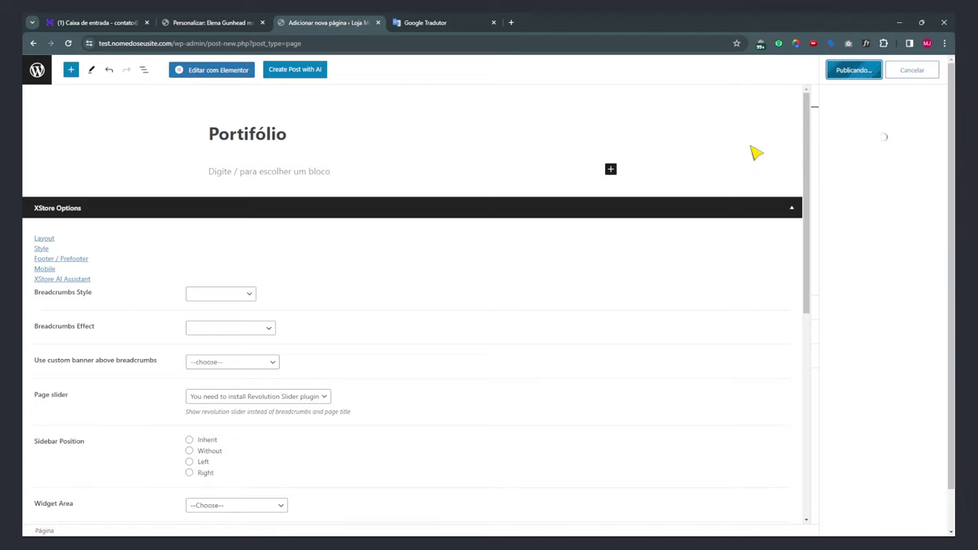
Back in the Customizer, return to the main options list and reopen the Portfolio settings.
left_click(193, 24)
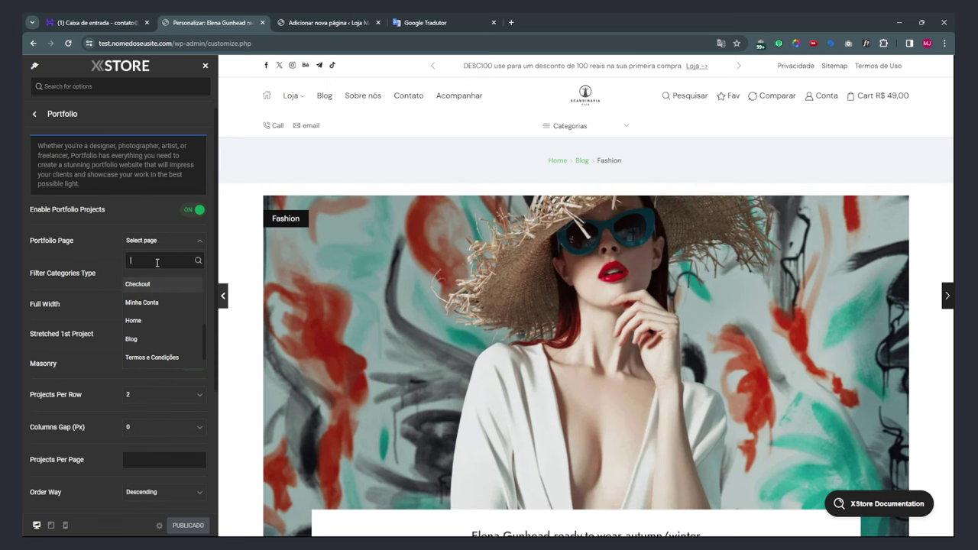
type("por")
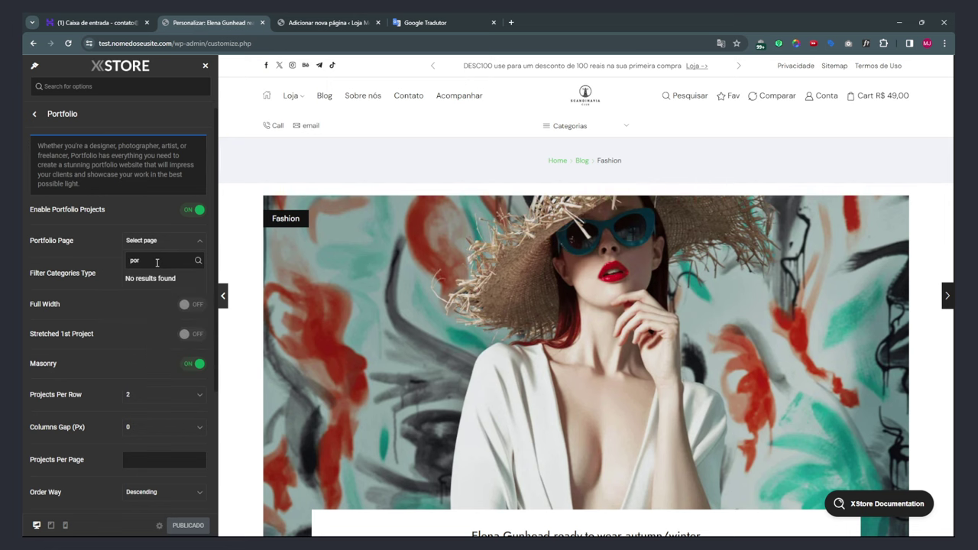
left_click(36, 119)
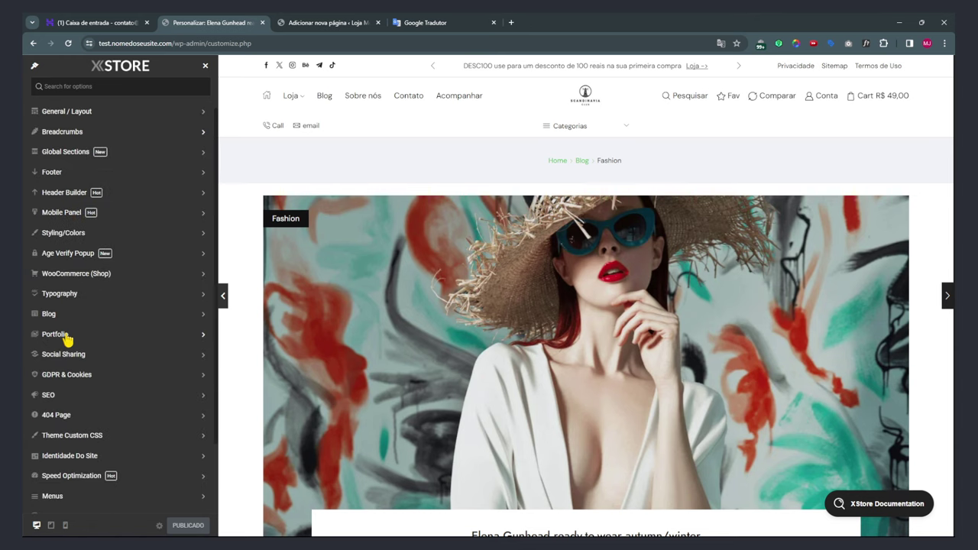
left_click(66, 335)
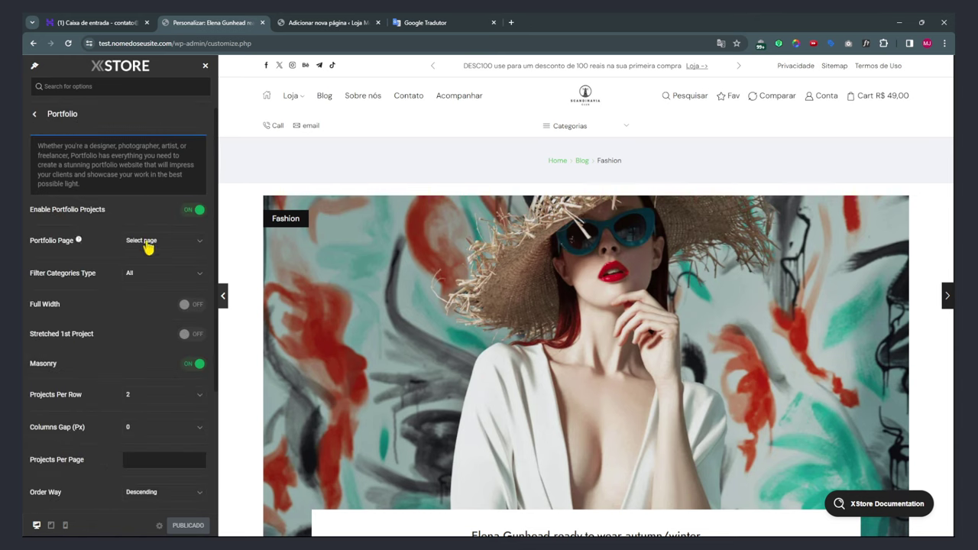
Search the Portfolio Page dropdown for 'por' and browse the full page list.
left_click(145, 241)
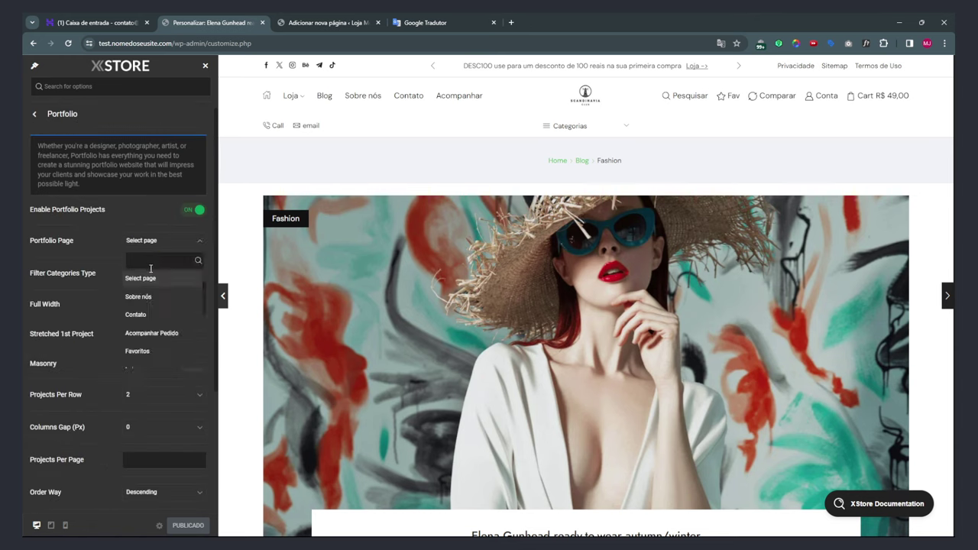
type("por")
key("BackSpace")
key("BackSpace")
scroll(155, 292, "down", 3)
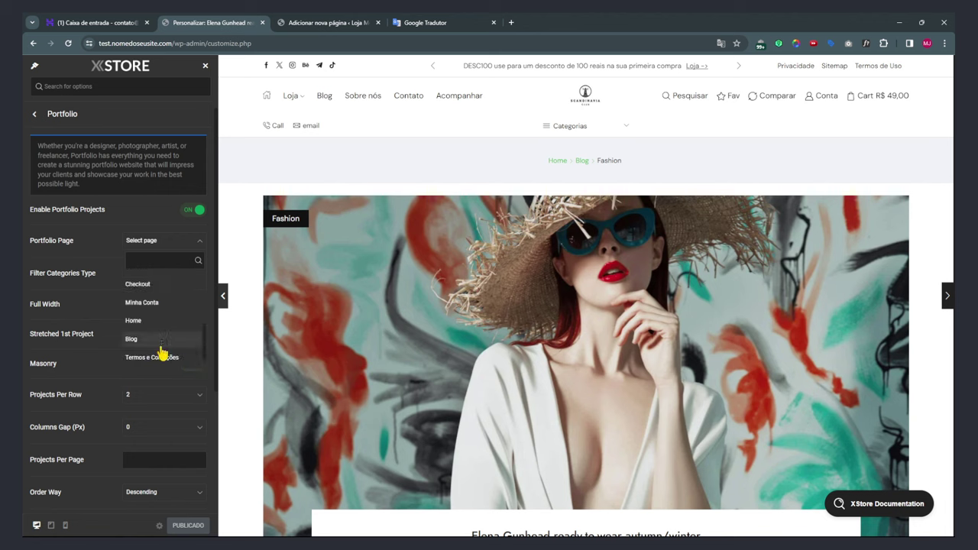
scroll(160, 349, "up", 2)
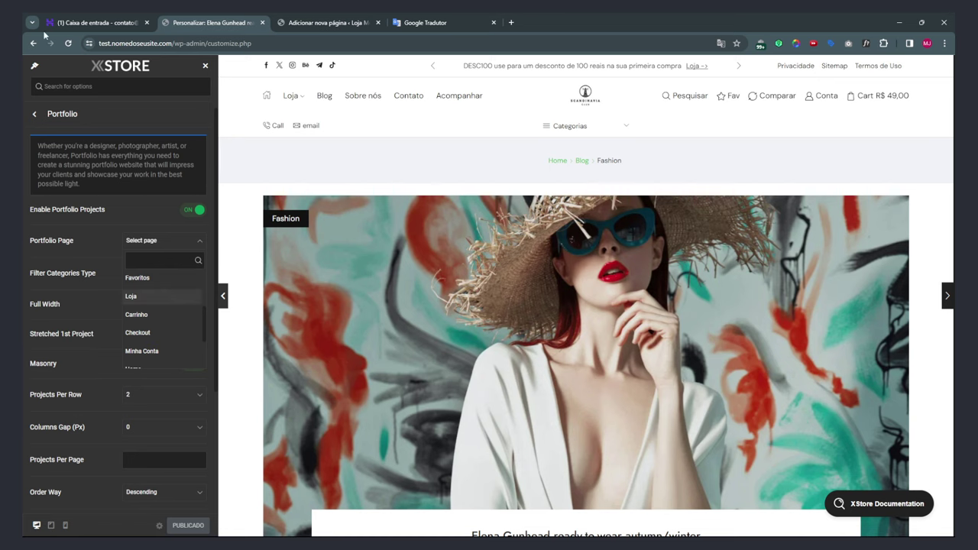
Reload the Customizer and set the Portfolio Page to Portifólio by searching 'po'.
left_click(68, 43)
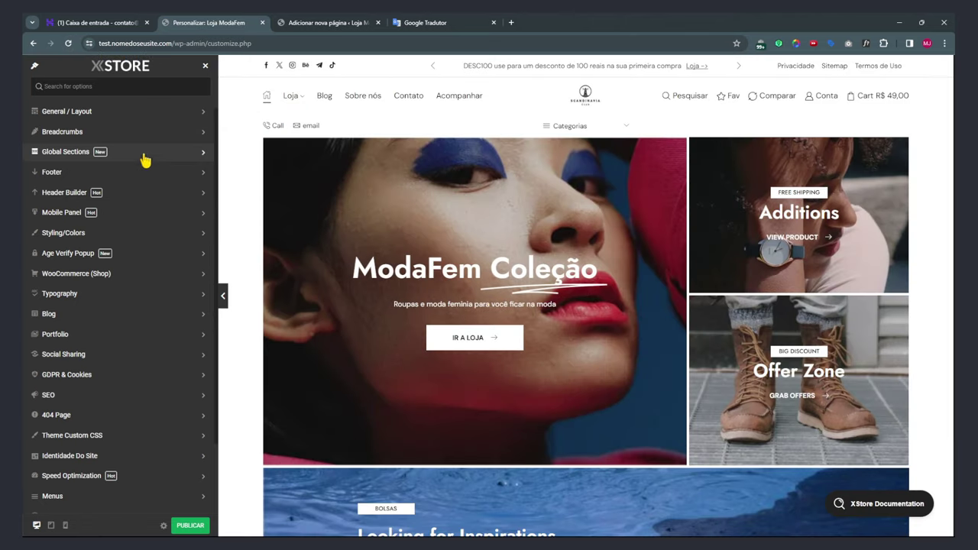
left_click(80, 334)
left_click(153, 243)
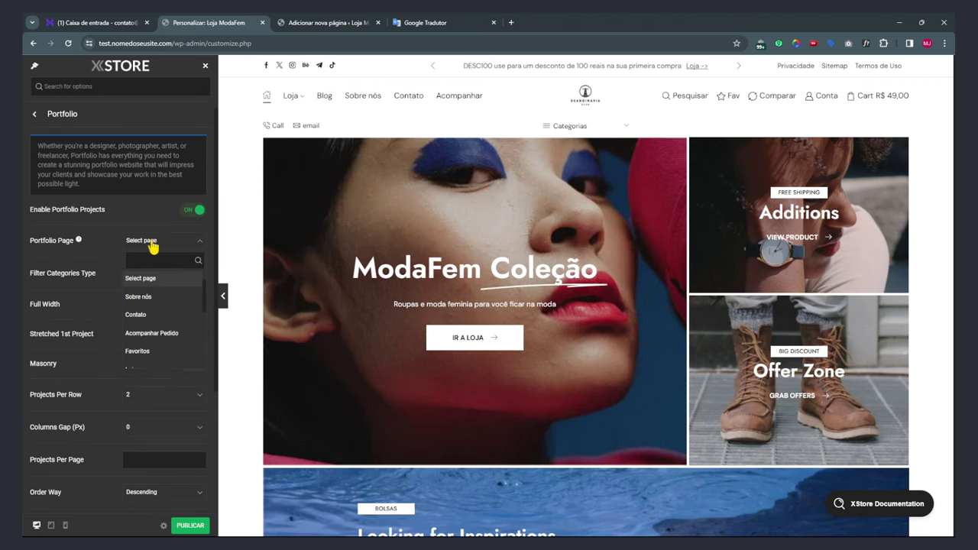
type("po")
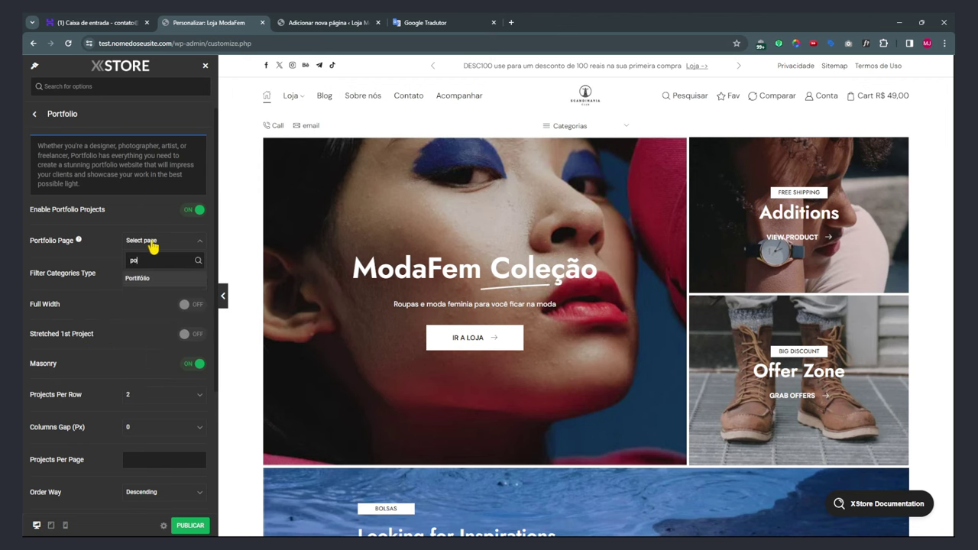
left_click(143, 281)
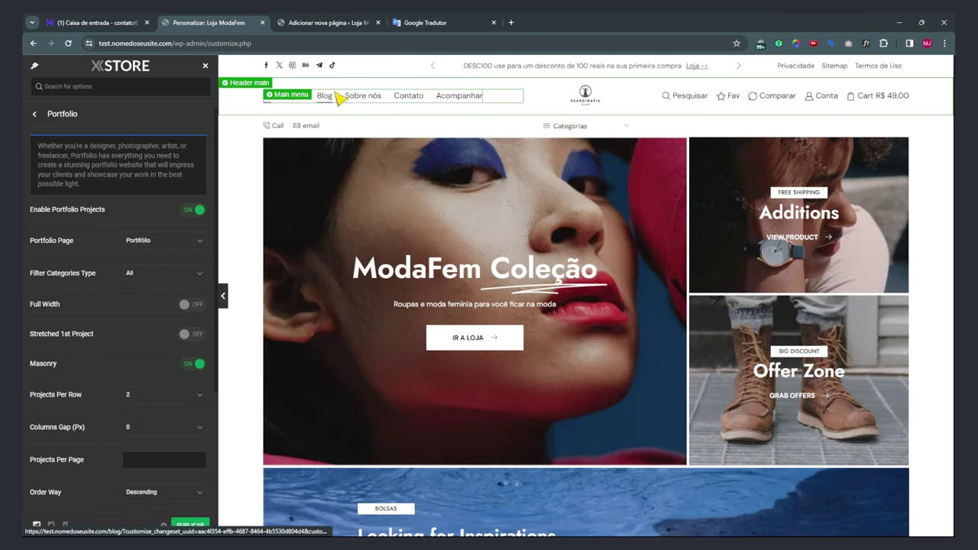
left_click(294, 23)
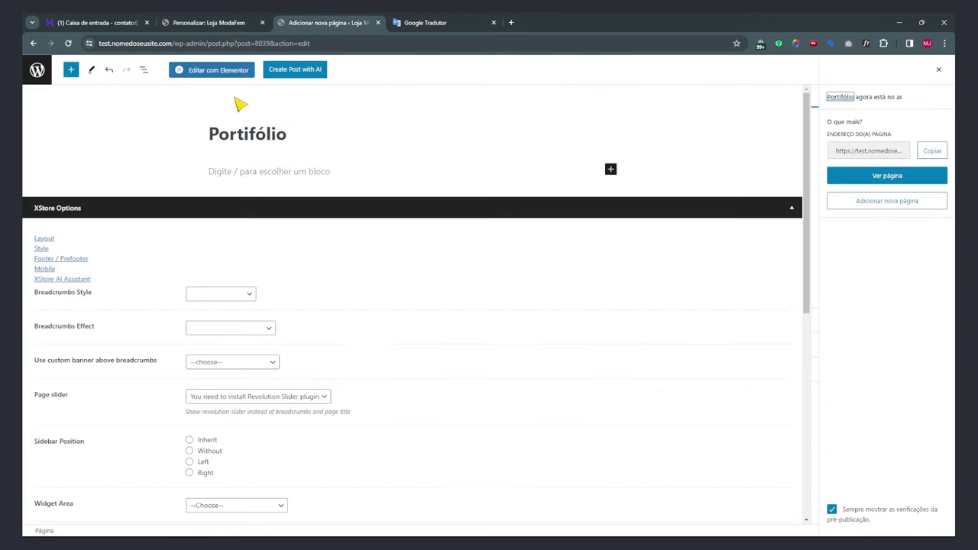
Go to Appearance > Menus and load the Main menu into the editor.
left_click(36, 70)
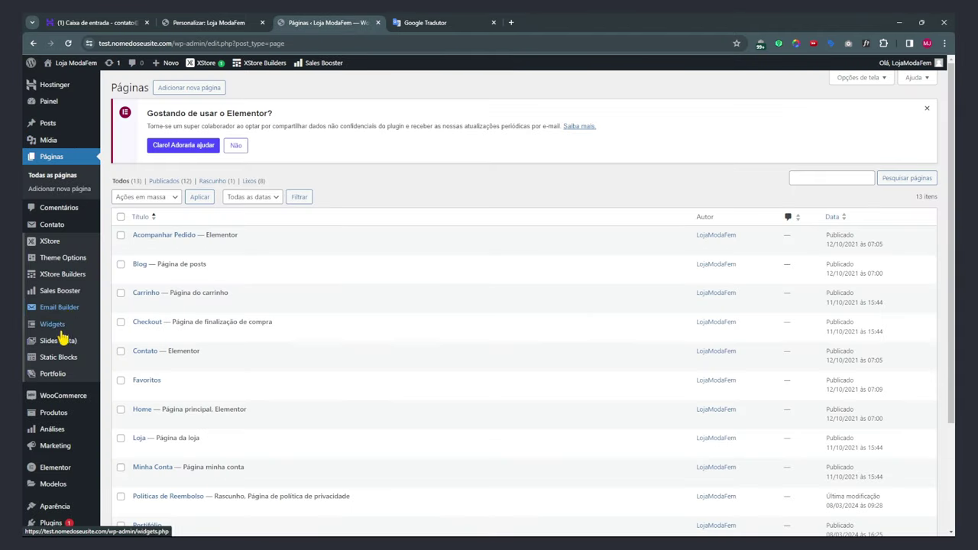
mouse_move(55, 506)
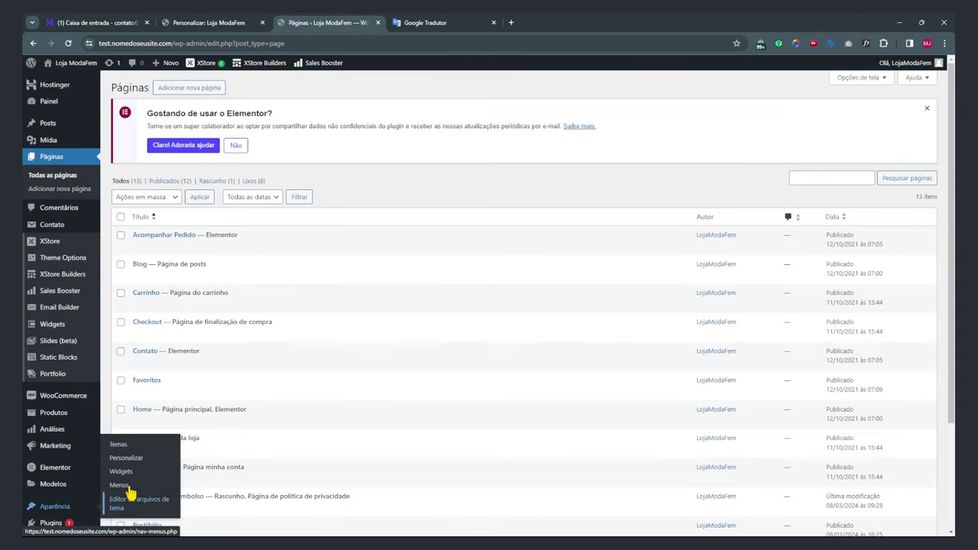
left_click(118, 484)
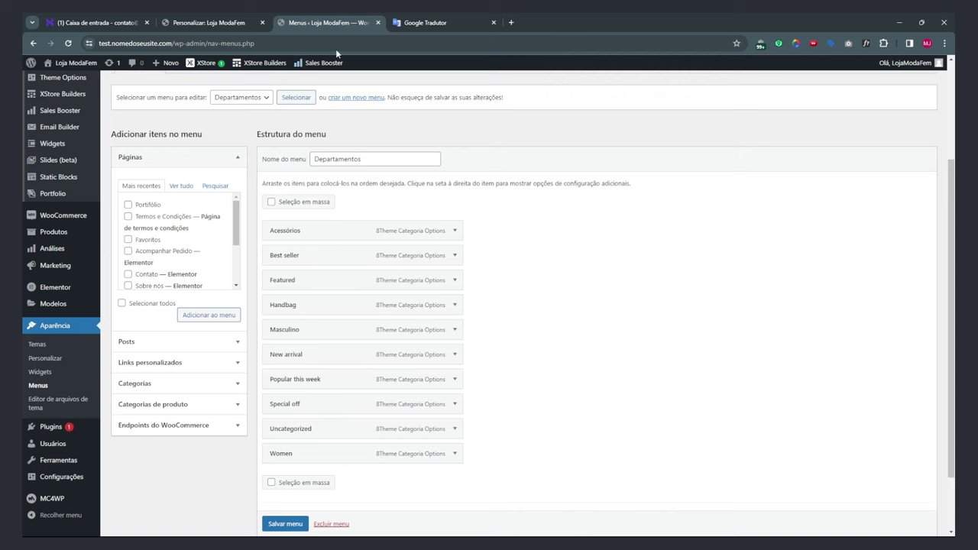
scroll(285, 237, "up", 1)
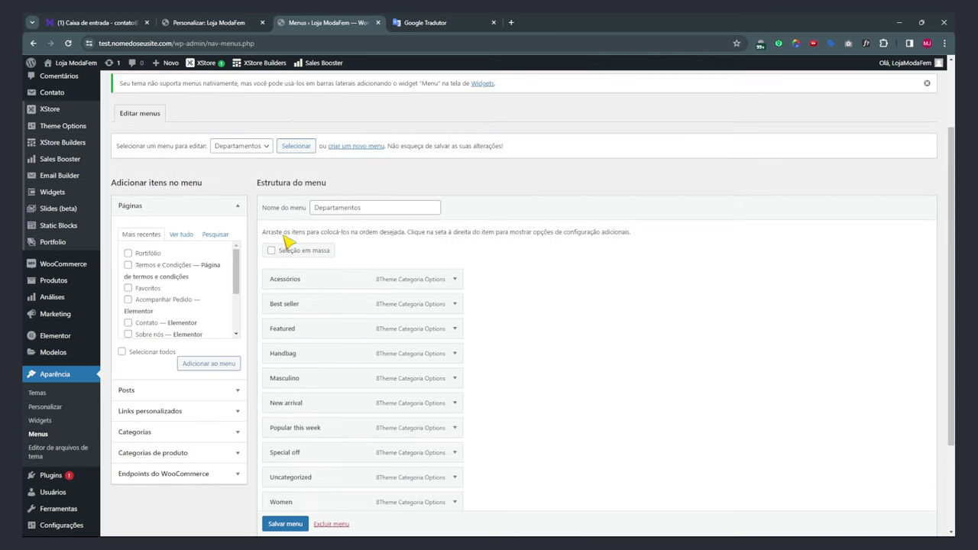
left_click(238, 146)
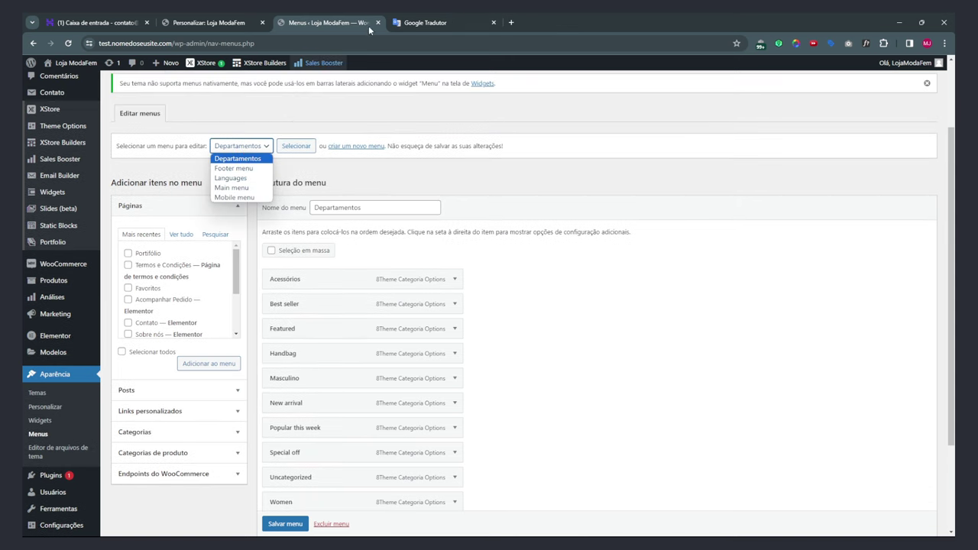
left_click(72, 80)
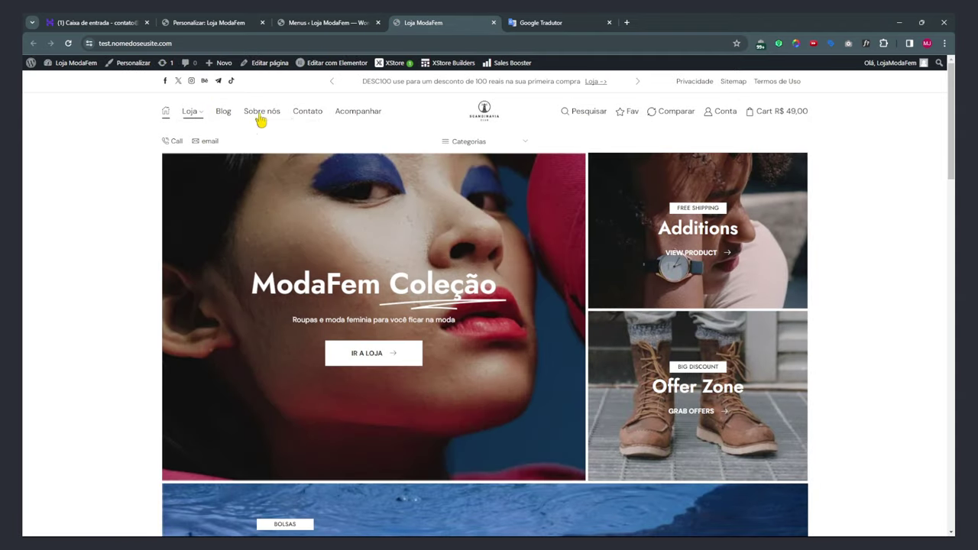
left_click(329, 23)
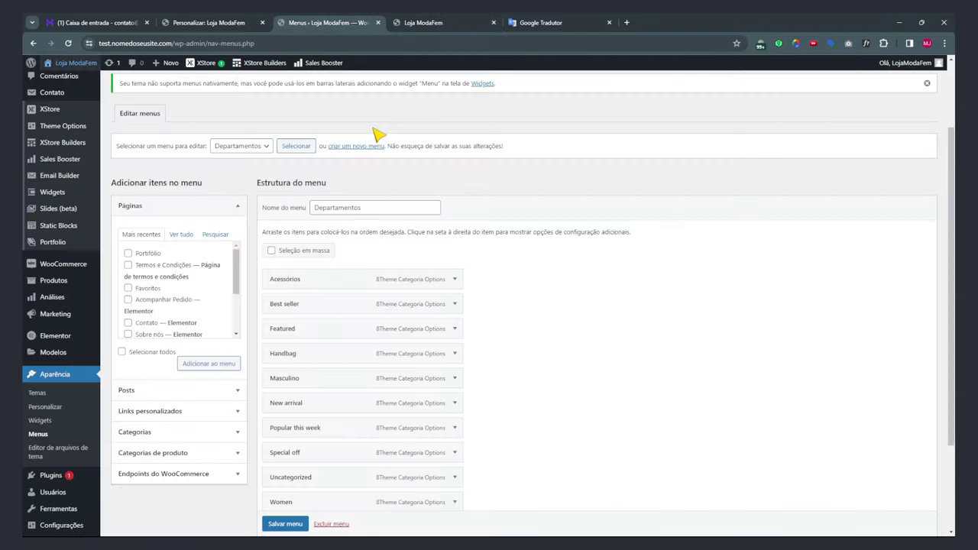
left_click(241, 146)
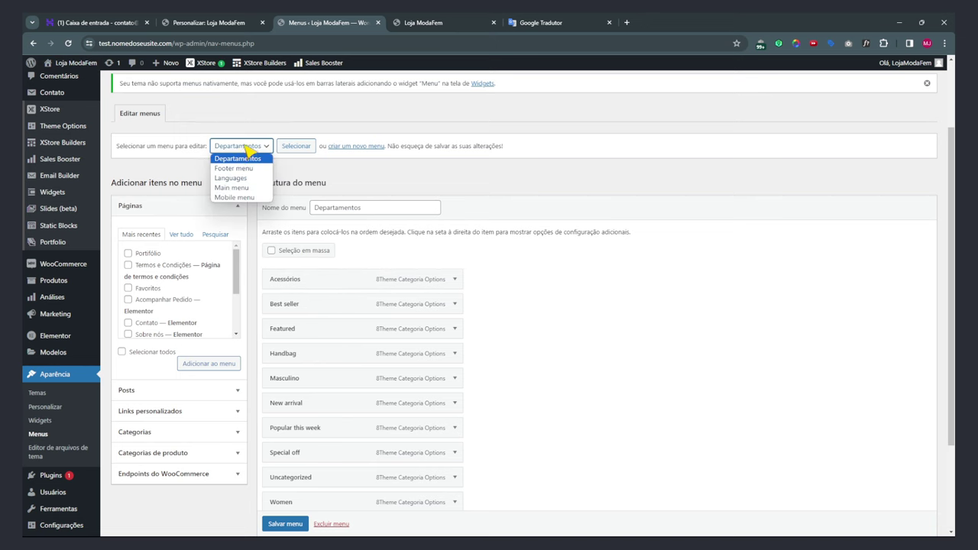
left_click(233, 188)
left_click(288, 151)
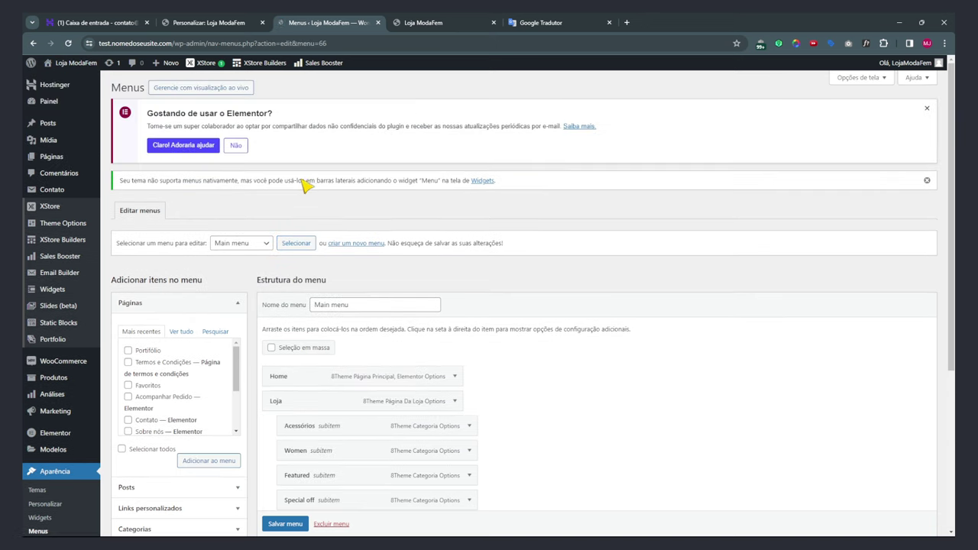
Add the Portfólio page from Pages > View all to the Main menu and save it.
left_click(452, 25)
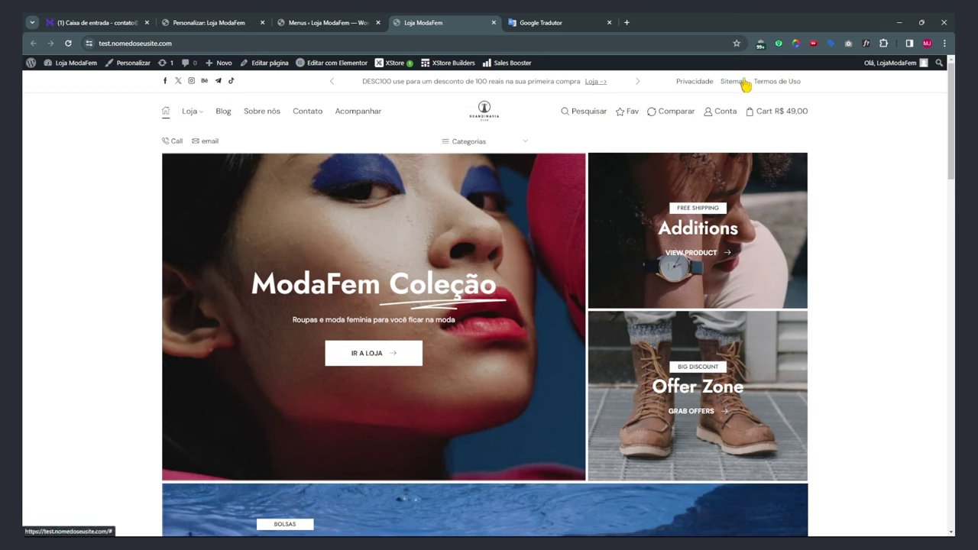
left_click(320, 20)
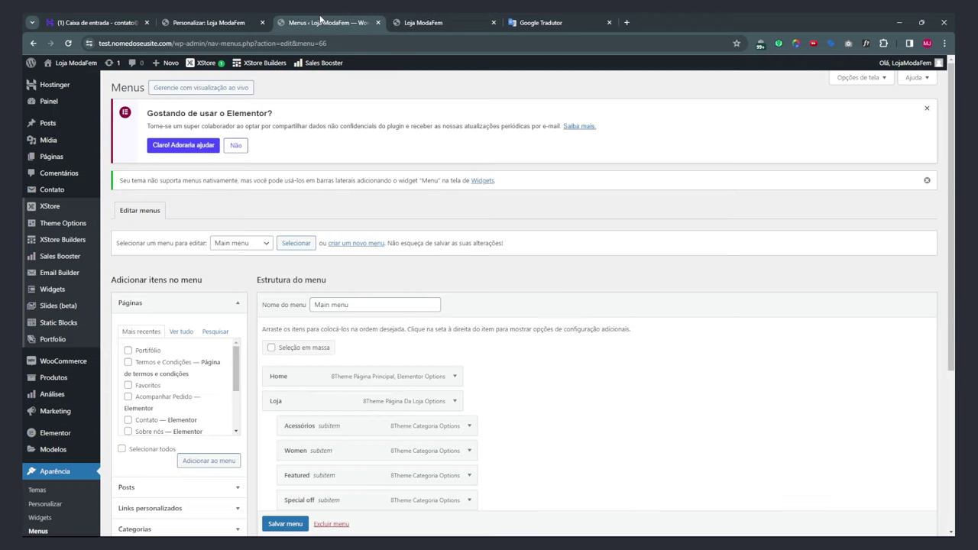
left_click_drag(317, 306, 352, 302)
left_click(375, 306)
scroll(611, 428, "down", 2)
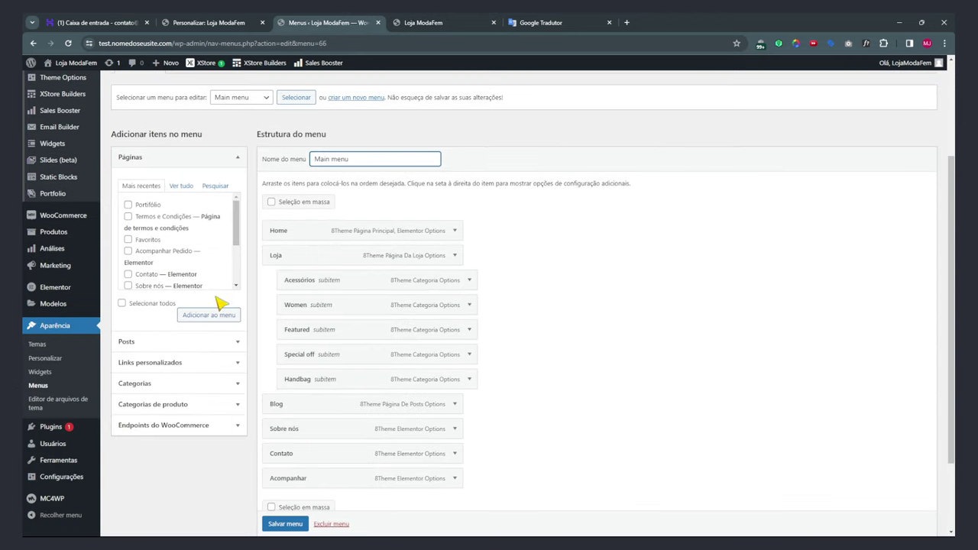
left_click(180, 187)
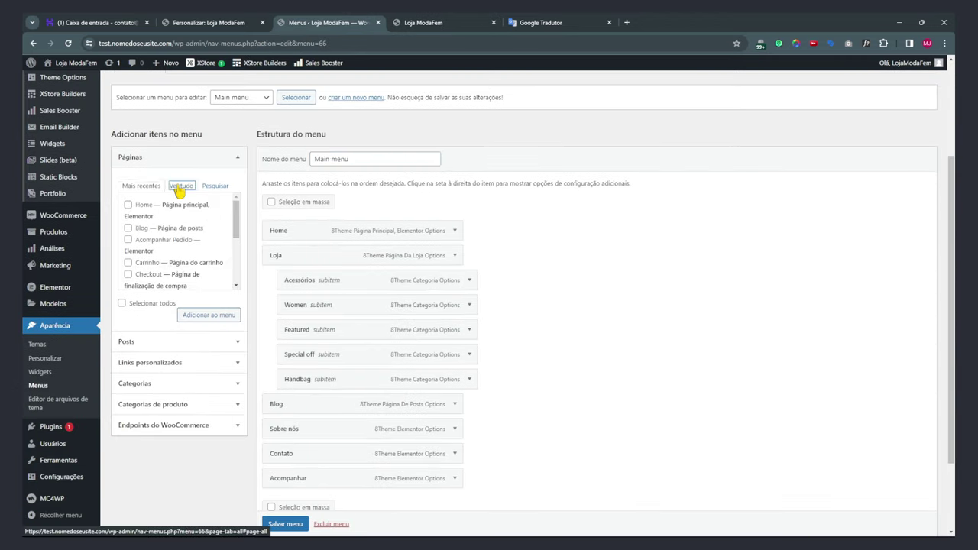
left_click(127, 159)
left_click(145, 160)
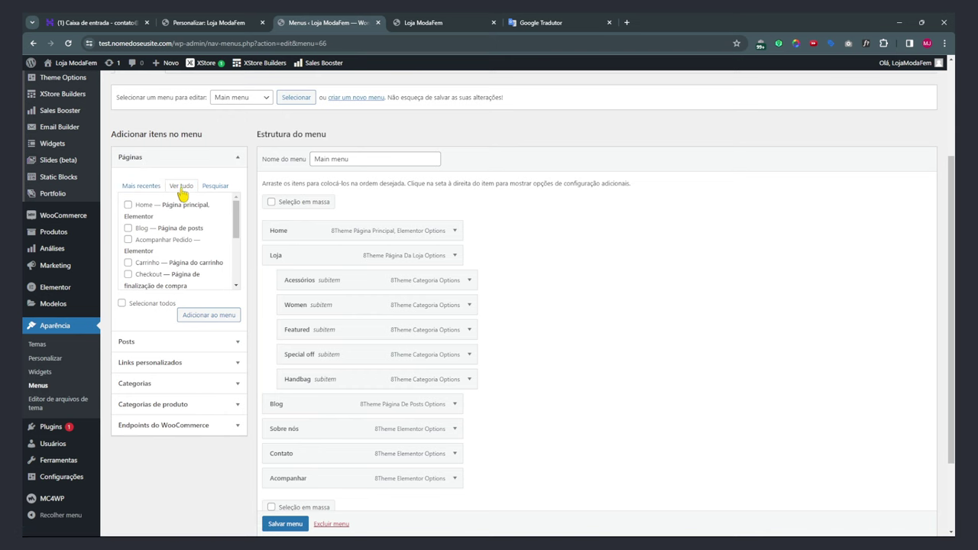
scroll(180, 245, "down", 3)
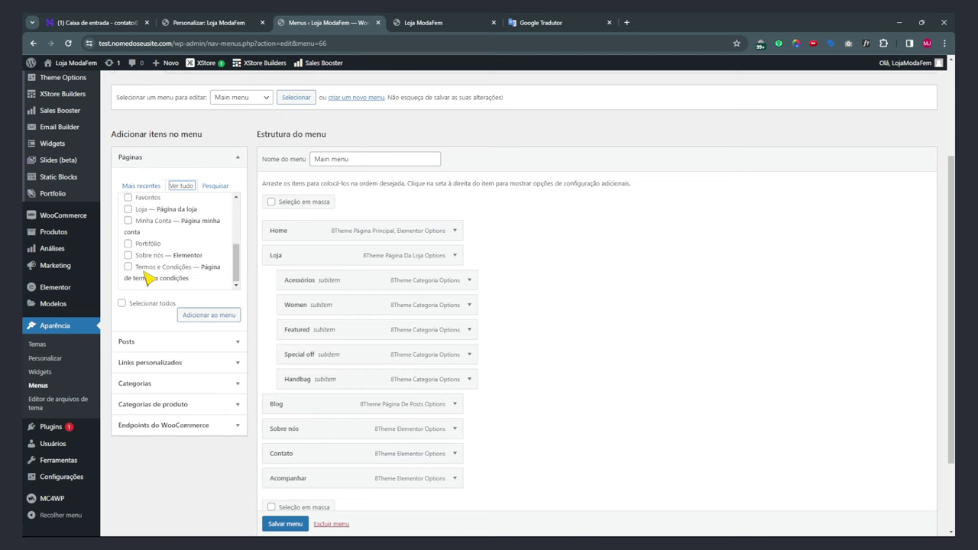
left_click(128, 243)
left_click(196, 316)
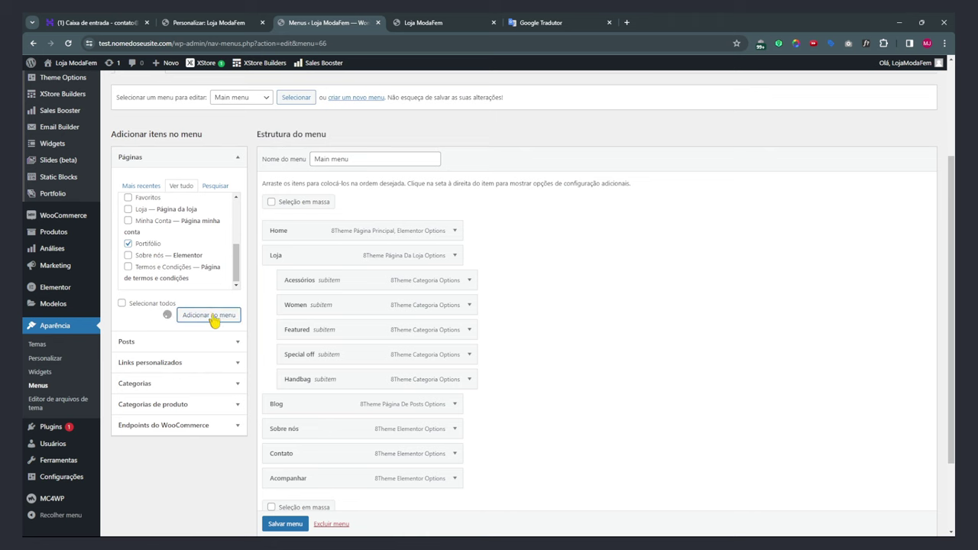
scroll(492, 372, "down", 3)
left_click(279, 483)
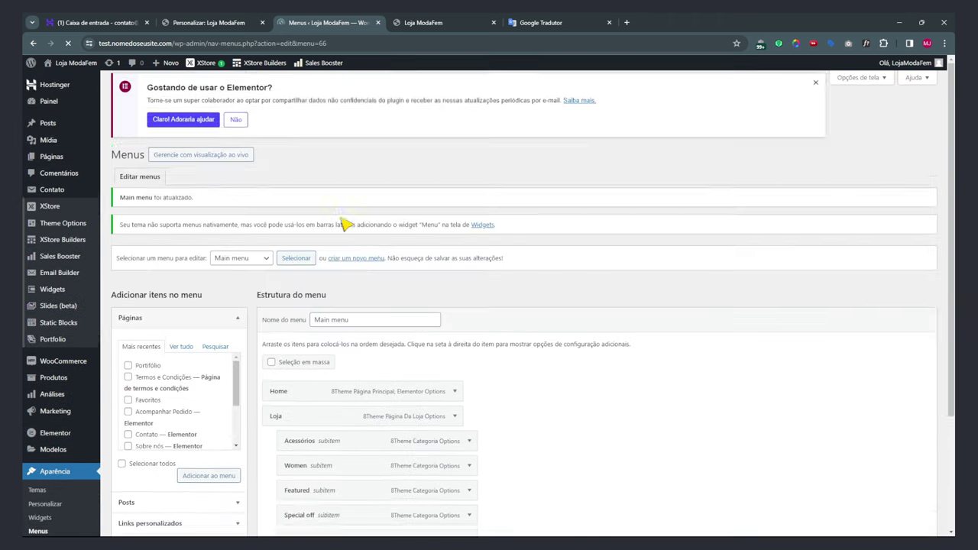
Bulk-remove the Loja subitems Acessórios, Women, Featured and Handbag, then save the Main menu.
scroll(366, 284, "down", 2)
scroll(497, 183, "down", 2)
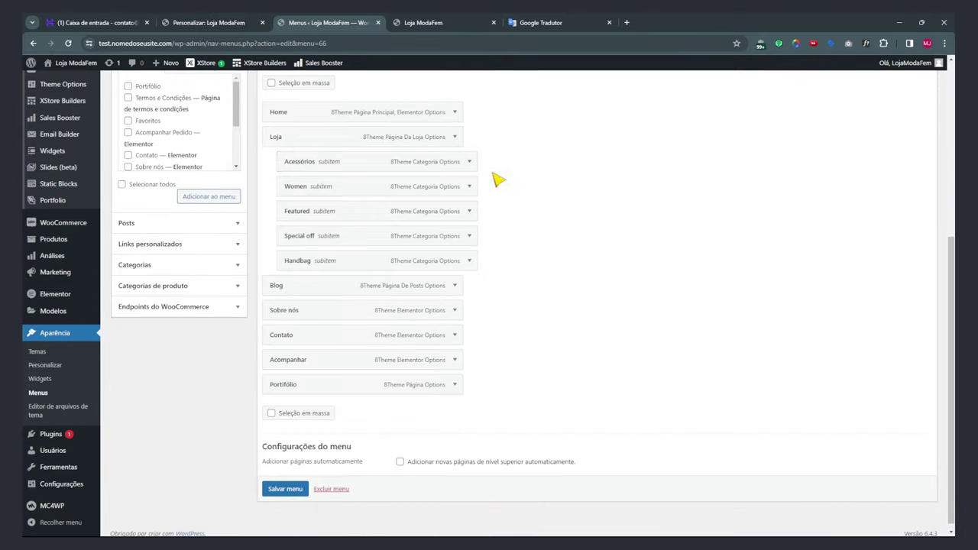
left_click(470, 162)
scroll(367, 176, "up", 3)
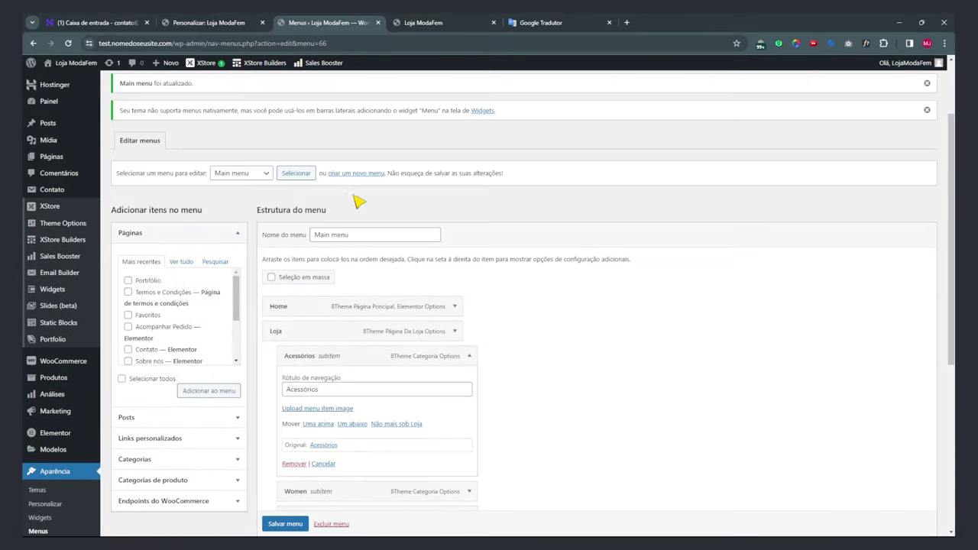
left_click(270, 278)
scroll(306, 230, "down", 2)
left_click(288, 210)
left_click(288, 346)
left_click(289, 371)
left_click(288, 421)
scroll(367, 390, "down", 3)
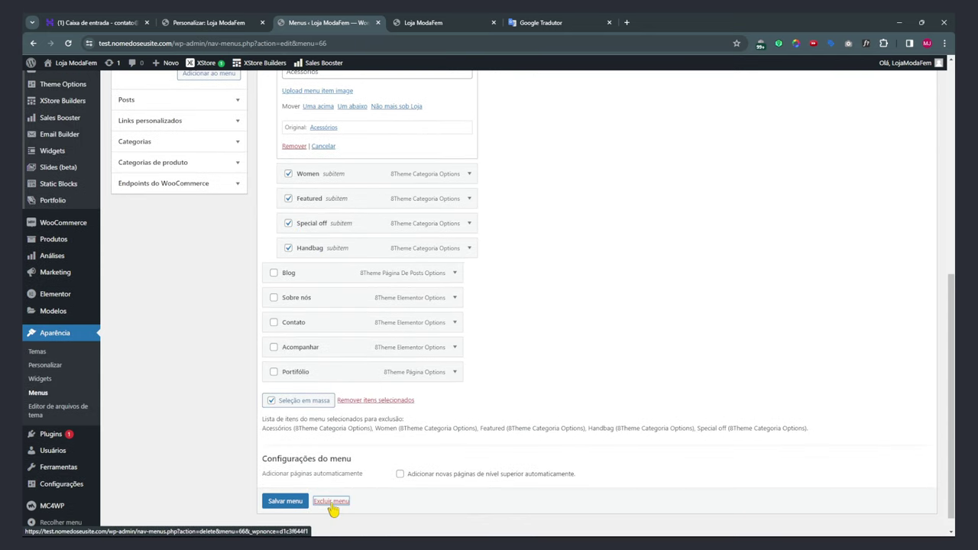
left_click(367, 411)
left_click(285, 482)
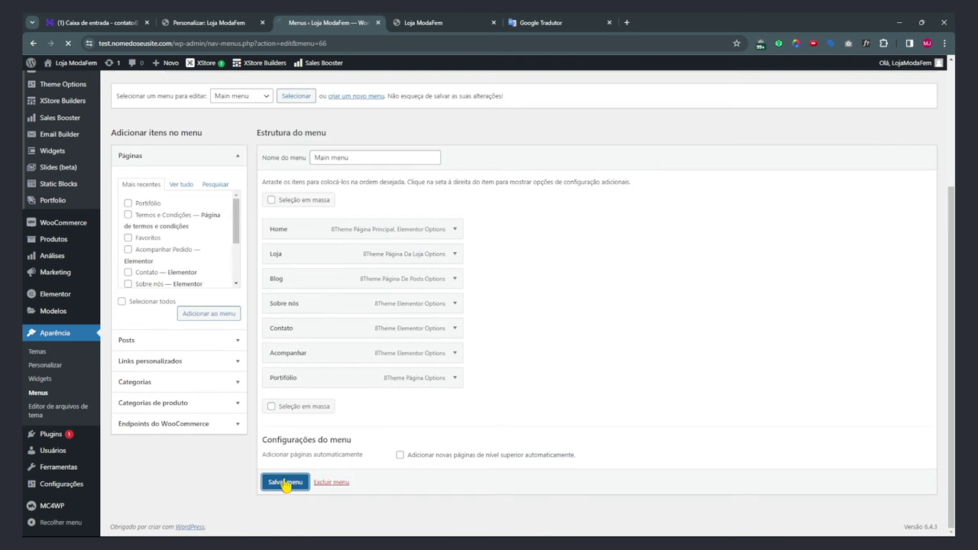
left_click(425, 24)
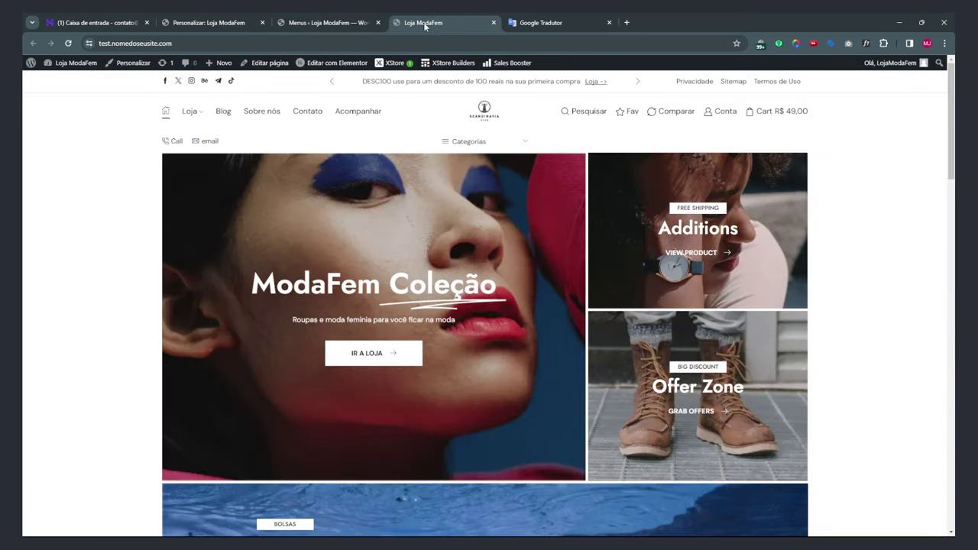
Reload the storefront and follow the new Portfólio link in the header.
key("F5")
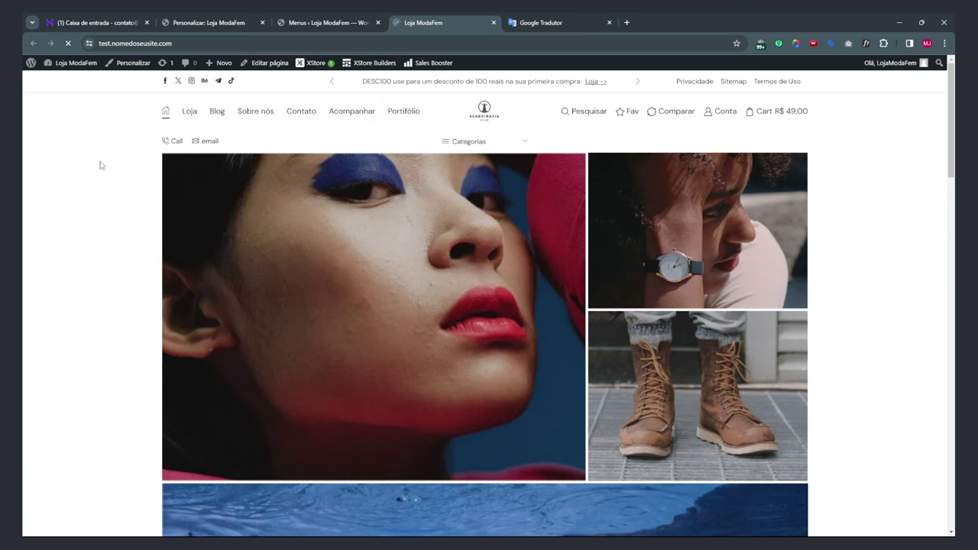
left_click(404, 113)
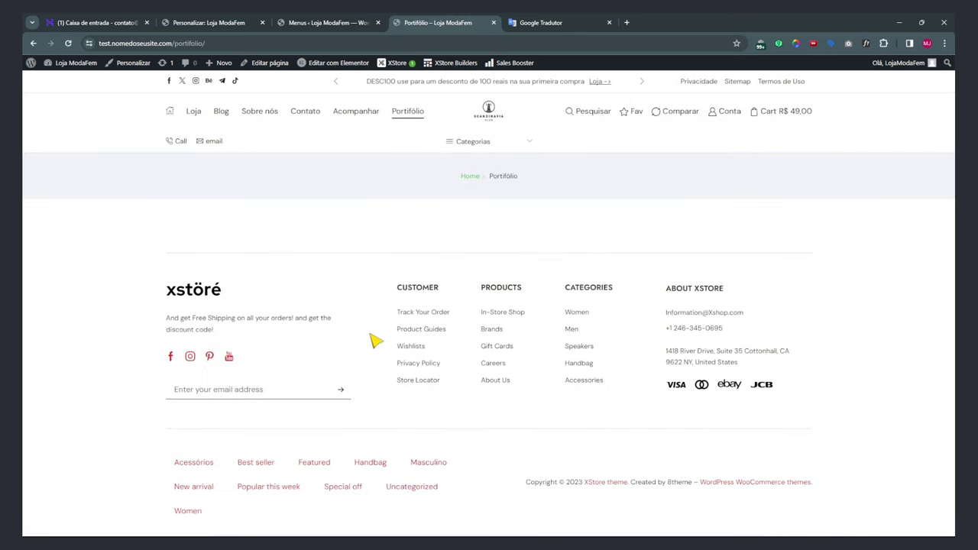
left_click(321, 23)
Publish the Customizer's Portfolio settings.
left_click(206, 22)
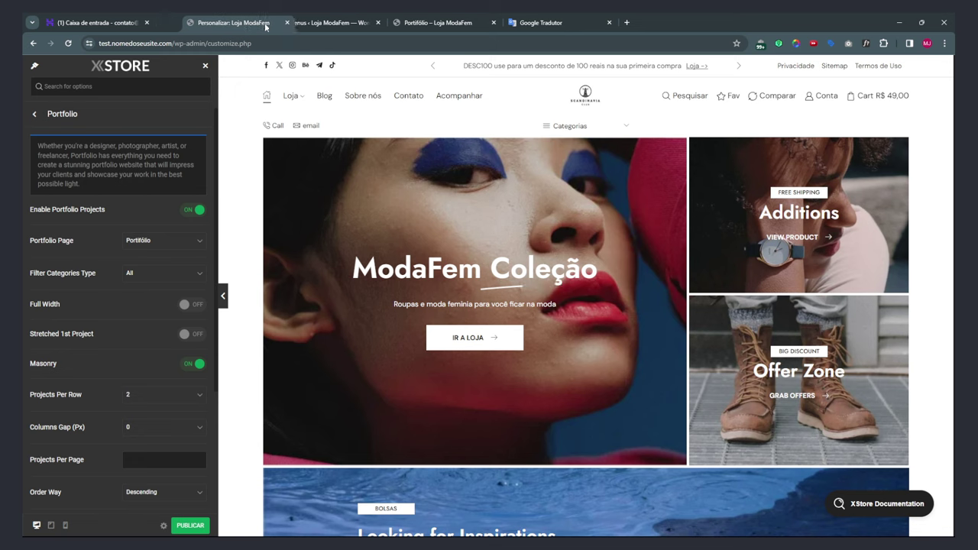
left_click_drag(207, 22, 443, 22)
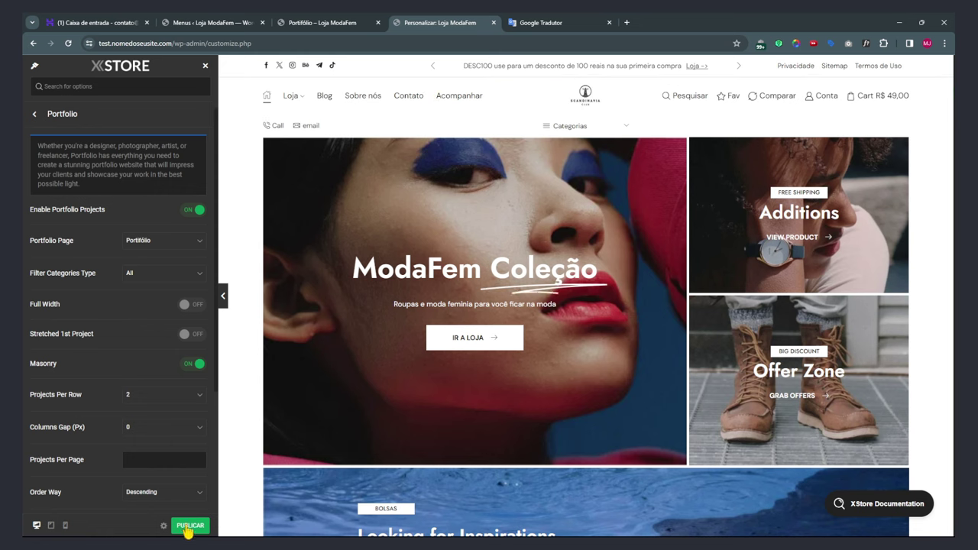
left_click(188, 527)
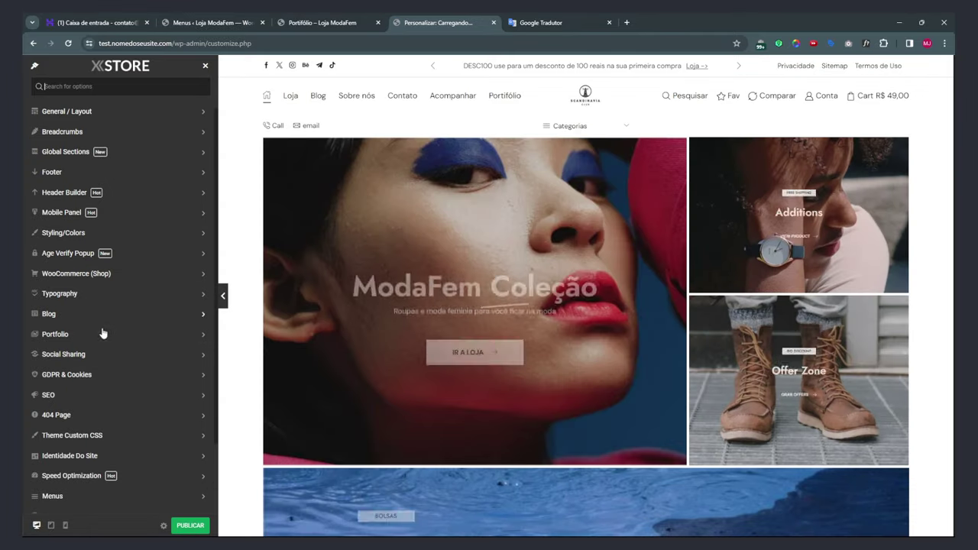
Preview the Portfólio page in the Customizer, which reports 'No projects were found!'.
left_click(76, 333)
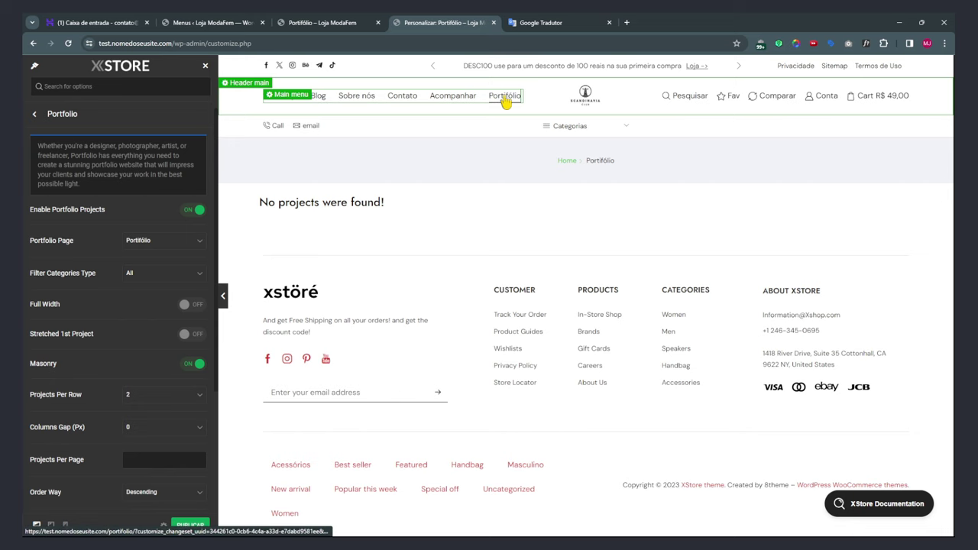
left_click(505, 99)
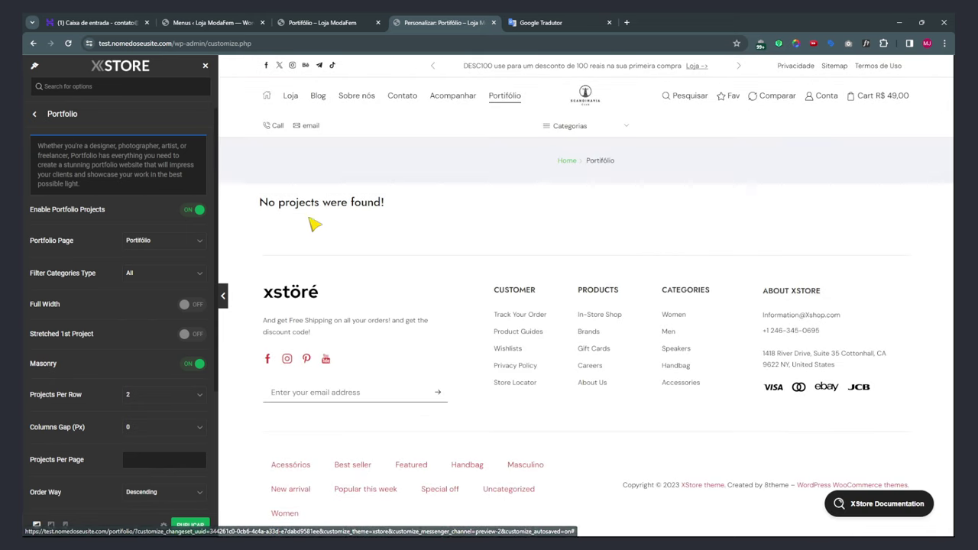
left_click_drag(273, 214, 386, 215)
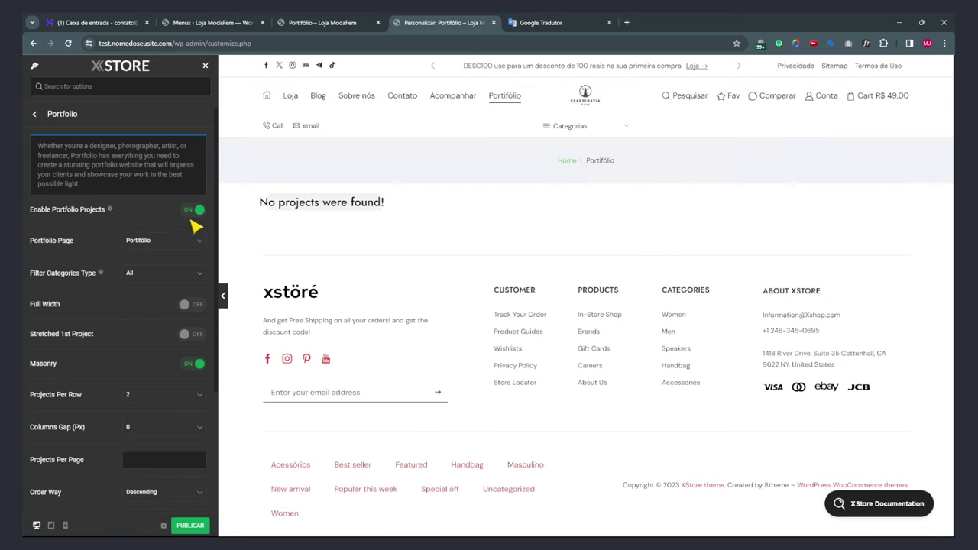
left_click(316, 23)
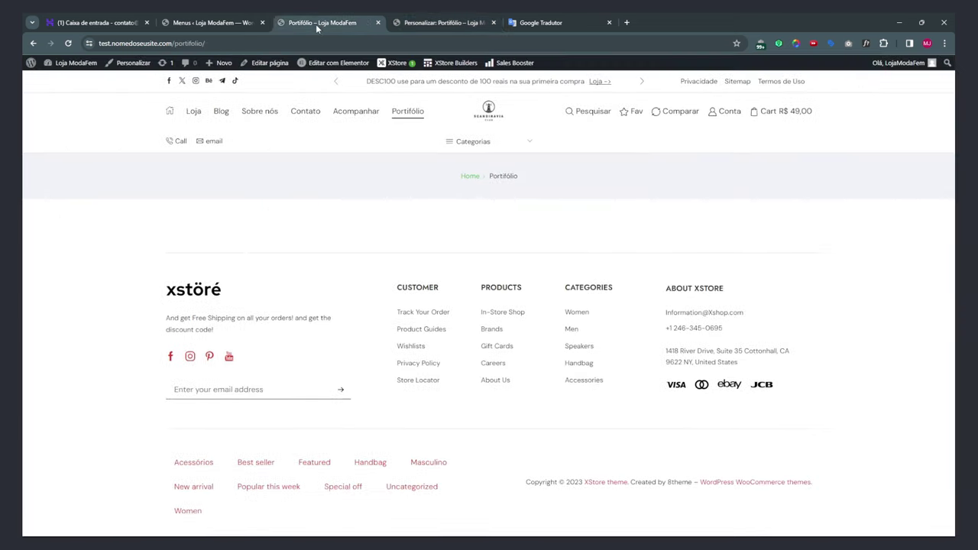
left_click(224, 24)
mouse_move(53, 346)
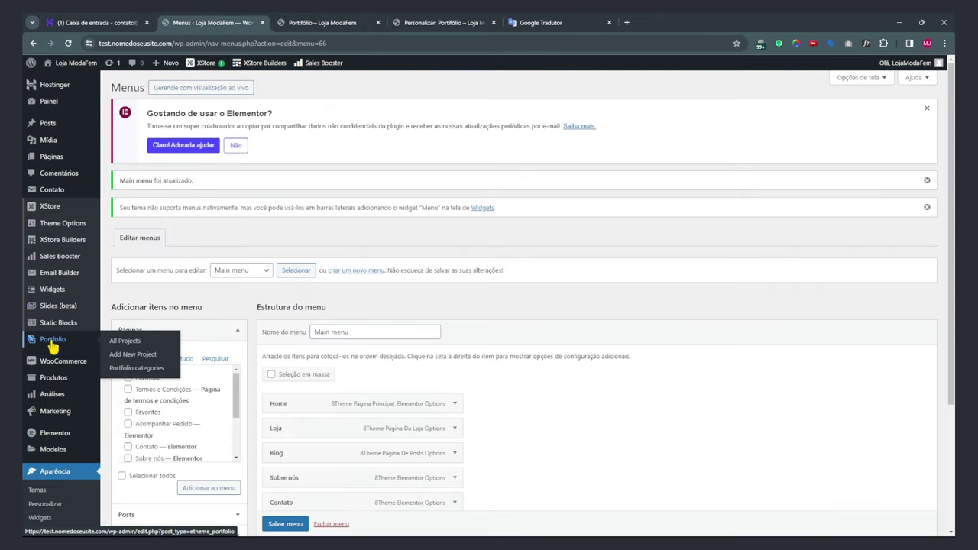
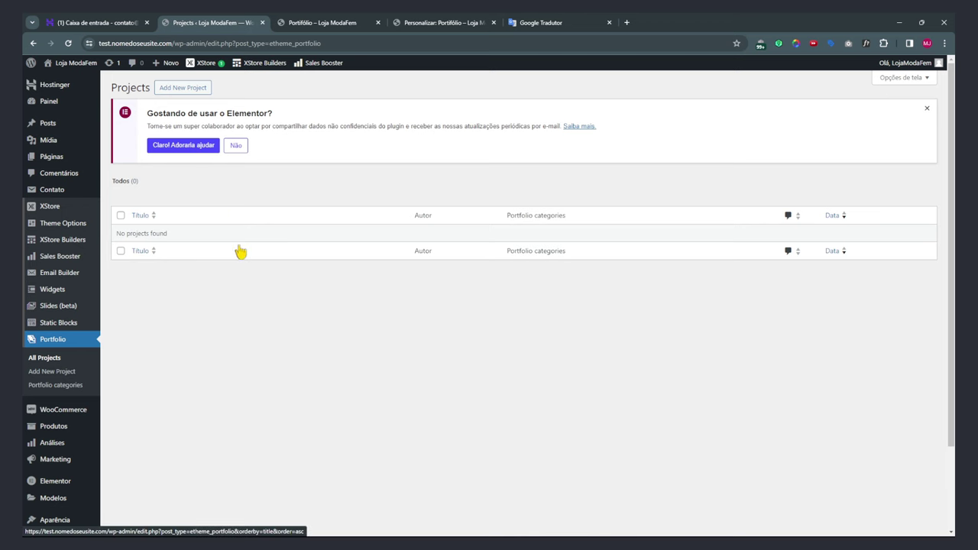
Create a new portfolio project titled 'Exemplo projeto 1' with placeholder body paragraphs.
left_click(193, 90)
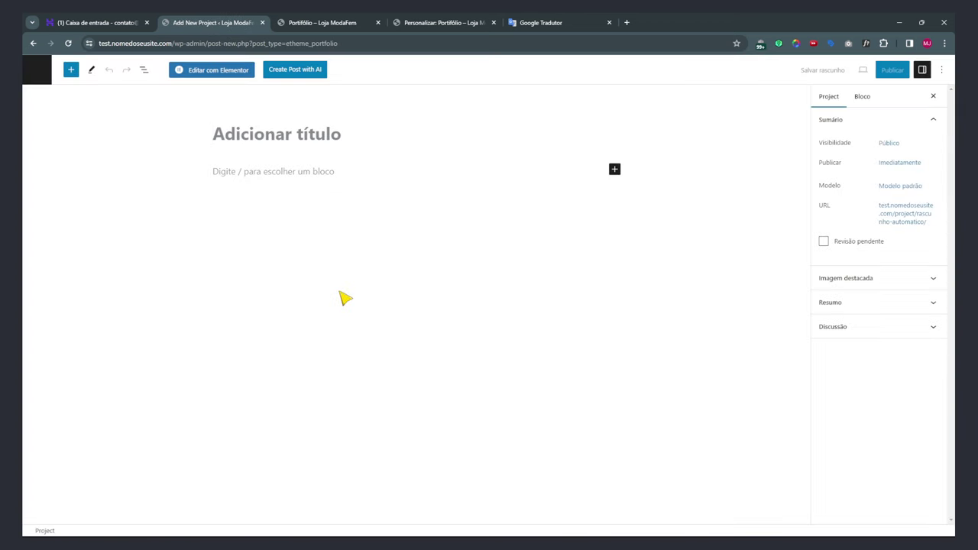
type("Exempl")
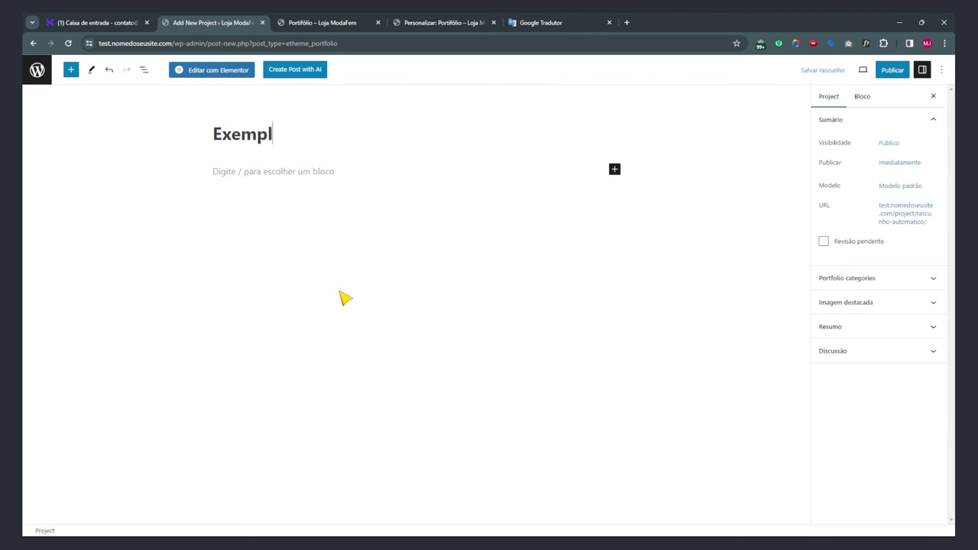
type("o projeto 1")
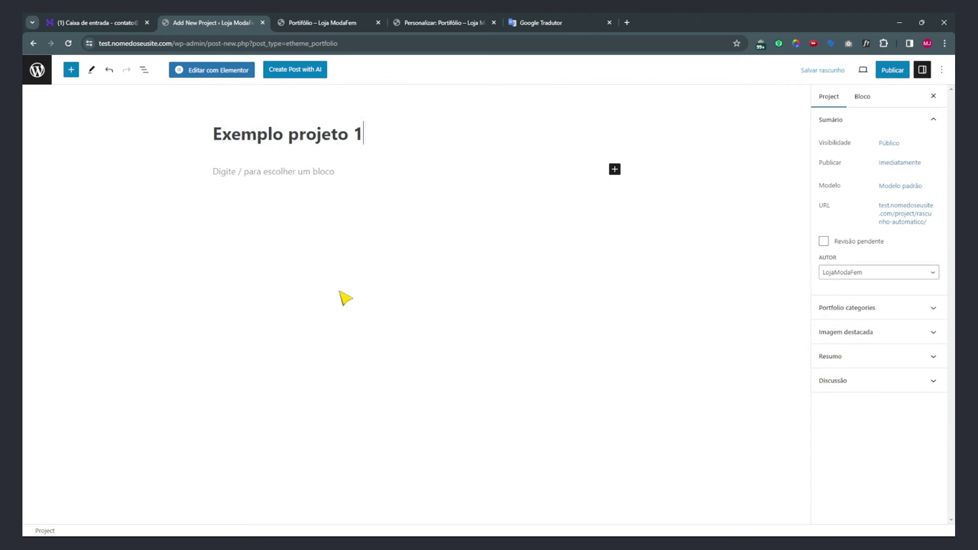
left_click(308, 178)
type("sadfsdfd")
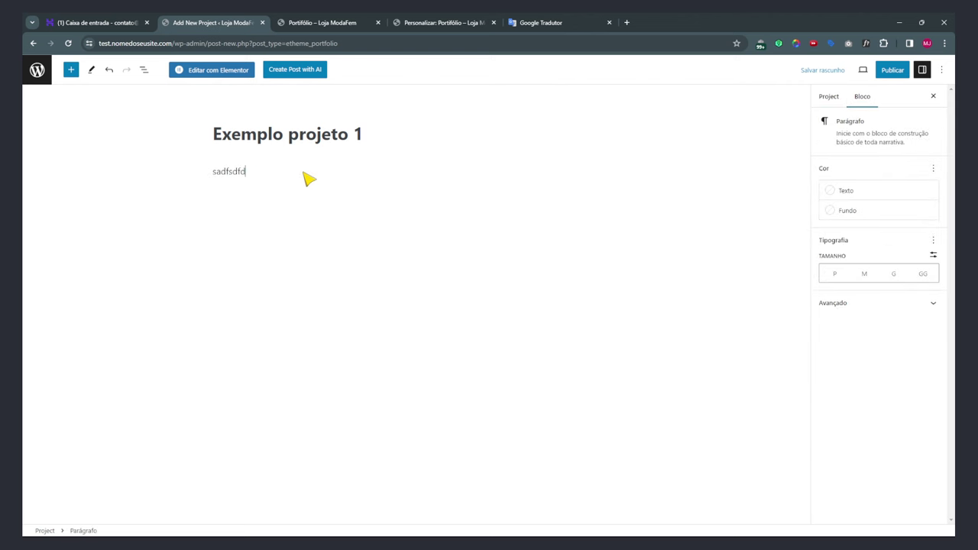
key("Return")
type("fsdf")
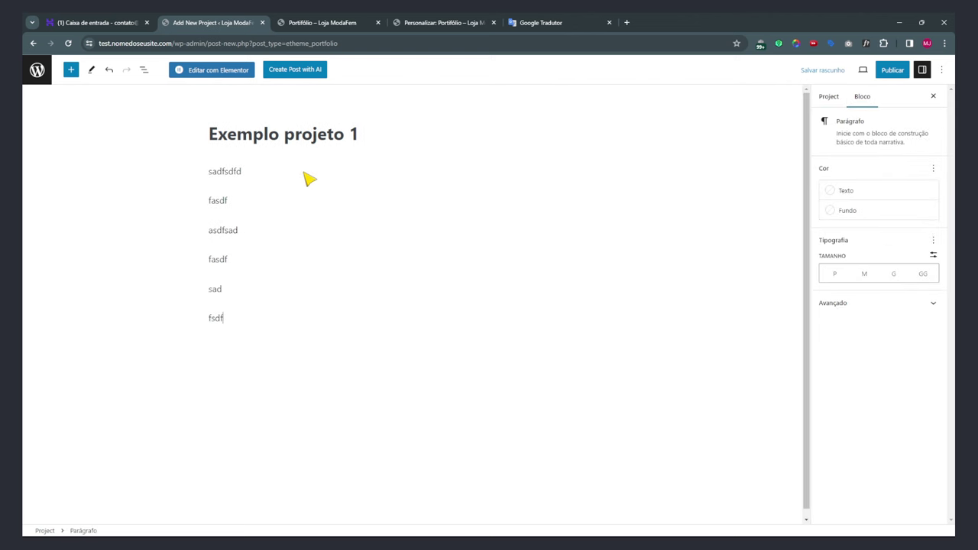
Publish the project and view its live page.
left_click(893, 69)
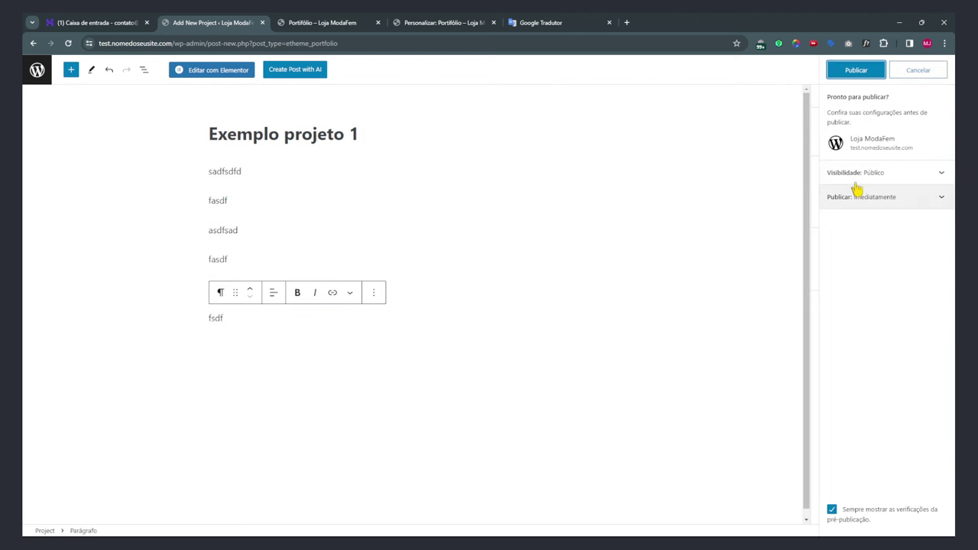
left_click(849, 70)
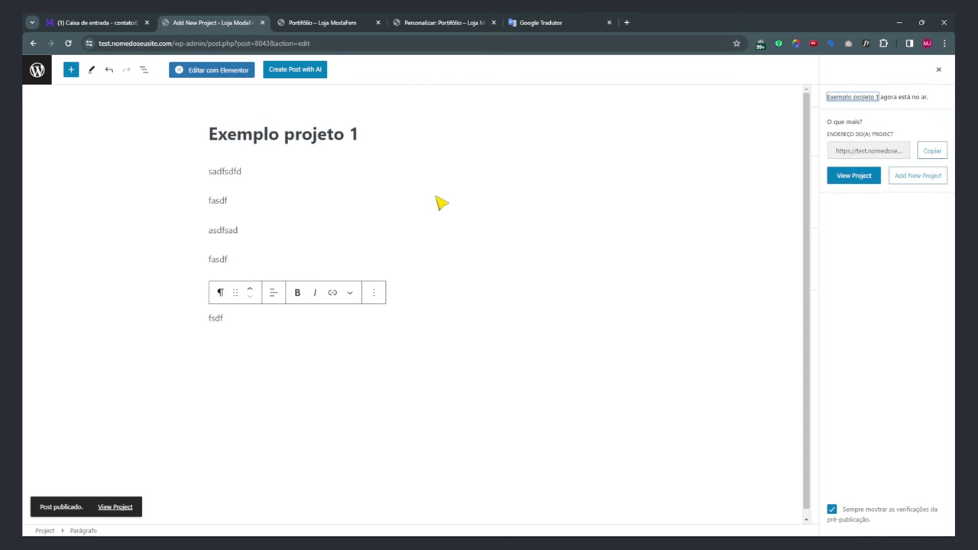
left_click(855, 179)
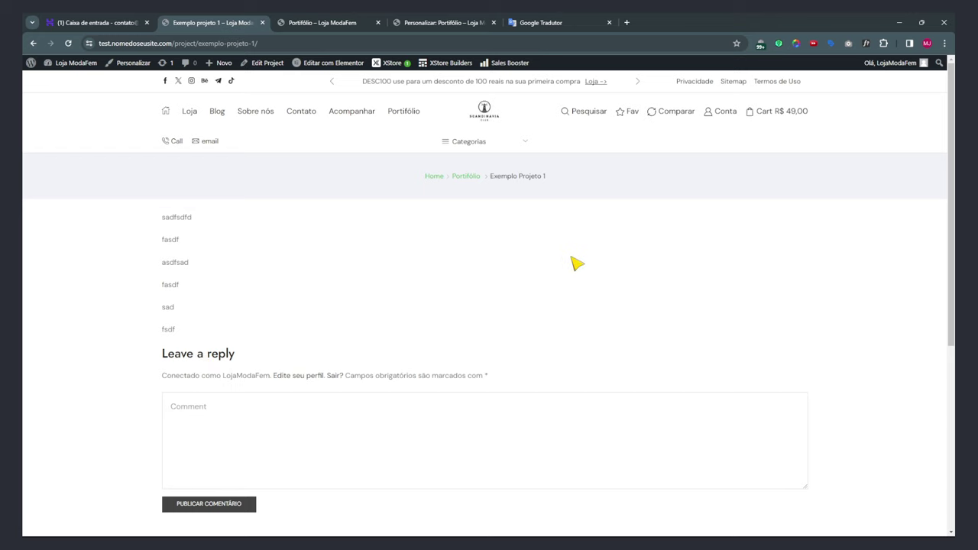
Load the Portfólio page in the theme customizer preview.
scroll(577, 262, "down", 1)
scroll(552, 260, "up", 1)
left_click(321, 23)
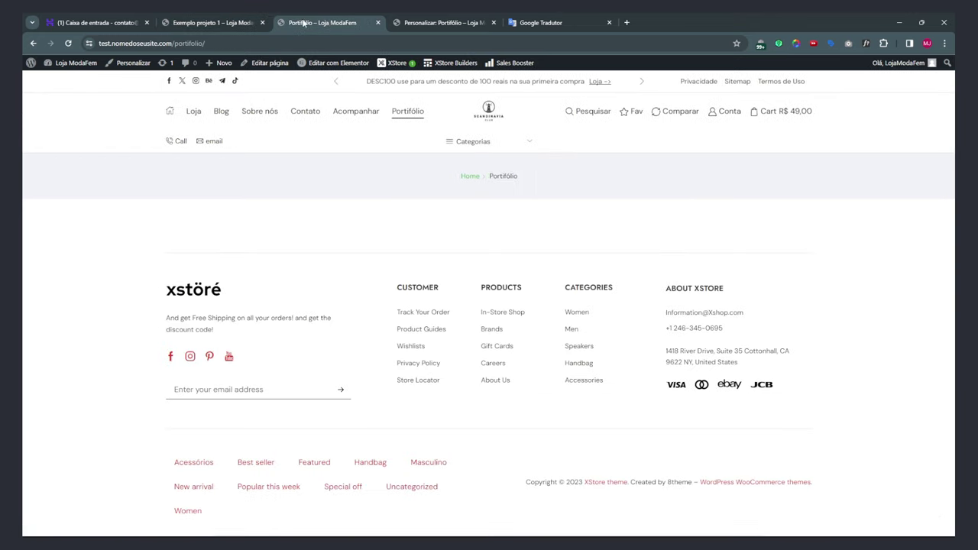
left_click(443, 23)
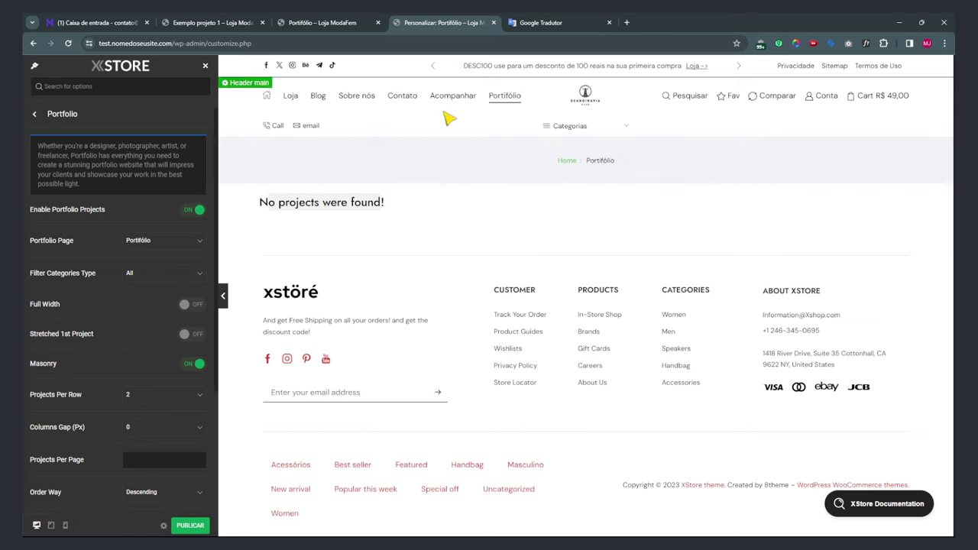
left_click(504, 97)
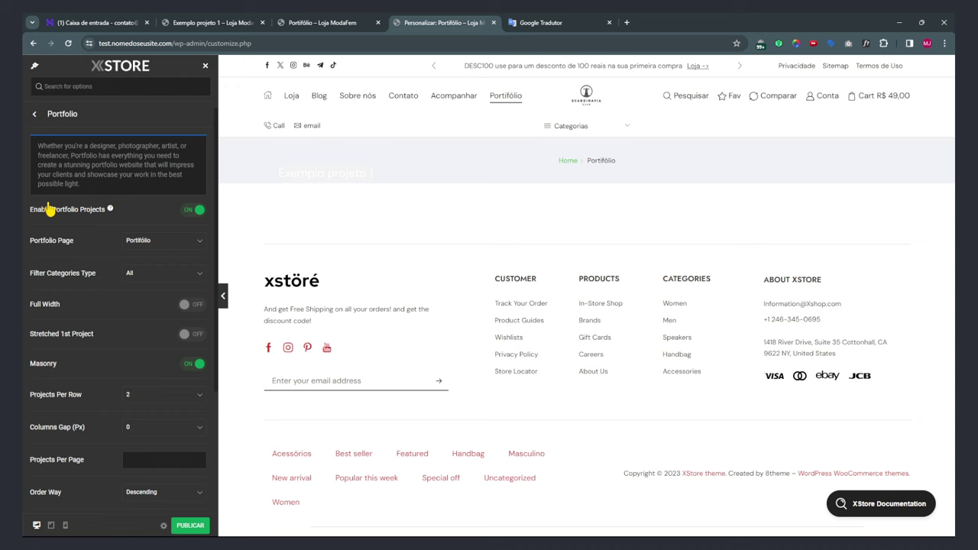
Try the filter categories type, Full Width and Stretched 1st Project options without keeping changes.
left_click(140, 275)
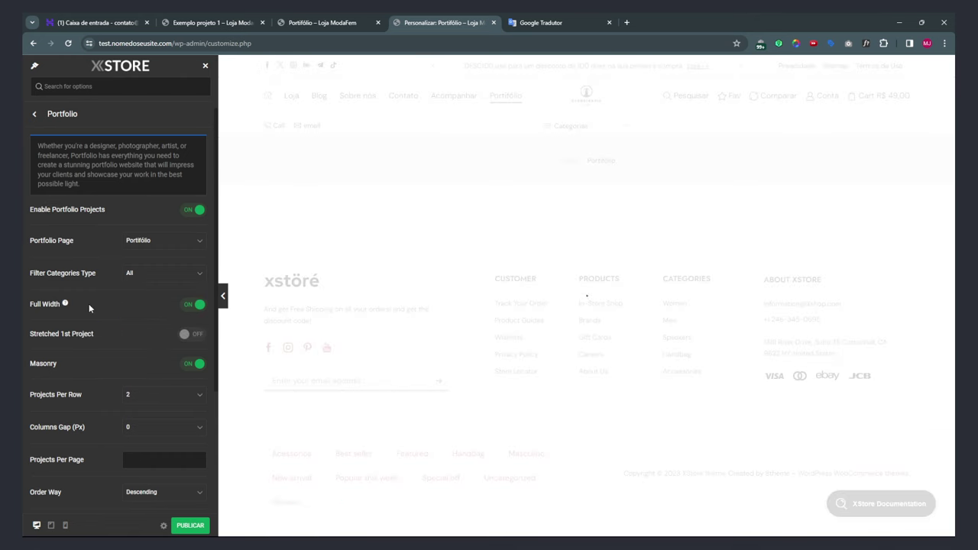
left_click(222, 298)
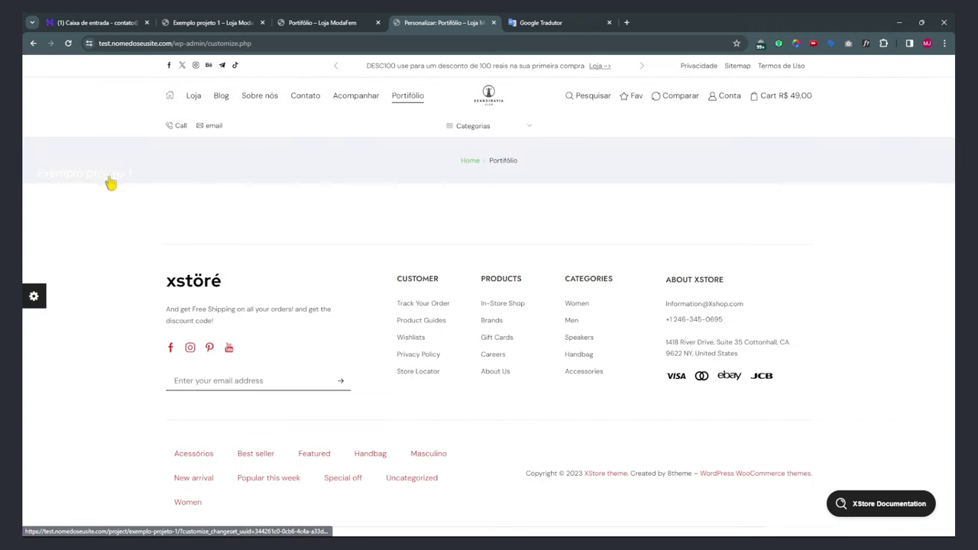
left_click(34, 295)
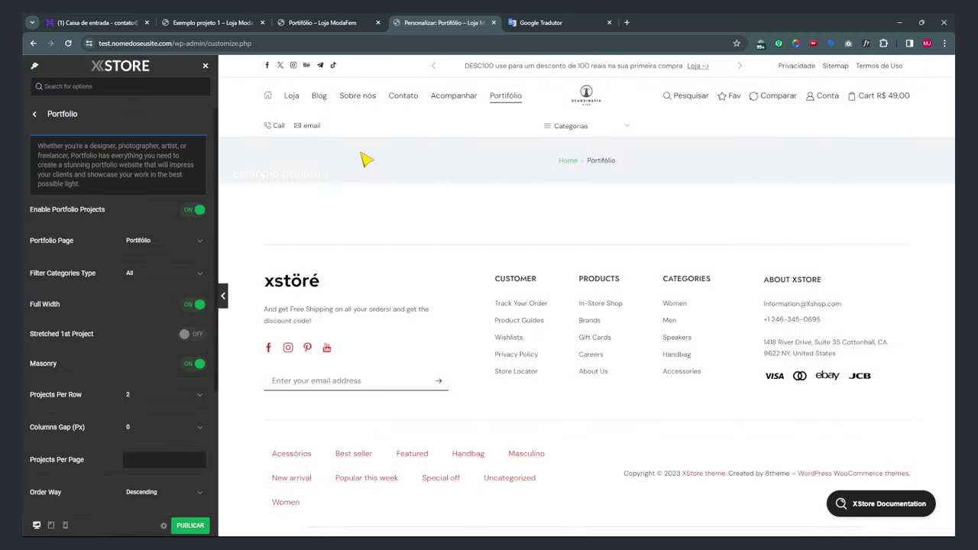
left_click(193, 306)
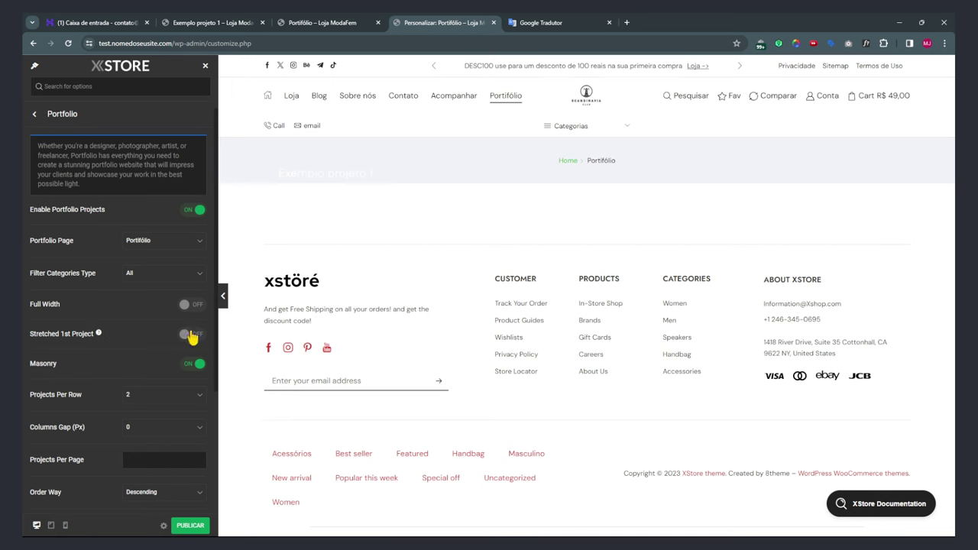
left_click(192, 336)
left_click(193, 341)
Close the live Portfólio tab and return to the Exemplo projeto 1 page.
left_click(324, 22)
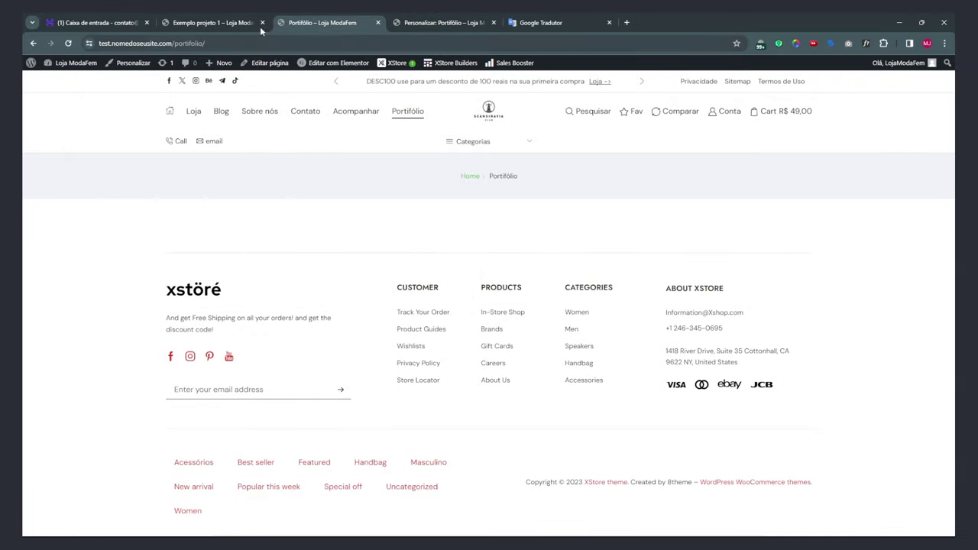
left_click(378, 22)
left_click(218, 23)
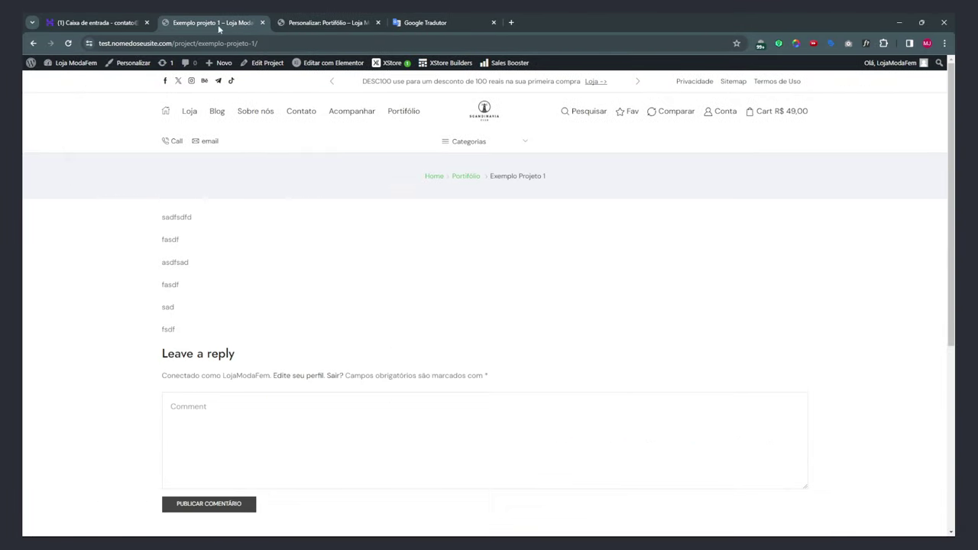
Set the black bicycle photo as the project's featured image.
left_click(264, 63)
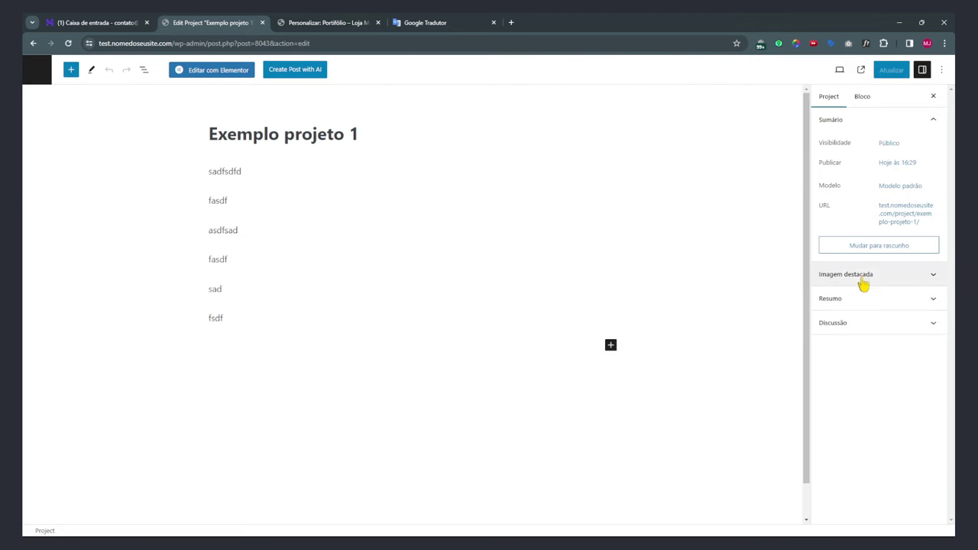
left_click(862, 280)
left_click(558, 310)
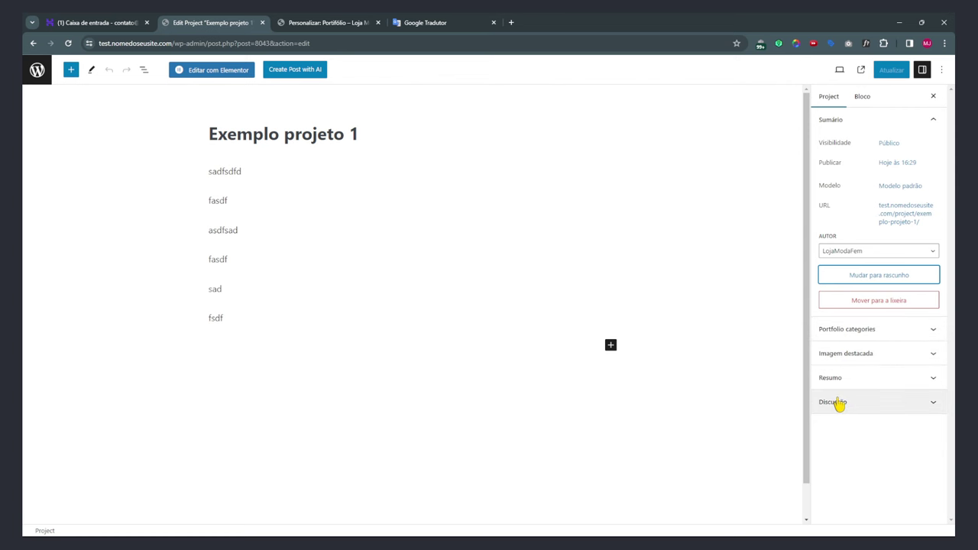
left_click(859, 356)
left_click(840, 390)
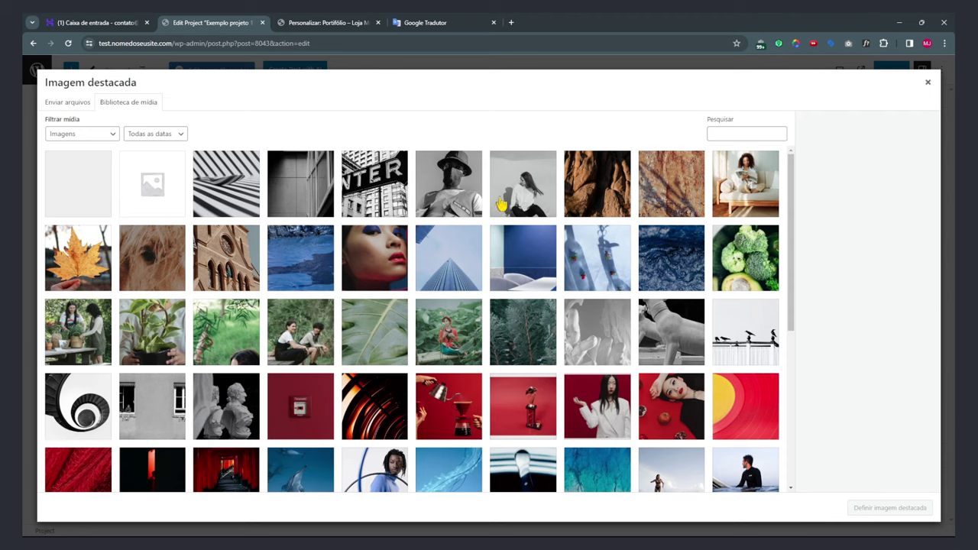
left_click(505, 203)
scroll(376, 276, "down", 15)
left_click(374, 277)
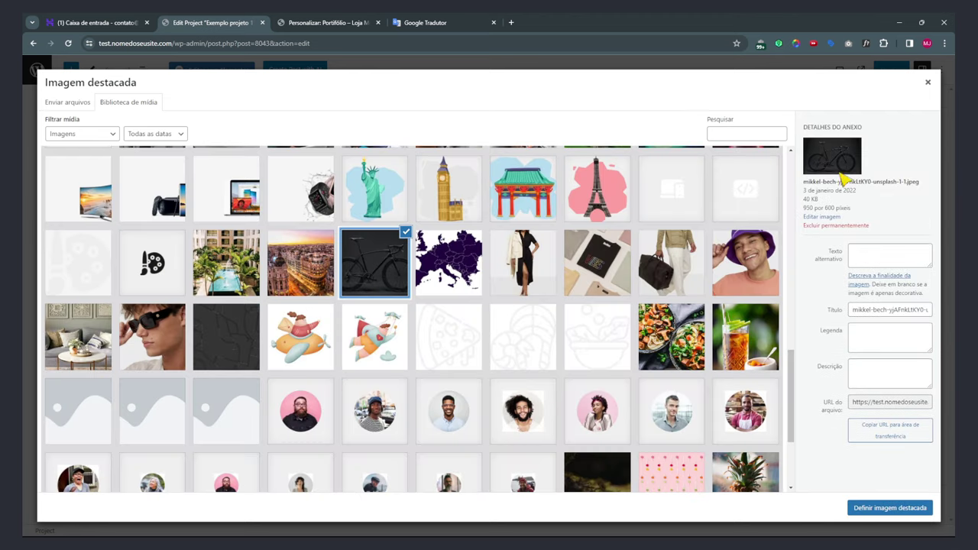
left_click(889, 508)
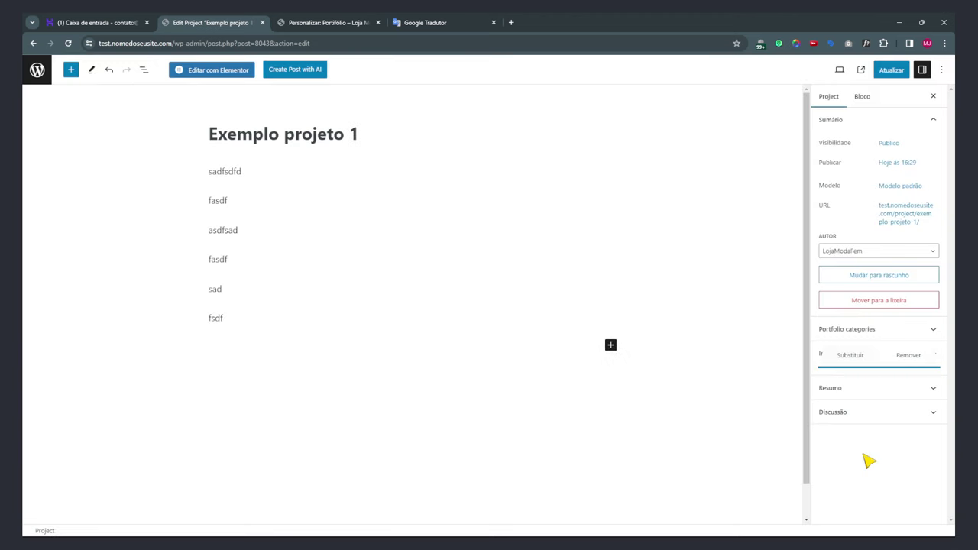
Update the project and publish the theme customizer settings.
left_click(892, 72)
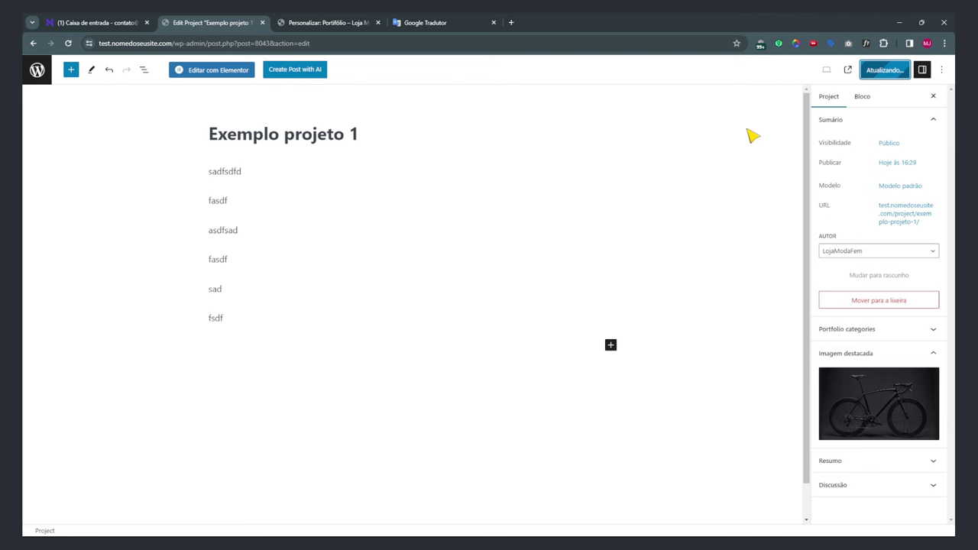
left_click(305, 22)
left_click(186, 526)
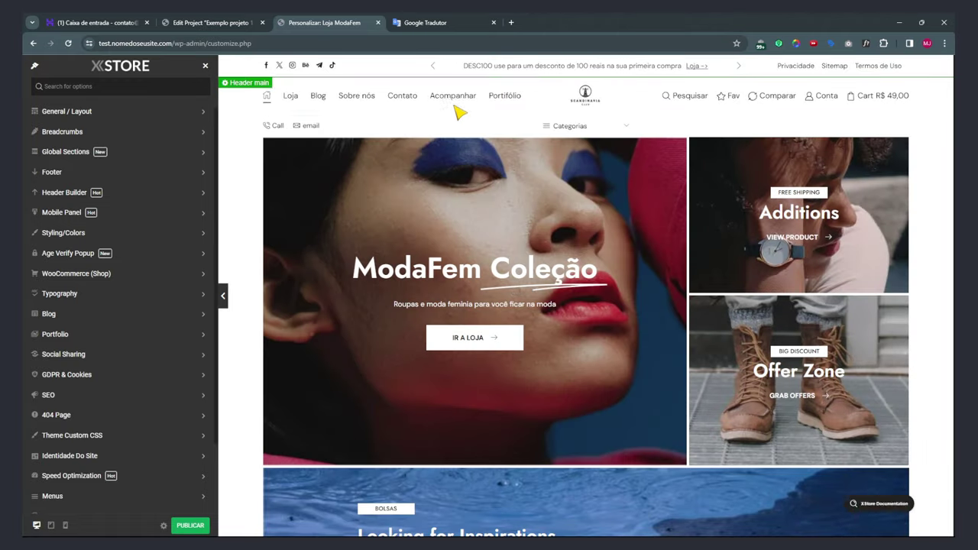
Set the portfolio to 3 projects per row with a 5 px column gap.
left_click(509, 97)
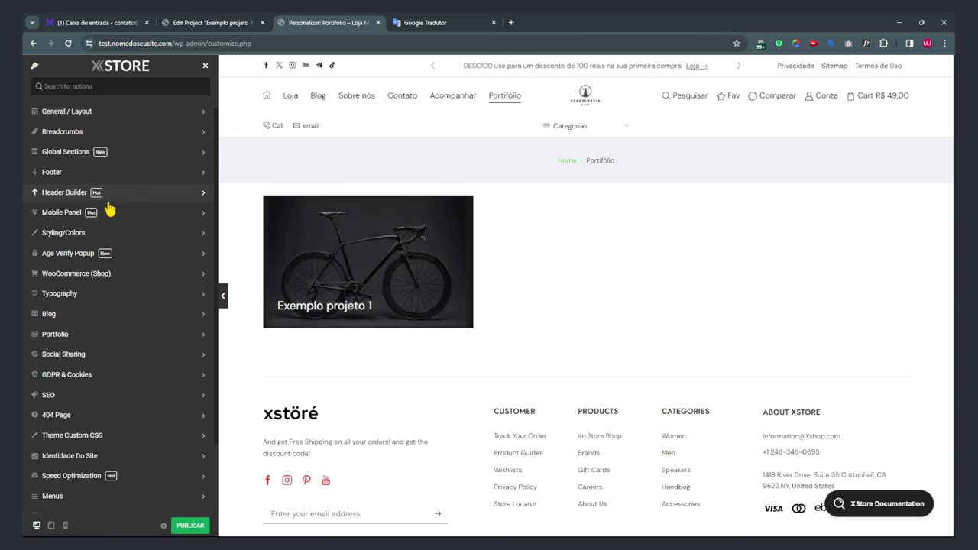
left_click(67, 336)
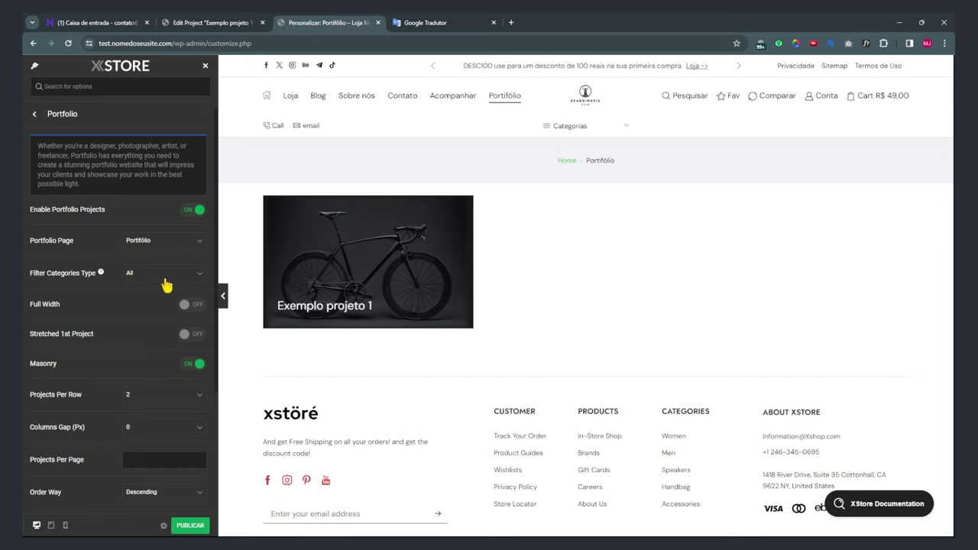
scroll(70, 328, "down", 4)
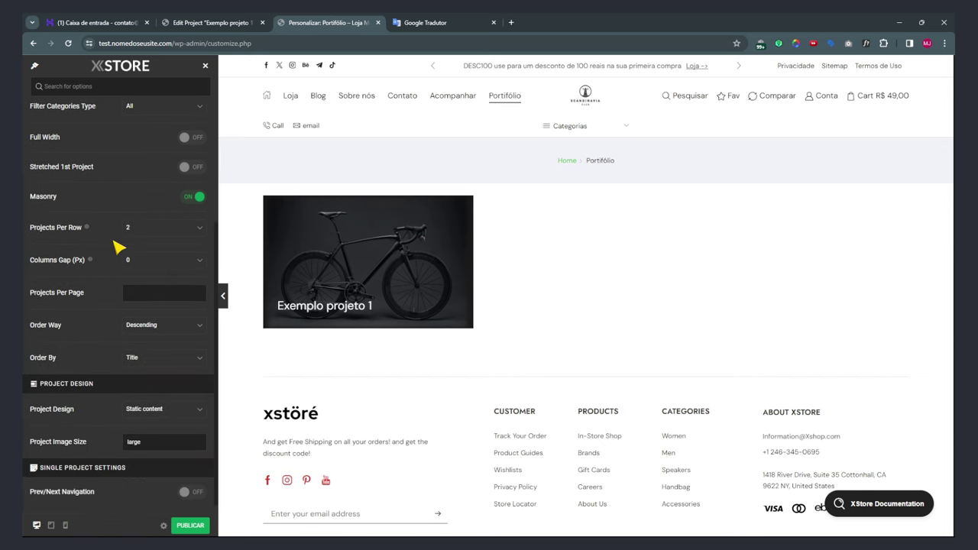
left_click(156, 234)
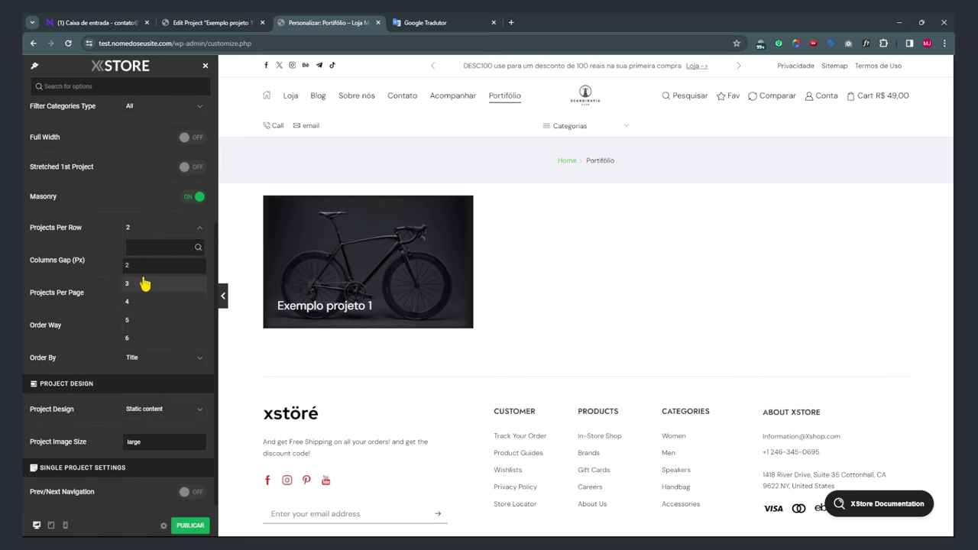
left_click(142, 279)
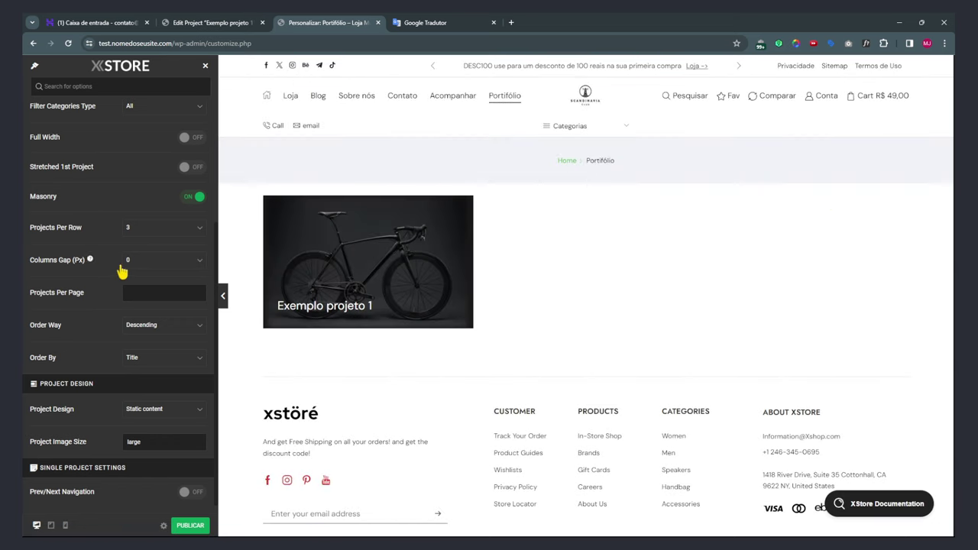
left_click(167, 265)
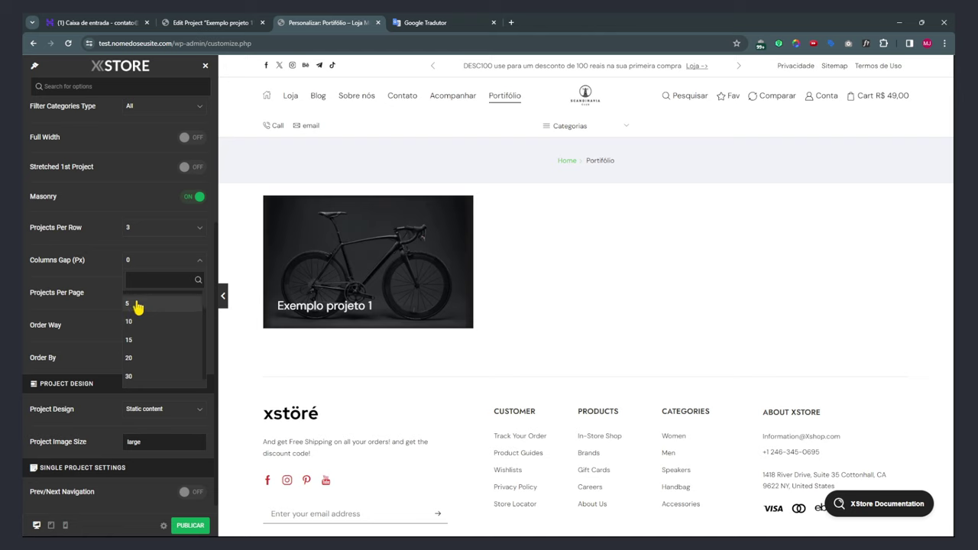
left_click(131, 314)
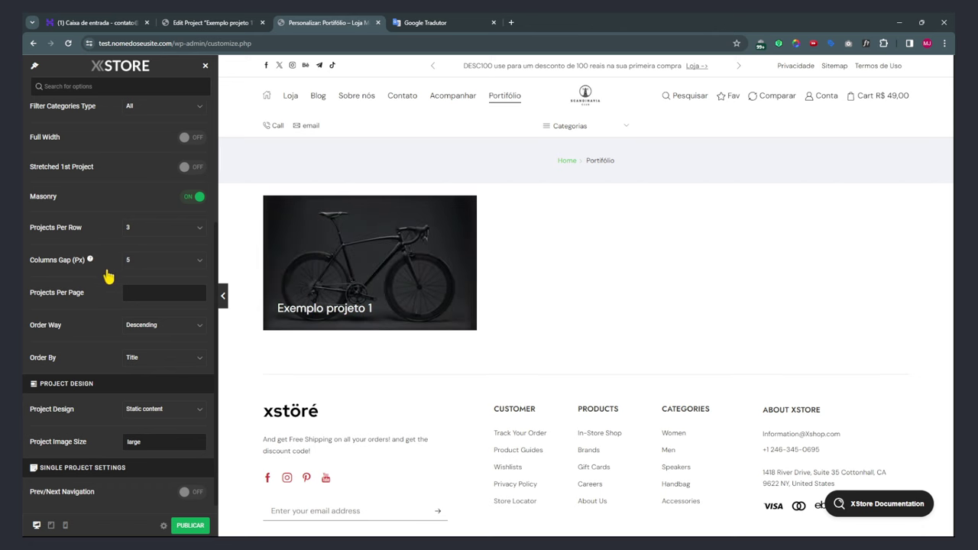
left_click(233, 22)
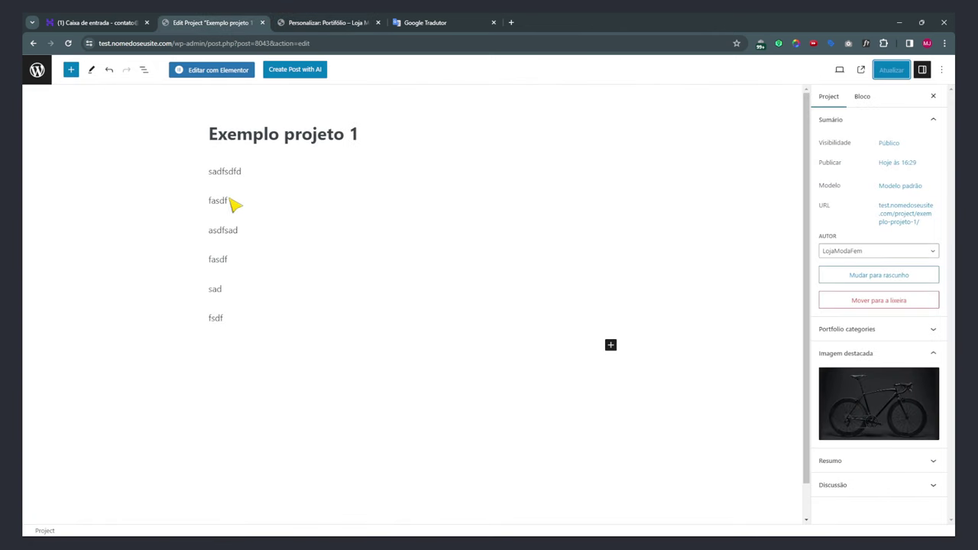
Create a new project titled 'exemplo projeto 2' with placeholder paragraphs.
left_click(40, 79)
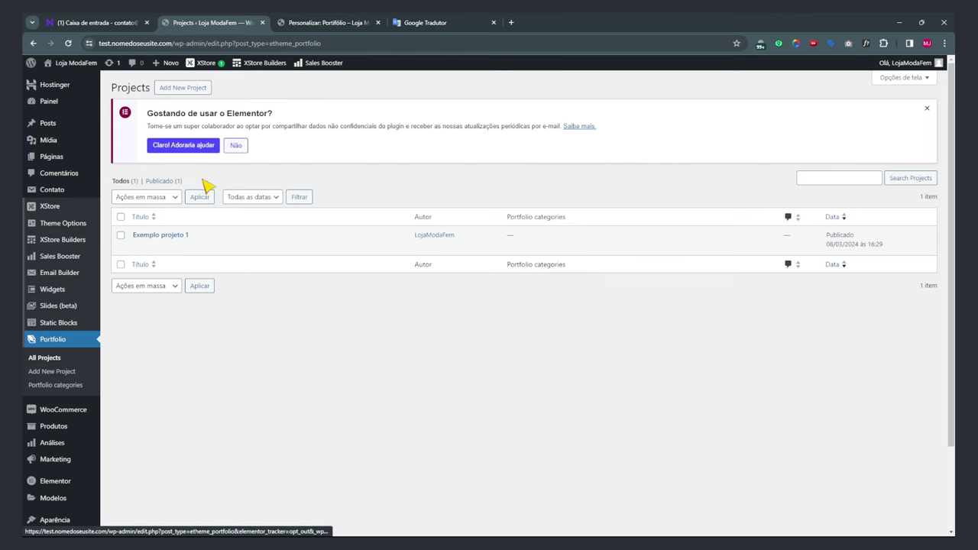
left_click(175, 88)
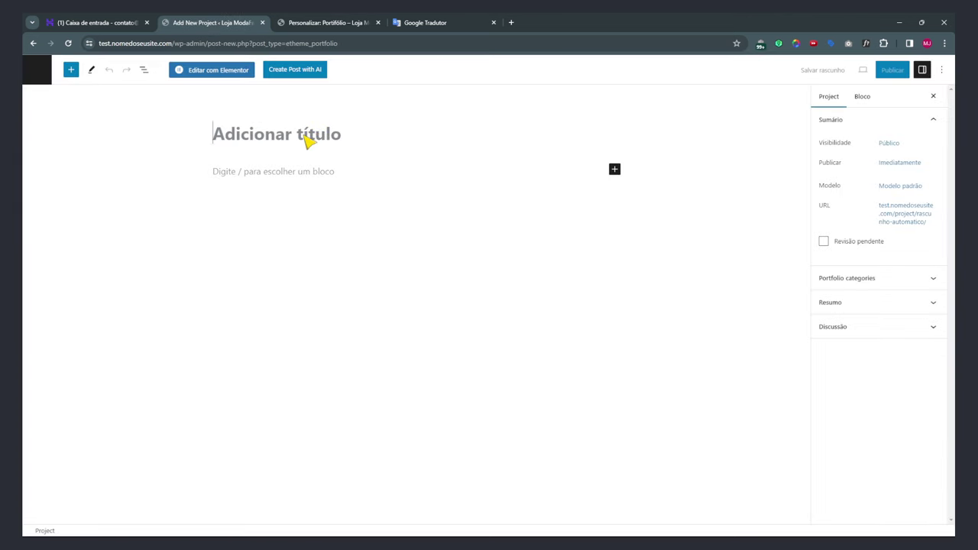
type("exemplo projeto 2")
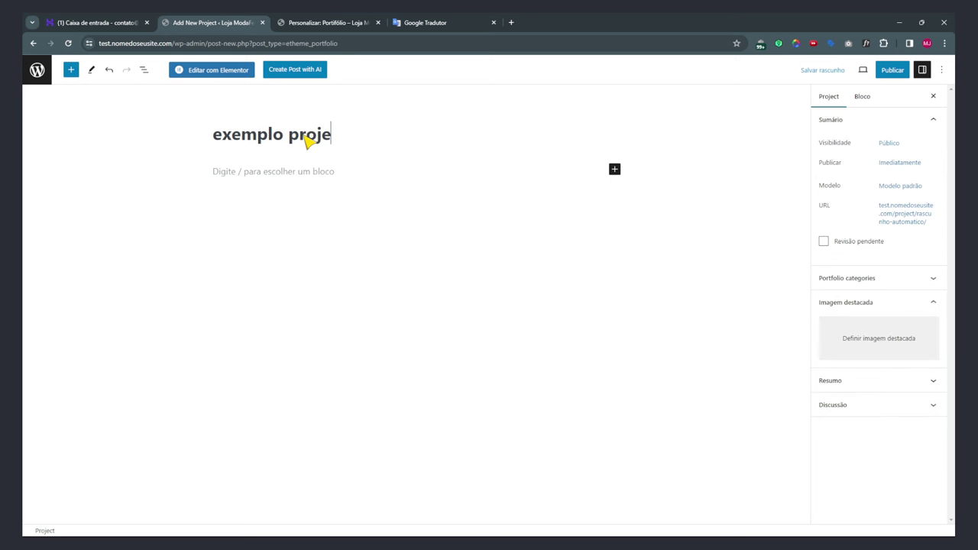
left_click(309, 187)
type("dsfadasfdsafdsa")
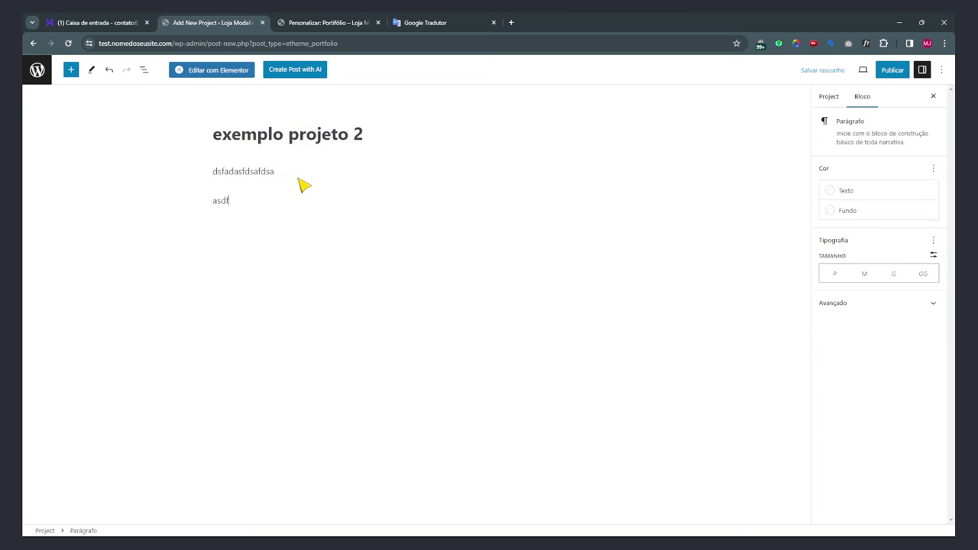
key("Return")
type("fsad")
key("Return")
type("fsdaf")
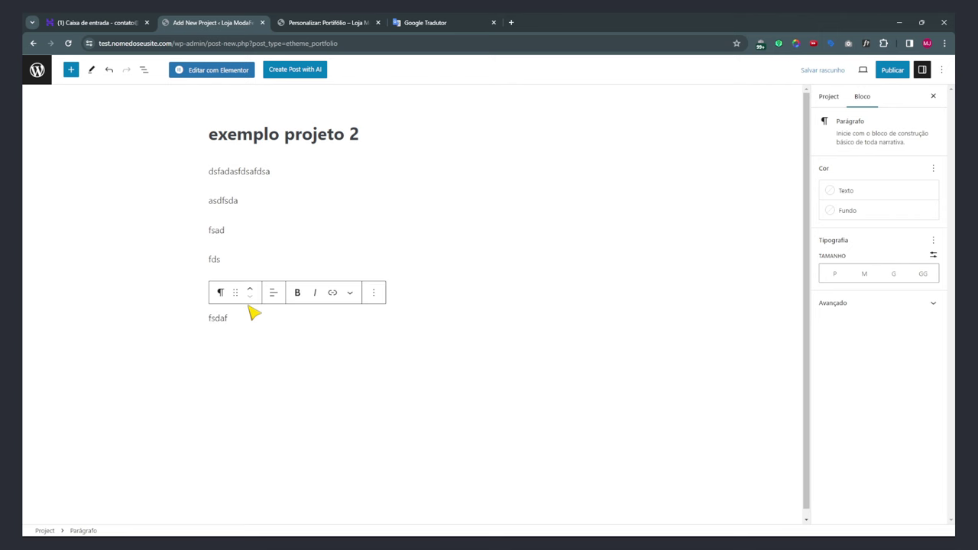
key("Return")
Insert an Image block showing the woman portrait from the Media Library.
type("/")
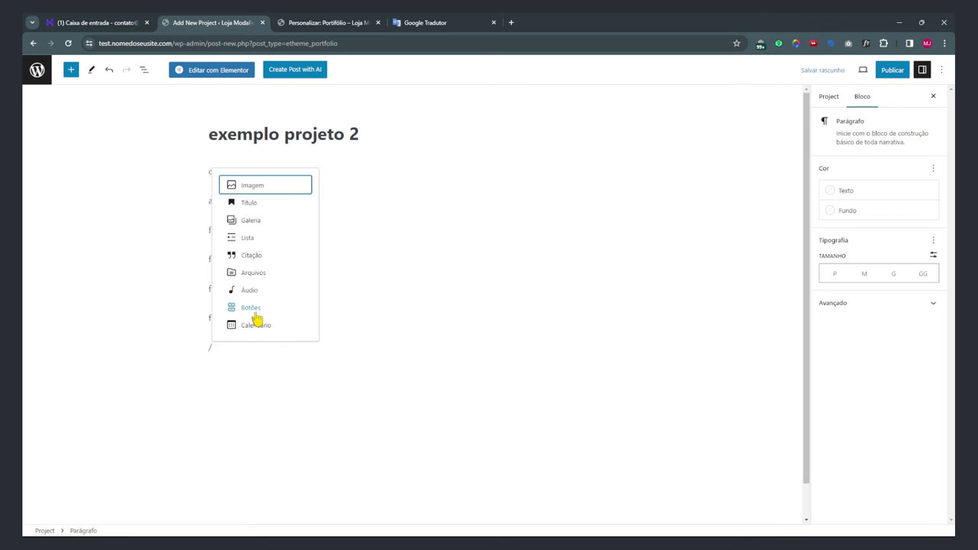
type("im")
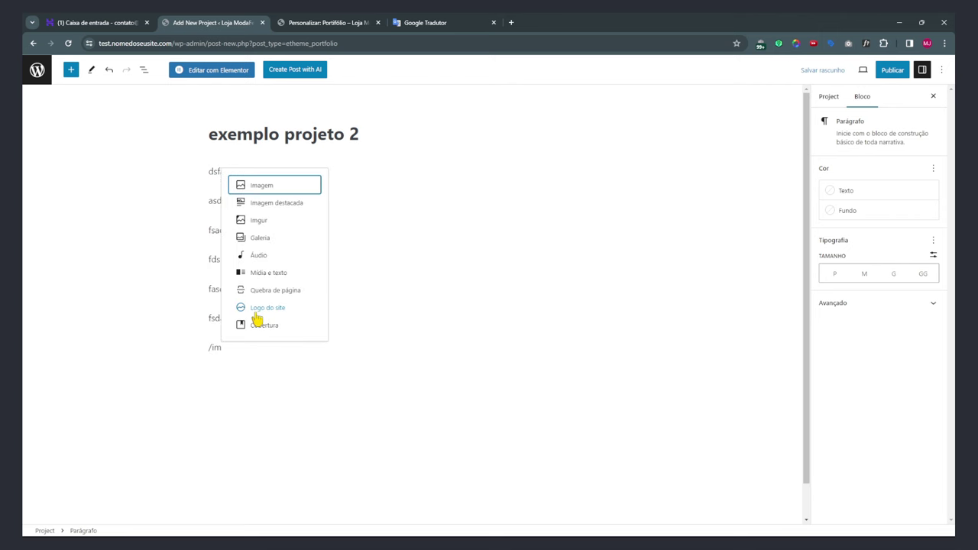
left_click(262, 186)
left_click(294, 401)
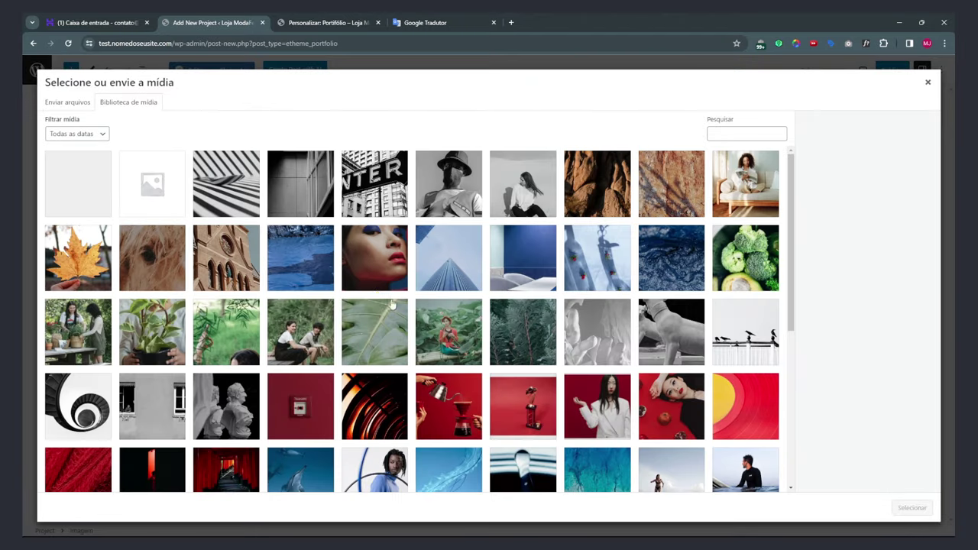
left_click(382, 275)
left_click(912, 508)
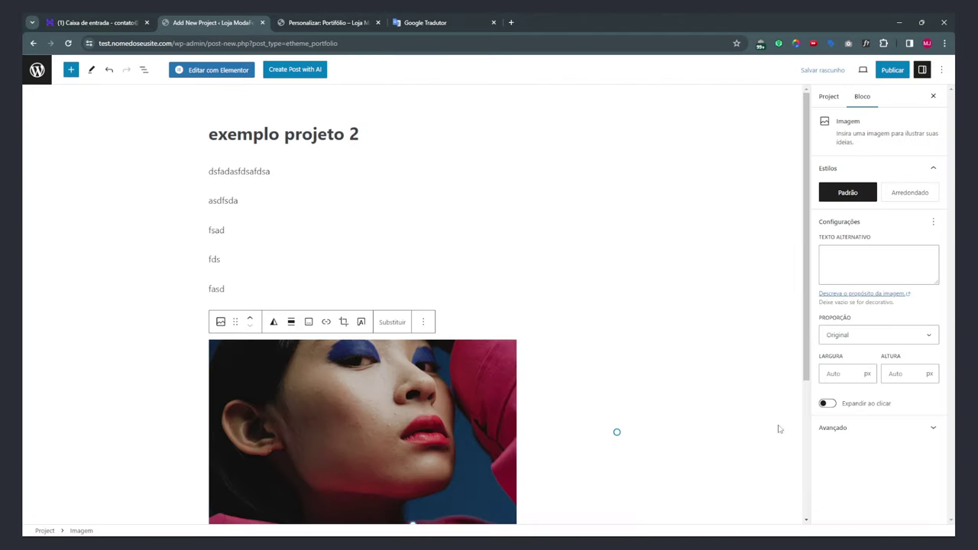
Set the black T-shirt image as the featured image and publish the project.
left_click(829, 96)
left_click(859, 360)
scroll(647, 372, "down", 5)
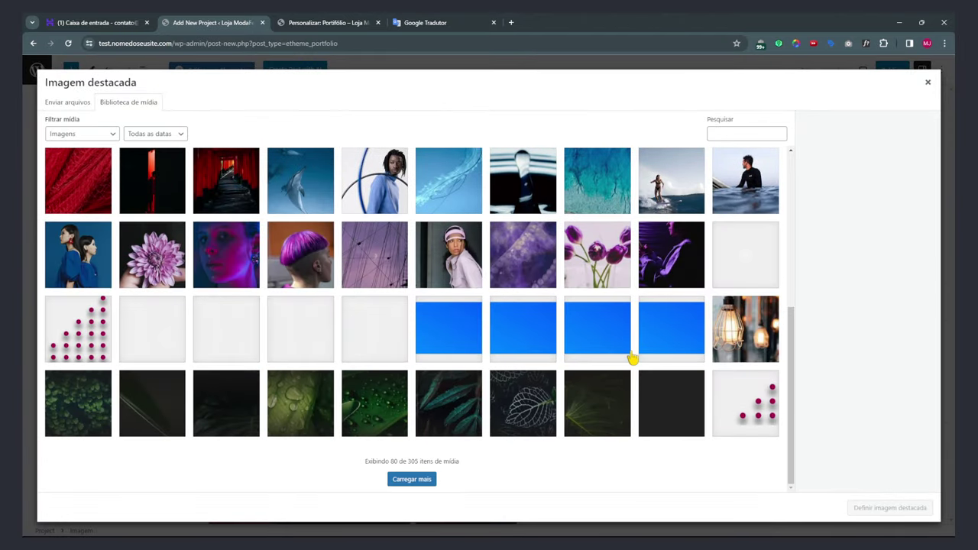
scroll(632, 357, "up", 3)
scroll(633, 358, "down", 1)
scroll(633, 358, "up", 1)
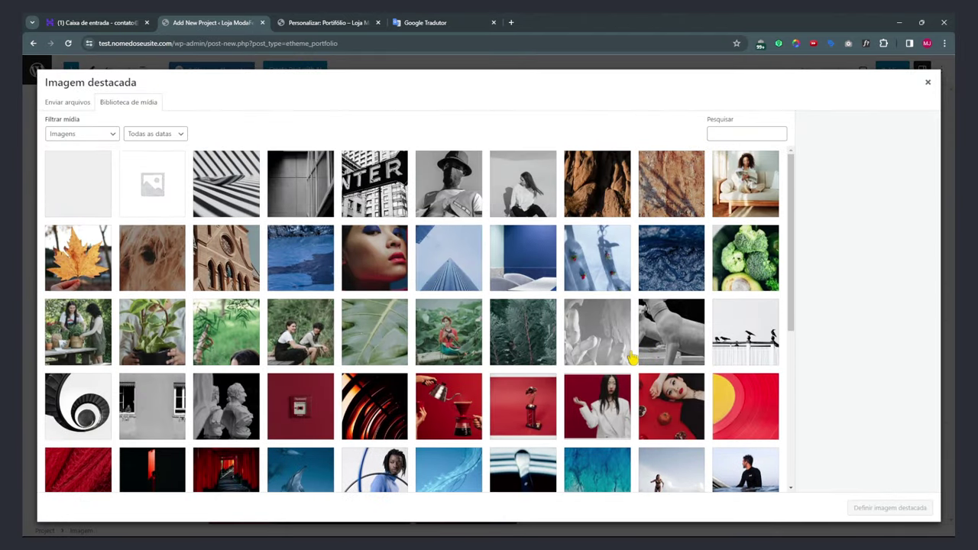
scroll(631, 357, "down", 5)
left_click(410, 483)
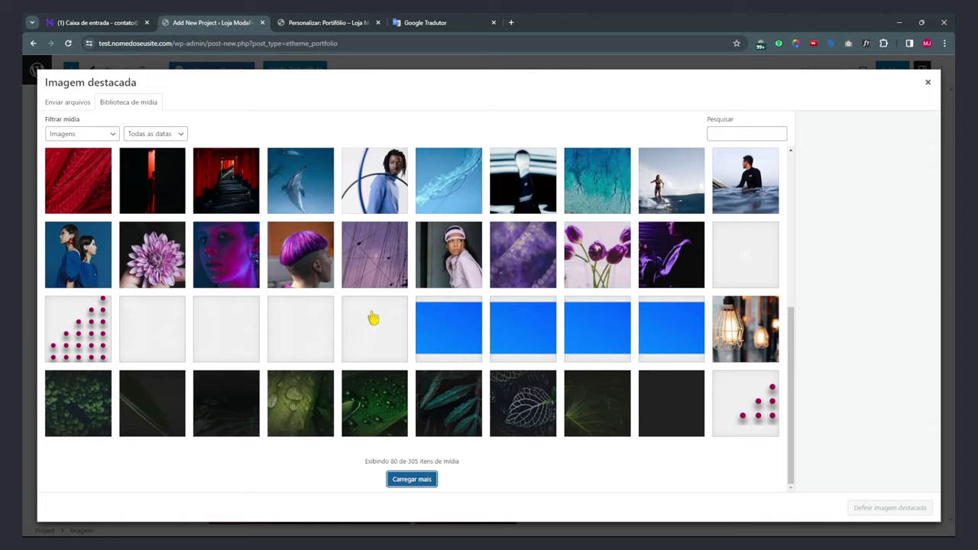
scroll(373, 318, "down", 5)
left_click(298, 318)
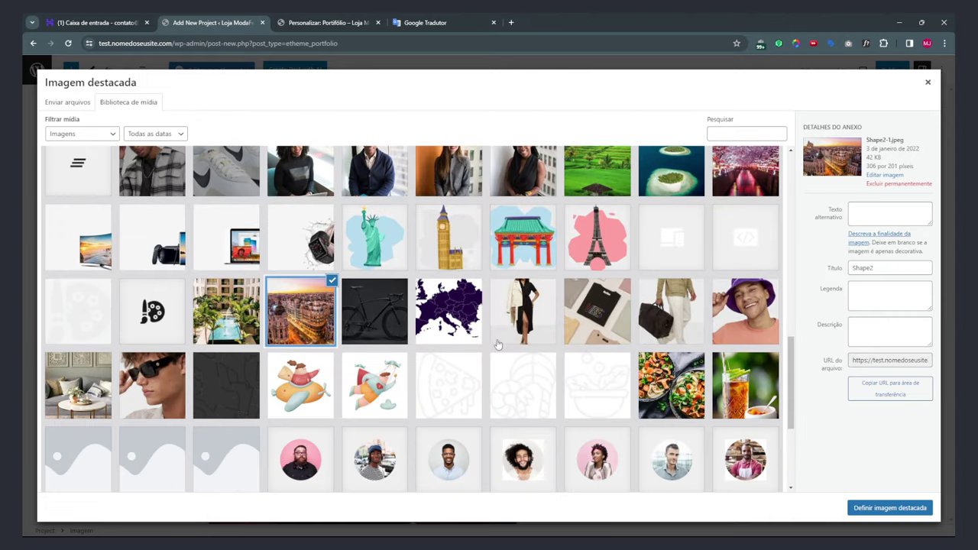
left_click(374, 324)
left_click(441, 326)
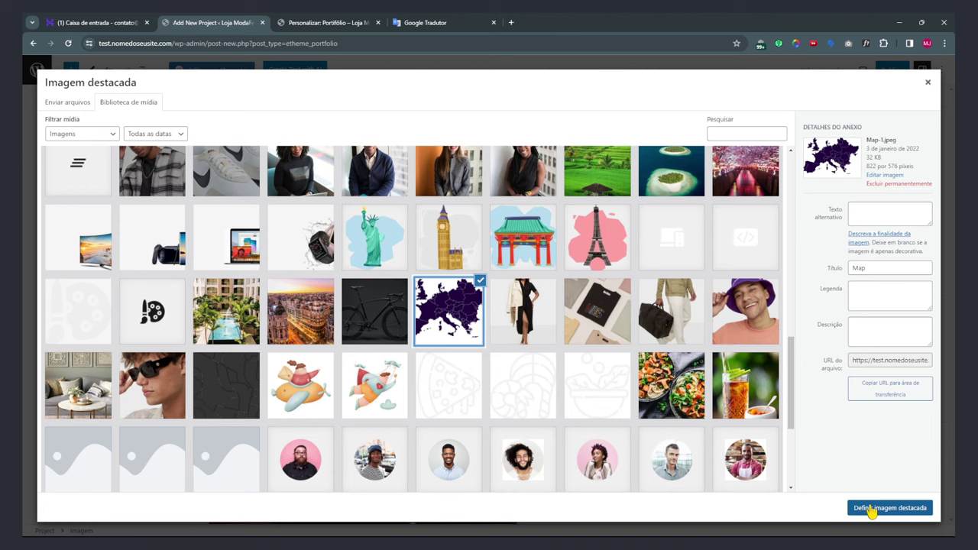
left_click(534, 305)
left_click(601, 319)
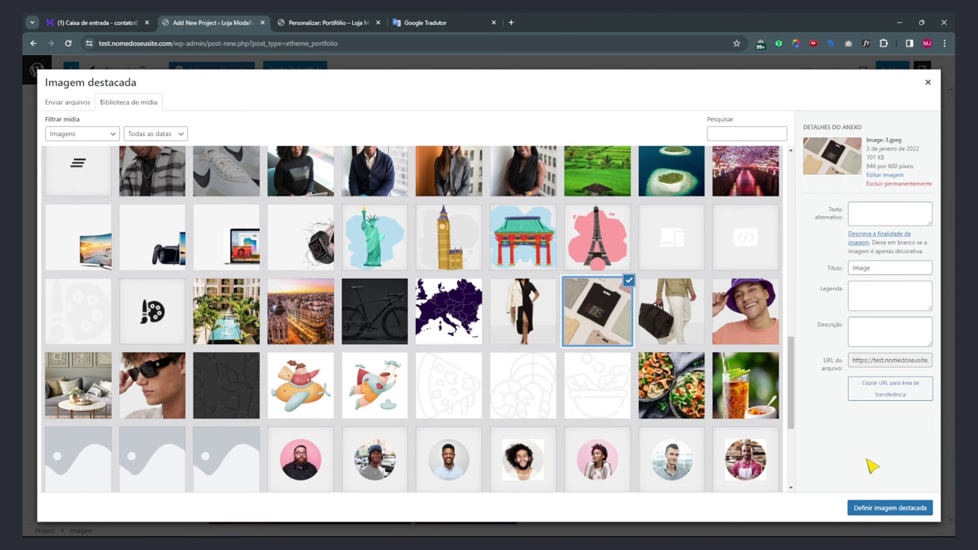
left_click(879, 509)
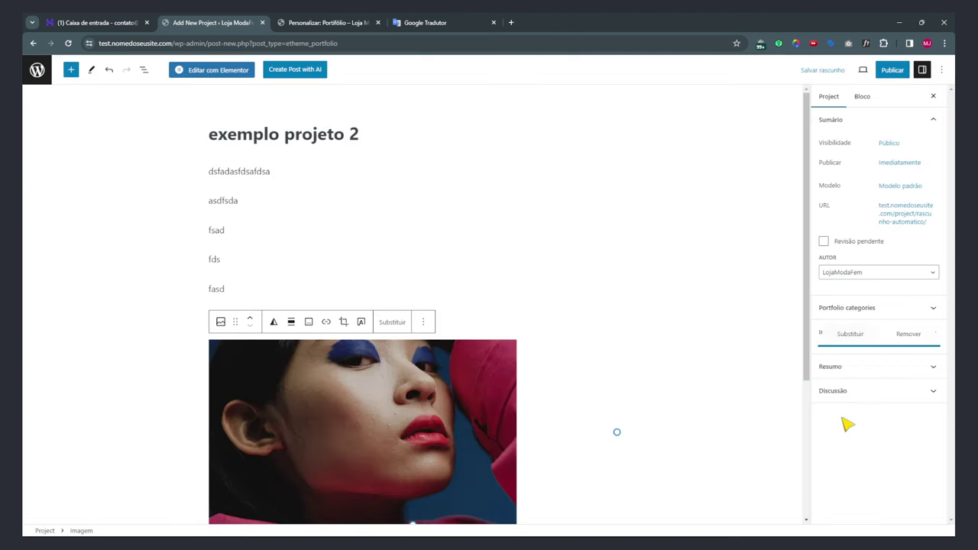
left_click(892, 69)
left_click(871, 71)
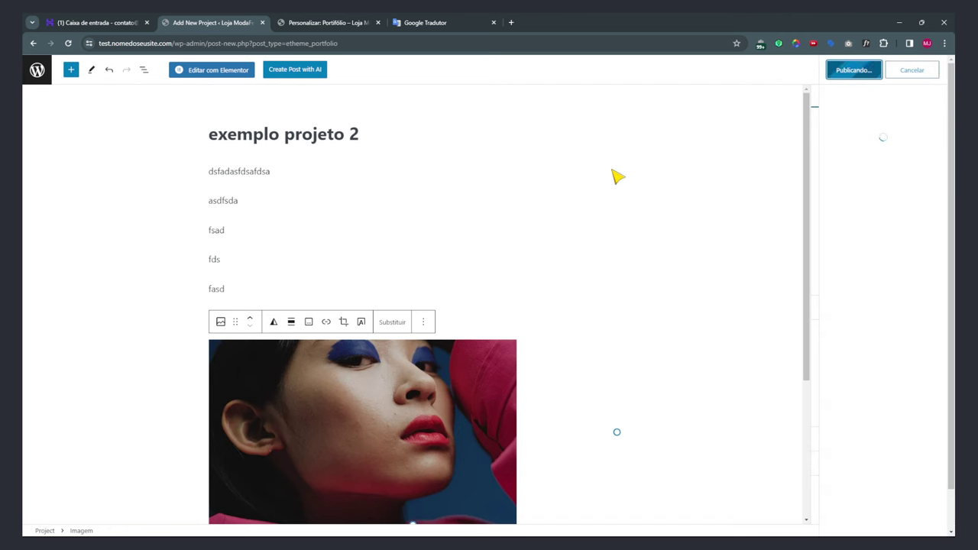
Reload the Portfólio preview and open and close the T-shirt and bicycle project lightboxes.
left_click(315, 22)
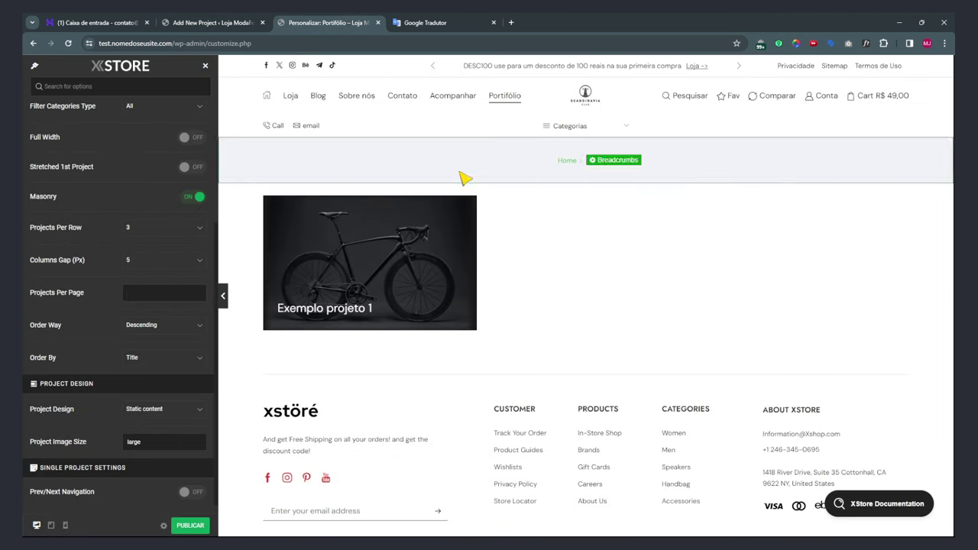
left_click(409, 97)
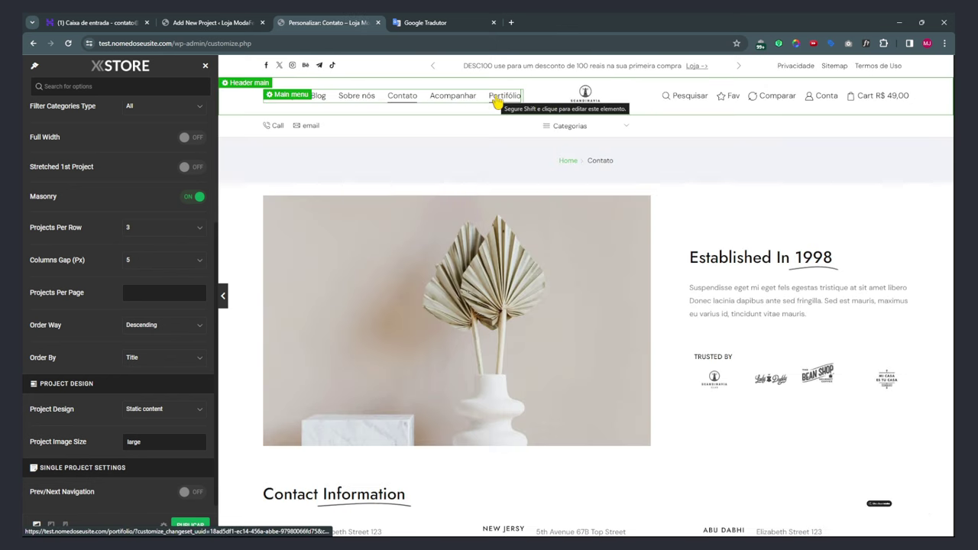
left_click(506, 98)
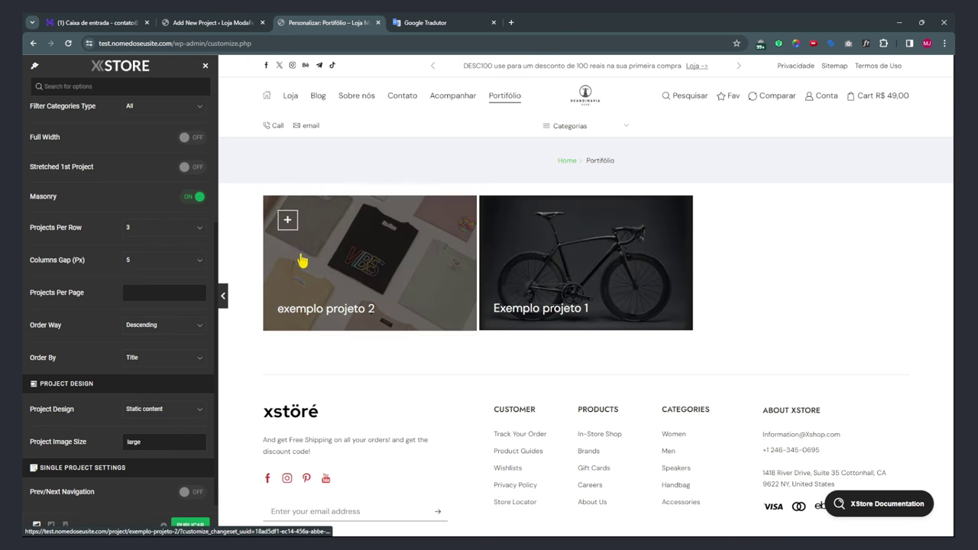
left_click(293, 221)
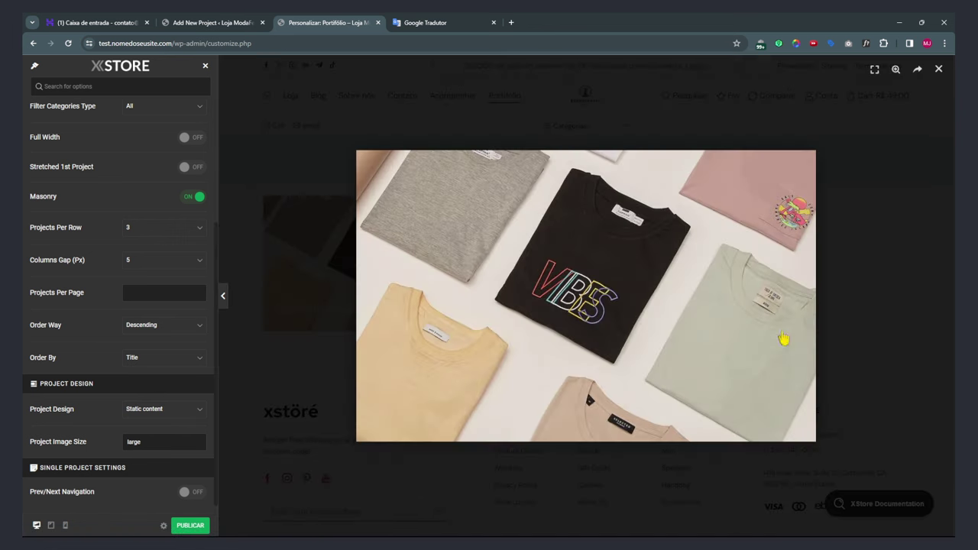
left_click(882, 300)
left_click(502, 223)
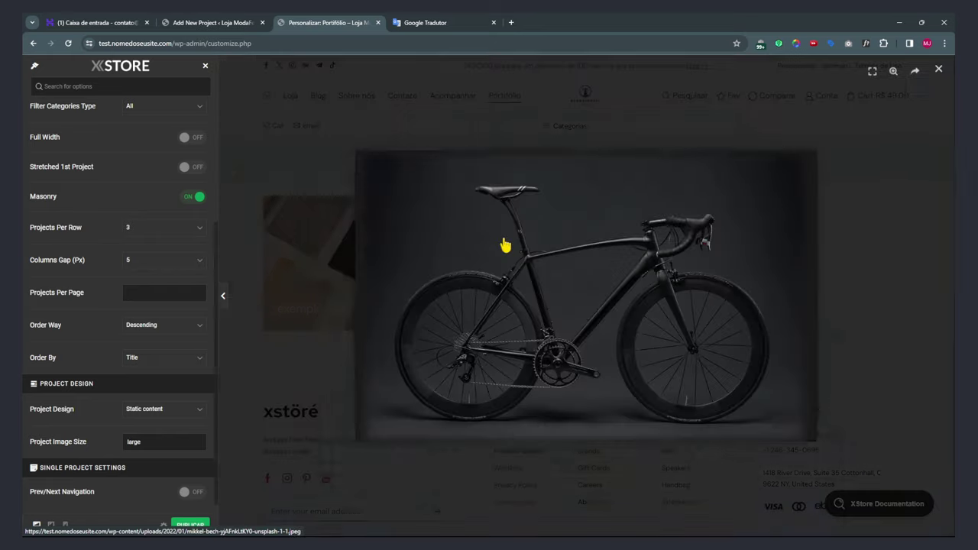
left_click(924, 222)
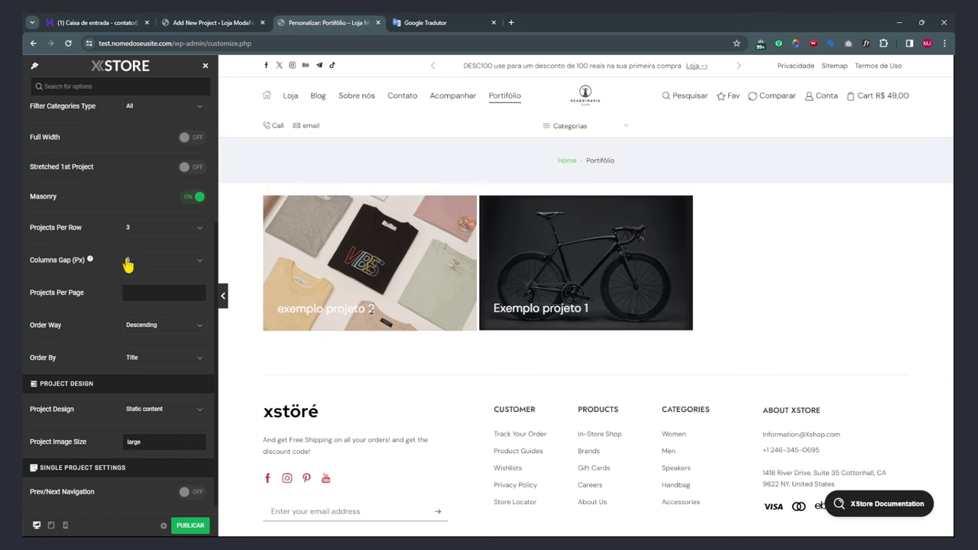
left_click(128, 264)
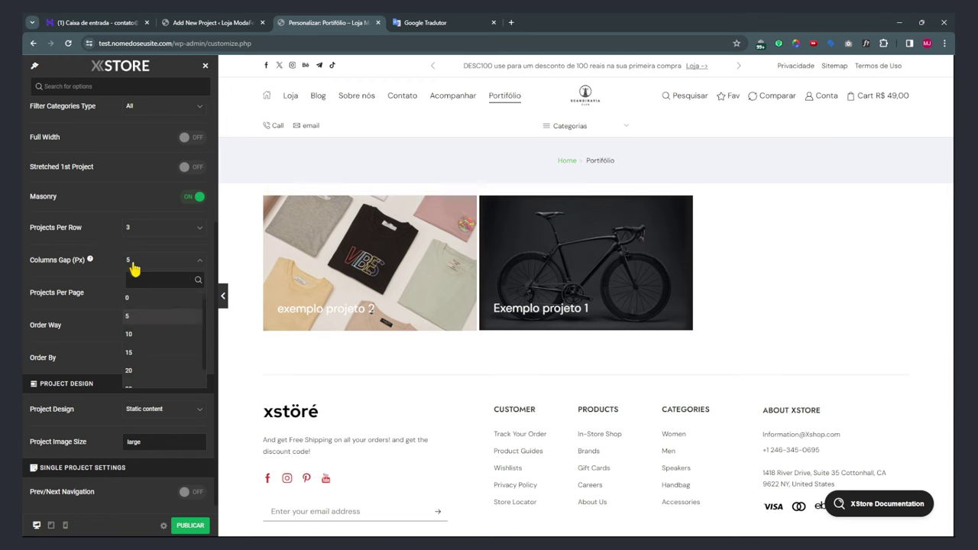
left_click(136, 370)
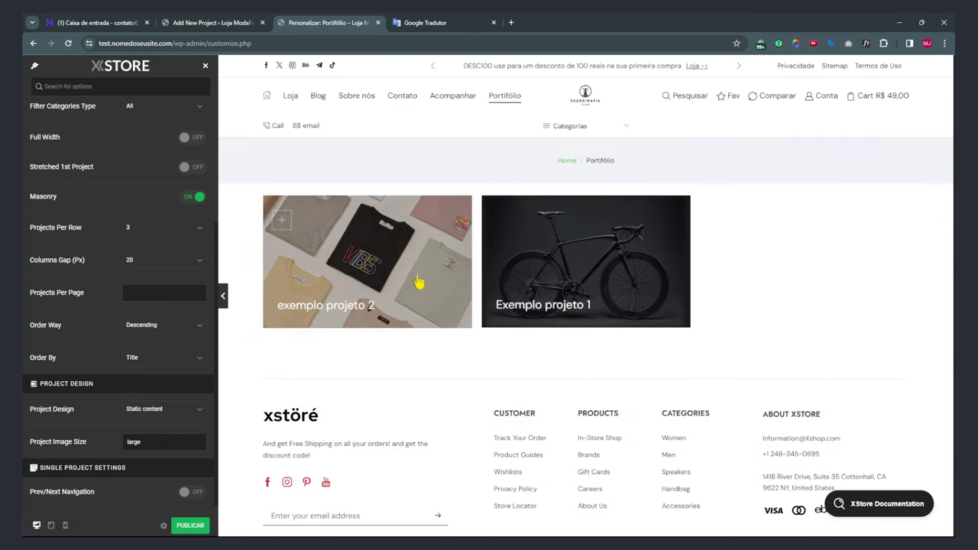
left_click(140, 291)
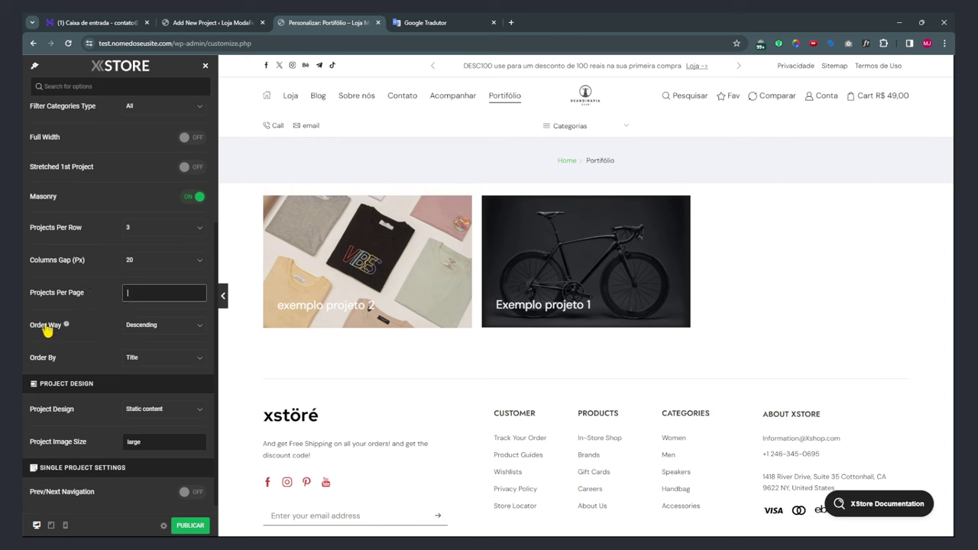
left_click(146, 330)
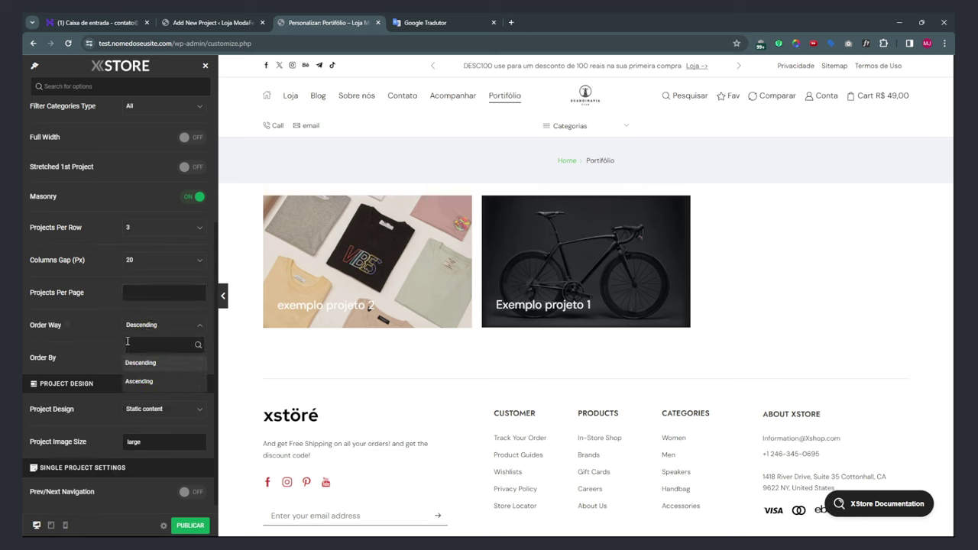
left_click(97, 322)
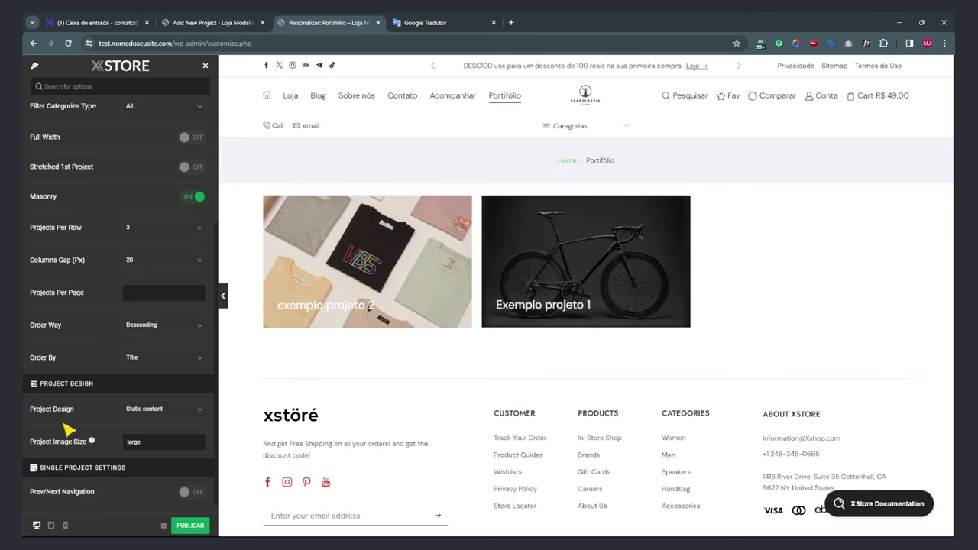
left_click(145, 413)
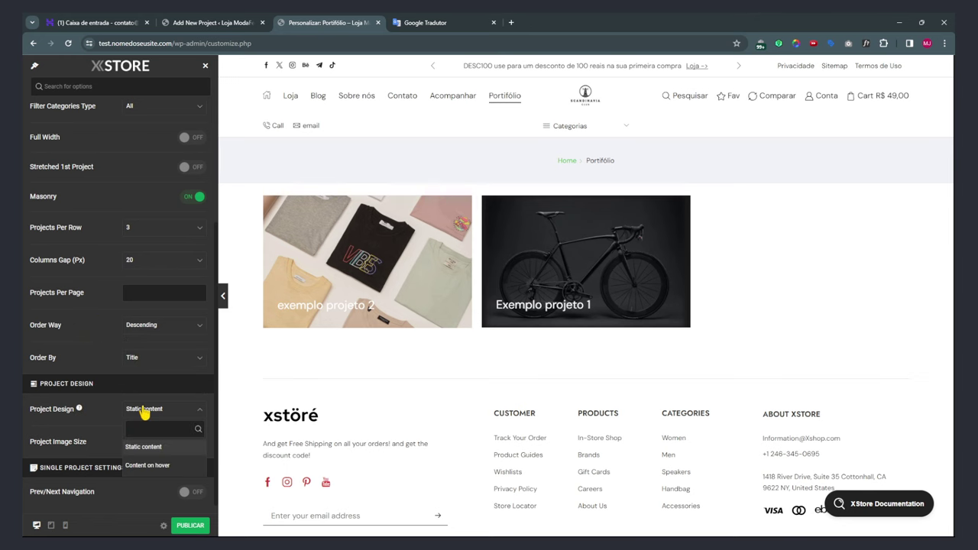
left_click(152, 466)
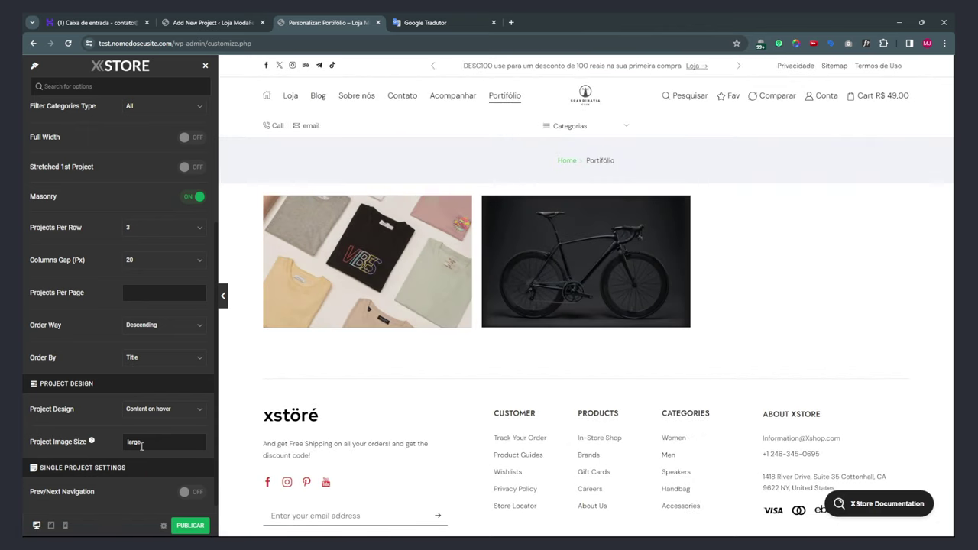
left_click(156, 409)
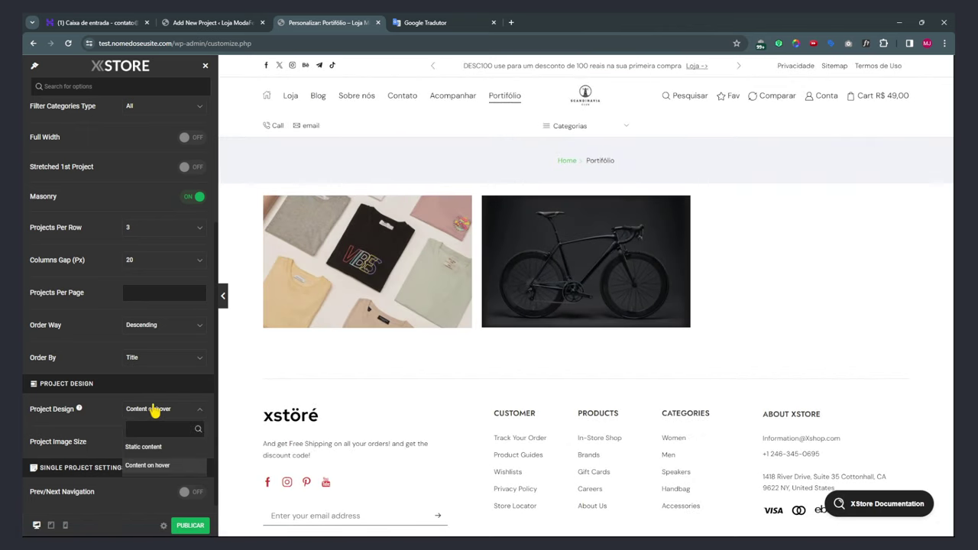
left_click(144, 447)
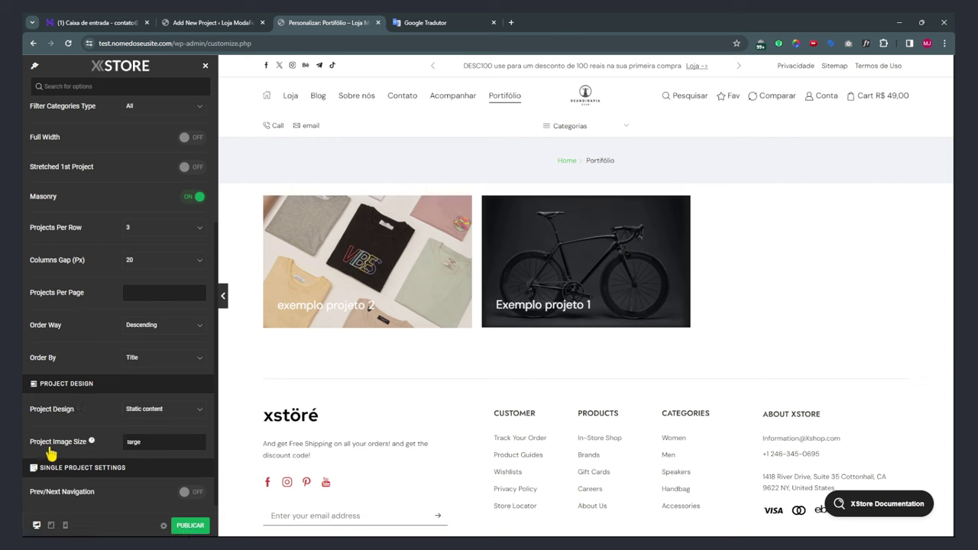
Replace the Project Image Size value 'large' with 'medium'.
left_click(159, 441)
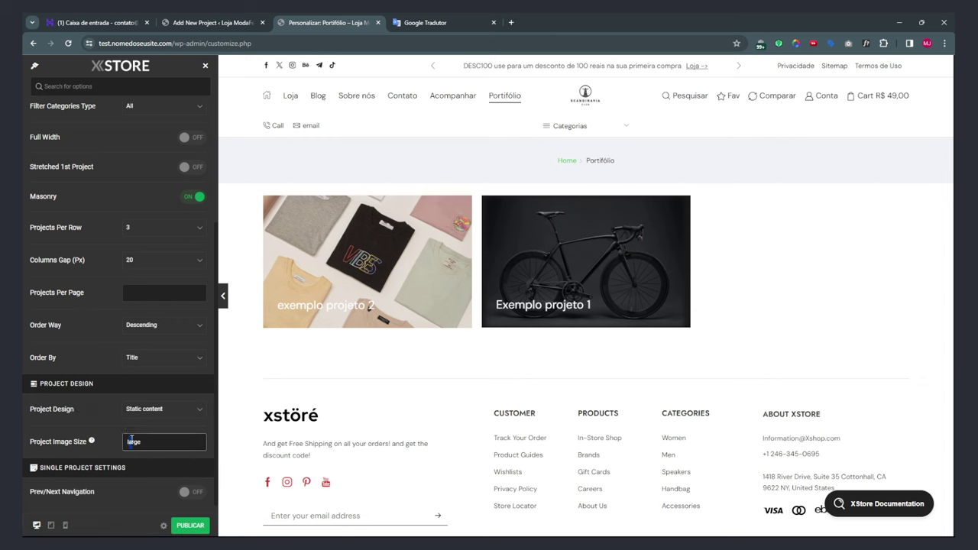
mouse_move(92, 443)
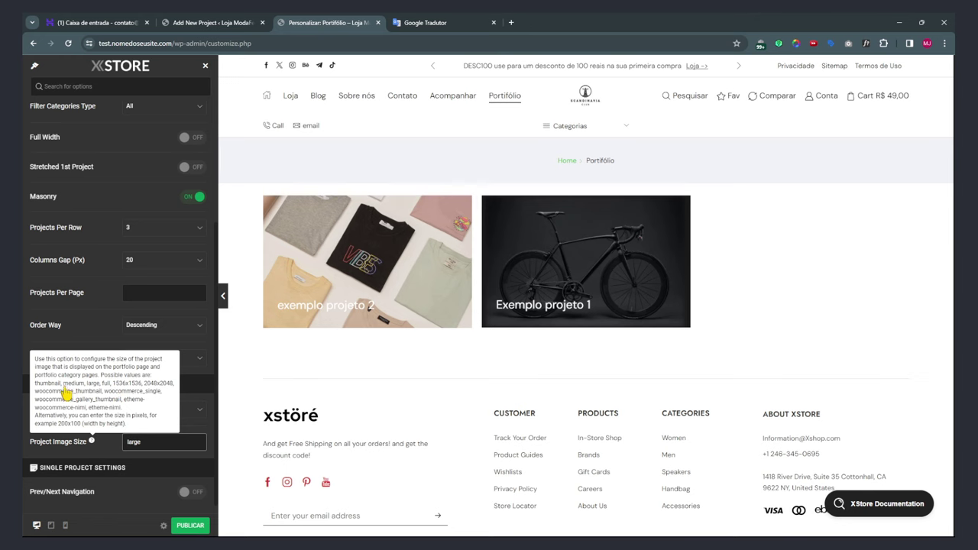
left_click_drag(148, 443, 112, 447)
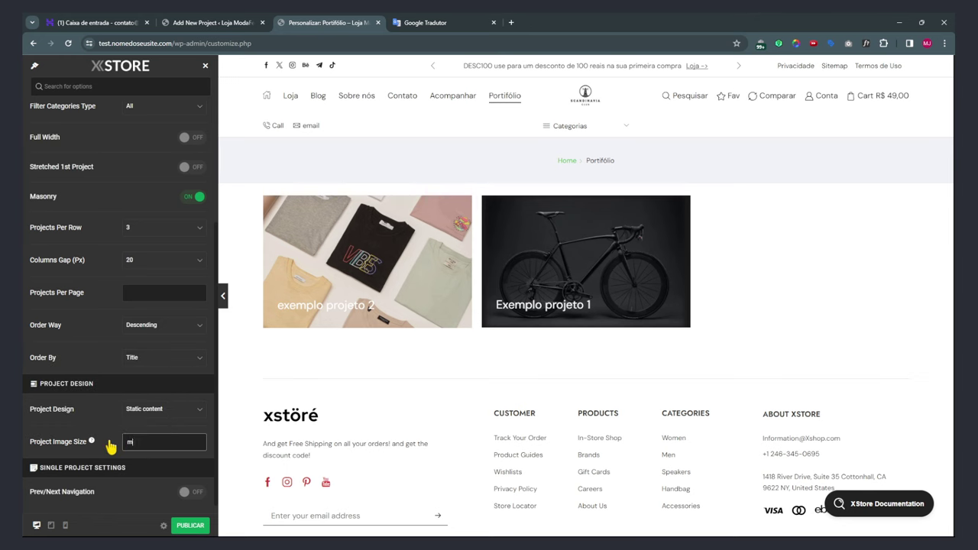
type("medium")
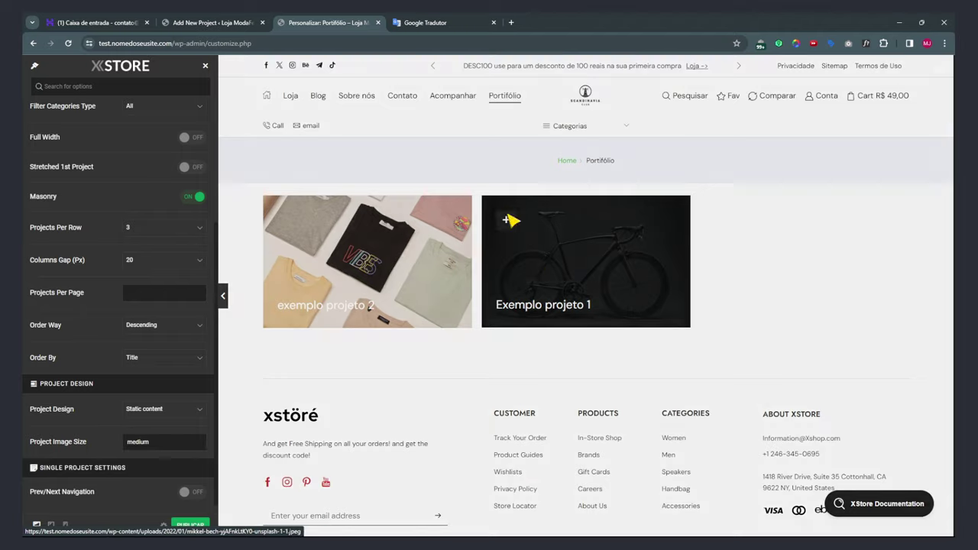
Check the bike project's lightbox and switch Prev/Next Navigation on for single projects.
left_click(508, 220)
left_click(896, 305)
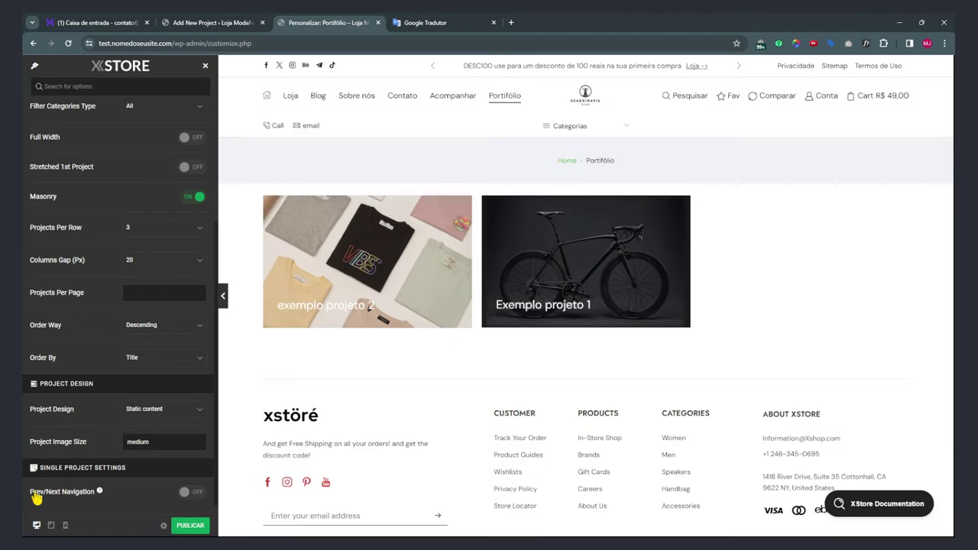
left_click(191, 493)
Open Exemplo projeto 1 in the full preview, follow its next arrow to Exemplo Projeto 2, and restore the options.
left_click(224, 296)
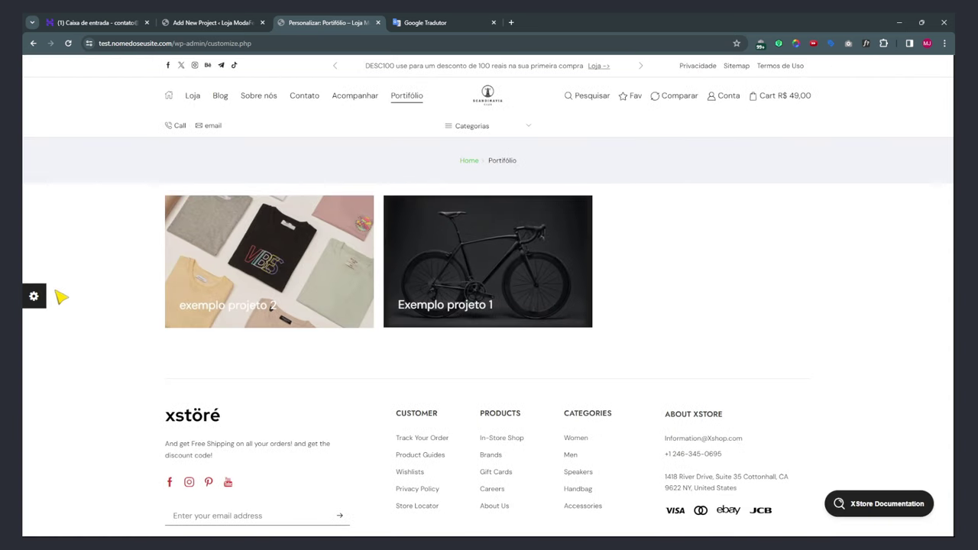
left_click(455, 260)
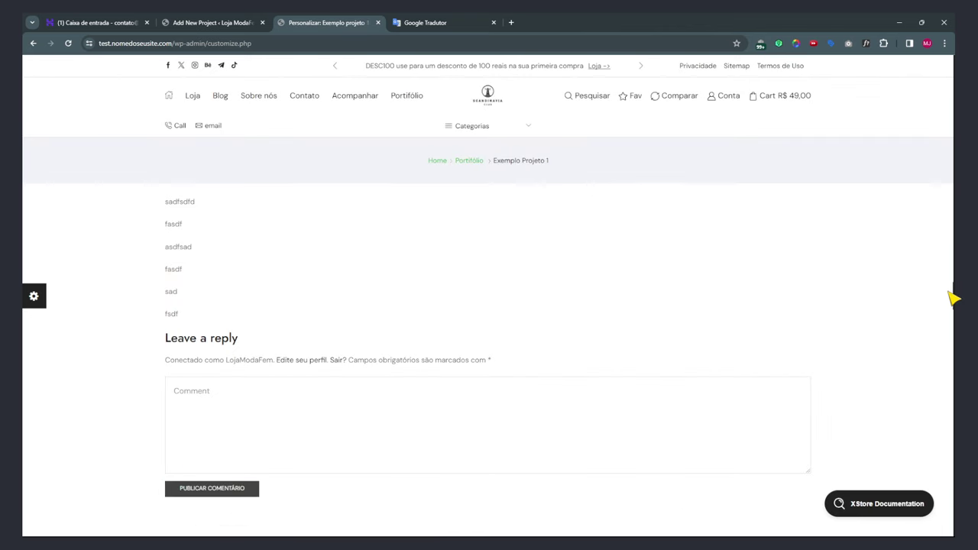
mouse_move(938, 299)
left_click(929, 301)
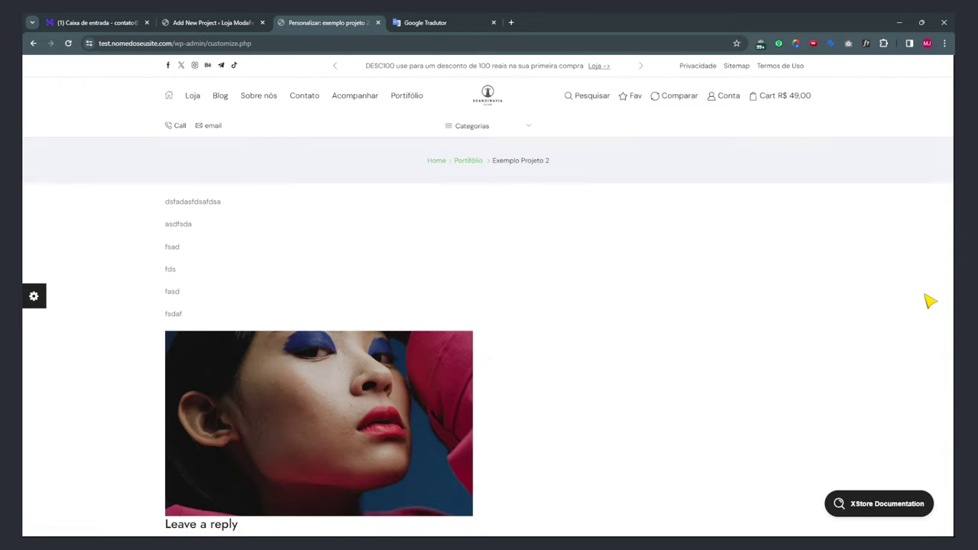
scroll(493, 323, "down", 6)
scroll(493, 324, "up", 3)
scroll(495, 326, "up", 3)
left_click(34, 297)
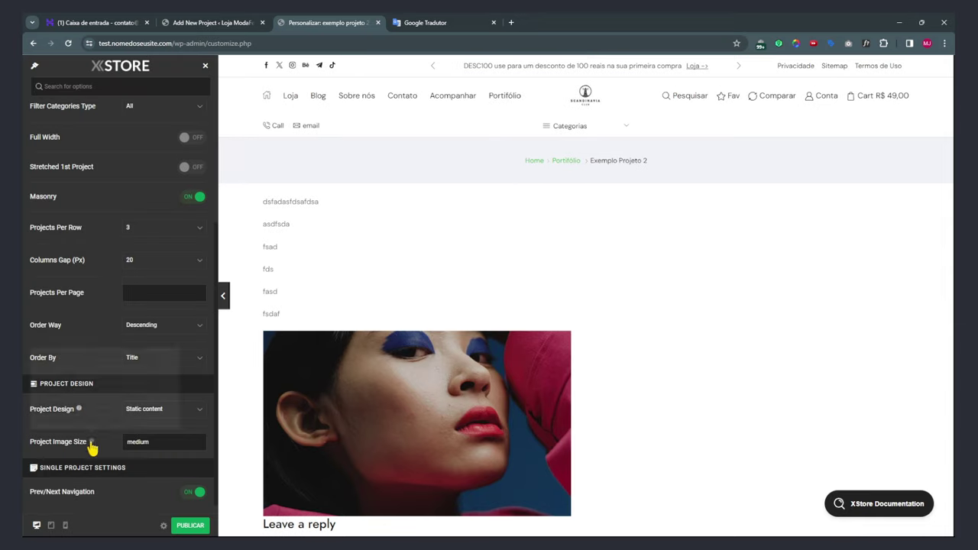
scroll(72, 436, "up", 3)
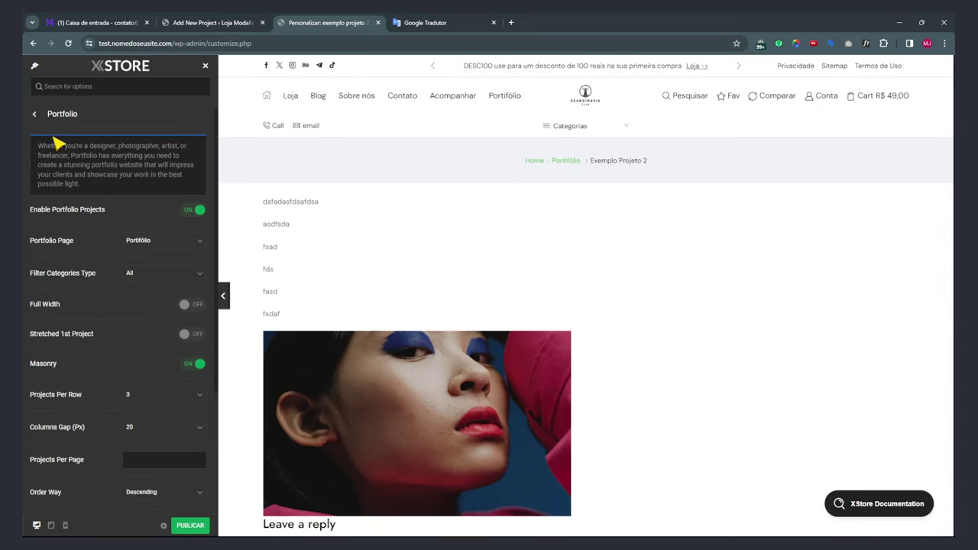
Open Social Sharing settings and preview the WandaVision blog post's share bar.
left_click(34, 114)
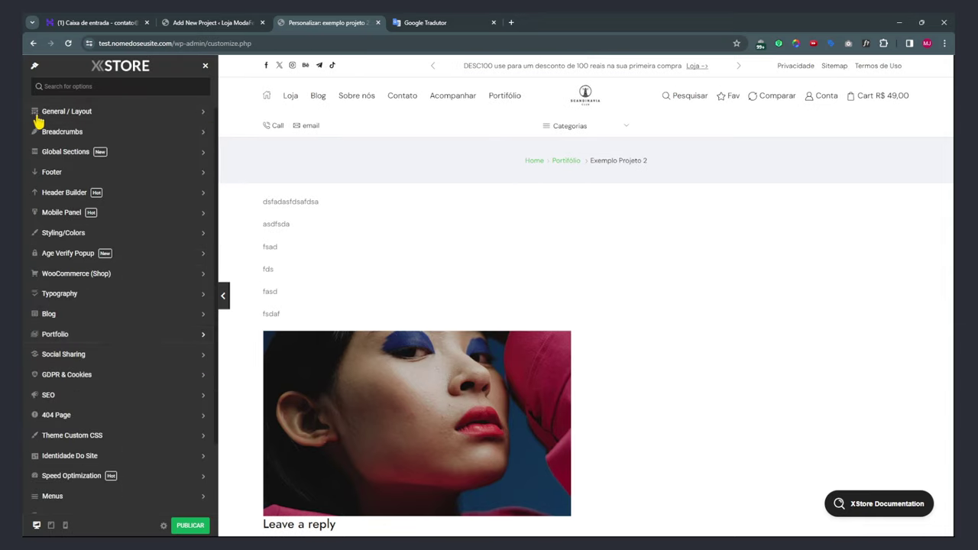
left_click(74, 357)
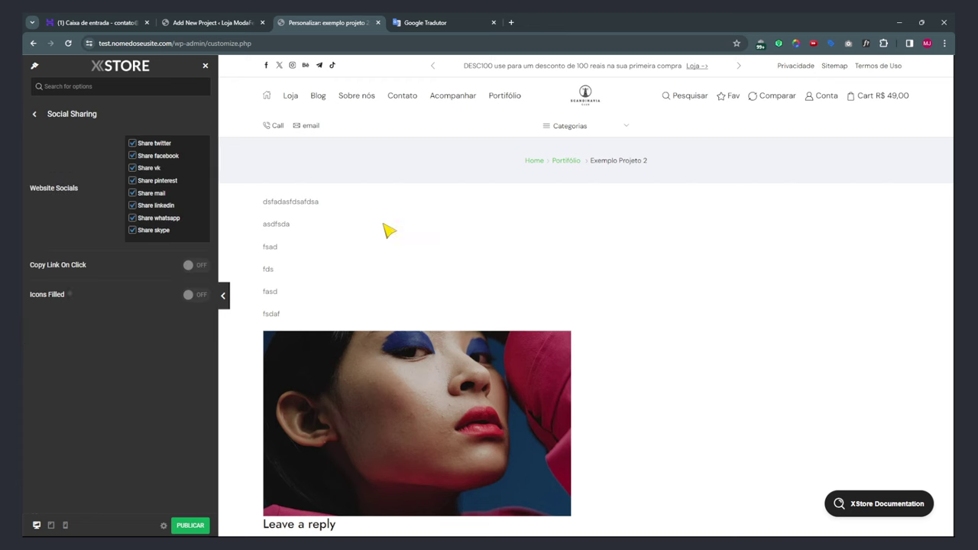
left_click(318, 96)
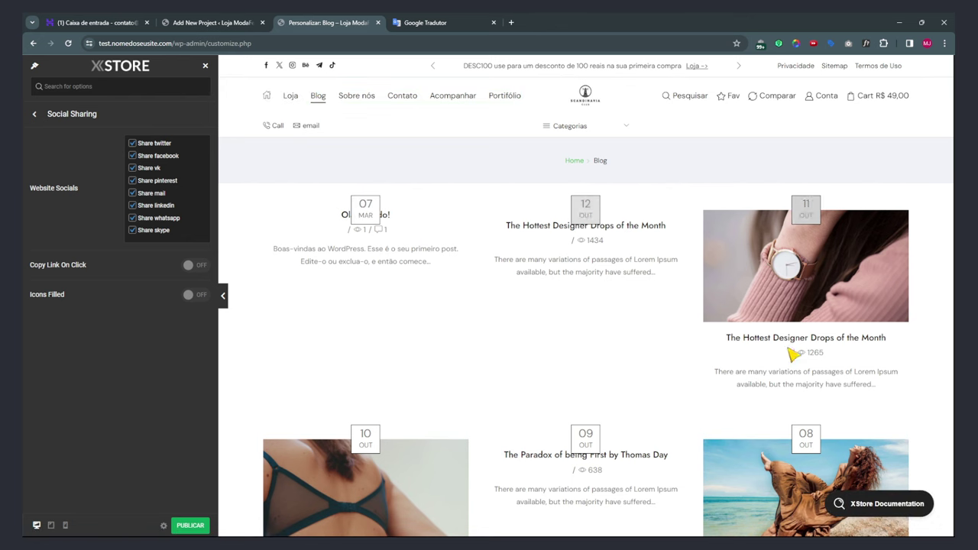
scroll(673, 333, "down", 4)
scroll(490, 390, "down", 2)
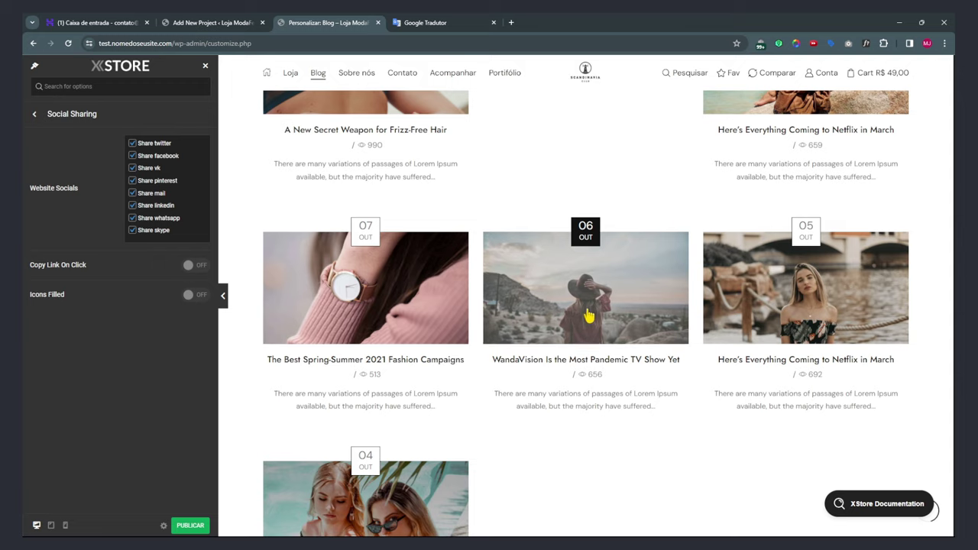
left_click(585, 297)
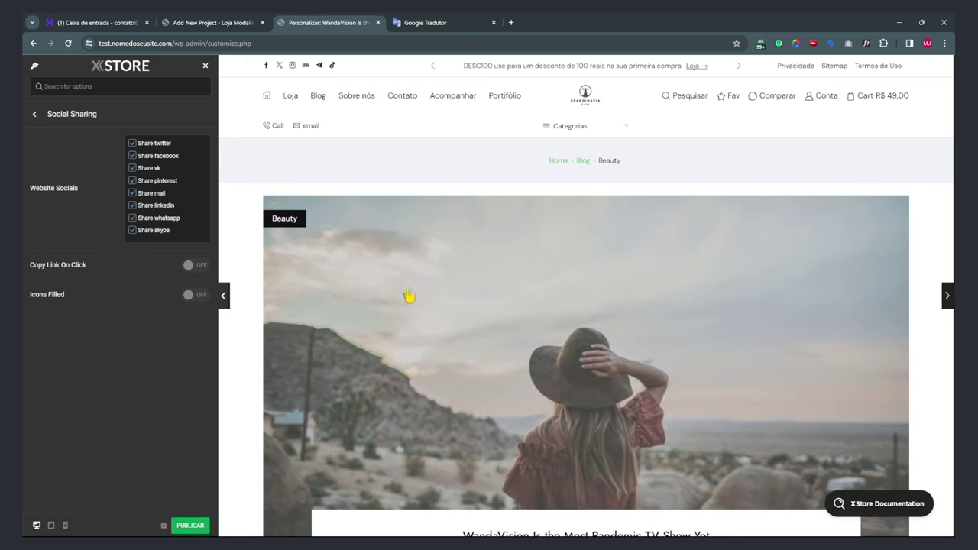
scroll(450, 301, "down", 5)
scroll(483, 307, "down", 10)
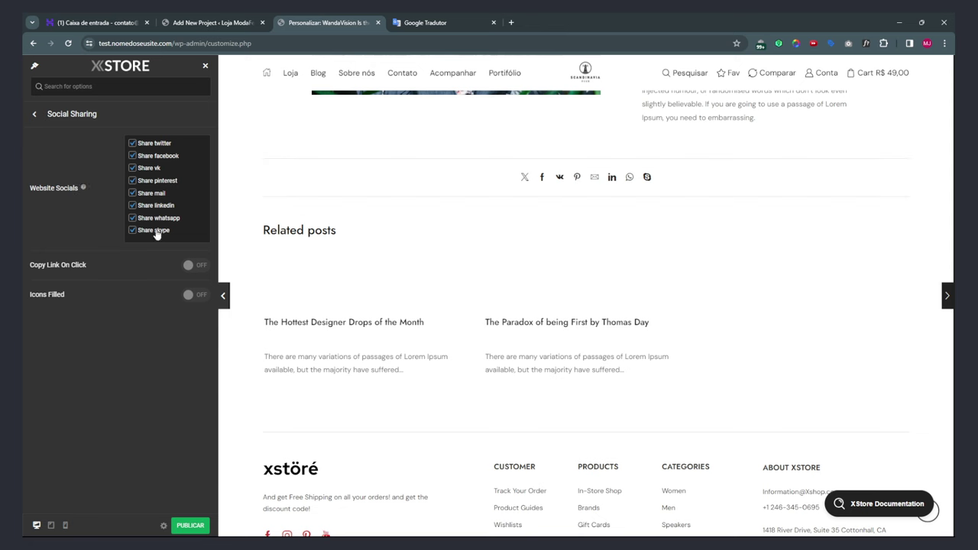
Remove Skype, LinkedIn and VK share buttons, toggle WhatsApp, and test copy-link on click.
left_click(133, 231)
left_click(132, 218)
left_click(132, 205)
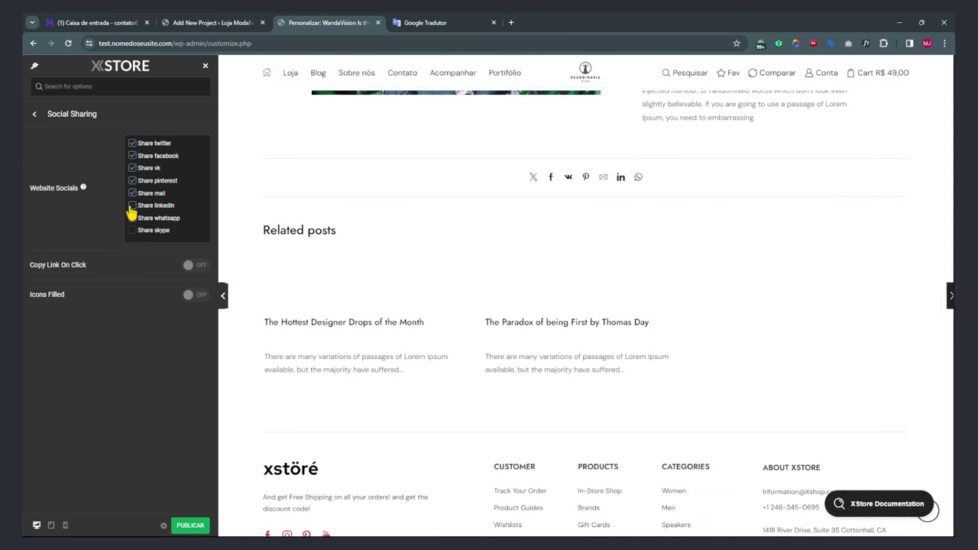
left_click(131, 168)
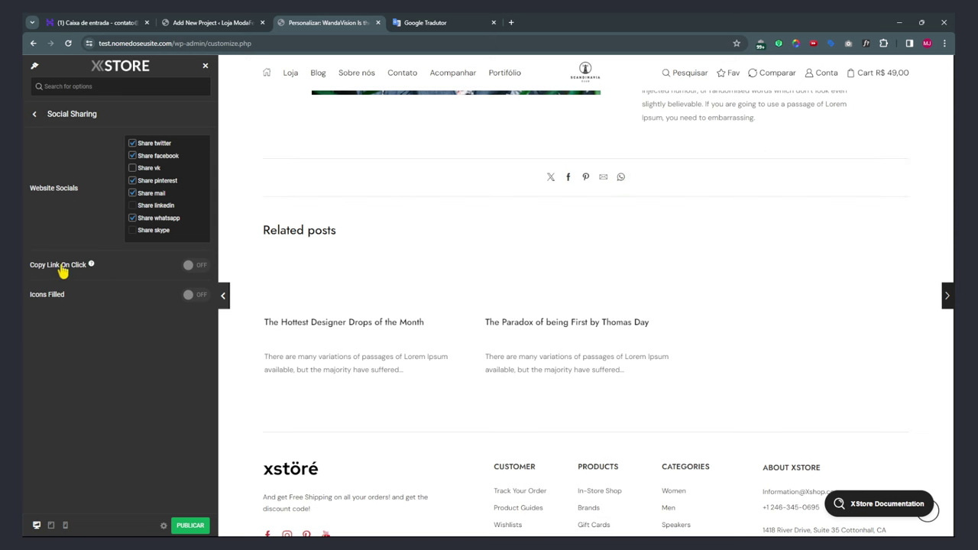
left_click(198, 267)
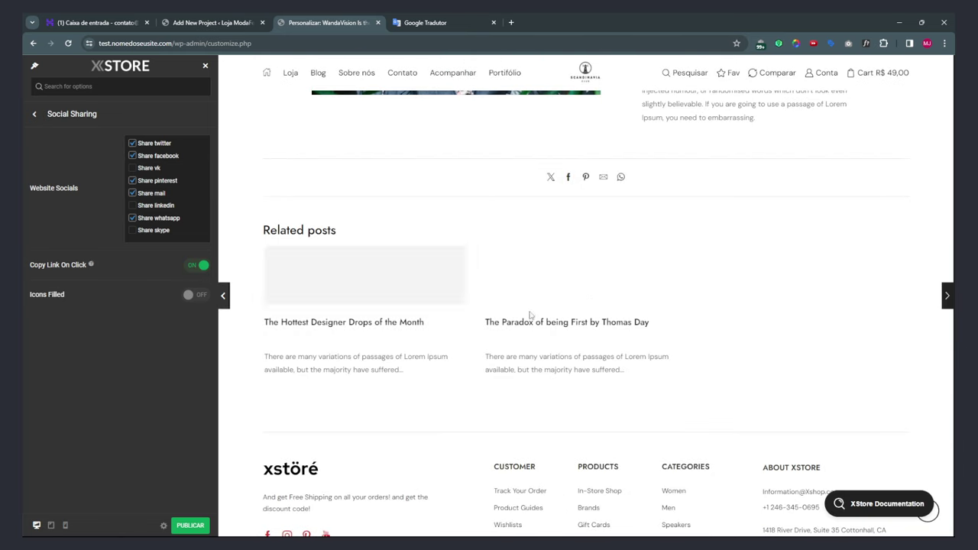
scroll(646, 359, "up", 5)
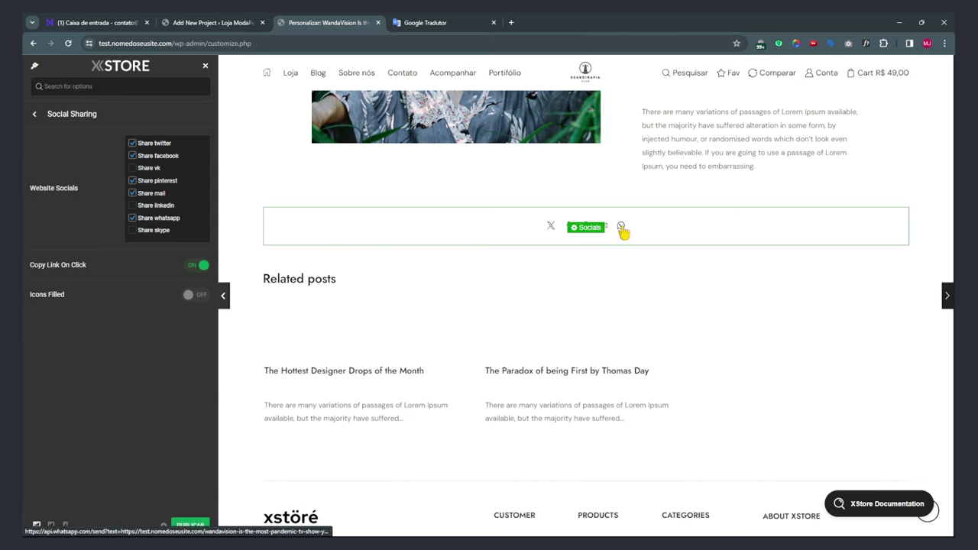
left_click(623, 230)
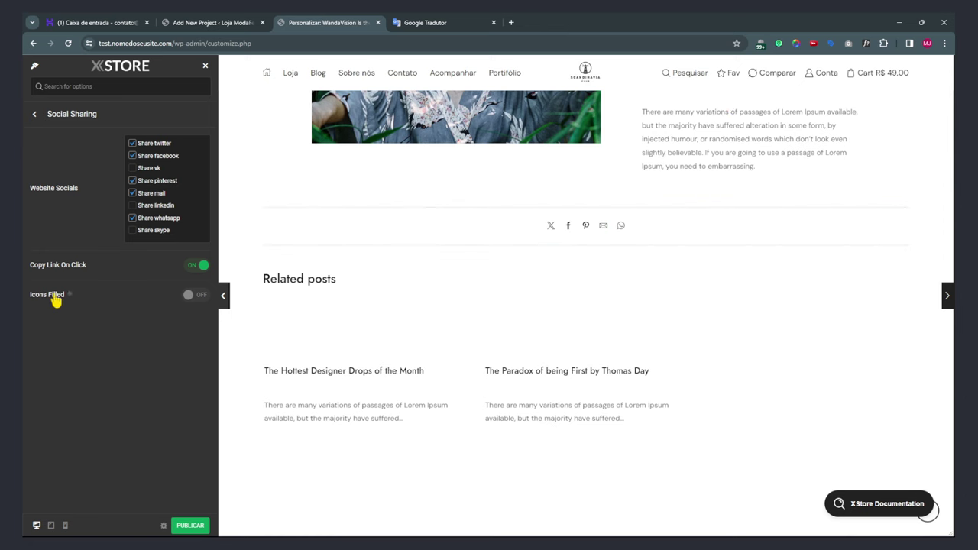
Leave Icons Filled off and return to the main XStore options list.
left_click(197, 298)
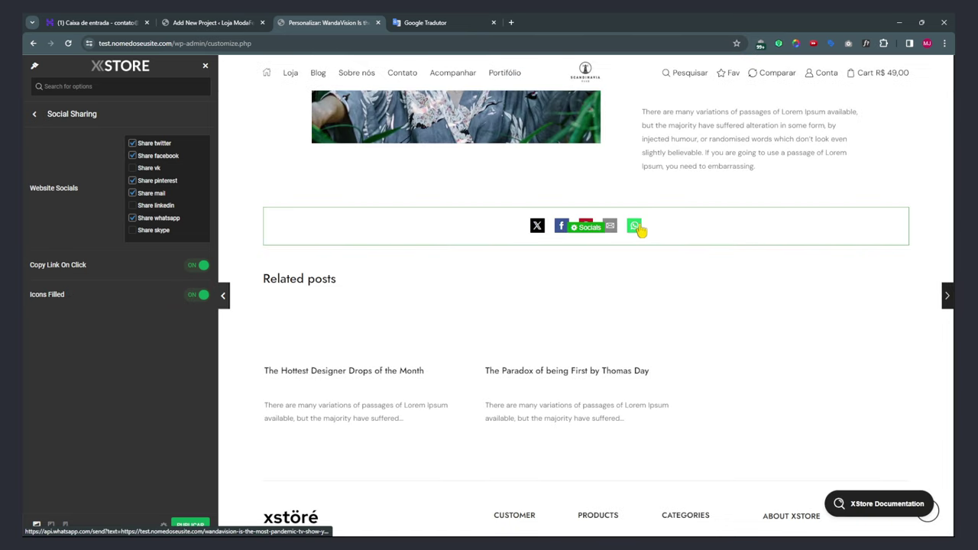
left_click(192, 298)
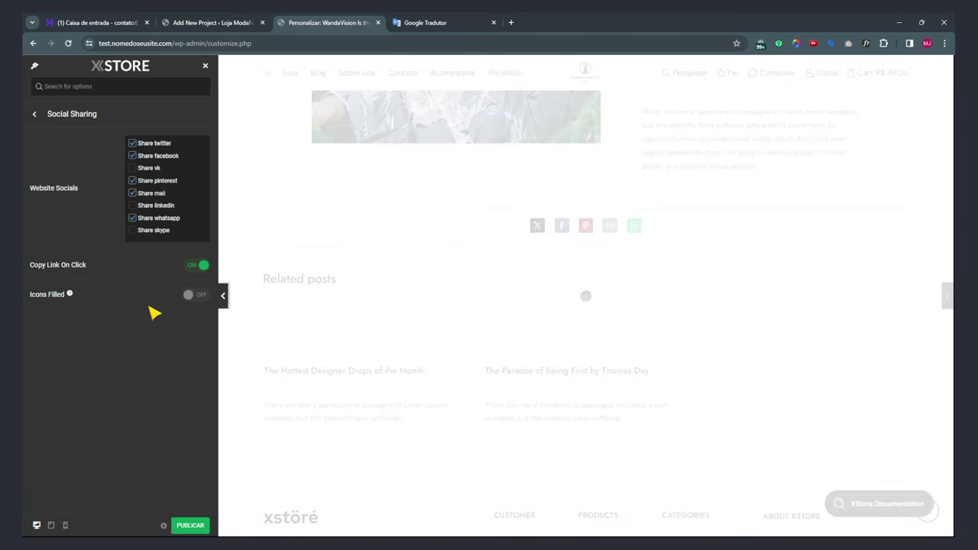
left_click(34, 115)
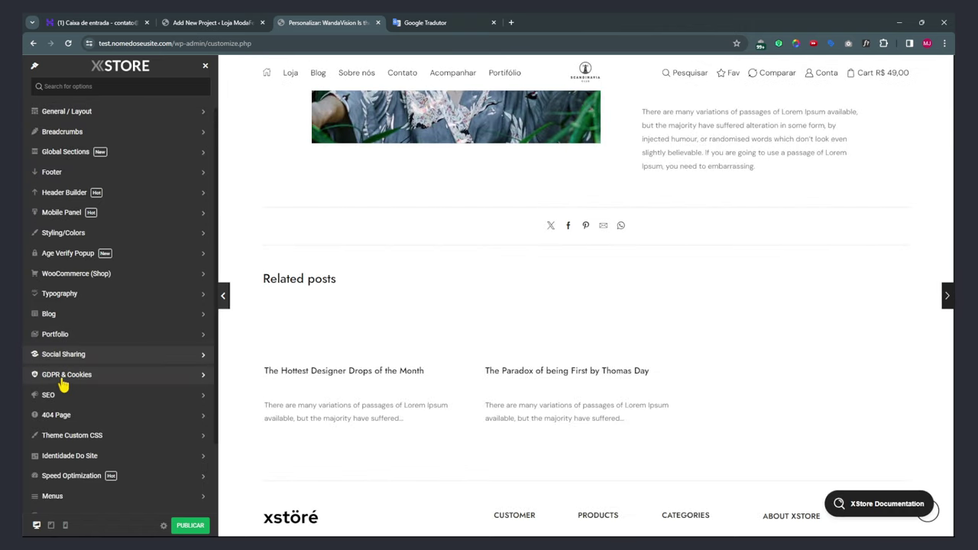
Switch the GDPR cookies notice on and review its position choices.
left_click(63, 382)
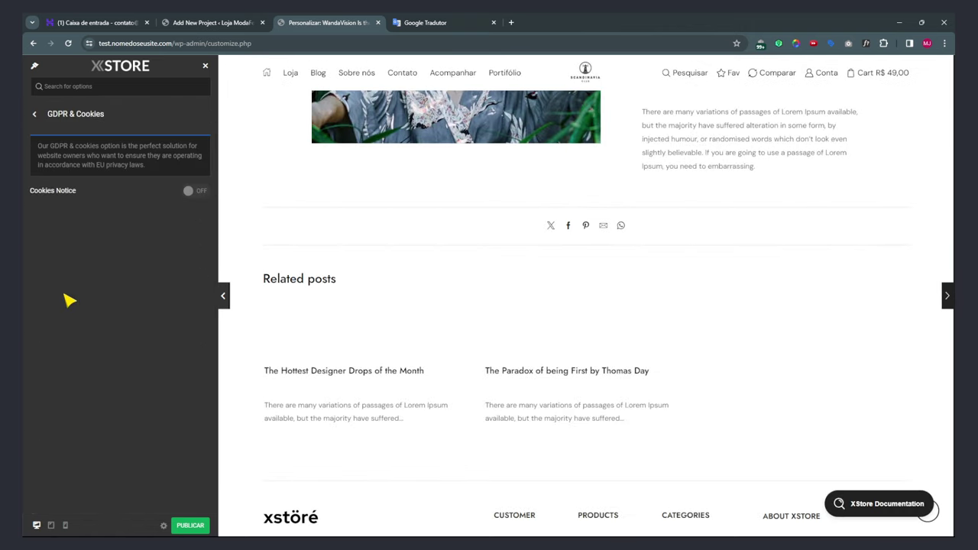
left_click(202, 192)
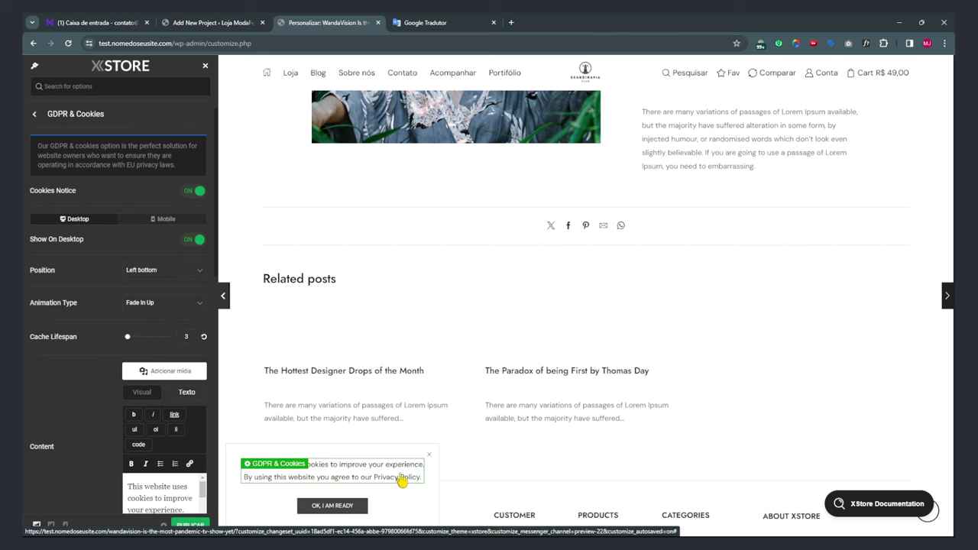
left_click(161, 278)
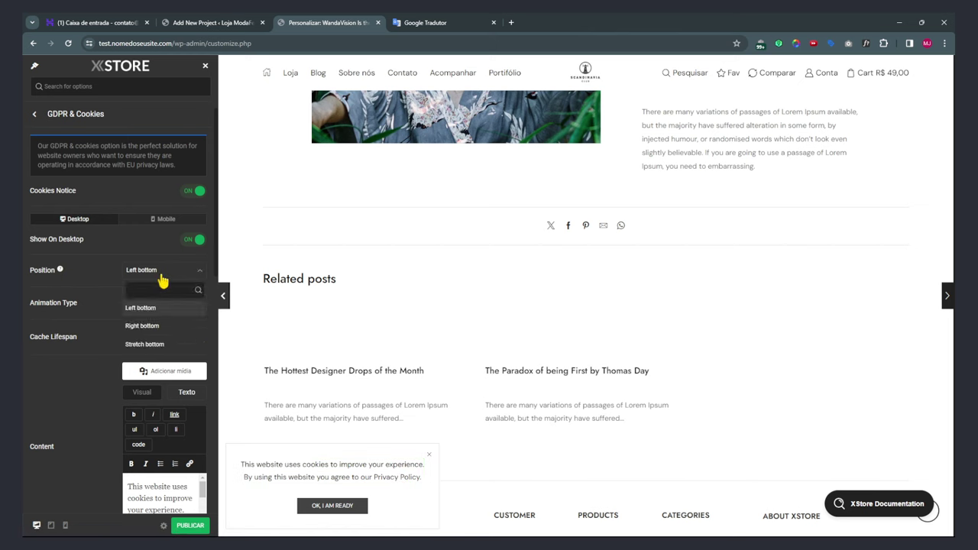
left_click(58, 383)
Keep the notice animation at Fade In Up and raise cache lifespan to 30 days.
left_click(148, 308)
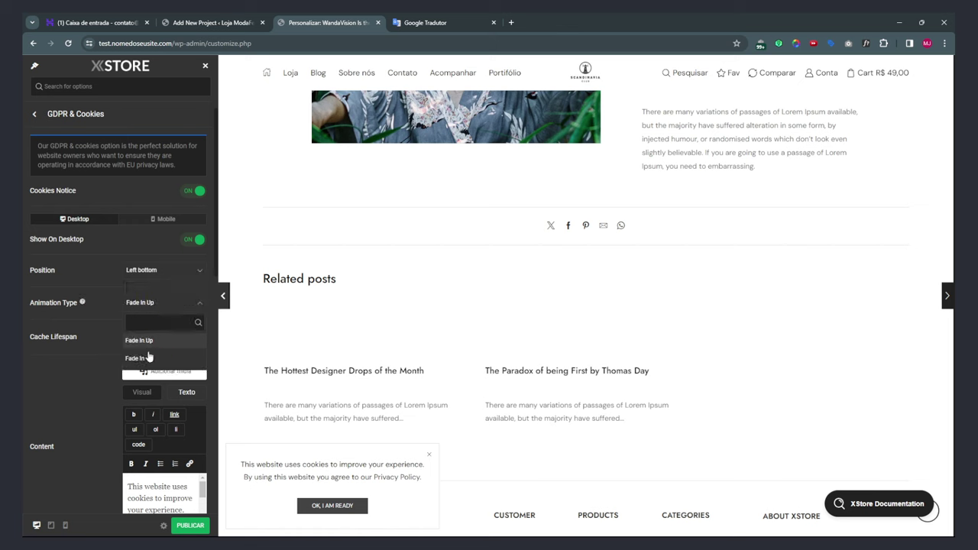
left_click(115, 353)
left_click(136, 304)
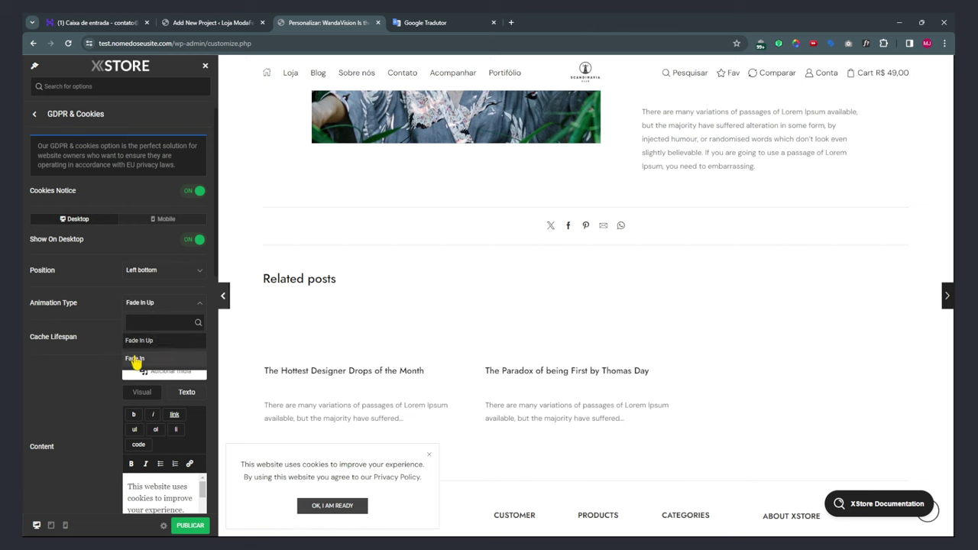
left_click(134, 359)
left_click(140, 303)
left_click(151, 343)
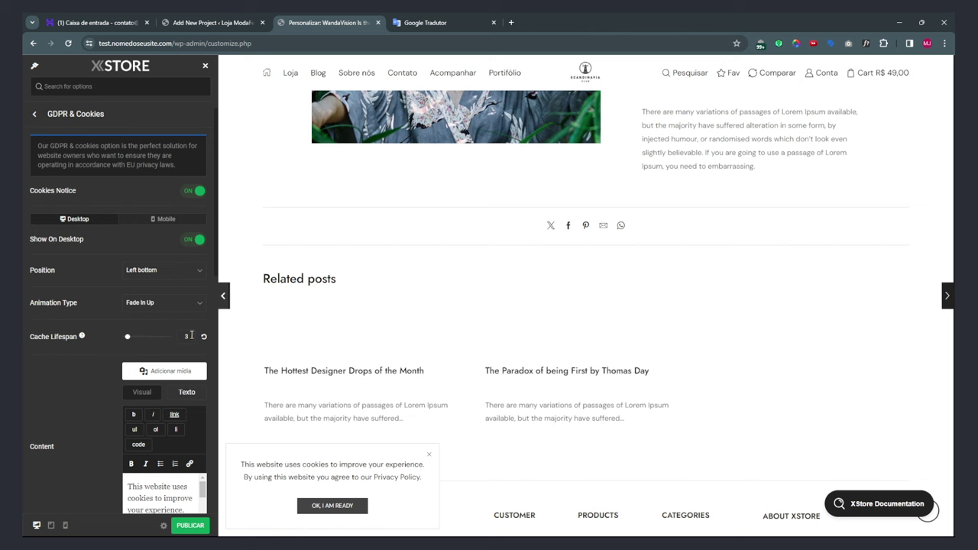
mouse_move(81, 337)
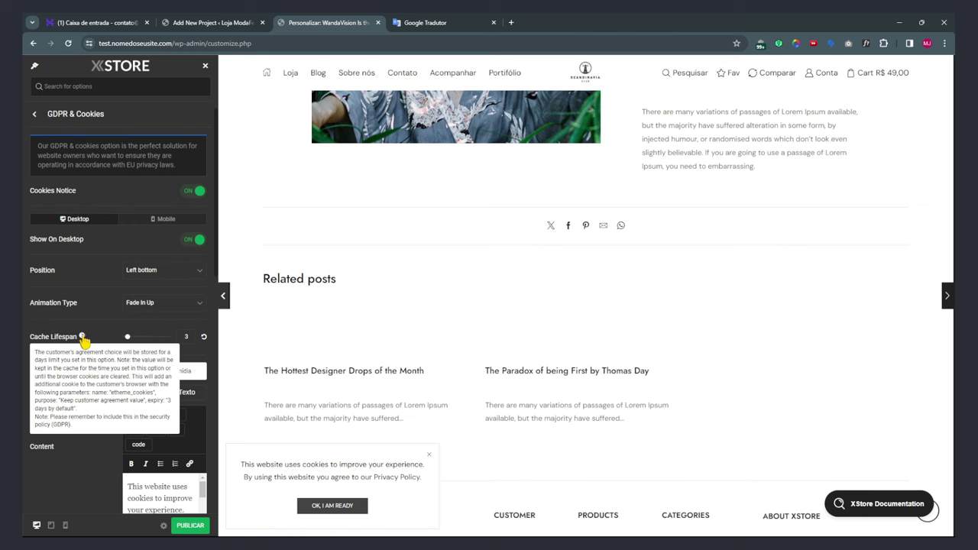
left_click(74, 374)
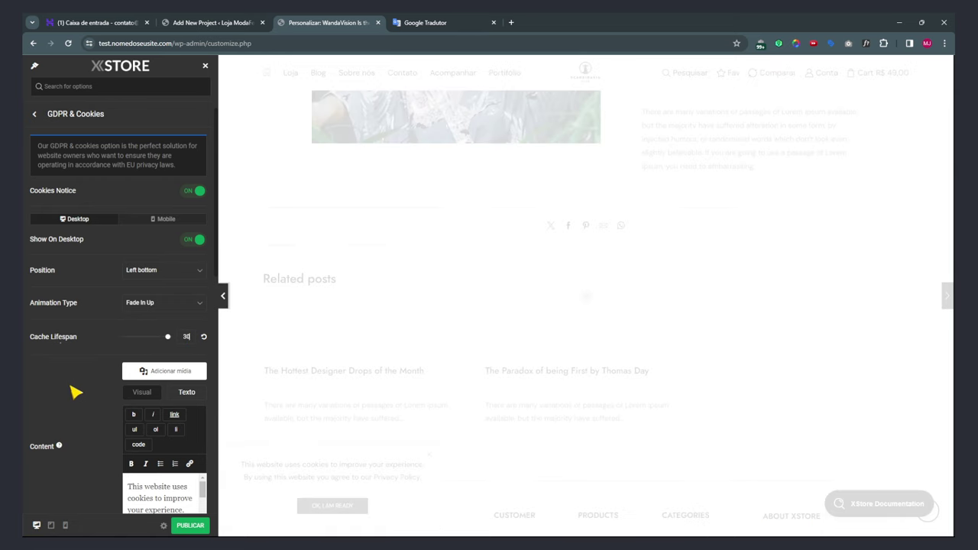
Copy the cookie notice text and translate it to Portuguese in Google Tradutor.
scroll(73, 392, "down", 3)
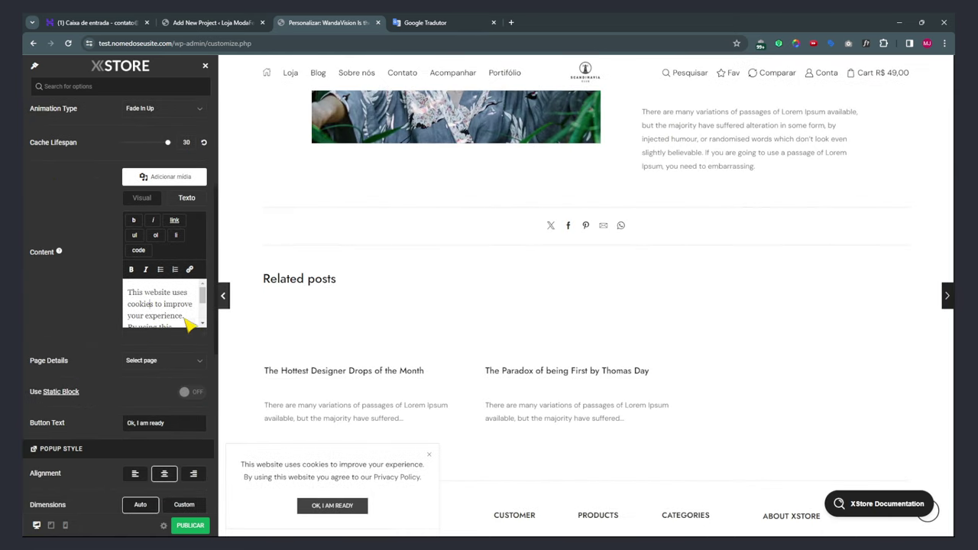
left_click_drag(195, 466, 195, 492)
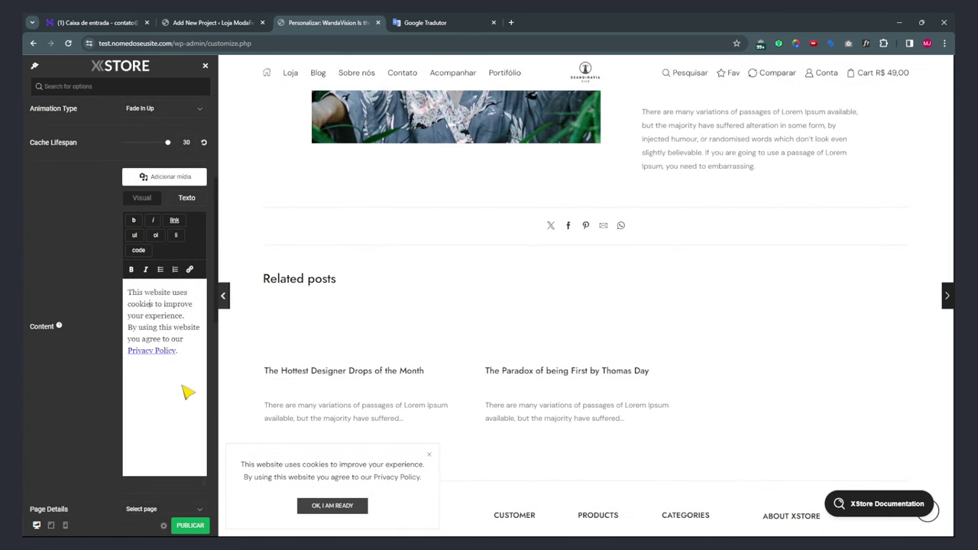
key("ctrl+a")
key("ctrl+c")
left_click(421, 22)
left_click(337, 169)
key("ctrl+v")
key("ctrl+a")
key("ctrl+v")
left_click(735, 211)
Paste the Portuguese notice text and start linking 'Política de Privacidade'.
left_click(333, 22)
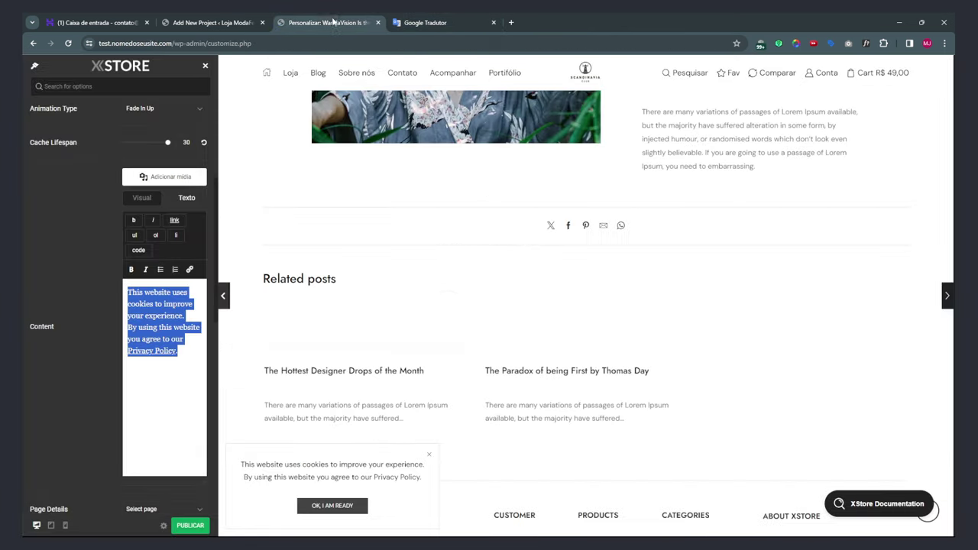
key("ctrl+v")
left_click_drag(169, 376, 154, 369)
left_click(174, 220)
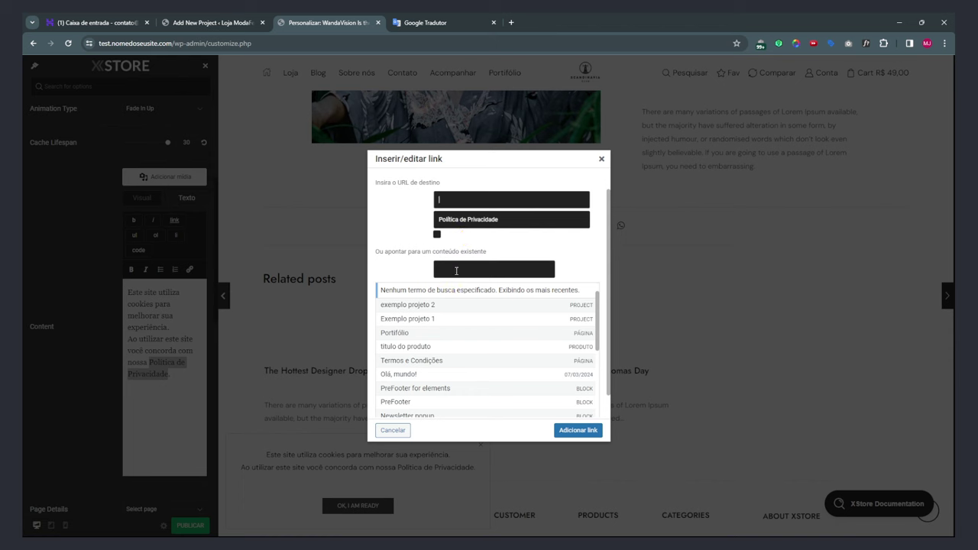
Search existing site content for 'pol', then go to the exemplo projeto 2 editor tab.
left_click(457, 269)
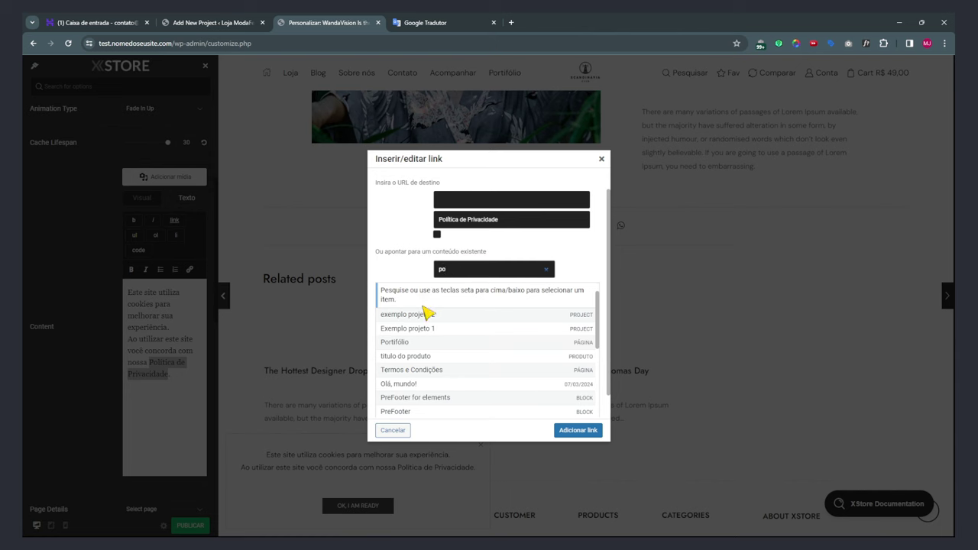
type("pol")
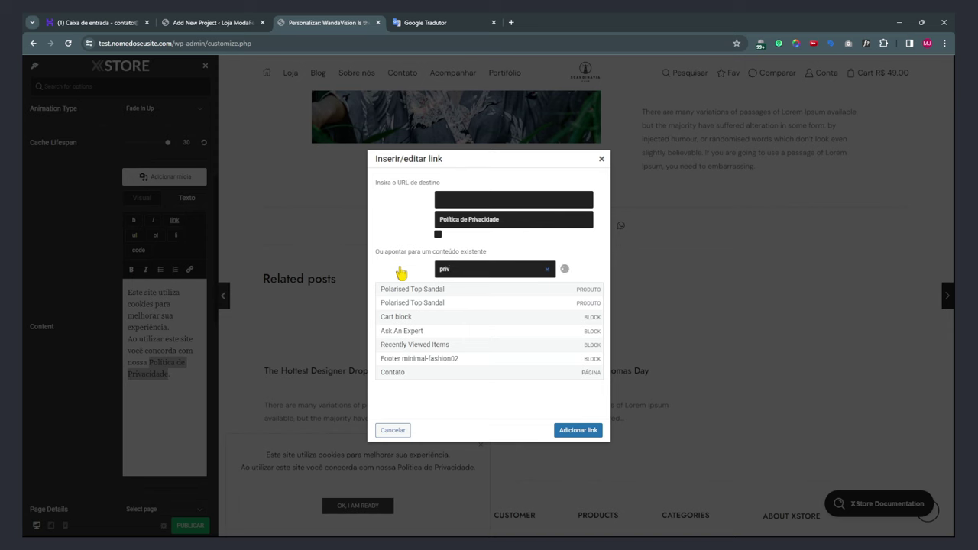
left_click(222, 23)
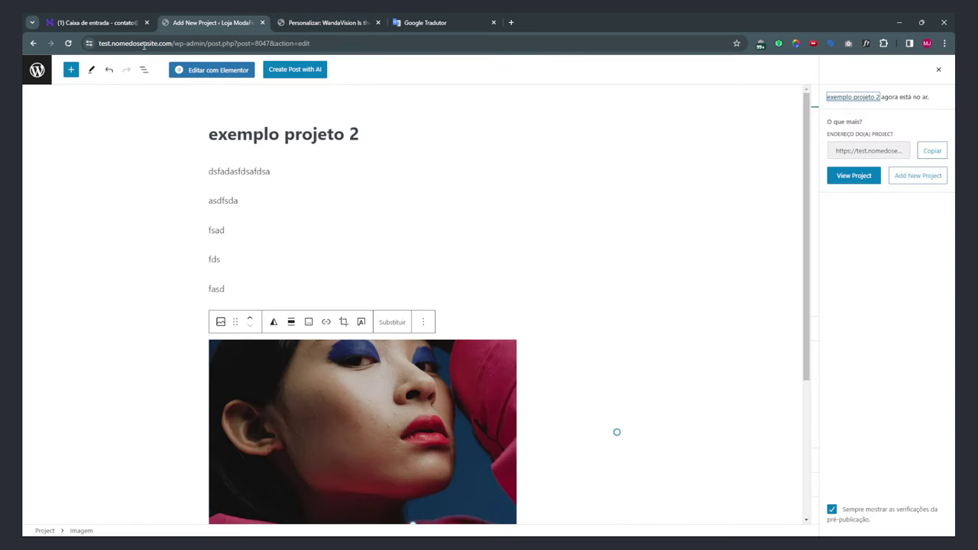
Browse the list of all site pages.
left_click(38, 76)
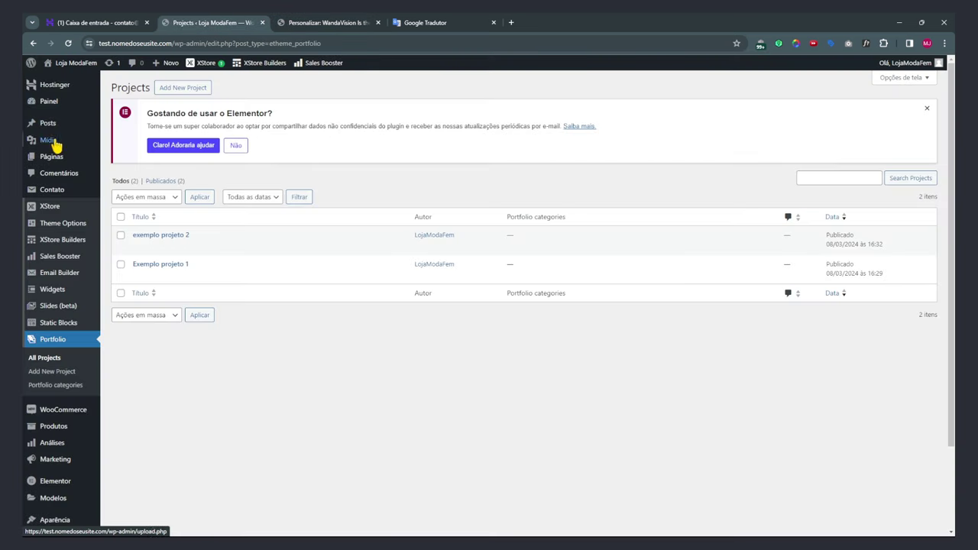
left_click(51, 157)
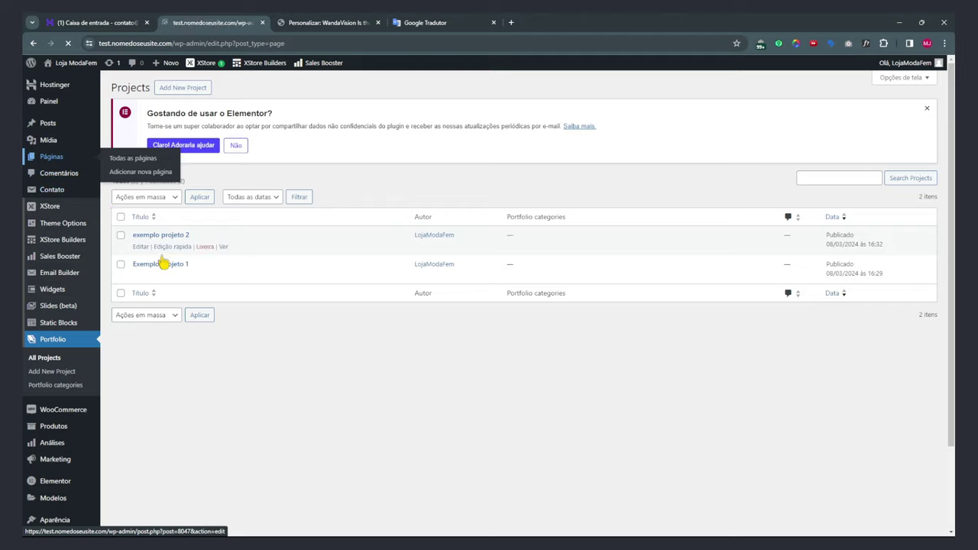
scroll(230, 255, "down", 3)
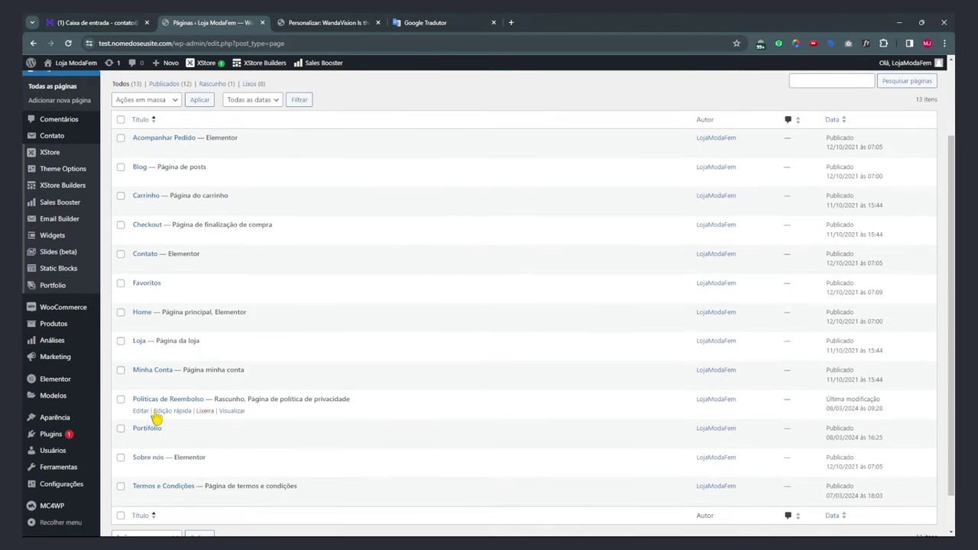
scroll(275, 376, "down", 2)
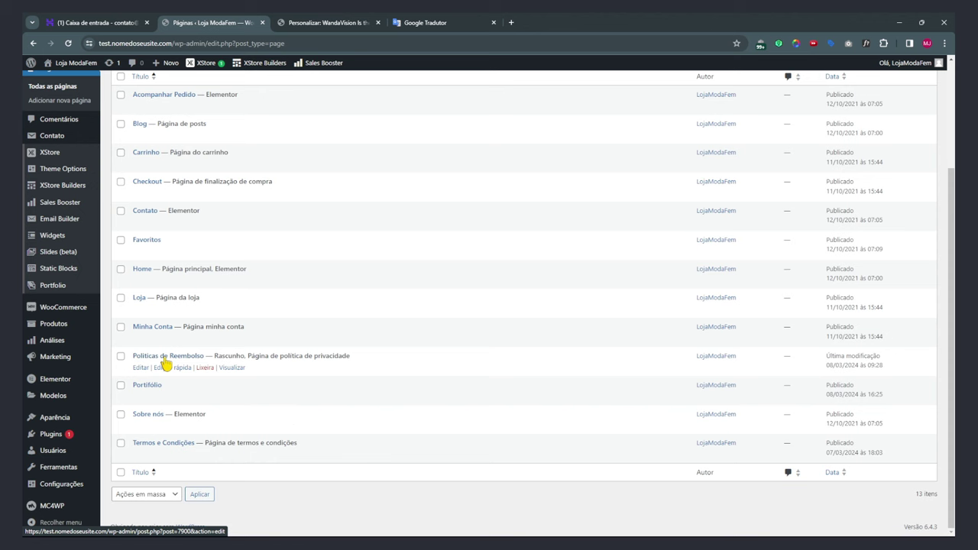
scroll(252, 313, "up", 4)
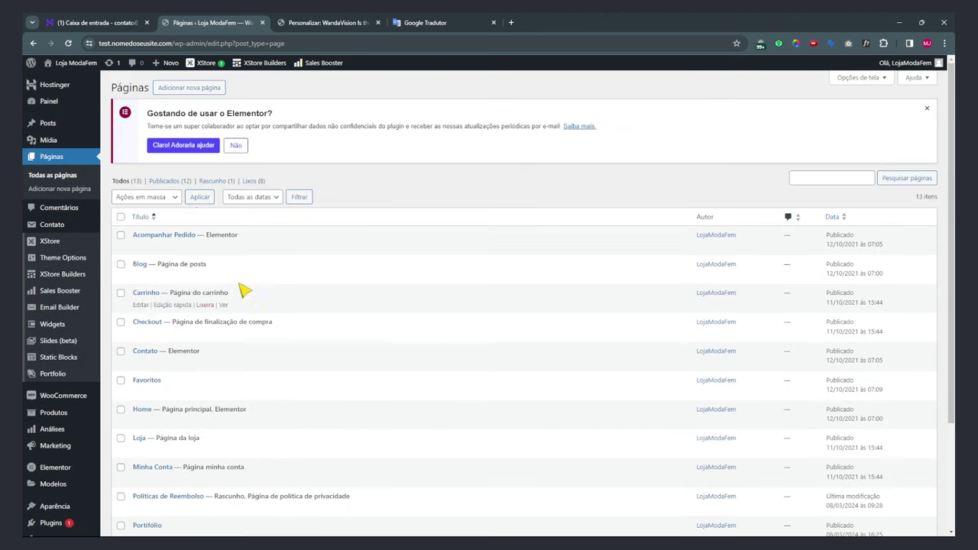
Start a blank new page while keeping the pages list open in another tab.
left_click(183, 88)
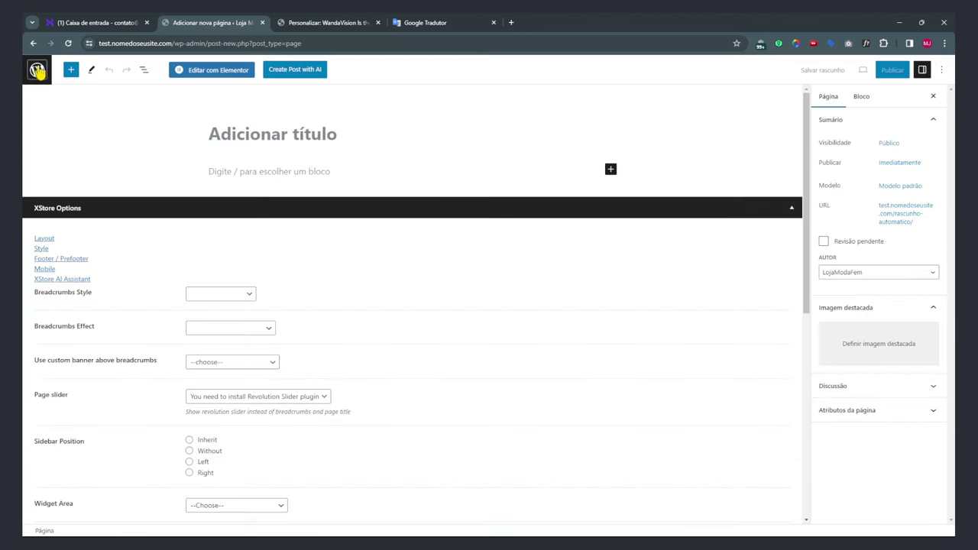
middle_click(33, 45)
left_click(312, 22)
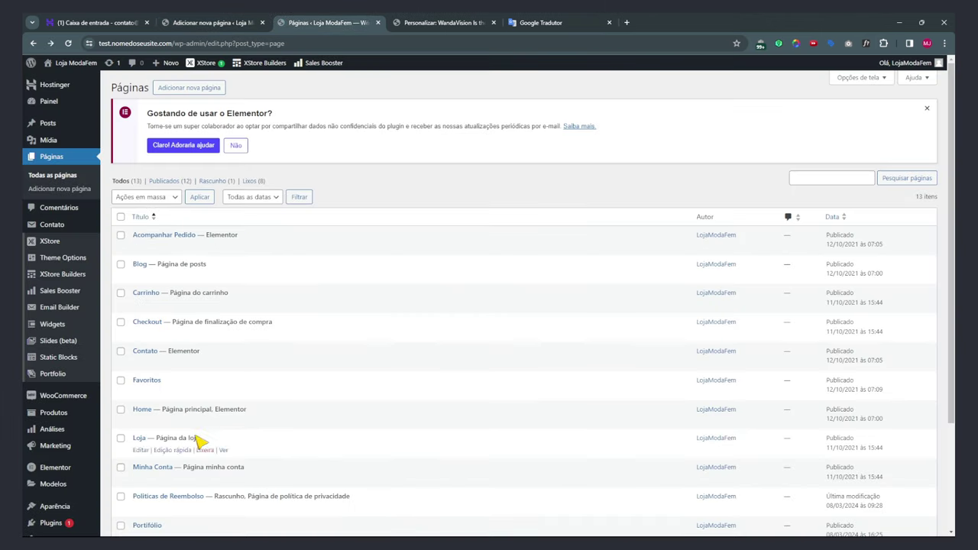
scroll(195, 439, "down", 1)
scroll(200, 452, "down", 2)
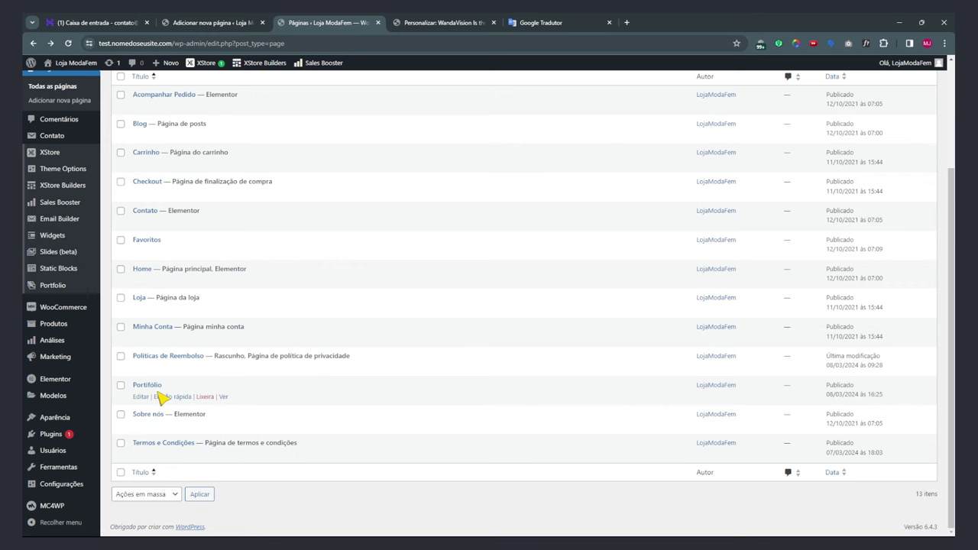
scroll(162, 399, "up", 3)
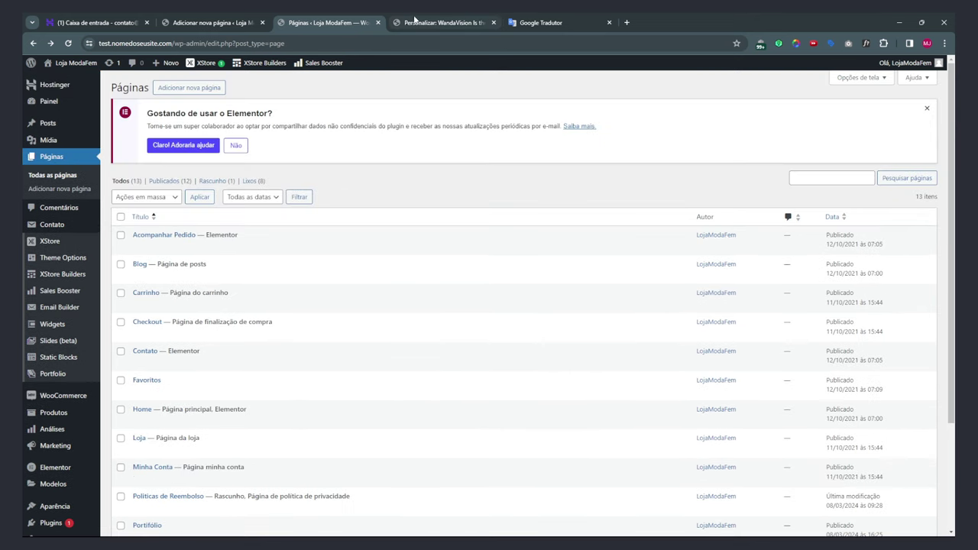
left_click(214, 22)
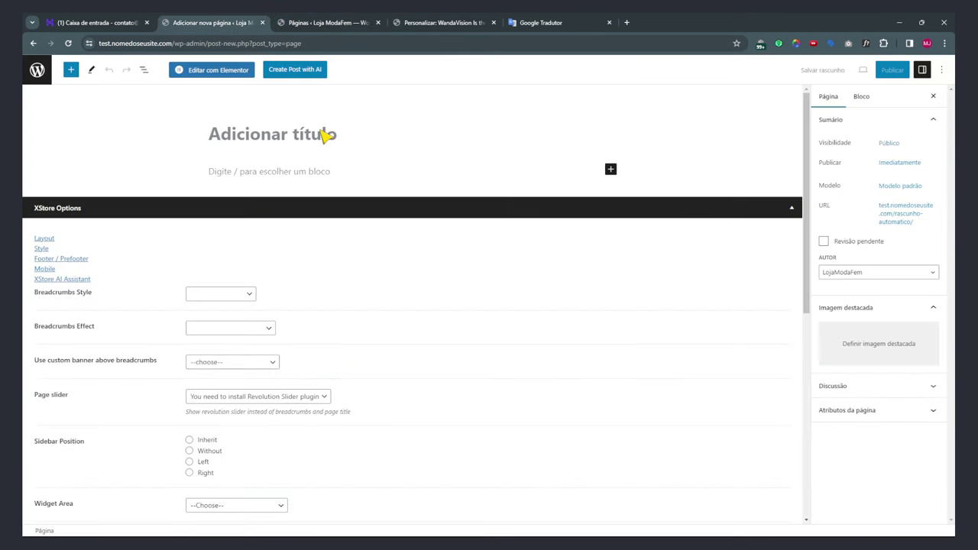
Create and publish a page titled 'Privacidade' with placeholder text 'dfsdf'.
type("Priva")
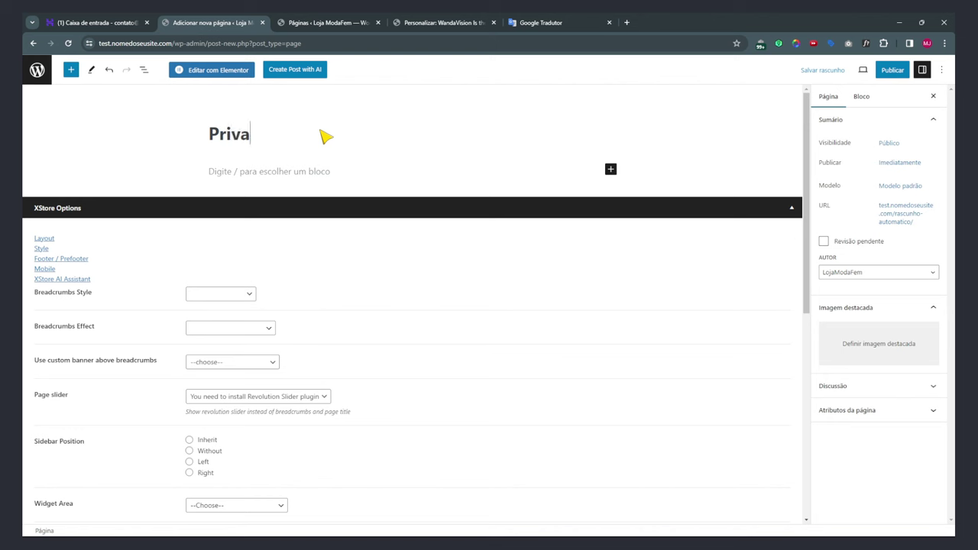
type("cidade")
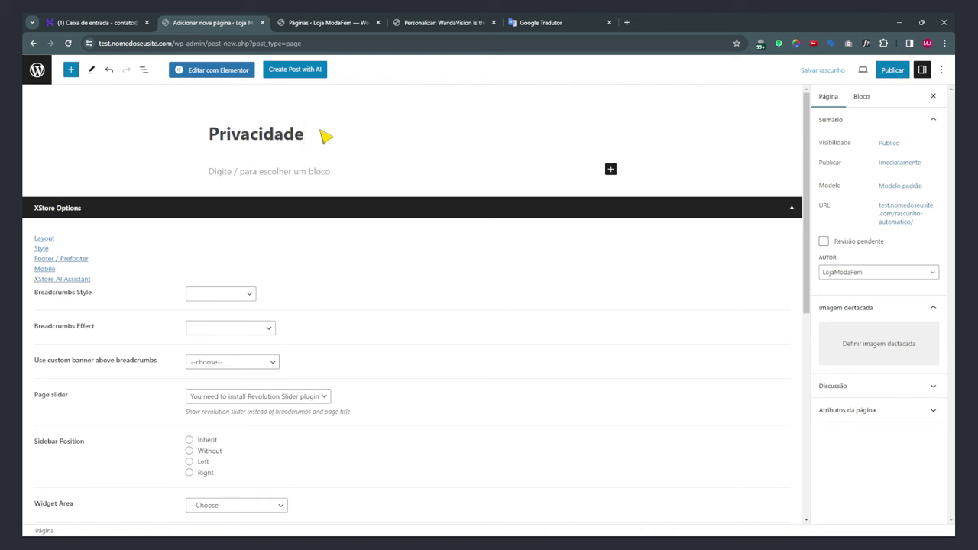
left_click(240, 178)
type("dfsdfdfdfd")
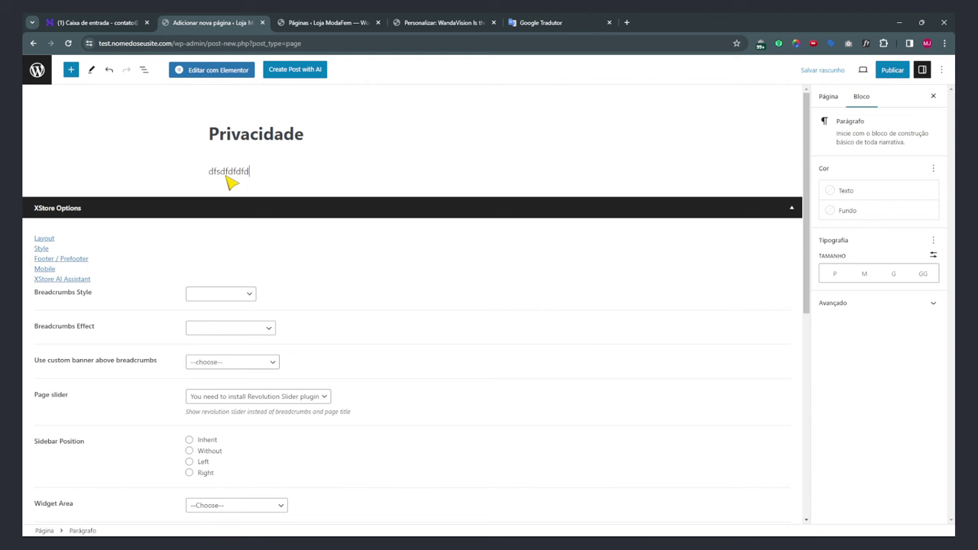
left_click_drag(260, 174, 201, 173)
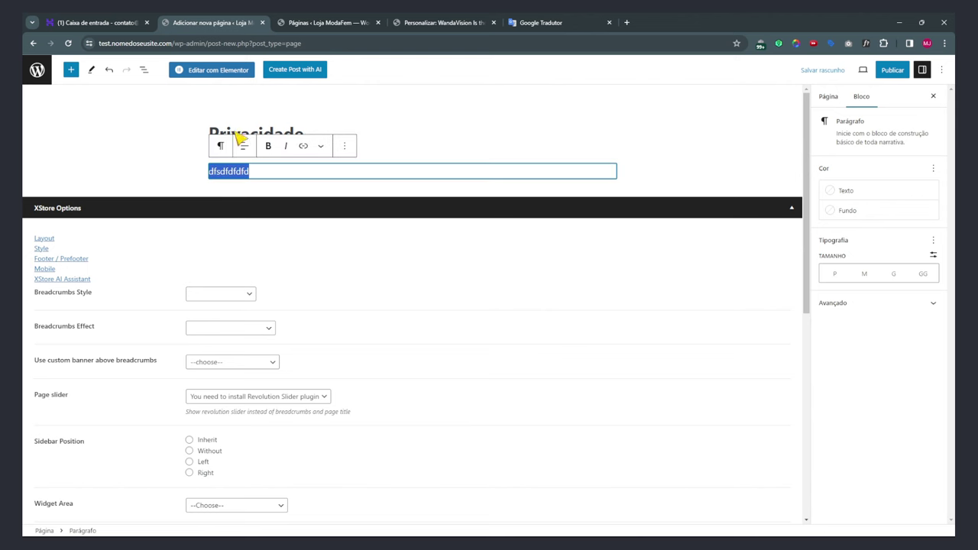
left_click(825, 71)
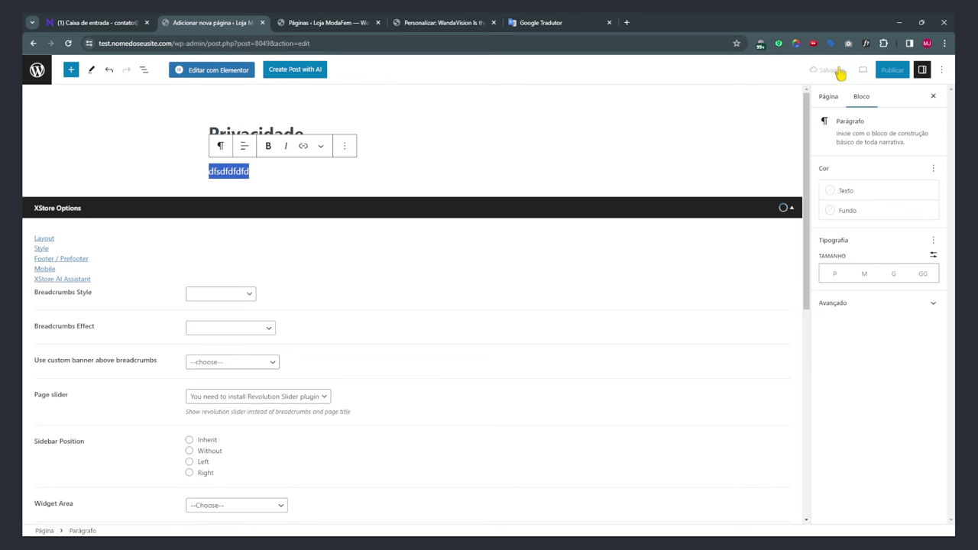
left_click(891, 71)
left_click(868, 72)
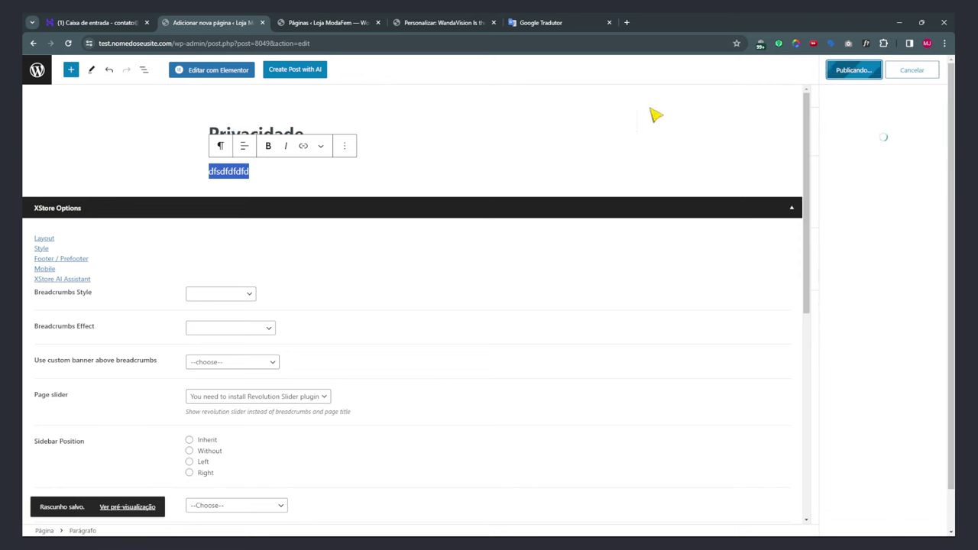
left_click(430, 23)
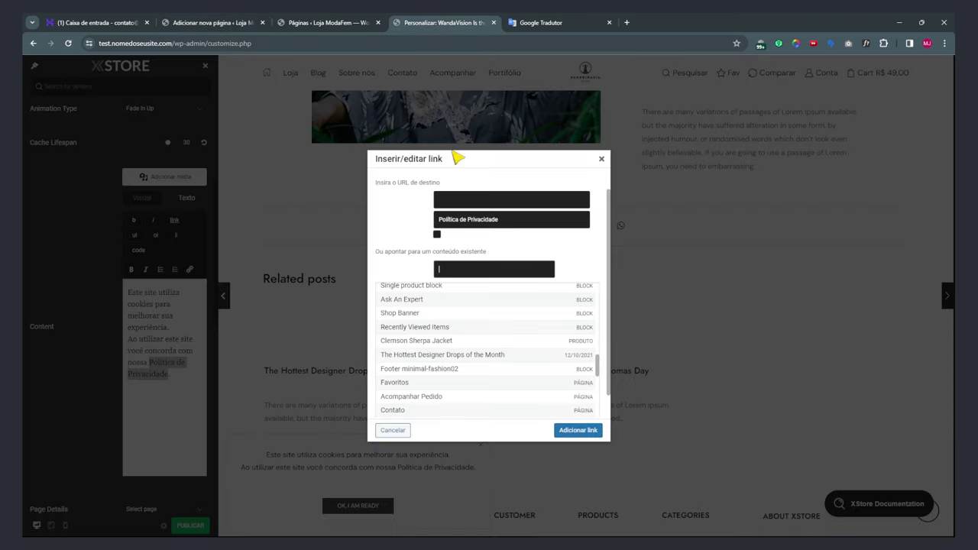
Cancel the old link dialog and retry the link with a 'priv' search.
left_click(393, 430)
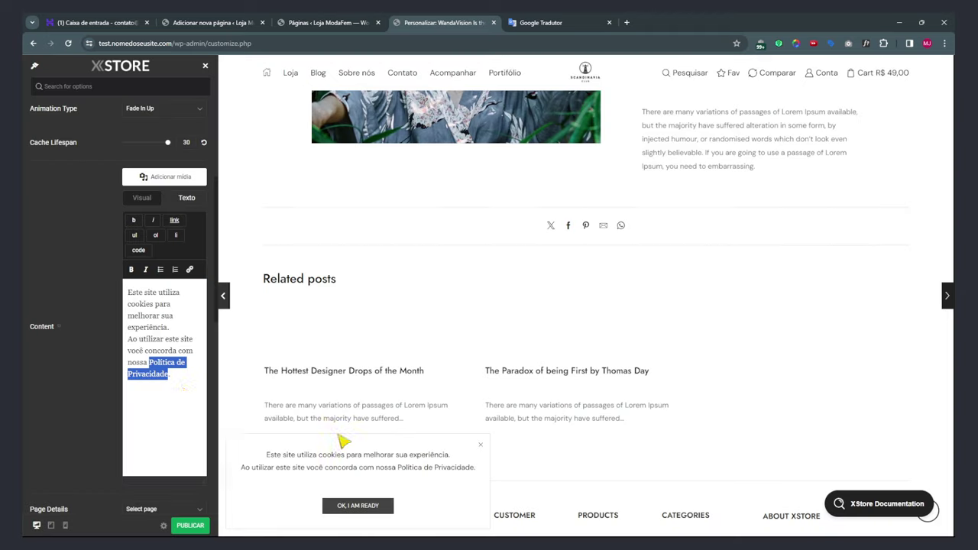
left_click(189, 270)
type("pri")
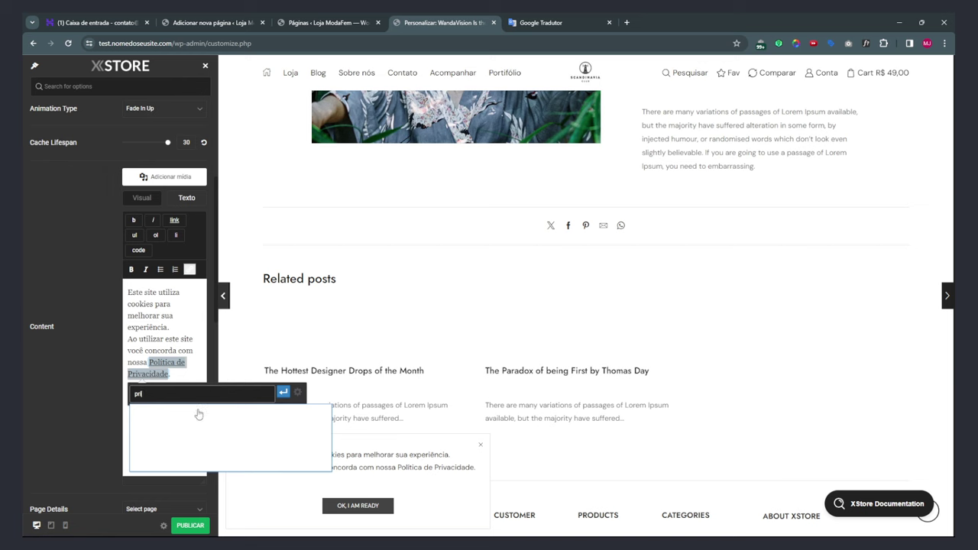
left_click(175, 221)
type("iv")
double_click(133, 393)
left_click(175, 221)
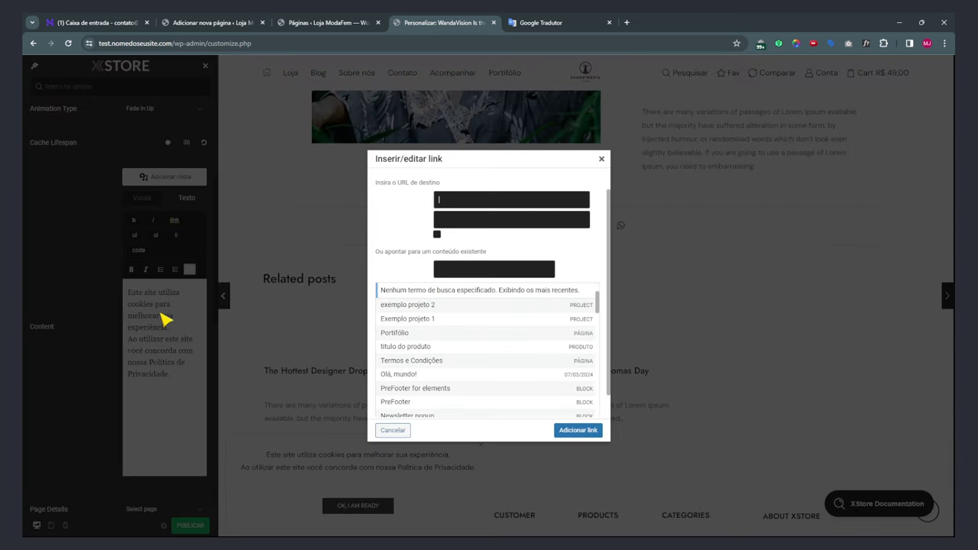
left_click(165, 320)
Link the words 'Política de Privacidade' to the Privacidade page.
left_click_drag(173, 386, 151, 364)
left_click(174, 222)
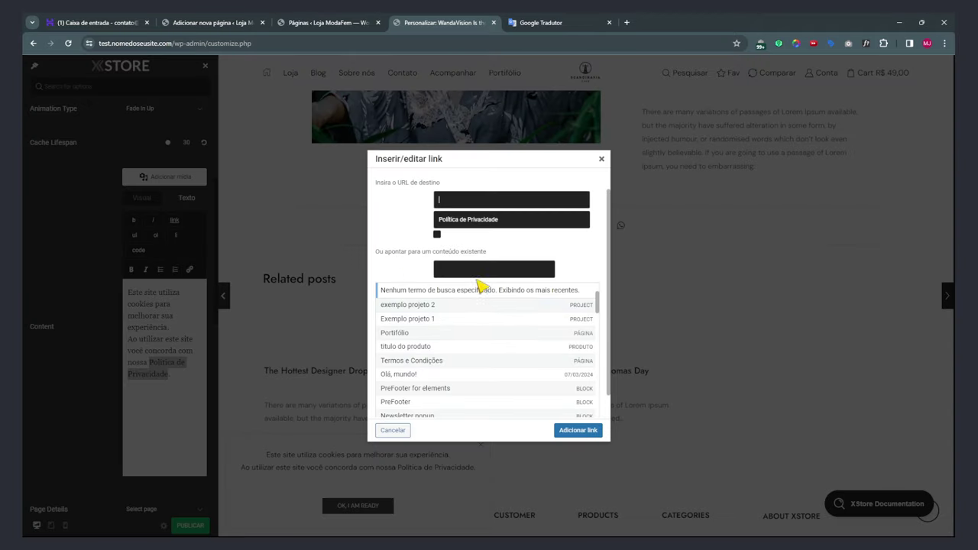
left_click(486, 271)
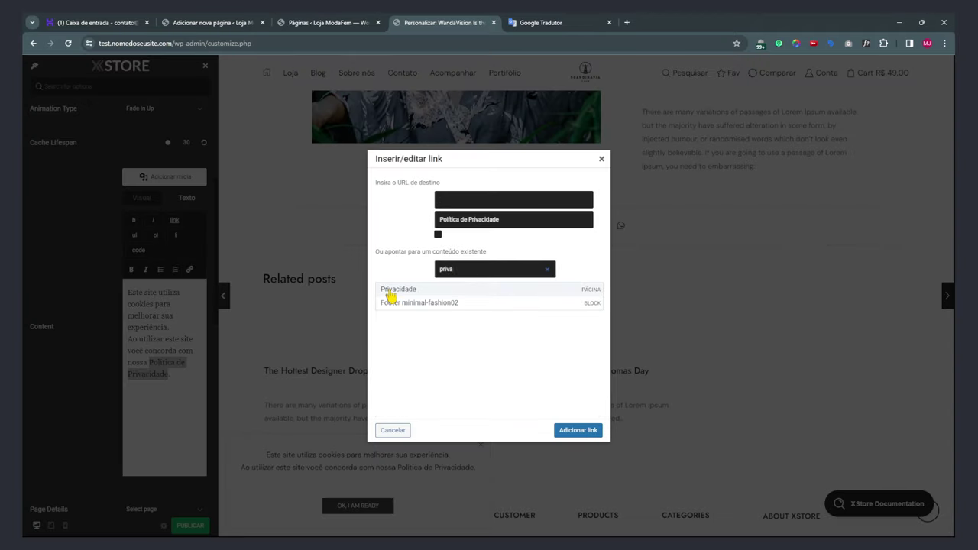
left_click(391, 291)
left_click(583, 431)
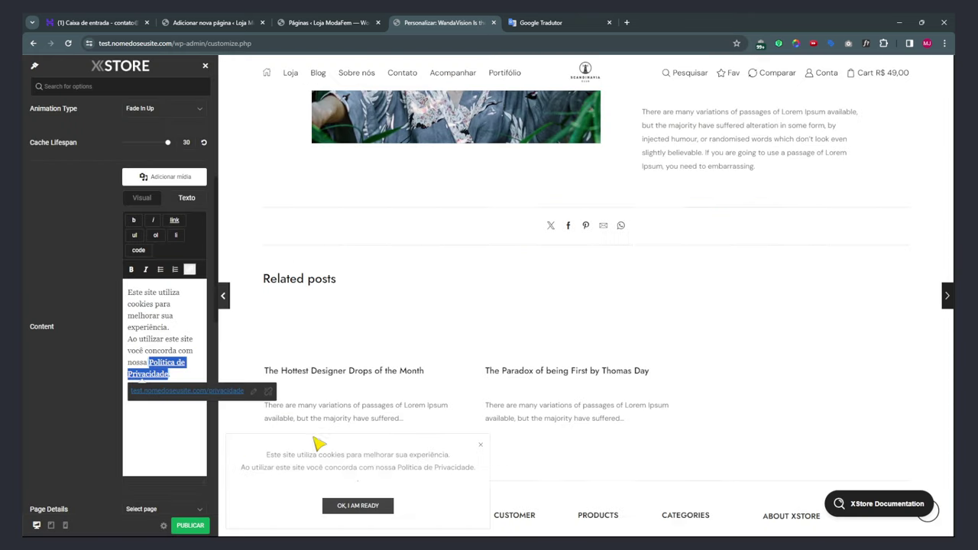
Make the Privacidade link open in a new tab and apply it.
left_click(253, 392)
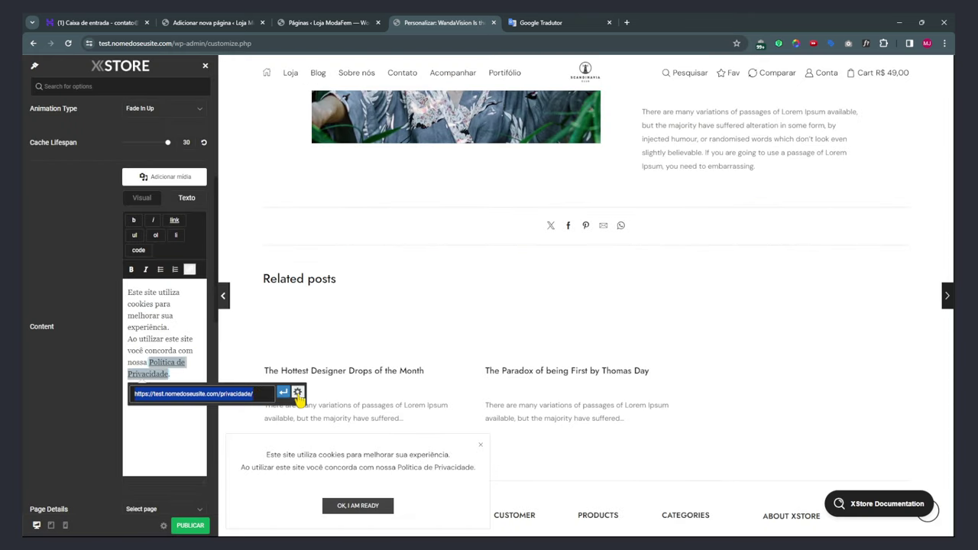
left_click(297, 393)
left_click(437, 234)
left_click_drag(558, 240, 435, 242)
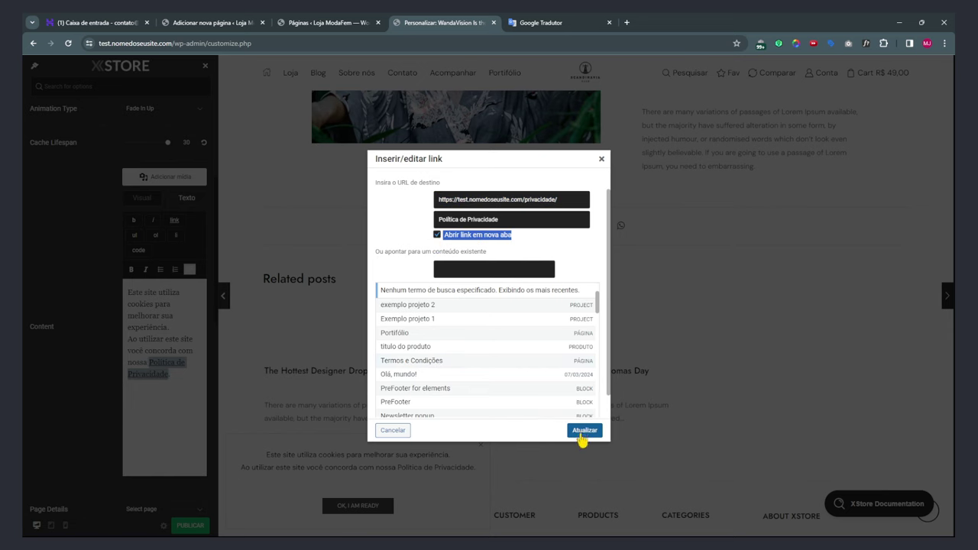
key("Return")
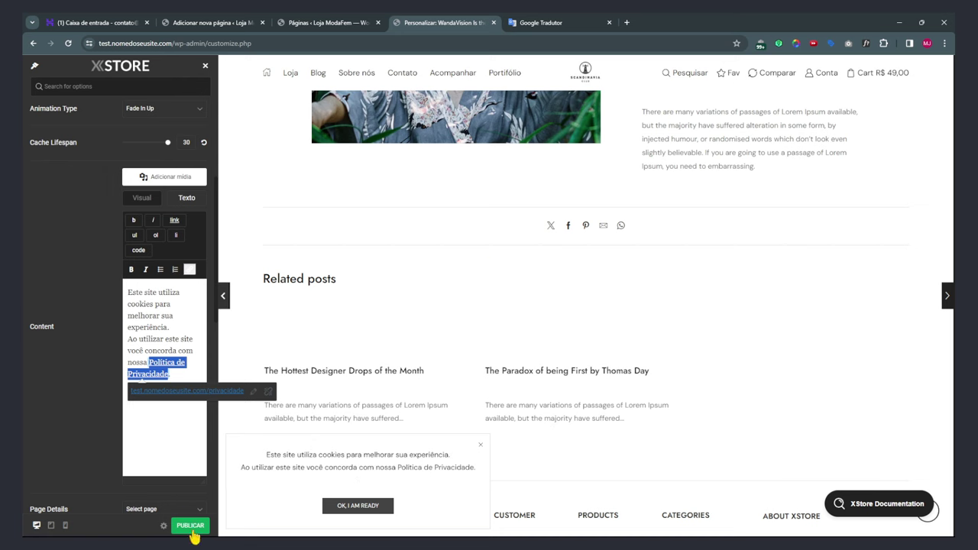
scroll(75, 449, "down", 2)
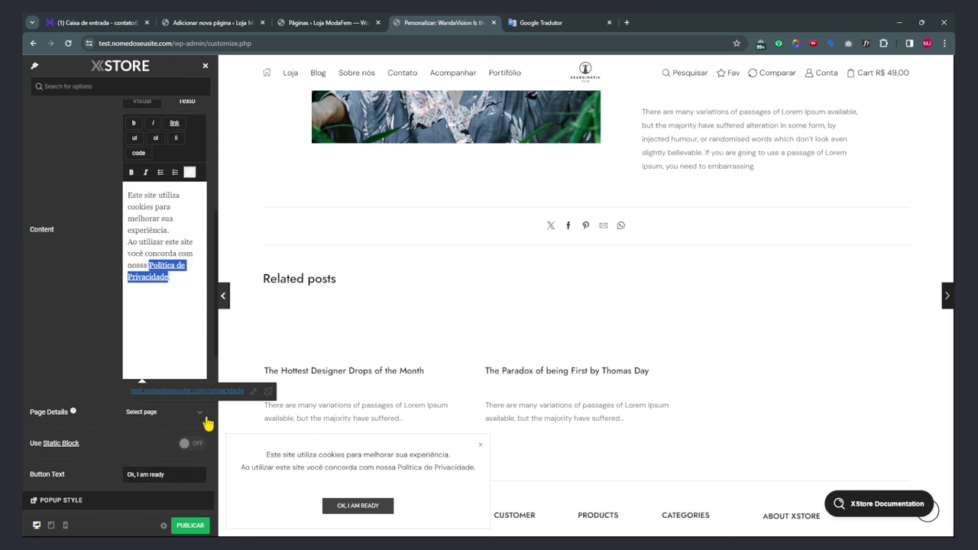
left_click(348, 23)
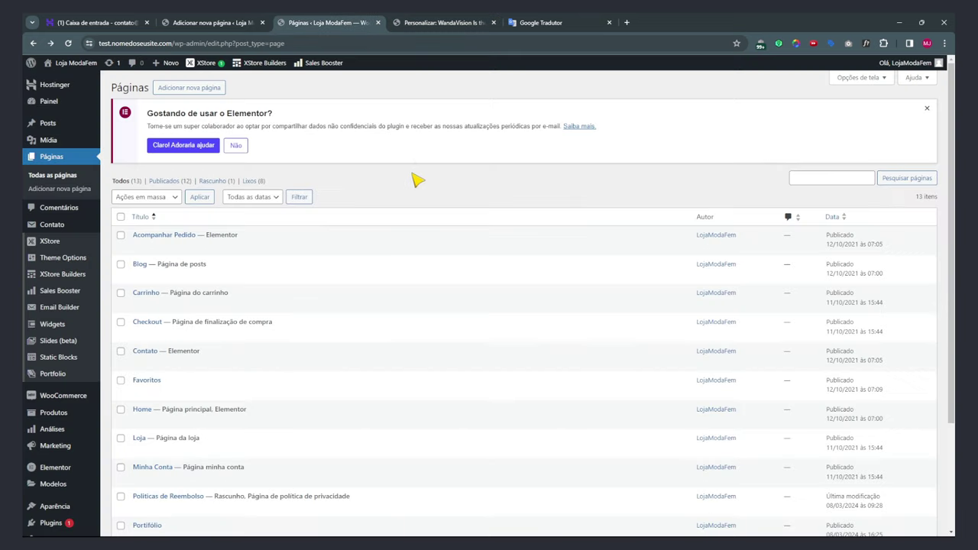
Publish a new empty page titled 'Cookies'.
left_click(191, 87)
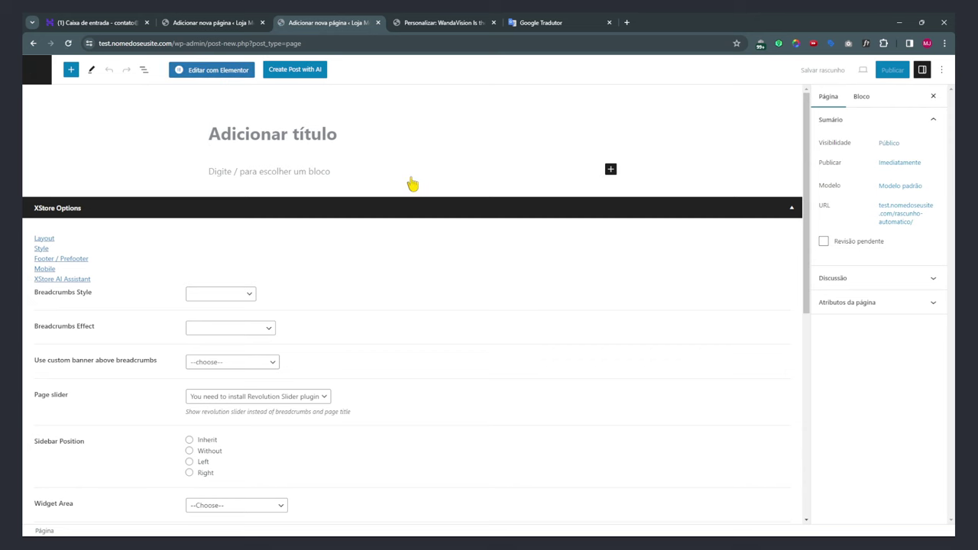
type("Cookies")
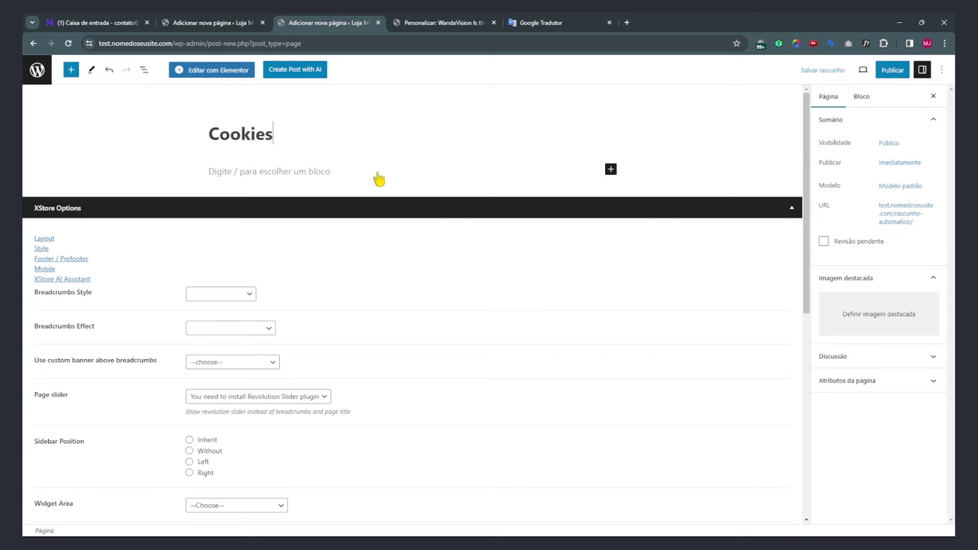
left_click(893, 69)
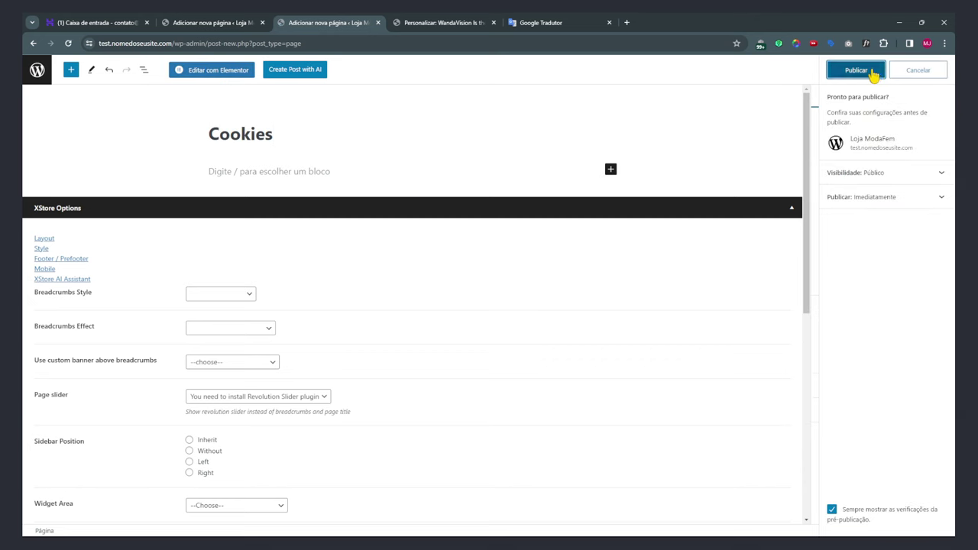
left_click(871, 70)
Search the Page Details list for 'cookies', finding no match yet.
left_click(443, 23)
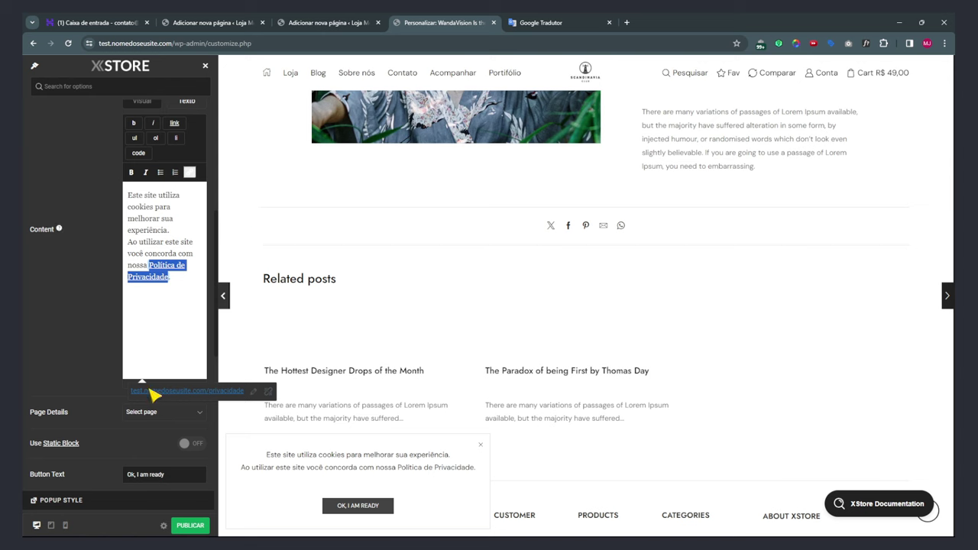
left_click(143, 416)
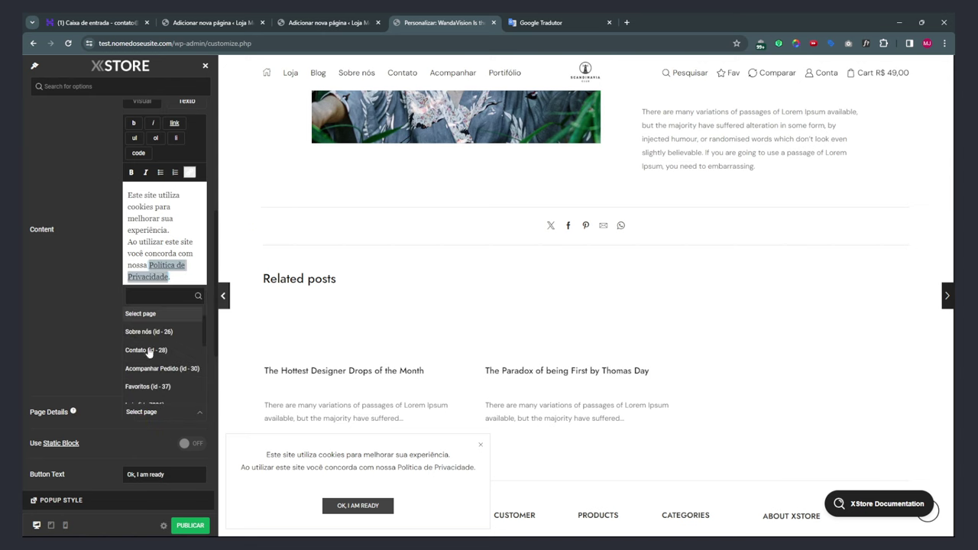
type("c")
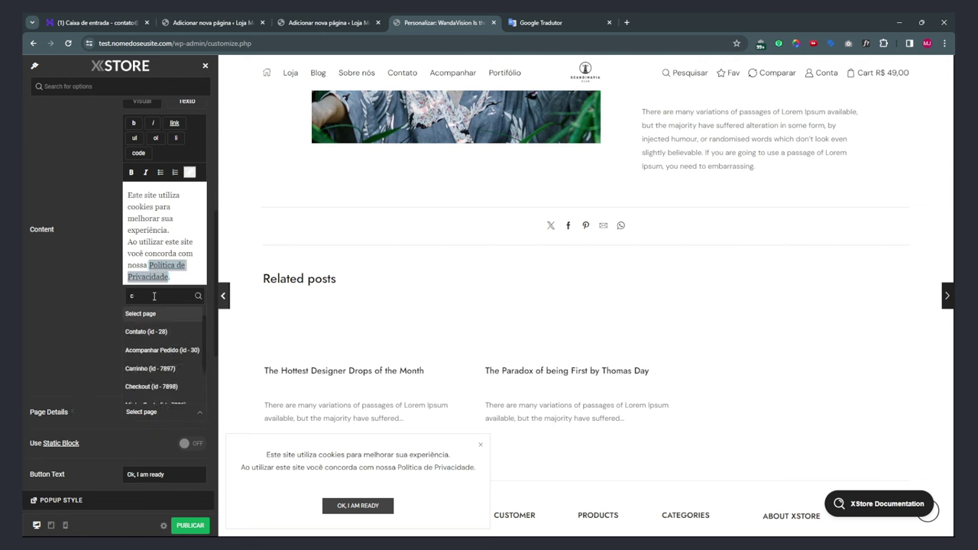
type("oo")
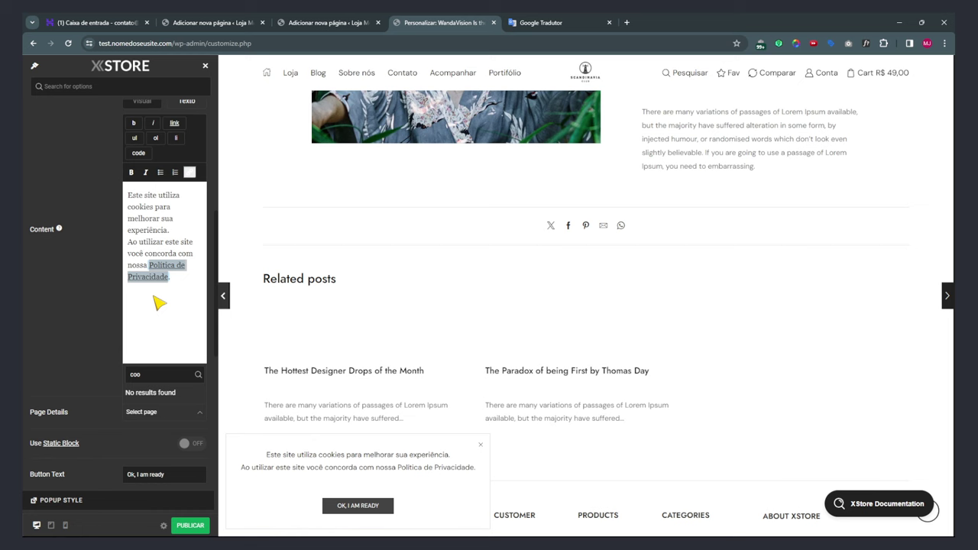
key("BackSpace")
type("okies")
left_click_drag(193, 374, 110, 379)
key("BackSpace")
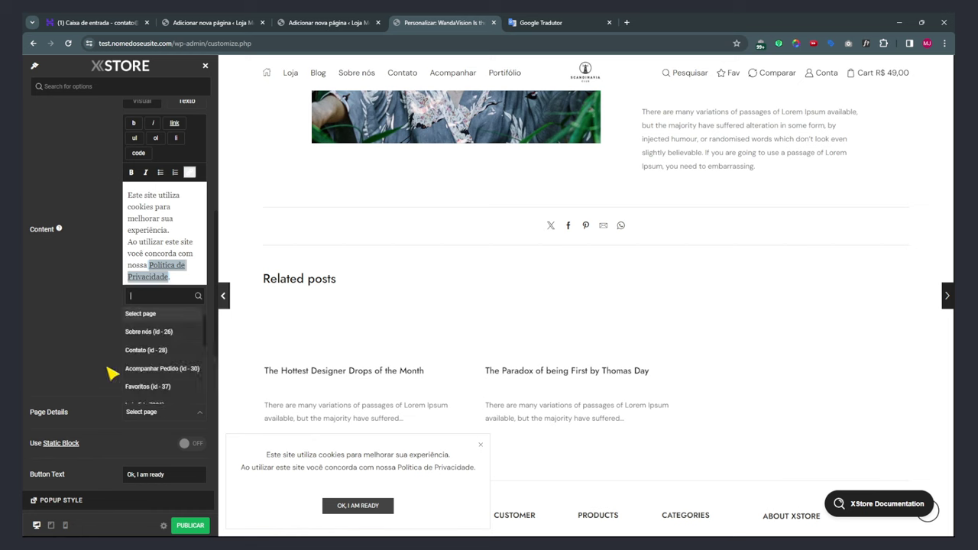
left_click(84, 359)
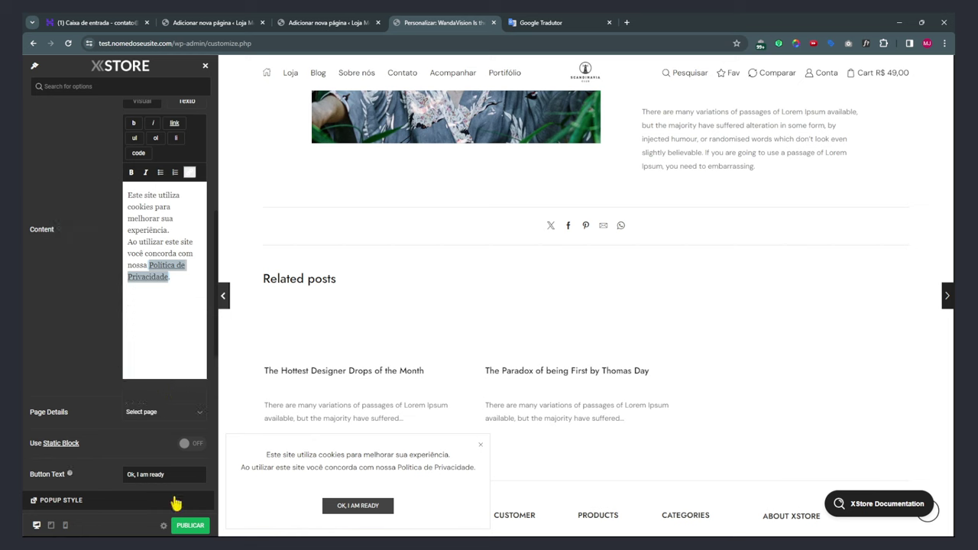
Reopen GDPR & Cookies and search Page Details for 'coo' again.
scroll(144, 219, "up", 5)
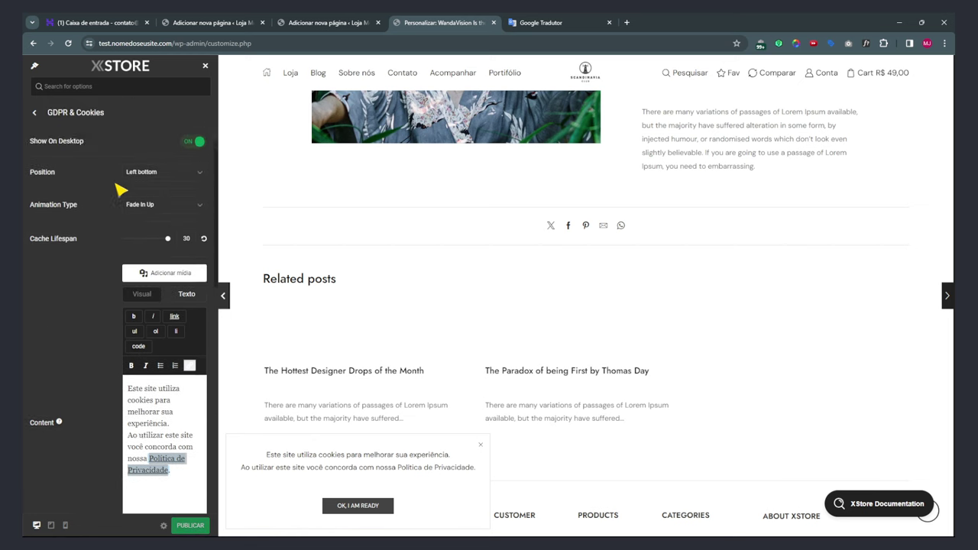
left_click(34, 114)
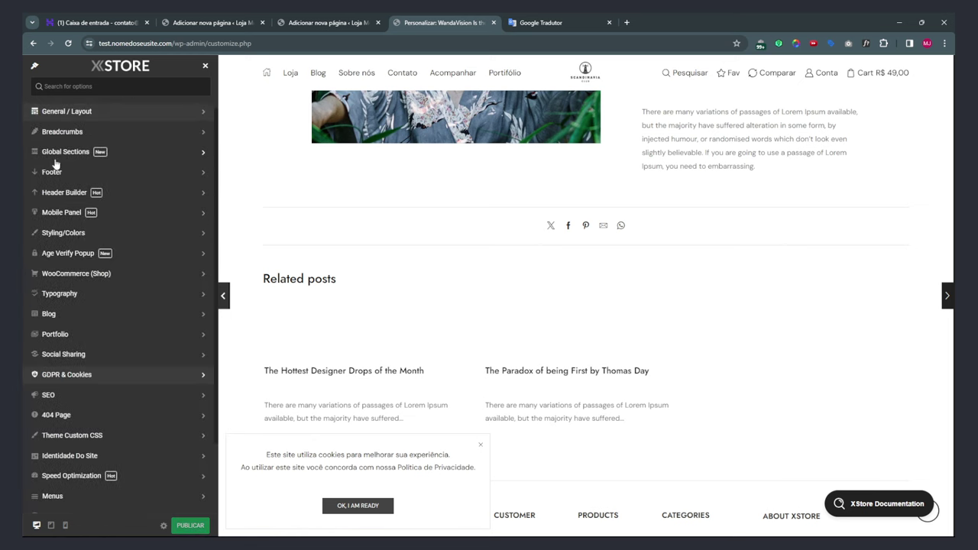
left_click(61, 376)
scroll(165, 334, "down", 5)
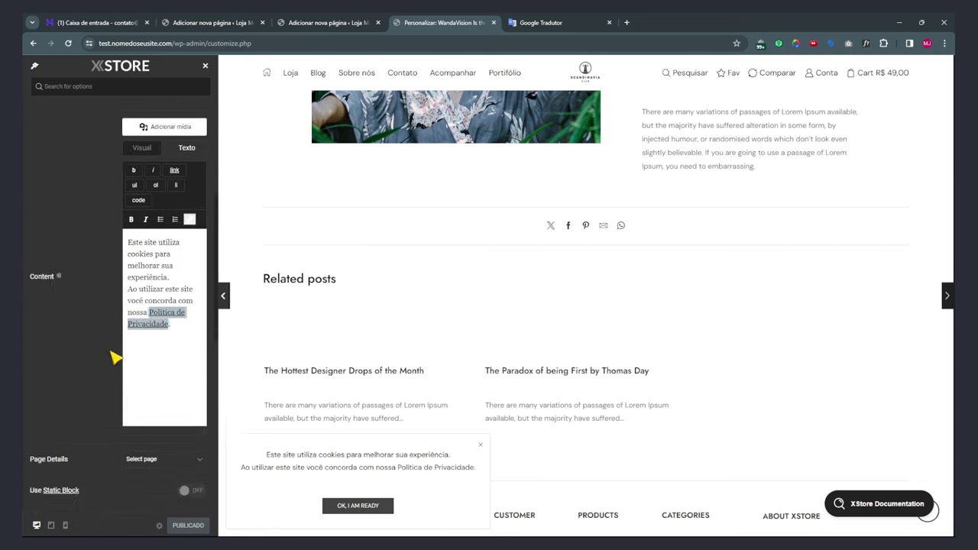
left_click(149, 267)
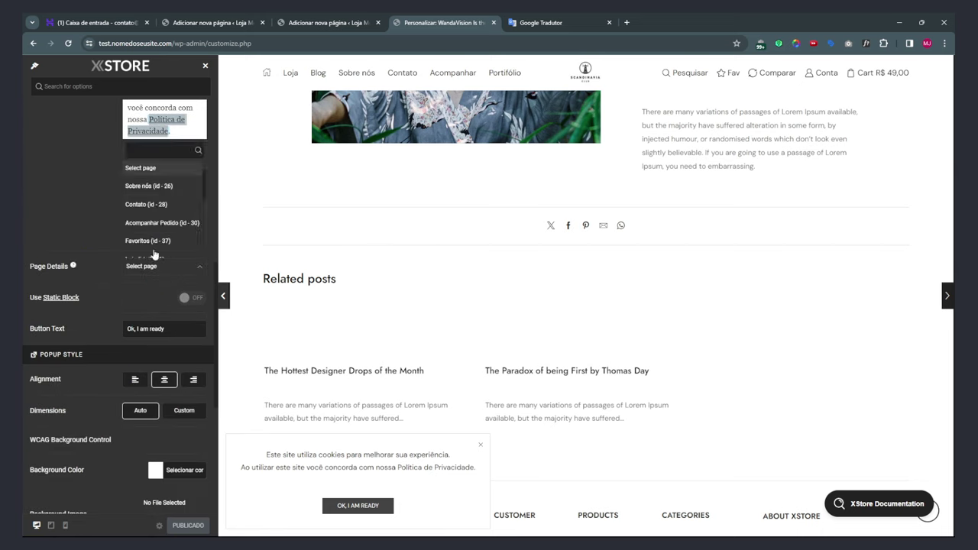
type("c")
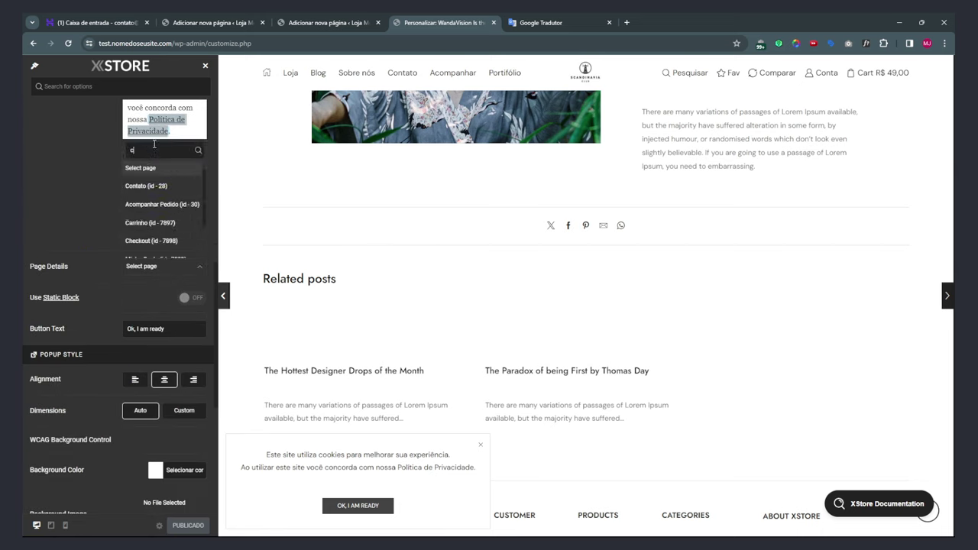
type("oo")
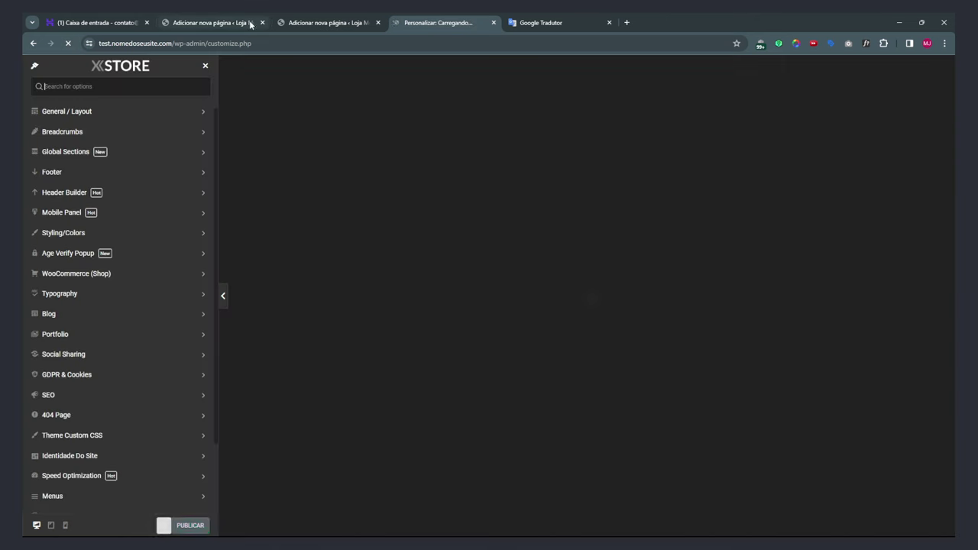
left_click(300, 22)
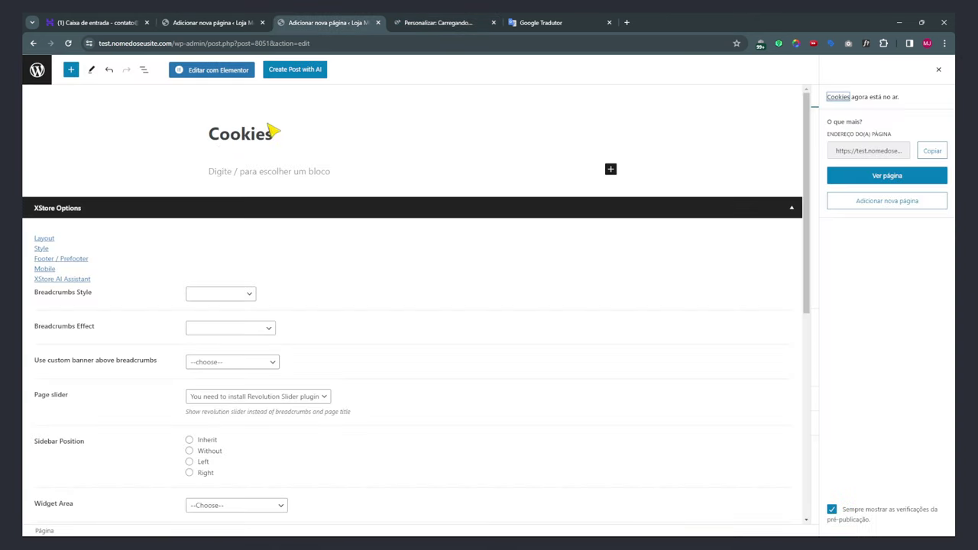
Set the cookie notice's Page Details to the Cookies page.
left_click(432, 23)
scroll(131, 372, "down", 2)
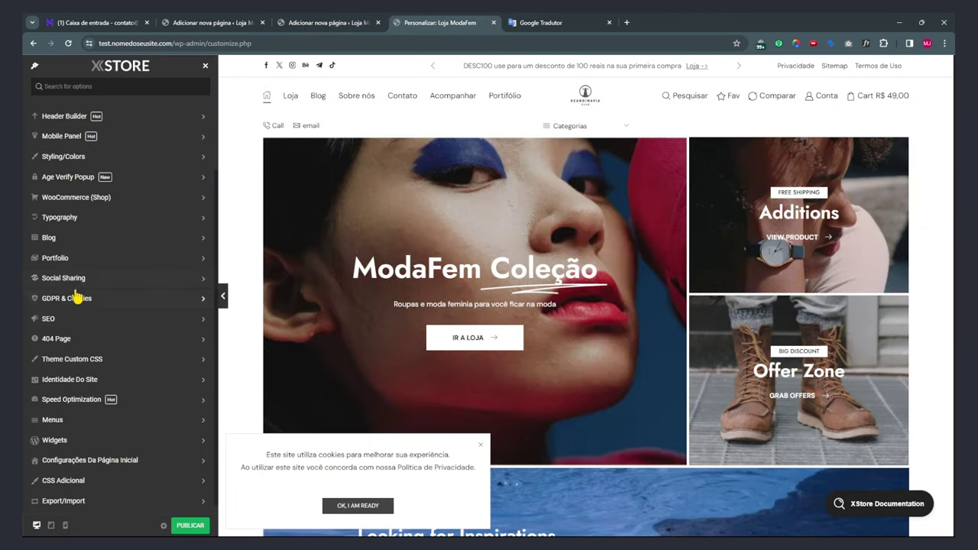
left_click(74, 301)
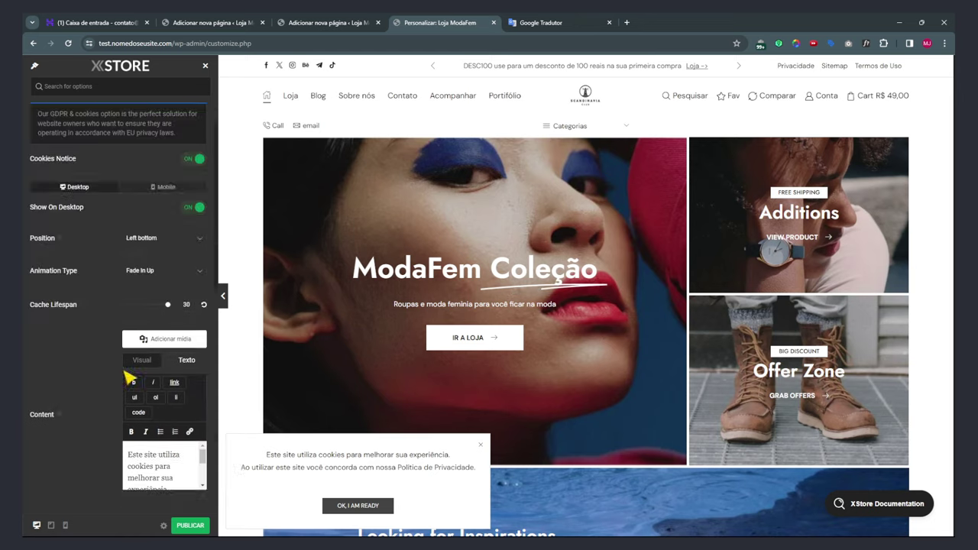
scroll(130, 378, "down", 5)
scroll(131, 425, "up", 2)
left_click(142, 232)
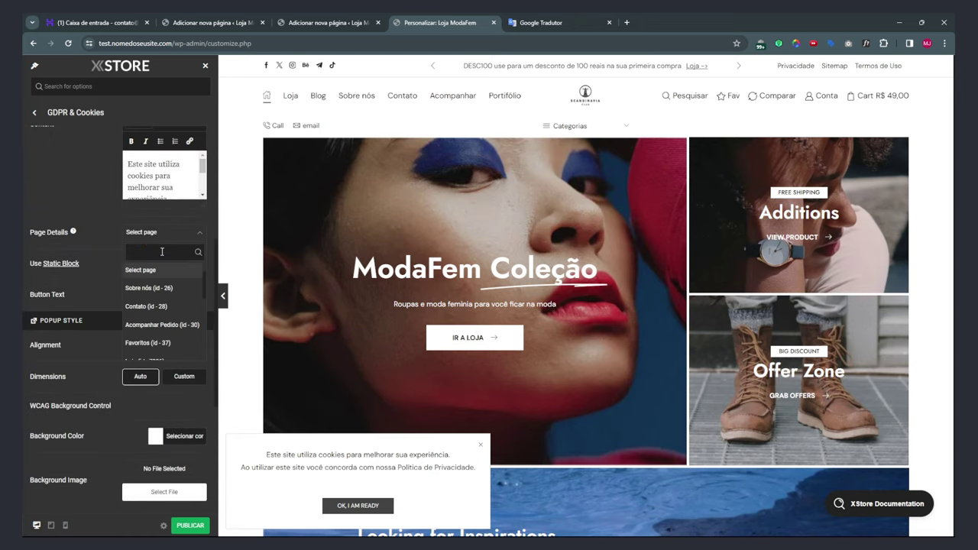
type("coo")
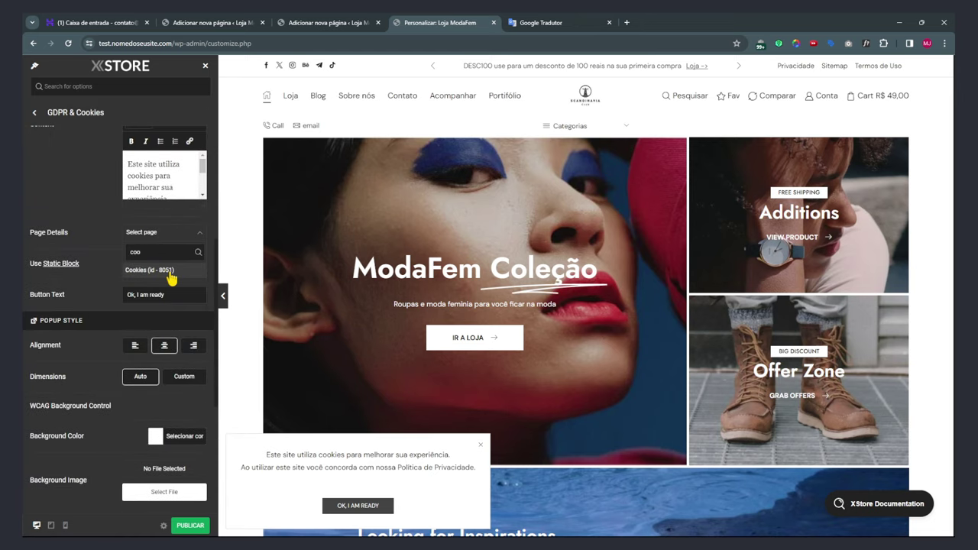
left_click(160, 270)
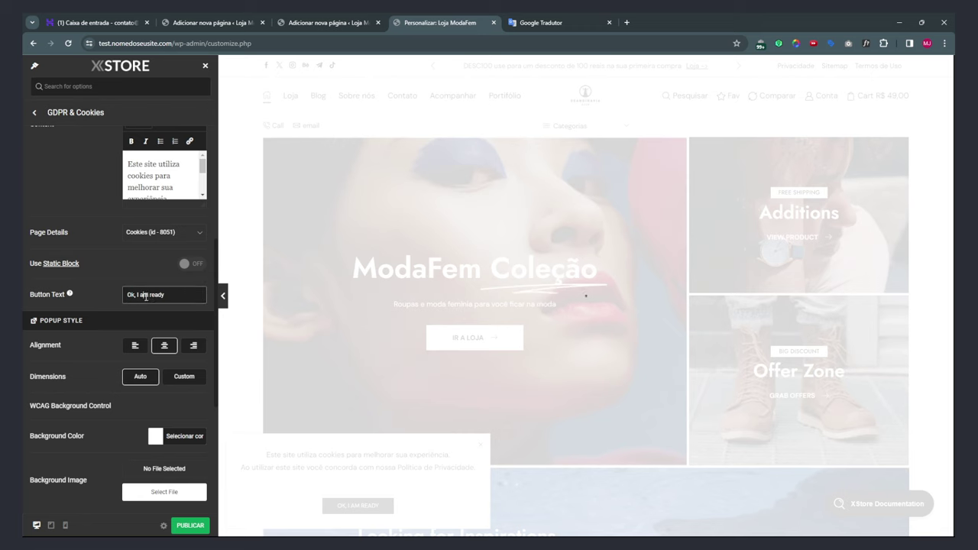
Translate the button text to Portuguese in Google Tradutor and paste it in.
key("ctrl+a")
key("ctrl+c")
left_click(537, 26)
key("ctrl+a")
key("ctrl+v")
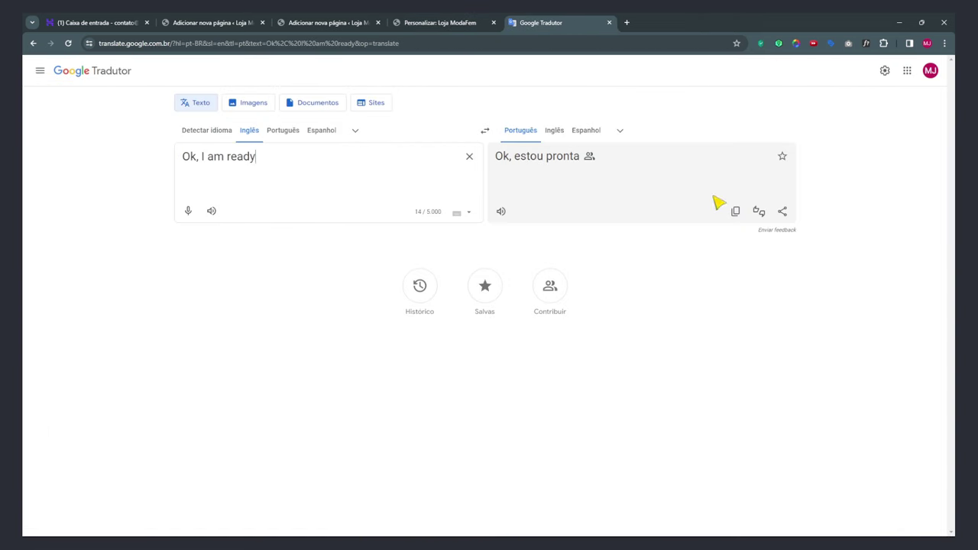
left_click(736, 212)
left_click(440, 22)
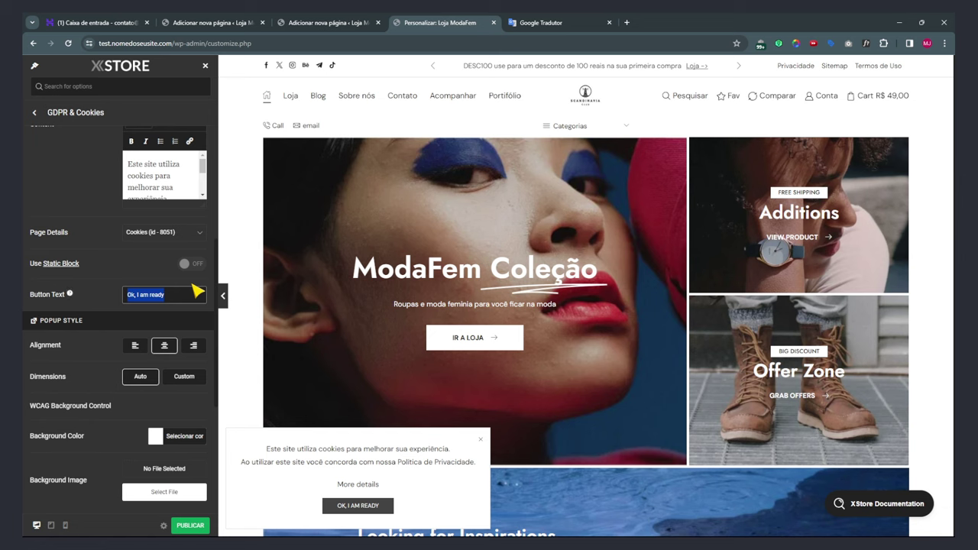
key("ctrl+v")
Edit the button text to read 'Ok, Concordo'.
key("BackSpace")
type("o")
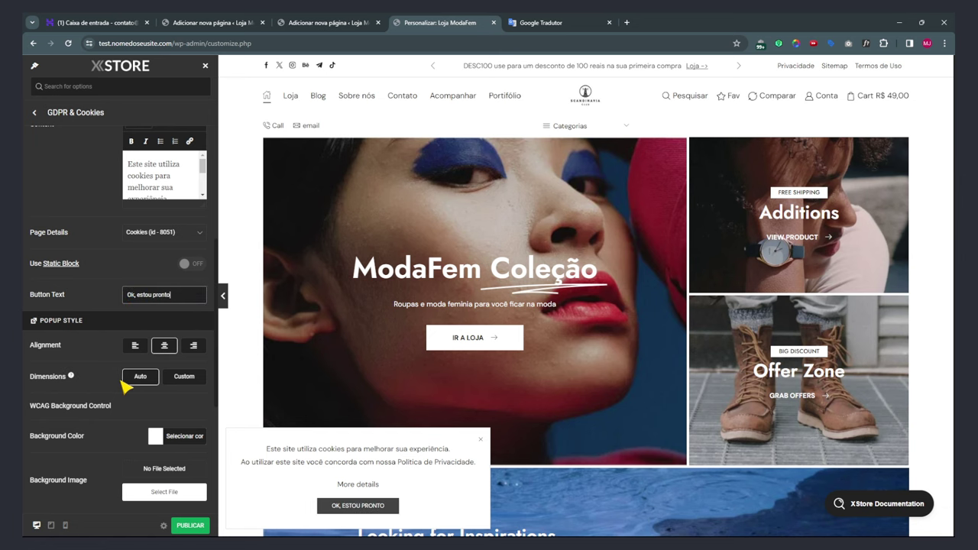
left_click_drag(168, 294, 138, 295)
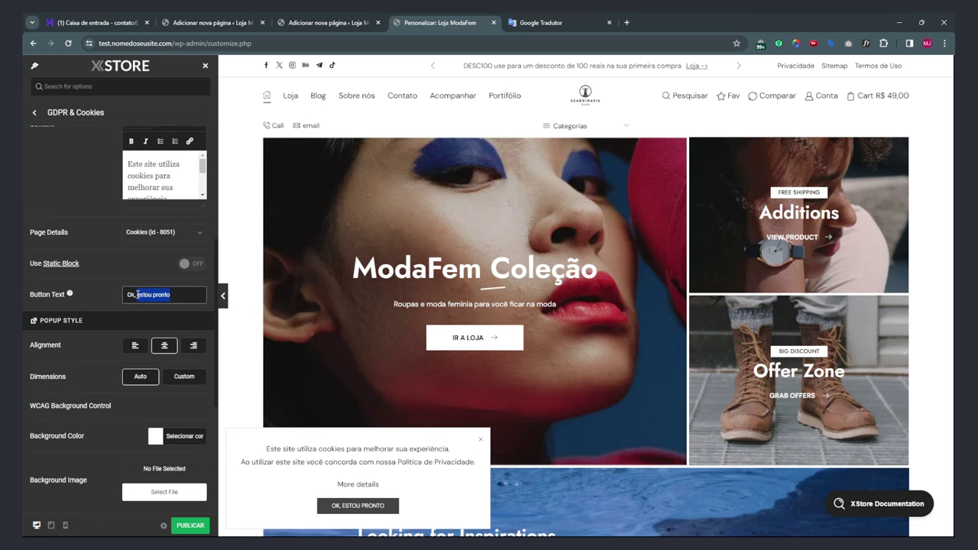
type("Concordo")
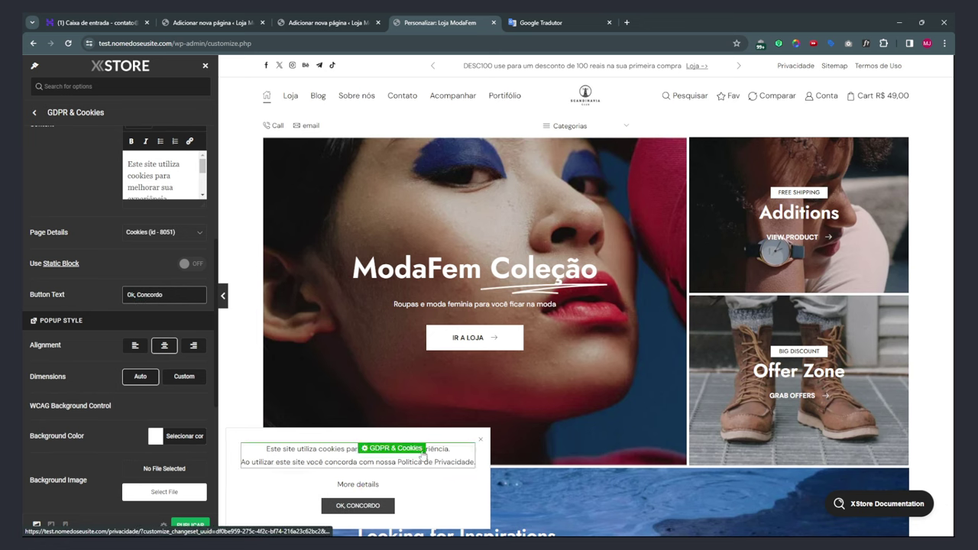
left_click(194, 264)
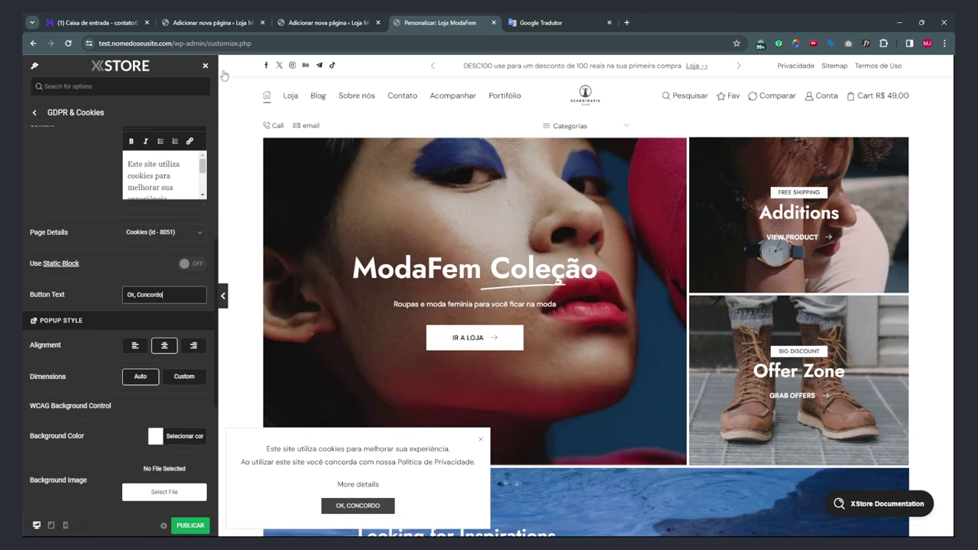
Open the Static Blocks list in the page editor tab.
left_click(208, 22)
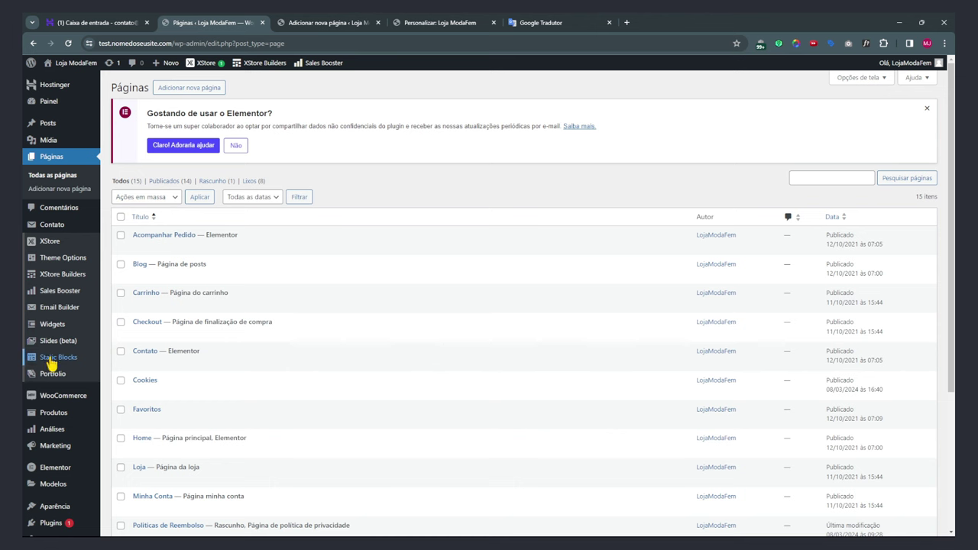
left_click(66, 365)
left_click(321, 23)
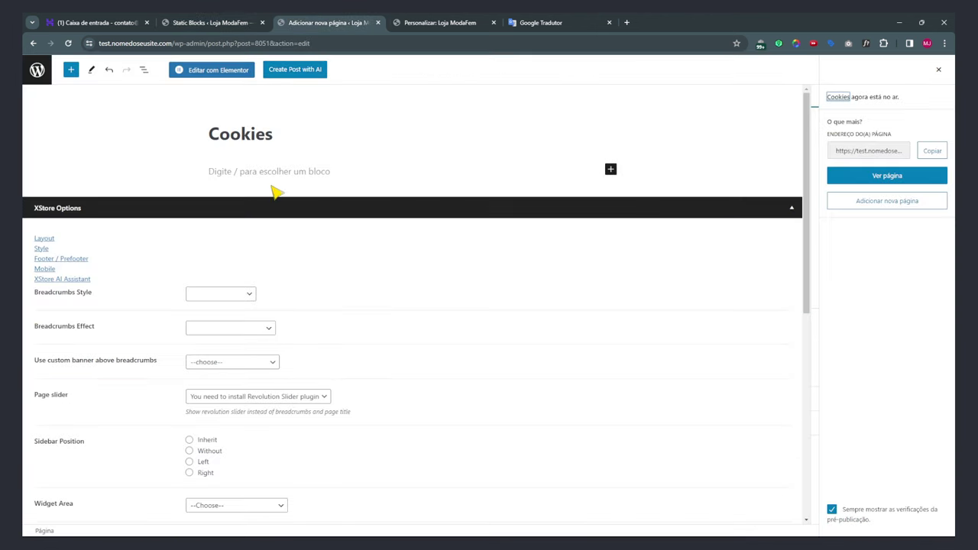
left_click(428, 23)
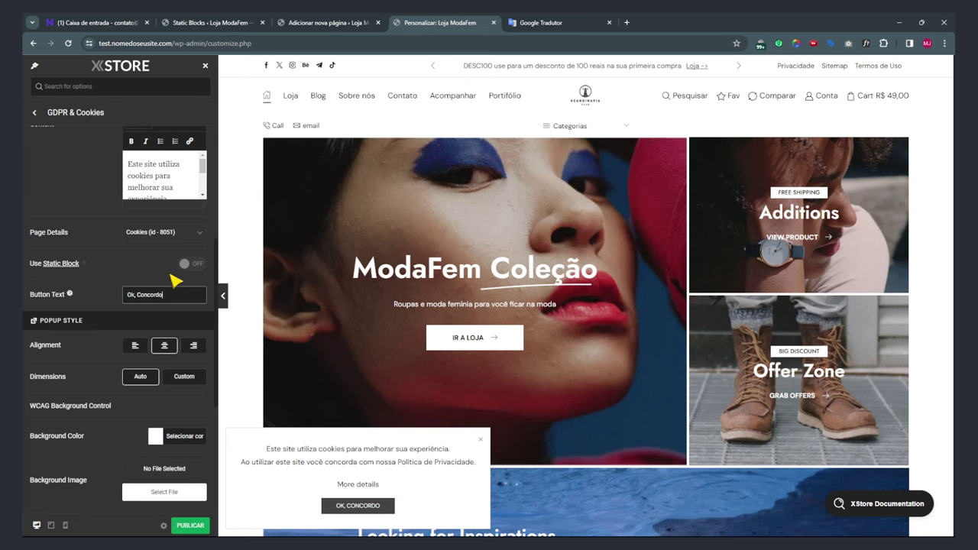
Check the cookie notice in the mobile preview, then restore desktop view.
left_click(195, 262)
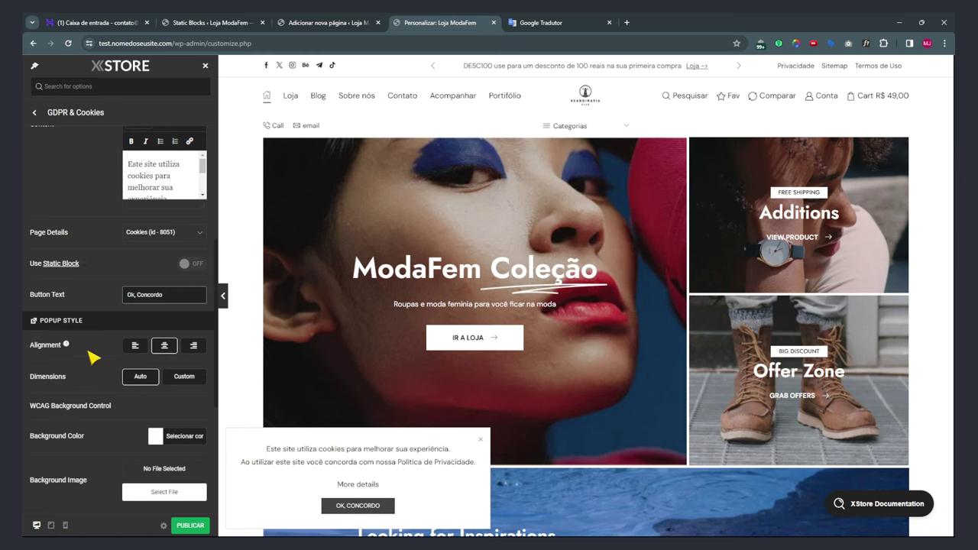
scroll(92, 357, "down", 2)
scroll(87, 344, "down", 2)
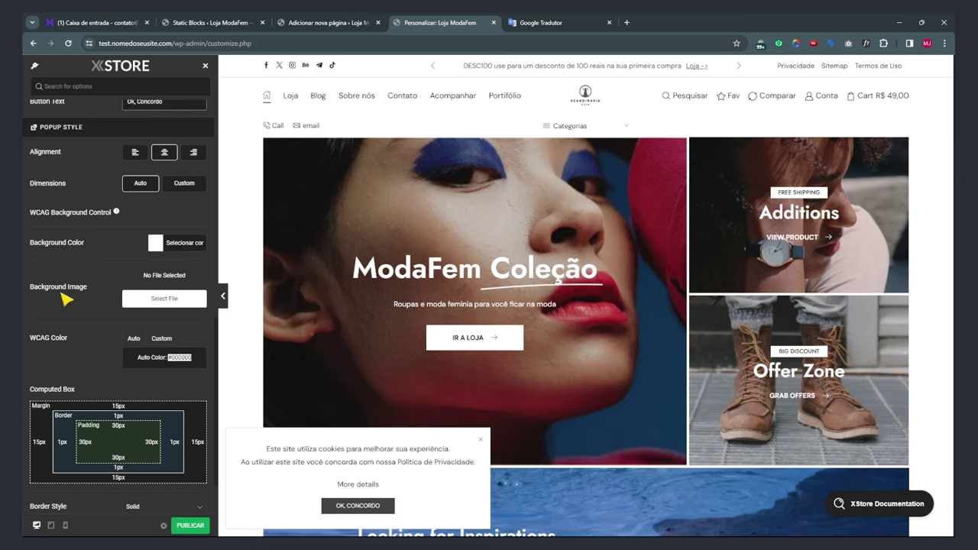
scroll(84, 302, "down", 1)
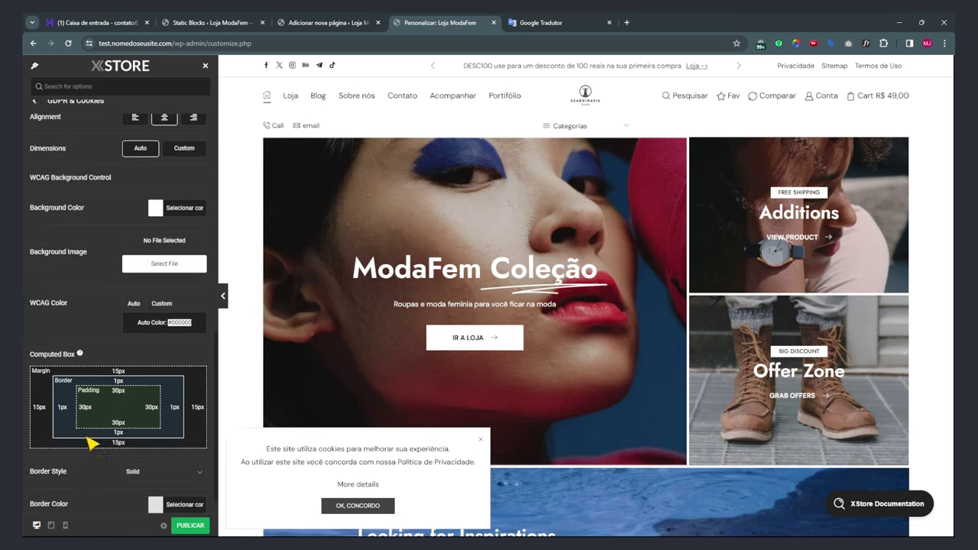
scroll(92, 443, "up", 5)
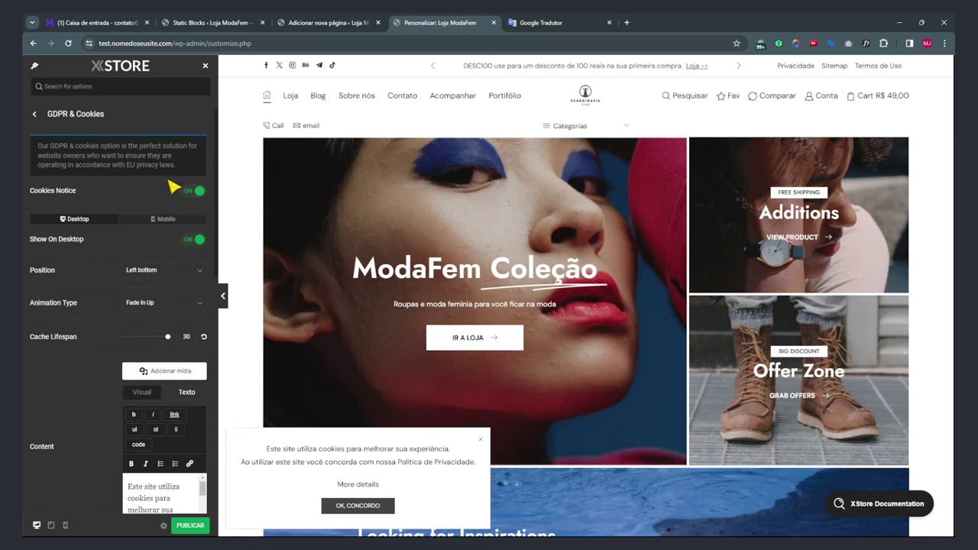
left_click(167, 220)
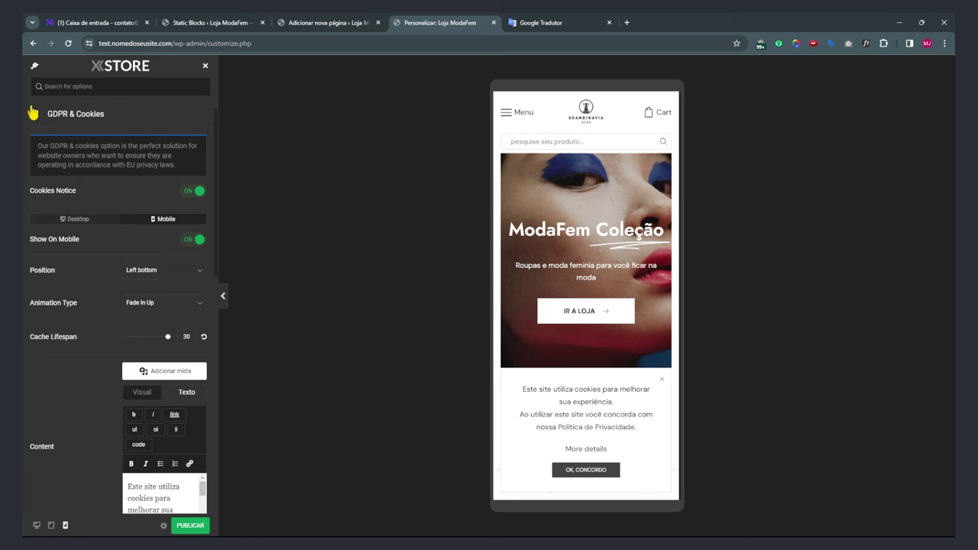
left_click(36, 525)
left_click(35, 114)
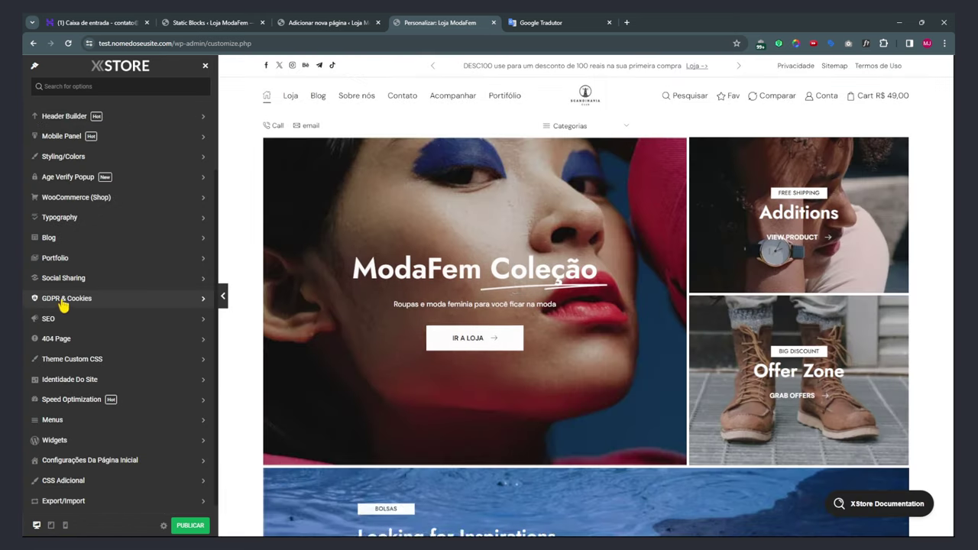
Switch on the XStore theme's SEO settings in the Customizer.
left_click(48, 320)
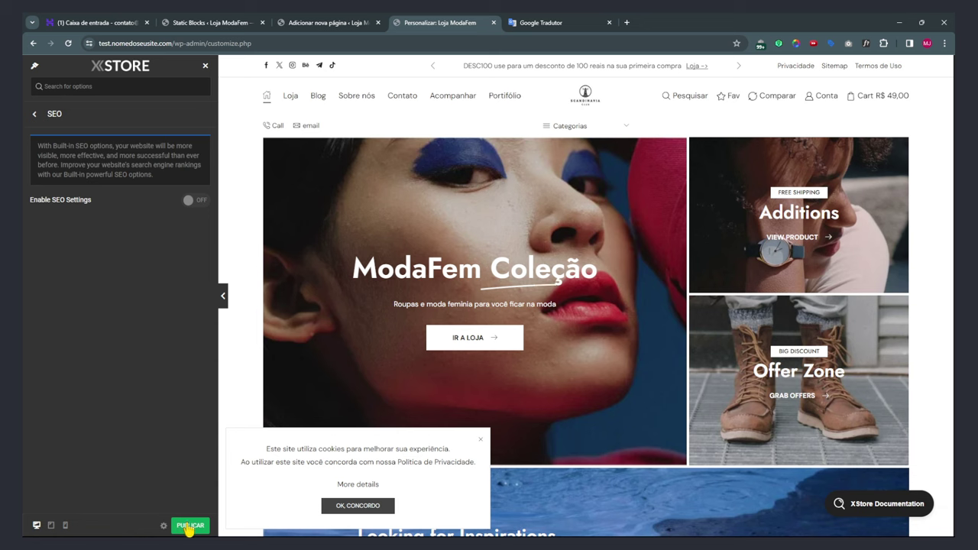
left_click(199, 201)
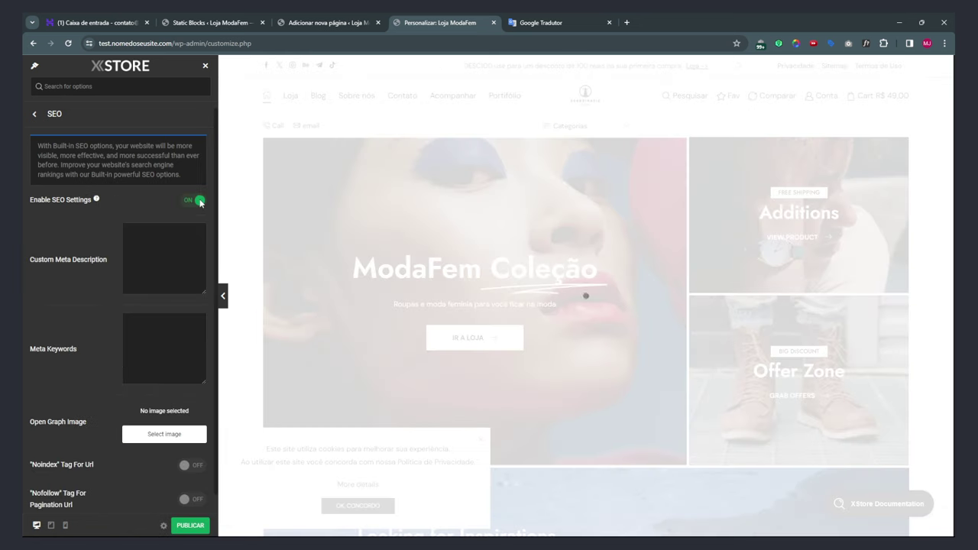
left_click(157, 251)
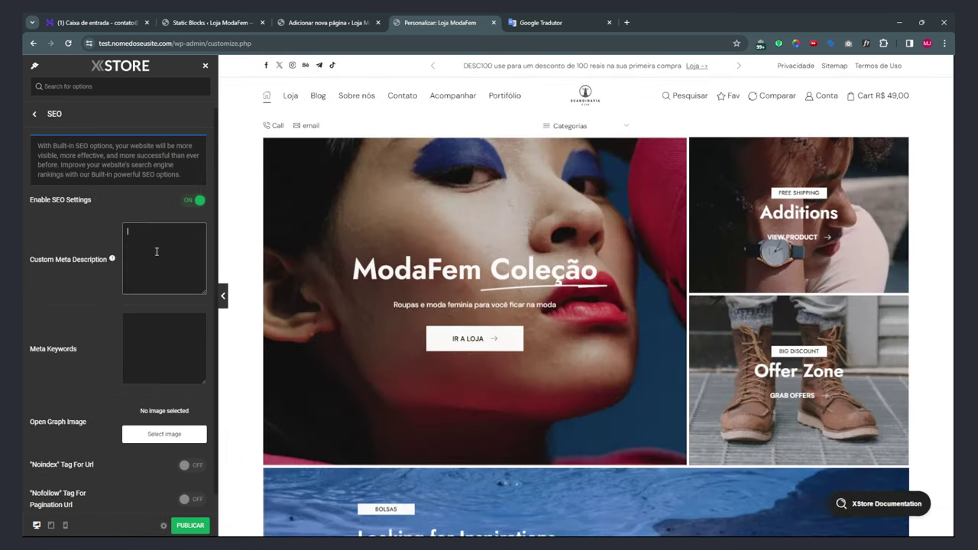
left_click(148, 331)
mouse_move(82, 337)
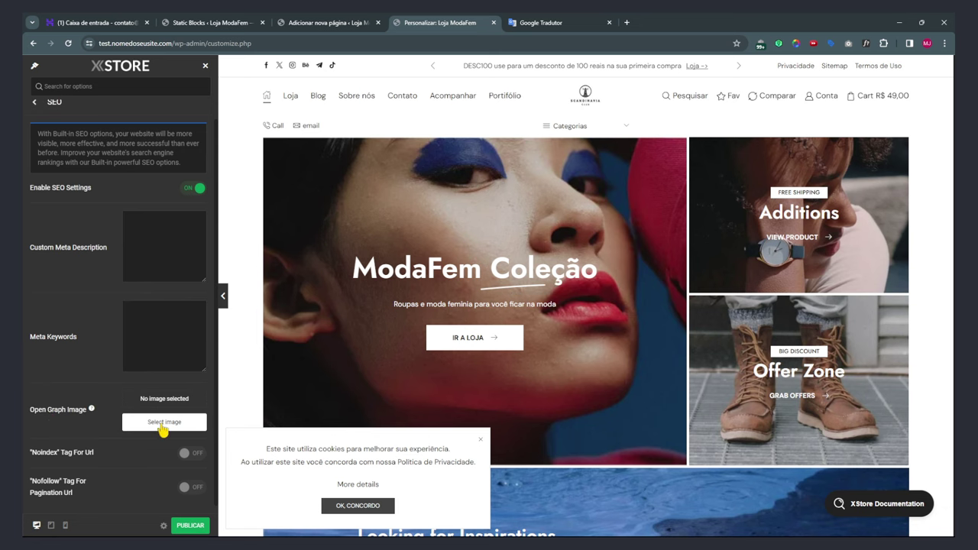
Browse the Media Library for an Open Graph image candidate.
left_click(163, 425)
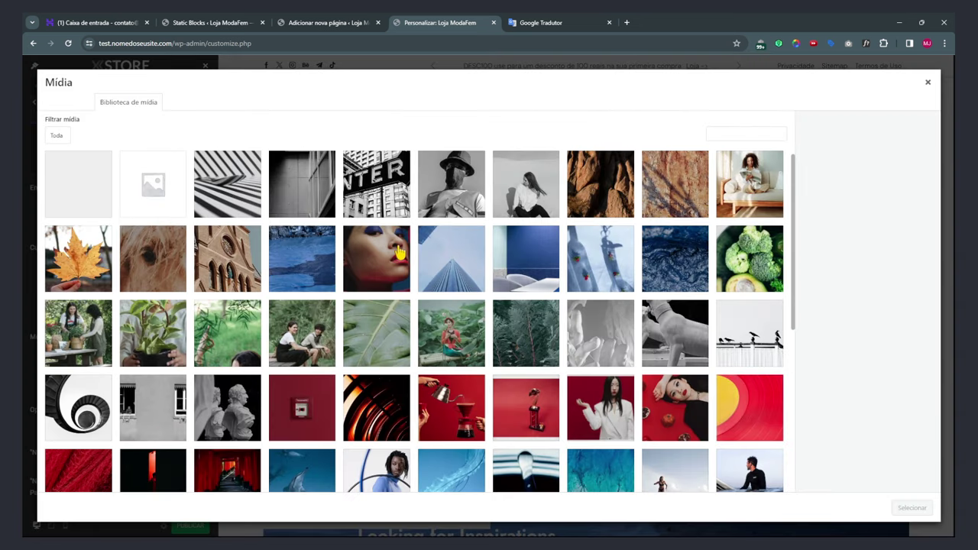
left_click(399, 253)
left_click(143, 262)
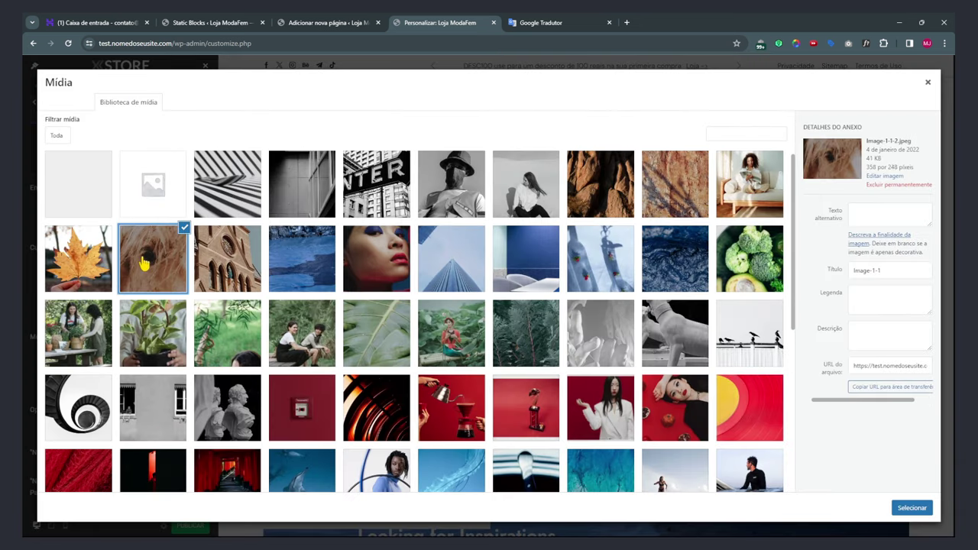
left_click(355, 276)
scroll(371, 289, "down", 2)
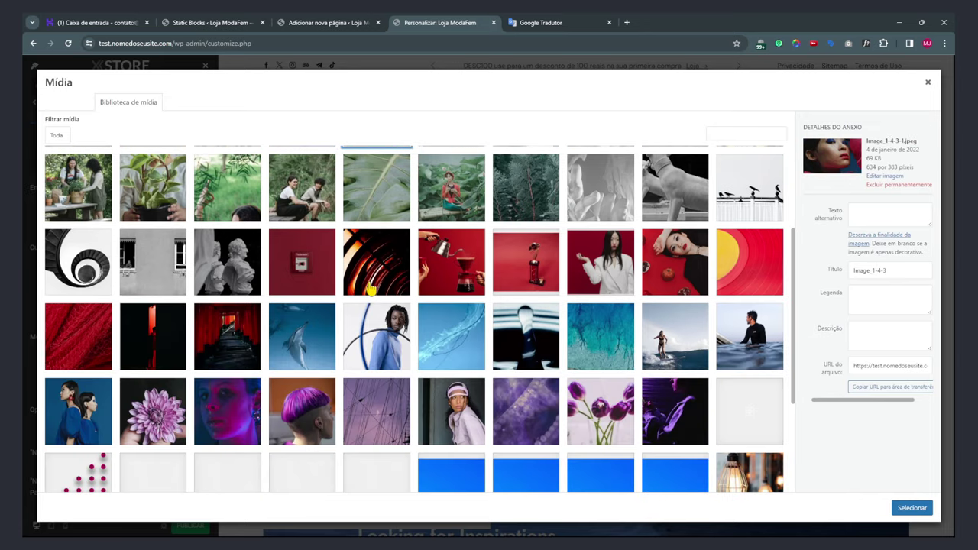
scroll(517, 288, "down", 2)
left_click(538, 406)
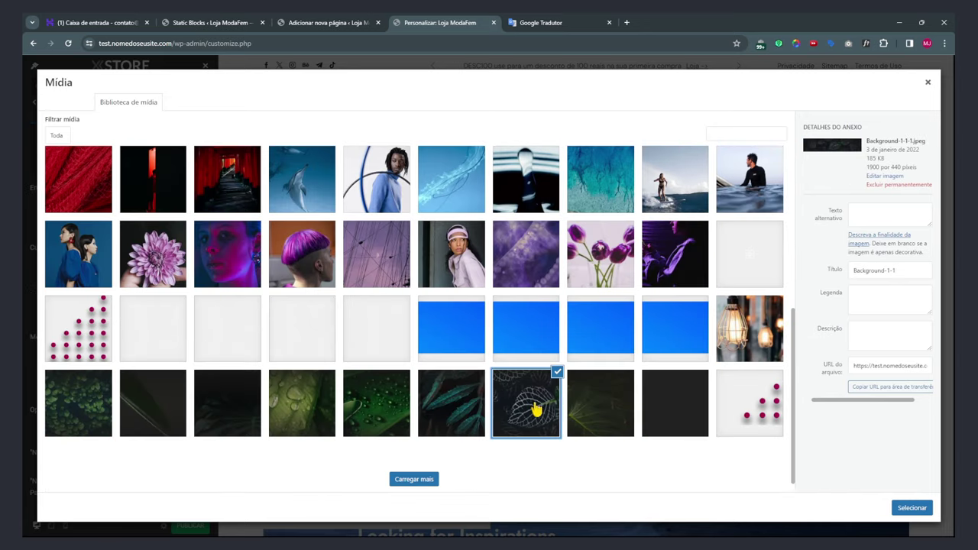
left_click(764, 309)
Load more images and set the T-shirt mockup (Image-3.jpeg) as the Open Graph image.
left_click(426, 480)
scroll(409, 388, "down", 3)
scroll(409, 388, "down", 1)
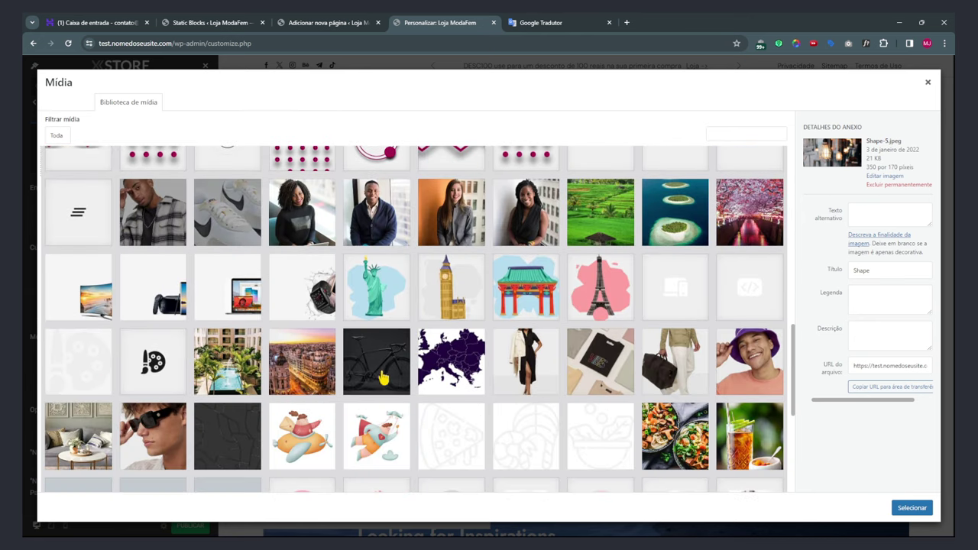
left_click(309, 299)
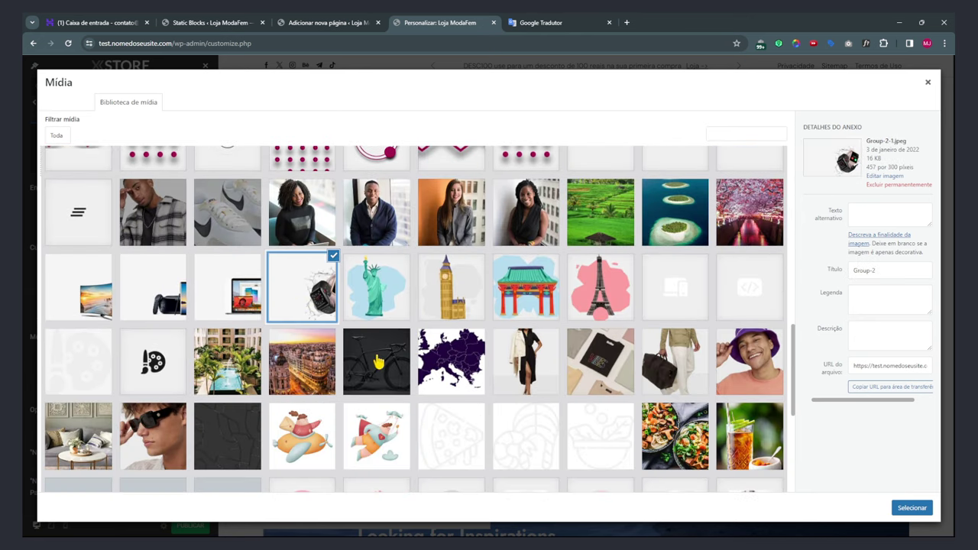
left_click(319, 370)
left_click(78, 436)
left_click(295, 442)
left_click(239, 443)
left_click(678, 368)
left_click(630, 372)
left_click(912, 507)
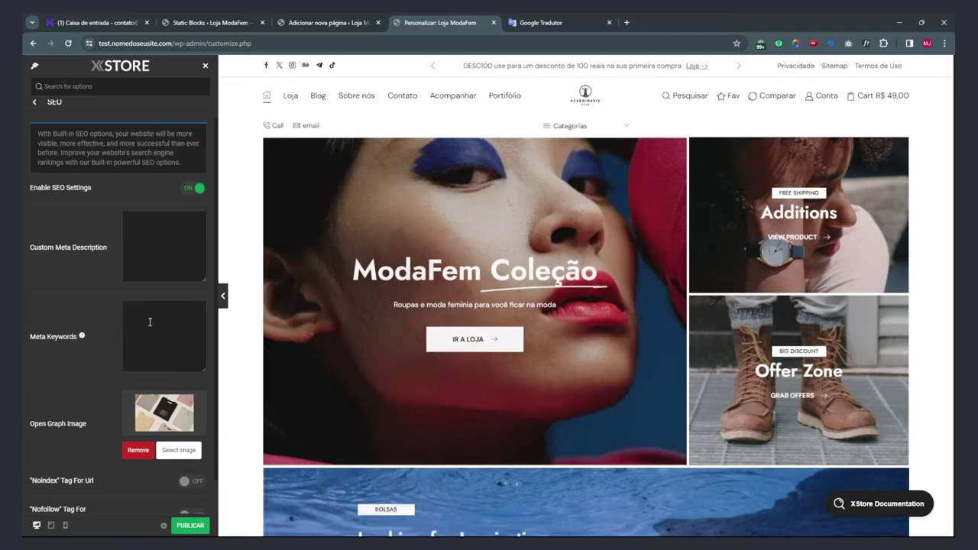
left_click(152, 320)
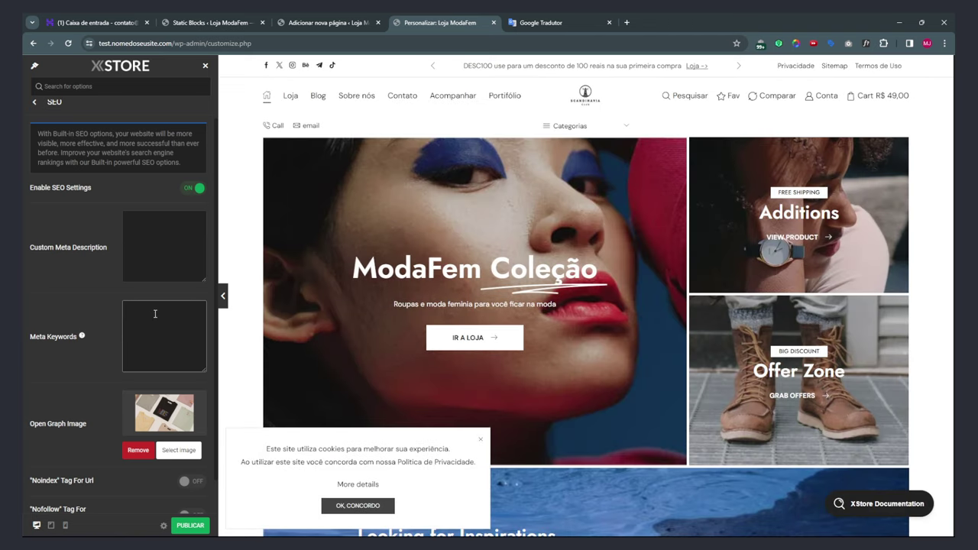
Enter 'Moda feminina para você ficar sempre linda e atualizada.' as the custom meta description.
left_click(157, 232)
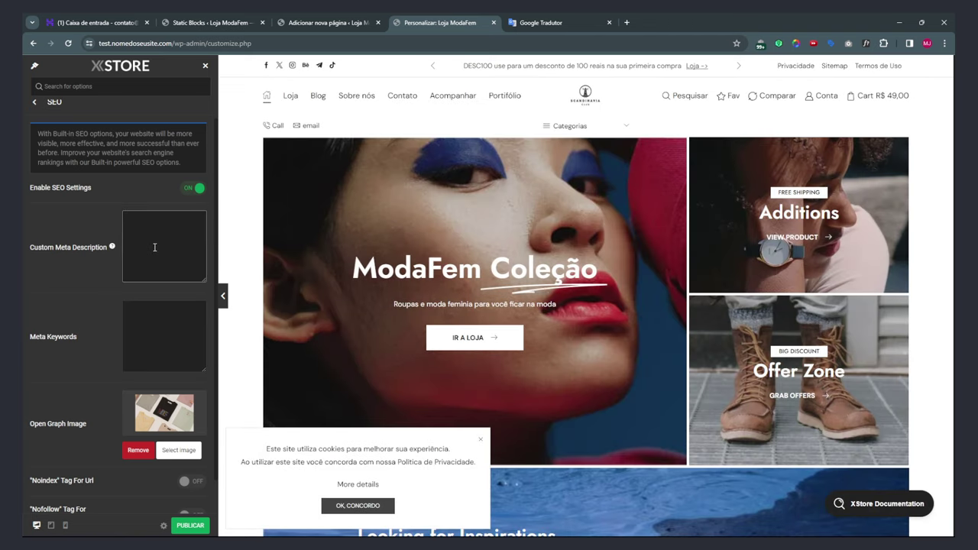
scroll(154, 247, "up", 1)
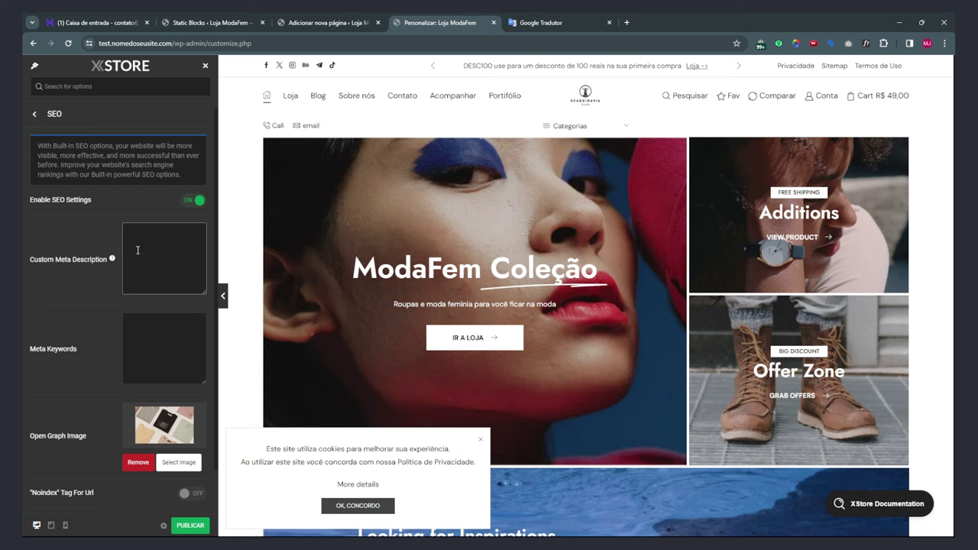
mouse_move(113, 262)
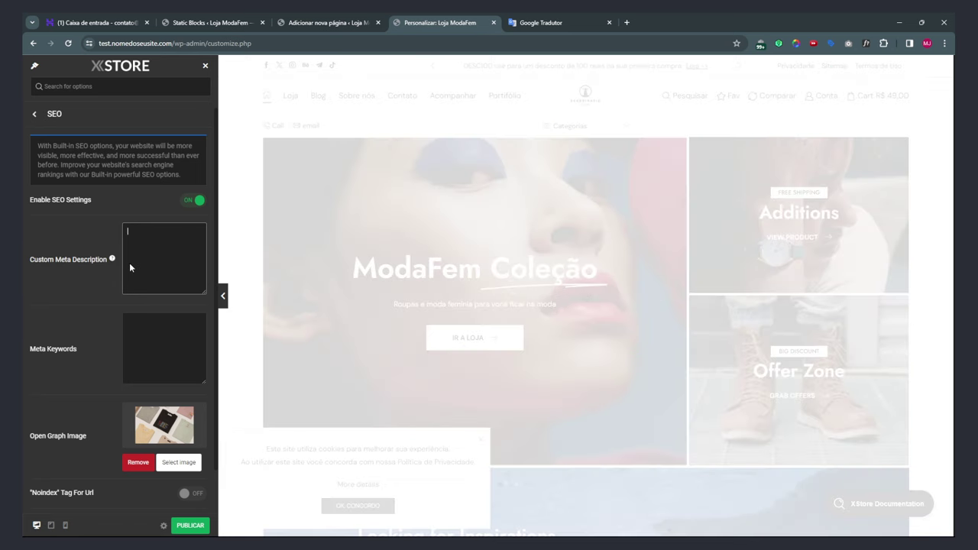
type("M")
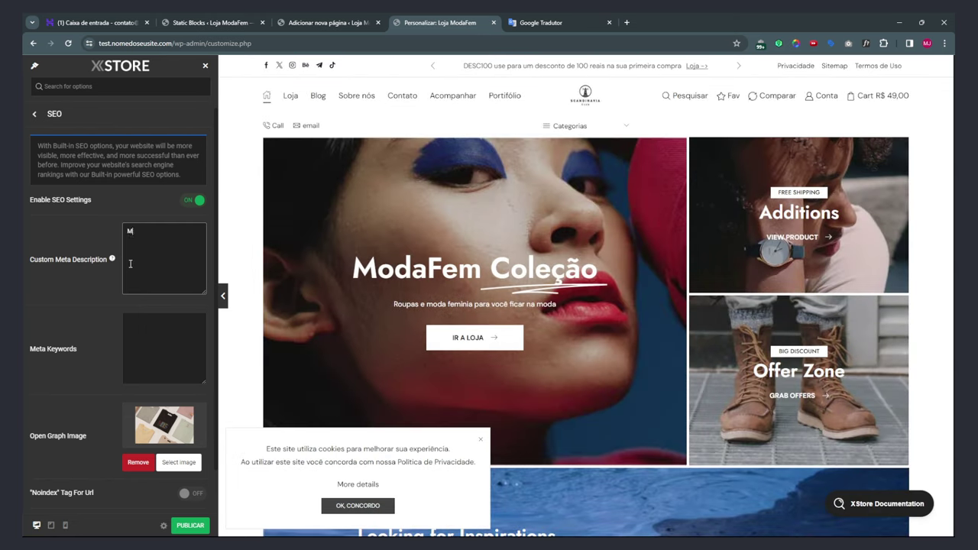
type("oda feminina ")
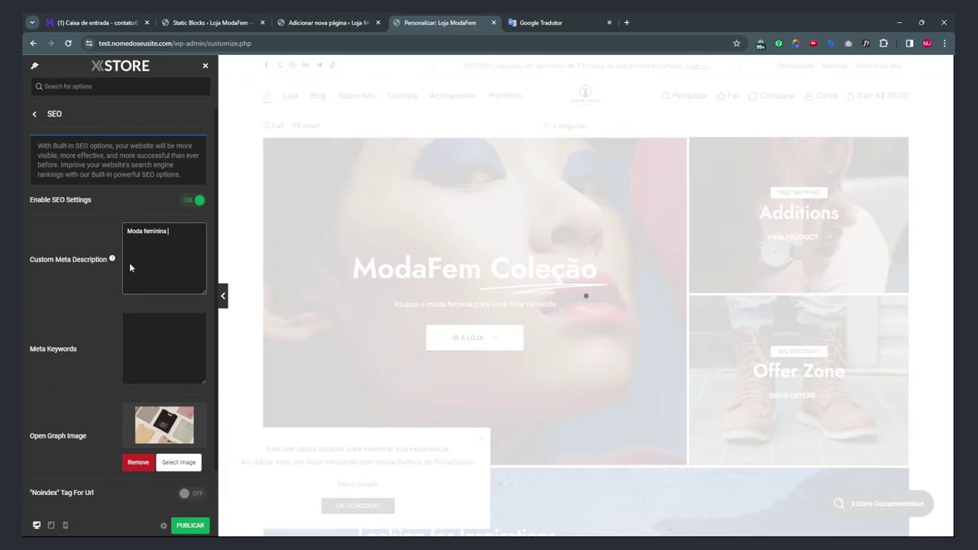
type("para você ficar sempre linda e atual")
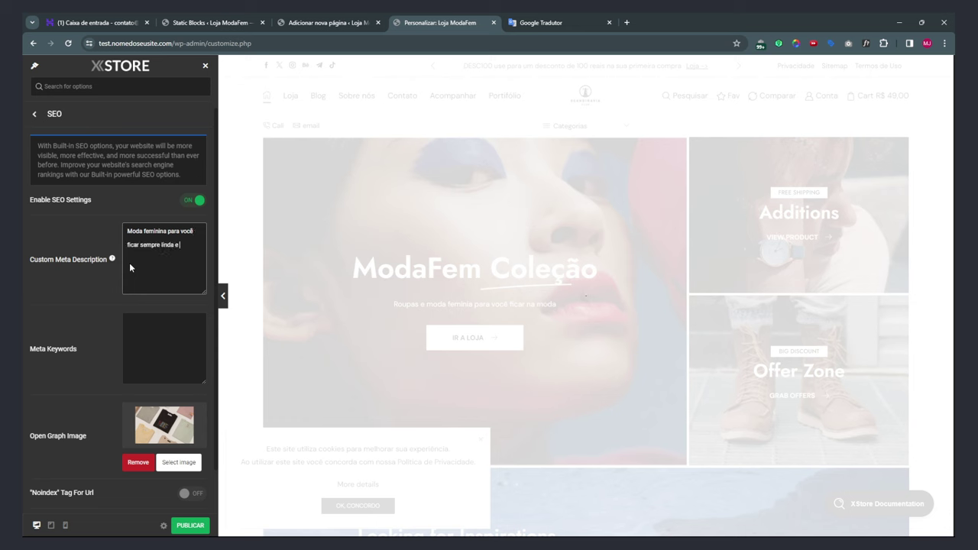
type("izada.")
left_click_drag(149, 266, 86, 254)
scroll(122, 308, "down", 1)
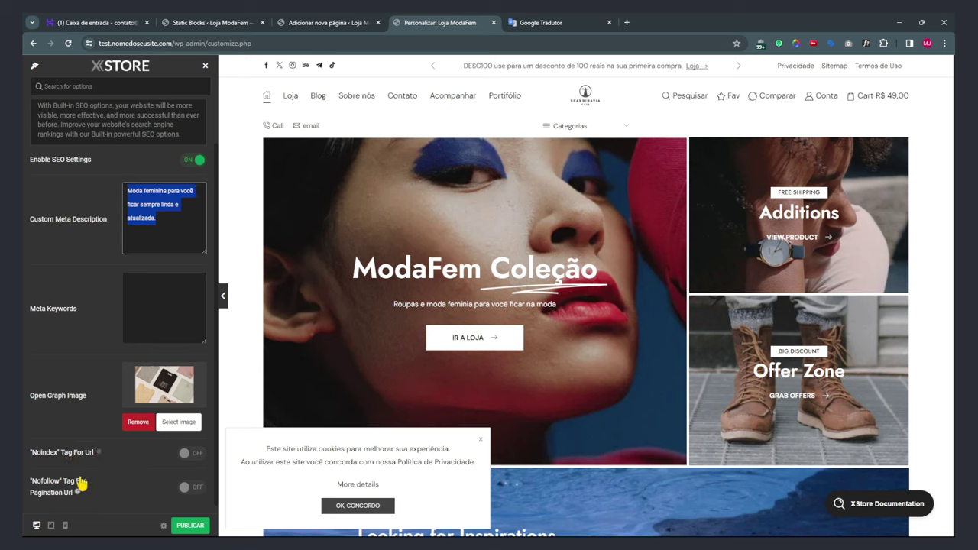
scroll(113, 464, "up", 1)
Translate the page to Portuguese, go back to the main XStore options, then restore the original language.
right_click(131, 171)
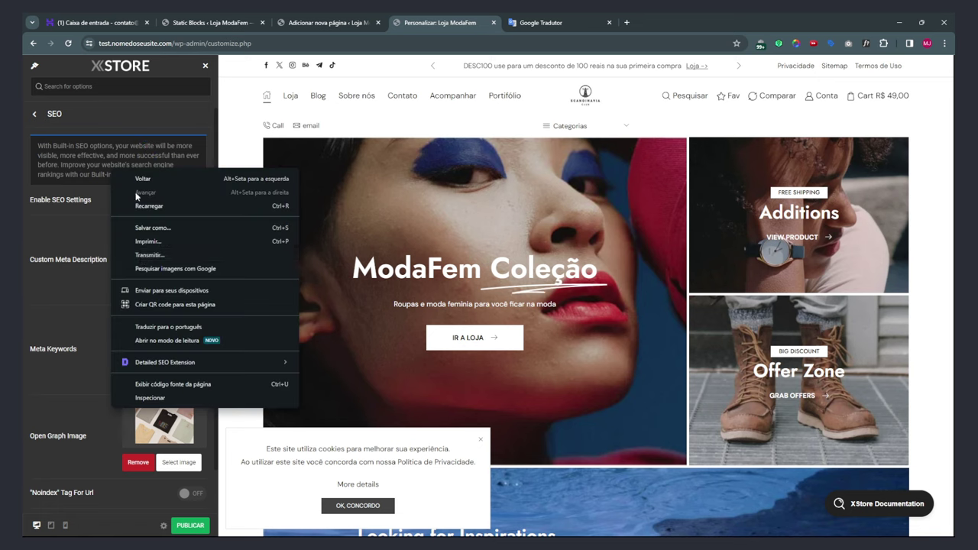
left_click(146, 334)
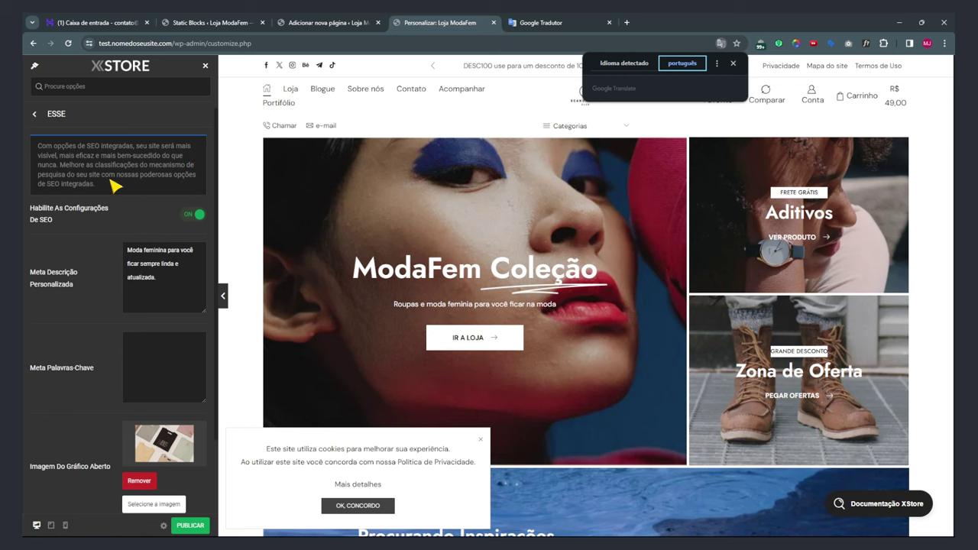
scroll(67, 278, "down", 1)
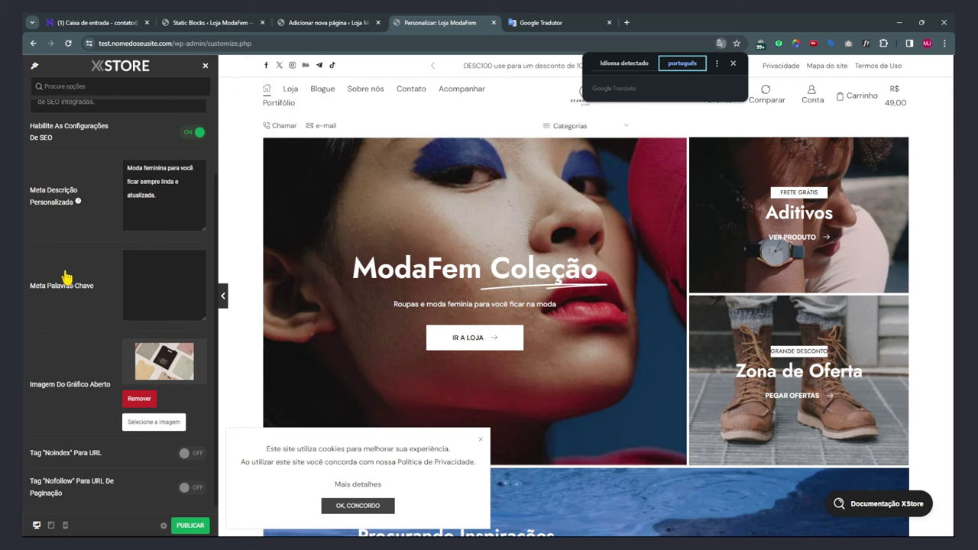
scroll(81, 284, "up", 1)
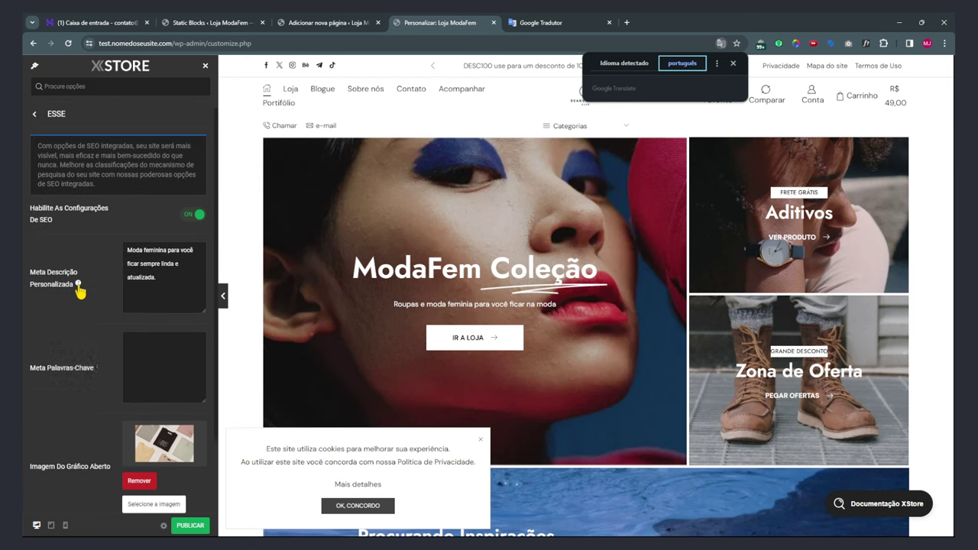
left_click(35, 114)
left_click(616, 64)
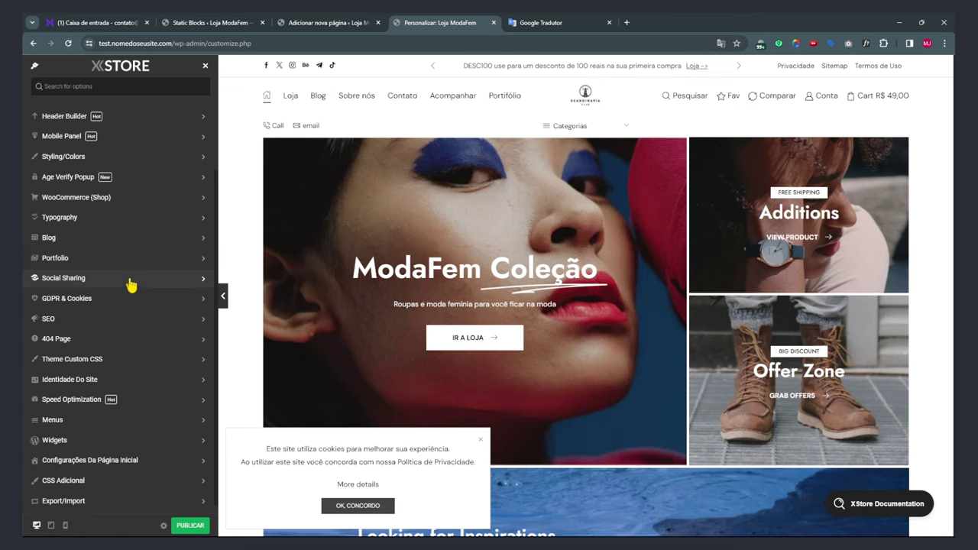
Open the store's Blog page and load its address in a new browser tab.
left_click(63, 344)
left_click(330, 26)
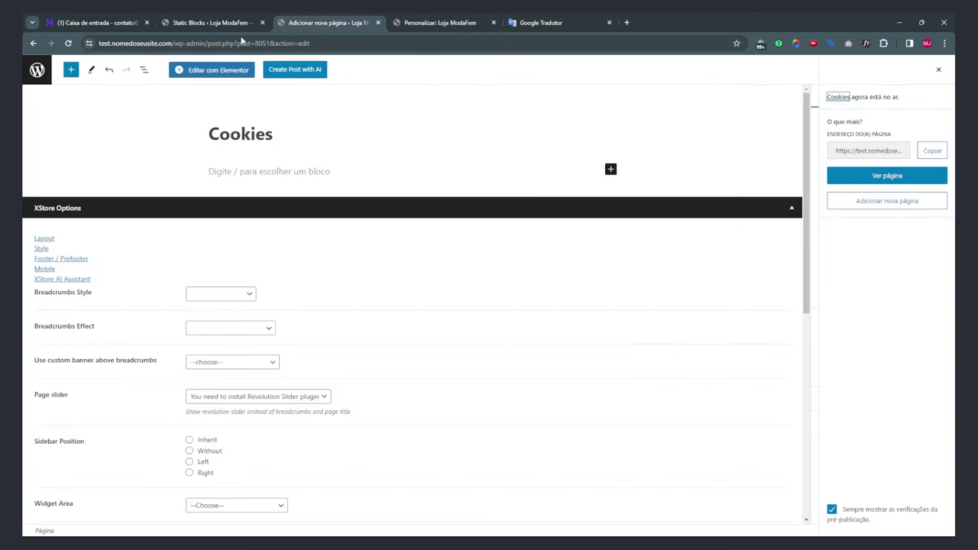
left_click(378, 23)
left_click(210, 22)
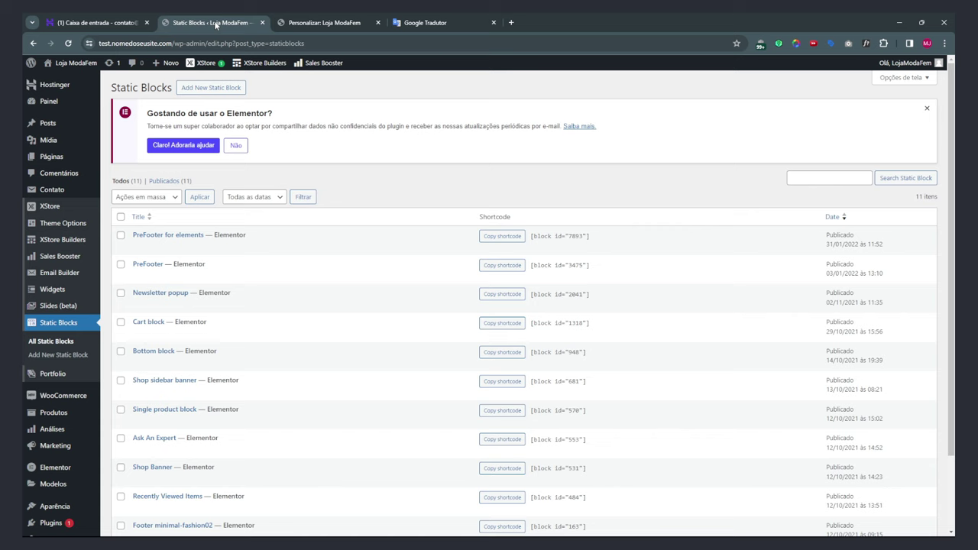
left_click(62, 90)
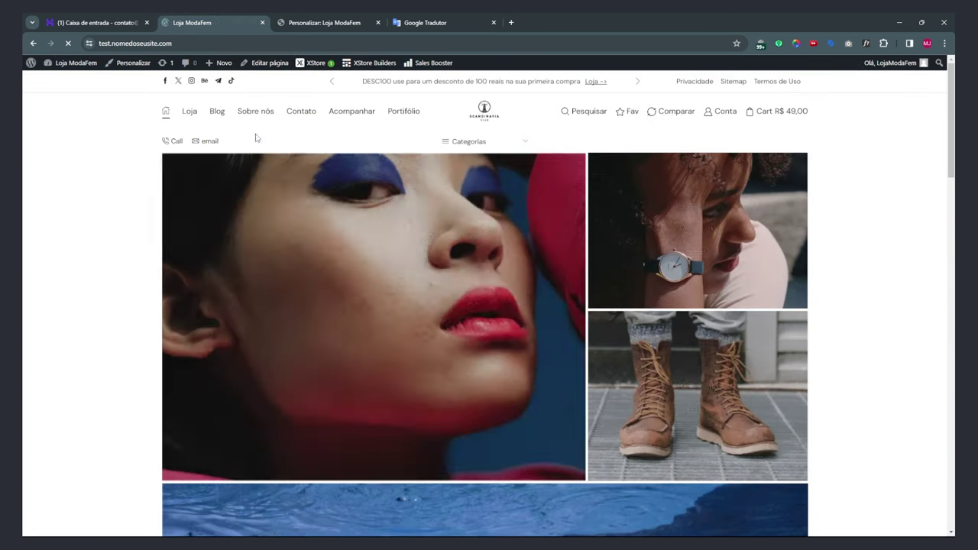
left_click(217, 112)
left_click(207, 43)
key("ctrl+c")
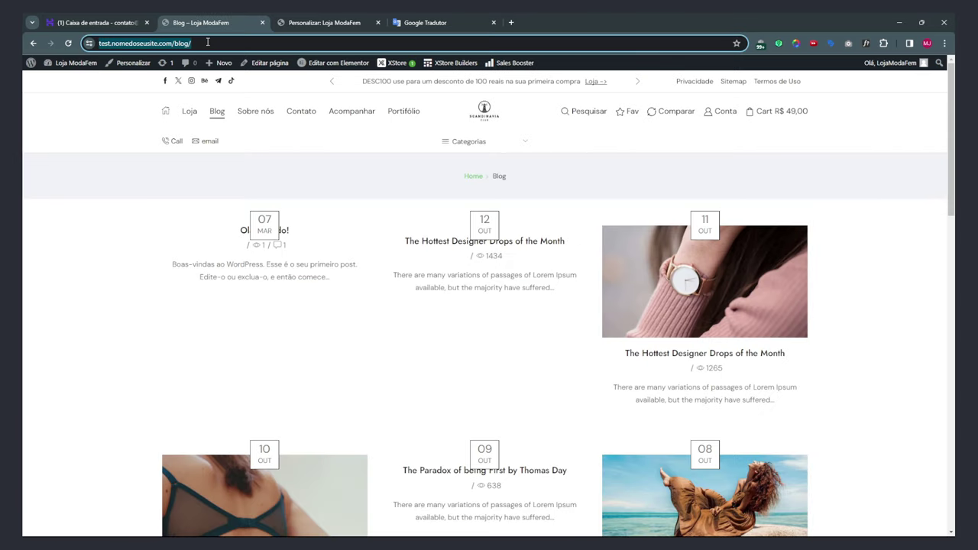
mouse_move(325, 524)
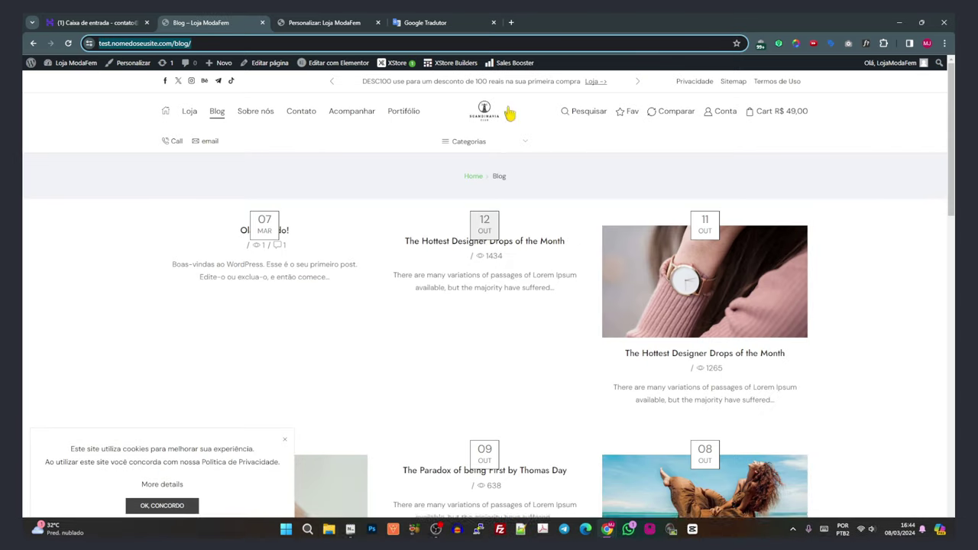
left_click(511, 22)
key("ctrl+v")
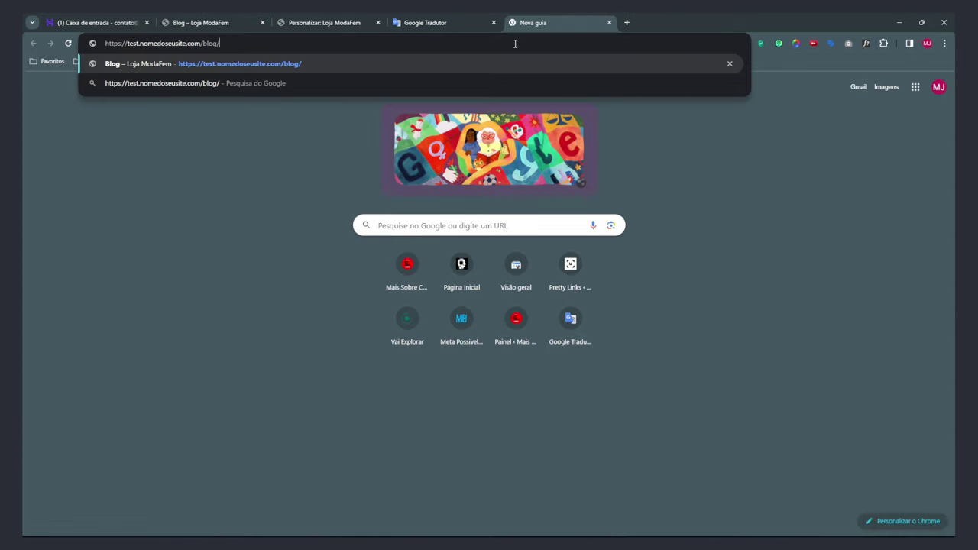
key("Return")
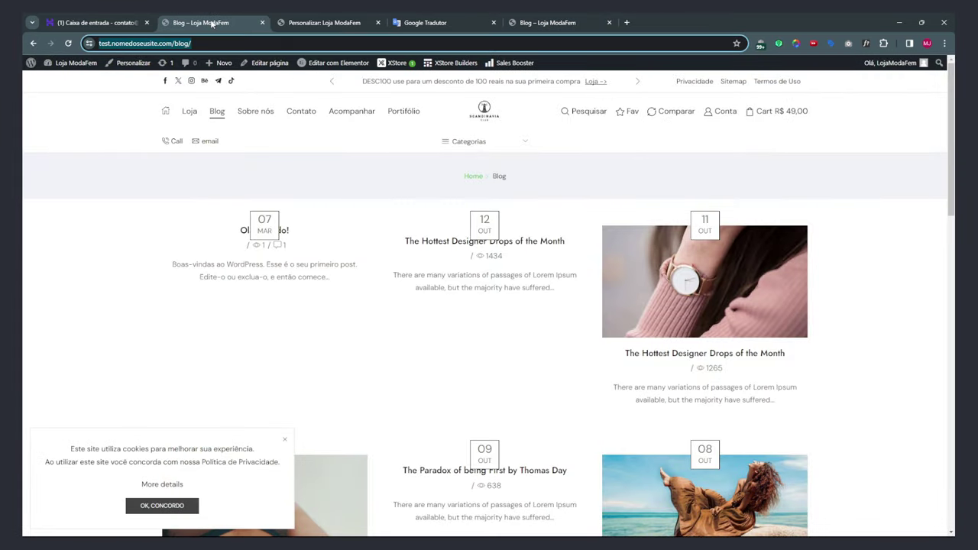
Change the address to /blog2/ to display the theme's default 404 page.
left_click(315, 24)
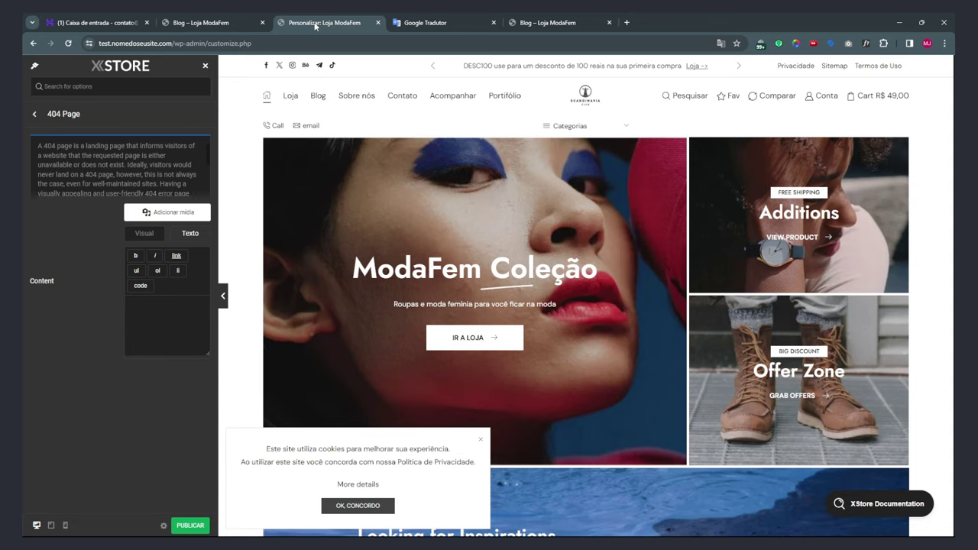
left_click(217, 26)
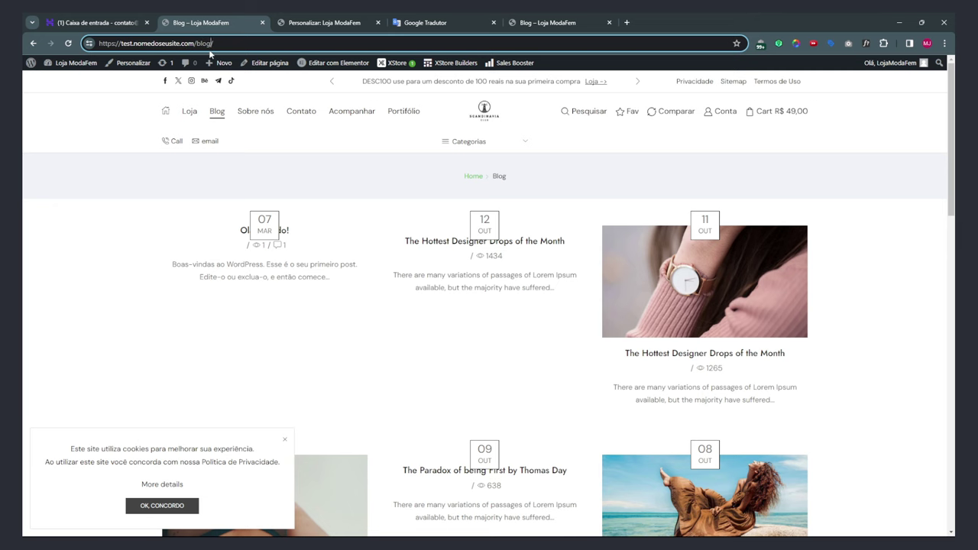
type("2")
key("Return")
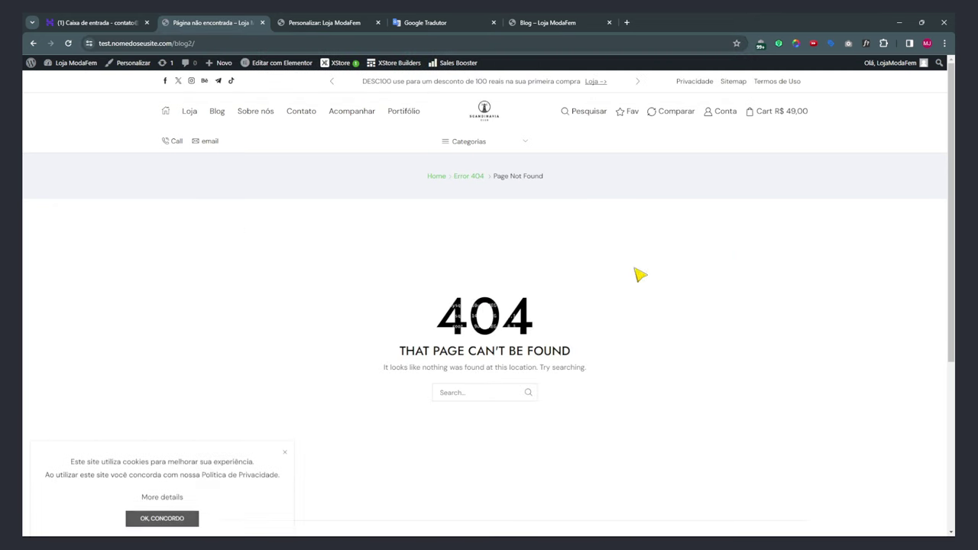
scroll(558, 348, "down", 1)
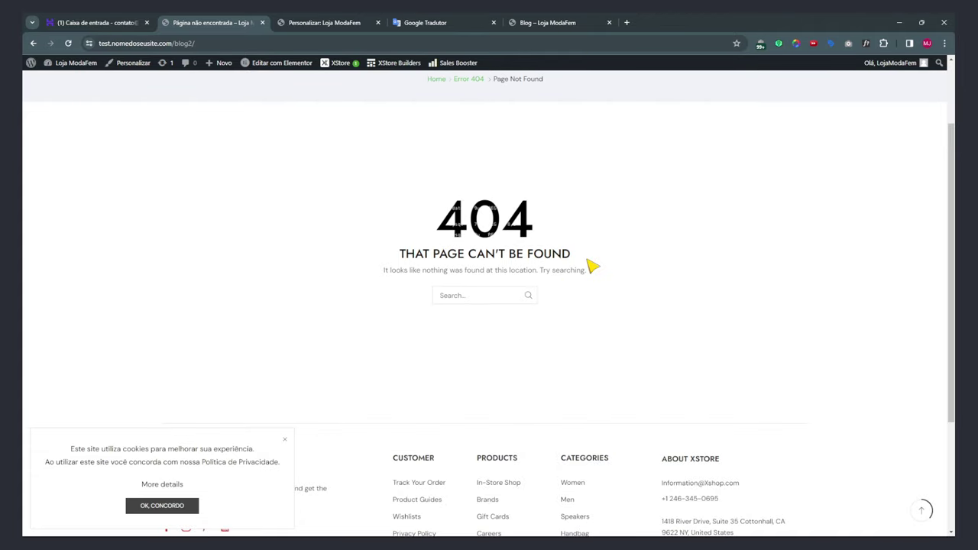
scroll(588, 262, "up", 1)
left_click(215, 42)
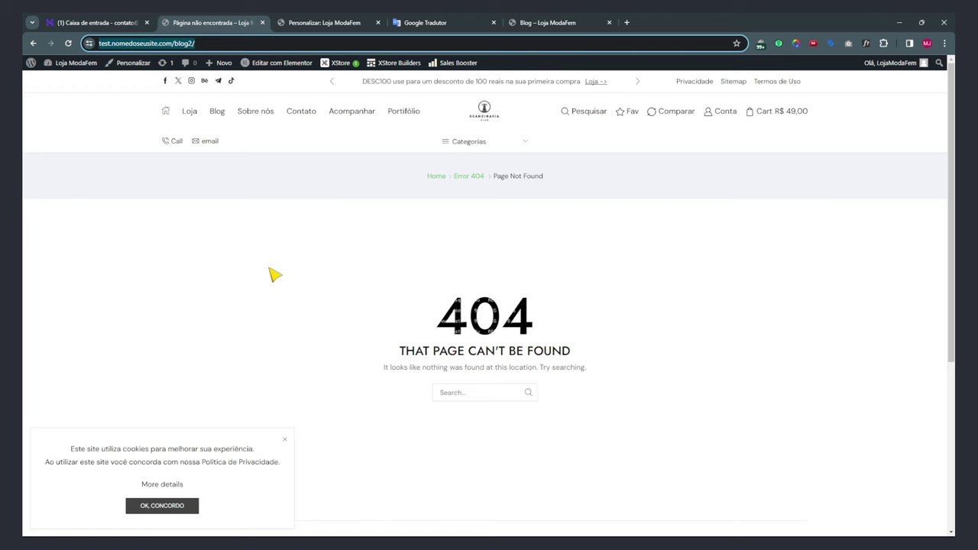
left_click(463, 393)
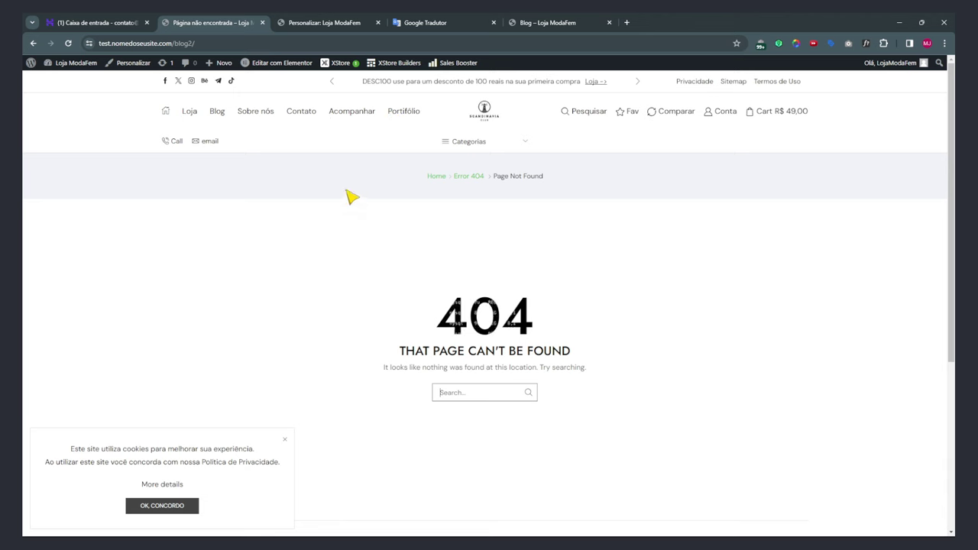
Type the two-sentence Portuguese 404 message in the enlarged content box and fix the 'n omenu' typo.
left_click(321, 23)
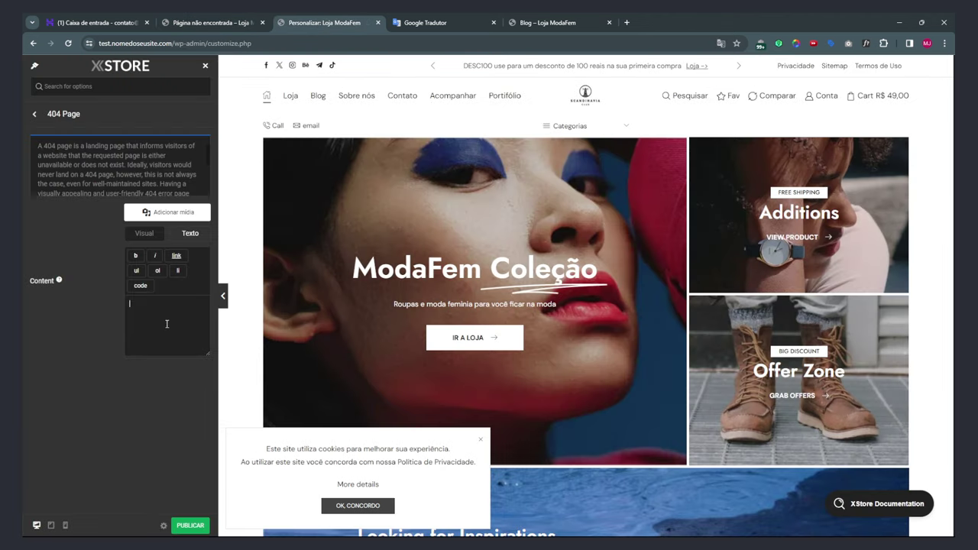
left_click_drag(209, 355, 228, 464)
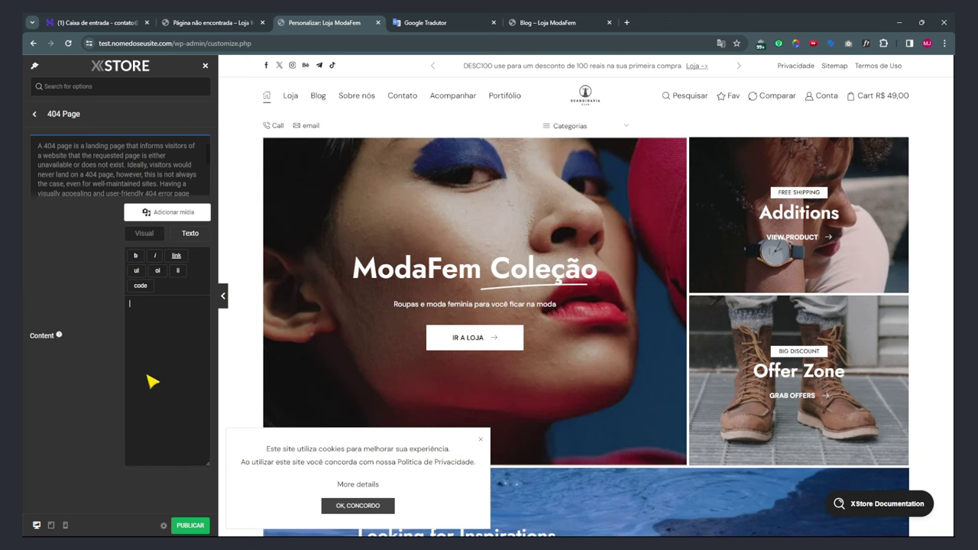
type("link que você acesso")
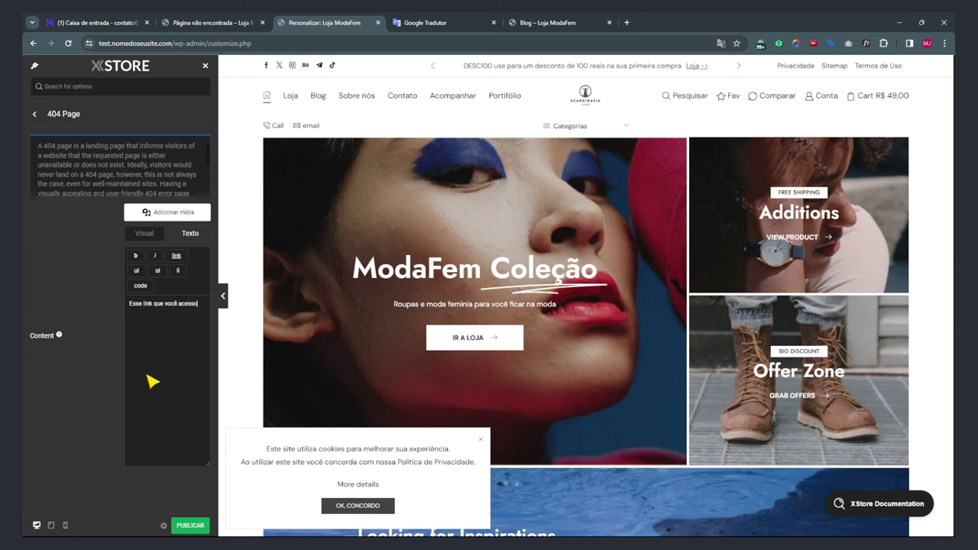
type("u não existe ou está ")
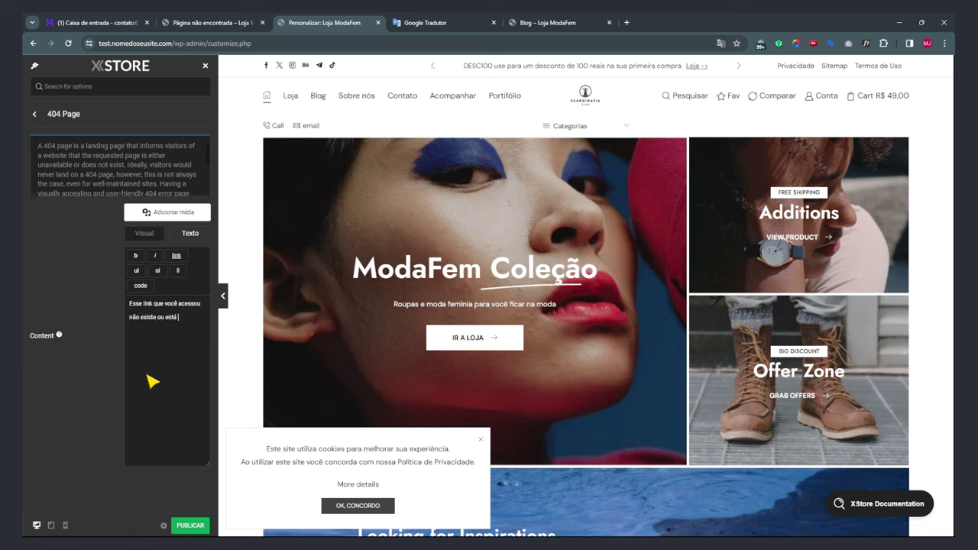
type("passando por atualizações.")
key("Return")
type("Para encont")
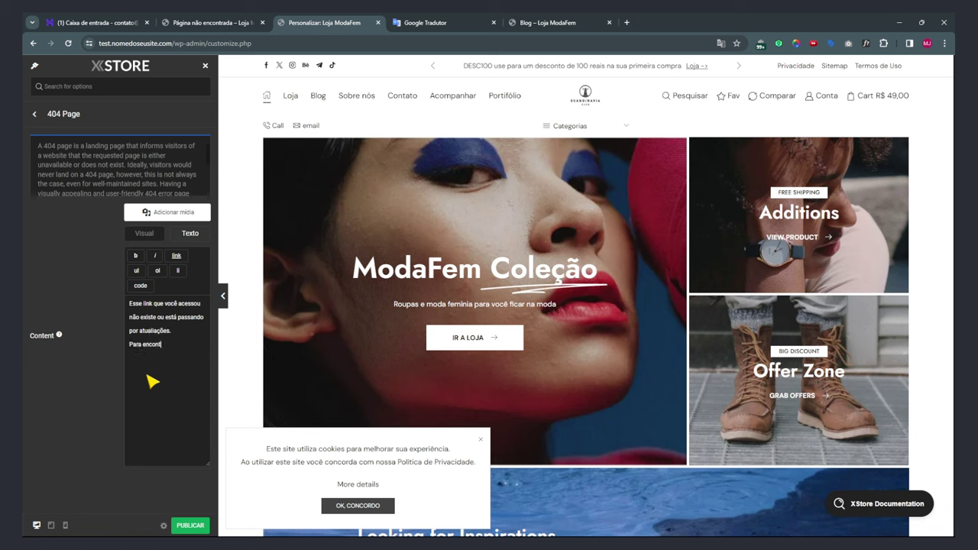
type("rar o que precisa,")
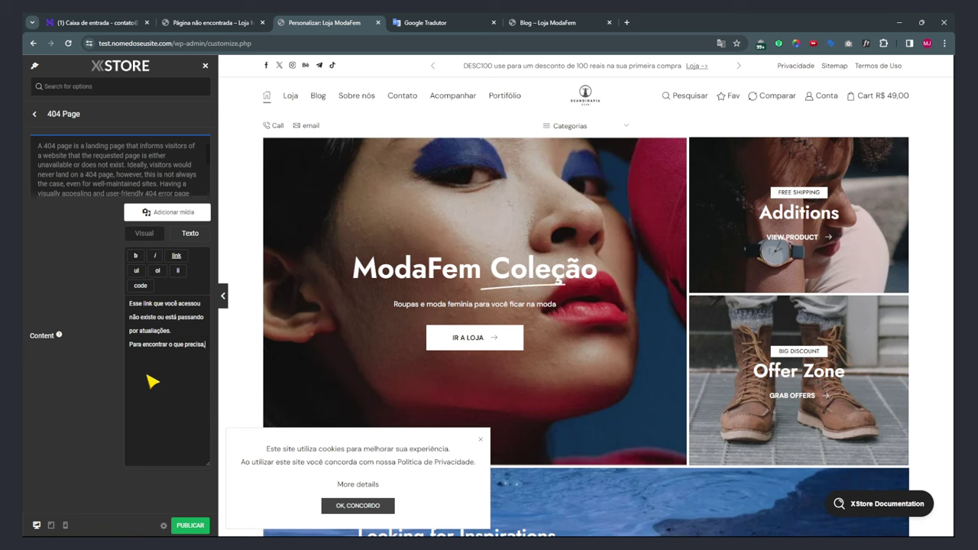
type(" pesquise no campo aba")
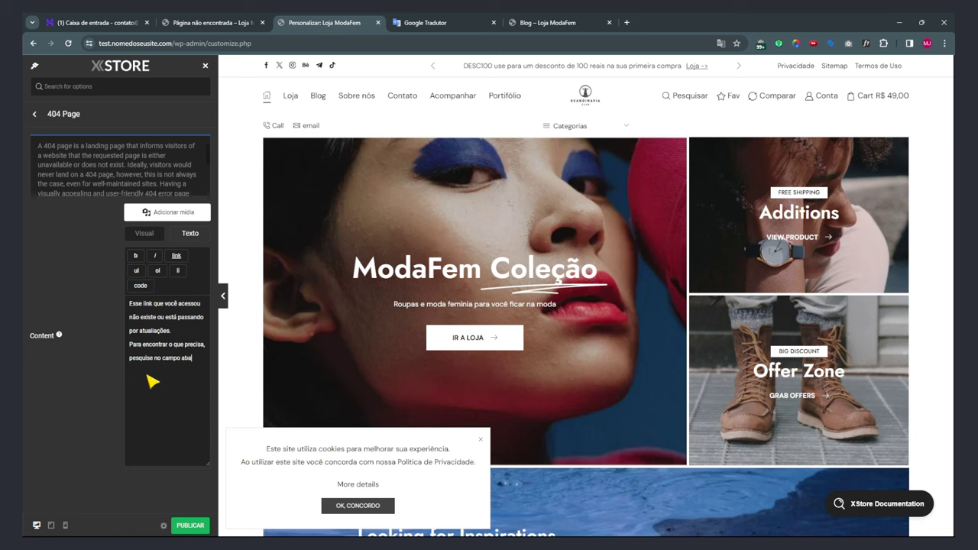
type("ixo ou n omenu acima.")
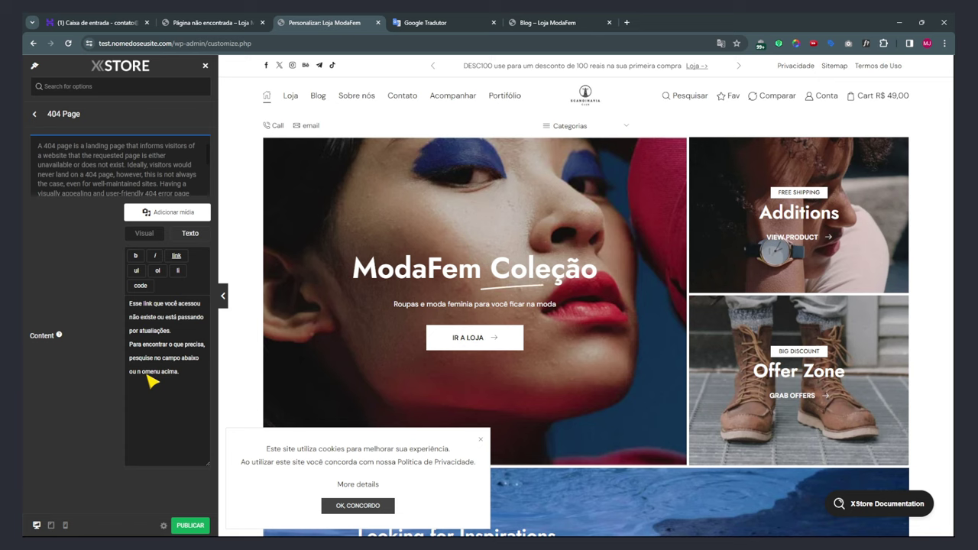
left_click(143, 373)
key("BackSpace")
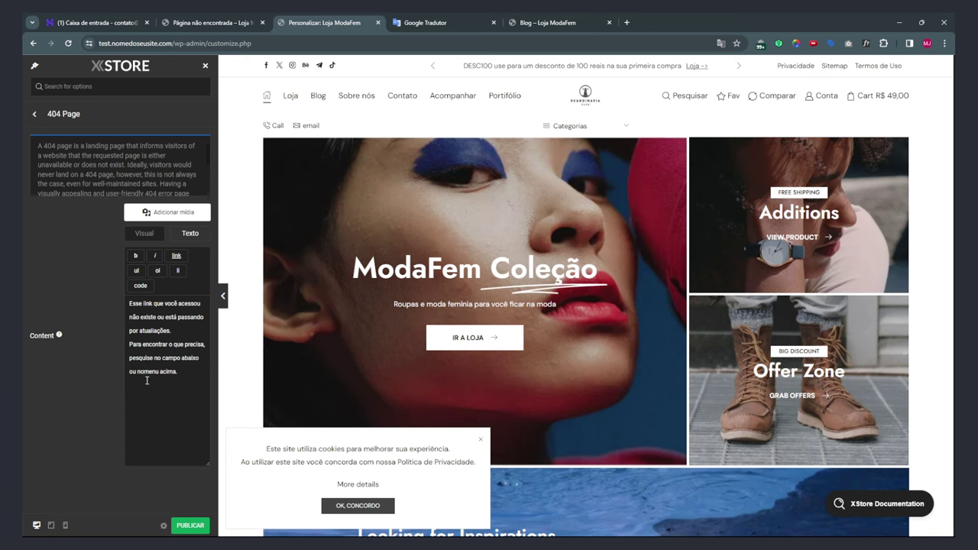
Publish the 404 text and reload /blog2/ to confirm the Portuguese message appears.
left_click(190, 525)
left_click(521, 23)
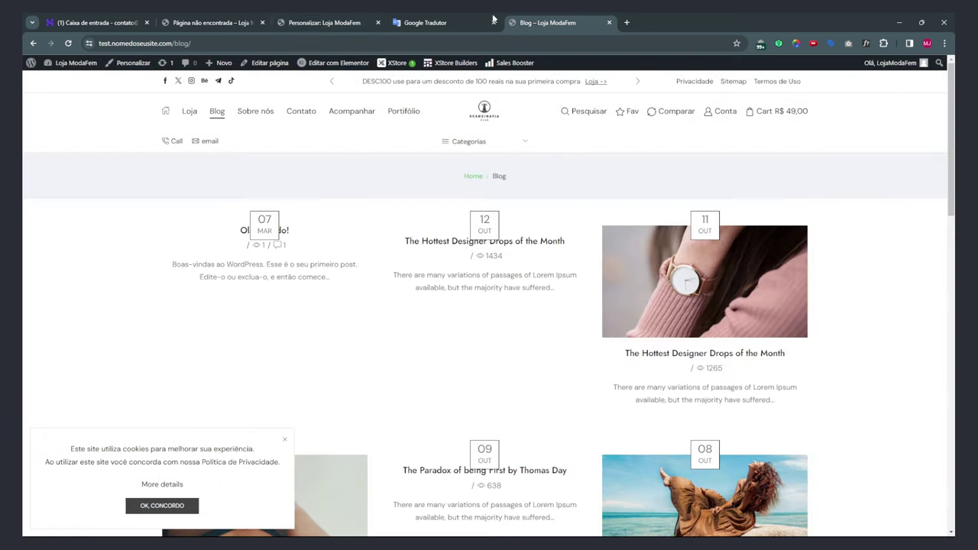
left_click(229, 23)
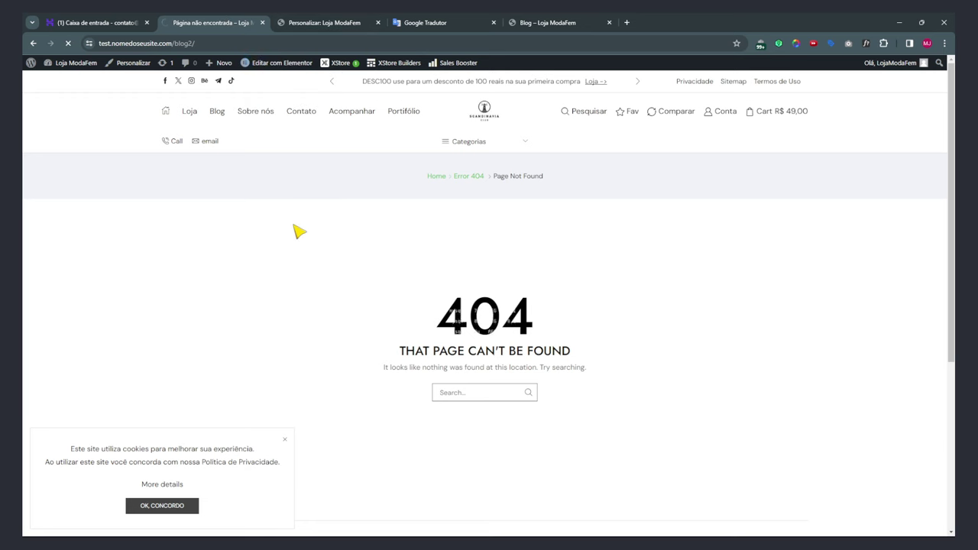
left_click_drag(260, 308, 737, 302)
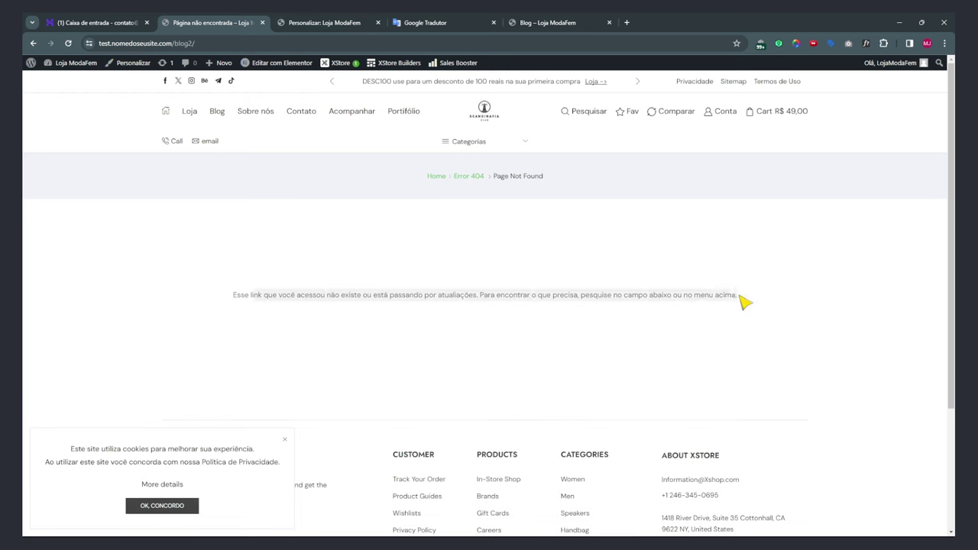
left_click(514, 316)
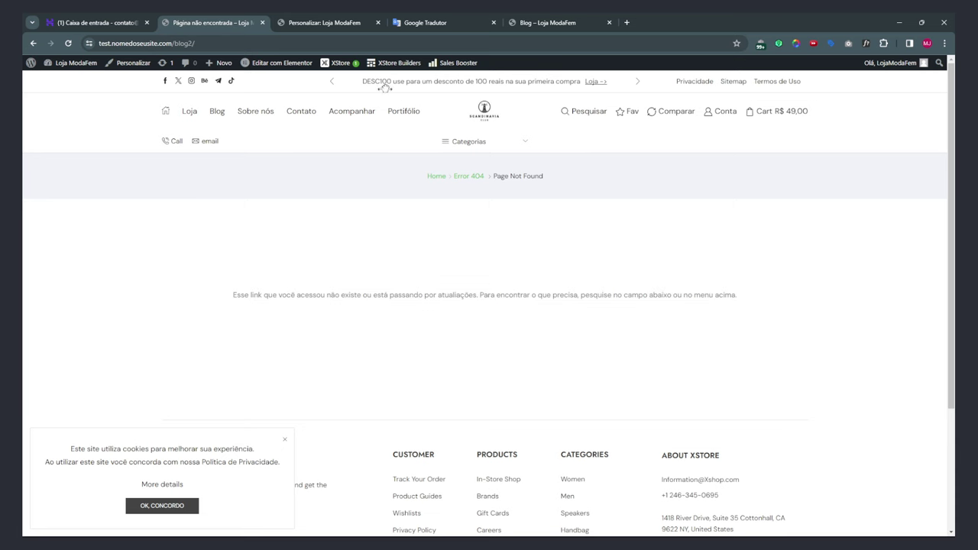
left_click(329, 23)
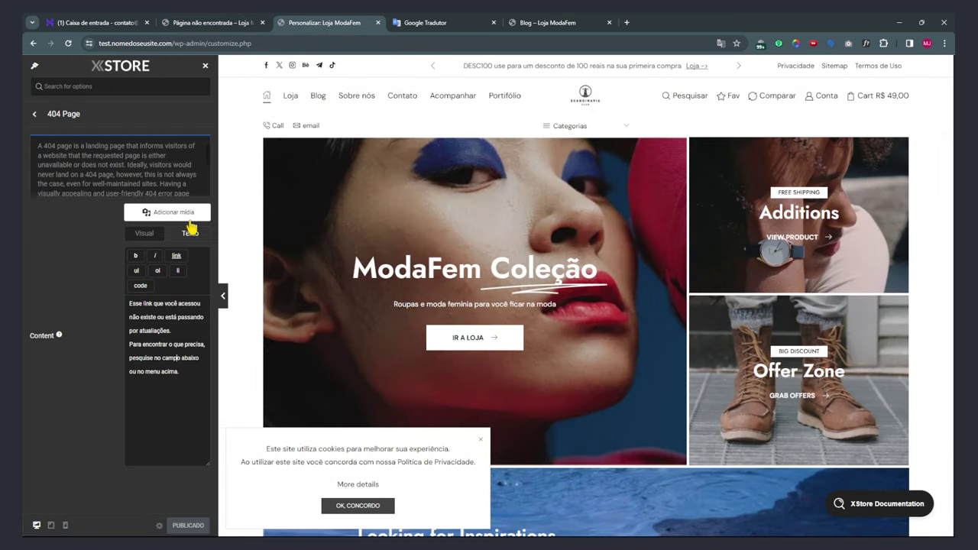
Add an 'Erro 404' line above the message, make it bold, and check its HTML markup.
left_click(144, 233)
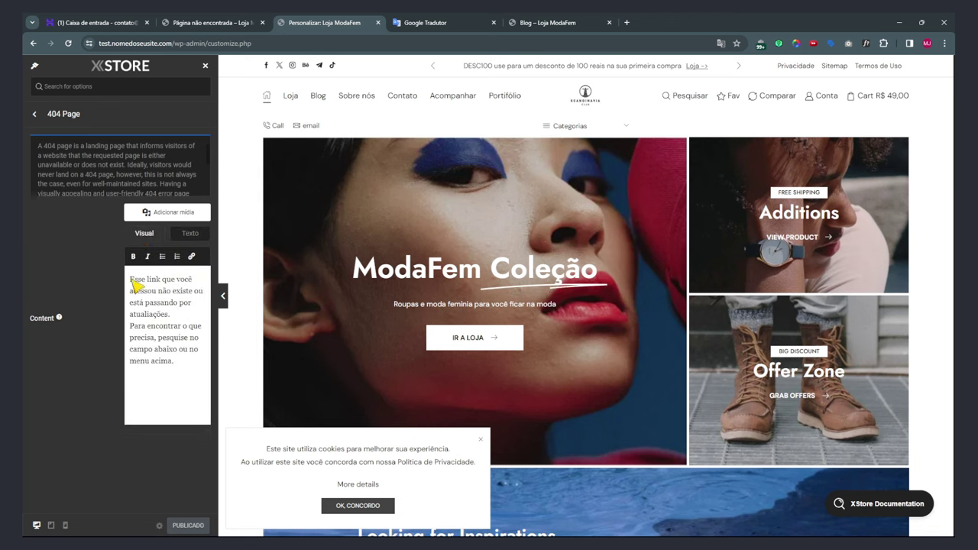
left_click(189, 233)
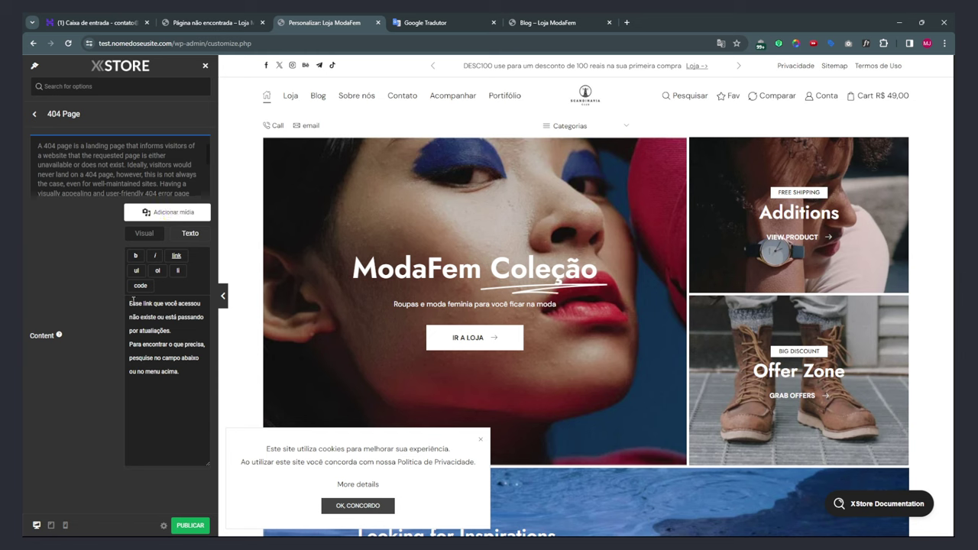
left_click(138, 234)
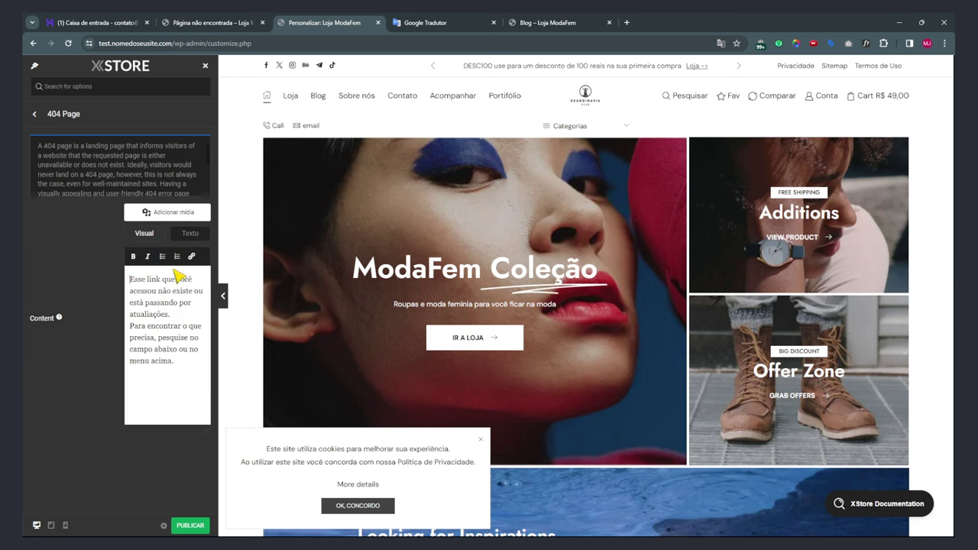
key("Return")
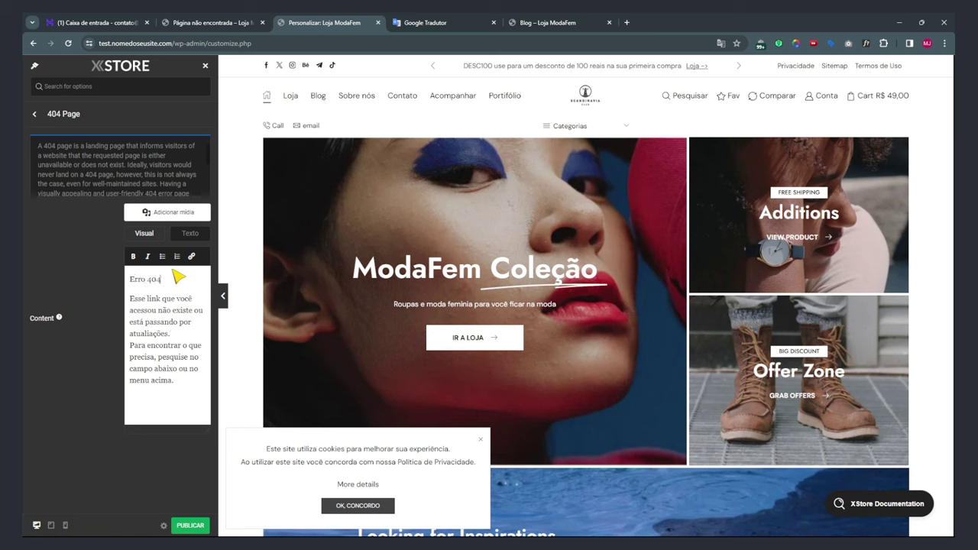
key("shift+Home")
left_click(138, 257)
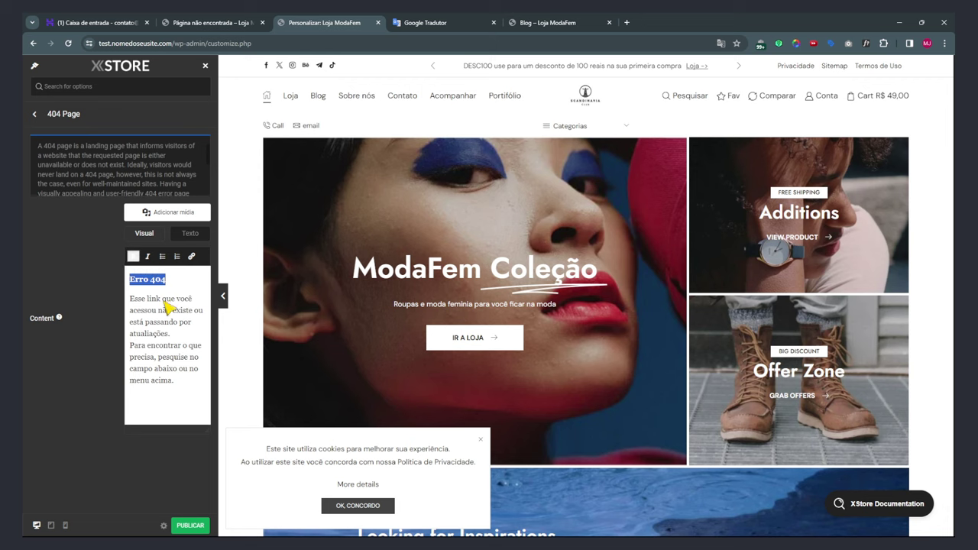
left_click(189, 233)
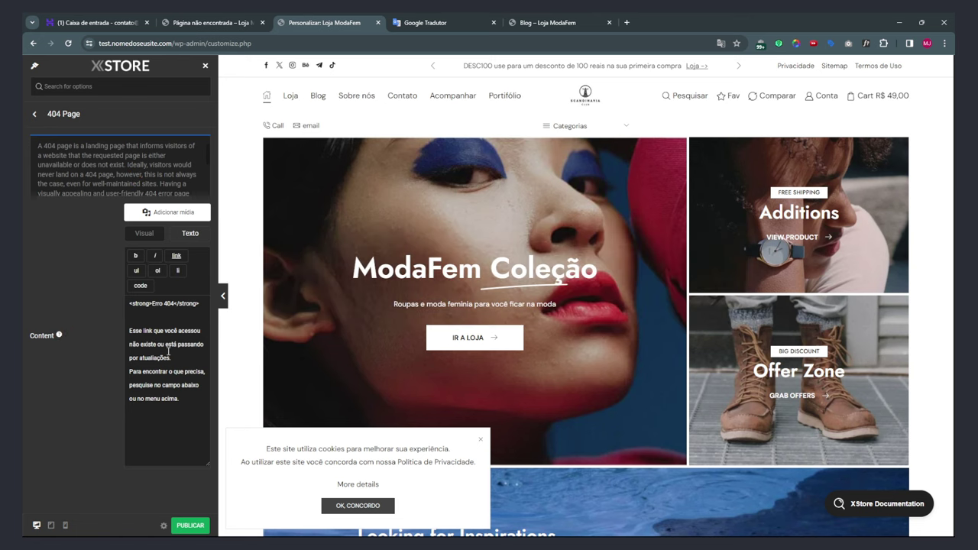
Show the 404 content in the Visual editor and compare it with the live 404 page.
left_click(136, 230)
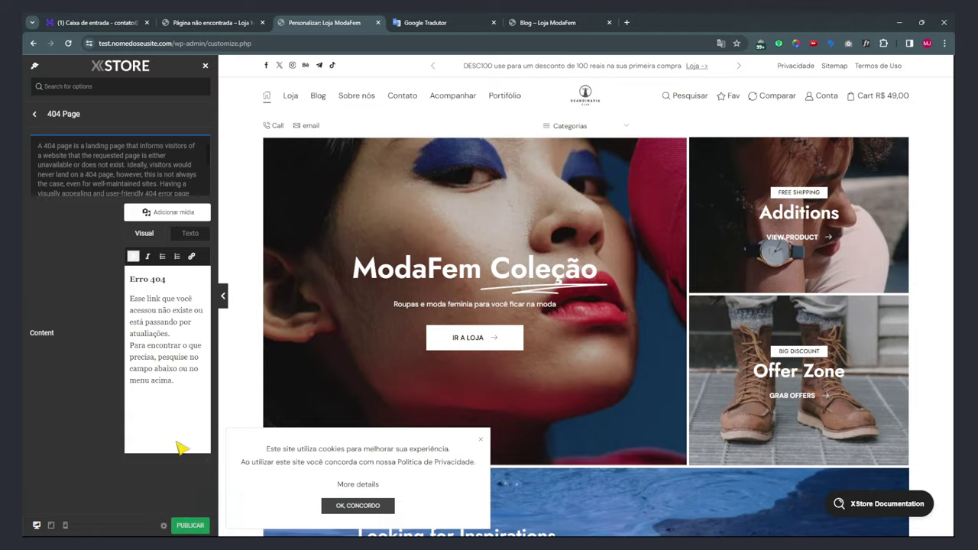
left_click(229, 24)
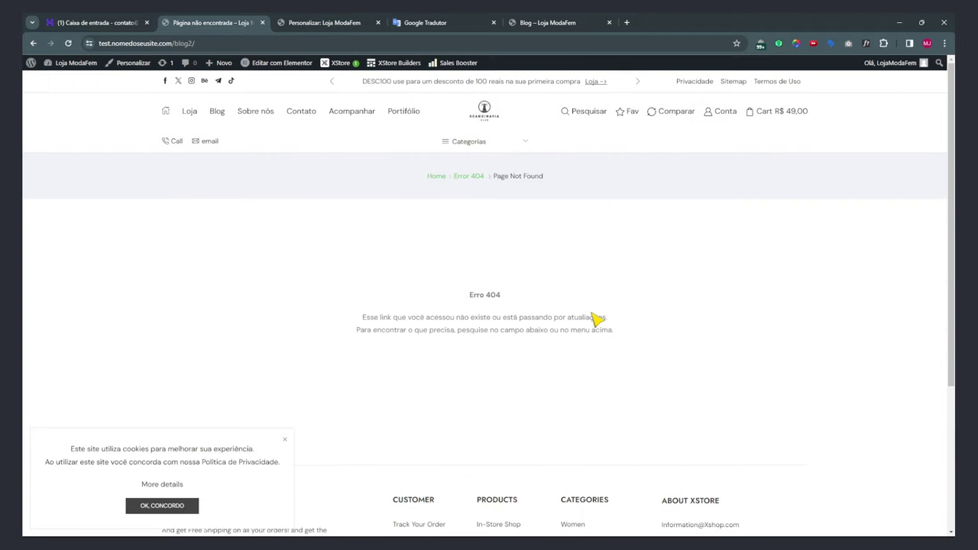
left_click_drag(629, 341, 384, 318)
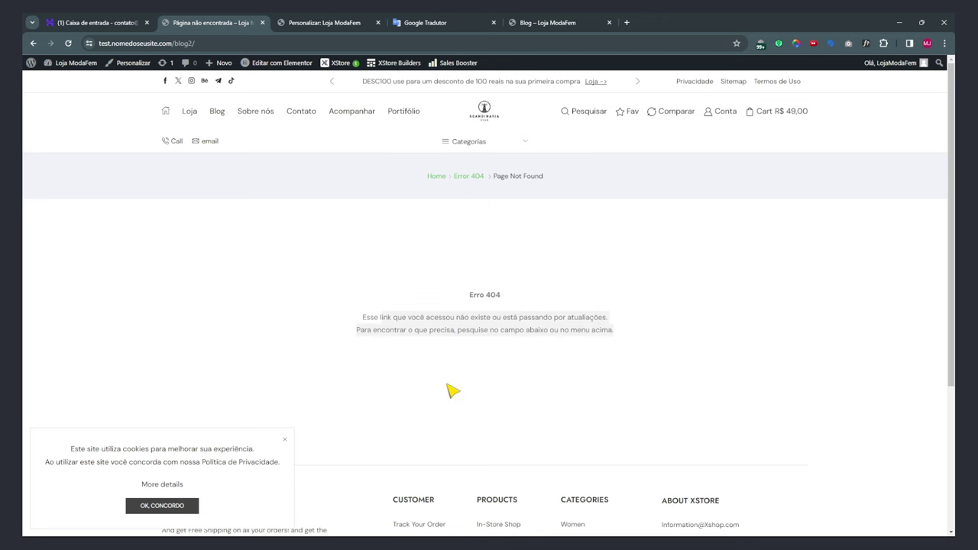
left_click(460, 336)
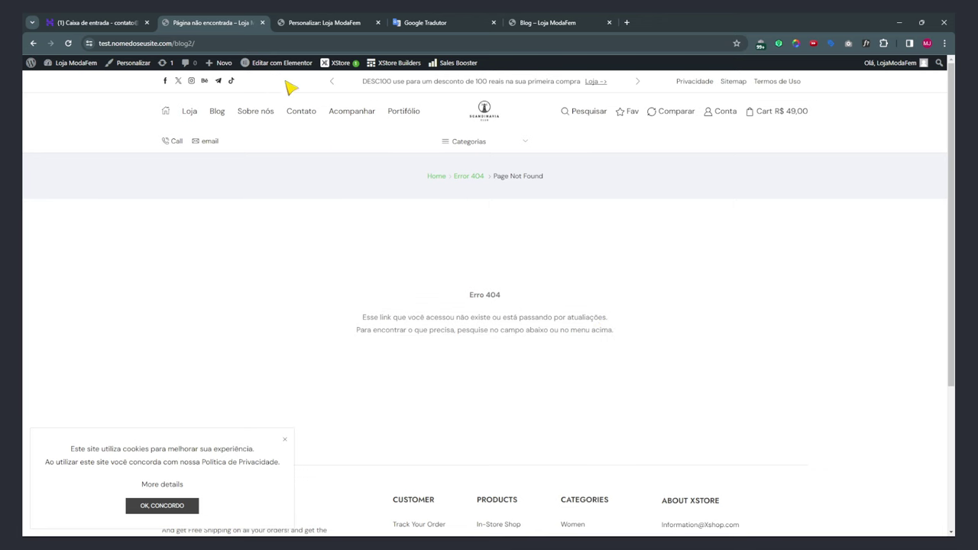
left_click(307, 26)
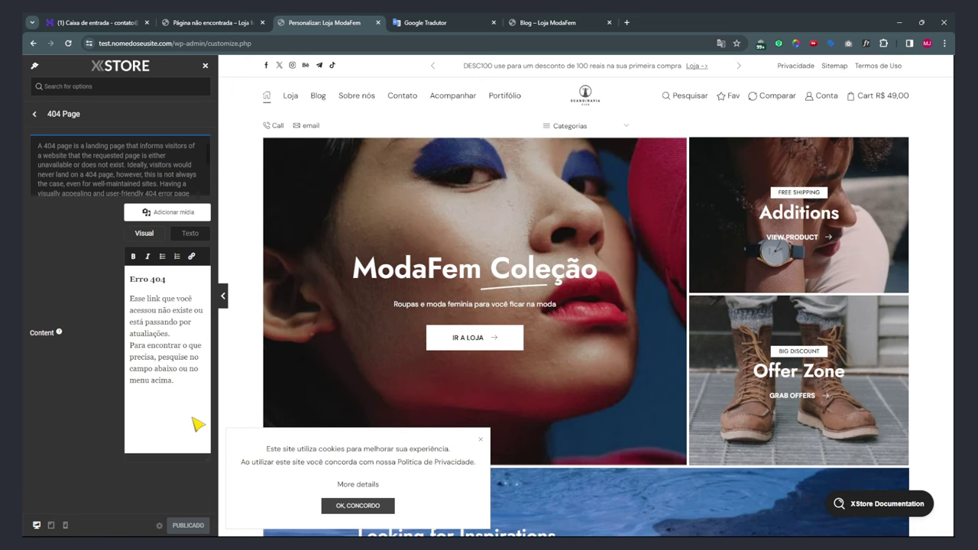
Insert the red coffee-pot image from the media library below the 404 message.
left_click(172, 217)
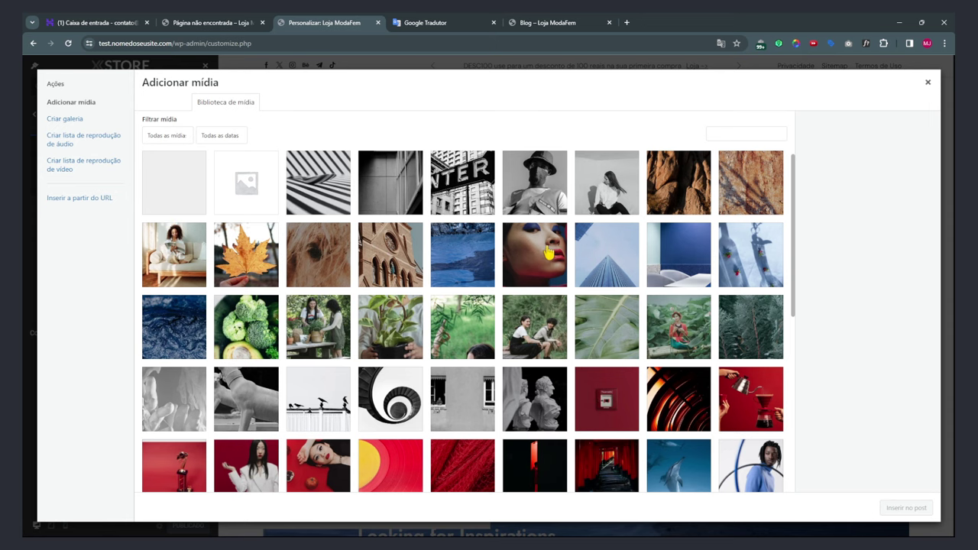
scroll(547, 253, "down", 3)
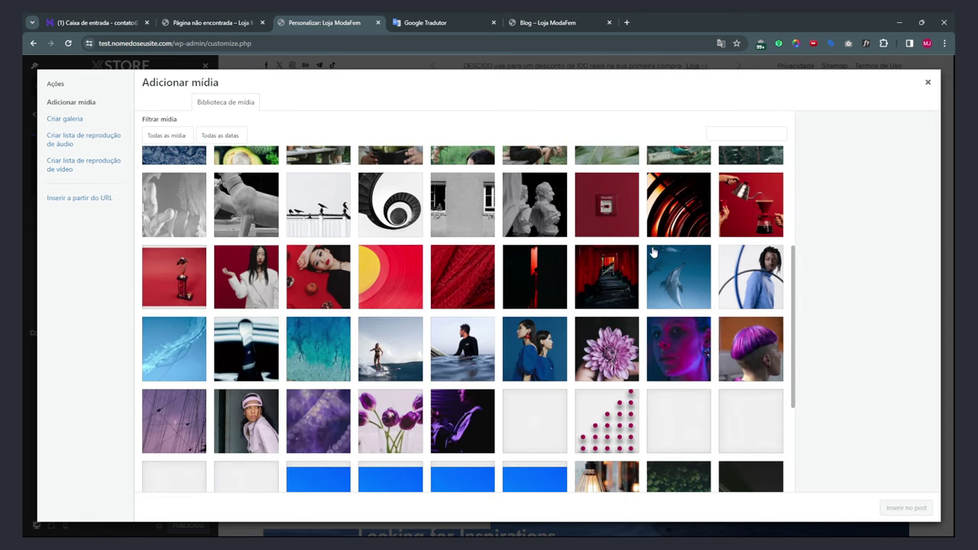
left_click(754, 221)
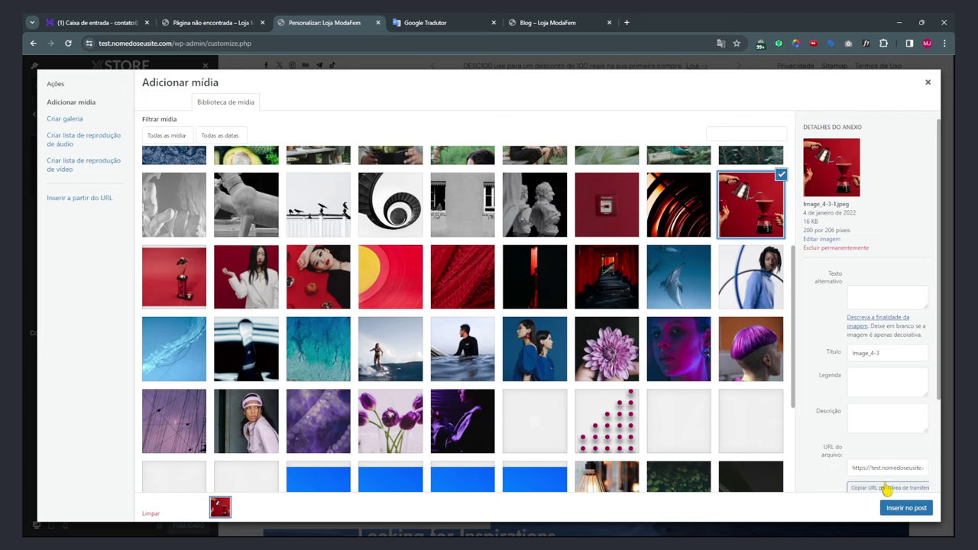
left_click(905, 508)
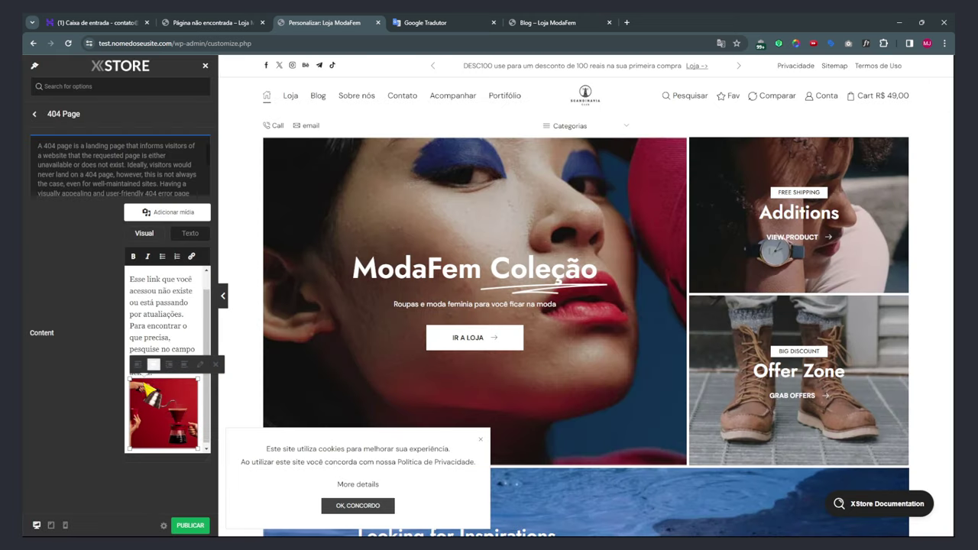
left_click(53, 401)
Publish the 404 content and check the image on the live 404 page.
left_click(190, 528)
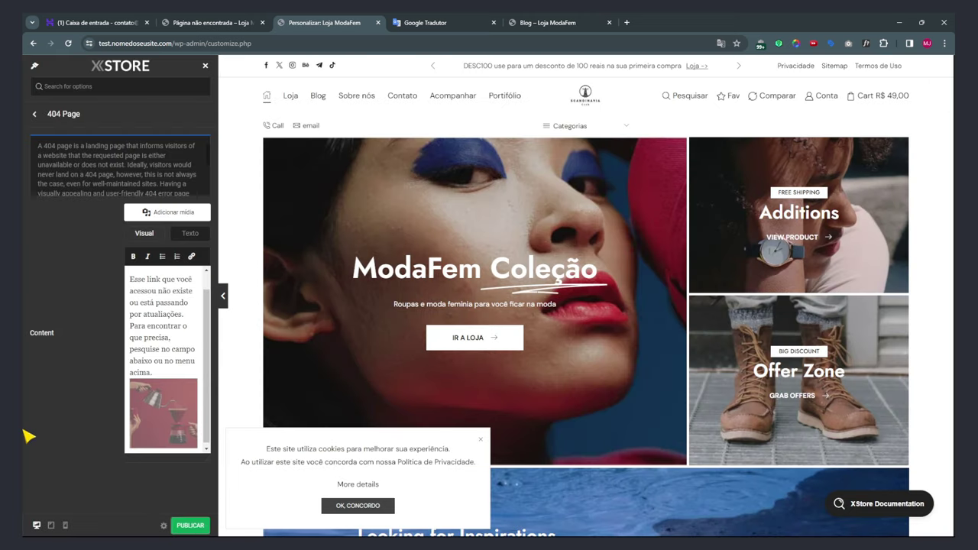
left_click(241, 22)
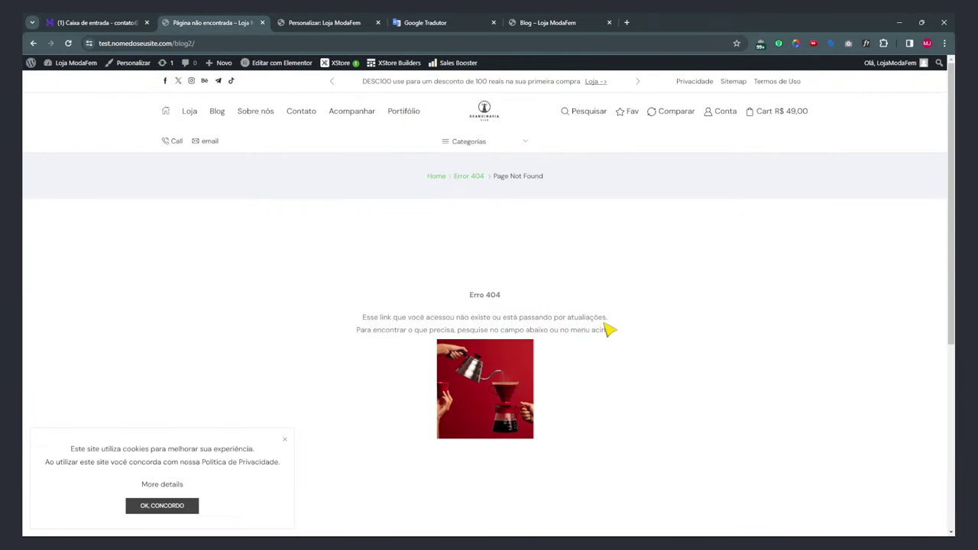
scroll(589, 317, "down", 3)
scroll(535, 287, "up", 3)
left_click(310, 22)
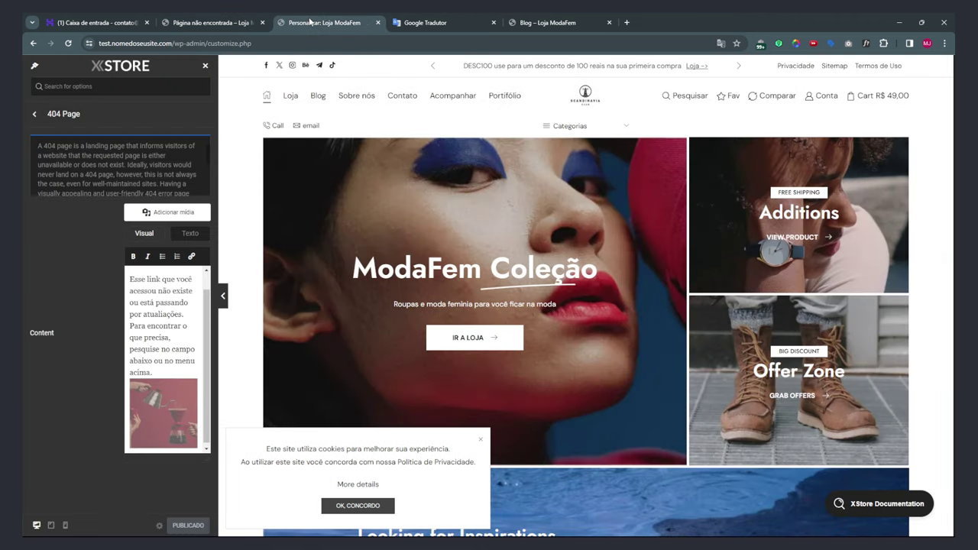
Add an 'Acesse nossa Loja' line after the message and link it to the shop page.
left_click(175, 375)
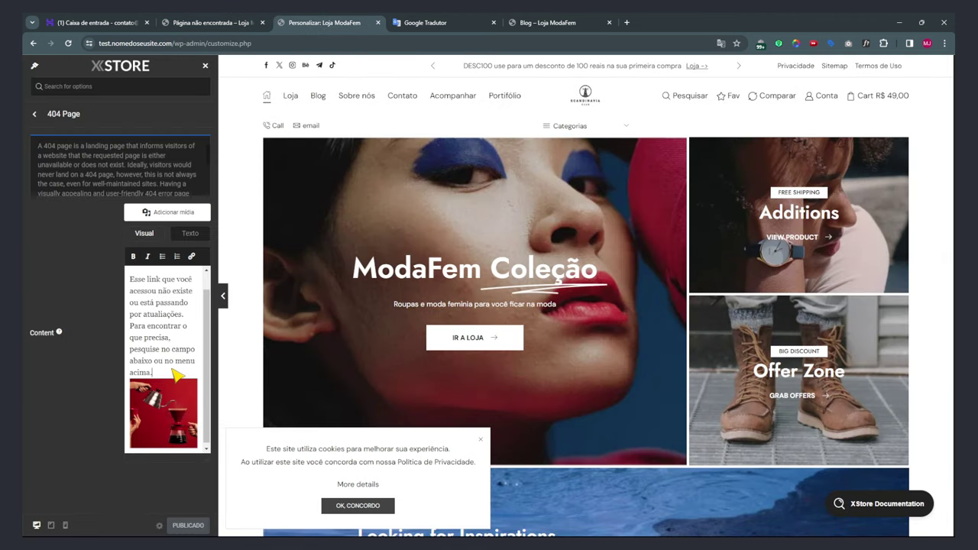
key("Return")
type("Acesse no ")
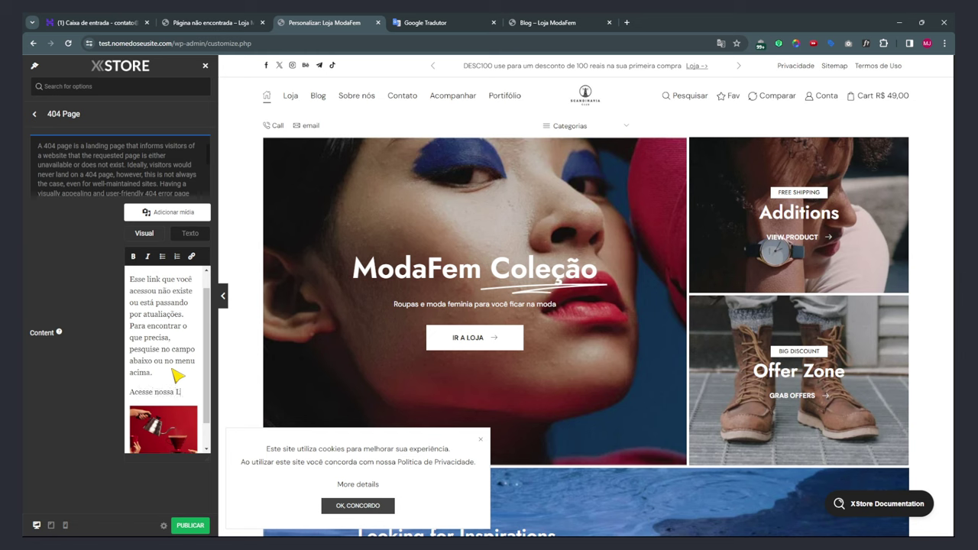
type("sa Loja")
key("shift+Home")
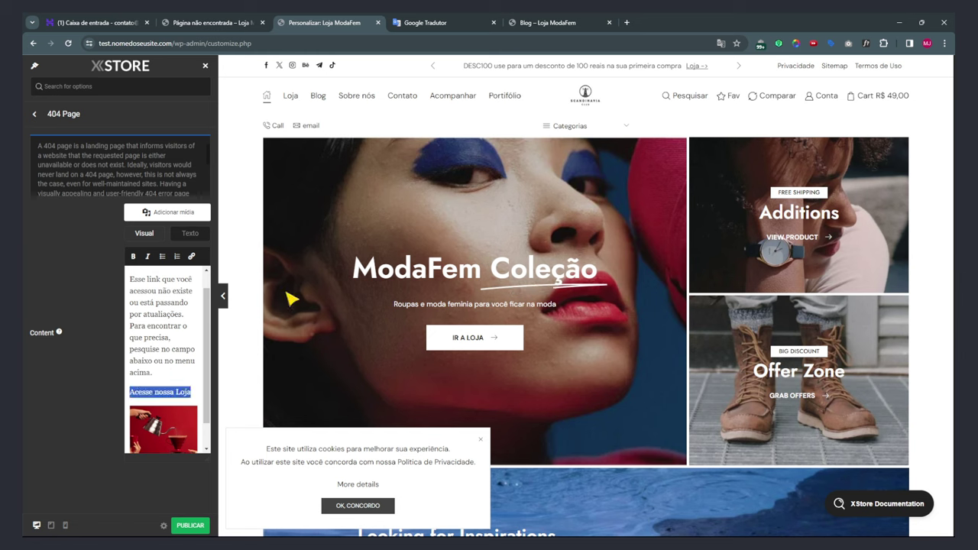
left_click(192, 256)
type("/")
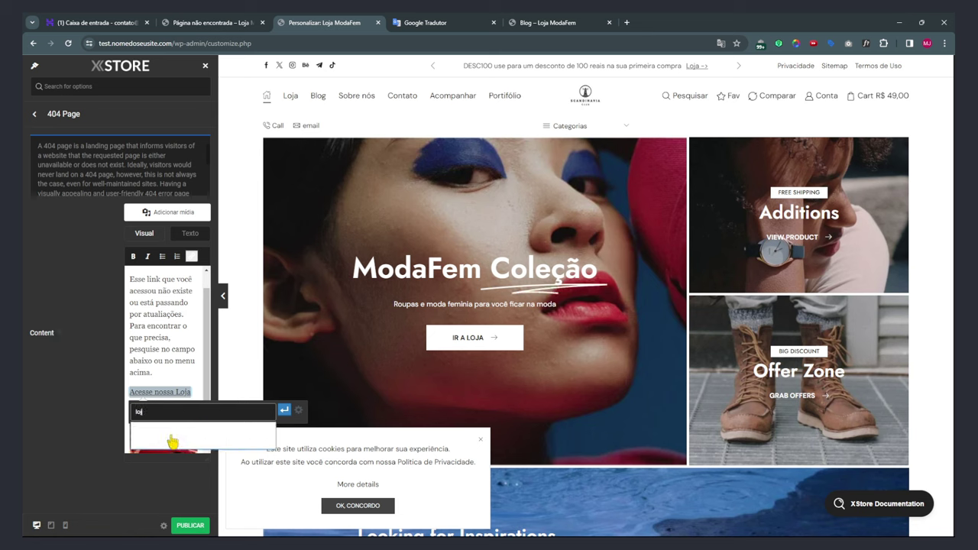
left_click(174, 442)
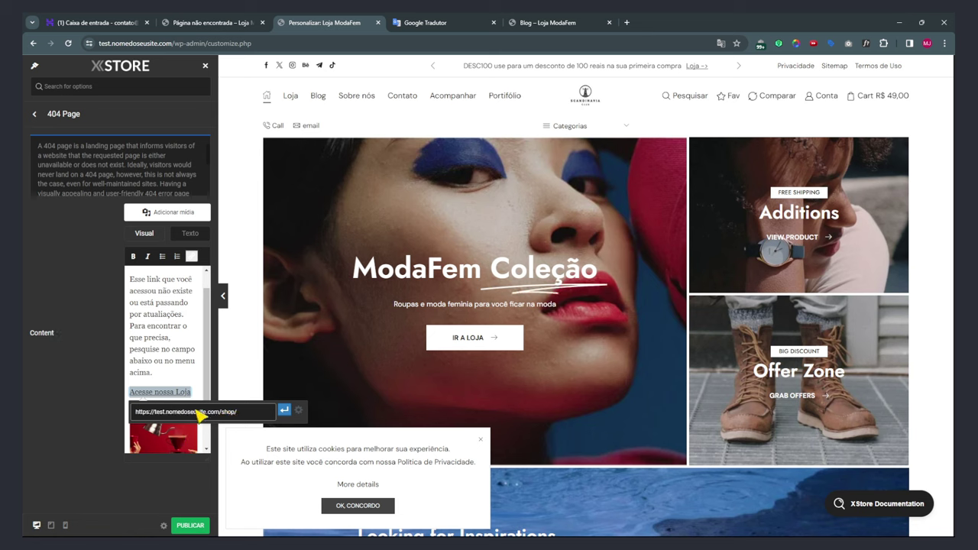
key("Return")
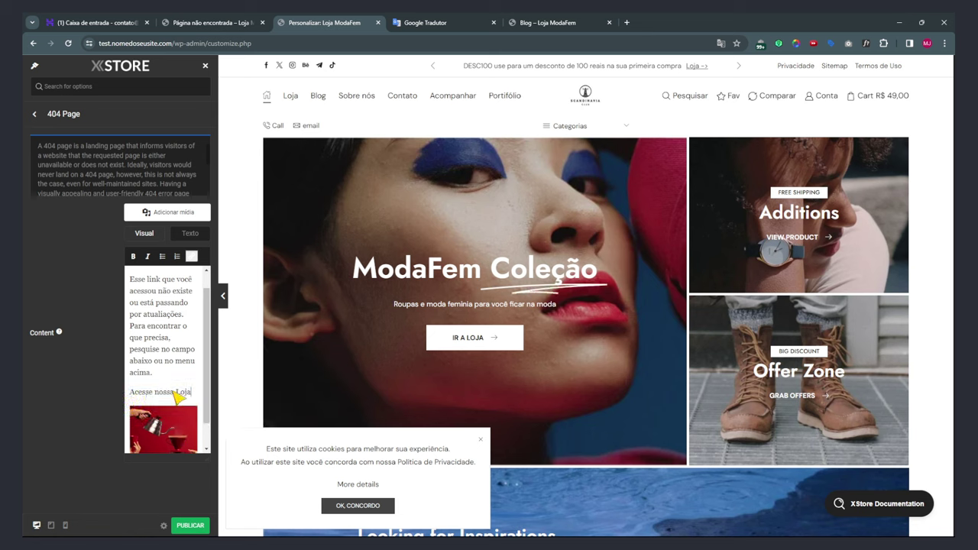
Make the 'Acesse nossa Loja' line bold and select its markup in the Text view.
left_click_drag(131, 392, 191, 393)
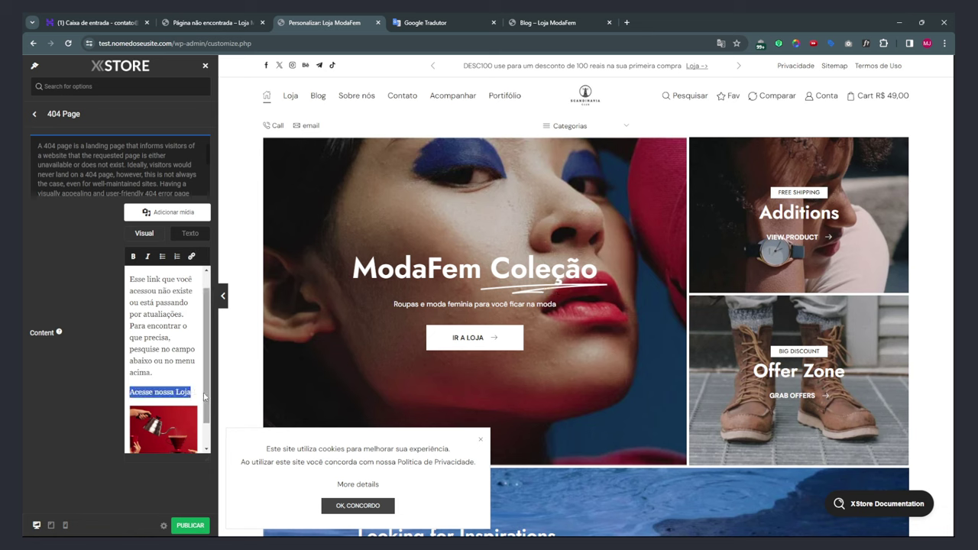
key("ctrl+b")
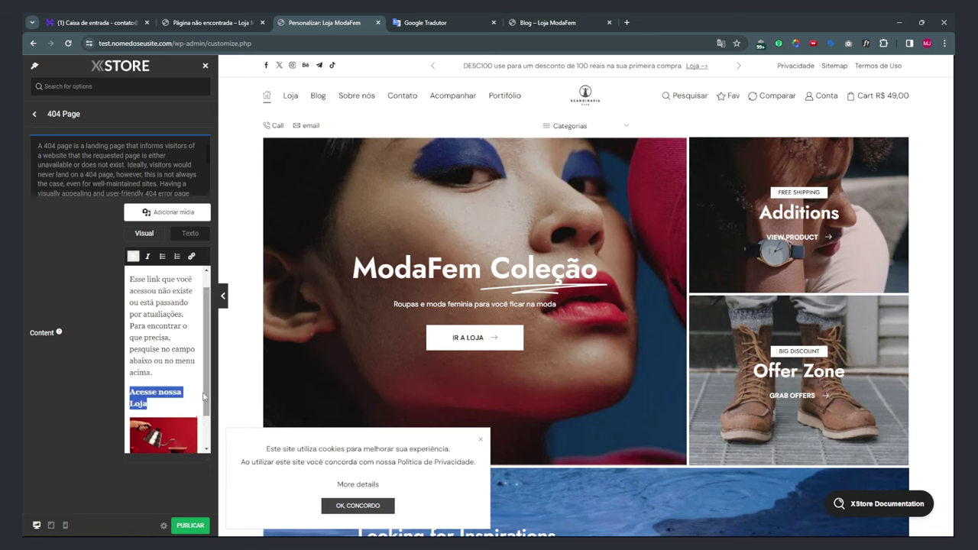
left_click(149, 236)
left_click(202, 234)
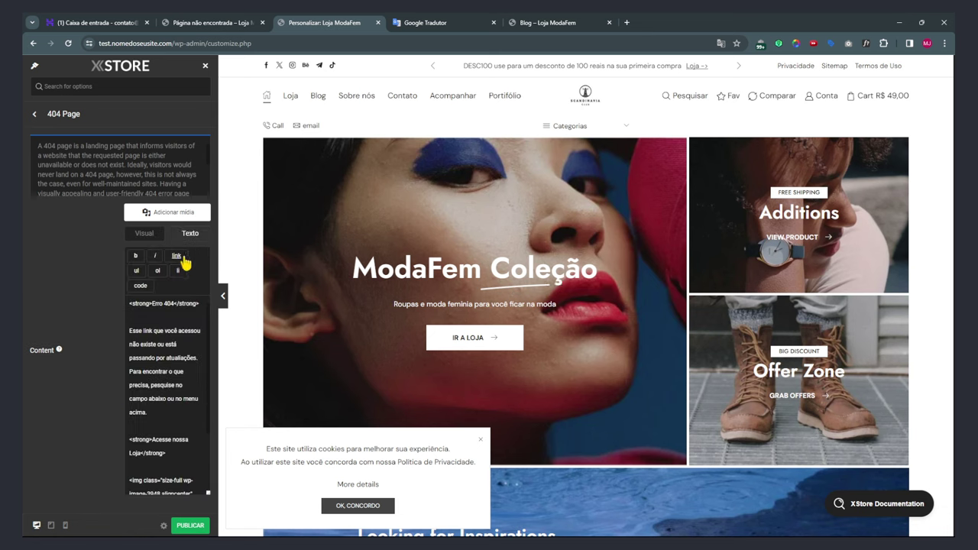
scroll(174, 457, "down", 2)
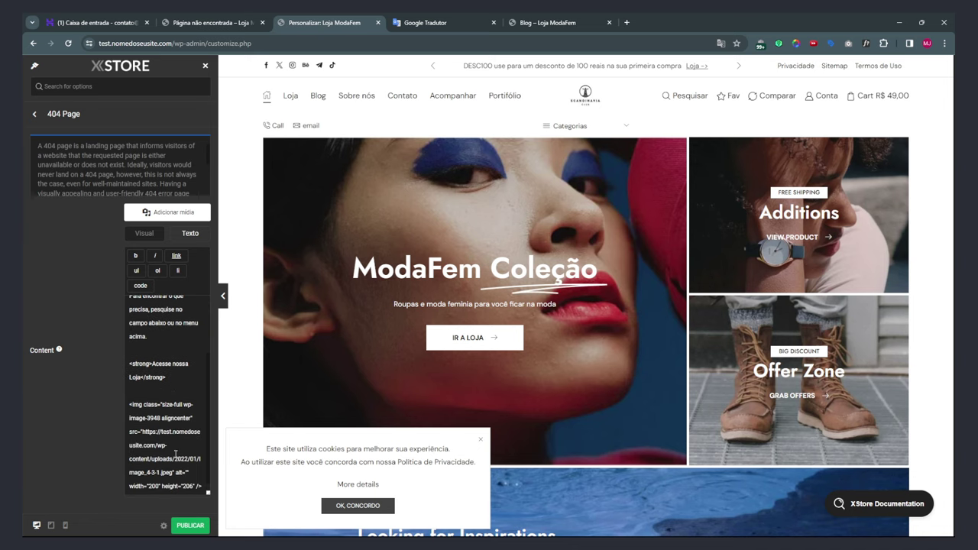
left_click_drag(173, 377, 128, 366)
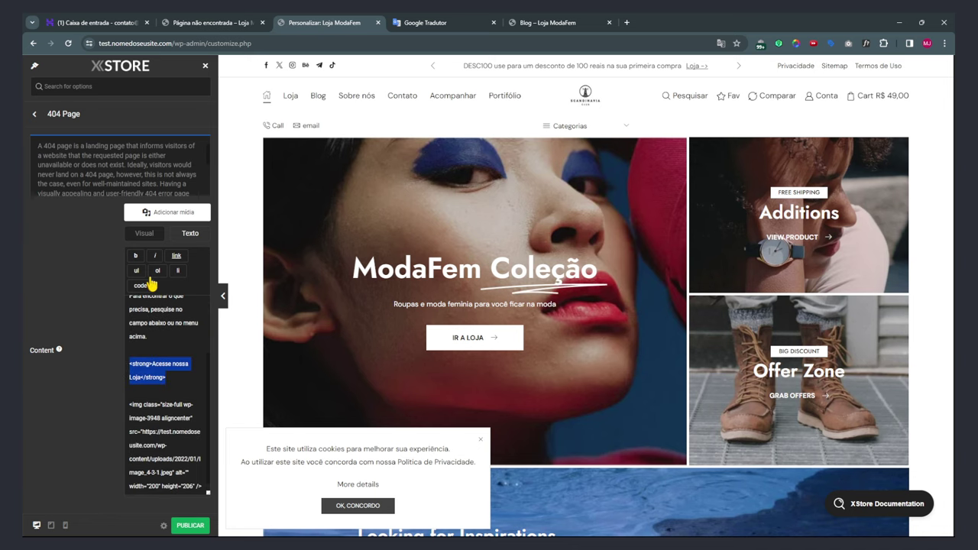
Link the bold line to the Loja page and publish the 404 content.
left_click(176, 256)
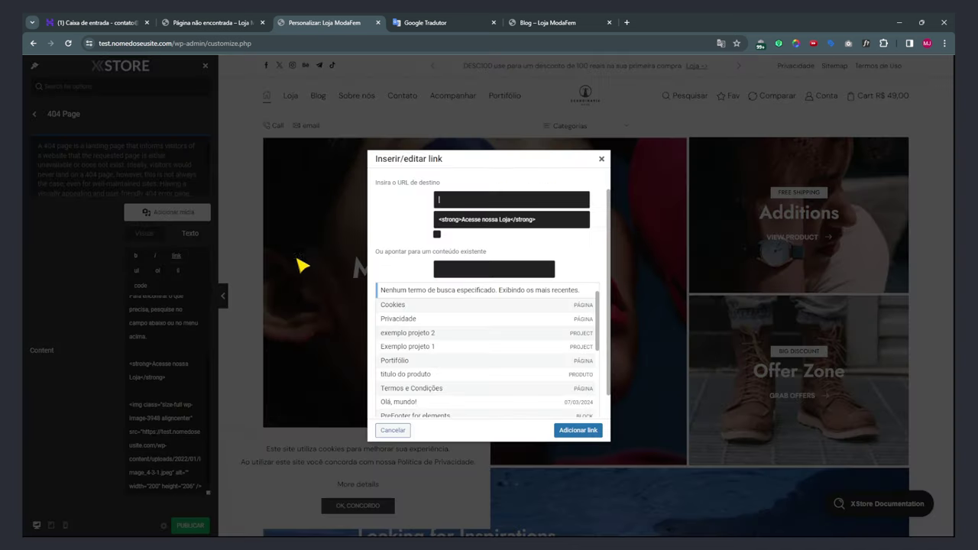
left_click(447, 272)
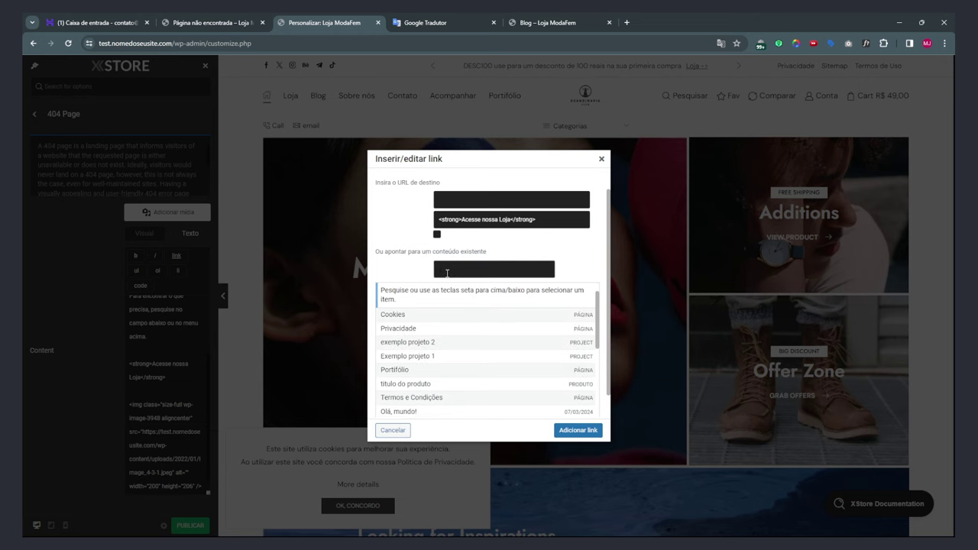
left_click(391, 291)
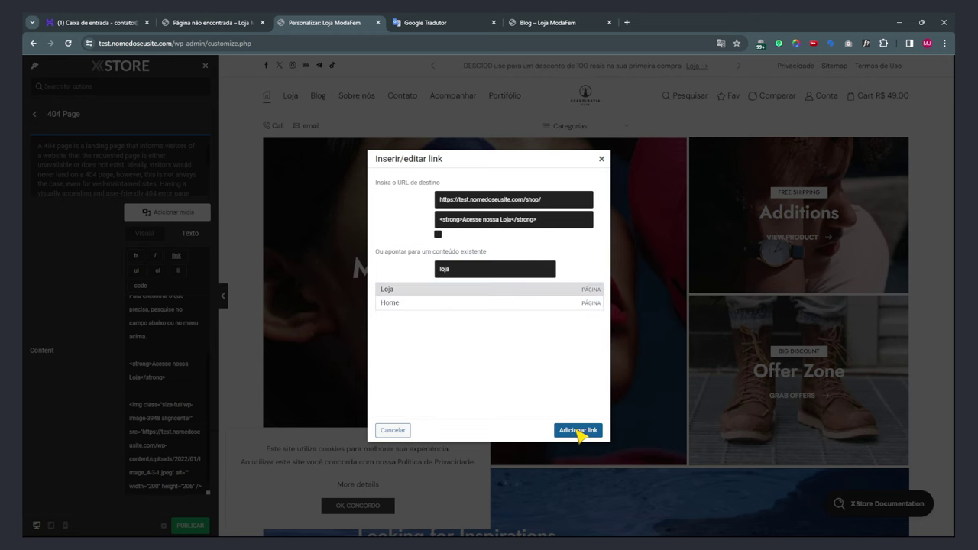
left_click(578, 431)
left_click(144, 234)
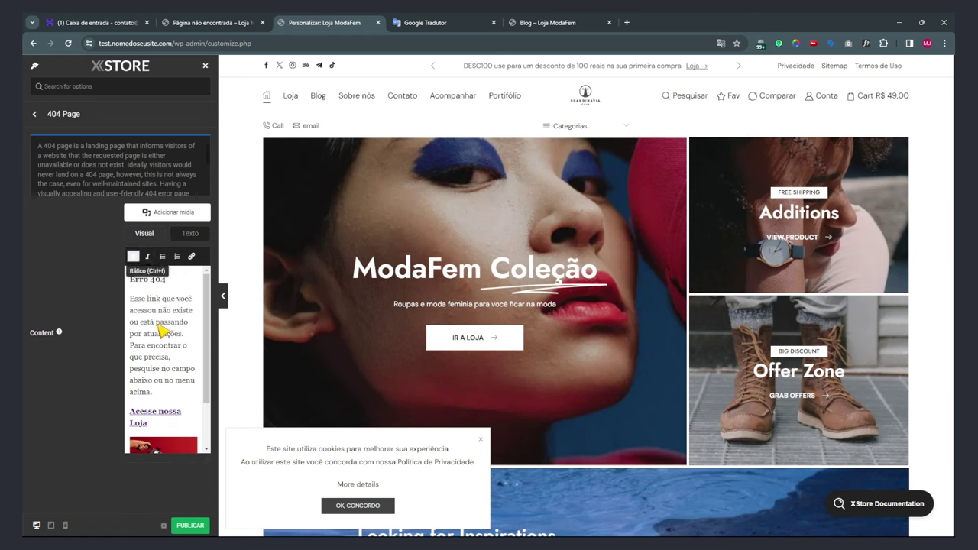
left_click(178, 525)
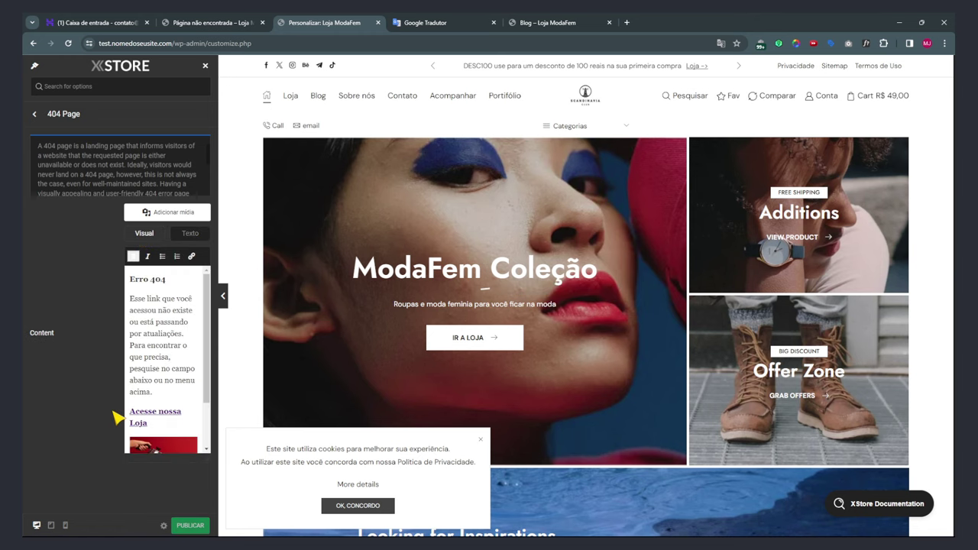
Reload the live 404 page, then try and remove a blank line between the two sentences.
left_click(224, 23)
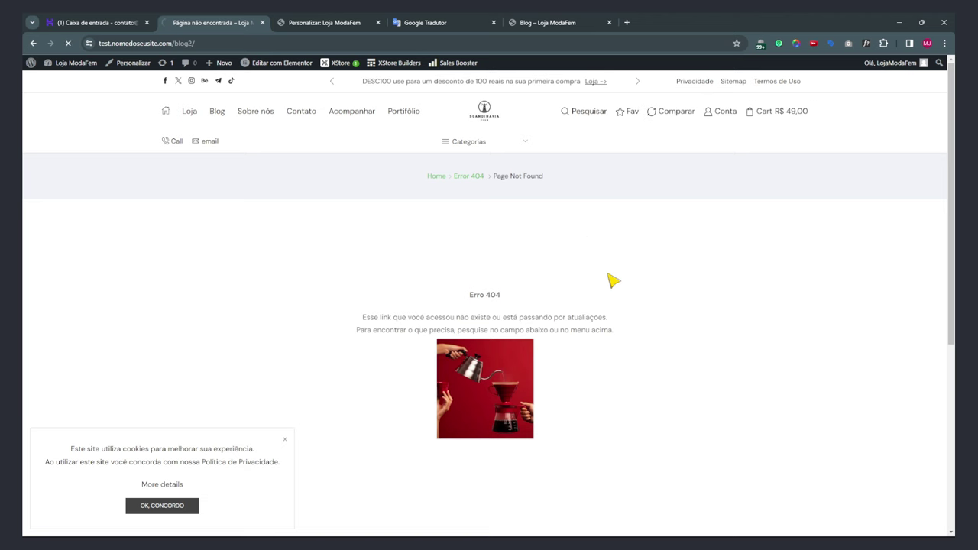
key("F5")
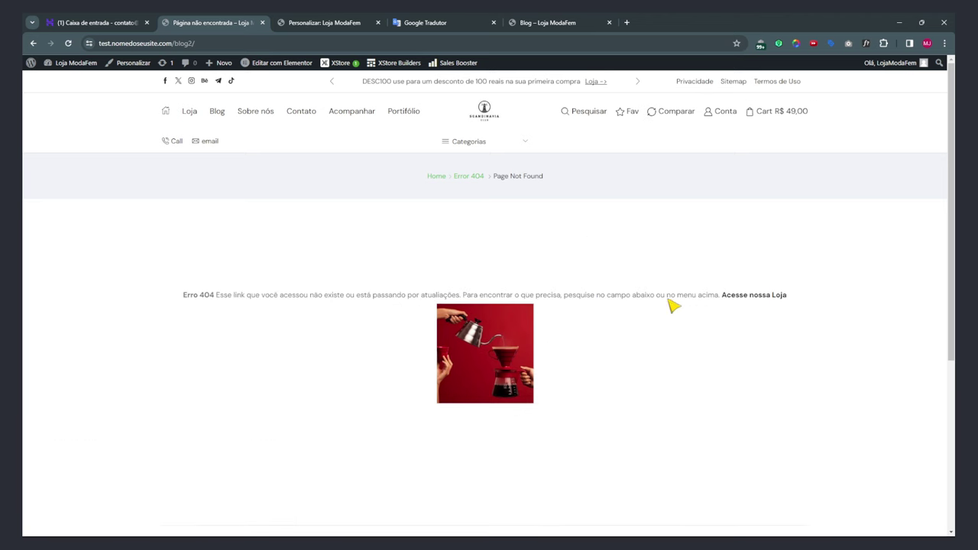
left_click(321, 22)
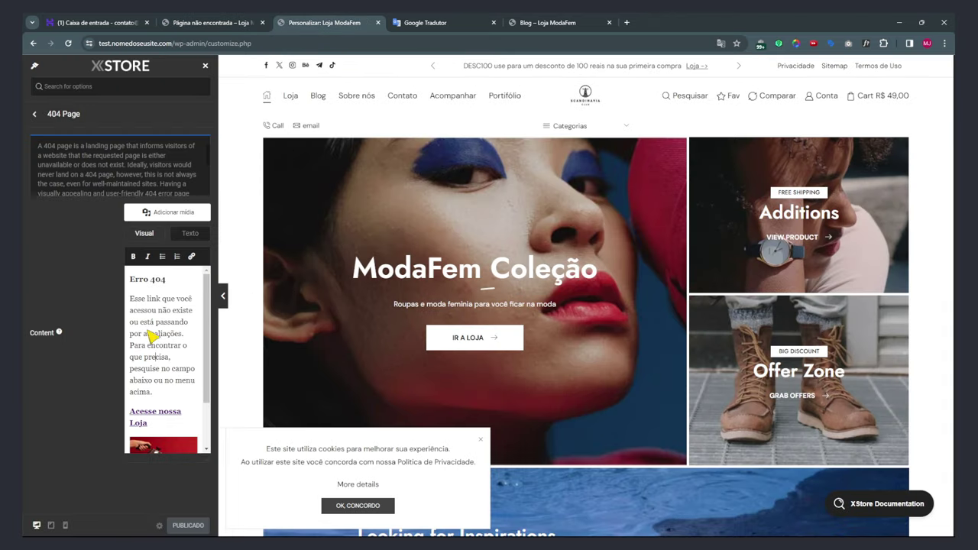
key("Return")
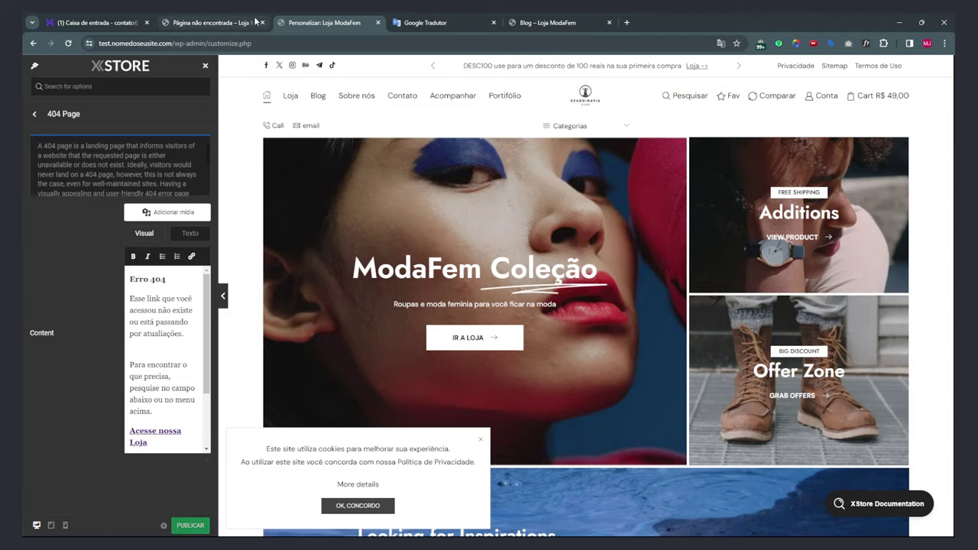
left_click(229, 22)
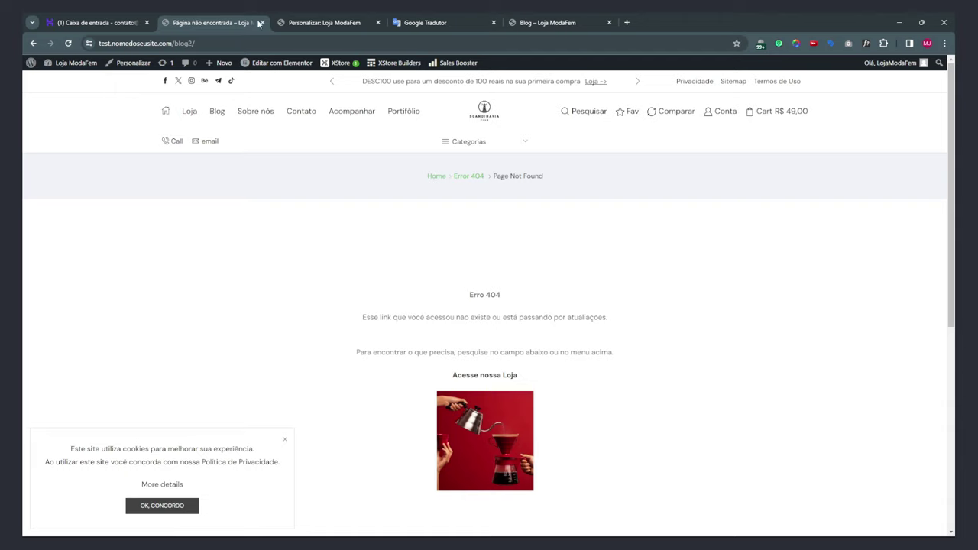
left_click(321, 22)
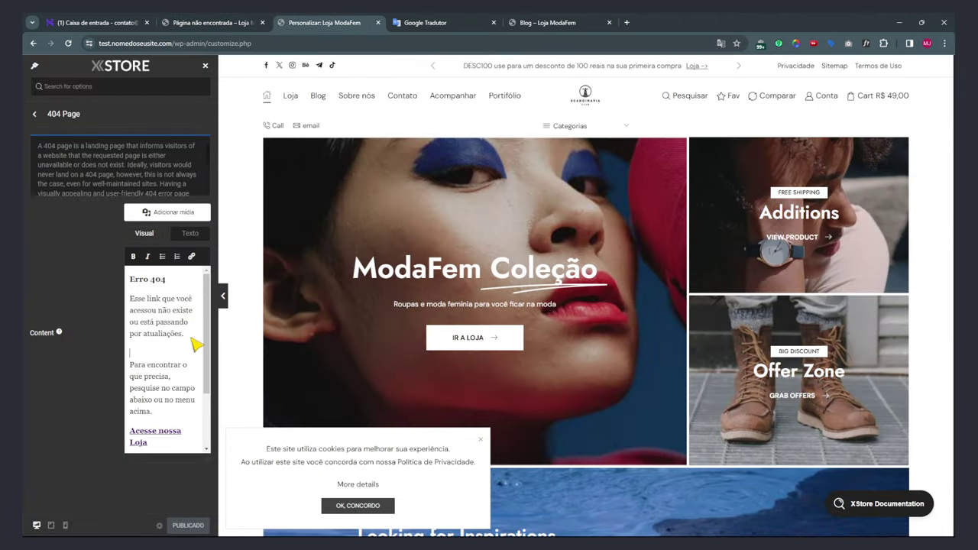
key("BackSpace")
key("Delete")
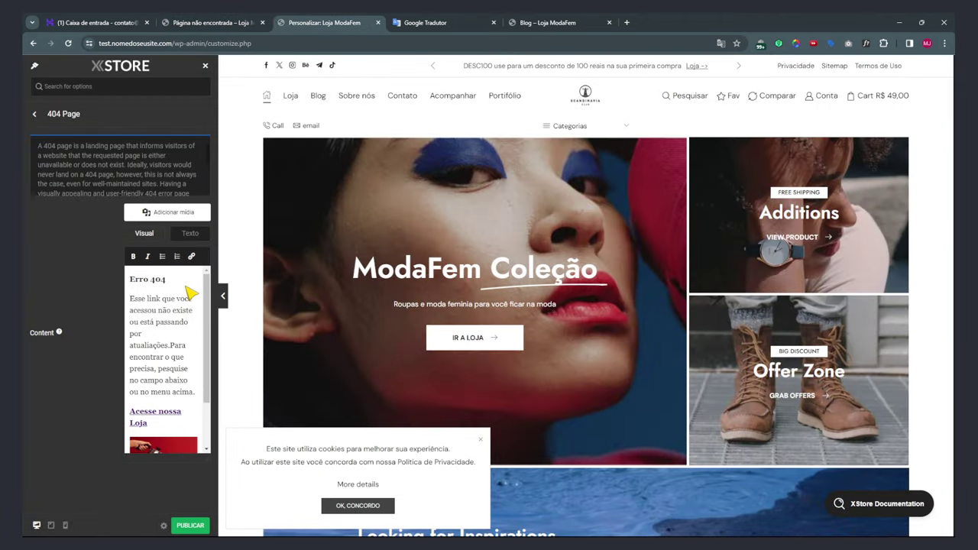
In the Text view, insert a <br> before 'Para encontrar' and publish.
scroll(189, 291, "down", 2)
scroll(191, 305, "up", 2)
left_click(191, 234)
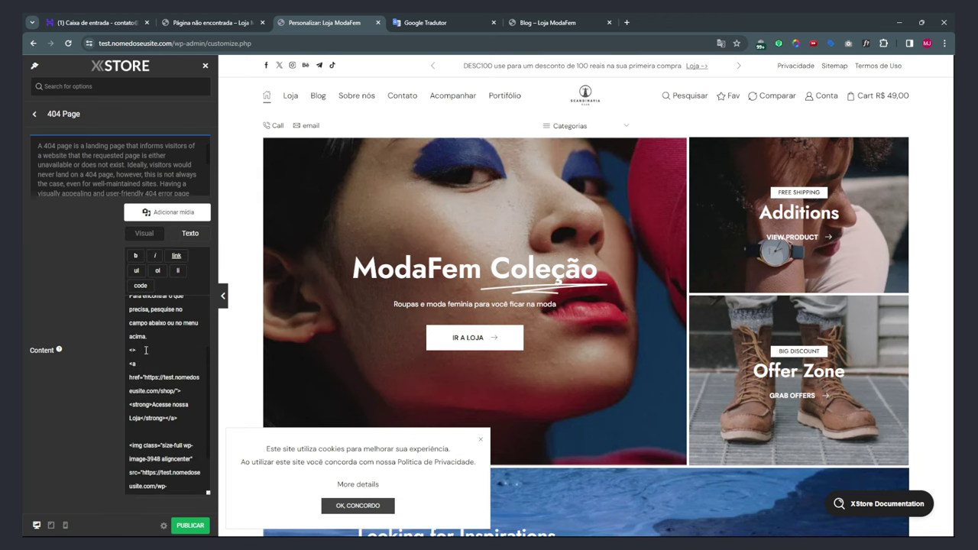
key("BackSpace")
key("BackSpace")
scroll(146, 350, "up", 2)
left_click(198, 357)
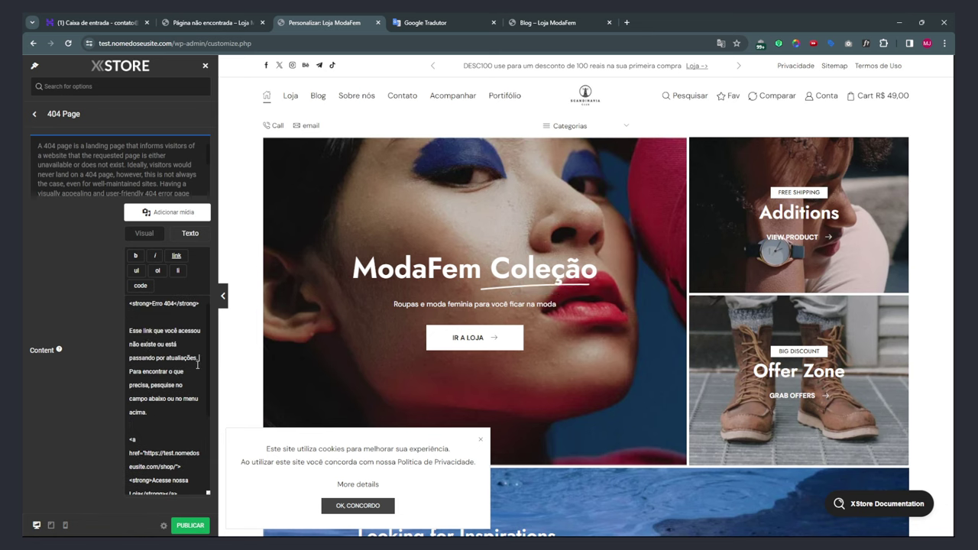
type("<br>")
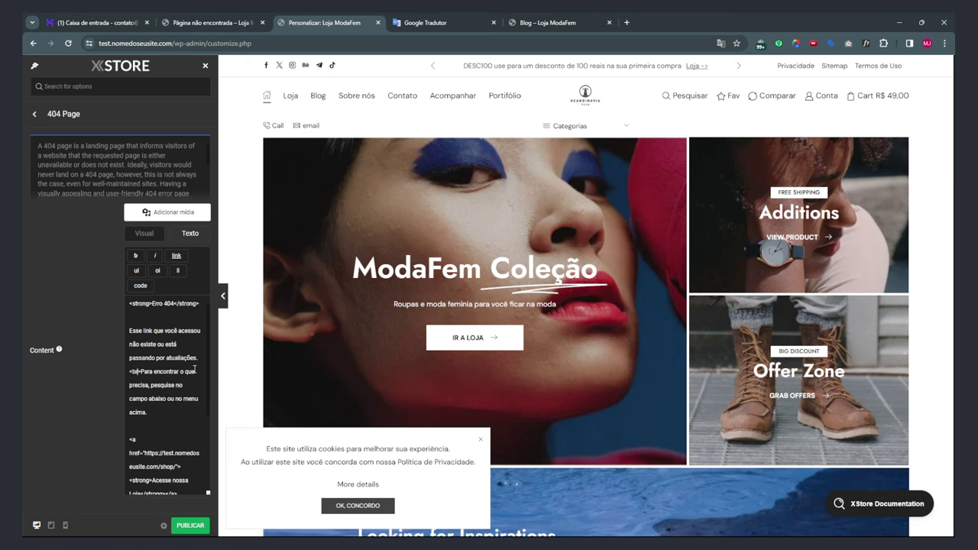
left_click(191, 525)
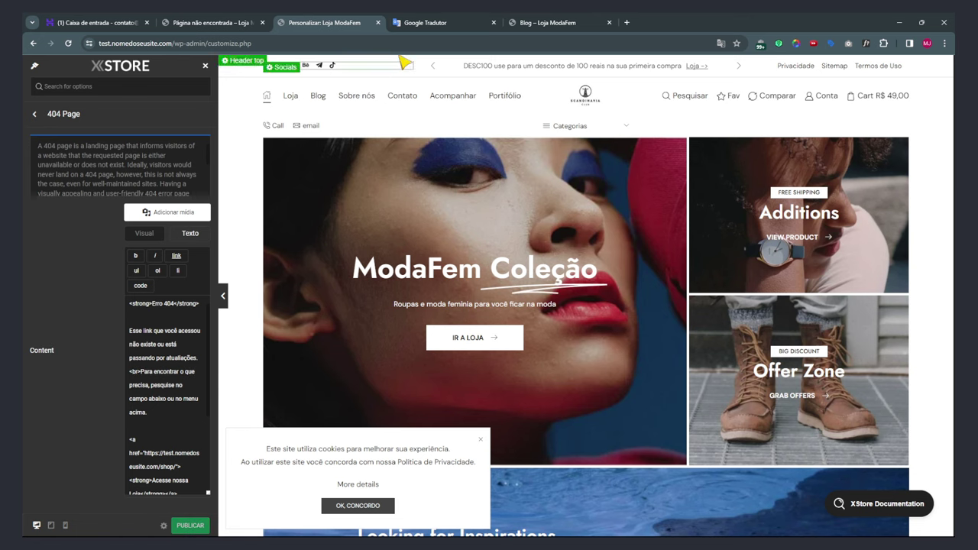
Compare with the live 404 page, adjust the line break, and publish again.
left_click(420, 23)
left_click(294, 24)
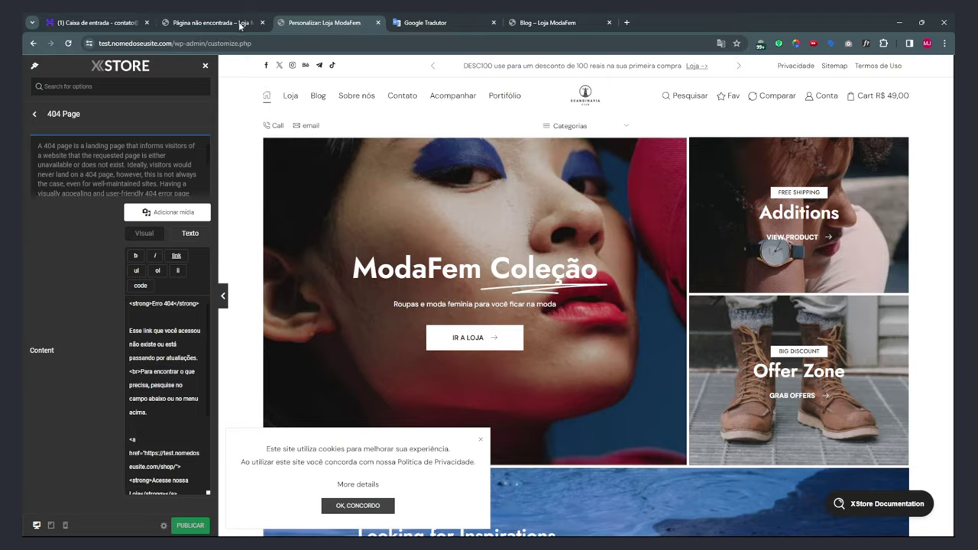
left_click(245, 23)
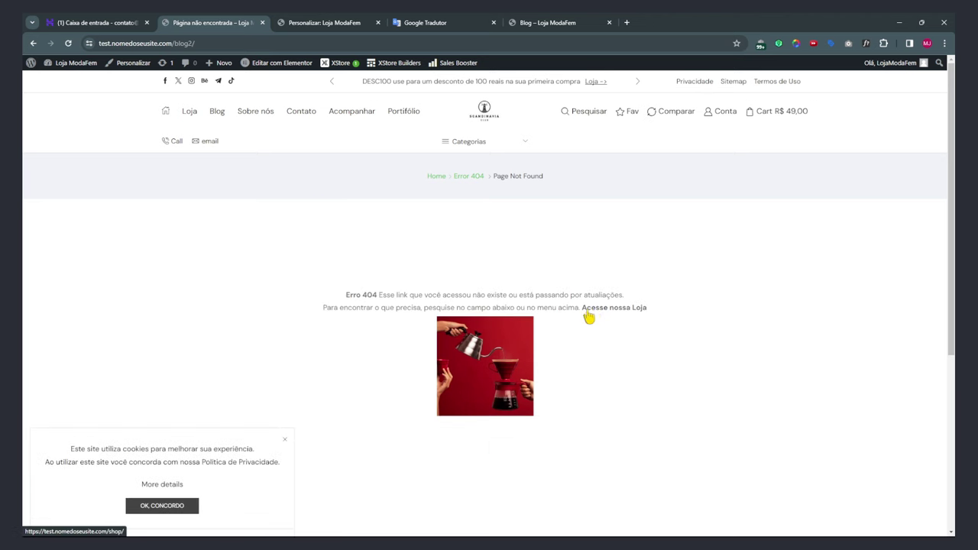
left_click(305, 23)
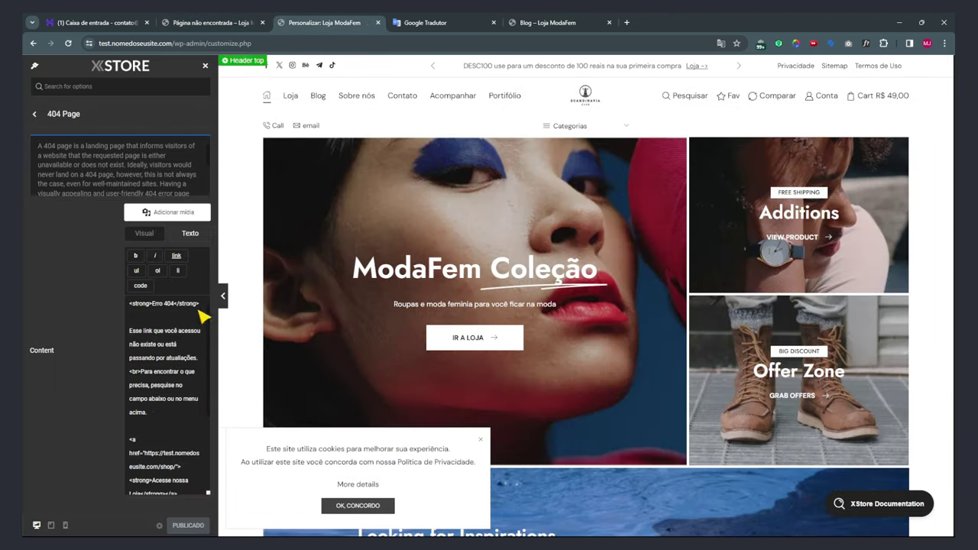
scroll(137, 336, "down", 2)
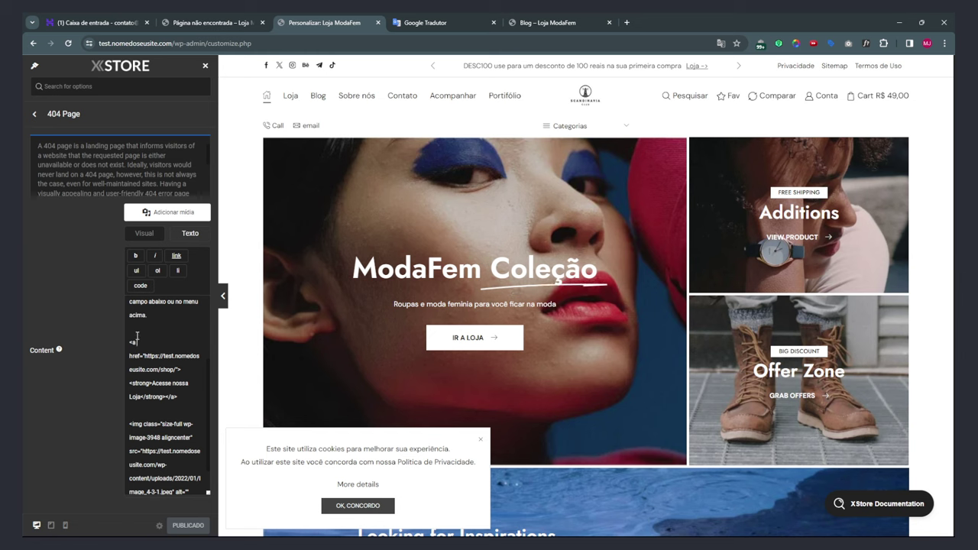
scroll(141, 342, "up", 3)
left_click_drag(141, 374, 131, 373)
key("ctrl+c")
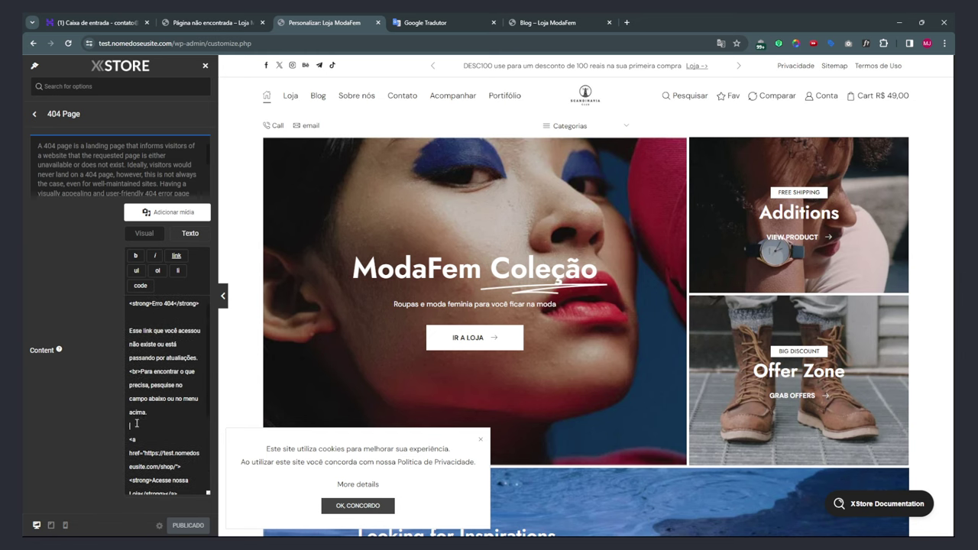
left_click(188, 525)
Return to the Visual view, republish, and check the linked shop line on the live 404 page.
left_click(214, 22)
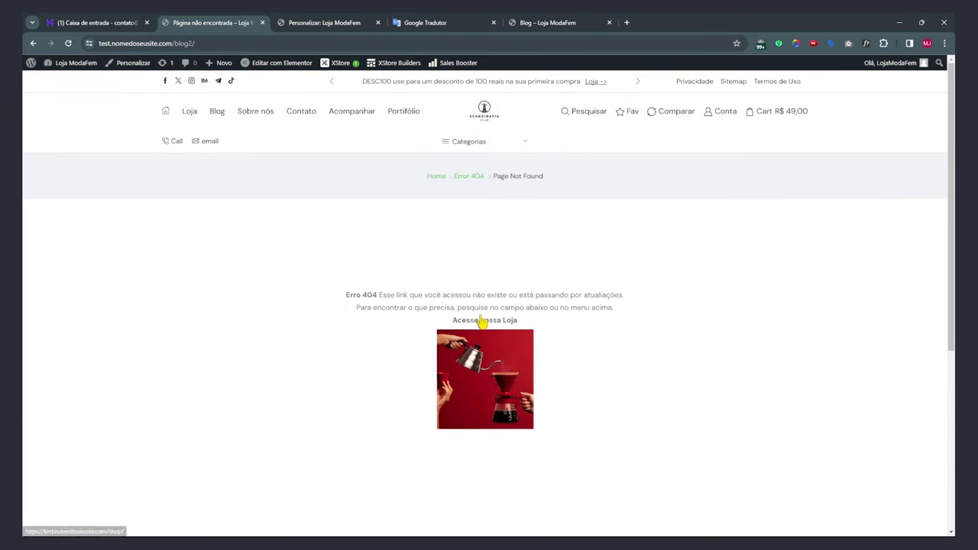
left_click(324, 22)
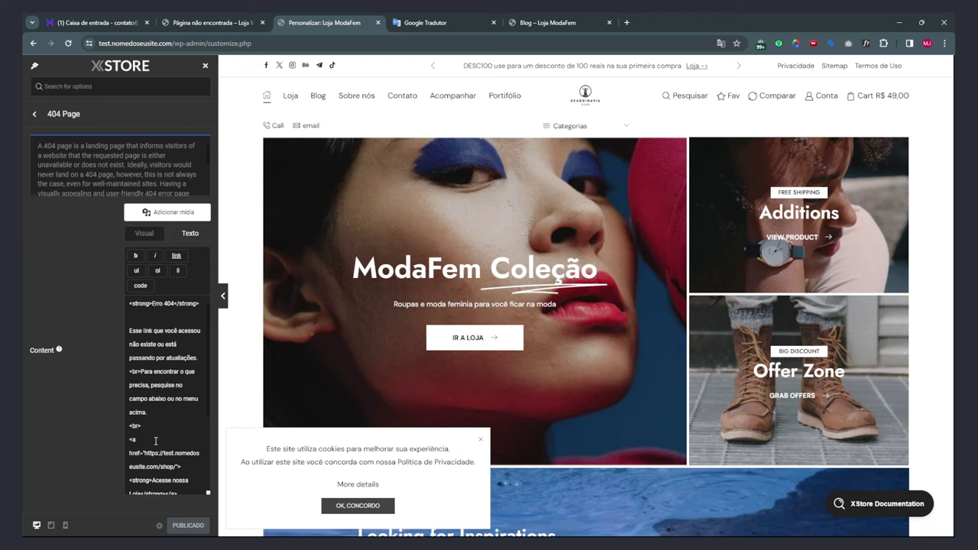
left_click(145, 233)
scroll(166, 359, "down", 3)
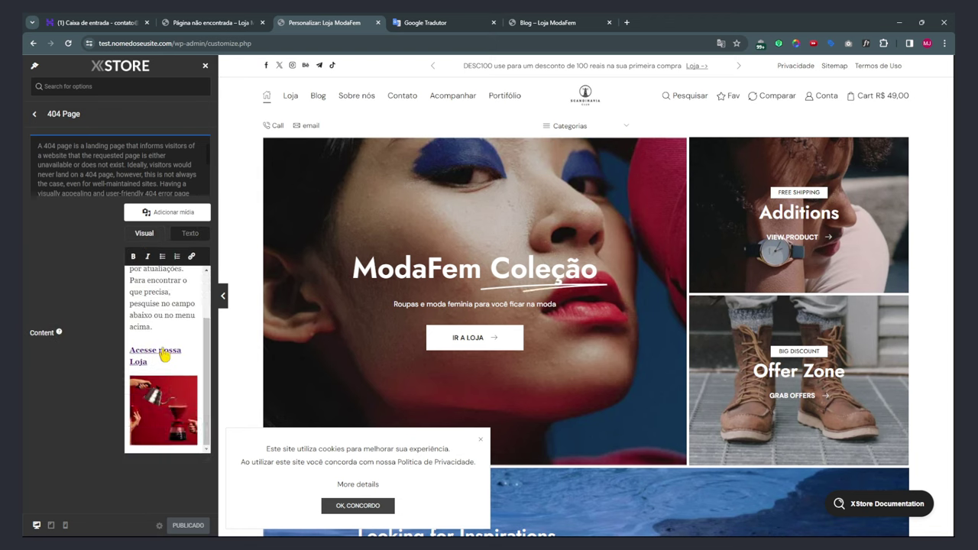
left_click(165, 336)
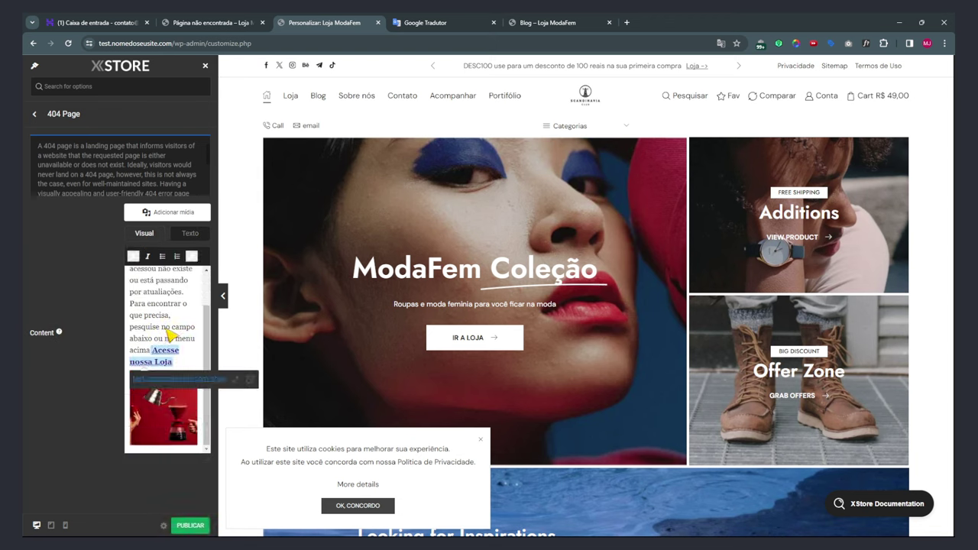
left_click(190, 526)
left_click(416, 23)
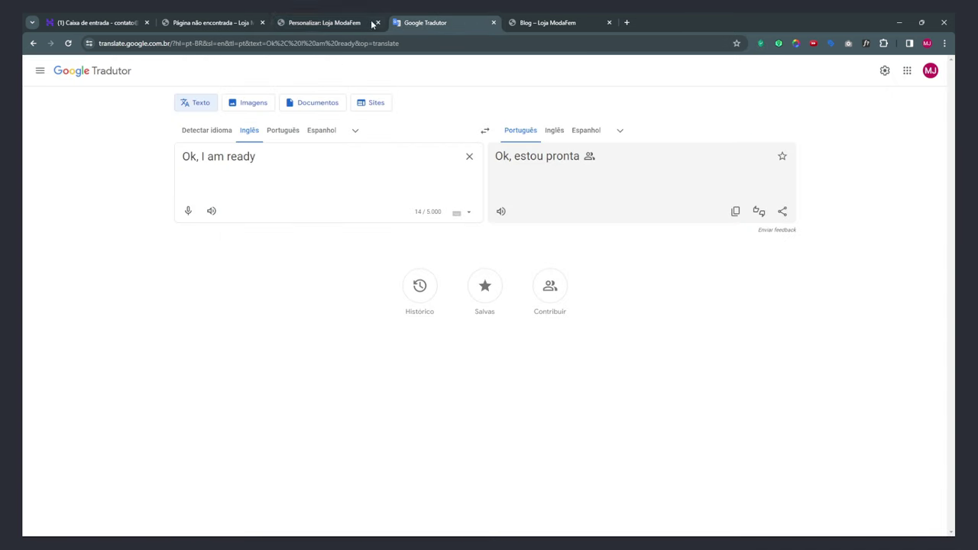
left_click(214, 23)
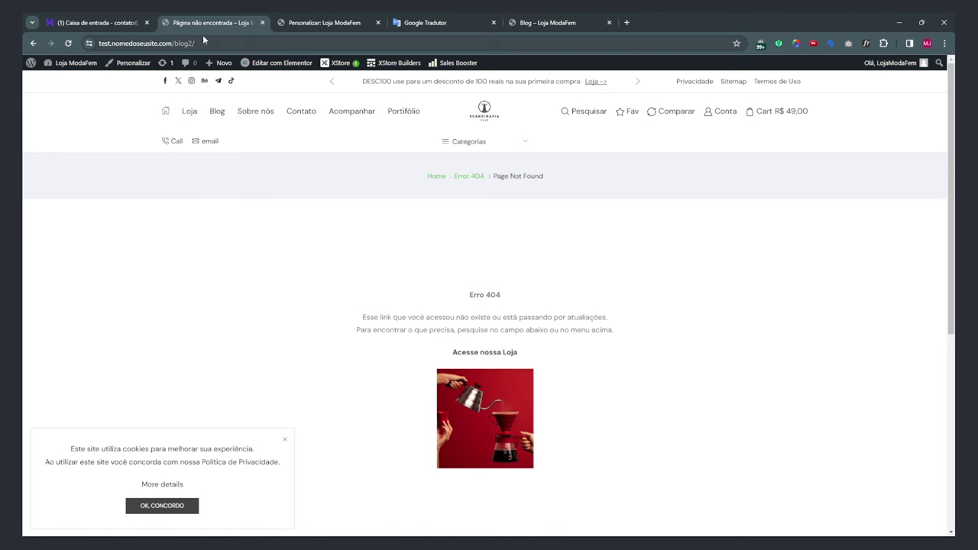
left_click(291, 30)
scroll(175, 287, "up", 3)
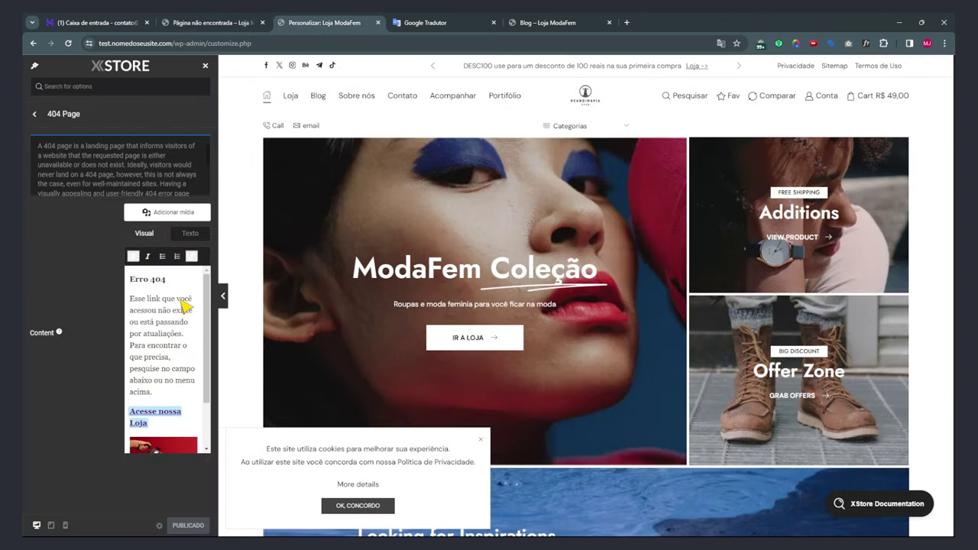
Wrap 'Erro 404' in <h1></h1> tags in the Text view and publish.
left_click(186, 237)
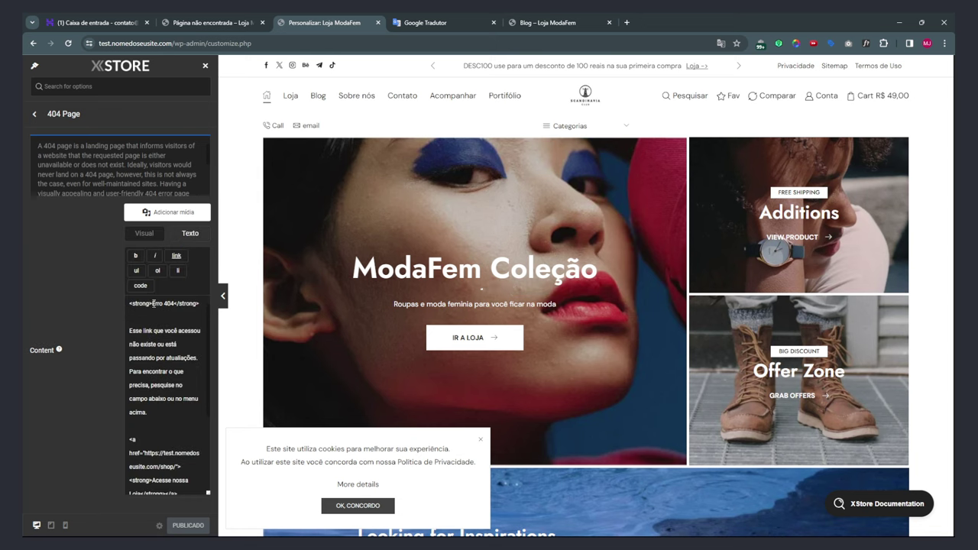
left_click(153, 303)
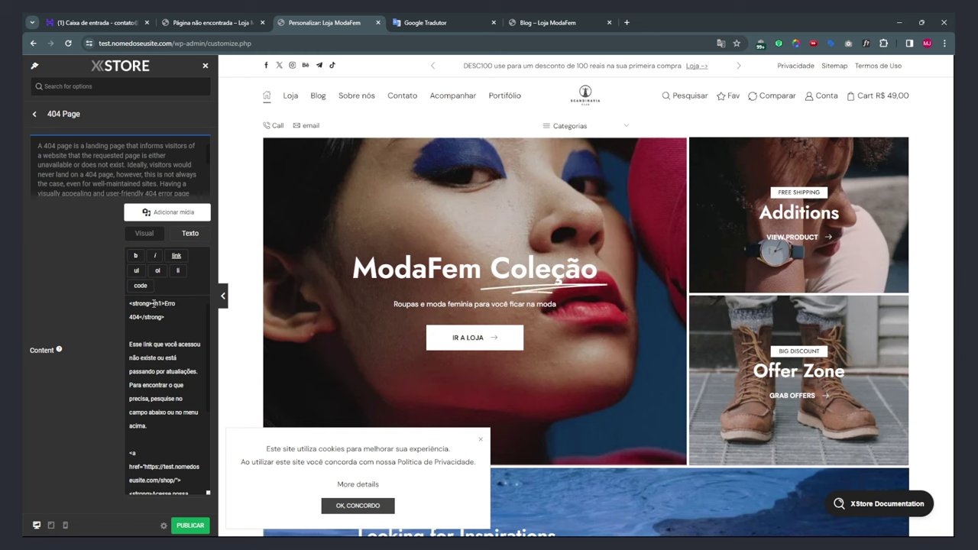
left_click_drag(153, 303, 163, 303)
left_click(140, 315)
type("</h1>")
left_click(189, 525)
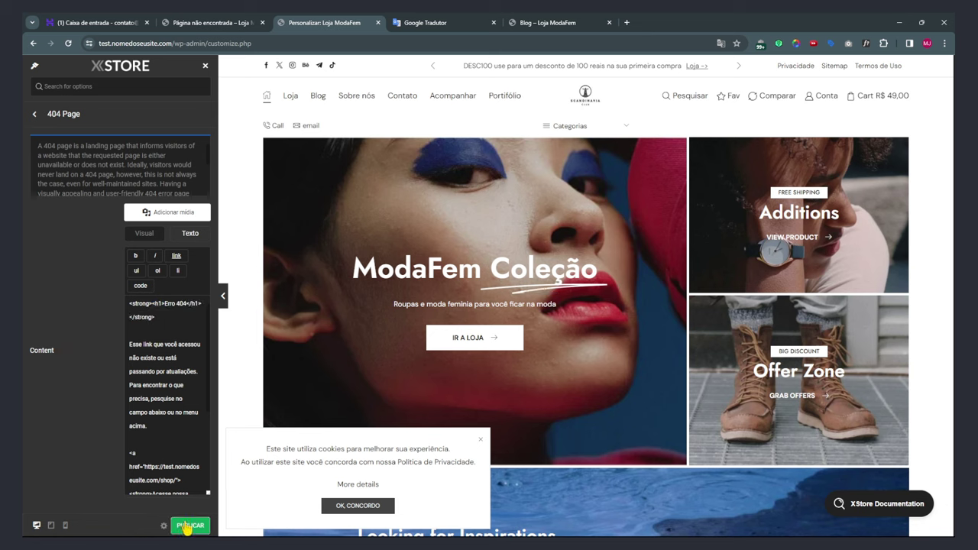
Reload the live 404 page to see the large Erro 404 heading.
left_click(208, 22)
key("F5")
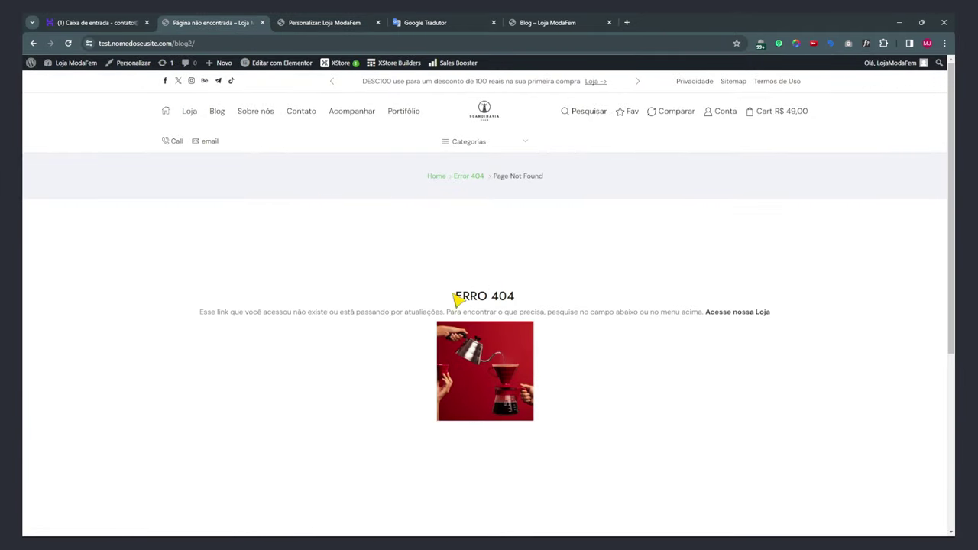
key("F5")
left_click_drag(446, 313, 496, 314)
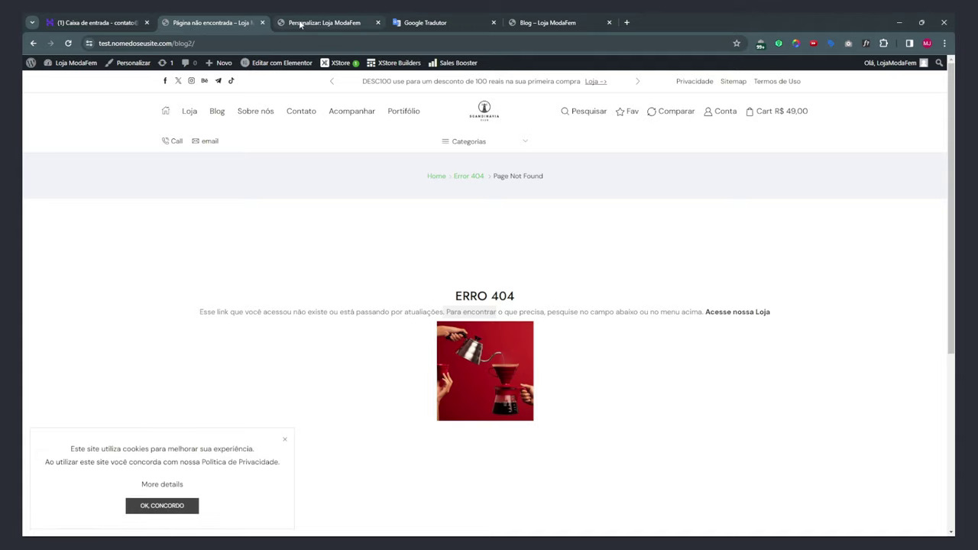
Add <br> tags between the sentences and the shop link, then check the live 404 page.
left_click(325, 23)
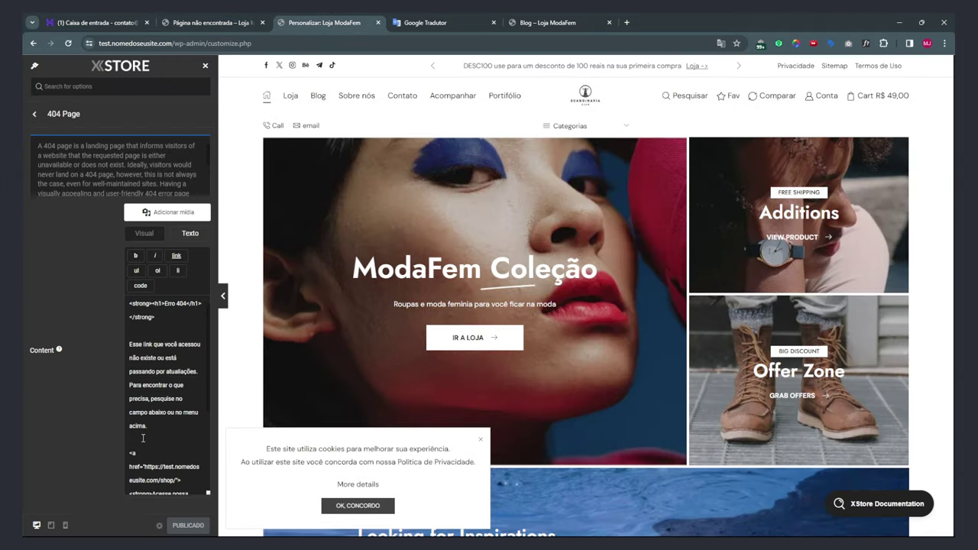
type("<")
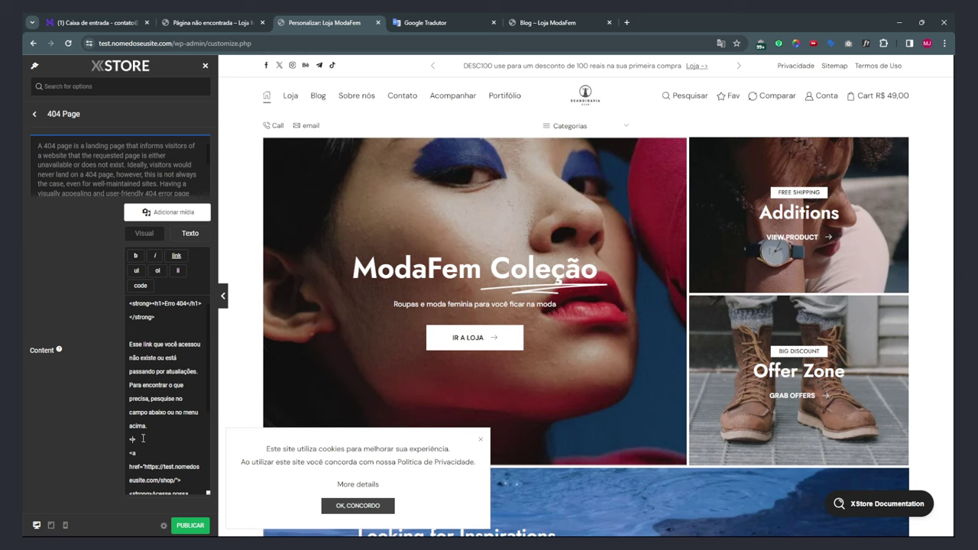
type("br>")
left_click(136, 328)
key("ctrl+v")
key("ctrl+v")
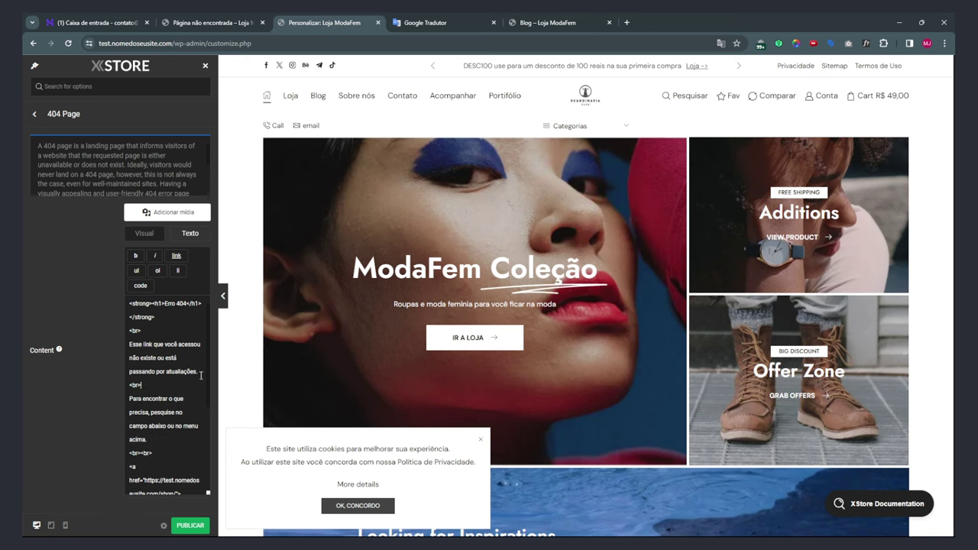
left_click(145, 234)
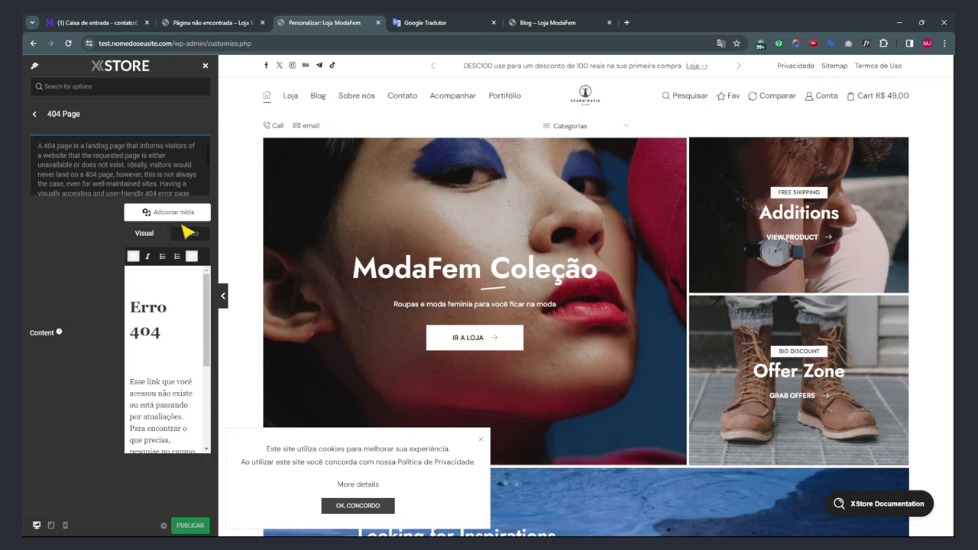
left_click(221, 25)
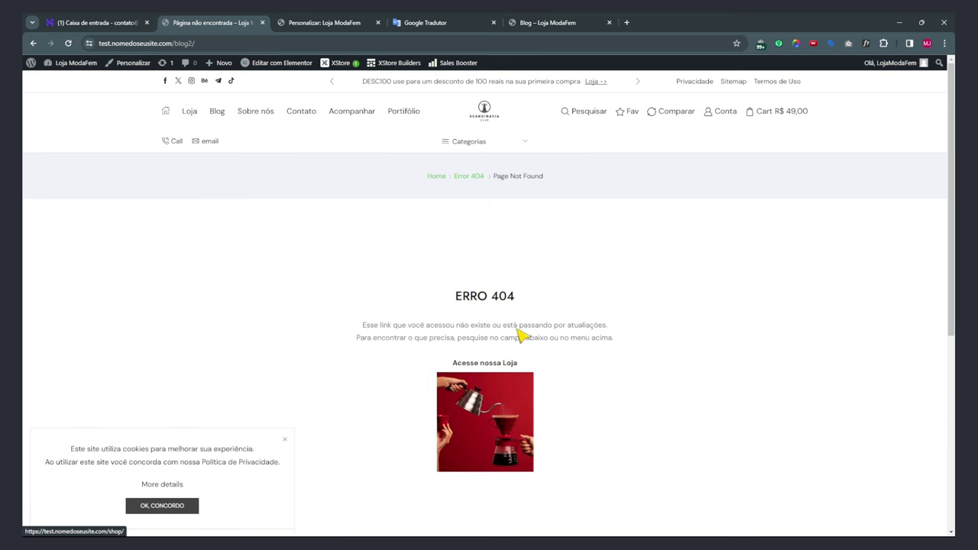
left_click(330, 24)
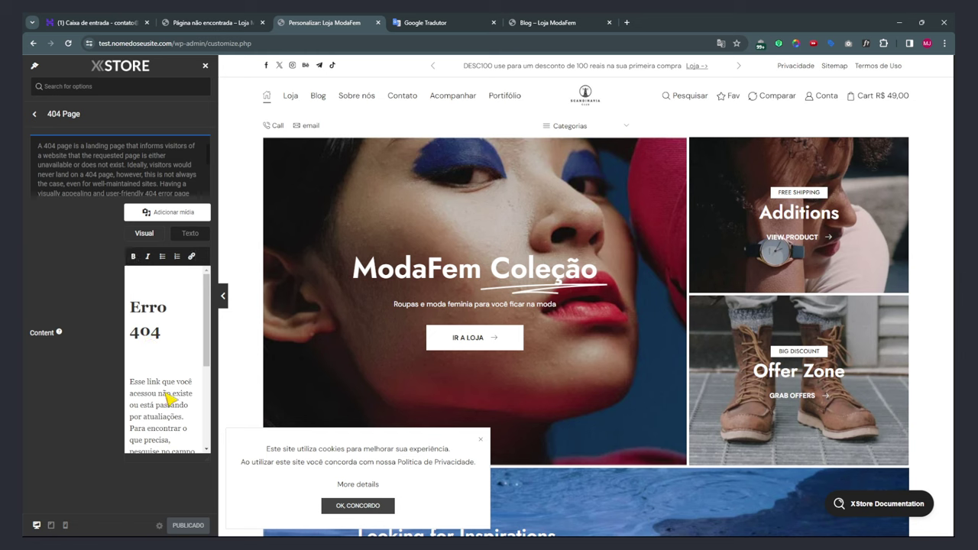
Delete all 404 page content, confirm the live page shows the default message, and exit to main options.
key("ctrl+a")
key("BackSpace")
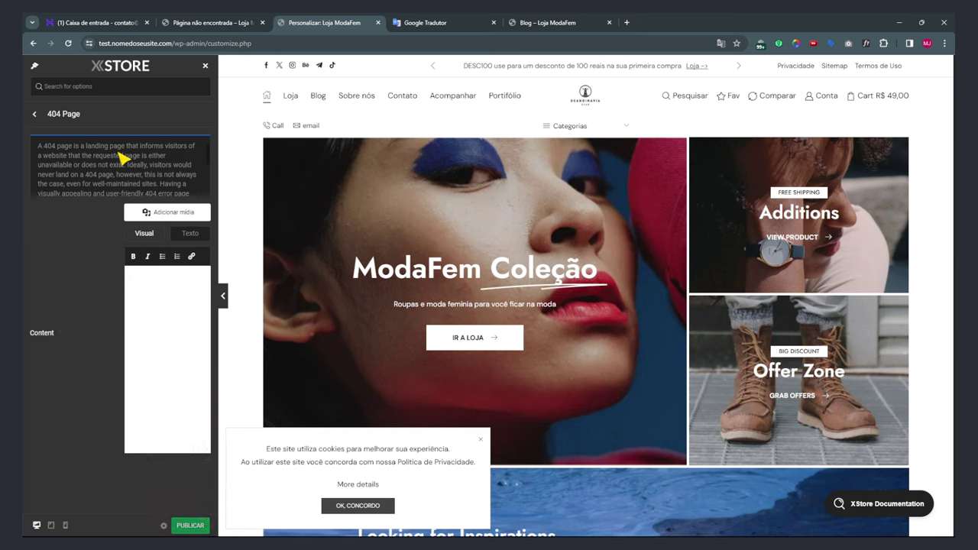
left_click(230, 22)
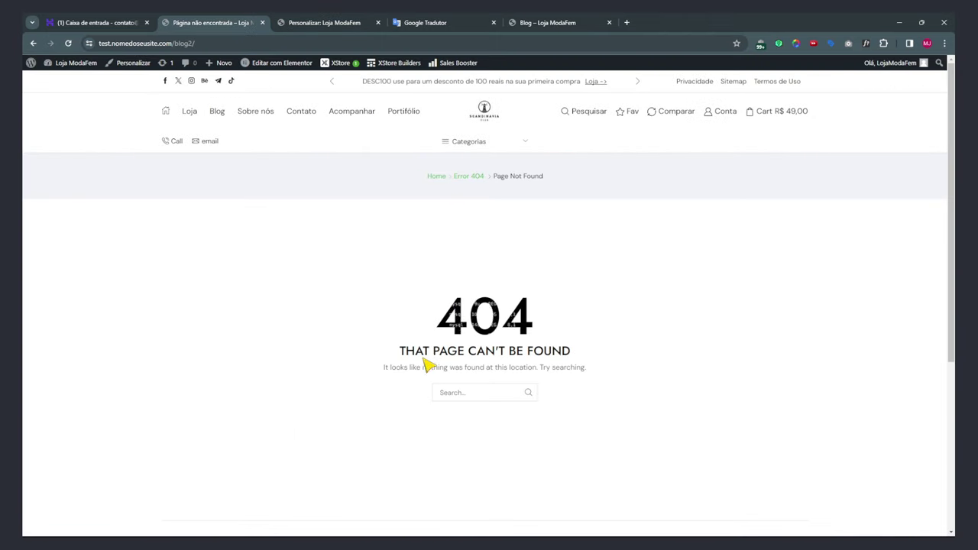
scroll(692, 312, "down", 2)
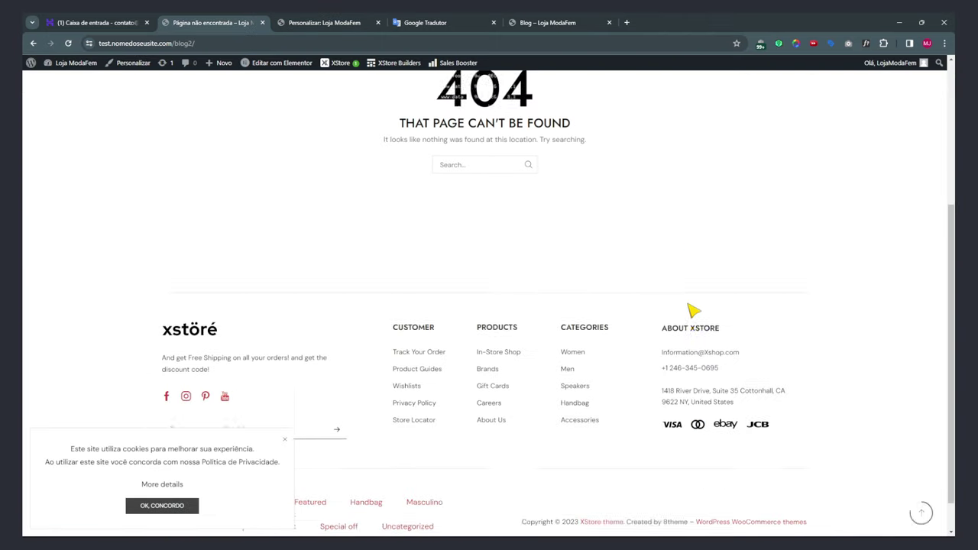
scroll(691, 310, "up", 2)
left_click(308, 23)
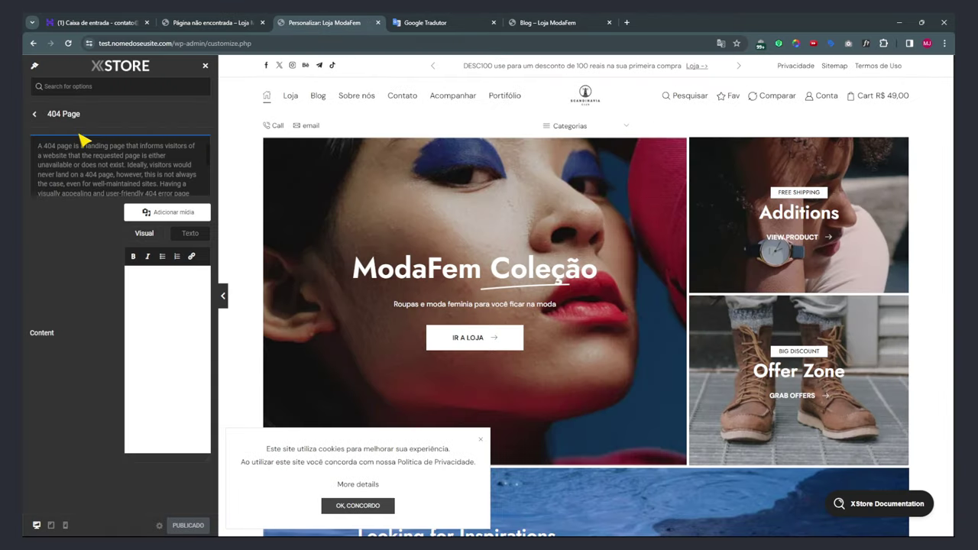
left_click(36, 114)
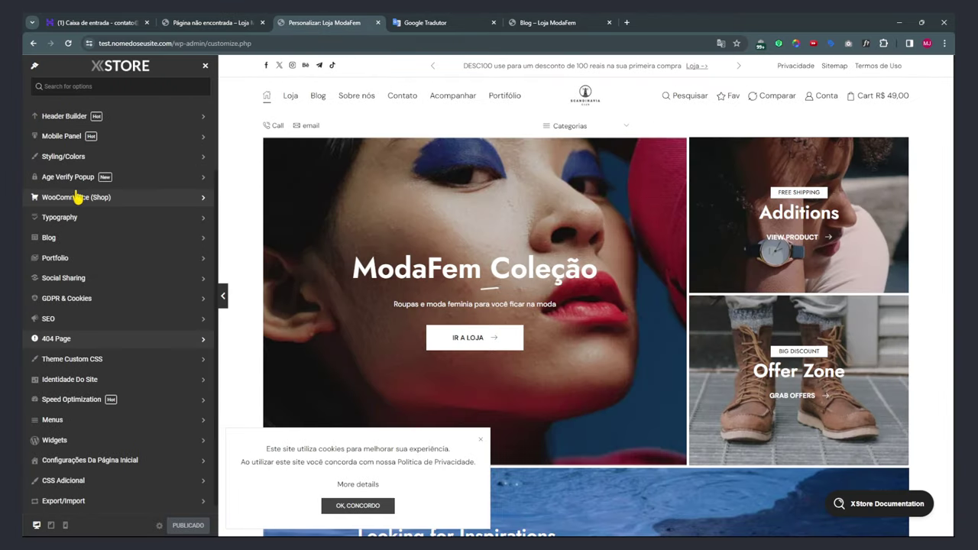
Review the Global and Laptop (992px+) custom CSS, then open Identidade Do Site.
left_click(65, 361)
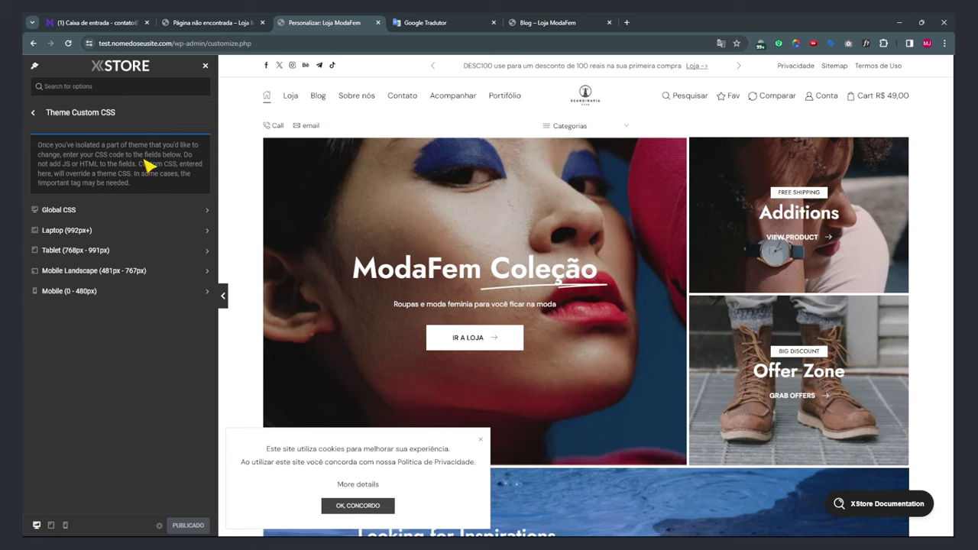
left_click(76, 214)
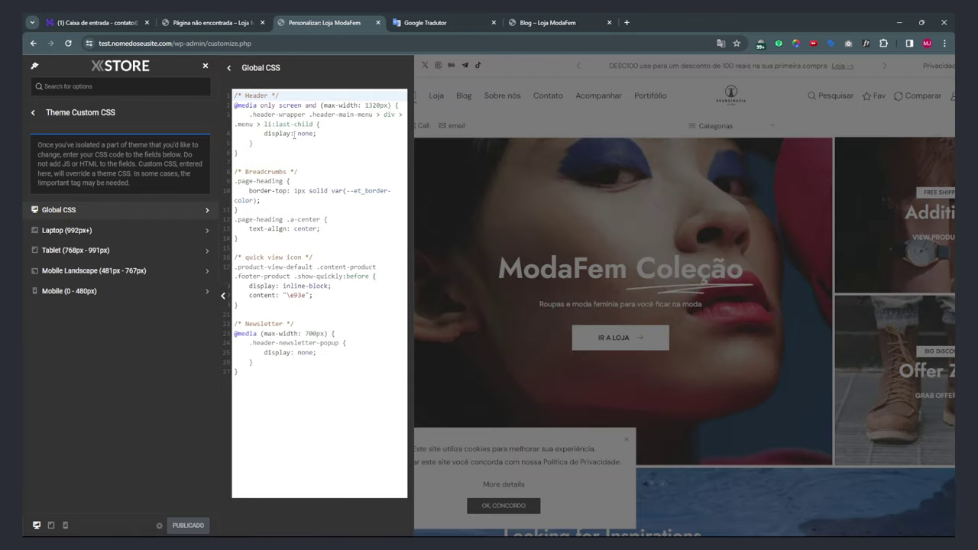
left_click(82, 230)
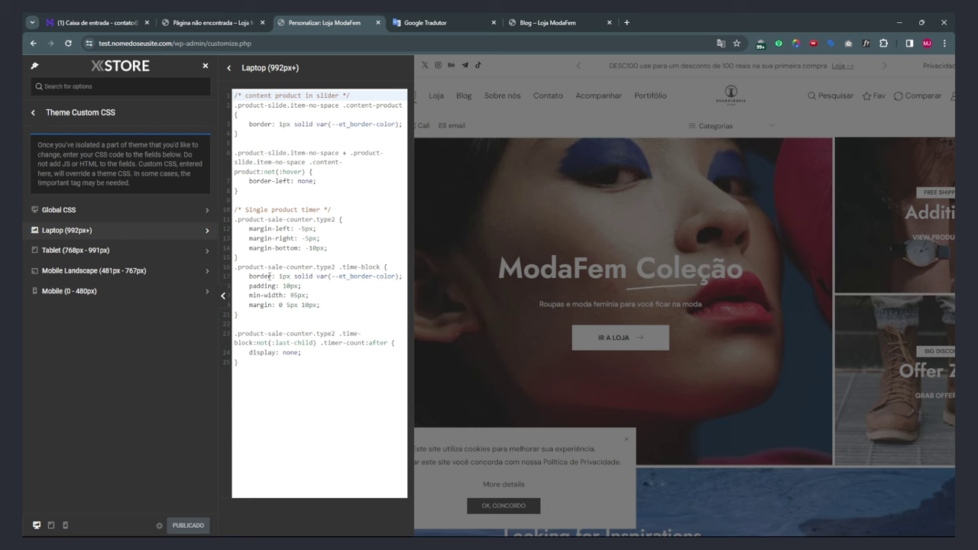
left_click(35, 115)
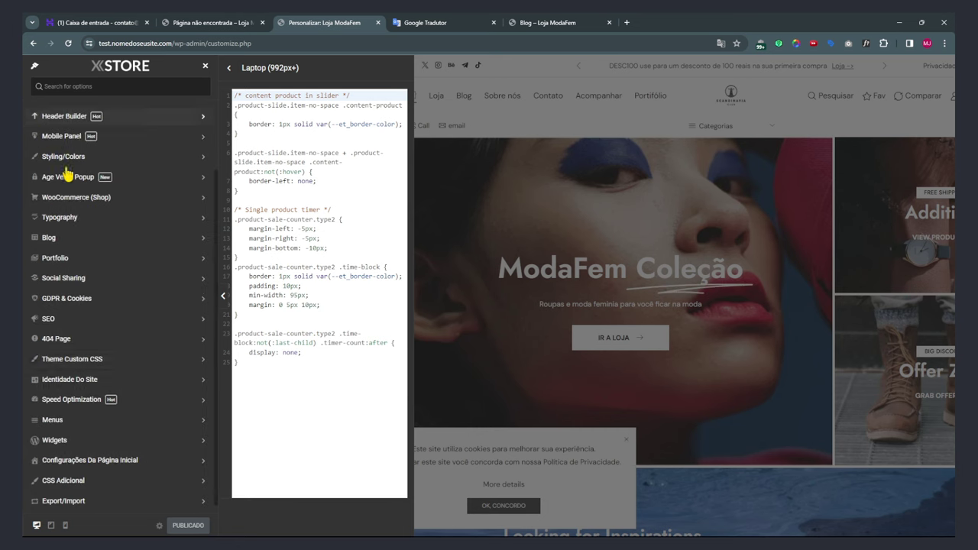
left_click(68, 380)
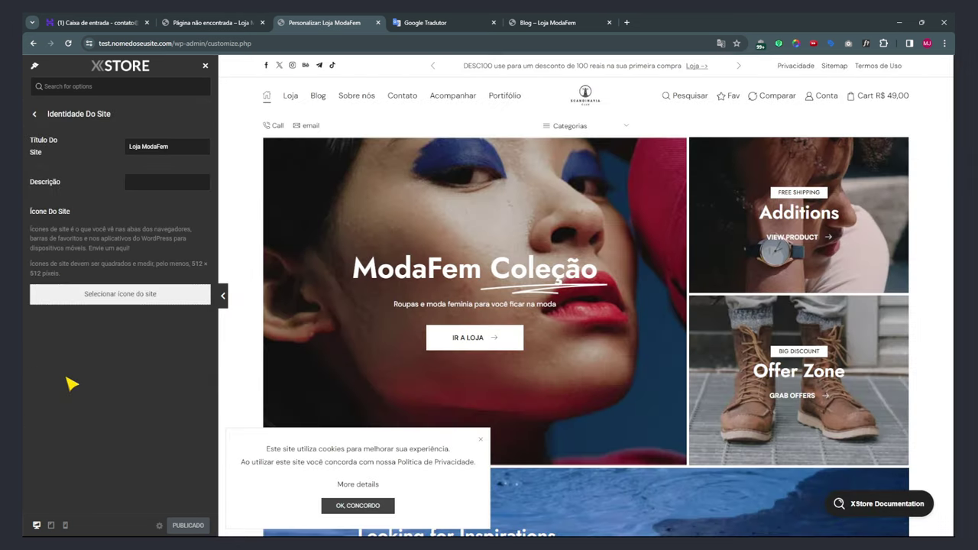
Set the description 'Moda feminina e atual' and crop the red image as site icon.
left_click(149, 180)
type("Moda")
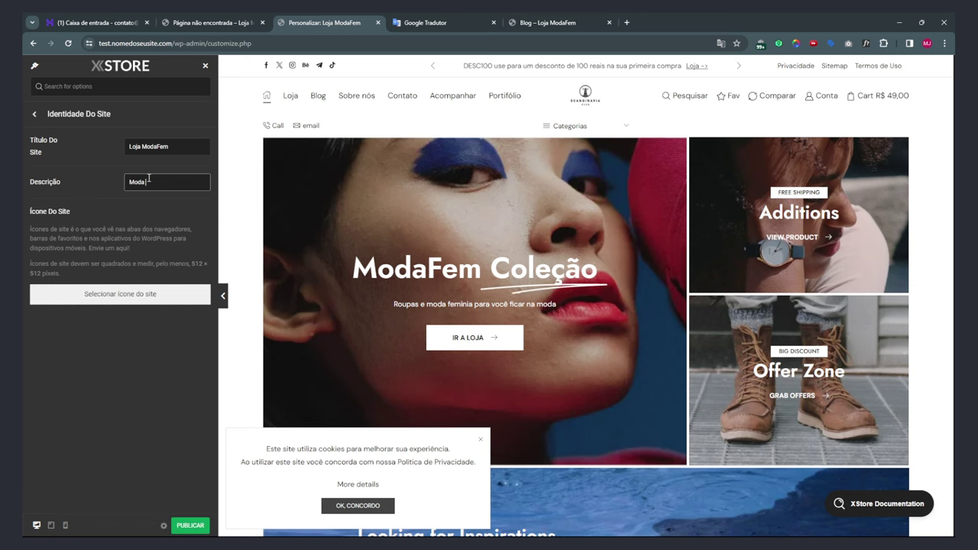
type(" Feminina e atual")
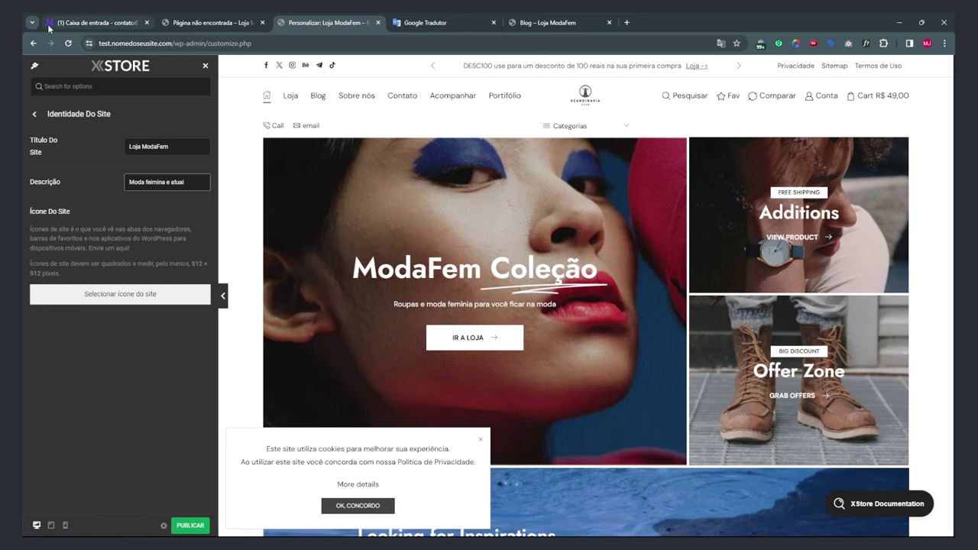
left_click(127, 294)
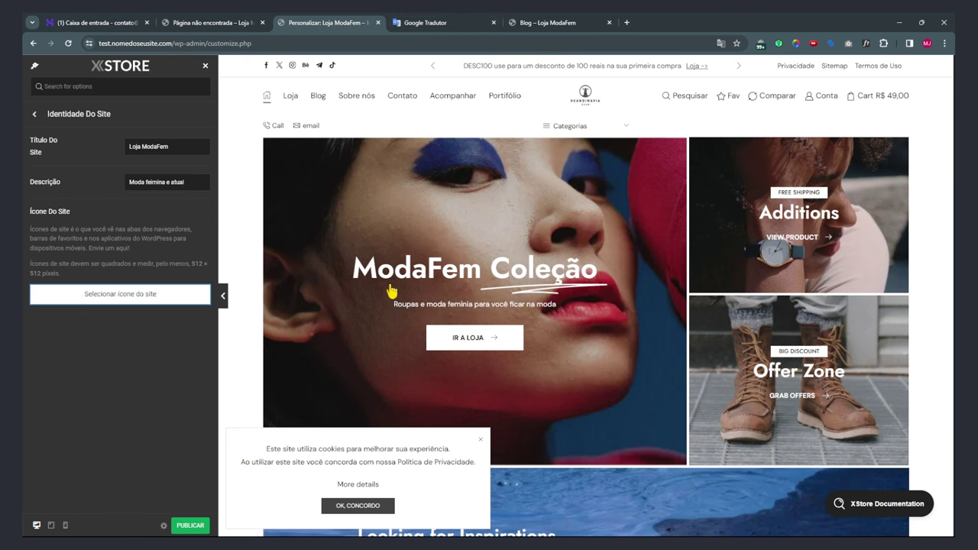
scroll(504, 340, "down", 1)
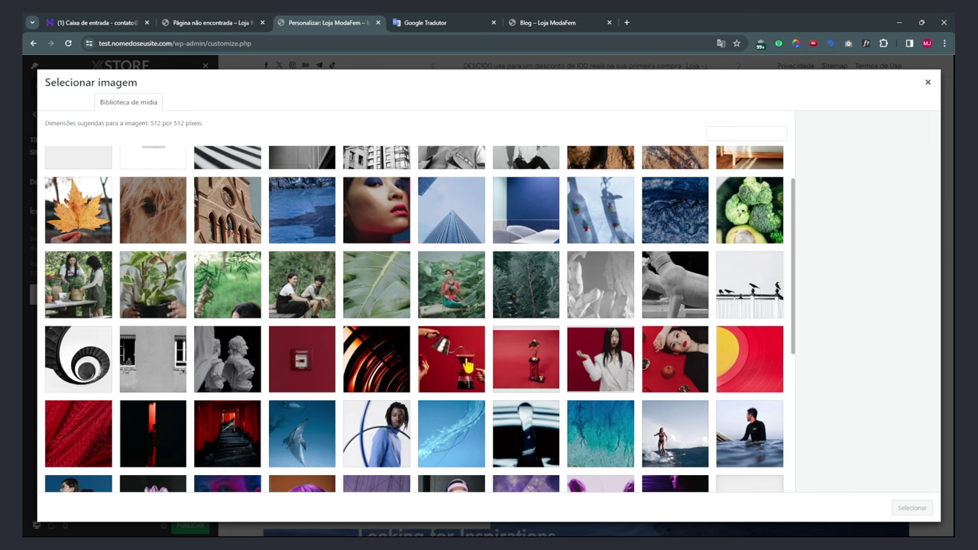
left_click(315, 366)
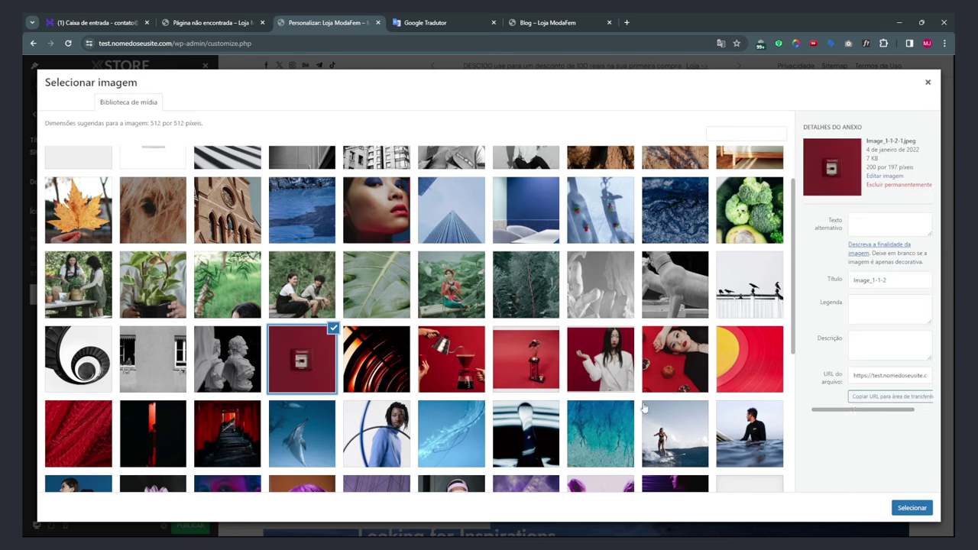
left_click(912, 508)
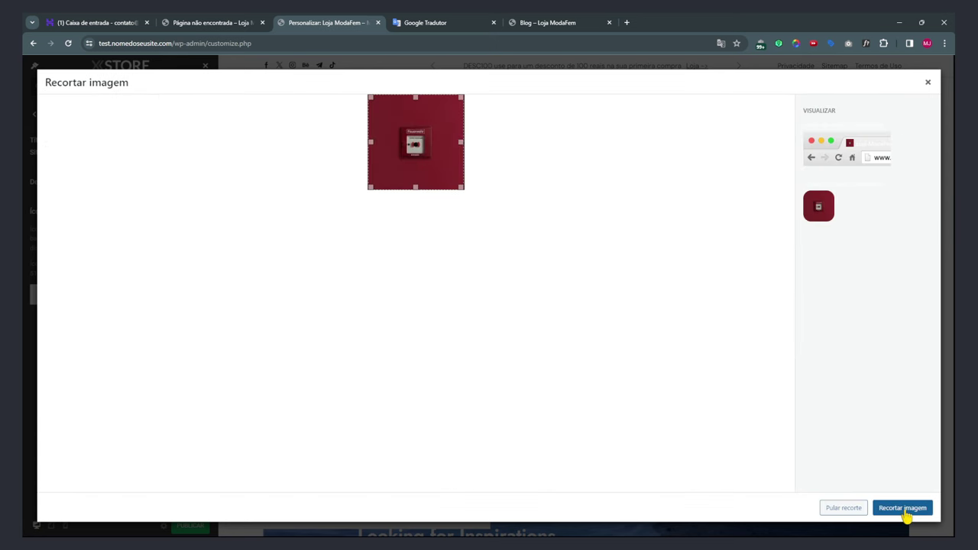
left_click(906, 514)
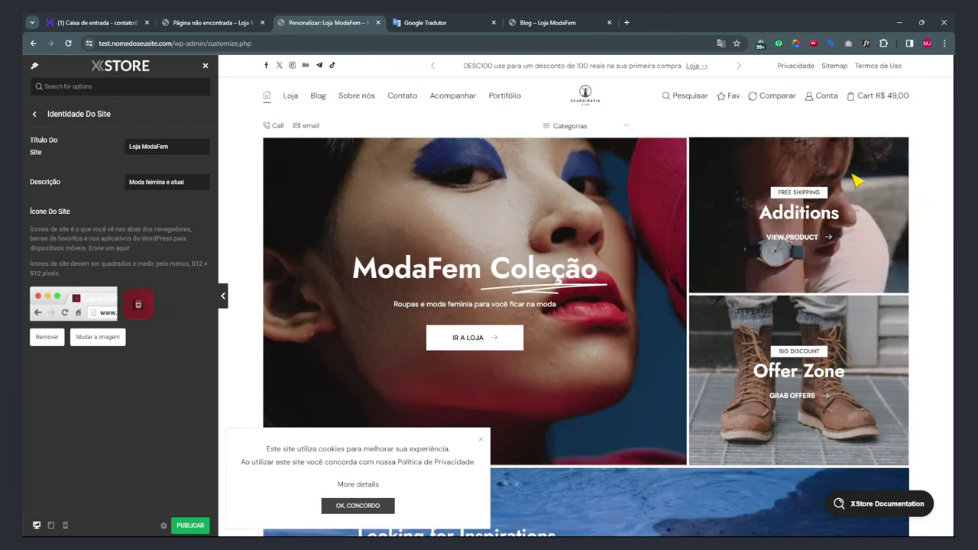
Publish the site identity changes and return to the main theme options.
left_click(281, 27)
left_click(281, 27)
left_click(190, 526)
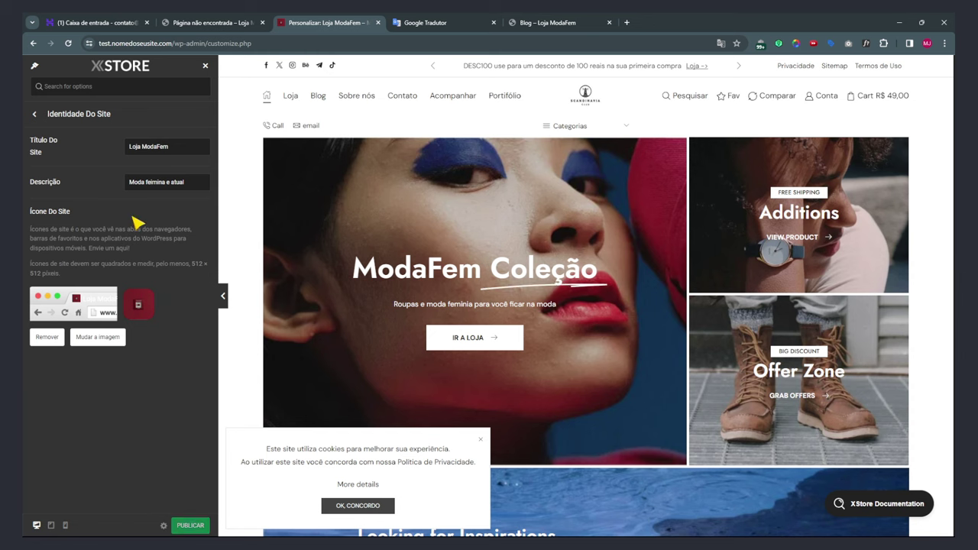
left_click(35, 113)
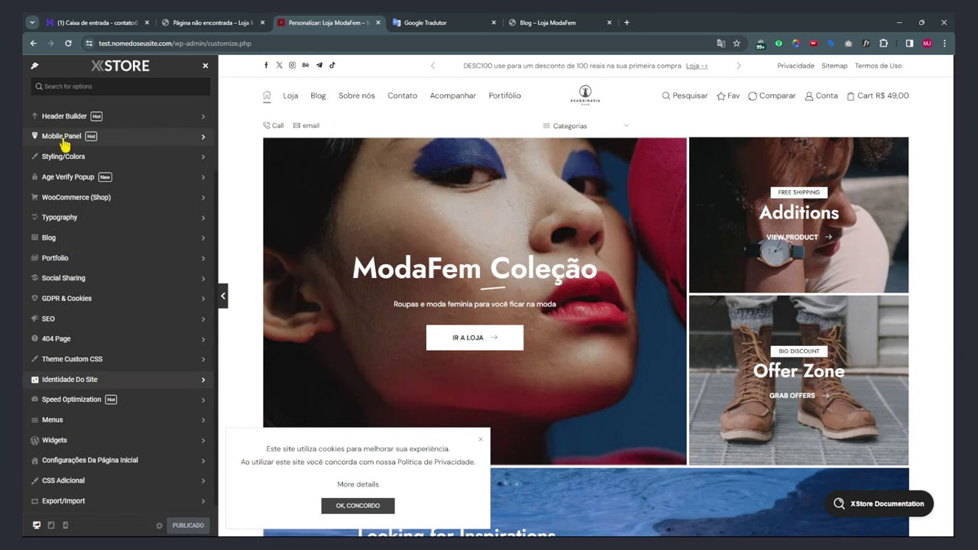
Look over the speed optimization settings, then open the Menus section.
left_click(76, 400)
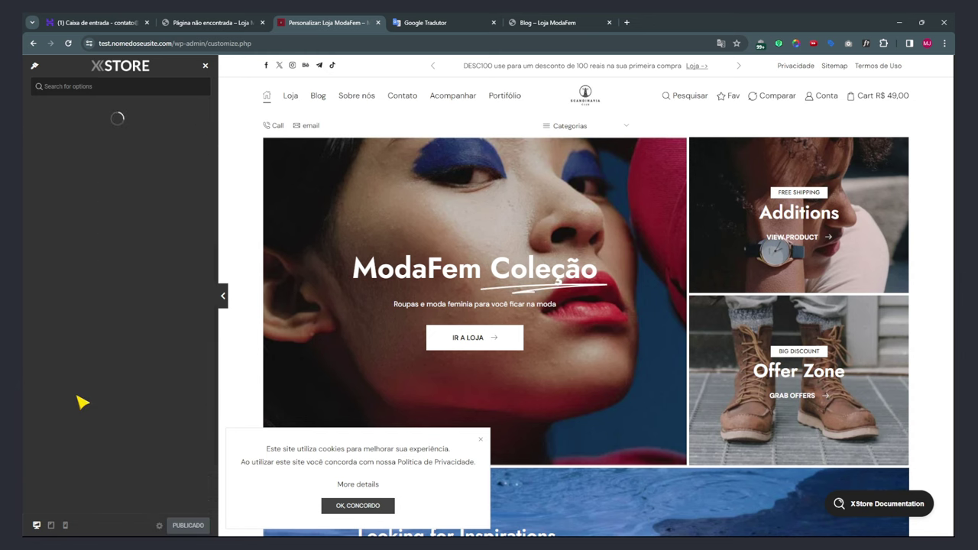
scroll(103, 321, "down", 3)
scroll(111, 337, "down", 3)
scroll(115, 343, "up", 5)
left_click(35, 115)
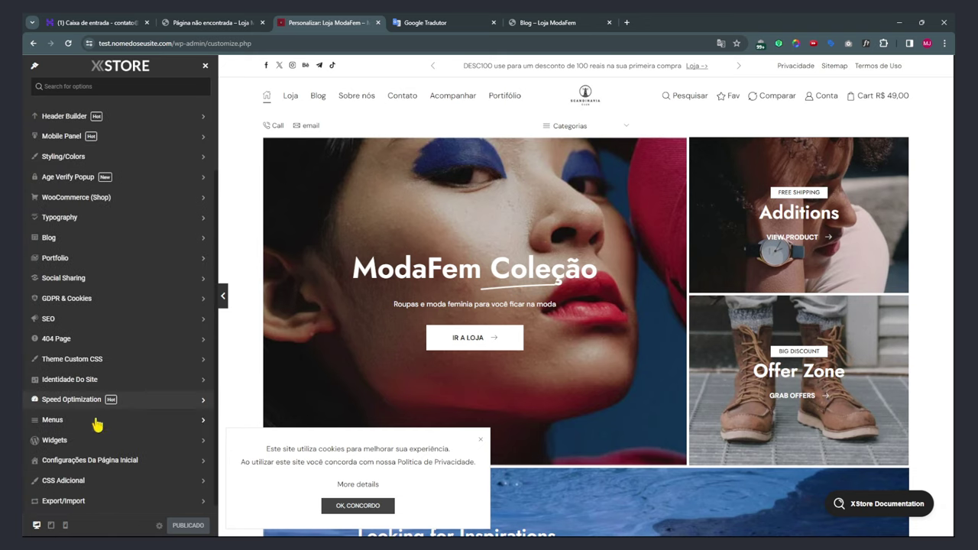
left_click(52, 420)
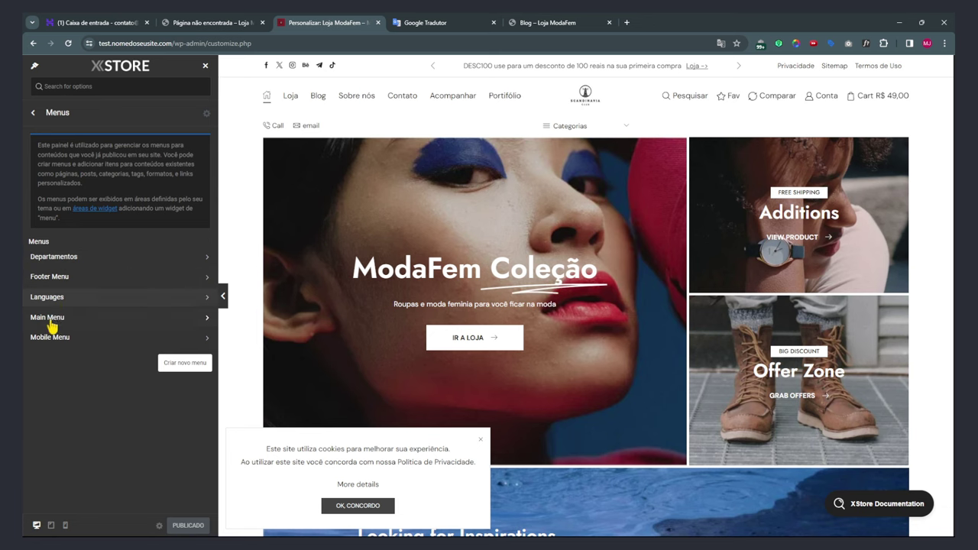
Check the Menus admin page from the WordPress dashboard in the other tab.
left_click(218, 23)
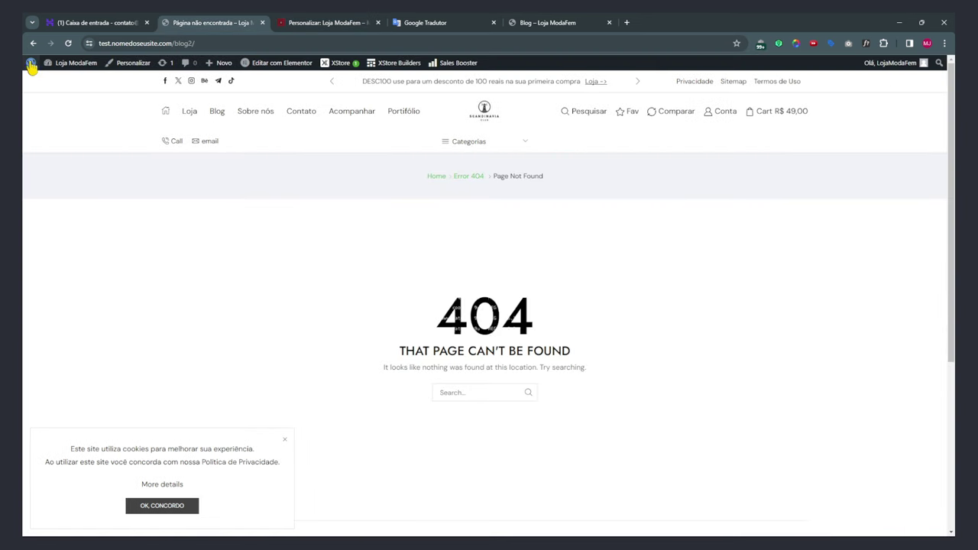
left_click(58, 67)
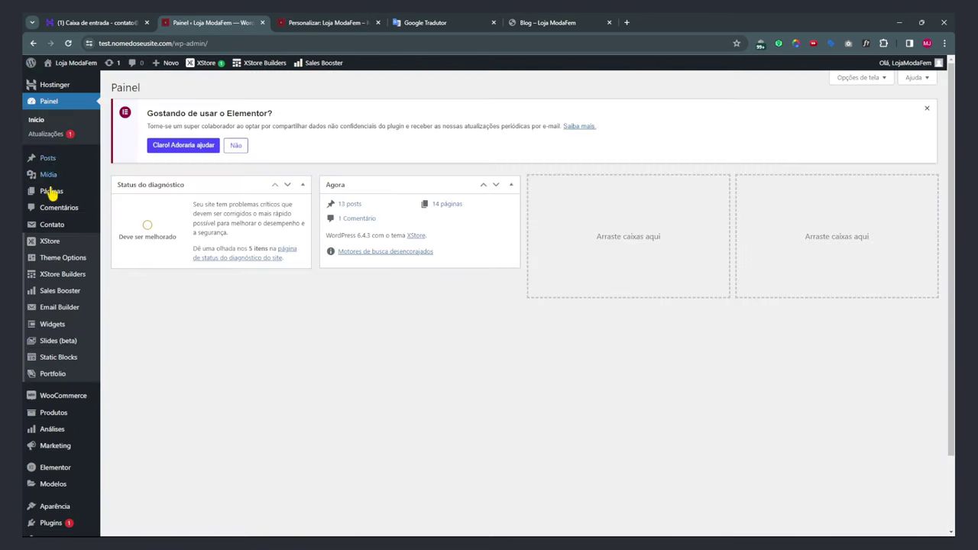
mouse_move(57, 507)
left_click(126, 487)
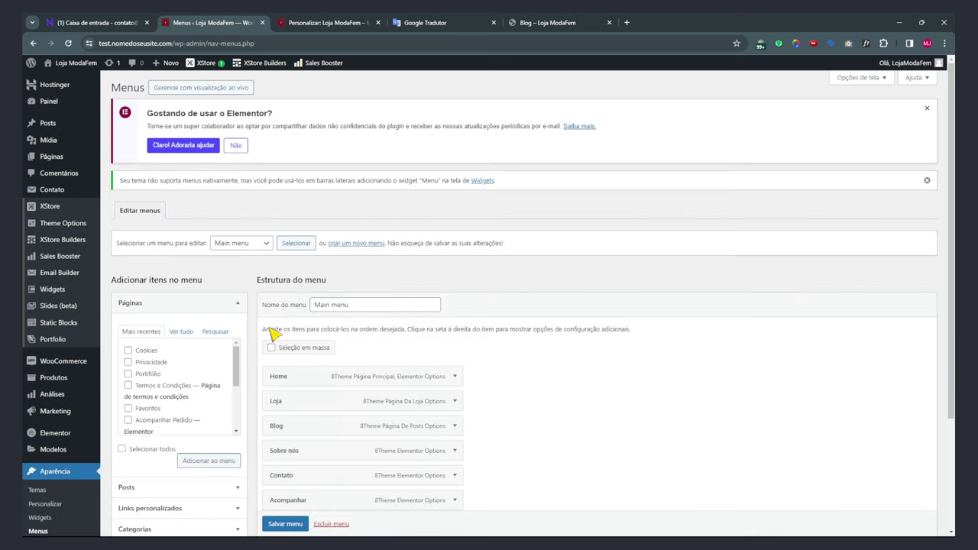
scroll(439, 340, "down", 2)
scroll(285, 324, "up", 2)
left_click(305, 23)
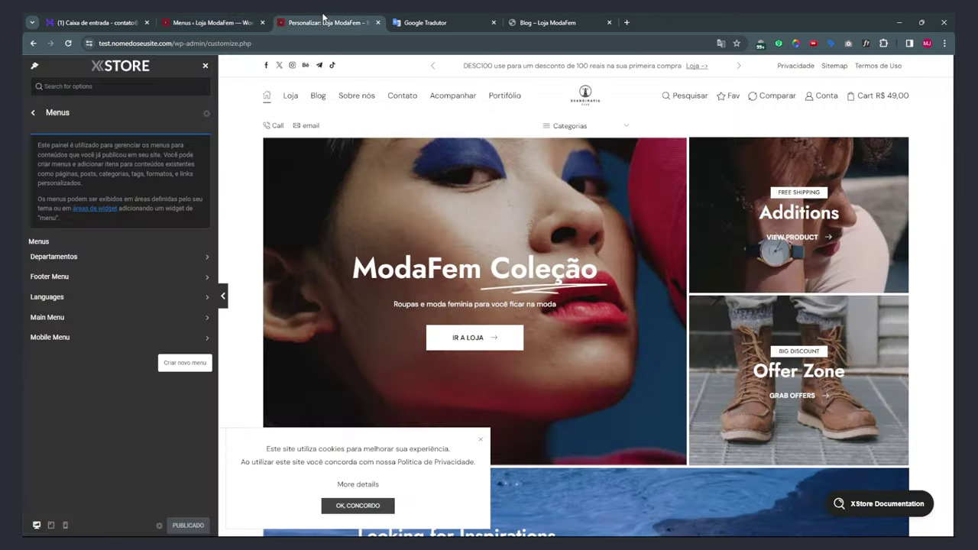
Inspect the Departamentos menu's Best seller item, then go back and open Widgets.
left_click(86, 262)
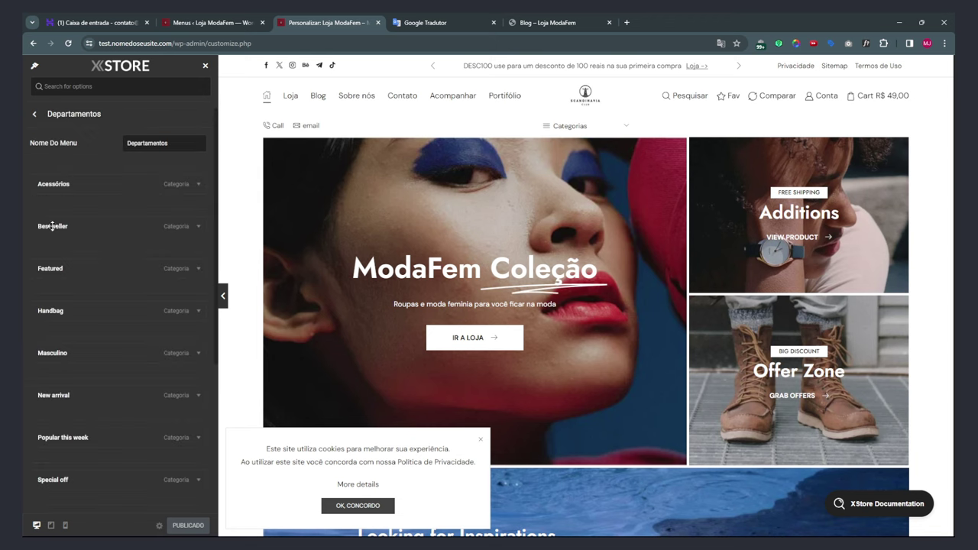
left_click(198, 228)
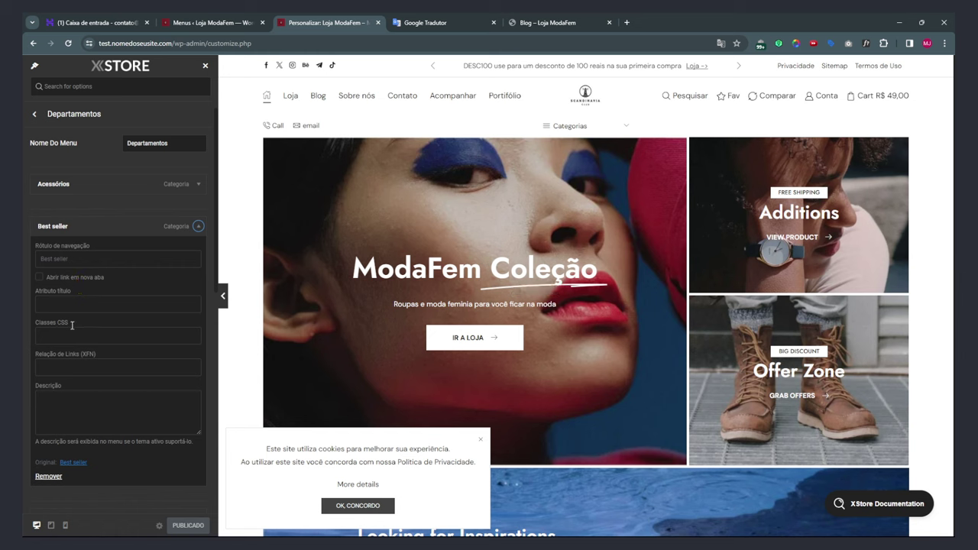
left_click(70, 405)
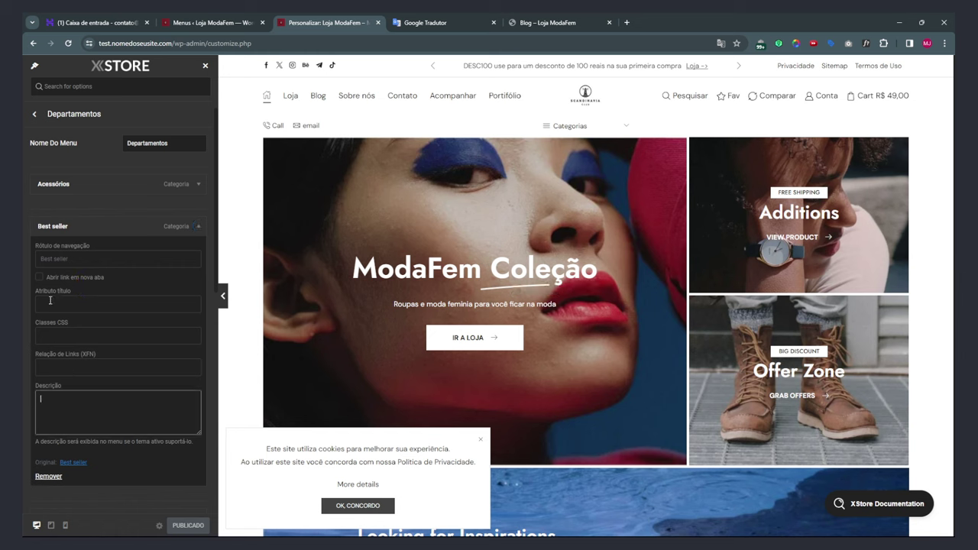
left_click(198, 227)
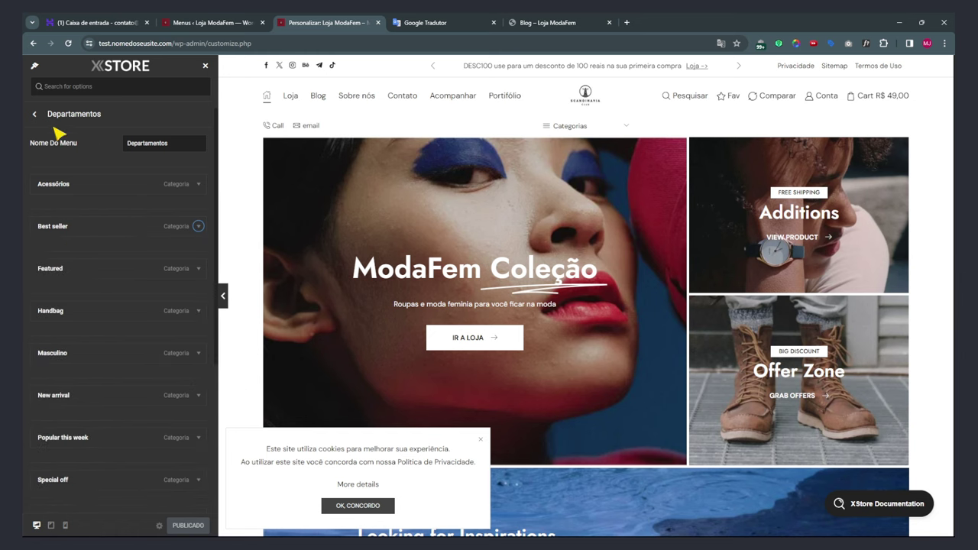
left_click(33, 114)
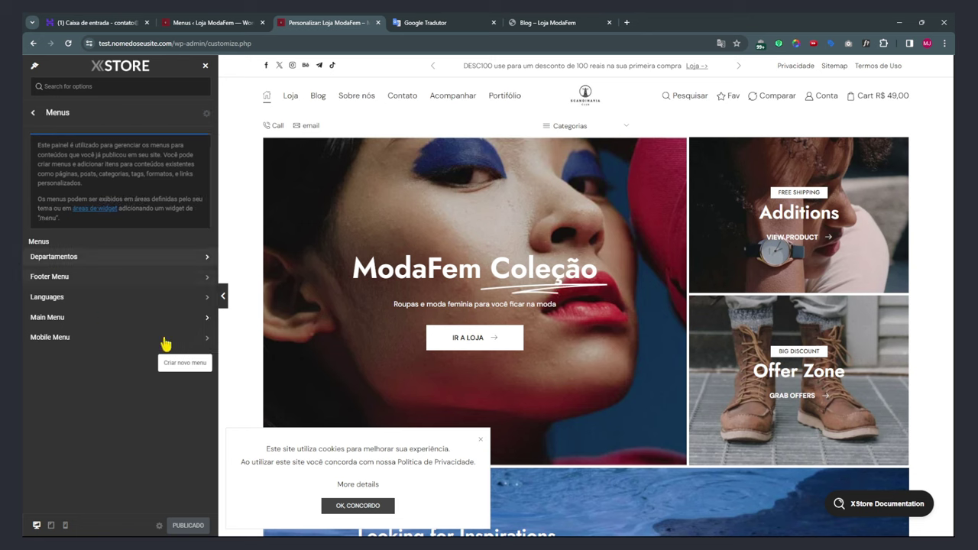
left_click(33, 113)
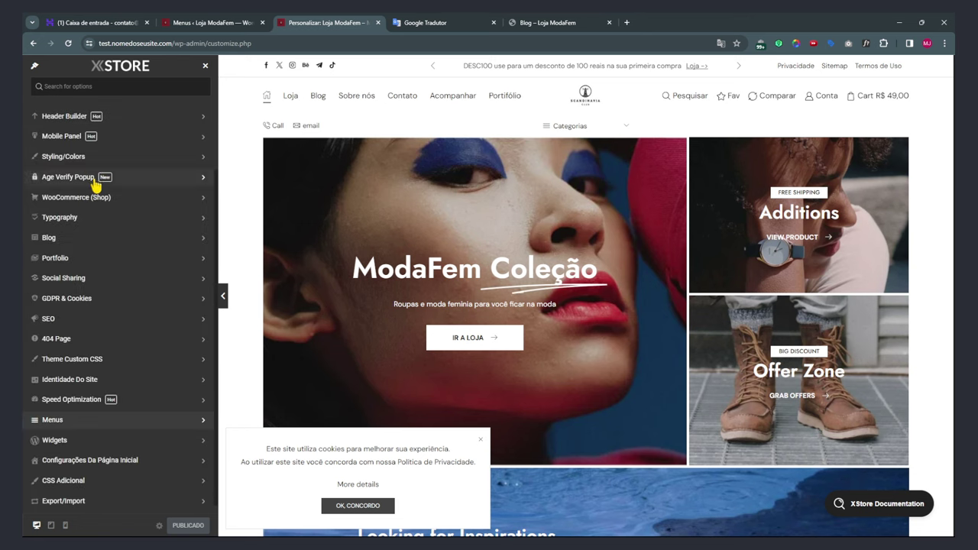
left_click(59, 440)
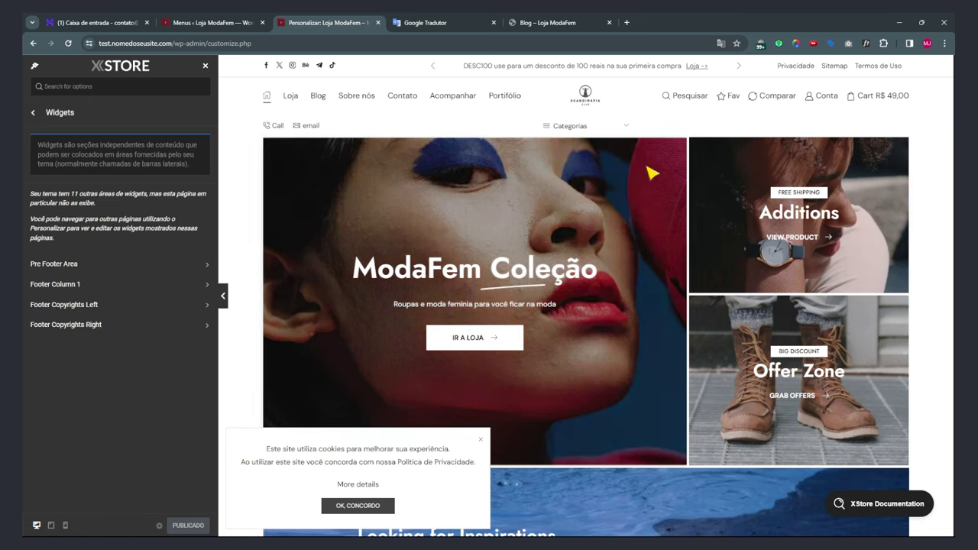
Accept the 'OK, CONCORDO' cookie banner in the footer preview, then move to the Menus ‹ Loja ModaFem tab.
scroll(931, 345, "down", 15)
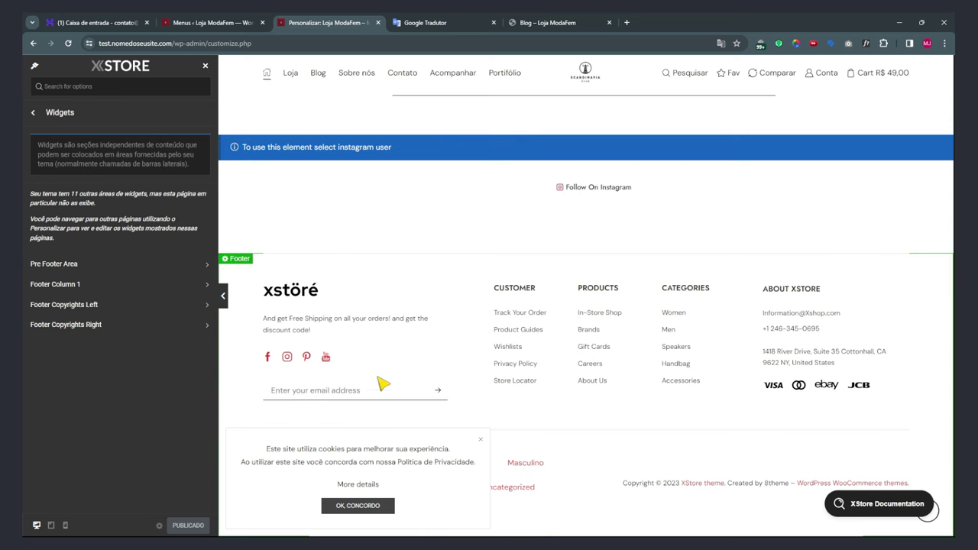
left_click(382, 505)
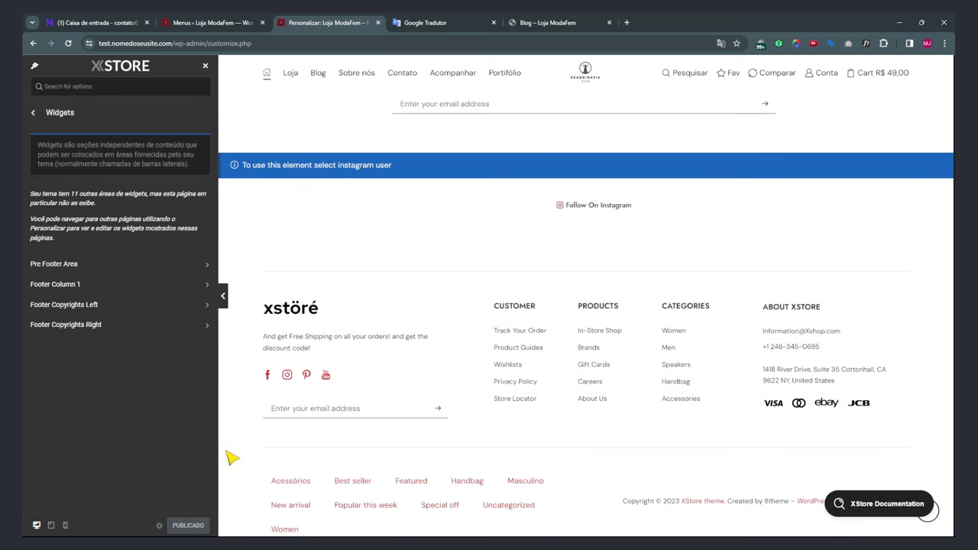
scroll(375, 372, "down", 1)
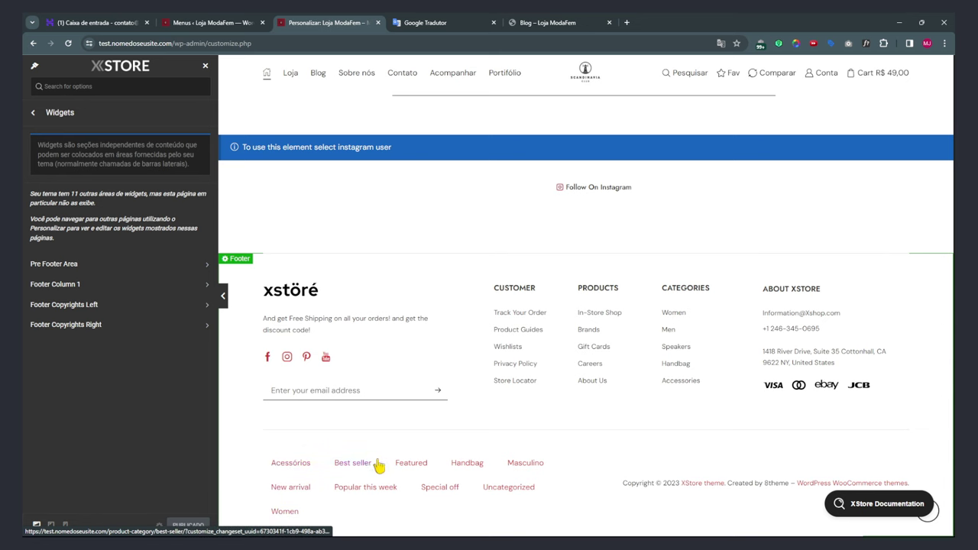
left_click(228, 25)
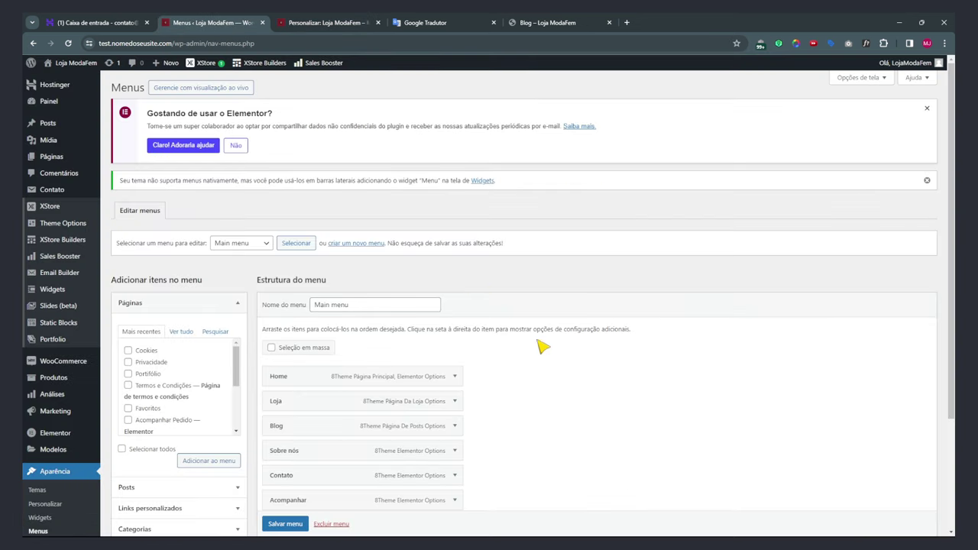
Load the Departamentos and Footer menus in turn to review their items.
scroll(550, 356, "down", 2)
left_click(245, 153)
left_click(243, 157)
left_click(288, 152)
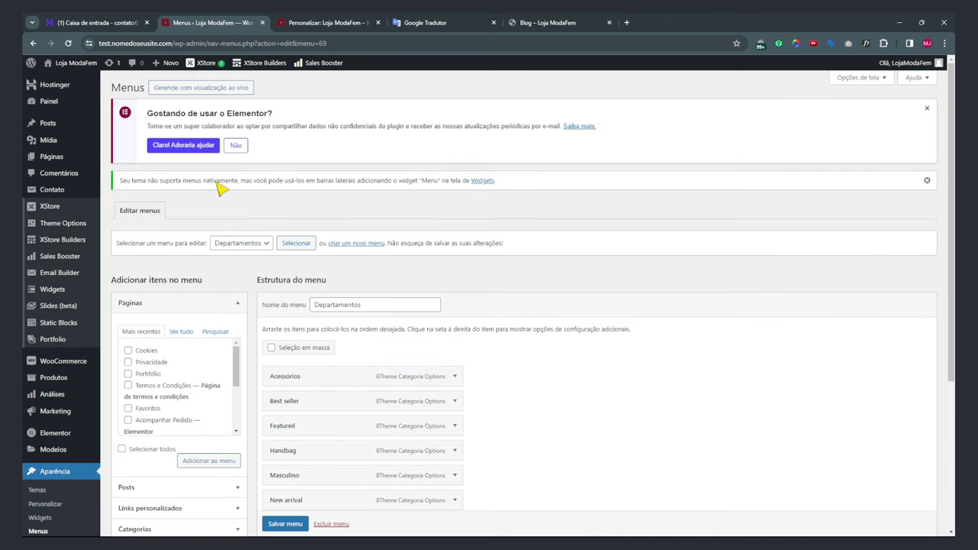
left_click(234, 247)
left_click(236, 265)
left_click(304, 244)
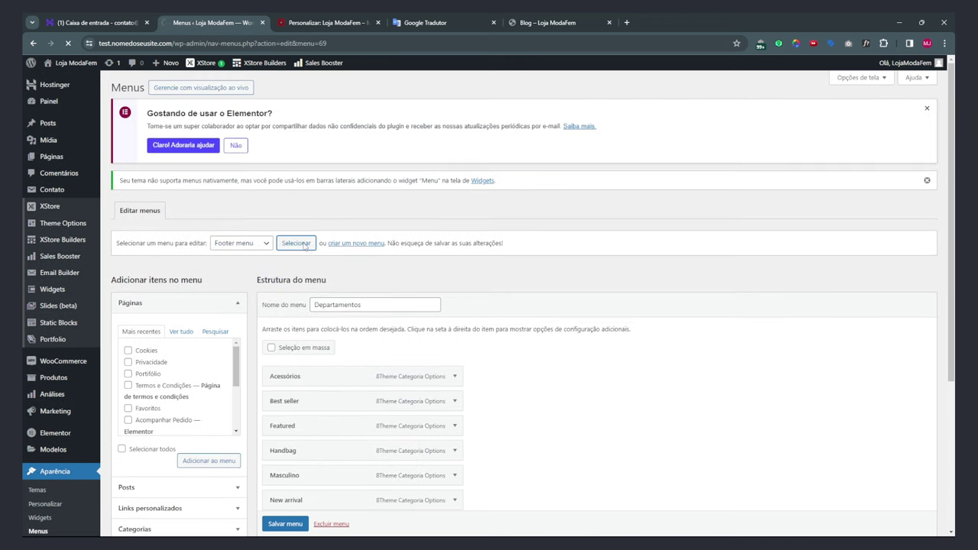
Load the Languages menu and then the Main menu to review their items.
left_click(246, 241)
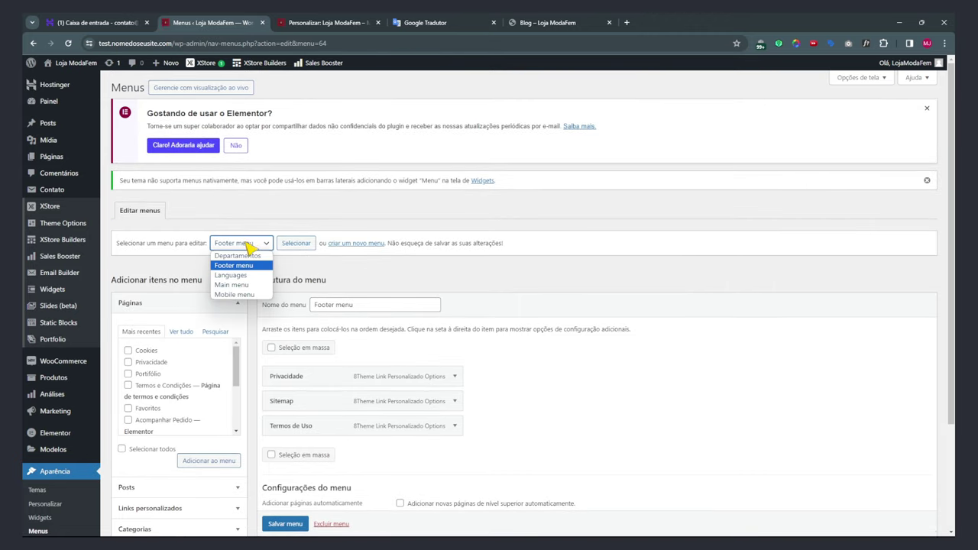
left_click(230, 275)
left_click(291, 245)
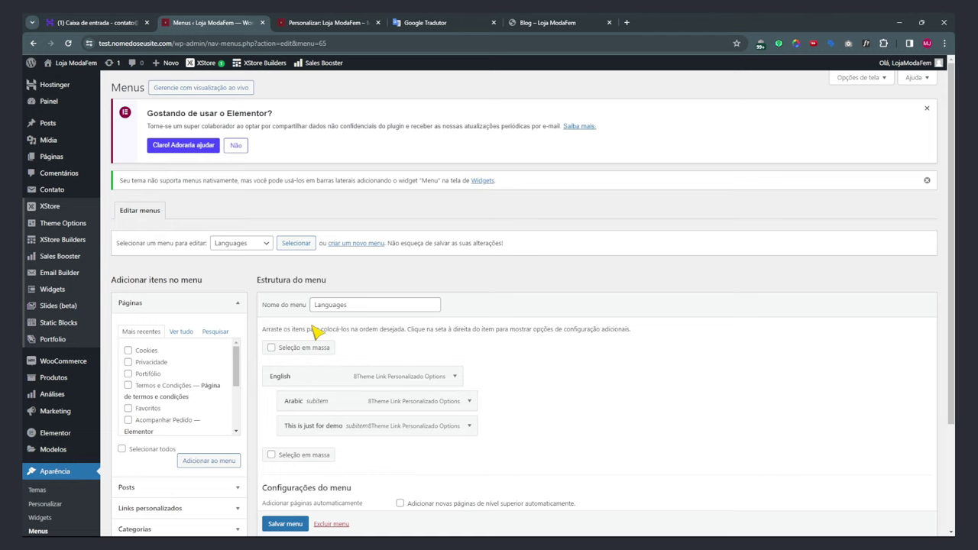
scroll(378, 204, "down", 2)
left_click(241, 146)
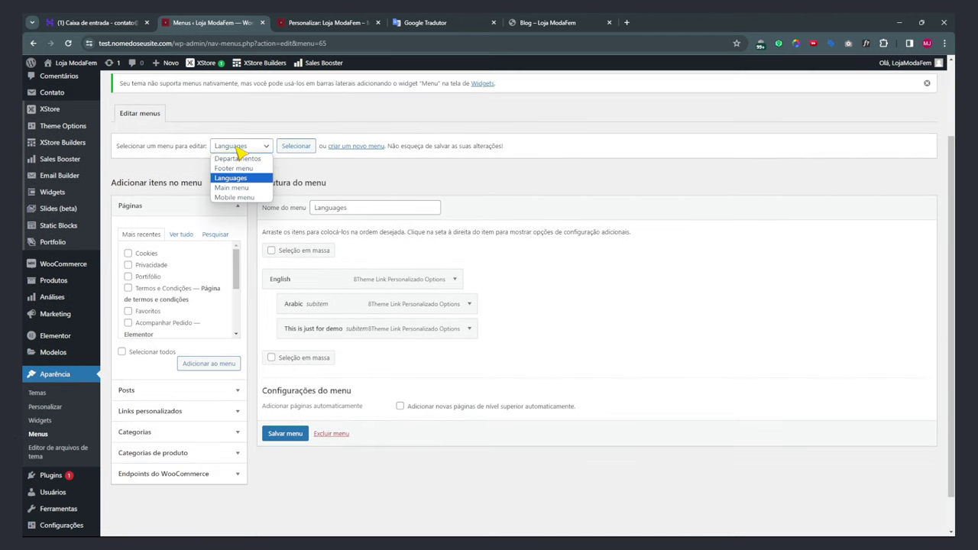
left_click(234, 188)
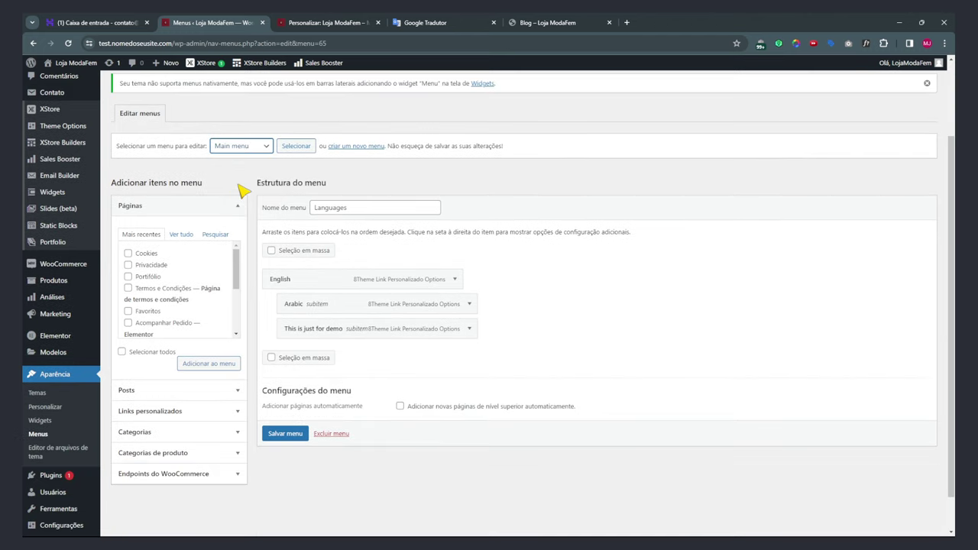
left_click(296, 146)
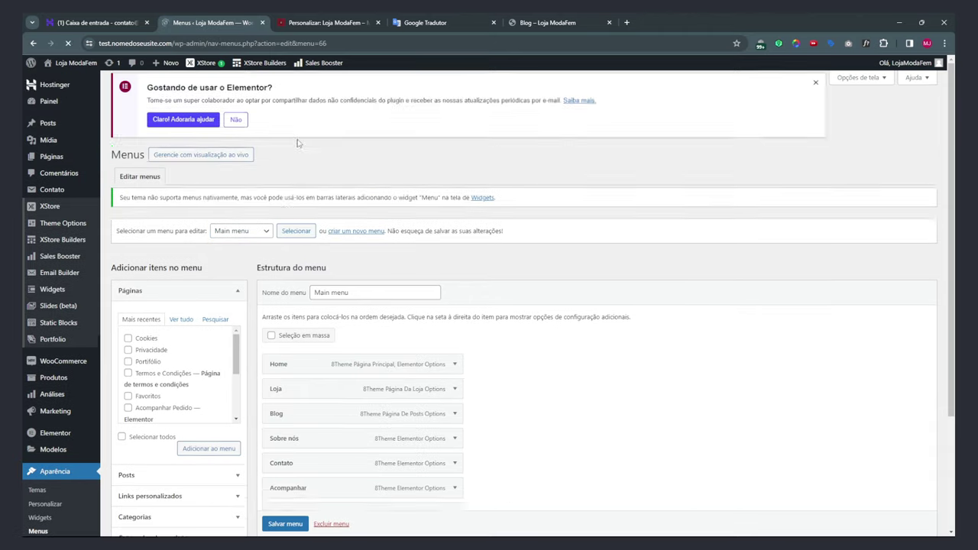
Save the Main menu after a quick look at the Customizer tab.
left_click(323, 26)
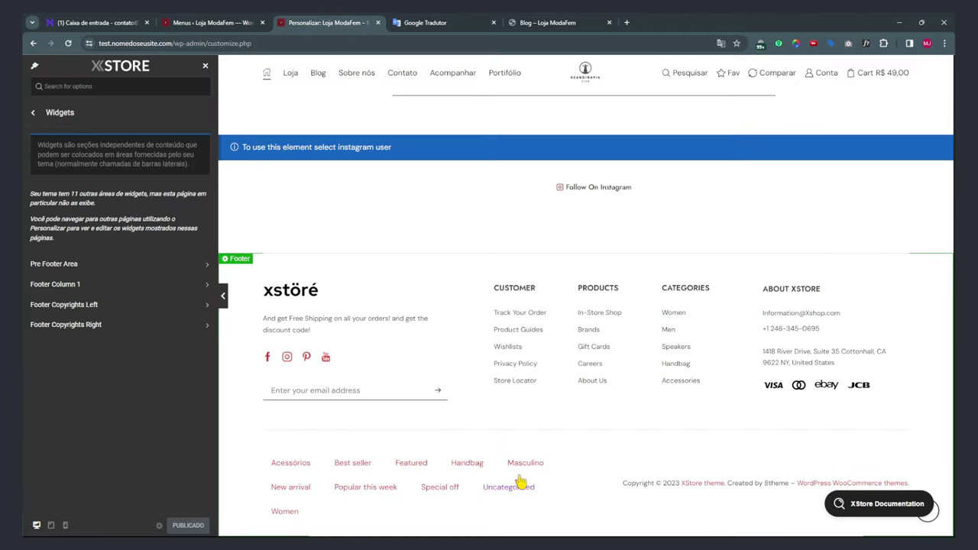
left_click(227, 25)
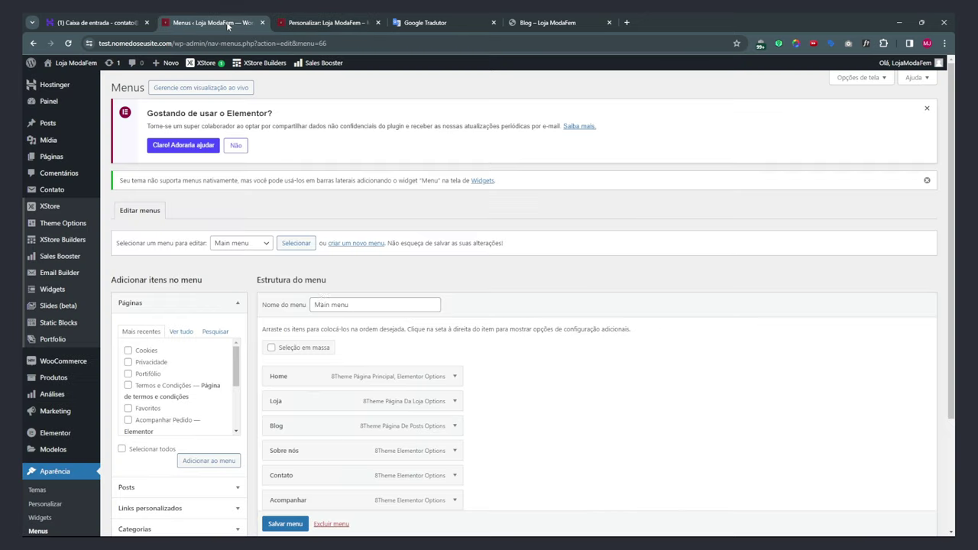
scroll(313, 430, "down", 3)
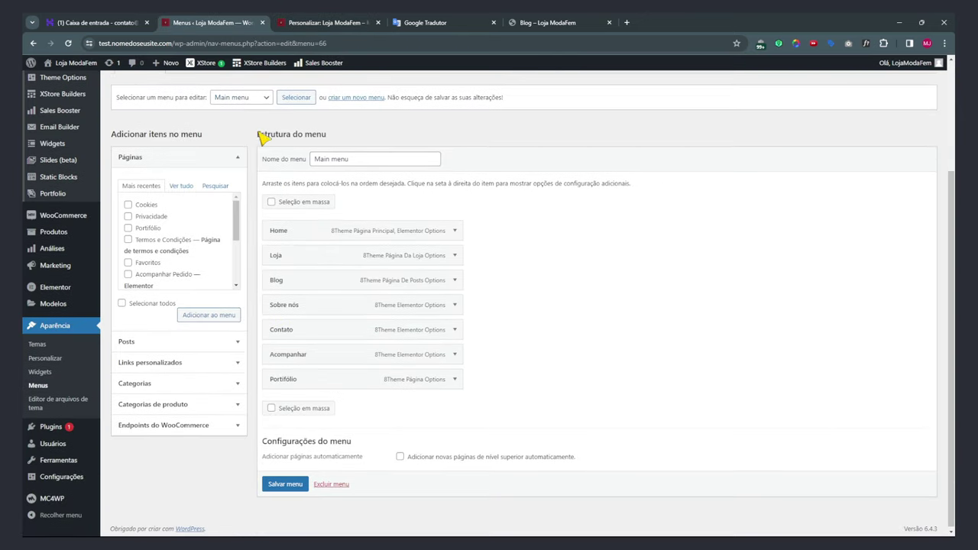
left_click(260, 97)
left_click(242, 148)
left_click(275, 479)
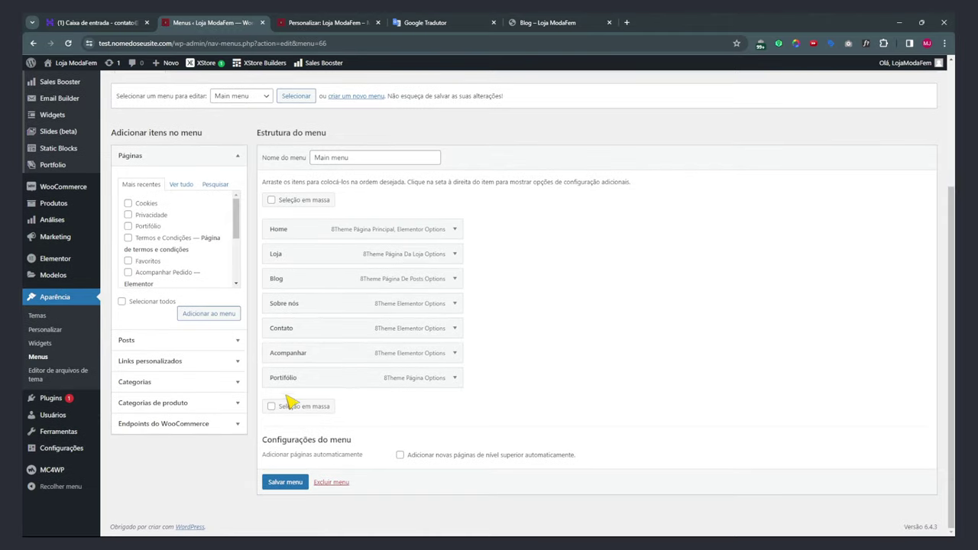
Load the Mobile menu for review, then return to the Customizer.
left_click(263, 98)
left_click(264, 142)
left_click(311, 97)
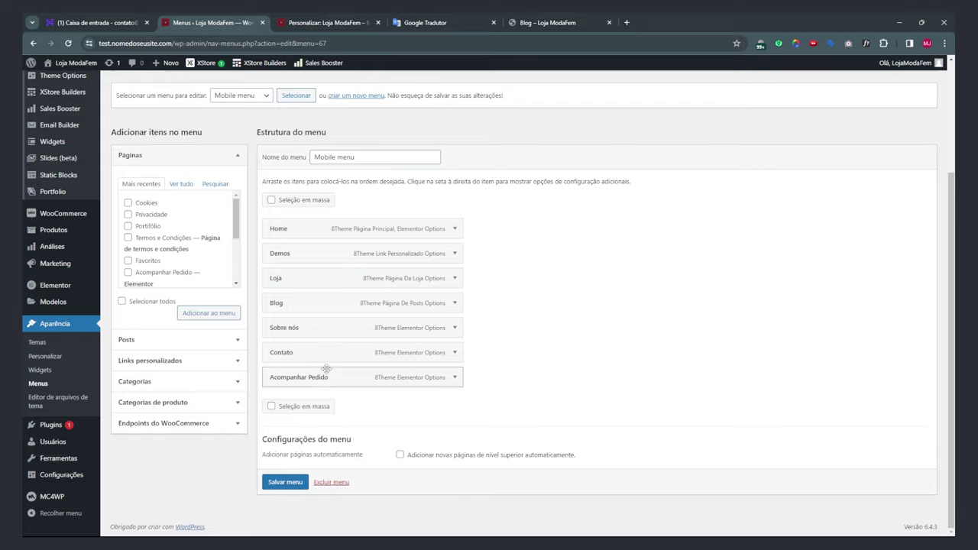
scroll(513, 314, "up", 3)
key("ctrl+Tab")
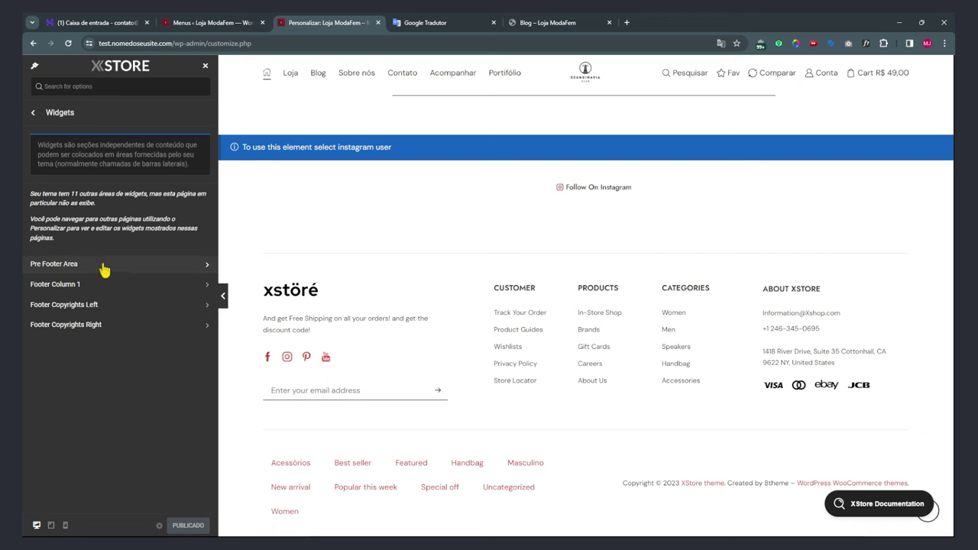
Expand Pre Footer Area and browse its 'Adicionar um widget' list, then return to the Menus tab.
left_click(132, 269)
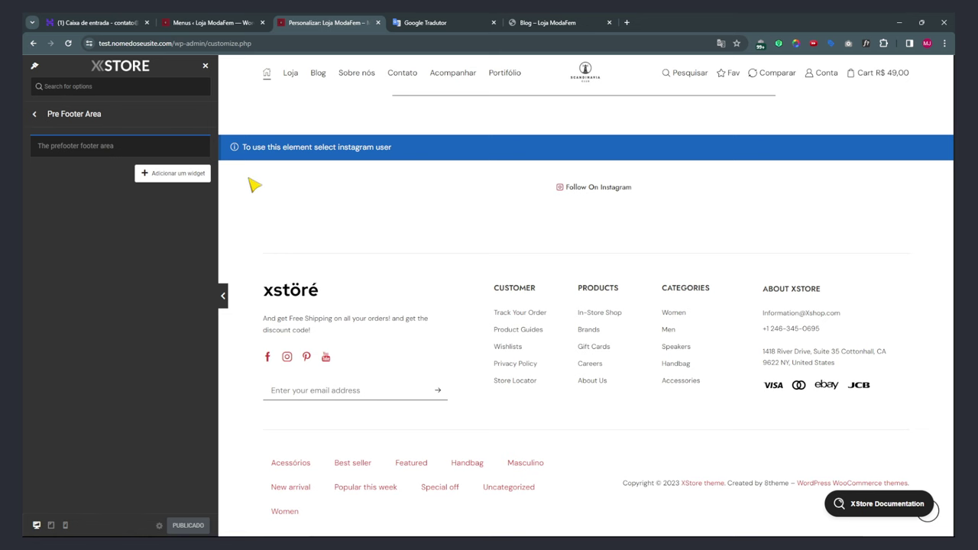
left_click(182, 176)
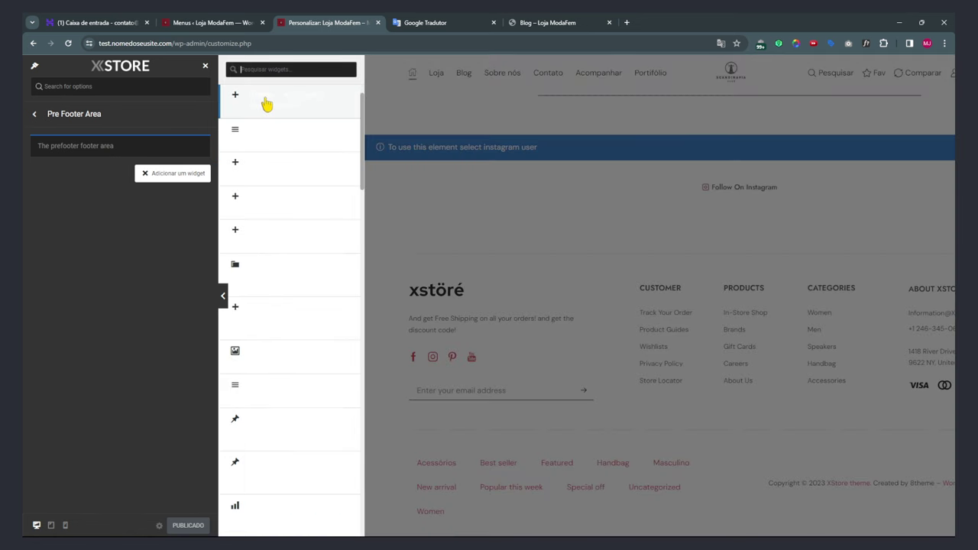
scroll(301, 330, "down", 10)
scroll(300, 359, "up", 10)
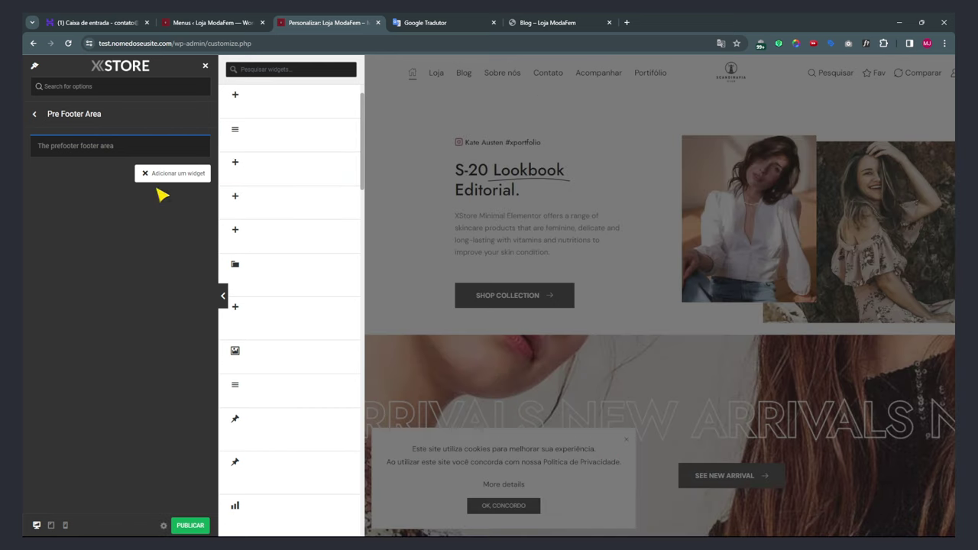
left_click(212, 22)
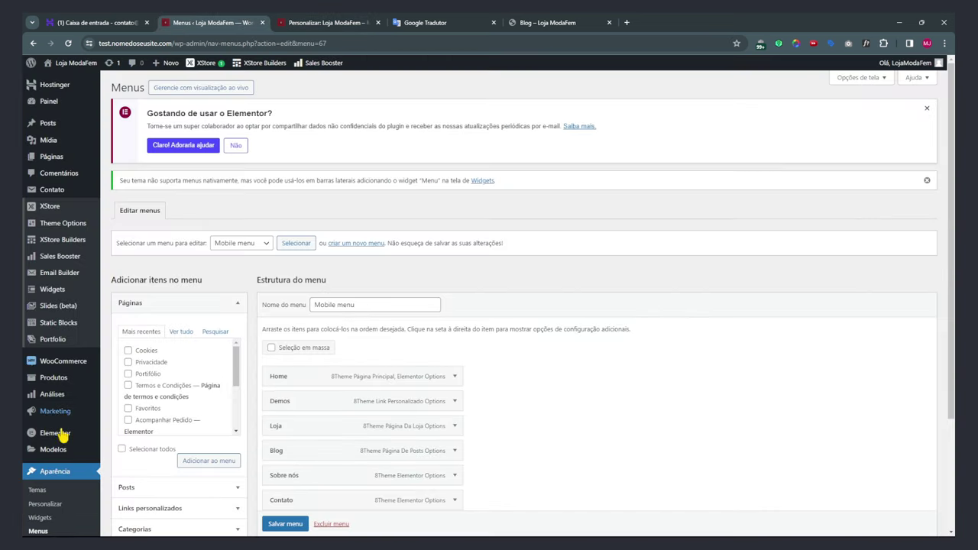
scroll(65, 470, "down", 2)
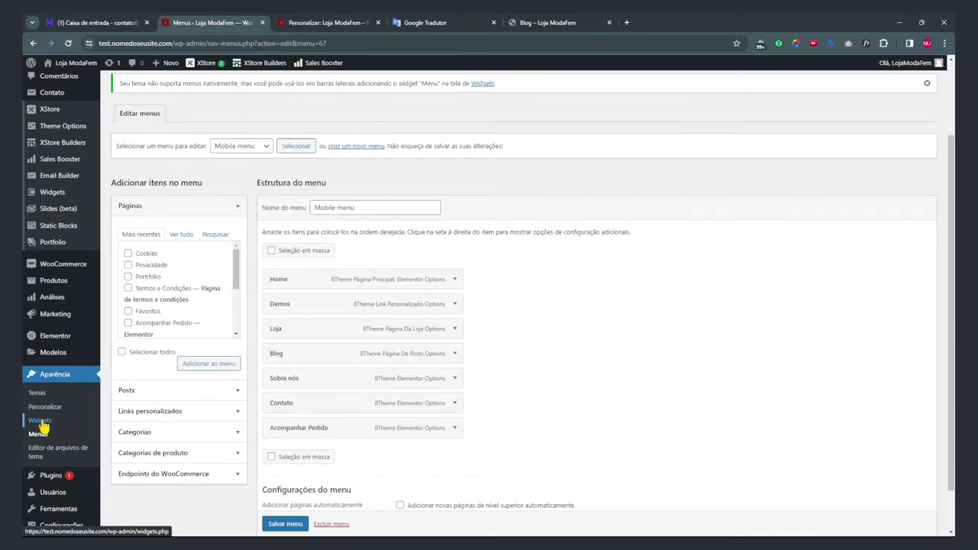
Expand Footer Copyrights Right, Footer Copyrights Left and Footer Column 1, and inspect its Static Block widget.
scroll(638, 374, "down", 3)
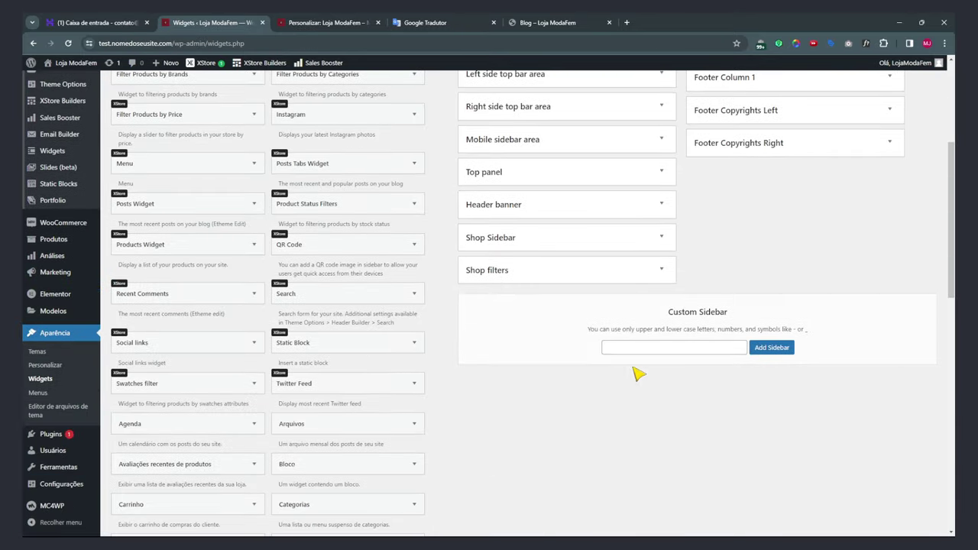
scroll(565, 351, "up", 3)
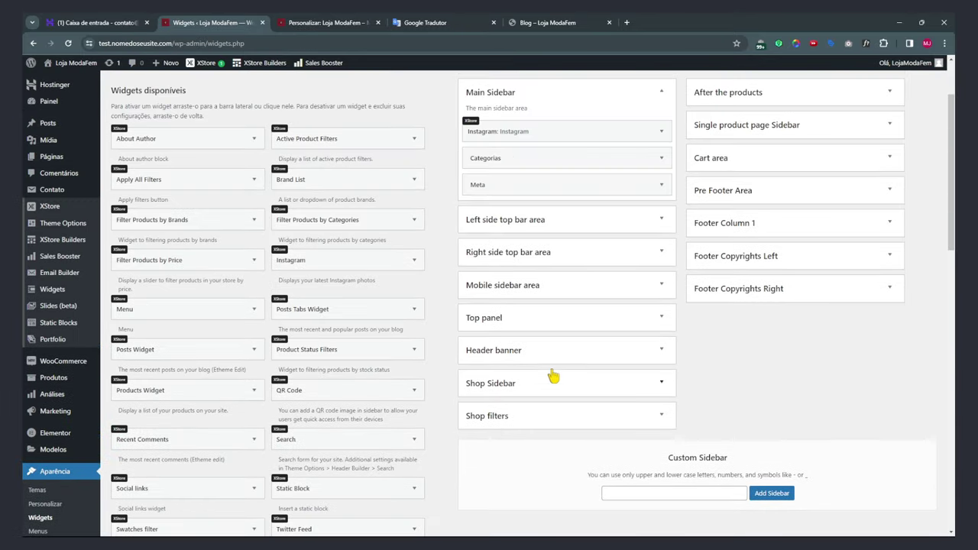
left_click(737, 292)
left_click(728, 262)
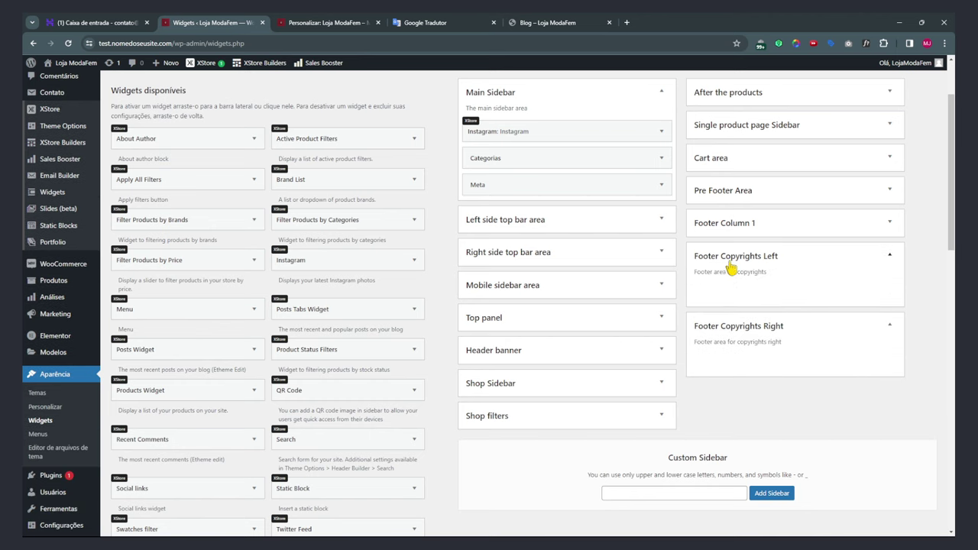
left_click(720, 223)
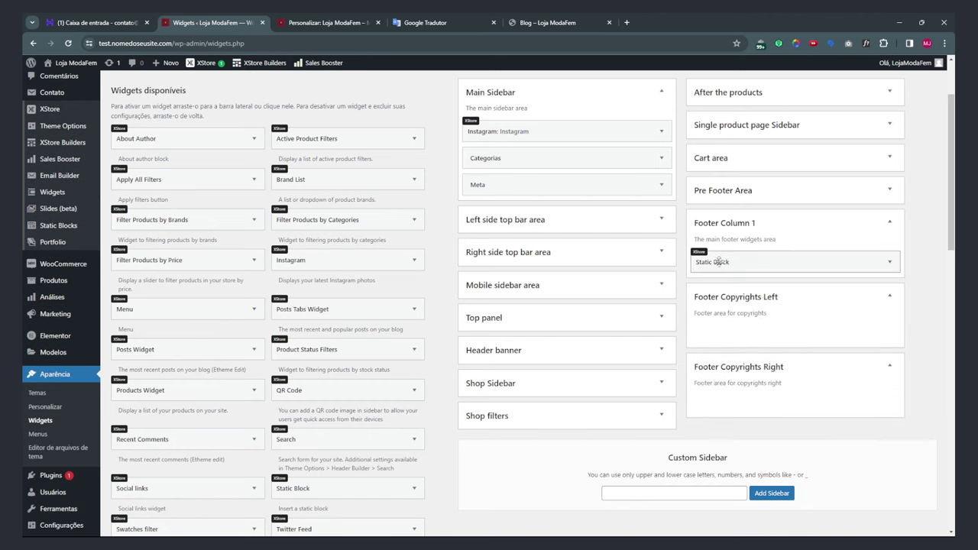
left_click(748, 261)
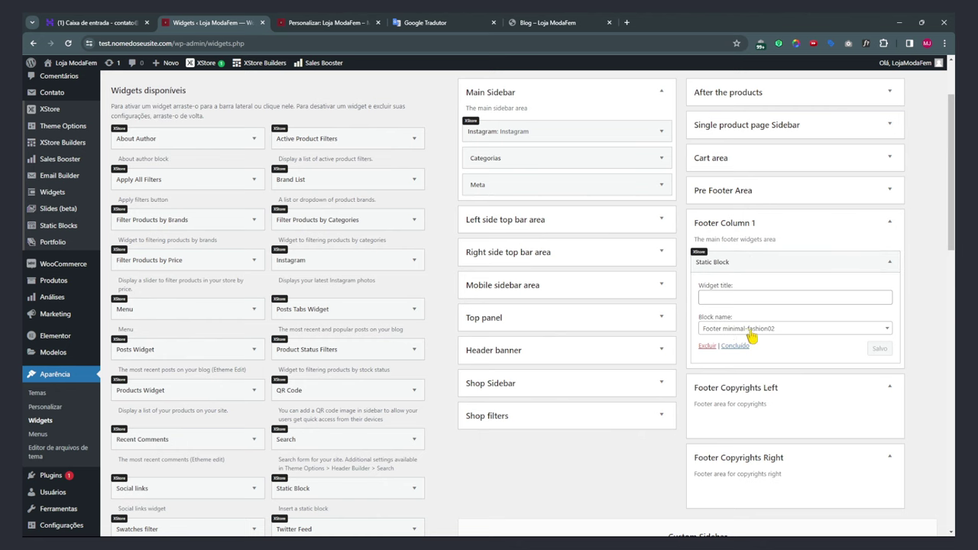
Close the Customizer's widget list and cookie notice, then expand Pre Footer Area on the Widgets page.
left_click(383, 28)
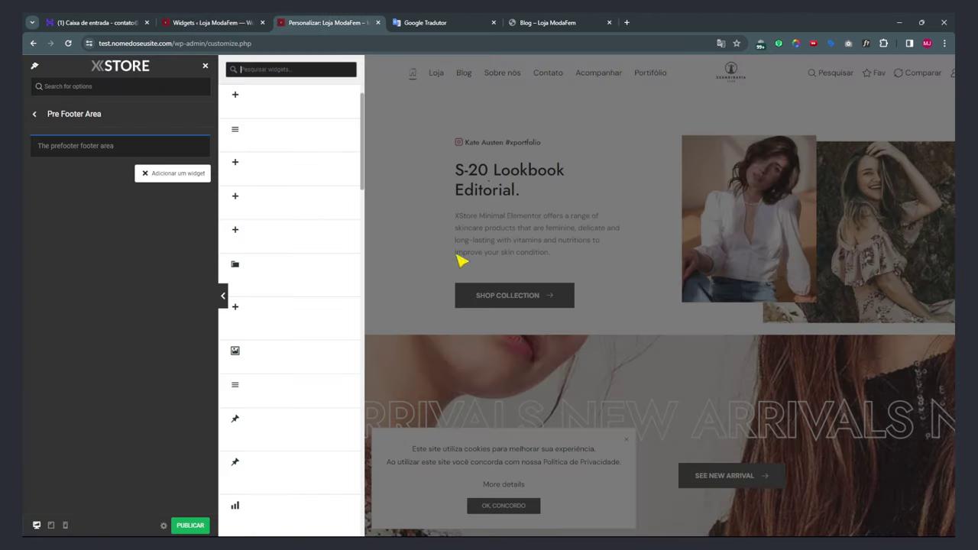
scroll(581, 382, "down", 10)
scroll(589, 393, "down", 10)
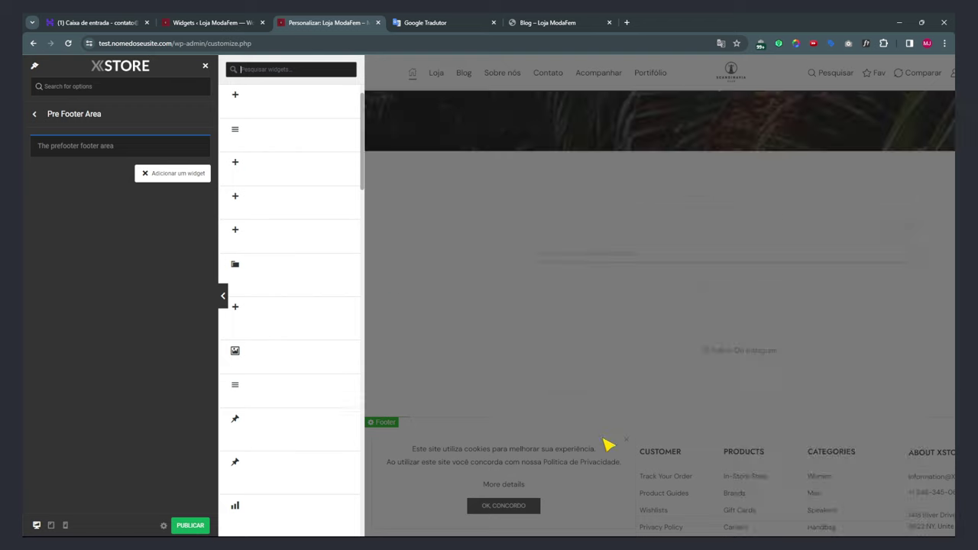
left_click(638, 388)
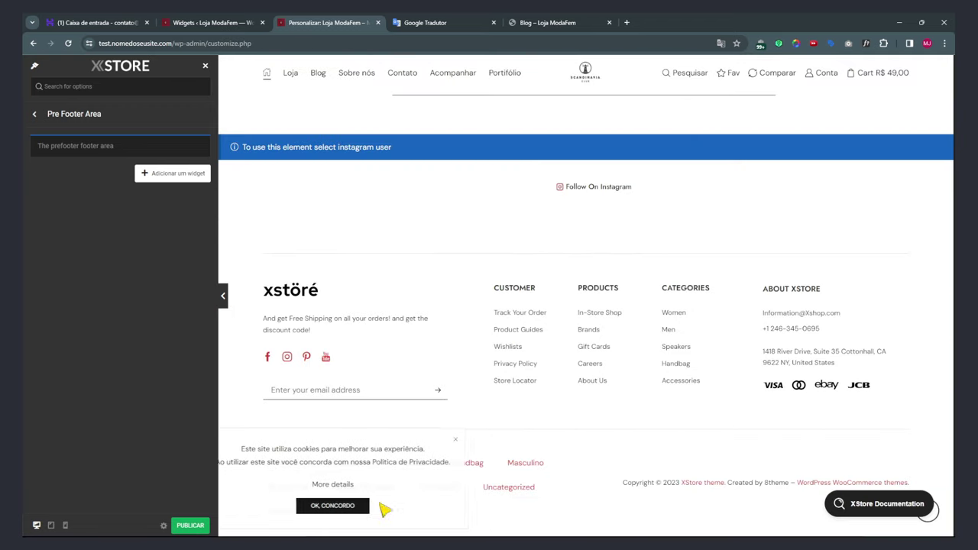
left_click(382, 506)
left_click(210, 22)
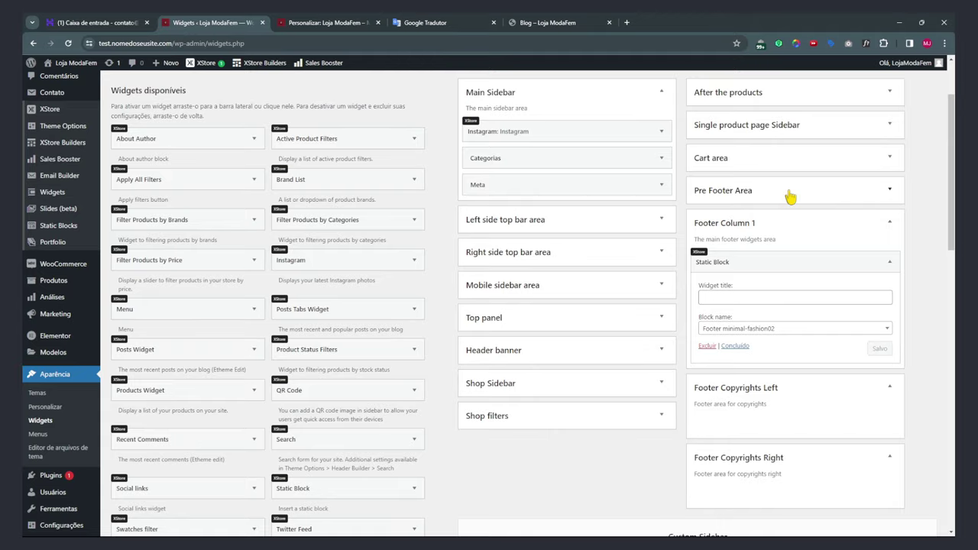
left_click(716, 195)
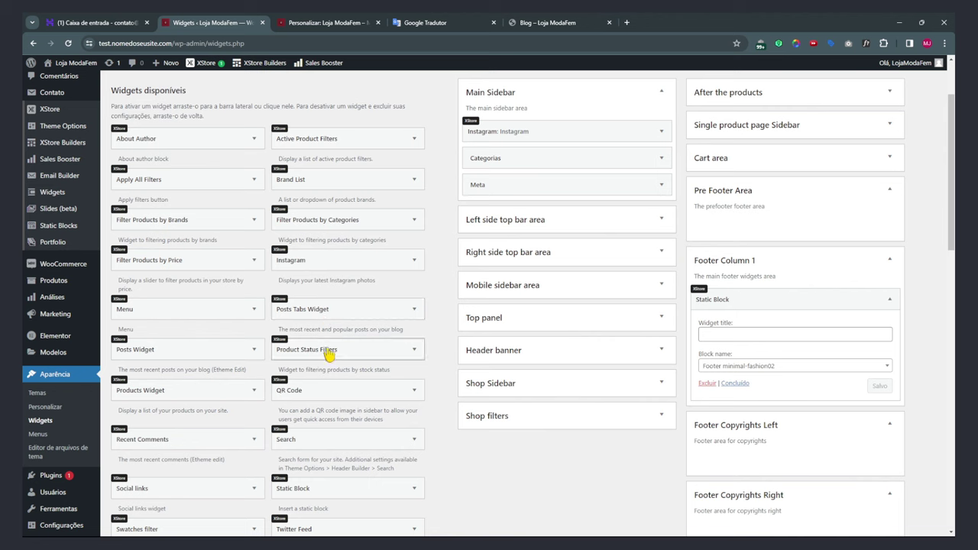
Add a QR Code widget titled 'sdafsdf' encoding 'sdfsfdsd' to Pre Footer Area, save it, and view the store.
left_click_drag(312, 395, 762, 227)
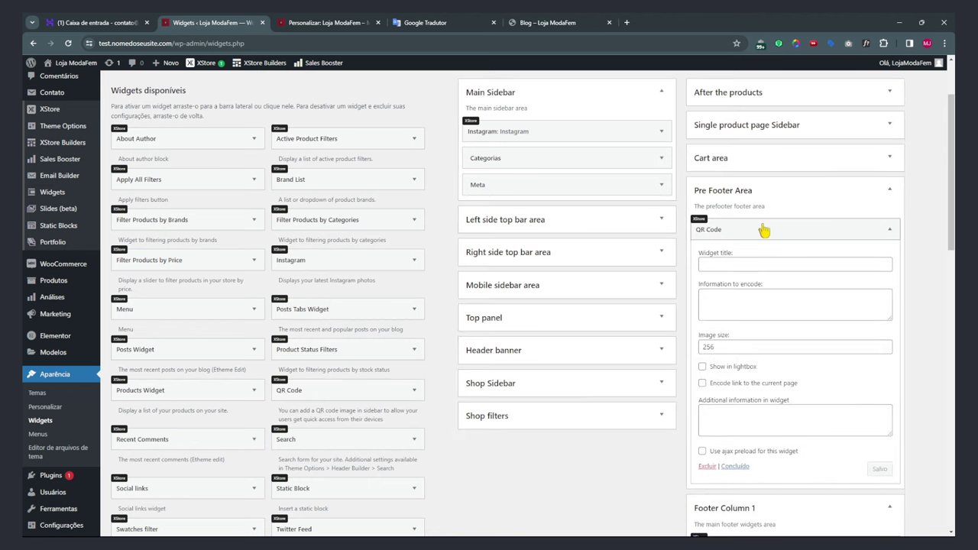
left_click(736, 263)
type("sdafsdf")
left_click(734, 306)
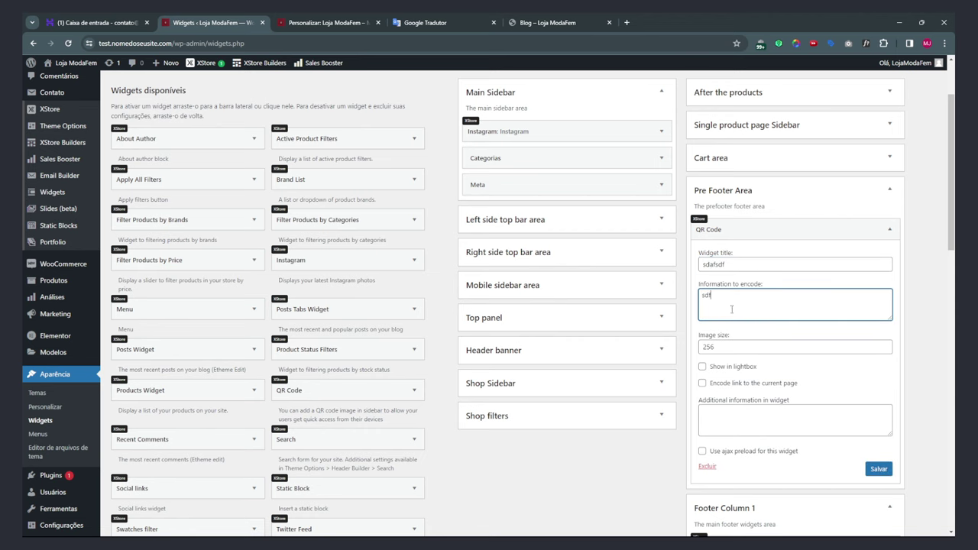
left_click(878, 469)
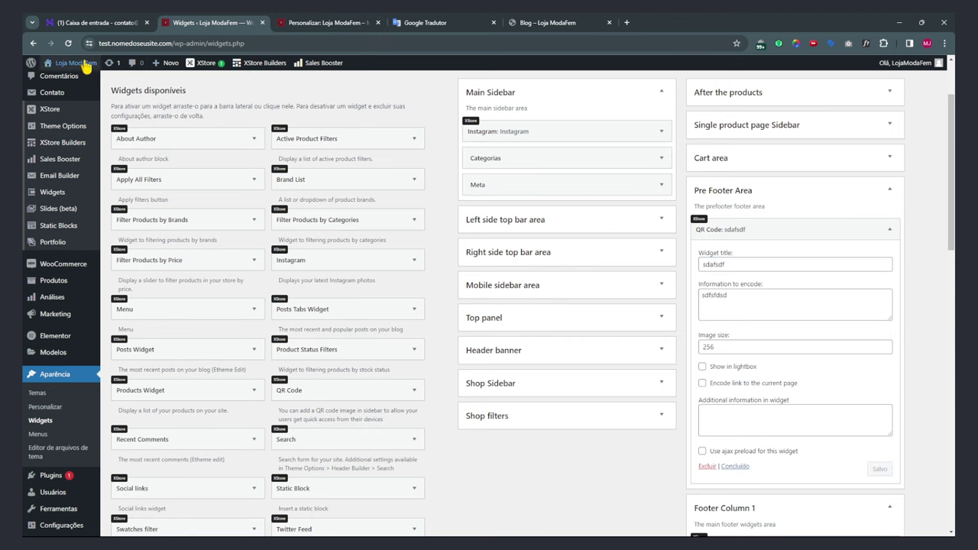
left_click(77, 81)
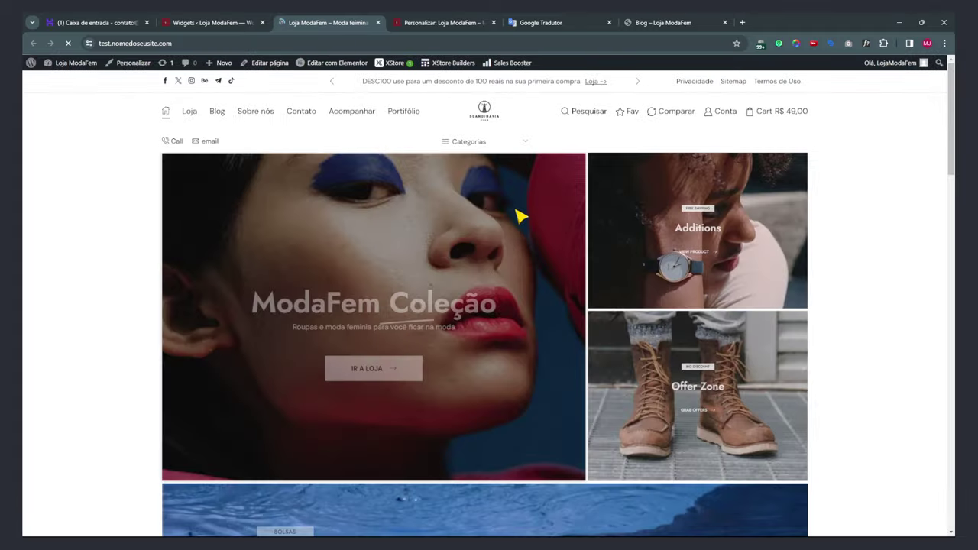
Scroll the live storefront to check the new QR code in the footer.
scroll(524, 219, "down", 15)
scroll(227, 372, "up", 2)
scroll(286, 253, "down", 3)
scroll(247, 299, "up", 3)
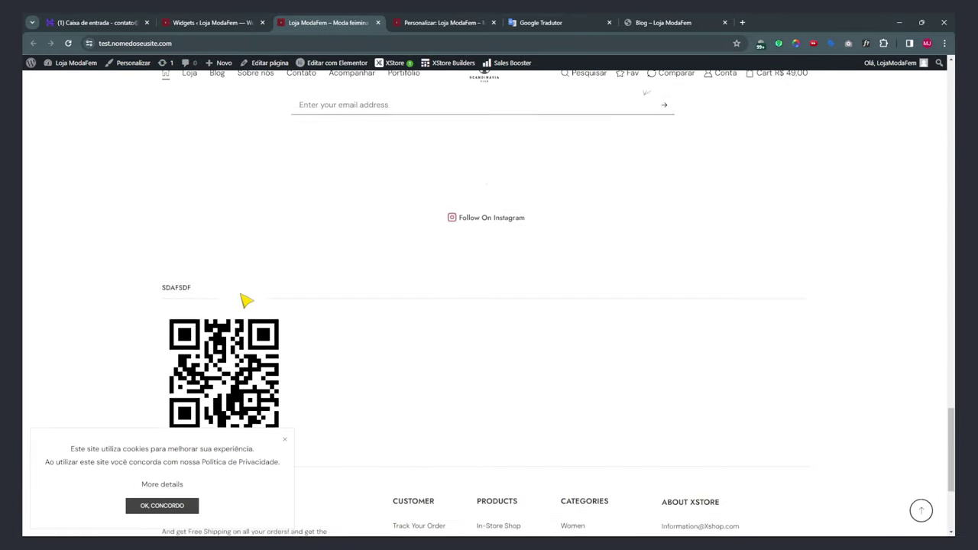
scroll(255, 299, "down", 3)
scroll(197, 195, "up", 2)
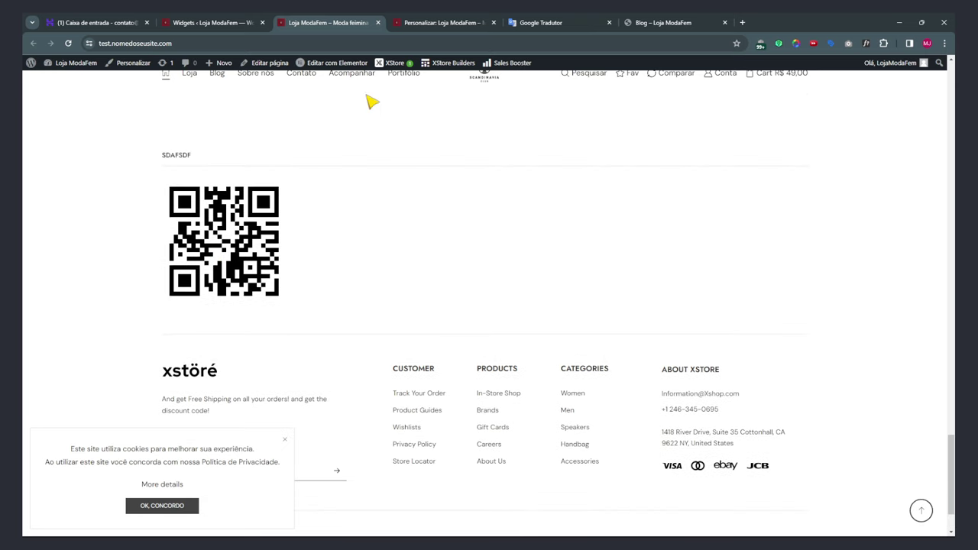
left_click(233, 24)
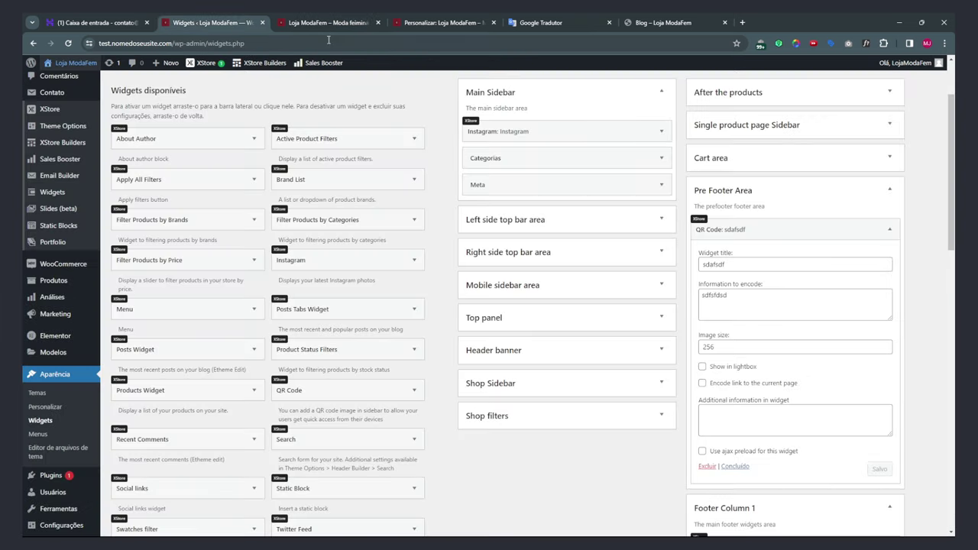
In the Customizer Widgets panel, look at Footer Column 1, then open Pre Footer Area.
left_click(413, 24)
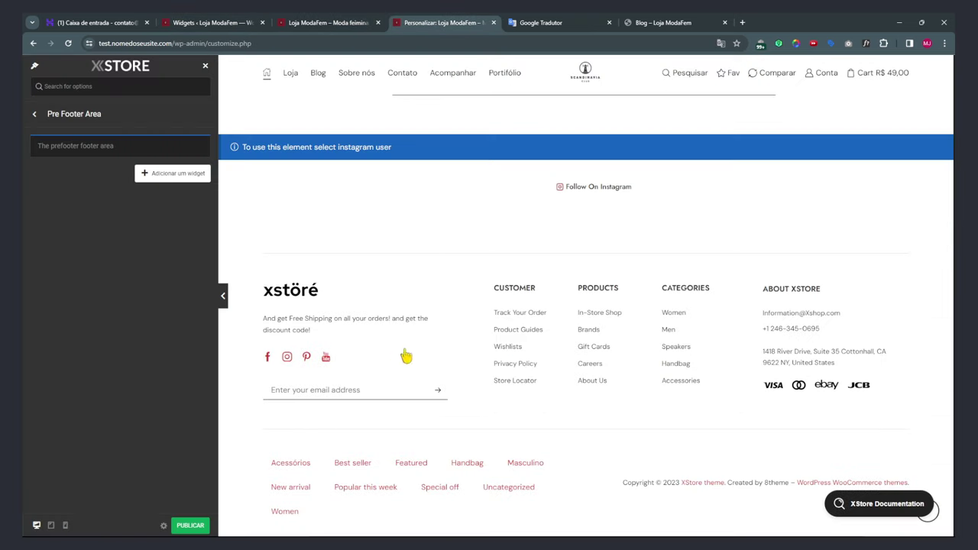
left_click(37, 116)
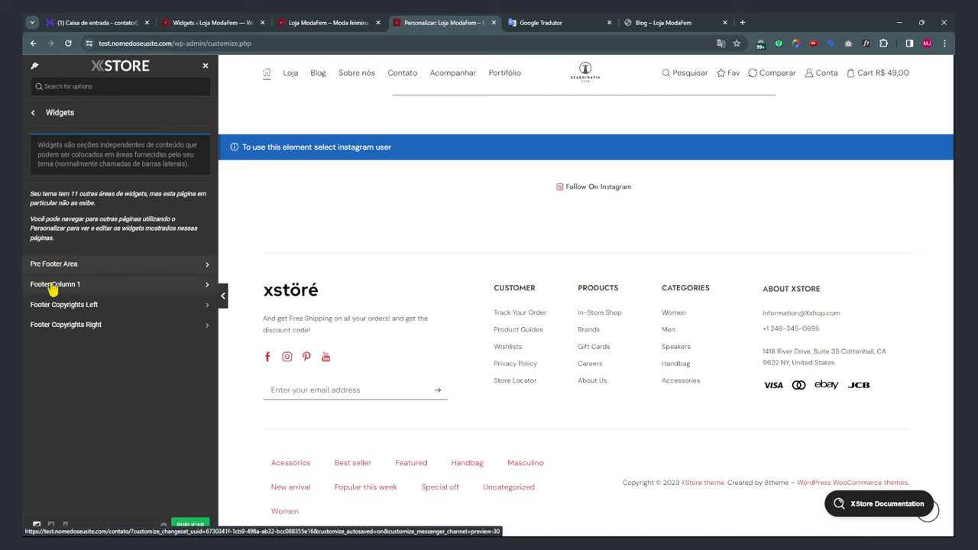
left_click(54, 286)
left_click(37, 116)
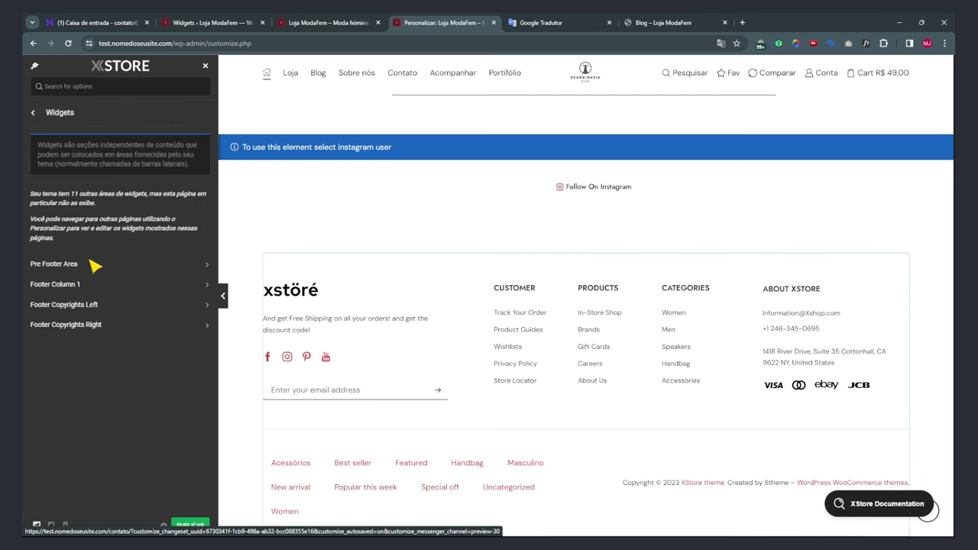
left_click(54, 264)
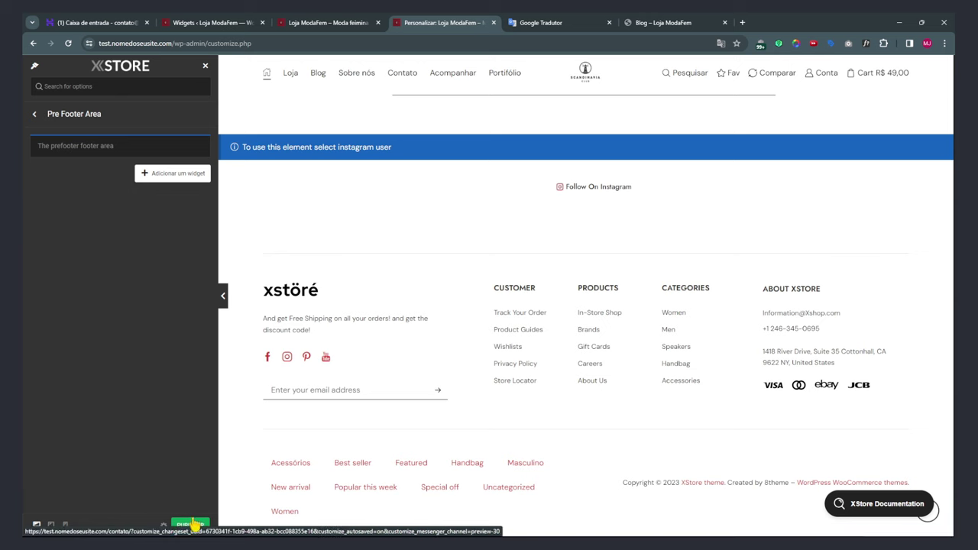
Give Footer Column 1's Static Block widget the title 'column 1' and the Shop Banner block.
left_click(35, 117)
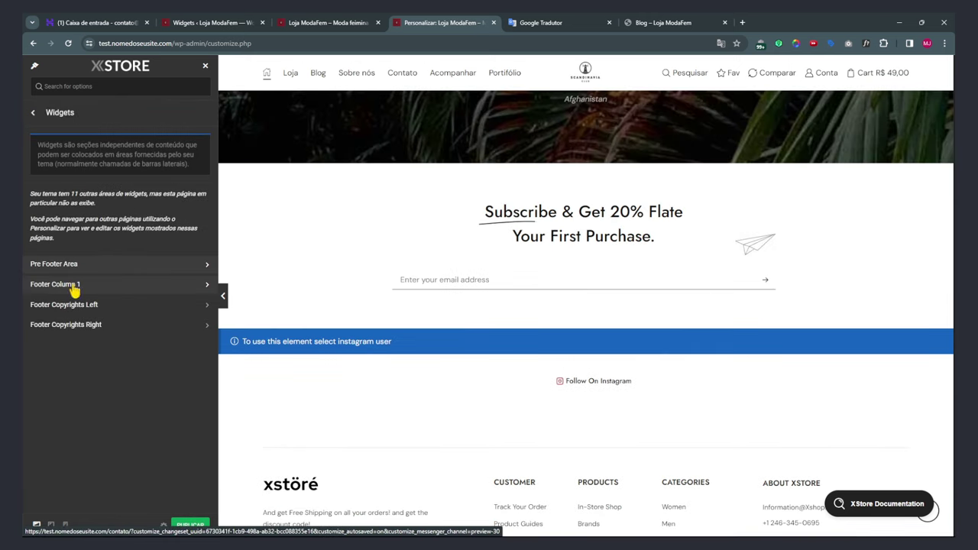
left_click(74, 286)
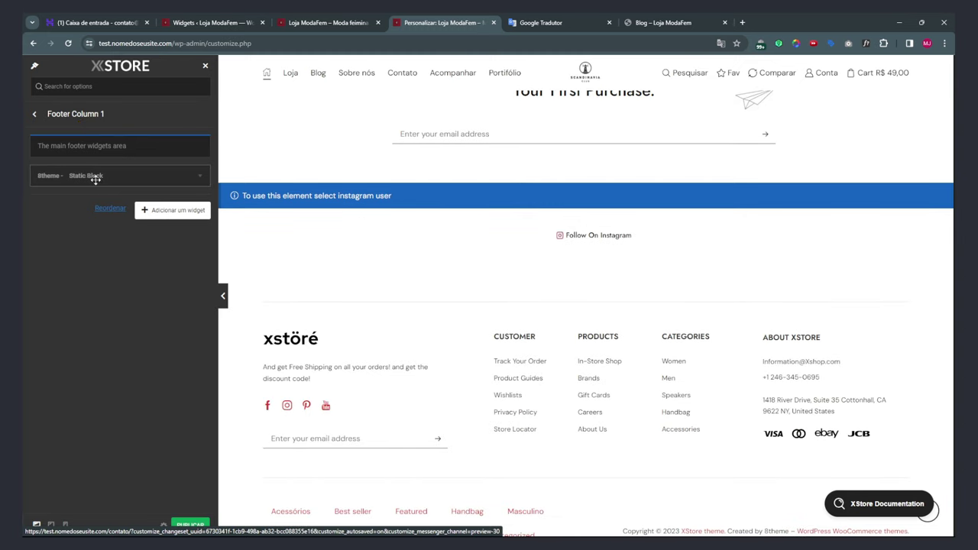
left_click(193, 177)
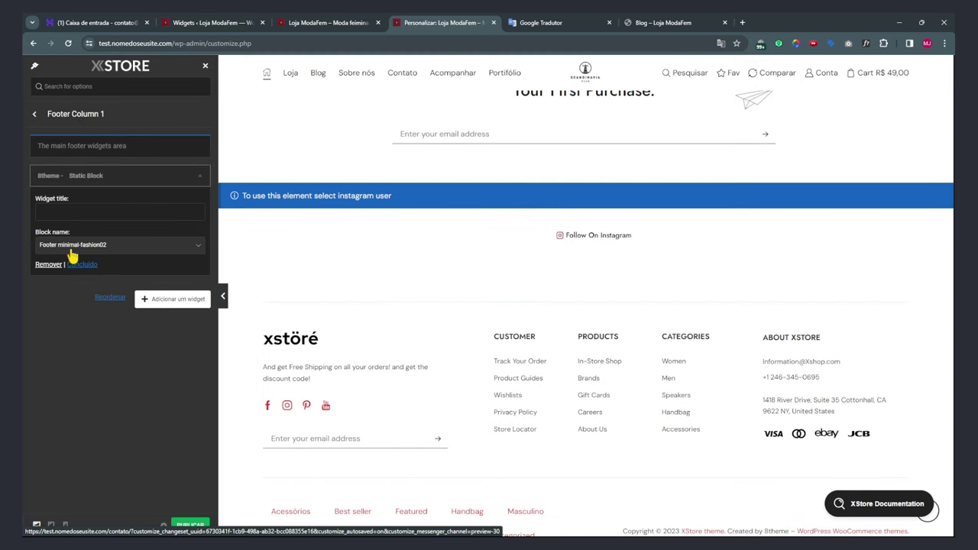
scroll(391, 331, "down", 1)
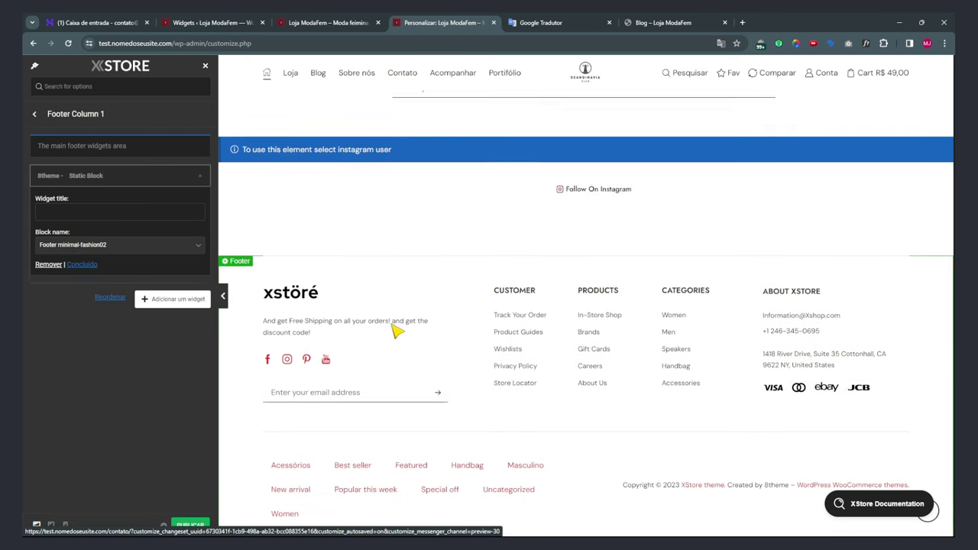
left_click(90, 211)
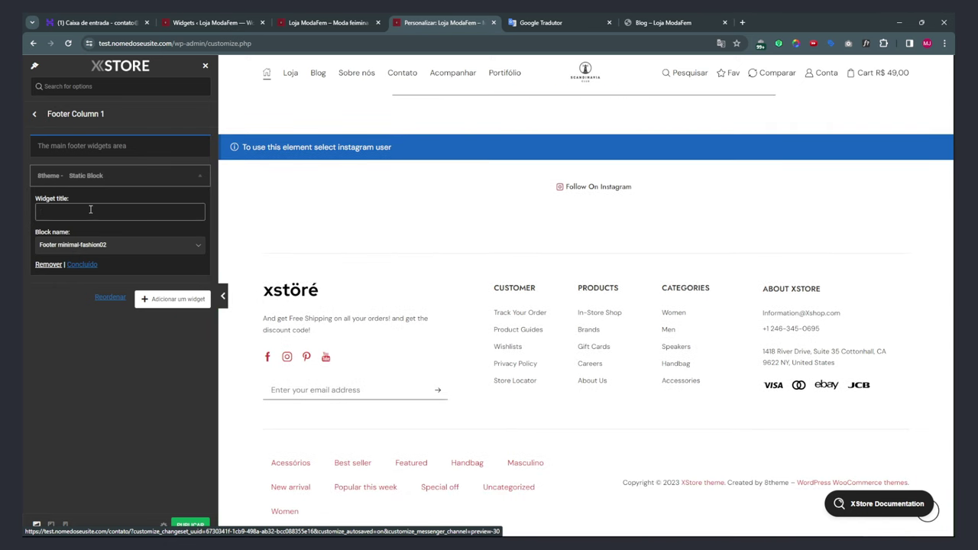
type("column 1")
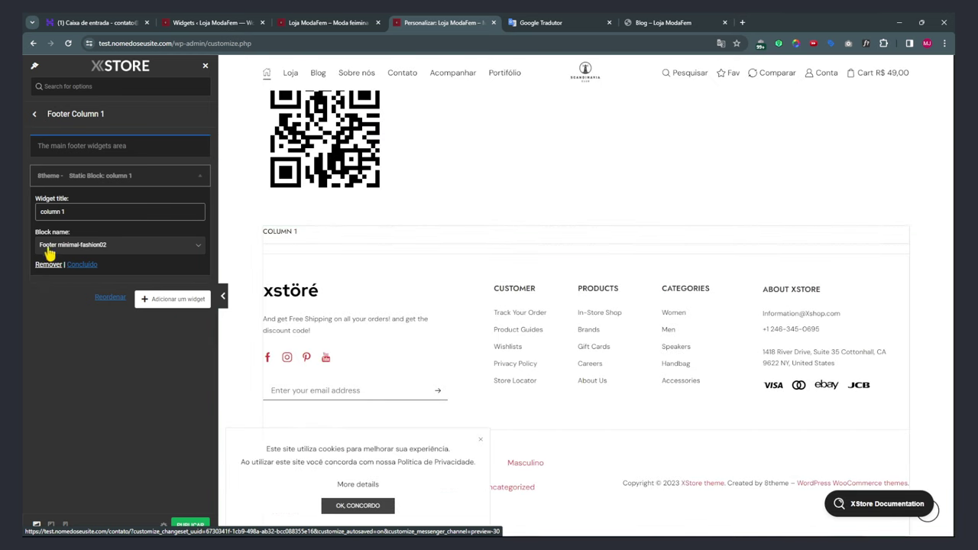
left_click(136, 253)
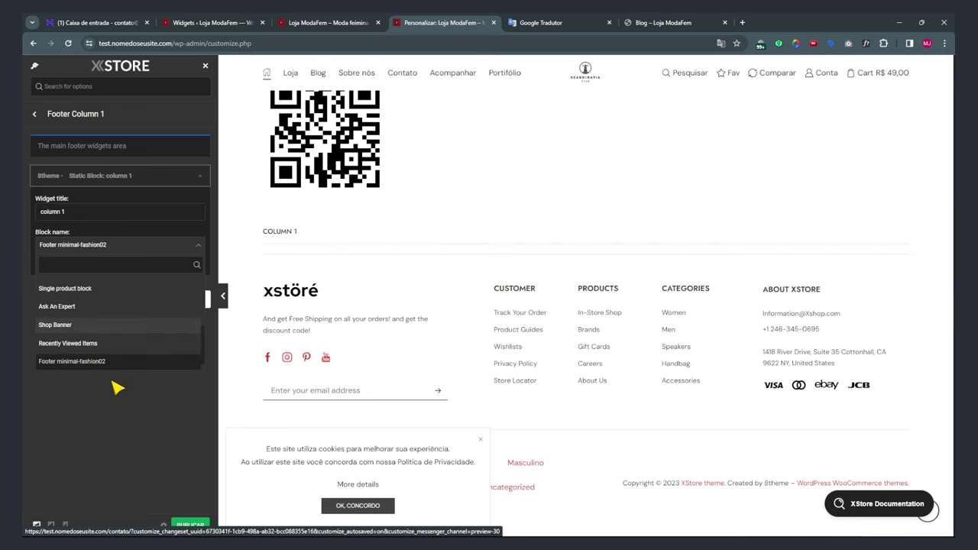
key("Return")
left_click(64, 239)
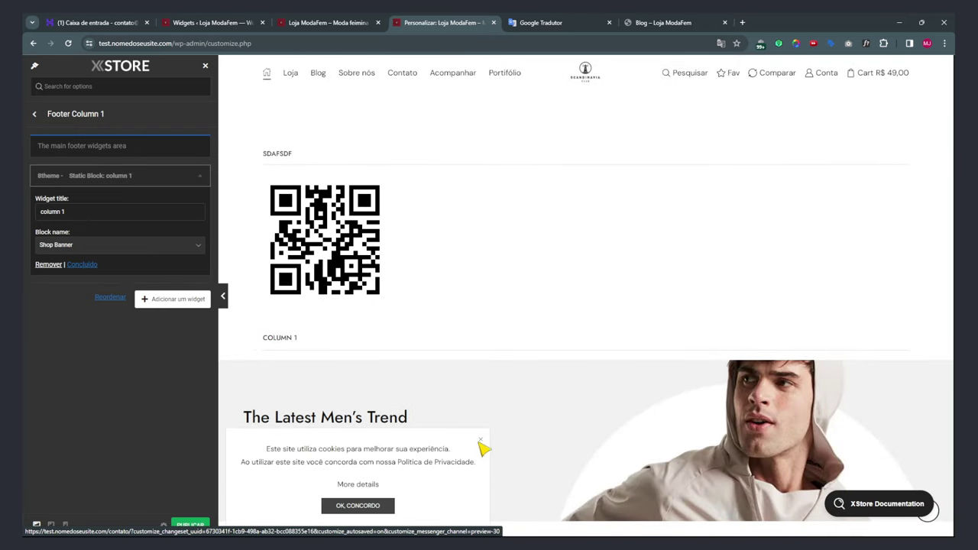
Clear the widget title and remove the Static Block widget from Footer Column 1.
left_click(368, 506)
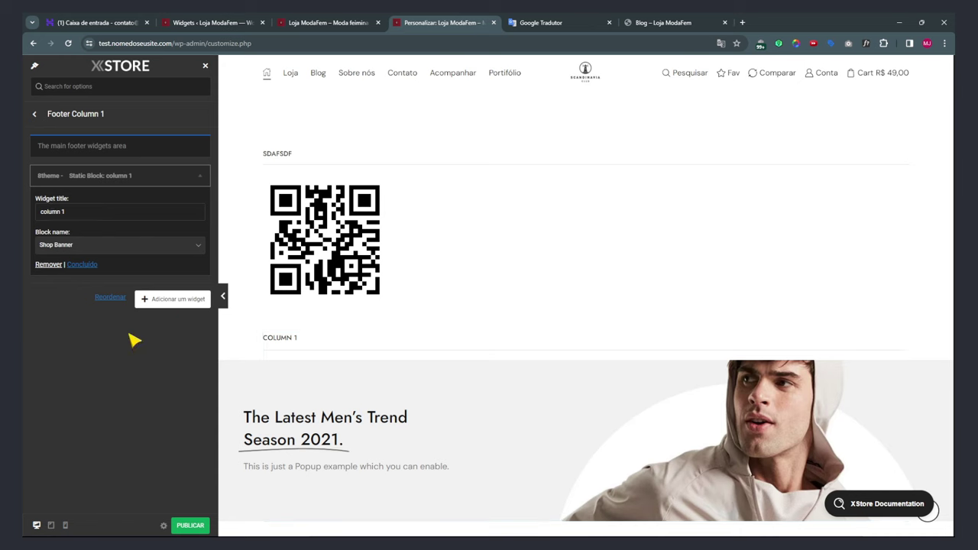
key("ctrl+a")
key("BackSpace")
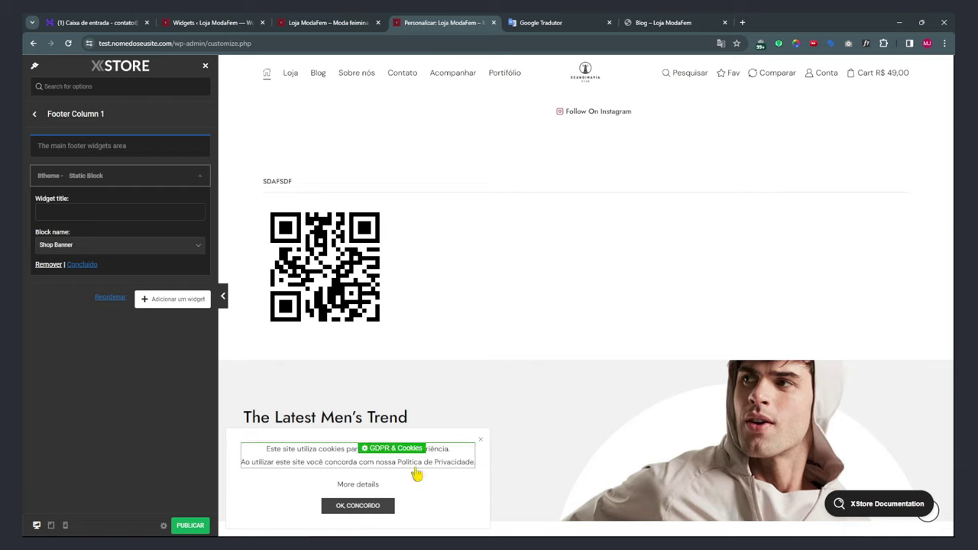
left_click(356, 505)
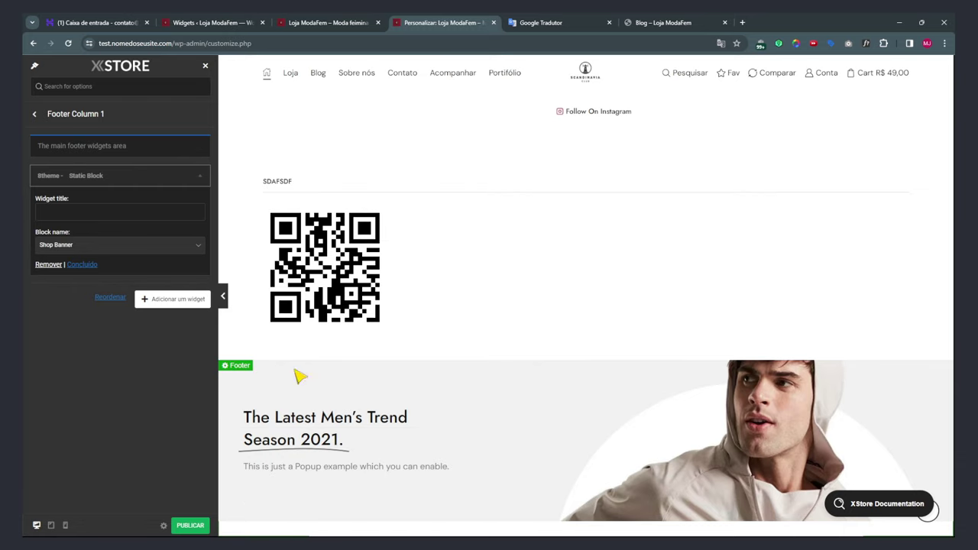
left_click(48, 264)
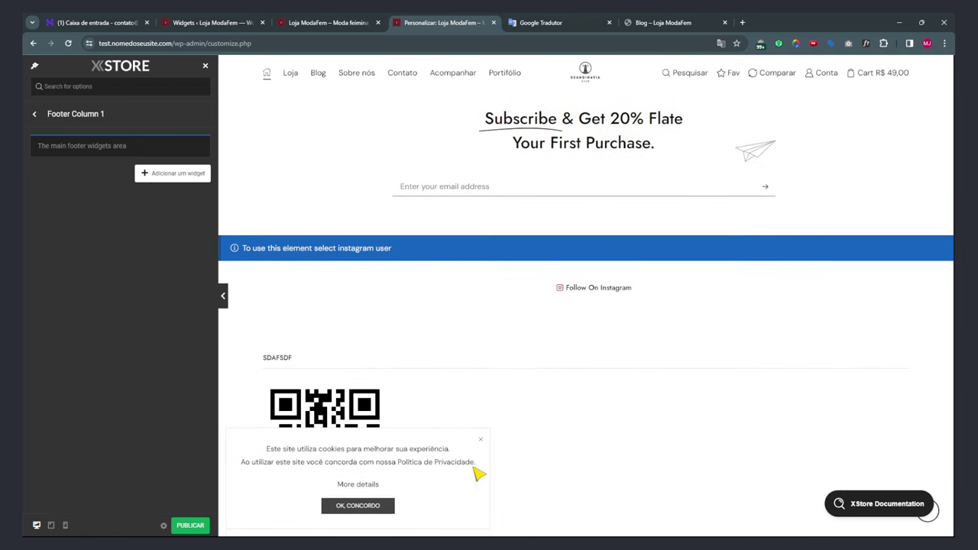
Dismiss the cookie notices in the preview and on the live store, then scroll the storefront.
left_click(380, 506)
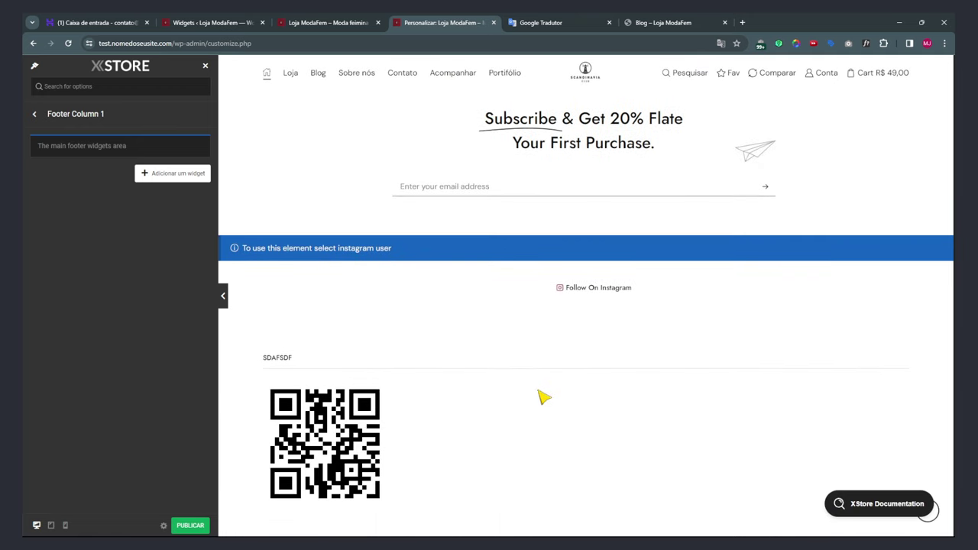
scroll(523, 410, "up", 5)
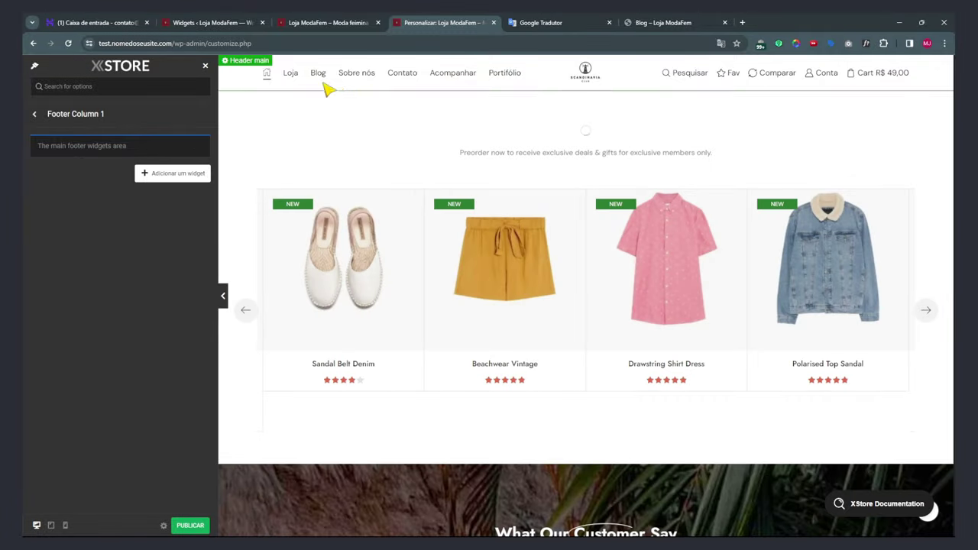
left_click(338, 23)
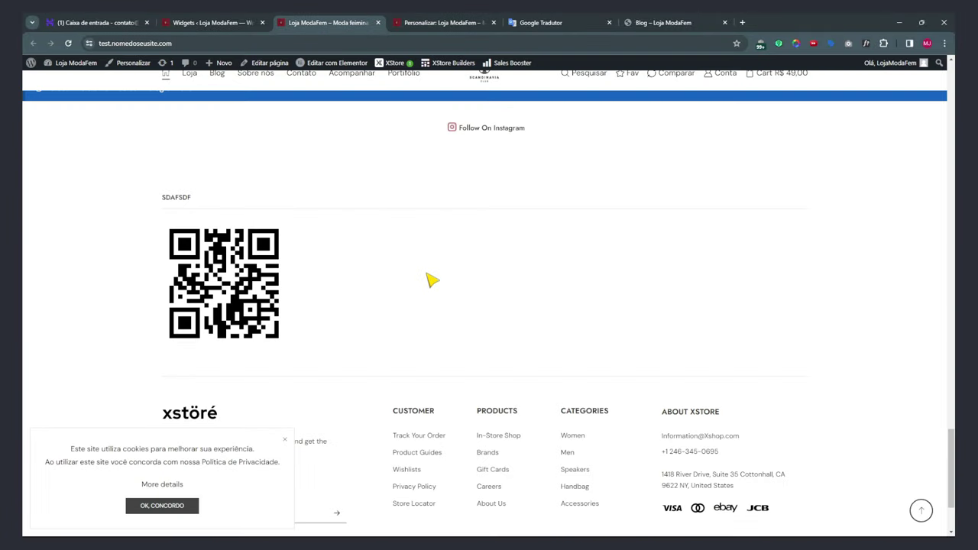
scroll(477, 317, "down", 1)
left_click(284, 441)
scroll(401, 409, "down", 1)
scroll(404, 406, "up", 4)
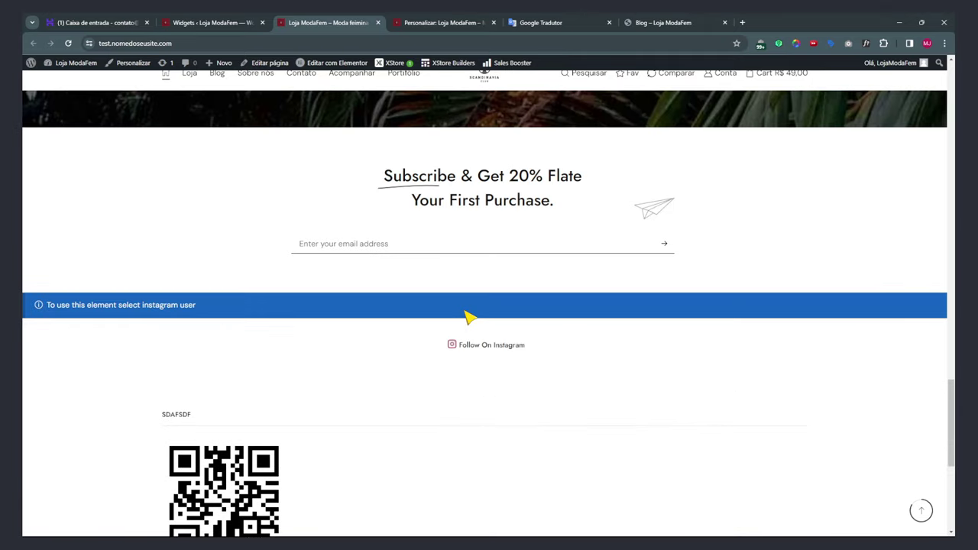
scroll(341, 407, "down", 4)
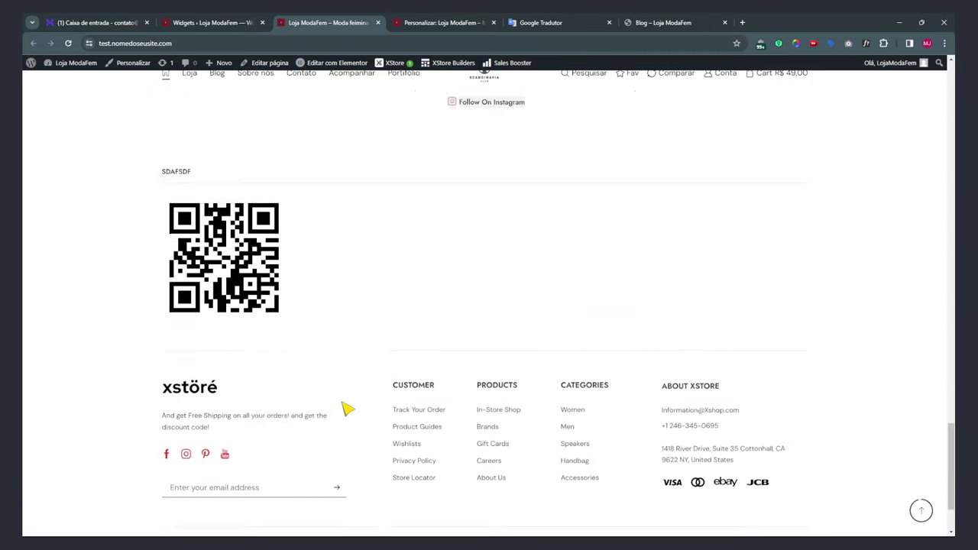
Reload the Customizer with F5, confirm the reload, and scroll through the preview footer.
left_click(444, 22)
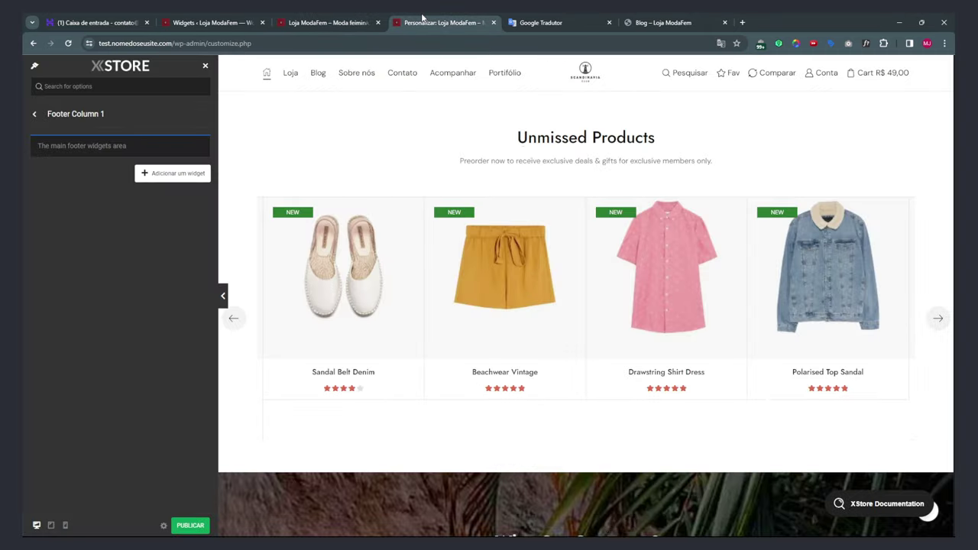
scroll(457, 410, "down", 8)
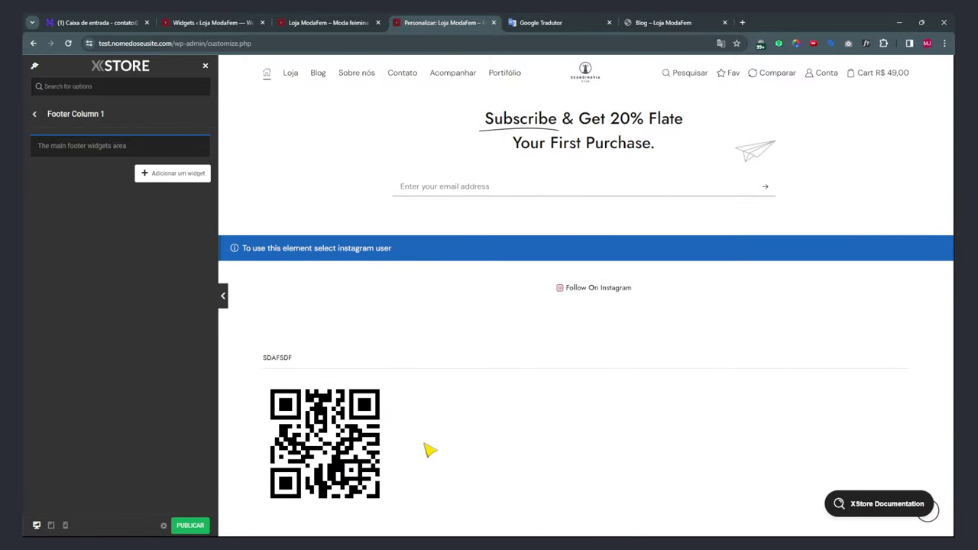
key("F5")
left_click(512, 106)
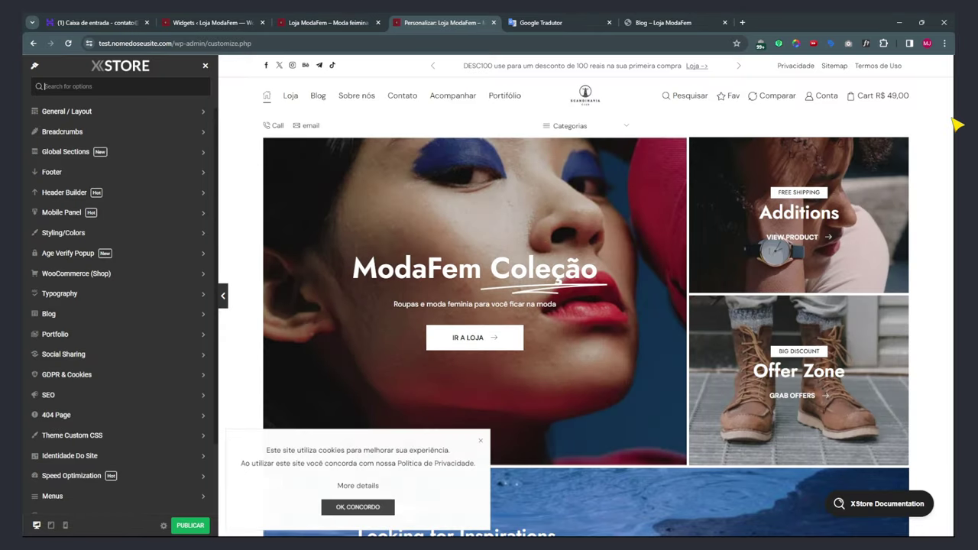
scroll(936, 177, "down", 15)
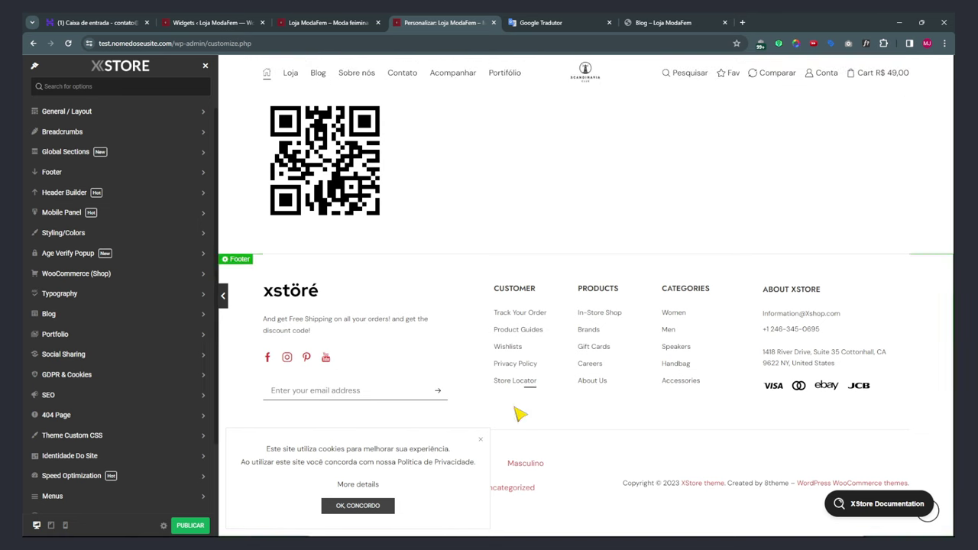
scroll(397, 483, "up", 3)
scroll(356, 505, "up", 5)
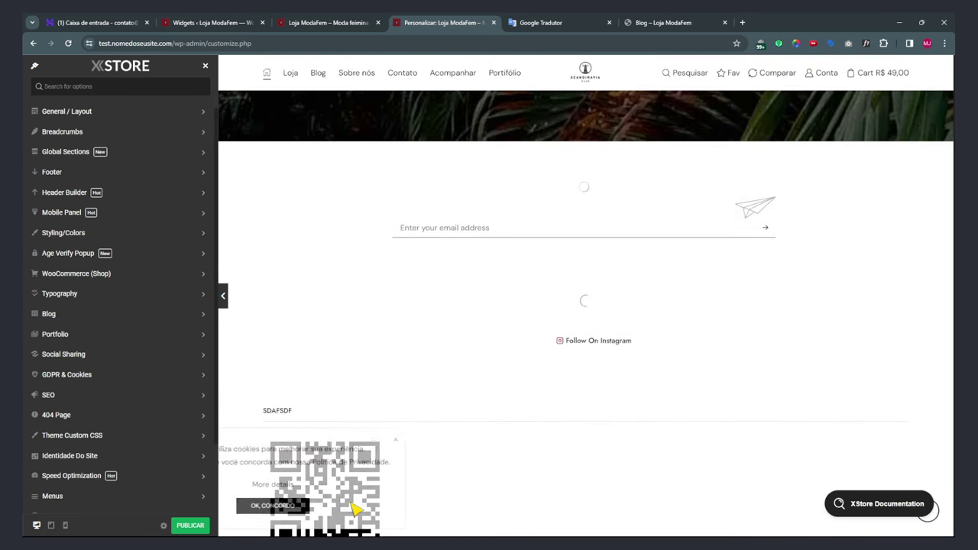
scroll(566, 354, "down", 4)
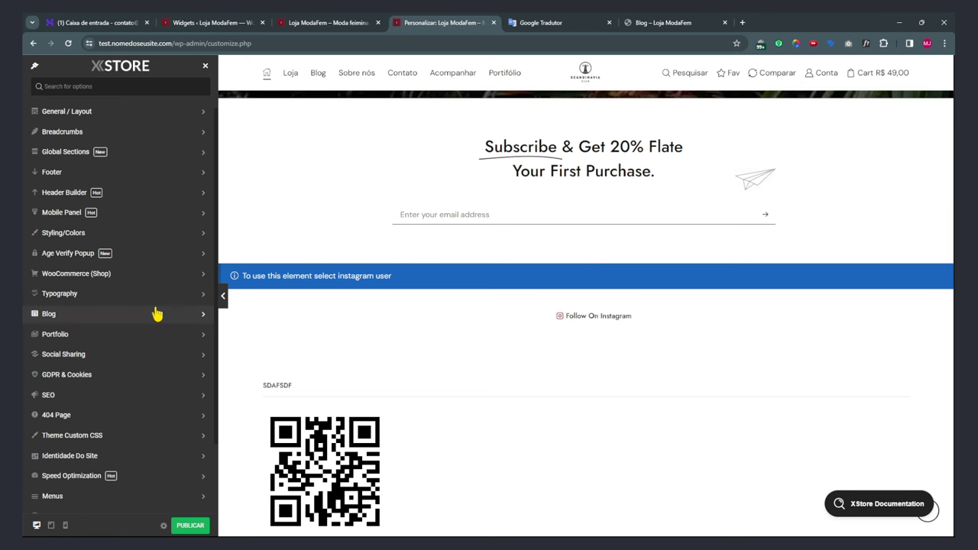
scroll(240, 375, "down", 3)
scroll(80, 435, "down", 1)
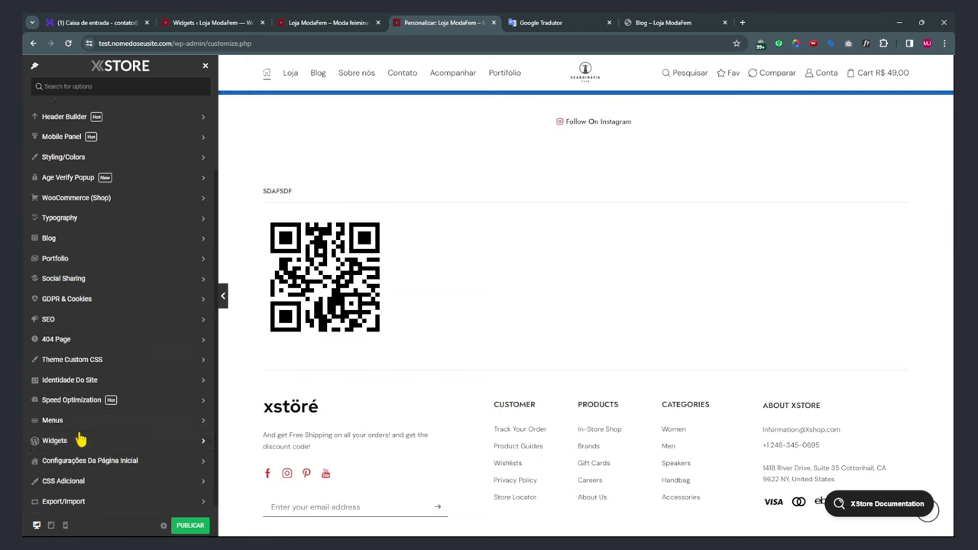
Open and leave the XStore Widgets panel, then move to the Widgets admin tab.
left_click(80, 440)
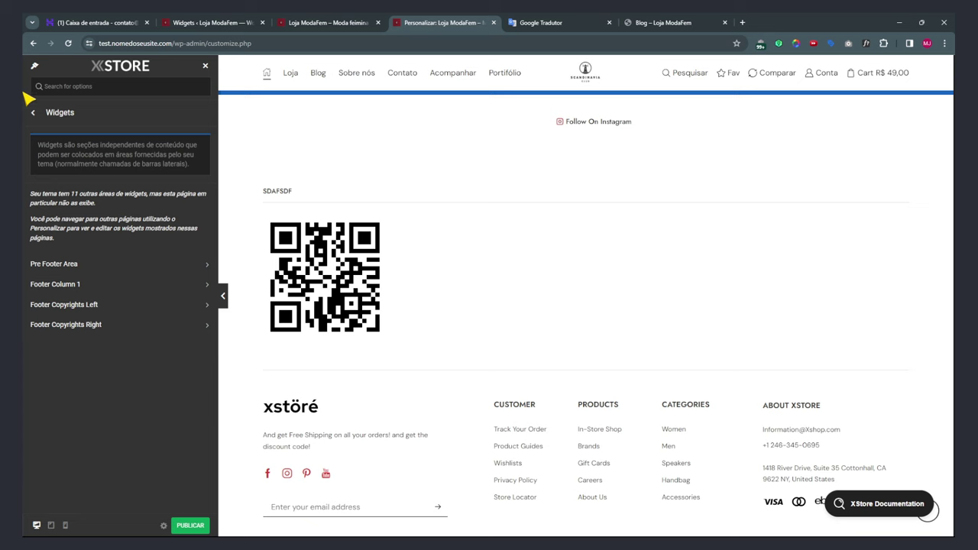
left_click(34, 115)
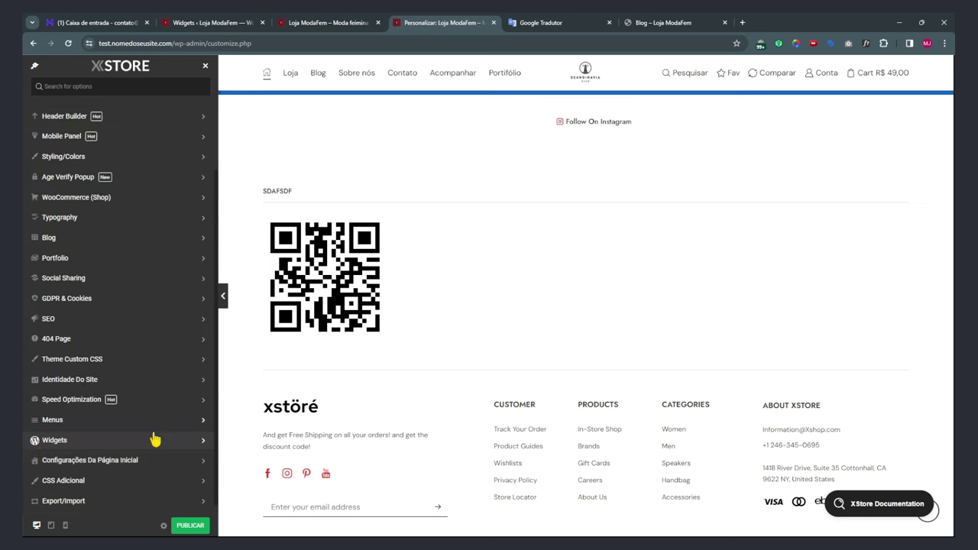
left_click(35, 443)
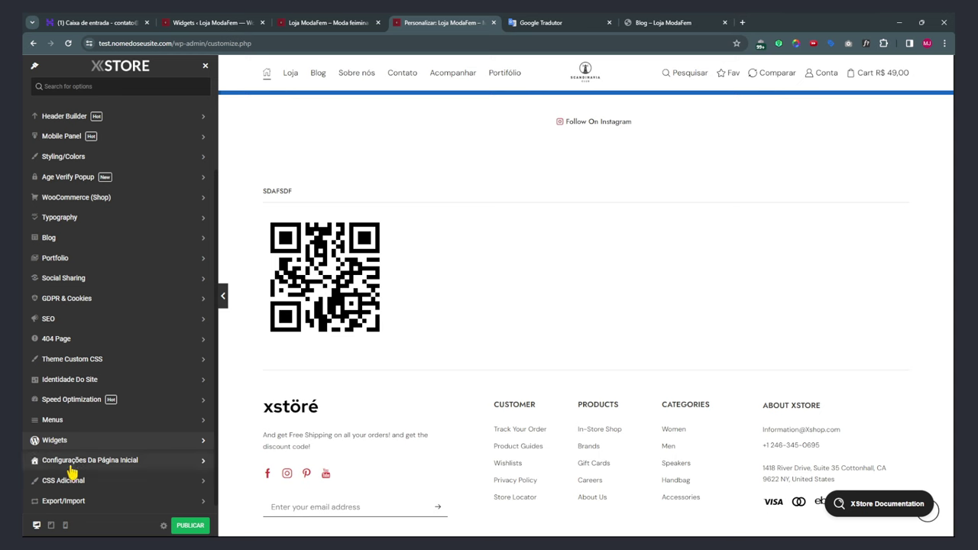
left_click(311, 25)
left_click(211, 23)
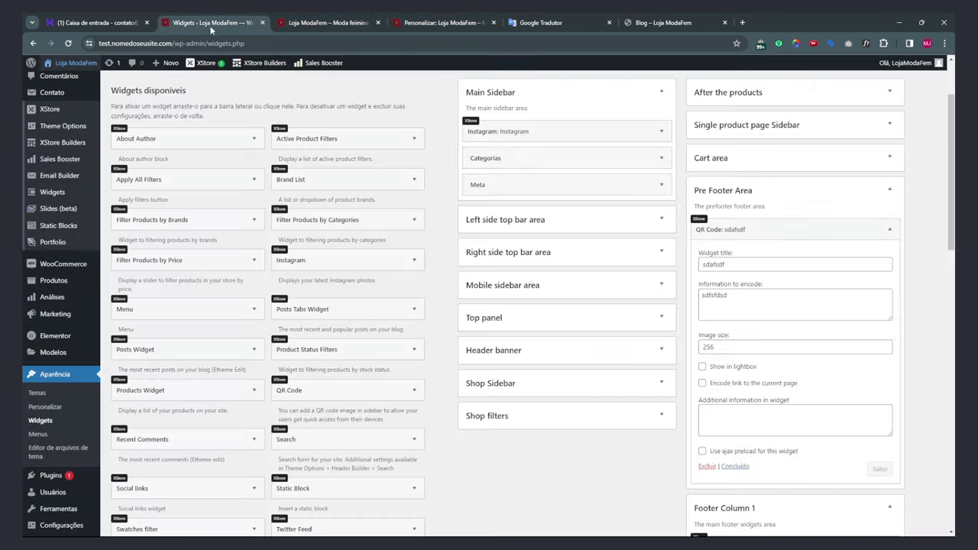
Expand the Header banner, Shop Sidebar, Mobile sidebar, and right and left top bar areas.
left_click(519, 405)
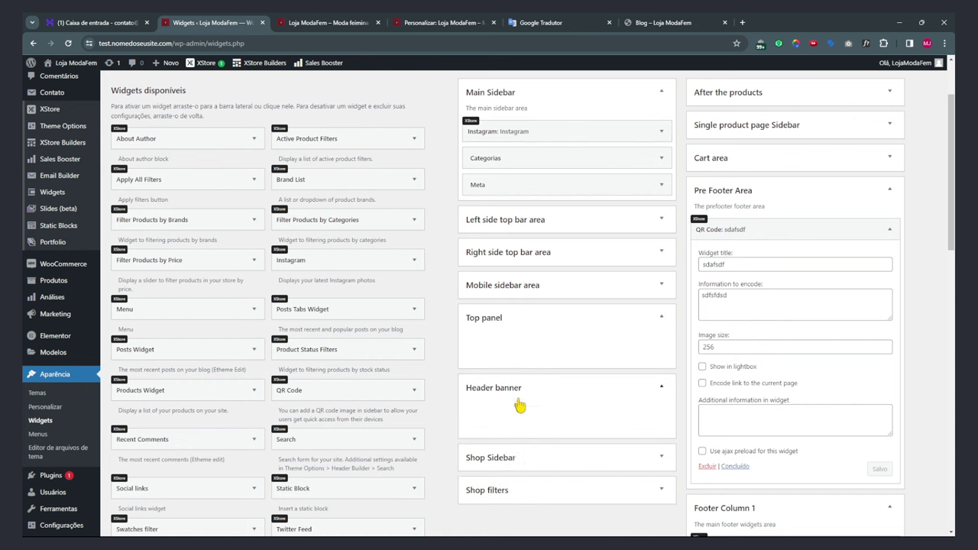
left_click(524, 457)
scroll(525, 451, "down", 3)
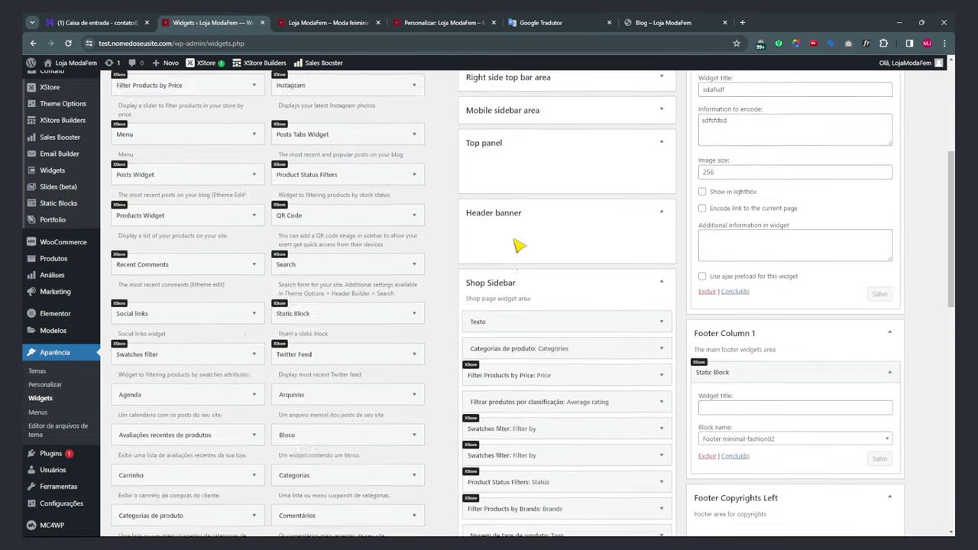
scroll(515, 246, "up", 2)
left_click(509, 237)
left_click(517, 205)
left_click(508, 172)
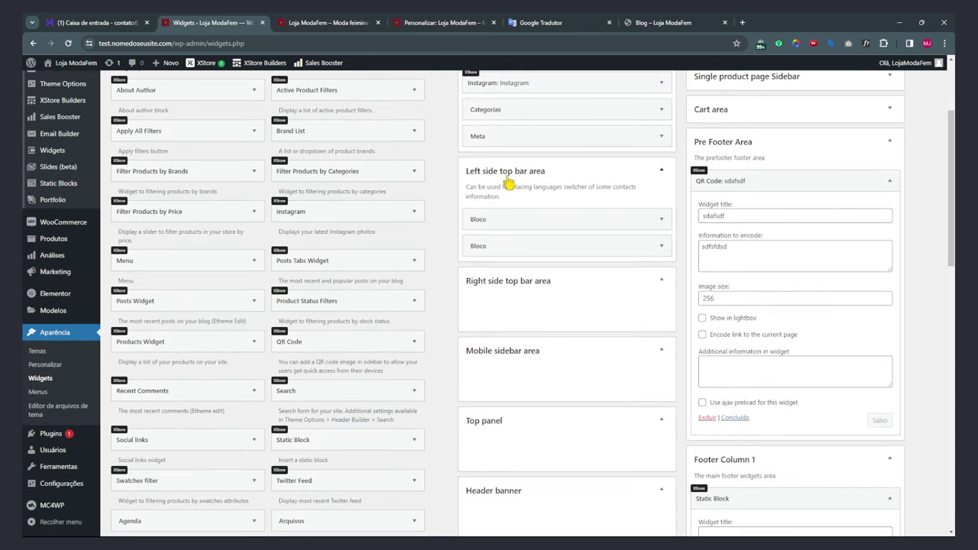
Expand After the products, Single product page Sidebar and Cart area, then return to the Customizer.
scroll(585, 291, "up", 2)
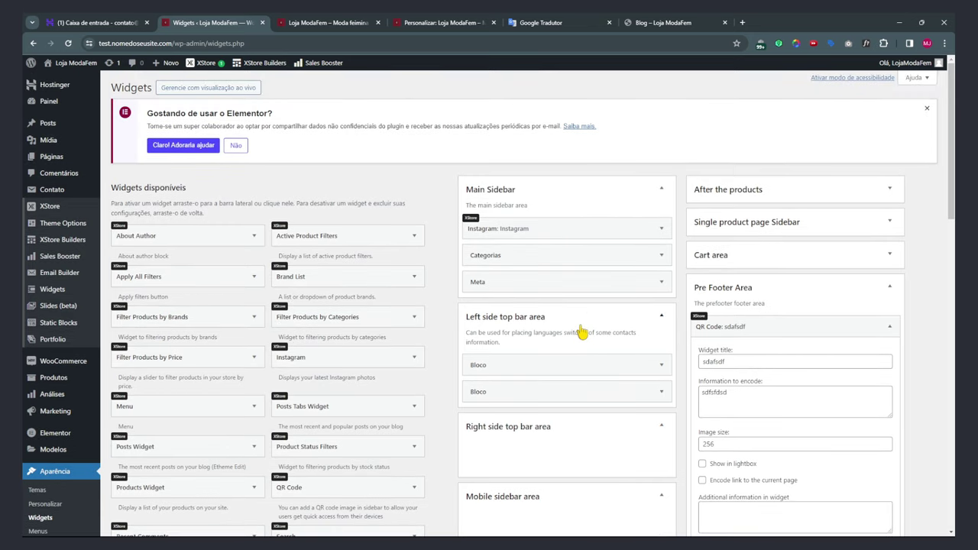
left_click(718, 191)
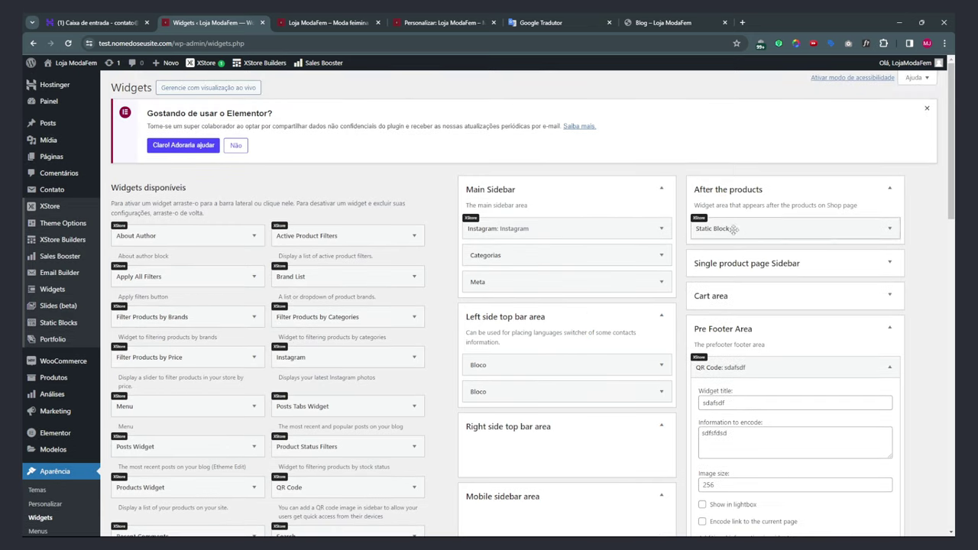
left_click(745, 265)
left_click(745, 335)
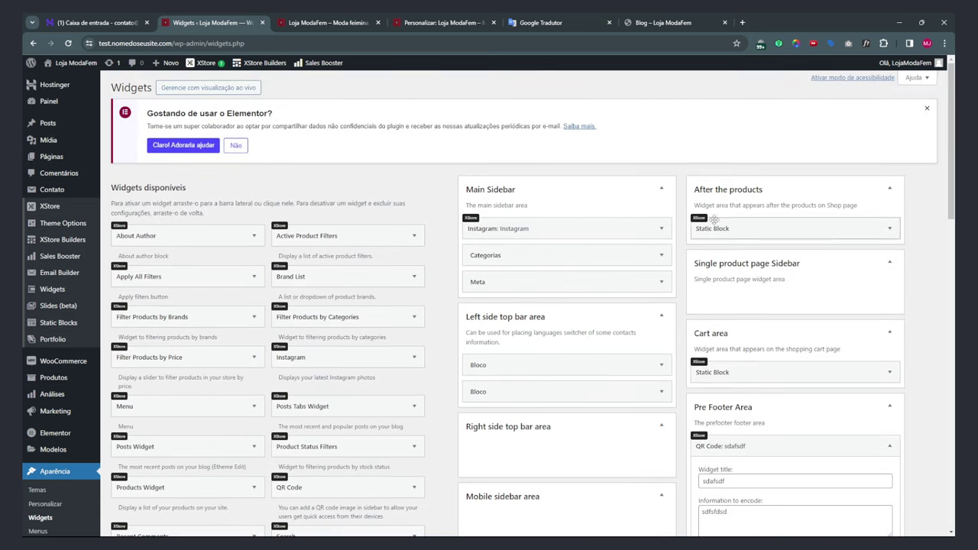
scroll(761, 265, "down", 1)
scroll(761, 266, "down", 1)
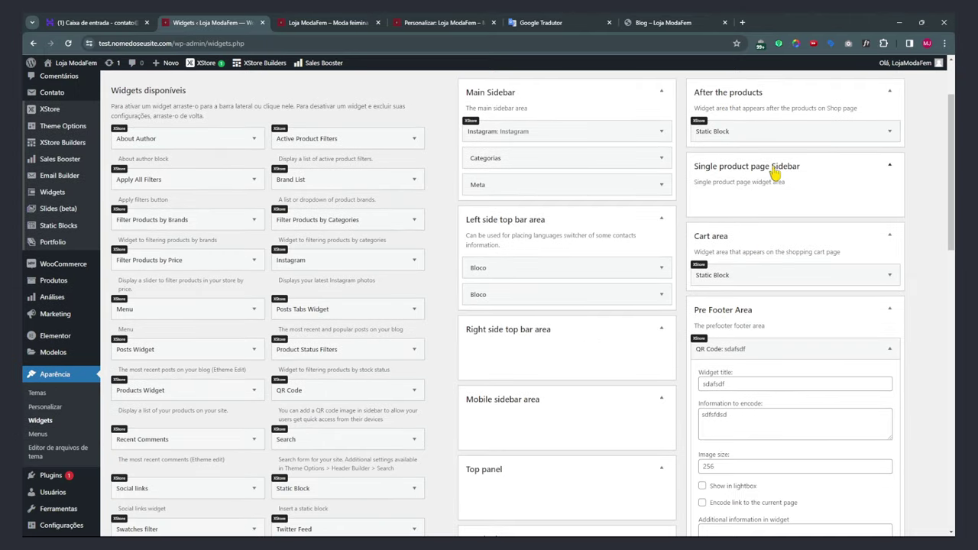
left_click(422, 22)
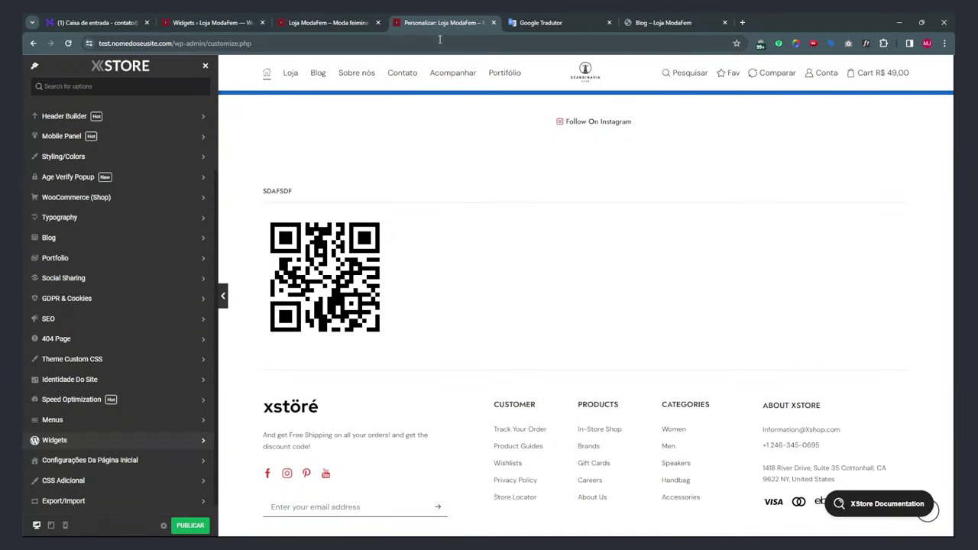
On the live site, open the Loja shop page and then the Clemson Sherpa Jacket product.
left_click(321, 25)
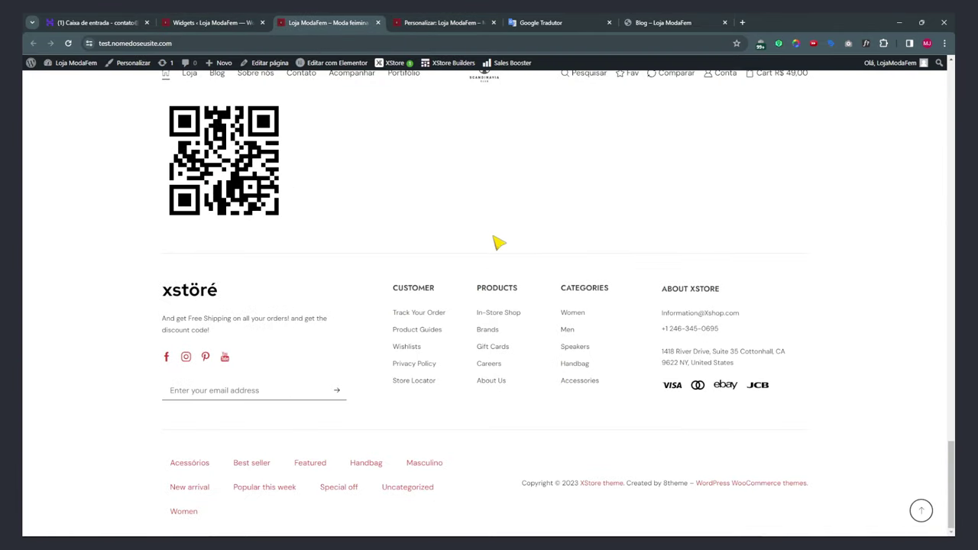
scroll(497, 241, "up", 10)
scroll(497, 241, "up", 5)
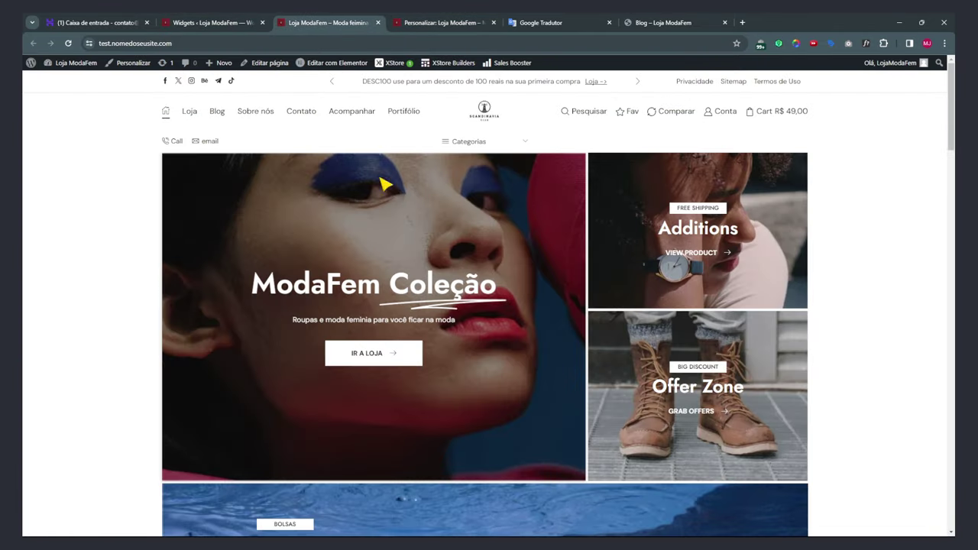
left_click(191, 112)
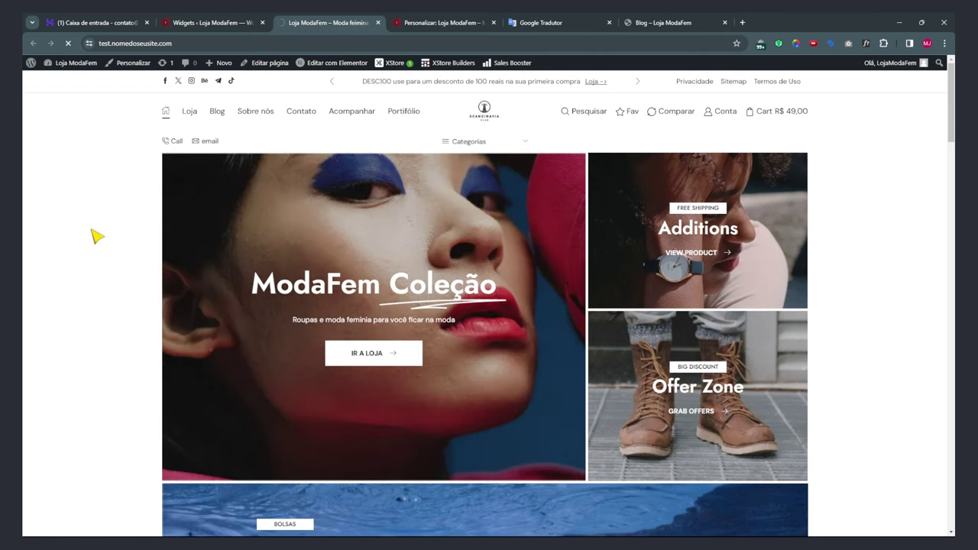
scroll(562, 229, "down", 4)
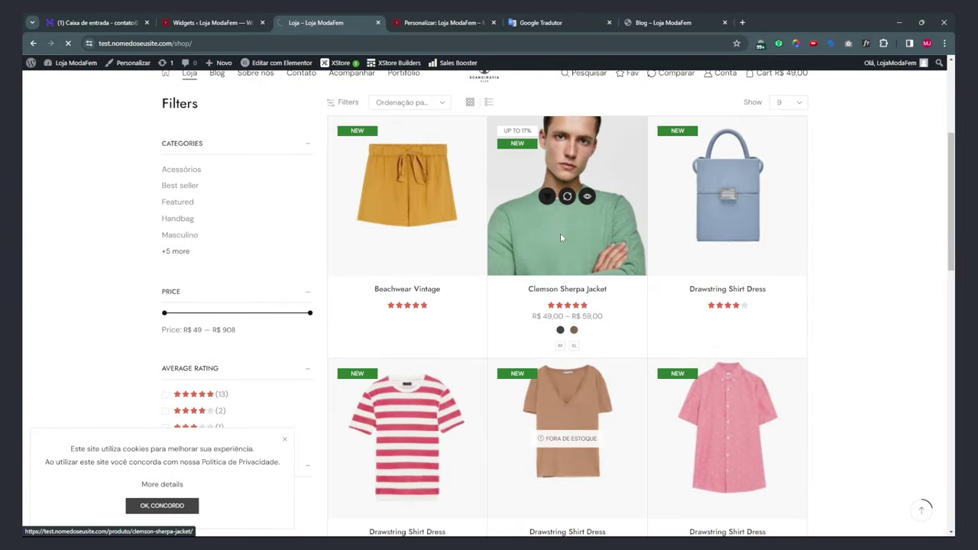
left_click(222, 23)
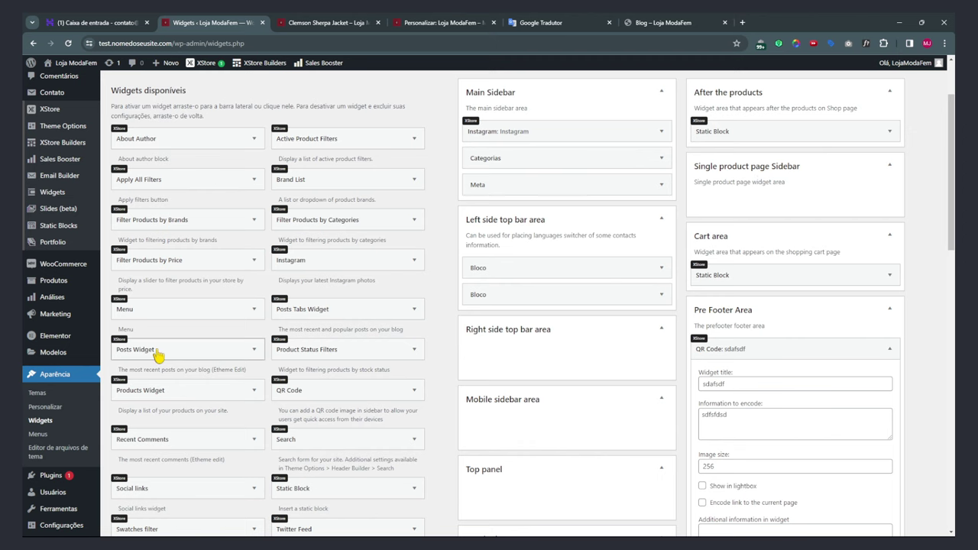
Add a Products Widget to the Single product page Sidebar, then reload the Clemson Sherpa Jacket page.
scroll(158, 355, "down", 1)
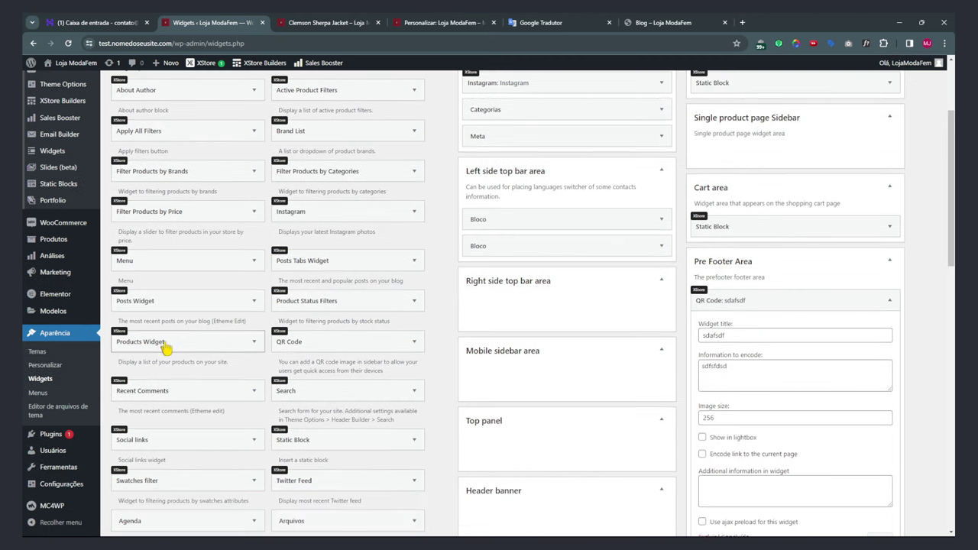
left_click_drag(166, 348, 753, 157)
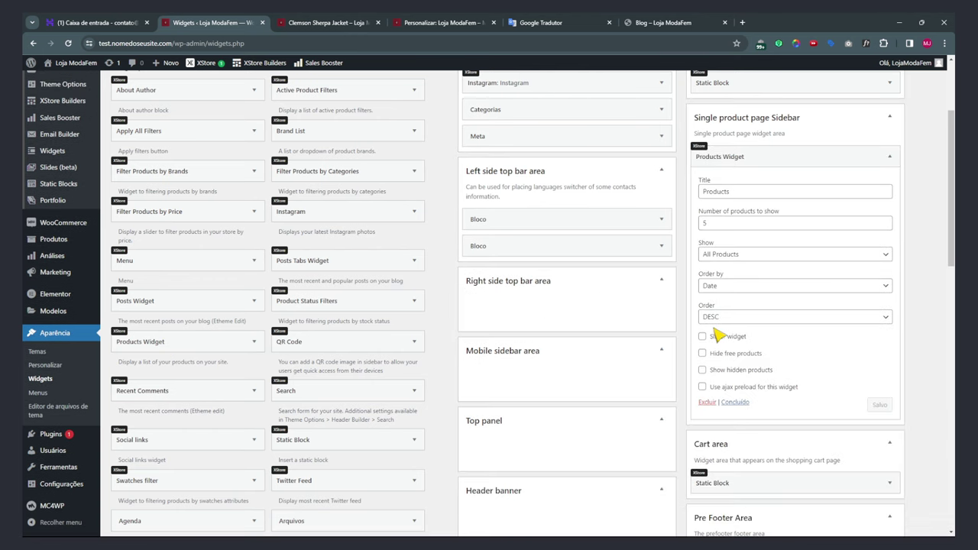
left_click(735, 402)
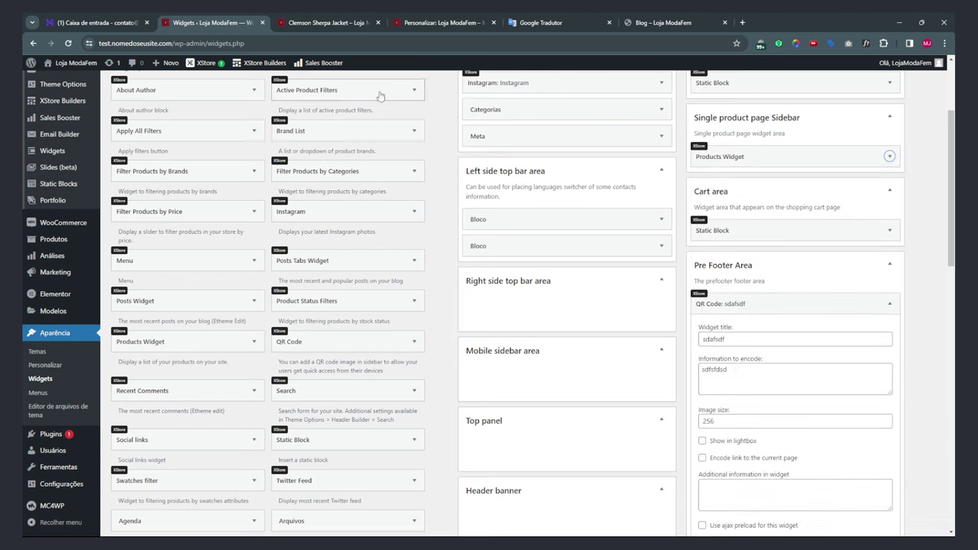
left_click(329, 24)
key("F5")
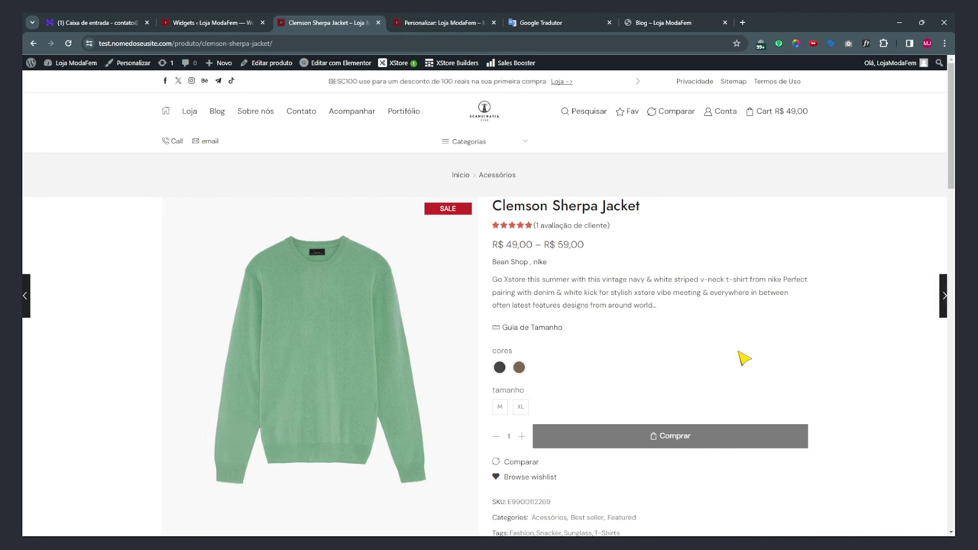
scroll(680, 338, "down", 8)
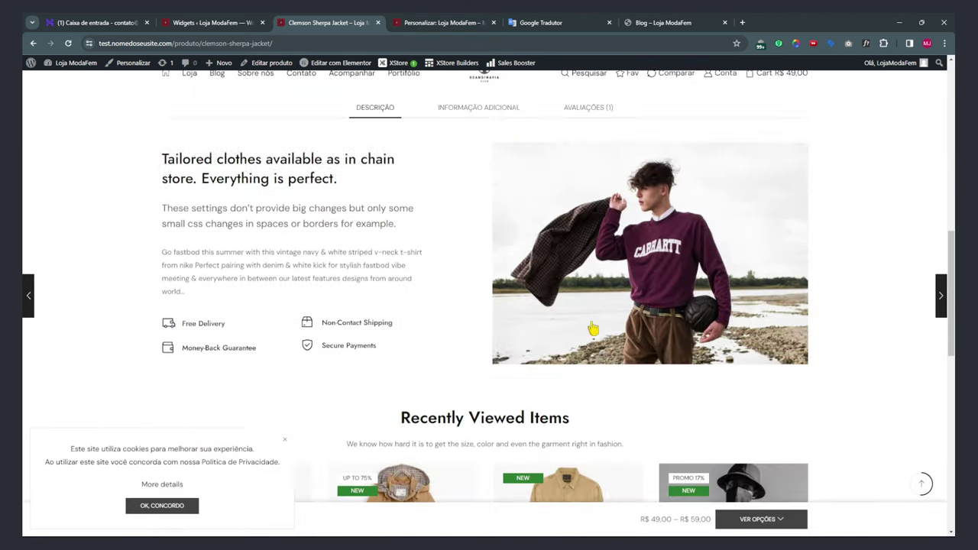
Look over the Widgets admin, store-wide customizer and product page tabs.
scroll(588, 330, "up", 7)
scroll(580, 330, "up", 3)
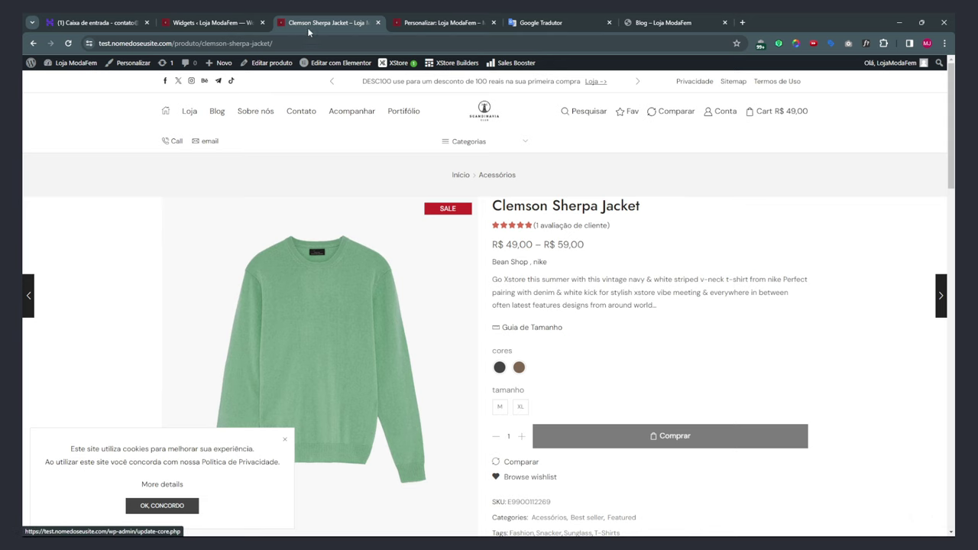
left_click(235, 25)
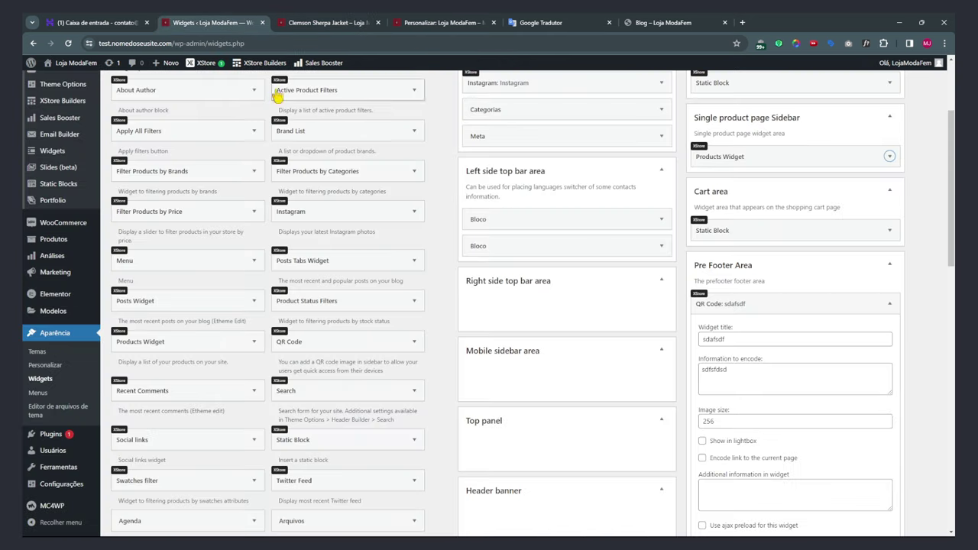
left_click(432, 25)
scroll(92, 290, "up", 2)
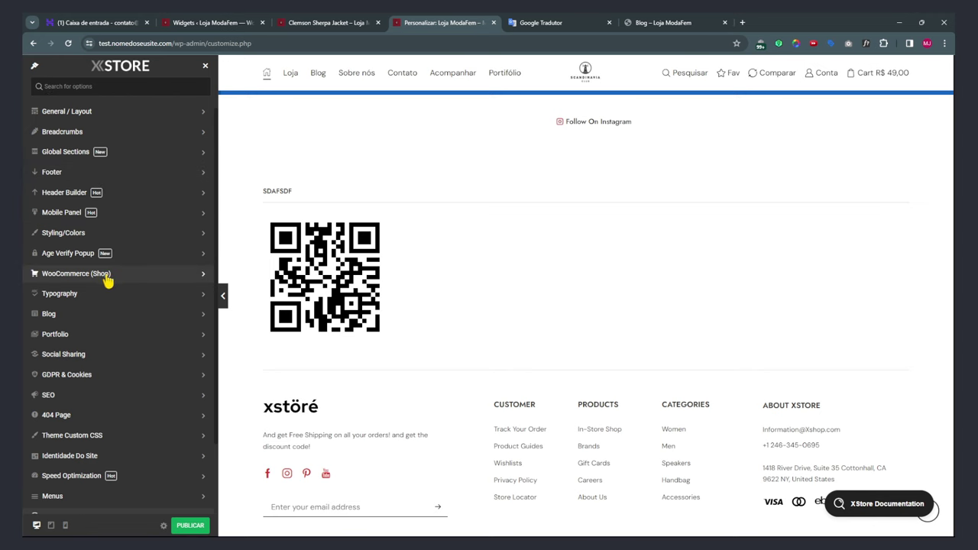
scroll(789, 220, "up", 3)
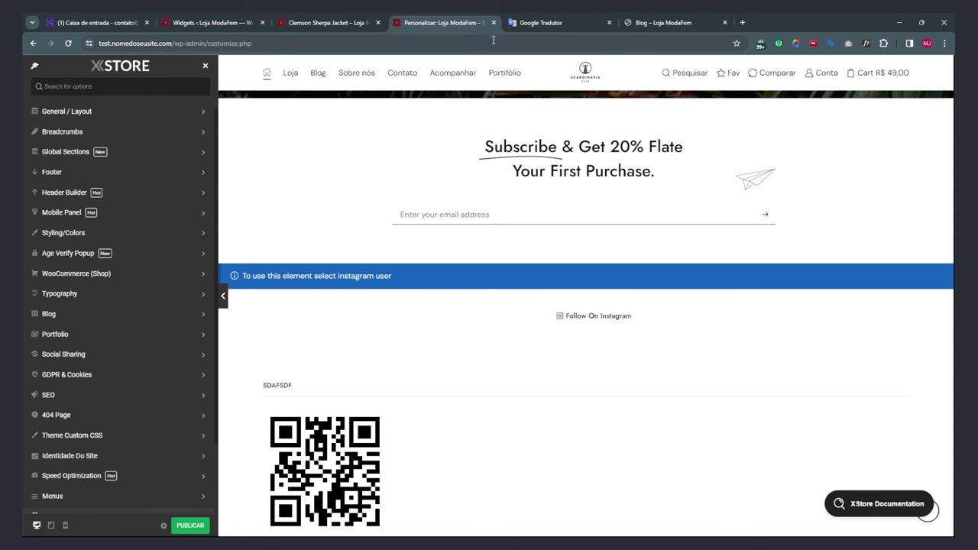
left_click(336, 22)
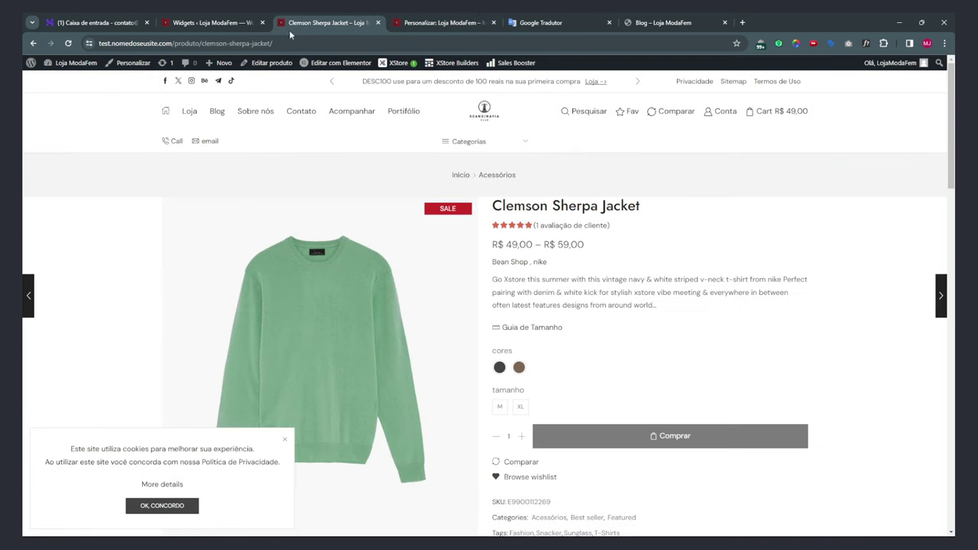
left_click(212, 22)
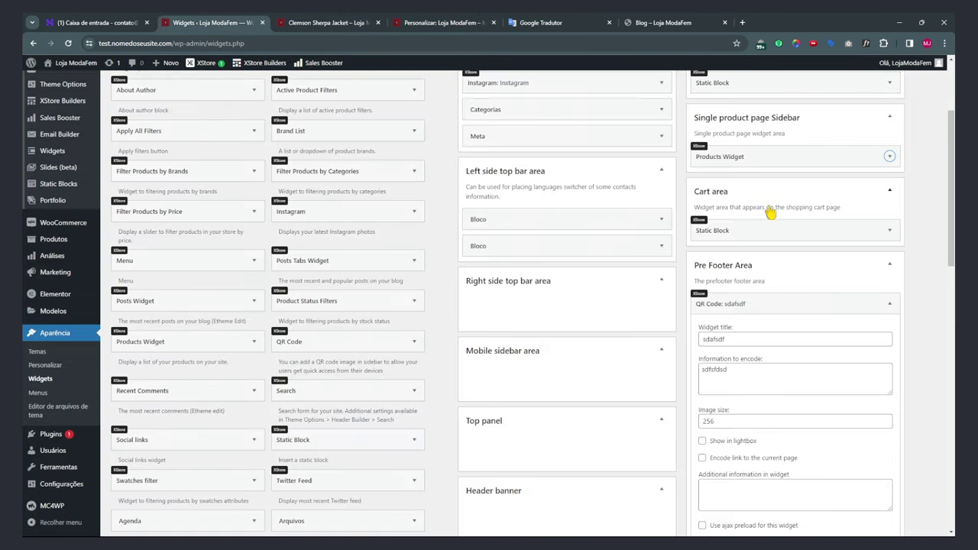
scroll(787, 237, "down", 4)
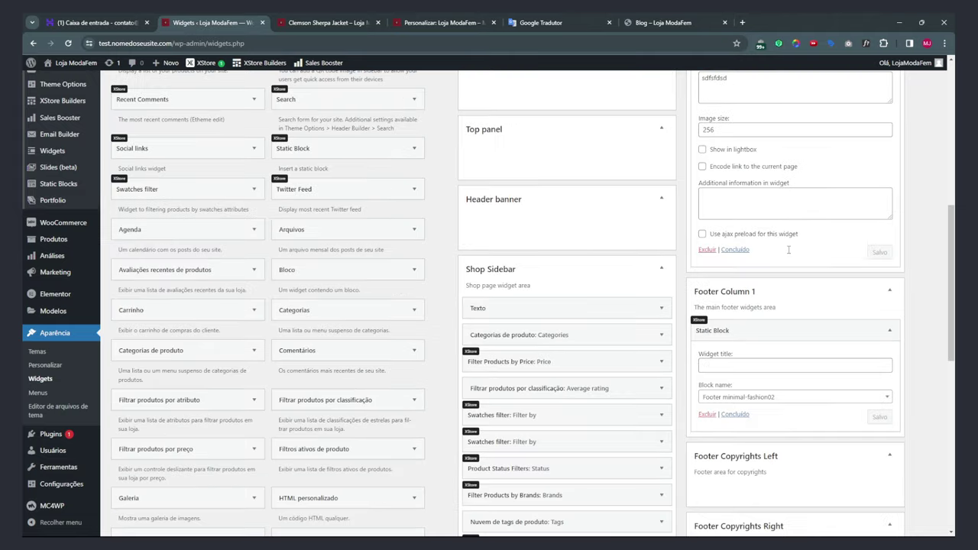
scroll(783, 260, "down", 3)
Launch Personalizar from the Clemson Sherpa Jacket product page's admin bar.
key("ctrl+Tab")
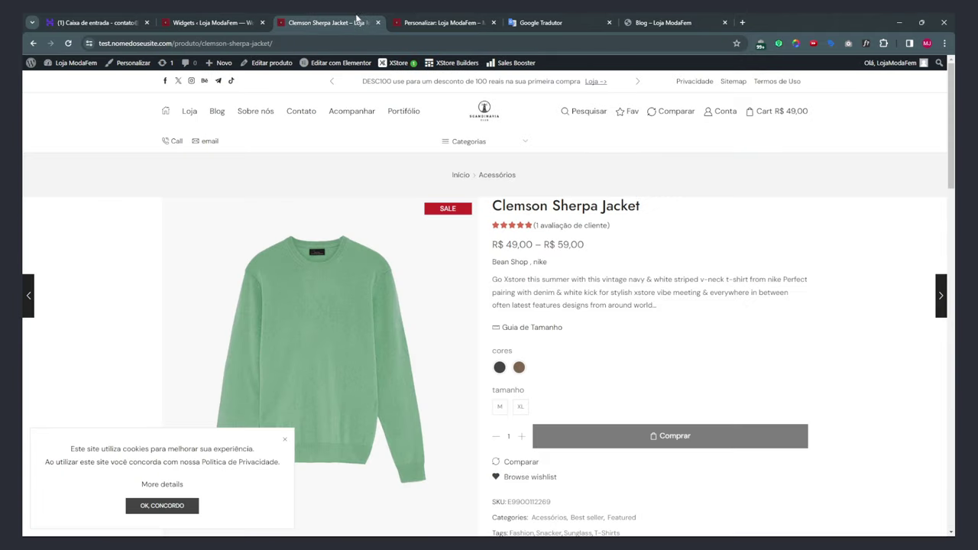
scroll(428, 270, "down", 2)
scroll(528, 273, "up", 2)
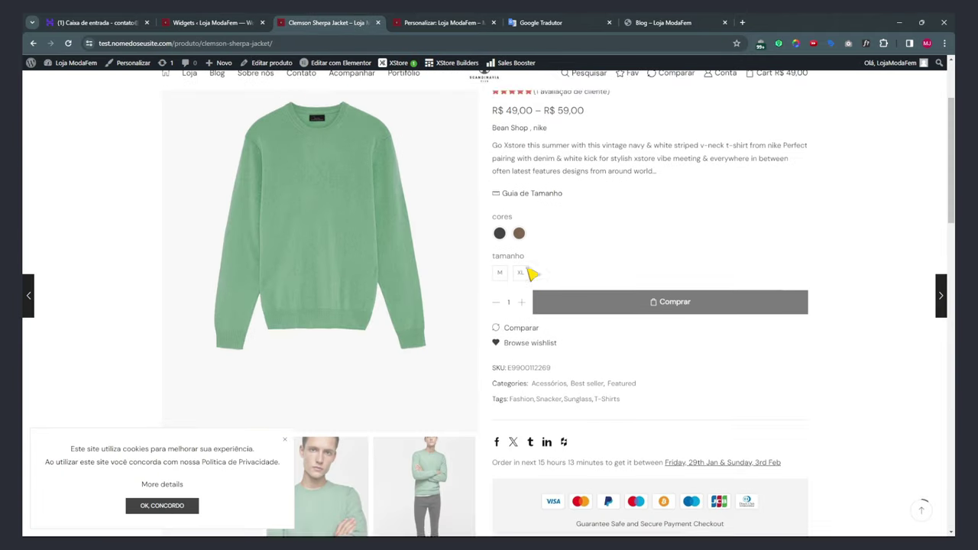
left_click(142, 67)
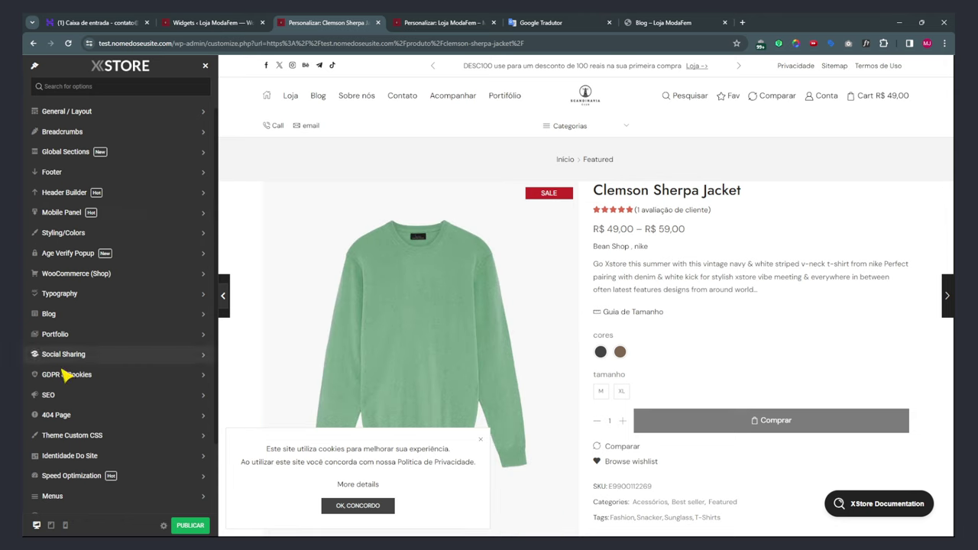
Open the Single Product Builder under WooCommerce (Shop) settings.
left_click(74, 275)
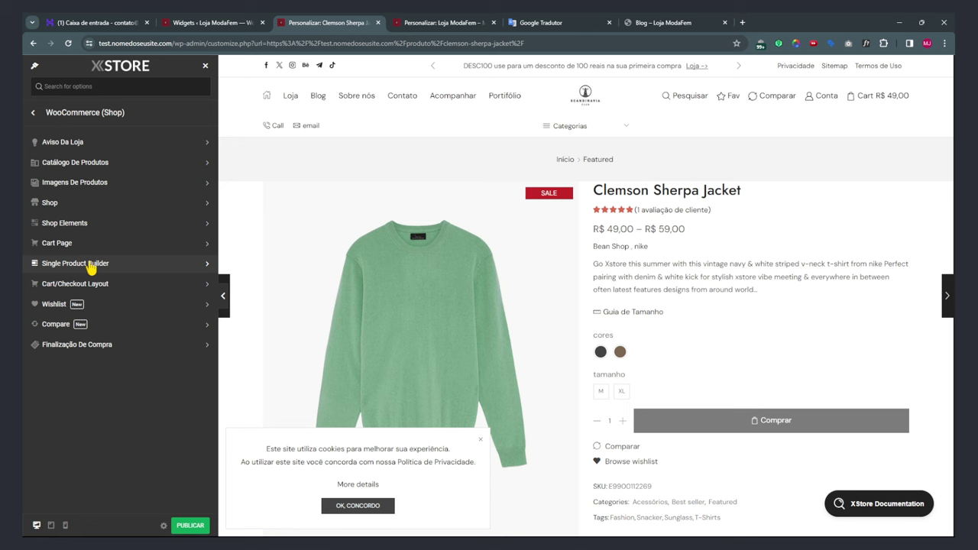
left_click(90, 264)
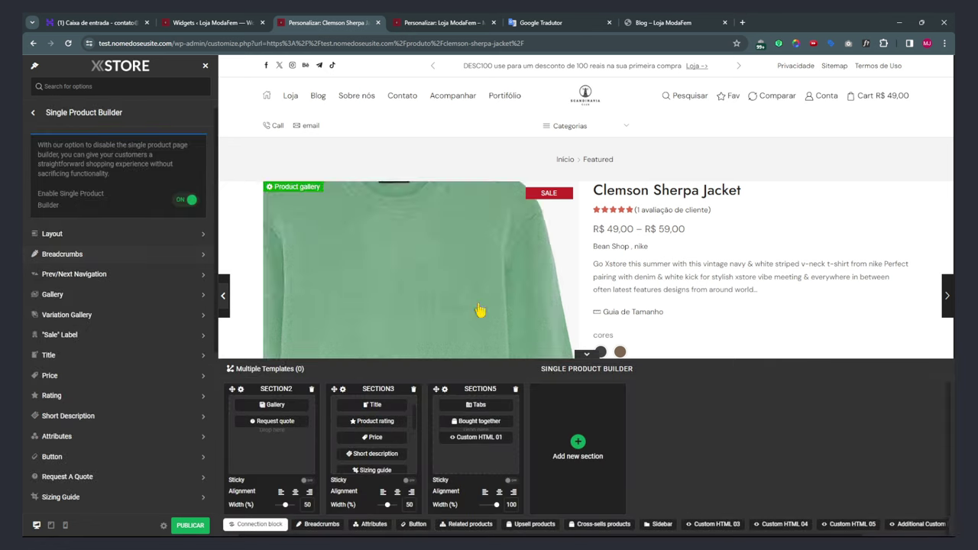
scroll(798, 109, "down", 2)
scroll(787, 191, "down", 3)
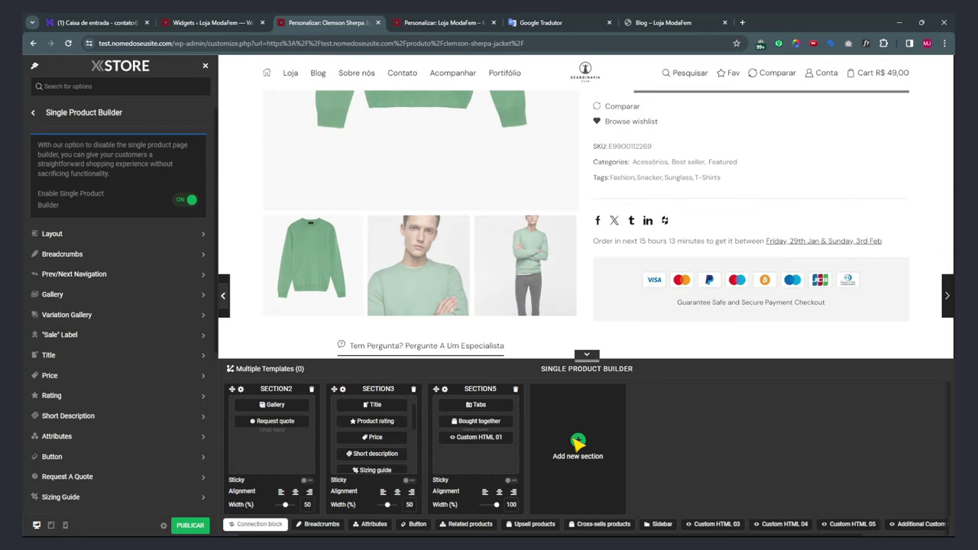
Add a new section and place the Sidebar block into SECTION4.
left_click_drag(657, 524, 580, 446)
left_click(579, 444)
left_click_drag(655, 522, 550, 437)
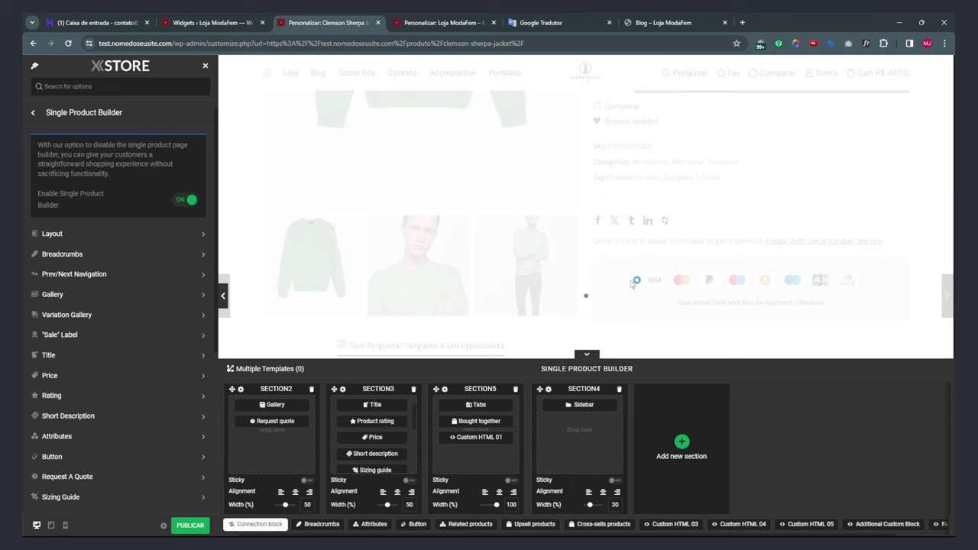
scroll(684, 248, "down", 10)
scroll(684, 252, "down", 7)
scroll(336, 193, "up", 3)
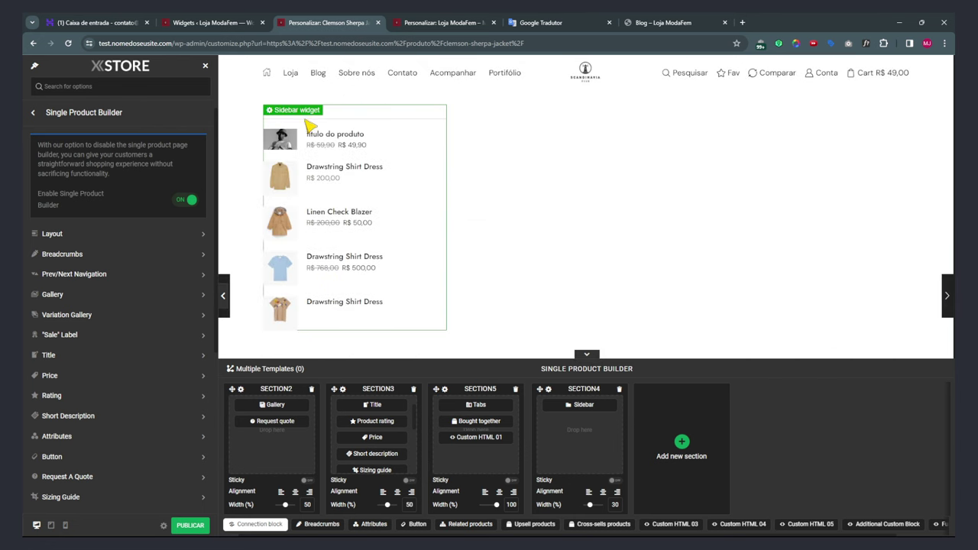
left_click(442, 22)
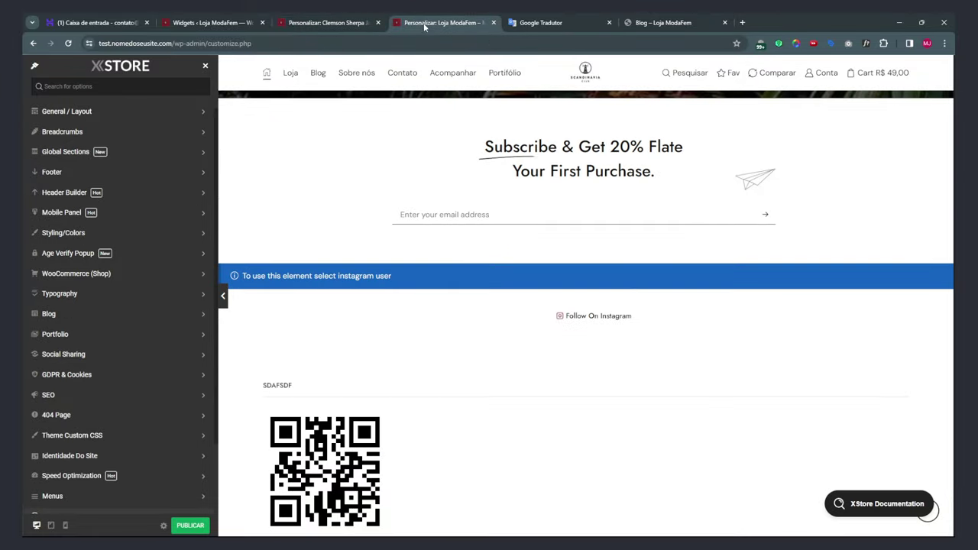
Delete the QR Code widget from the Pre Footer Area.
left_click(220, 23)
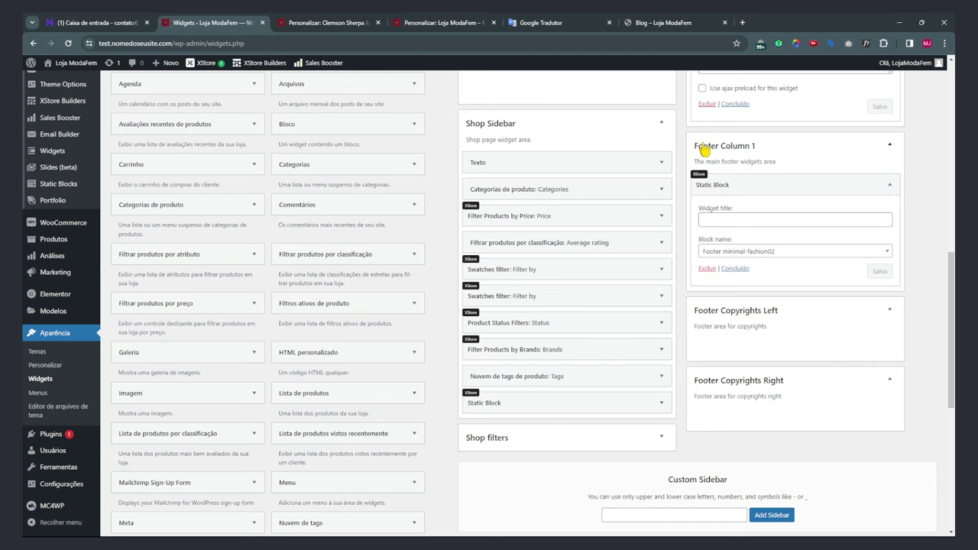
scroll(743, 216, "up", 5)
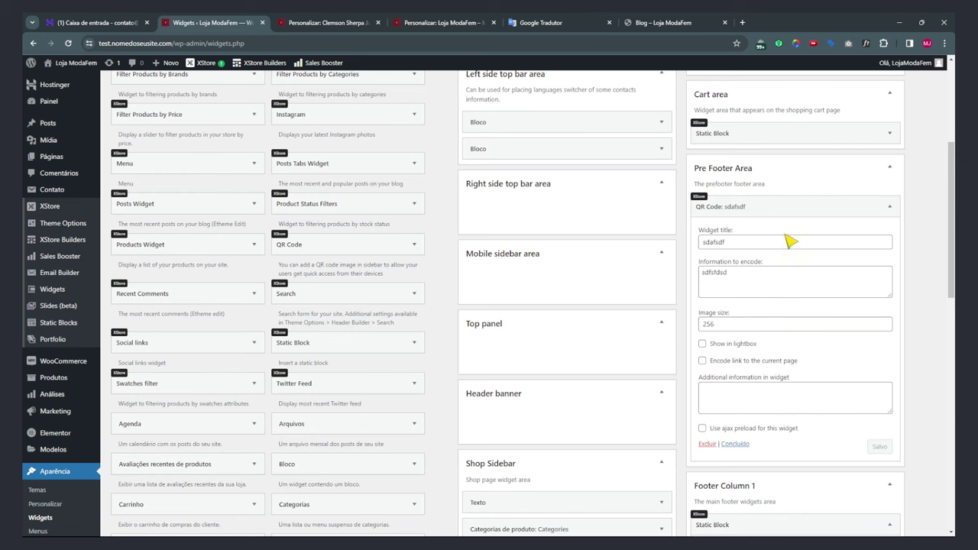
left_click(710, 445)
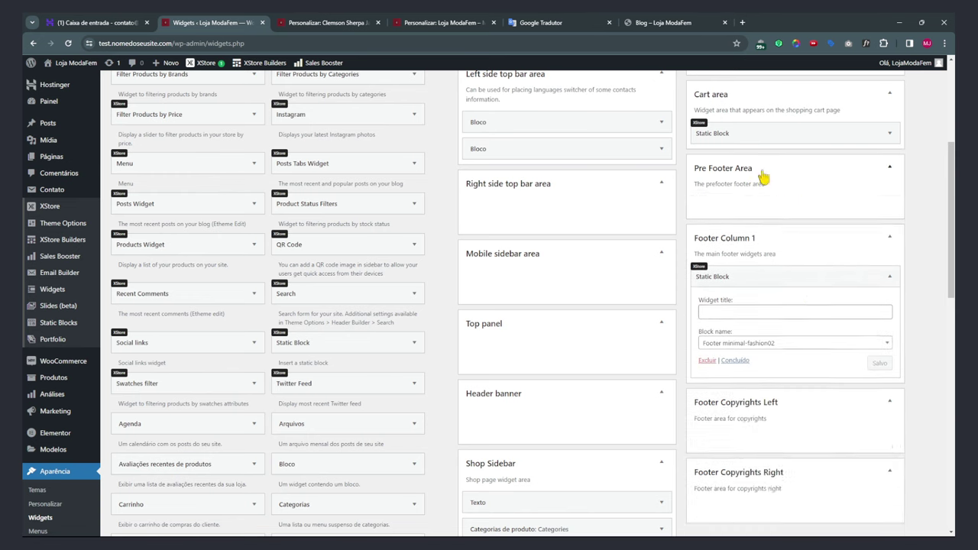
scroll(761, 175, "up", 3)
Set the sidebar Products Widget's number of products to show to 3 and save.
left_click(733, 258)
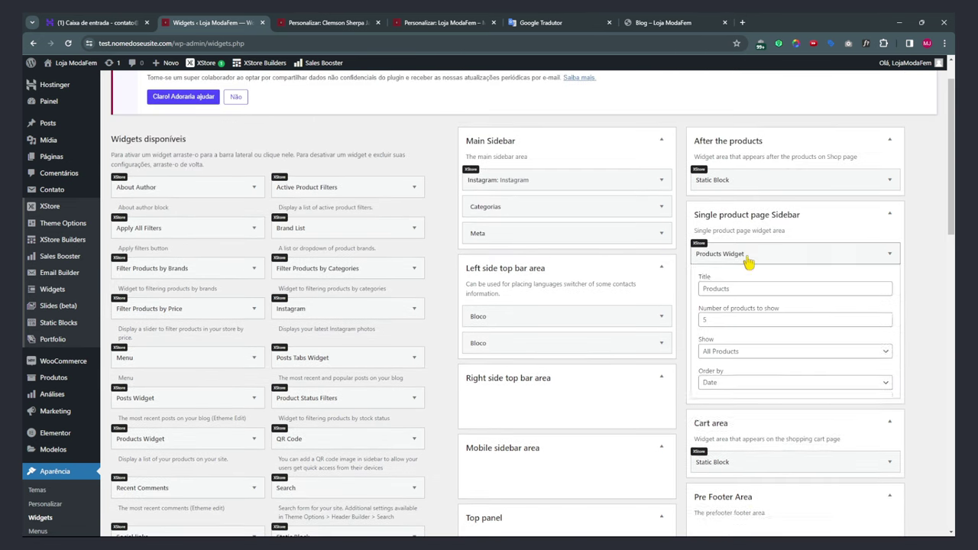
double_click(698, 321)
type("3")
left_click(879, 502)
left_click(327, 23)
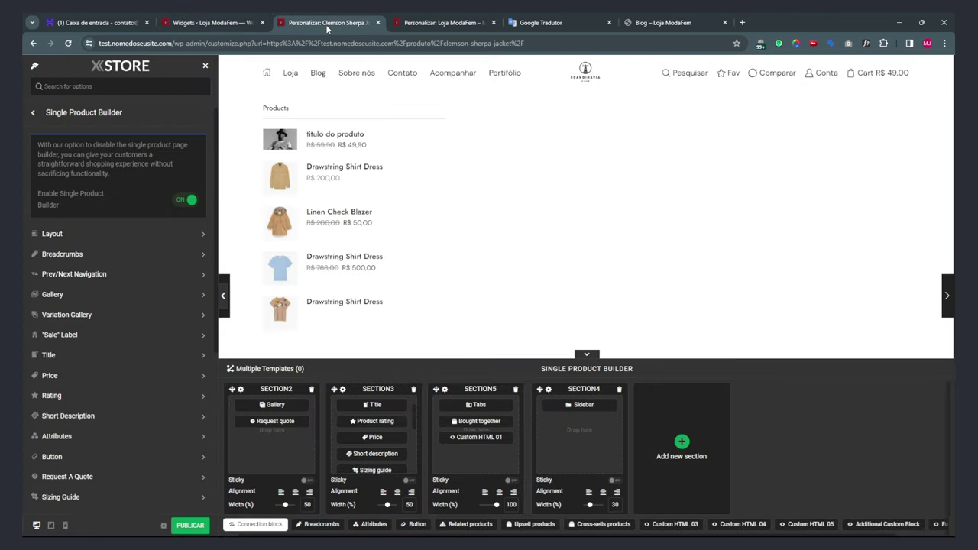
left_click(428, 23)
left_click(205, 23)
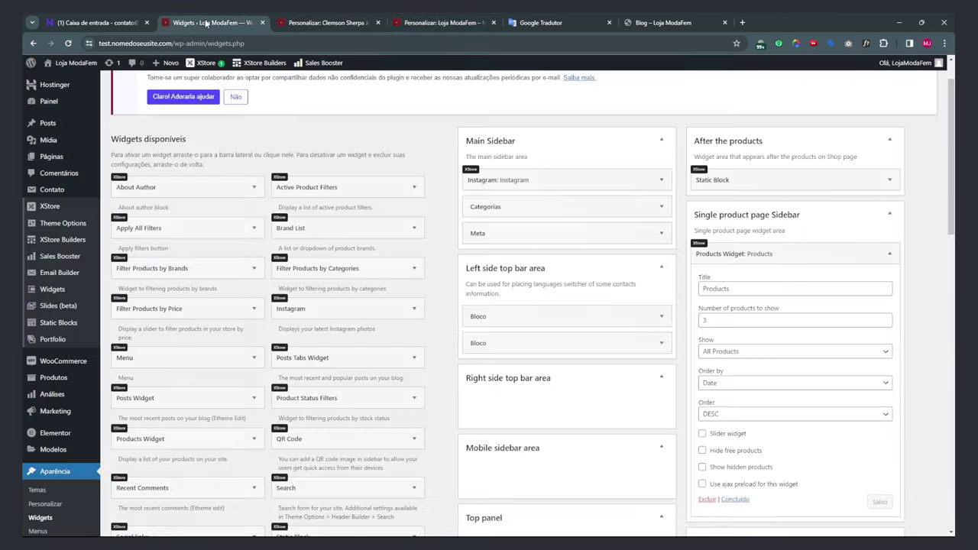
middle_click(61, 73)
Open the Drawstring Shirt Dress page from the store home and check its three-item Products list.
left_click(329, 23)
scroll(413, 378, "down", 6)
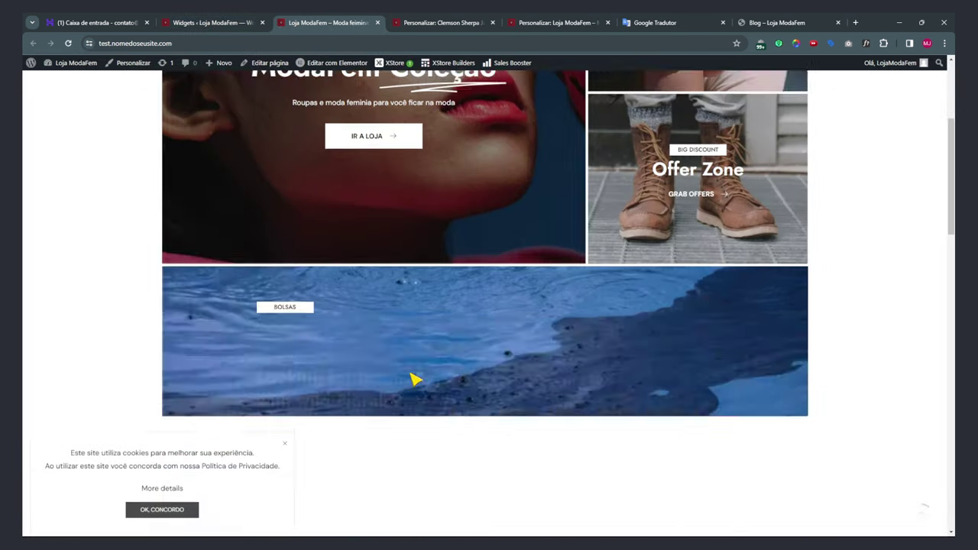
scroll(459, 321, "down", 10)
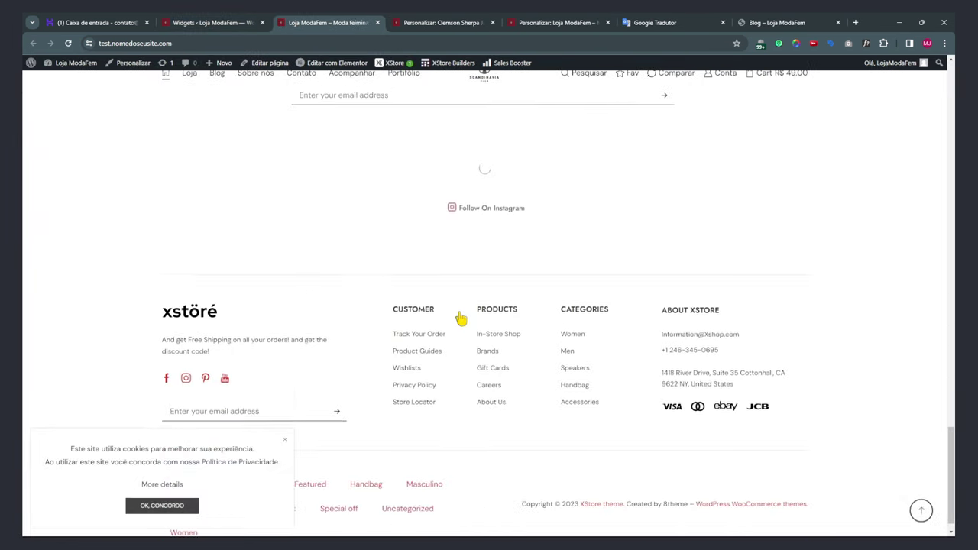
scroll(461, 319, "up", 4)
scroll(463, 320, "up", 10)
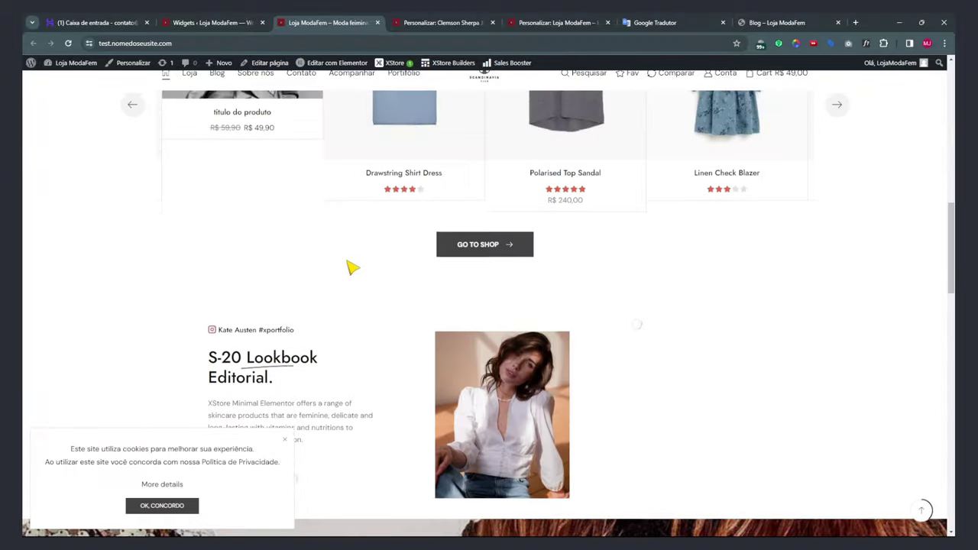
left_click(386, 239)
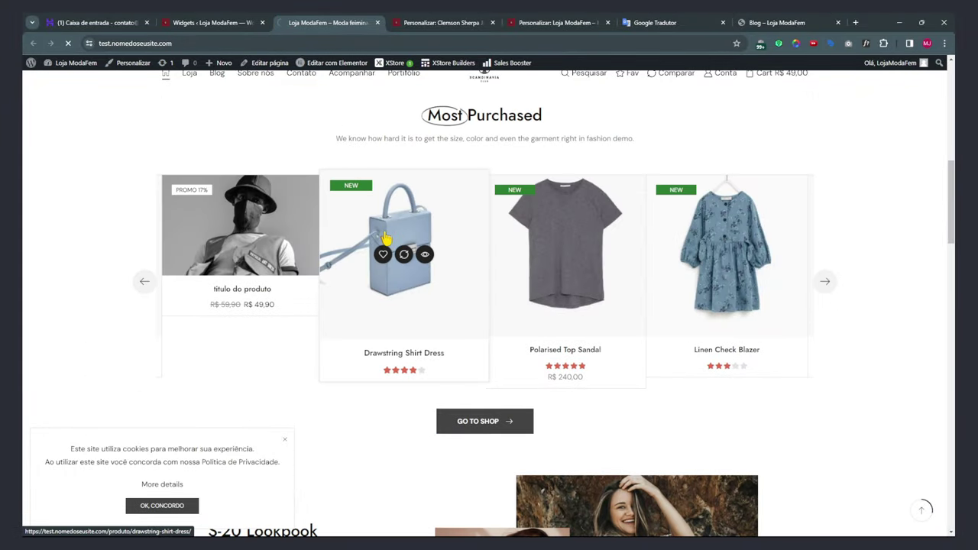
scroll(590, 249, "down", 10)
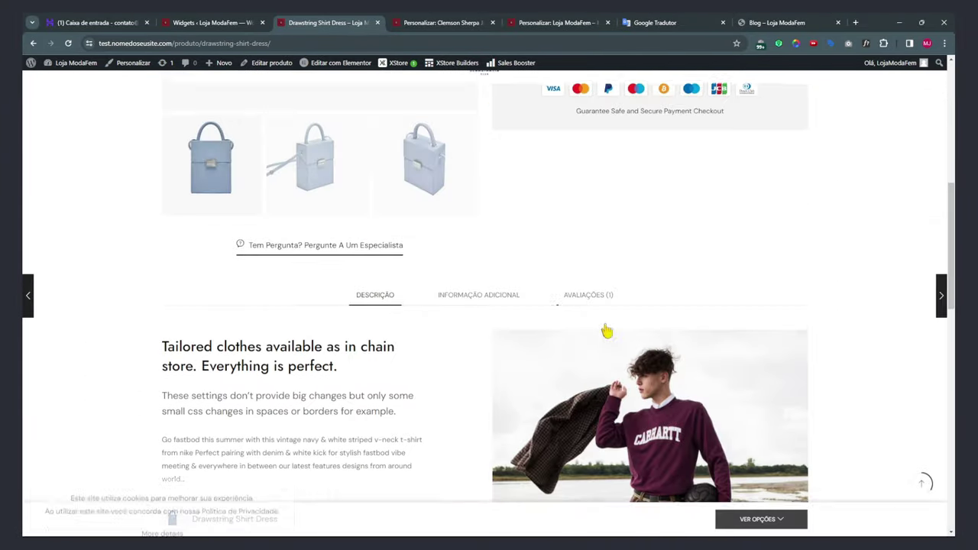
scroll(607, 332, "down", 5)
scroll(252, 347, "up", 2)
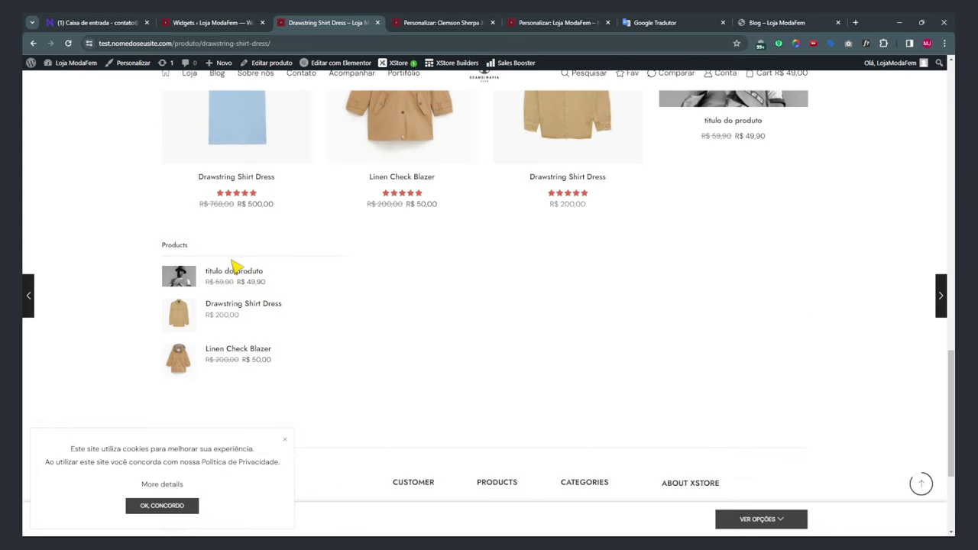
scroll(535, 301, "up", 5)
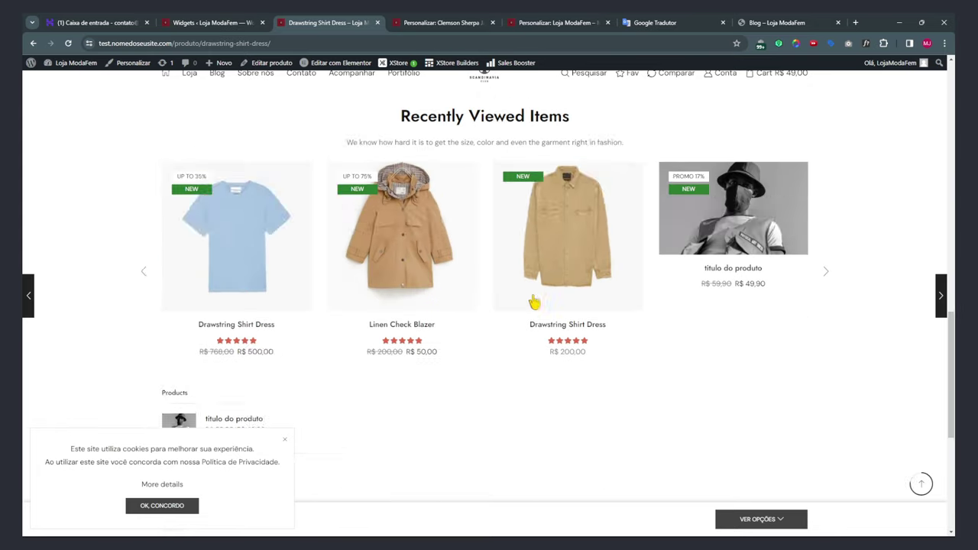
scroll(549, 305, "up", 3)
scroll(563, 290, "down", 2)
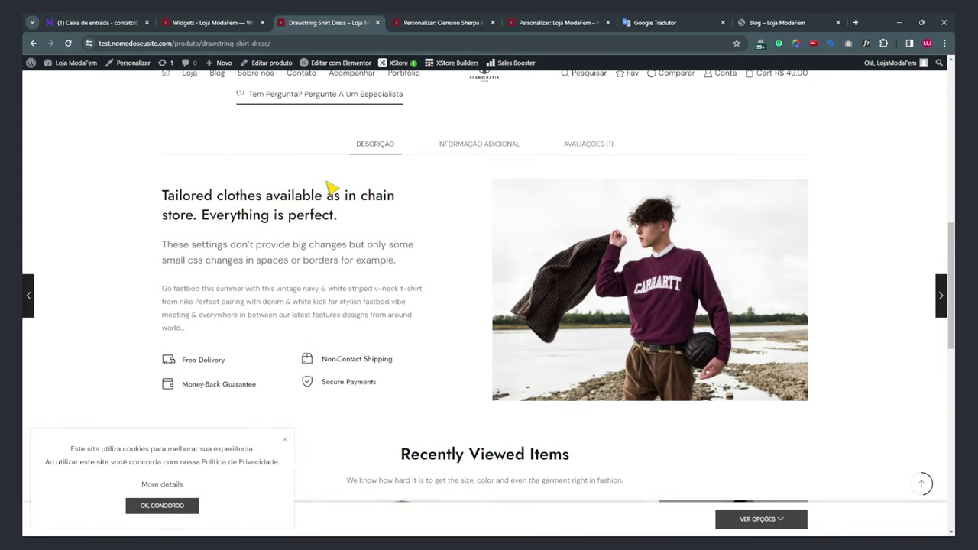
scroll(534, 291, "down", 5)
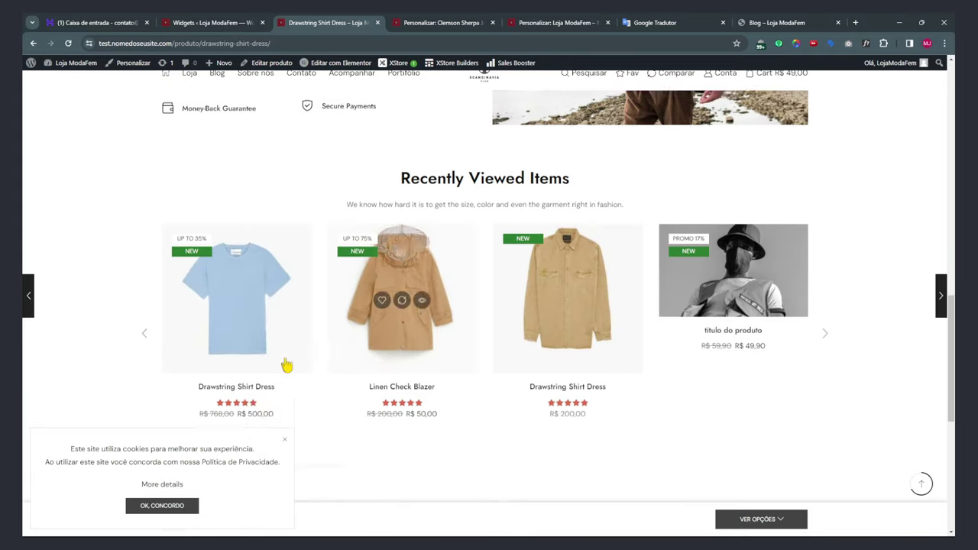
Return to the Clemson Sherpa Jacket customizer's Single Product Builder.
left_click(442, 22)
scroll(452, 221, "up", 4)
scroll(486, 270, "up", 2)
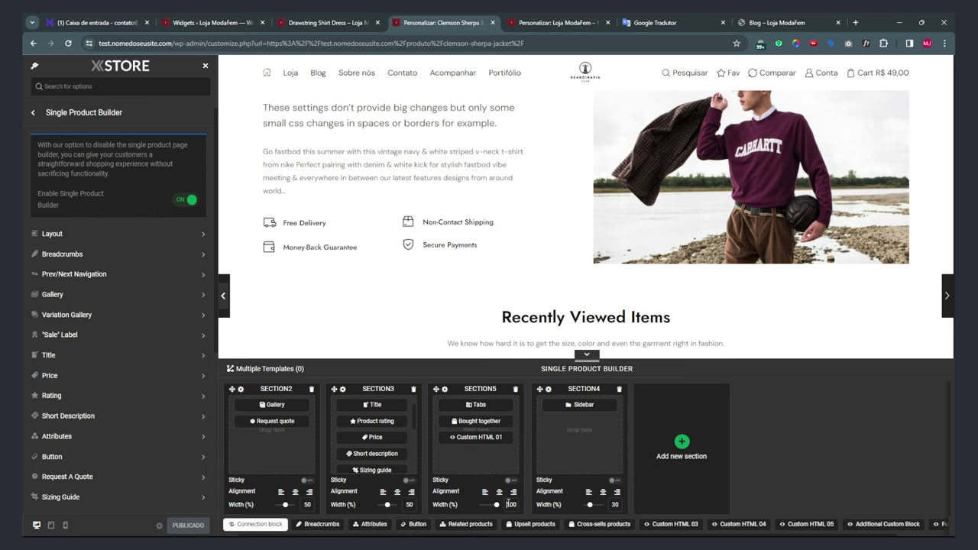
Set SECTION5 width to 70% and publish the Single Product Builder changes.
type("70")
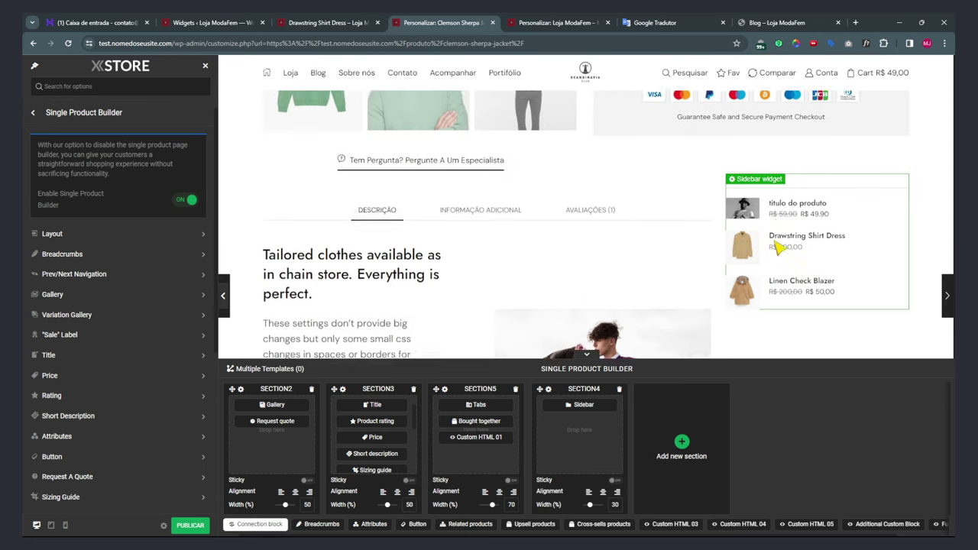
left_click(187, 527)
scroll(500, 280, "down", 3)
scroll(400, 124, "up", 3)
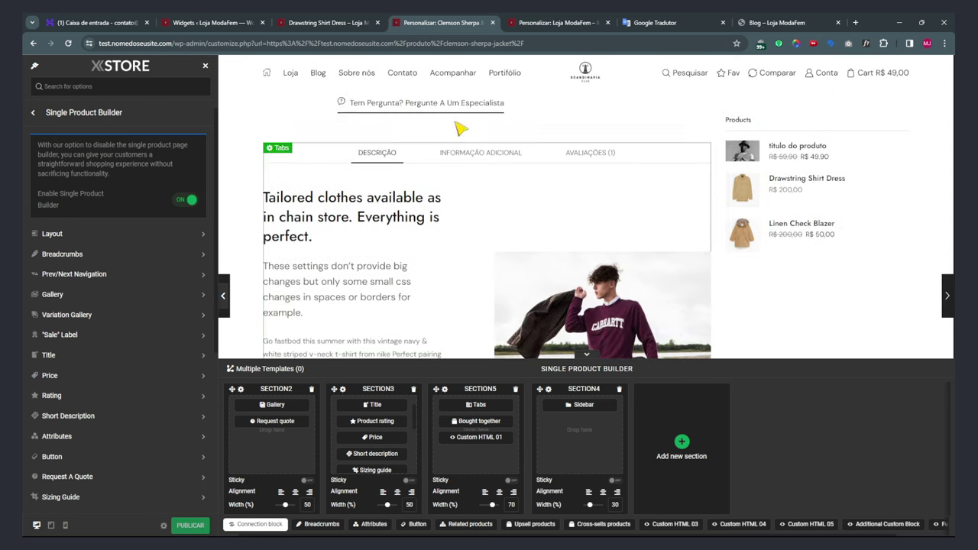
left_click(551, 22)
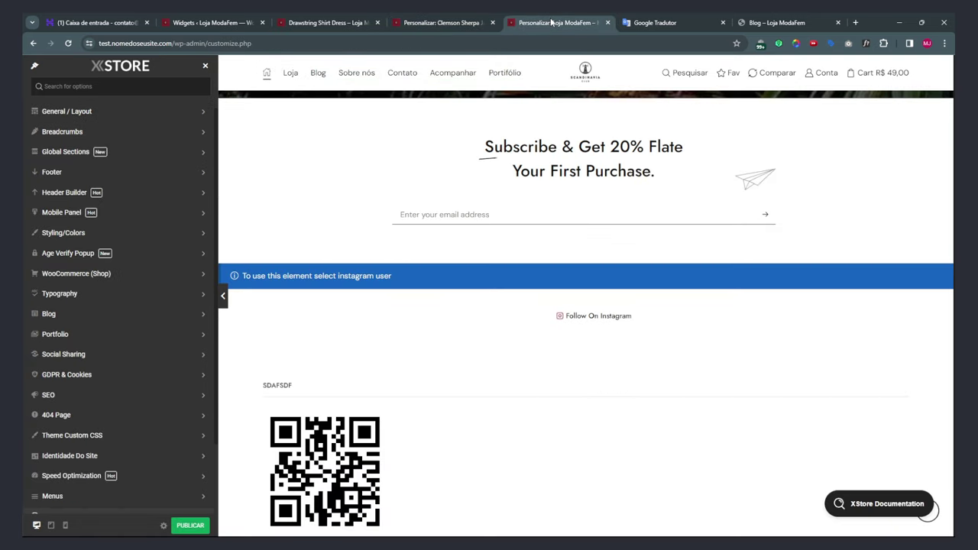
Check the Drawstring Shirt Dress page footer and dismiss the cookie consent notice.
left_click(222, 23)
scroll(465, 247, "up", 1)
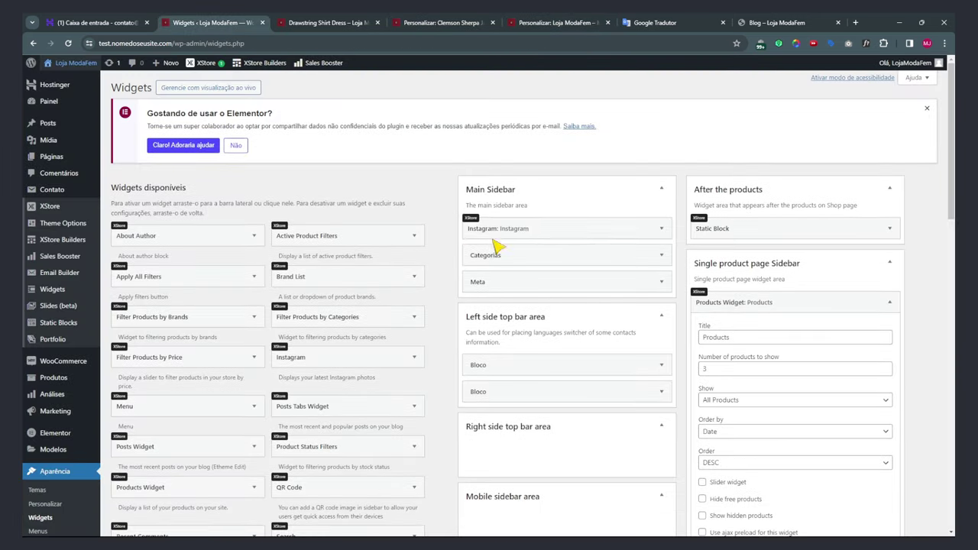
scroll(745, 294, "down", 1)
scroll(745, 294, "down", 3)
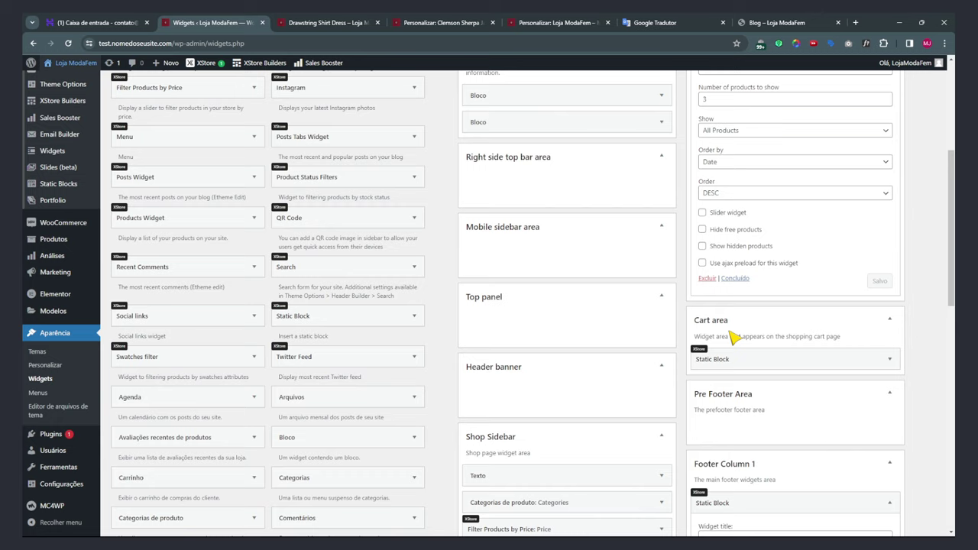
scroll(724, 303, "down", 2)
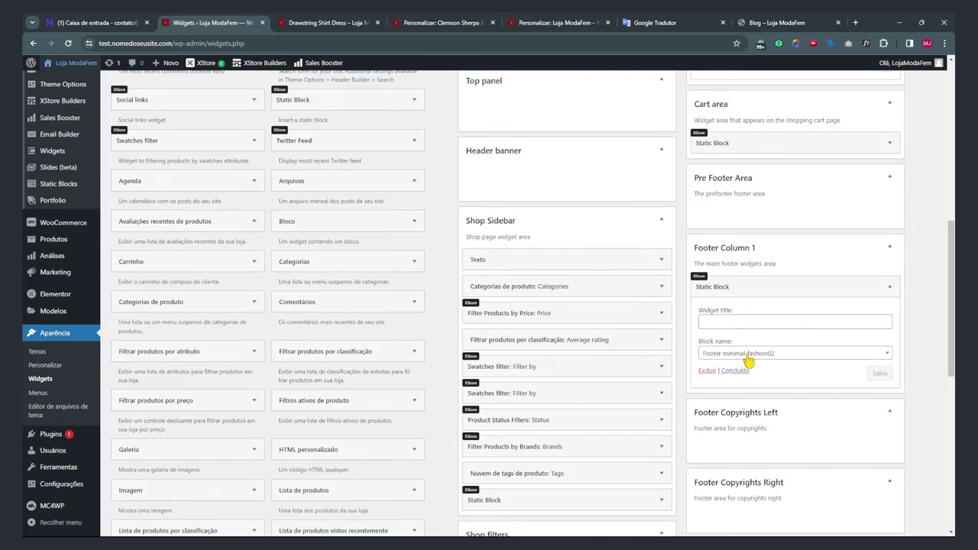
left_click(327, 23)
scroll(497, 315, "down", 3)
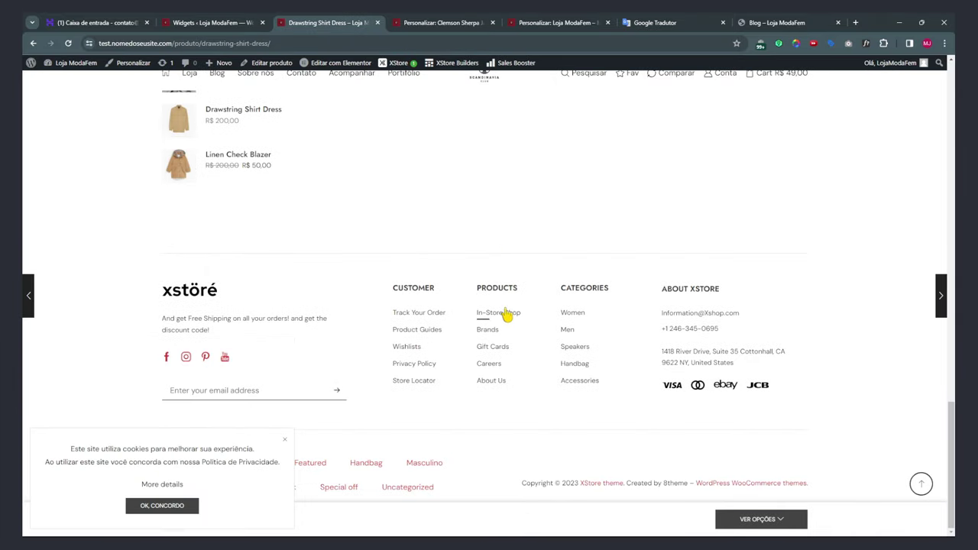
left_click(285, 442)
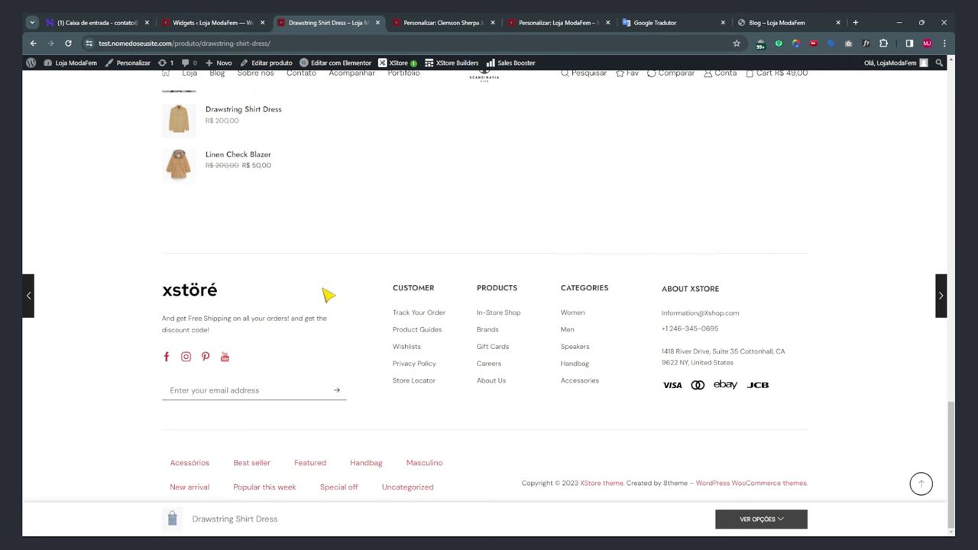
Close the 'Personalizar: Clemson Sherpa' customizer tab and return to Widgets.
left_click(417, 24)
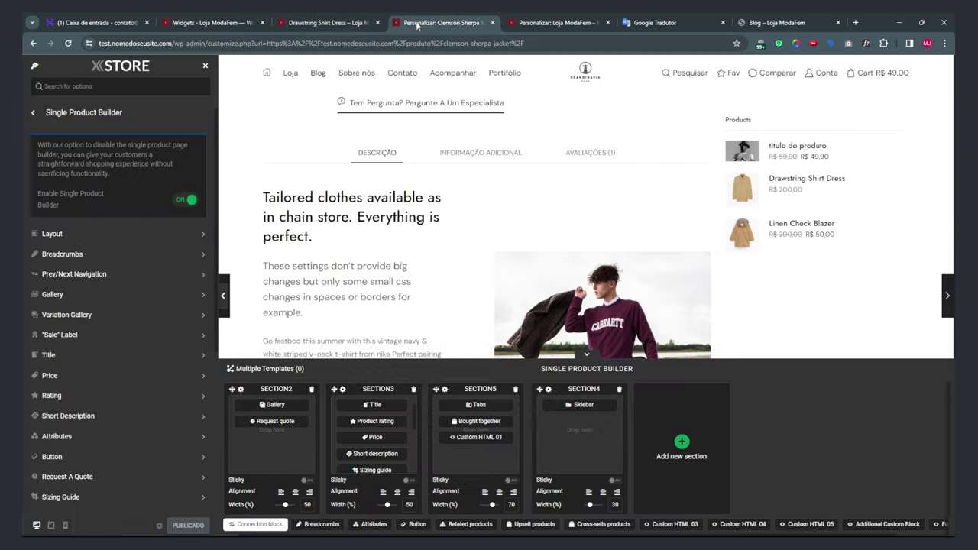
left_click(491, 23)
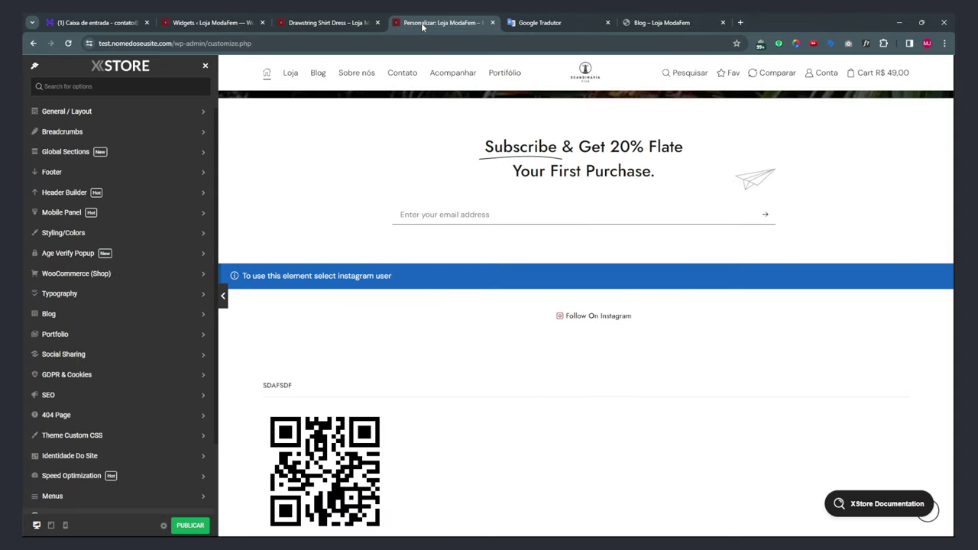
left_click(229, 24)
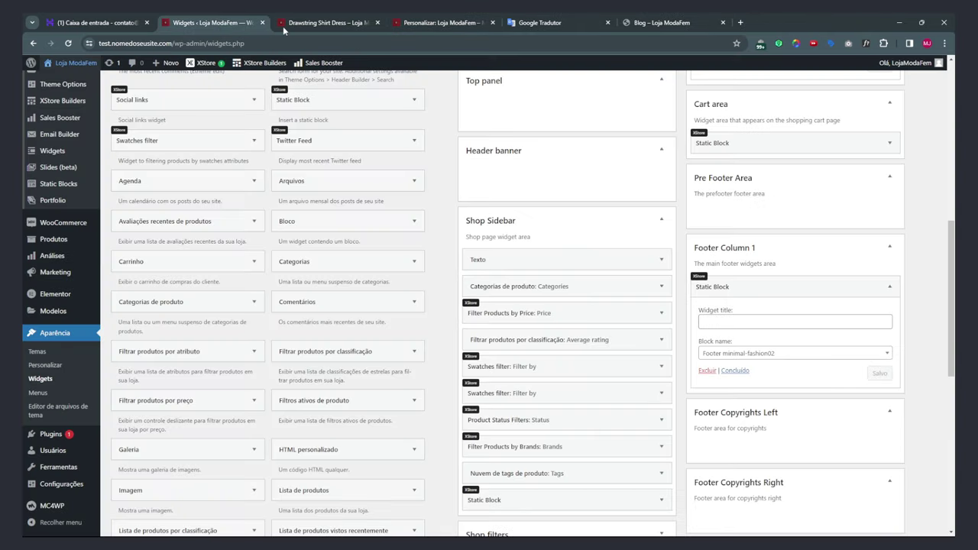
left_click(321, 23)
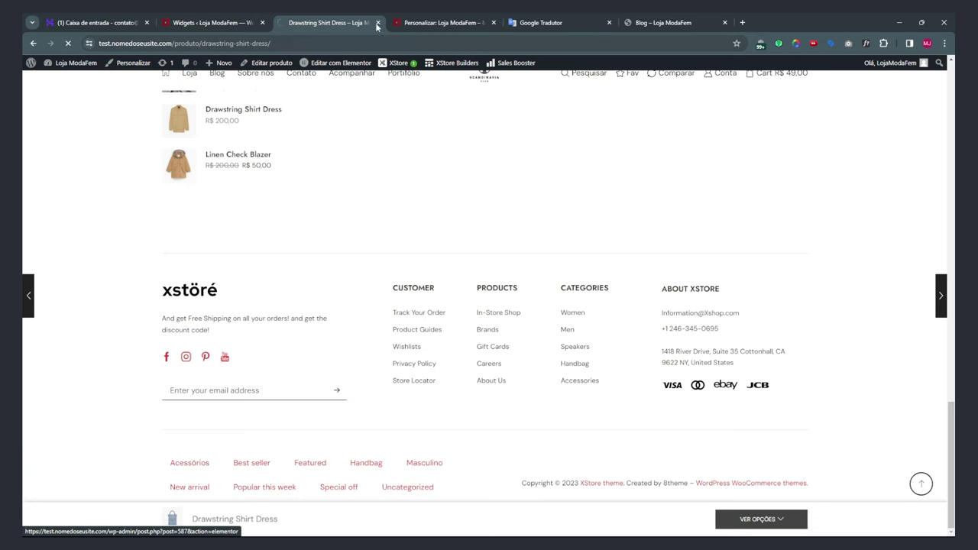
left_click(443, 23)
left_click(215, 24)
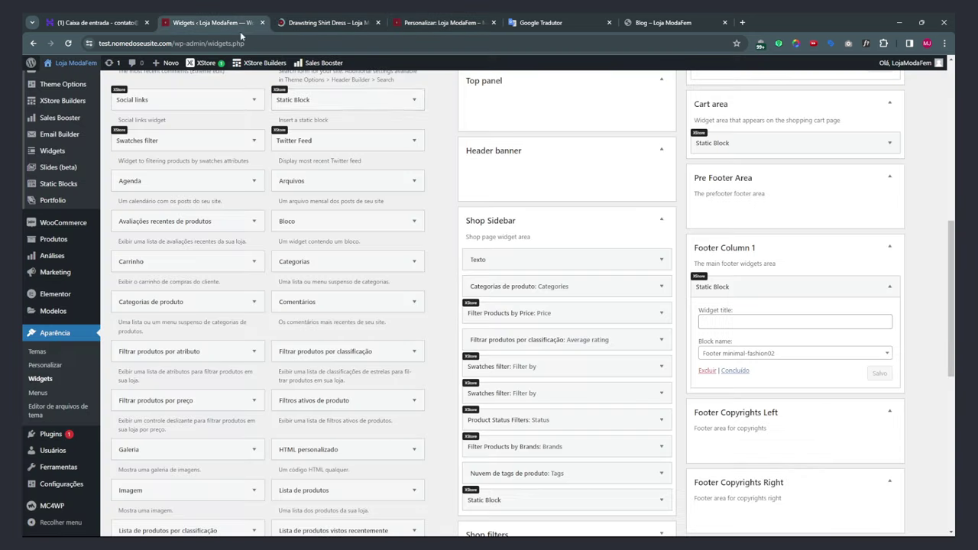
scroll(757, 306, "down", 2)
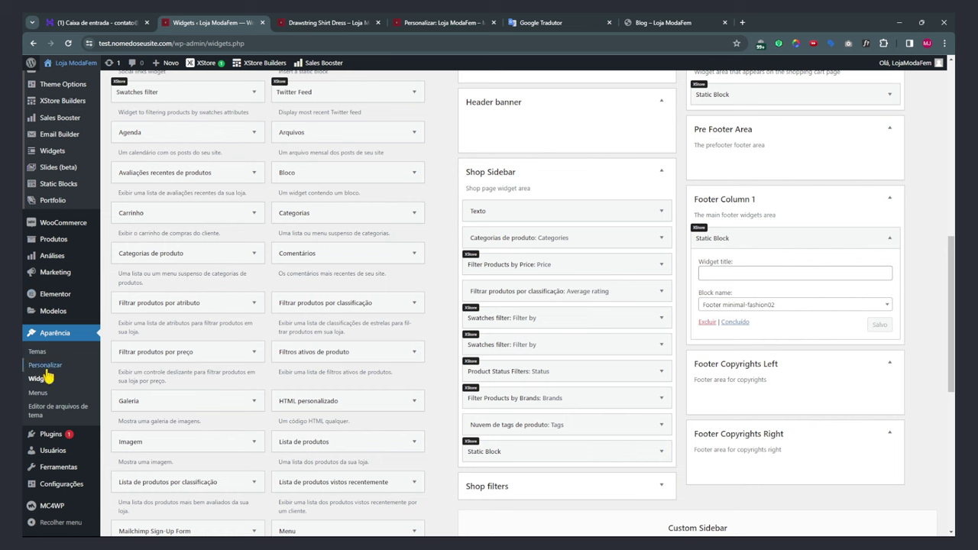
Find Footer minimal-fashion02's id in the Static Blocks list by searching 'fash'.
left_click(55, 184)
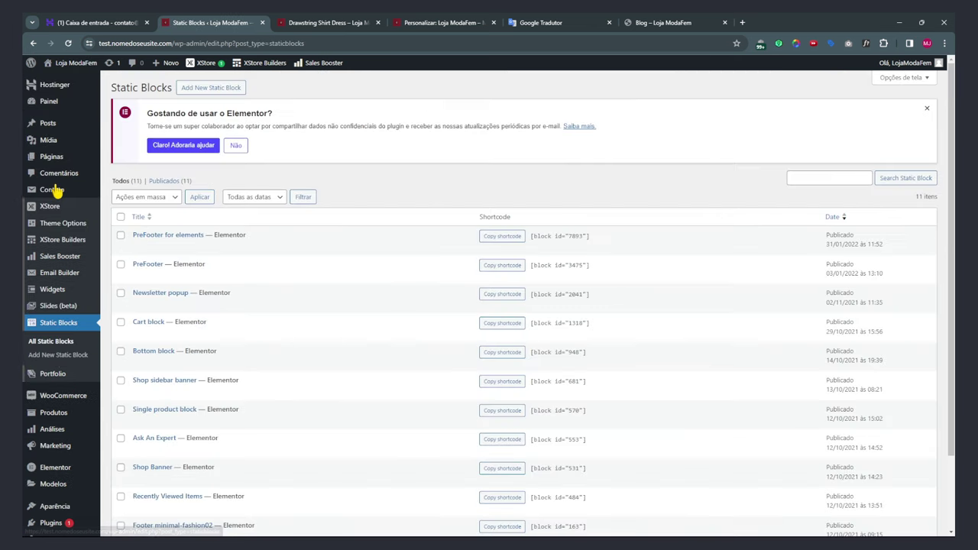
key("ctrl+f")
type("fash")
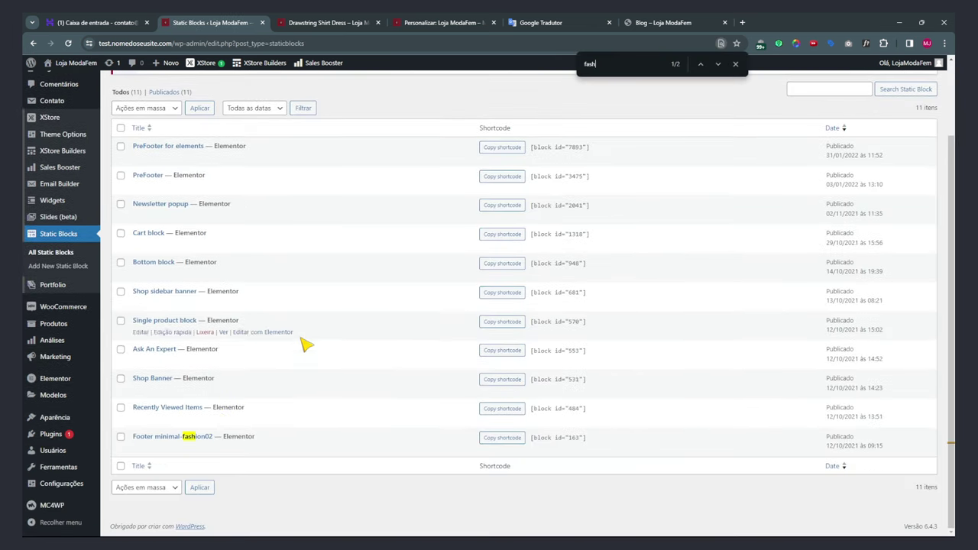
scroll(218, 414, "down", 2)
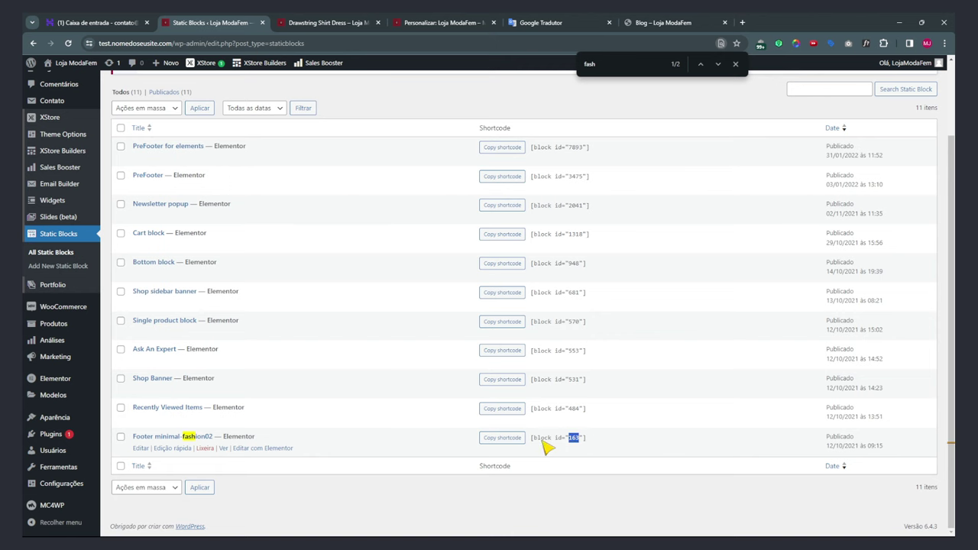
left_click(329, 22)
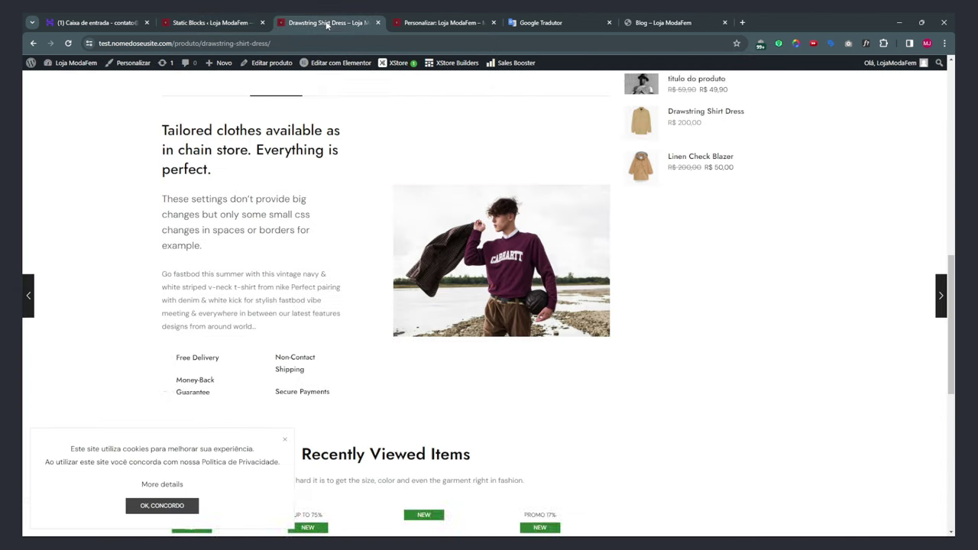
left_click(443, 22)
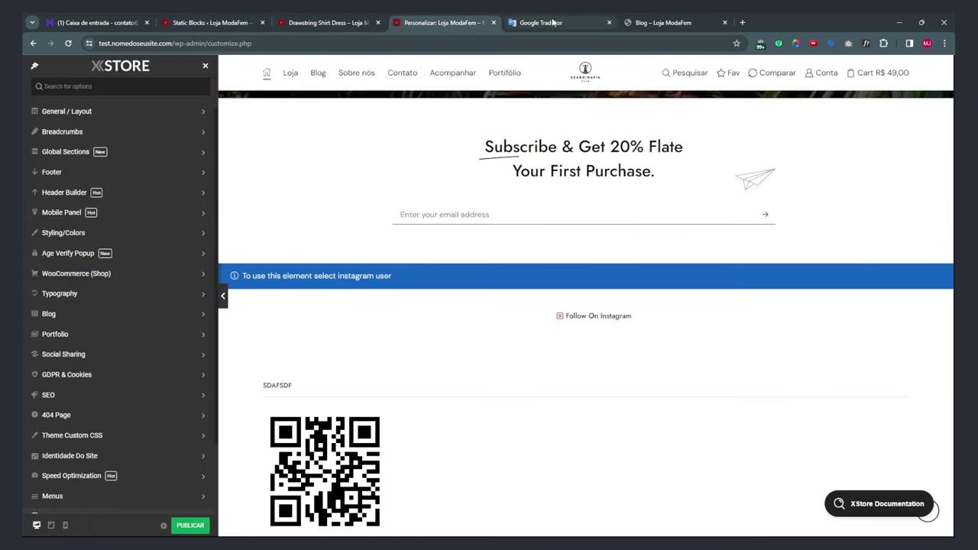
left_click(164, 27)
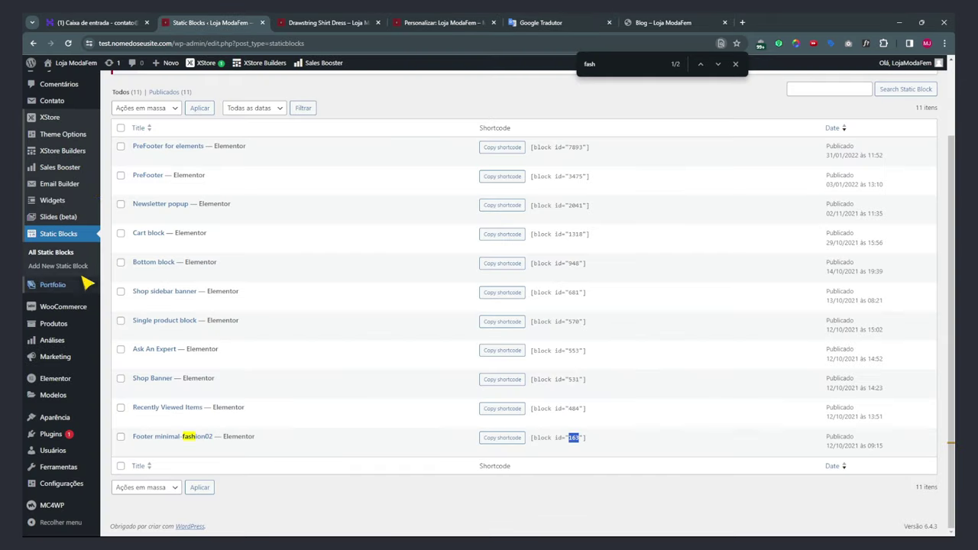
In Widgets, expand the Footer Copyrights Right, Copyrights Left and Column 1 areas.
mouse_move(67, 424)
left_click(121, 447)
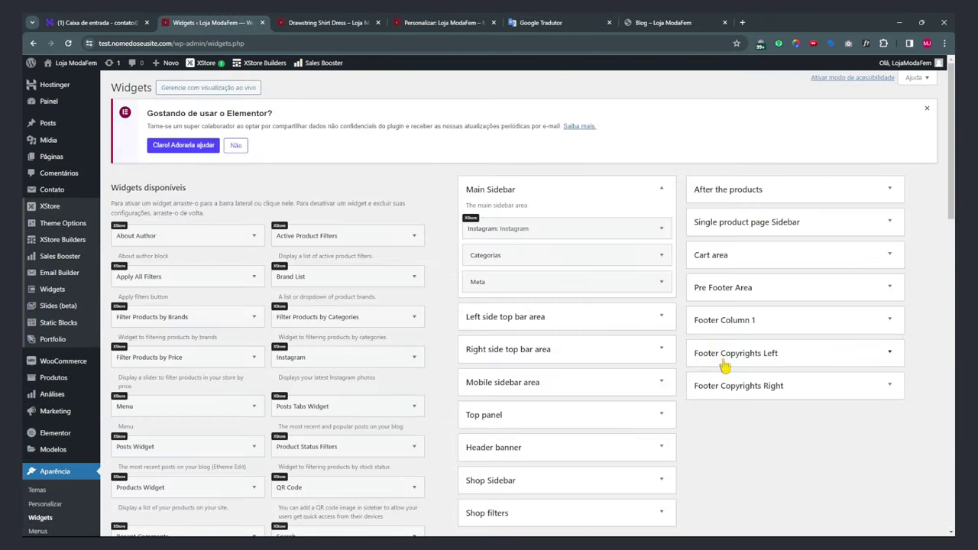
left_click(757, 386)
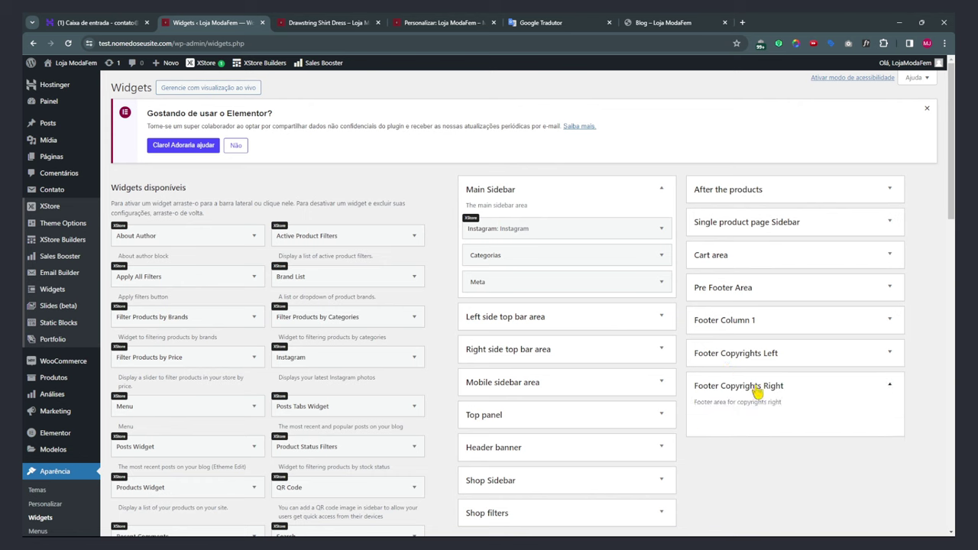
left_click(752, 353)
left_click(744, 321)
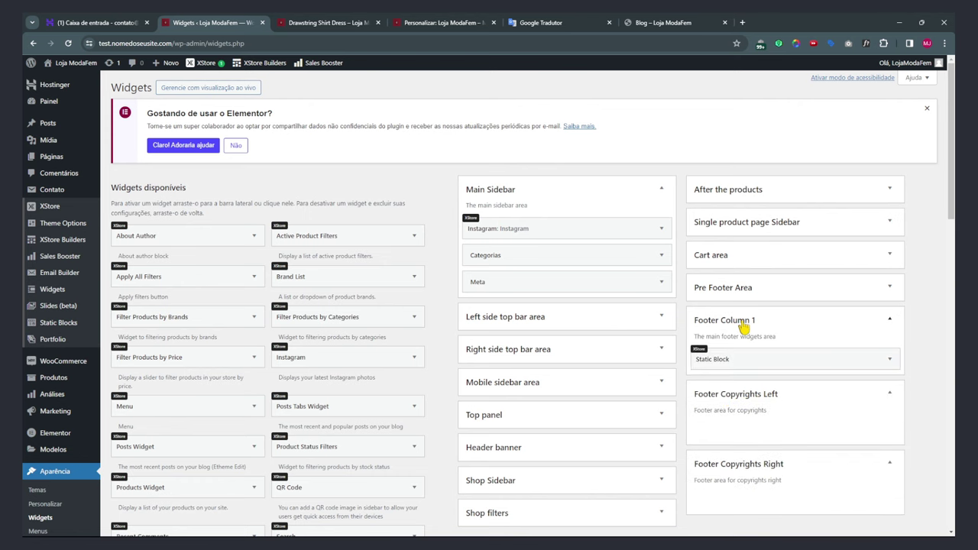
Keep Footer minimal-fashion02 as Footer Column 1's Static Block and close its settings.
left_click(888, 359)
scroll(687, 370, "down", 1)
left_click(781, 333)
type("163")
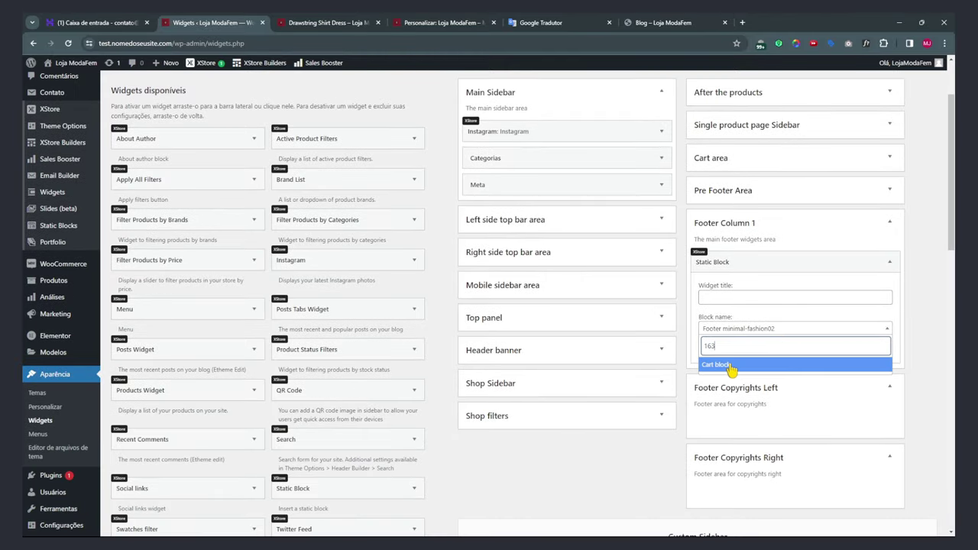
key("BackSpace")
key("BackSpace")
key("BackSpace")
type("fash")
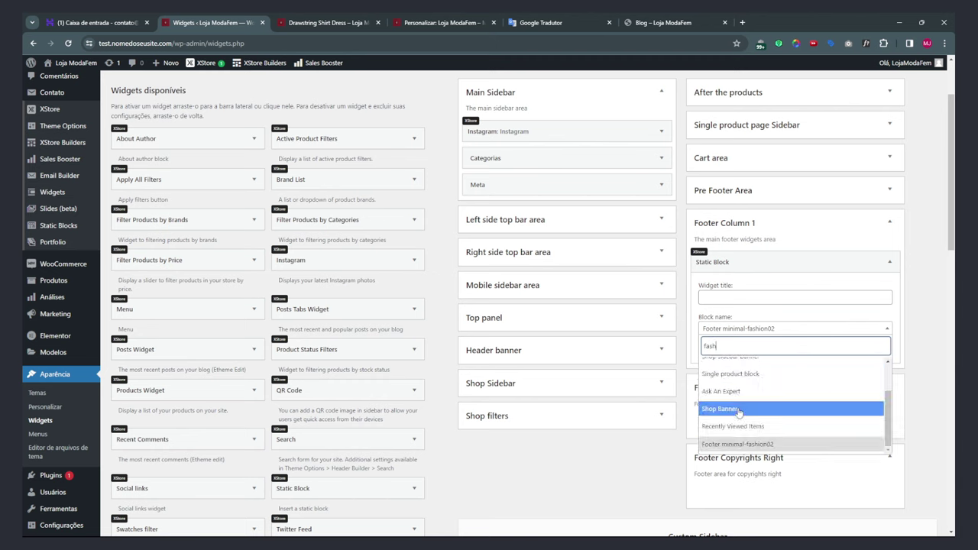
left_click(732, 443)
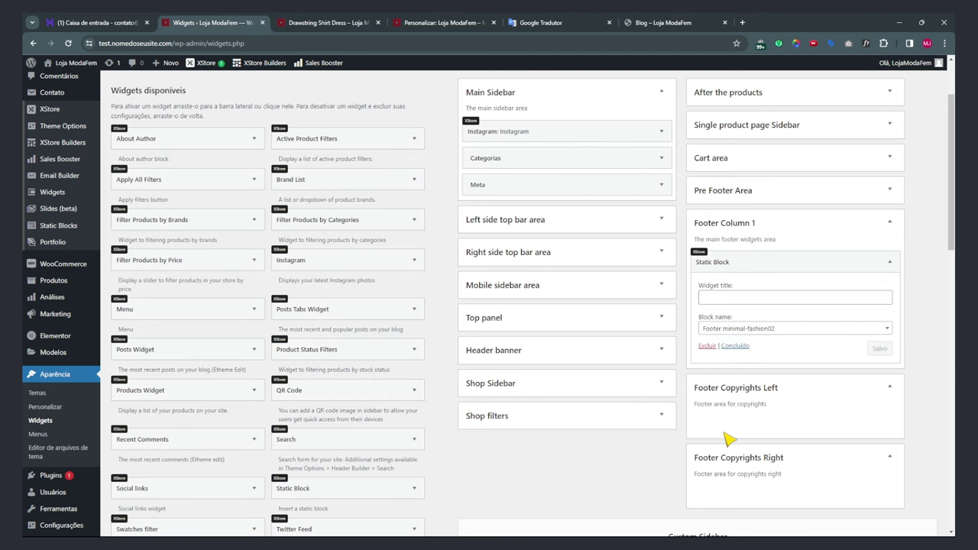
left_click(734, 348)
left_click(428, 23)
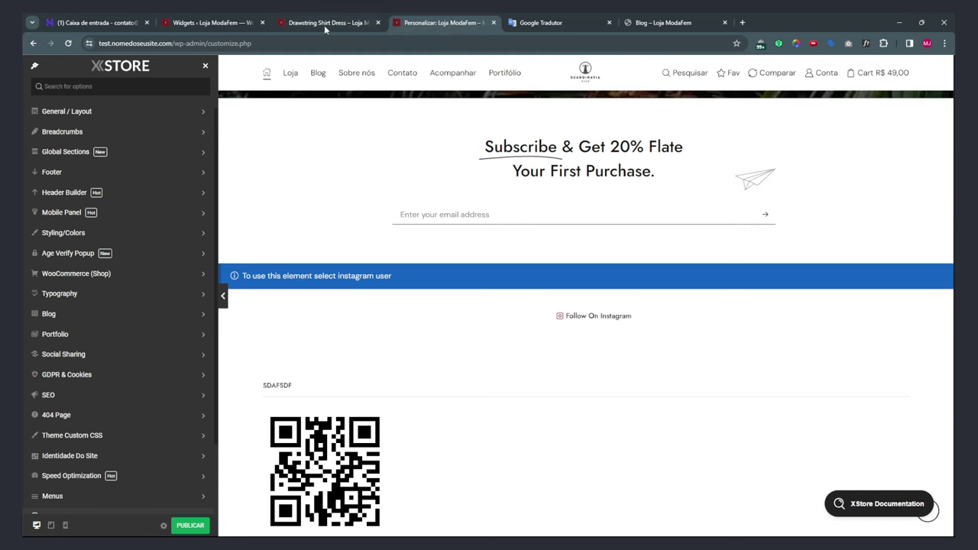
Reorder the browser tabs and check the product page footer, dismissing the cookie notice.
left_click_drag(324, 26, 438, 30)
left_click_drag(214, 23, 329, 23)
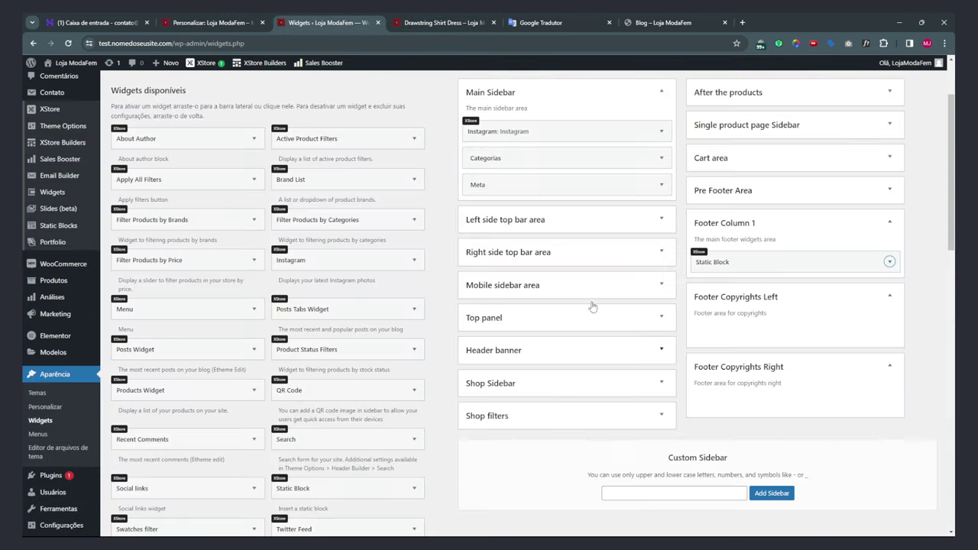
left_click(434, 23)
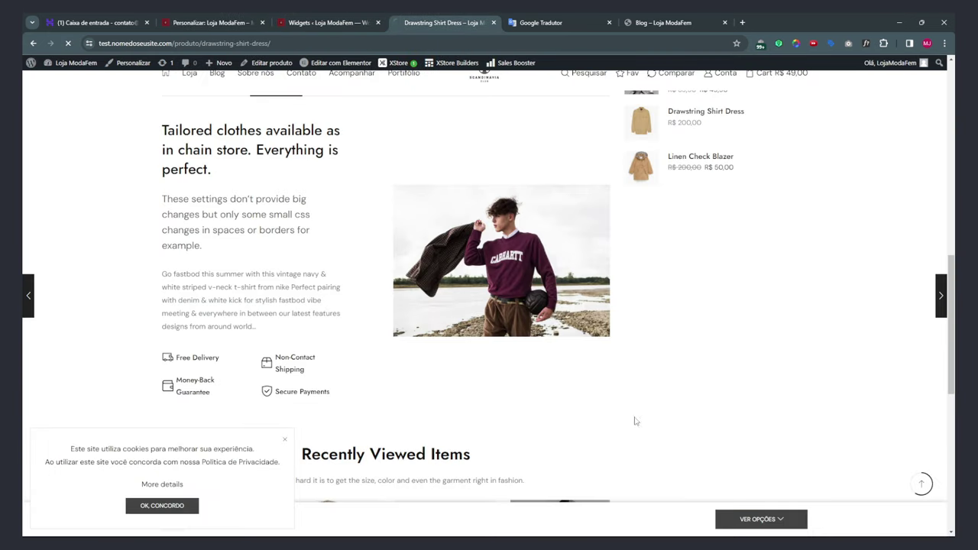
scroll(756, 372, "down", 5)
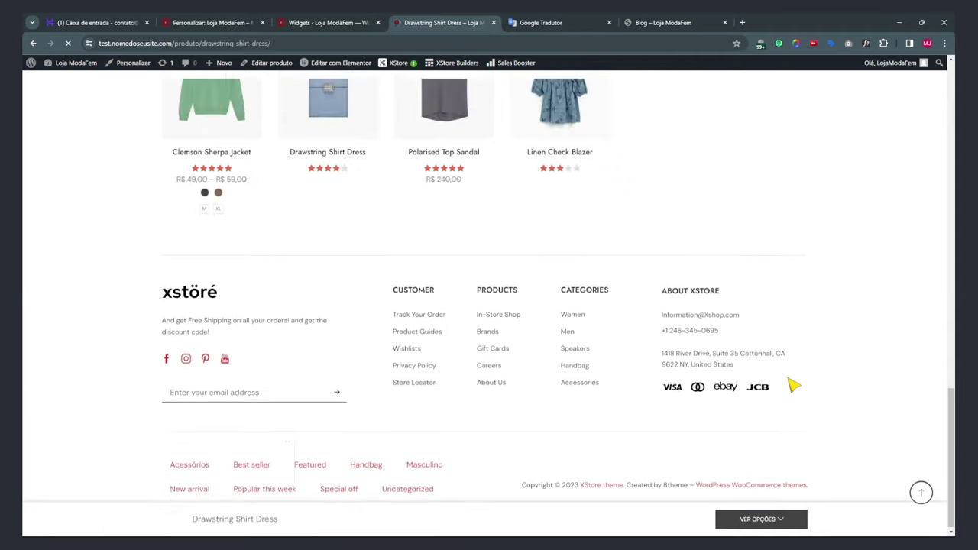
scroll(802, 412, "down", 2)
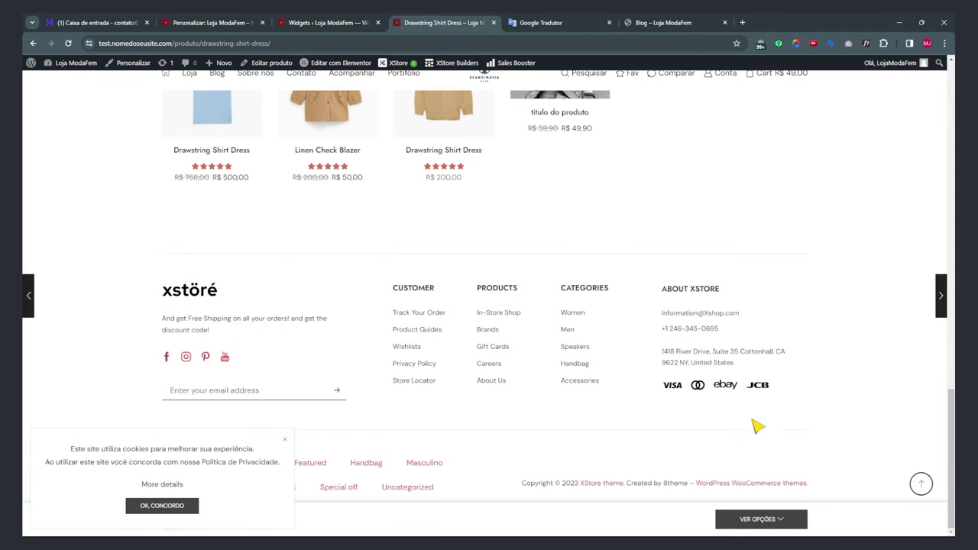
left_click(285, 443)
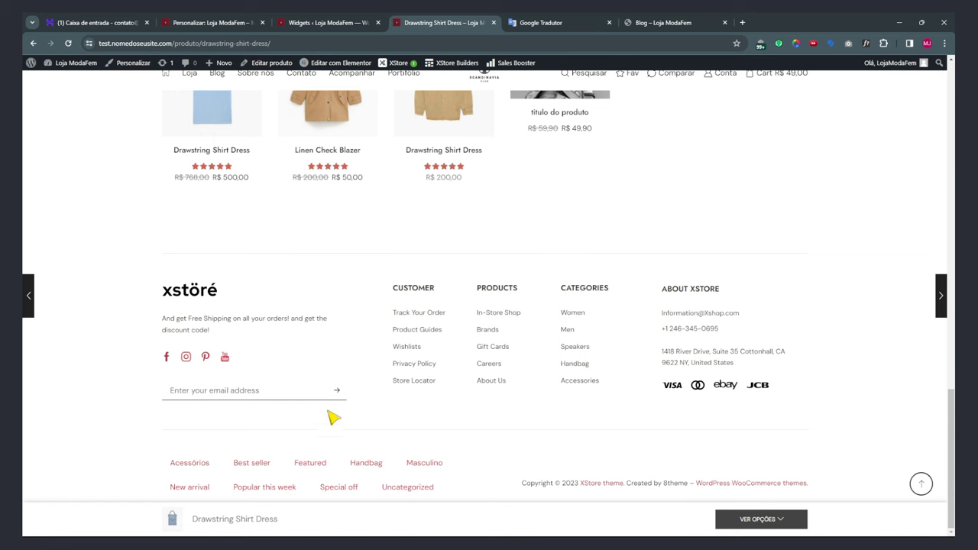
Add a Search widget titled 'pesquisar' to Footer Column 1 and save it.
left_click(329, 22)
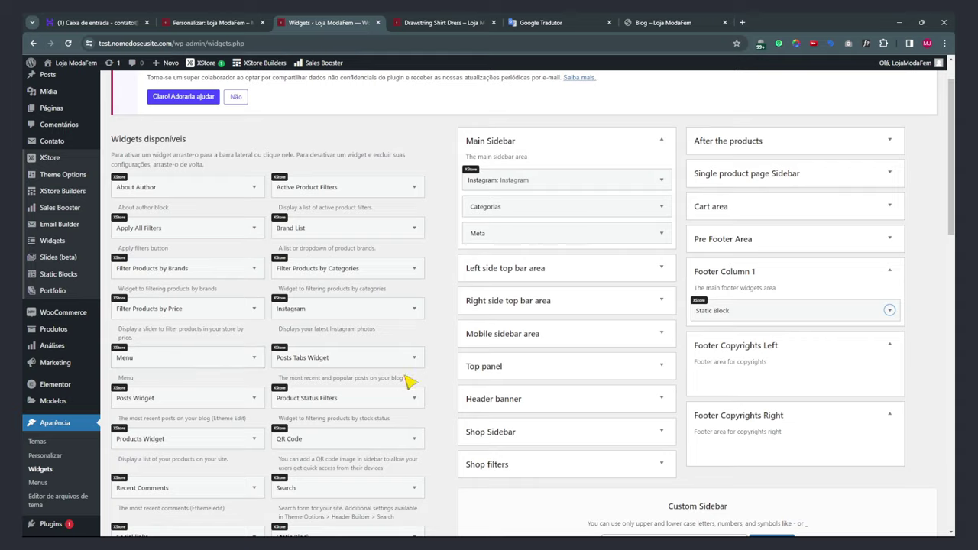
scroll(386, 366, "down", 2)
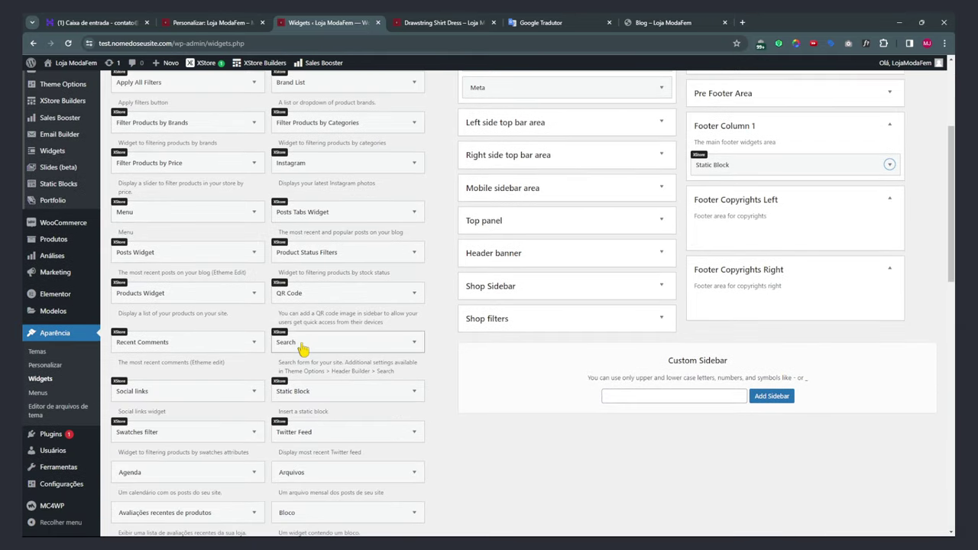
left_click_drag(444, 346, 736, 180)
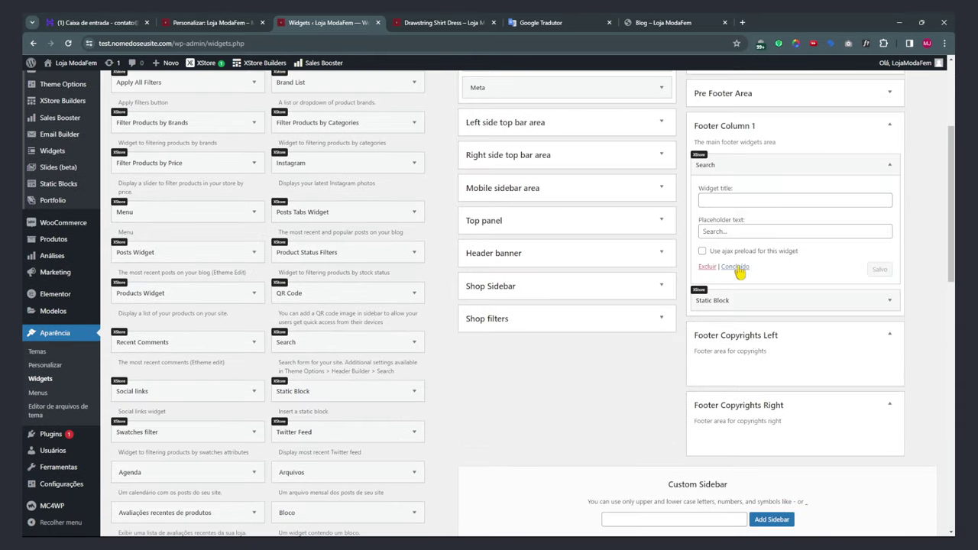
left_click(730, 202)
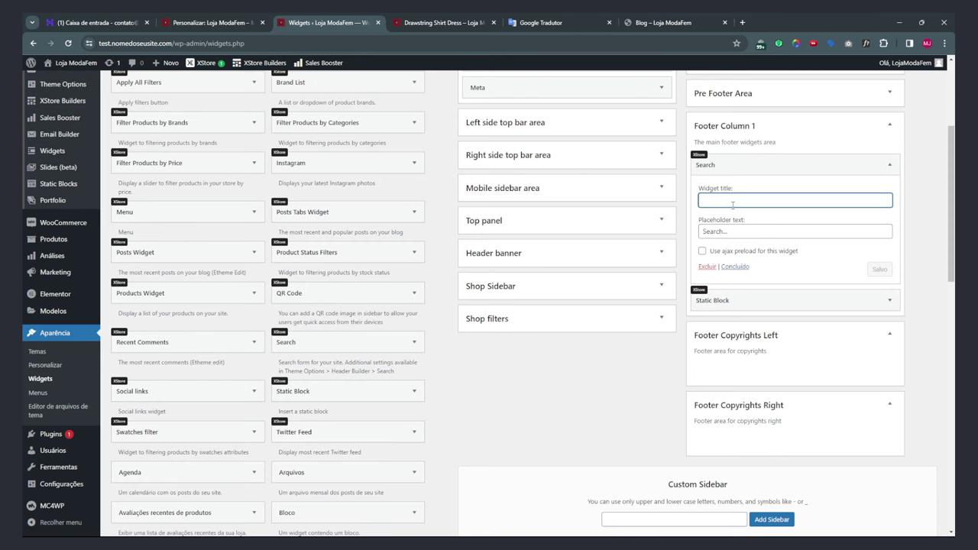
type("pesquisar")
left_click(877, 271)
Reload the product page to confirm the search bar appears in its footer.
left_click(447, 24)
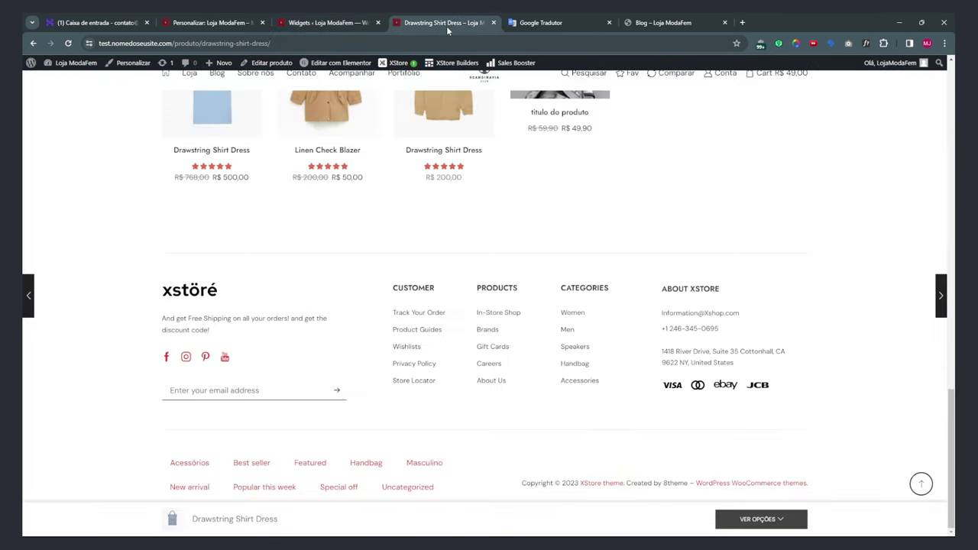
key("F5")
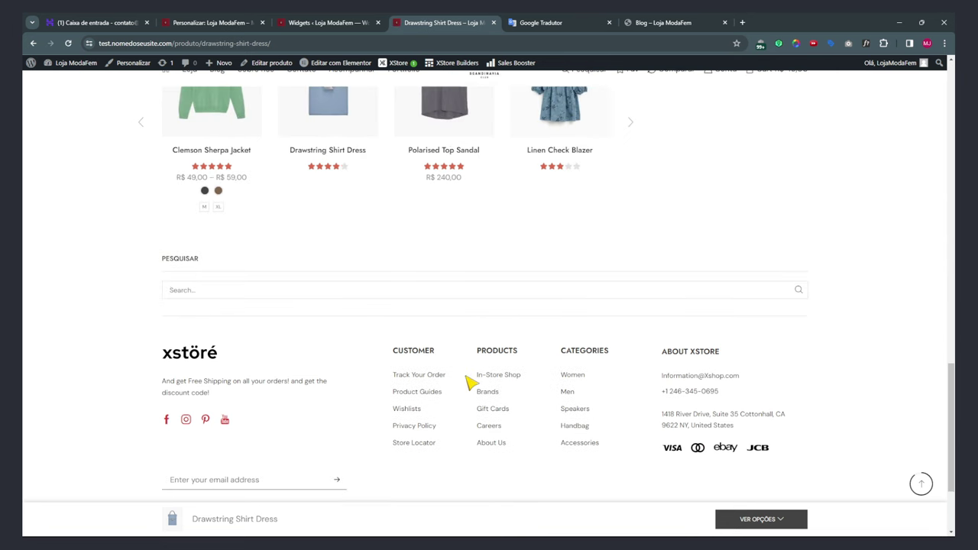
scroll(321, 247, "down", 1)
scroll(252, 236, "up", 1)
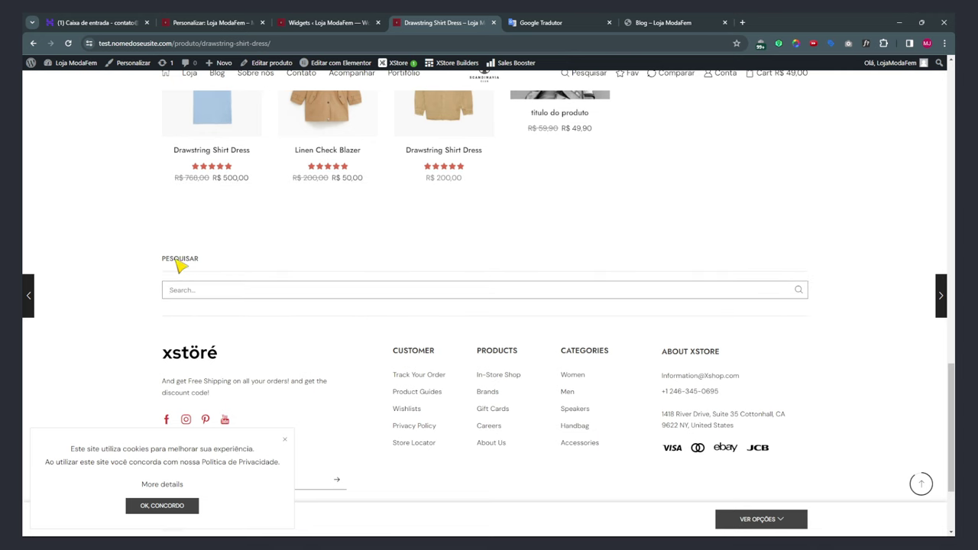
scroll(190, 287, "down", 1)
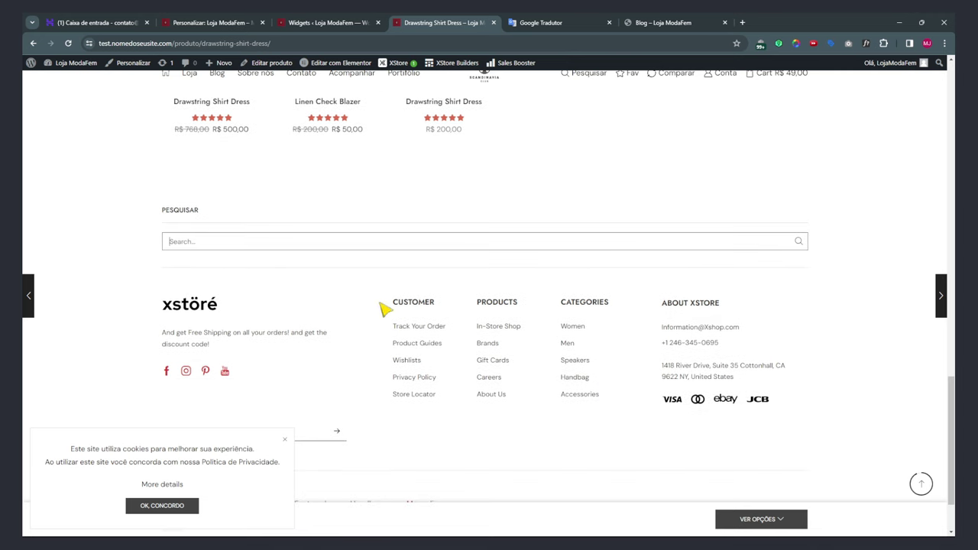
scroll(273, 384, "down", 1)
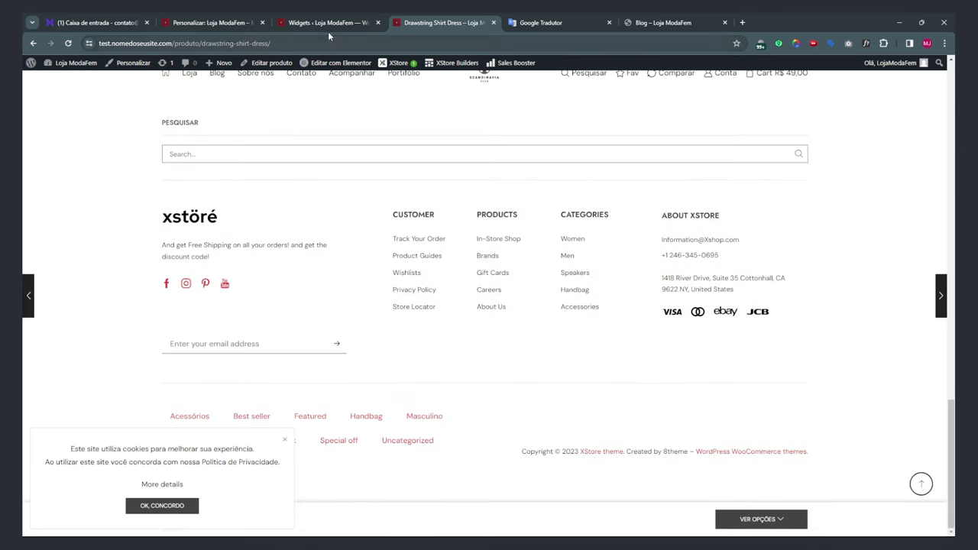
left_click(329, 22)
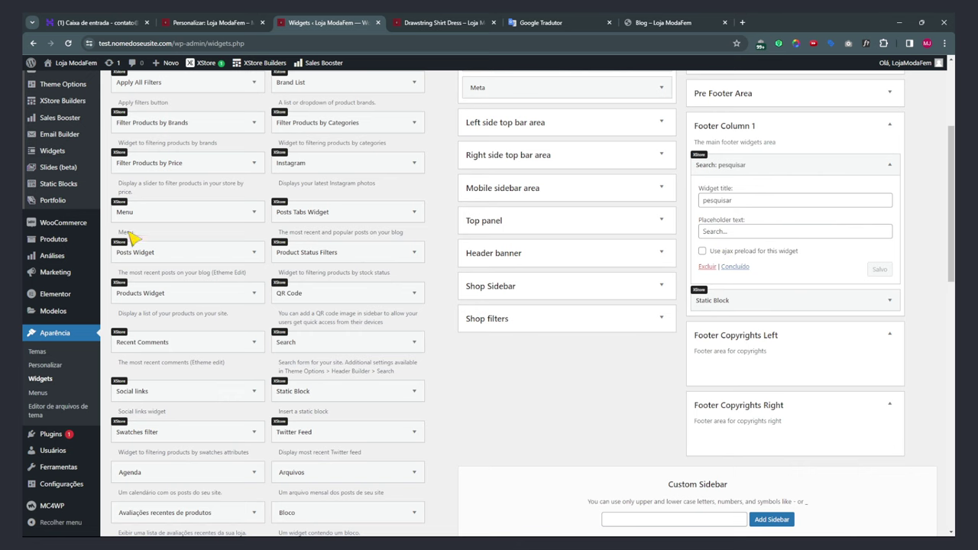
Open All Static Blocks in a new tab and view Footer minimal-fashion02 on the site.
mouse_move(57, 188)
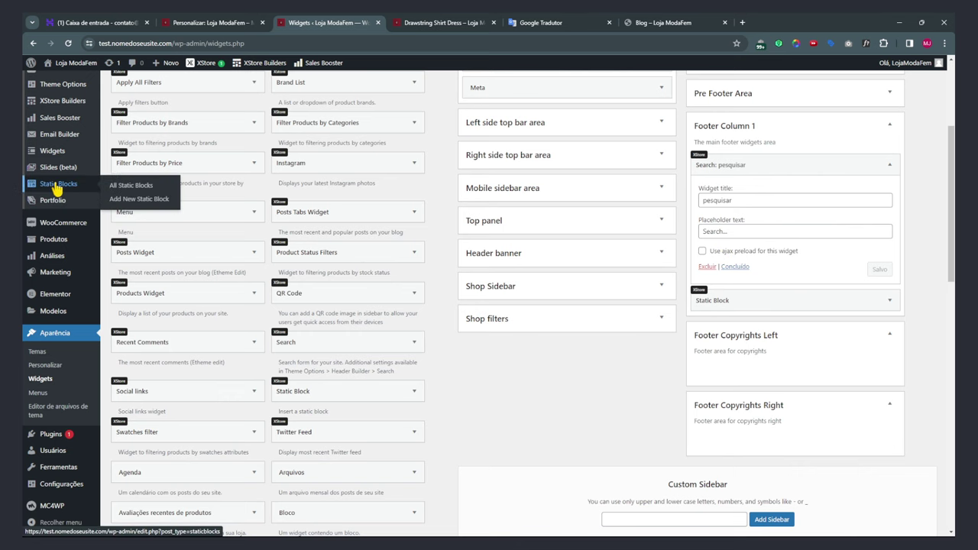
middle_click(57, 188)
left_click(474, 22)
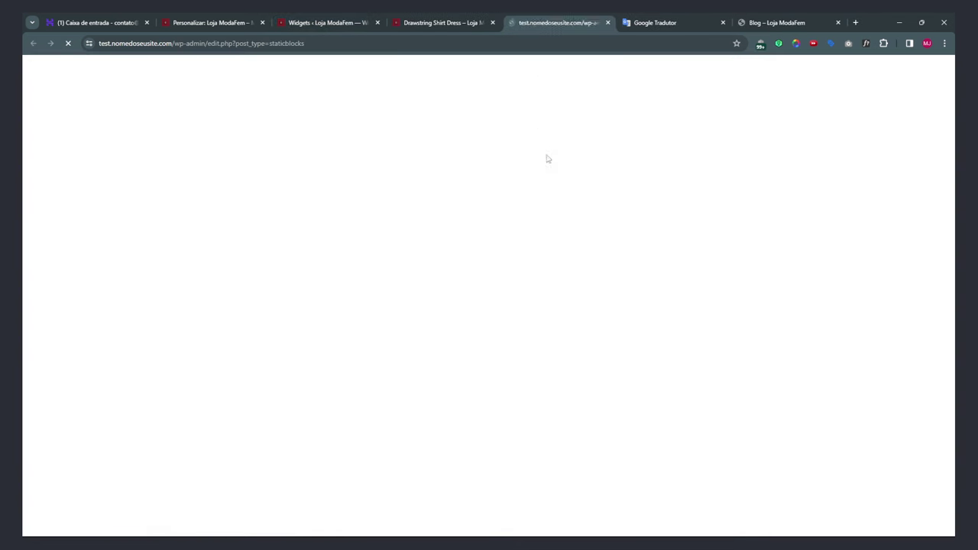
scroll(257, 430, "down", 2)
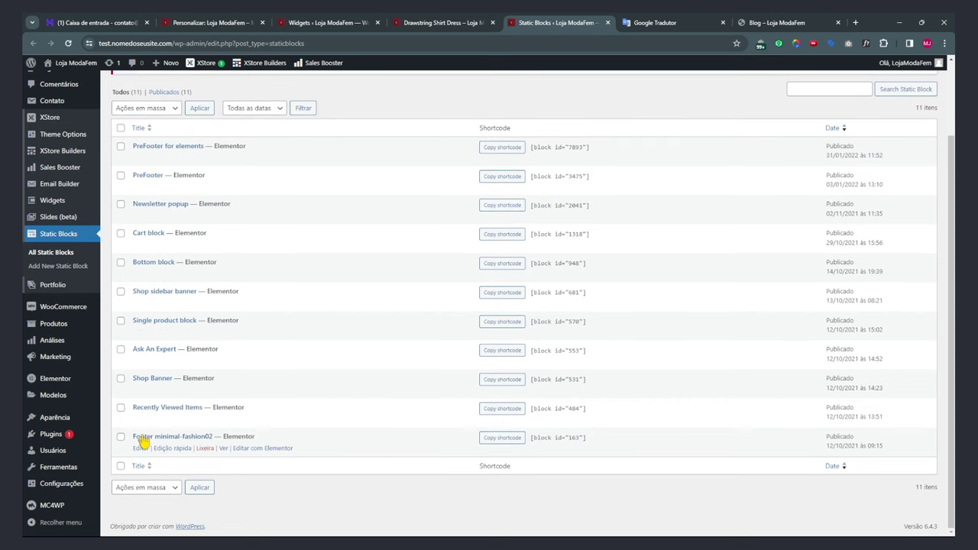
left_click(221, 449)
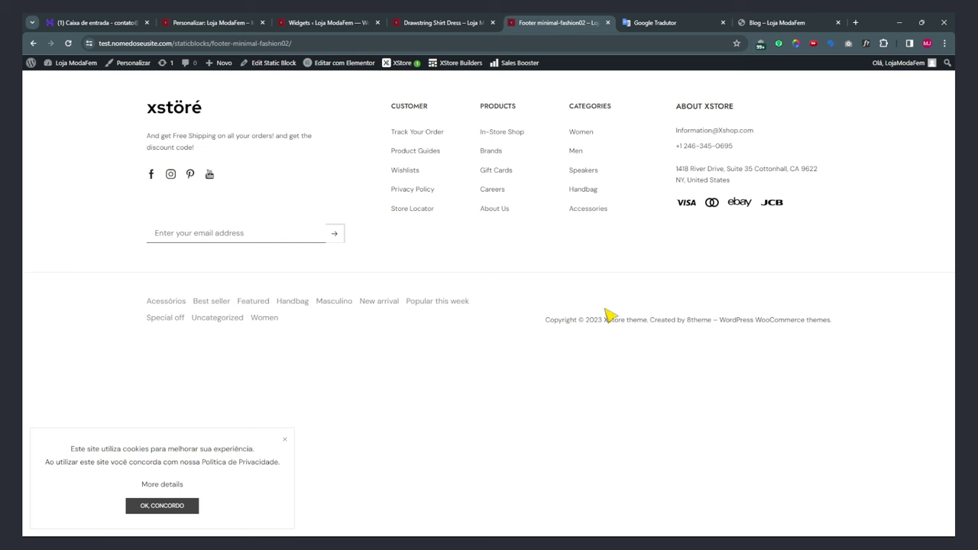
In Elementor, set the footer block's 8theme Menu widget to Footer menu and save with Atualizar.
left_click(329, 62)
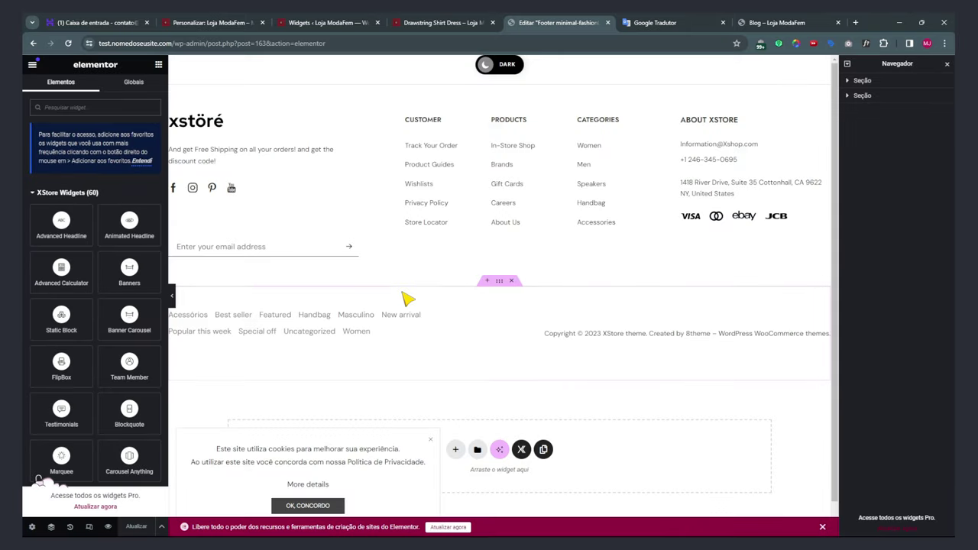
scroll(489, 420, "down", 1)
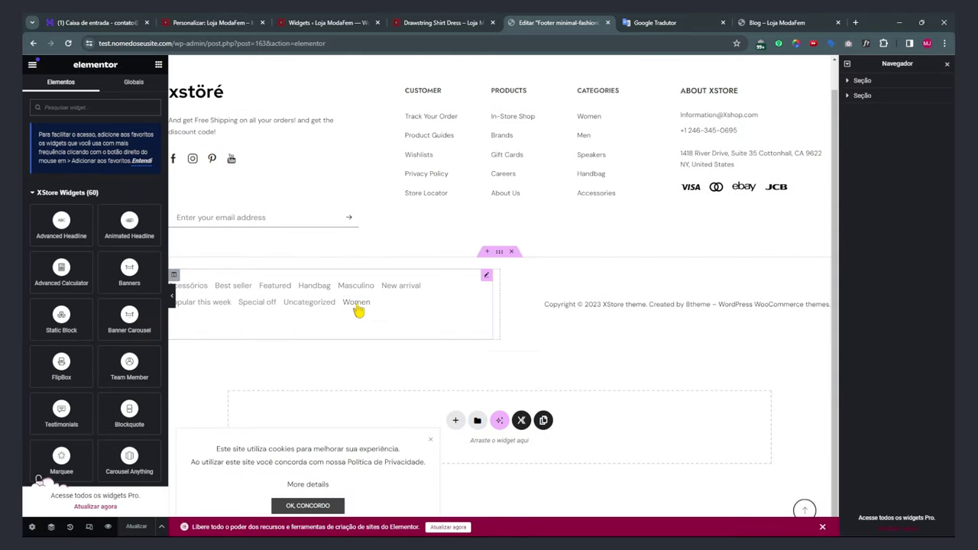
left_click(486, 274)
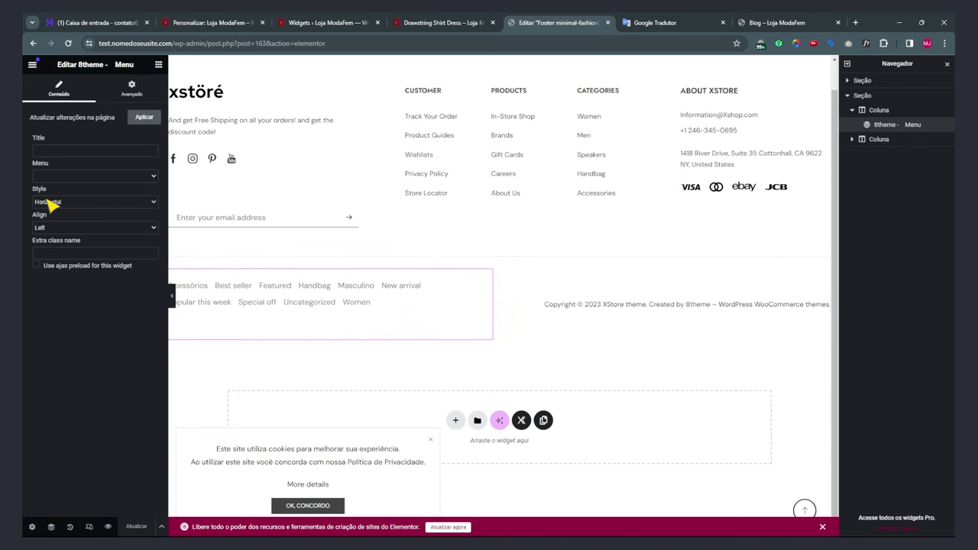
left_click(52, 176)
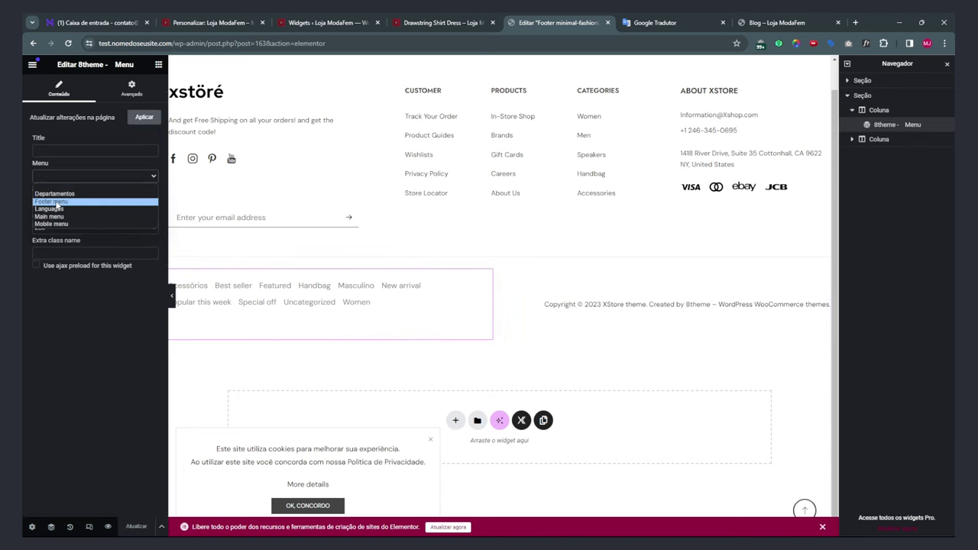
left_click(51, 201)
left_click(141, 526)
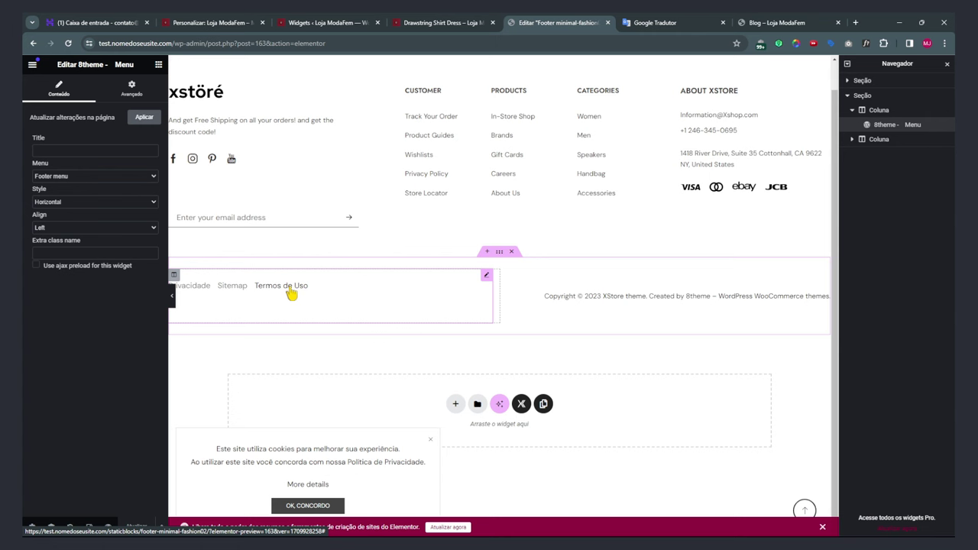
Check the widgets admin page and expand the Shop Sidebar widget area.
left_click(235, 25)
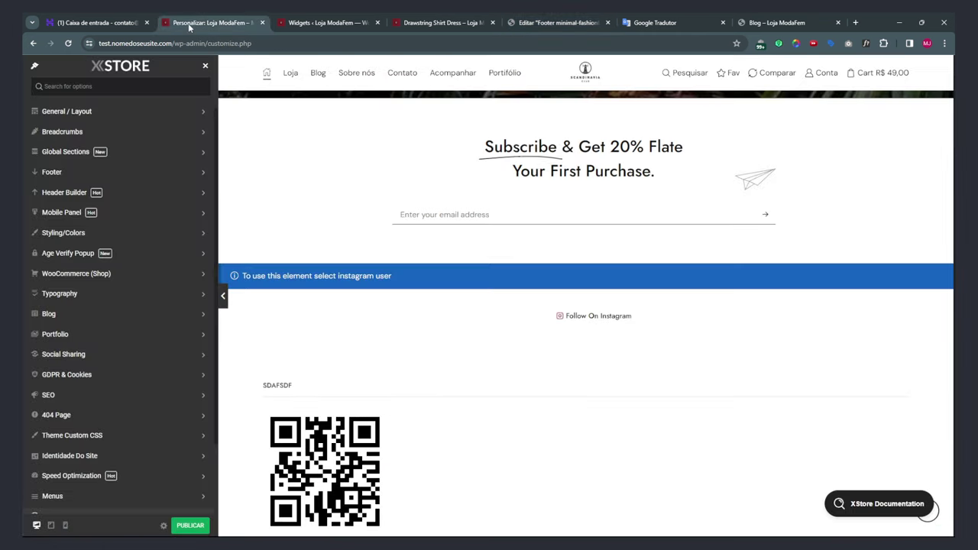
left_click(304, 23)
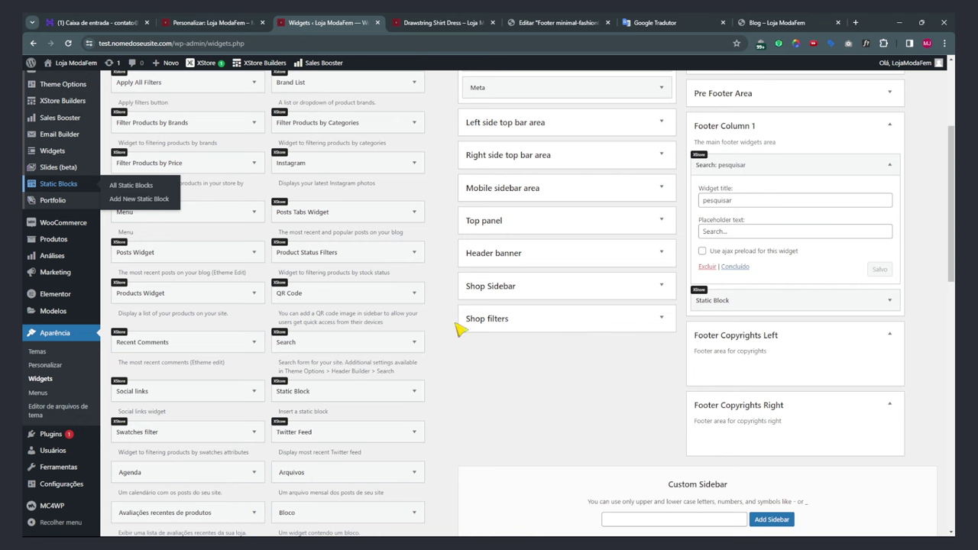
scroll(646, 278, "down", 2)
scroll(580, 264, "up", 3)
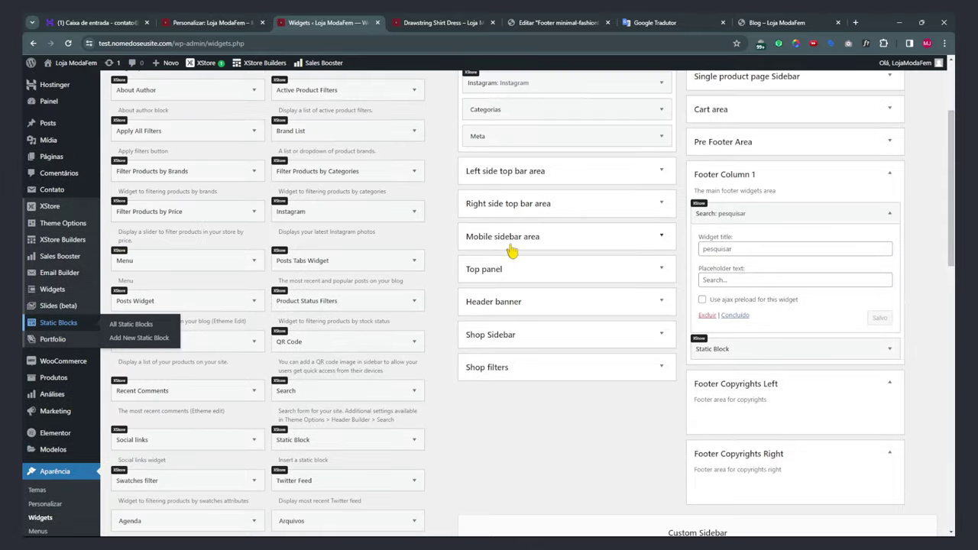
left_click(514, 334)
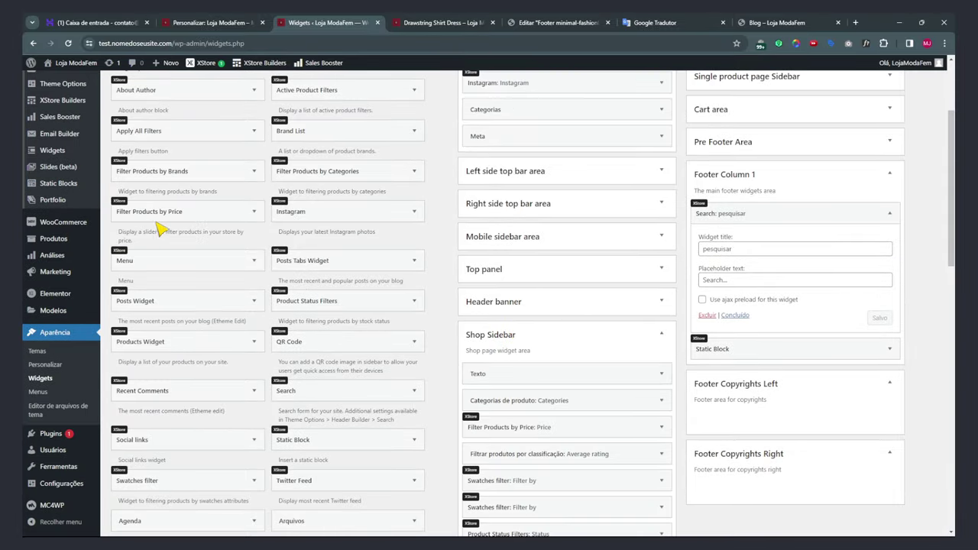
Visit the menus admin page, then return to the Drawstring Shirt Dress product page.
left_click(38, 392)
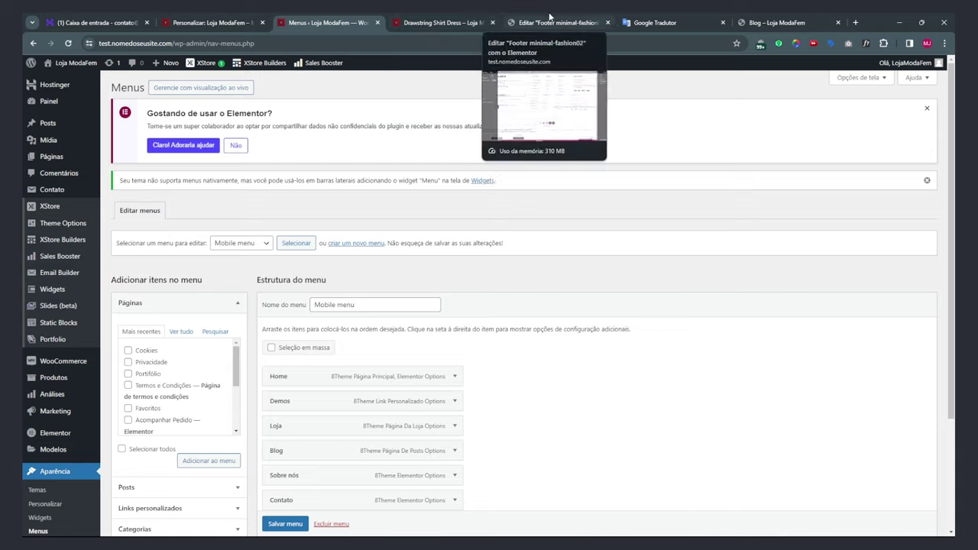
left_click(567, 17)
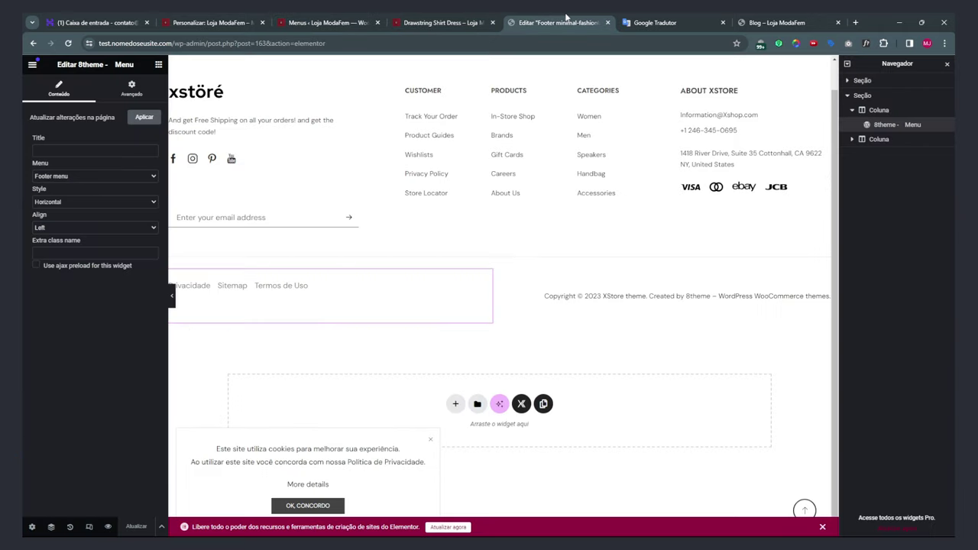
left_click(439, 23)
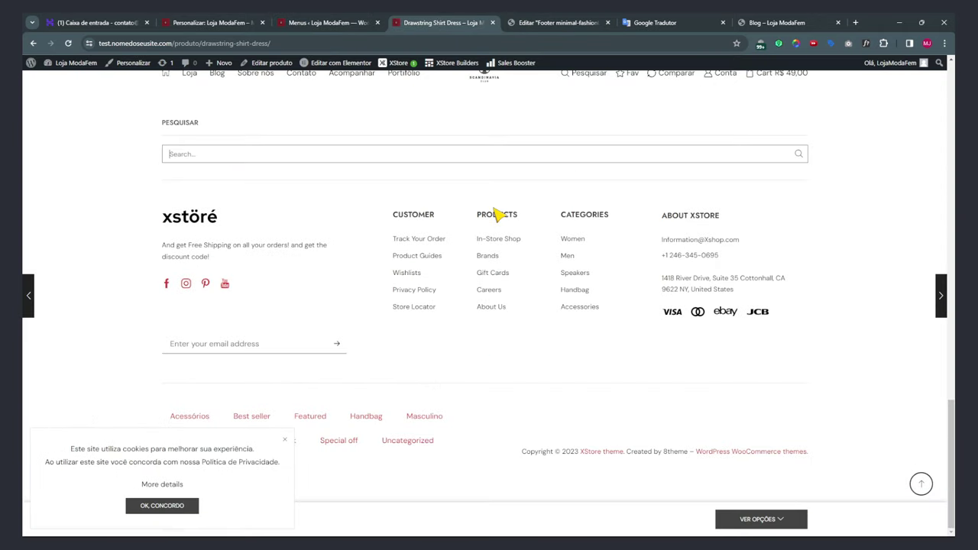
scroll(782, 114, "up", 15)
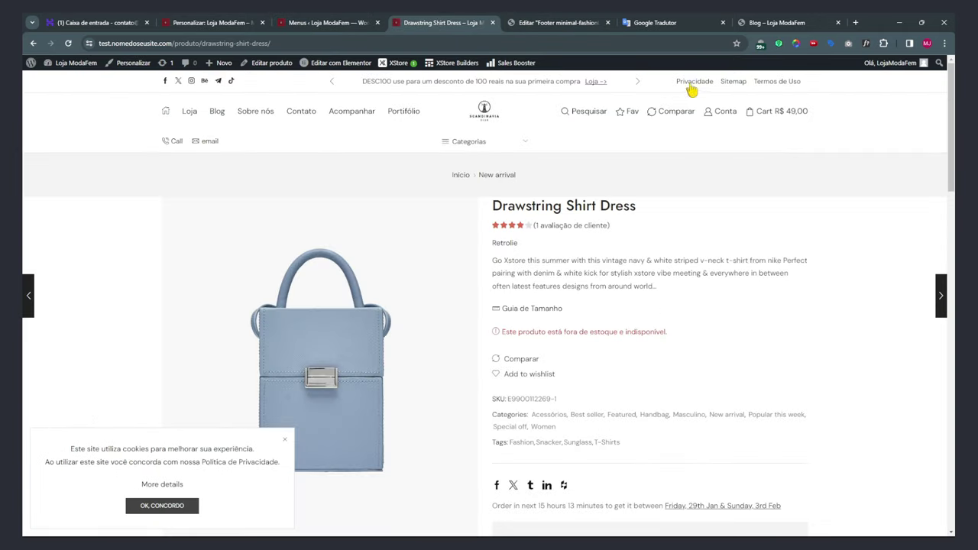
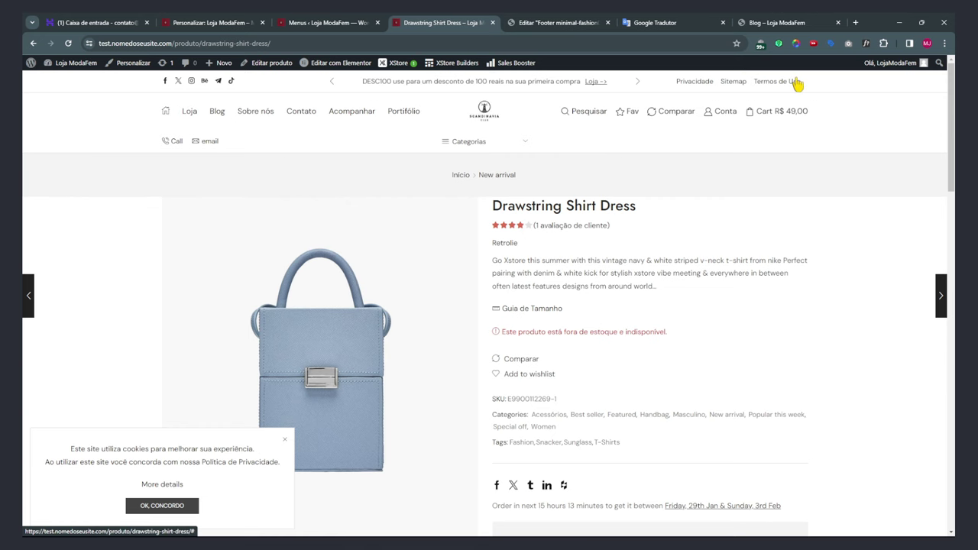
Load the Footer menu for editing and rename it to Menu Top2.
scroll(736, 81, "down", 15)
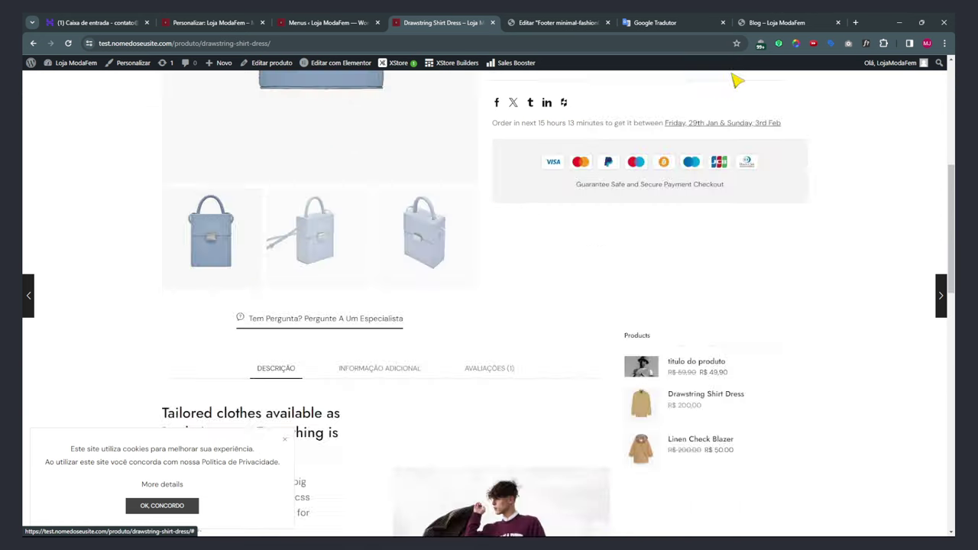
left_click(337, 23)
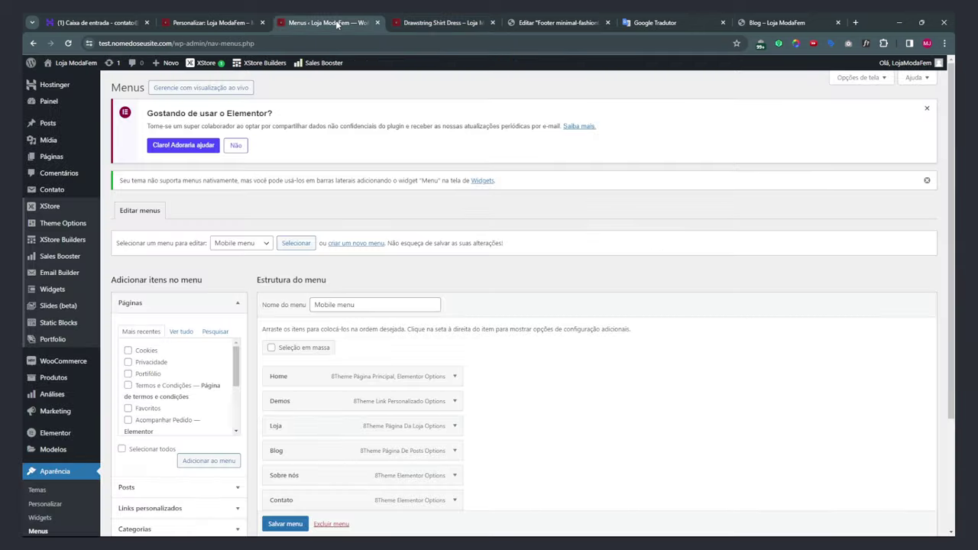
scroll(411, 364, "down", 2)
left_click(239, 145)
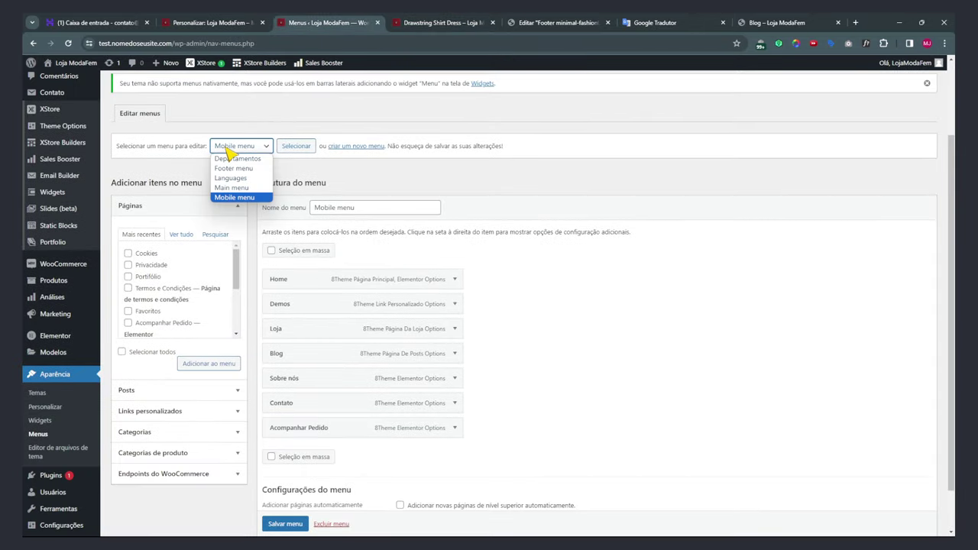
left_click(230, 169)
left_click(289, 146)
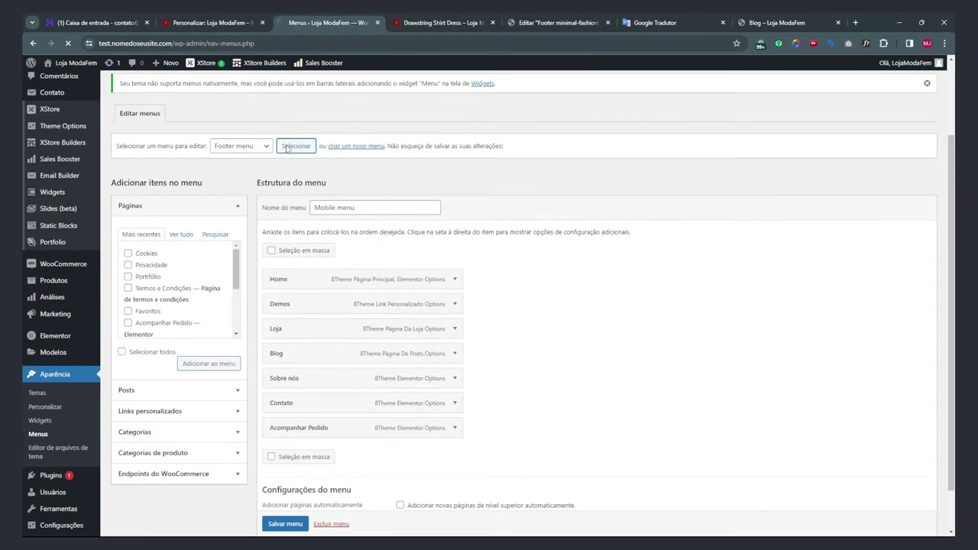
left_click_drag(365, 305, 303, 310)
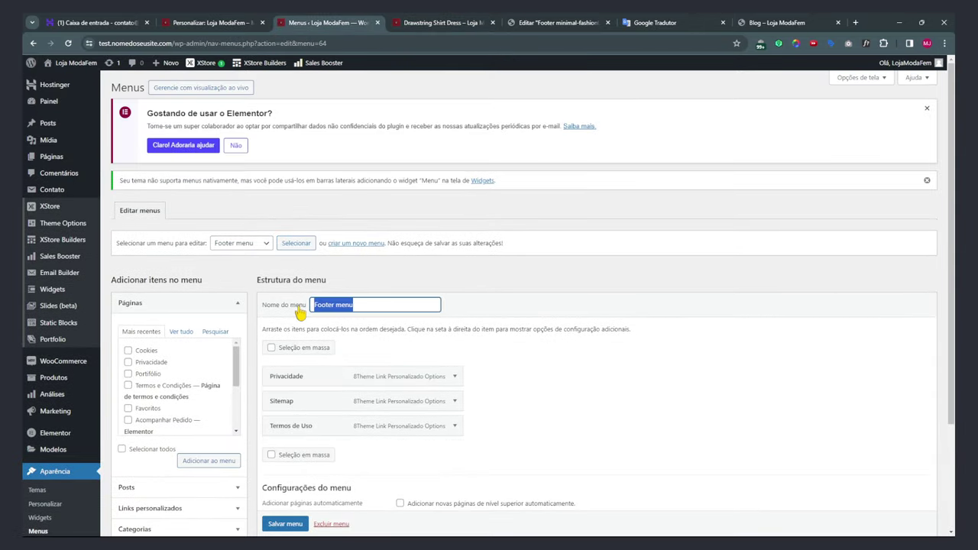
type("Menu Top2")
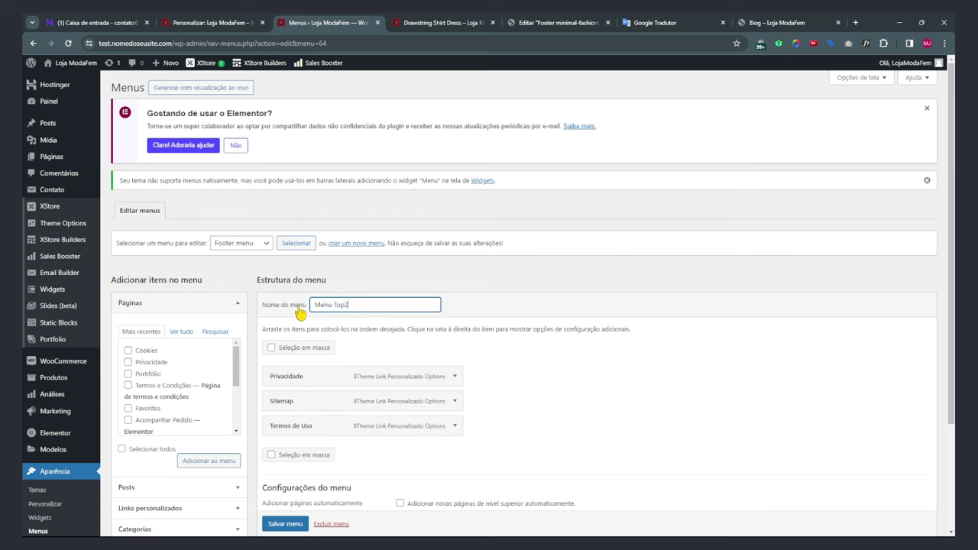
Bulk-remove the Termos de Uso, Privacidade and Sitemap items from the menu.
scroll(301, 314, "down", 3)
left_click(271, 316)
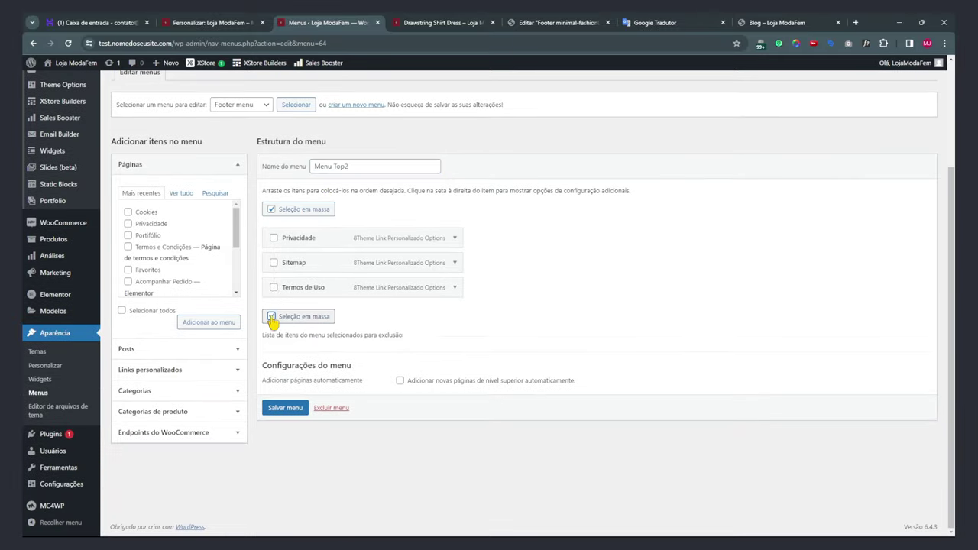
left_click(273, 287)
left_click(273, 238)
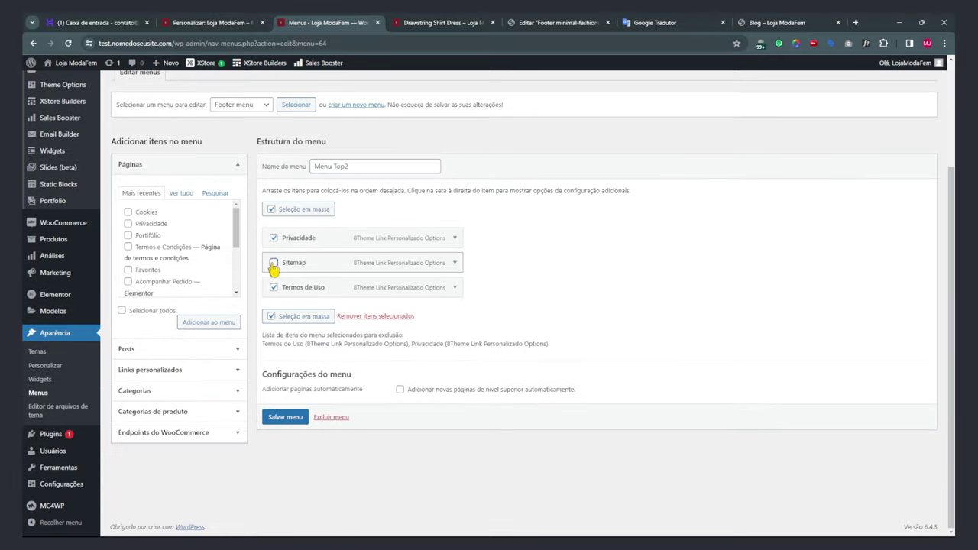
left_click(274, 263)
left_click(367, 317)
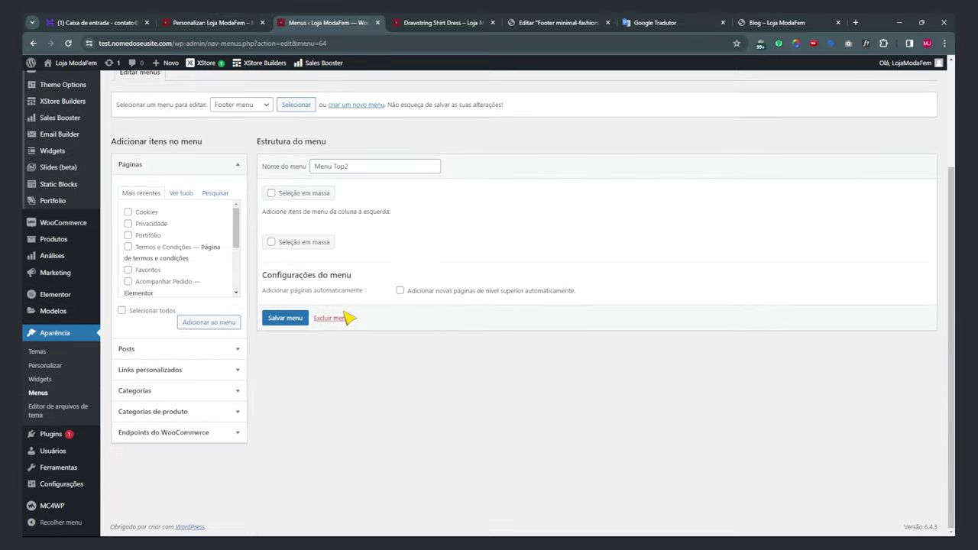
Add the Contato, Portfólio and Sobre nós pages to Menu Top2 and save it.
left_click(181, 196)
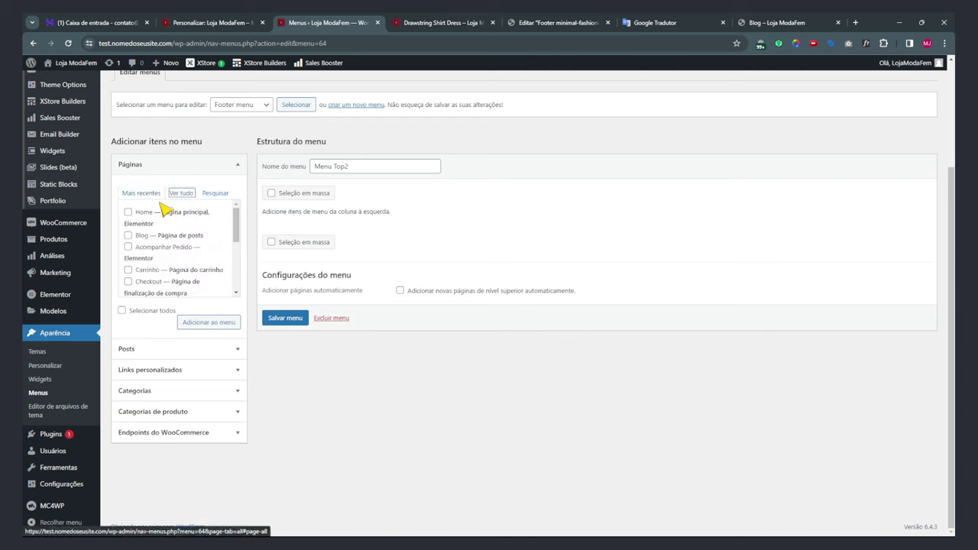
left_click(135, 250)
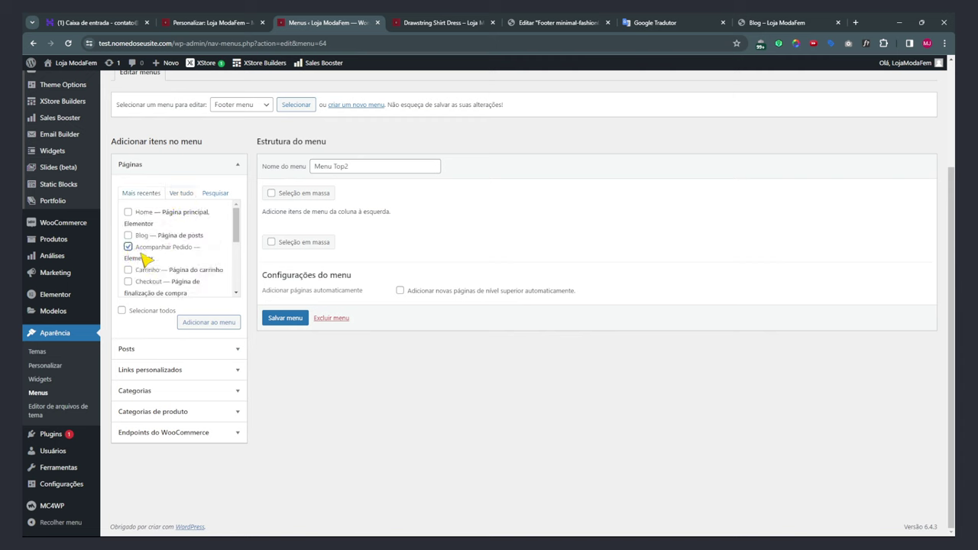
scroll(149, 272, "down", 1)
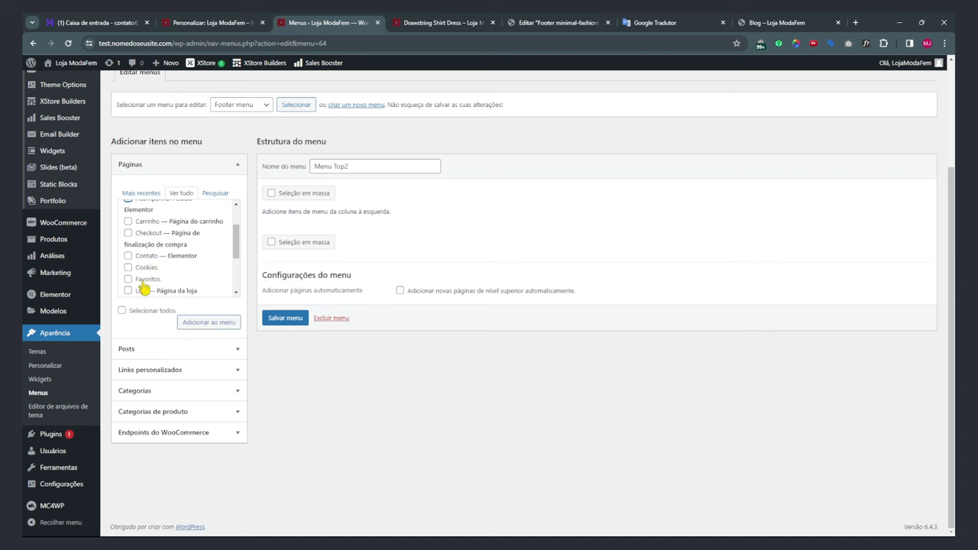
scroll(129, 283, "down", 1)
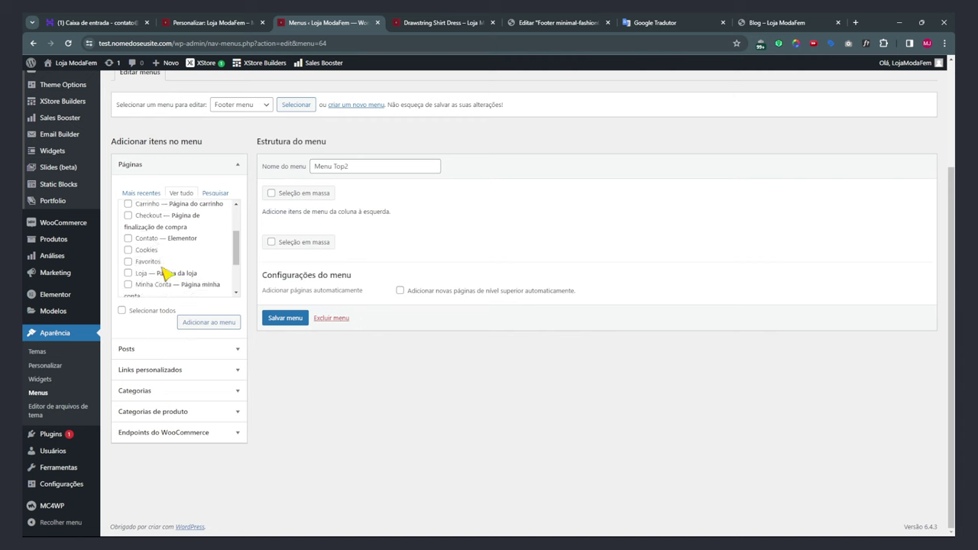
left_click(128, 276)
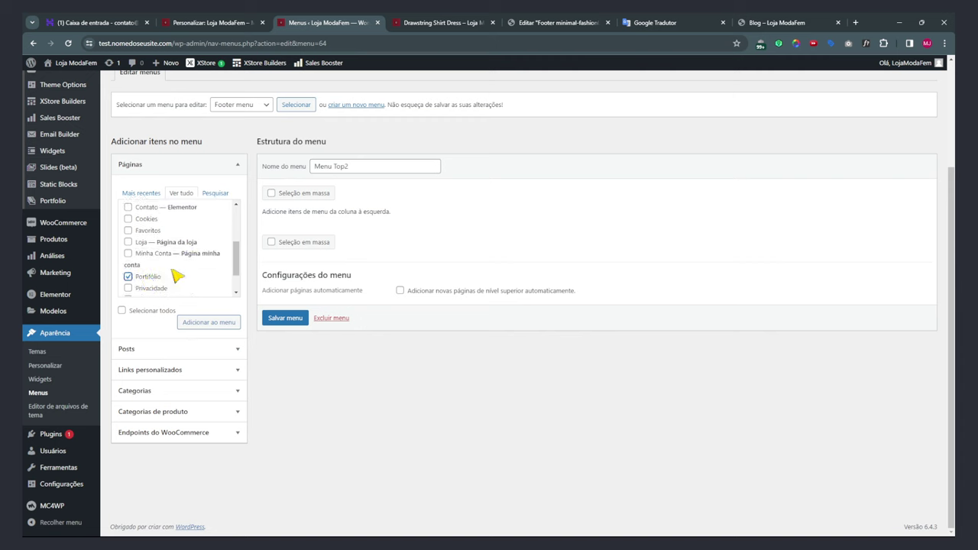
scroll(176, 274, "down", 1)
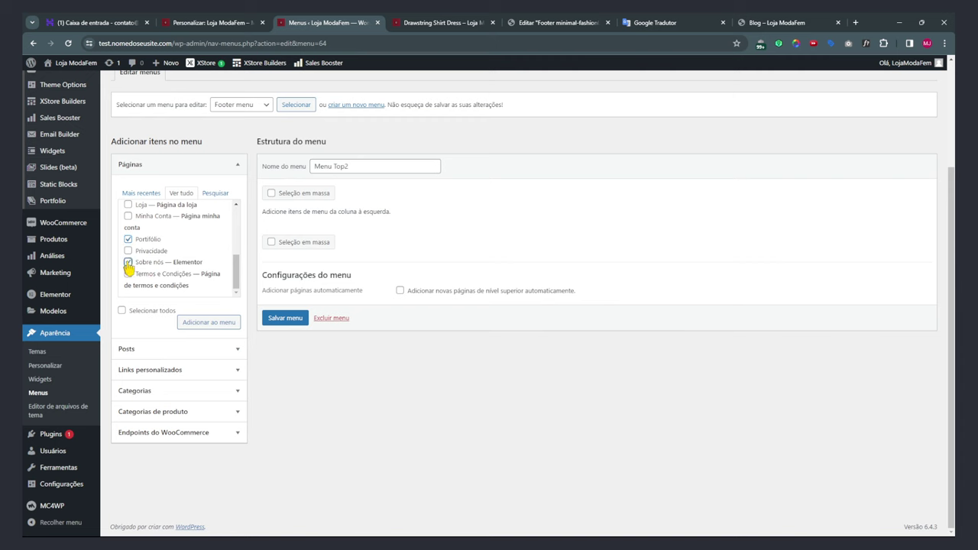
scroll(134, 267, "up", 3)
scroll(131, 258, "up", 1)
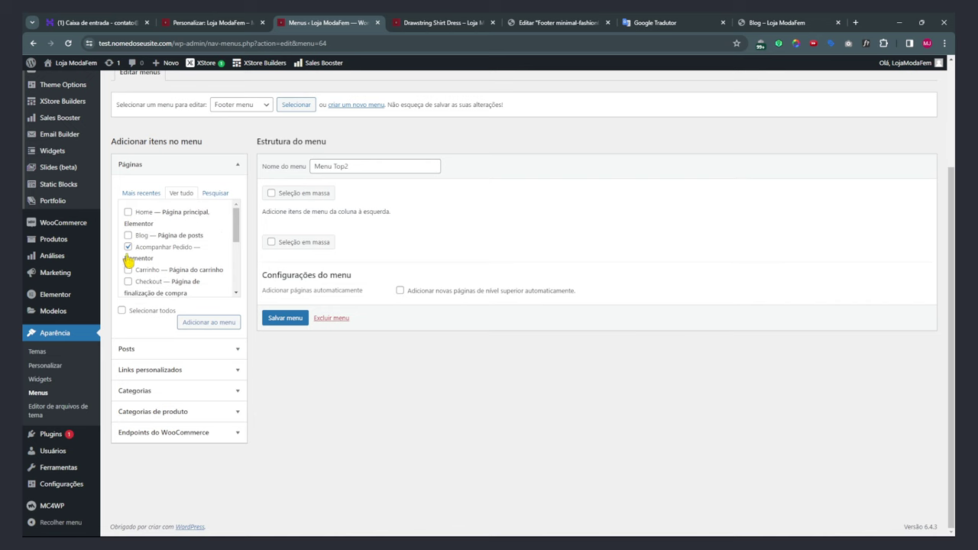
scroll(141, 256, "down", 1)
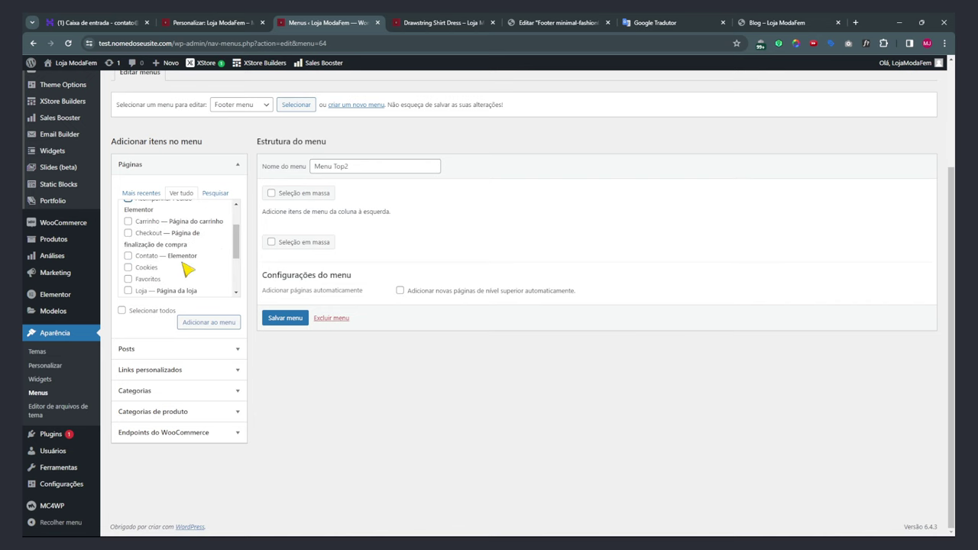
left_click(128, 256)
left_click(211, 322)
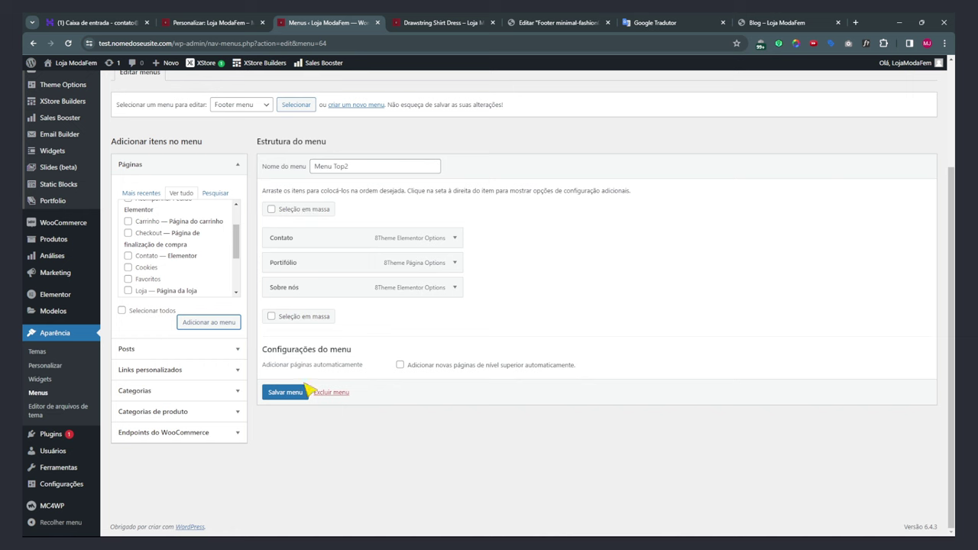
left_click(289, 394)
left_click(425, 24)
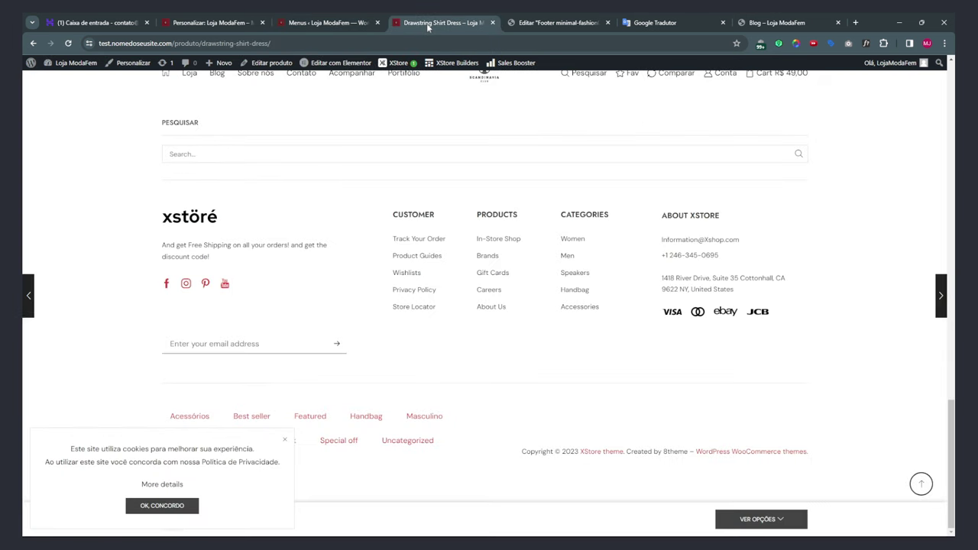
Reload the product page, then create a new menu named Rodapé.
key("F5")
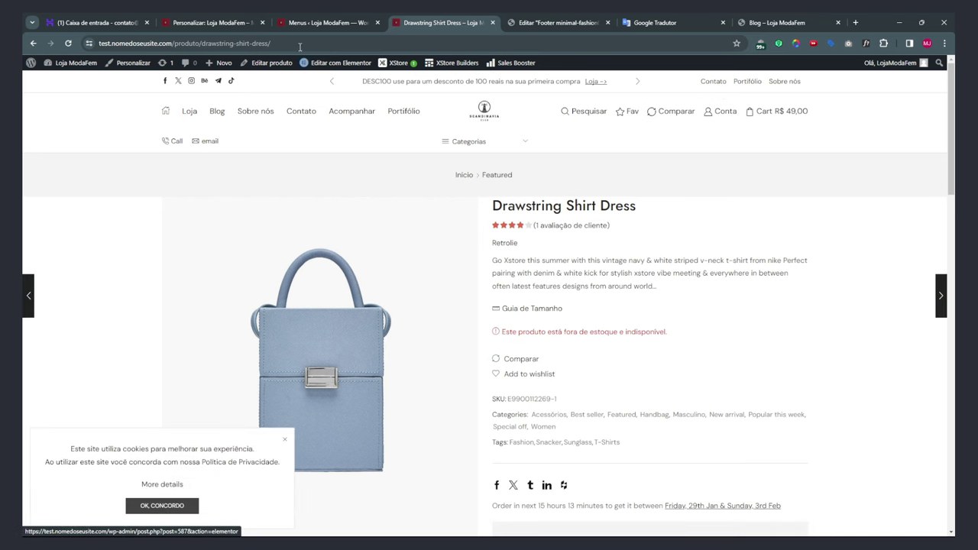
left_click(316, 23)
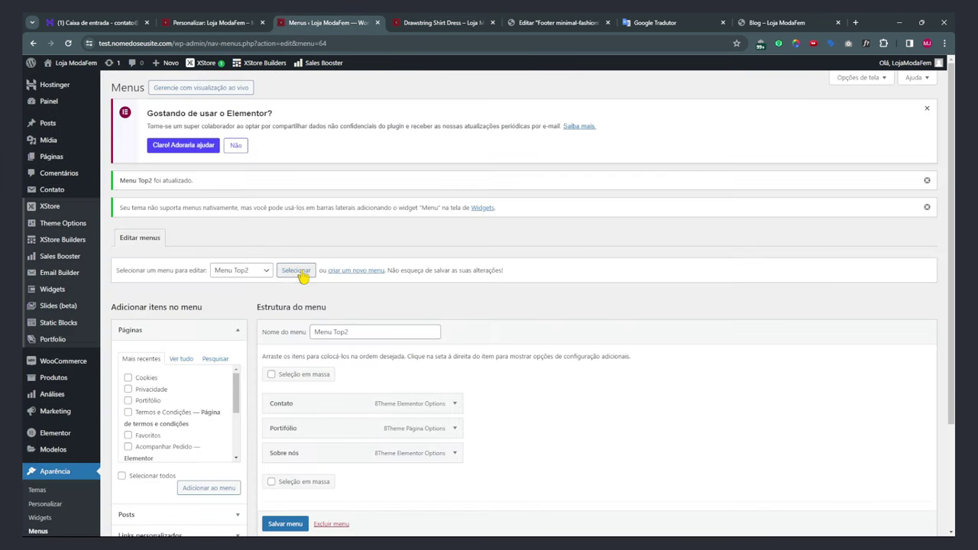
left_click(355, 271)
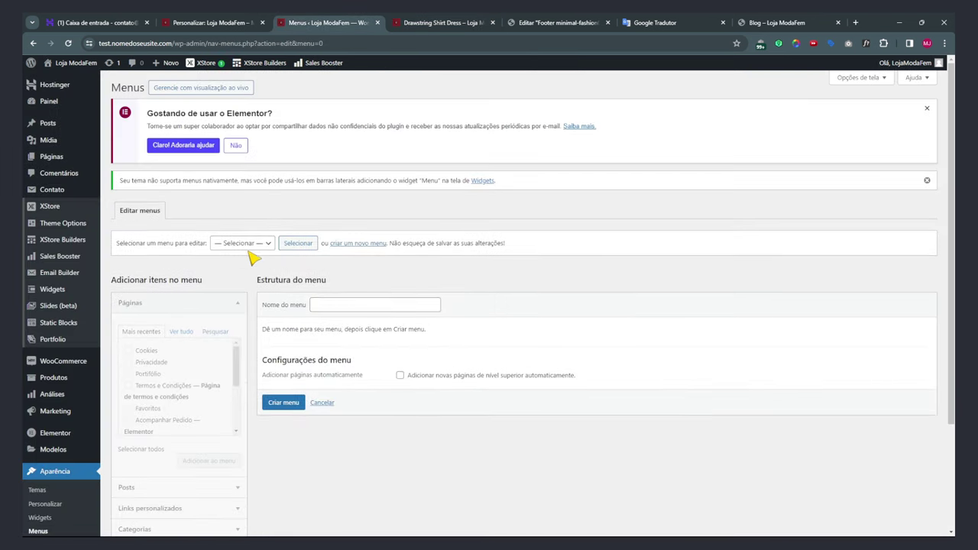
left_click(337, 308)
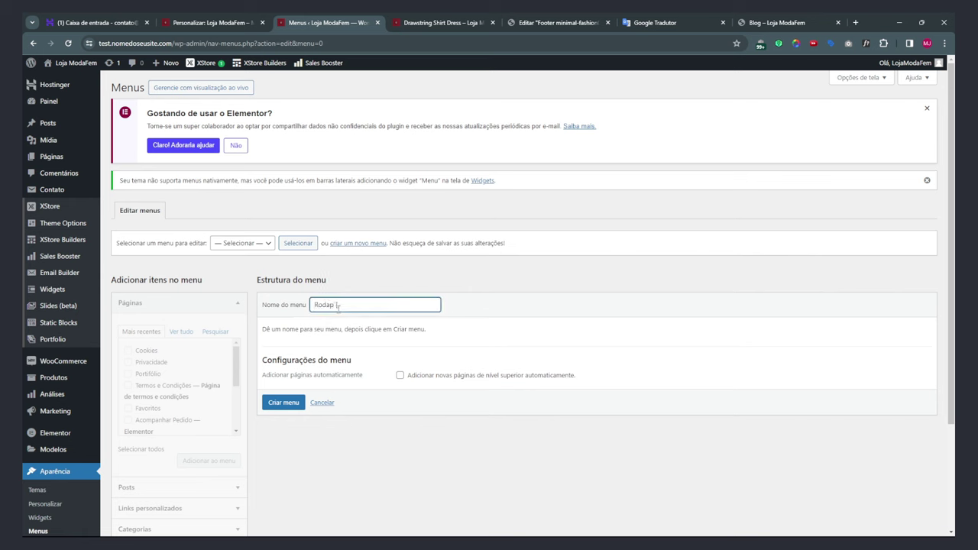
left_click(285, 402)
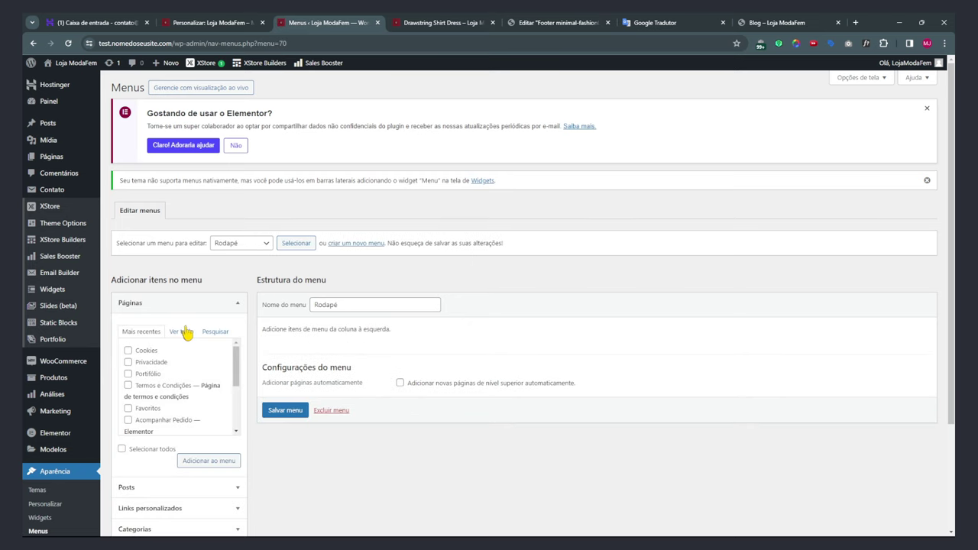
Add the Cookies, Privacidade and Termos e Condições pages to Rodapé and save it.
left_click(182, 332)
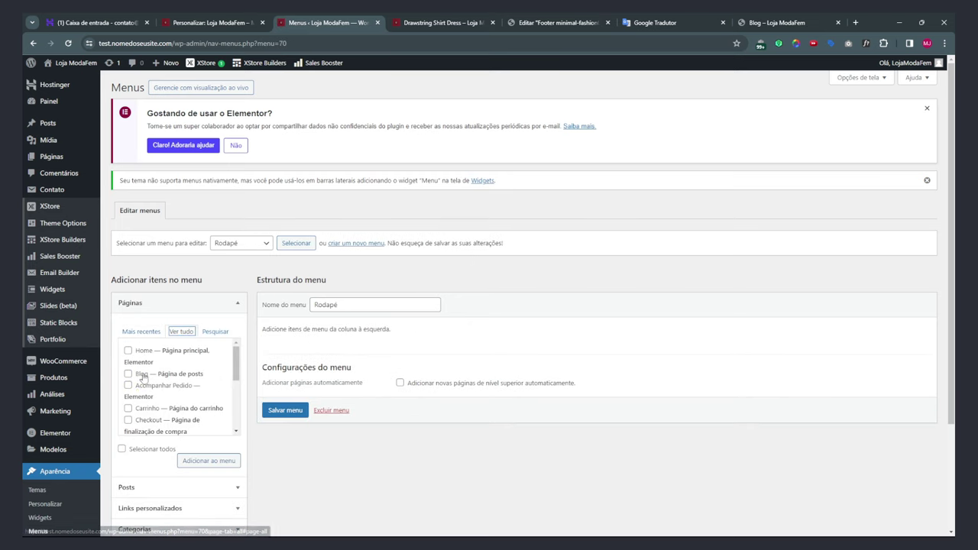
scroll(134, 421, "down", 1)
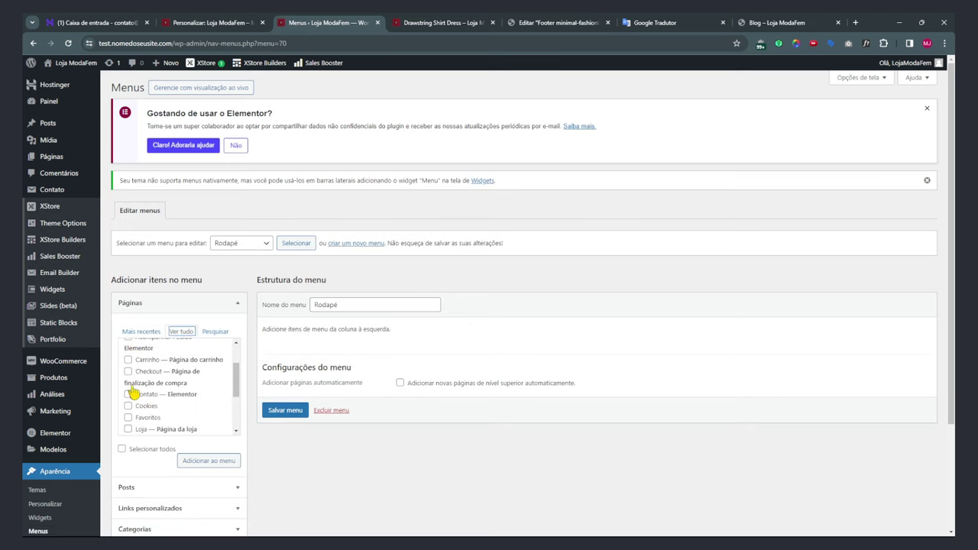
left_click(128, 406)
scroll(141, 416, "down", 1)
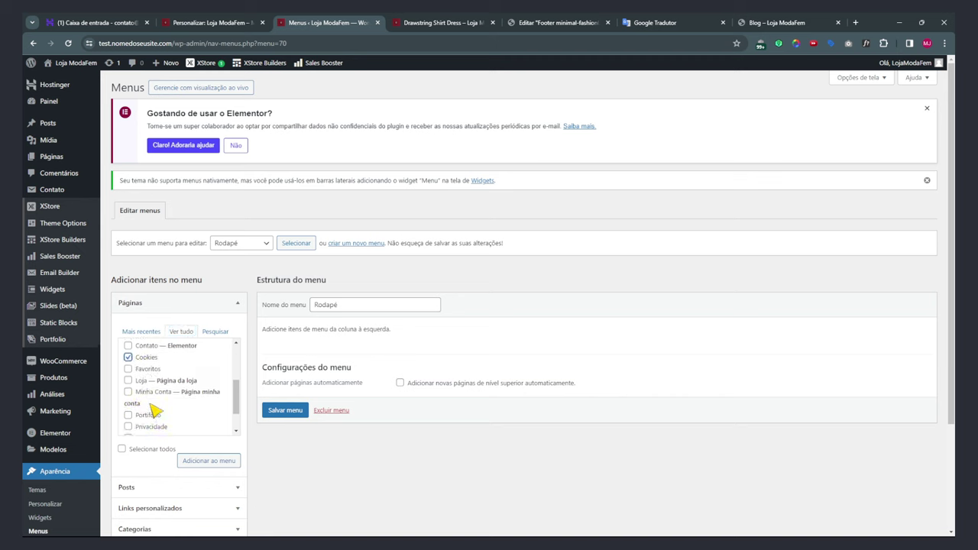
scroll(161, 410, "down", 1)
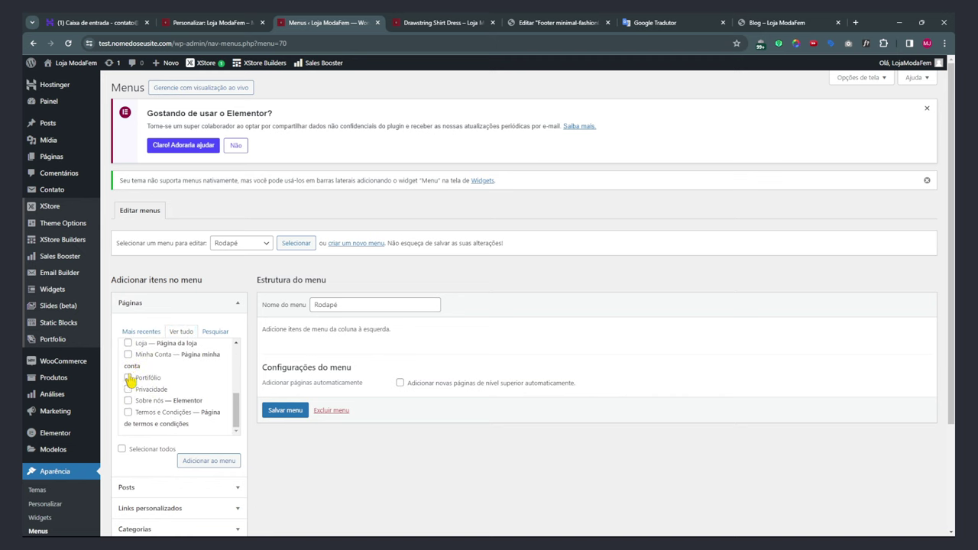
left_click(129, 413)
scroll(185, 399, "down", 2)
left_click(212, 365)
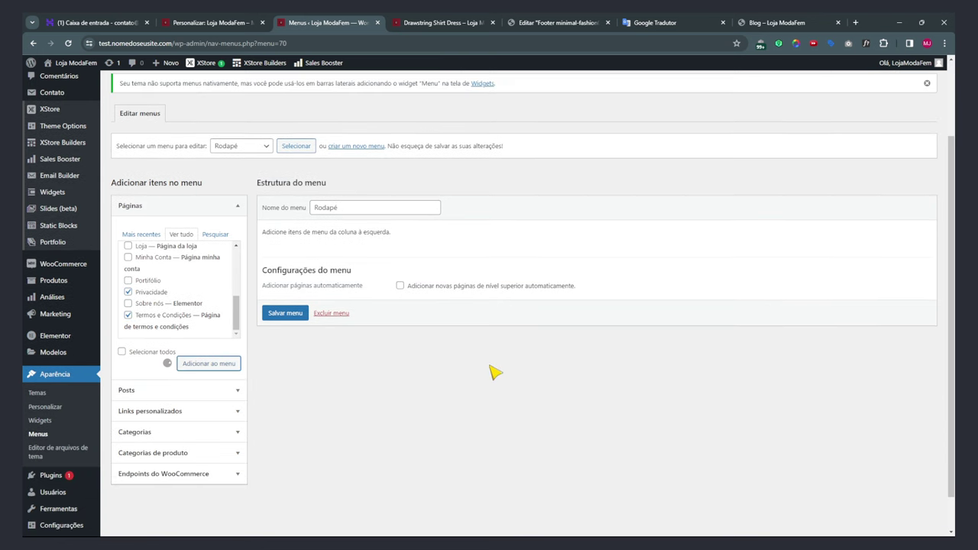
left_click(283, 433)
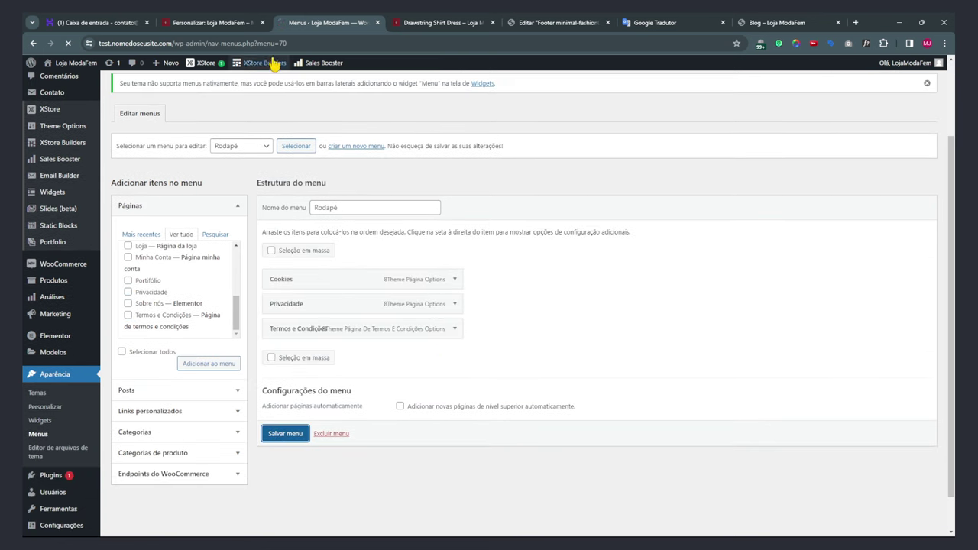
left_click(418, 24)
left_click(547, 23)
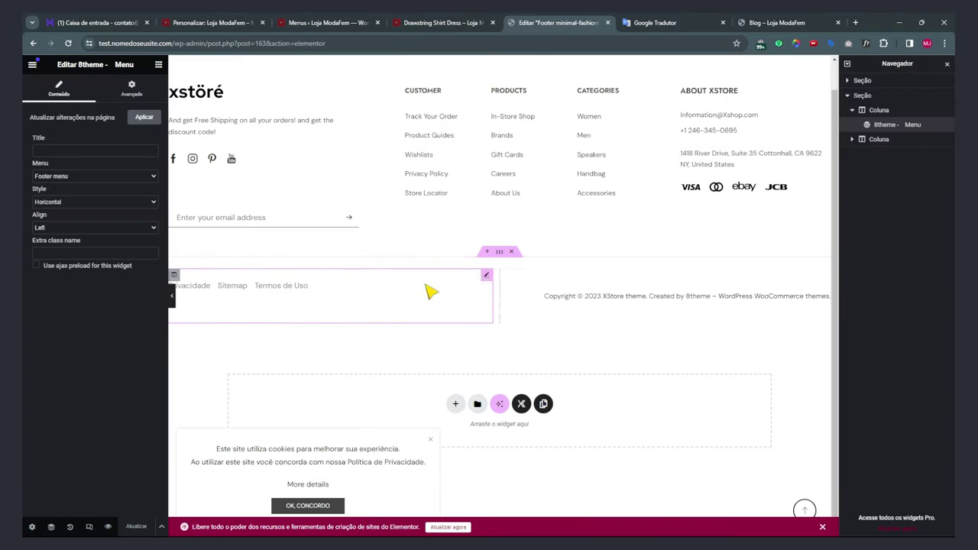
Set the footer's 8theme Menu widget to the Rodapé menu and update the template.
left_click(589, 302)
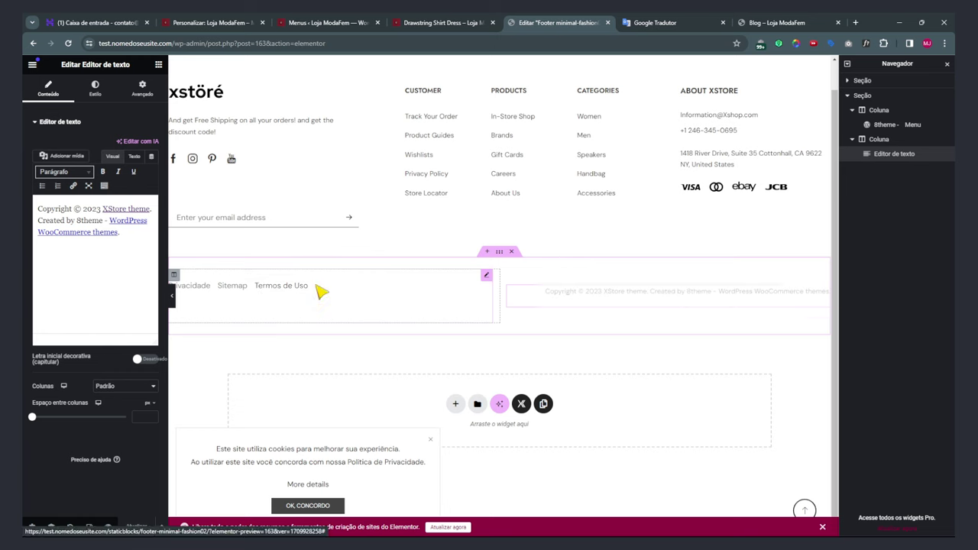
left_click(277, 286)
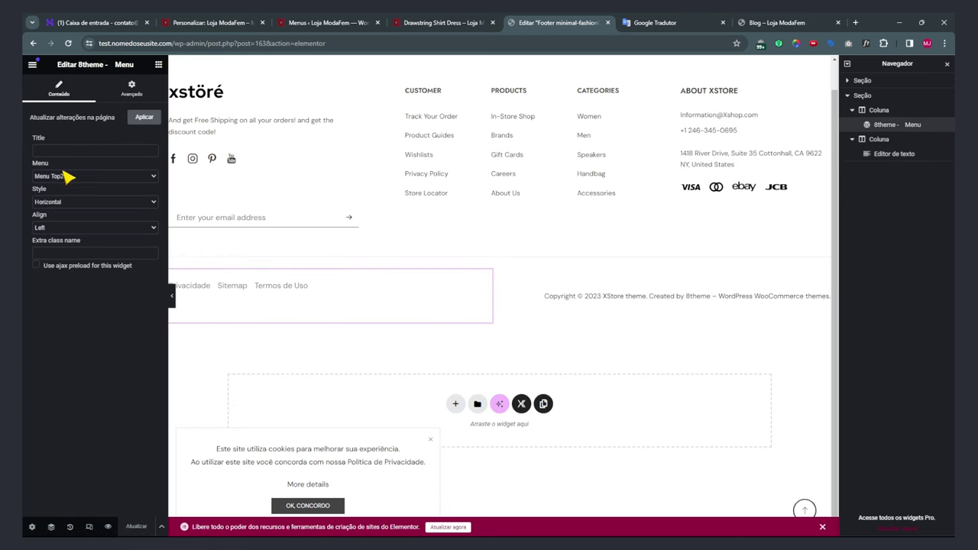
left_click(67, 176)
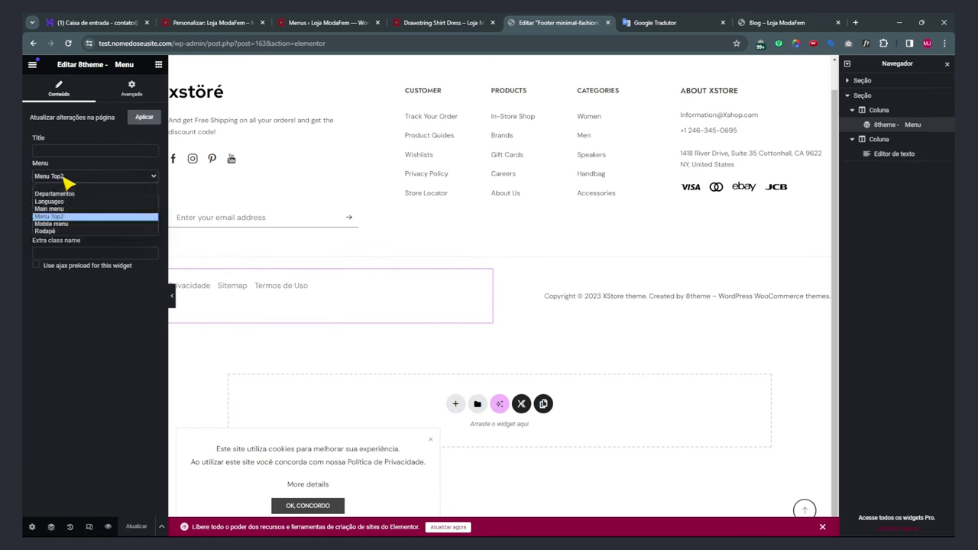
left_click(61, 229)
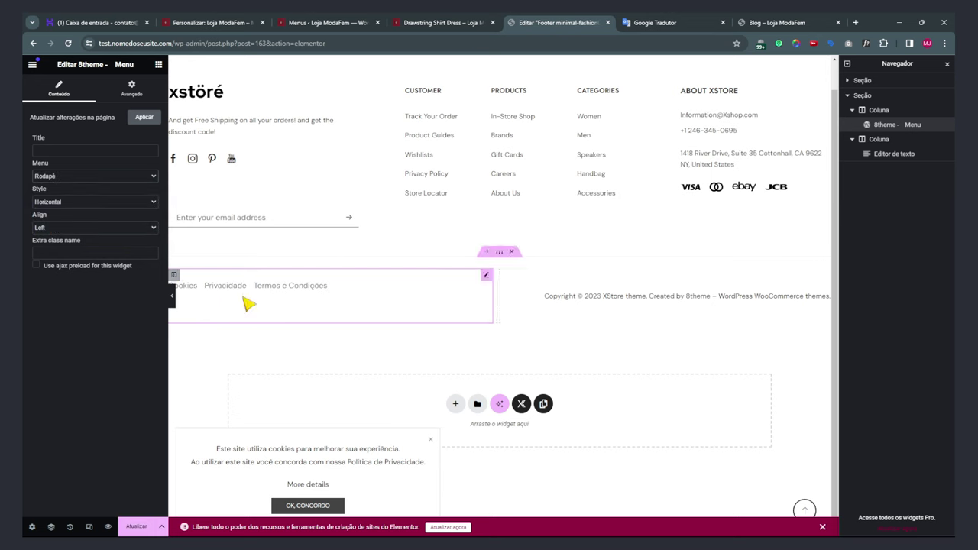
left_click(138, 530)
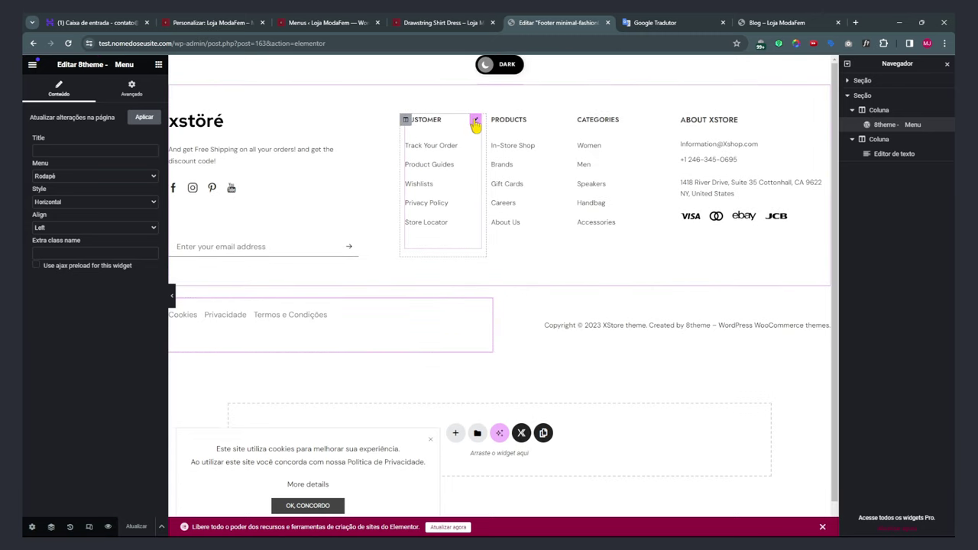
Review the Track Your Order and Product Guides items in the Customer menu list, then close the editor.
left_click(474, 122)
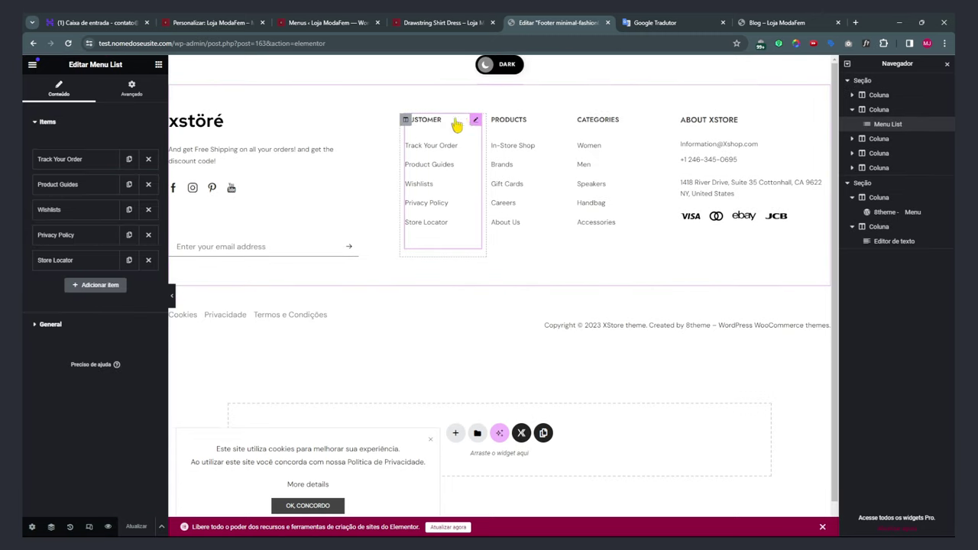
left_click(53, 161)
left_click_drag(96, 219, 137, 220)
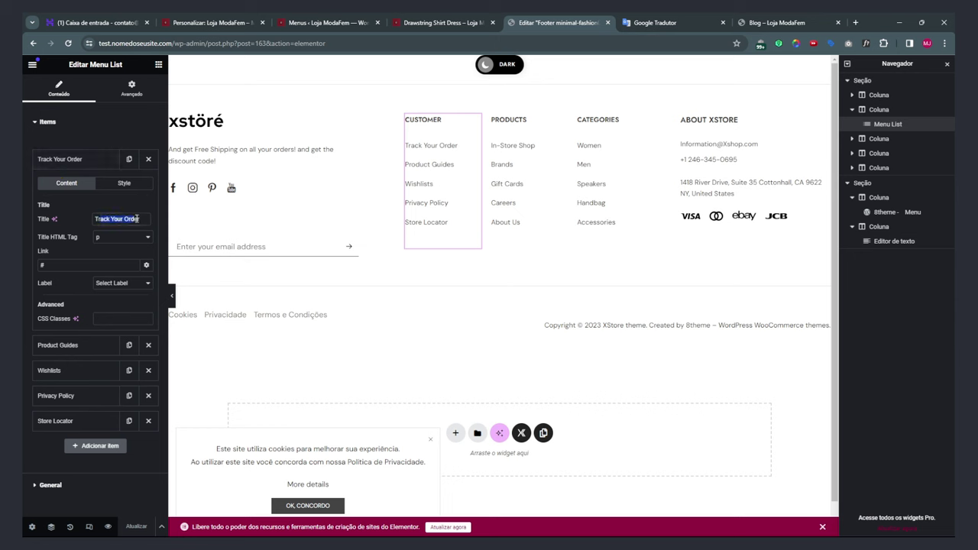
left_click(135, 218)
left_click(43, 264)
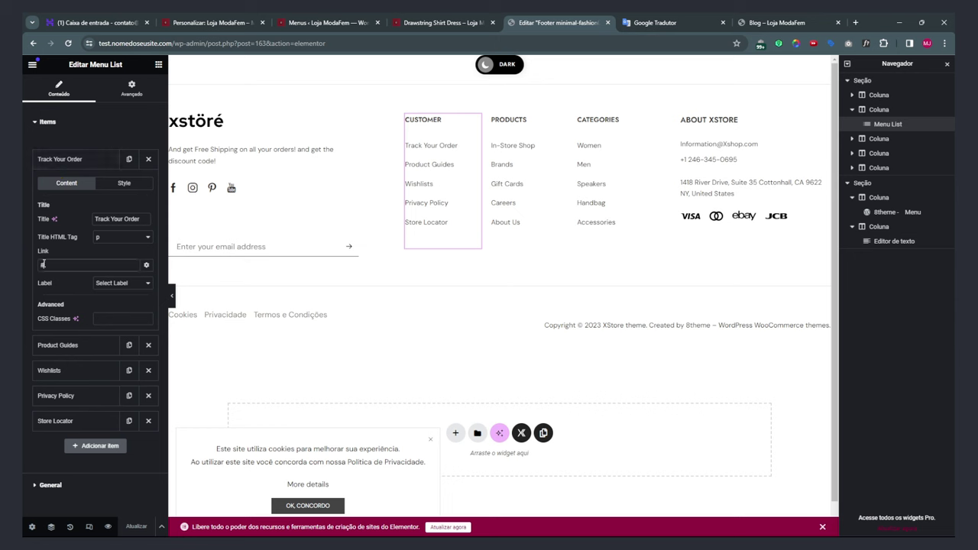
left_click(65, 162)
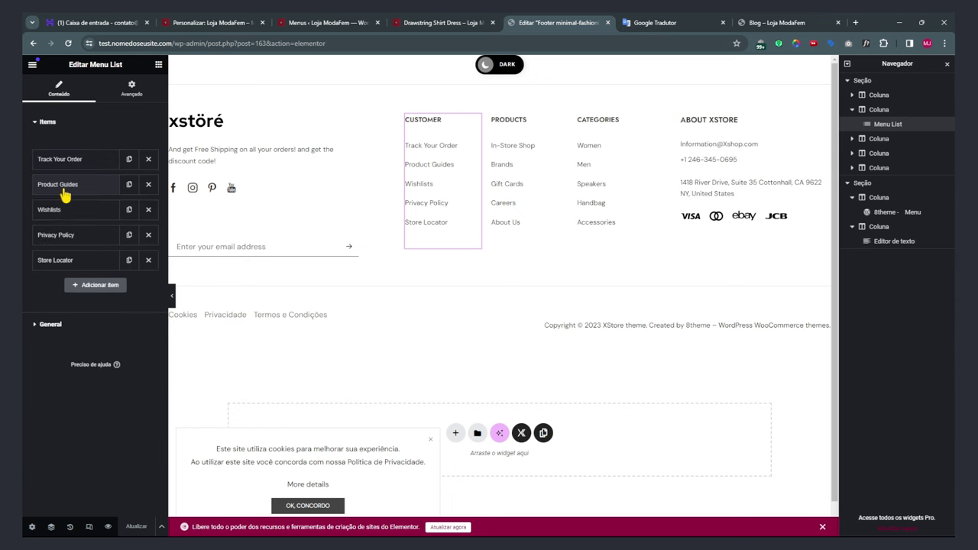
left_click(65, 190)
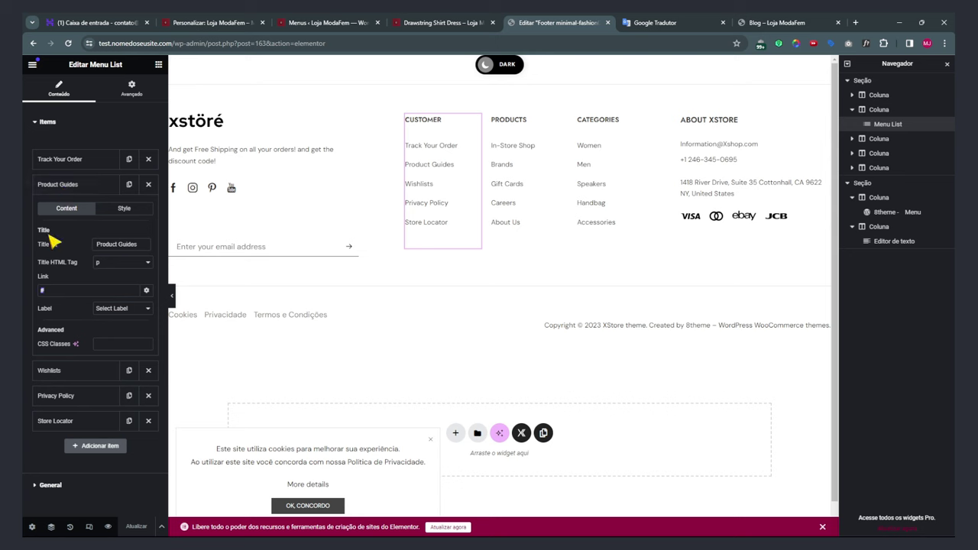
left_click(60, 185)
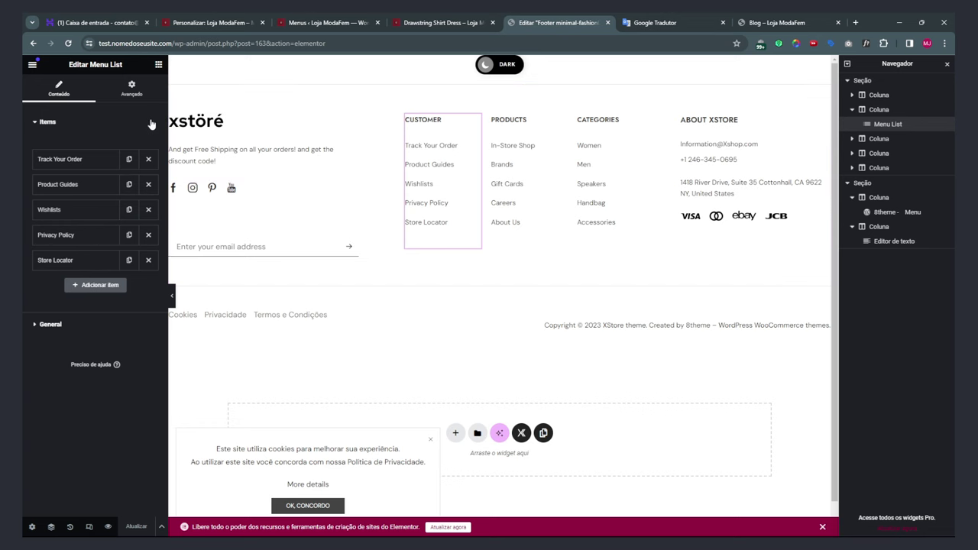
left_click(608, 23)
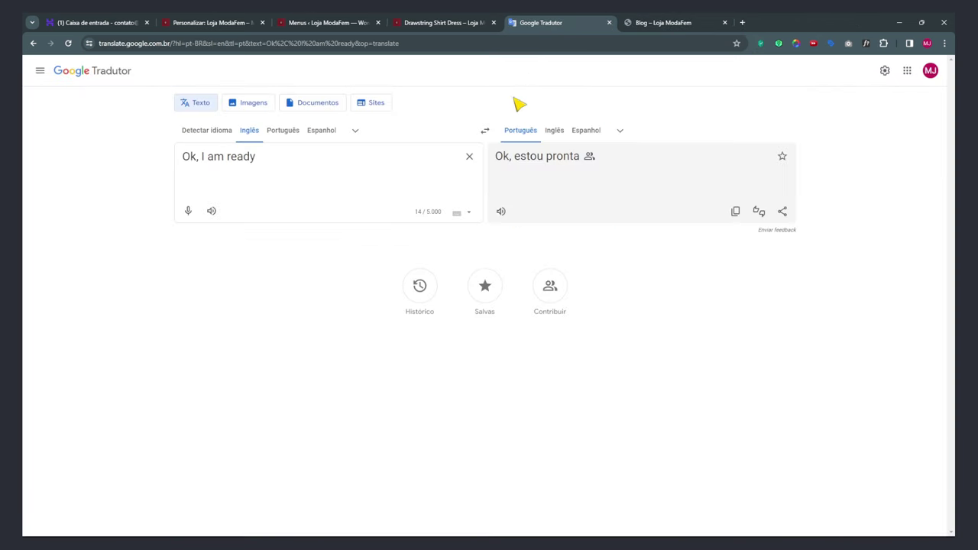
Scroll to the product page footer and accept the cookie notice to reveal the new links.
left_click(439, 23)
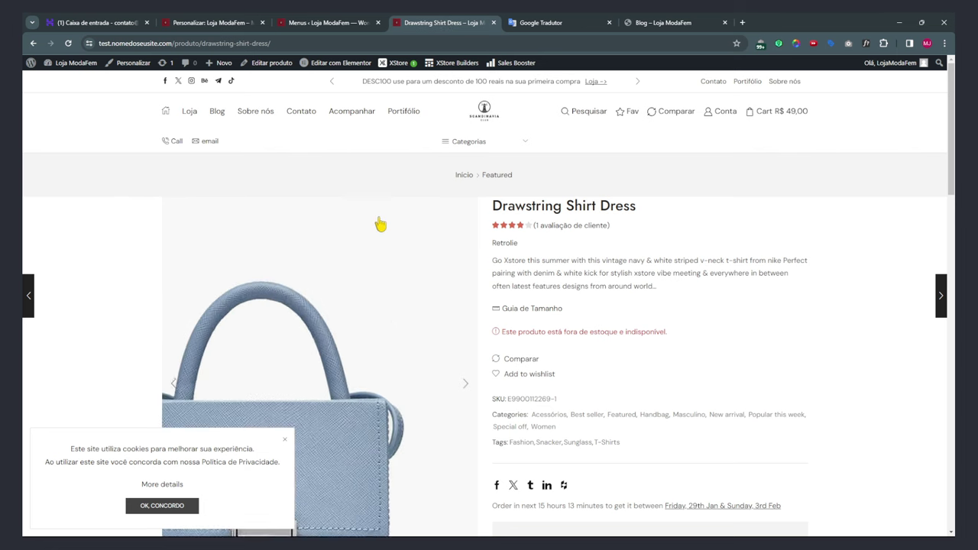
key("End")
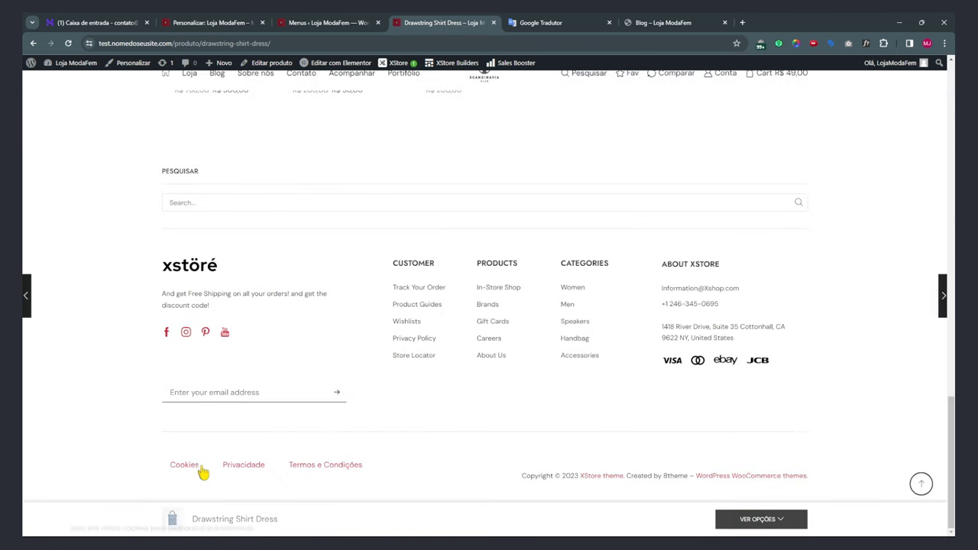
left_click(192, 505)
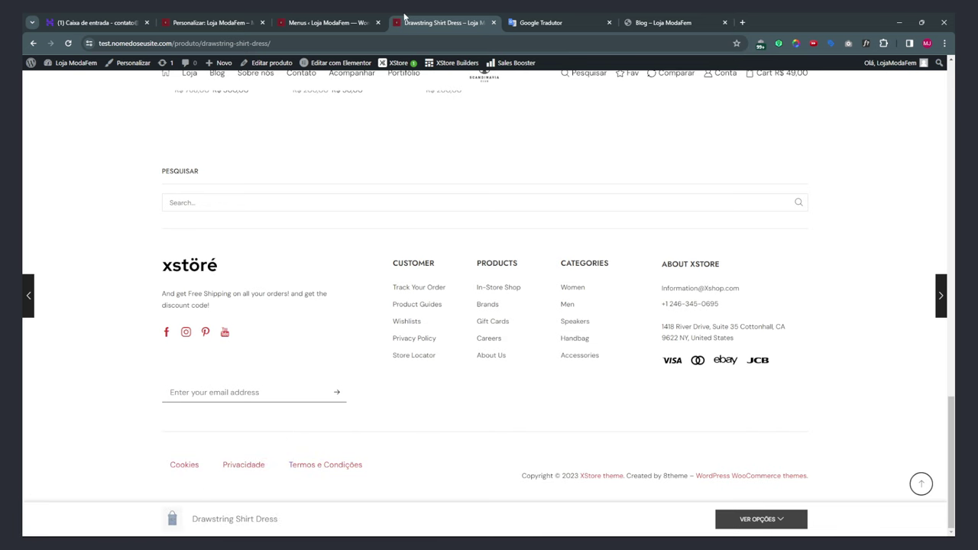
Close the Menus admin page and bring up the theme Customizer.
left_click(330, 22)
left_click(378, 23)
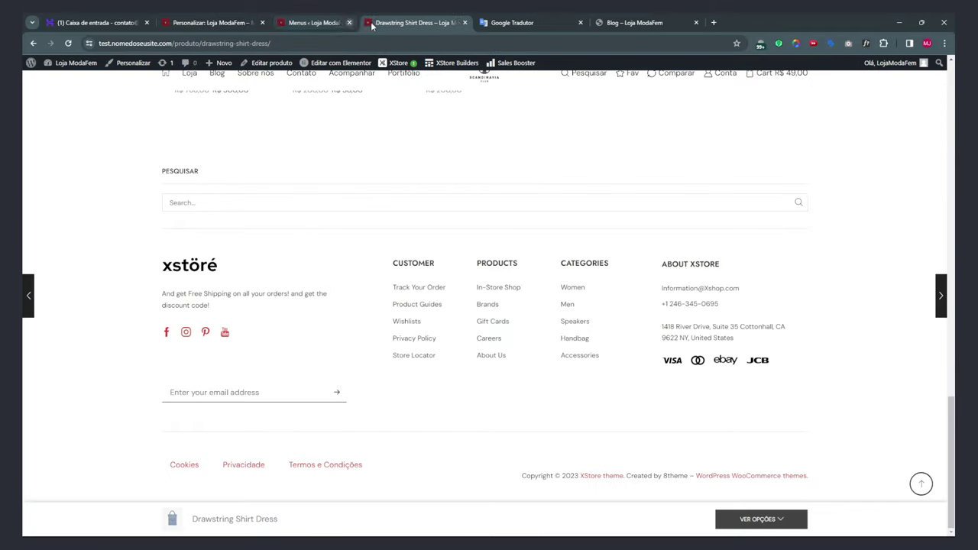
left_click(216, 22)
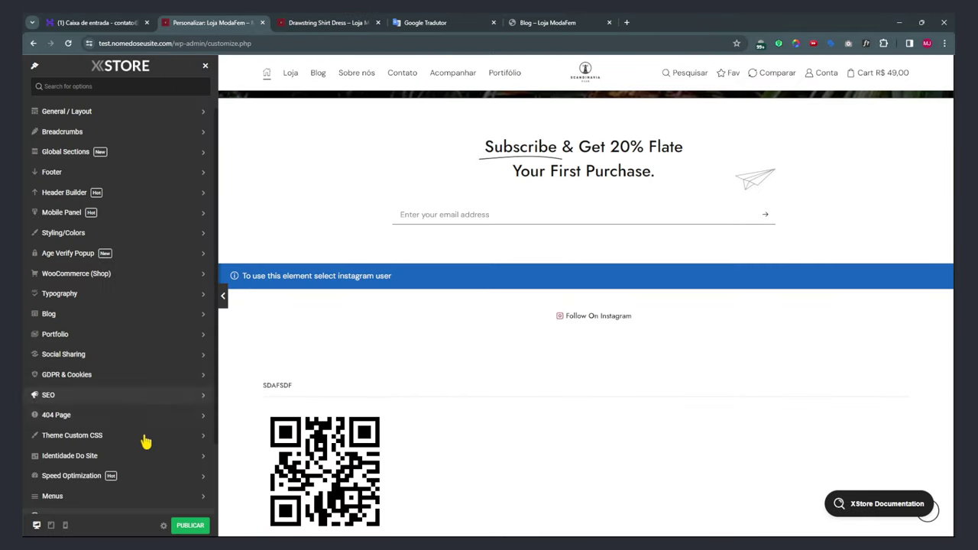
scroll(170, 460, "down", 2)
left_click(194, 531)
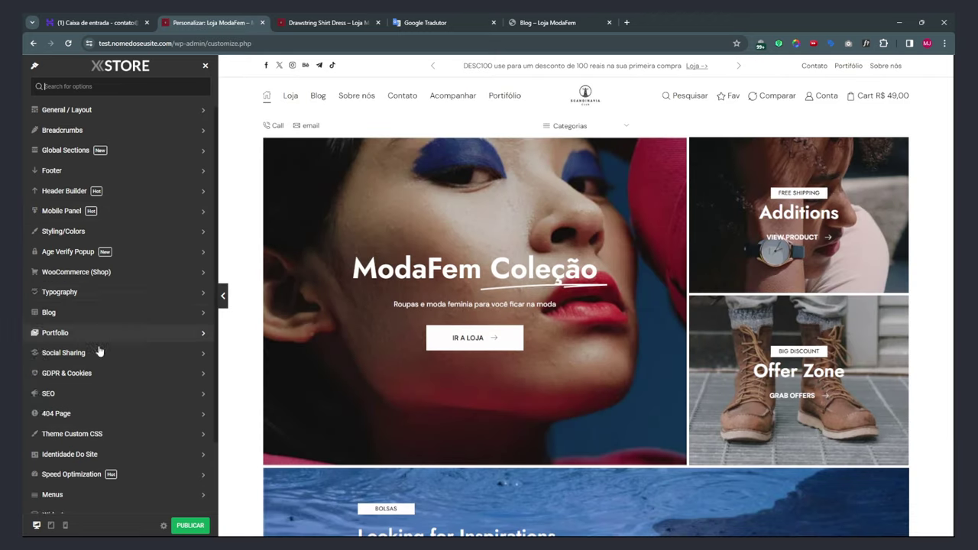
scroll(95, 360, "down", 2)
left_click(50, 440)
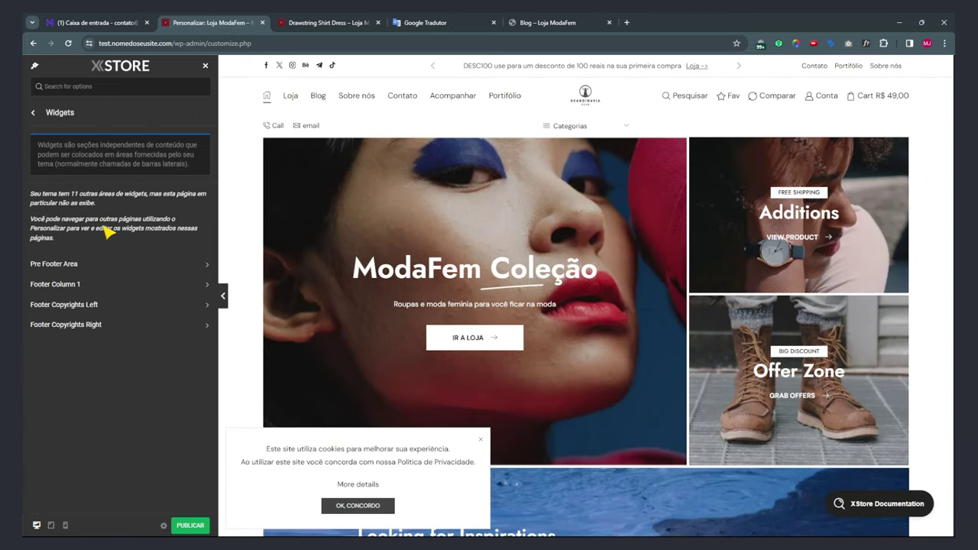
left_click(70, 306)
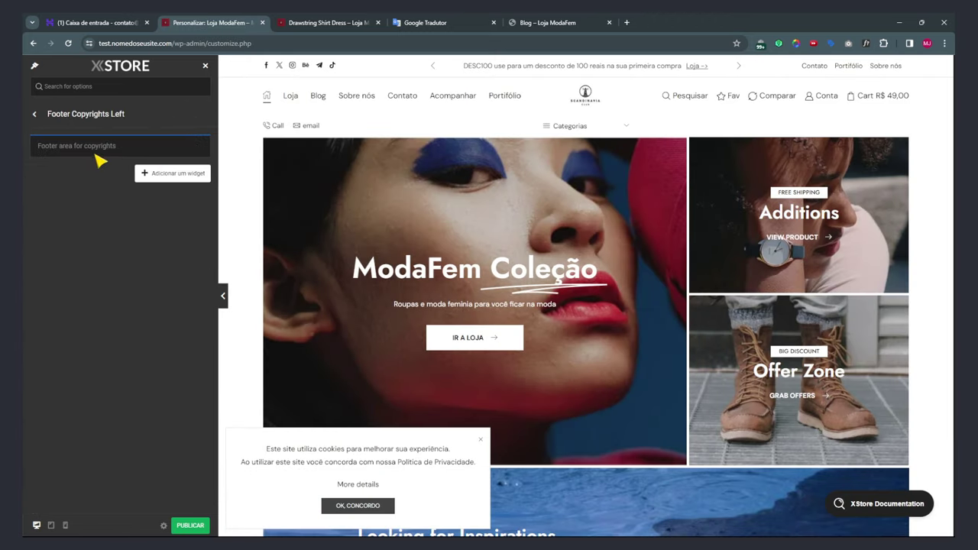
left_click(34, 114)
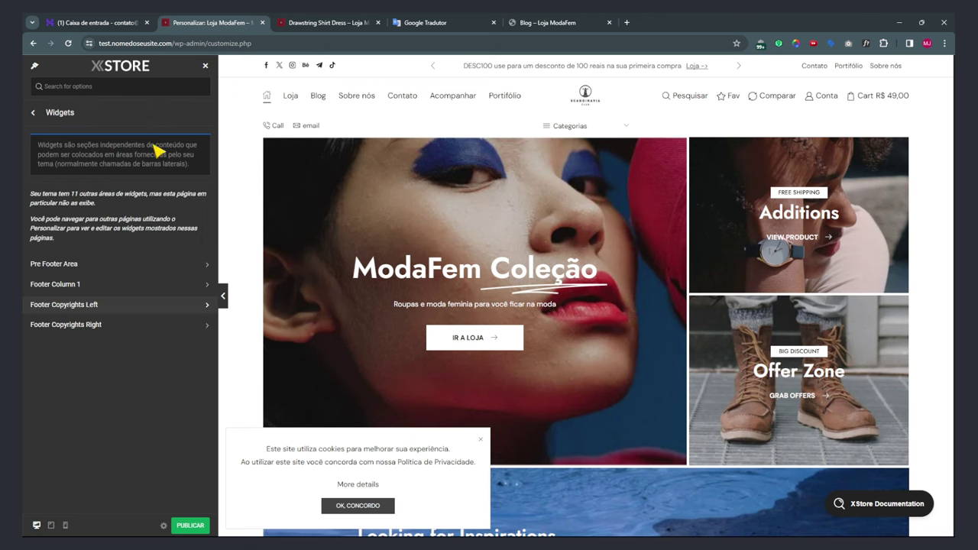
left_click(69, 267)
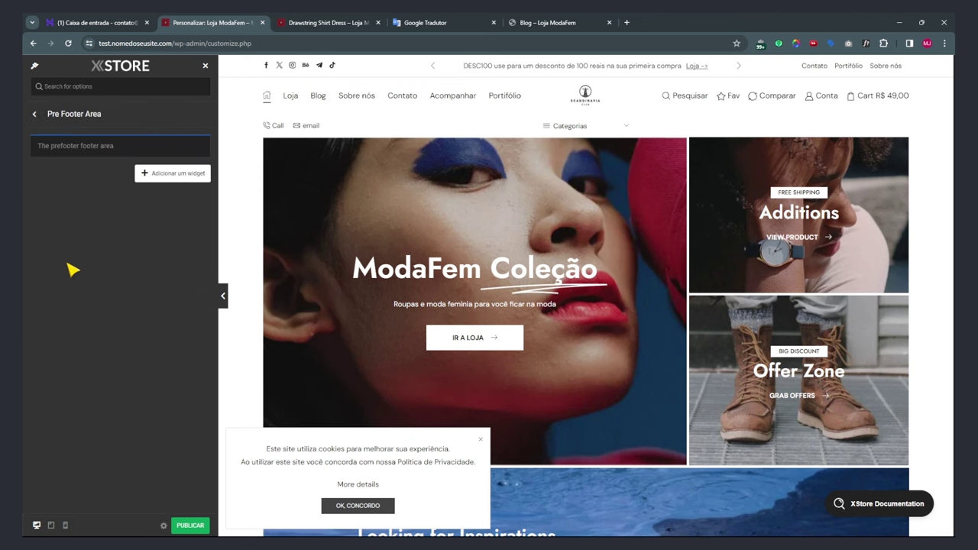
left_click(35, 114)
left_click(61, 327)
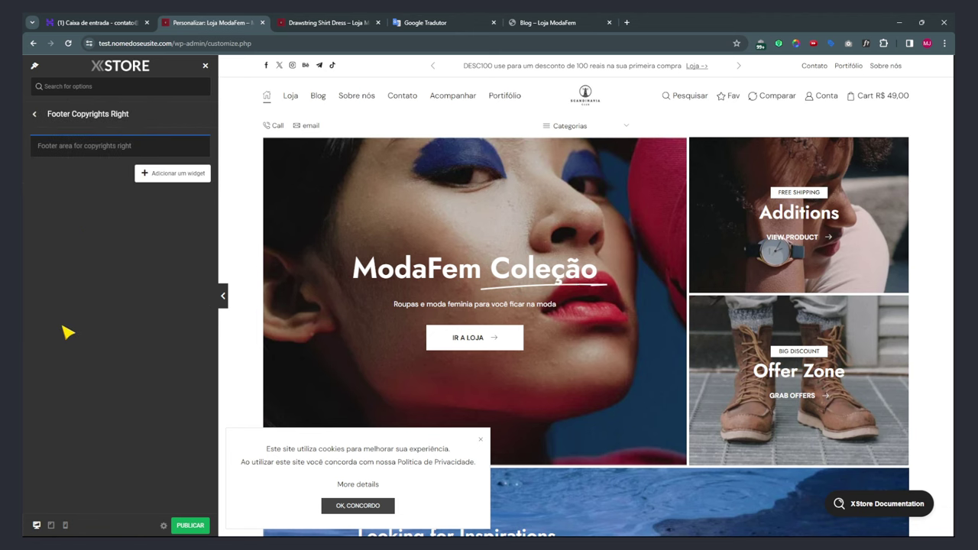
left_click(29, 113)
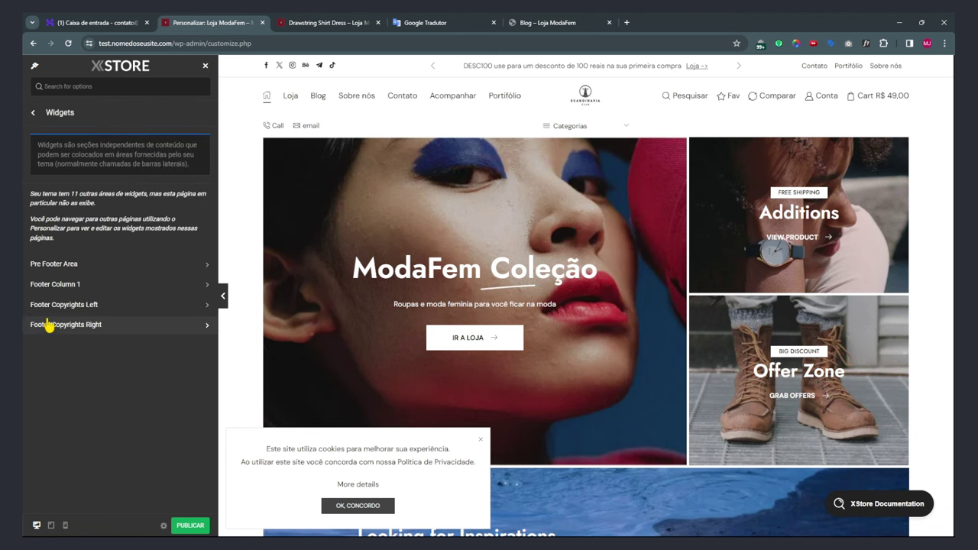
scroll(764, 306, "down", 3)
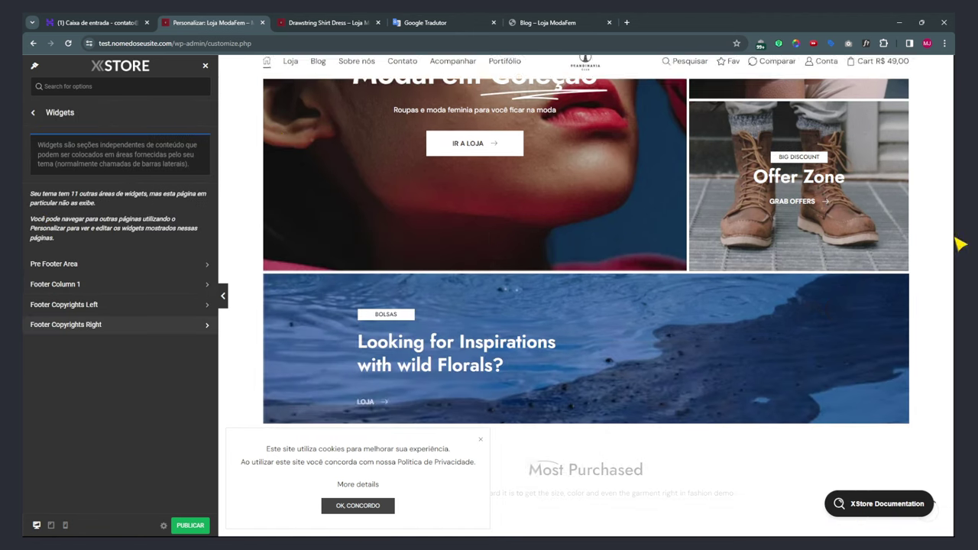
scroll(560, 456, "down", 10)
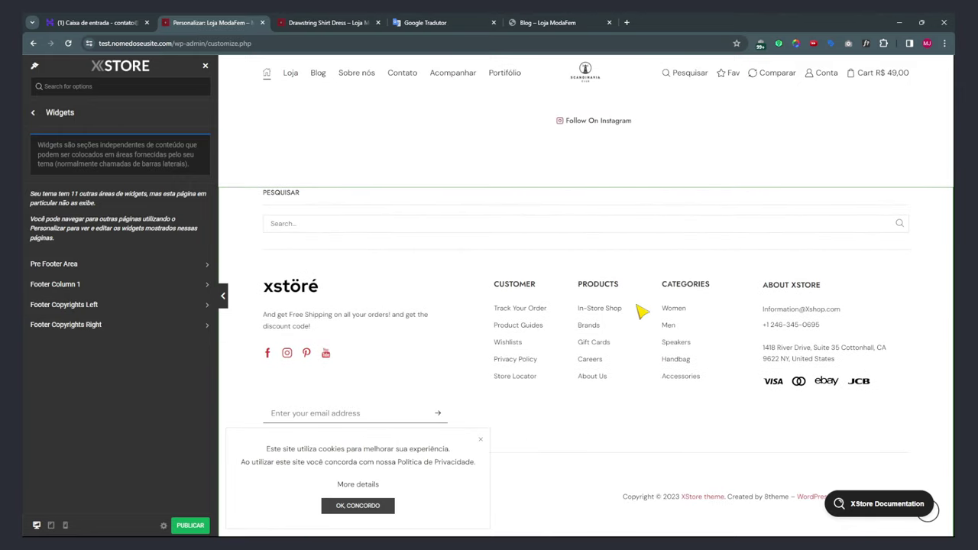
left_click(664, 327)
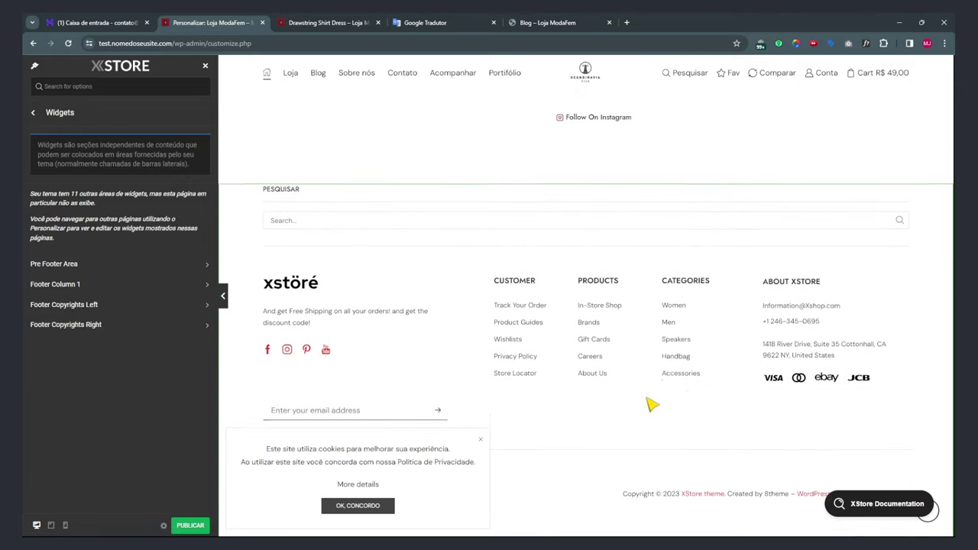
left_click(32, 113)
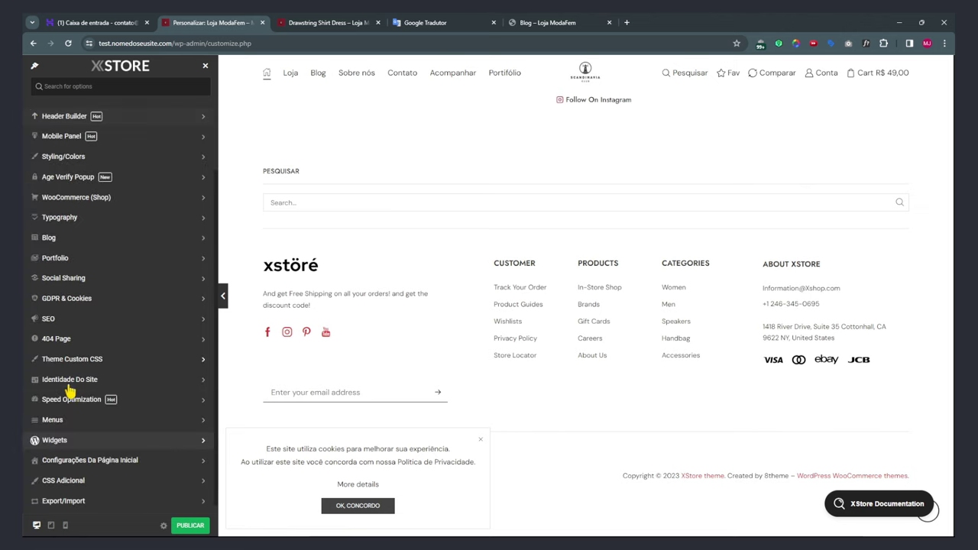
Review the Home front page and Blog posts page settings in the Customizer and Reading settings.
left_click(70, 462)
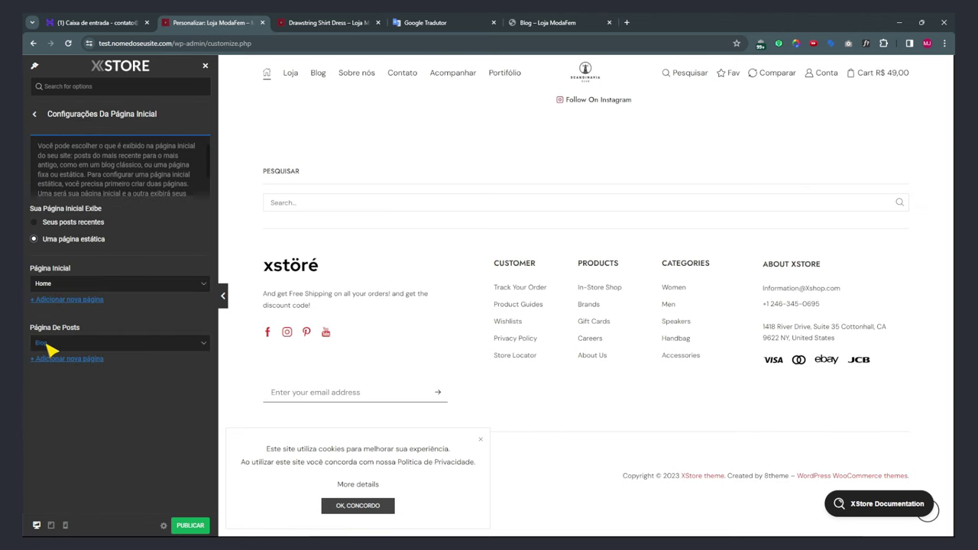
left_click(287, 22)
left_click(65, 66)
scroll(66, 397, "down", 2)
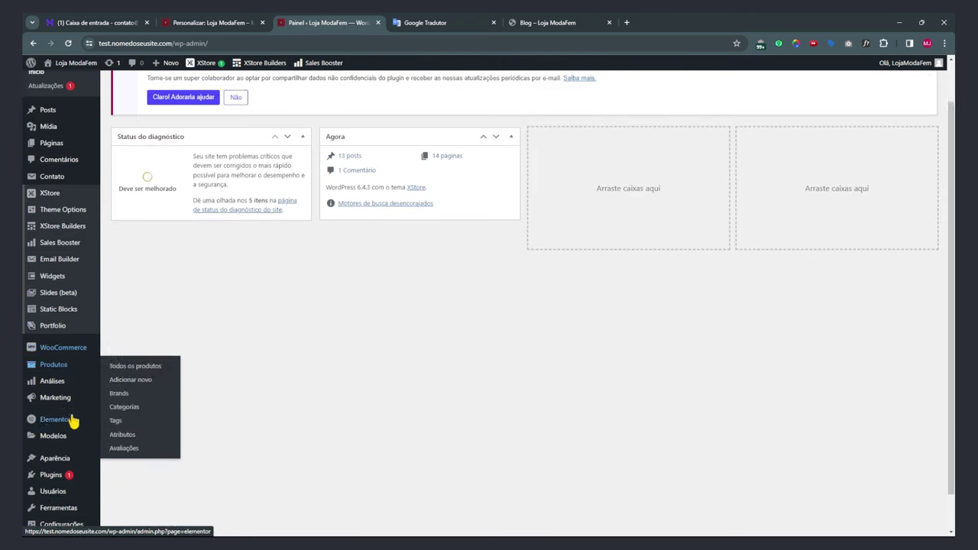
mouse_move(61, 483)
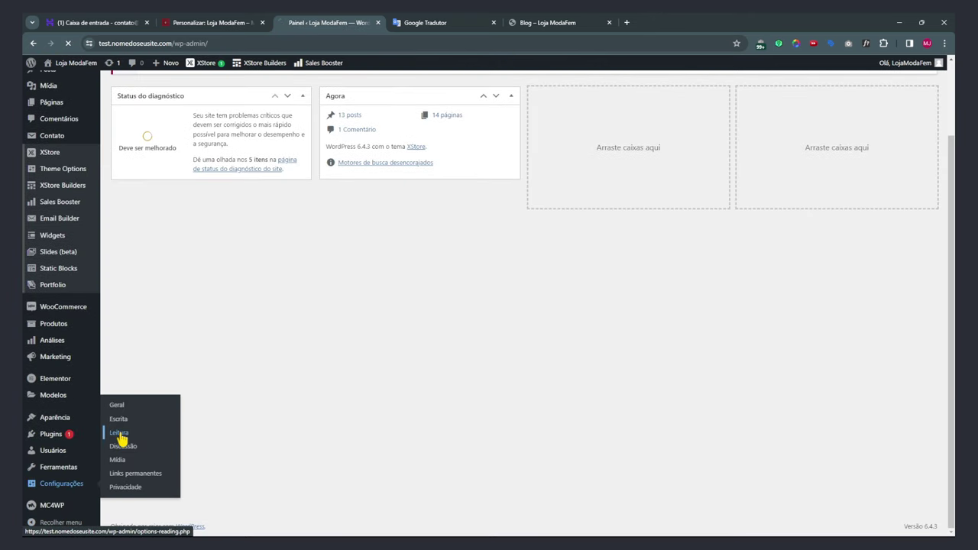
left_click(119, 432)
left_click_drag(119, 185, 163, 185)
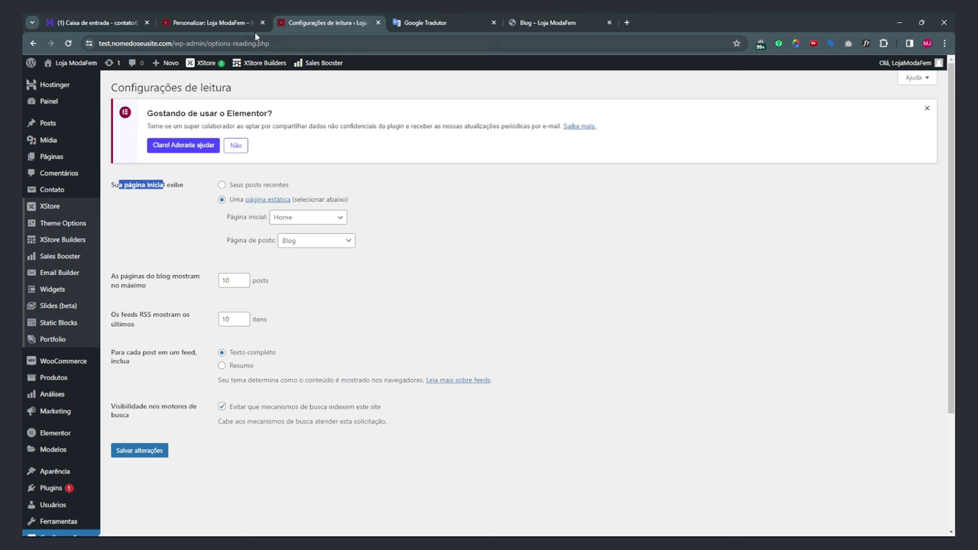
left_click(203, 22)
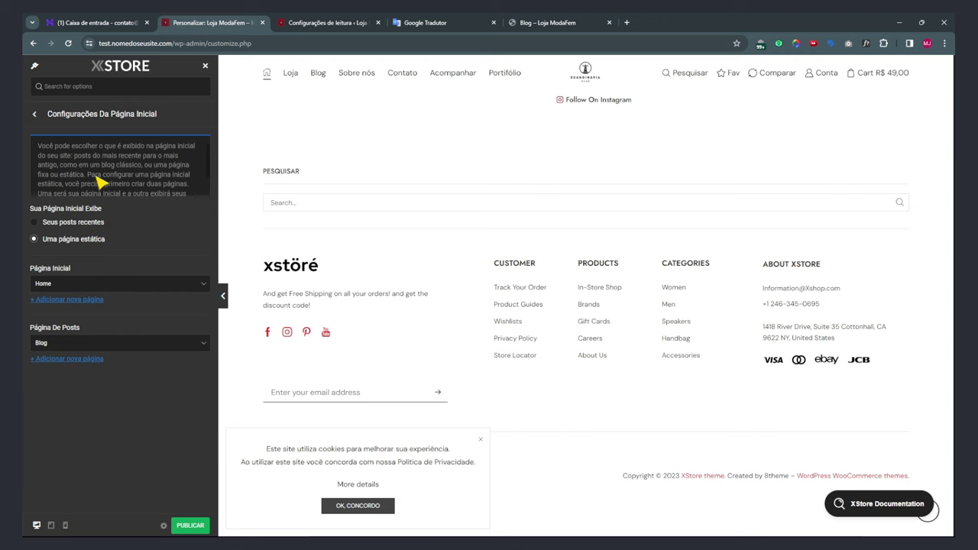
left_click(36, 113)
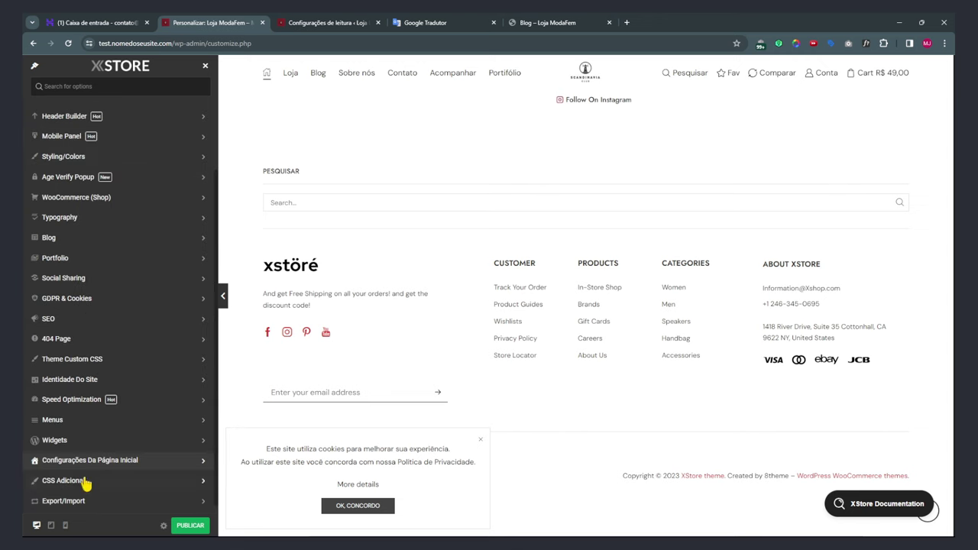
left_click(86, 480)
scroll(113, 337, "down", 2)
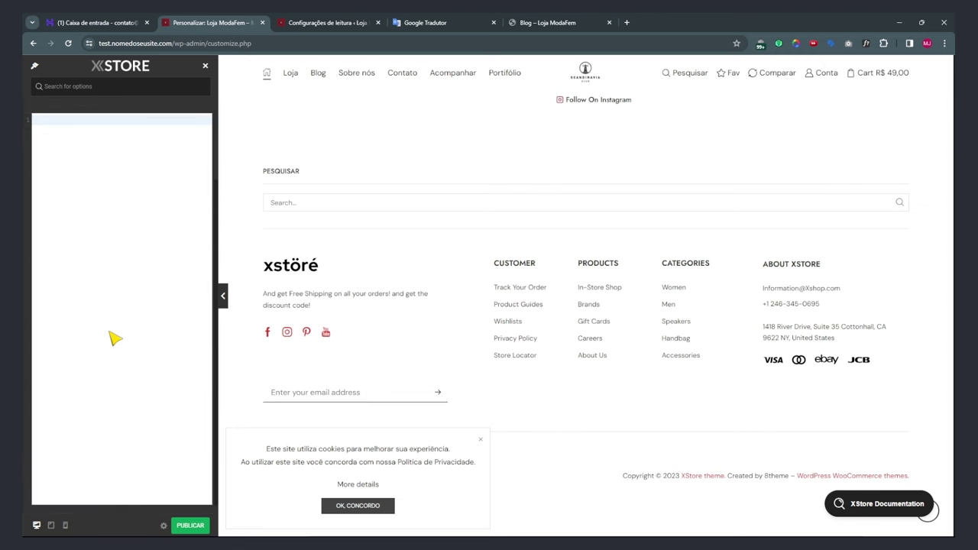
scroll(113, 337, "up", 1)
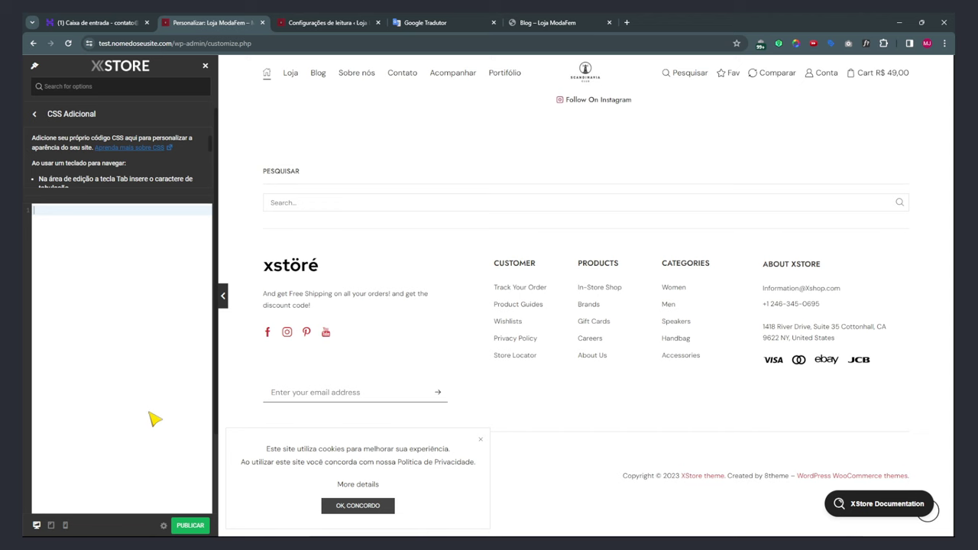
left_click(36, 114)
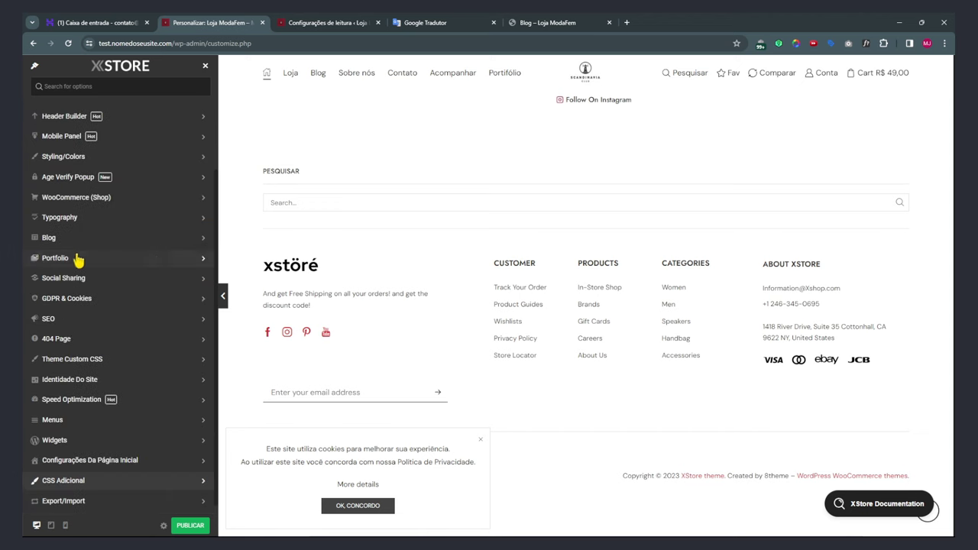
left_click(78, 502)
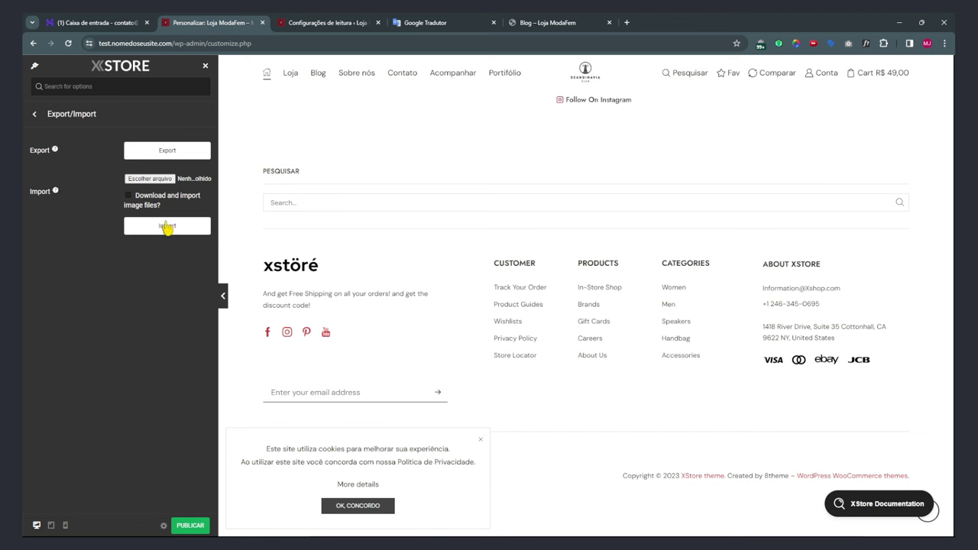
left_click(35, 114)
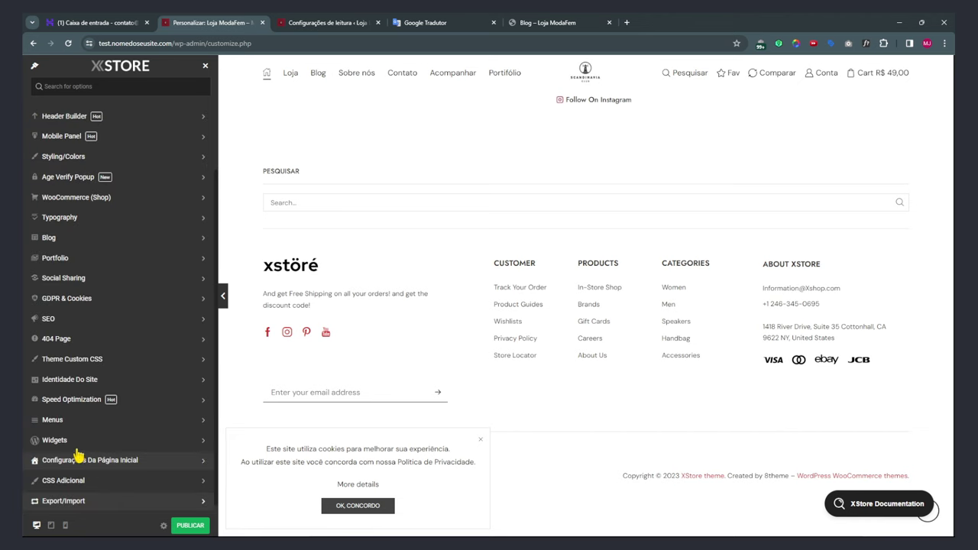
left_click(66, 400)
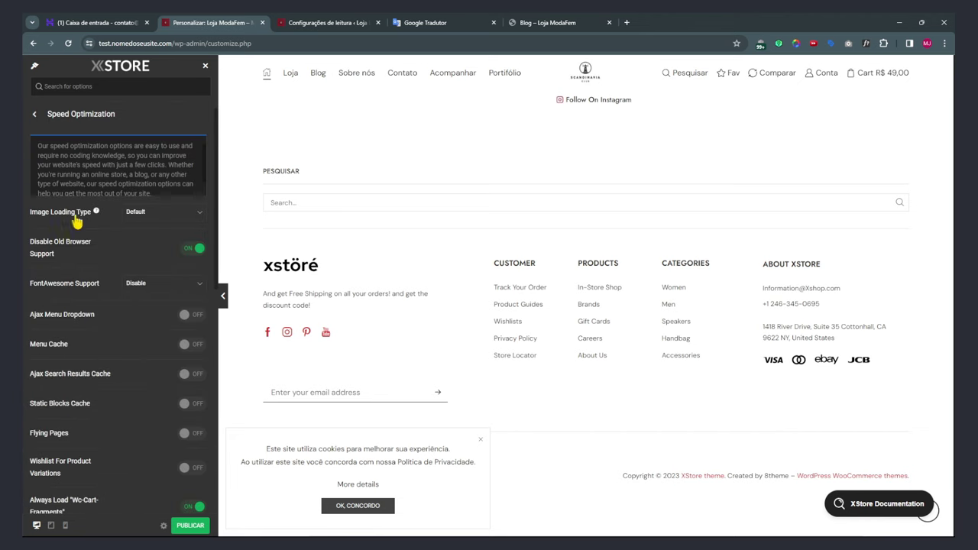
Set image loading to Lazy and enable menu, search and static-block caching, Flying Pages and variation wishlist.
left_click(155, 217)
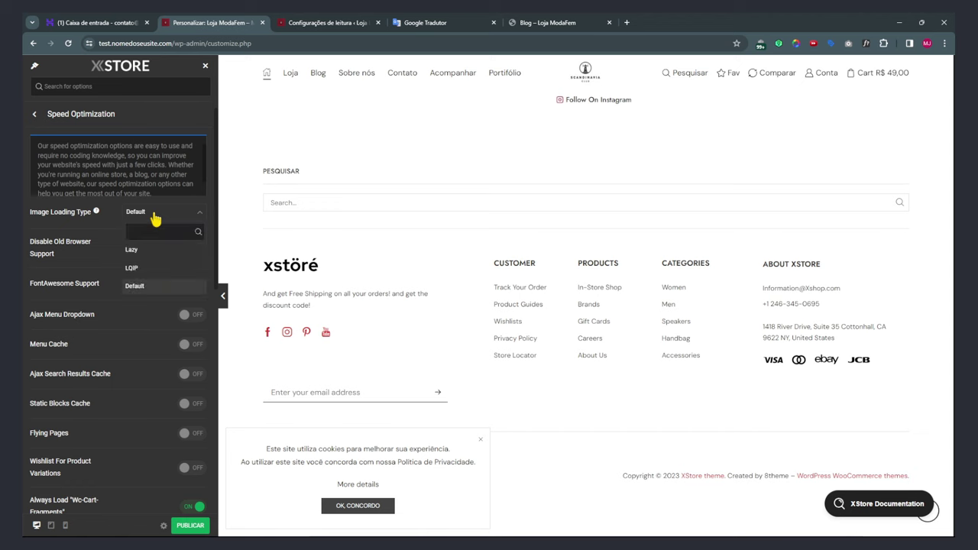
left_click(145, 252)
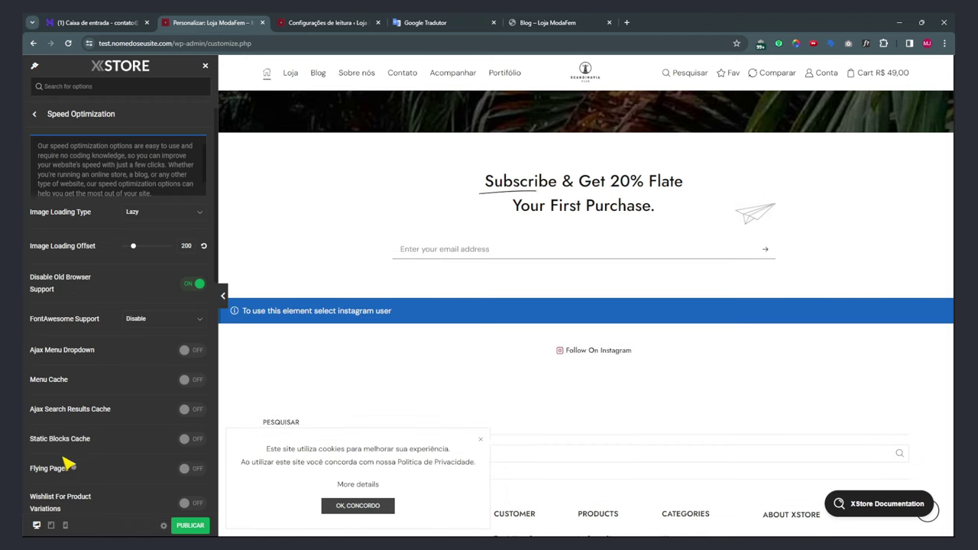
mouse_move(61, 289)
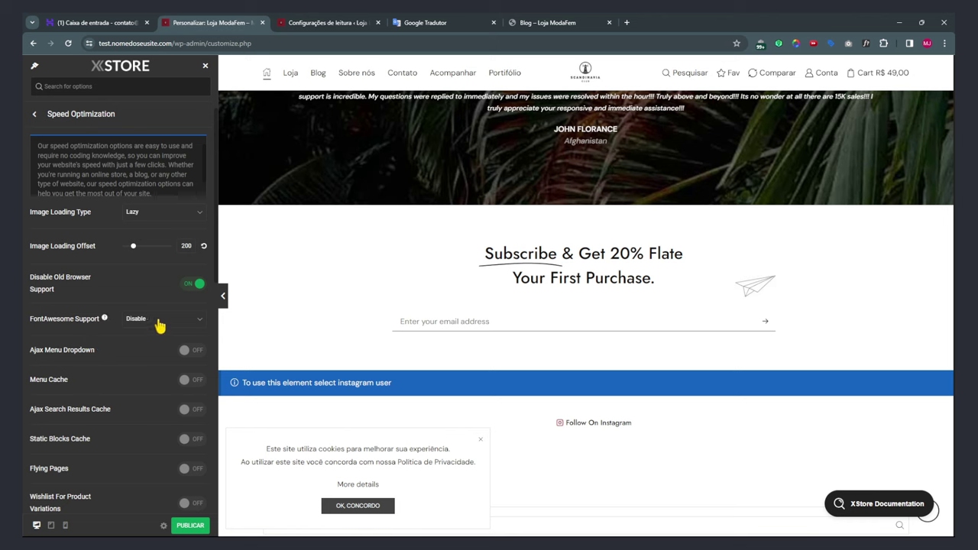
left_click(185, 350)
scroll(61, 372, "down", 1)
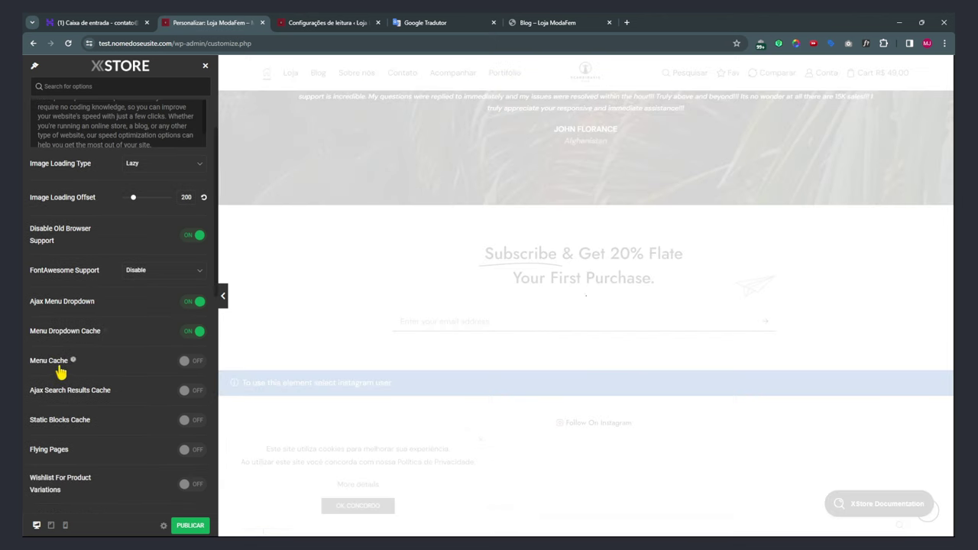
left_click(186, 363)
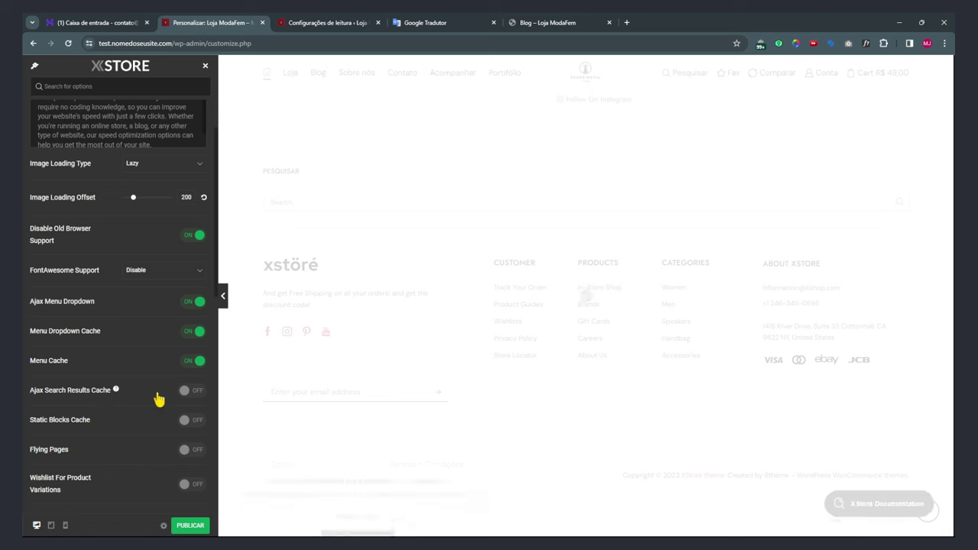
left_click(200, 395)
scroll(83, 436, "down", 2)
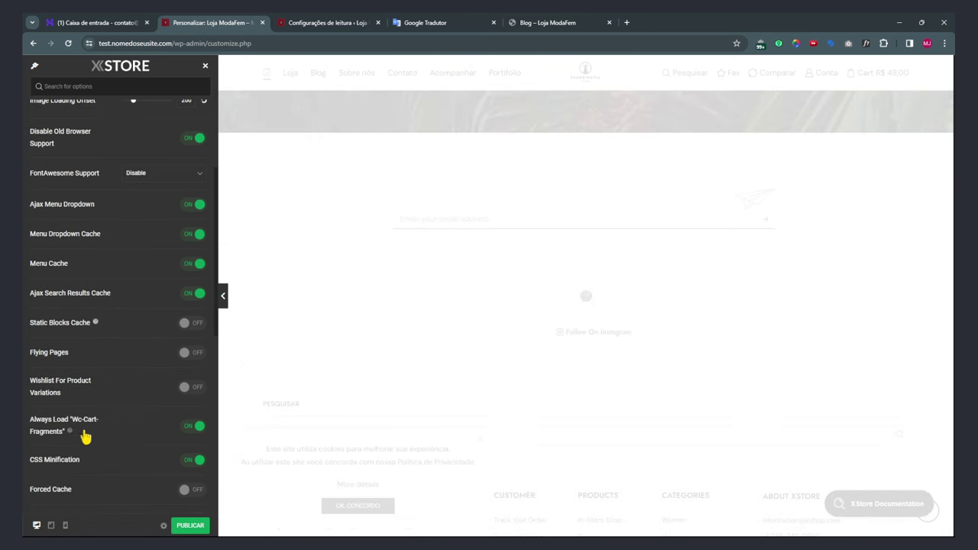
left_click(192, 324)
left_click(196, 356)
left_click(192, 389)
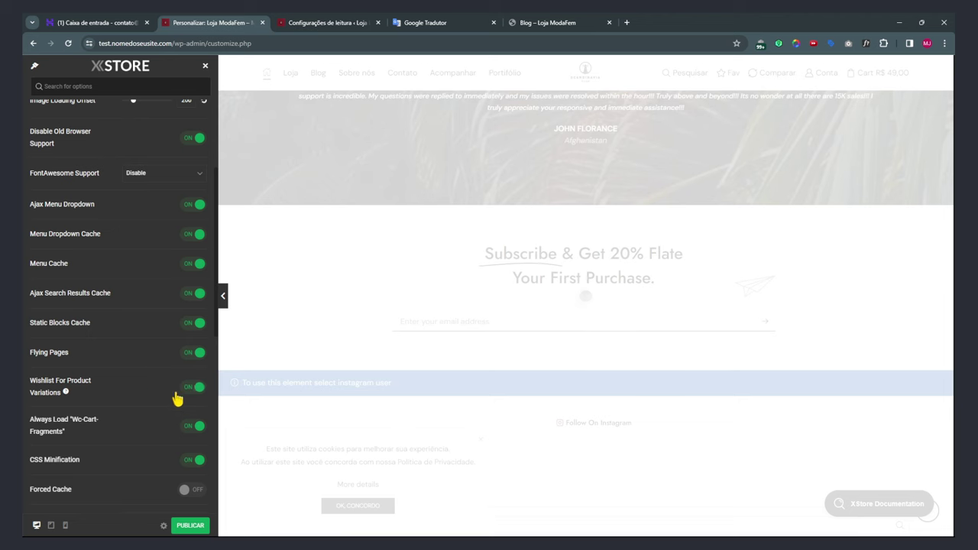
scroll(153, 396, "down", 3)
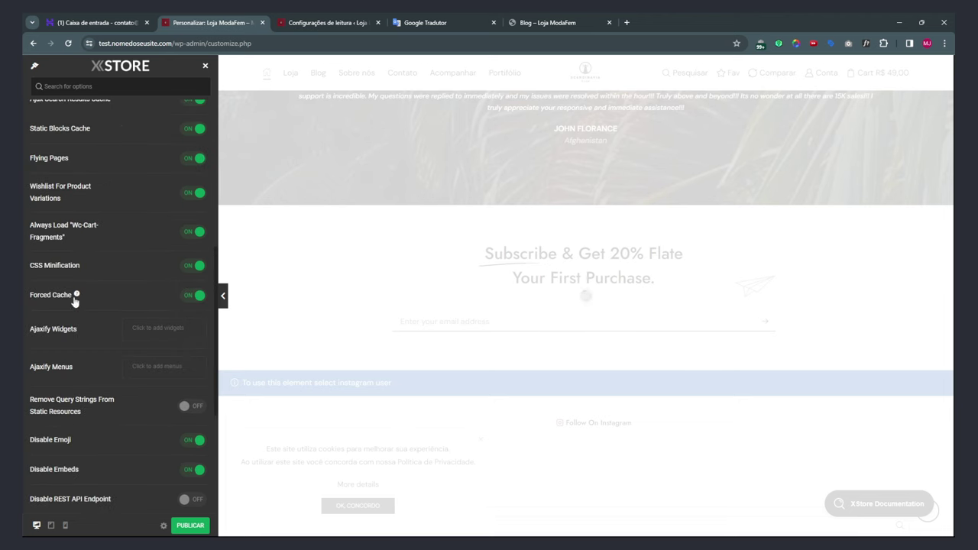
scroll(145, 404, "down", 1)
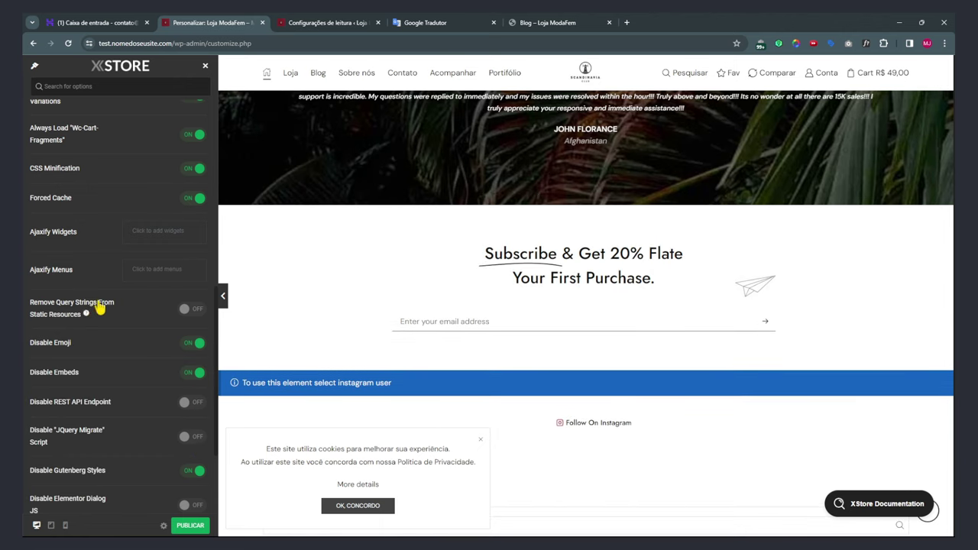
Publish the Speed Optimization settings.
left_click(61, 310)
scroll(57, 411, "down", 2)
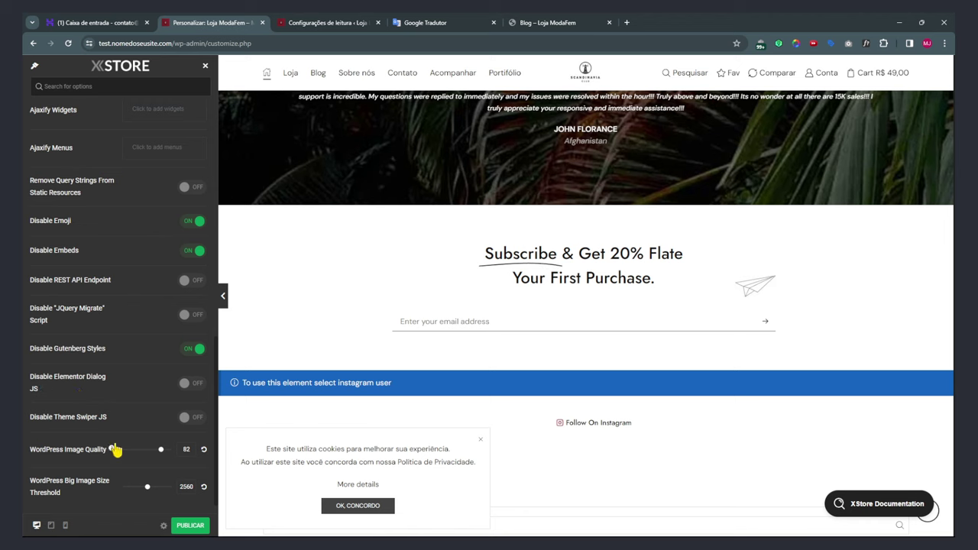
scroll(99, 449, "up", 8)
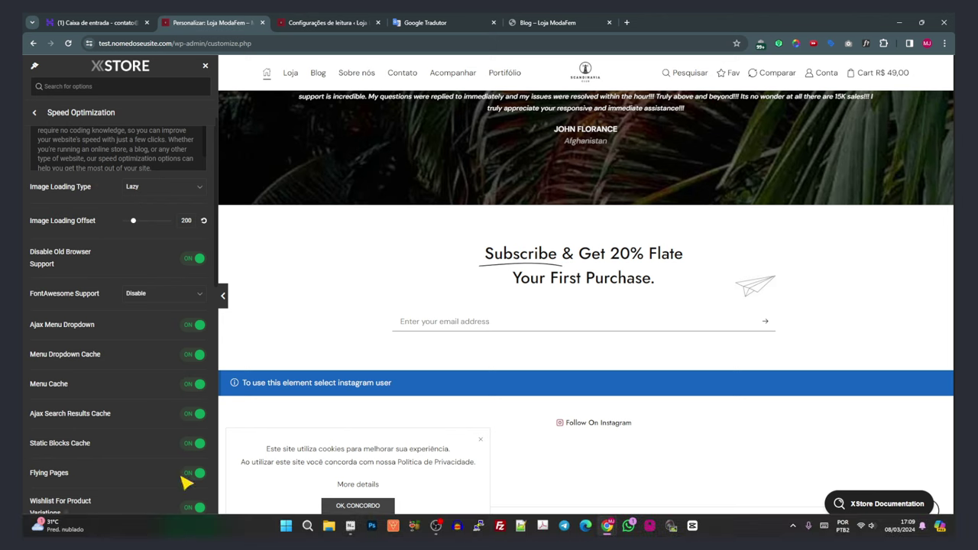
scroll(180, 275, "down", 2)
scroll(188, 463, "down", 1)
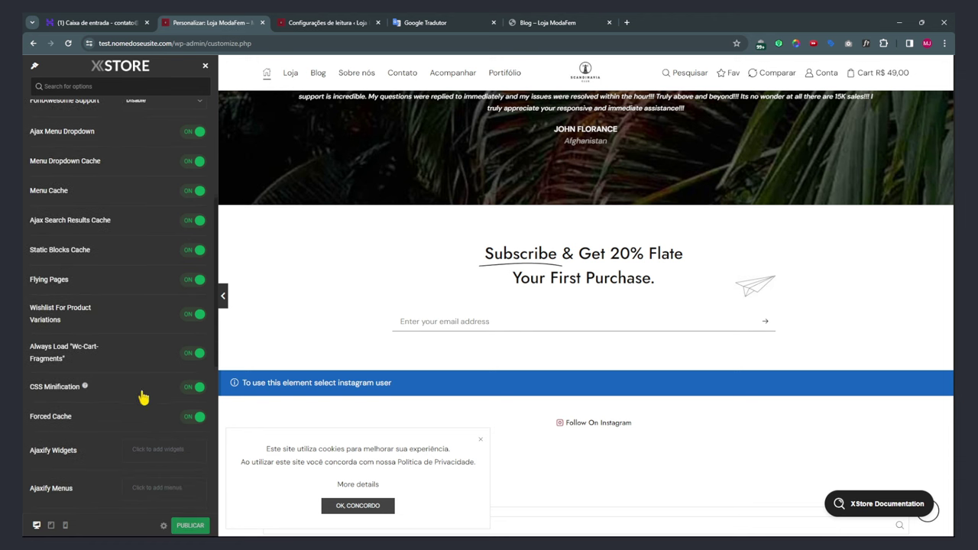
scroll(460, 316, "up", 10)
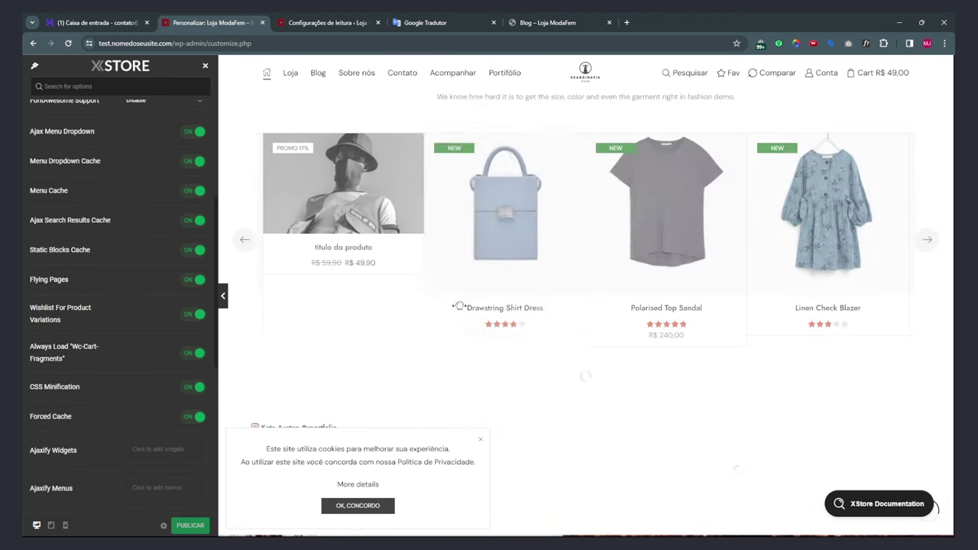
scroll(647, 140, "up", 8)
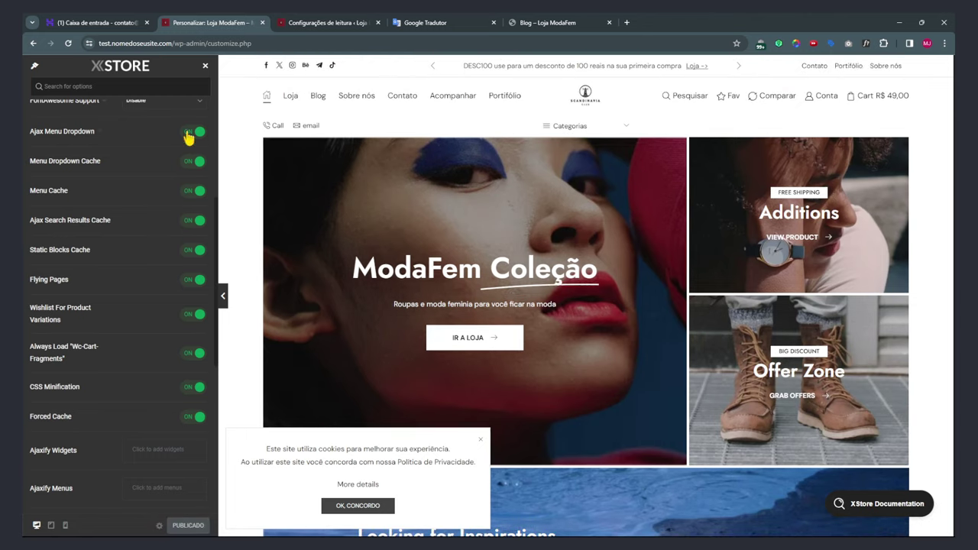
scroll(183, 318, "up", 3)
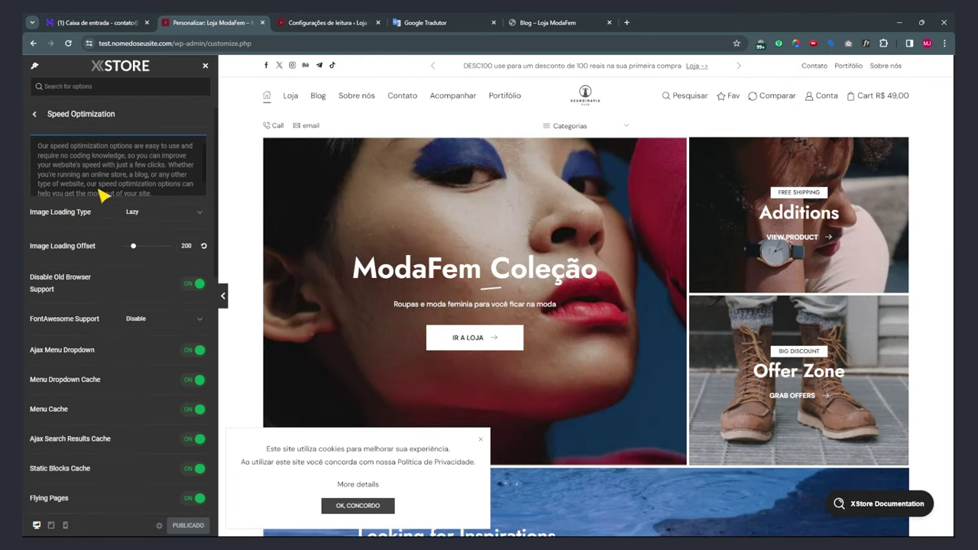
Close the Customizer and the Reading settings, Google Translate and store blog pages.
left_click(35, 113)
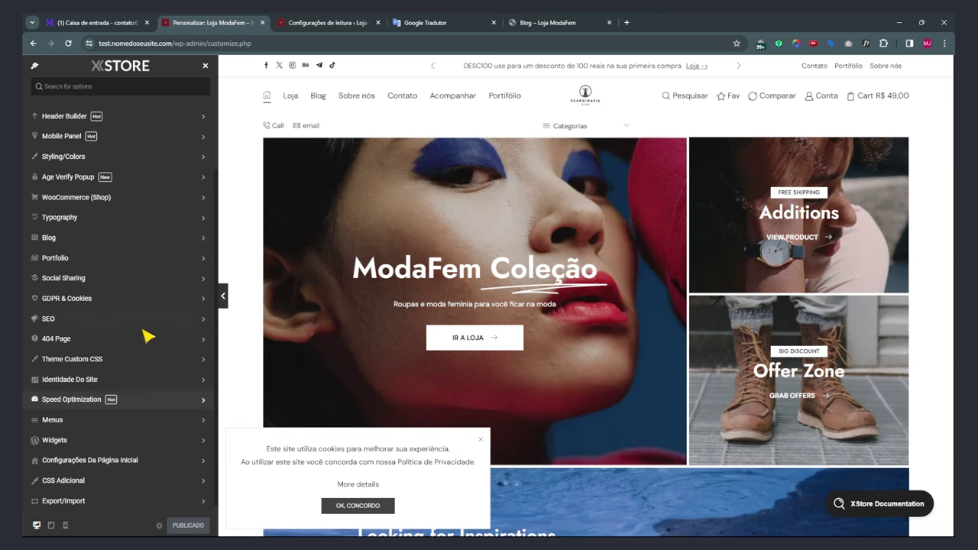
scroll(145, 337, "up", 2)
left_click(205, 65)
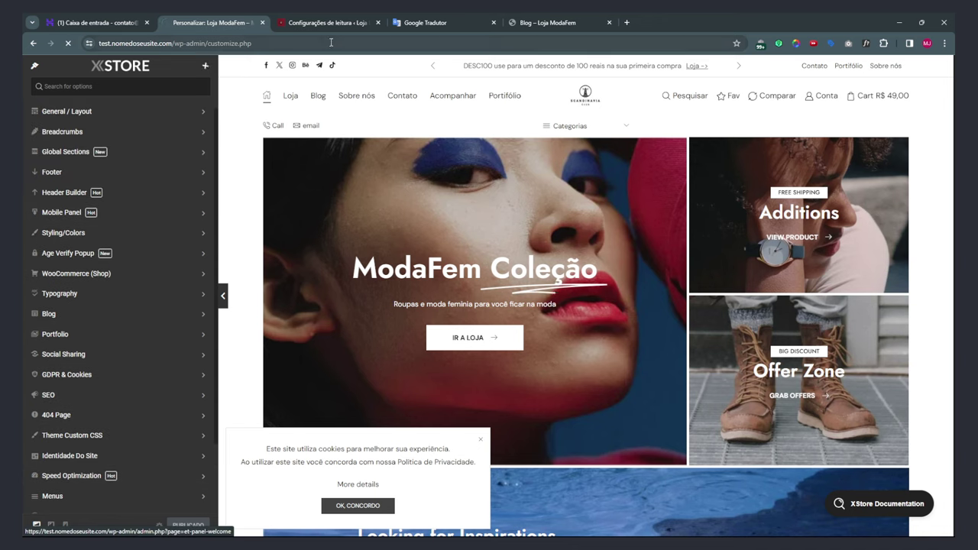
left_click(378, 22)
left_click(377, 22)
left_click(377, 22)
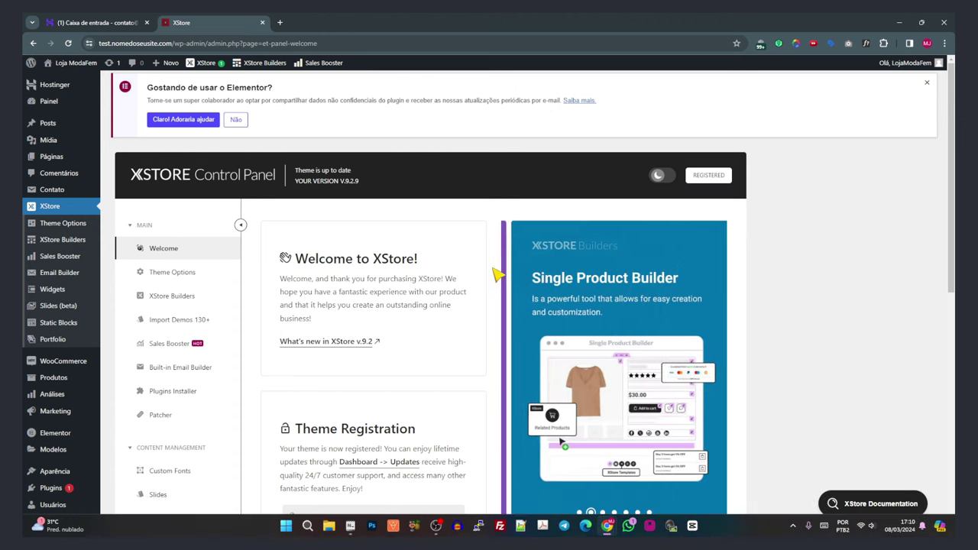
Bring up the XStore Builders page and scroll through the list of builders.
mouse_move(77, 227)
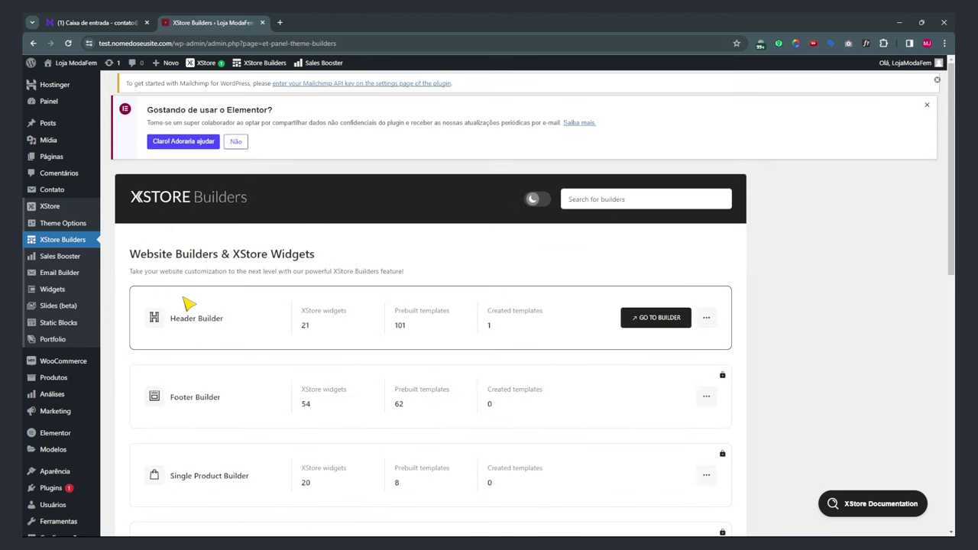
scroll(188, 304, "down", 3)
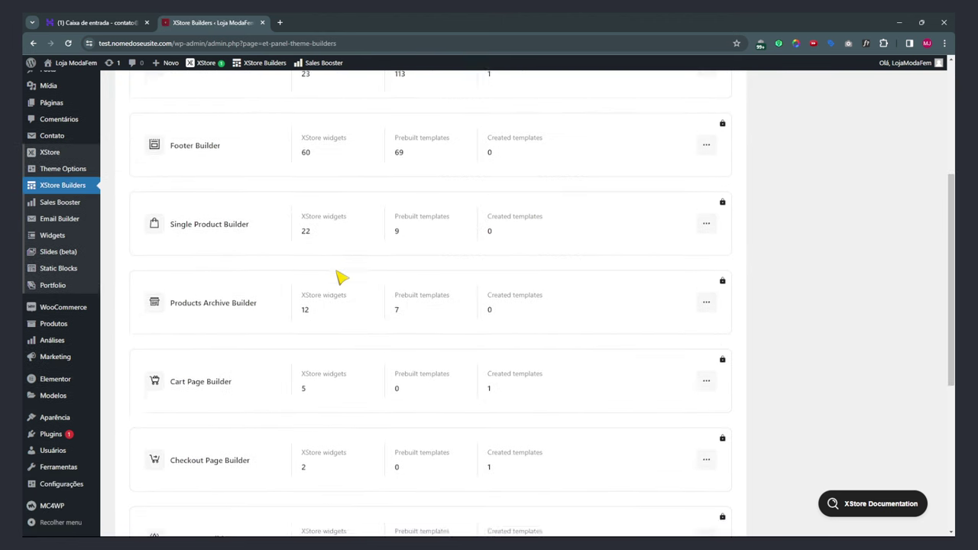
scroll(340, 279, "down", 4)
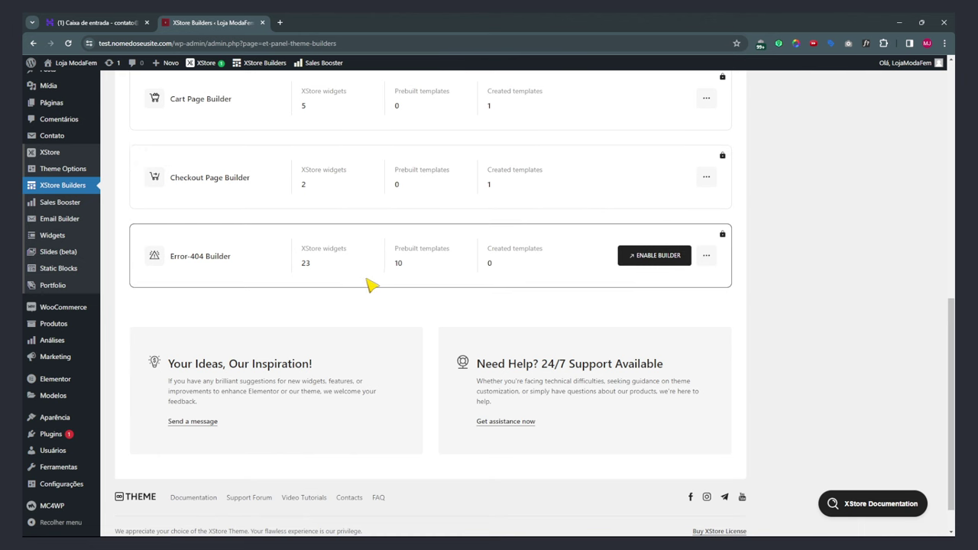
scroll(391, 363, "up", 12)
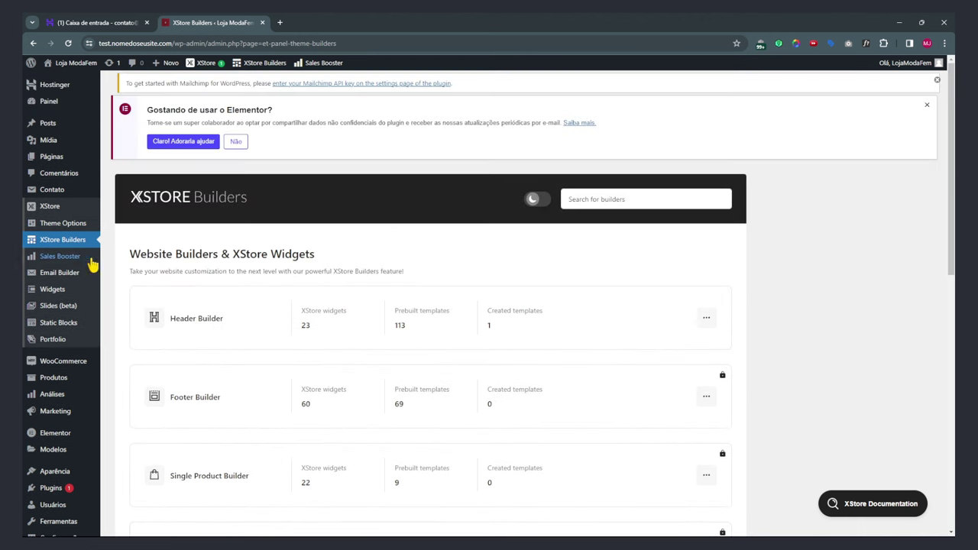
Open the XStore Sales Booster page and dismiss the Elementor and Mailchimp notices.
mouse_move(55, 235)
left_click(54, 257)
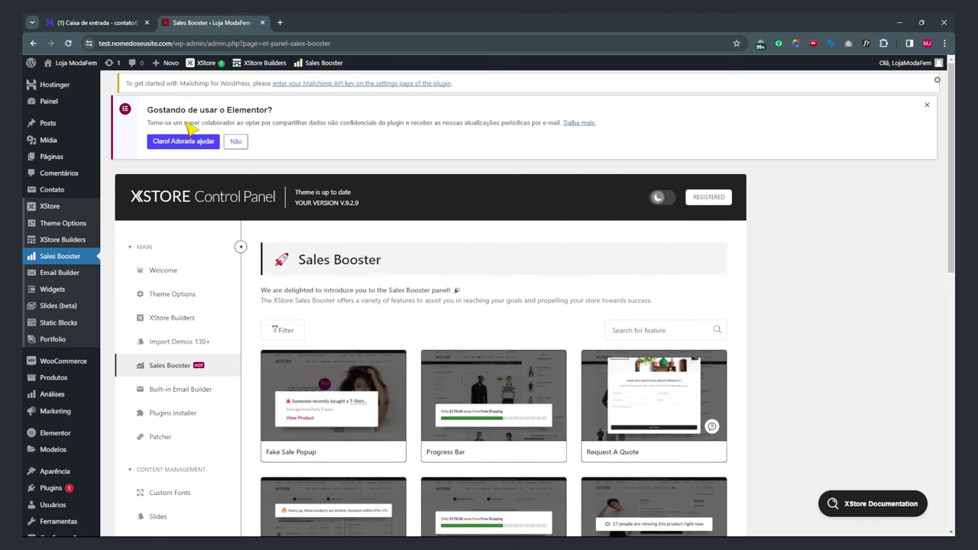
left_click_drag(153, 119, 269, 110)
left_click(927, 105)
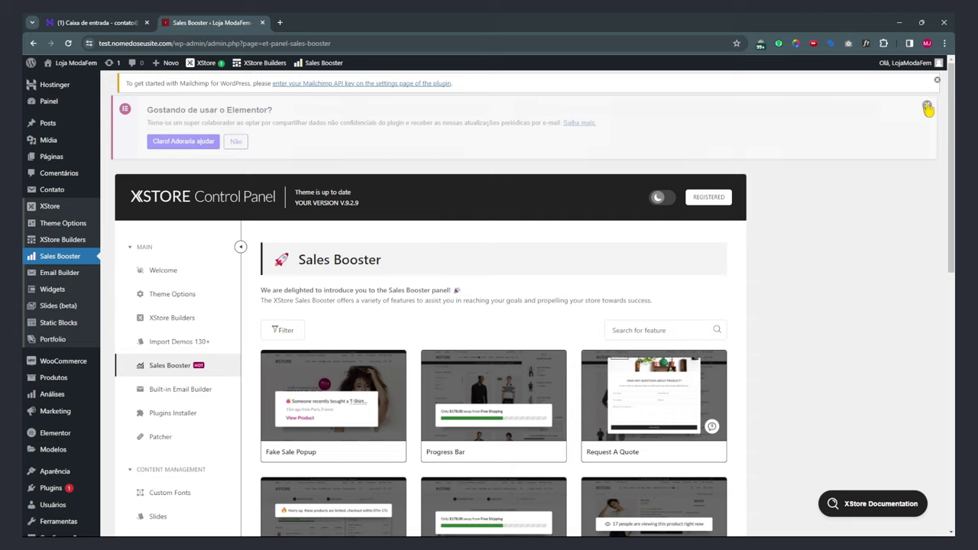
left_click(937, 80)
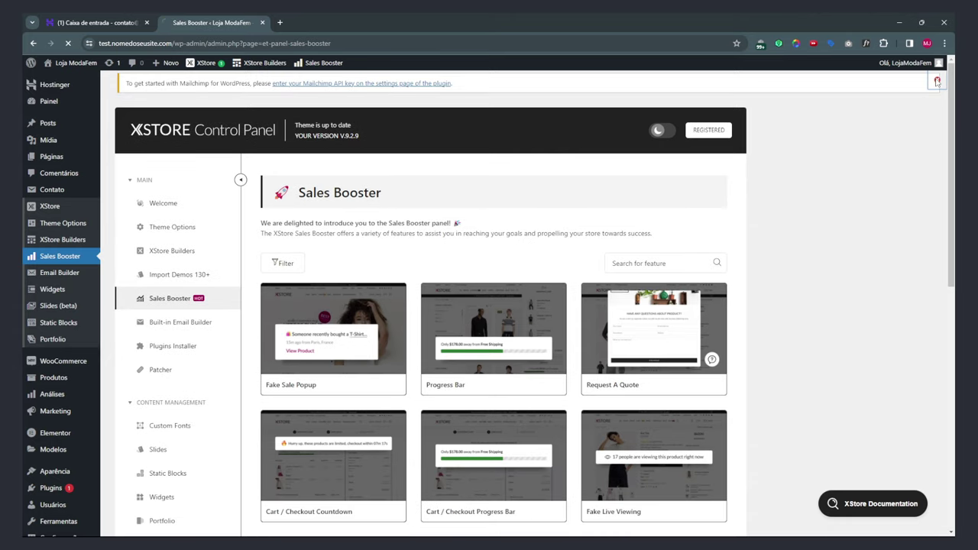
left_click(34, 44)
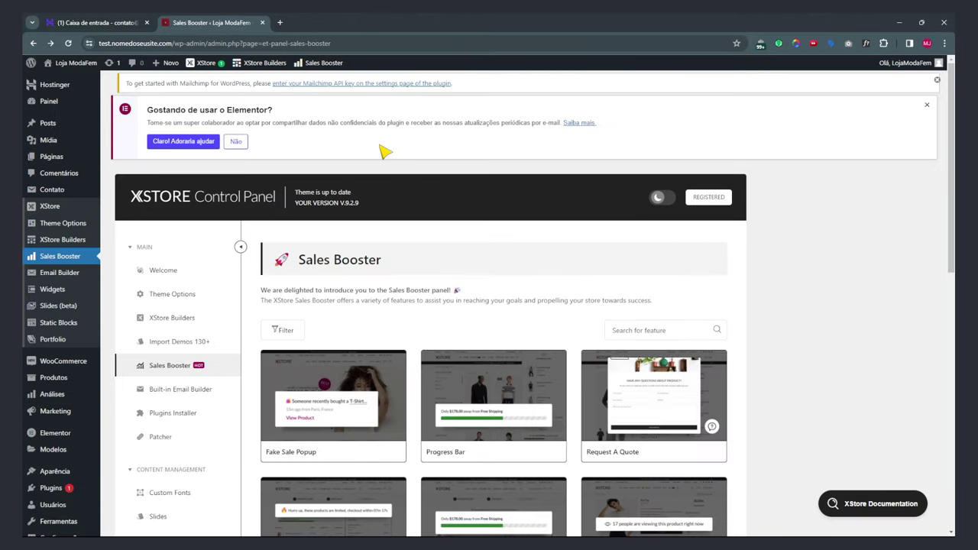
key("ctrl+l")
left_click(372, 169)
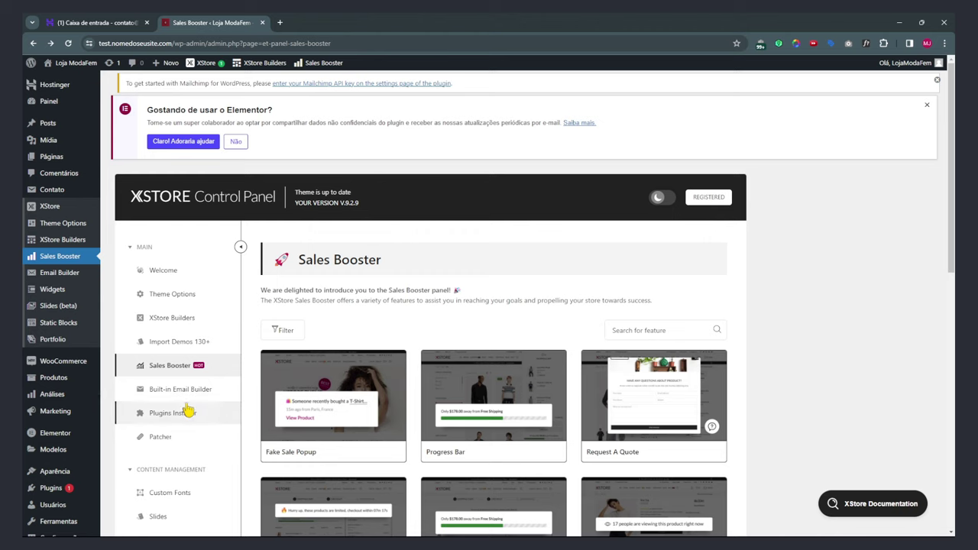
Browse the Sales Booster feature cards and open the Advanced Product Reviews demo preview.
scroll(300, 298, "down", 2)
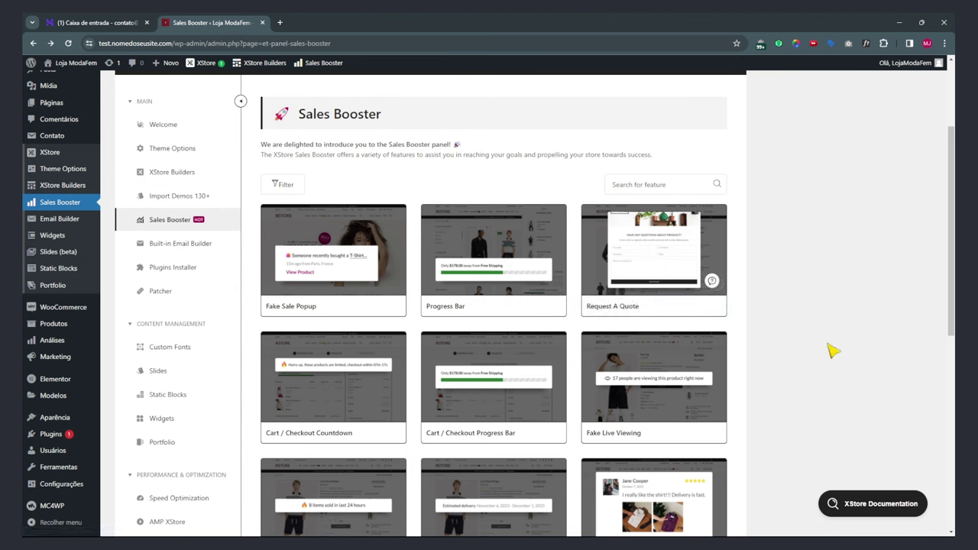
scroll(298, 373, "down", 1)
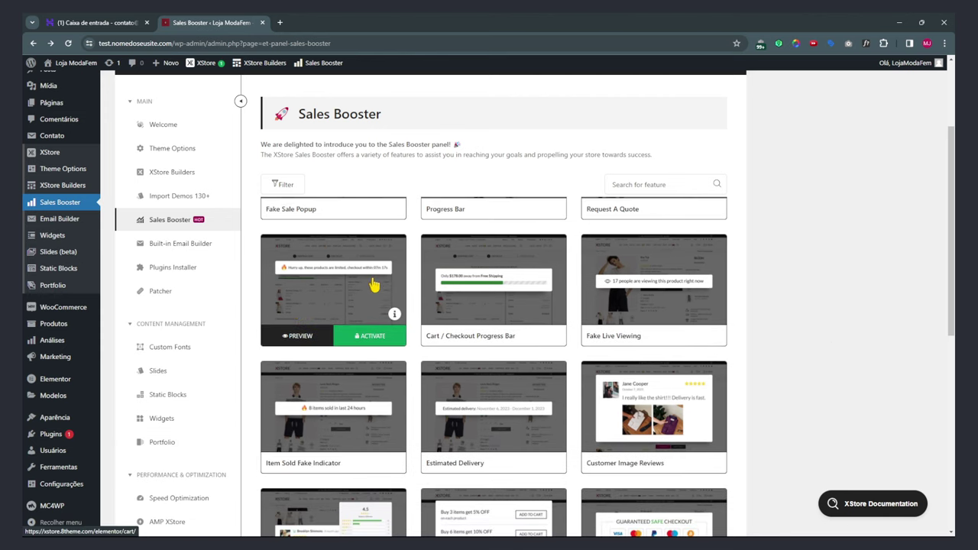
scroll(372, 284, "up", 1)
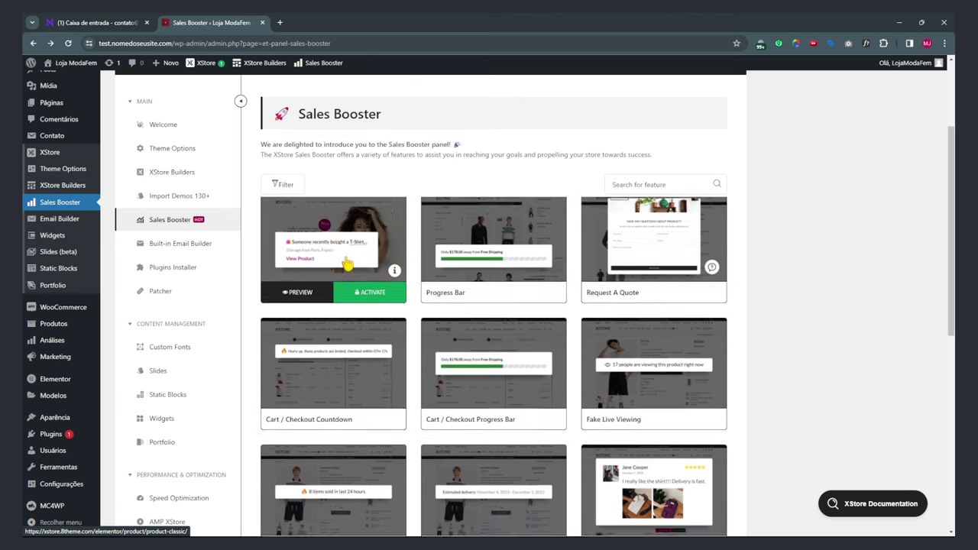
scroll(808, 247, "down", 5)
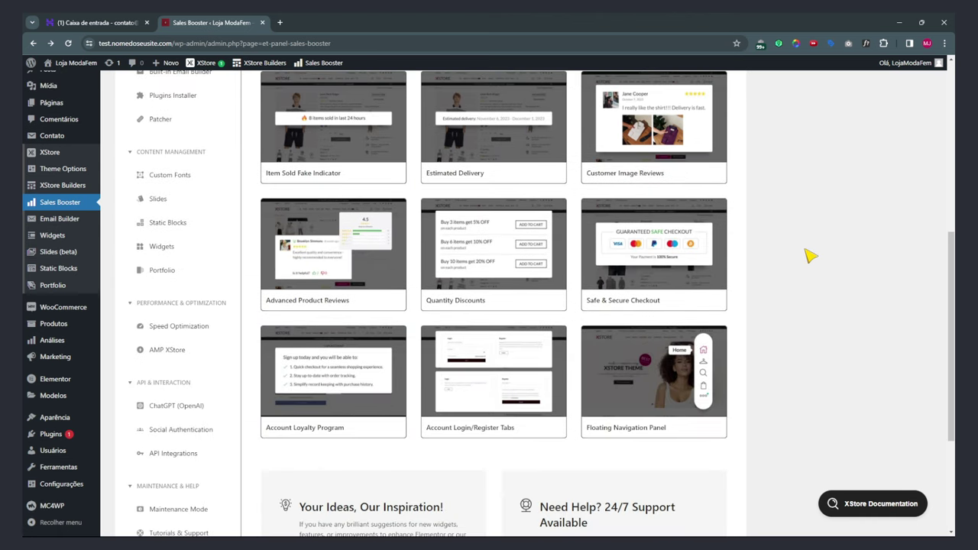
mouse_move(634, 426)
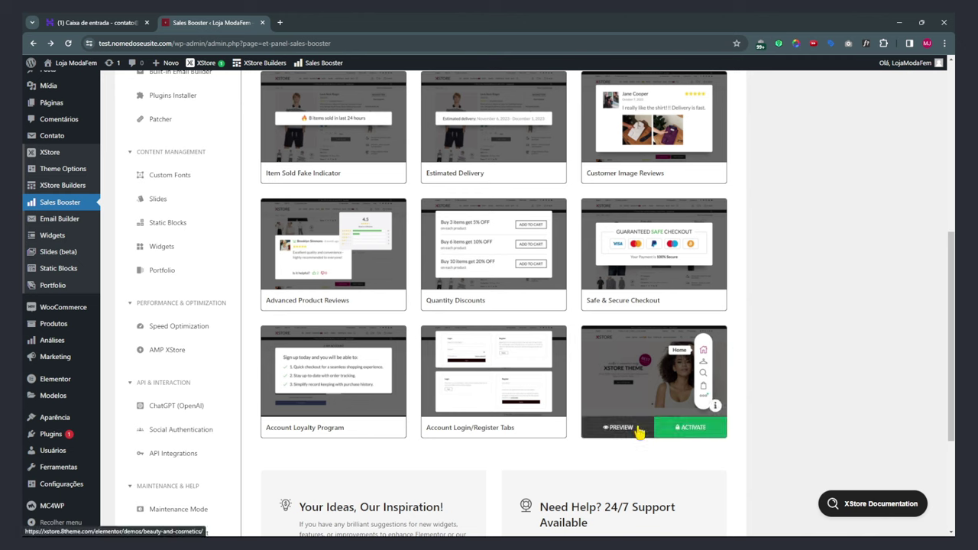
mouse_move(479, 388)
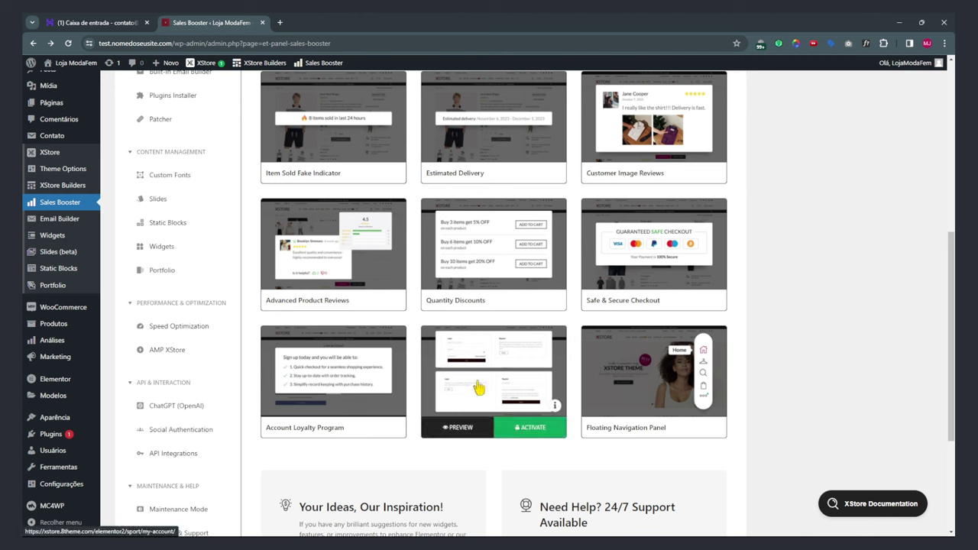
mouse_move(331, 263)
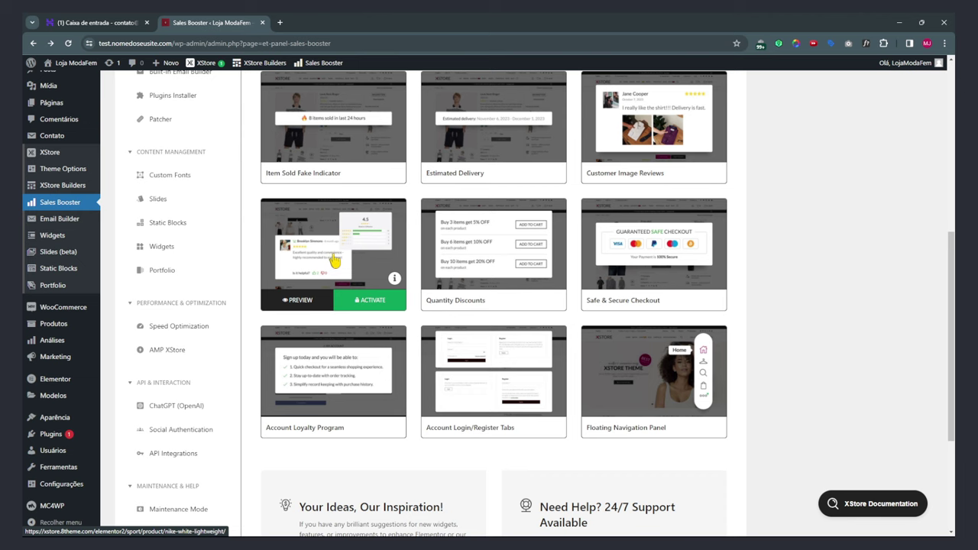
left_click(336, 238)
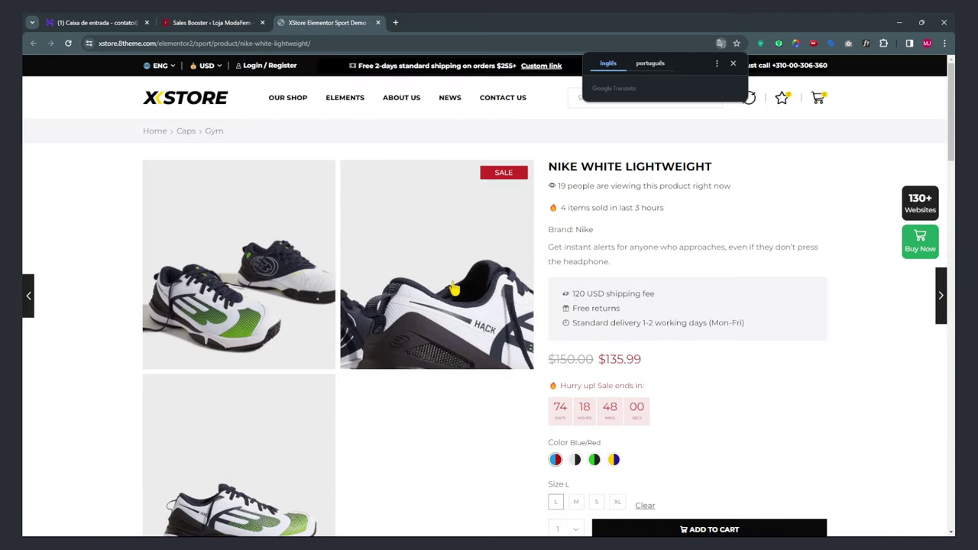
Browse the Nike White Lightweight demo's photos, additional information and reviews, then close the demo.
scroll(527, 374, "down", 1)
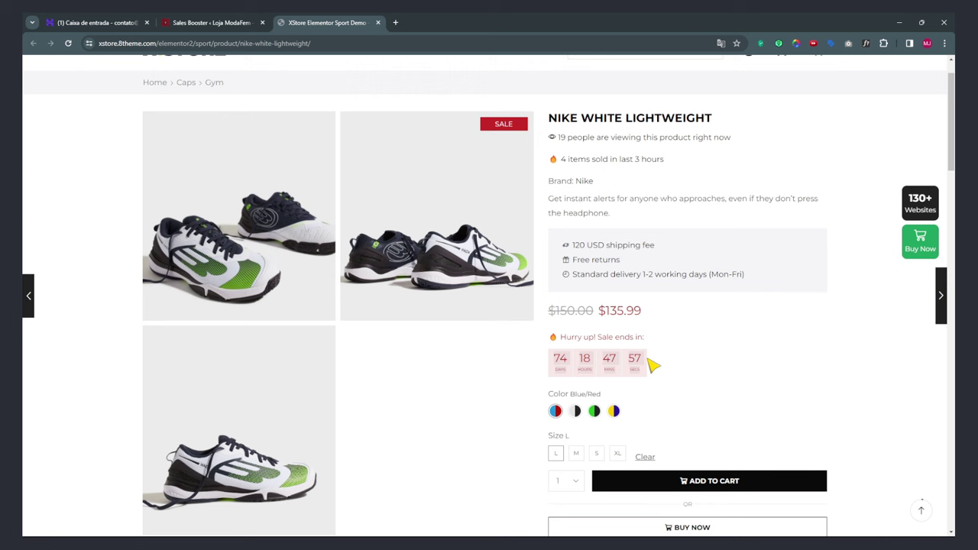
left_click(473, 218)
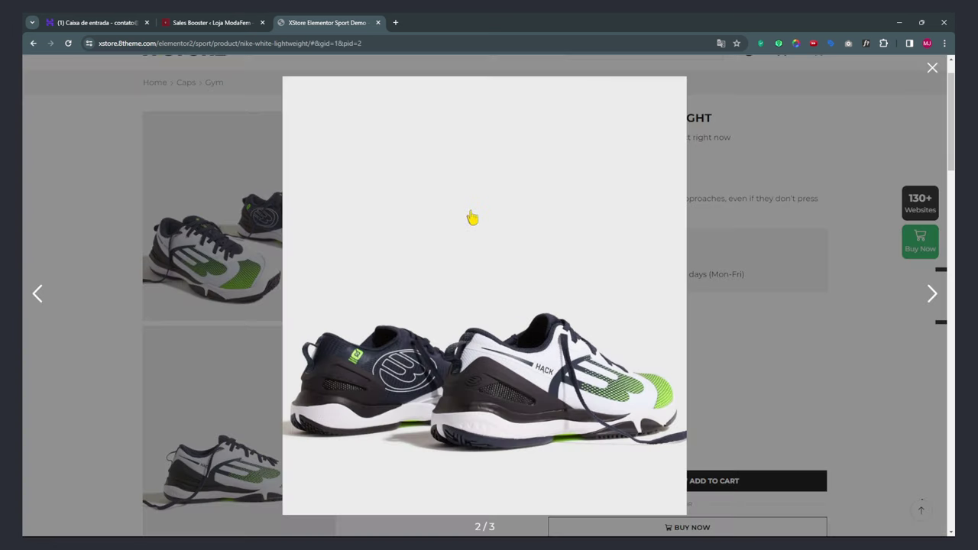
left_click(756, 349)
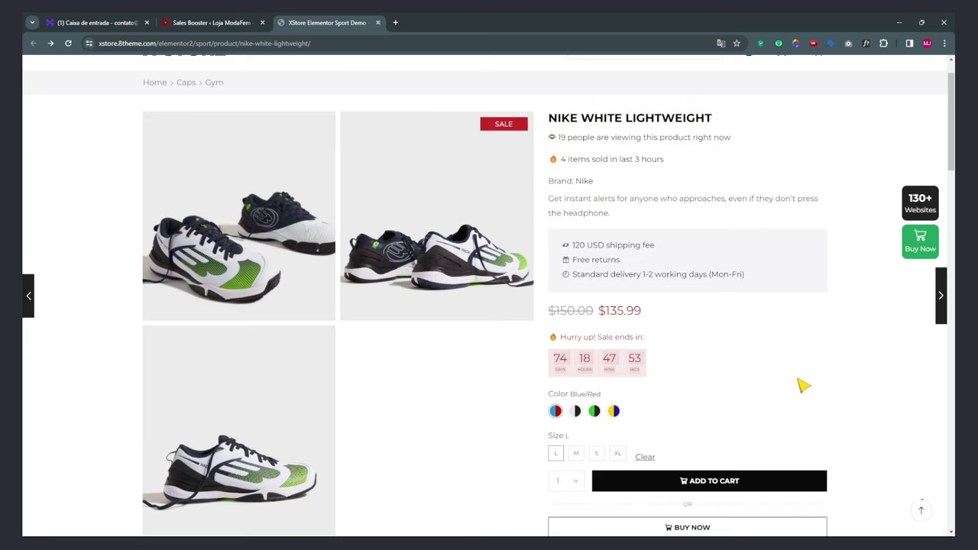
scroll(670, 308, "down", 3)
scroll(670, 308, "down", 5)
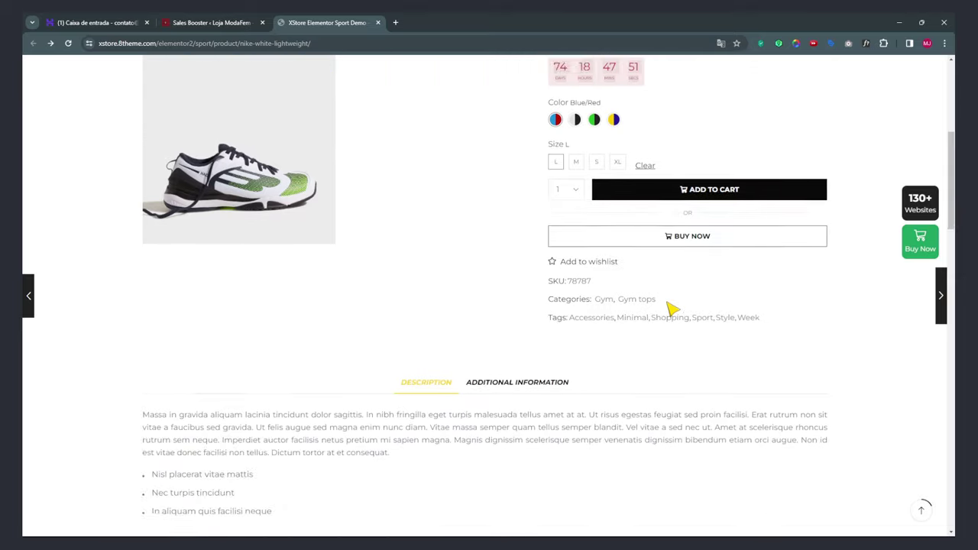
left_click(552, 287)
scroll(520, 275, "down", 3)
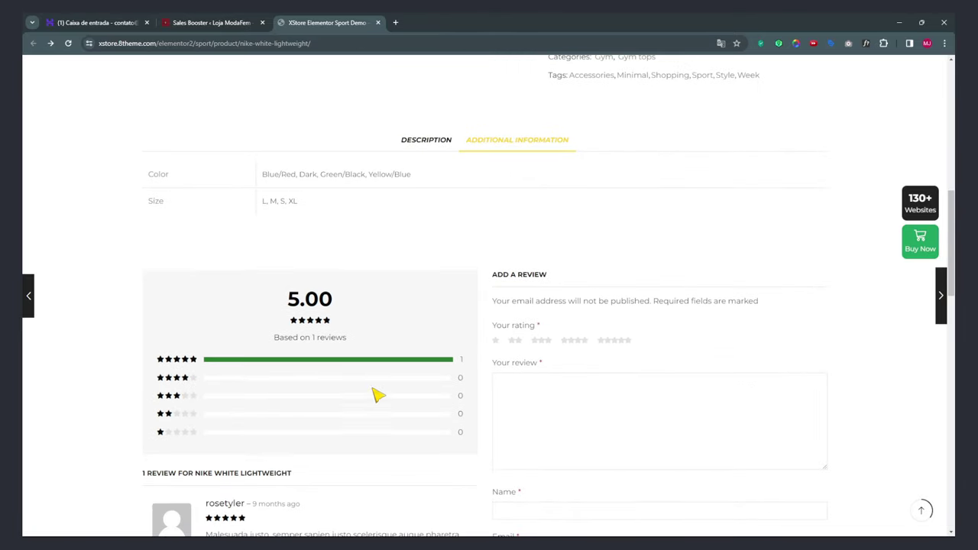
scroll(376, 395, "down", 4)
scroll(375, 306, "up", 15)
left_click(378, 22)
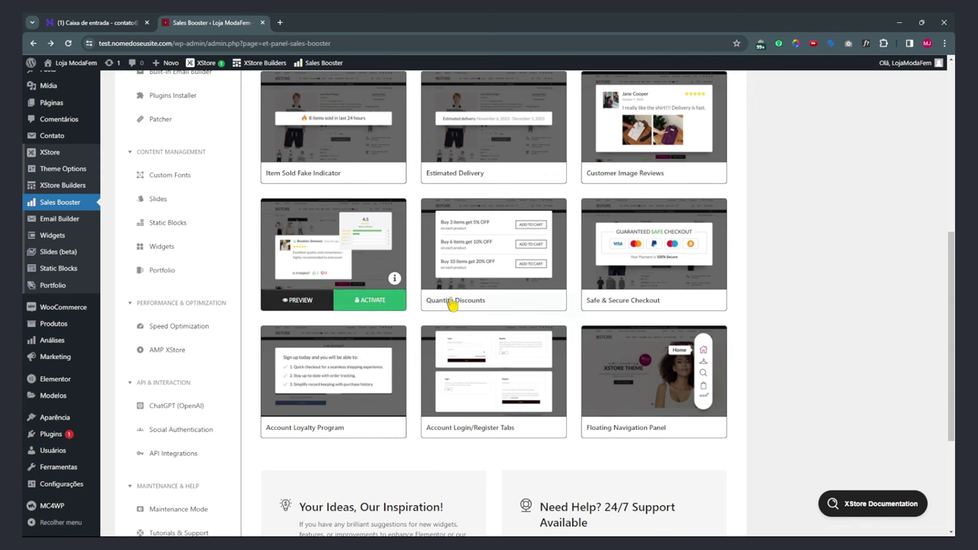
scroll(459, 302, "up", 2)
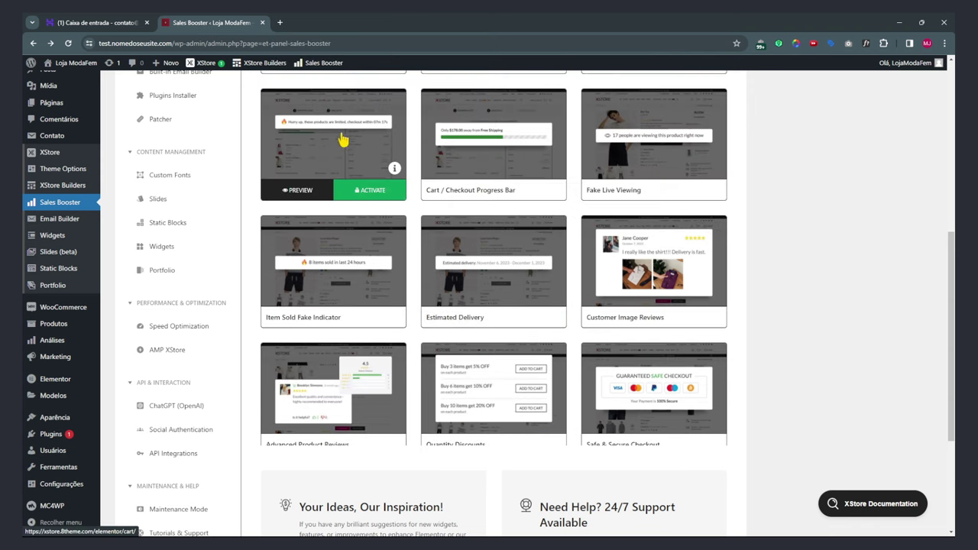
Activate Cart / Checkout Countdown with looping on, and replace its countdown message with a Google Translate Portuguese version.
left_click(374, 192)
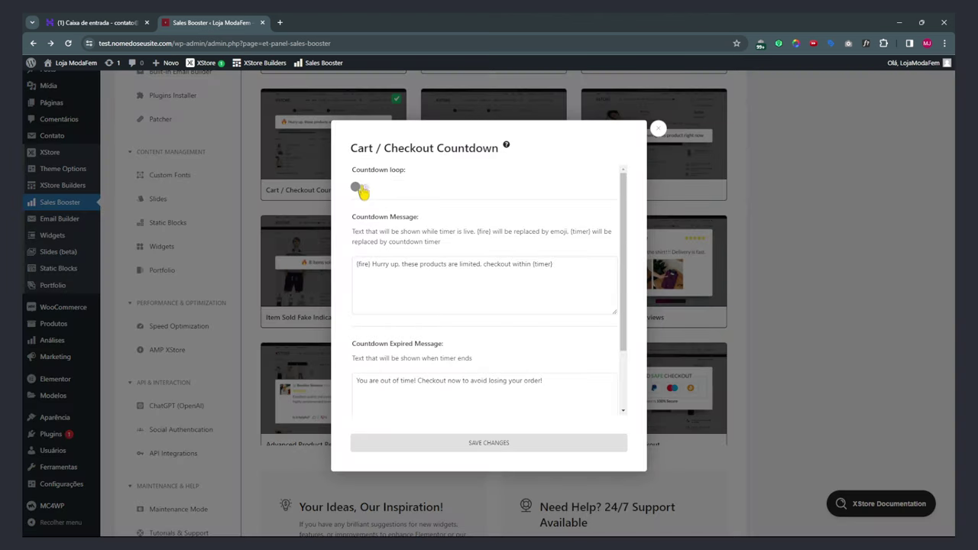
left_click(360, 188)
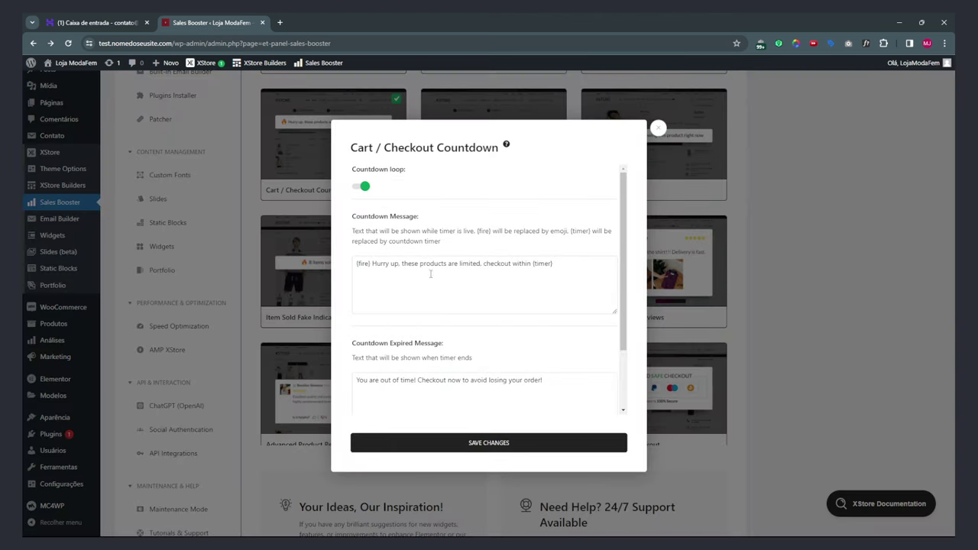
left_click_drag(533, 263, 373, 264)
key("ctrl+c")
left_click(279, 23)
type("t")
key("Return")
key("ctrl+v")
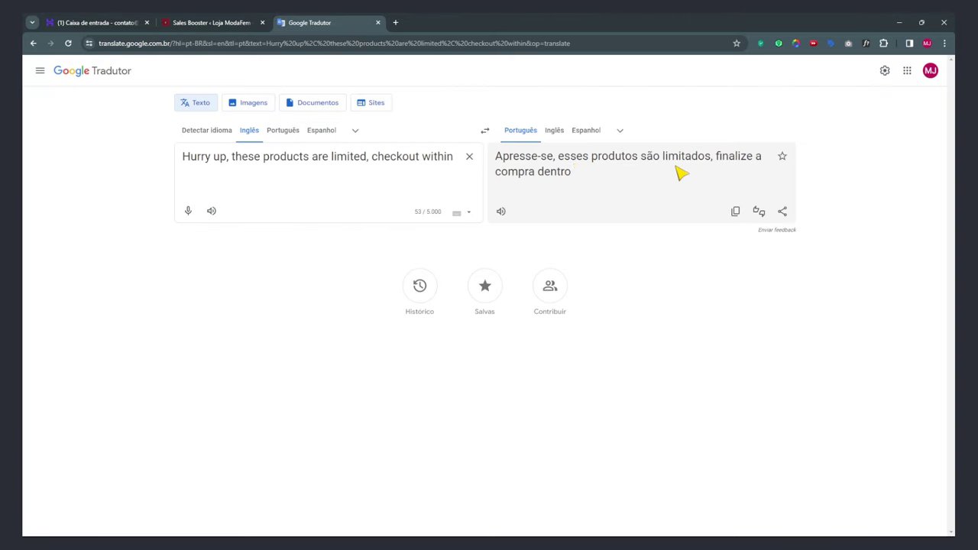
left_click(735, 211)
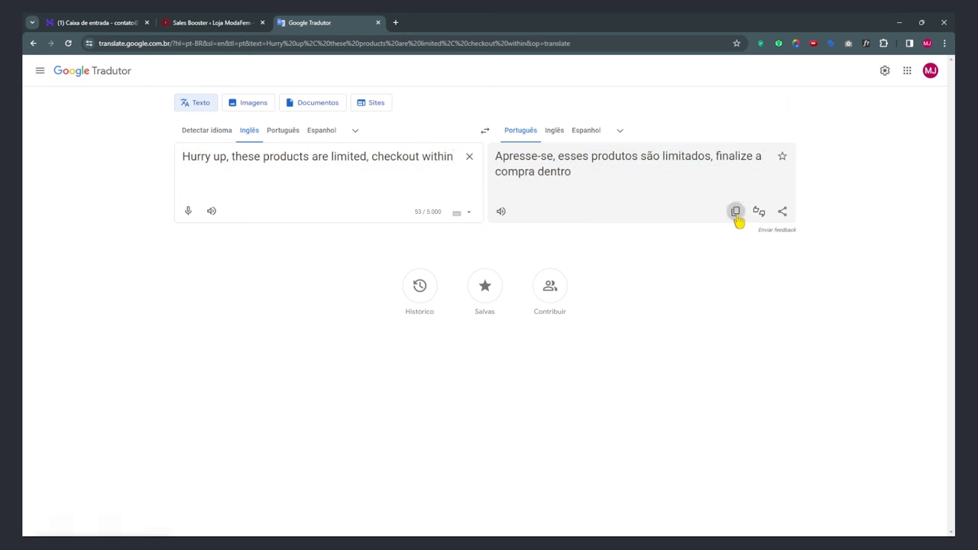
left_click(191, 22)
key("ctrl+v")
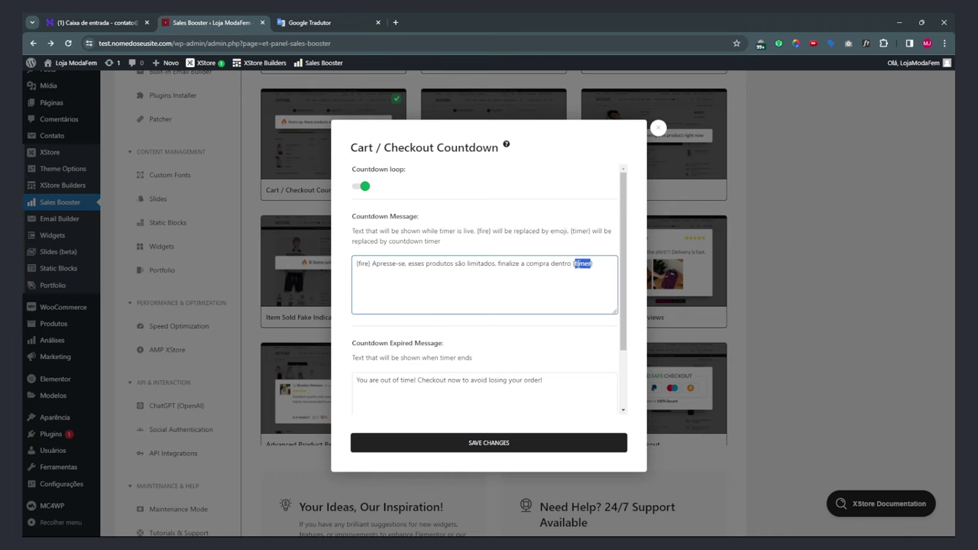
Replace the expired message with its Portuguese translation from Google Translate.
left_click(456, 387)
key("ctrl+a")
key("ctrl+c")
left_click(309, 22)
left_click(401, 155)
key("ctrl+v")
key("ctrl+a")
key("ctrl+v")
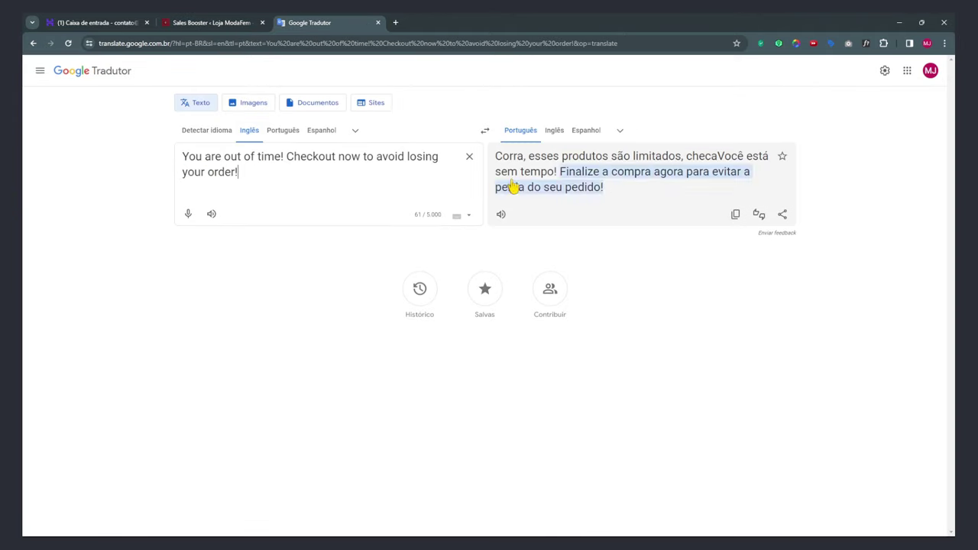
left_click(740, 212)
left_click(229, 23)
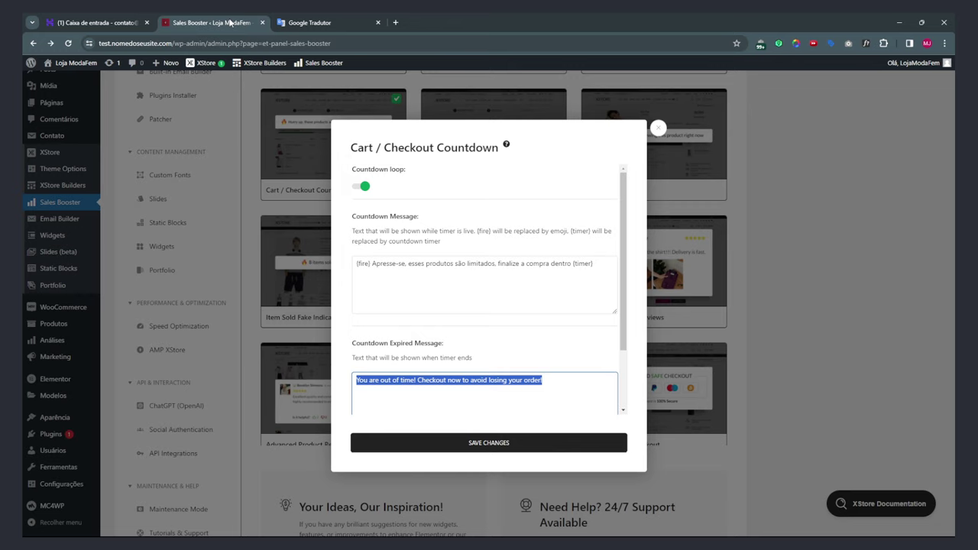
key("ctrl+v")
Save the countdown settings and close the settings window.
scroll(483, 400, "down", 1)
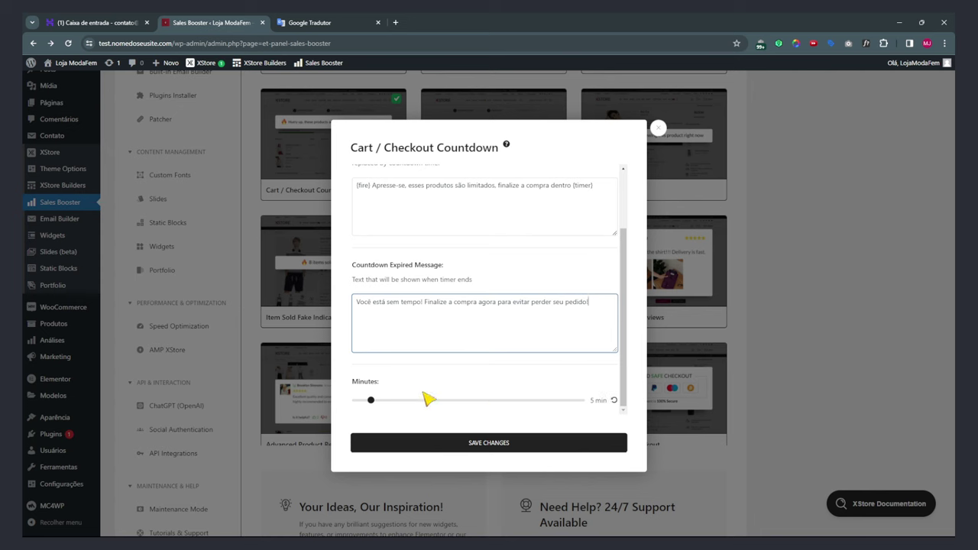
scroll(428, 321, "up", 1)
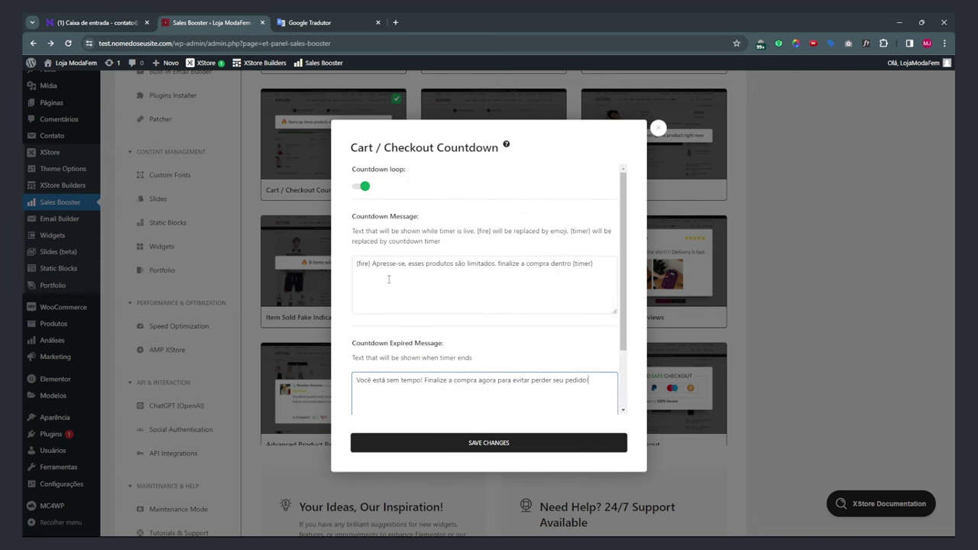
left_click(487, 445)
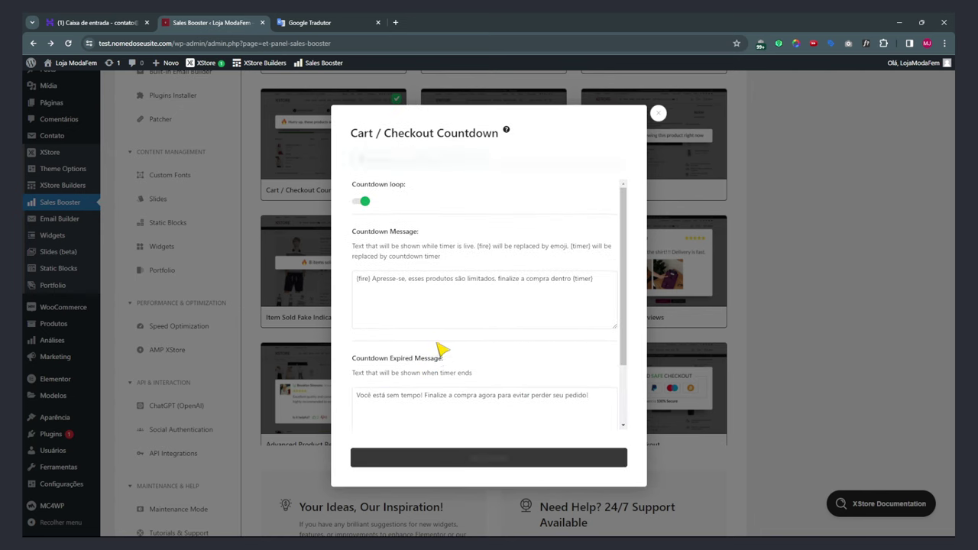
left_click(659, 115)
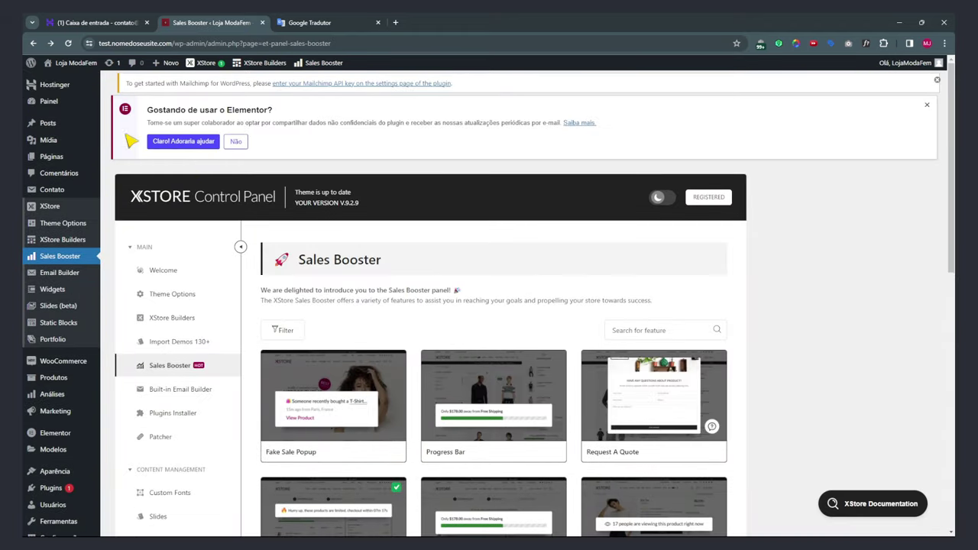
Open the storefront in a private window and go to the Loja shop page.
right_click(74, 63)
left_click(114, 100)
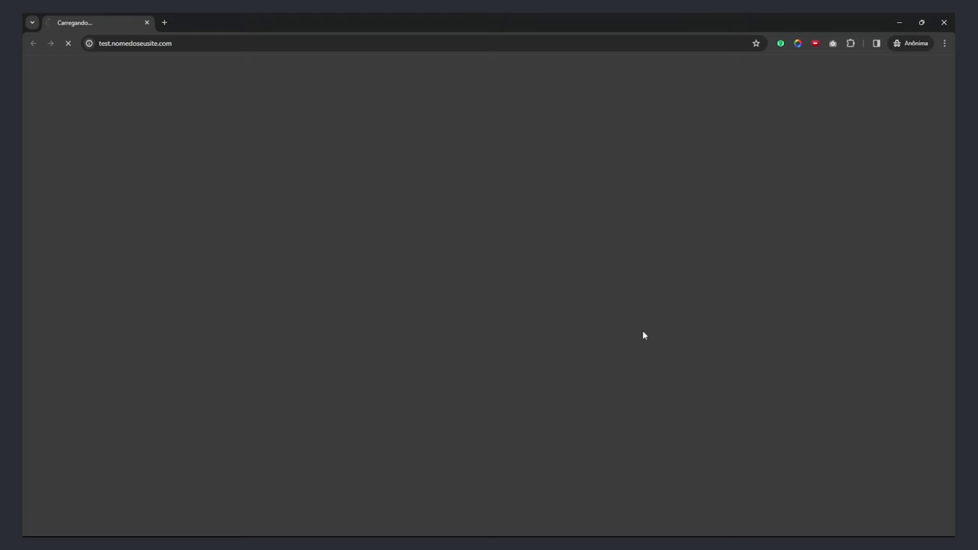
scroll(396, 293, "down", 15)
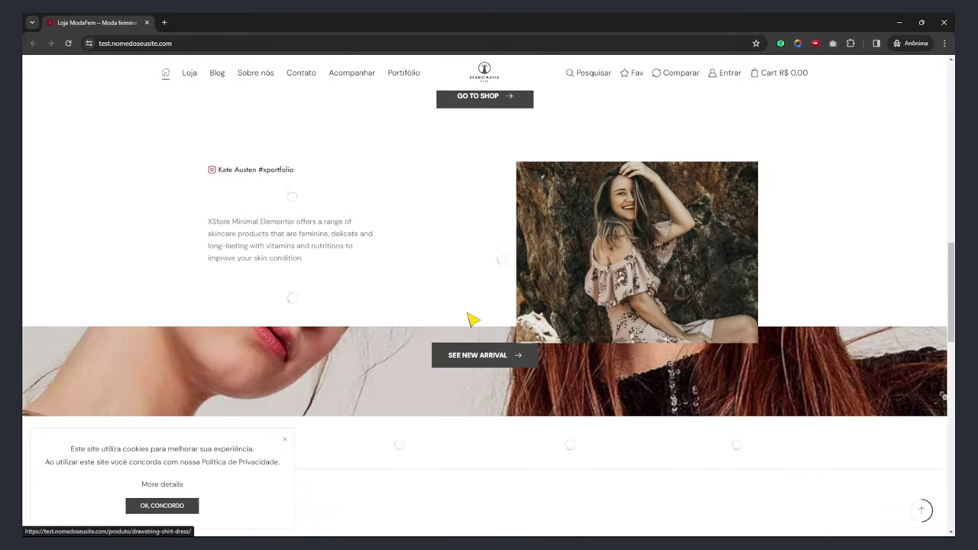
scroll(410, 312, "down", 5)
scroll(406, 319, "up", 5)
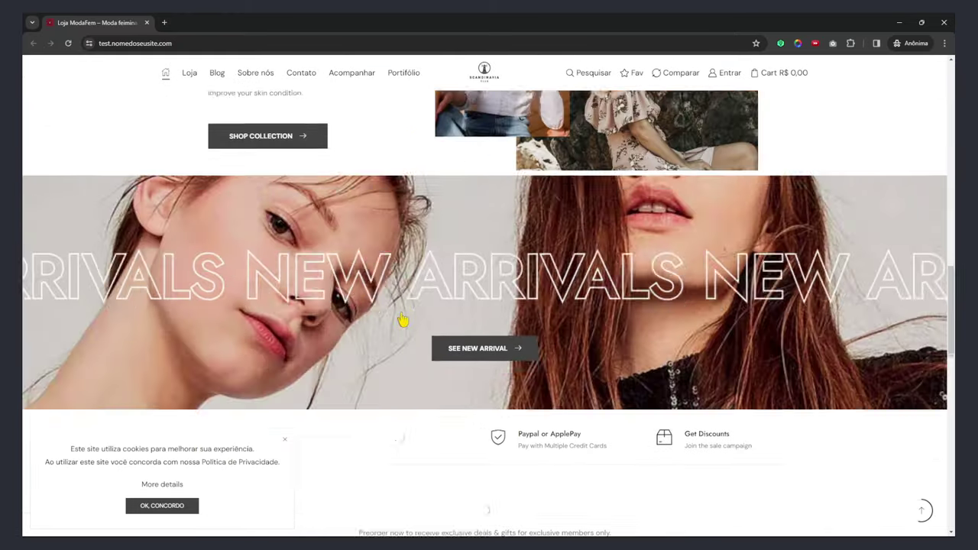
scroll(403, 319, "up", 8)
scroll(376, 260, "down", 1)
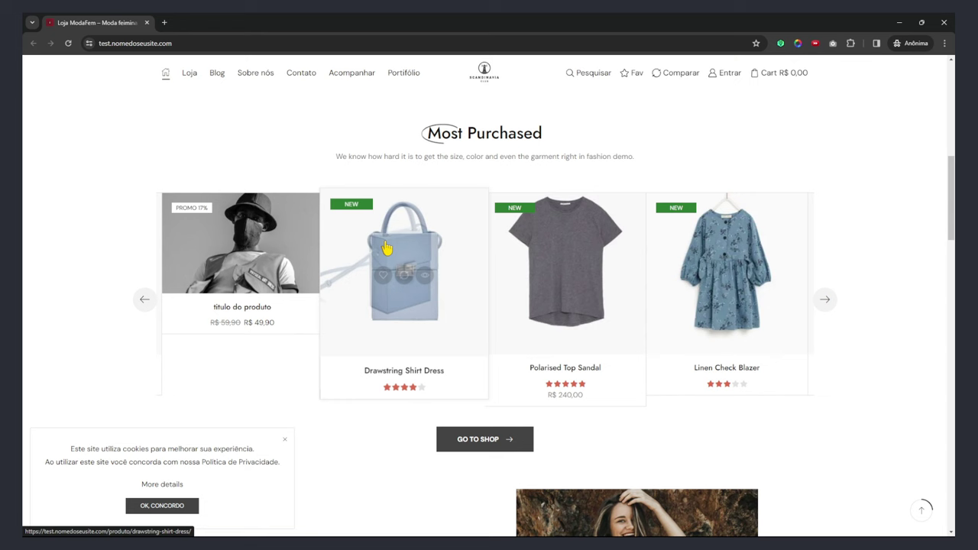
scroll(565, 267, "up", 1)
scroll(575, 281, "up", 15)
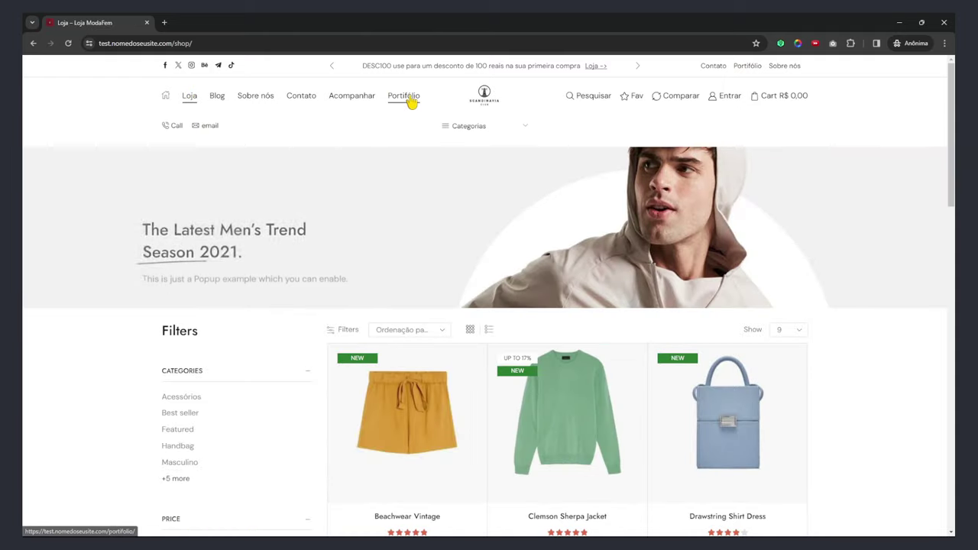
left_click(411, 102)
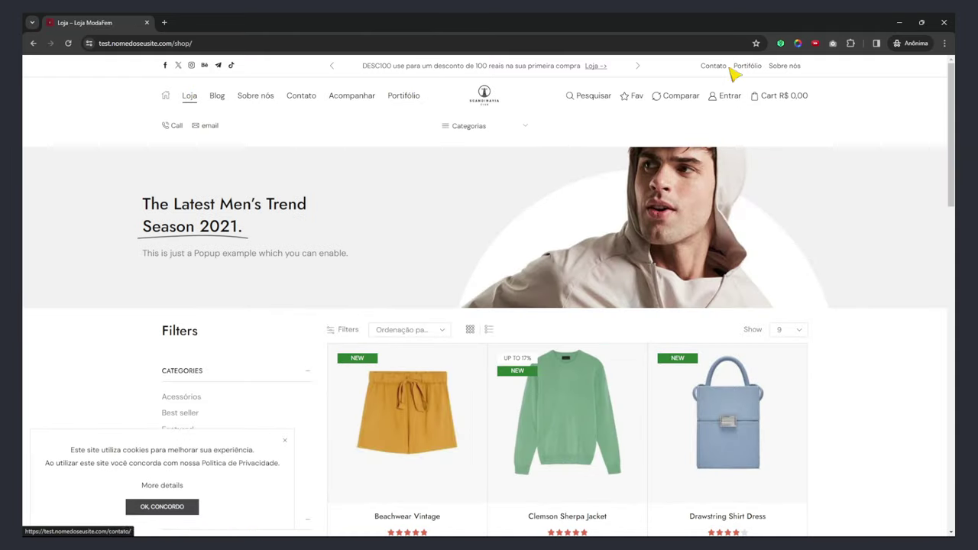
Open the Clemson Sherpa Jacket product page and accept the cookie notice.
scroll(573, 280, "down", 2)
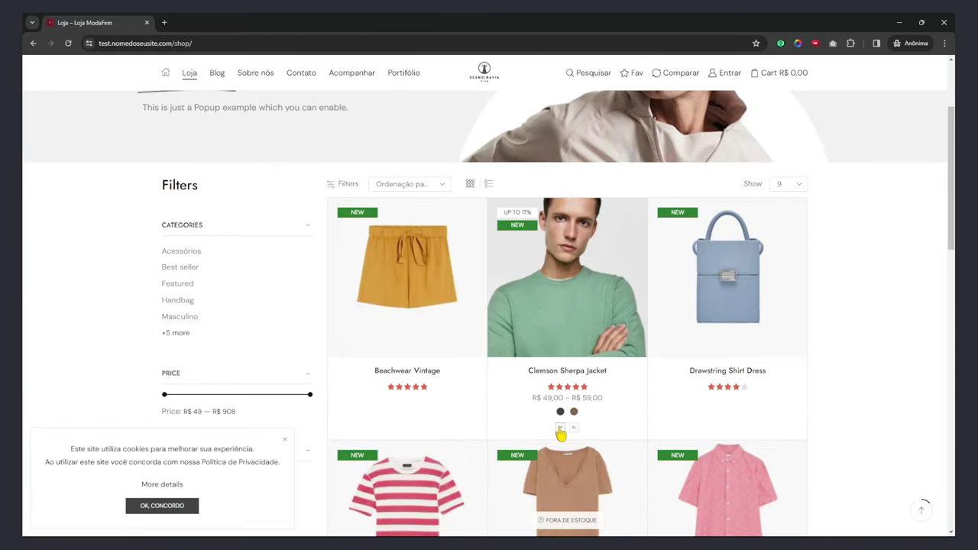
left_click(595, 309)
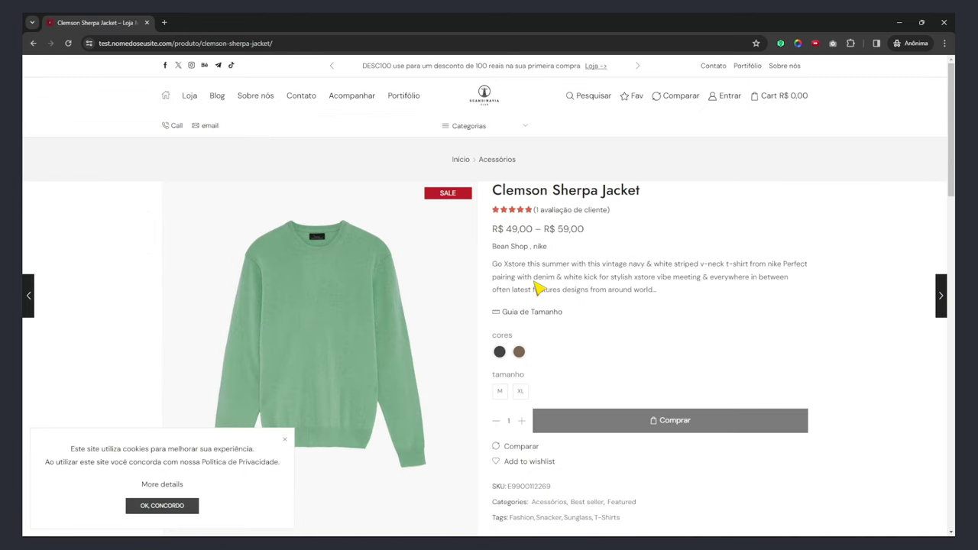
scroll(448, 276, "down", 5)
left_click(164, 505)
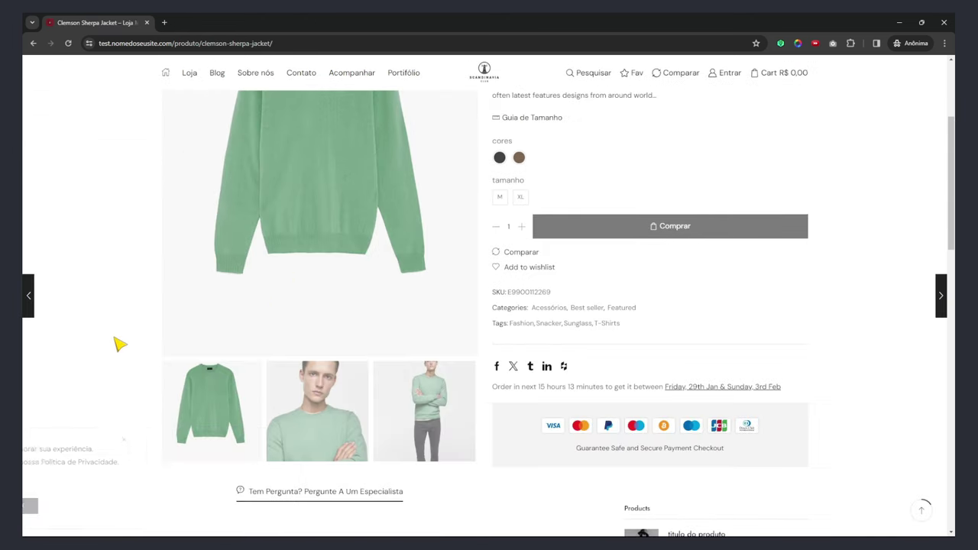
scroll(120, 344, "down", 4)
scroll(120, 345, "down", 5)
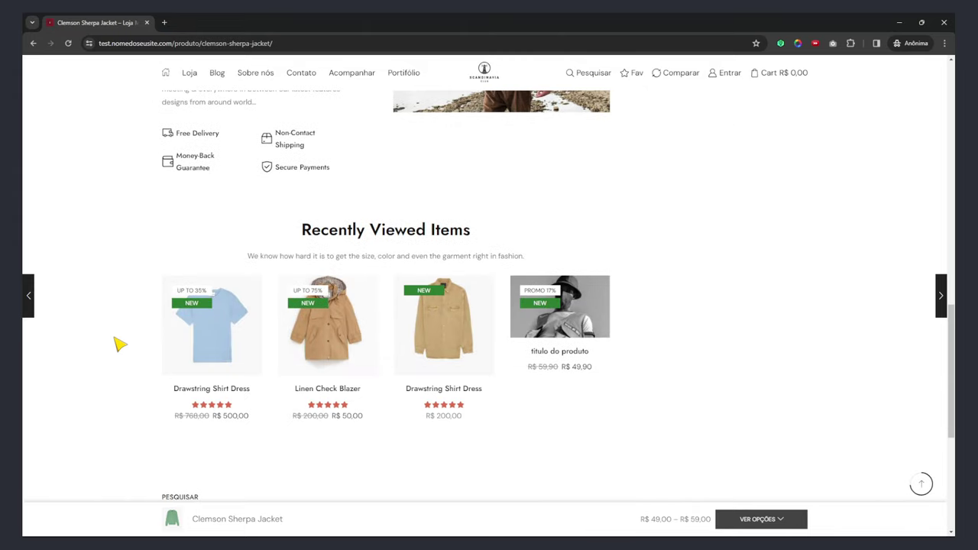
Add the jacket to the cart in Brown, size M, after dismissing the missing-options alert.
left_click(775, 520)
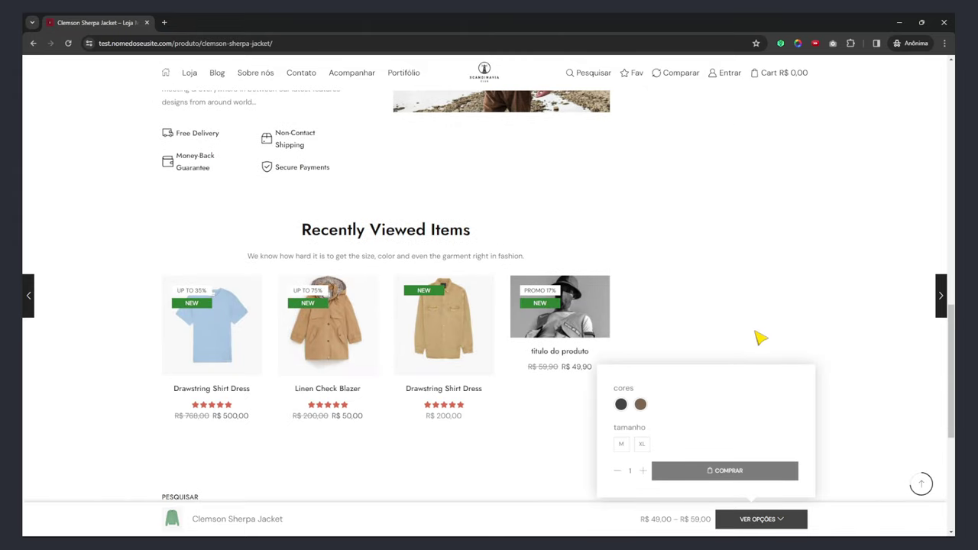
scroll(778, 284, "up", 15)
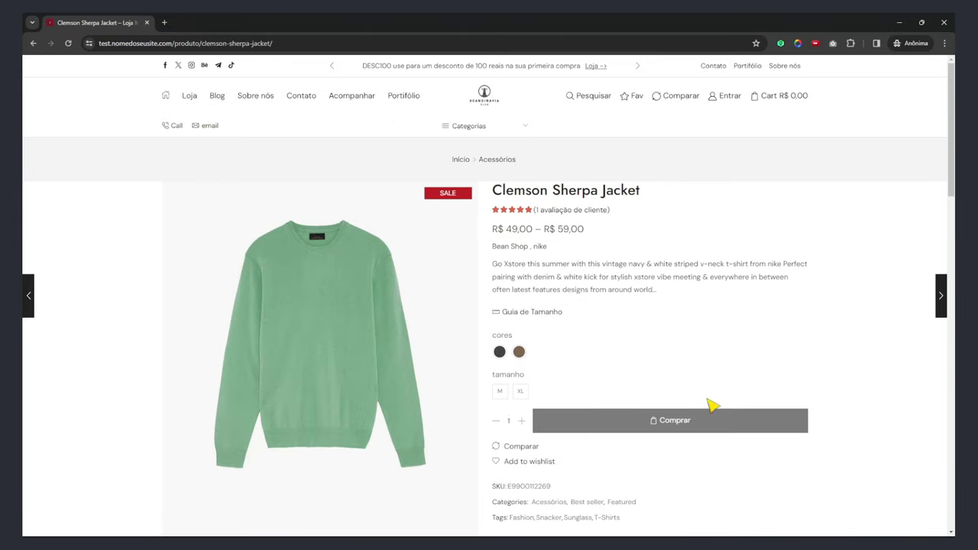
left_click(687, 427)
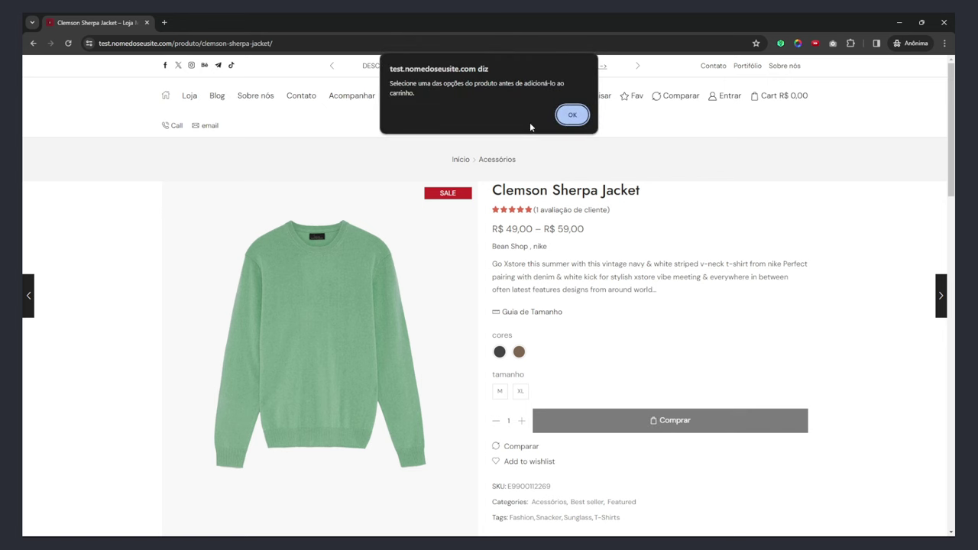
left_click(571, 115)
left_click(519, 351)
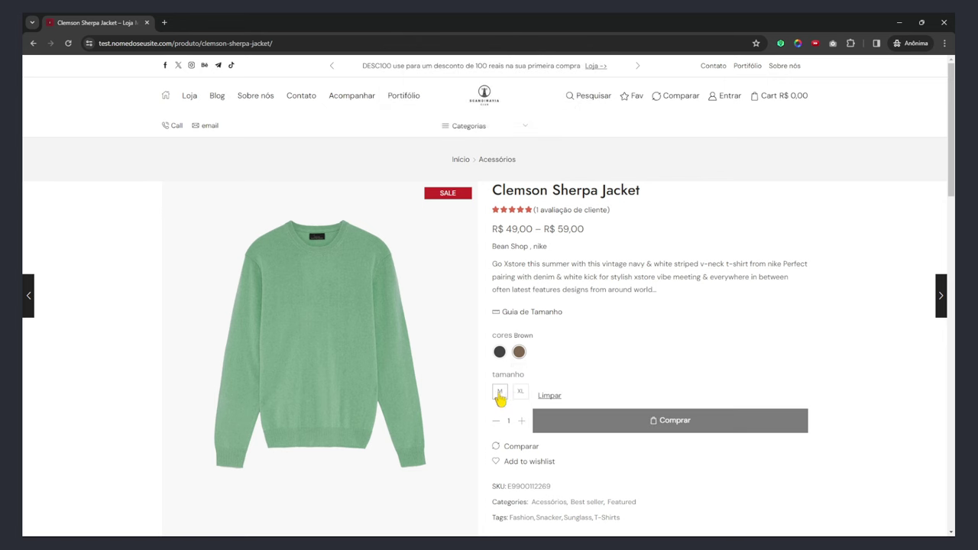
left_click(500, 391)
left_click(593, 470)
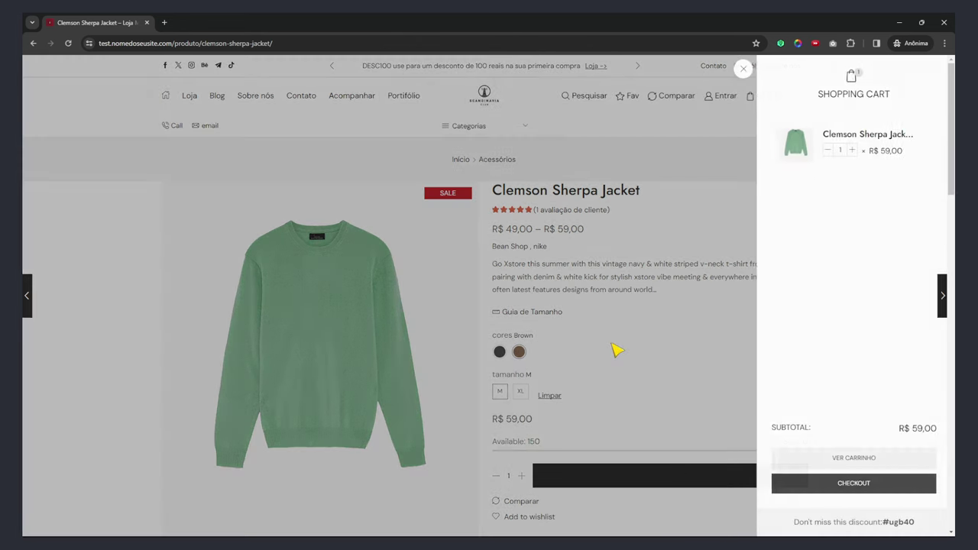
In the cart, raise the jacket quantity to 3 for a R$ 177,00 total.
left_click(853, 459)
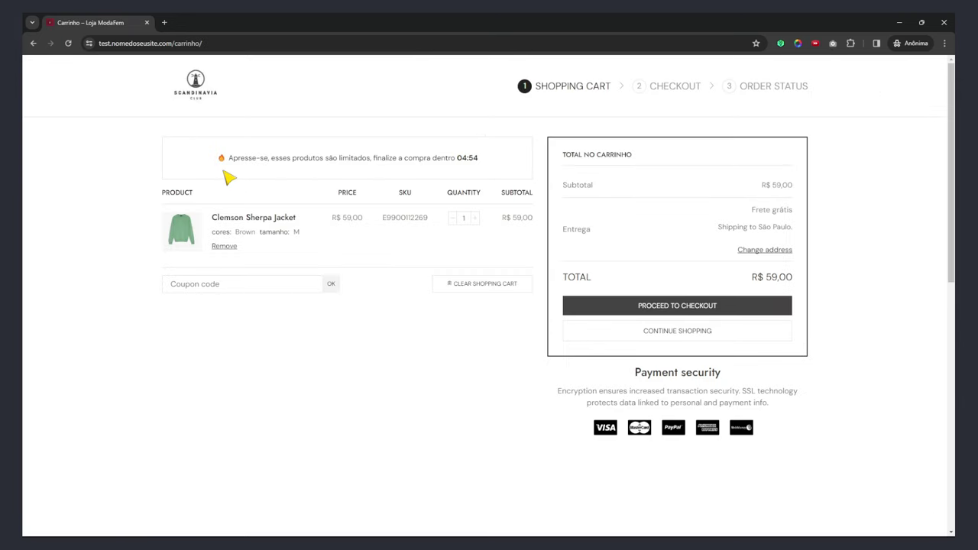
left_click_drag(262, 163, 453, 165)
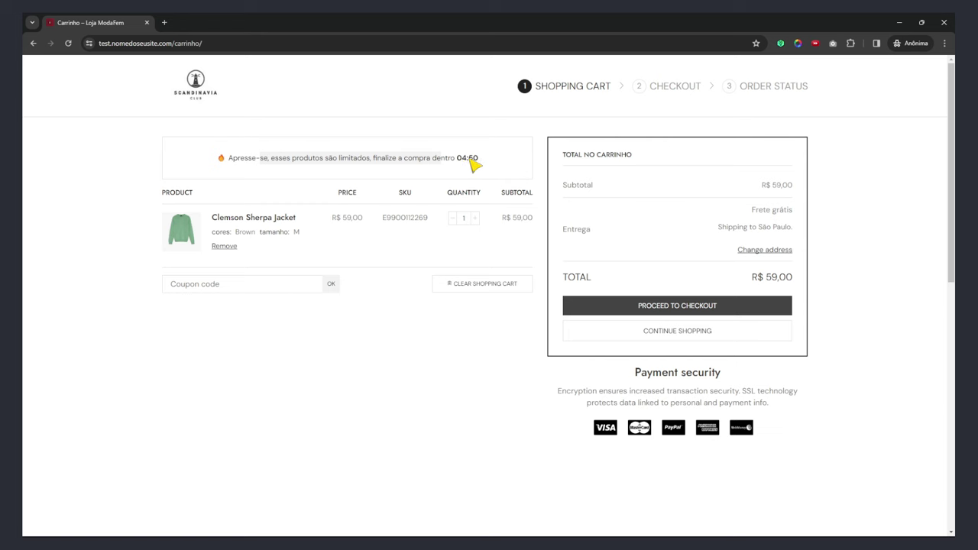
left_click(441, 354)
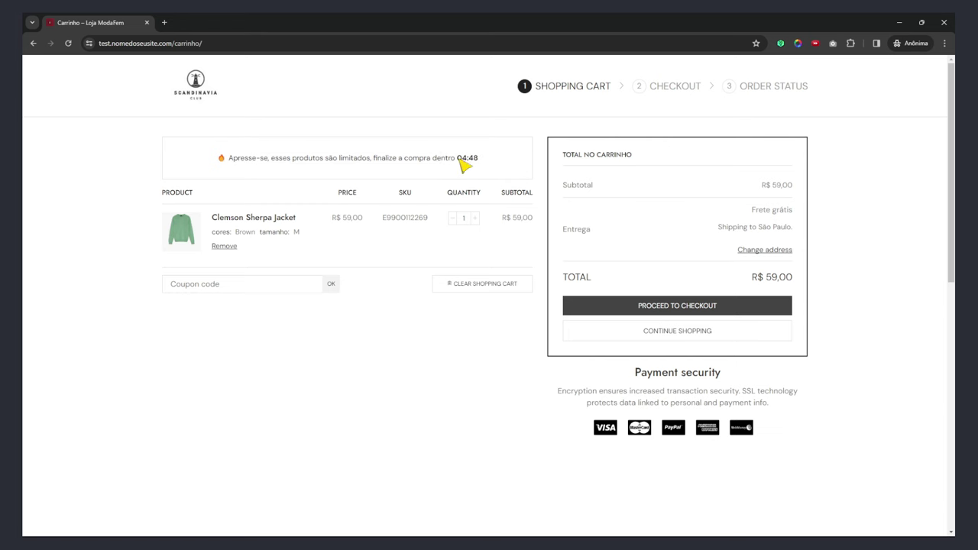
left_click(474, 219)
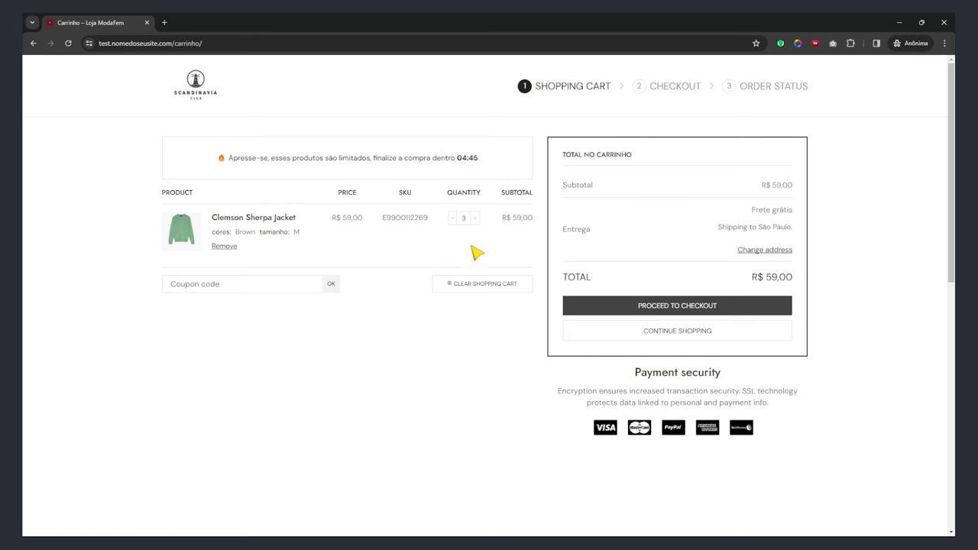
left_click(719, 306)
left_click(191, 284)
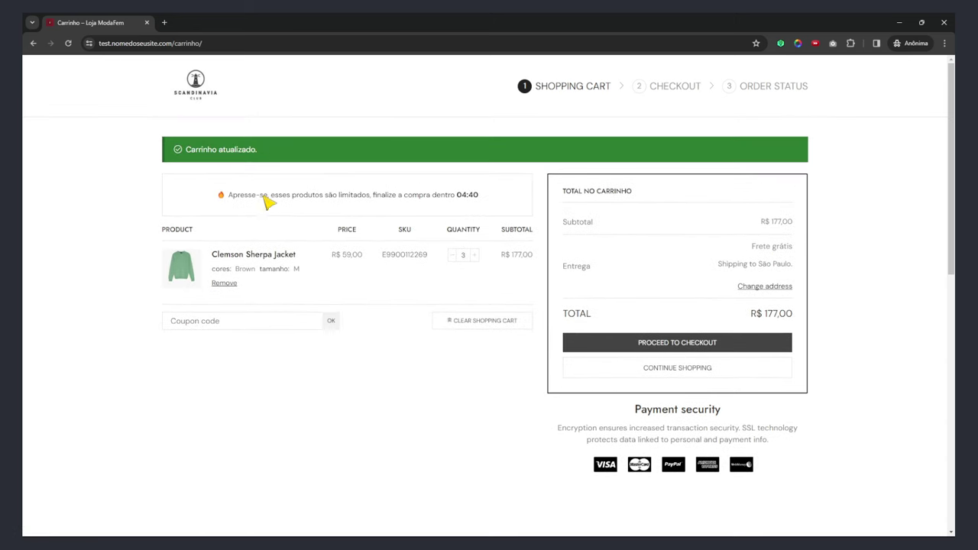
left_click(210, 326)
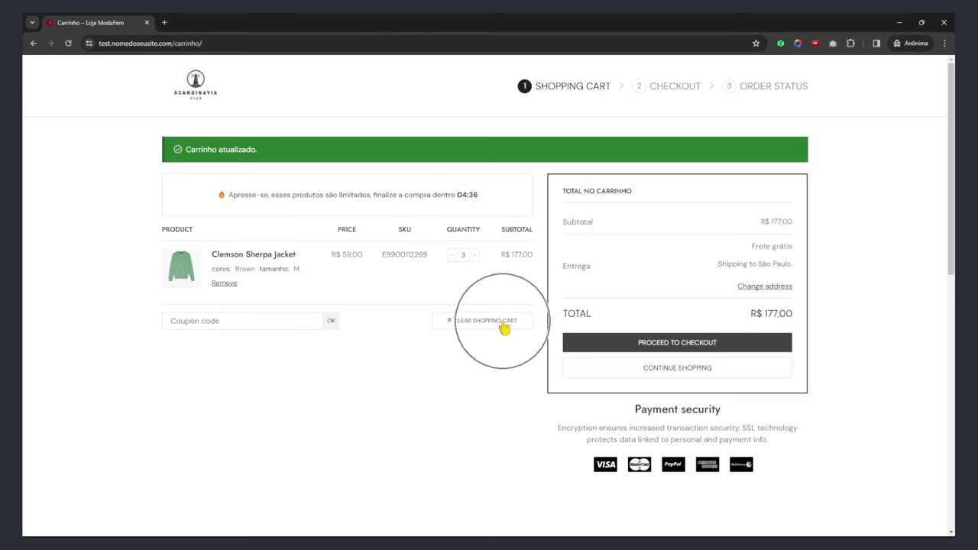
Proceed to checkout and accept the terms and conditions.
left_click(677, 344)
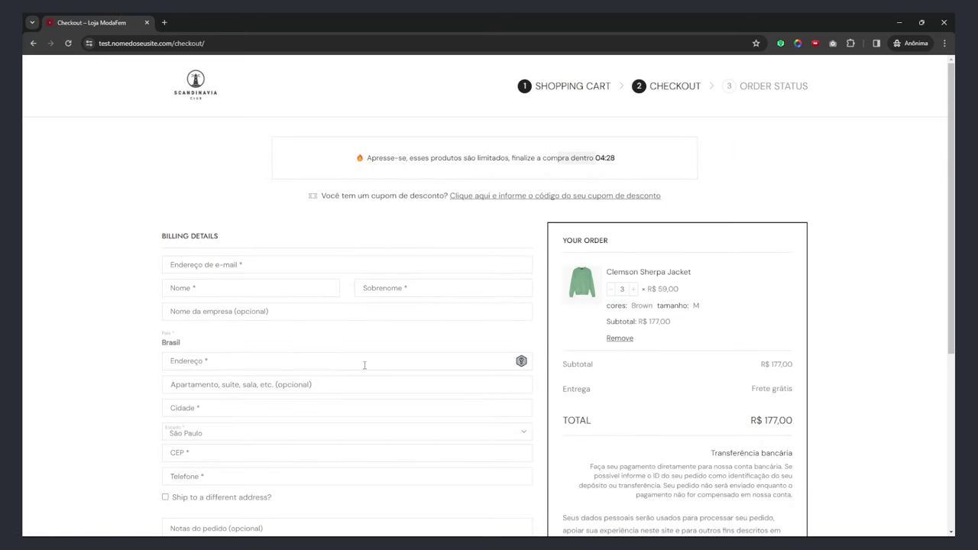
scroll(365, 367, "down", 5)
scroll(364, 365, "up", 10)
scroll(563, 415, "down", 3)
left_click_drag(607, 311, 657, 367)
left_click(589, 409)
left_click(565, 409)
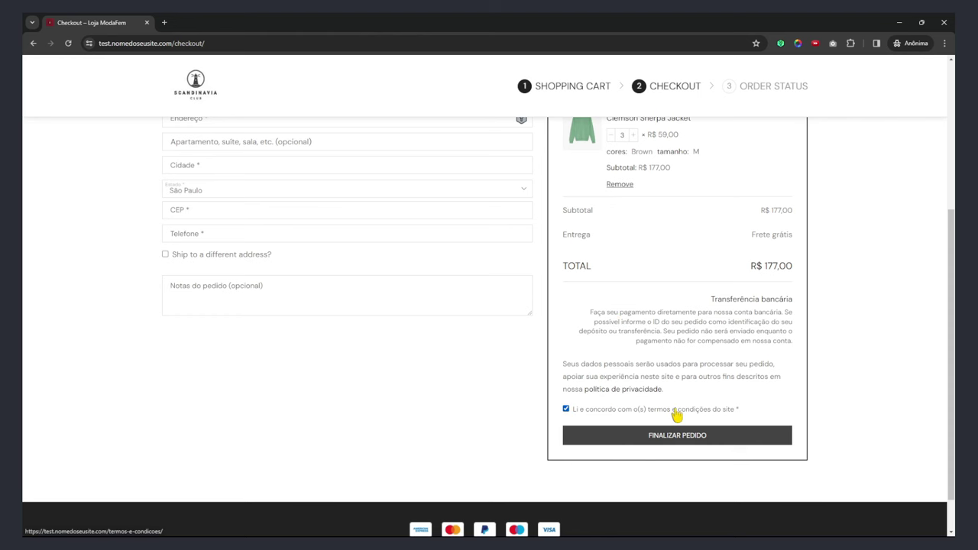
Minimize the private store window to return to the Sales Booster admin panel.
scroll(404, 375, "up", 3)
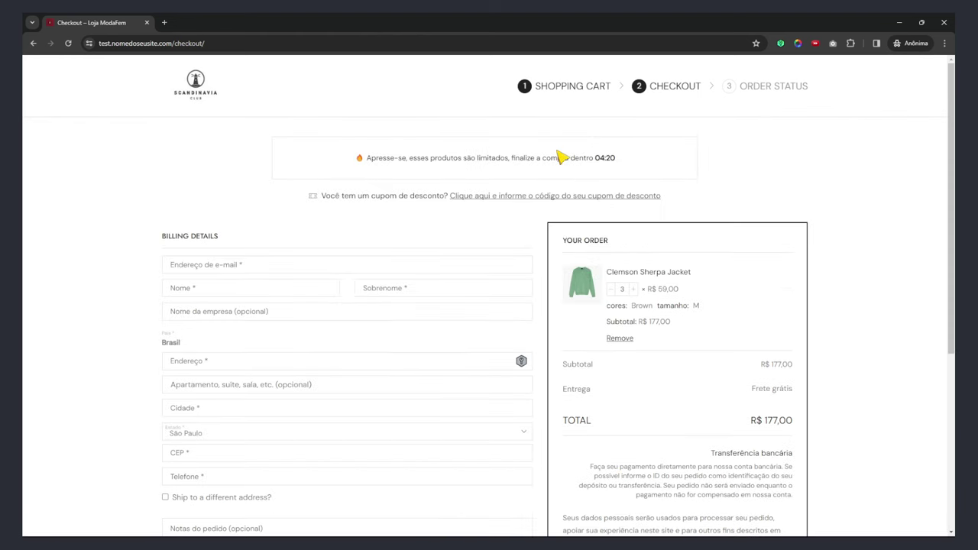
scroll(332, 268, "down", 3)
scroll(331, 264, "up", 3)
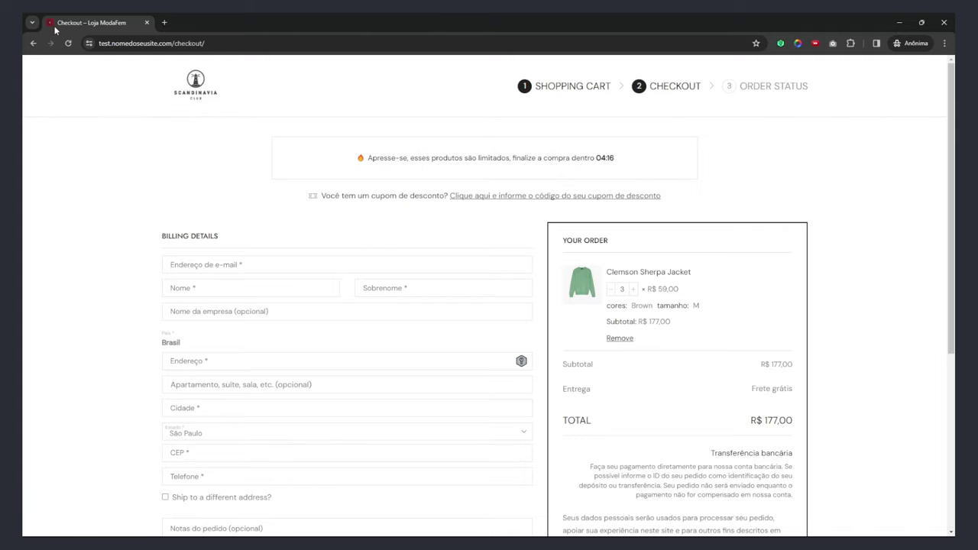
left_click(910, 25)
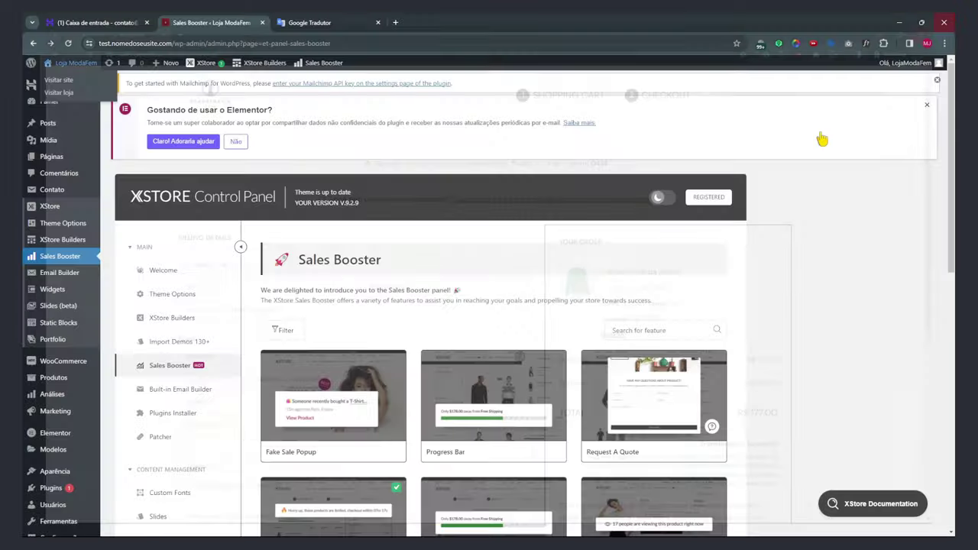
Preview the Progress Bar feature on the XStore demo's Can Dress product page in a new tab.
scroll(524, 240, "down", 2)
mouse_move(479, 264)
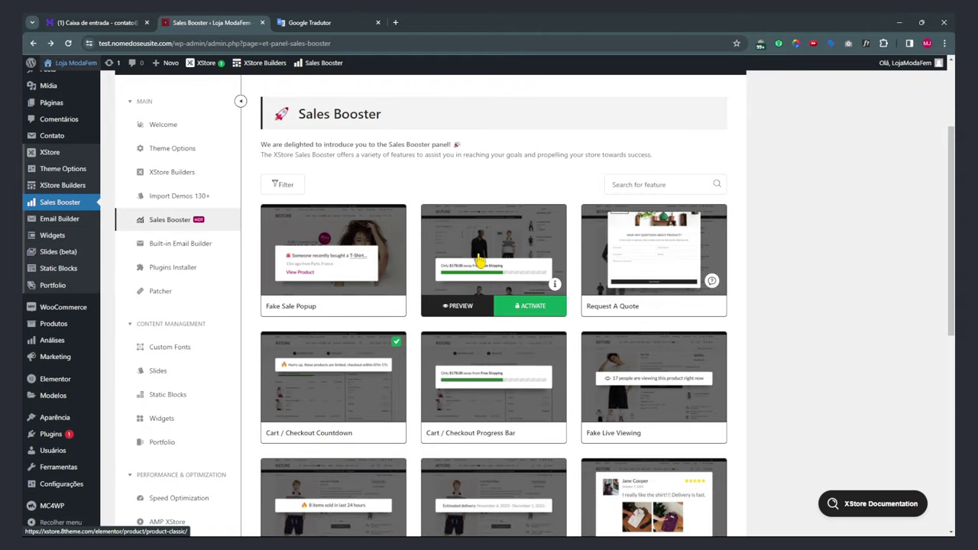
left_click(460, 307)
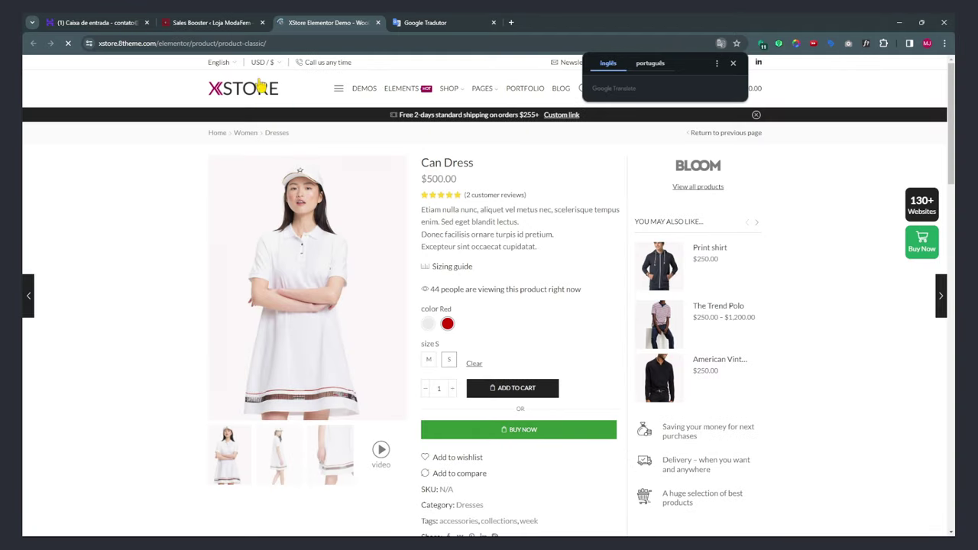
left_click(229, 24)
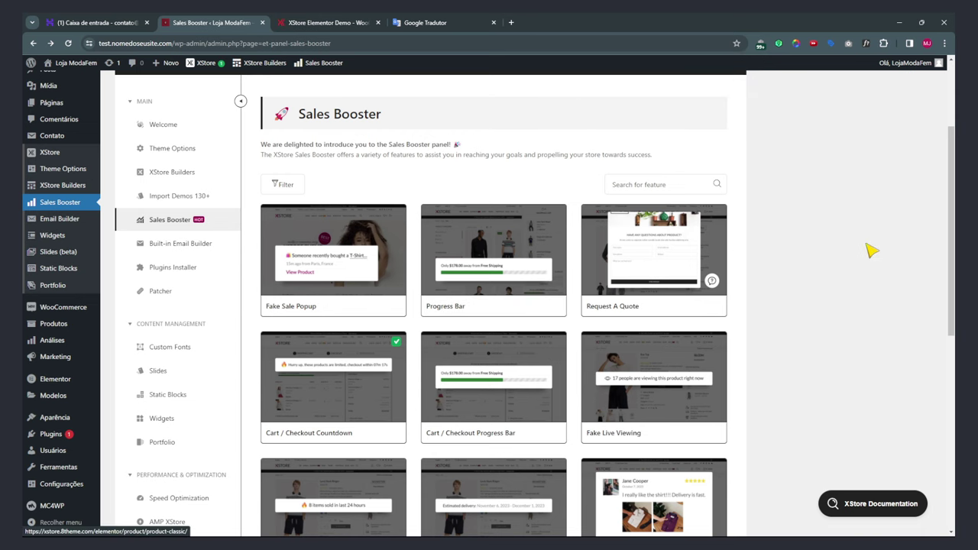
left_click(321, 22)
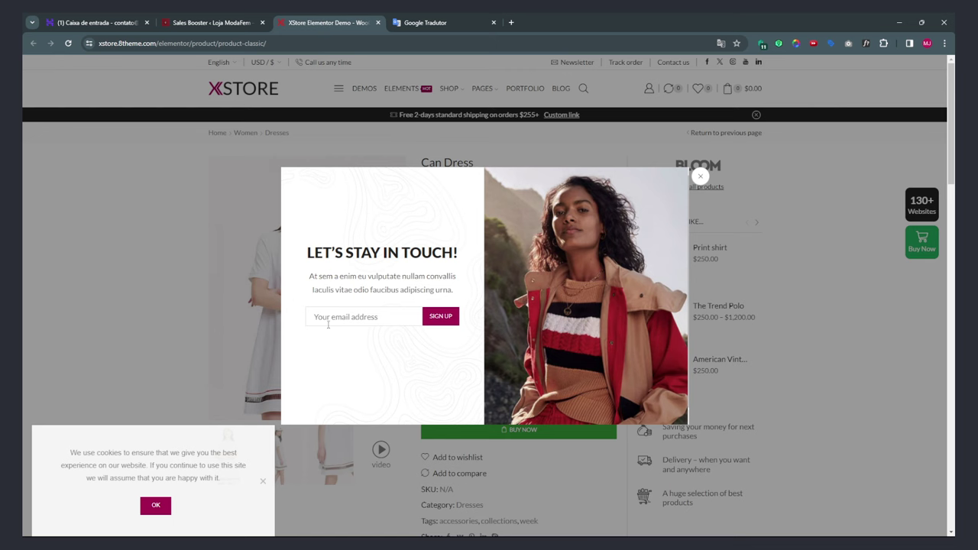
Dismiss the demo's newsletter popup and cookie notice and browse the Can Dress page.
left_click(700, 178)
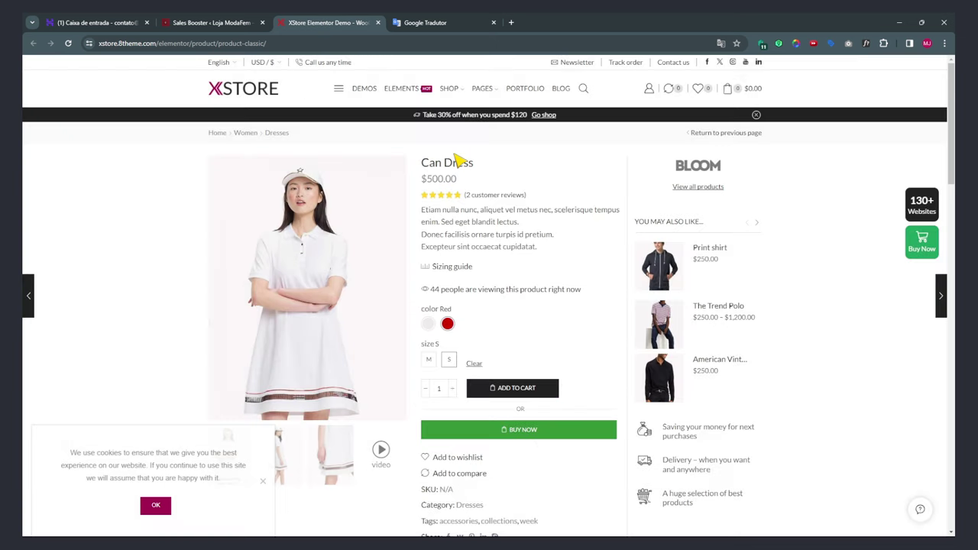
scroll(535, 229, "down", 3)
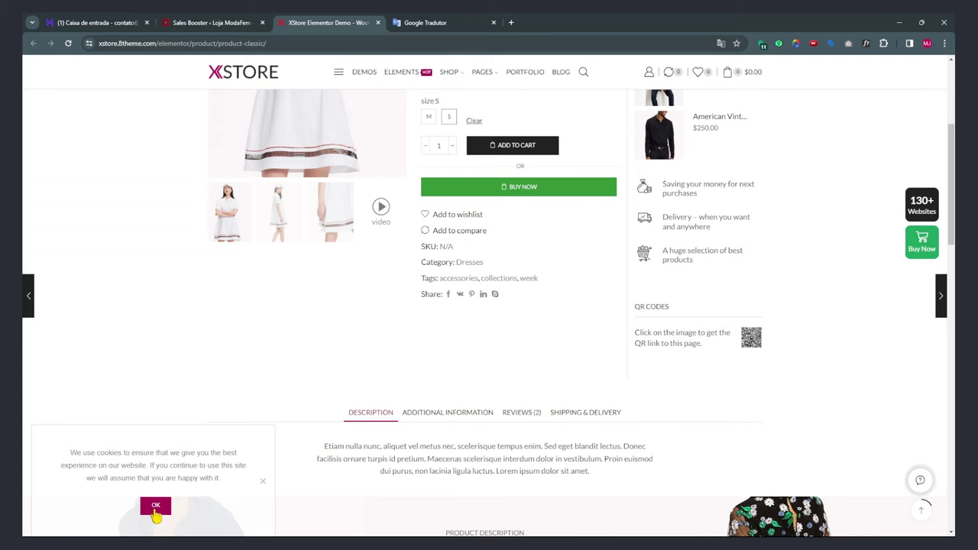
left_click(155, 505)
scroll(343, 306, "down", 10)
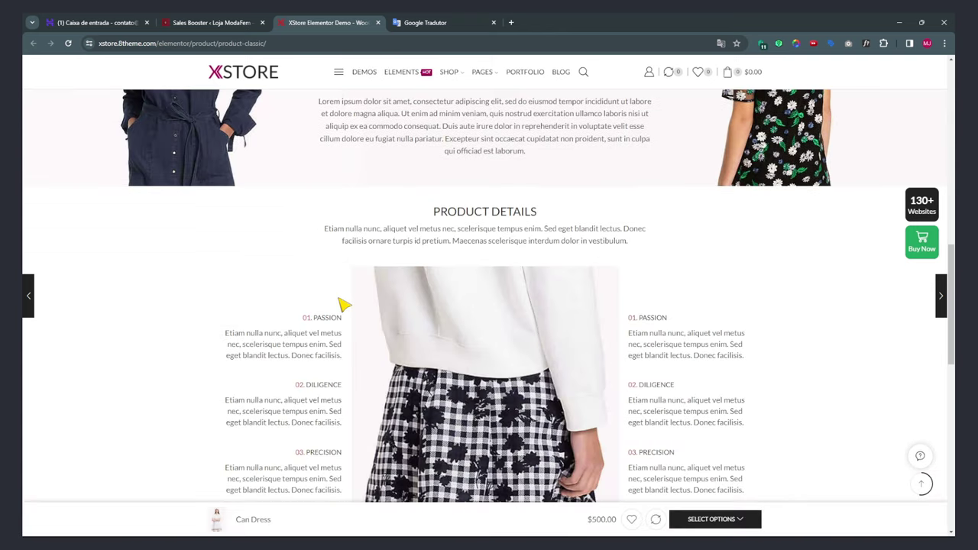
scroll(345, 290, "up", 6)
scroll(611, 361, "down", 10)
scroll(681, 283, "down", 5)
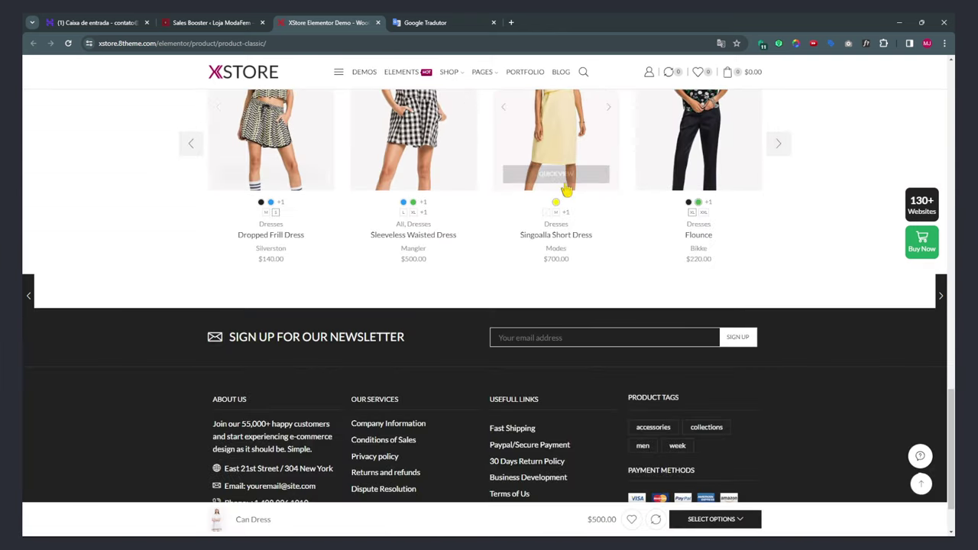
scroll(558, 191, "up", 20)
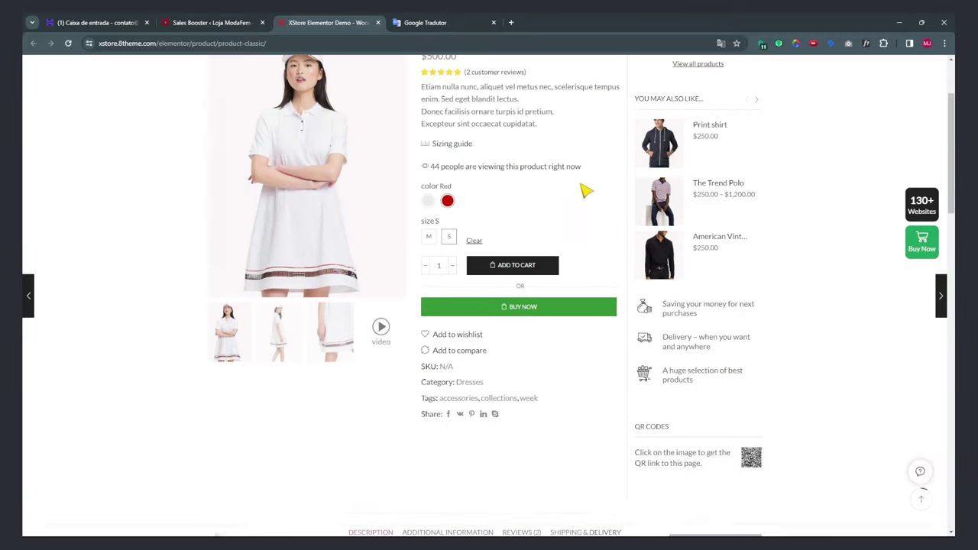
scroll(535, 306, "up", 2)
Add the Can Dress to the demo cart, then return to Sales Booster and close the demo tab.
left_click(522, 389)
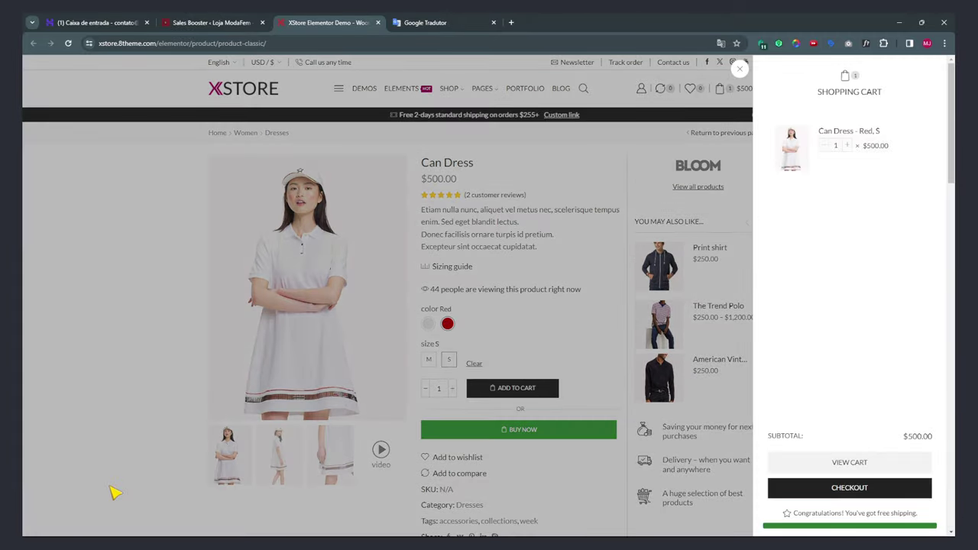
left_click(740, 66)
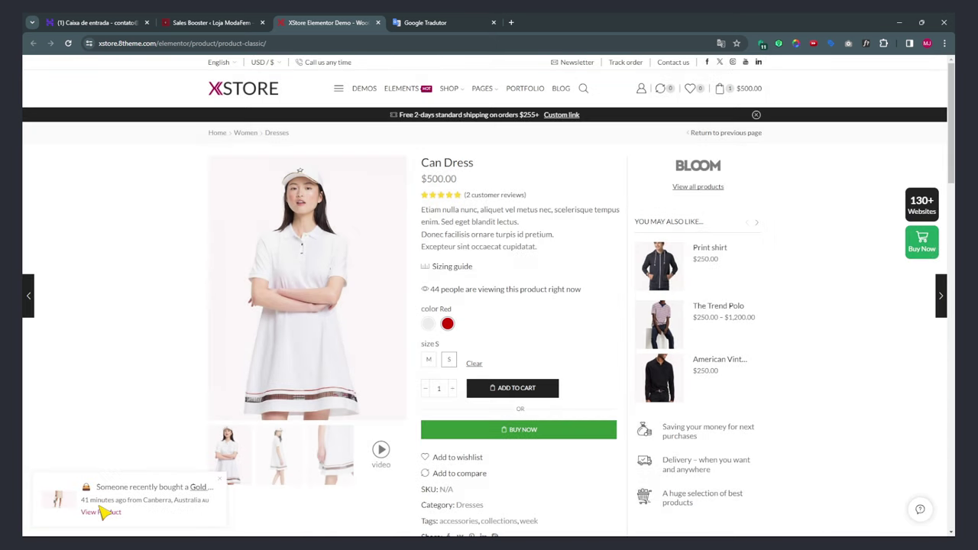
left_click(243, 24)
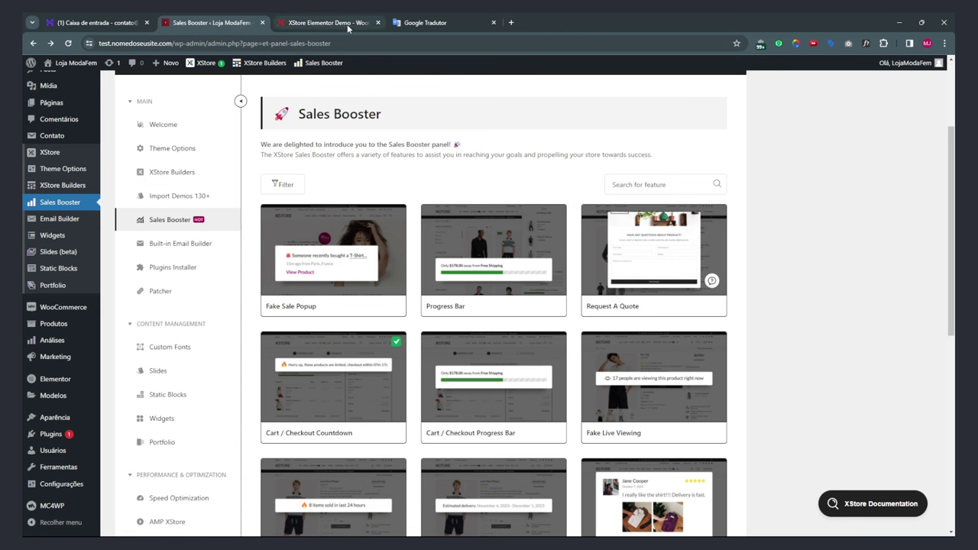
left_click(377, 22)
Activate the Fake Sale Popup feature and review its settings before closing them.
scroll(440, 186, "down", 2)
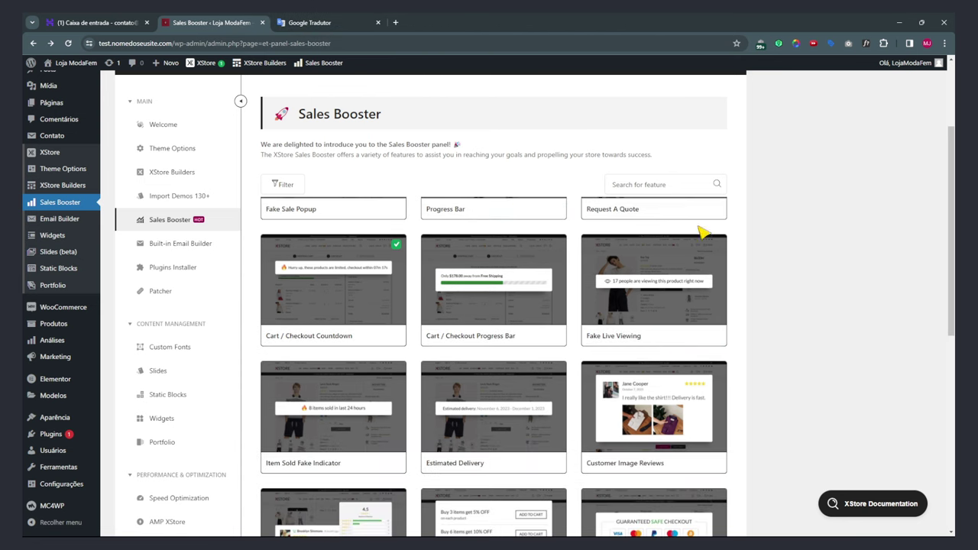
scroll(723, 242, "down", 1)
scroll(421, 389, "down", 3)
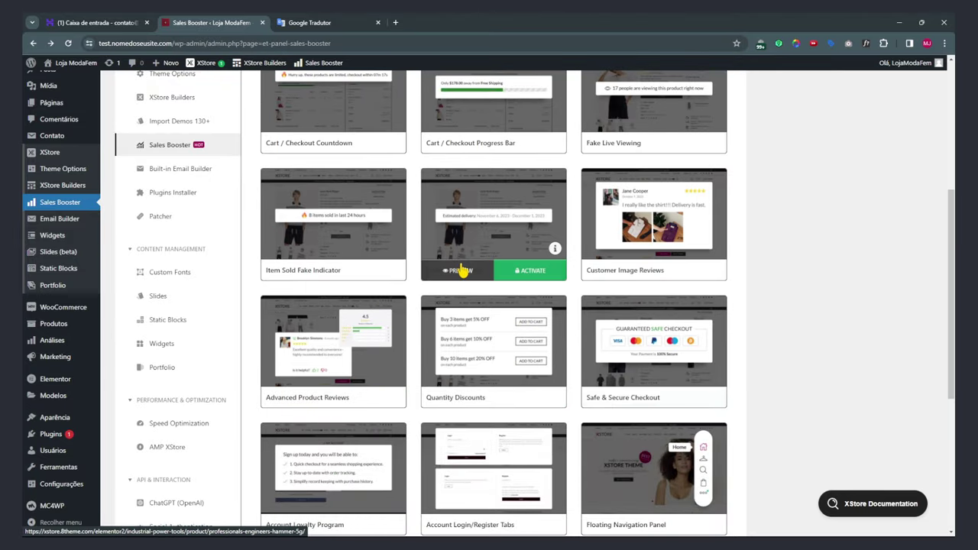
scroll(461, 270, "down", 2)
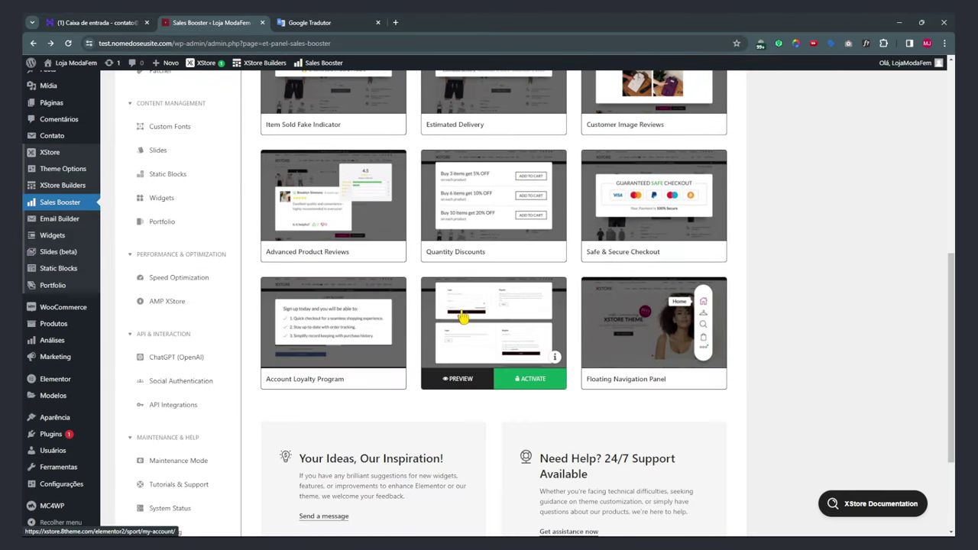
scroll(463, 317, "up", 7)
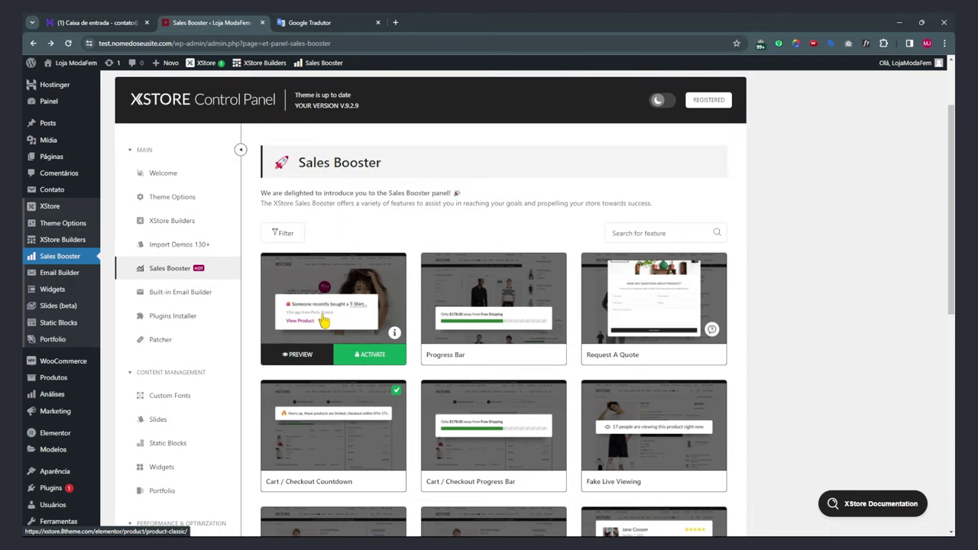
left_click(372, 359)
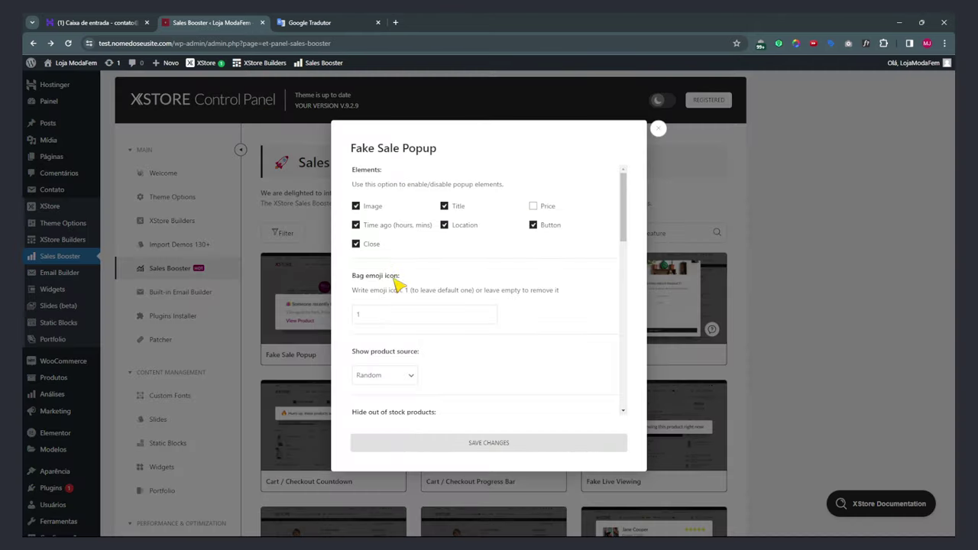
scroll(390, 311, "down", 10)
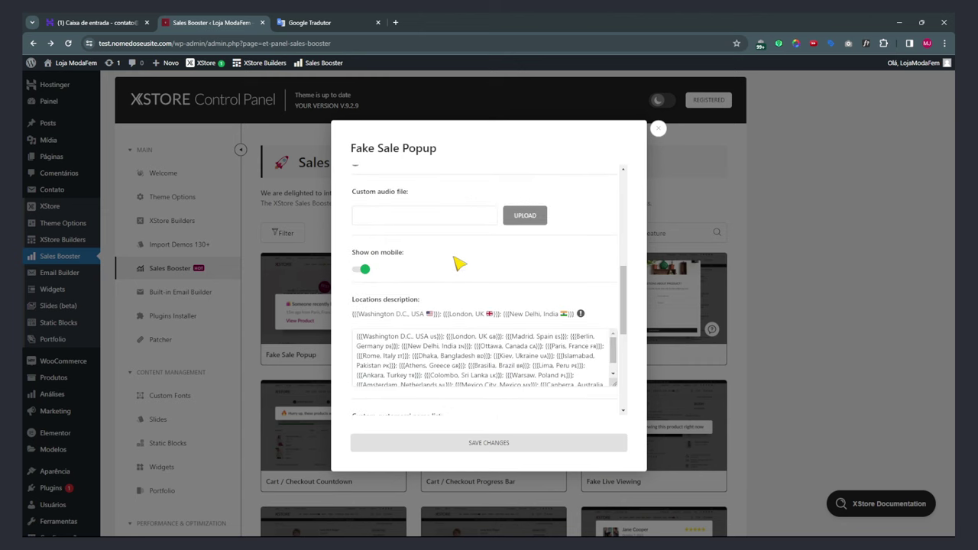
scroll(459, 264, "down", 3)
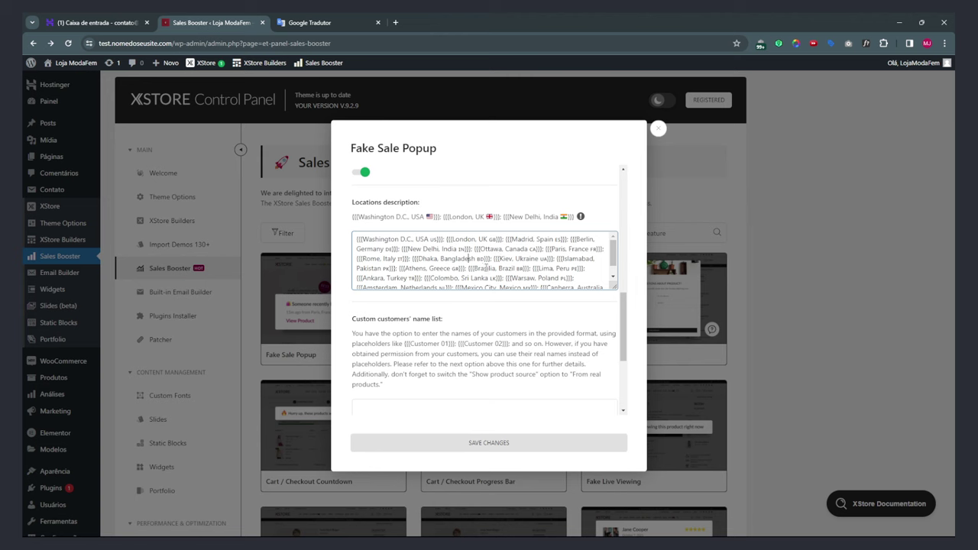
scroll(419, 244, "down", 5)
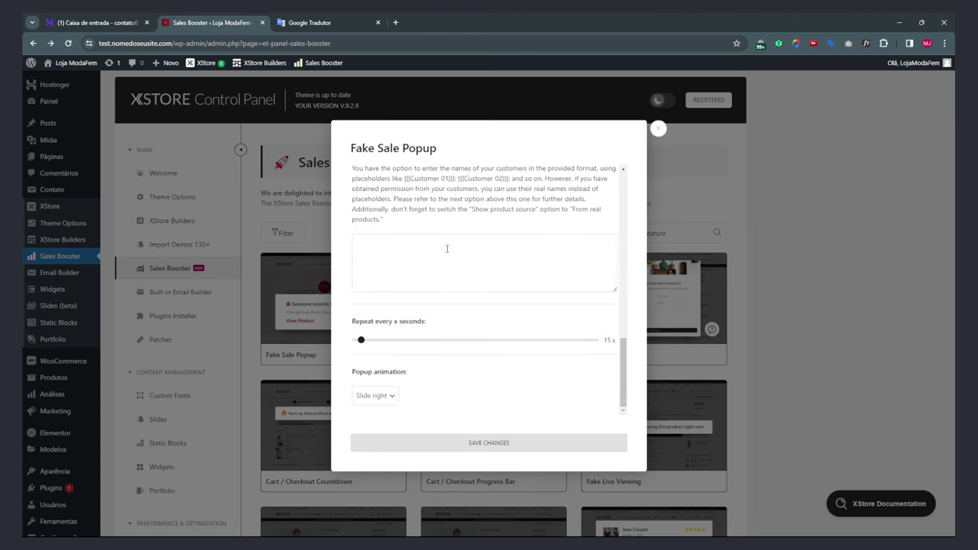
scroll(474, 382, "up", 10)
left_click(657, 129)
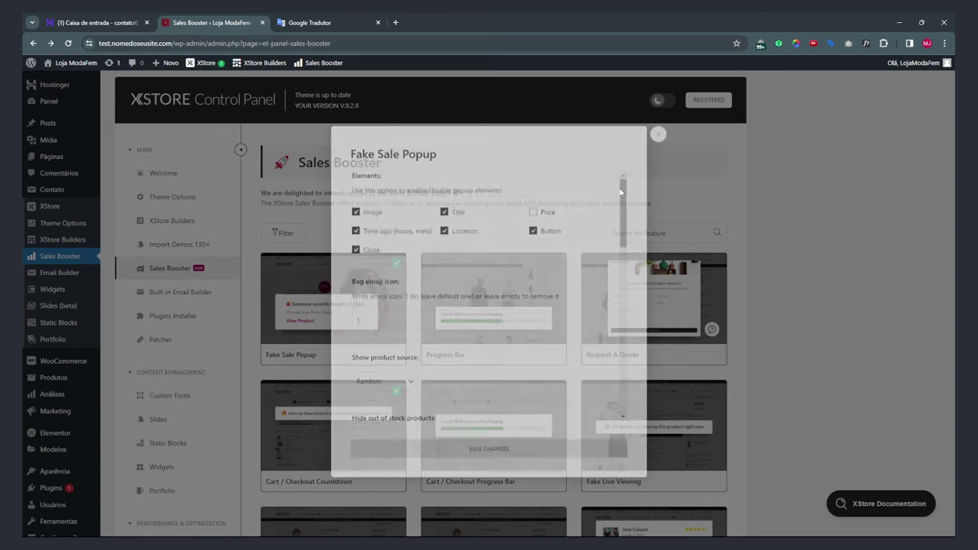
Open the storefront in a private browser window.
right_click(96, 65)
left_click(138, 100)
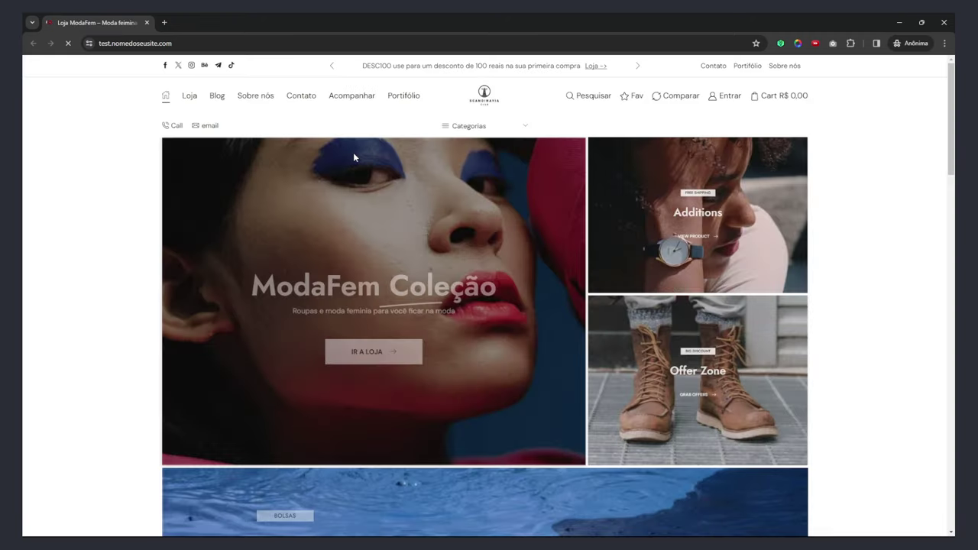
scroll(517, 280, "down", 6)
scroll(517, 281, "down", 3)
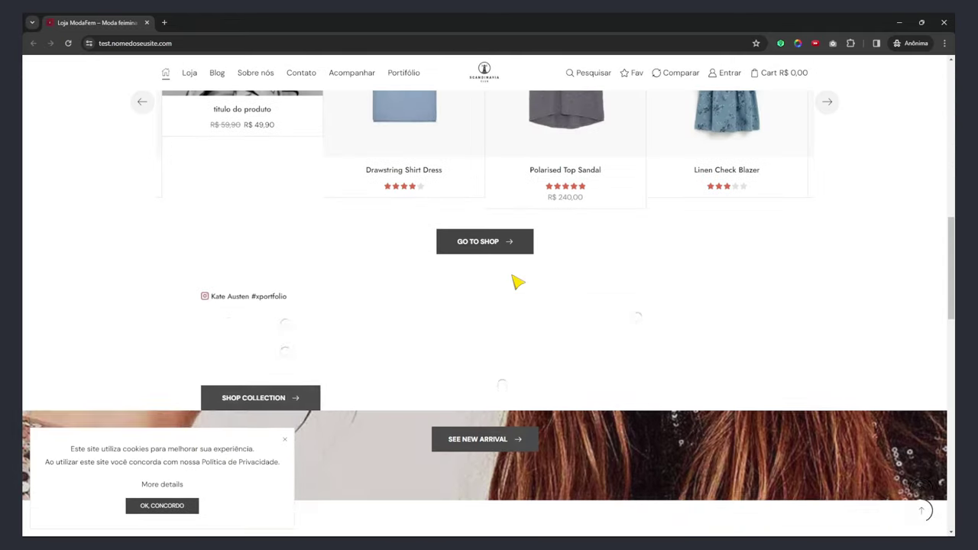
scroll(561, 279, "up", 2)
Open the Drawstring Shirt Dress, dismiss the cookie notice, and view its second and third photos.
left_click(589, 266)
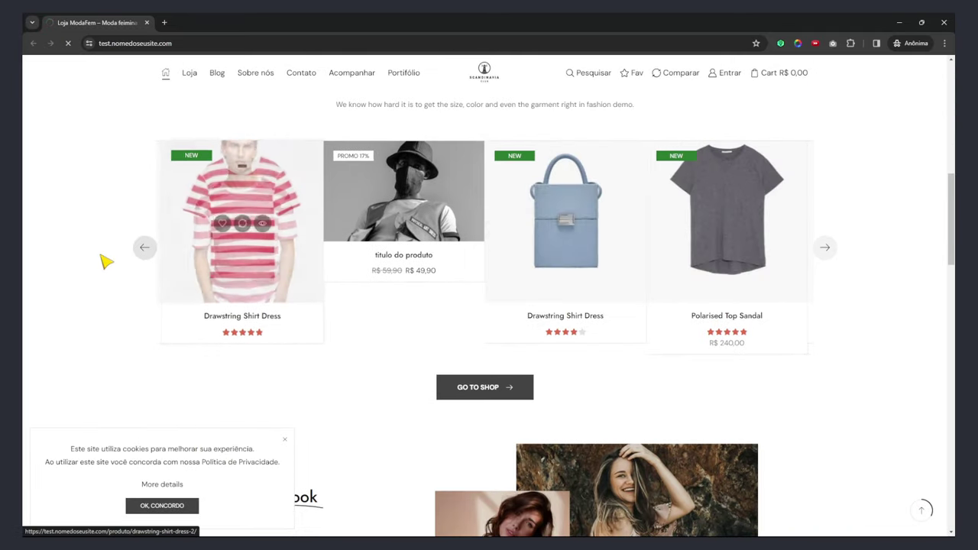
scroll(328, 245, "down", 3)
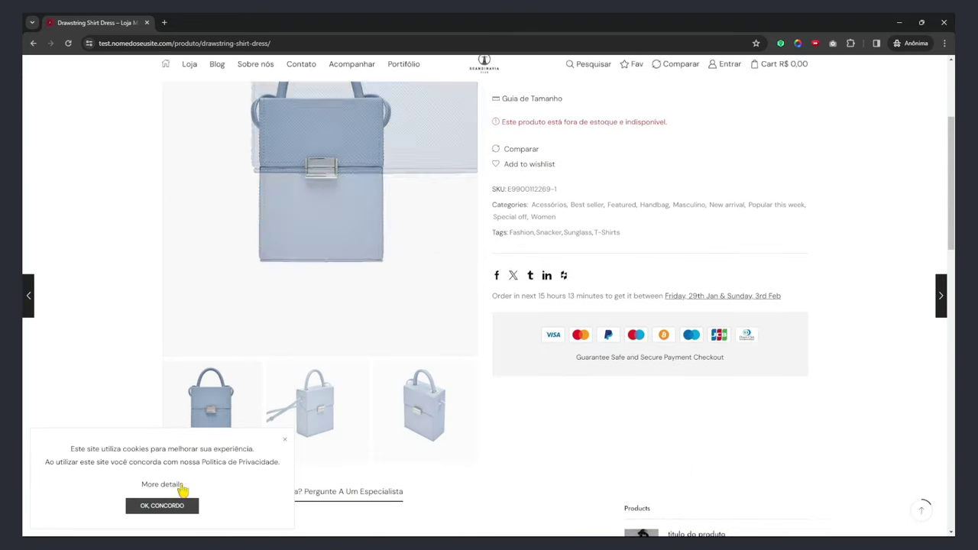
left_click(170, 514)
left_click(316, 405)
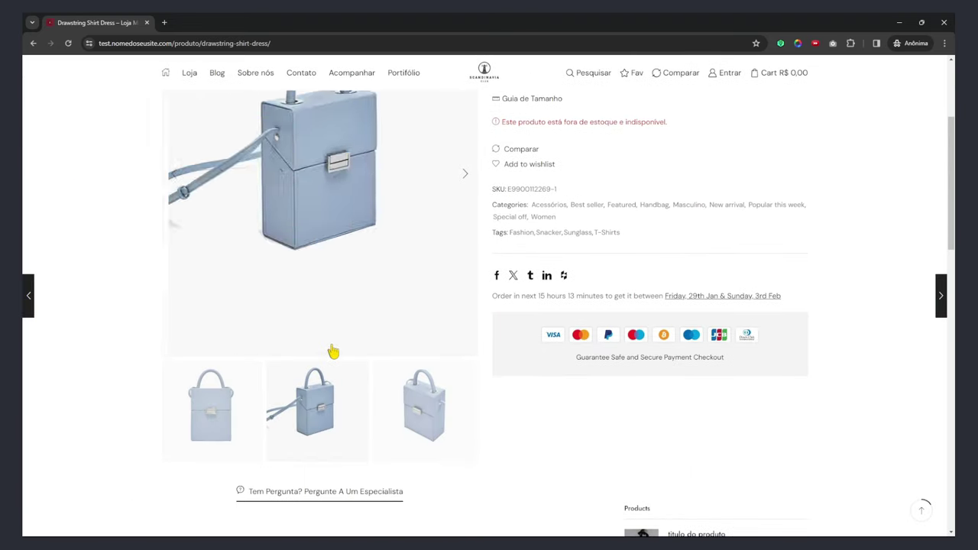
left_click(408, 395)
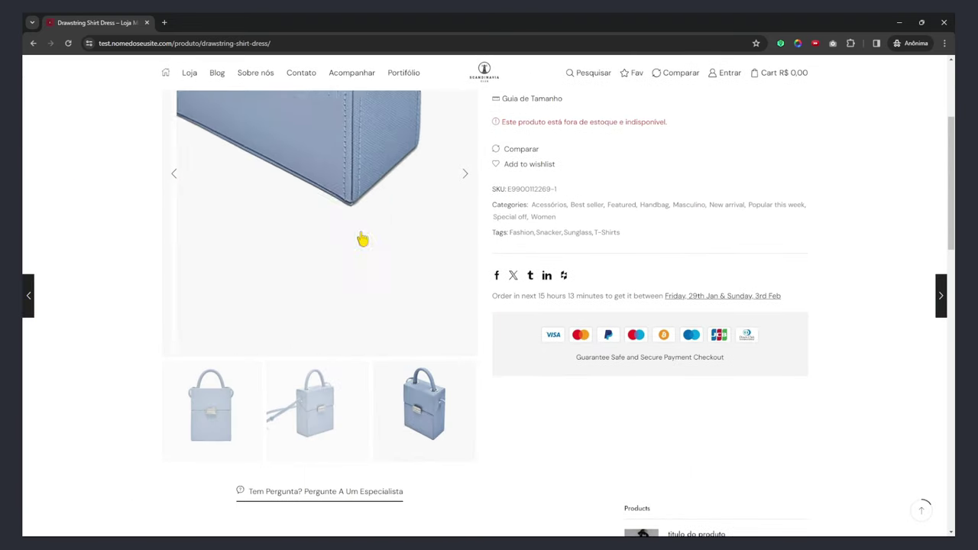
scroll(688, 222, "down", 3)
scroll(719, 226, "down", 7)
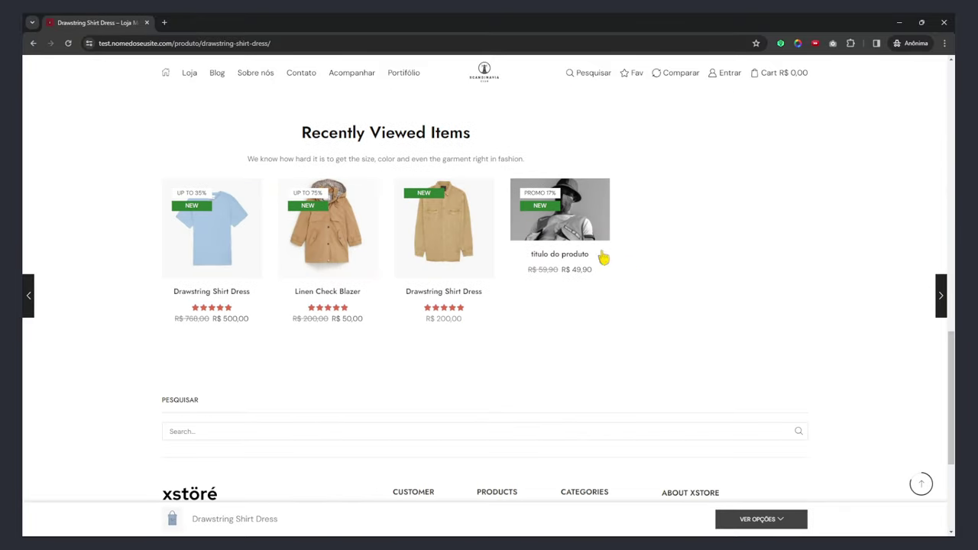
scroll(744, 260, "up", 8)
scroll(744, 260, "up", 4)
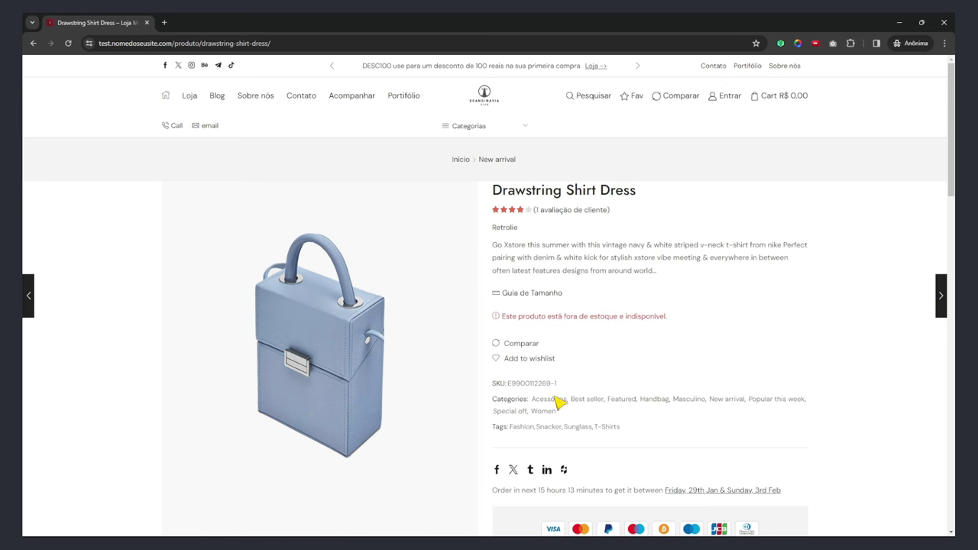
scroll(589, 377, "down", 2)
scroll(530, 321, "up", 2)
Go to the Loja shop page.
left_click(187, 99)
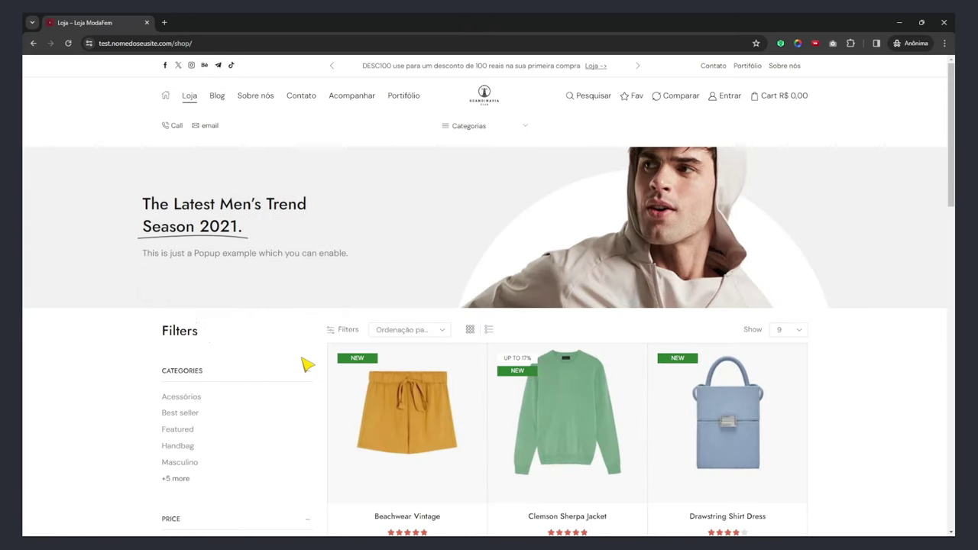
scroll(305, 367, "down", 4)
scroll(566, 335, "up", 3)
Open the Clemson Sherpa Jacket product page and wait for the fake sale popup.
left_click(601, 341)
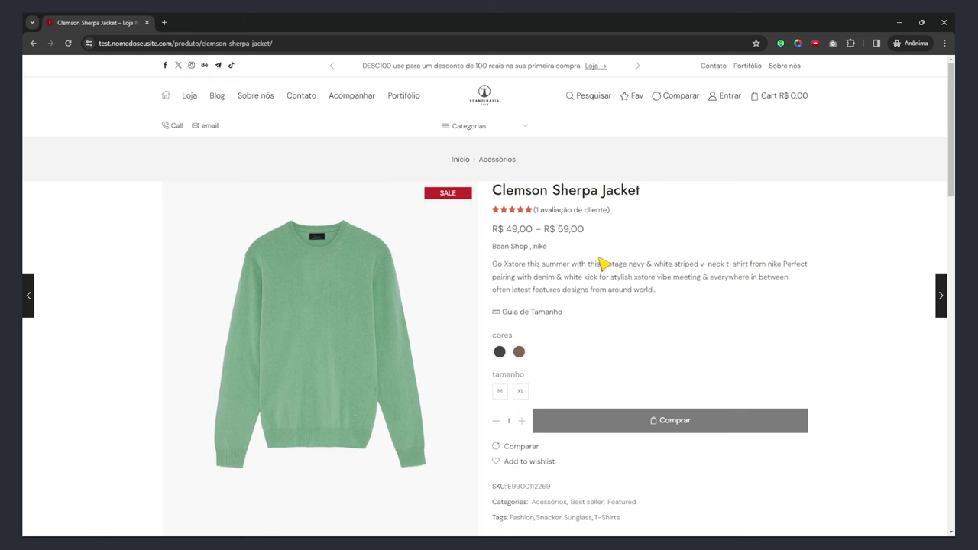
scroll(640, 297, "down", 8)
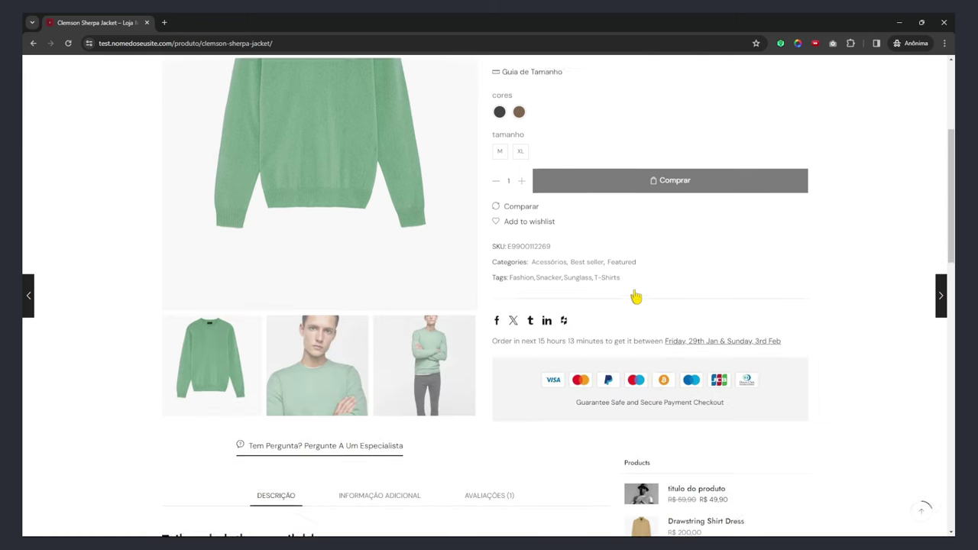
scroll(641, 296, "down", 8)
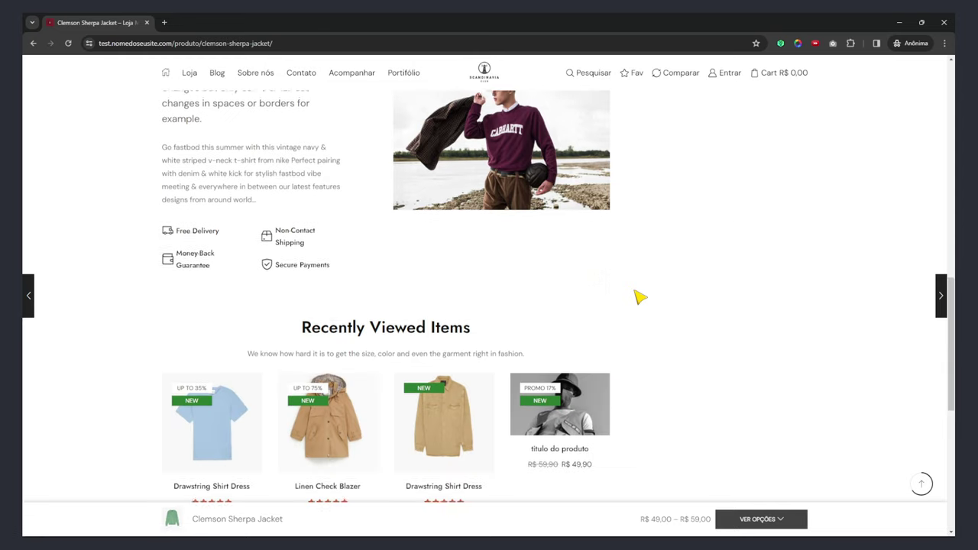
scroll(635, 296, "up", 3)
scroll(636, 297, "up", 3)
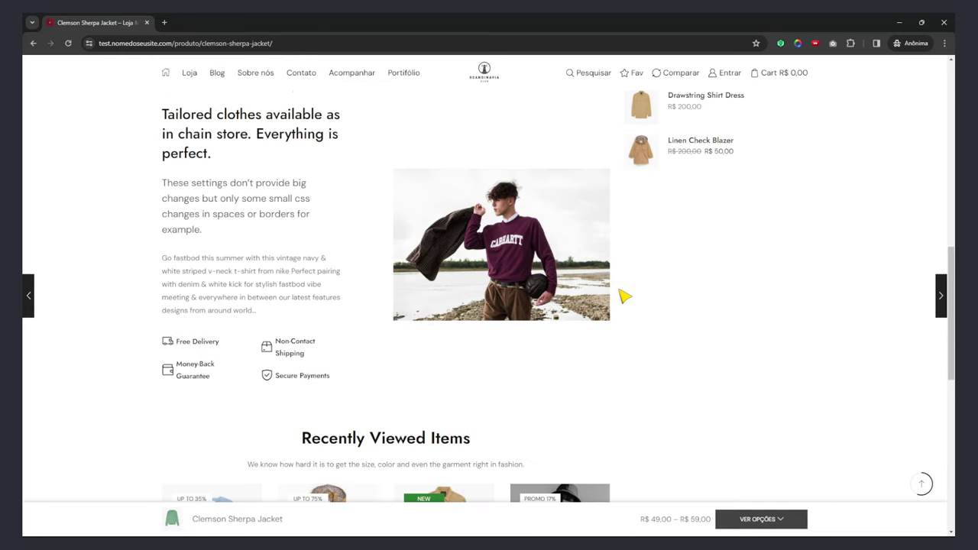
scroll(625, 297, "up", 3)
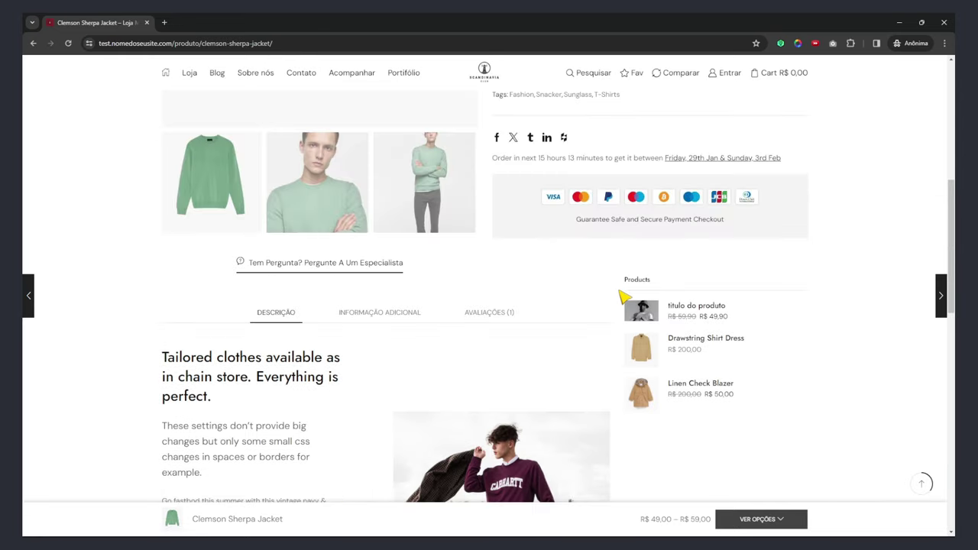
scroll(624, 296, "up", 5)
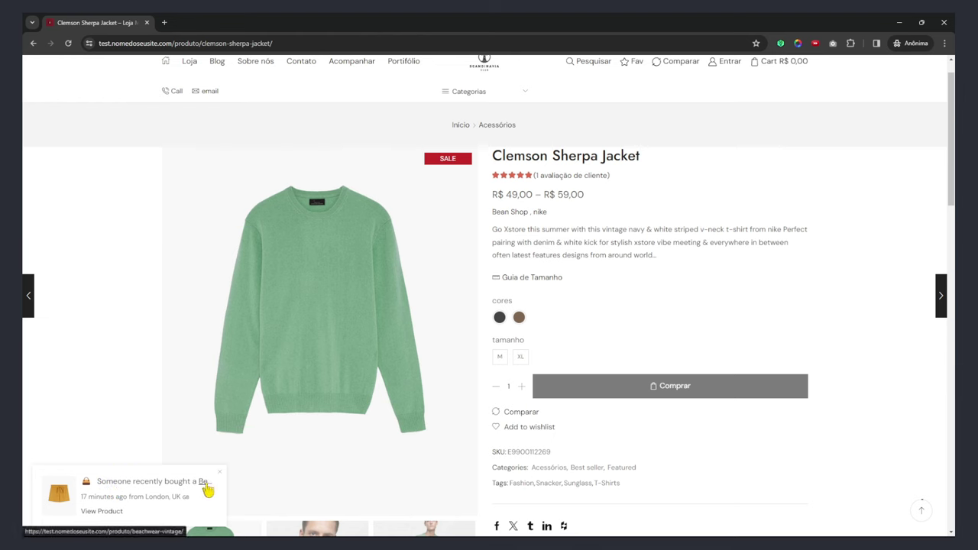
Follow the popup to the Beachwear Vintage product, then close the private window.
left_click(107, 514)
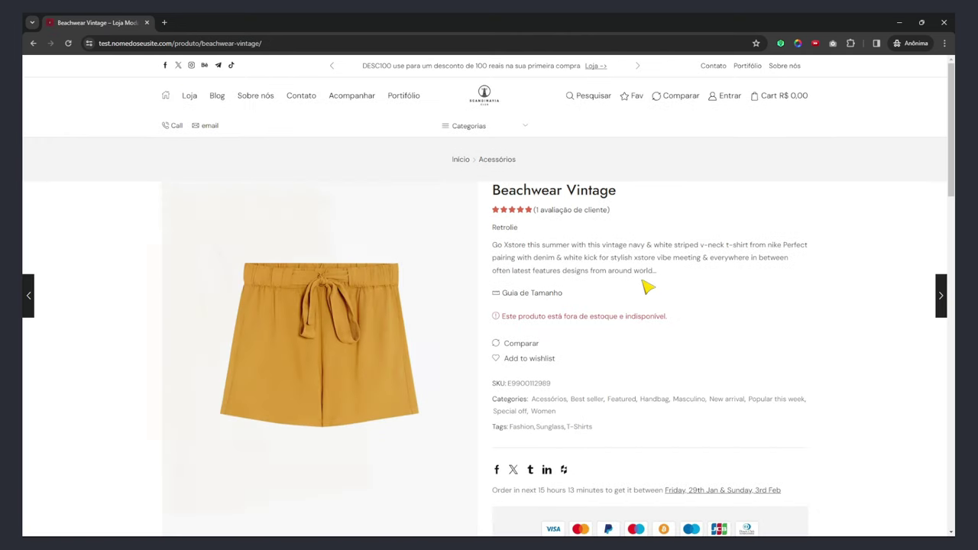
scroll(647, 253, "down", 5)
scroll(647, 250, "down", 3)
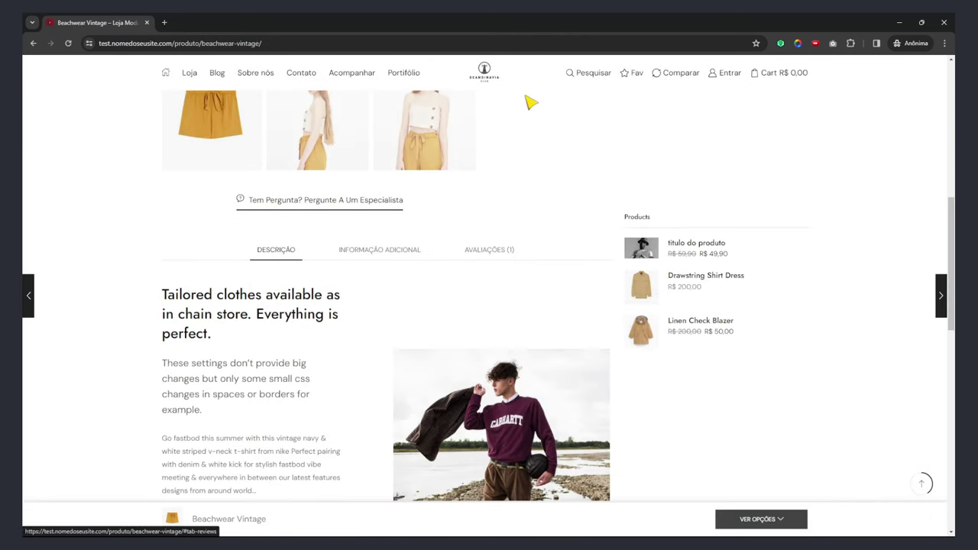
left_click(945, 22)
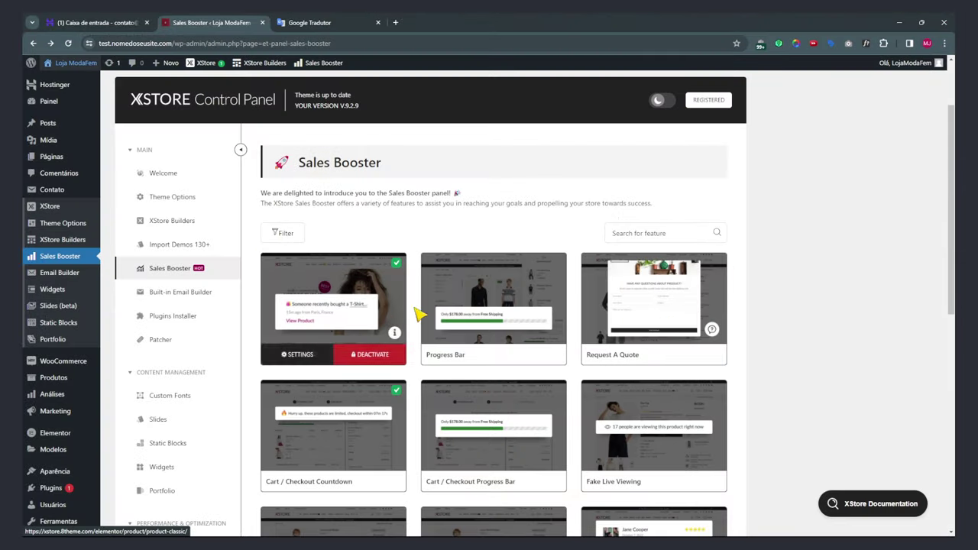
scroll(624, 352, "down", 2)
scroll(623, 355, "down", 3)
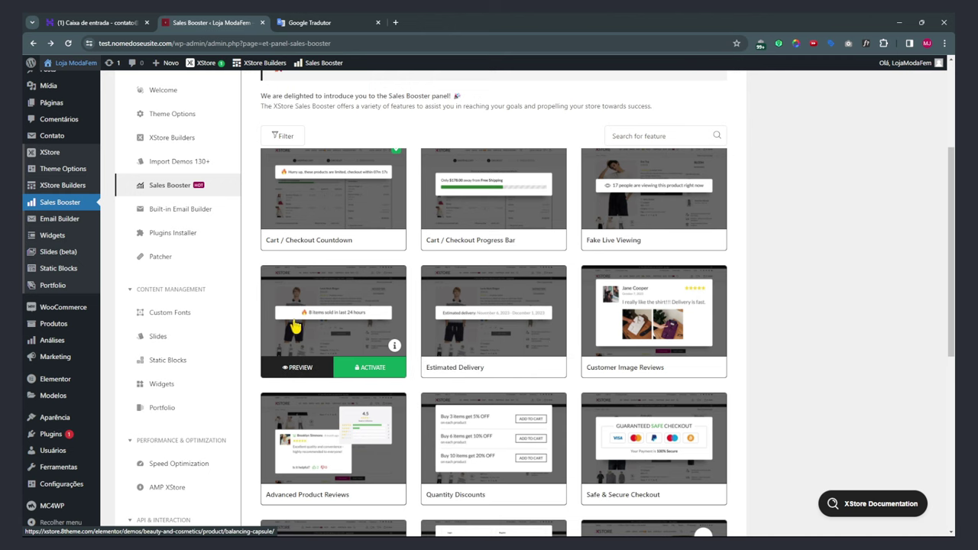
scroll(214, 352, "down", 2)
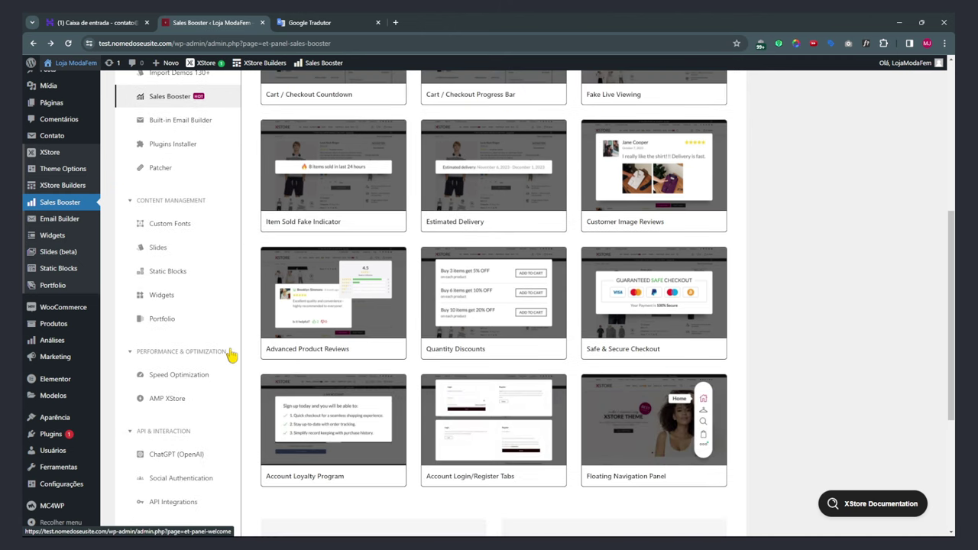
mouse_move(480, 308)
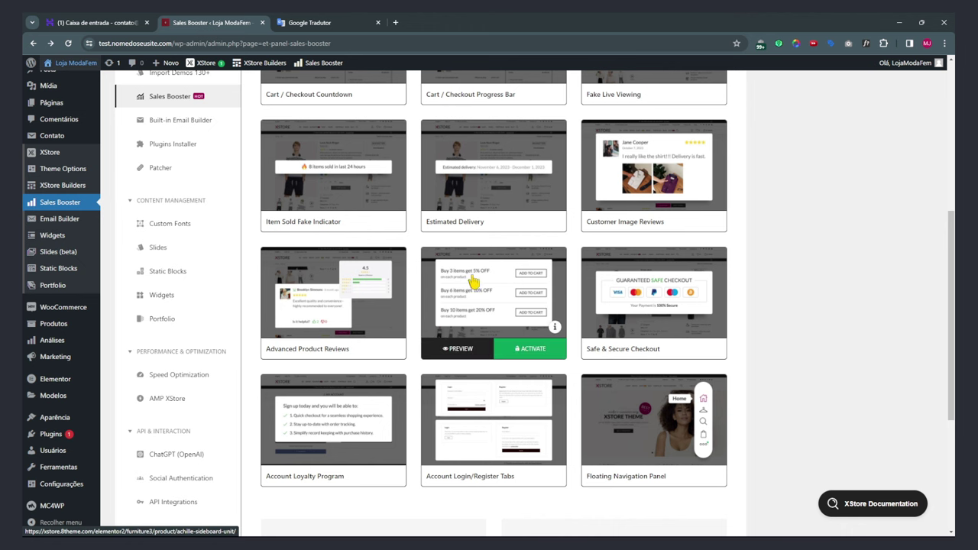
scroll(504, 306, "down", 1)
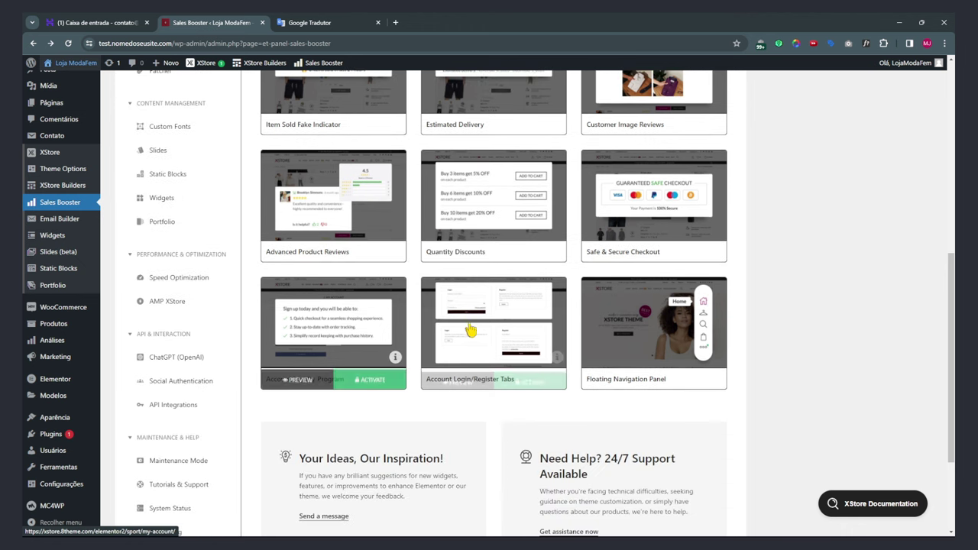
scroll(786, 376, "up", 5)
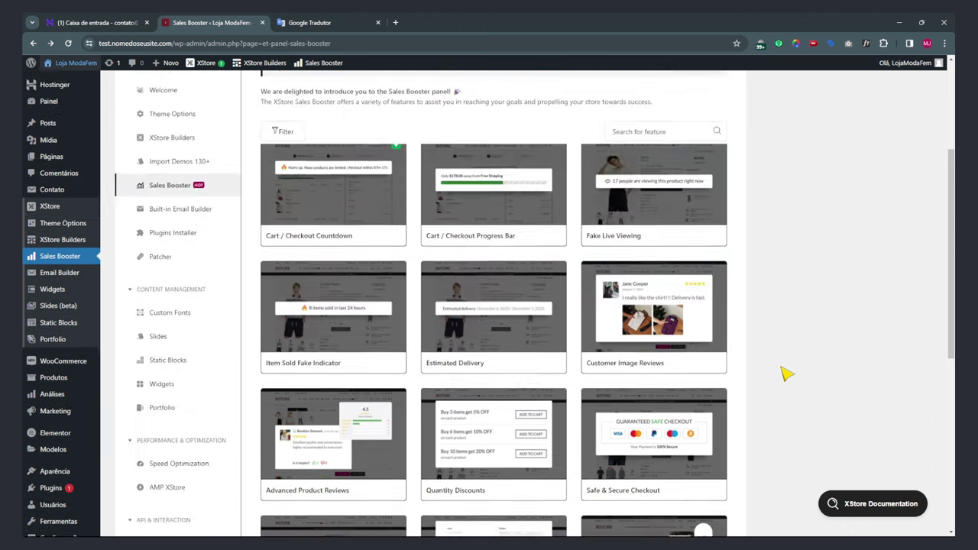
scroll(787, 374, "down", 3)
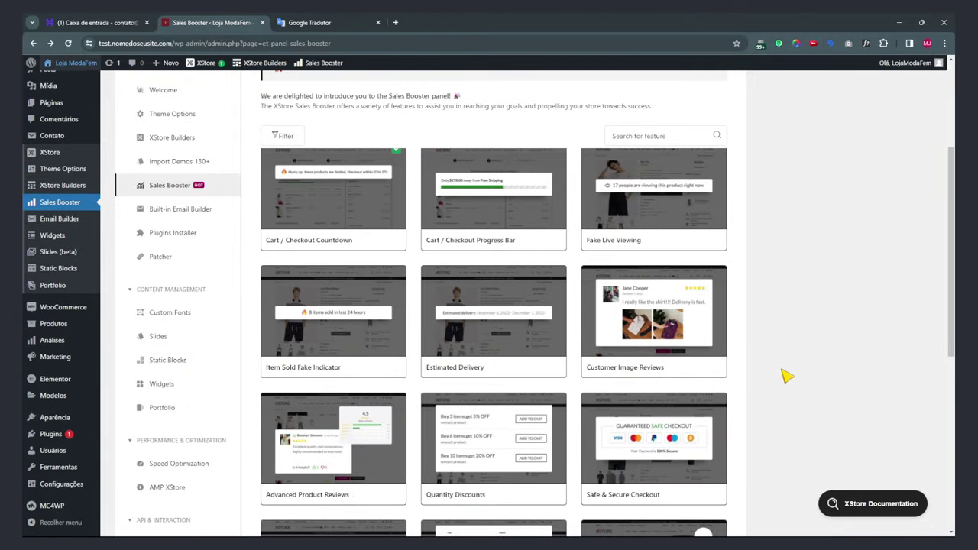
scroll(785, 374, "down", 2)
scroll(787, 379, "up", 5)
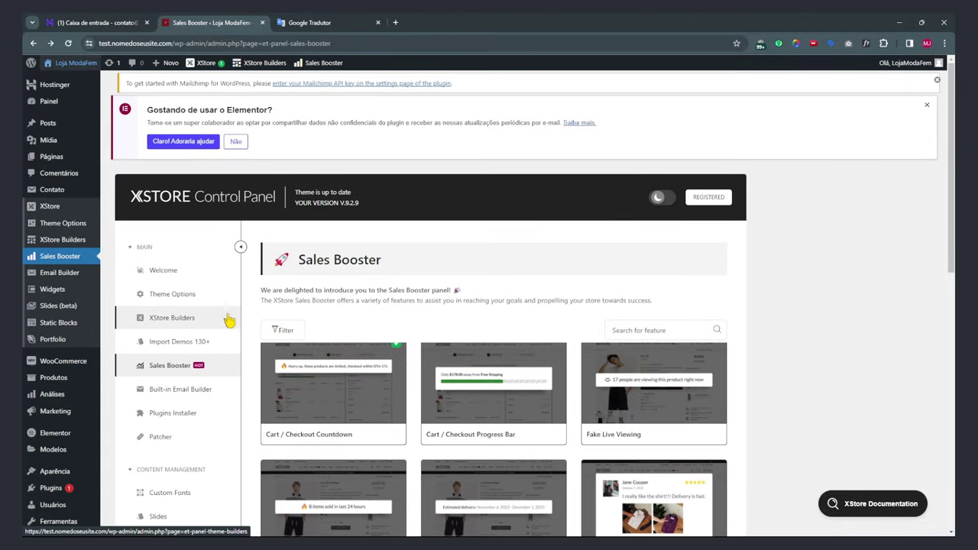
Turn on XStore's Built-in Email Builder and translate its settings page into Portuguese.
left_click(173, 392)
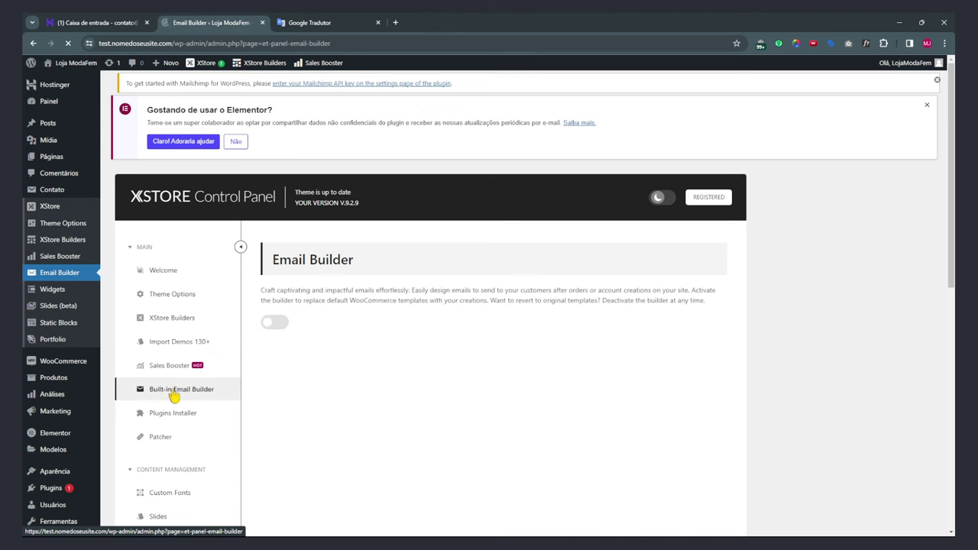
left_click(277, 322)
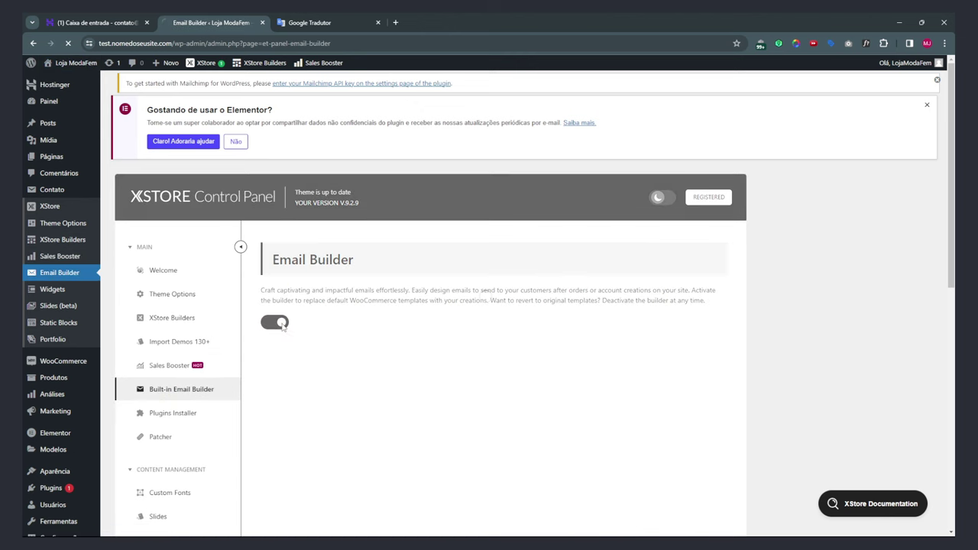
right_click(313, 305)
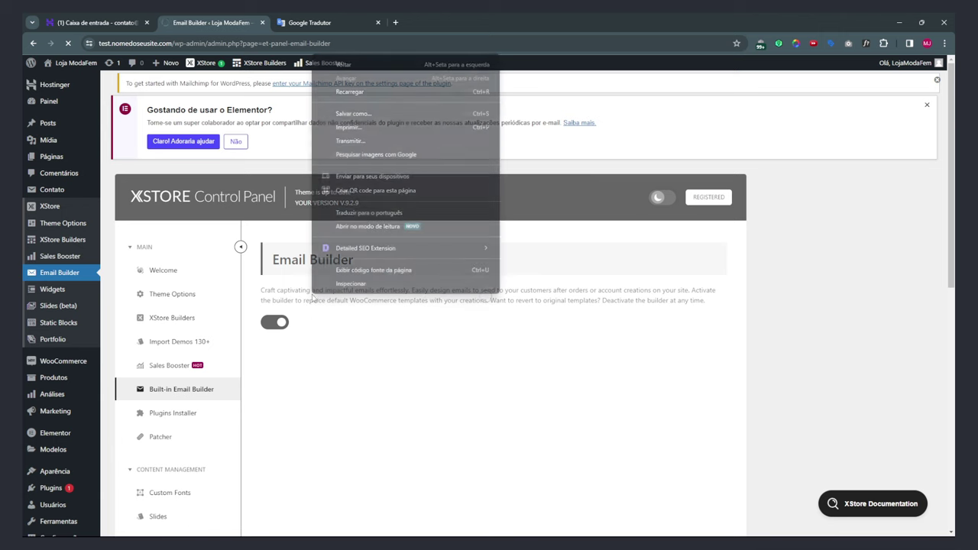
left_click(352, 212)
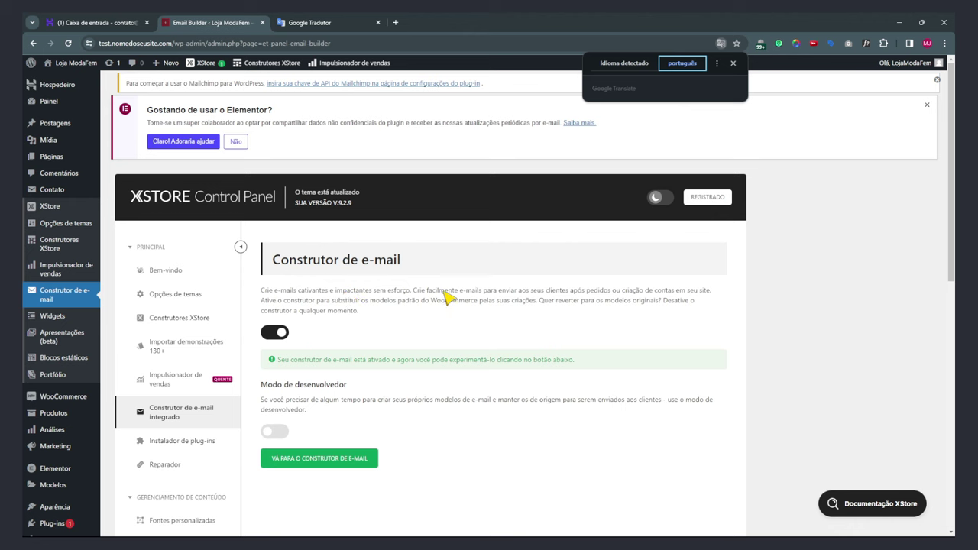
left_click_drag(505, 294, 411, 325)
left_click_drag(332, 364, 462, 363)
scroll(464, 364, "down", 2)
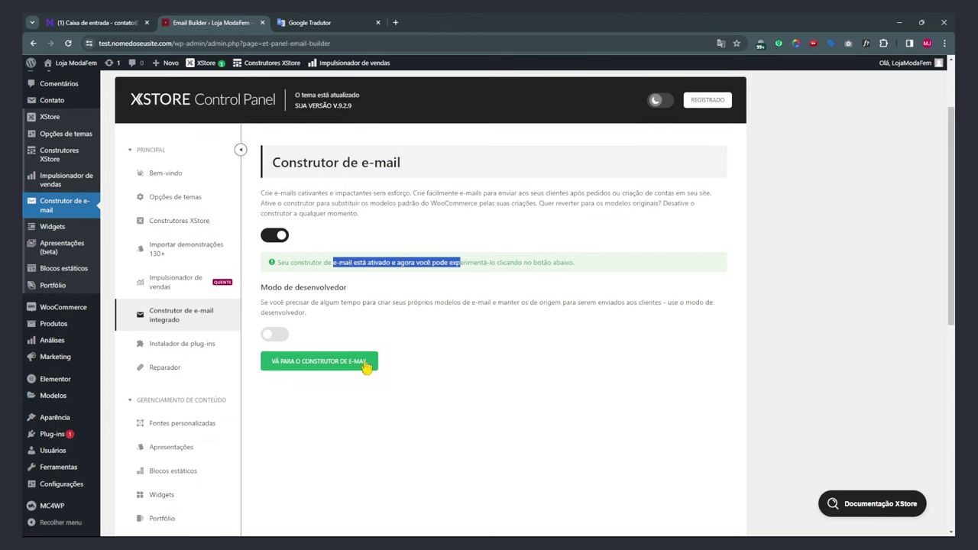
Go to the Email Builder templates list and open the Default template in the editor.
left_click(364, 360)
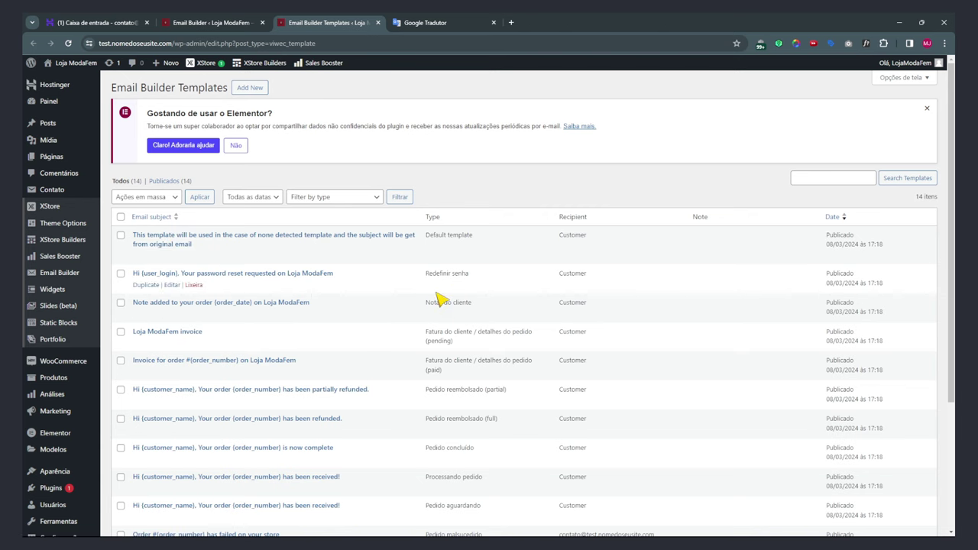
scroll(439, 299, "down", 3)
scroll(430, 293, "up", 3)
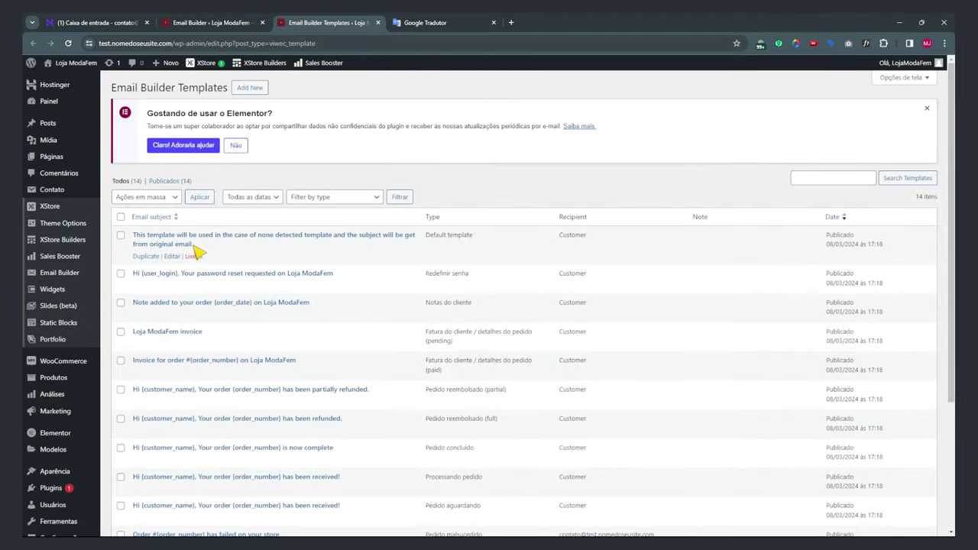
left_click(149, 244)
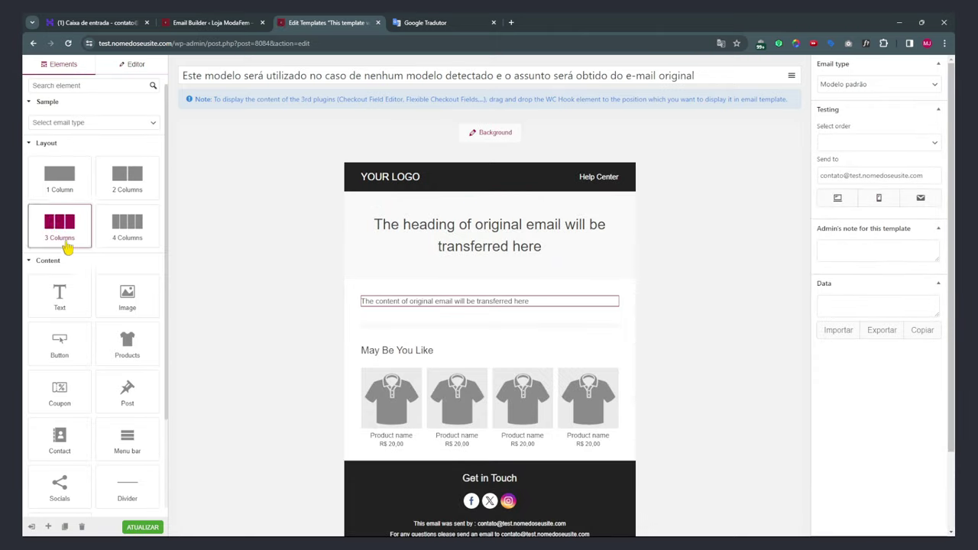
Place a Button block under the email heading, then delete it.
scroll(90, 269, "down", 1)
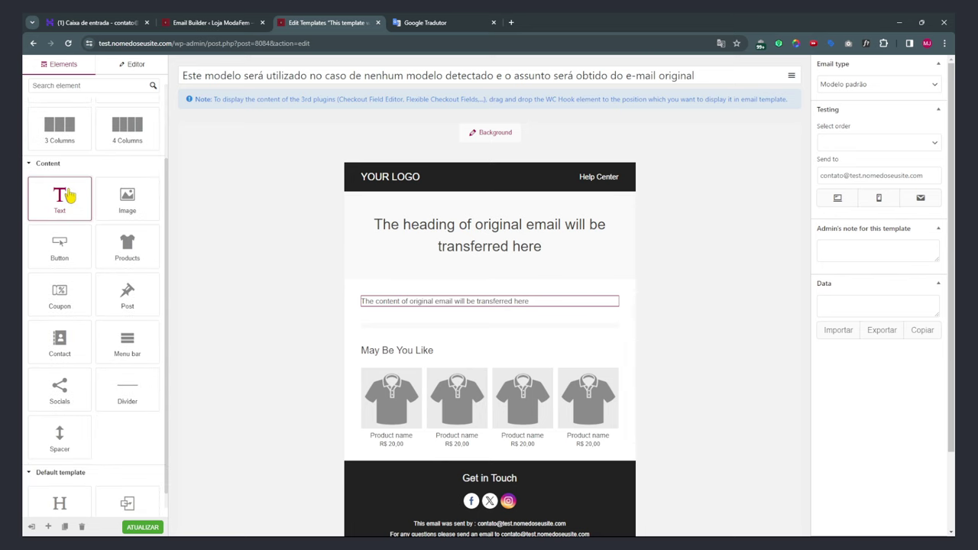
left_click_drag(68, 254, 409, 290)
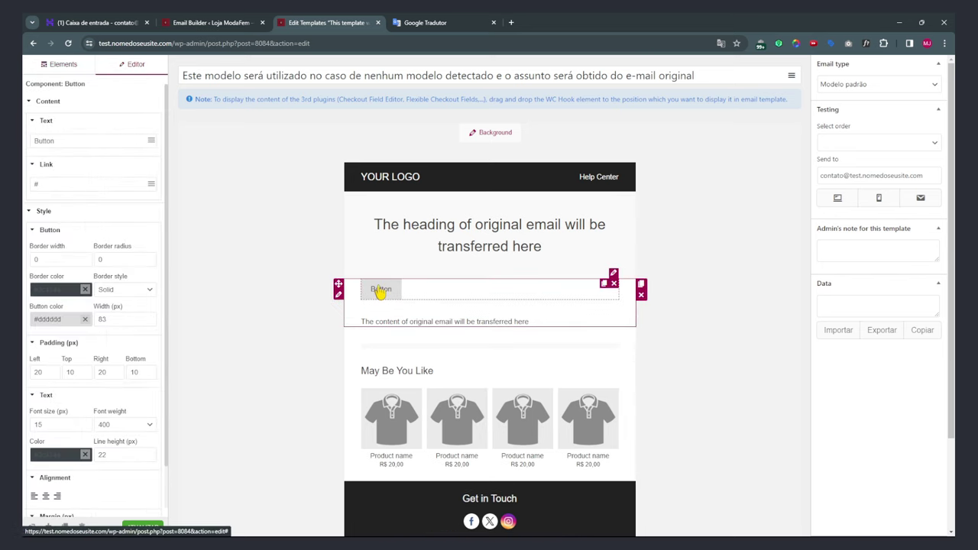
left_click_drag(60, 139, 35, 159)
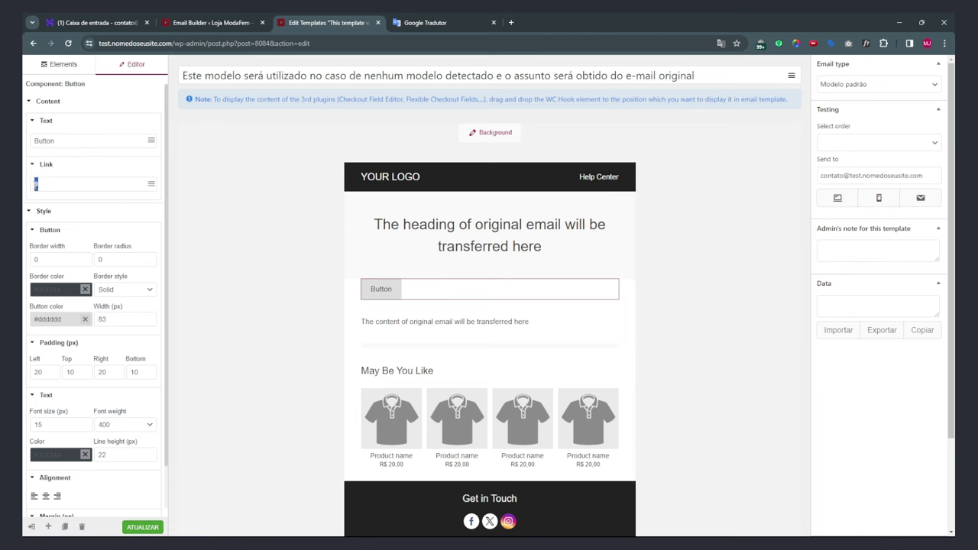
right_click(415, 295)
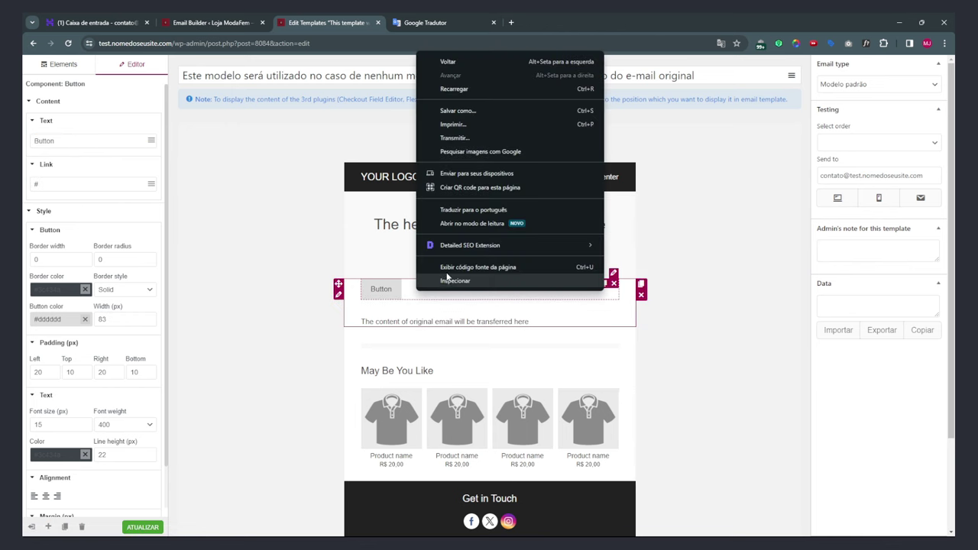
left_click(397, 301)
left_click(615, 287)
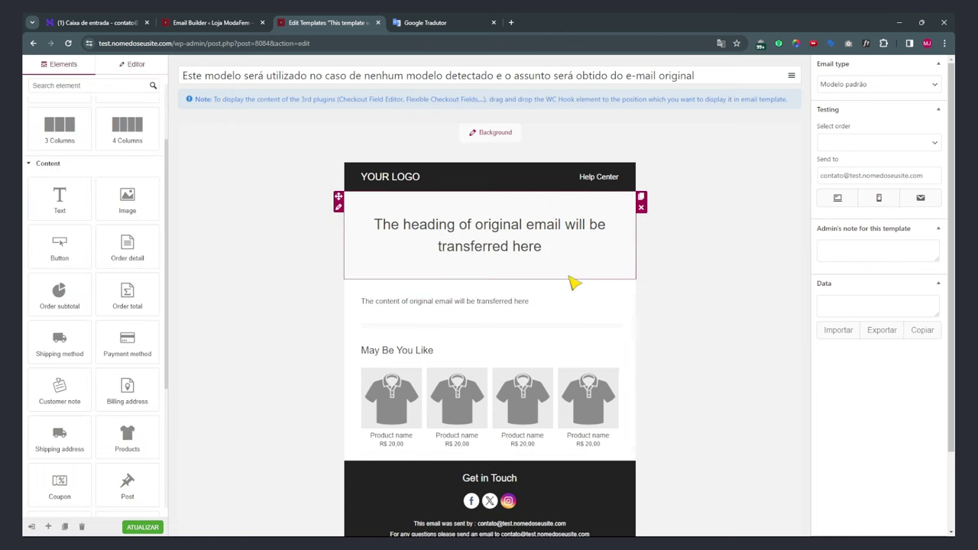
Add a Text block above the heading and set its font size to 30px.
left_click(447, 233)
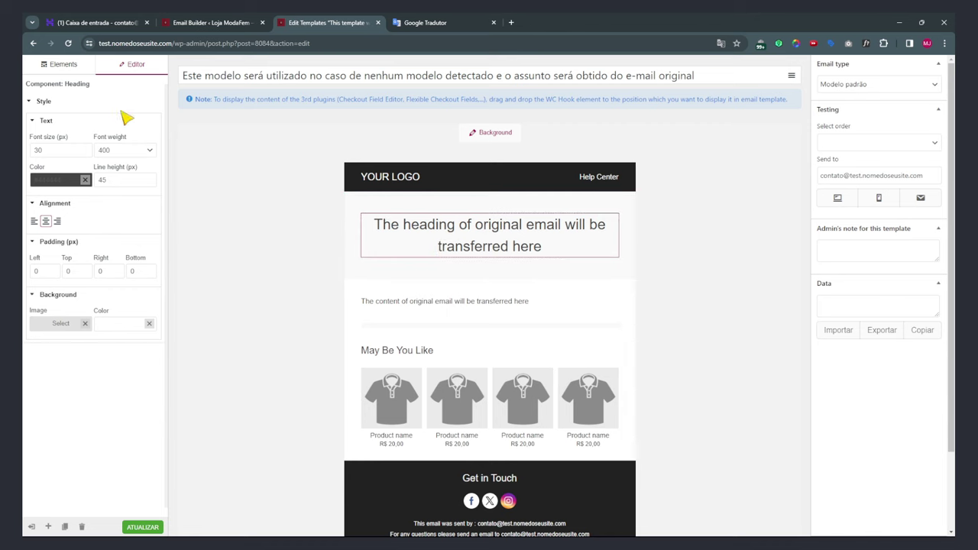
left_click(65, 67)
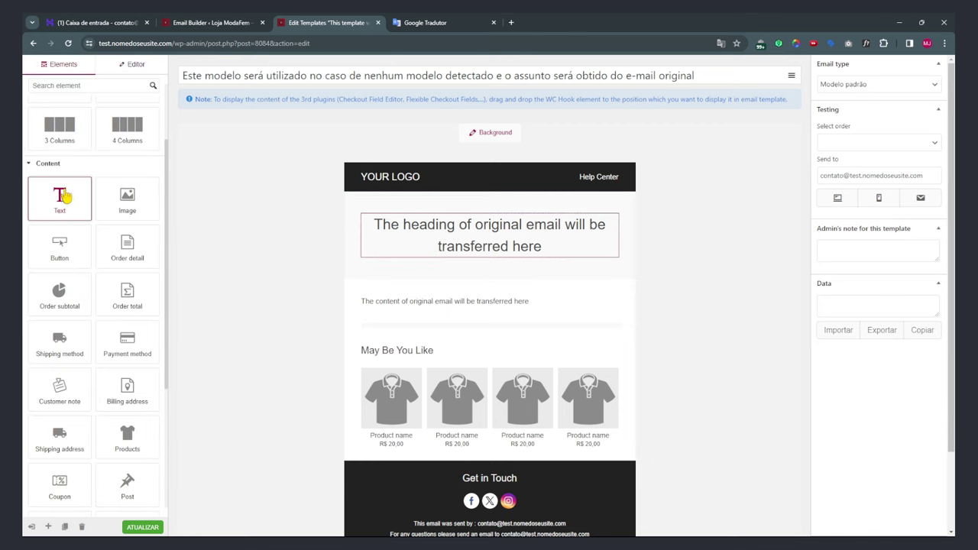
left_click_drag(65, 197, 423, 229)
left_click_drag(120, 210, 25, 214)
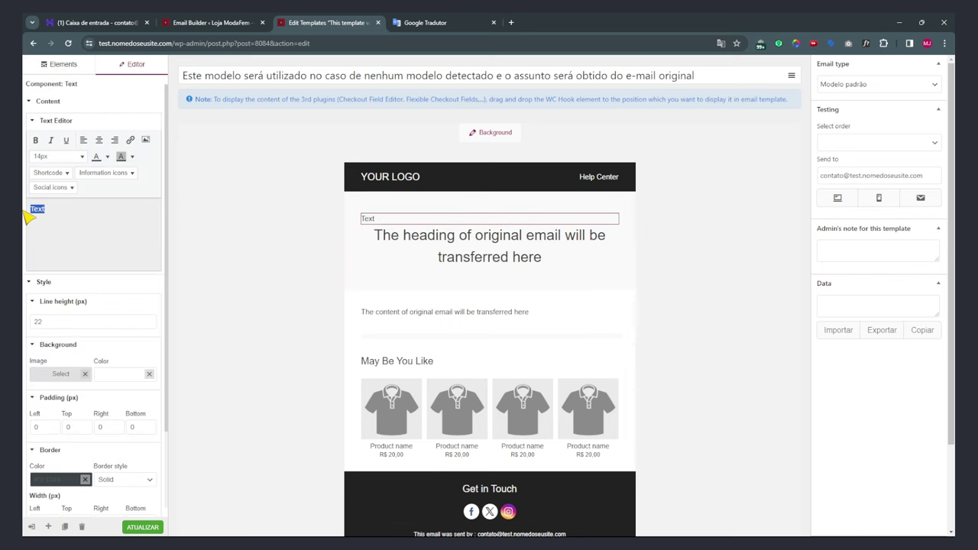
left_click(440, 237)
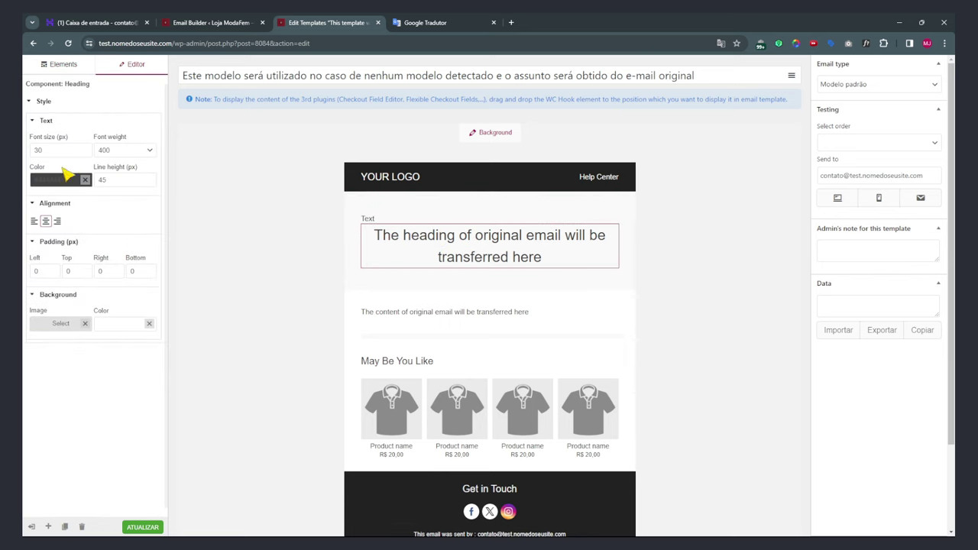
left_click(43, 121)
left_click(48, 122)
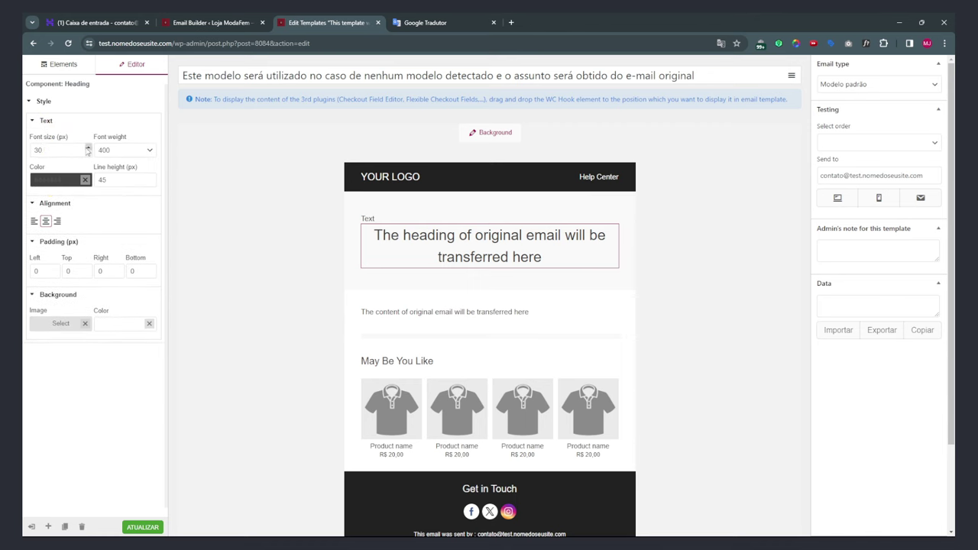
left_click(373, 220)
left_click(49, 157)
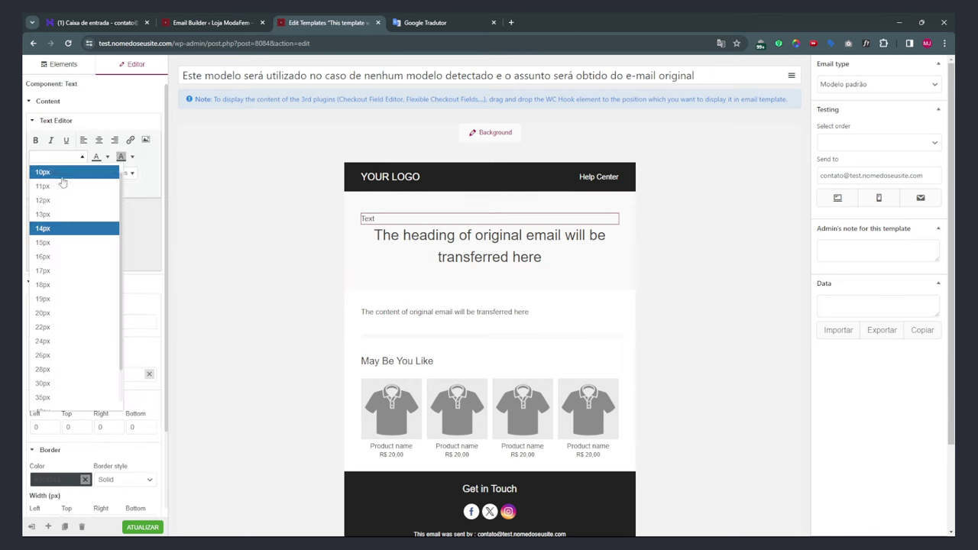
left_click(72, 395)
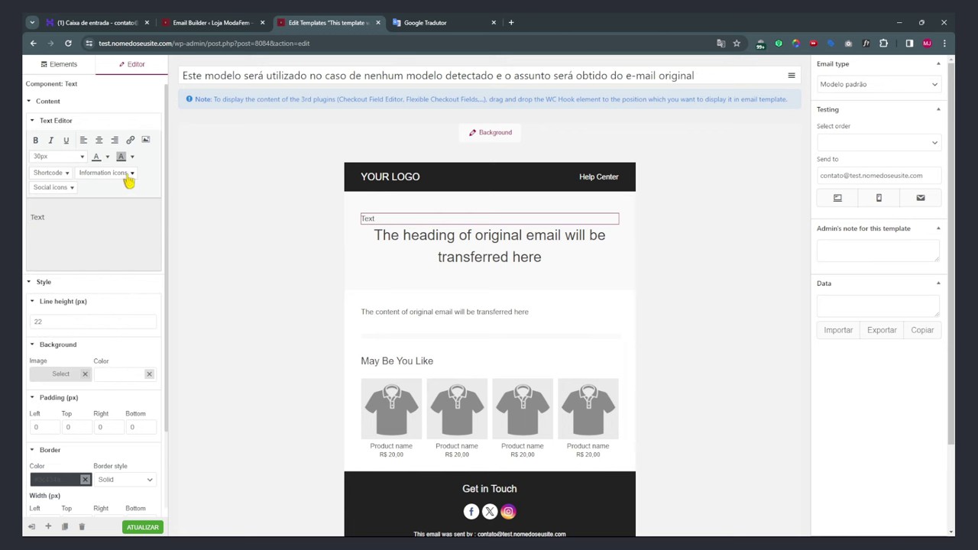
Delete the Text block and exit the template editor to the dashboard.
double_click(38, 217)
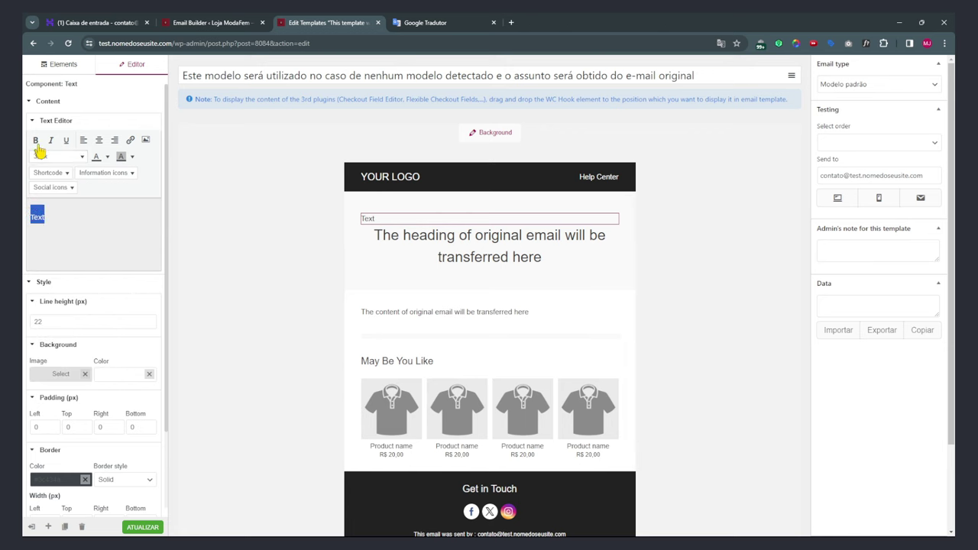
left_click(503, 239)
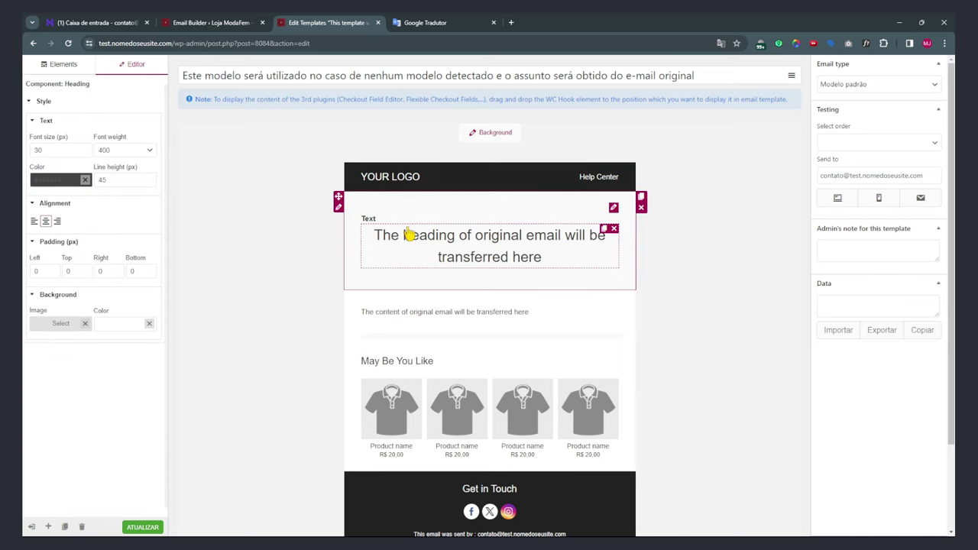
left_click(374, 222)
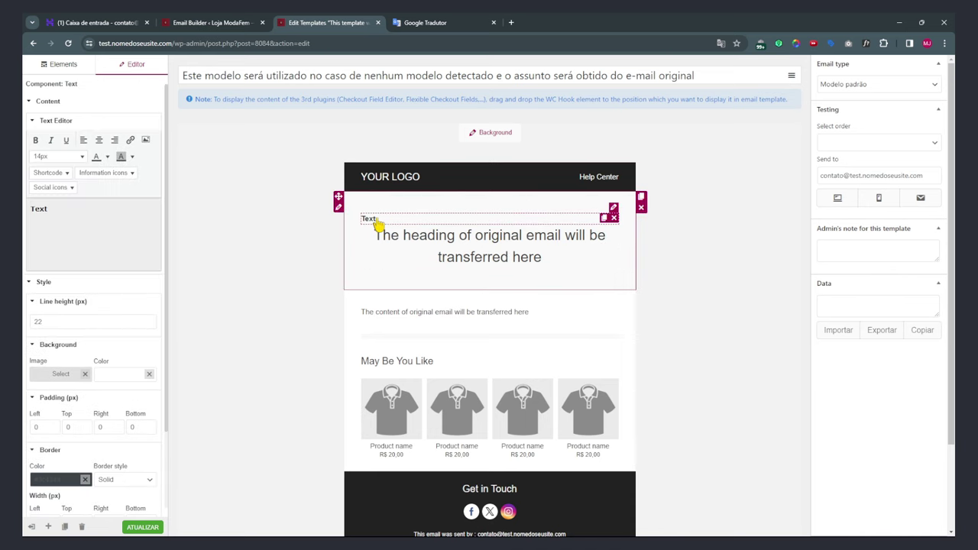
left_click(613, 219)
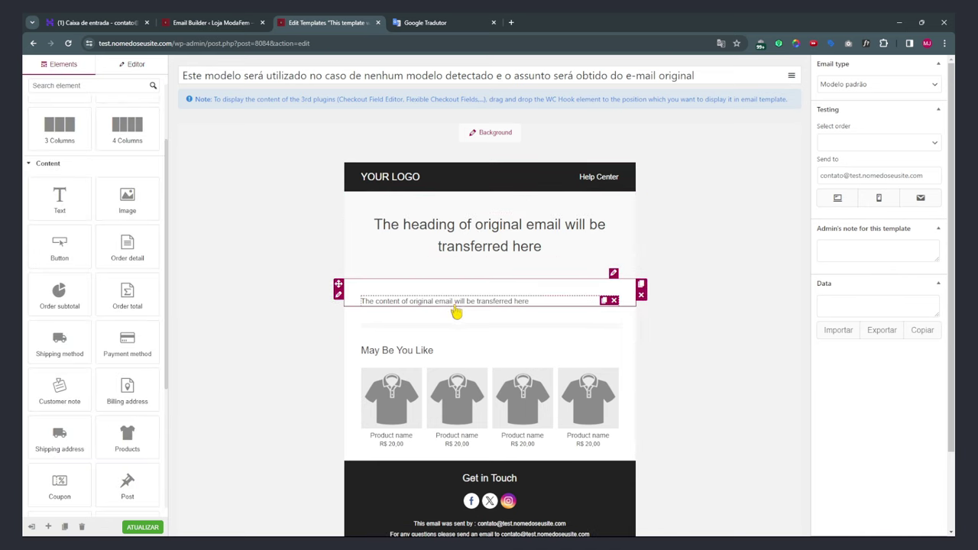
scroll(548, 282, "down", 2)
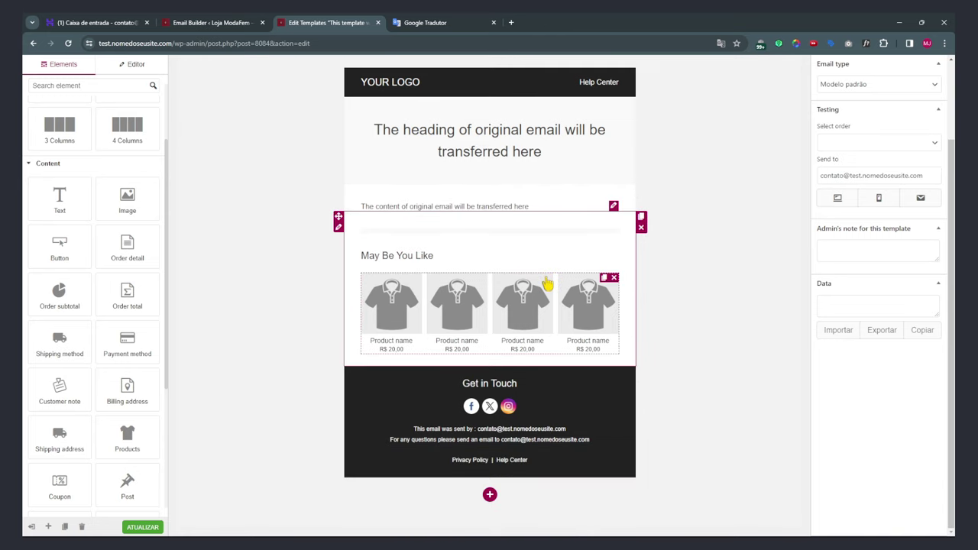
scroll(535, 282, "up", 2)
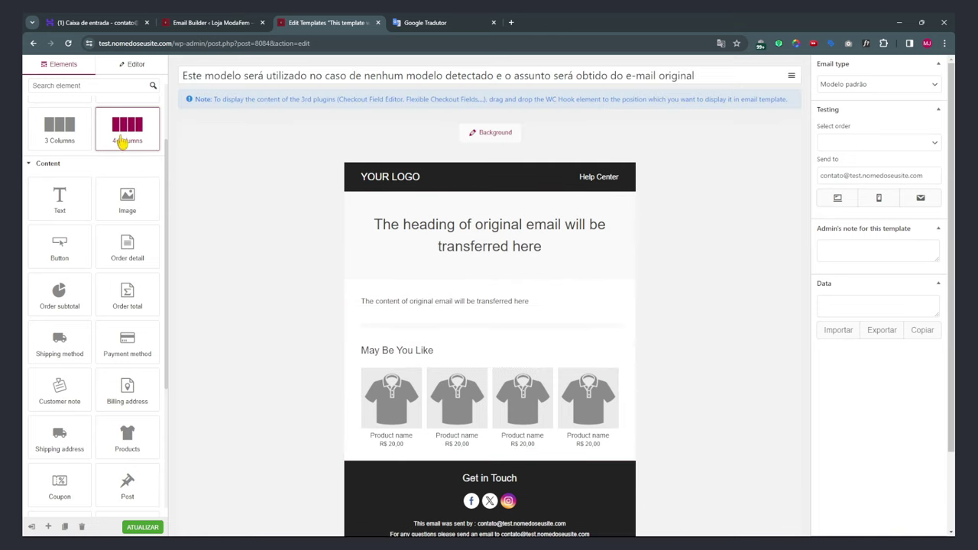
left_click(132, 67)
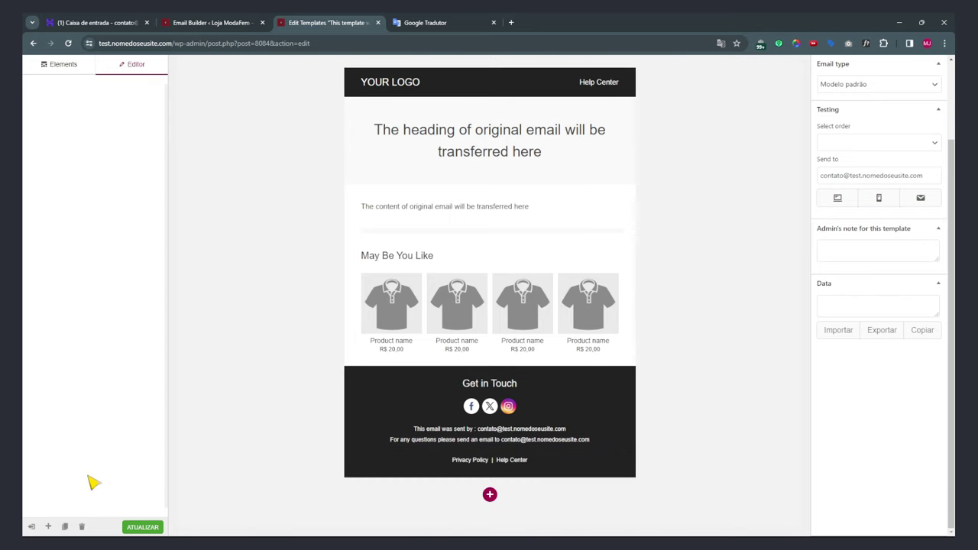
left_click(31, 527)
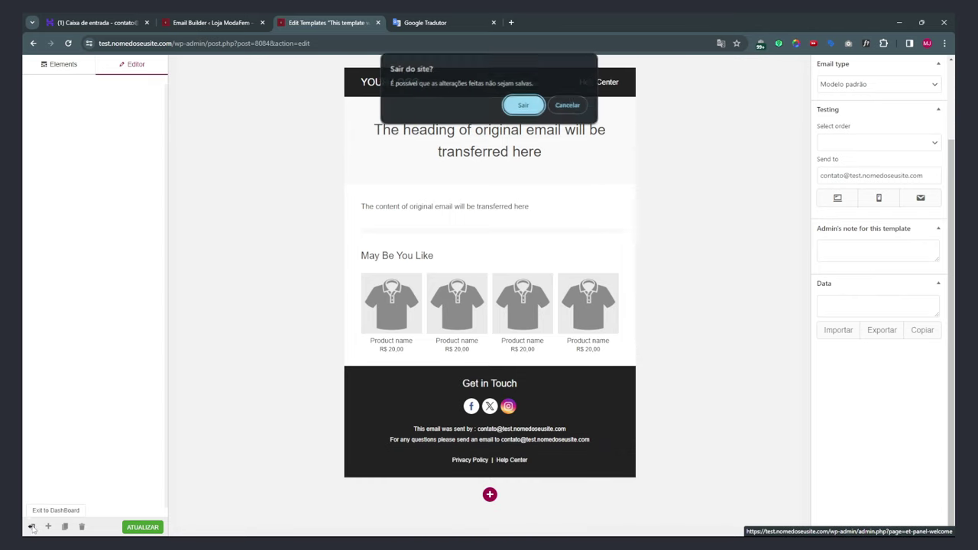
Leave the editor without saving and open XStore Email Builder's templates list in a new tab.
left_click(528, 105)
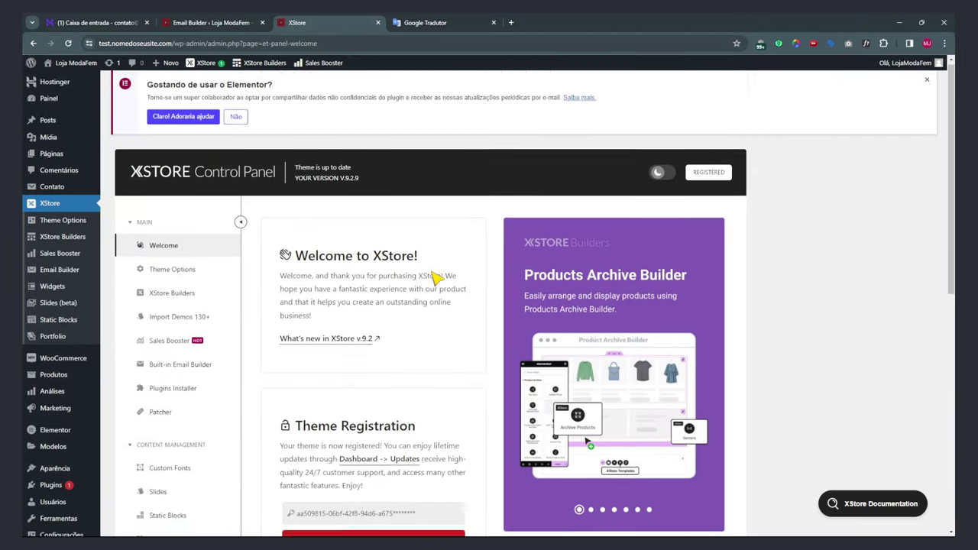
scroll(447, 277, "down", 3)
scroll(376, 271, "up", 2)
left_click(49, 272)
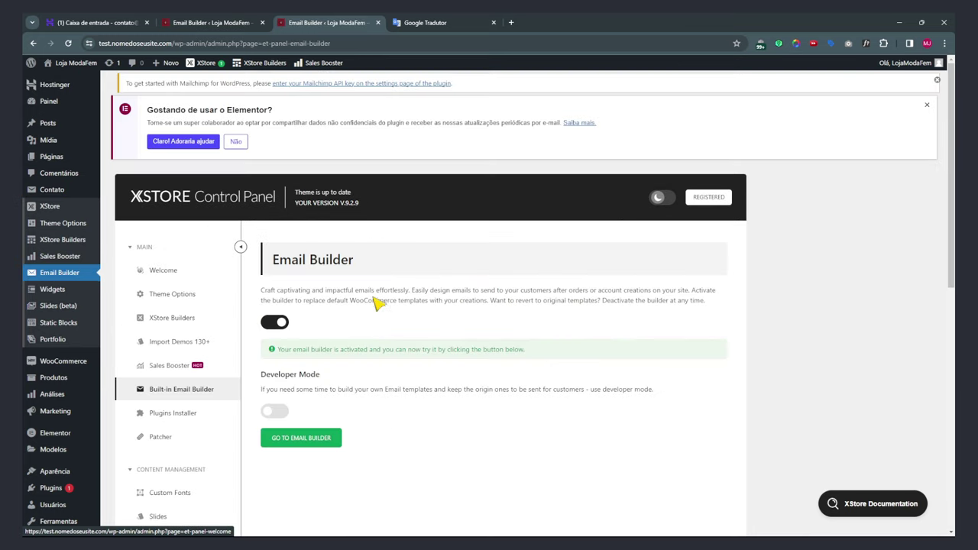
left_click(323, 441)
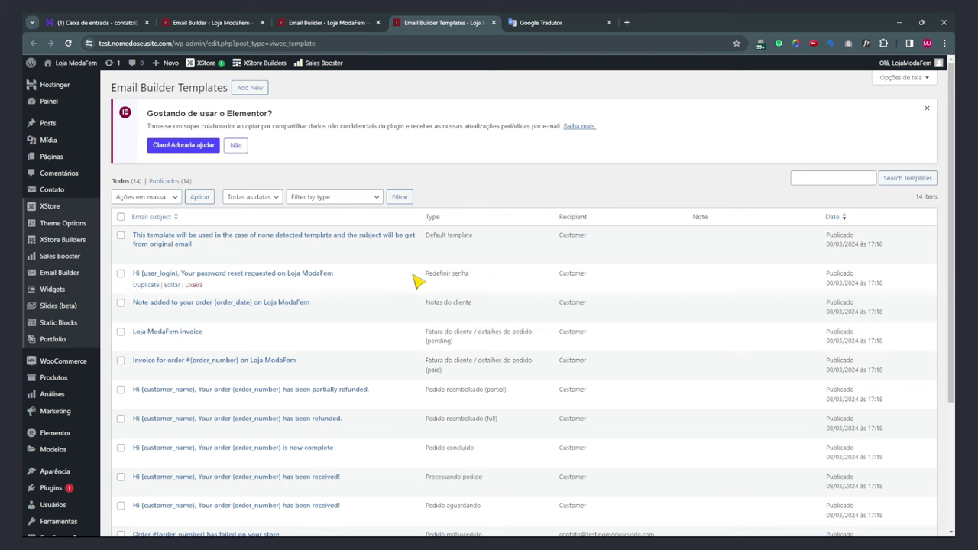
Open the password-reset template and select its body text block.
left_click(179, 276)
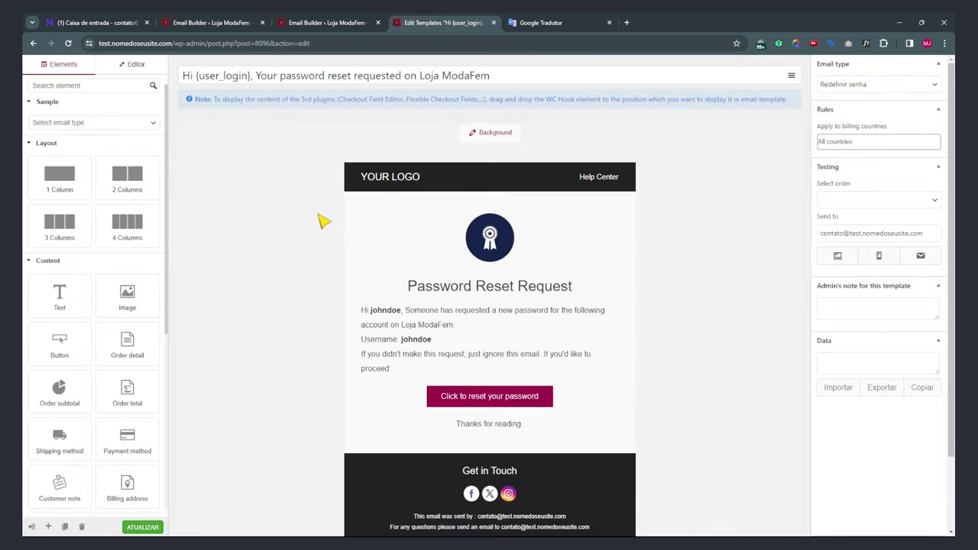
left_click(478, 286)
left_click(93, 233)
left_click_drag(95, 234, 71, 216)
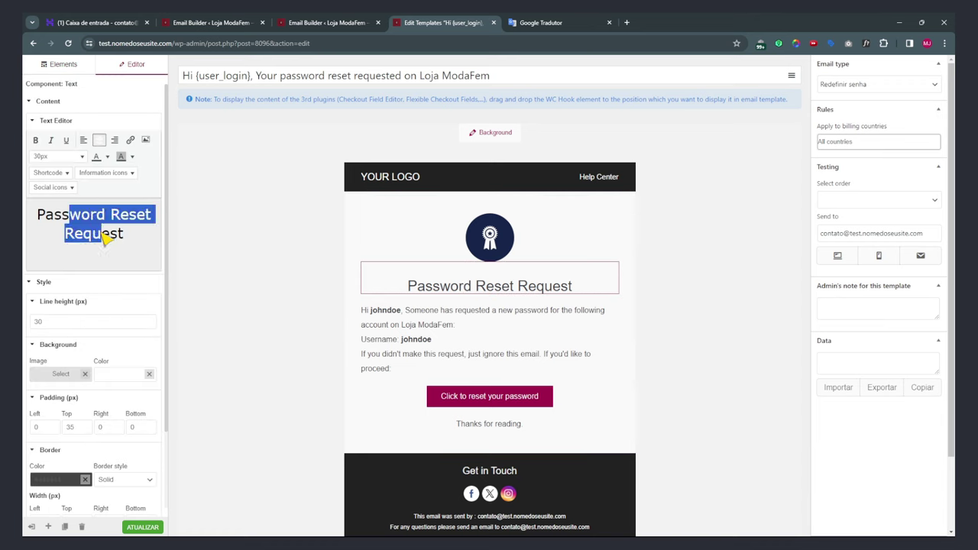
left_click(385, 319)
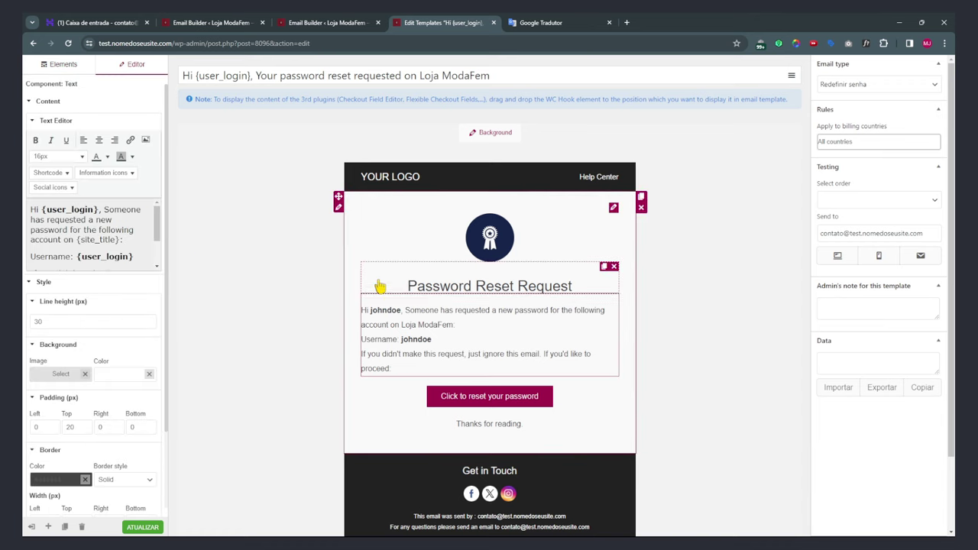
left_click_drag(42, 210, 100, 215)
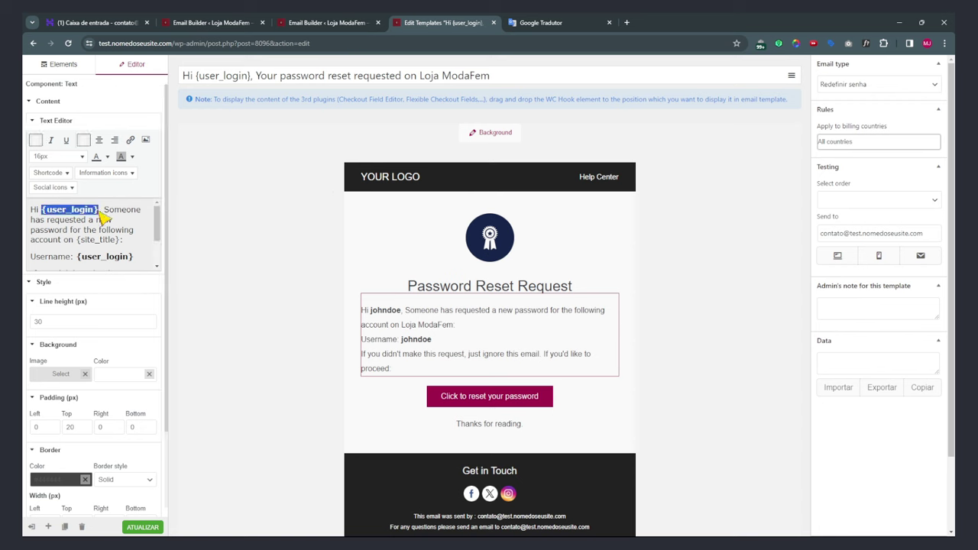
left_click_drag(77, 257, 135, 260)
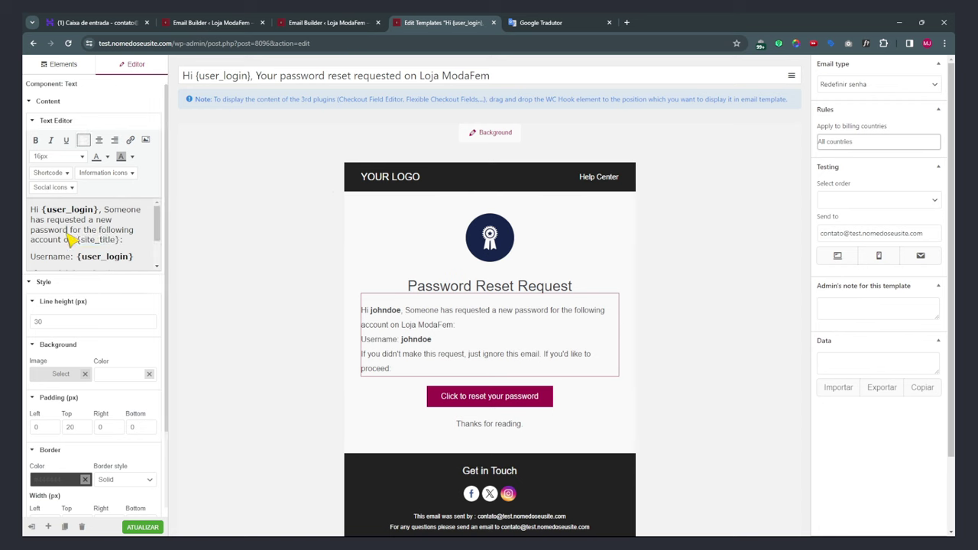
Copy the whole English body text into Google Translate's source box.
key("ctrl+a")
key("ctrl+c")
left_click(541, 22)
key("ctrl+a")
key("ctrl+v")
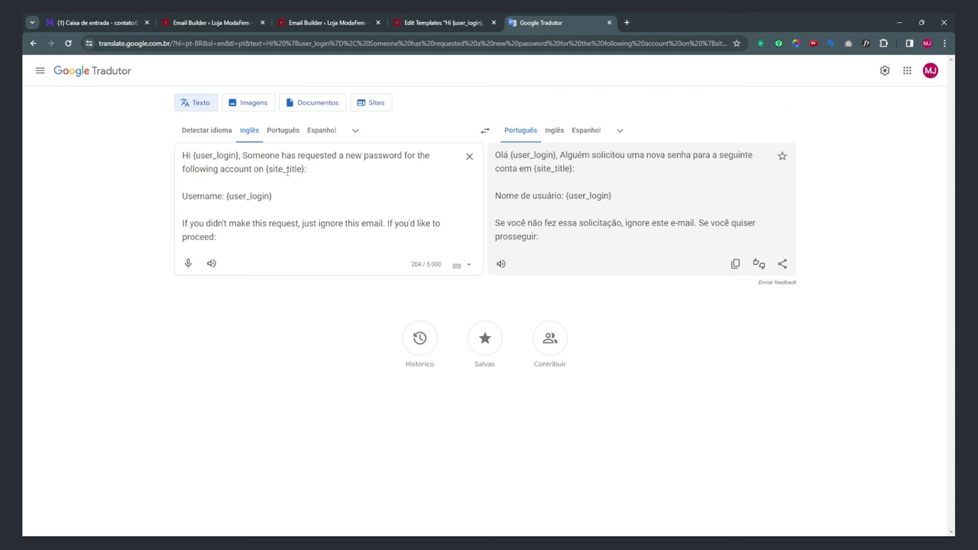
Replace the template body with the copied Portuguese translation.
left_click(735, 264)
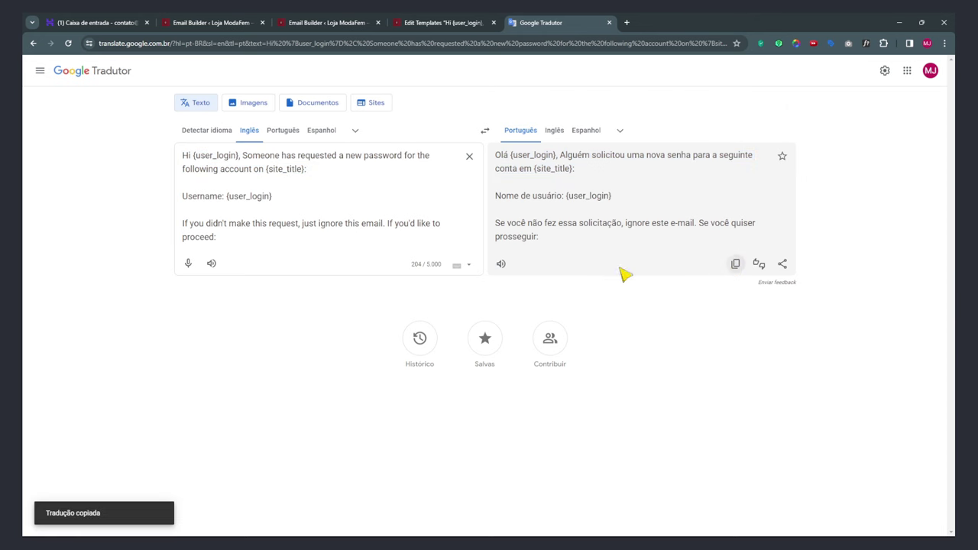
left_click(426, 22)
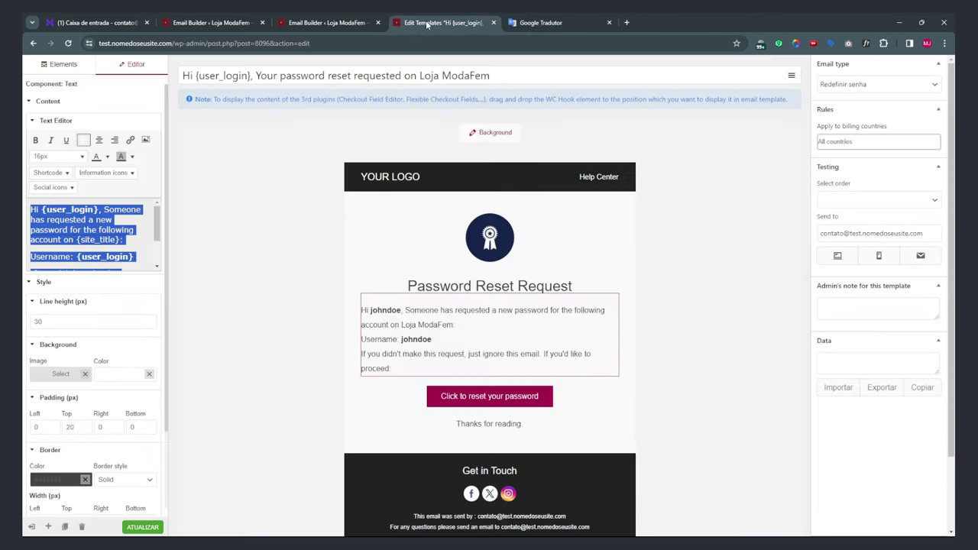
key("ctrl+v")
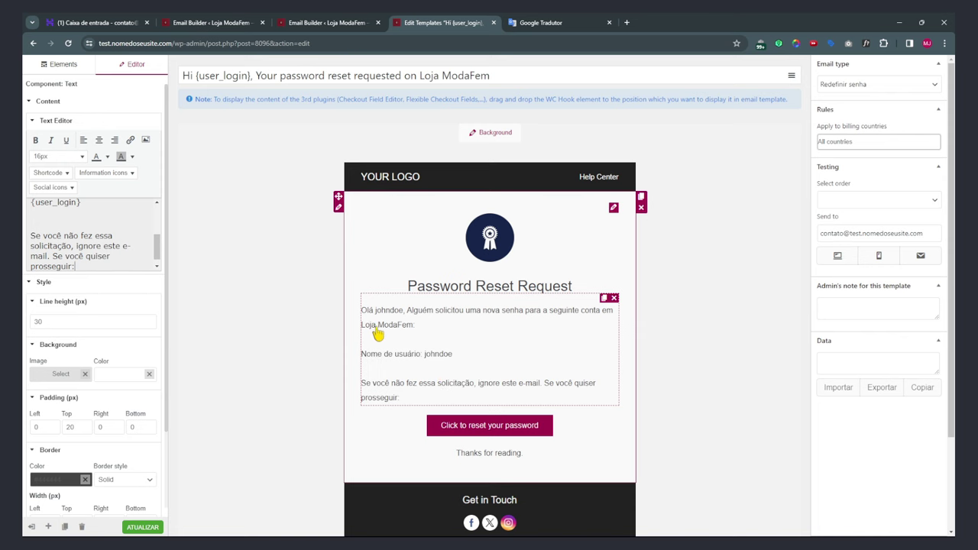
scroll(80, 241, "up", 3)
Bold the greeting's {user_login} placeholder and select the heading text.
left_click_drag(46, 211, 98, 216)
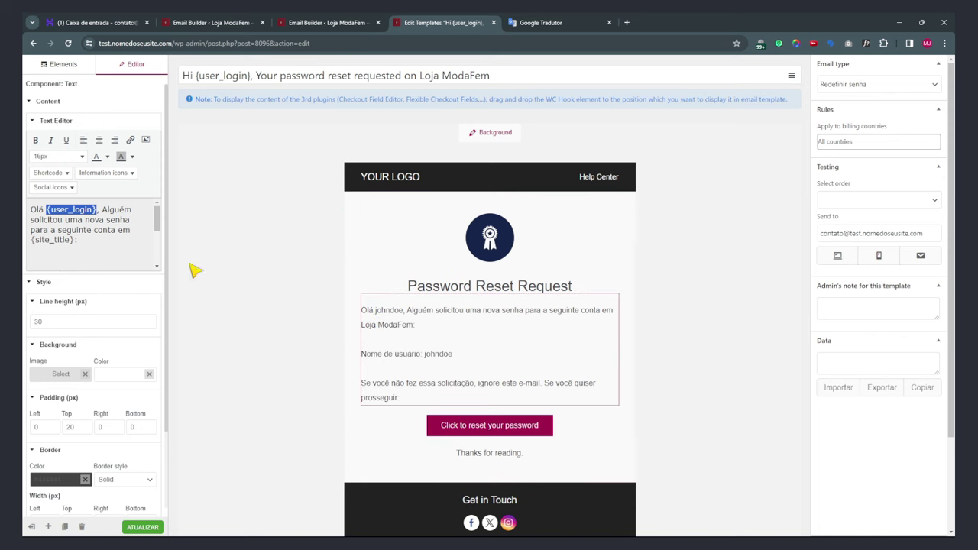
left_click(92, 230)
left_click_drag(47, 210, 97, 212)
left_click(35, 141)
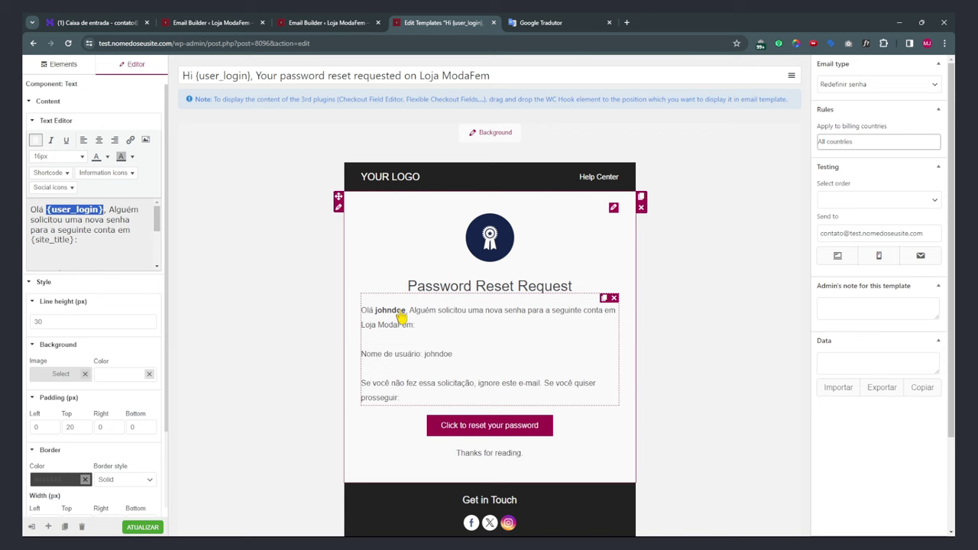
left_click(457, 289)
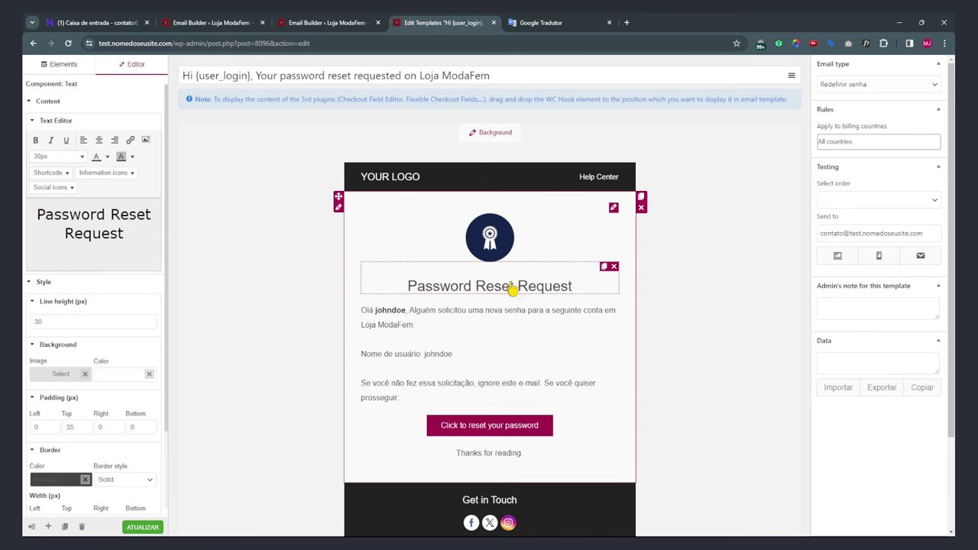
triple_click(107, 231)
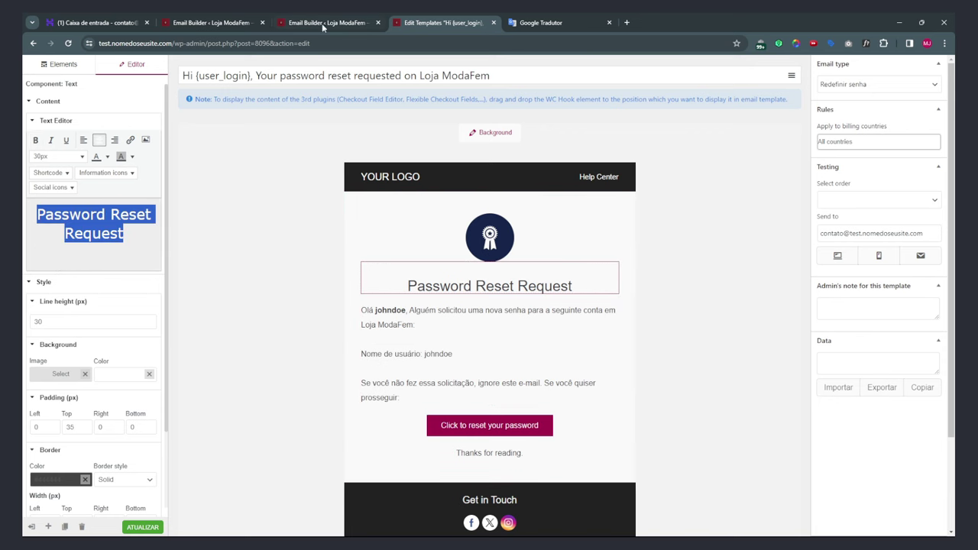
Replace the heading with its translation 'Solicitação de redefinição de senha'.
left_click(541, 22)
key("ctrl+a")
key("ctrl+v")
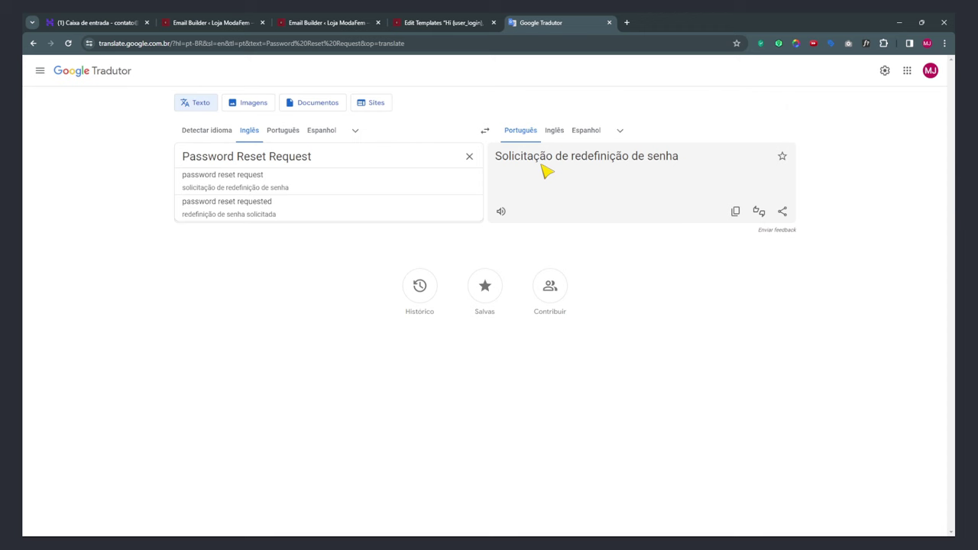
left_click(735, 211)
key("ctrl+shift+Tab")
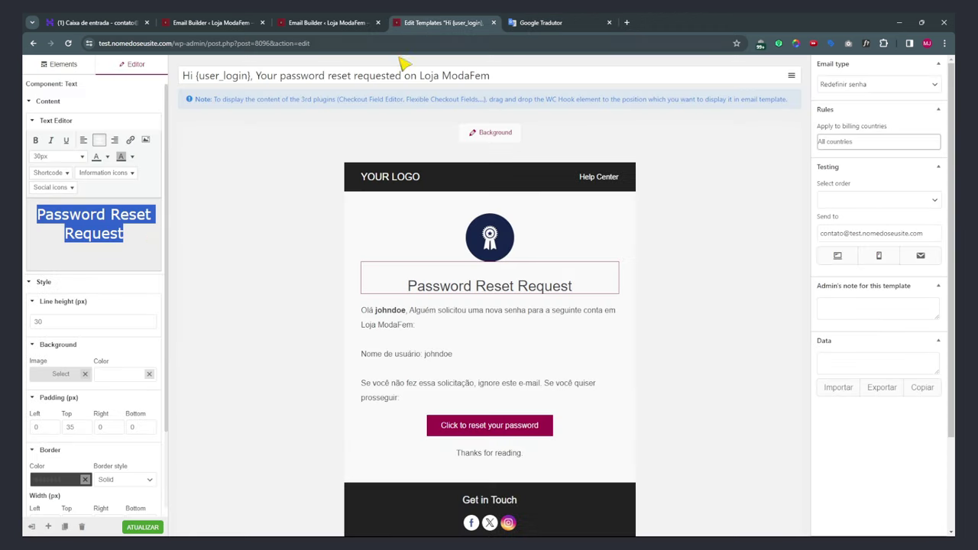
key("ctrl+v")
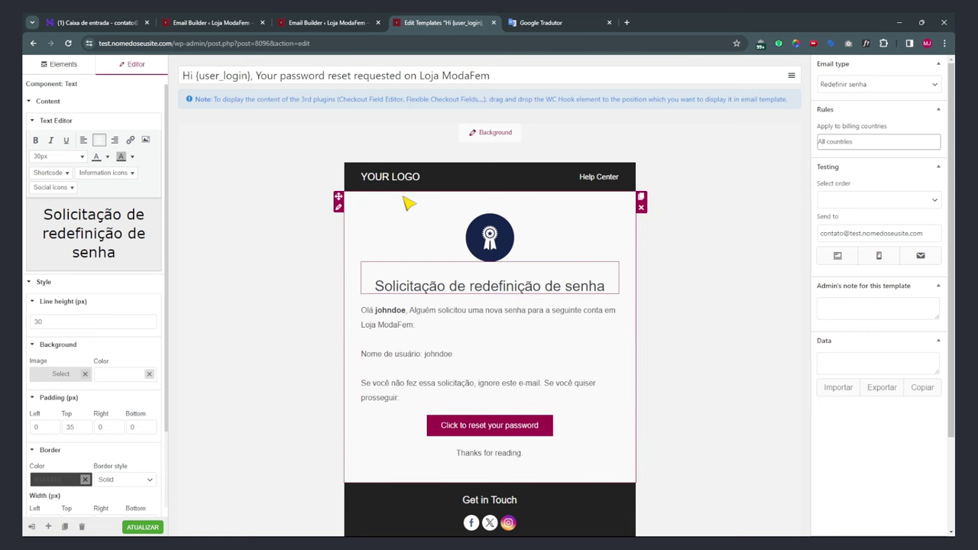
Replace the closing line 'Thanks for reading.' with 'Obrigado por ler.'.
scroll(560, 332, "down", 3)
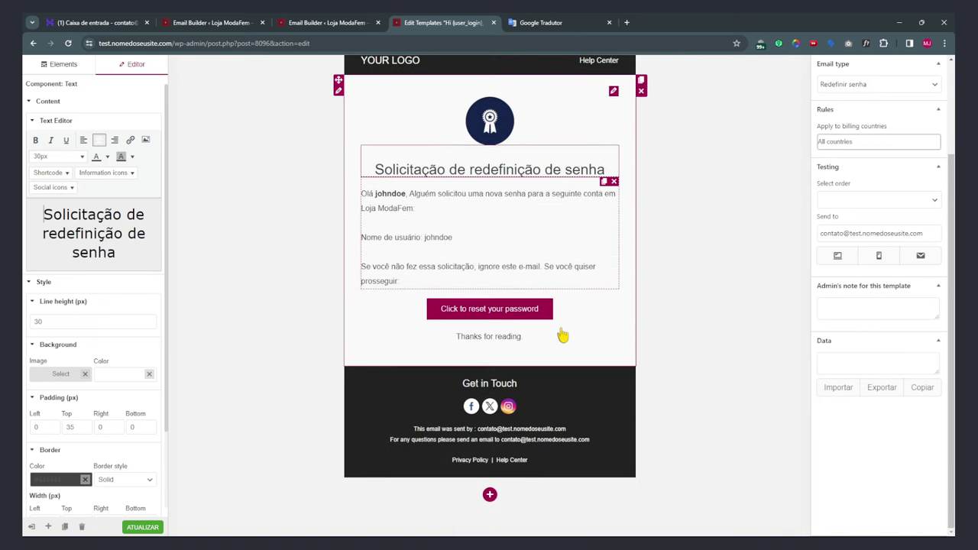
left_click(493, 337)
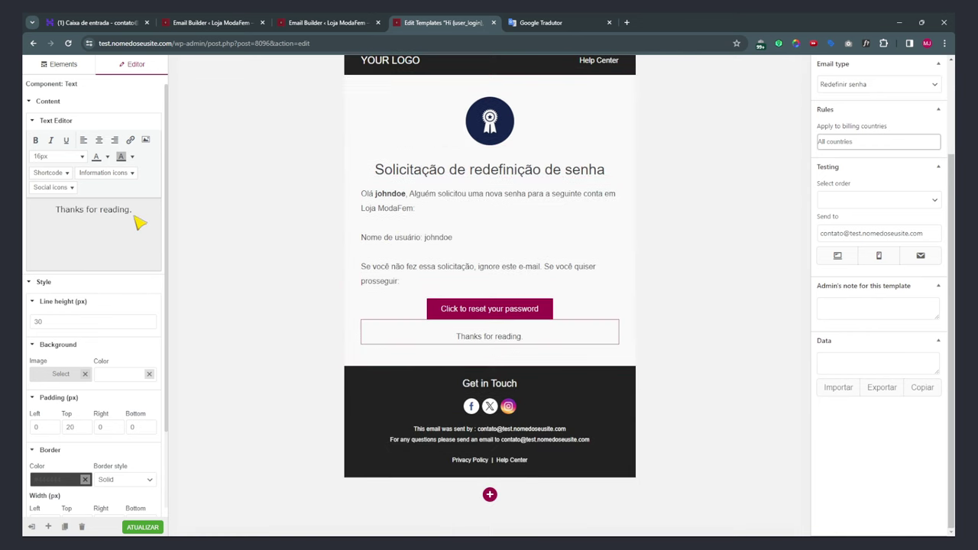
left_click_drag(132, 209, 54, 210)
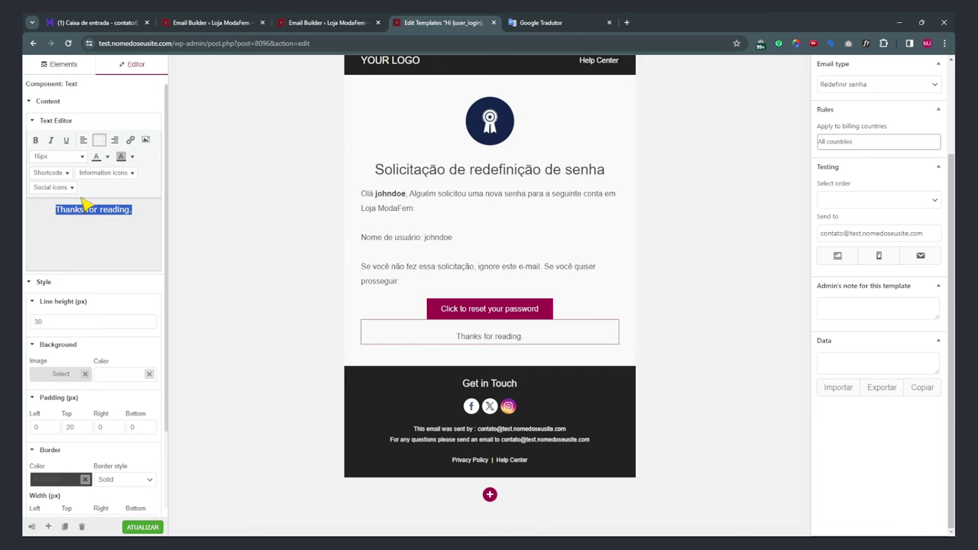
left_click(524, 23)
key("ctrl+a")
key("ctrl+v")
left_click(736, 212)
left_click(424, 24)
key("ctrl+v")
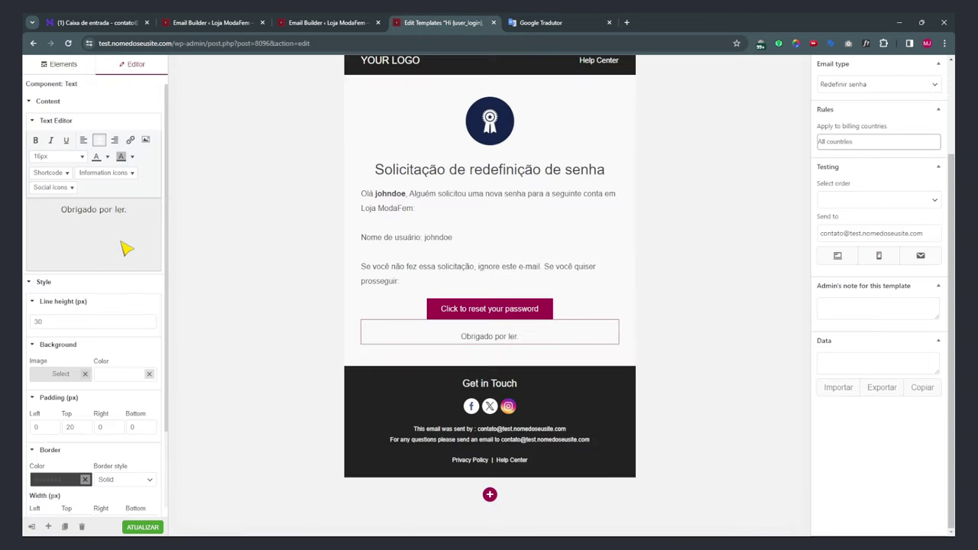
left_click(485, 315)
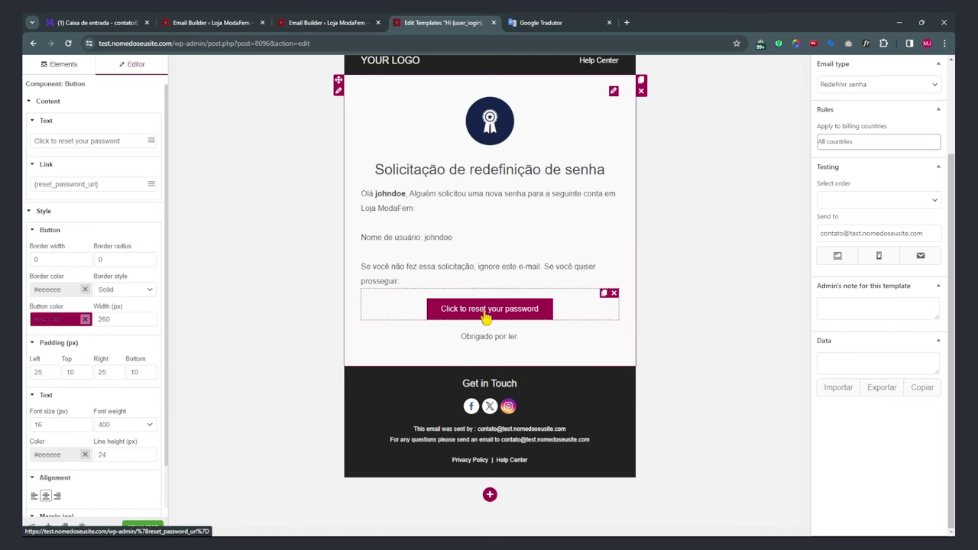
Translate the button label in Google Translate and paste the Portuguese version back.
triple_click(122, 142)
left_click(541, 23)
key("ctrl+a")
left_click(285, 174)
key("ctrl+a")
key("ctrl+v")
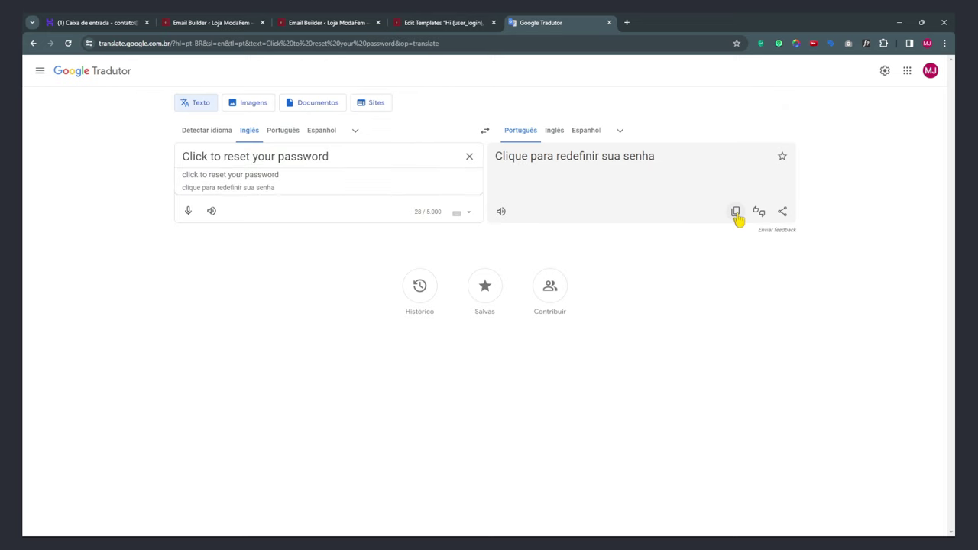
left_click(735, 211)
left_click(445, 23)
key("ctrl+v")
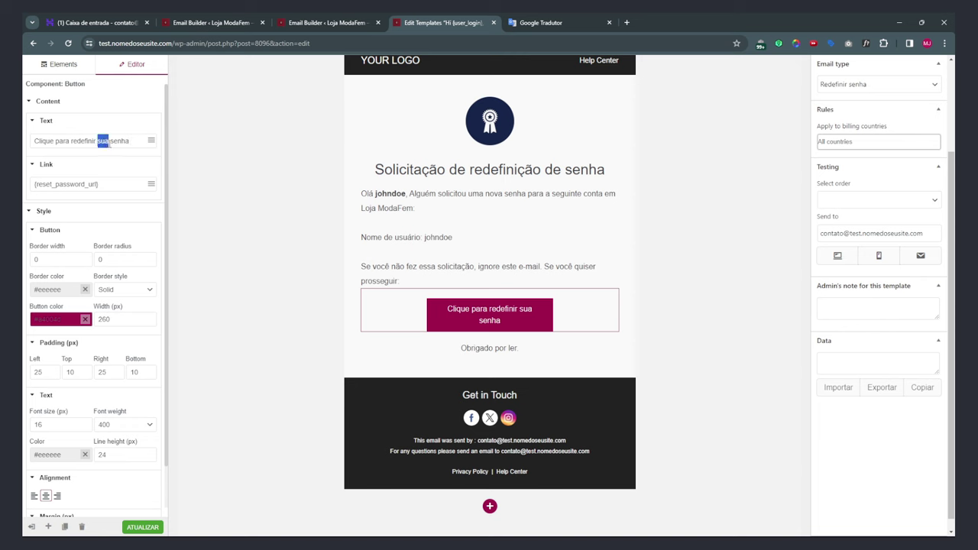
Trim the label to 'Clique para redefinir senha' and save the template with ATUALIZAR.
key("BackSpace")
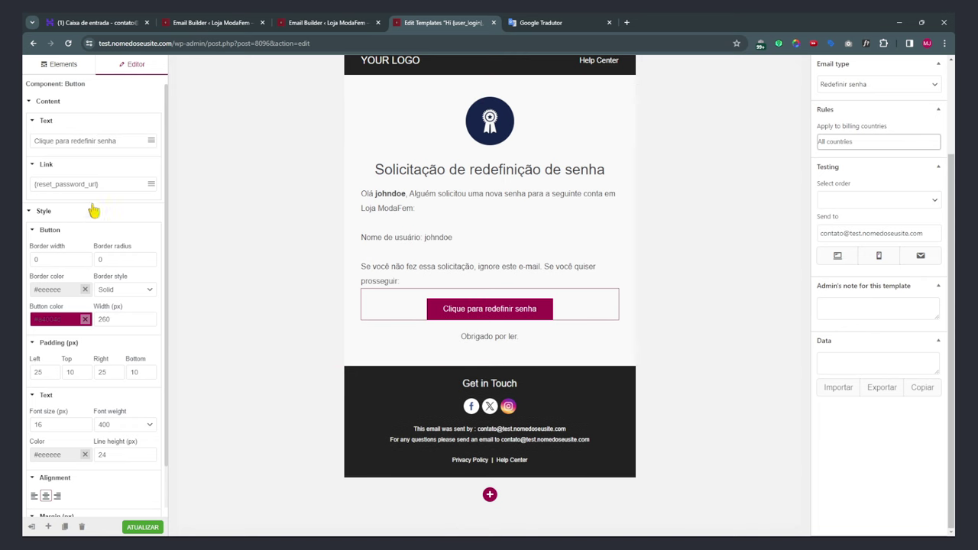
scroll(100, 334, "down", 1)
scroll(84, 398, "down", 1)
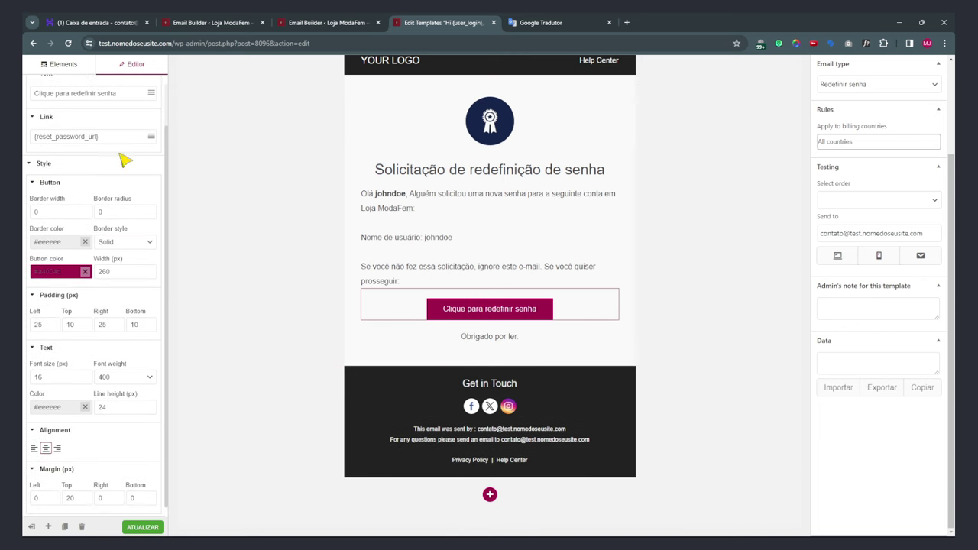
scroll(119, 327, "up", 2)
left_click(142, 527)
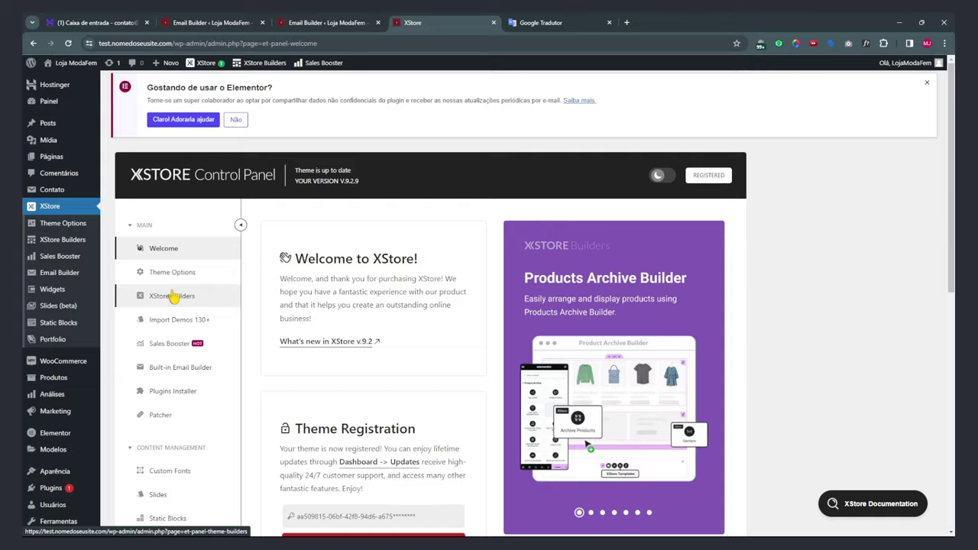
Scroll down the XStore Control Panel welcome page to the theme version 9.2.9 status.
scroll(173, 297, "down", 2)
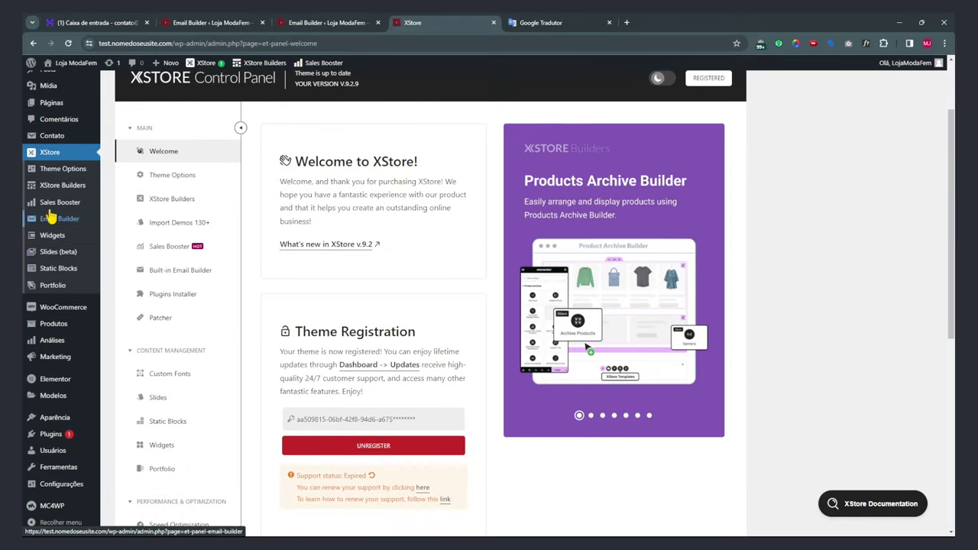
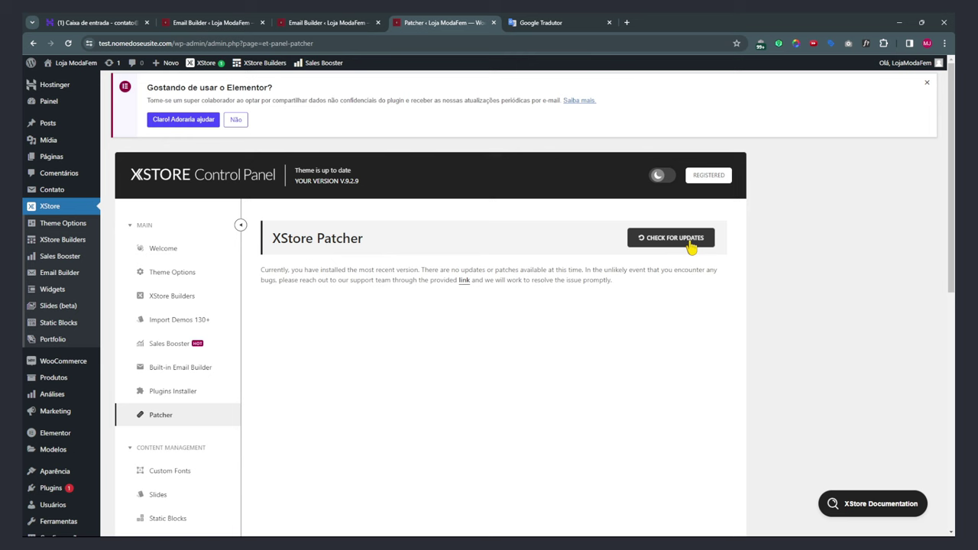
Select the installed XStore version number 9.2.9 in the control panel header.
double_click(351, 181)
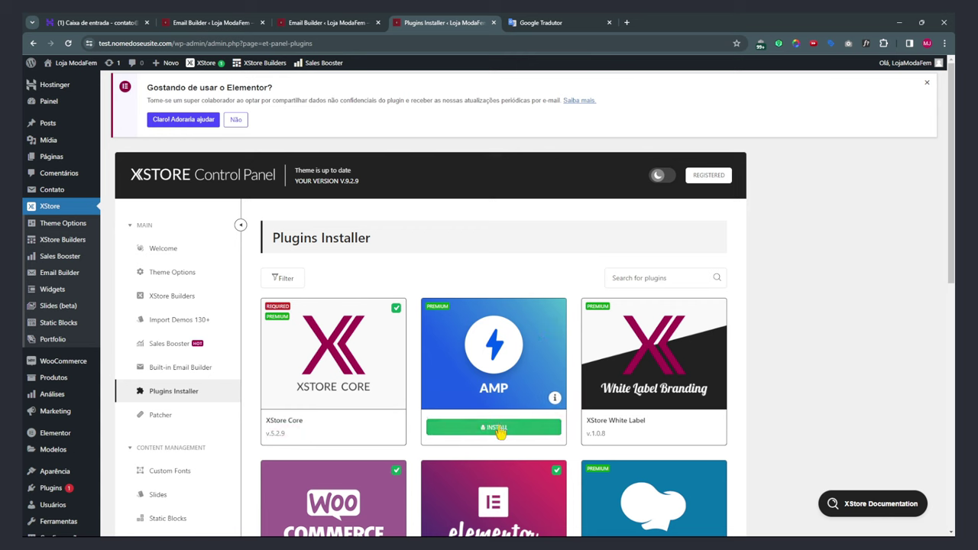
mouse_move(470, 400)
mouse_move(631, 365)
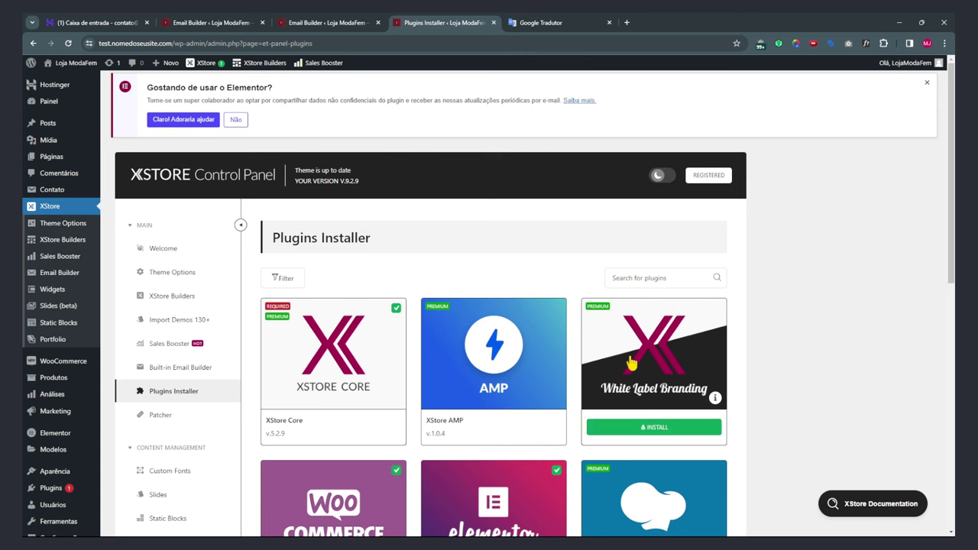
scroll(631, 364, "down", 2)
mouse_move(338, 368)
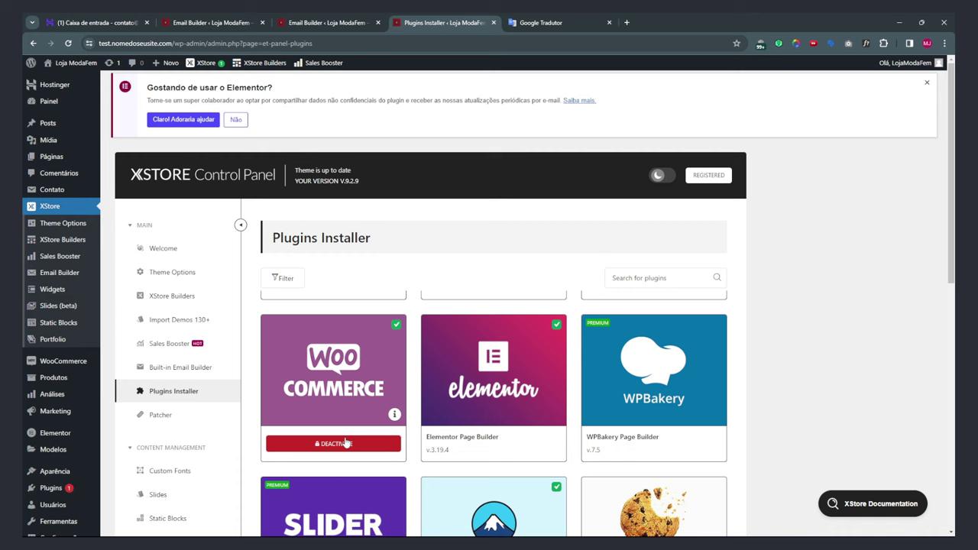
mouse_move(646, 413)
scroll(642, 320, "down", 2)
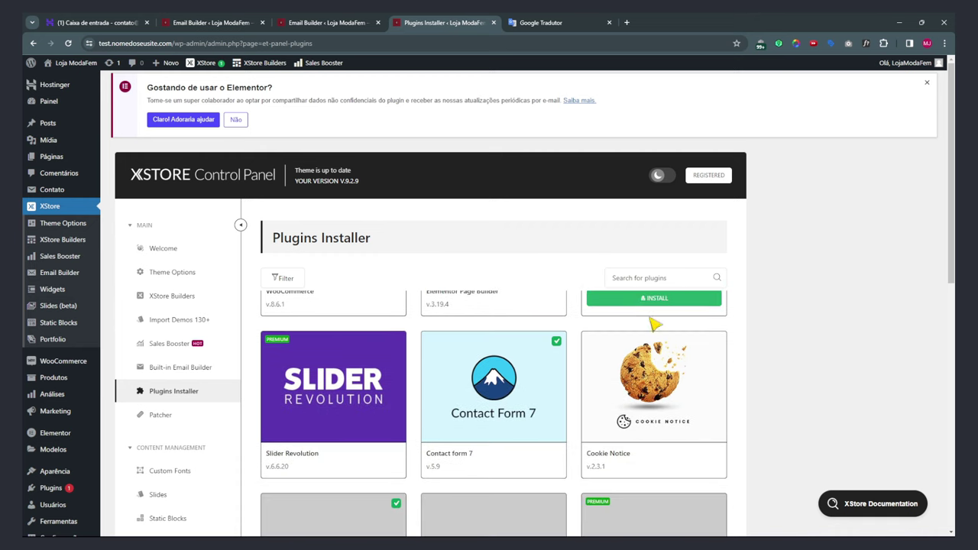
scroll(657, 329, "up", 2)
scroll(670, 349, "down", 1)
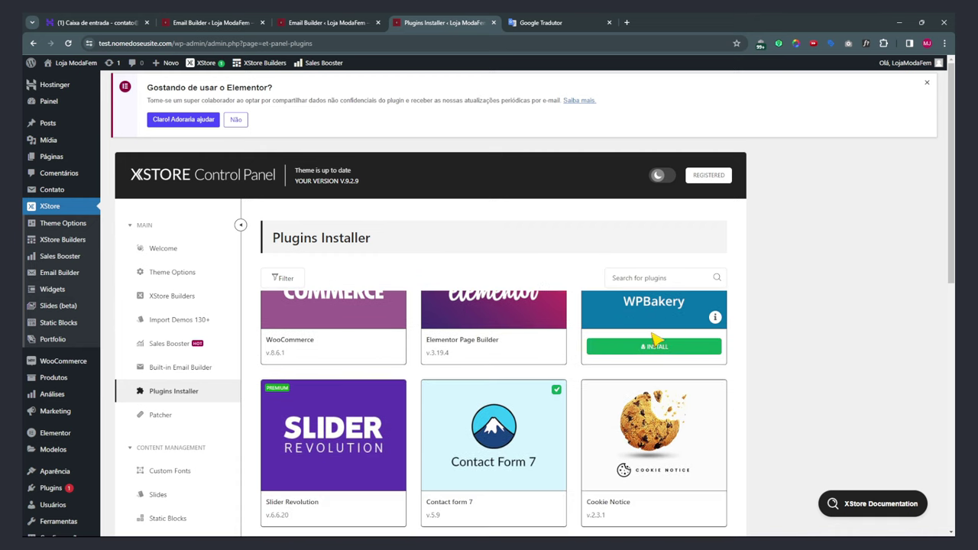
scroll(655, 339, "up", 2)
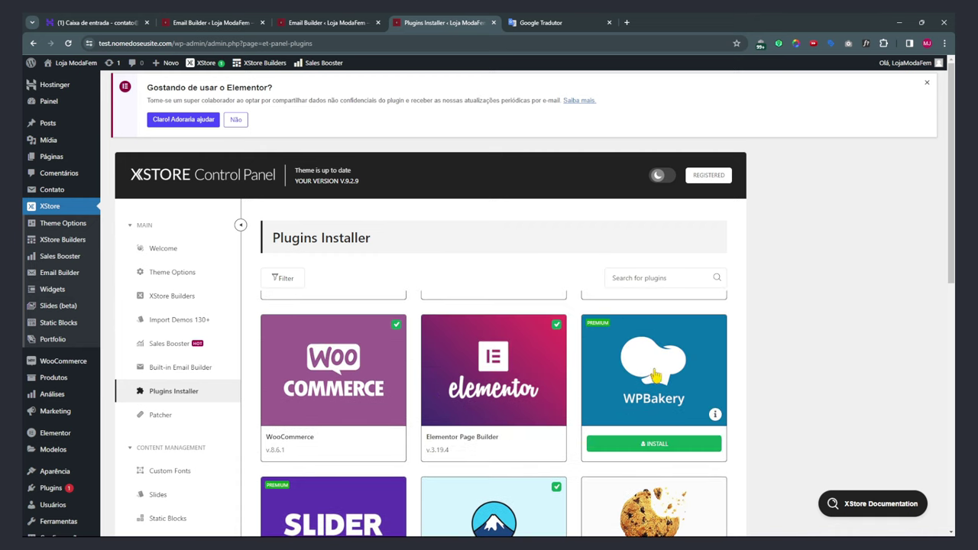
scroll(653, 370, "down", 3)
scroll(654, 371, "up", 1)
scroll(653, 367, "down", 2)
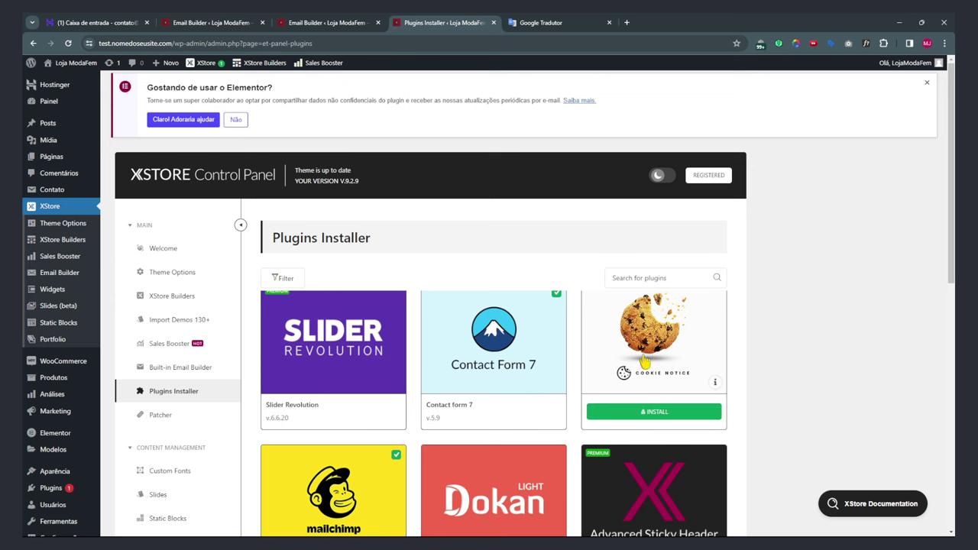
scroll(646, 360, "up", 2)
scroll(653, 368, "down", 1)
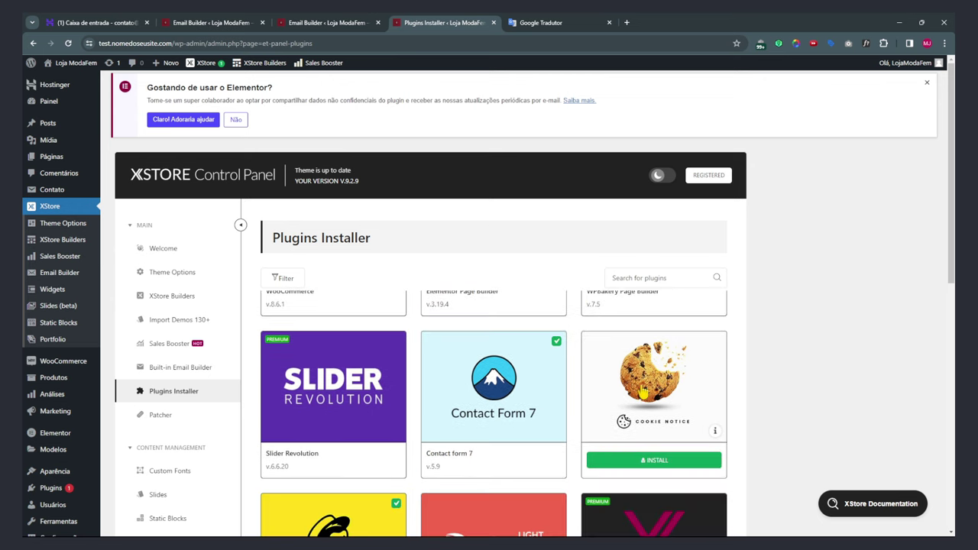
scroll(645, 386, "down", 3)
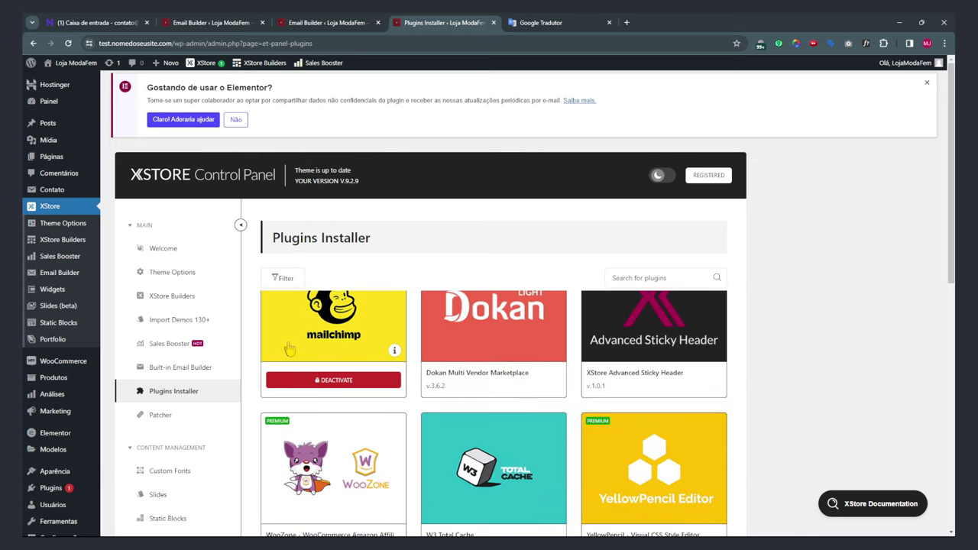
scroll(489, 382, "up", 1)
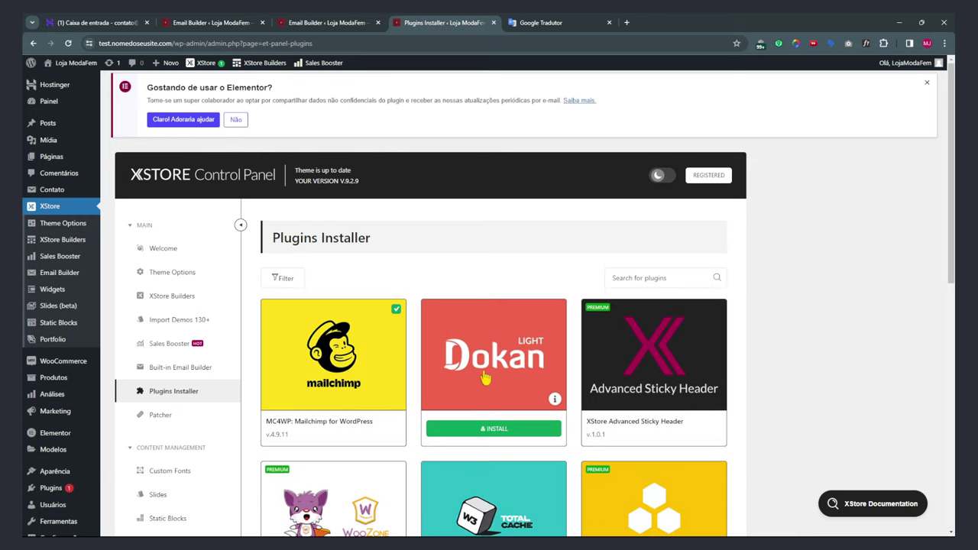
scroll(489, 375, "down", 3)
scroll(650, 336, "up", 2)
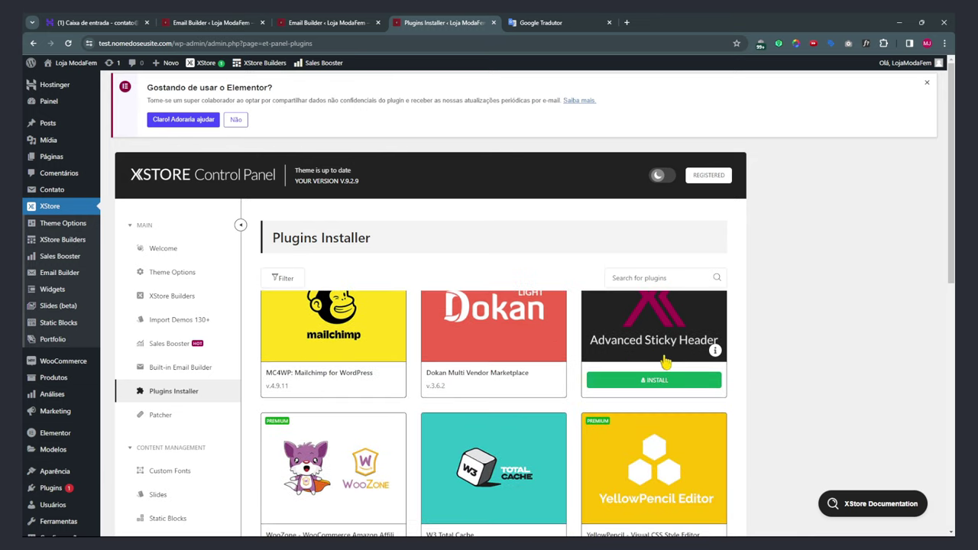
scroll(363, 384, "down", 2)
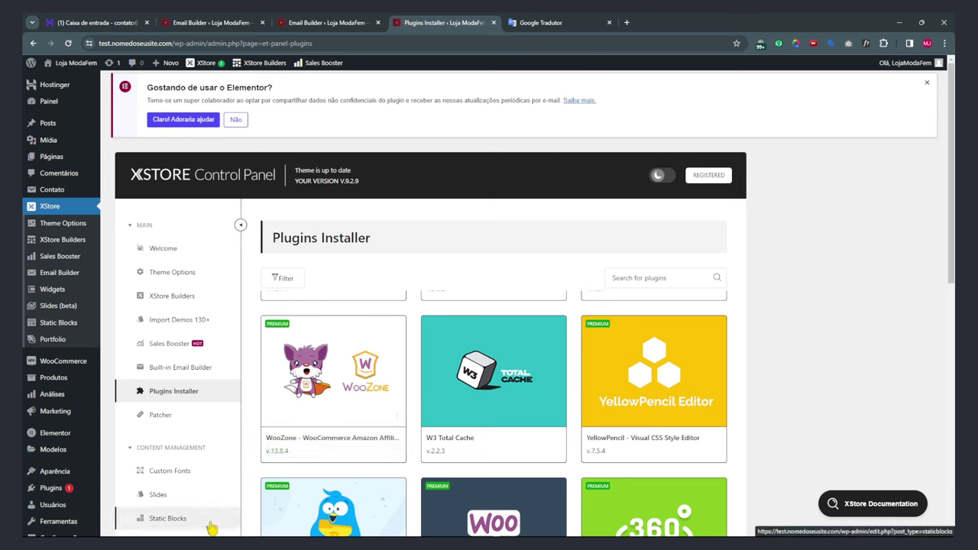
mouse_move(321, 451)
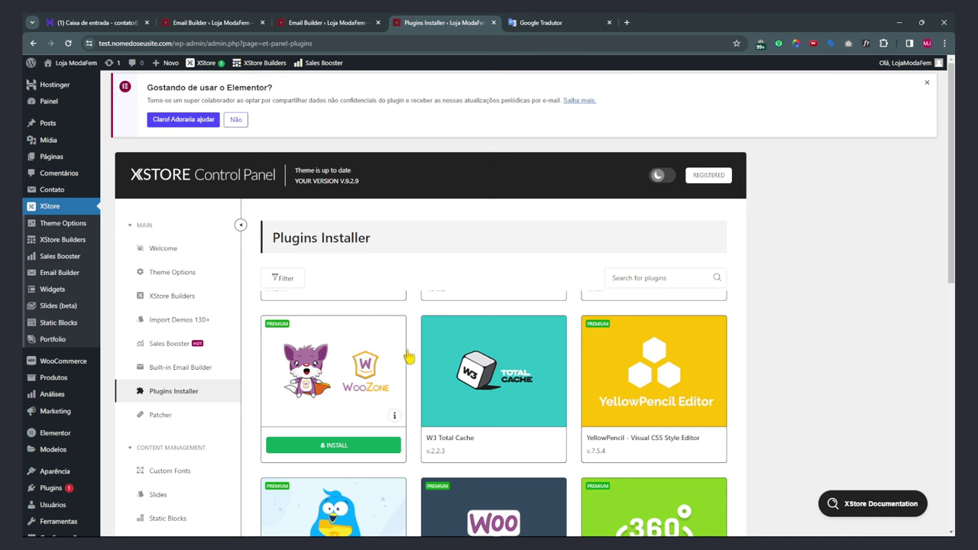
mouse_move(461, 425)
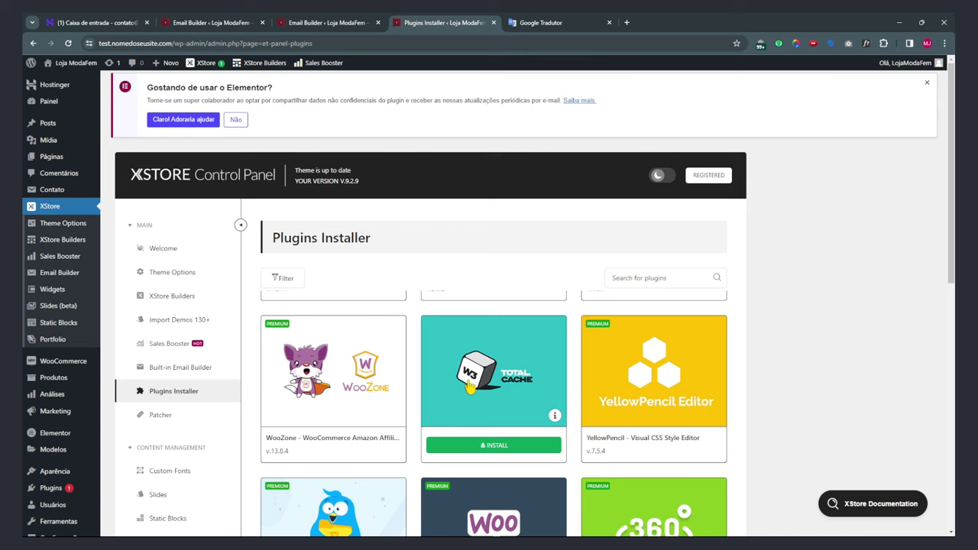
scroll(646, 359, "down", 1)
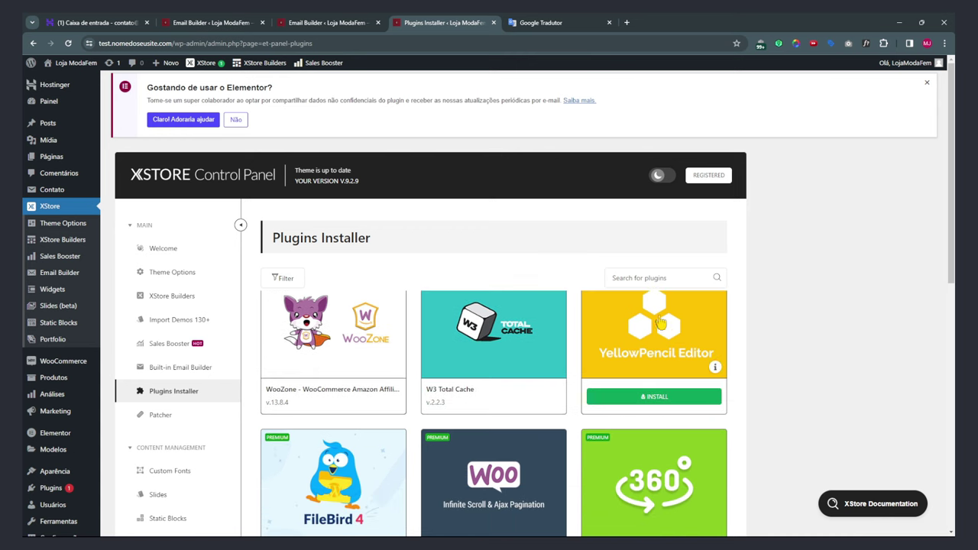
scroll(638, 317, "down", 1)
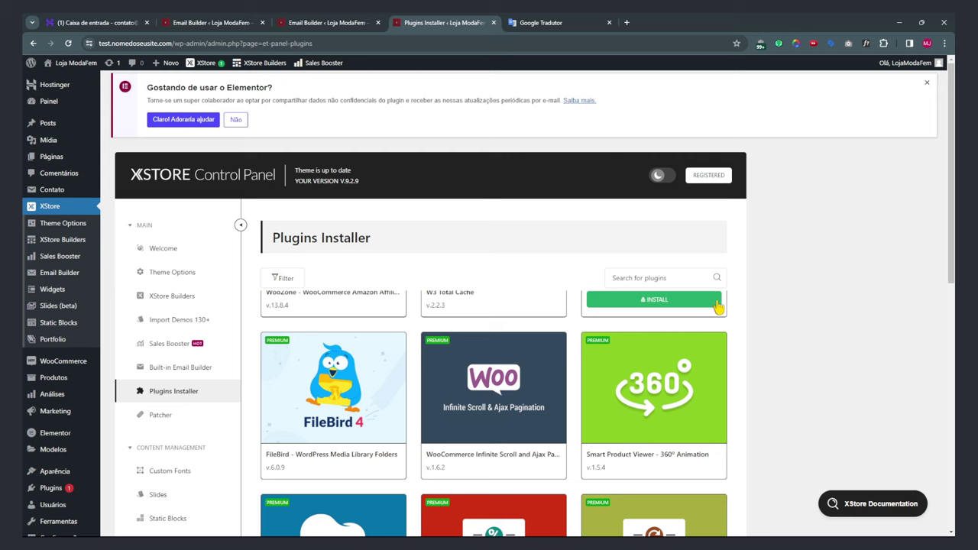
scroll(688, 329, "up", 1)
scroll(688, 336, "up", 1)
scroll(581, 367, "down", 2)
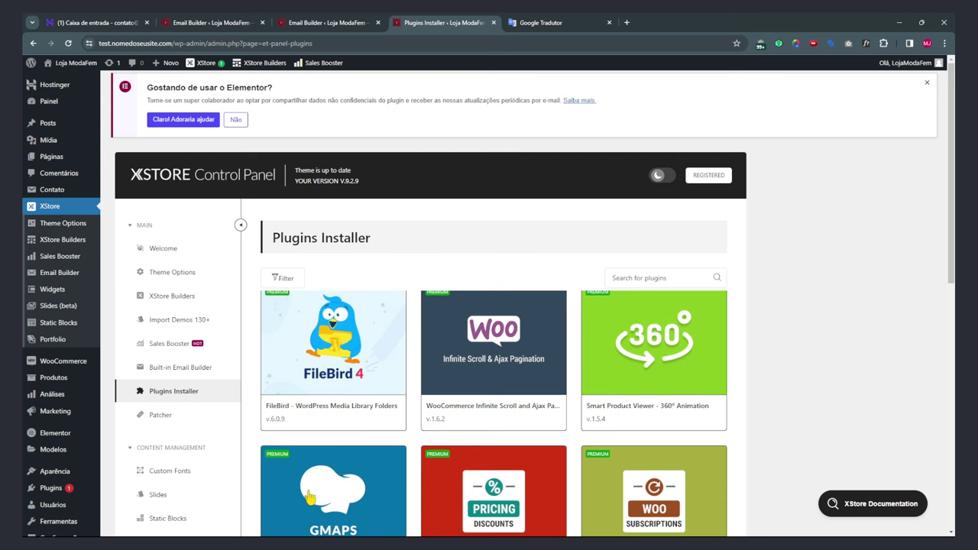
mouse_move(328, 416)
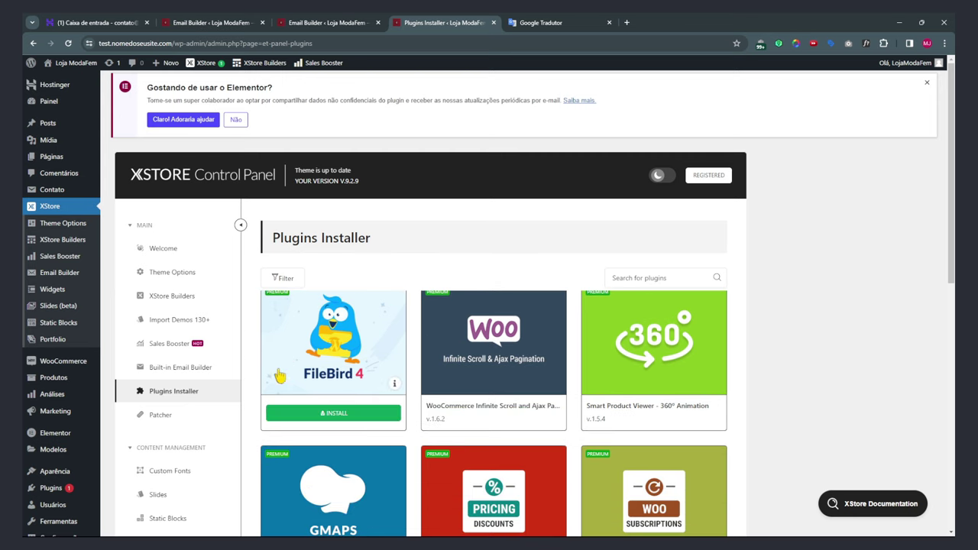
mouse_move(481, 368)
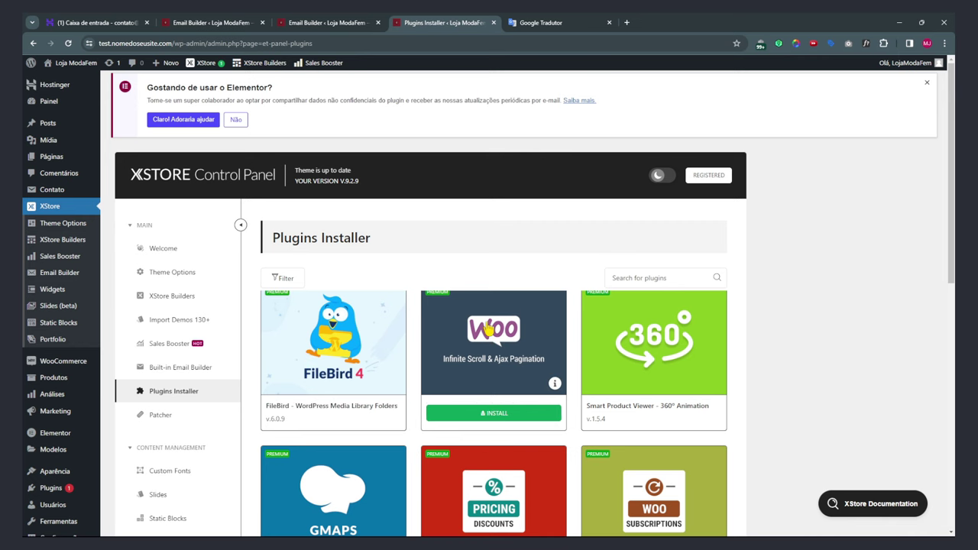
mouse_move(593, 361)
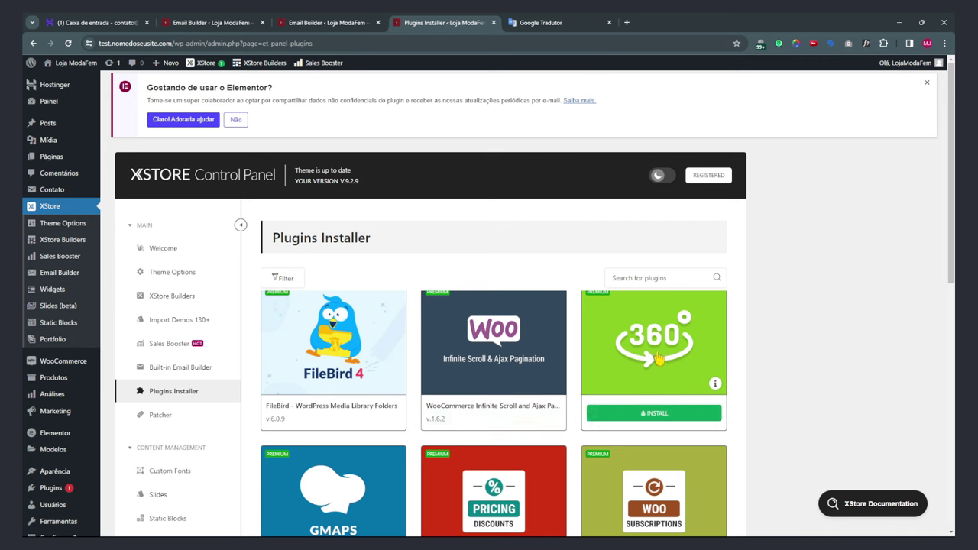
scroll(661, 359, "down", 1)
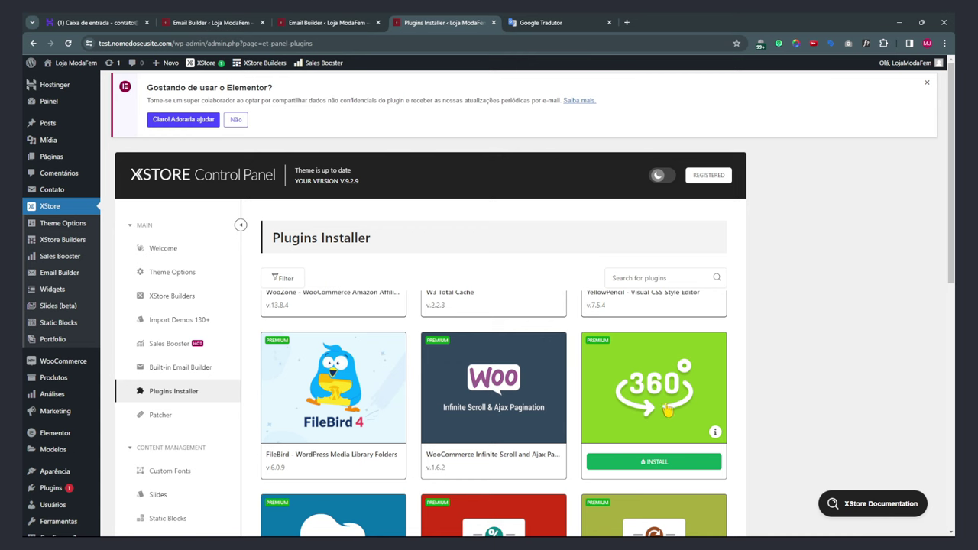
scroll(333, 365, "down", 3)
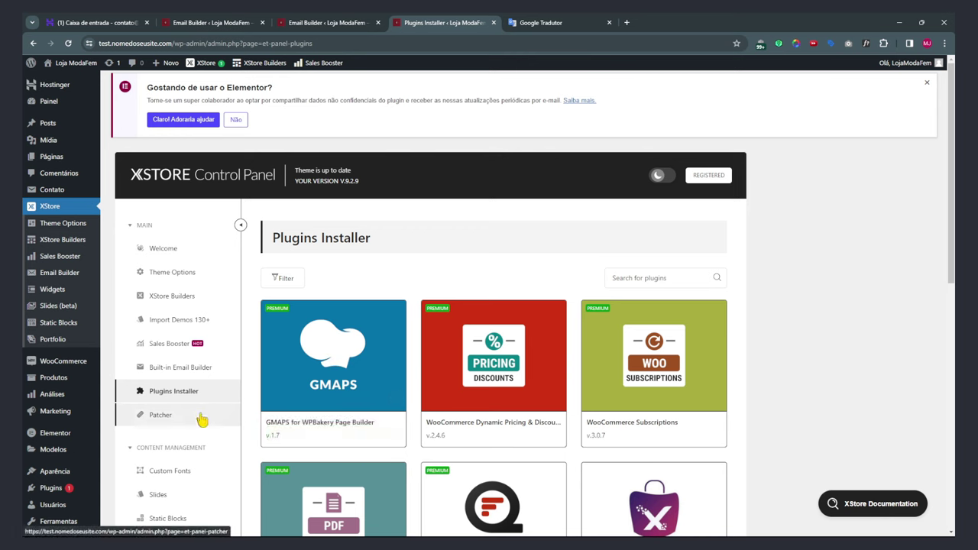
mouse_move(279, 400)
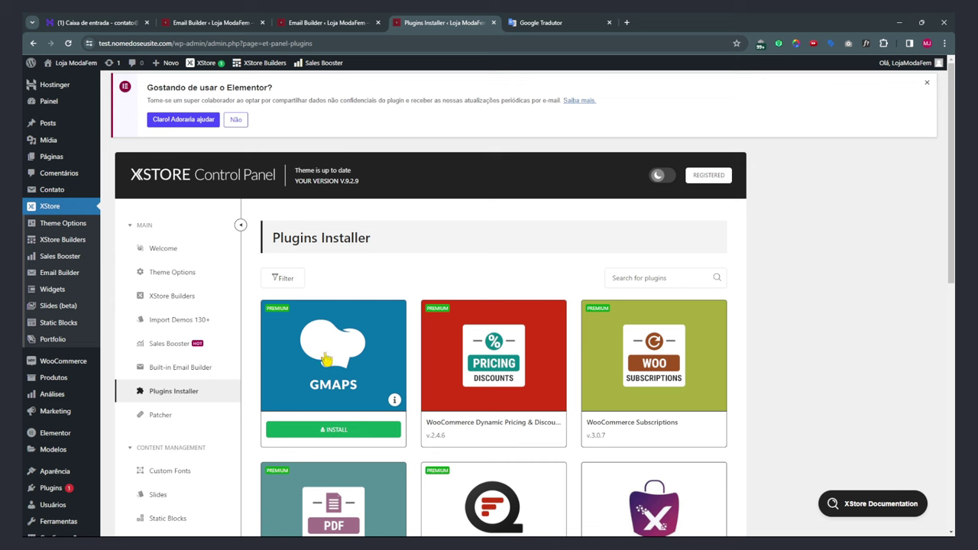
mouse_move(516, 348)
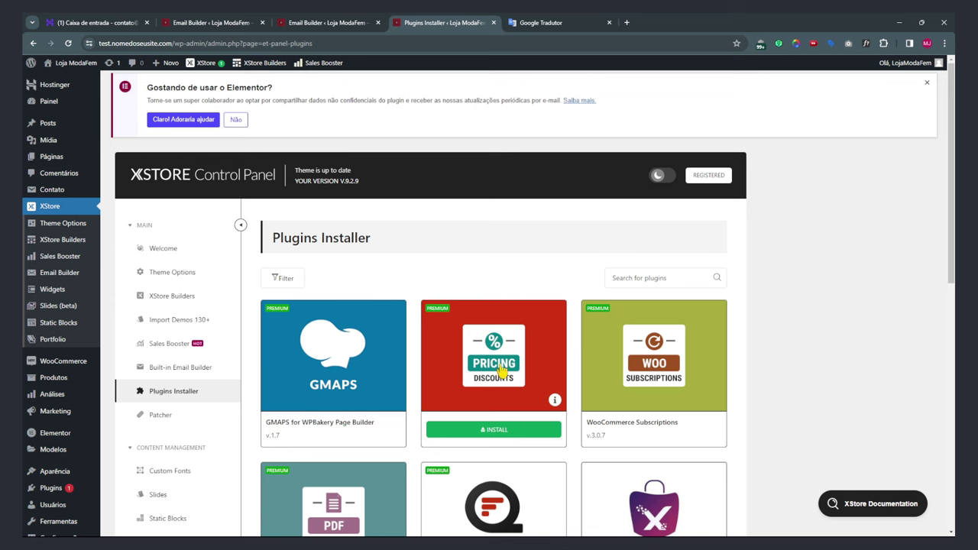
mouse_move(629, 361)
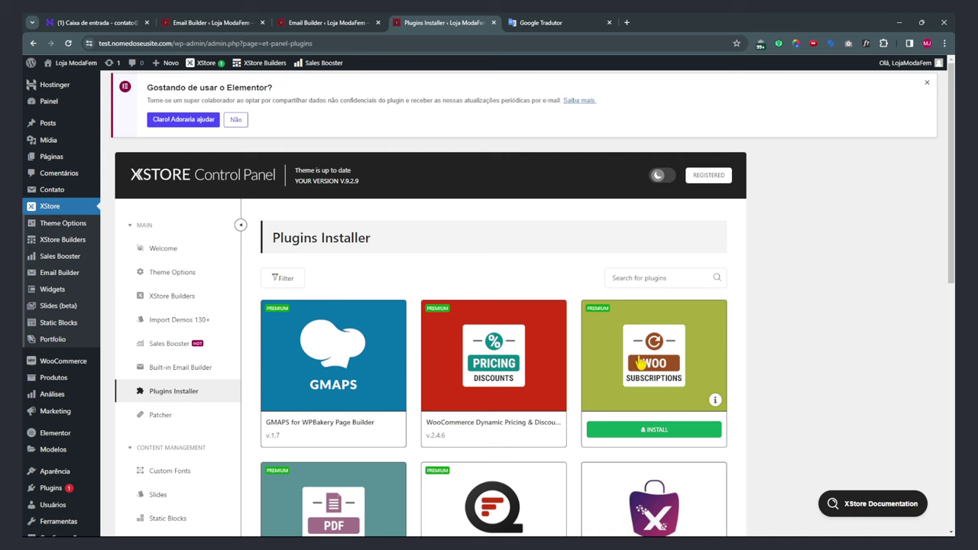
scroll(638, 362, "down", 2)
scroll(646, 379, "up", 3)
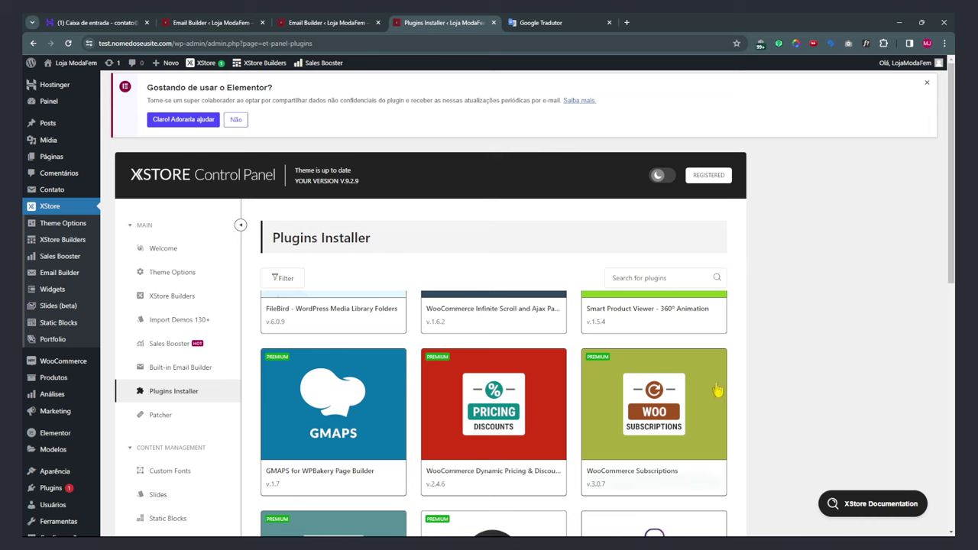
scroll(651, 403, "down", 2)
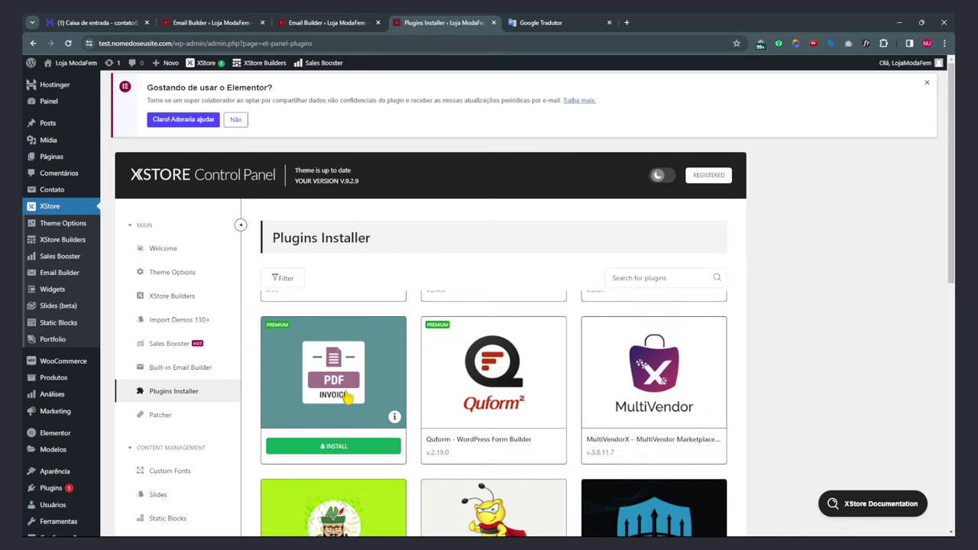
scroll(688, 367, "down", 3)
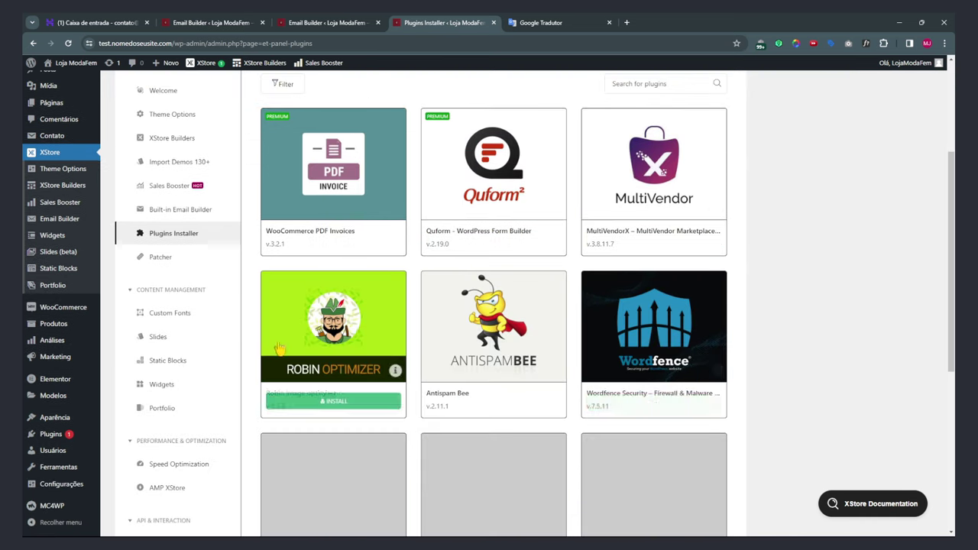
scroll(650, 367, "down", 3)
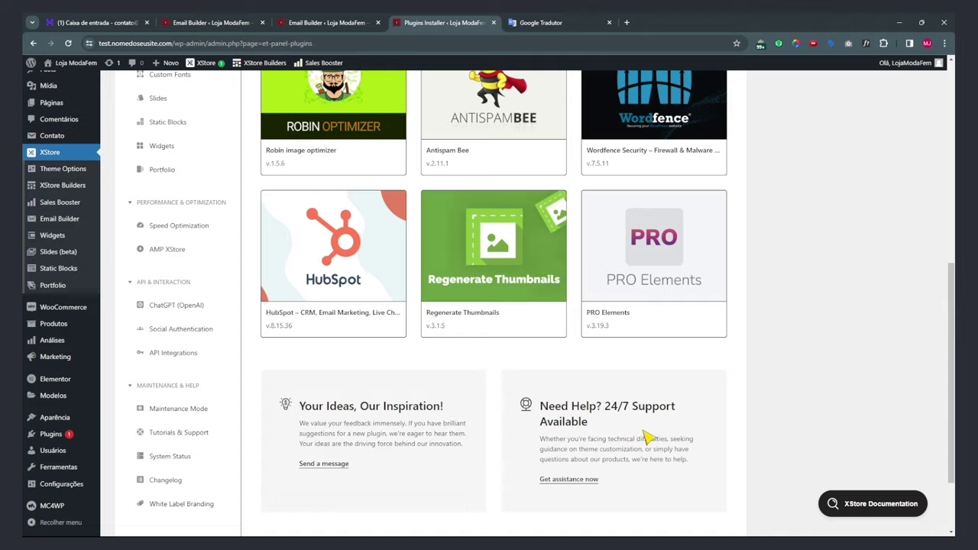
scroll(685, 447, "up", 5)
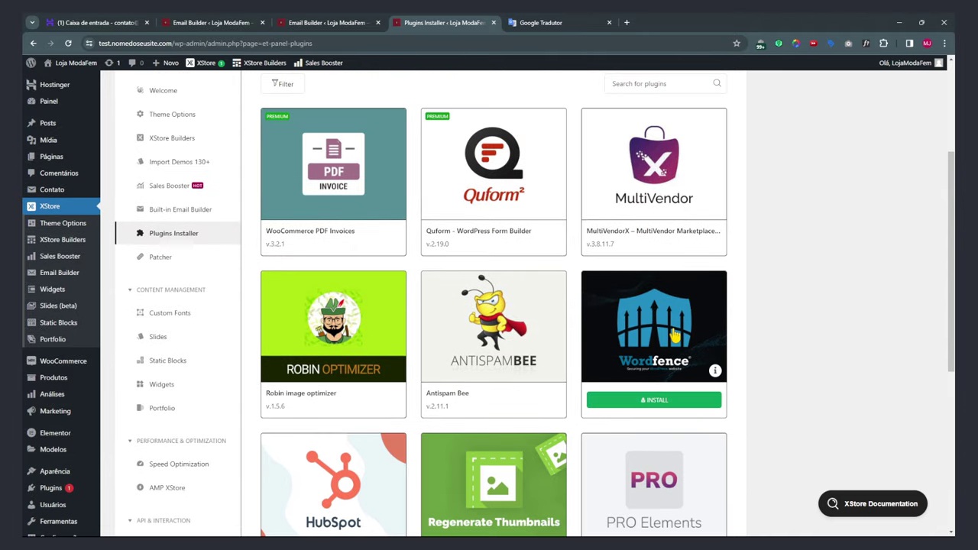
scroll(655, 314, "up", 9)
scroll(474, 325, "down", 9)
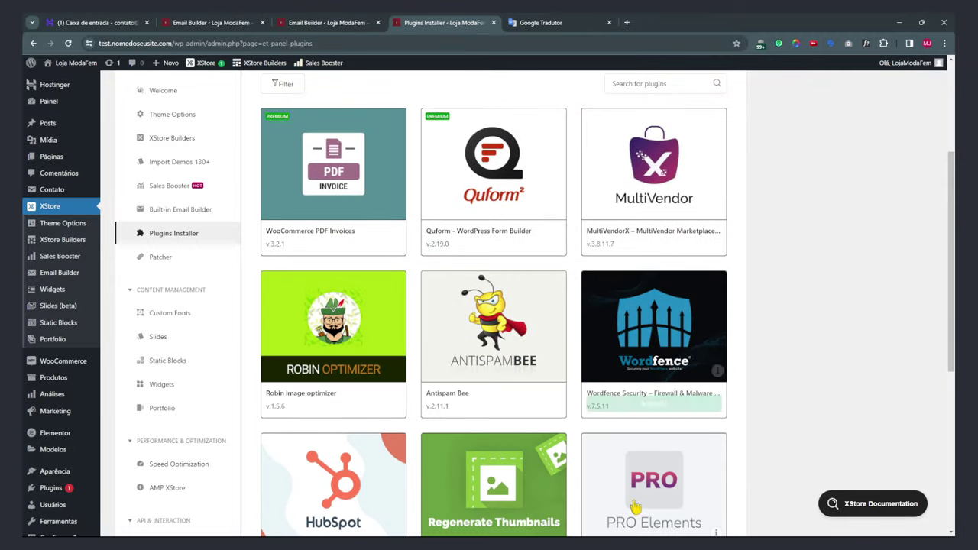
scroll(634, 507, "down", 3)
Install the Regenerate Thumbnails 3.1.5 plugin from the XStore catalogue and dismiss the success alert.
left_click(520, 375)
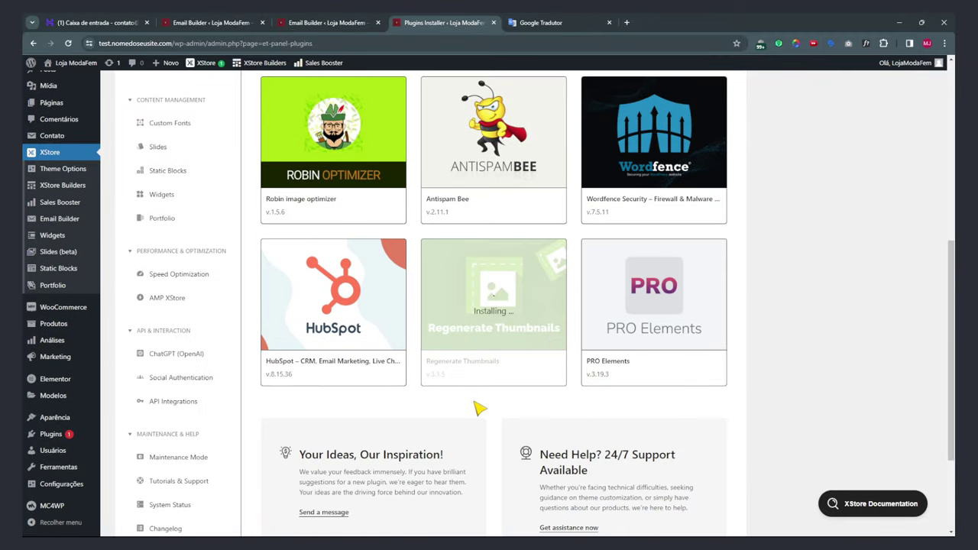
scroll(501, 408, "down", 2)
scroll(498, 389, "up", 2)
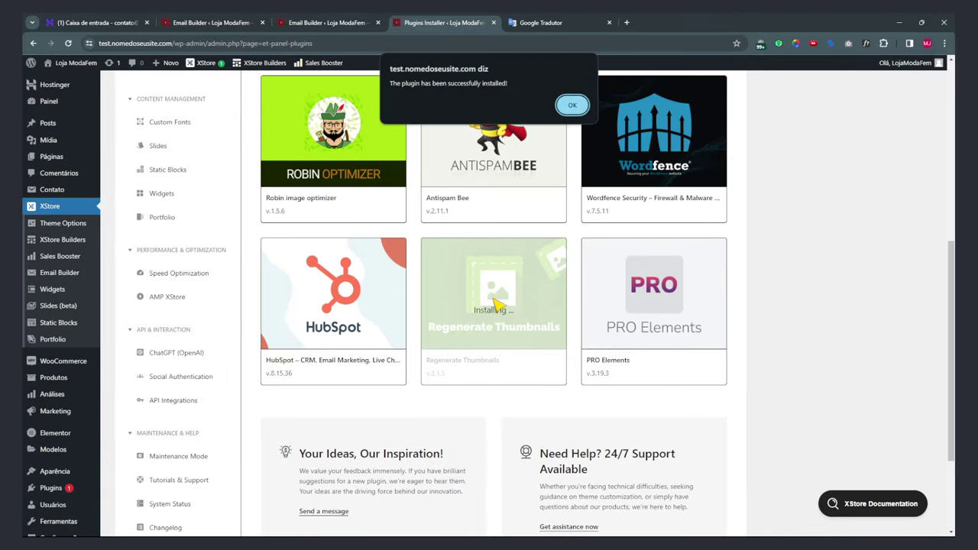
left_click(570, 104)
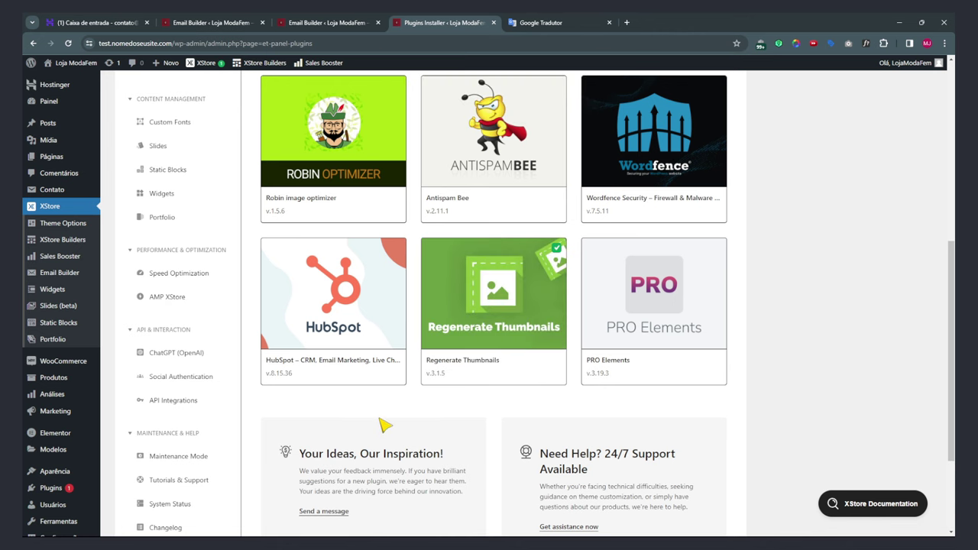
scroll(305, 403, "up", 2)
scroll(306, 403, "up", 5)
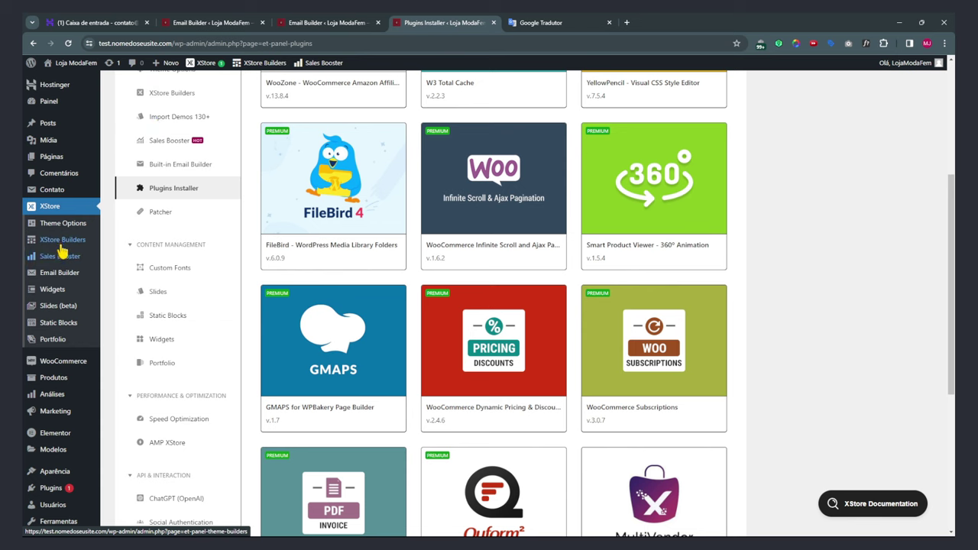
Preview the XStore Header Builder in the Customizer, then close it to return to Builders.
scroll(177, 122, "up", 2)
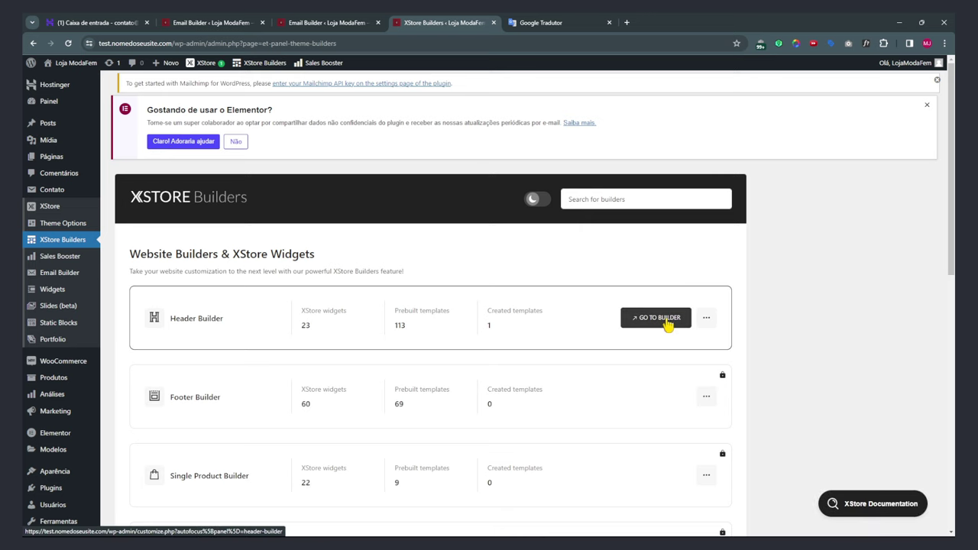
left_click(667, 324)
left_click(542, 23)
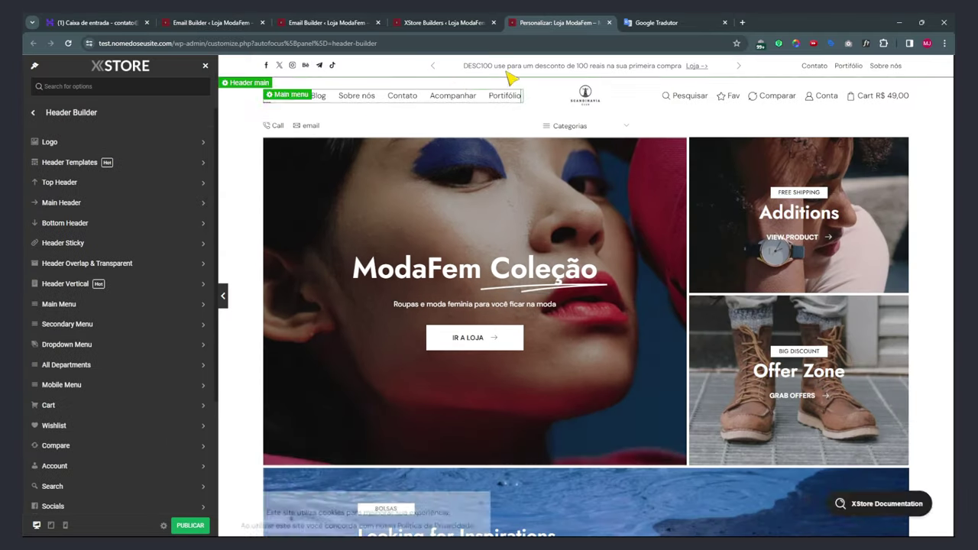
left_click(609, 23)
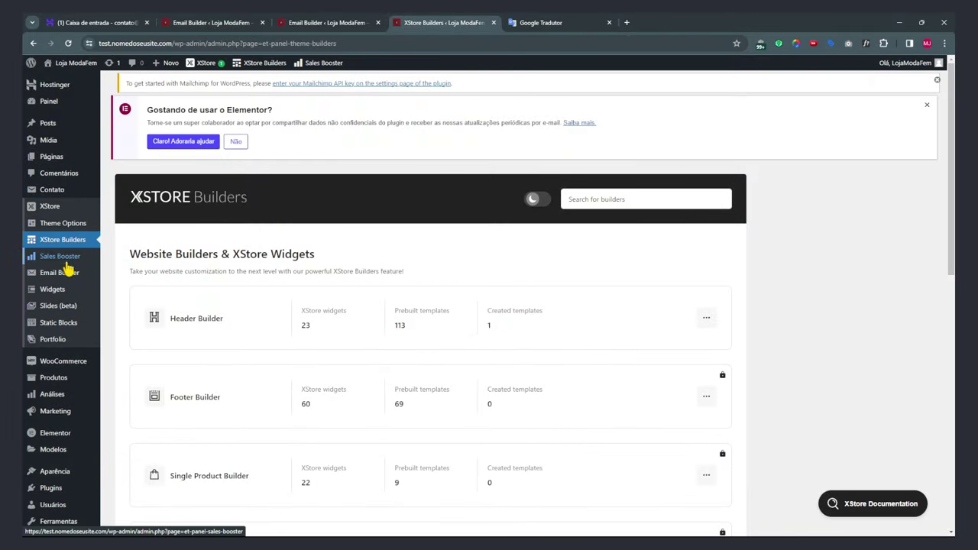
Review the Widgets, Slides (beta), Static Blocks and Portfolio screens.
left_click(51, 288)
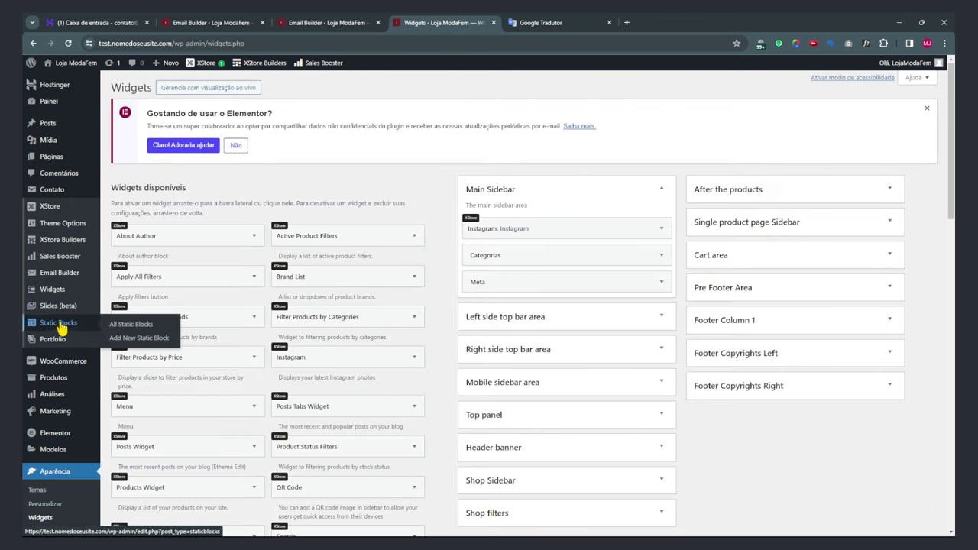
mouse_move(55, 309)
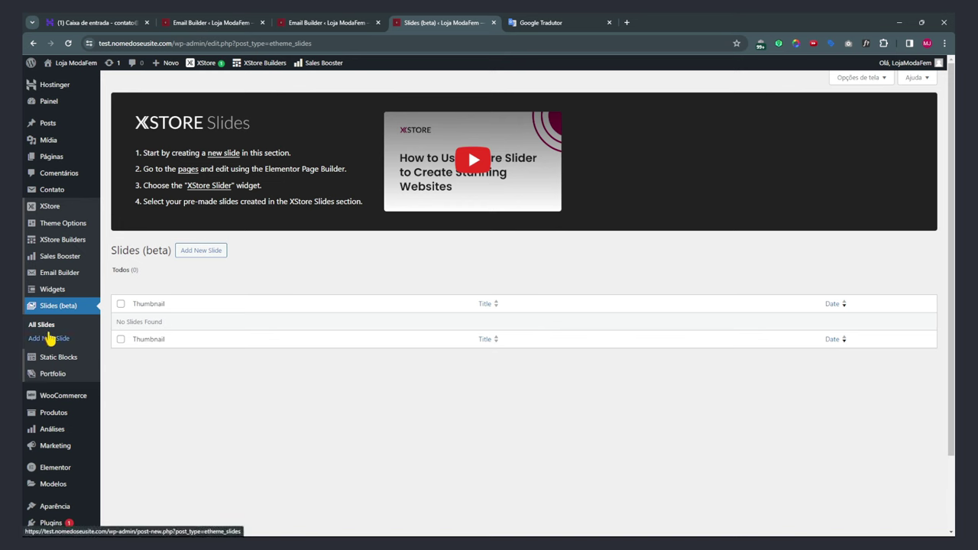
mouse_move(46, 366)
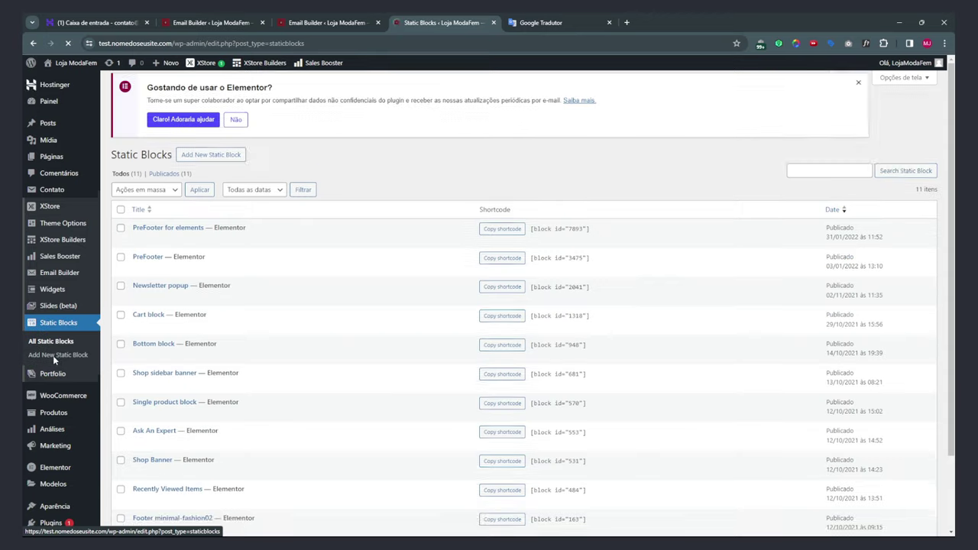
scroll(162, 428, "down", 2)
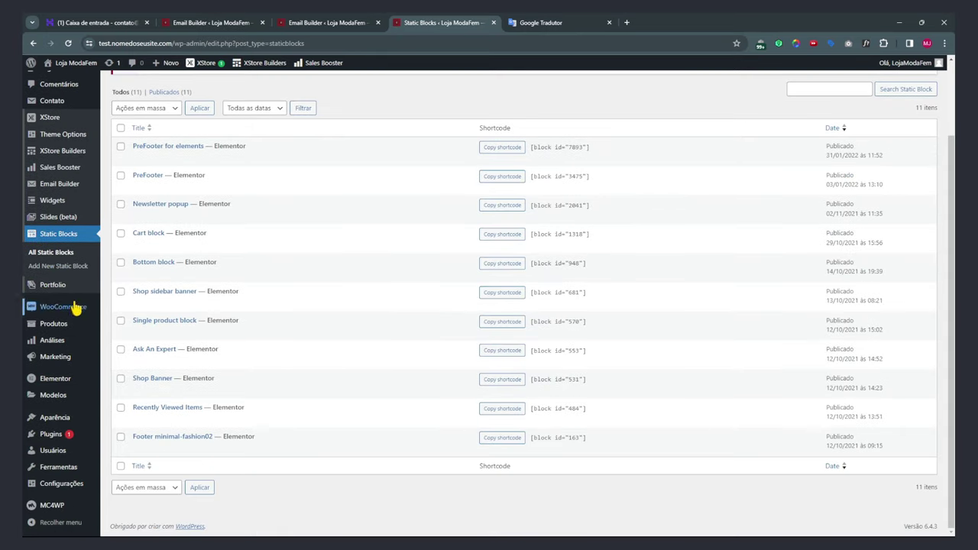
mouse_move(63, 285)
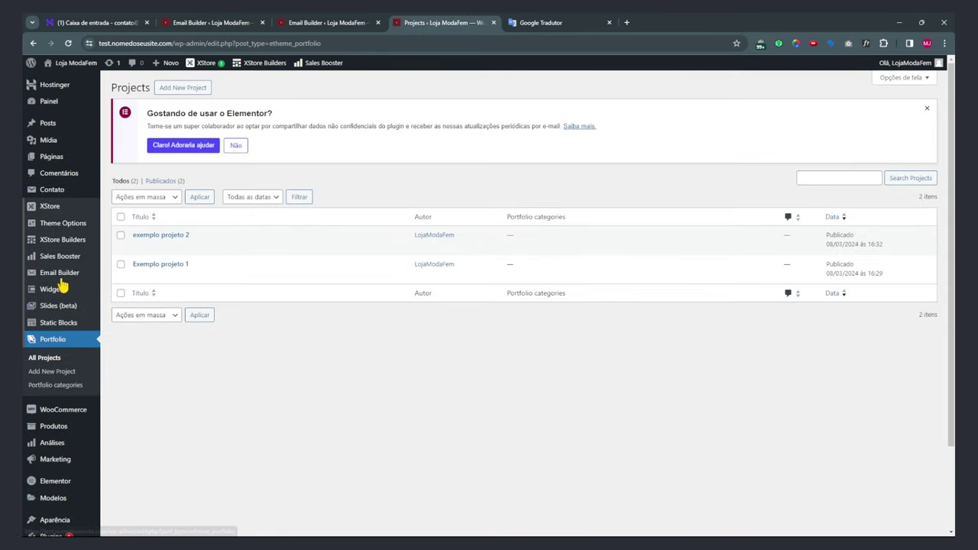
scroll(62, 284, "down", 2)
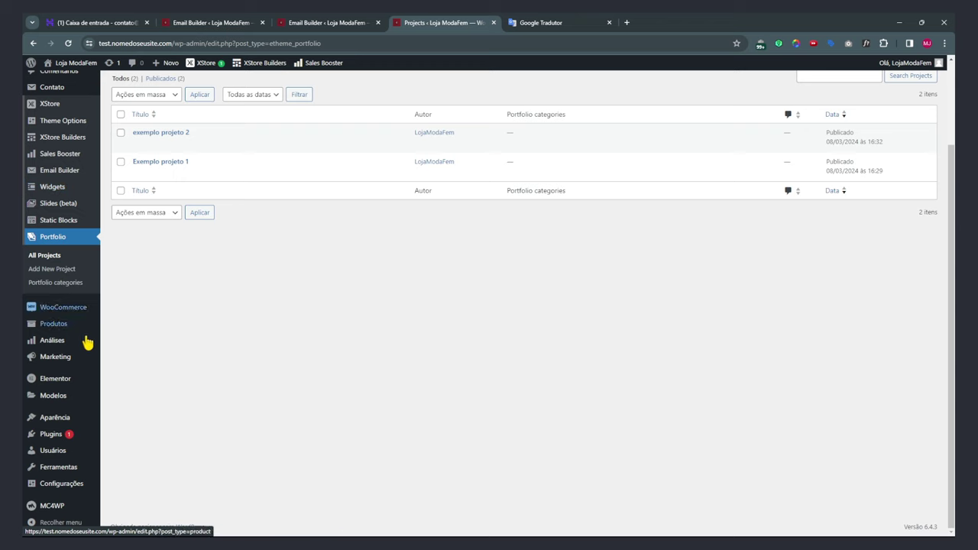
scroll(60, 439, "up", 2)
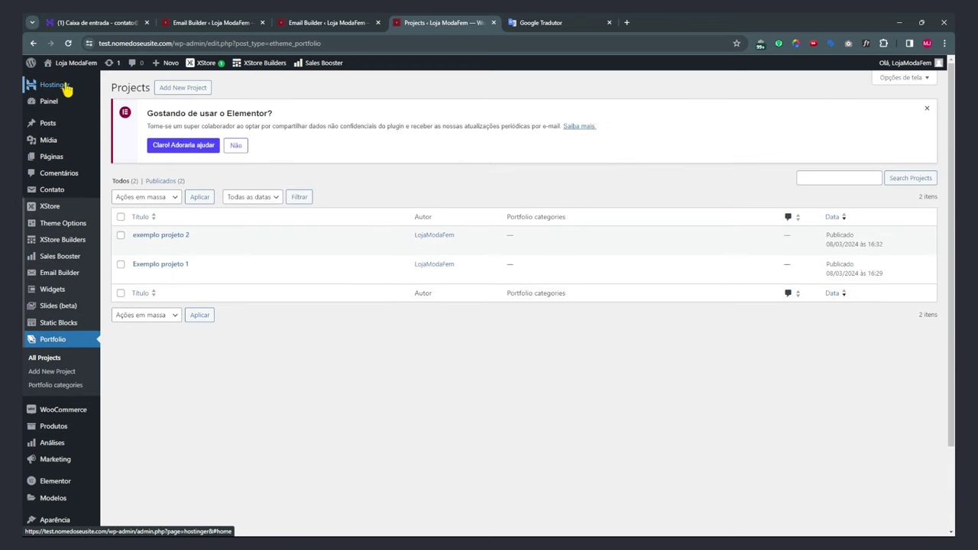
Under Painel > Atualizações, select all plugins with pending updates and start updating them.
mouse_move(61, 101)
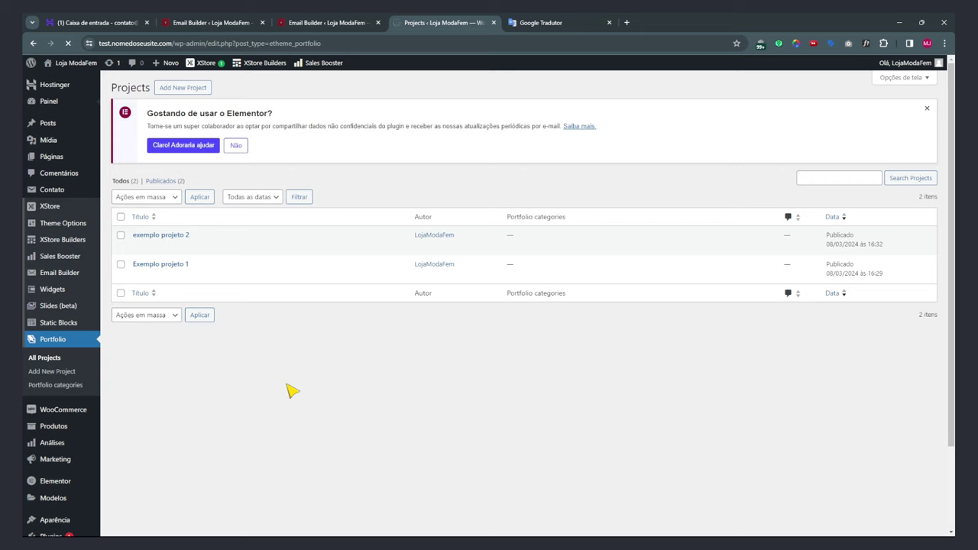
scroll(290, 391, "down", 1)
left_click(120, 322)
left_click(142, 298)
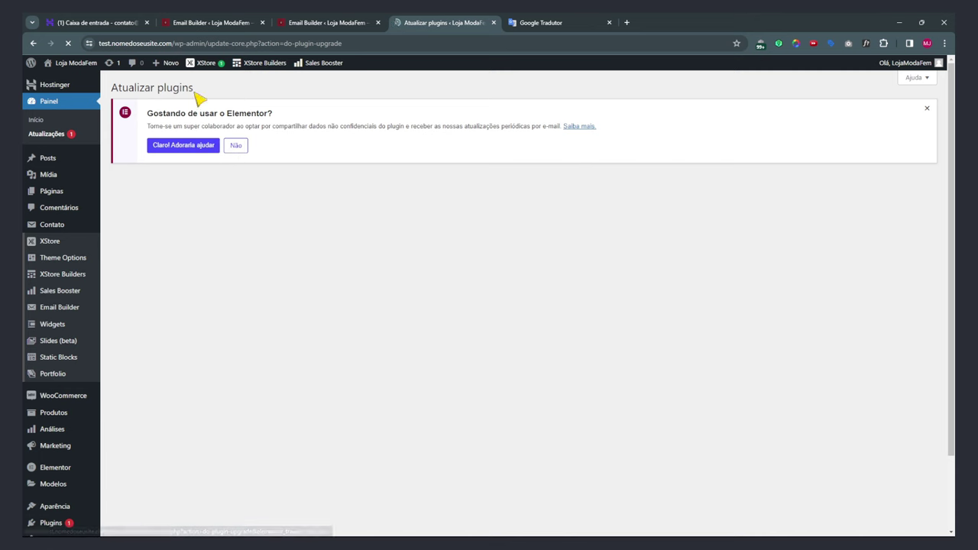
Decline the Elementor data-sharing notice and open the Loja ModaFem site in an incognito window.
left_click_drag(144, 115, 301, 127)
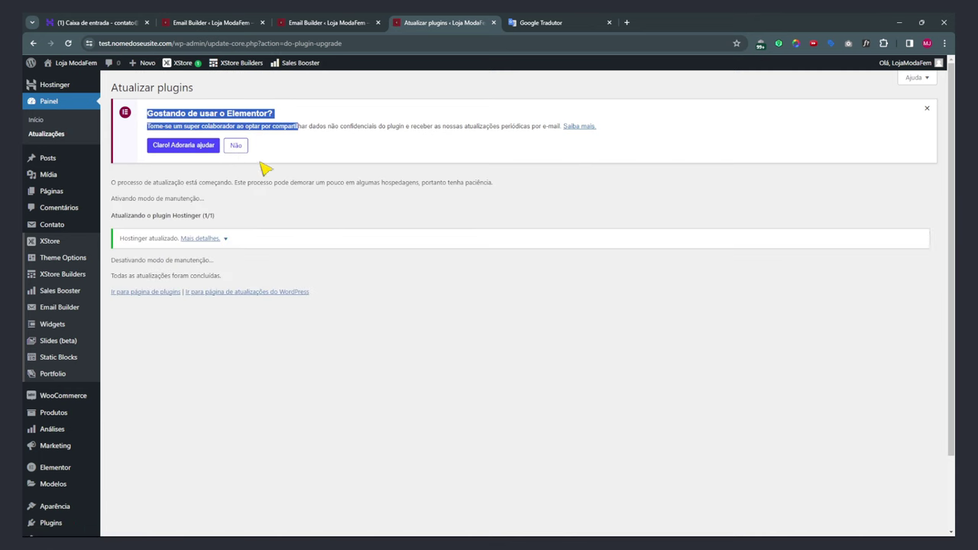
left_click(239, 146)
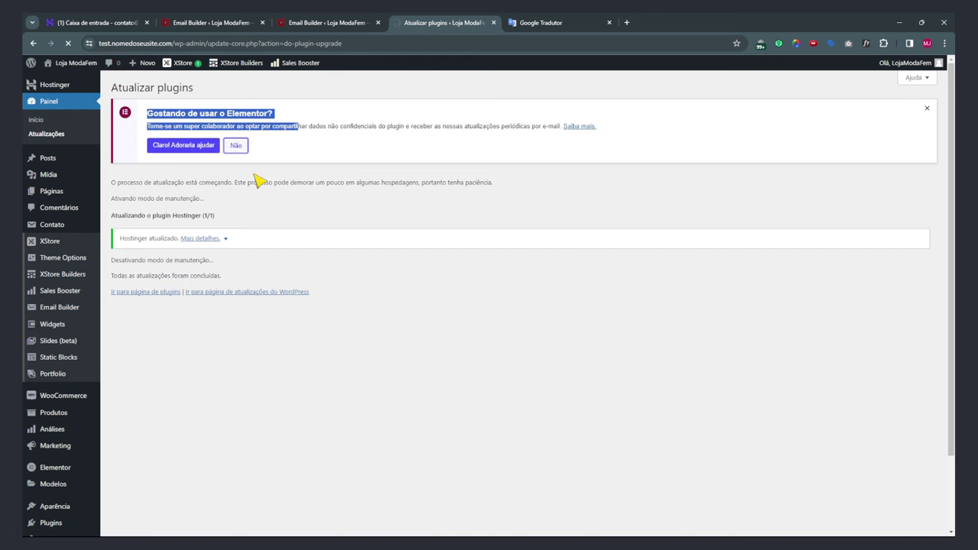
mouse_move(69, 64)
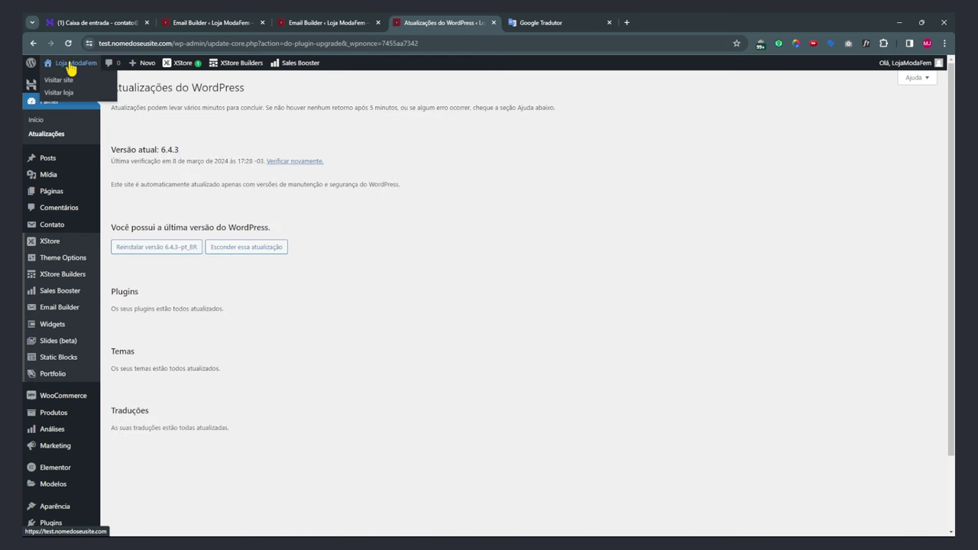
right_click(70, 67)
left_click(107, 90)
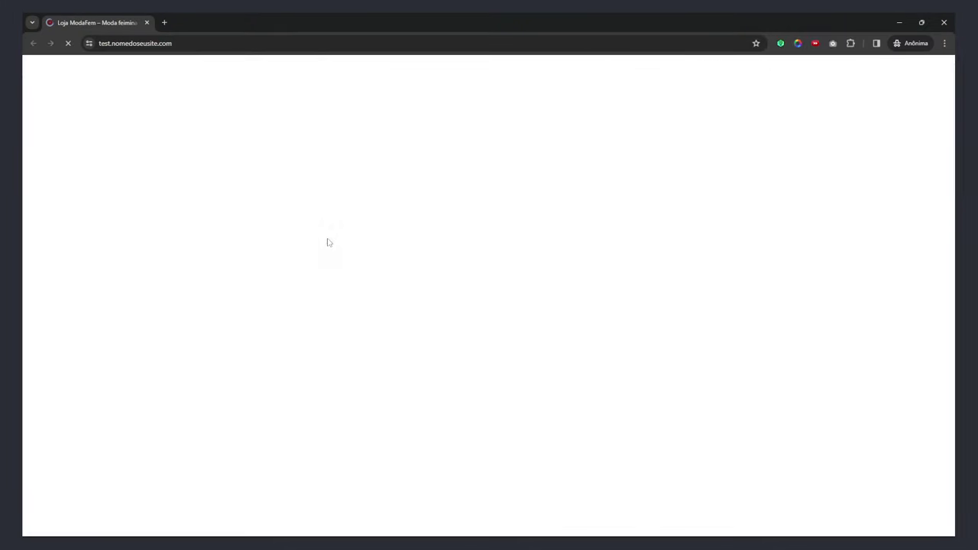
Browse the storefront homepage, accept the cookie notice, and try then close the product search.
scroll(382, 329, "down", 5)
scroll(395, 327, "down", 10)
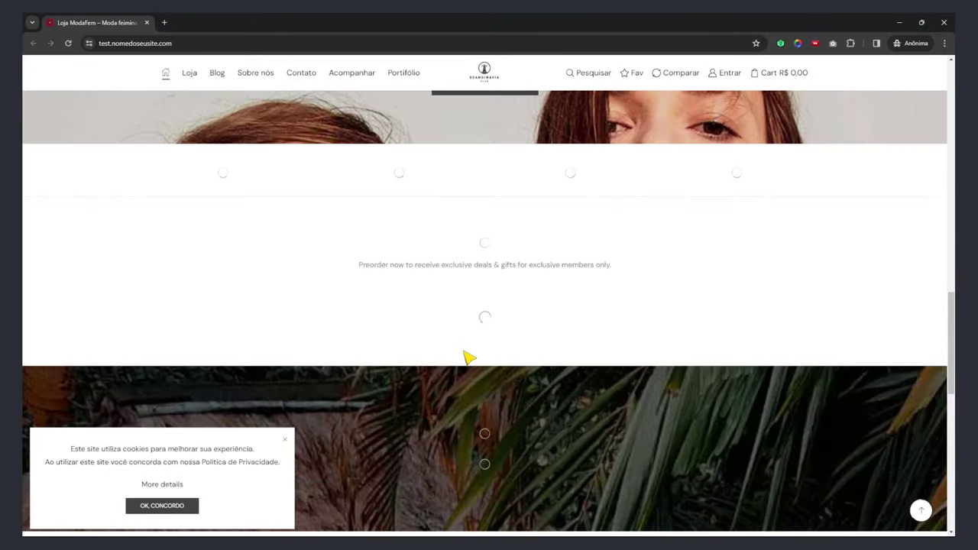
scroll(470, 351, "down", 6)
scroll(301, 344, "up", 10)
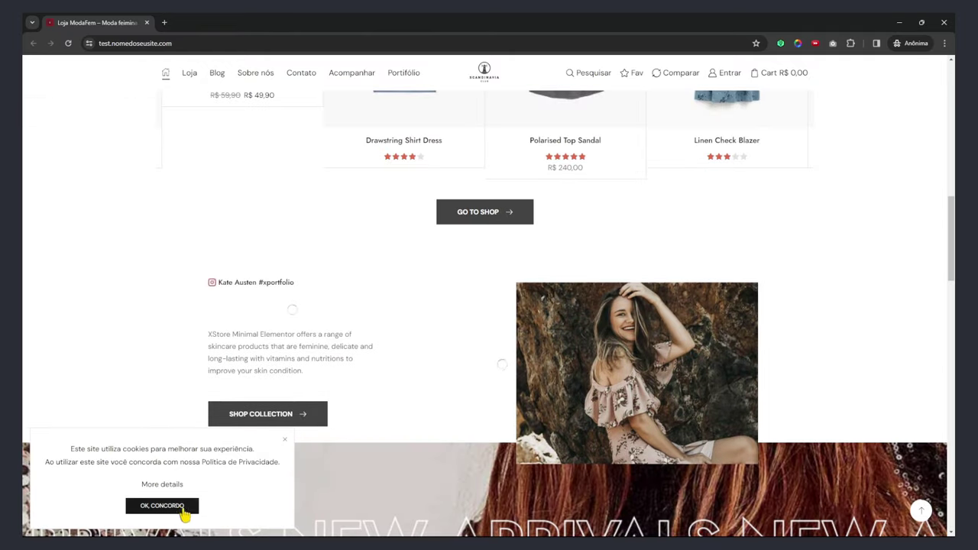
left_click(182, 508)
left_click(601, 74)
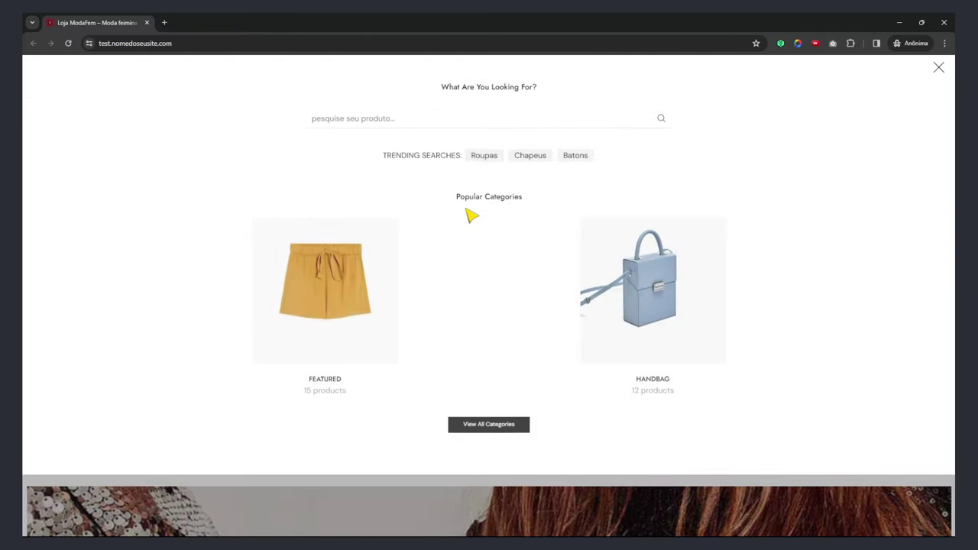
left_click(932, 78)
scroll(720, 191, "up", 10)
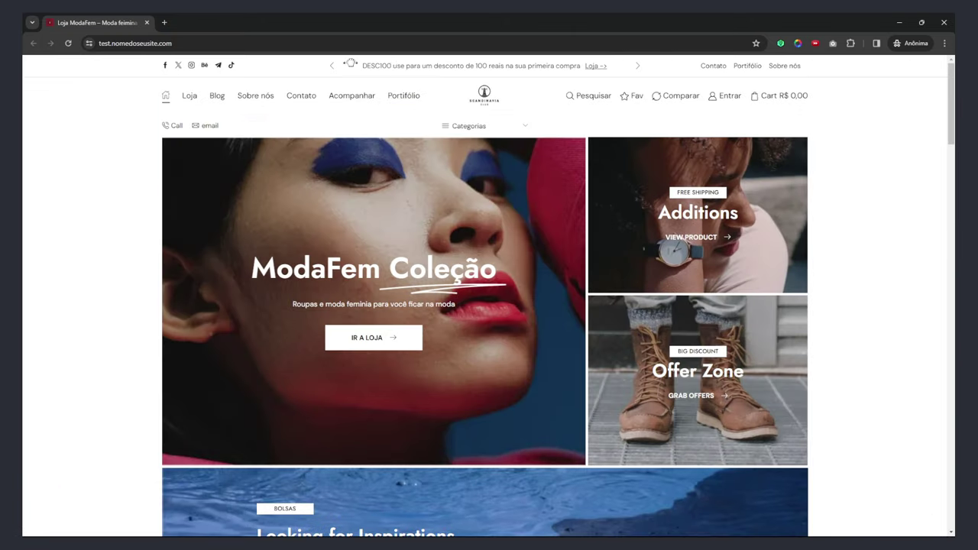
left_click(163, 22)
Load YouTube and search for 'mesaque - loco'.
type("youtube.com")
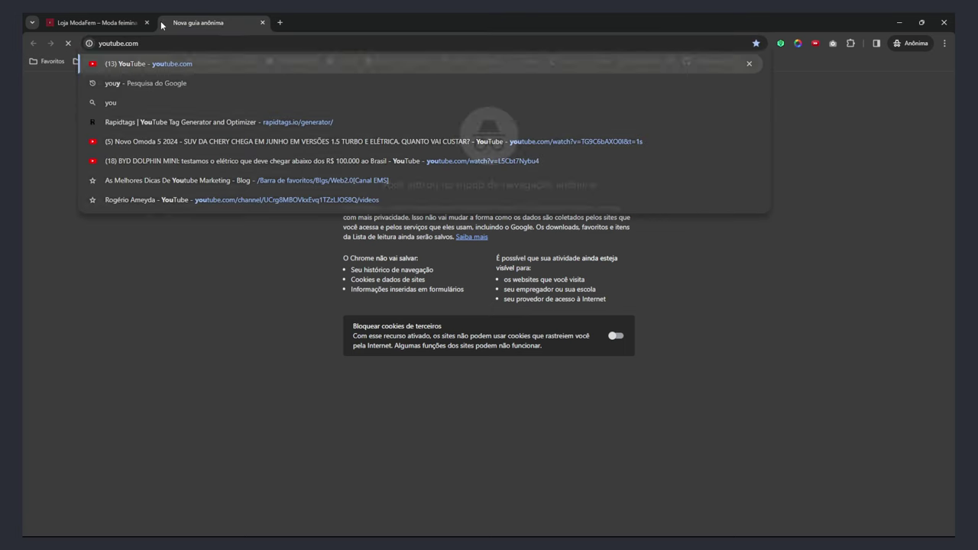
key("Return")
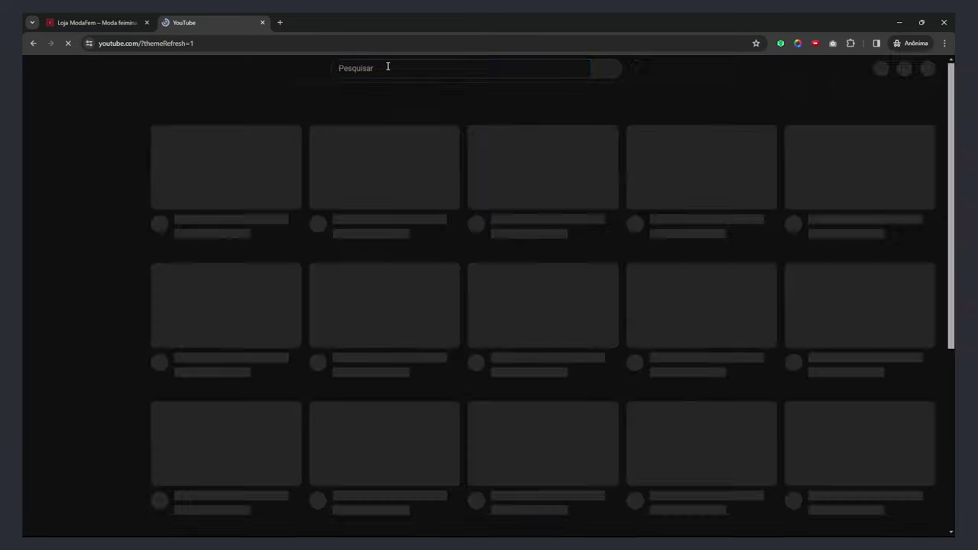
left_click(386, 67)
type("mesa")
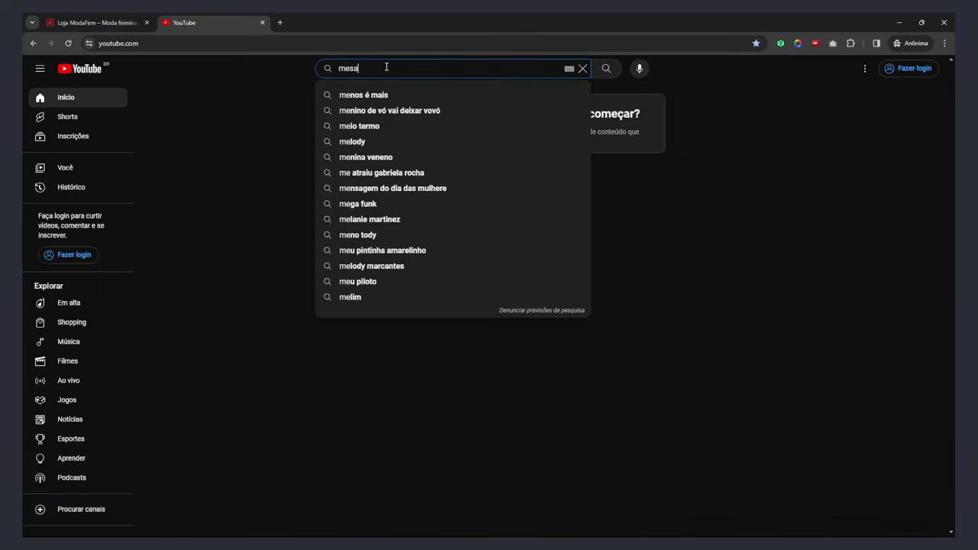
type("que - loco")
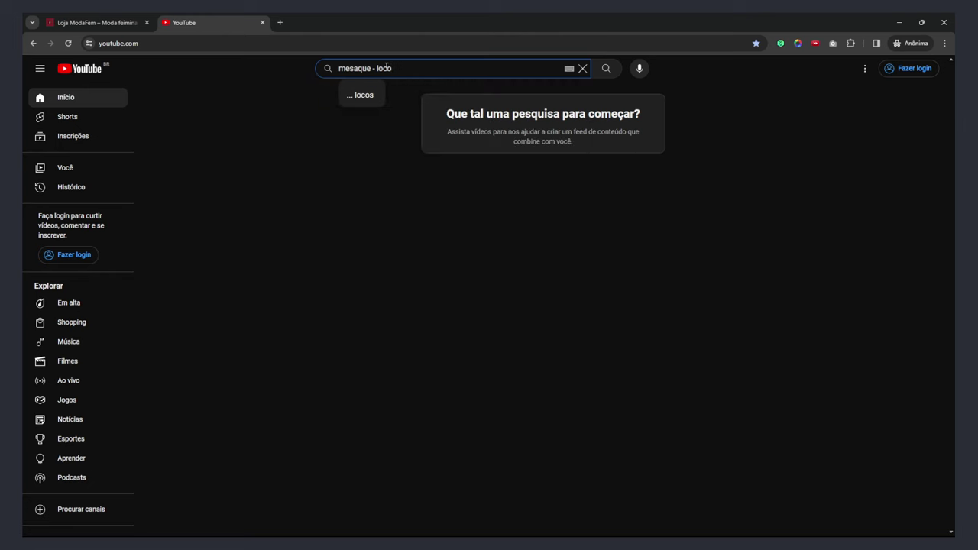
key("Return")
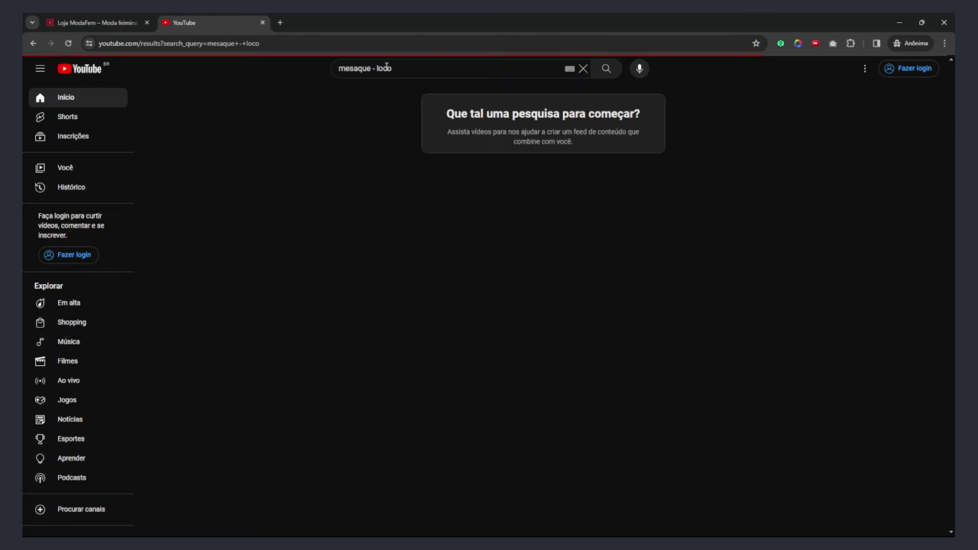
Refine the search to 'mesaque mota- loco', then close the incognito window.
double_click(384, 68)
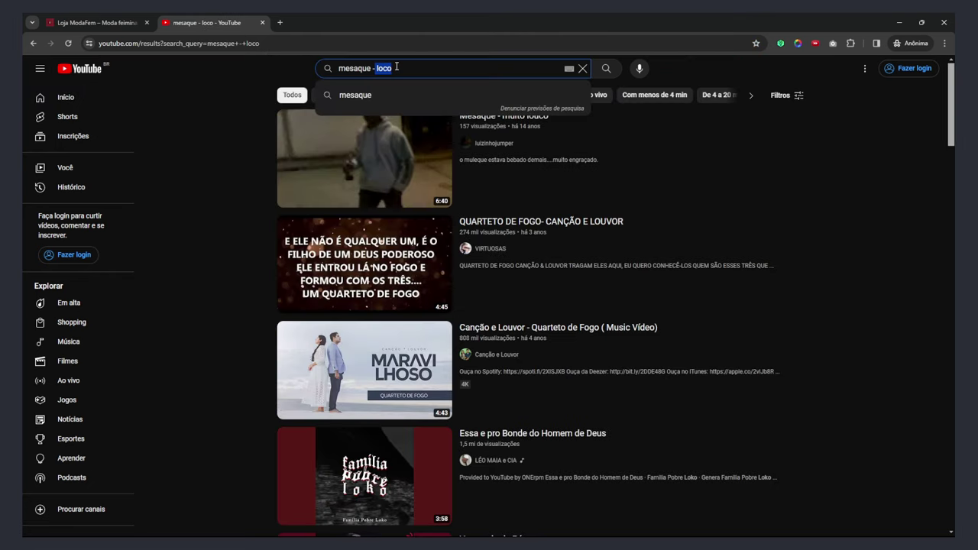
scroll(623, 374, "down", 10)
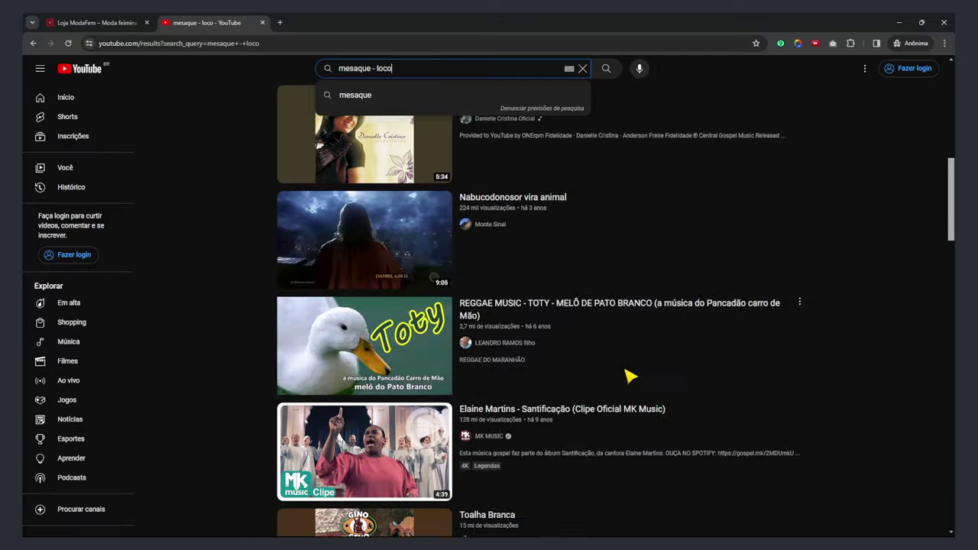
scroll(623, 375, "up", 10)
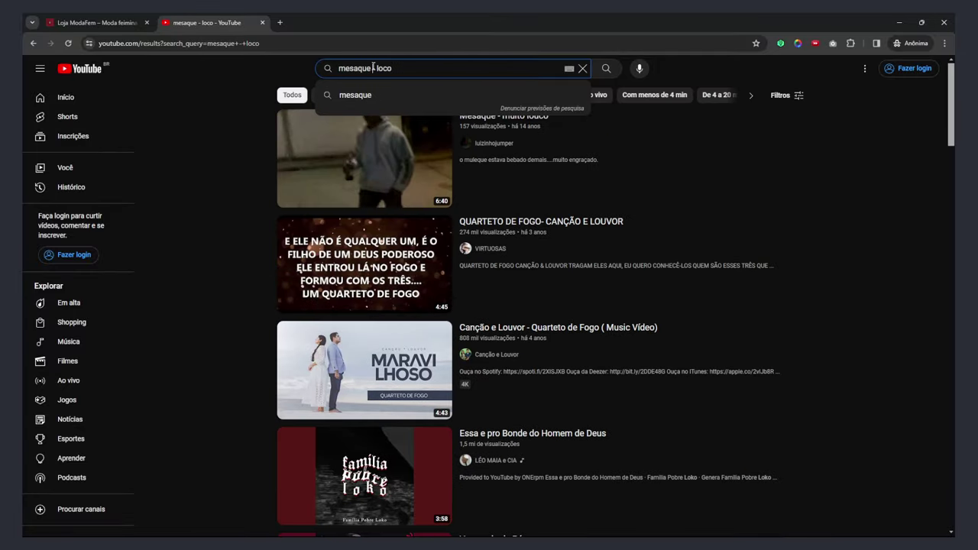
type("mota-")
key("Return")
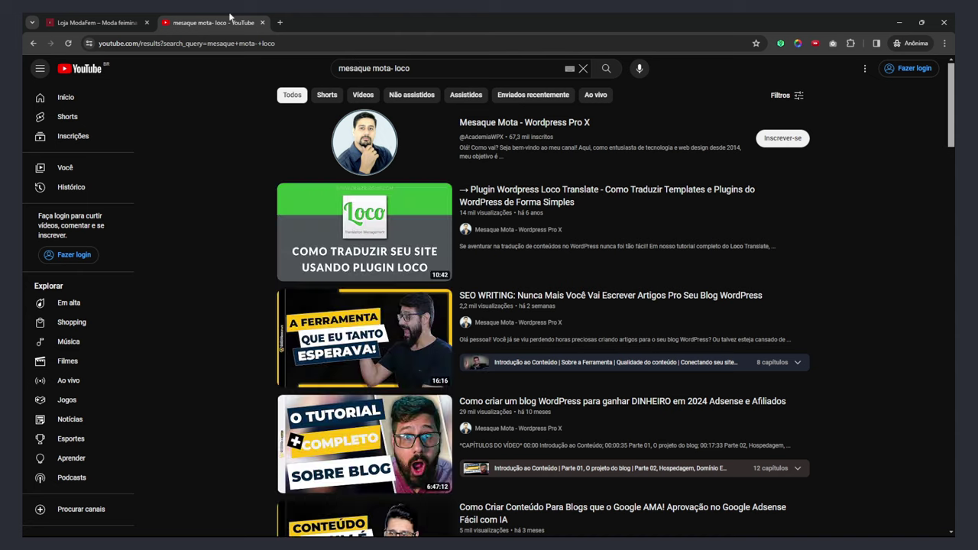
mouse_move(374, 229)
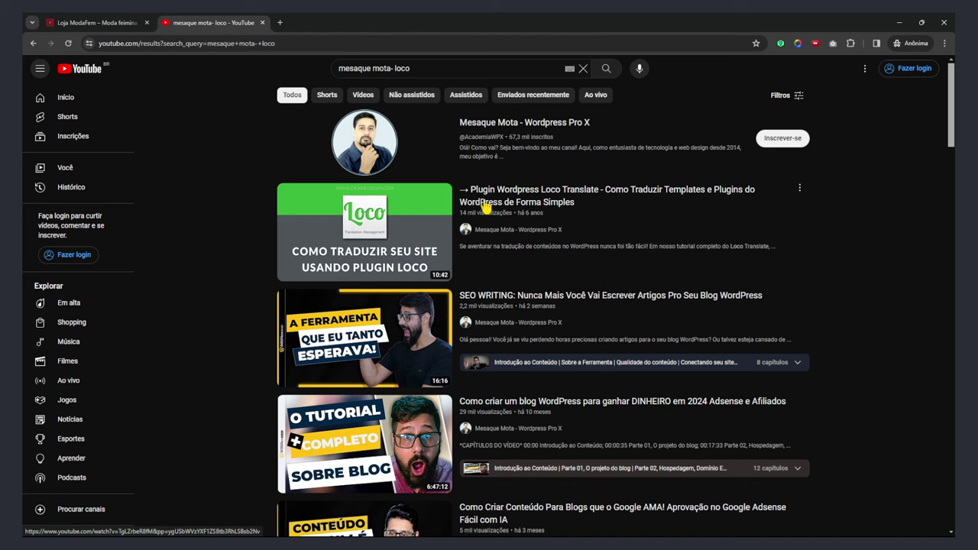
mouse_move(600, 199)
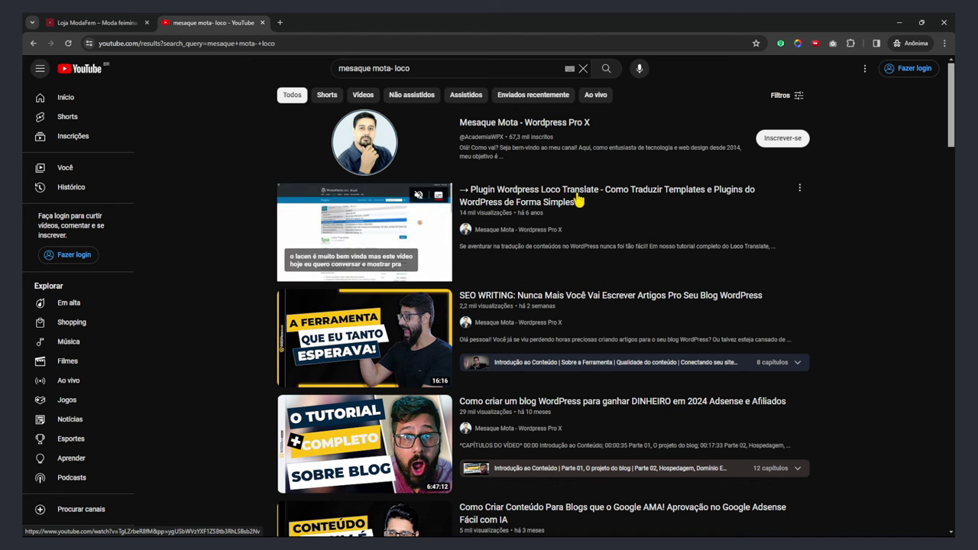
left_click(944, 22)
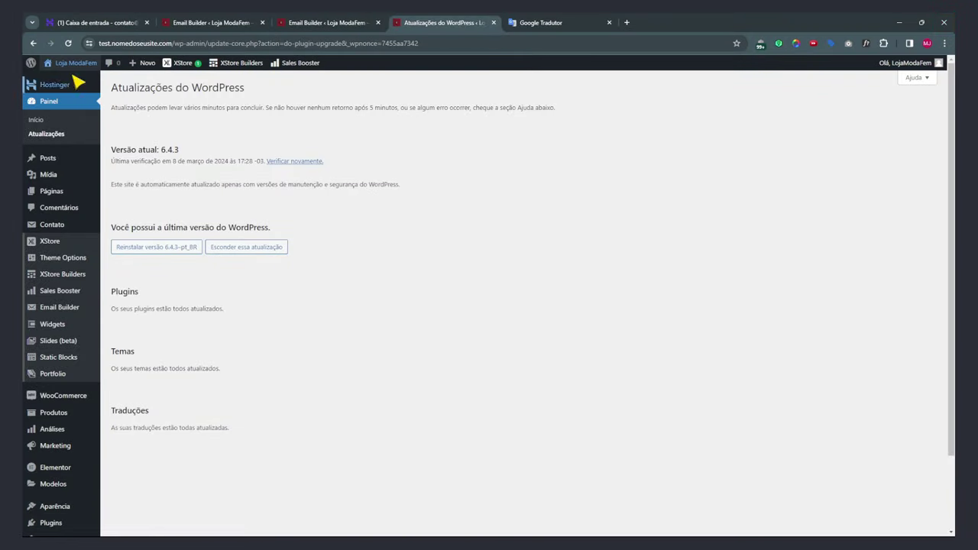
Close the translated Email Builder tab.
left_click(174, 62)
left_click(256, 23)
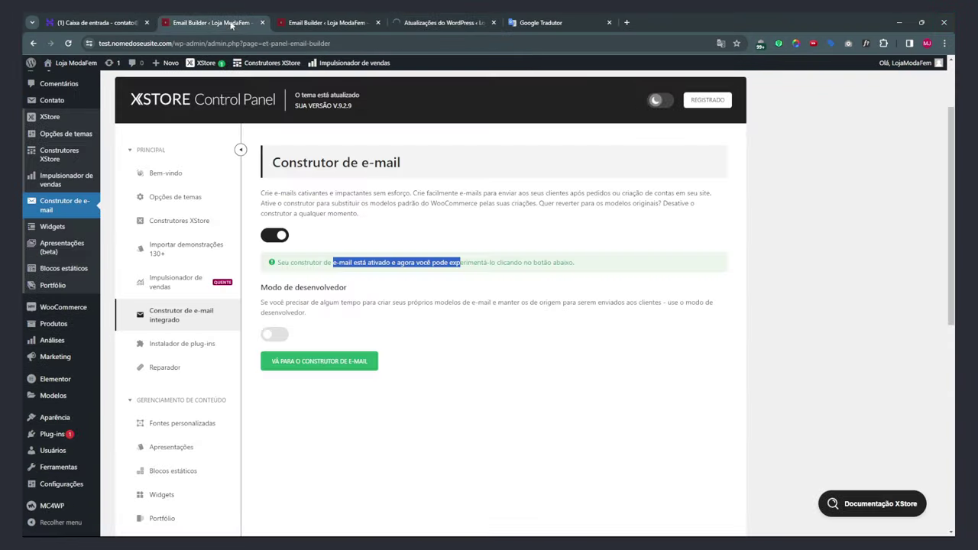
left_click(264, 23)
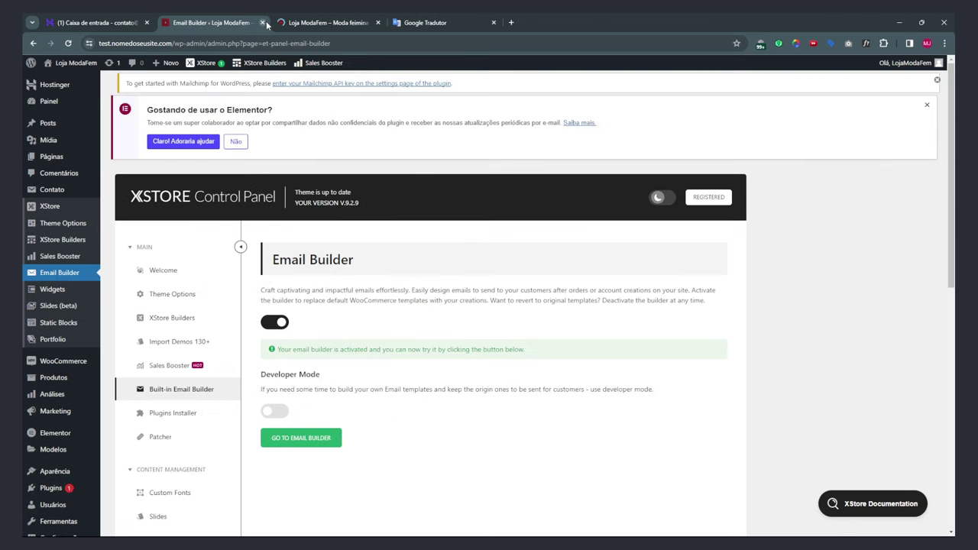
scroll(168, 229, "down", 2)
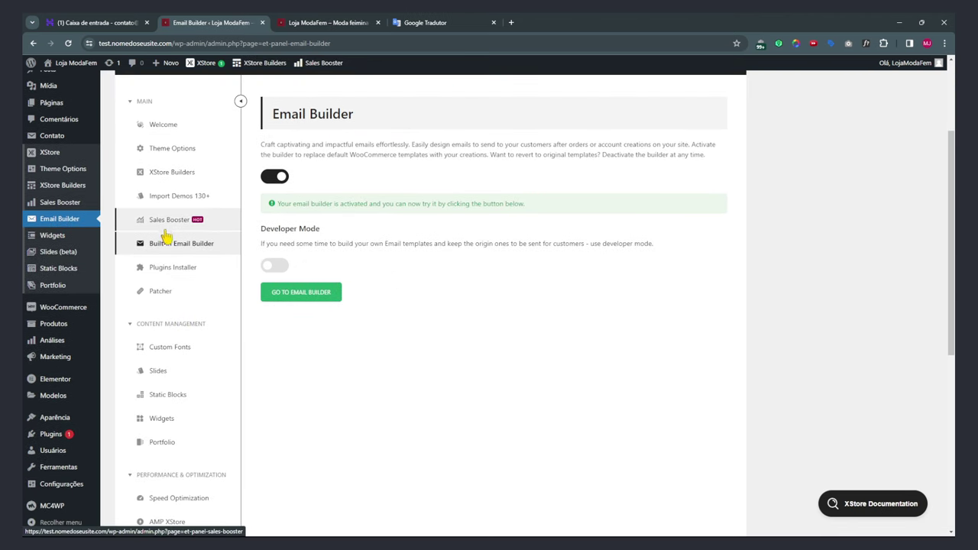
scroll(174, 328, "down", 1)
Open XStore Custom Fonts, start a custom font upload, and reload the page.
left_click(176, 256)
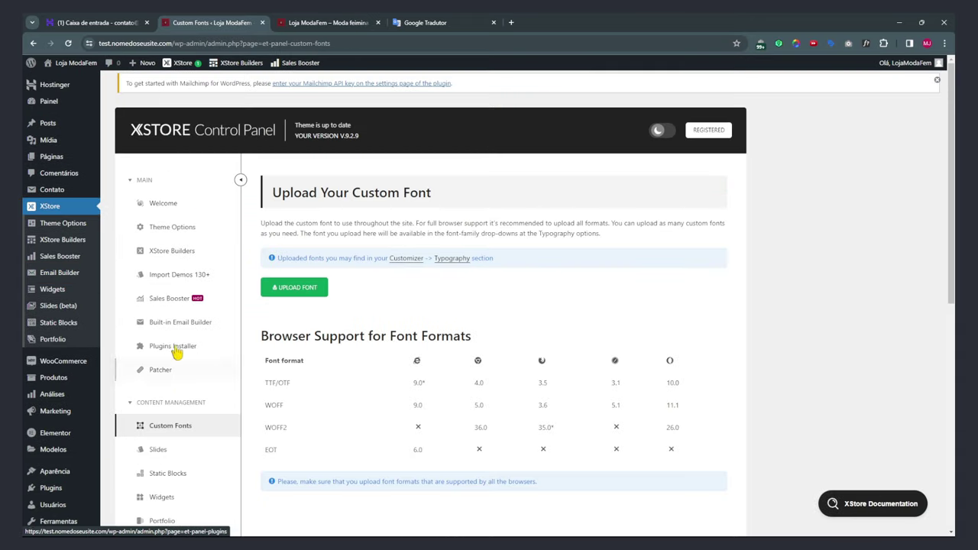
scroll(196, 258, "down", 1)
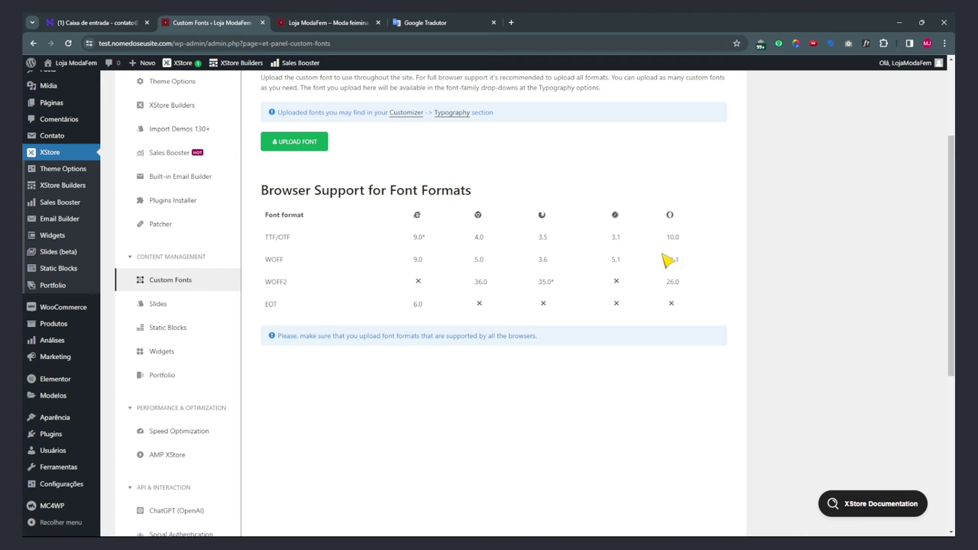
scroll(359, 287, "up", 2)
left_click(311, 290)
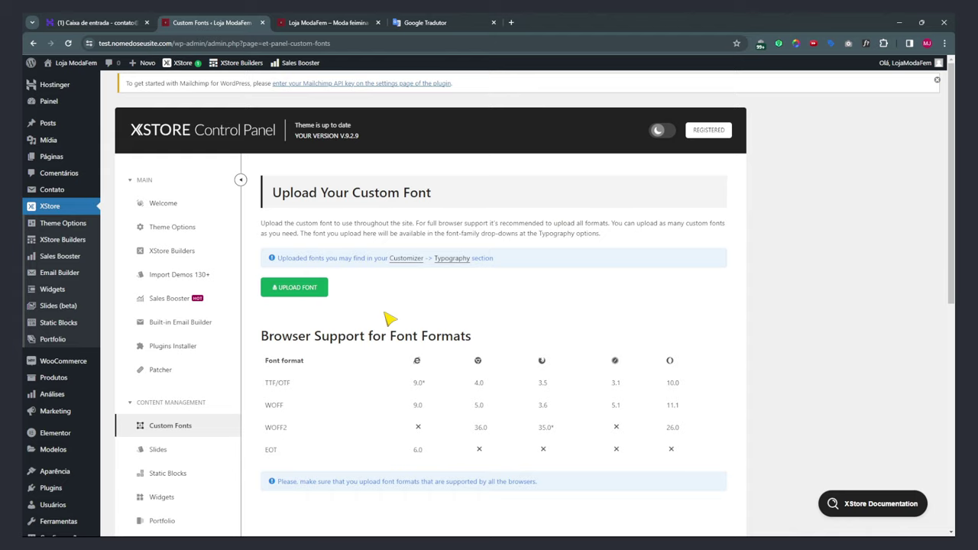
scroll(324, 338, "down", 2)
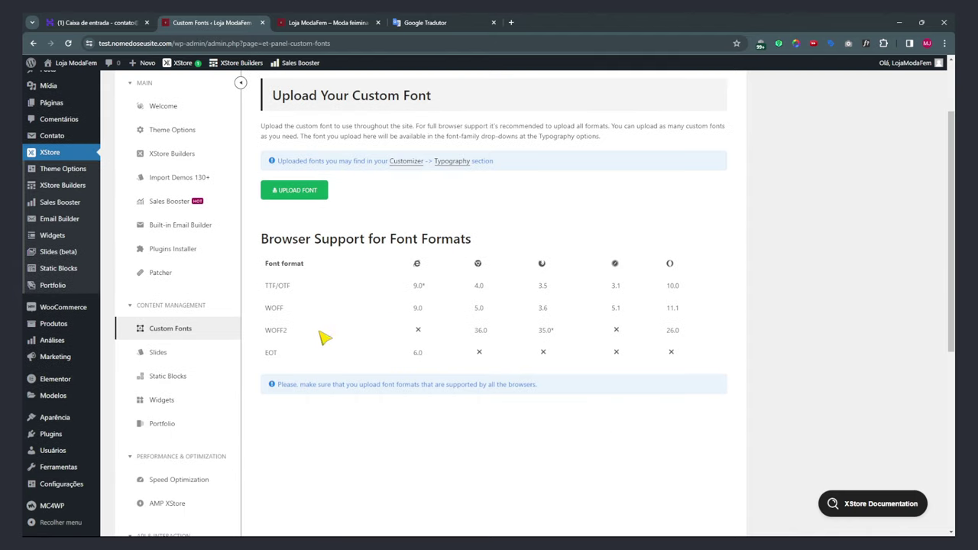
left_click(205, 328)
scroll(203, 351, "down", 2)
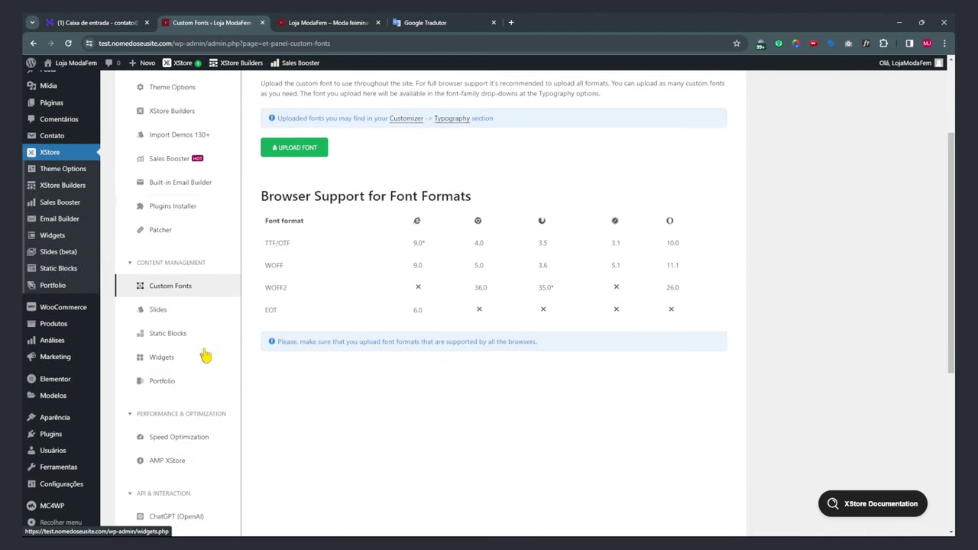
mouse_move(66, 258)
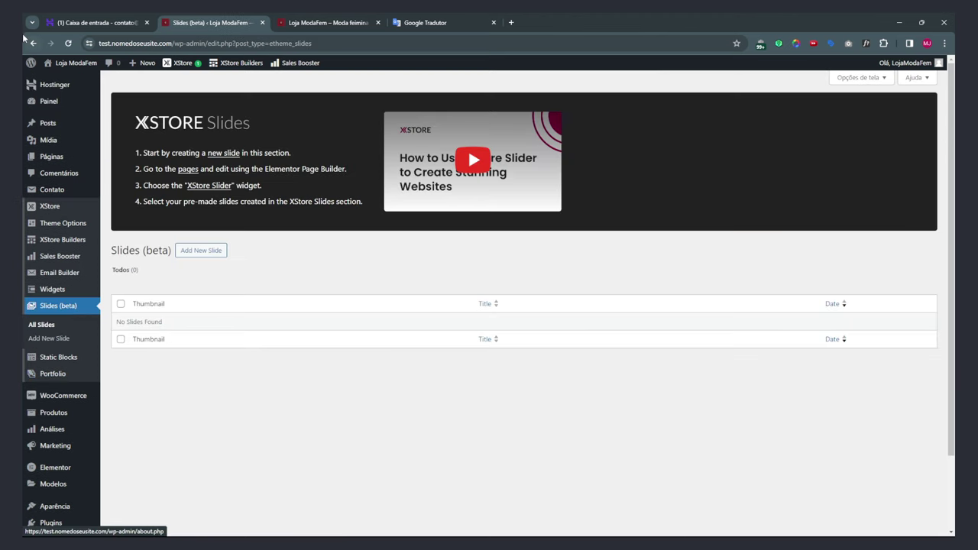
Close the Loja ModaFem storefront and Google Tradutor tabs, then go back from the Customizer.
left_click(377, 22)
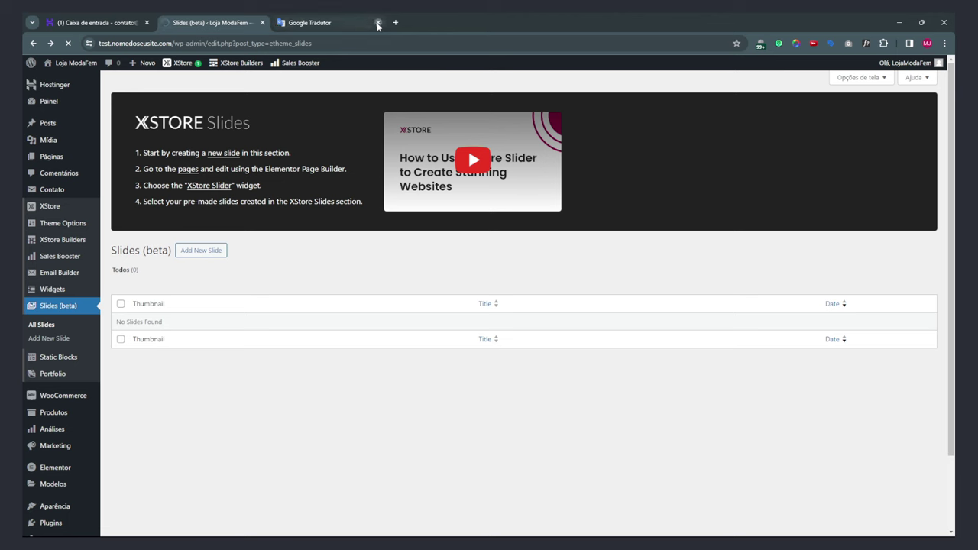
left_click(377, 22)
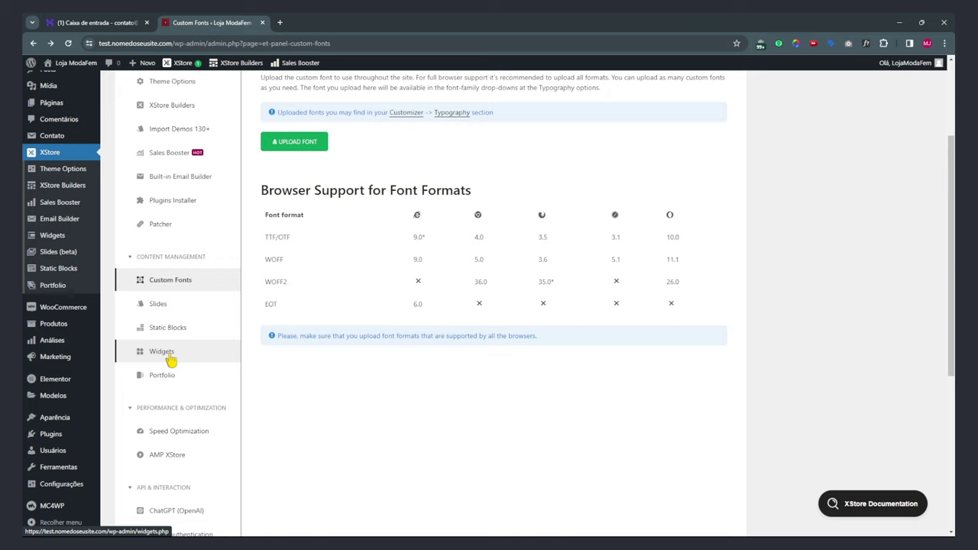
scroll(172, 393, "down", 1)
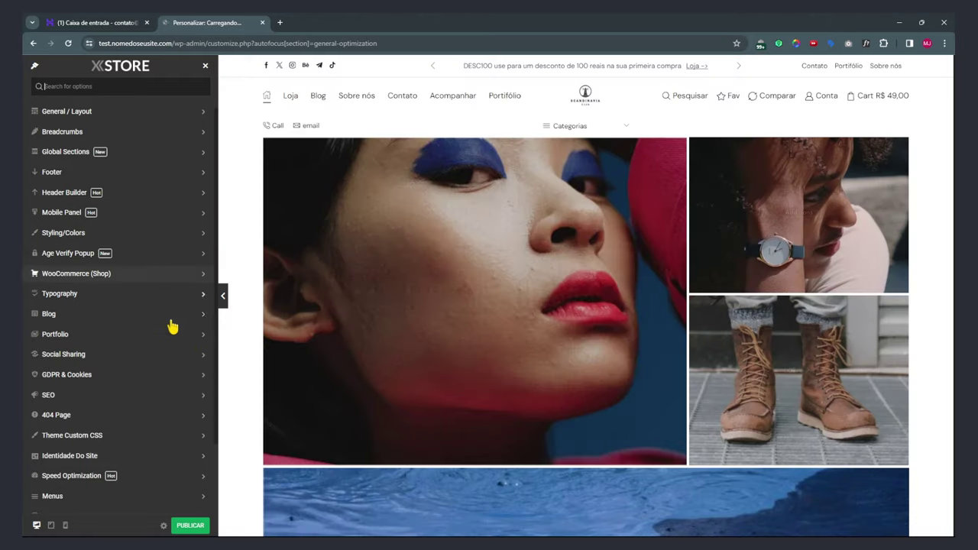
scroll(501, 386, "down", 3)
scroll(500, 386, "down", 10)
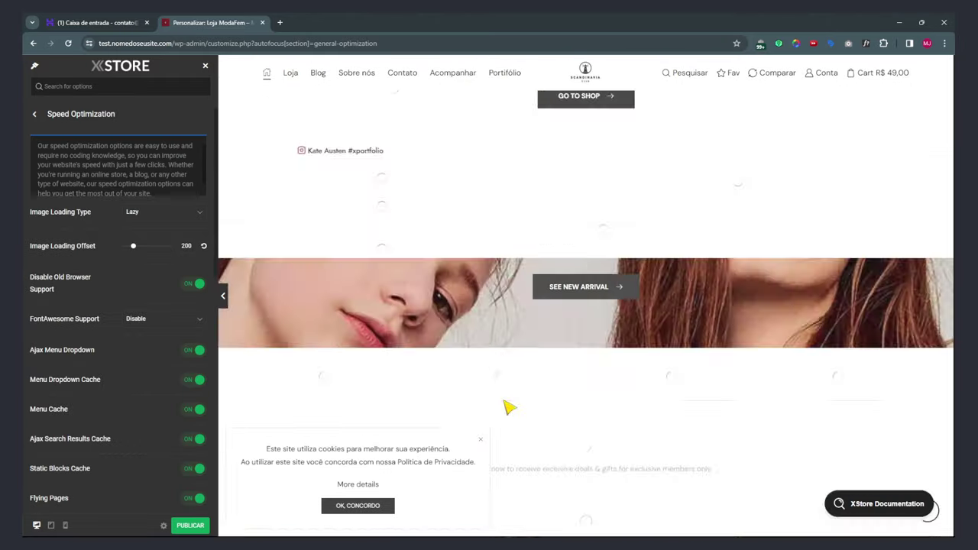
scroll(353, 310, "down", 5)
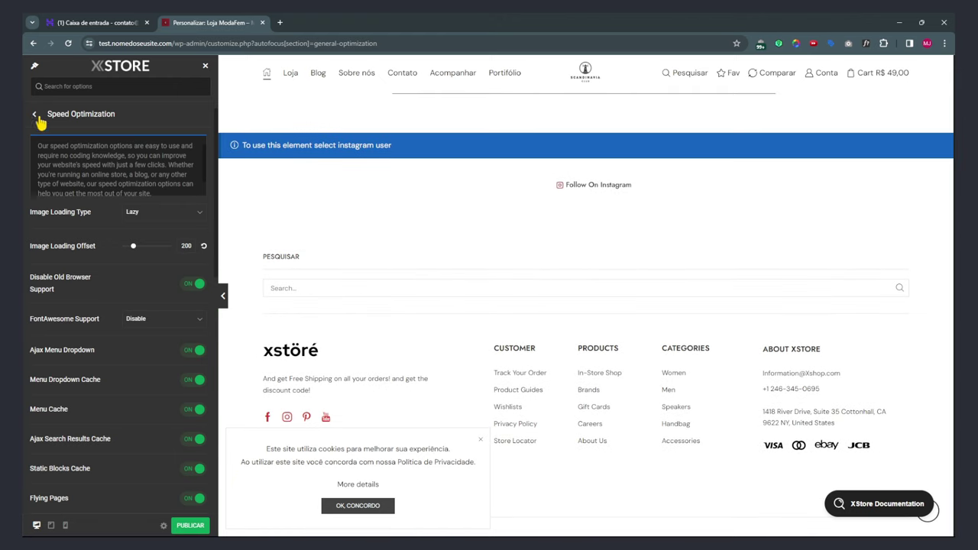
left_click(34, 44)
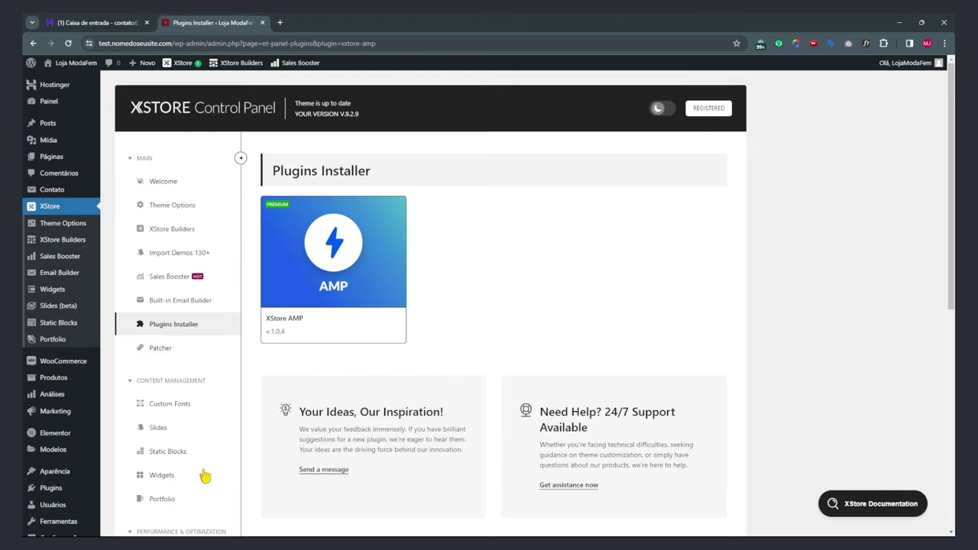
Install the XStore AMP 1.0.4 plugin and dismiss the success alert.
mouse_move(337, 268)
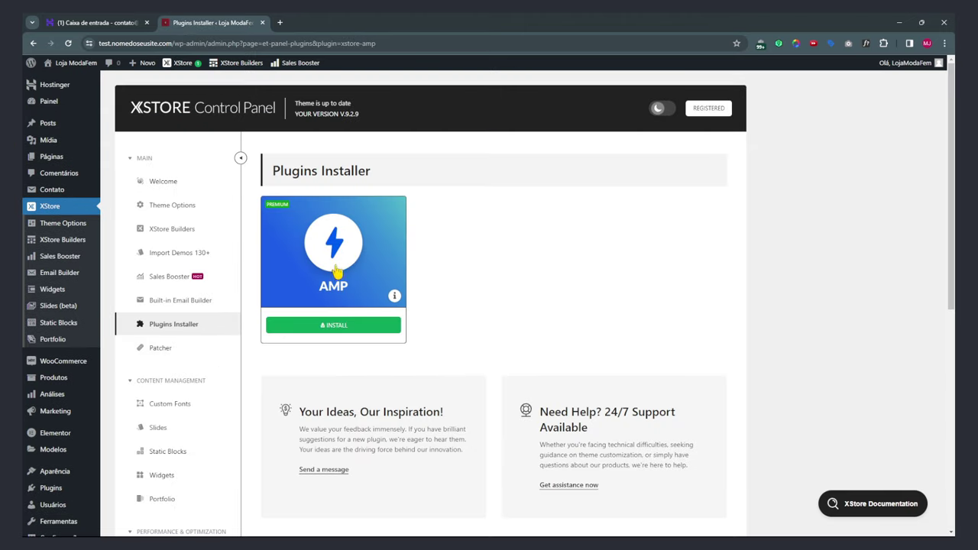
left_click(353, 327)
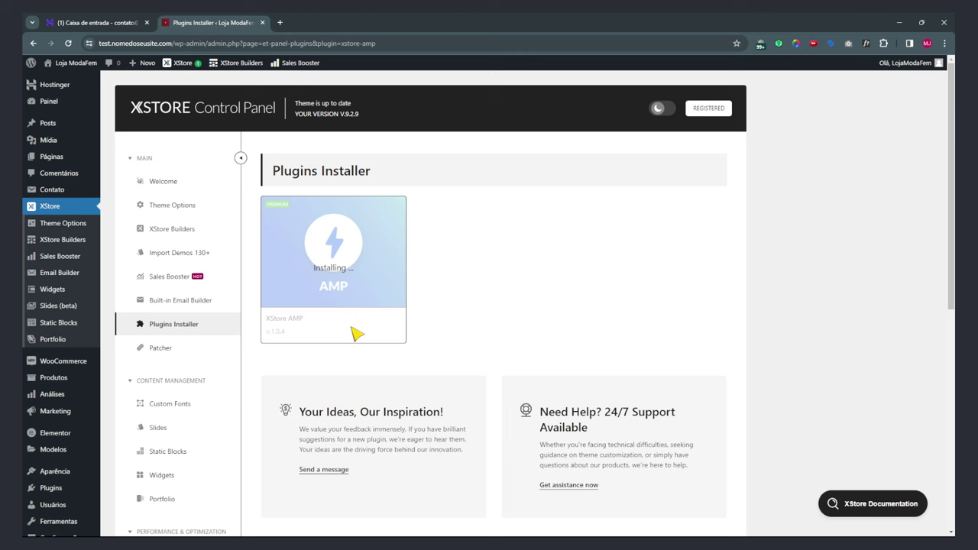
mouse_move(424, 539)
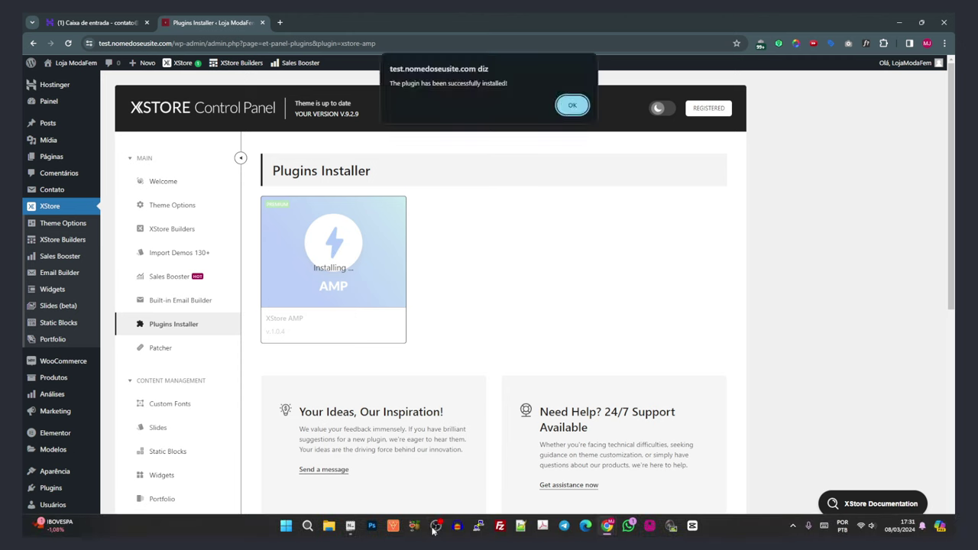
left_click(571, 106)
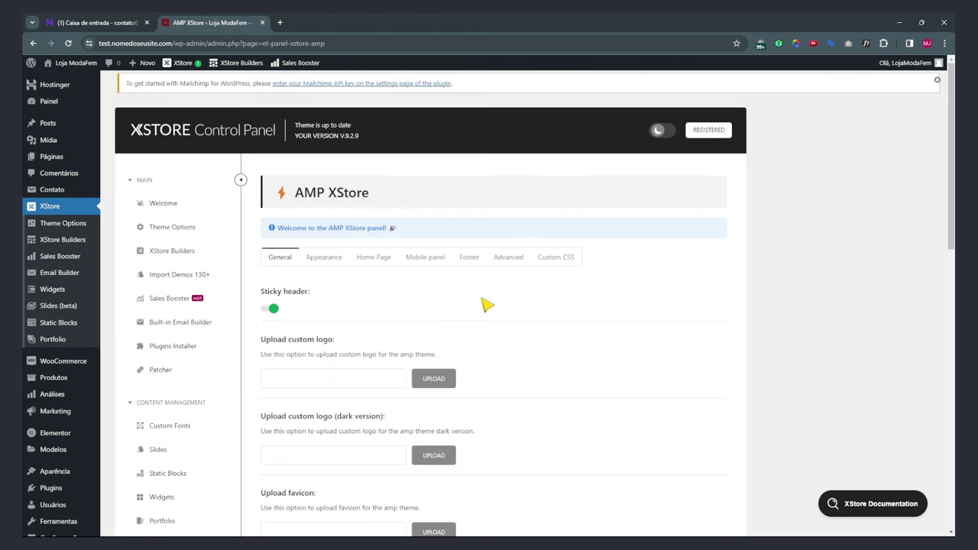
Highlight the dark-version logo and Upload favicon headings and description in AMP General settings.
scroll(489, 321, "down", 2)
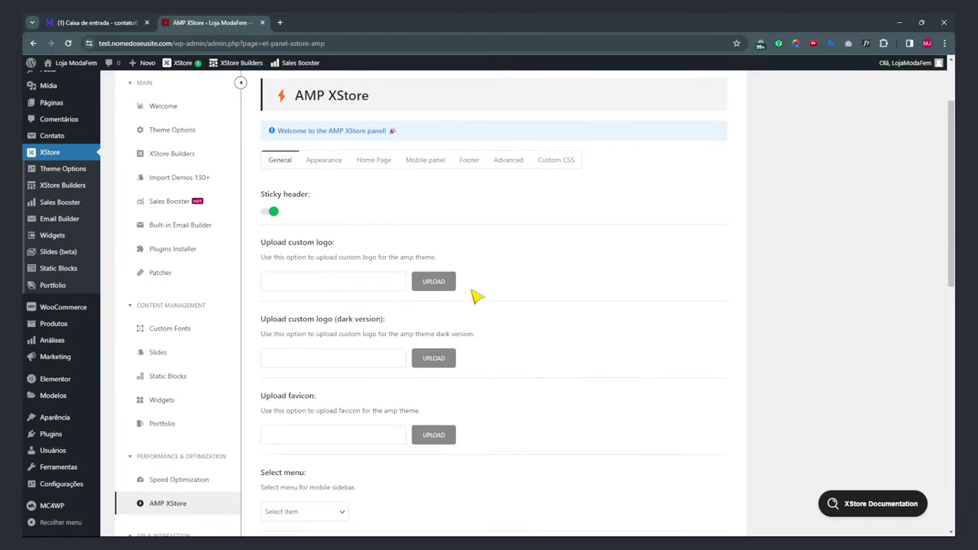
left_click_drag(297, 243, 343, 246)
scroll(357, 271, "down", 2)
left_click_drag(292, 227, 336, 225)
left_click_drag(260, 303, 318, 303)
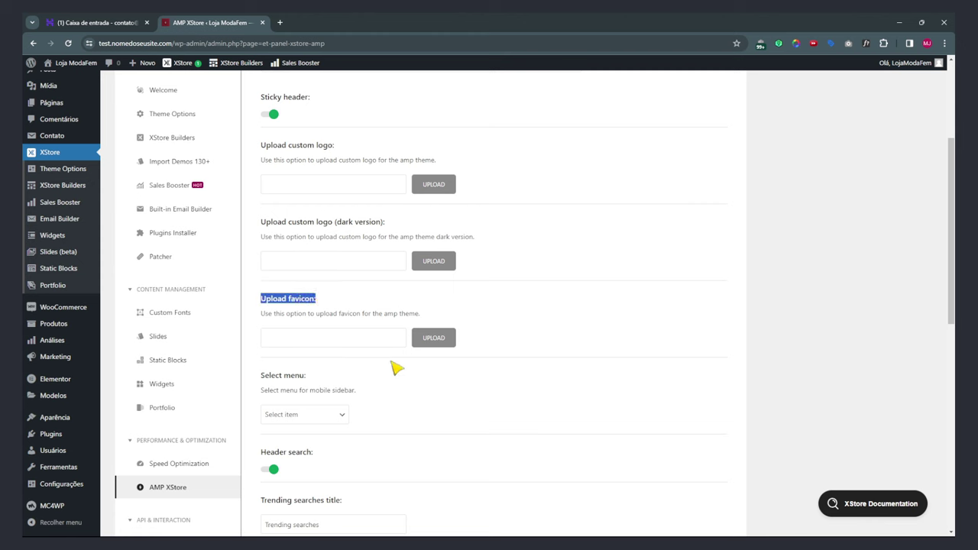
left_click(422, 319)
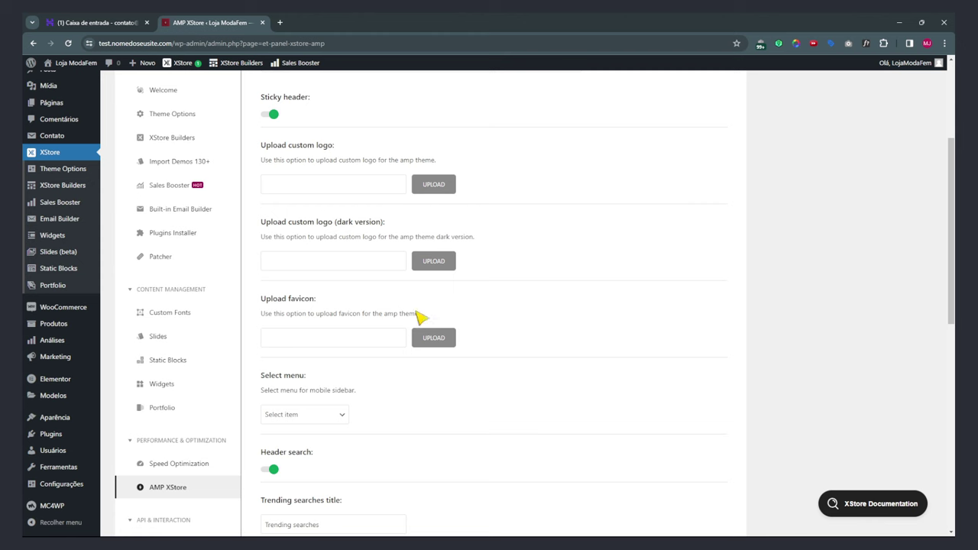
left_click_drag(339, 315, 406, 315)
left_click(360, 251)
Look over the mobile sidebar menu choices without changing them.
scroll(497, 282, "down", 2)
left_click(325, 321)
left_click(519, 348)
scroll(459, 359, "down", 2)
scroll(340, 272, "down", 2)
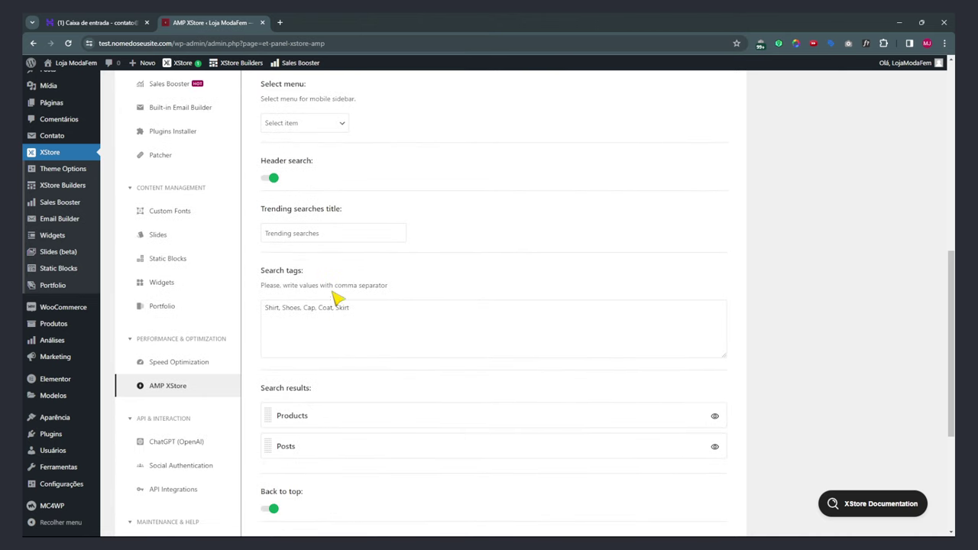
left_click_drag(327, 234, 262, 234)
Hide Products from the AMP search results and save the settings.
left_click(358, 311)
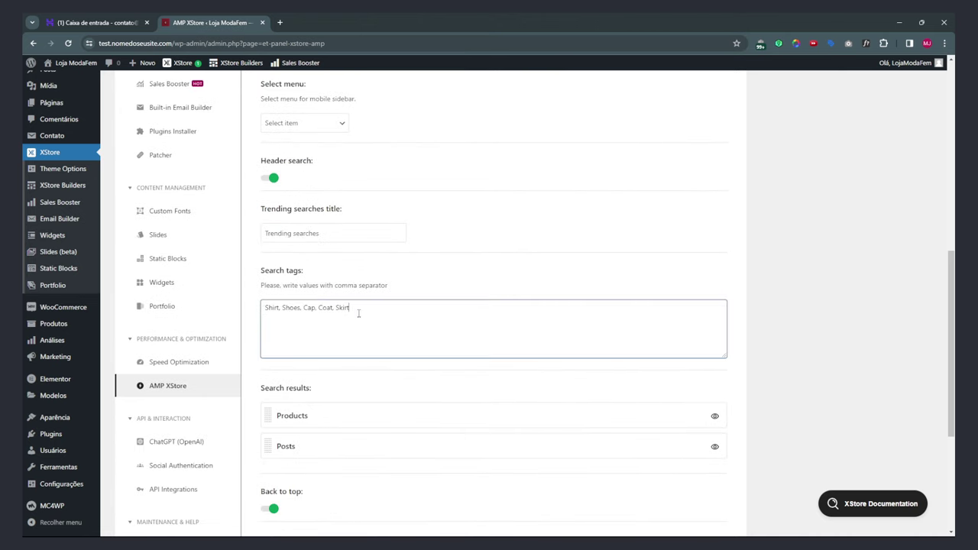
scroll(371, 334, "down", 4)
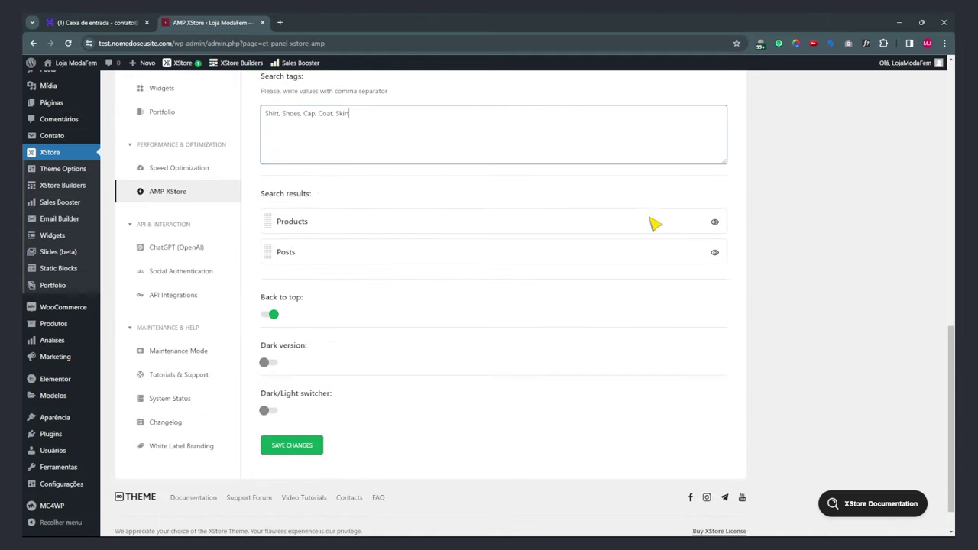
left_click(714, 223)
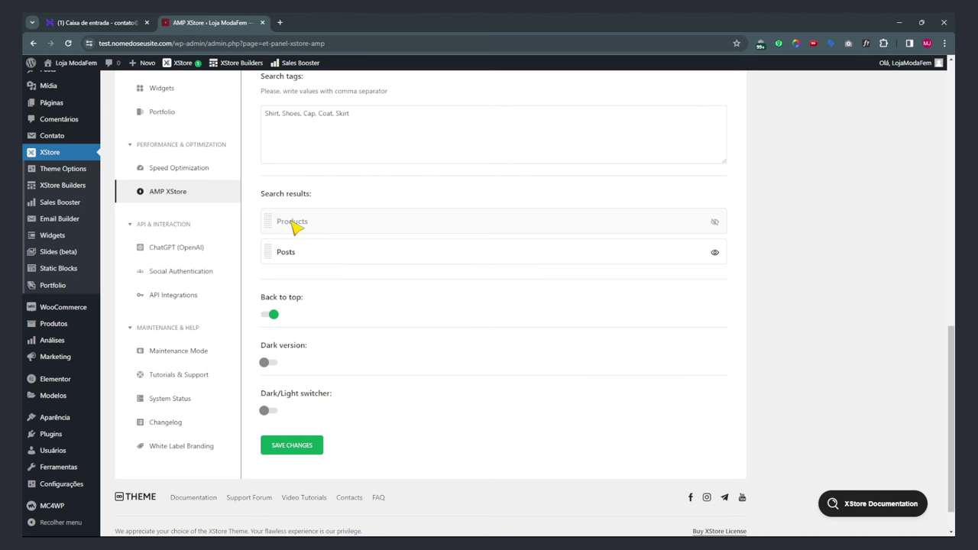
scroll(404, 323, "down", 1)
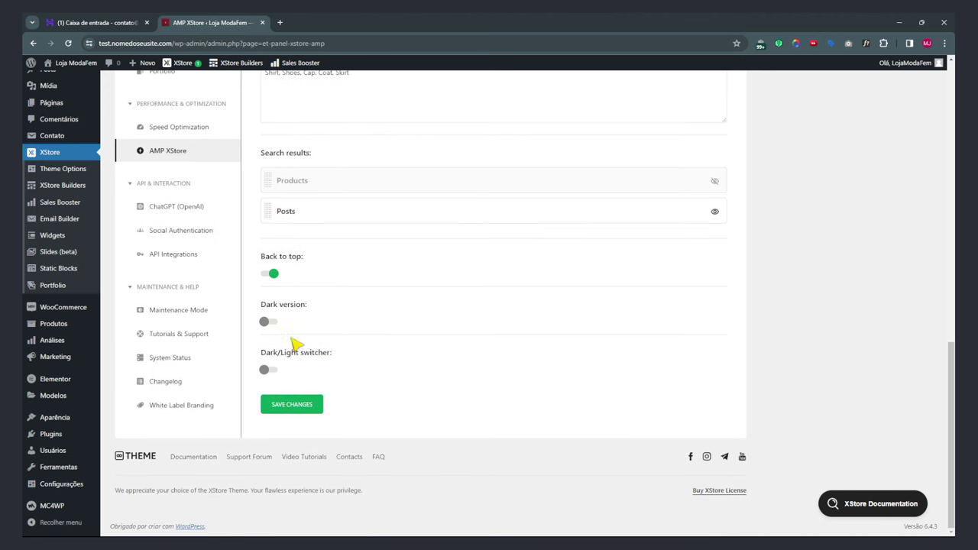
left_click(298, 407)
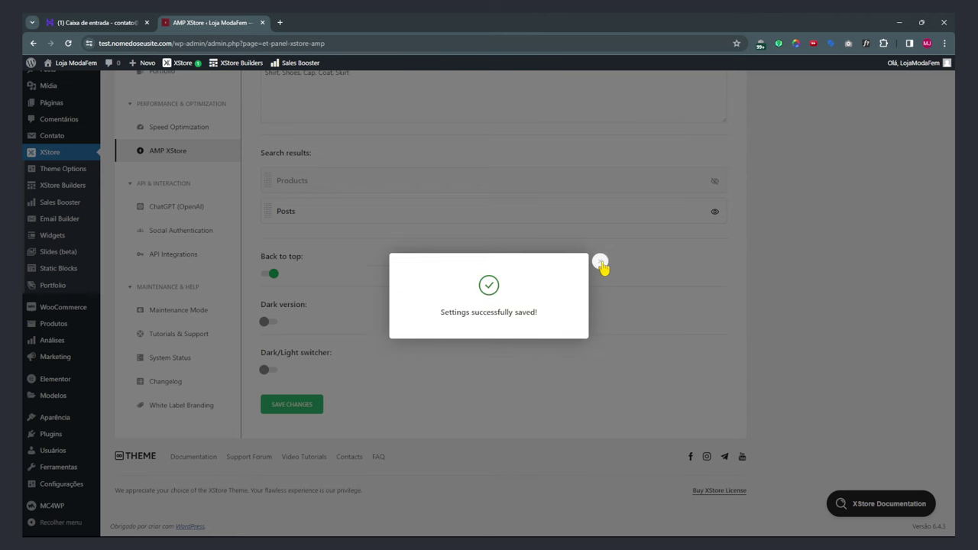
left_click(600, 263)
scroll(561, 404, "up", 15)
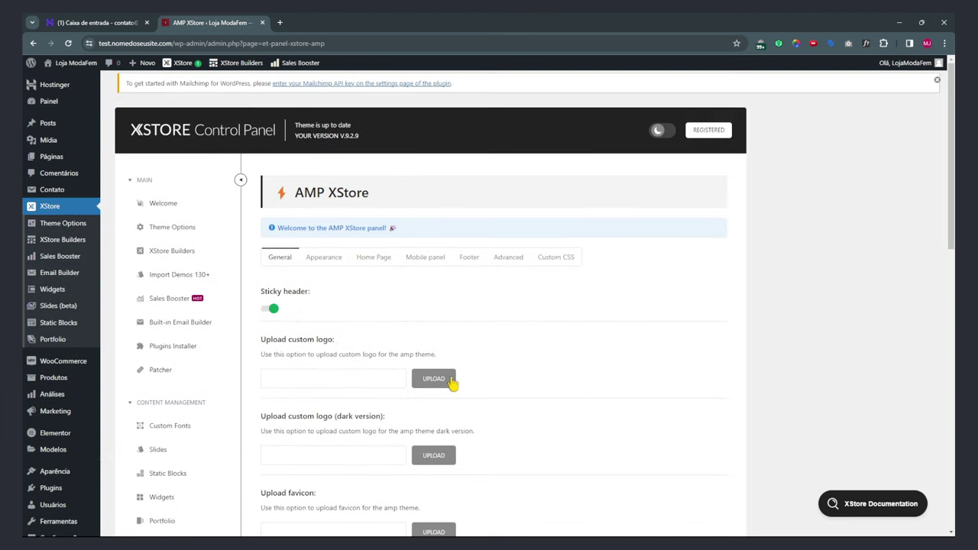
Set the AMP custom logo to the xstöré logo-min image from the media library.
left_click(432, 379)
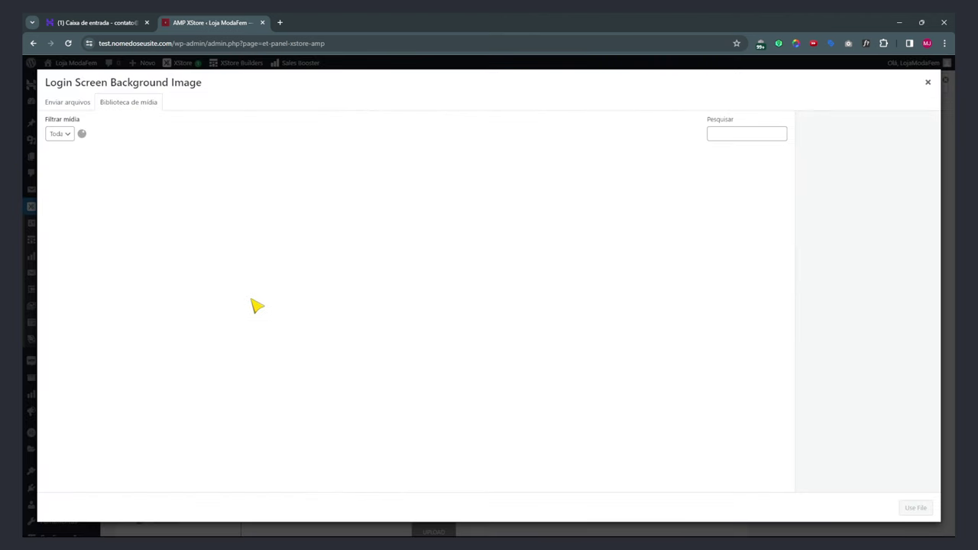
left_click(738, 134)
type("logo")
left_click(80, 191)
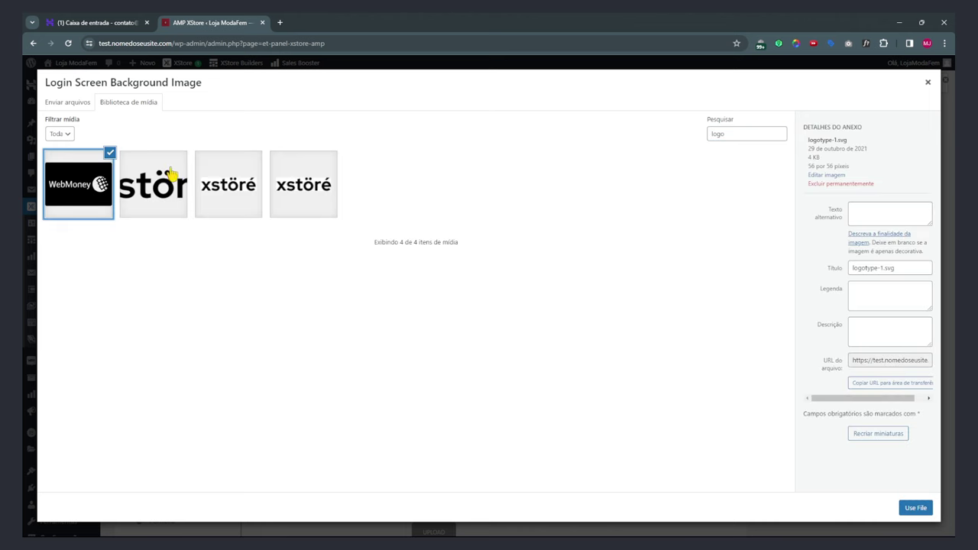
left_click(289, 189)
left_click(915, 508)
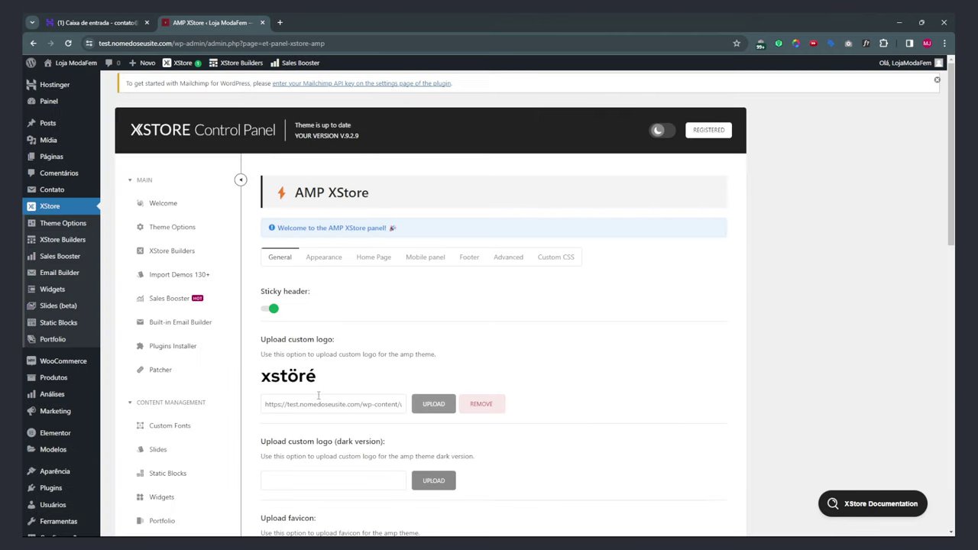
Set the dark-version logo to the WebMoney logotype-1.svg image.
scroll(305, 382, "down", 2)
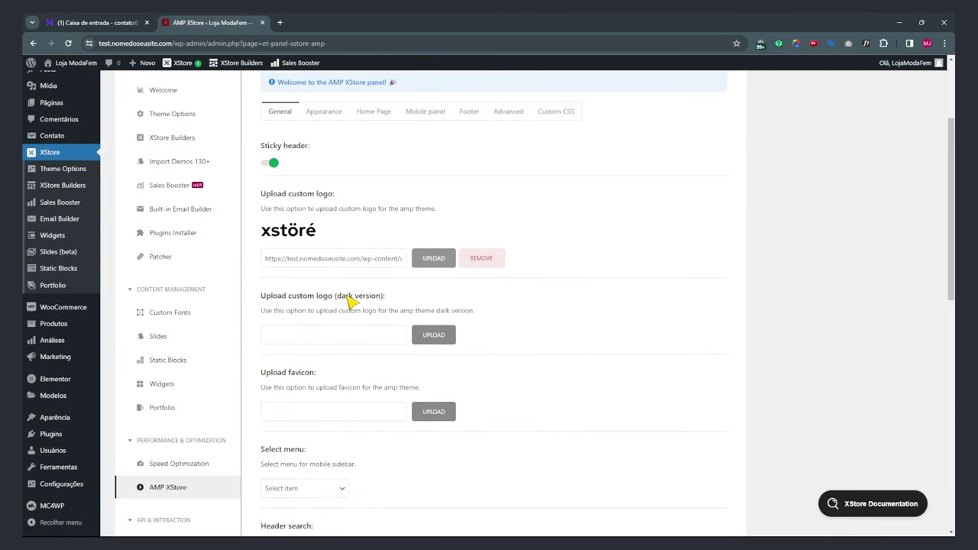
left_click(439, 338)
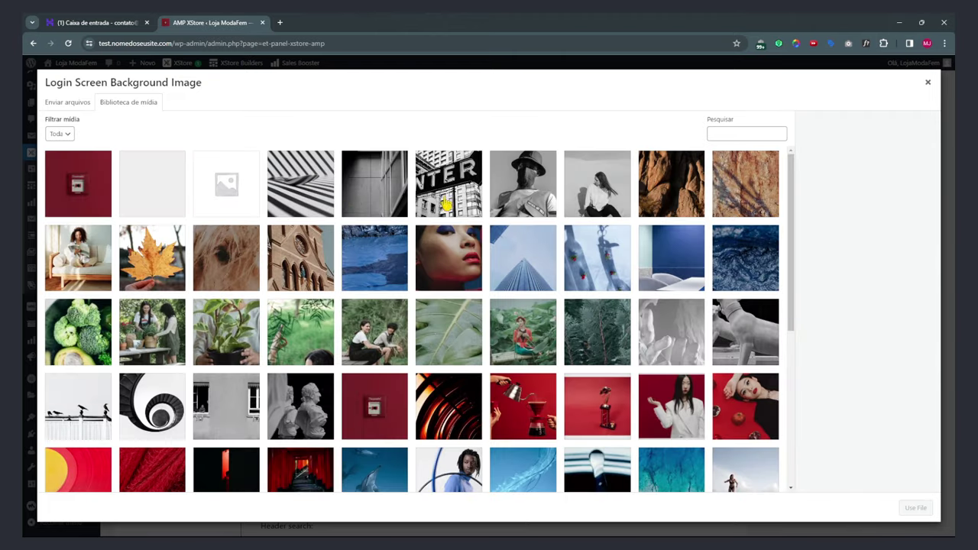
left_click(728, 135)
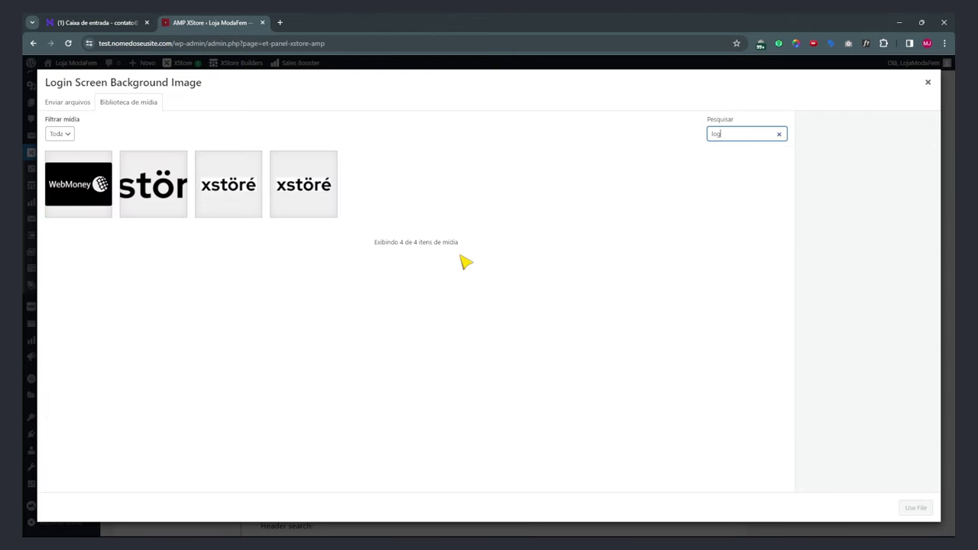
left_click(325, 197)
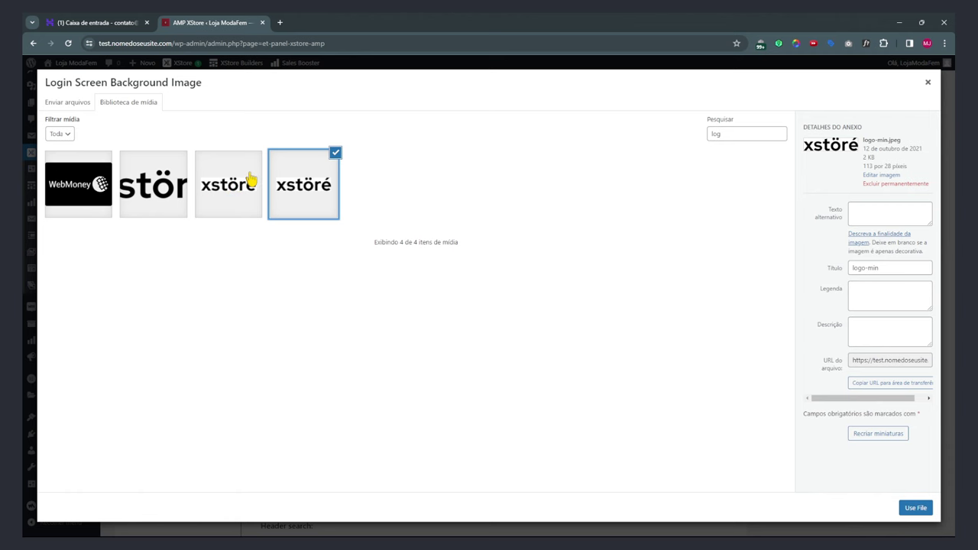
left_click(80, 189)
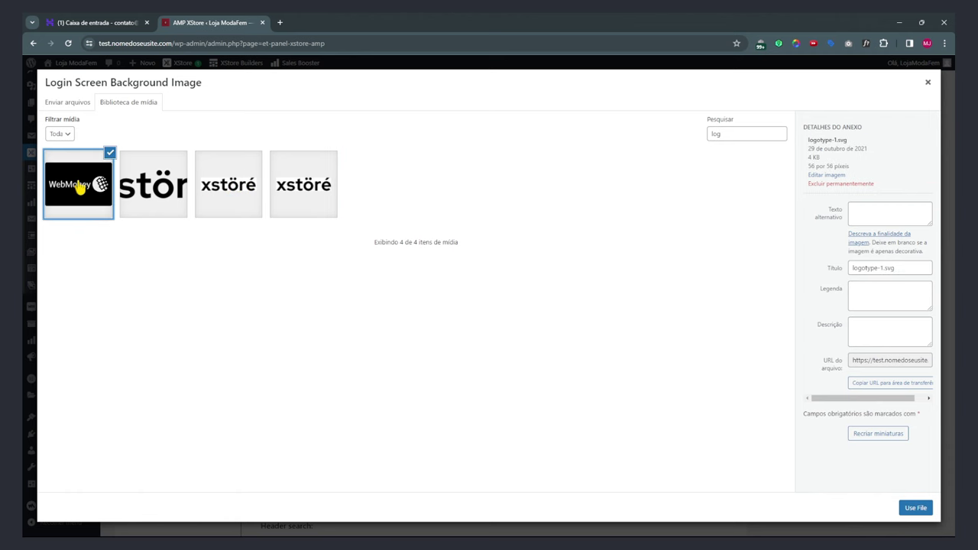
left_click(909, 508)
Set the favicon to the red square image.
scroll(523, 361, "down", 3)
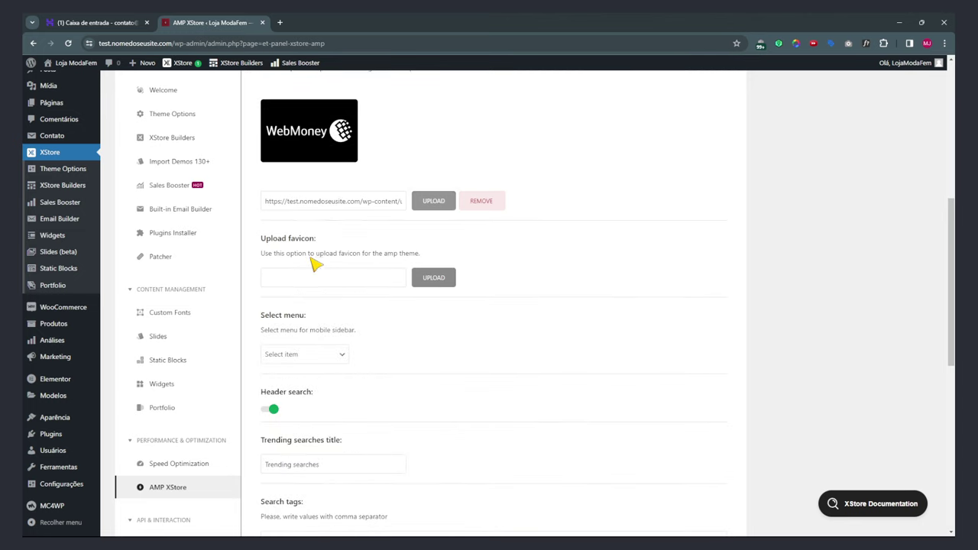
left_click(442, 282)
left_click(77, 184)
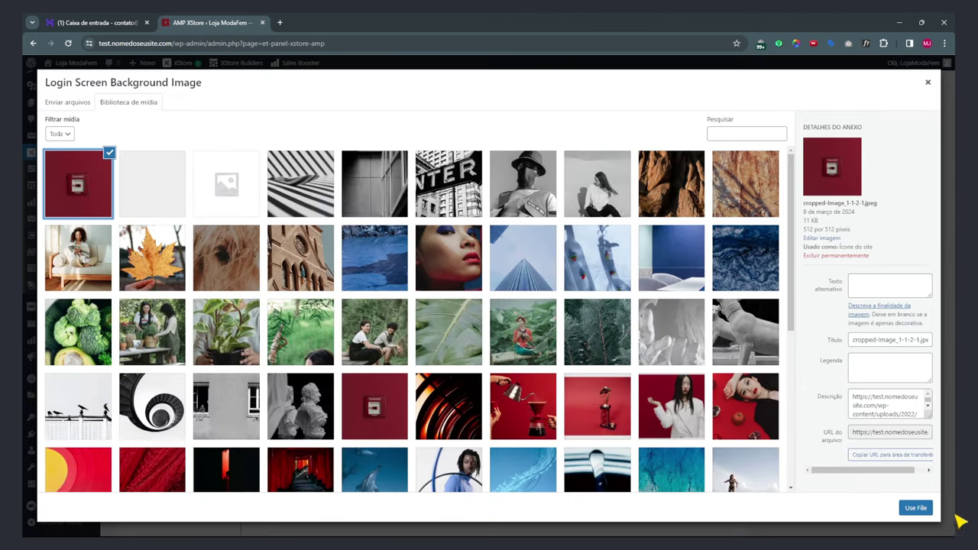
left_click(915, 508)
Save the logo and favicon settings and open the storefront in an incognito window.
scroll(421, 411, "down", 8)
left_click(304, 404)
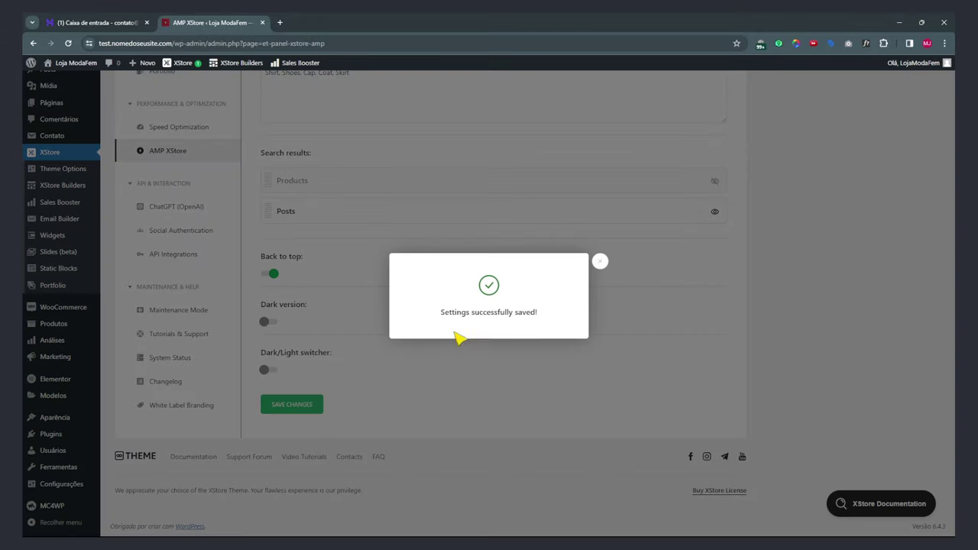
right_click(74, 75)
left_click(122, 94)
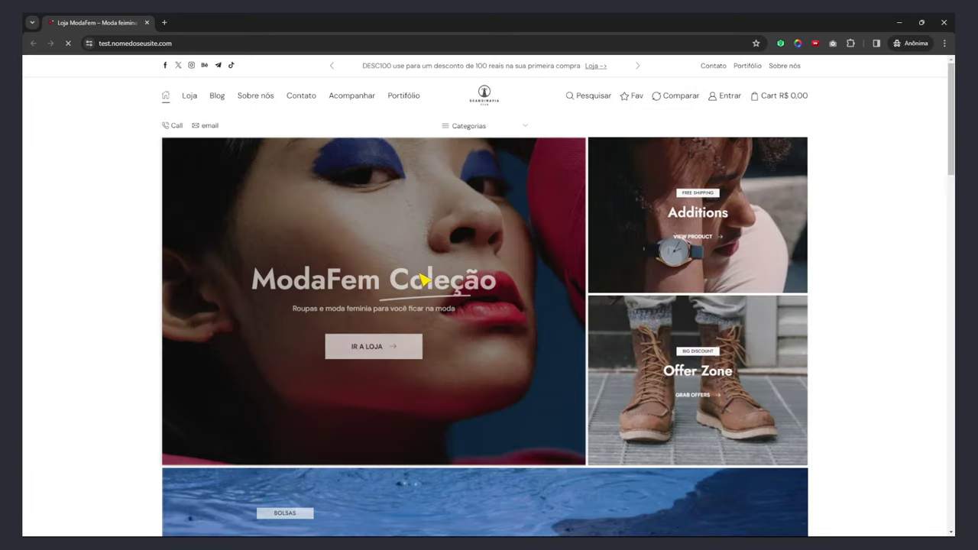
View the Blog page in DevTools mobile emulation and open 'The Hottest Designer Drops of the Month'.
left_click(220, 99)
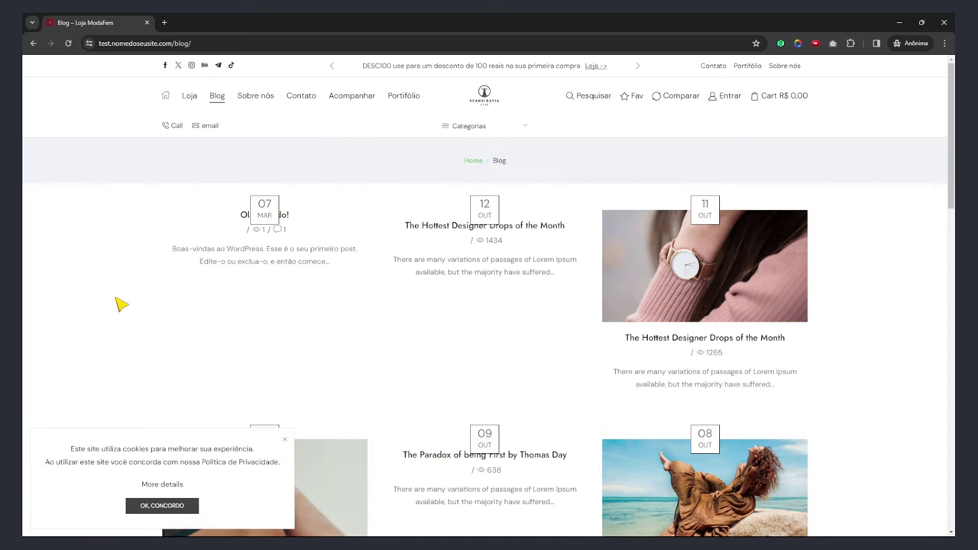
key("ctrl+shift+i")
scroll(412, 348, "down", 3)
key("F5")
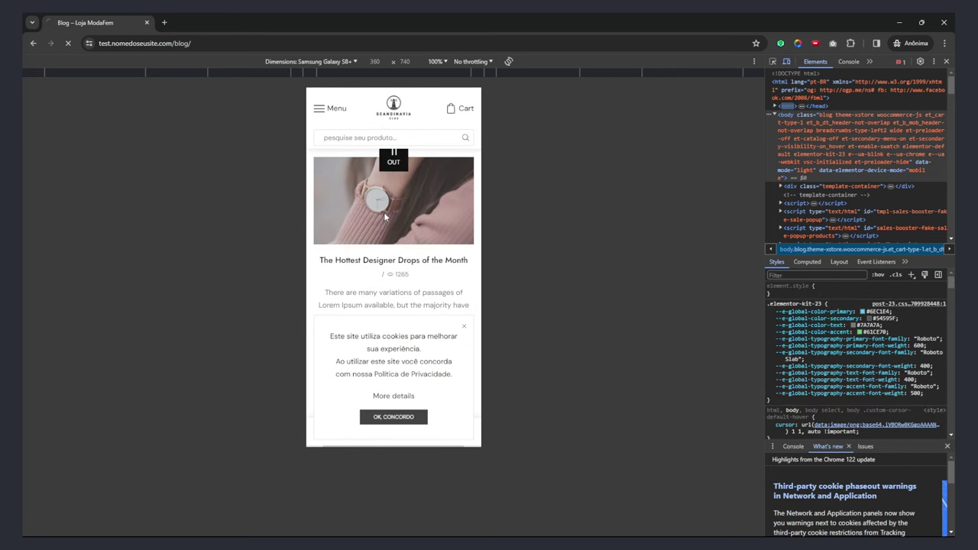
left_click(385, 218)
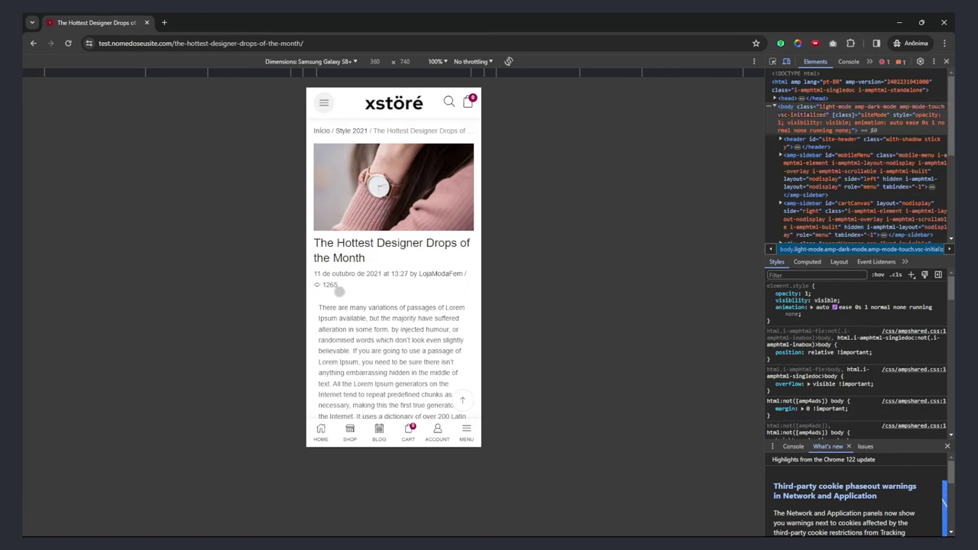
scroll(351, 324, "down", 15)
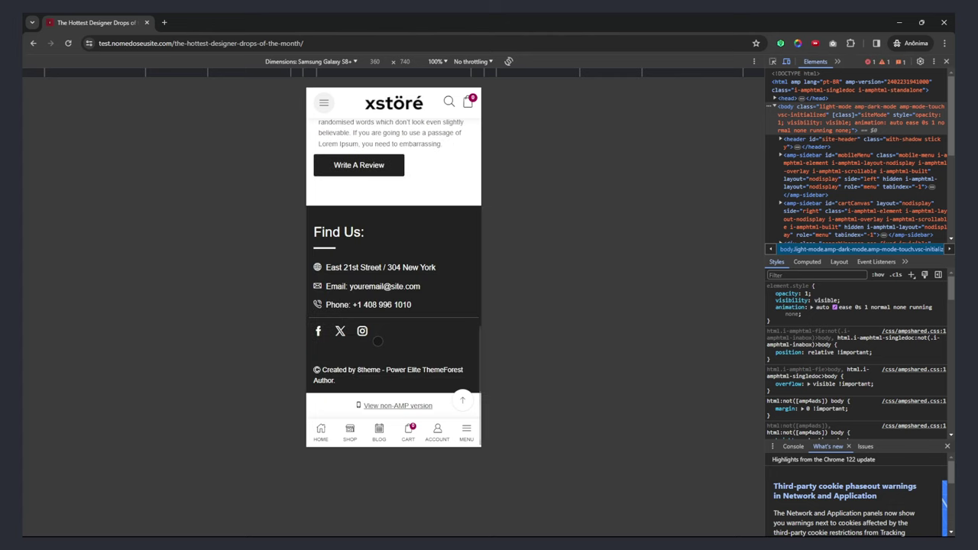
scroll(378, 341, "up", 5)
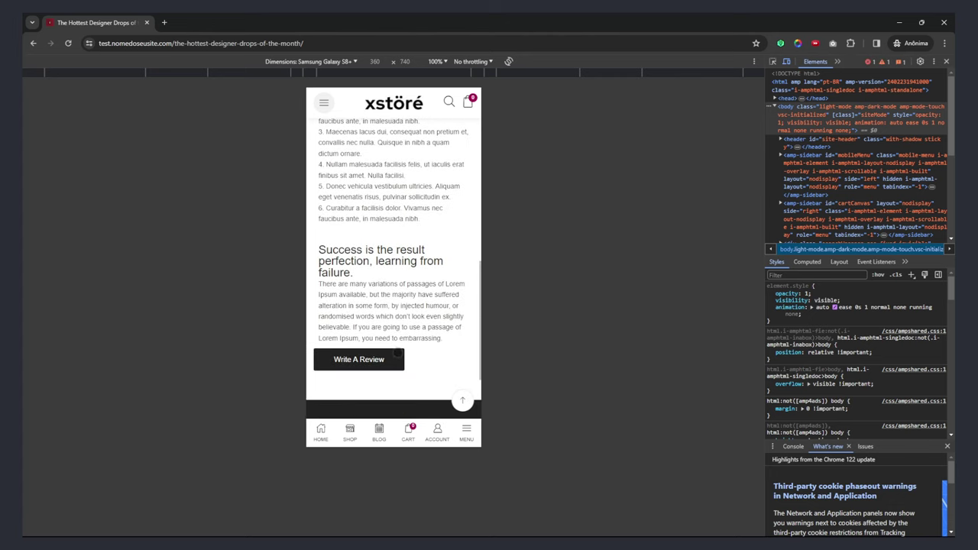
scroll(404, 358, "up", 10)
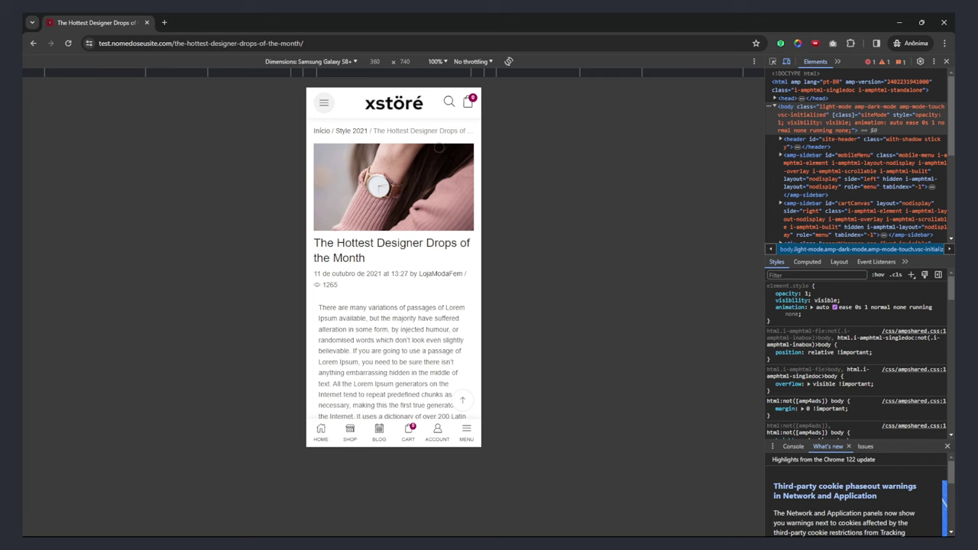
Reopen the post from the home page's blog link, then close the mobile preview window.
left_click(382, 100)
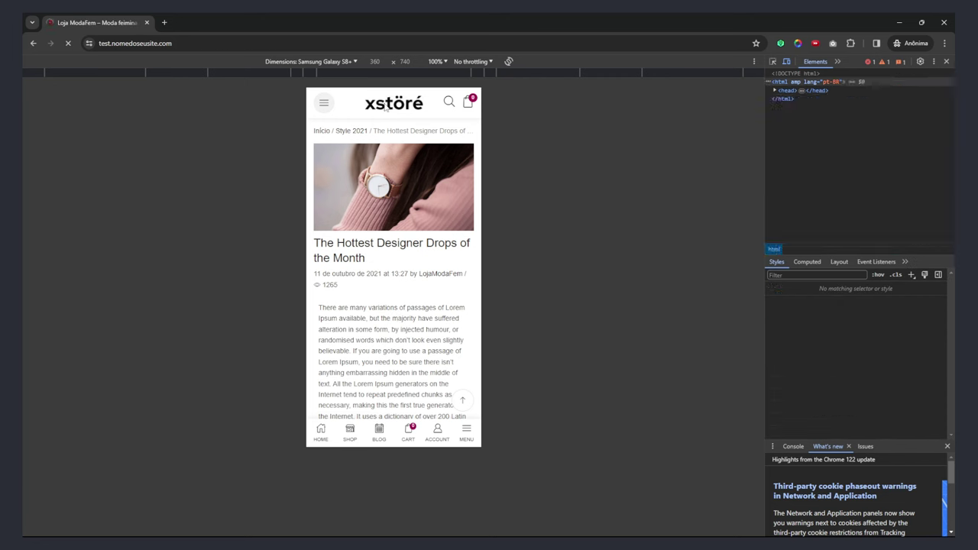
scroll(437, 252, "down", 3)
scroll(437, 254, "up", 3)
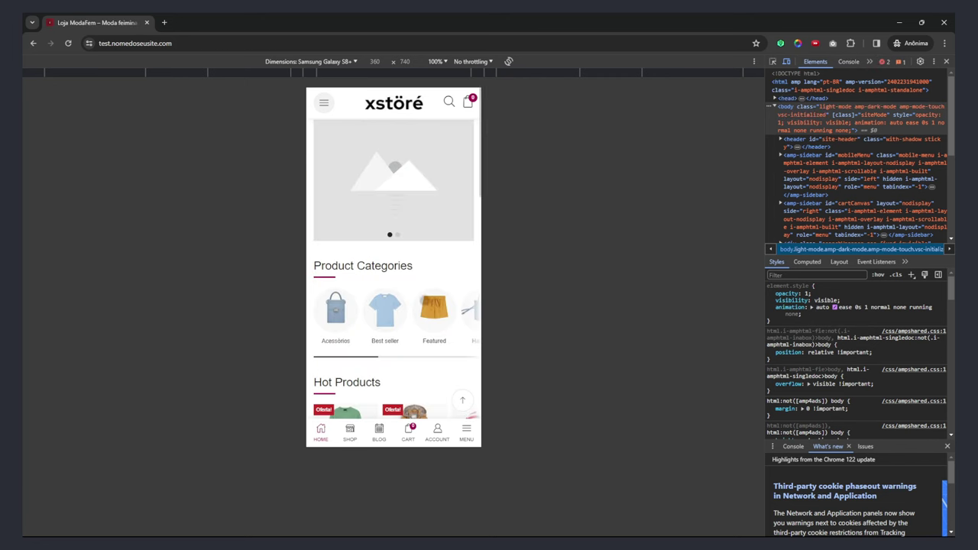
left_click(379, 429)
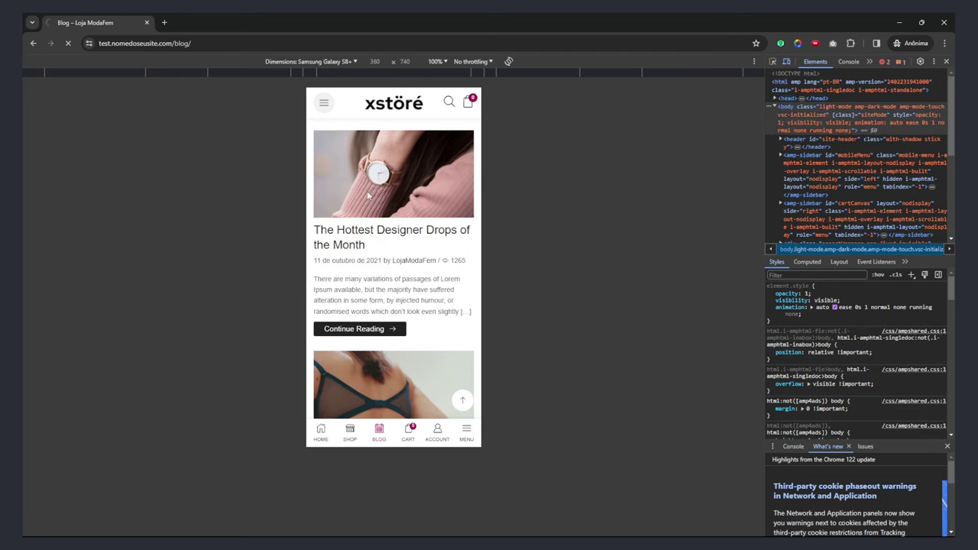
left_click(368, 197)
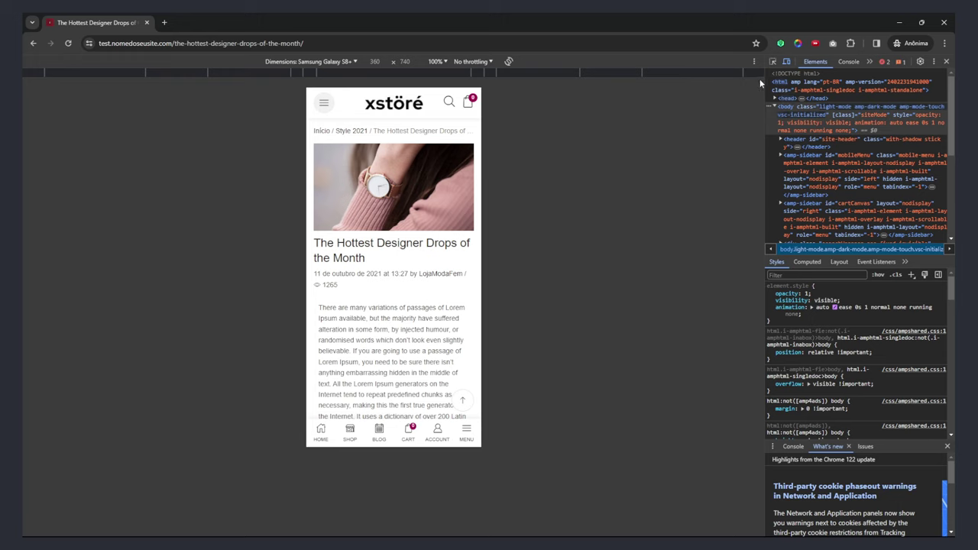
left_click(944, 22)
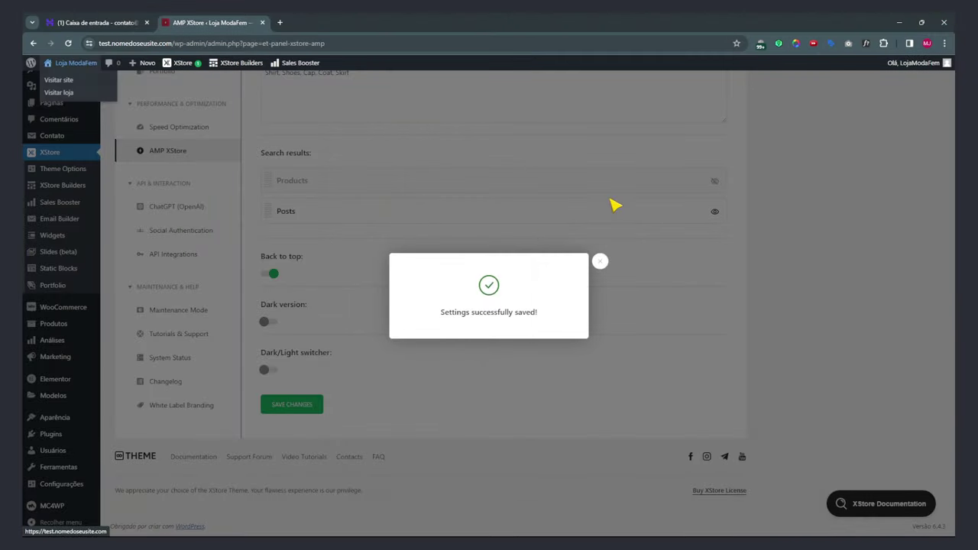
Dismiss the saved notice and translate the OpenAI Assistant page into Portuguese, selecting parts of its description.
left_click(600, 263)
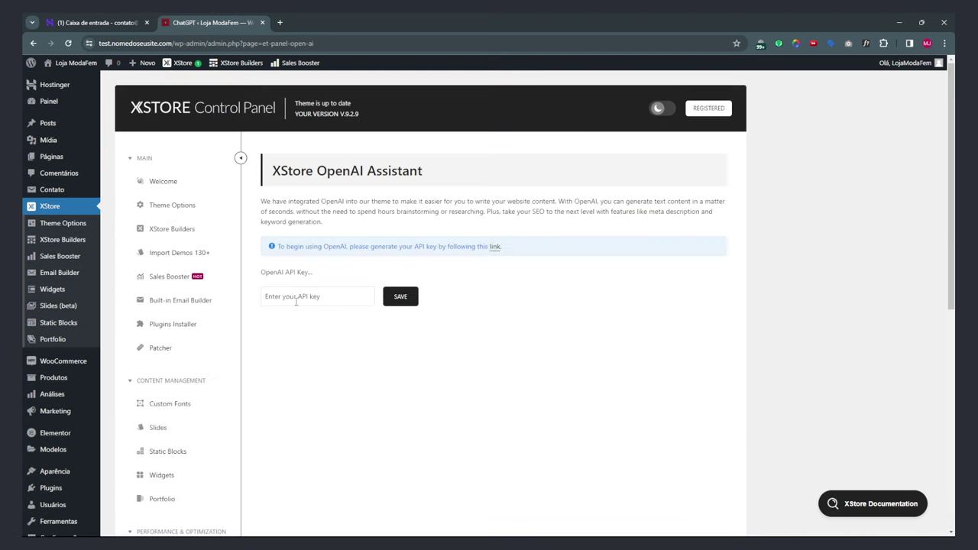
right_click(382, 213)
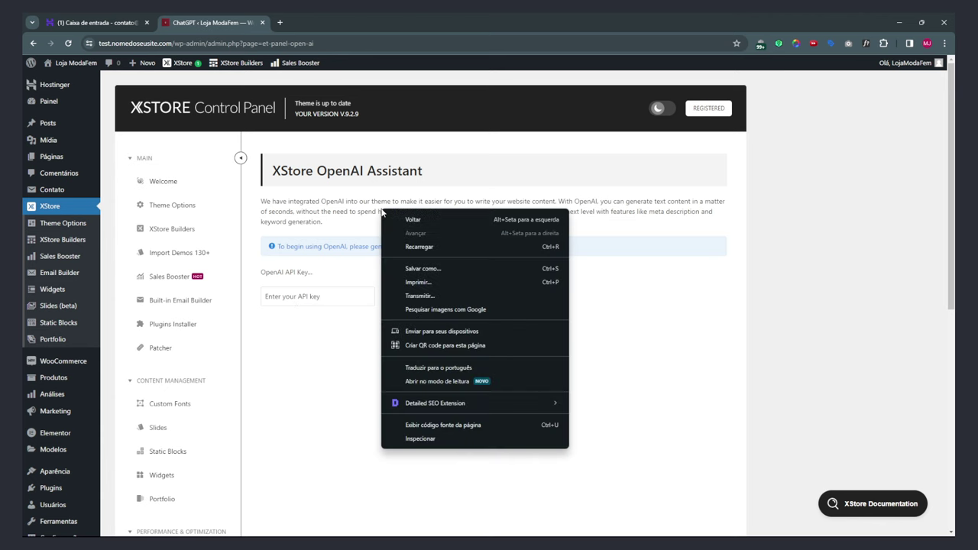
left_click(420, 367)
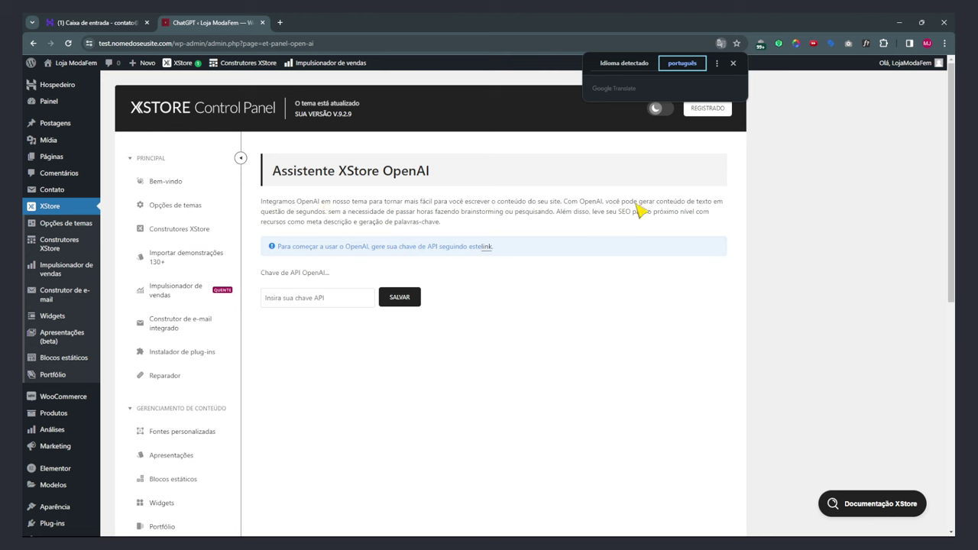
double_click(500, 201)
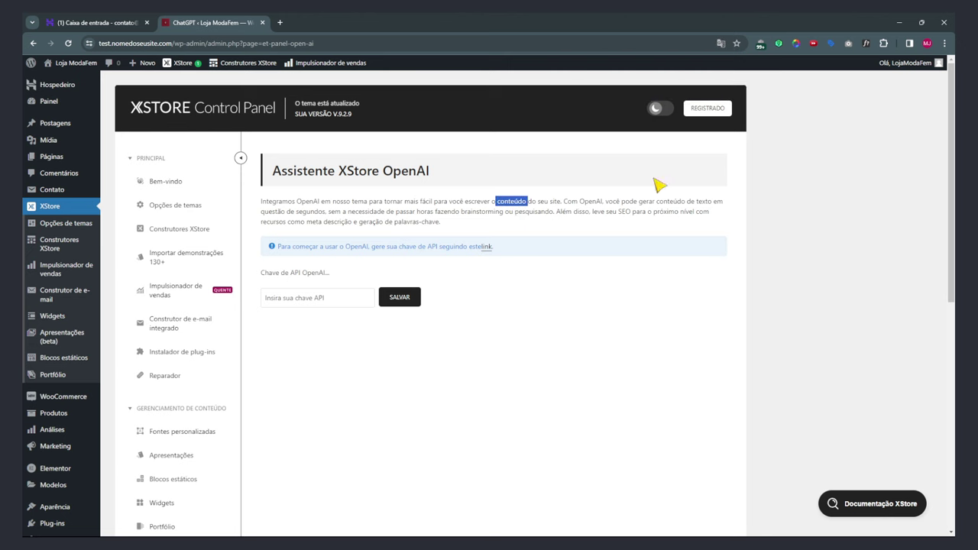
left_click_drag(680, 202, 504, 208)
left_click(581, 220)
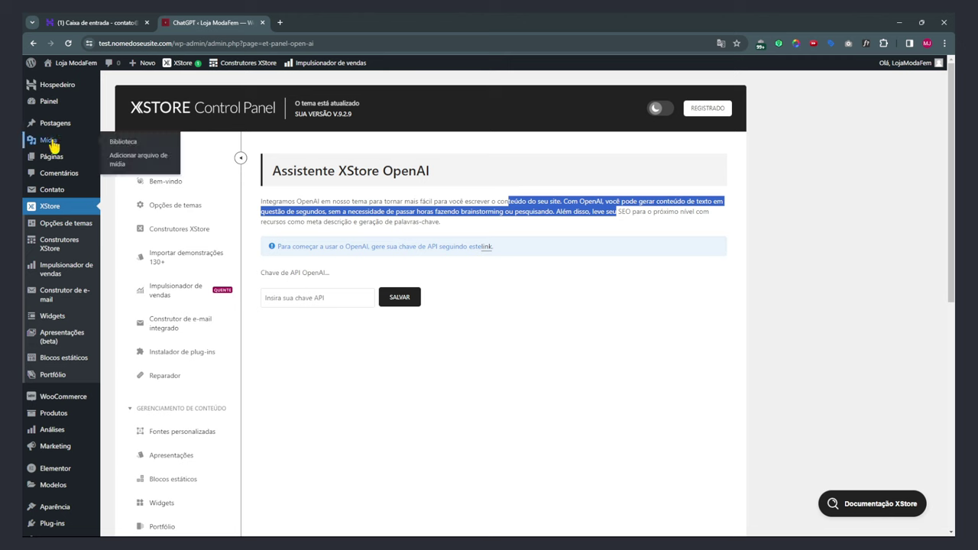
Switch the page back to English and go to the installed plugins list.
mouse_move(52, 127)
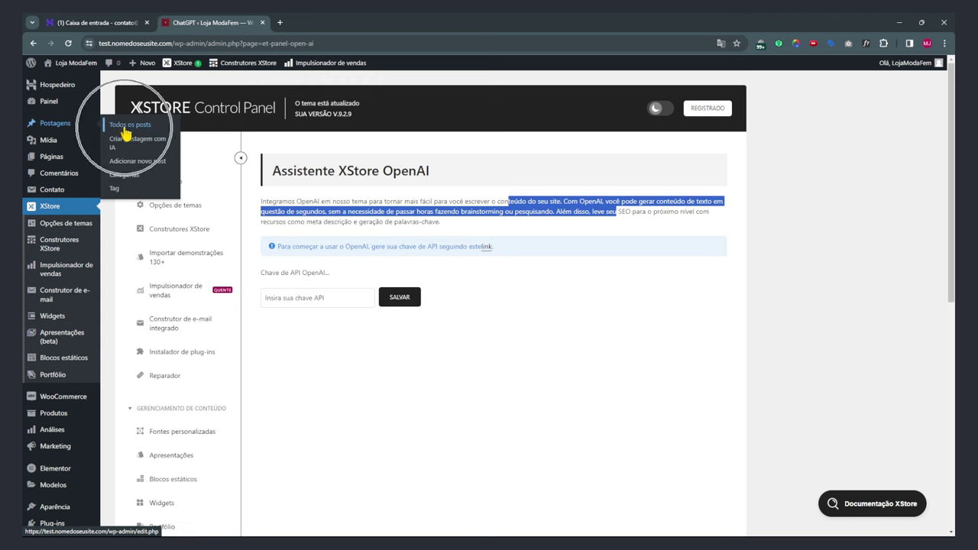
left_click(721, 44)
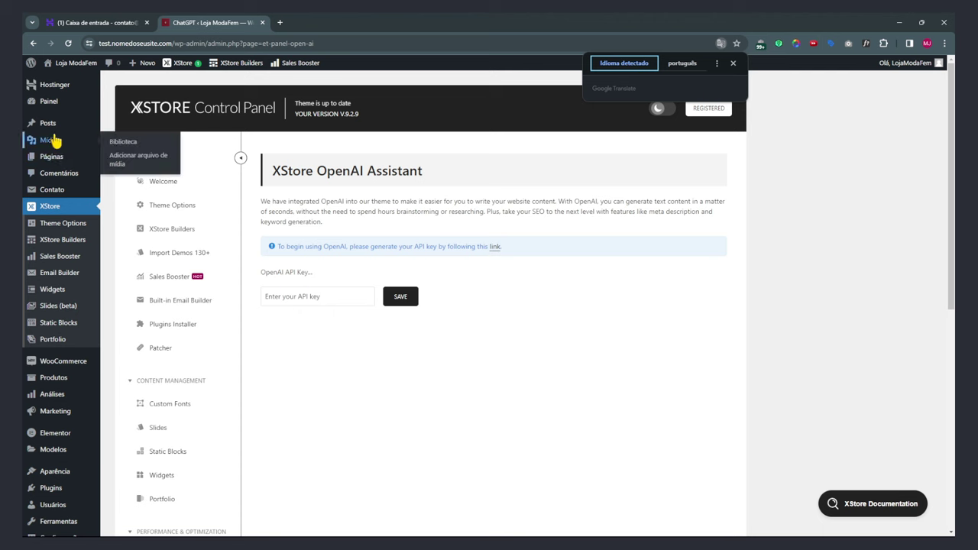
left_click(57, 487)
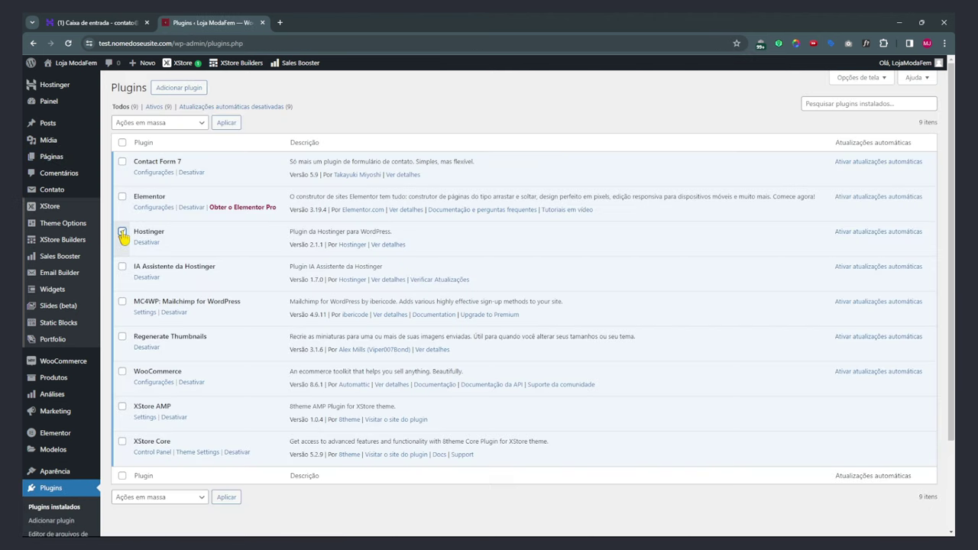
Bulk-deactivate the Hostinger and IA Assistente da Hostinger plugins.
left_click(123, 267)
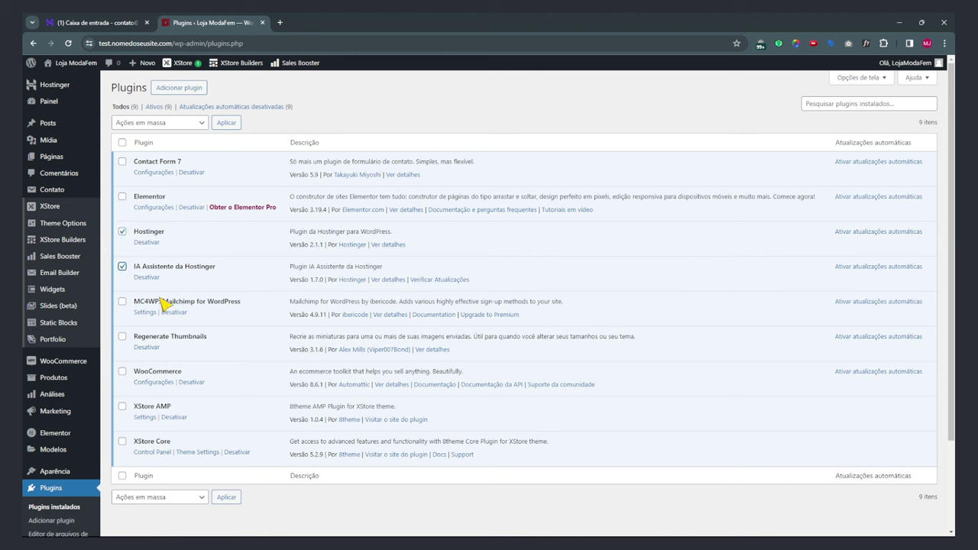
left_click(164, 497)
left_click(130, 446)
left_click(227, 498)
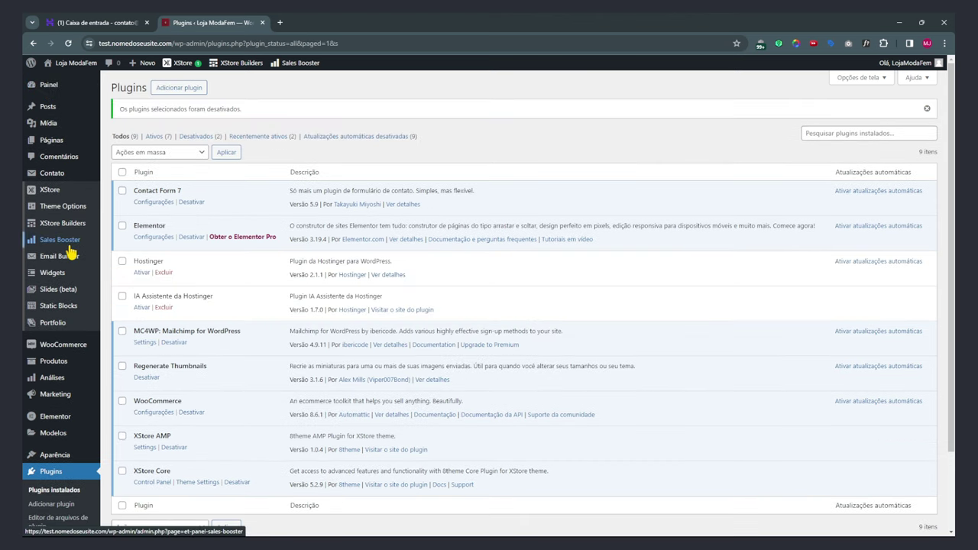
Open the XStore ChatGPT (OpenAI) settings panel.
mouse_move(59, 197)
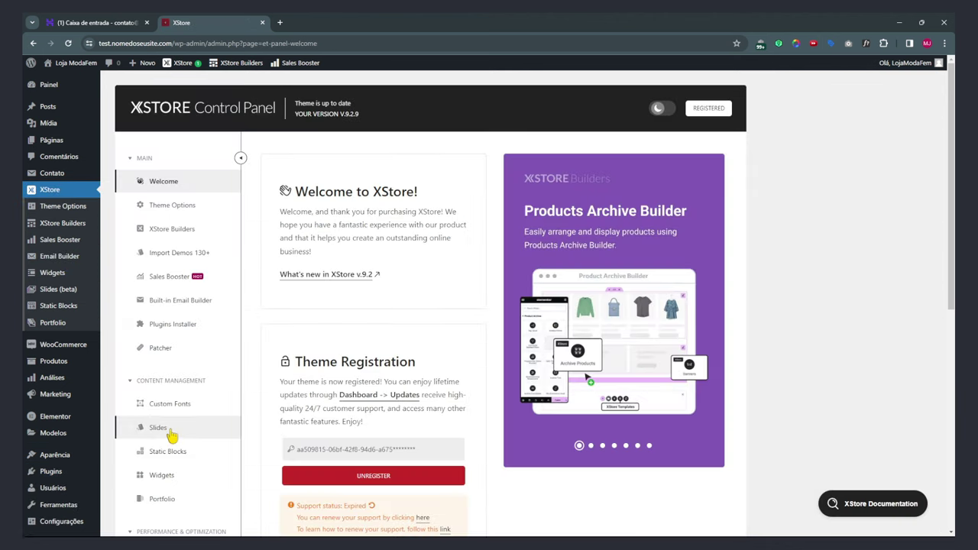
scroll(172, 435, "down", 1)
scroll(172, 476, "down", 1)
left_click(167, 439)
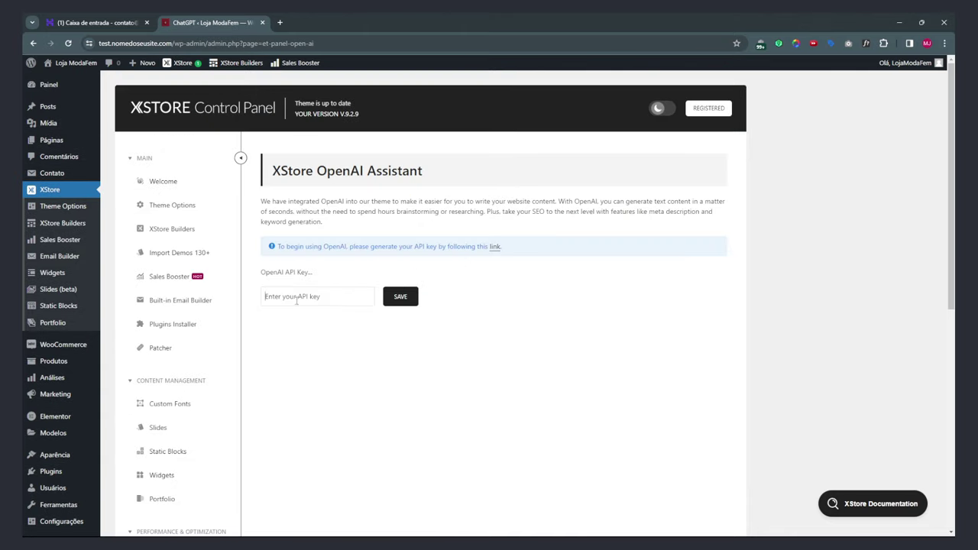
Open 'Adicionar novo post' from the Posts menu in a new tab and switch to it.
mouse_move(42, 109)
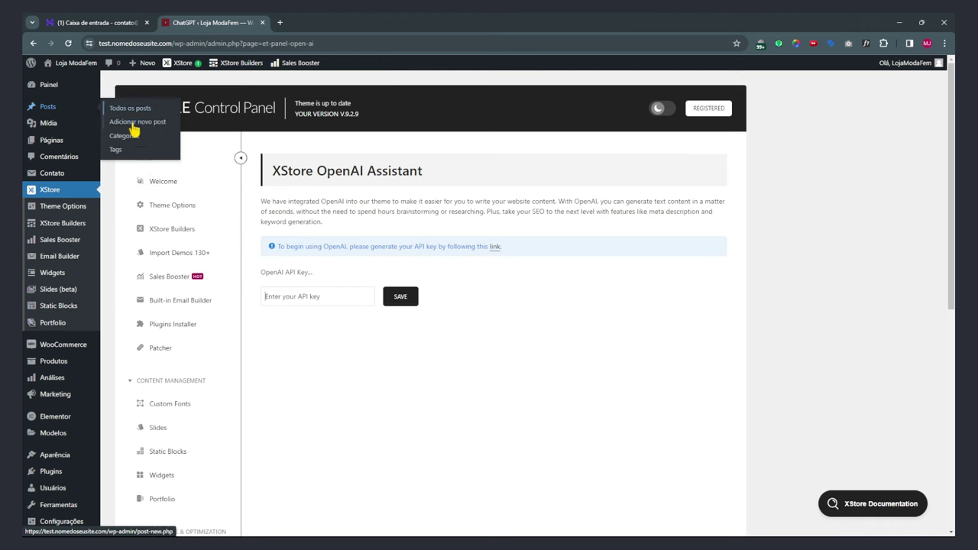
middle_click(131, 129)
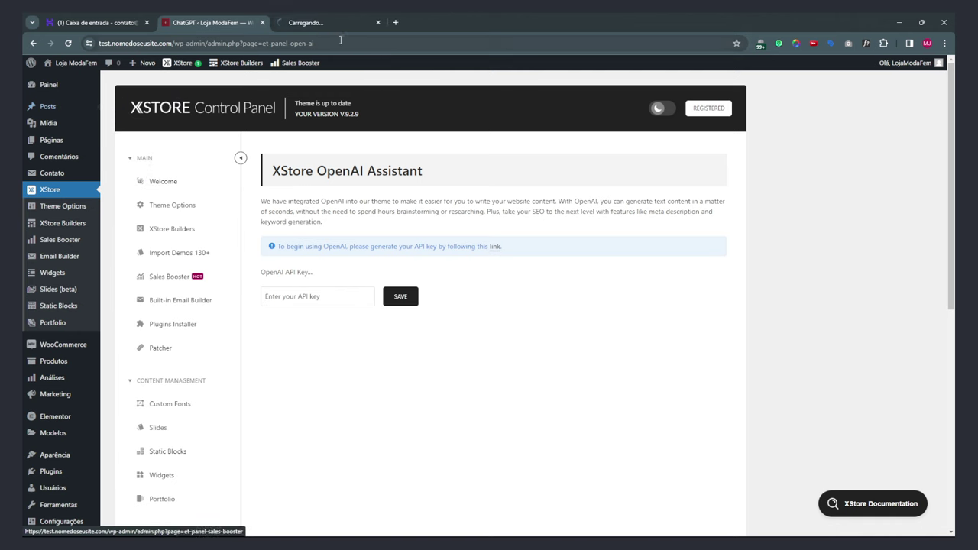
left_click(325, 22)
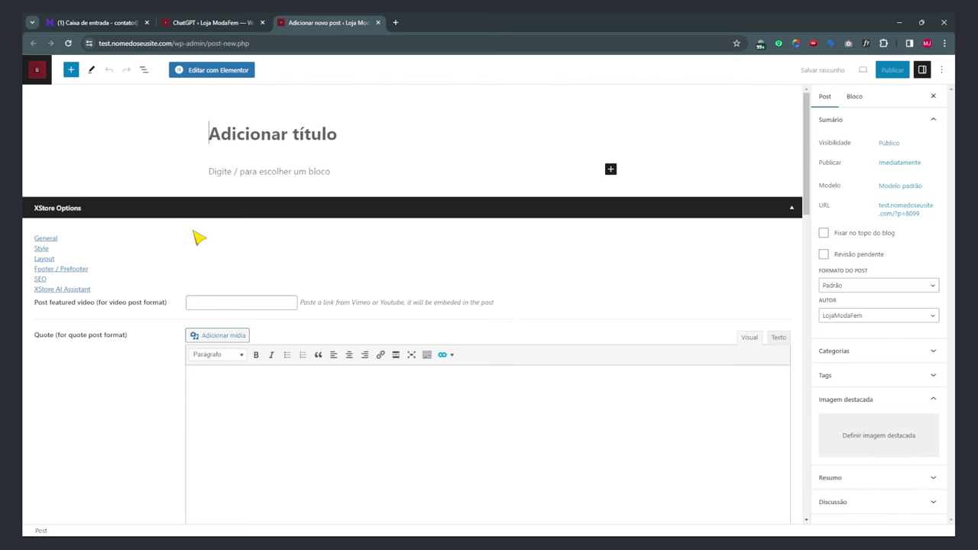
Scroll the XStore Options box and inspect the Breadcrumbs Effect dropdown without changing it.
scroll(146, 301, "down", 4)
scroll(146, 301, "up", 3)
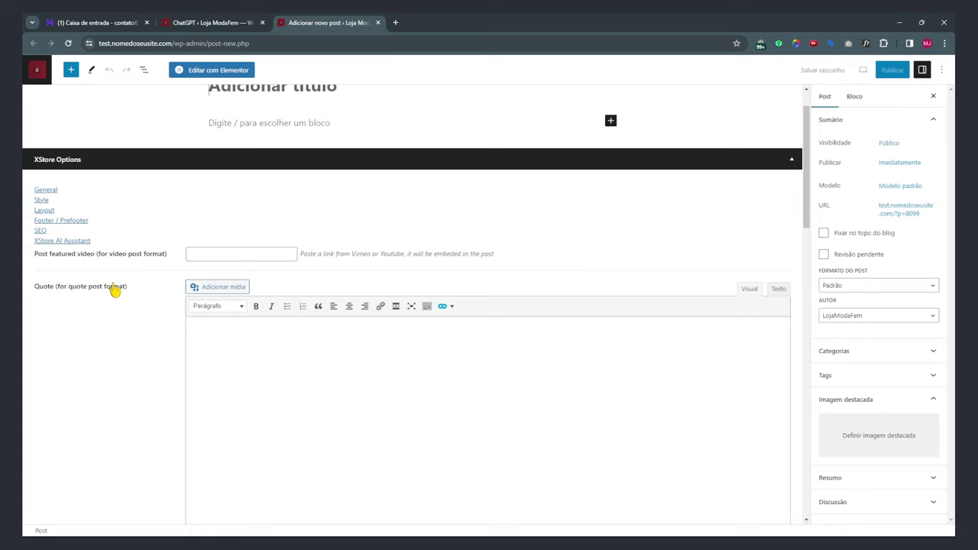
scroll(176, 344, "down", 6)
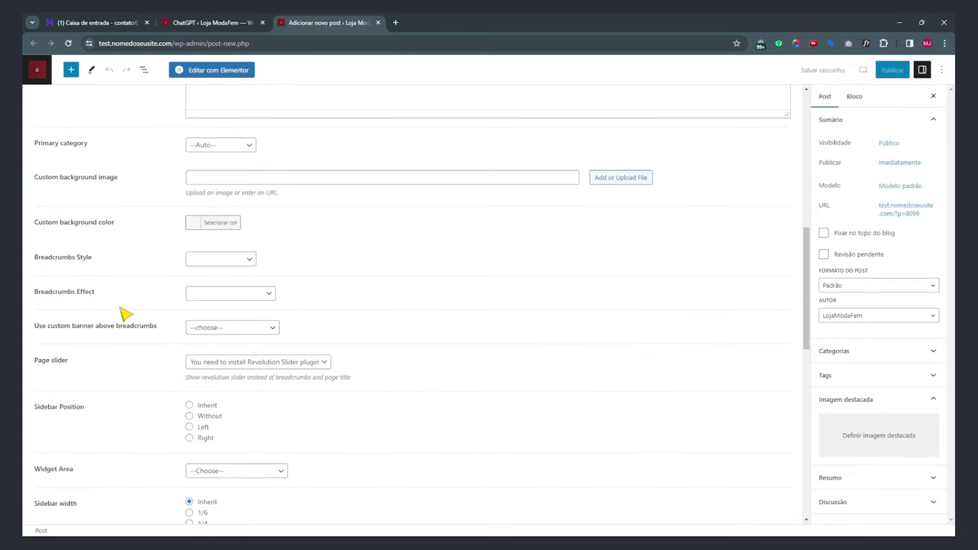
left_click(222, 297)
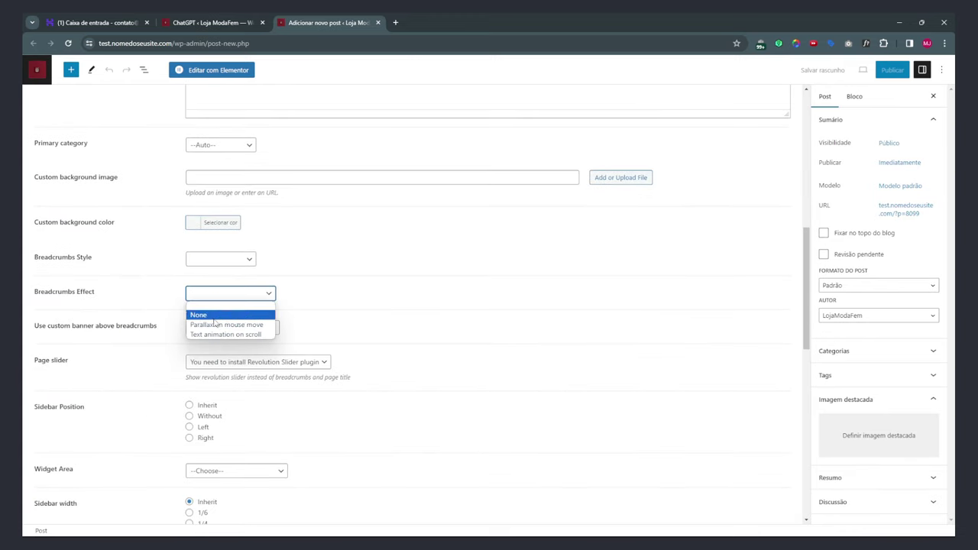
left_click(132, 280)
Read down to the AI assistant note, highlighting it, then close the new post tab.
scroll(131, 274, "down", 3)
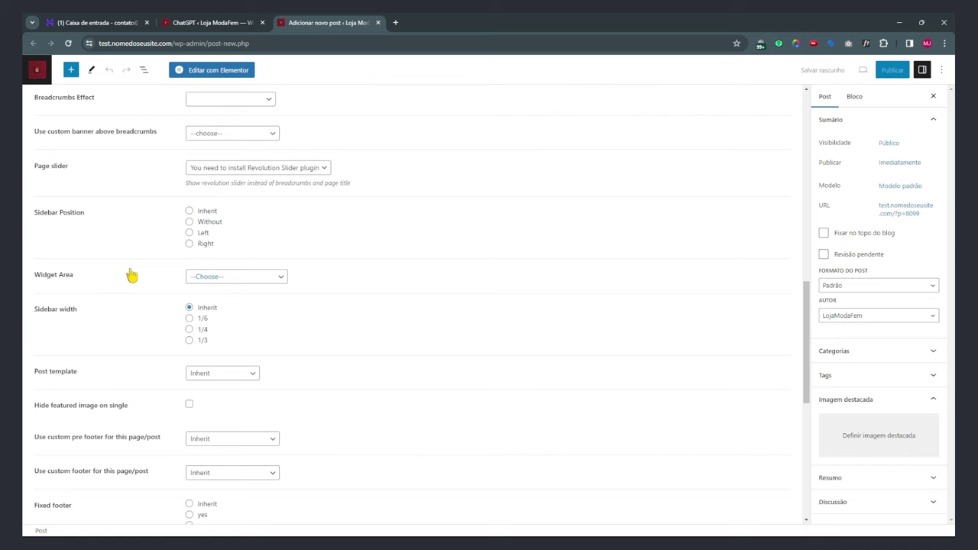
scroll(132, 277, "down", 2)
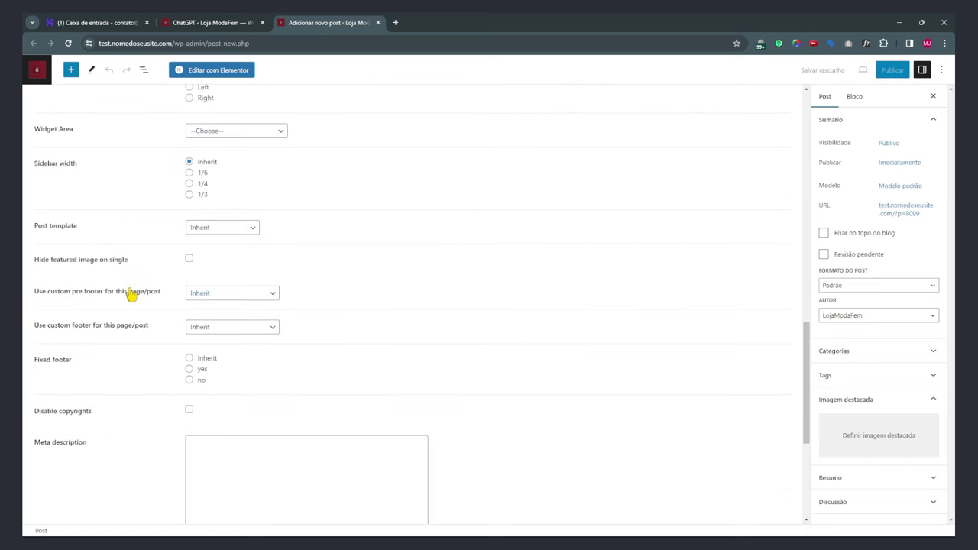
scroll(132, 295, "down", 3)
scroll(132, 294, "down", 1)
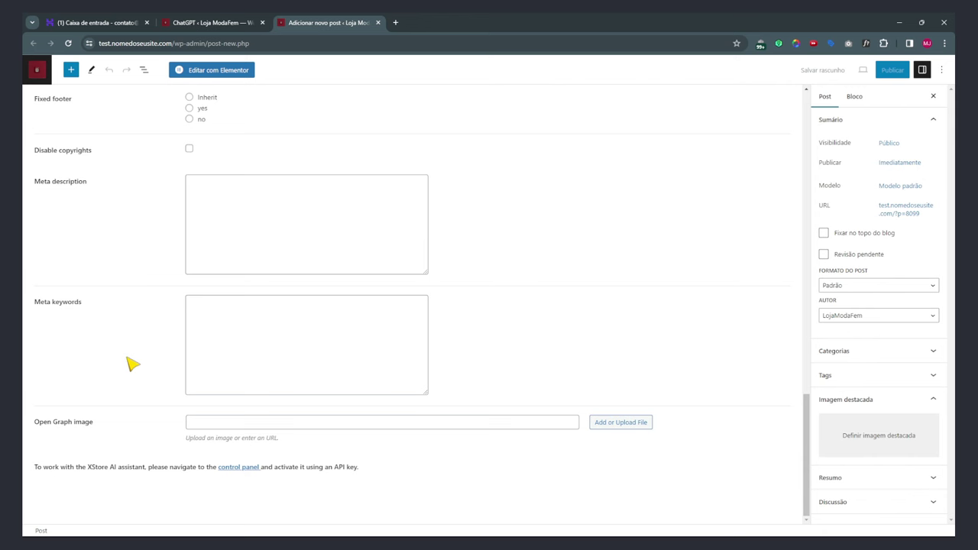
left_click_drag(109, 470, 153, 474)
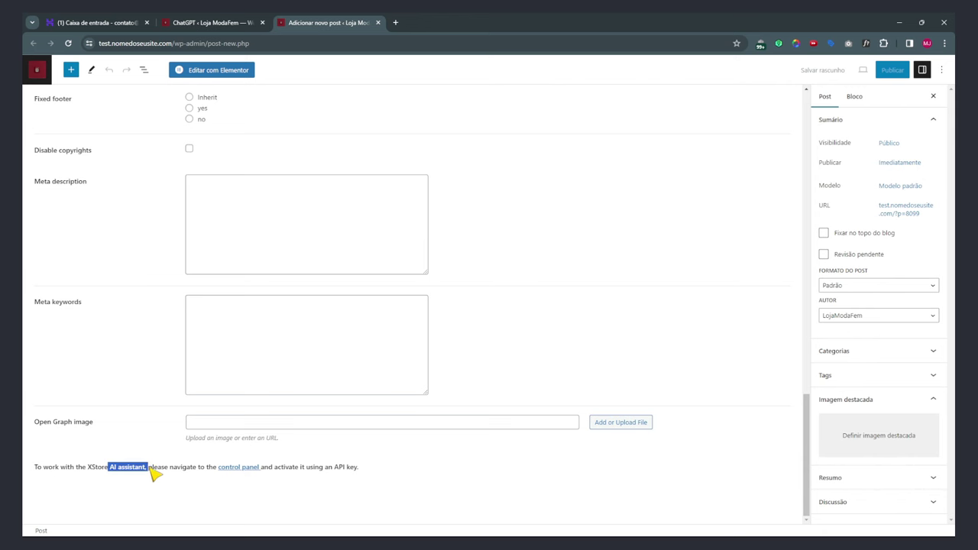
scroll(294, 356, "up", 20)
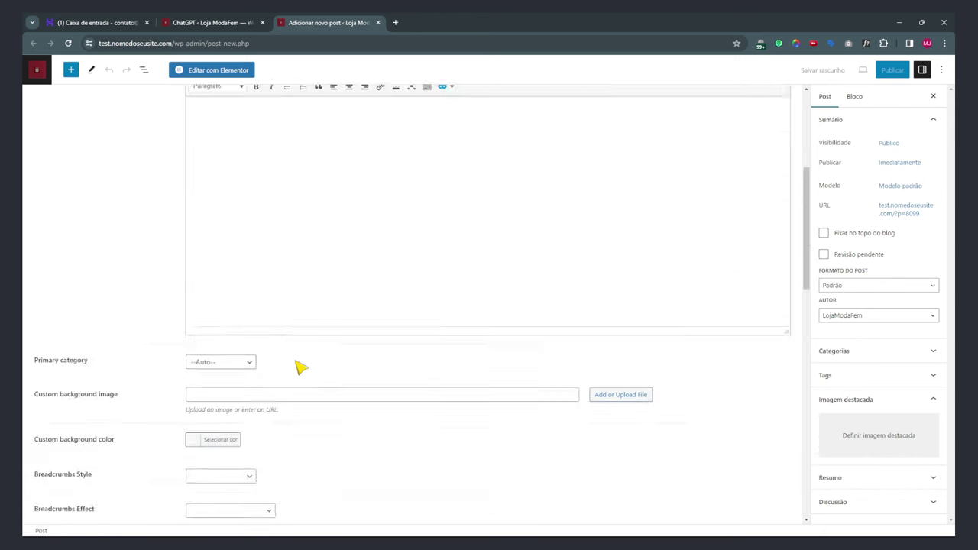
left_click(378, 23)
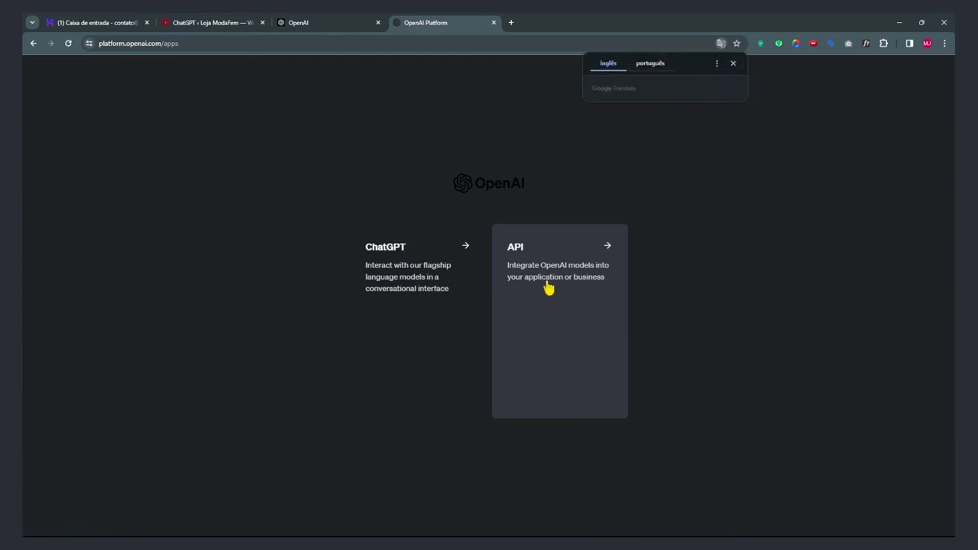
Create an OpenAI secret key named 'aula xStore' and paste it into the XStore OpenAI API Key field.
left_click(549, 286)
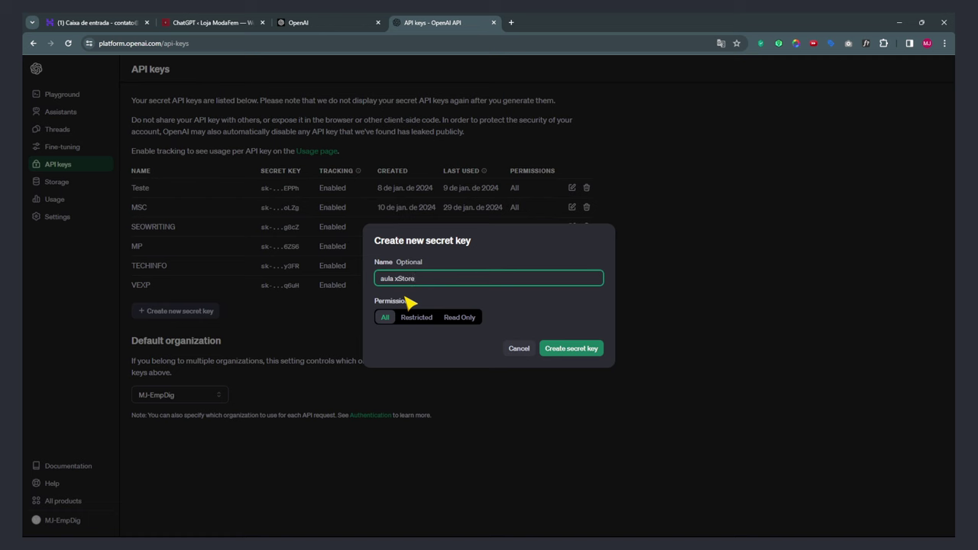
left_click(573, 350)
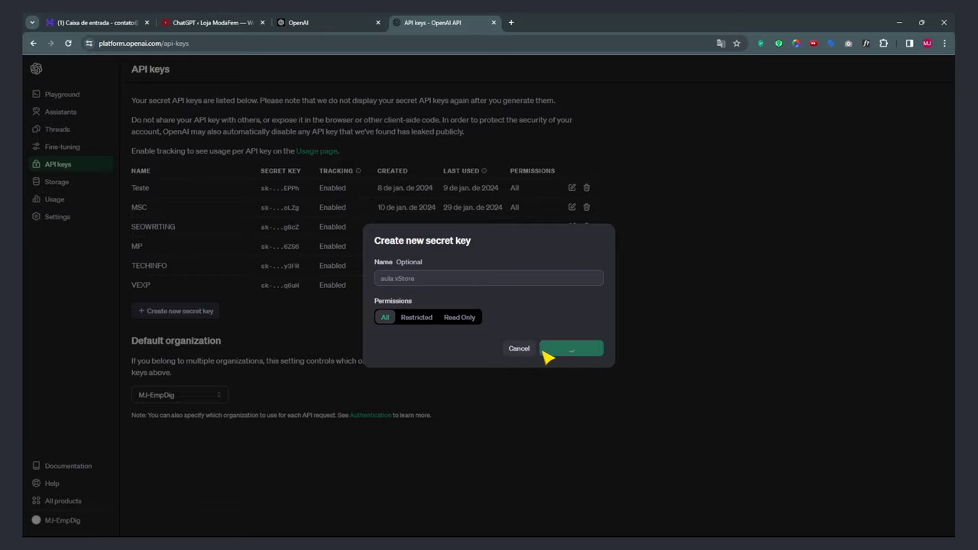
left_click(583, 296)
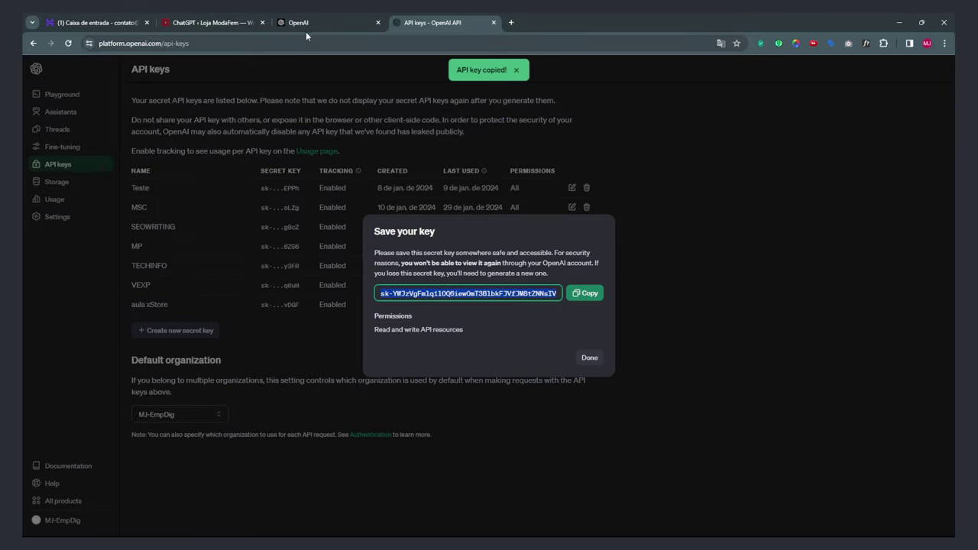
left_click(245, 23)
key("ctrl+v")
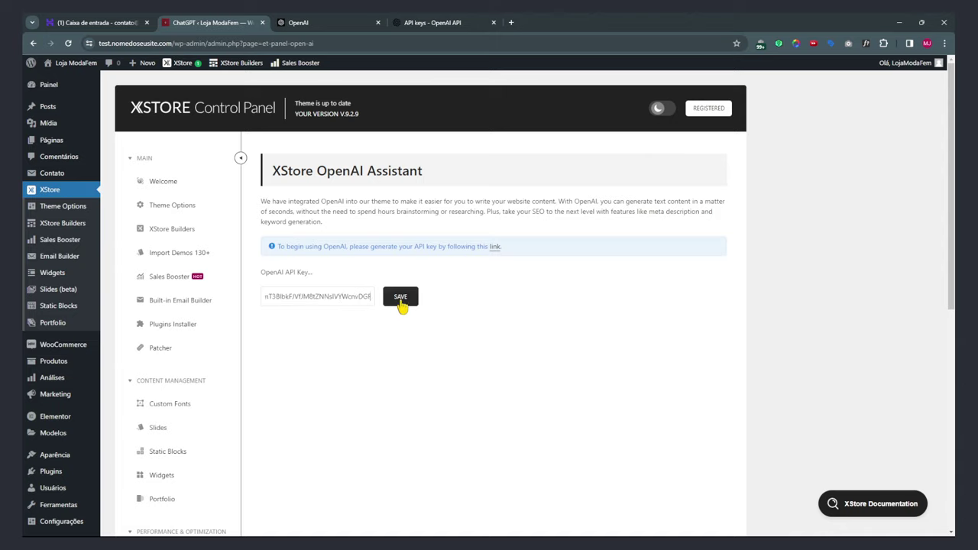
Save the OpenAI API key, then open 'Adicionar novo post' in a separate tab.
left_click(401, 297)
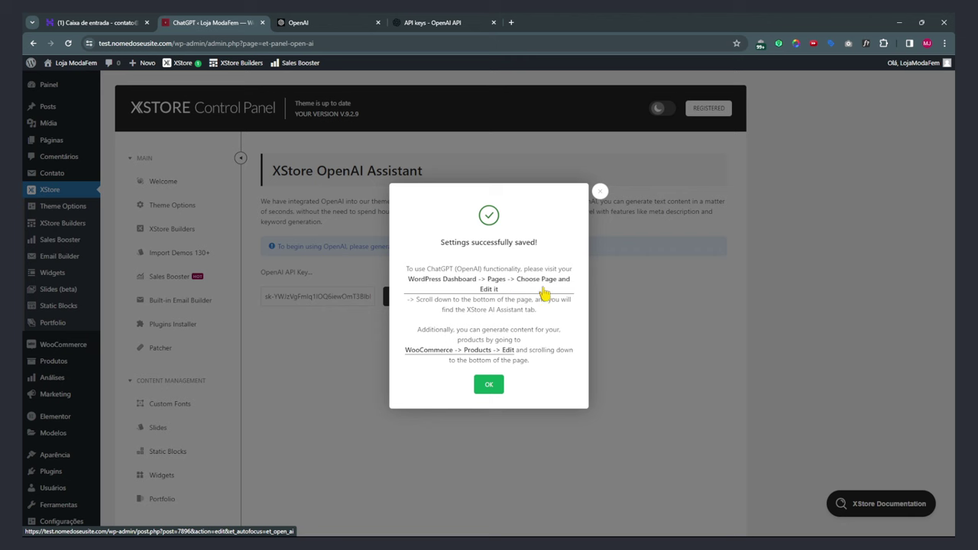
left_click(489, 386)
mouse_move(58, 143)
mouse_move(50, 107)
middle_click(151, 127)
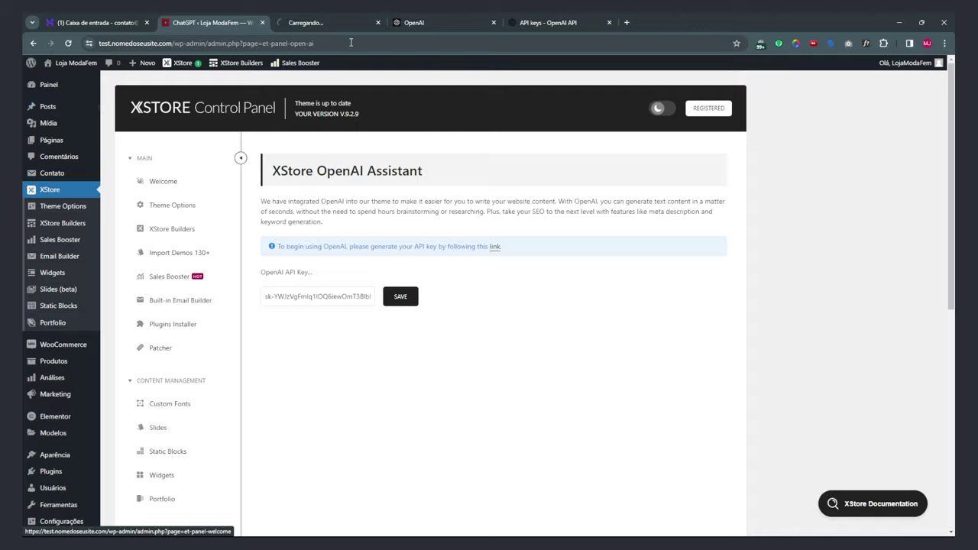
left_click(324, 26)
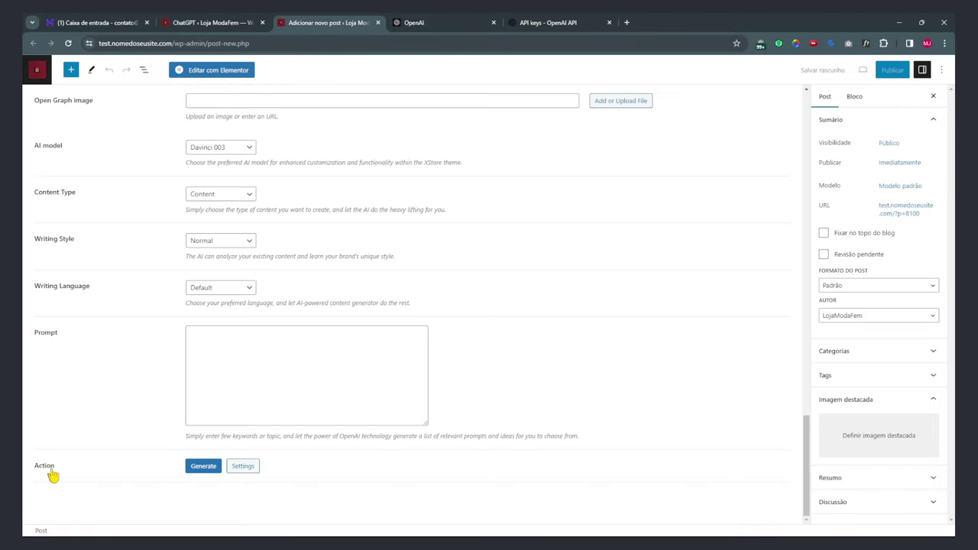
Enter a prompt in the post's AI assistant and run a first generation.
left_click_drag(29, 471, 61, 473)
left_click(290, 361)
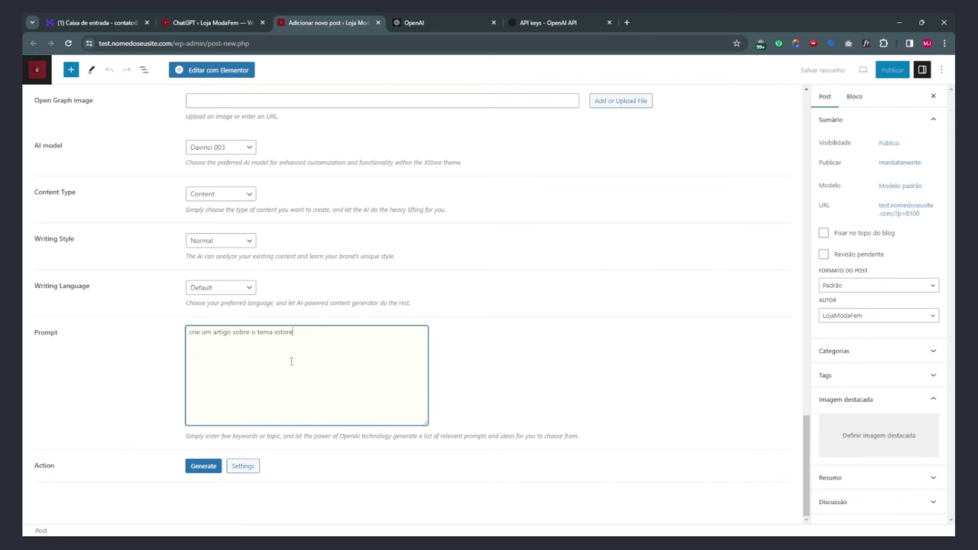
left_click(197, 23)
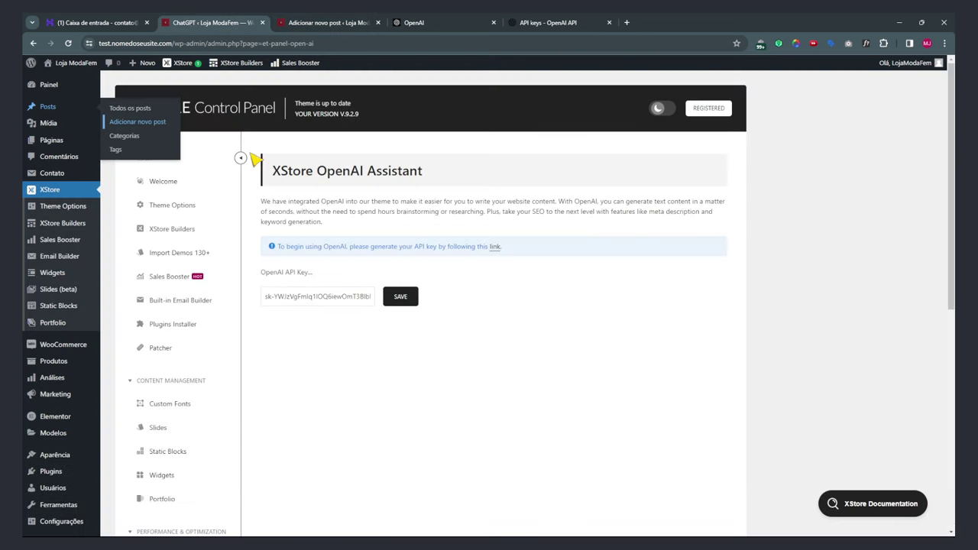
left_click(309, 24)
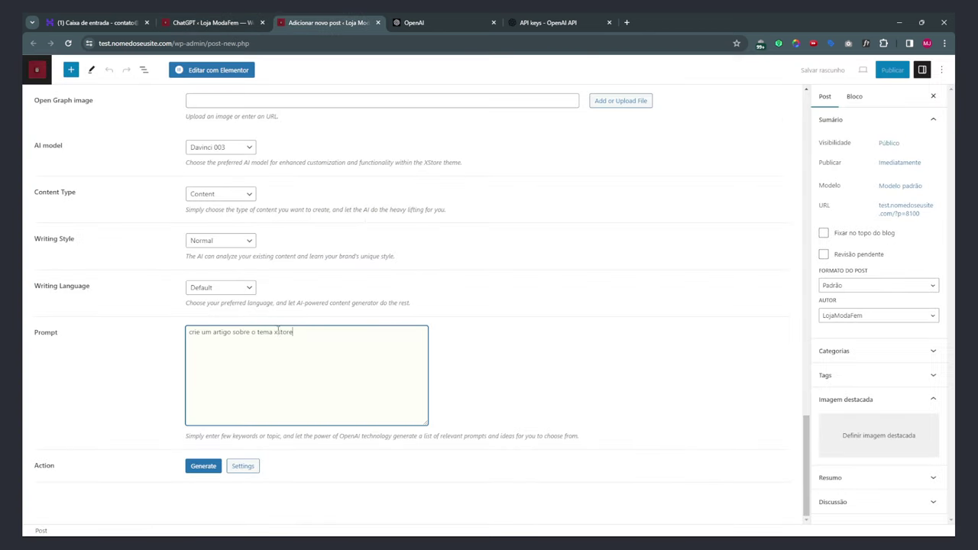
left_click(210, 465)
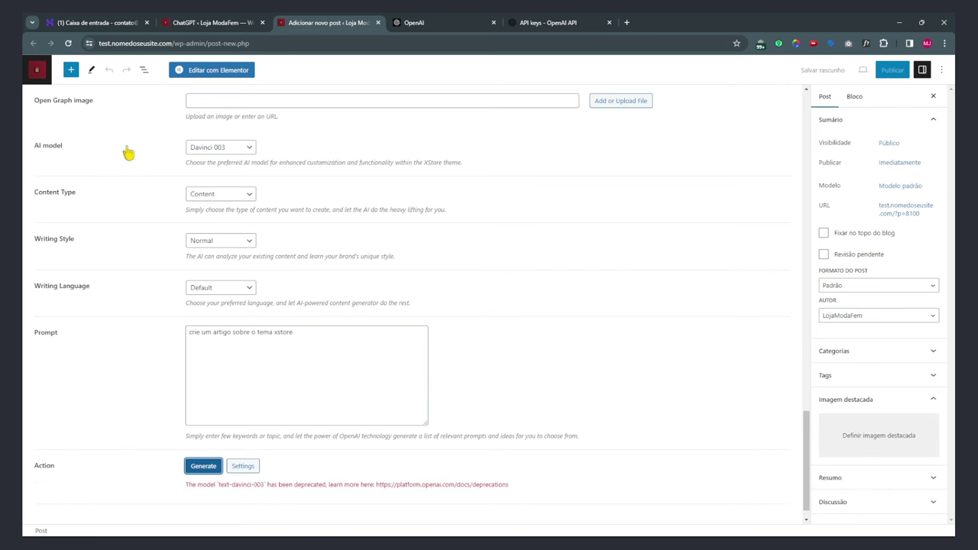
scroll(145, 183, "up", 2)
scroll(213, 265, "down", 2)
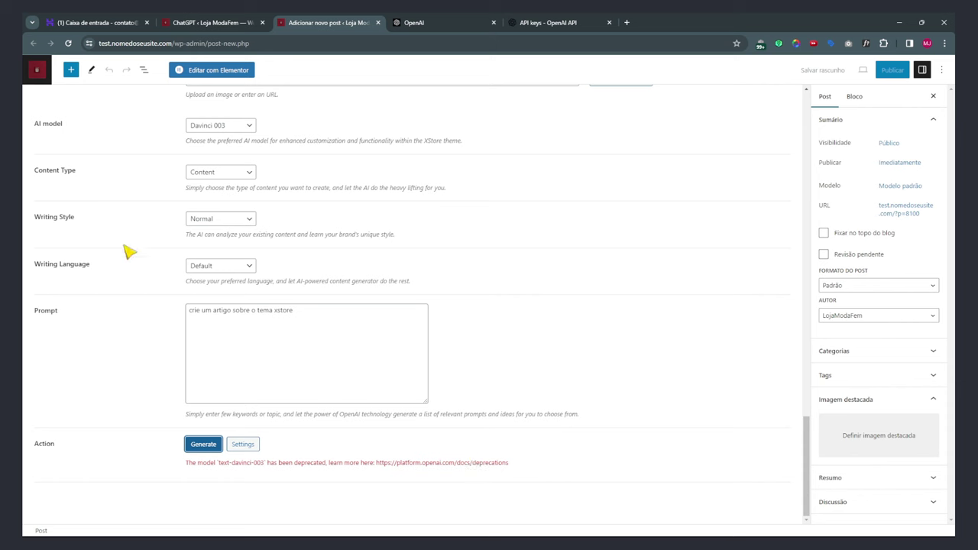
Set Writing Language to Portuguese and Writing Style to Persuasive, keeping Content as the type.
left_click(237, 266)
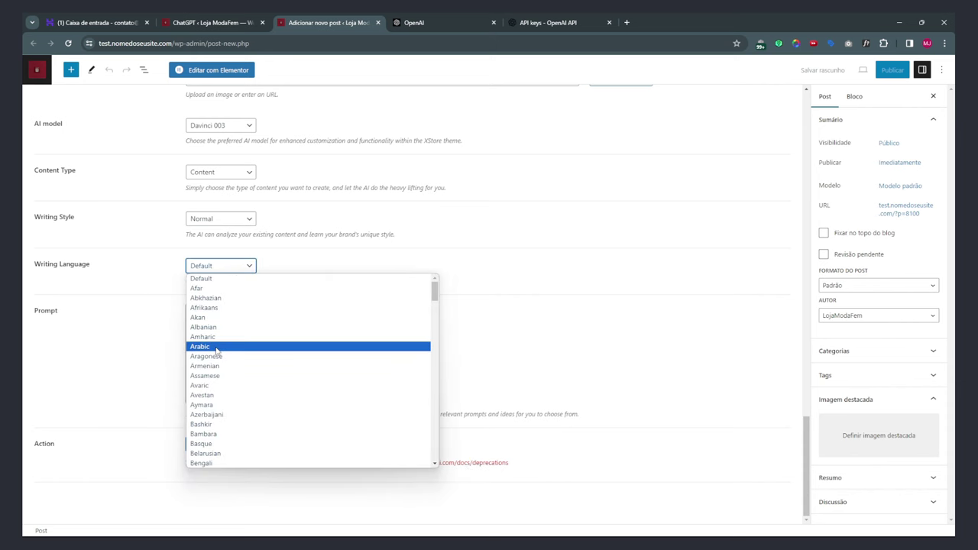
type("port")
key("Return")
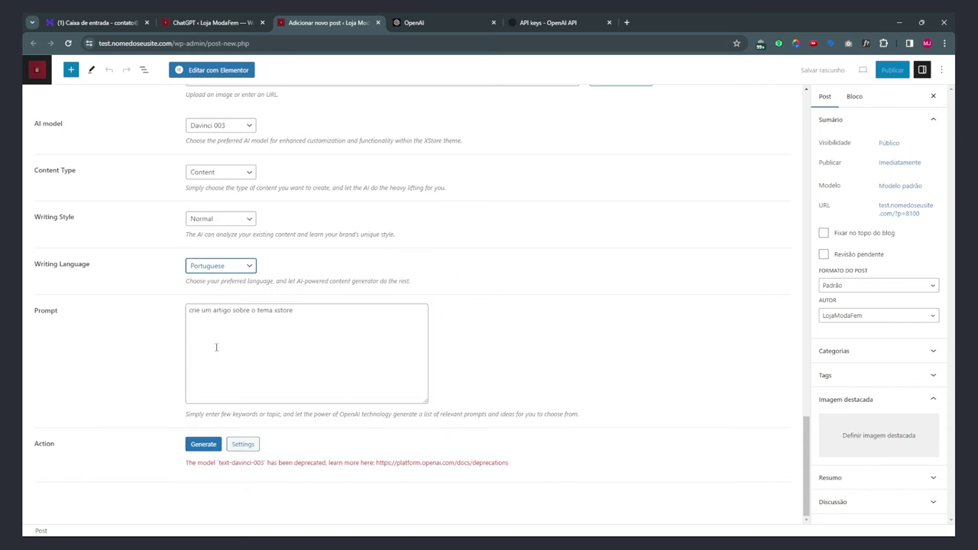
left_click(236, 219)
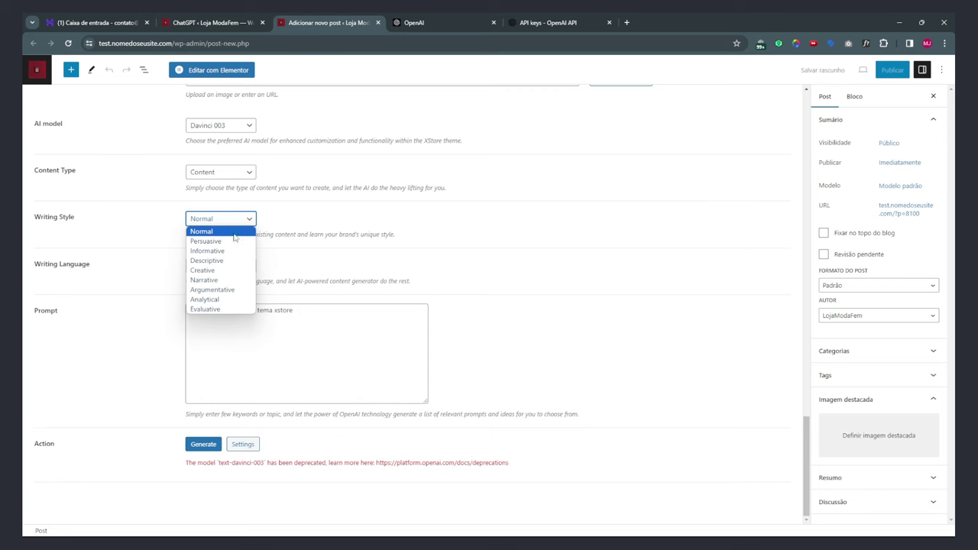
left_click(229, 241)
left_click(227, 172)
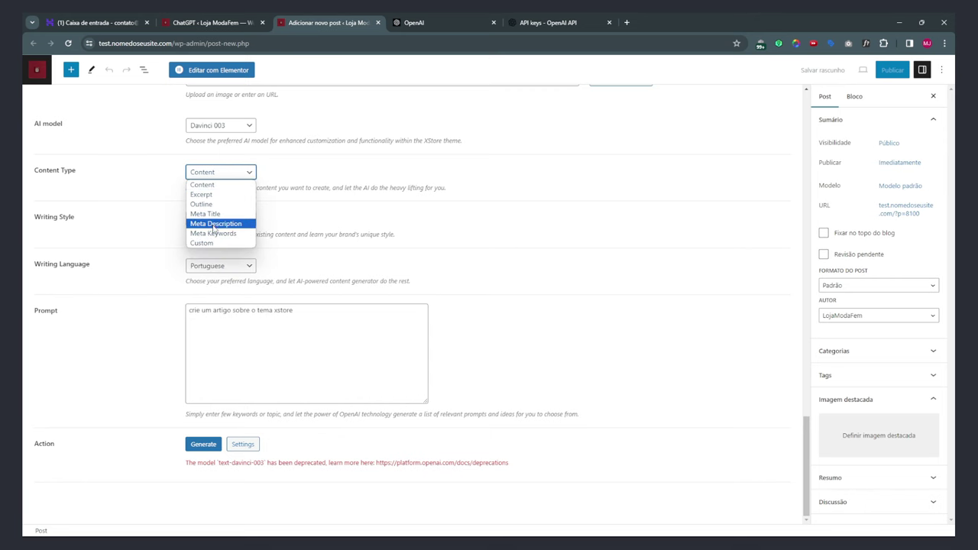
left_click(202, 185)
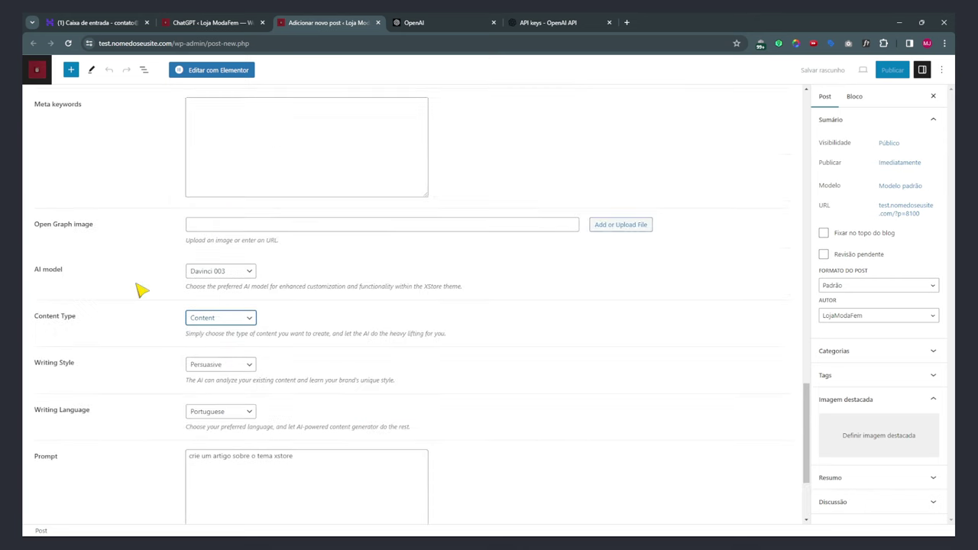
Choose Turbo GPT-3.5 as the AI model, regenerate the article, and show the page untranslated.
scroll(176, 214, "down", 2)
left_click(217, 148)
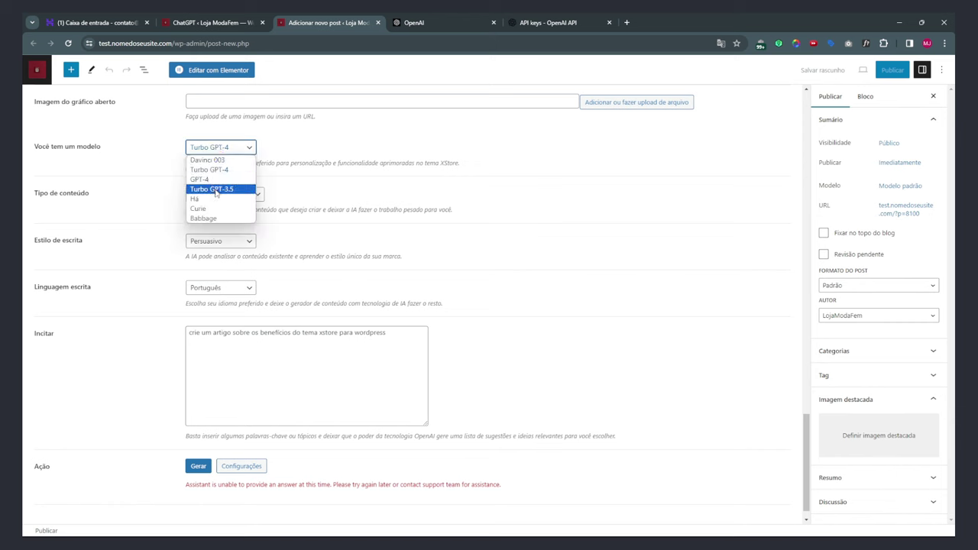
left_click(216, 189)
left_click(198, 465)
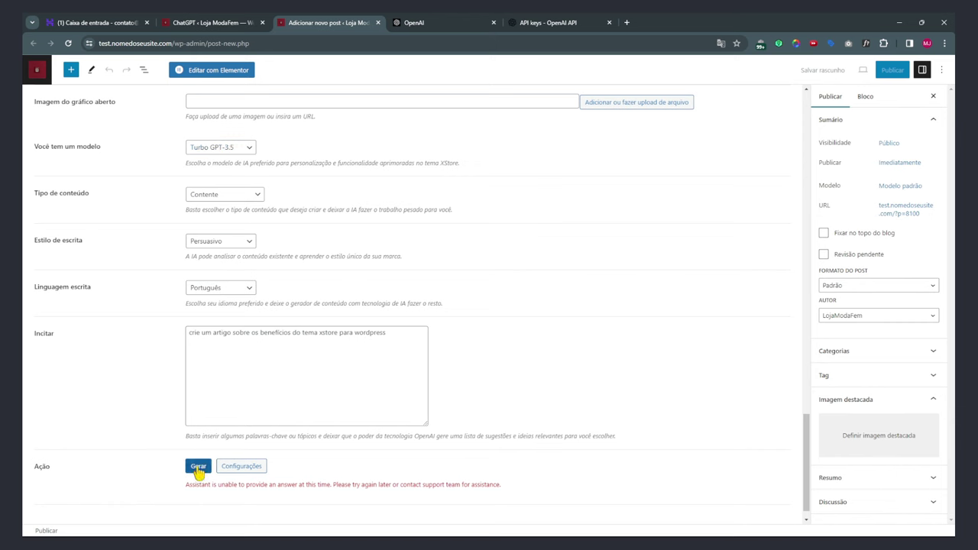
left_click(721, 43)
left_click(620, 62)
scroll(252, 262, "down", 2)
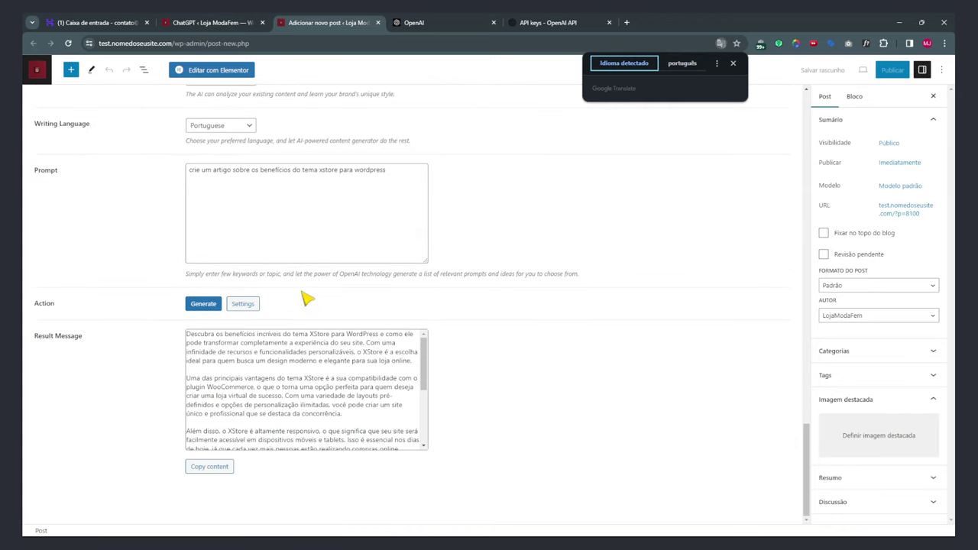
Copy the generated Portuguese article and paste it into the post body.
left_click_drag(424, 365, 420, 419)
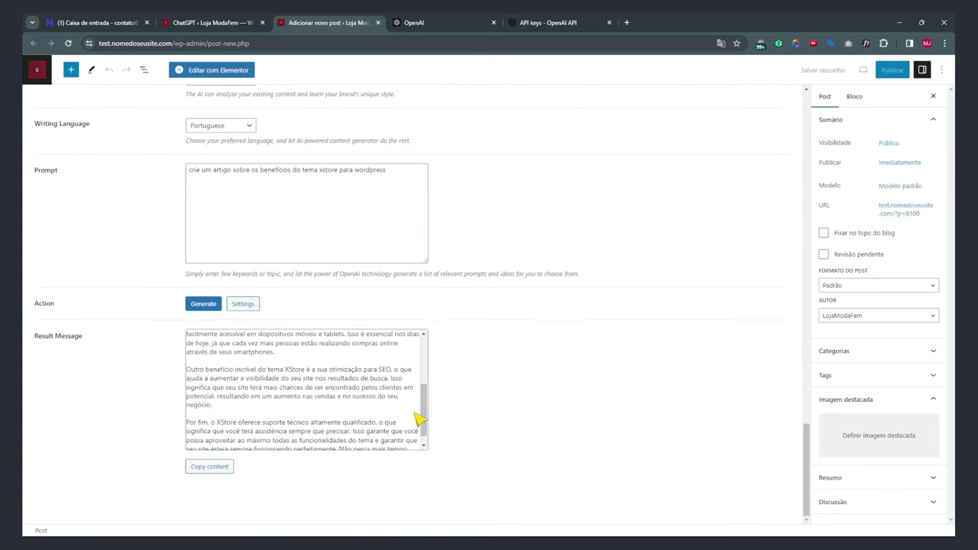
key("ctrl+a")
scroll(426, 310, "up", 20)
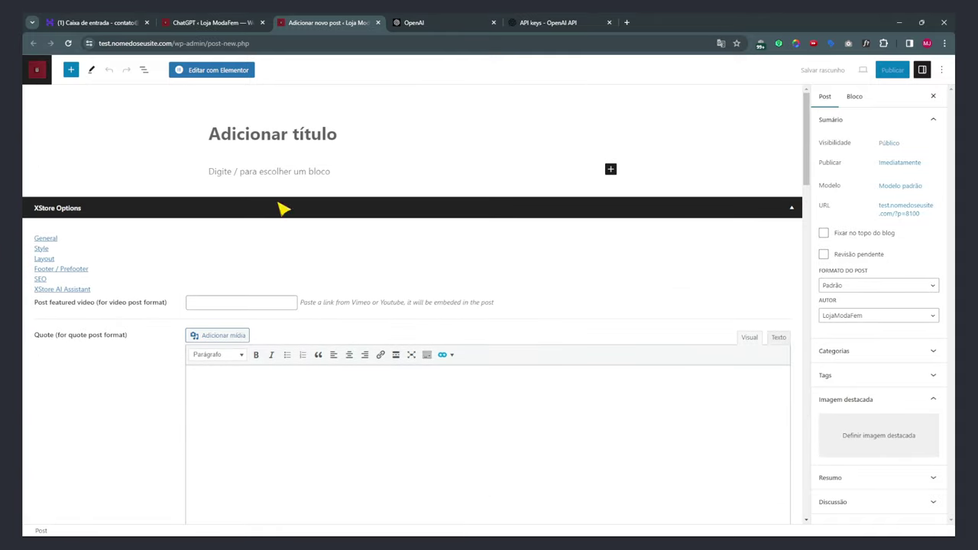
left_click(269, 177)
key("ctrl+v")
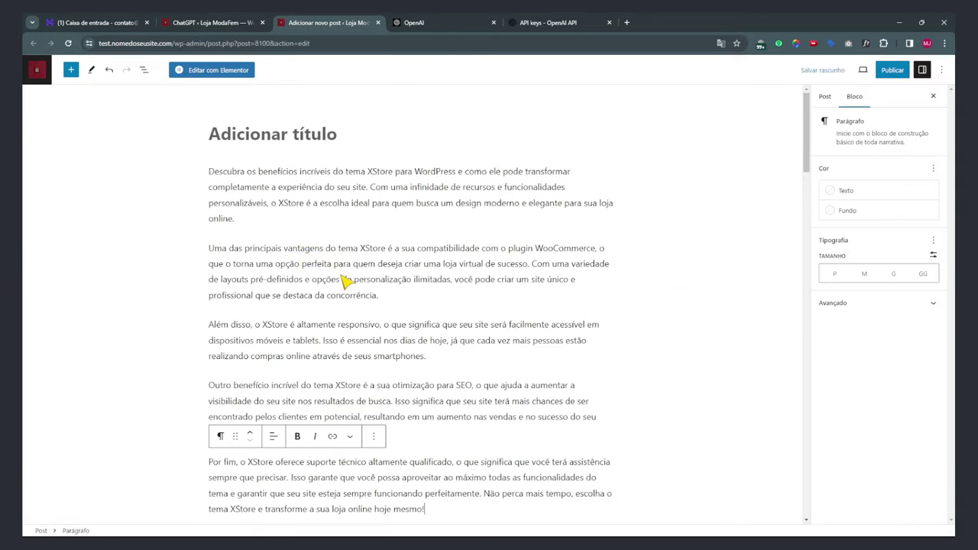
Raise the AI generation maximum length to about 3991.
left_click_drag(806, 133, 810, 480)
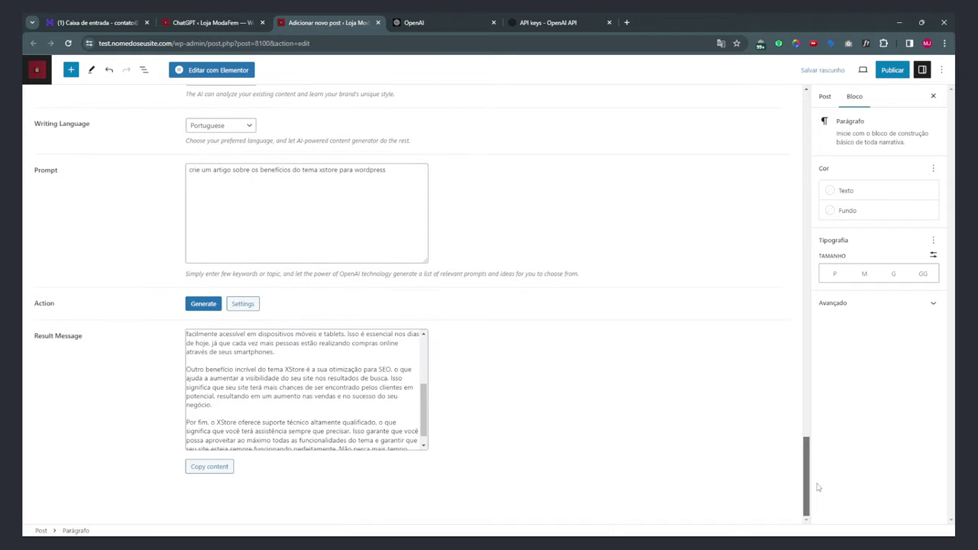
left_click_drag(370, 170, 240, 170)
left_click(590, 362)
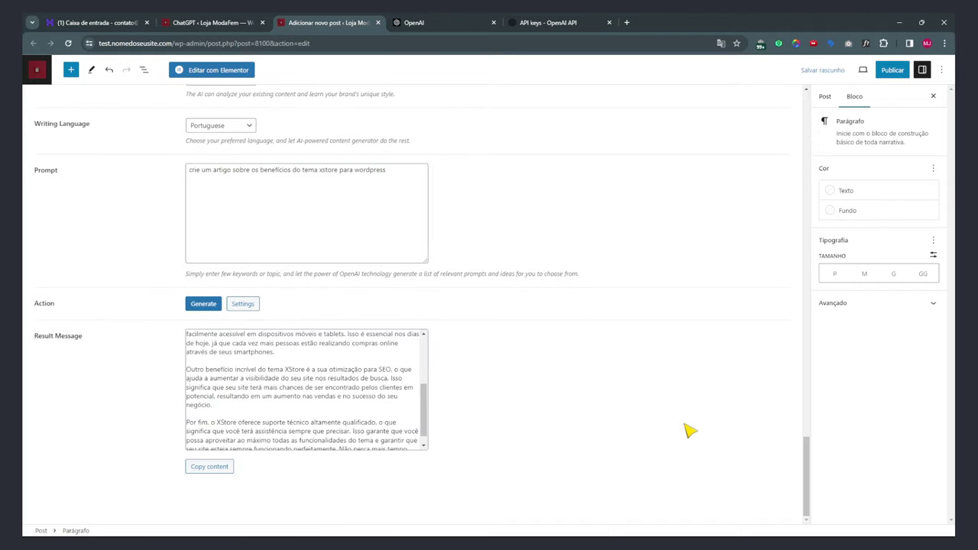
left_click(246, 308)
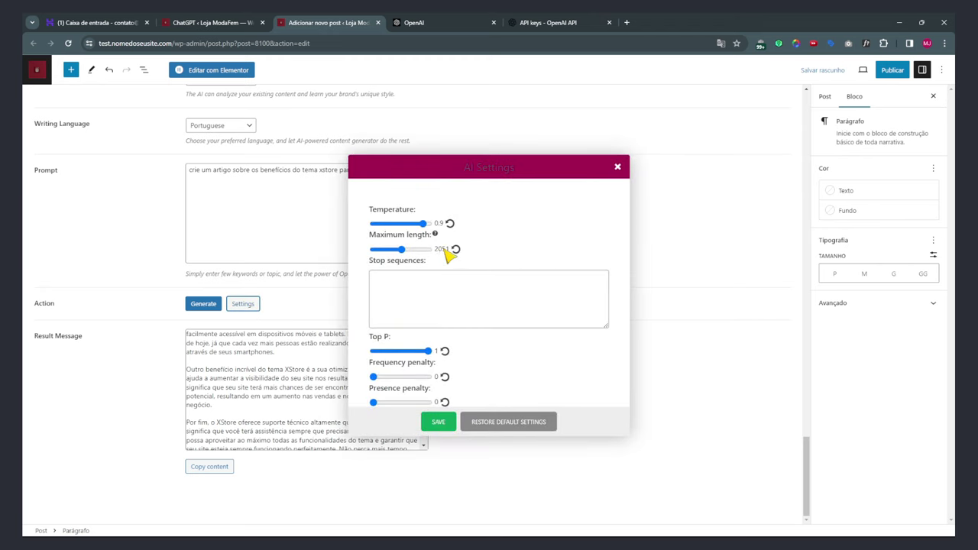
left_click_drag(404, 250, 442, 255)
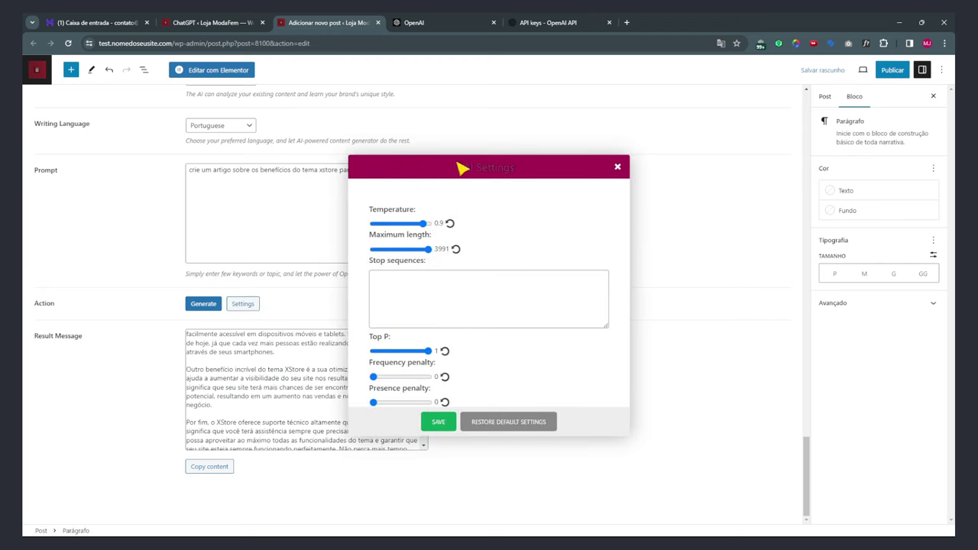
left_click(618, 169)
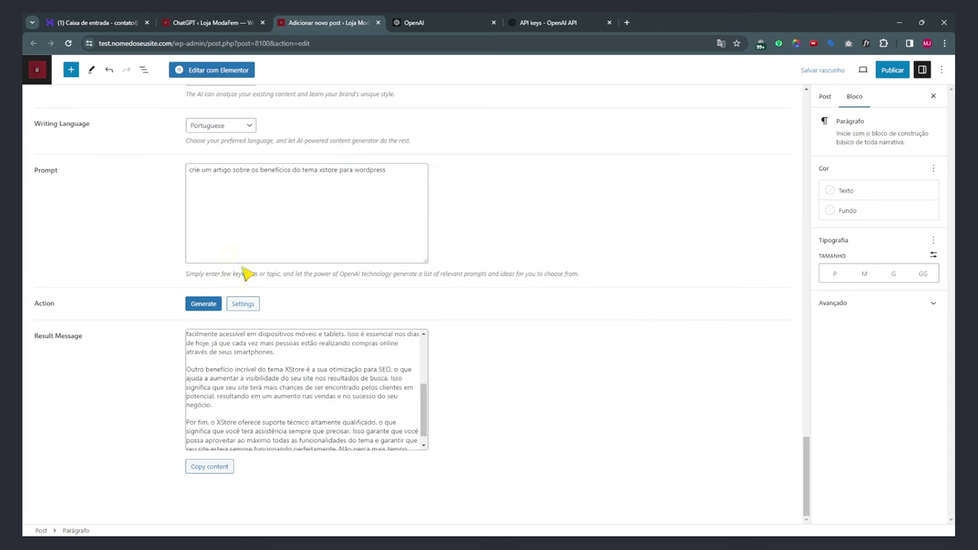
Save the post as a draft and preview it on the storefront.
left_click(818, 71)
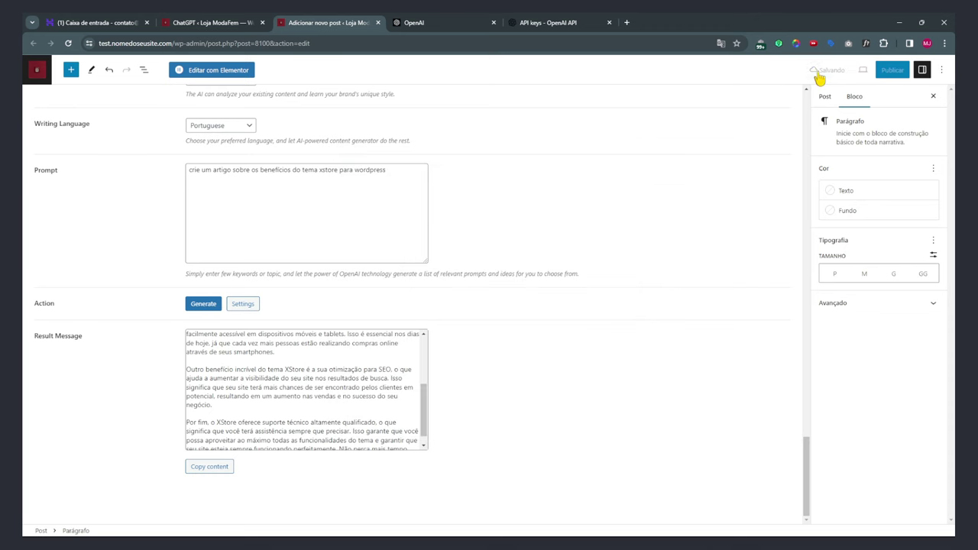
left_click_drag(810, 480, 797, 120)
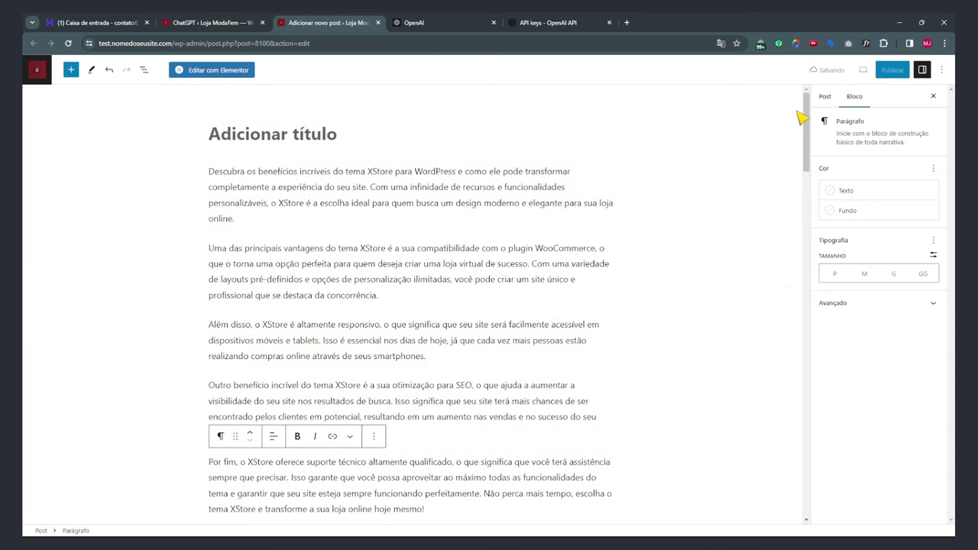
left_click(127, 513)
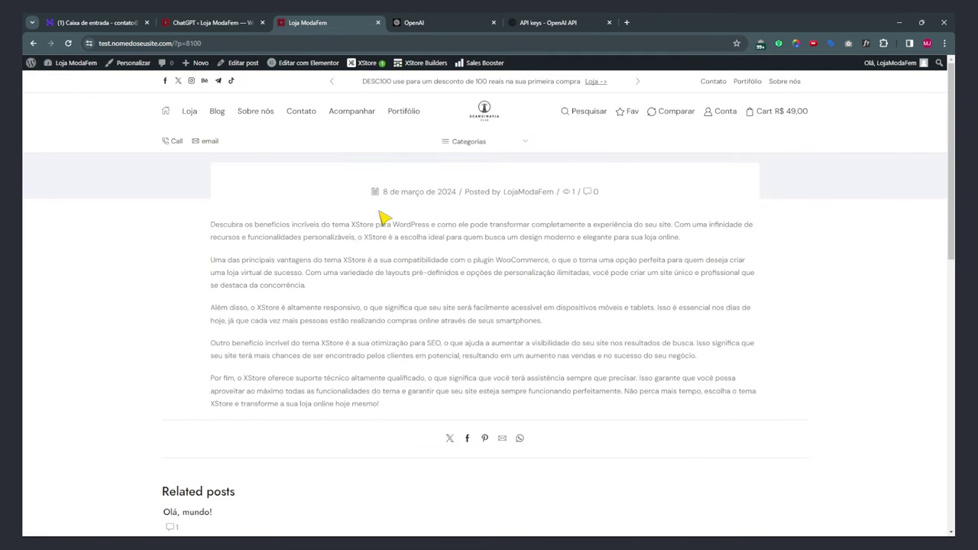
left_click_drag(351, 250, 498, 394)
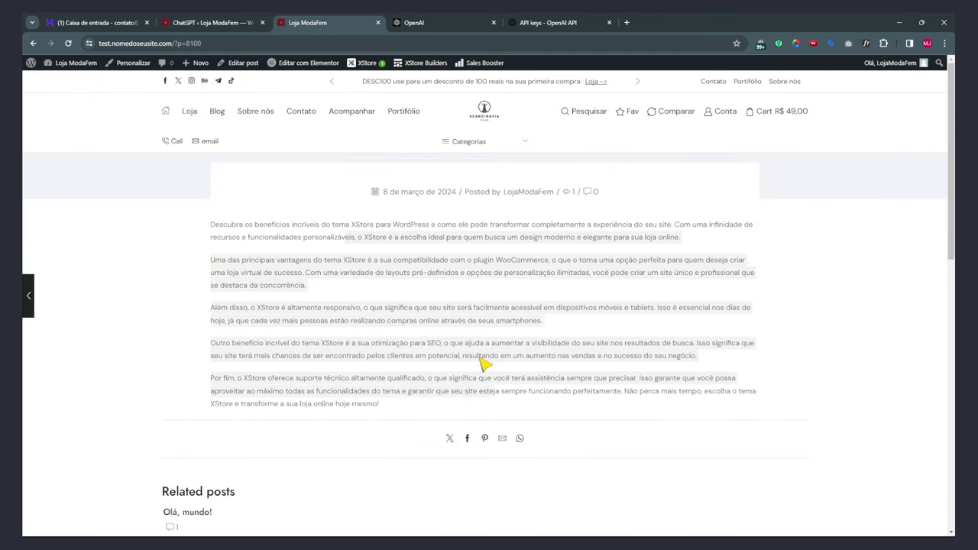
Return to the XStore ChatGPT settings and close the storefront blog post tab.
left_click(211, 22)
left_click(377, 22)
scroll(205, 397, "down", 3)
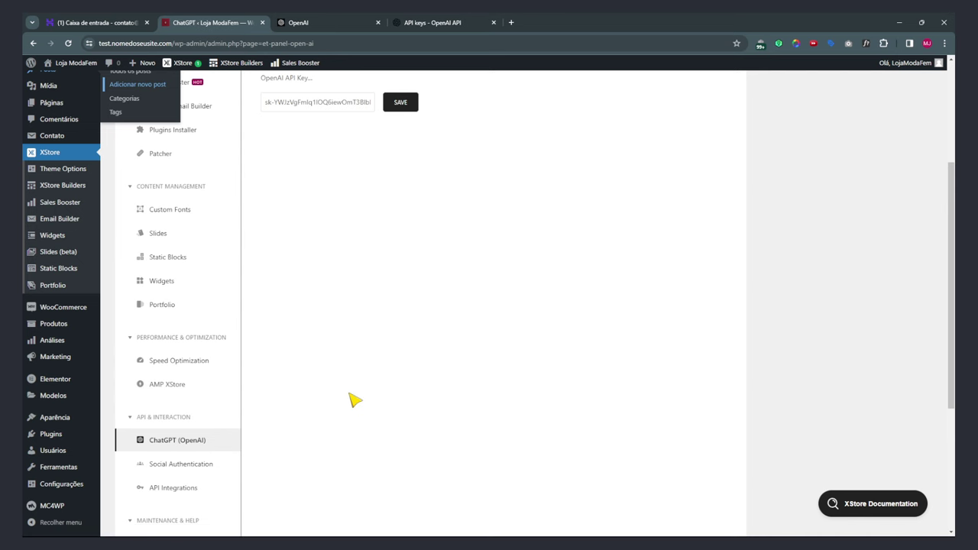
Review the Social Authentication settings, including the Google login setup instructions.
scroll(305, 398, "down", 3)
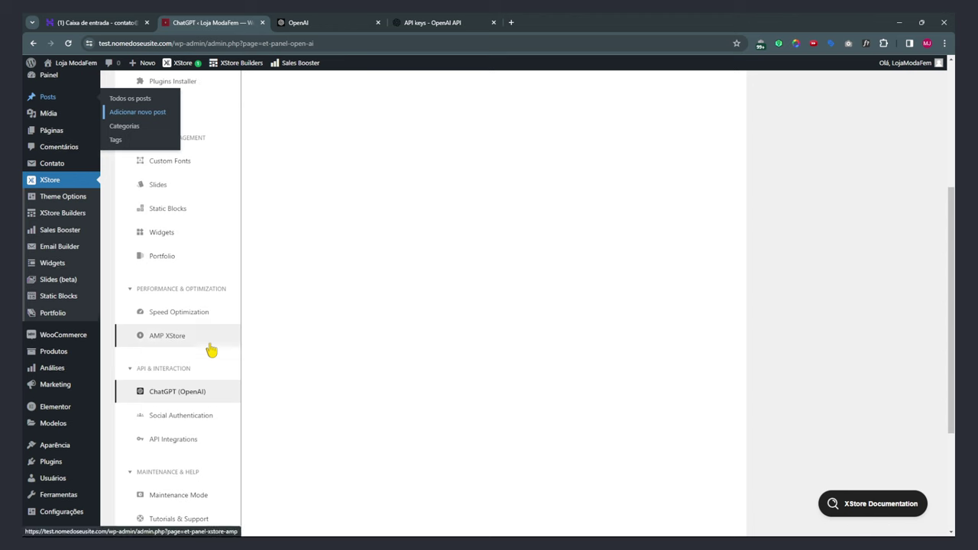
left_click(198, 280)
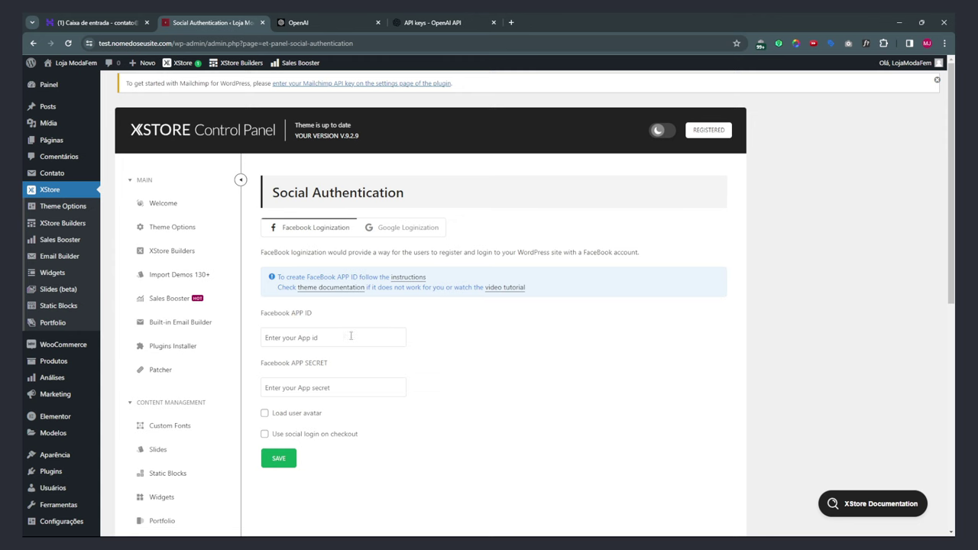
left_click(401, 233)
scroll(325, 390, "down", 5)
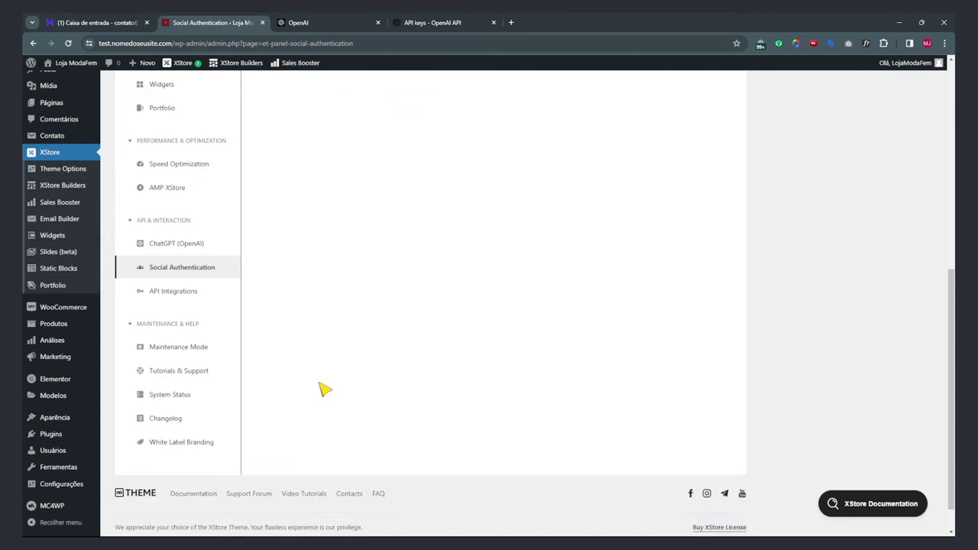
scroll(359, 394, "up", 5)
left_click_drag(278, 265, 531, 327)
left_click(531, 327)
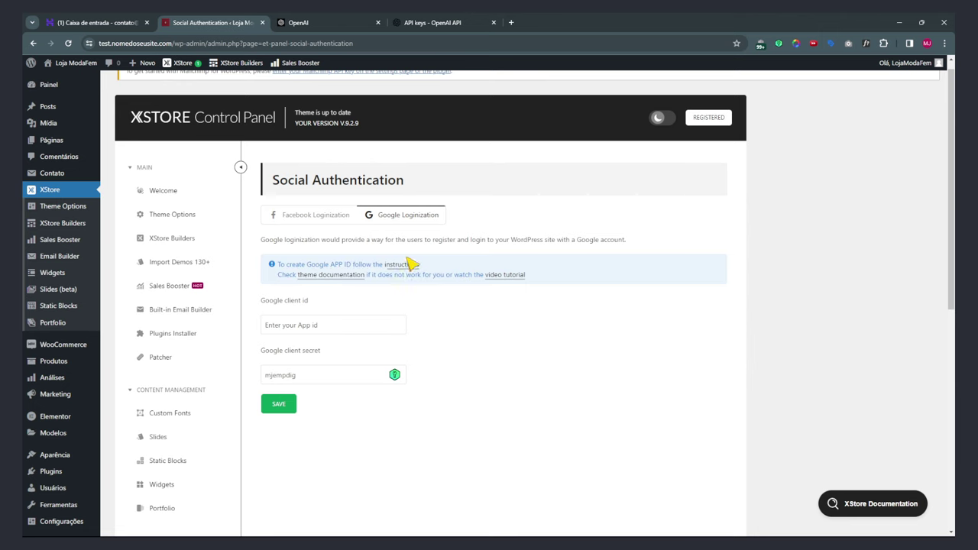
Check the API Integrations panel's Instagram Accounts, which has no account connected.
scroll(471, 392, "down", 5)
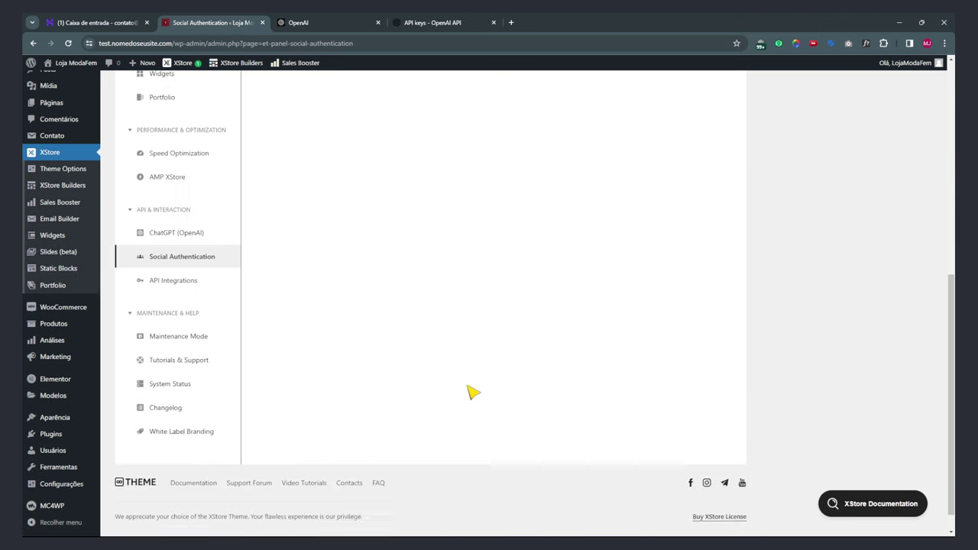
left_click(191, 255)
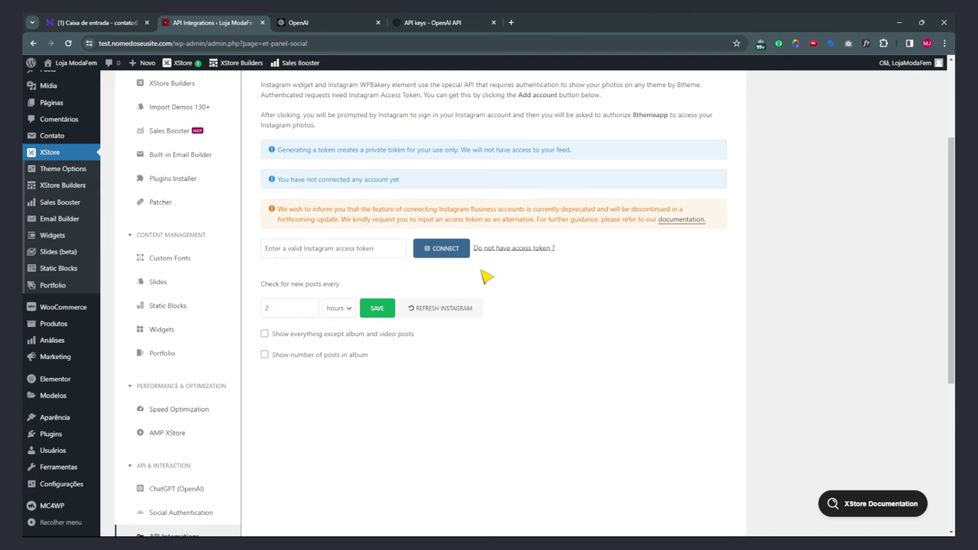
scroll(503, 275, "up", 1)
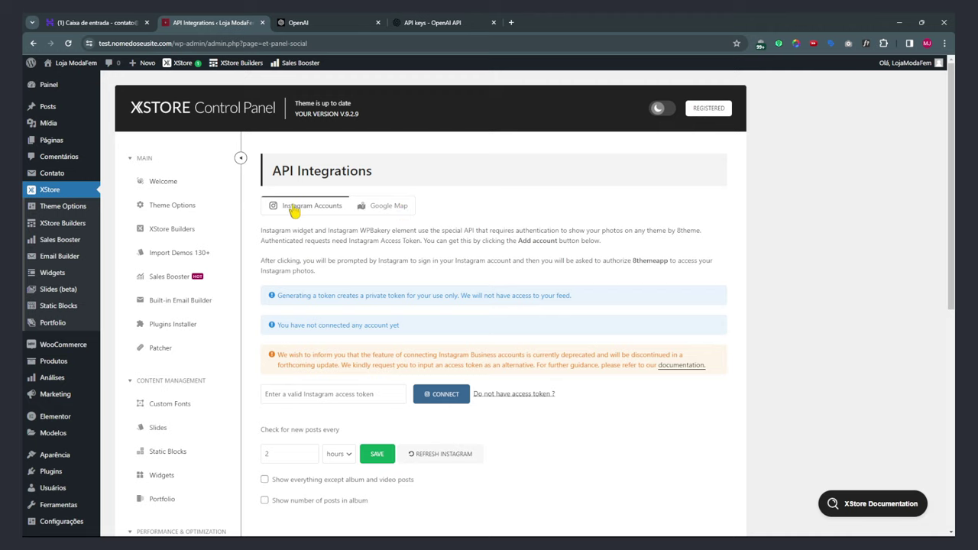
scroll(412, 415, "down", 6)
left_click(184, 313)
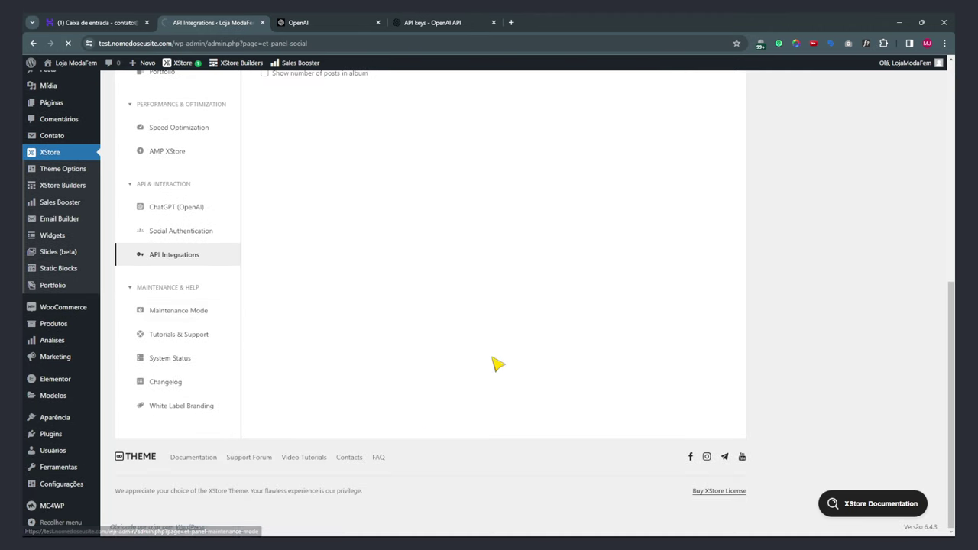
Scroll the Tutorials & Support page and open Go to Documentation in a new tab.
scroll(495, 362, "down", 3)
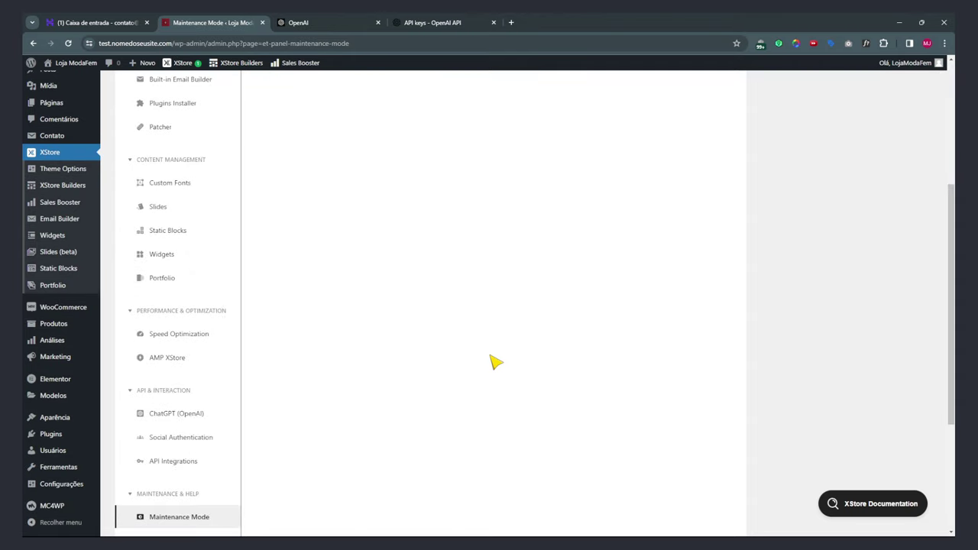
scroll(474, 375, "down", 2)
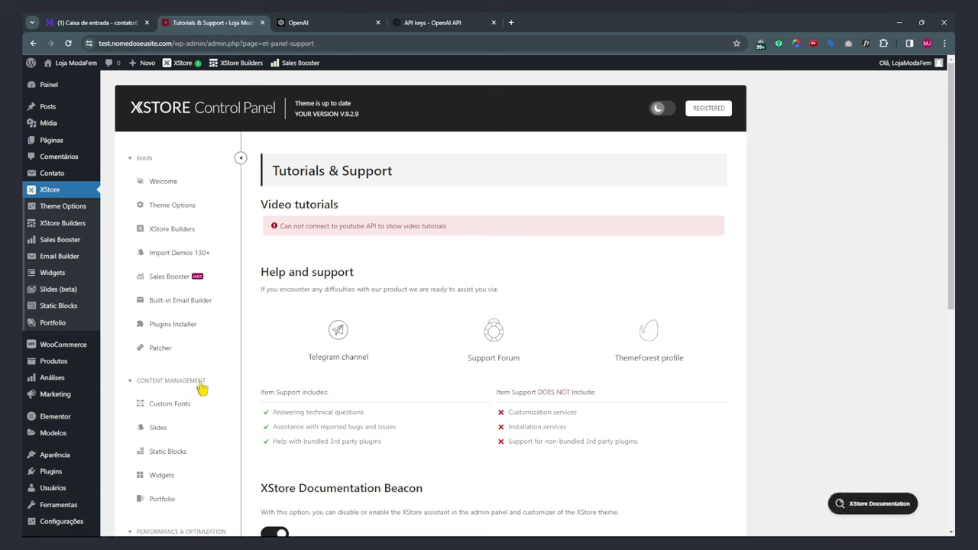
scroll(359, 315, "down", 1)
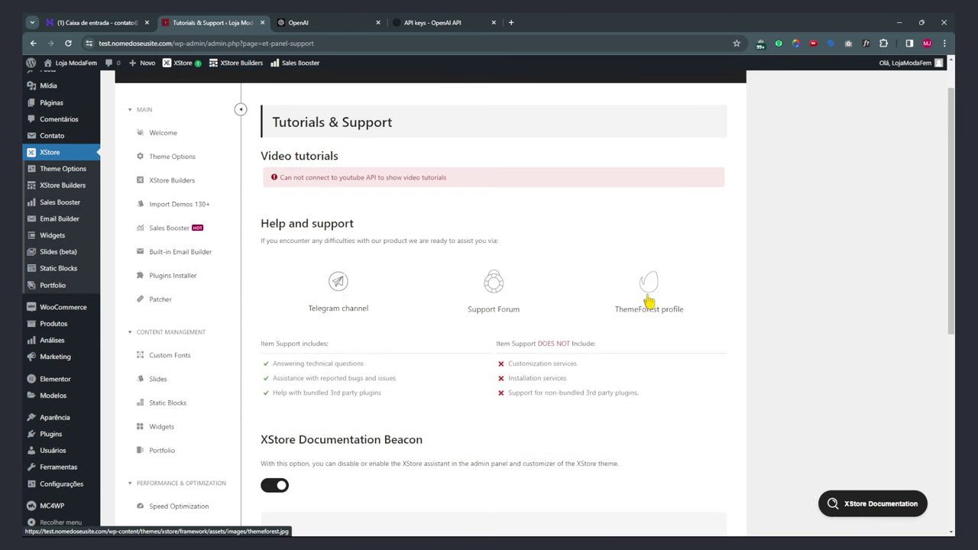
scroll(669, 305, "down", 5)
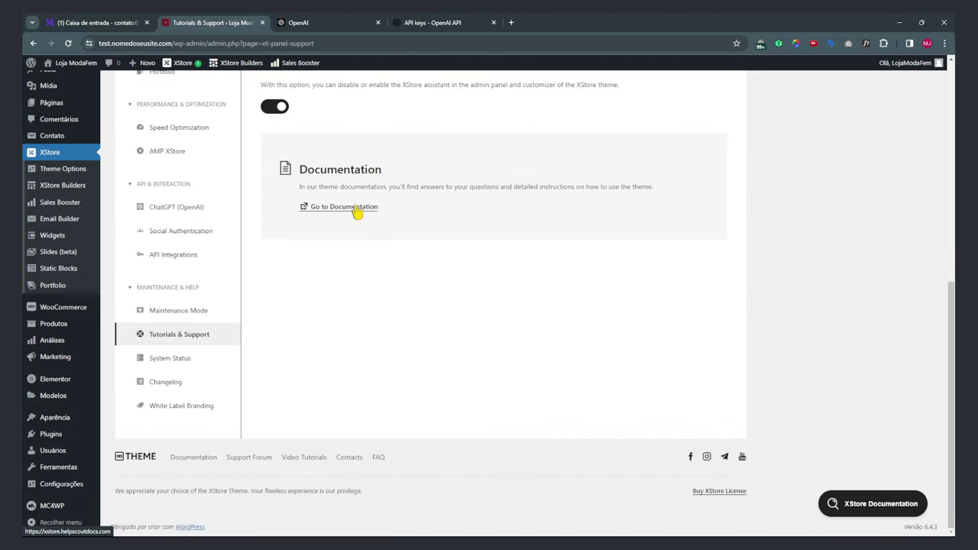
right_click(356, 209)
left_click(379, 217)
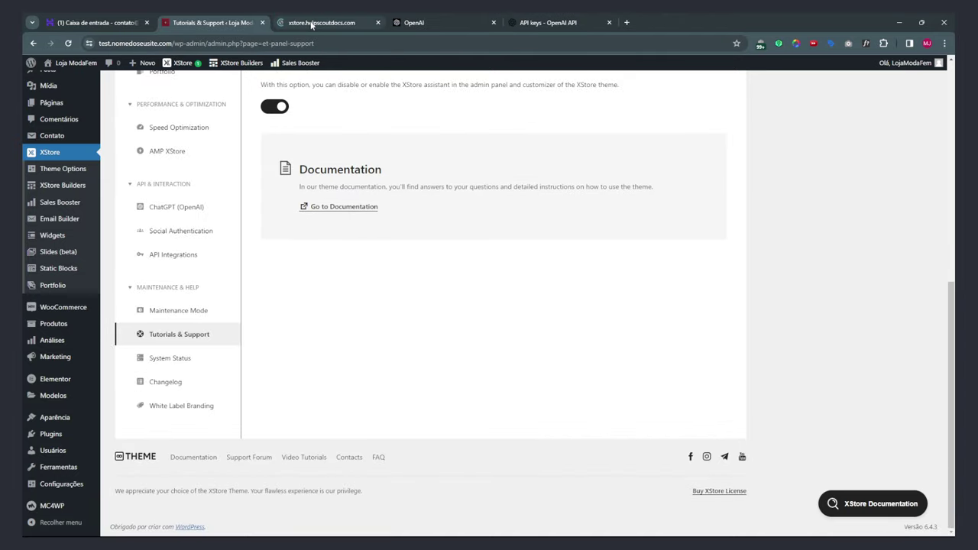
Browse the XStore help-centre category cards, then return to the Tutorials & Support tab.
left_click(312, 23)
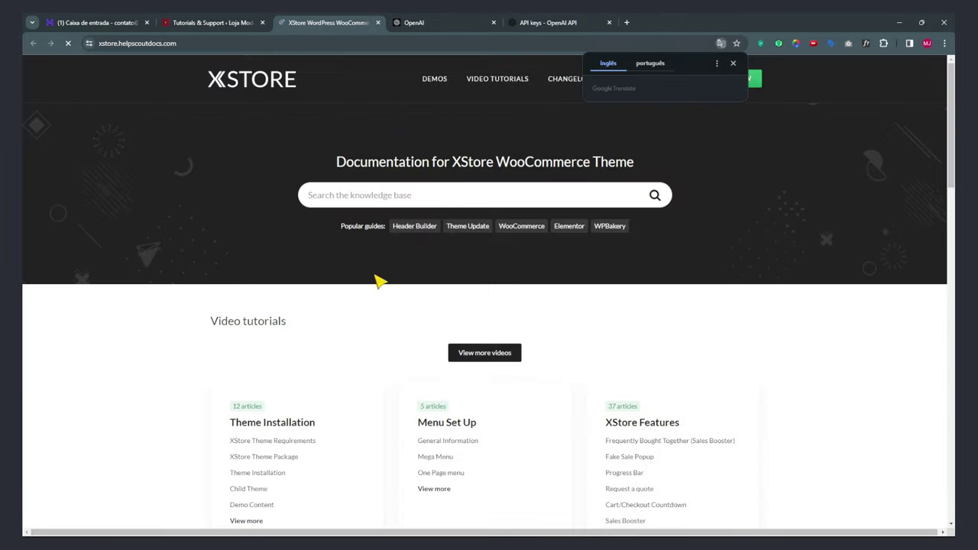
scroll(367, 310, "down", 4)
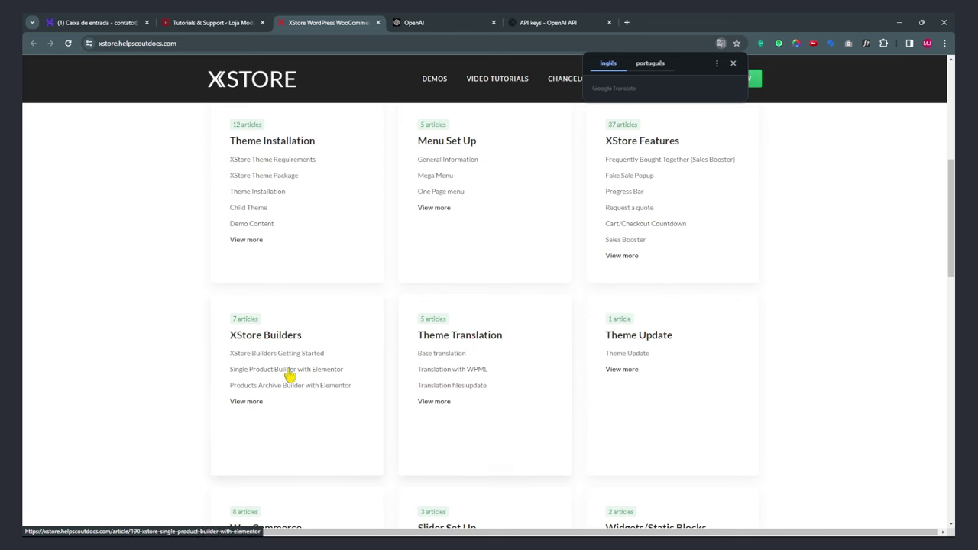
scroll(282, 351, "down", 6)
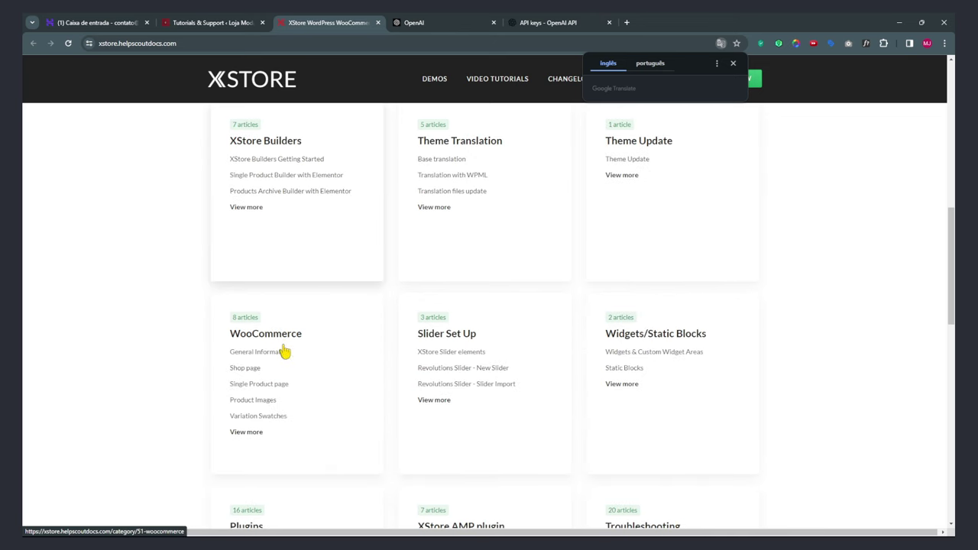
scroll(443, 304, "down", 6)
scroll(443, 306, "up", 13)
scroll(439, 310, "up", 5)
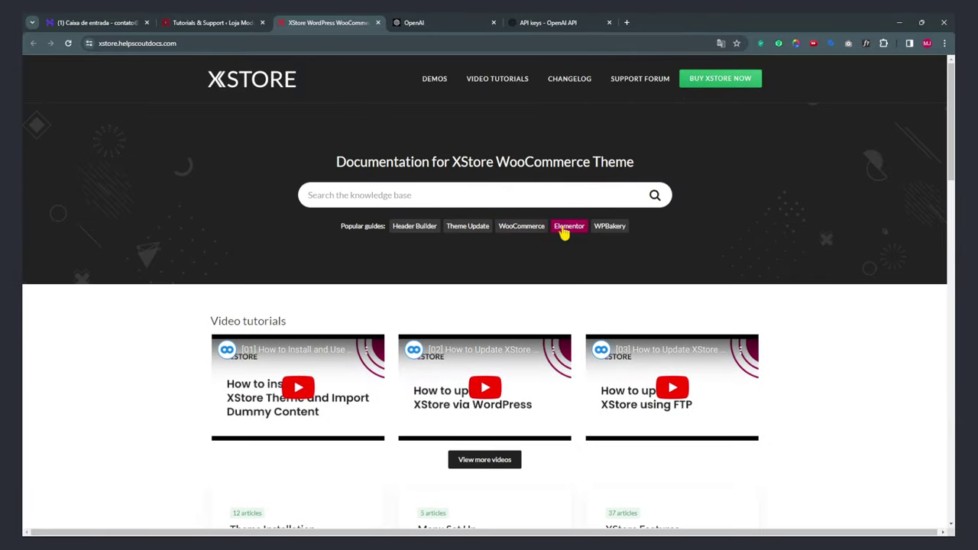
left_click(210, 22)
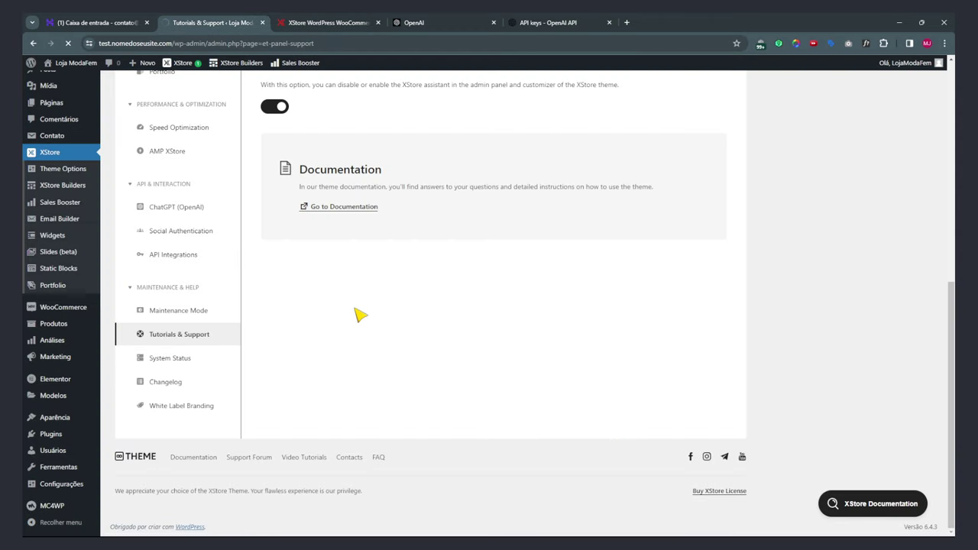
Review the System Status requirements, including the 6144M memory limit, then visit the storefront.
scroll(359, 314, "down", 2)
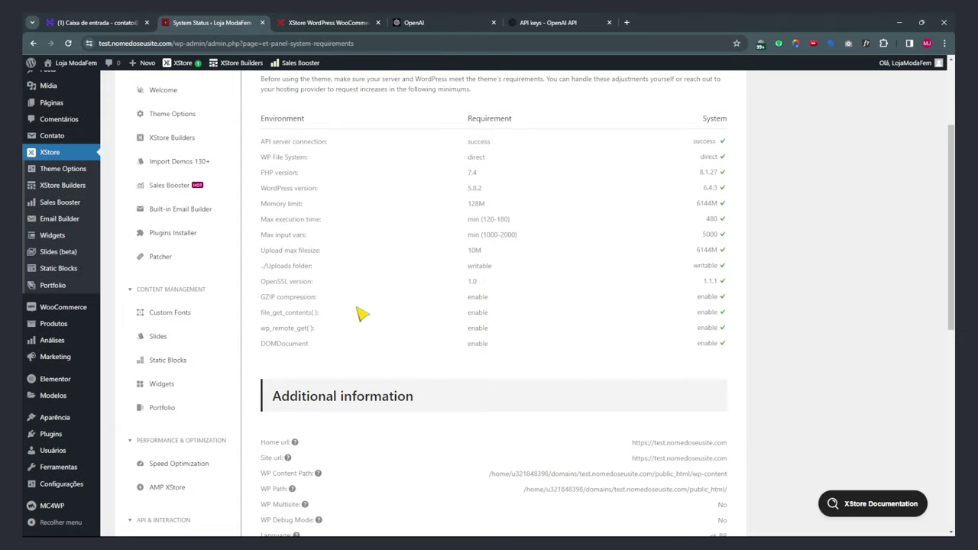
left_click_drag(697, 204, 713, 178)
scroll(703, 210, "down", 4)
scroll(696, 199, "down", 2)
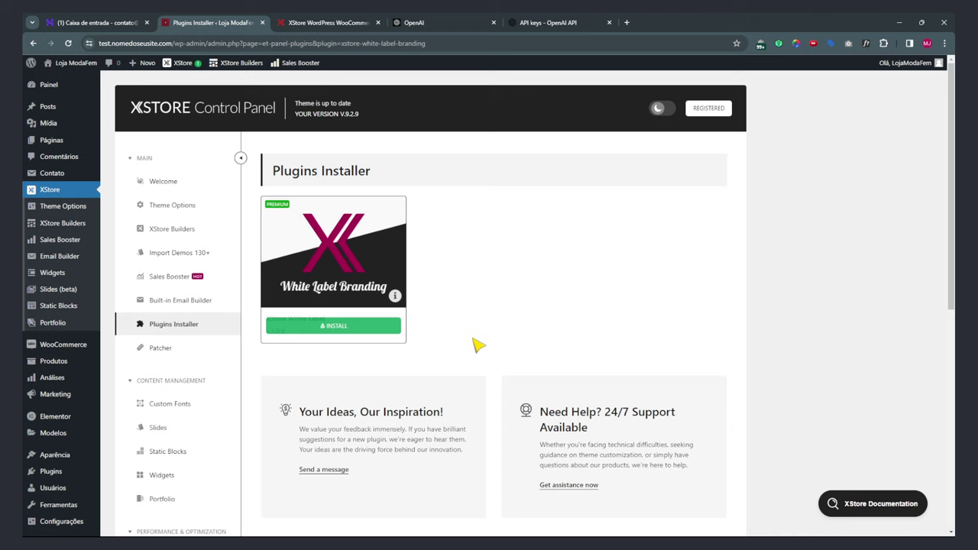
scroll(212, 299, "down", 5)
scroll(184, 322, "up", 5)
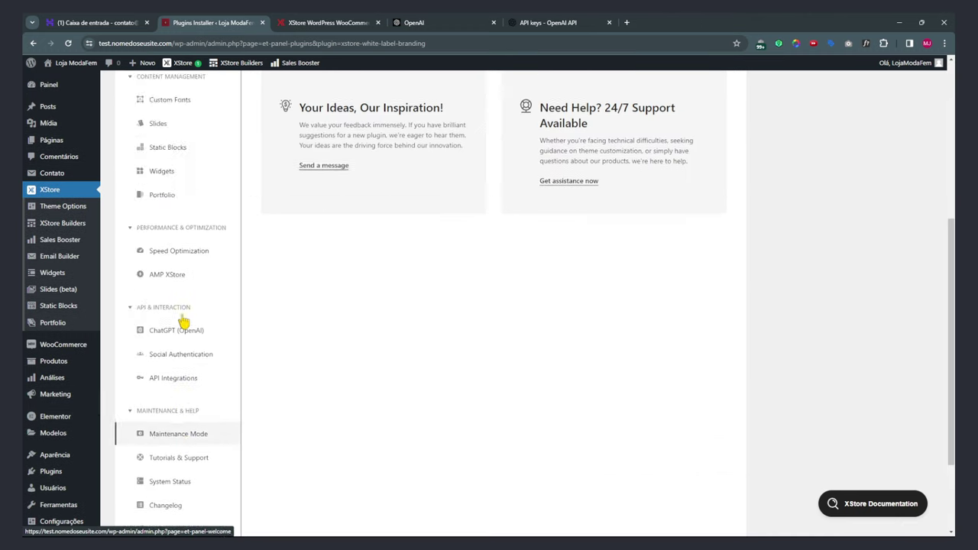
scroll(185, 323, "down", 3)
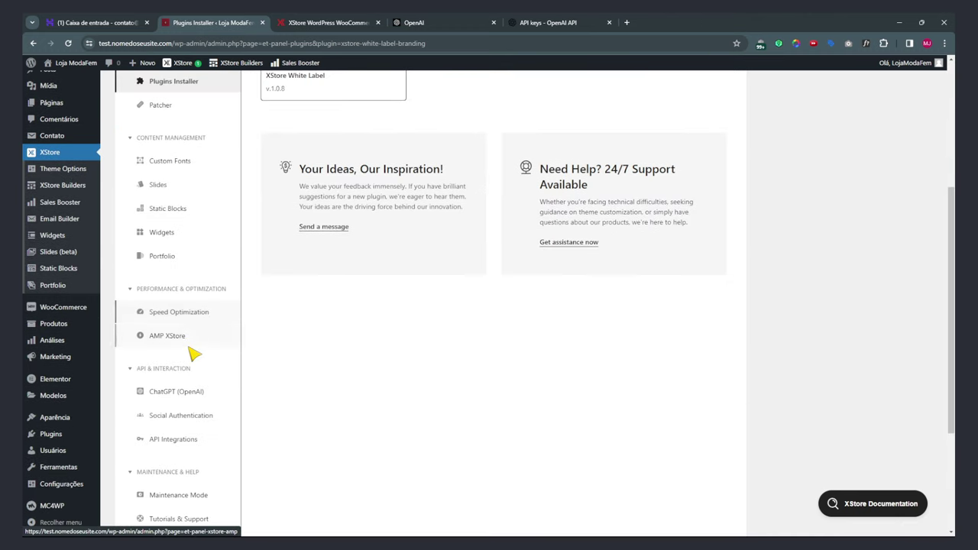
scroll(189, 350, "up", 3)
left_click(77, 64)
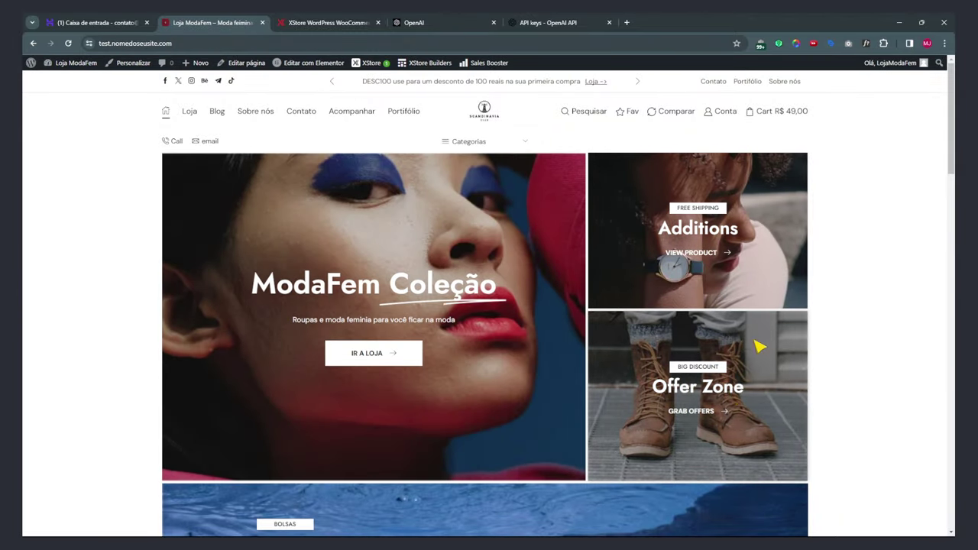
Scroll the Loja ModaFem homepage to Most Purchased, then return to the Painel dashboard.
scroll(764, 260, "down", 6)
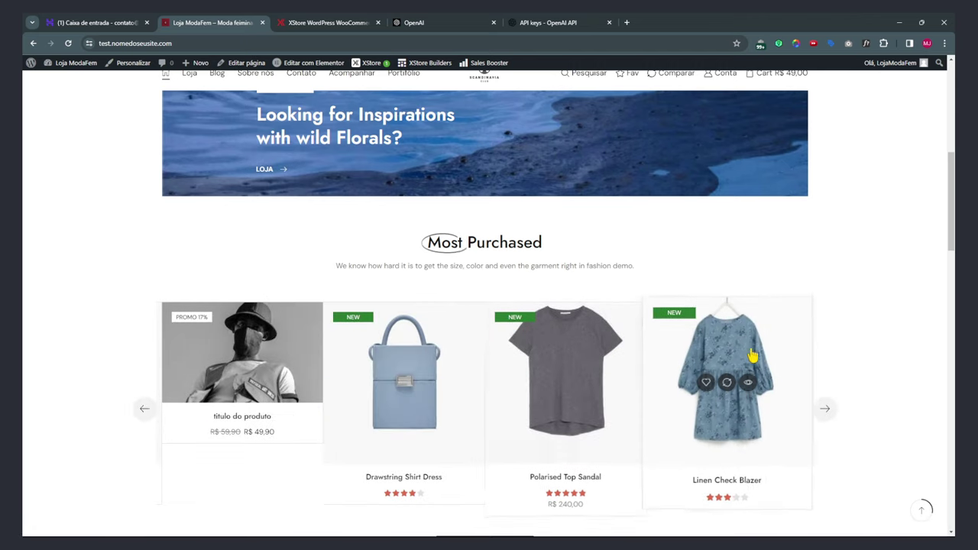
scroll(752, 356, "down", 3)
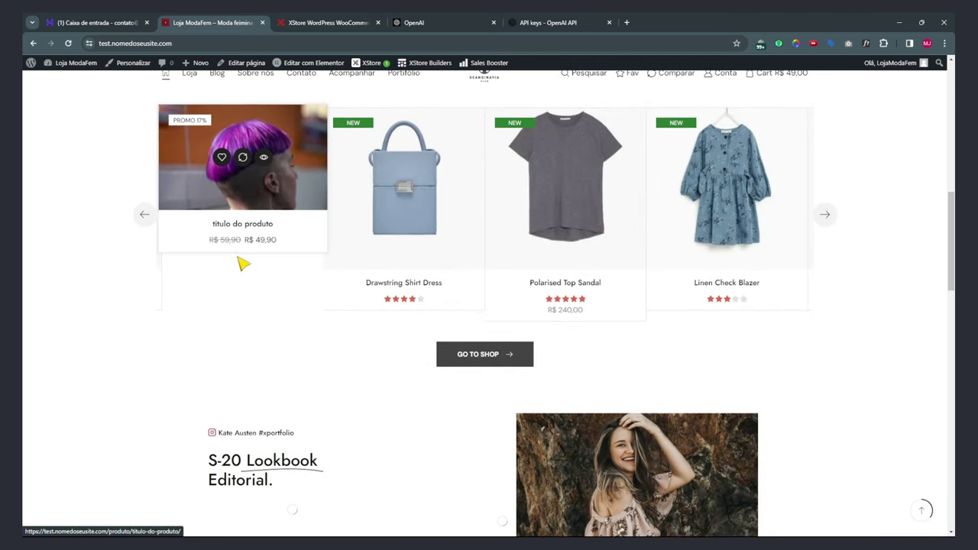
scroll(243, 263, "up", 2)
left_click(54, 118)
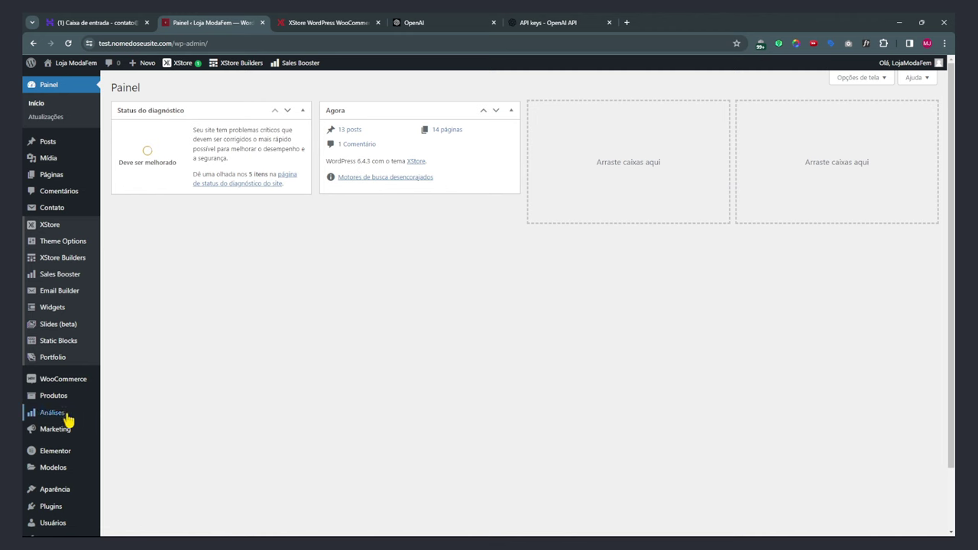
Recreate thumbnails for the 29 featured images, deleting old-size thumbnails, and watch the progress.
scroll(69, 474, "down", 1)
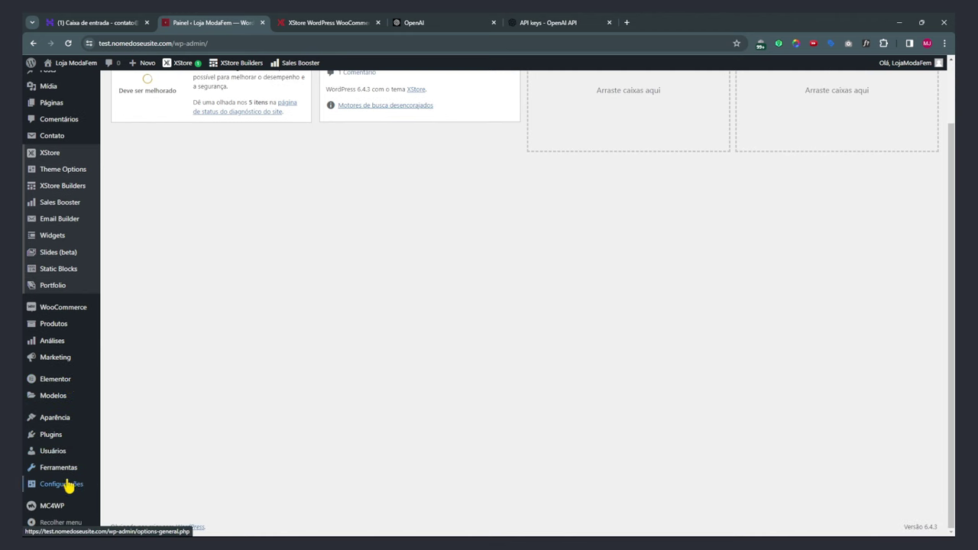
mouse_move(67, 489)
mouse_move(66, 466)
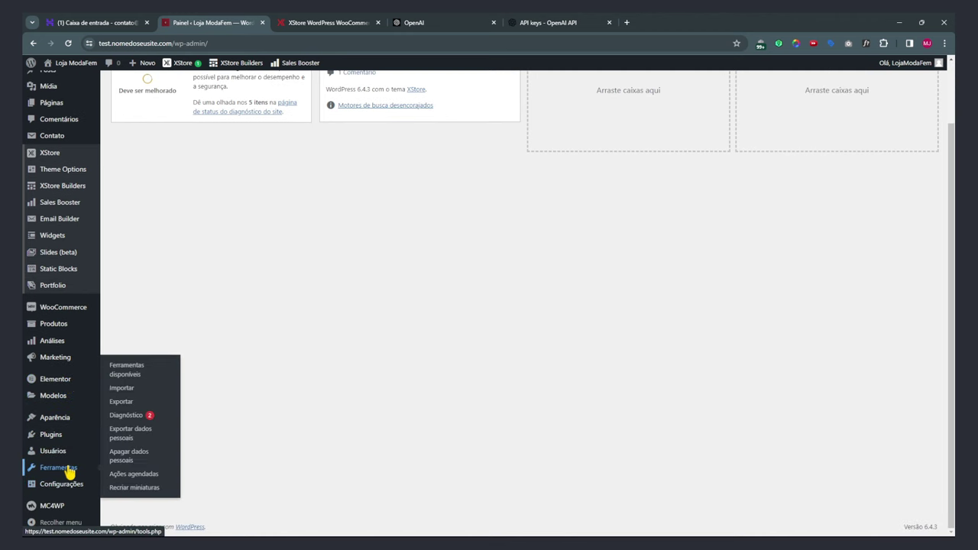
left_click(126, 487)
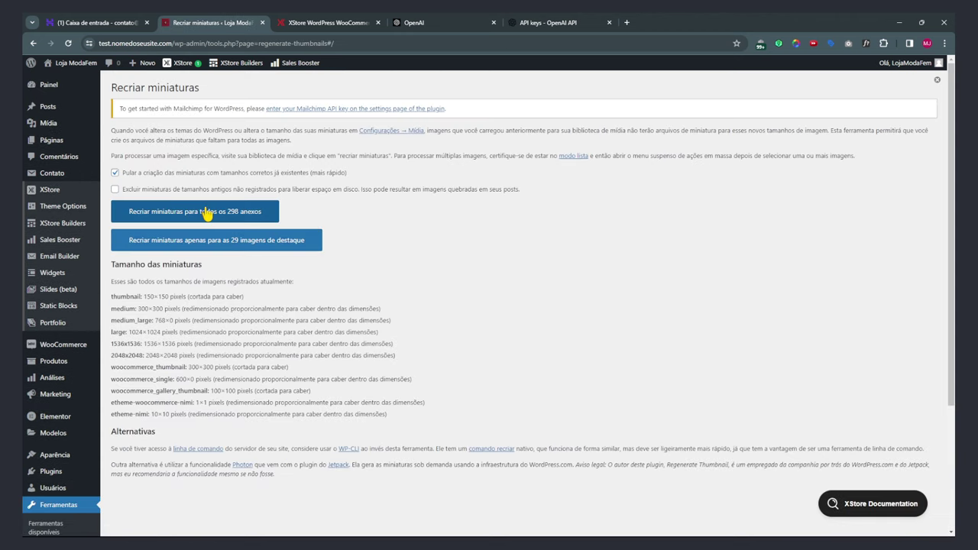
left_click(115, 189)
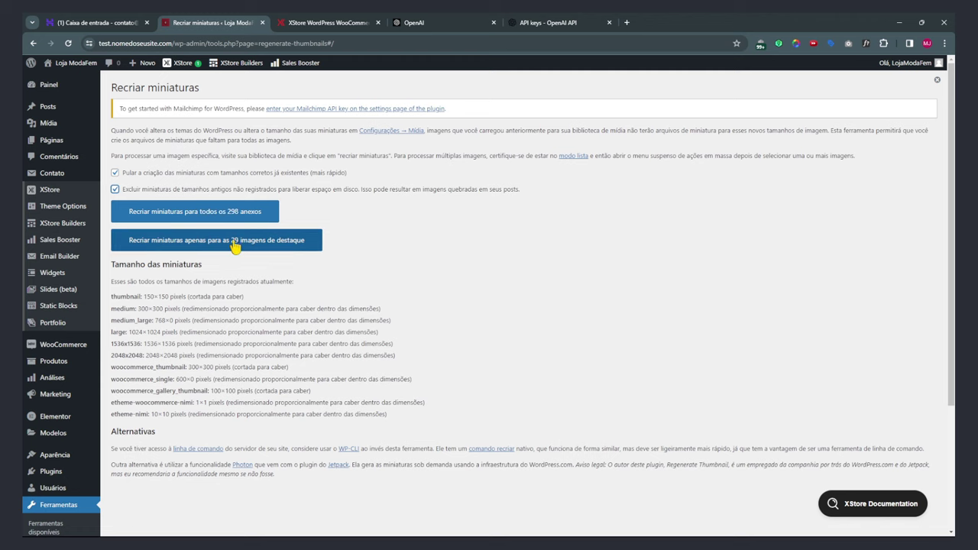
left_click(239, 243)
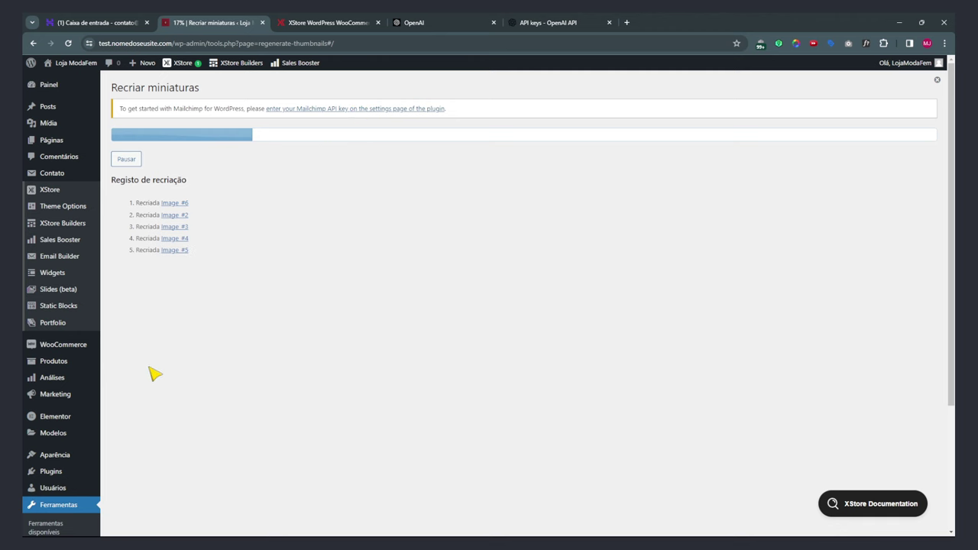
scroll(65, 417, "down", 3)
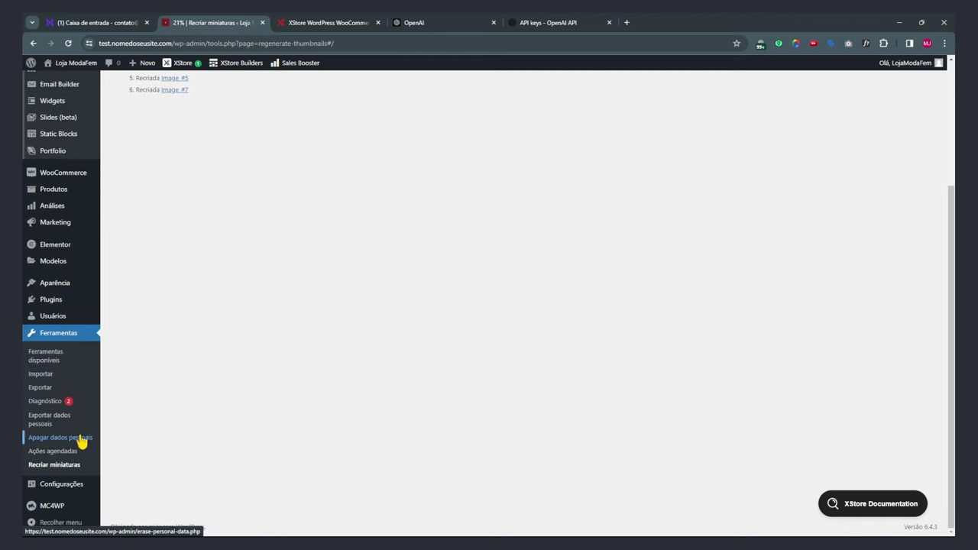
mouse_move(60, 506)
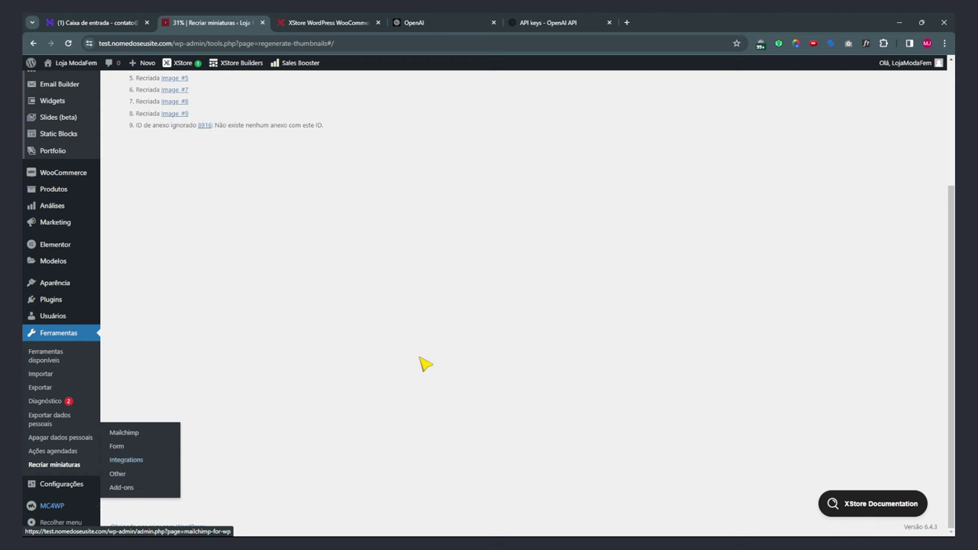
scroll(423, 364, "up", 3)
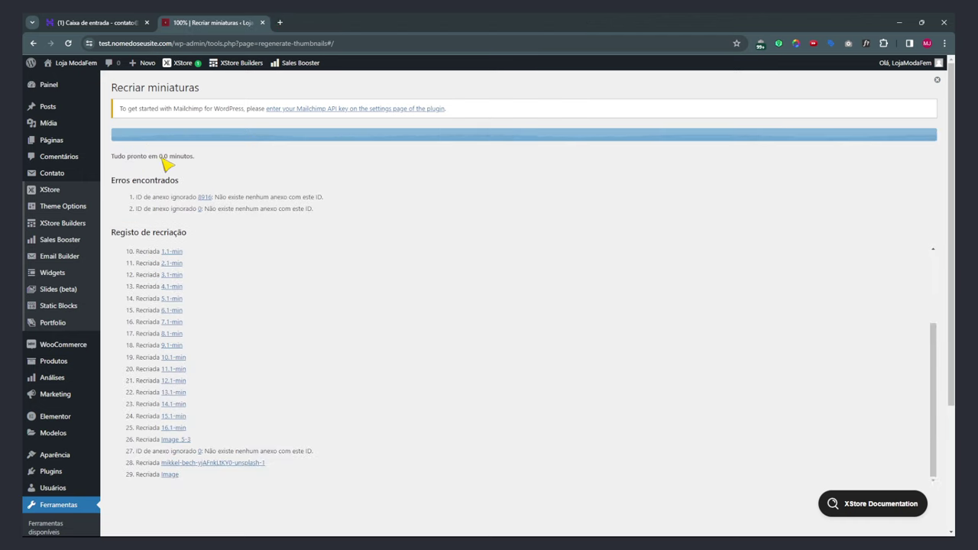
Open the Polarised Top Sandal product from the homepage's Most Purchased section.
left_click(79, 67)
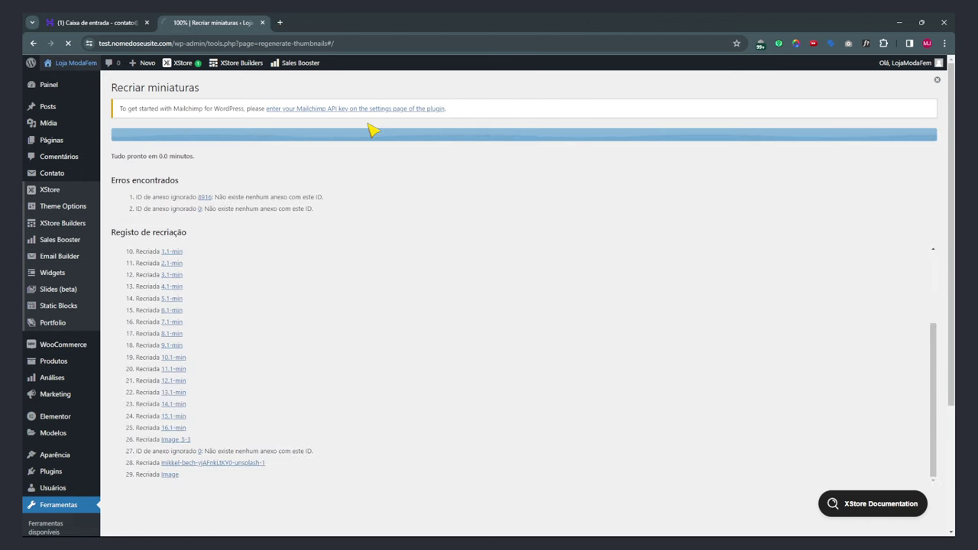
scroll(430, 219, "down", 10)
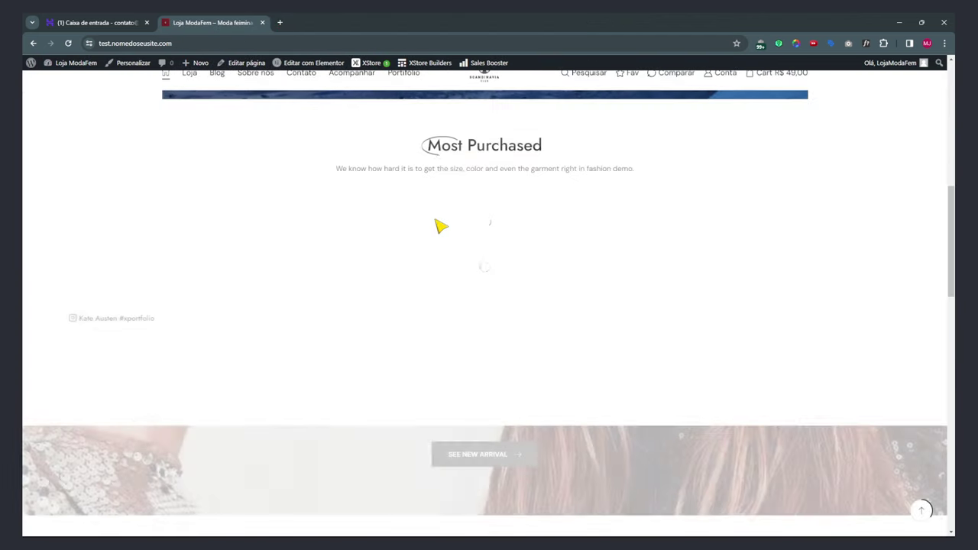
mouse_move(239, 300)
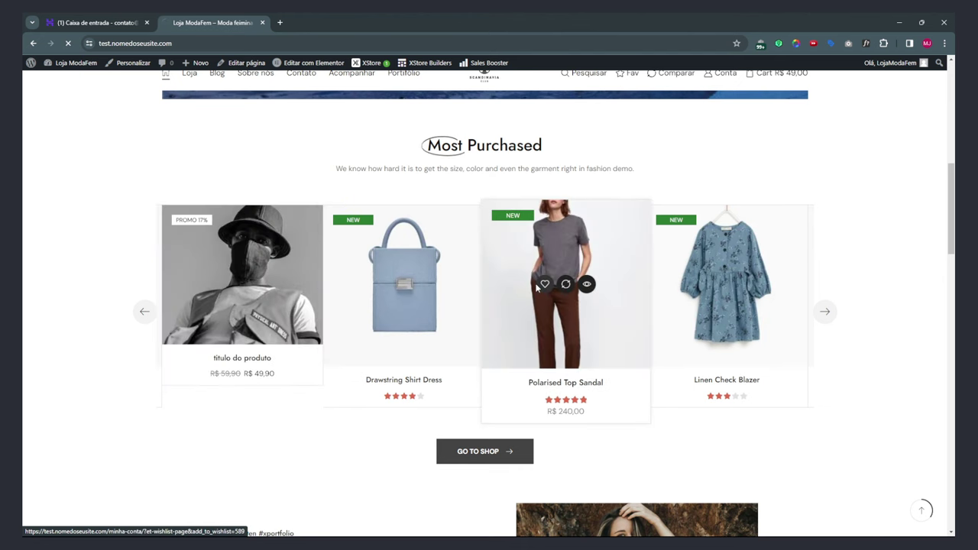
left_click(537, 286)
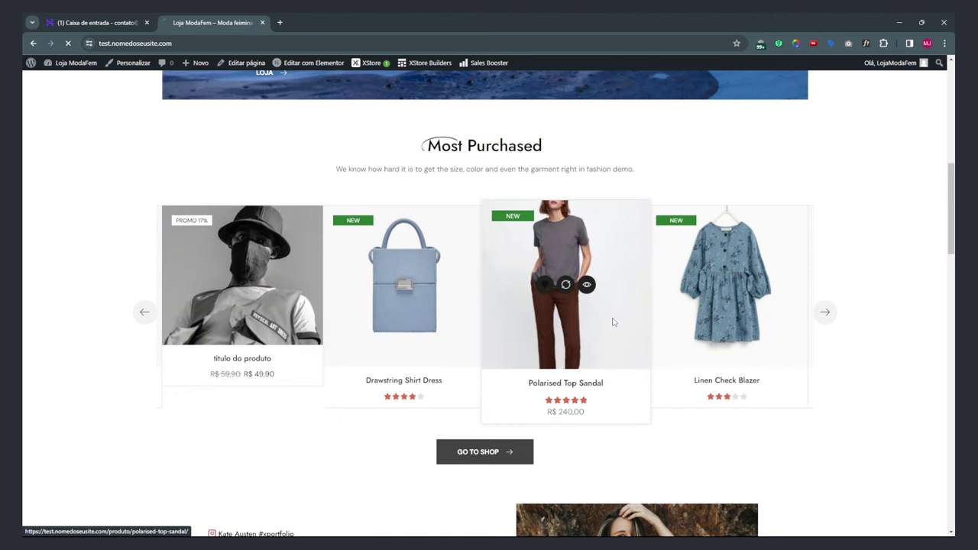
Scroll through the Polarised Top Sandal page's details, priced R$ 240,00.
scroll(331, 334, "down", 5)
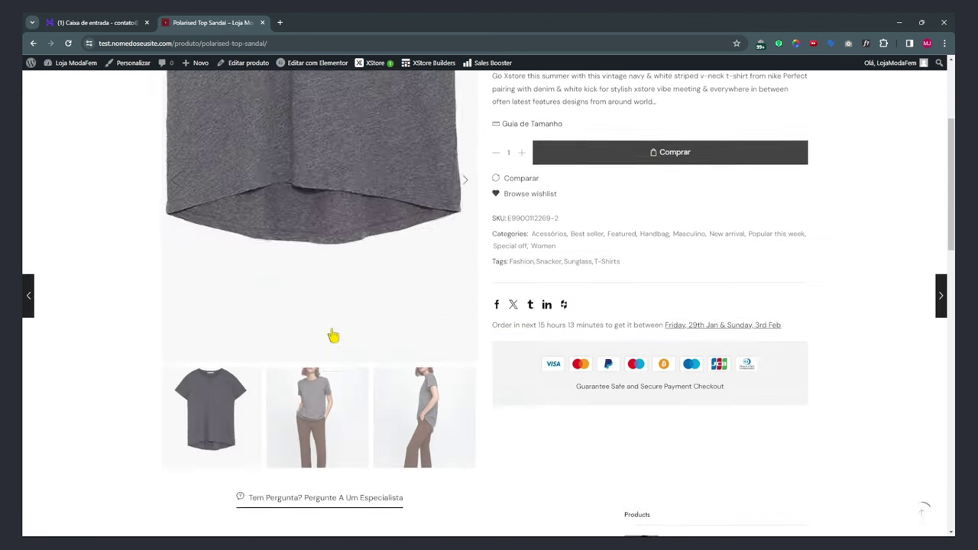
scroll(464, 304, "down", 3)
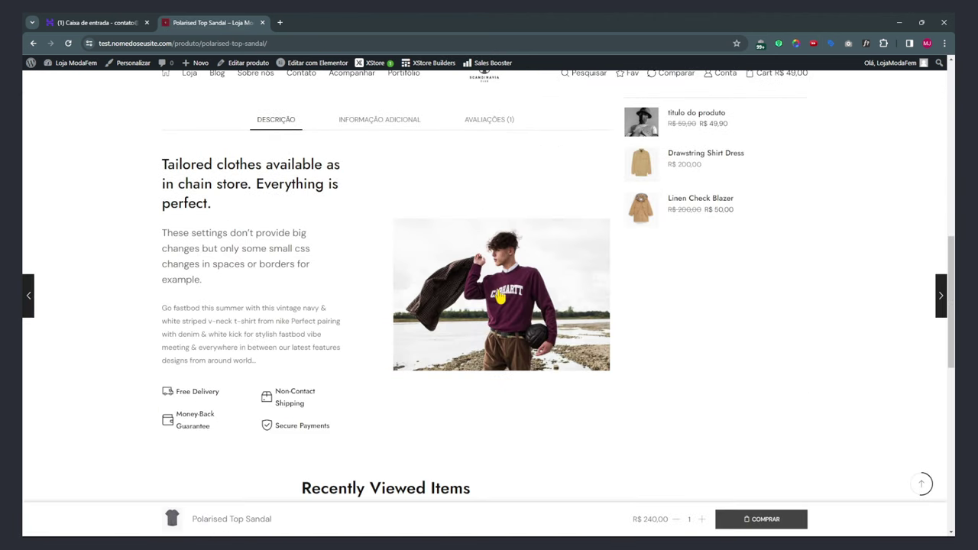
scroll(495, 311, "down", 5)
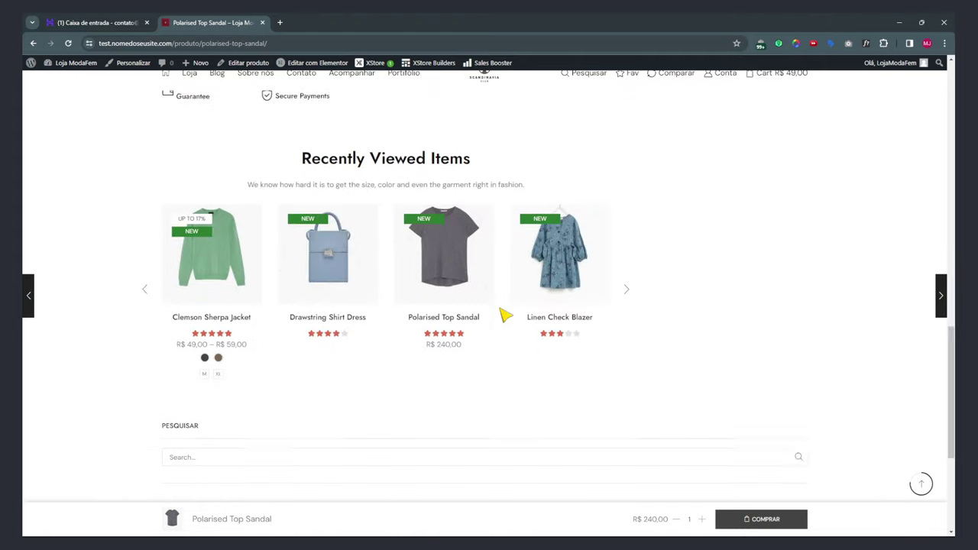
scroll(528, 237, "down", 2)
scroll(541, 251, "down", 1)
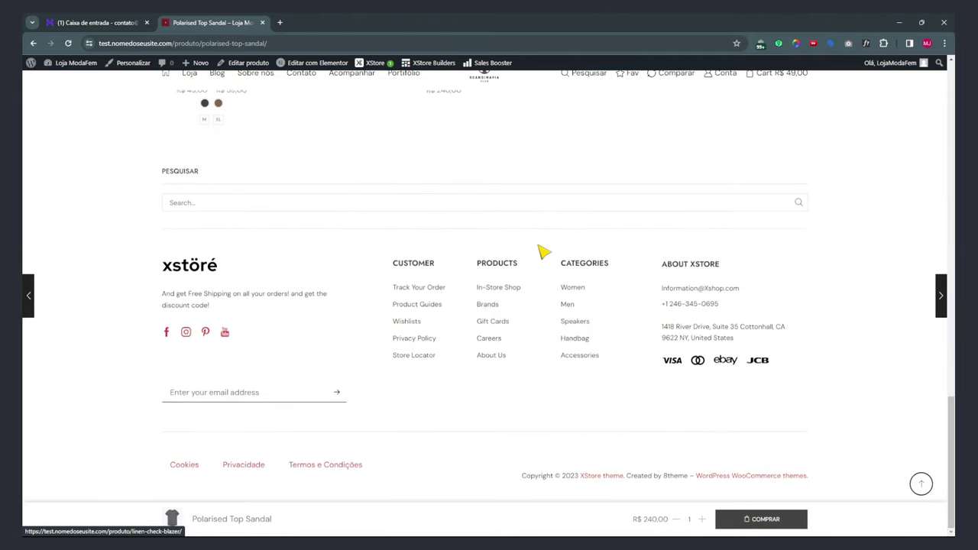
scroll(541, 251, "up", 15)
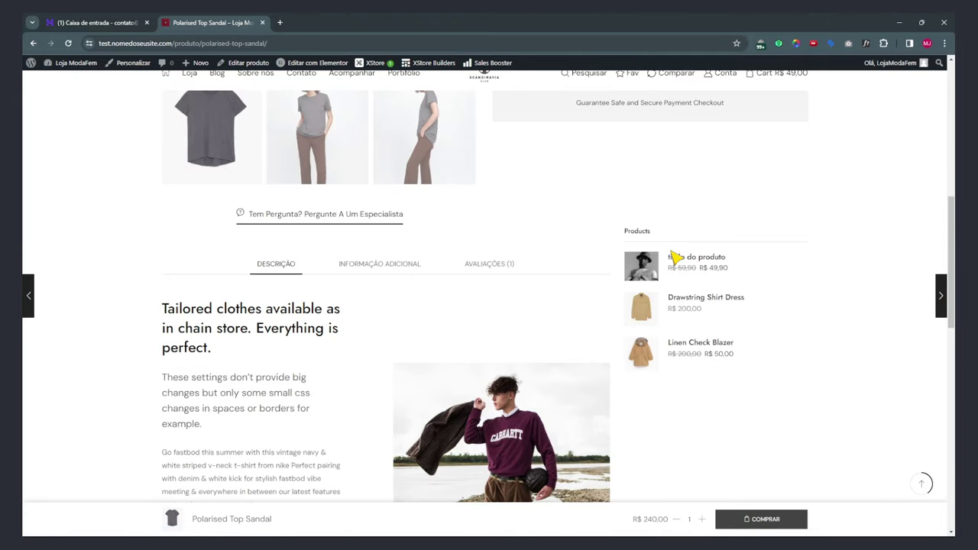
scroll(677, 327, "down", 6)
scroll(681, 371, "up", 11)
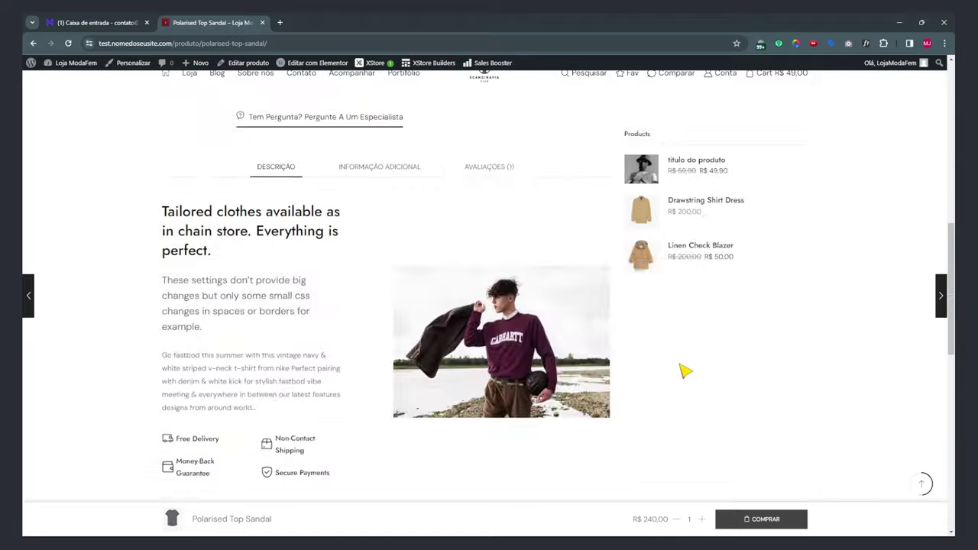
scroll(683, 371, "up", 1)
scroll(690, 367, "down", 5)
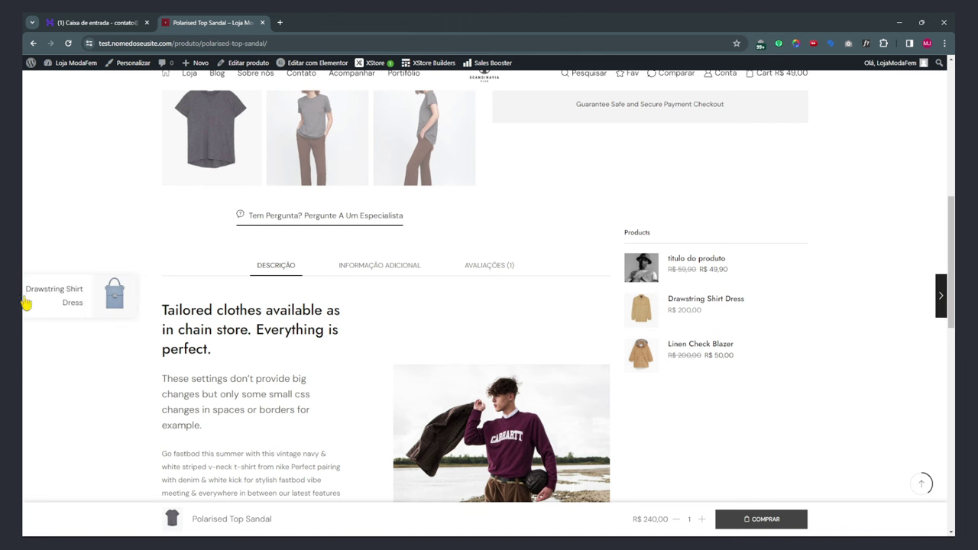
scroll(688, 345, "up", 5)
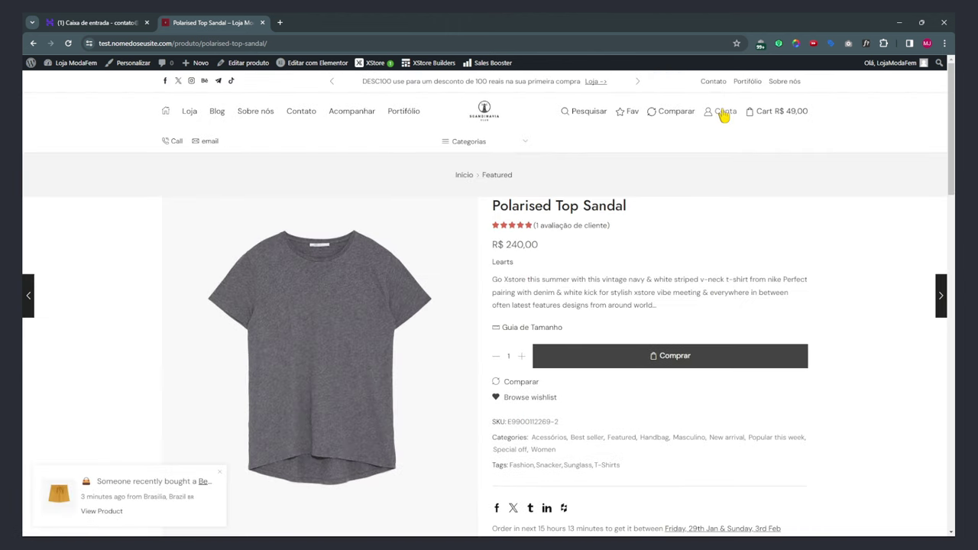
Check the Conta account panel and the shopping cart holding R$ 49,00.
left_click(722, 112)
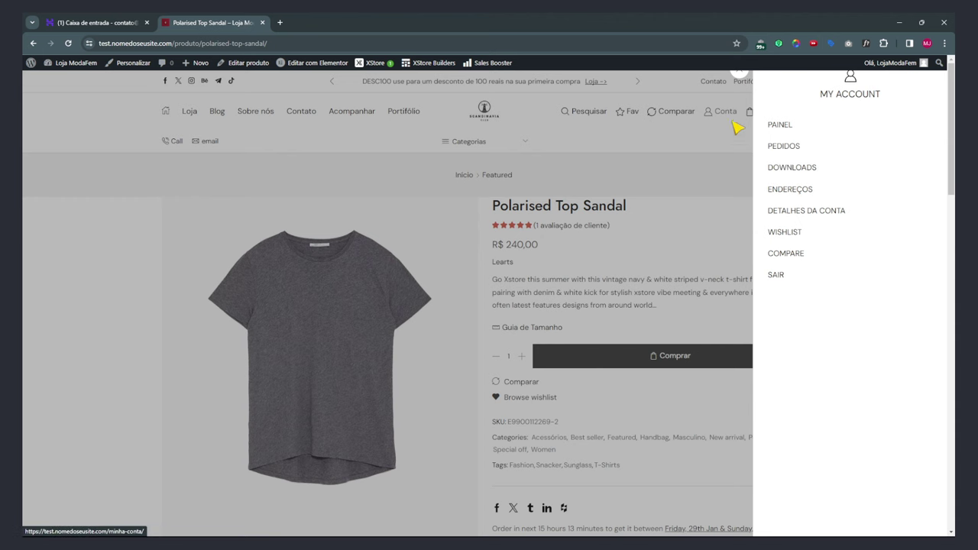
left_click(708, 144)
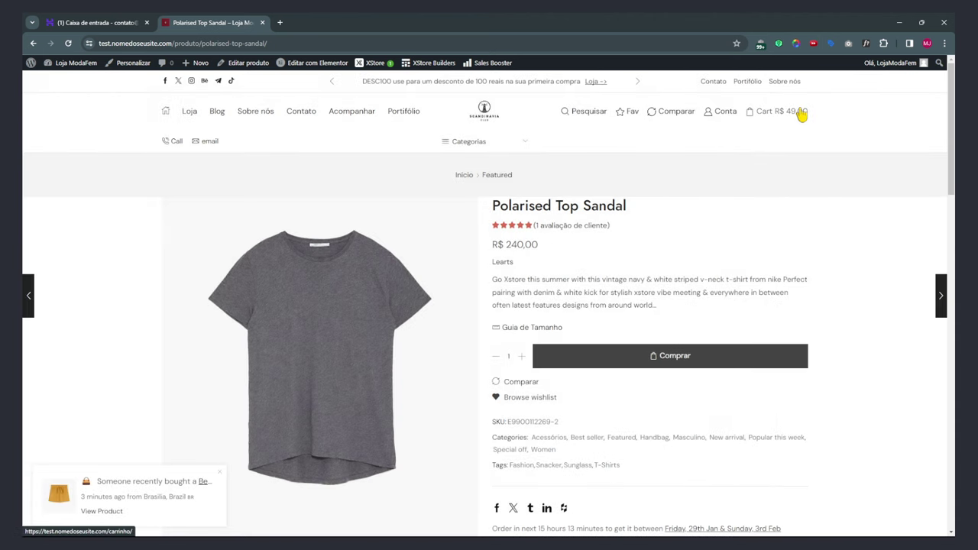
left_click(804, 112)
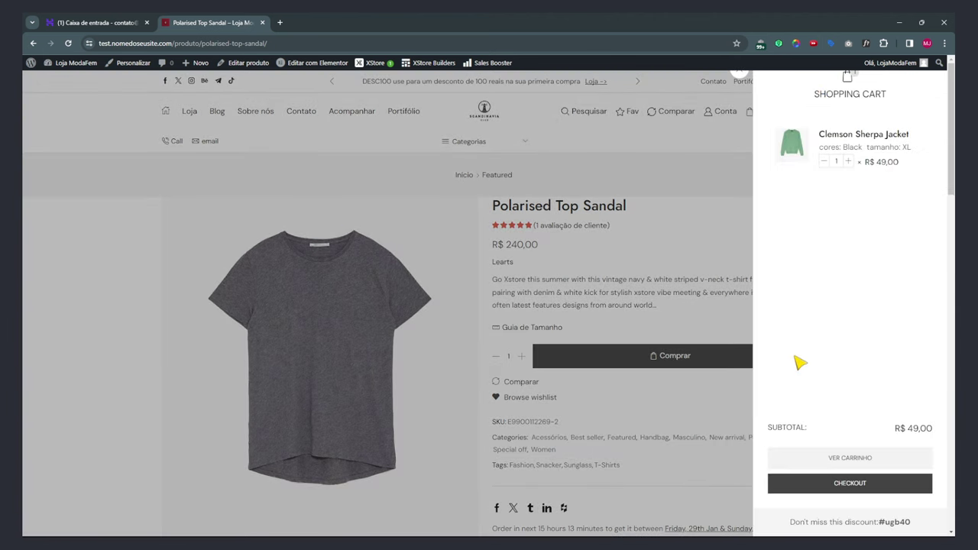
left_click(65, 264)
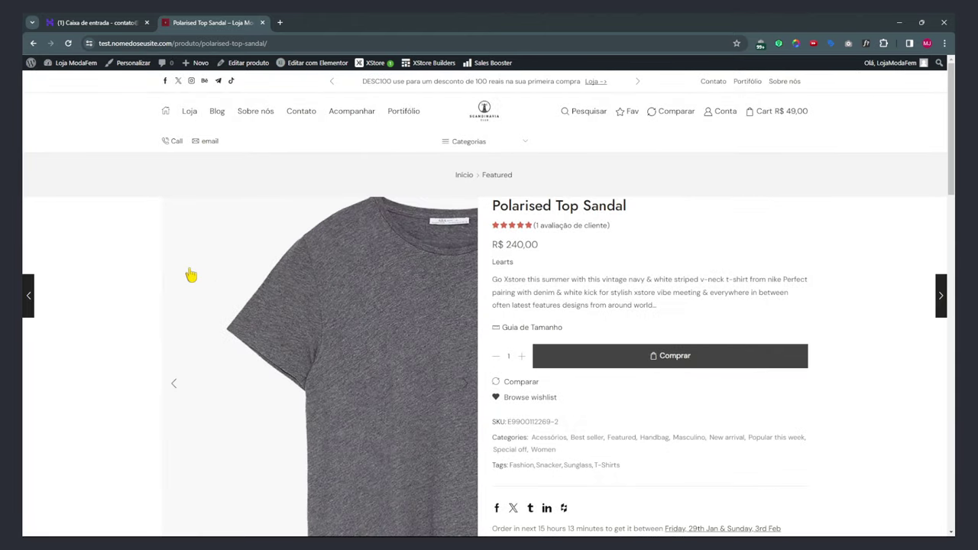